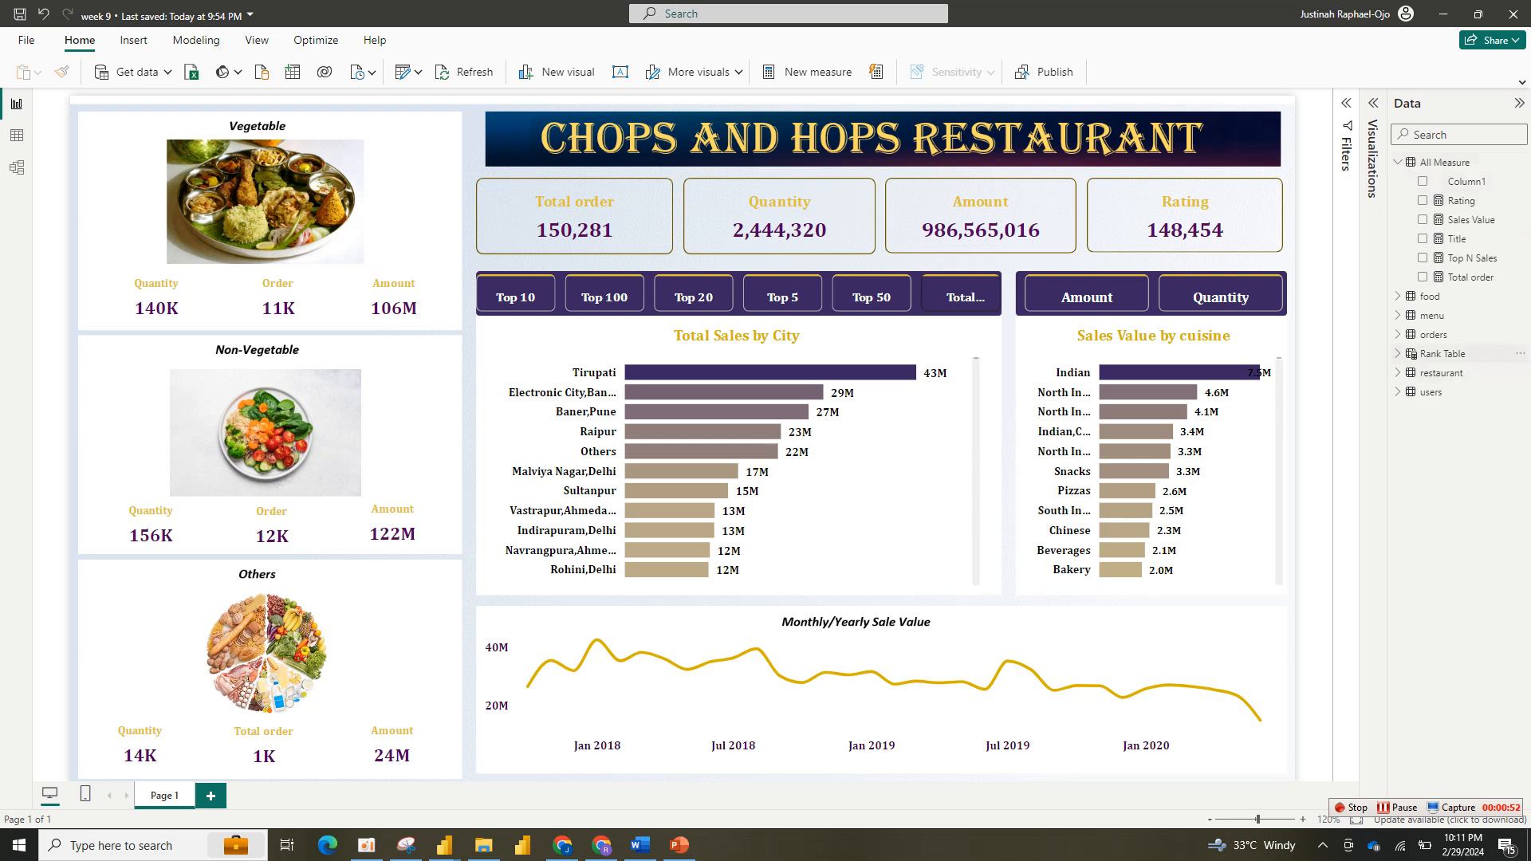
# Step: Look at the fields of the Rank Table in the data model
pyautogui.click(1397, 354)
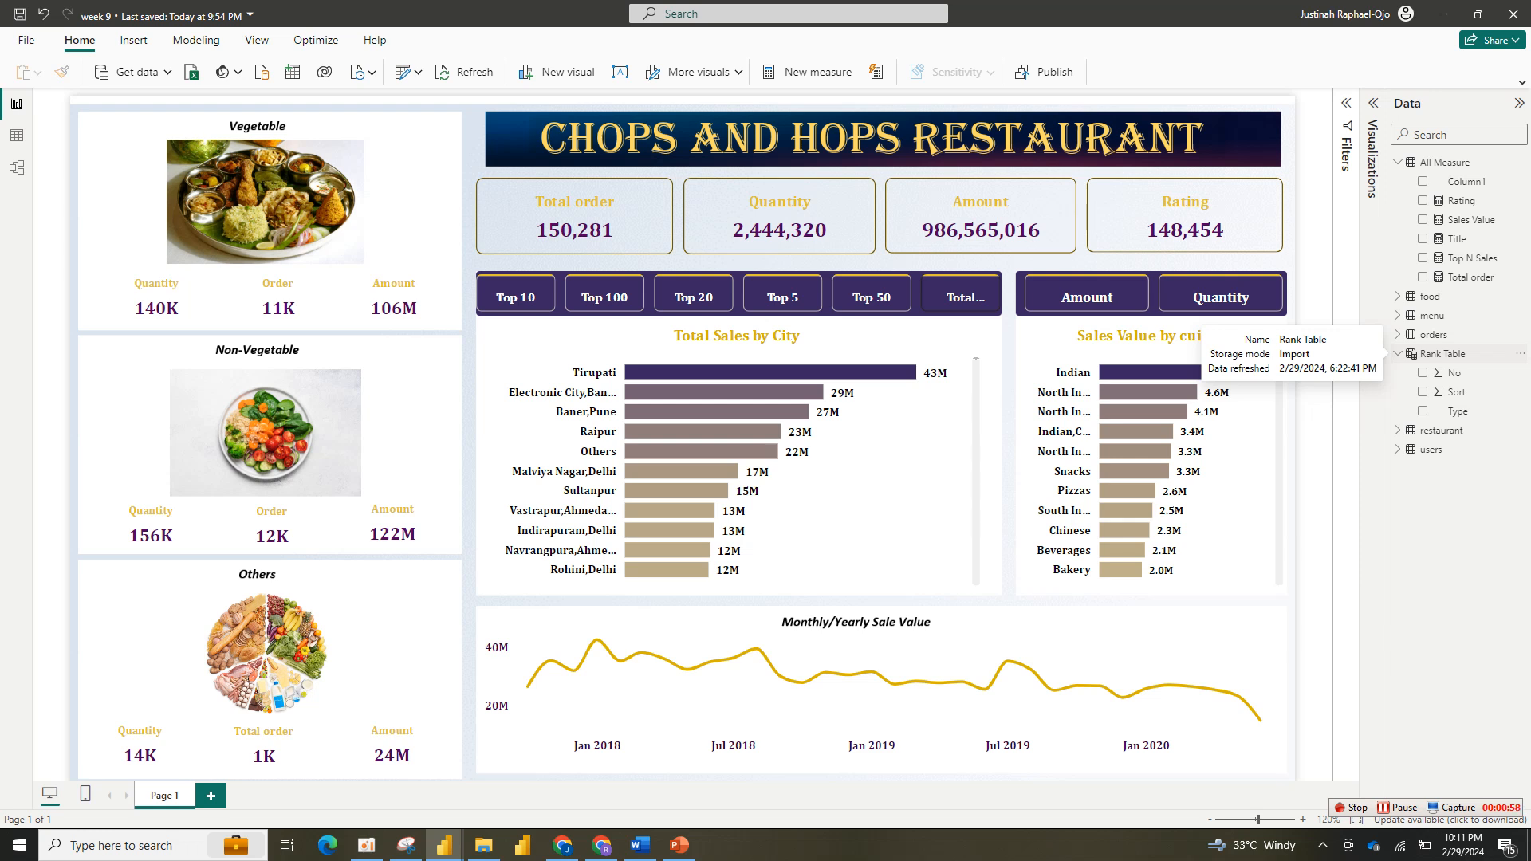
pyautogui.click(1397, 354)
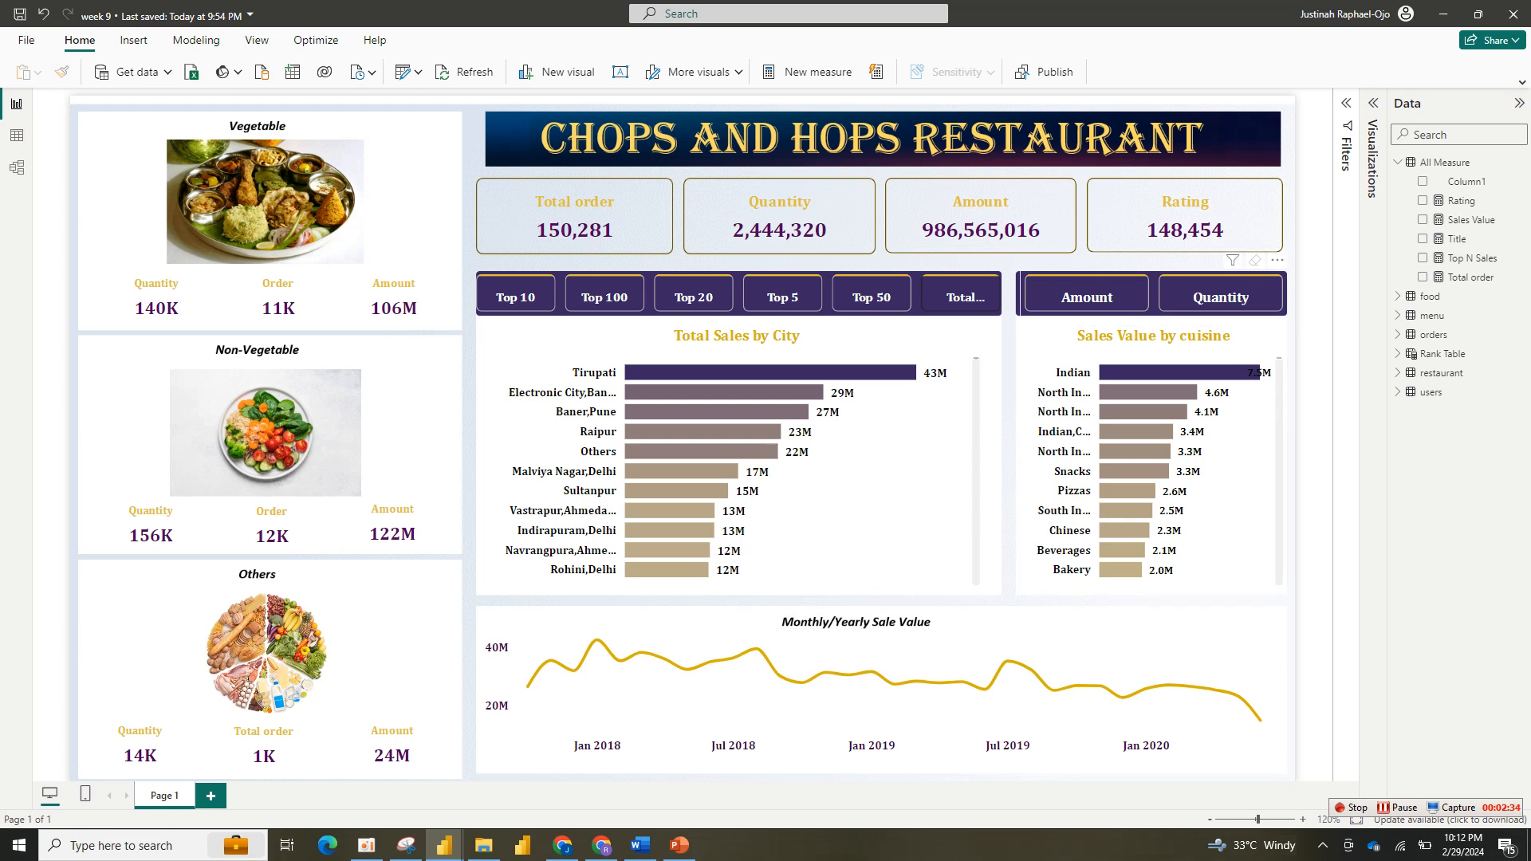
# Step: Compare the dashboard by Amount and by Quantity, and clear the measure selection again
pyautogui.click(1086, 297)
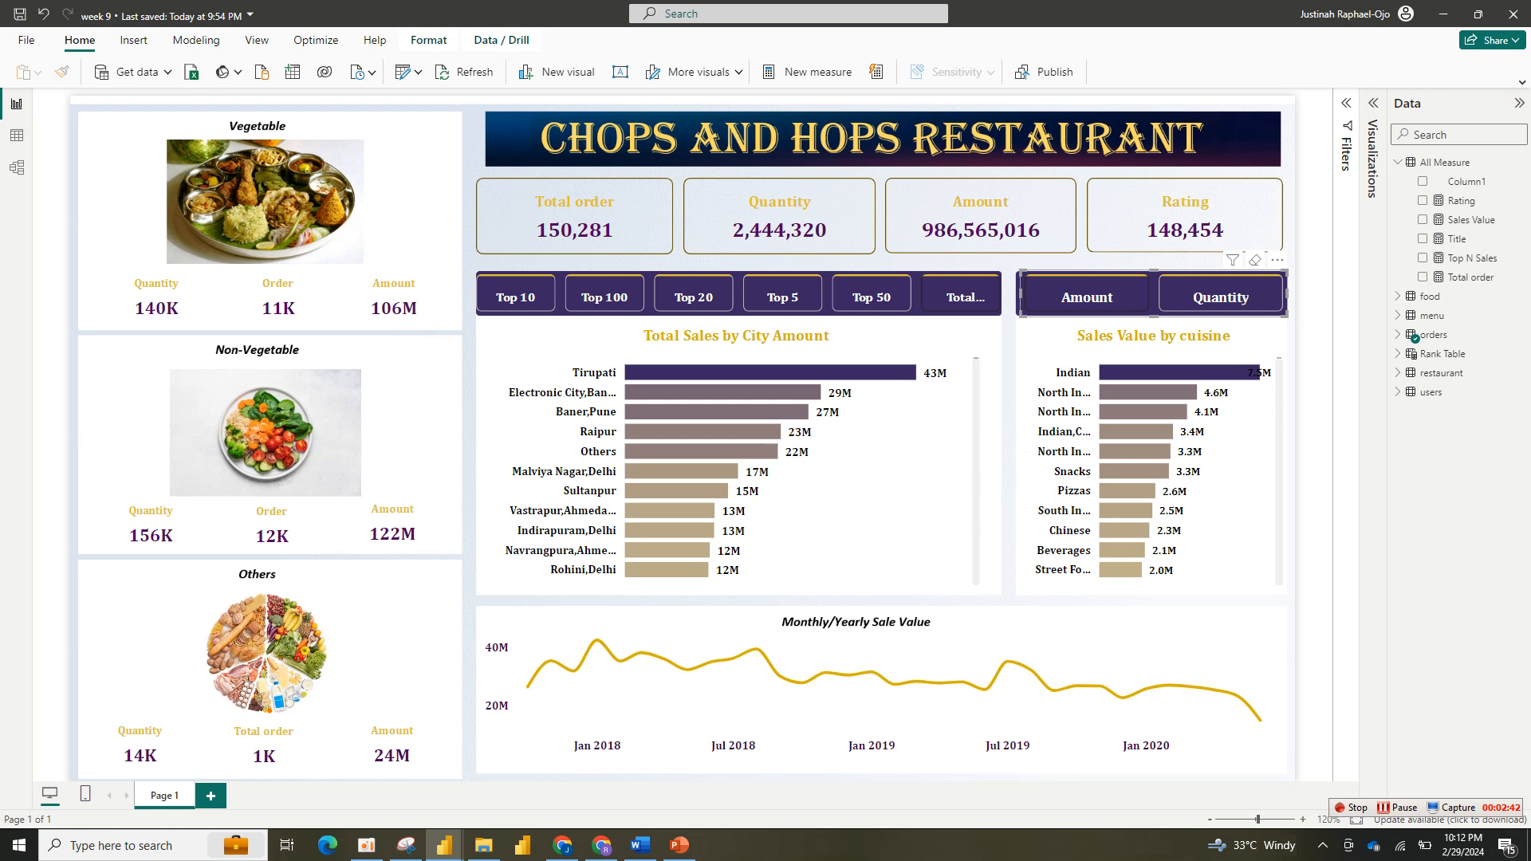
pyautogui.click(1221, 296)
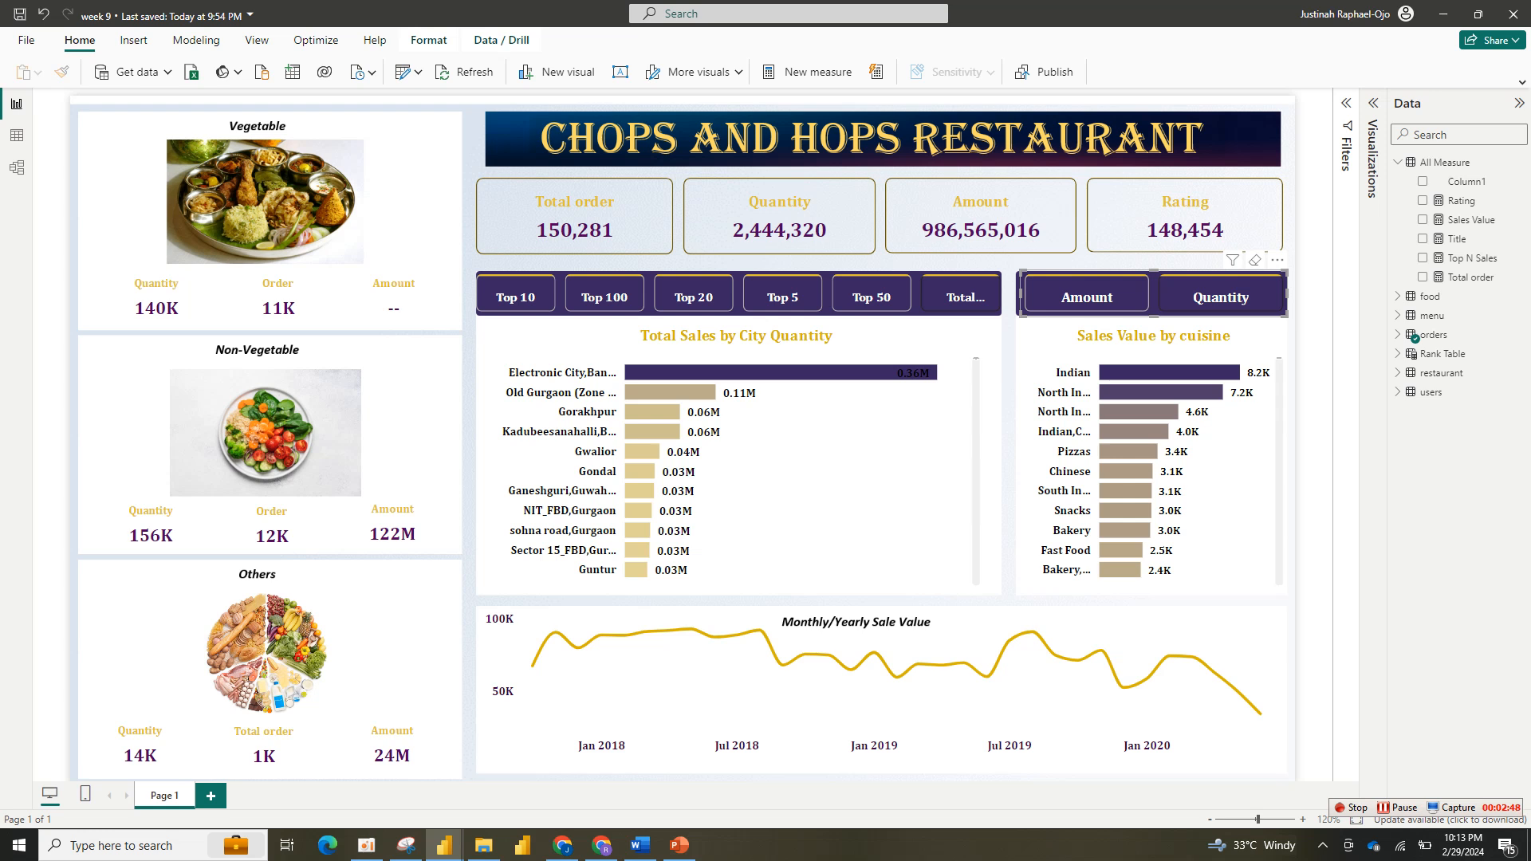
pyautogui.click(1086, 297)
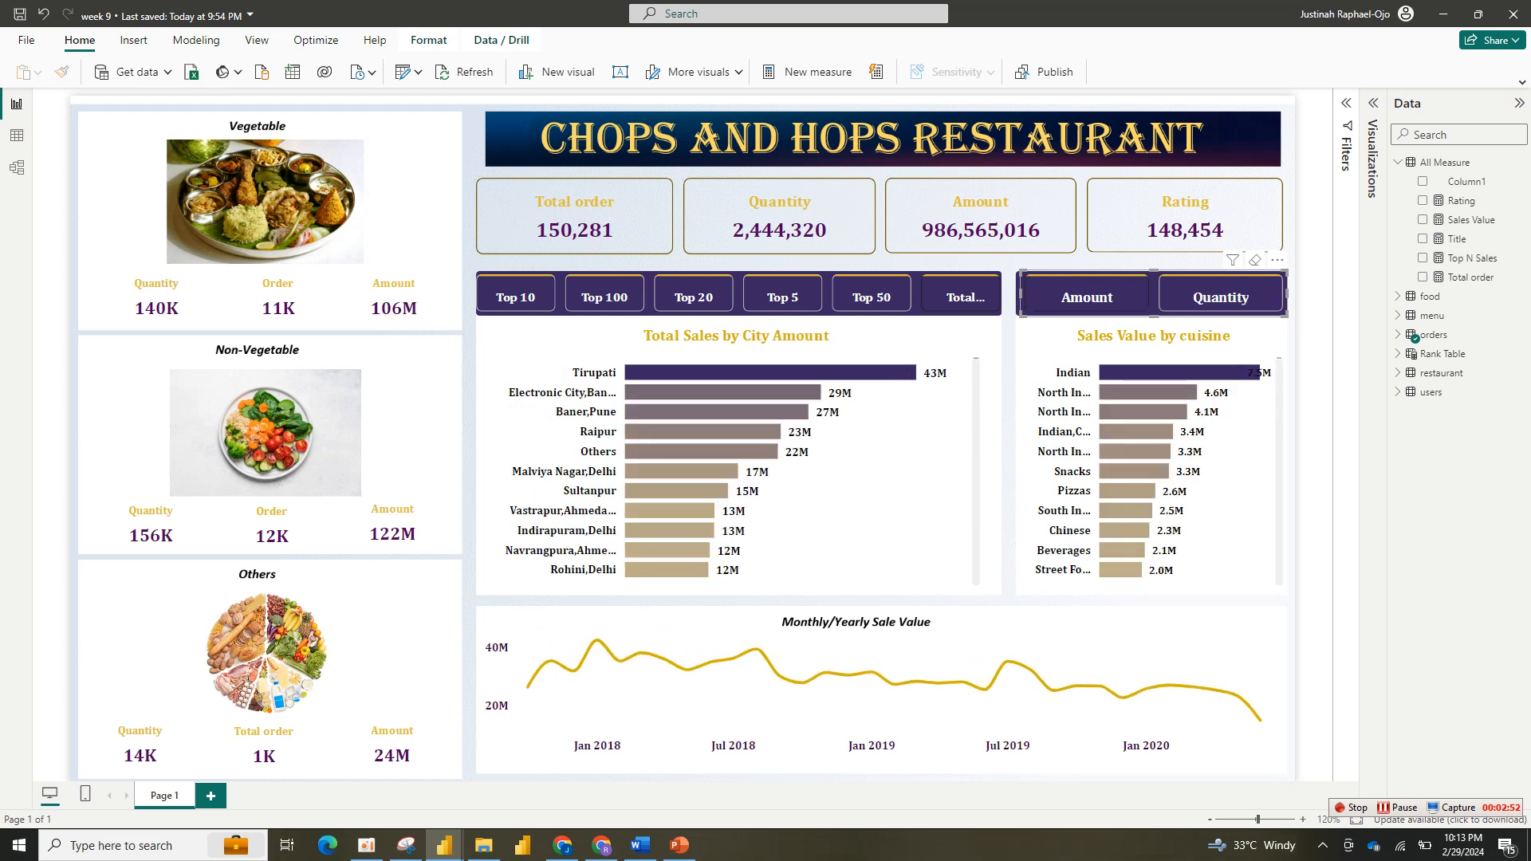
pyautogui.click(1086, 296)
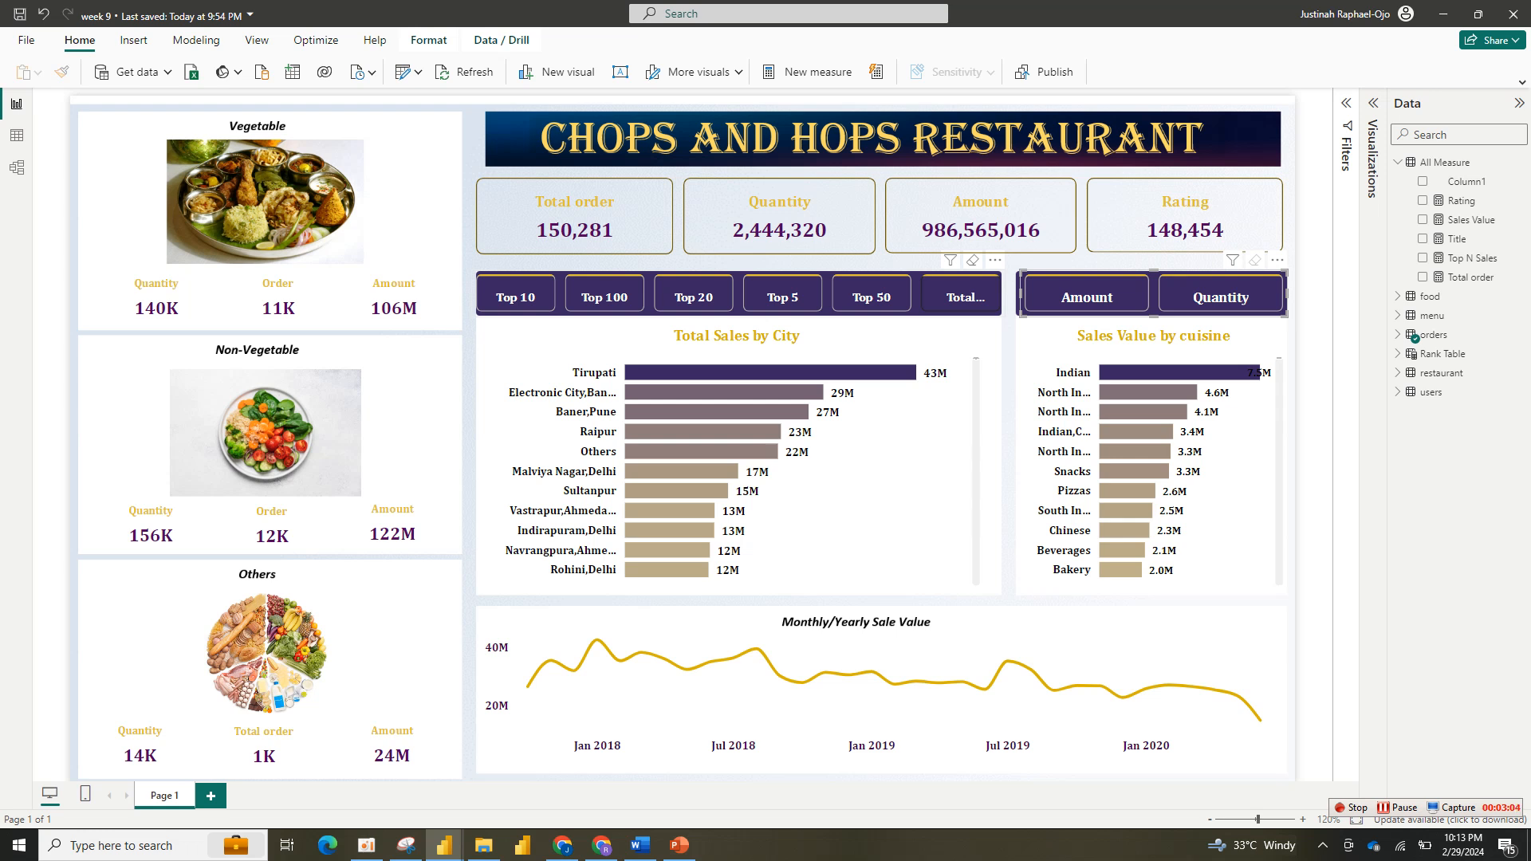
# Step: View the city sales chart for Top 10, Top 100, the total, Top 50, Top 5 and Top 20
pyautogui.click(515, 297)
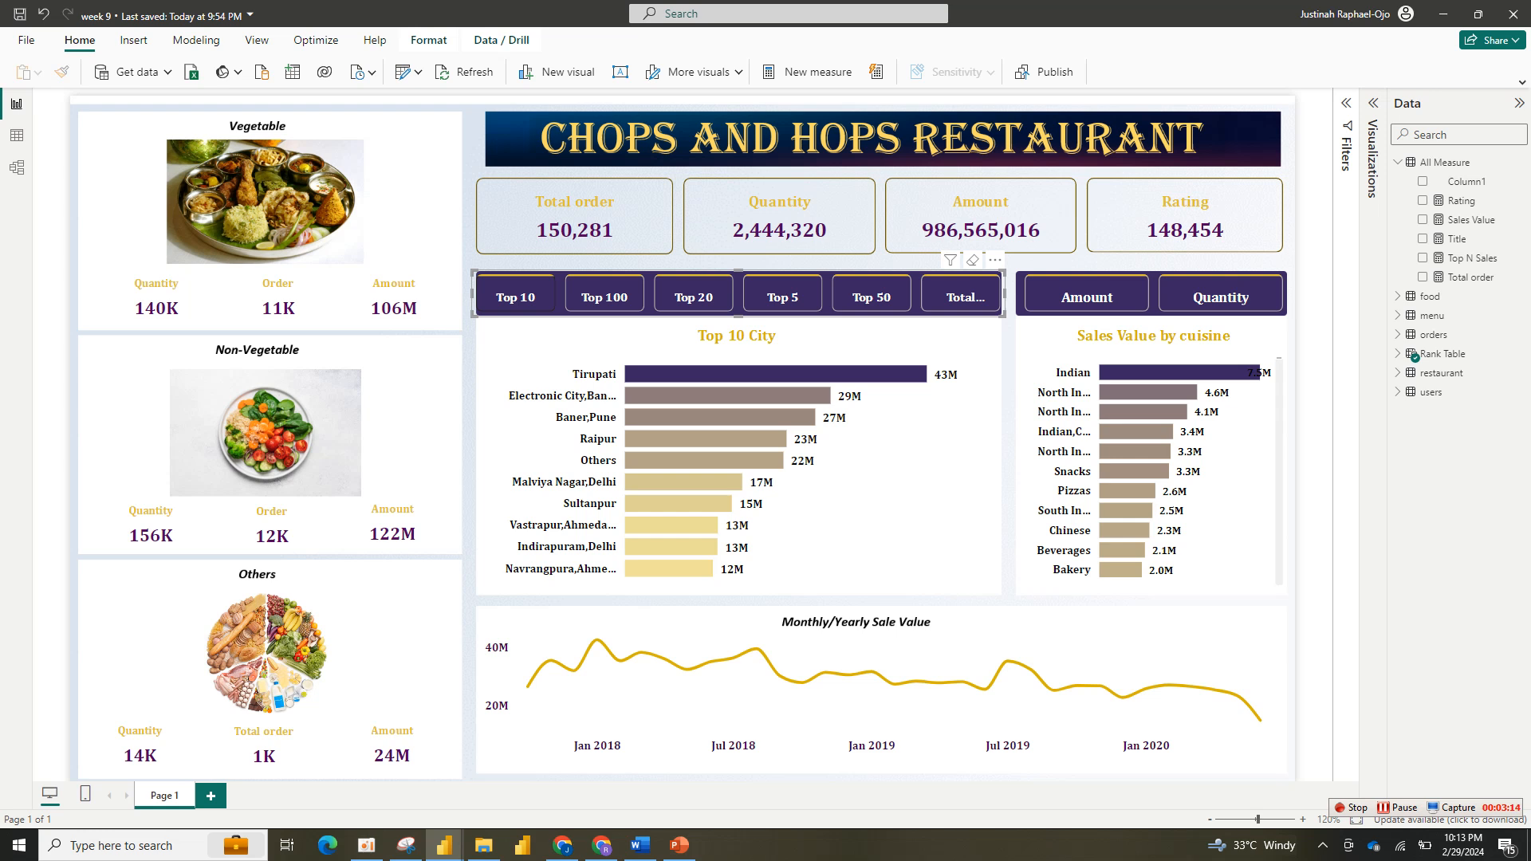
pyautogui.click(605, 295)
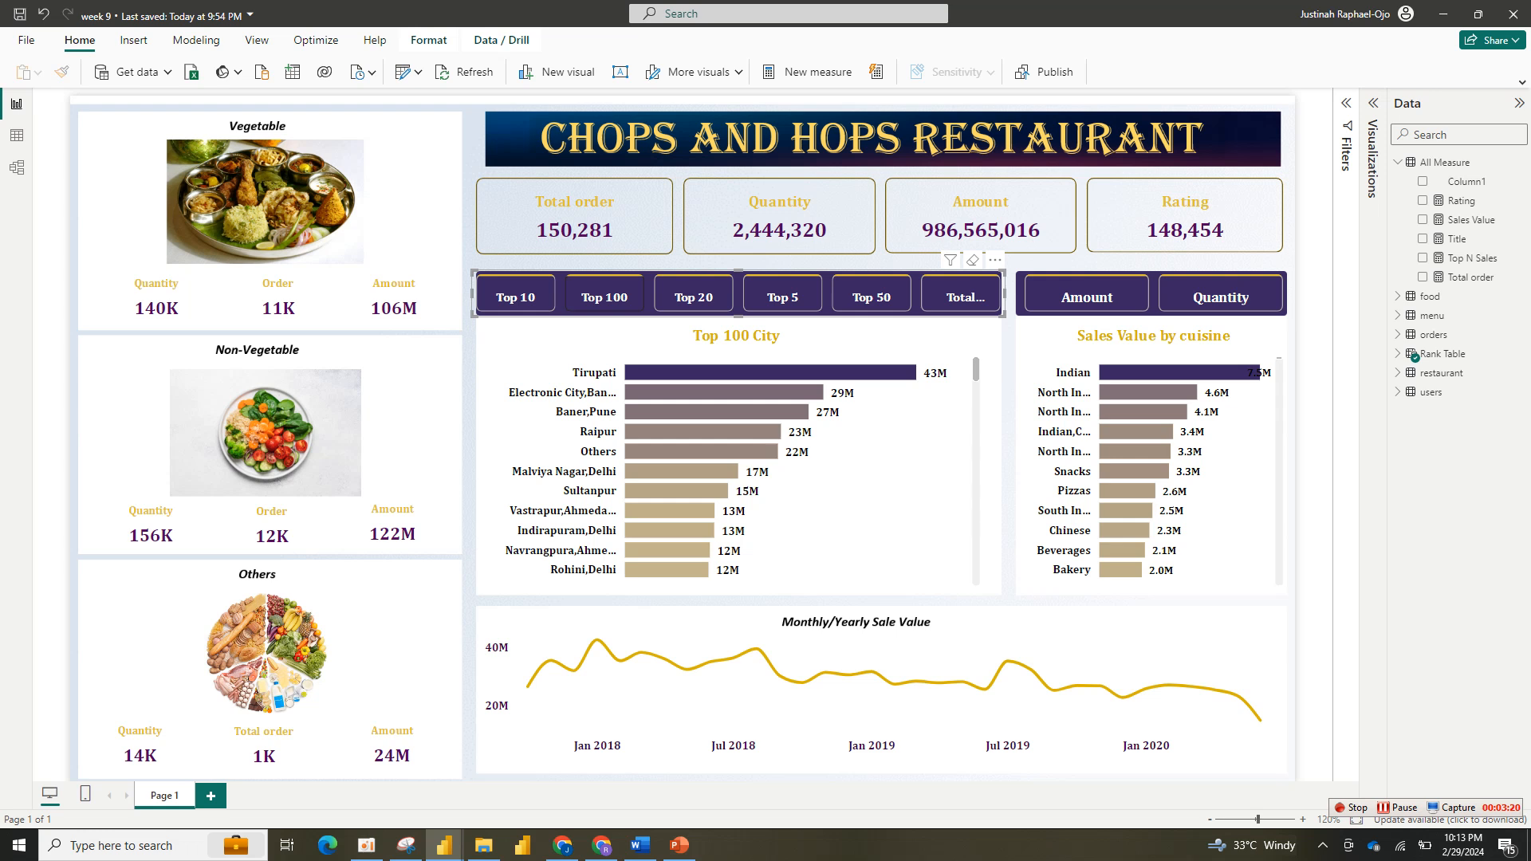
pyautogui.click(962, 295)
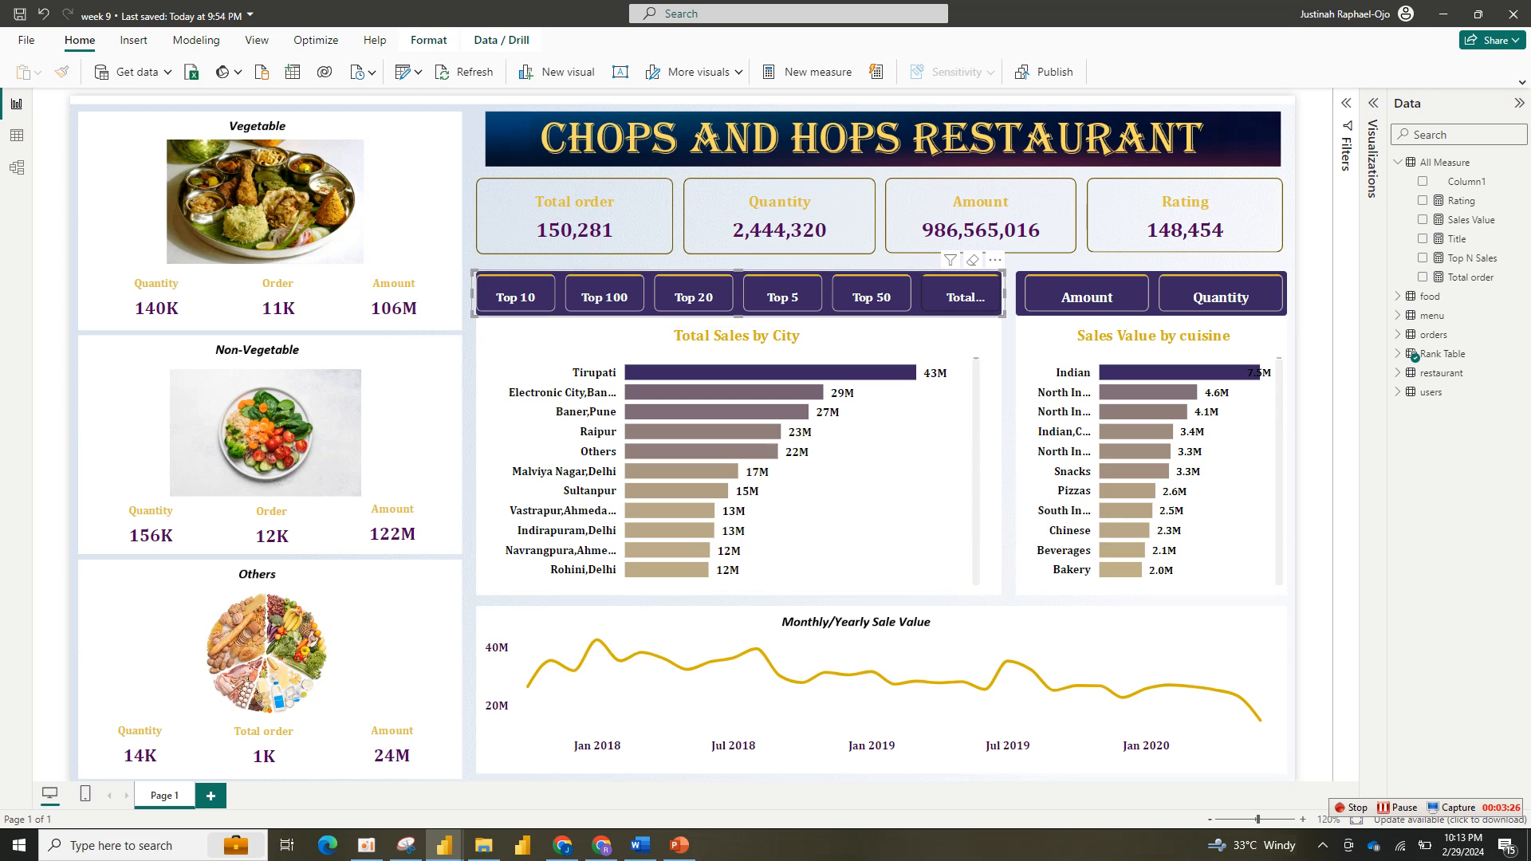
pyautogui.click(871, 295)
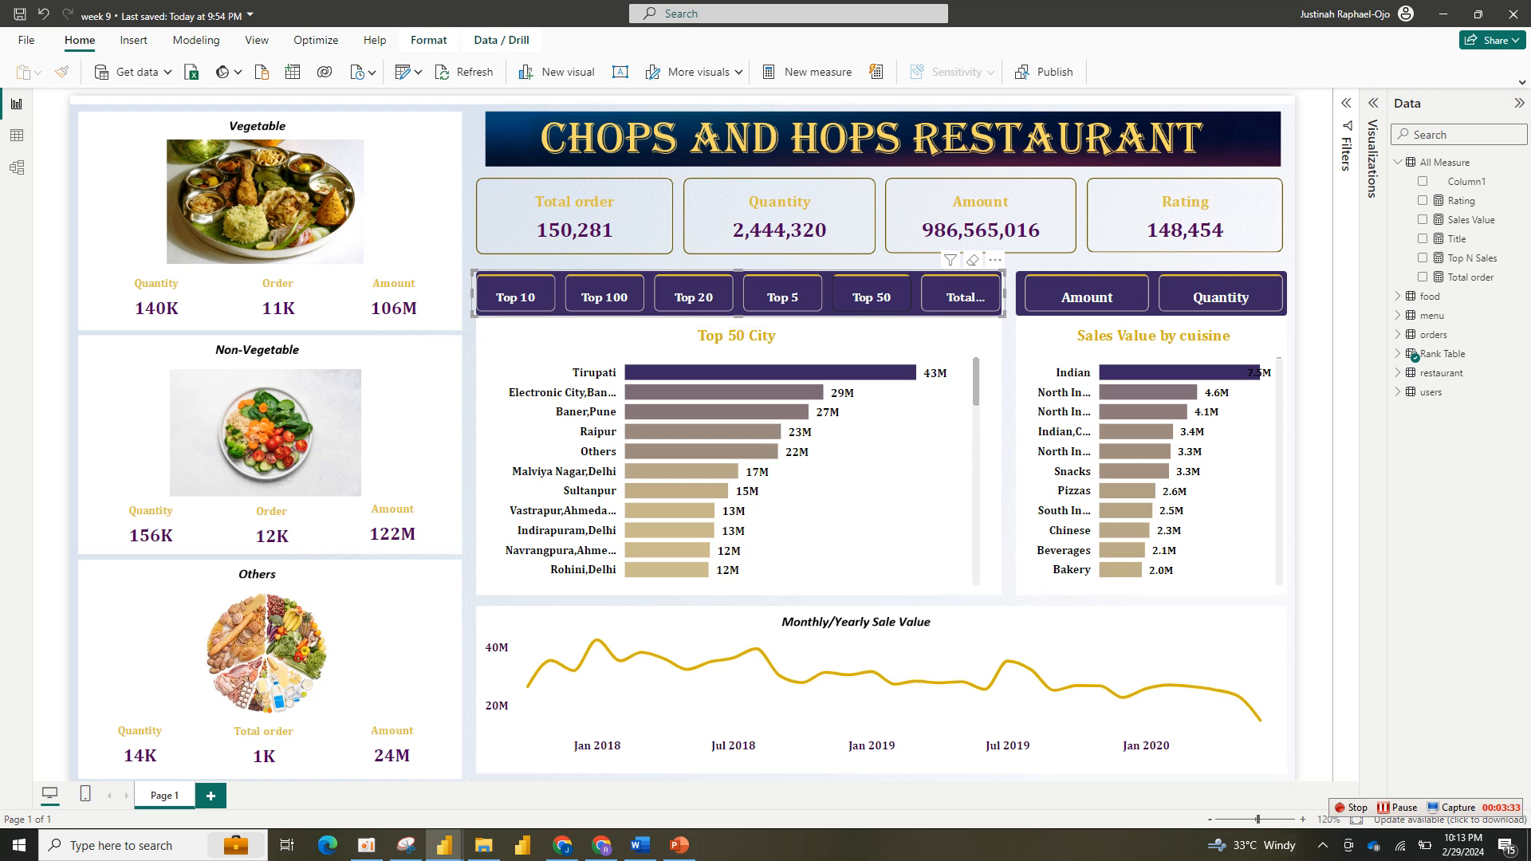
pyautogui.click(782, 297)
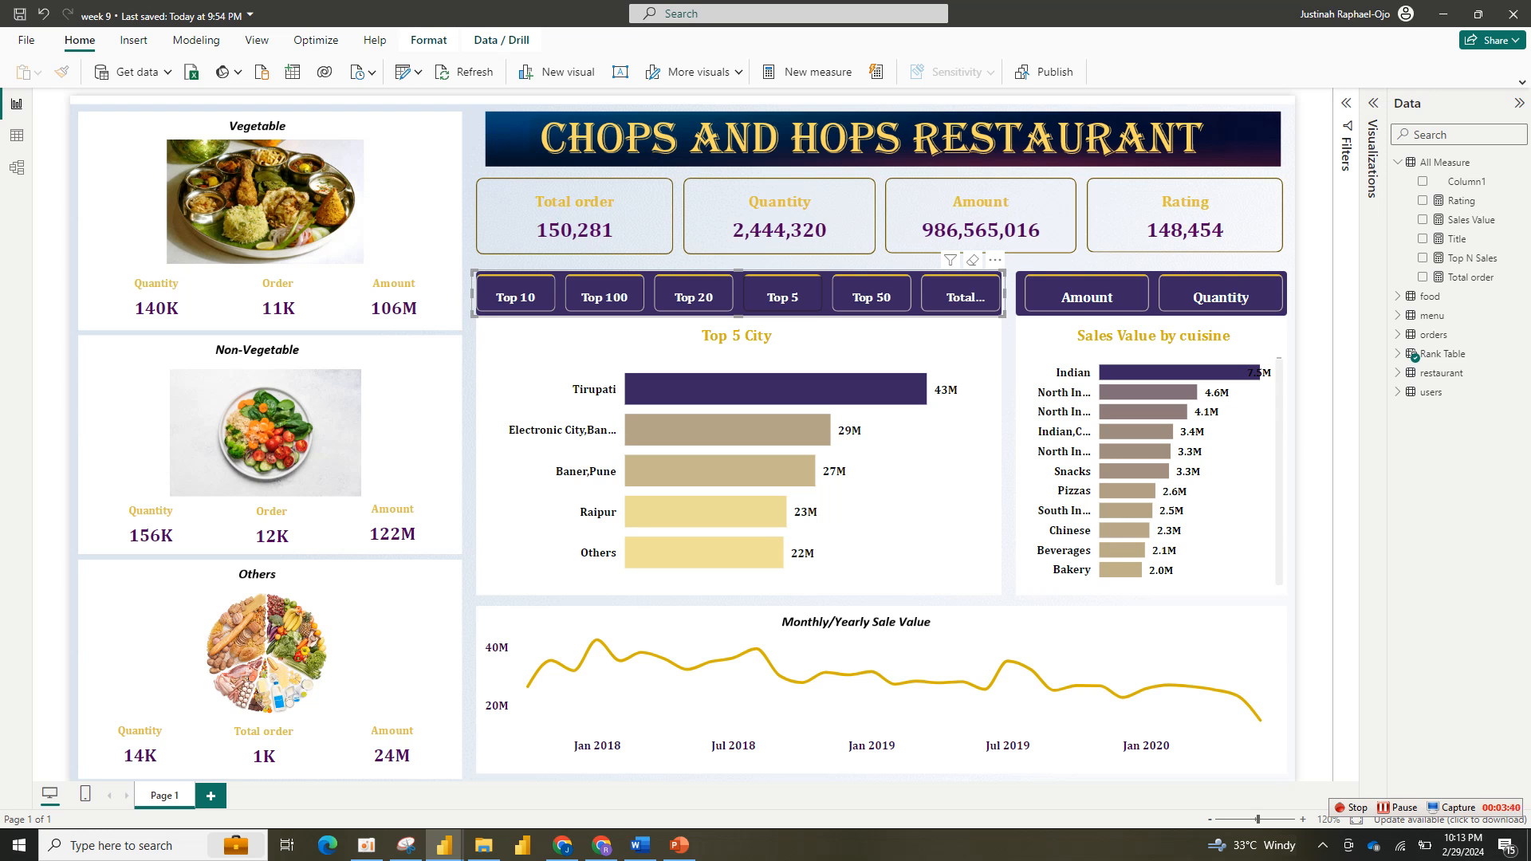
pyautogui.click(693, 296)
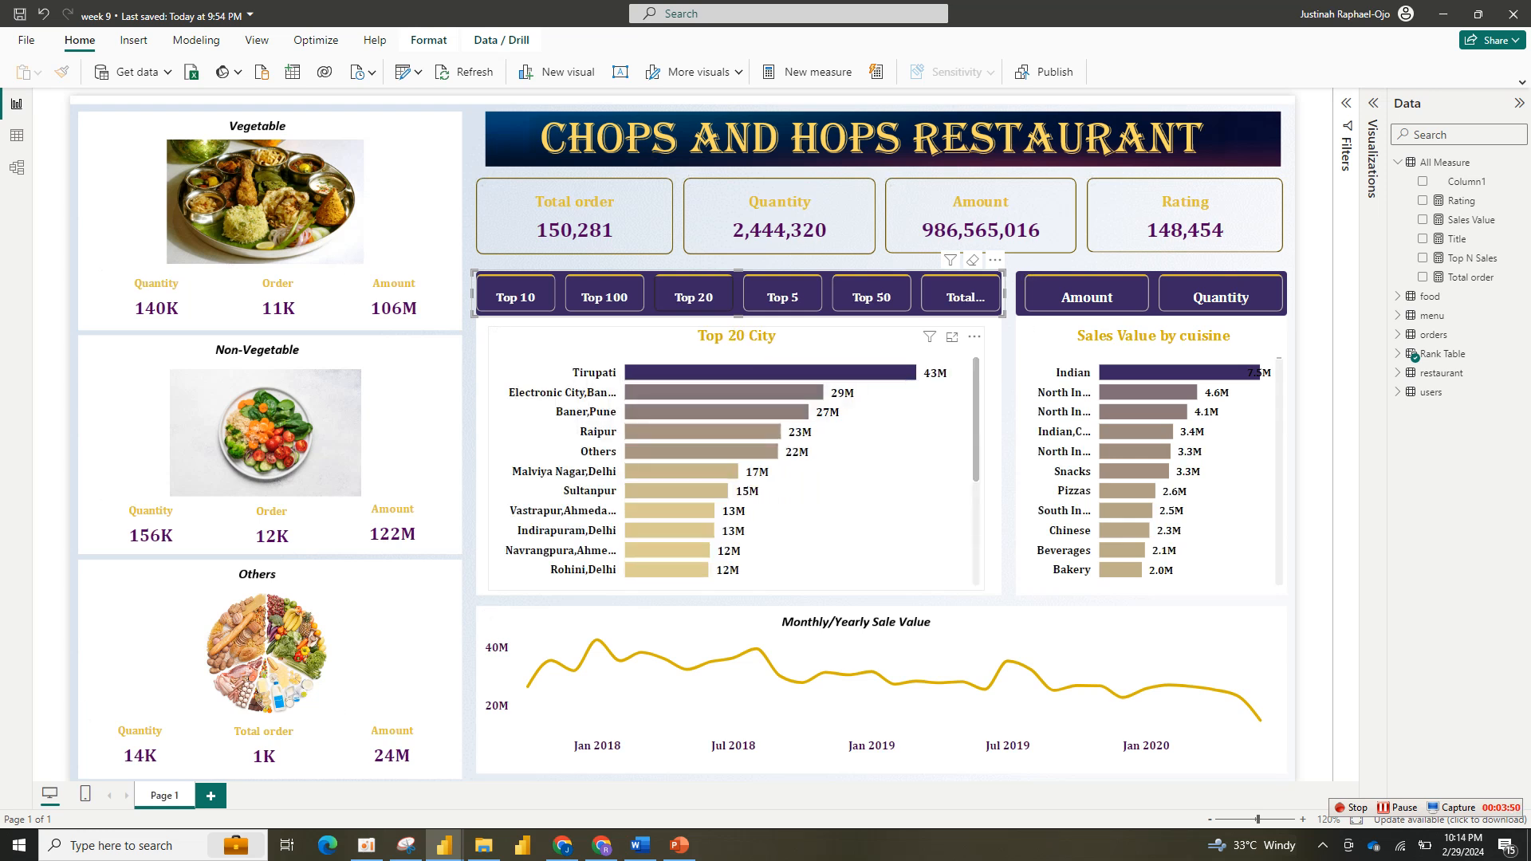
pyautogui.moveTo(735, 432)
pyautogui.moveTo(793, 411)
# Step: Switch to PowerPoint and look at the slide used as the restaurant dashboard's background
pyautogui.click(679, 845)
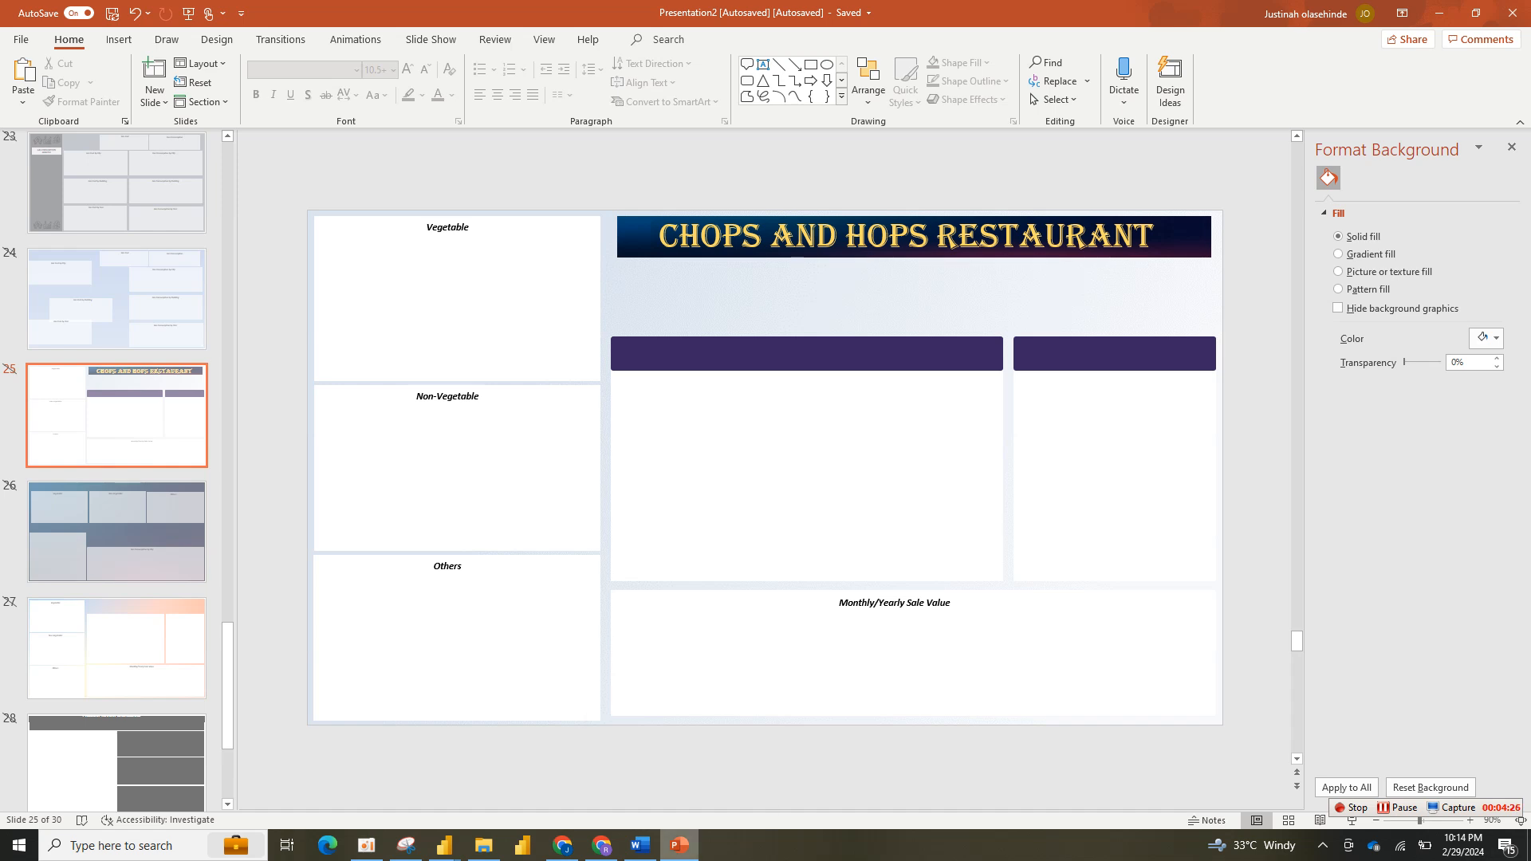
pyautogui.moveTo(678, 845)
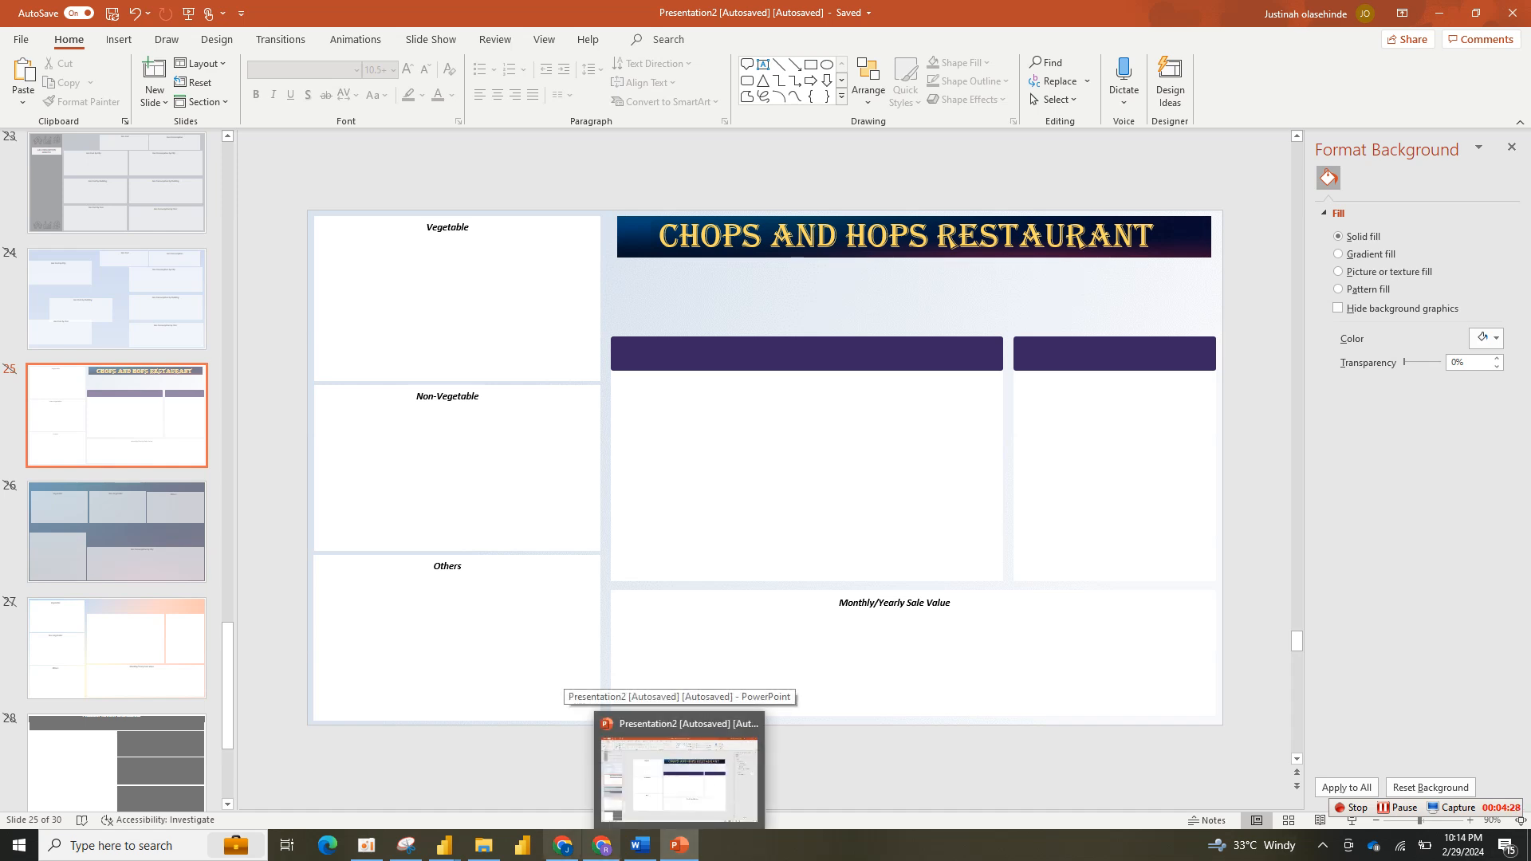
# Step: Switch to the untitled Power BI report and start an Excel import, showing all file types in Downloads as a list
pyautogui.moveTo(444, 845)
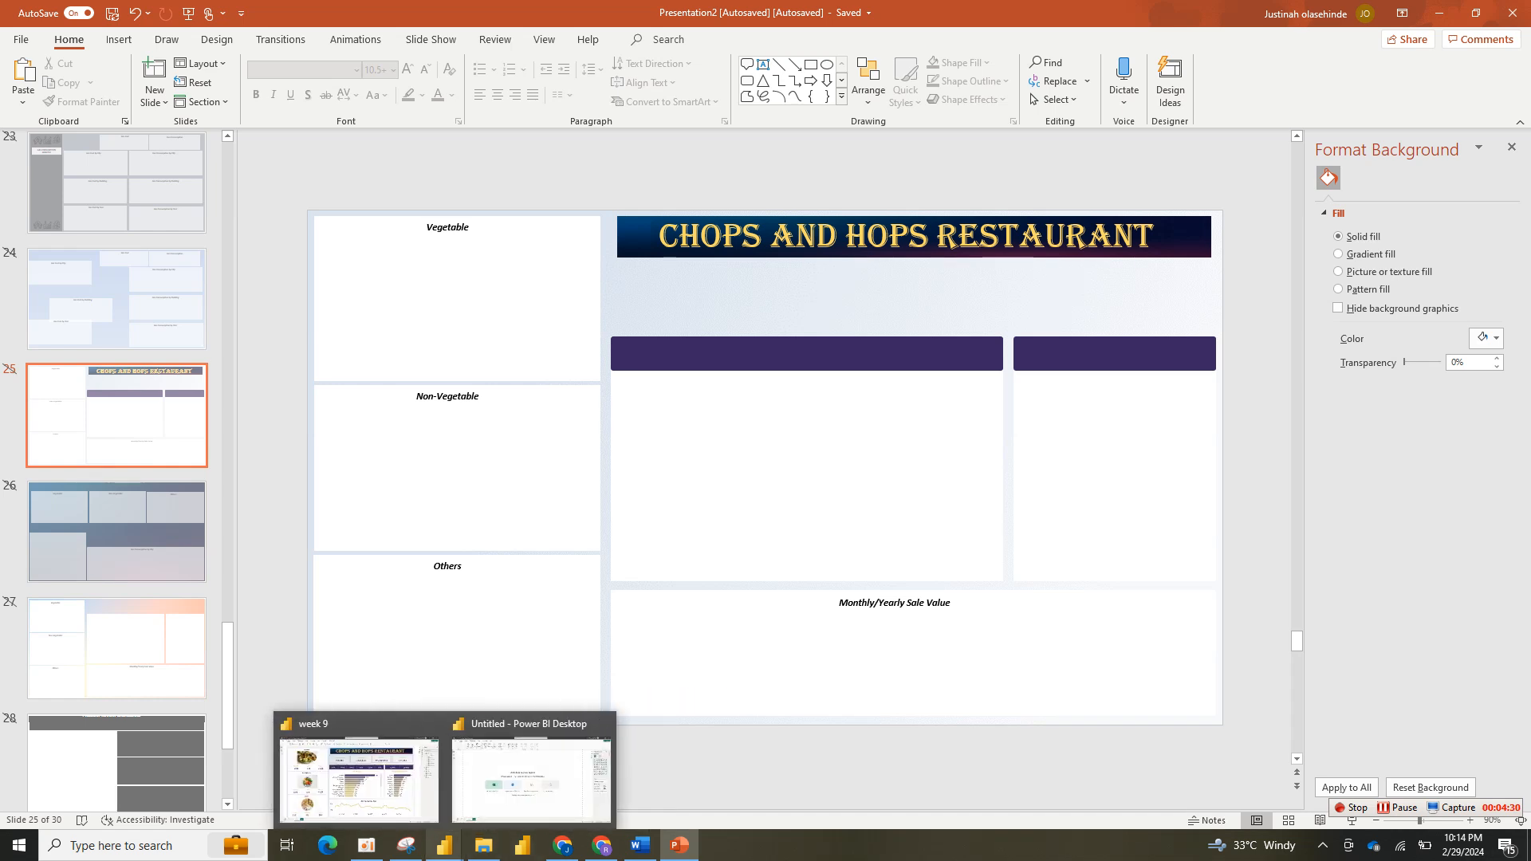
pyautogui.click(533, 775)
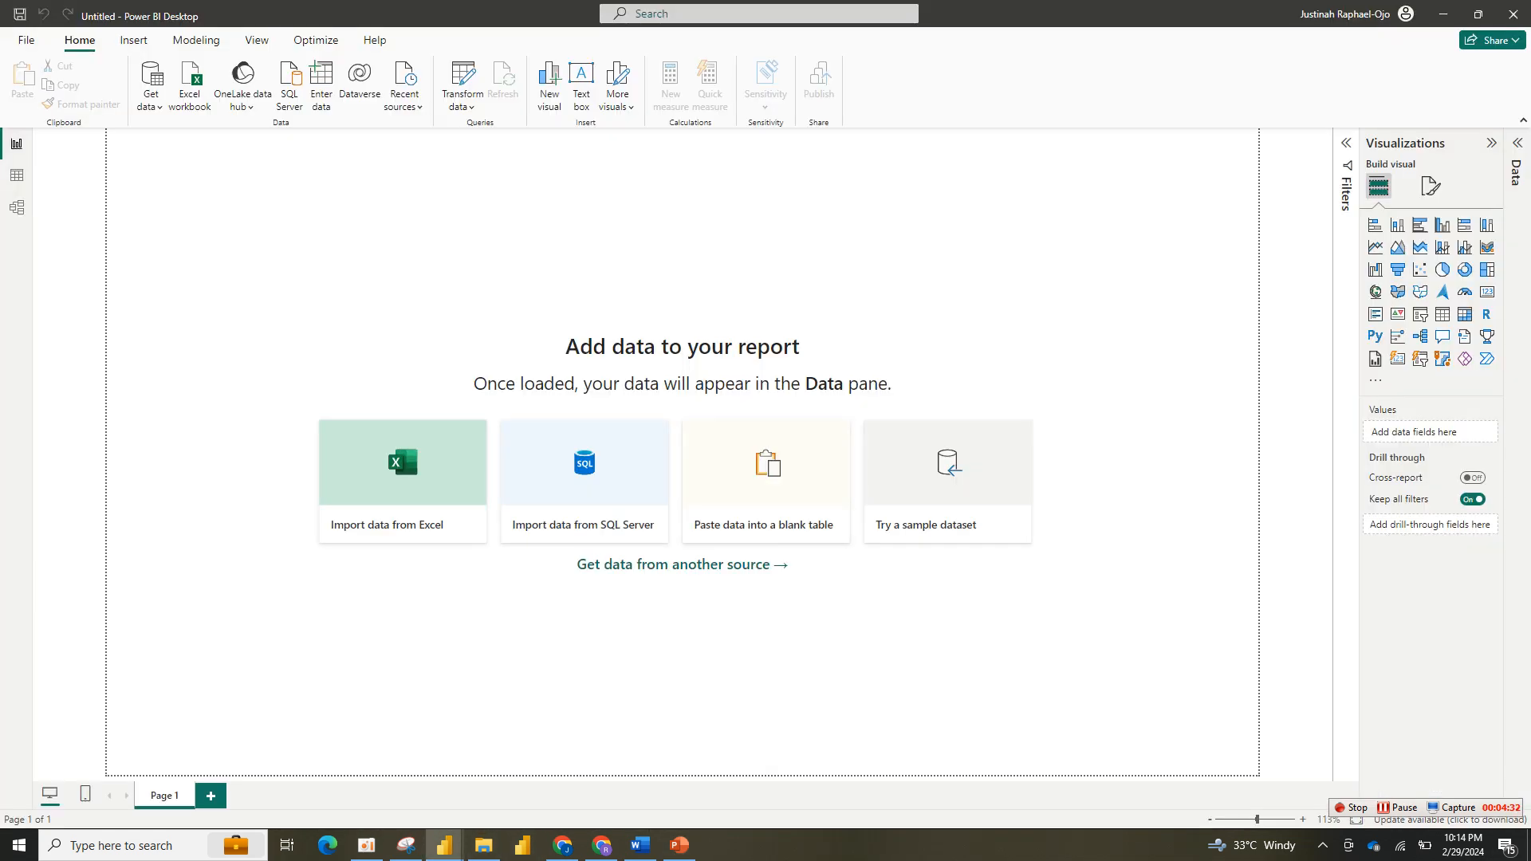
pyautogui.click(133, 40)
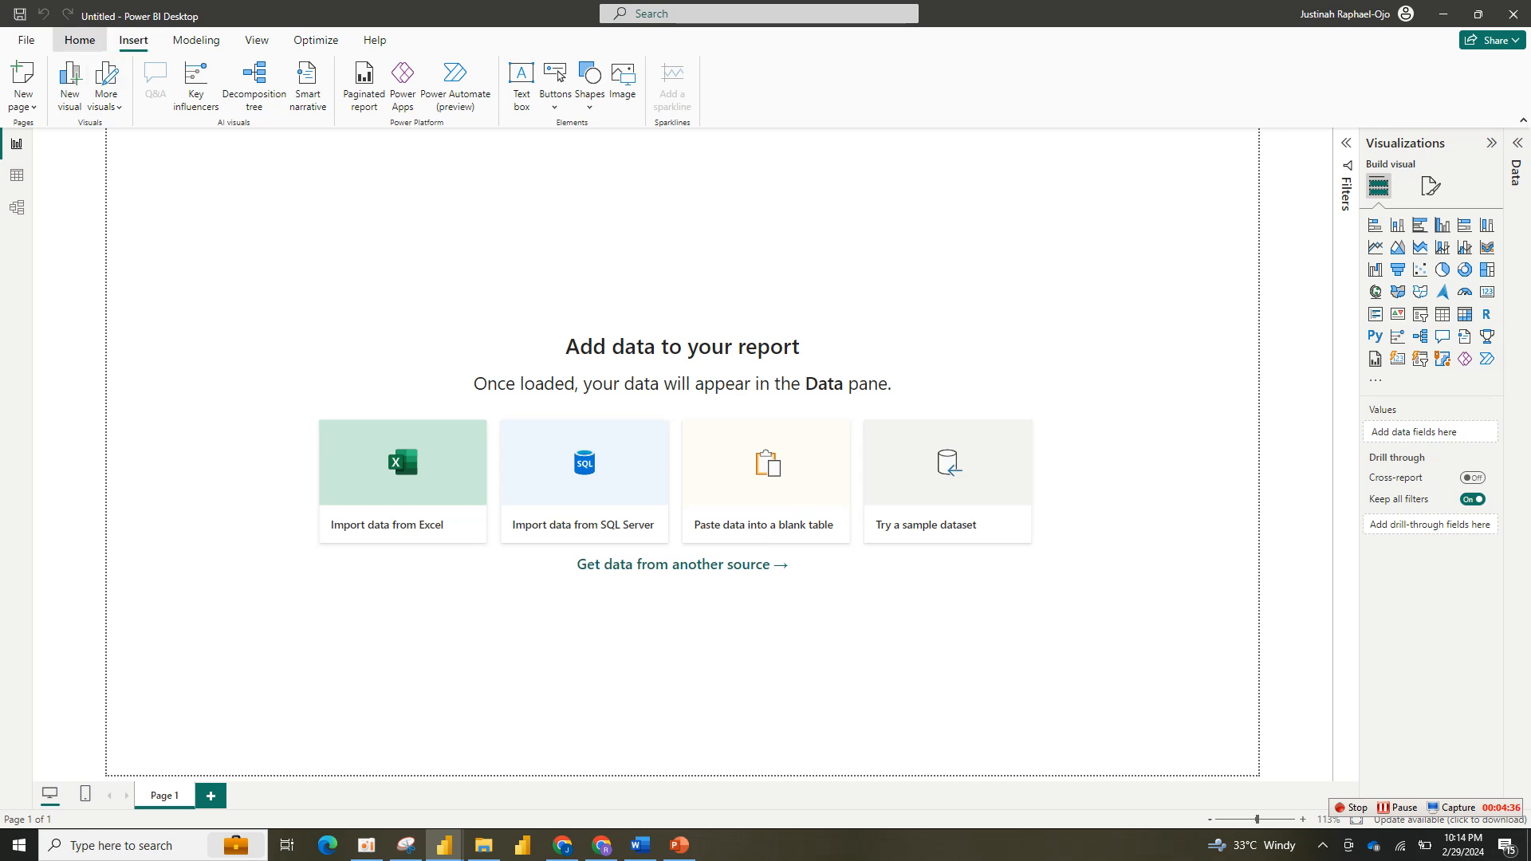
pyautogui.click(80, 40)
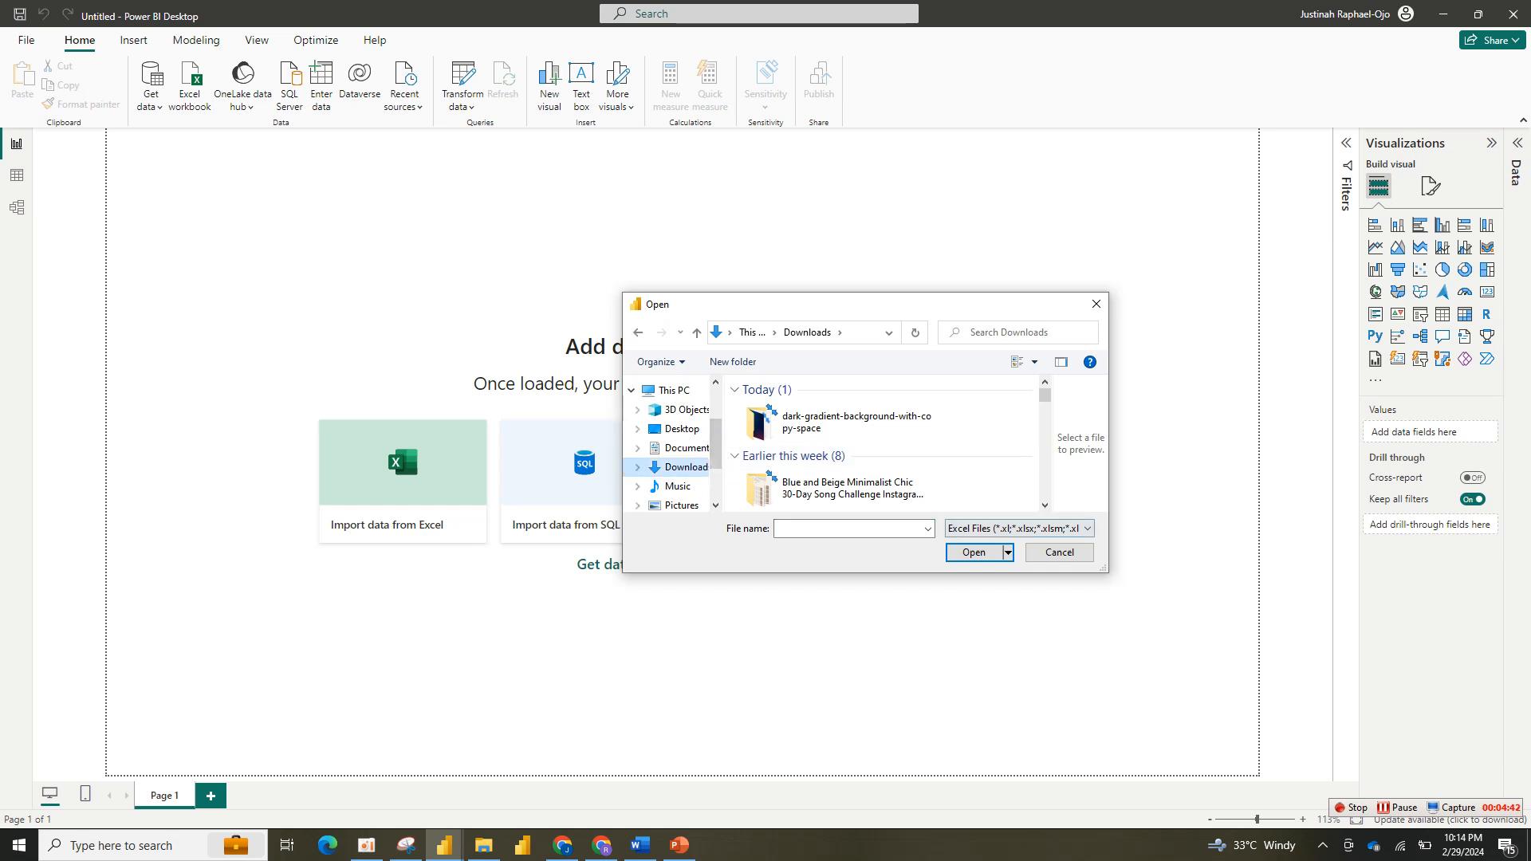
pyautogui.click(1019, 529)
pyautogui.click(973, 556)
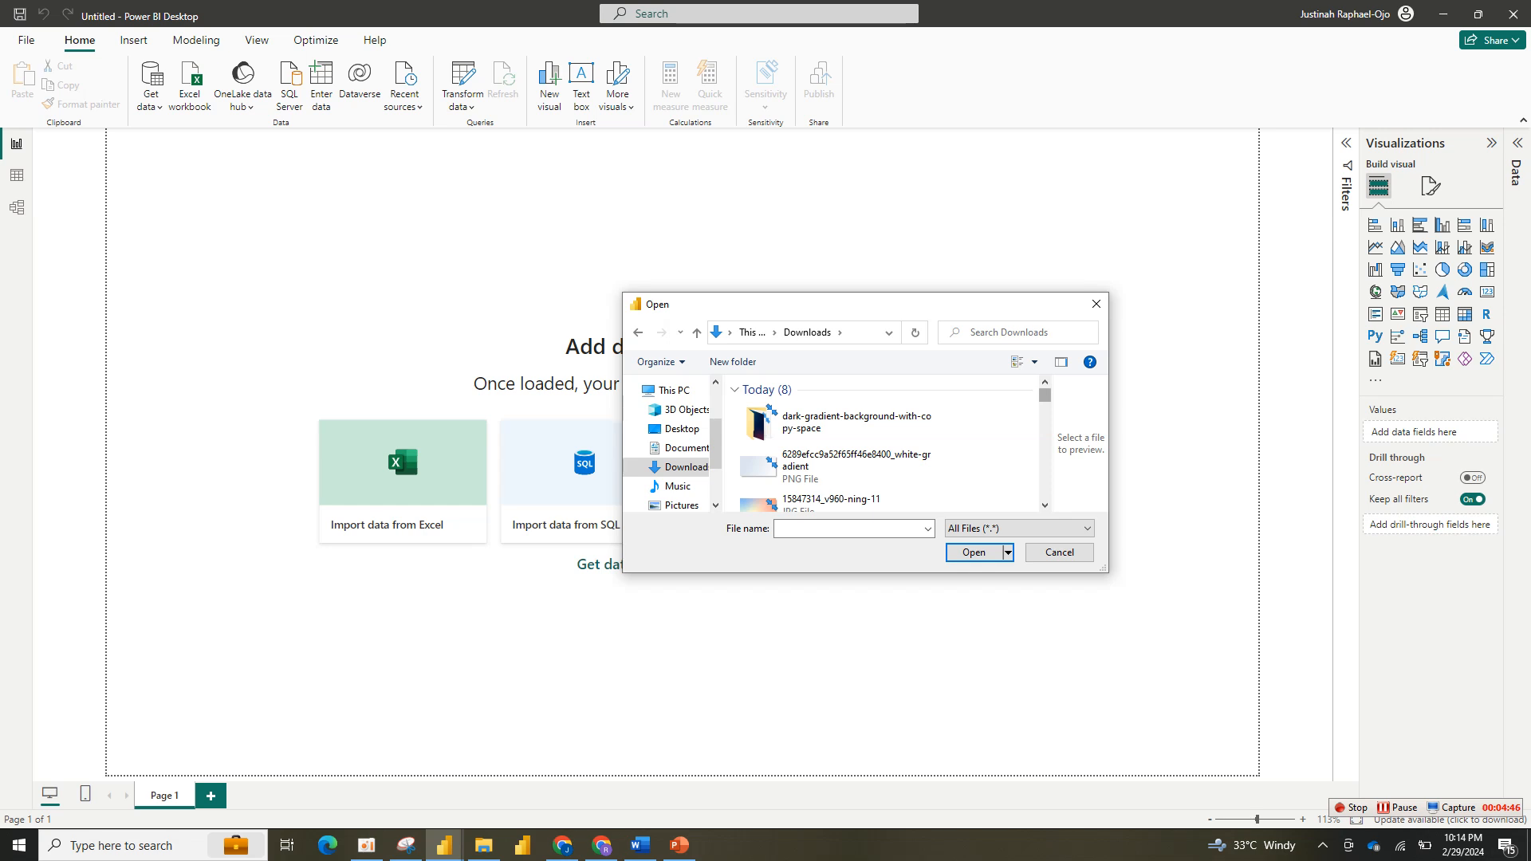
pyautogui.scroll(-5, 885, 446)
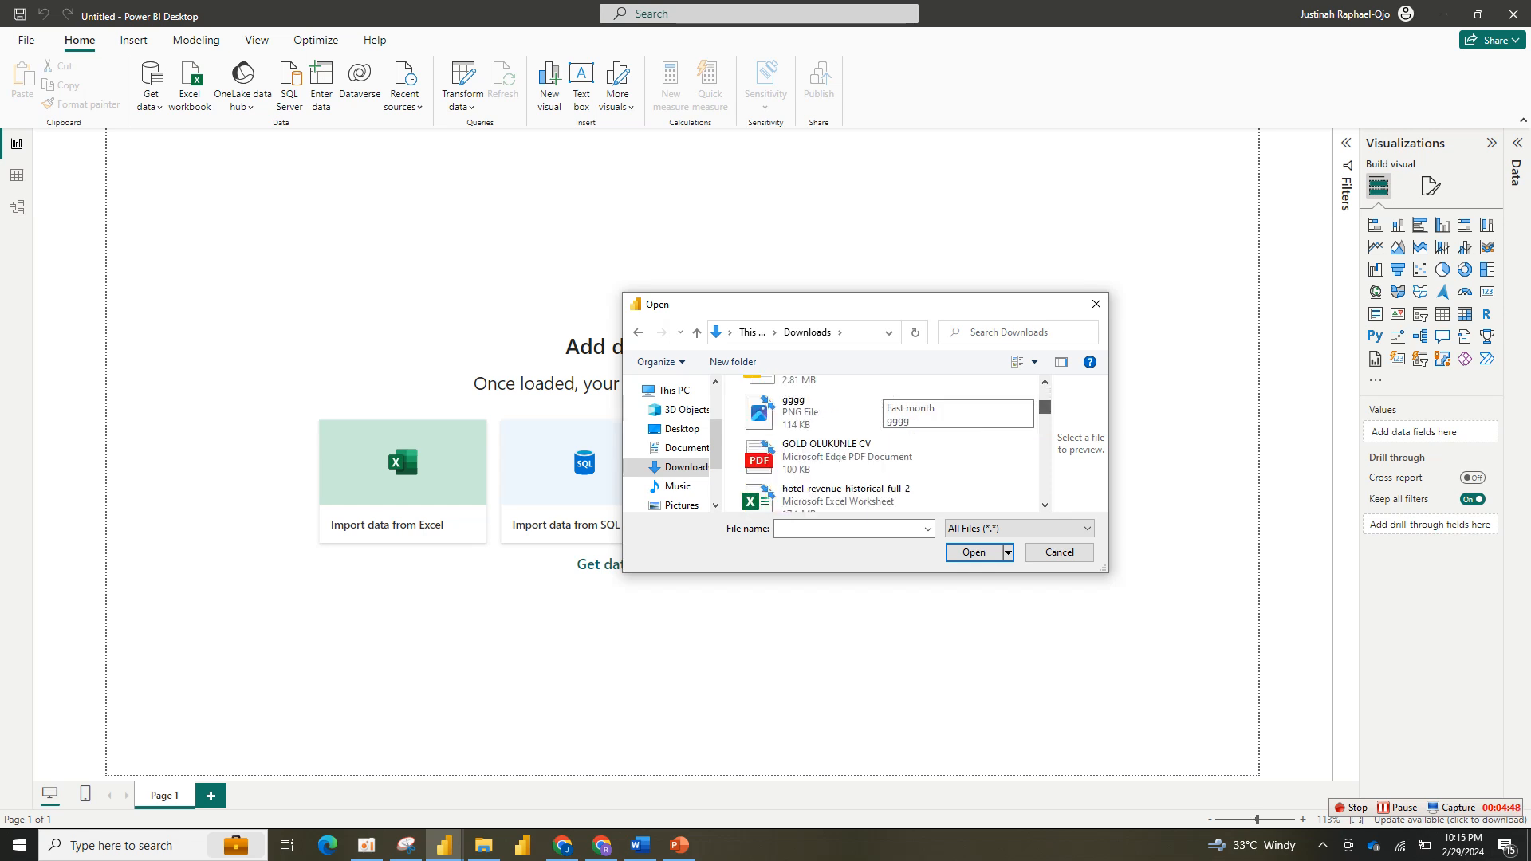
pyautogui.scroll(5, 885, 447)
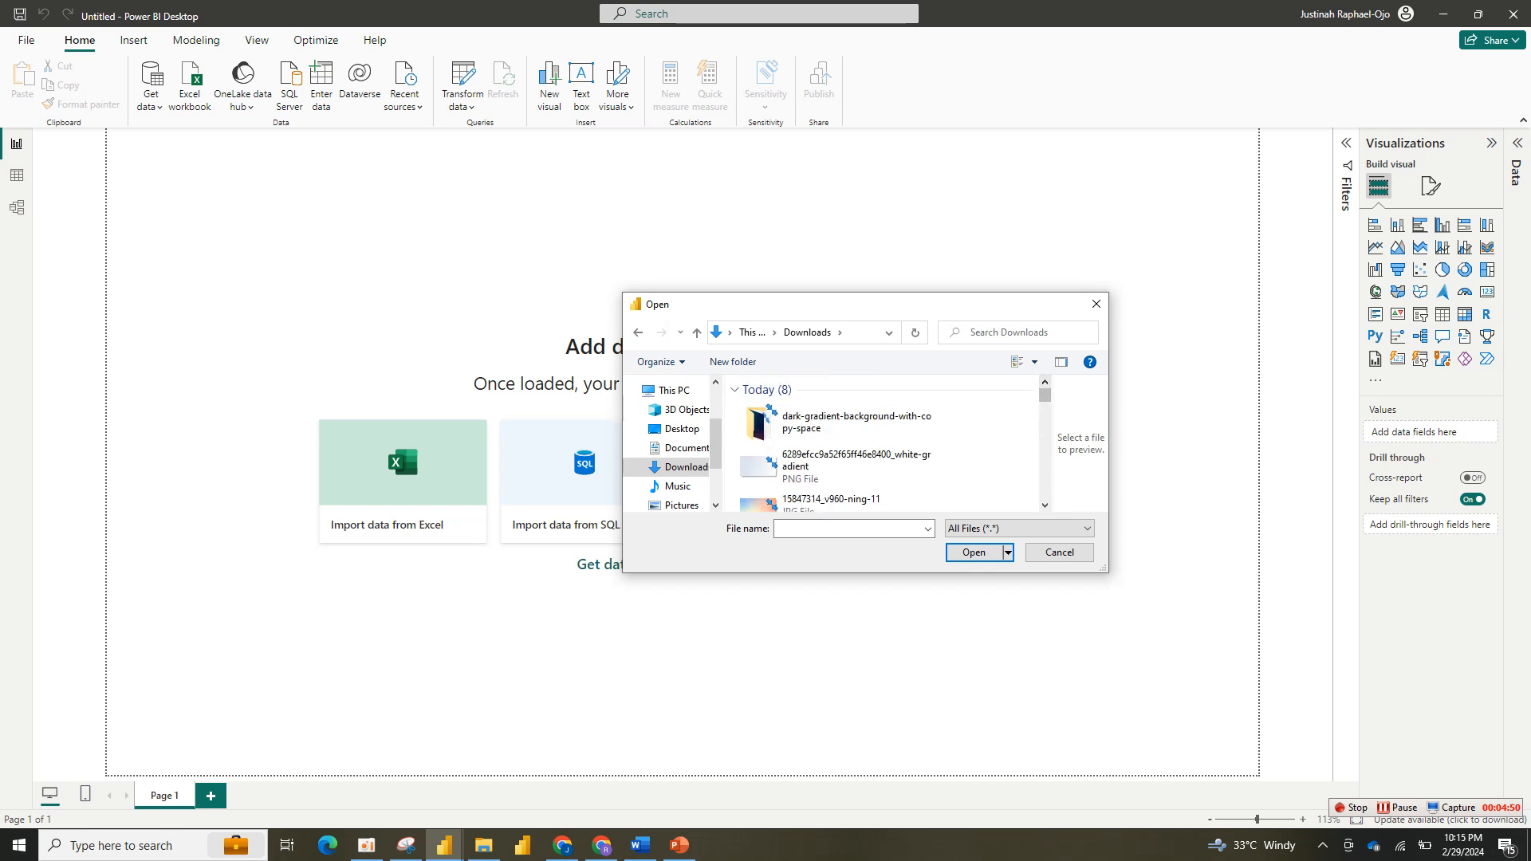
pyautogui.scroll(-2, 885, 446)
pyautogui.click(1034, 361)
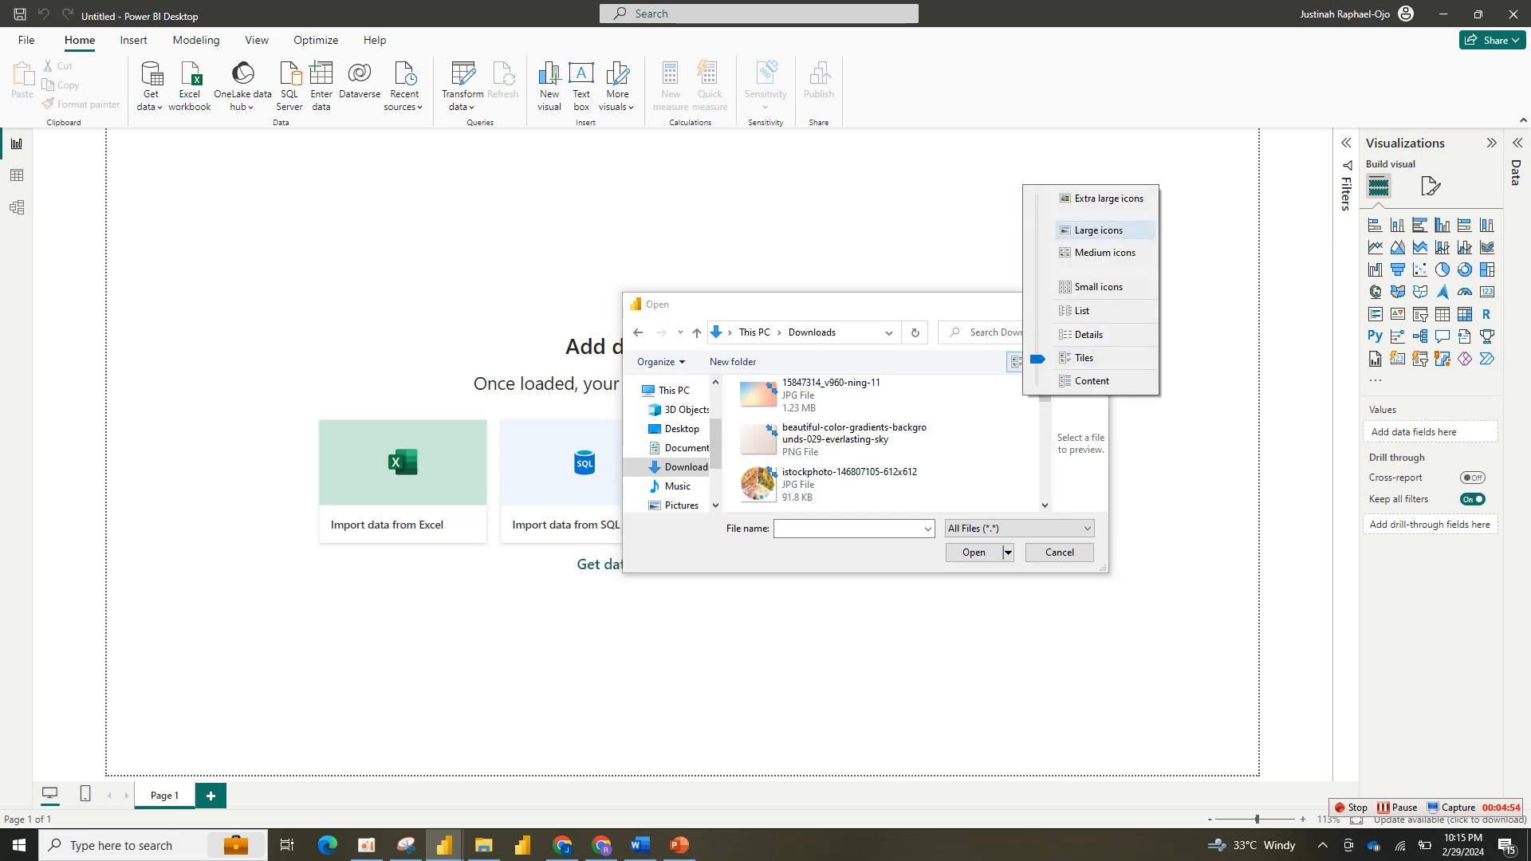
pyautogui.click(1082, 310)
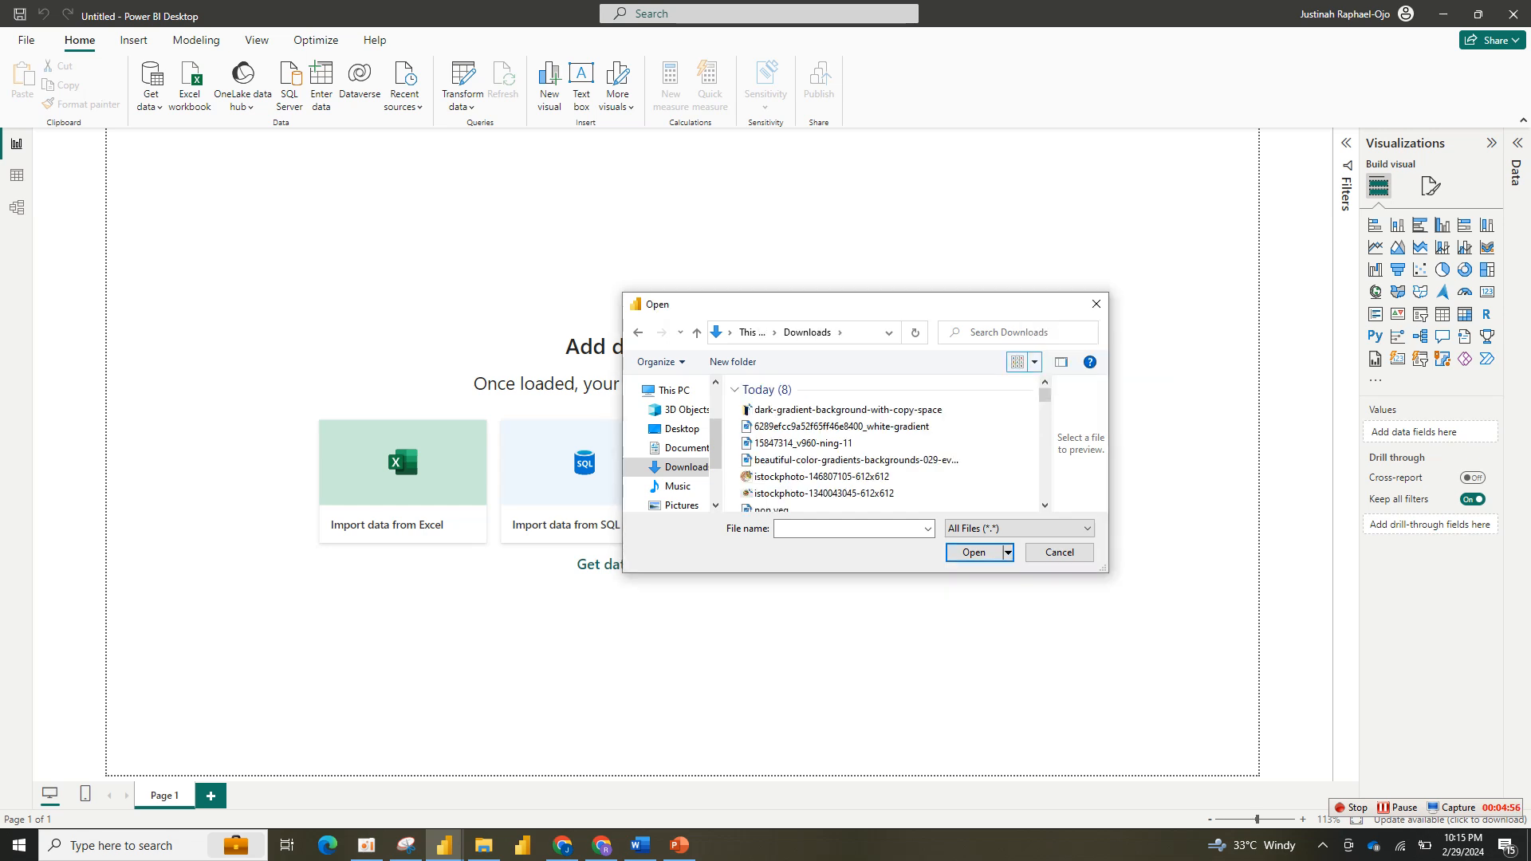
# Step: Import the food sheet from the food workbook and open it in Power Query Editor for transformation
pyautogui.click(1044, 505)
pyautogui.click(1044, 505)
pyautogui.click(1044, 505)
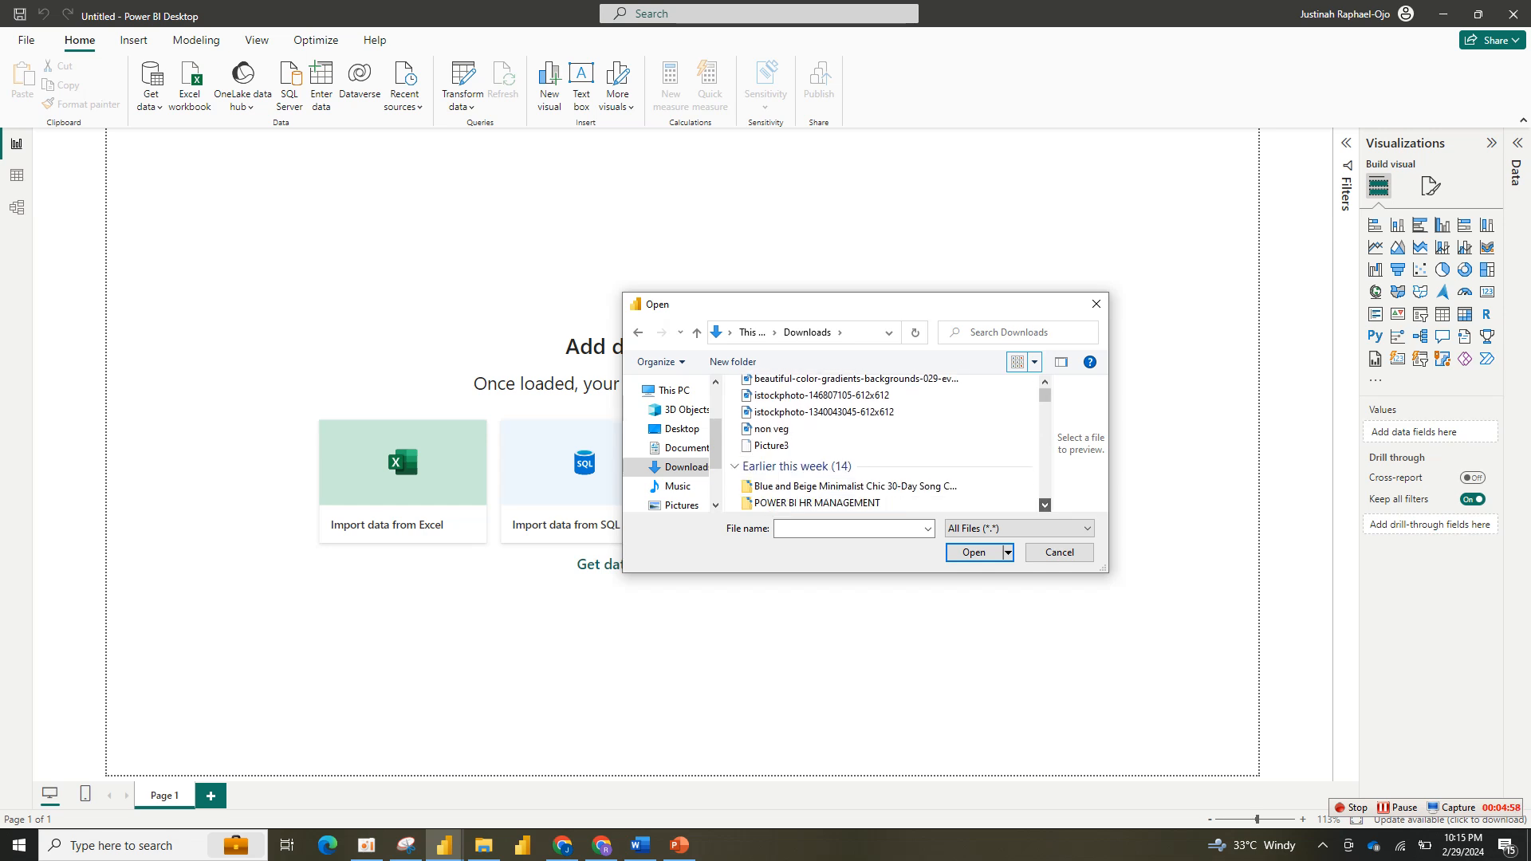
pyautogui.click(1044, 505)
pyautogui.click(1045, 506)
pyautogui.click(1044, 506)
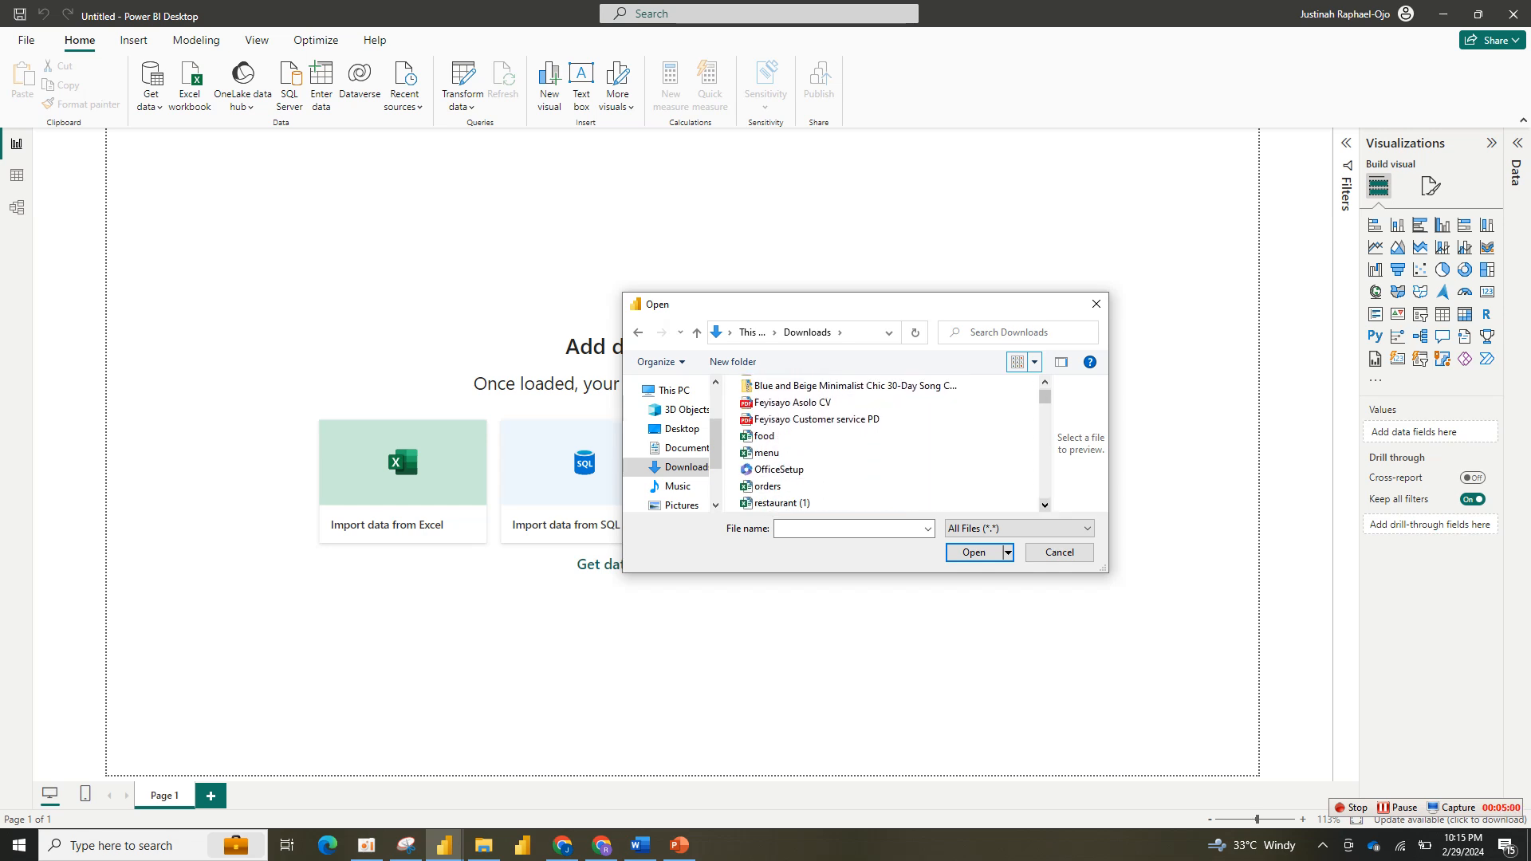
pyautogui.click(797, 436)
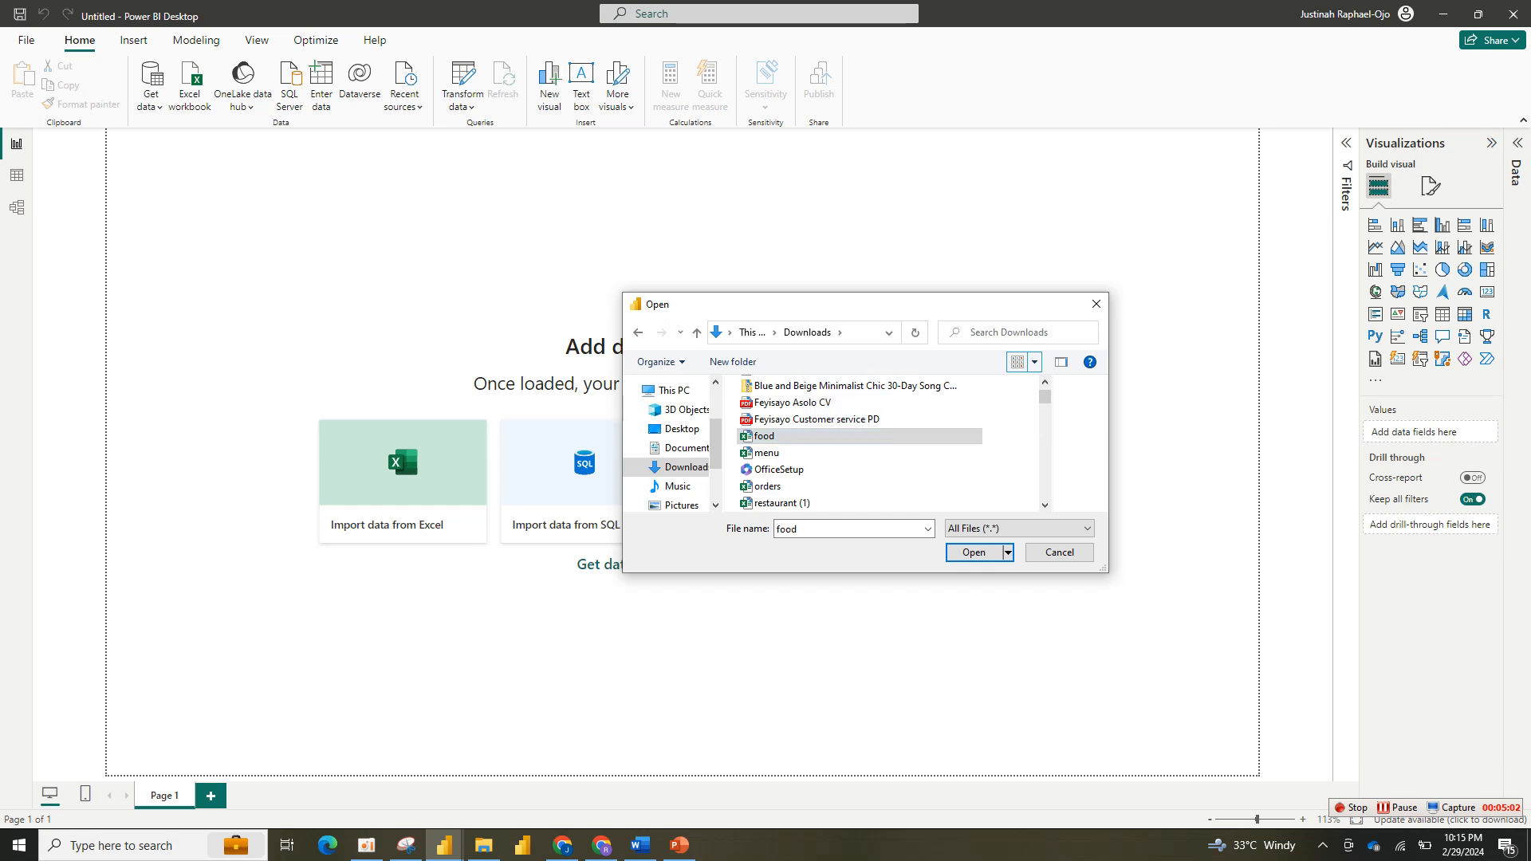
pyautogui.click(973, 552)
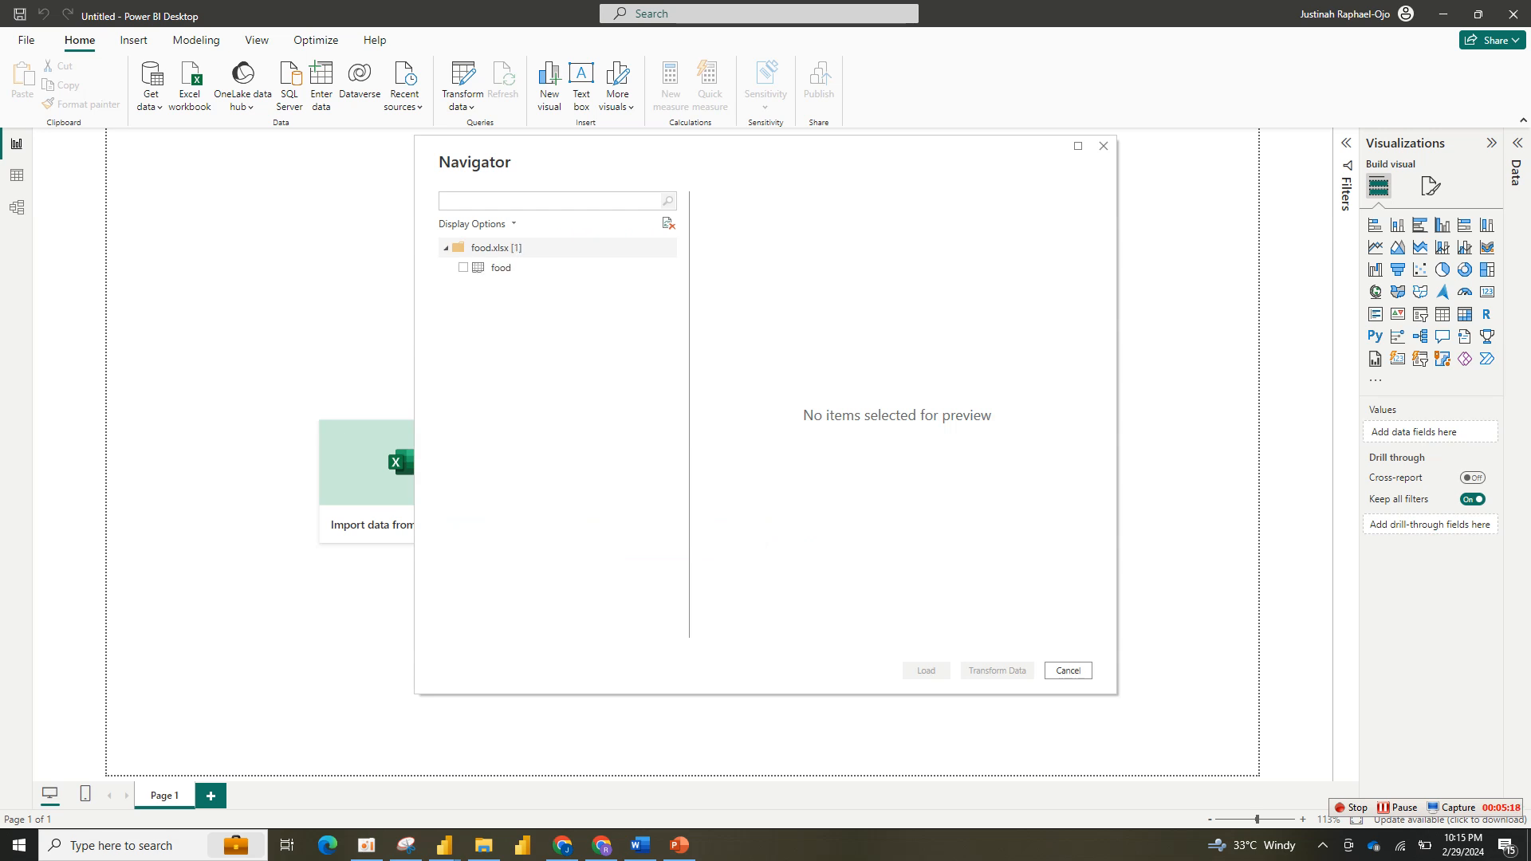
pyautogui.click(463, 268)
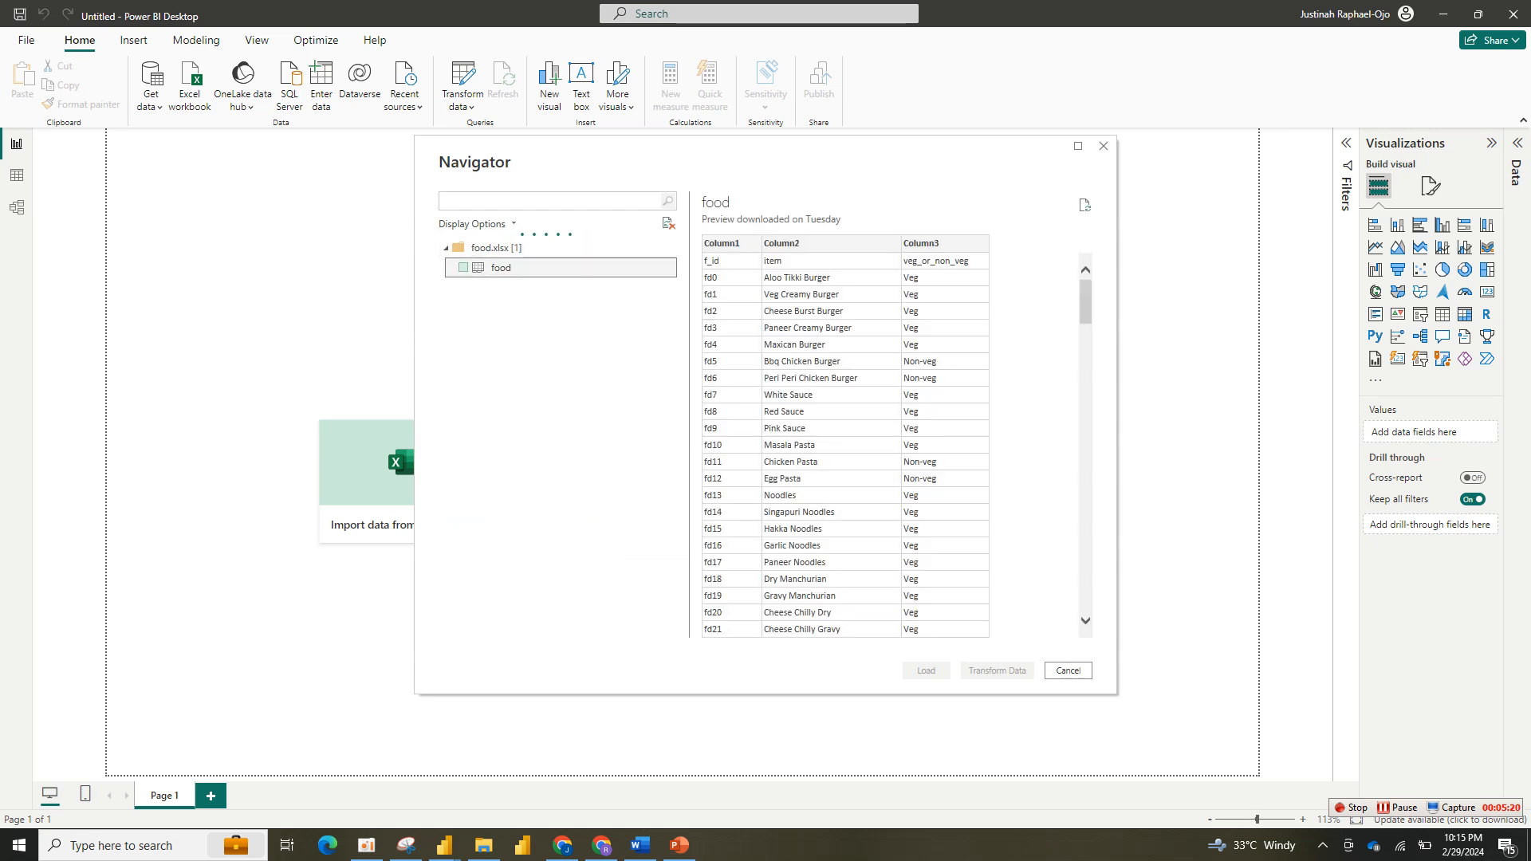
pyautogui.click(1068, 672)
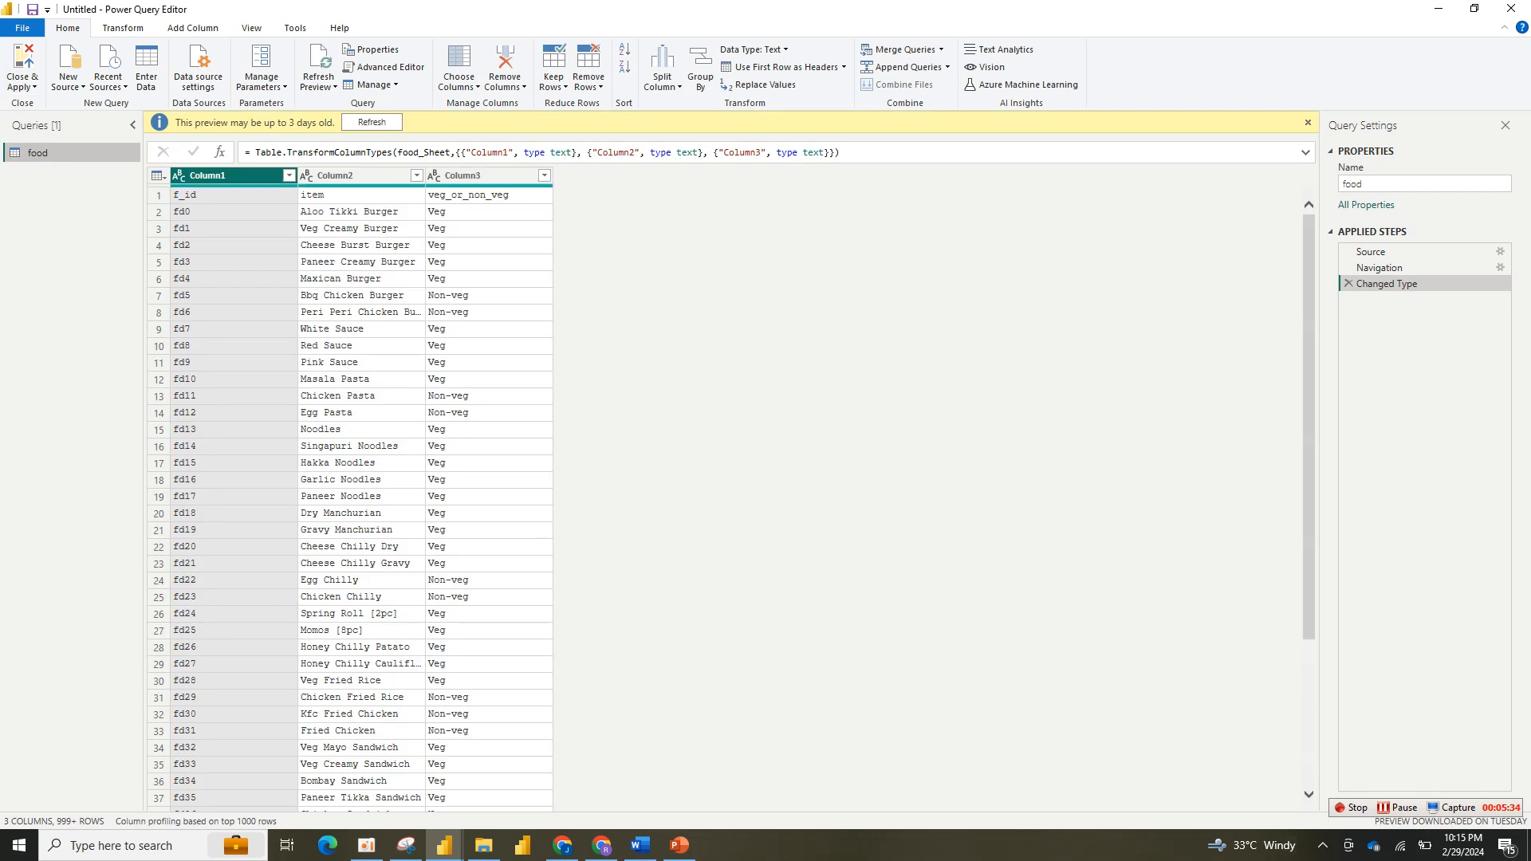
# Step: Add the menu Excel workbook as a new source and return to Power Query Editor
pyautogui.click(68, 80)
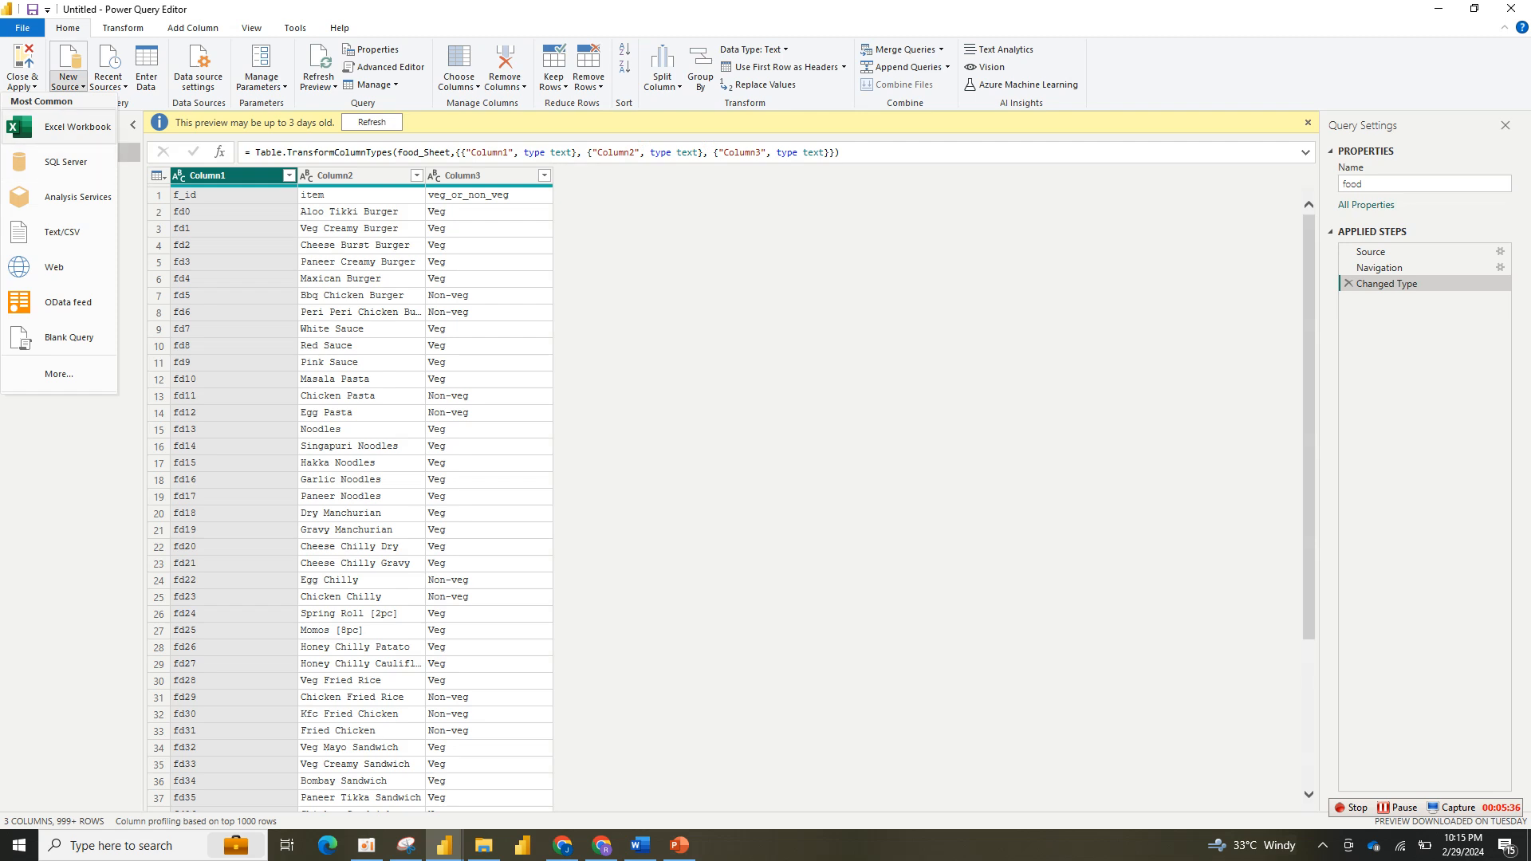
pyautogui.click(77, 127)
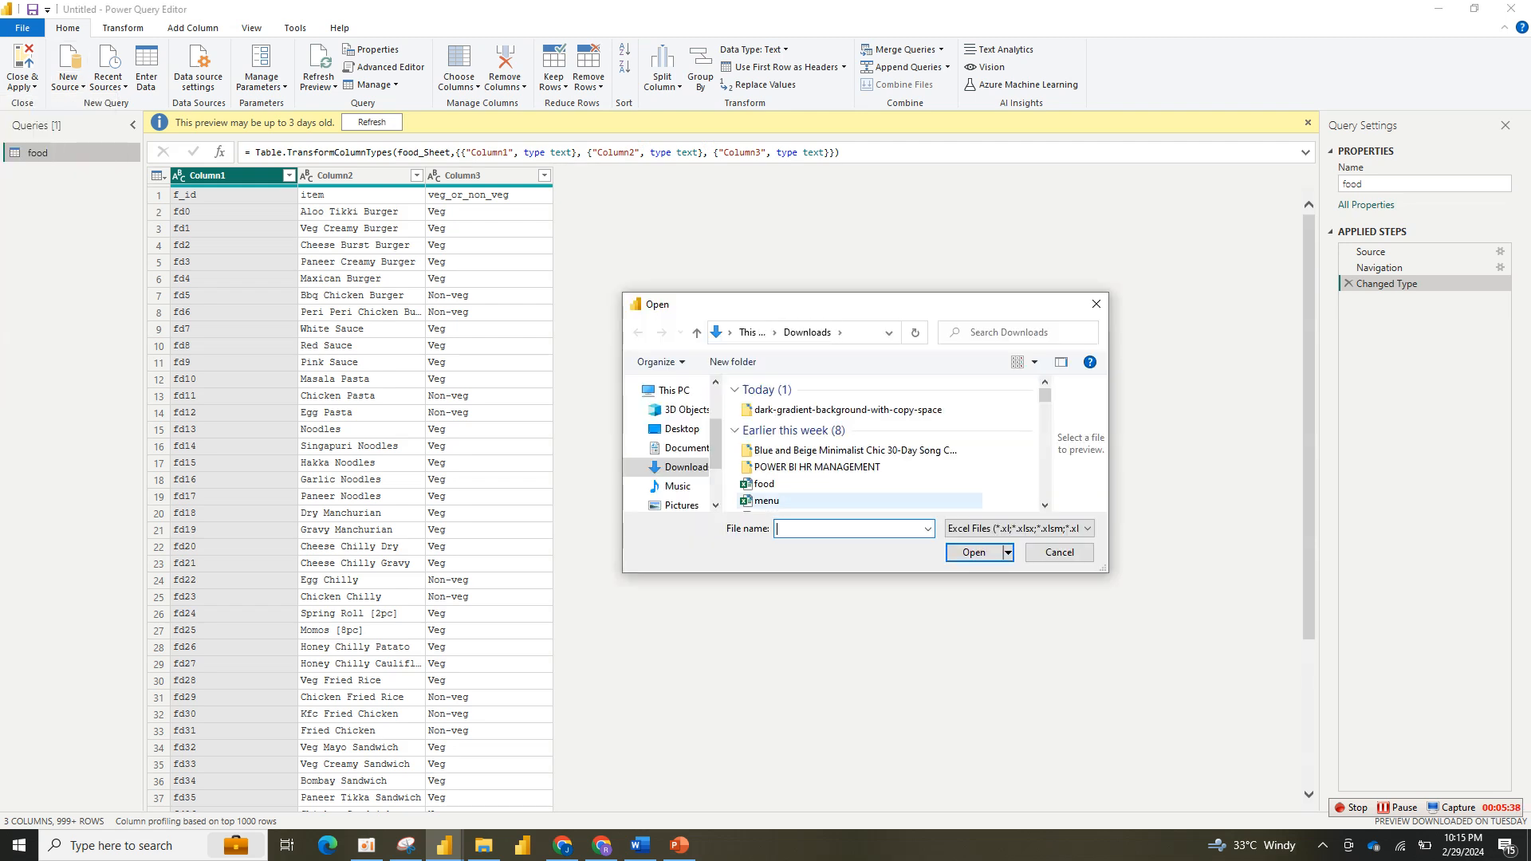
pyautogui.click(766, 501)
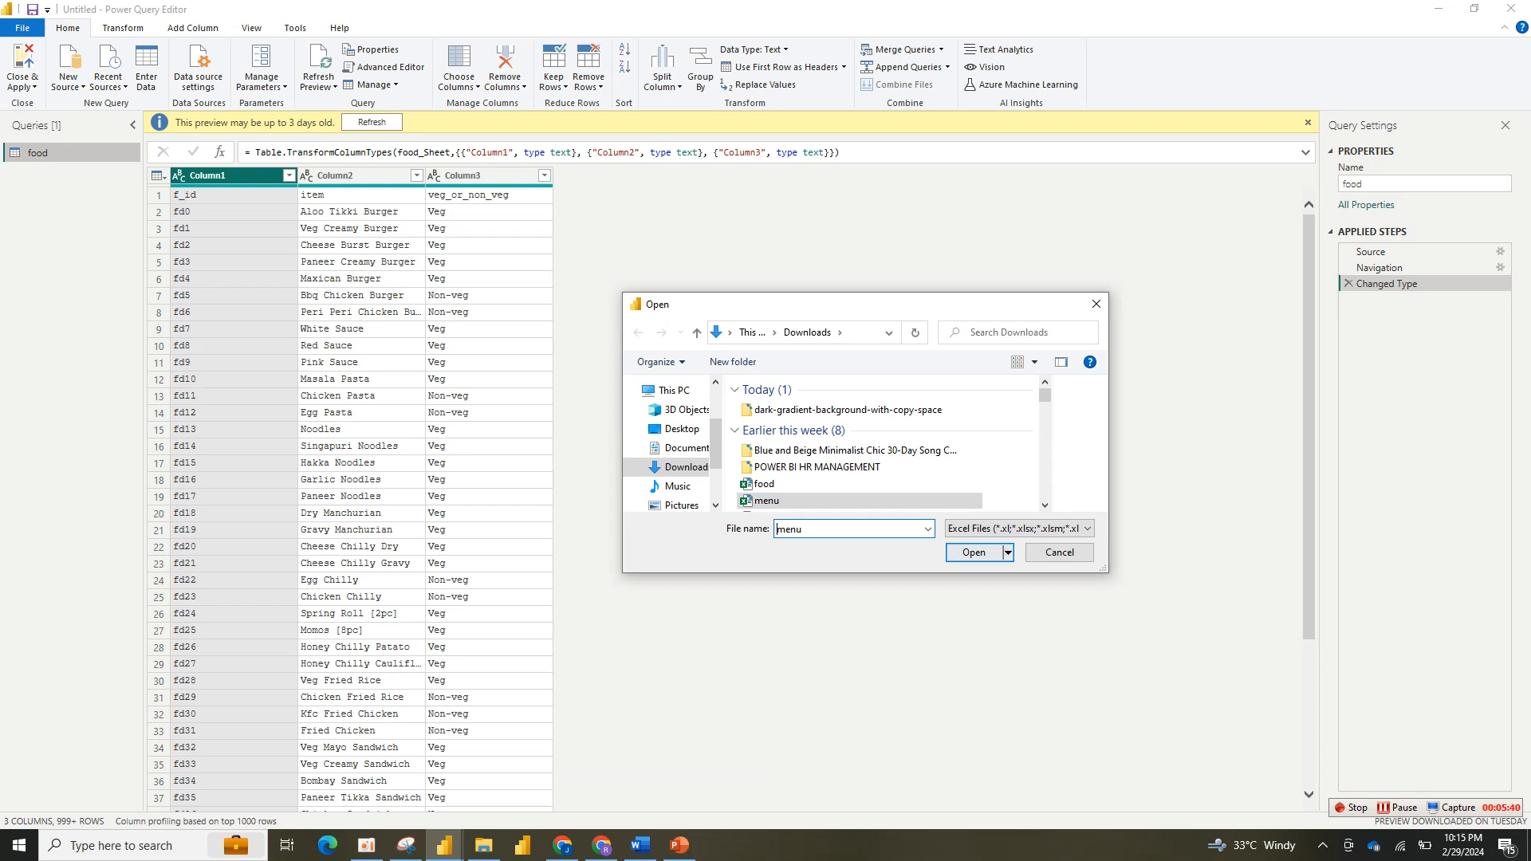
pyautogui.click(973, 553)
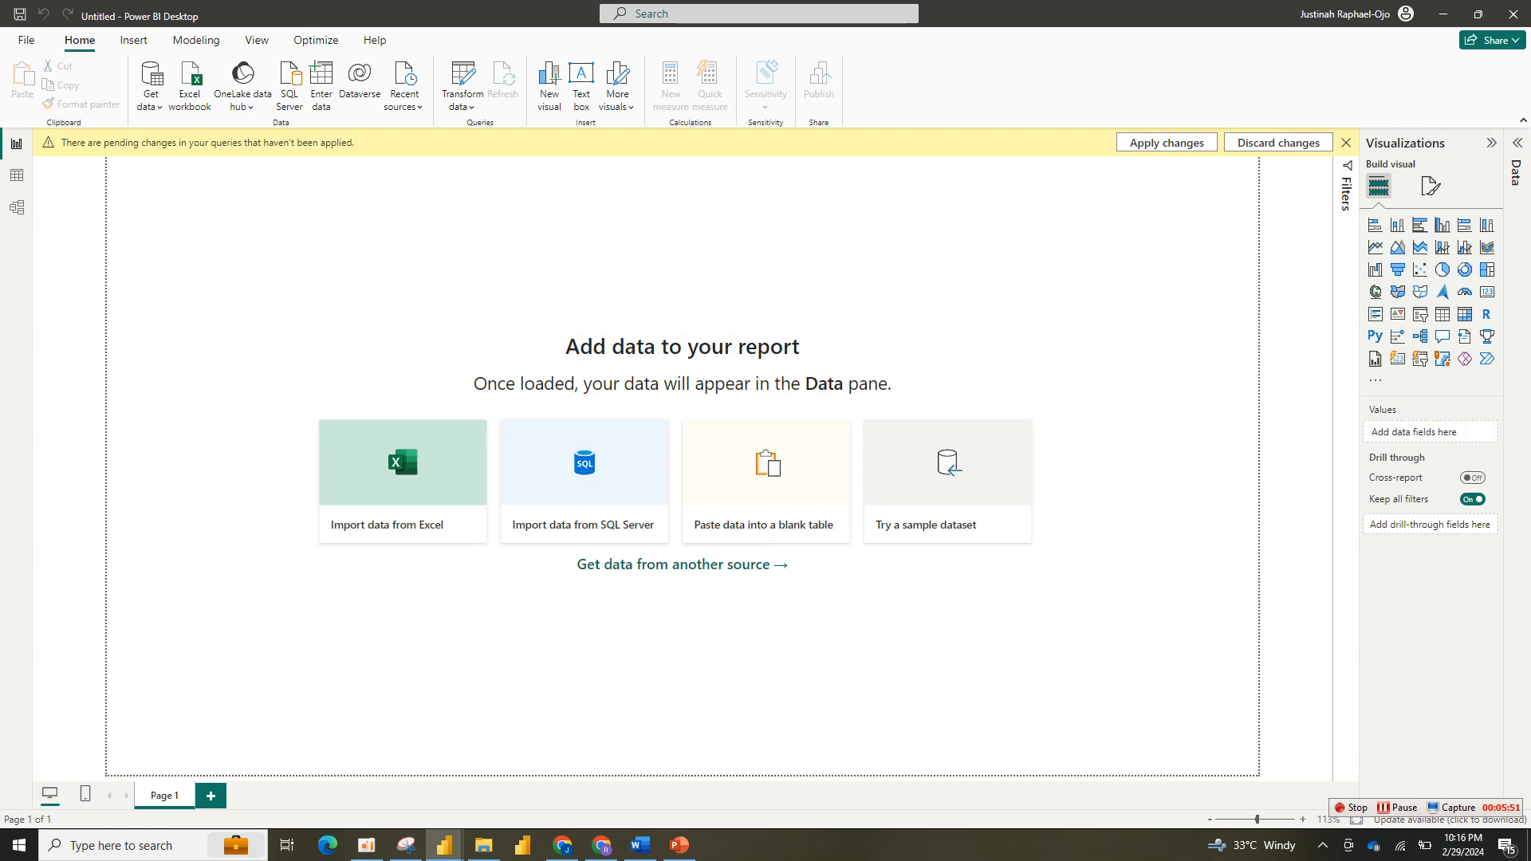
pyautogui.hotkey('alt', 'Tab')
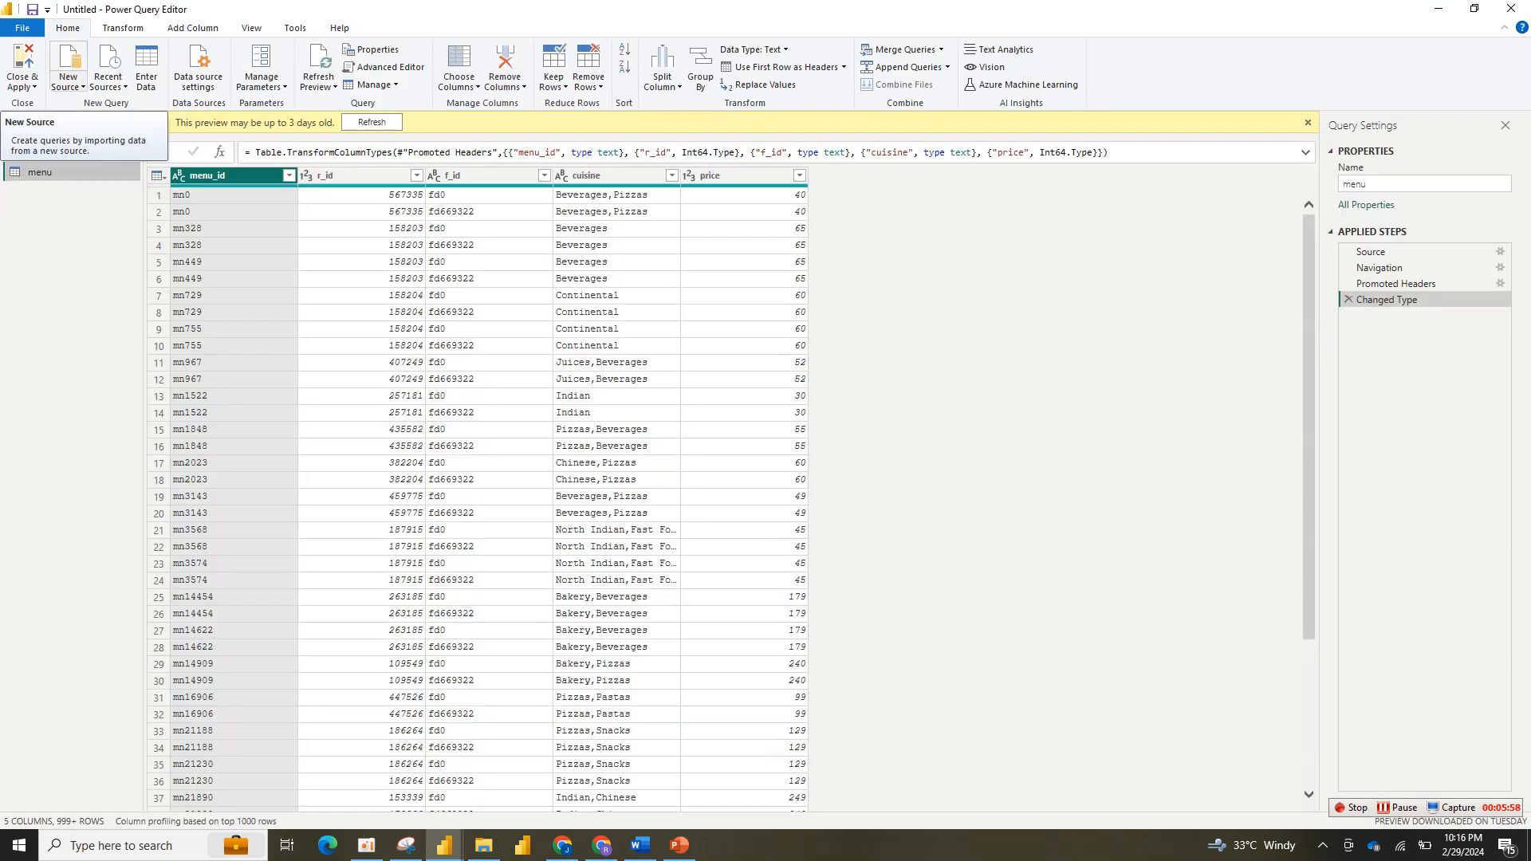
# Step: Import the orders sheet from the orders Excel workbook as a new source and display its query
pyautogui.click(68, 81)
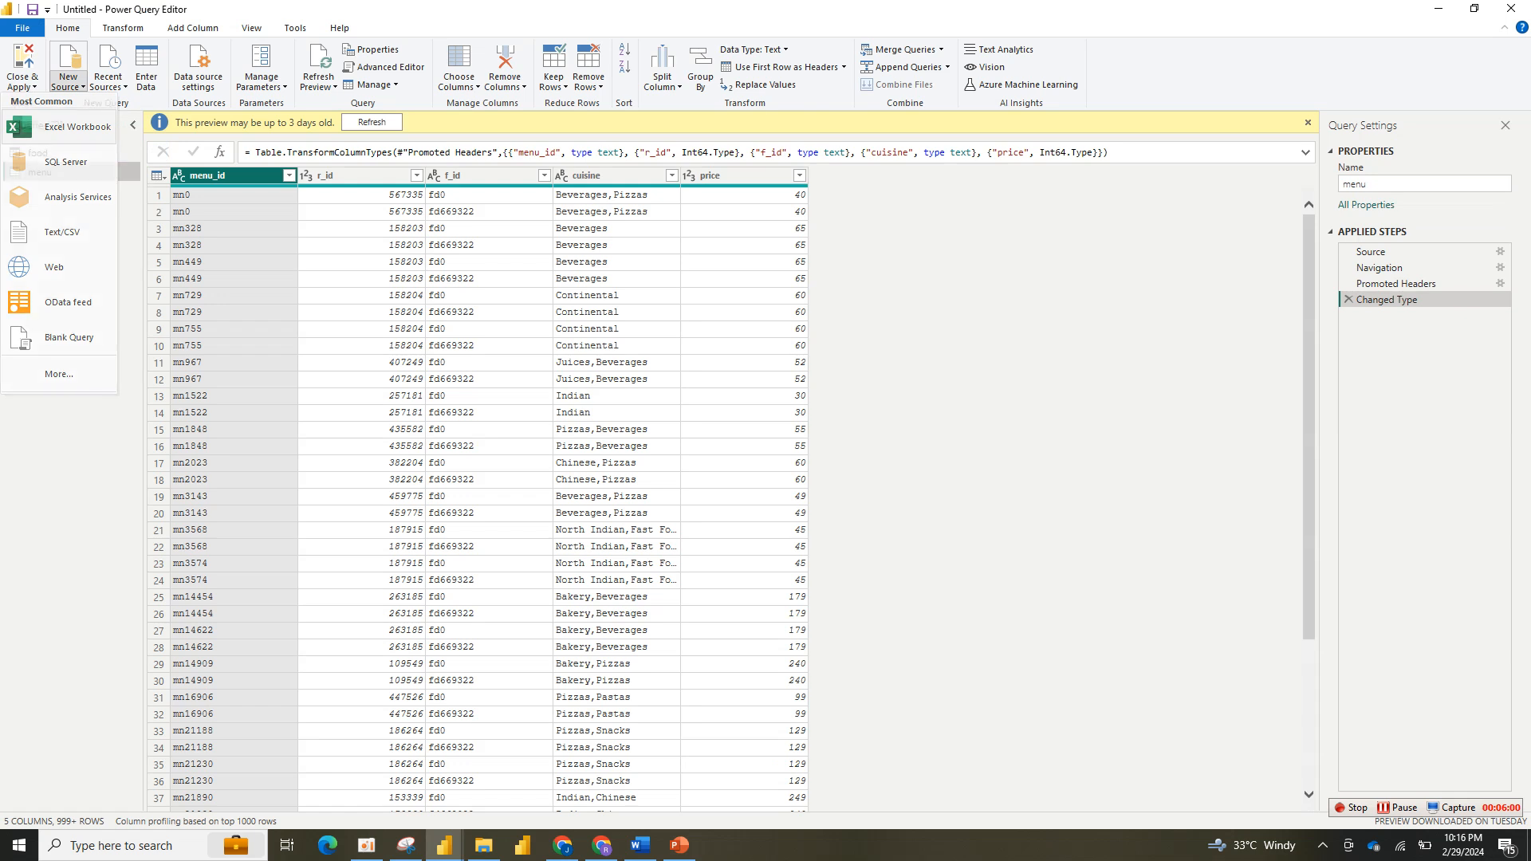
pyautogui.click(65, 163)
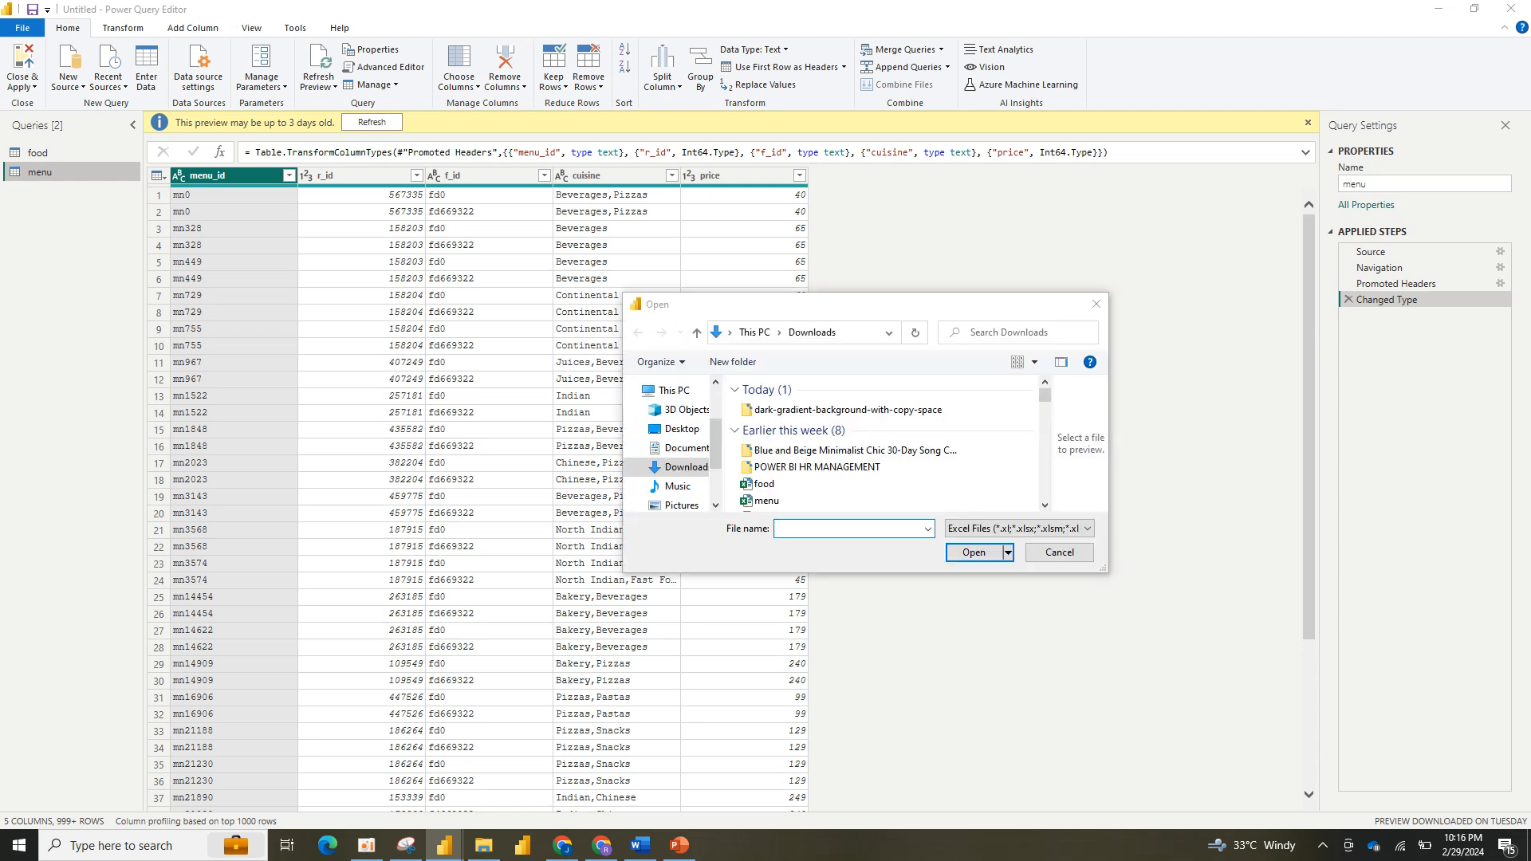
pyautogui.scroll(-1, 885, 447)
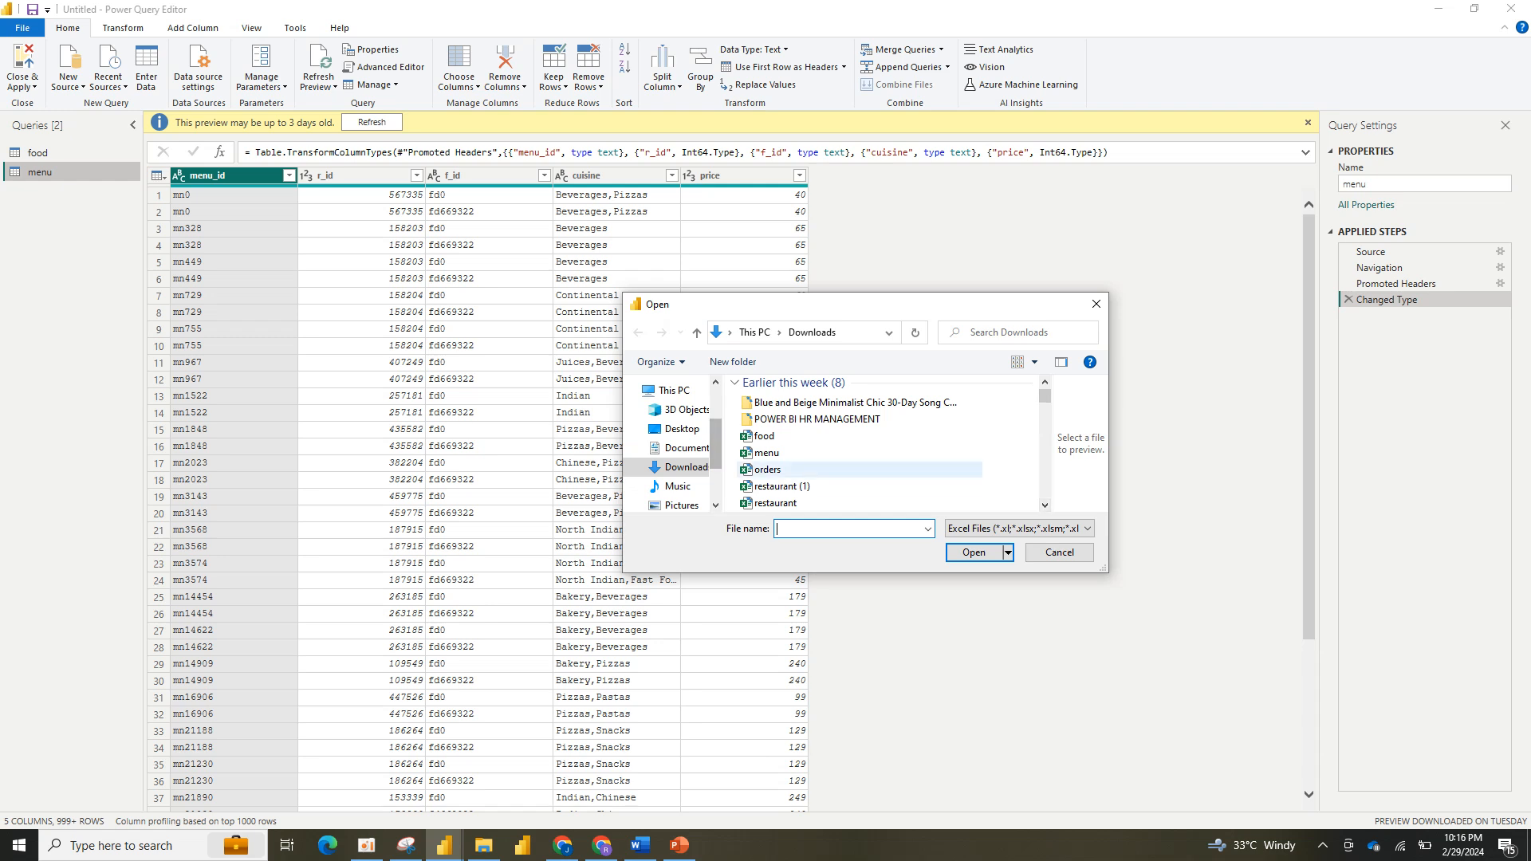
pyautogui.doubleClick(768, 470)
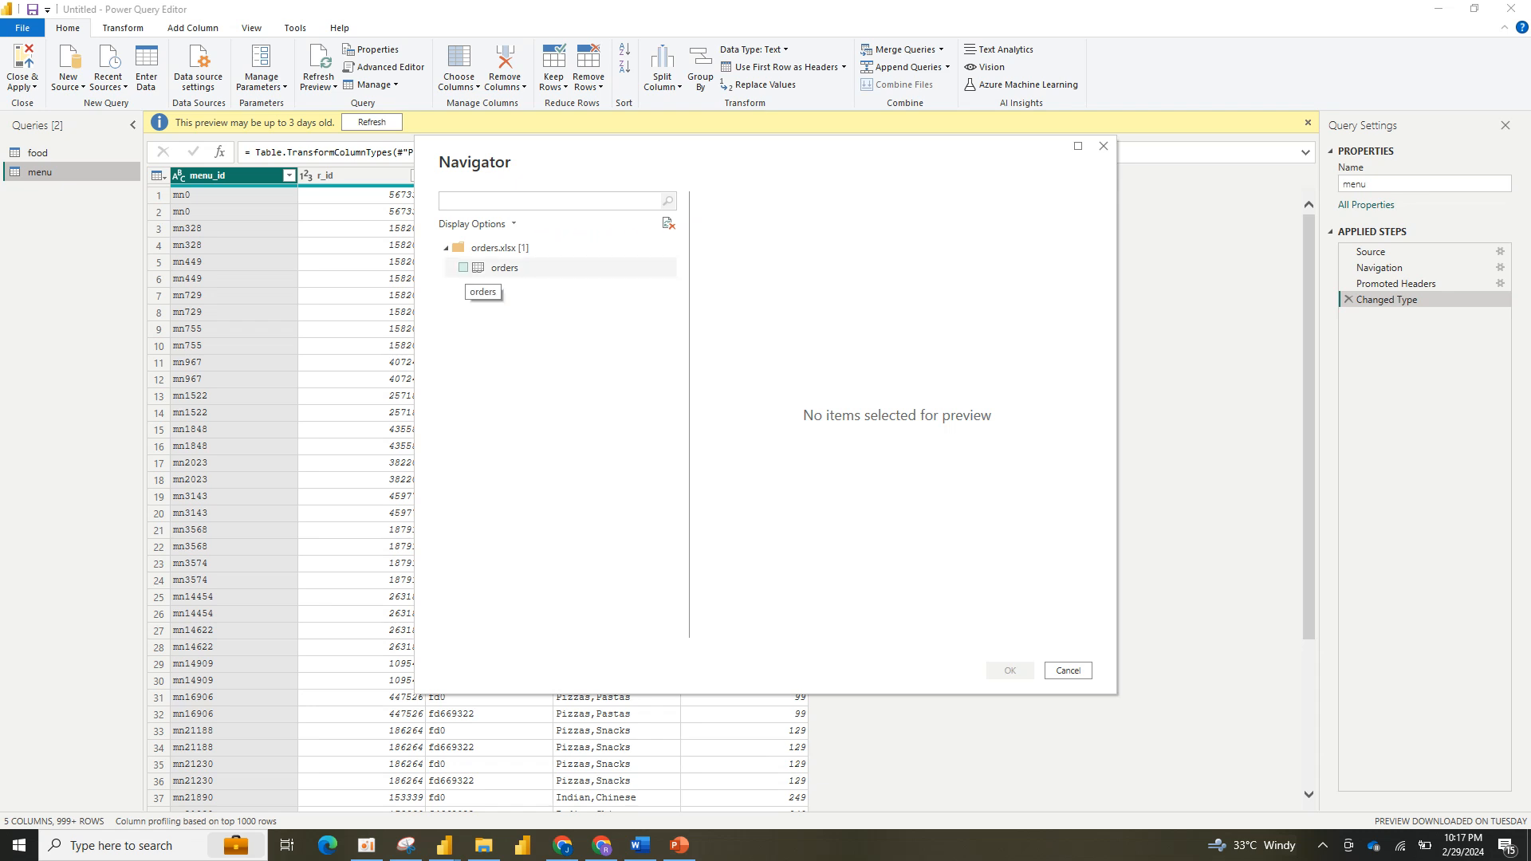
pyautogui.click(463, 268)
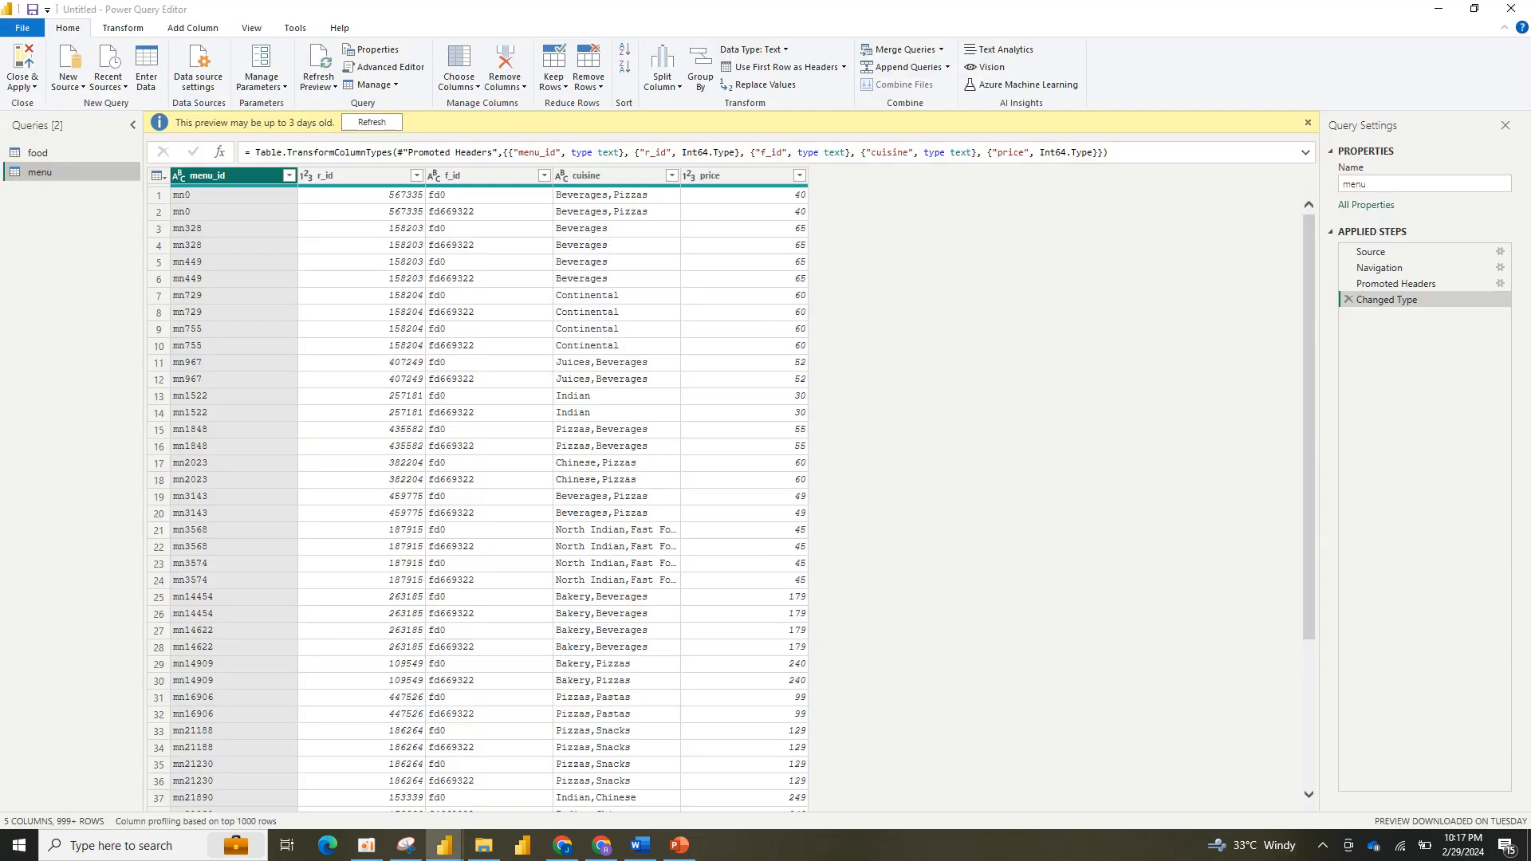
pyautogui.click(42, 191)
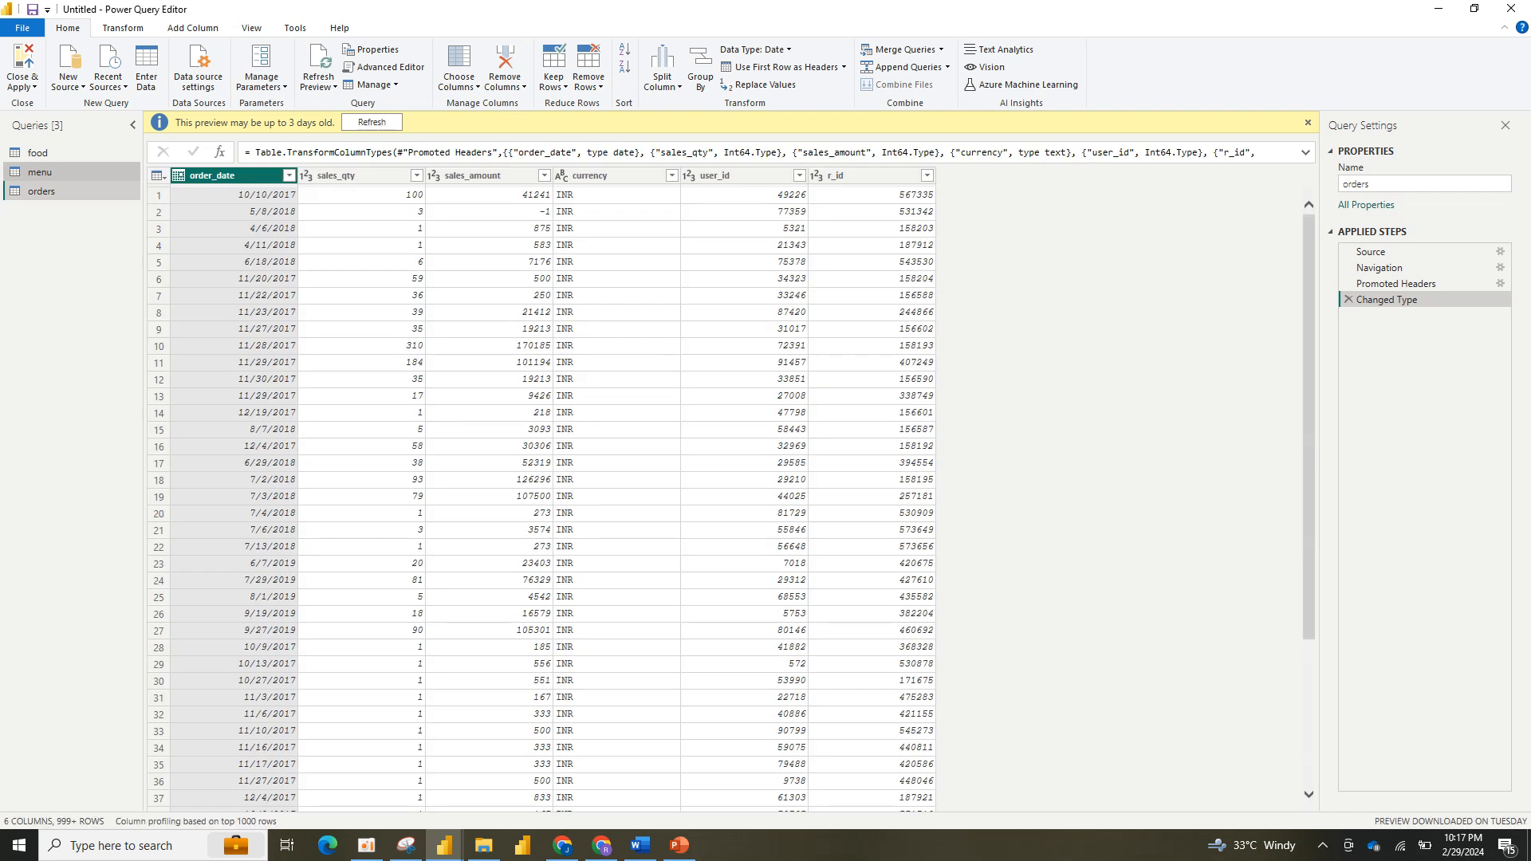
# Step: Add the restaurant Excel workbook from Downloads as another new source and display the restaurant query
pyautogui.click(68, 80)
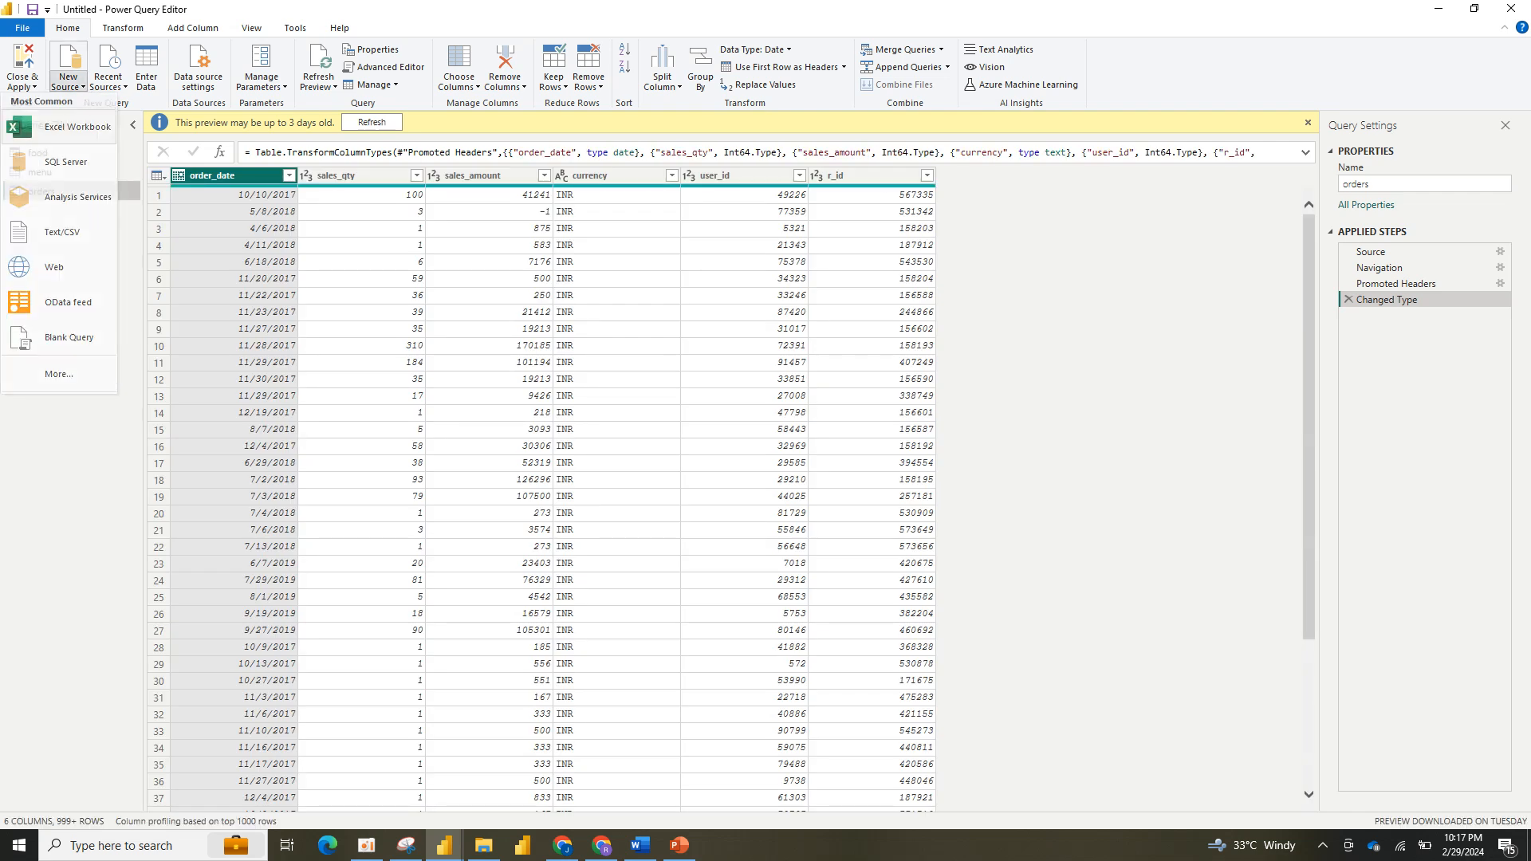
pyautogui.click(77, 126)
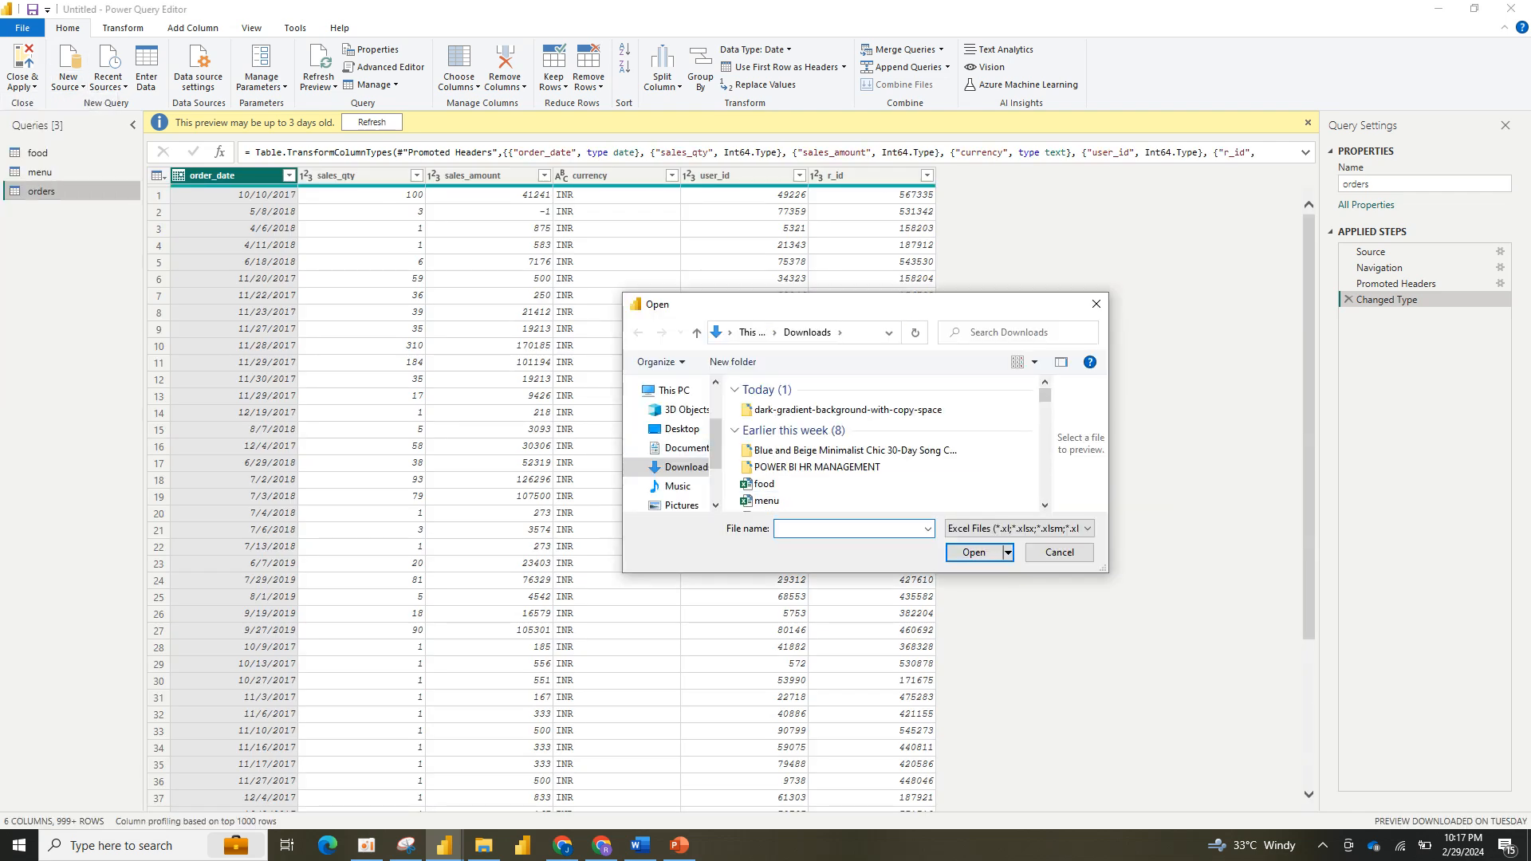
pyautogui.click(1044, 506)
pyautogui.click(1044, 506)
pyautogui.click(1045, 506)
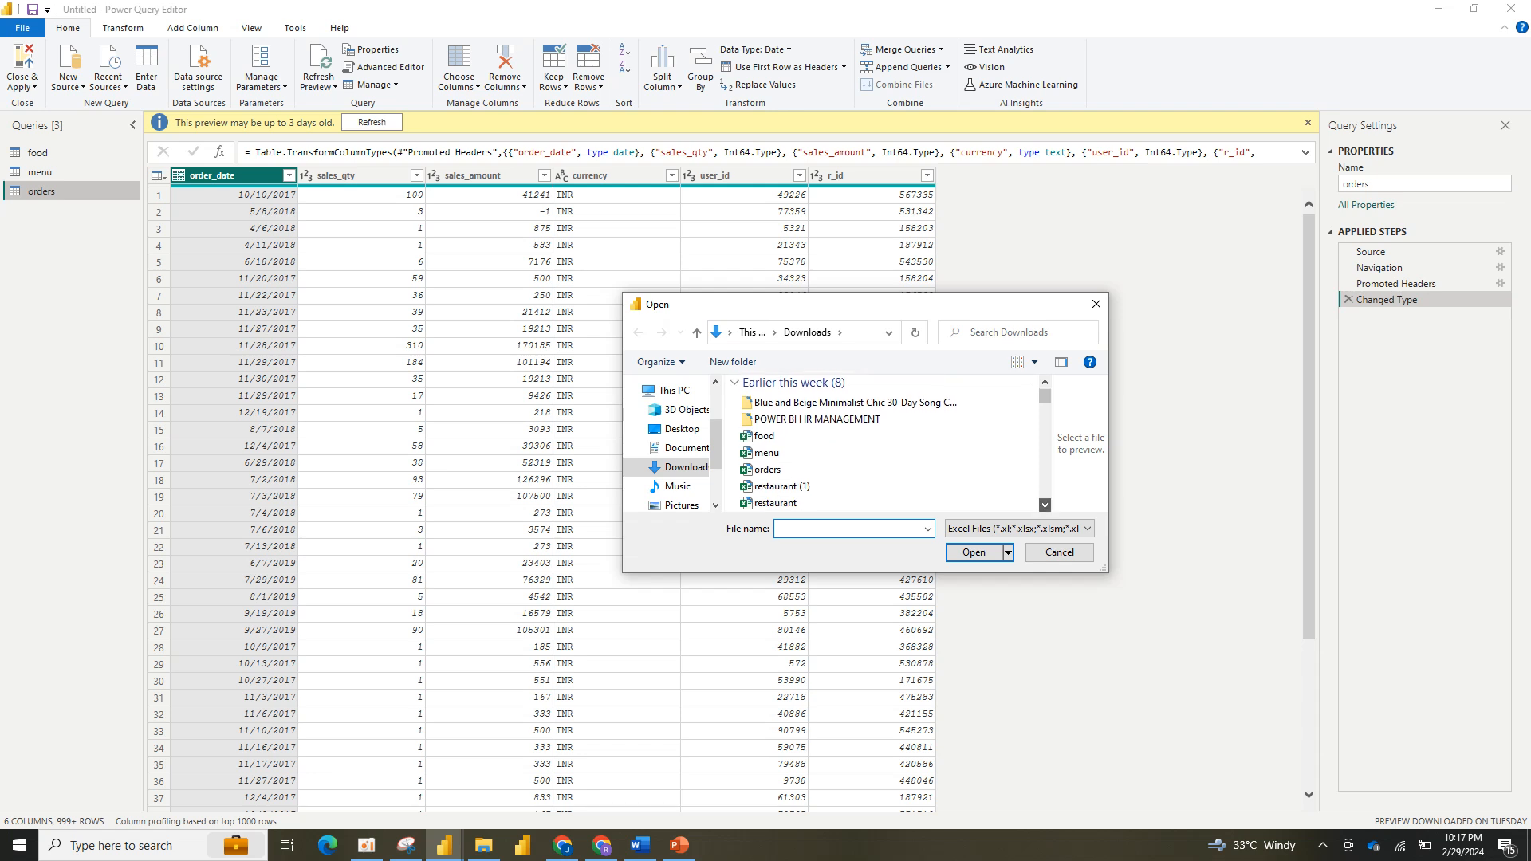
pyautogui.click(1044, 505)
pyautogui.click(775, 485)
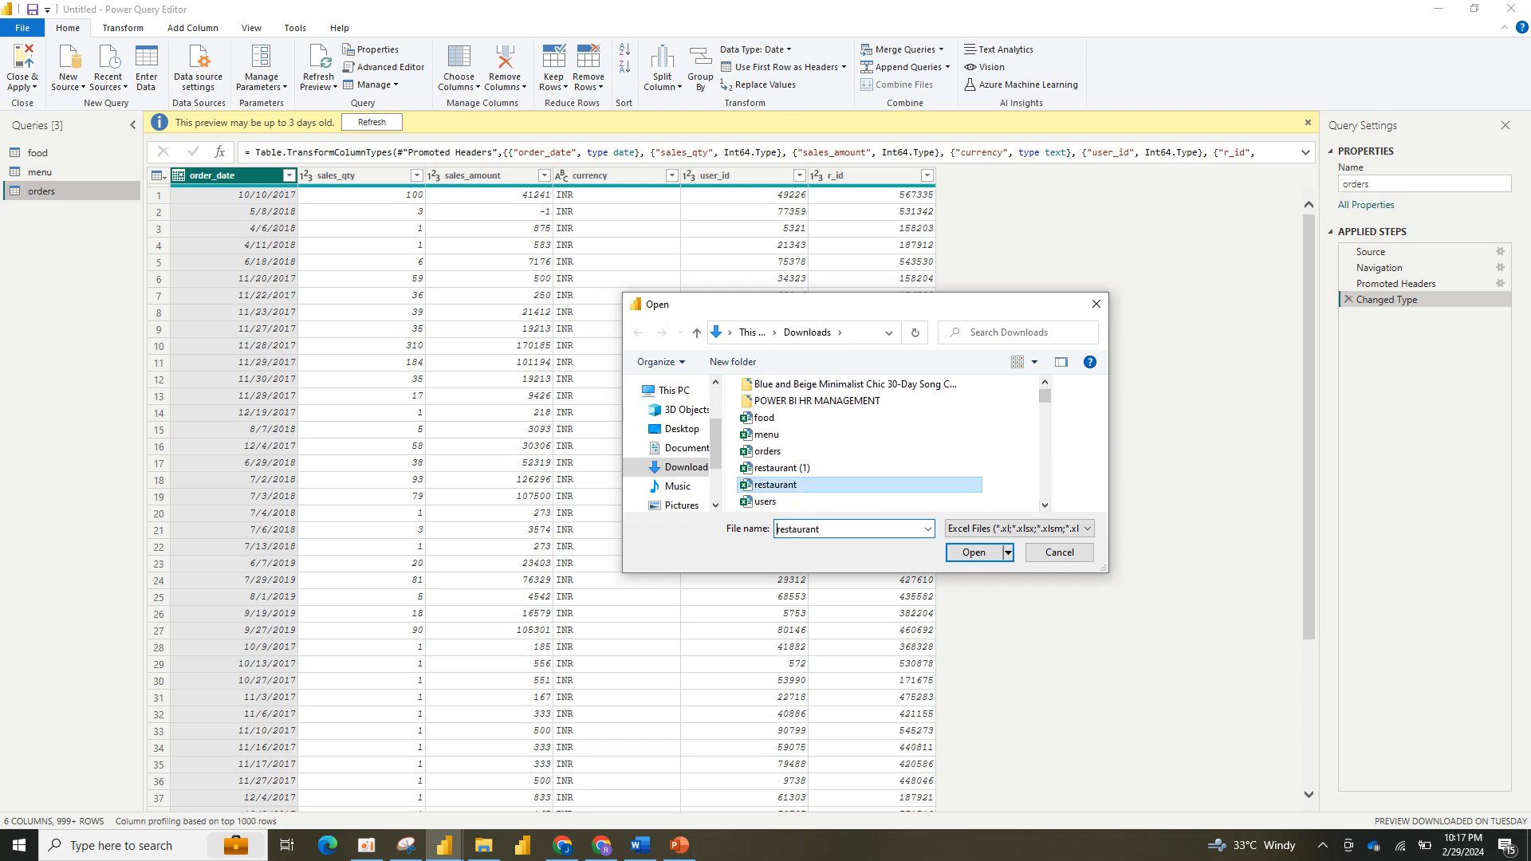
pyautogui.click(974, 551)
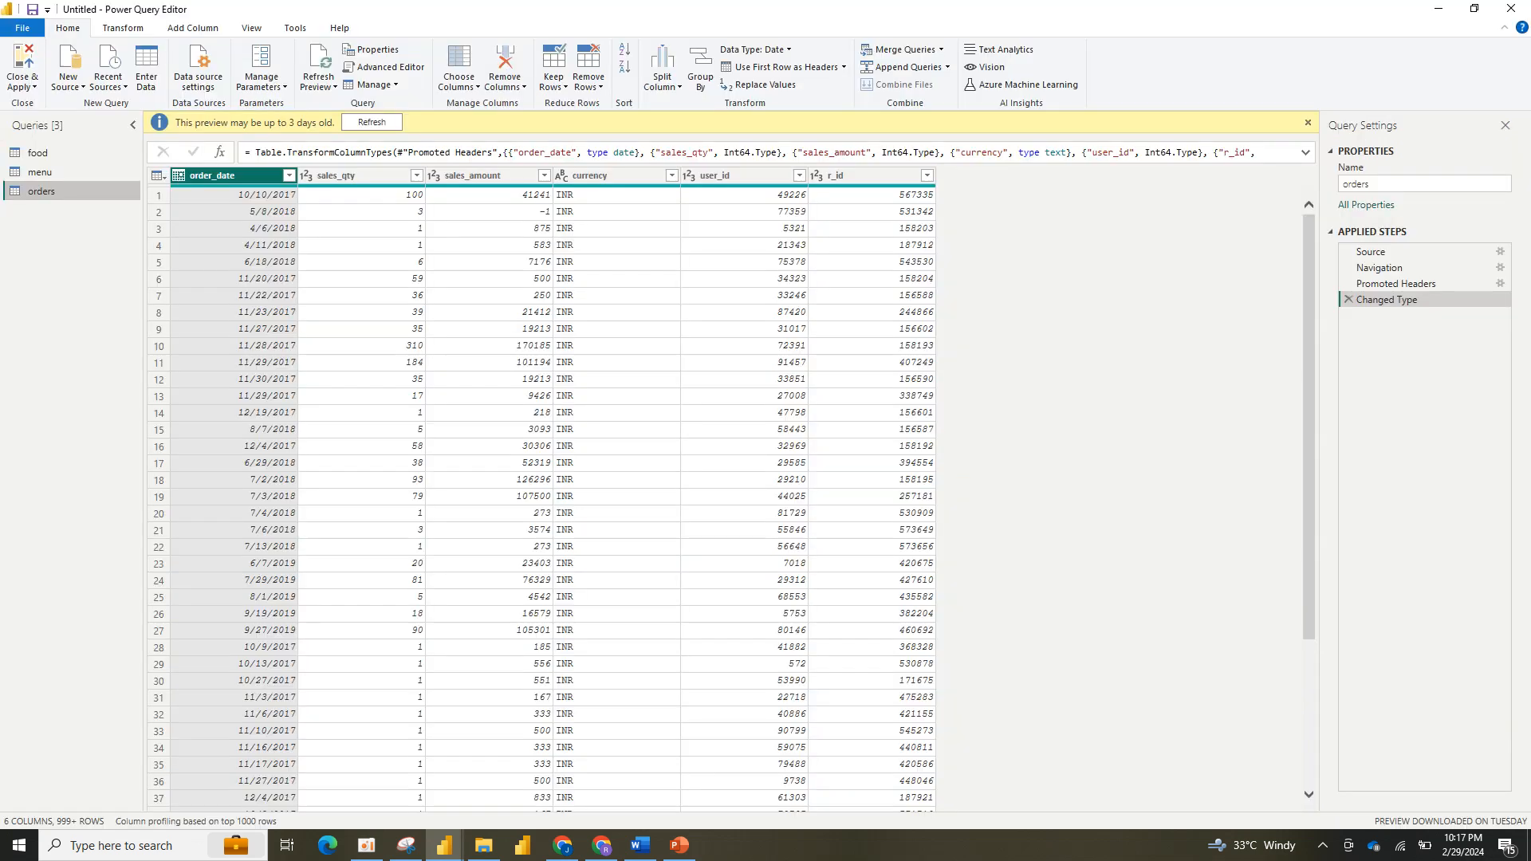
pyautogui.click(50, 210)
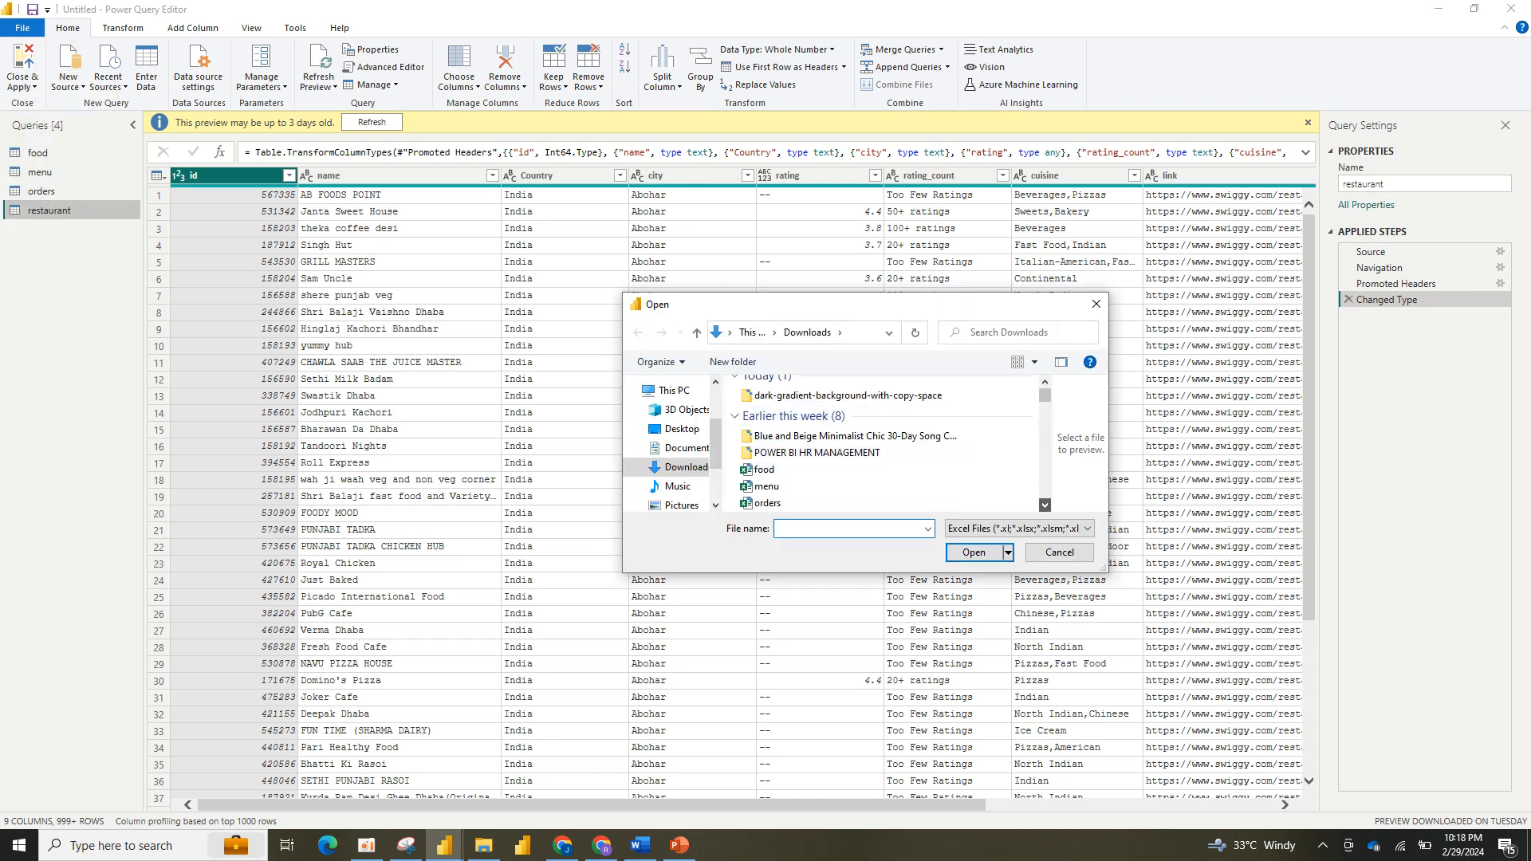
# Step: Import the users sheet from the users Excel workbook and return to Power Query Editor
pyautogui.write('users')
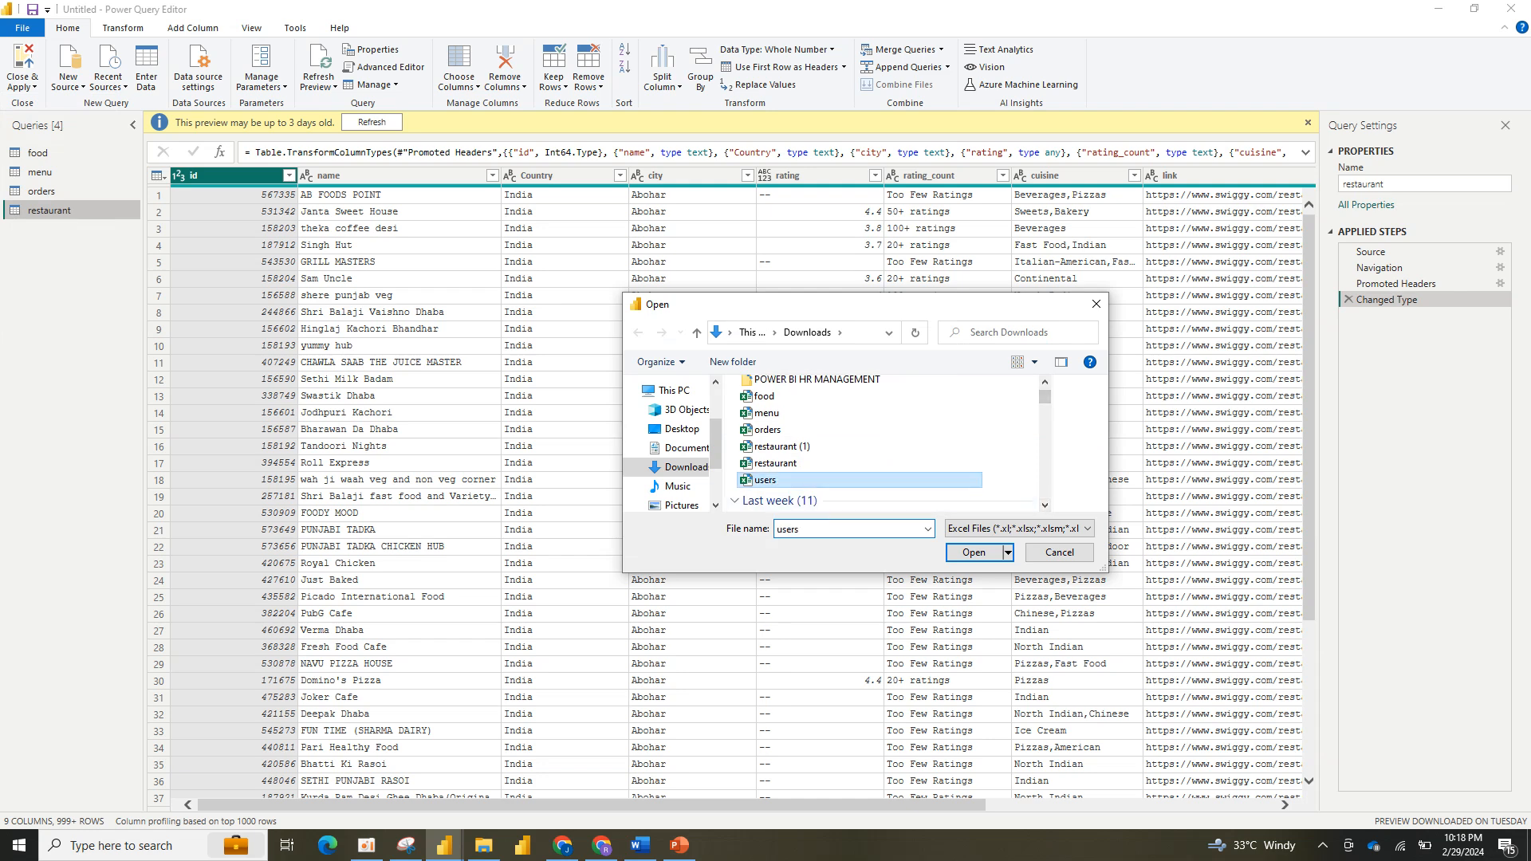
pyautogui.click(974, 553)
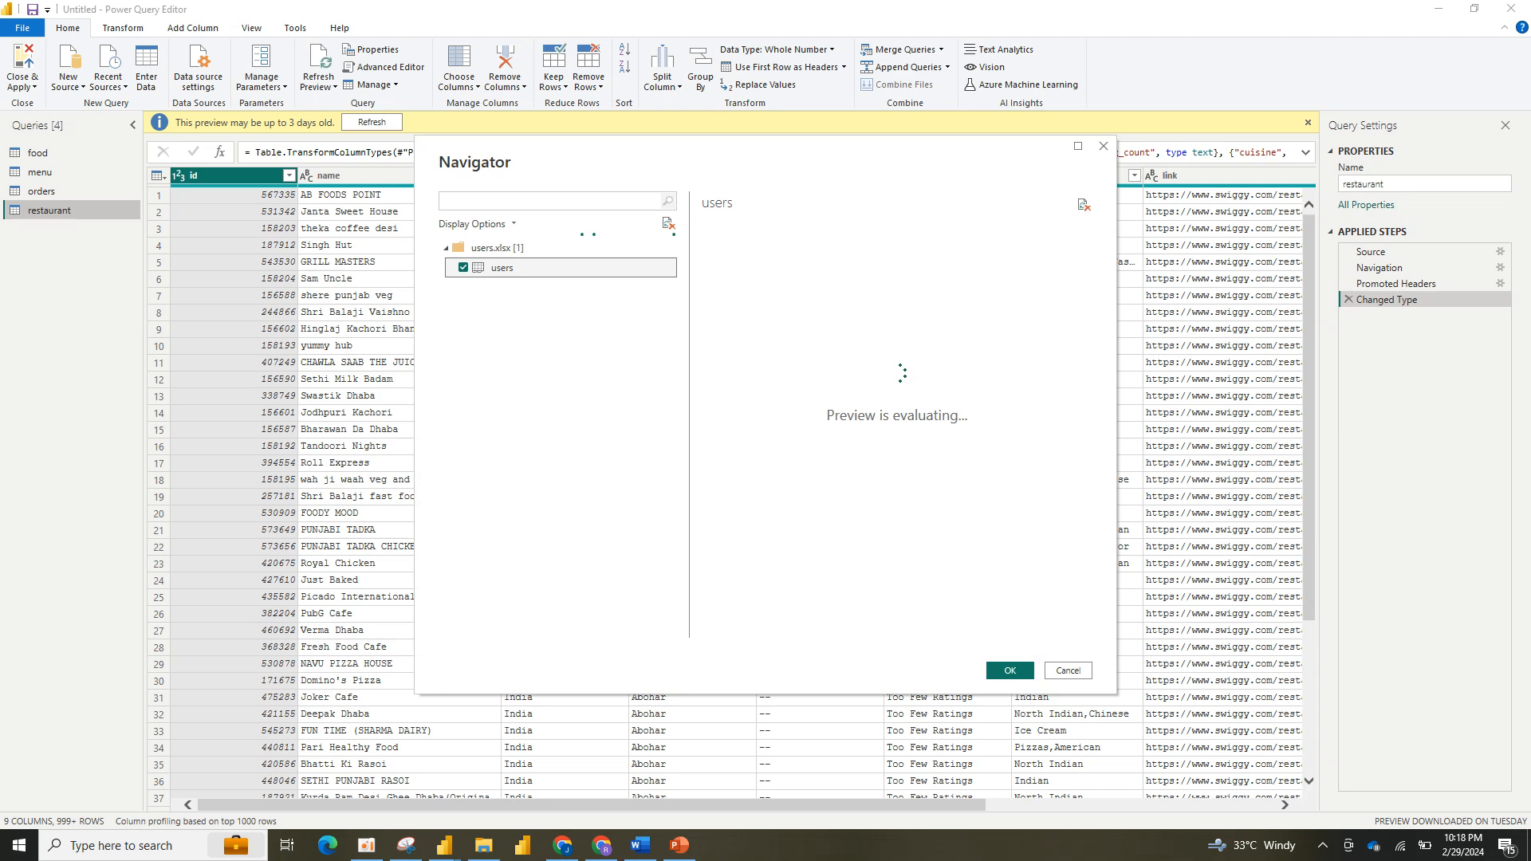
pyautogui.press('Return')
pyautogui.hotkey('alt', 'Tab')
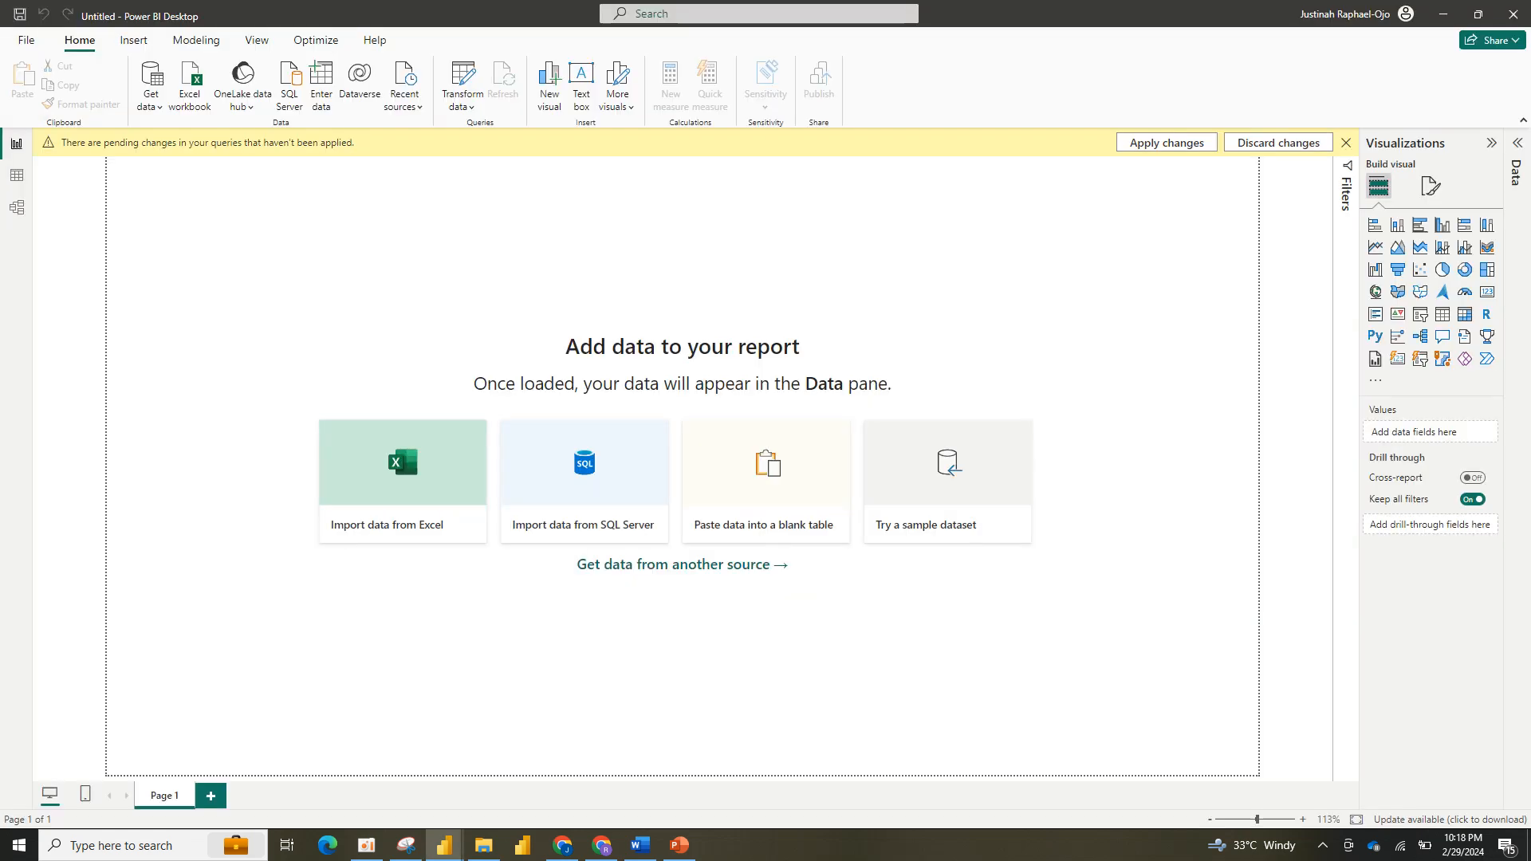
pyautogui.hotkey('alt', 'Tab')
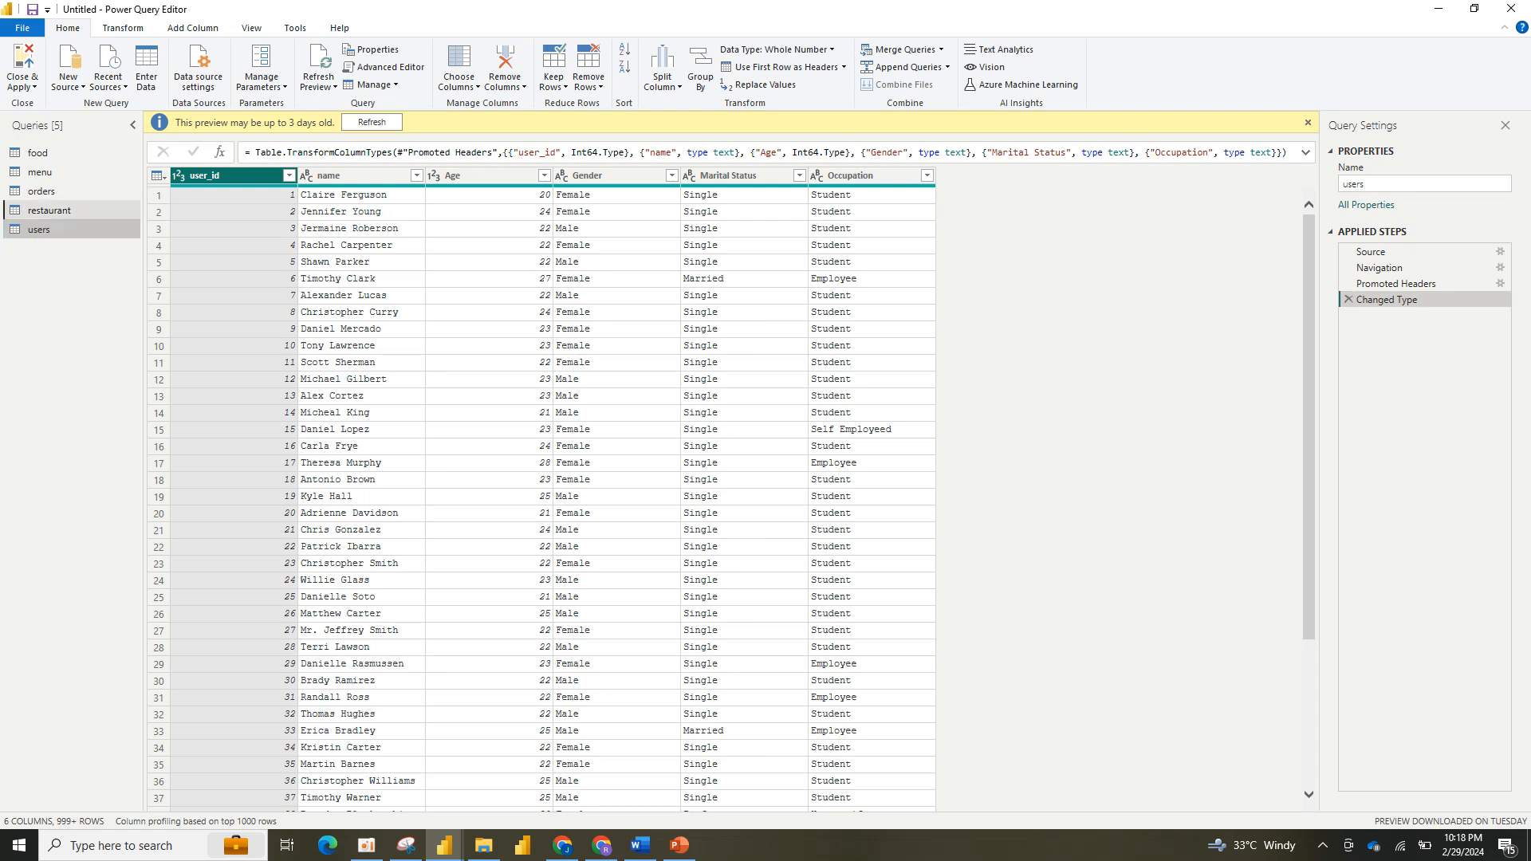
# Step: Check the imported restaurant, orders and menu tables, and promote the food query's first row to headers
pyautogui.click(64, 211)
pyautogui.click(42, 191)
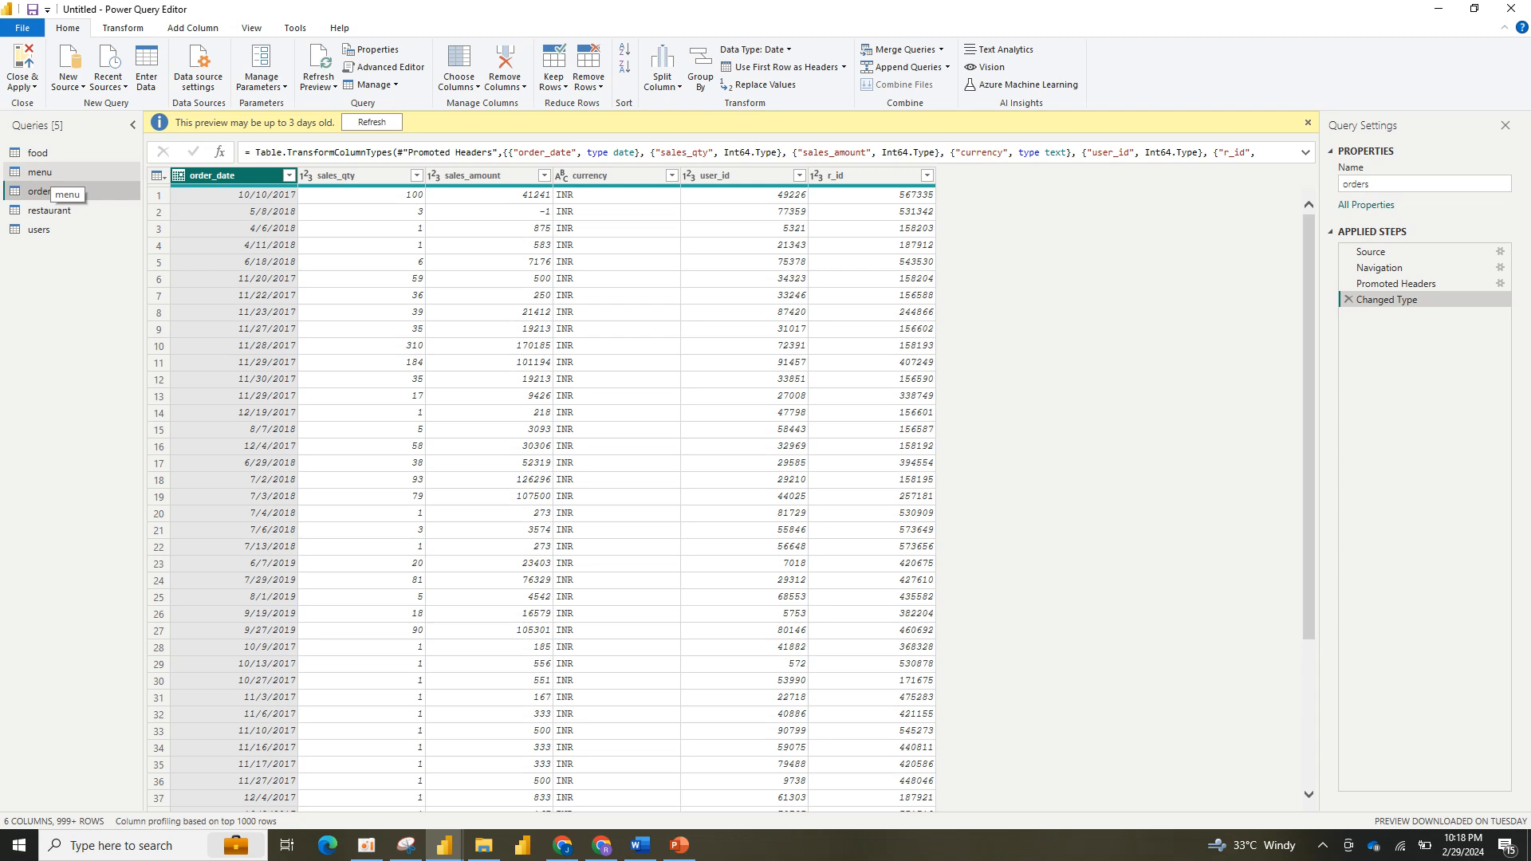
pyautogui.click(41, 172)
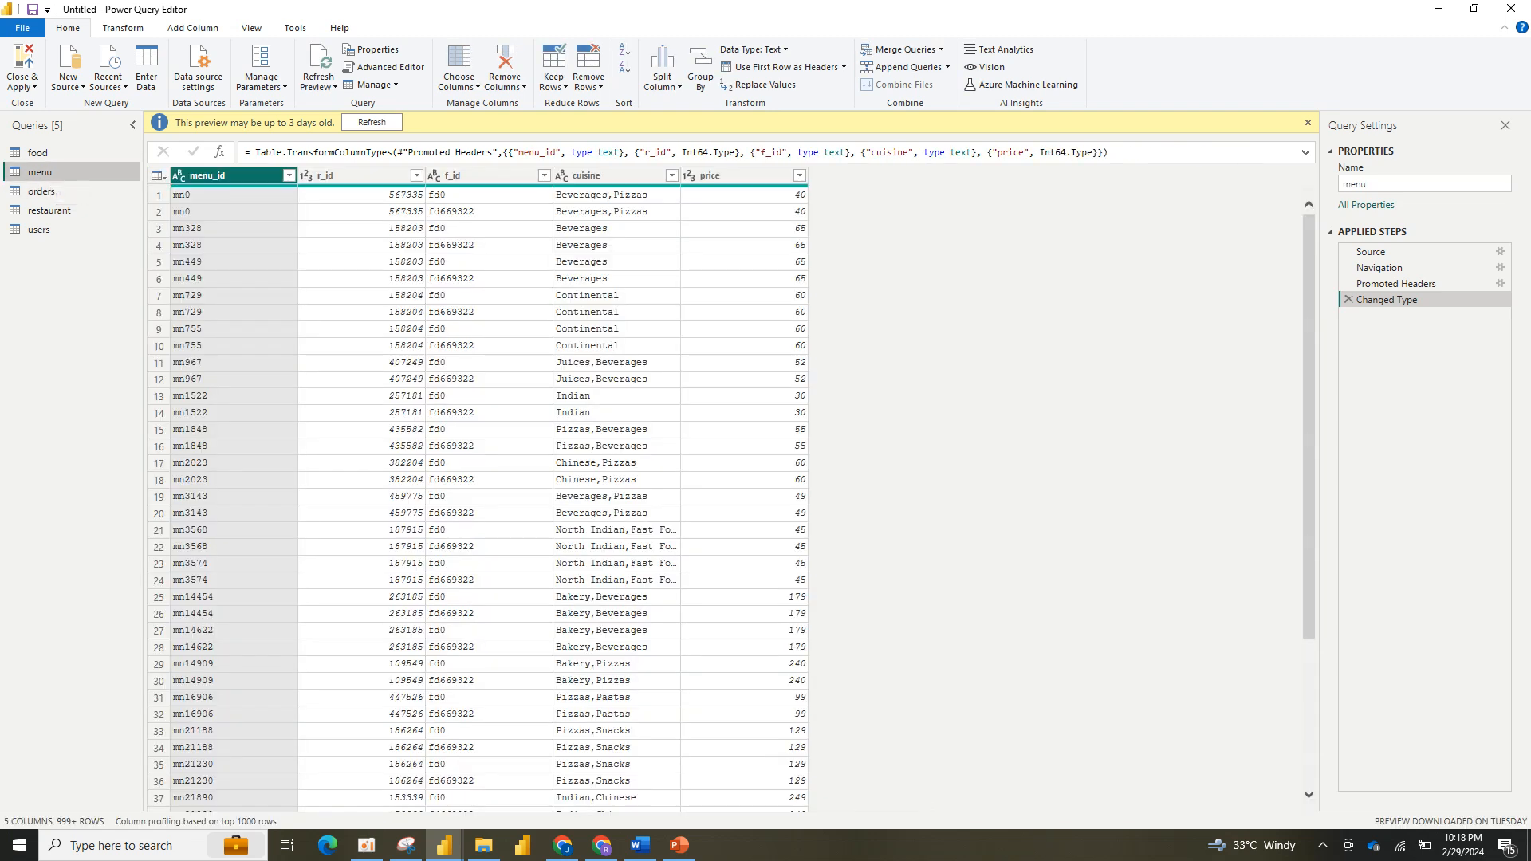
pyautogui.click(38, 153)
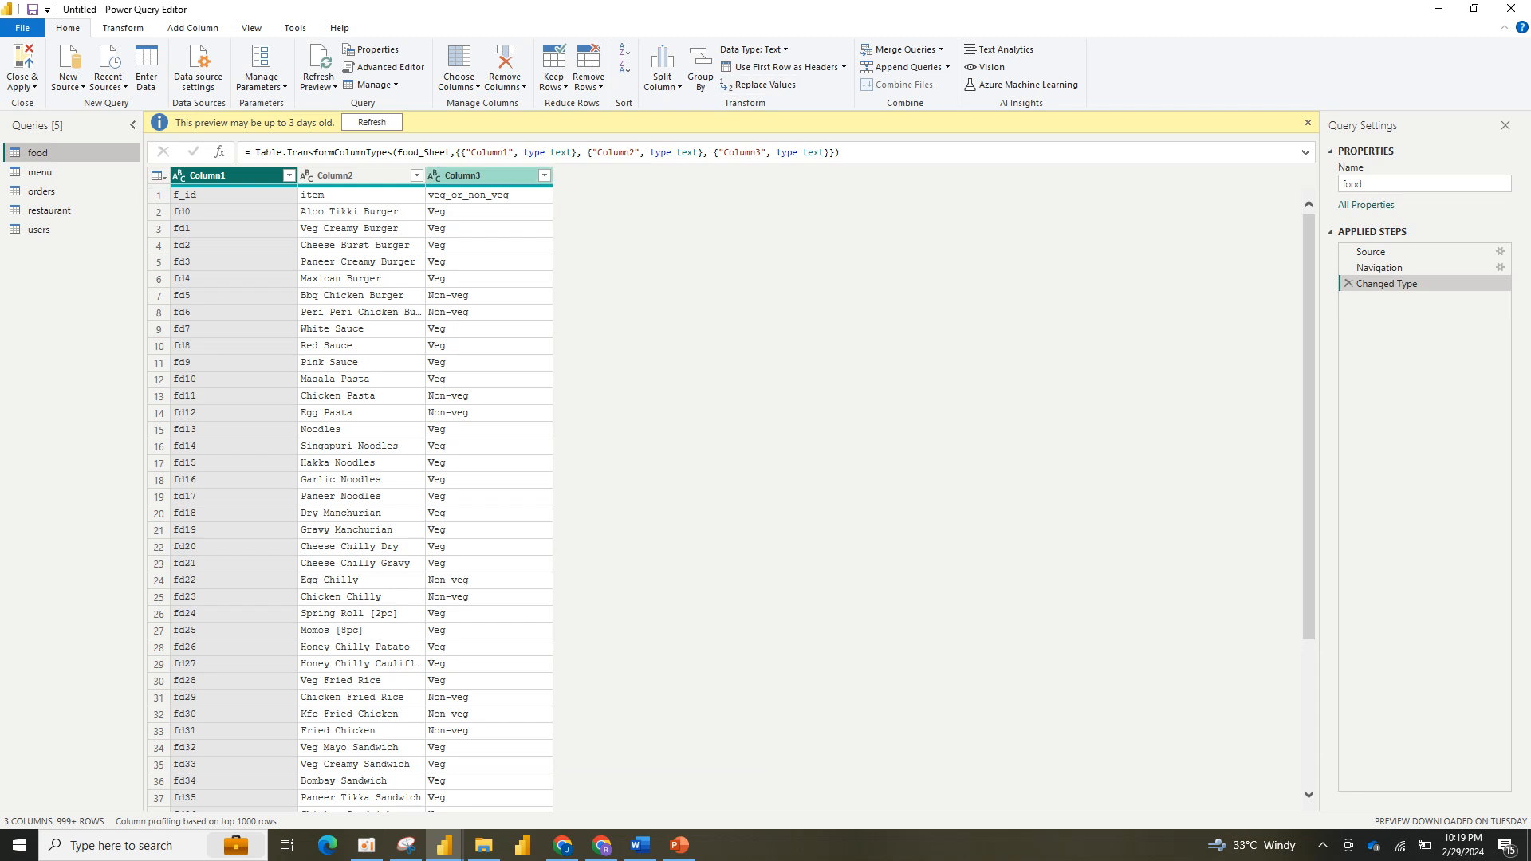
pyautogui.click(844, 67)
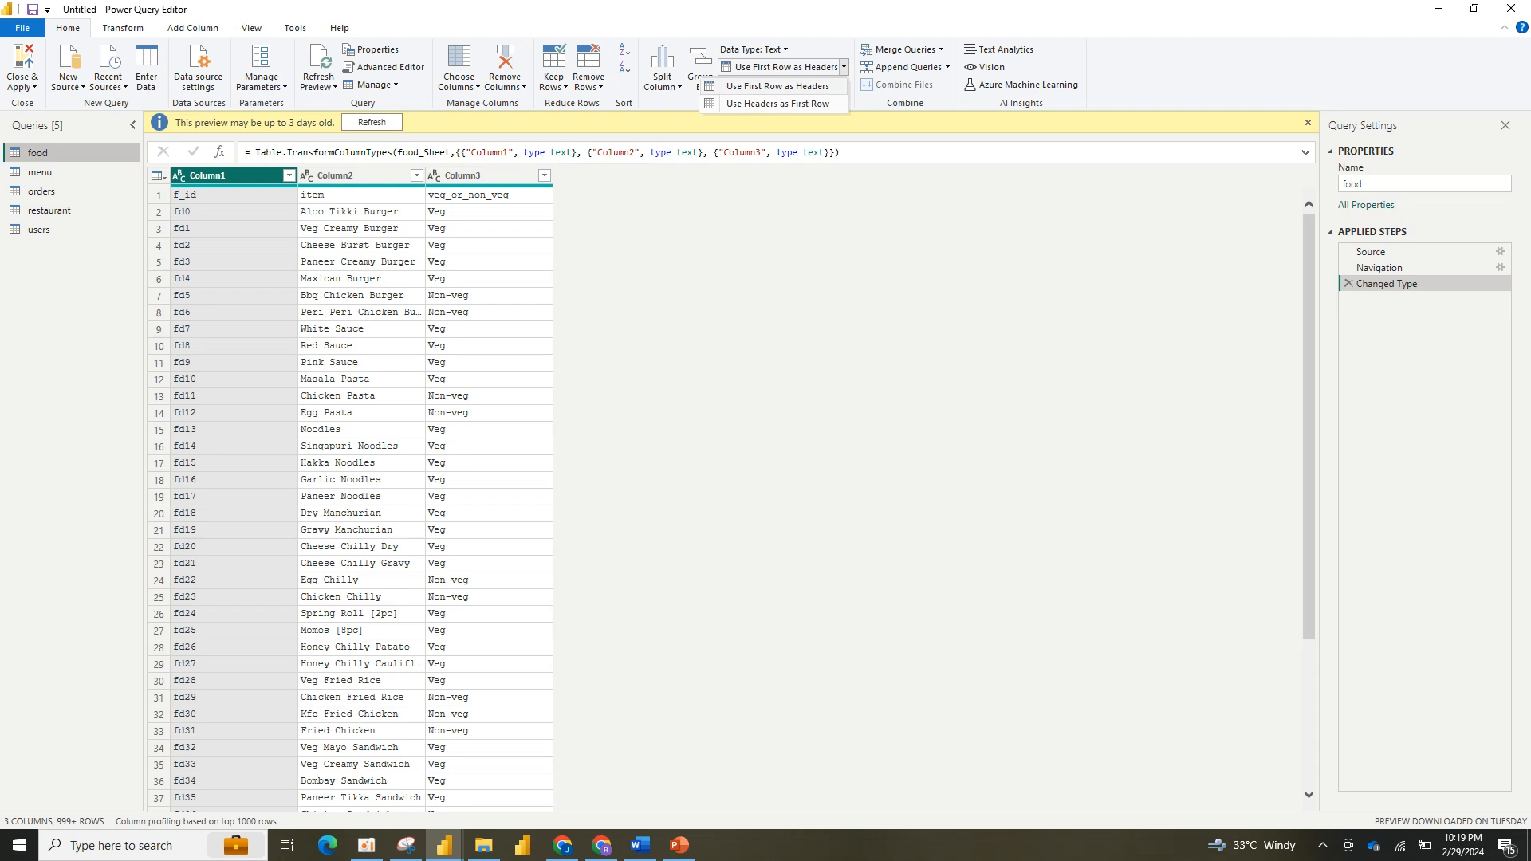
pyautogui.click(778, 86)
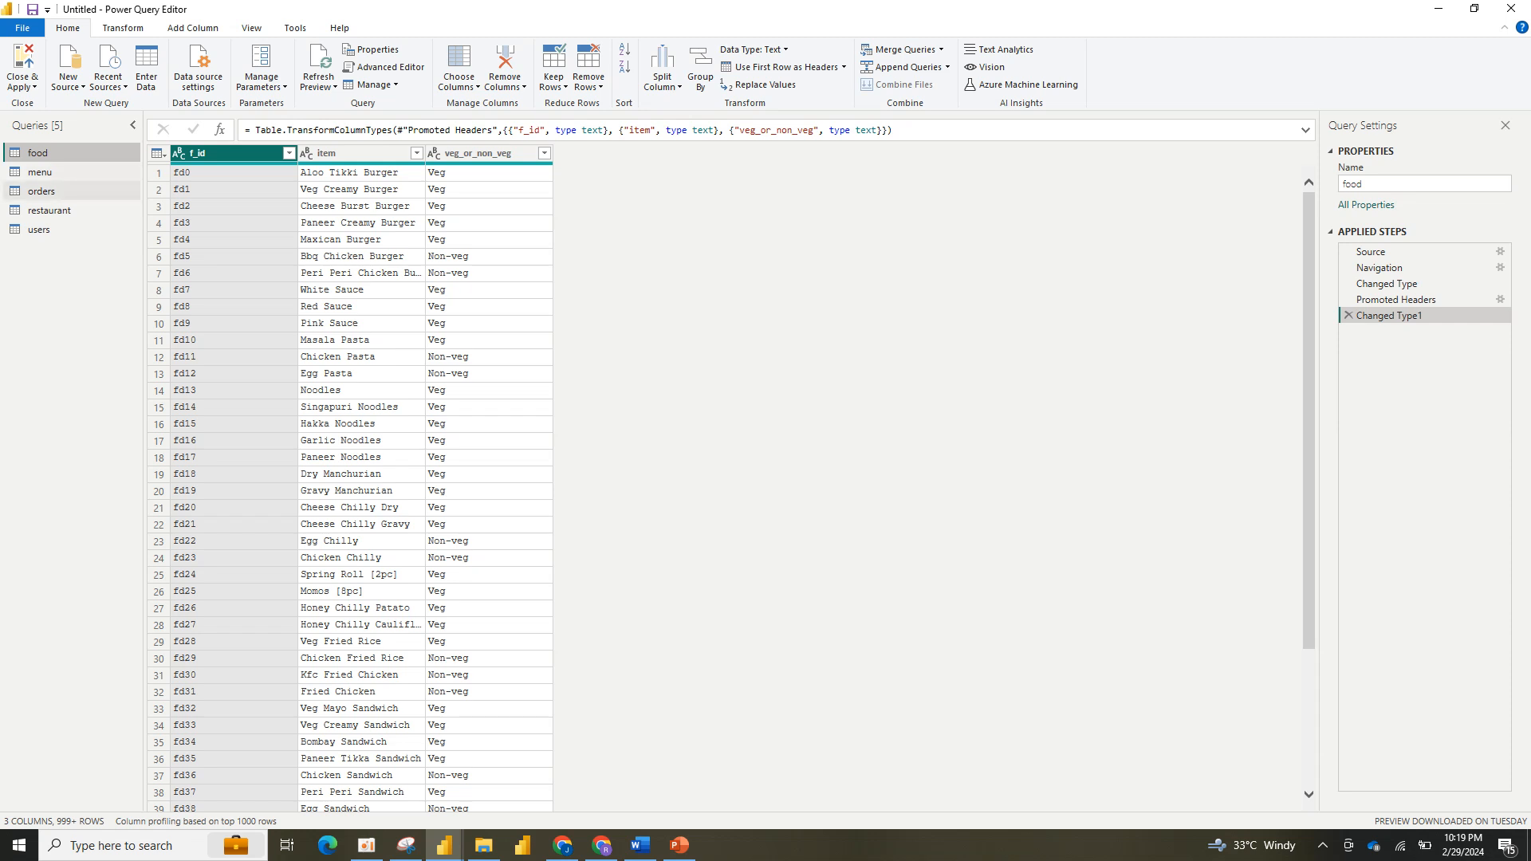
# Step: Merge the food query into the menu query, matching both on f_id with a Left Outer join
pyautogui.click(40, 172)
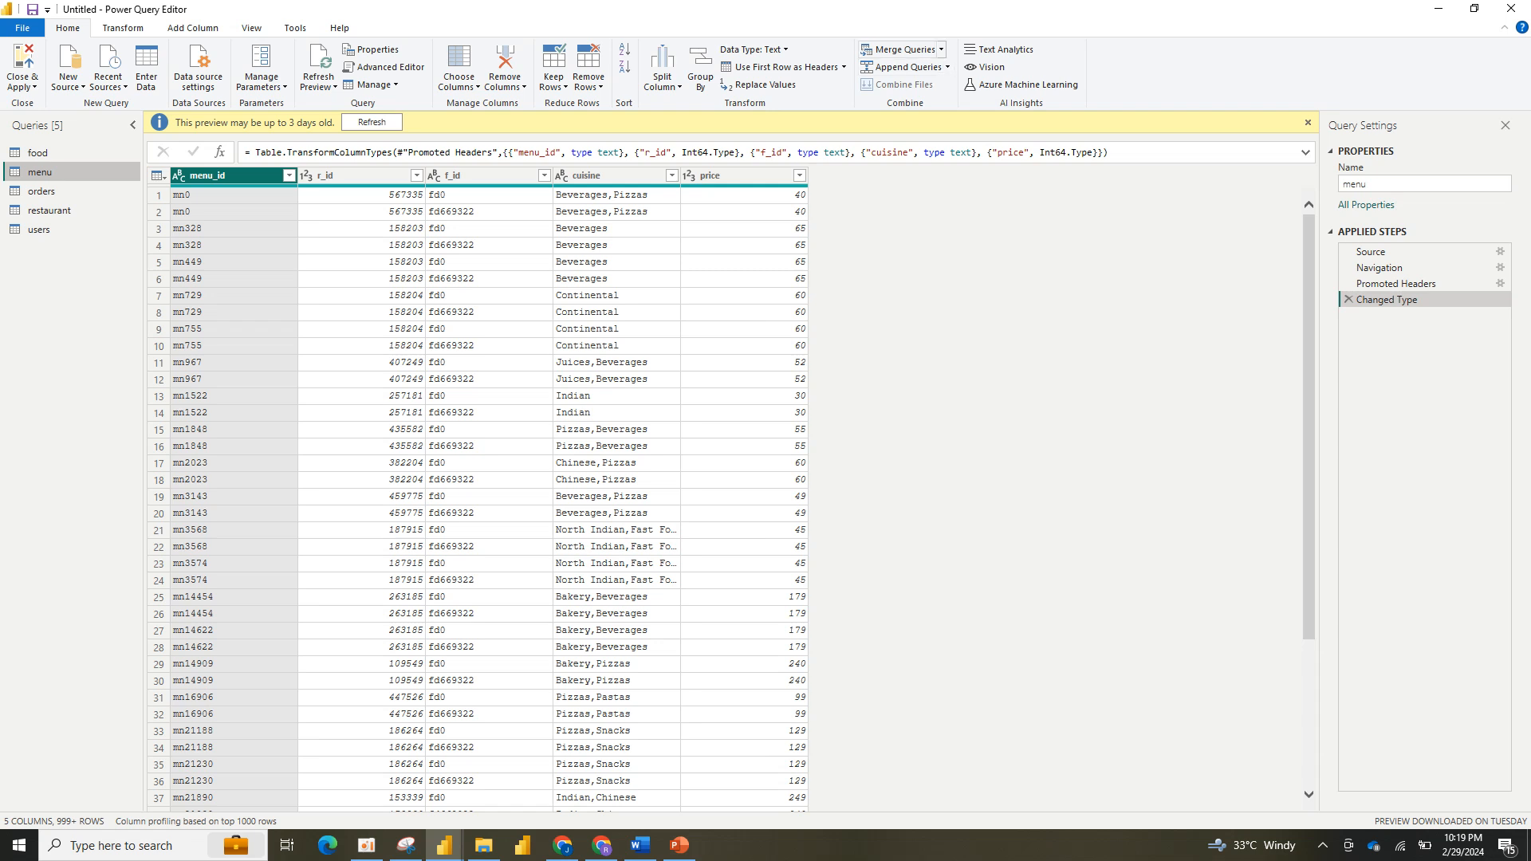
pyautogui.click(904, 50)
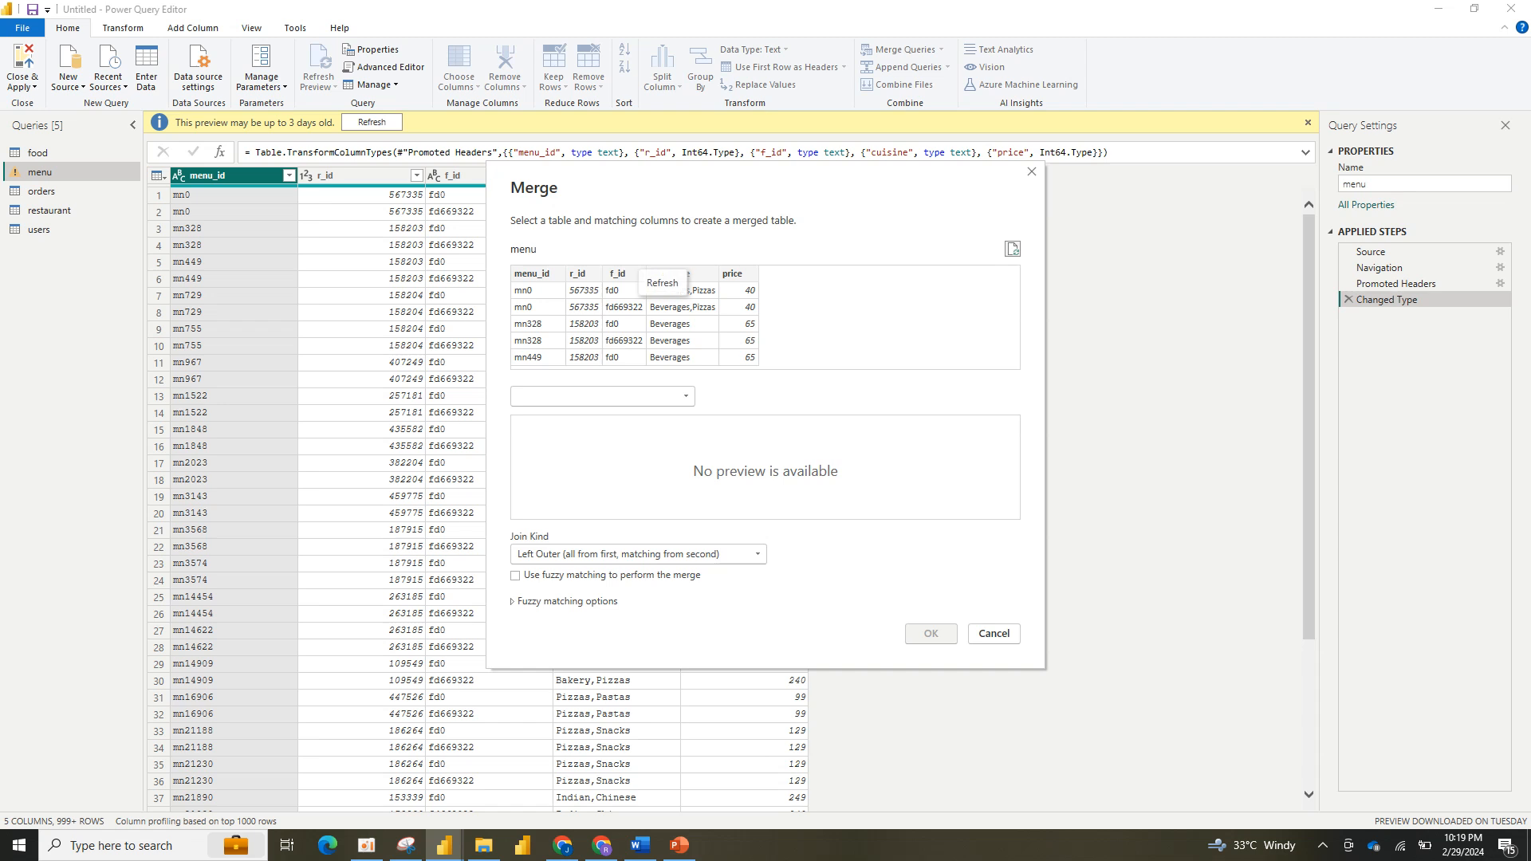
pyautogui.click(601, 396)
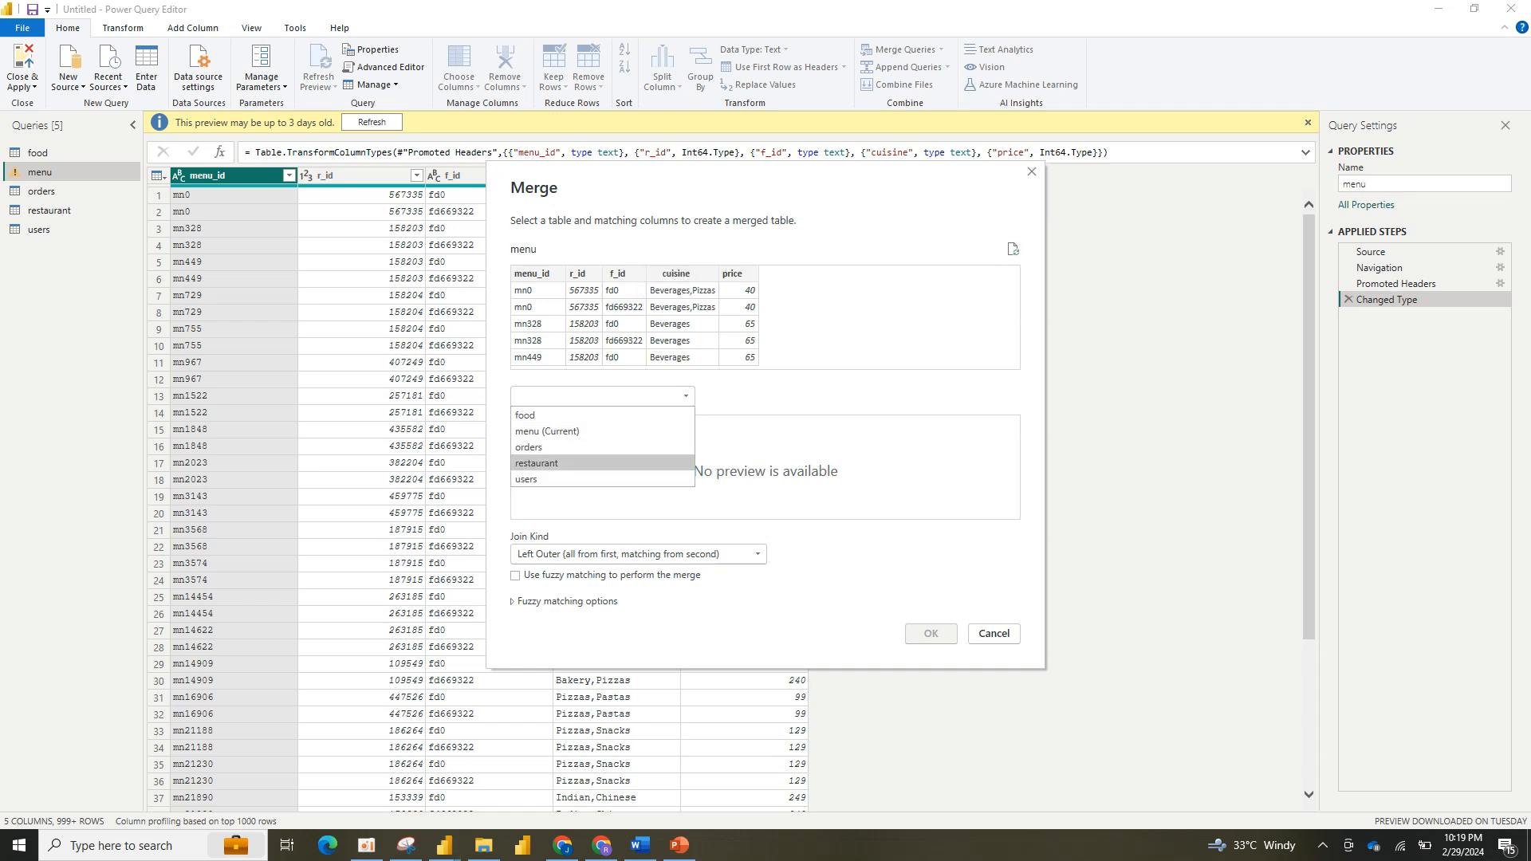
pyautogui.click(558, 463)
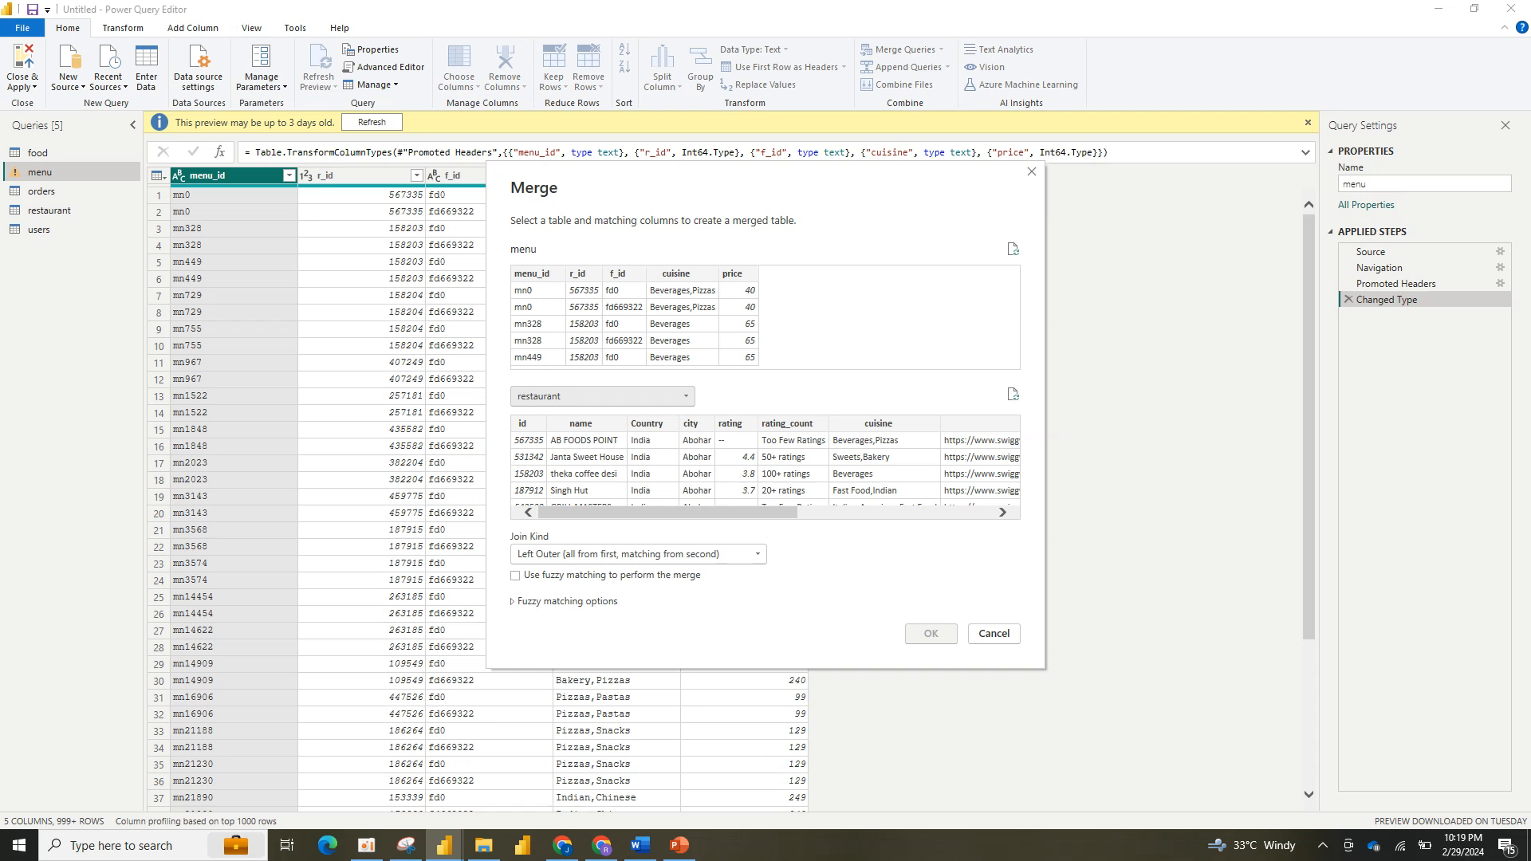
pyautogui.moveTo(668, 512)
pyautogui.mouseDown()
pyautogui.moveTo(865, 513)
pyautogui.moveTo(668, 512)
pyautogui.mouseUp()
pyautogui.click(602, 396)
pyautogui.click(601, 415)
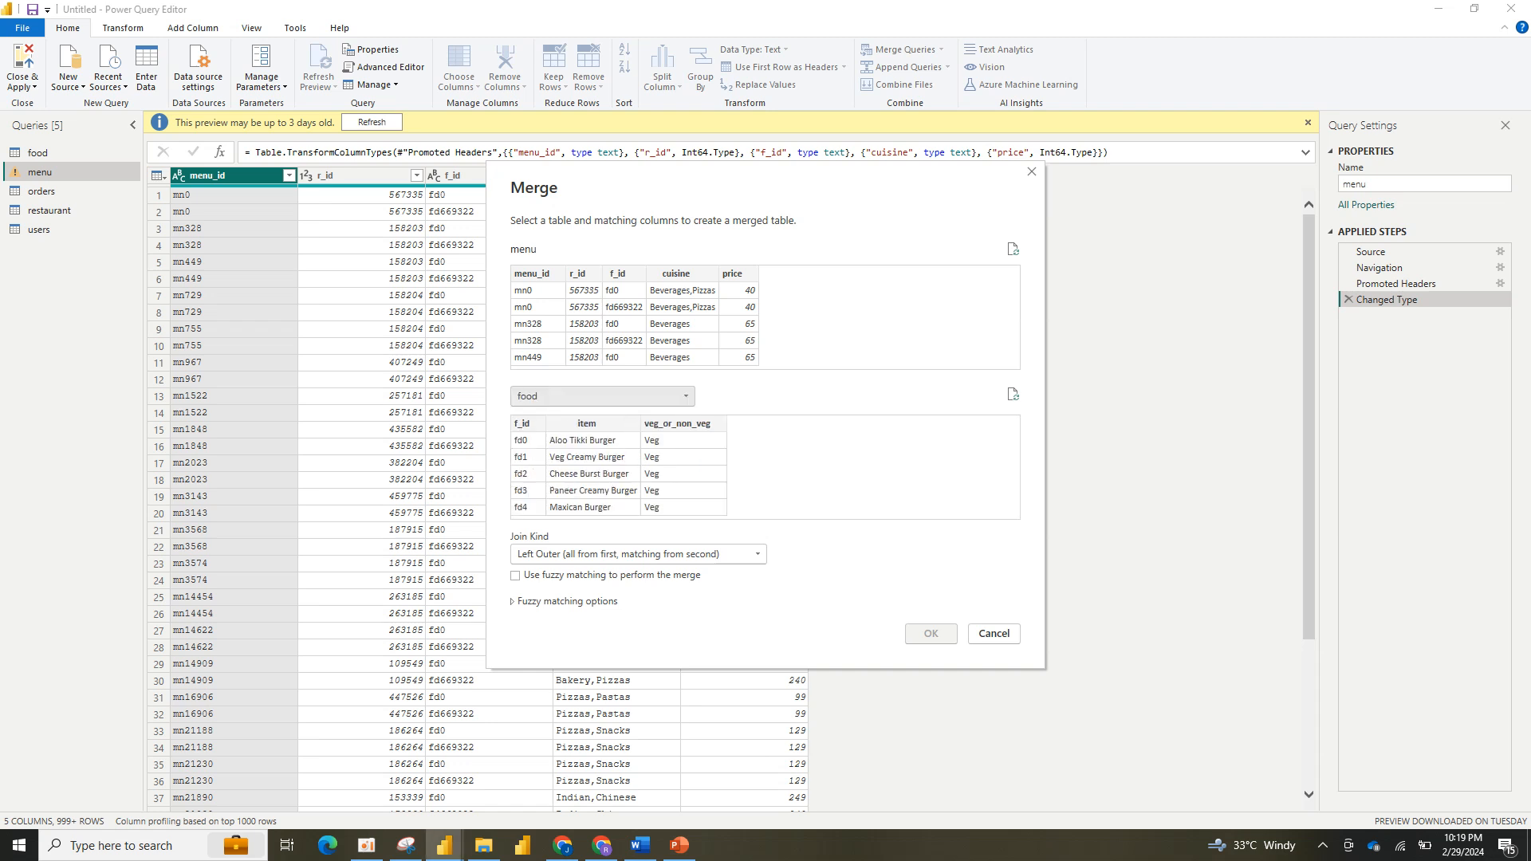
pyautogui.click(527, 424)
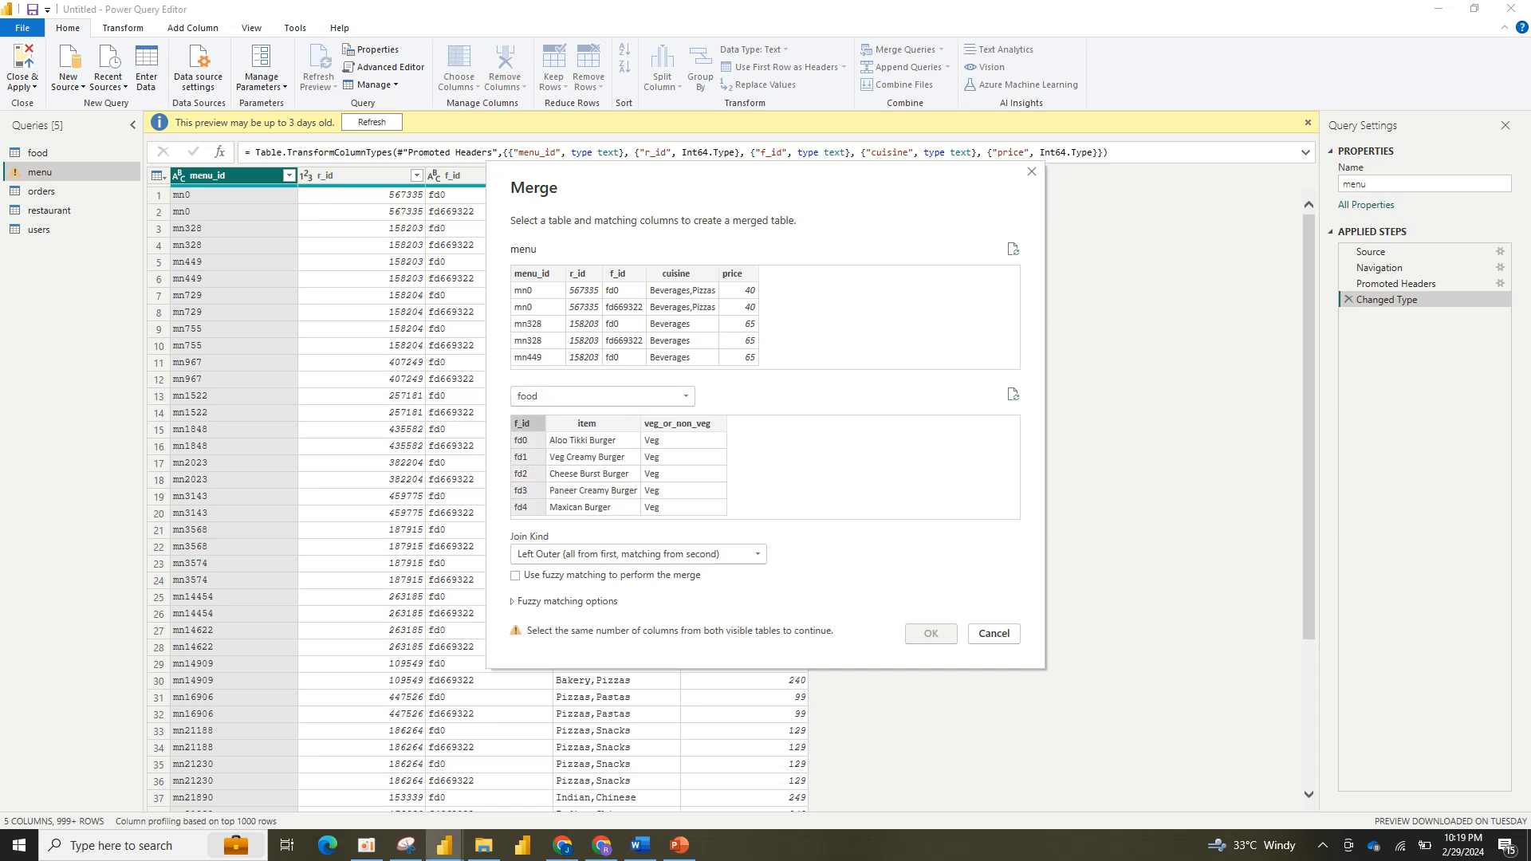
pyautogui.click(619, 275)
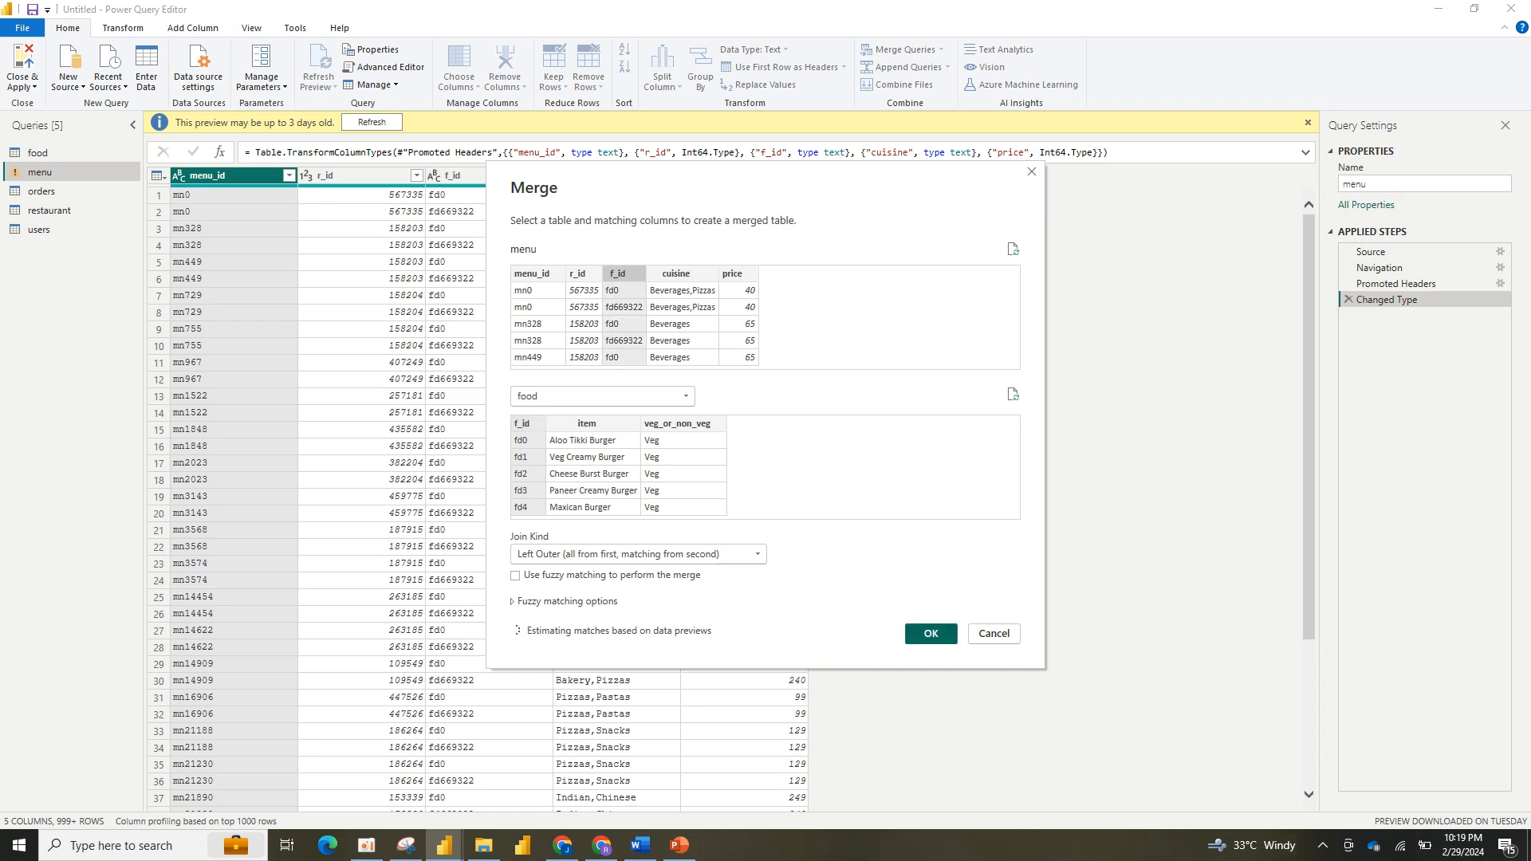
pyautogui.click(930, 633)
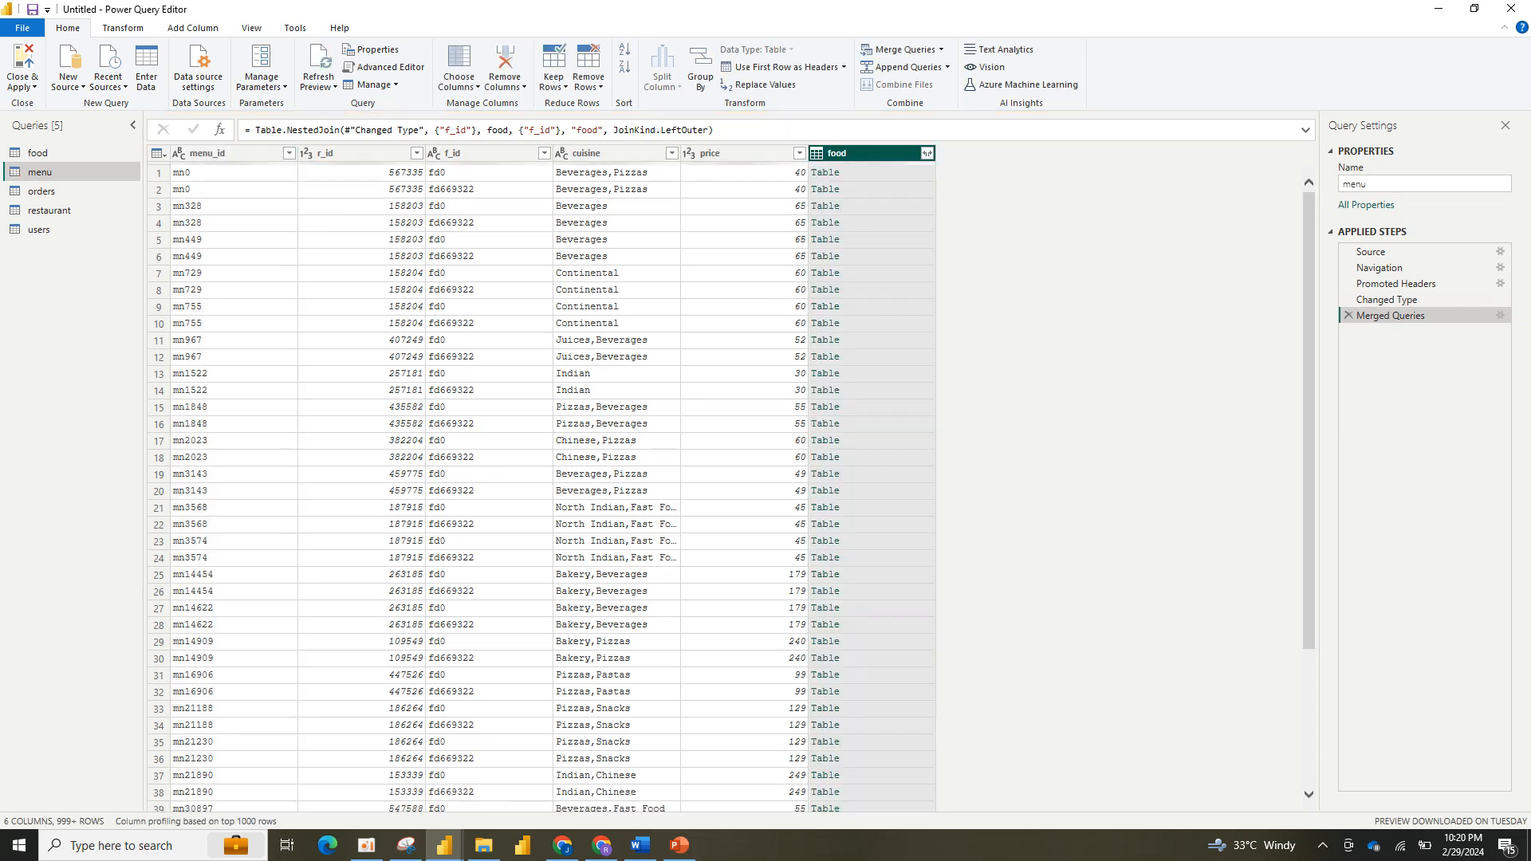
# Step: Expand the merged food column with only veg_or_non_veg, keeping the original column name as prefix
pyautogui.click(926, 152)
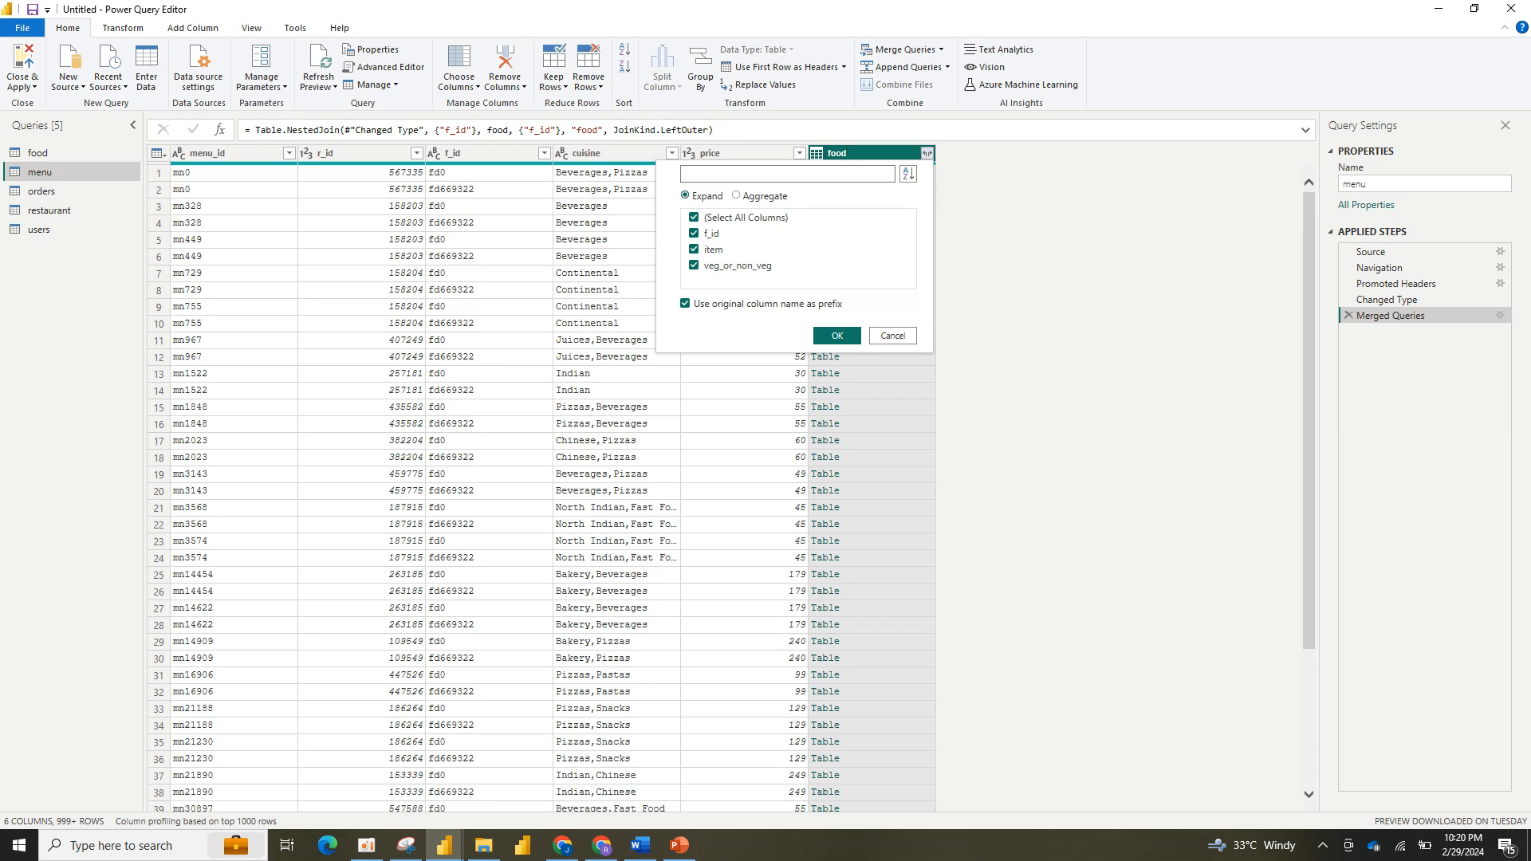
pyautogui.click(694, 233)
pyautogui.click(694, 249)
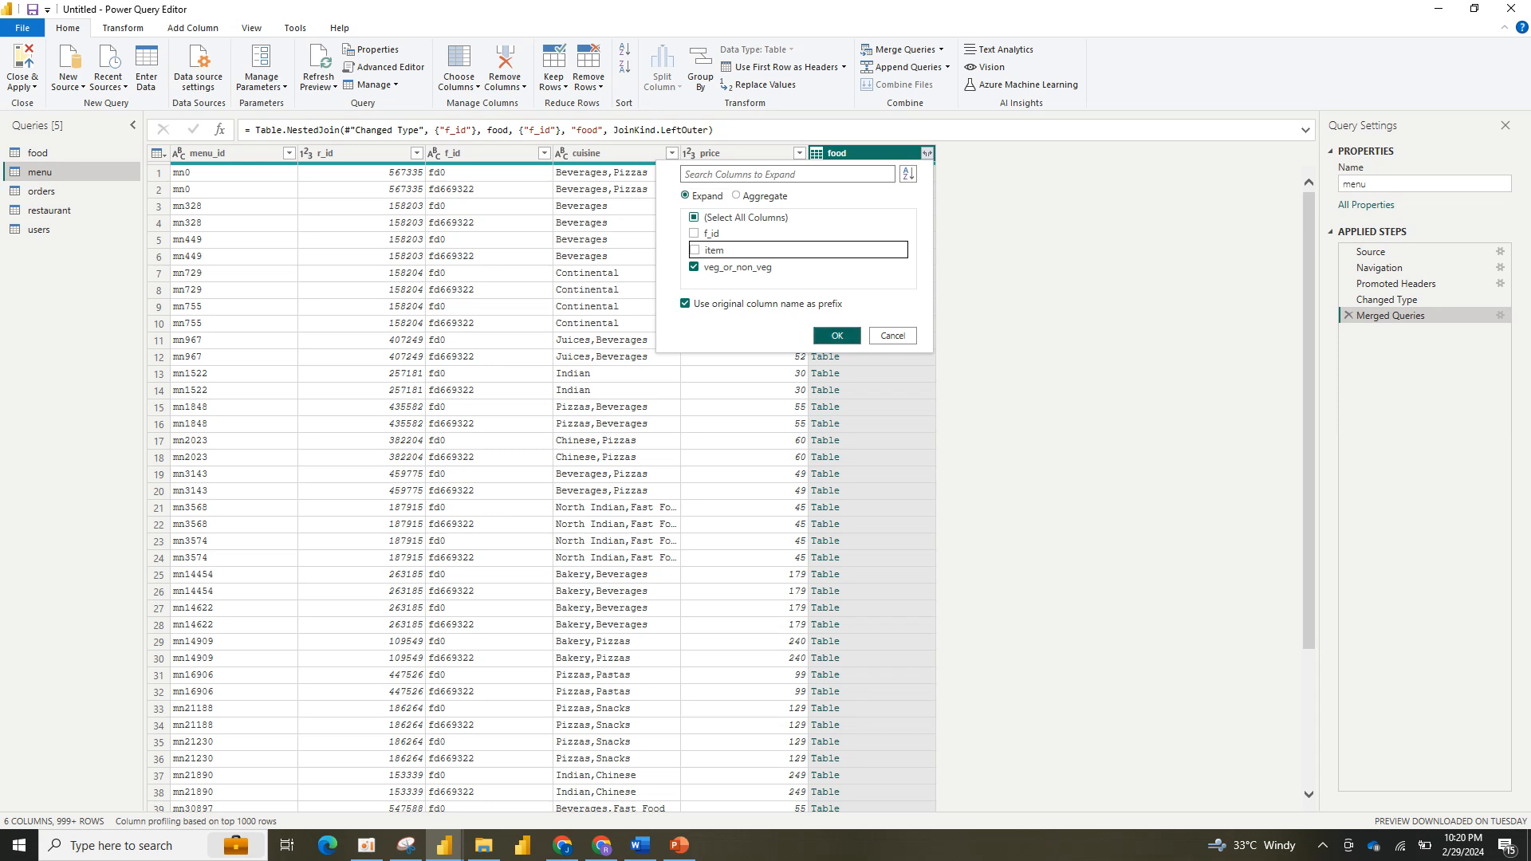
pyautogui.click(836, 335)
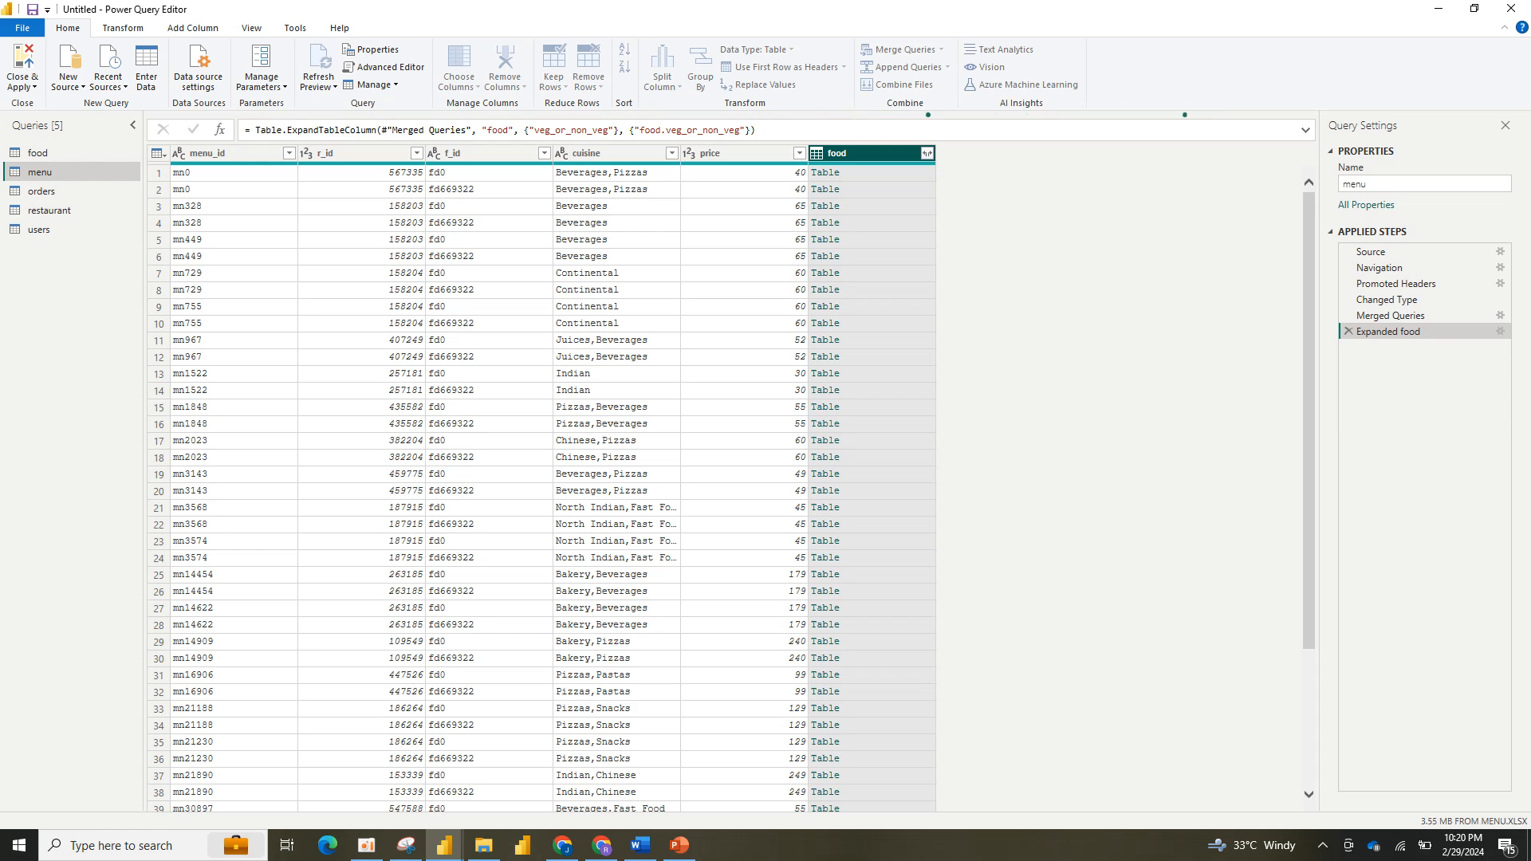
pyautogui.moveTo(366, 844)
pyautogui.moveTo(366, 777)
pyautogui.moveTo(444, 844)
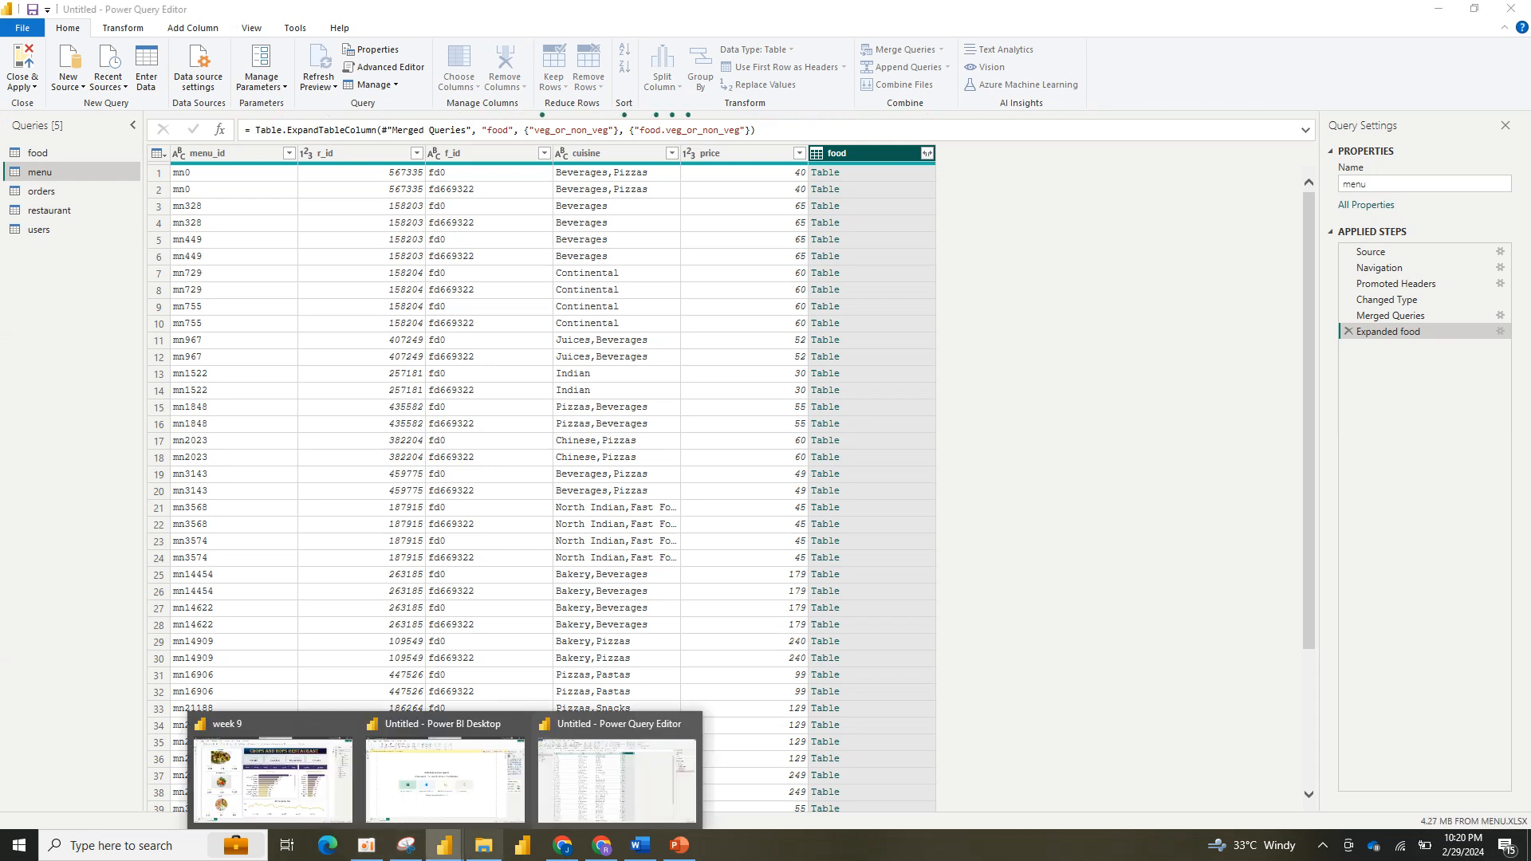
pyautogui.click(366, 844)
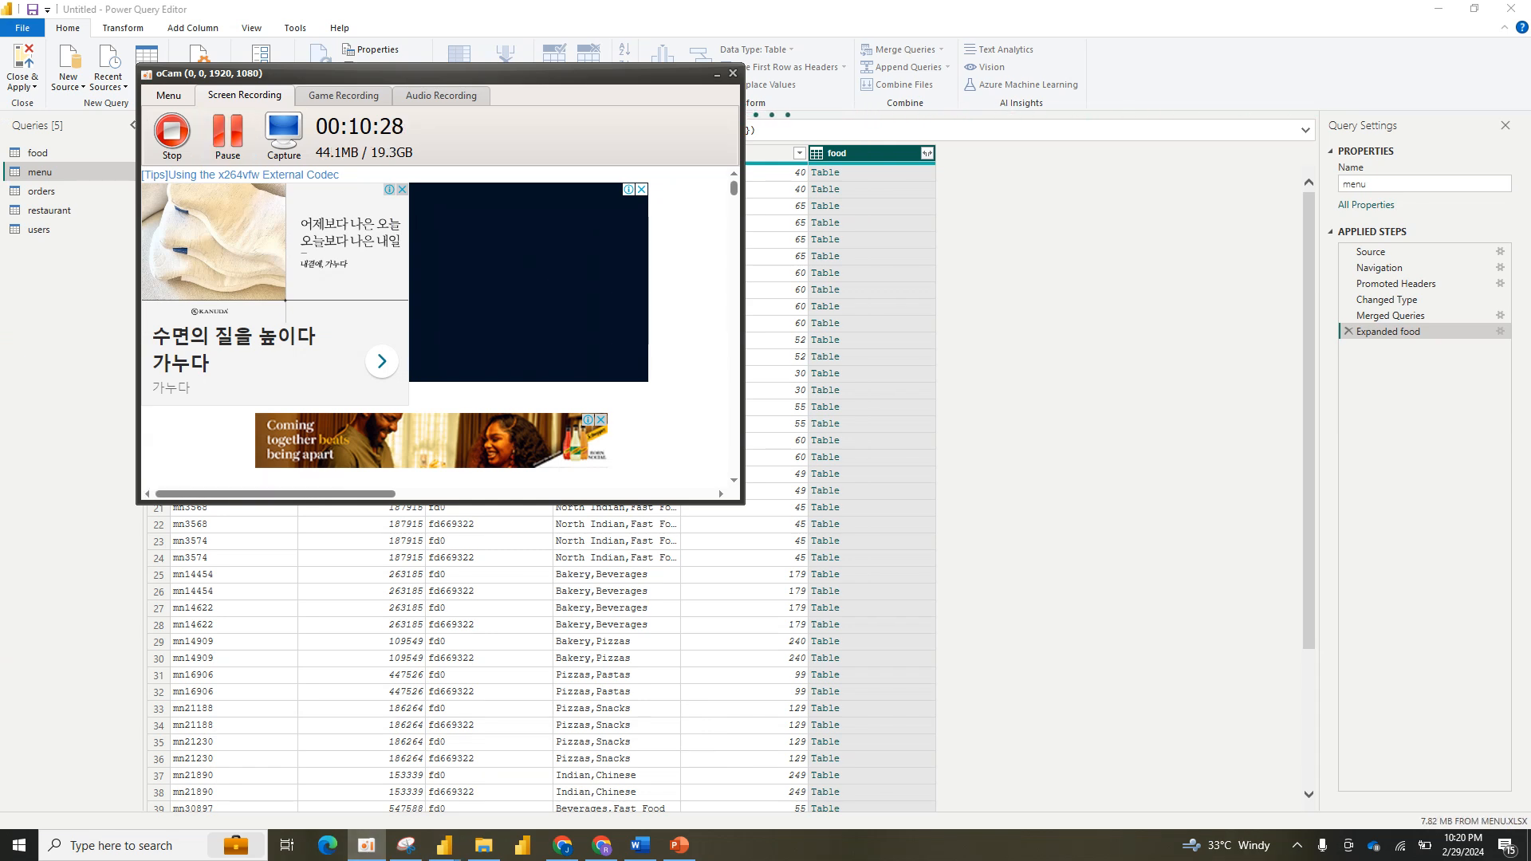
pyautogui.click(717, 73)
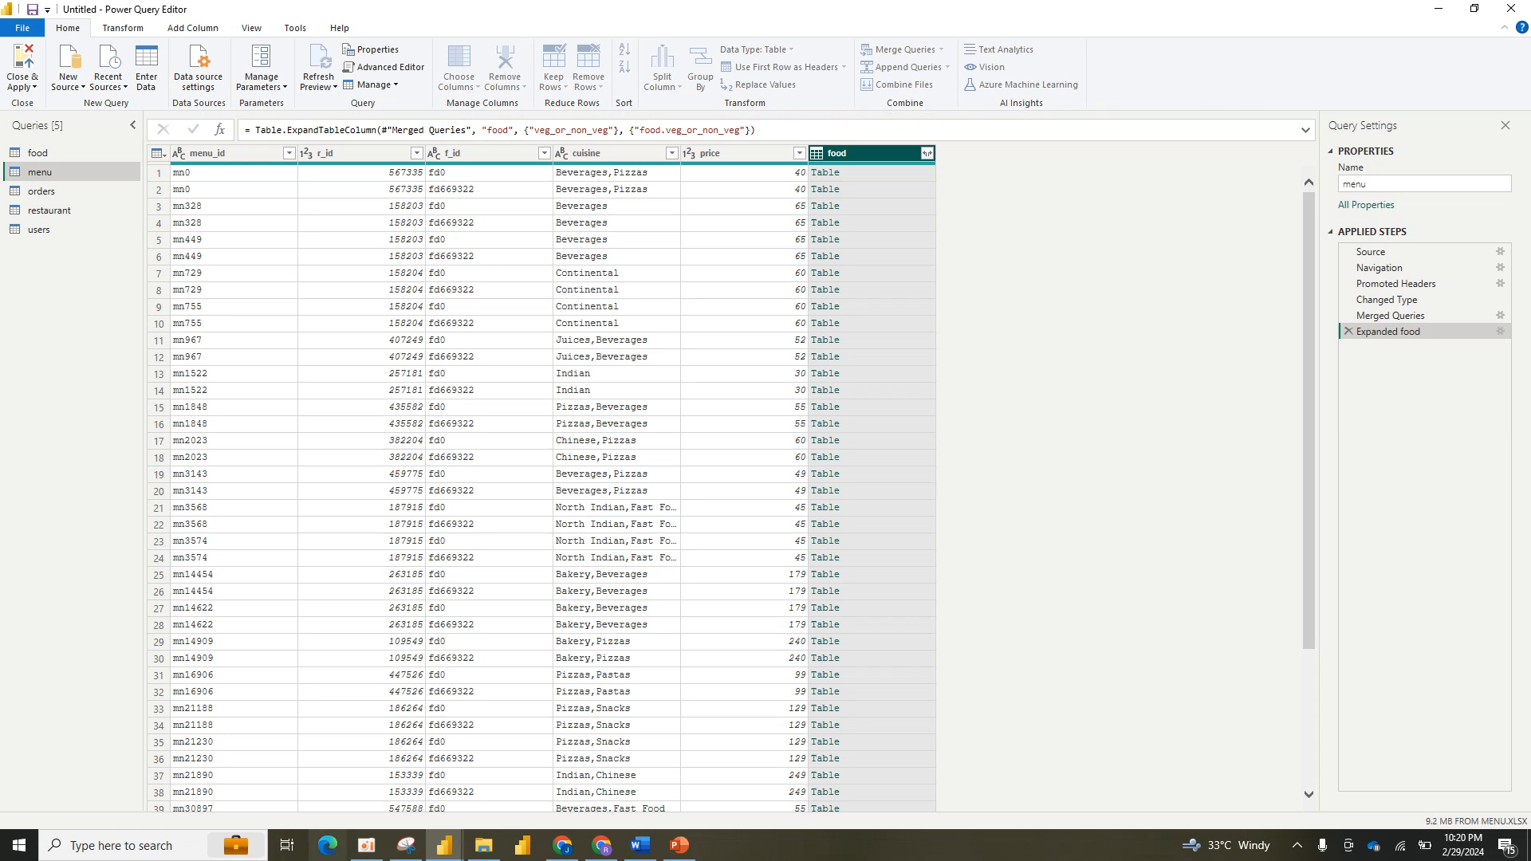
pyautogui.click(366, 845)
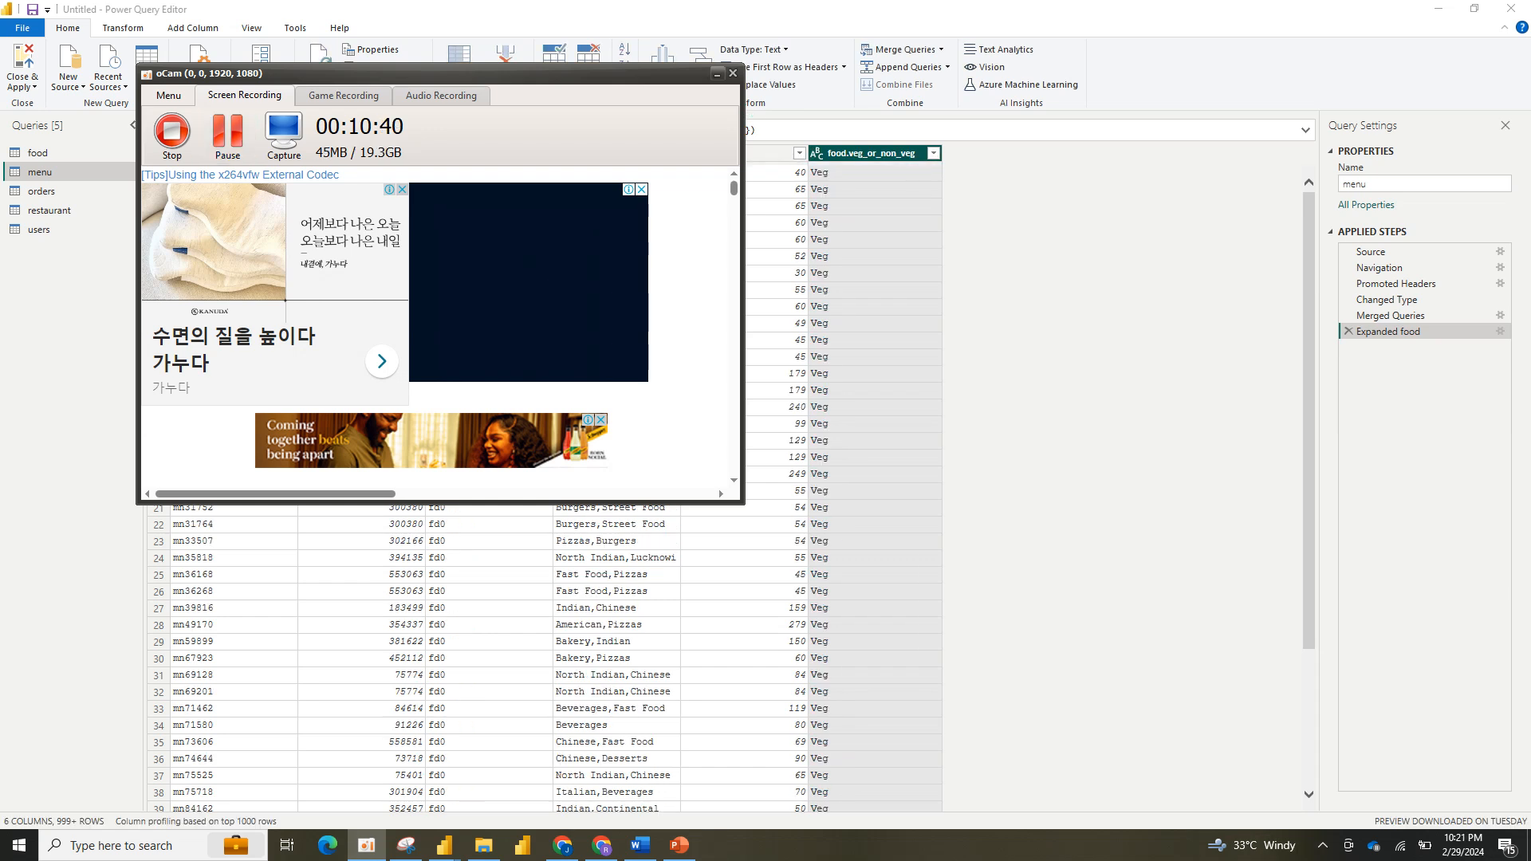
pyautogui.click(717, 74)
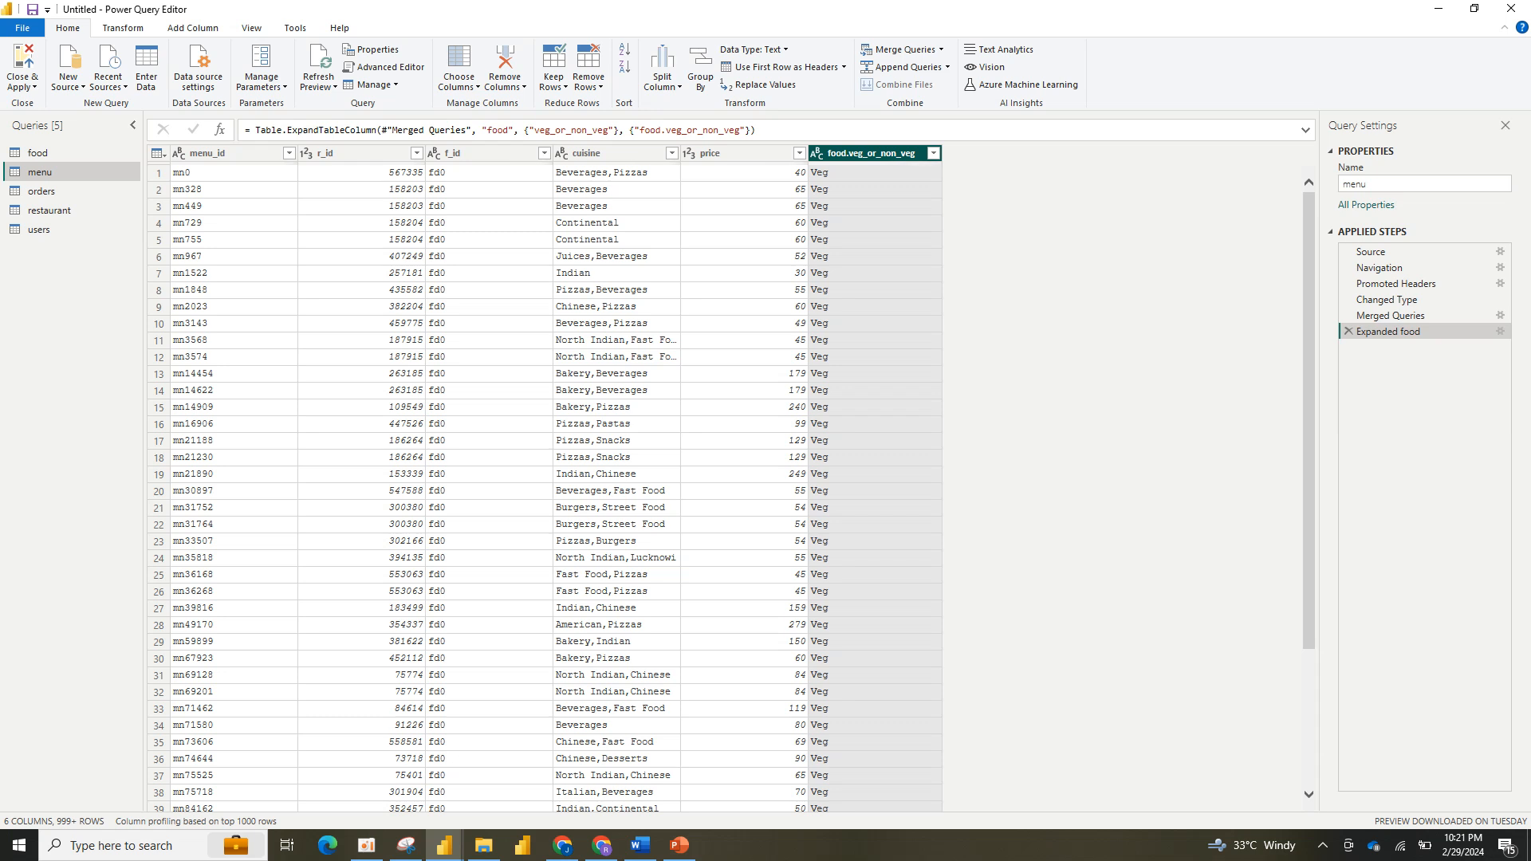
# Step: Rename the food.veg_or_non_veg column in the menu query to Veg_or_non_veg
pyautogui.doubleClick(854, 153)
pyautogui.rightClick(854, 152)
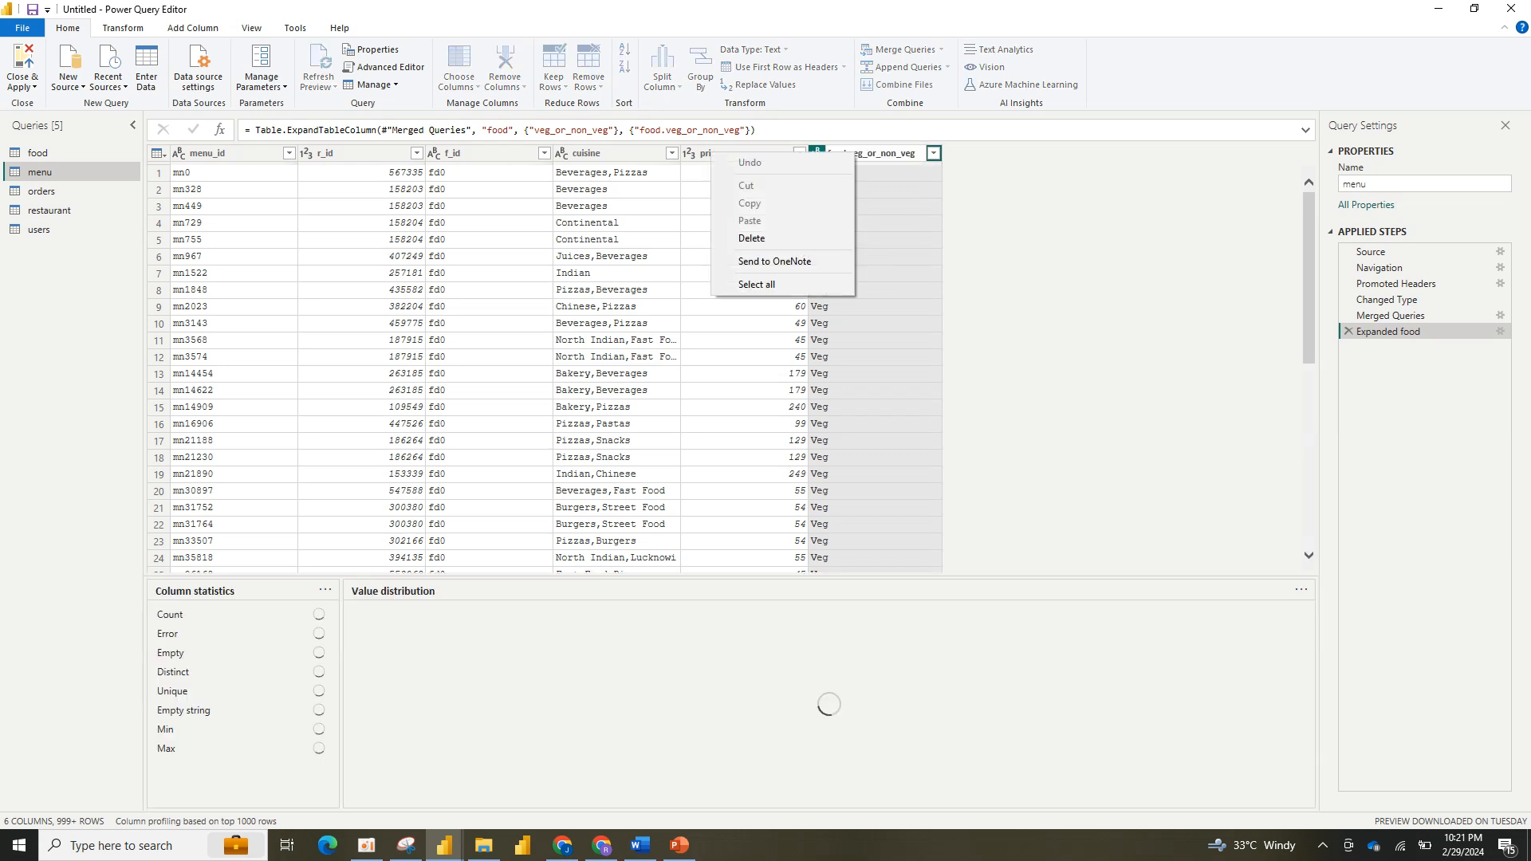
pyautogui.click(853, 153)
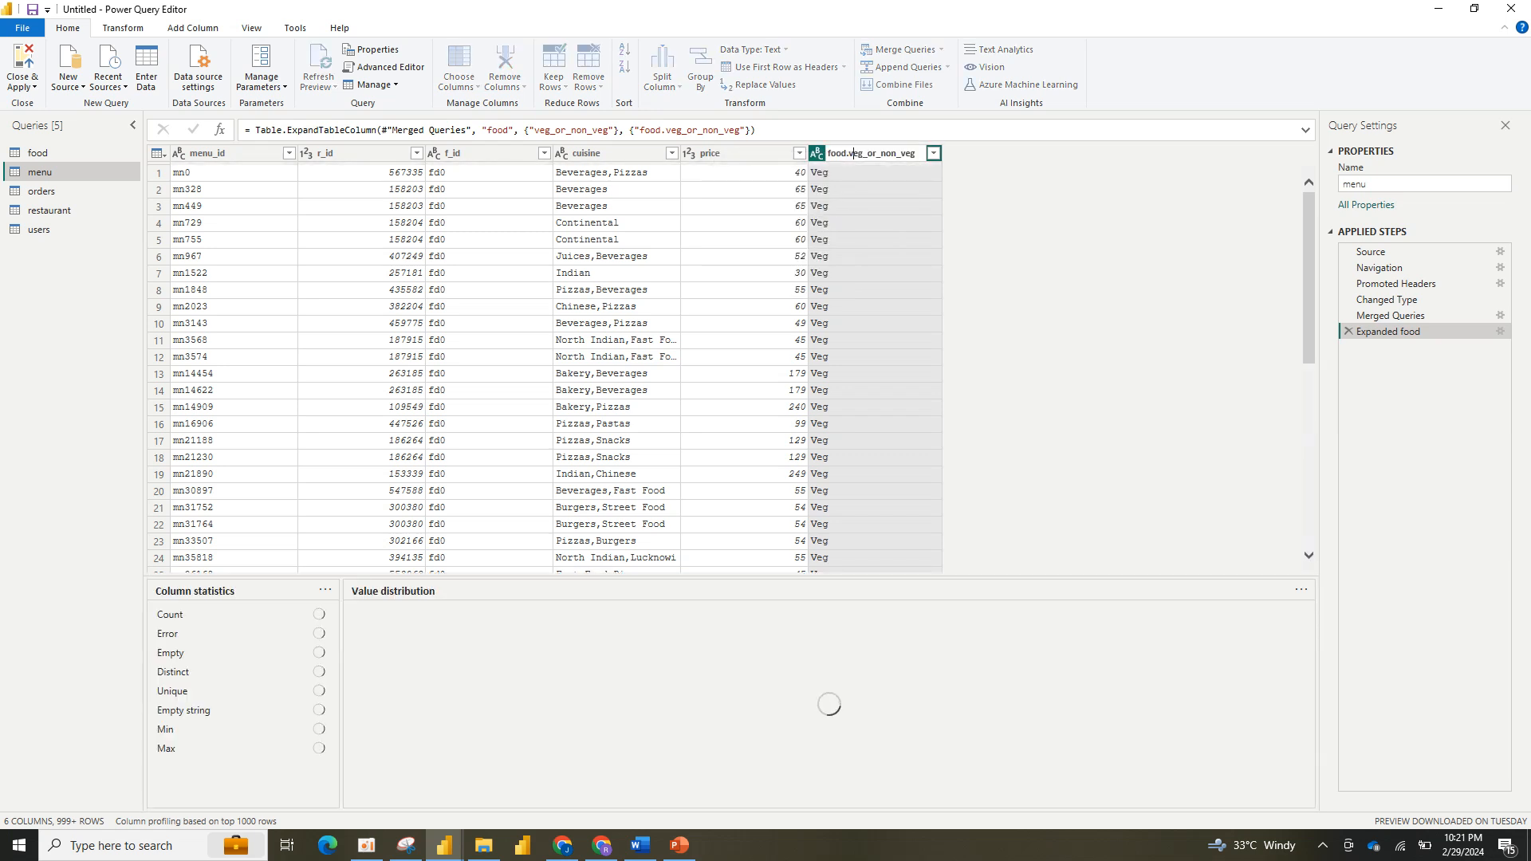
pyautogui.press('BackSpace')
pyautogui.press('BackSpace')
pyautogui.press('BackSpace')
pyautogui.press('BackSpace')
pyautogui.press('BackSpace')
pyautogui.press('BackSpace')
pyautogui.write('V')
pyautogui.press('Return')
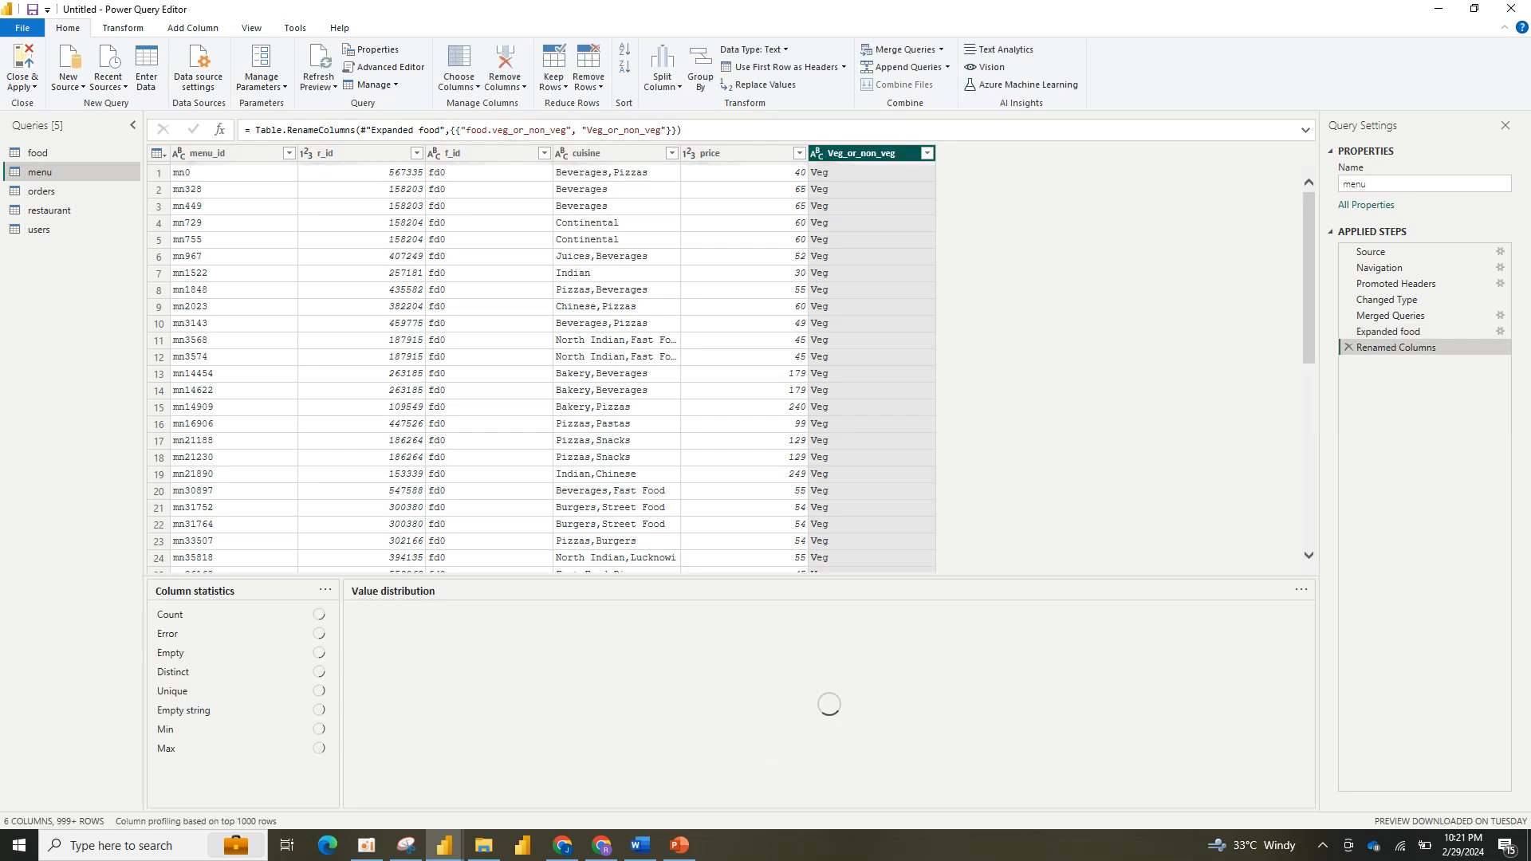
# Step: Replace null values in the menu query's Veg_or_non_veg column with Others
pyautogui.rightClick(874, 153)
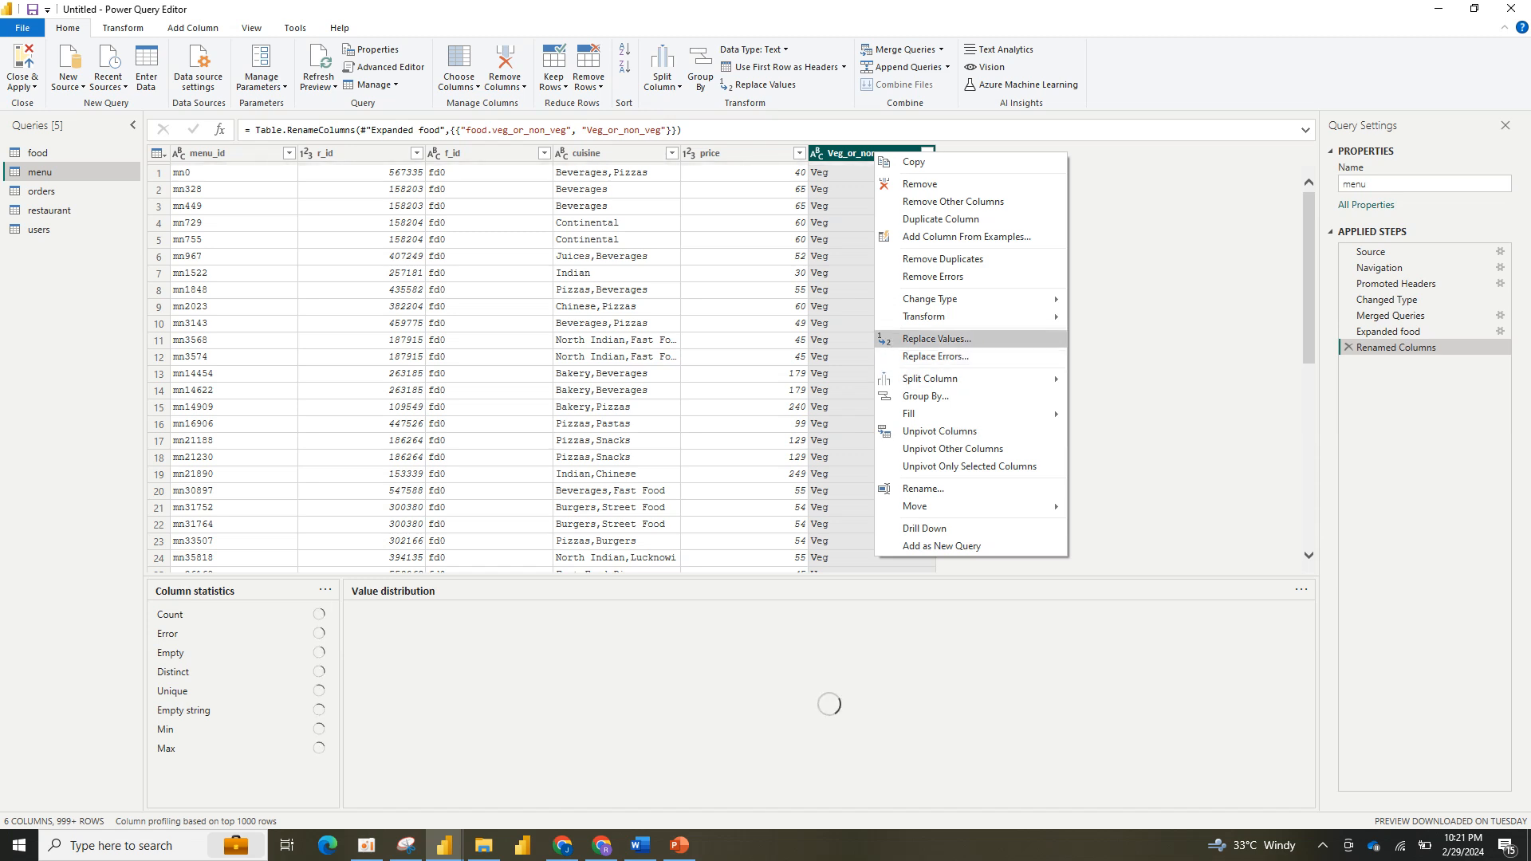
pyautogui.click(937, 339)
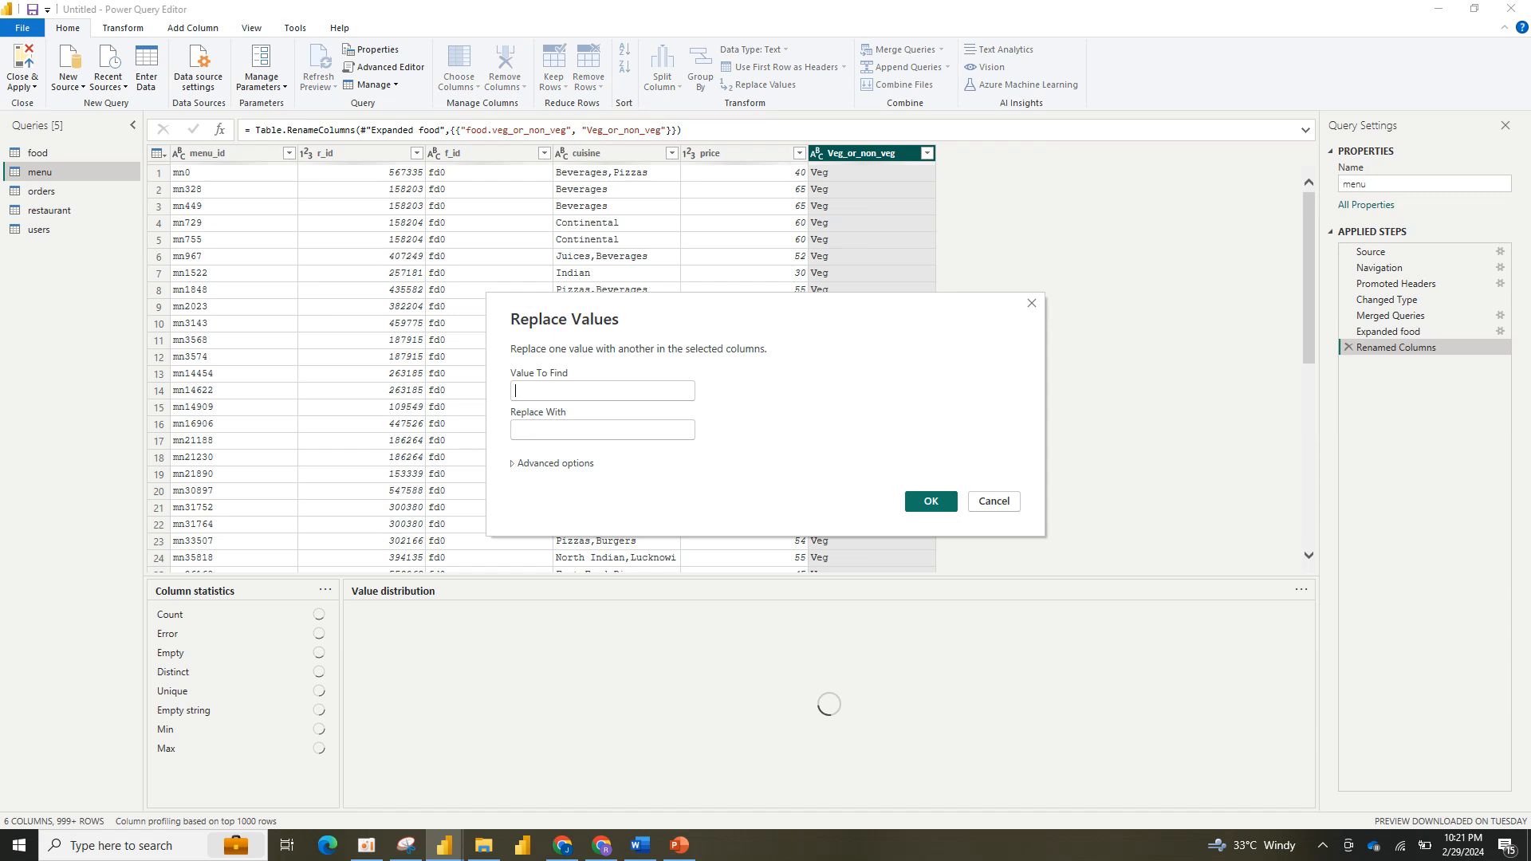
pyautogui.write('null')
pyautogui.press('Tab')
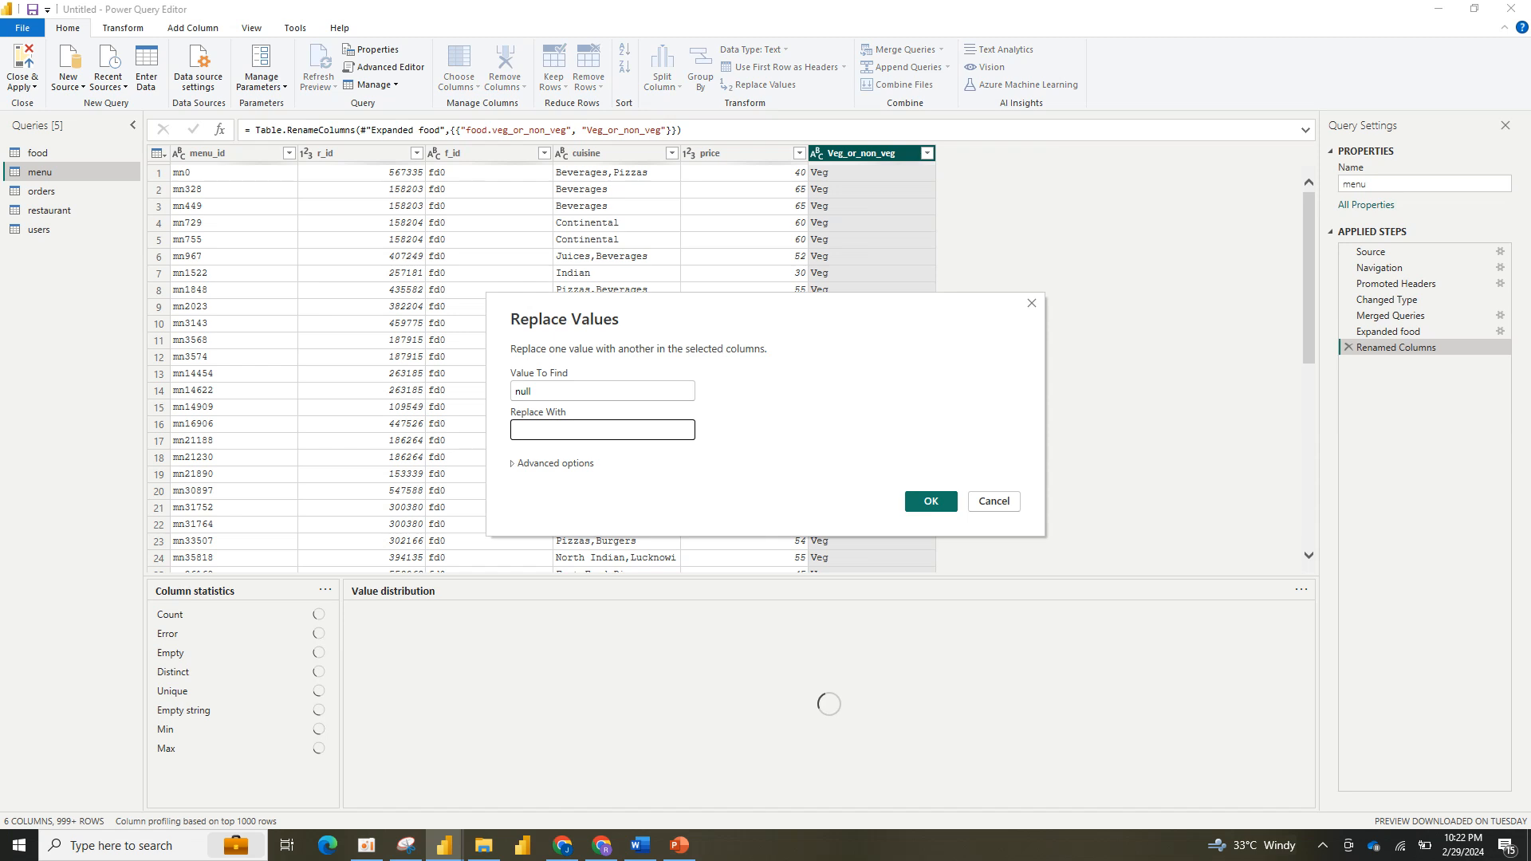
pyautogui.write('Others')
pyautogui.press('Return')
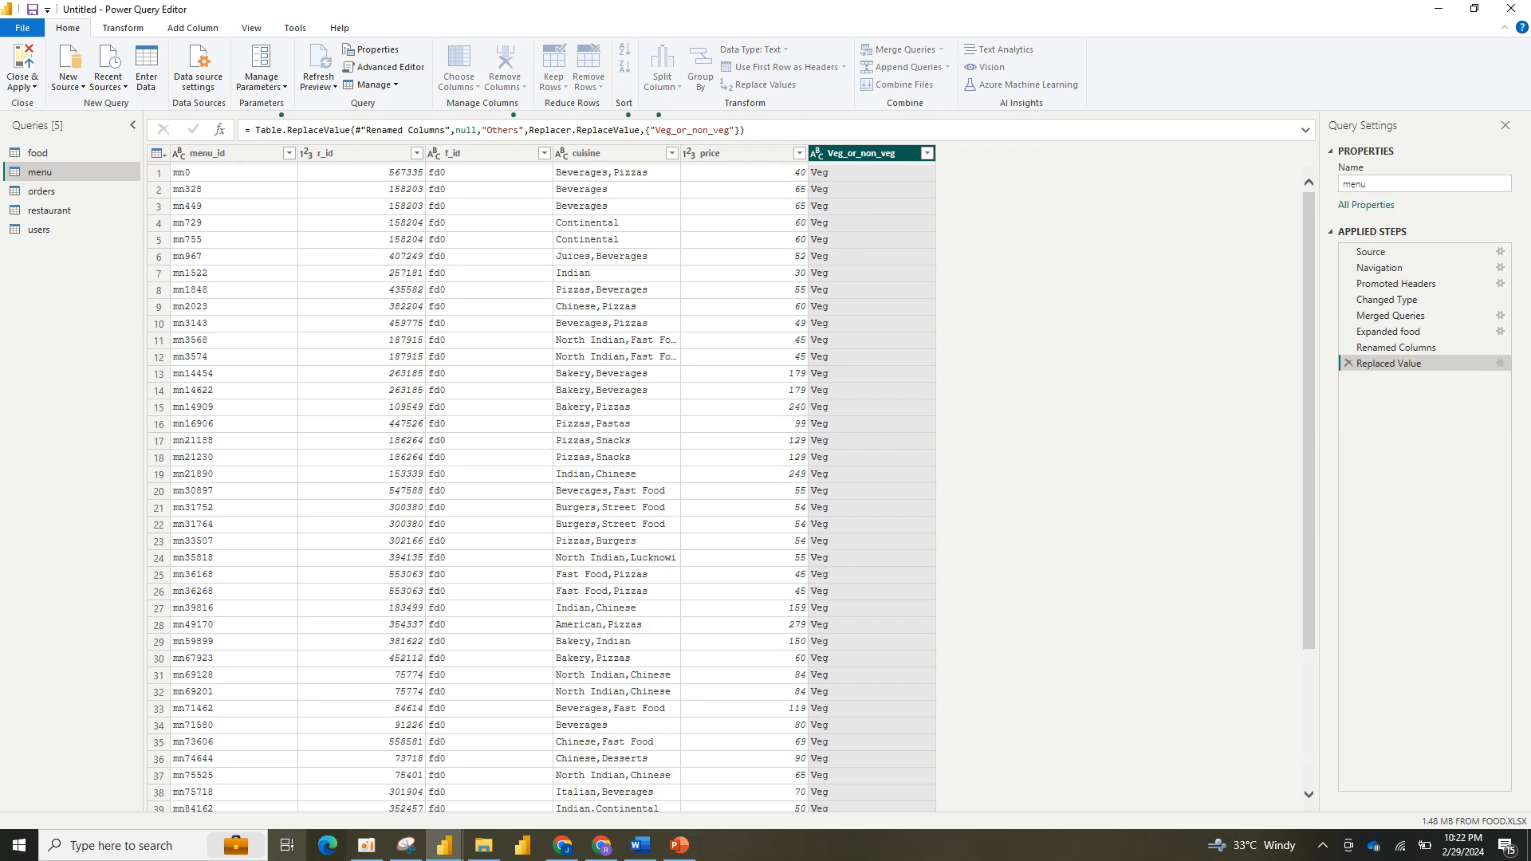
pyautogui.moveTo(366, 845)
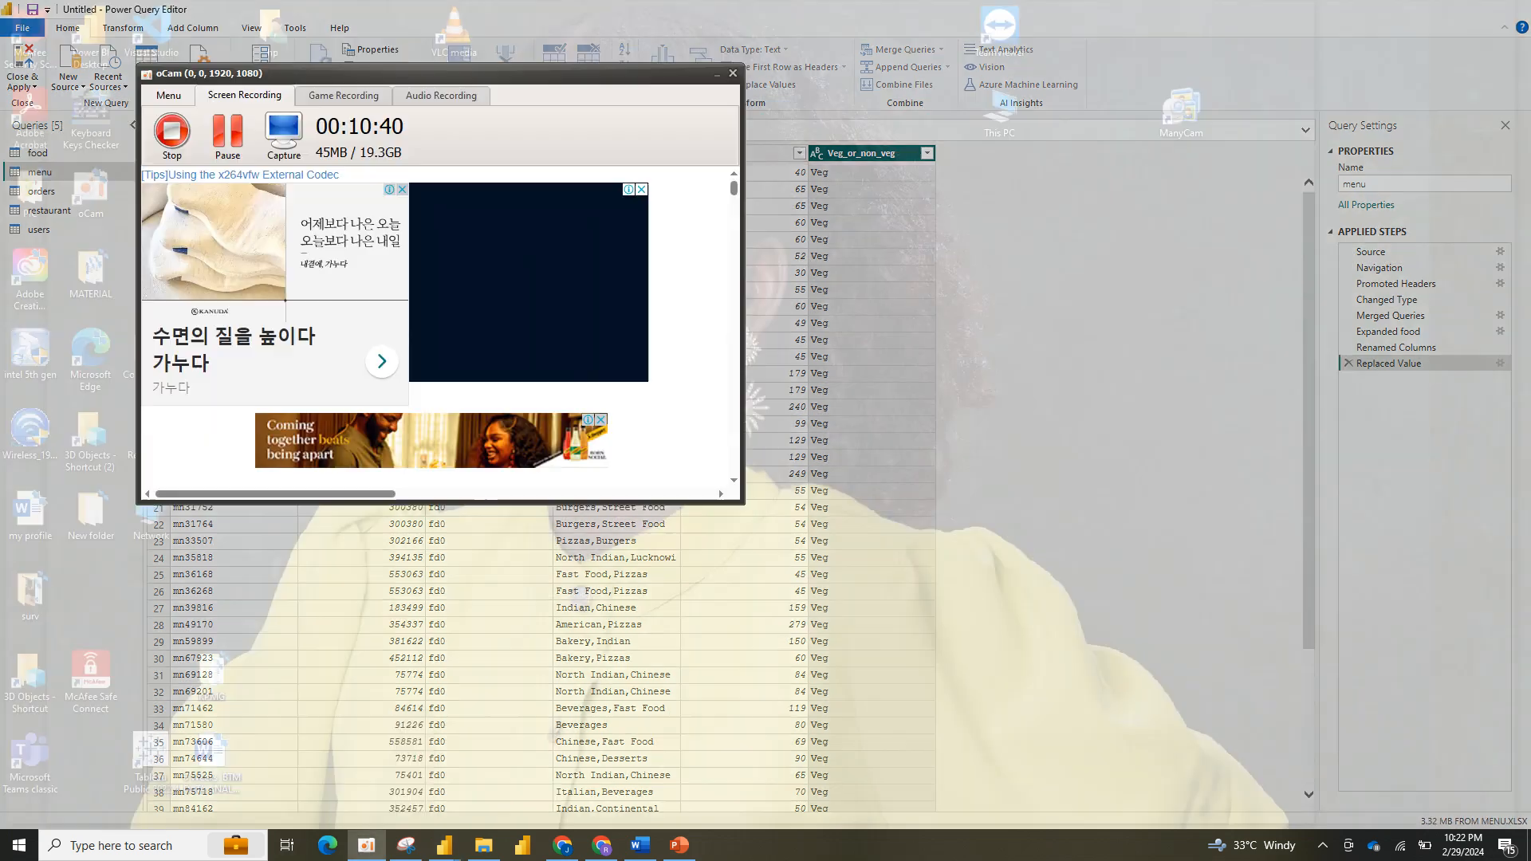
pyautogui.click(366, 773)
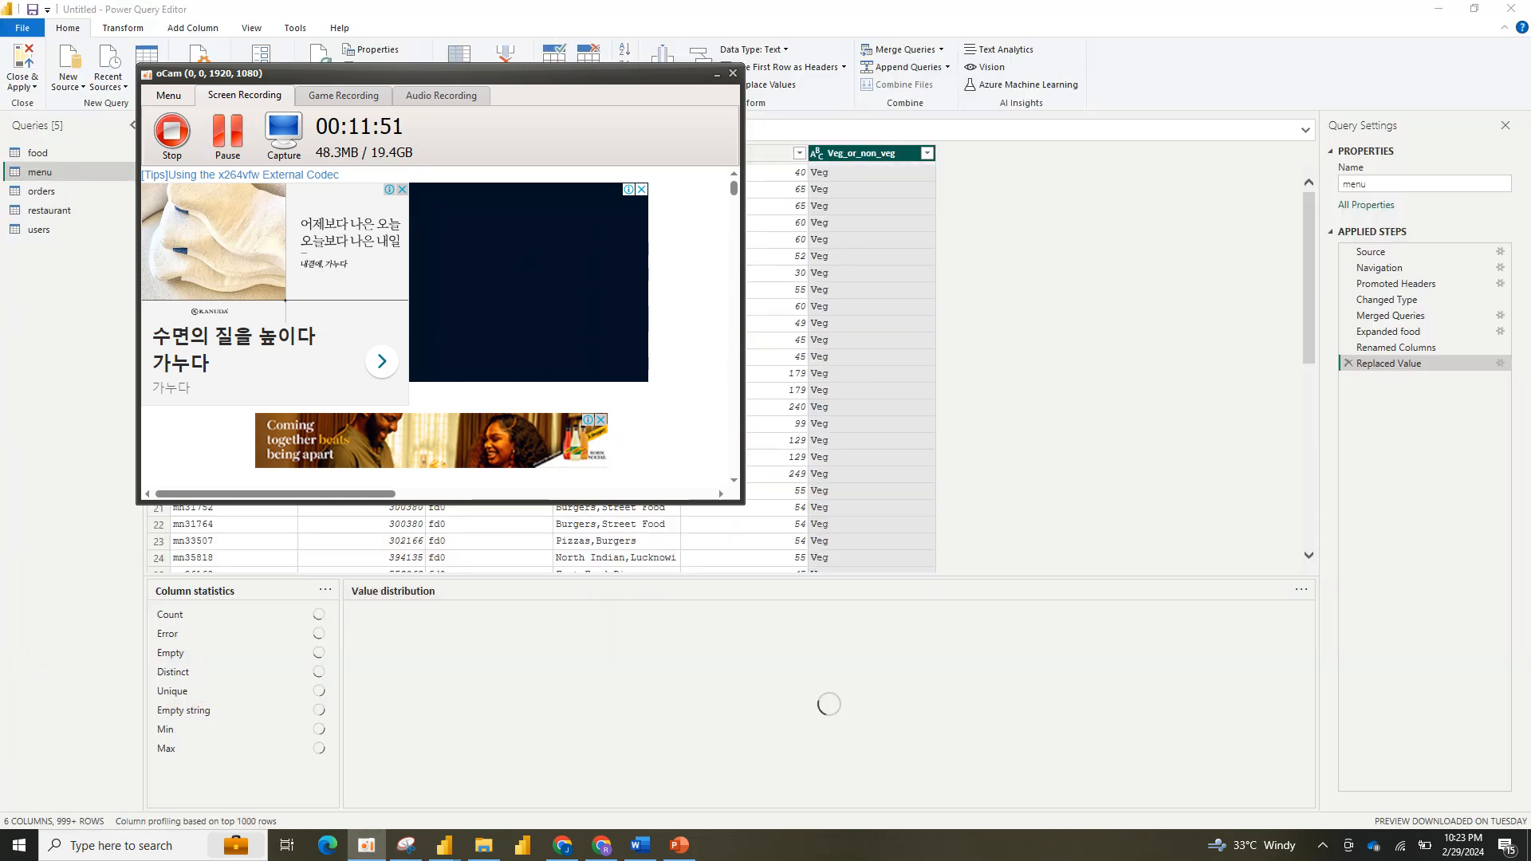
pyautogui.click(717, 74)
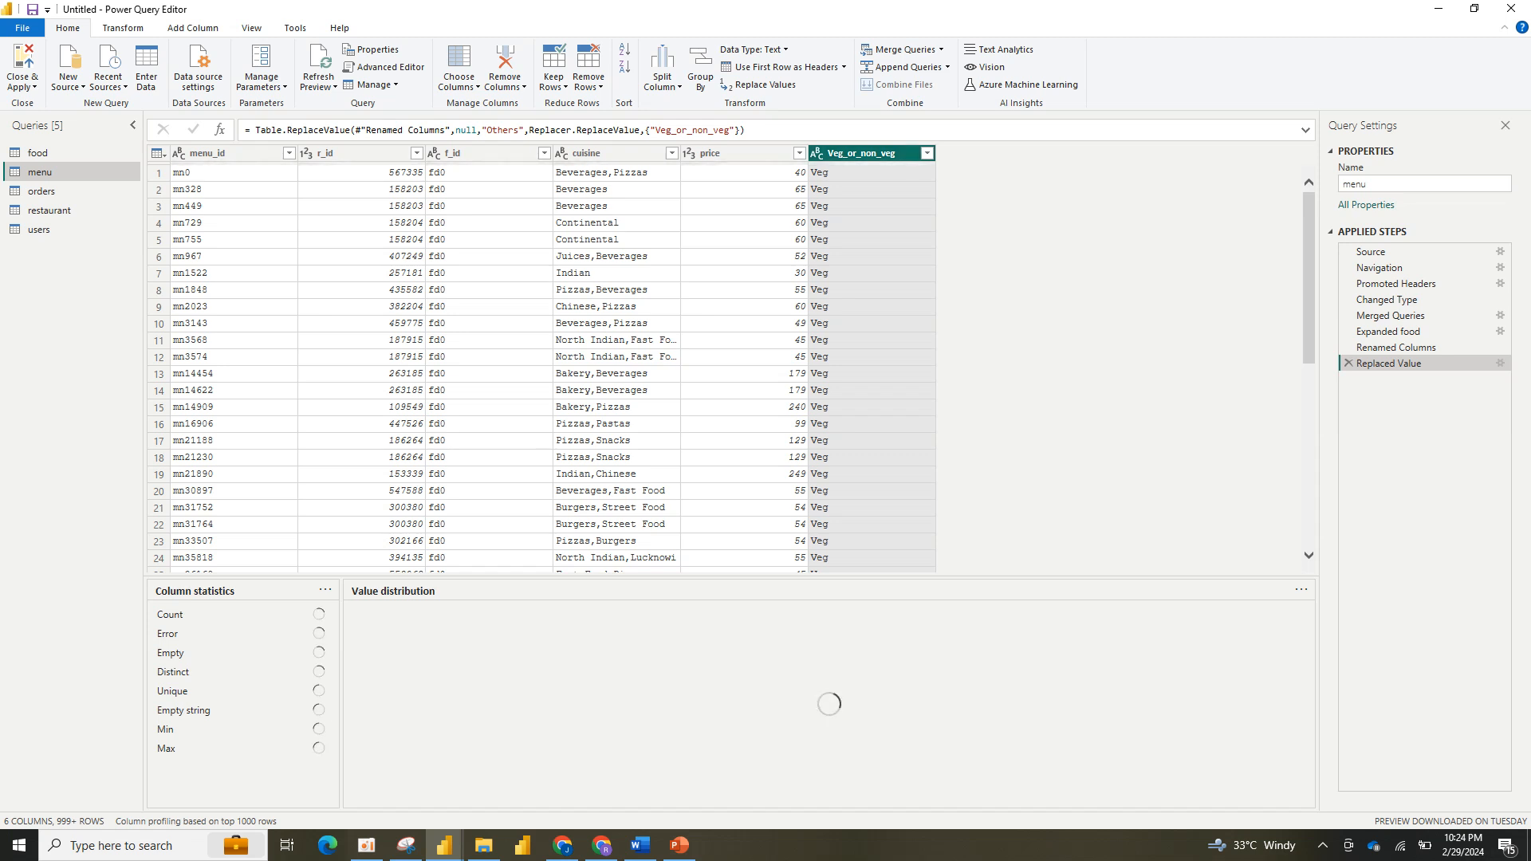
# Step: Merge the restaurant query into the orders query, matching r_id to id with a Left Outer join
pyautogui.click(41, 192)
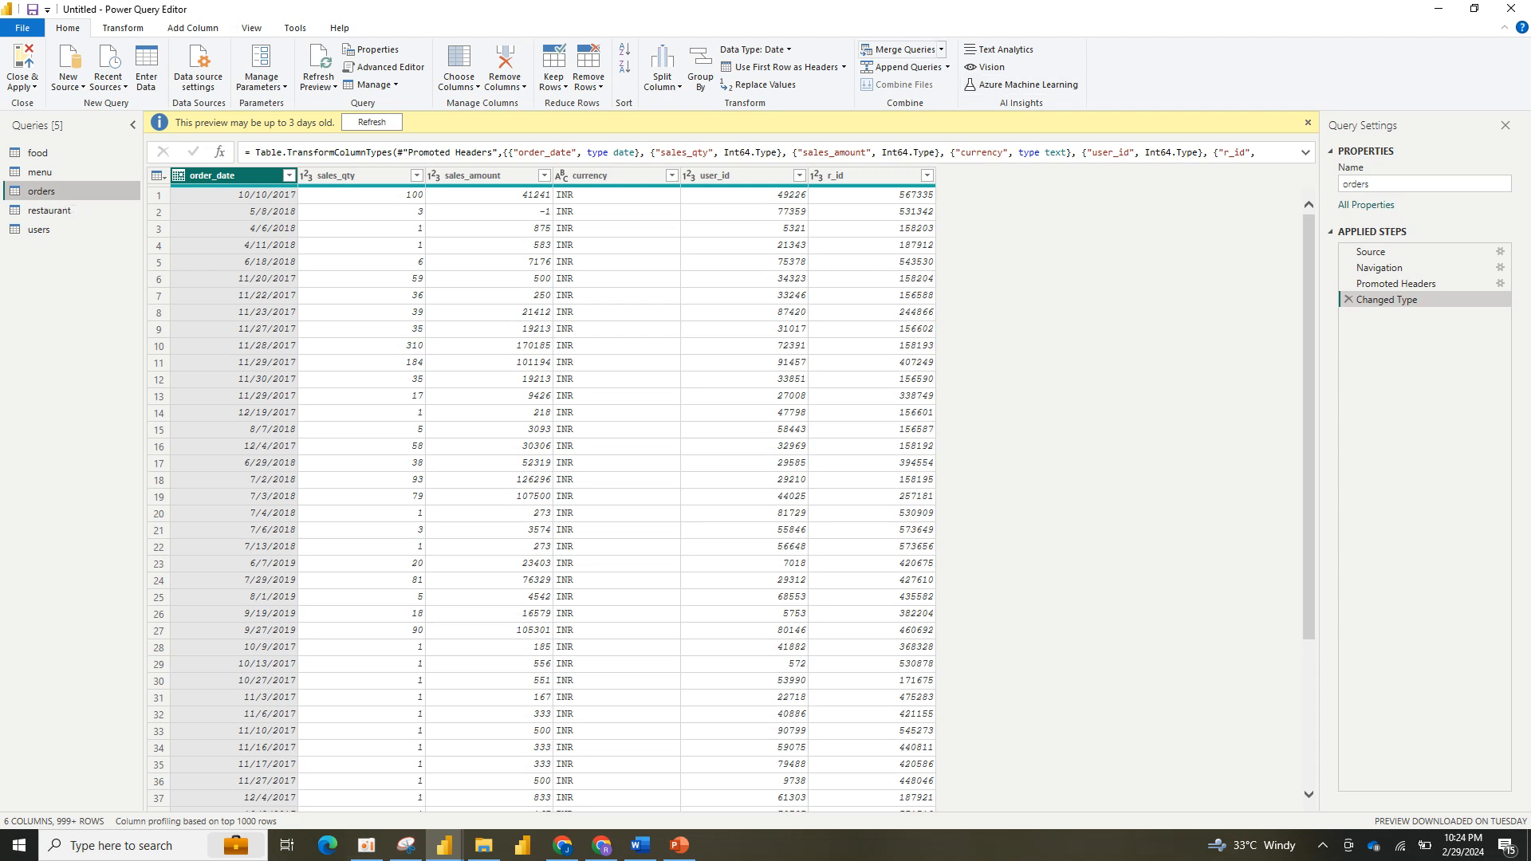
pyautogui.click(903, 49)
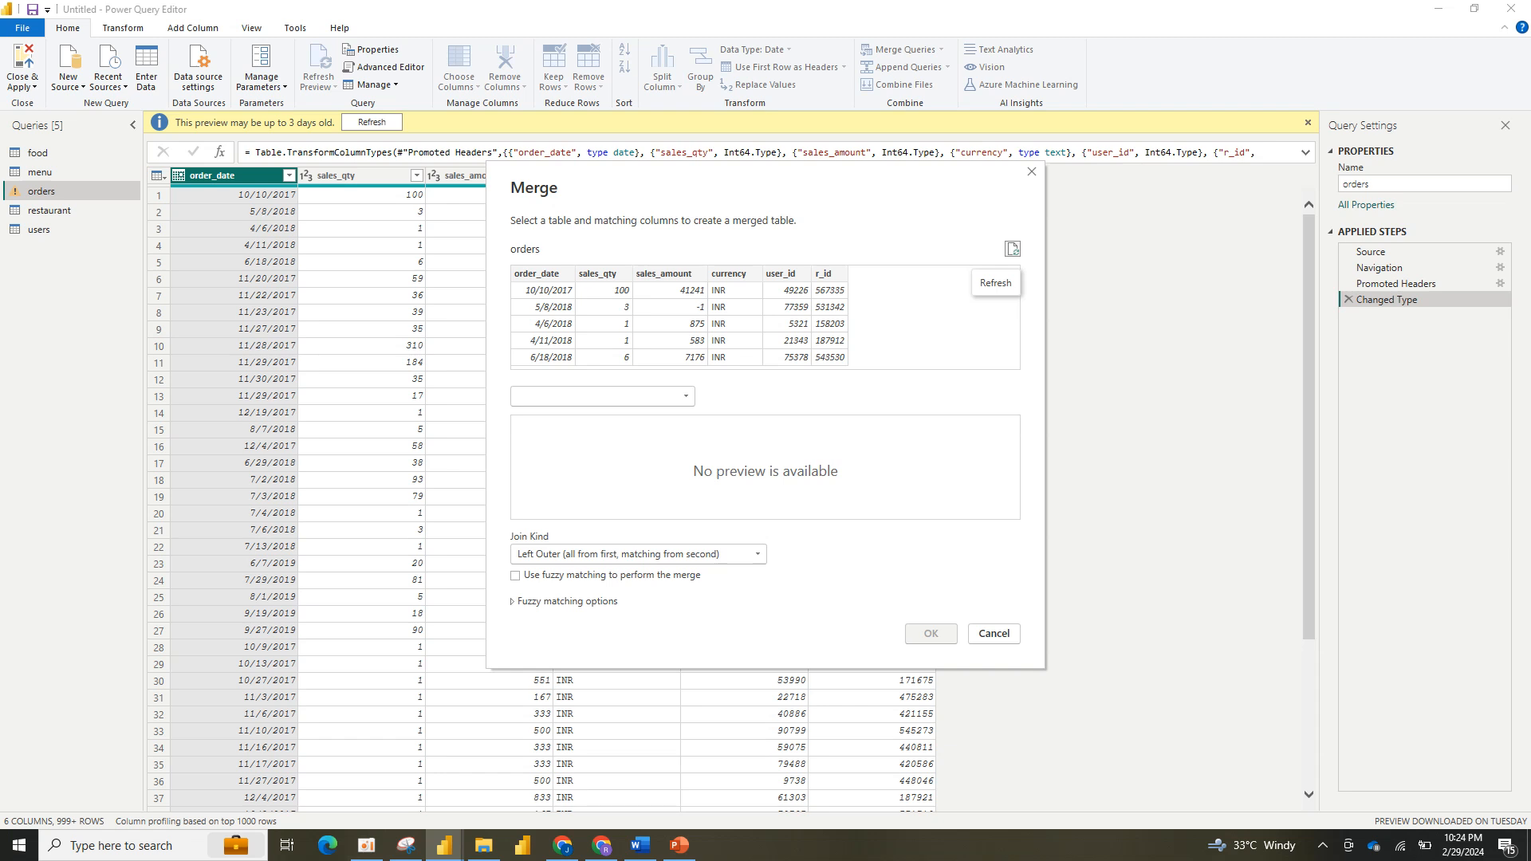
pyautogui.click(601, 397)
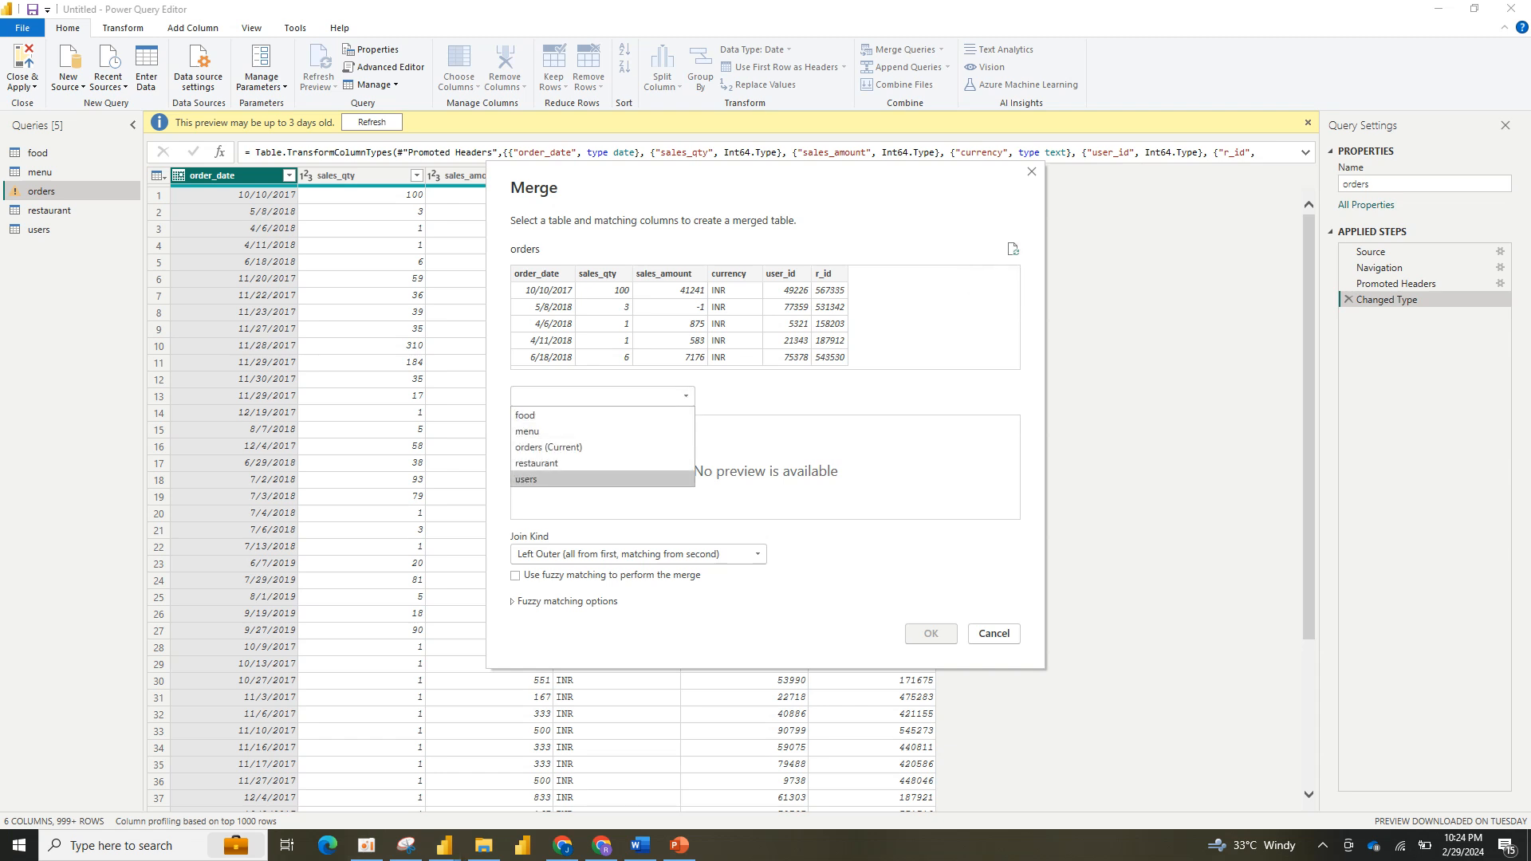
pyautogui.click(550, 462)
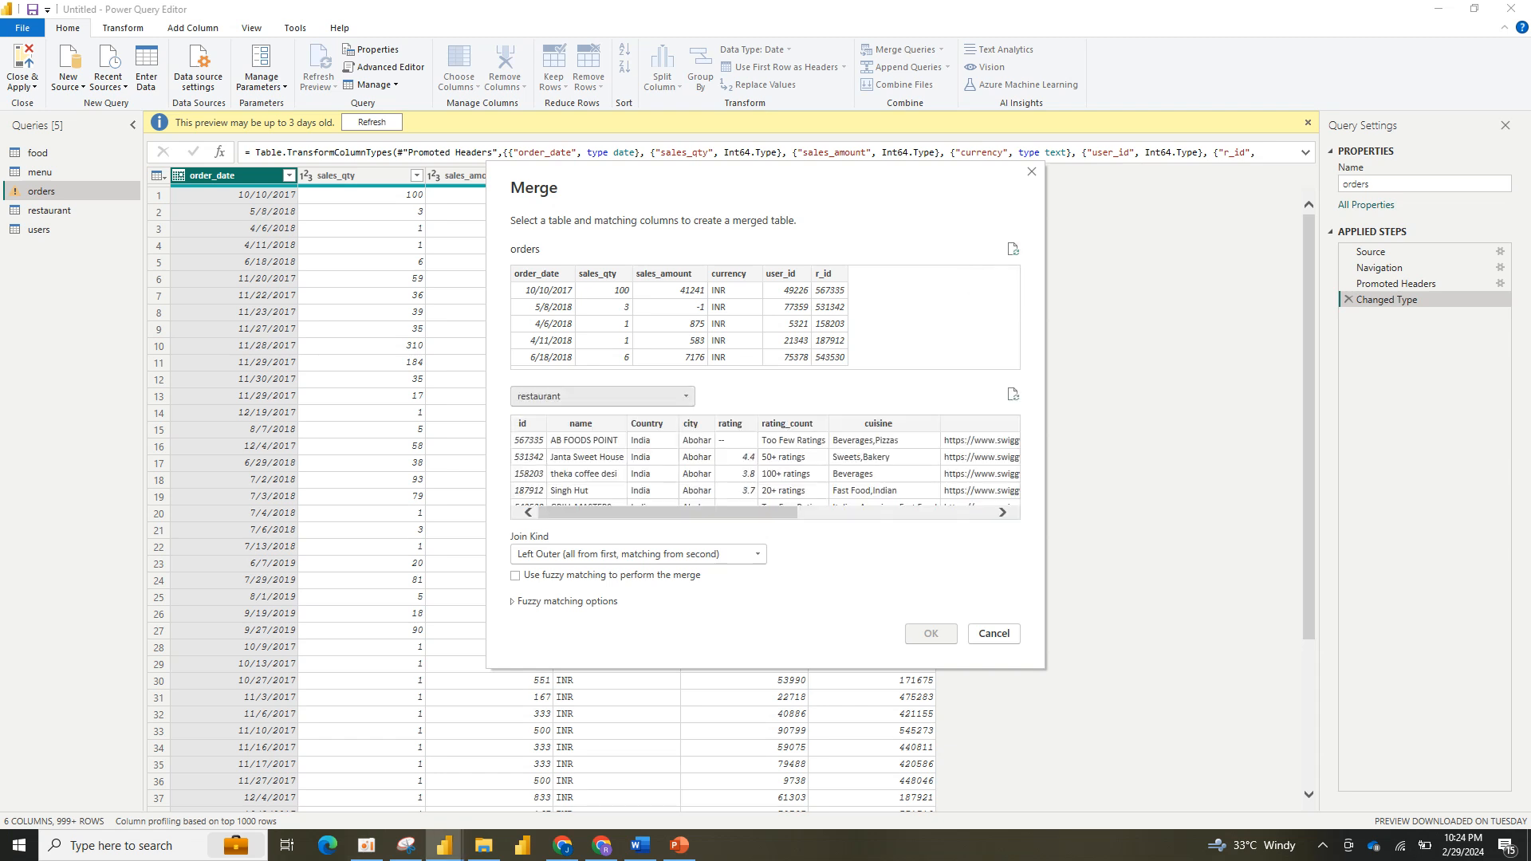
pyautogui.moveTo(668, 513)
pyautogui.mouseDown()
pyautogui.moveTo(863, 513)
pyautogui.moveTo(668, 512)
pyautogui.mouseUp()
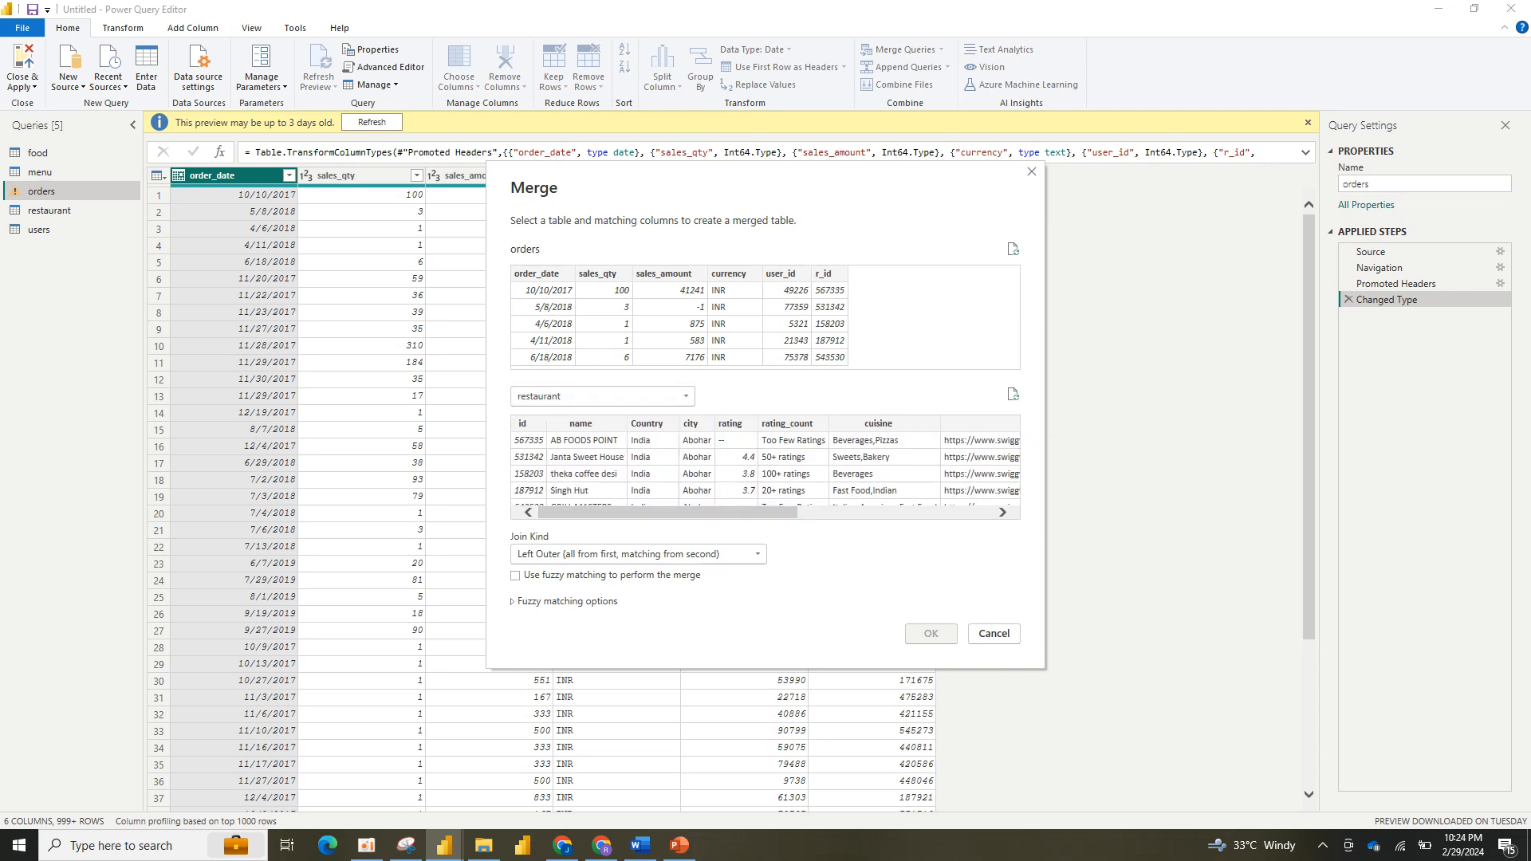
pyautogui.click(522, 424)
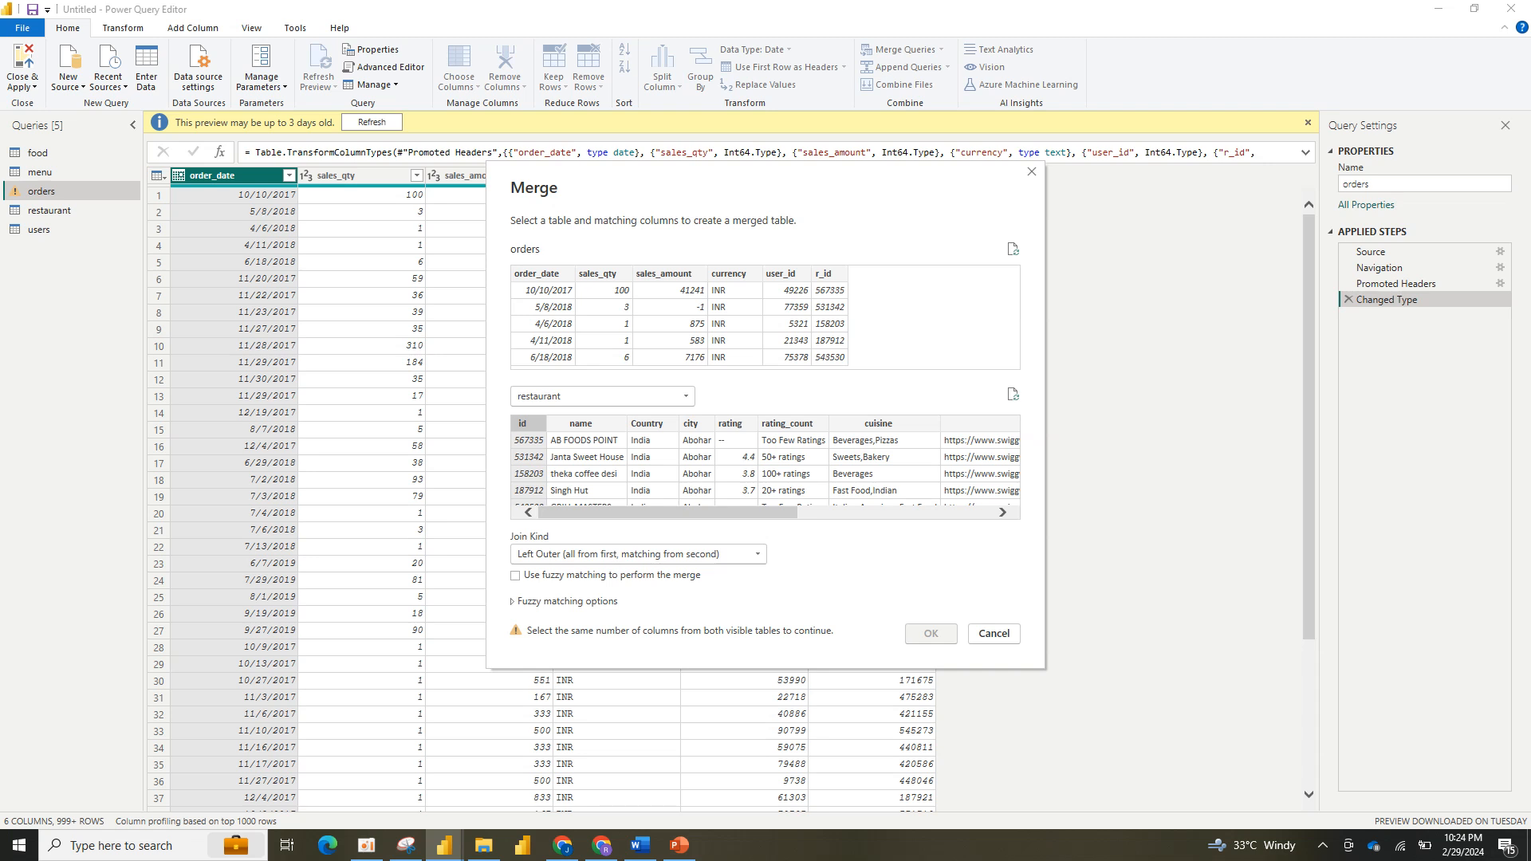
pyautogui.click(828, 274)
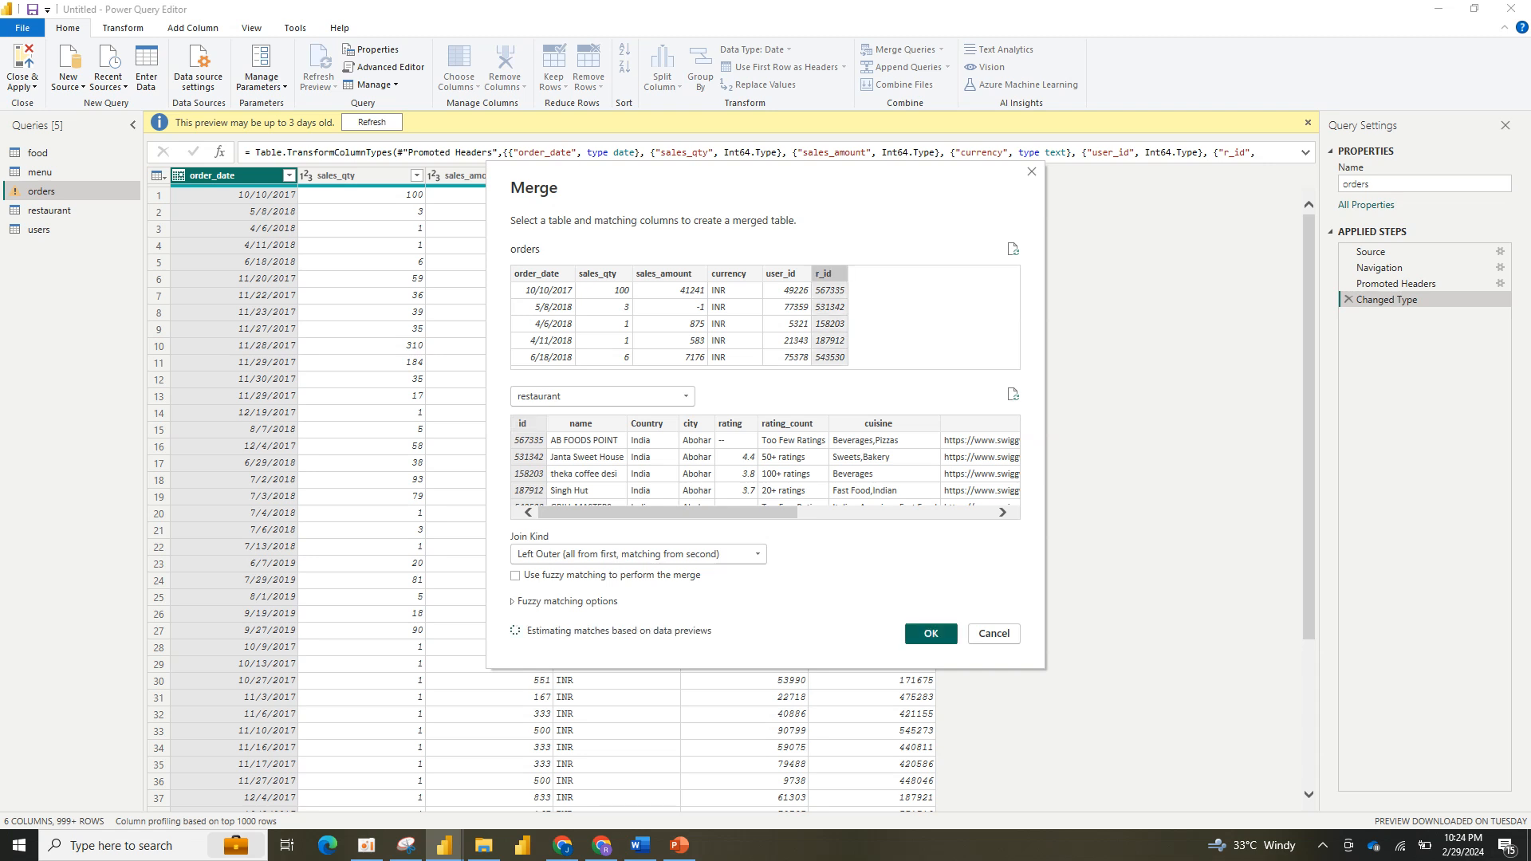
pyautogui.click(931, 633)
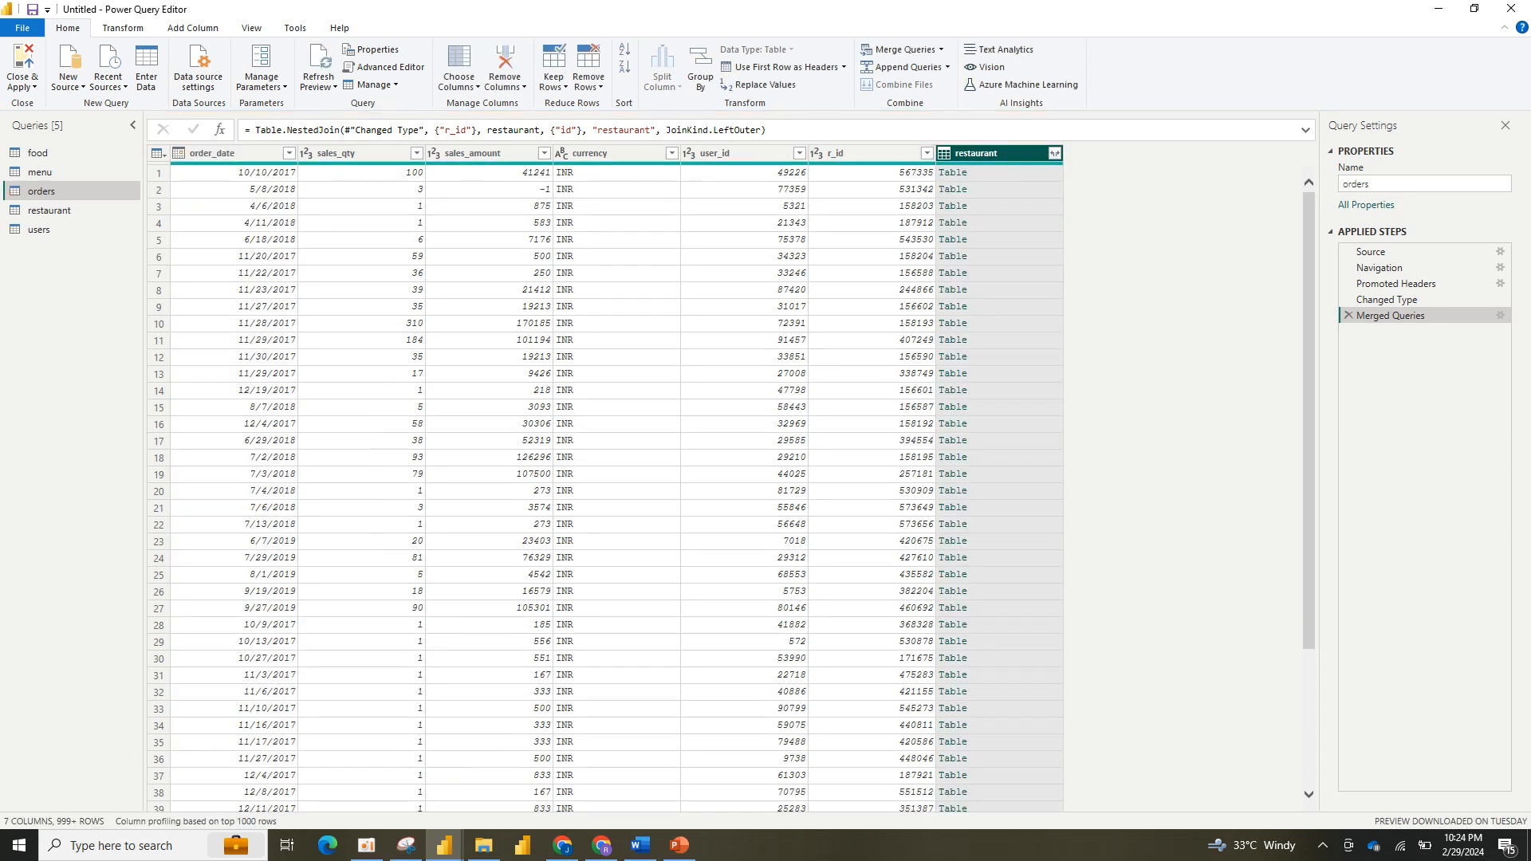
# Step: Expand the merged restaurant column with only city, keeping the original column name as prefix
pyautogui.click(1053, 153)
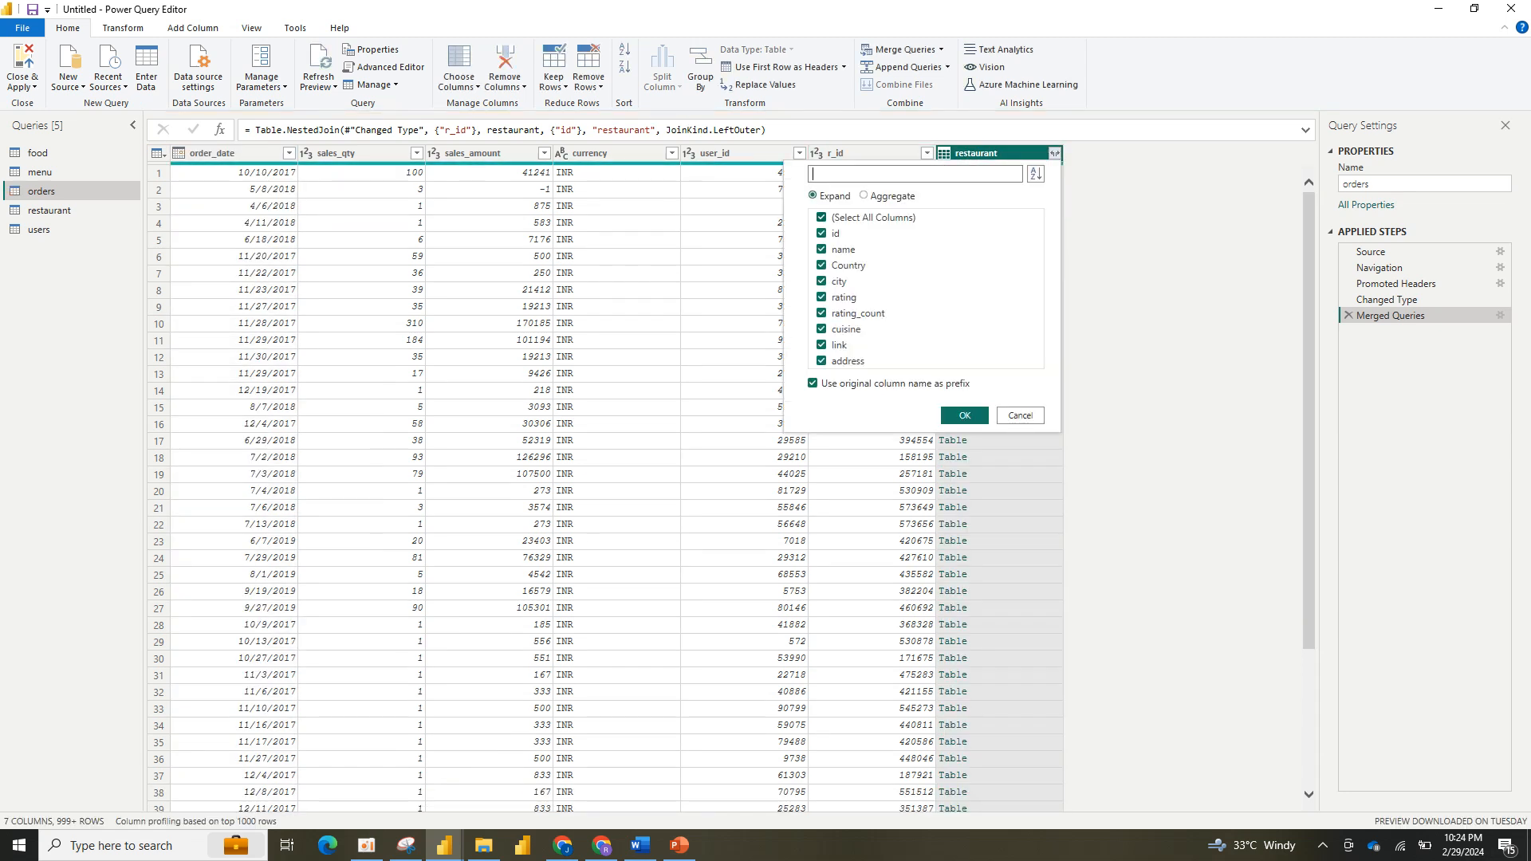
pyautogui.click(821, 218)
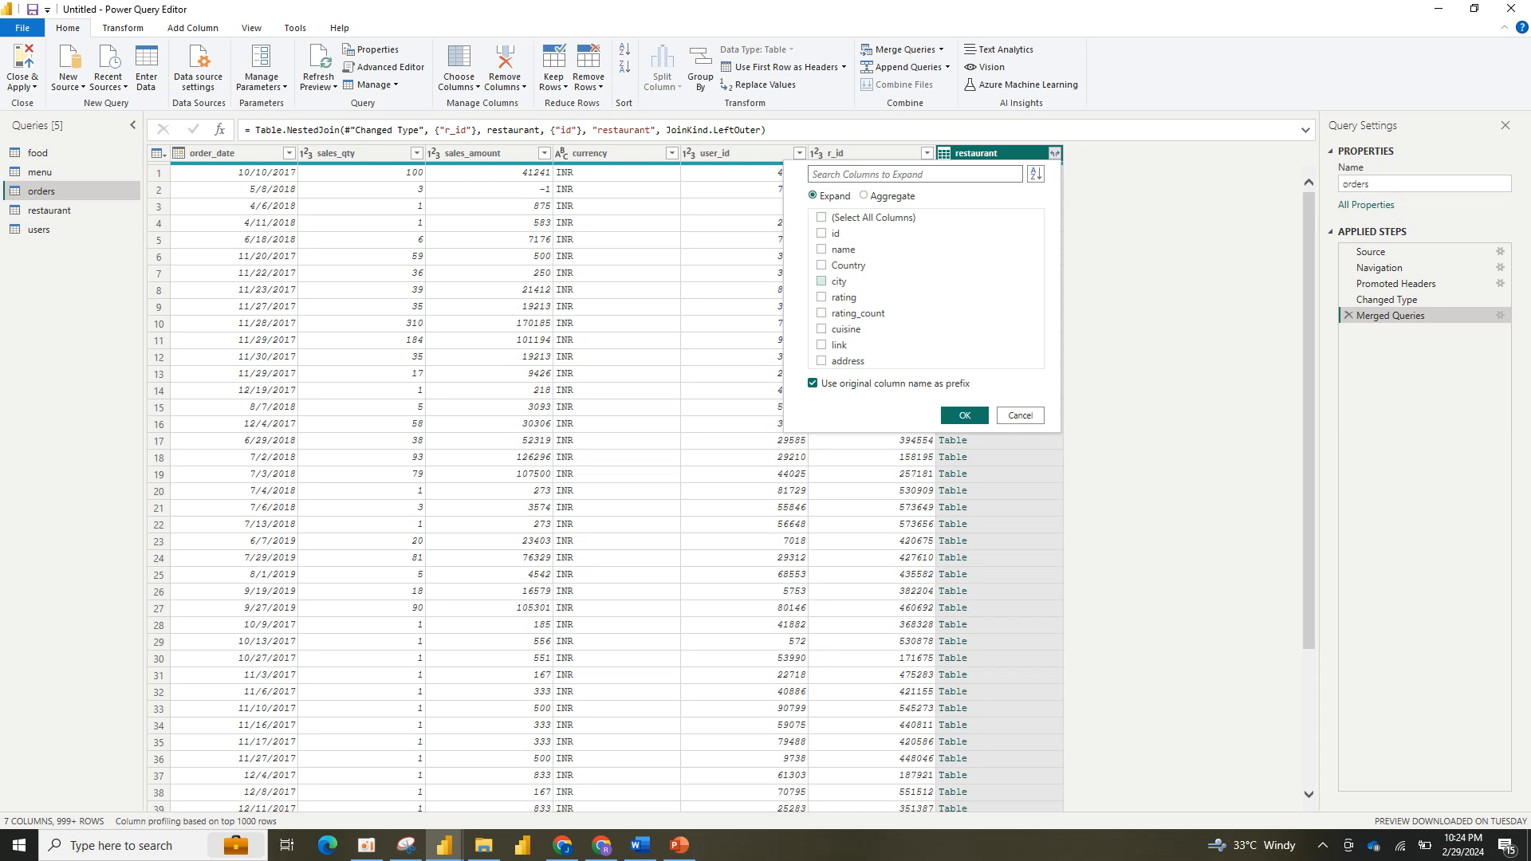
pyautogui.click(821, 282)
pyautogui.press('Return')
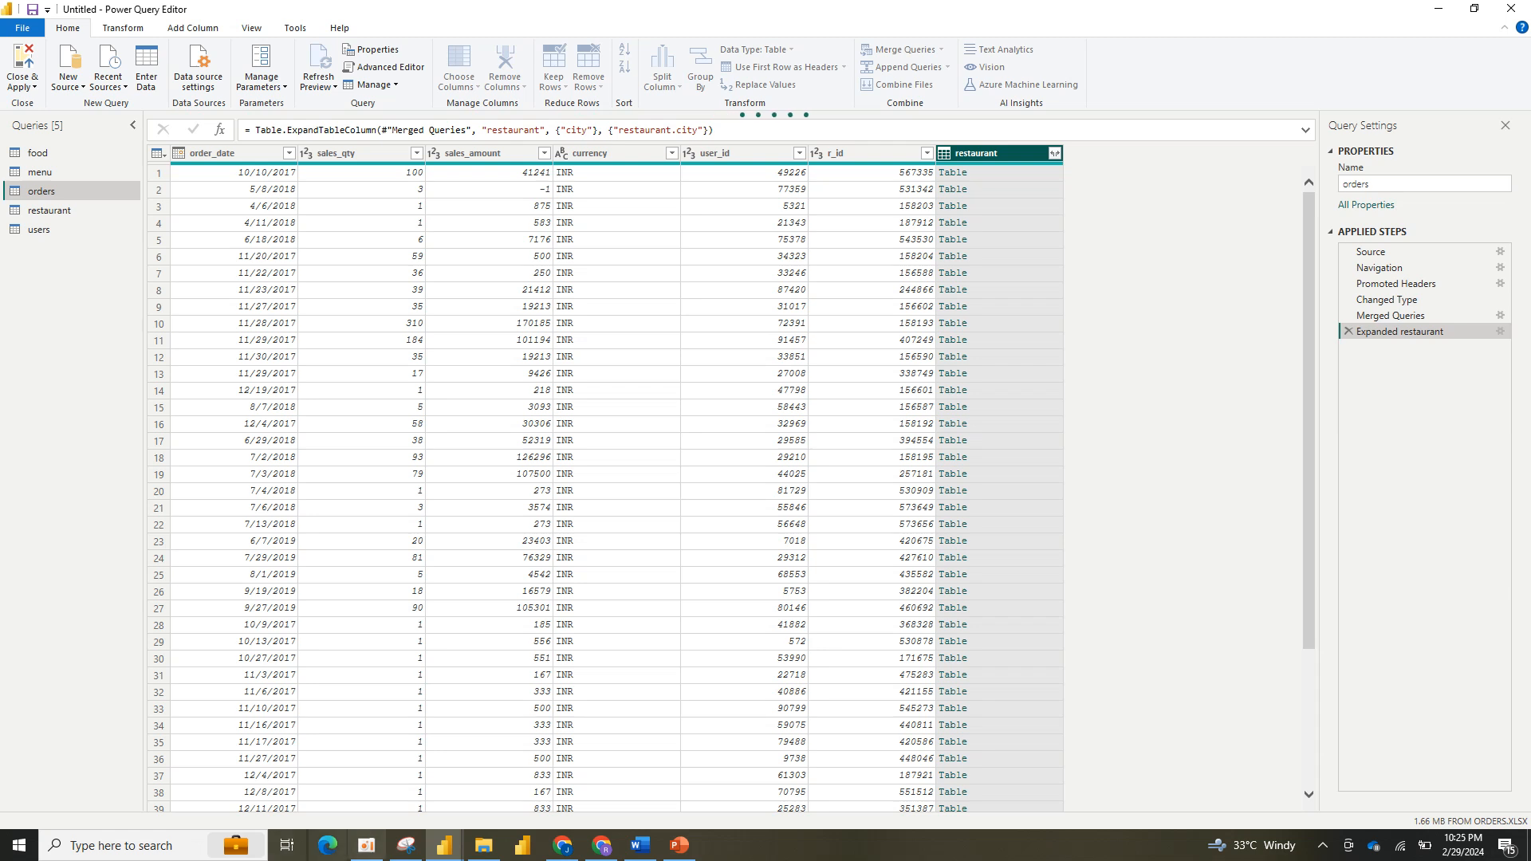
pyautogui.click(366, 845)
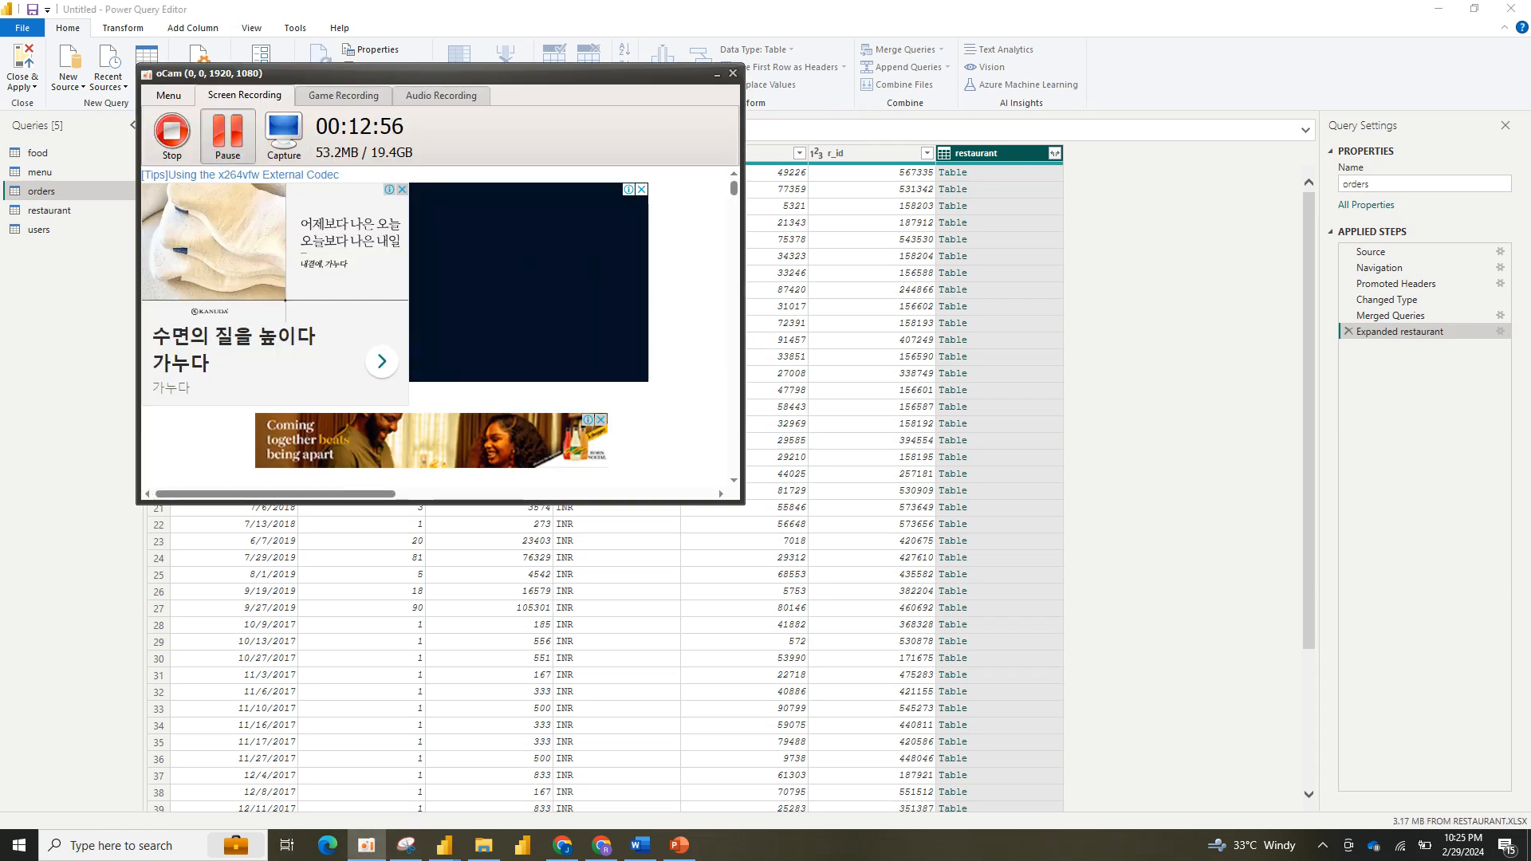
pyautogui.moveTo(239, 73); pyautogui.dragTo(109, 415)
pyautogui.click(586, 416)
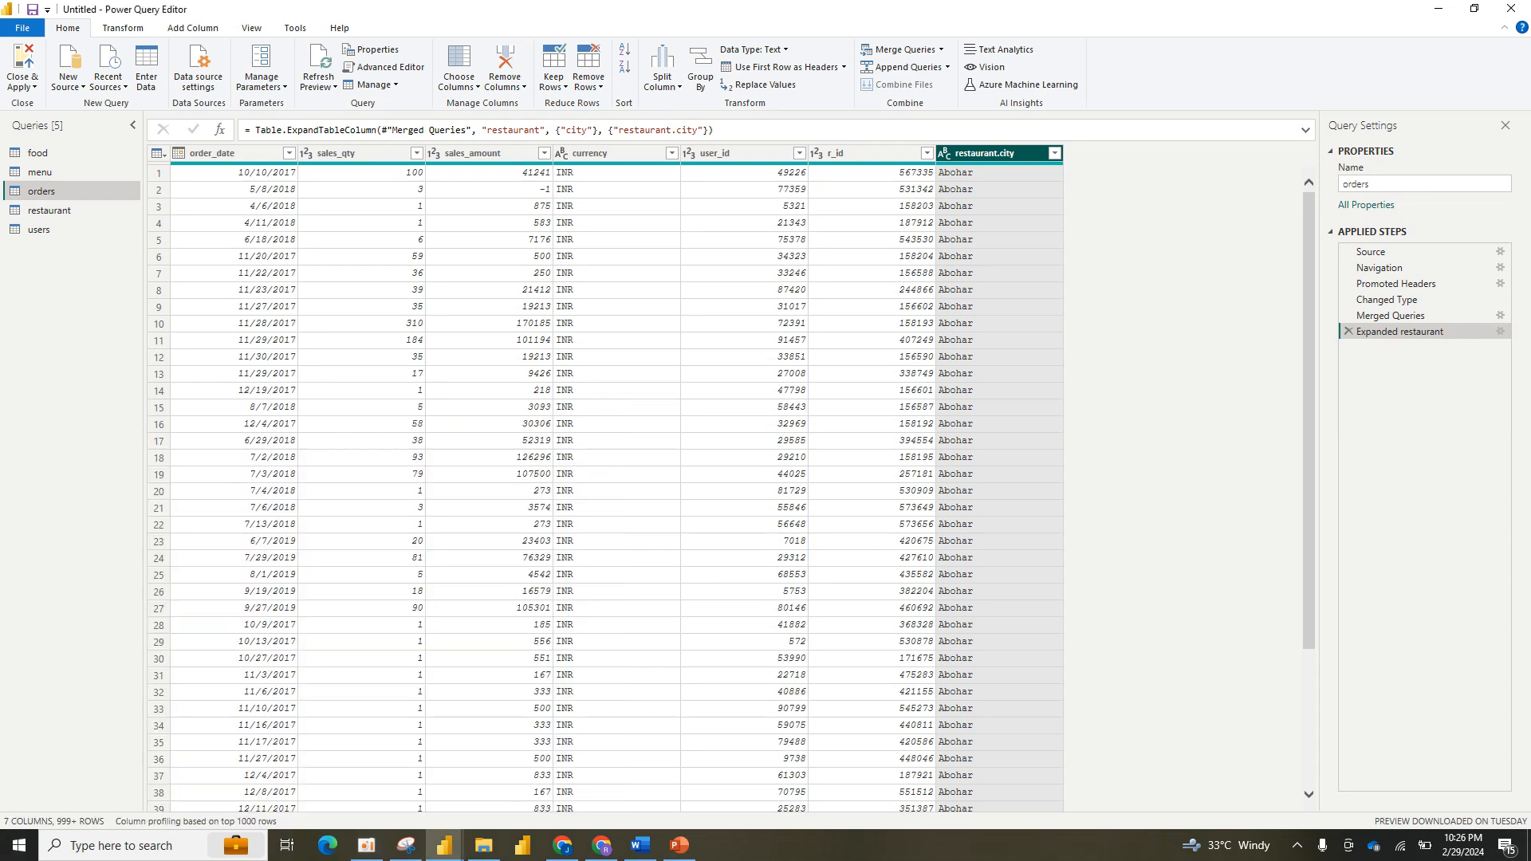
# Step: Replace null values in the orders query's restaurant.city column with Others
pyautogui.click(1054, 152)
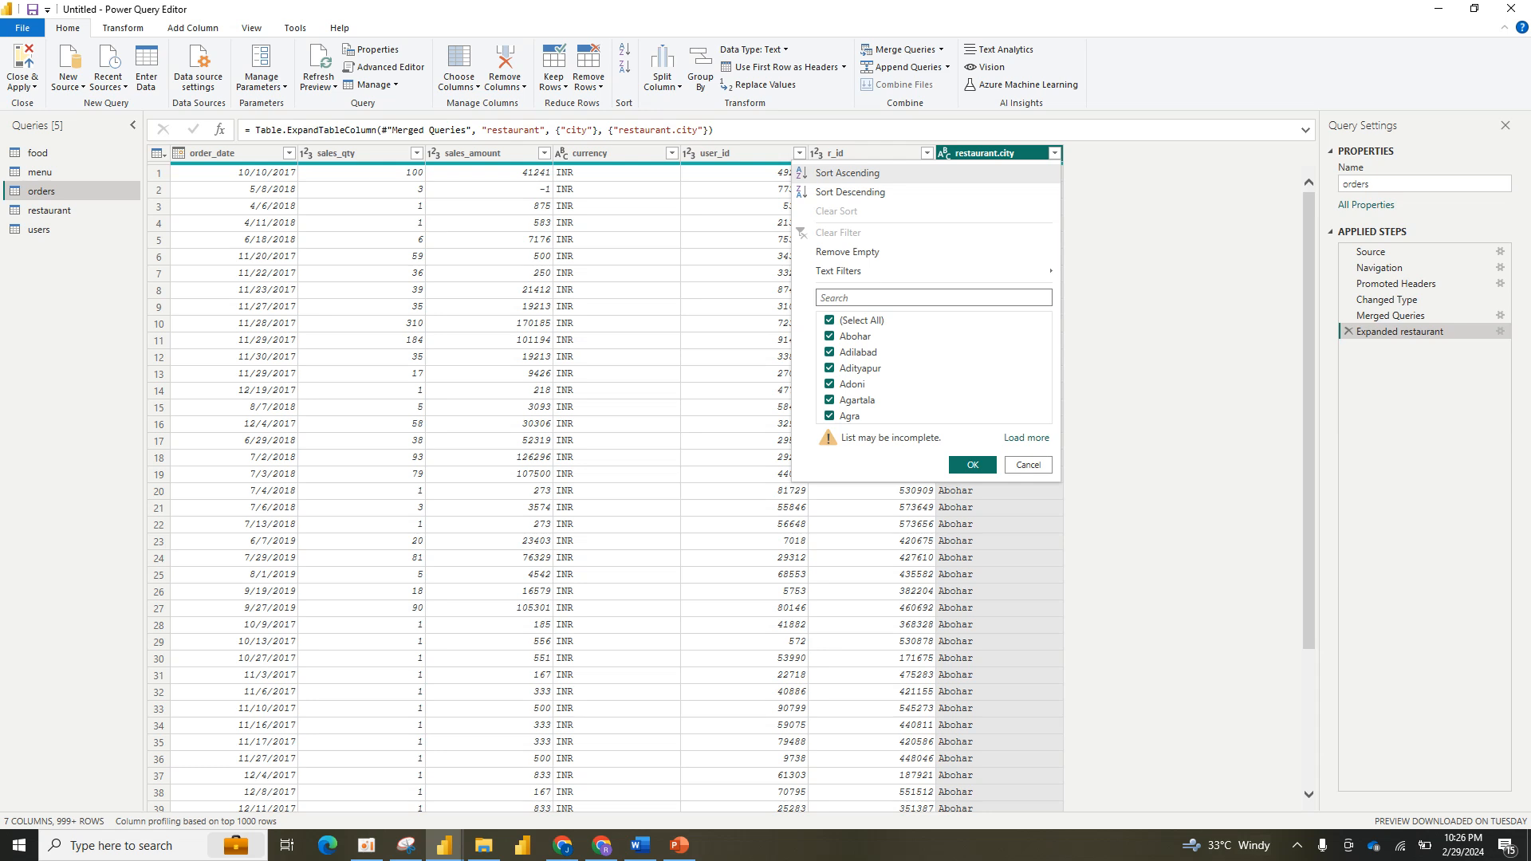
pyautogui.click(1054, 152)
pyautogui.rightClick(974, 152)
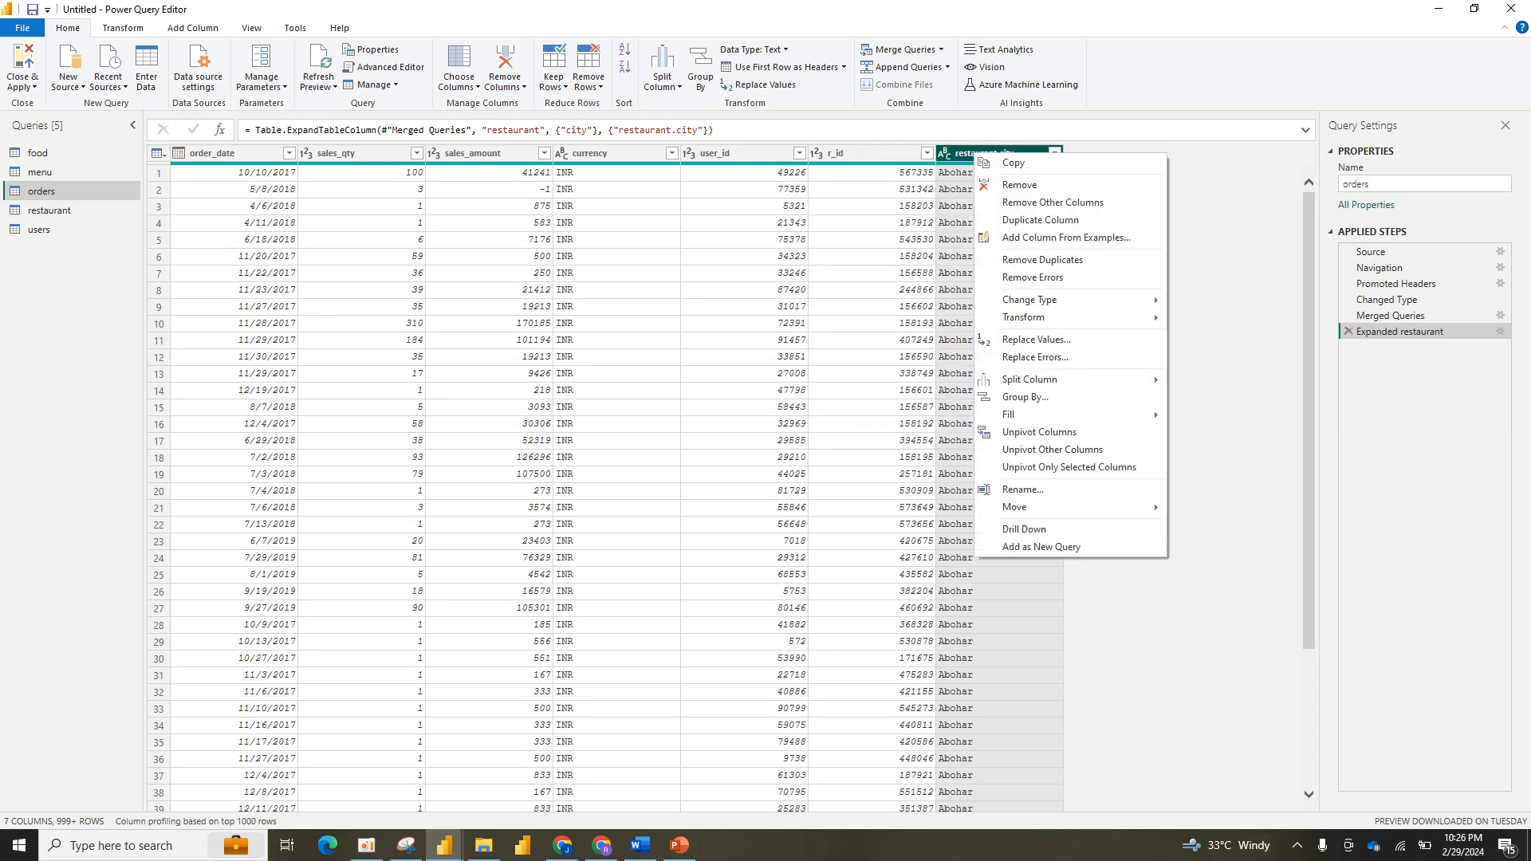
pyautogui.click(1033, 339)
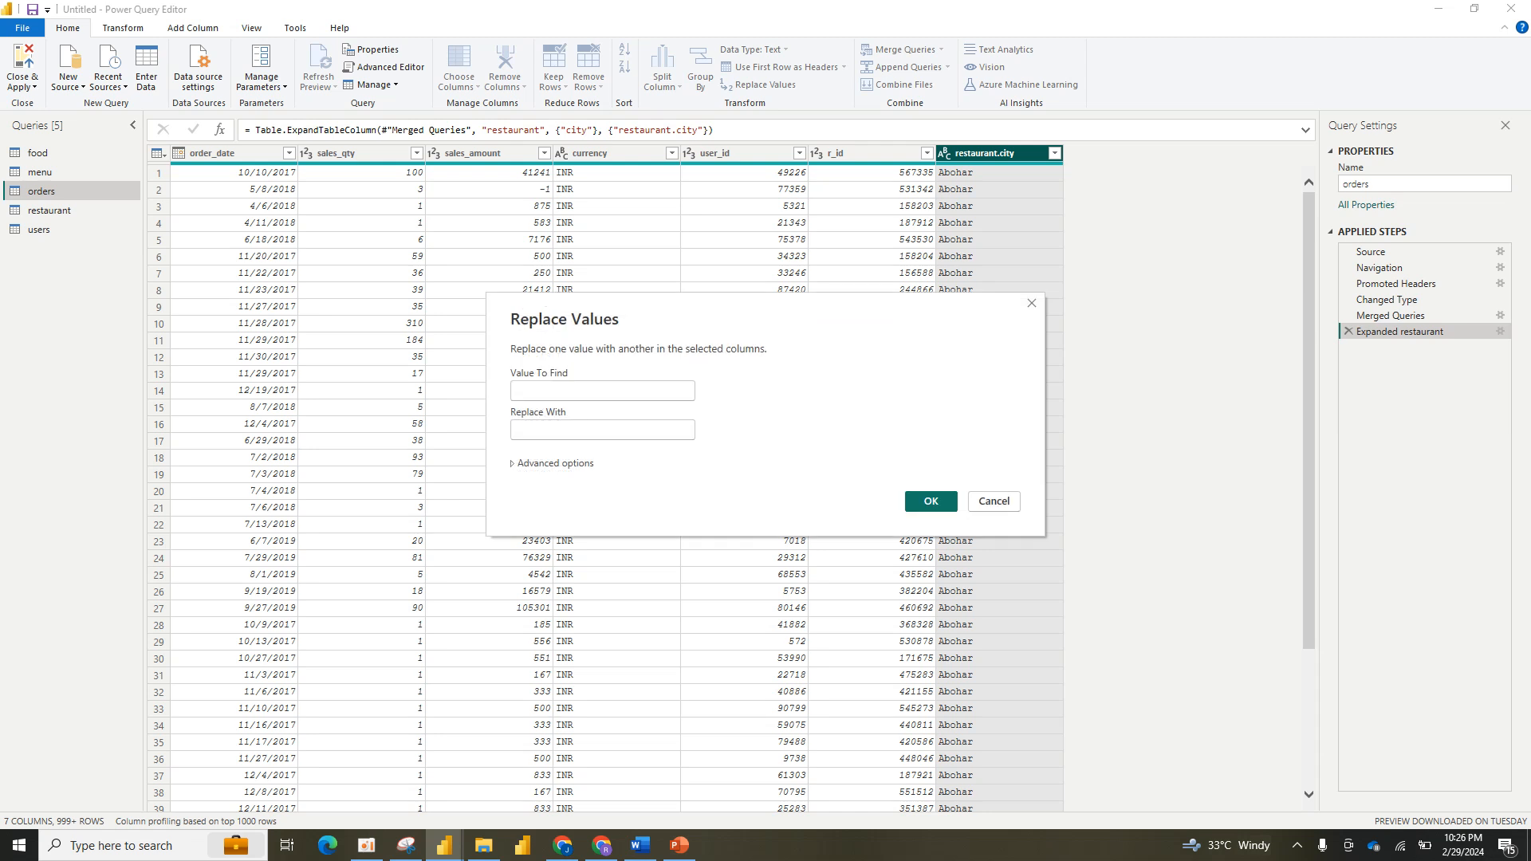
pyautogui.write('null')
pyautogui.press('Tab')
pyautogui.write('o')
pyautogui.press('BackSpace')
pyautogui.write('Others')
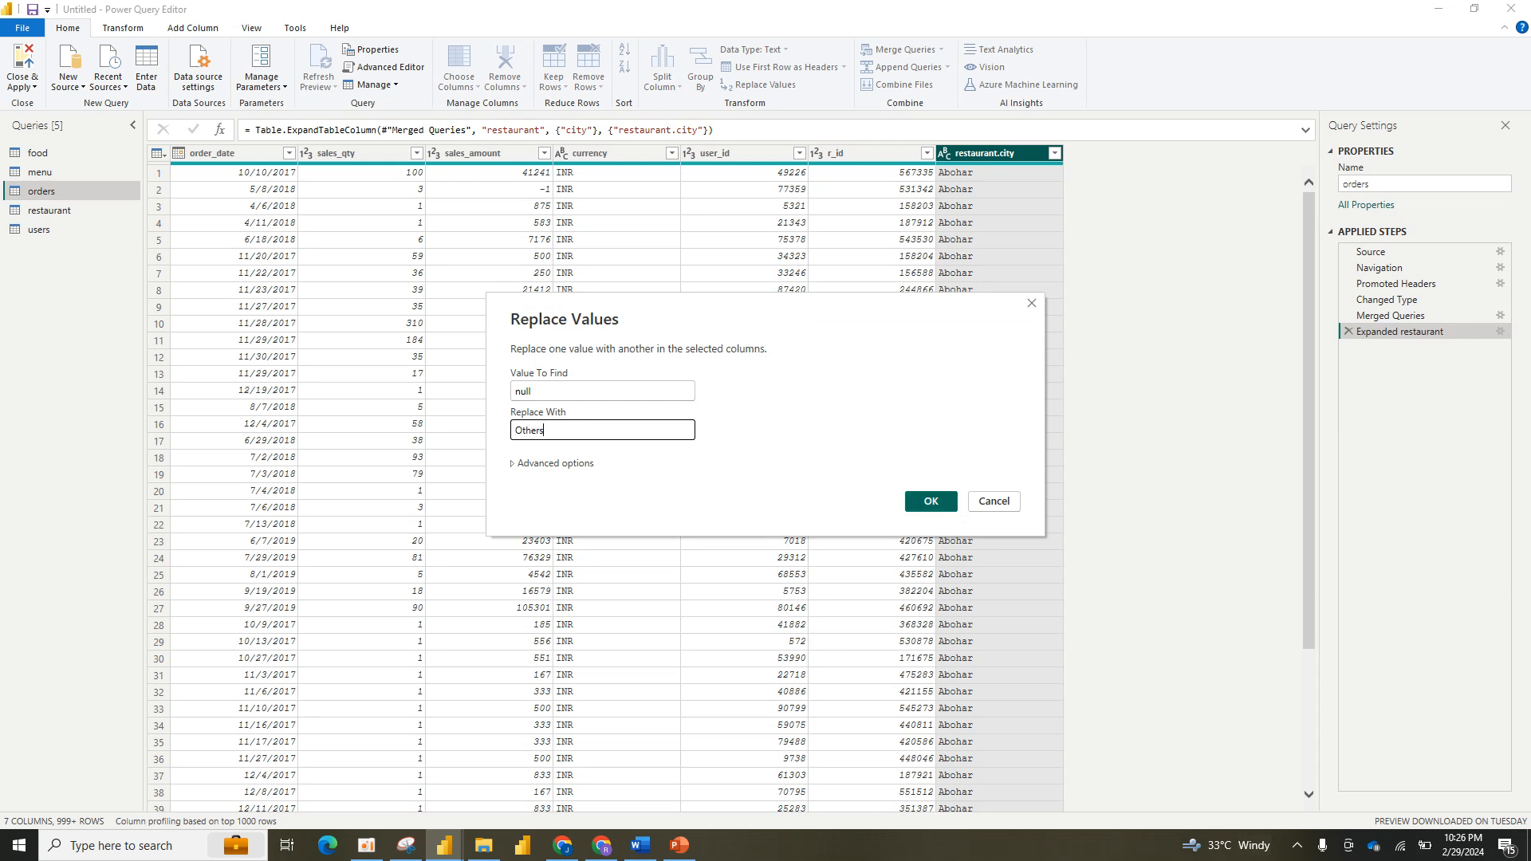
pyautogui.press('Return')
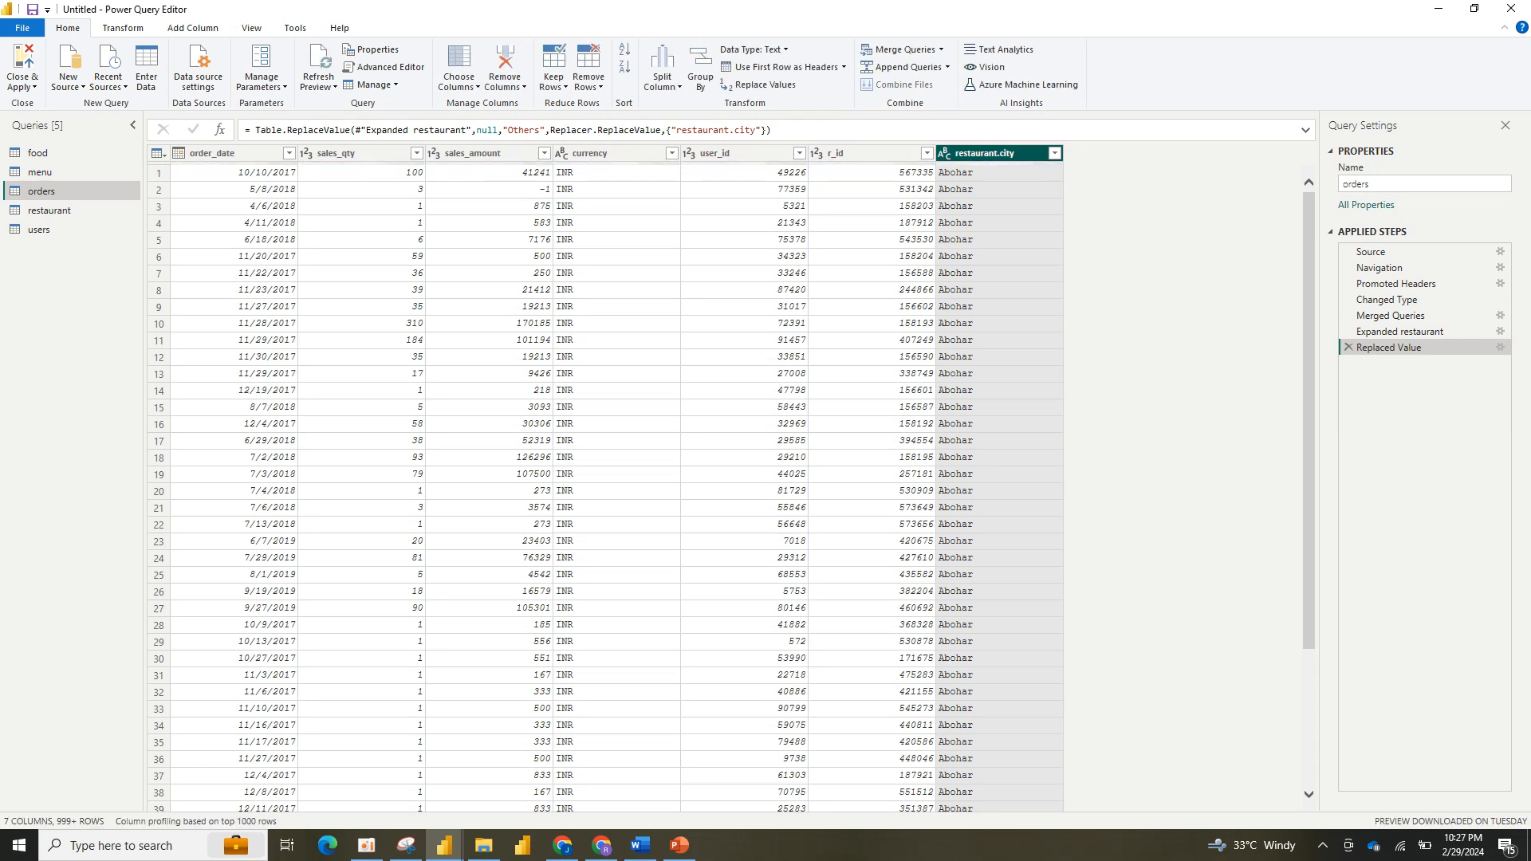
# Step: Rename the restaurant.city column in the orders query to City
pyautogui.rightClick(1016, 154)
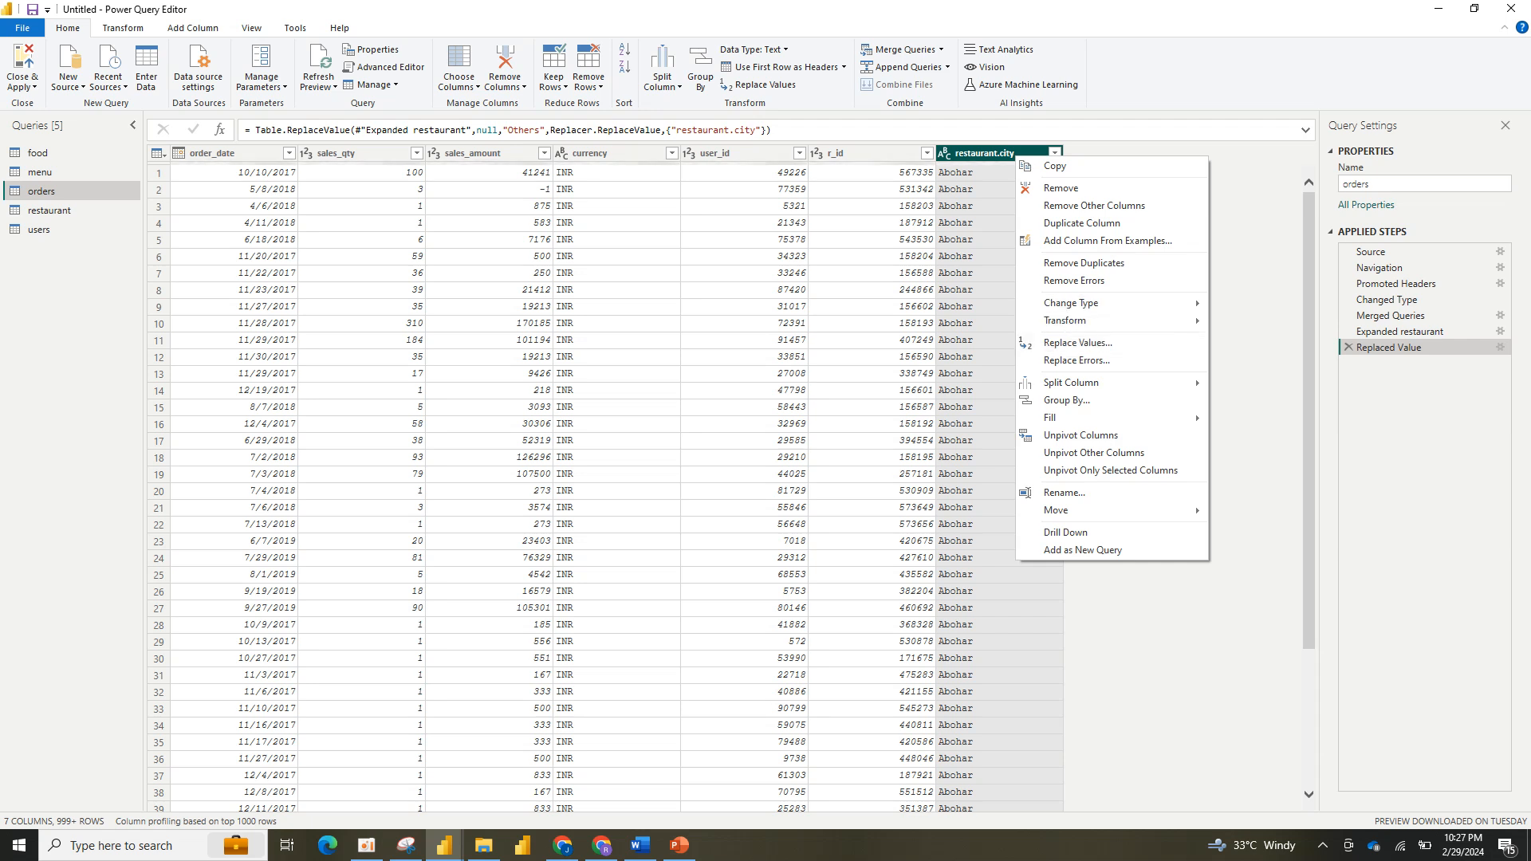
pyautogui.doubleClick(984, 153)
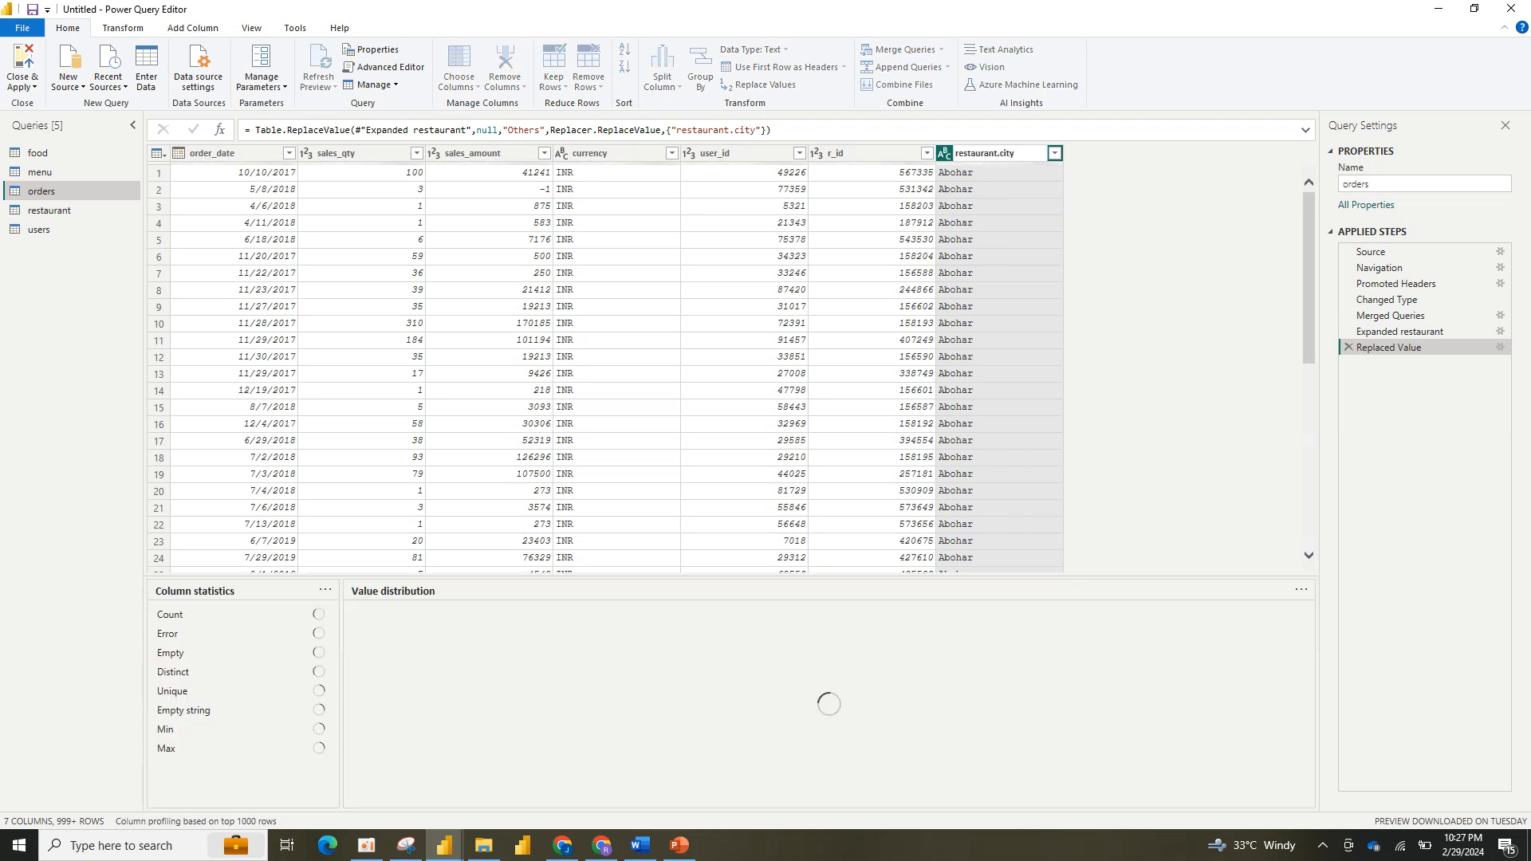
pyautogui.doubleClick(978, 153)
pyautogui.hotkey('ctrl', 'a')
pyautogui.write('City')
pyautogui.press('Return')
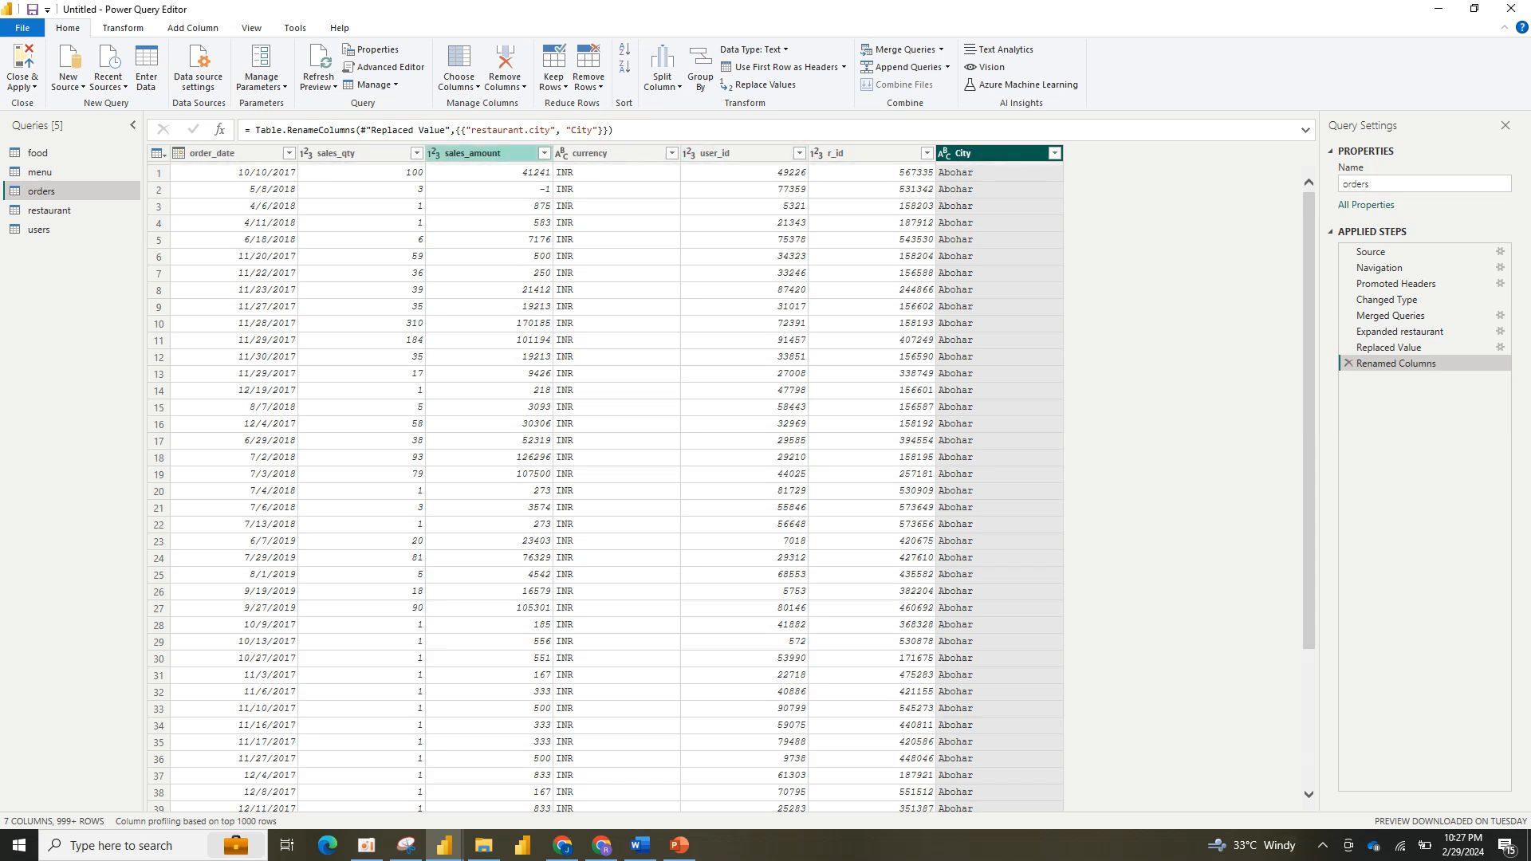
# Step: Unpivot only the sales_qty and sales_amount columns in the orders query
pyautogui.click(351, 153)
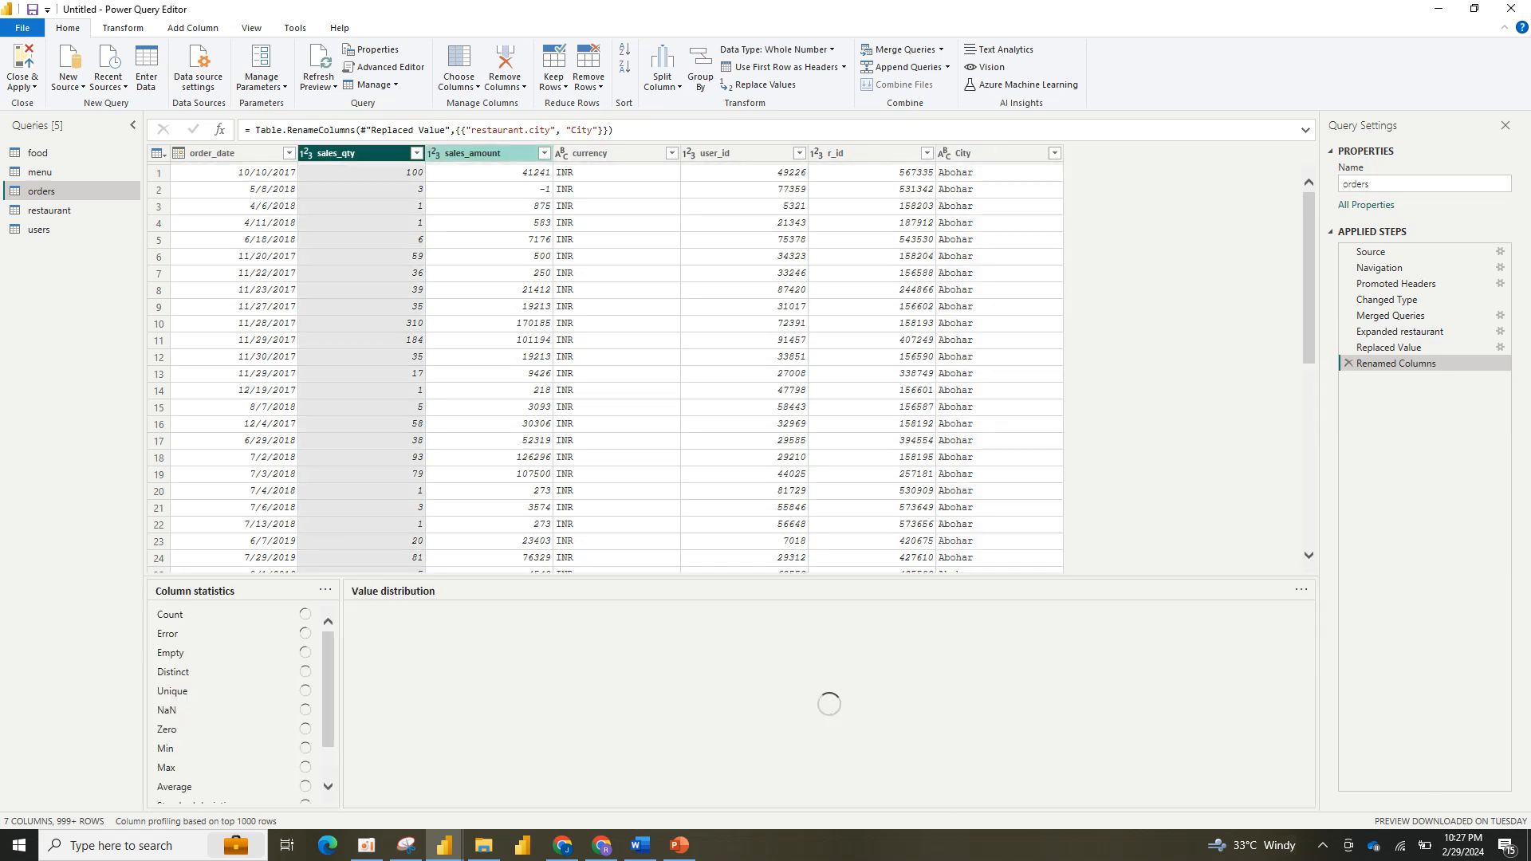
pyautogui.keyDown('ctrl'); pyautogui.click(479, 153); pyautogui.keyUp('ctrl')
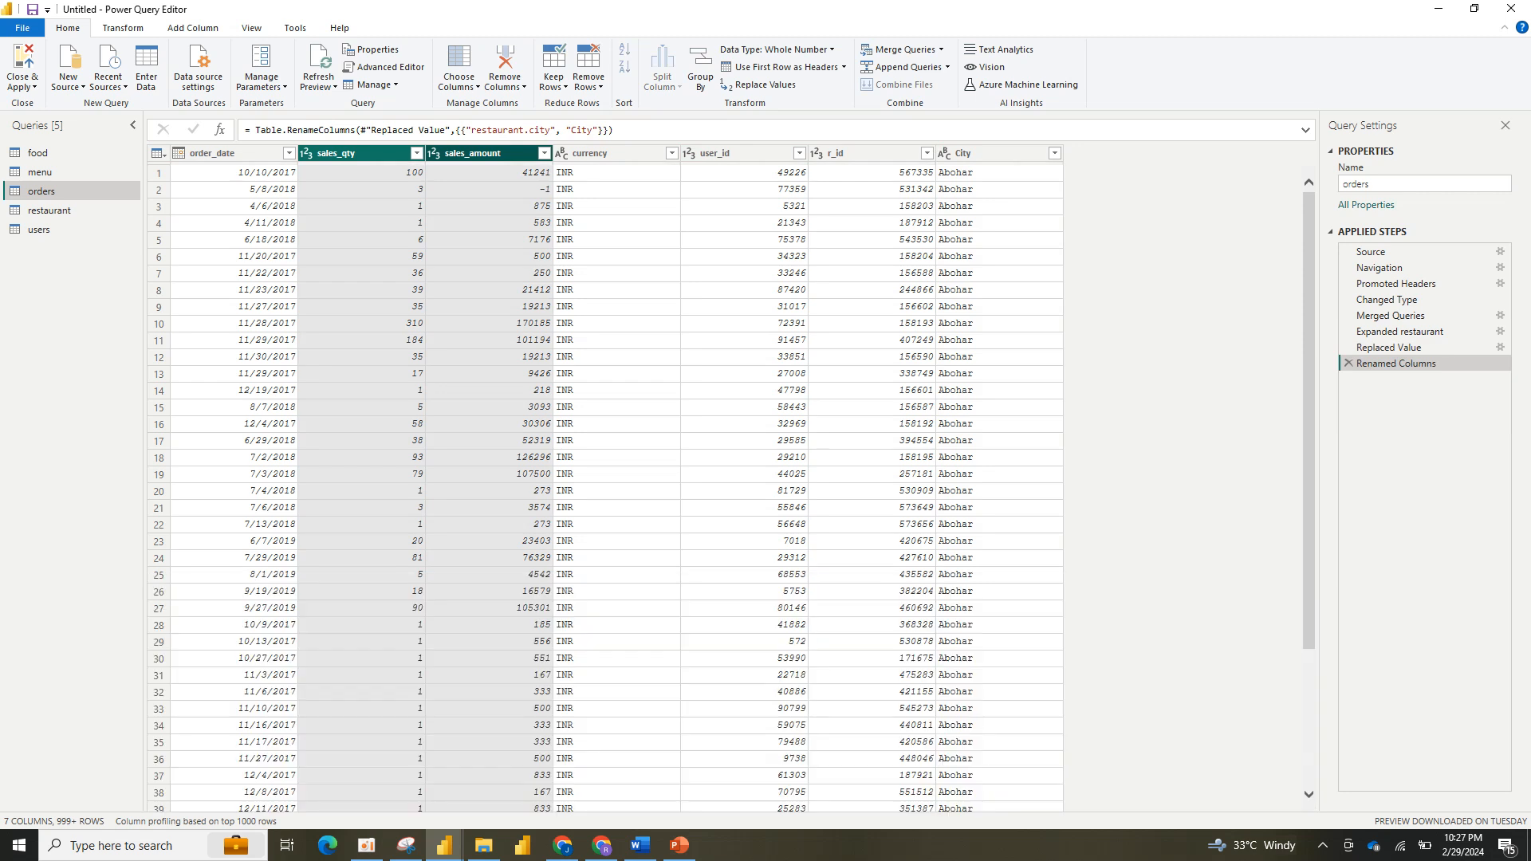
pyautogui.doubleClick(473, 153)
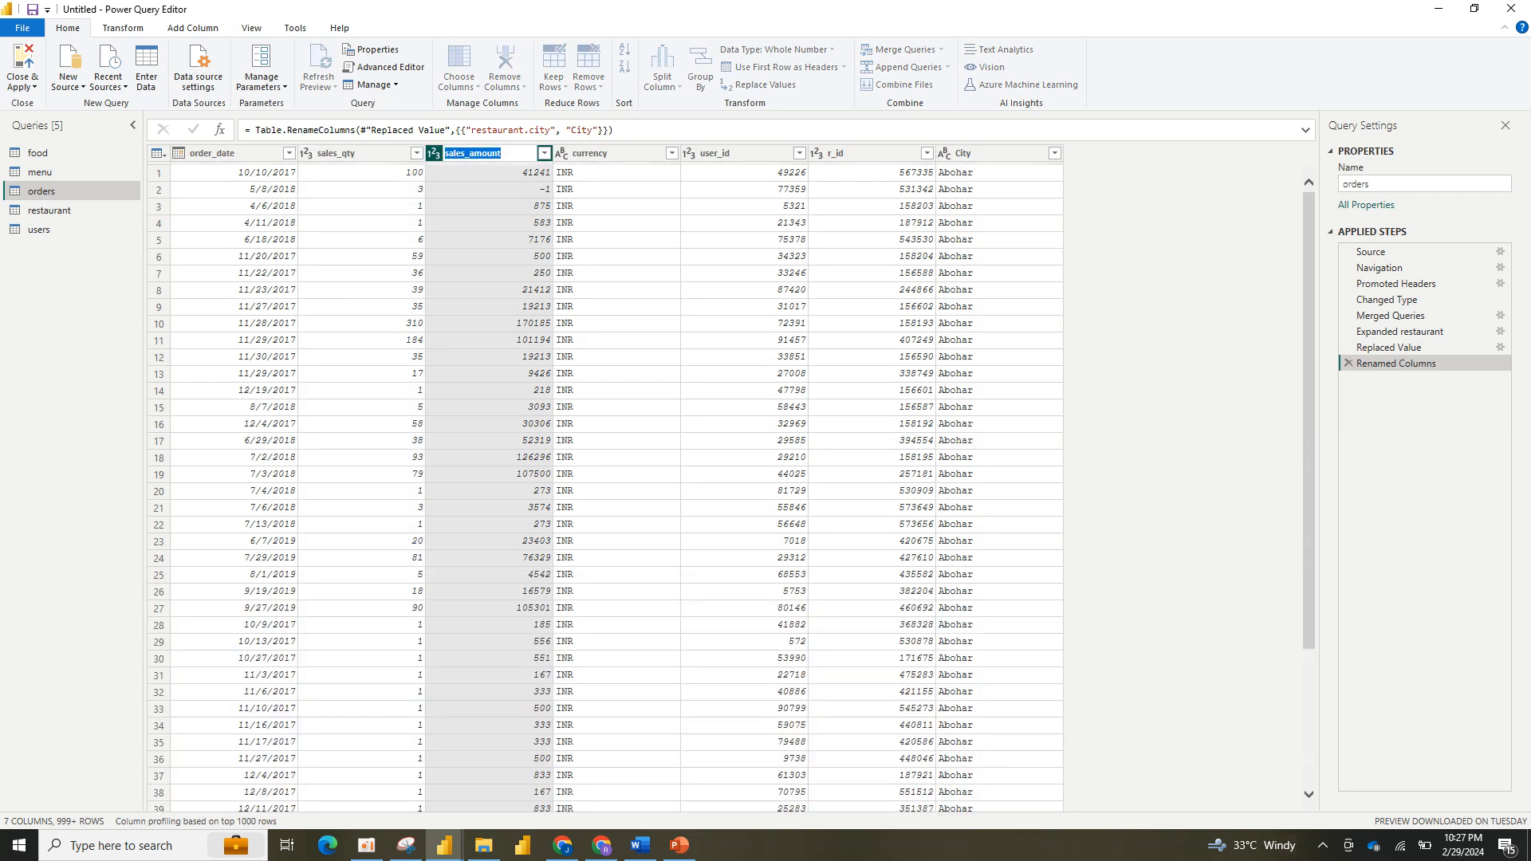
pyautogui.rightClick(461, 152)
pyautogui.click(361, 150)
pyautogui.click(361, 151)
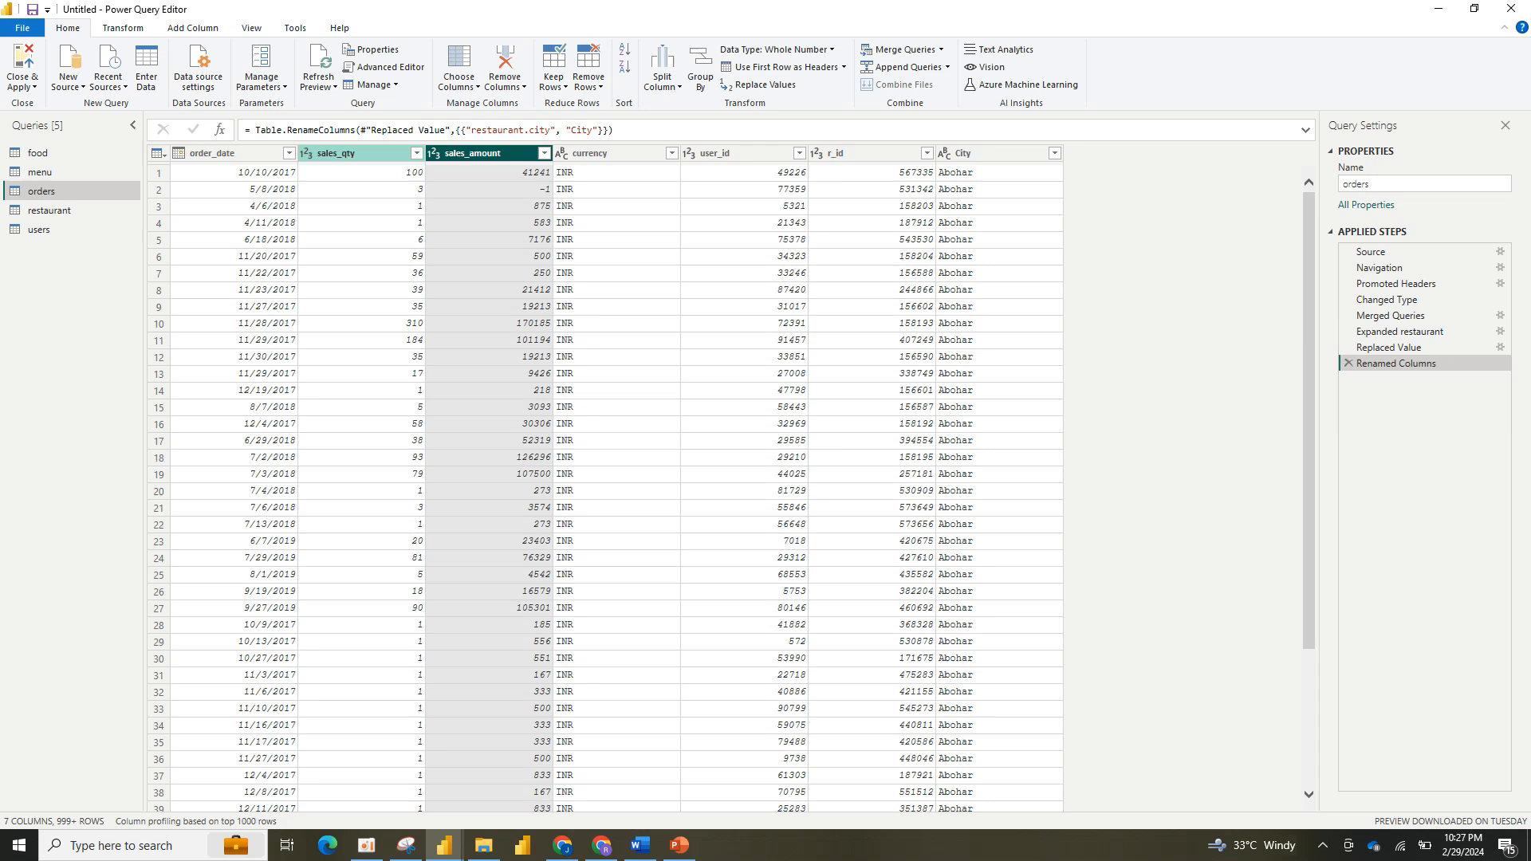
pyautogui.keyDown('ctrl'); pyautogui.click(360, 153); pyautogui.keyUp('ctrl')
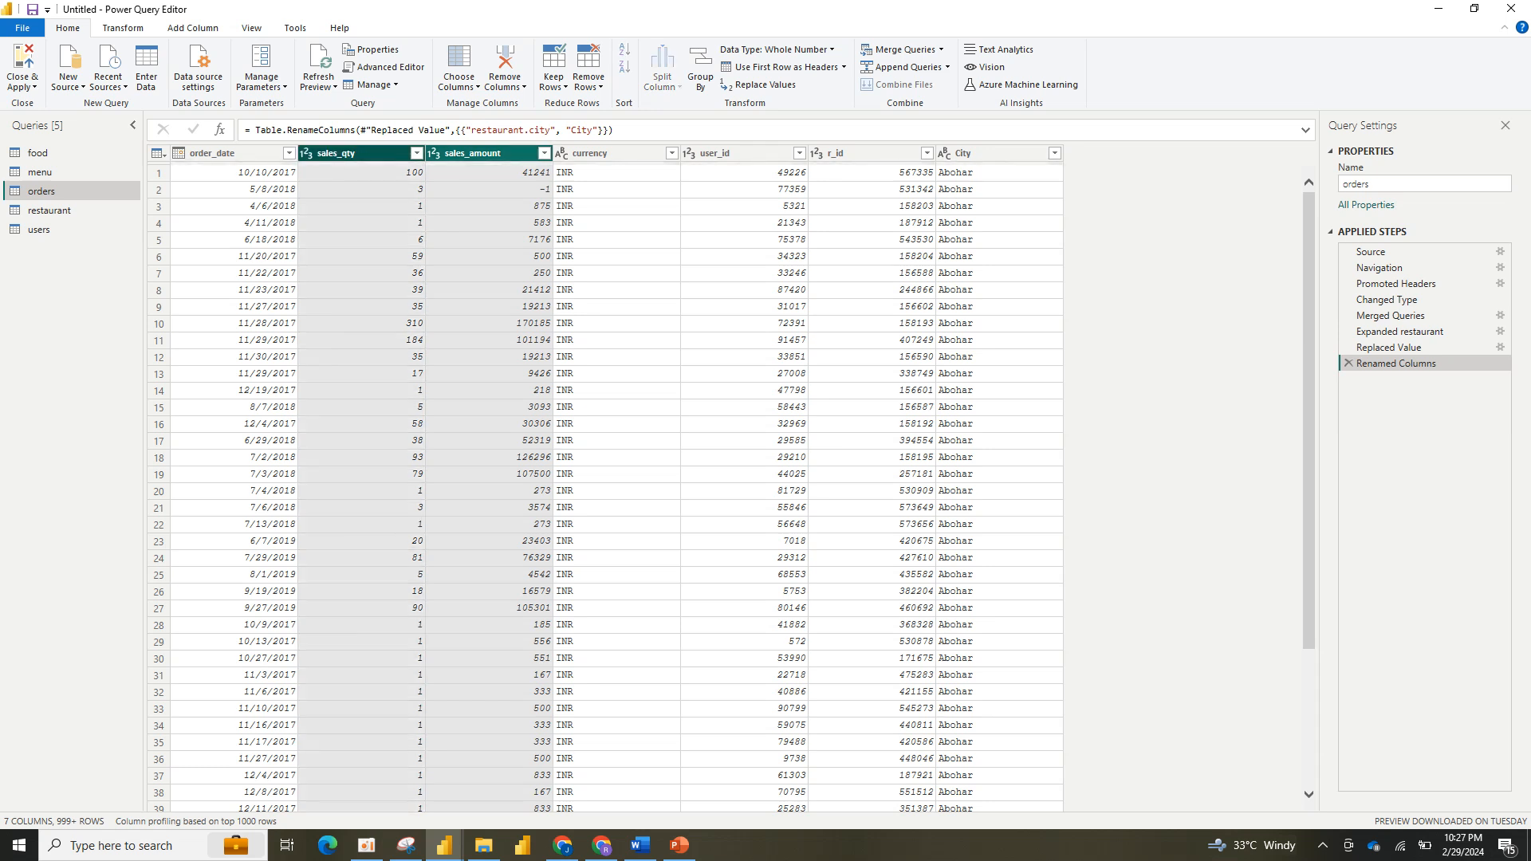
pyautogui.rightClick(386, 156)
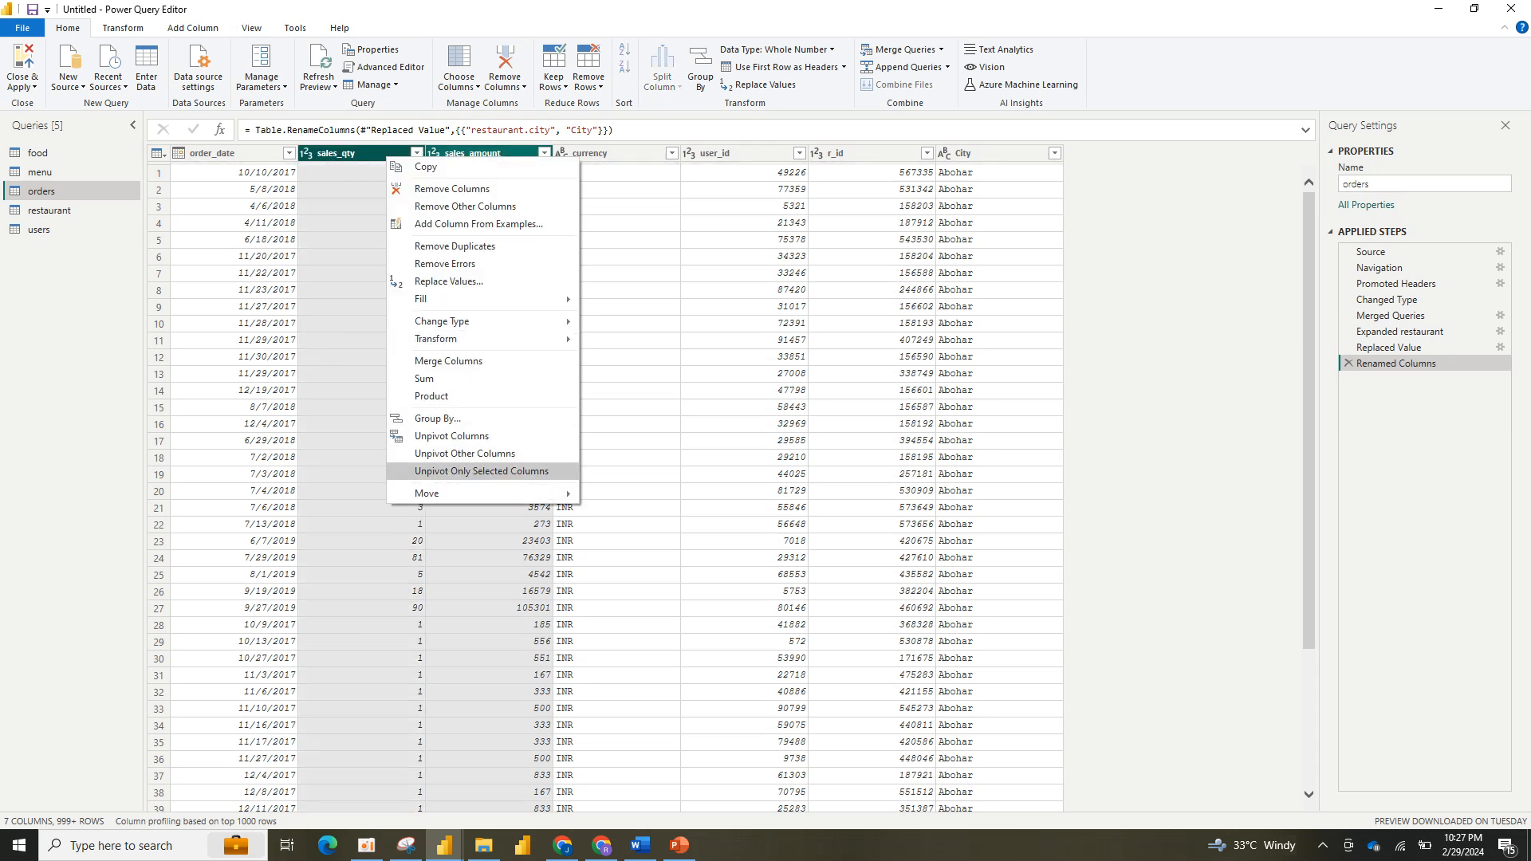
pyautogui.click(482, 471)
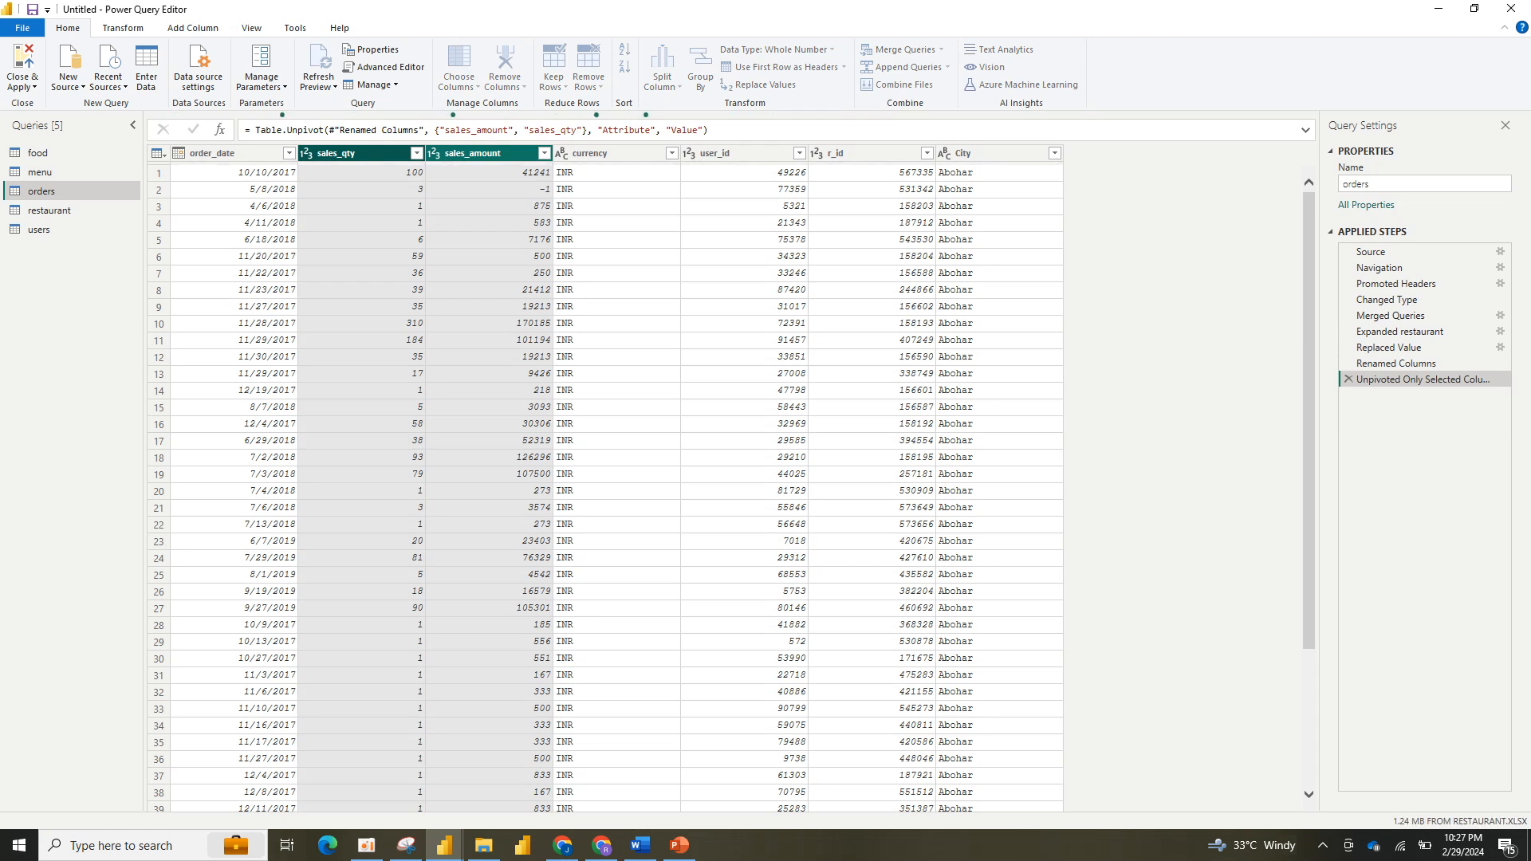
pyautogui.moveTo(366, 845)
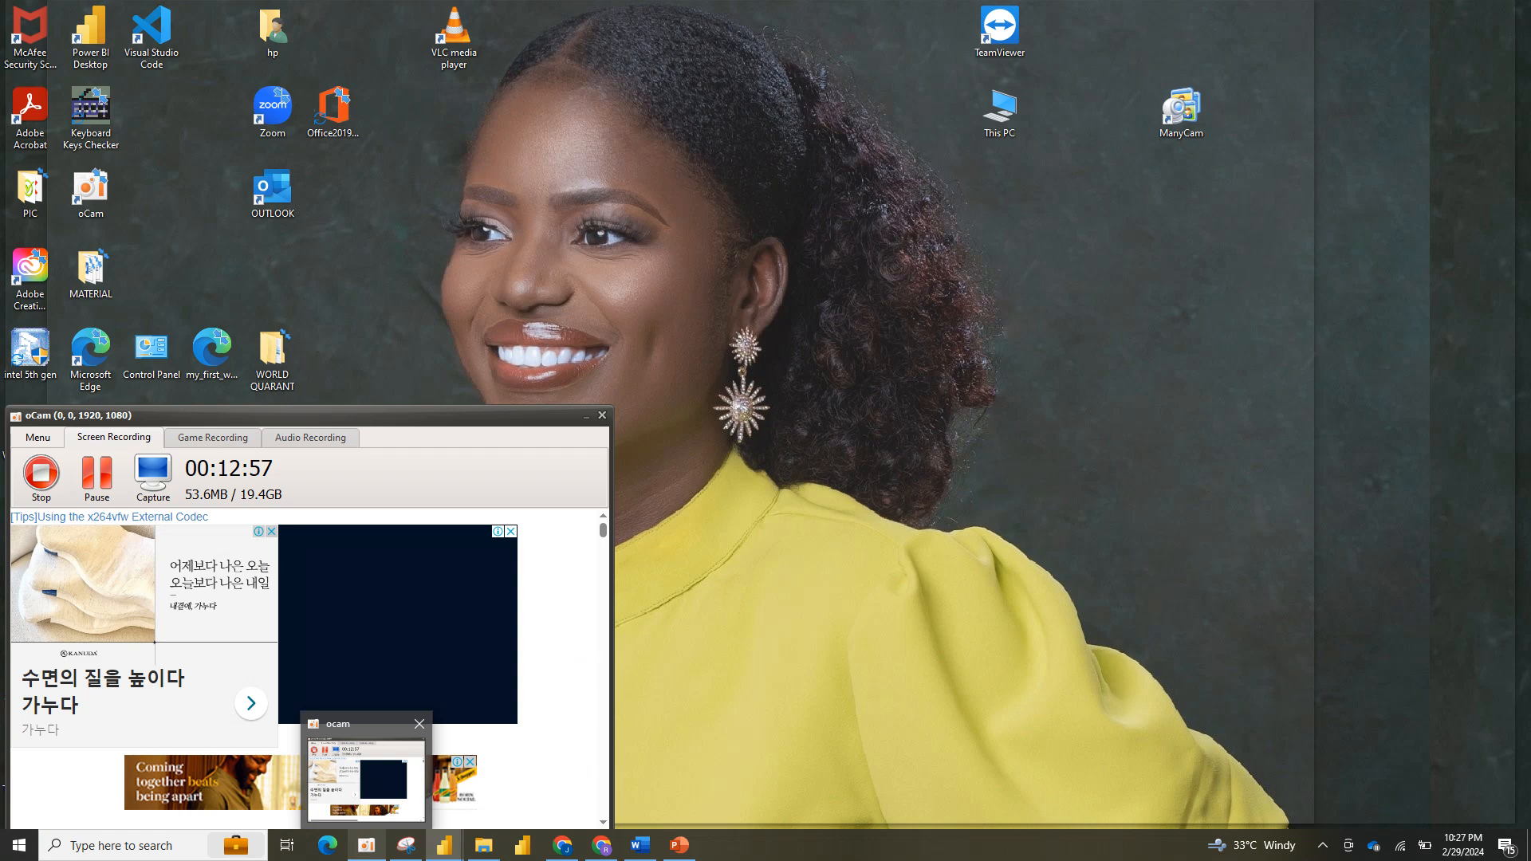
pyautogui.click(366, 777)
pyautogui.click(586, 416)
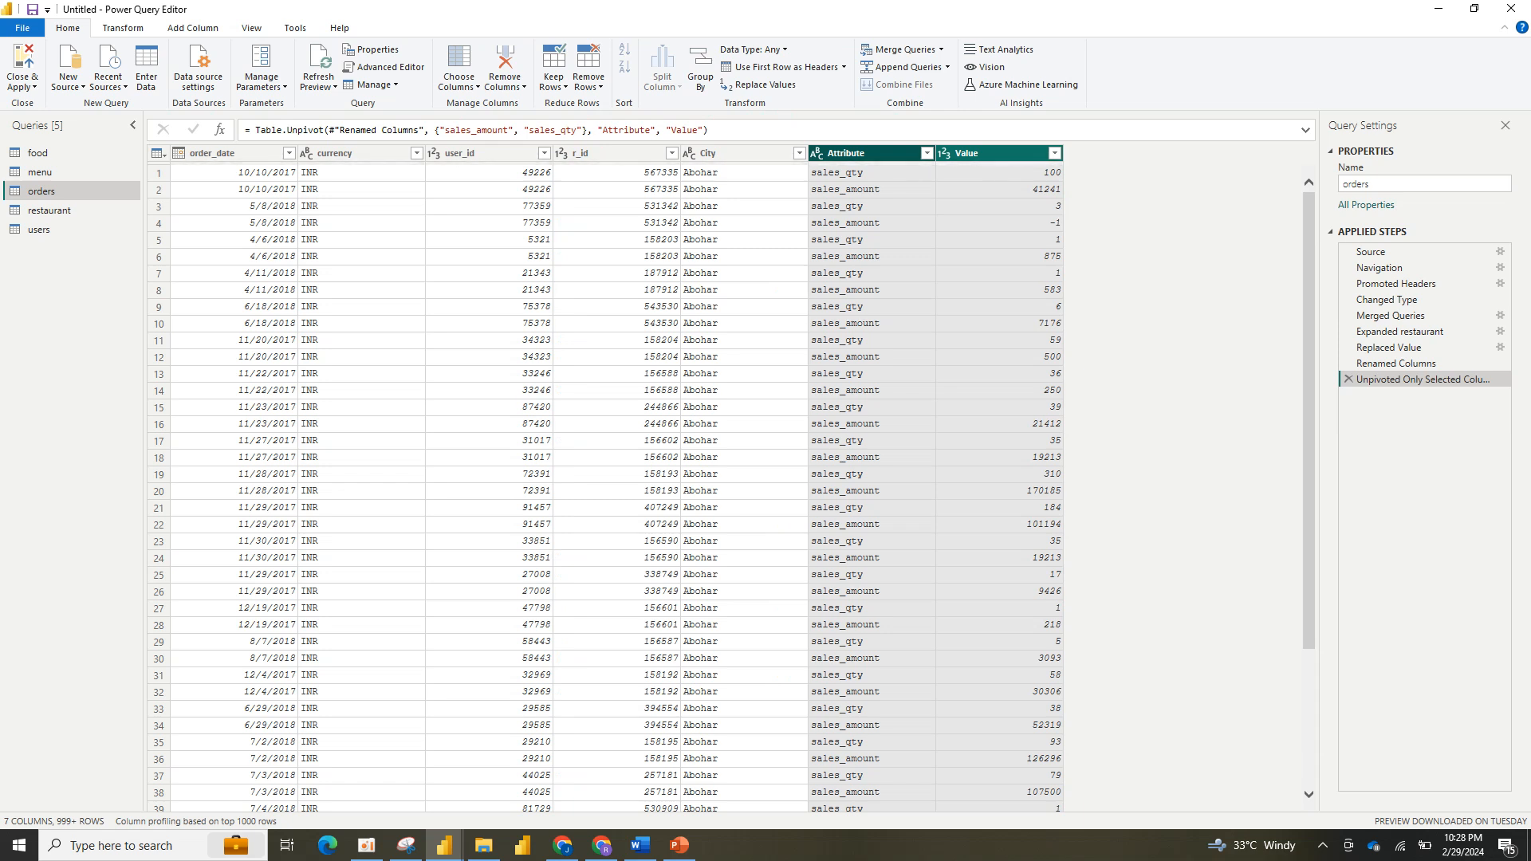
# Step: Rename the orders query's Attribute column to Sales Type
pyautogui.doubleClick(847, 153)
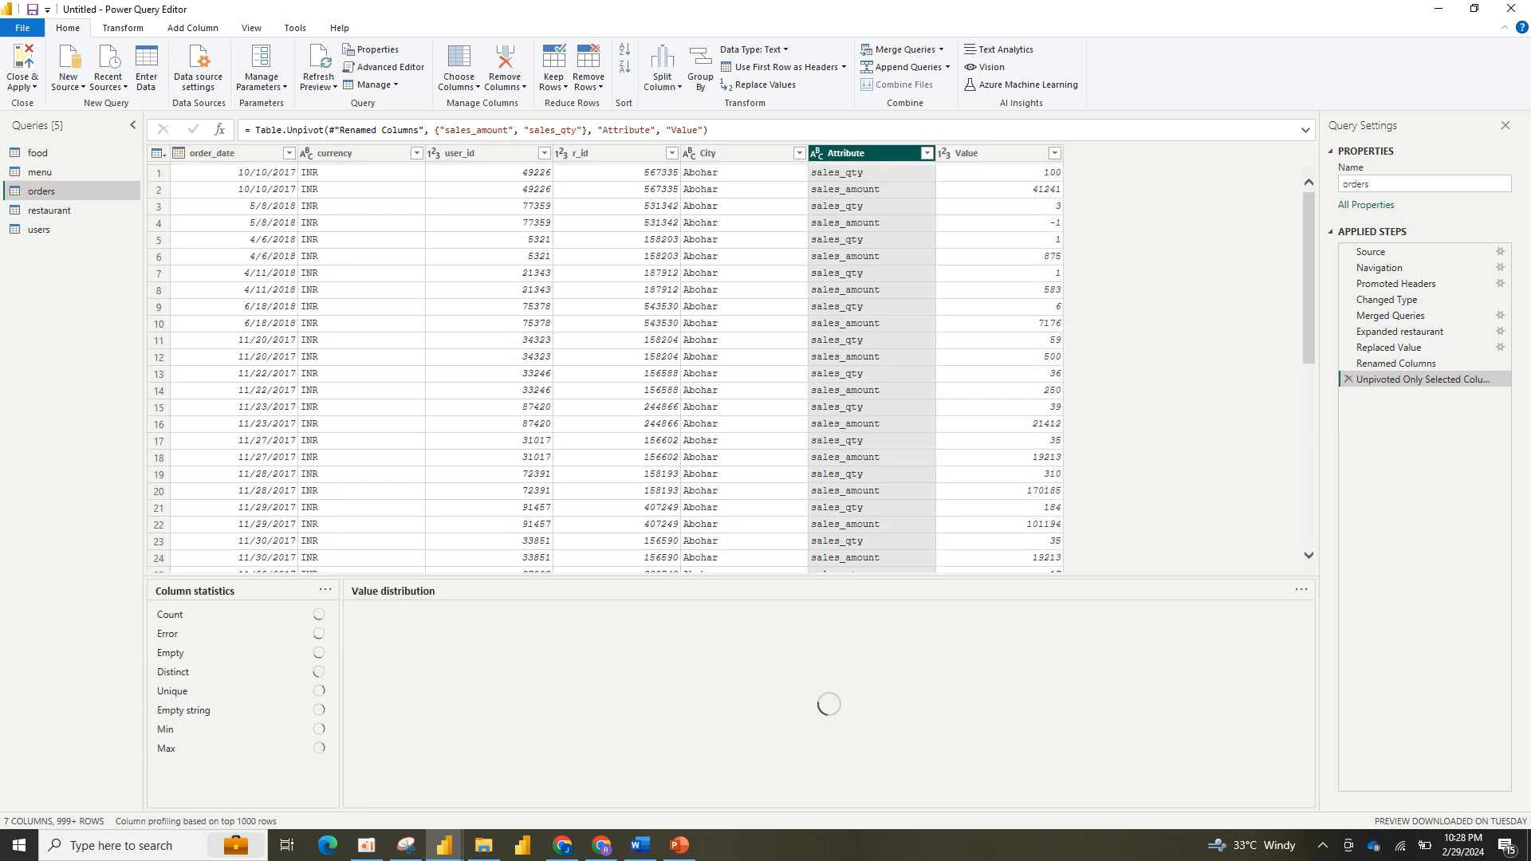
pyautogui.write('S')
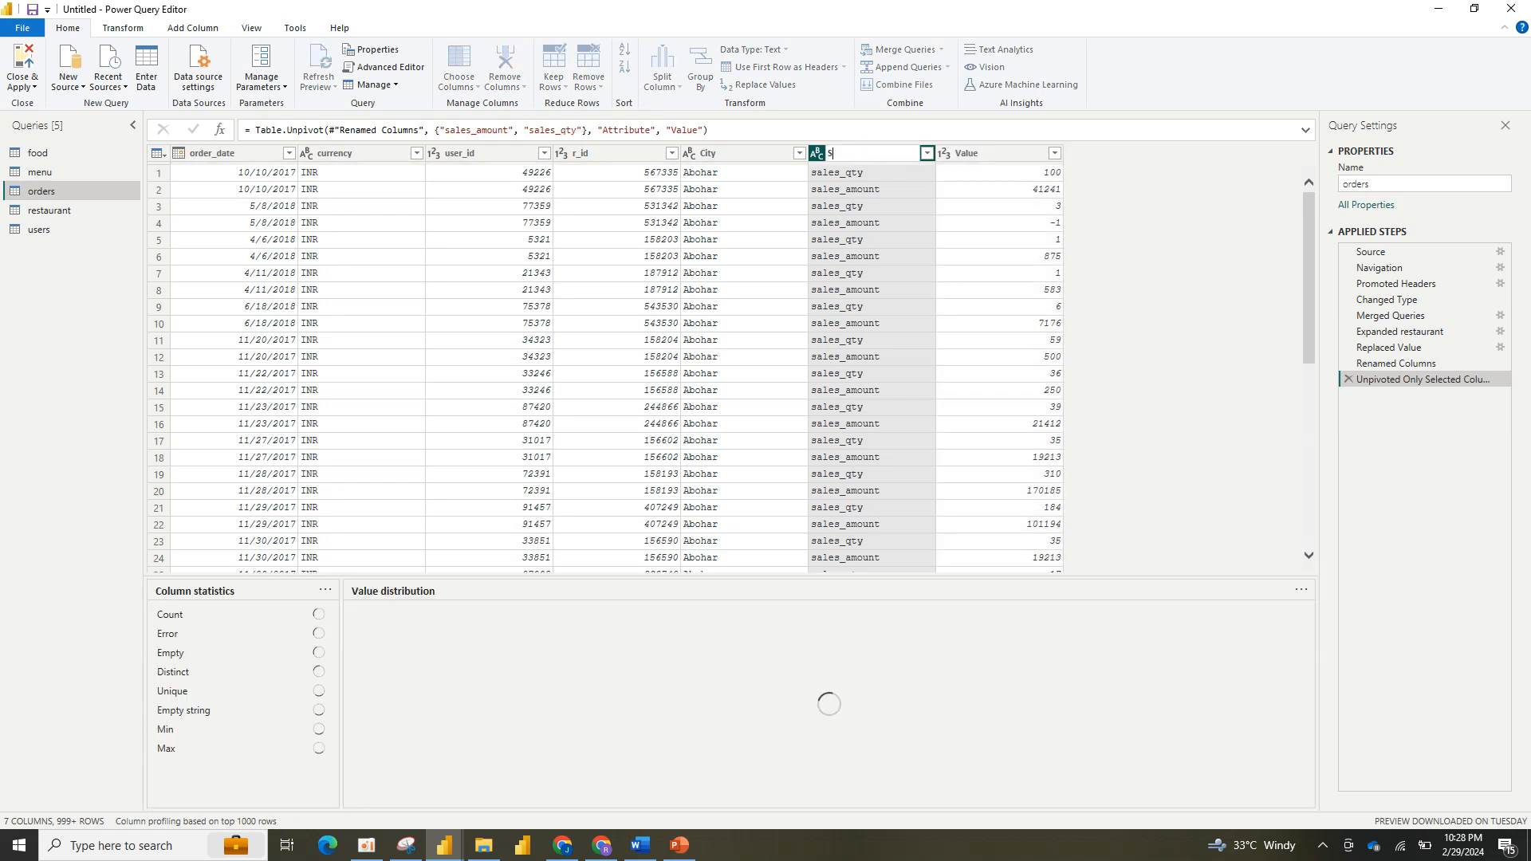
pyautogui.write('ales Type')
pyautogui.press('Return')
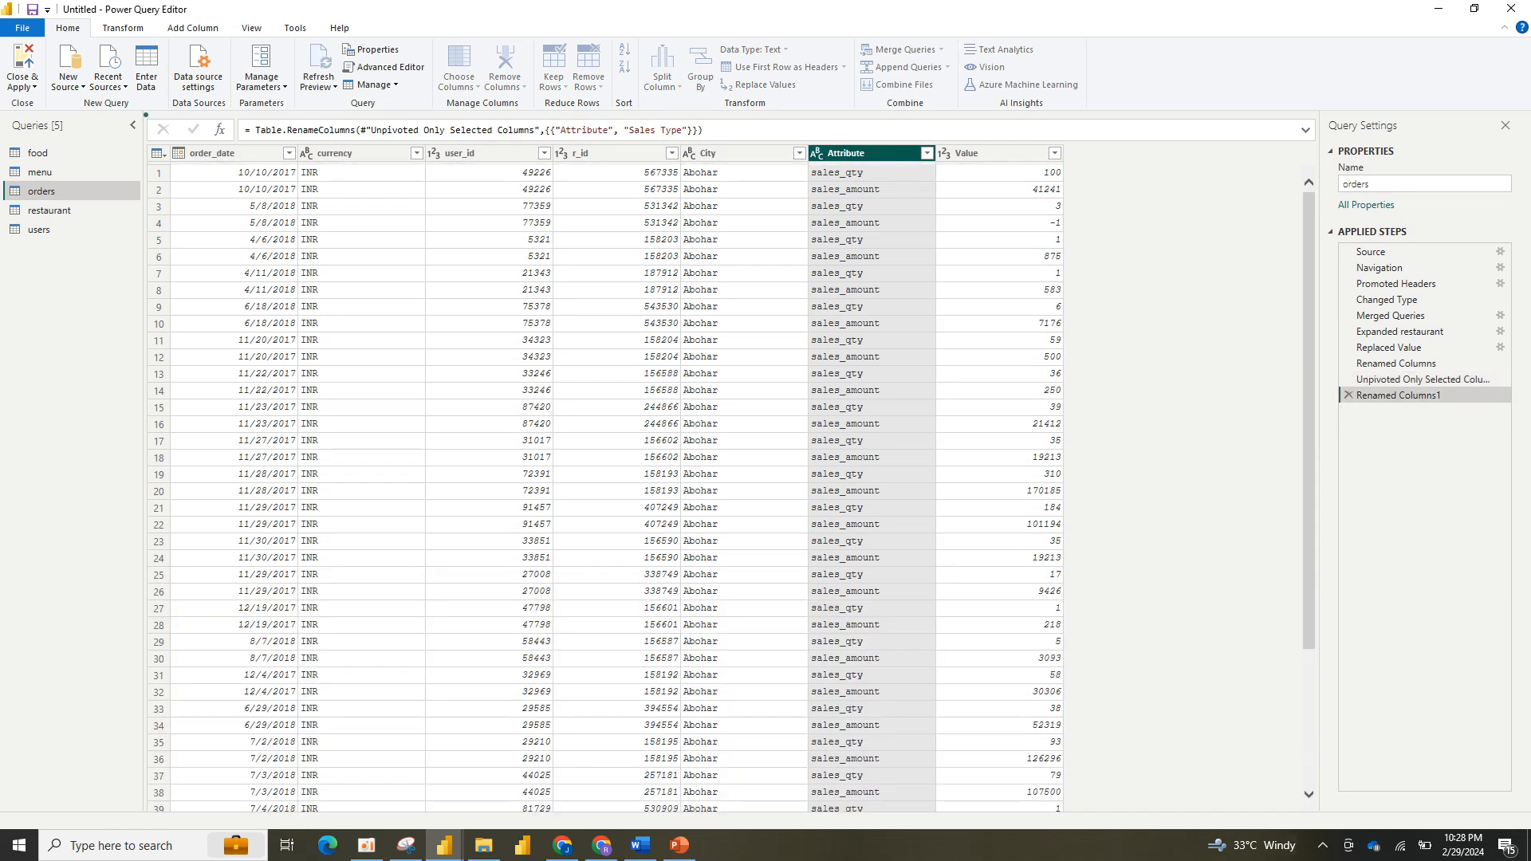
# Step: Try to replace the value sales-qty with Quantity in the orders query's Sales Type column
pyautogui.rightClick(888, 154)
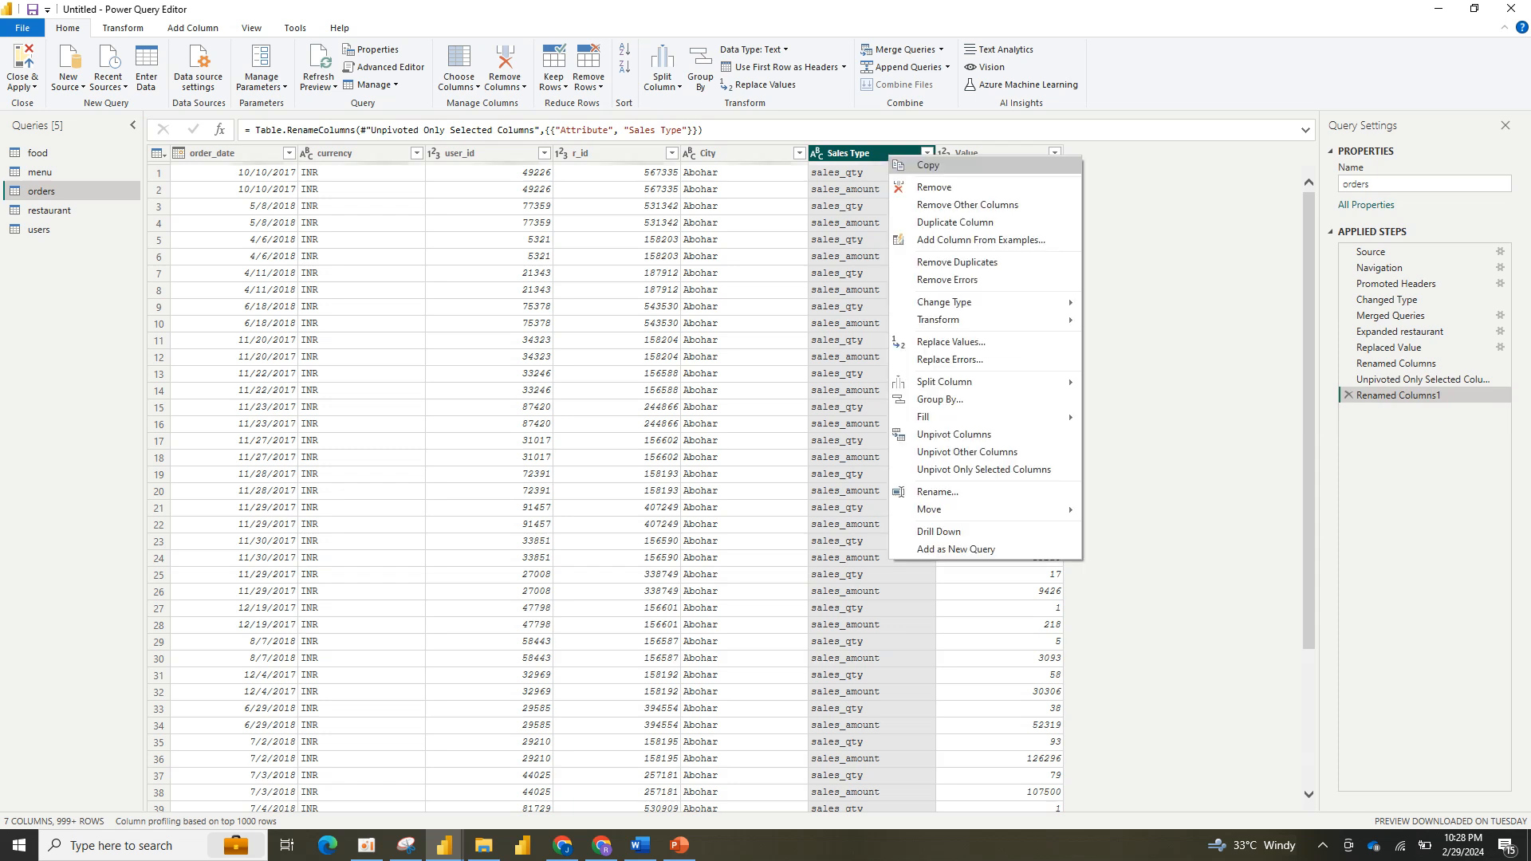
pyautogui.click(951, 342)
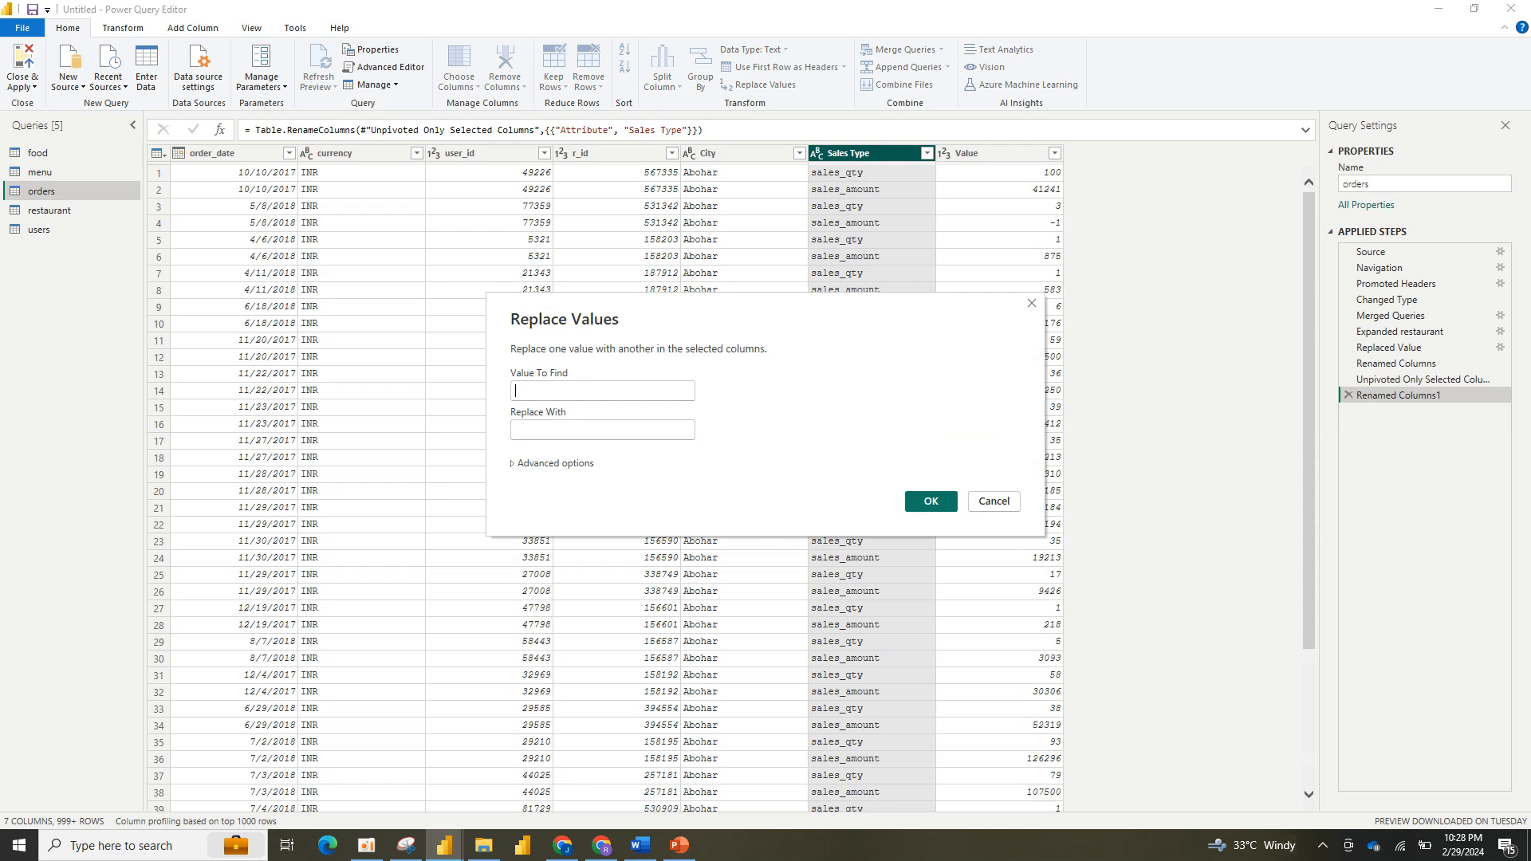
pyautogui.write('sales-')
pyautogui.press('Return')
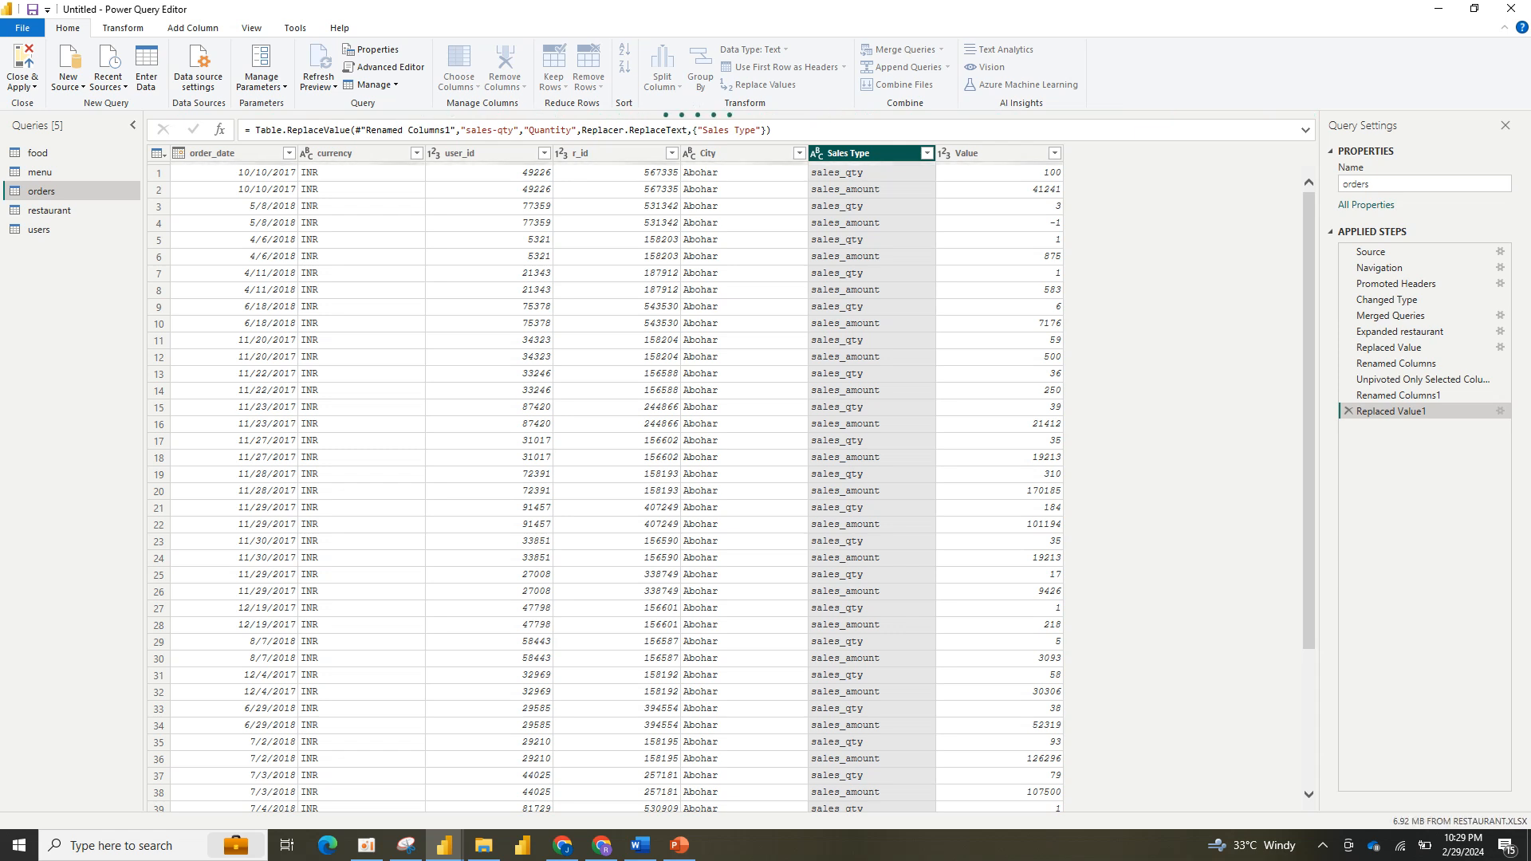
pyautogui.click(366, 845)
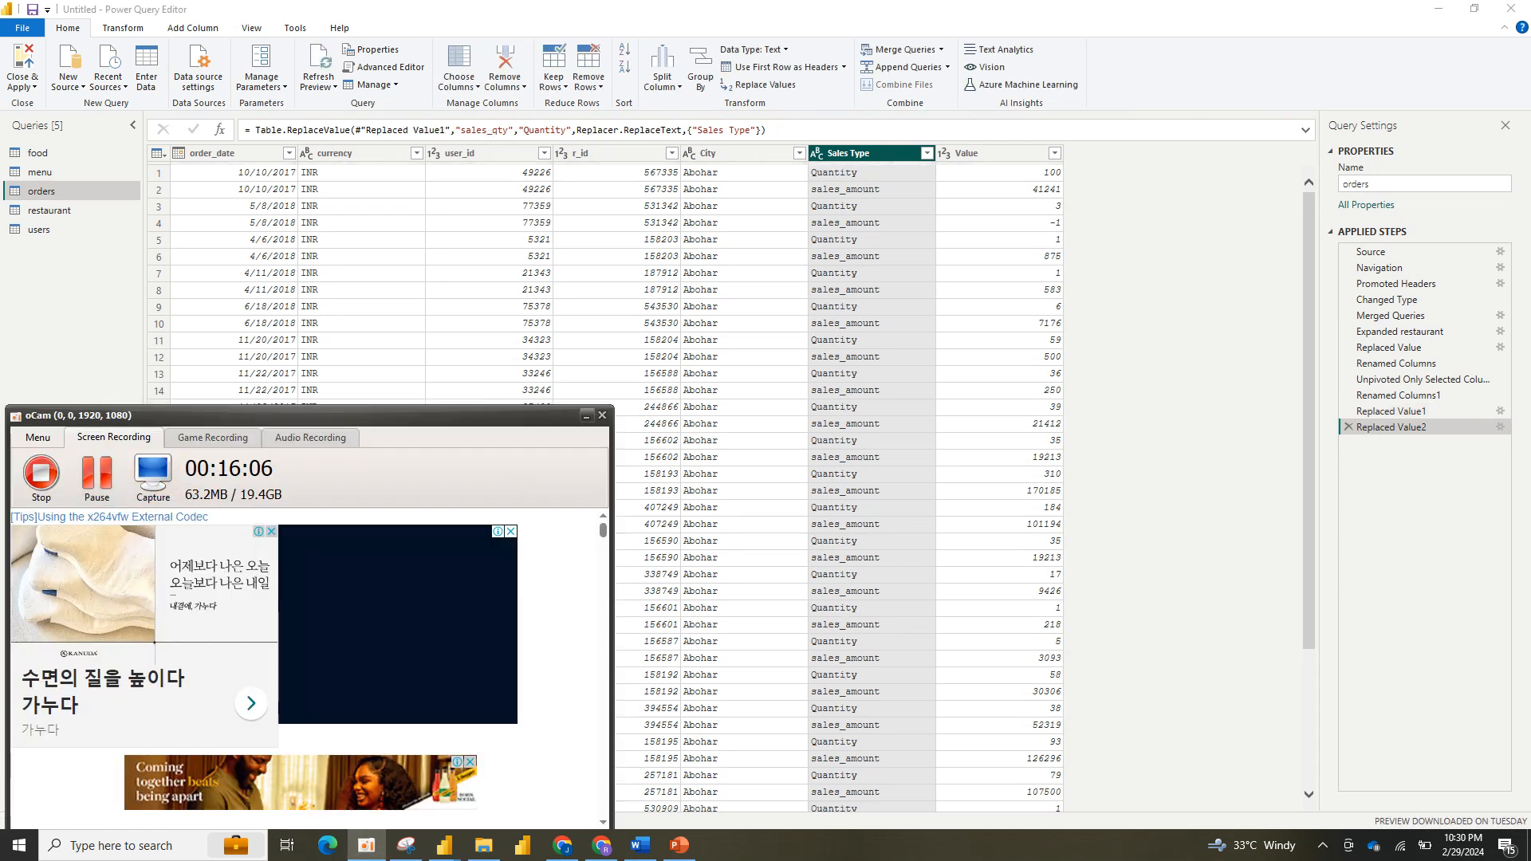
pyautogui.click(586, 415)
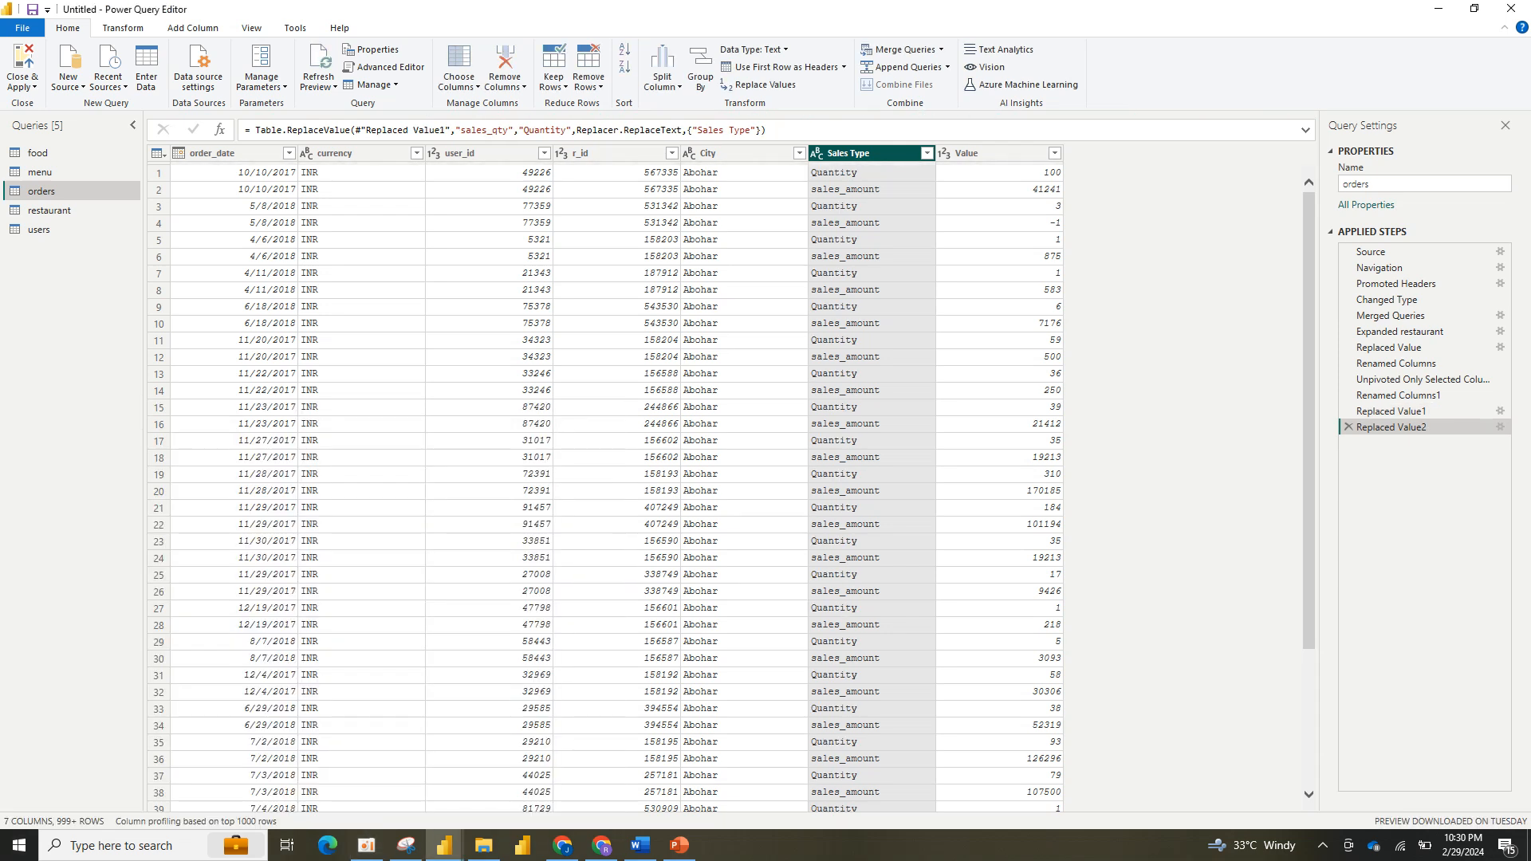
# Step: Replace the value sales_amount with Amount in the orders query's Sales Type column
pyautogui.rightClick(881, 151)
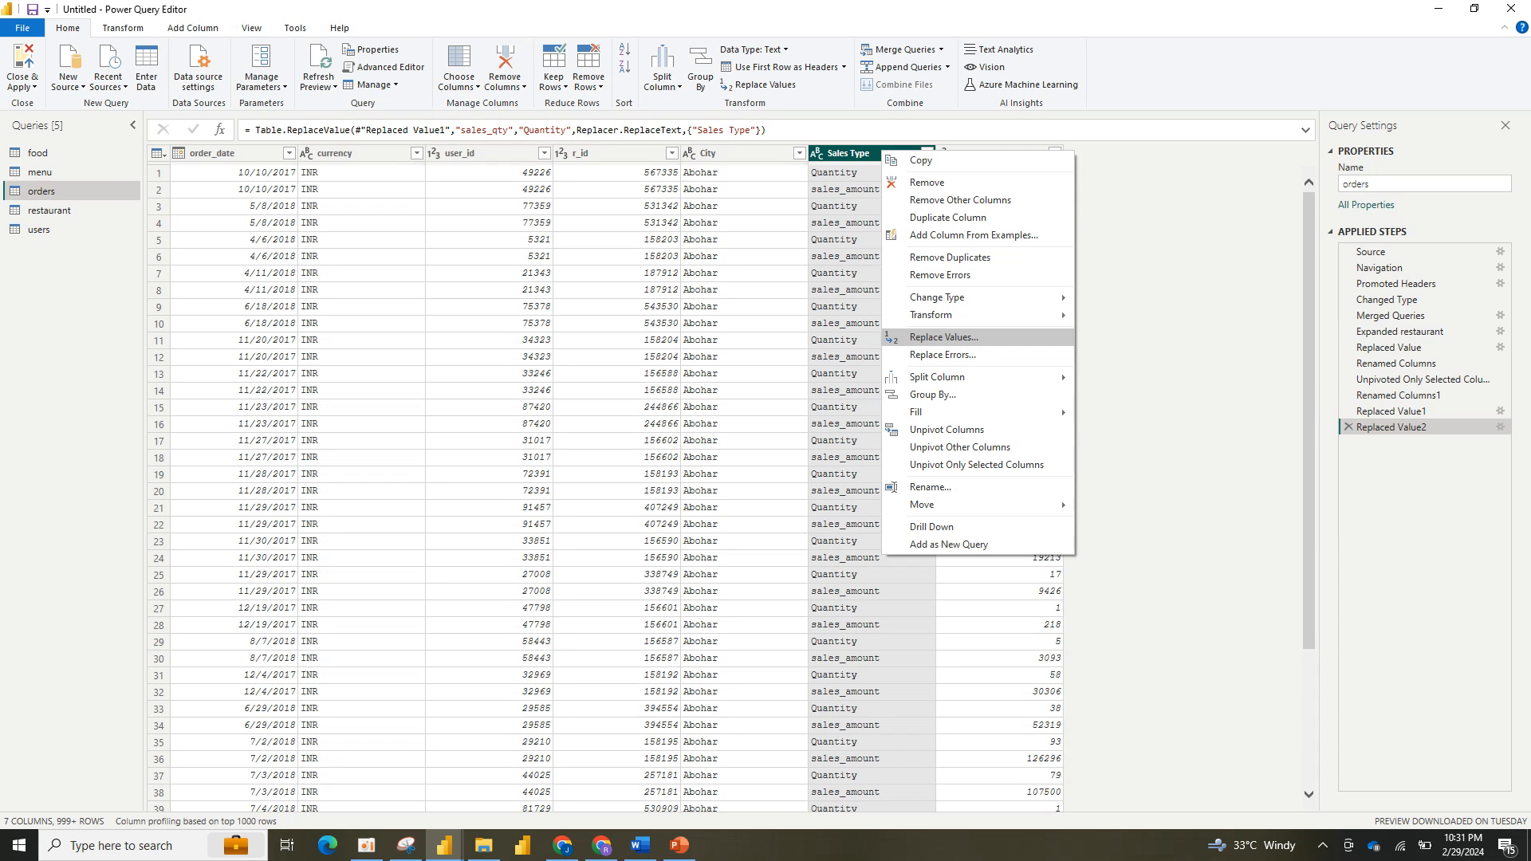
pyautogui.click(943, 336)
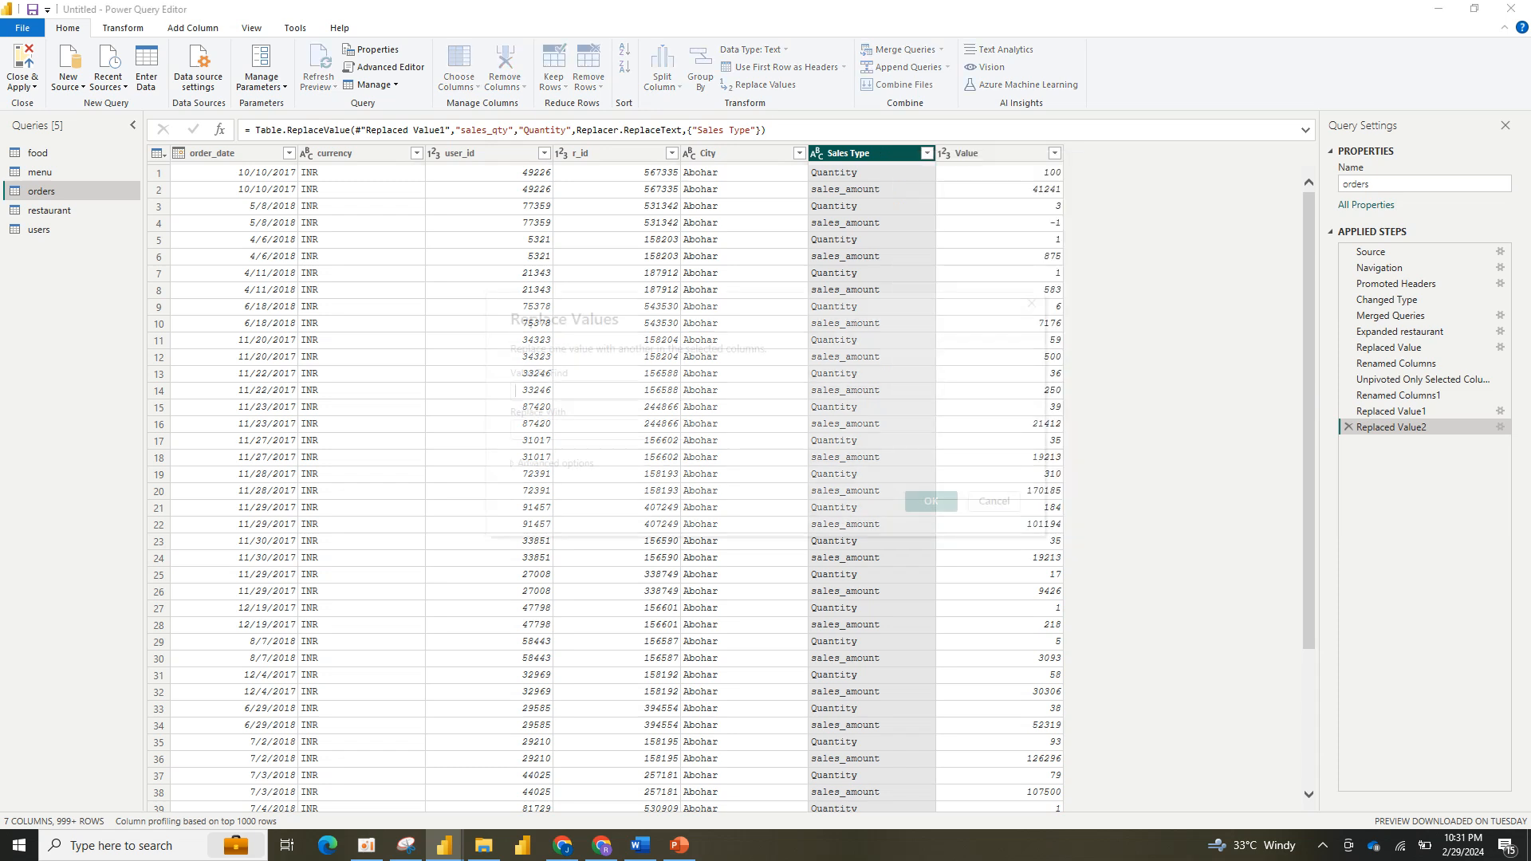
pyautogui.write('sales')
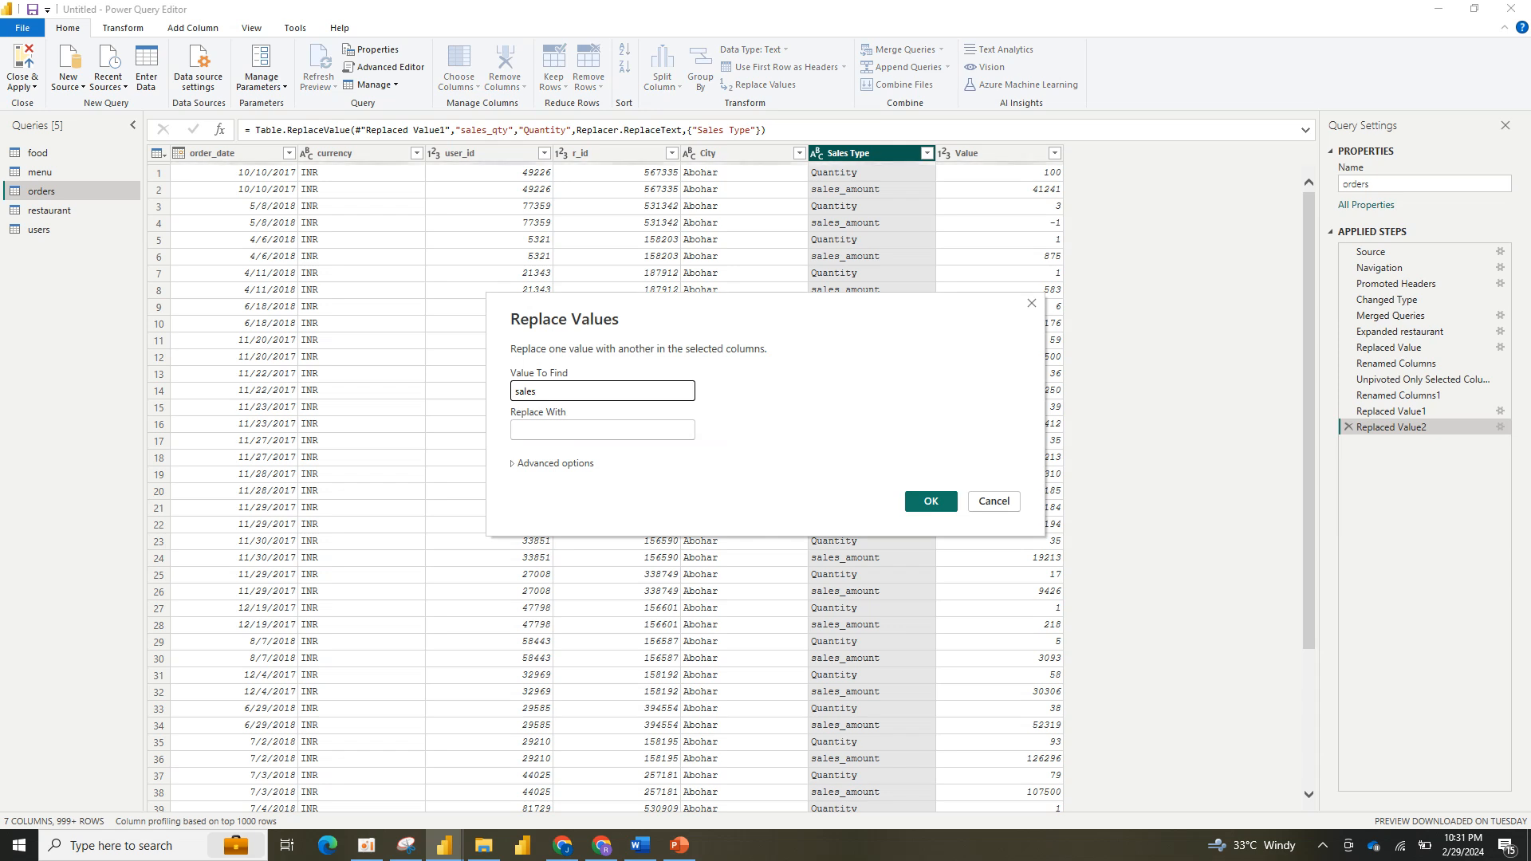
pyautogui.write('_amount')
pyautogui.press('Tab')
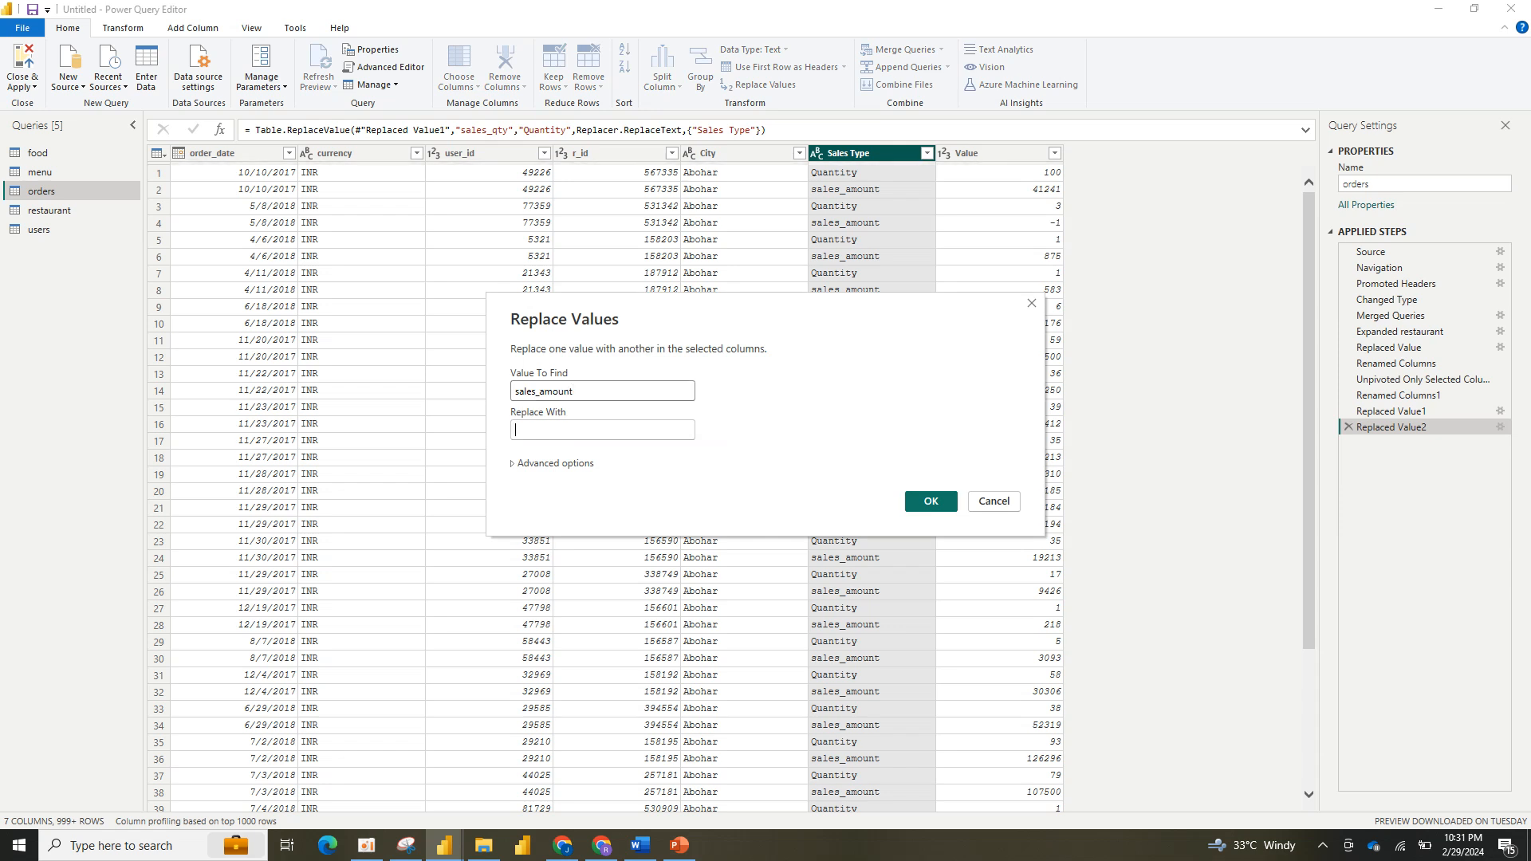
pyautogui.write('Aount')
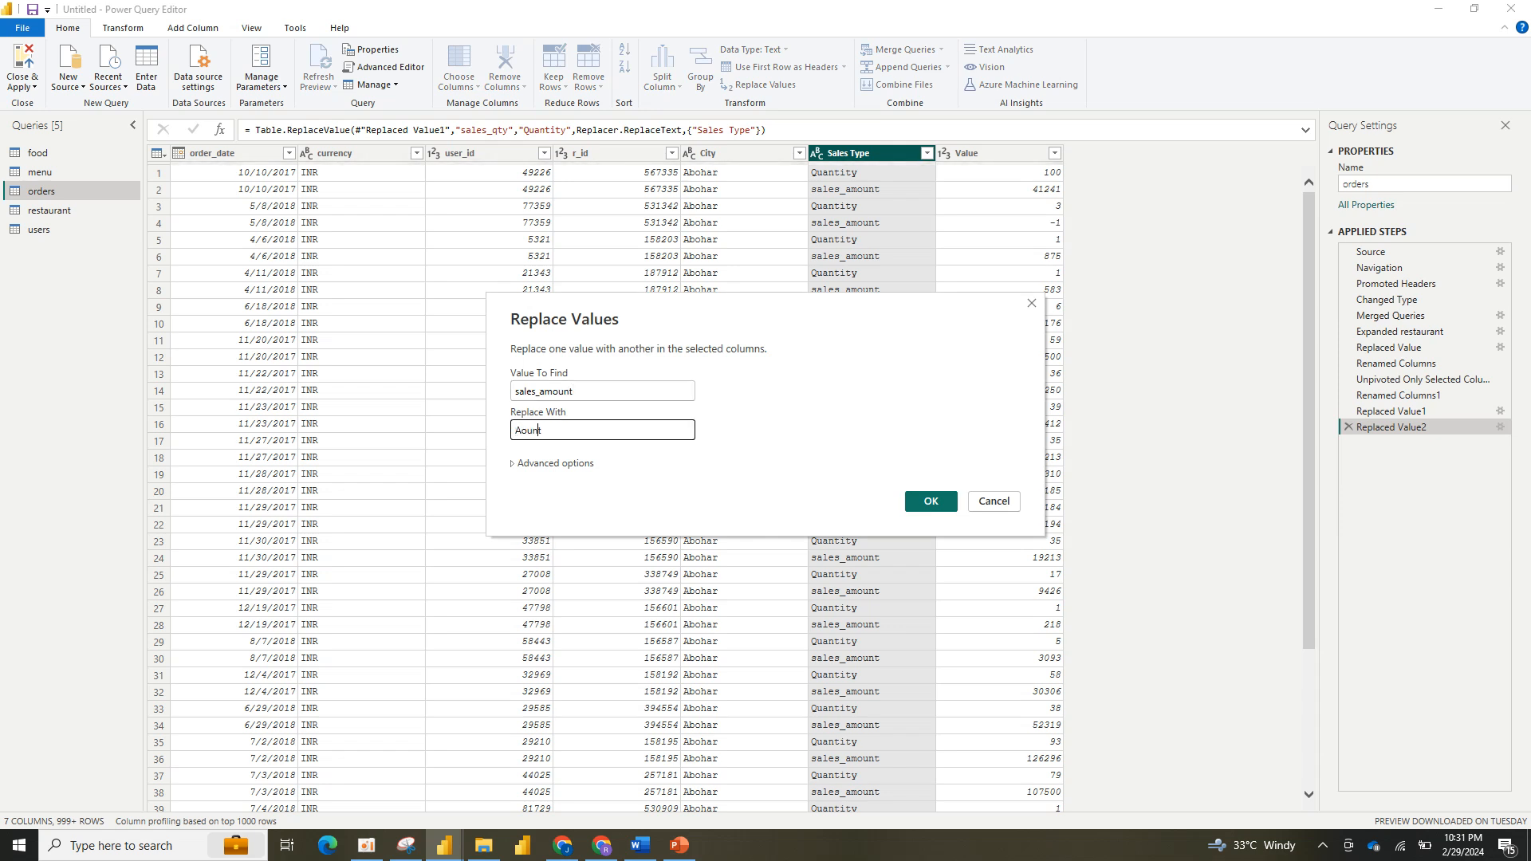
pyautogui.press('BackSpace')
pyautogui.press('BackSpace')
pyautogui.press('BackSpace')
pyautogui.write('mount')
pyautogui.press('Return')
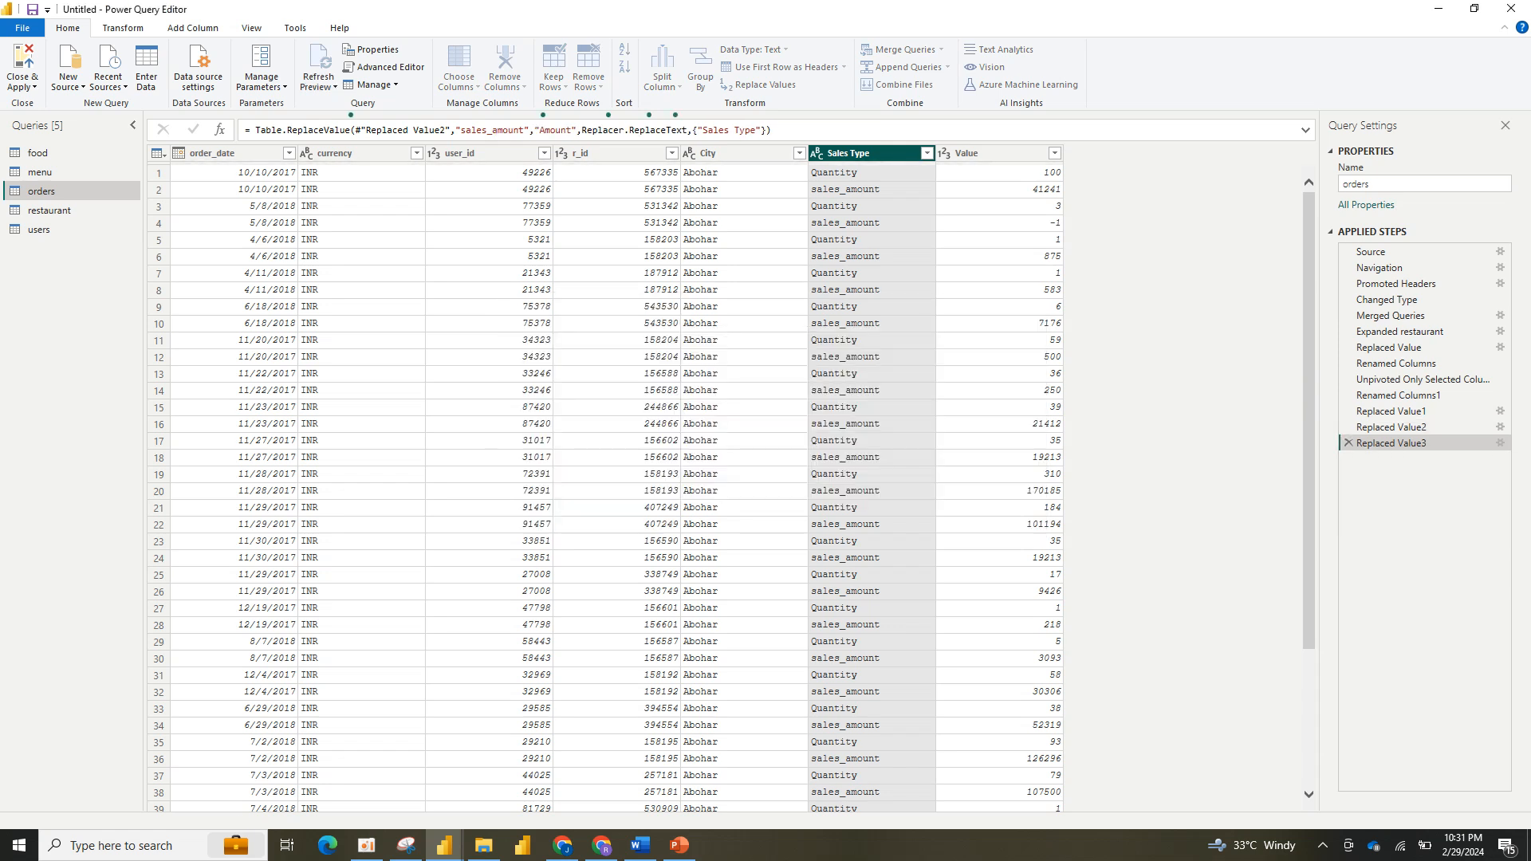
pyautogui.click(366, 845)
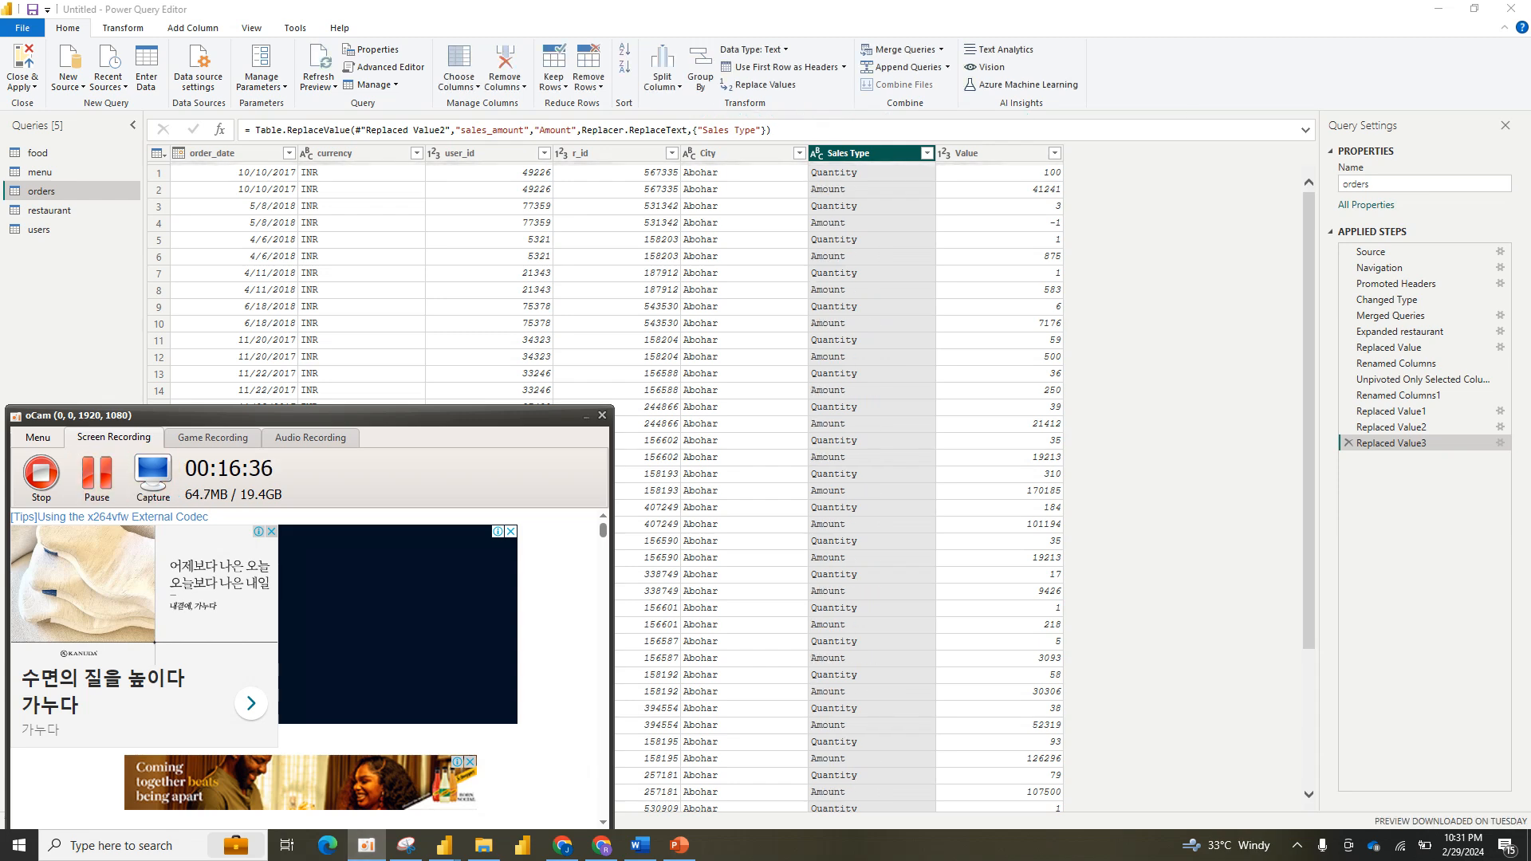
pyautogui.click(488, 289)
# Step: Check the food, orders, restaurant and users queries, and close the query editor with all changes applied
pyautogui.click(38, 153)
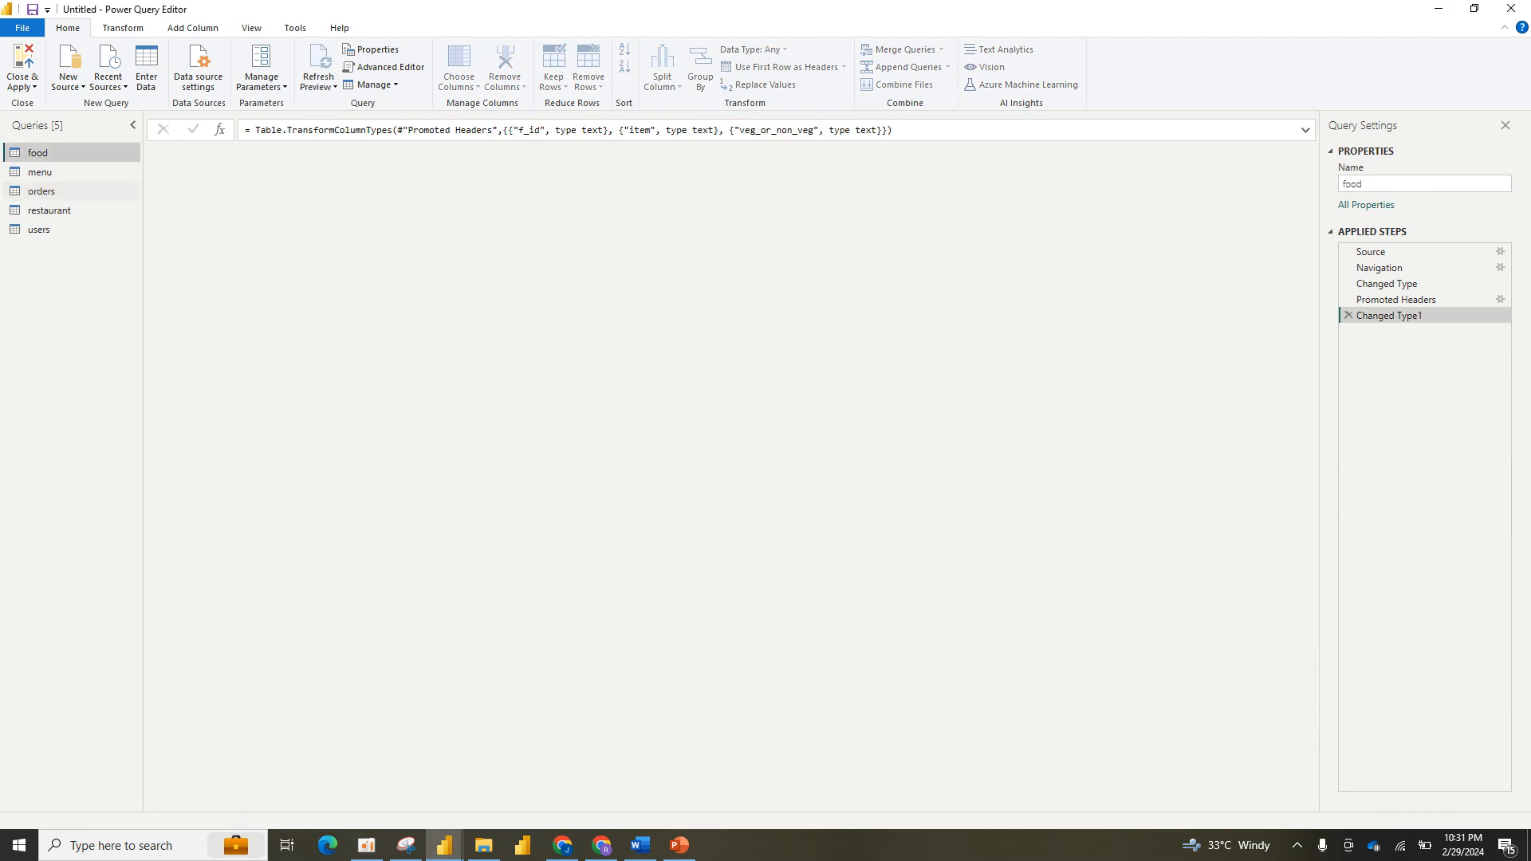
pyautogui.click(41, 192)
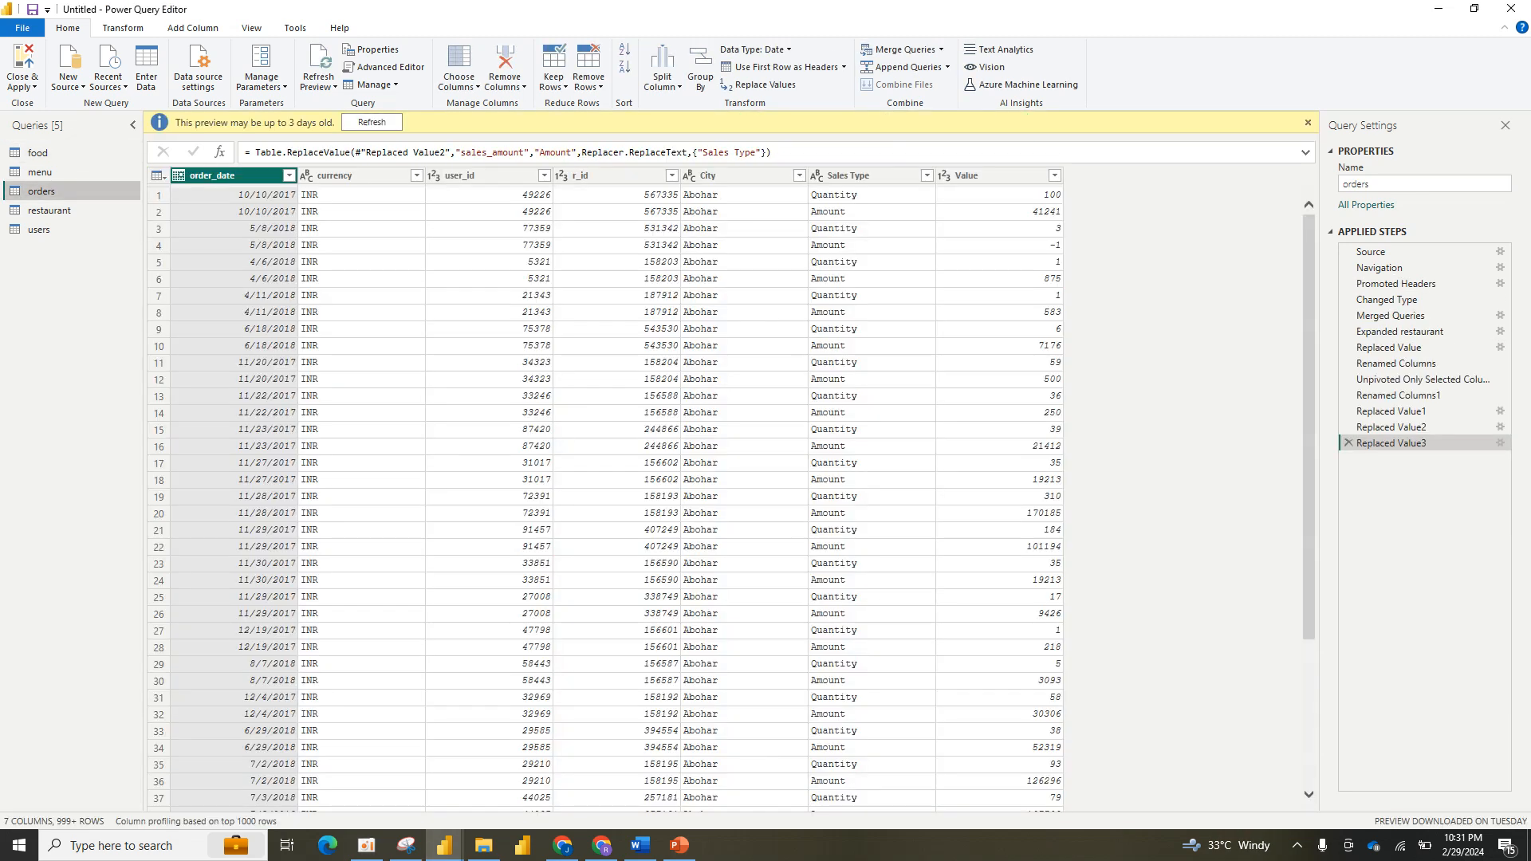
pyautogui.click(49, 210)
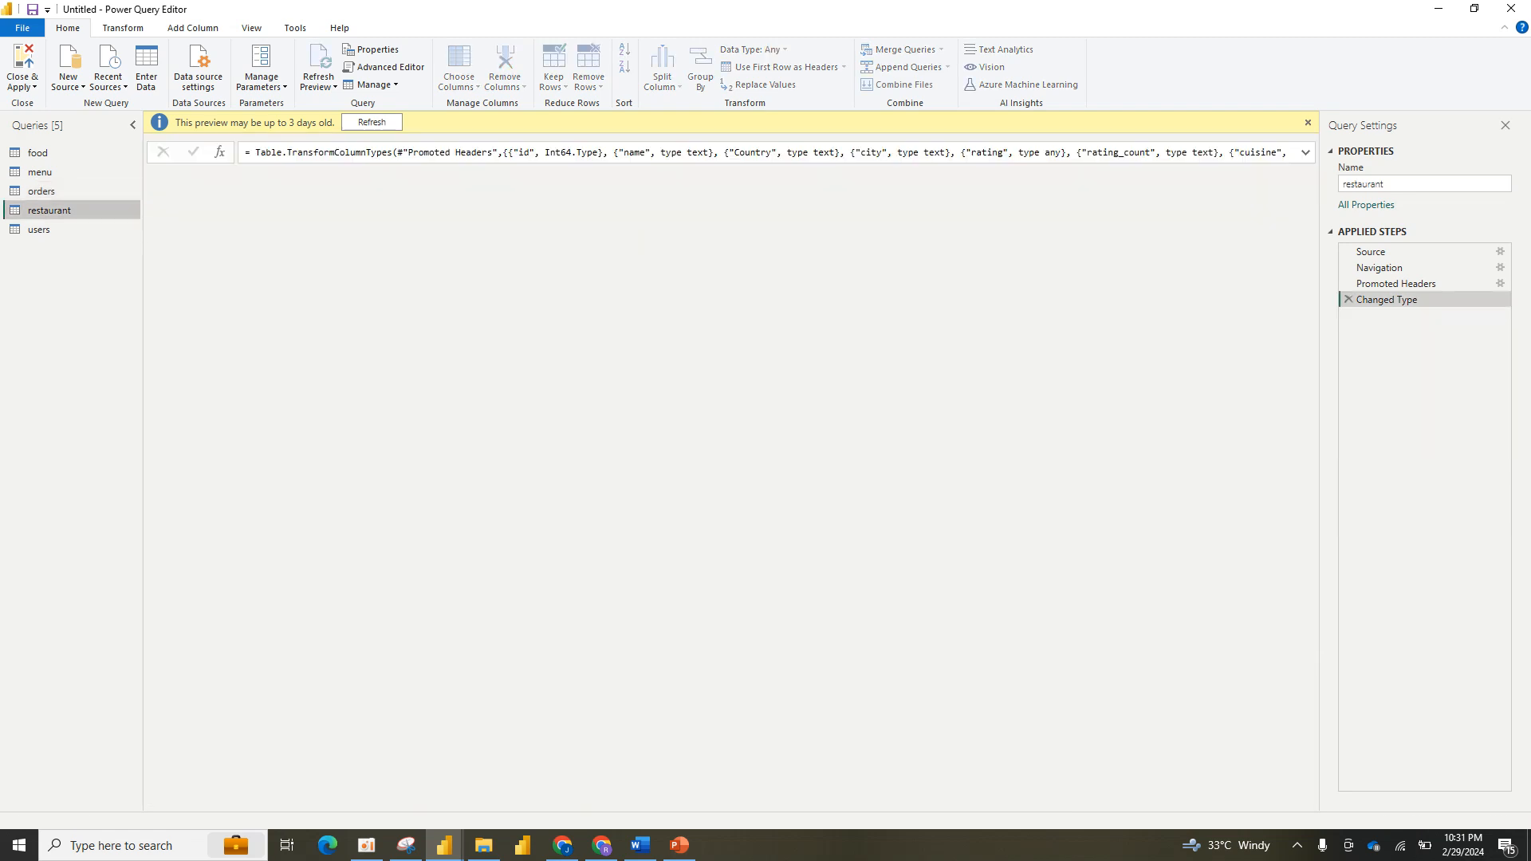
pyautogui.click(39, 230)
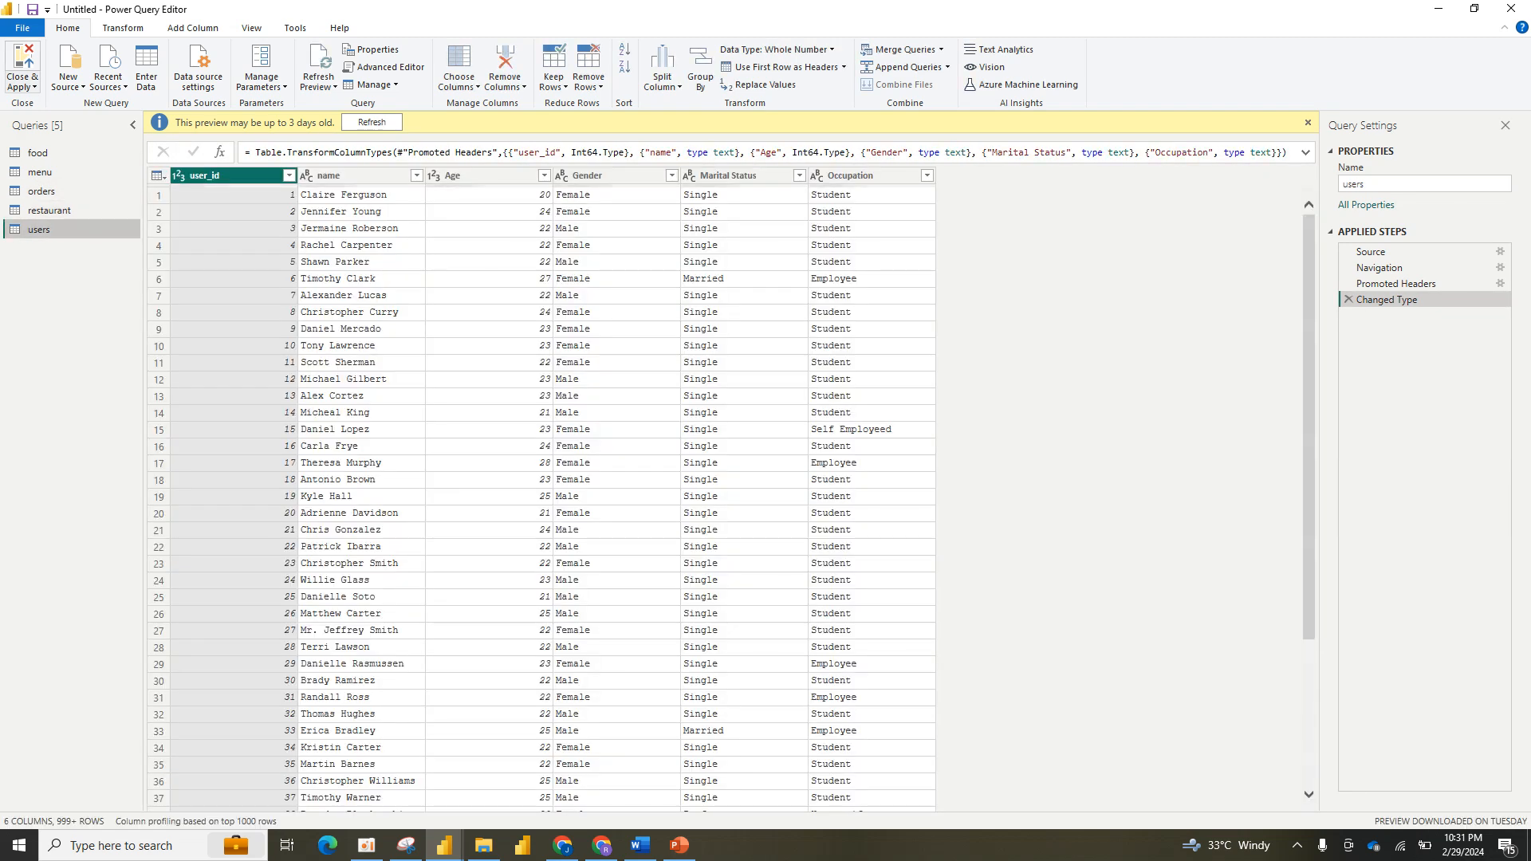
pyautogui.click(23, 86)
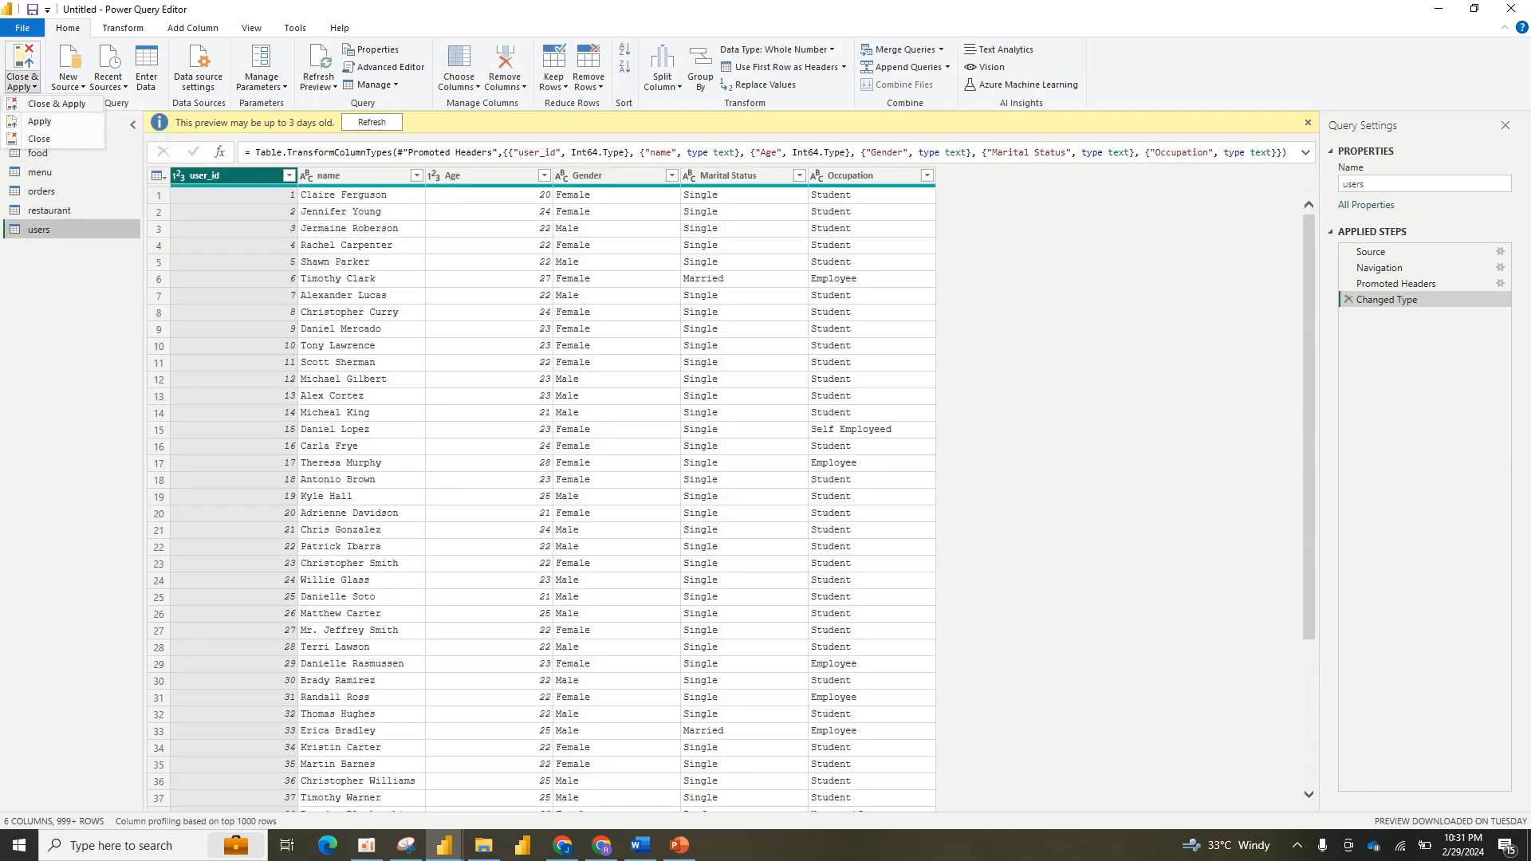
pyautogui.click(56, 104)
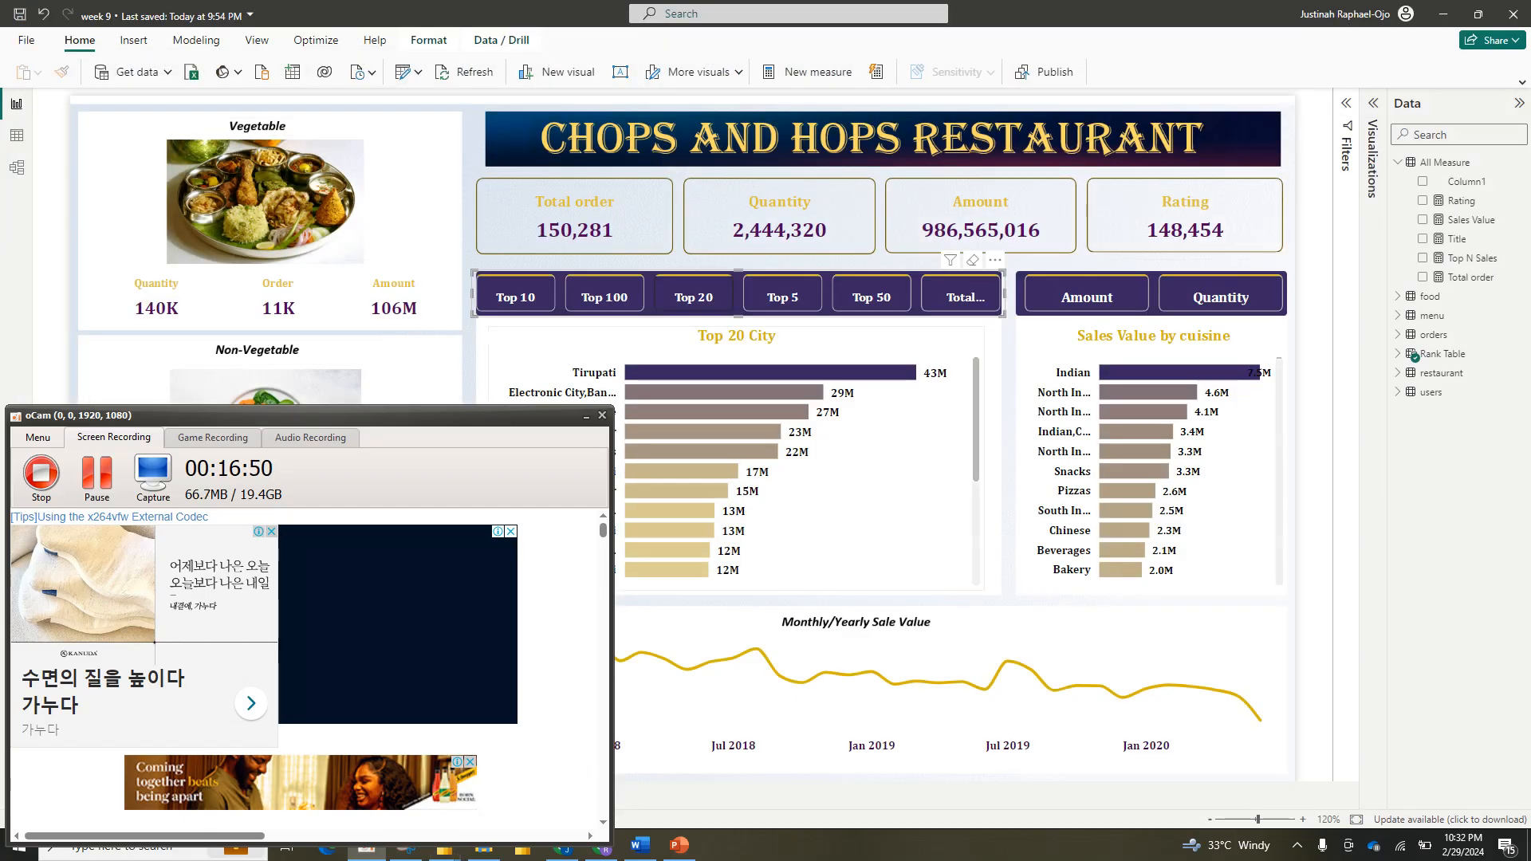
# Step: Switch from the finished week 9 dashboard to the untitled Power BI report that is loading the queries
pyautogui.click(586, 415)
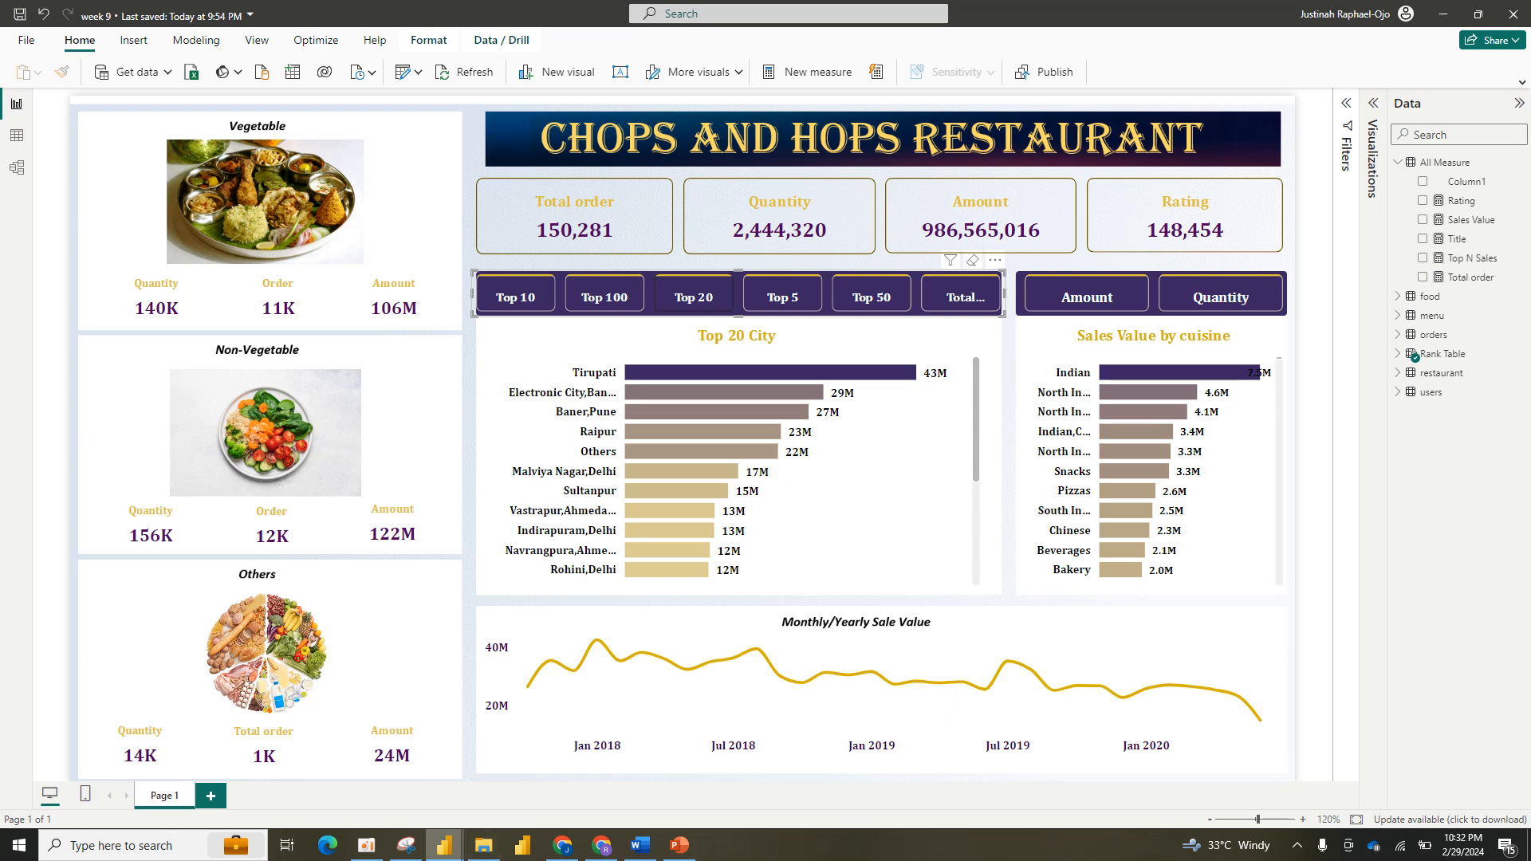
pyautogui.moveTo(445, 845)
pyautogui.click(533, 770)
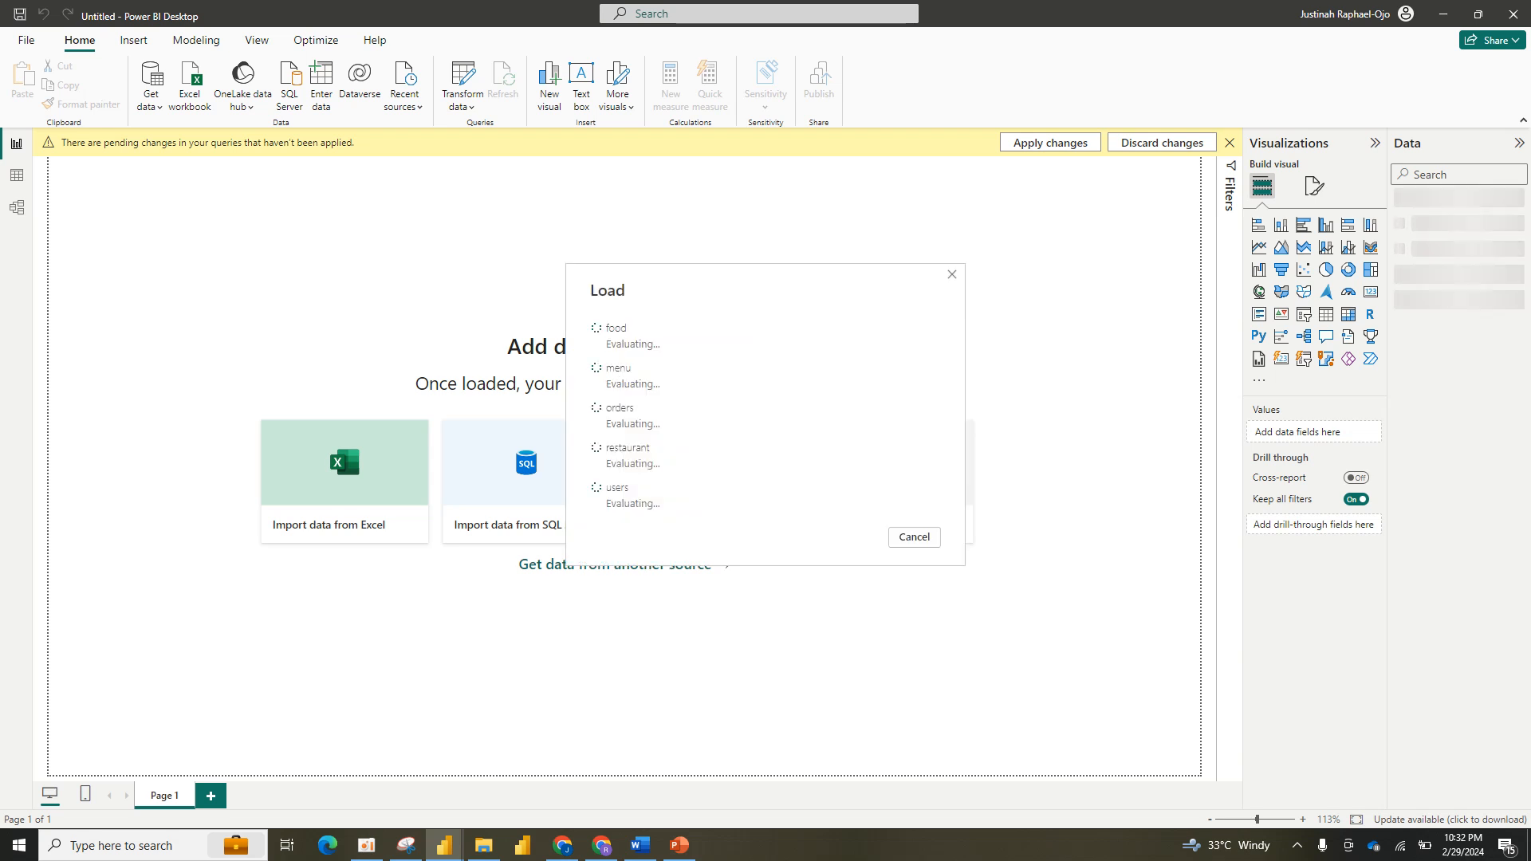
pyautogui.click(366, 845)
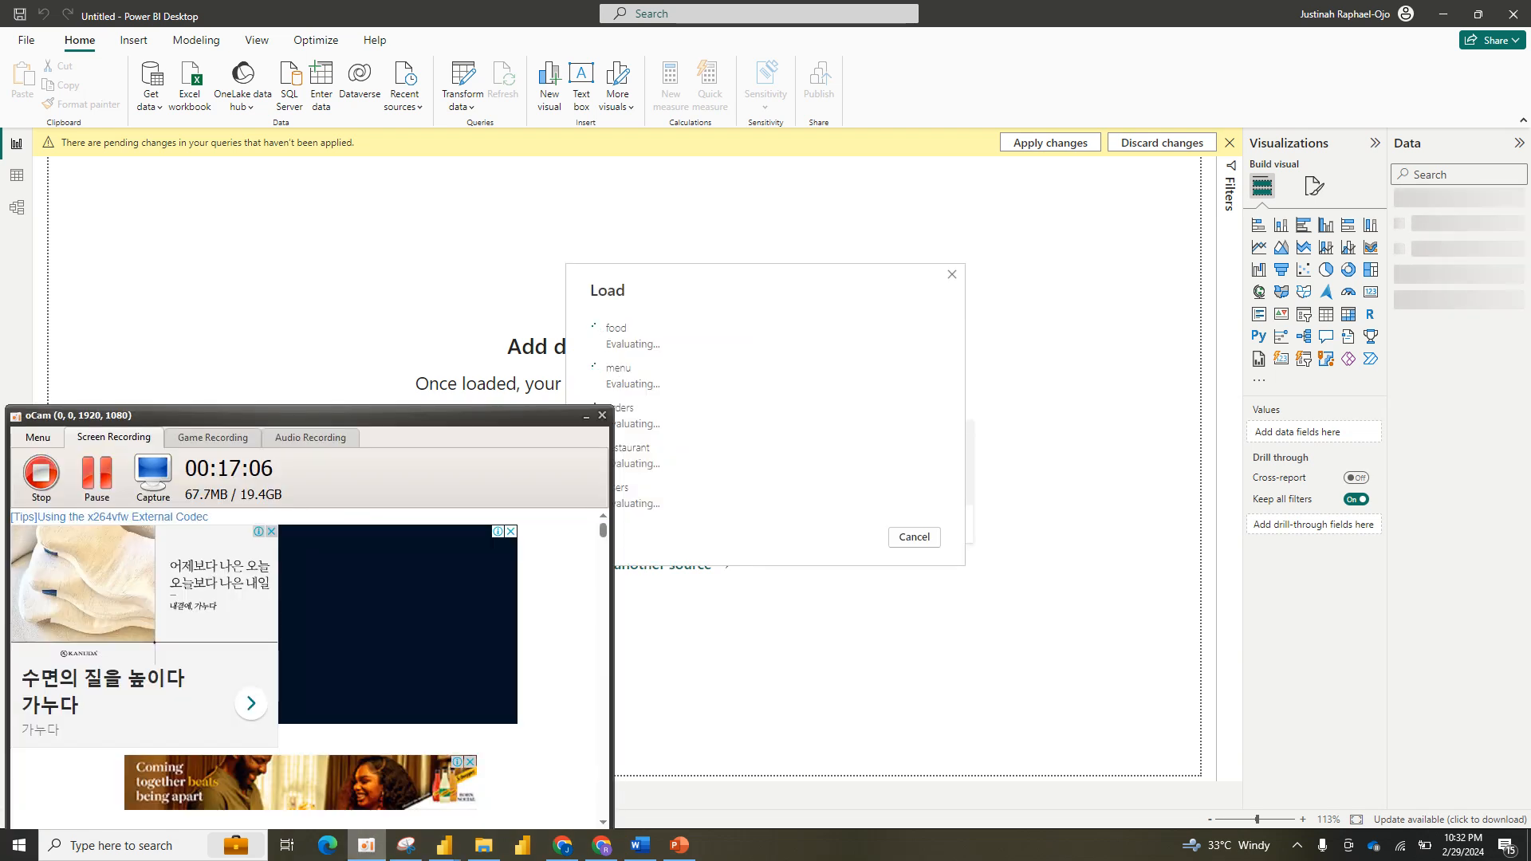
pyautogui.click(585, 416)
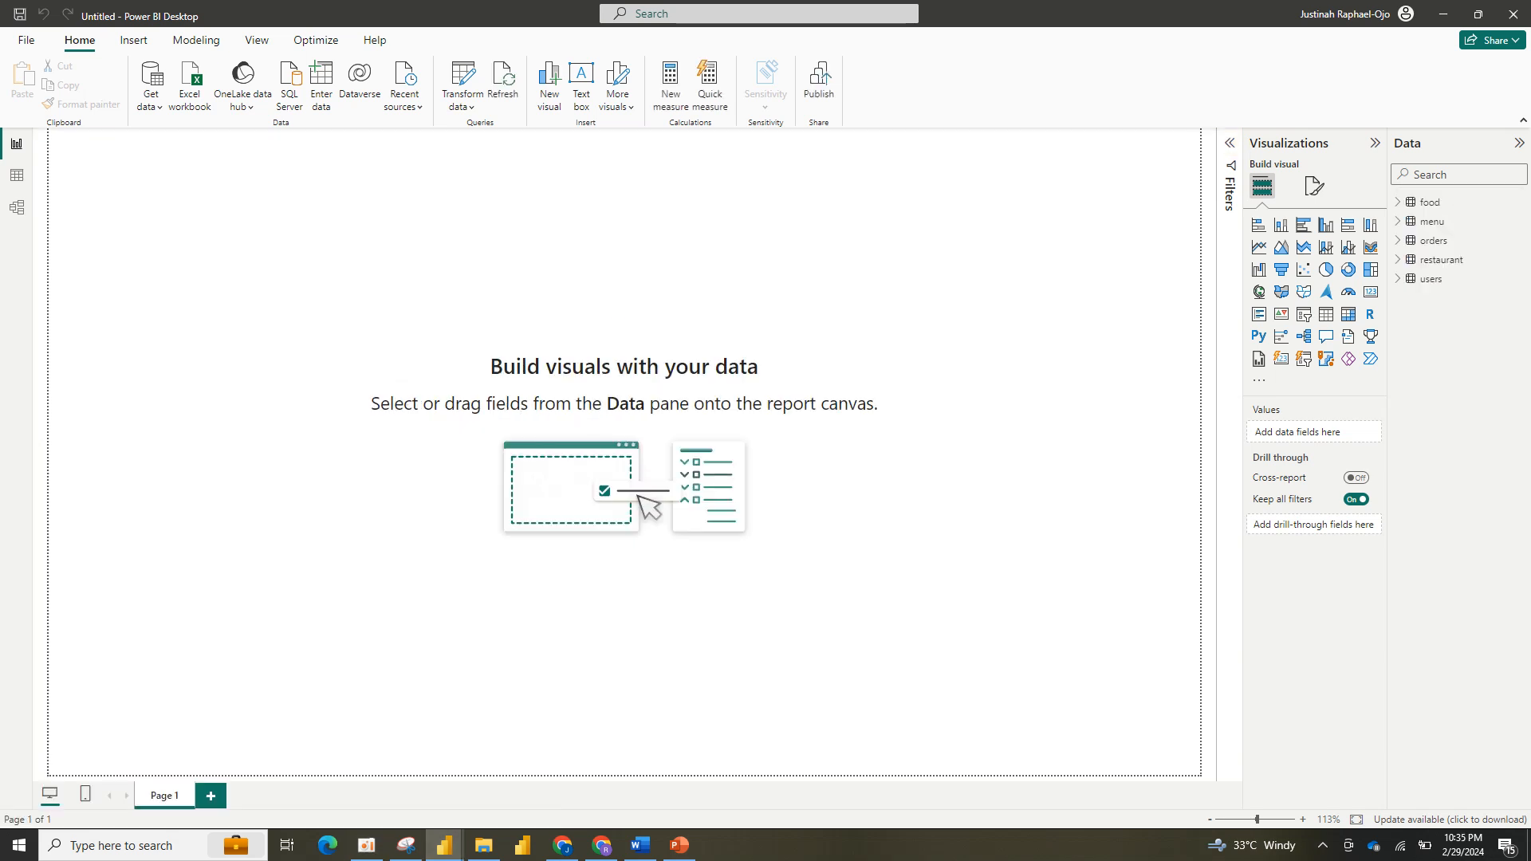
pyautogui.click(366, 845)
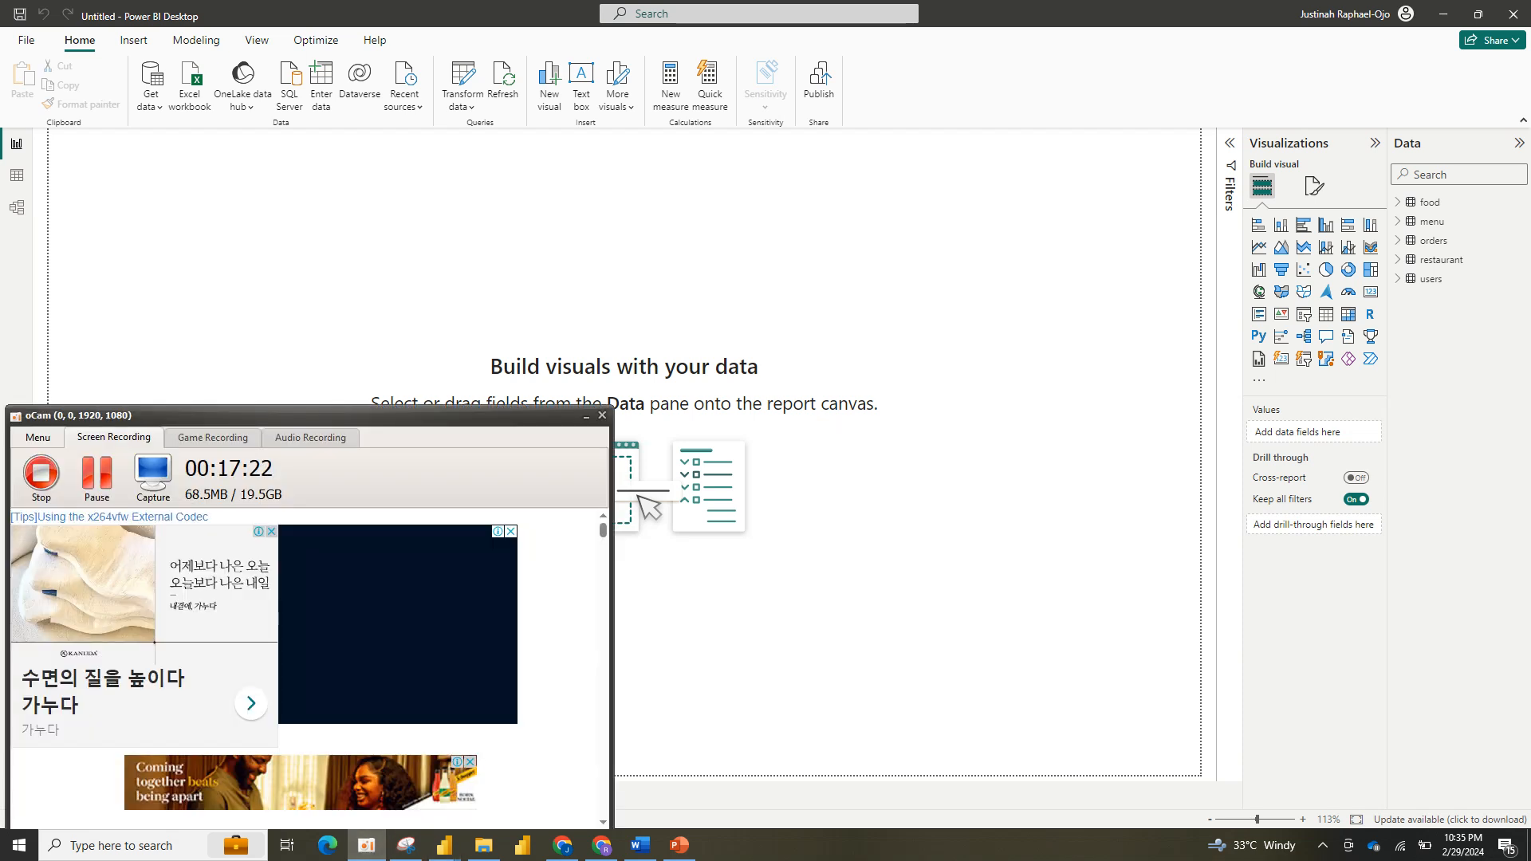
# Step: Show the model diagram of the loaded tables and collapse the Properties pane
pyautogui.click(586, 415)
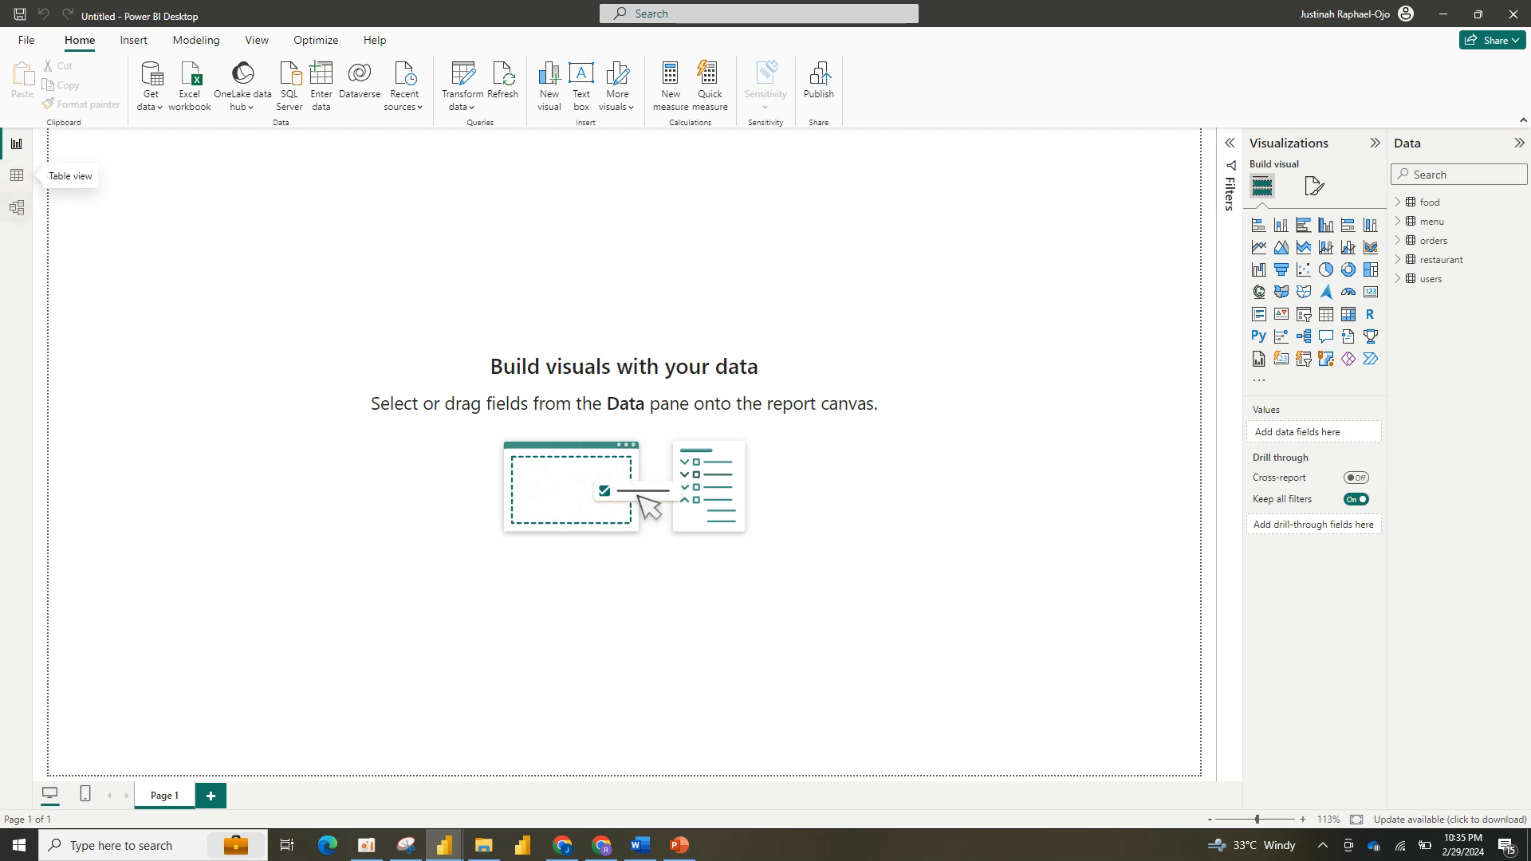
pyautogui.click(17, 208)
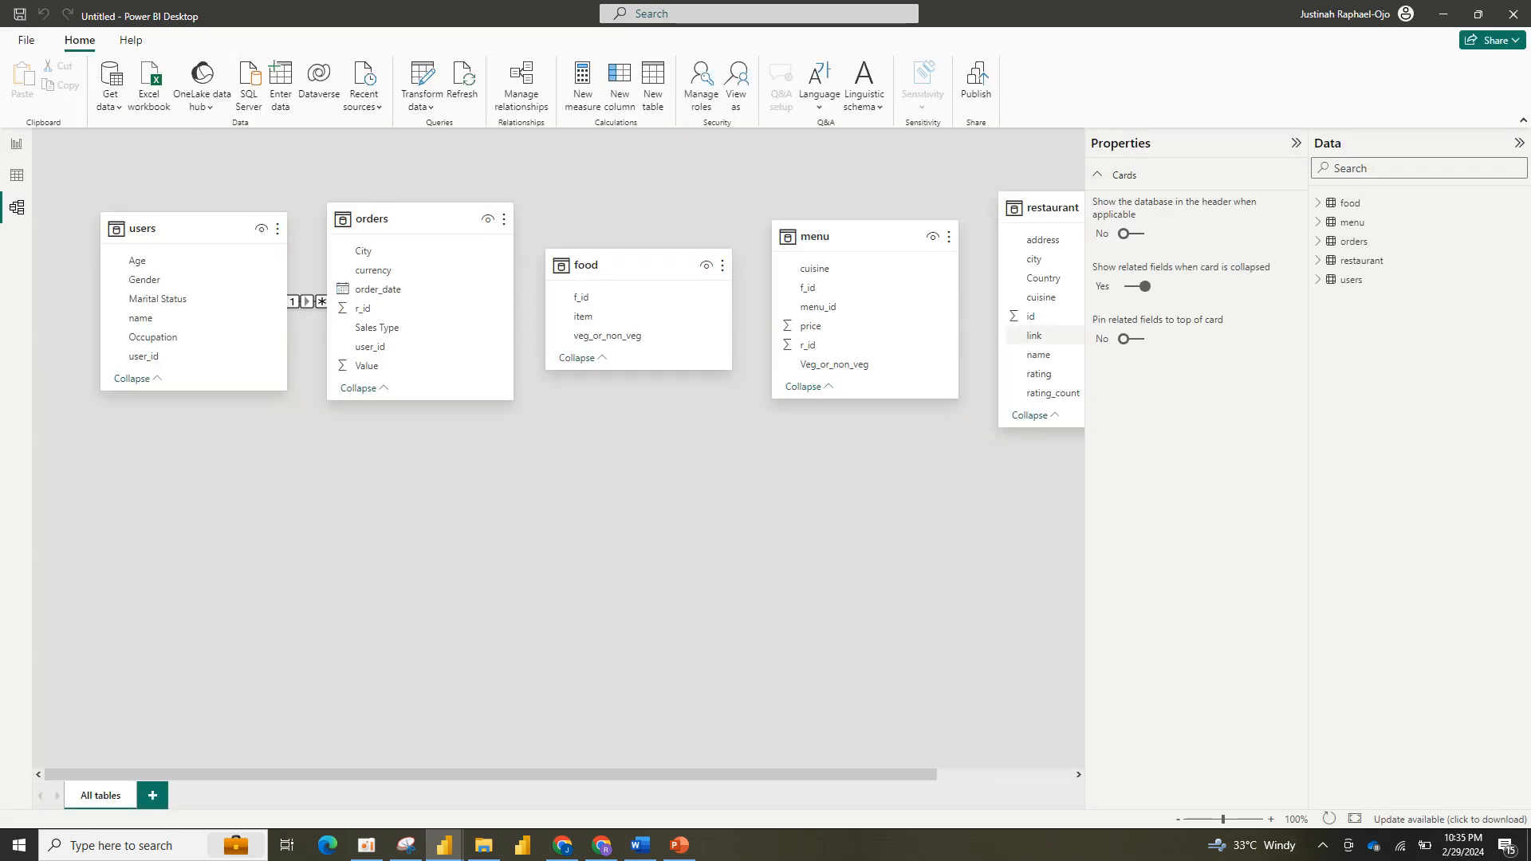
pyautogui.click(1296, 143)
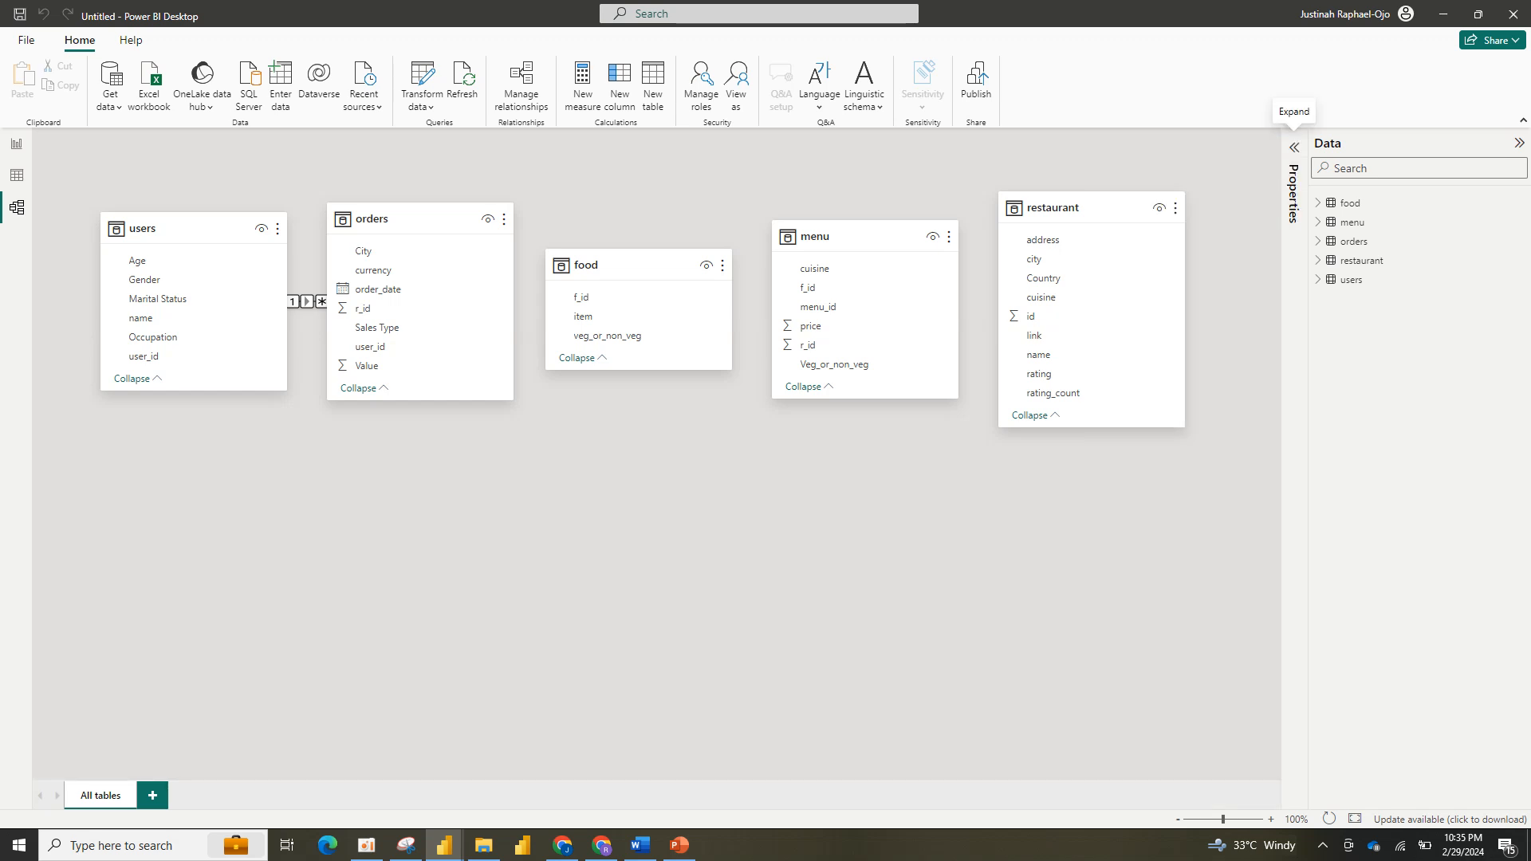
# Step: Rearrange the model diagram with orders below and between users and food, restaurant below food, and food moved slightly up
pyautogui.moveTo(1090, 208); pyautogui.dragTo(902, 476)
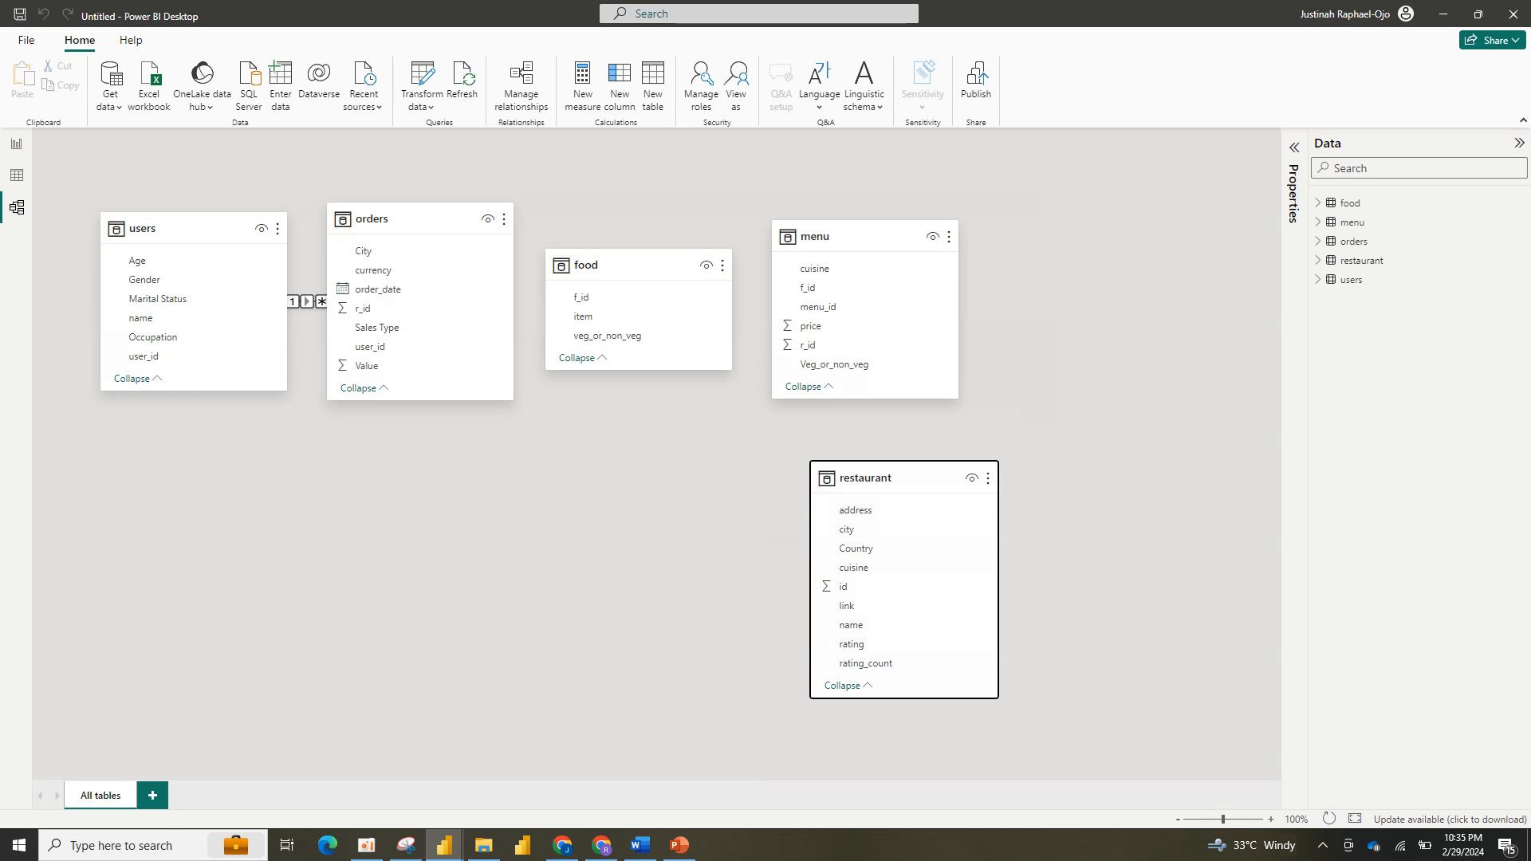
pyautogui.moveTo(423, 203); pyautogui.dragTo(367, 418)
pyautogui.click(375, 204)
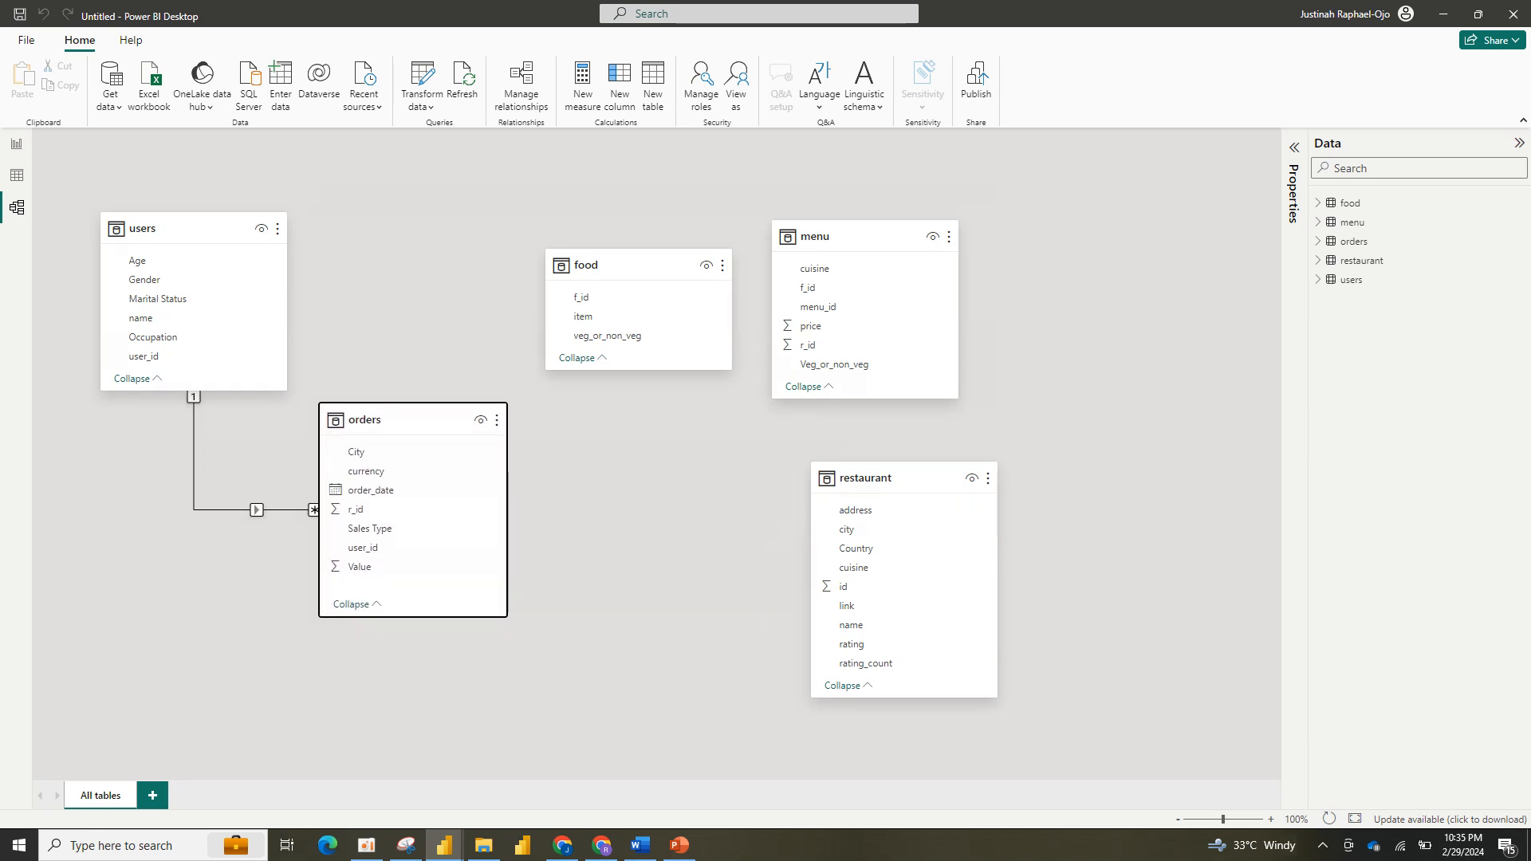
pyautogui.moveTo(881, 478); pyautogui.dragTo(673, 464)
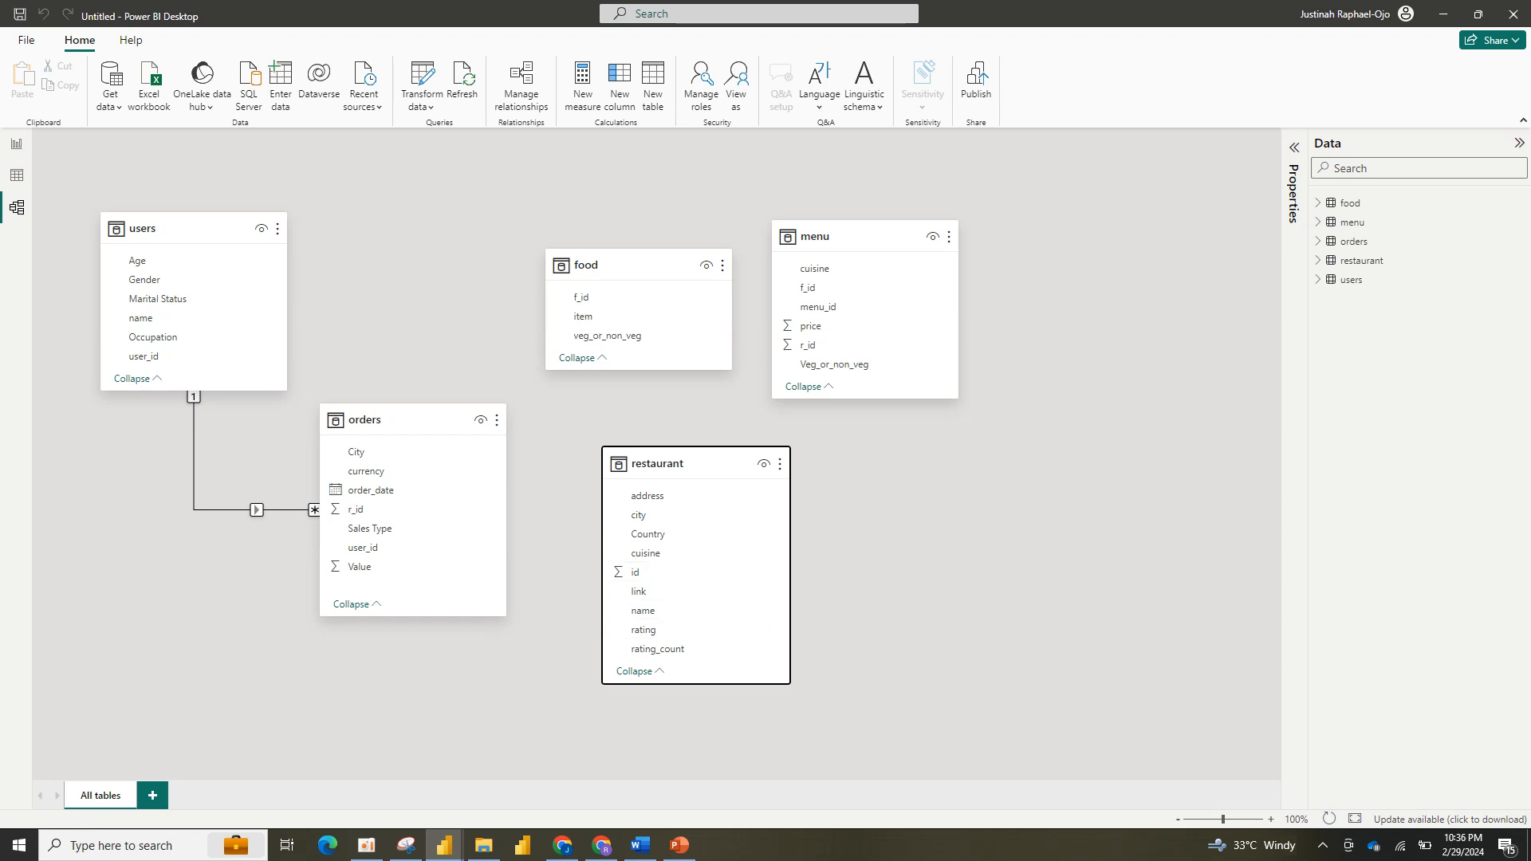
pyautogui.click(630, 265)
pyautogui.moveTo(630, 265); pyautogui.dragTo(623, 203)
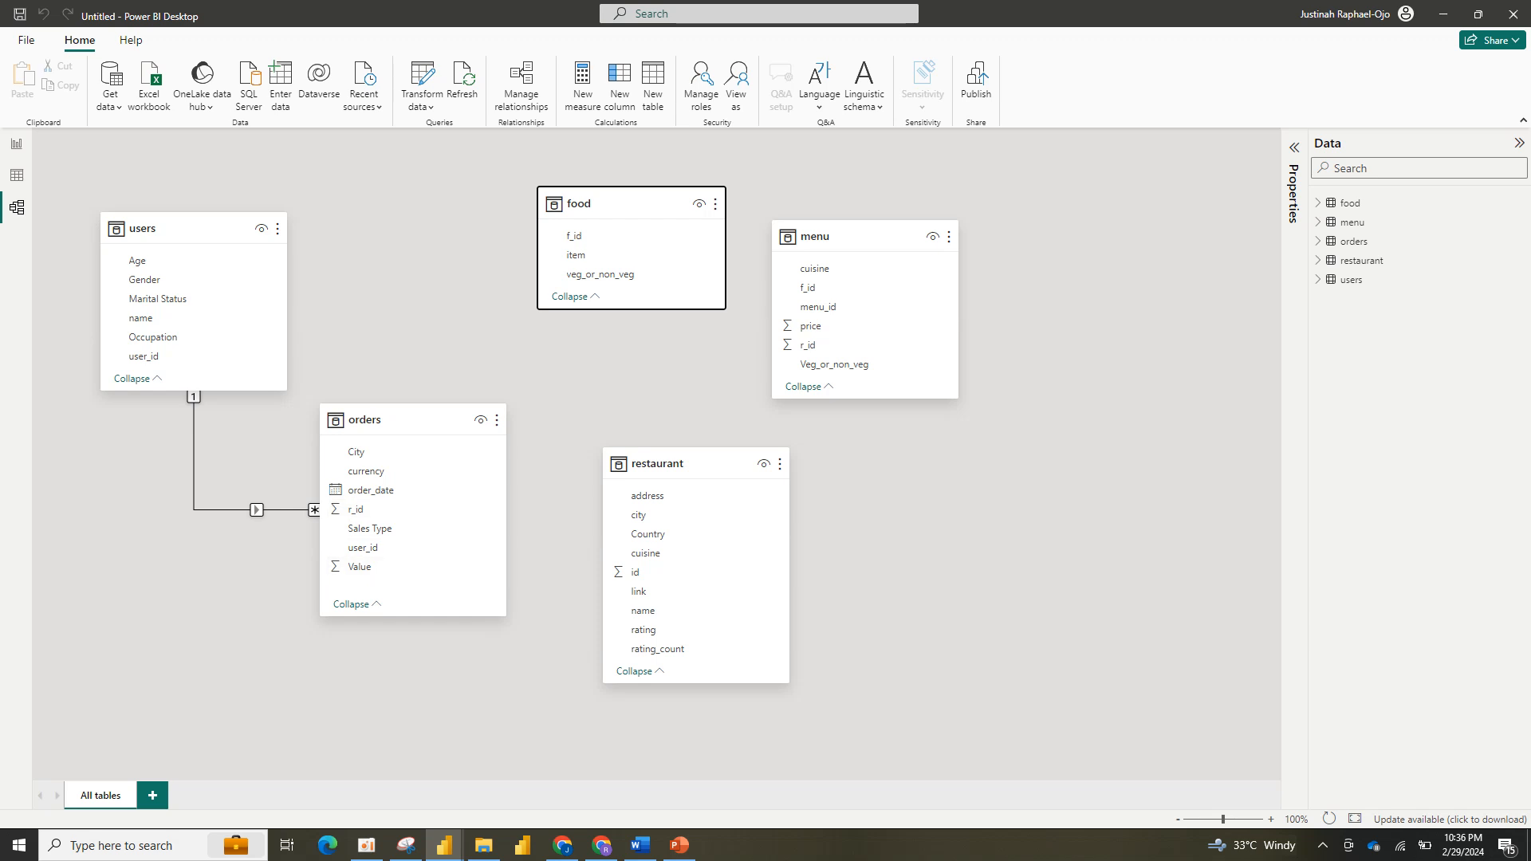
pyautogui.click(413, 421)
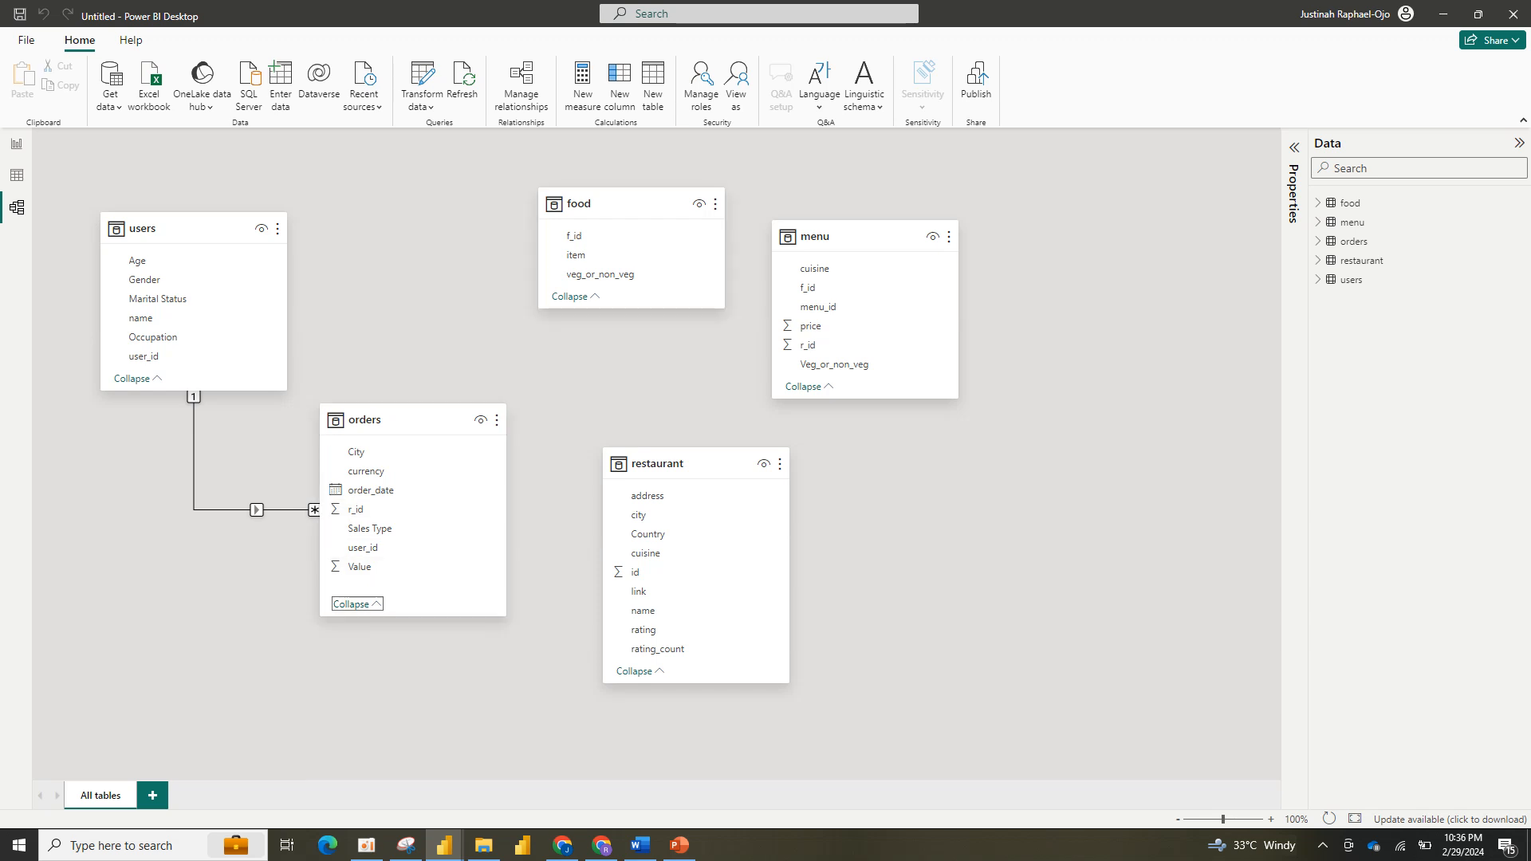
pyautogui.click(351, 603)
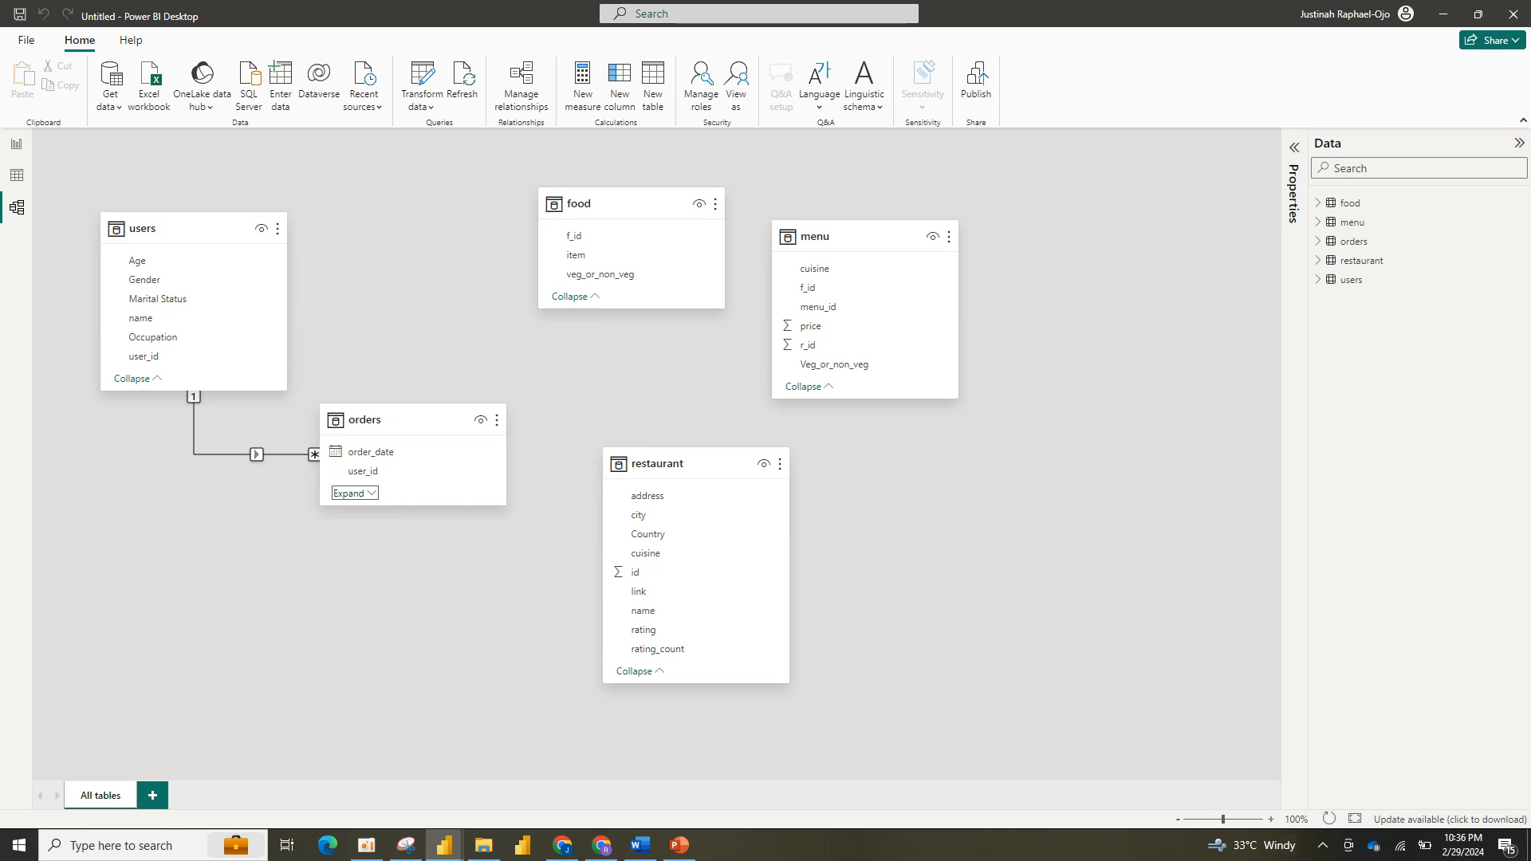
pyautogui.click(354, 494)
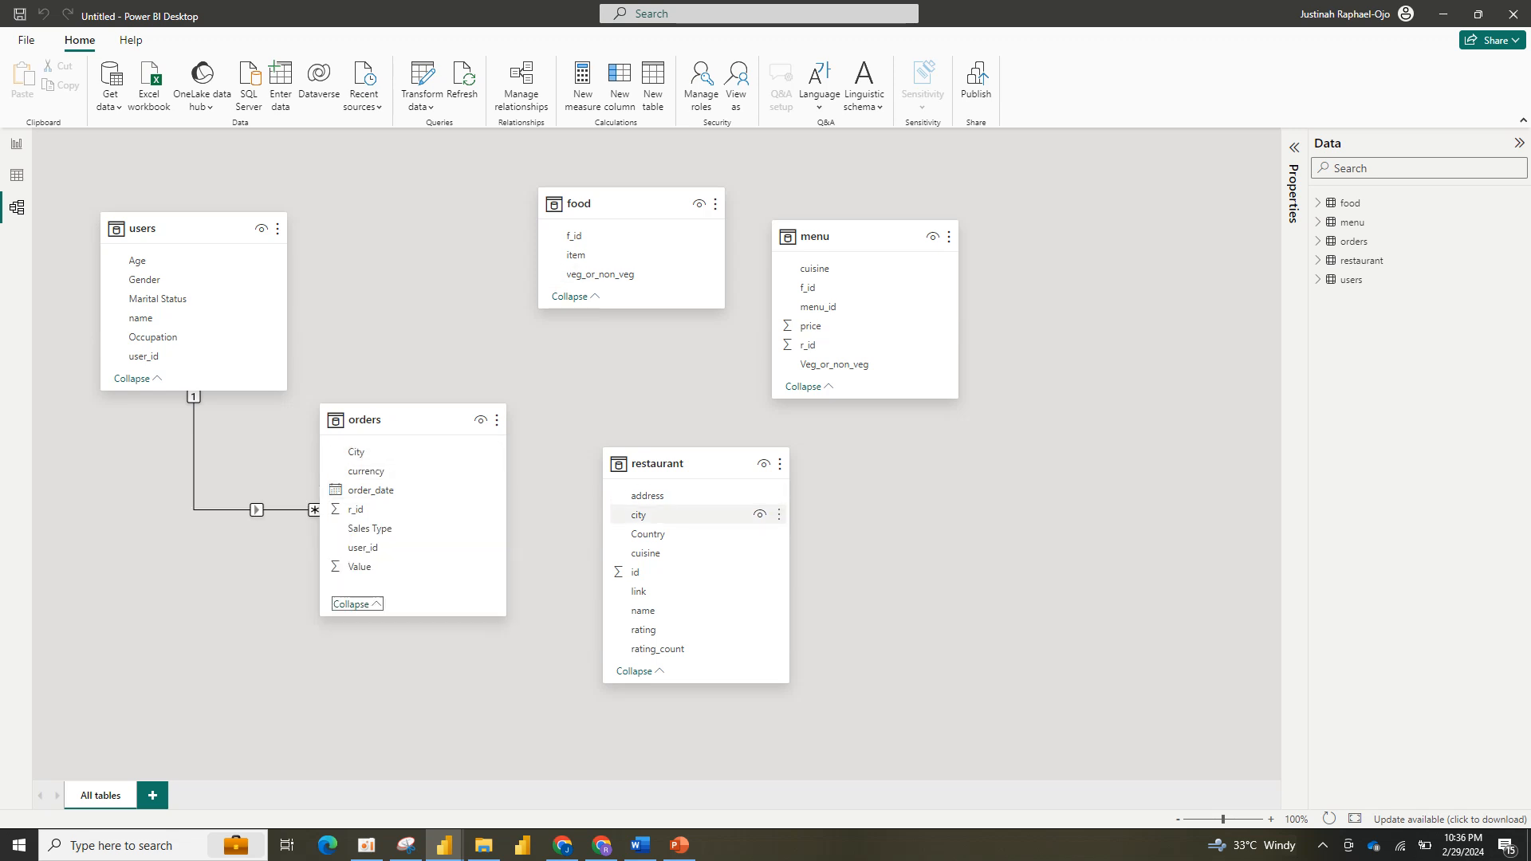
# Step: Create an active many-to-many relationship between restaurant city and orders City, with cross filtering in both directions
pyautogui.moveTo(639, 515); pyautogui.dragTo(353, 451)
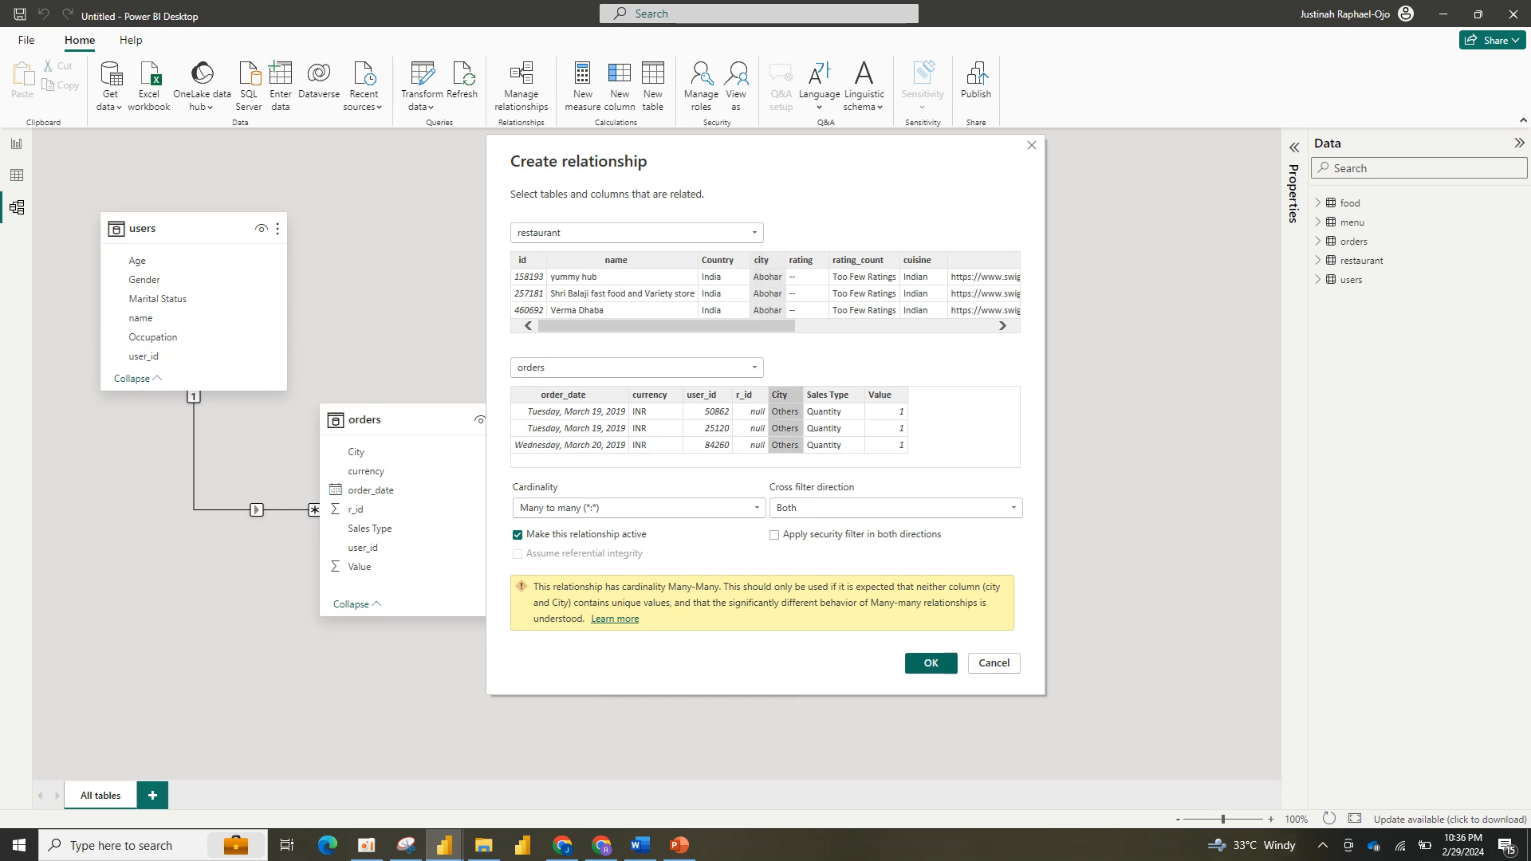
pyautogui.press('Return')
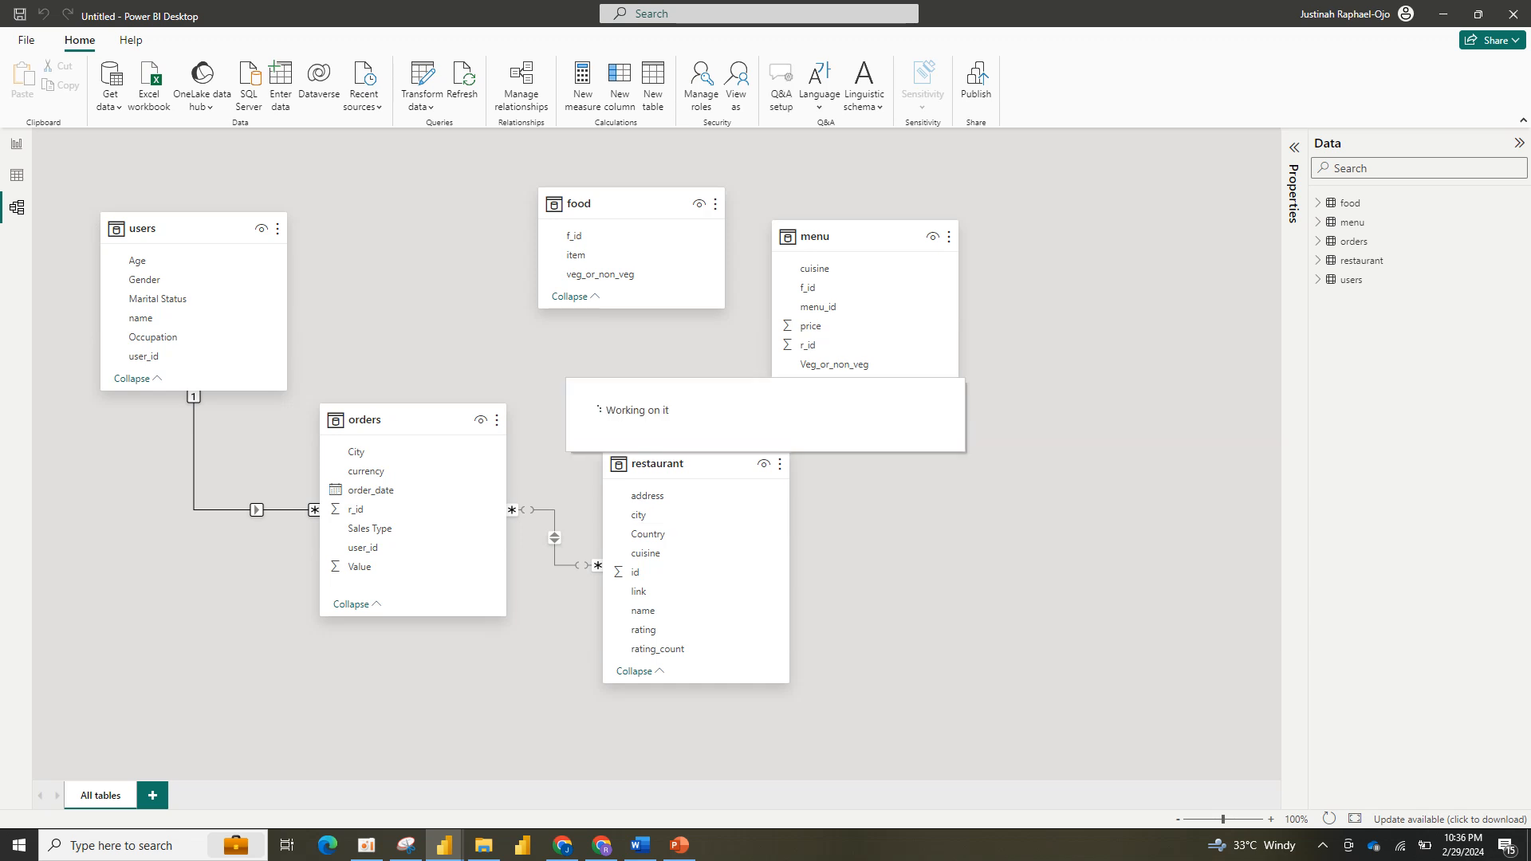
# Step: Arrange the food table above orders, with users to the left of orders and restaurant to its right
pyautogui.moveTo(621, 203); pyautogui.dragTo(441, 203)
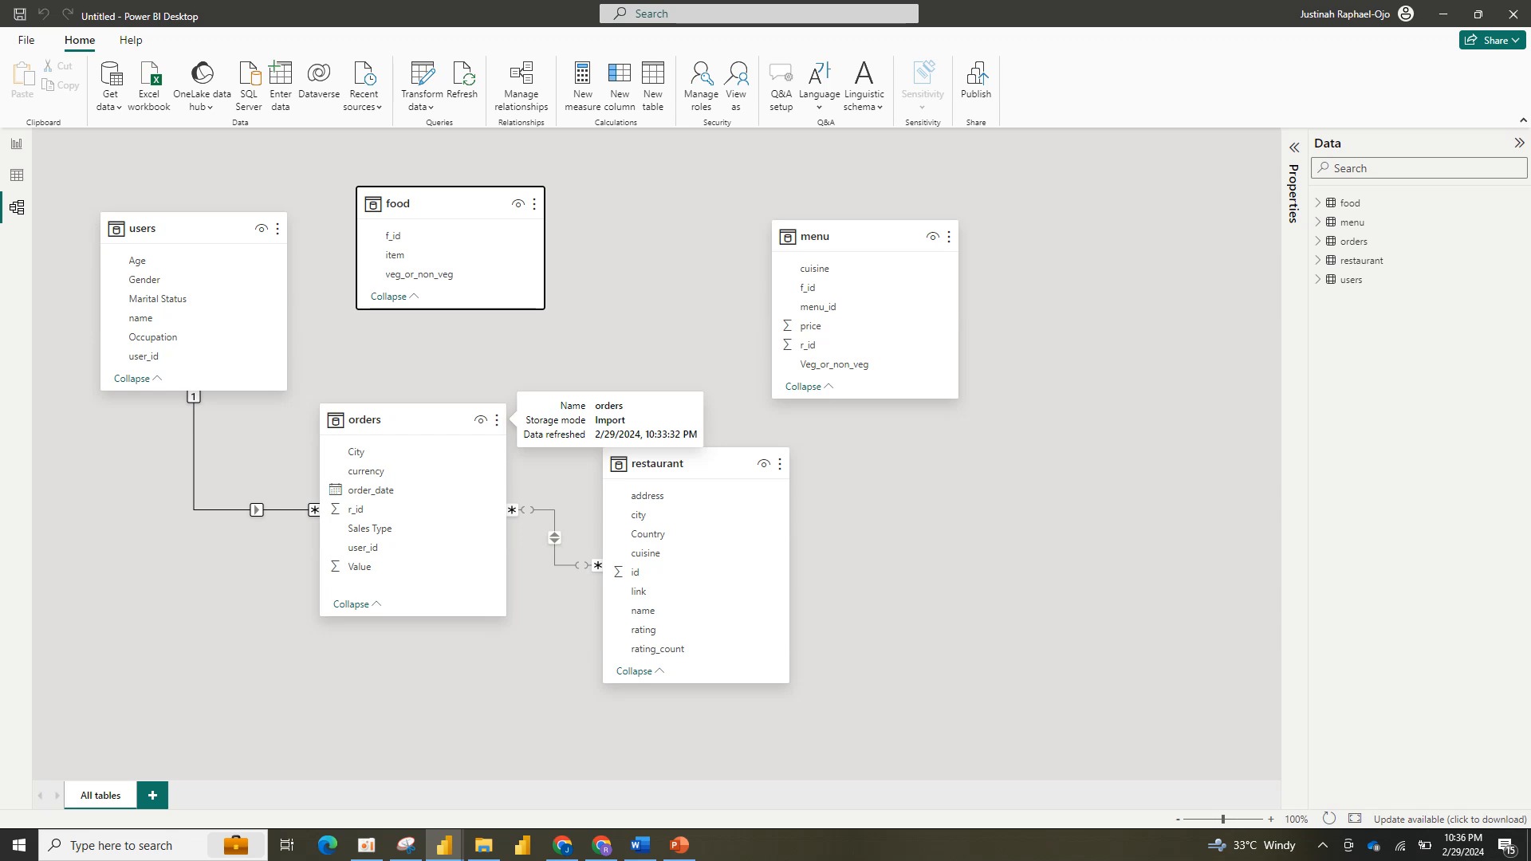
pyautogui.click(422, 420)
pyautogui.moveTo(423, 421); pyautogui.dragTo(474, 387)
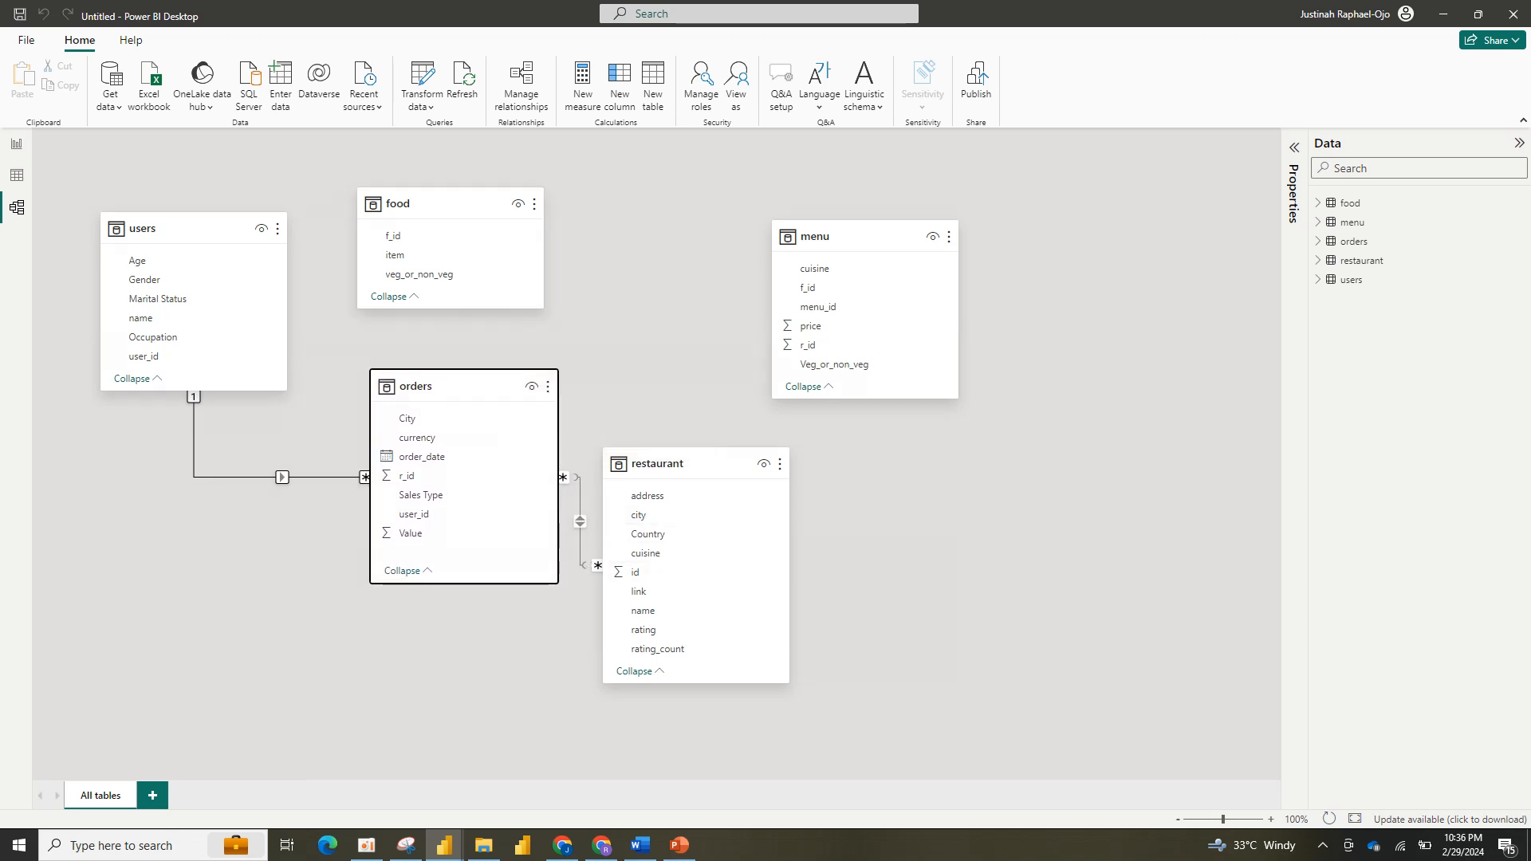
pyautogui.click(686, 463)
pyautogui.moveTo(685, 463); pyautogui.dragTo(776, 380)
pyautogui.click(192, 299)
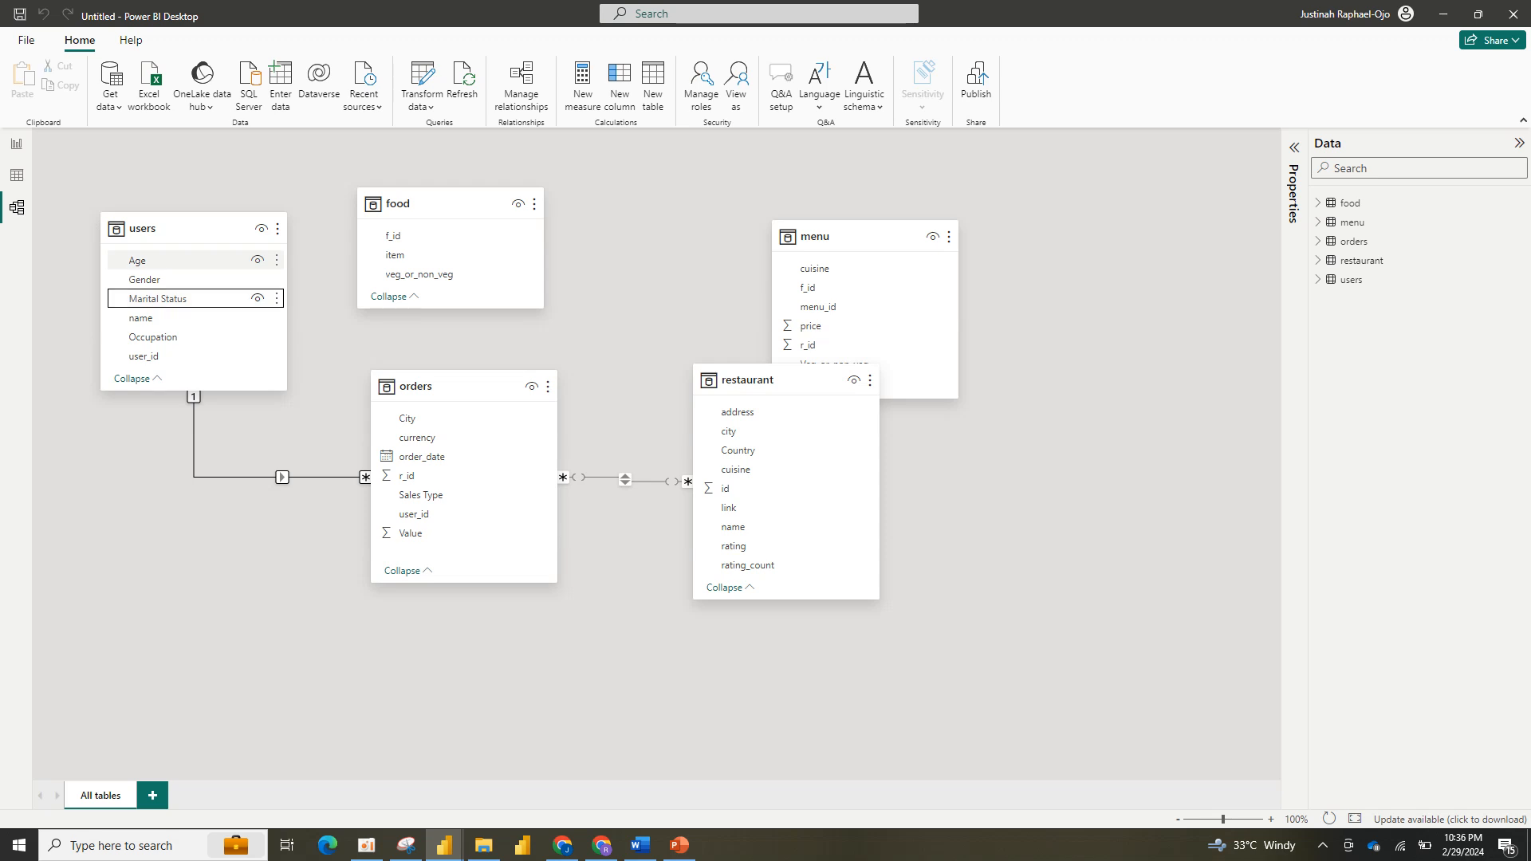
pyautogui.moveTo(192, 299); pyautogui.dragTo(182, 471)
pyautogui.moveTo(186, 400); pyautogui.dragTo(186, 408)
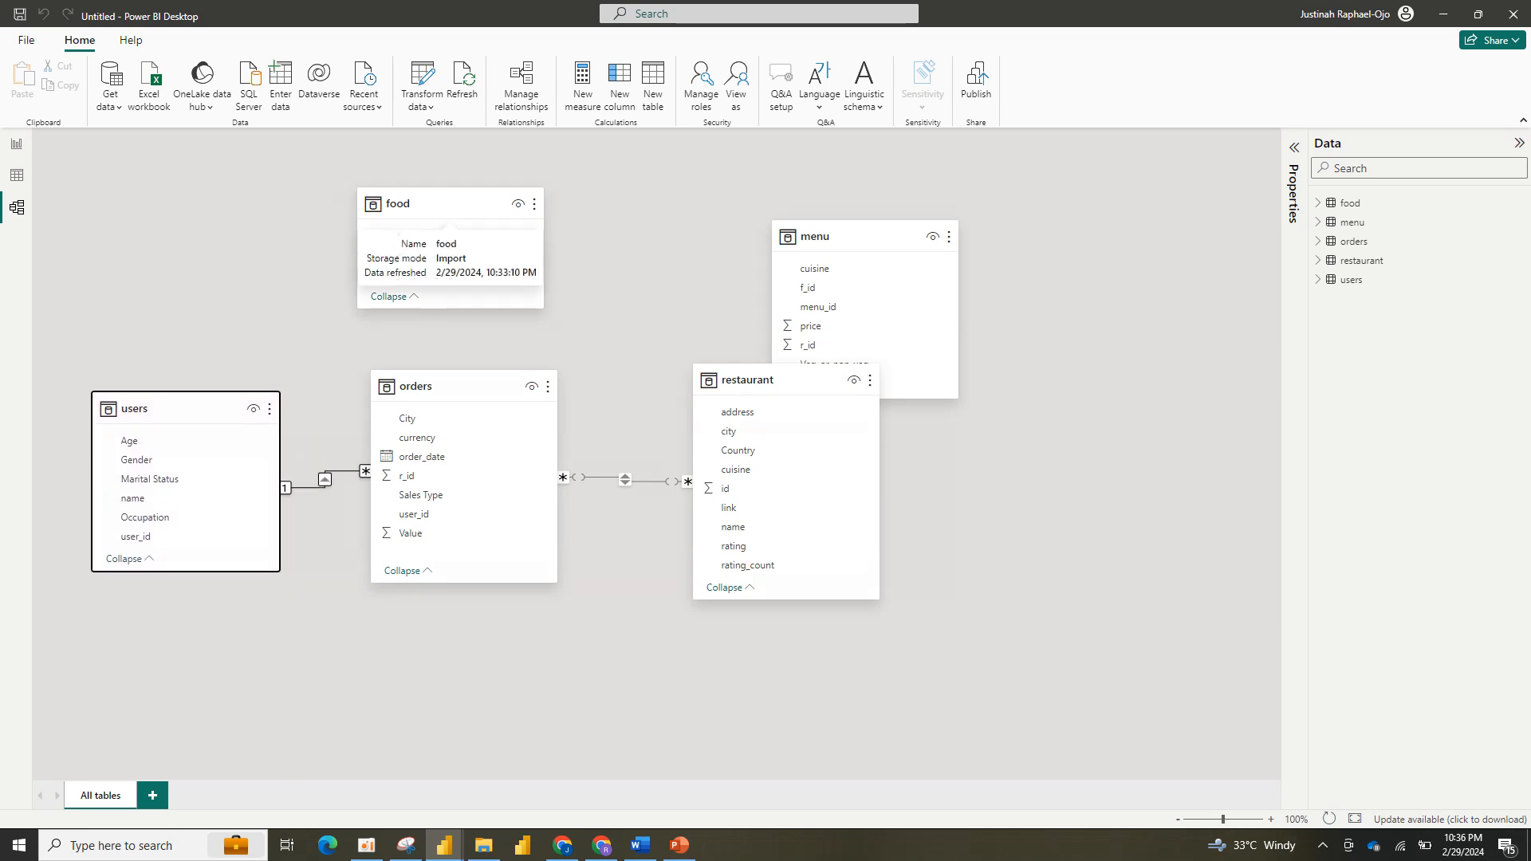
# Step: Line up food, orders and menu in one central column of the model diagram, with menu below orders
pyautogui.click(450, 204)
pyautogui.moveTo(450, 204)
pyautogui.mouseDown()
pyautogui.moveTo(480, 205)
pyautogui.moveTo(466, 204)
pyautogui.mouseUp()
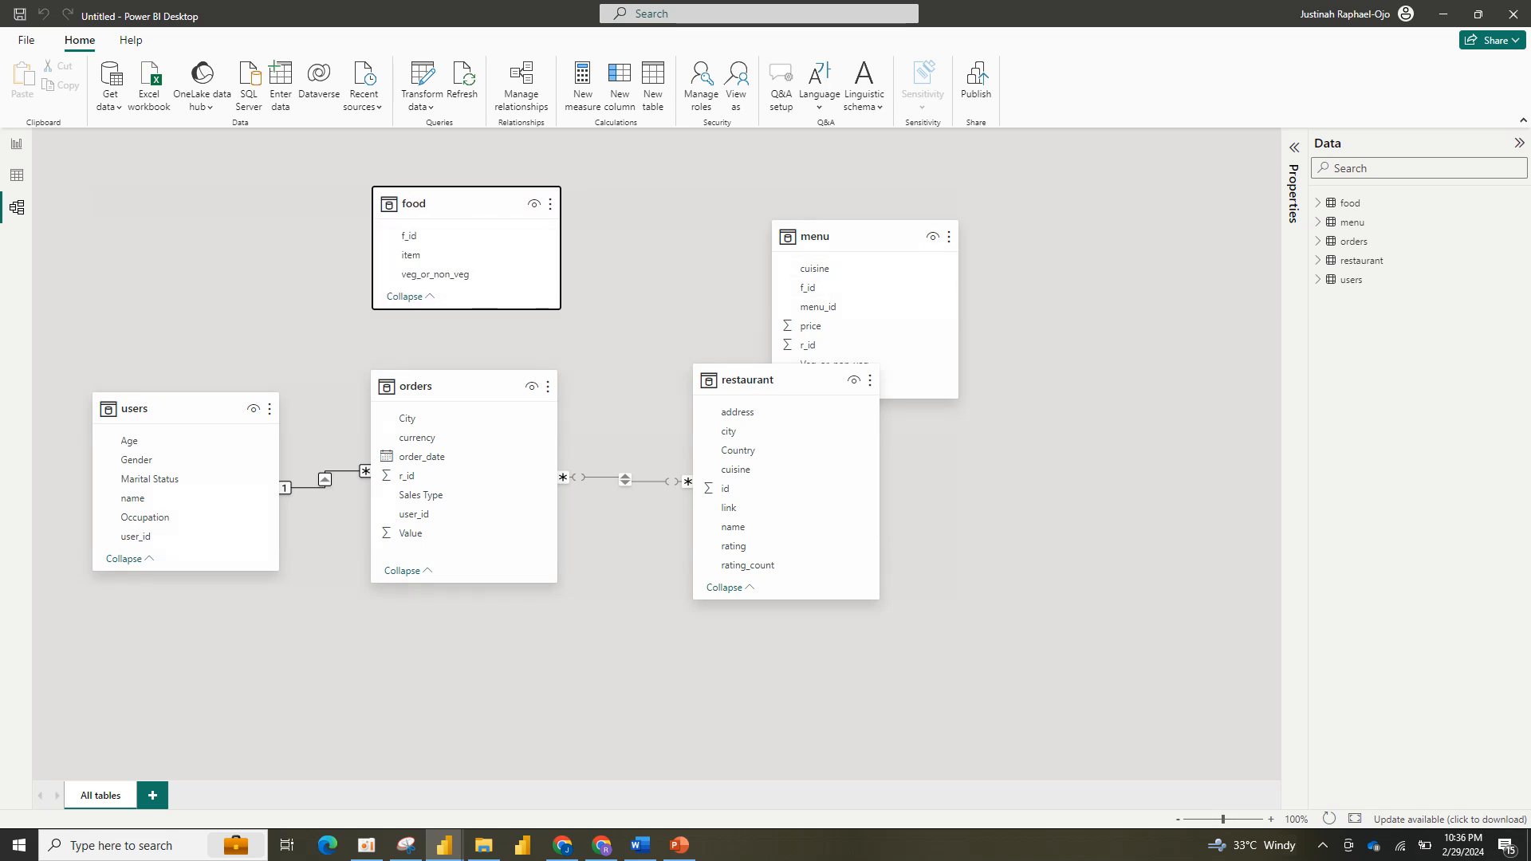
pyautogui.moveTo(815, 236); pyautogui.dragTo(413, 619)
pyautogui.moveTo(510, 386); pyautogui.dragTo(520, 345)
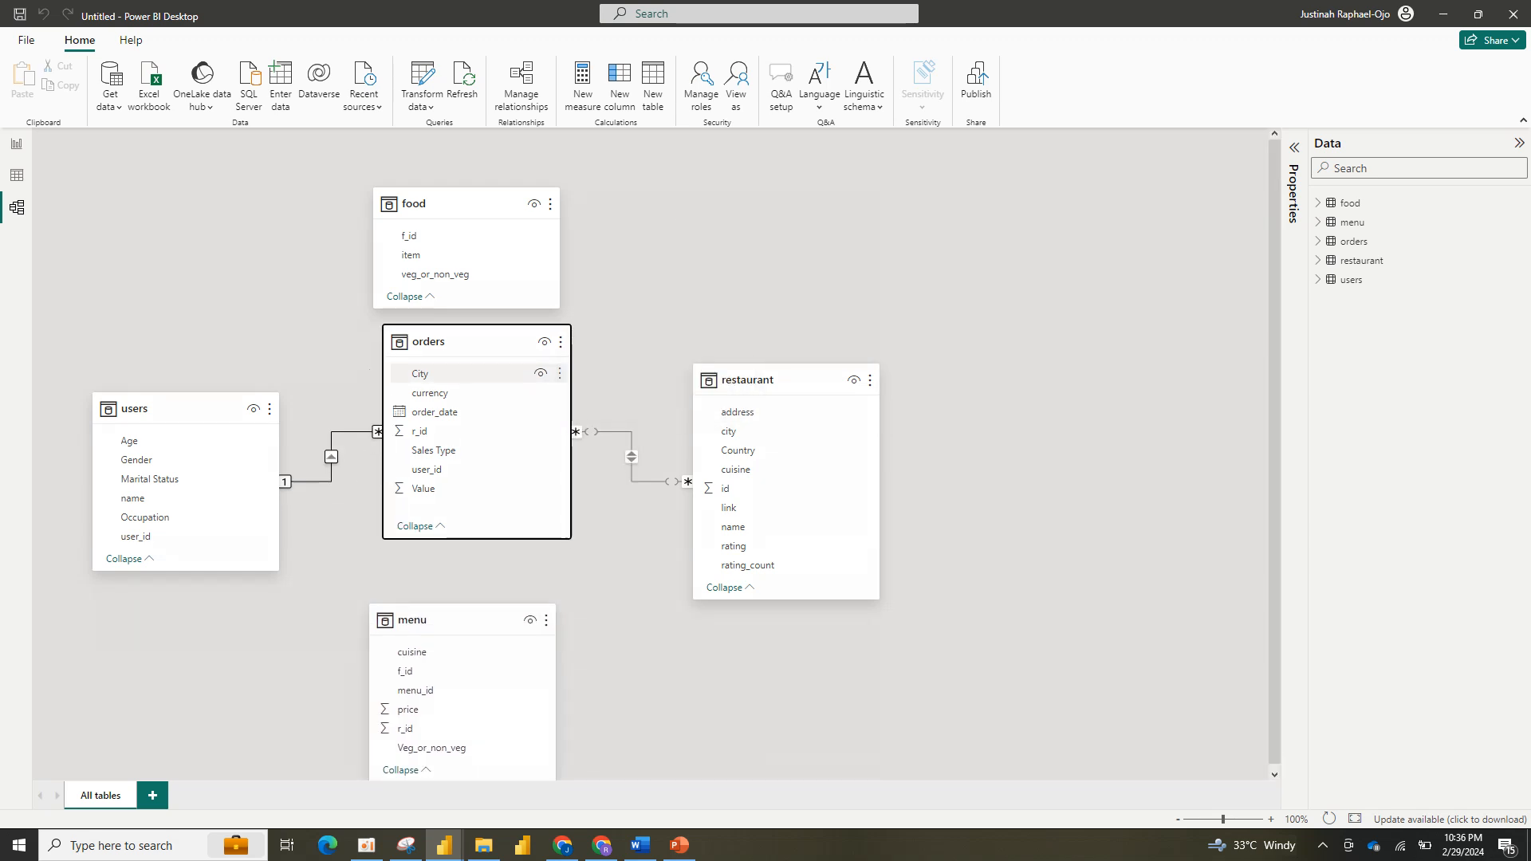
pyautogui.moveTo(462, 620); pyautogui.dragTo(463, 581)
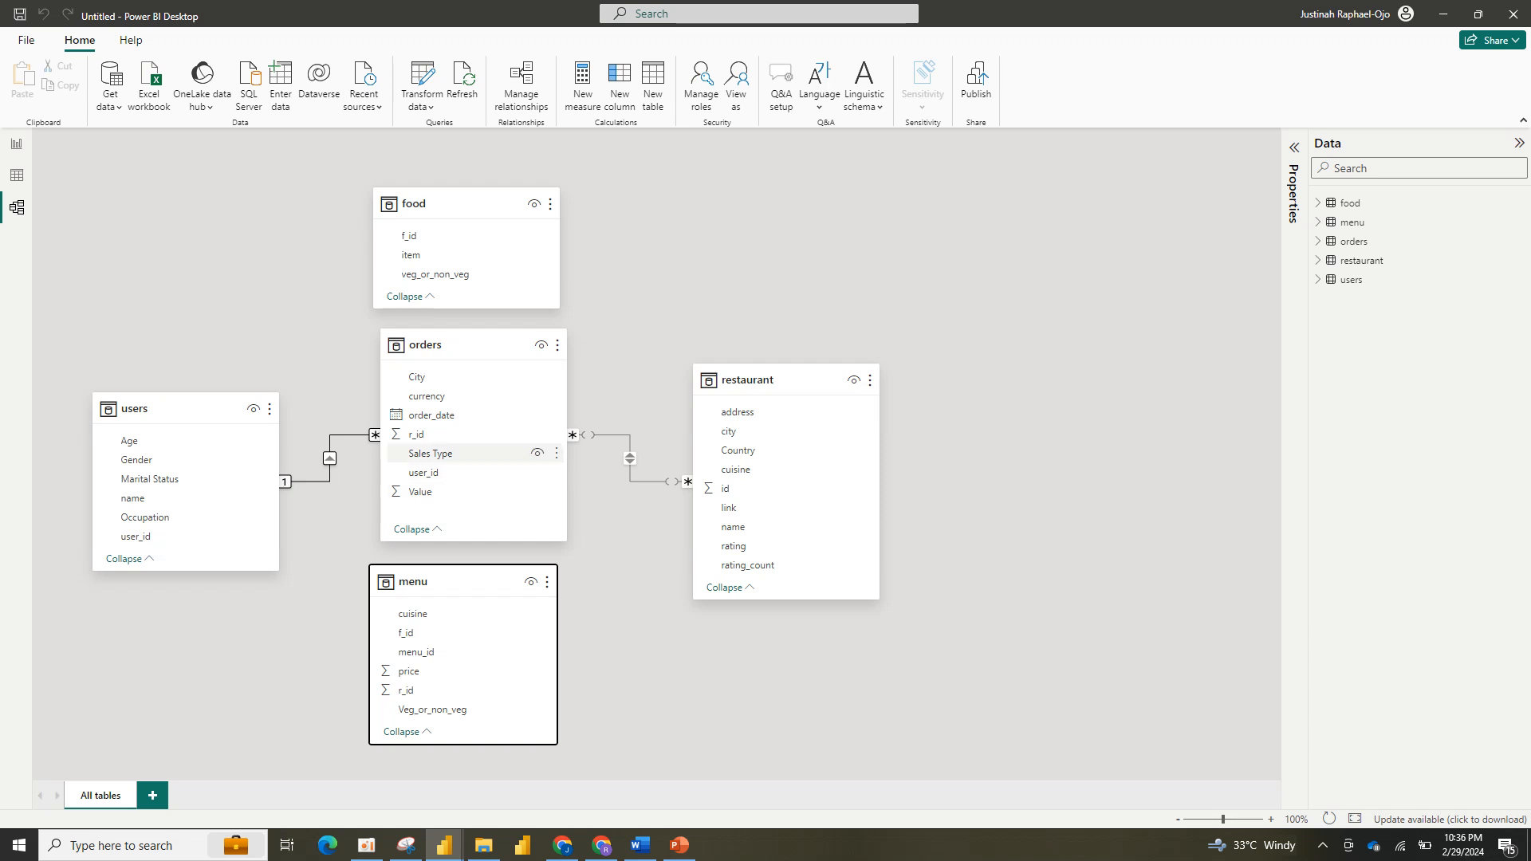
# Step: Create an active many-to-many relationship between orders r_id and menu r_id, with cross filtering in both directions
pyautogui.click(446, 689)
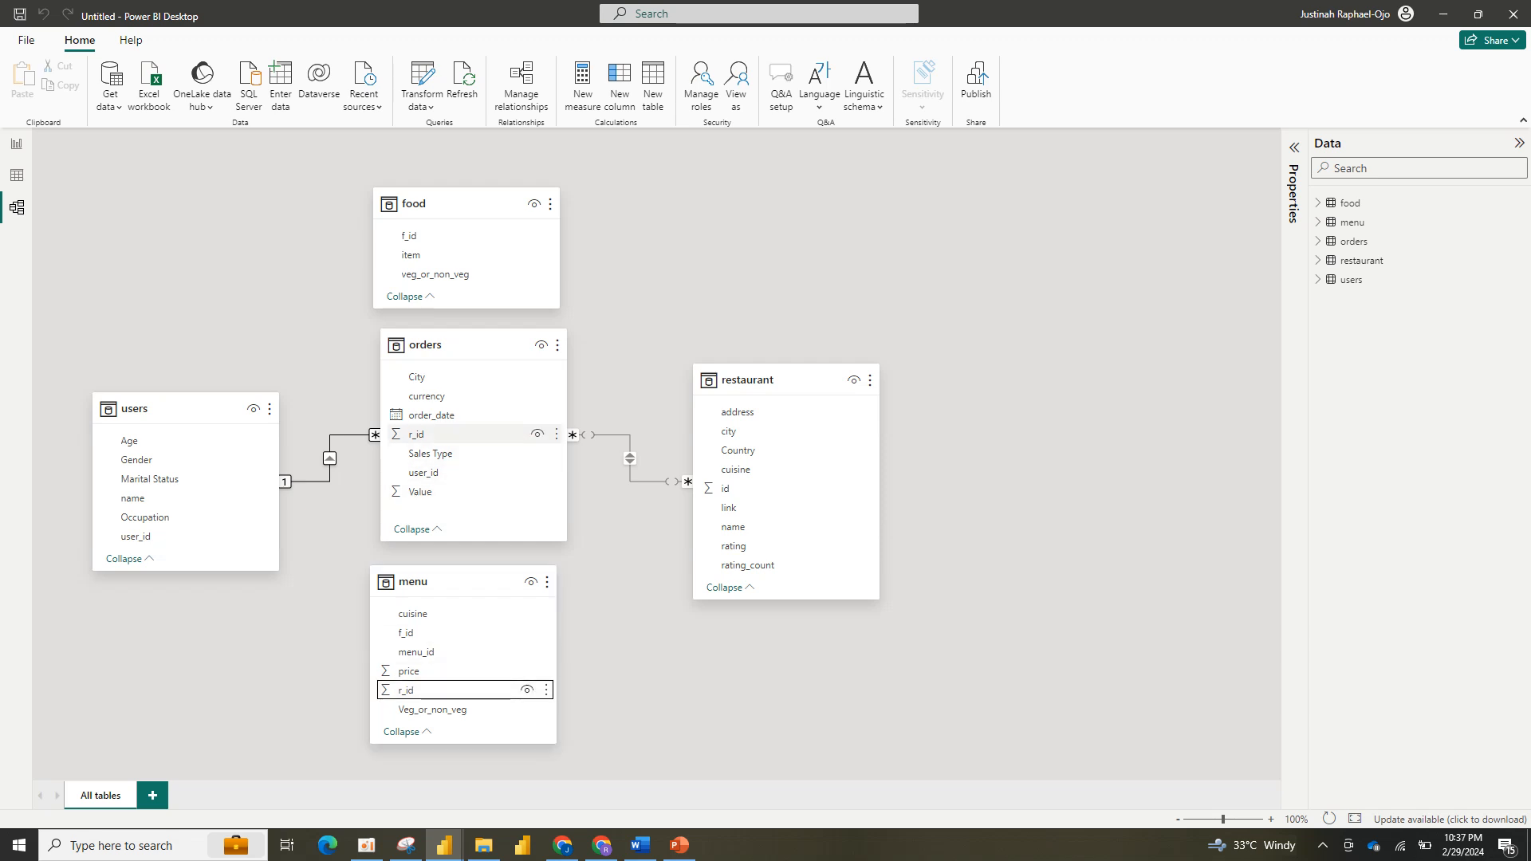
pyautogui.moveTo(447, 434); pyautogui.dragTo(446, 690)
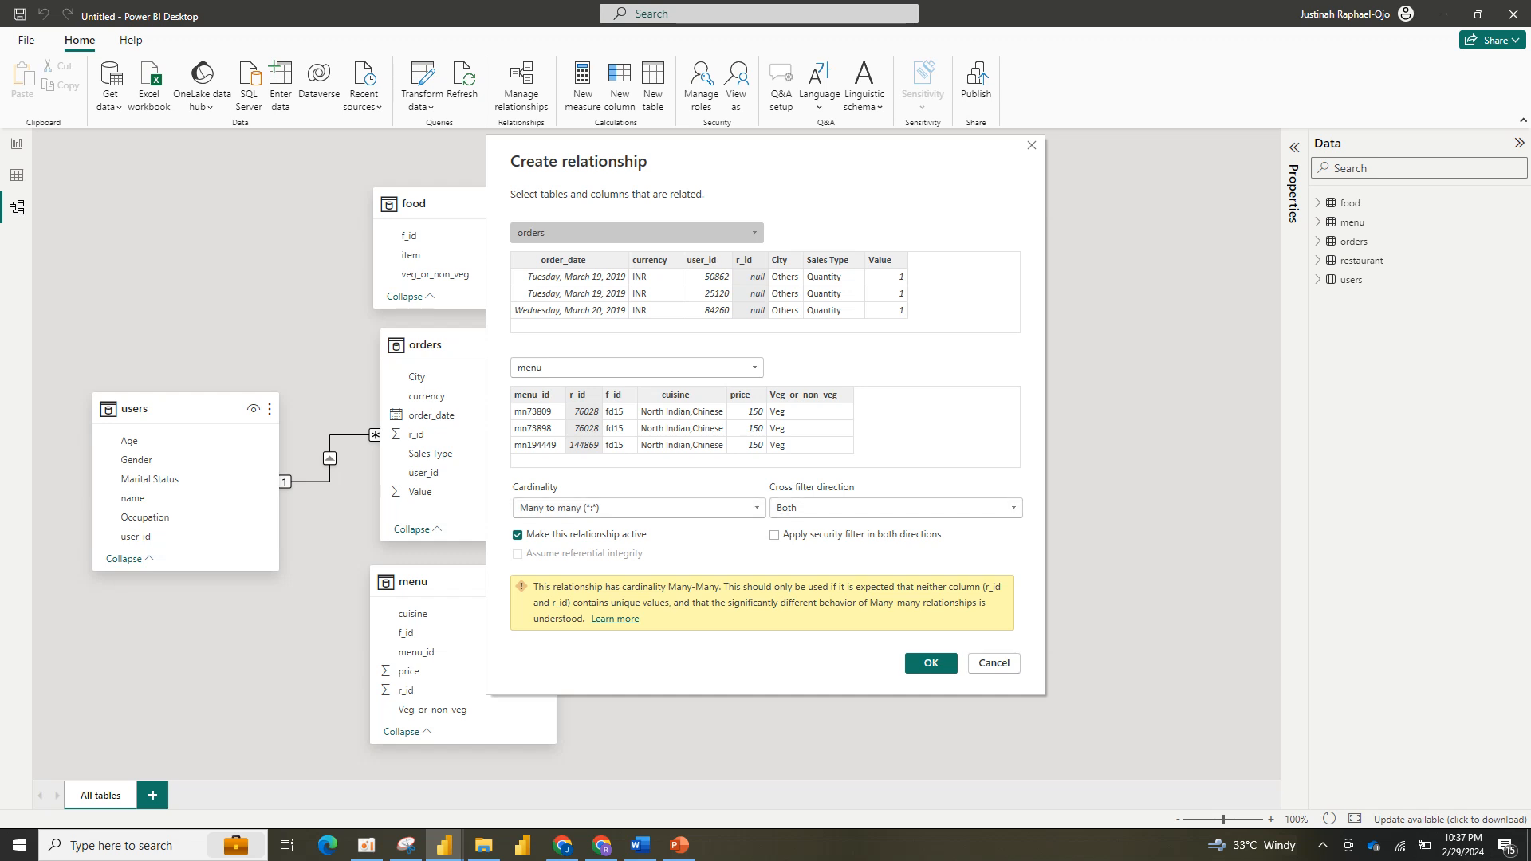
pyautogui.click(930, 663)
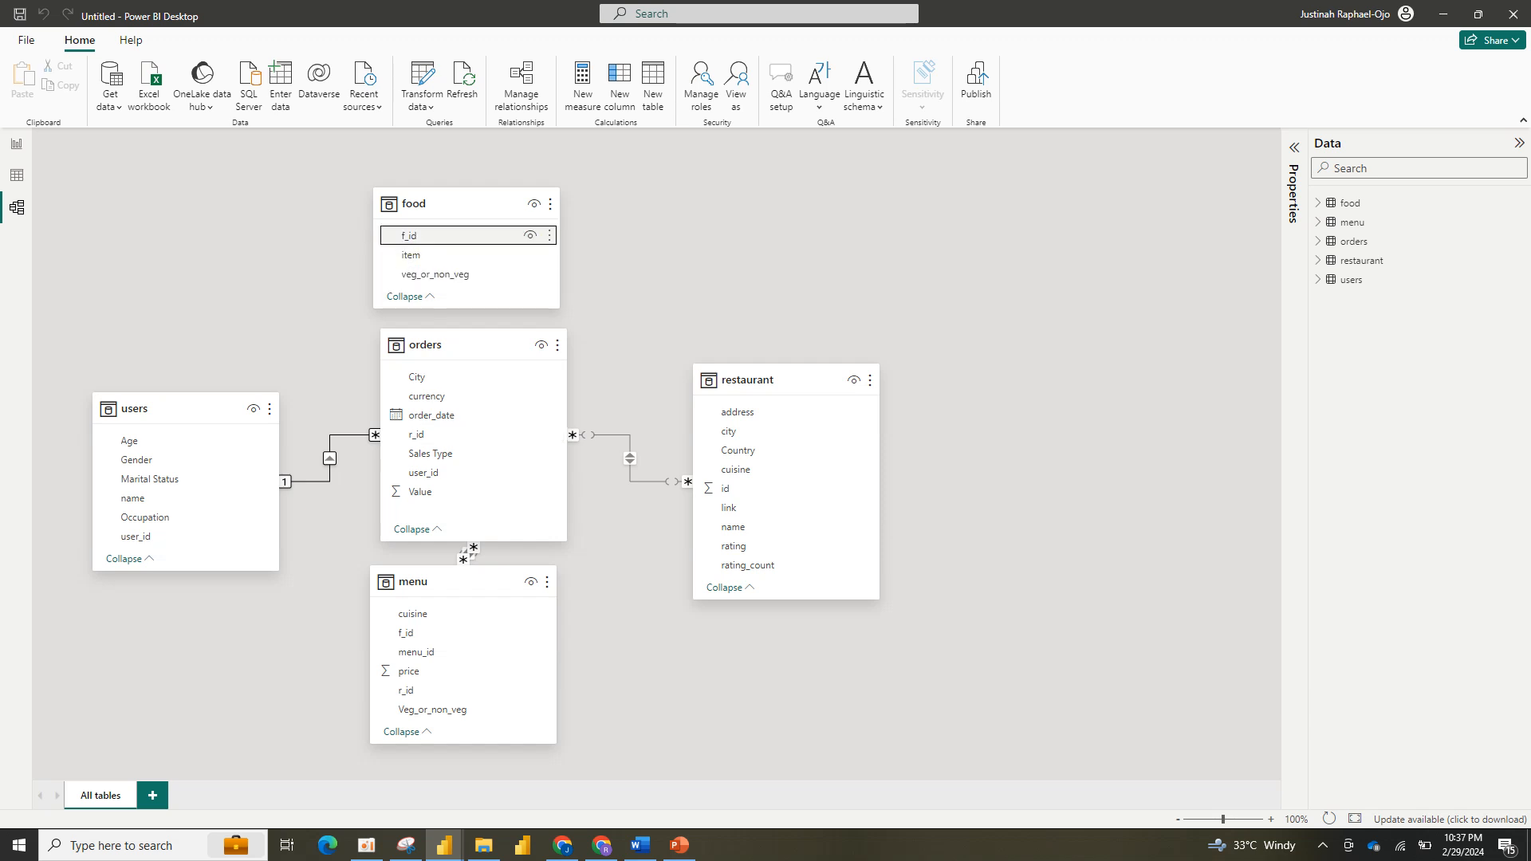
# Step: Create an active many-to-many relationship between food f_id and orders r_id, with cross filtering in both directions
pyautogui.moveTo(408, 235); pyautogui.dragTo(475, 491)
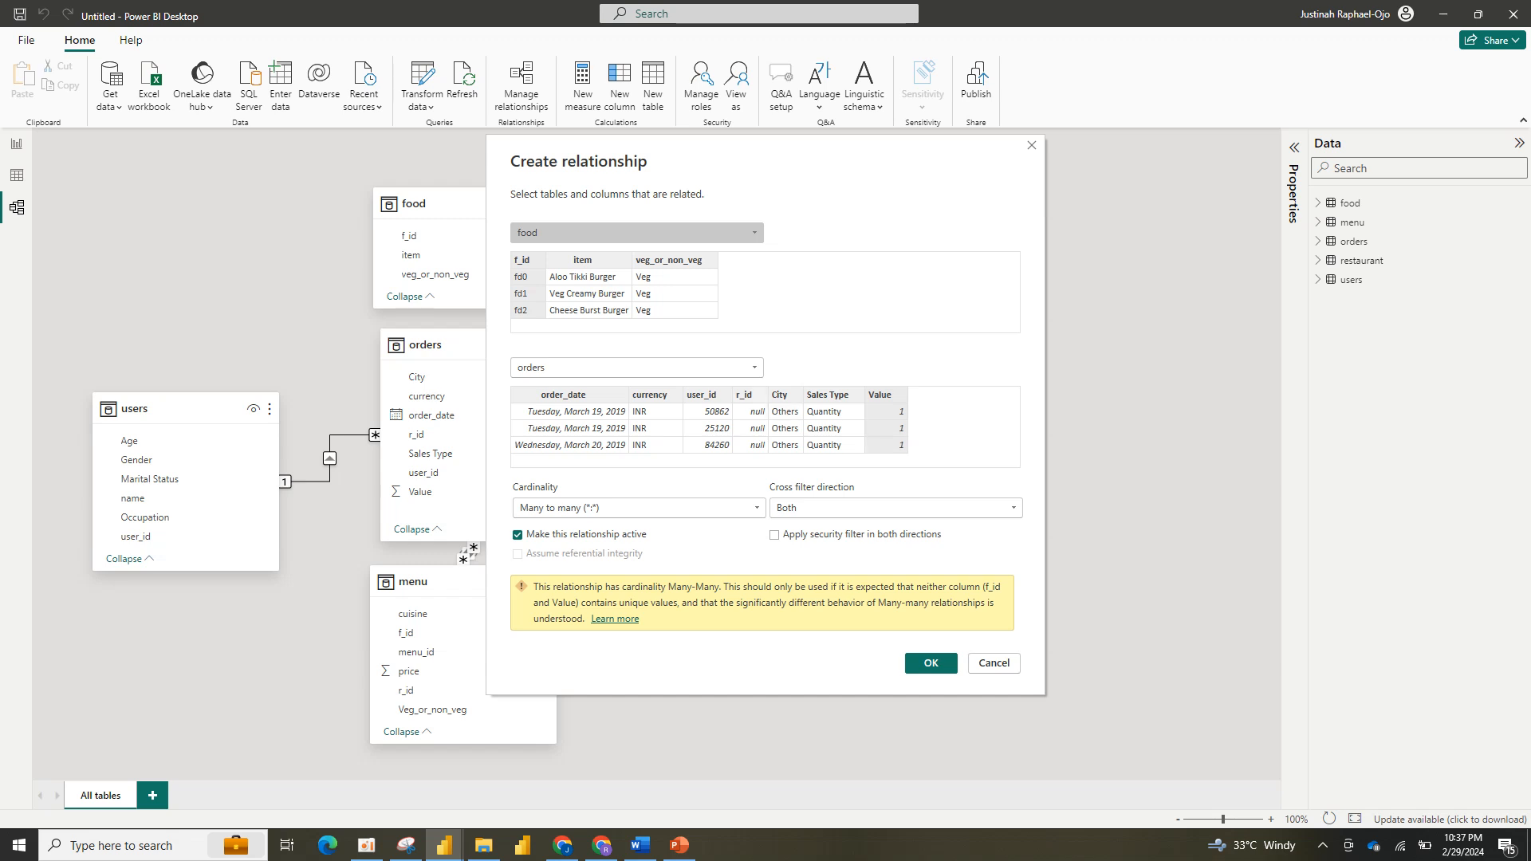
pyautogui.click(751, 429)
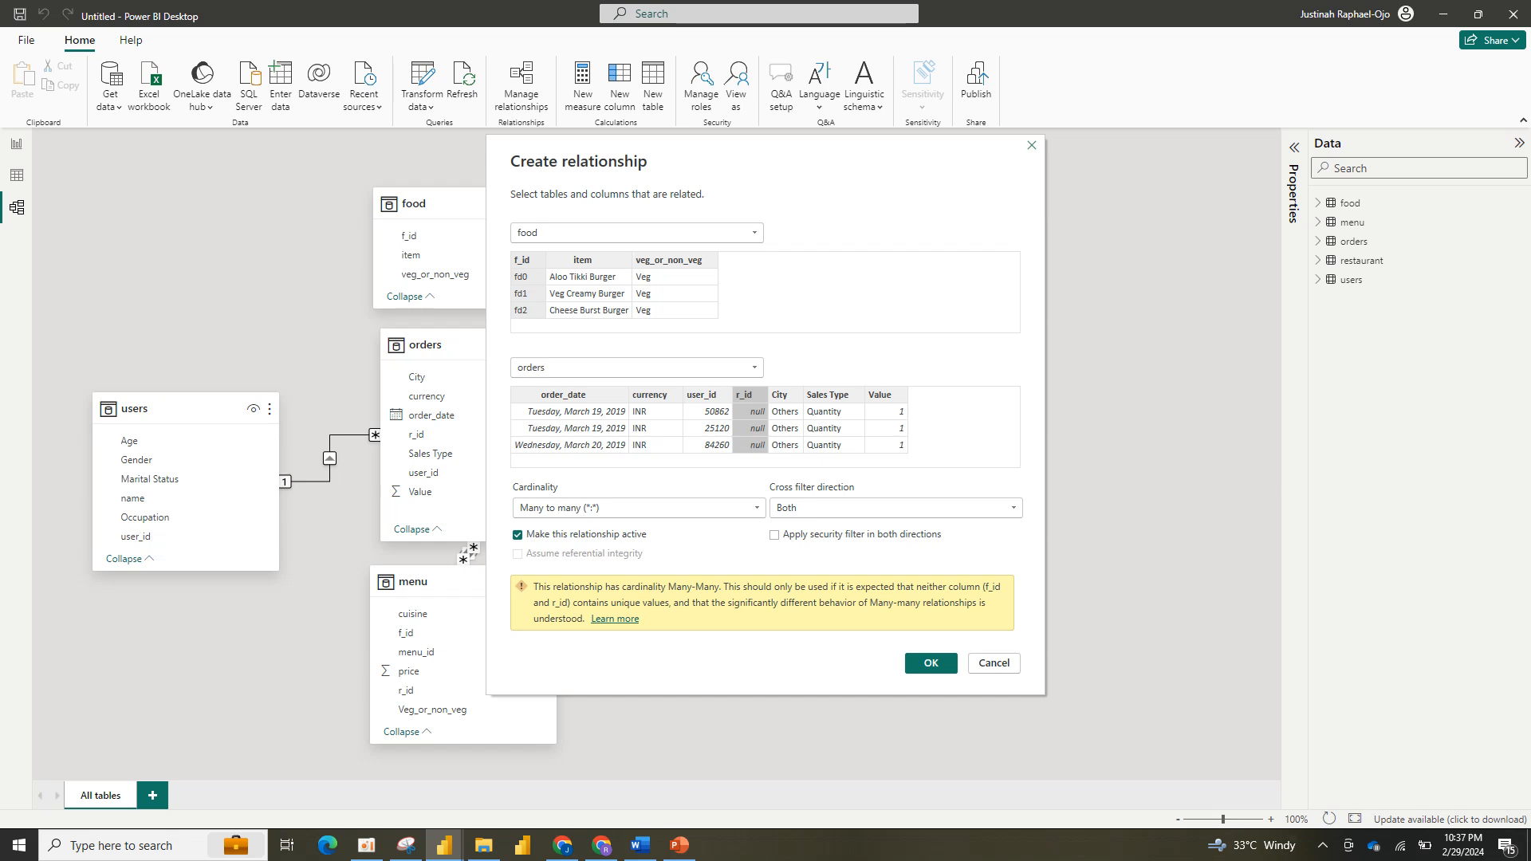
pyautogui.click(930, 663)
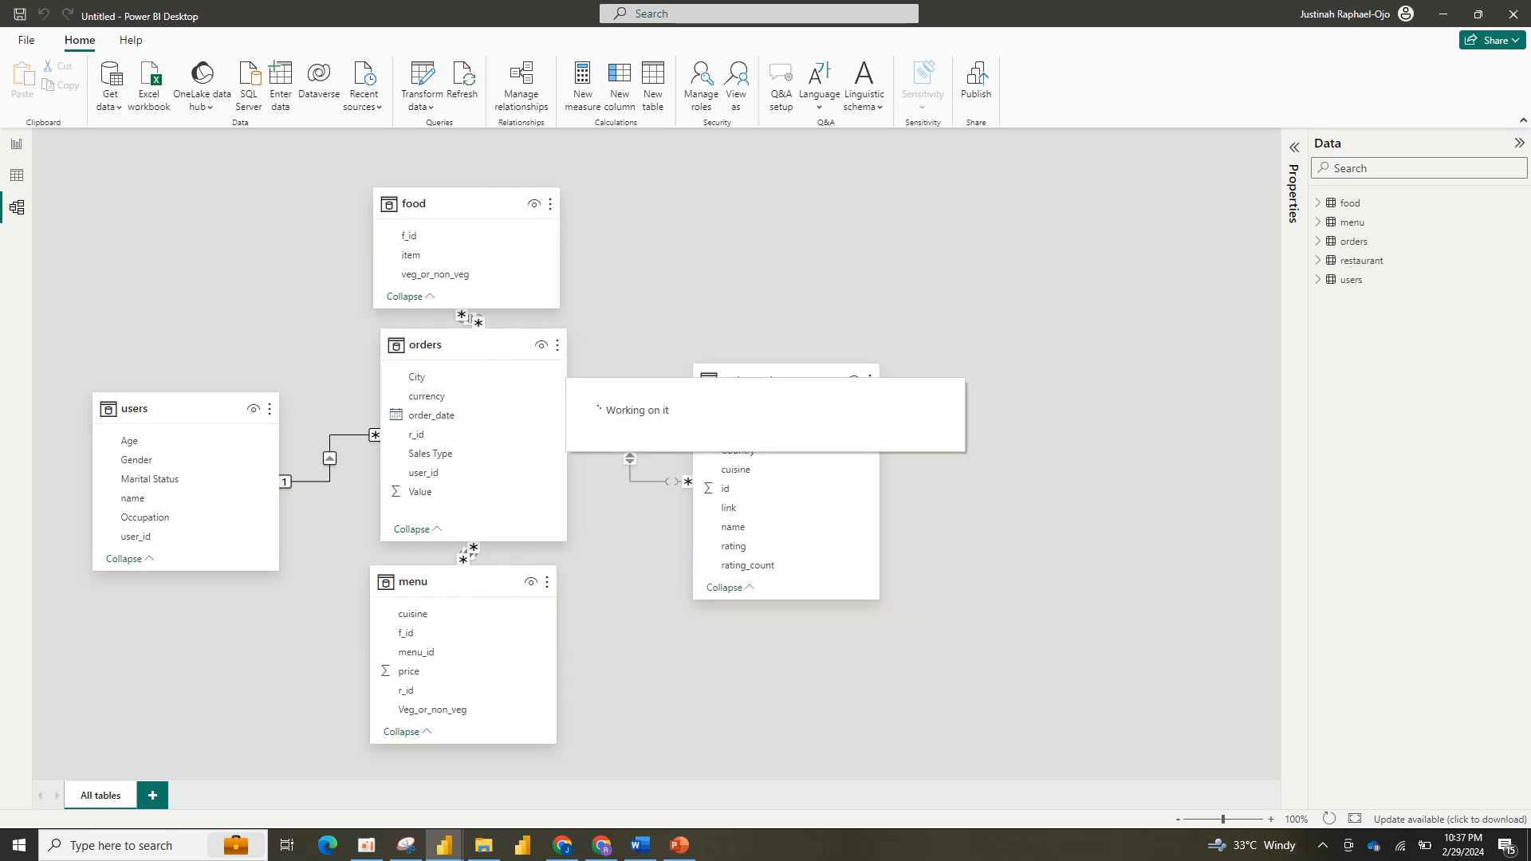
# Step: In the orders table's data, add the calculated column Year = FORMAT(orders[order_date], "YYYY")
pyautogui.click(16, 143)
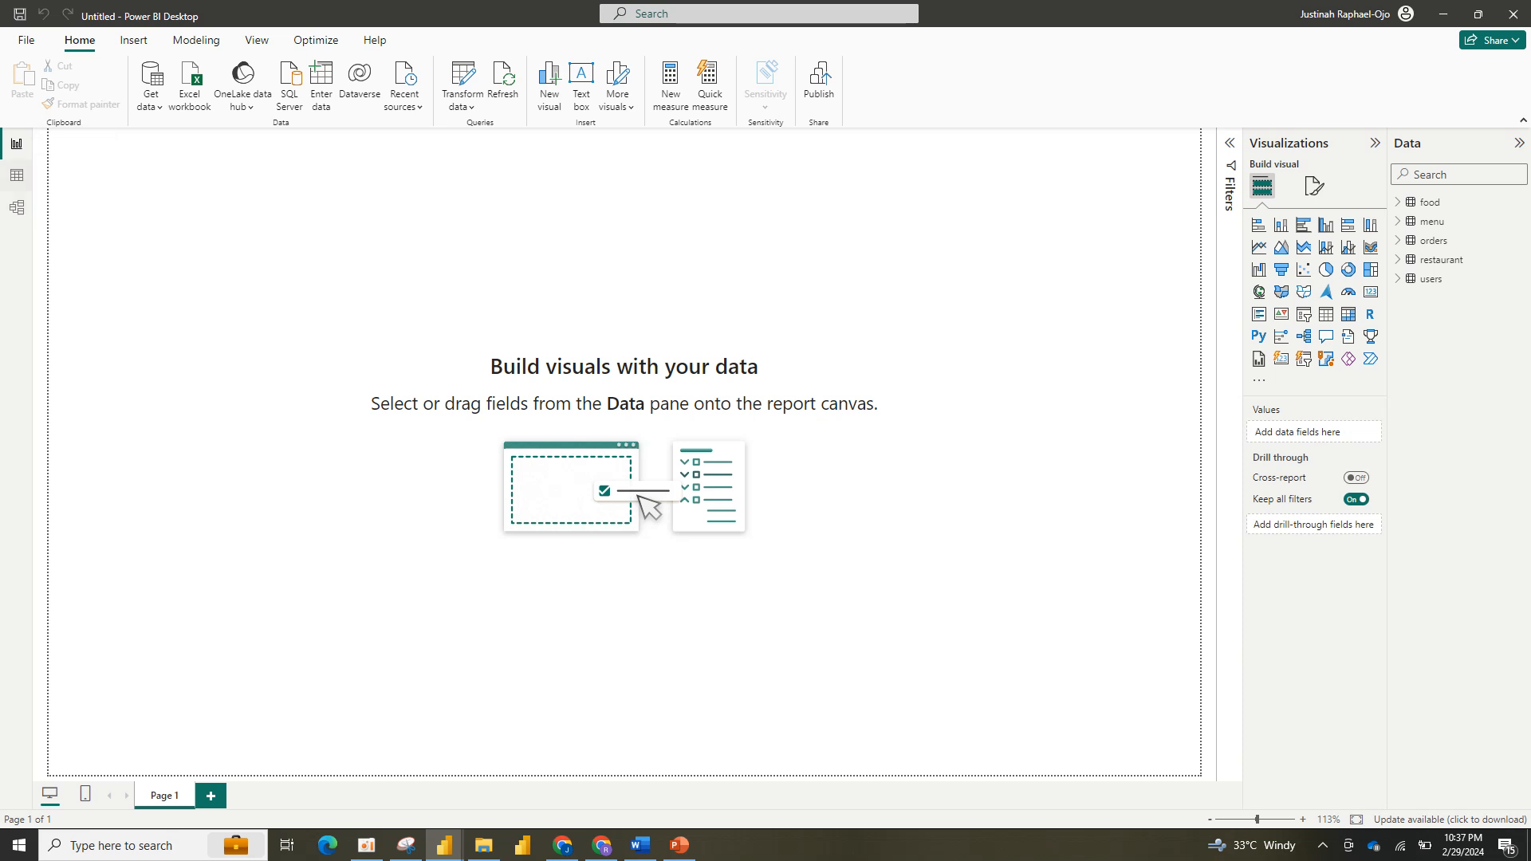
pyautogui.click(17, 175)
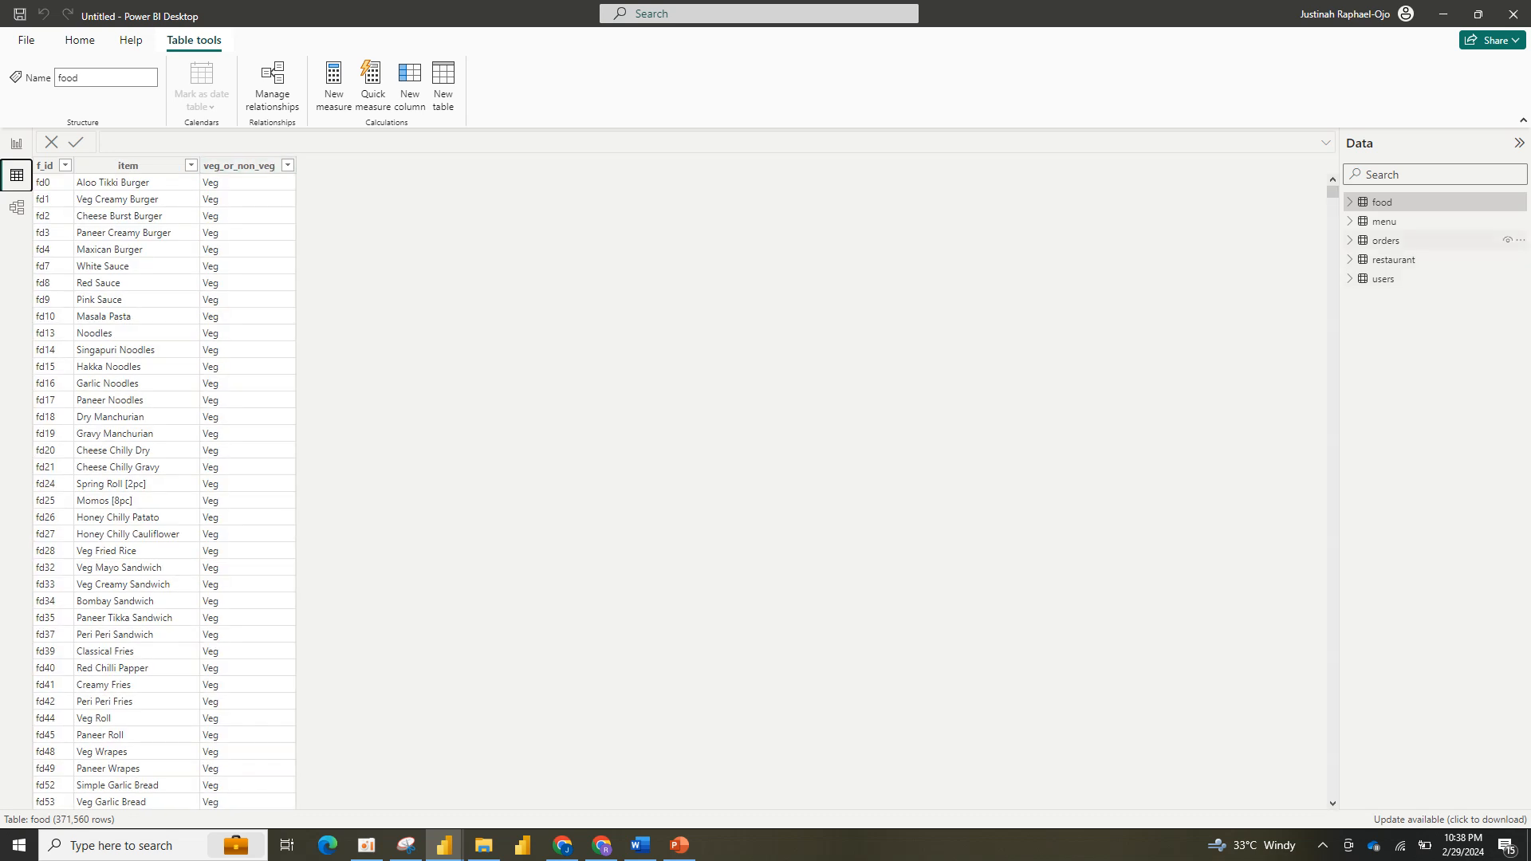
pyautogui.click(1386, 240)
pyautogui.click(1386, 240)
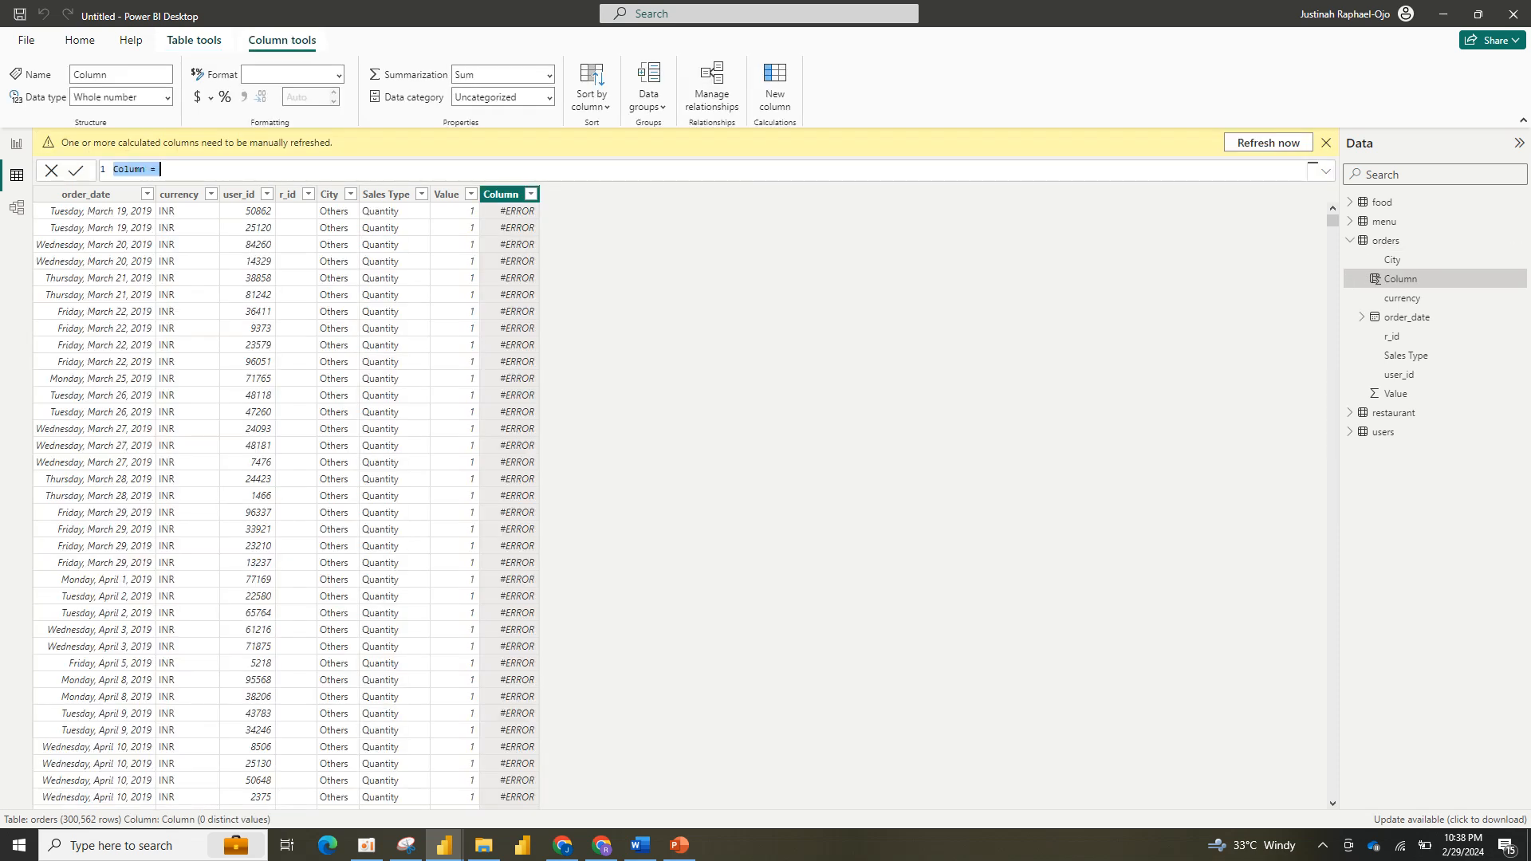
pyautogui.write('Year = form')
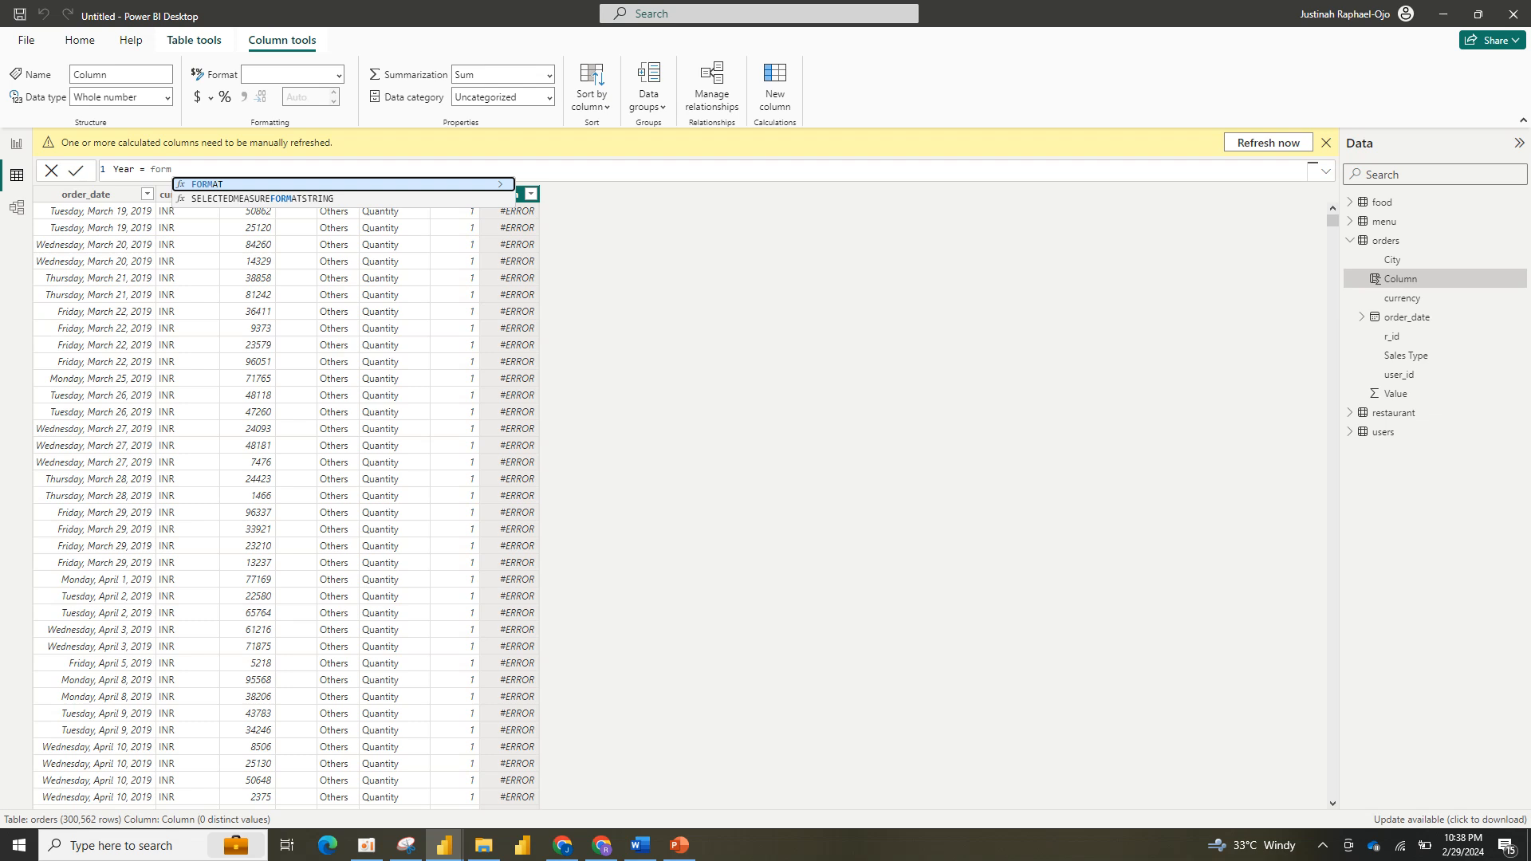
pyautogui.press('Tab')
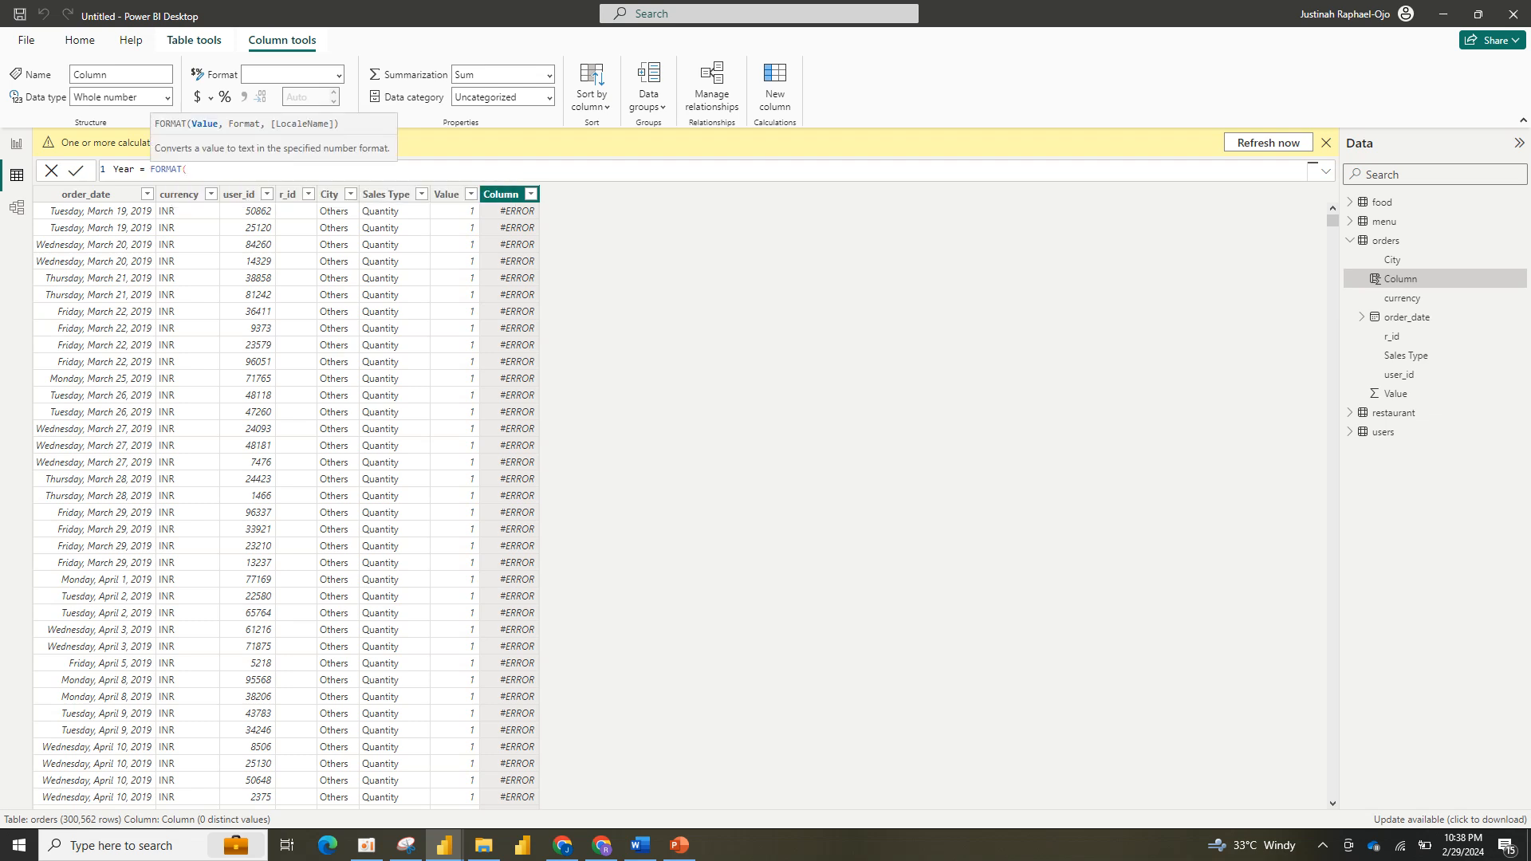
pyautogui.write('orde')
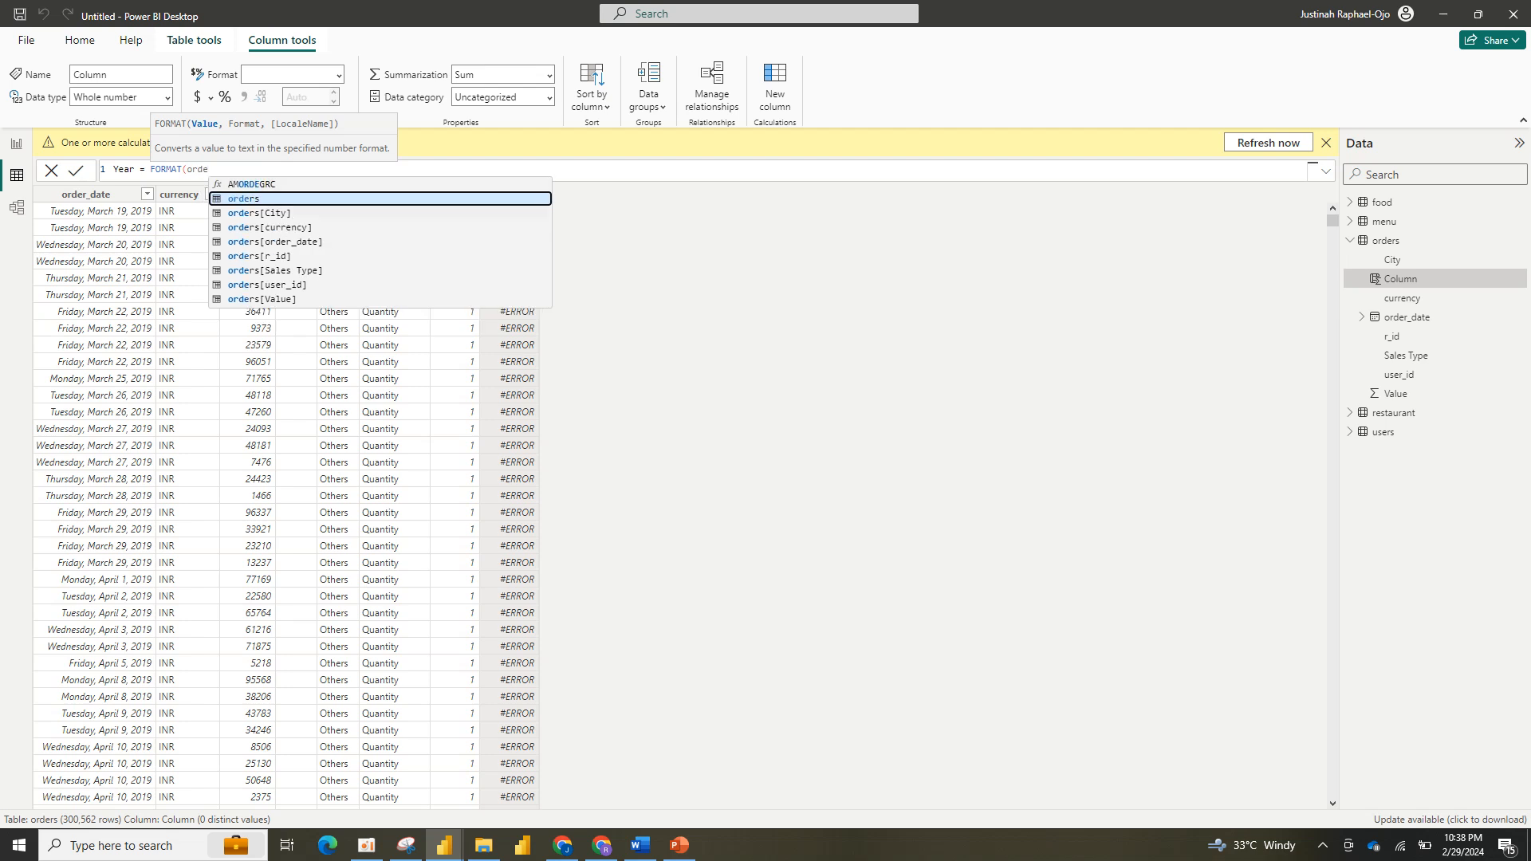
pyautogui.click(275, 241)
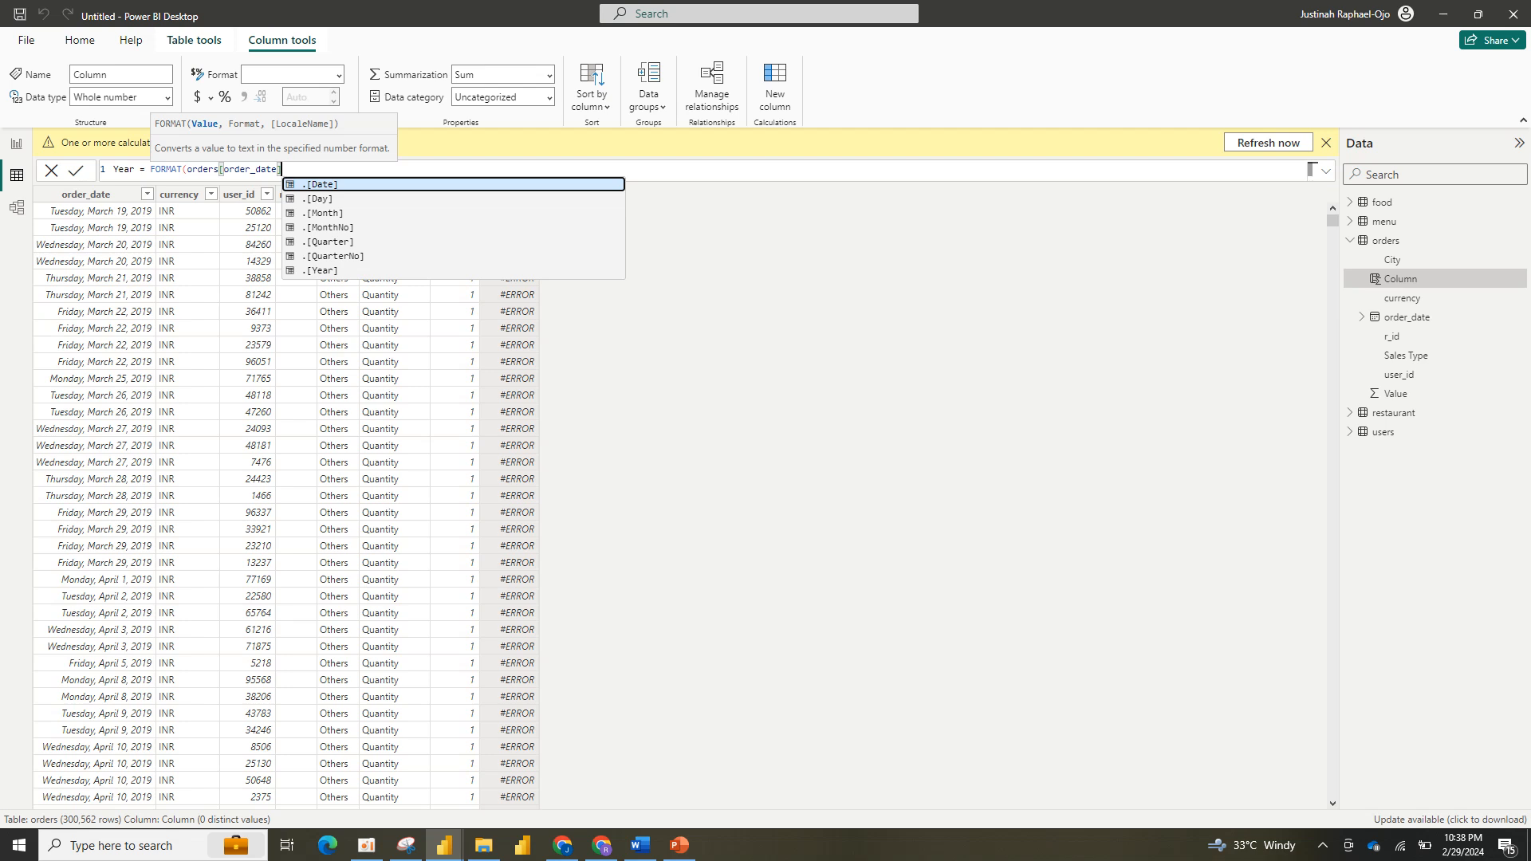
pyautogui.write(',')
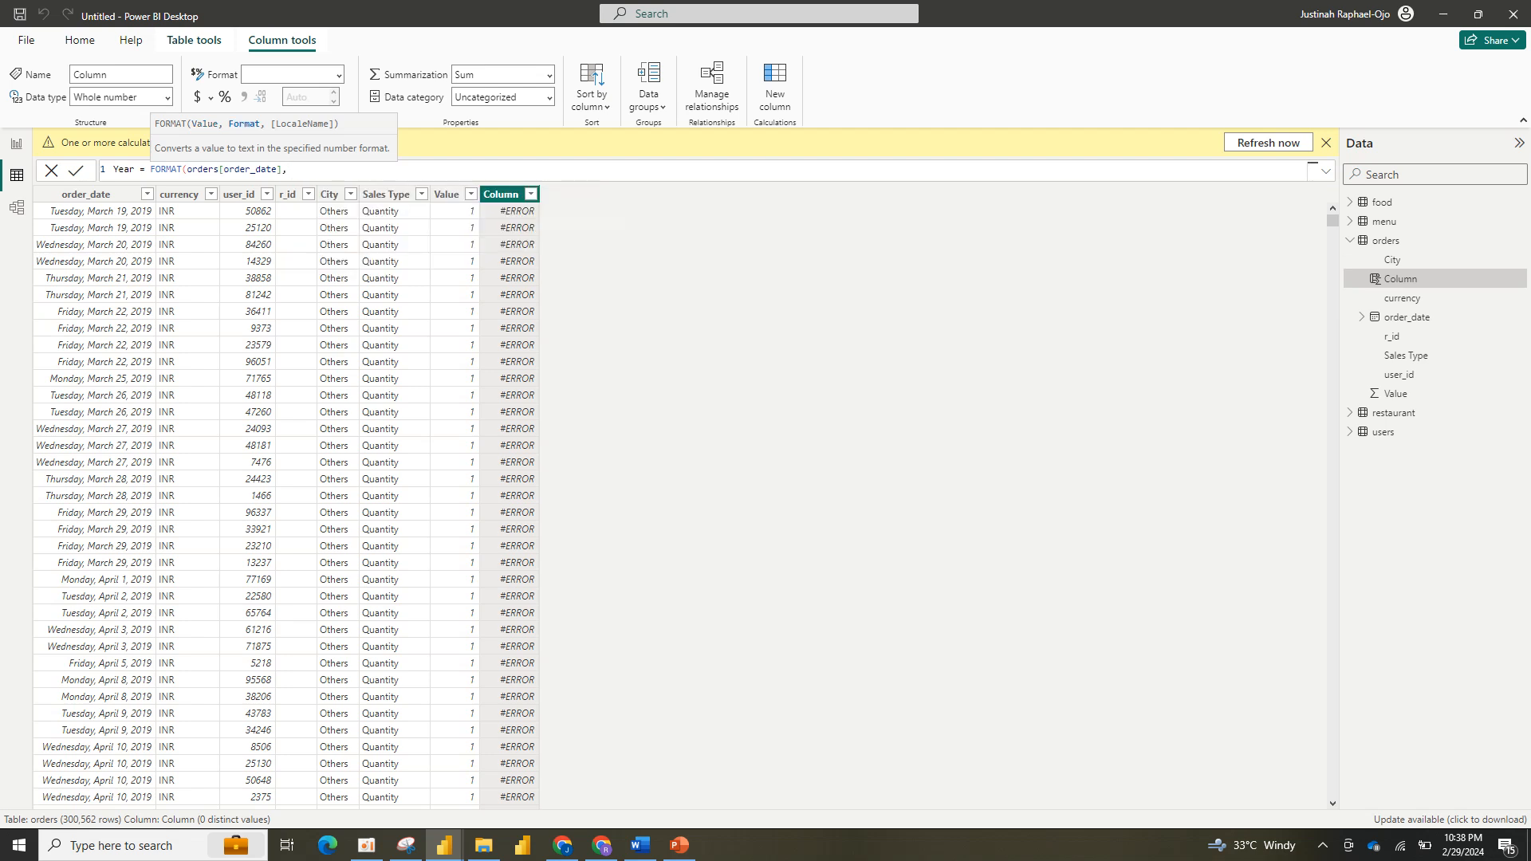
pyautogui.write(' "YYYY"')
pyautogui.press('Return')
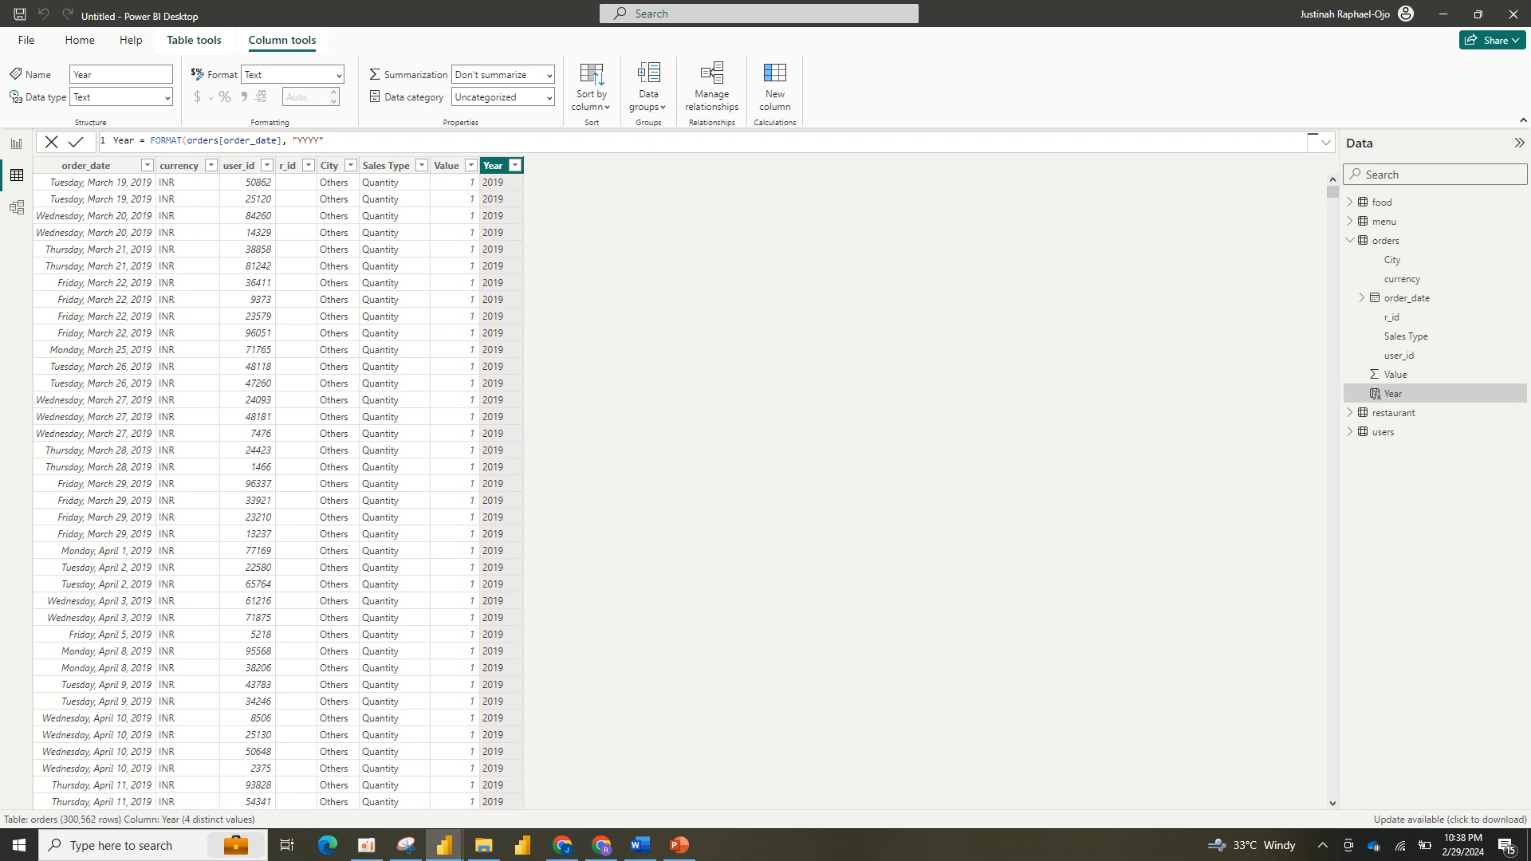
# Step: Add the calculated column Month = FORMAT(orders[order_date], "MMMM") to the orders table
pyautogui.hotkey('ctrl', 'a')
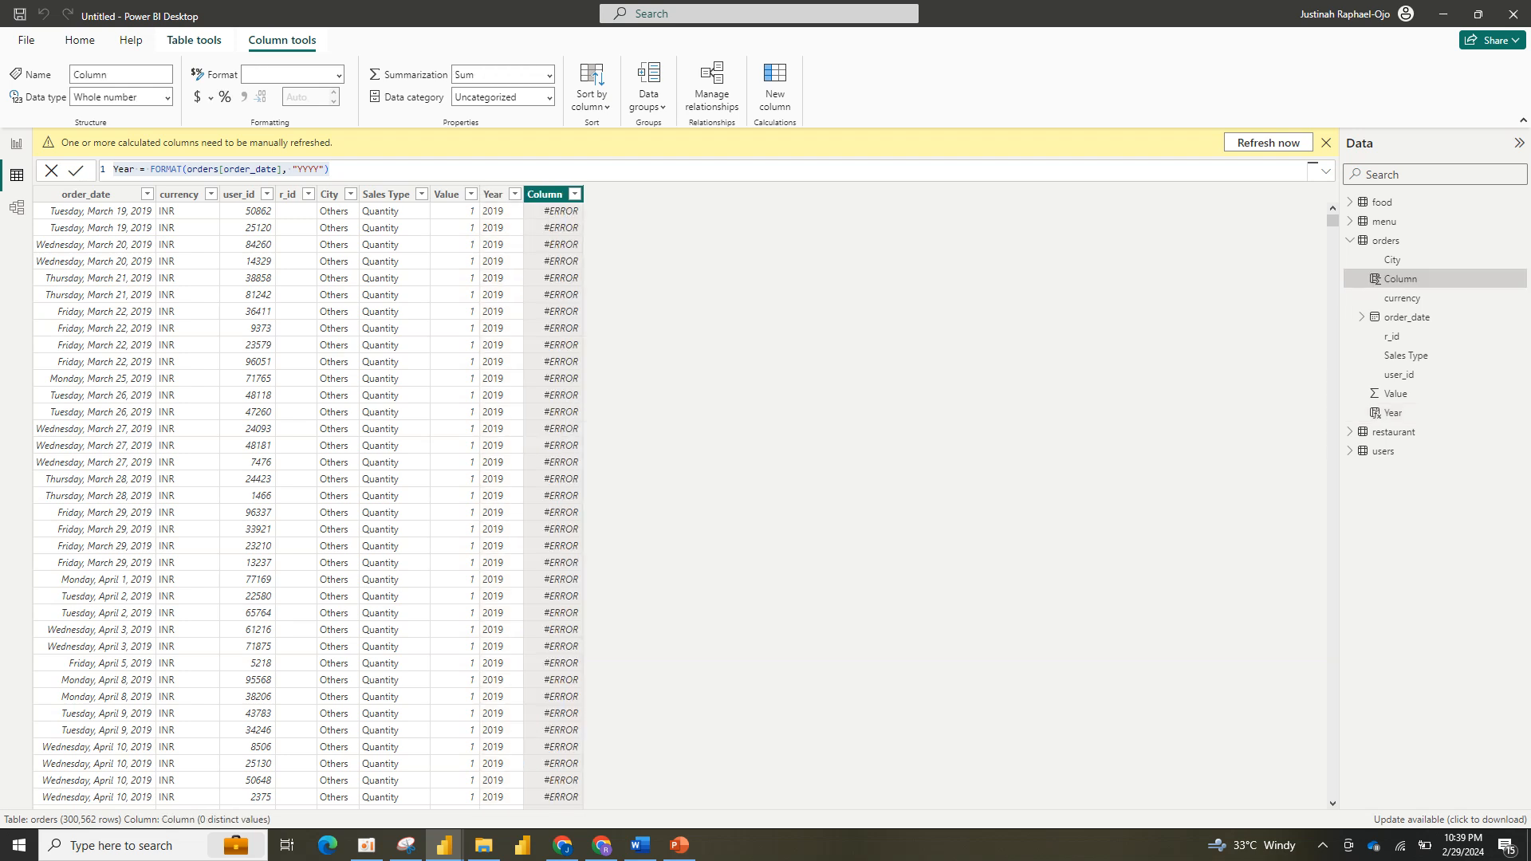
pyautogui.write('Year = FORMAT(orders[order_date], "YYYY")')
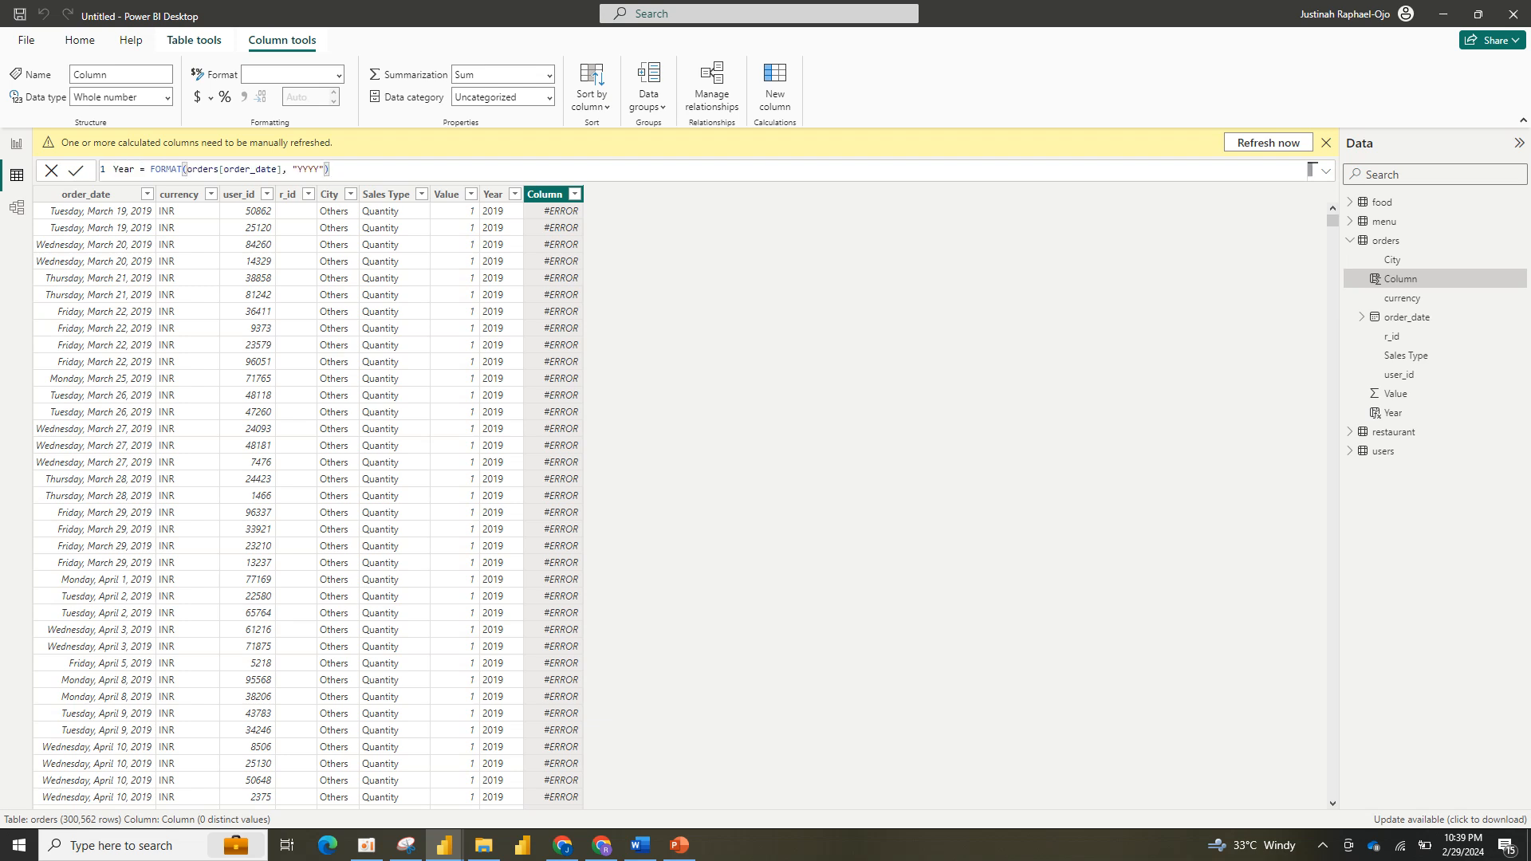
pyautogui.moveTo(134, 169); pyautogui.dragTo(113, 169)
pyautogui.write('Month')
pyautogui.click(323, 169)
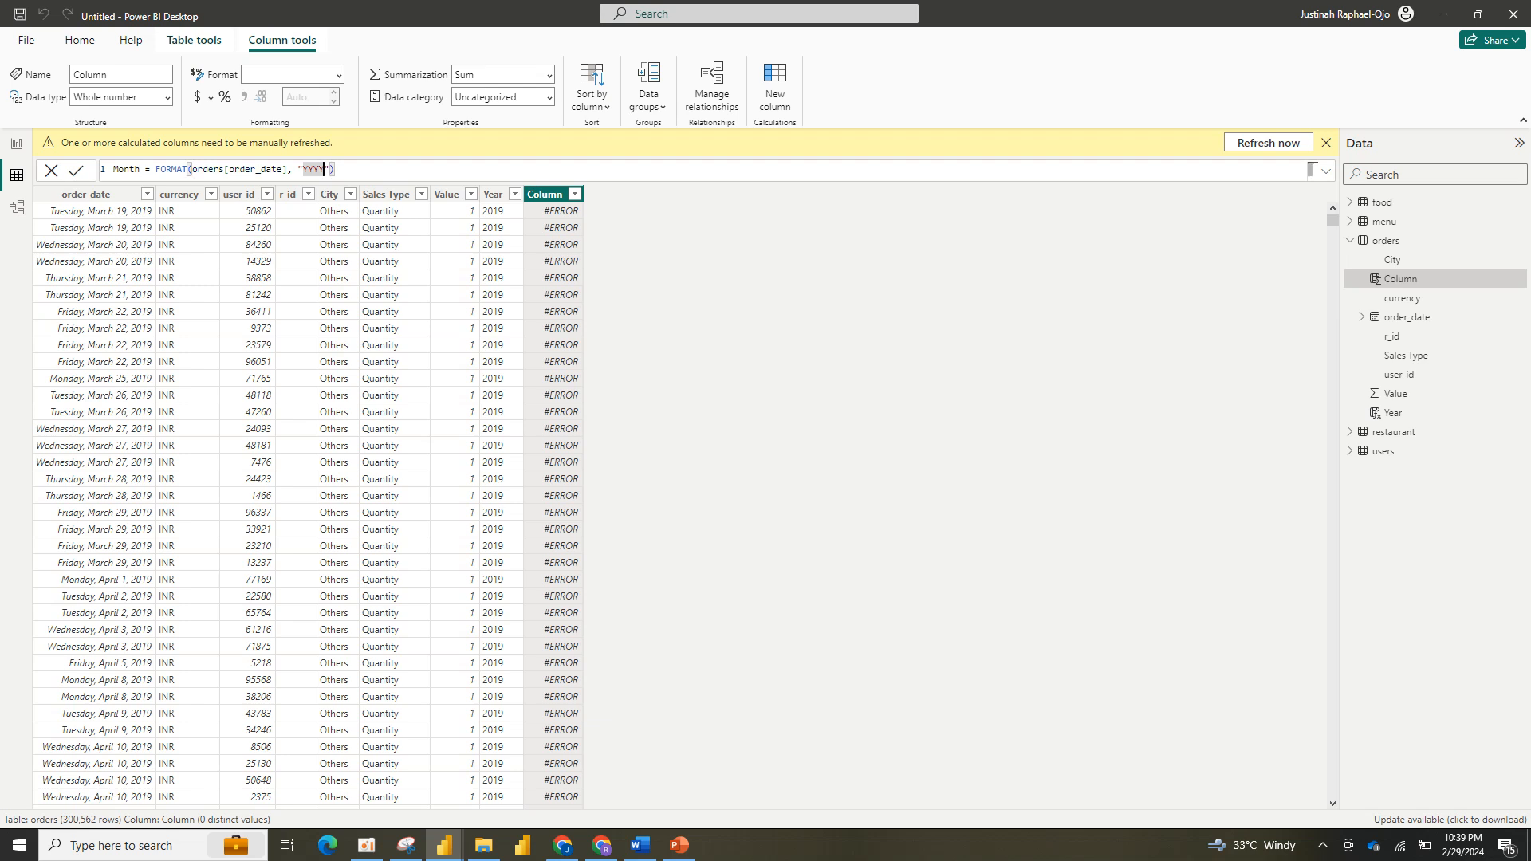
pyautogui.write('M')
pyautogui.press('BackSpace')
pyautogui.press('BackSpace')
pyautogui.press('BackSpace')
pyautogui.press('BackSpace')
pyautogui.press('BackSpace')
pyautogui.write('MMM')
pyautogui.write('M')
pyautogui.press('Return')
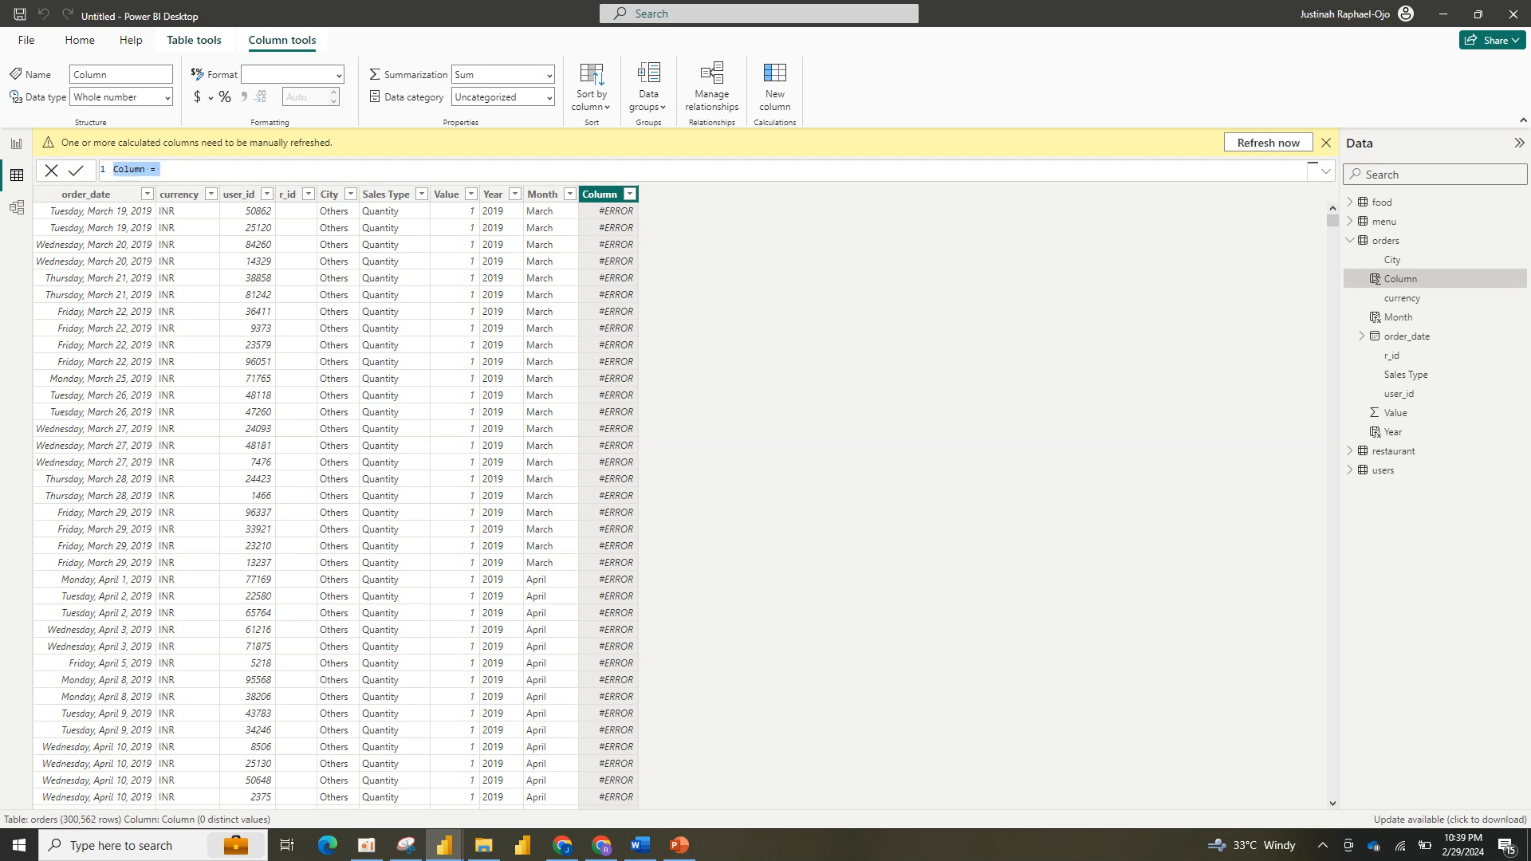
# Step: Add the calculated column Month No = MONTH(orders[order_date]) to the orders table
pyautogui.write('Month No = month')
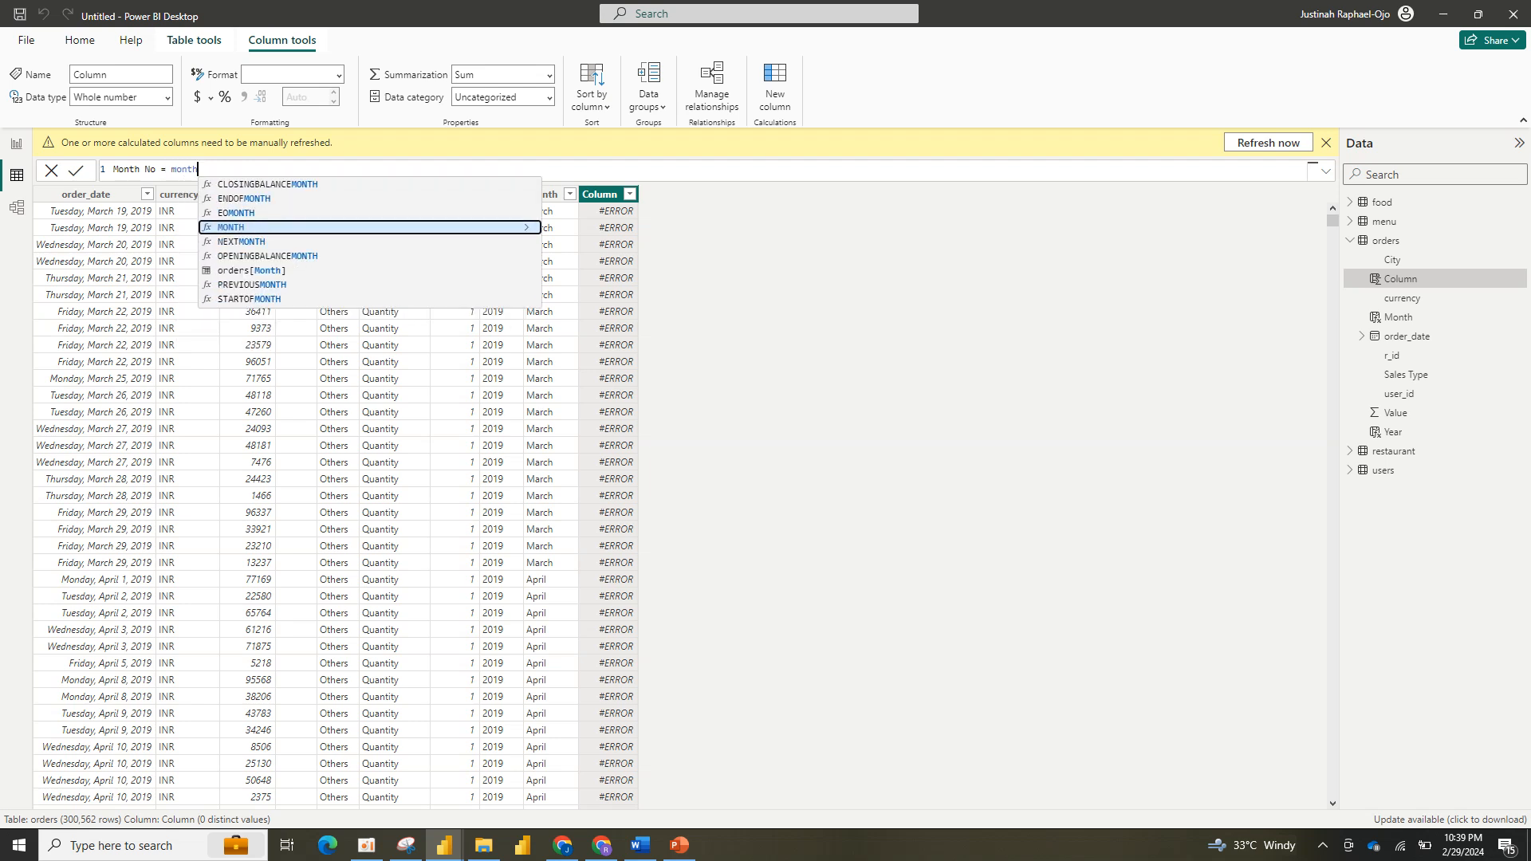
pyautogui.press('Tab')
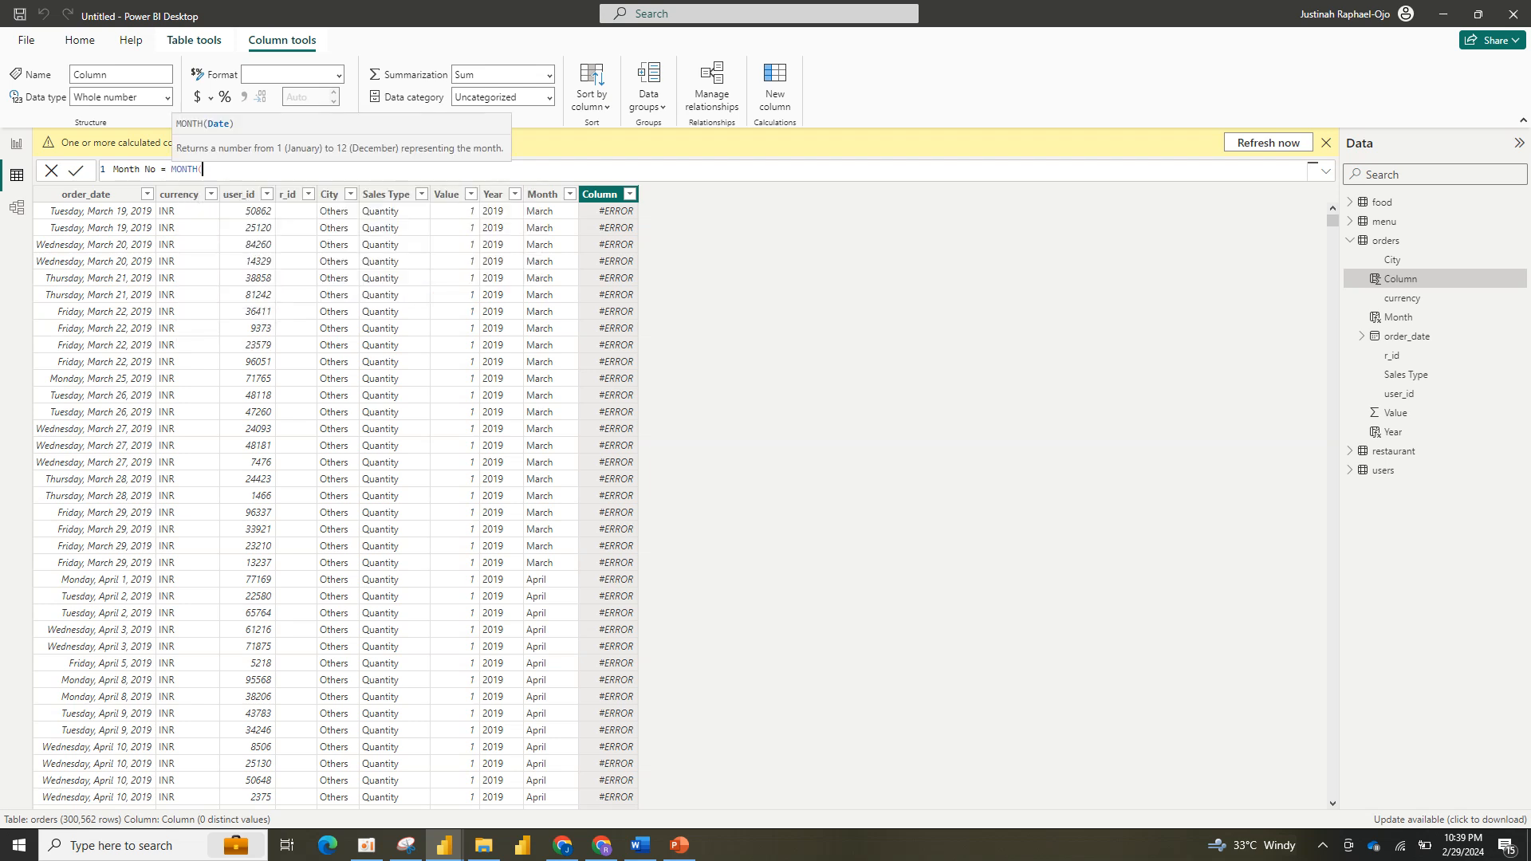
pyautogui.write('ord')
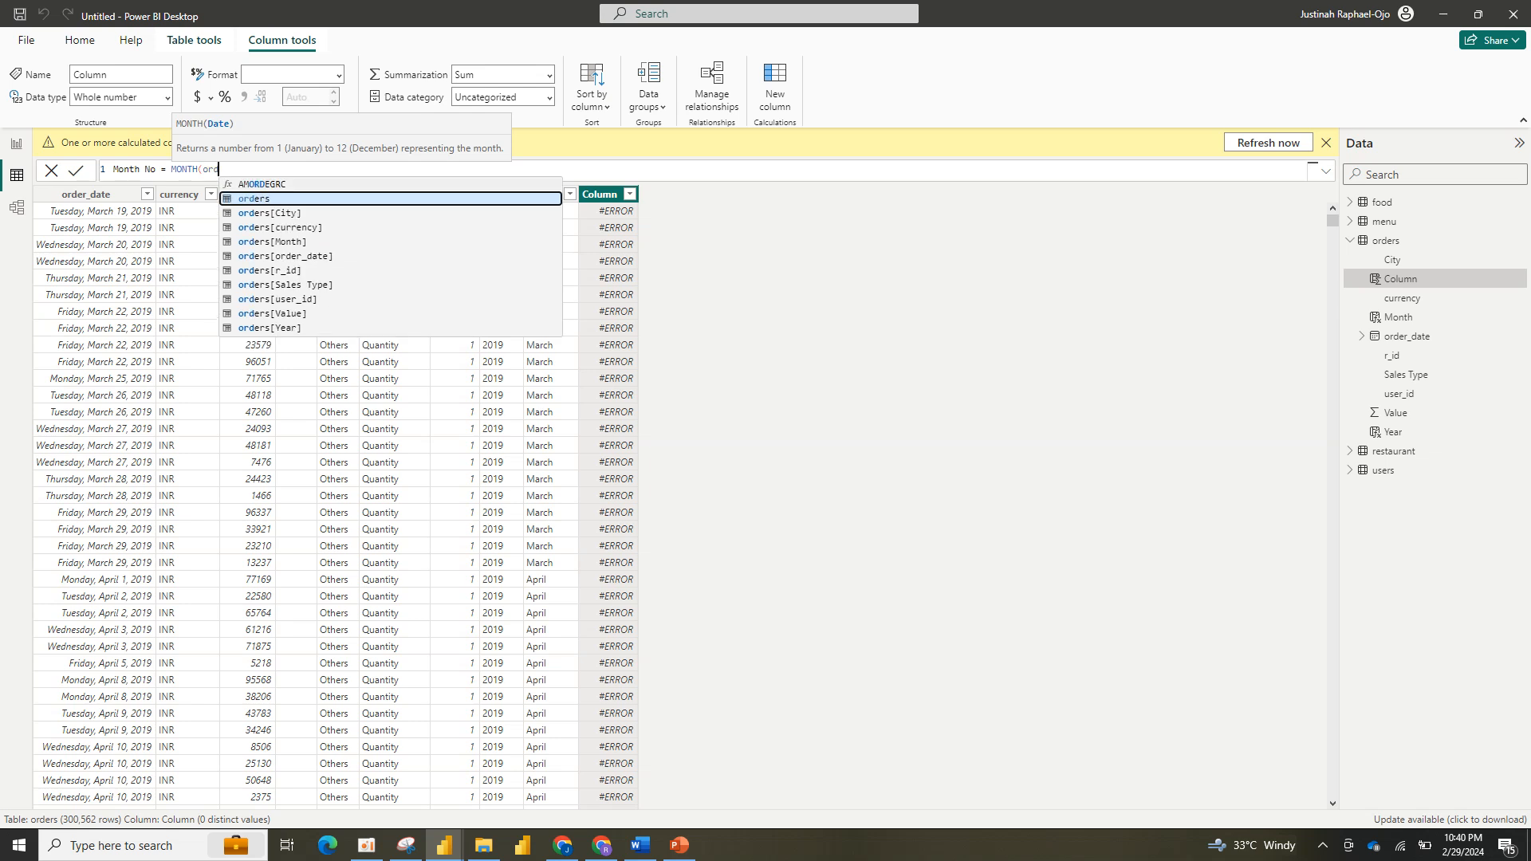
pyautogui.click(286, 255)
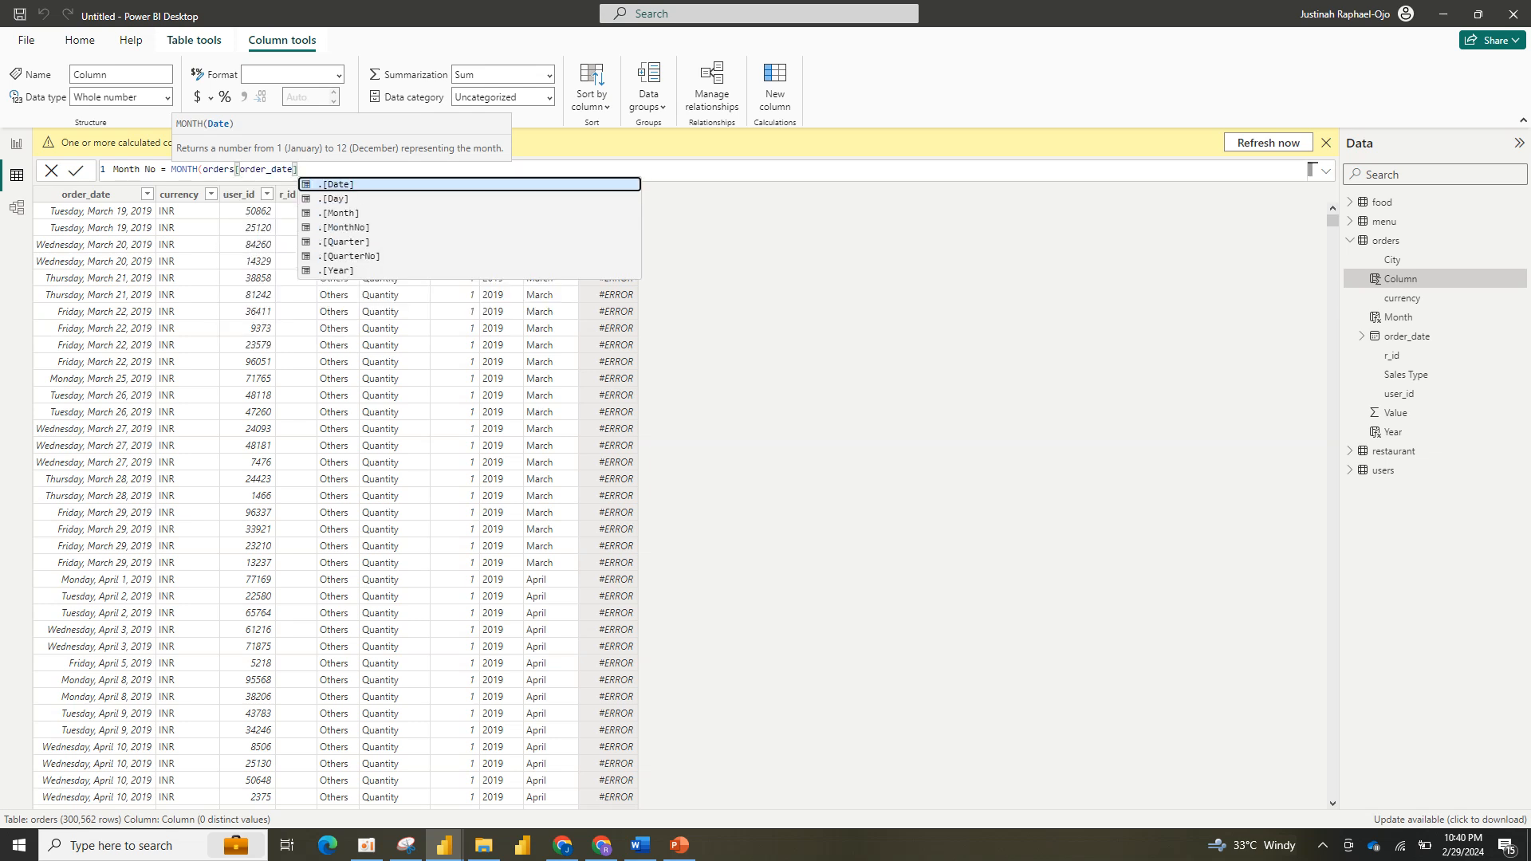
pyautogui.write(')')
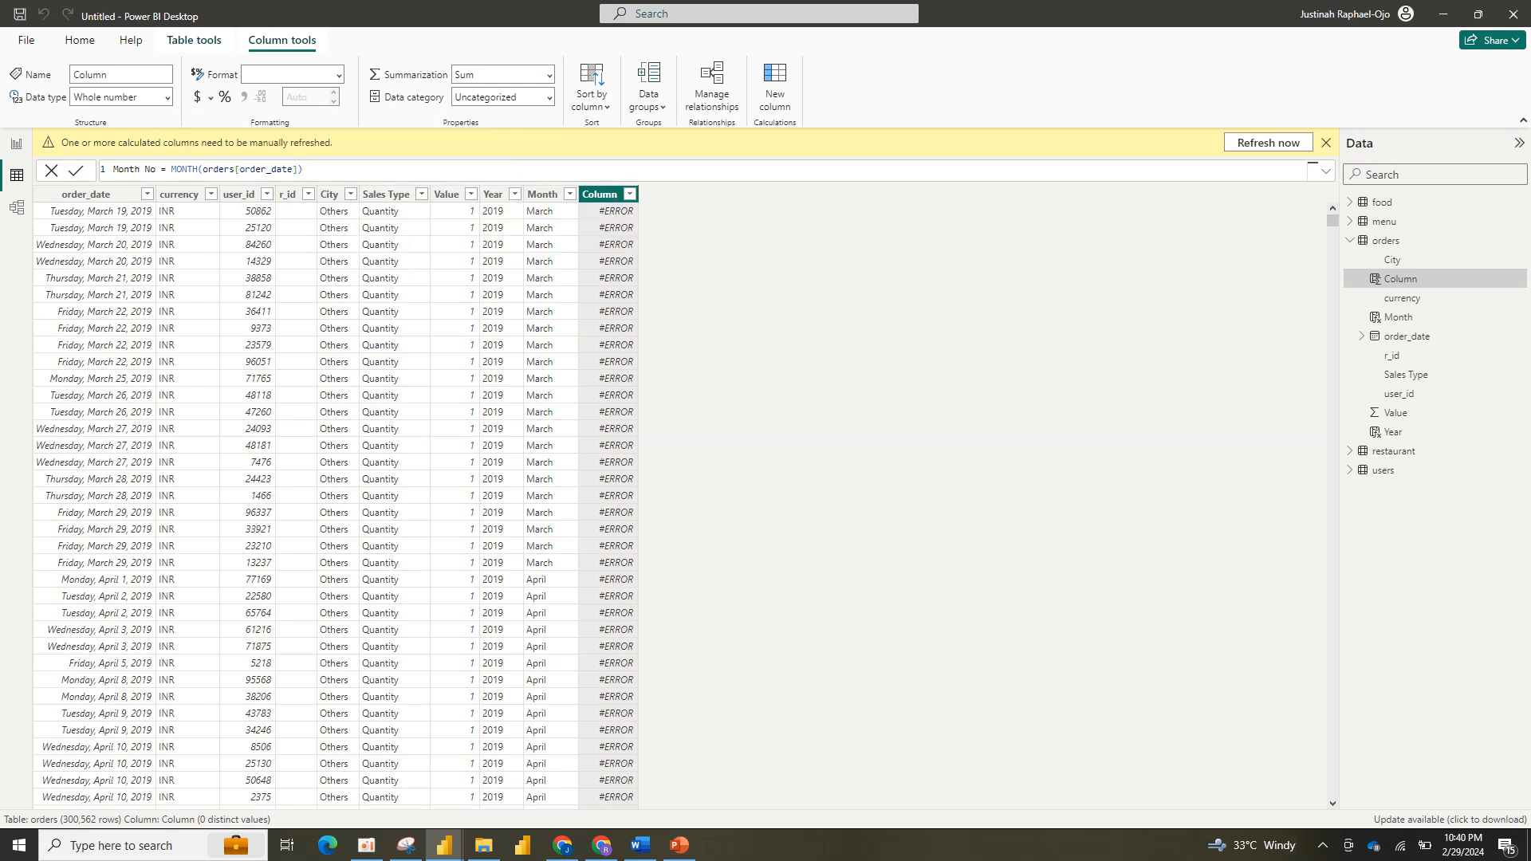
pyautogui.press('Return')
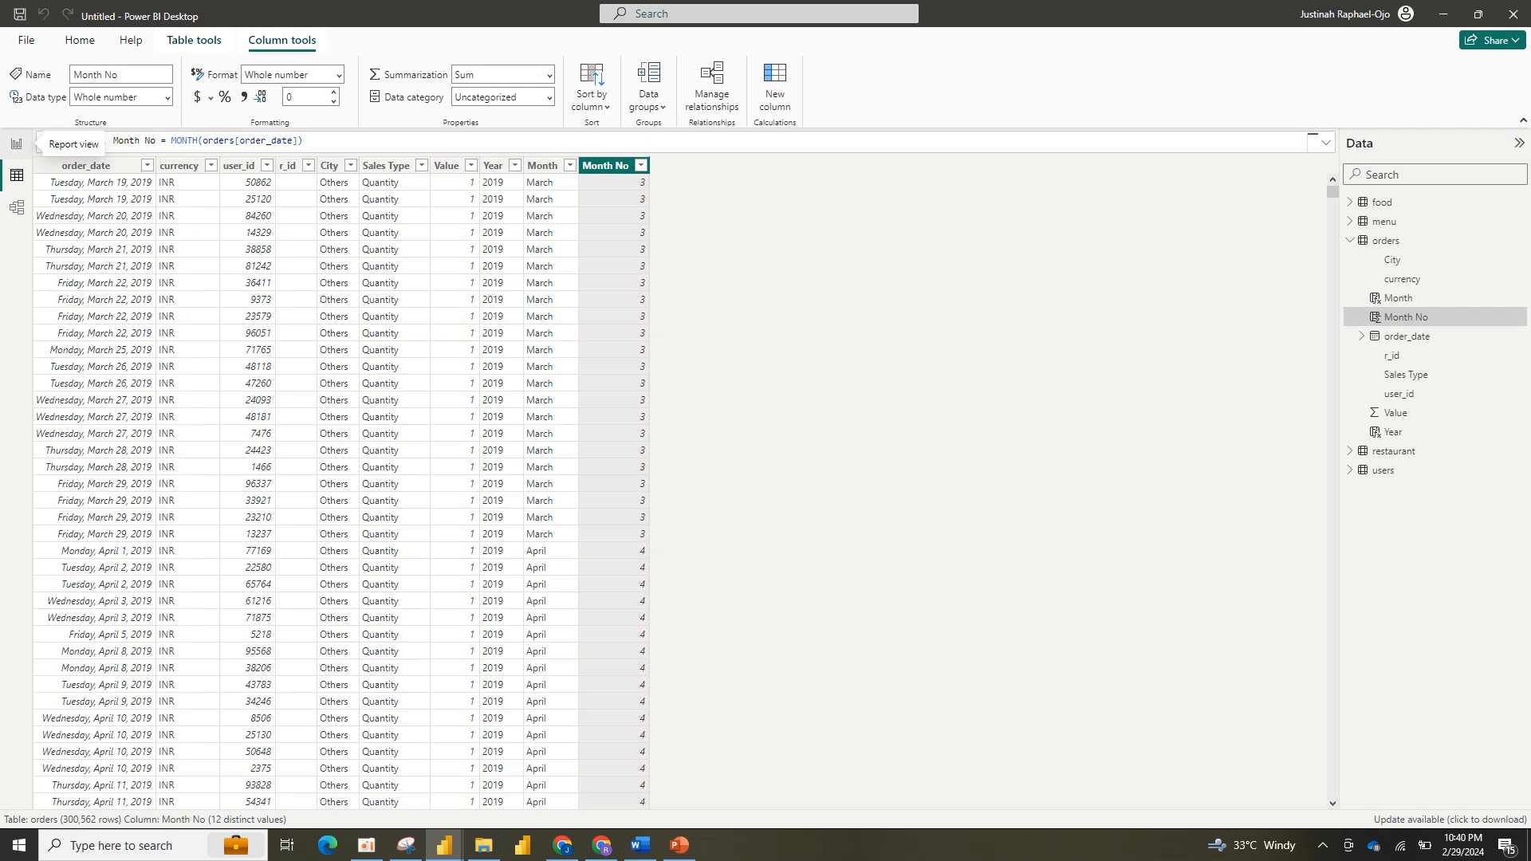
# Step: Switch to the week 9 report, show the Rank Table in its table data and copy the table's whole DATATABLE formula
pyautogui.click(16, 143)
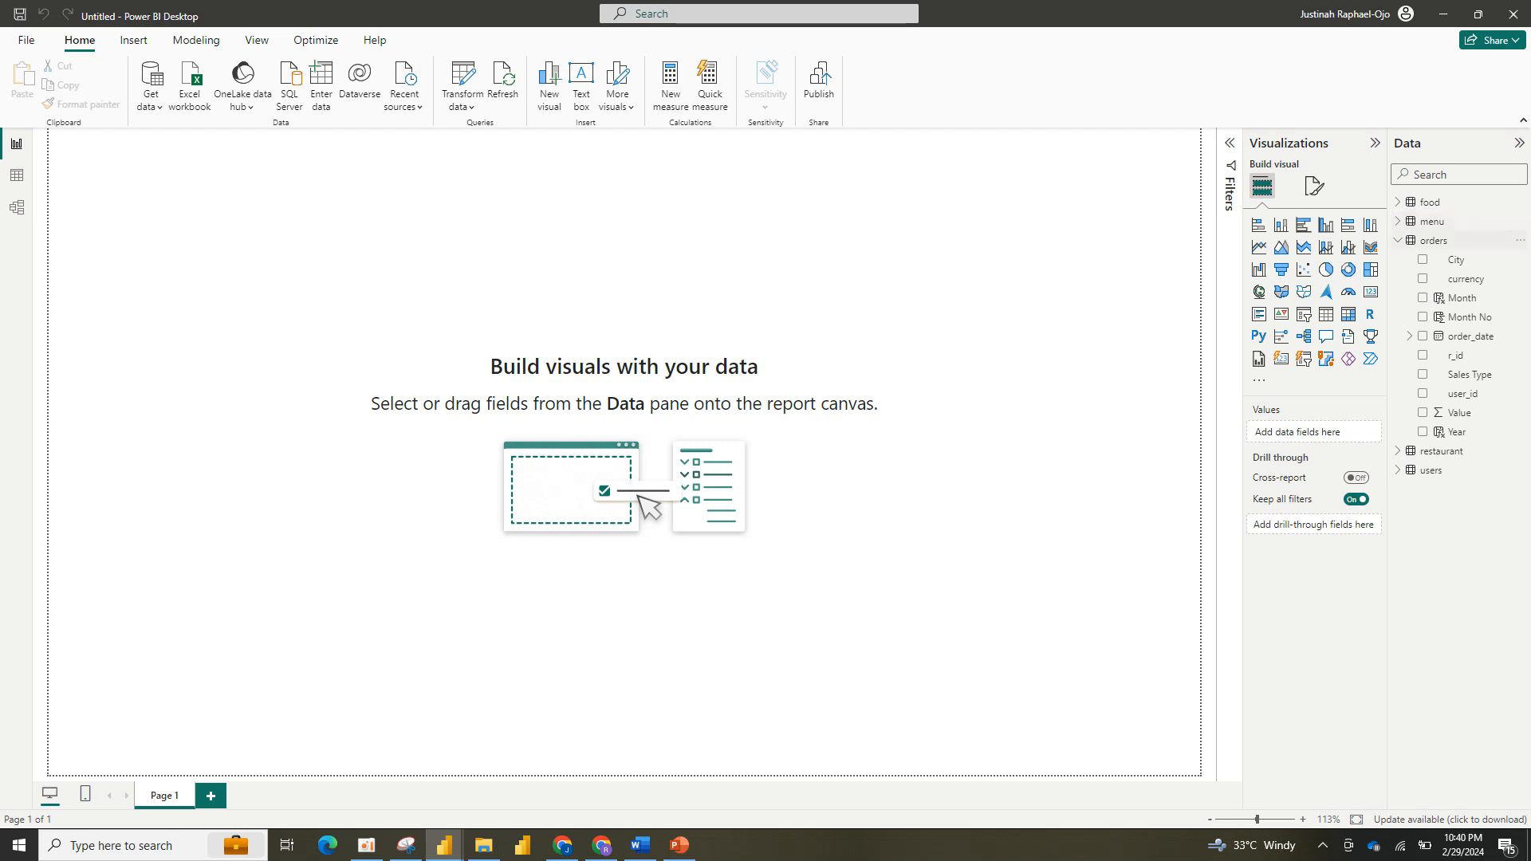
pyautogui.click(1433, 240)
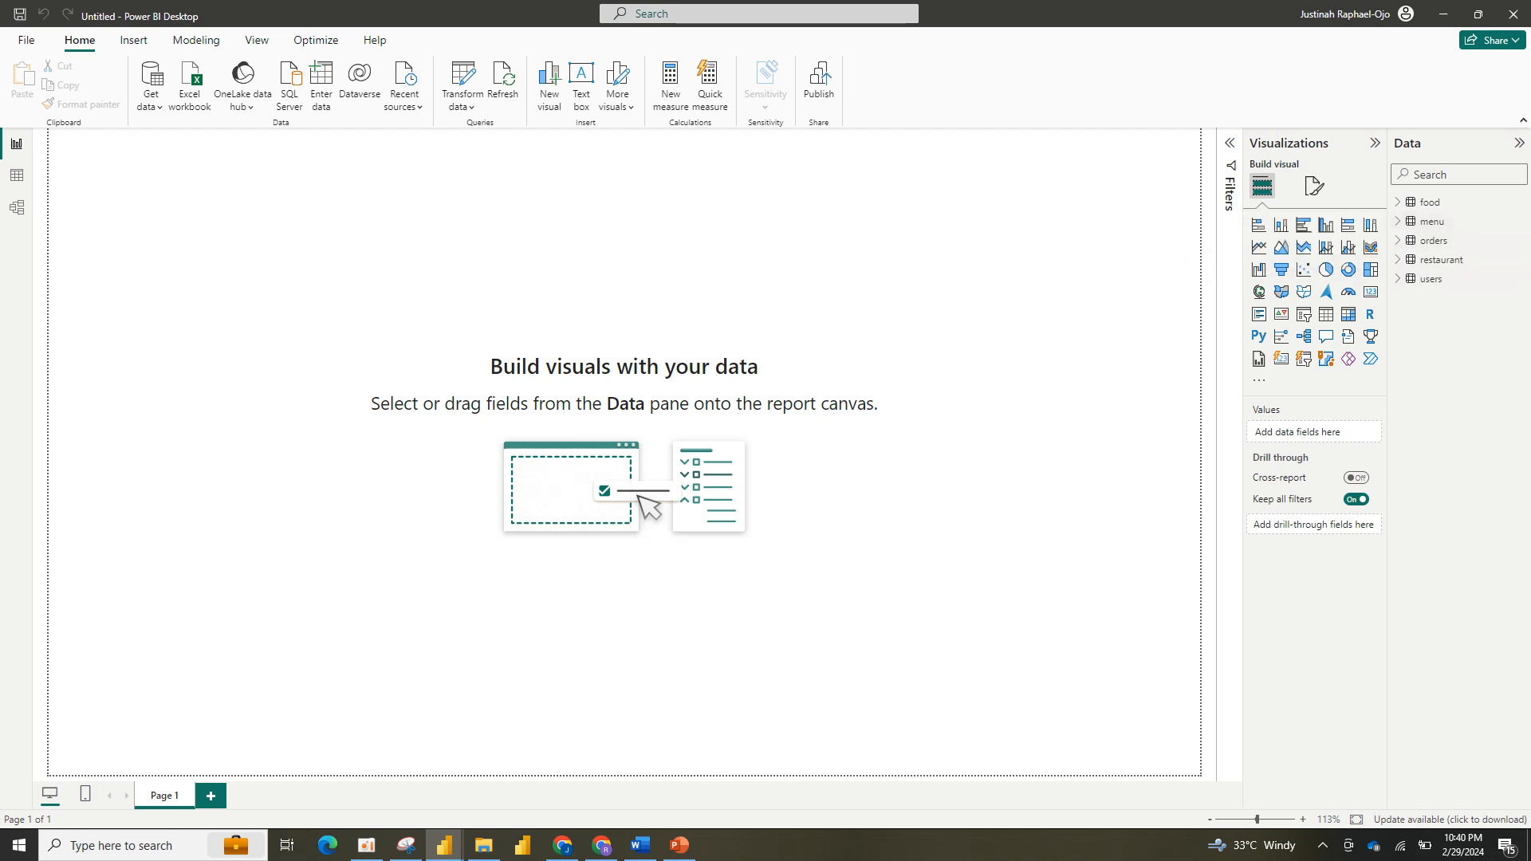
pyautogui.moveTo(444, 844)
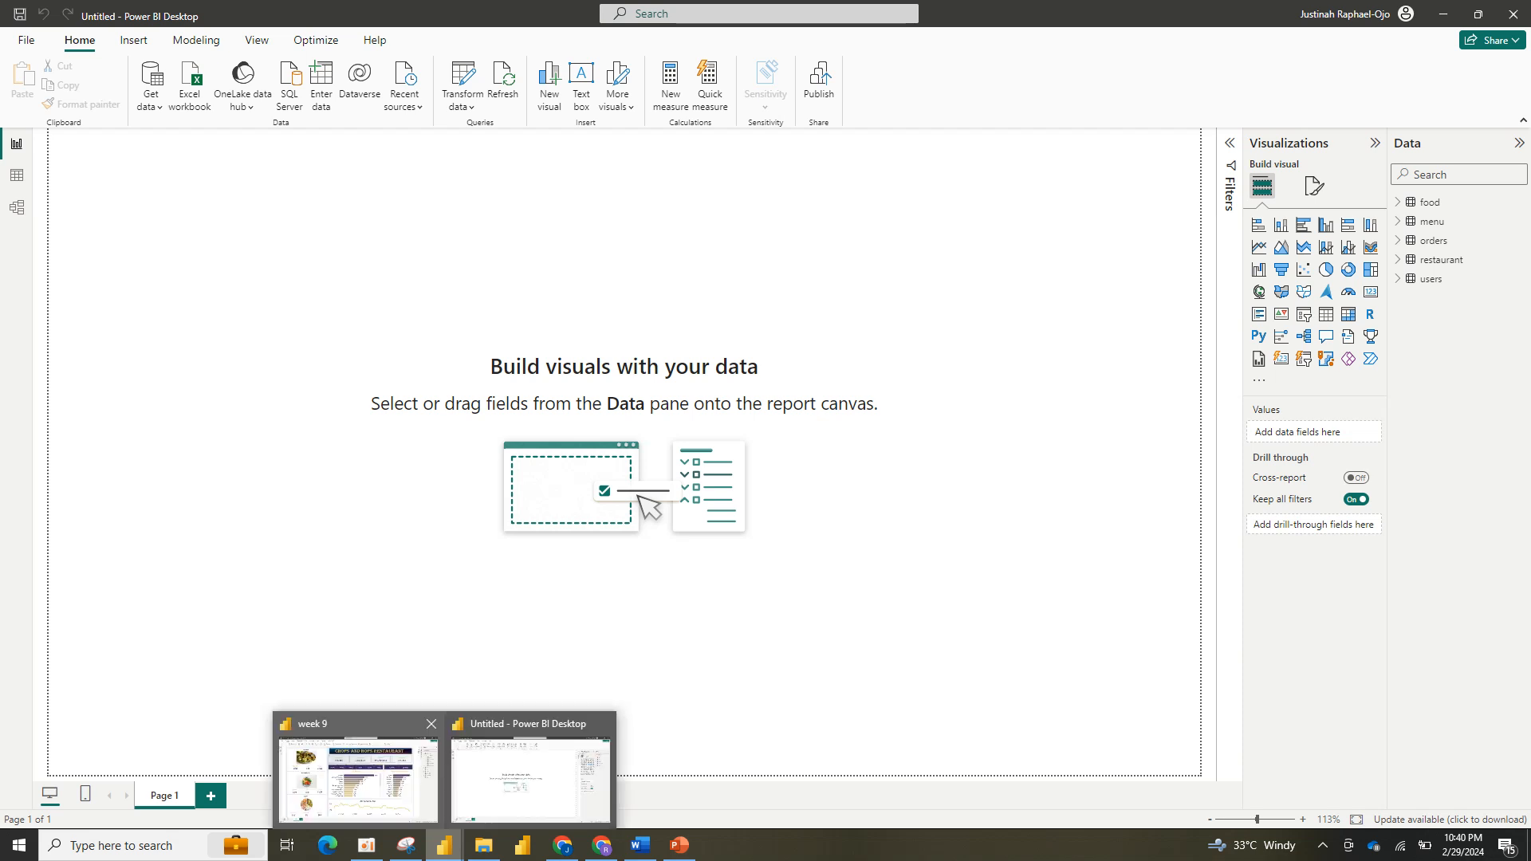
pyautogui.click(355, 769)
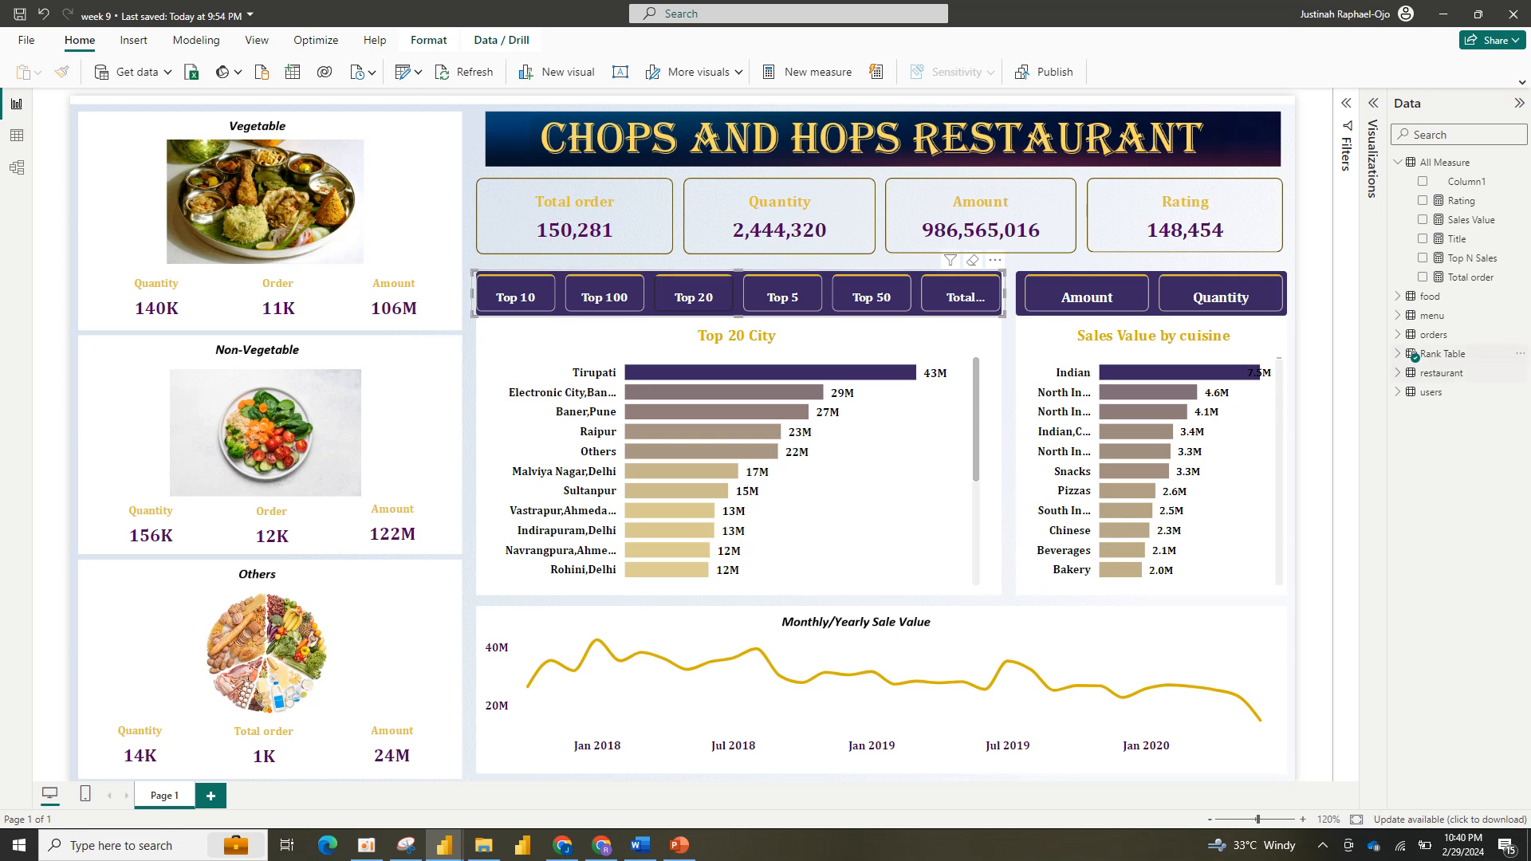
pyautogui.click(1439, 353)
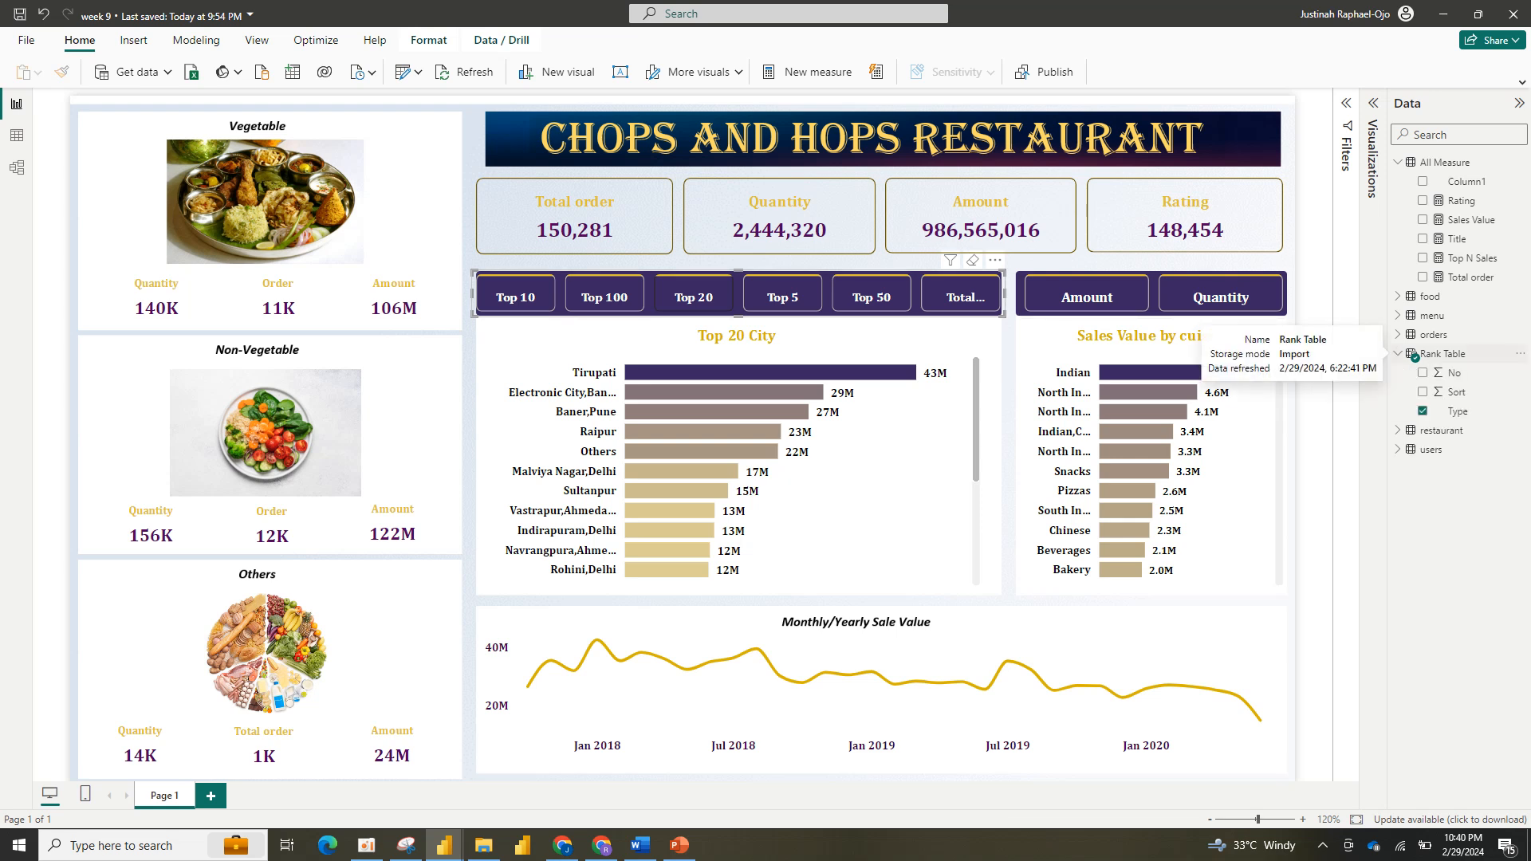
pyautogui.click(16, 136)
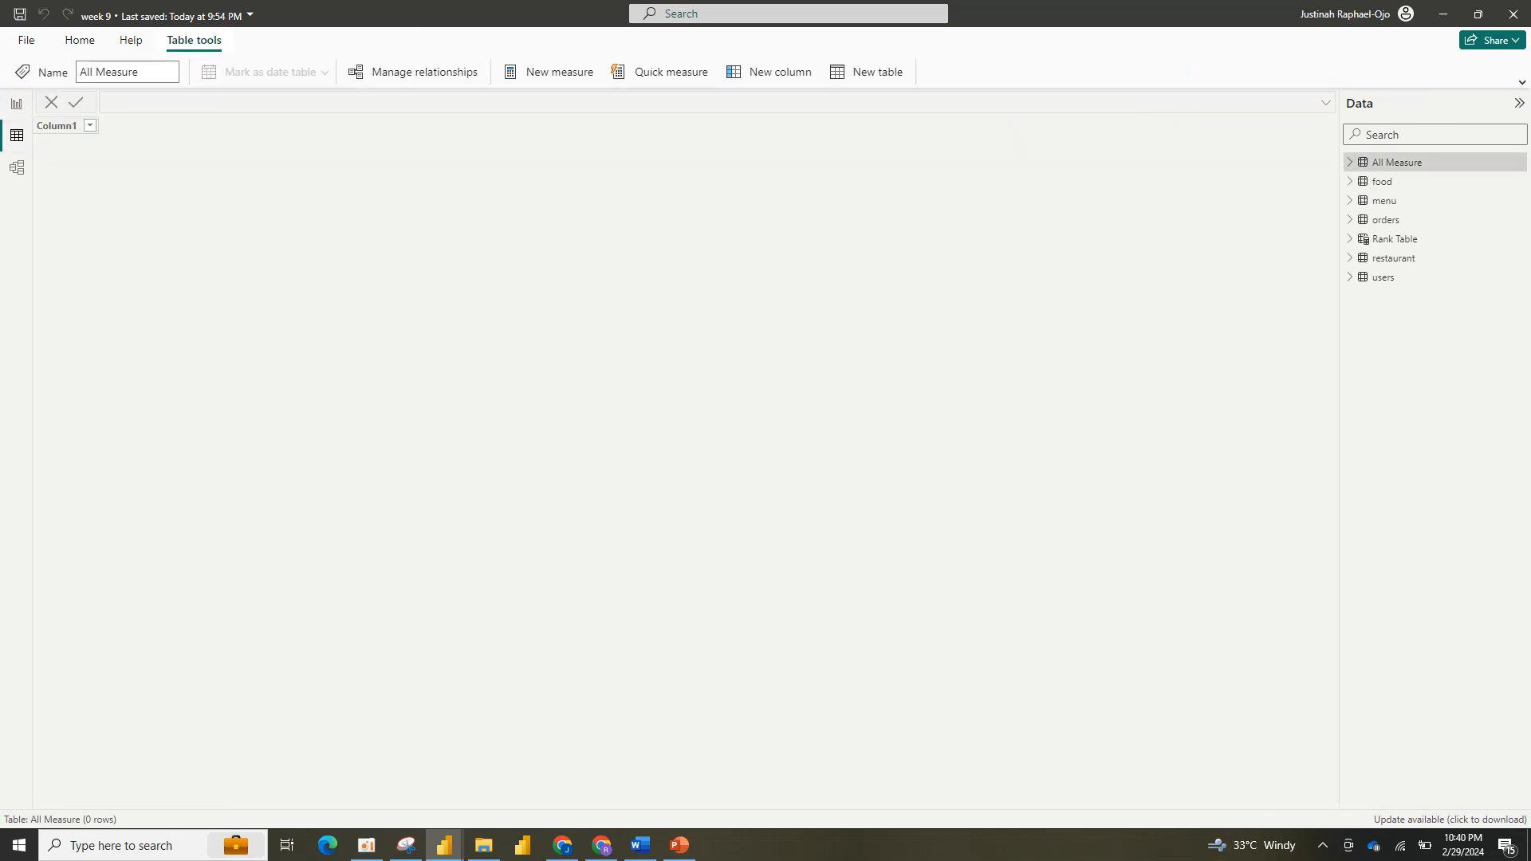
pyautogui.click(1395, 240)
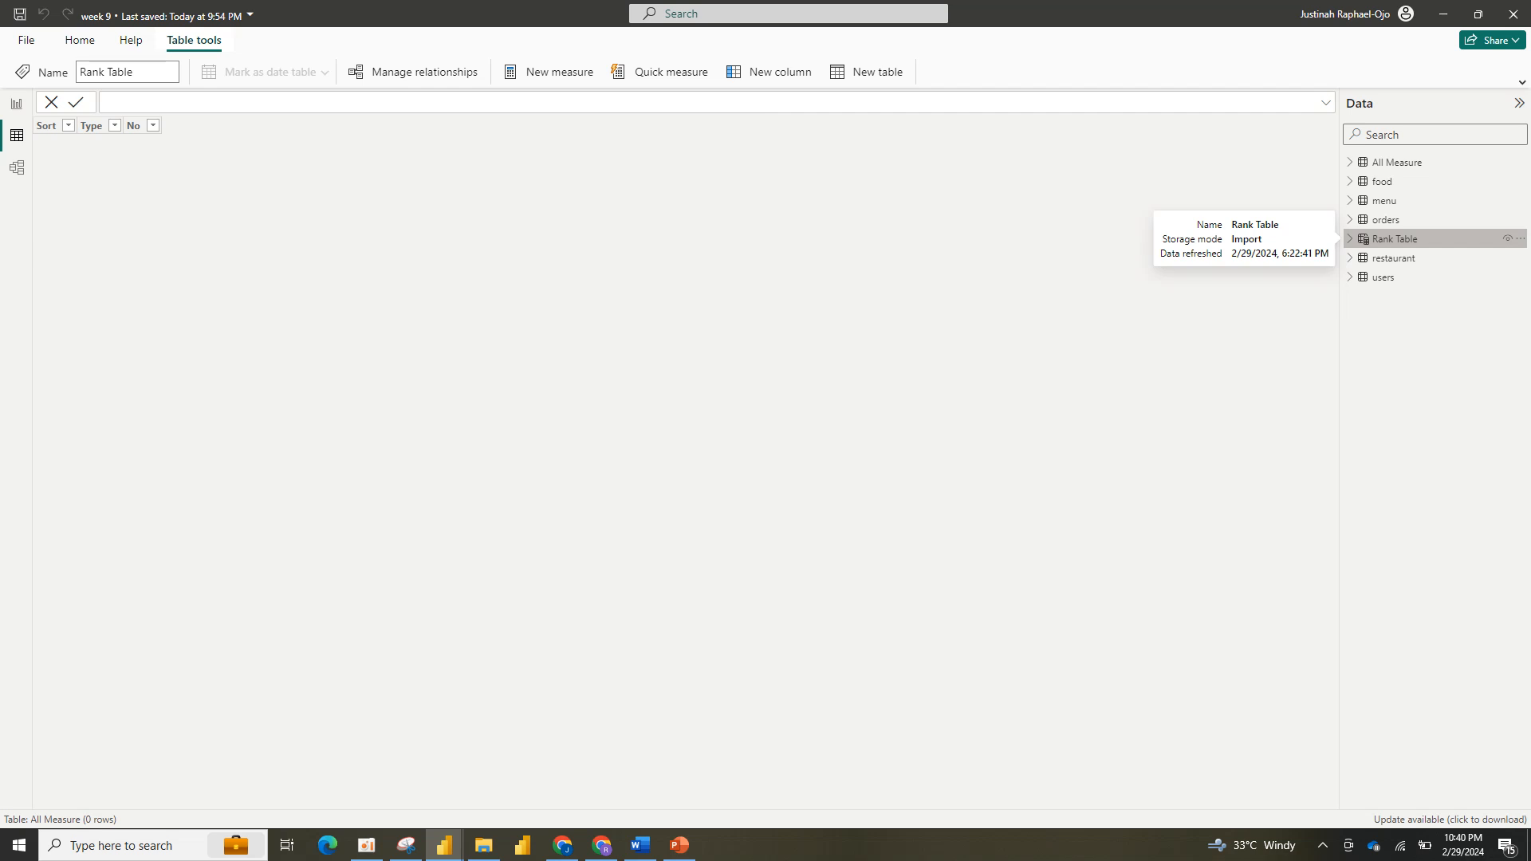
pyautogui.click(1350, 239)
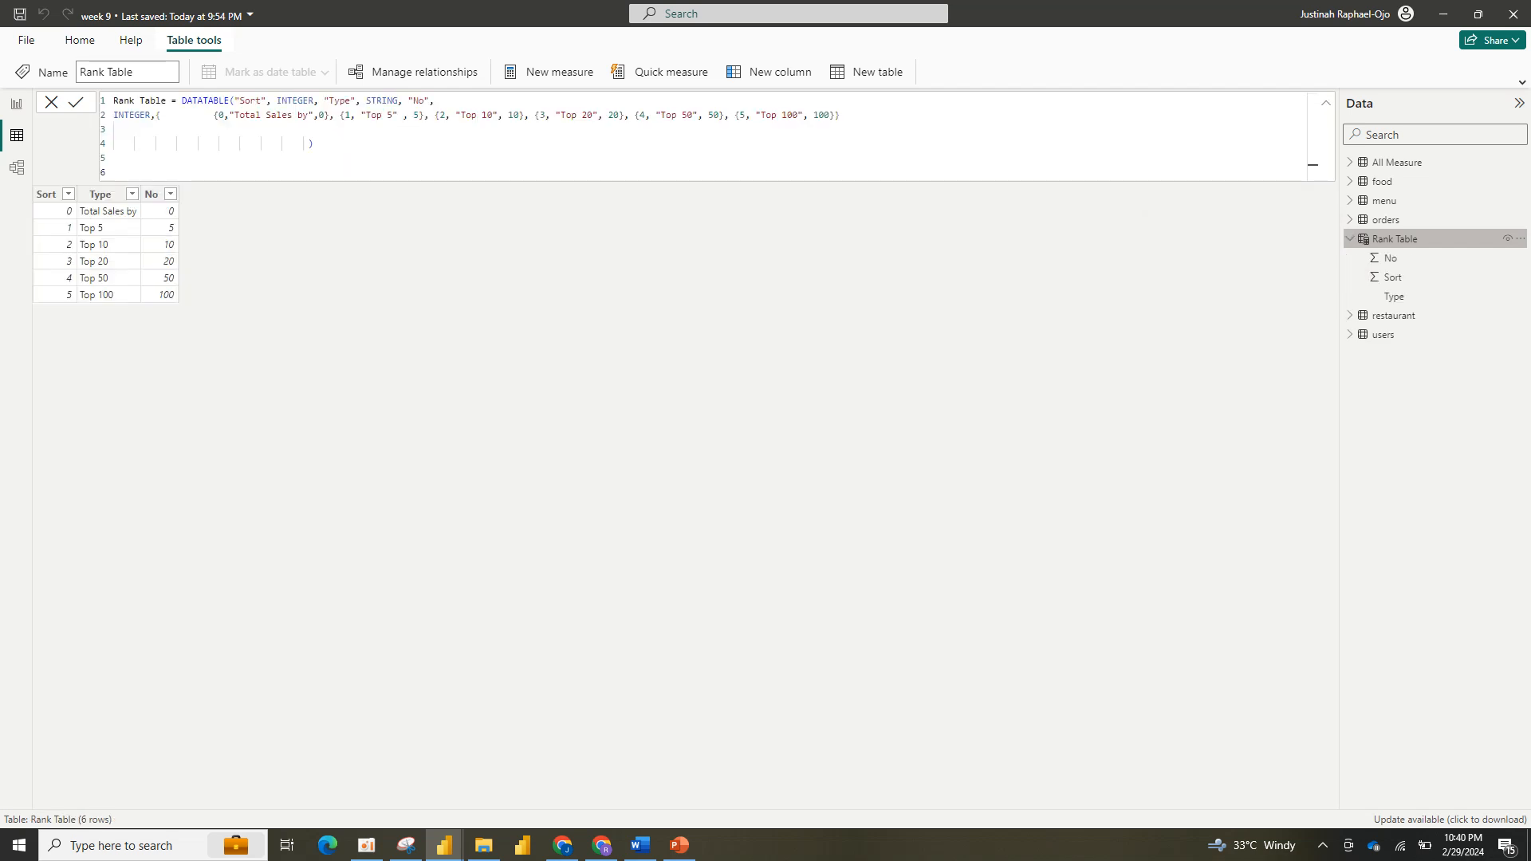
pyautogui.click(1350, 239)
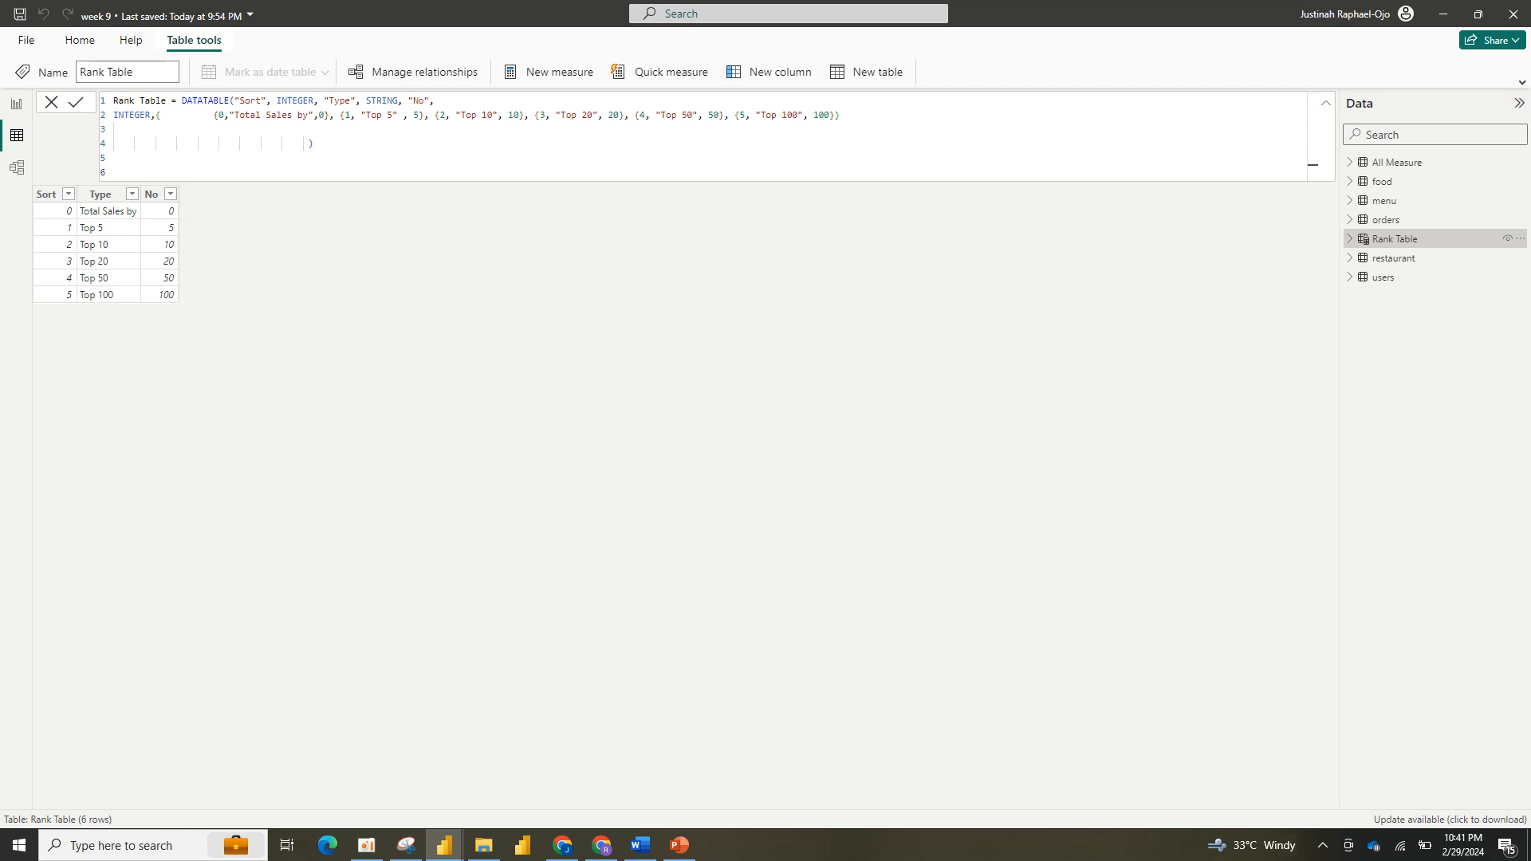
pyautogui.hotkey('ctrl', 'shift', 'Home')
pyautogui.hotkey('ctrl', 'c')
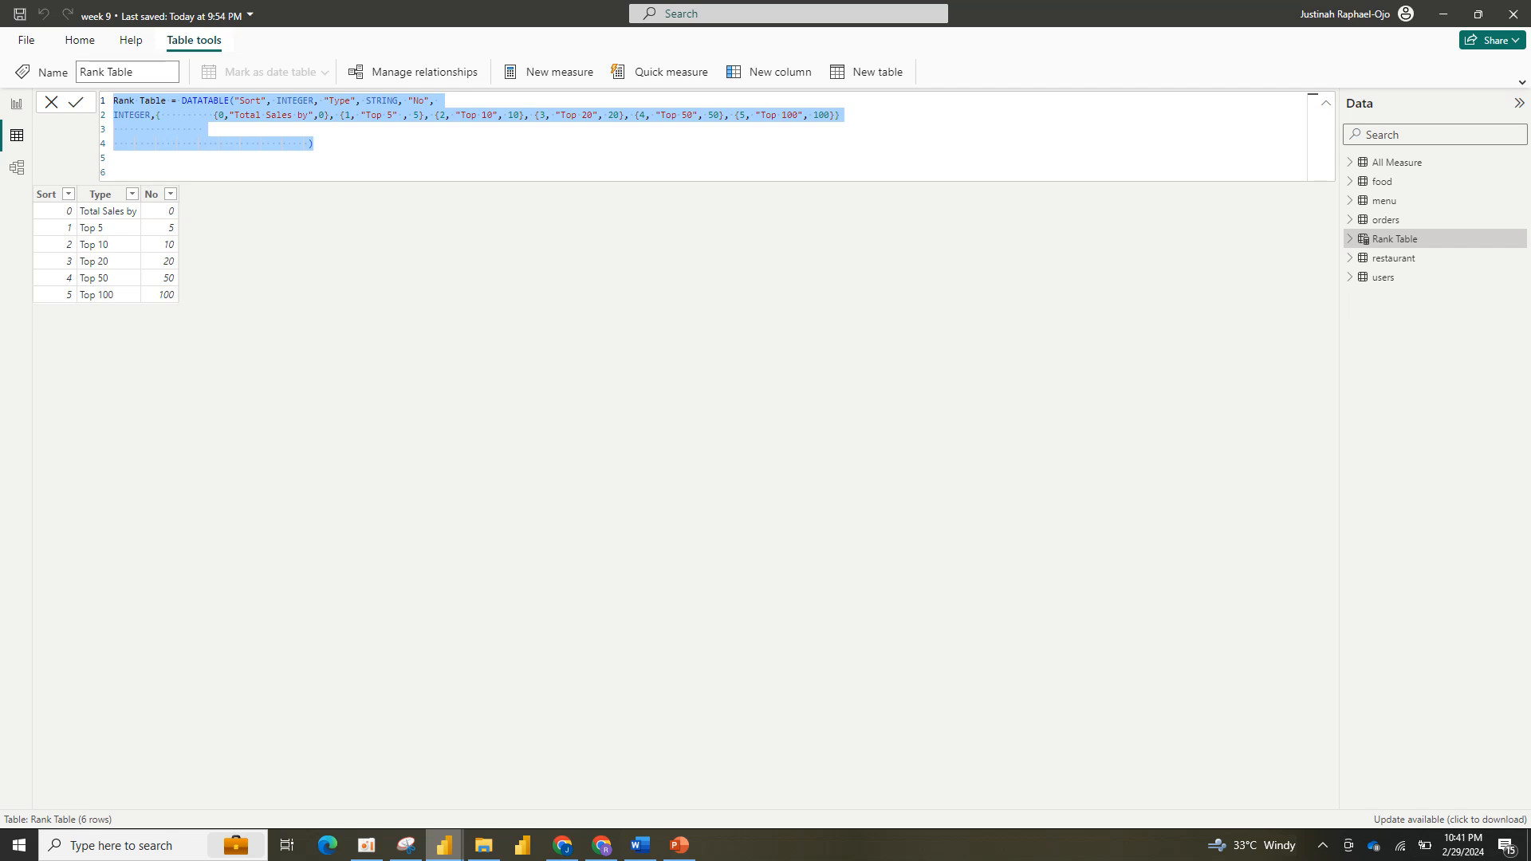
# Step: Back in the untitled report, create a calculated table from the copied Rank Table formula with Sort, Type and No columns
pyautogui.click(444, 845)
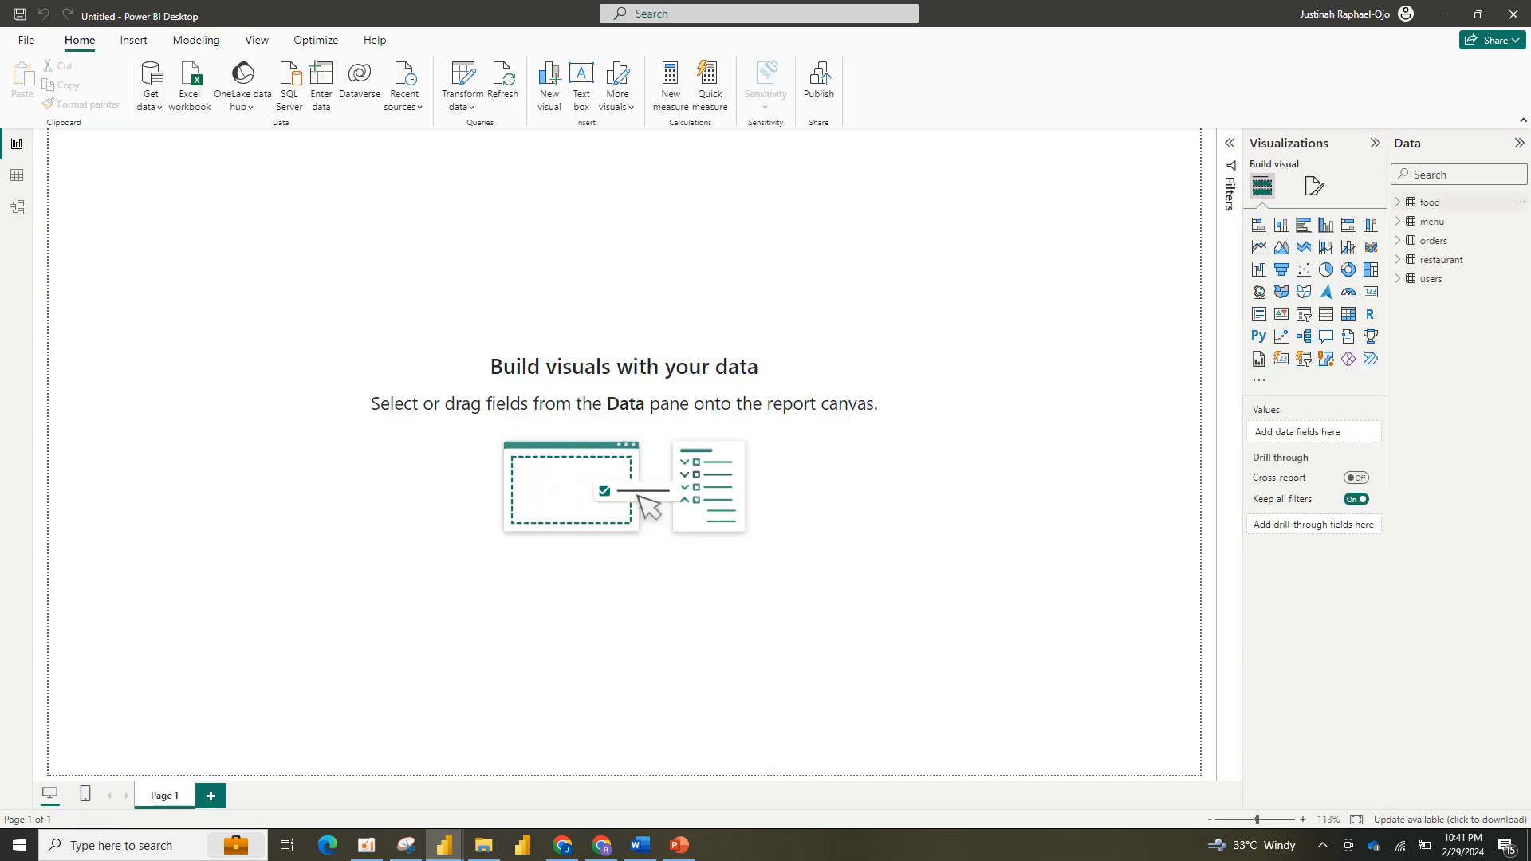
pyautogui.rightClick(1422, 203)
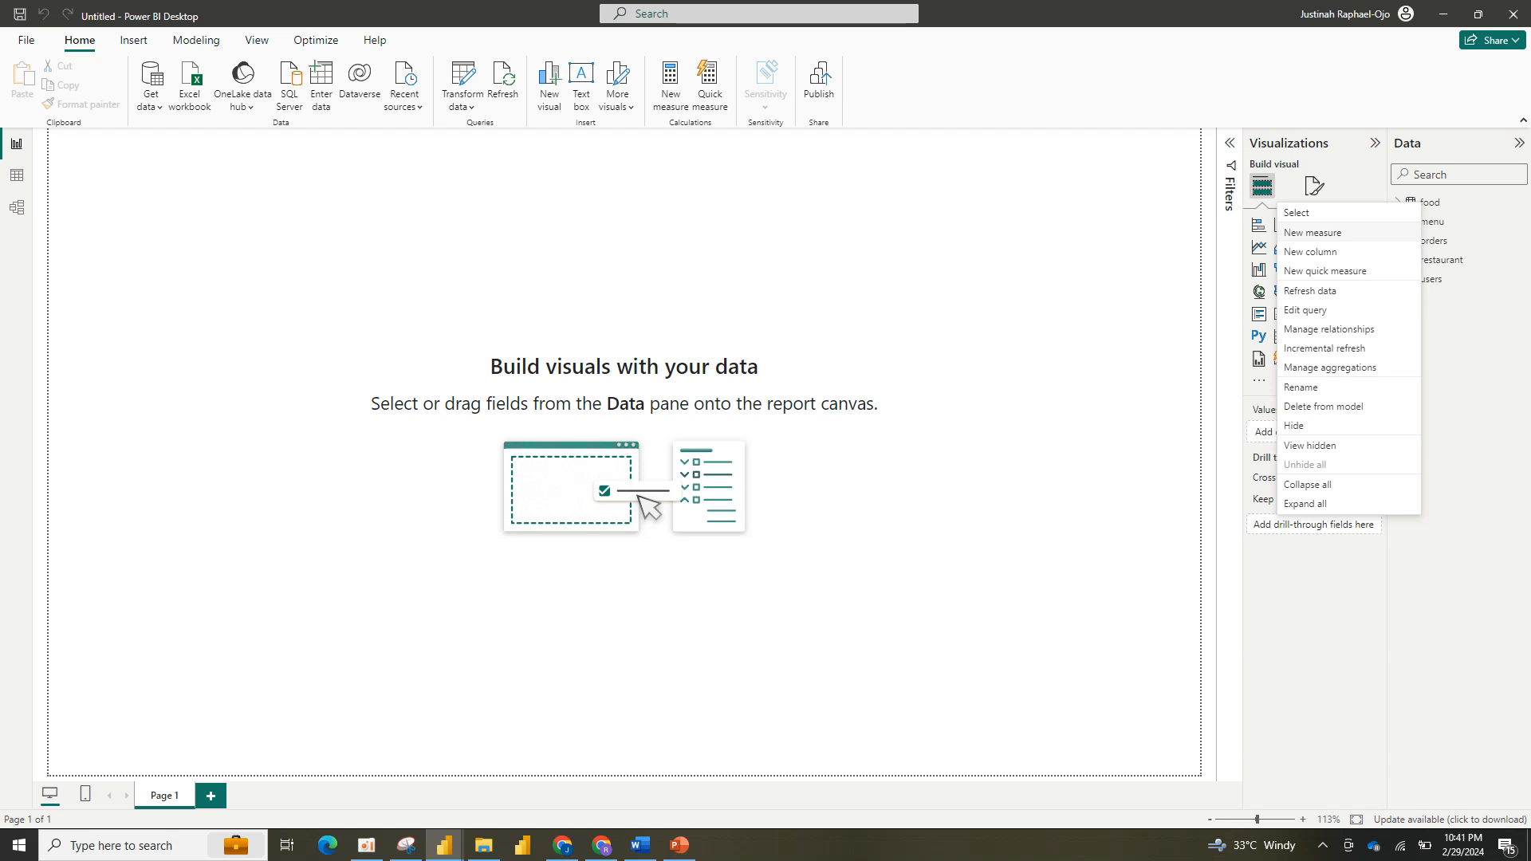
pyautogui.press('Escape')
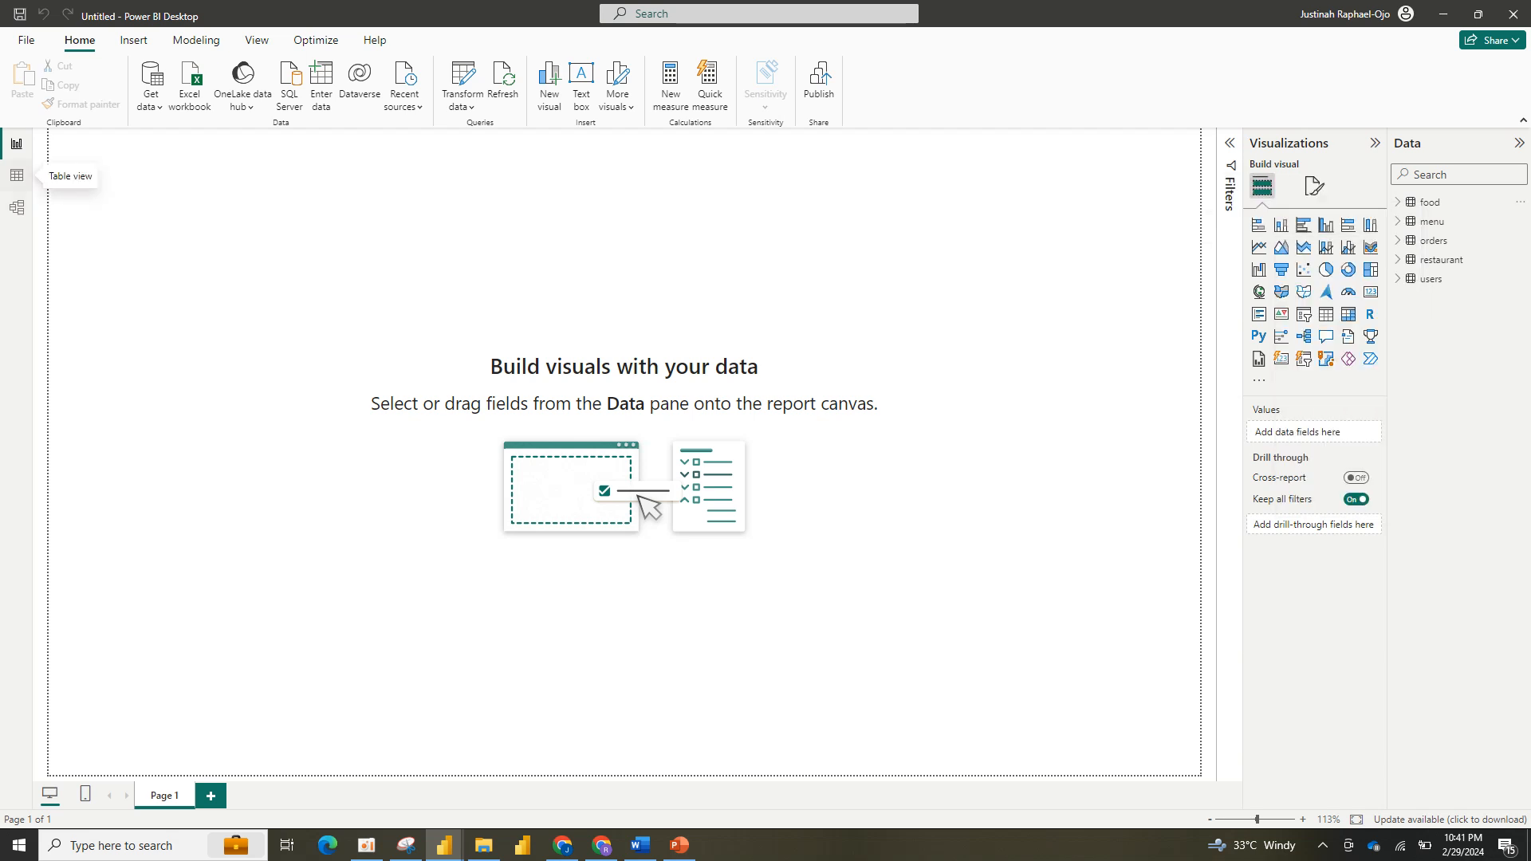
pyautogui.click(17, 175)
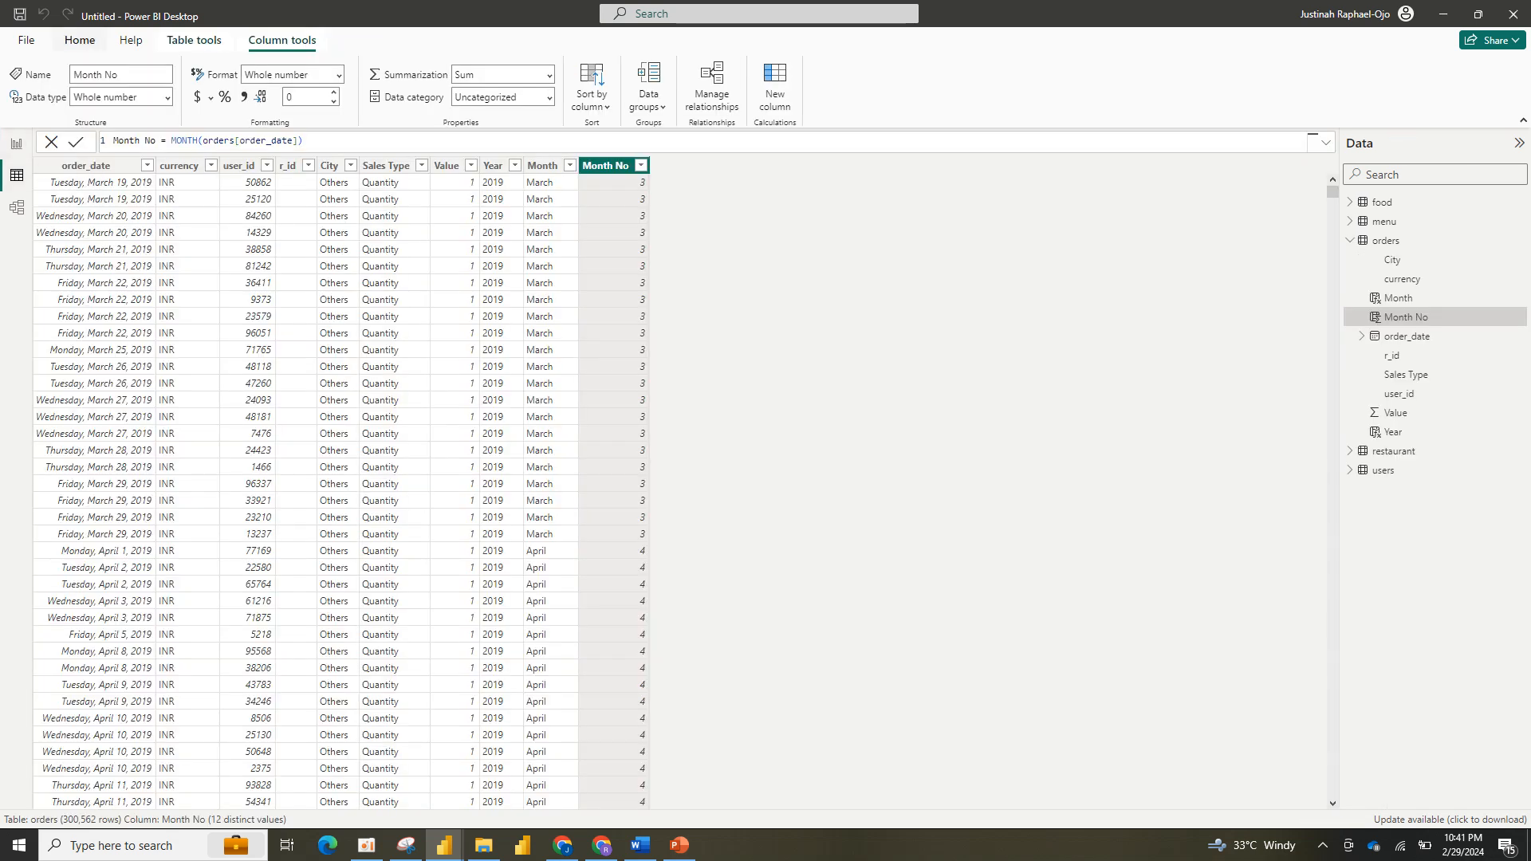
pyautogui.click(80, 40)
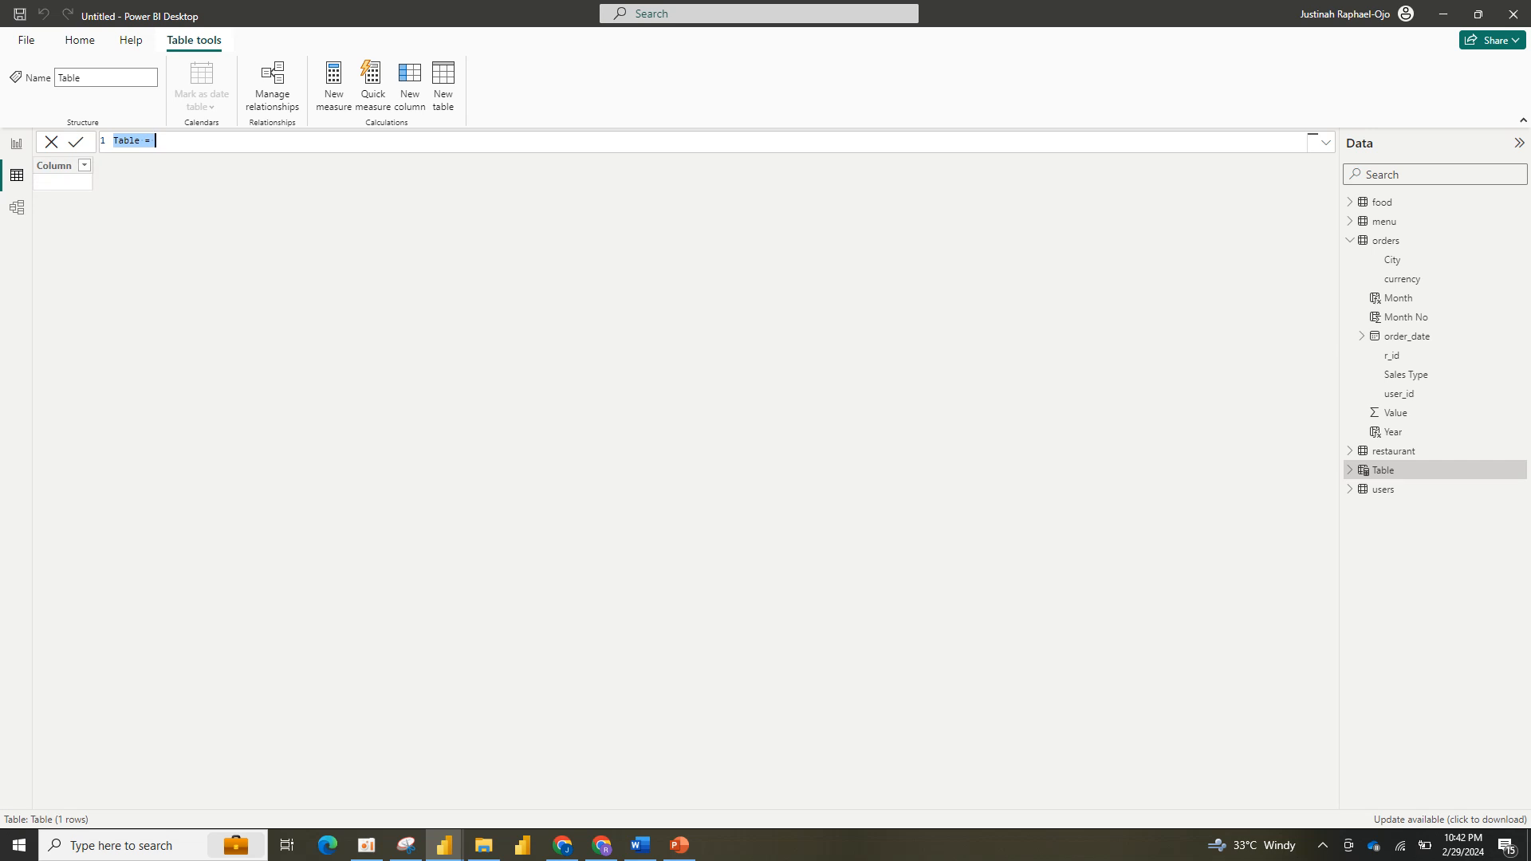
pyautogui.hotkey('ctrl', 'v')
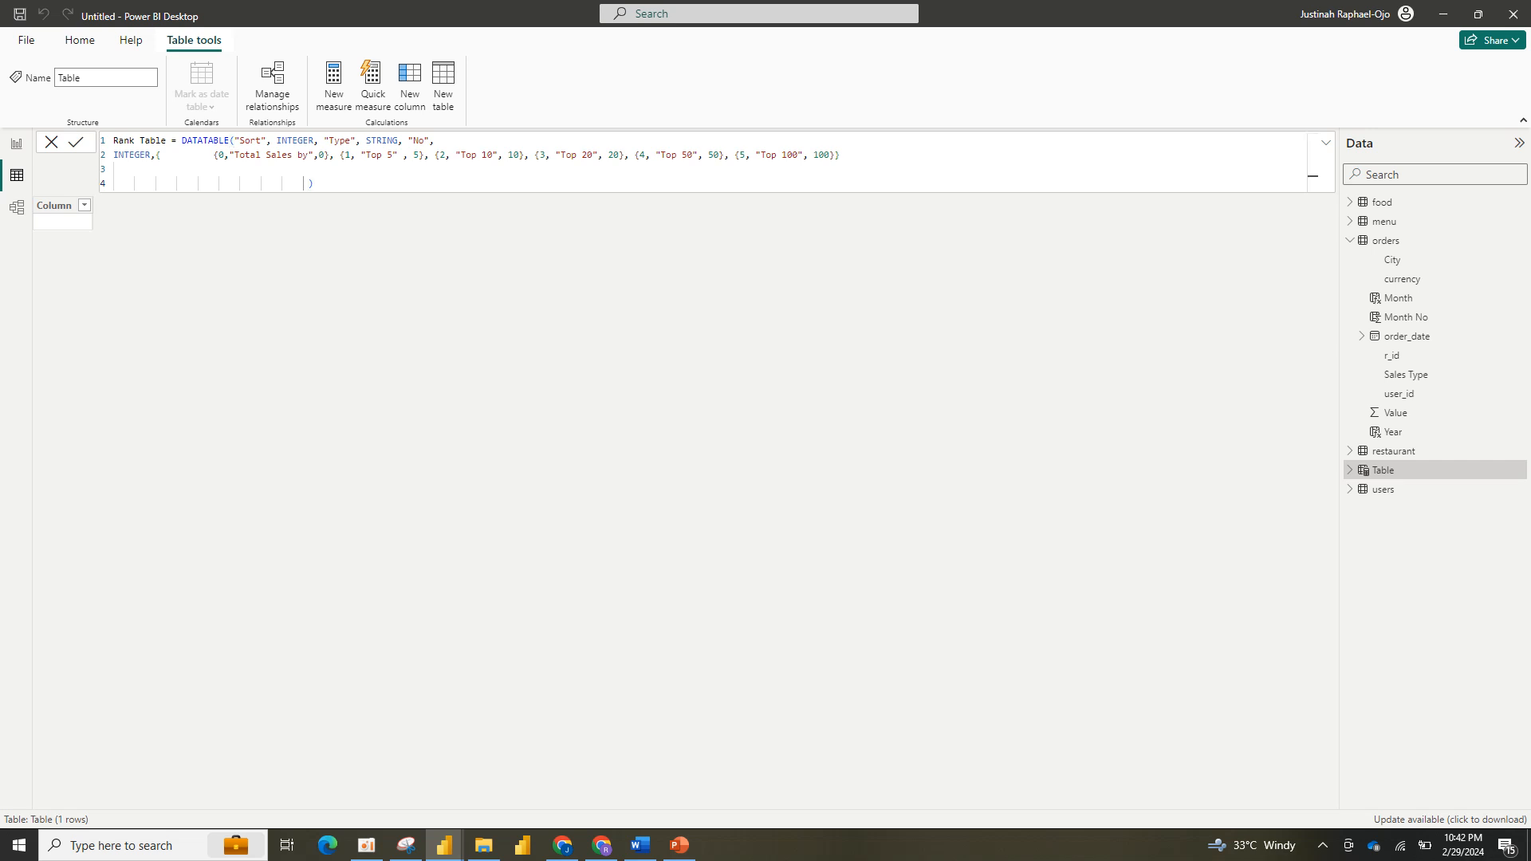
pyautogui.press('Return')
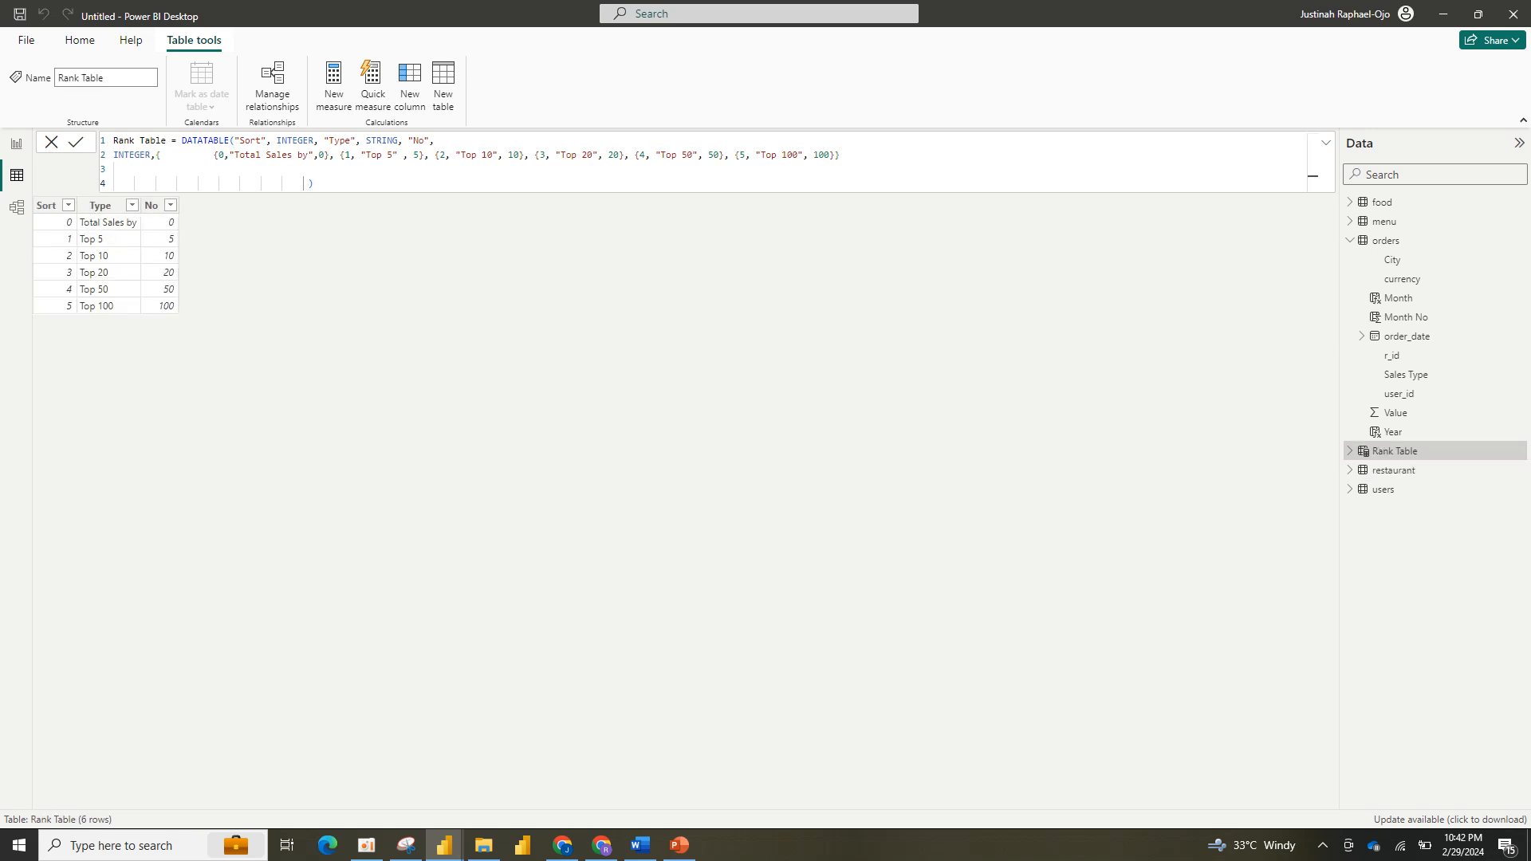
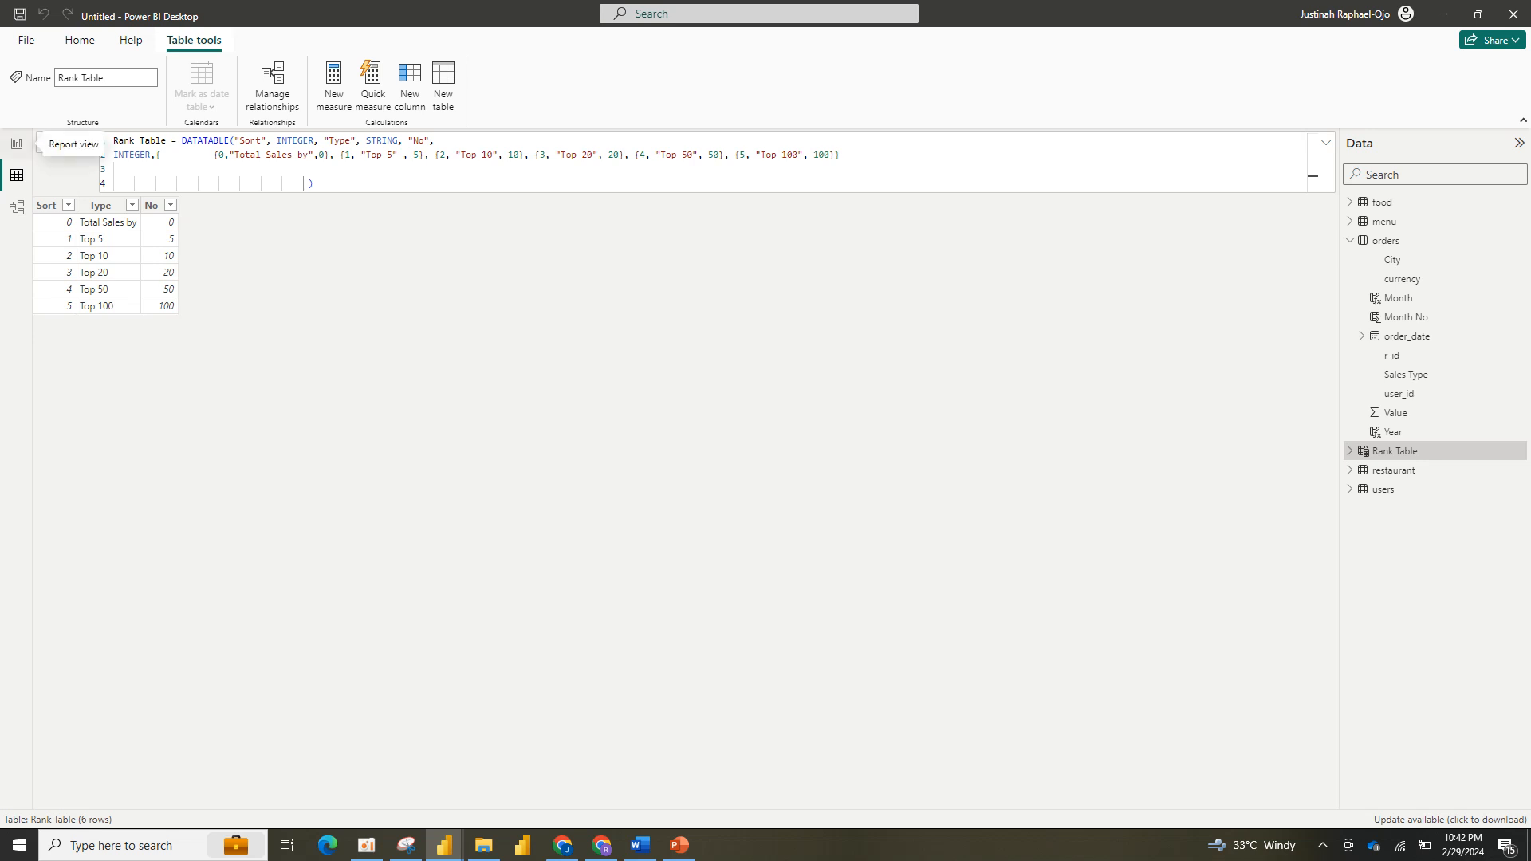
# Step: From the report canvas, create a blank manually entered table named All Measure and load it into the model
pyautogui.click(16, 143)
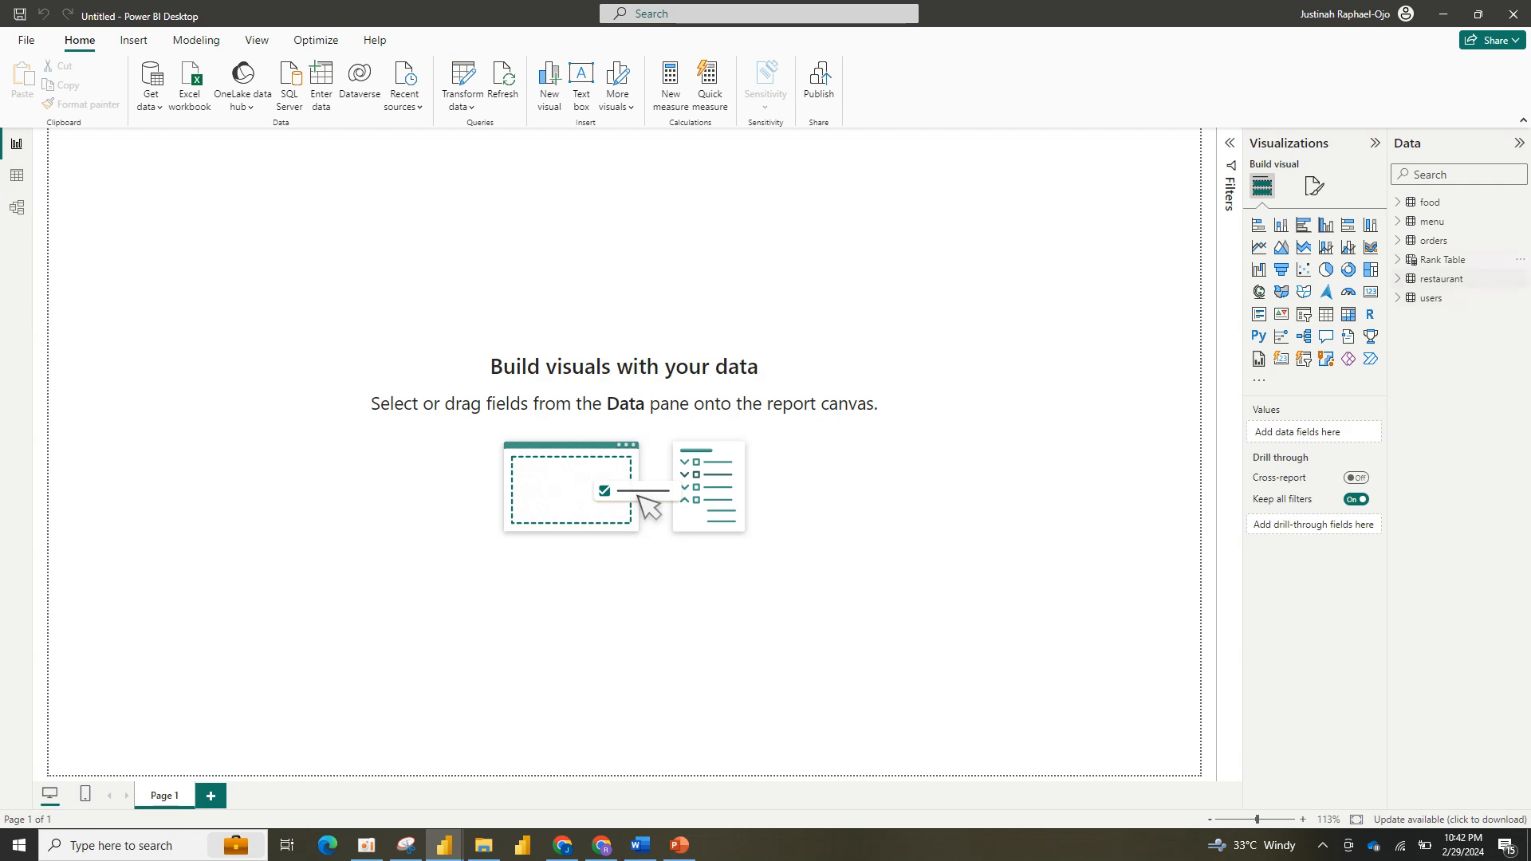
pyautogui.click(1398, 259)
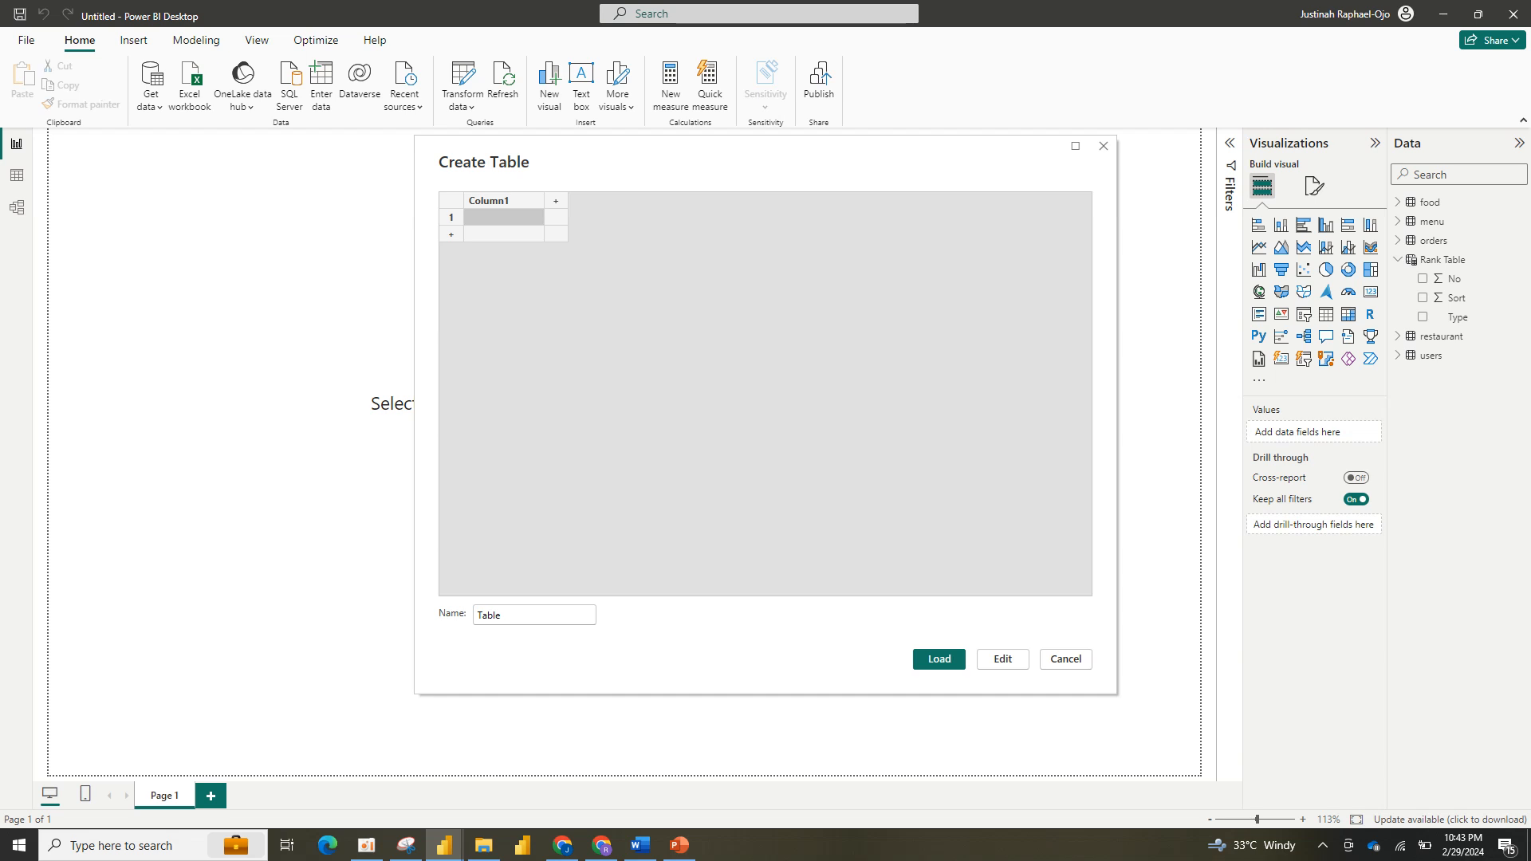
pyautogui.doubleClick(483, 615)
pyautogui.click(479, 615)
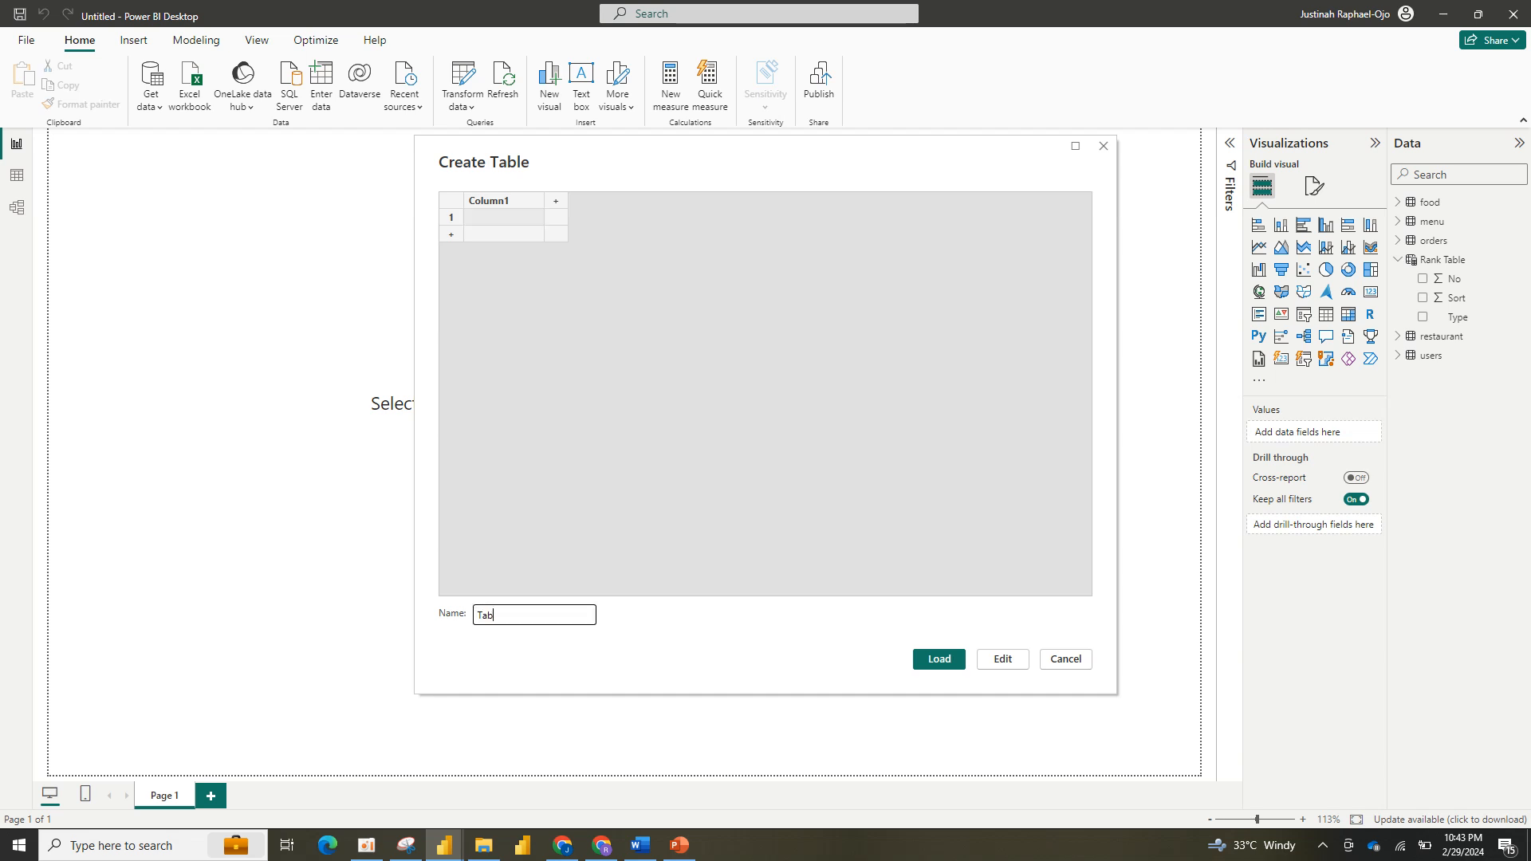
pyautogui.press('BackSpace')
pyautogui.press('BackSpace')
pyautogui.press('BackSpace')
pyautogui.press('BackSpace')
pyautogui.write('All Measure')
pyautogui.press('Return')
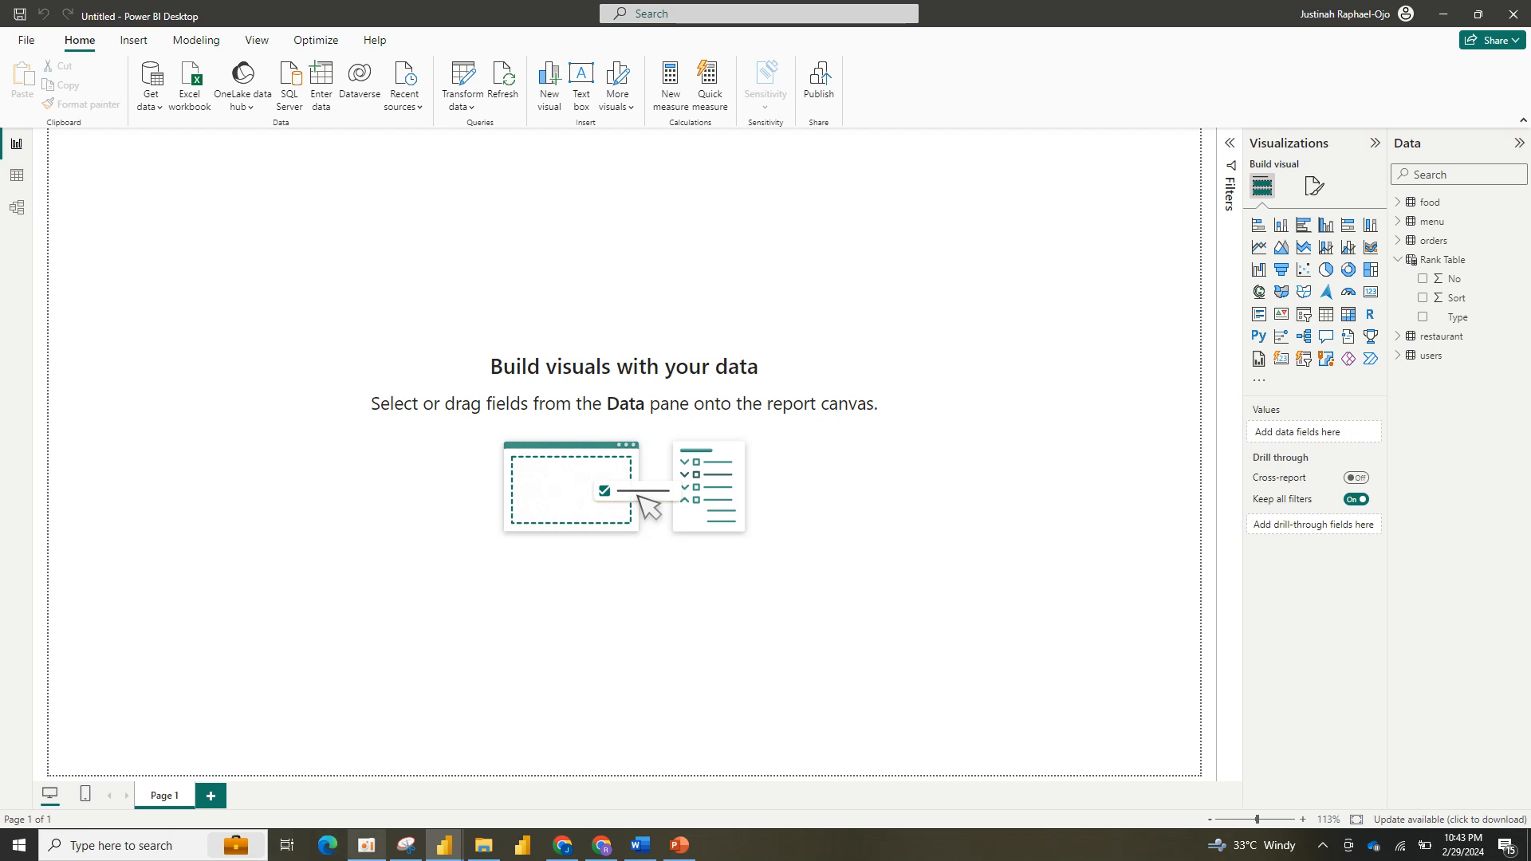
# Step: Create a measure in the All Measure table with the formula Rating = COUNT(restaurant[rating])
pyautogui.moveTo(367, 845)
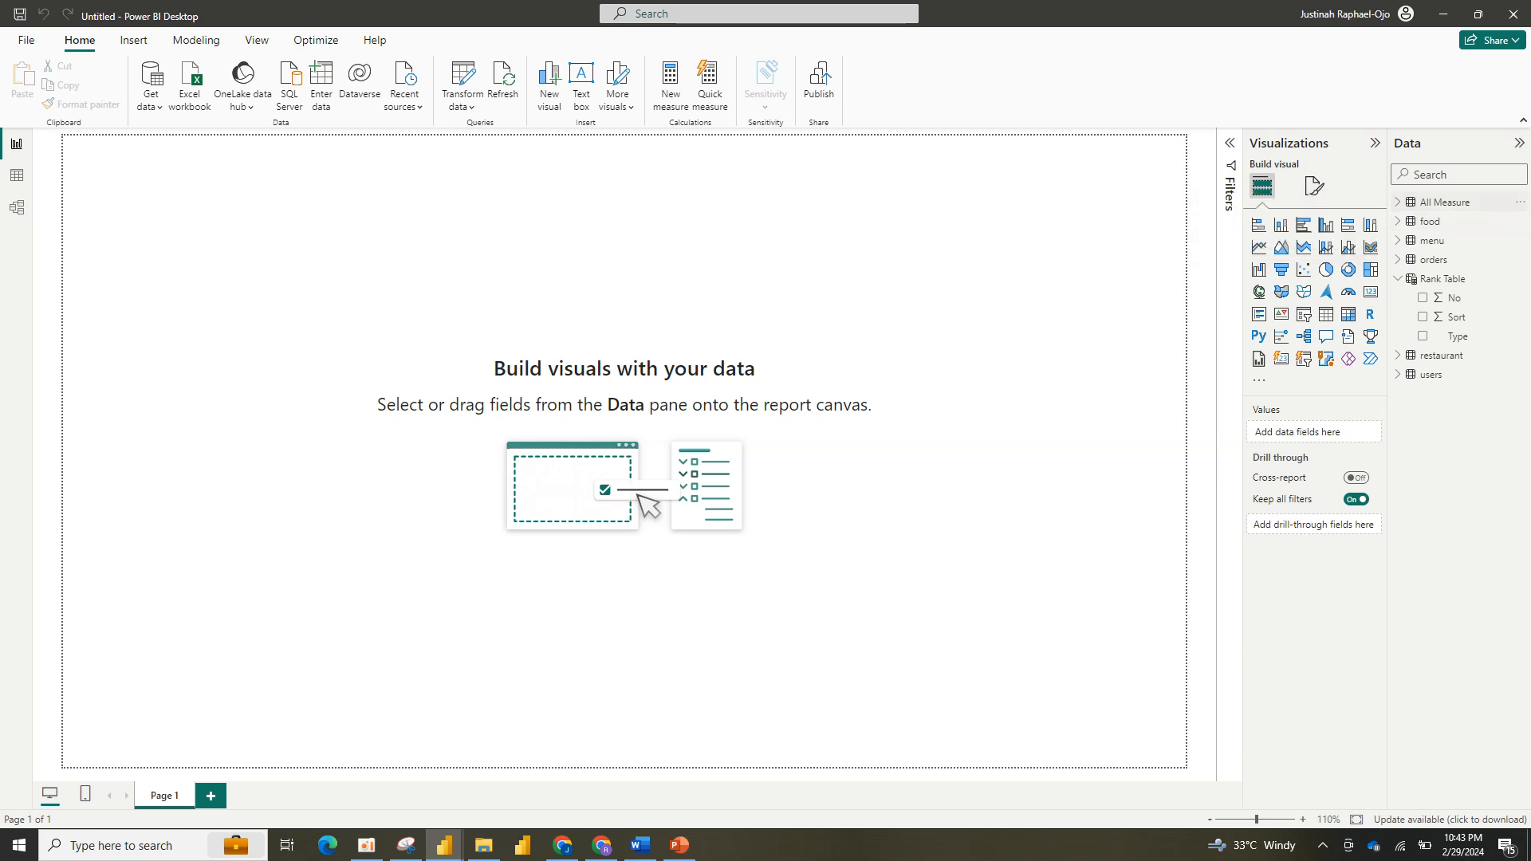
pyautogui.rightClick(1420, 202)
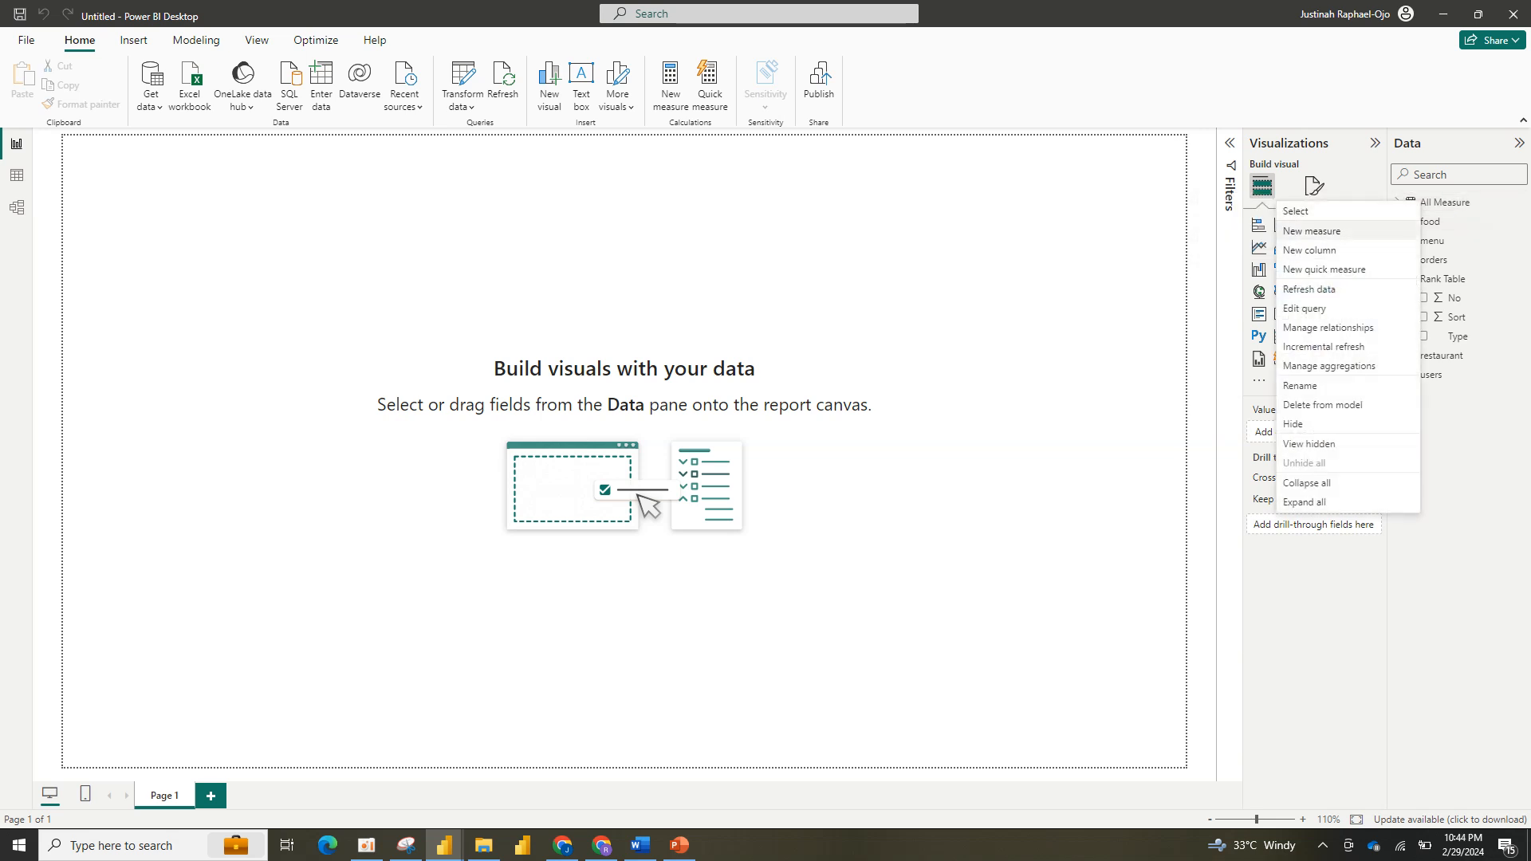
pyautogui.click(1325, 230)
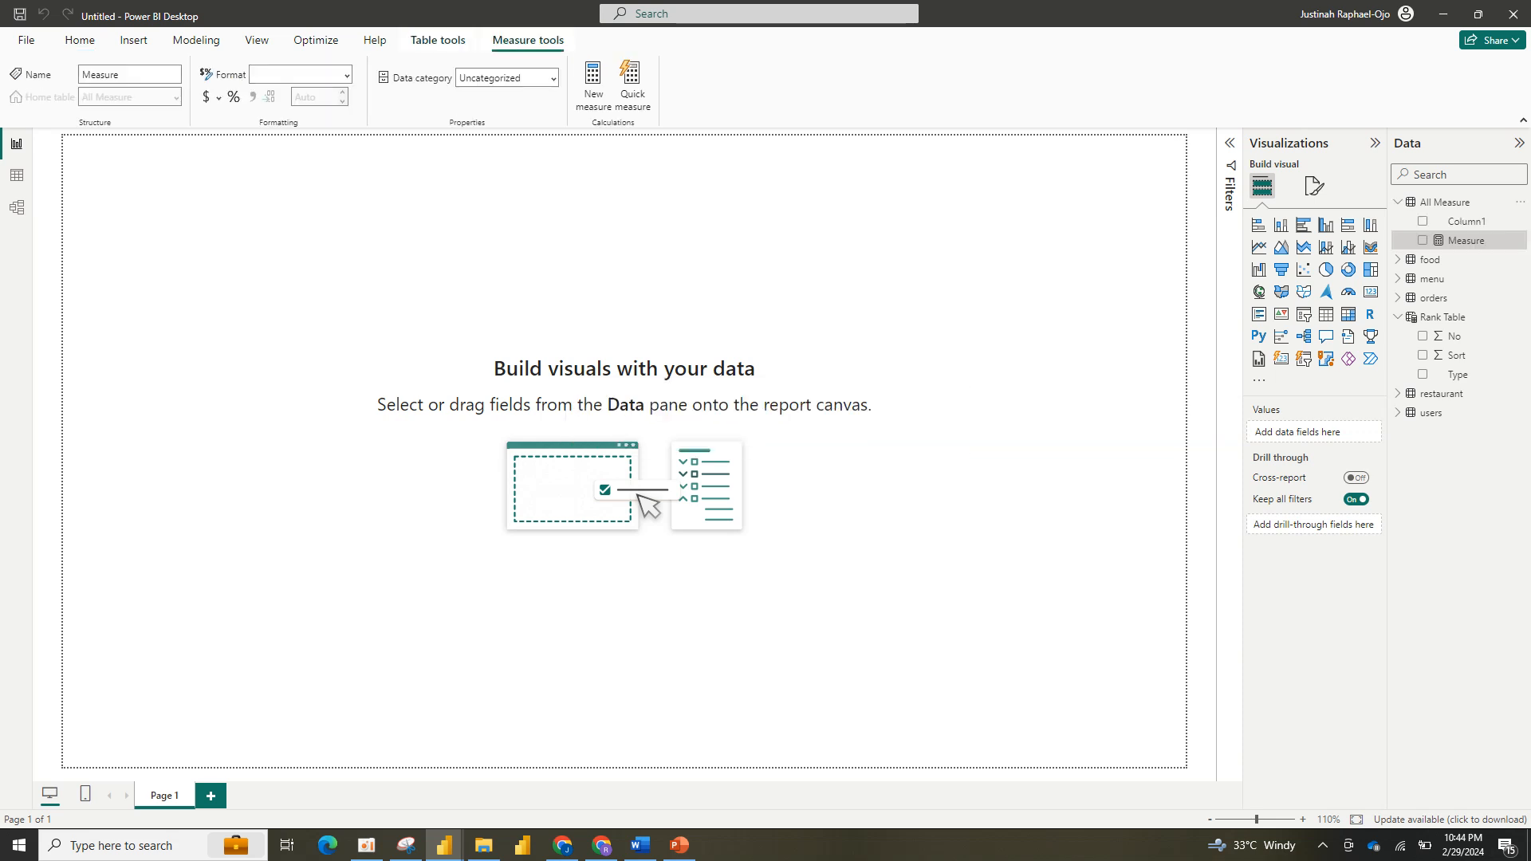
pyautogui.write('R')
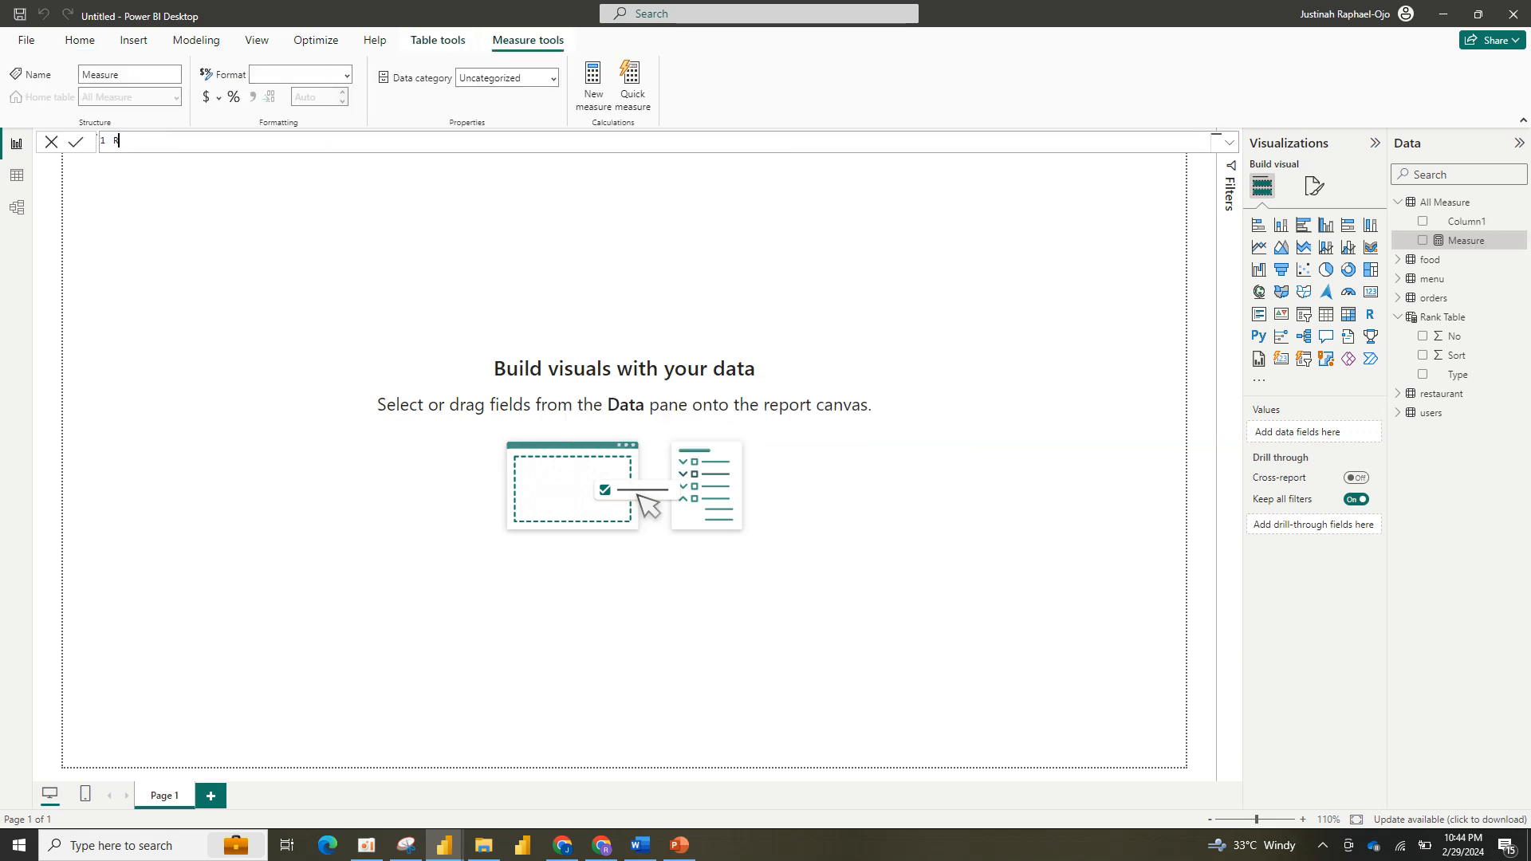
pyautogui.write('ating =')
pyautogui.write('count')
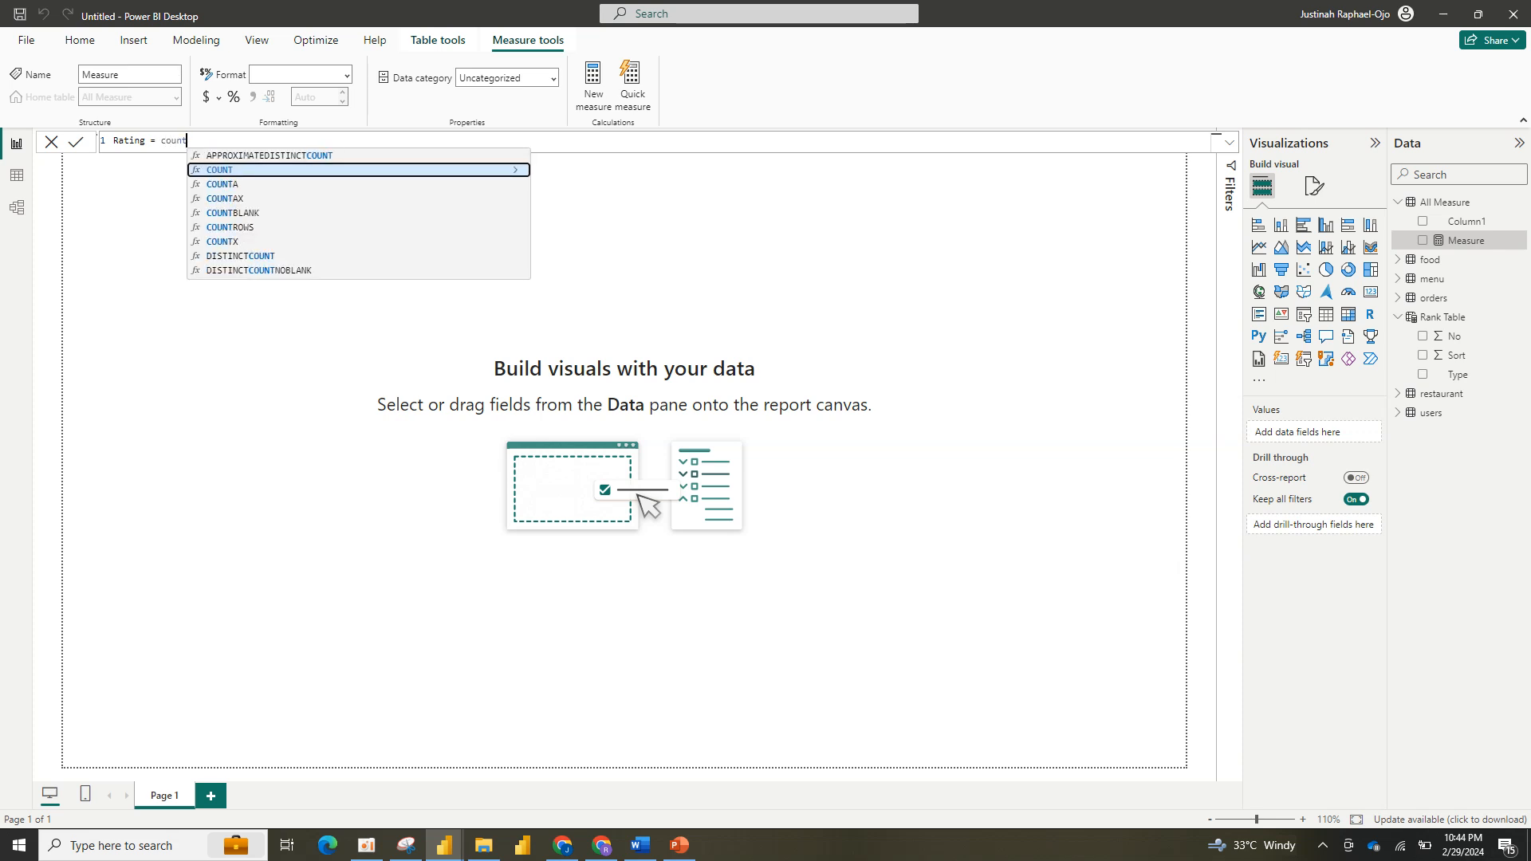
pyautogui.press('Tab')
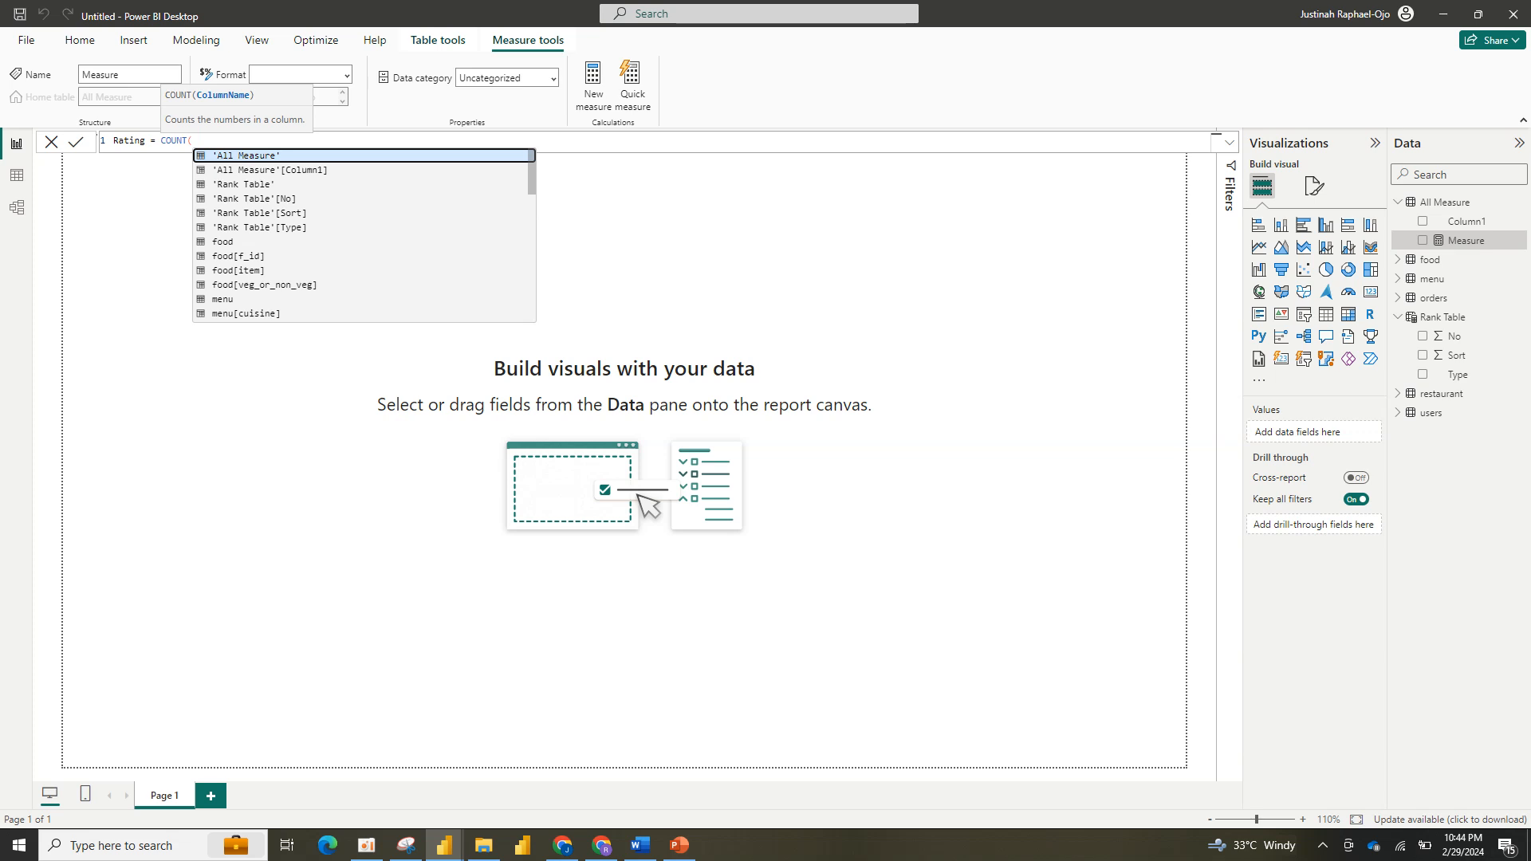
pyautogui.write('rati')
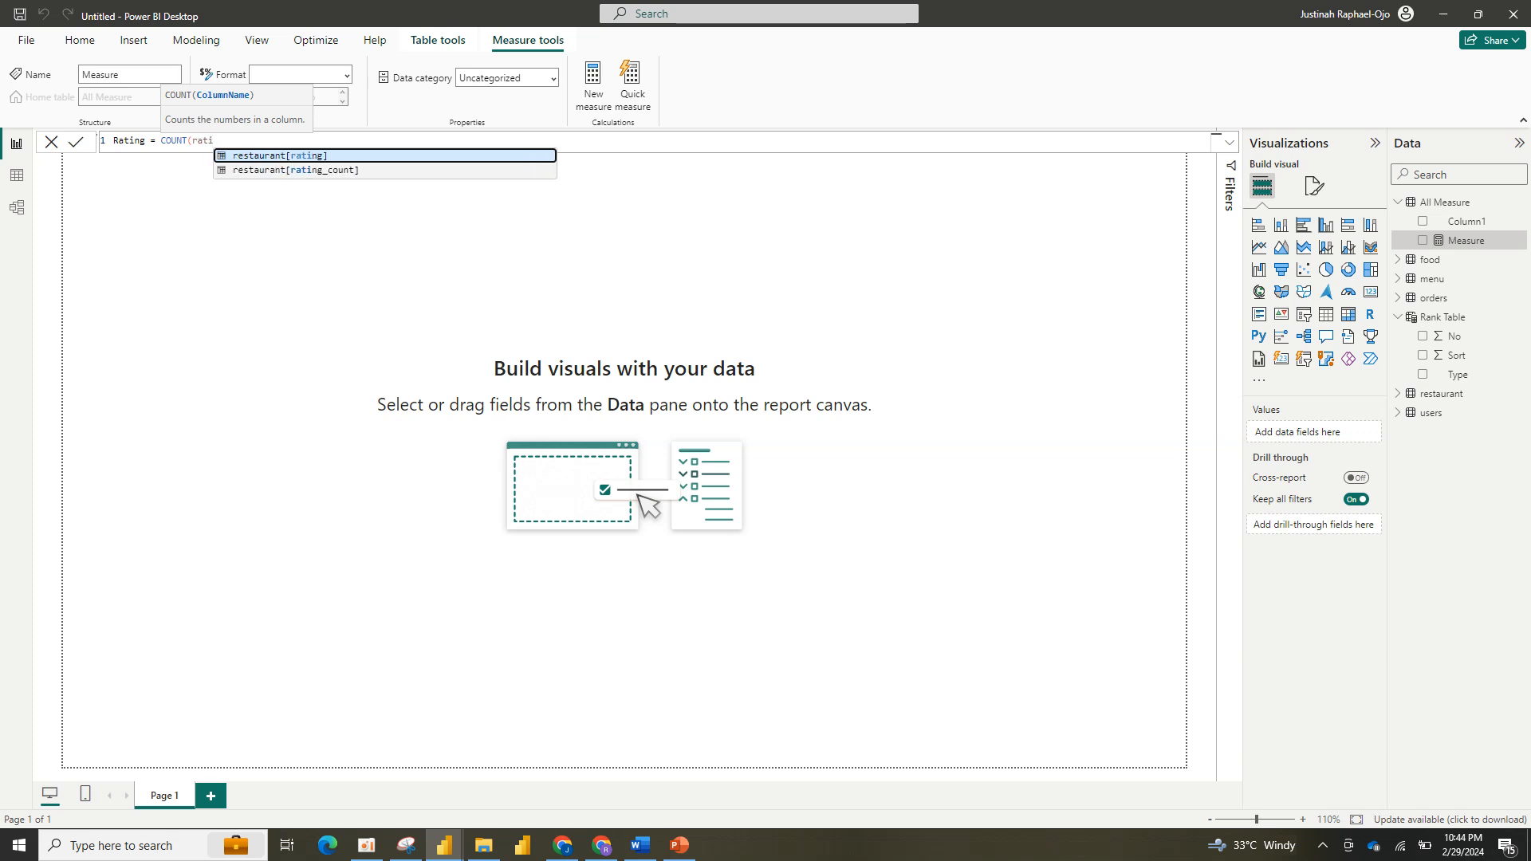
pyautogui.press('Tab')
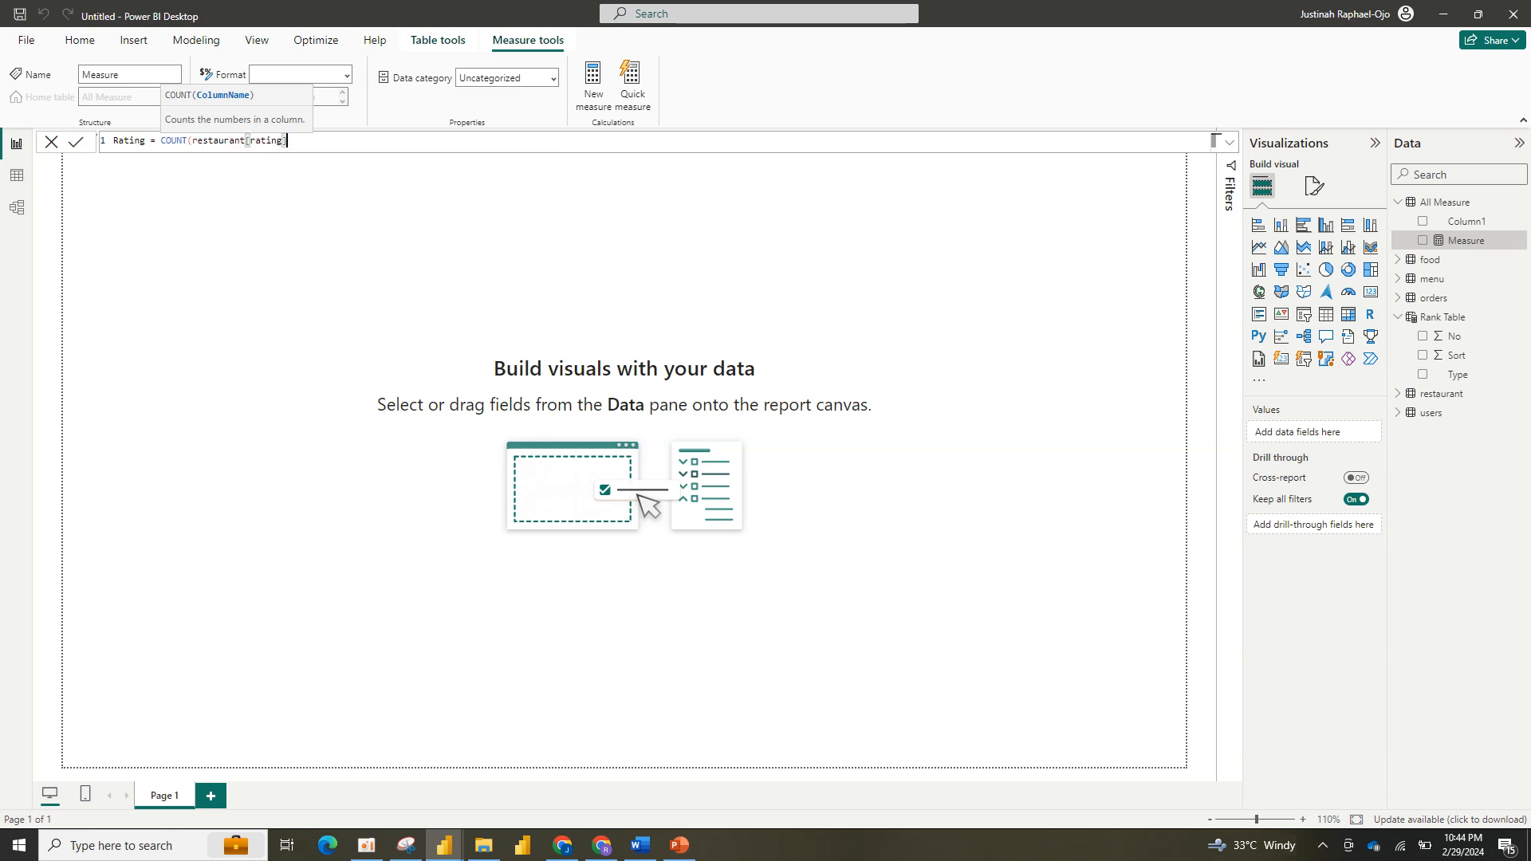
pyautogui.press('Return')
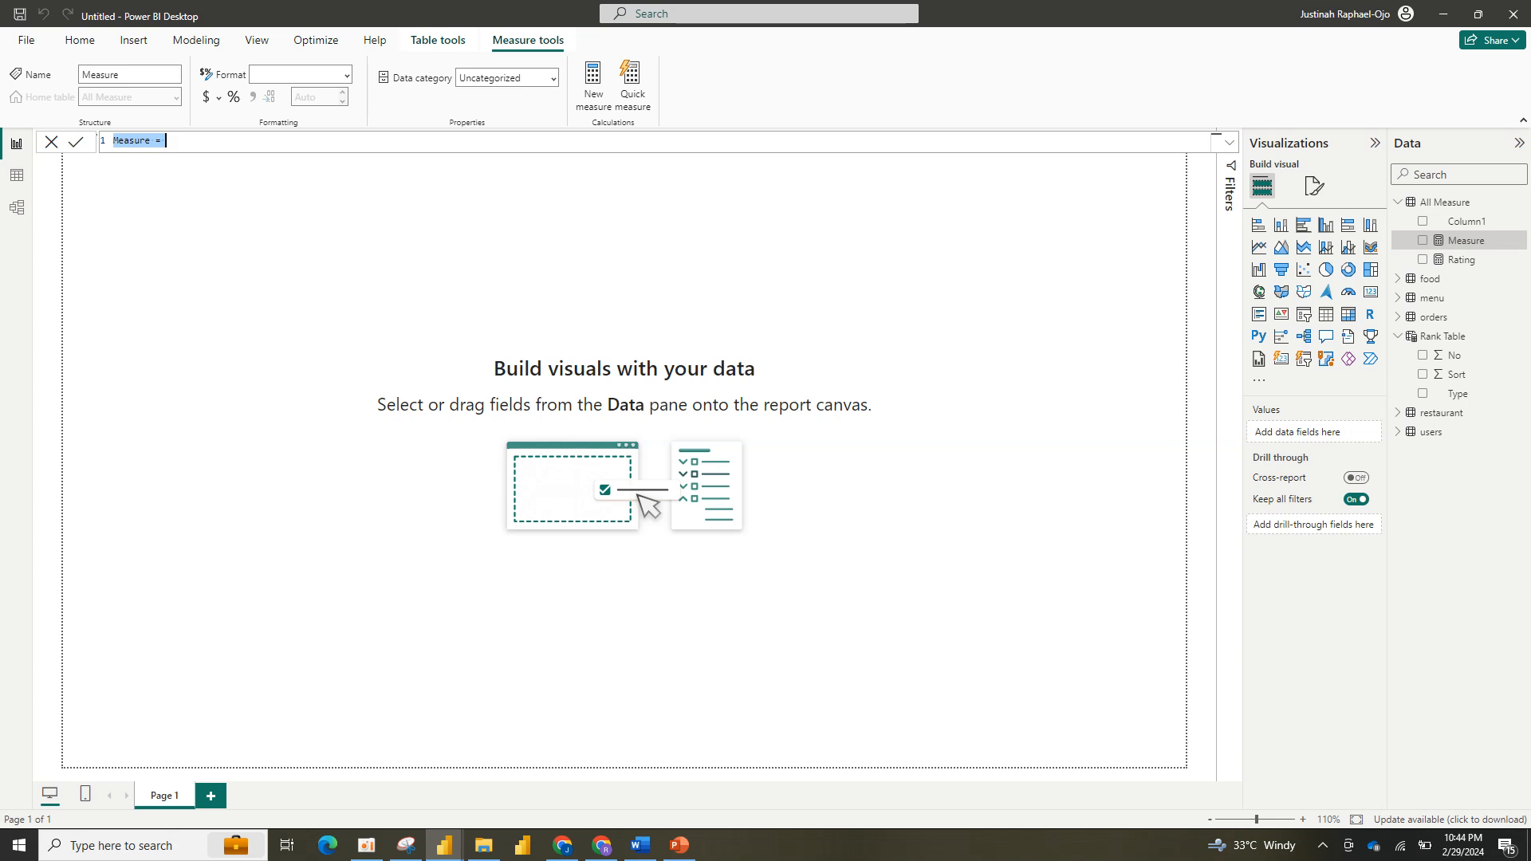
# Step: Define a second measure in the All Measure table as Order = COUNT(orders[order_date])
pyautogui.write('Total')
pyautogui.press('BackSpace')
pyautogui.press('BackSpace')
pyautogui.press('BackSpace')
pyautogui.press('BackSpace')
pyautogui.press('BackSpace')
pyautogui.press('BackSpace')
pyautogui.write('Rest')
pyautogui.press('BackSpace')
pyautogui.press('BackSpace')
pyautogui.press('BackSpace')
pyautogui.press('BackSpace')
pyautogui.write('Order')
pyautogui.write('= coun')
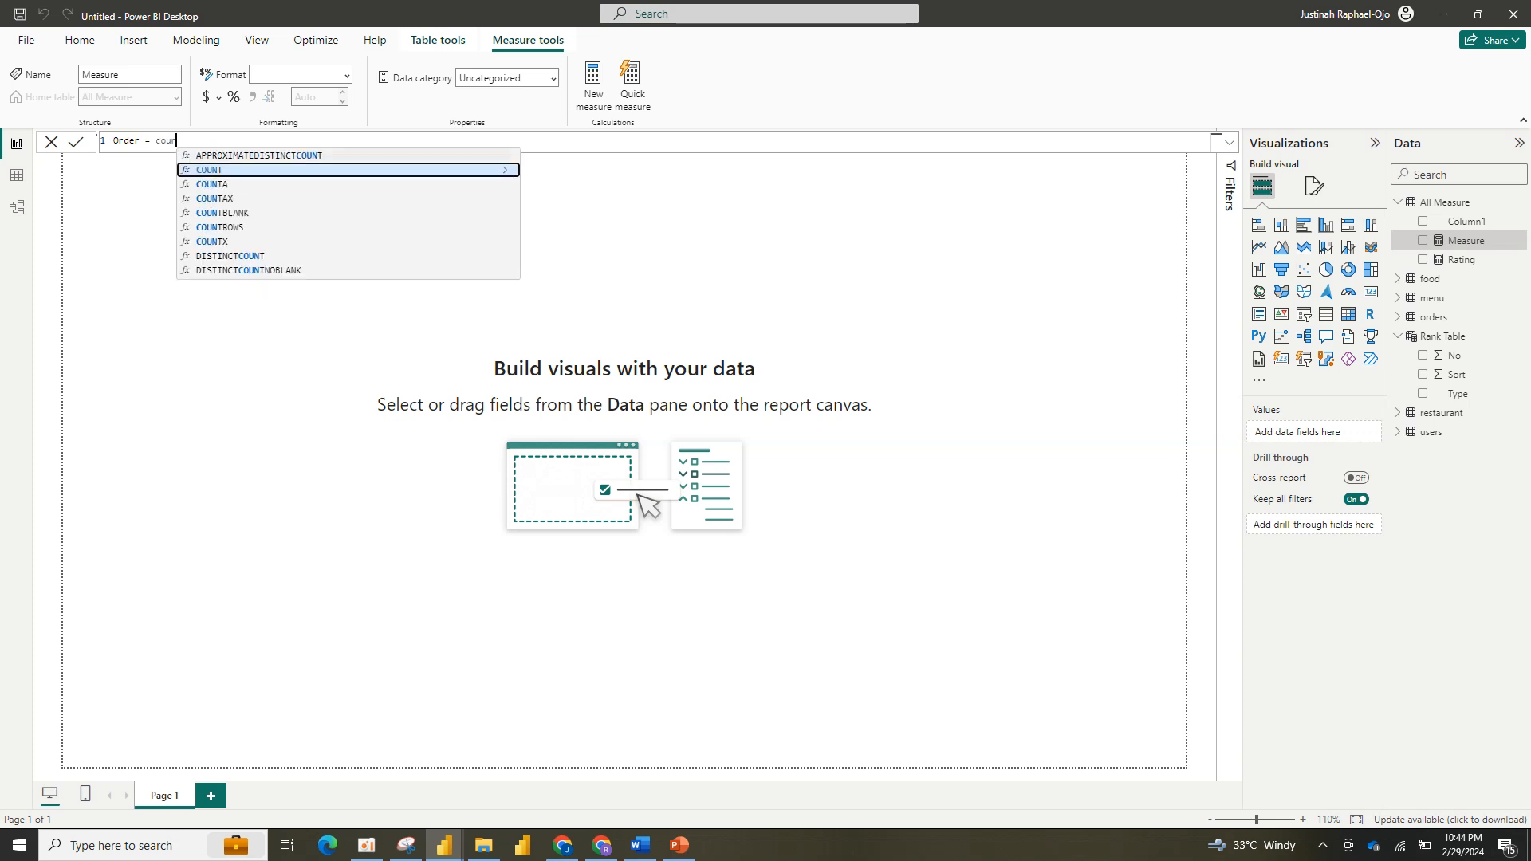
pyautogui.write('t')
pyautogui.press('Tab')
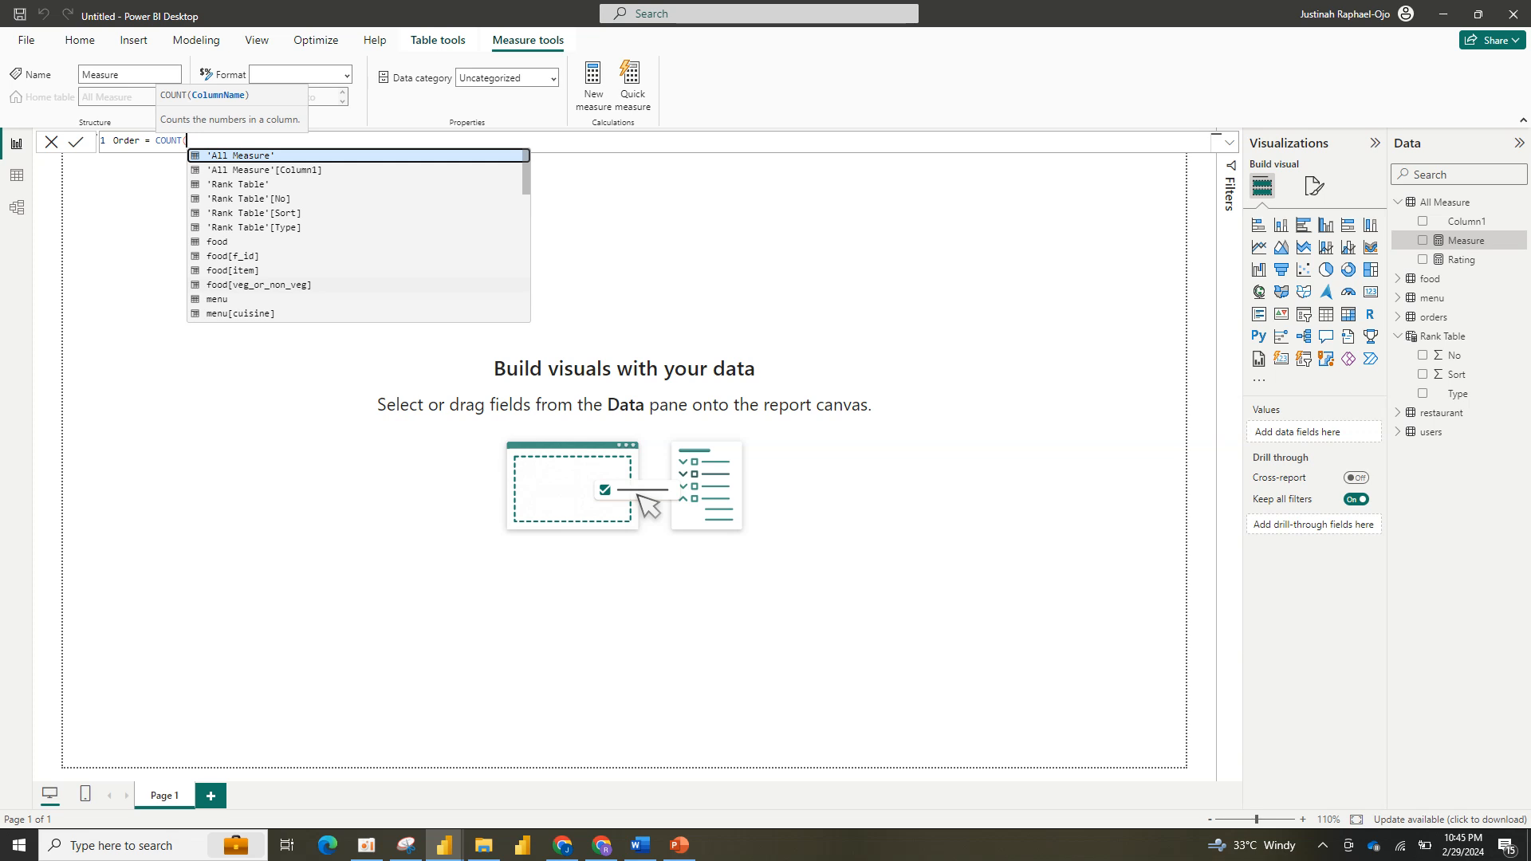
pyautogui.write('or')
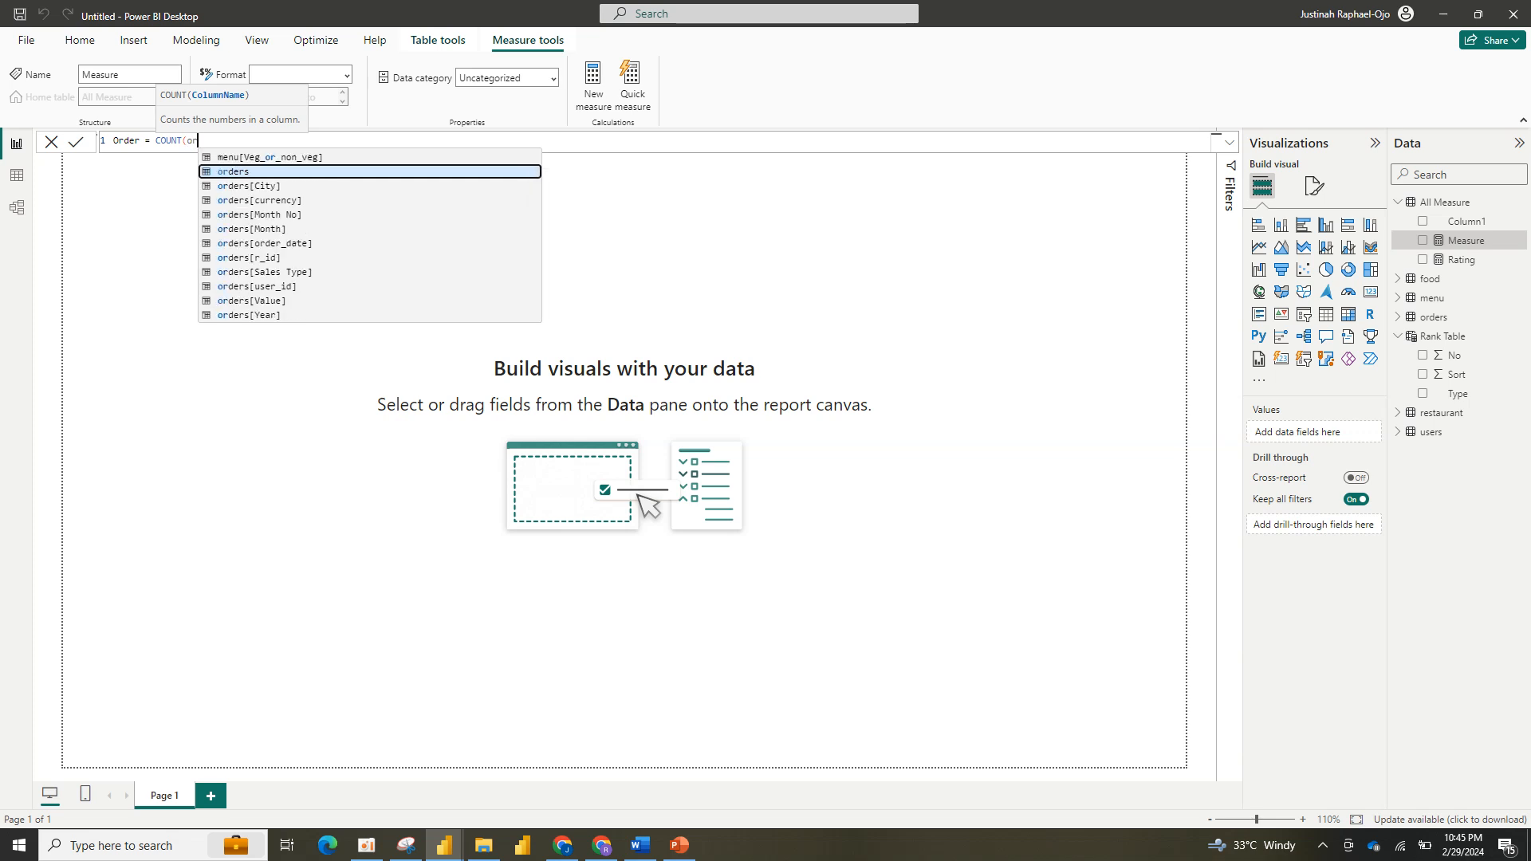
pyautogui.write('de')
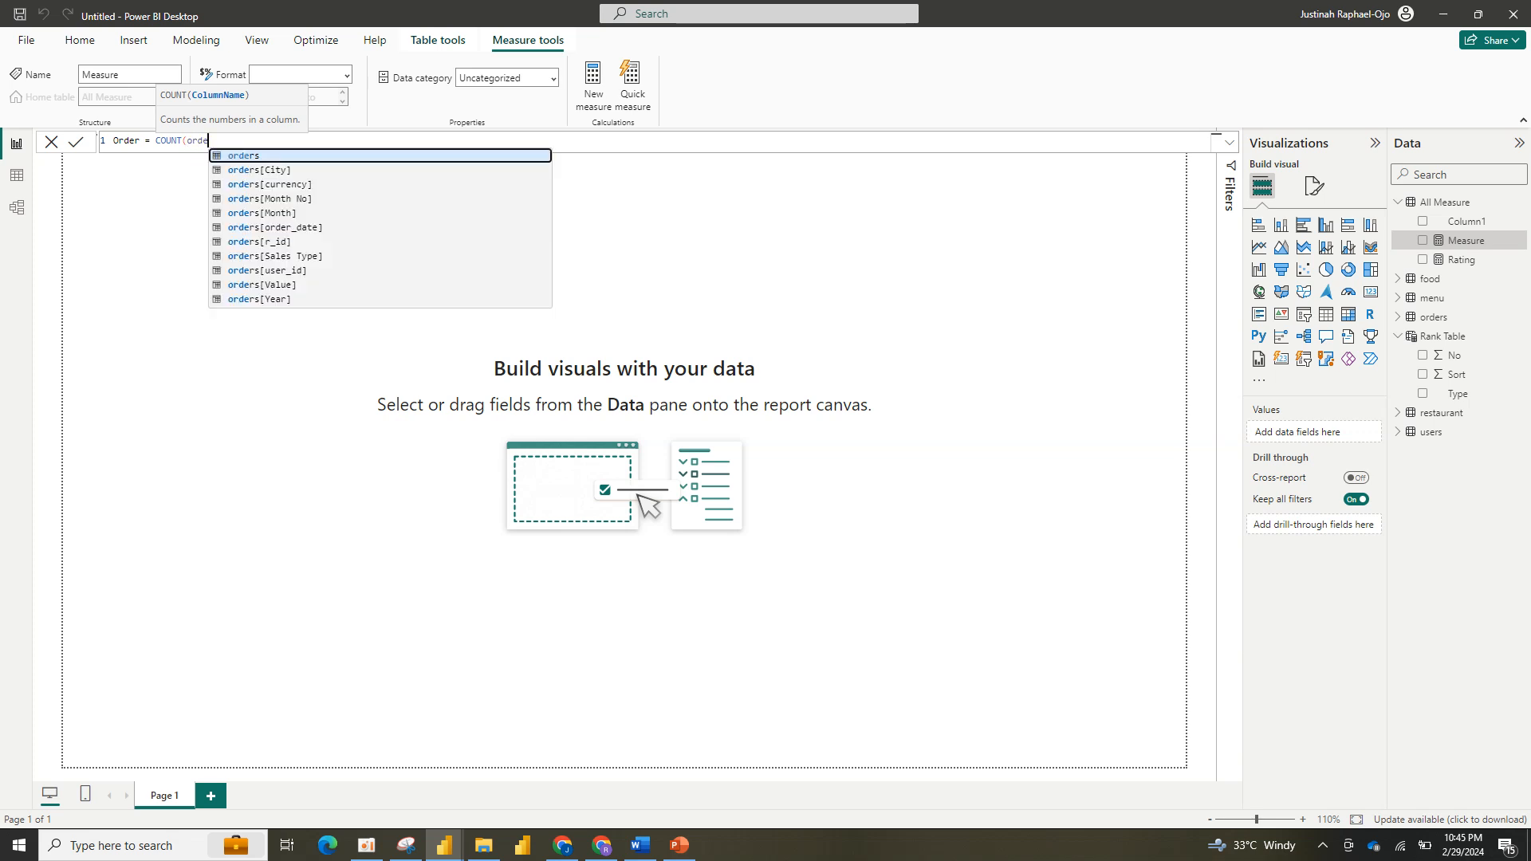
pyautogui.click(303, 227)
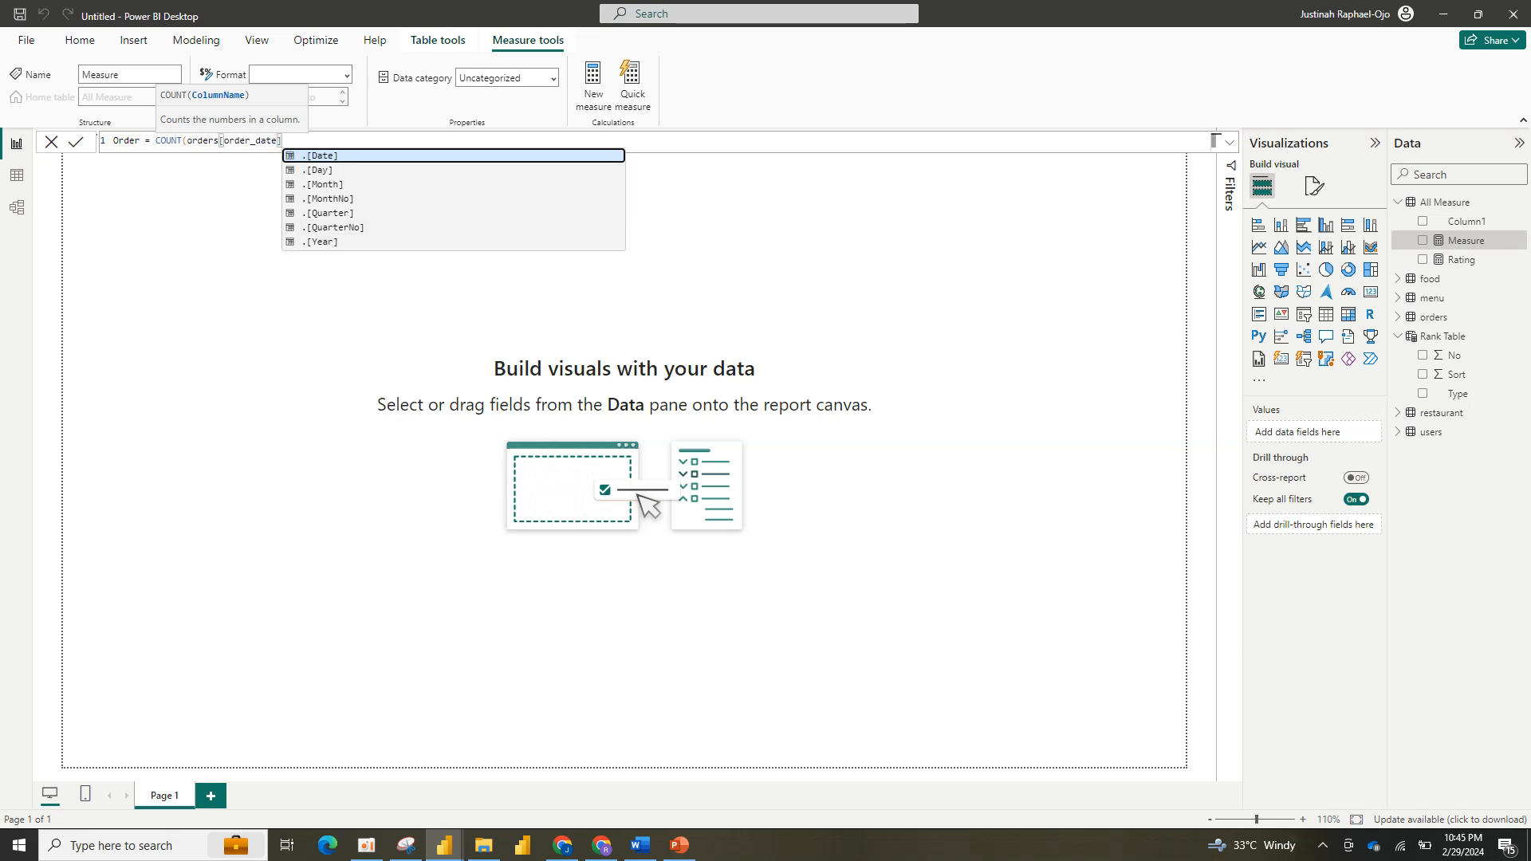
pyautogui.write(')')
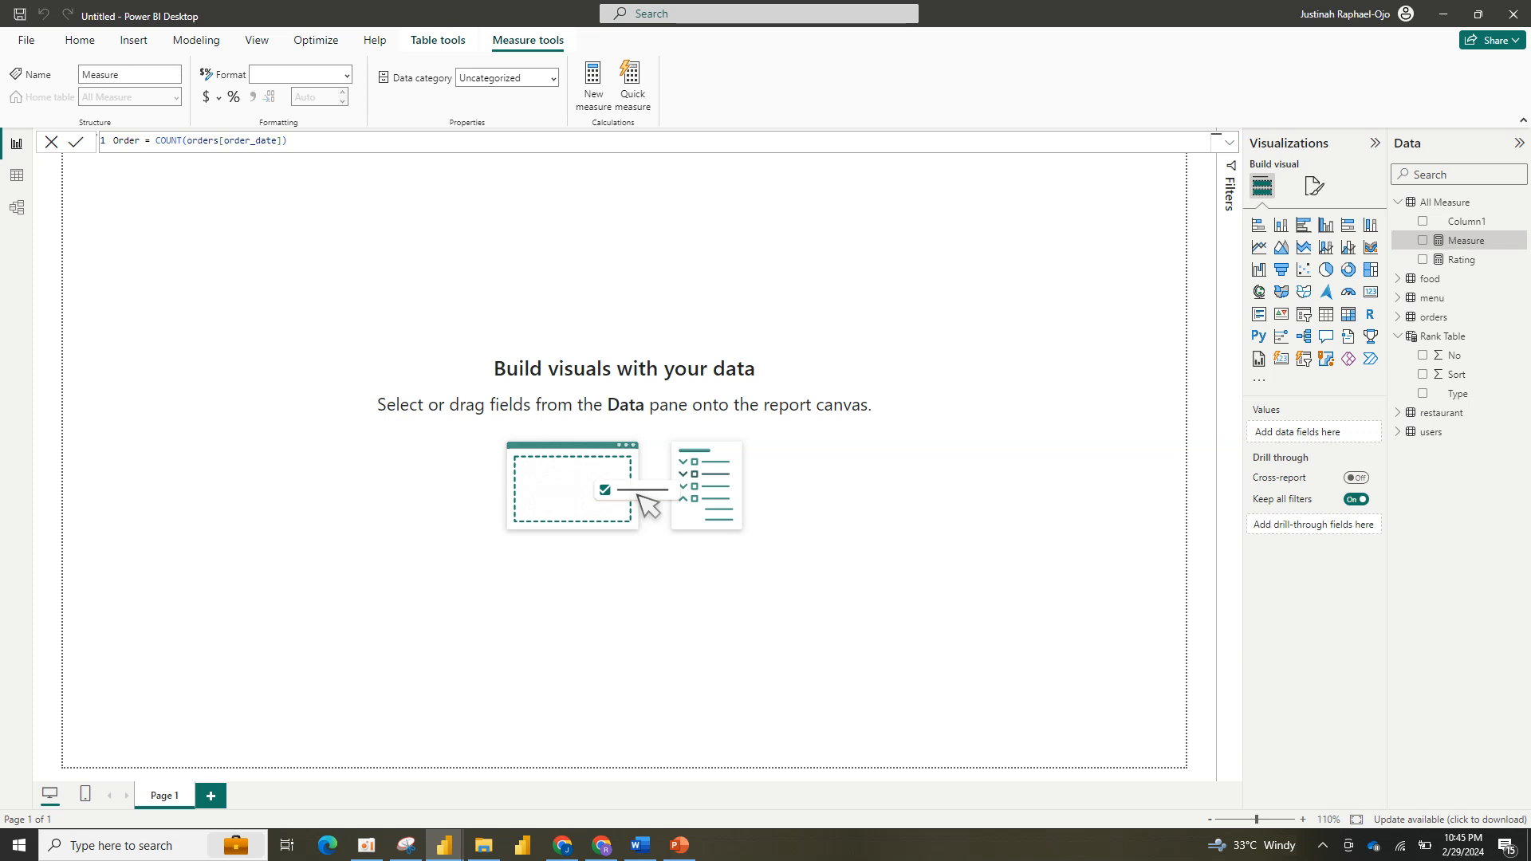
pyautogui.press('Return')
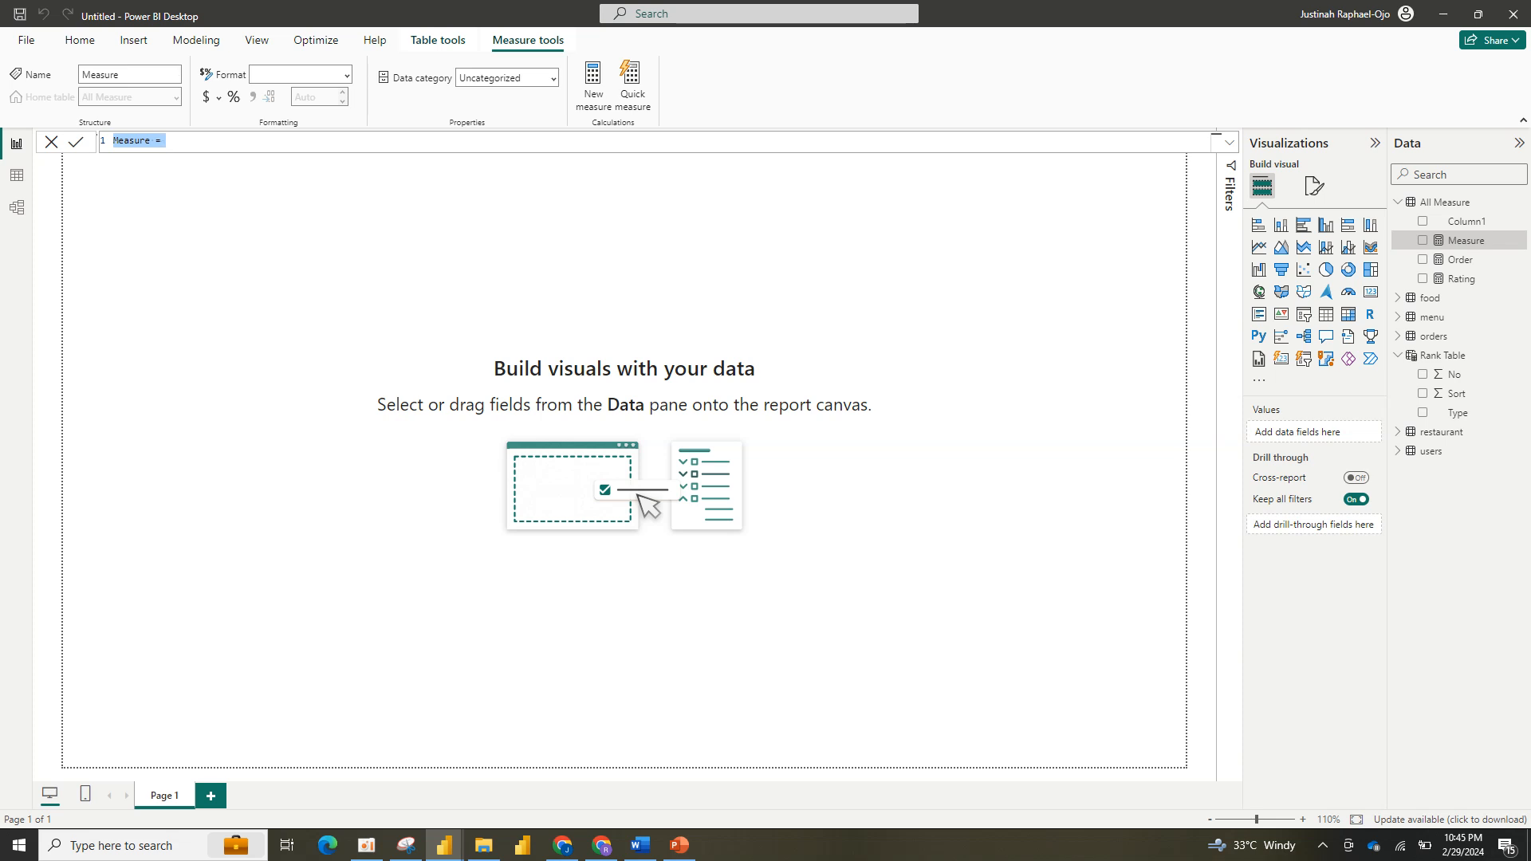
# Step: Define the next All Measure measure as Sales Vaule = SUM(orders[Value])
pyautogui.write('Slae')
pyautogui.press('BackSpace')
pyautogui.press('BackSpace')
pyautogui.press('BackSpace')
pyautogui.press('BackSpace')
pyautogui.write('Sales Vaule = sum')
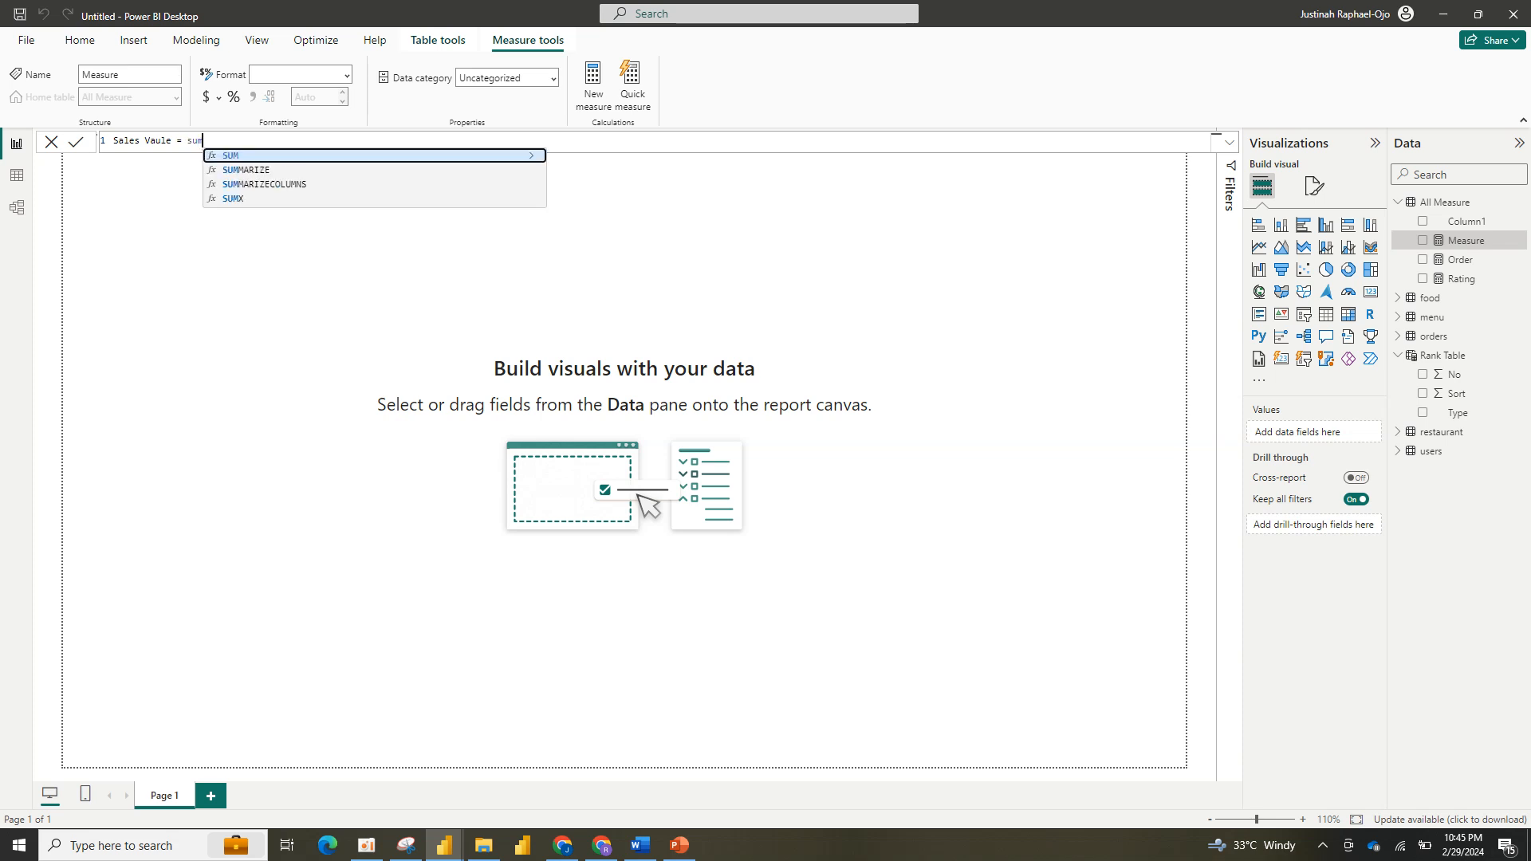
pyautogui.press('Tab')
pyautogui.write('va')
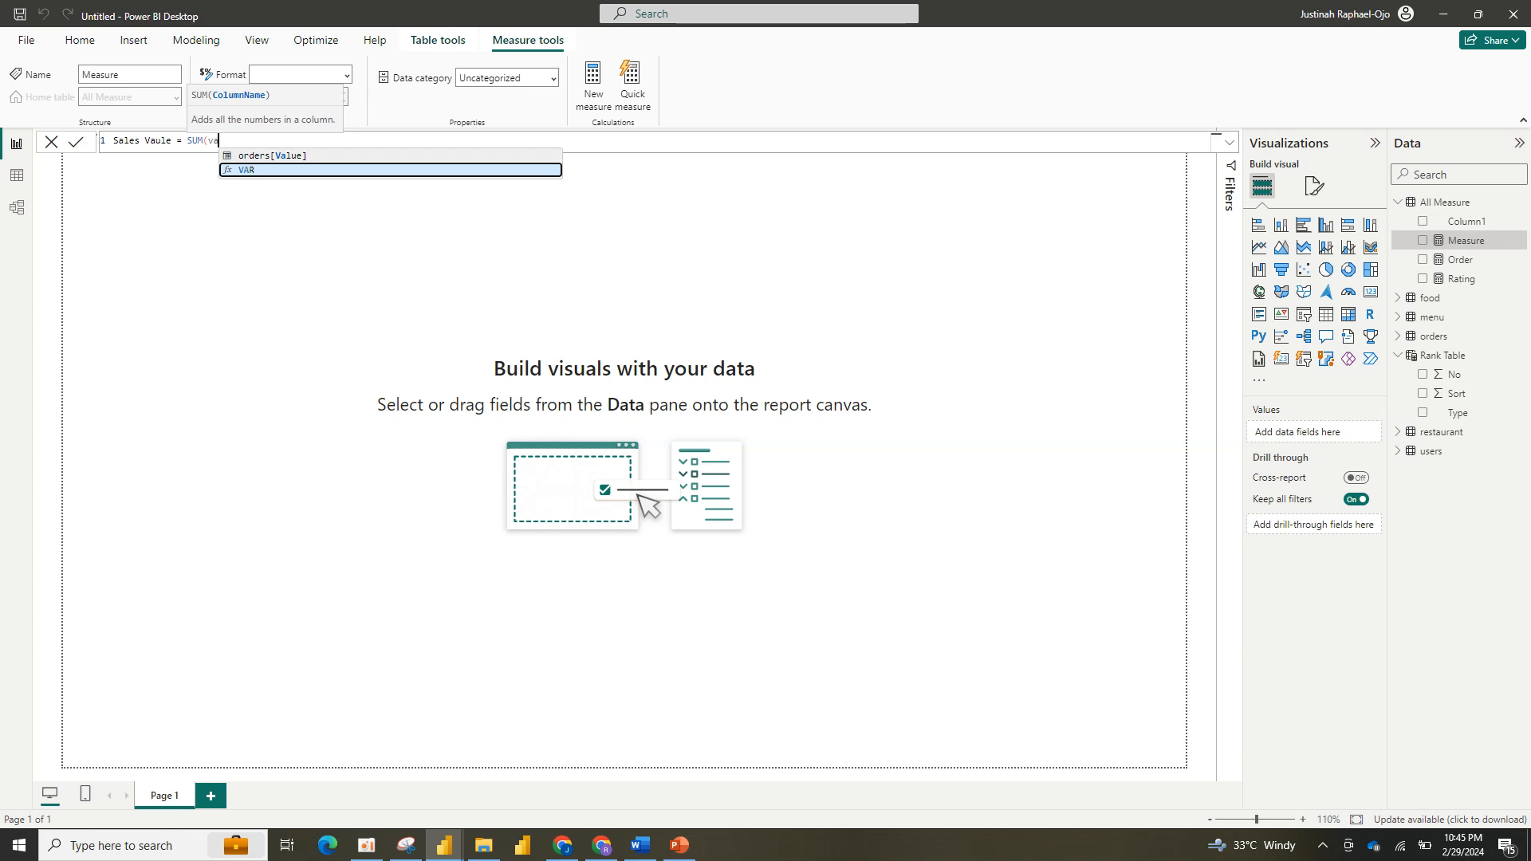
pyautogui.press('Up')
pyautogui.press('Tab')
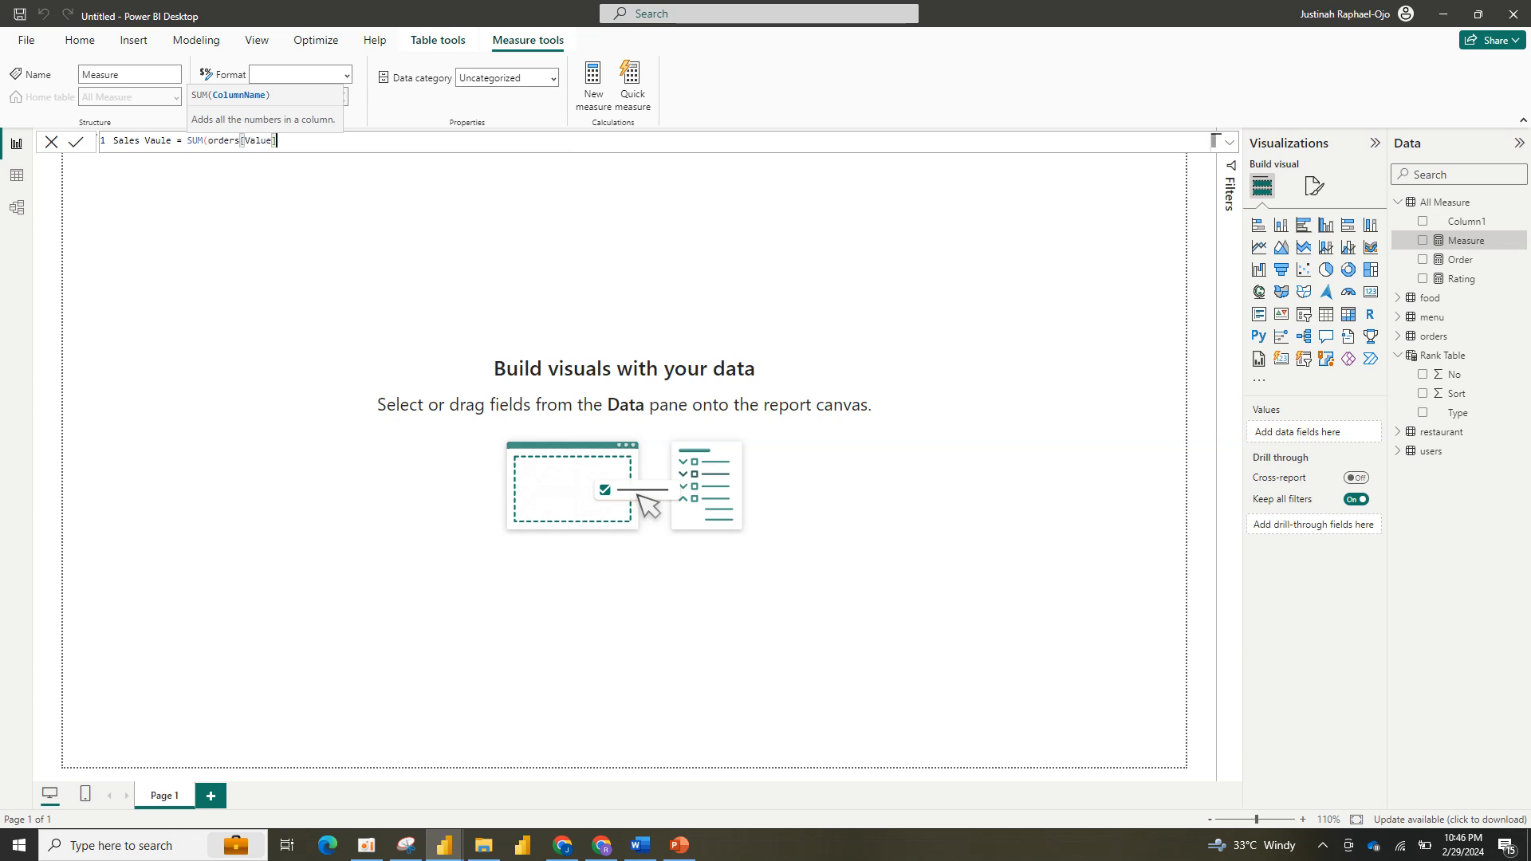
pyautogui.write(')')
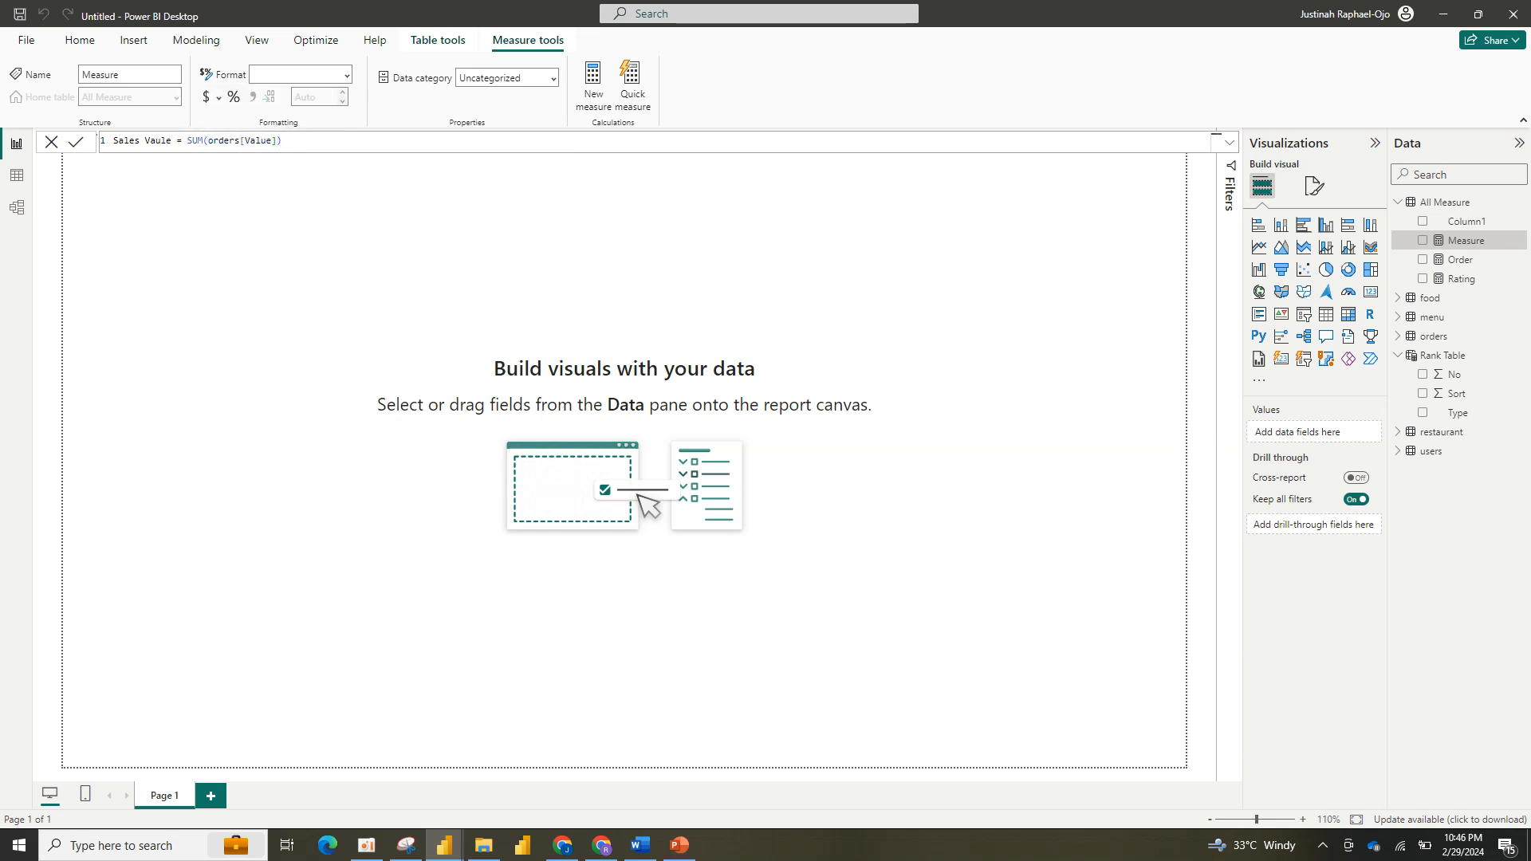
pyautogui.press('Return')
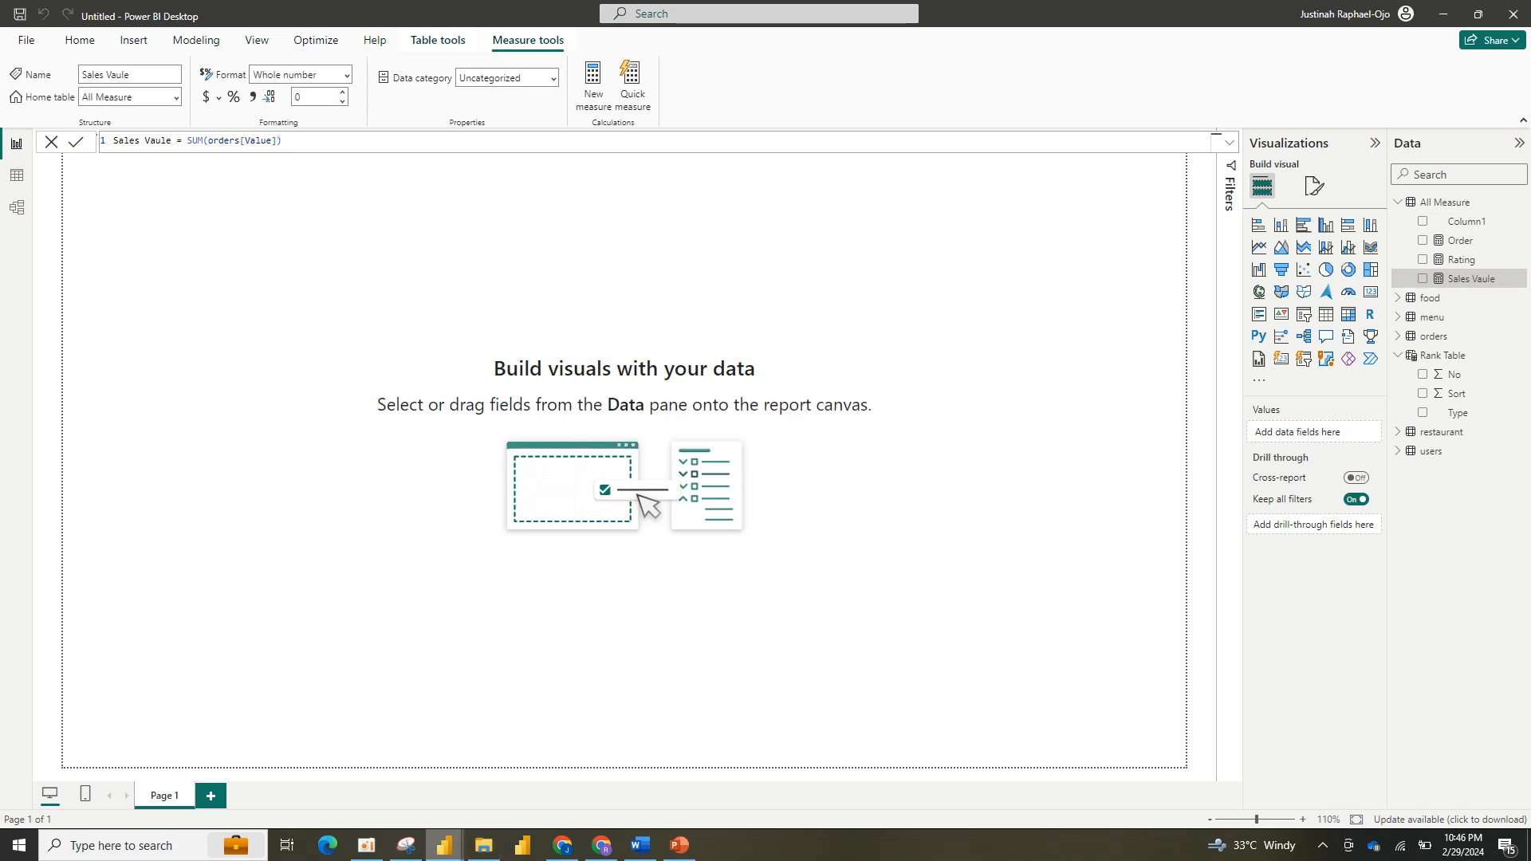
# Step: Switch to the week 9 report, show its report canvas and copy the whole formula of the Top N Sales measure
pyautogui.moveTo(444, 845)
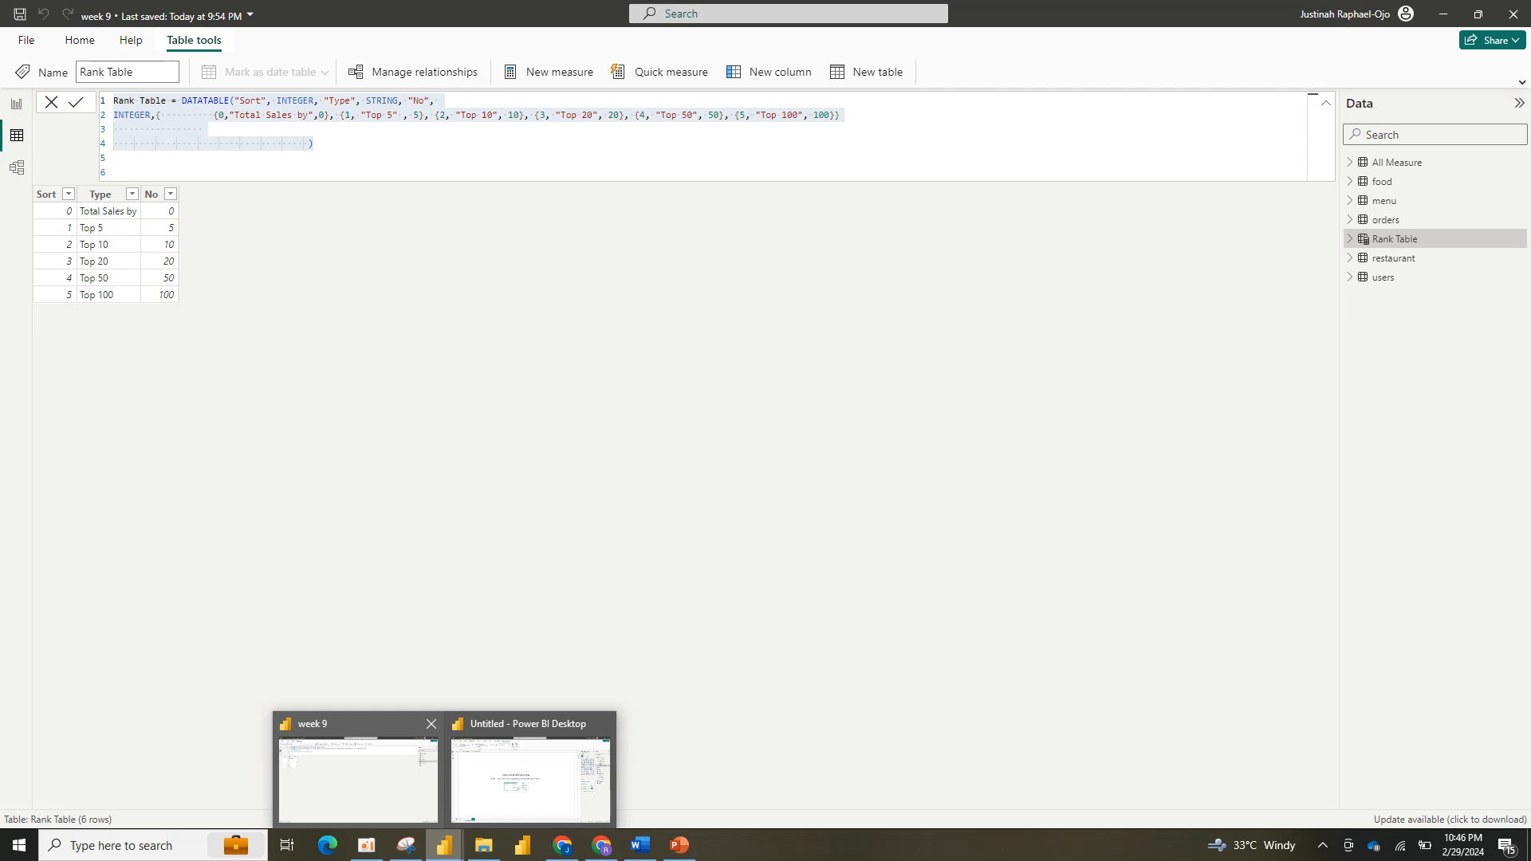
pyautogui.click(358, 777)
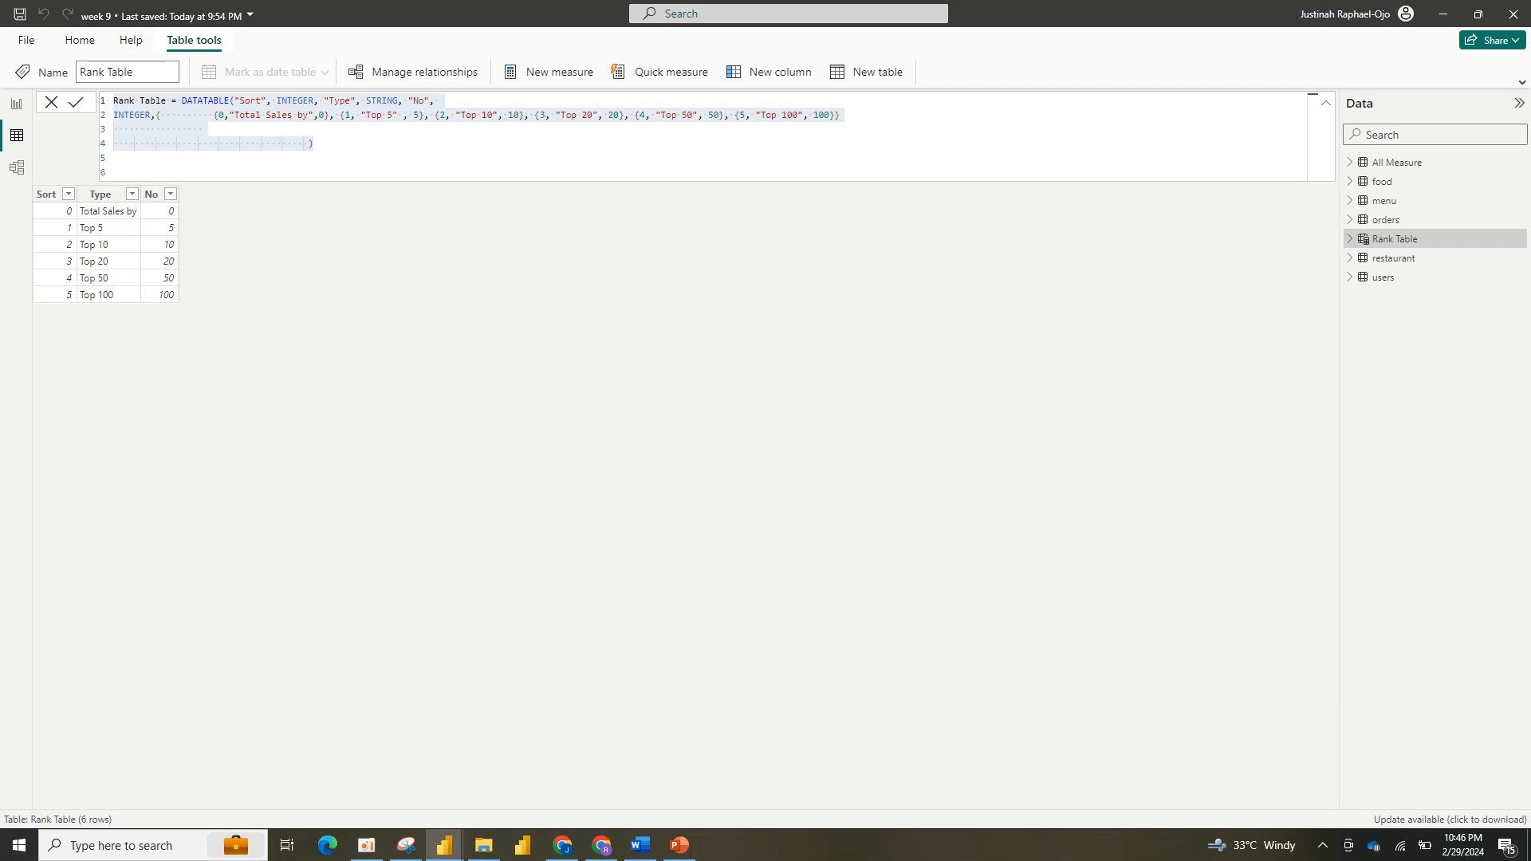
pyautogui.click(17, 103)
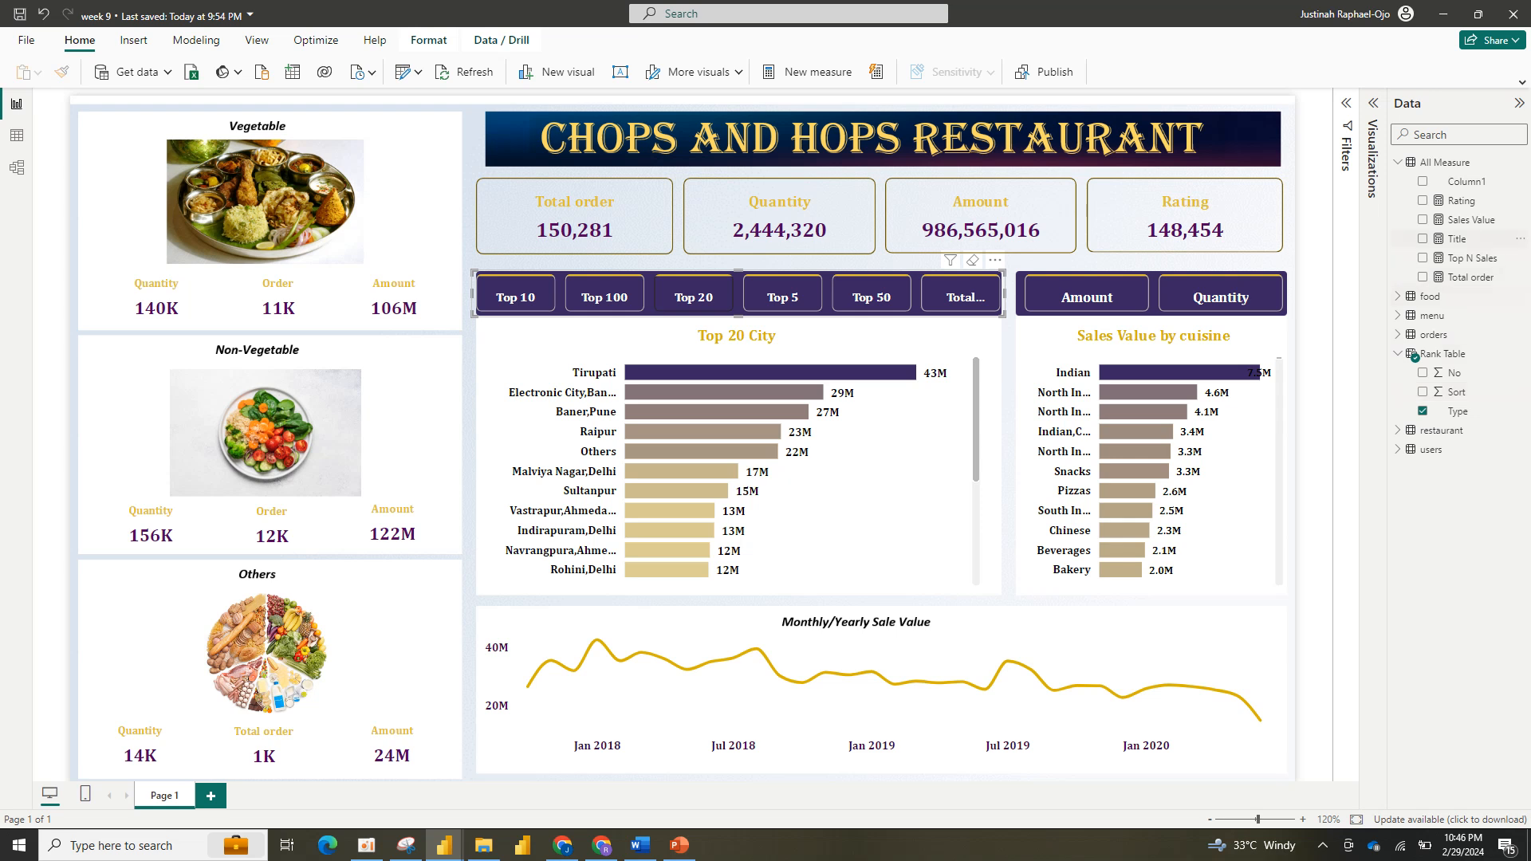
pyautogui.click(1422, 257)
pyautogui.click(1472, 257)
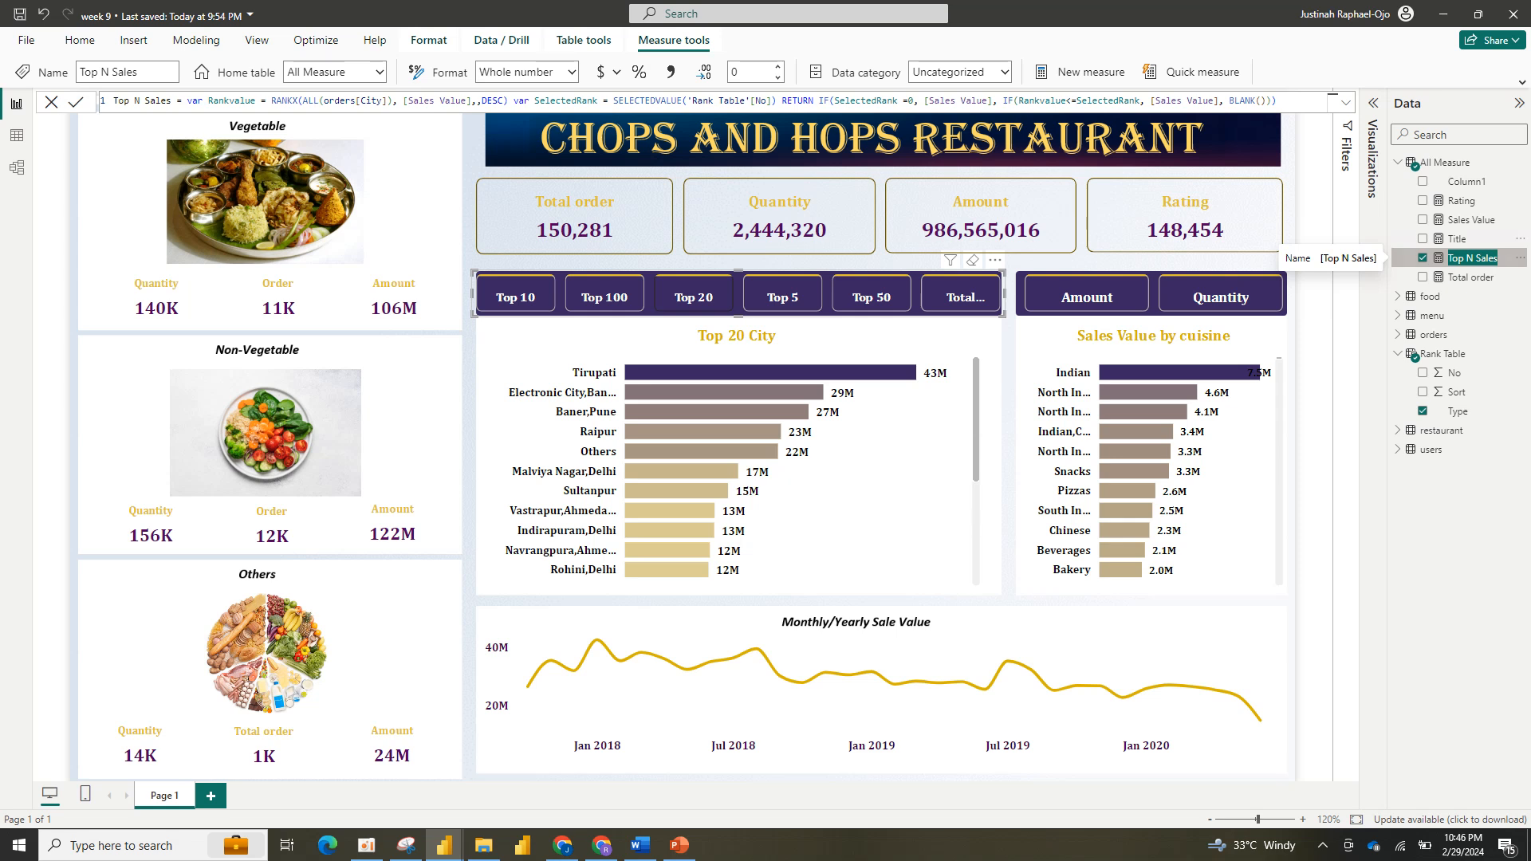
pyautogui.click(1346, 102)
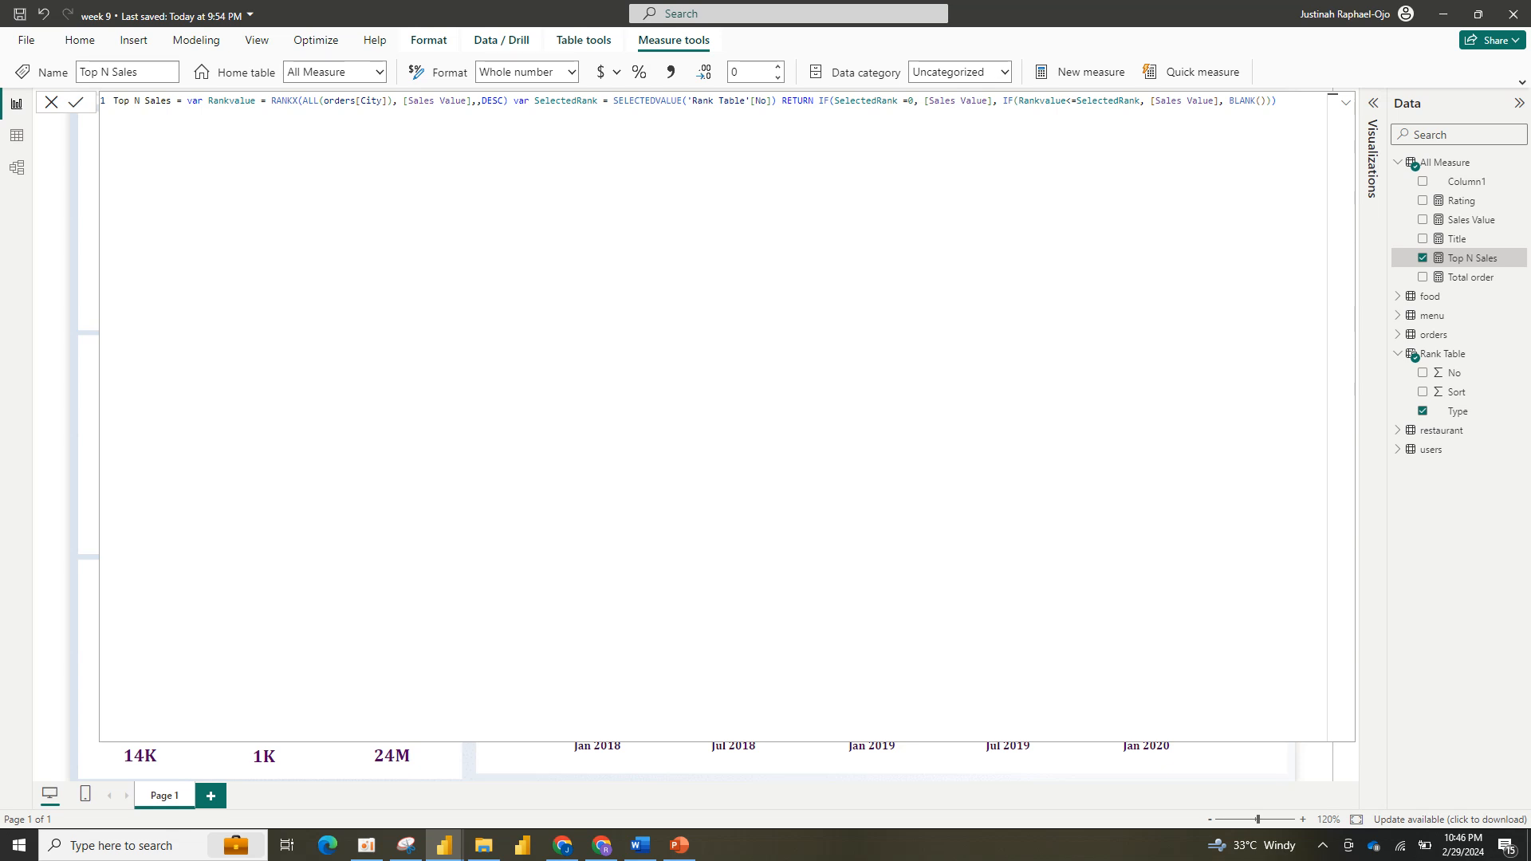
pyautogui.click(1276, 102)
pyautogui.hotkey('ctrl', 'a')
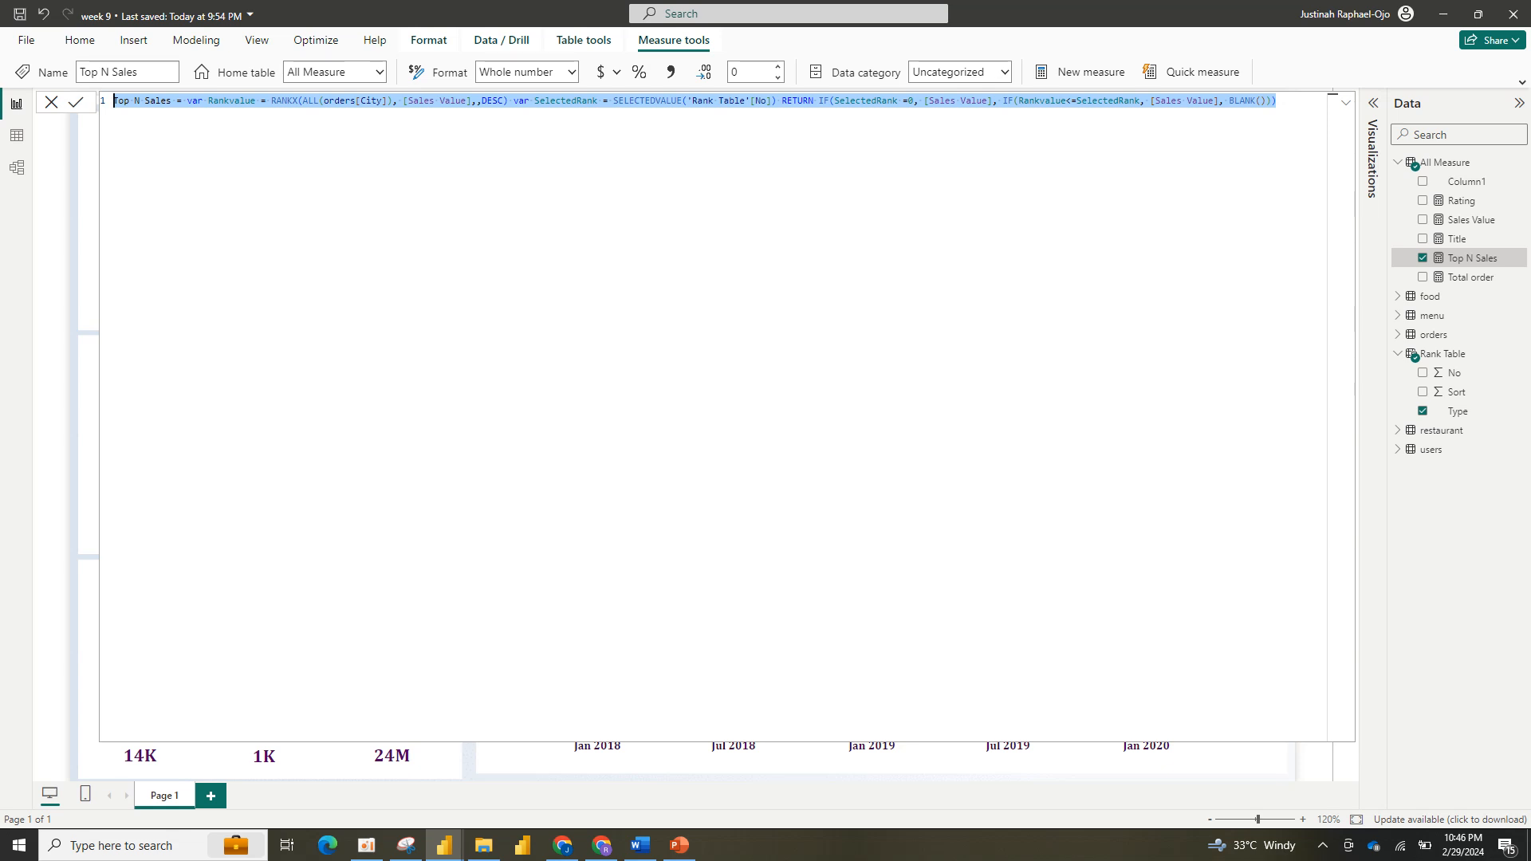
pyautogui.moveTo(1277, 101); pyautogui.dragTo(113, 101)
pyautogui.hotkey('ctrl', 'c')
pyautogui.click(76, 102)
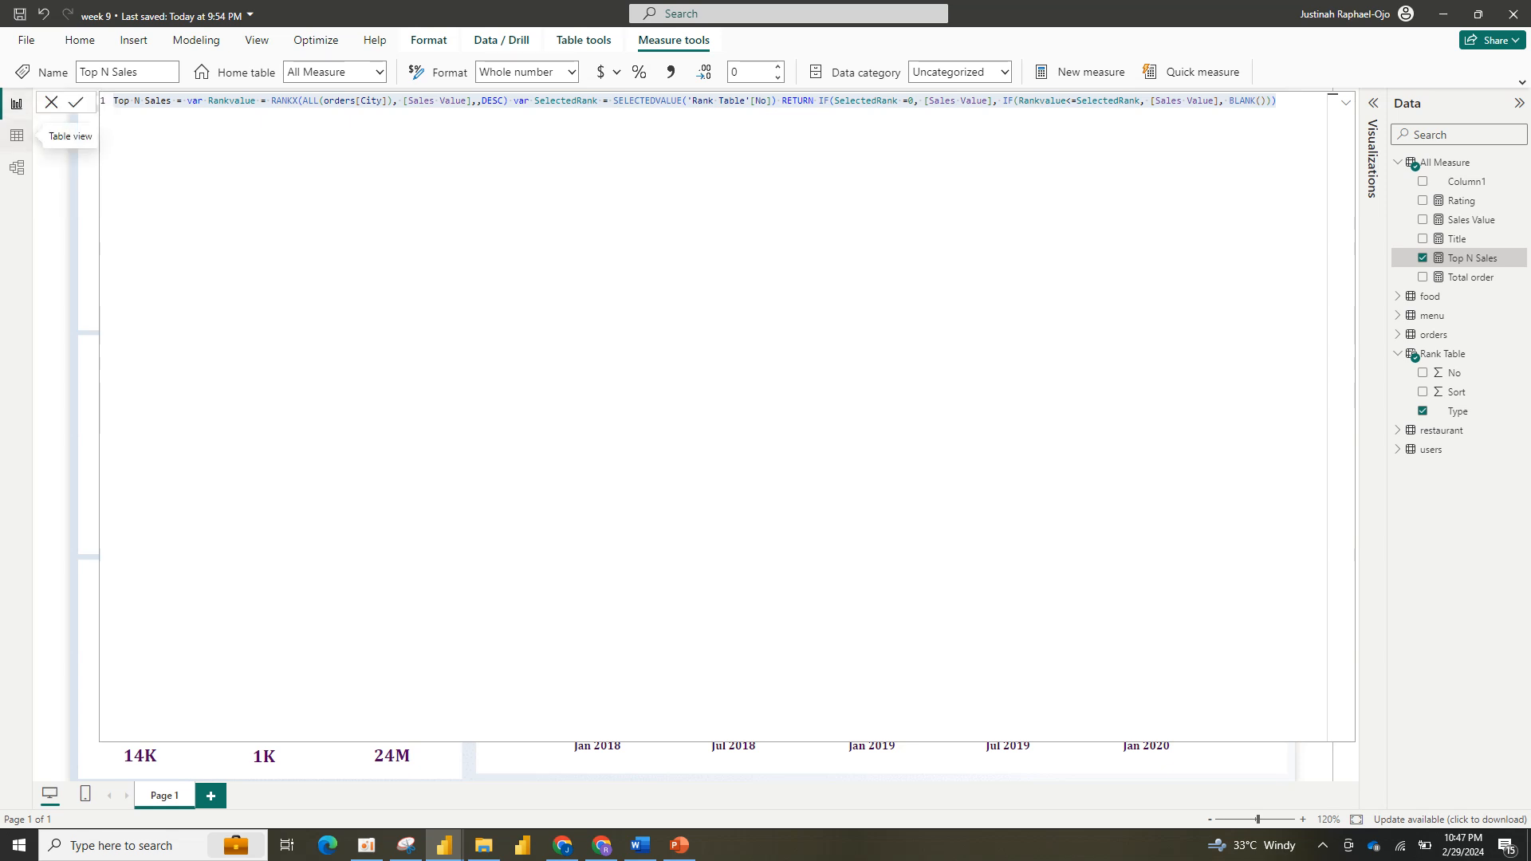
# Step: Back in the untitled report, add a new measure to All Measure using the copied Top N Sales formula
pyautogui.moveTo(444, 843)
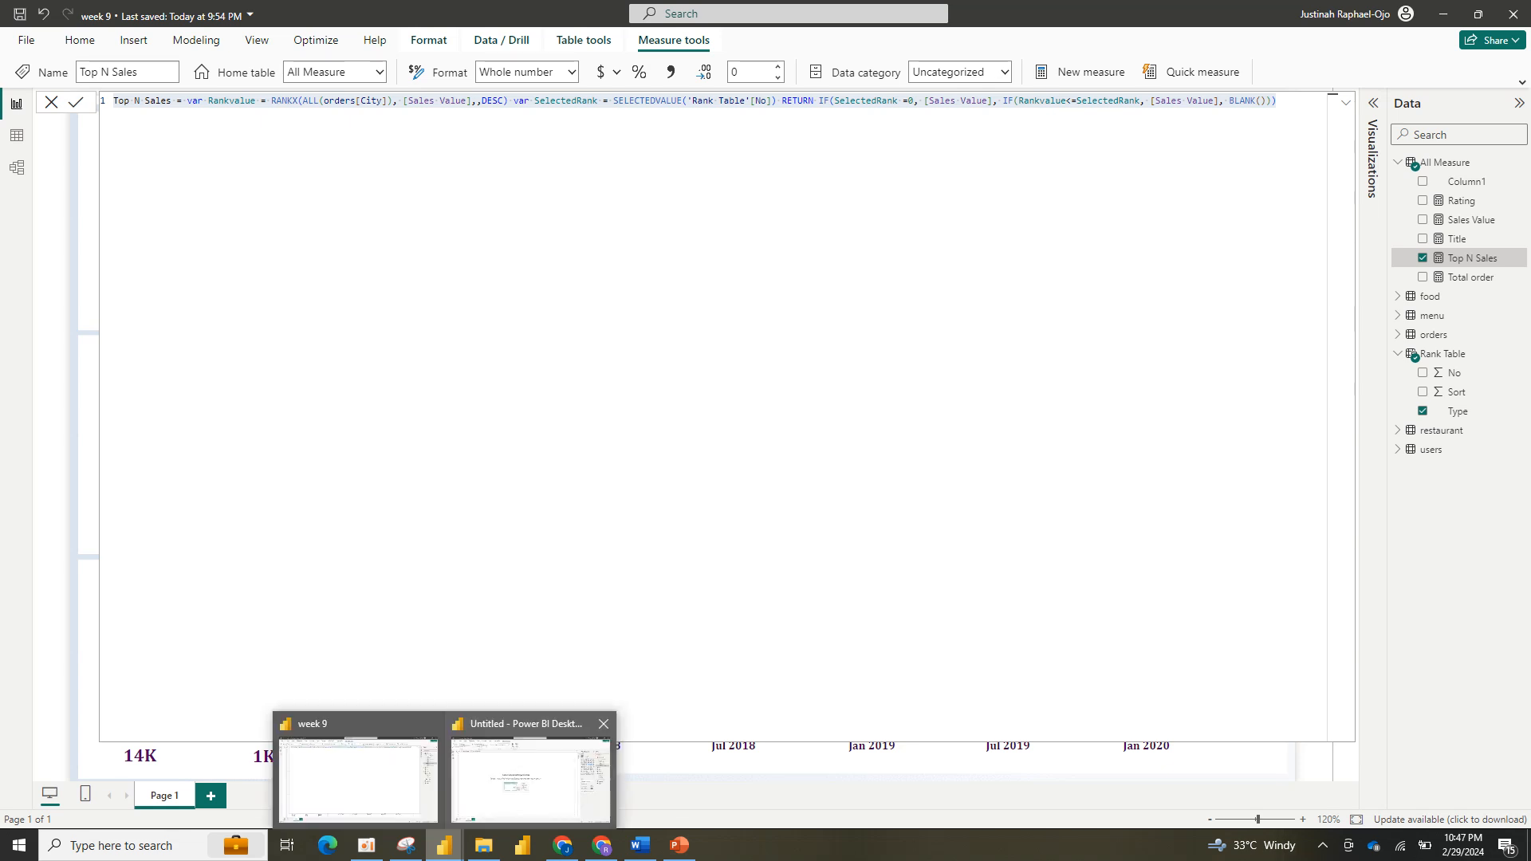
pyautogui.click(530, 774)
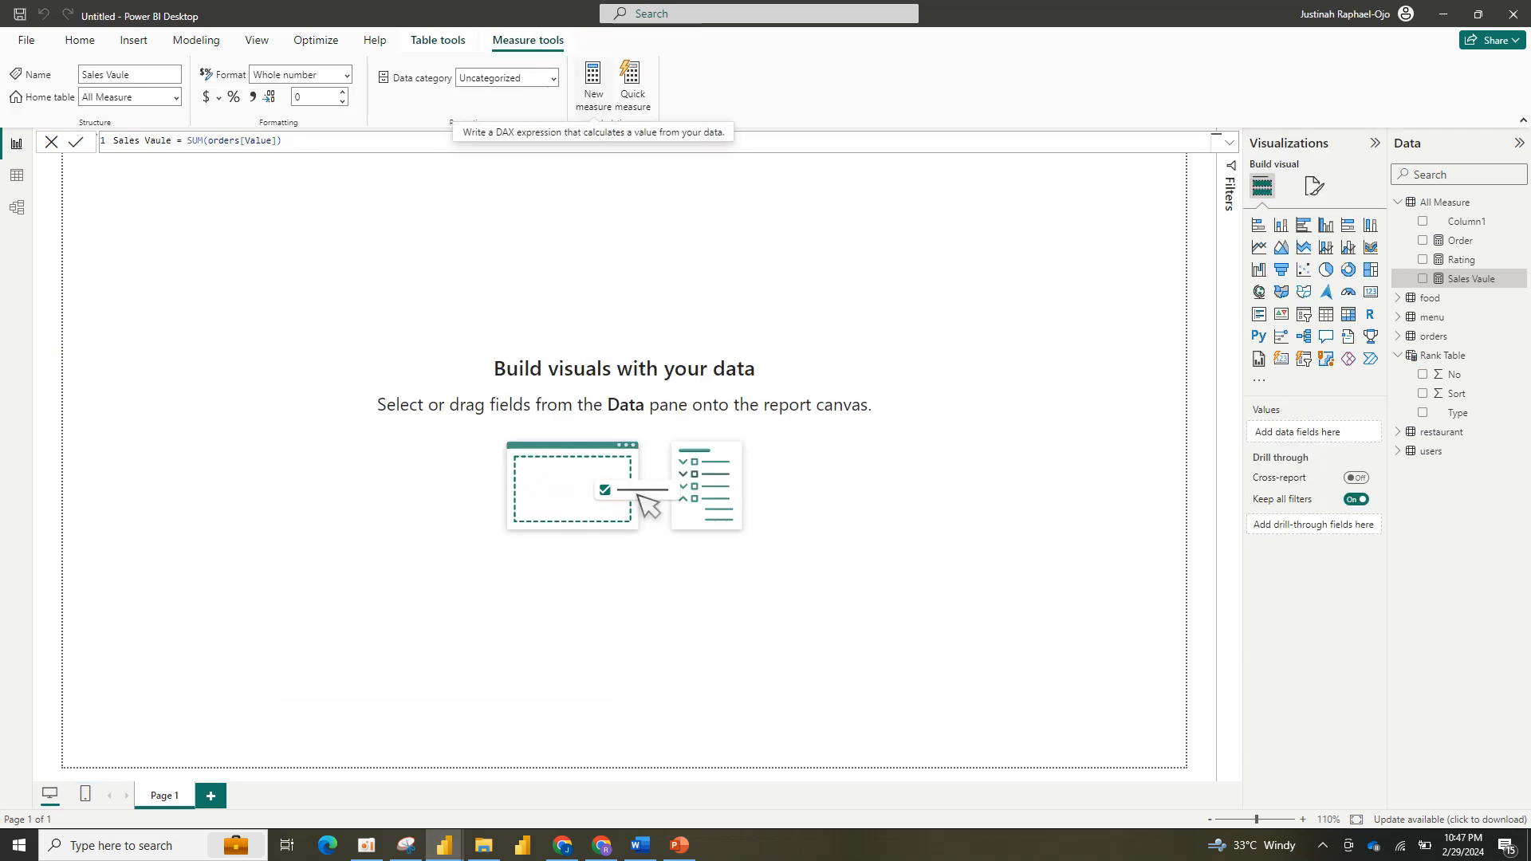
pyautogui.click(593, 86)
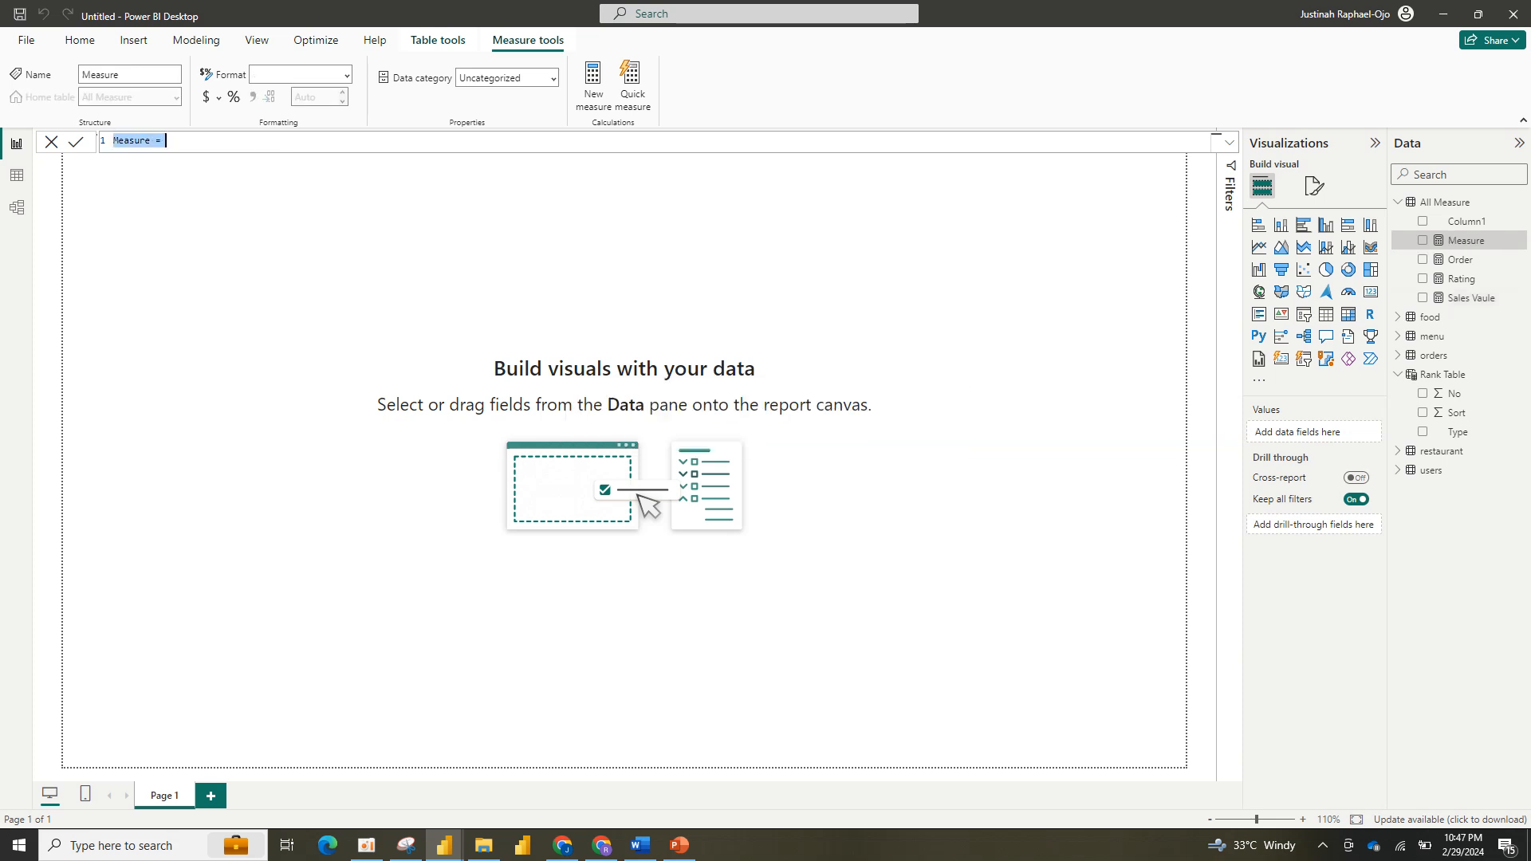
pyautogui.hotkey('ctrl', 'v')
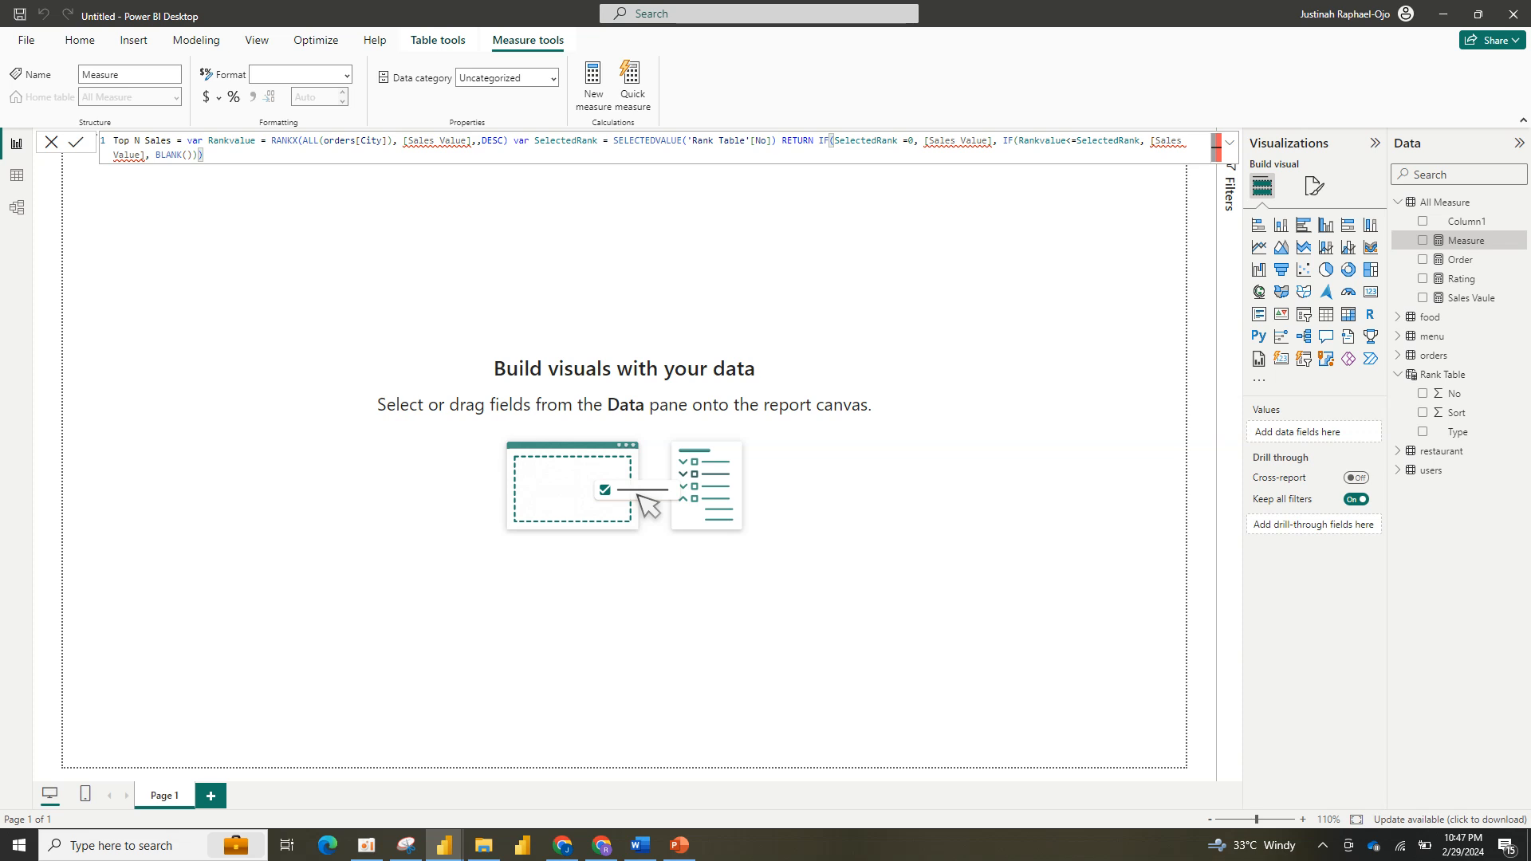
# Step: Replace the [Sales Value] reference inside RANKX in the Top N Sales formula with the [Sales Vaule] measure
pyautogui.click(455, 141)
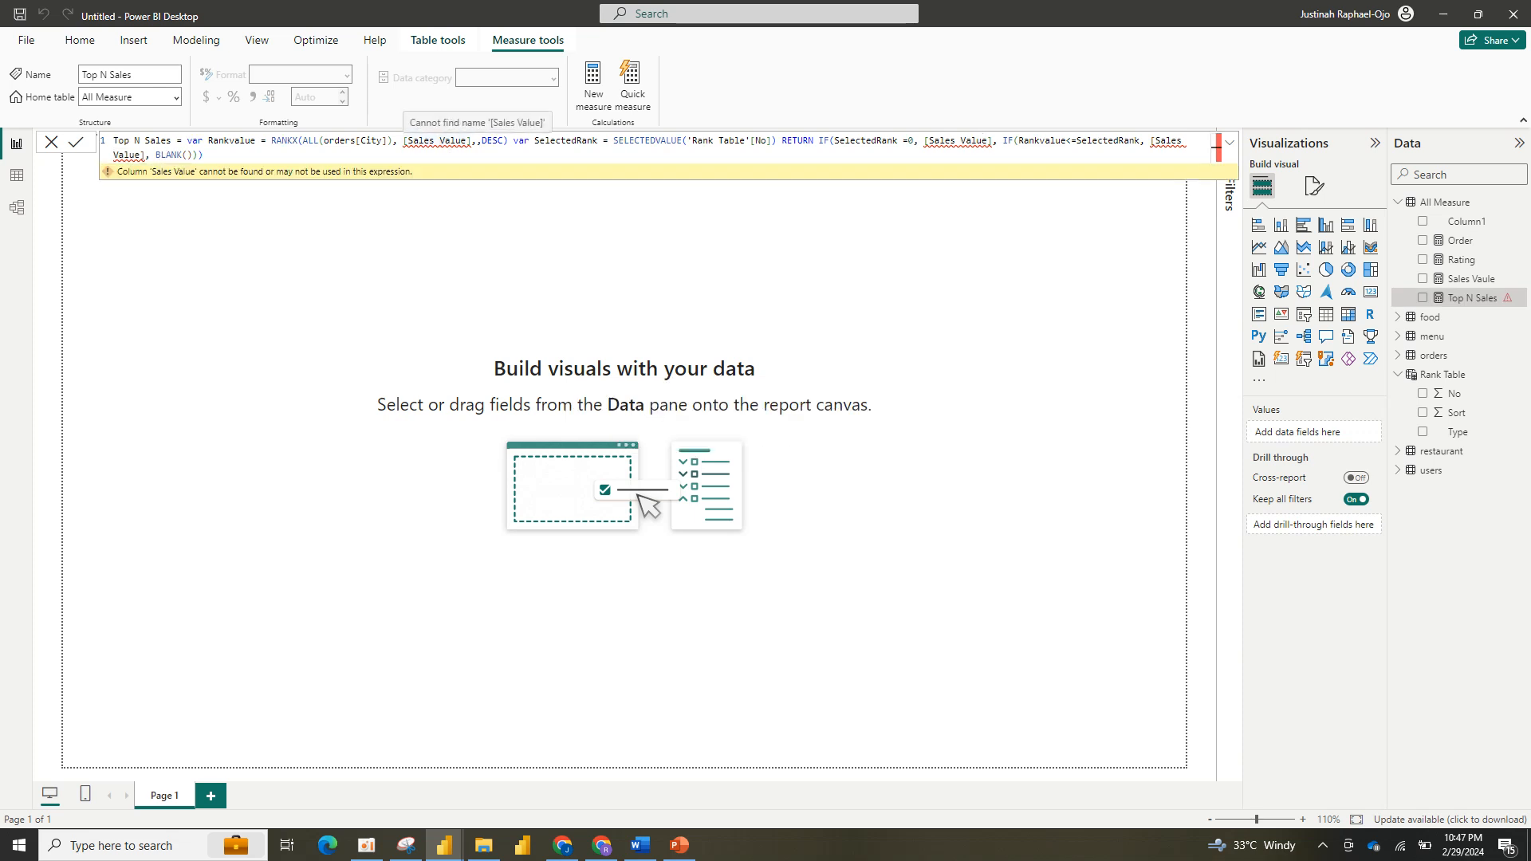
pyautogui.click(467, 141)
pyautogui.click(438, 141)
pyautogui.press('BackSpace')
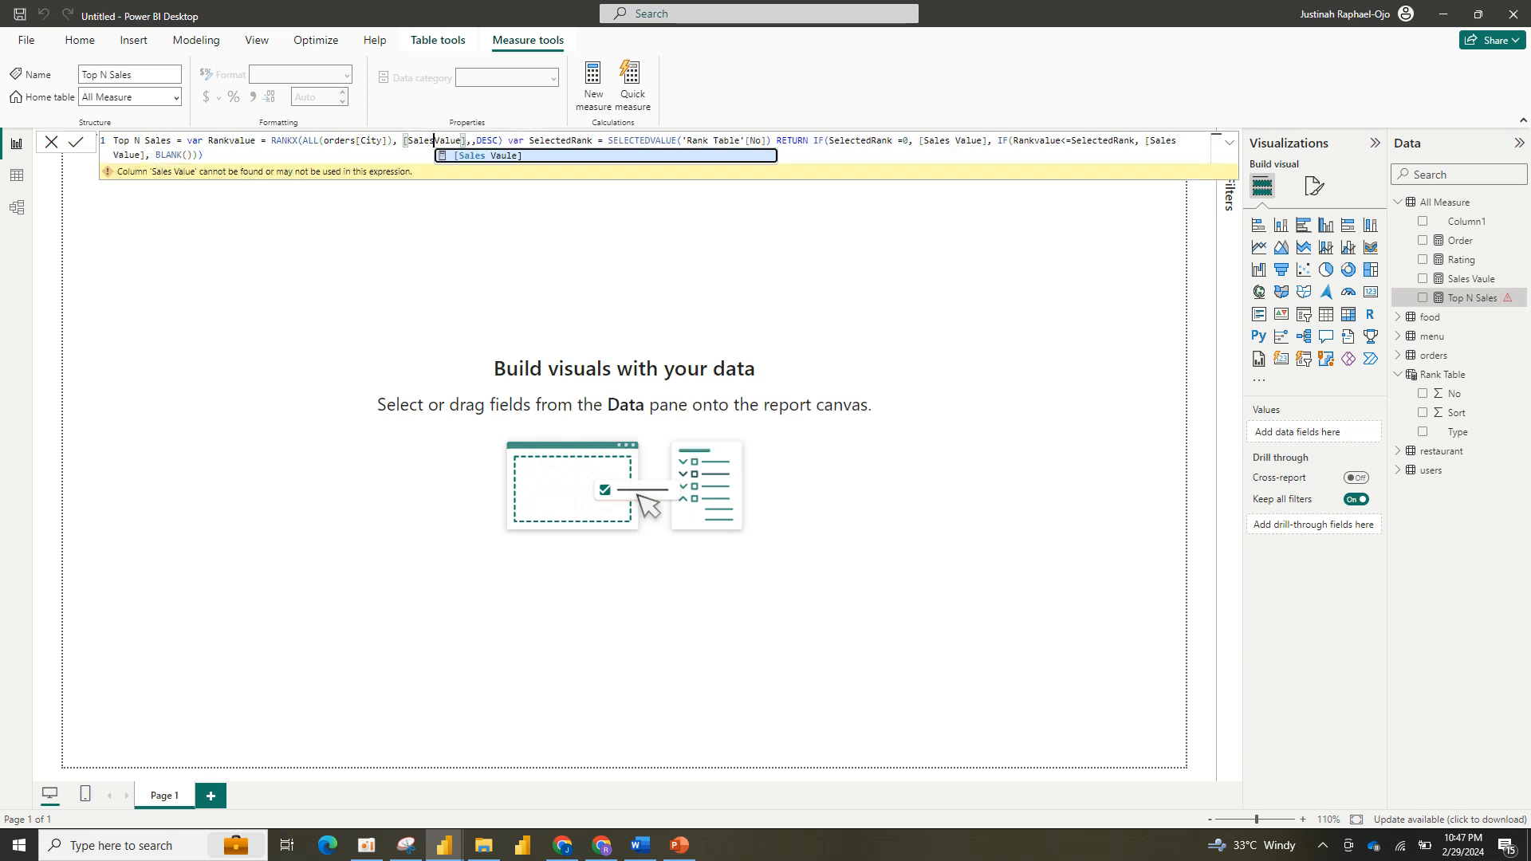
pyautogui.press('Tab')
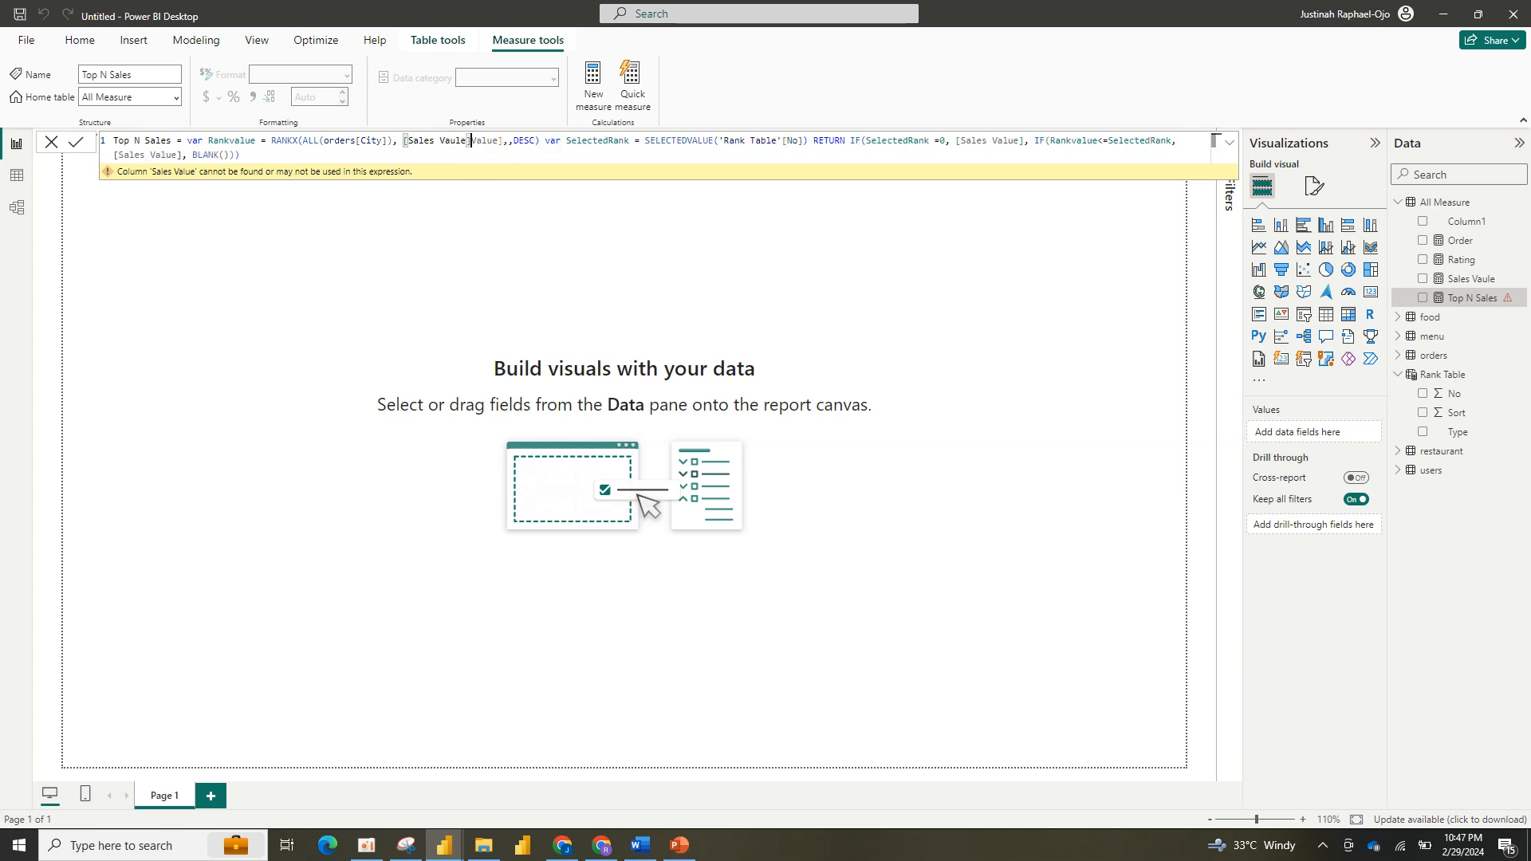
pyautogui.click(240, 155)
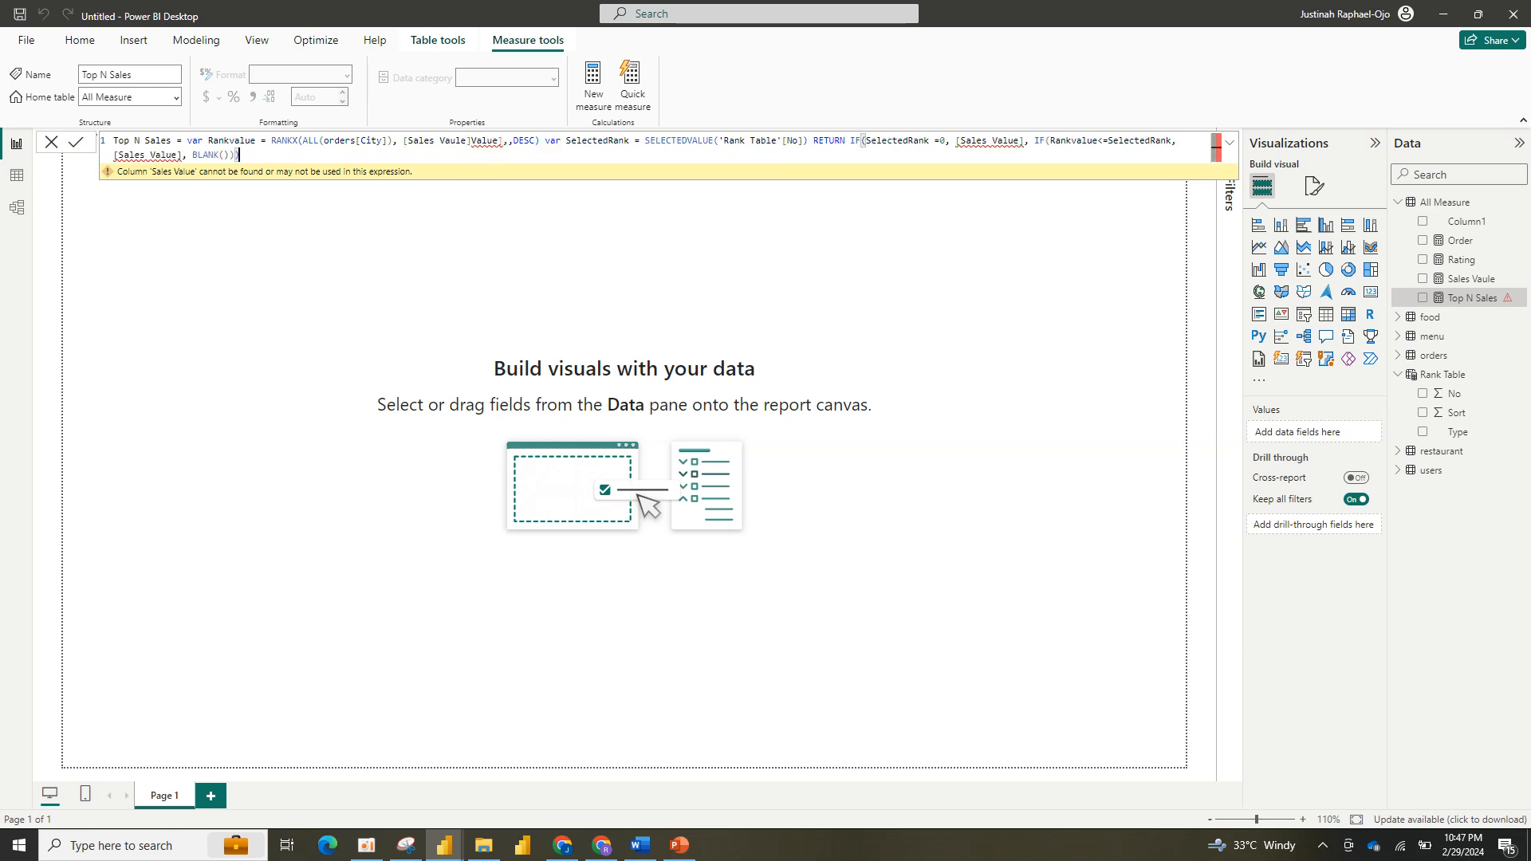
pyautogui.click(503, 141)
pyautogui.press('BackSpace')
pyautogui.press('BackSpace')
pyautogui.press('BackSpace')
pyautogui.press('BackSpace')
pyautogui.press('BackSpace')
pyautogui.press('BackSpace')
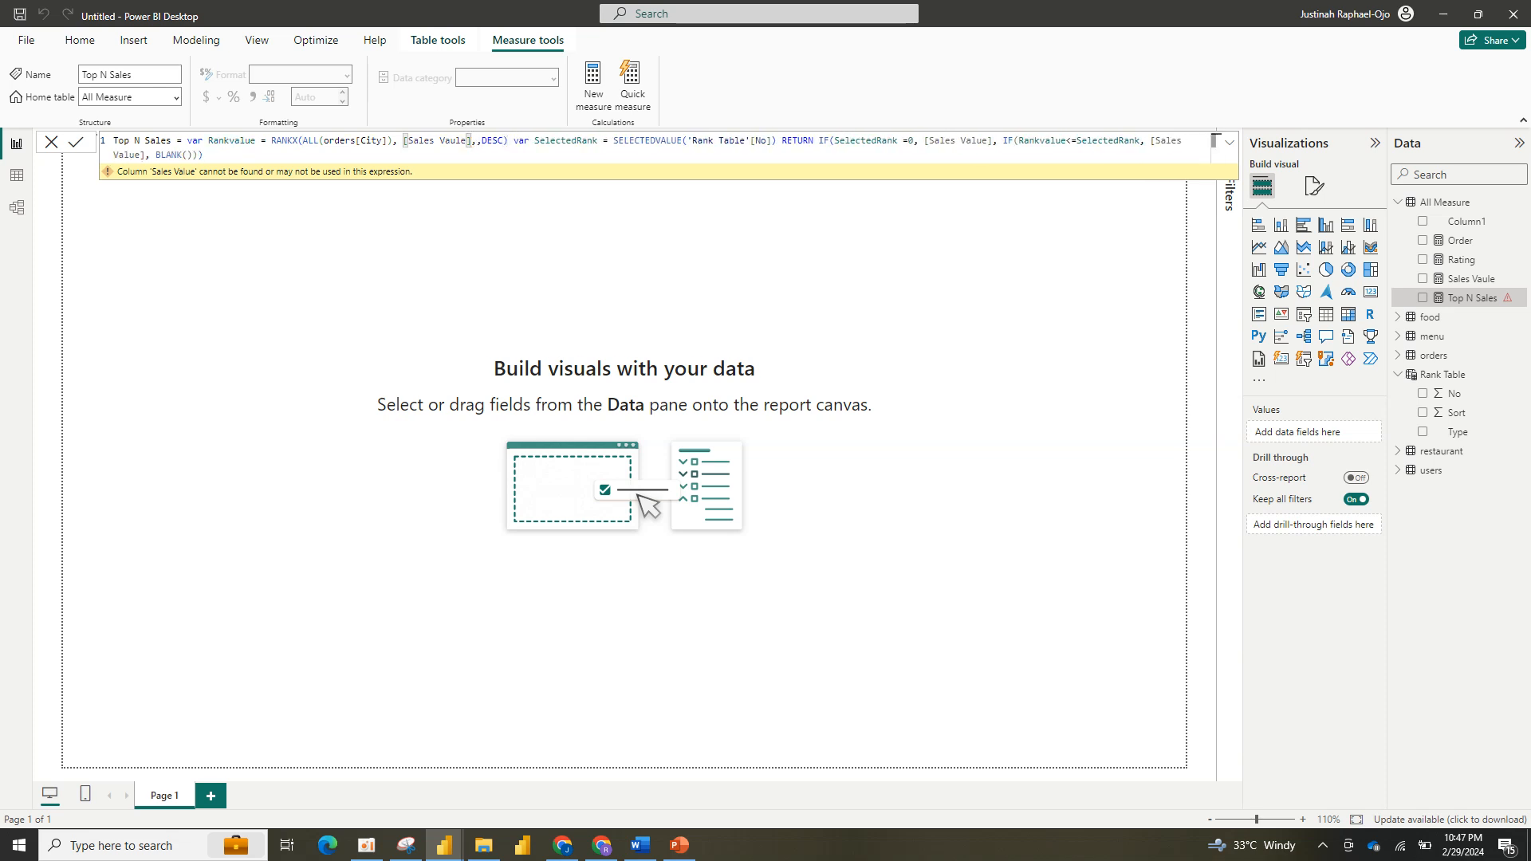
pyautogui.click(205, 156)
# Step: Replace the [Sales Value] reference after the SelectedRank =0 condition with the [Sales Vaule] measure
pyautogui.click(991, 141)
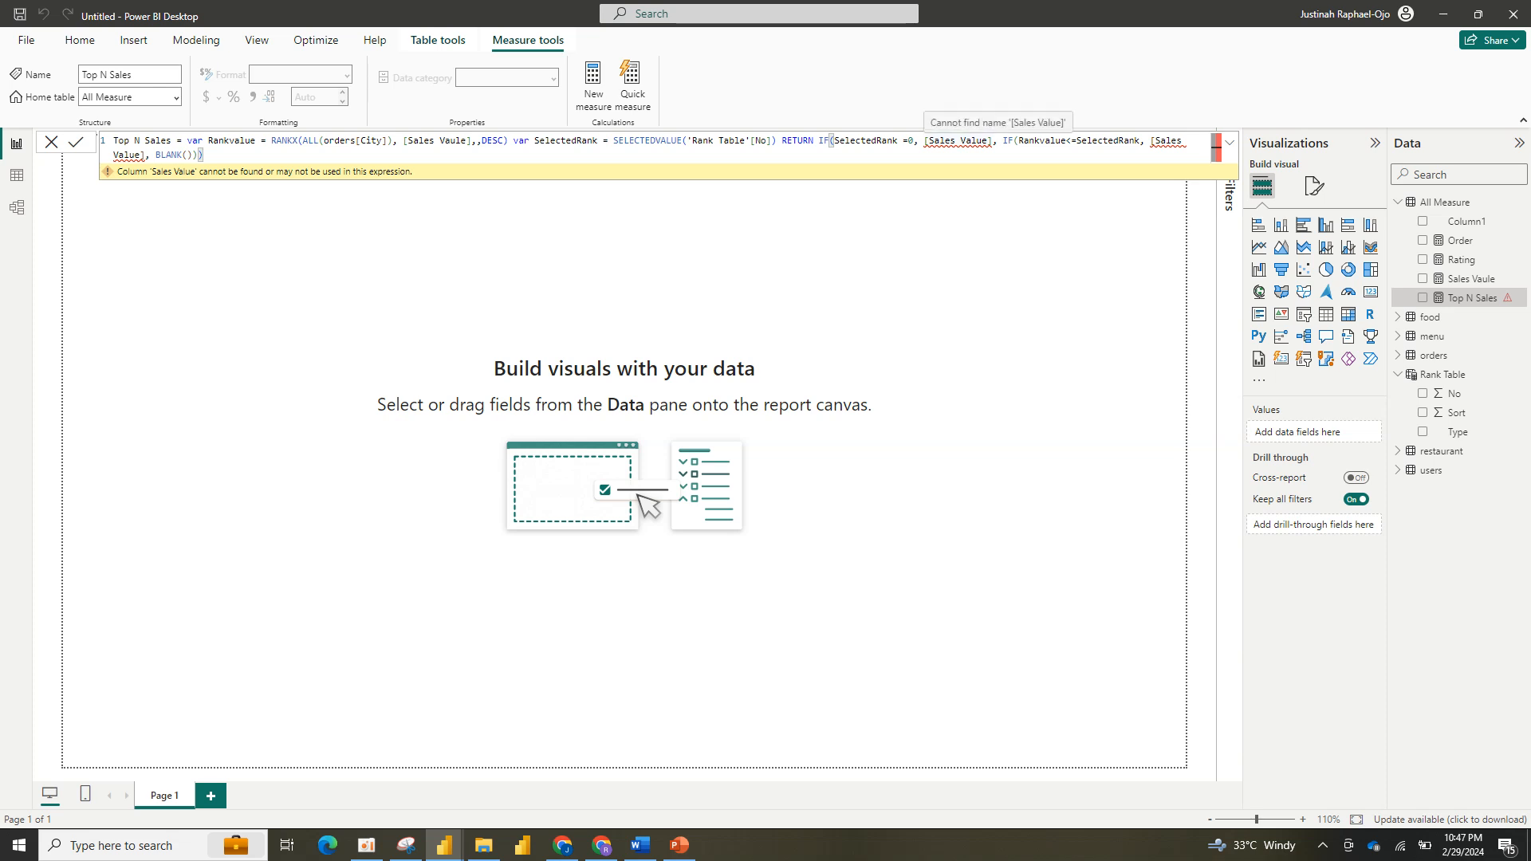
pyautogui.press('BackSpace')
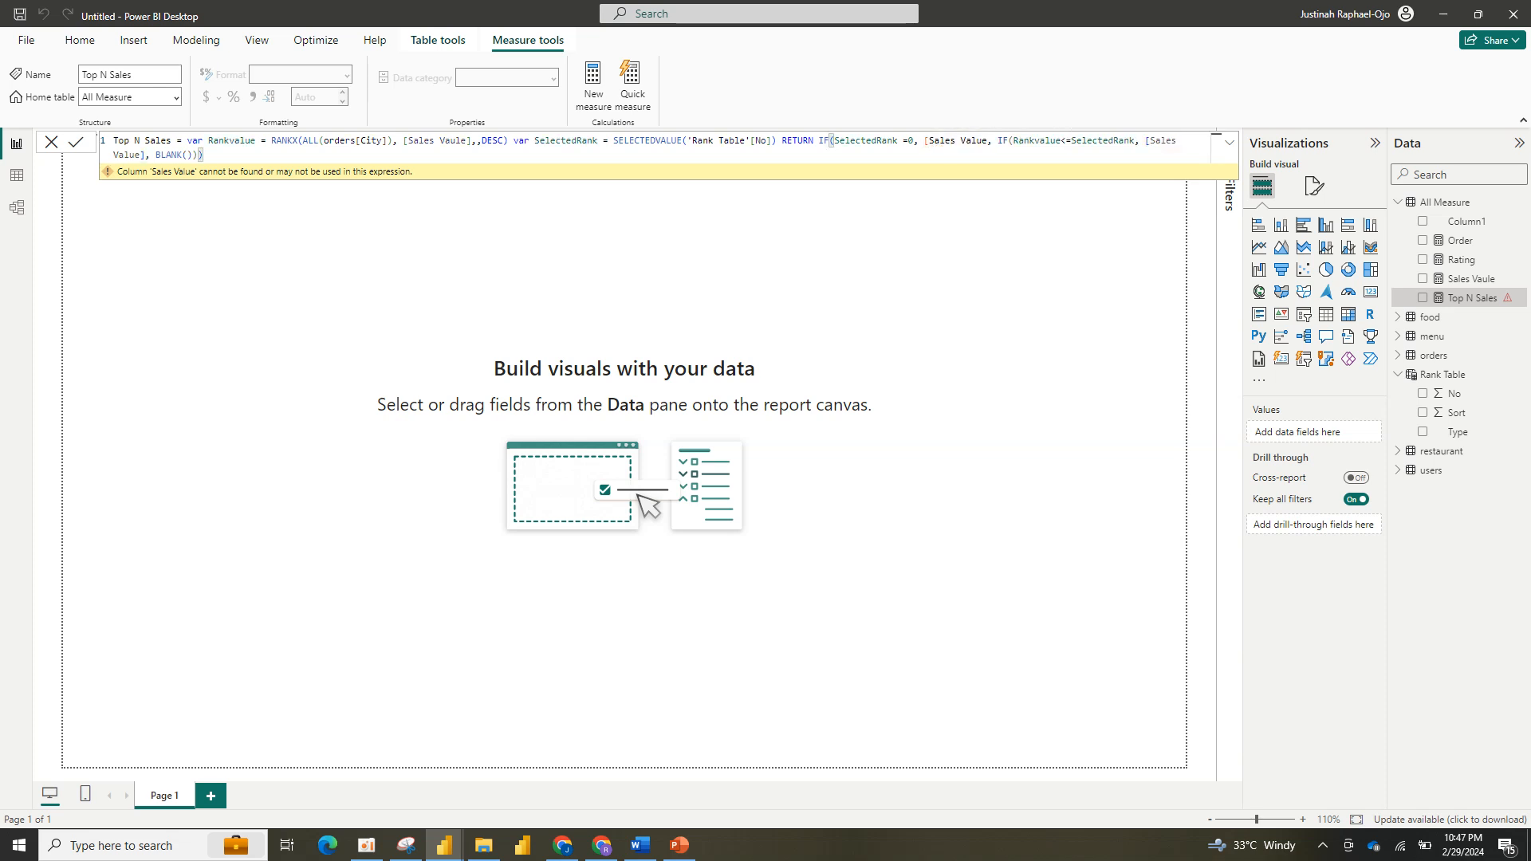
pyautogui.press('BackSpace')
pyautogui.press('BackSpace')
pyautogui.press('BackSpace')
pyautogui.press('BackSpace')
pyautogui.press('BackSpace')
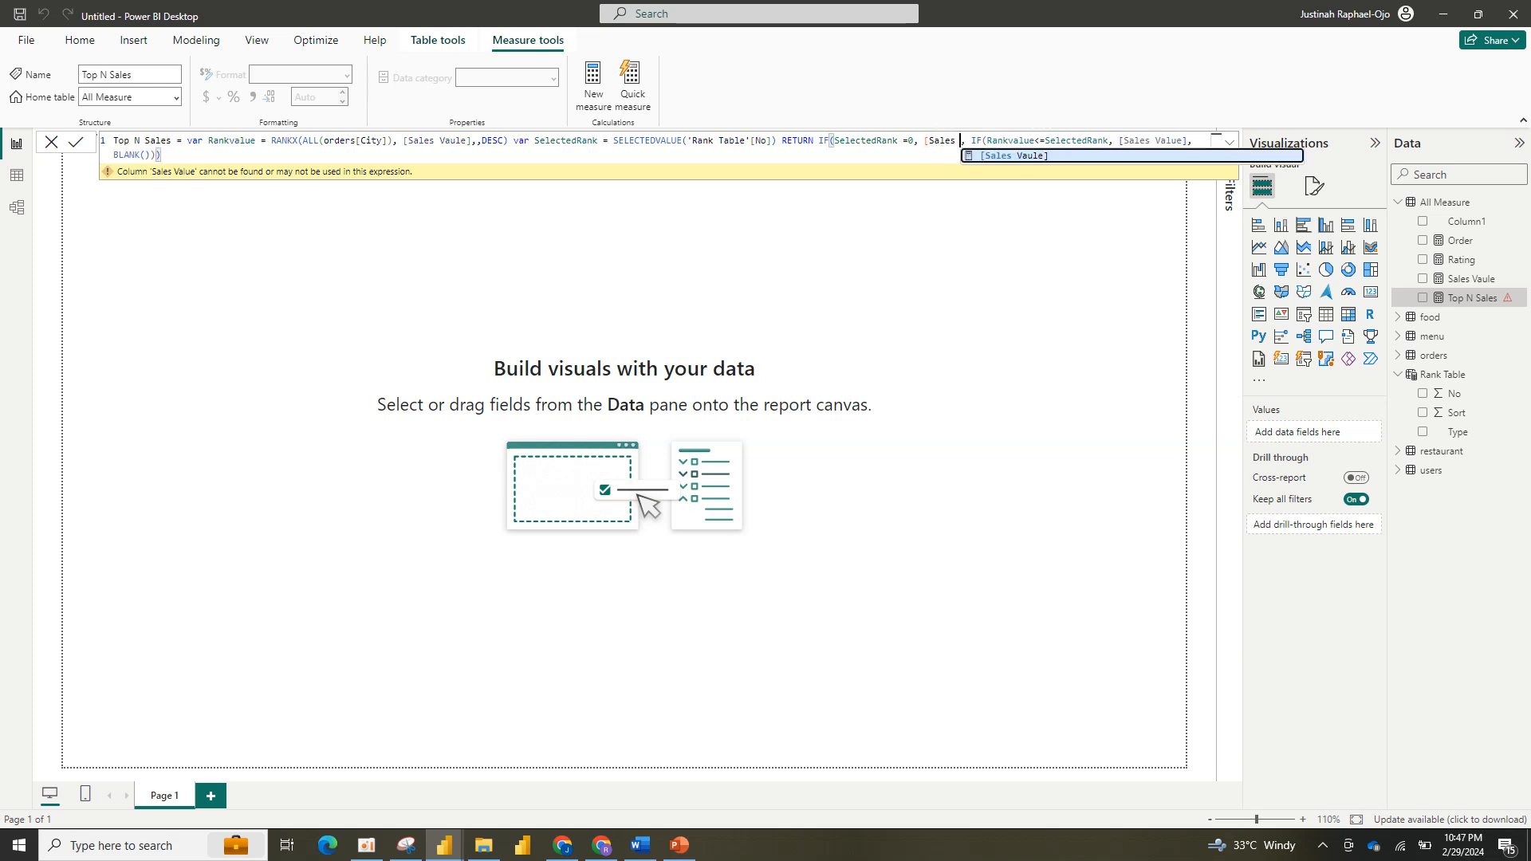
pyautogui.press('Tab')
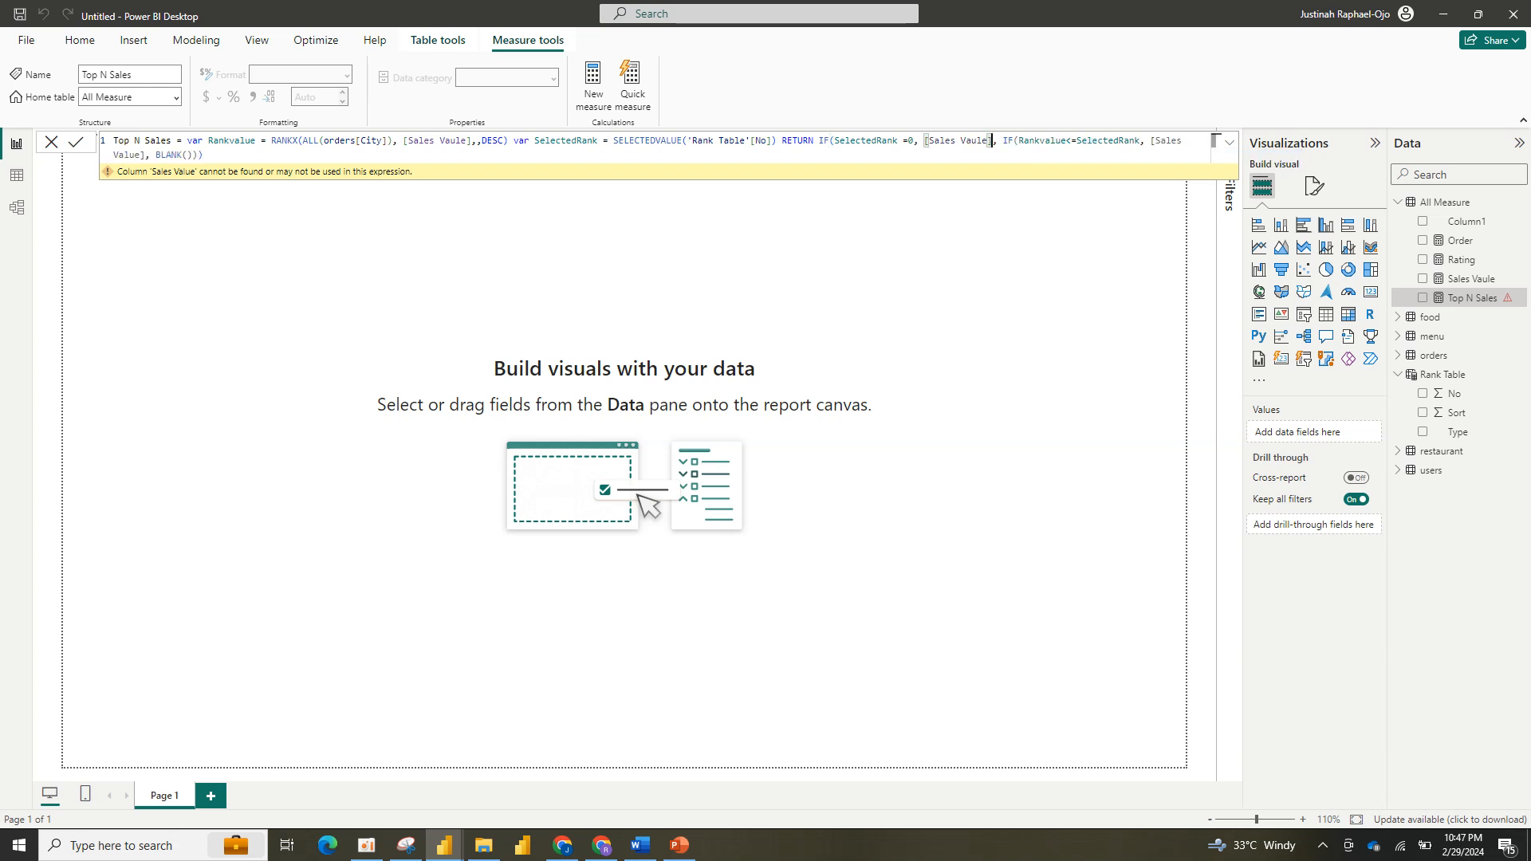
pyautogui.click(202, 155)
# Step: Replace the [Sales Value] reference in the inner IF with [Sales Vaule] and commit the Top N Sales measure
pyautogui.click(1186, 141)
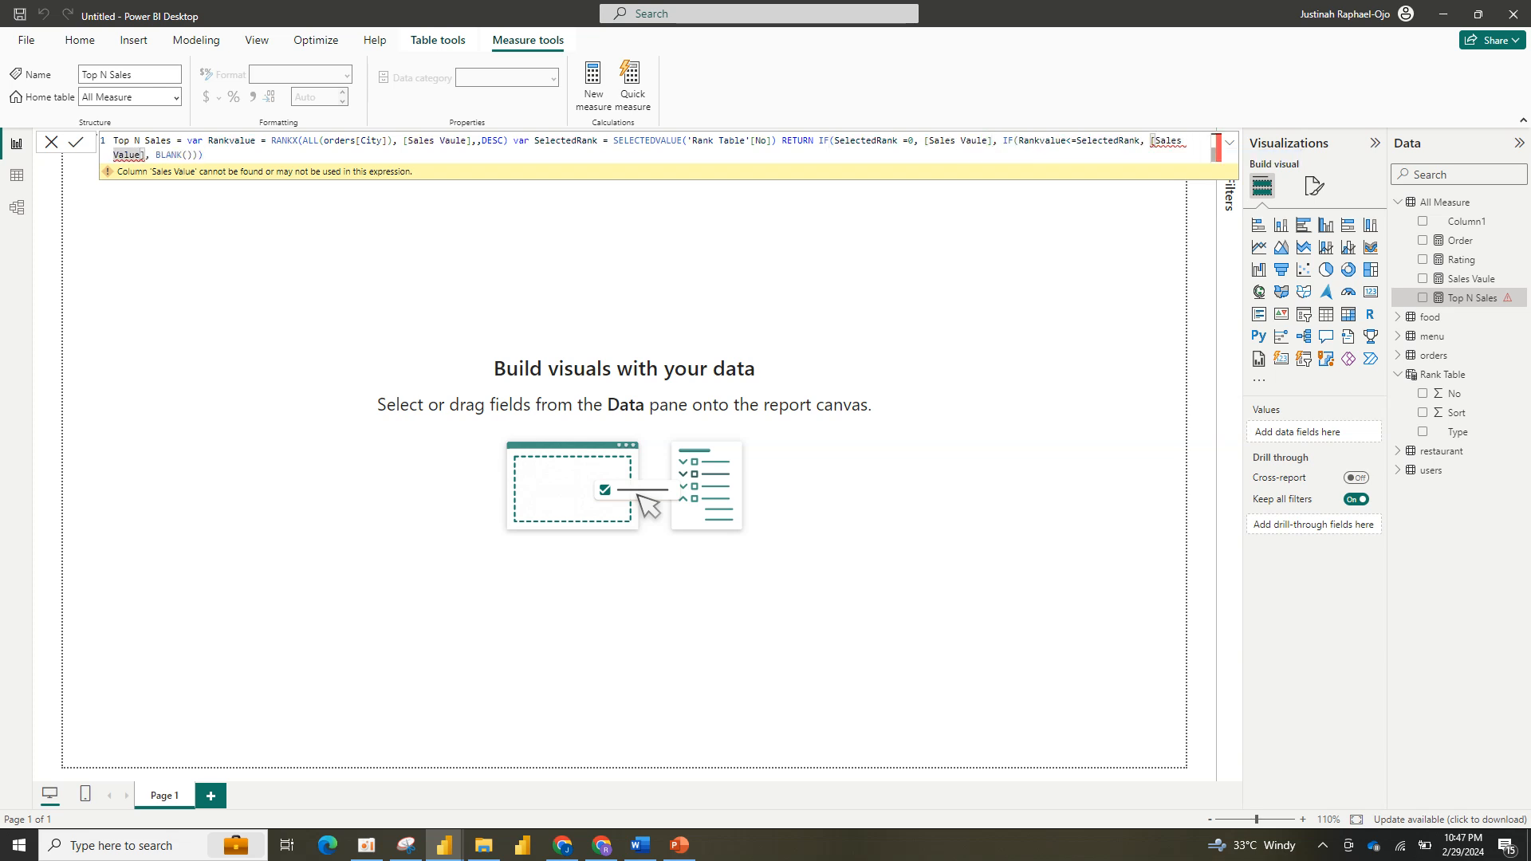
pyautogui.press('BackSpace')
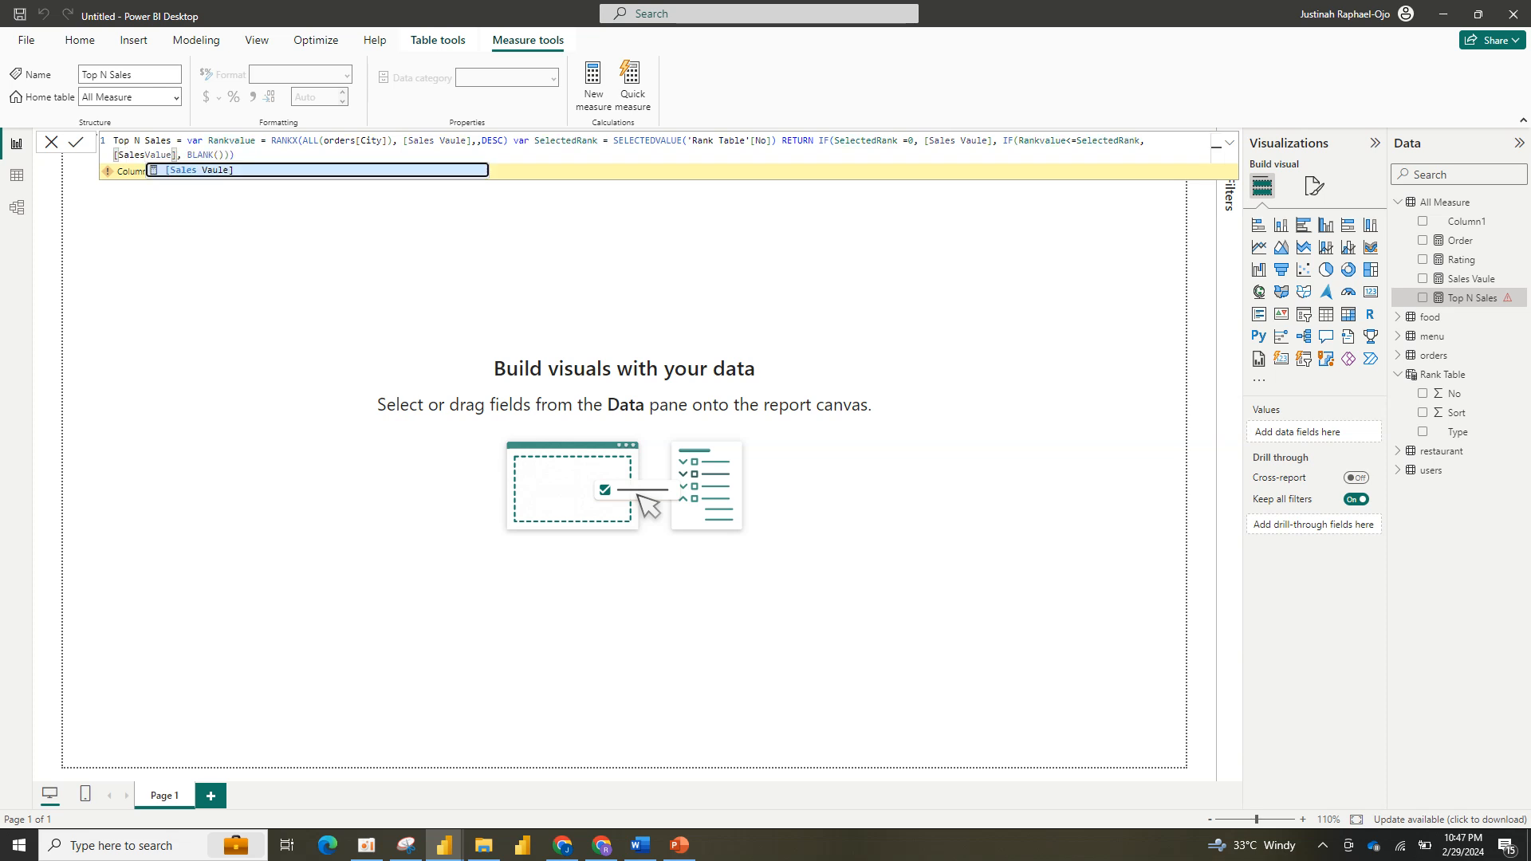
pyautogui.click(201, 170)
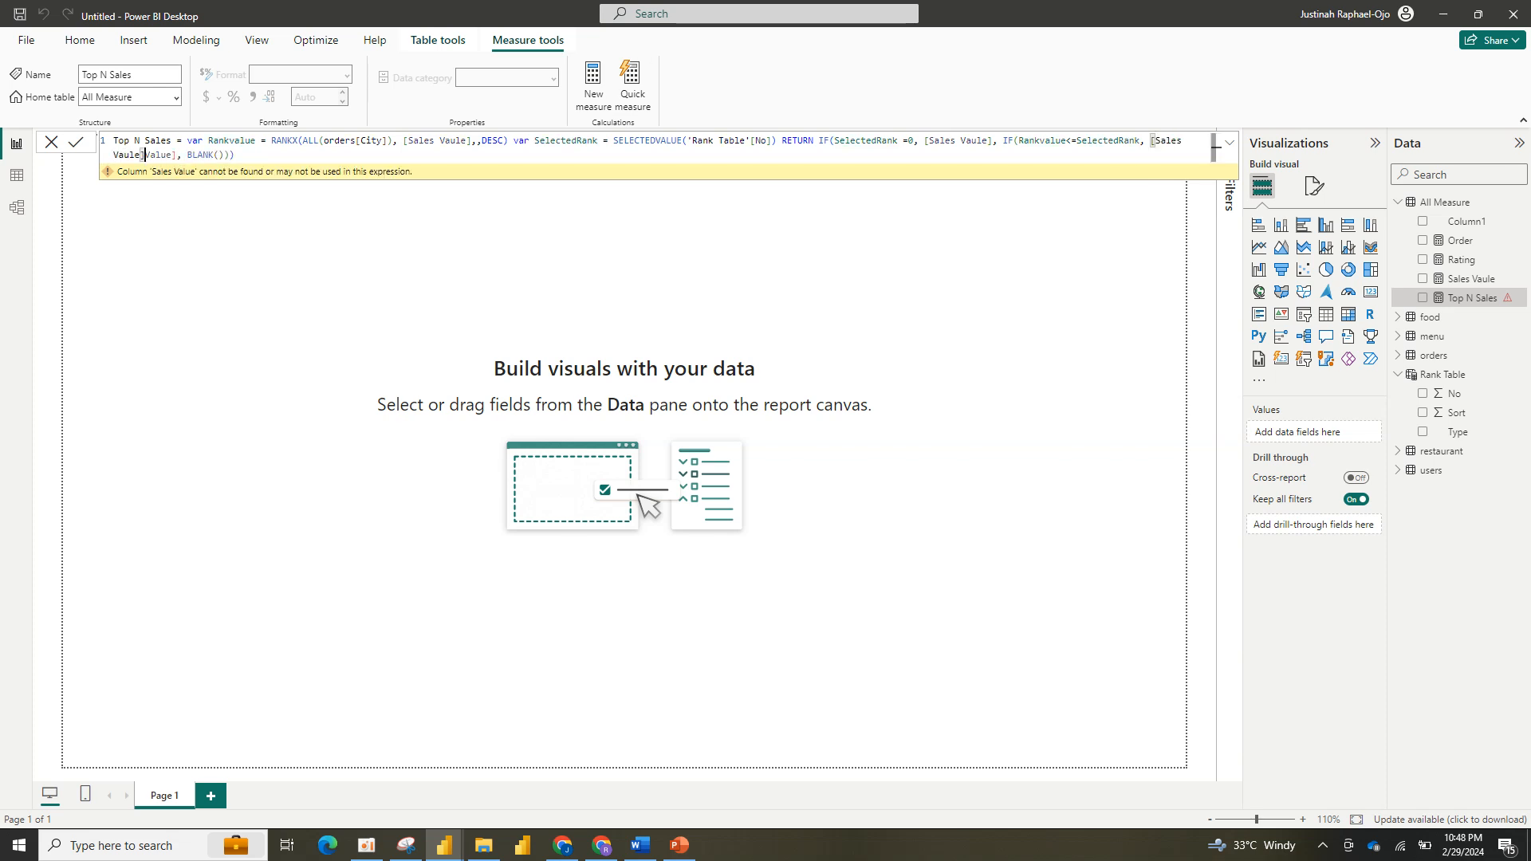
pyautogui.click(237, 154)
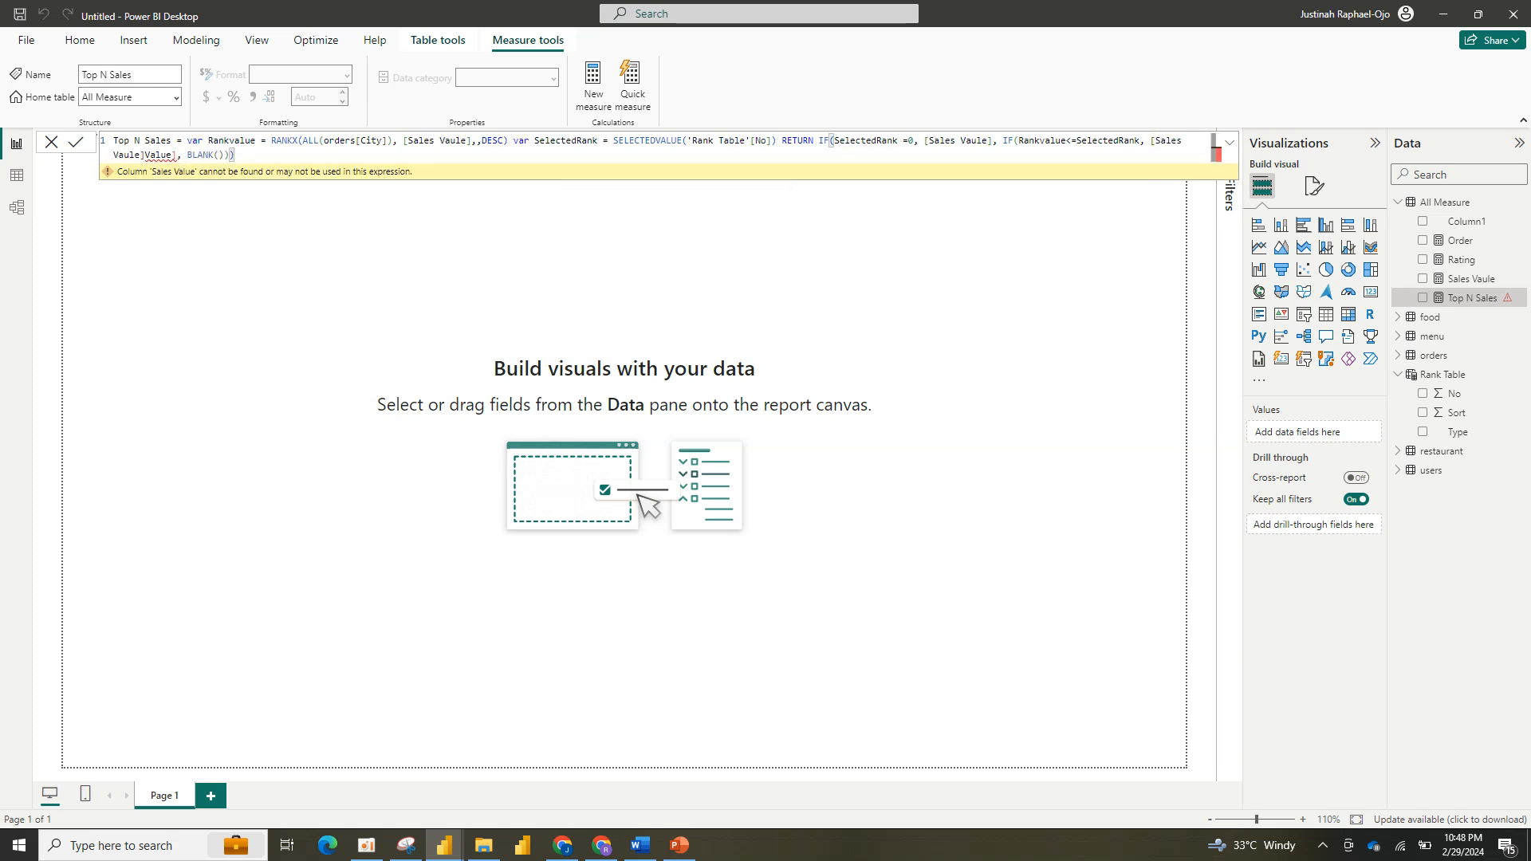
pyautogui.click(177, 154)
pyautogui.press('BackSpace')
pyautogui.press('BackSpace')
pyautogui.press('BackSpace')
pyautogui.press('BackSpace')
pyautogui.press('BackSpace')
pyautogui.press('BackSpace')
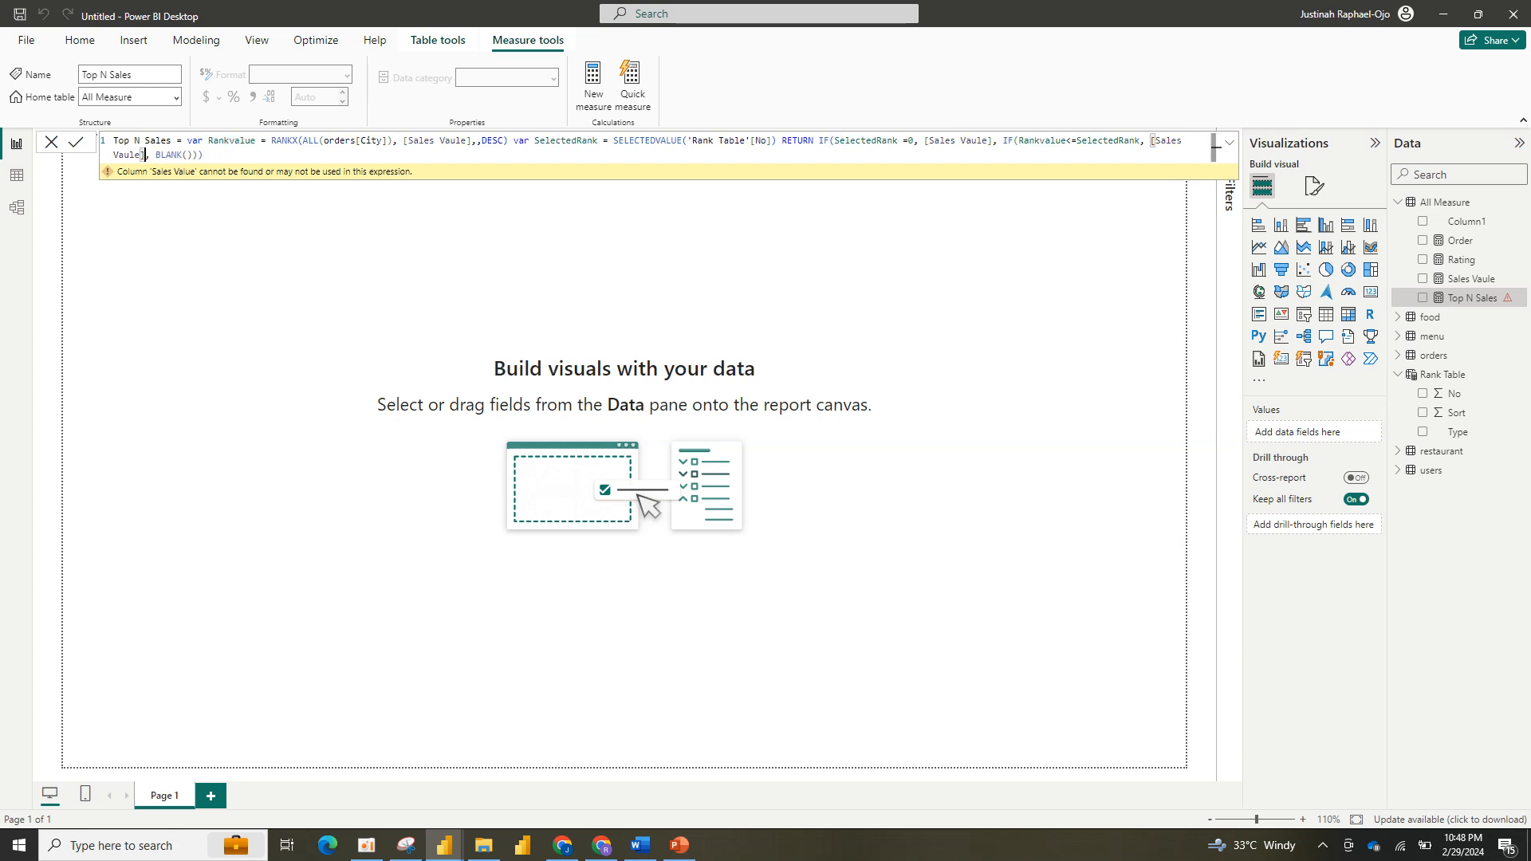
pyautogui.click(204, 154)
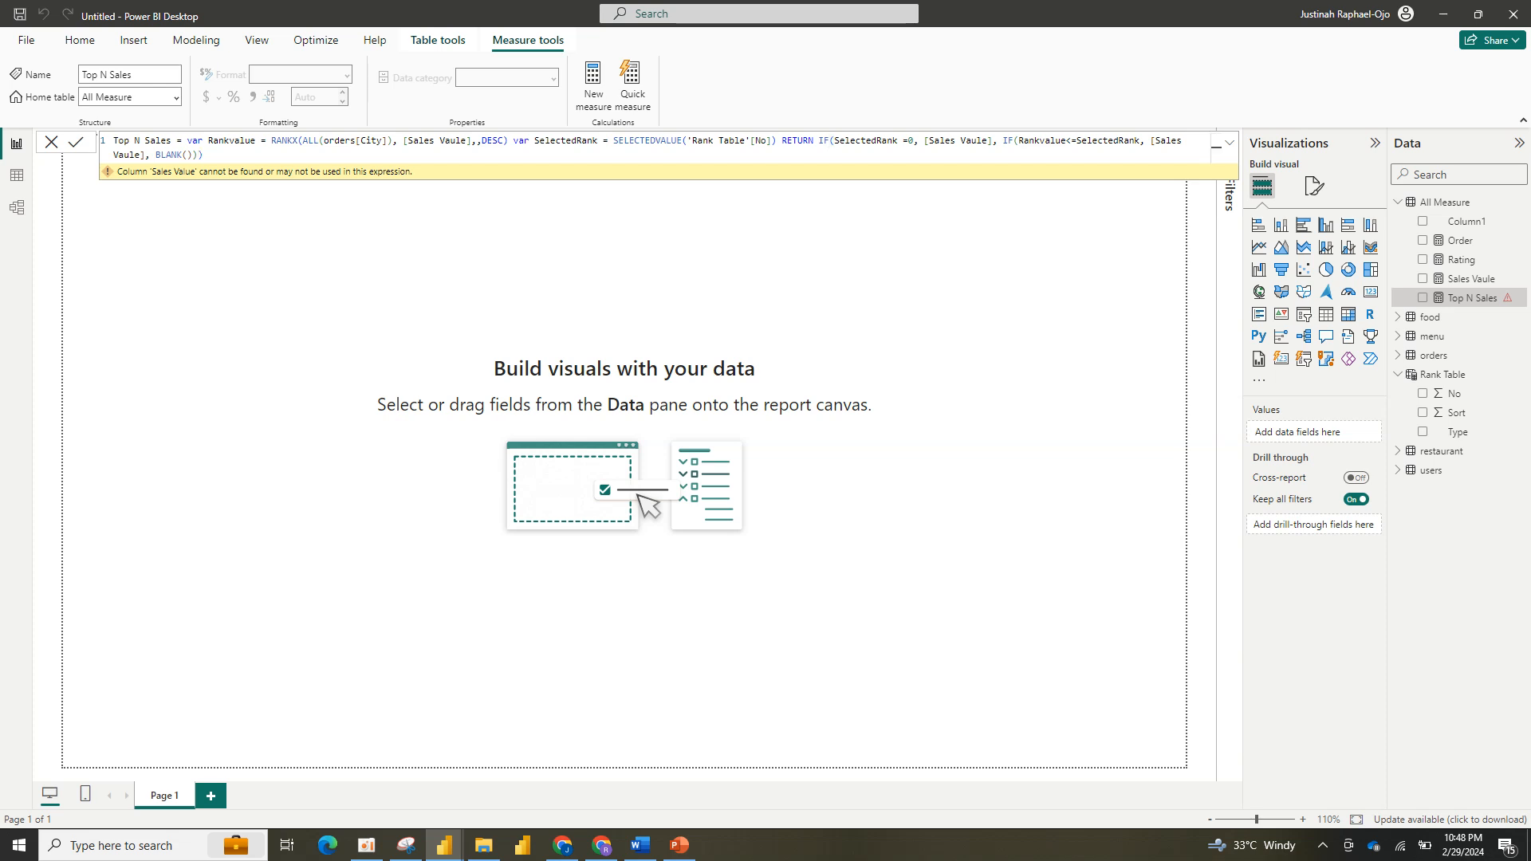
pyautogui.press('Return')
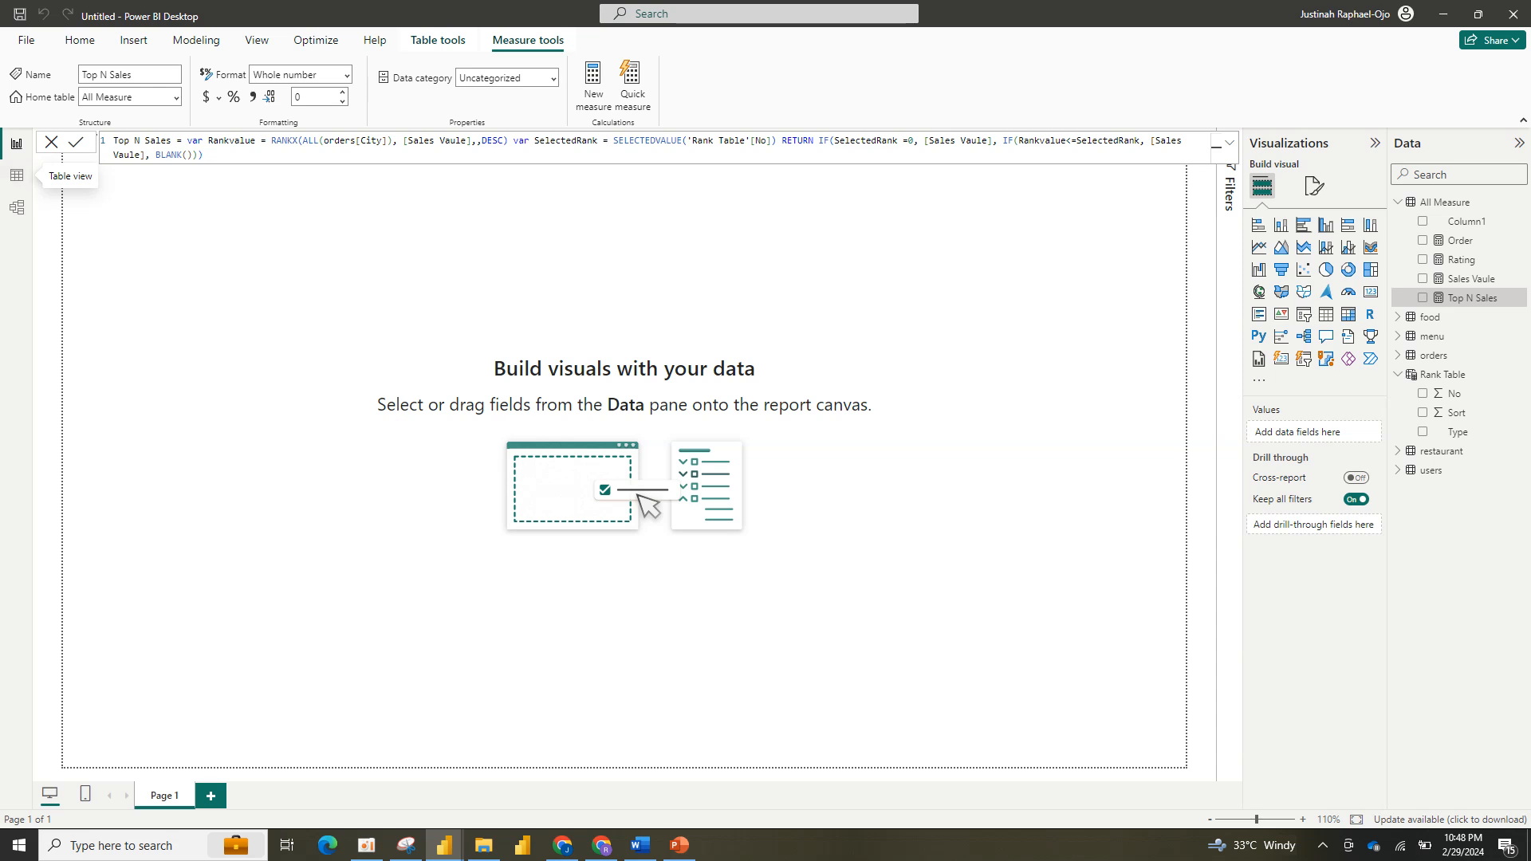
# Step: Switch to the week 9 report and copy the whole formula of the Title measure
pyautogui.moveTo(444, 844)
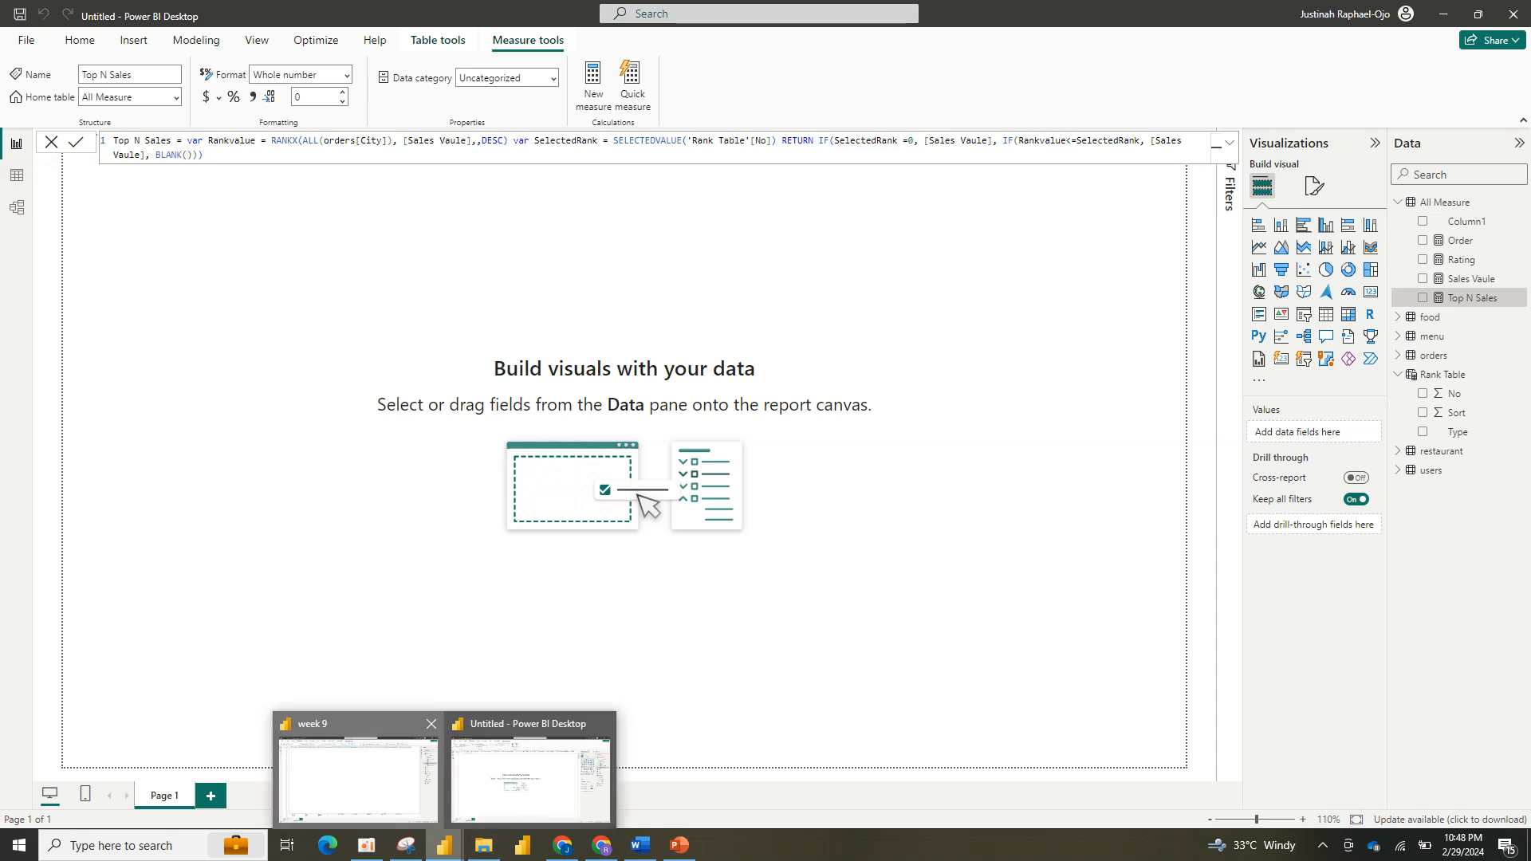
pyautogui.click(356, 789)
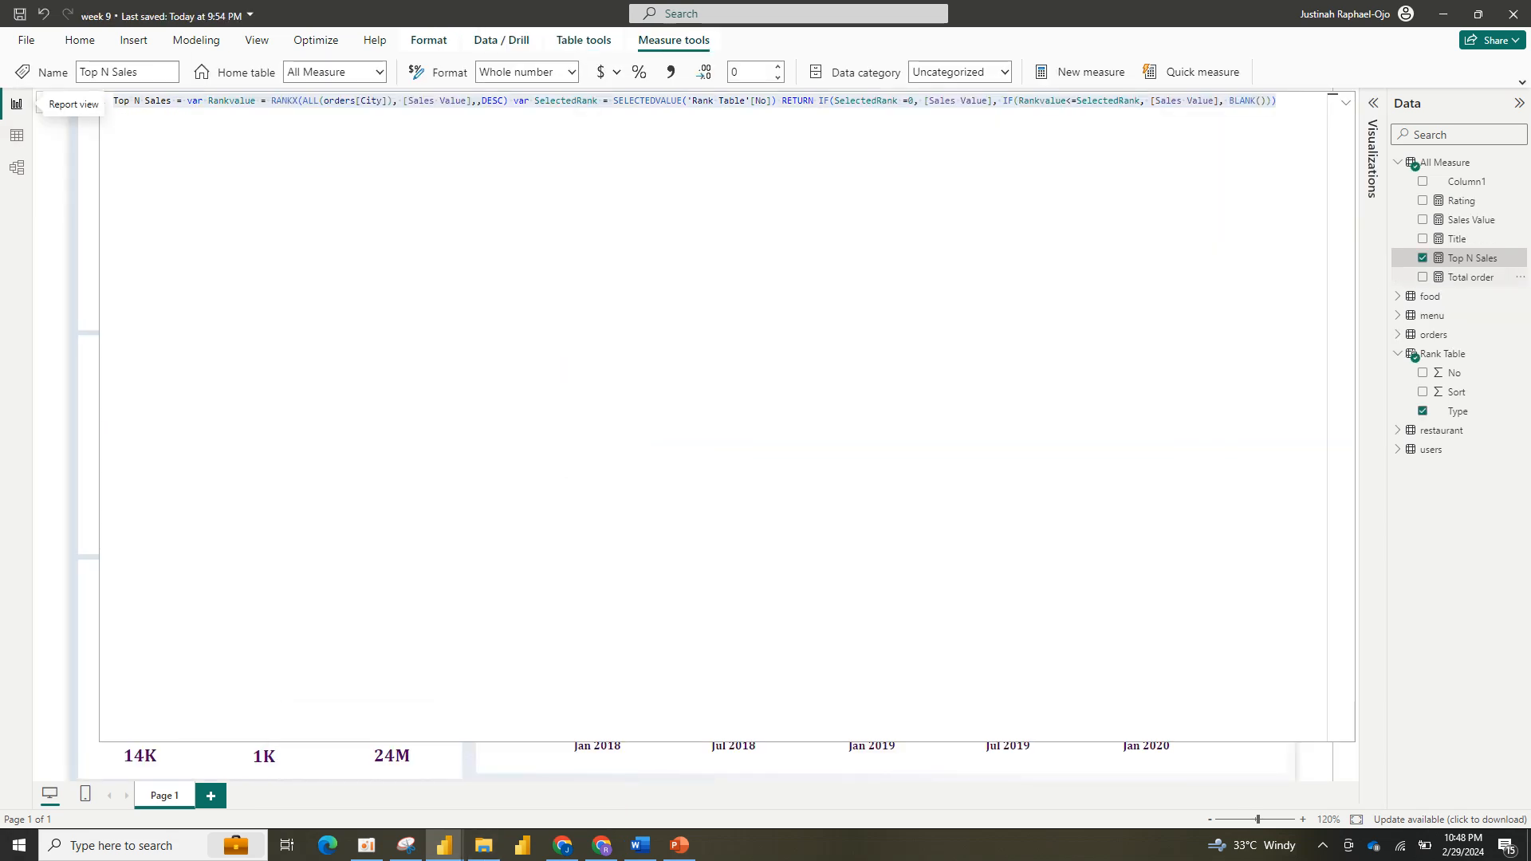
pyautogui.click(1470, 277)
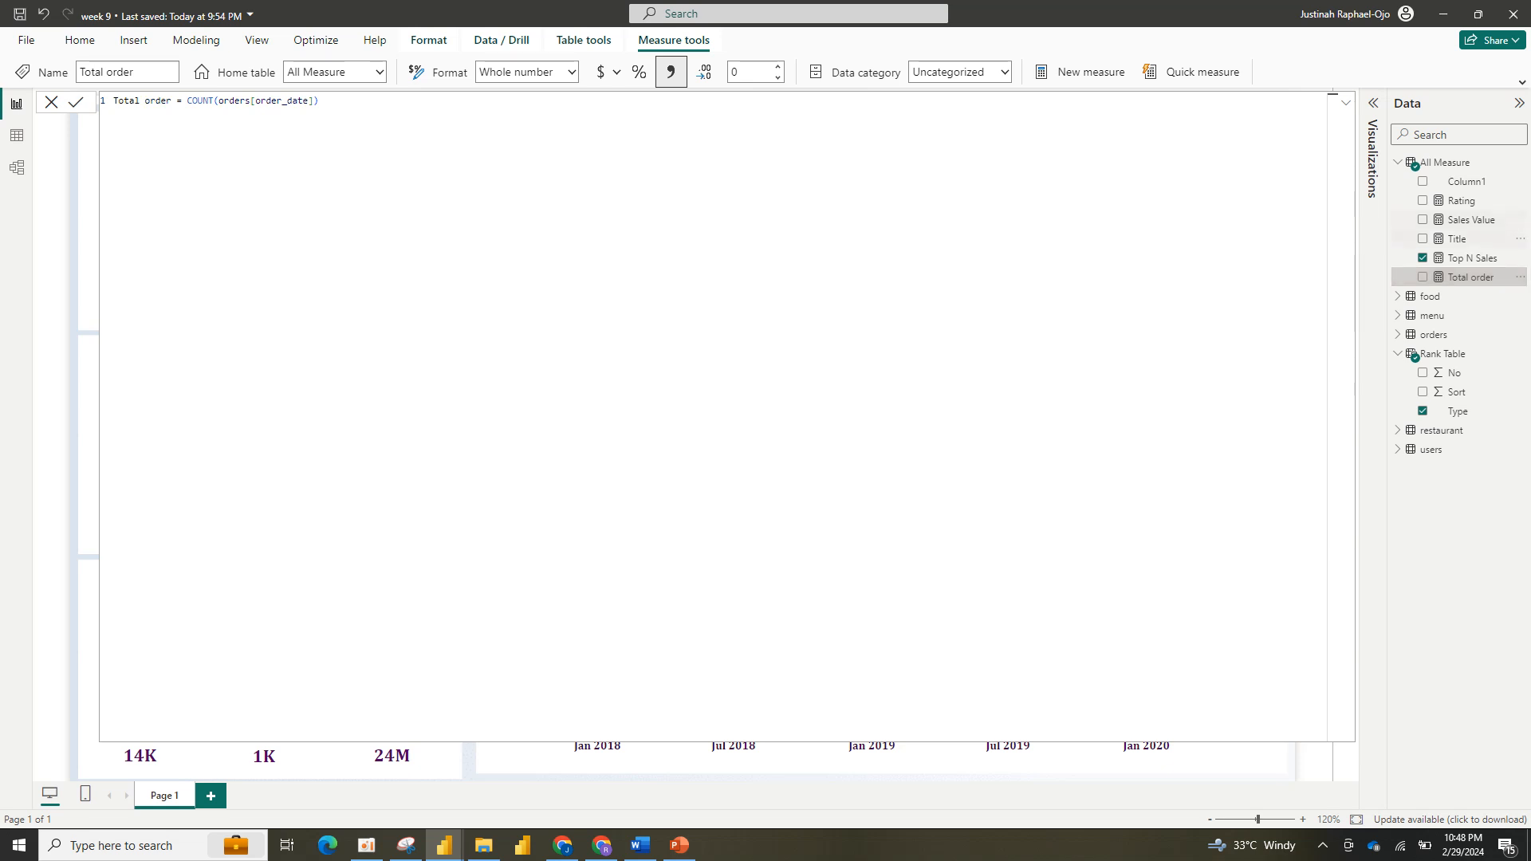
pyautogui.click(1457, 239)
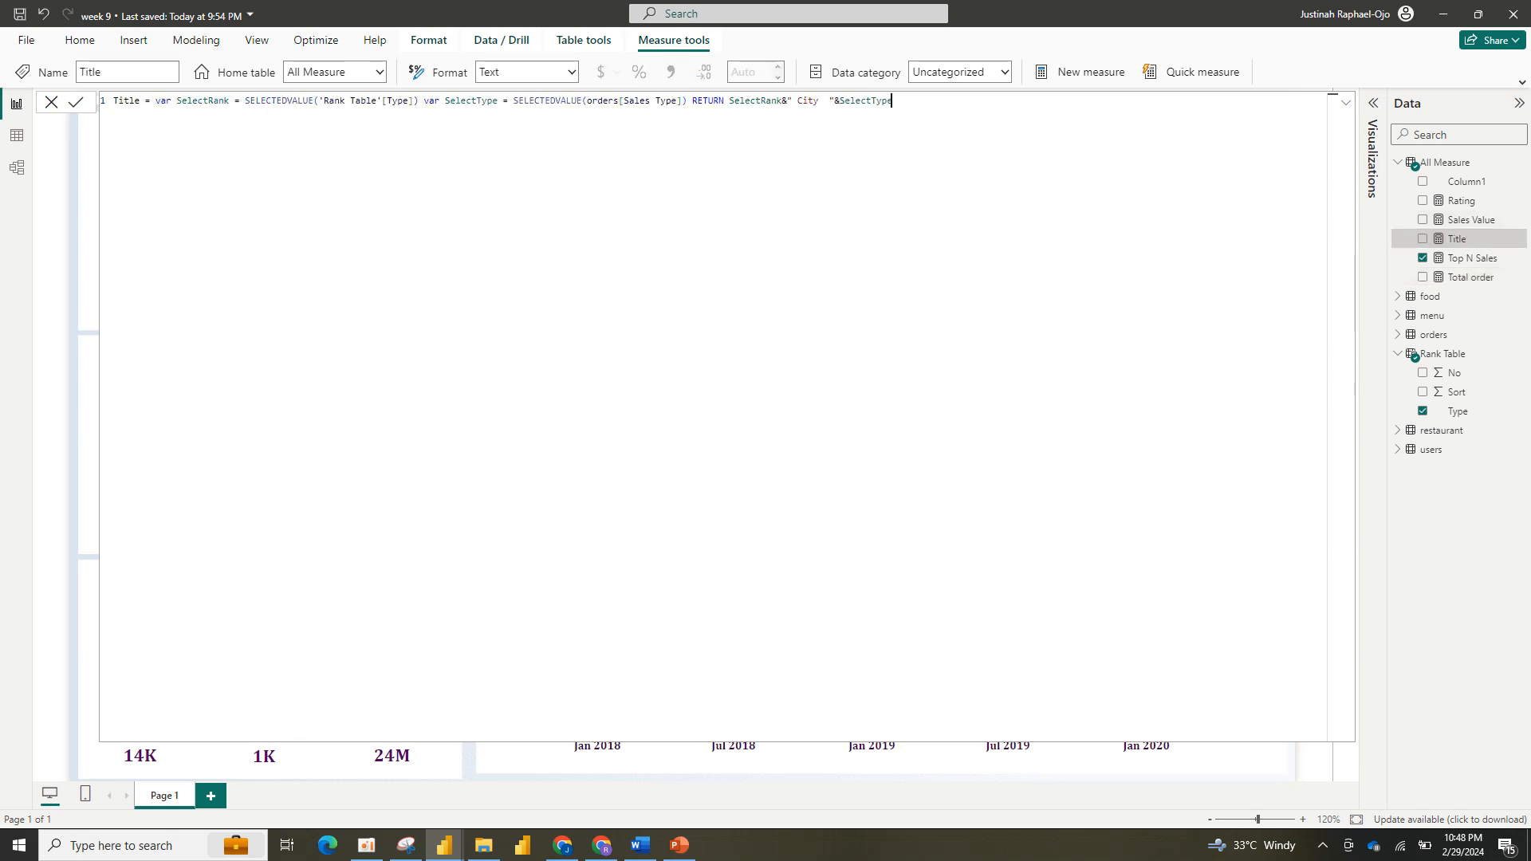
pyautogui.hotkey('ctrl', 'a')
pyautogui.hotkey('ctrl', 'c')
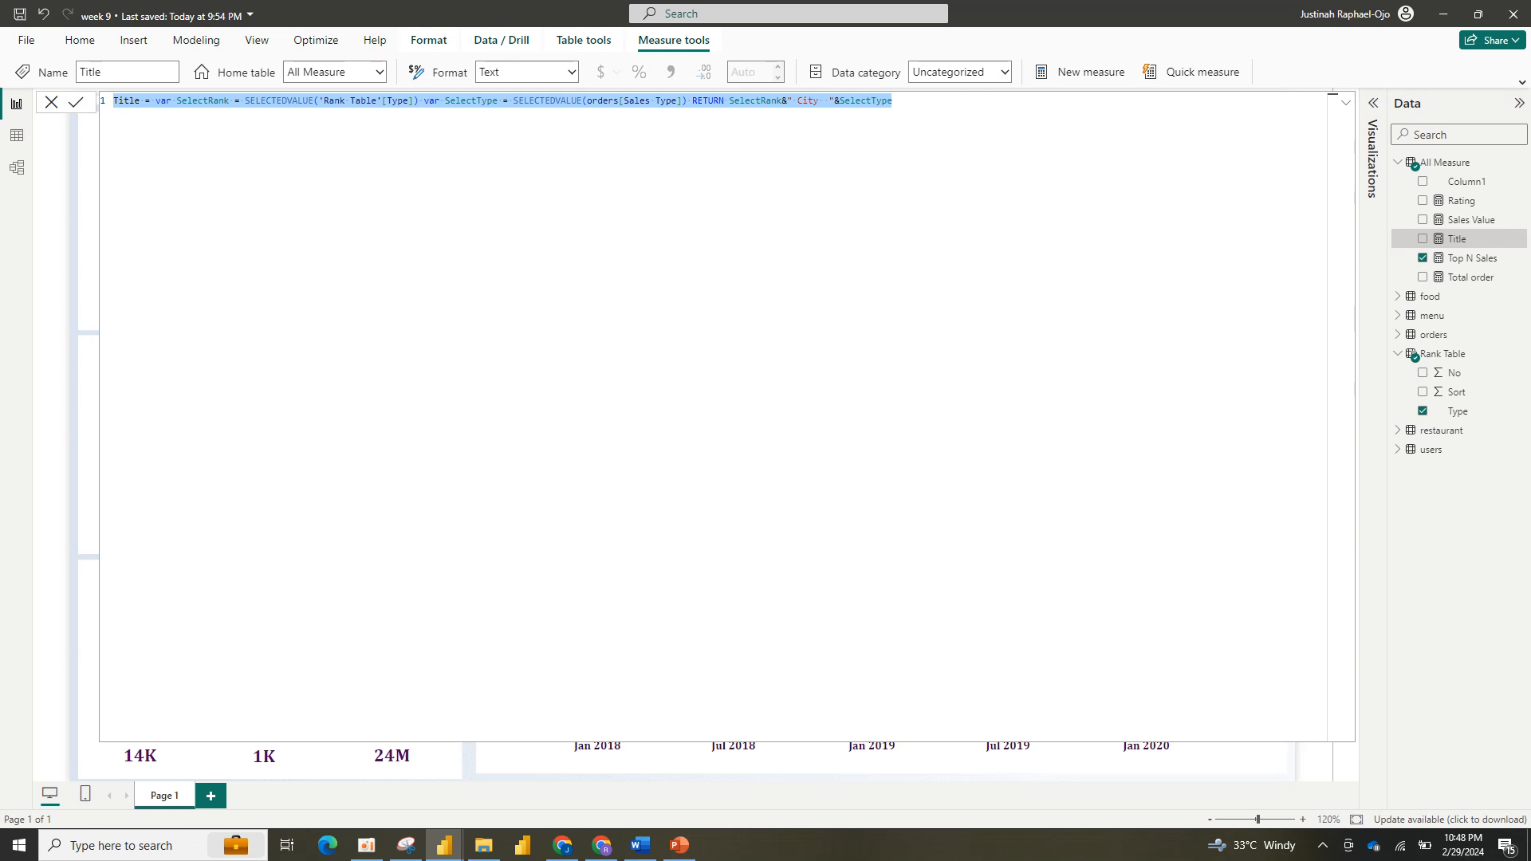
# Step: Back in the untitled report, add a new measure to All Measure using the copied Title formula
pyautogui.moveTo(444, 845)
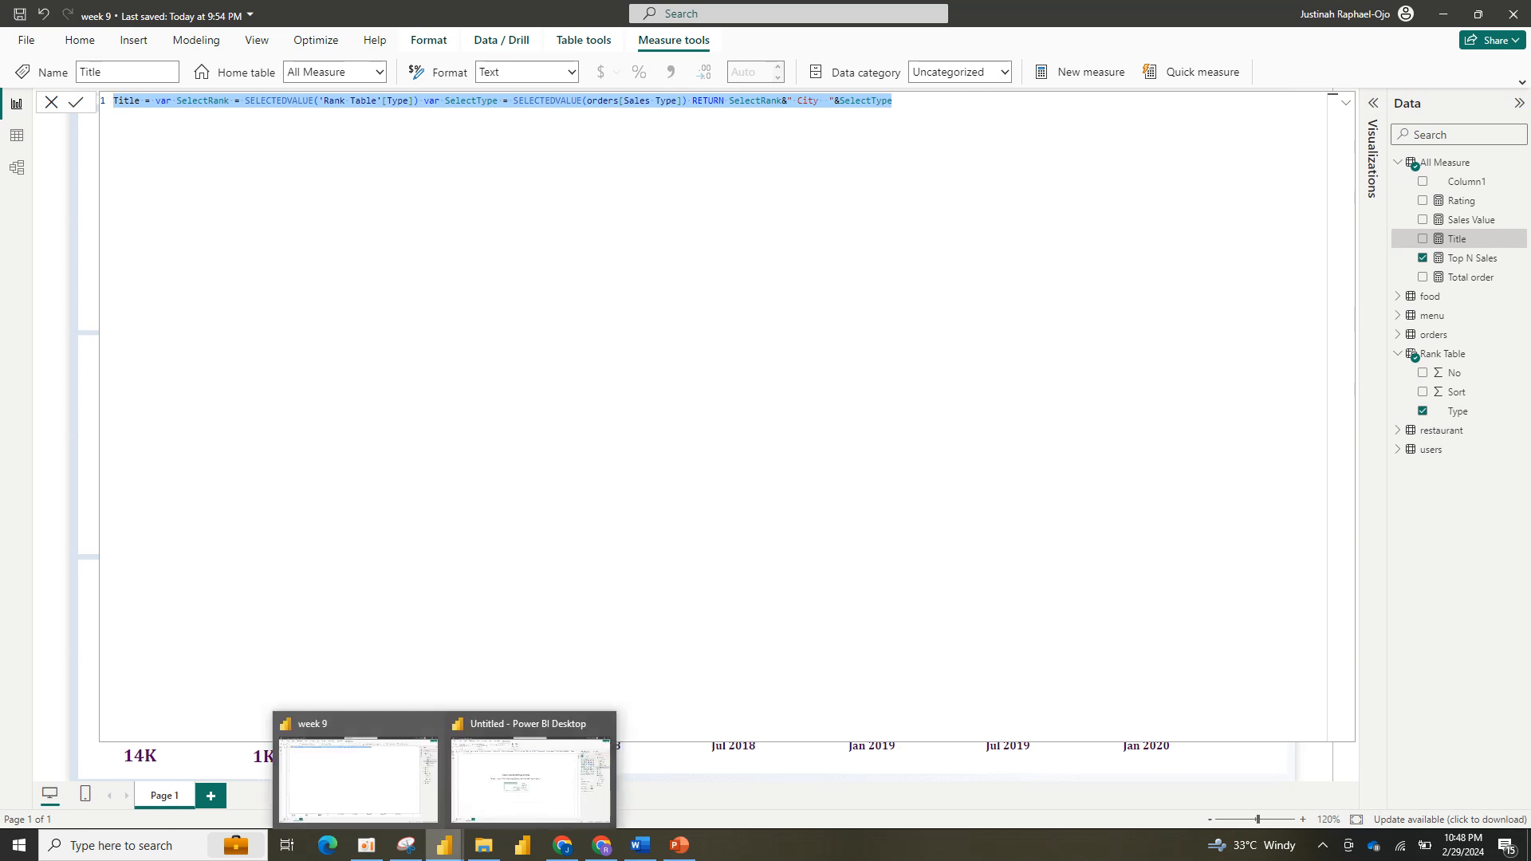
pyautogui.click(531, 777)
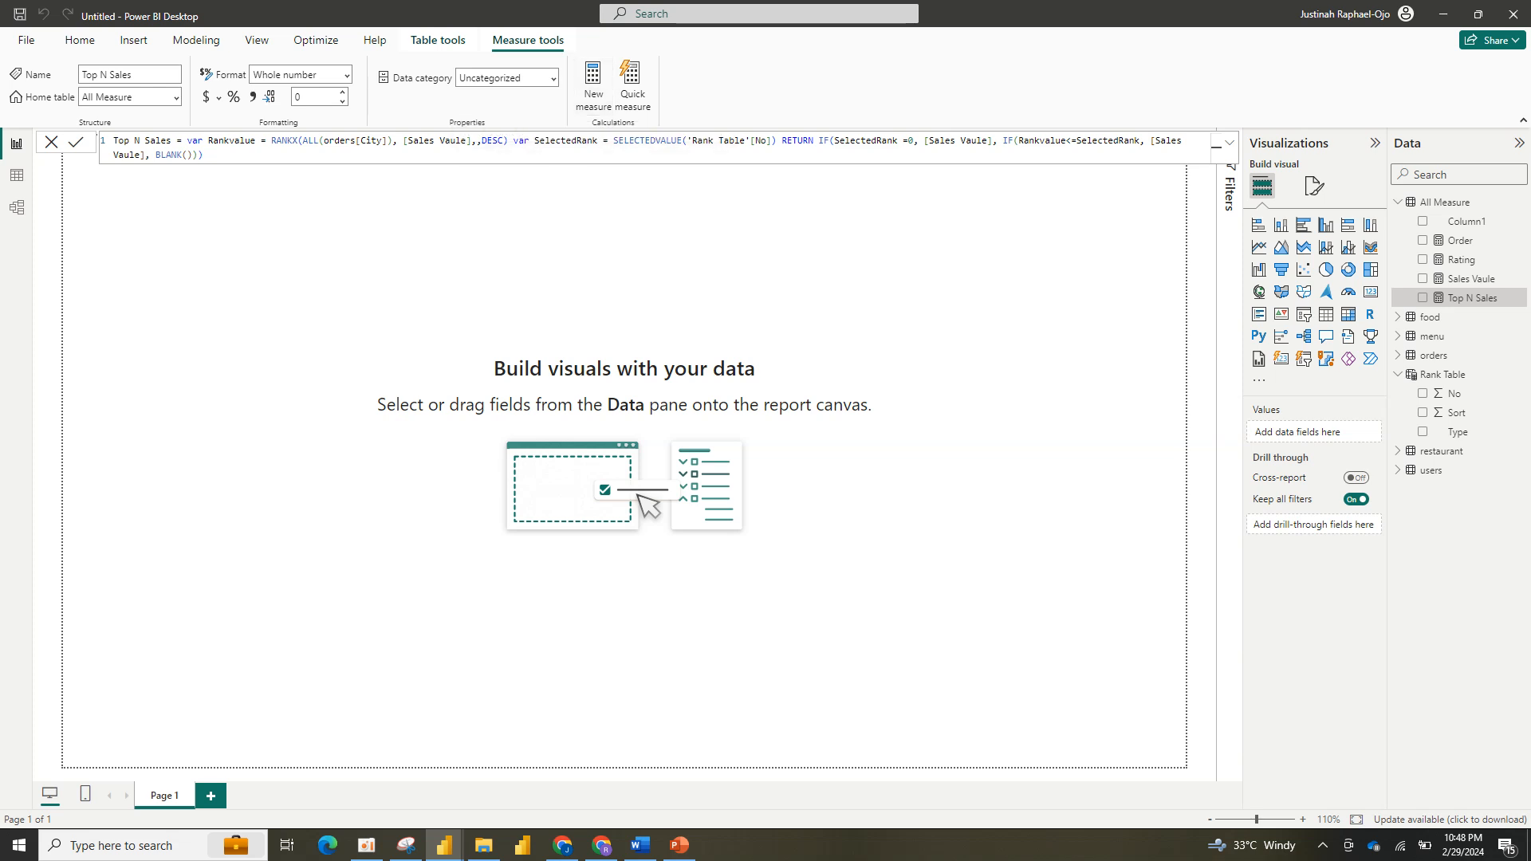
pyautogui.click(593, 86)
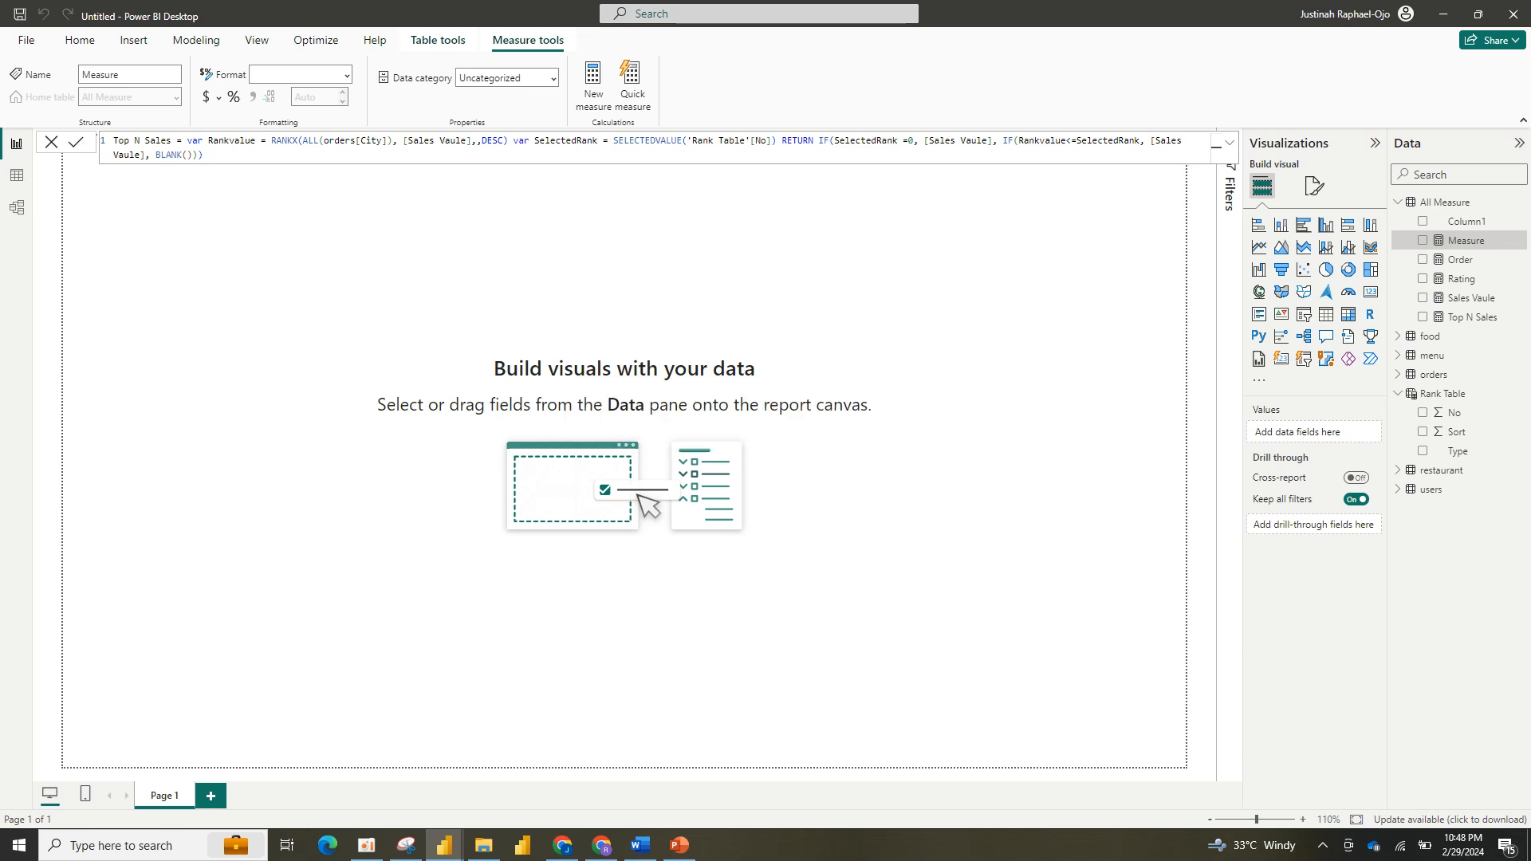
pyautogui.hotkey('ctrl', 'v')
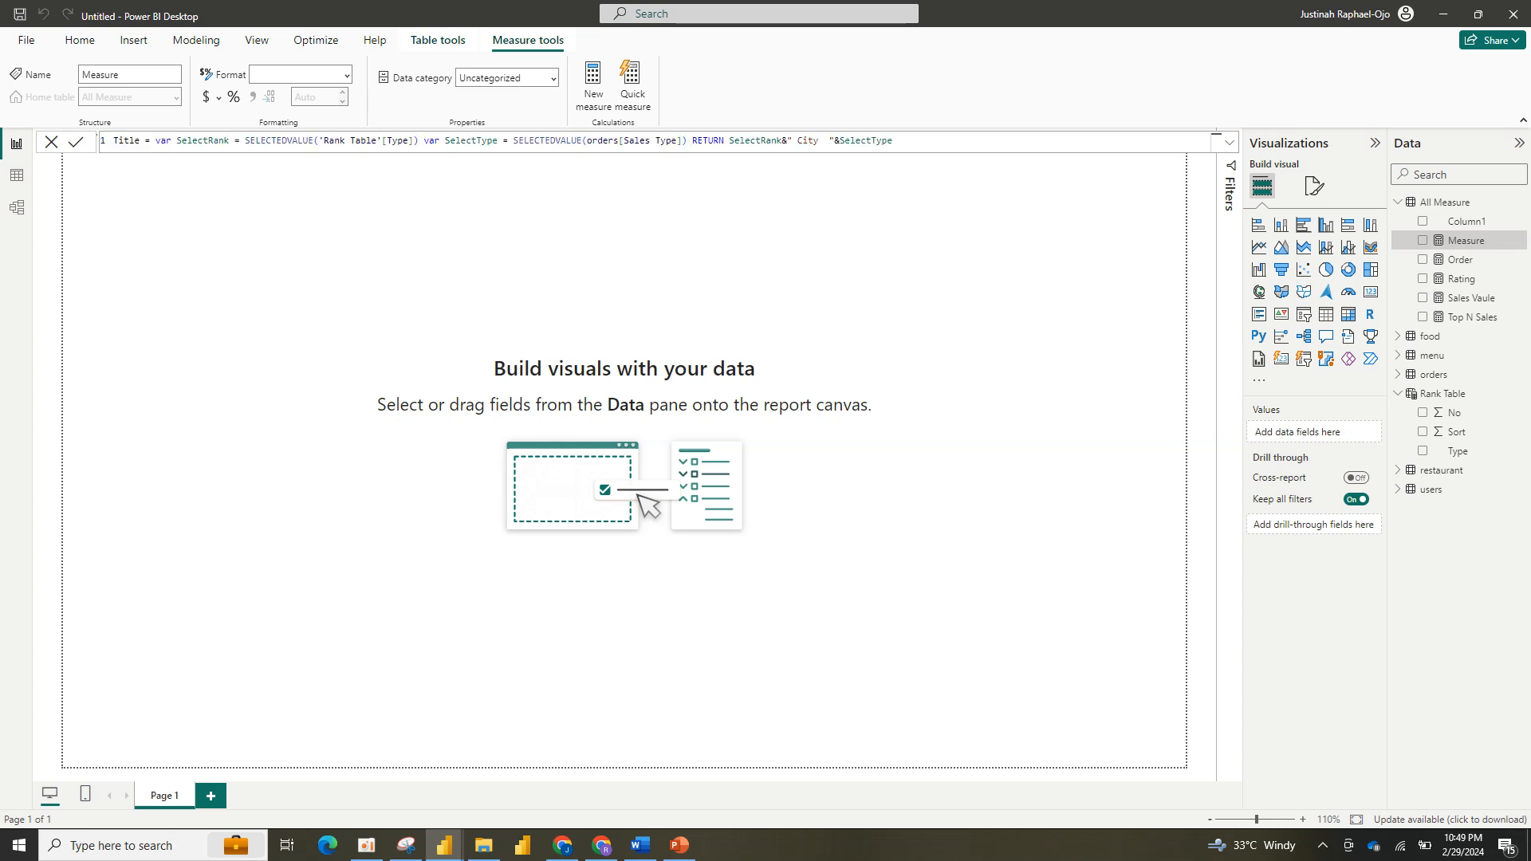
pyautogui.press('Return')
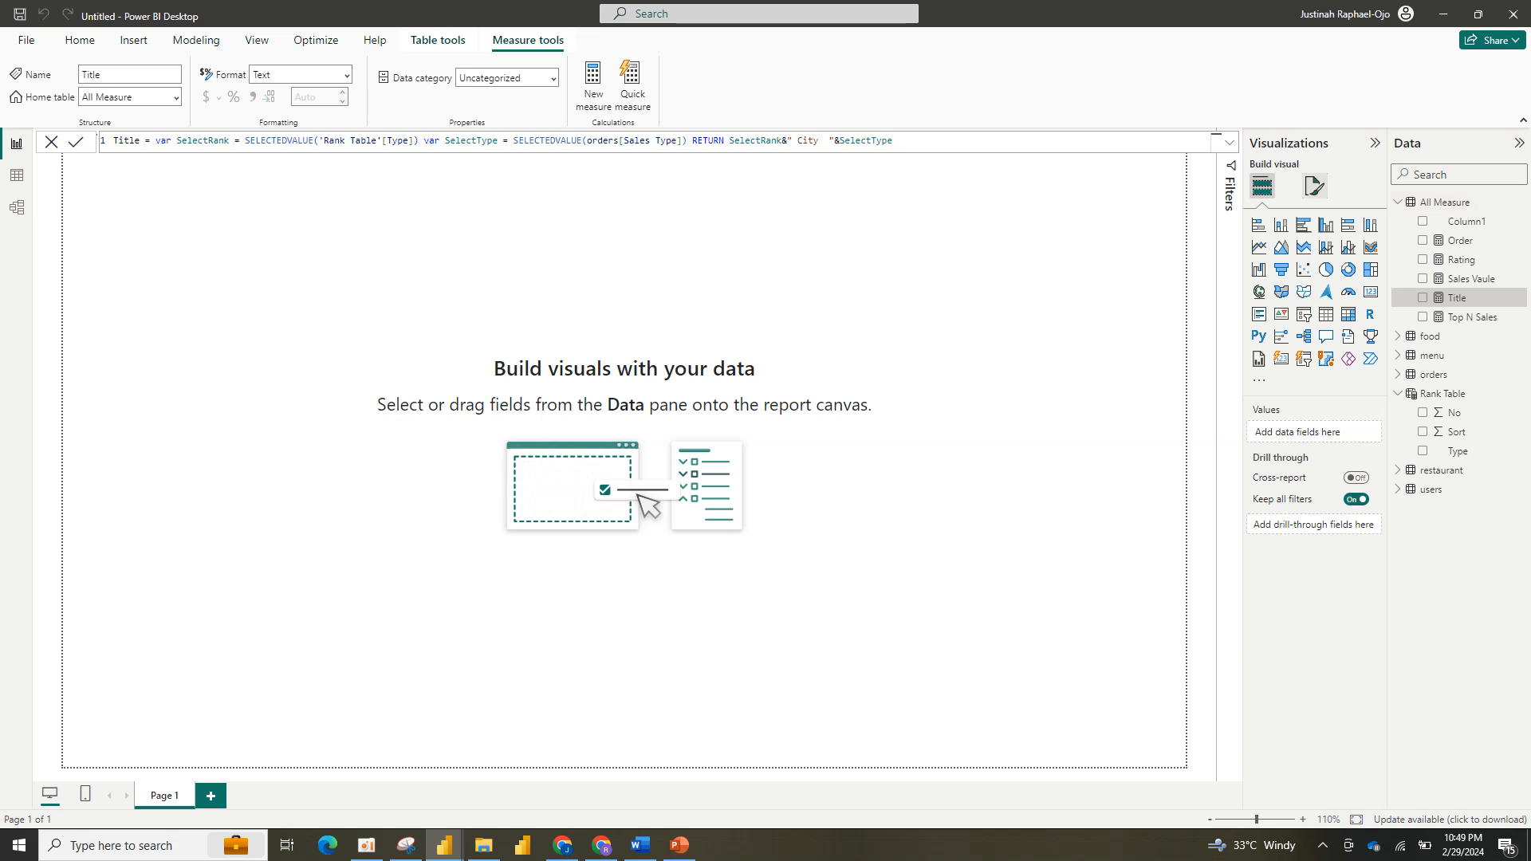
# Step: Set Picture3.png from the Downloads folder as the page's canvas background image
pyautogui.click(1314, 186)
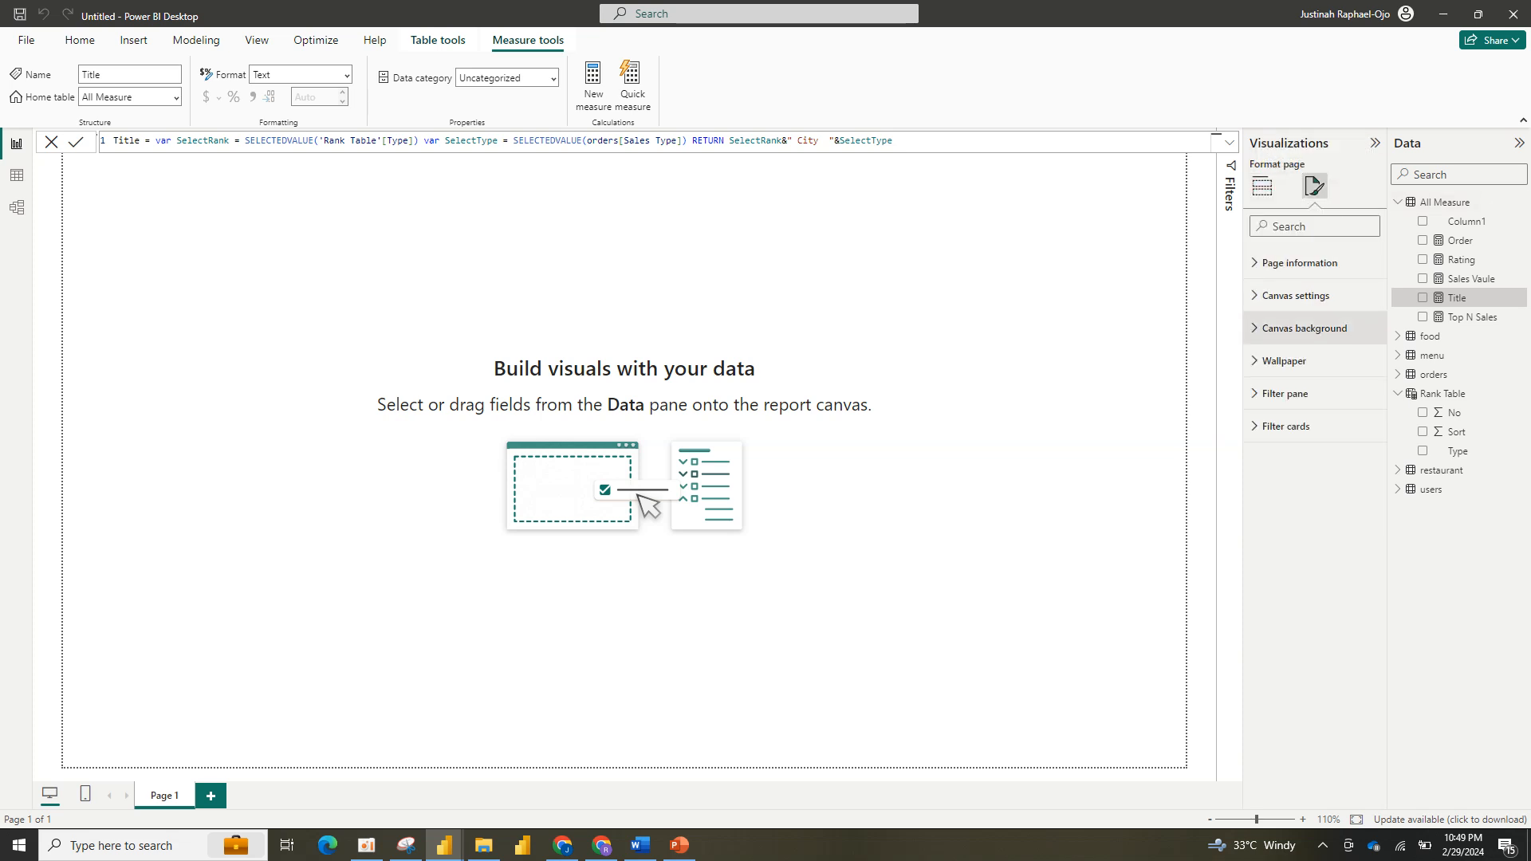
pyautogui.click(1304, 327)
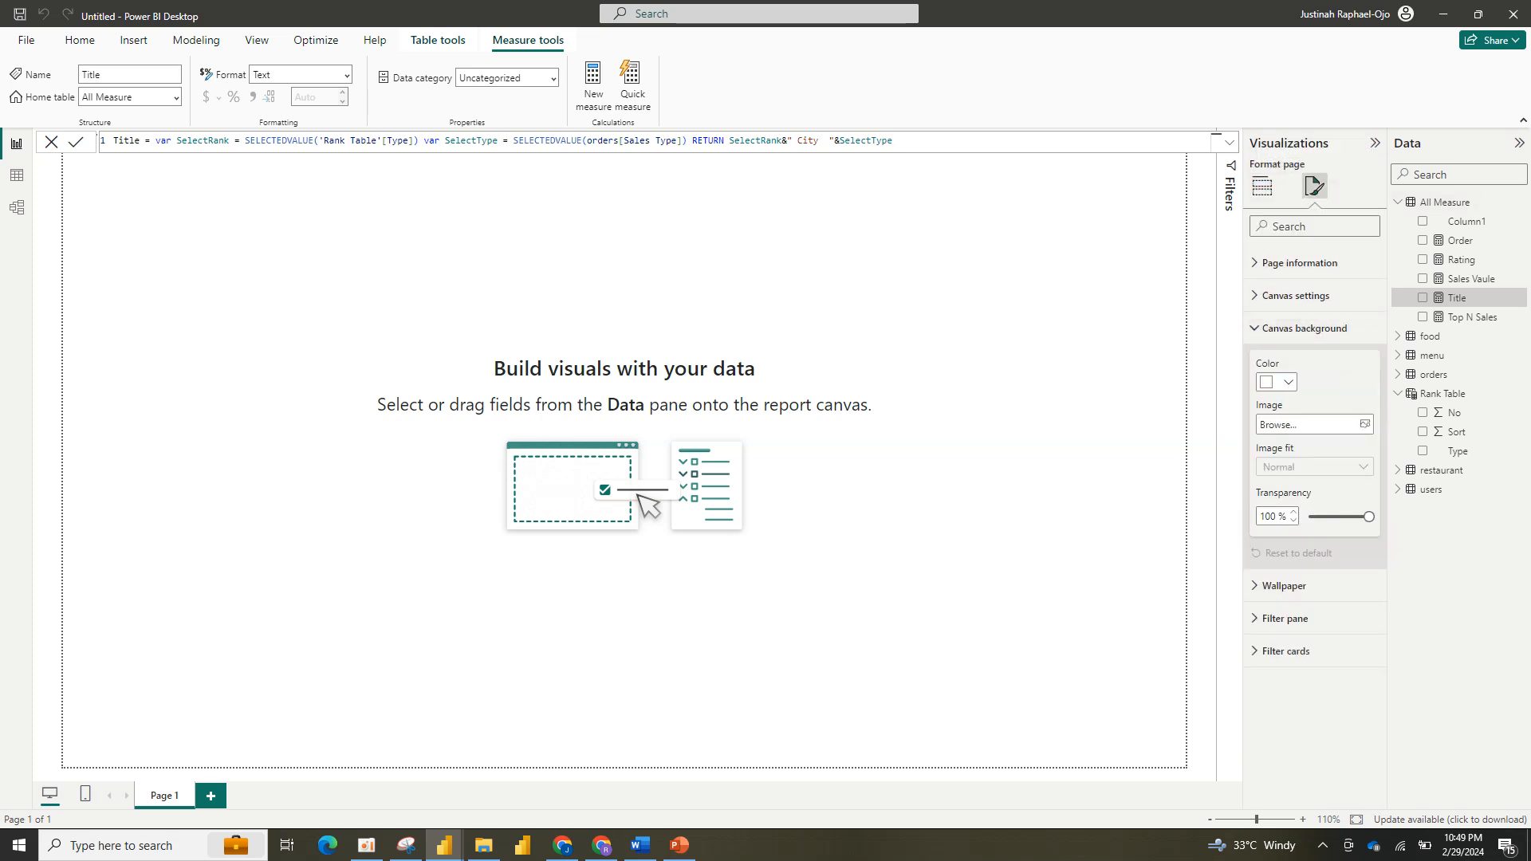
pyautogui.click(1364, 424)
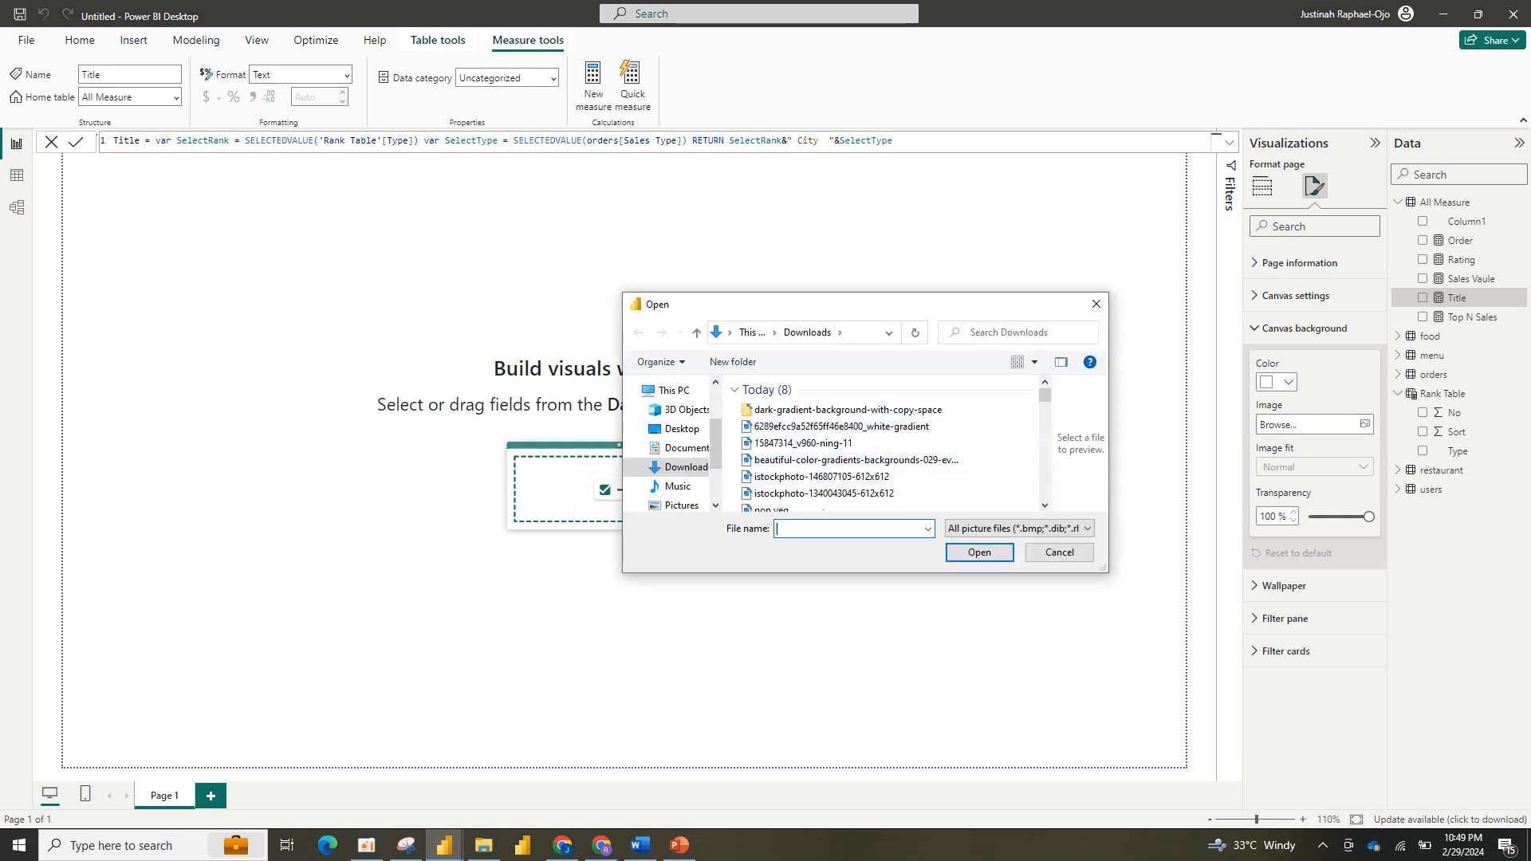
pyautogui.write('pi')
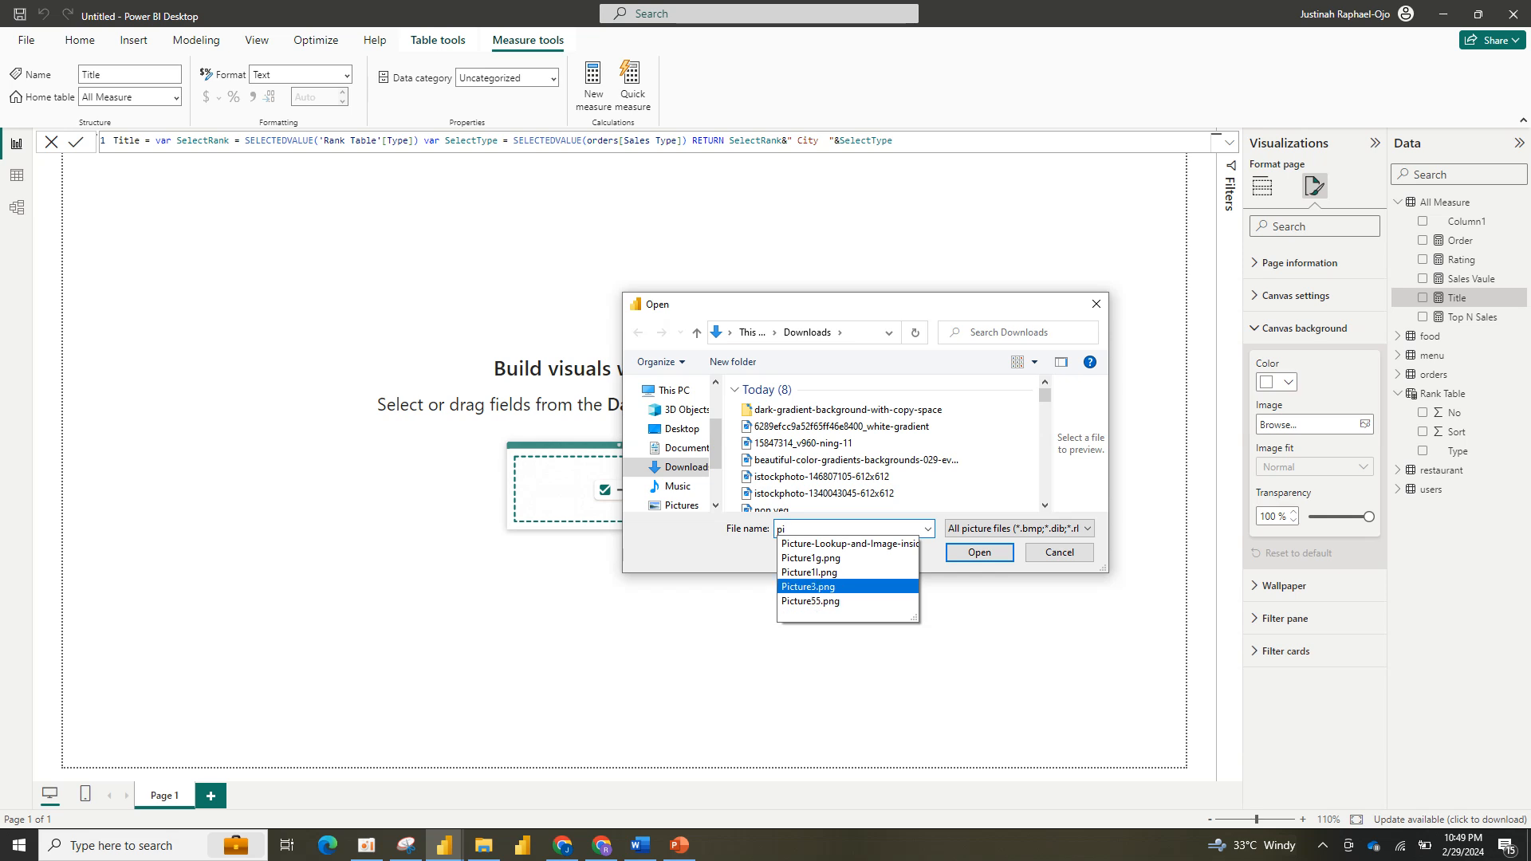
pyautogui.click(808, 586)
pyautogui.click(979, 552)
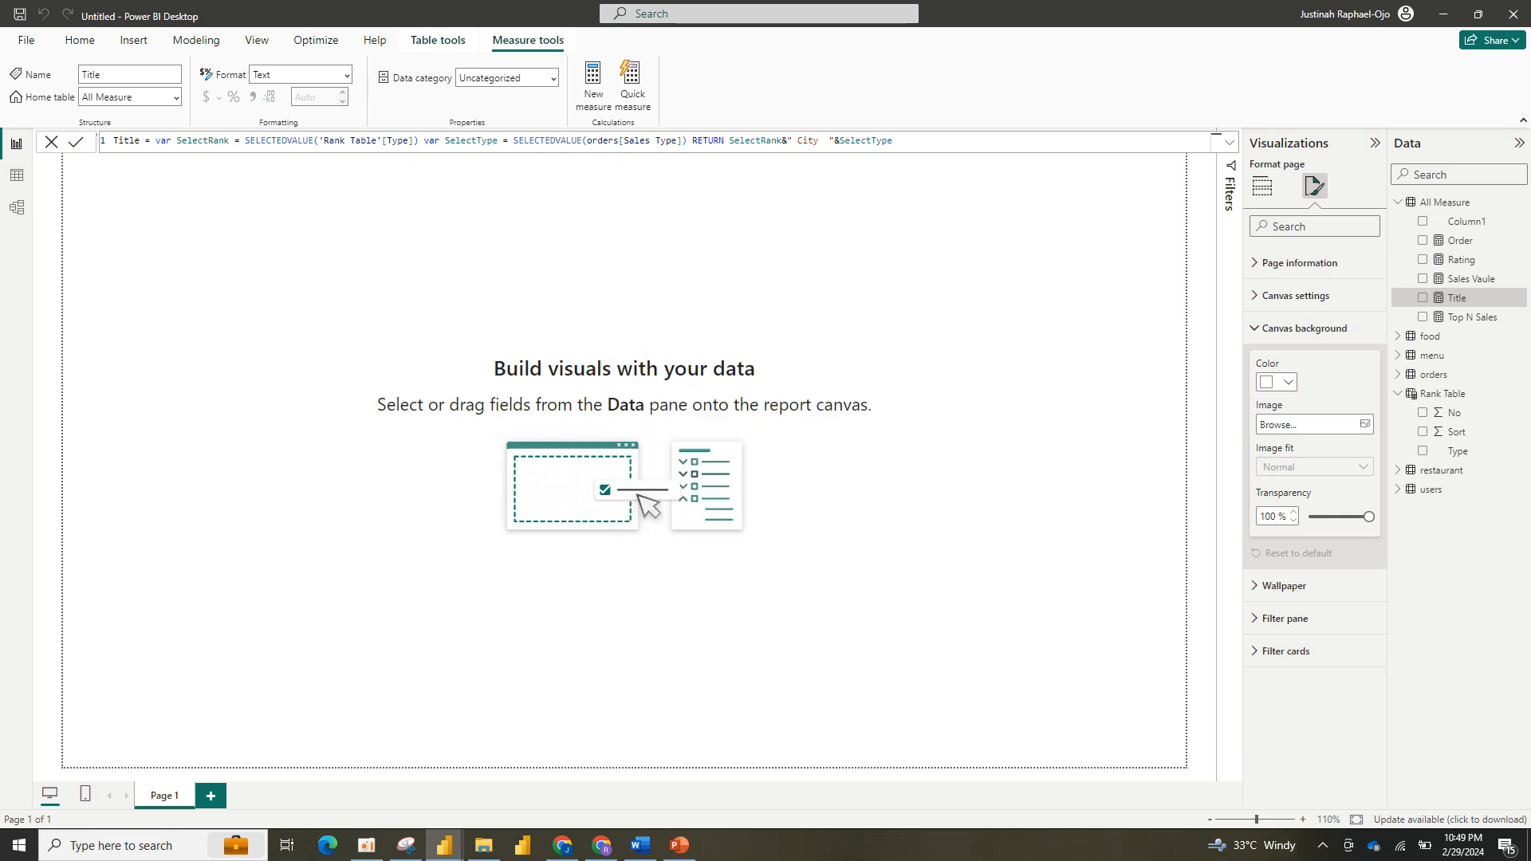
# Step: Set the canvas background's transparency to 0 % and its image fit to Fit, and dismiss the formula bar
pyautogui.moveTo(1368, 517); pyautogui.dragTo(1309, 516)
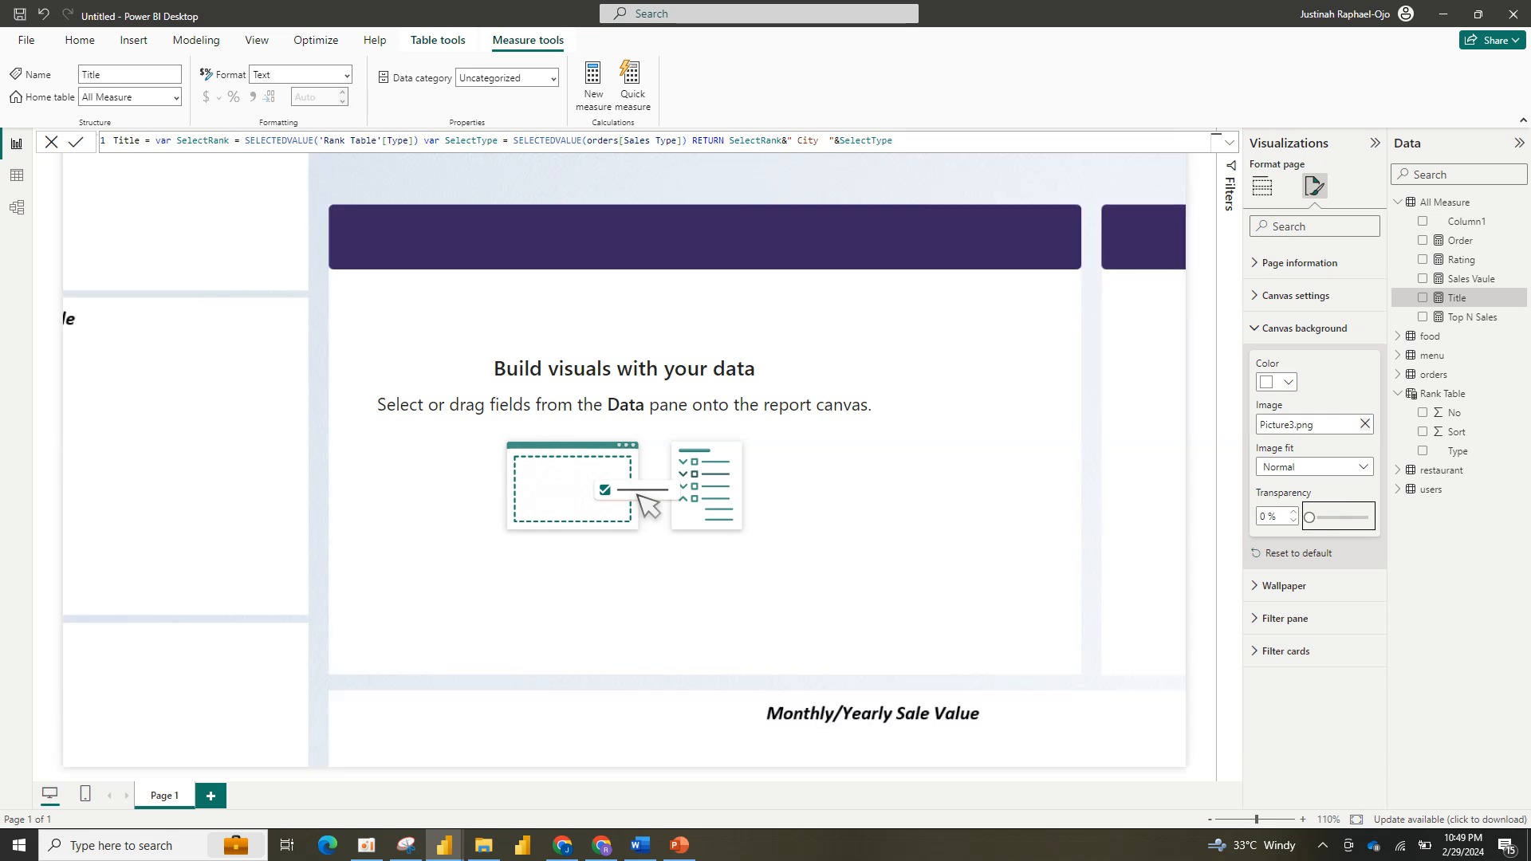
pyautogui.click(1315, 468)
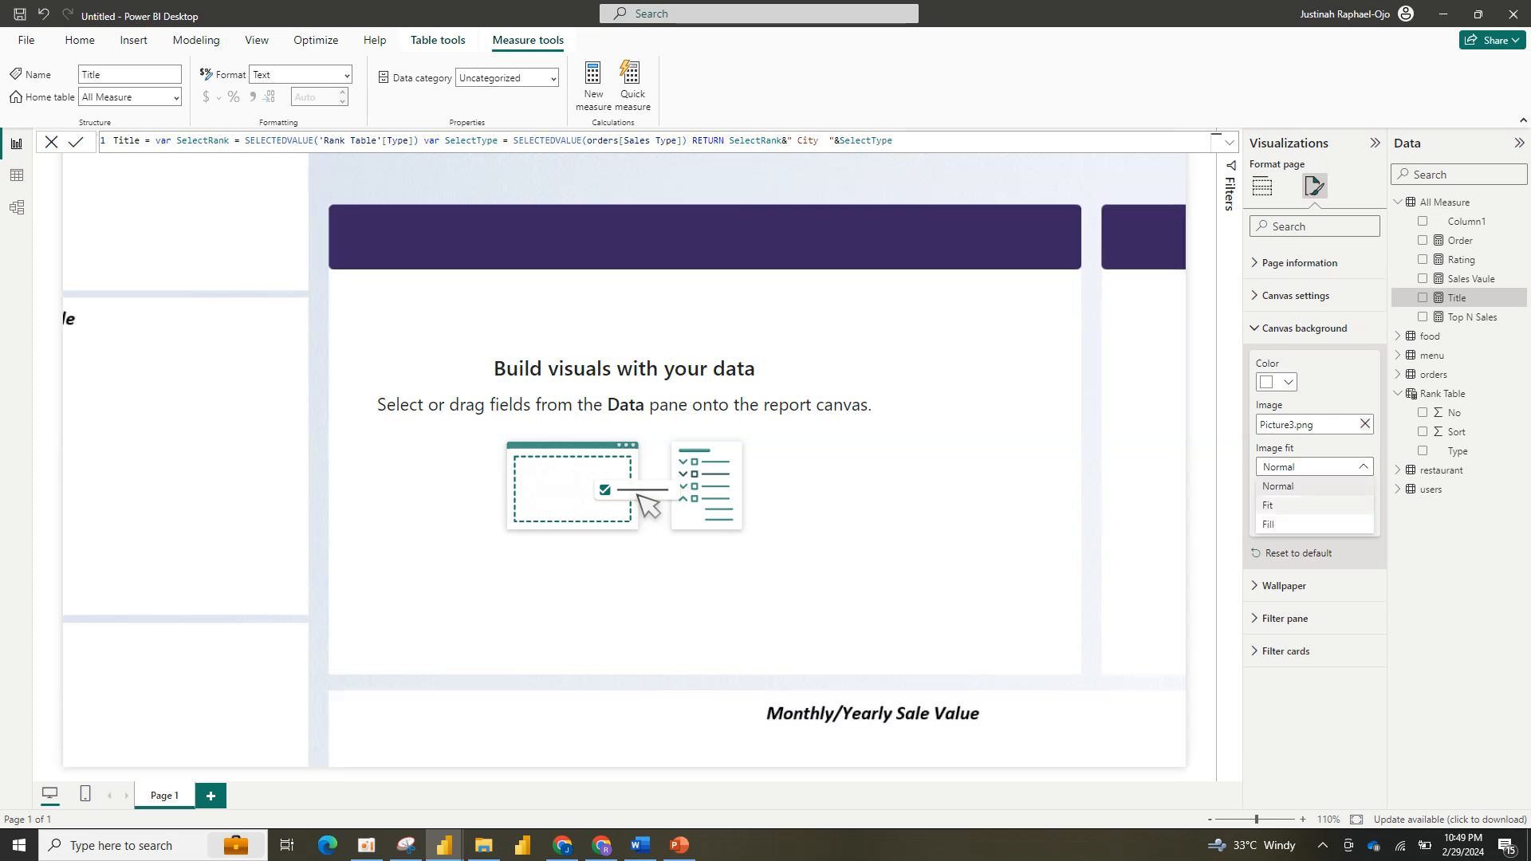
pyautogui.click(1275, 505)
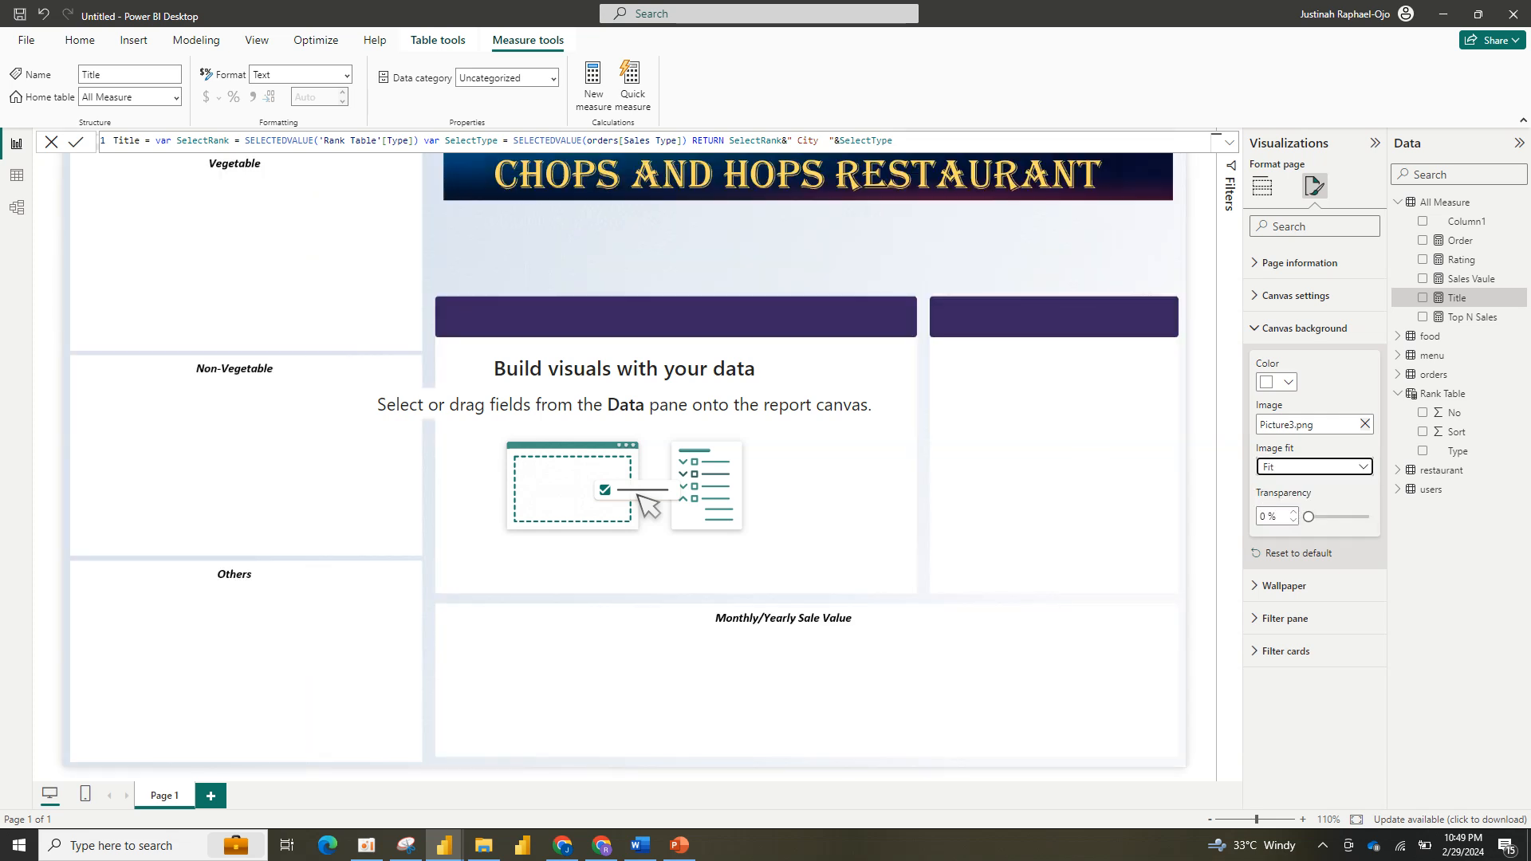
pyautogui.click(51, 142)
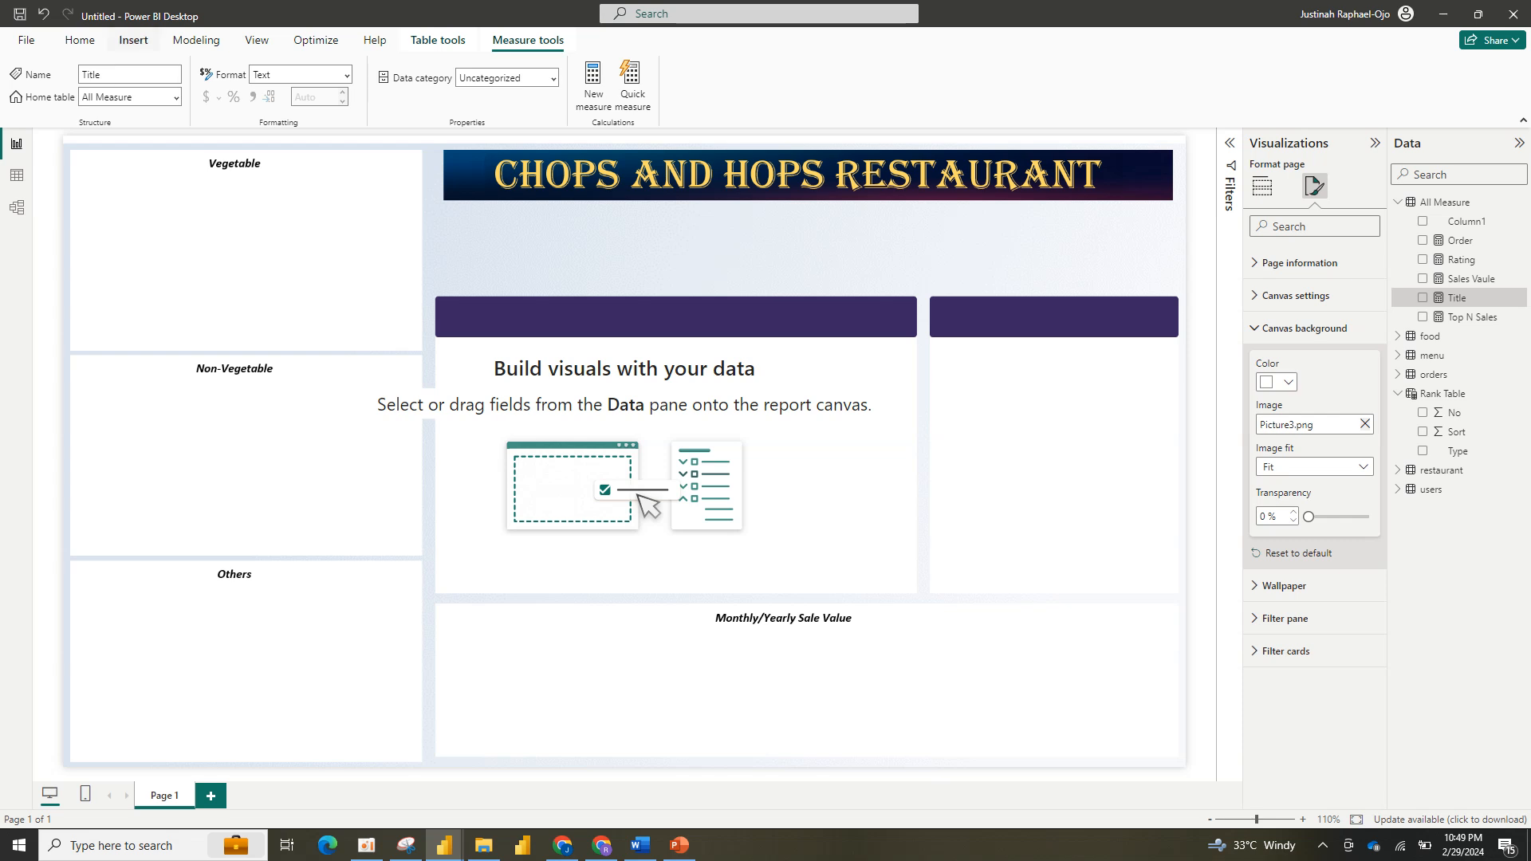
pyautogui.click(133, 39)
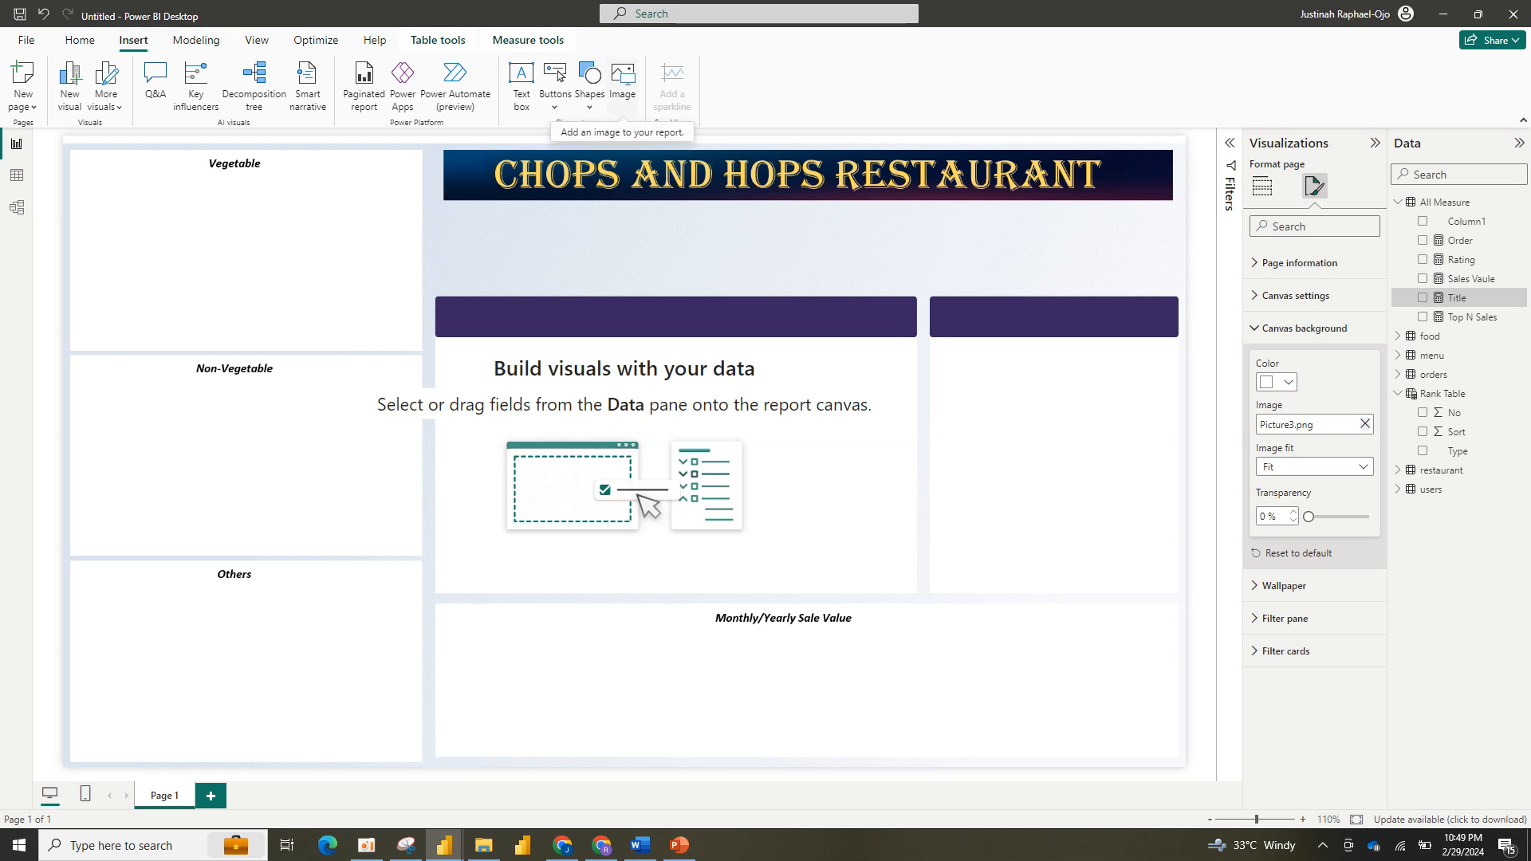
pyautogui.click(622, 75)
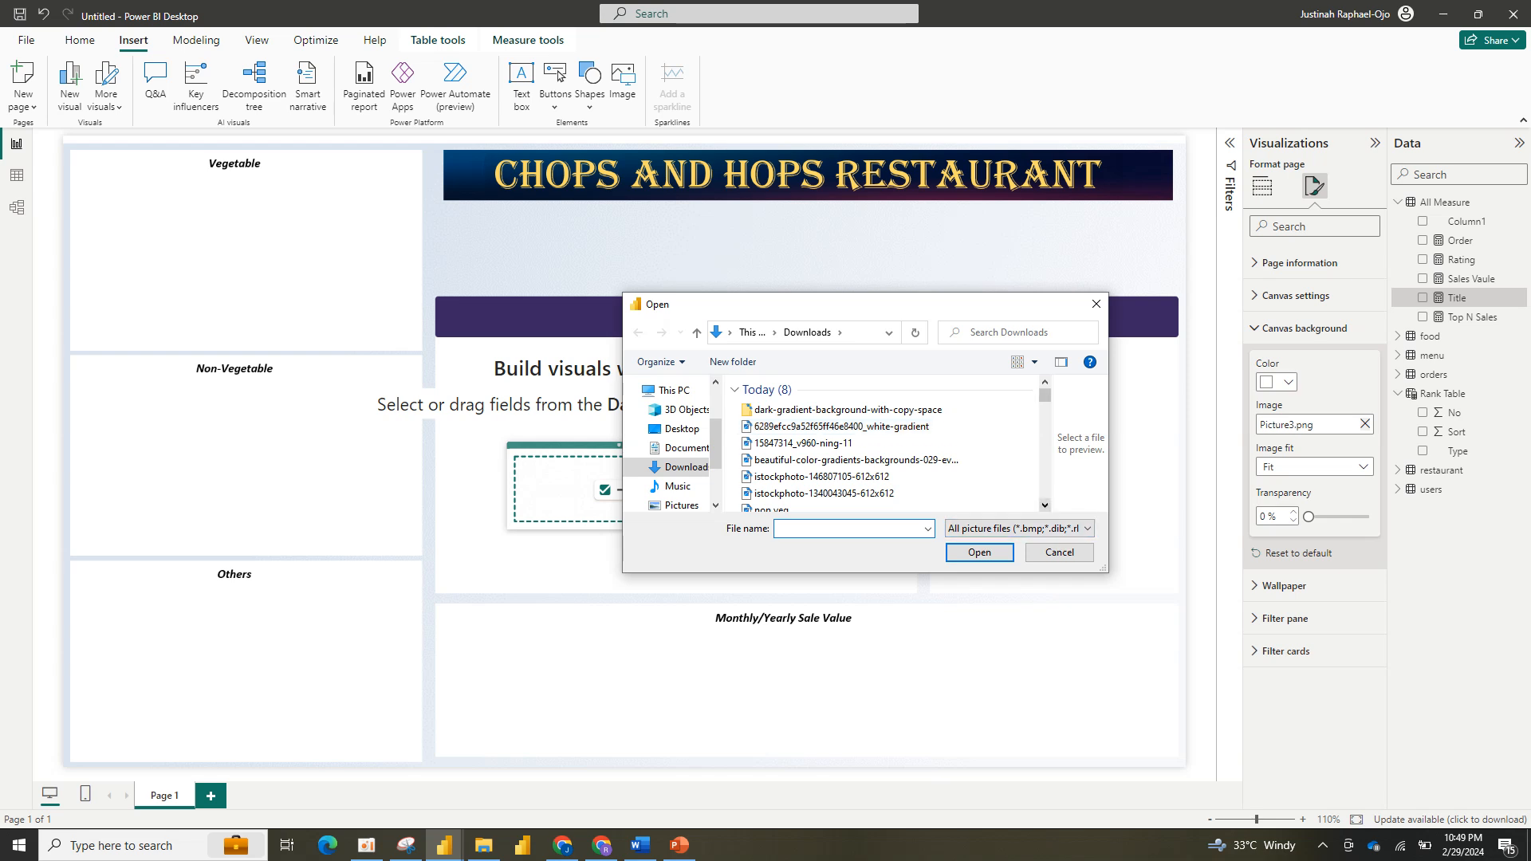
pyautogui.click(1044, 505)
pyautogui.click(1044, 505)
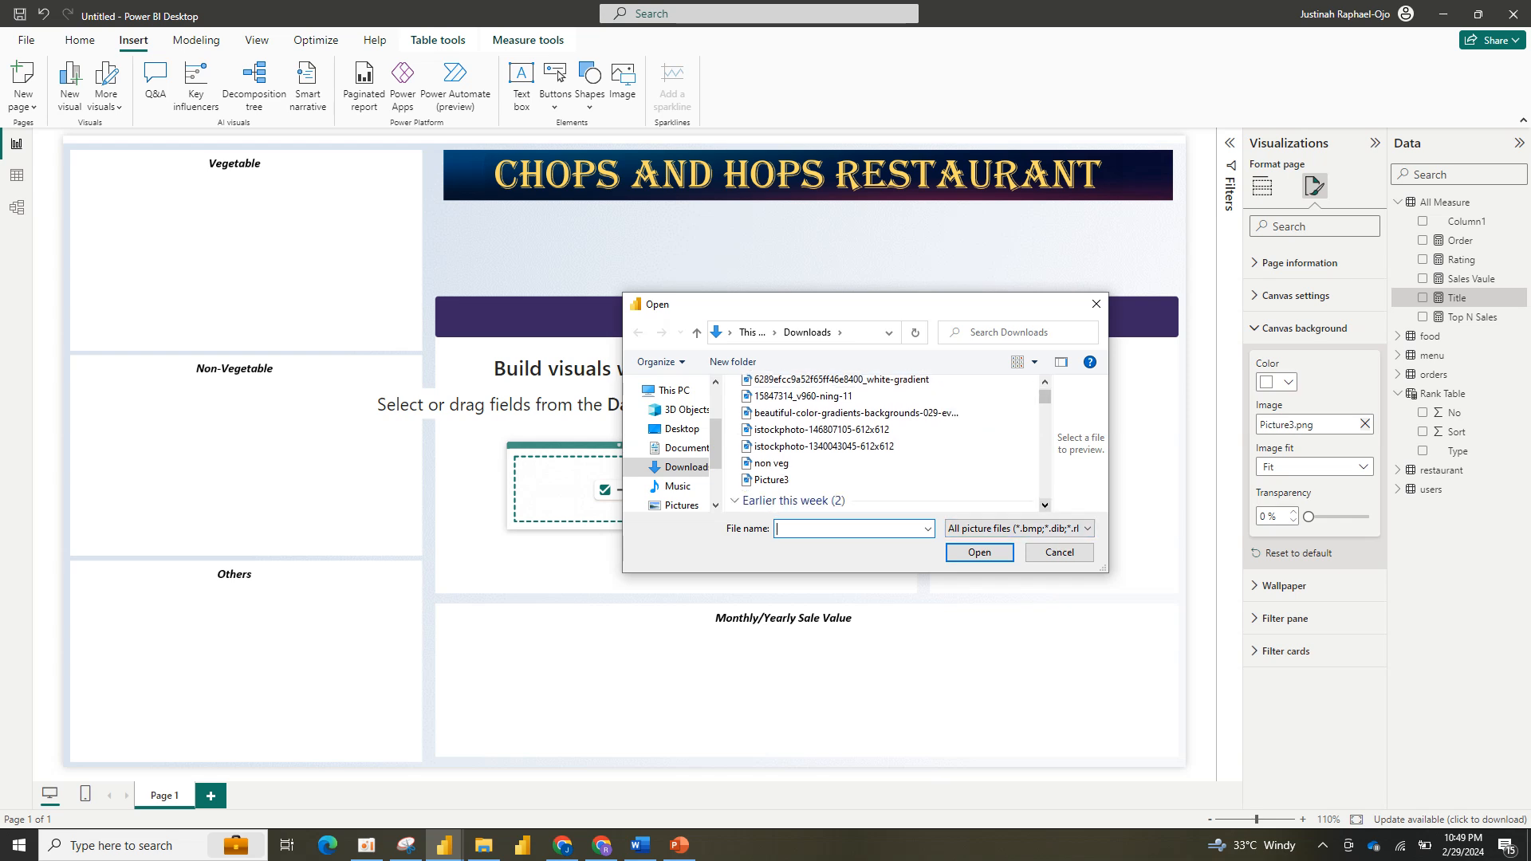
pyautogui.scroll(-1, 877, 381)
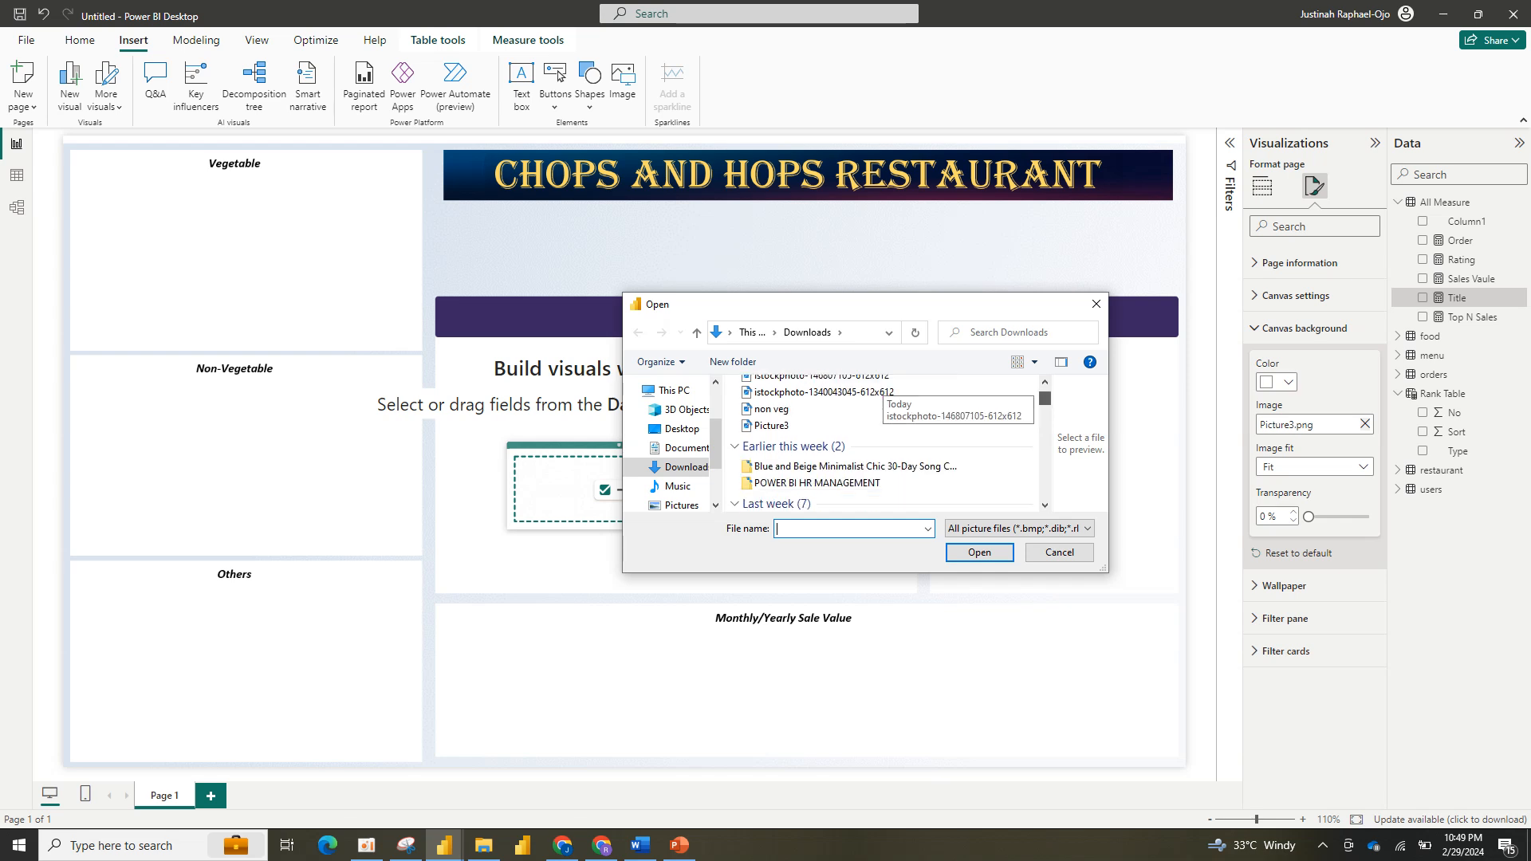
pyautogui.scroll(2, 877, 398)
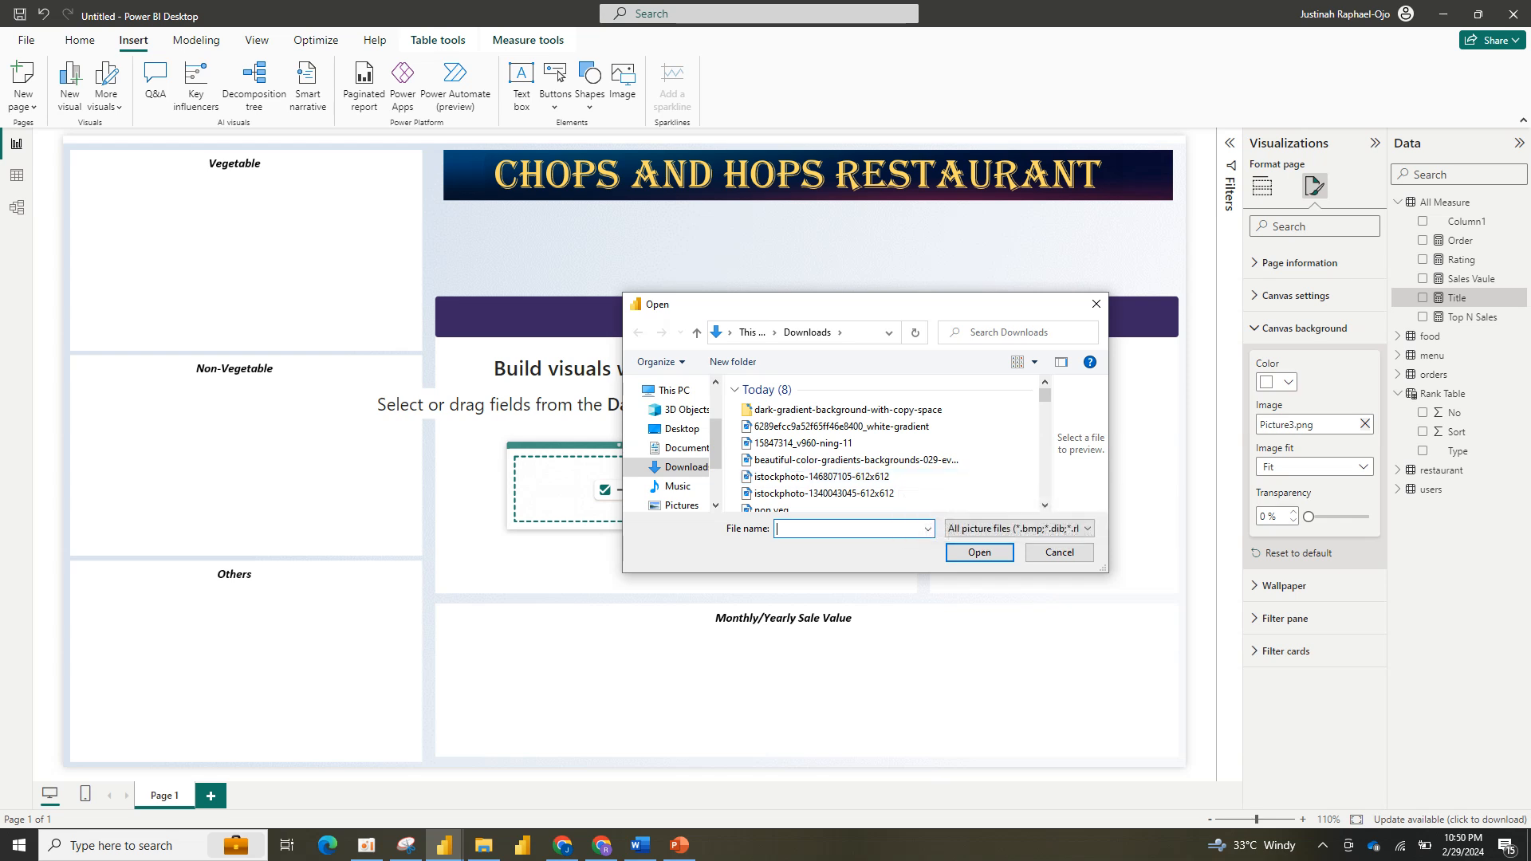
pyautogui.click(894, 493)
pyautogui.click(859, 476)
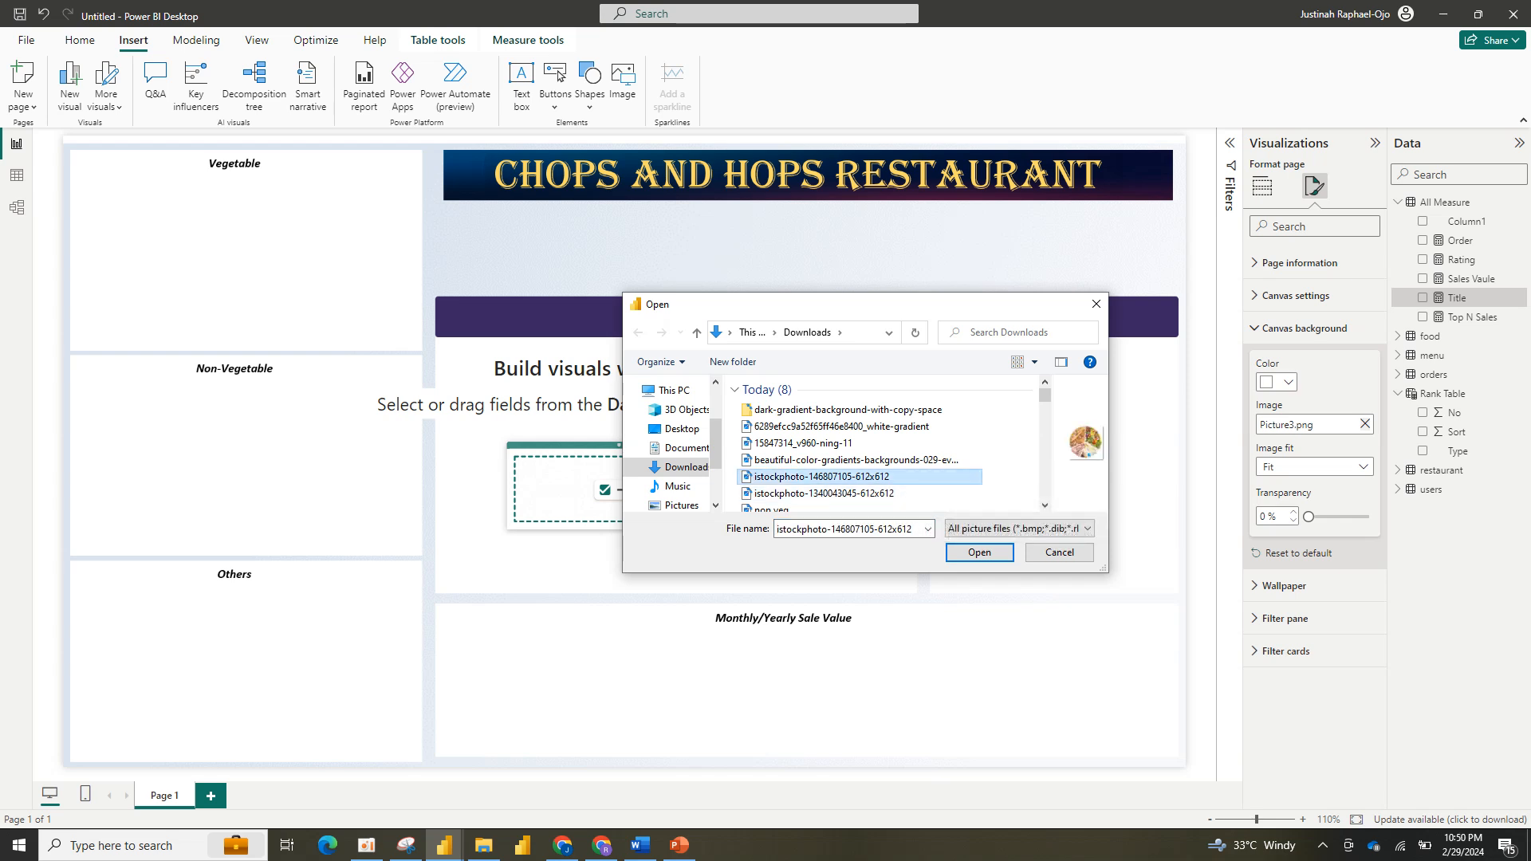
pyautogui.click(859, 494)
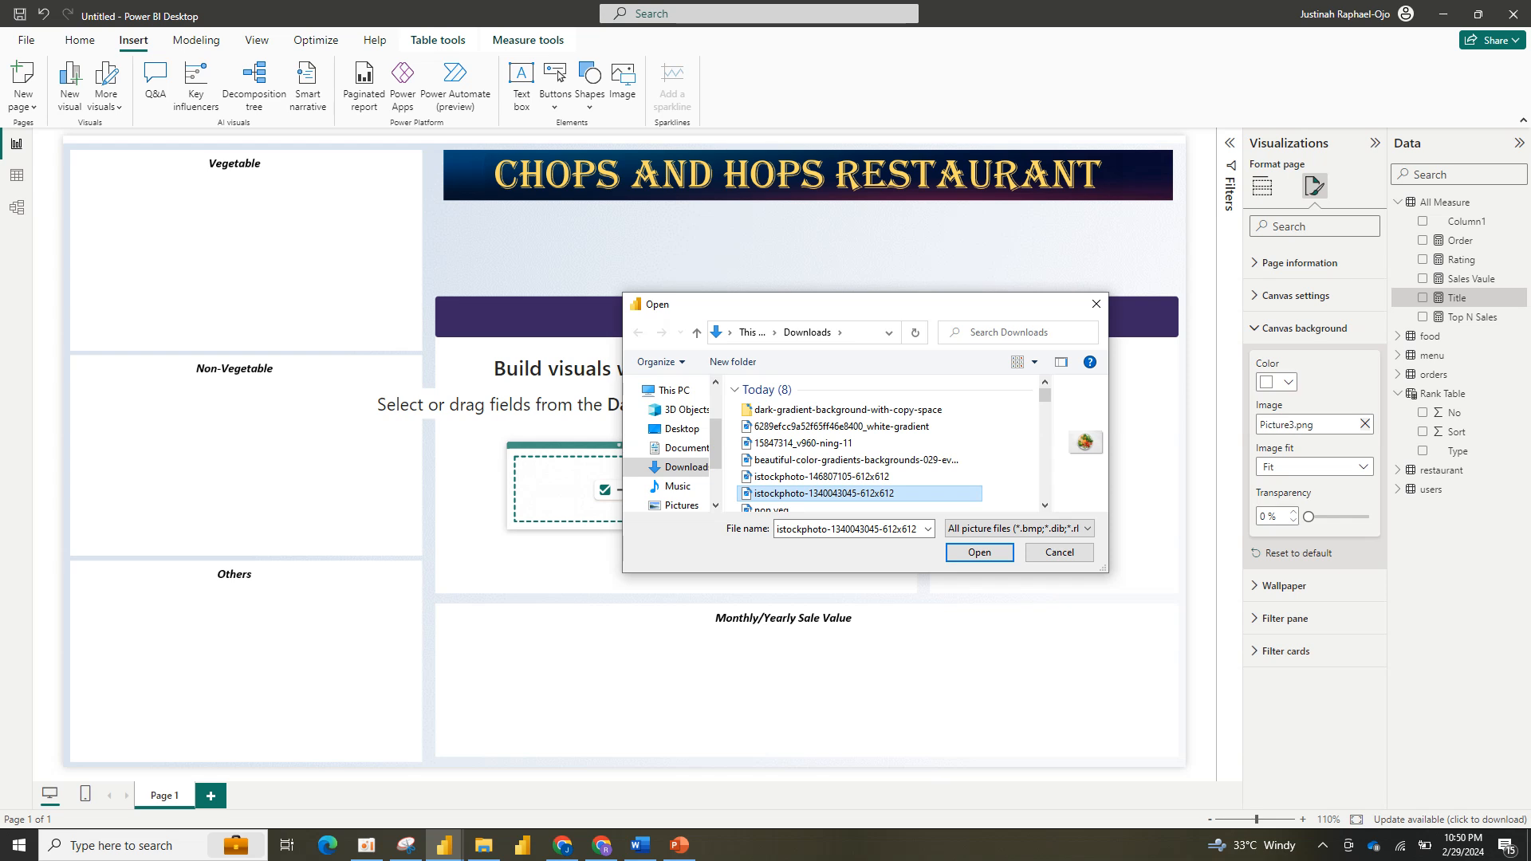
pyautogui.click(856, 460)
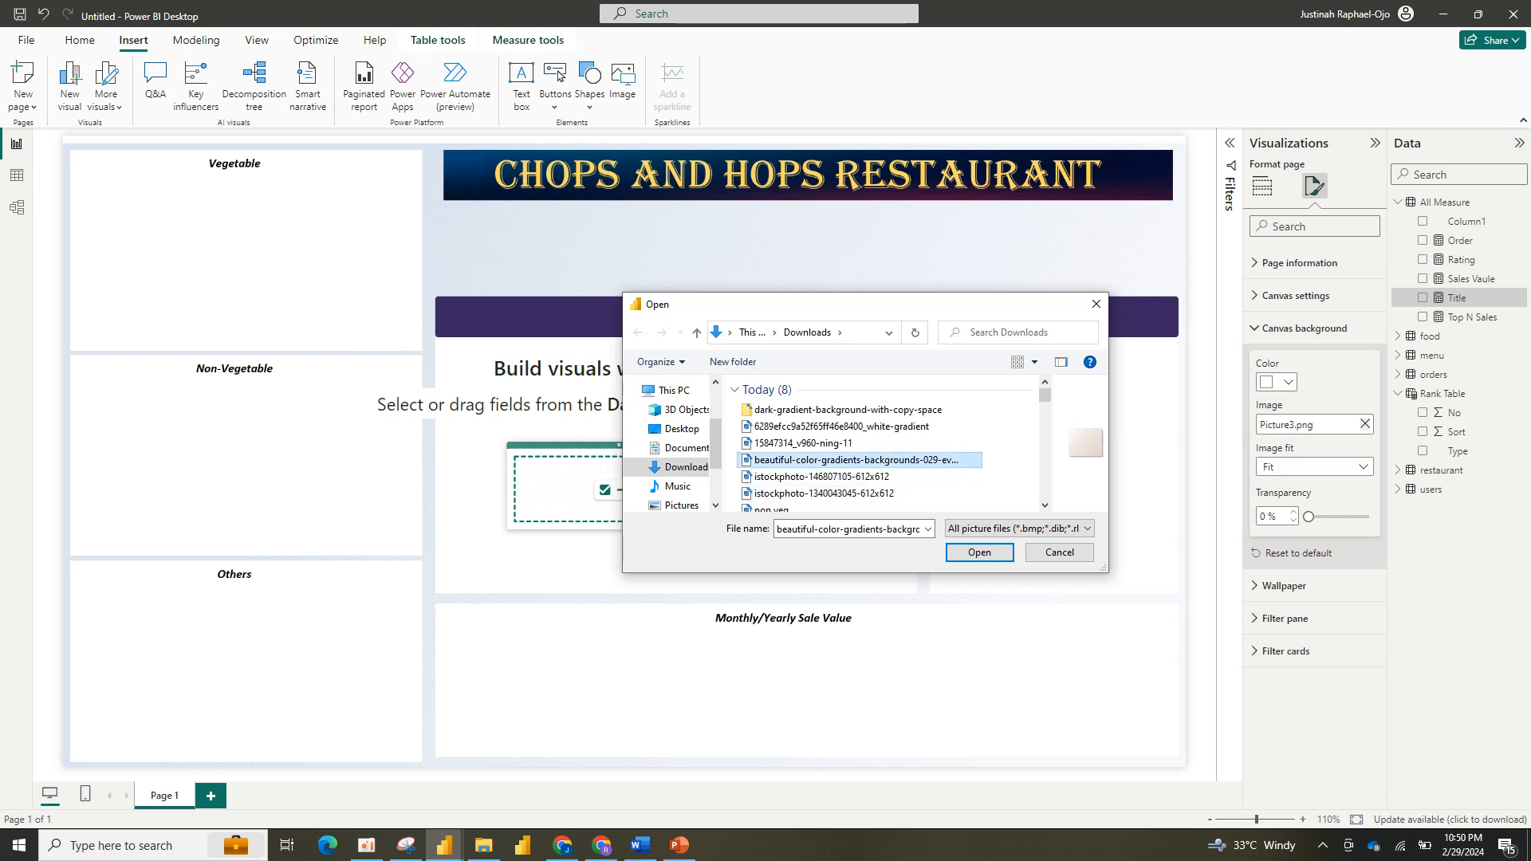
pyautogui.click(855, 443)
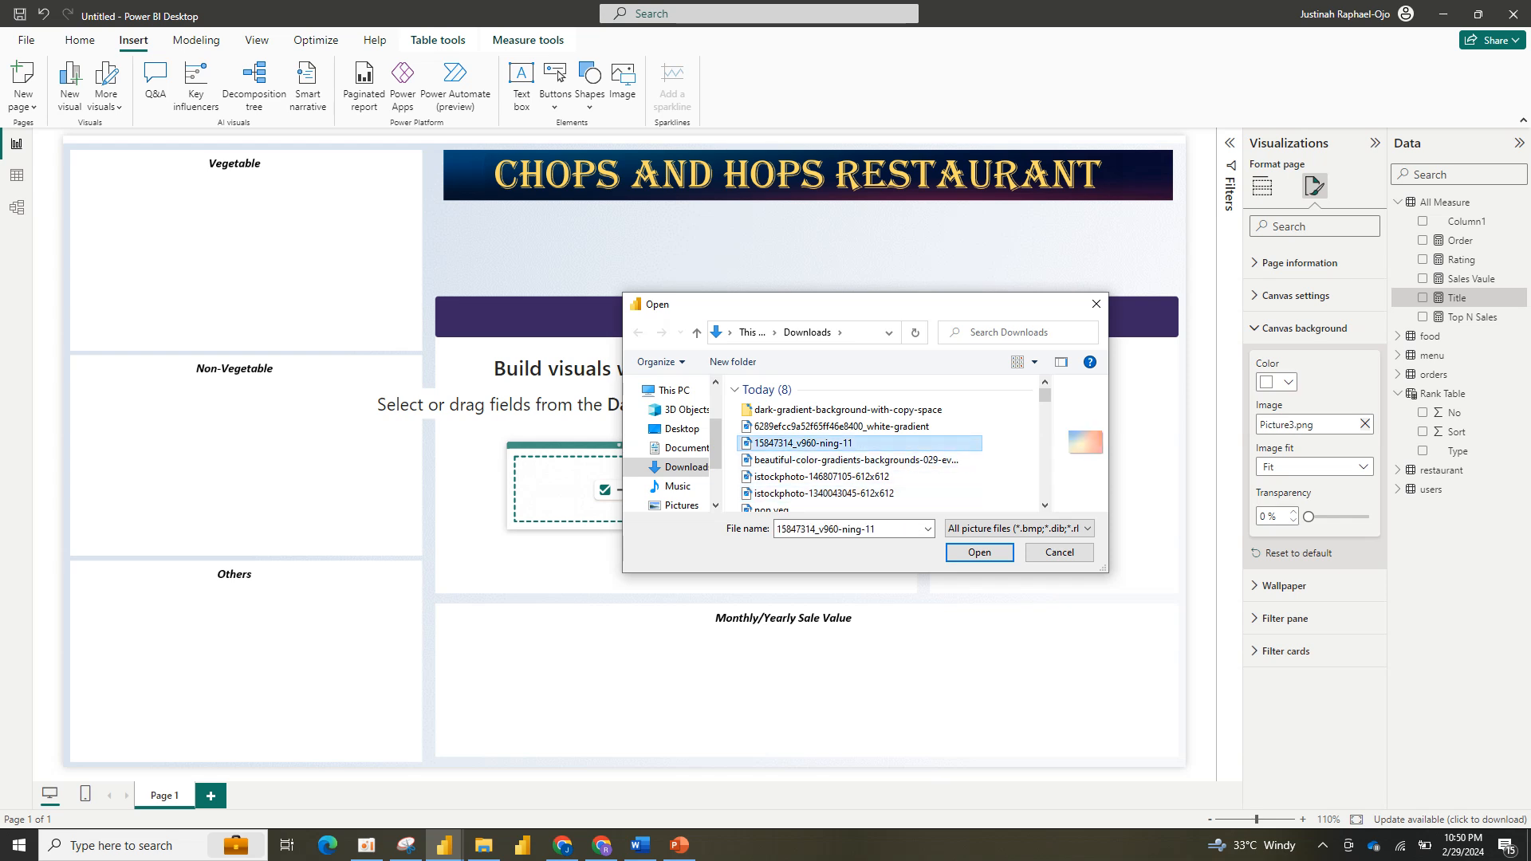
pyautogui.click(858, 493)
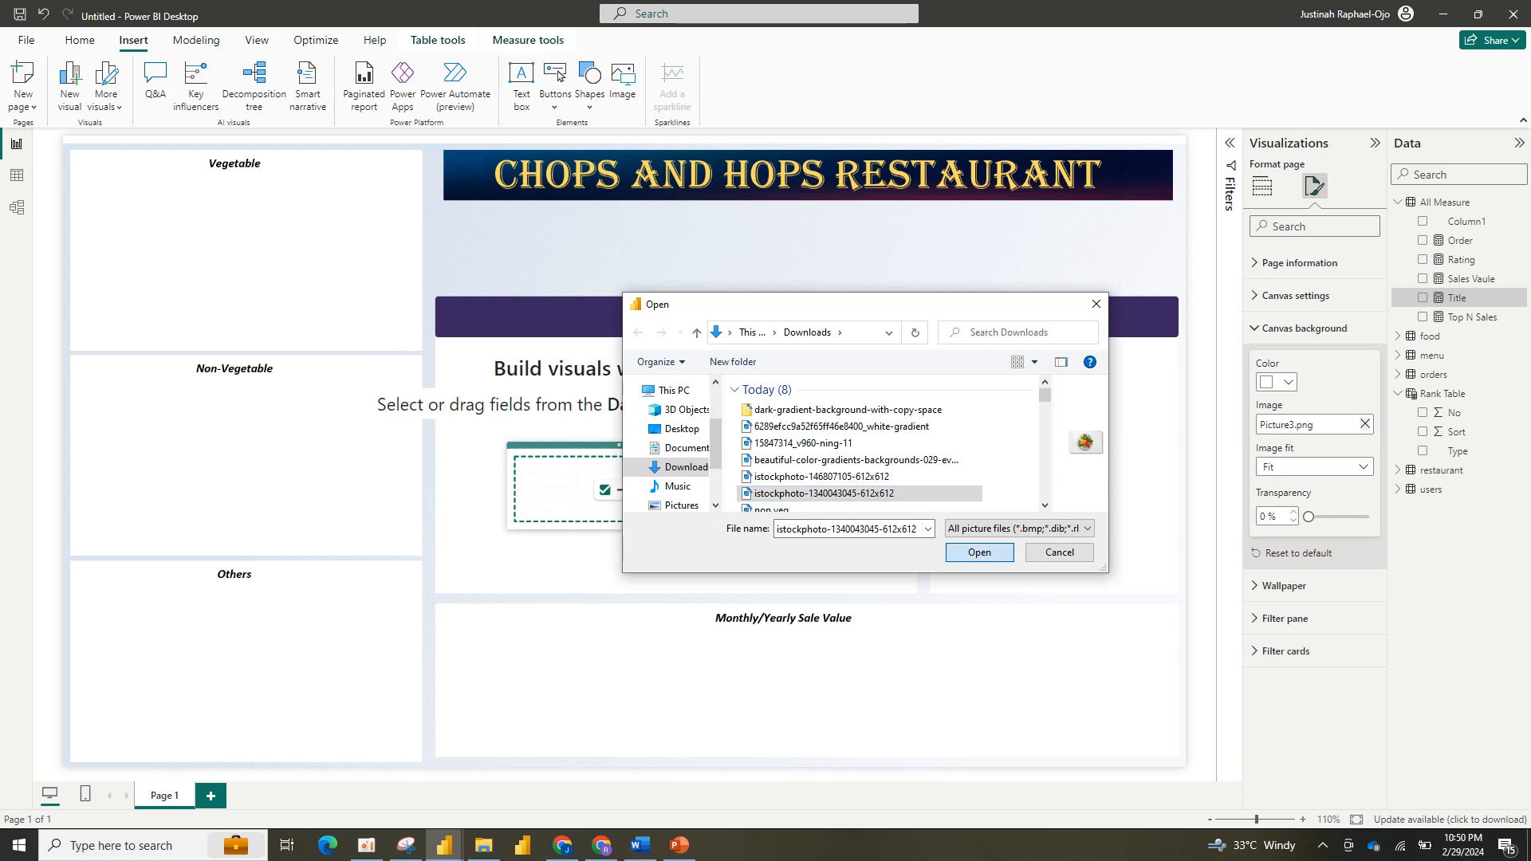
pyautogui.click(979, 552)
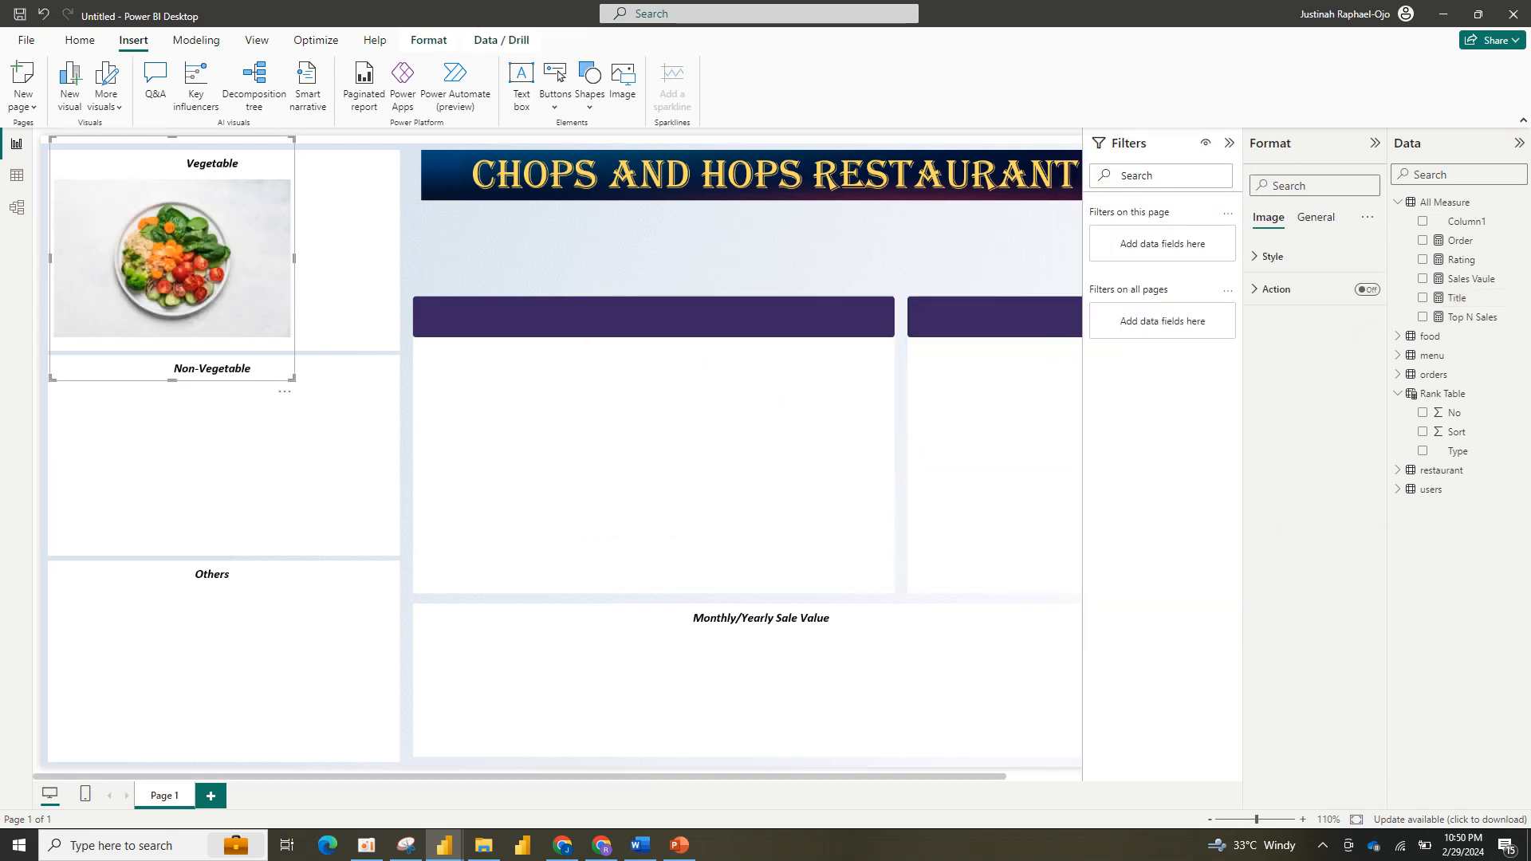
# Step: Resize and move the salad image so it sits centred just below the Vegetable heading, its frame nearly spanning the card's width
pyautogui.moveTo(292, 378); pyautogui.dragTo(233, 318)
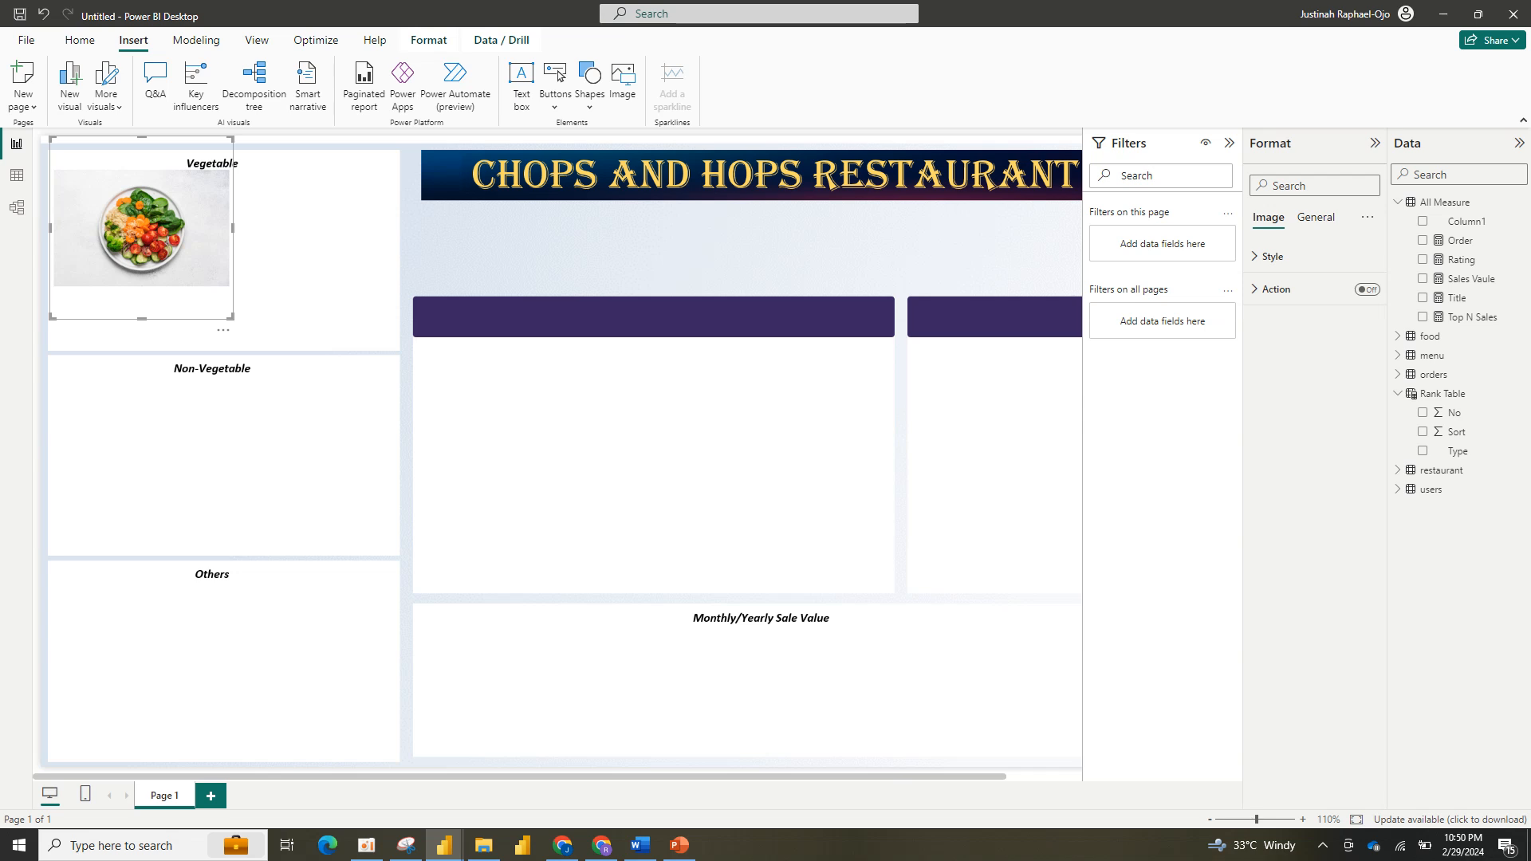
pyautogui.moveTo(141, 227); pyautogui.dragTo(190, 241)
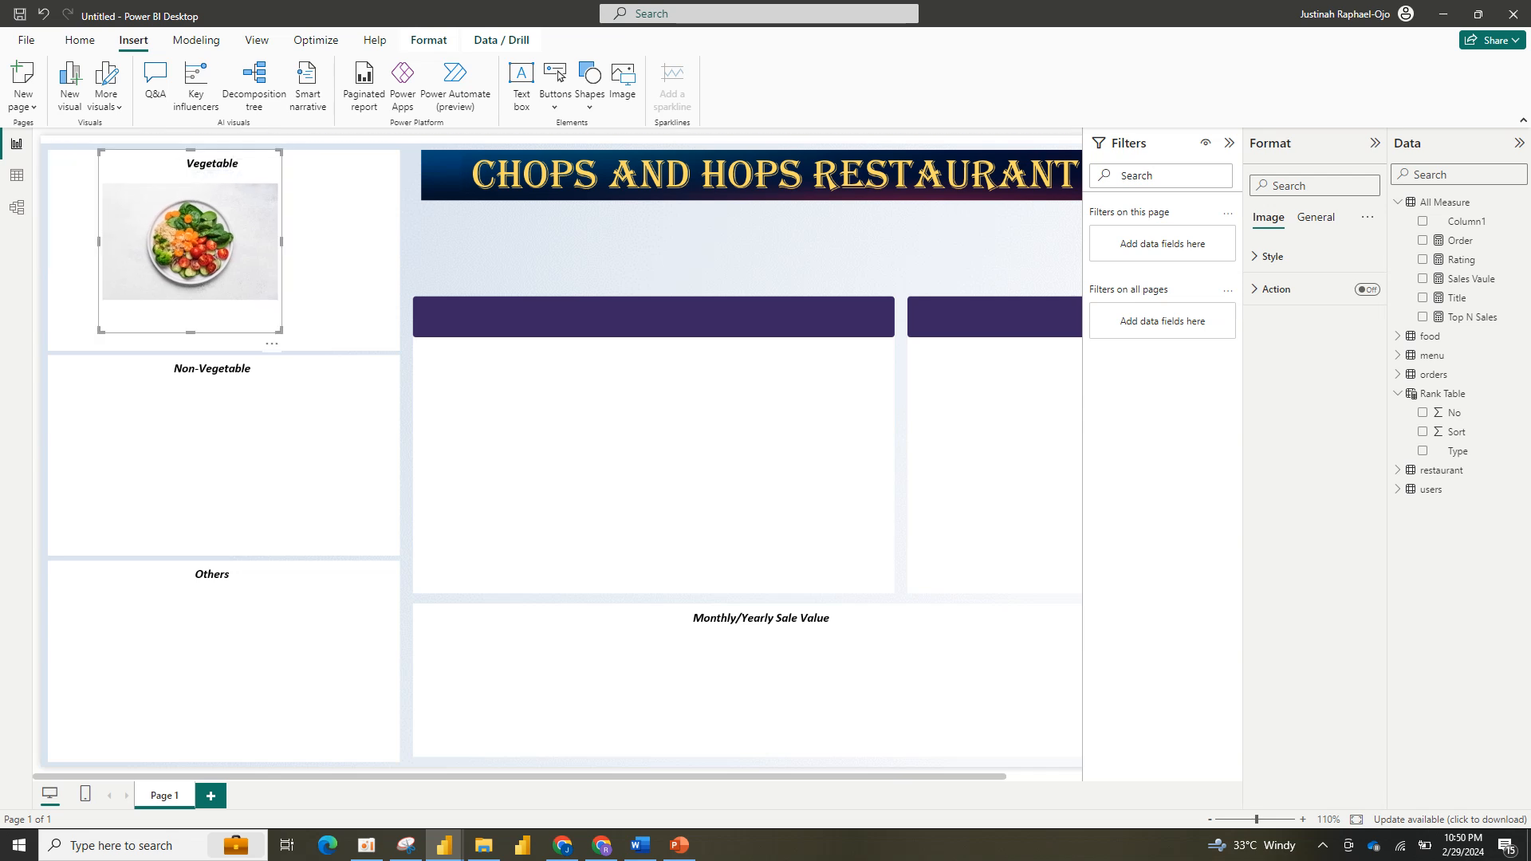
pyautogui.moveTo(280, 152); pyautogui.dragTo(250, 182)
pyautogui.moveTo(175, 256); pyautogui.dragTo(211, 257)
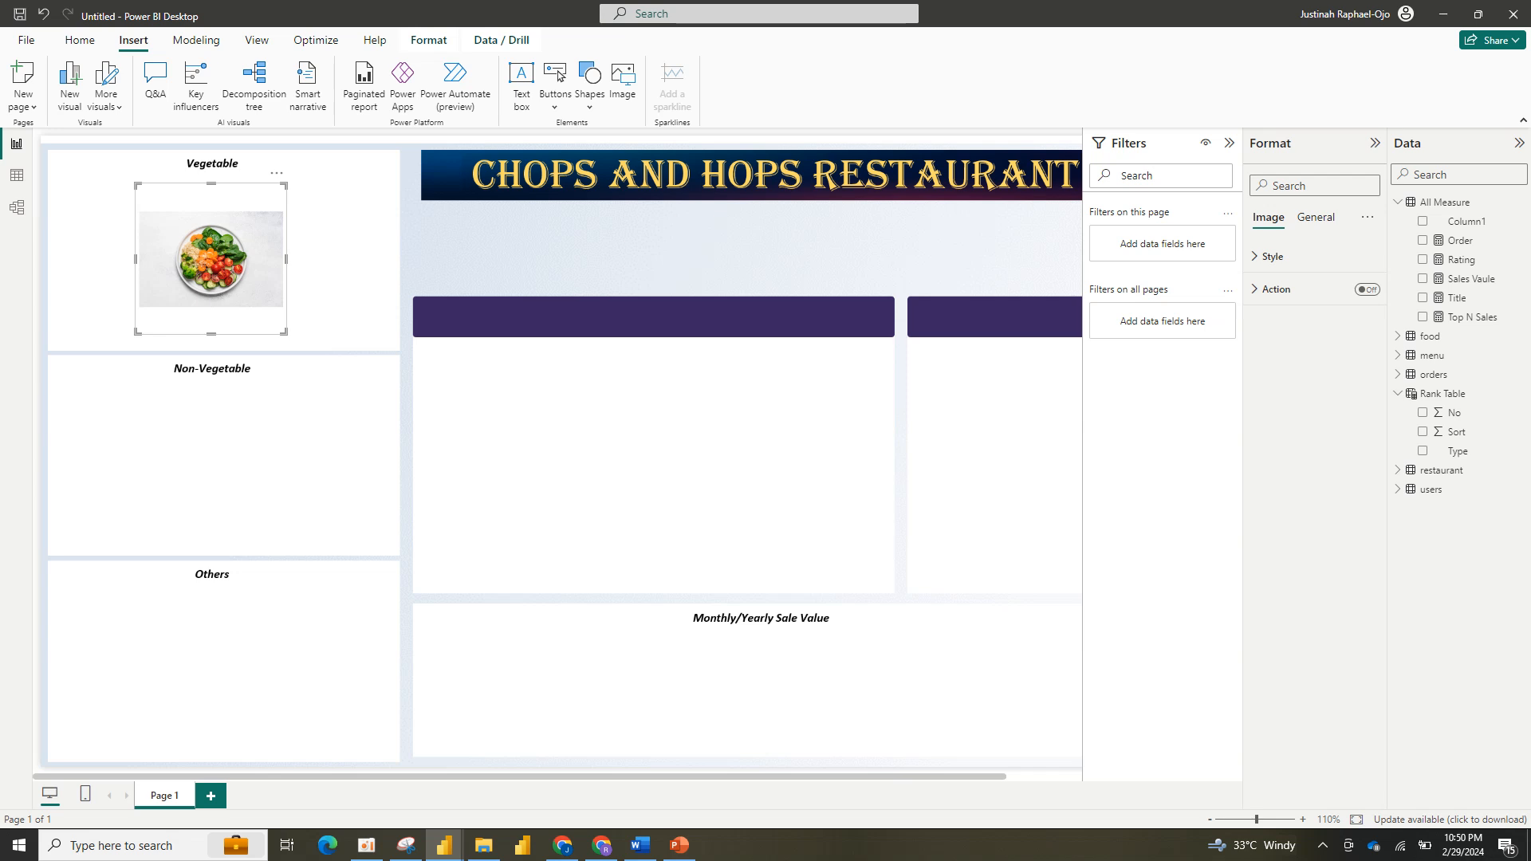
pyautogui.moveTo(287, 260); pyautogui.dragTo(213, 242)
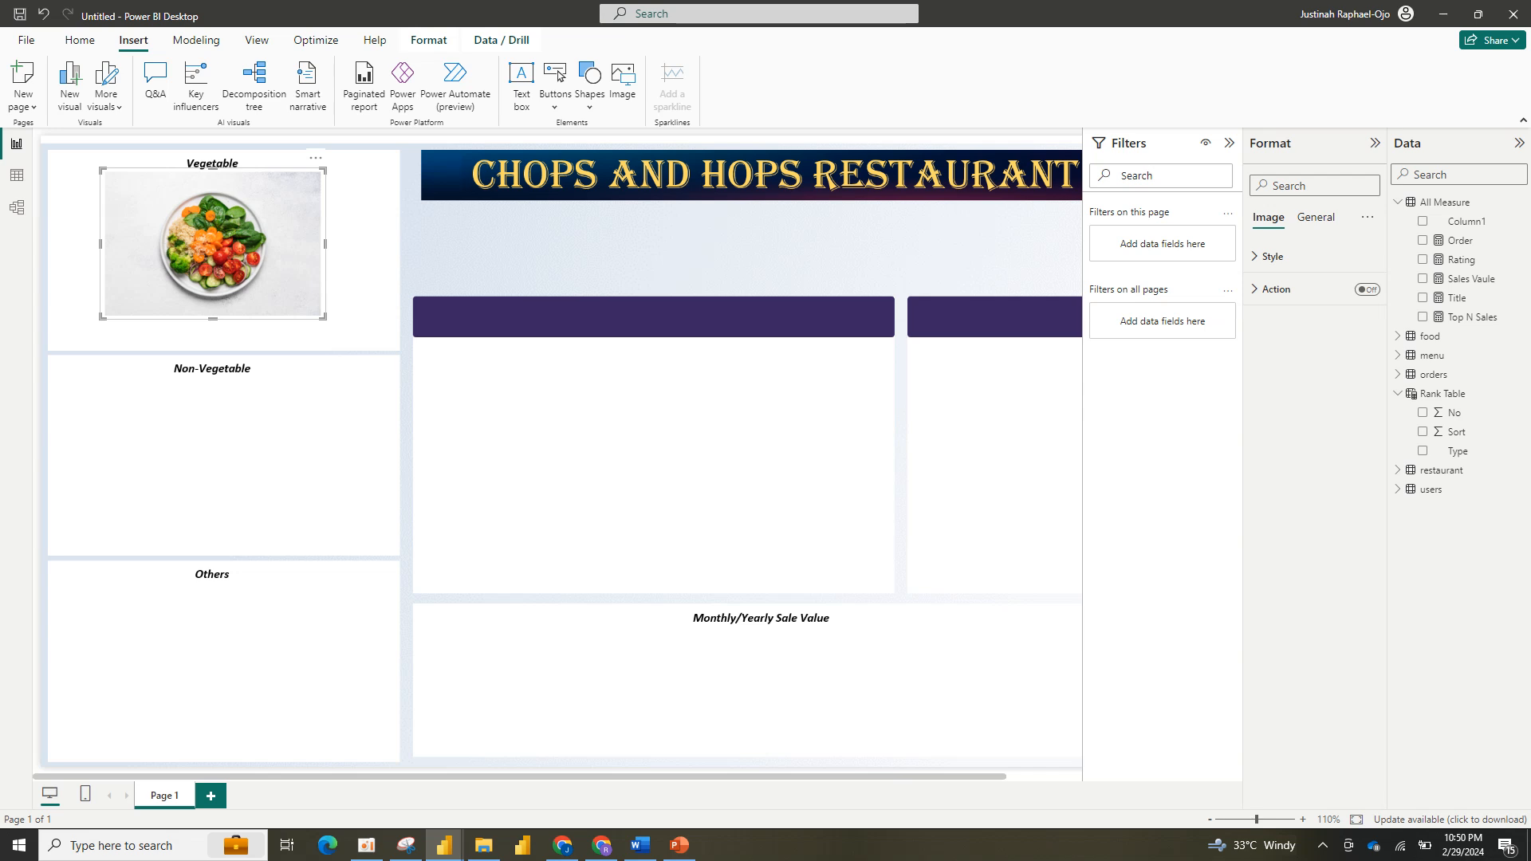
pyautogui.moveTo(101, 244); pyautogui.dragTo(53, 244)
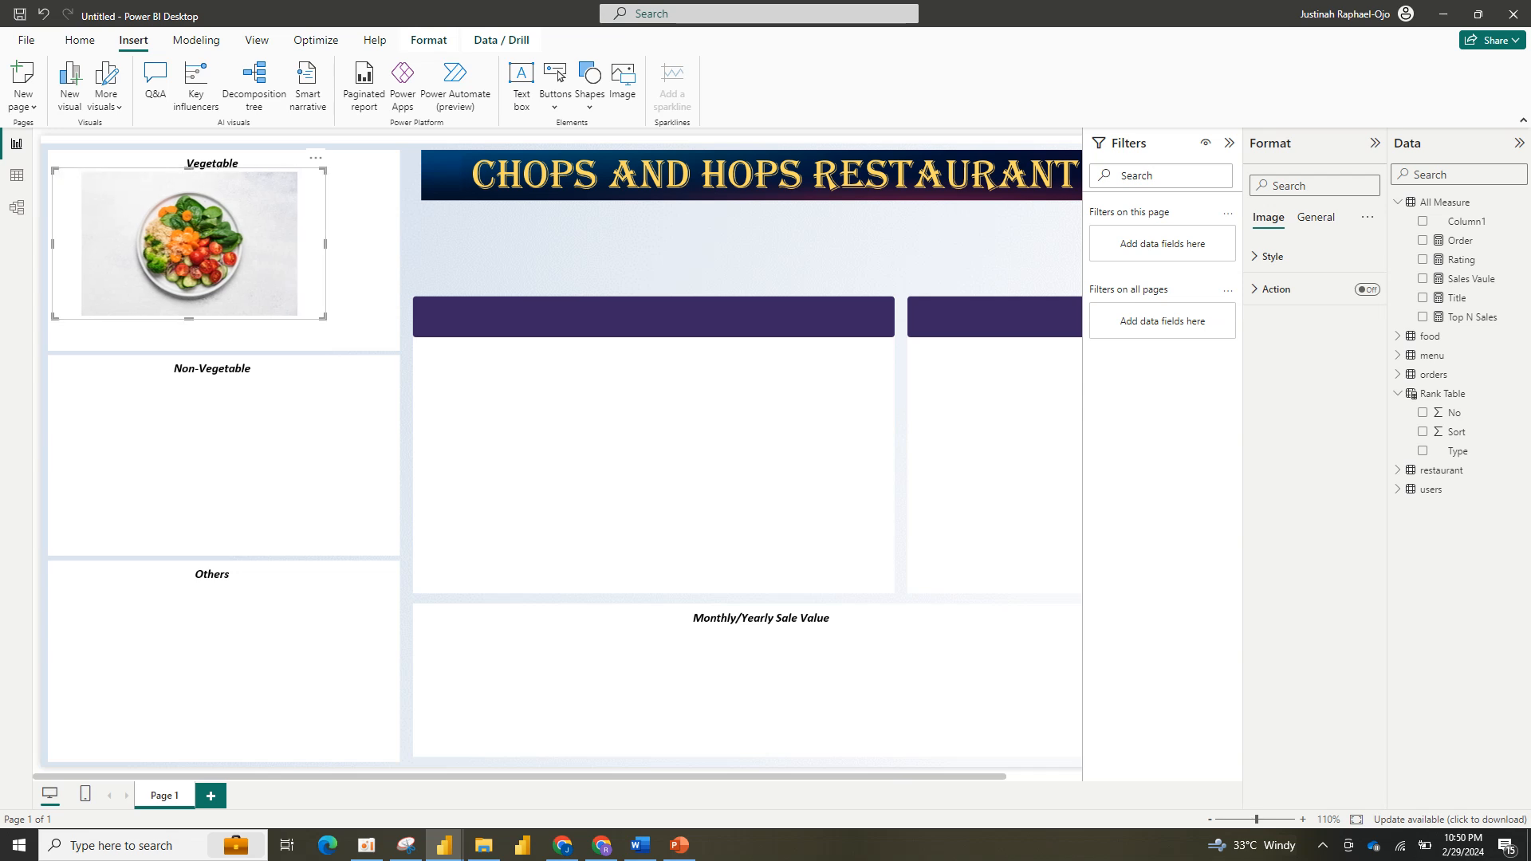
pyautogui.moveTo(325, 244); pyautogui.dragTo(385, 244)
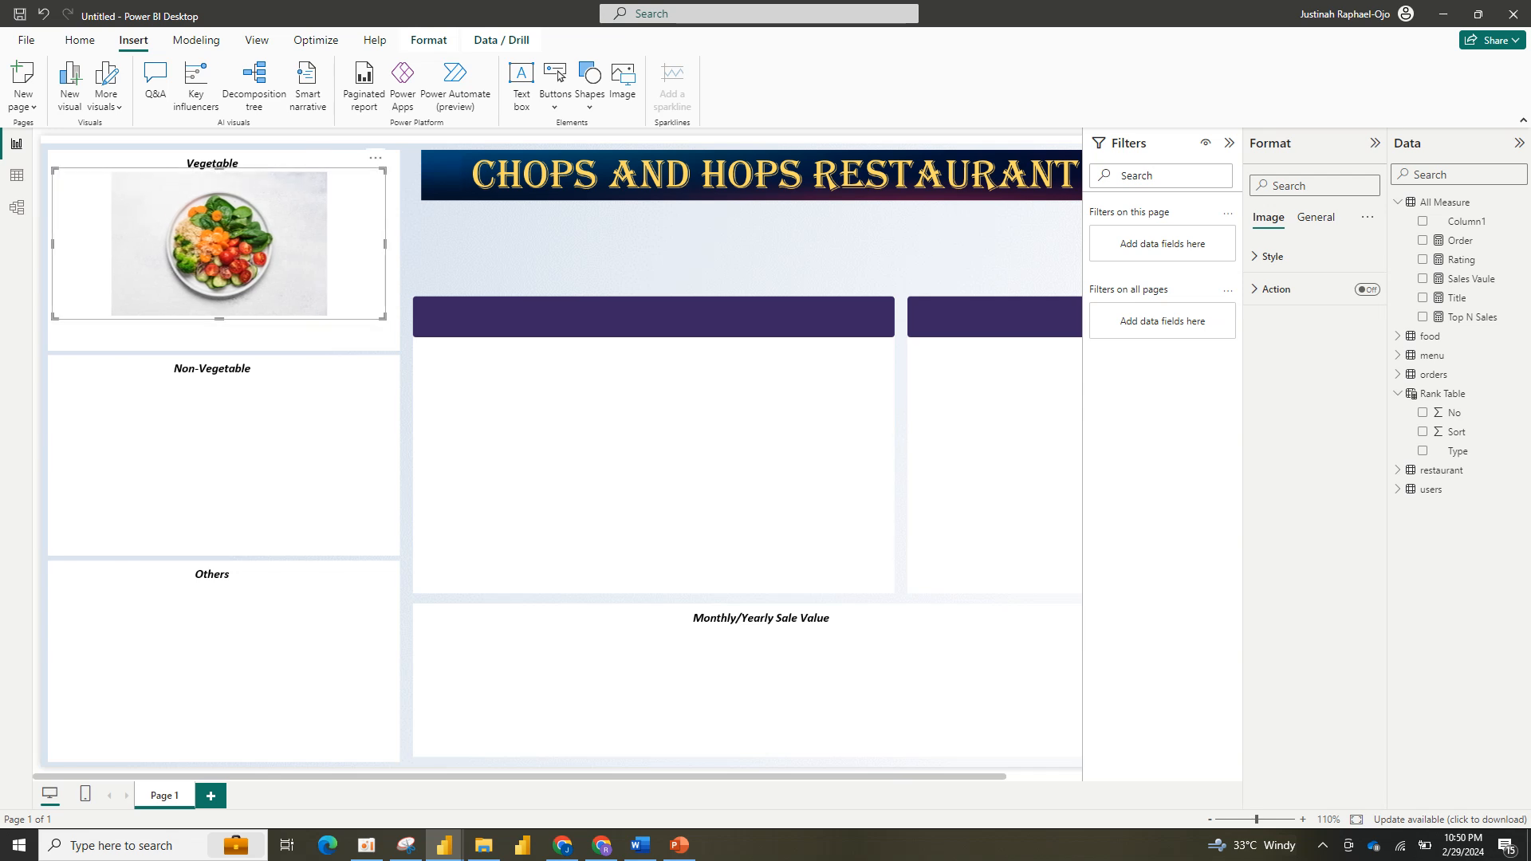
pyautogui.moveTo(219, 319); pyautogui.dragTo(214, 246)
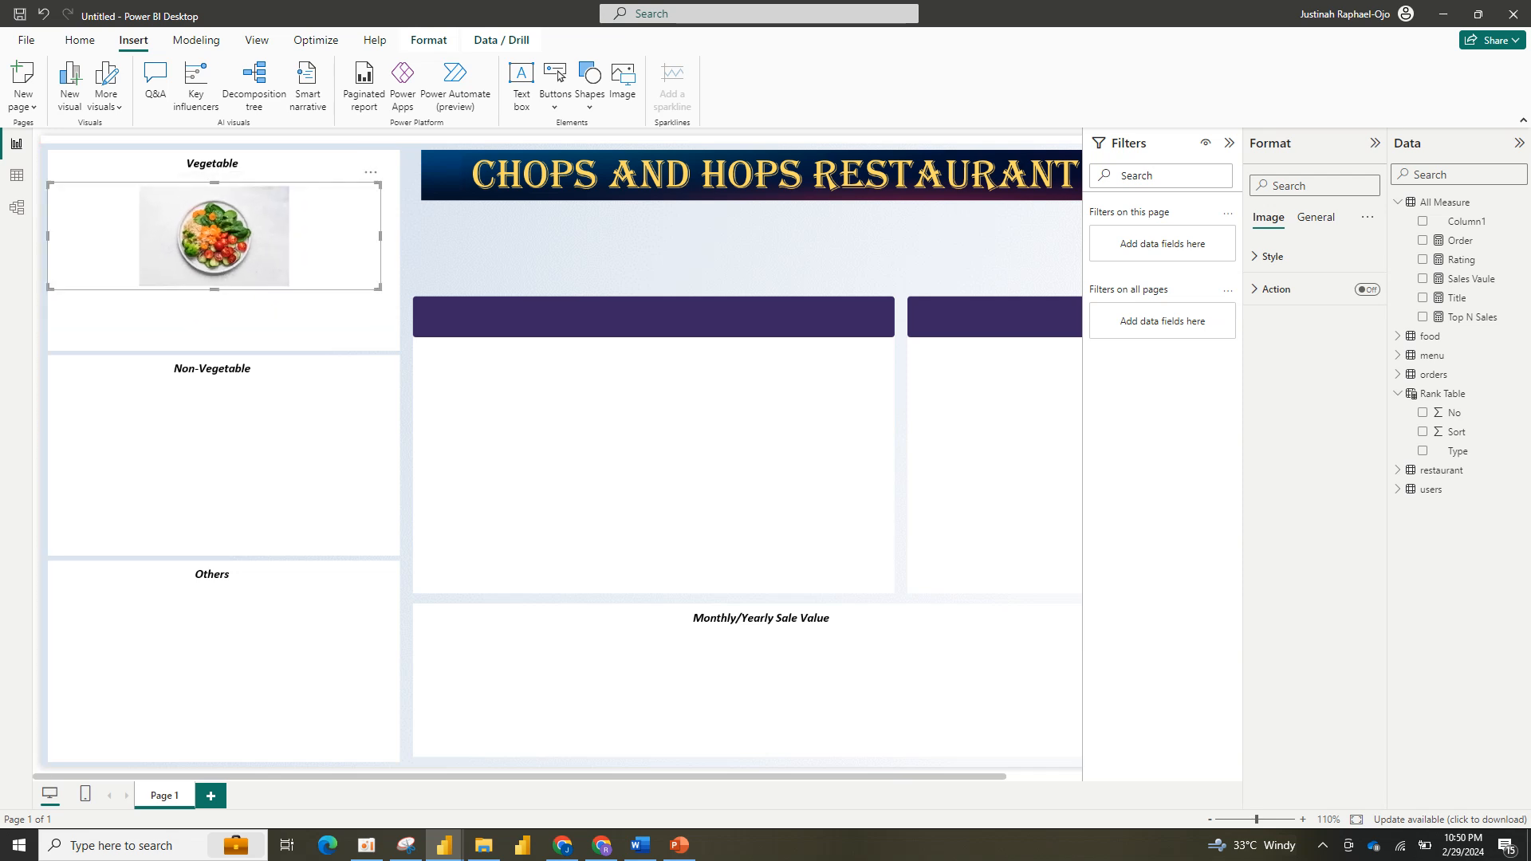
pyautogui.moveTo(379, 288); pyautogui.dragTo(388, 290)
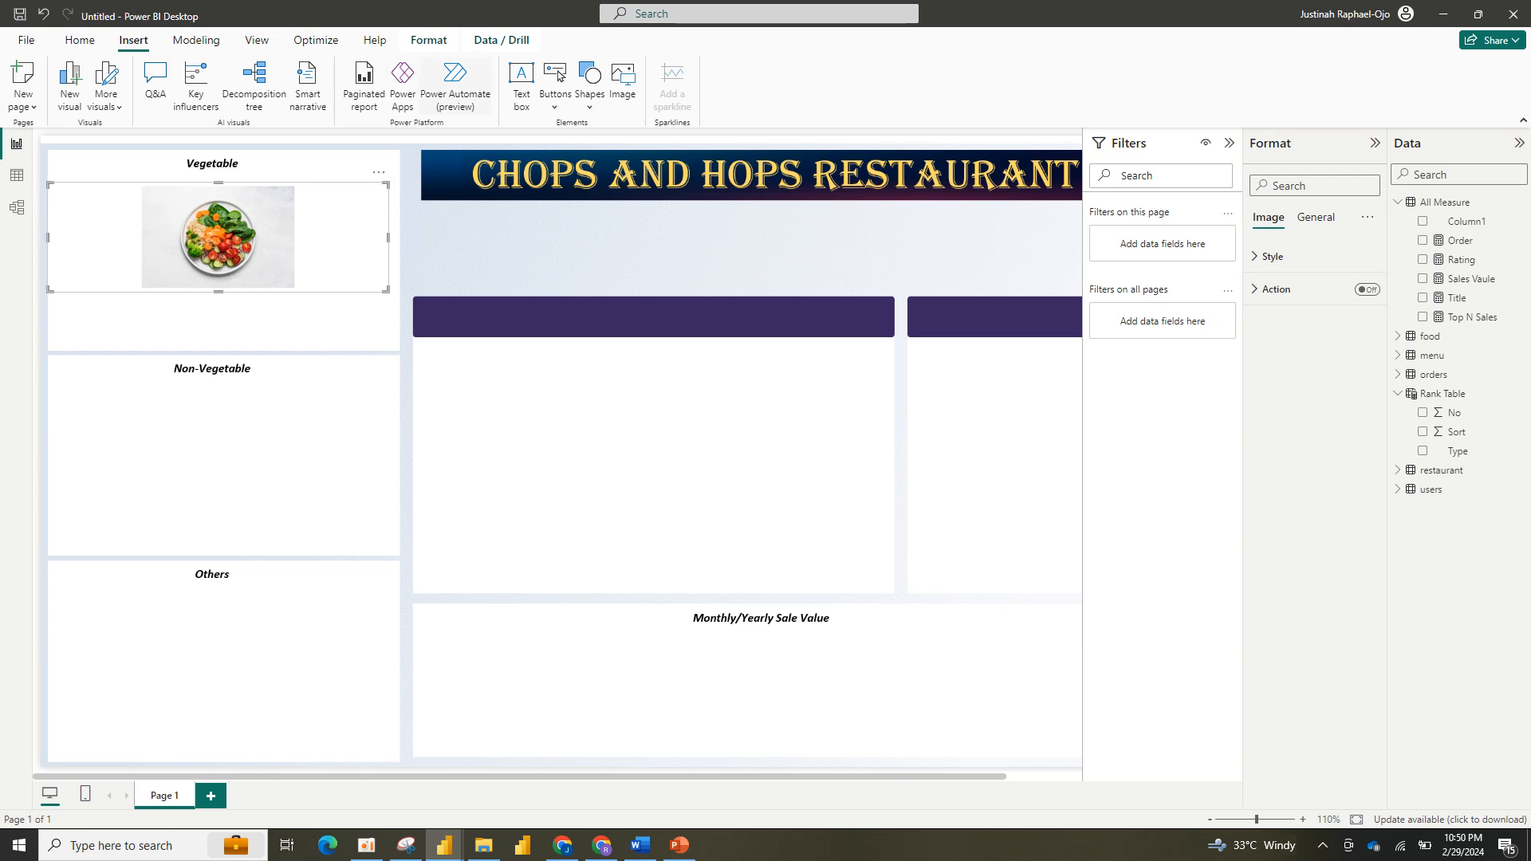
# Step: Insert the non veg picture from Downloads and fit it below the Non-Vegetable heading, its frame spanning the card's width
pyautogui.click(623, 80)
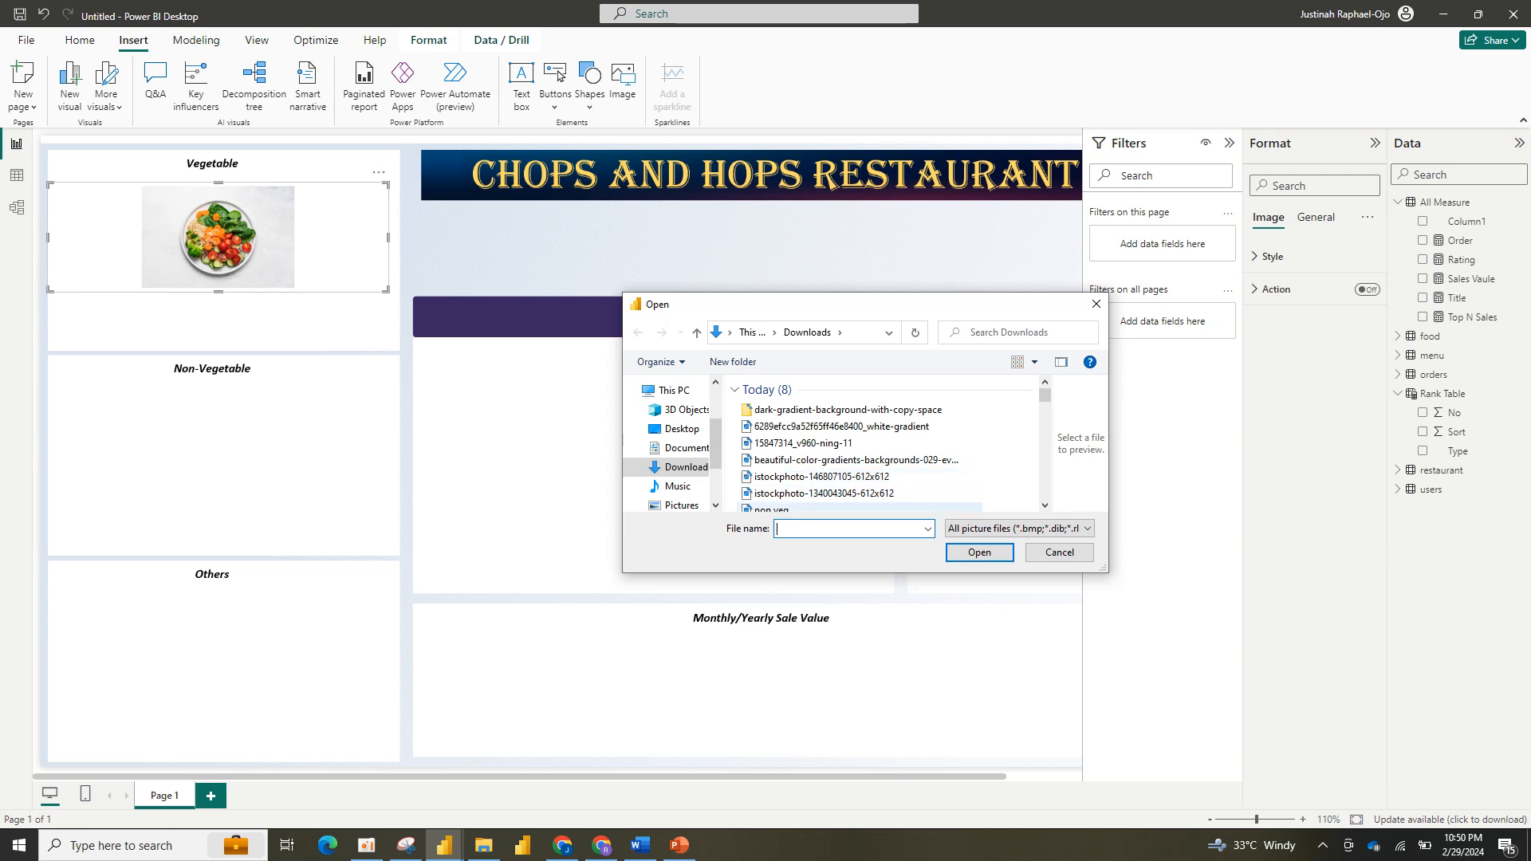
pyautogui.click(772, 508)
pyautogui.click(979, 552)
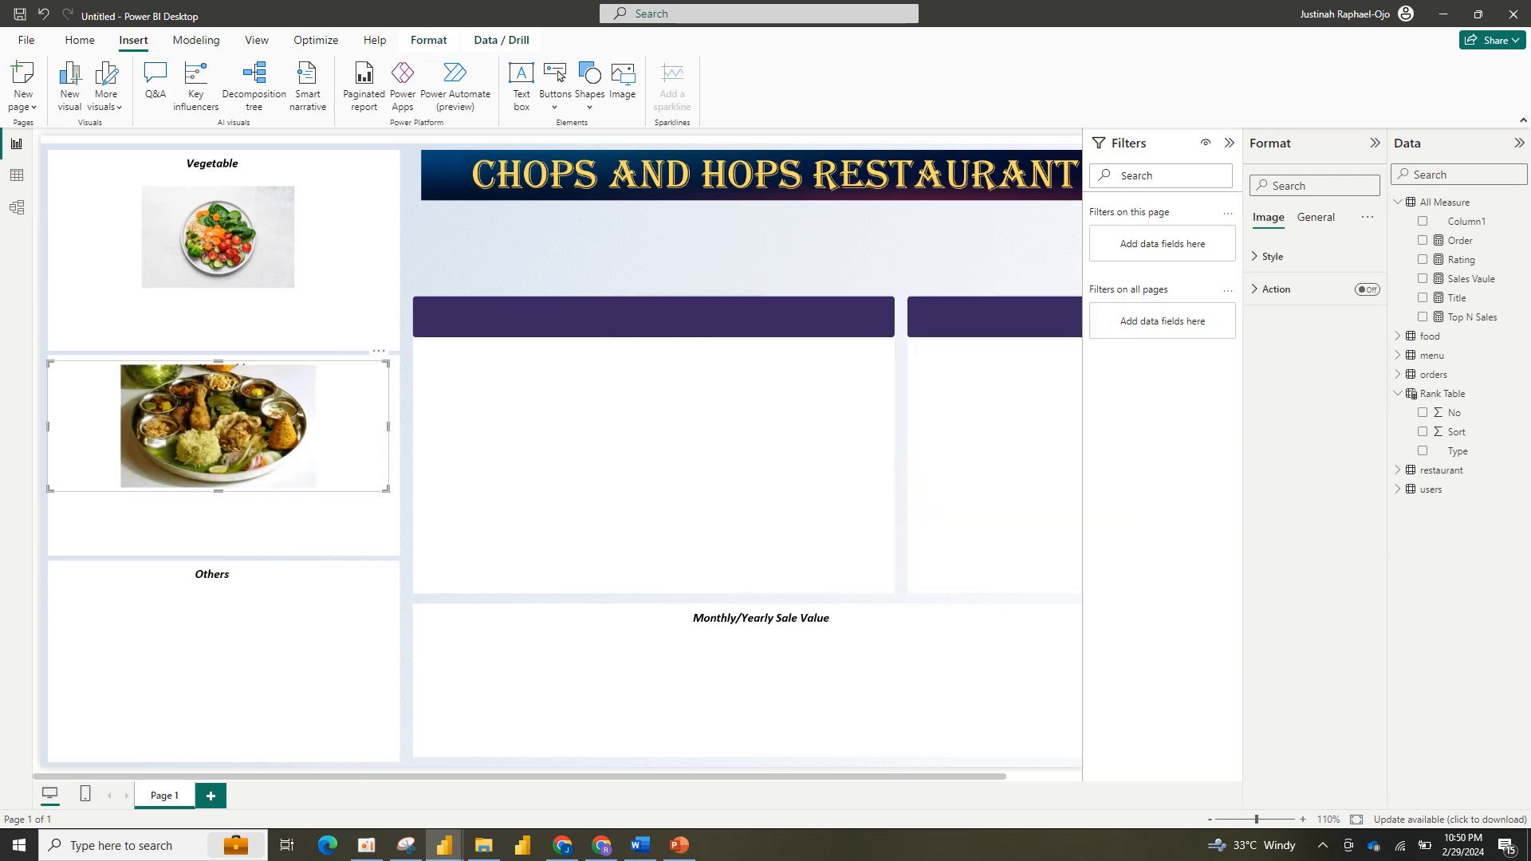
pyautogui.moveTo(387, 363); pyautogui.dragTo(339, 379)
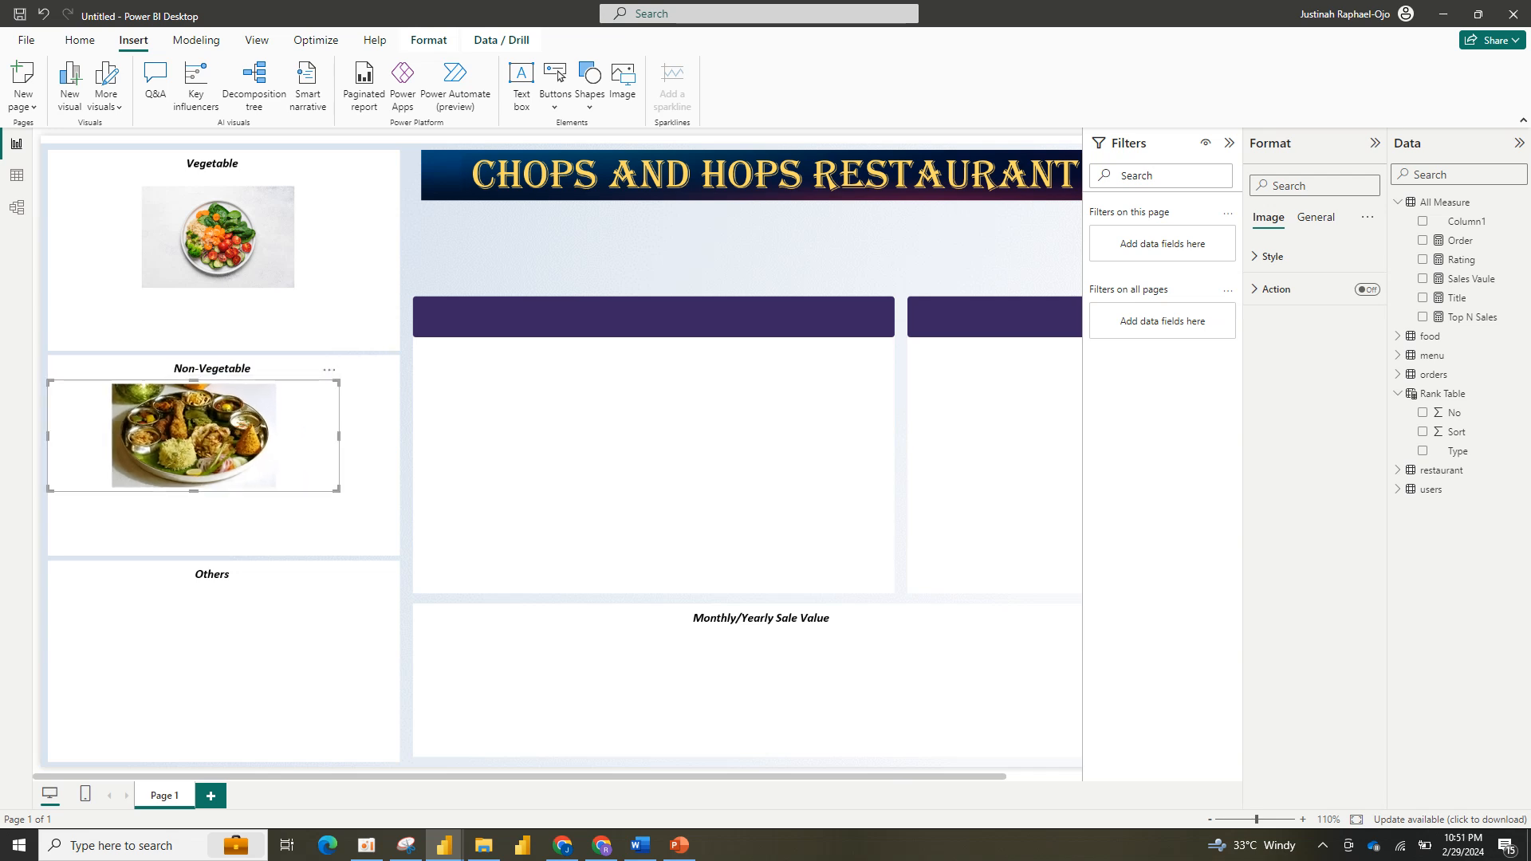
pyautogui.moveTo(247, 427); pyautogui.dragTo(271, 434)
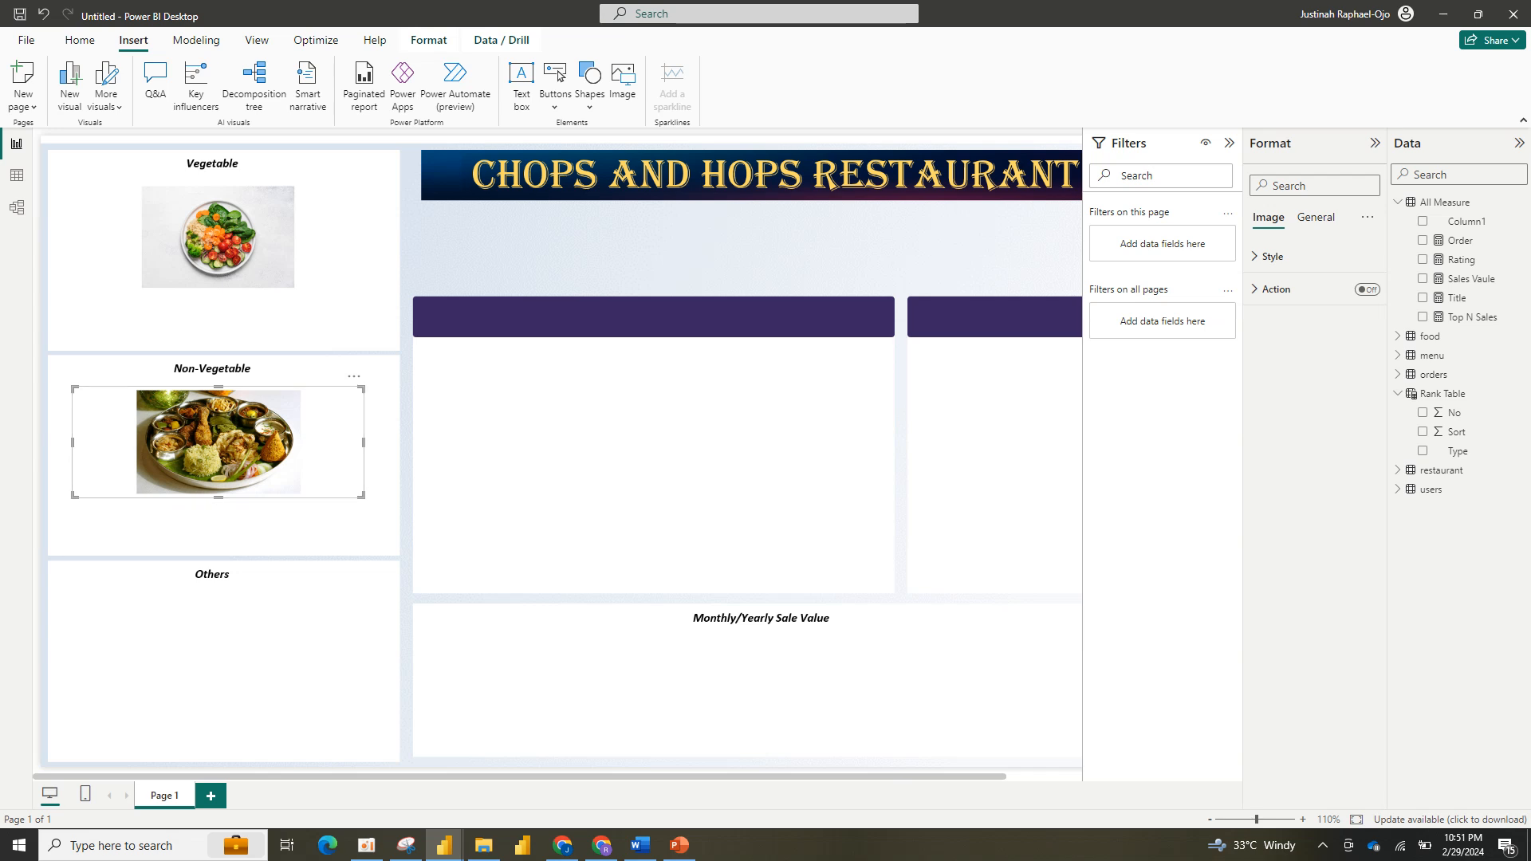
pyautogui.moveTo(364, 442); pyautogui.dragTo(388, 443)
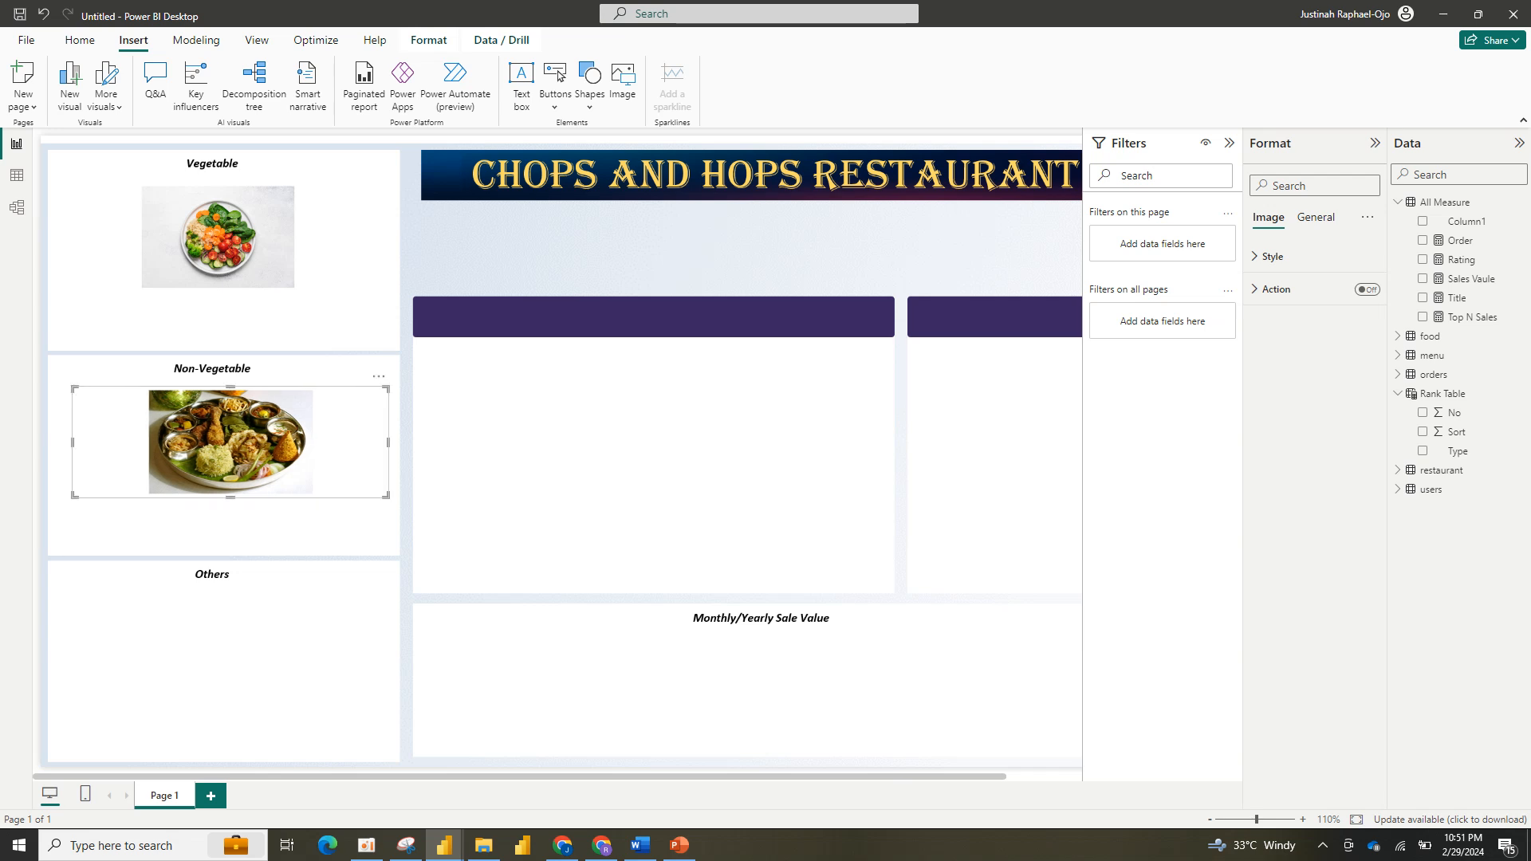
pyautogui.moveTo(73, 443); pyautogui.dragTo(42, 442)
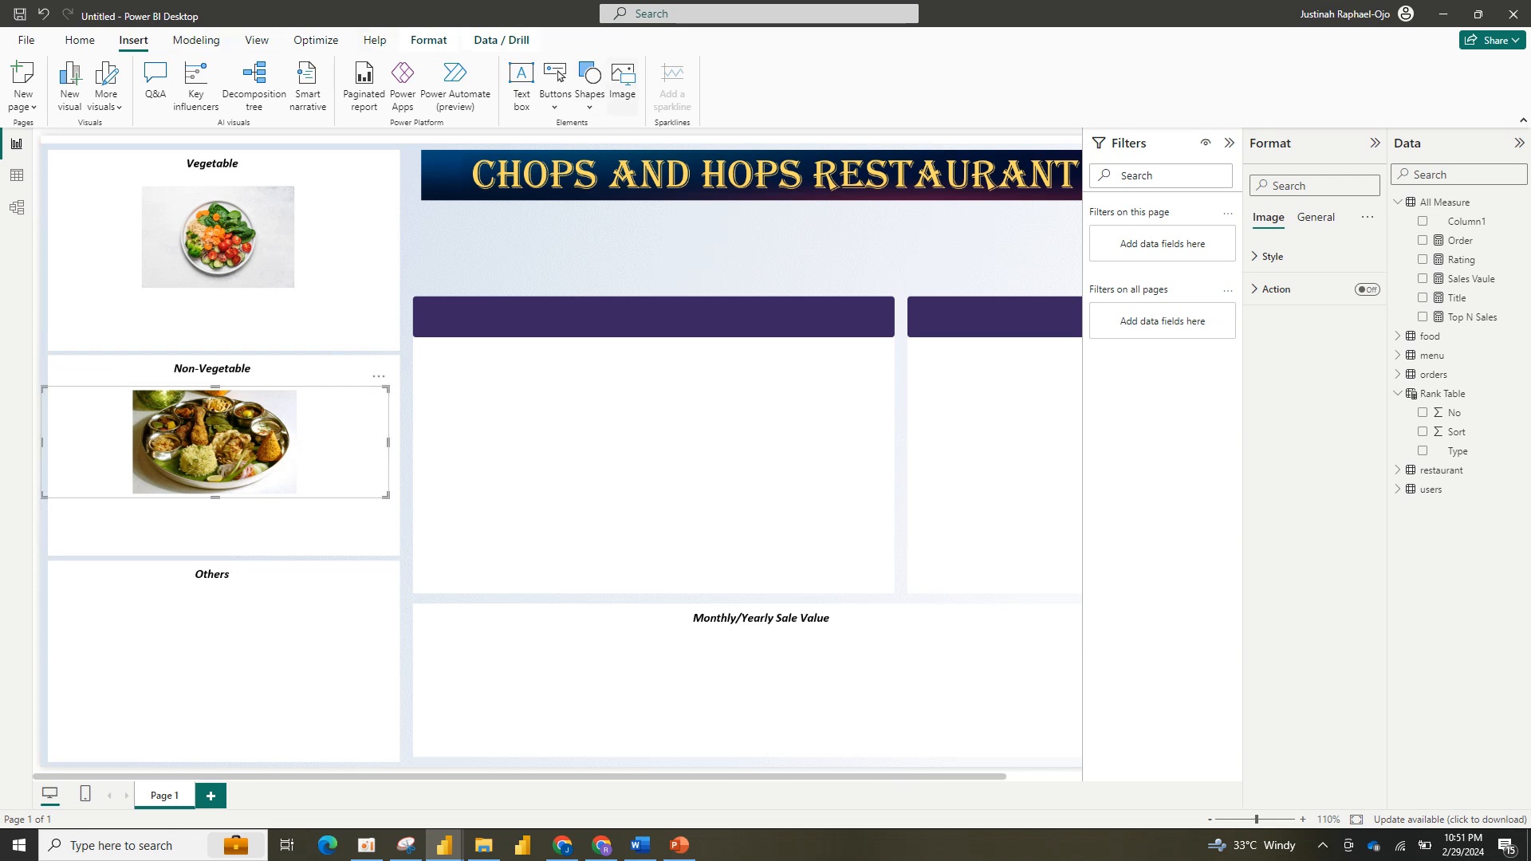
pyautogui.click(622, 79)
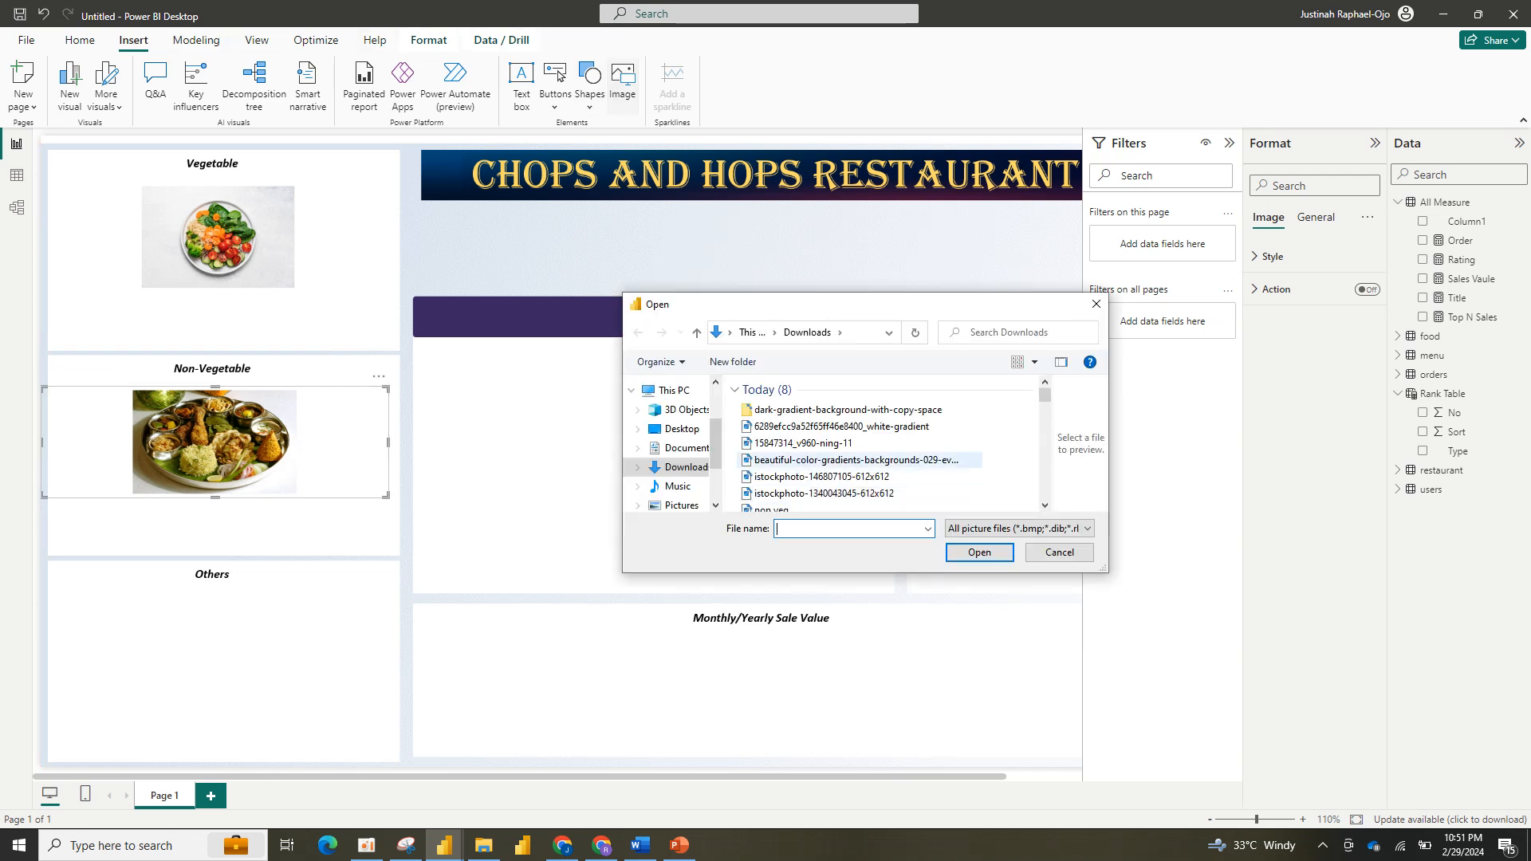
pyautogui.click(821, 477)
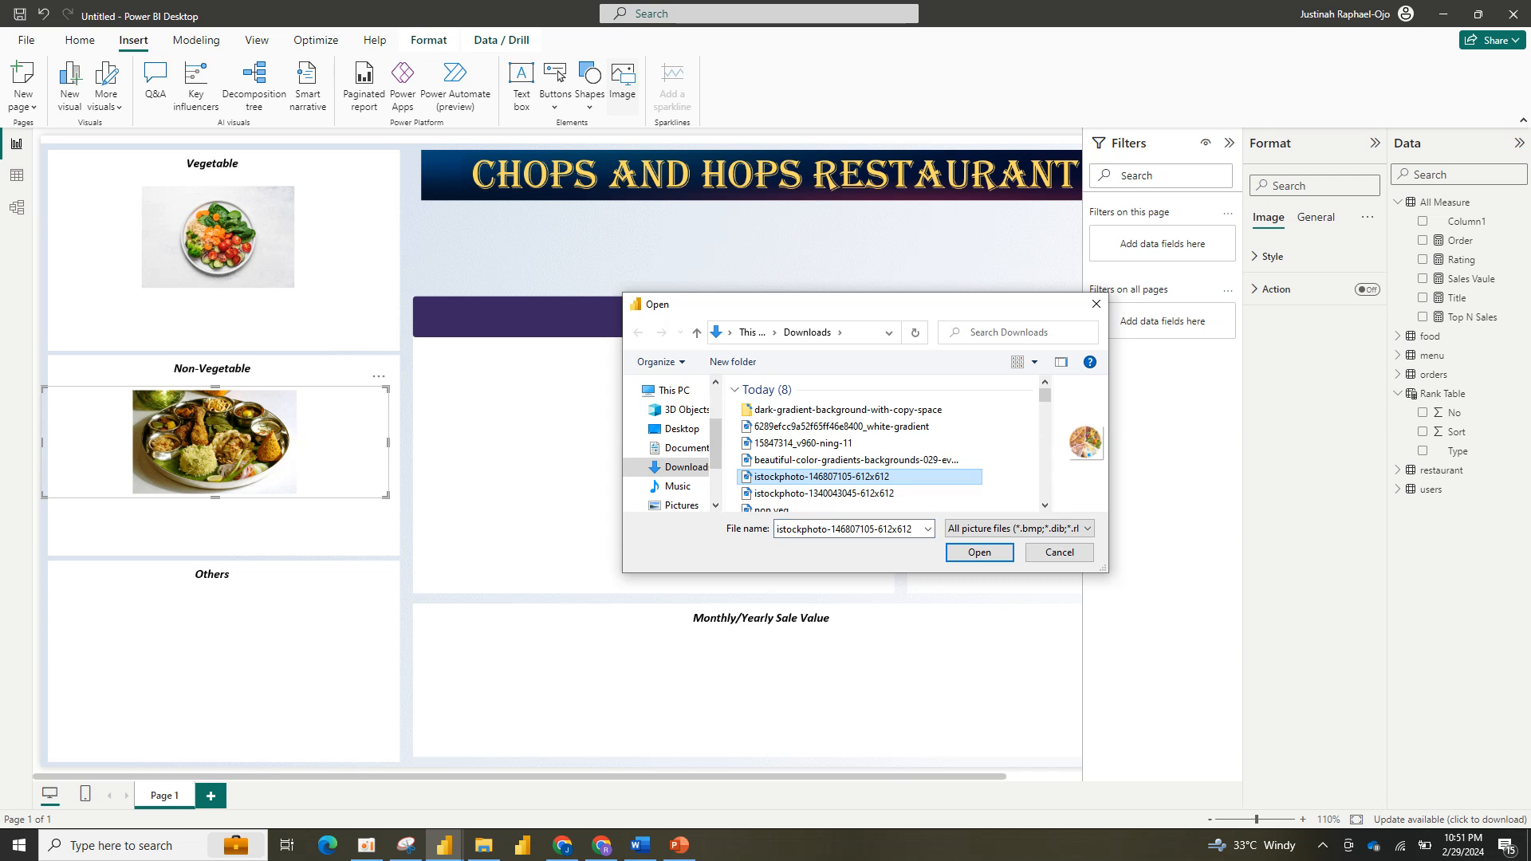
pyautogui.click(979, 551)
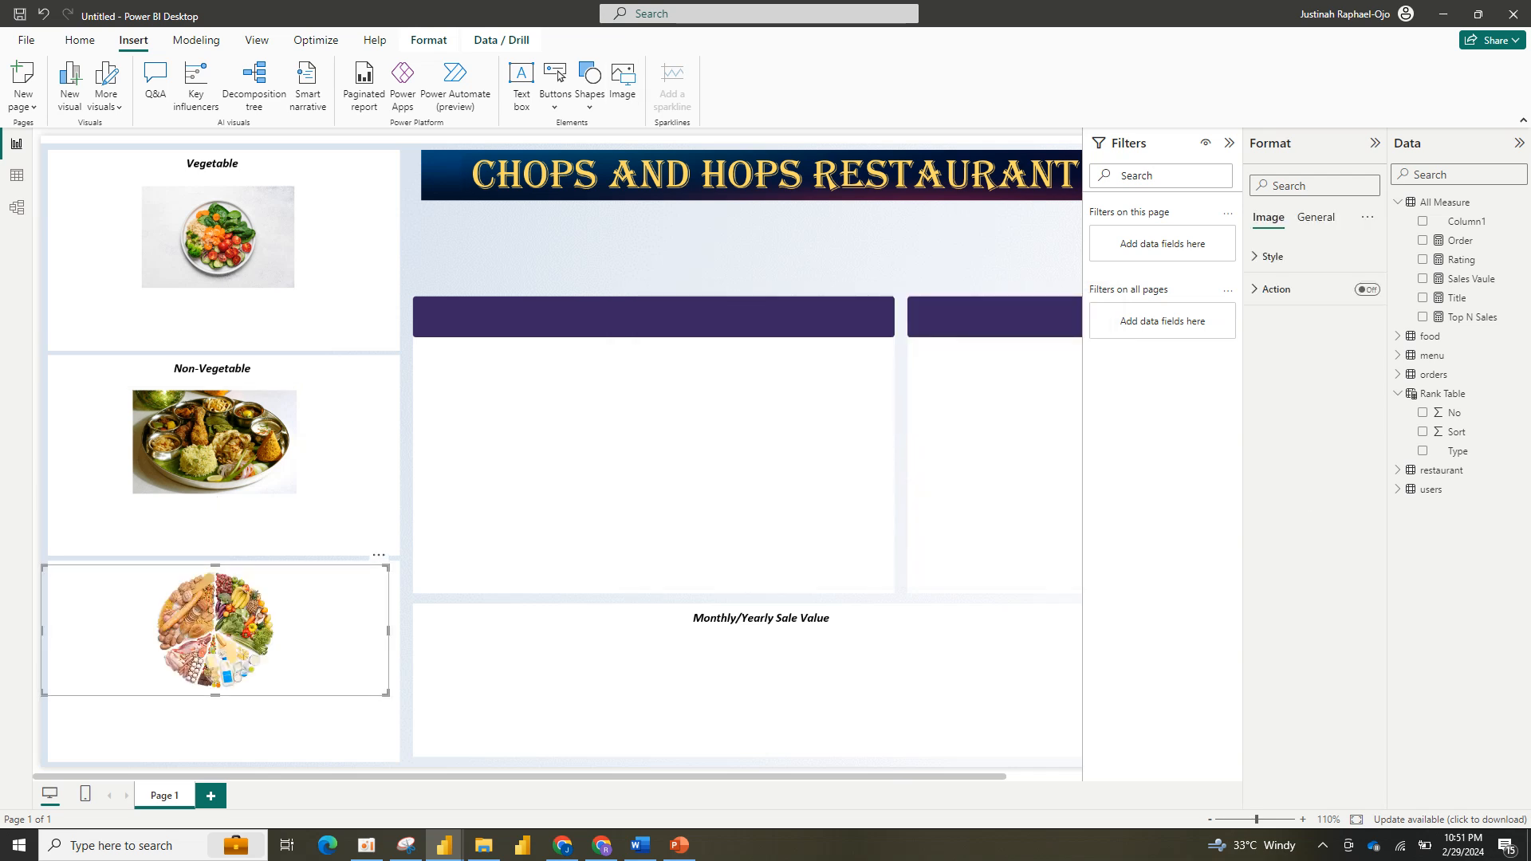
pyautogui.moveTo(367, 568); pyautogui.dragTo(369, 592)
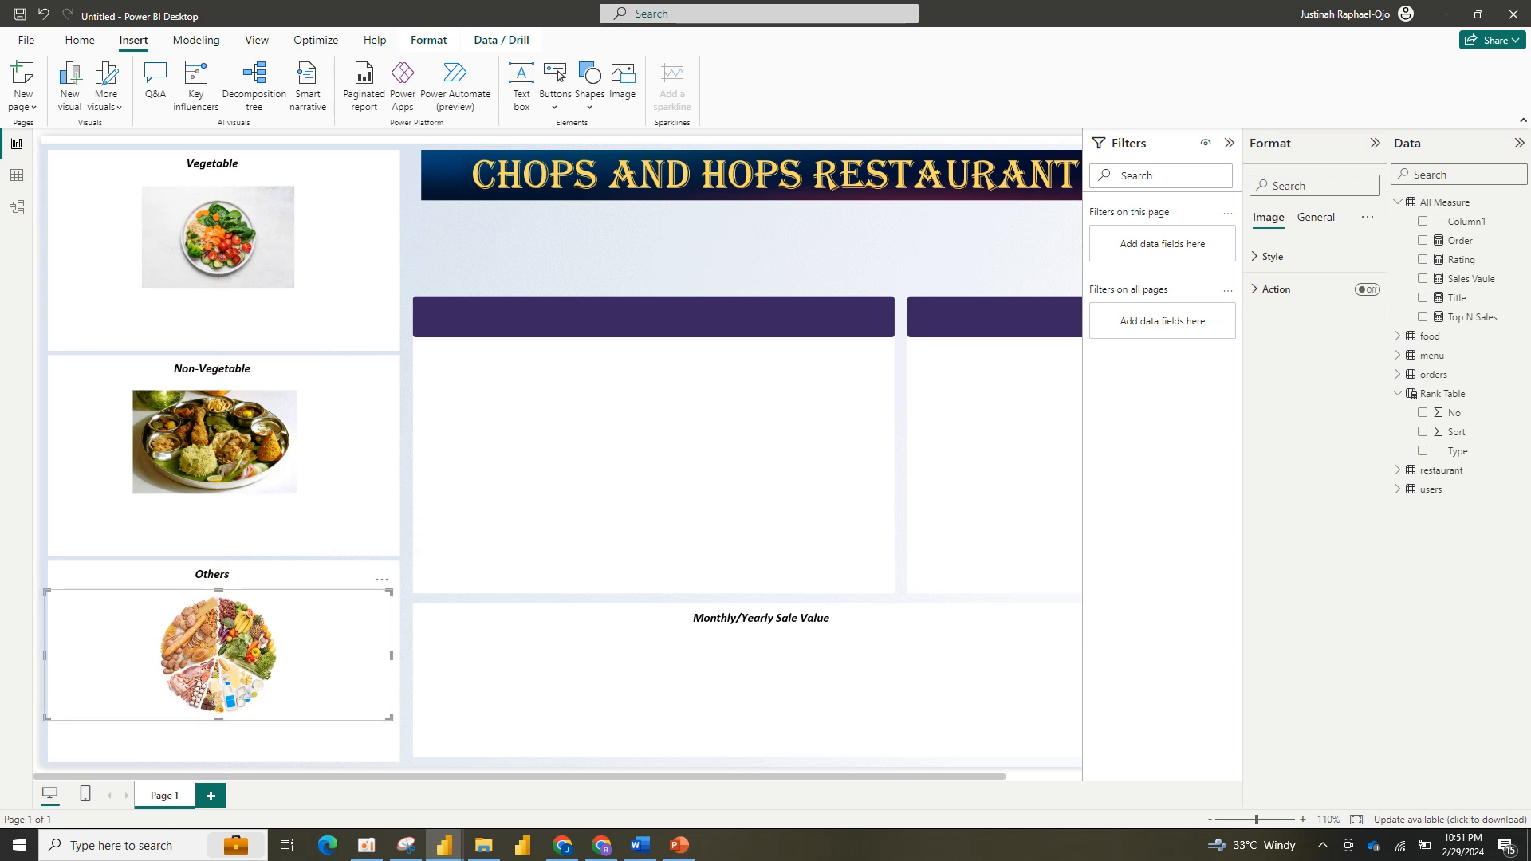
pyautogui.moveTo(390, 717)
pyautogui.mouseDown()
pyautogui.moveTo(358, 706)
pyautogui.moveTo(395, 705)
pyautogui.mouseUp()
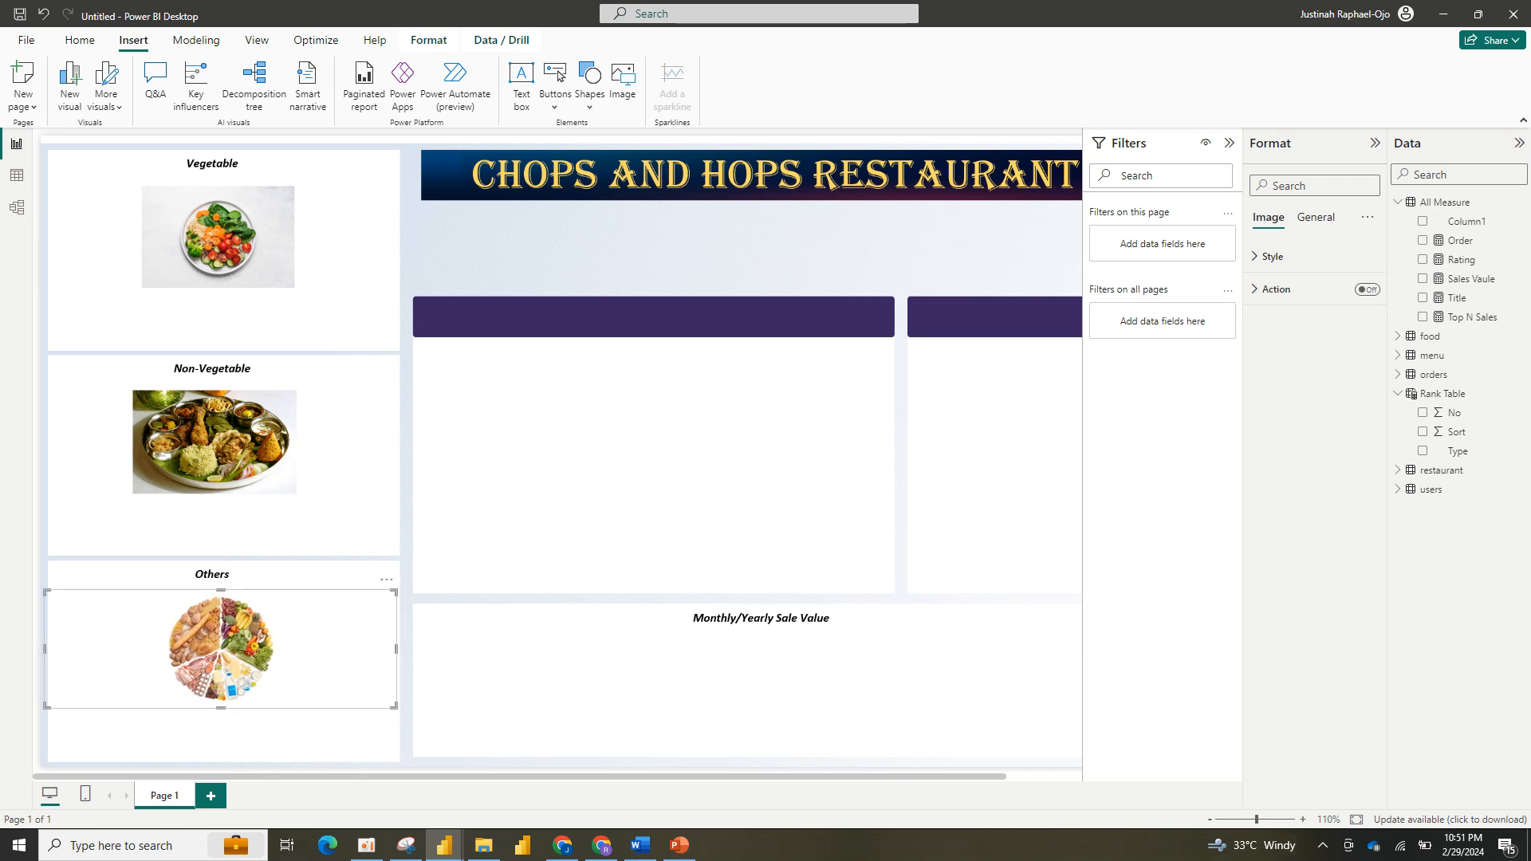
pyautogui.click(263, 255)
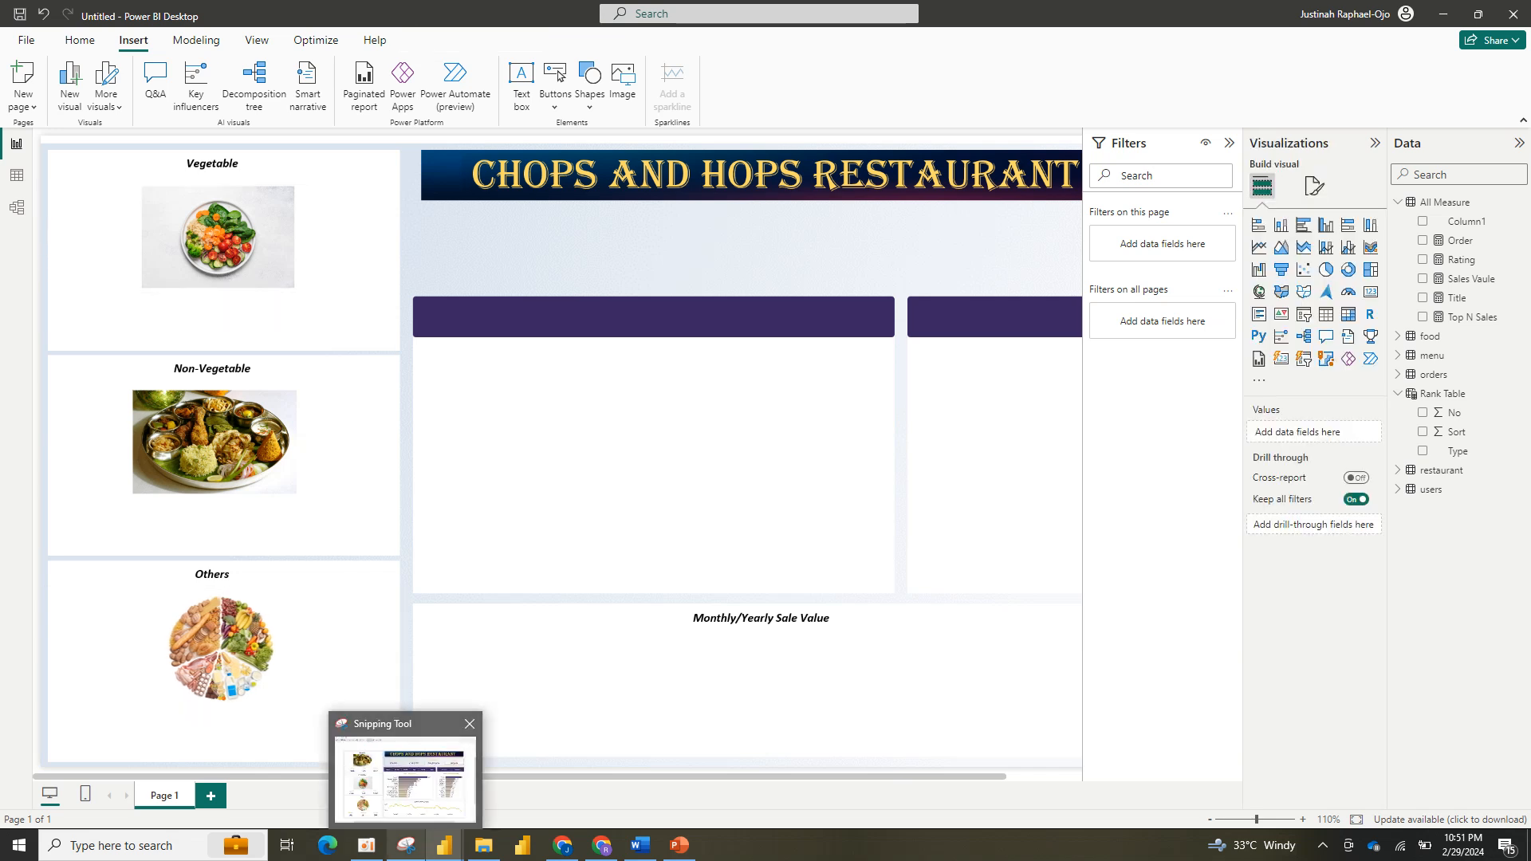
# Step: Switch to Snipping Tool to check the reference dashboard snip, and close it without saving the changes
pyautogui.moveTo(405, 777)
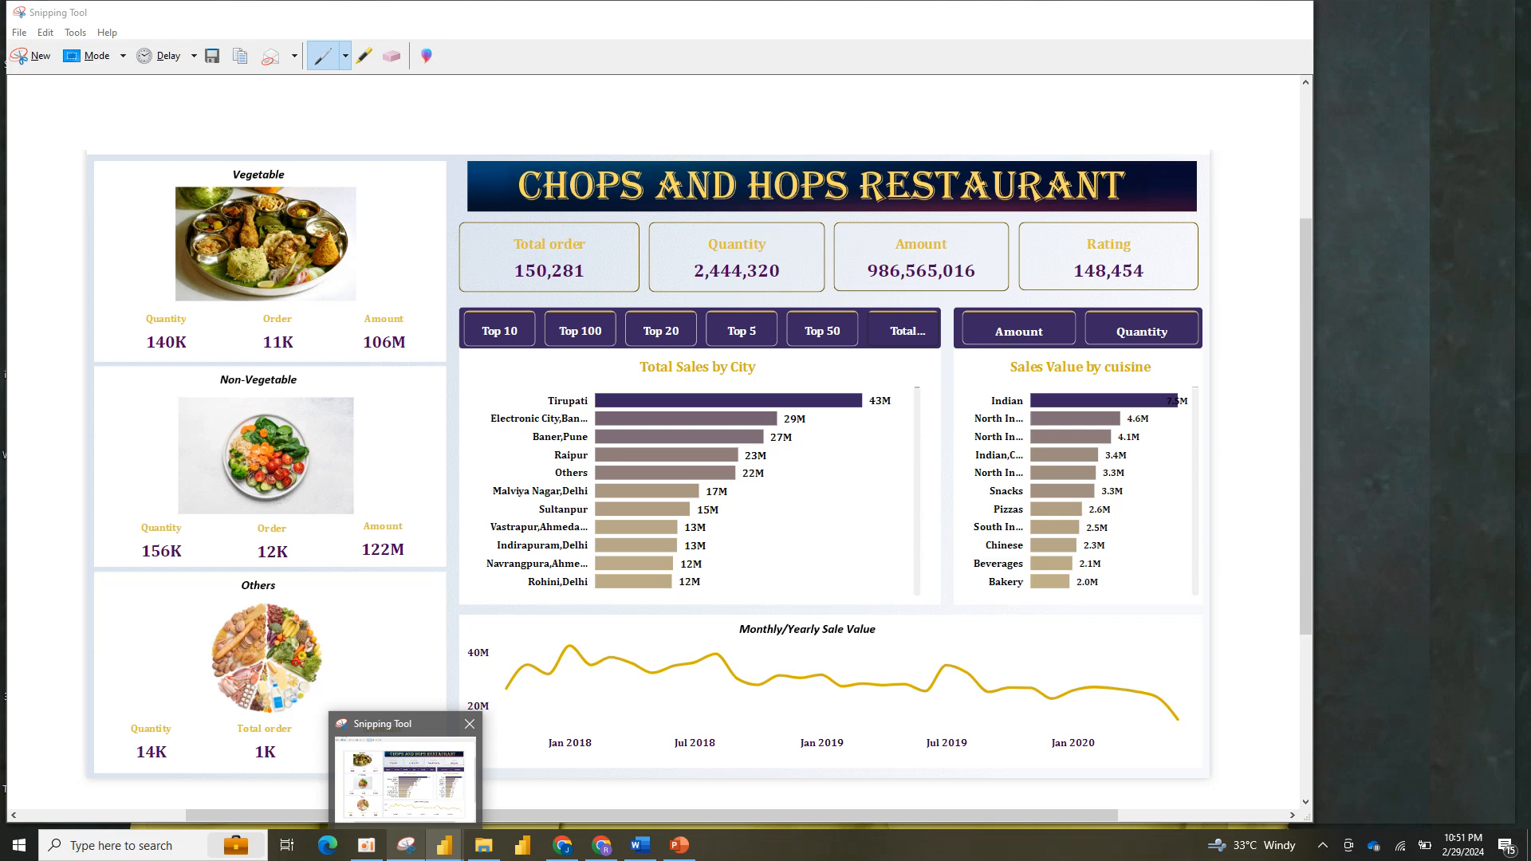
pyautogui.click(405, 778)
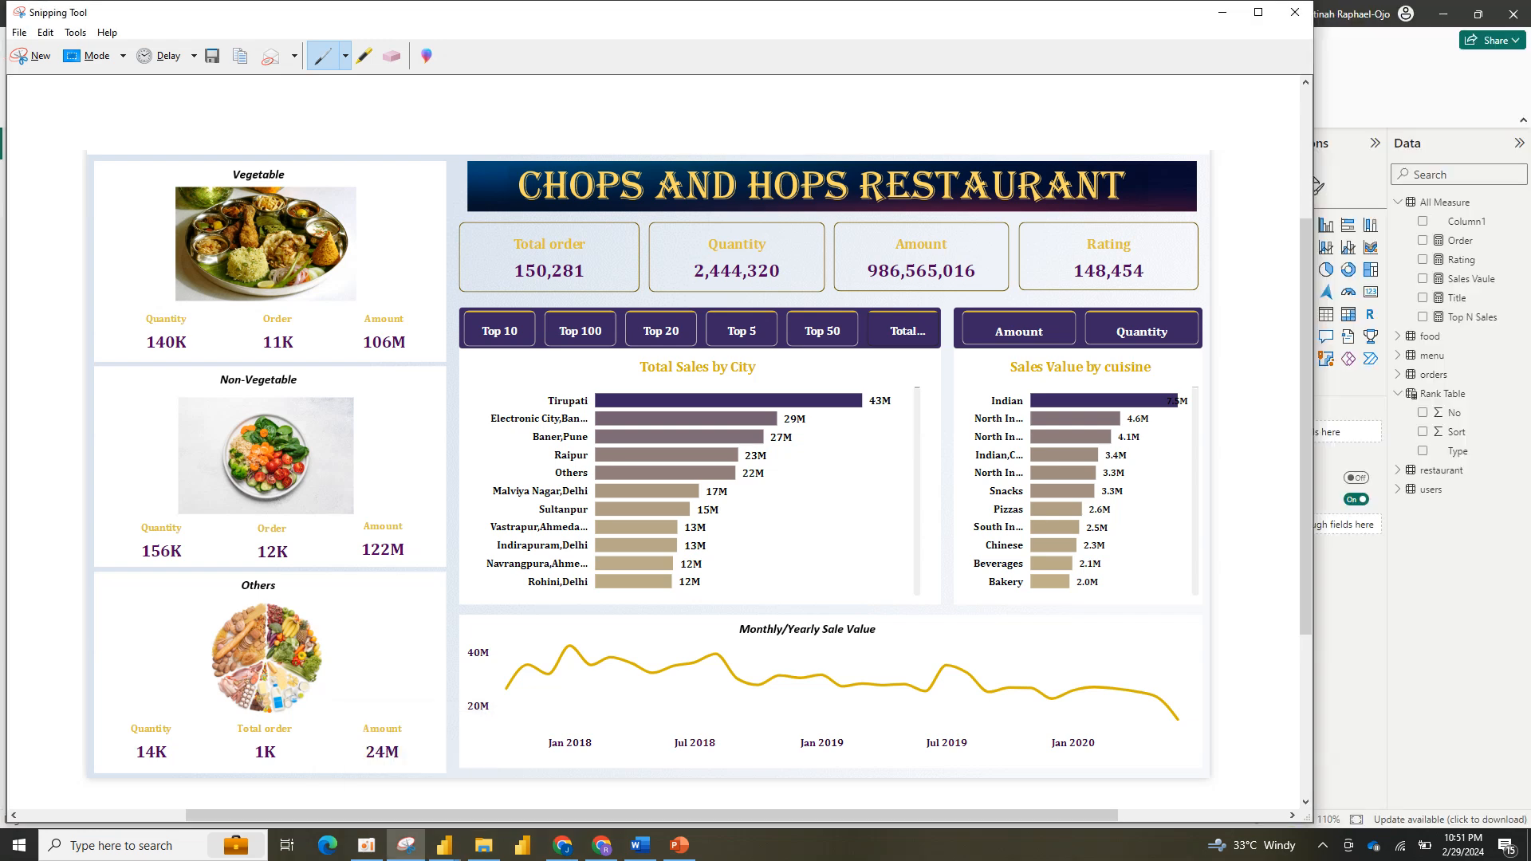
pyautogui.click(1294, 12)
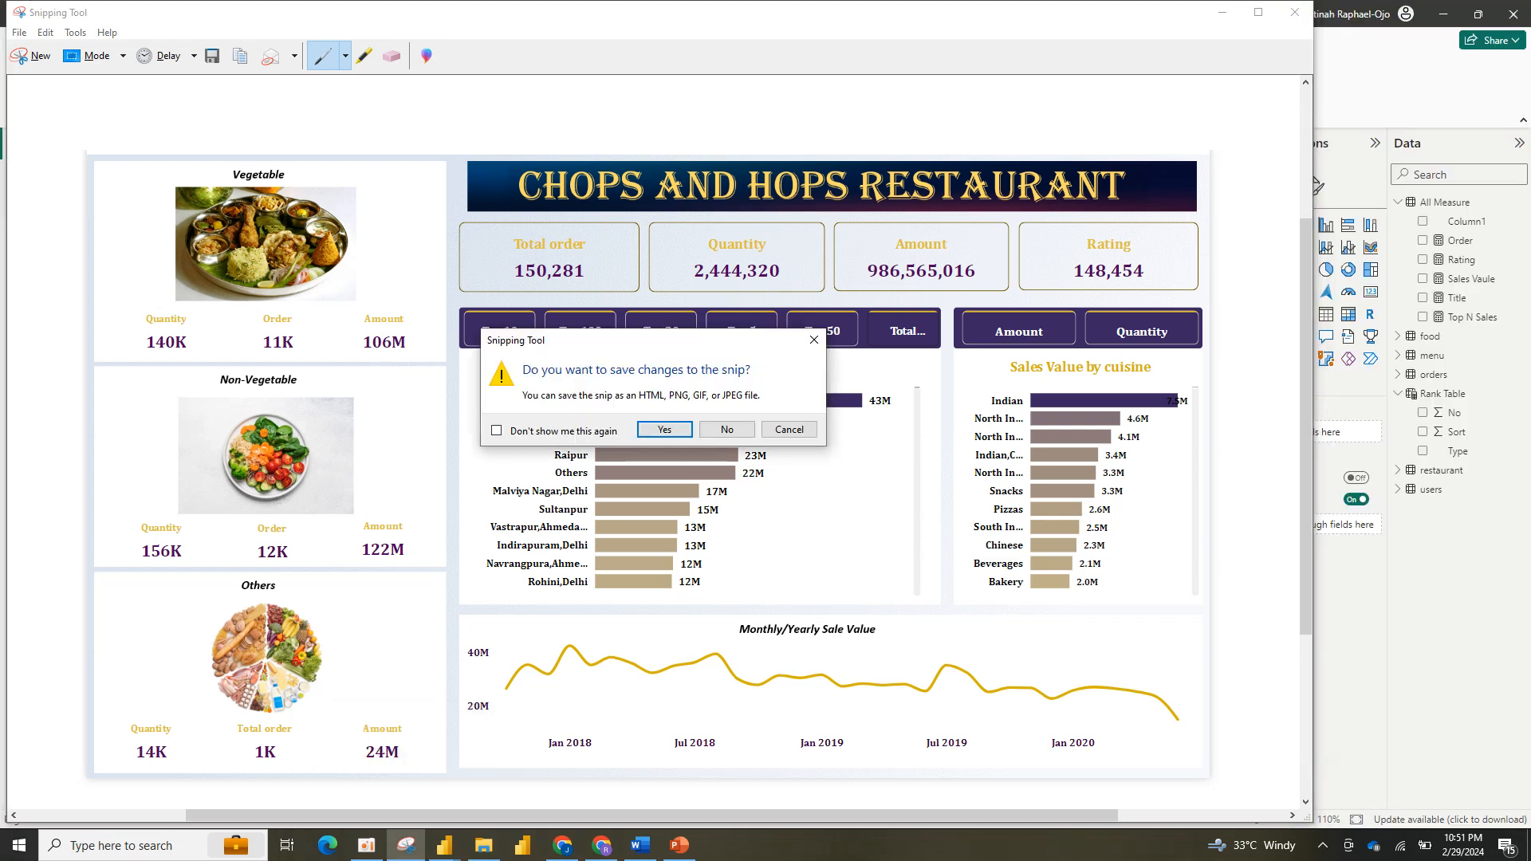
pyautogui.click(727, 429)
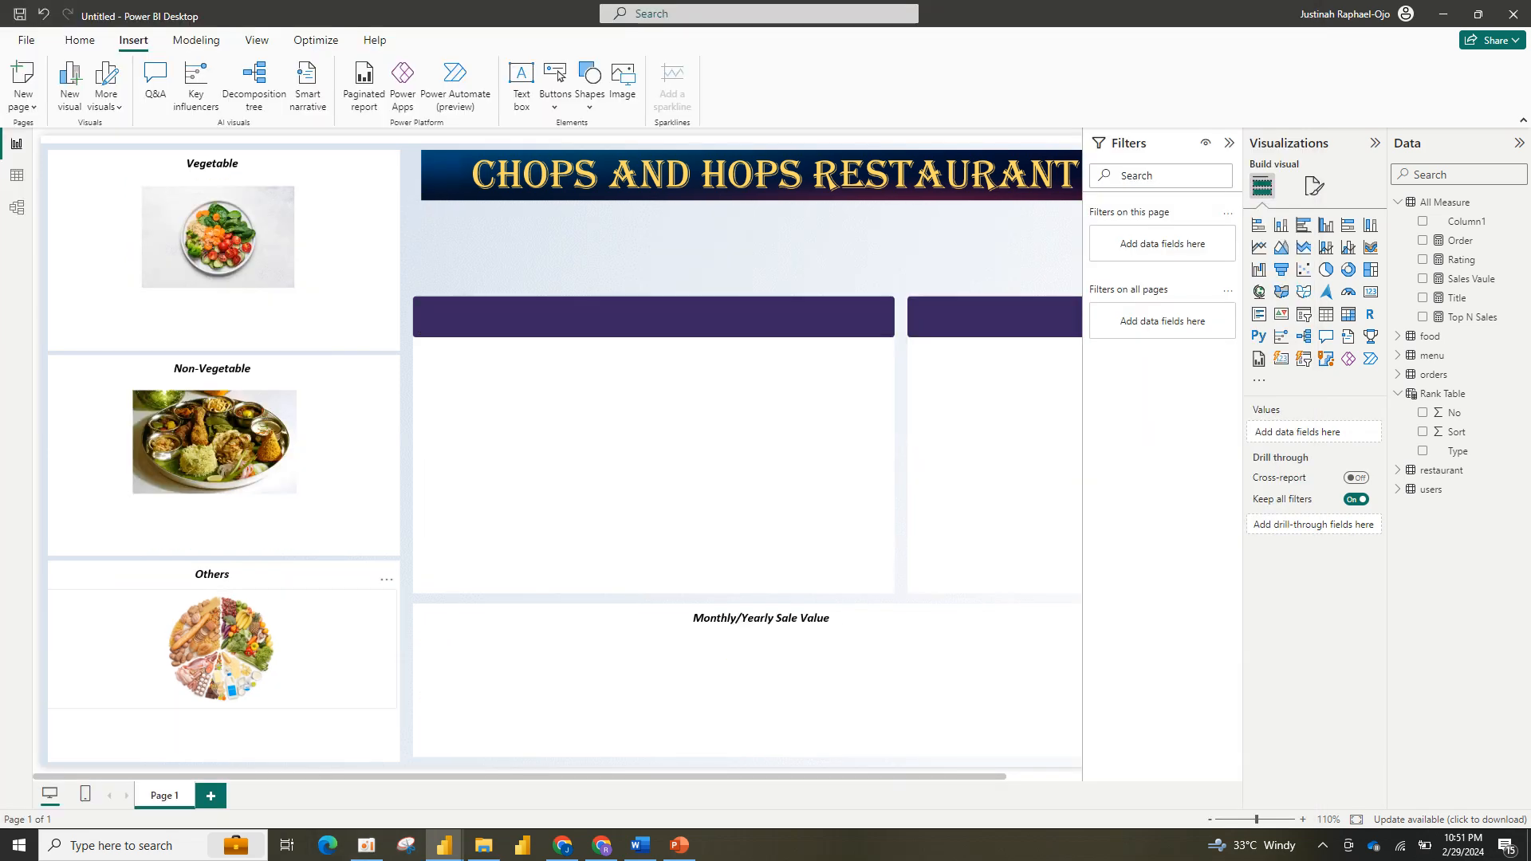
pyautogui.click(366, 845)
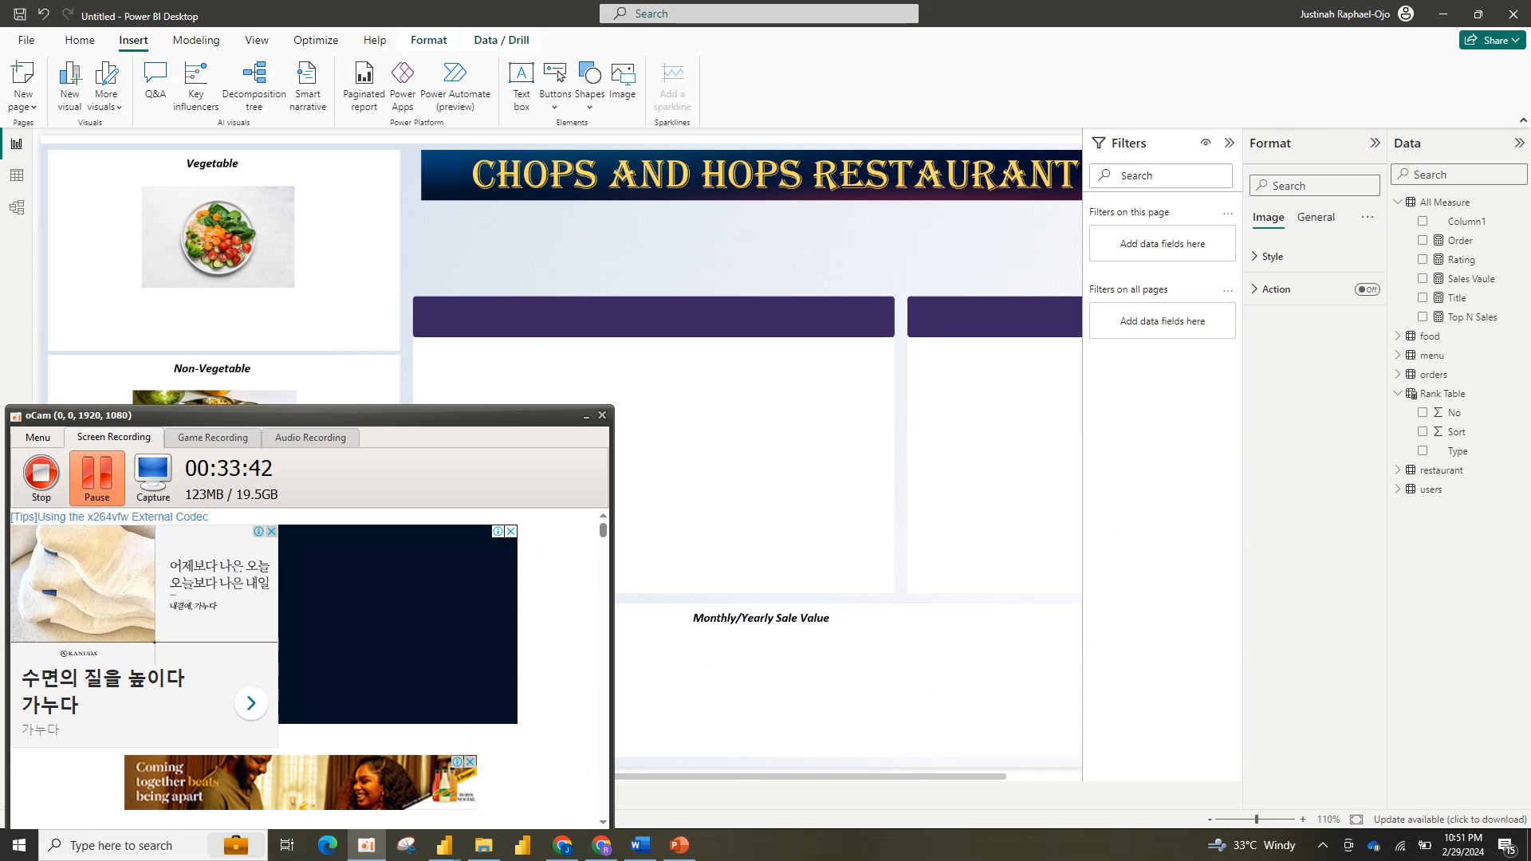
pyautogui.click(97, 478)
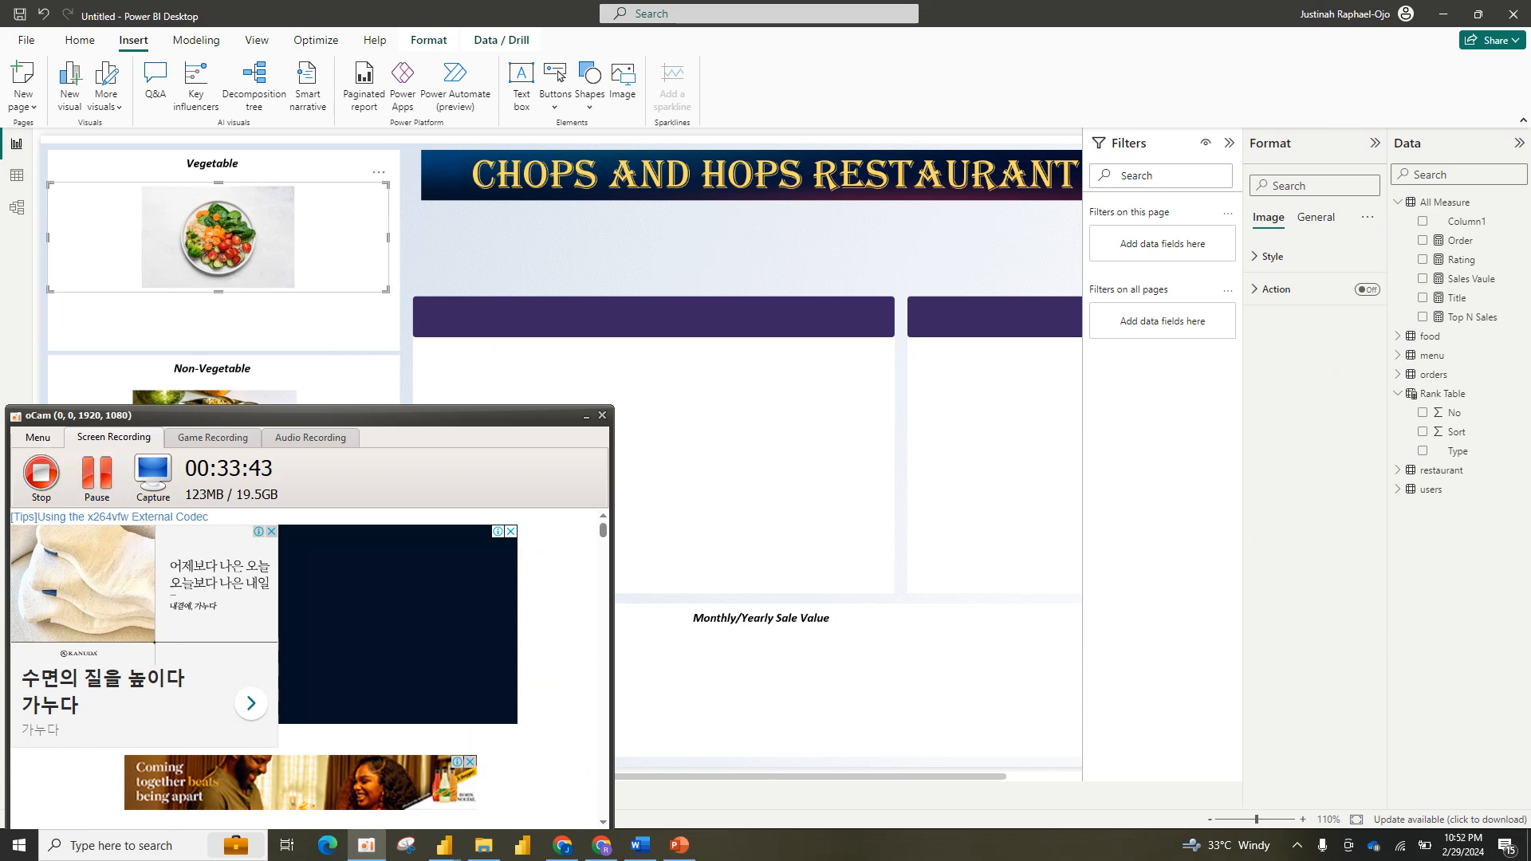
pyautogui.click(586, 416)
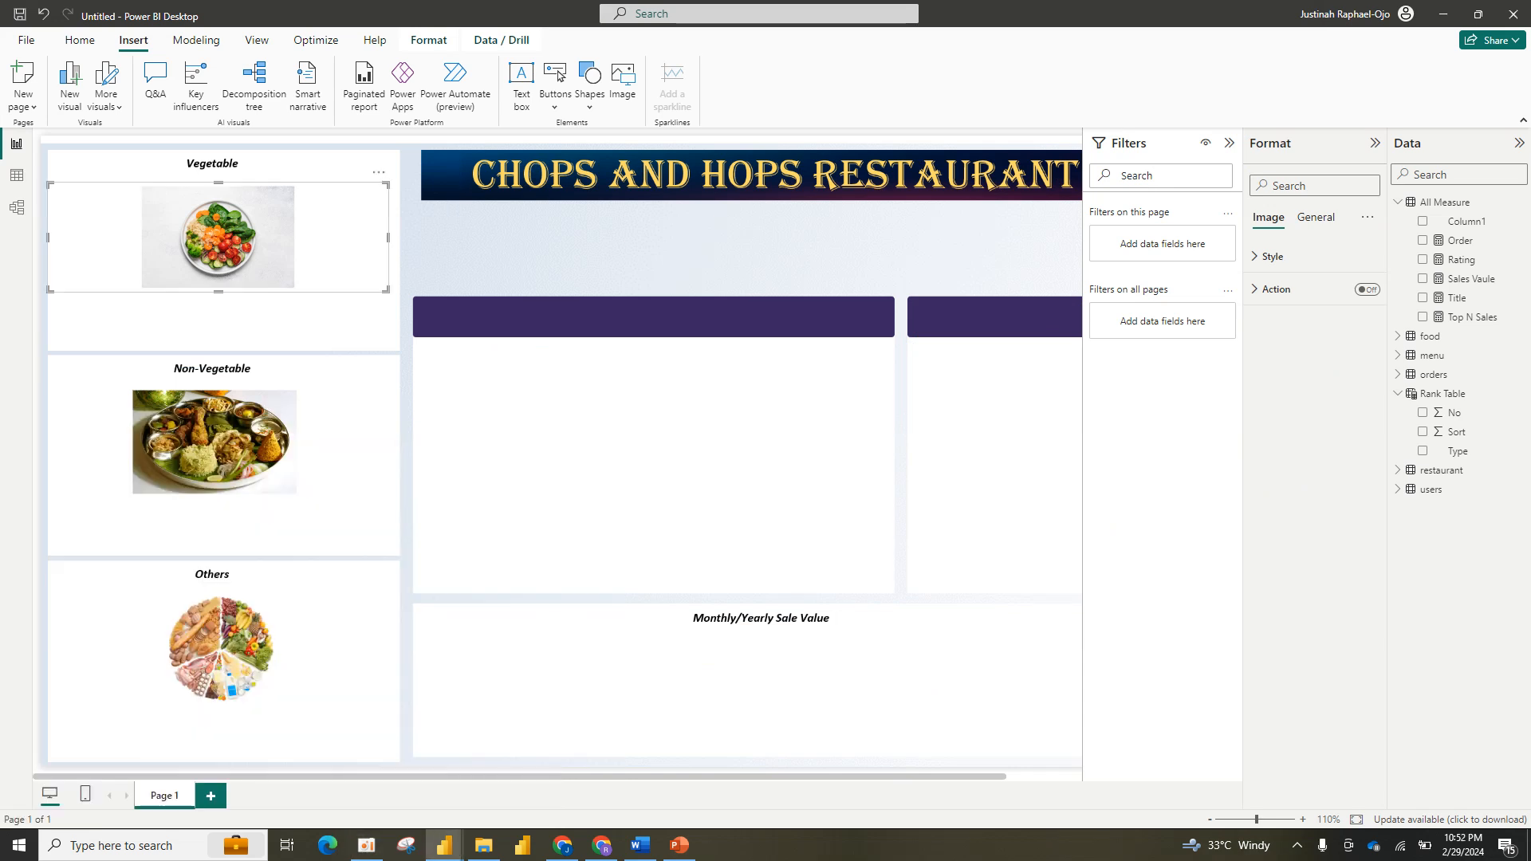
pyautogui.click(344, 520)
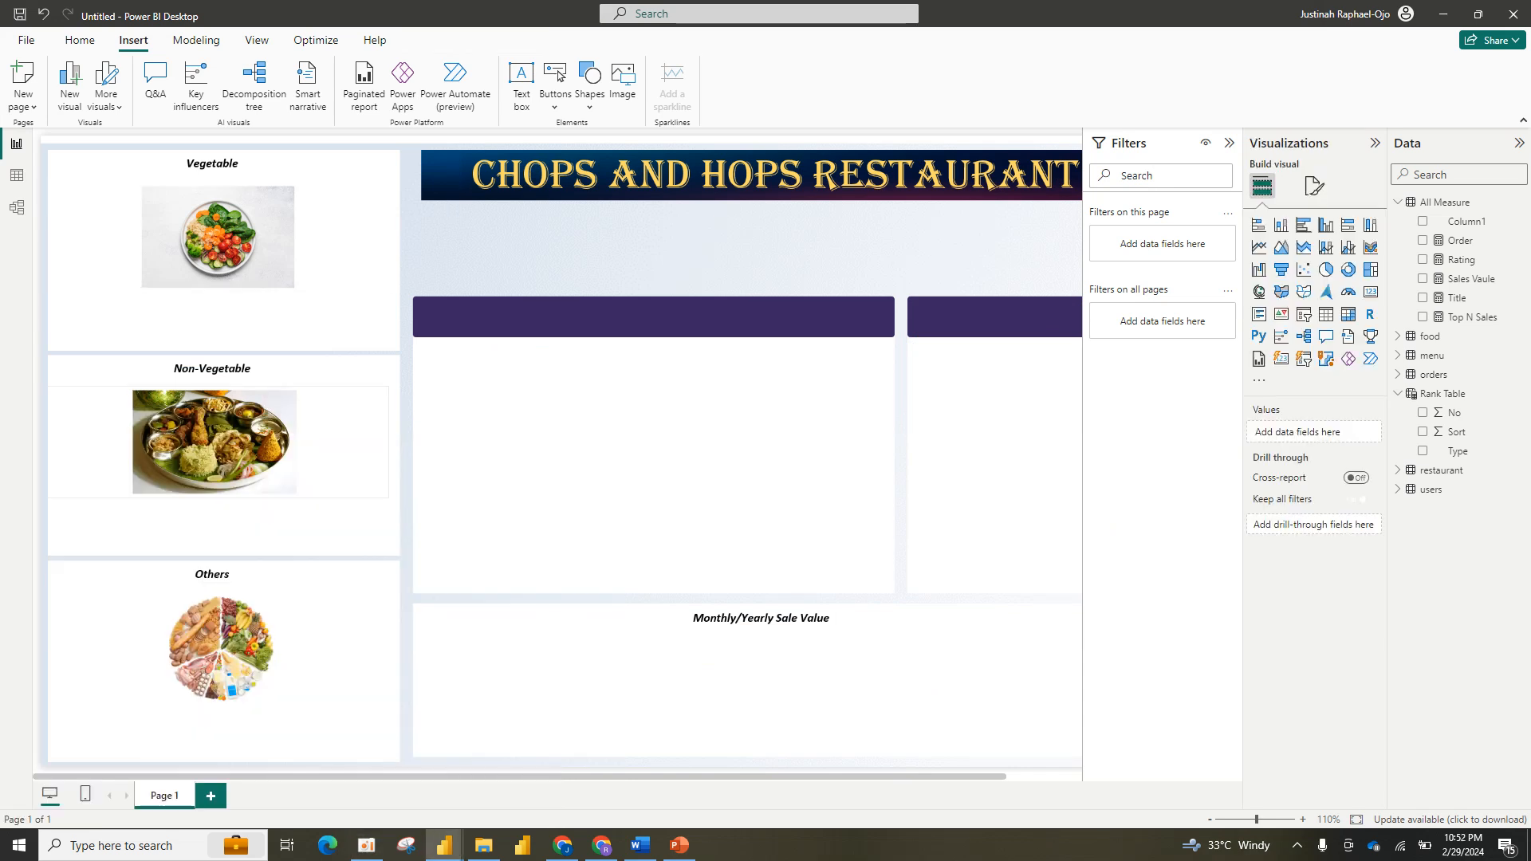
pyautogui.click(221, 649)
pyautogui.click(218, 237)
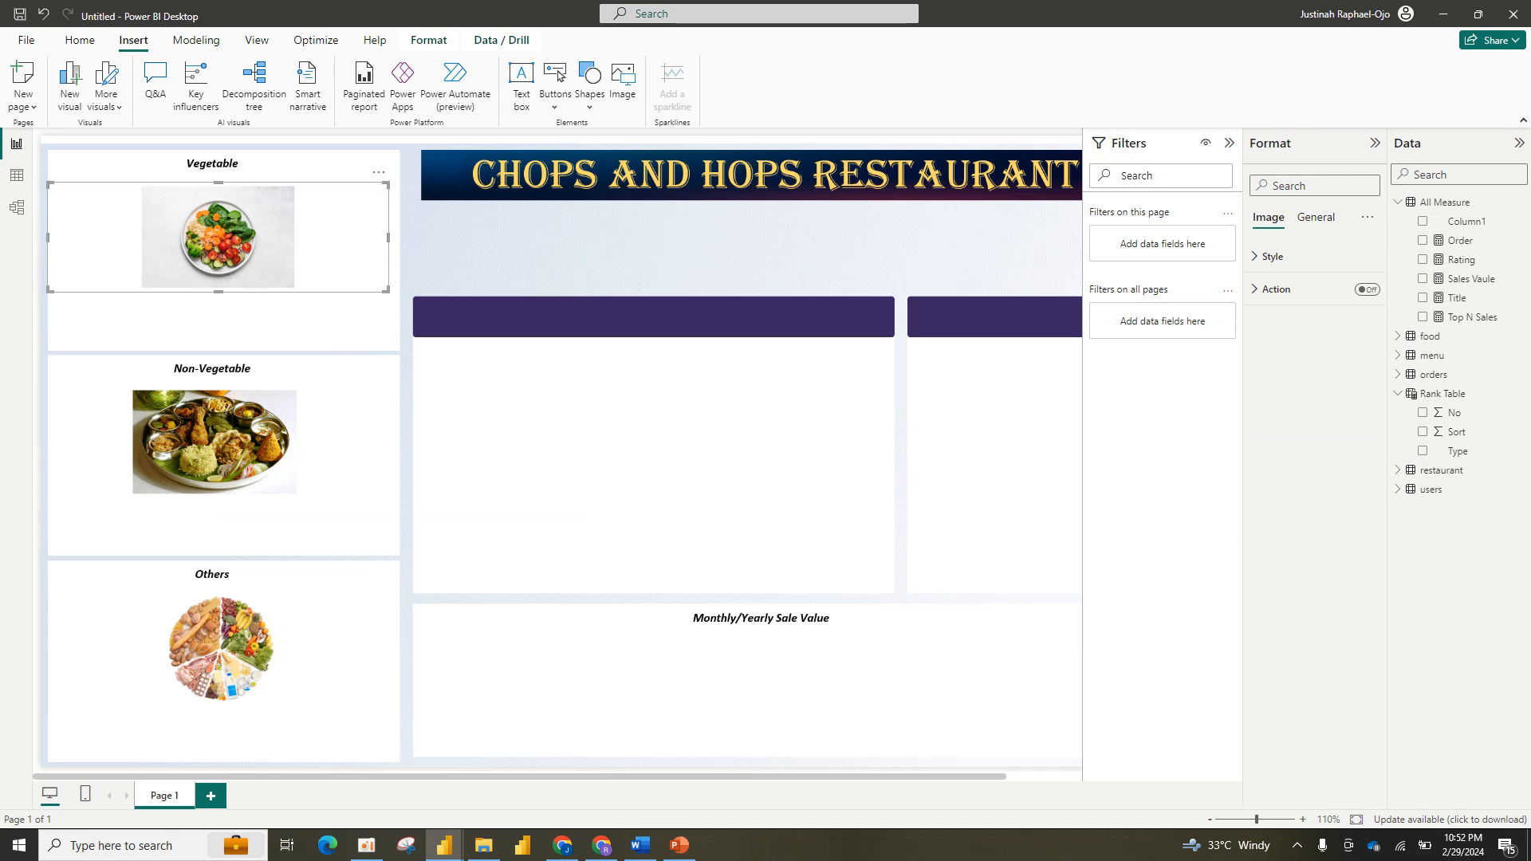
pyautogui.press('Escape')
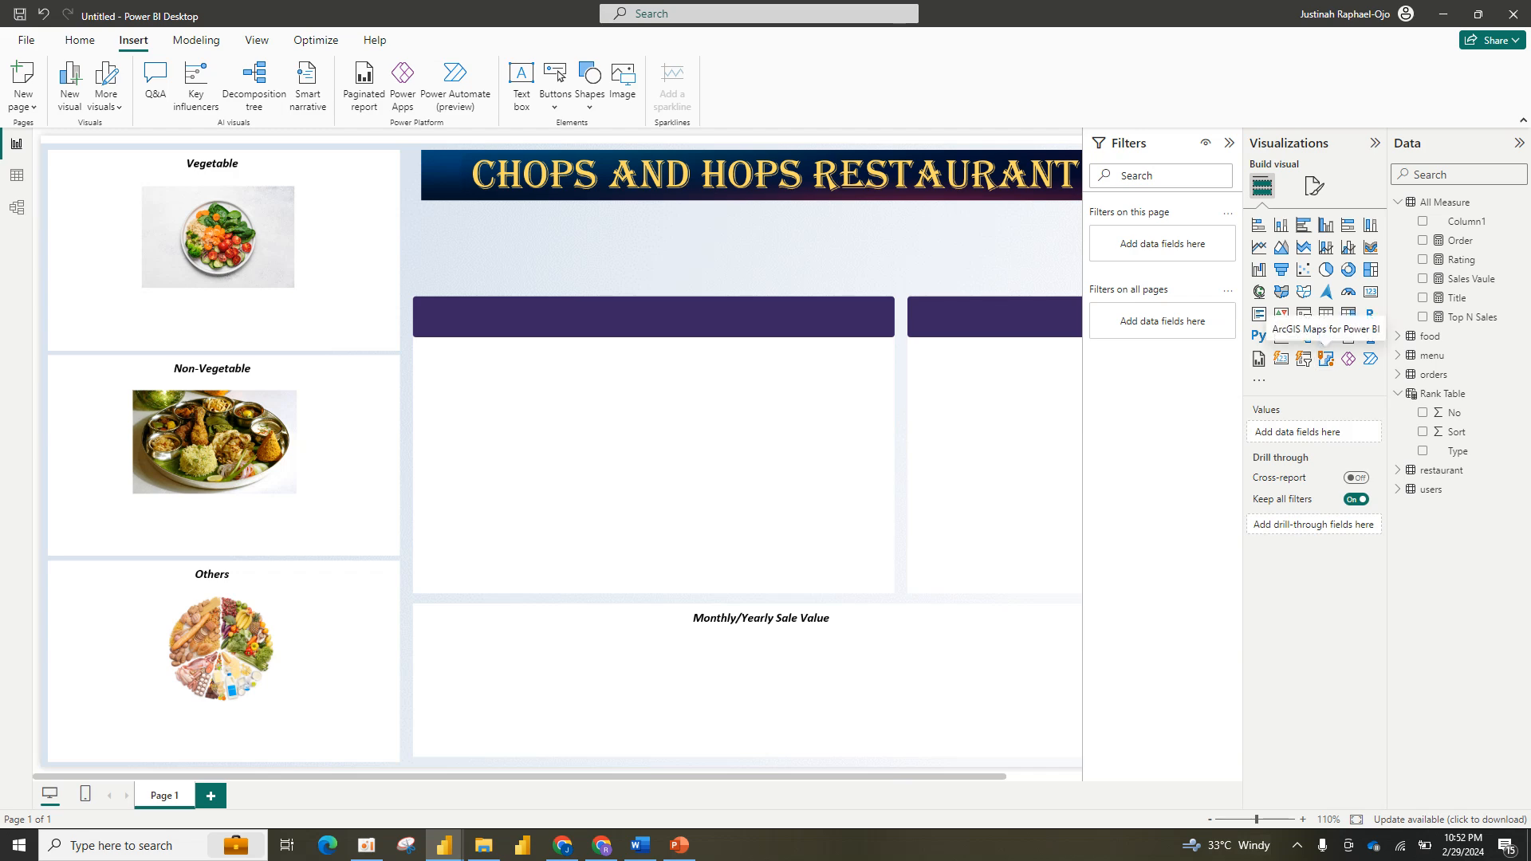
# Step: Insert a button slicer and assign the Sales Type field from the orders table to it
pyautogui.click(1302, 358)
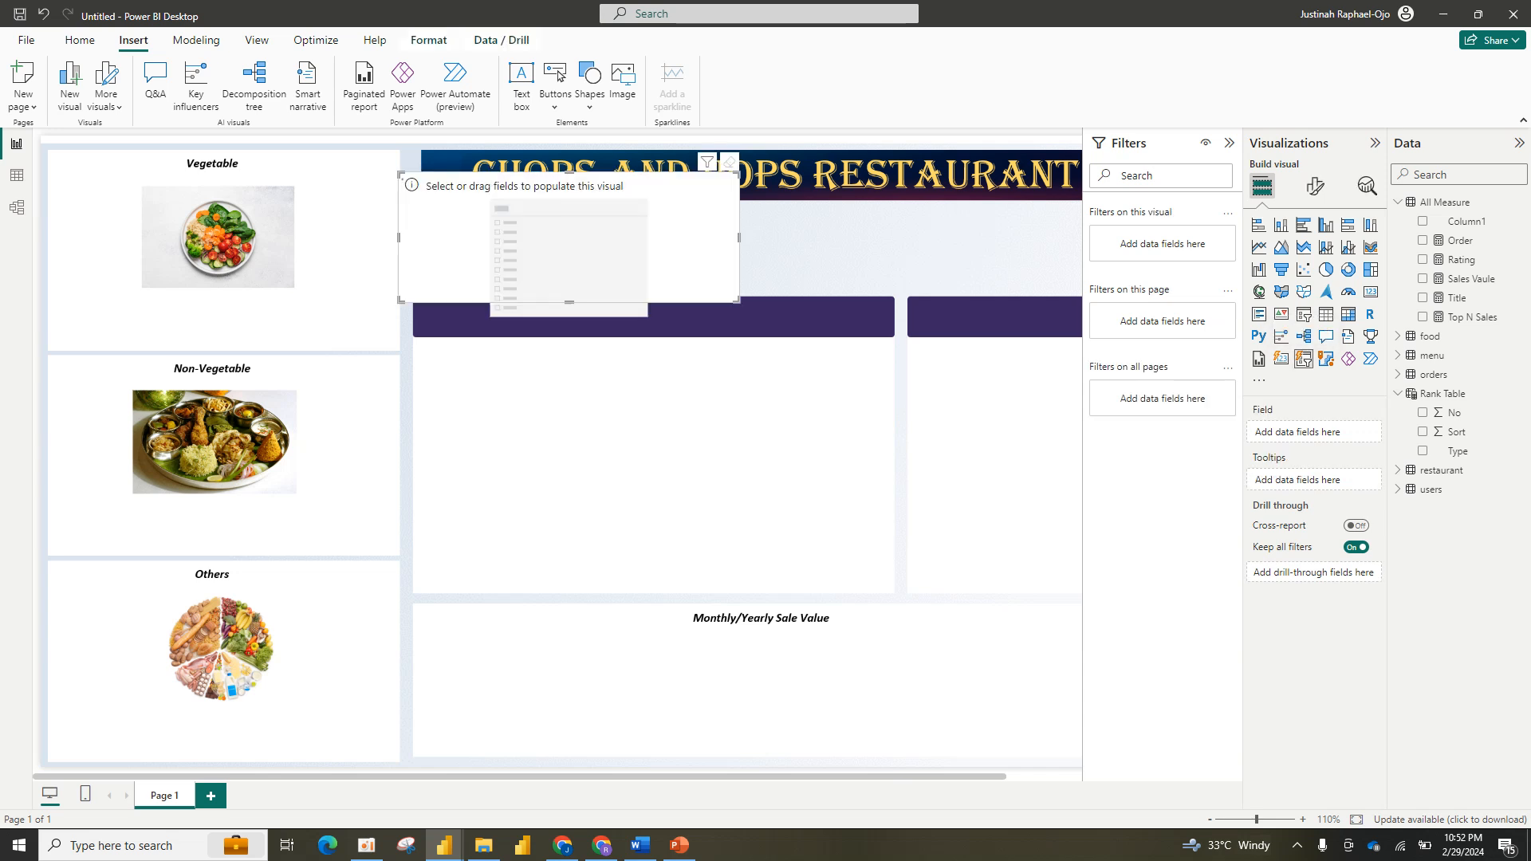
pyautogui.click(729, 162)
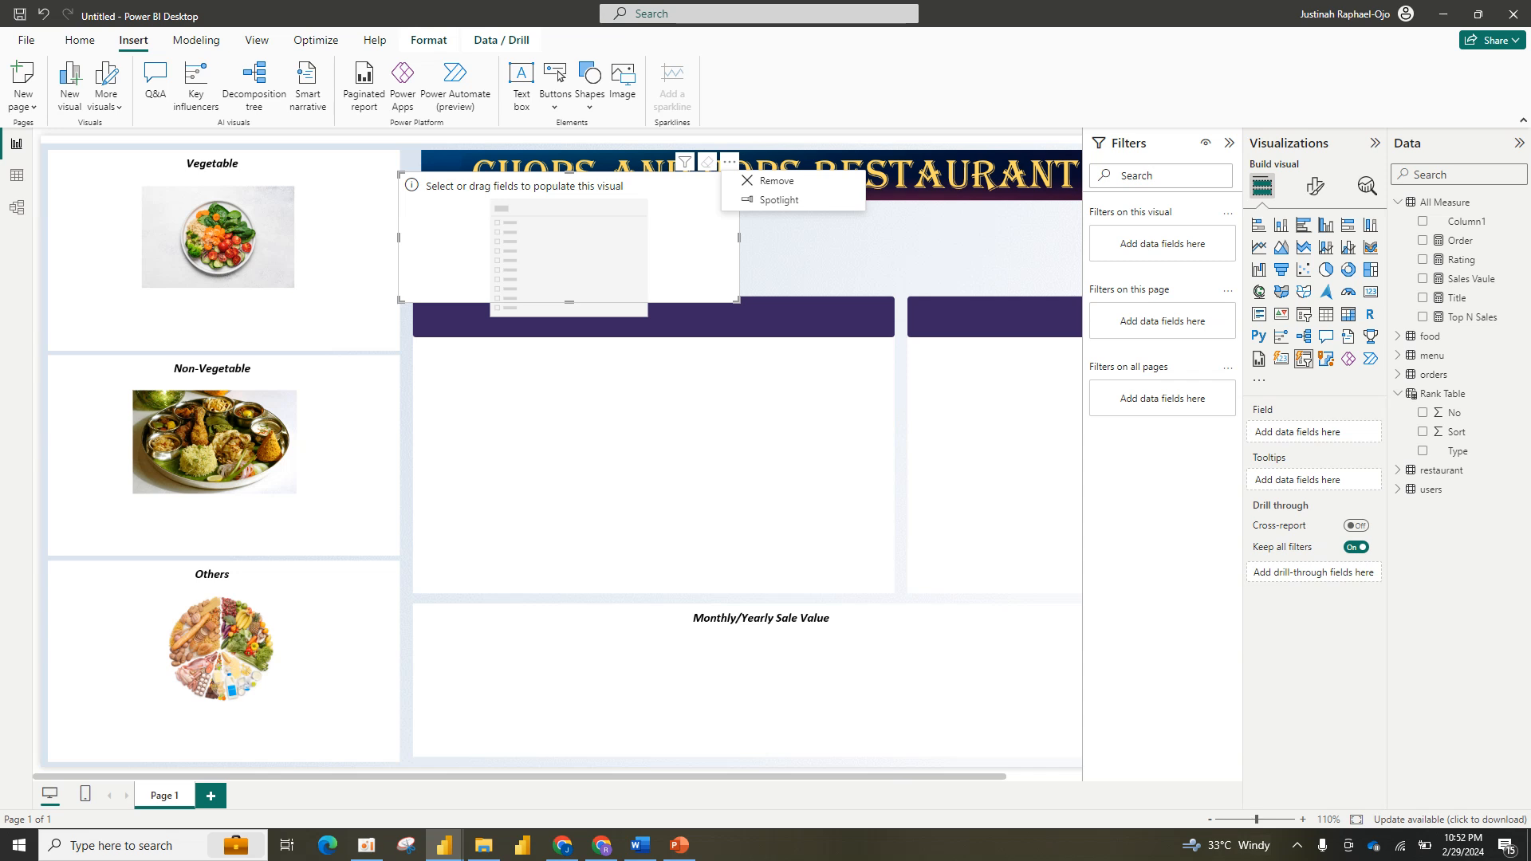
pyautogui.press('Escape')
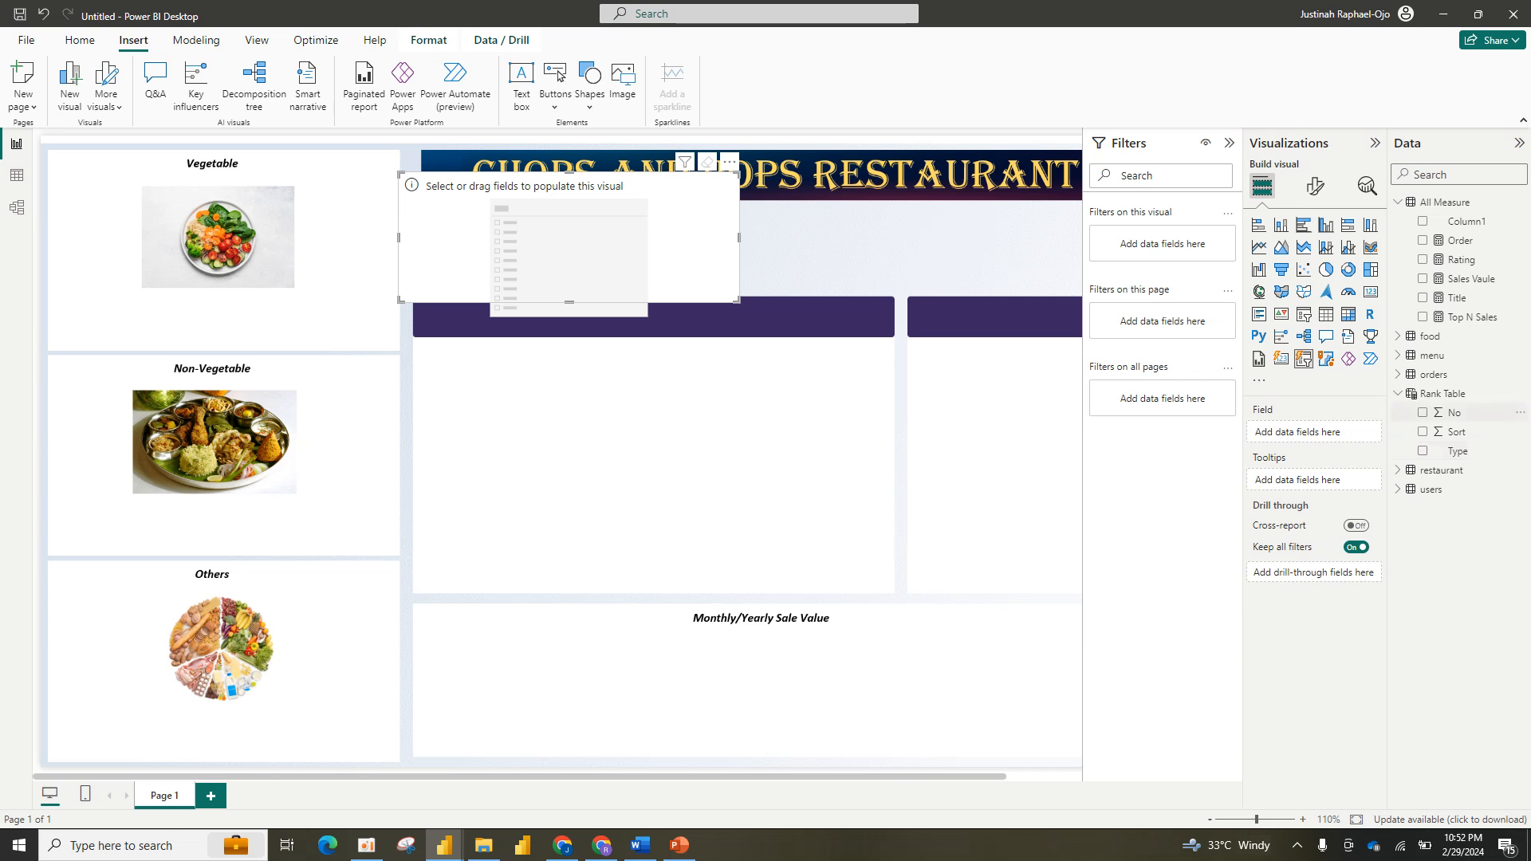
pyautogui.click(1397, 394)
pyautogui.click(1398, 413)
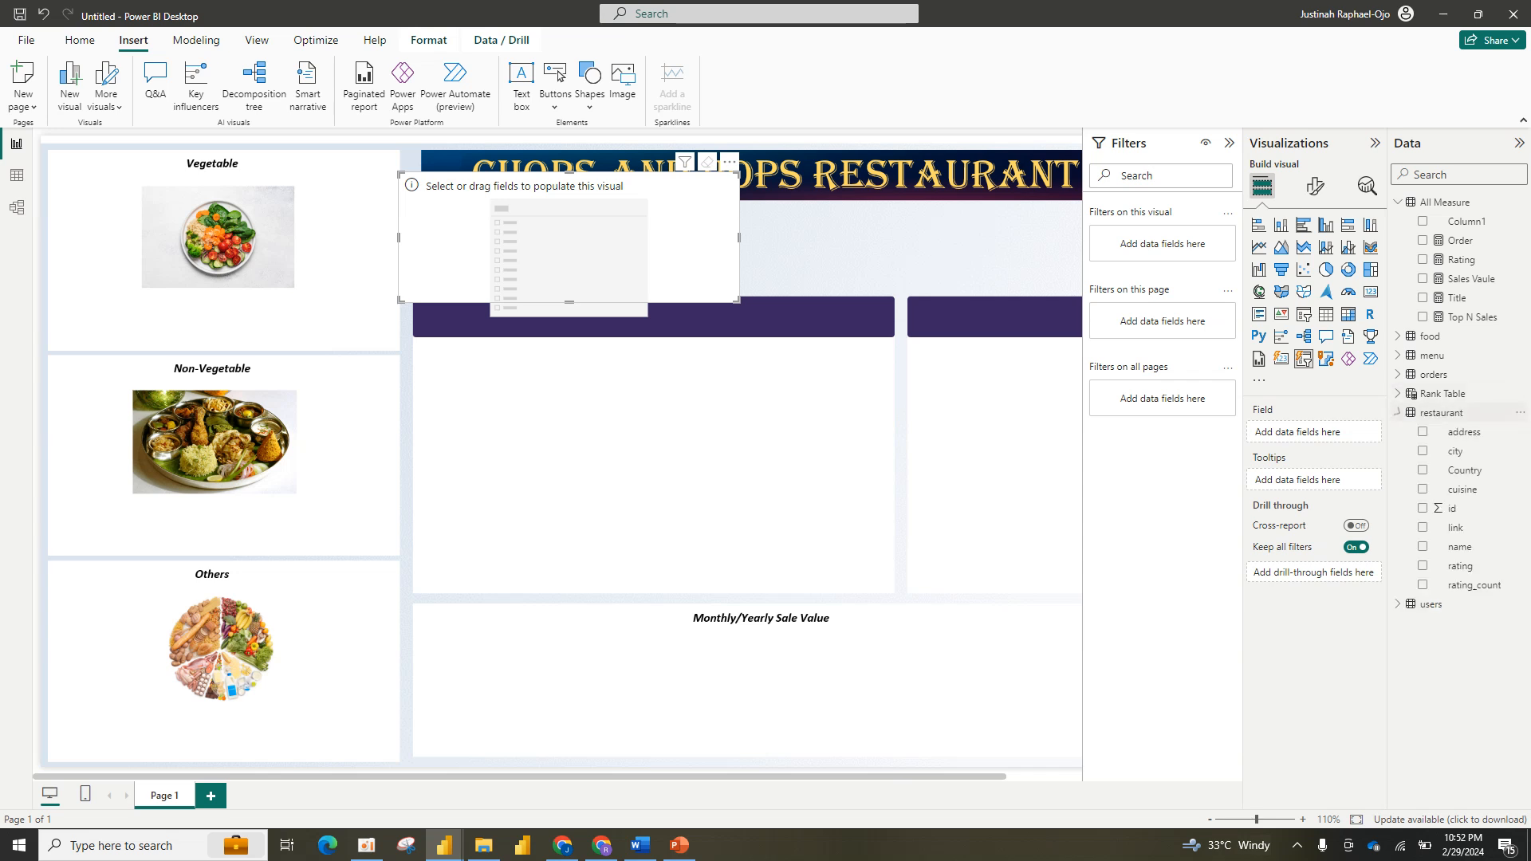
pyautogui.click(1398, 413)
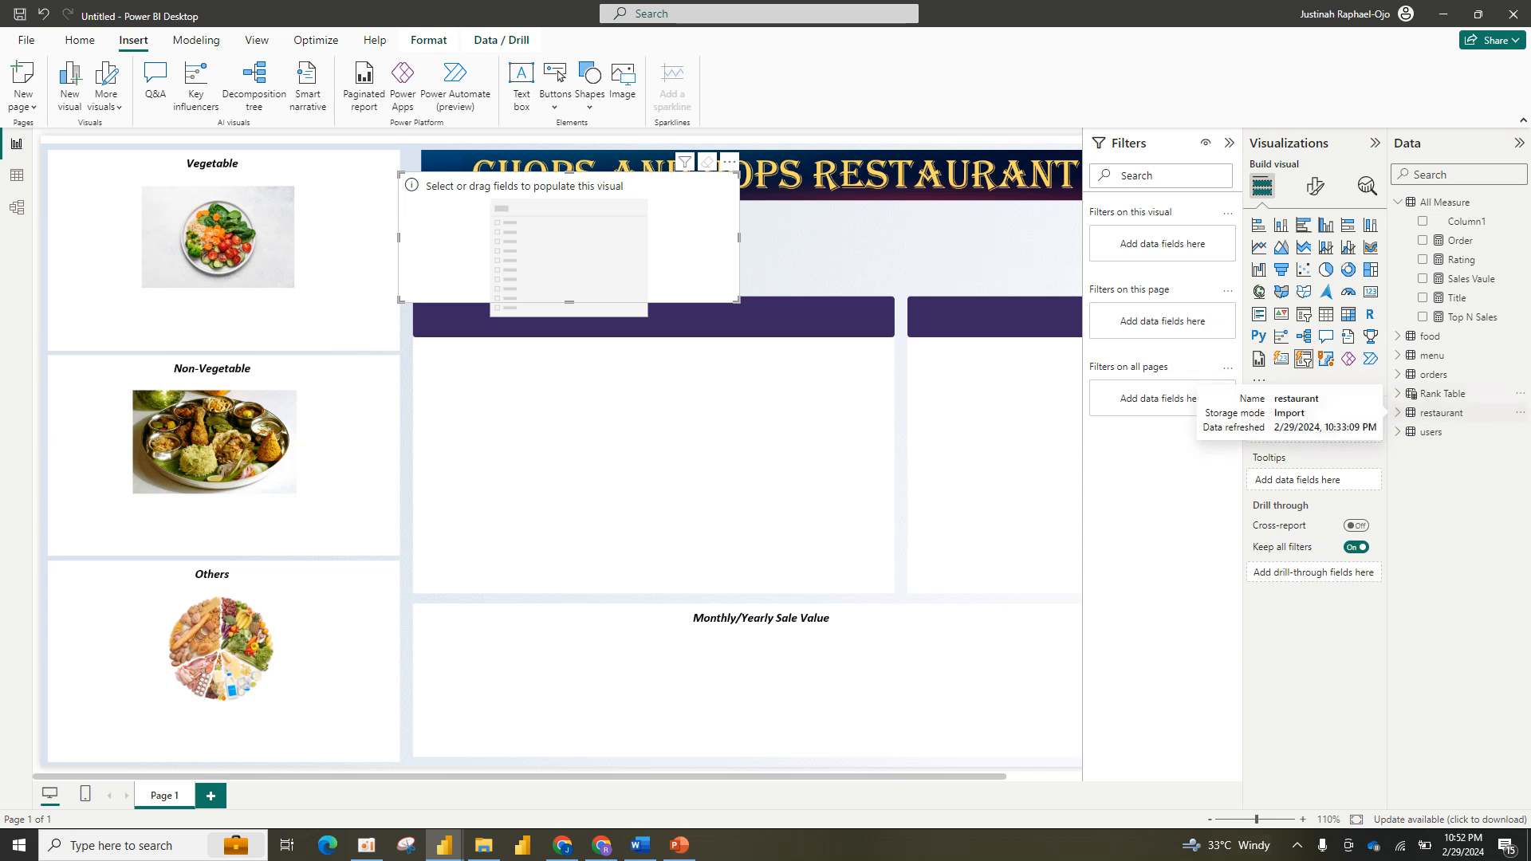
pyautogui.click(1397, 374)
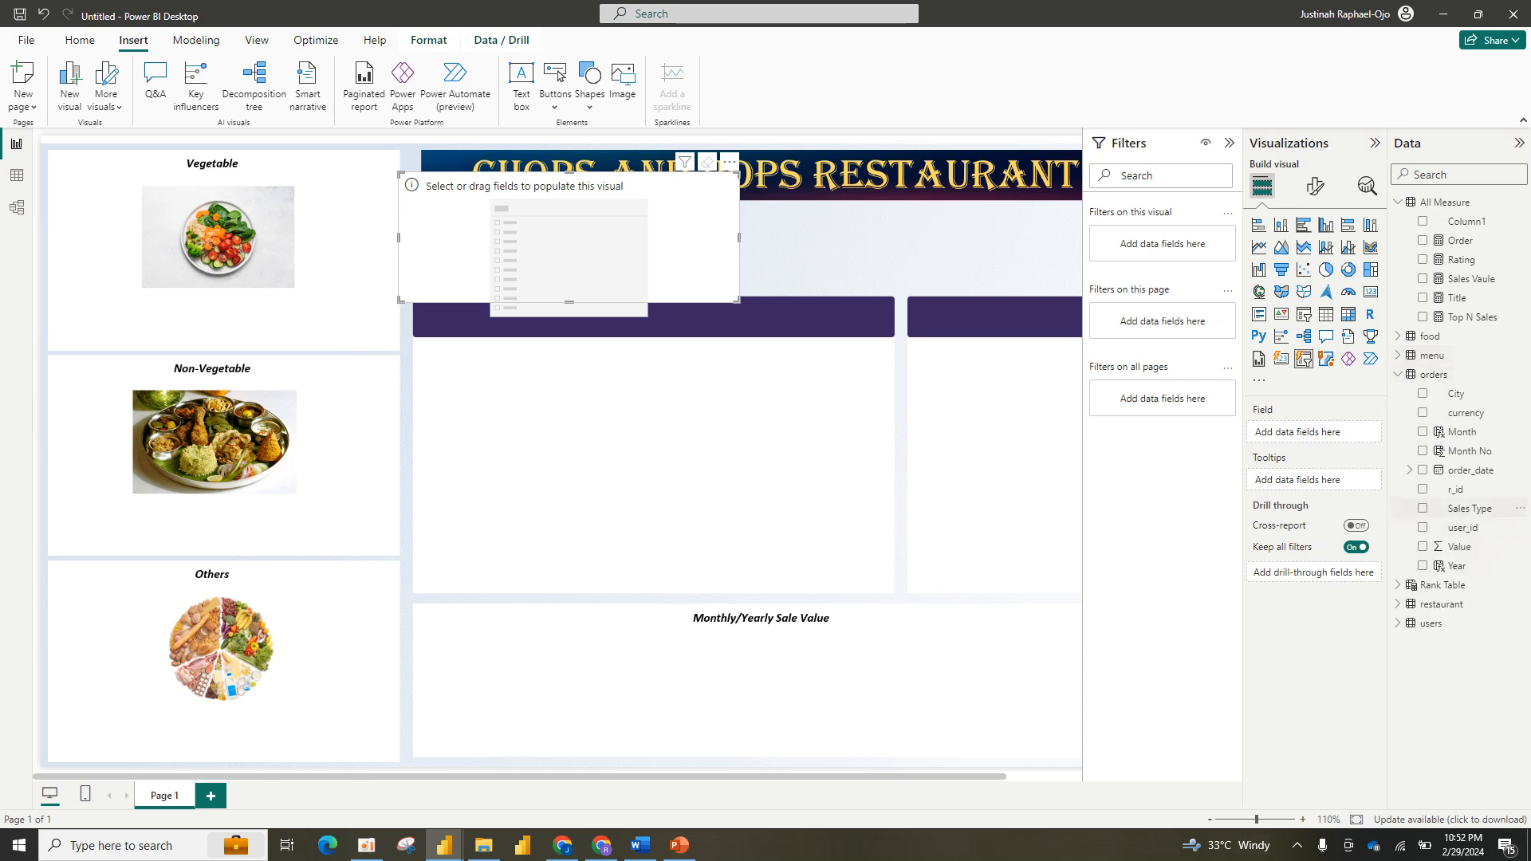
pyautogui.click(1422, 507)
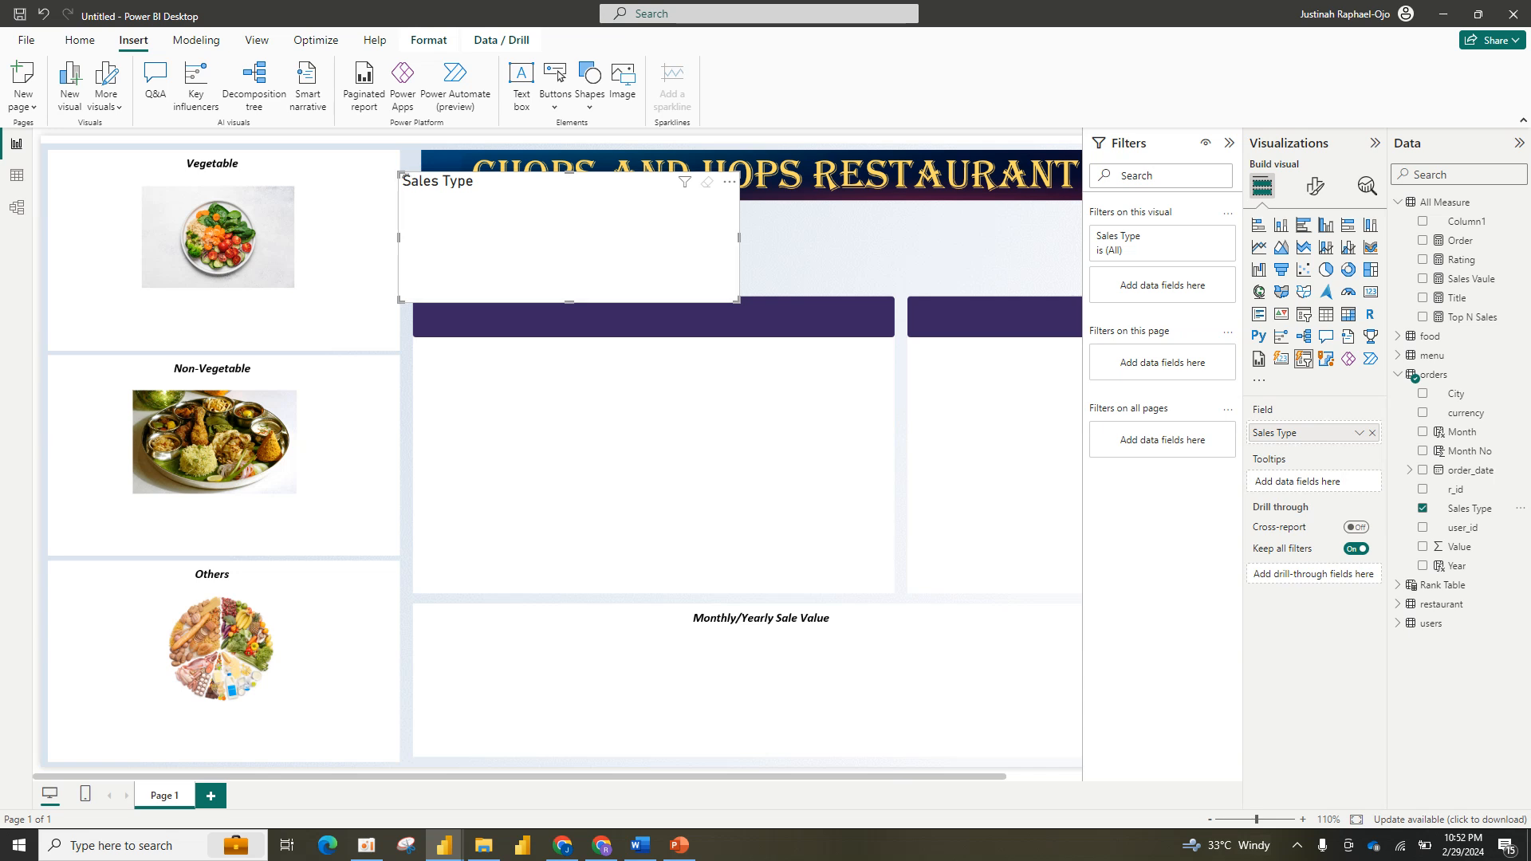
# Step: Widen the Sales Type slicer, move it into the blank area above Monthly/Yearly Sale Value, and collapse the Filters pane
pyautogui.moveTo(738, 301); pyautogui.dragTo(815, 292)
pyautogui.moveTo(710, 249); pyautogui.dragTo(833, 520)
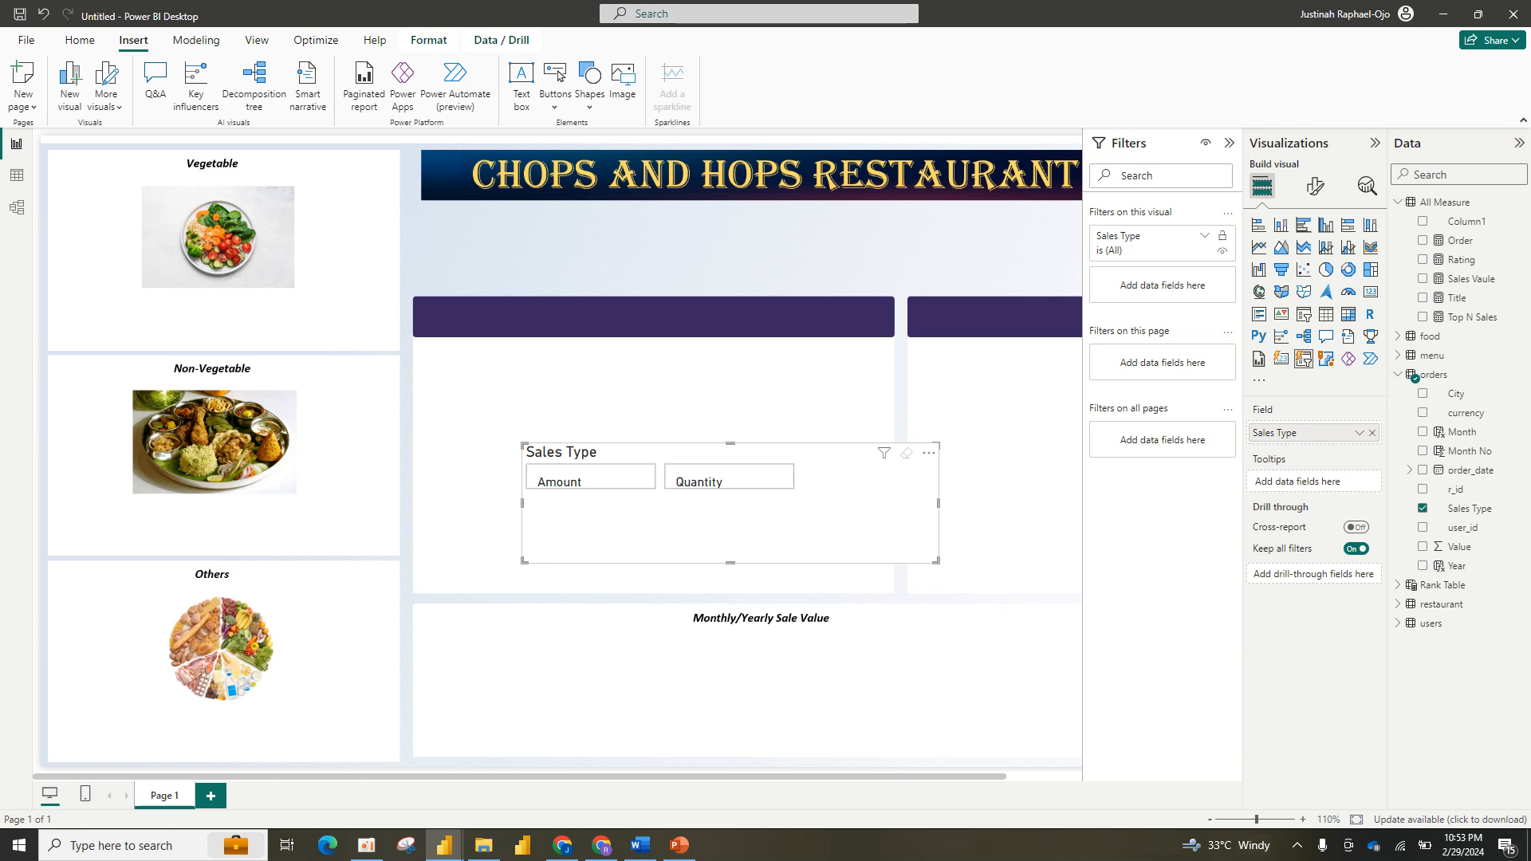
pyautogui.click(1228, 143)
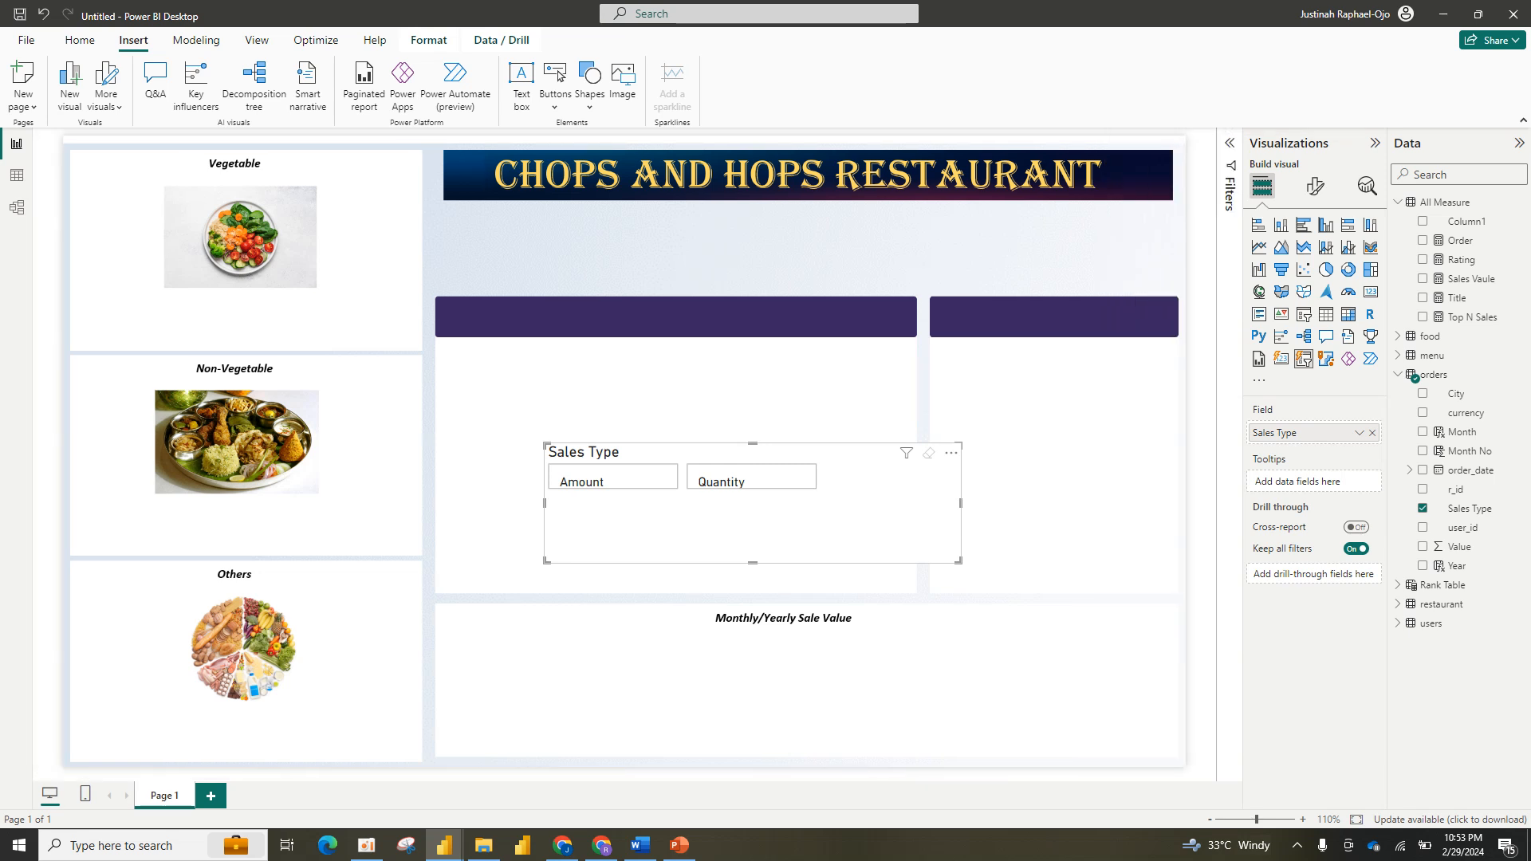
# Step: Set the Sales Type slicer's layout to 1 row and 2 columns
pyautogui.click(1314, 186)
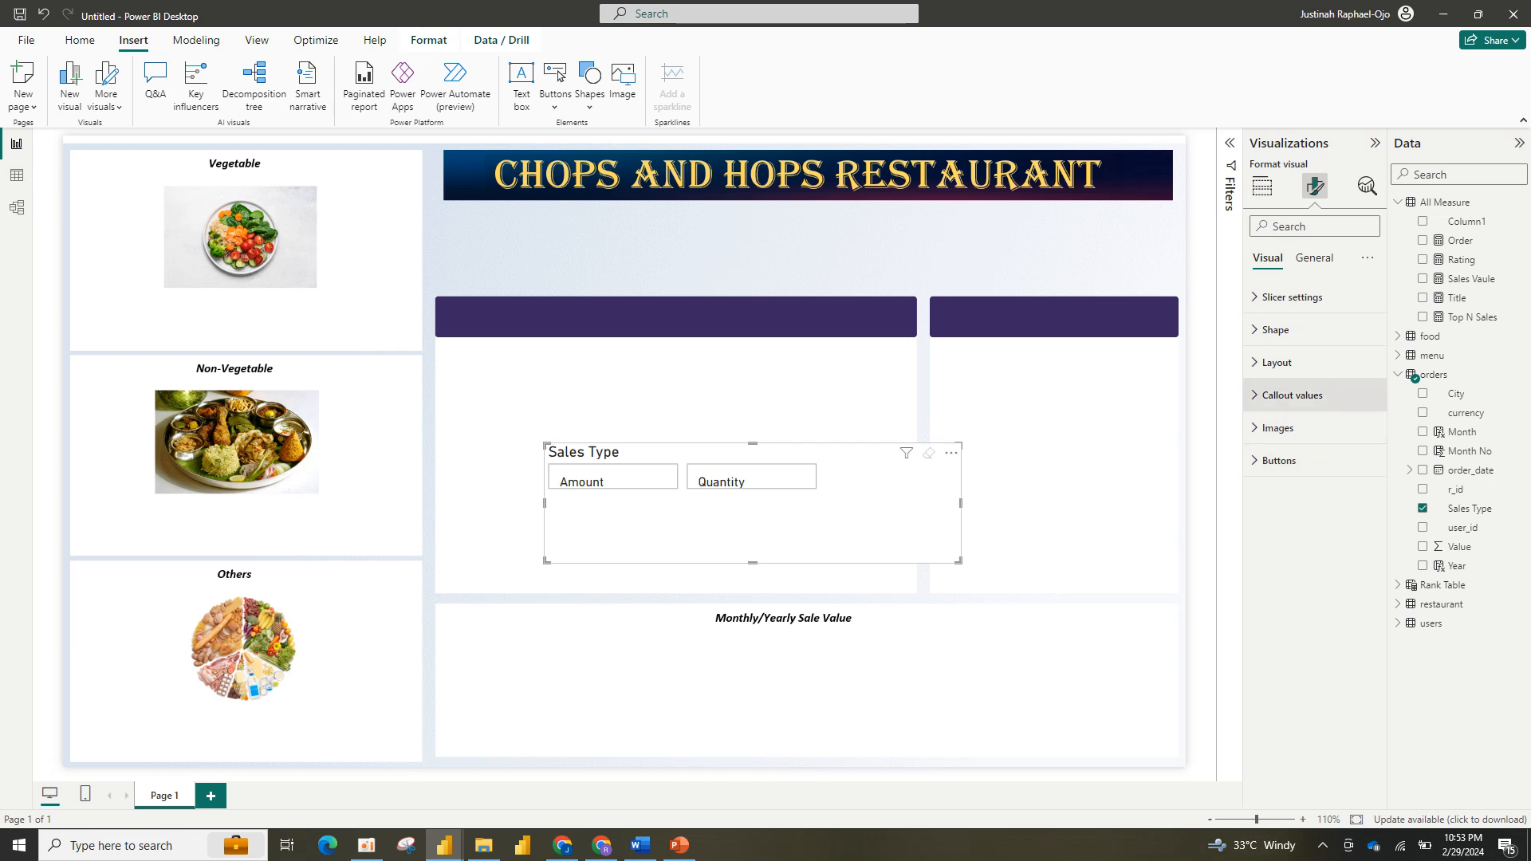
pyautogui.click(1292, 394)
pyautogui.click(1292, 395)
pyautogui.click(1276, 362)
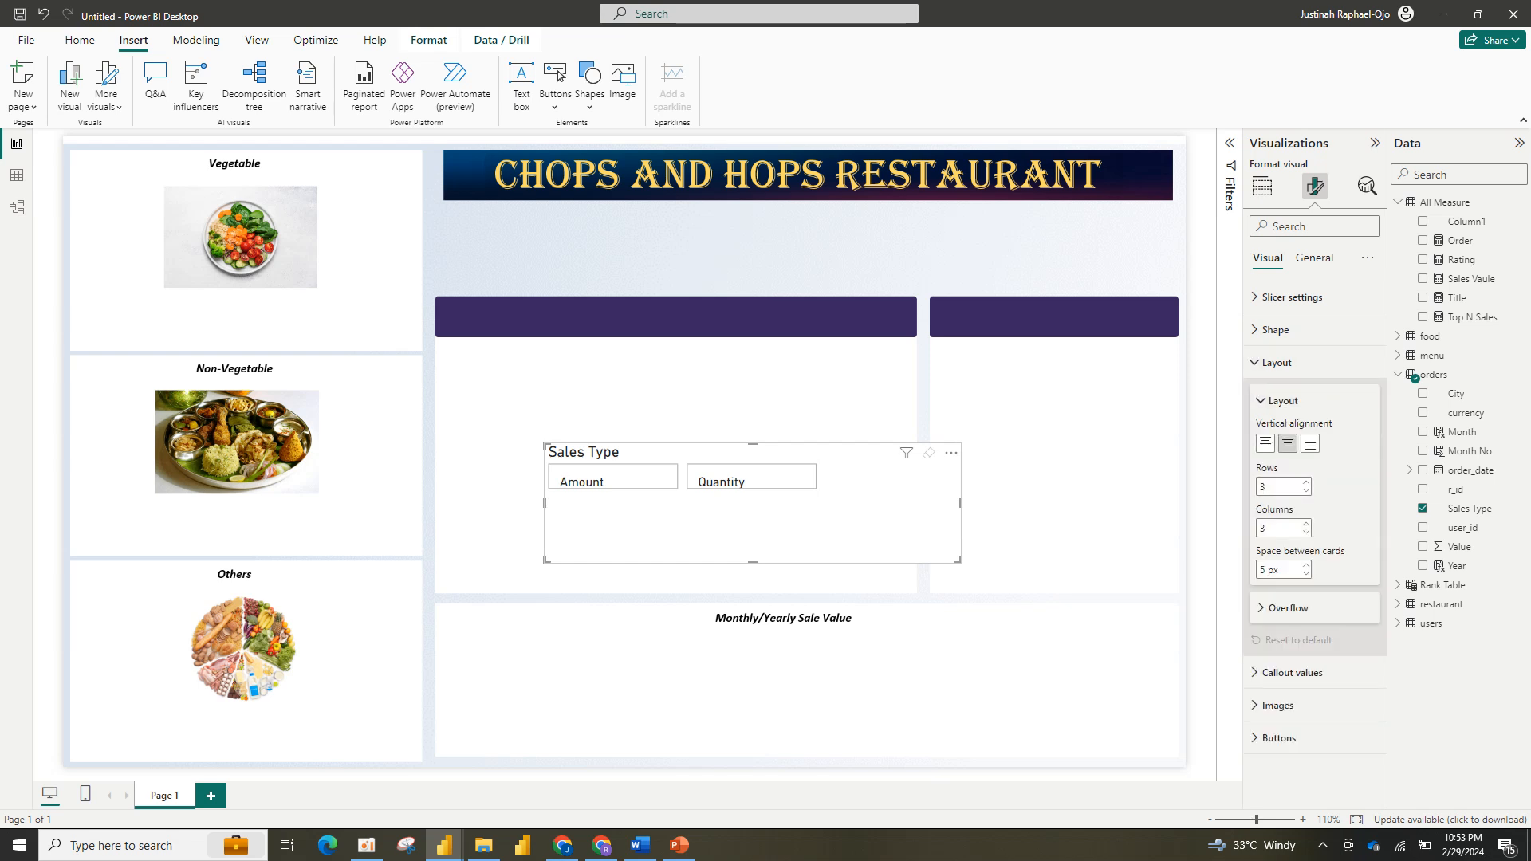
pyautogui.click(1305, 482)
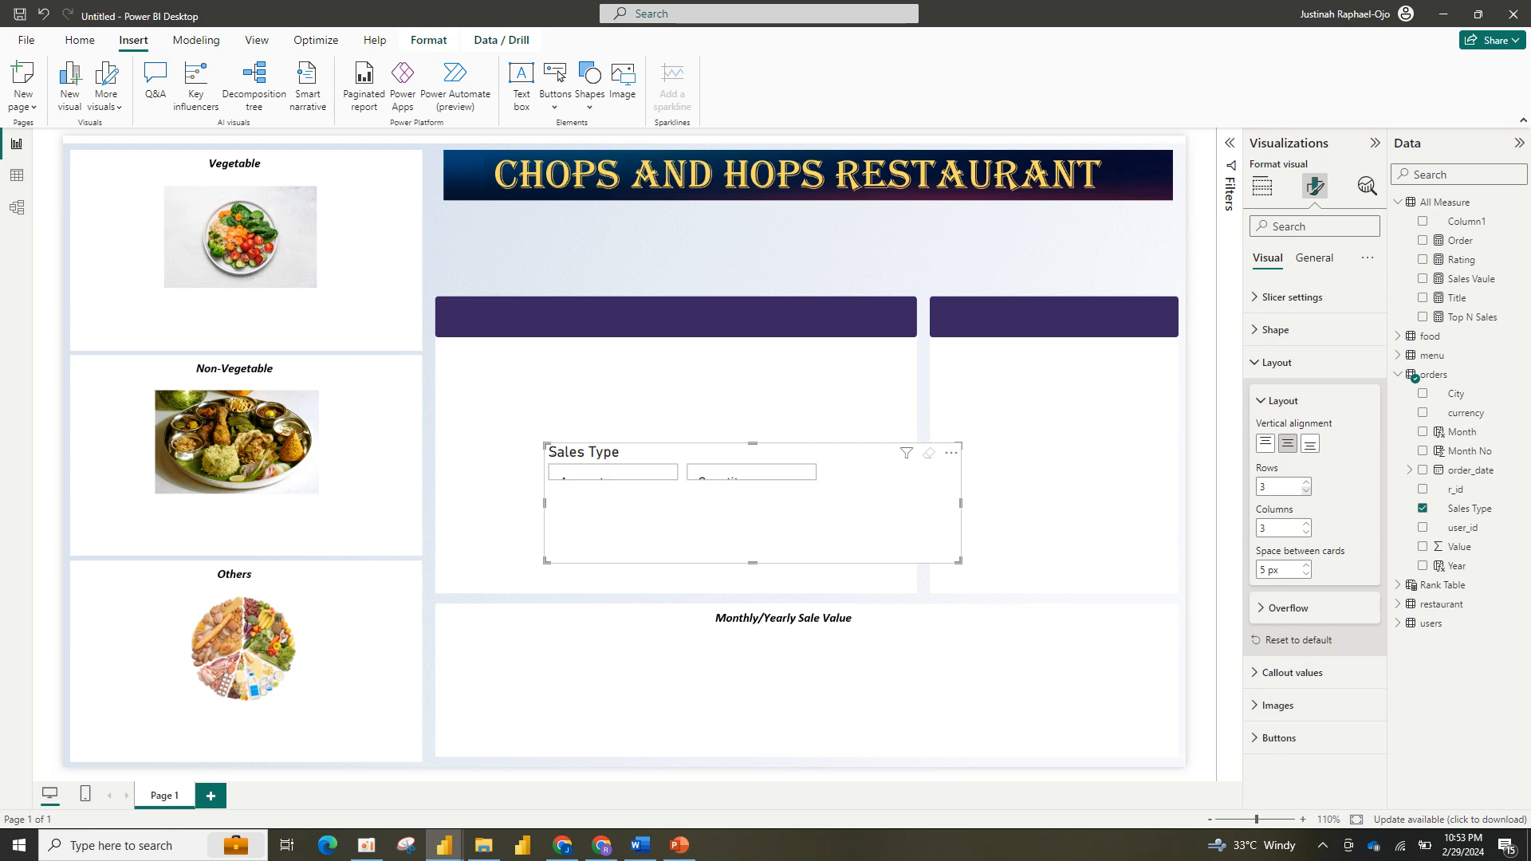
pyautogui.click(1306, 490)
pyautogui.click(1306, 490)
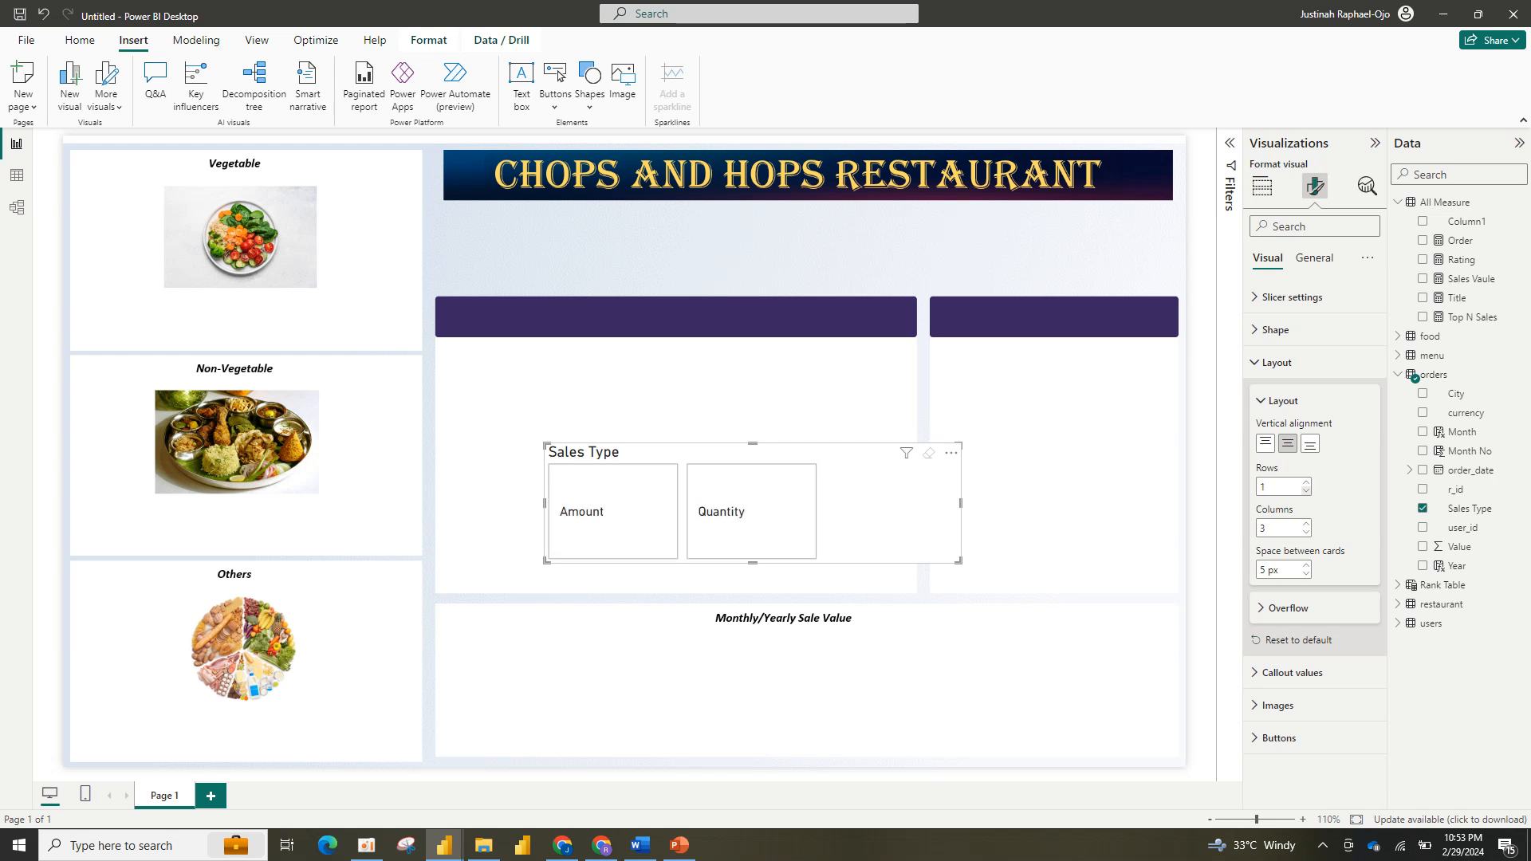
pyautogui.click(1306, 532)
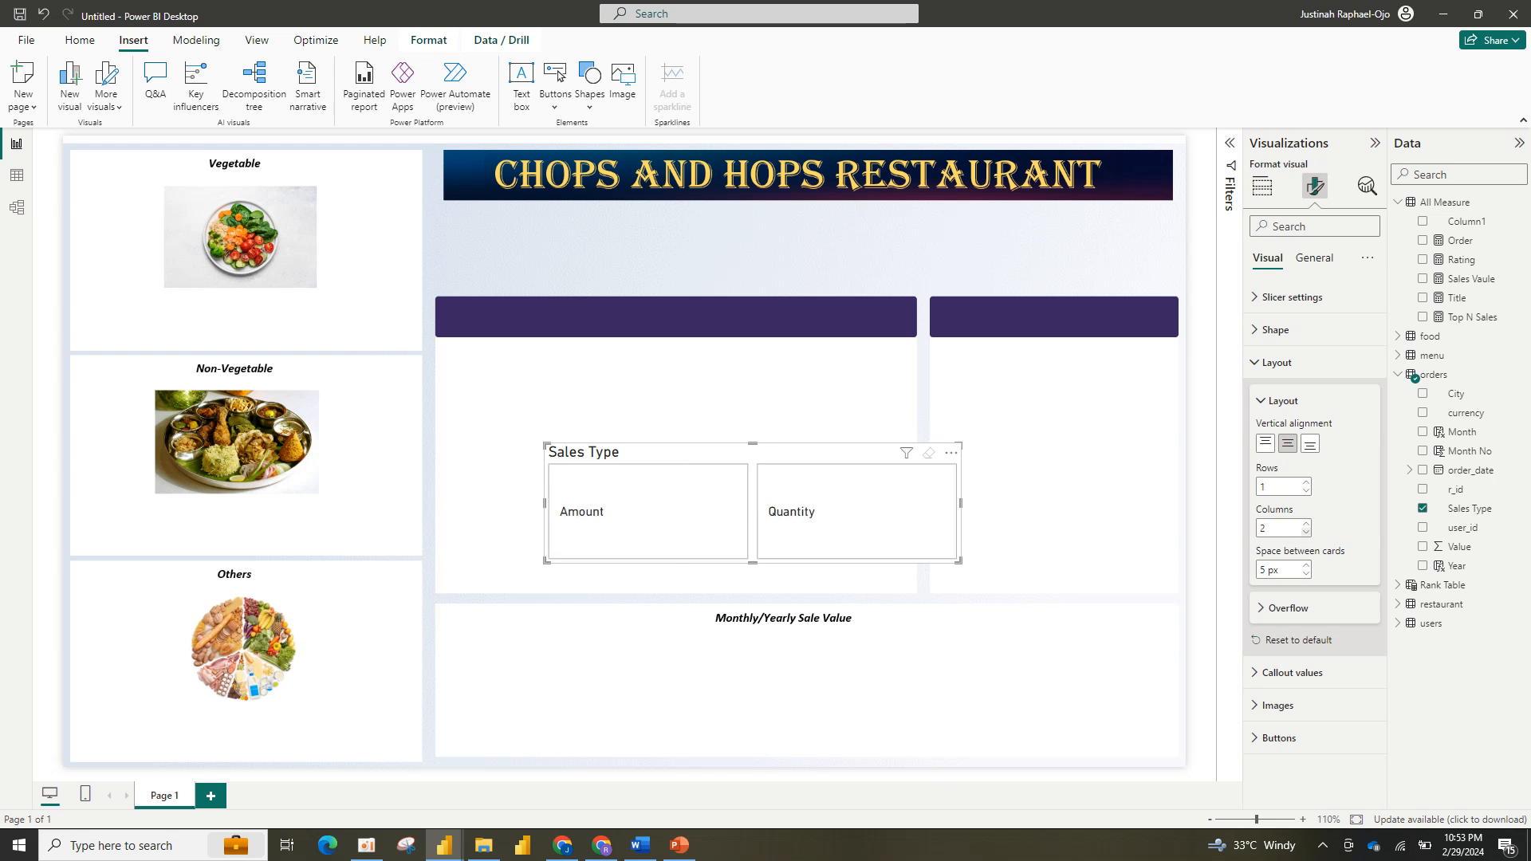
# Step: Turn off the Sales Type slicer's title and background
pyautogui.click(1314, 259)
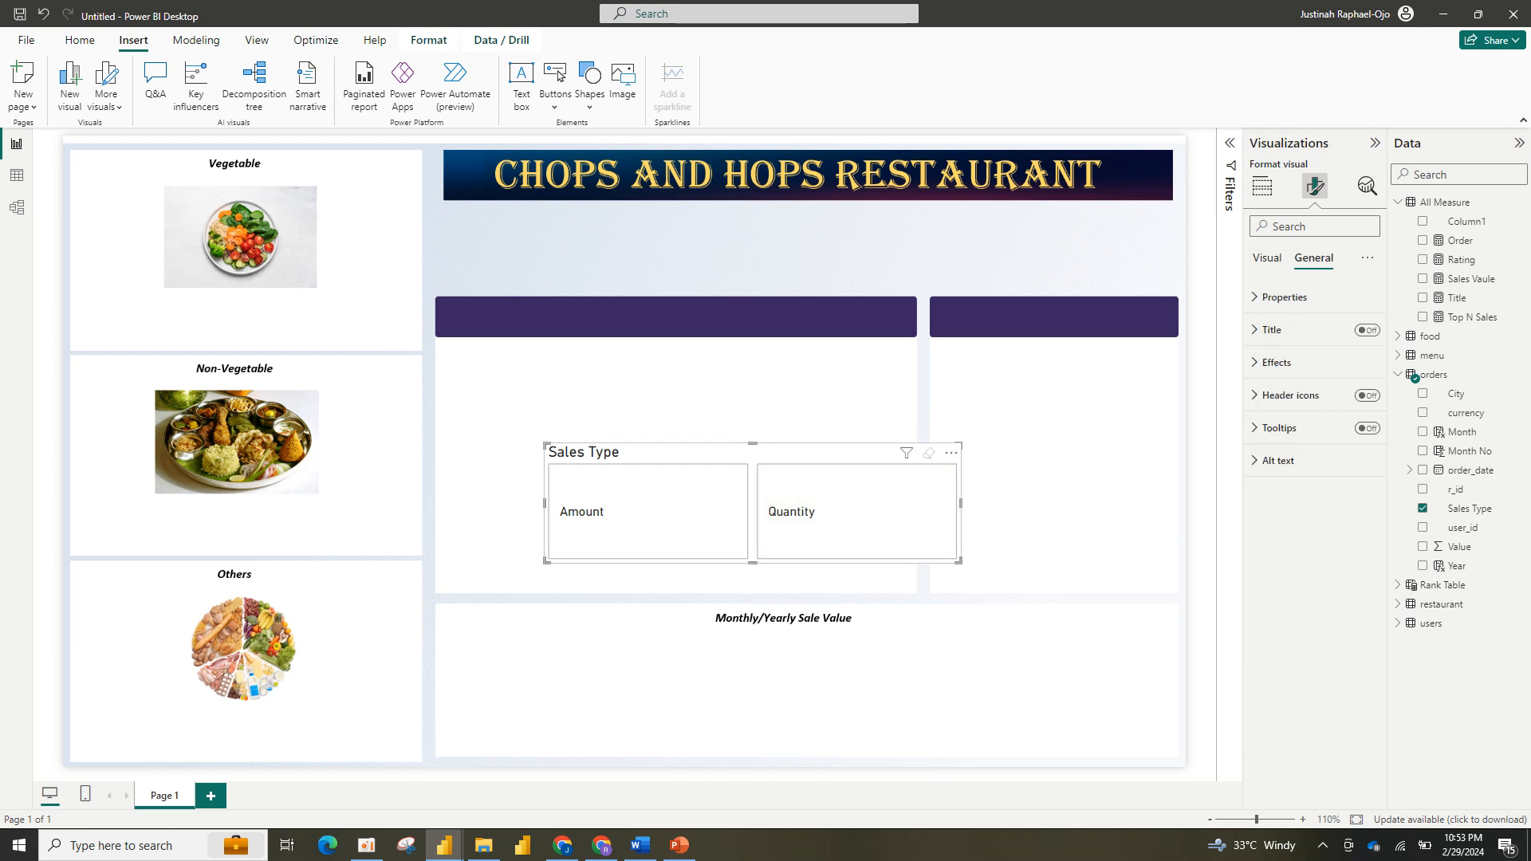
pyautogui.click(1366, 330)
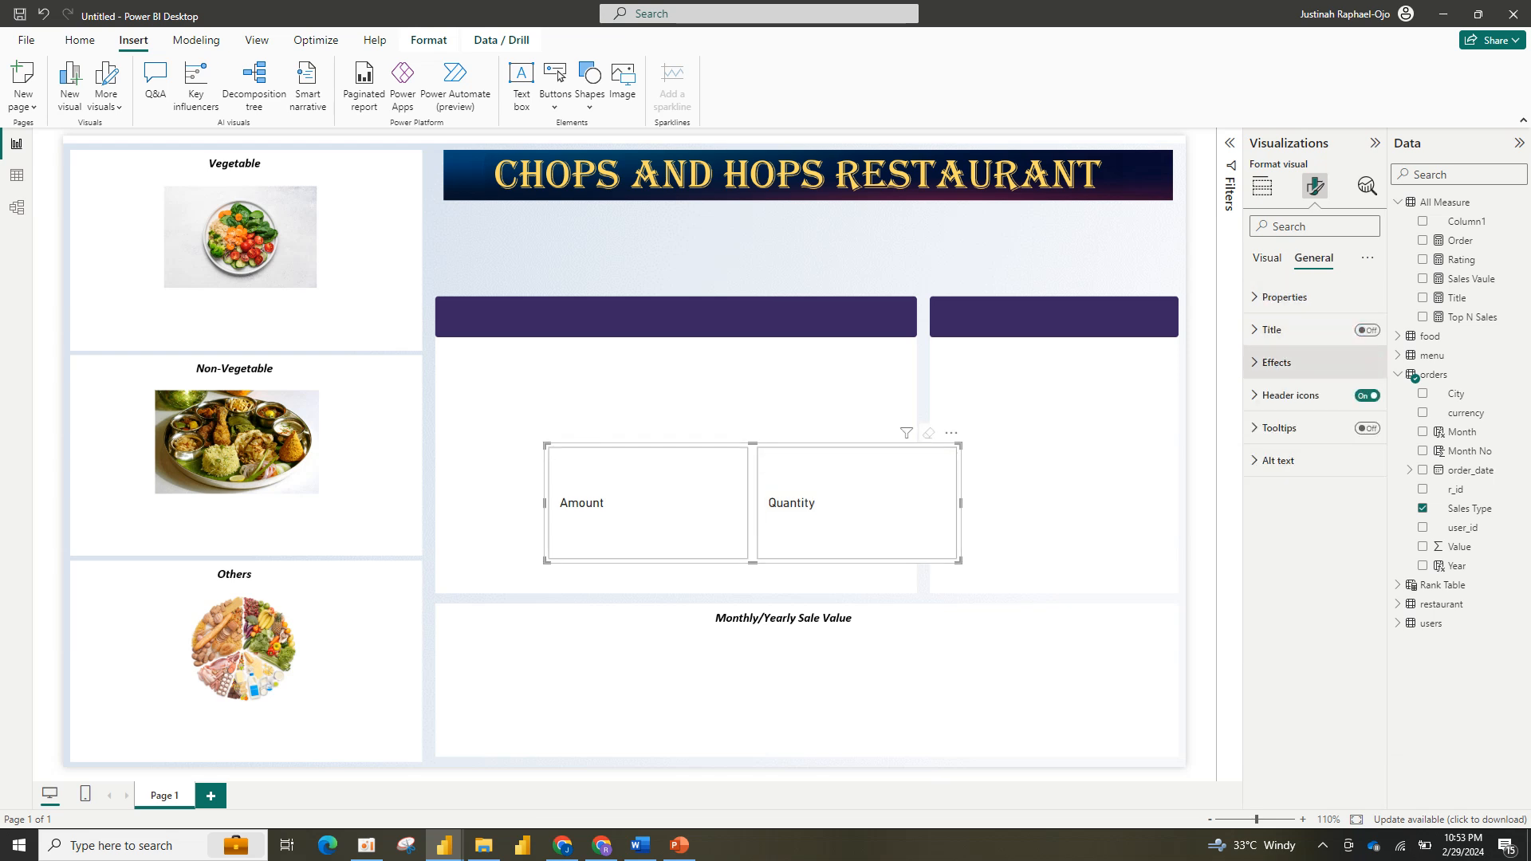
pyautogui.click(1276, 362)
pyautogui.click(1361, 401)
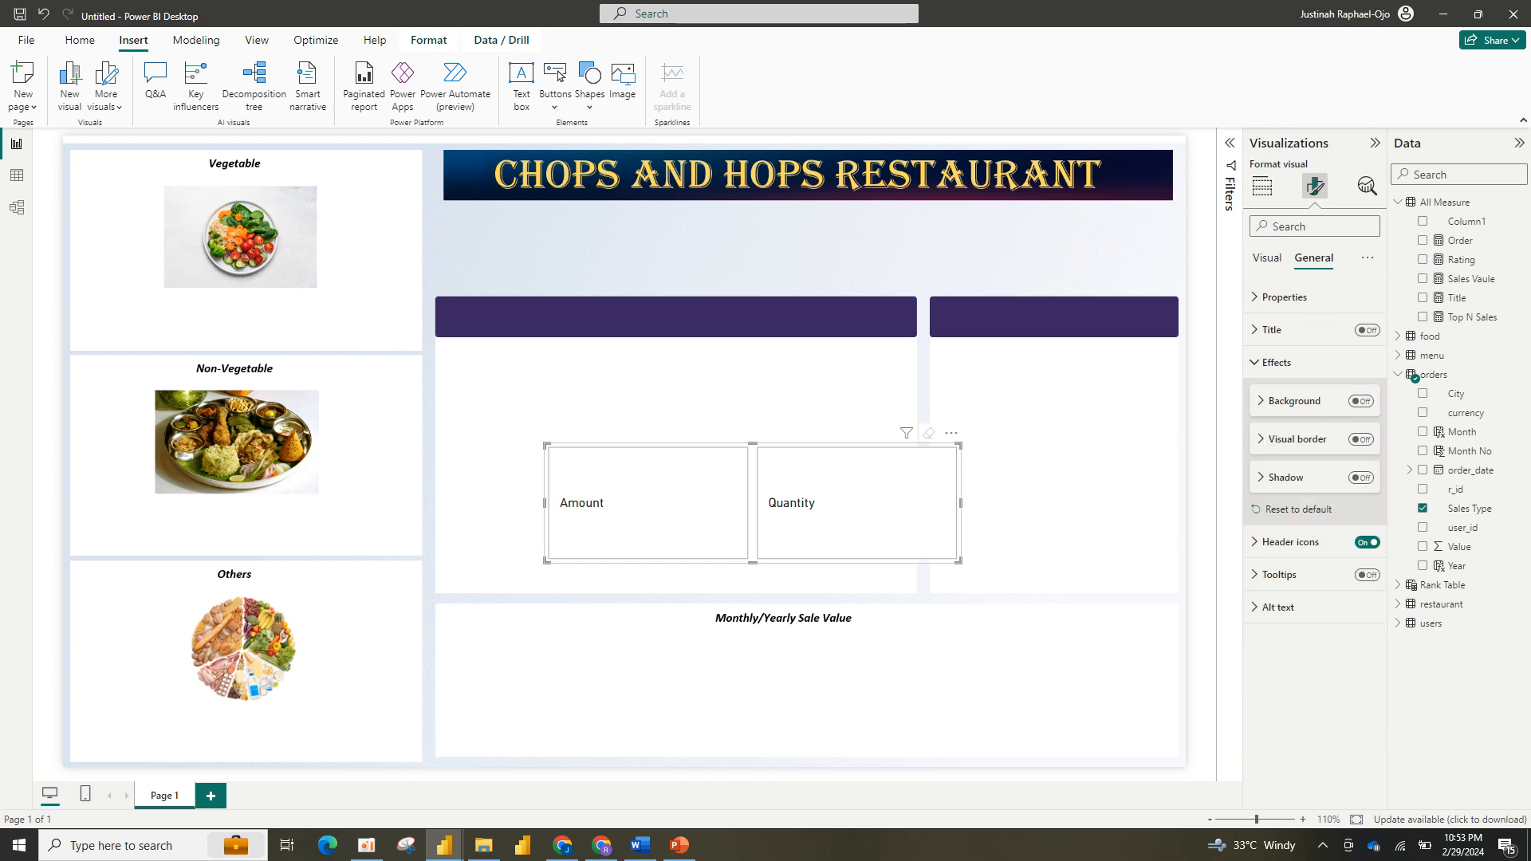
# Step: Centre the slicer's callout values horizontally and reduce the height of the slicer
pyautogui.click(1267, 259)
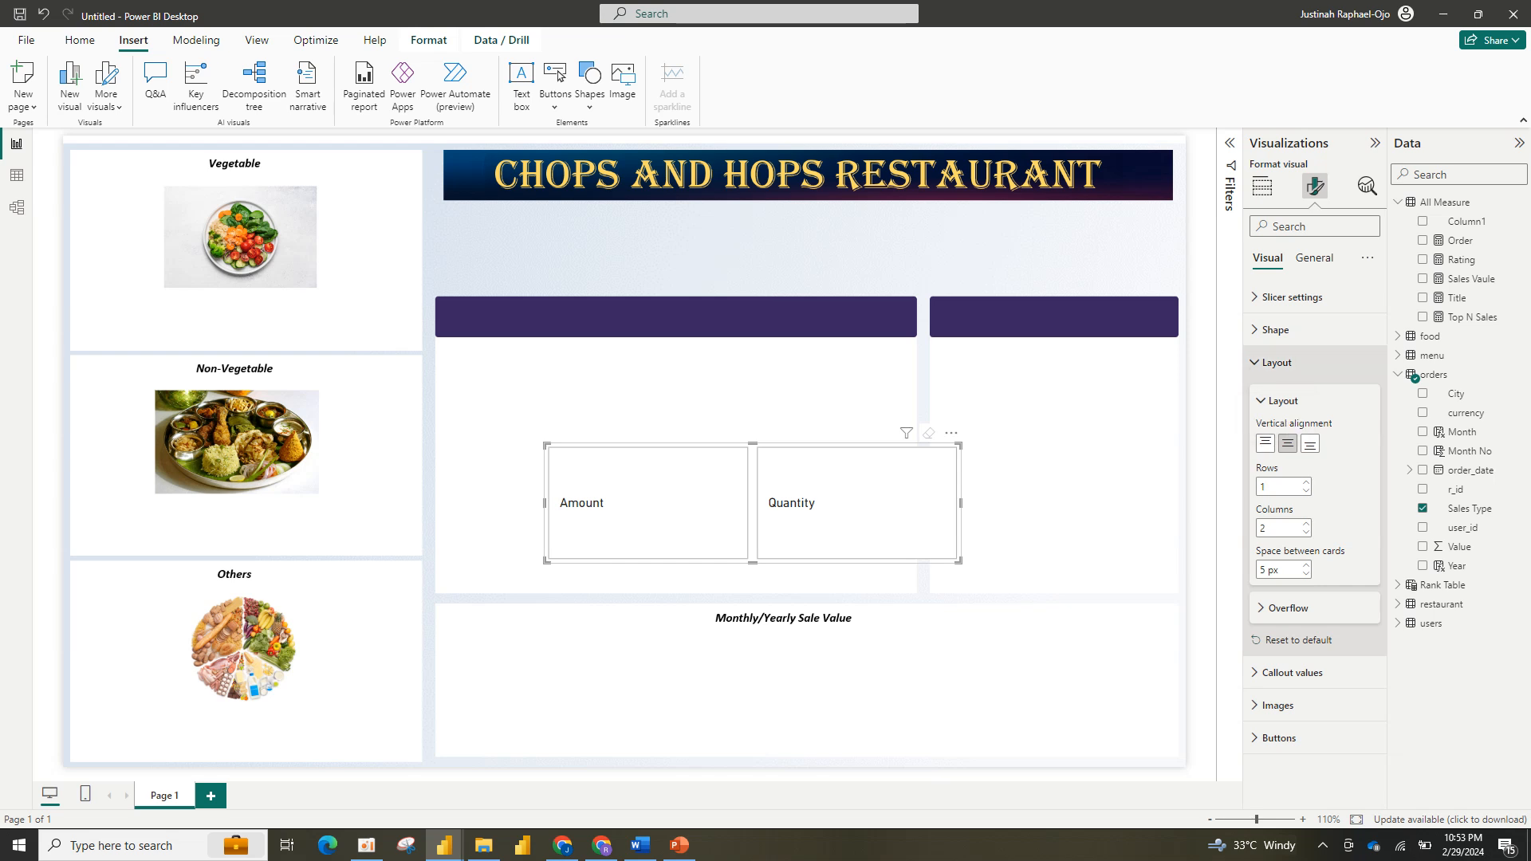
pyautogui.click(1276, 362)
pyautogui.click(1291, 395)
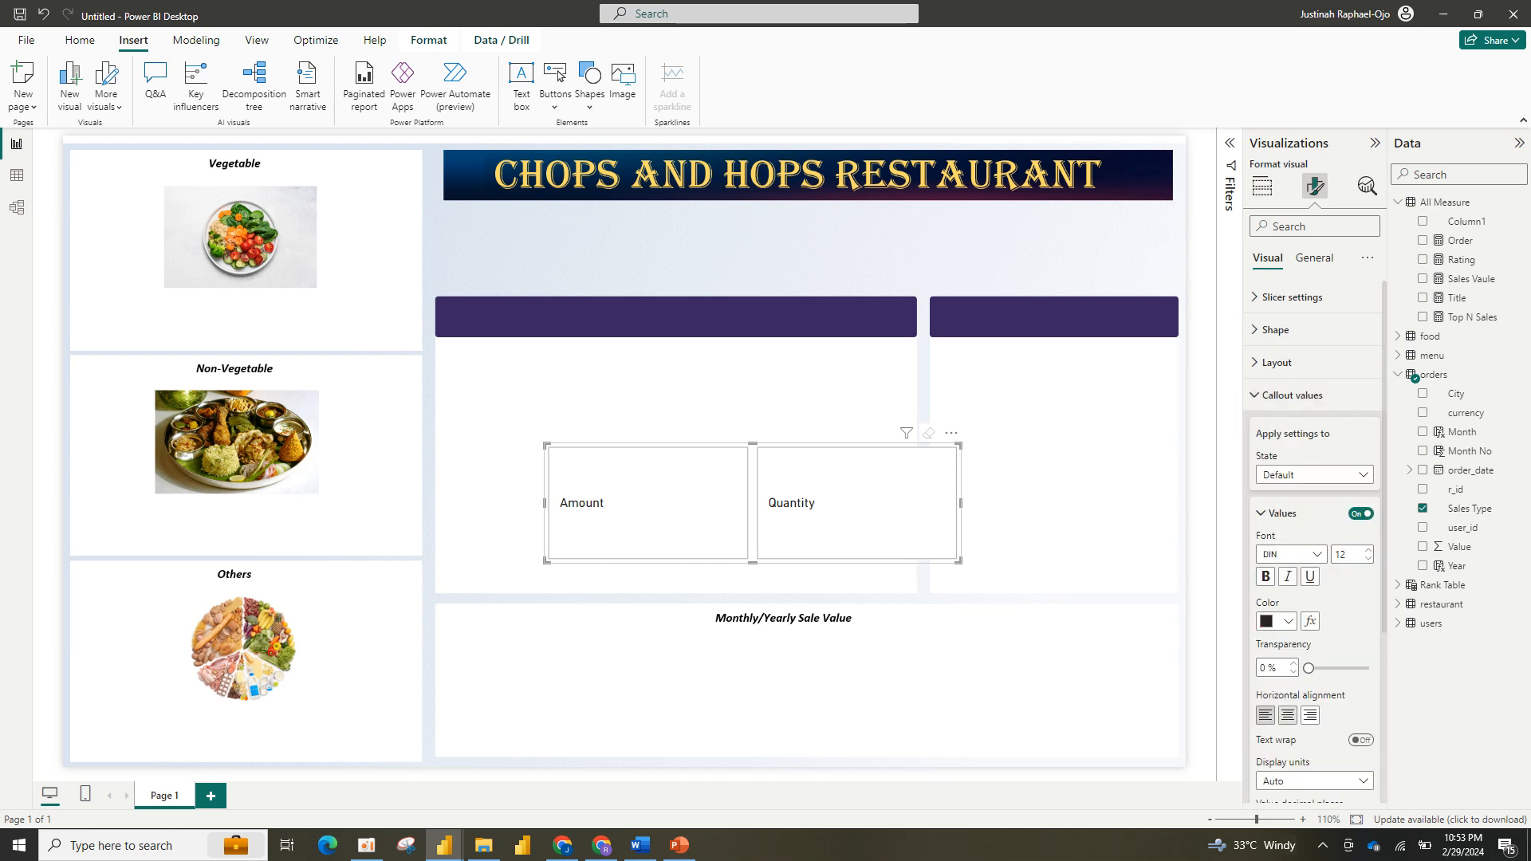
pyautogui.click(1287, 715)
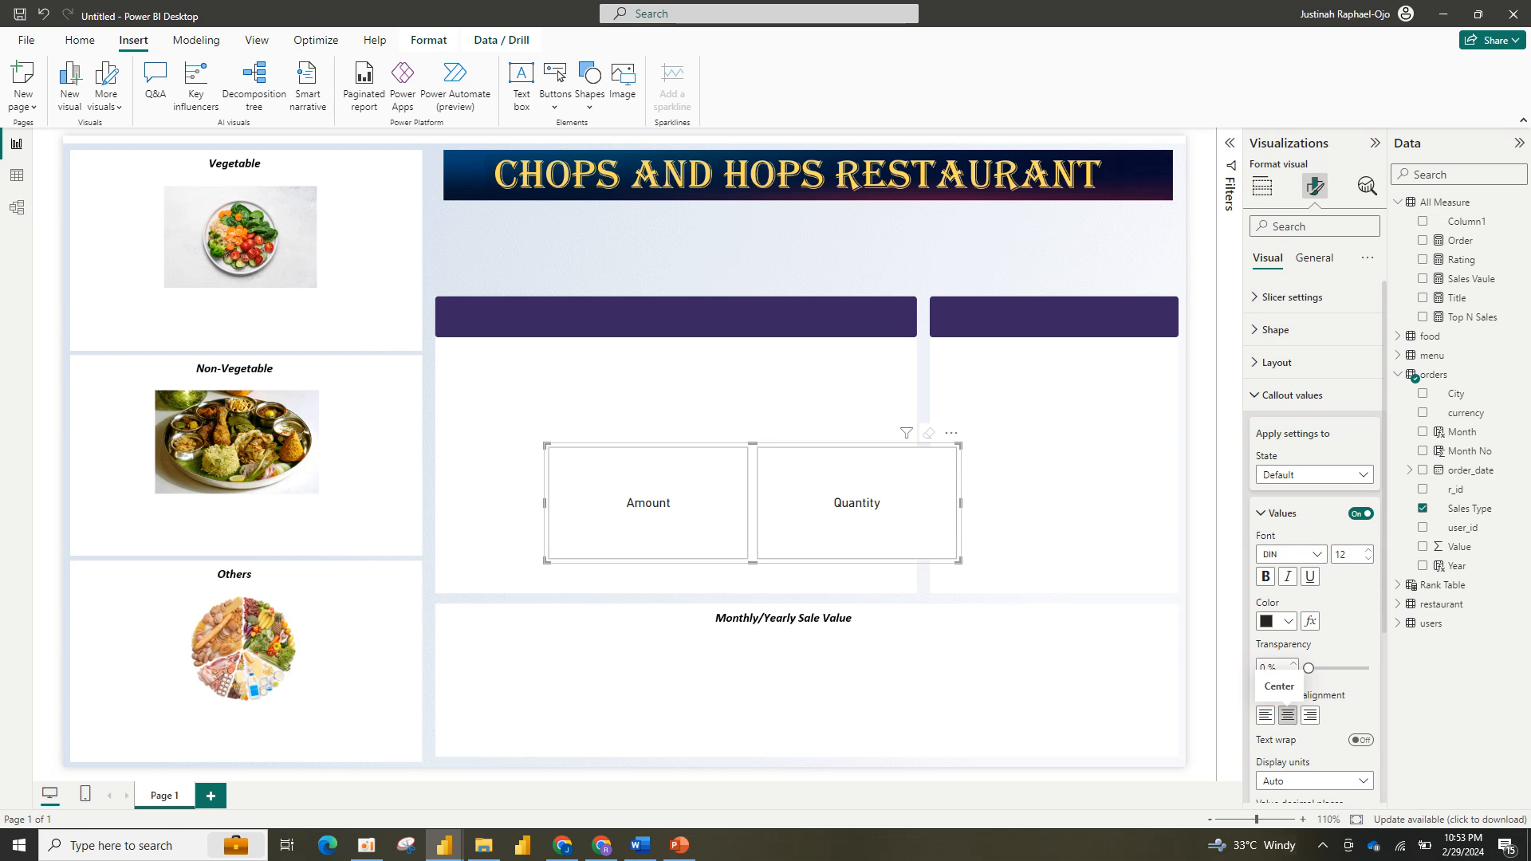
pyautogui.moveTo(958, 560); pyautogui.dragTo(951, 519)
pyautogui.click(1292, 395)
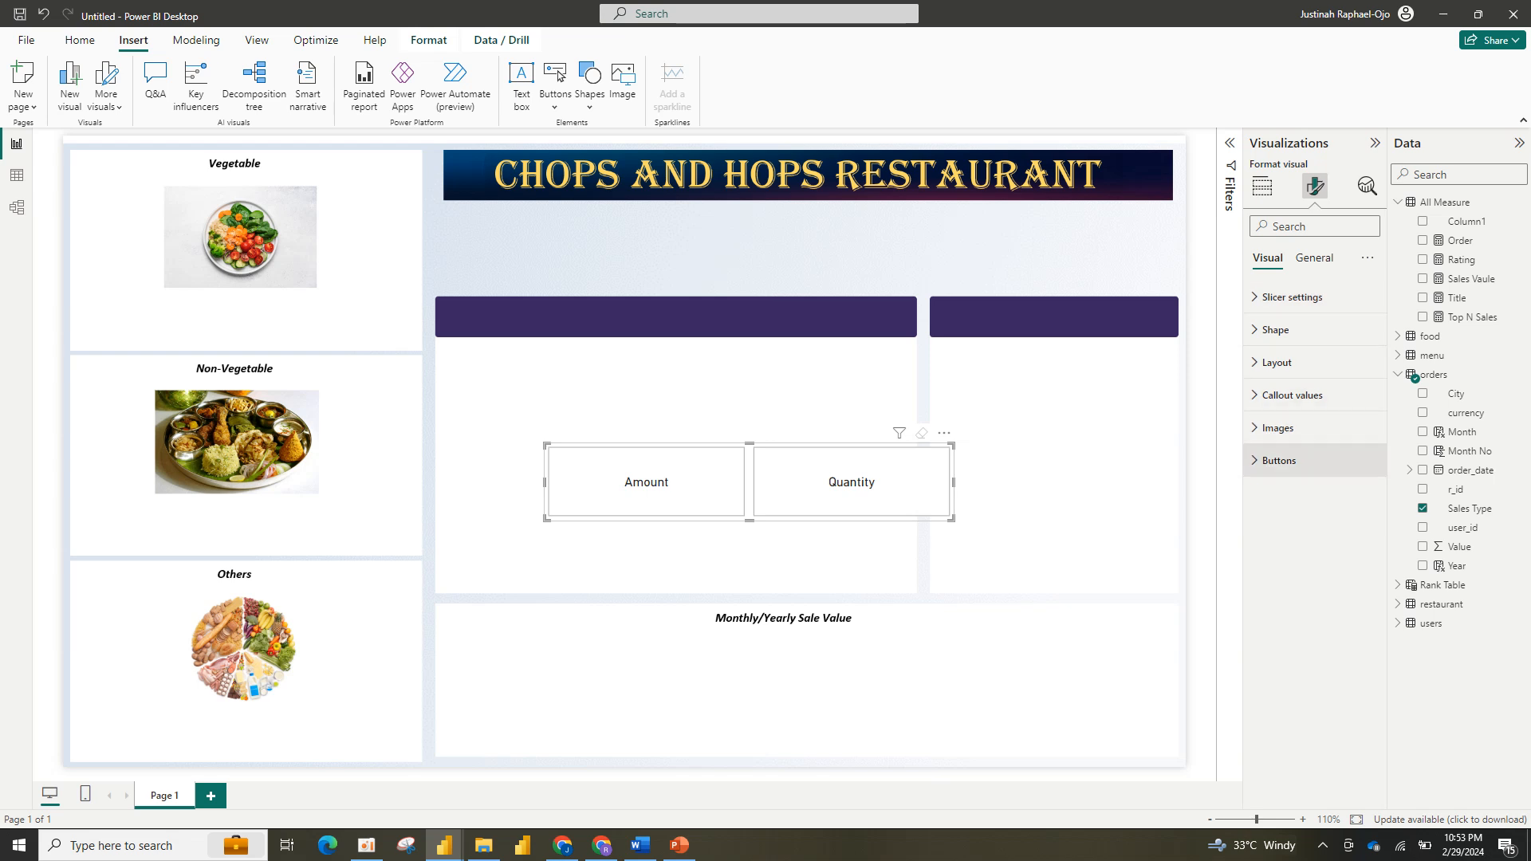
# Step: Turn off the fill of the slicer's buttons, and switch their border off and back on
pyautogui.click(1279, 460)
pyautogui.click(1360, 697)
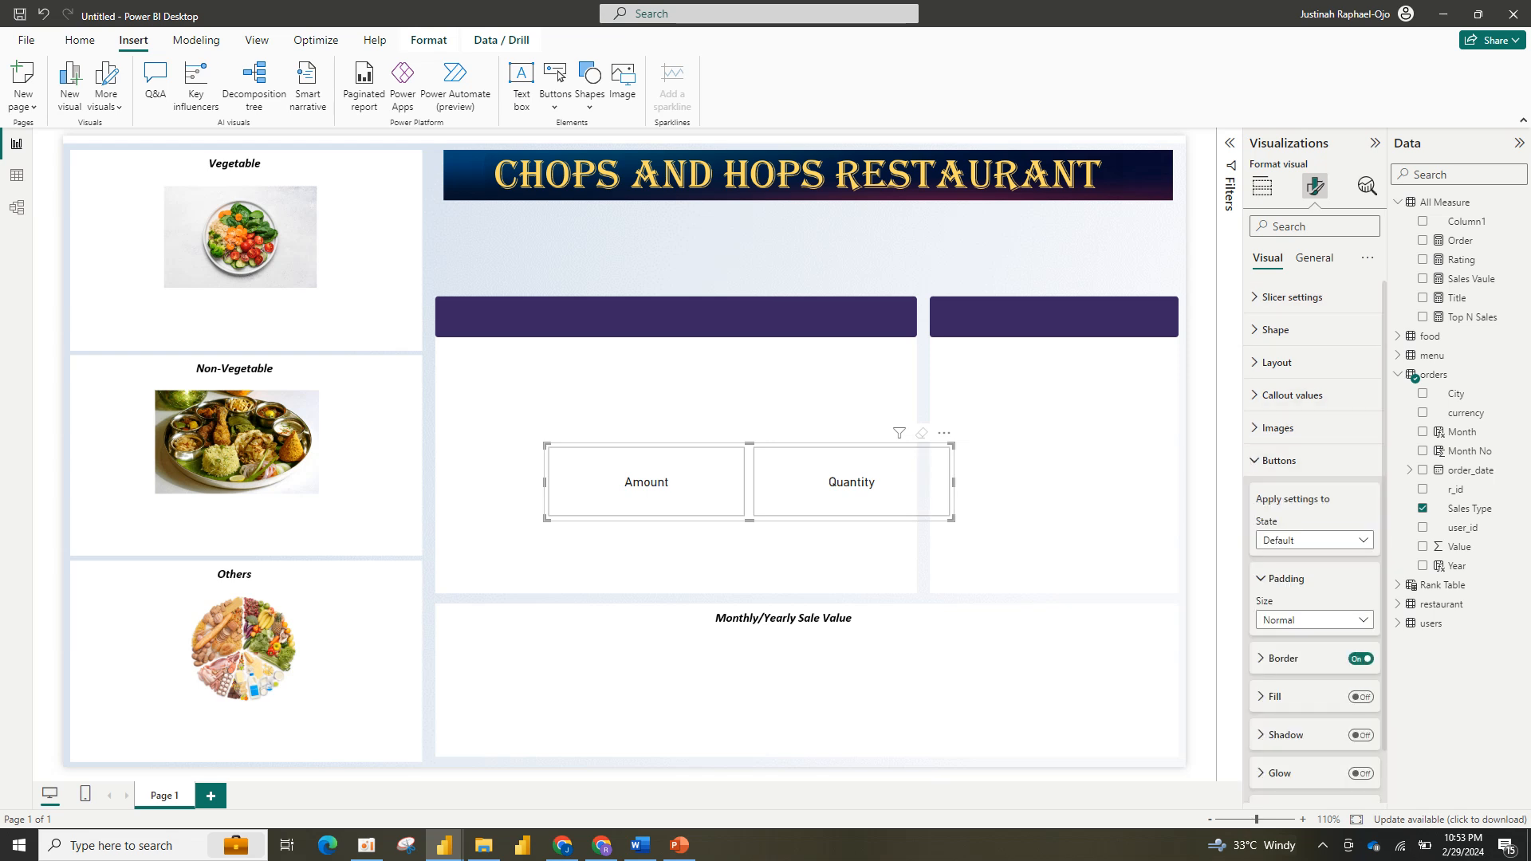
pyautogui.click(1360, 658)
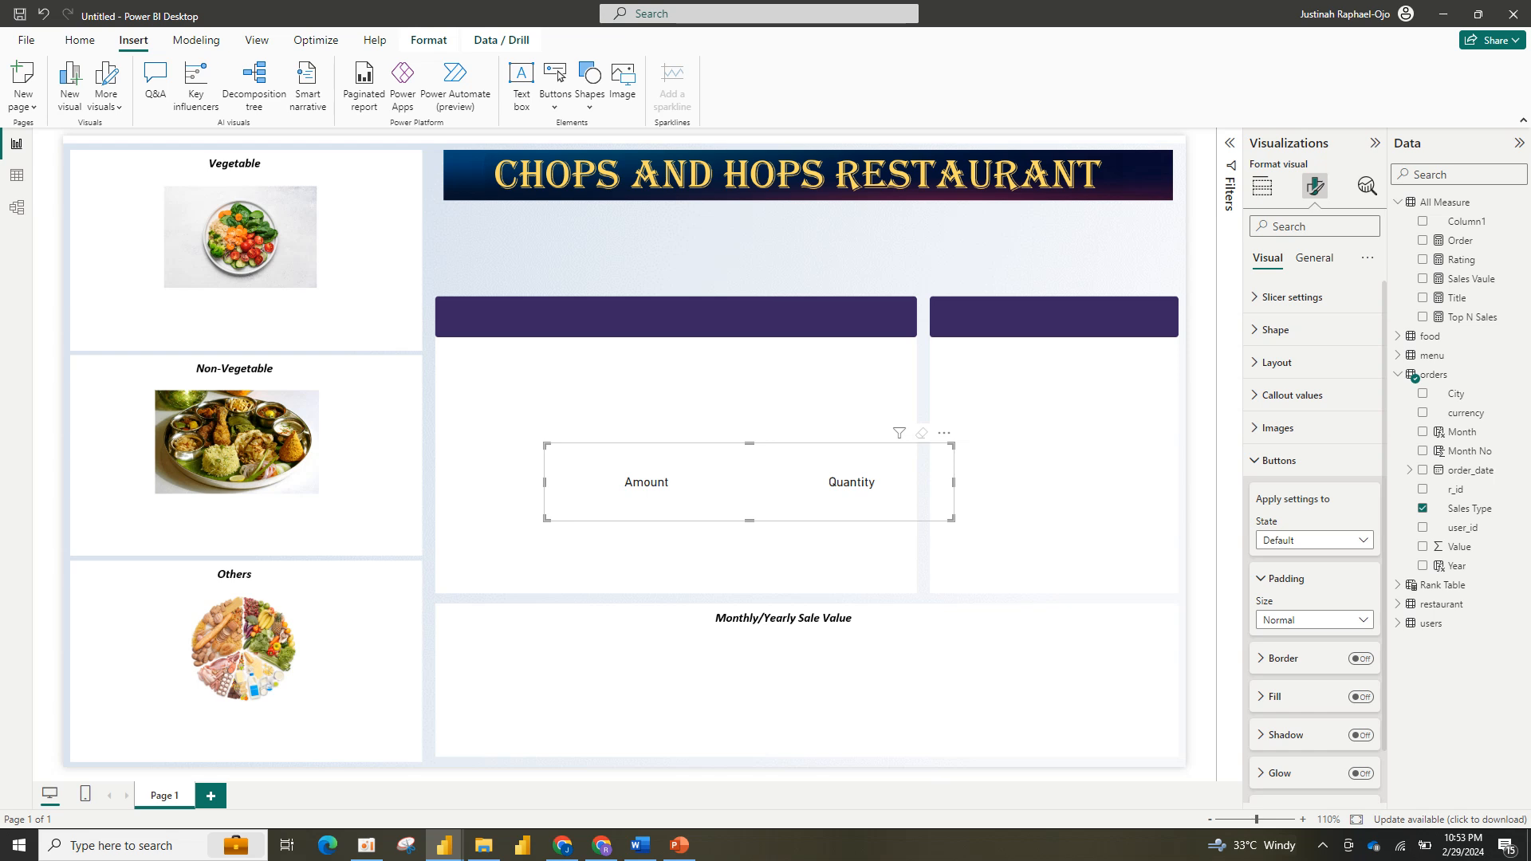
pyautogui.click(1360, 659)
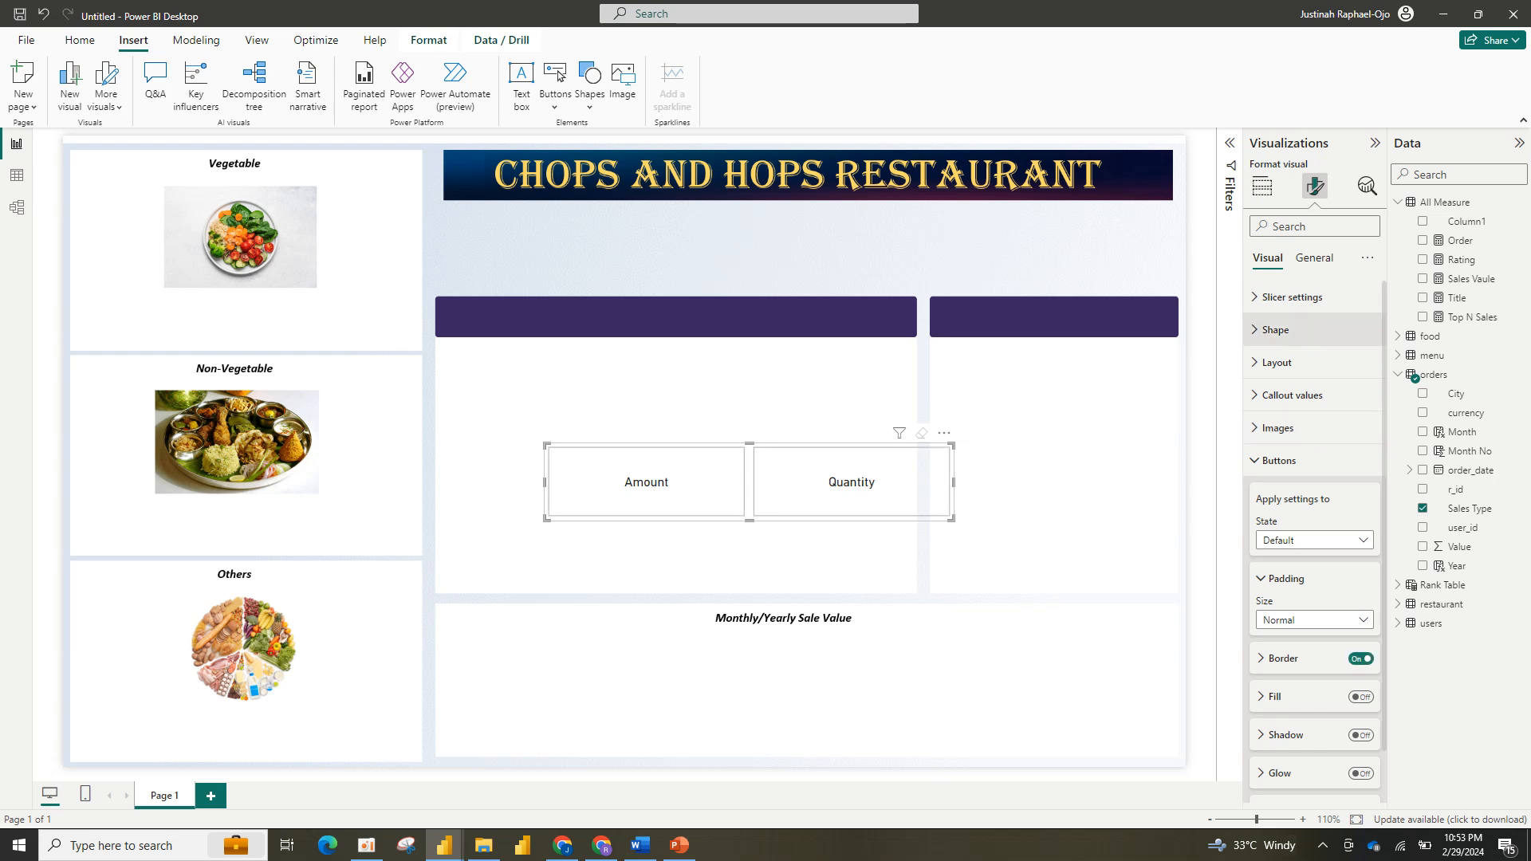
pyautogui.click(1279, 460)
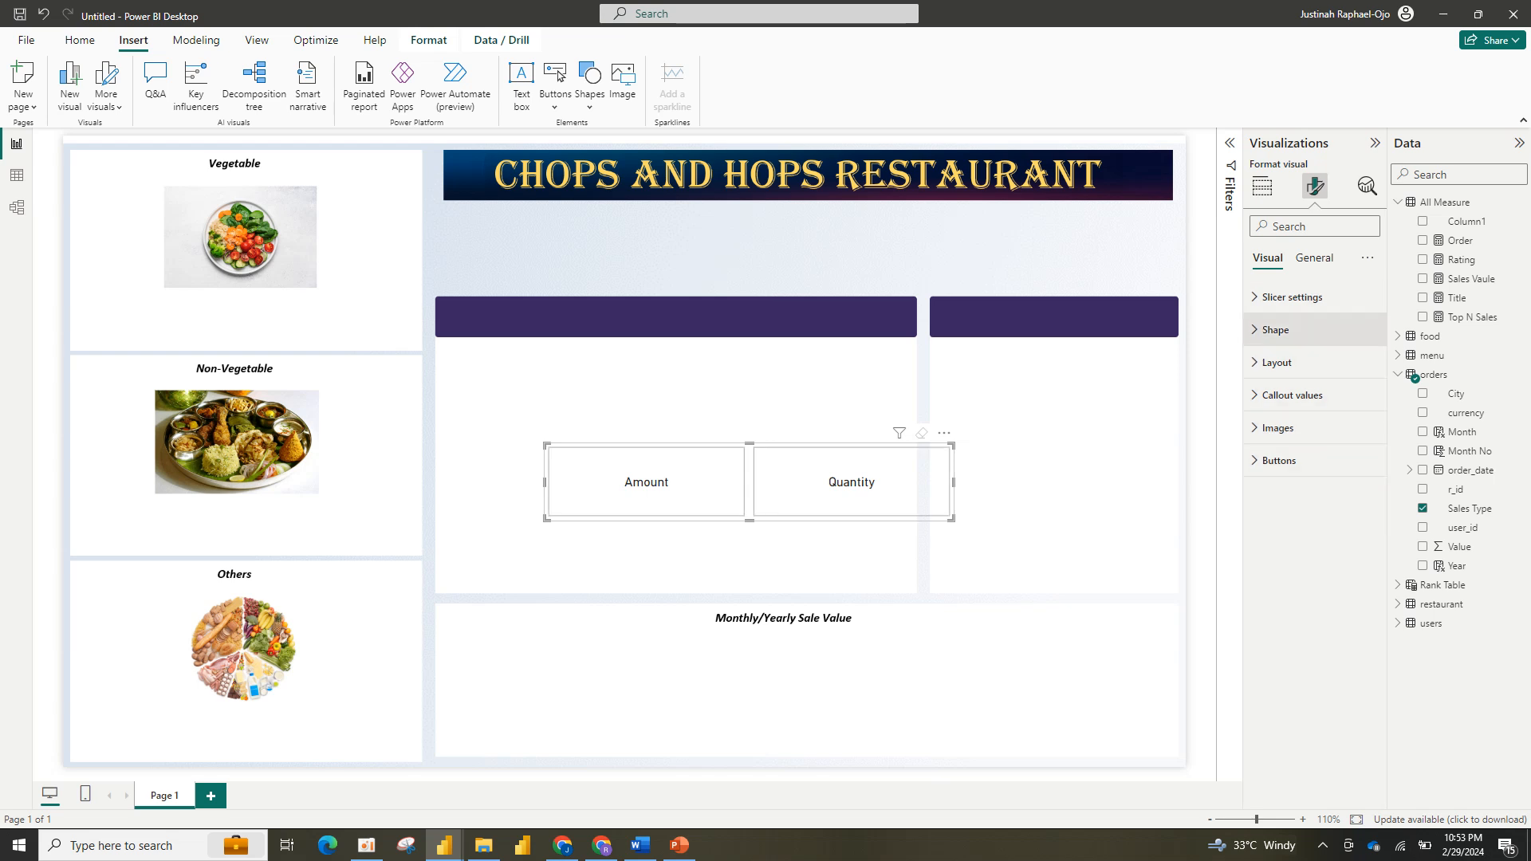
# Step: Change the slicer buttons' shape to Rounded Rectangle with 25 px corners and shrink the slicer slightly in both directions
pyautogui.click(1276, 330)
pyautogui.click(1316, 384)
pyautogui.click(1309, 421)
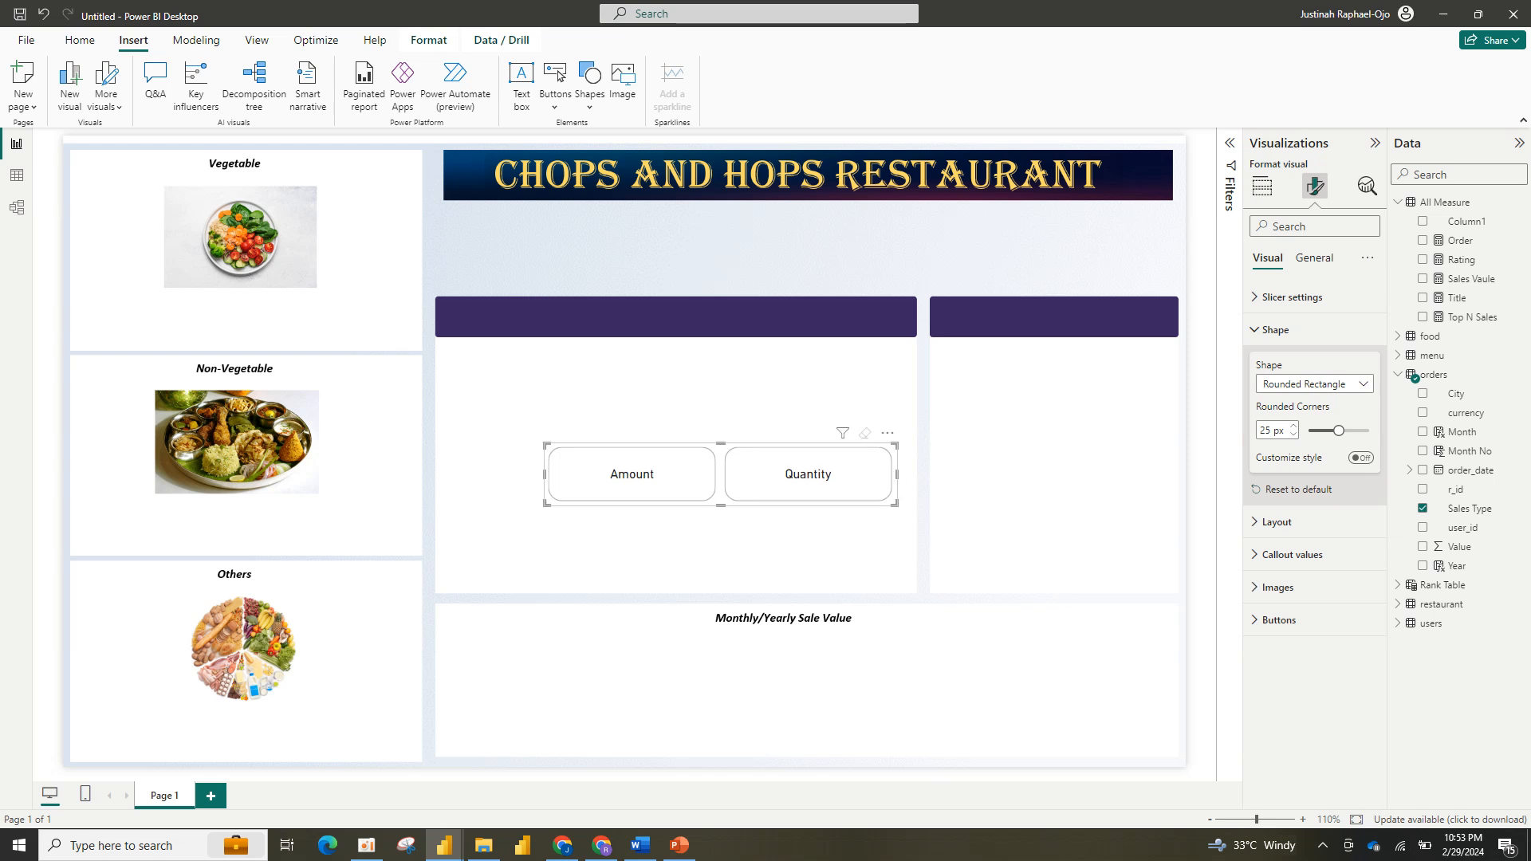
pyautogui.click(1275, 329)
# Step: Set the default-state border color of the slicer's buttons to the golden yellow theme color
pyautogui.click(1278, 460)
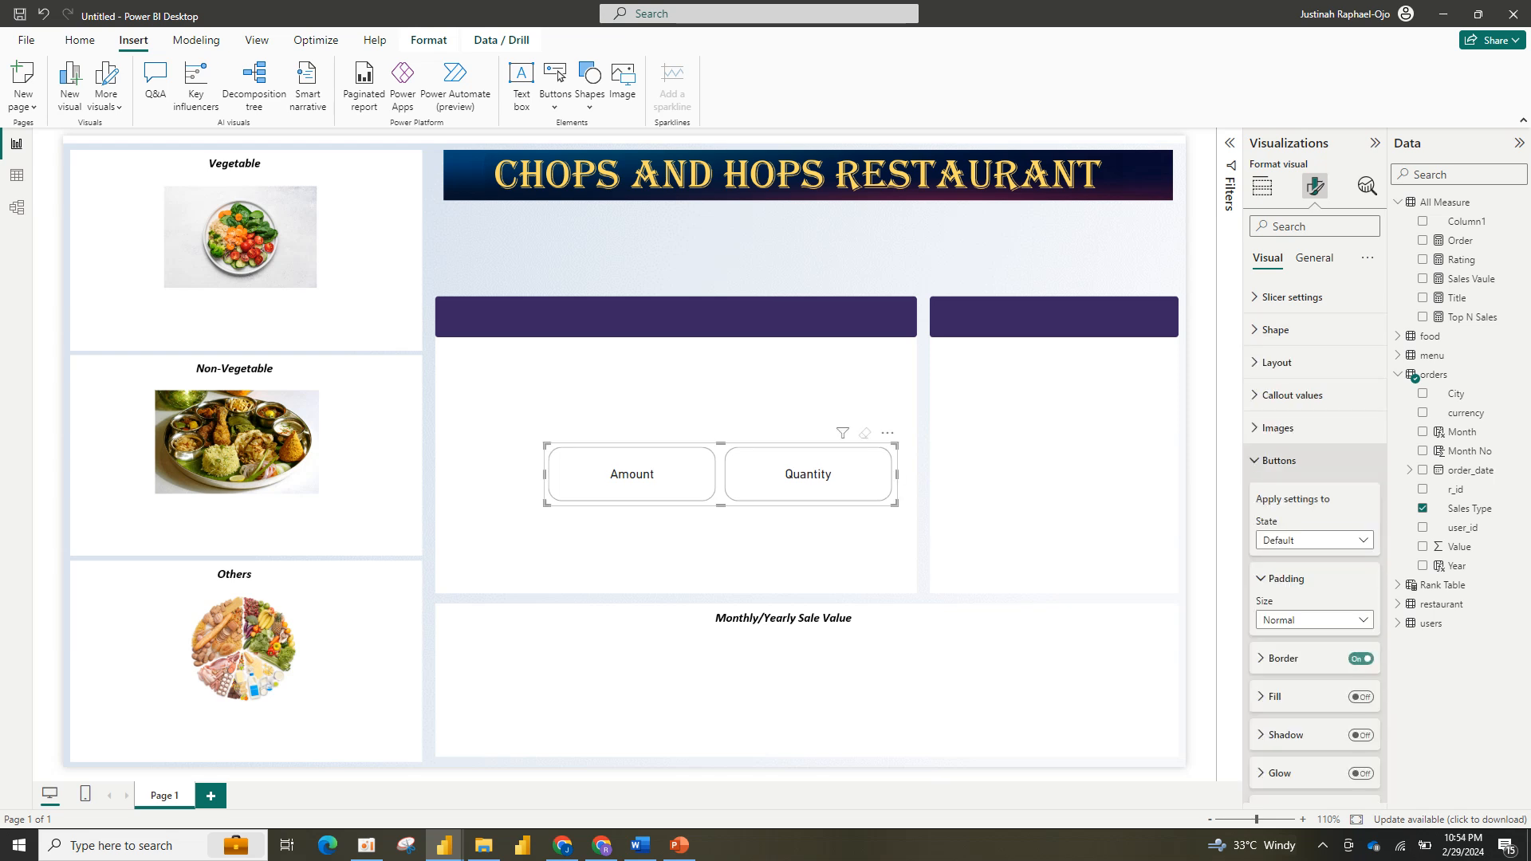
pyautogui.click(1282, 657)
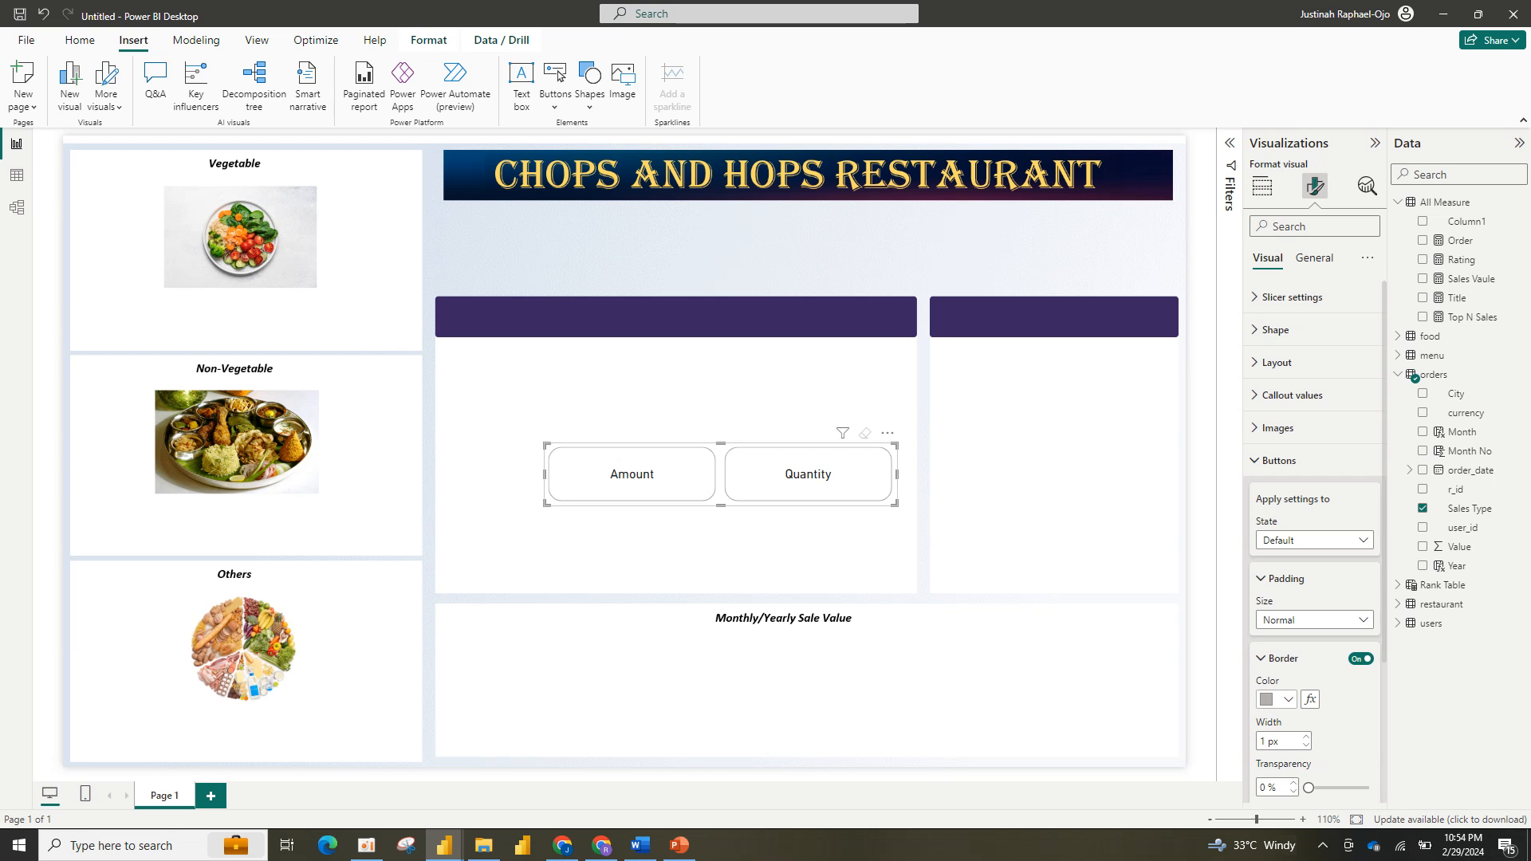
pyautogui.click(1277, 699)
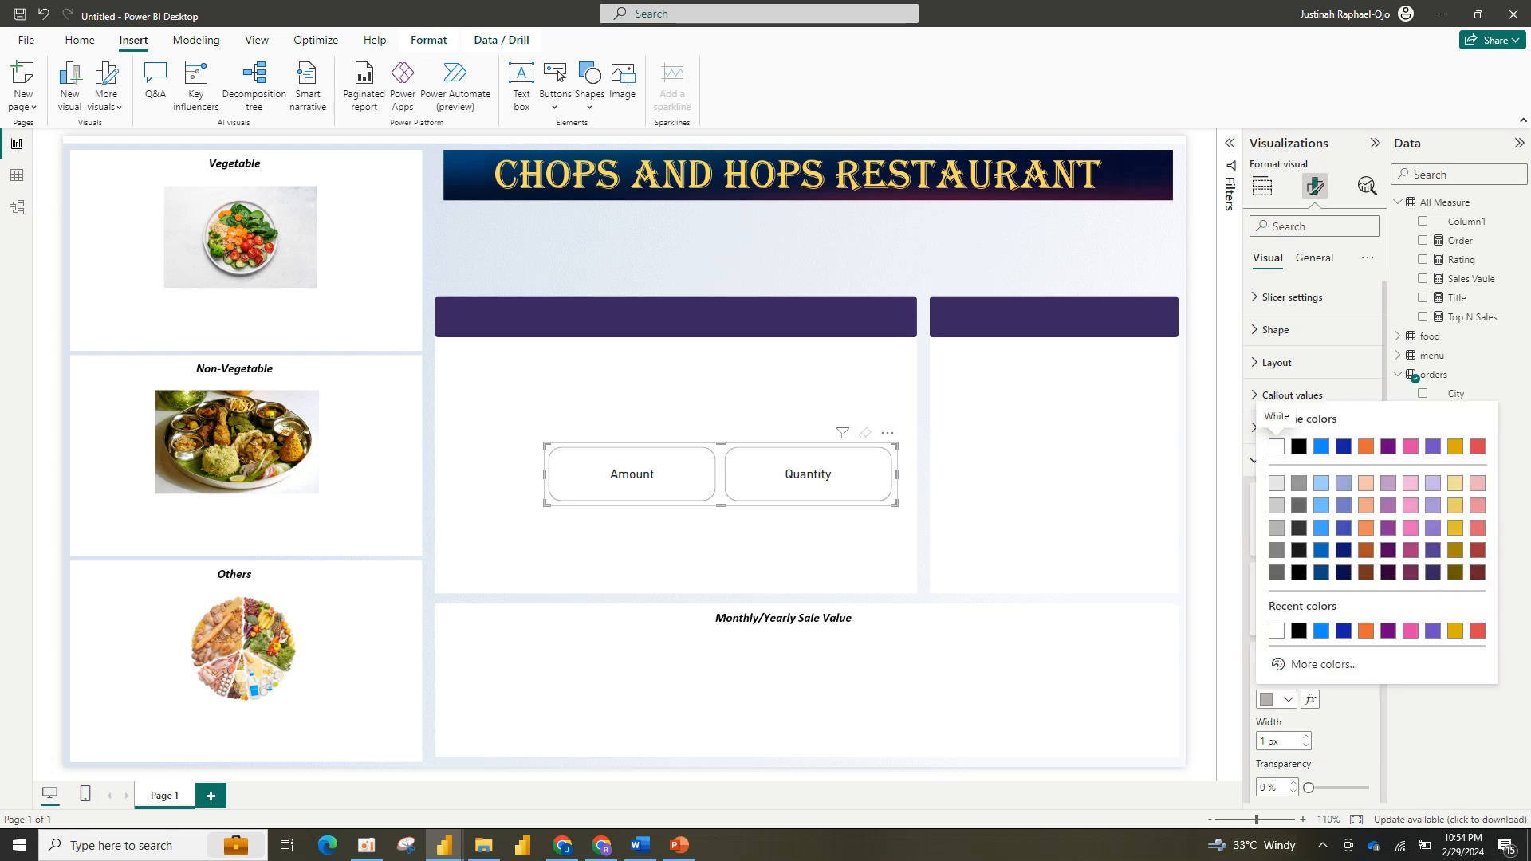
pyautogui.click(1455, 446)
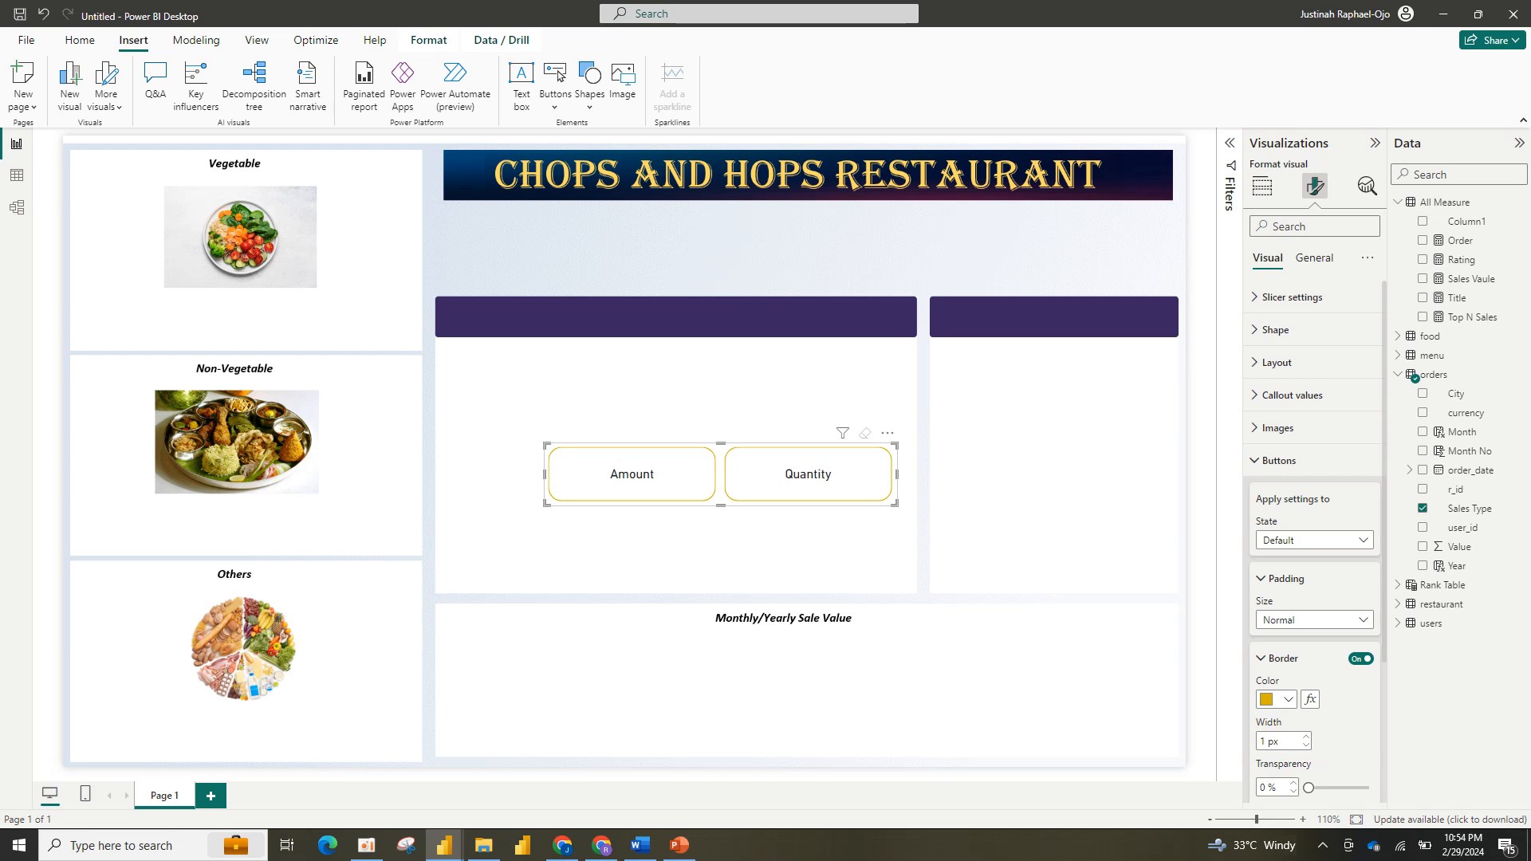
pyautogui.click(1261, 579)
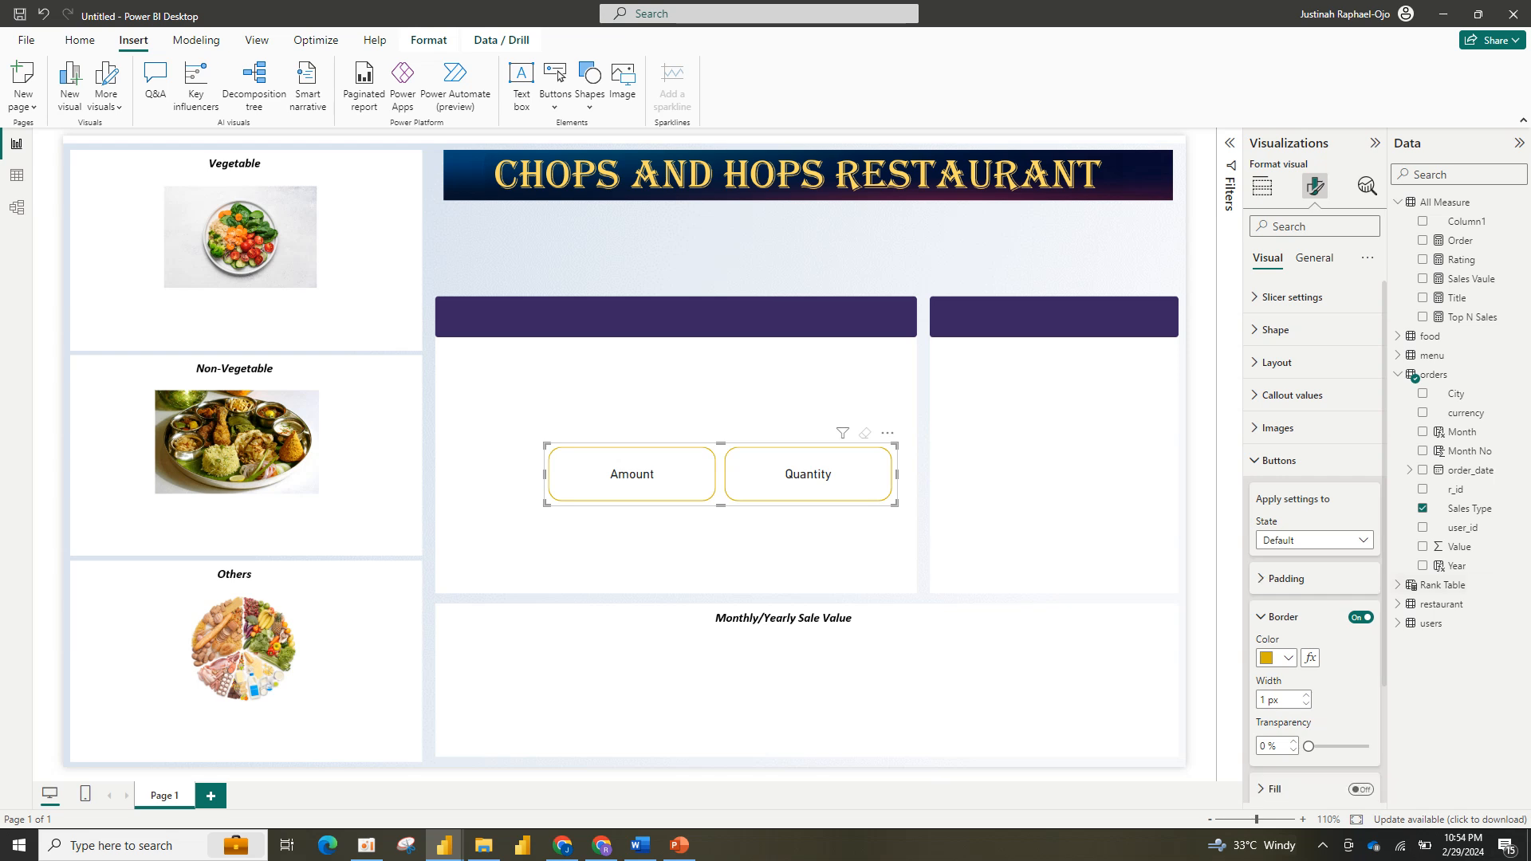
pyautogui.scroll(-4, 1314, 538)
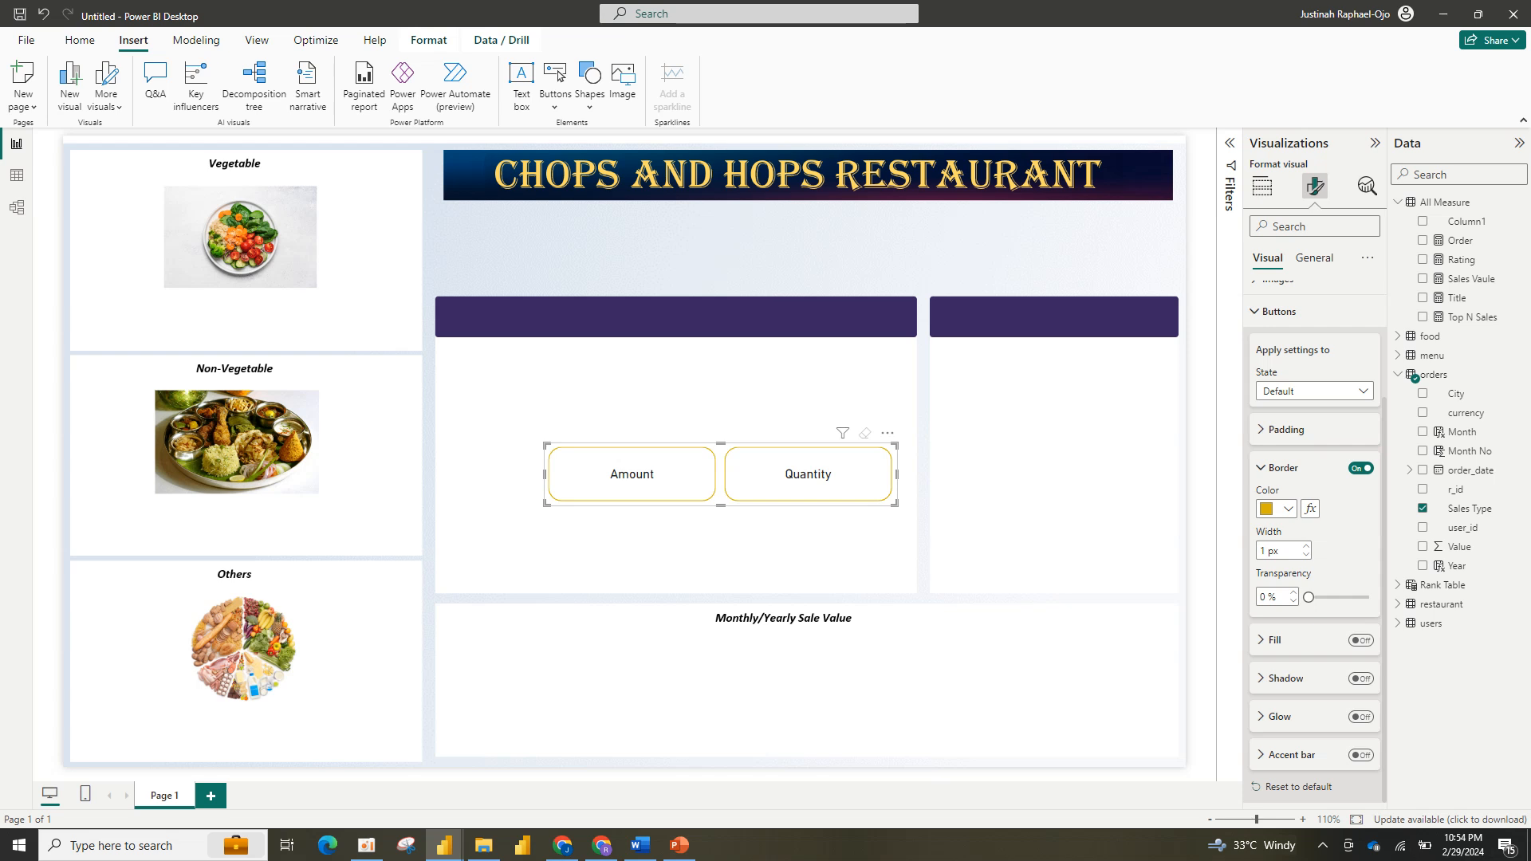
# Step: Set the Amount/Quantity slicer's callout value text color to white for the Default state
pyautogui.scroll(4, 1313, 446)
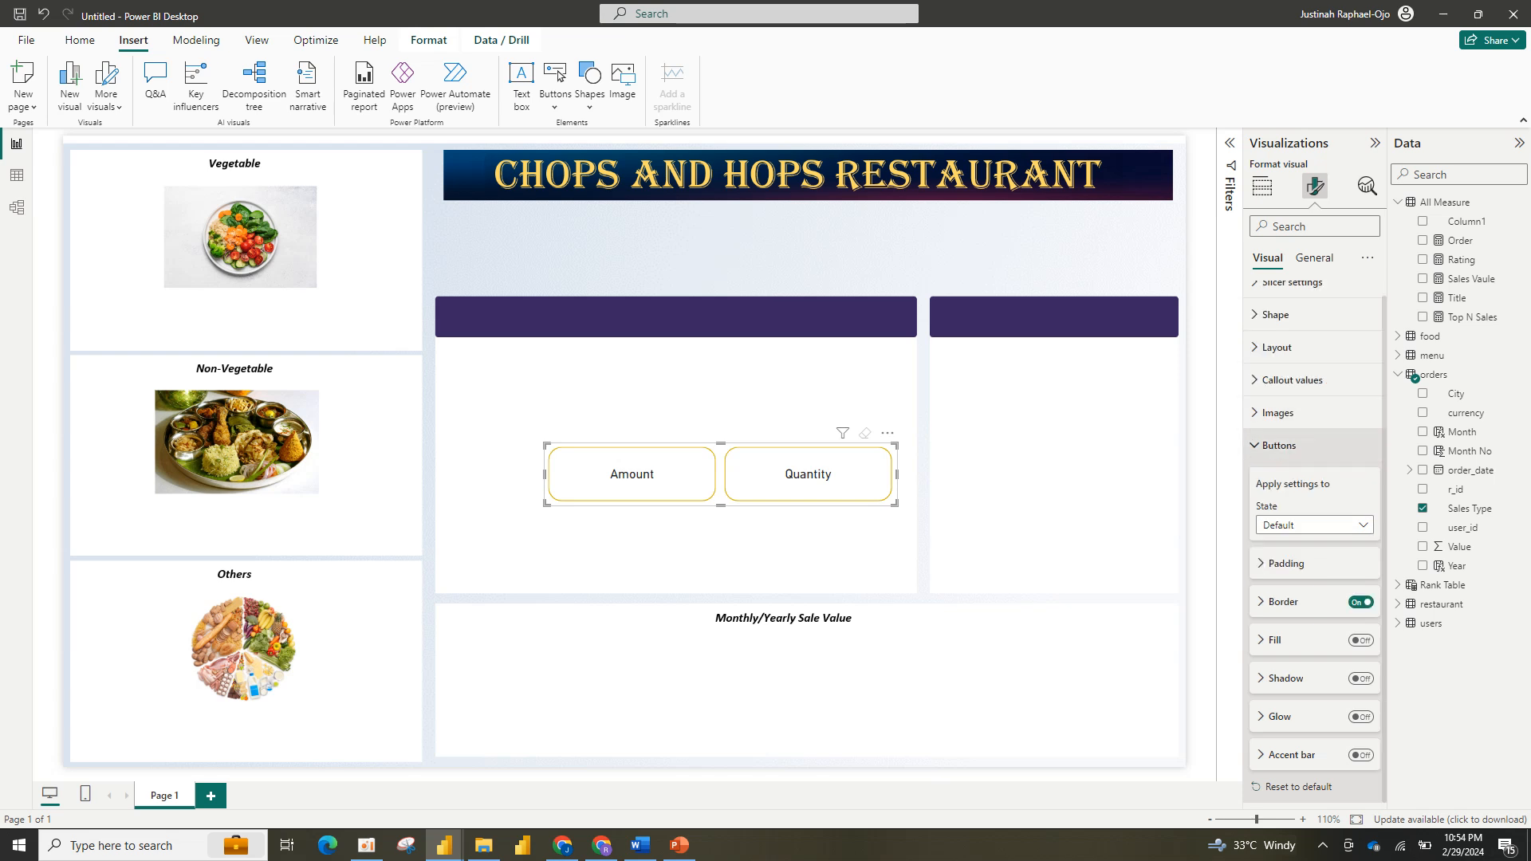
pyautogui.click(1279, 444)
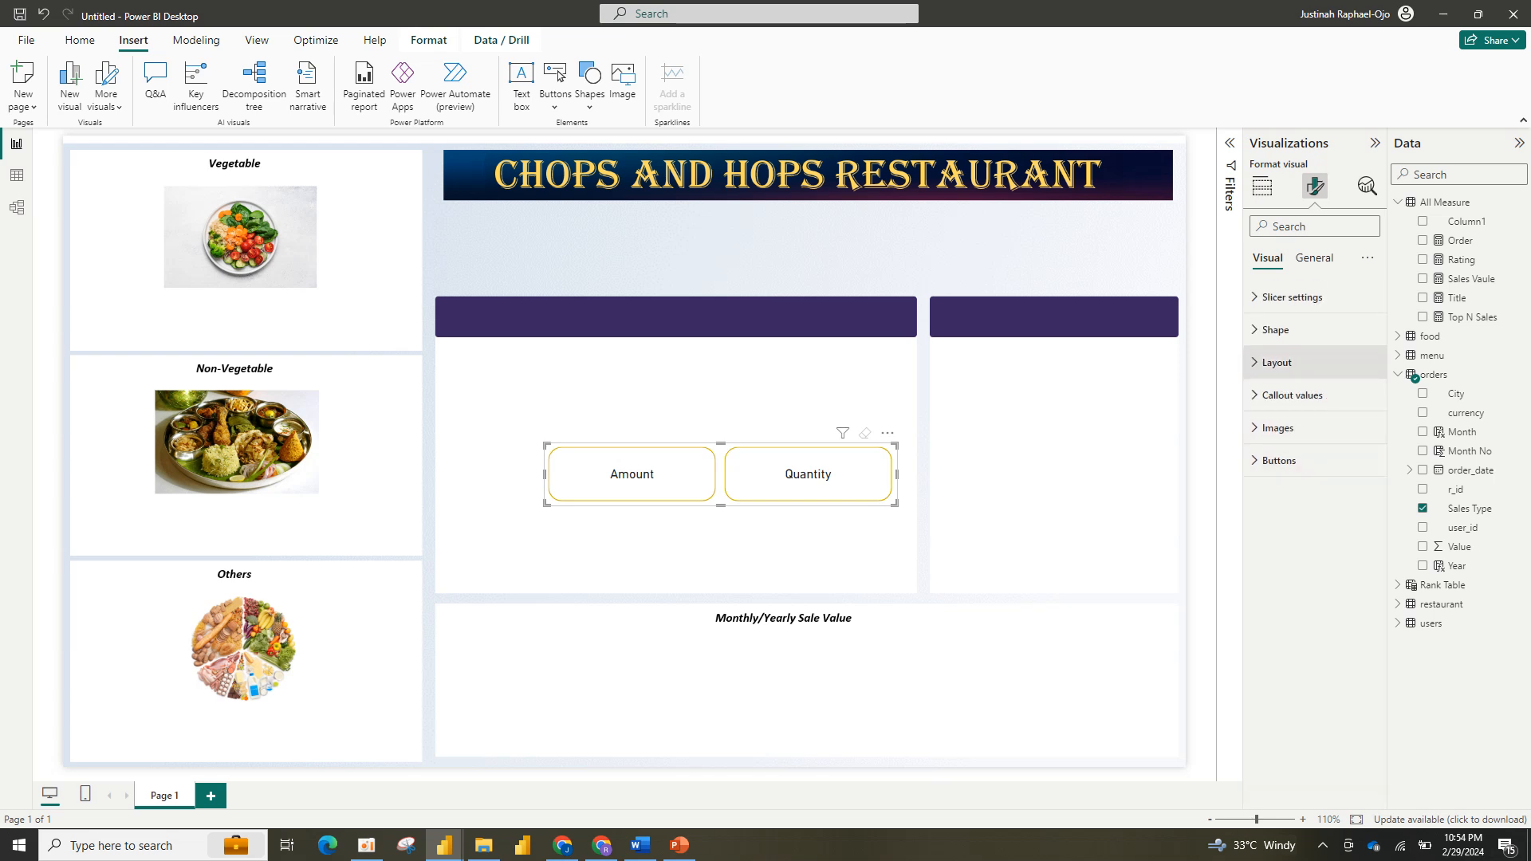
pyautogui.click(1275, 329)
pyautogui.click(1275, 329)
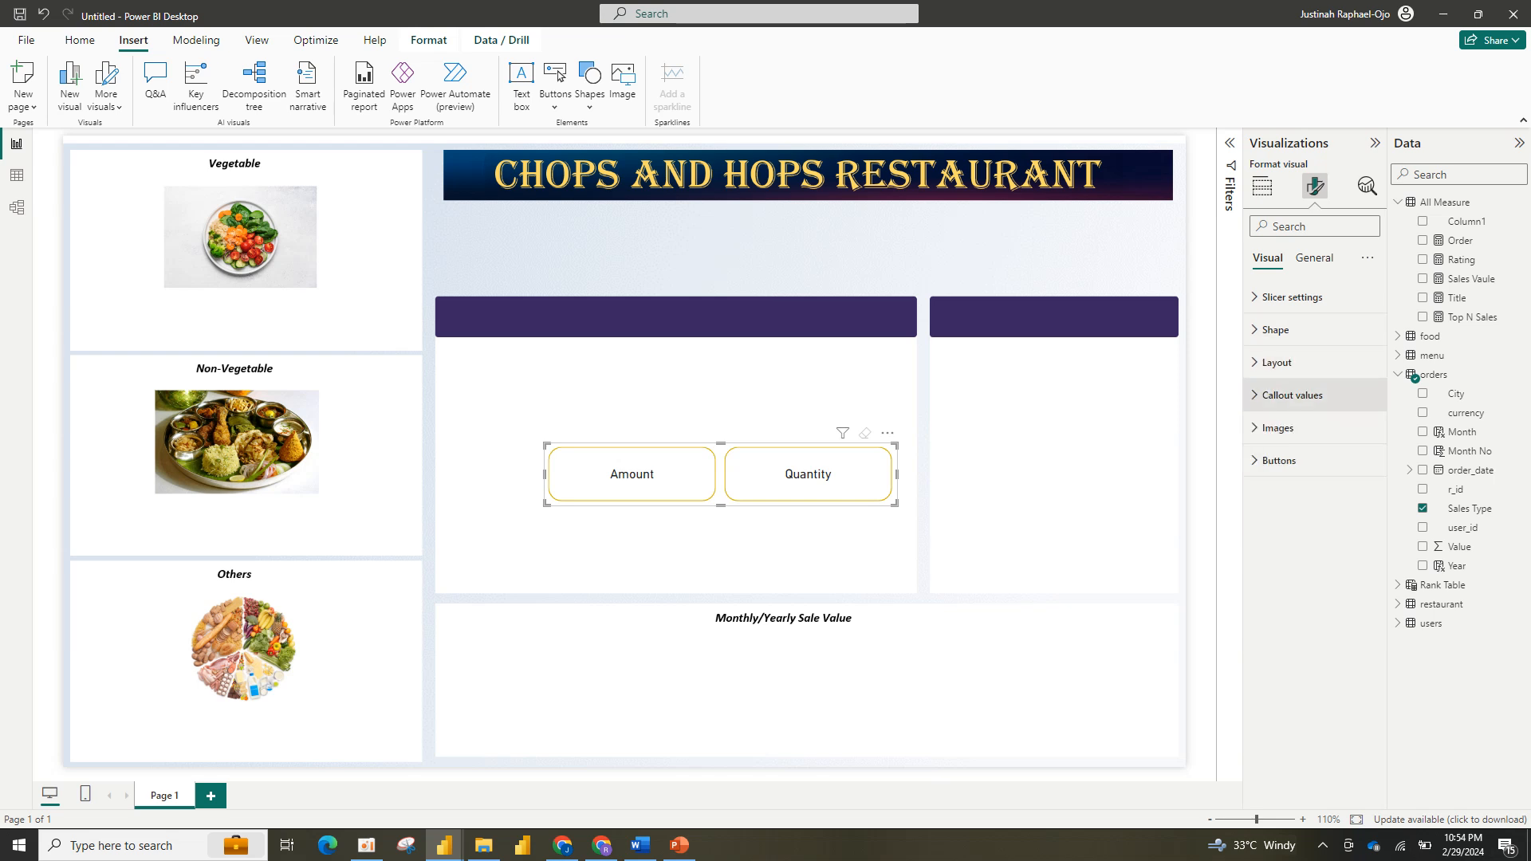
pyautogui.click(1293, 395)
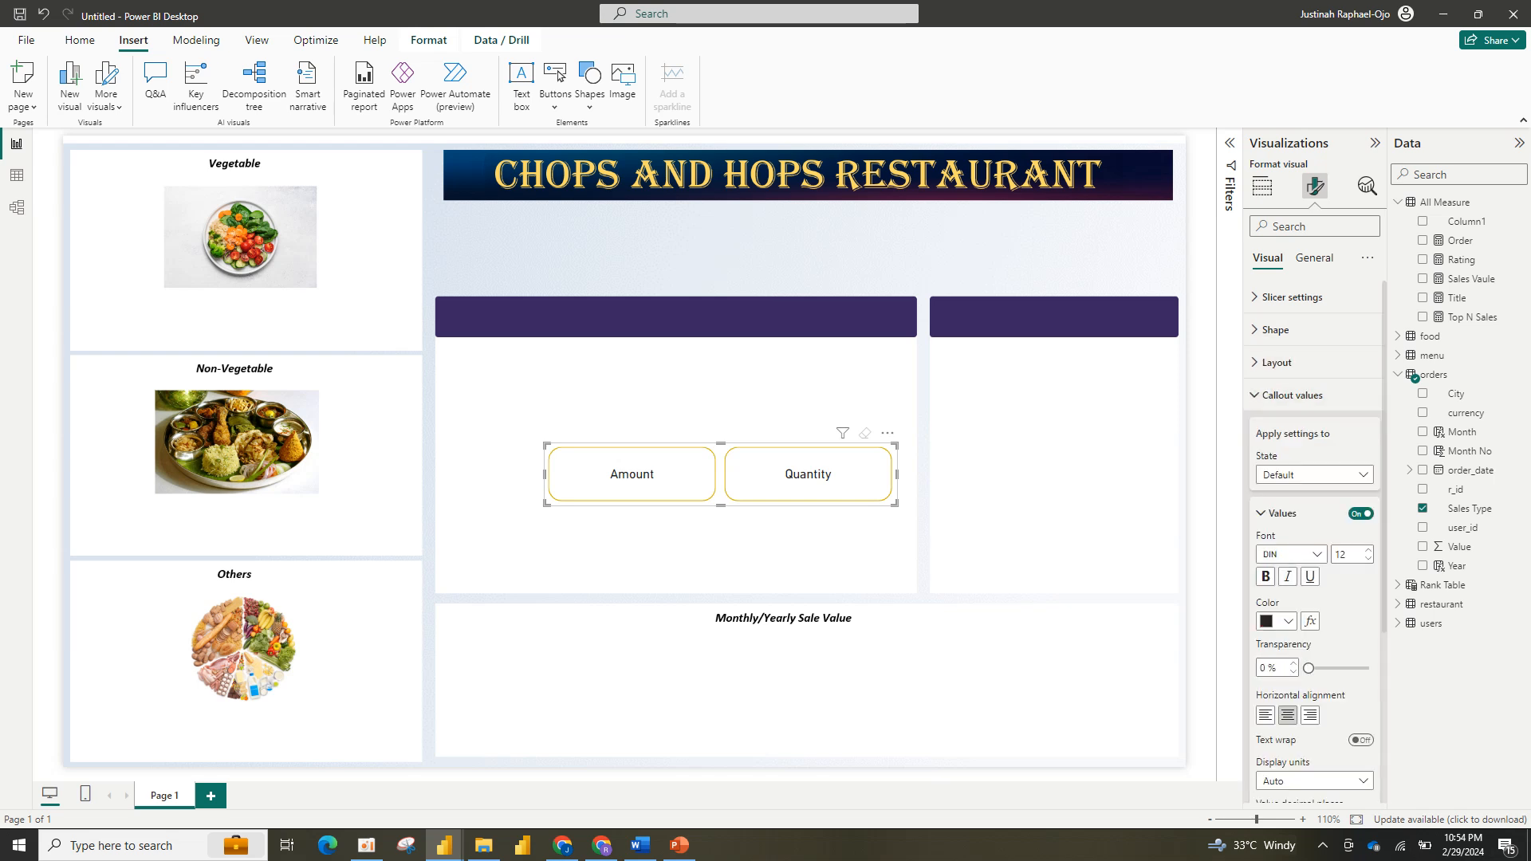
pyautogui.click(1277, 621)
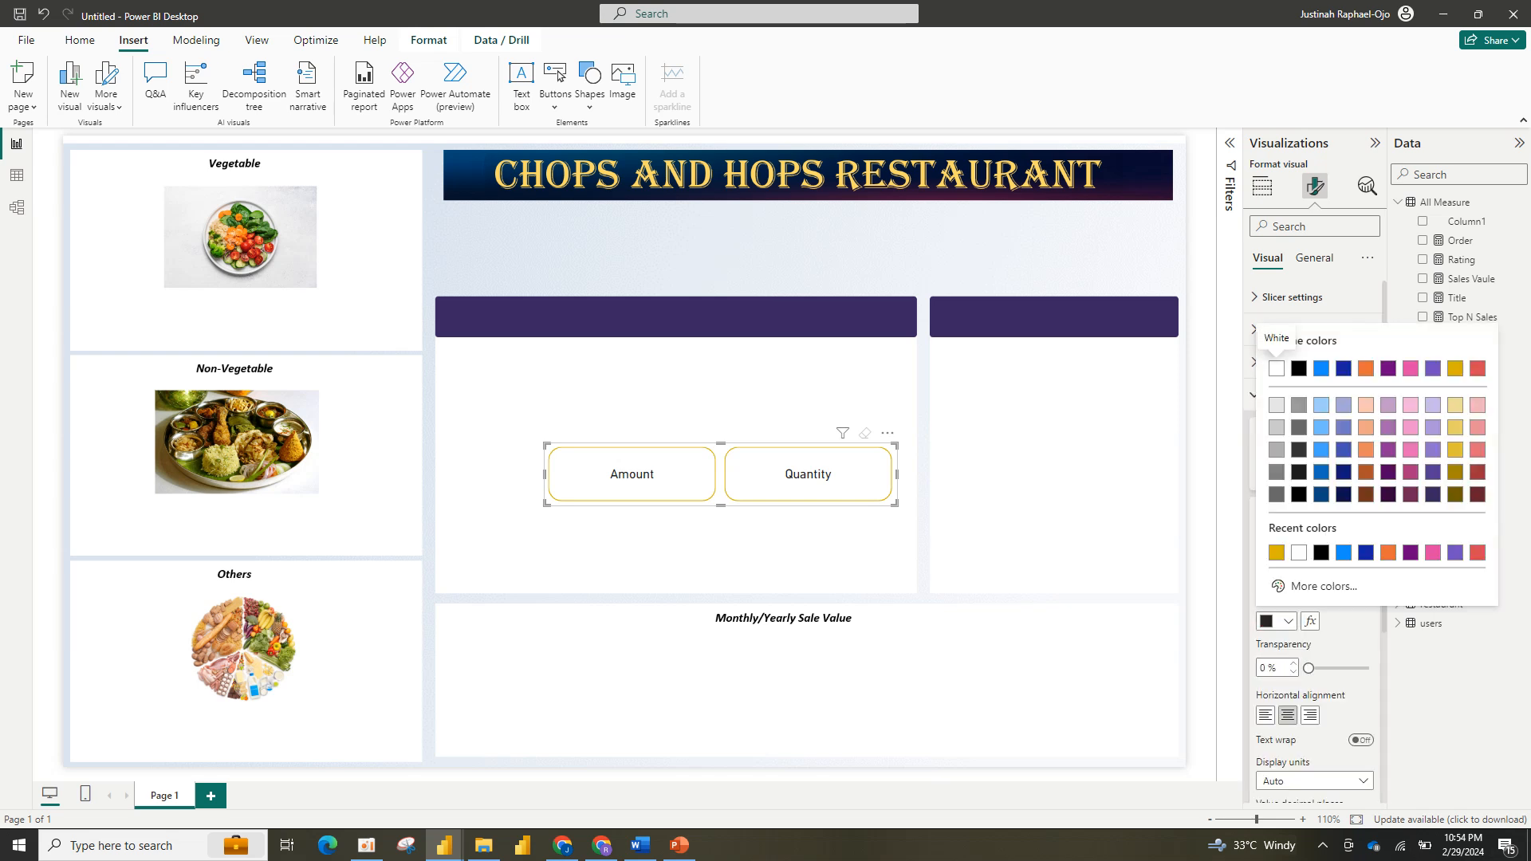
pyautogui.click(1278, 366)
# Step: Move the Amount/Quantity slicer onto the shorter purple header bar and shrink it to fit inside the bar
pyautogui.moveTo(782, 434); pyautogui.dragTo(1070, 277)
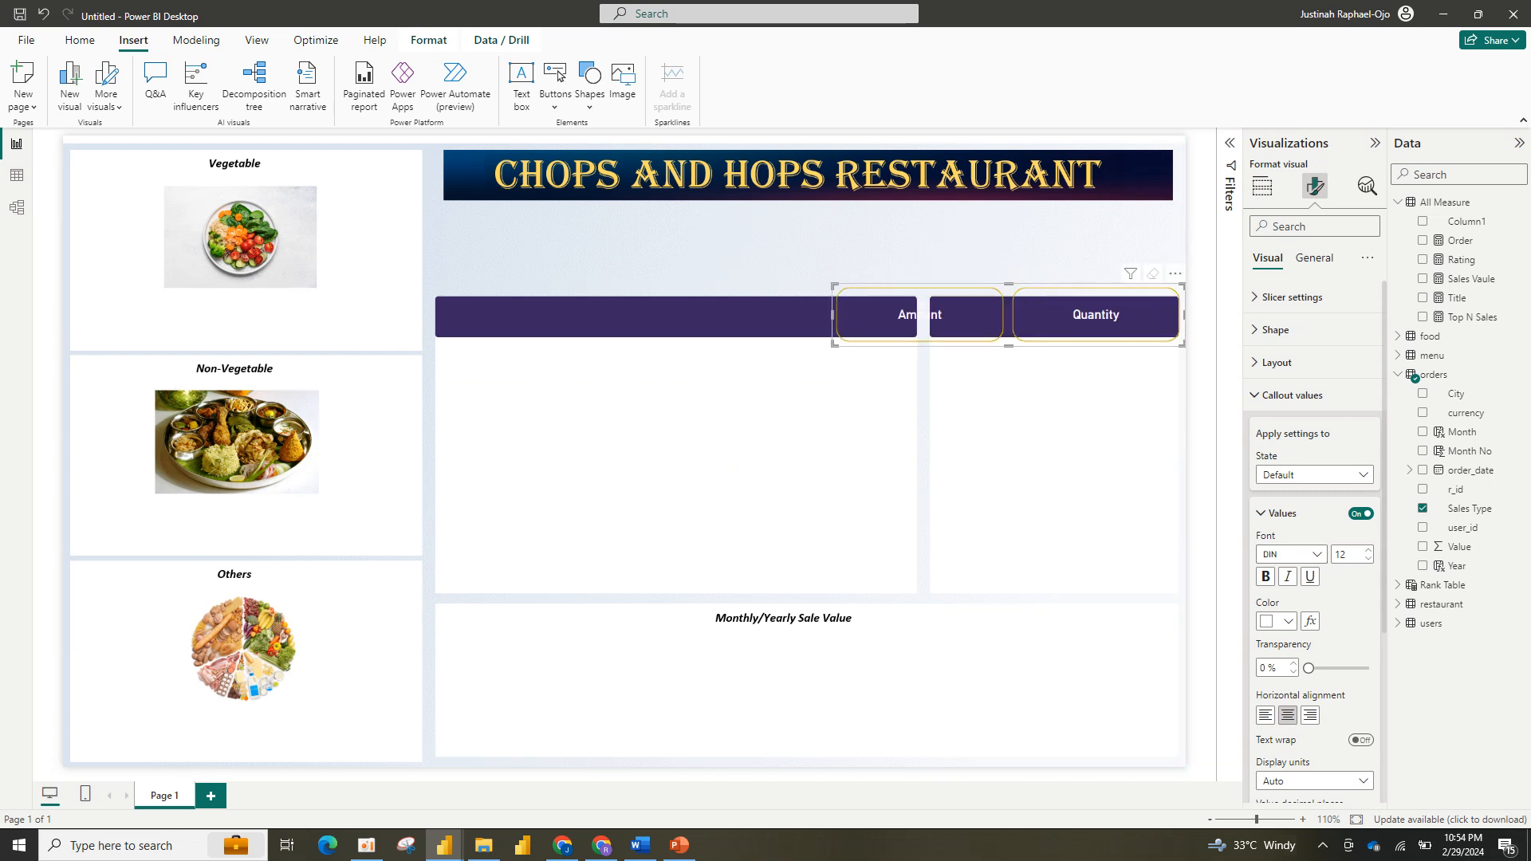
pyautogui.moveTo(833, 315); pyautogui.dragTo(948, 315)
pyautogui.moveTo(1067, 284)
pyautogui.mouseDown()
pyautogui.moveTo(1067, 316)
pyautogui.moveTo(1067, 294)
pyautogui.mouseUp()
pyautogui.moveTo(1067, 346); pyautogui.dragTo(1057, 315)
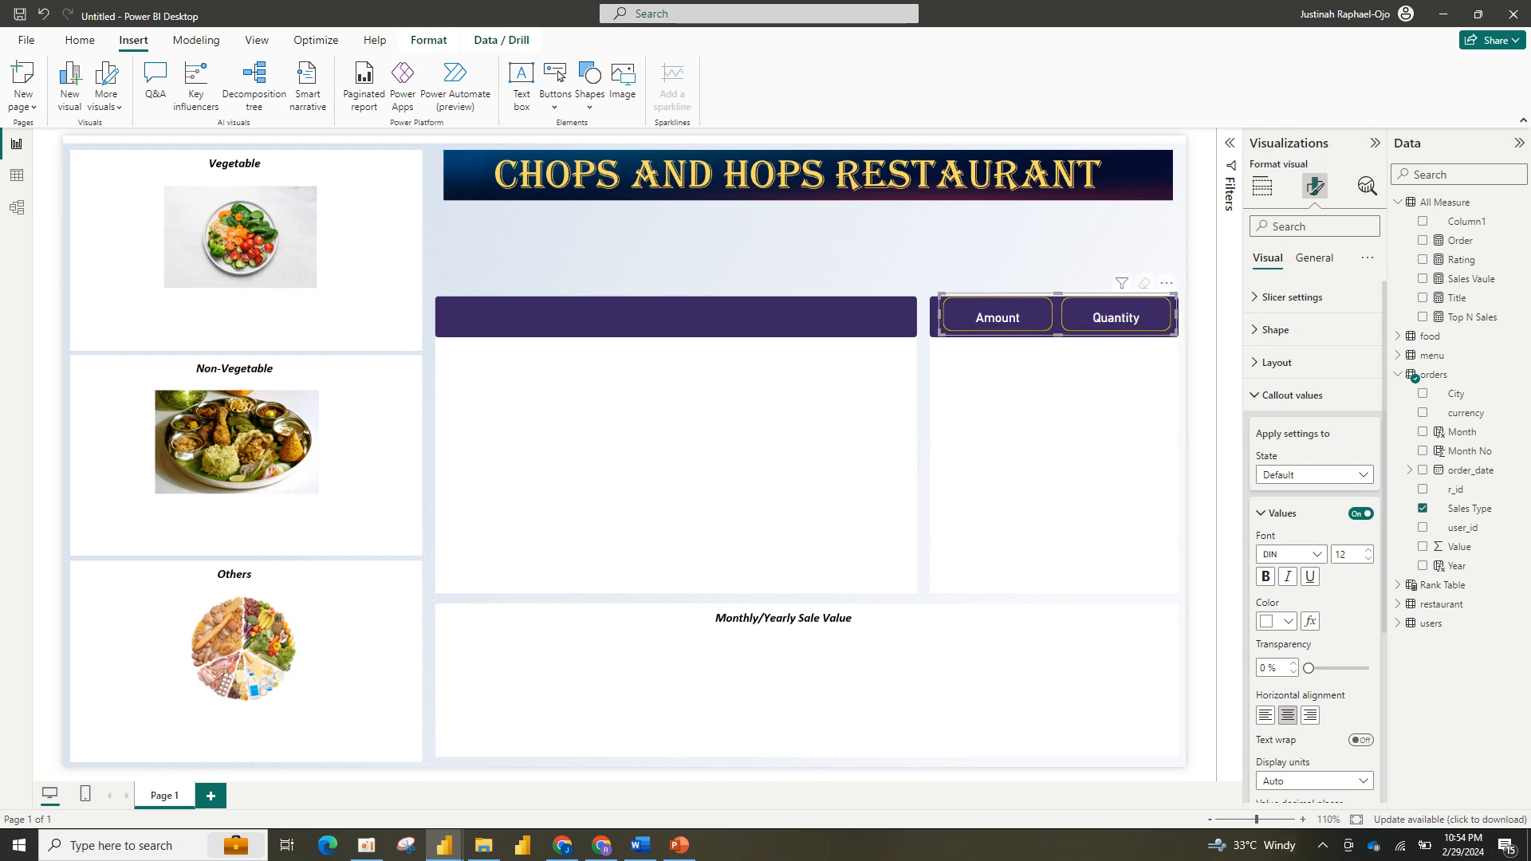
pyautogui.moveTo(1176, 315); pyautogui.dragTo(1177, 315)
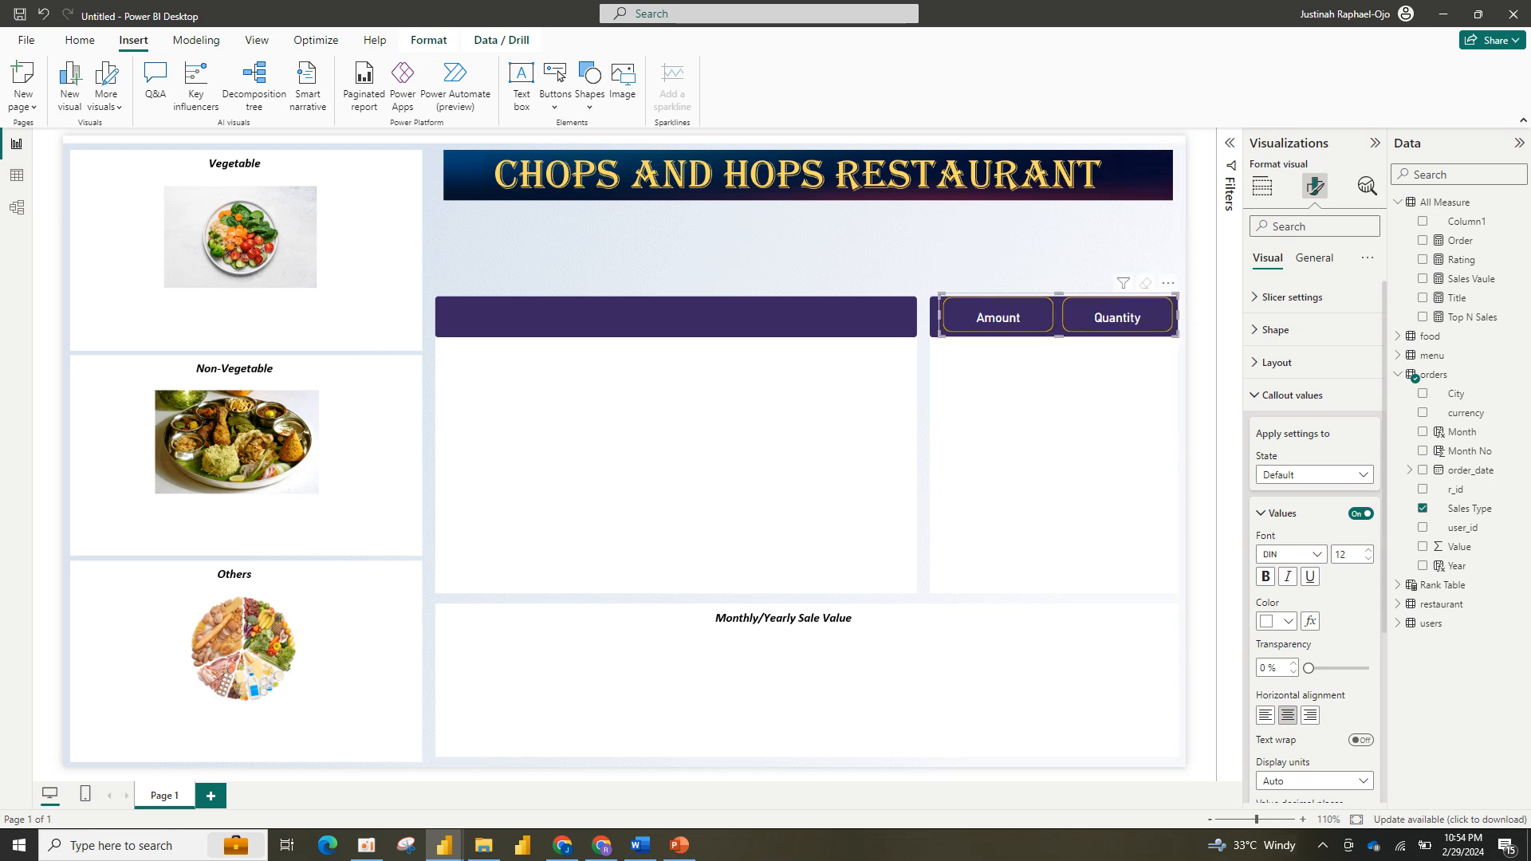
# Step: Check the week 9 report for reference and change the slicer buttons' border color to white with slightly adjusted transparency
pyautogui.moveTo(444, 844)
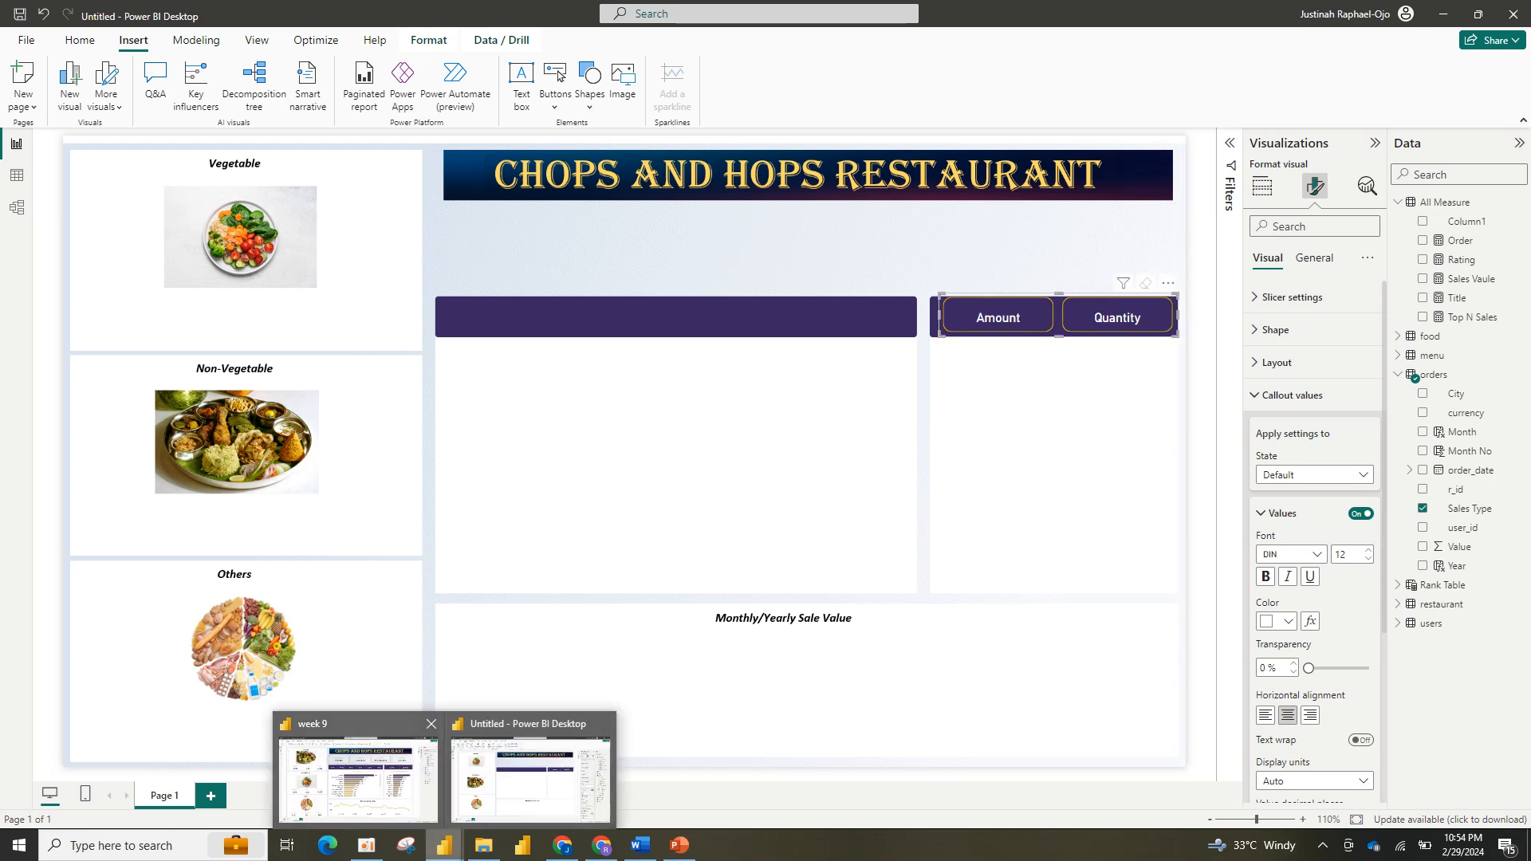
pyautogui.click(357, 777)
pyautogui.click(530, 777)
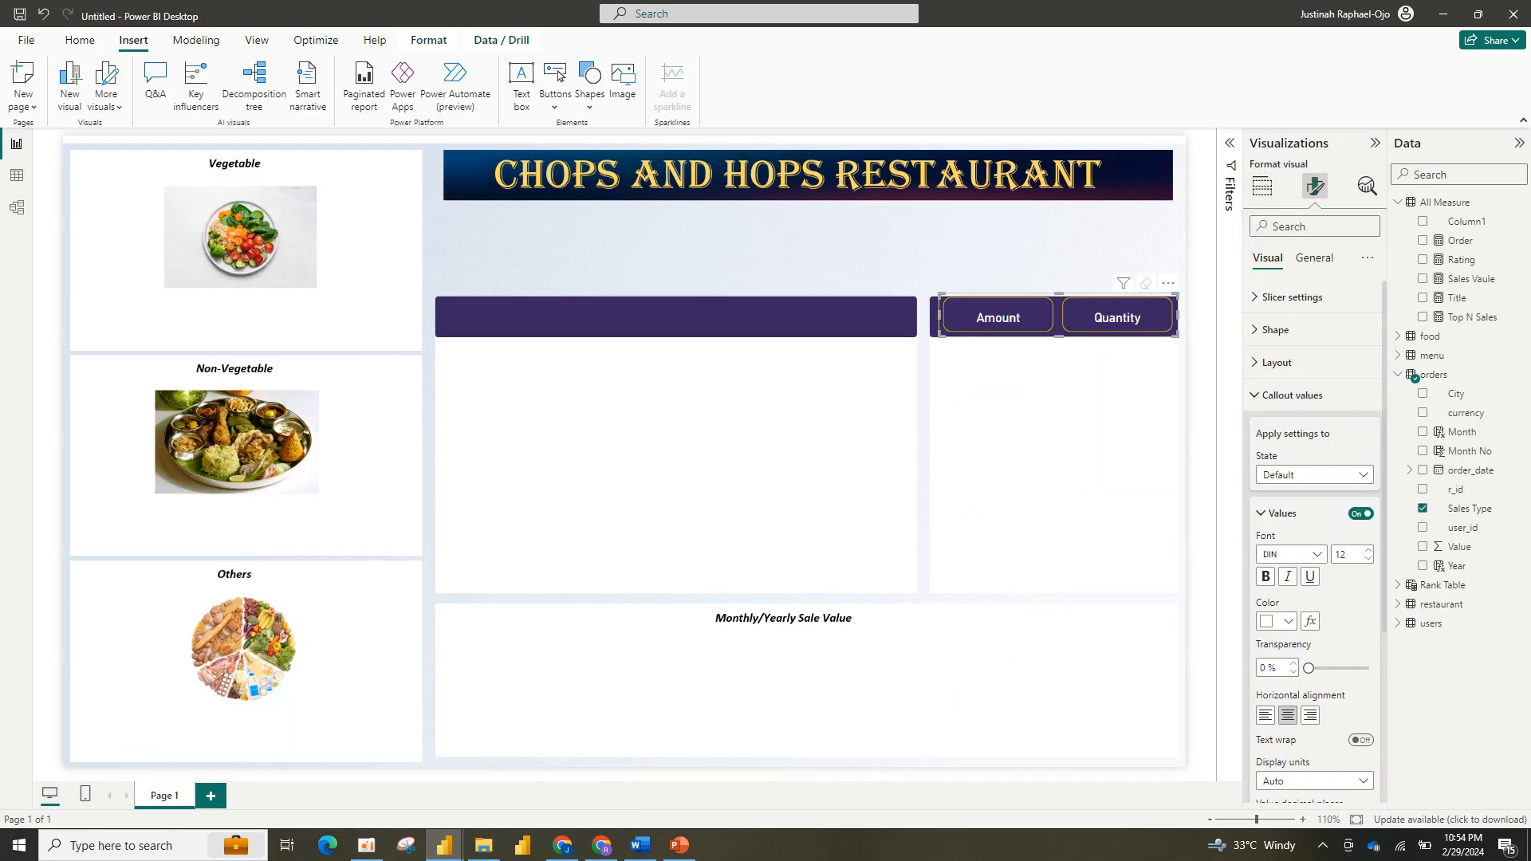
pyautogui.moveTo(444, 844)
pyautogui.moveTo(357, 777)
pyautogui.click(1291, 396)
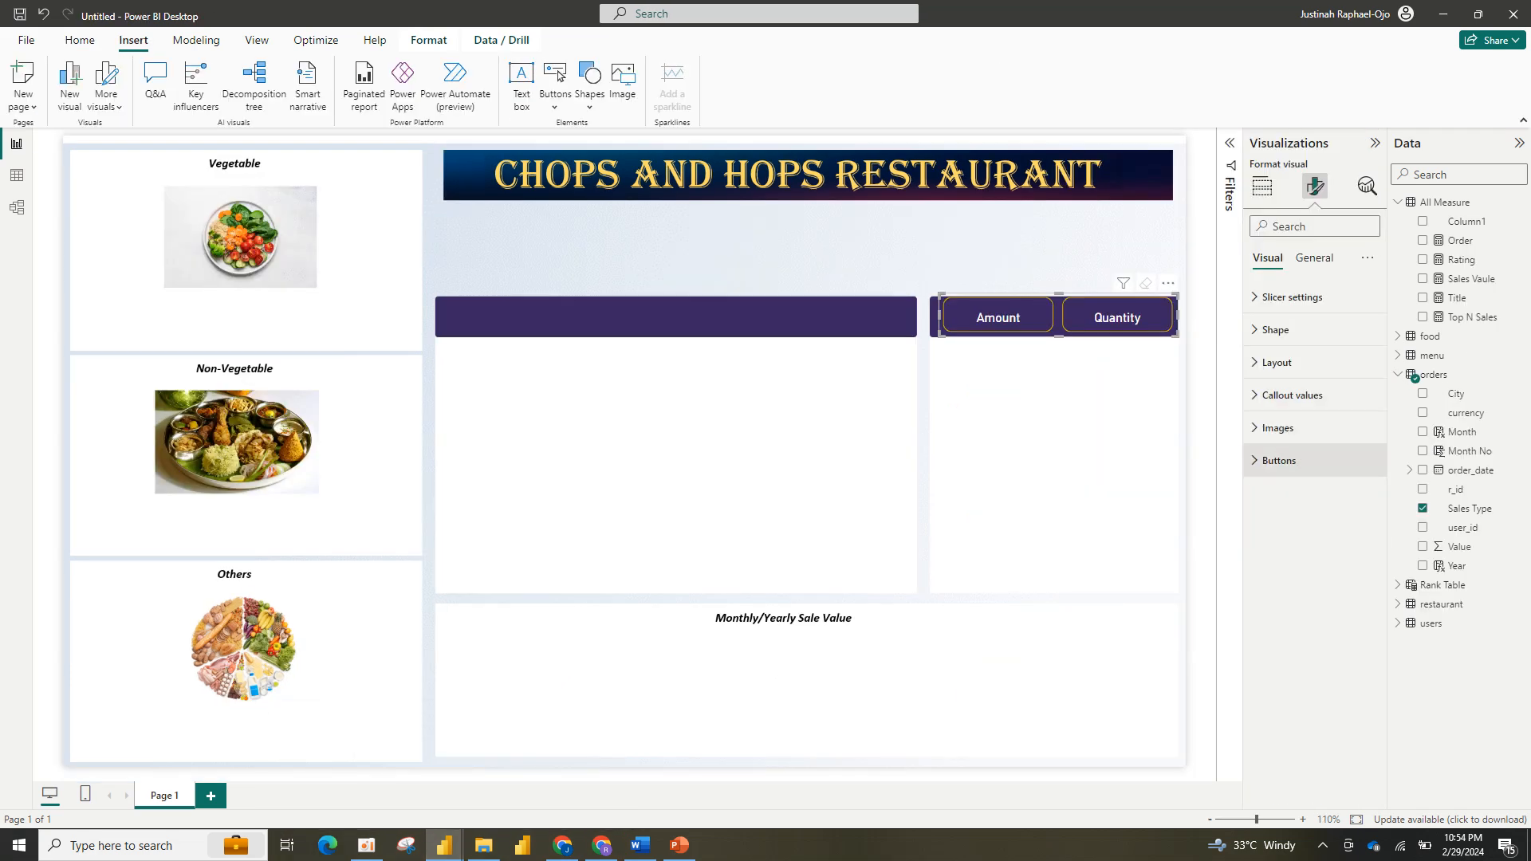
pyautogui.click(1279, 461)
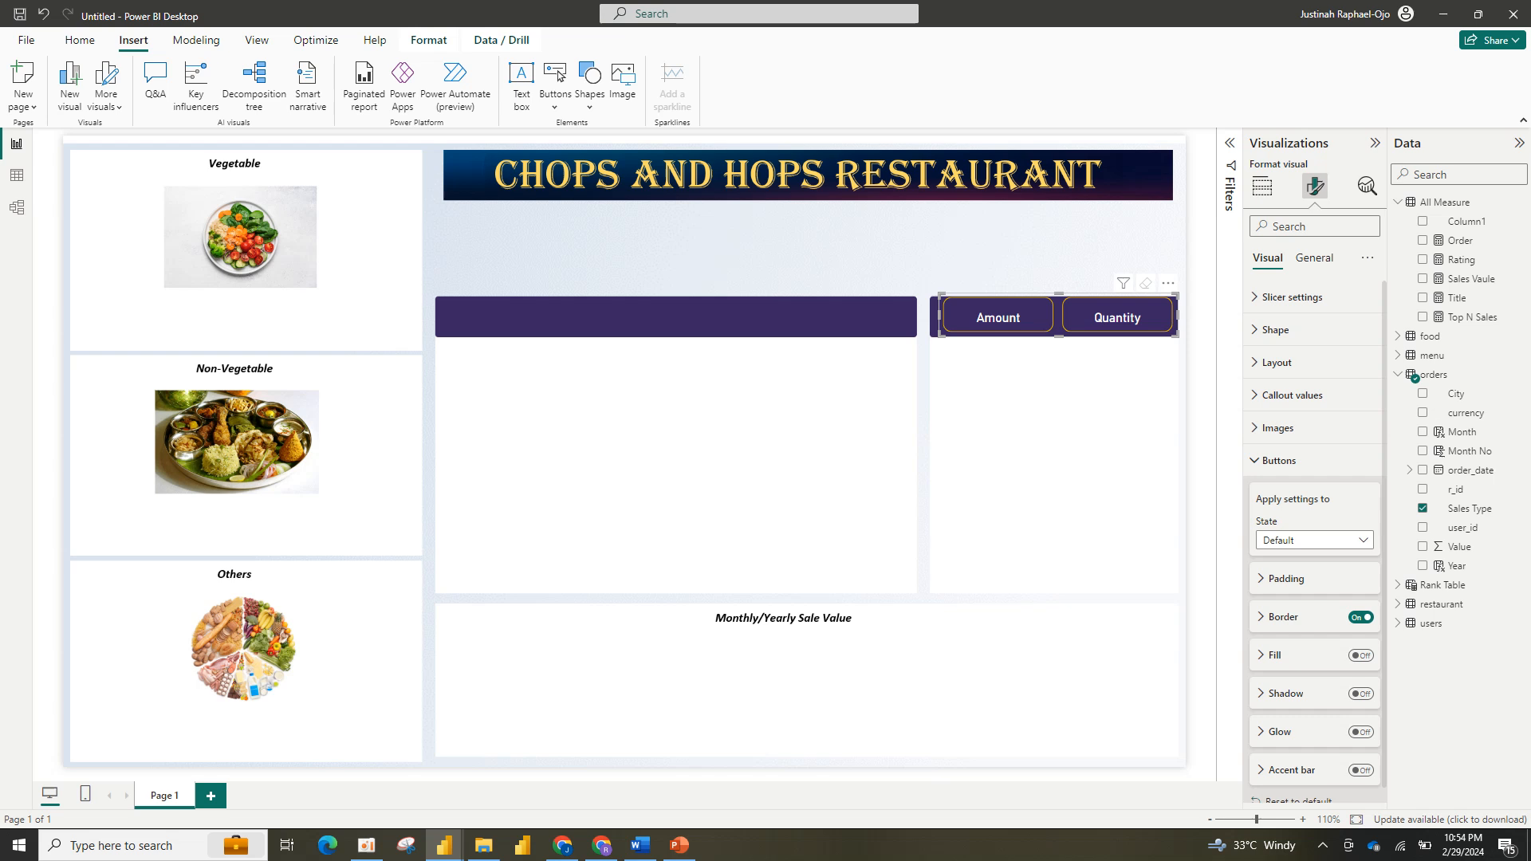
pyautogui.click(1283, 617)
pyautogui.click(1278, 658)
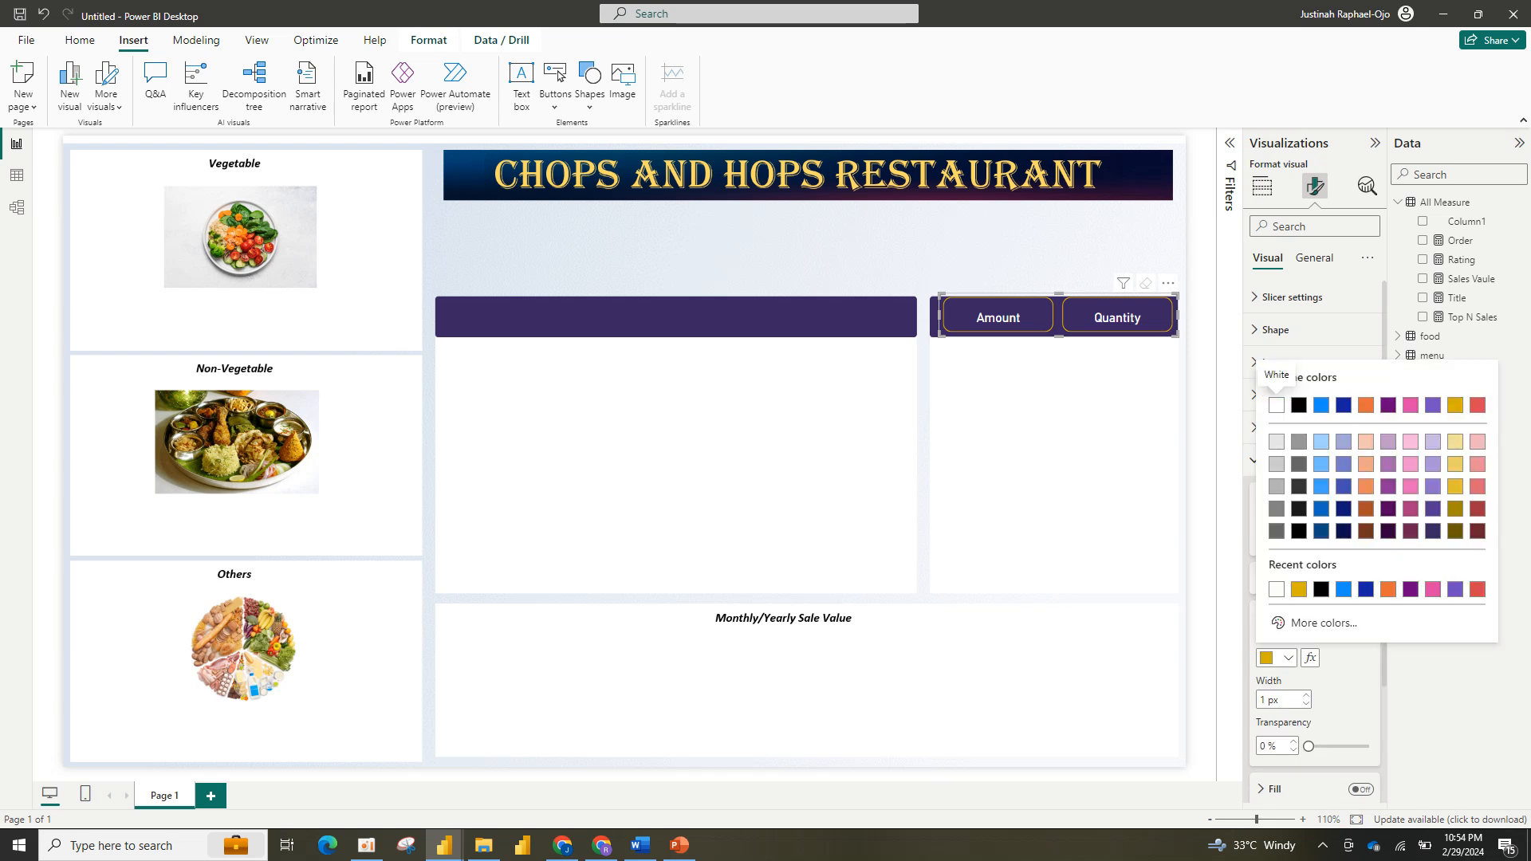
pyautogui.click(1276, 589)
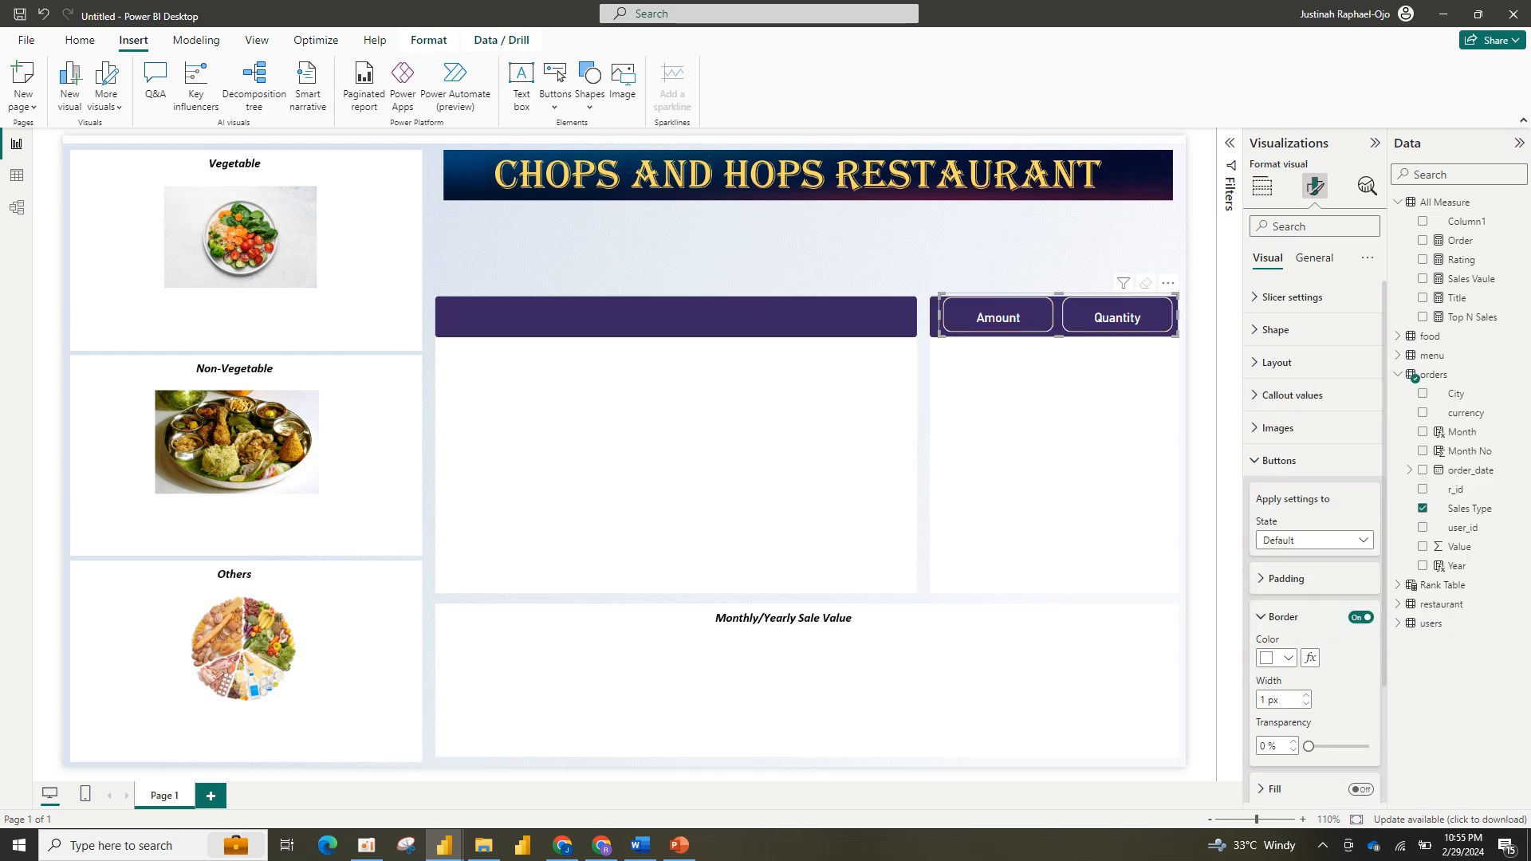
pyautogui.moveTo(1308, 746); pyautogui.dragTo(1316, 747)
pyautogui.click(1262, 617)
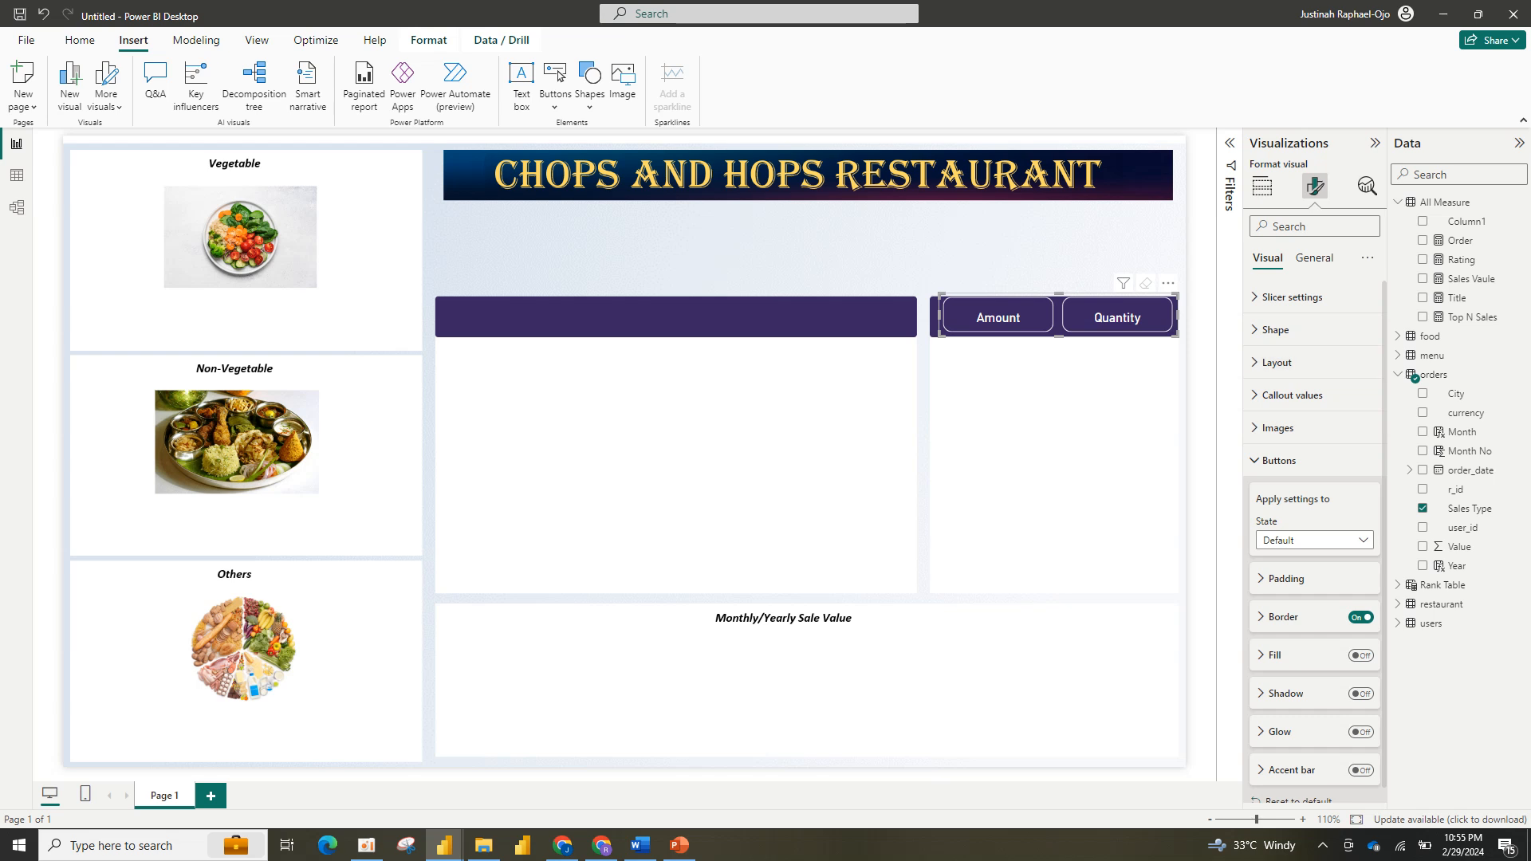
# Step: Narrow the Amount/Quantity slicer and center it horizontally within the purple header bar
pyautogui.moveTo(1177, 315); pyautogui.dragTo(1152, 315)
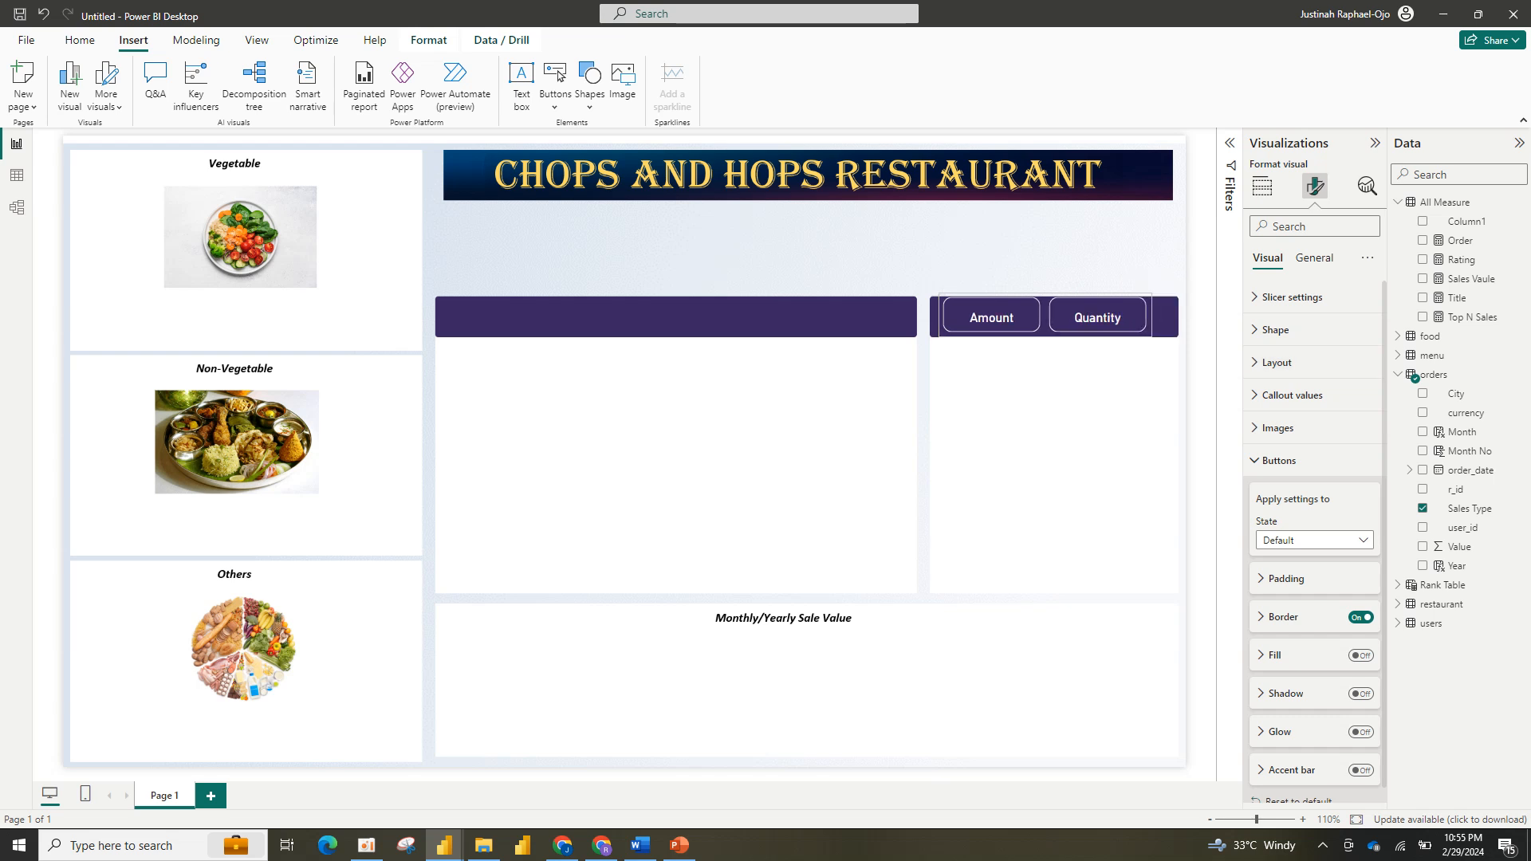
pyautogui.moveTo(1045, 293); pyautogui.dragTo(1055, 305)
pyautogui.click(1279, 460)
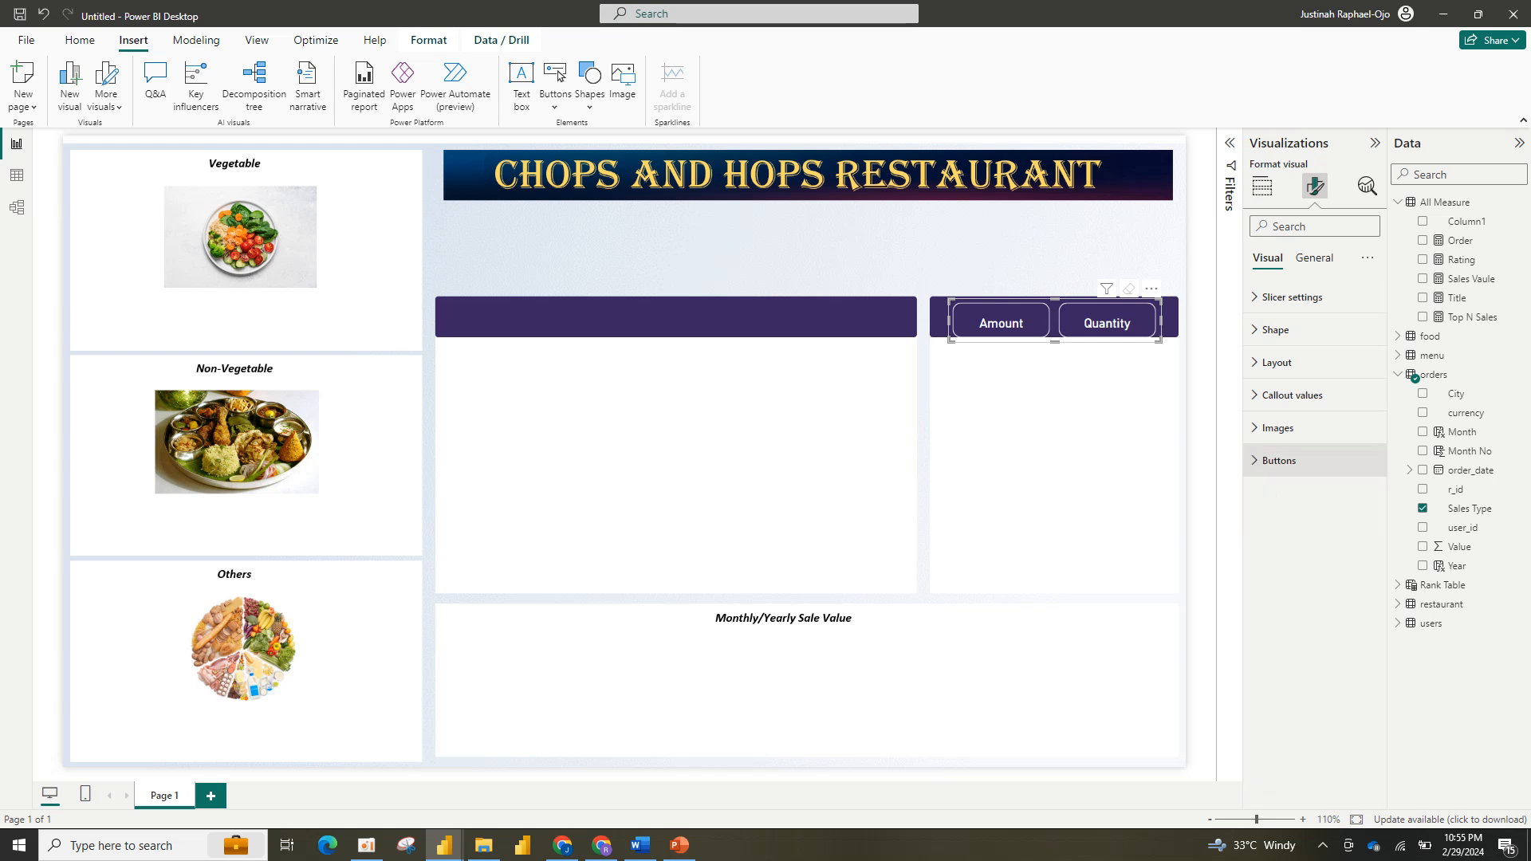
# Step: Format the slicer's callout values as bold Cambria at size 8 and shift the slicer slightly up within the header bar
pyautogui.click(1292, 395)
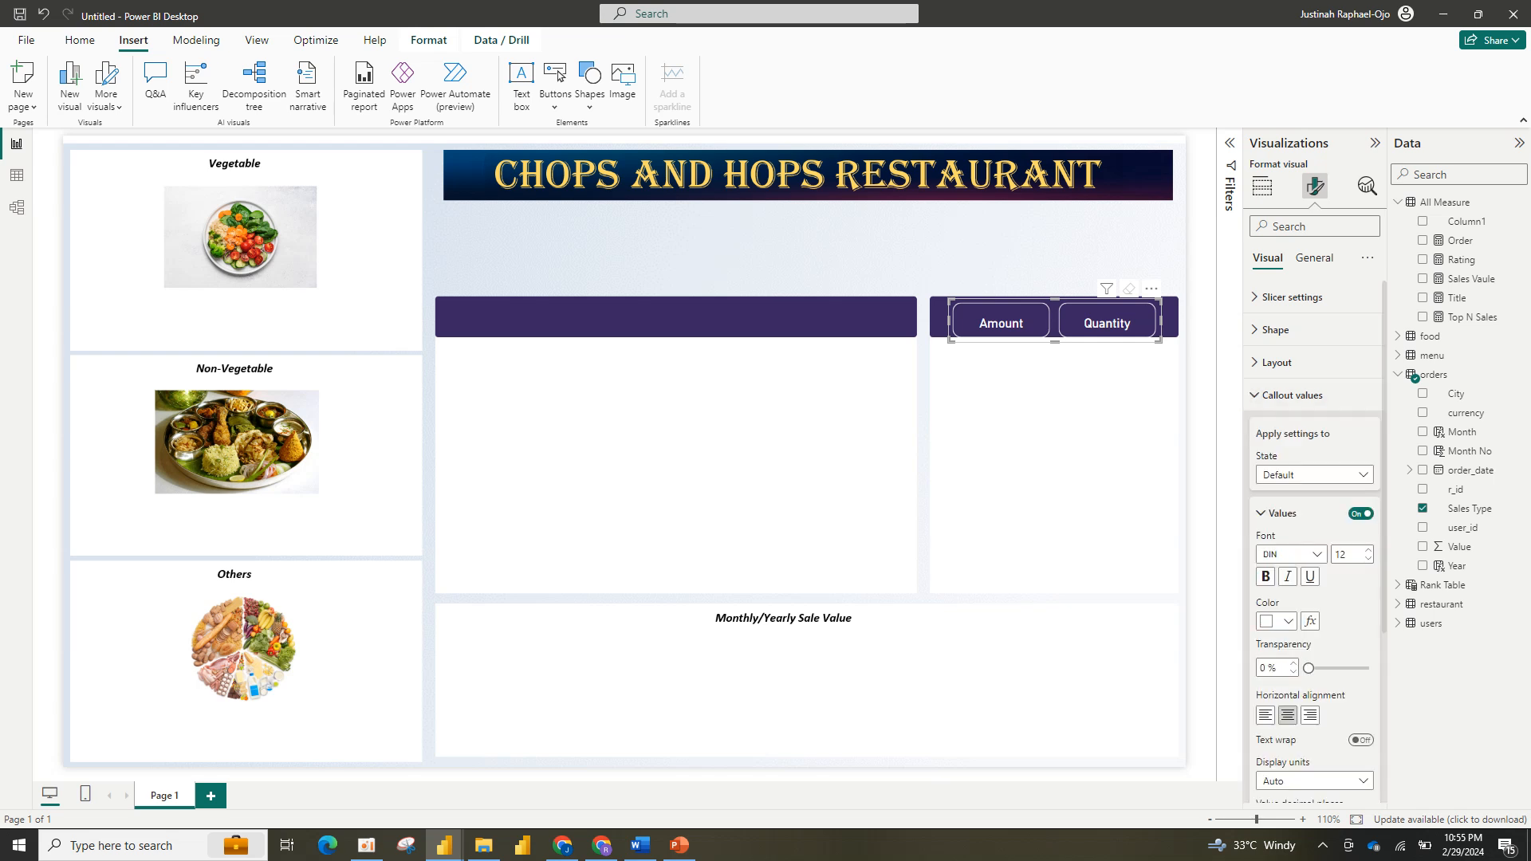
pyautogui.click(1368, 559)
pyautogui.click(1307, 554)
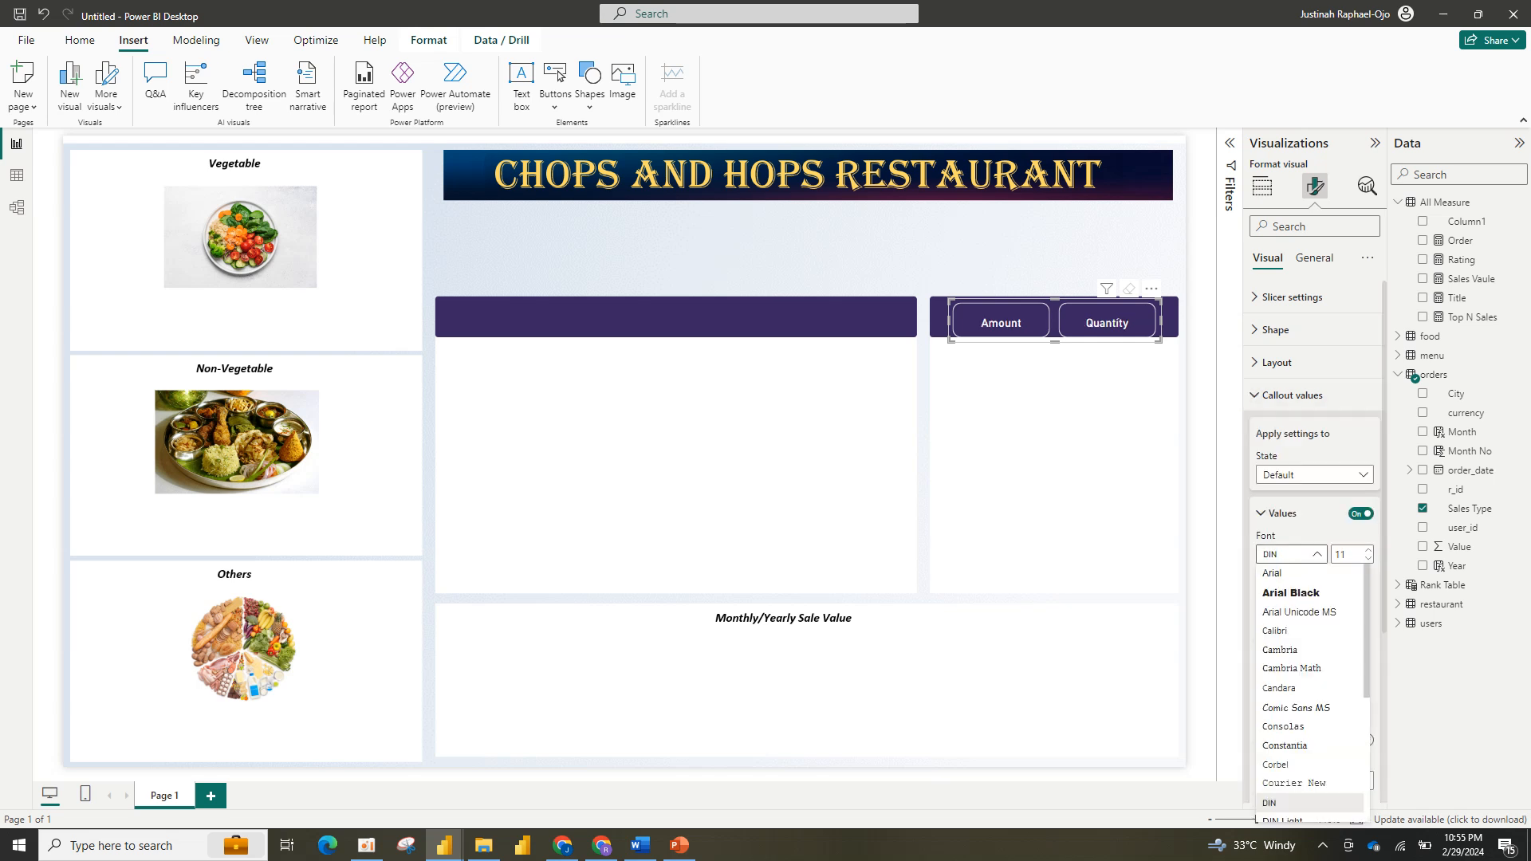
pyautogui.click(1279, 649)
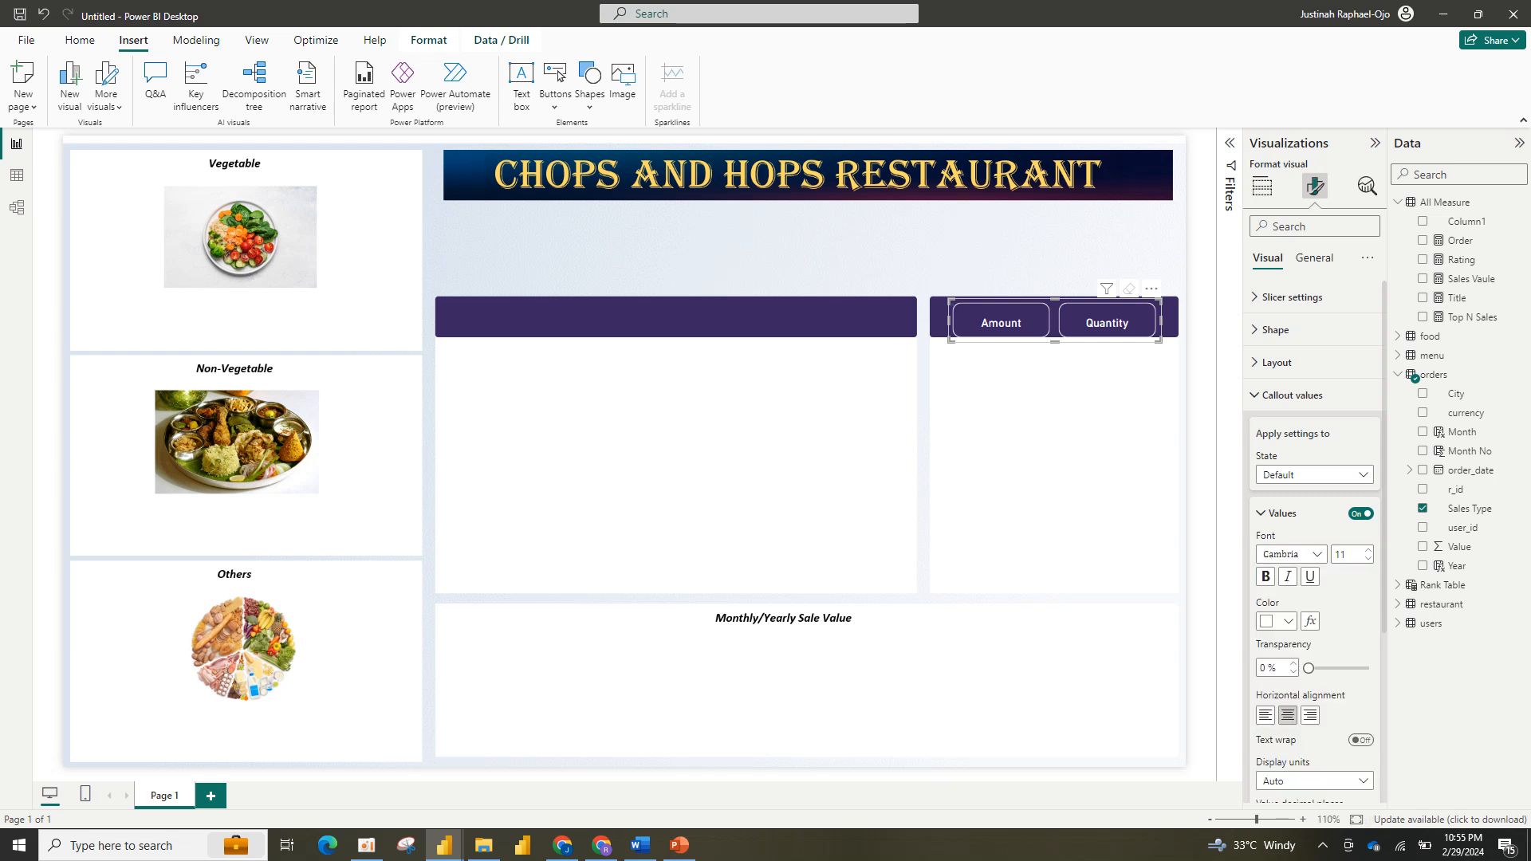
pyautogui.click(1265, 575)
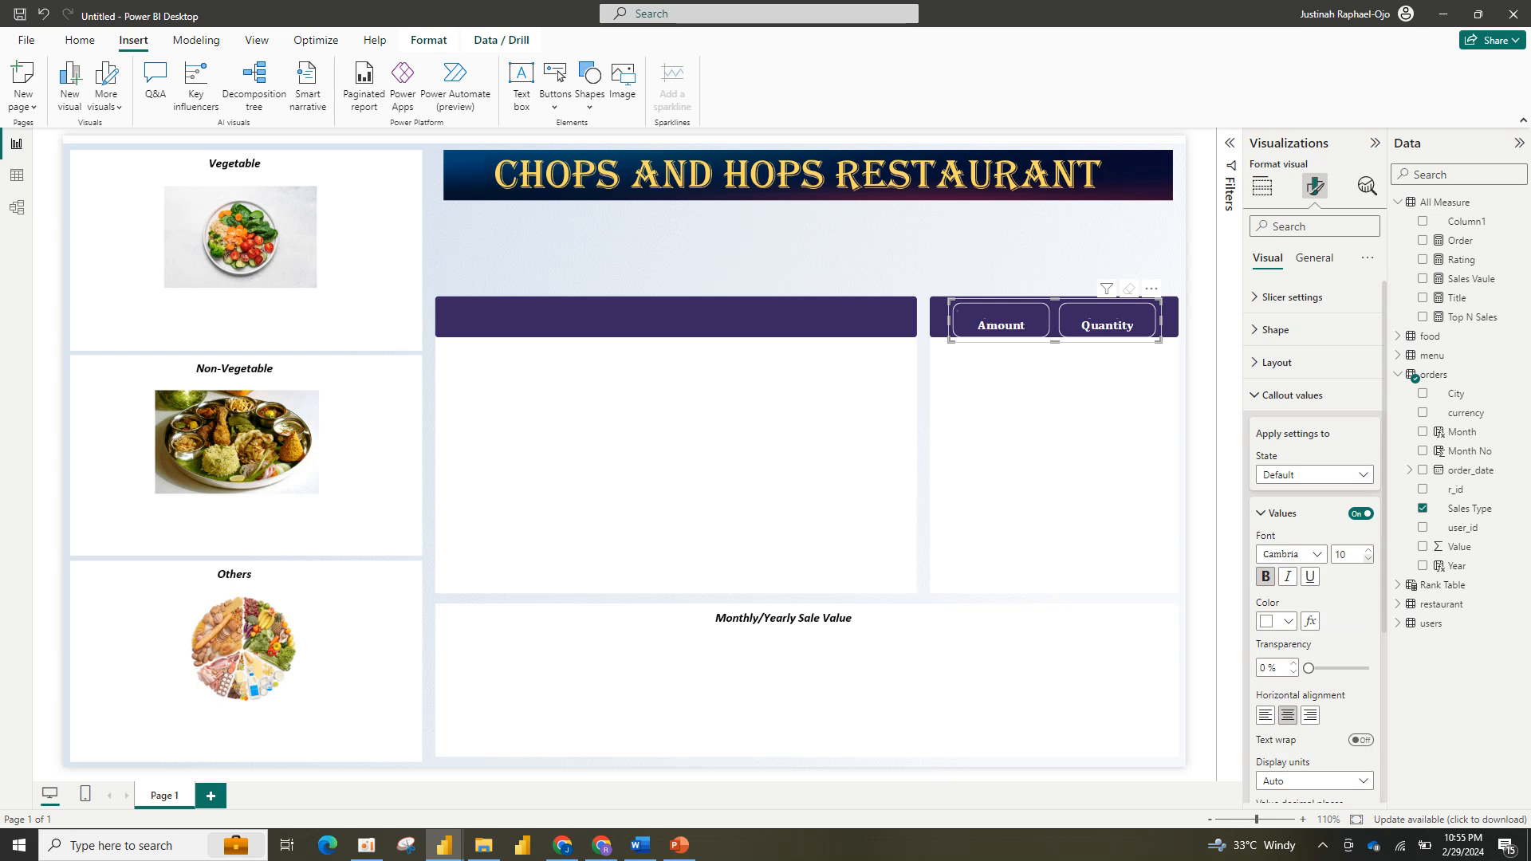
pyautogui.press('Down')
pyautogui.press('Down')
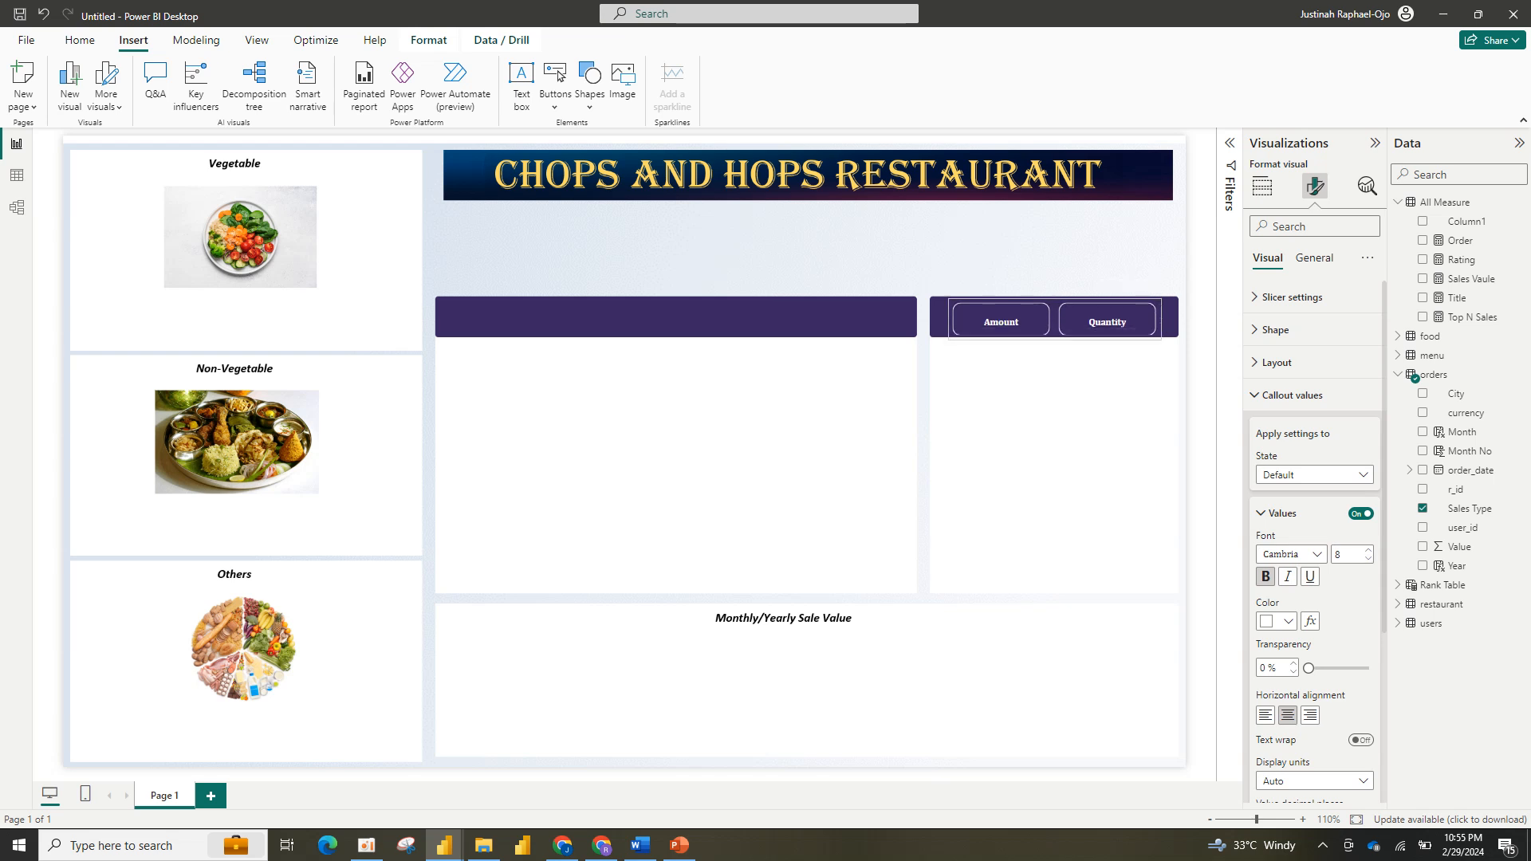
pyautogui.moveTo(1054, 320); pyautogui.dragTo(1054, 315)
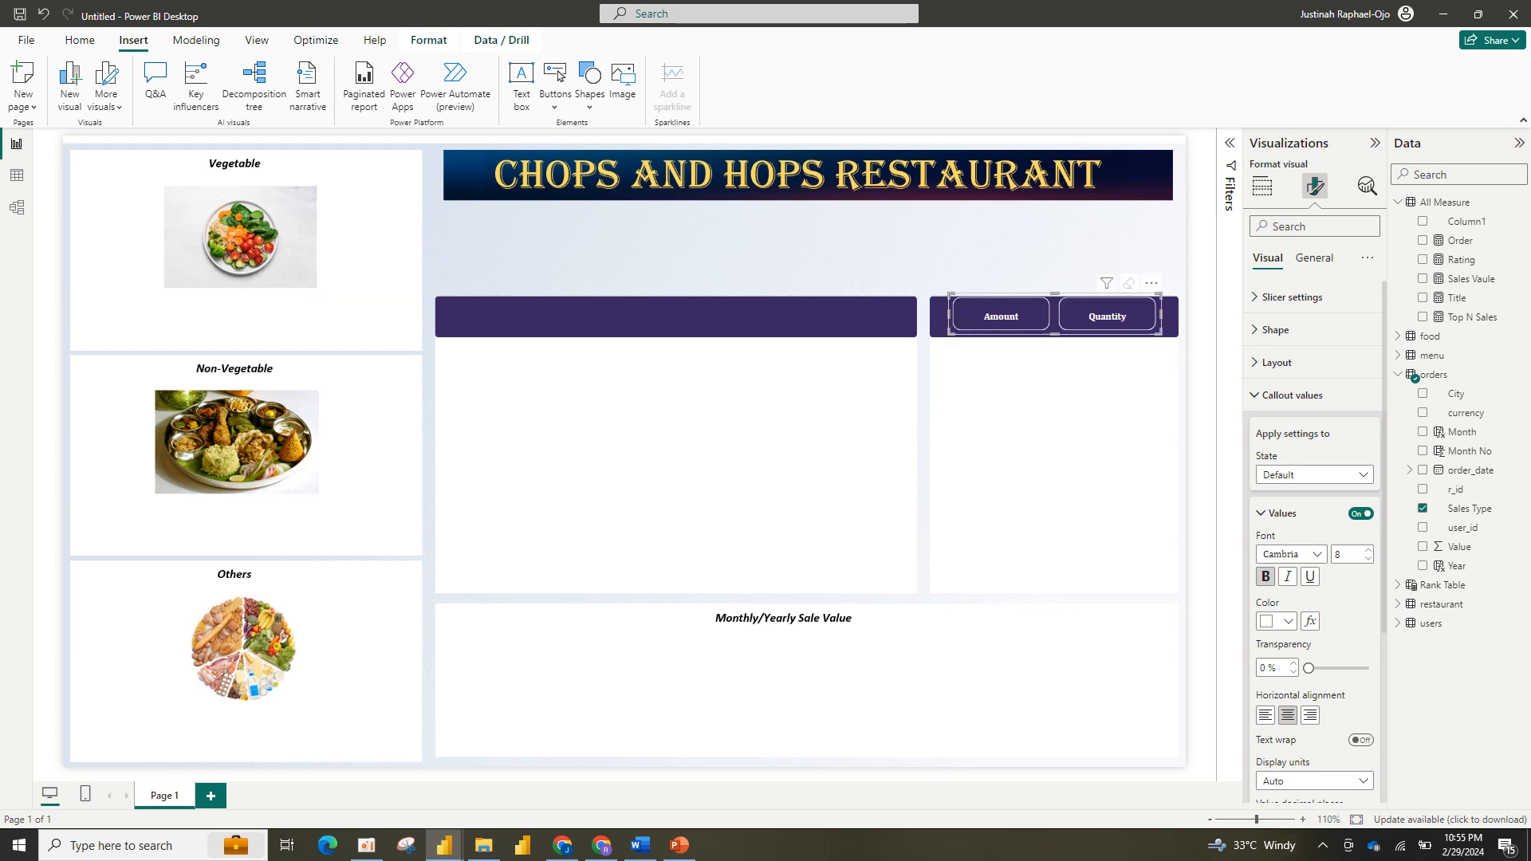
# Step: Turn on the accent bar for the slicer buttons, positioned at Bottom and colored gold
pyautogui.click(1280, 514)
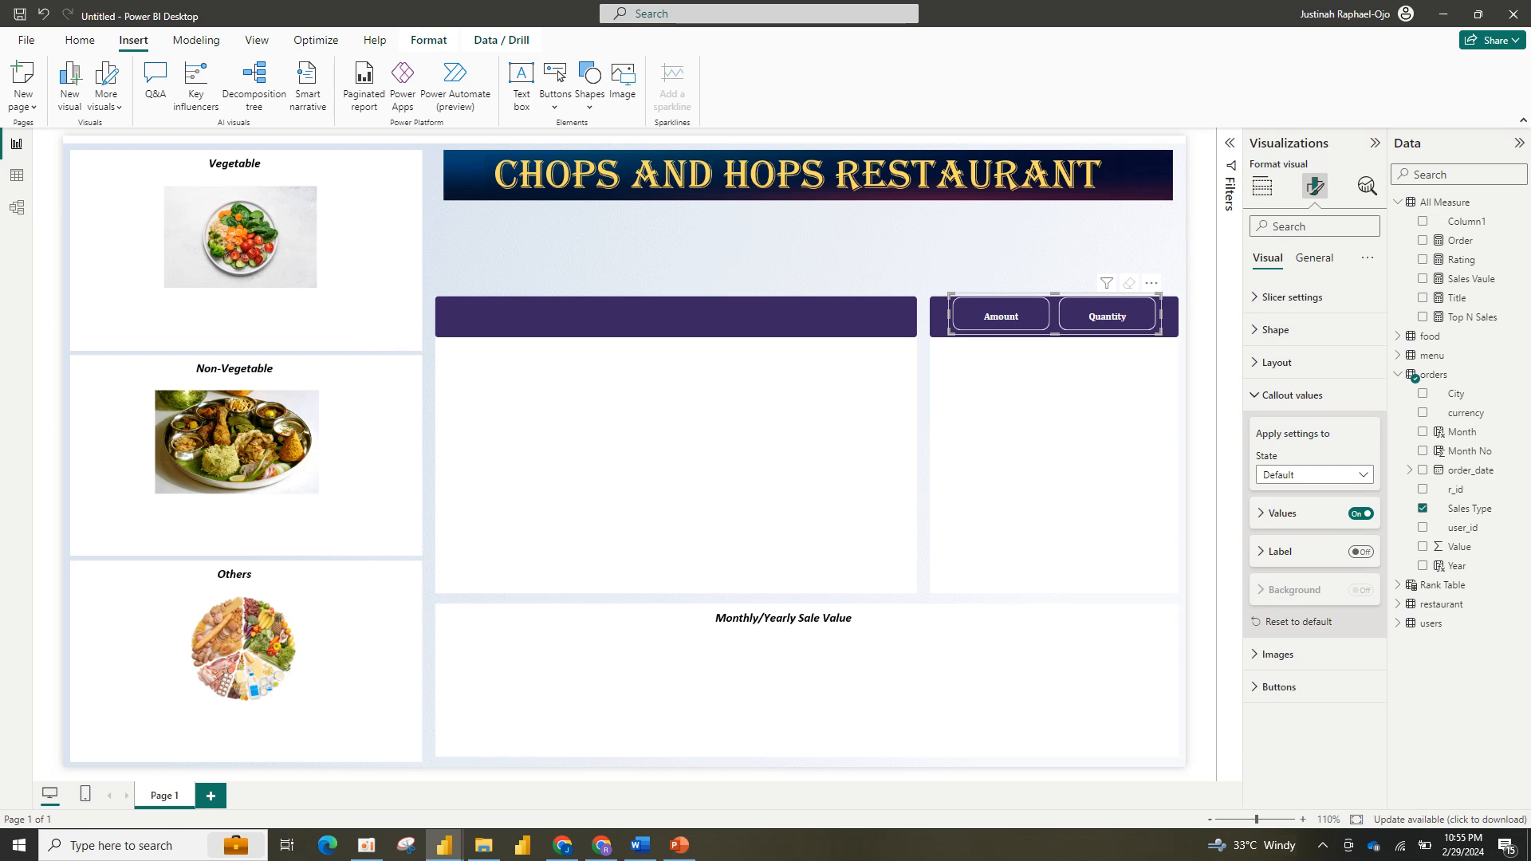
pyautogui.click(1278, 686)
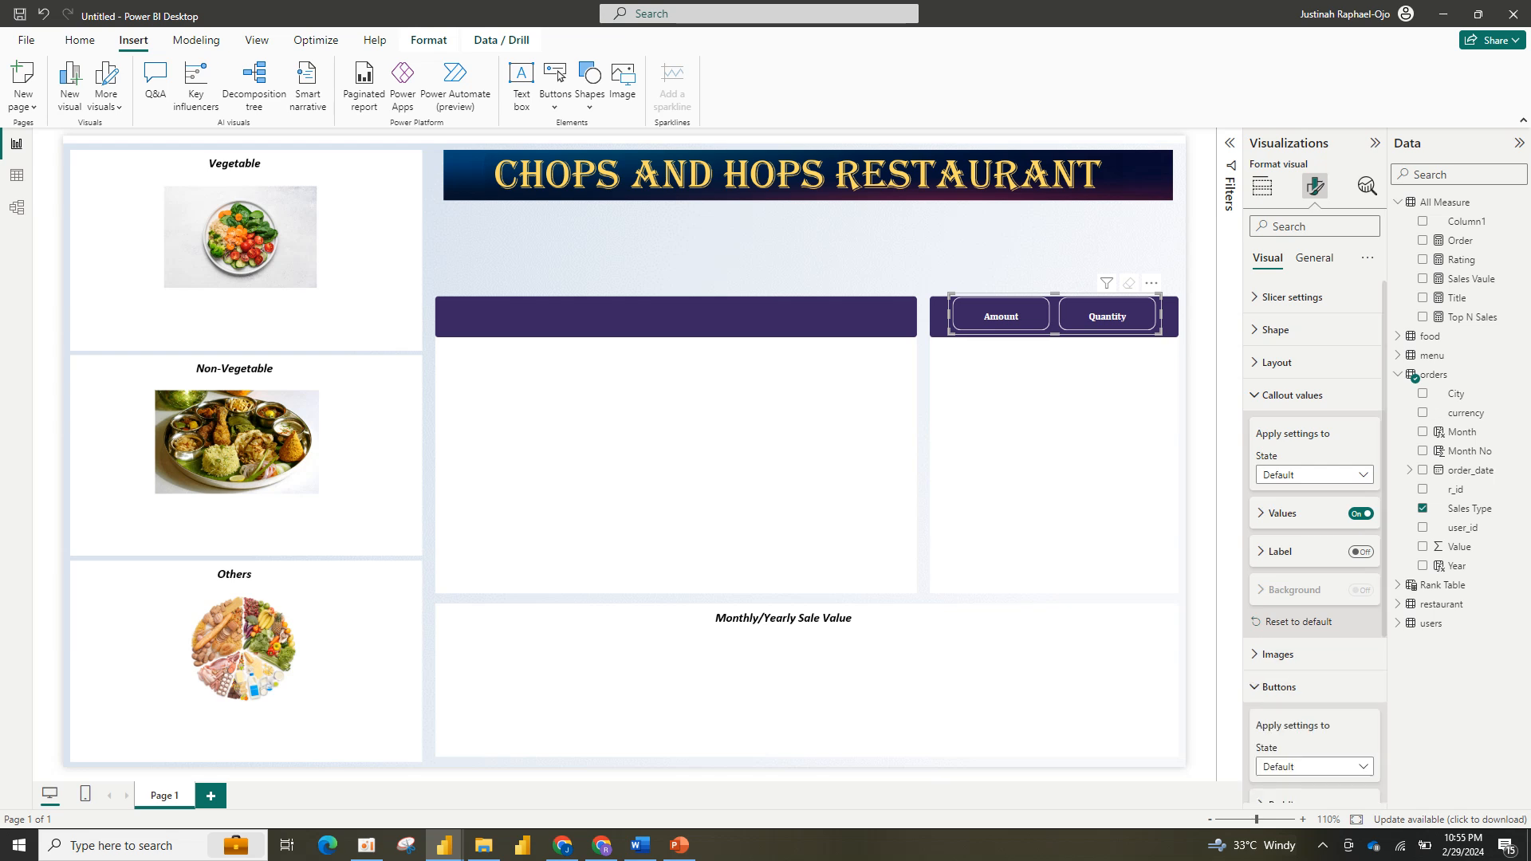
pyautogui.click(1360, 755)
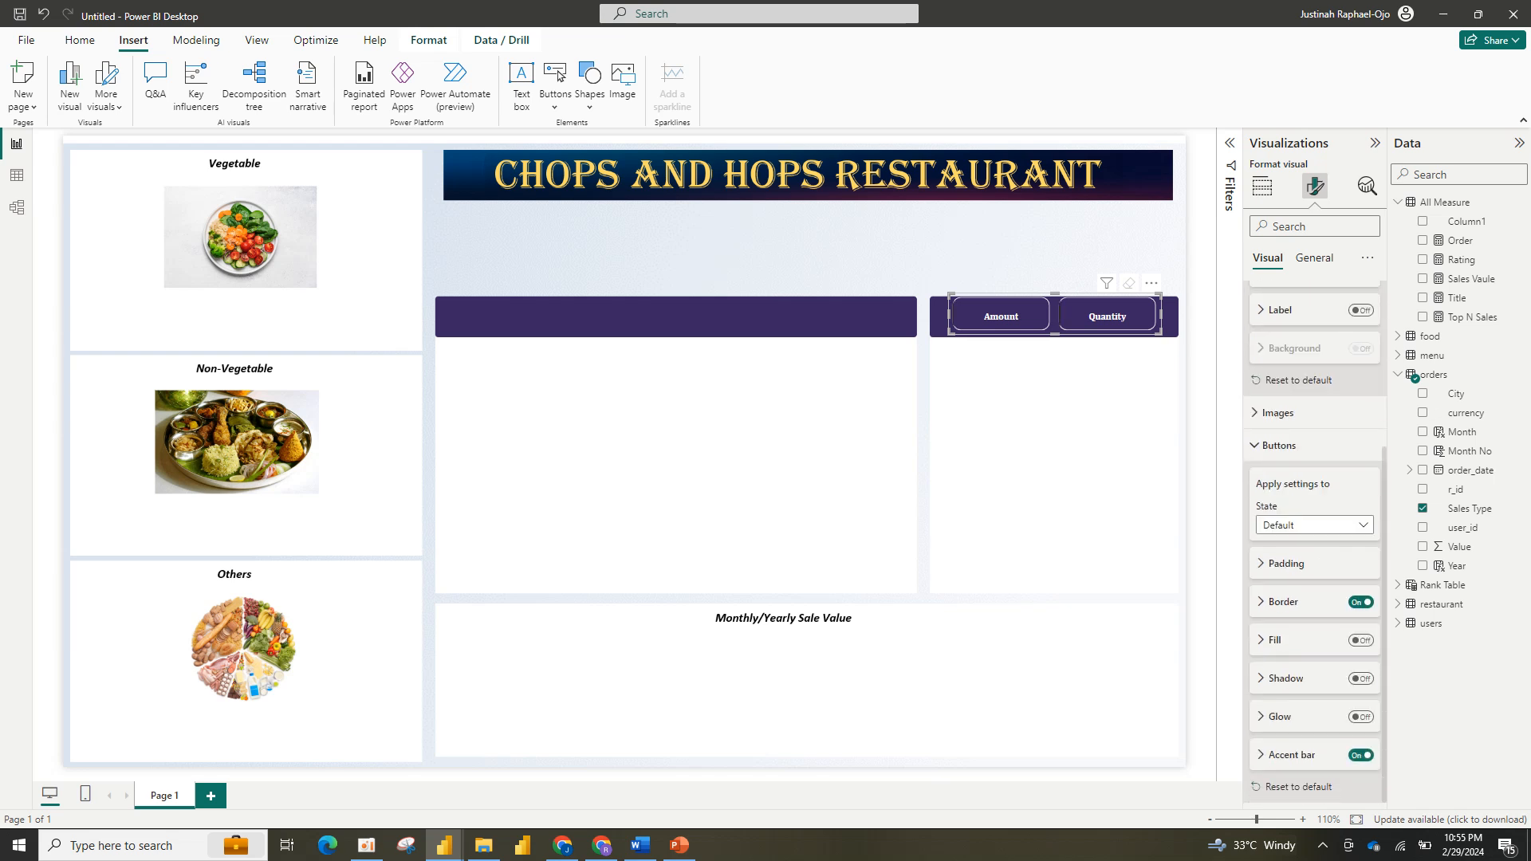
pyautogui.click(1290, 755)
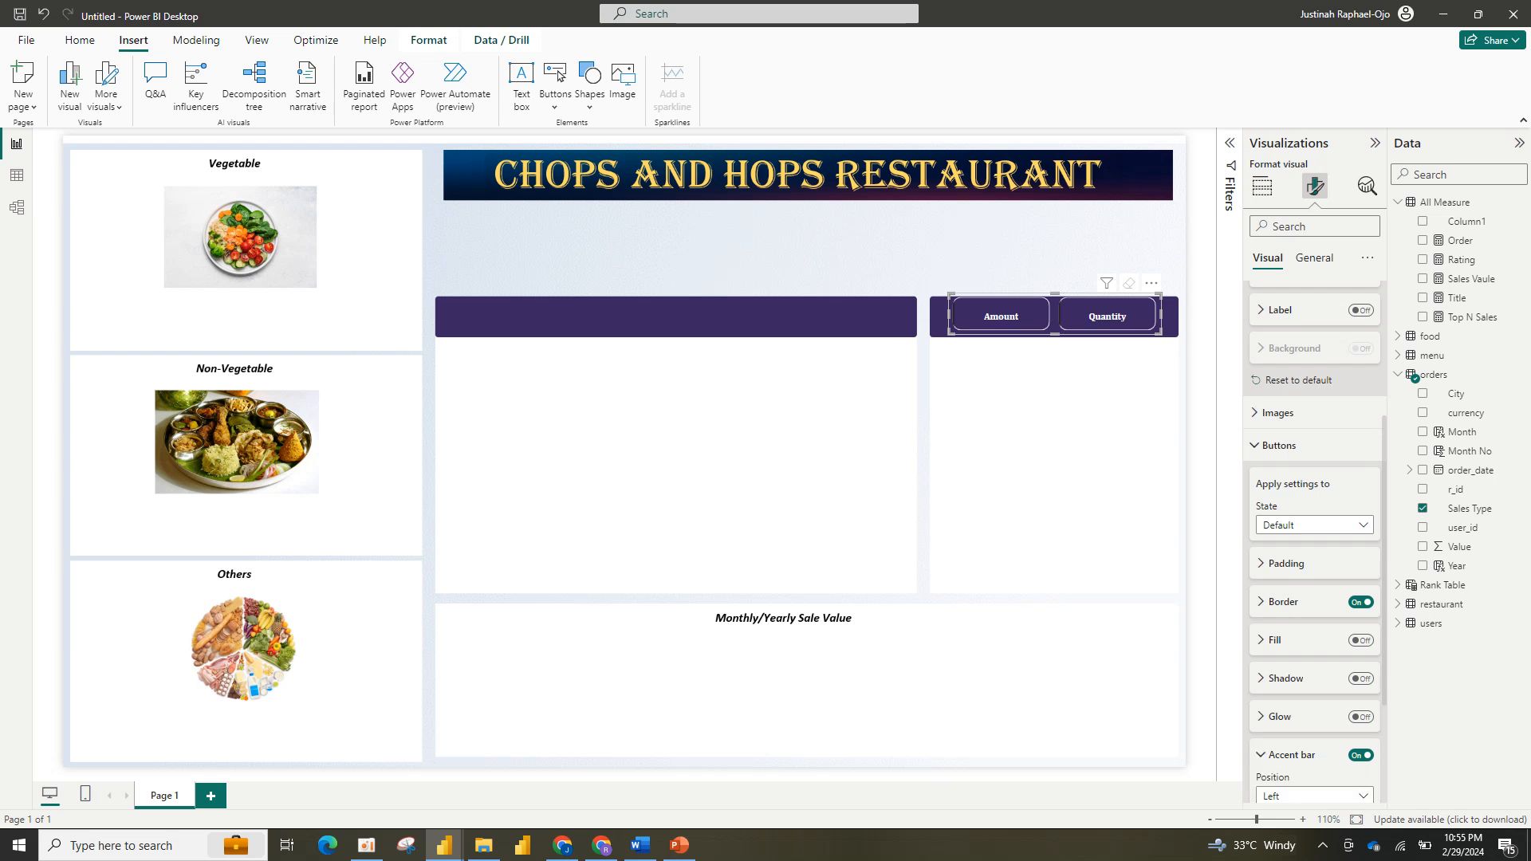
pyautogui.scroll(-2, 1314, 558)
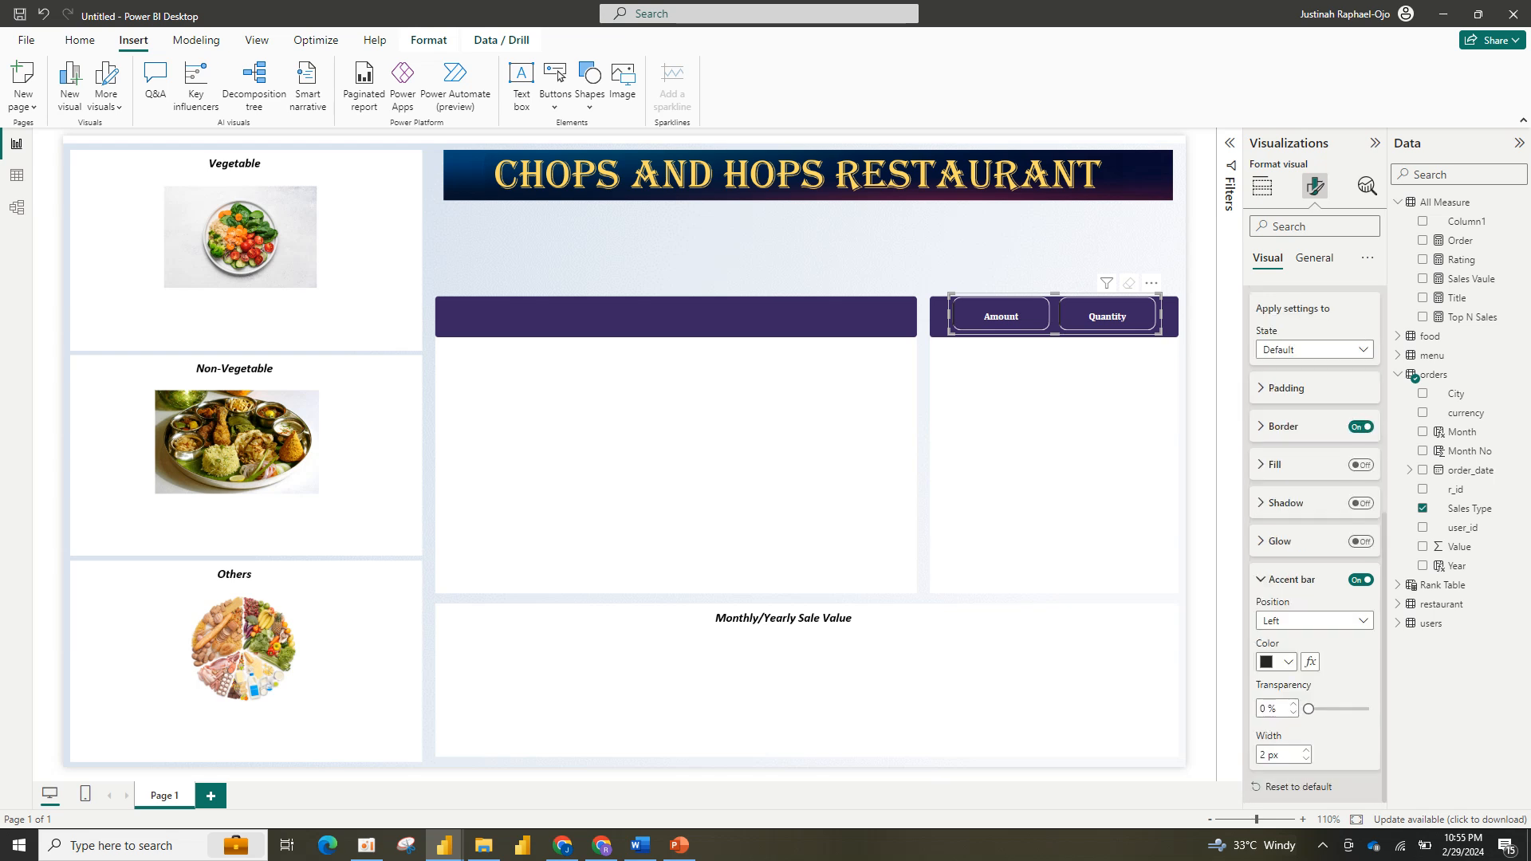
pyautogui.click(1314, 620)
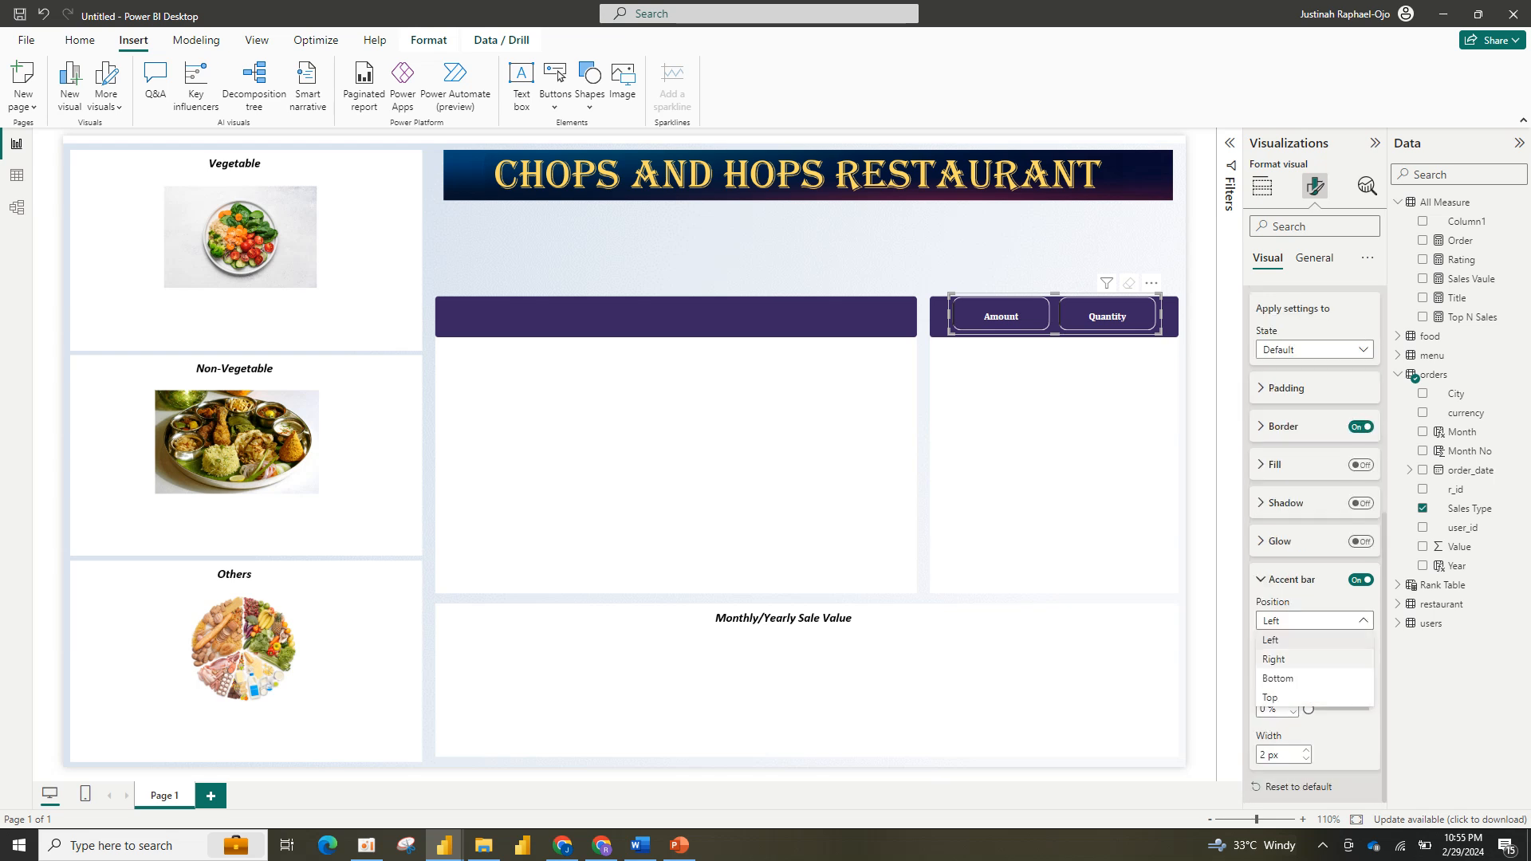
pyautogui.click(1278, 678)
pyautogui.click(1277, 662)
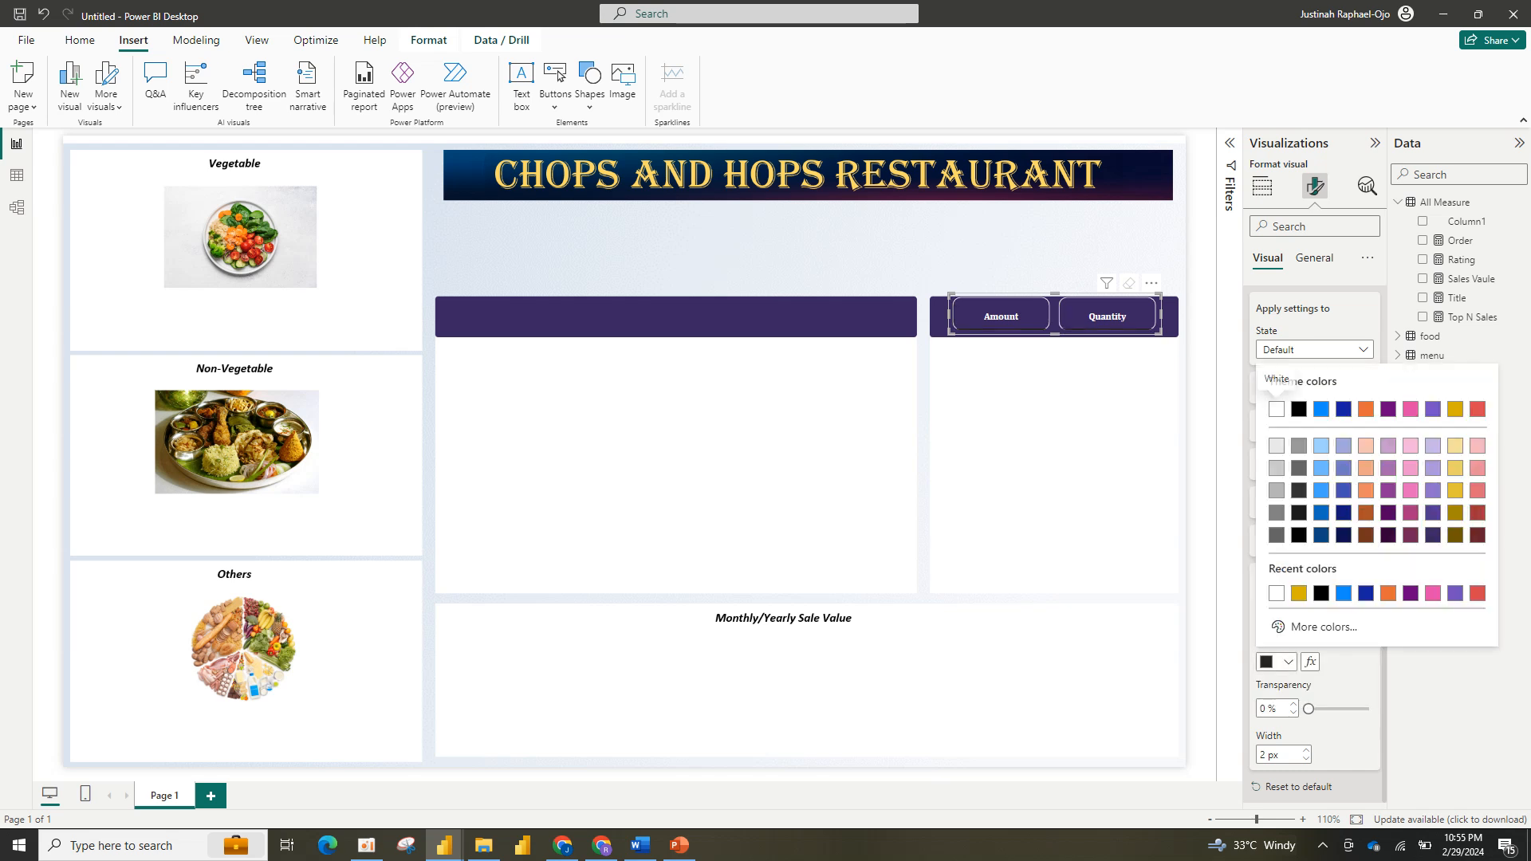
pyautogui.click(1298, 592)
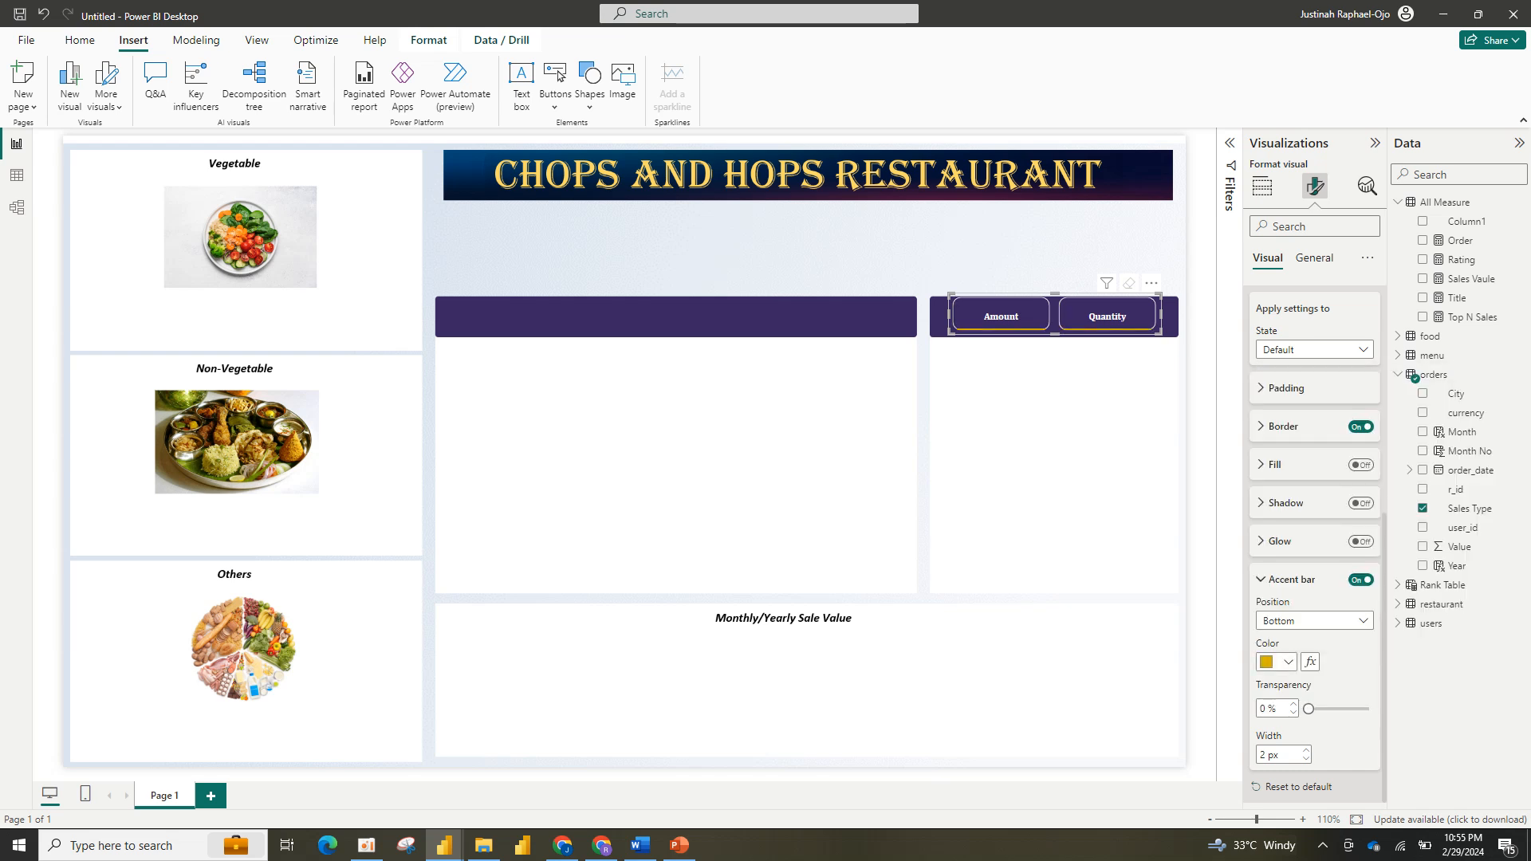
# Step: Change the slicer buttons' accent bar position to Top, nudge the slicer slightly down in the header bar and deselect it
pyautogui.click(1314, 620)
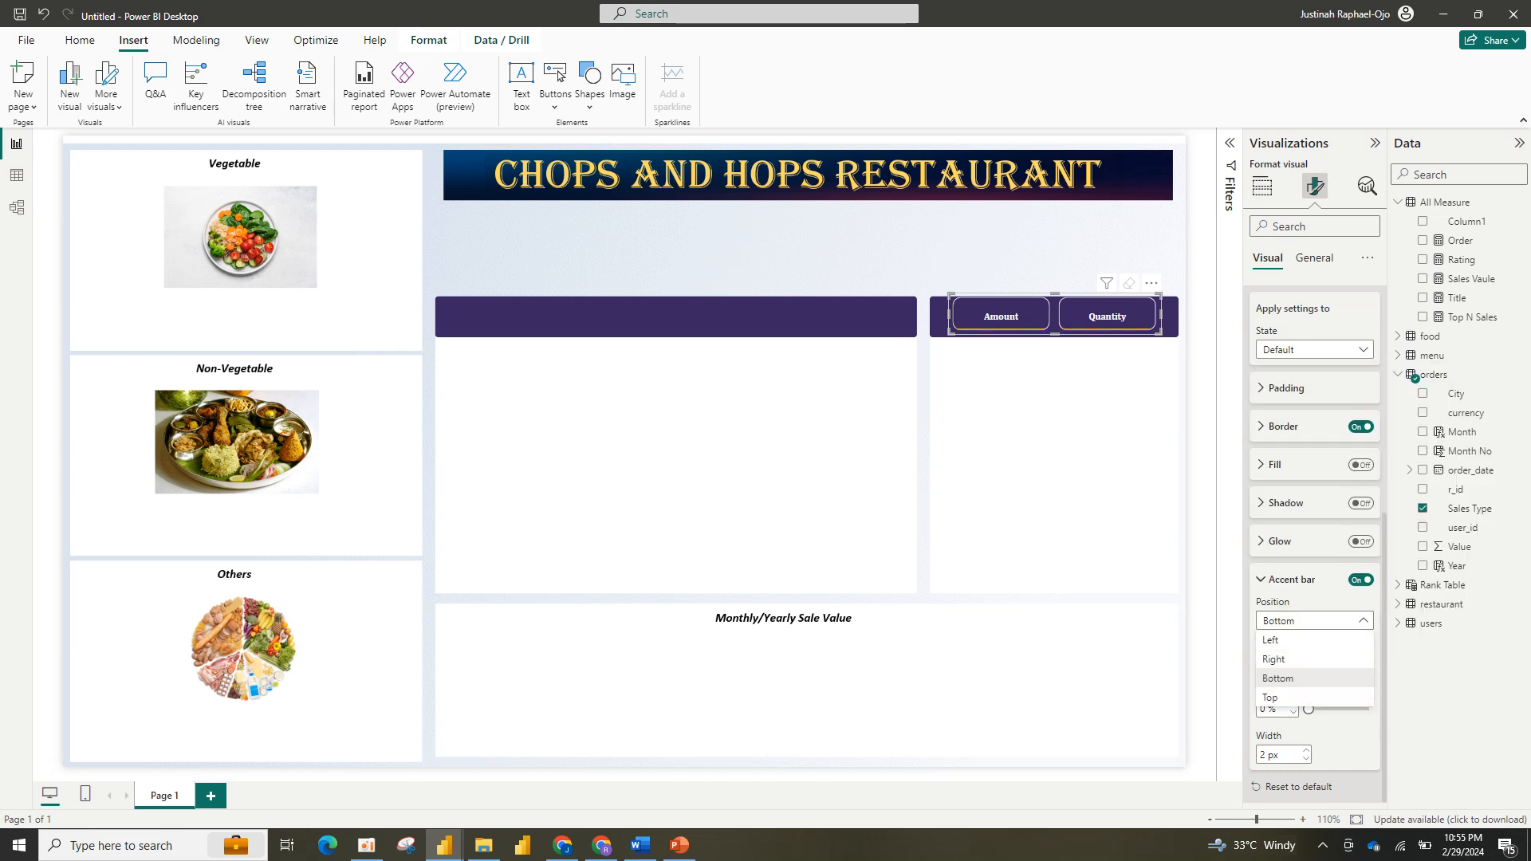
pyautogui.click(1291, 698)
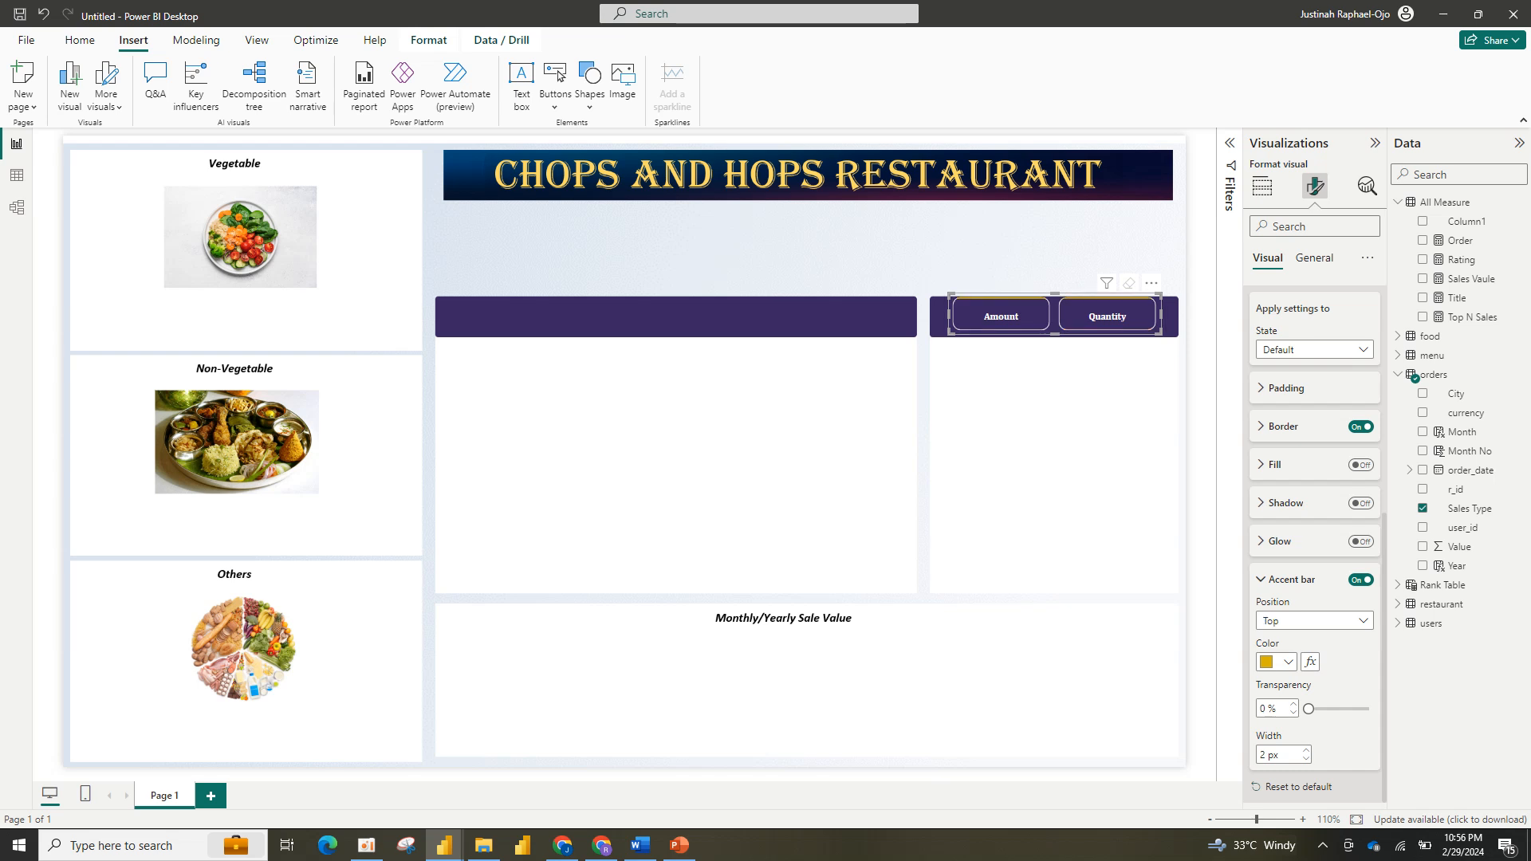
pyautogui.moveTo(1053, 315); pyautogui.dragTo(1055, 319)
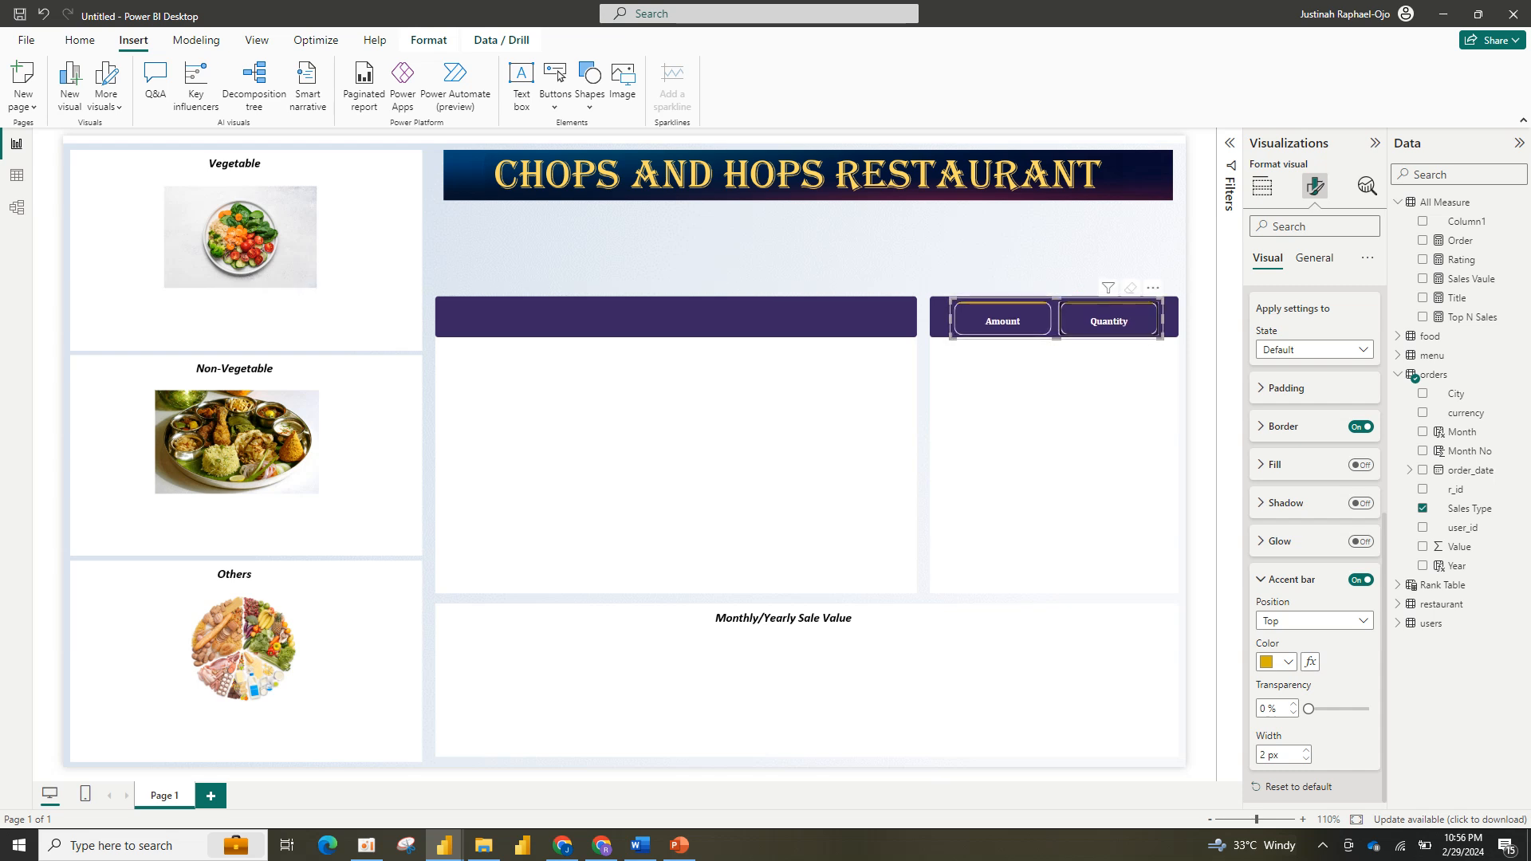
pyautogui.click(1054, 446)
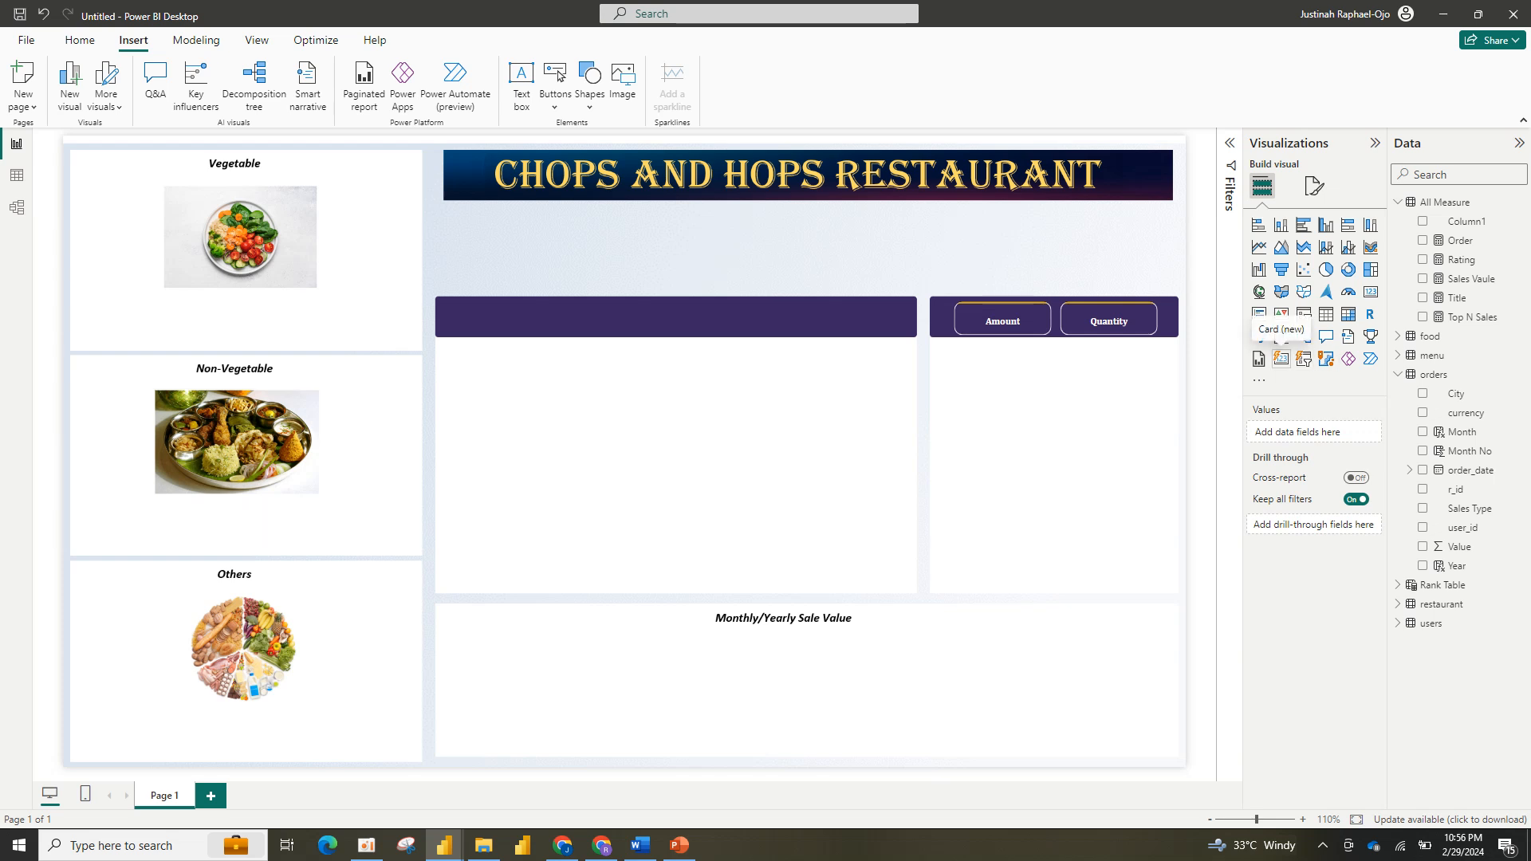
# Step: Insert an empty Card (new) visual and place it in the blank white panel beneath the wide purple bar
pyautogui.click(1281, 359)
pyautogui.moveTo(594, 440); pyautogui.dragTo(738, 491)
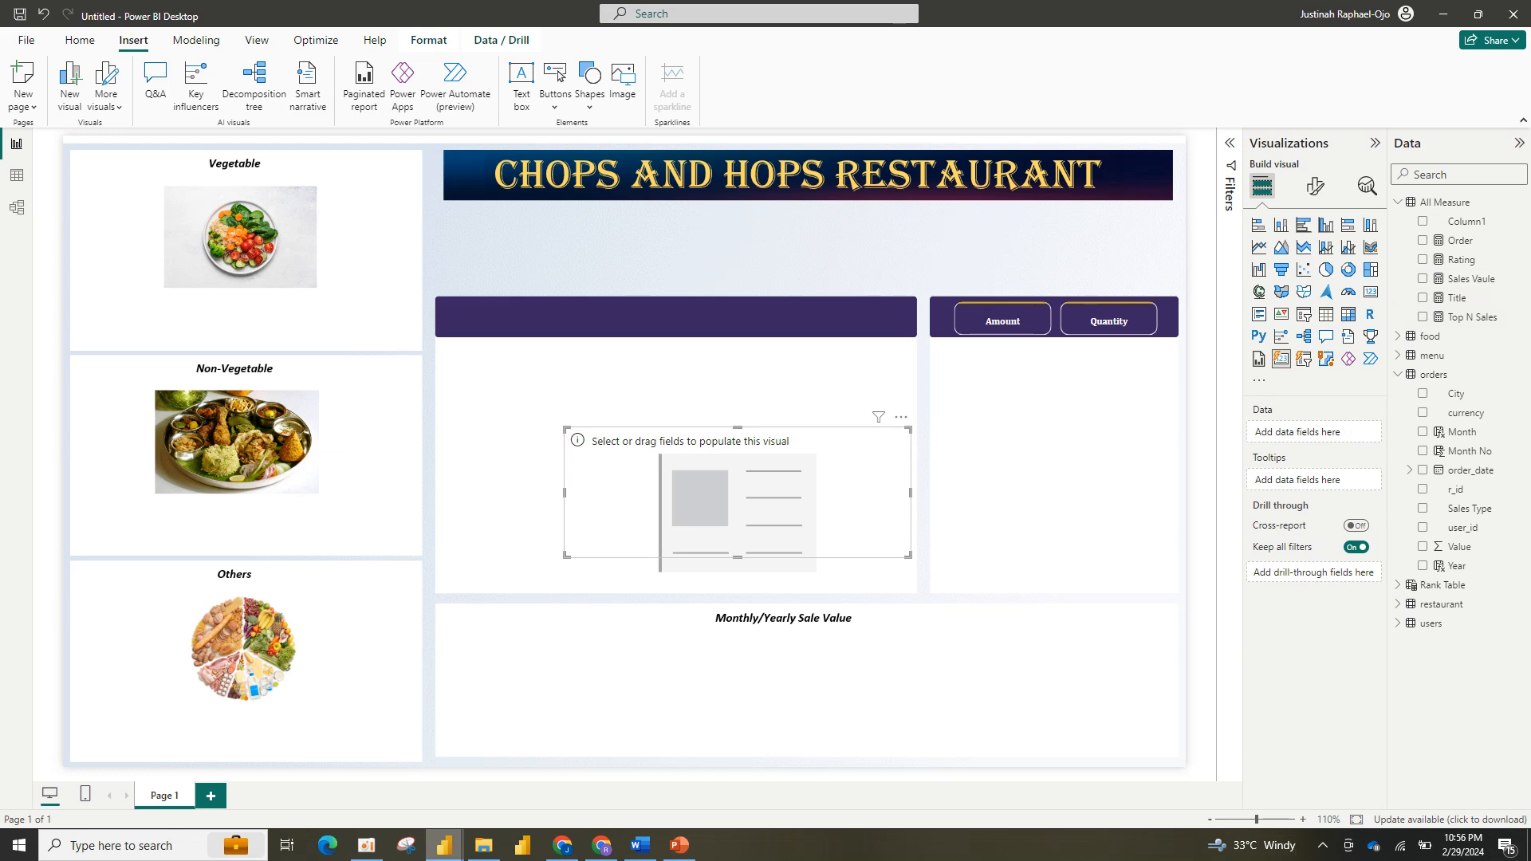
# Step: Switch to the week 9 report and examine the Total order card's data field and its Sales Type visual filter
pyautogui.moveTo(444, 844)
pyautogui.click(358, 777)
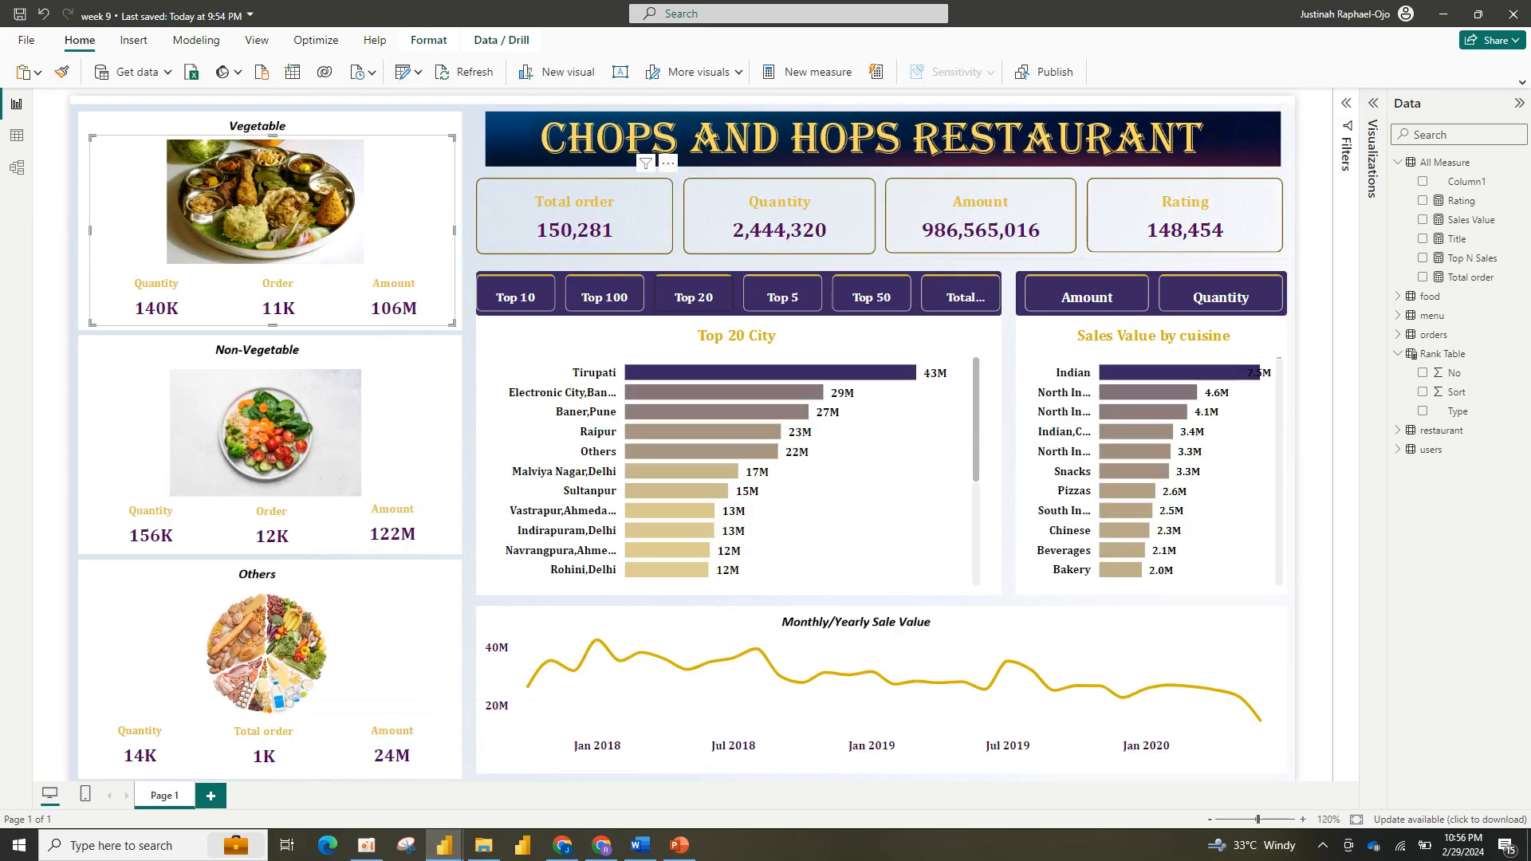
pyautogui.click(576, 217)
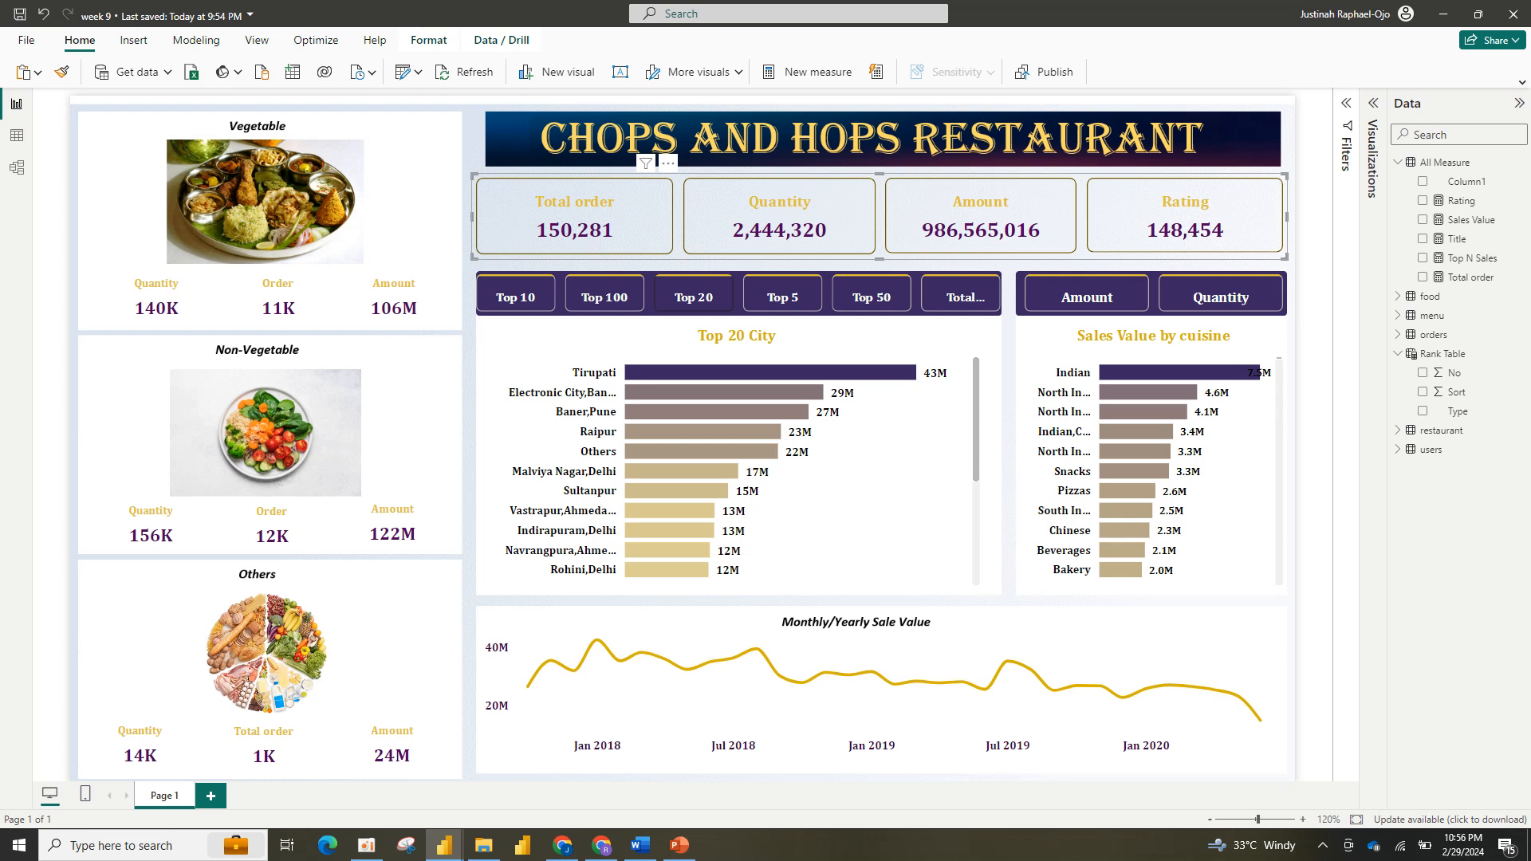
pyautogui.click(575, 217)
pyautogui.click(1373, 103)
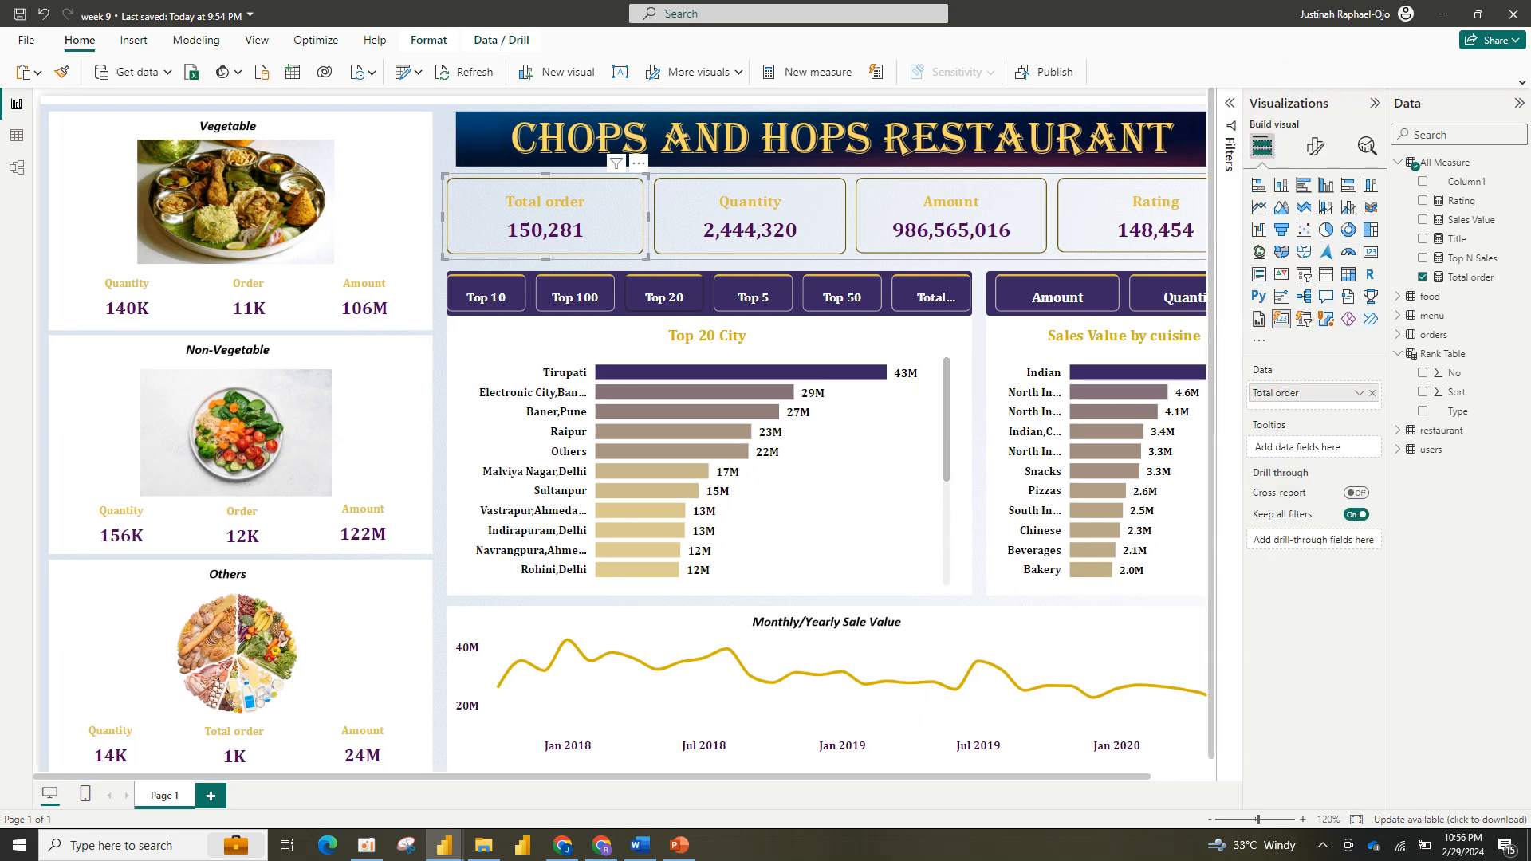
pyautogui.click(1230, 103)
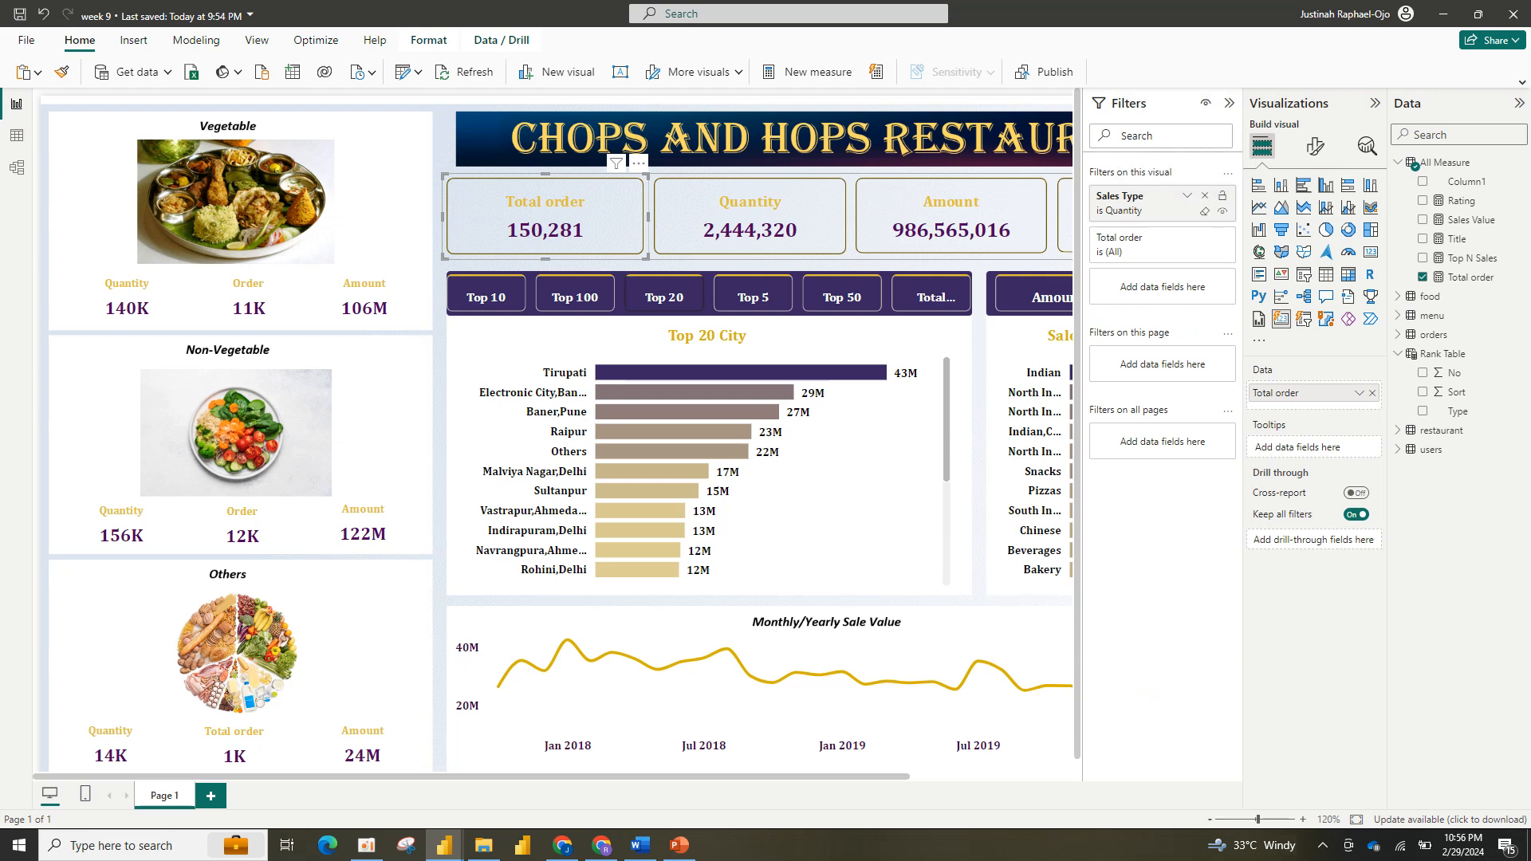
pyautogui.click(1186, 195)
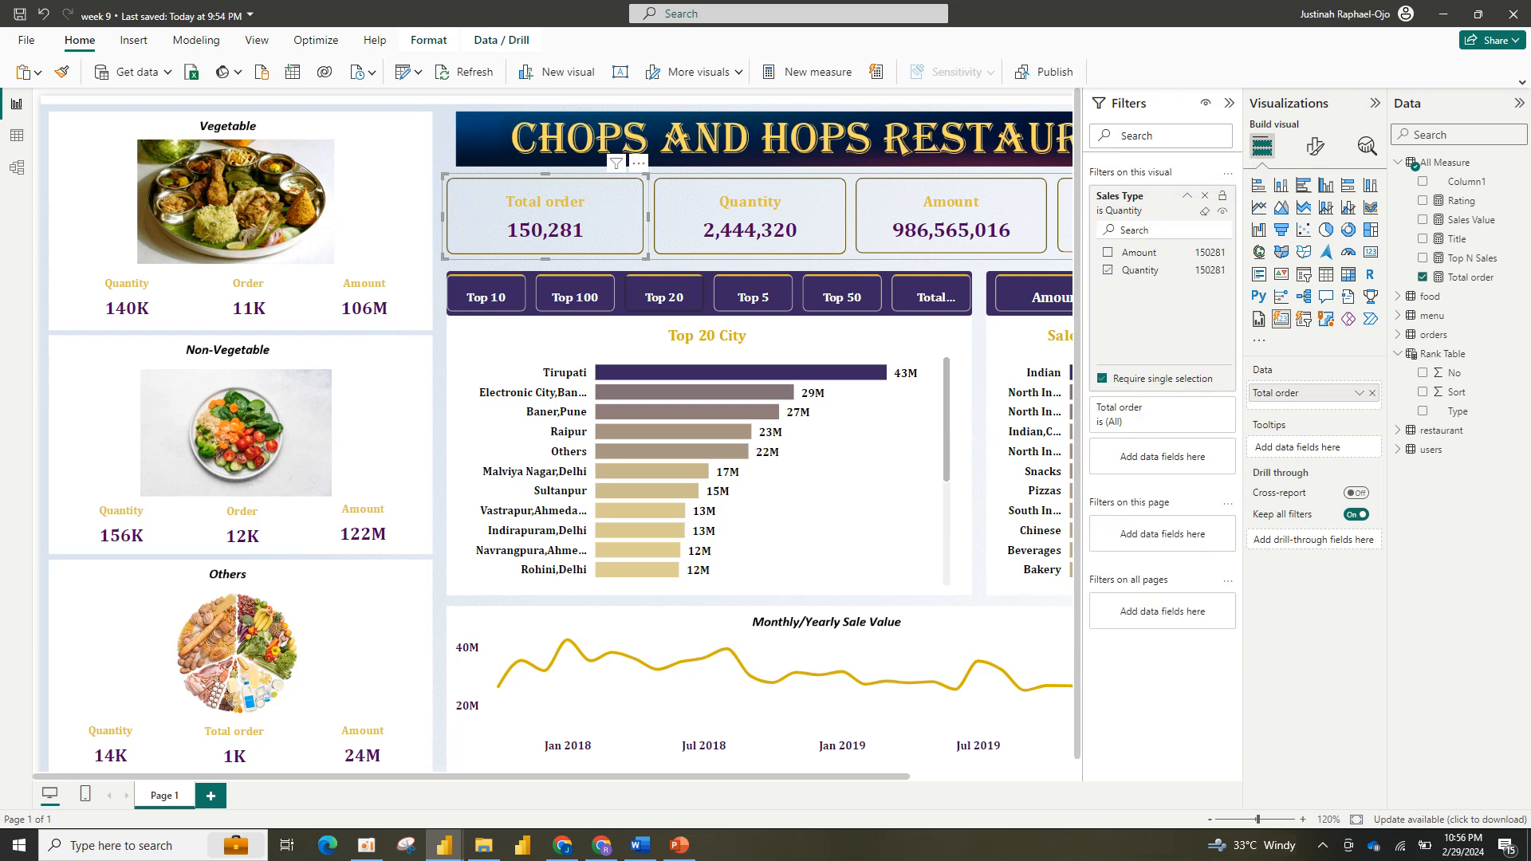
pyautogui.click(1186, 195)
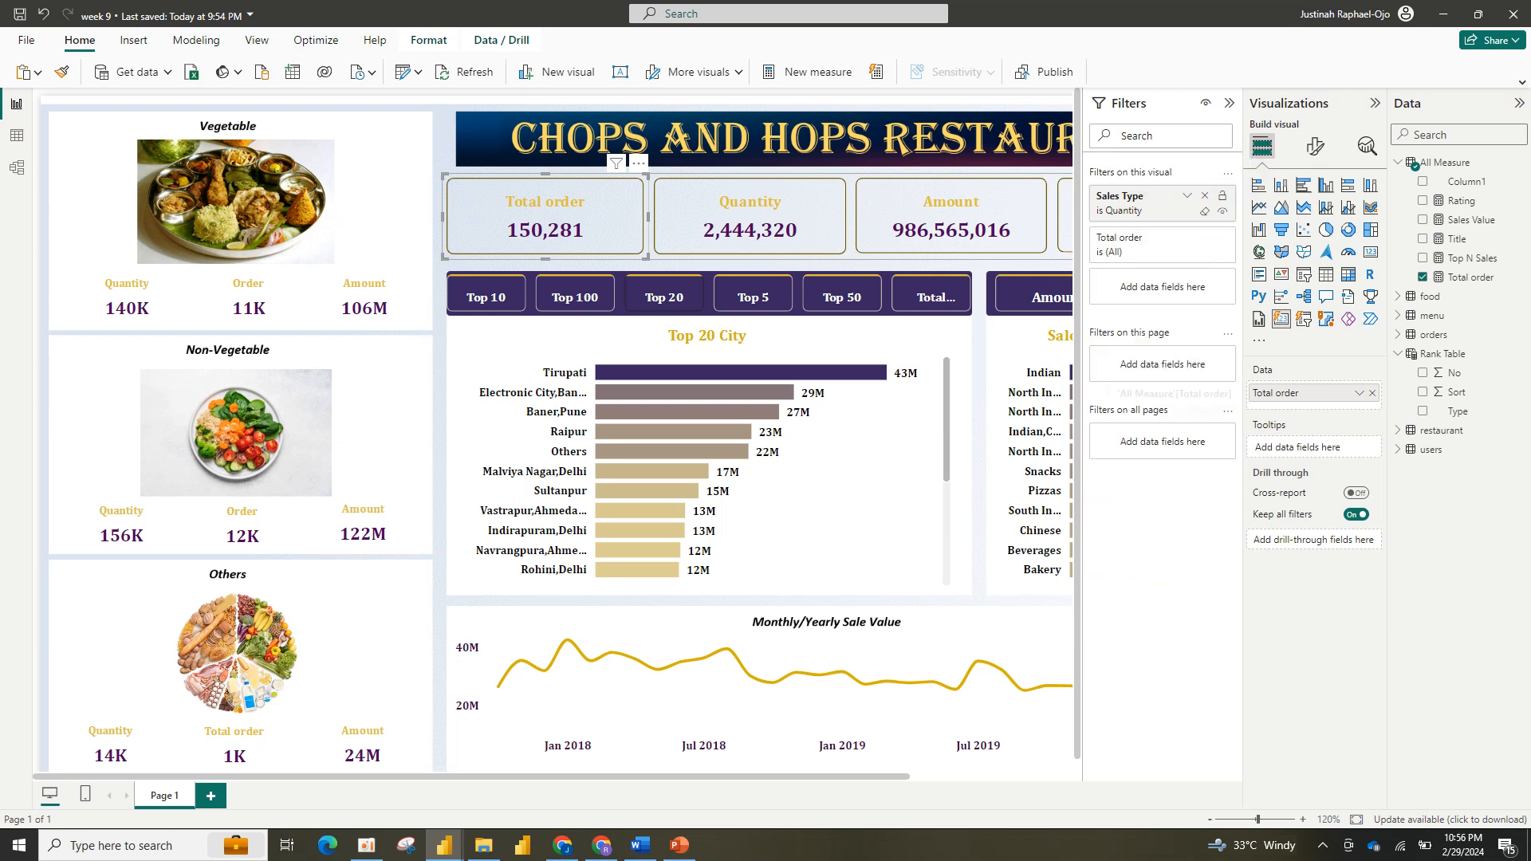
pyautogui.click(1357, 392)
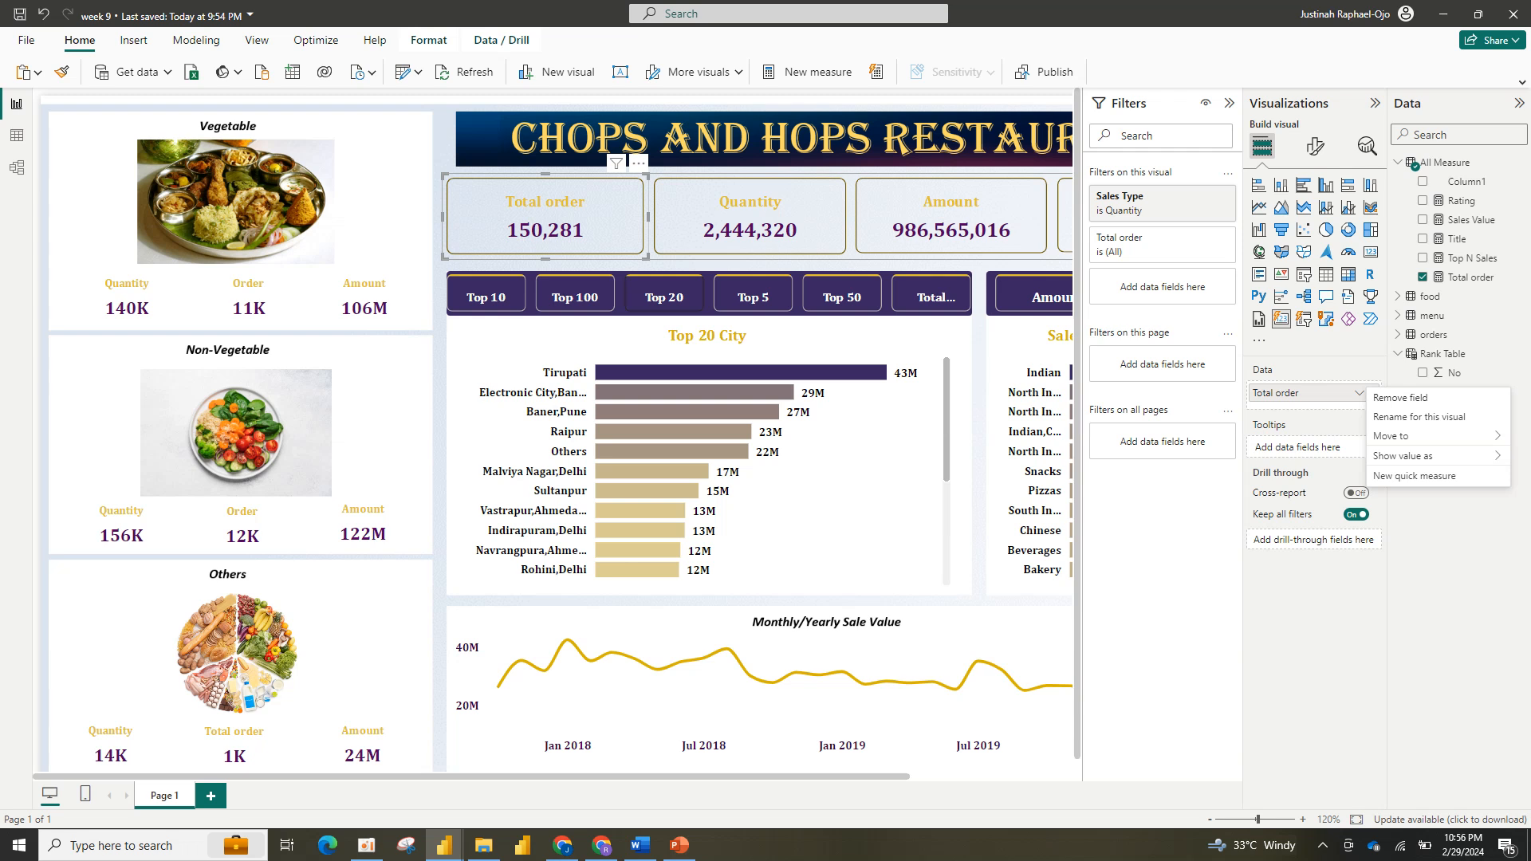
pyautogui.press('Escape')
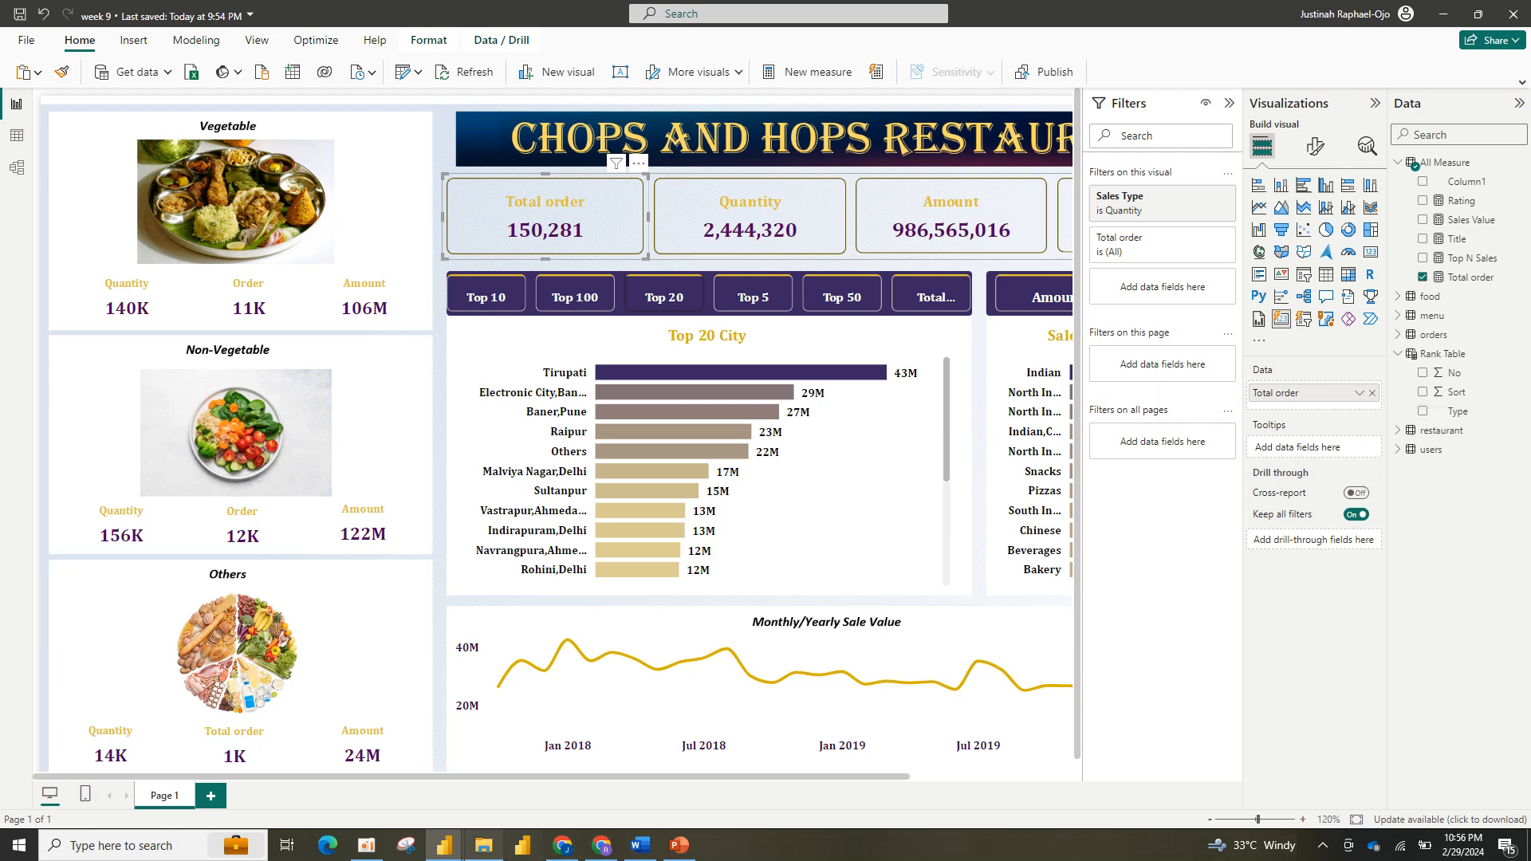
# Step: Return to the Untitled report, add the Order measure to the new card and shift the card slightly left and up
pyautogui.moveTo(444, 845)
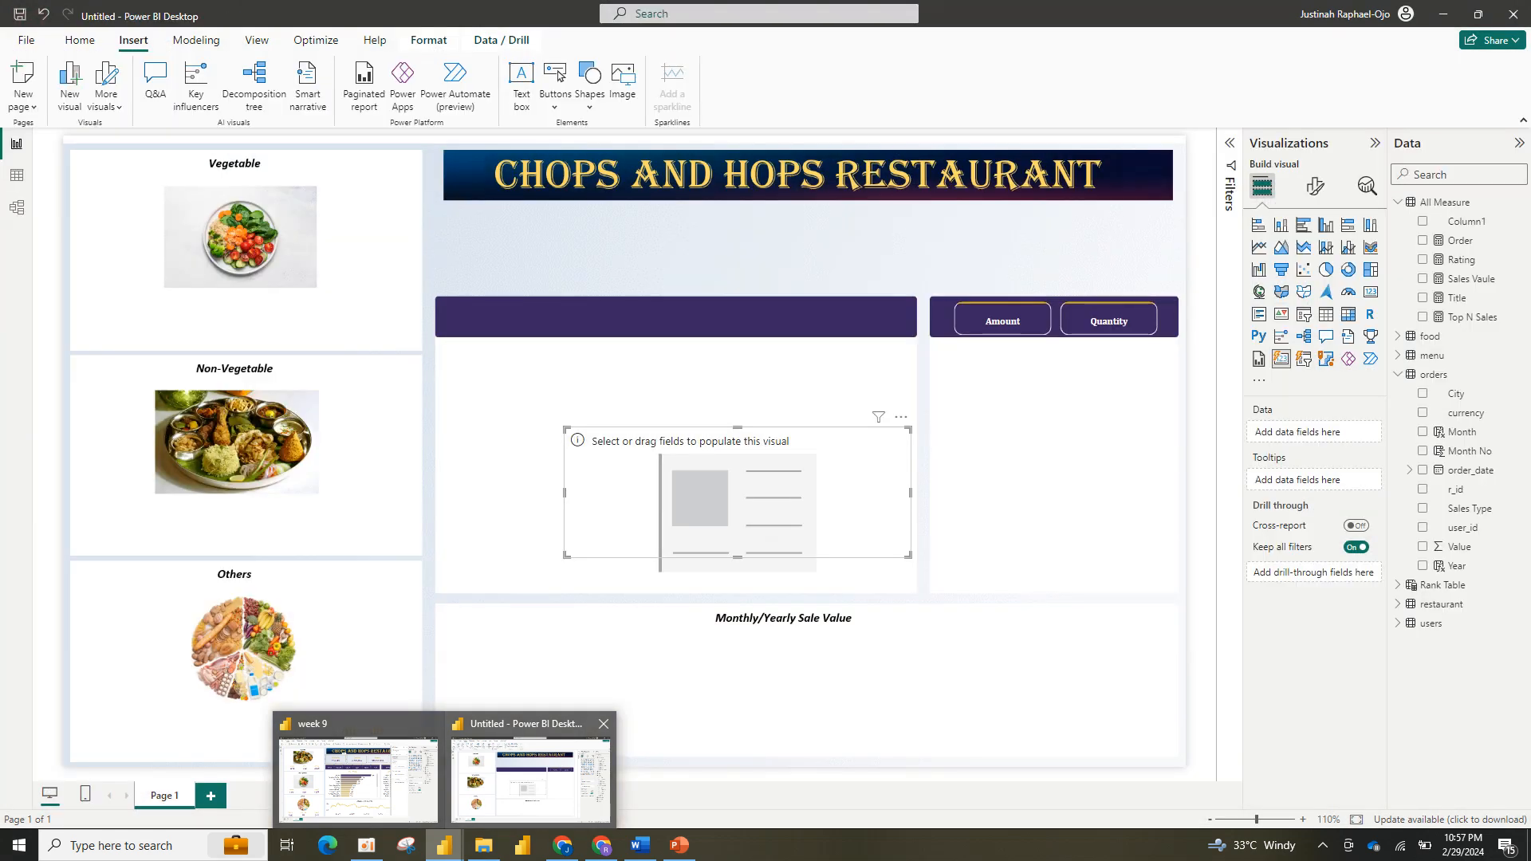
pyautogui.click(526, 769)
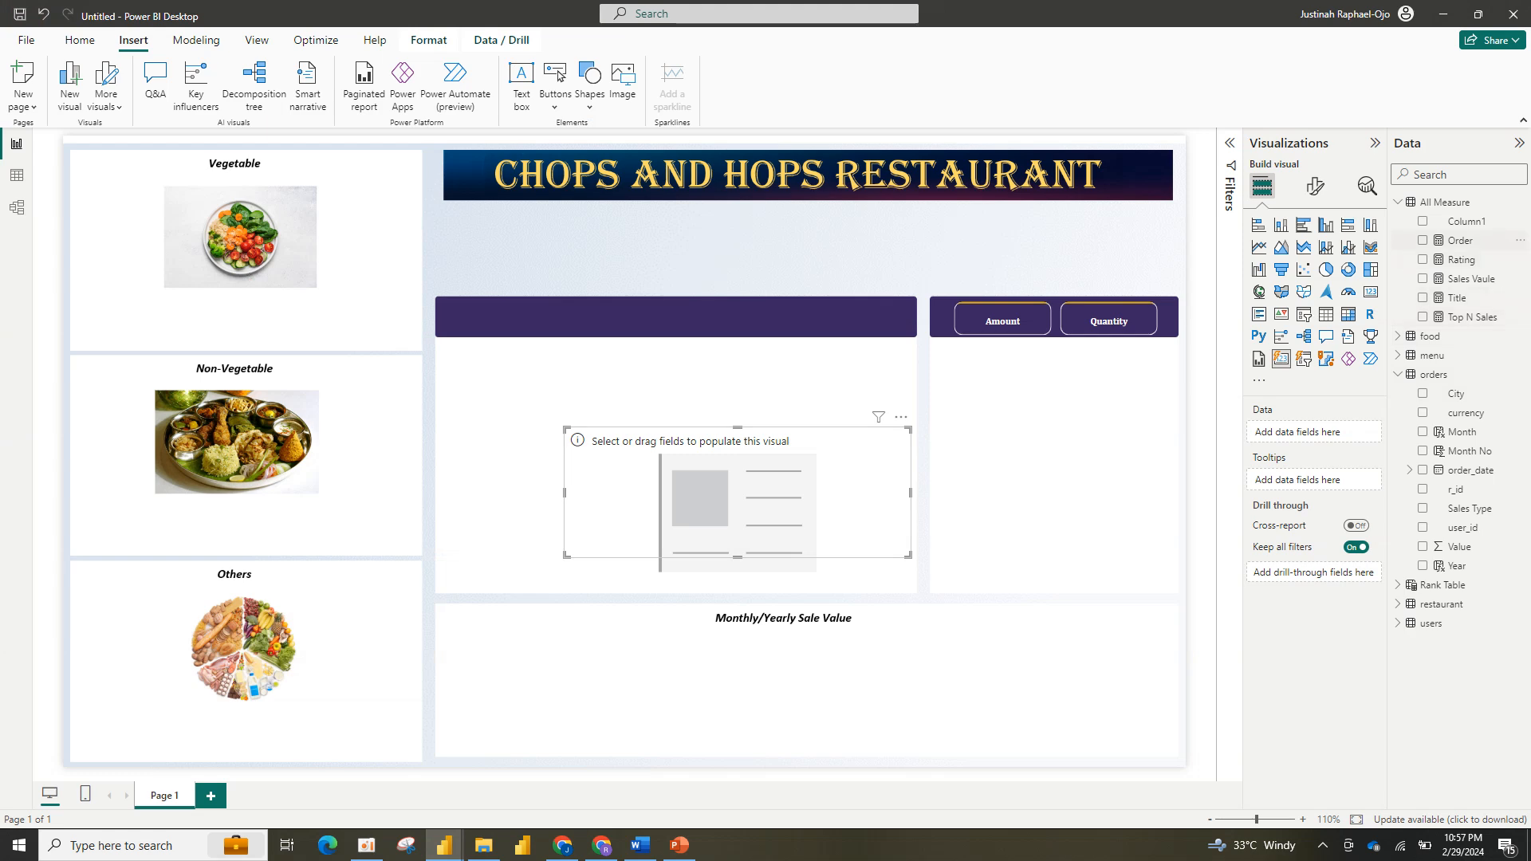
pyautogui.click(1422, 240)
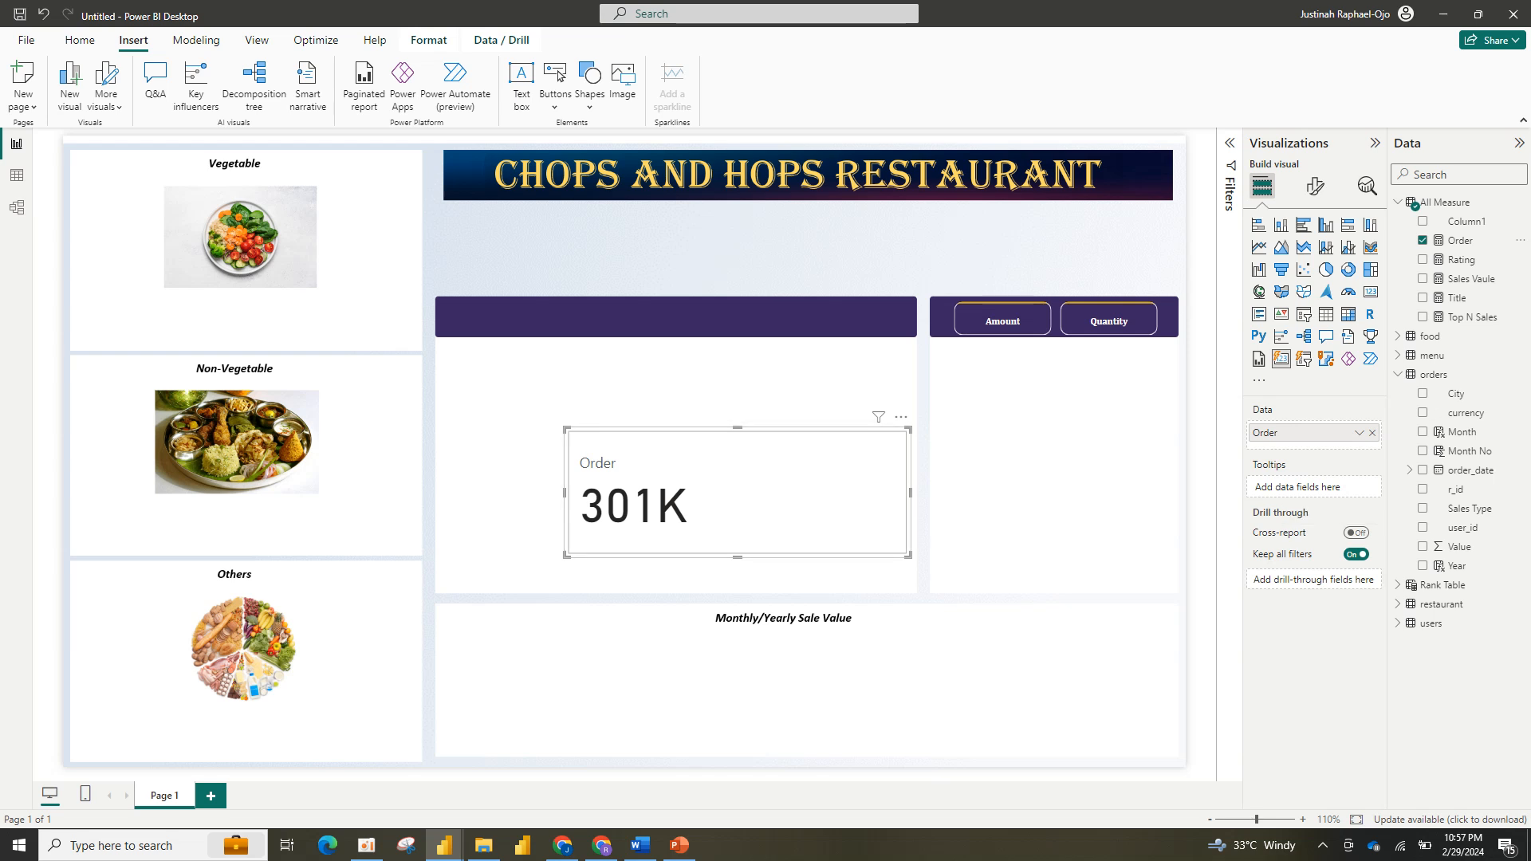
pyautogui.moveTo(737, 493); pyautogui.dragTo(684, 484)
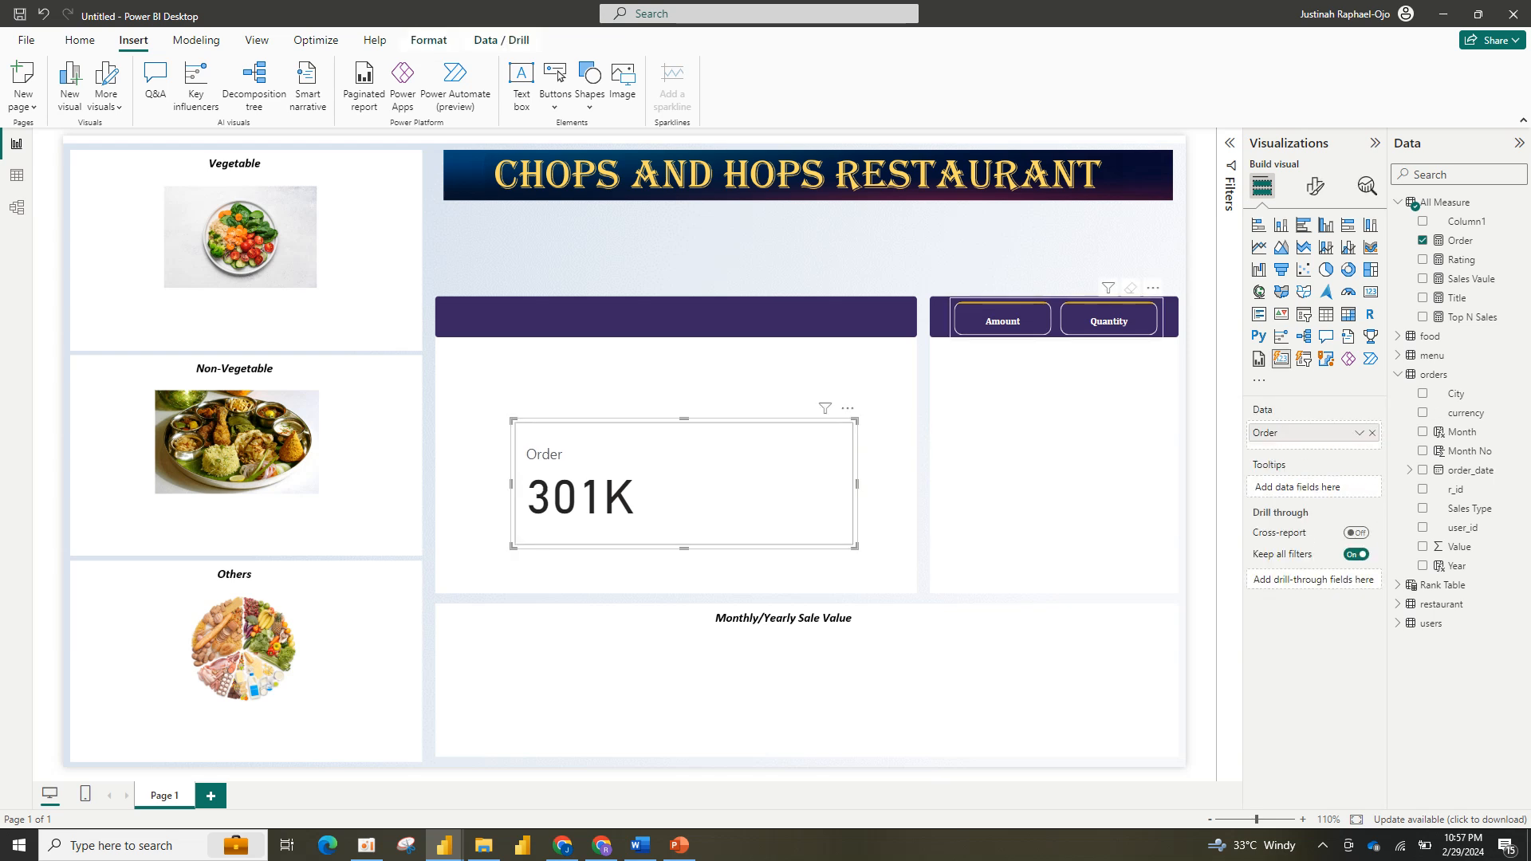
# Step: Filter the report to Amount with the slicer, then reduce the Order card's width and height
pyautogui.click(1002, 321)
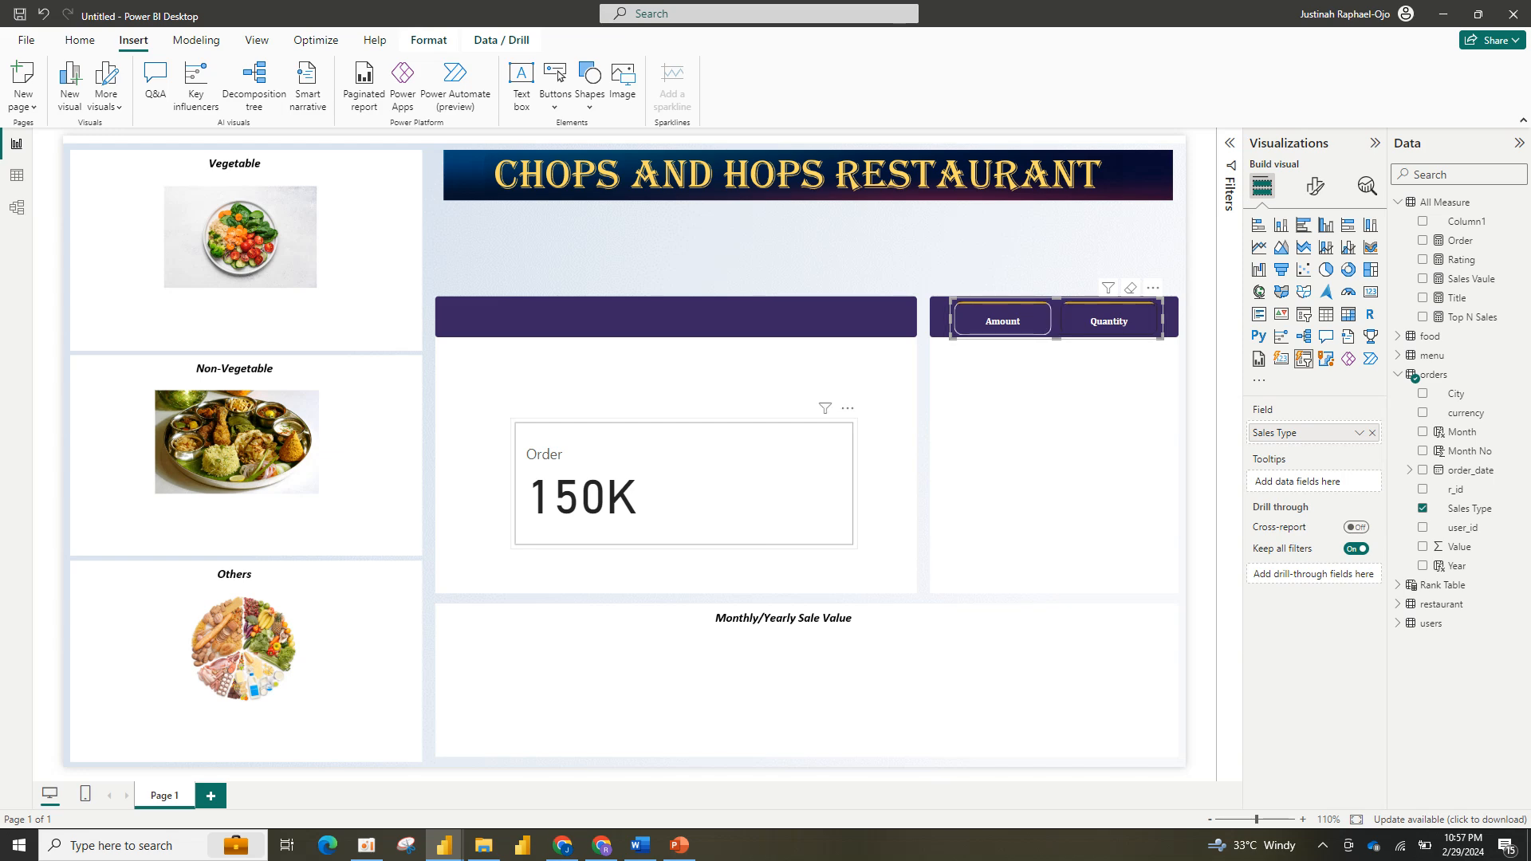
pyautogui.click(685, 485)
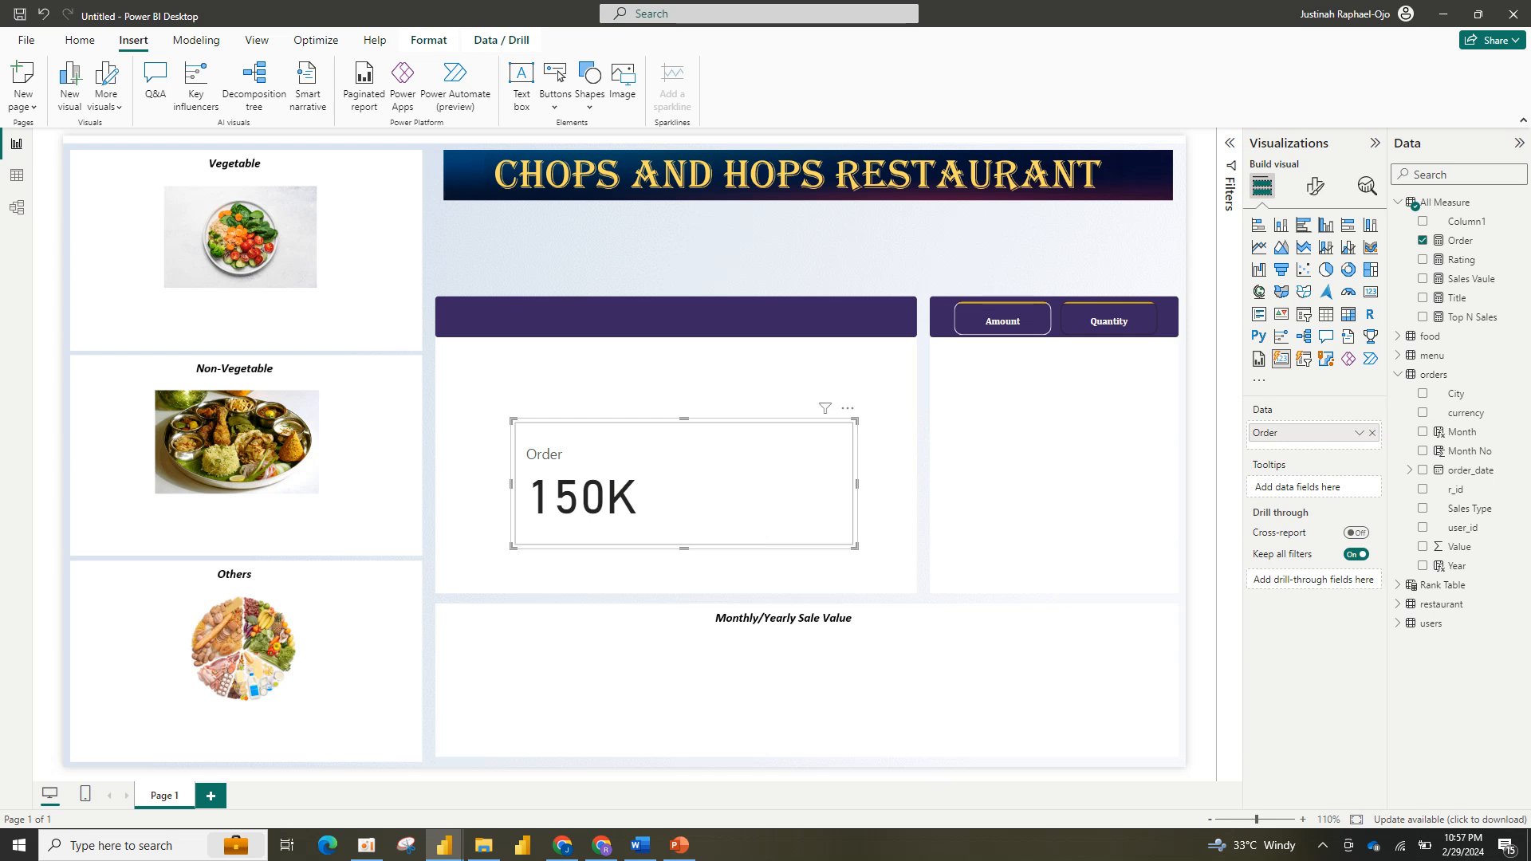
pyautogui.press('Delete')
pyautogui.click(684, 485)
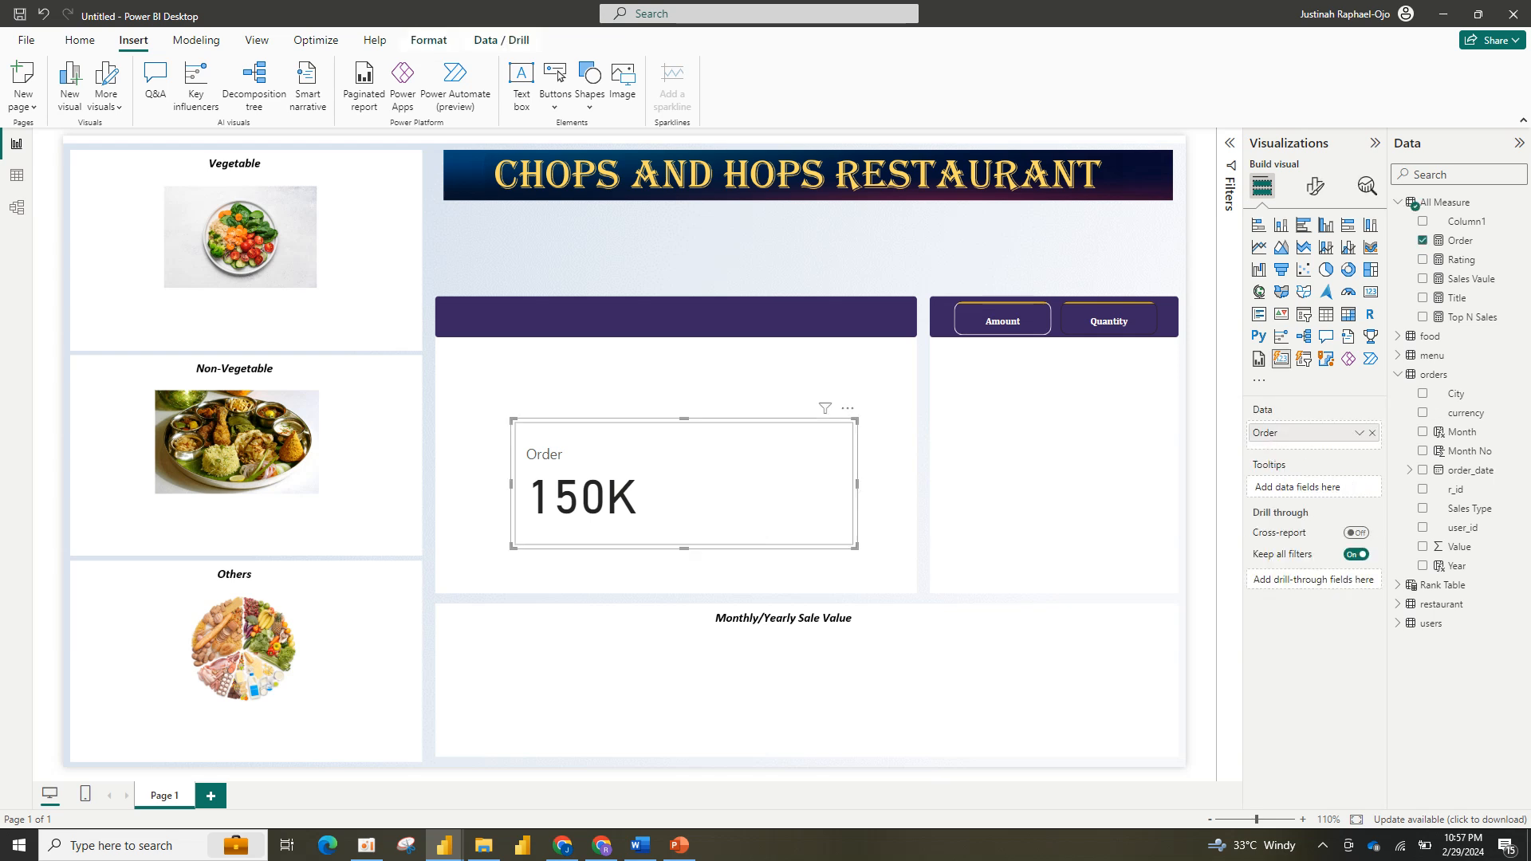
pyautogui.moveTo(856, 548); pyautogui.dragTo(762, 537)
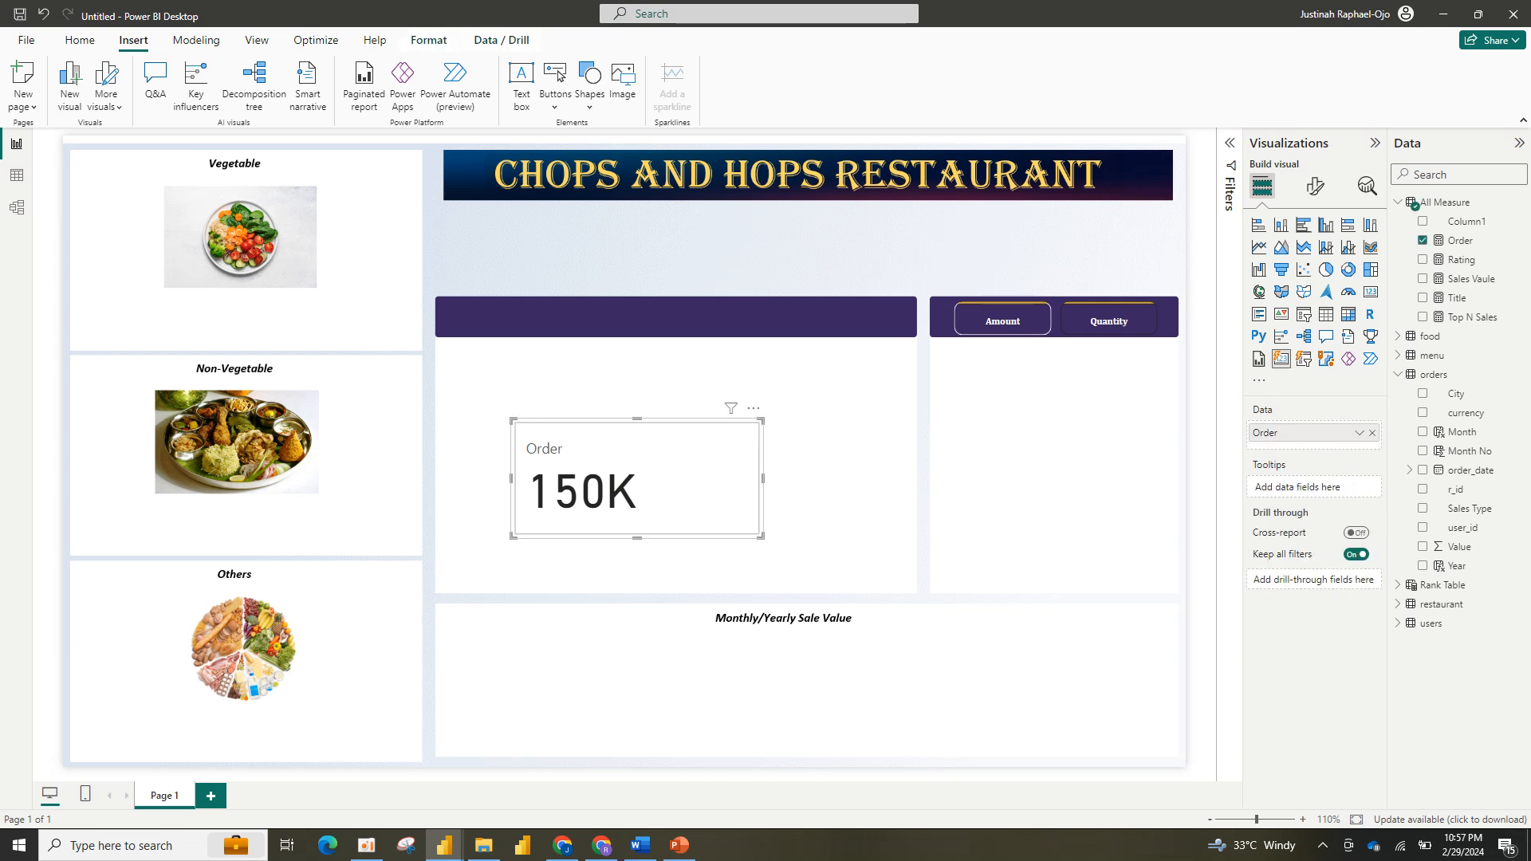
# Step: Format the Order card's callout value in Cambria at size 20 with centered horizontal alignment
pyautogui.click(1315, 186)
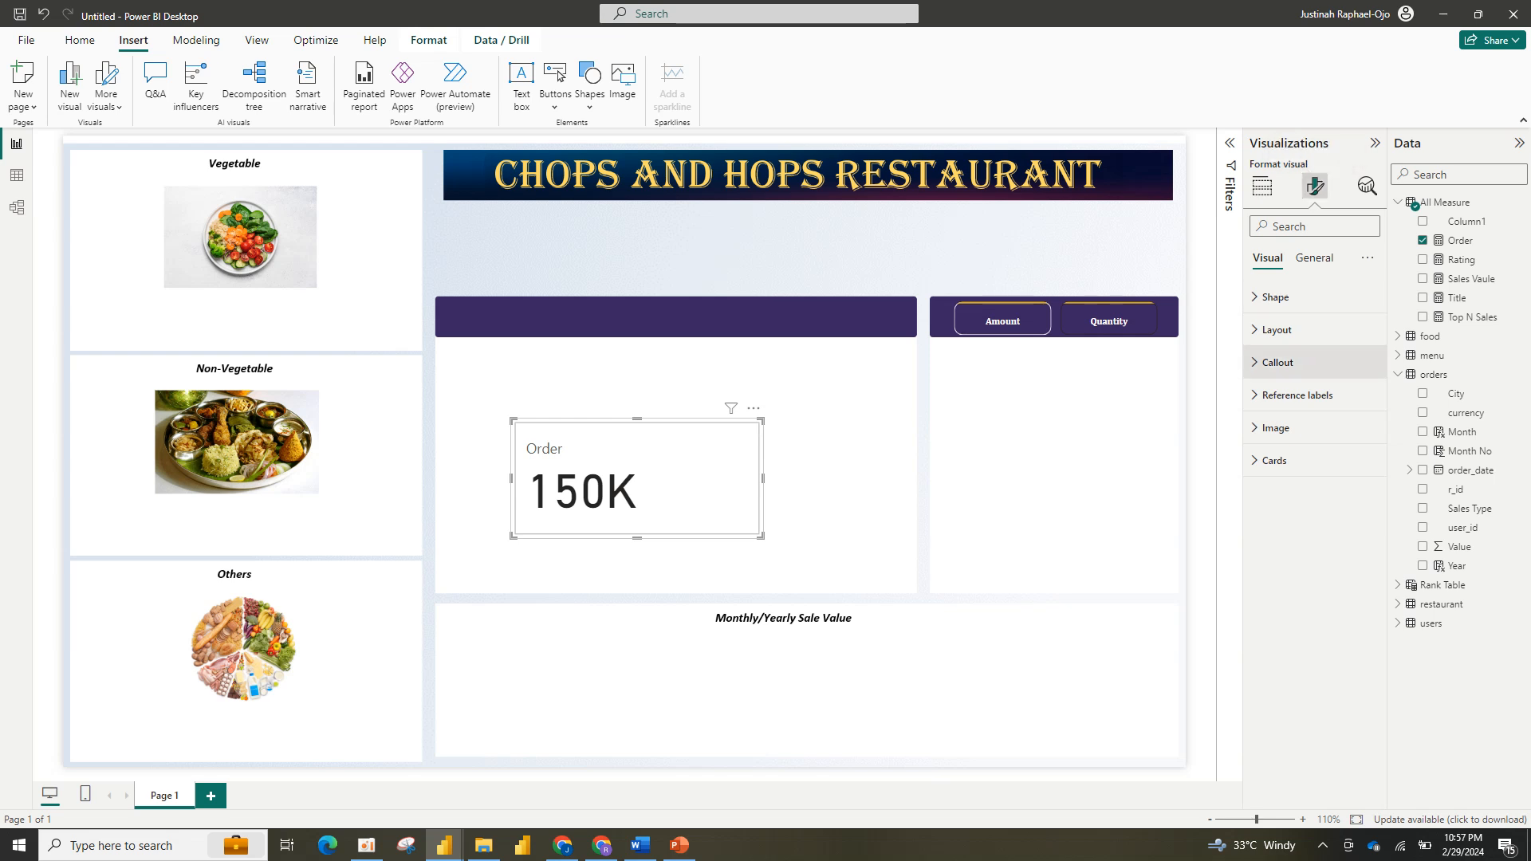
pyautogui.click(1277, 362)
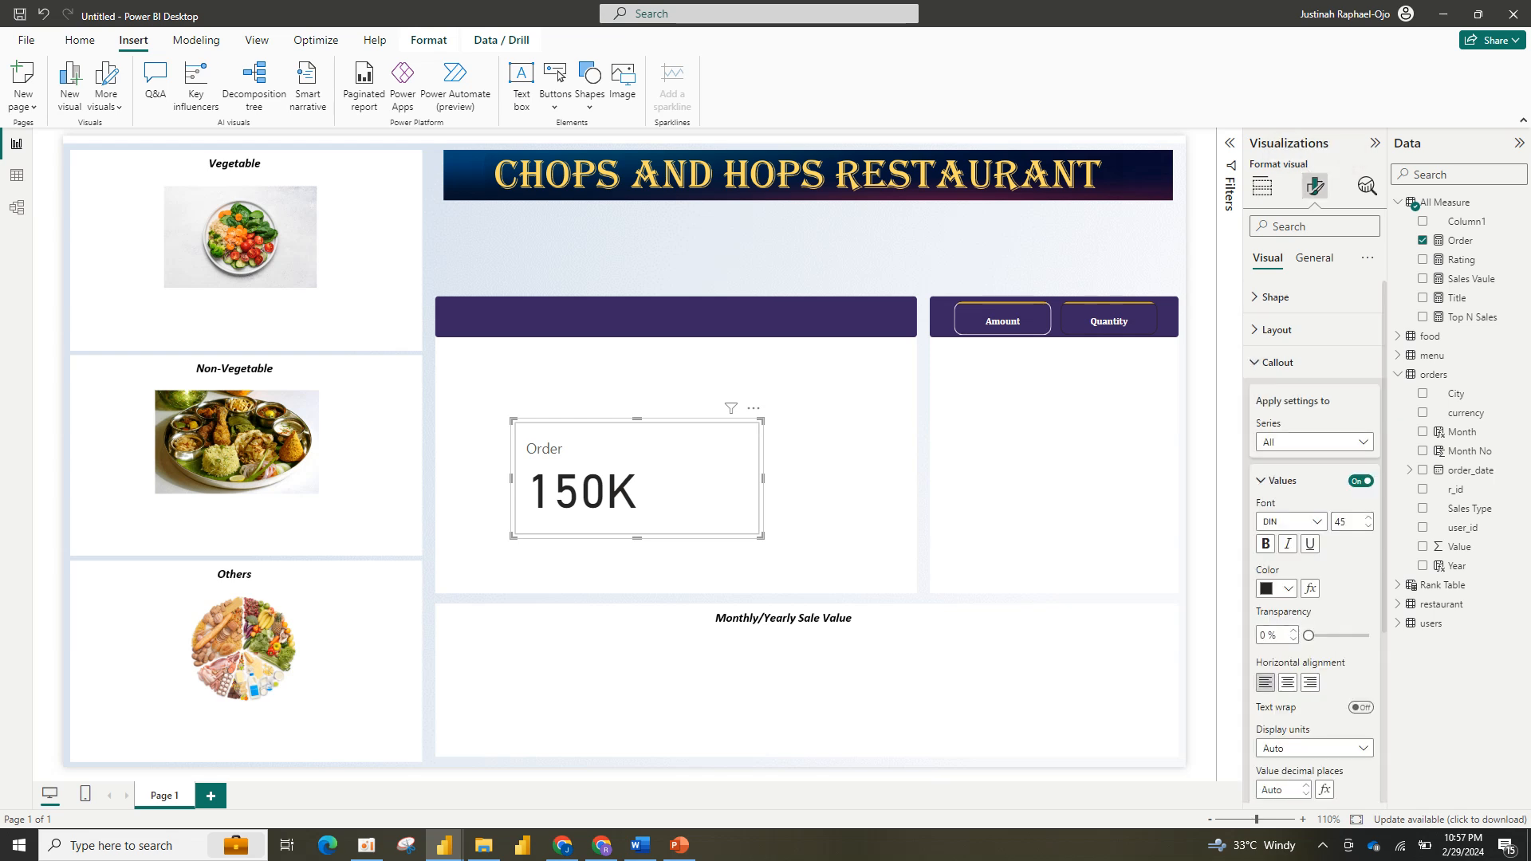
pyautogui.click(1291, 522)
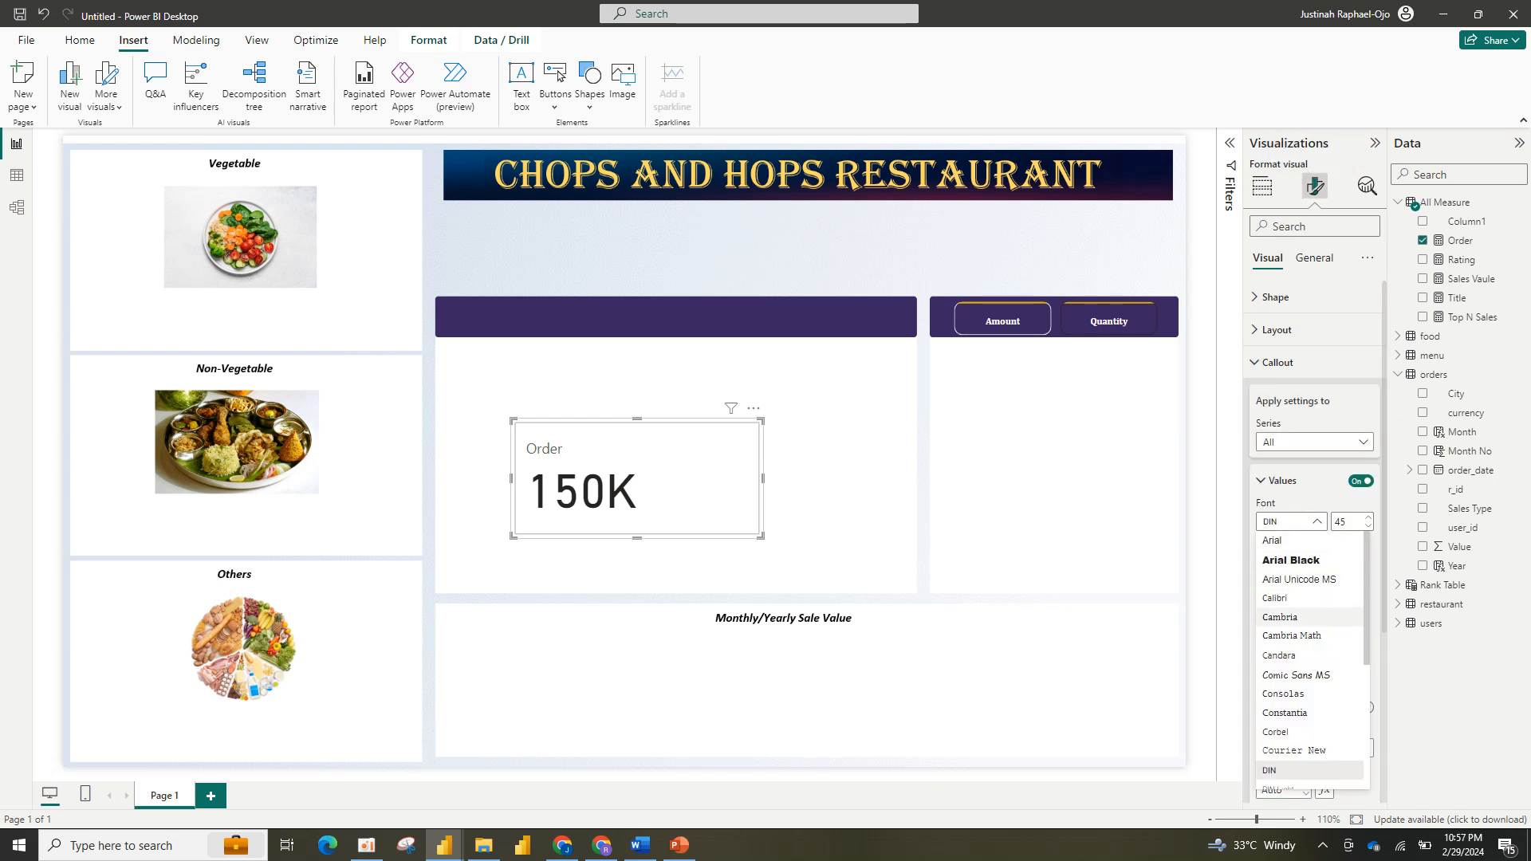
pyautogui.click(1281, 617)
pyautogui.doubleClick(1340, 521)
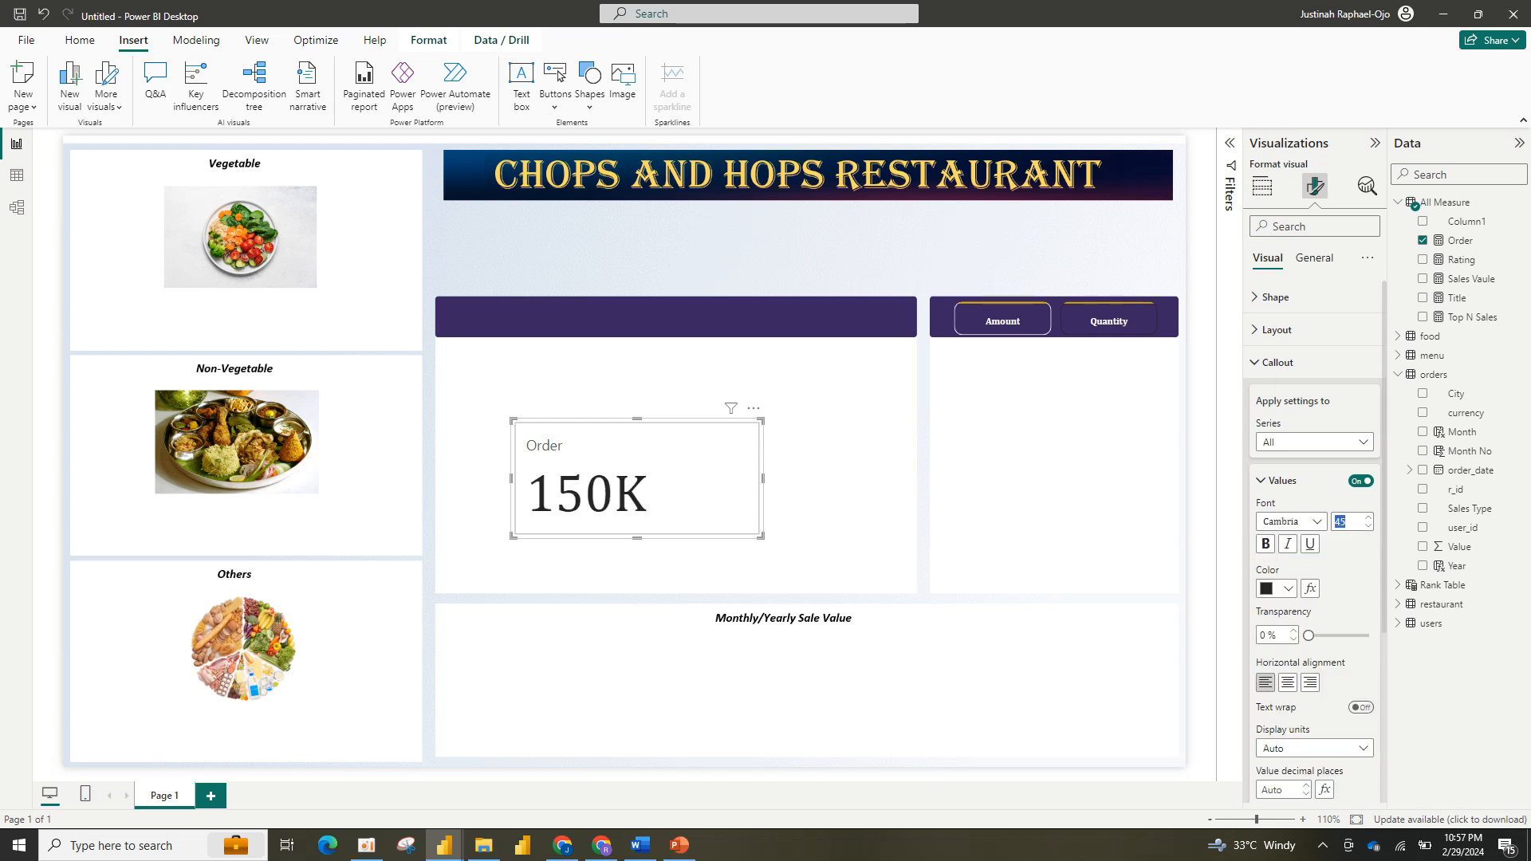
pyautogui.write('20')
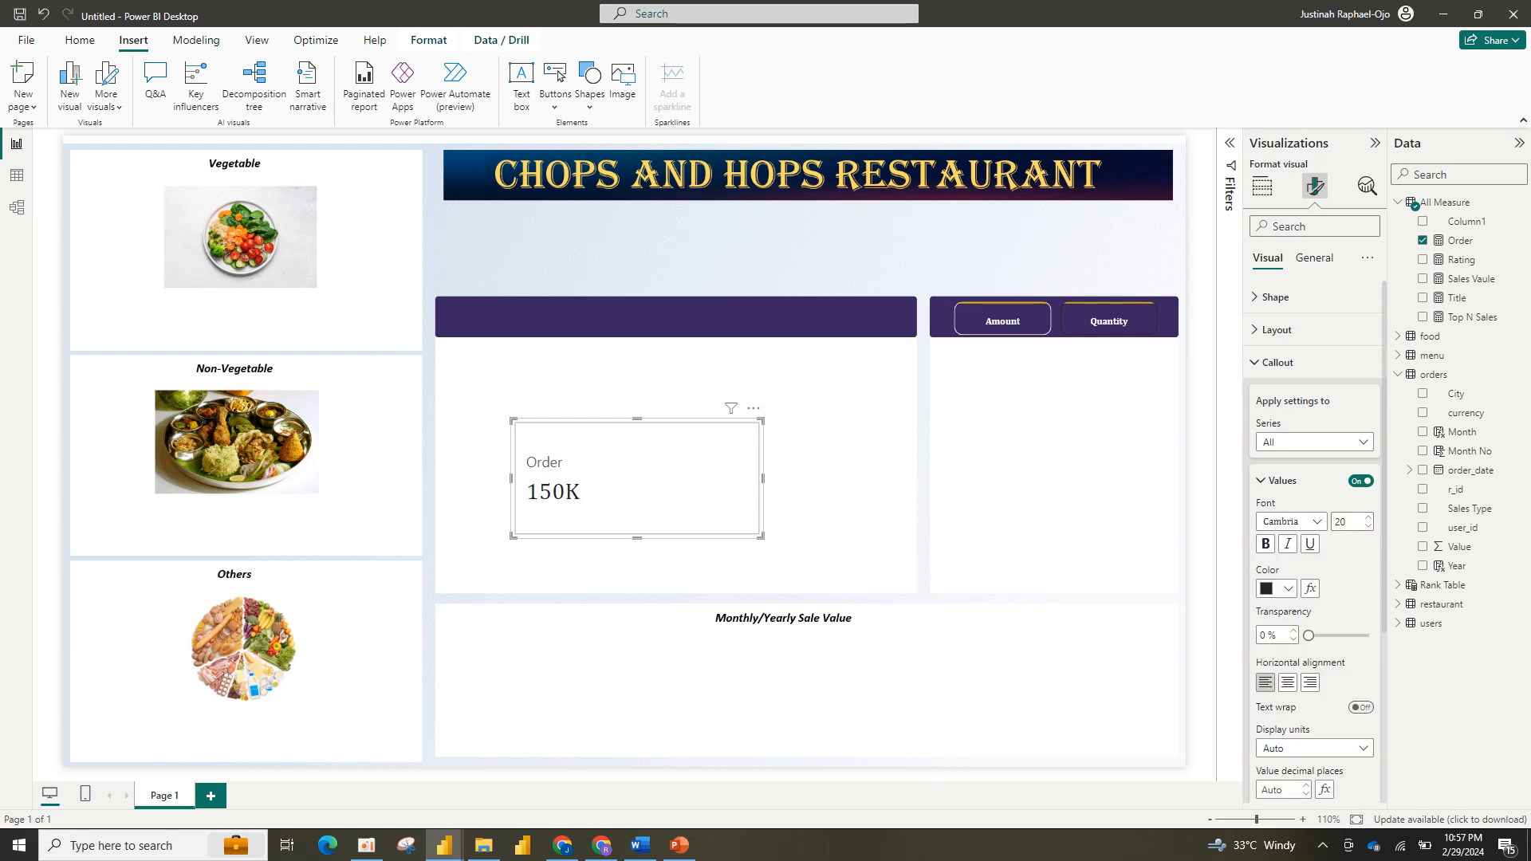
pyautogui.click(1287, 683)
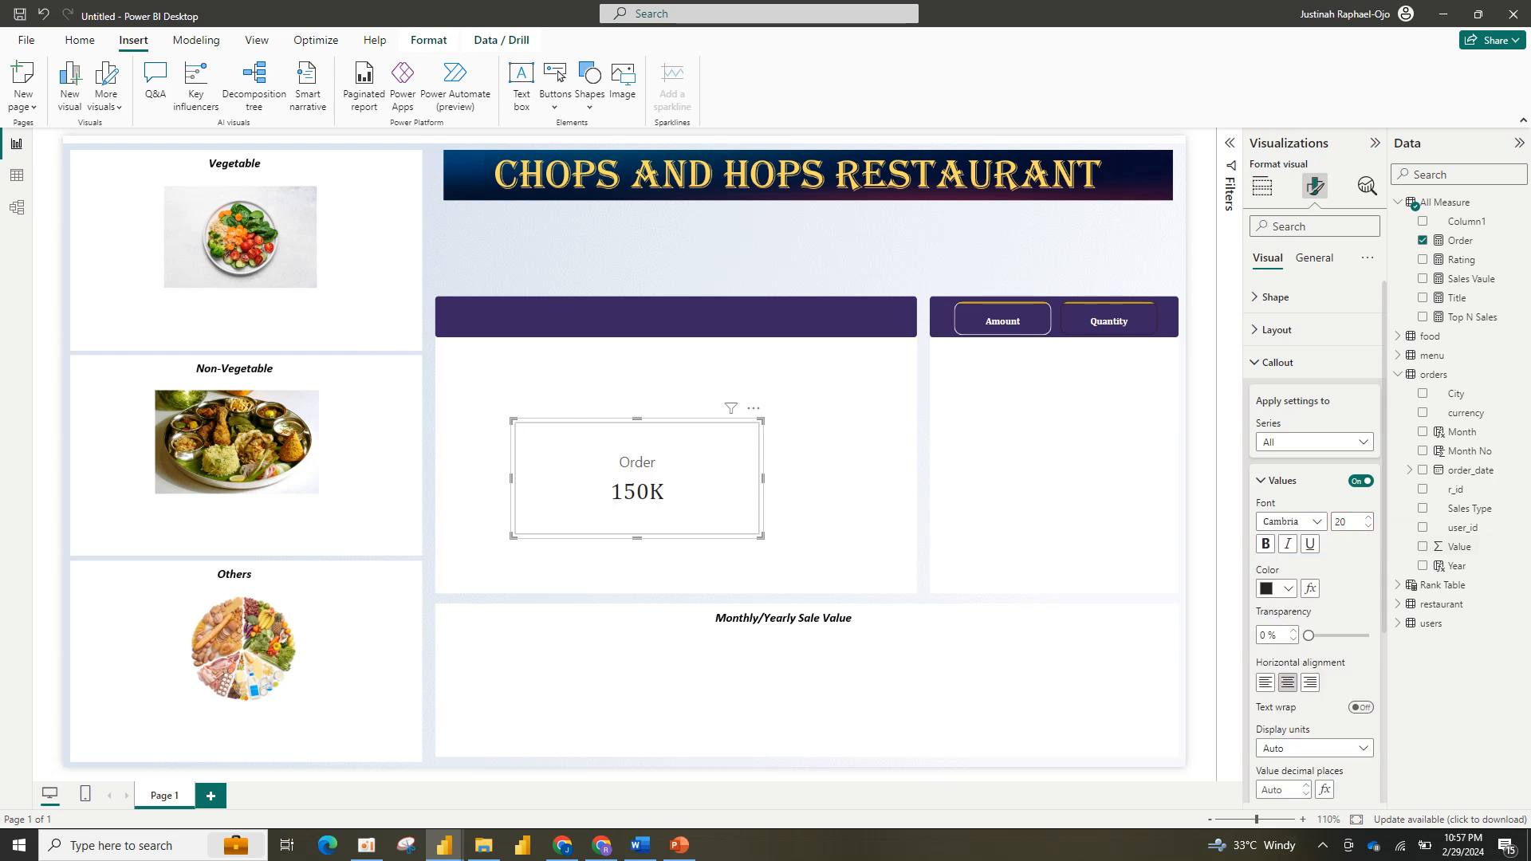
pyautogui.click(1277, 362)
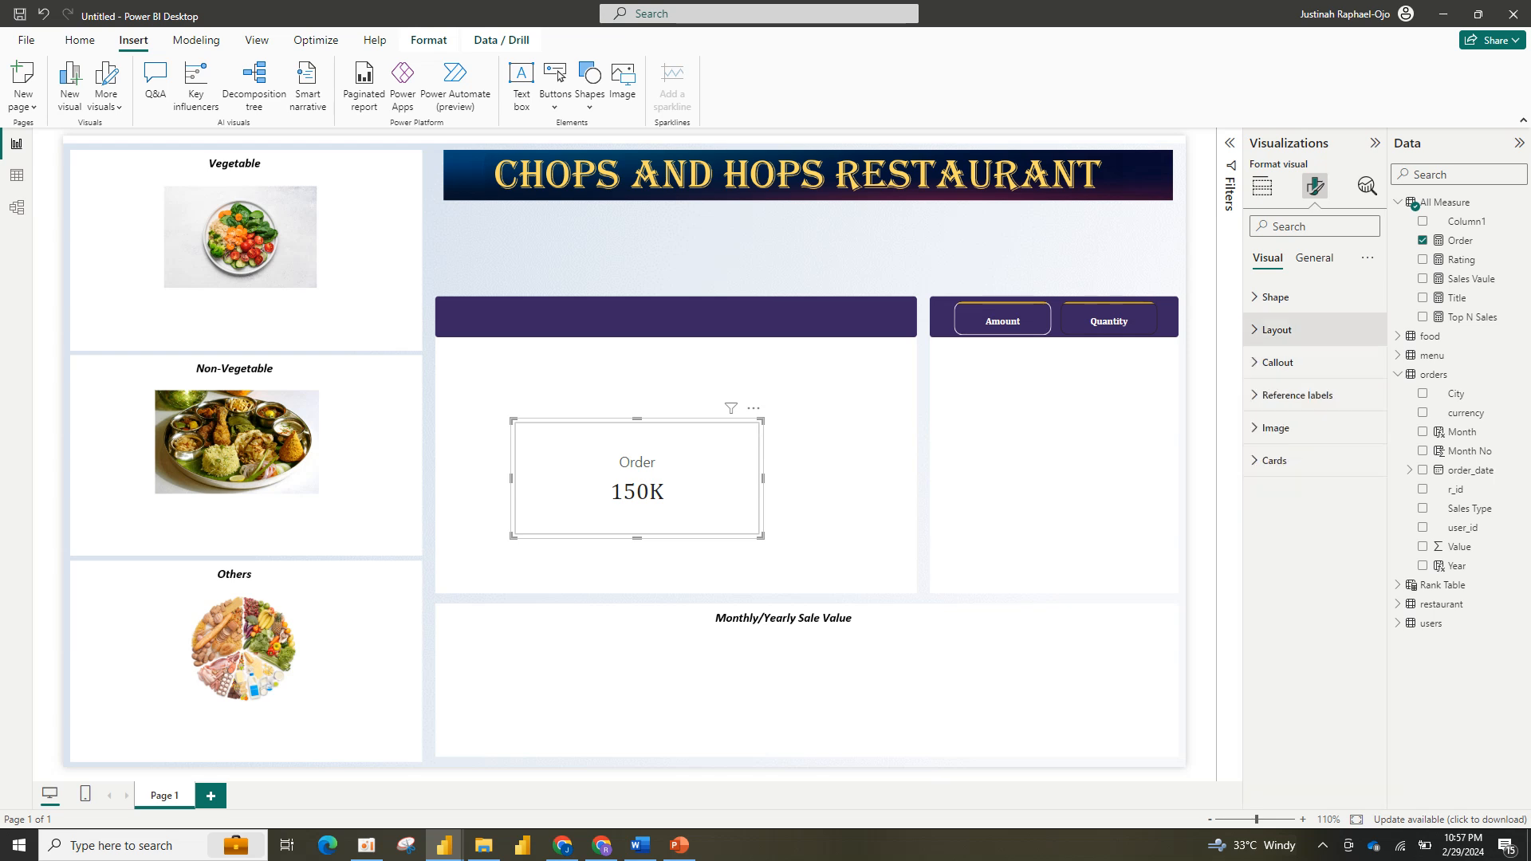
# Step: Turn off the background effect of the Order card visual
pyautogui.click(1313, 258)
pyautogui.click(1276, 363)
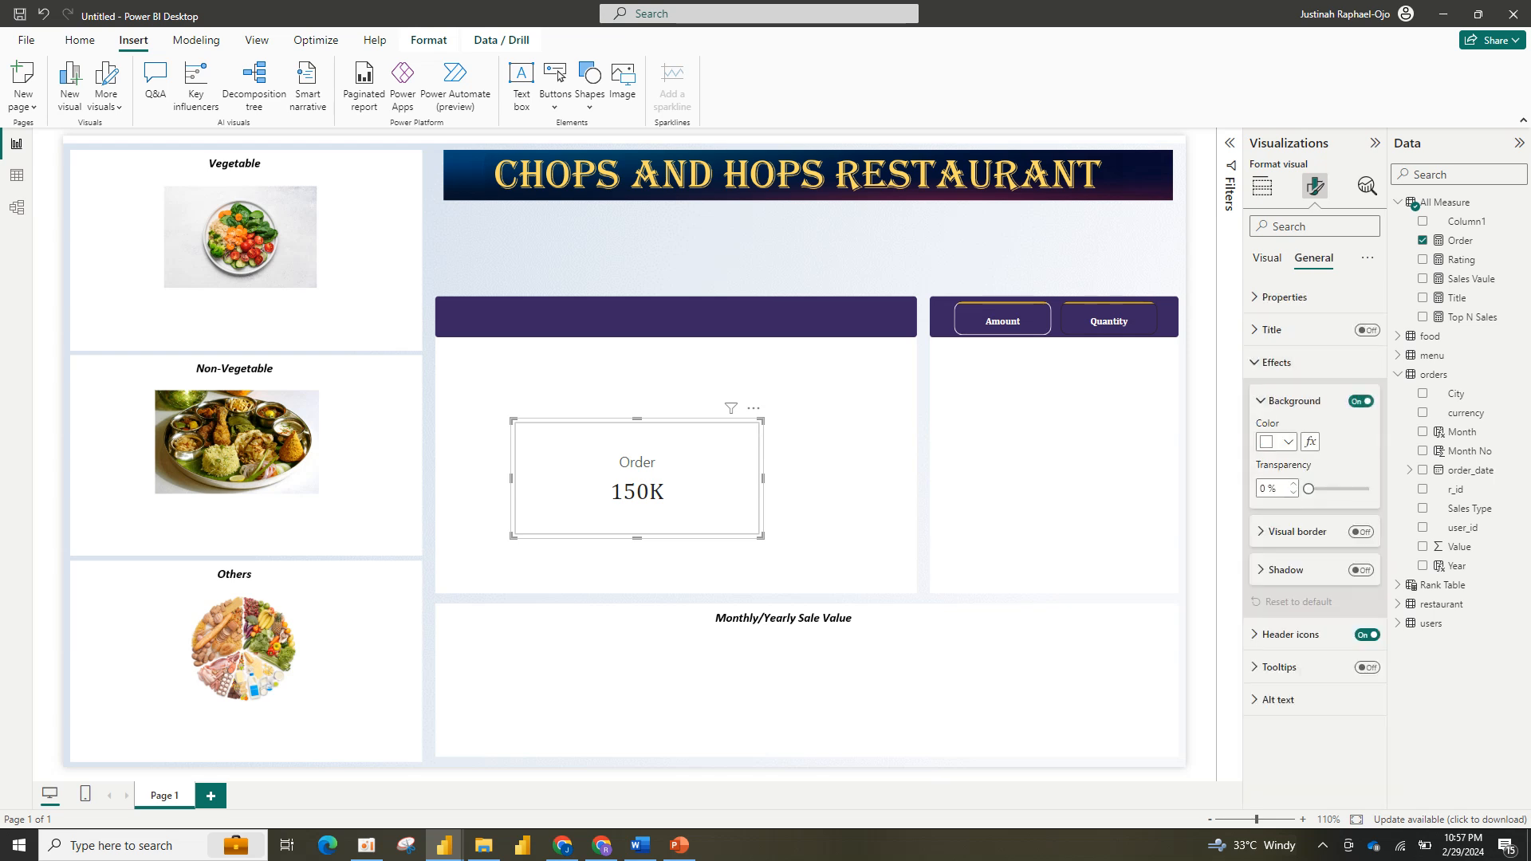
pyautogui.click(1294, 401)
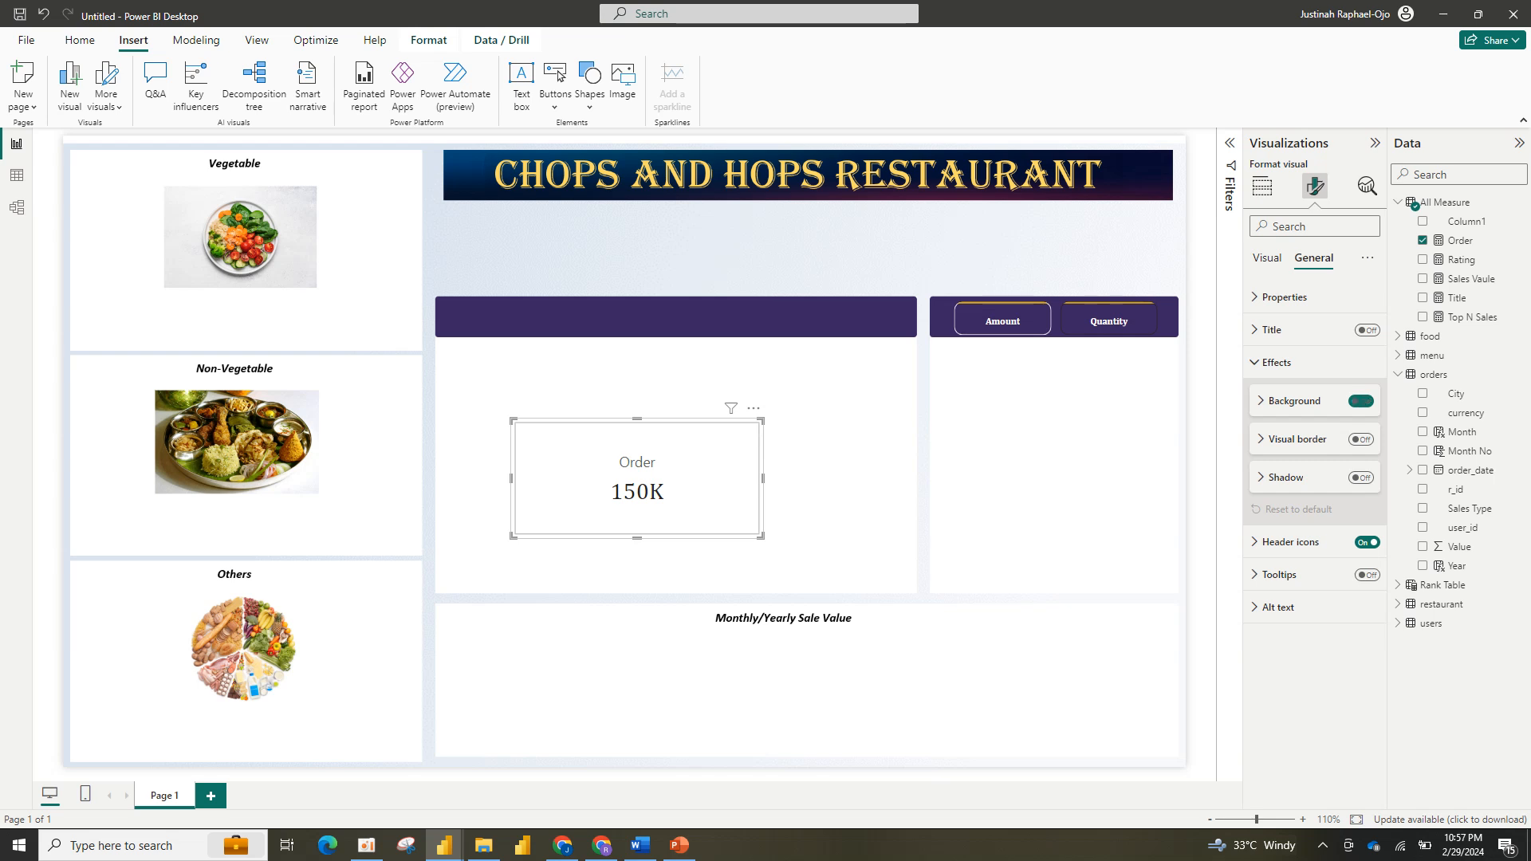
pyautogui.click(1360, 401)
pyautogui.click(1276, 363)
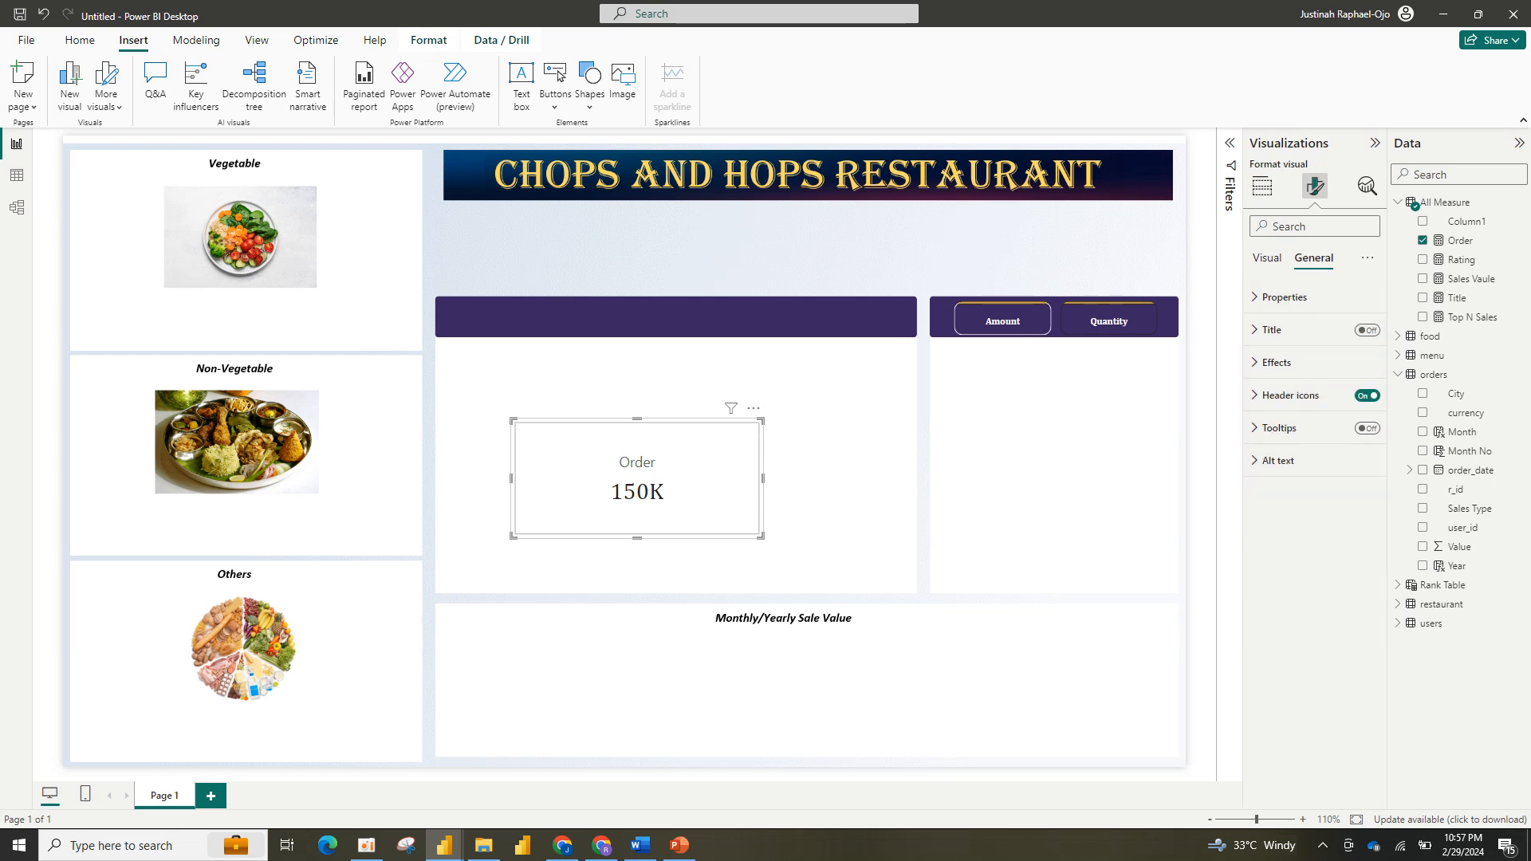
# Step: Turn off the fill in the Order card's card settings, leaving its border on
pyautogui.click(1267, 258)
pyautogui.click(1274, 460)
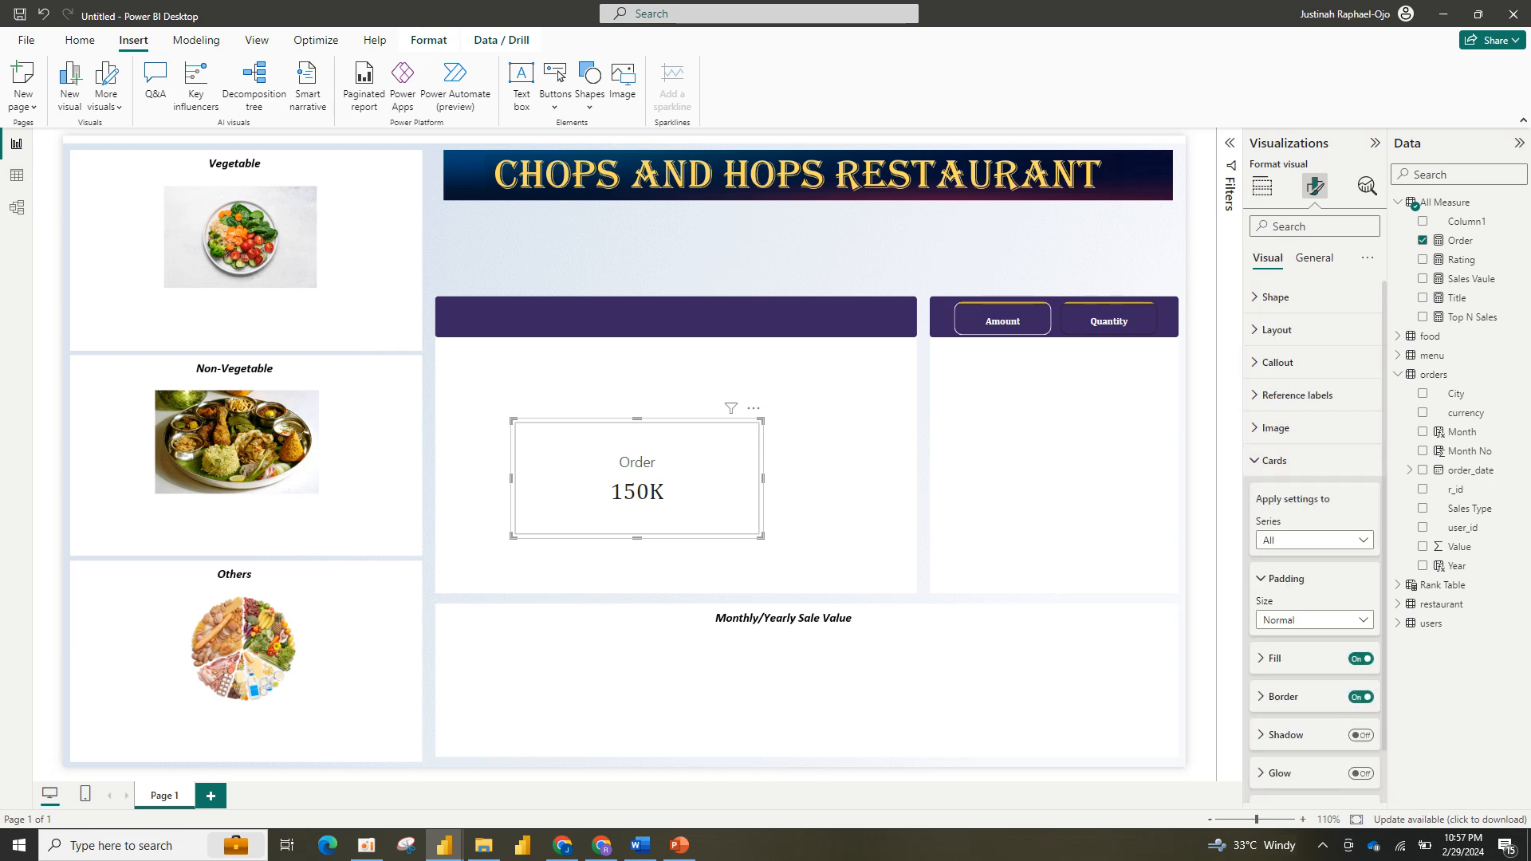
pyautogui.click(1361, 696)
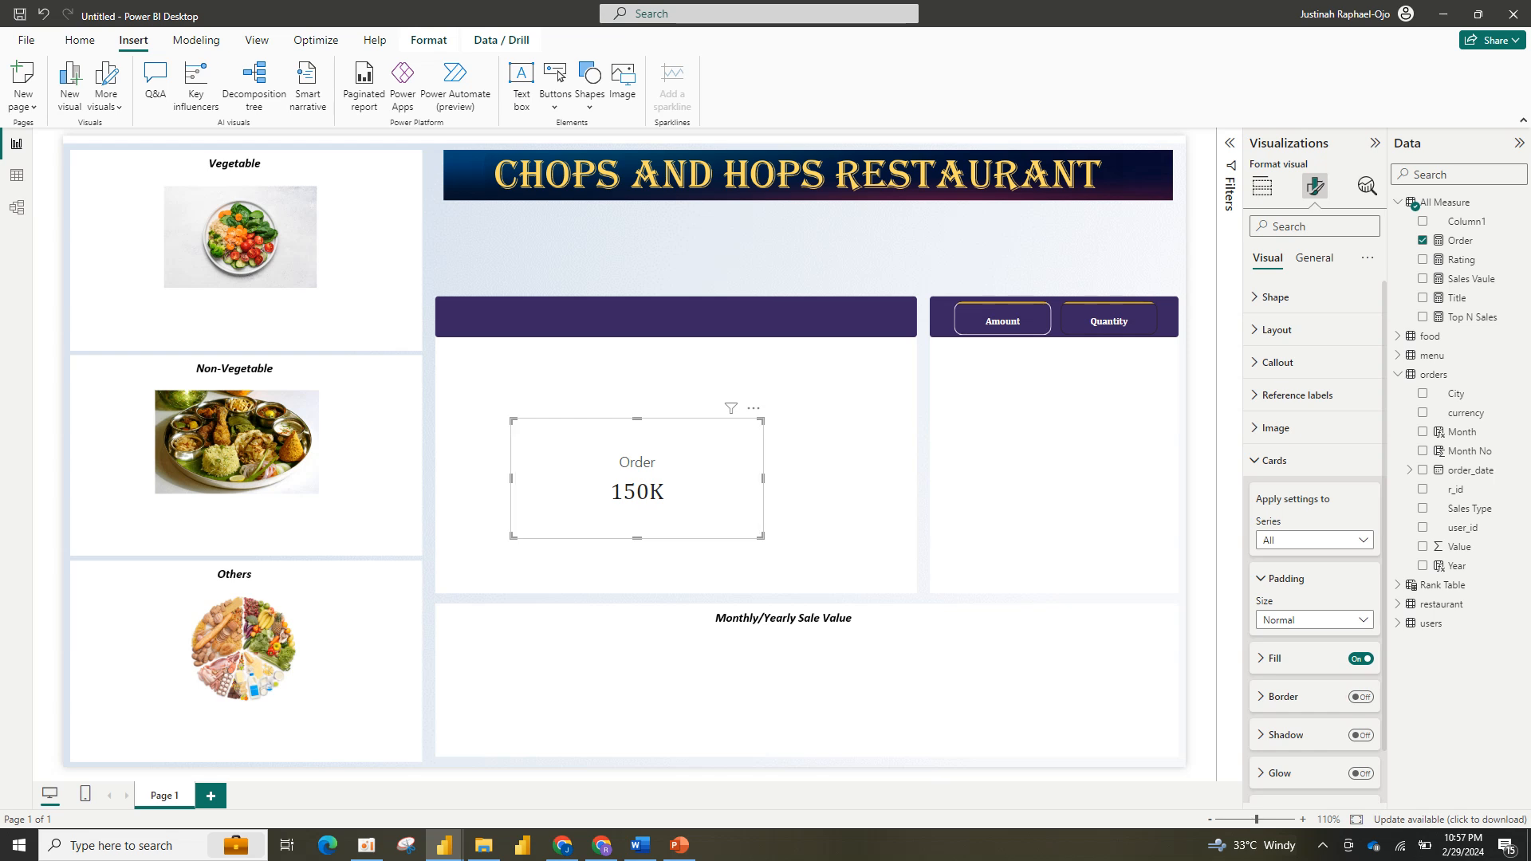
pyautogui.click(1360, 697)
pyautogui.click(1274, 659)
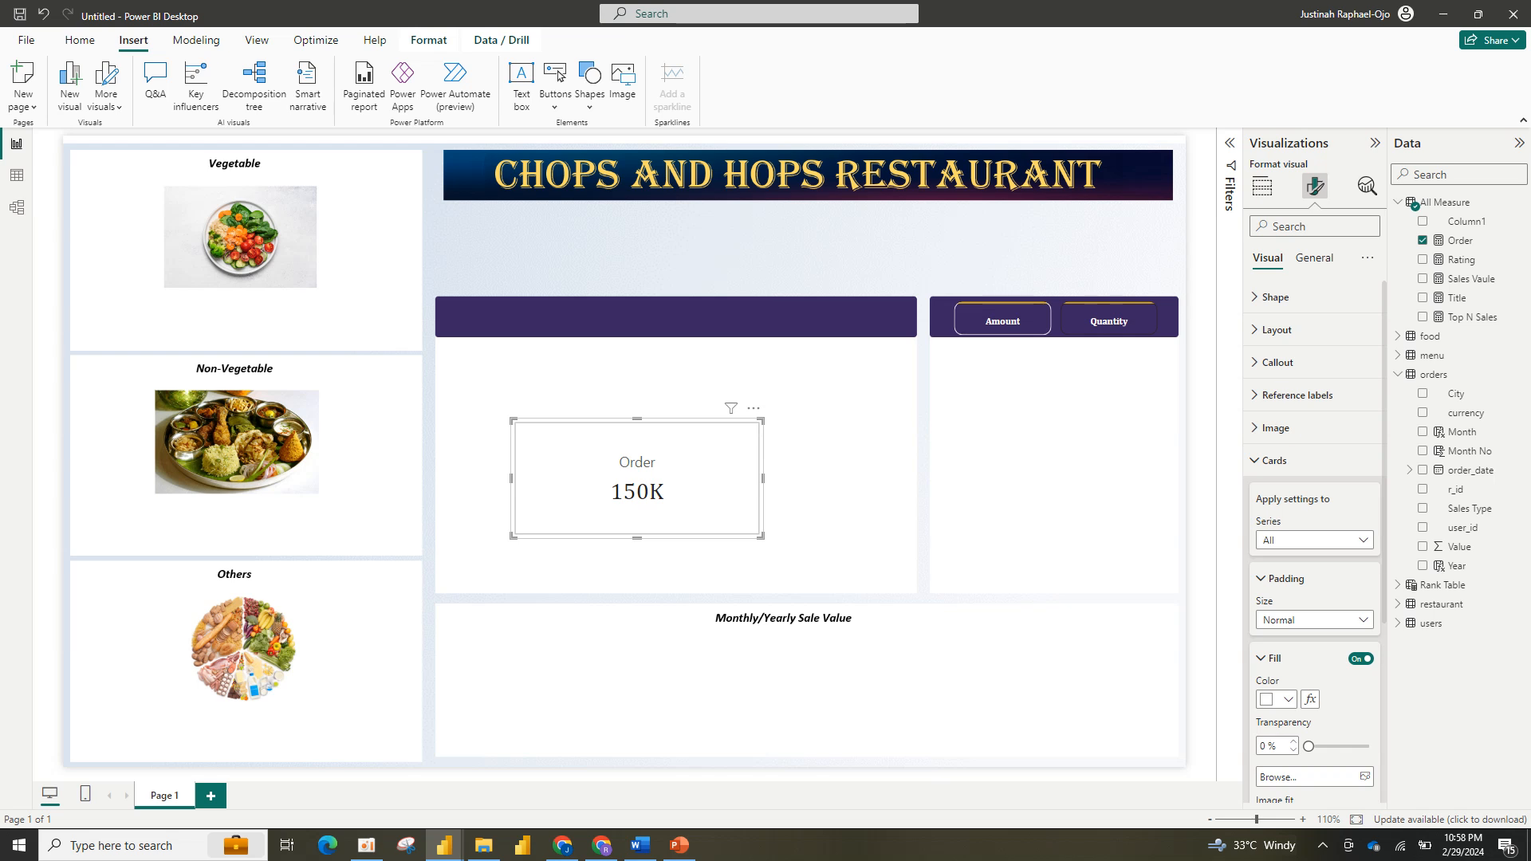
pyautogui.click(1361, 658)
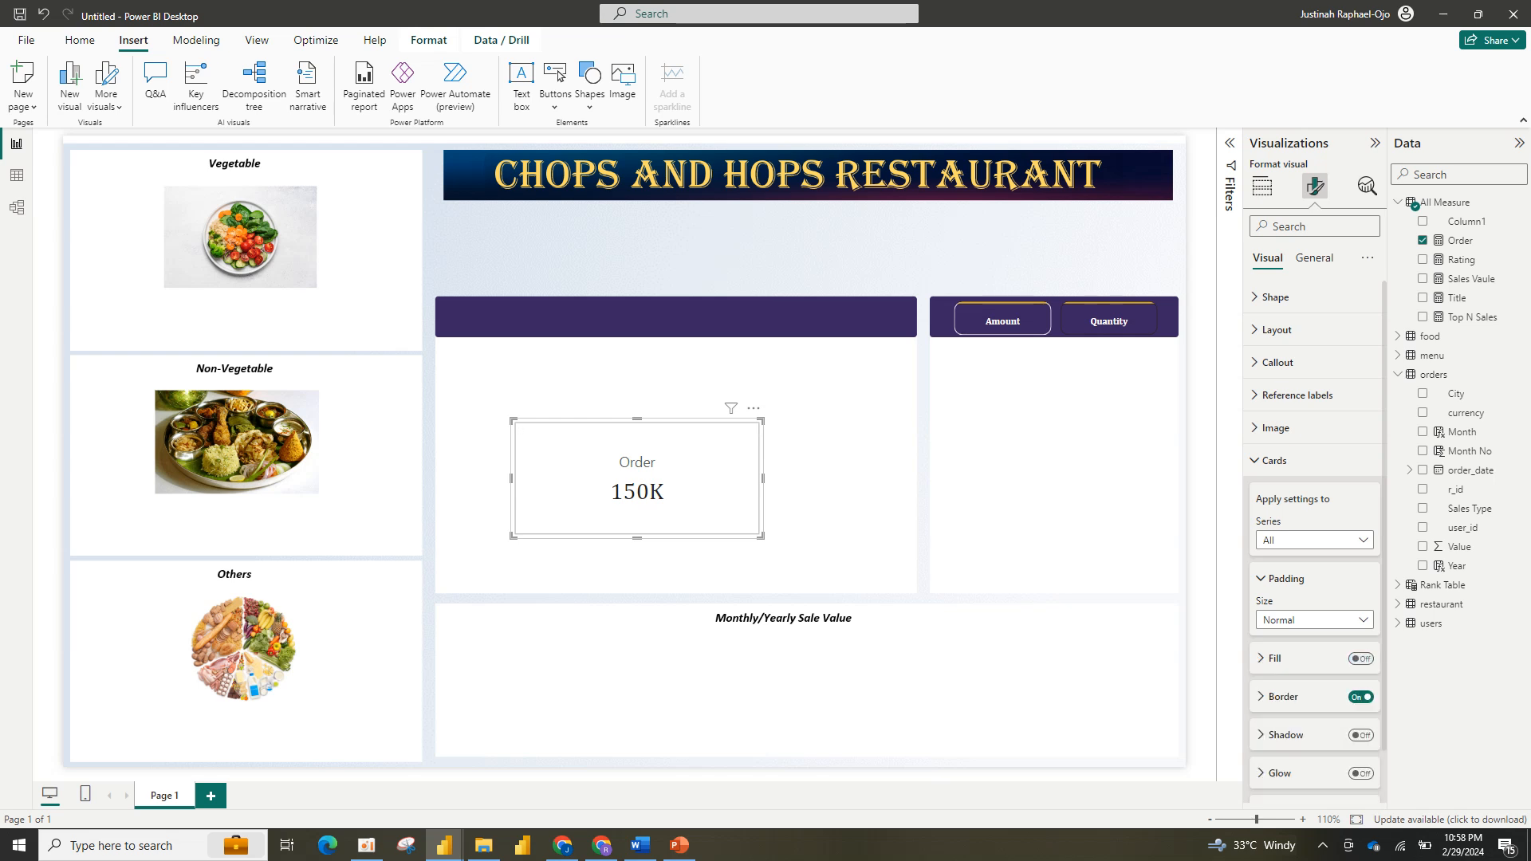
# Step: Change the Order card's border color to gold
pyautogui.click(1282, 697)
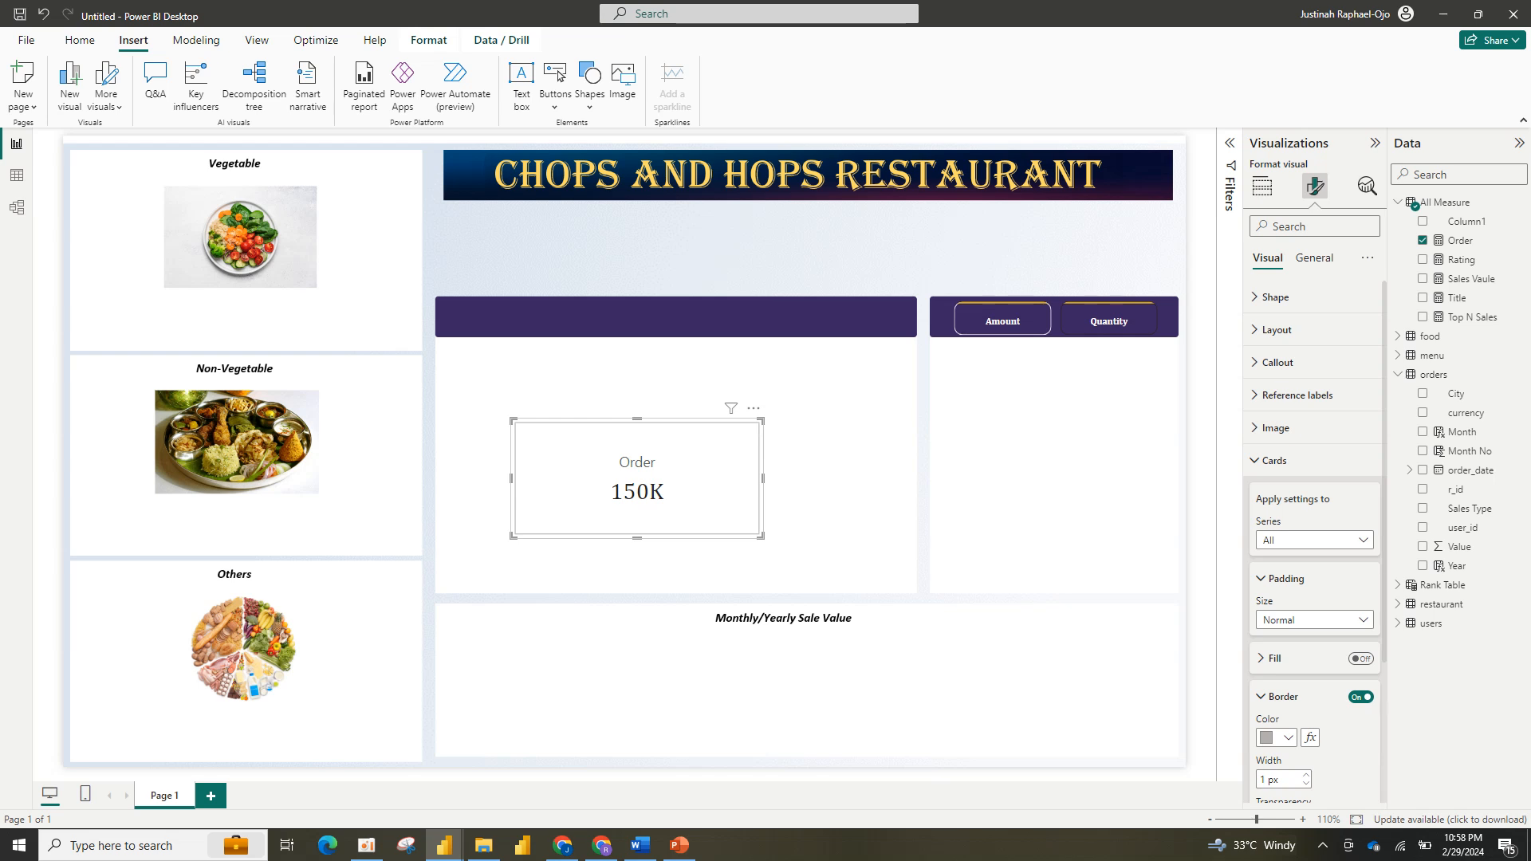
pyautogui.click(1275, 737)
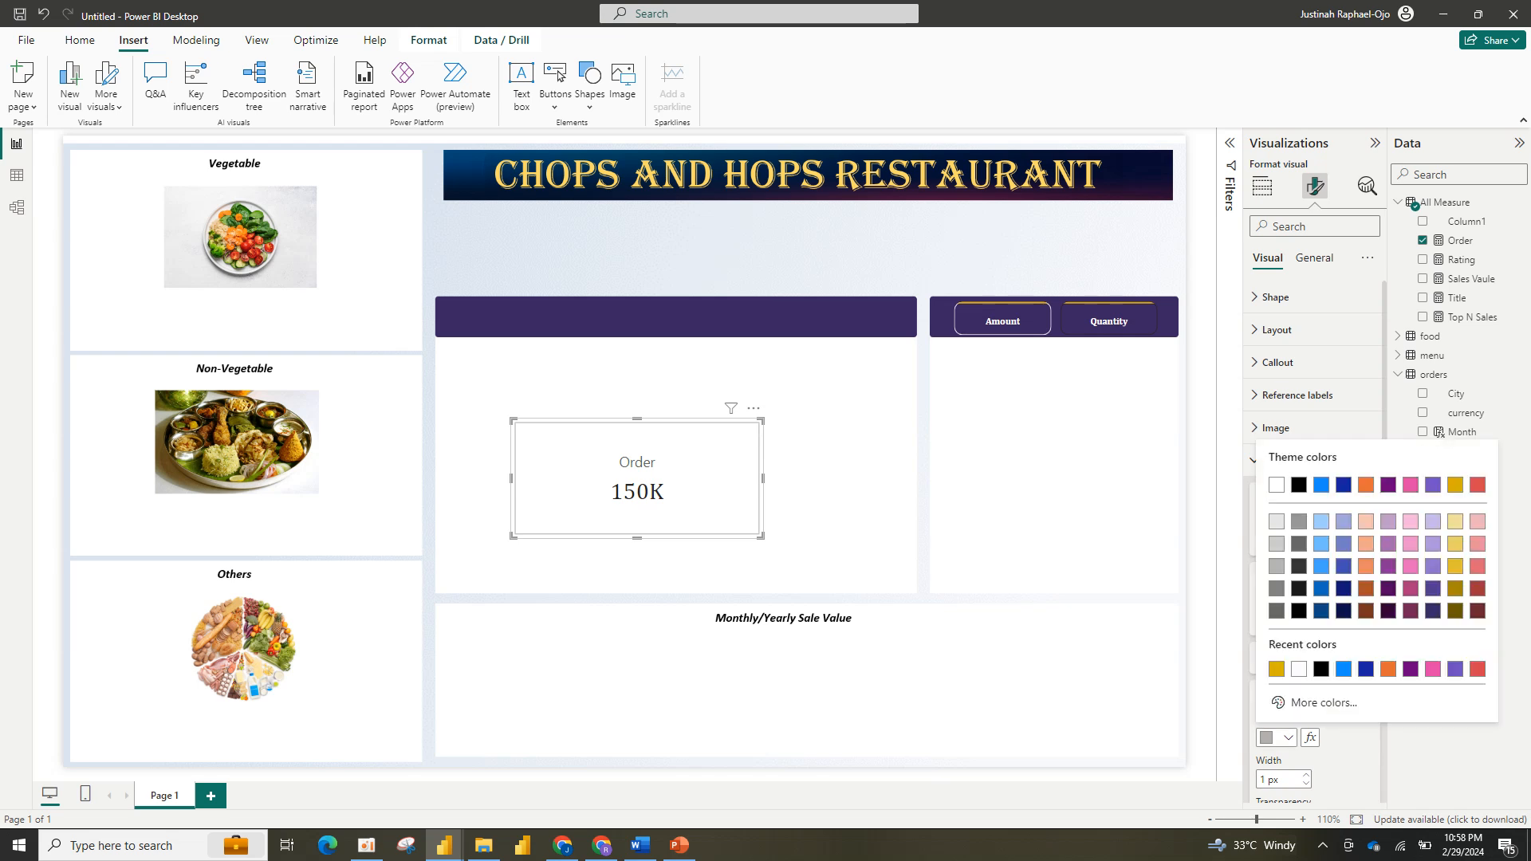
pyautogui.click(1276, 668)
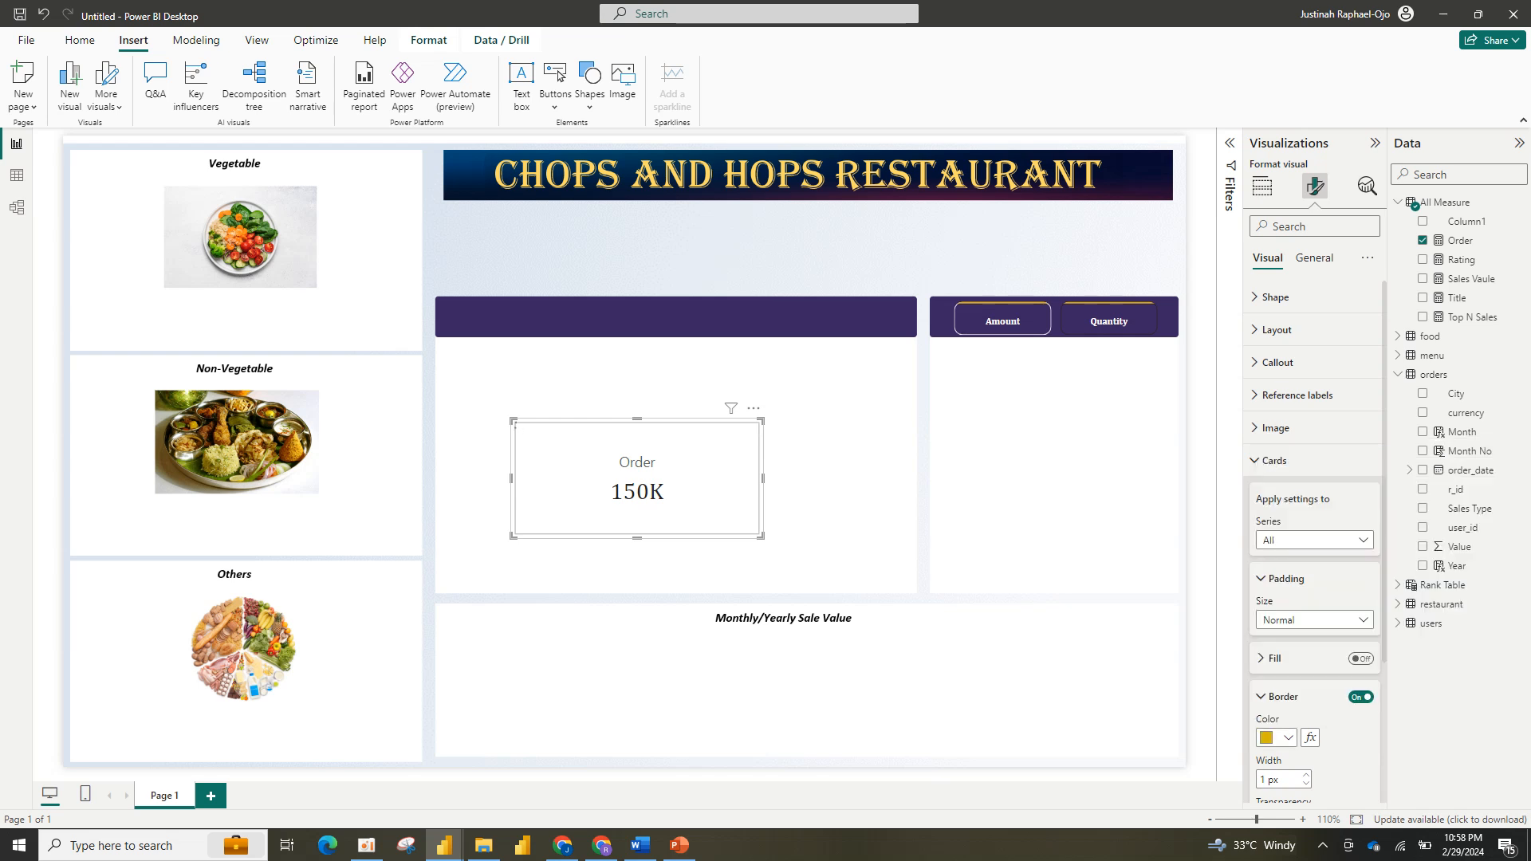
pyautogui.click(1276, 738)
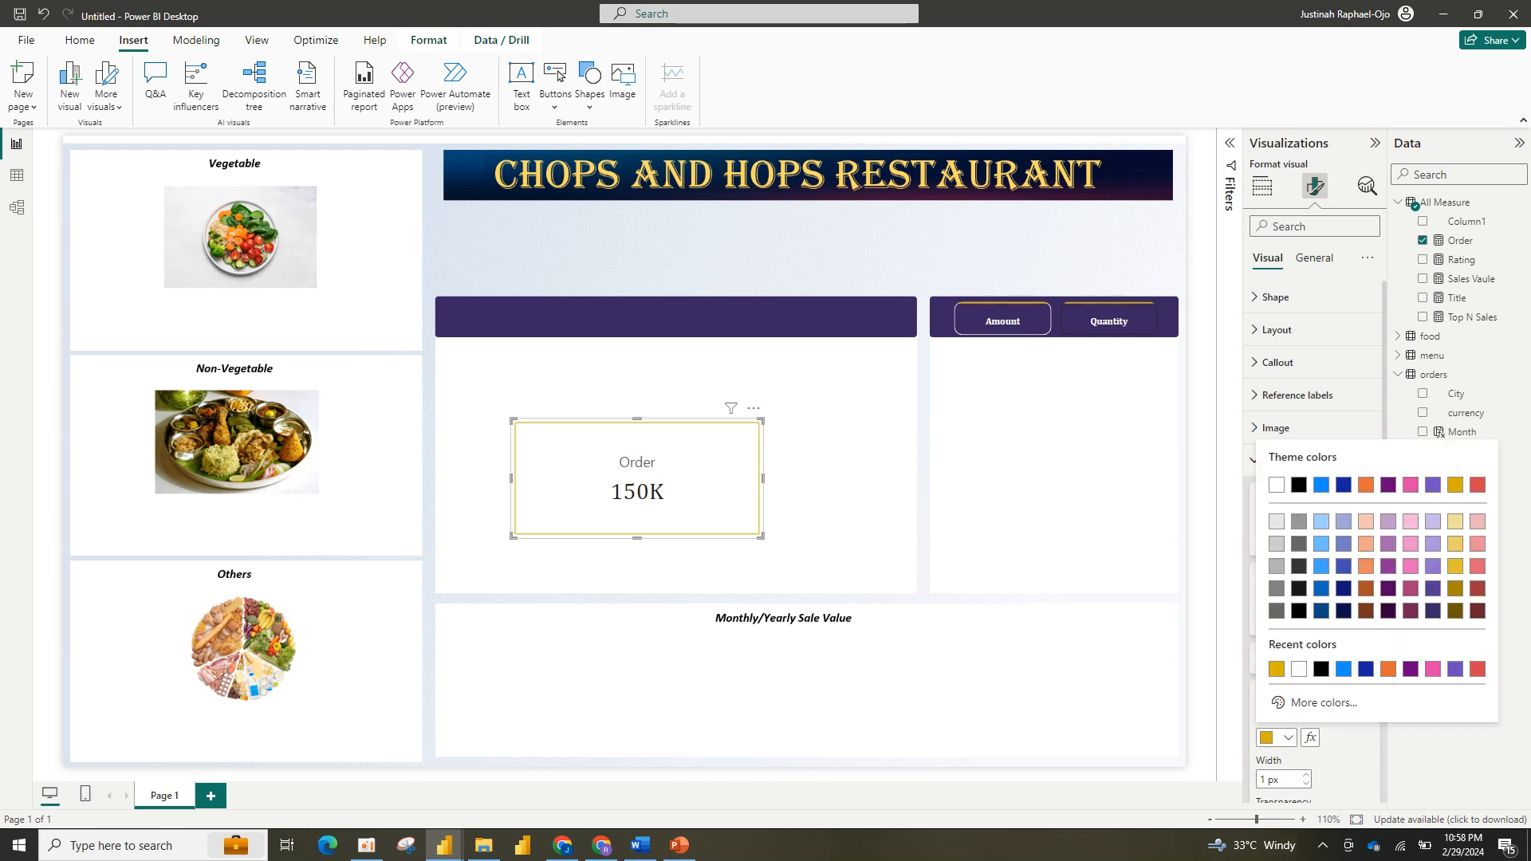
# Step: Set the Order card's border color to light gold and its shape to a rounded rectangle with 16 px corners
pyautogui.click(1275, 484)
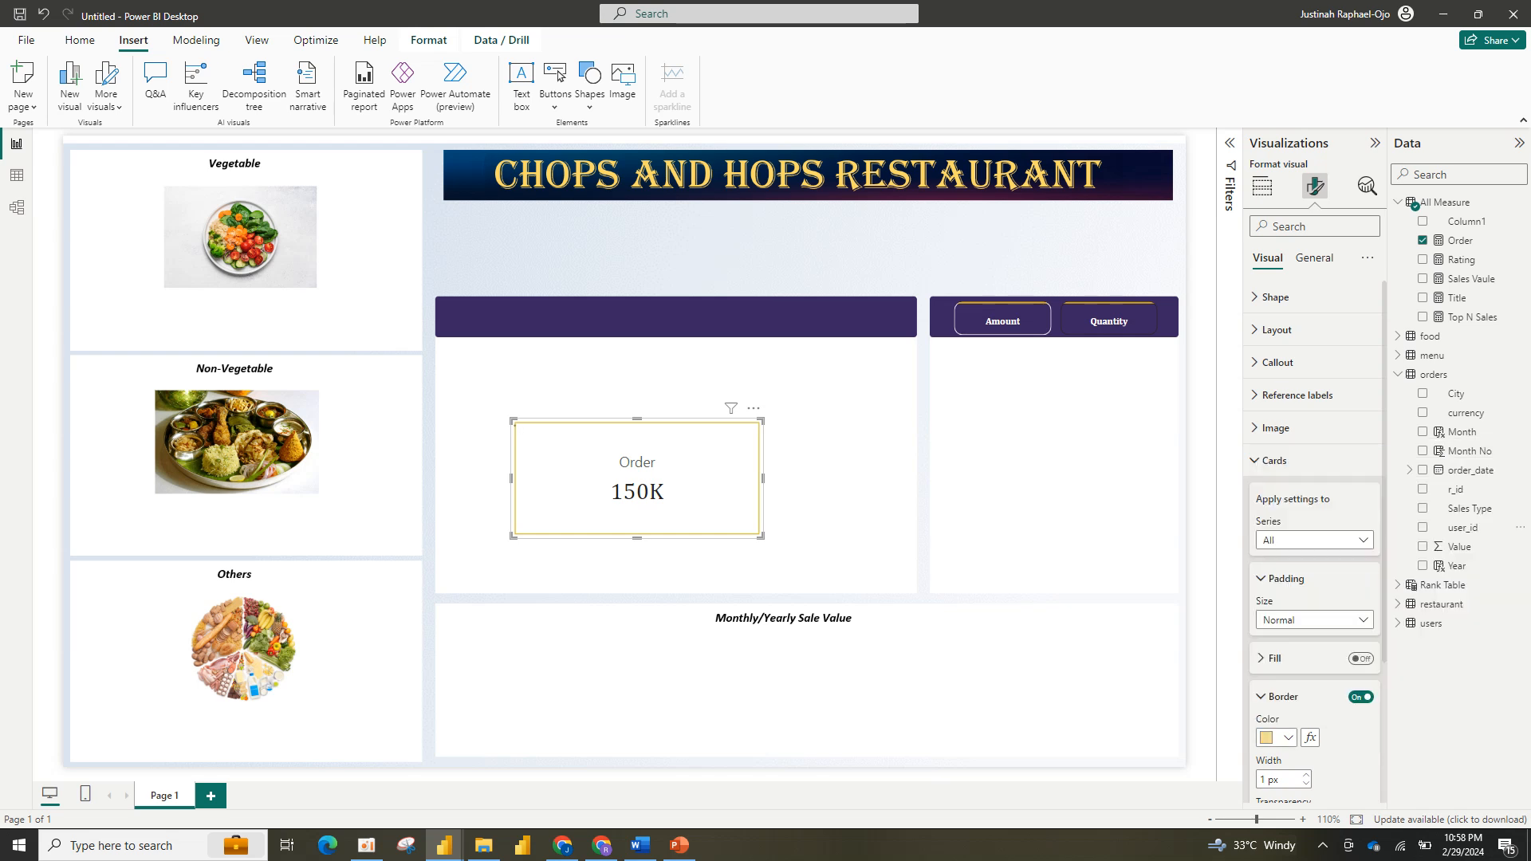
pyautogui.click(1274, 460)
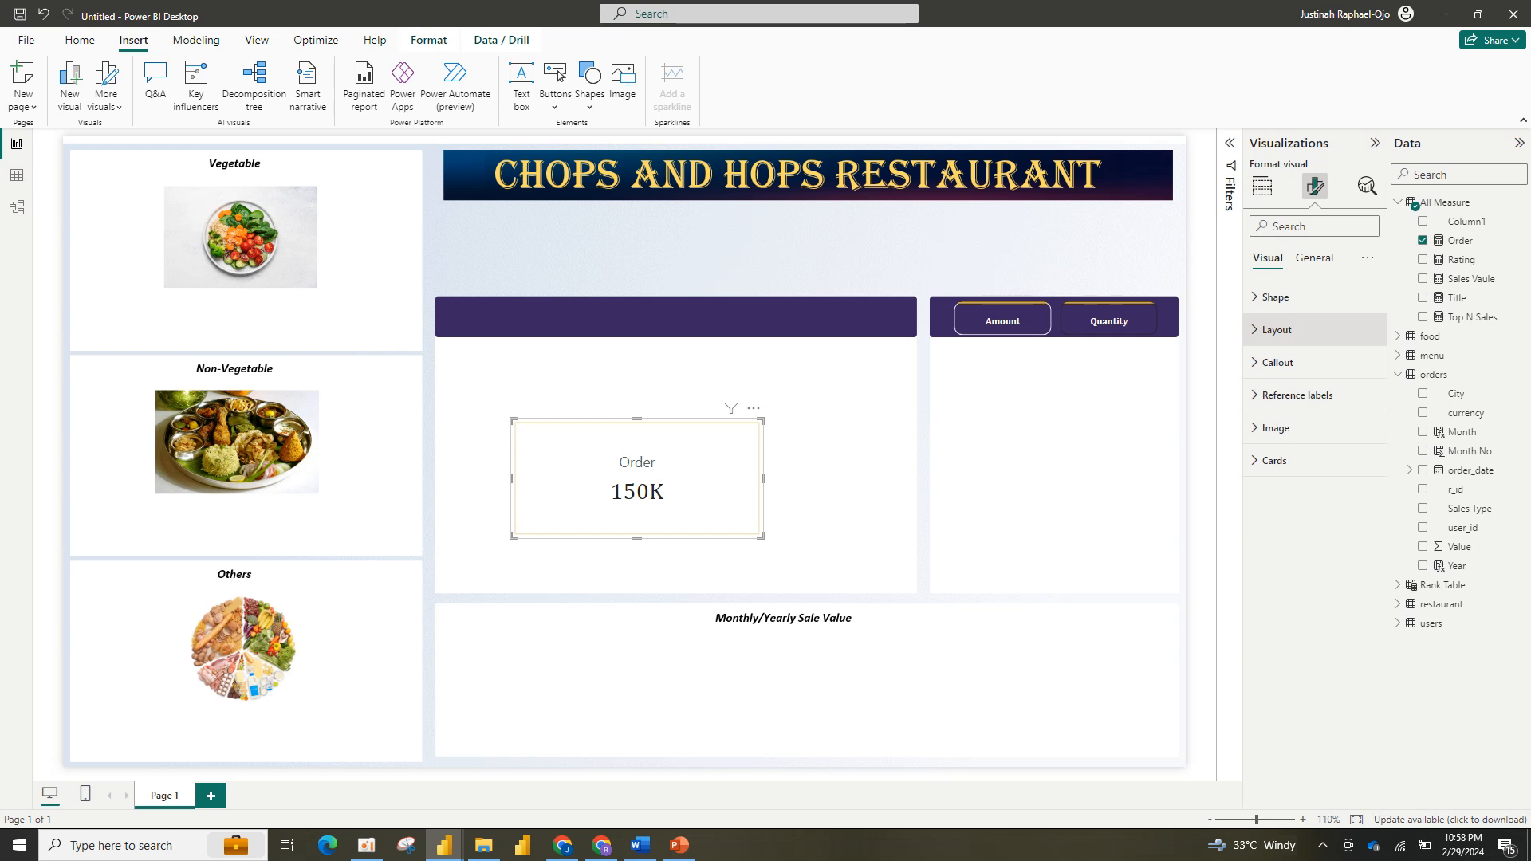
pyautogui.click(1275, 329)
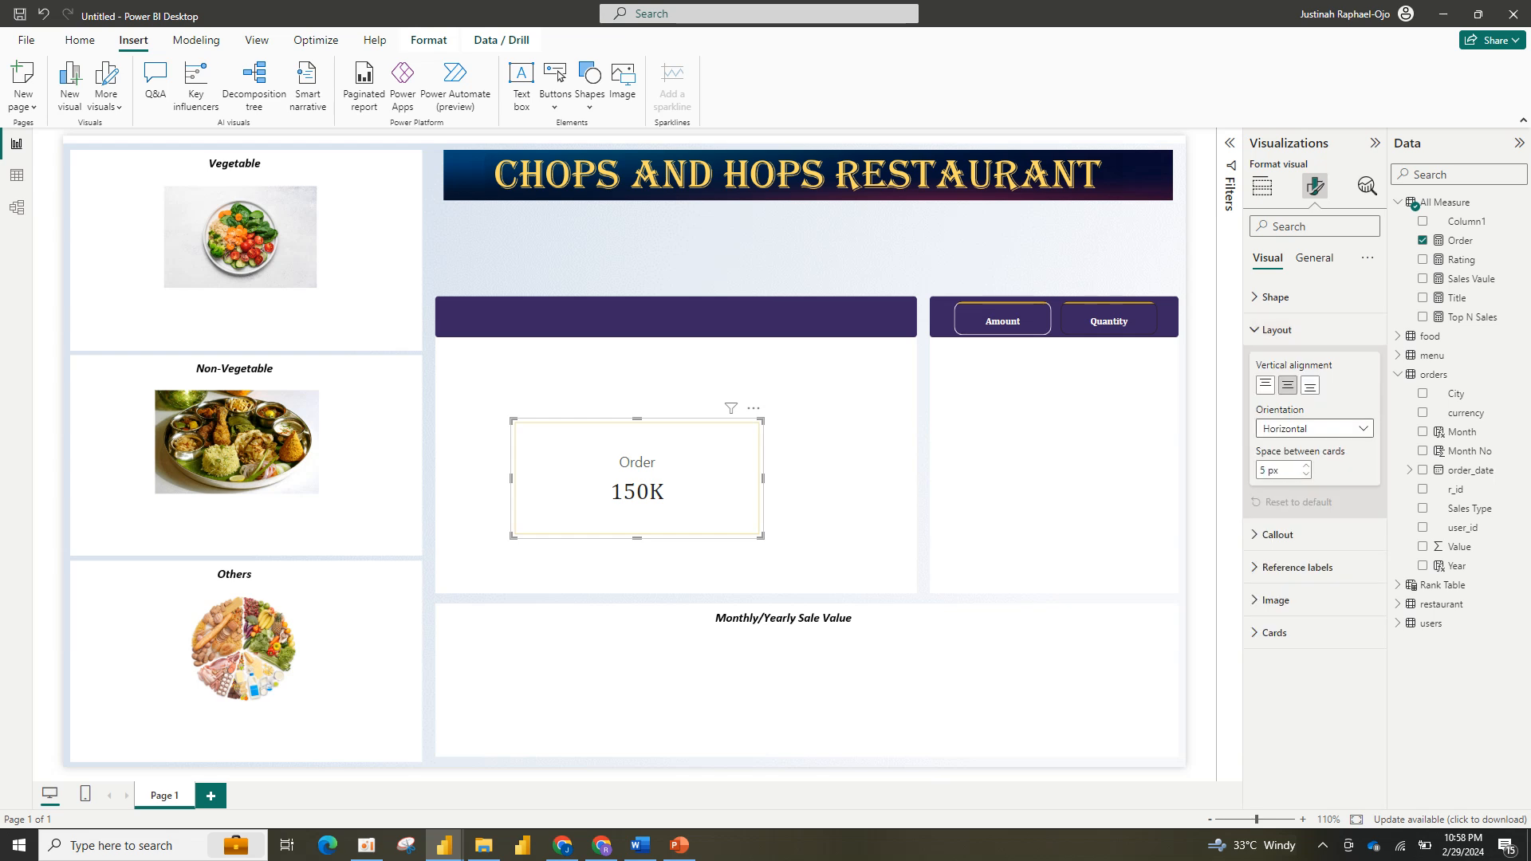
pyautogui.click(1274, 297)
pyautogui.click(1313, 350)
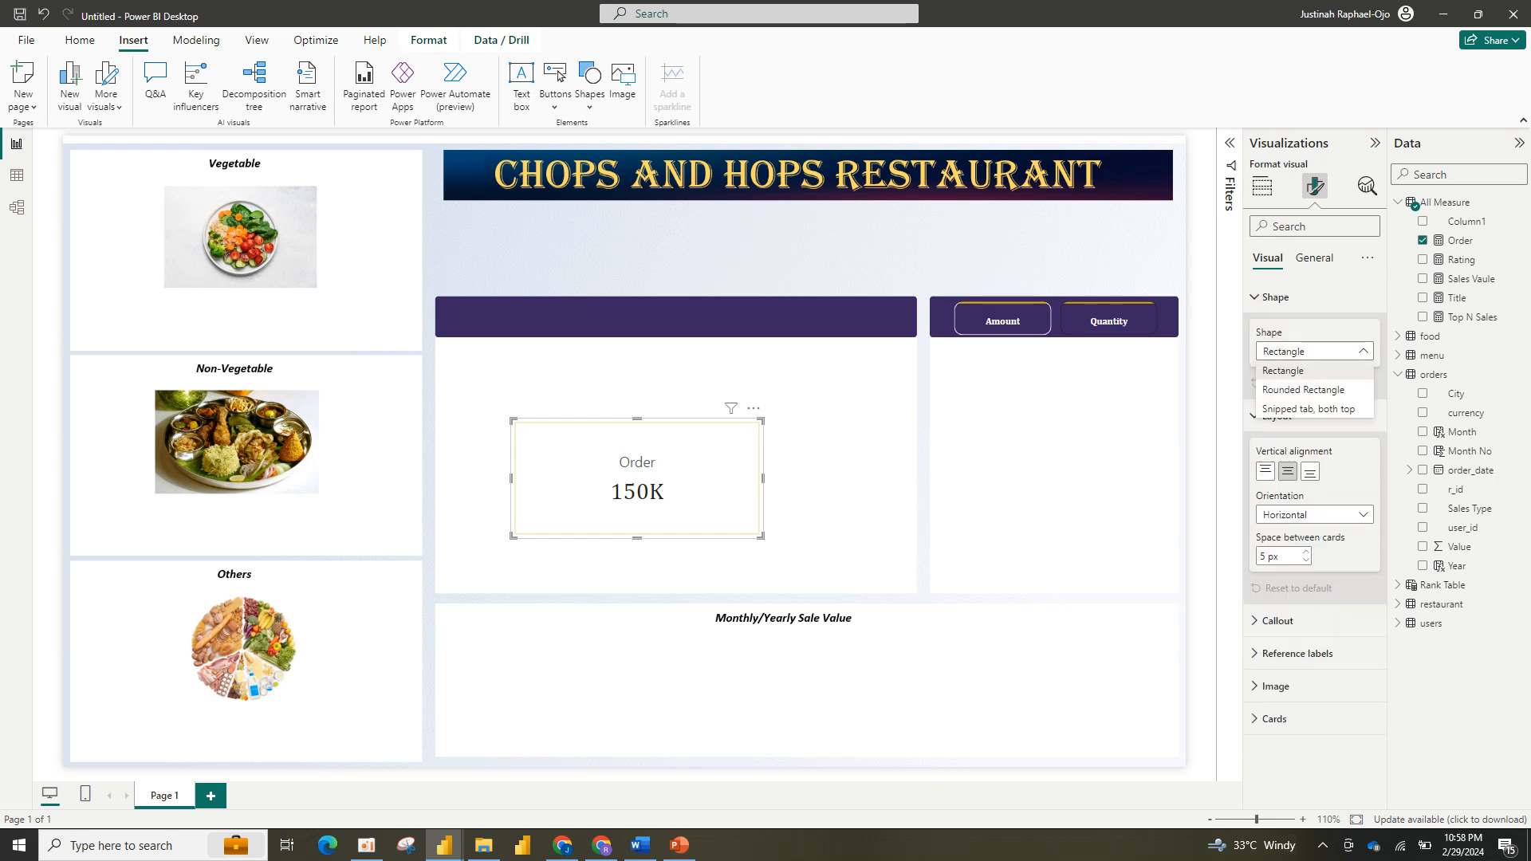
pyautogui.click(1303, 389)
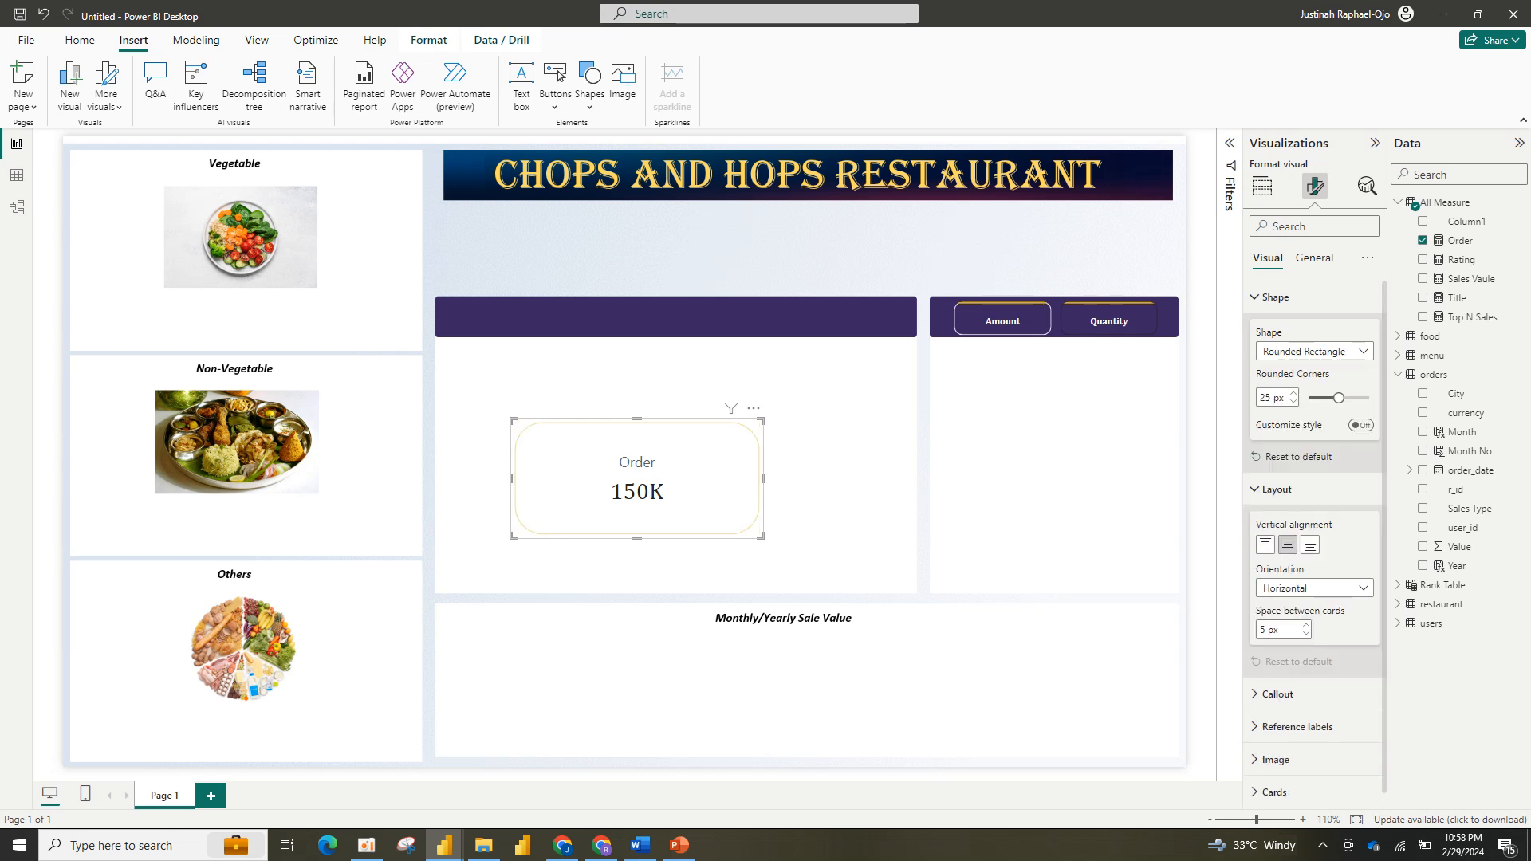
pyautogui.moveTo(1339, 397)
pyautogui.mouseDown()
pyautogui.moveTo(1311, 398)
pyautogui.moveTo(1327, 398)
pyautogui.mouseUp()
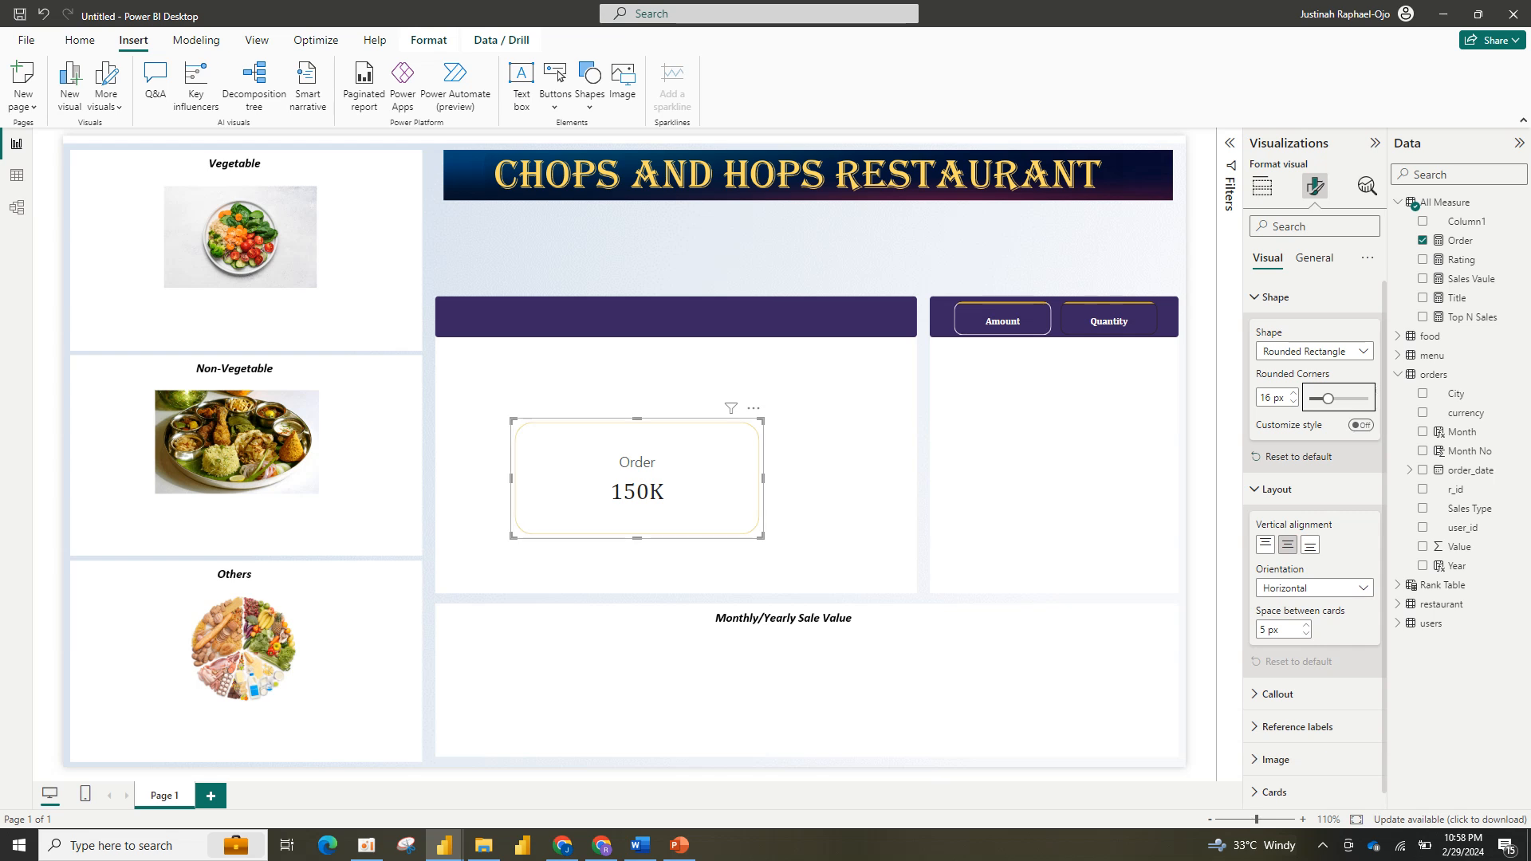
# Step: Shrink the Order card and place it directly below the left end of the restaurant title banner, above the purple bar
pyautogui.moveTo(637, 538); pyautogui.dragTo(637, 523)
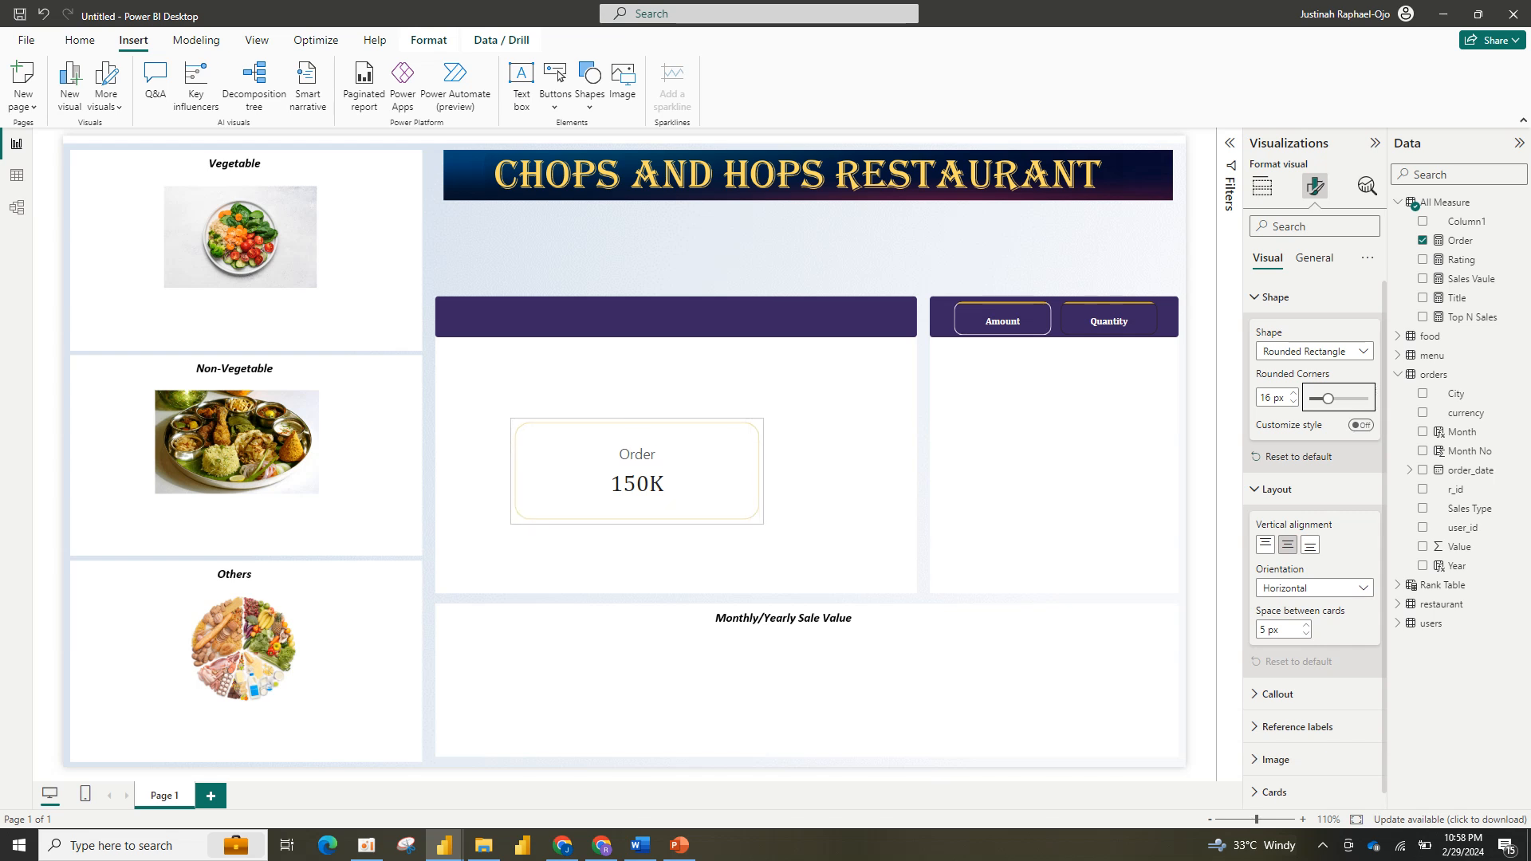
pyautogui.moveTo(637, 459); pyautogui.dragTo(564, 239)
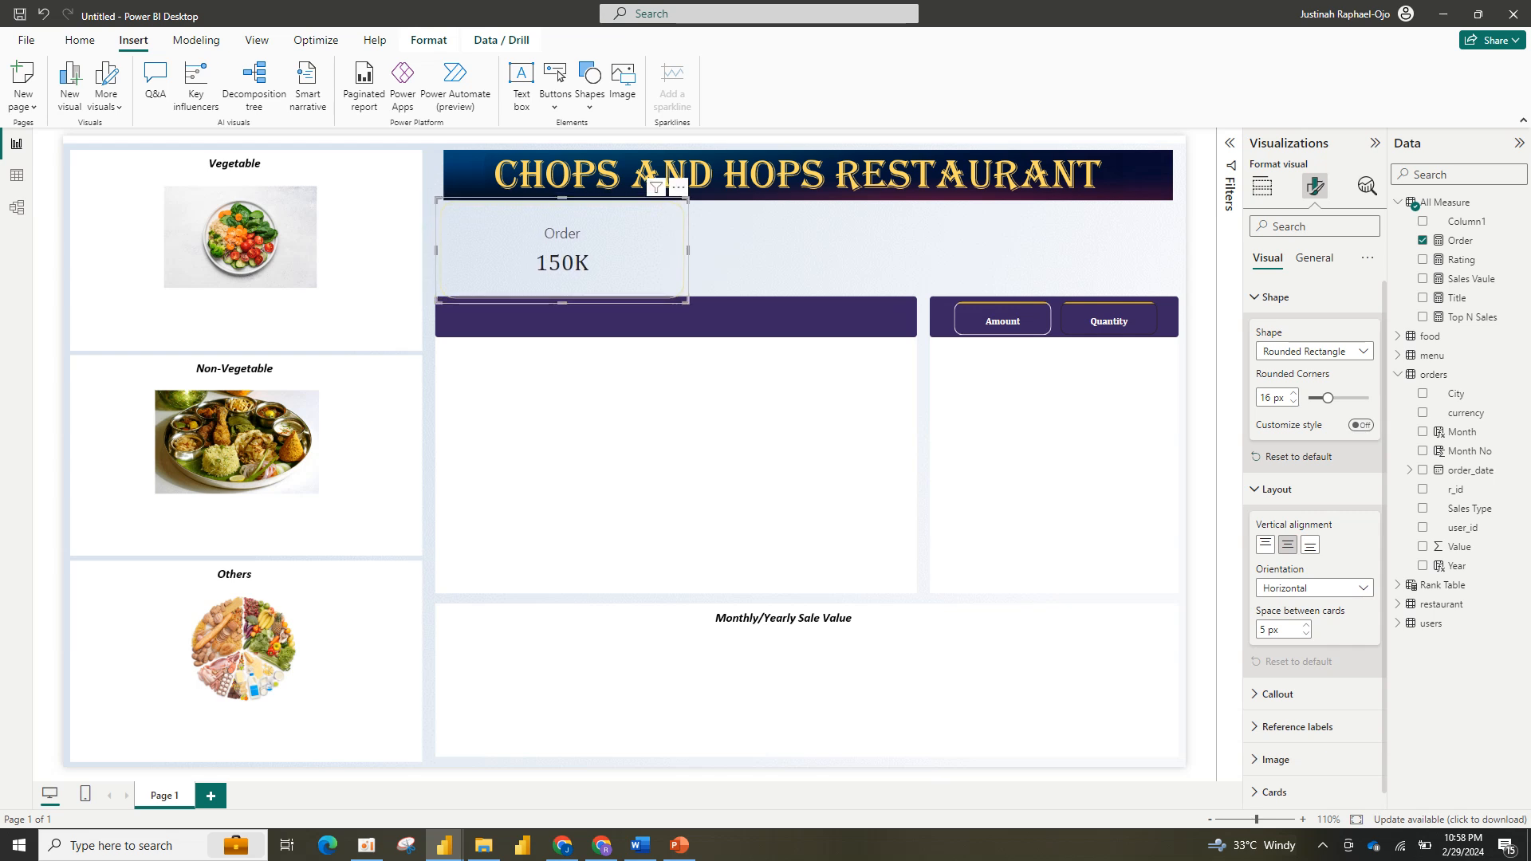
pyautogui.moveTo(687, 199); pyautogui.dragTo(680, 217)
pyautogui.moveTo(558, 260); pyautogui.dragTo(551, 248)
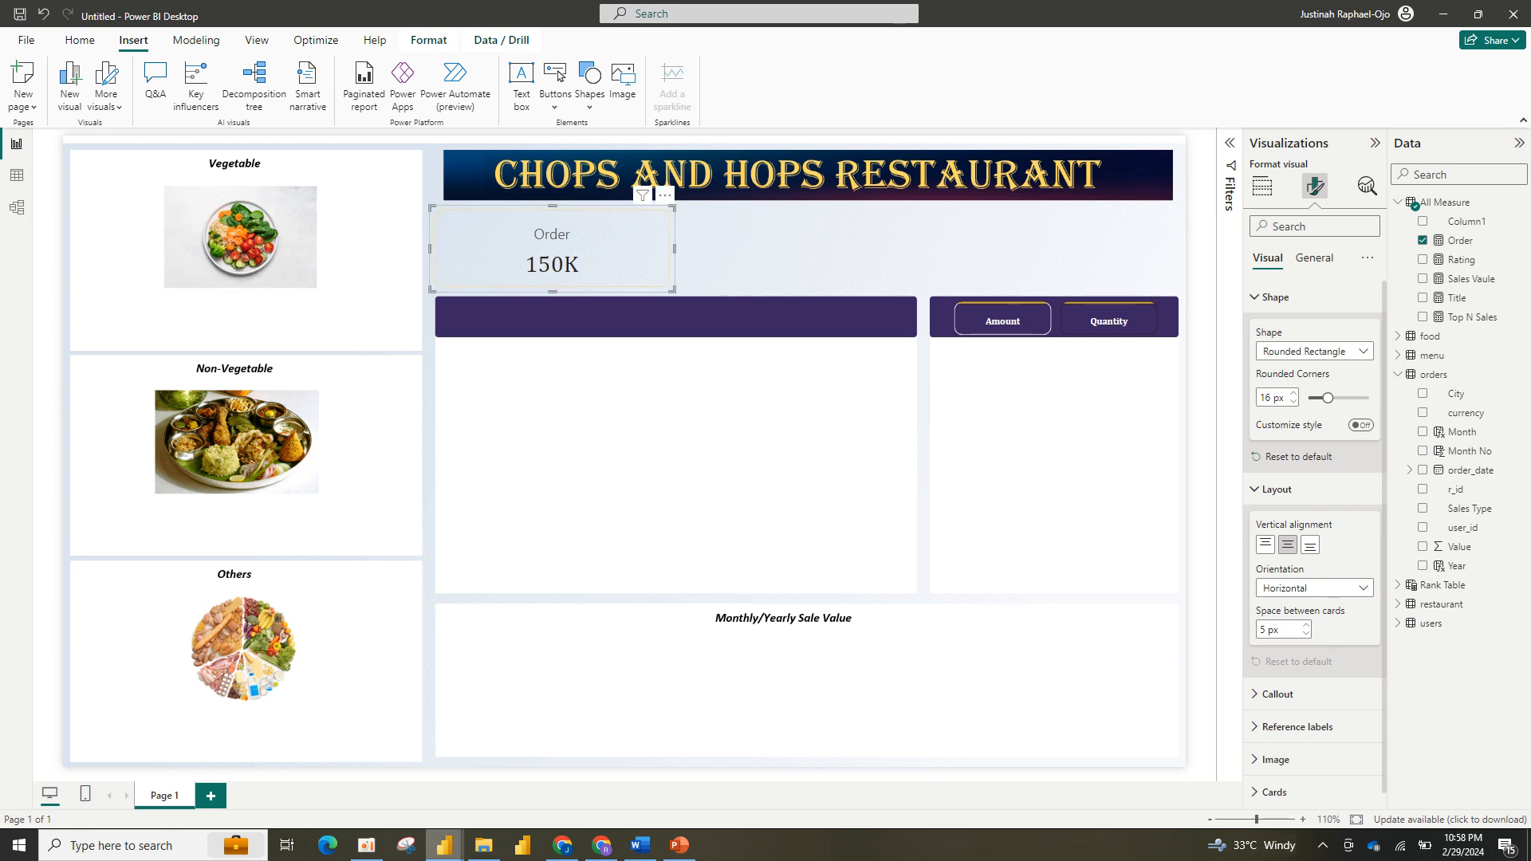
# Step: Set the Order card's border color to the darkest gold theme shade, comparing the card with the week 9 report
pyautogui.moveTo(444, 845)
pyautogui.moveTo(358, 777)
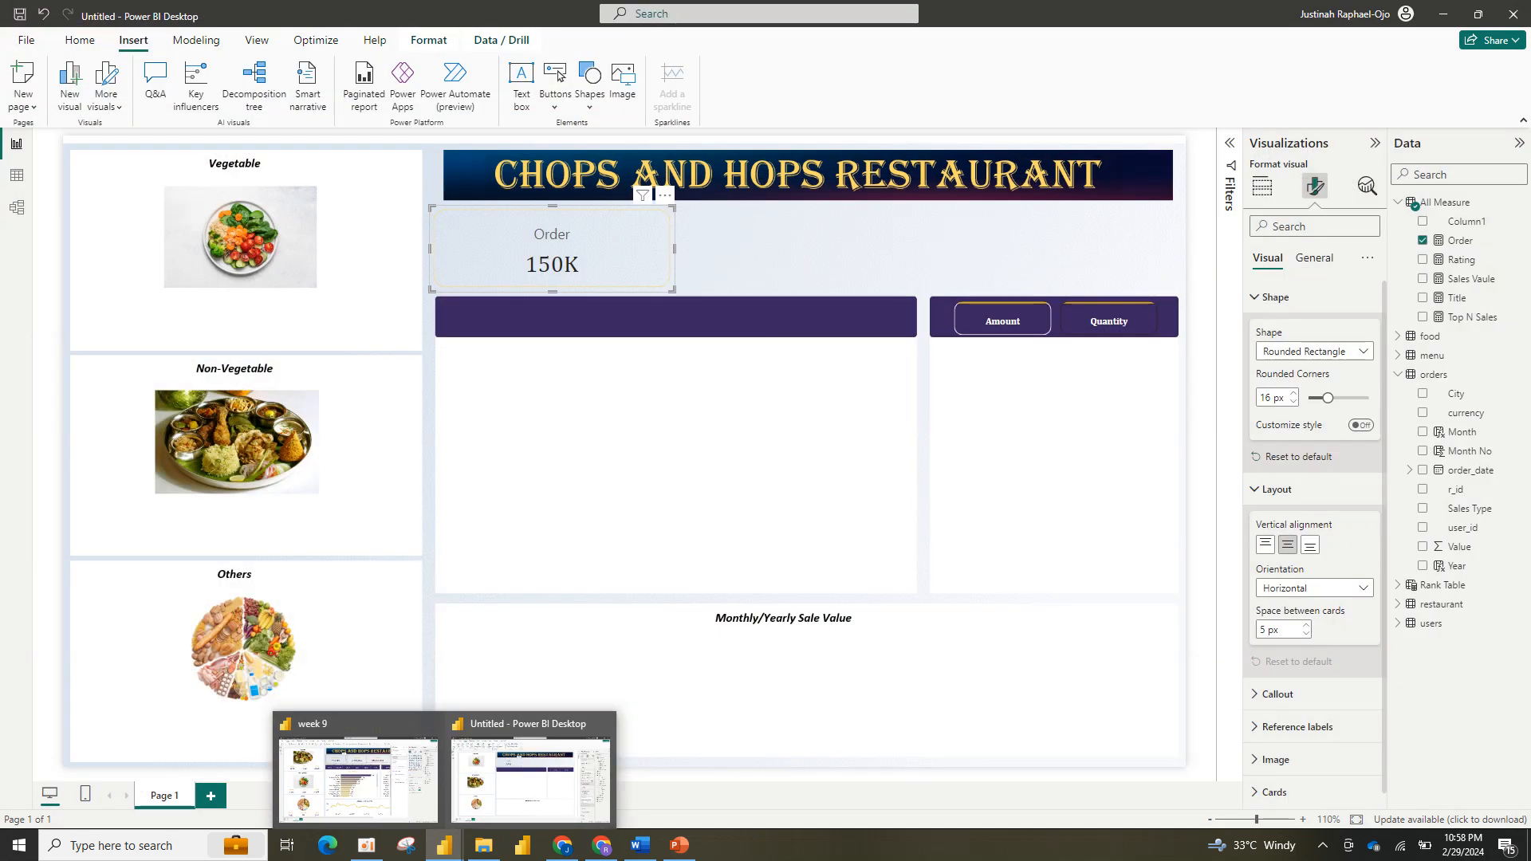
pyautogui.click(530, 777)
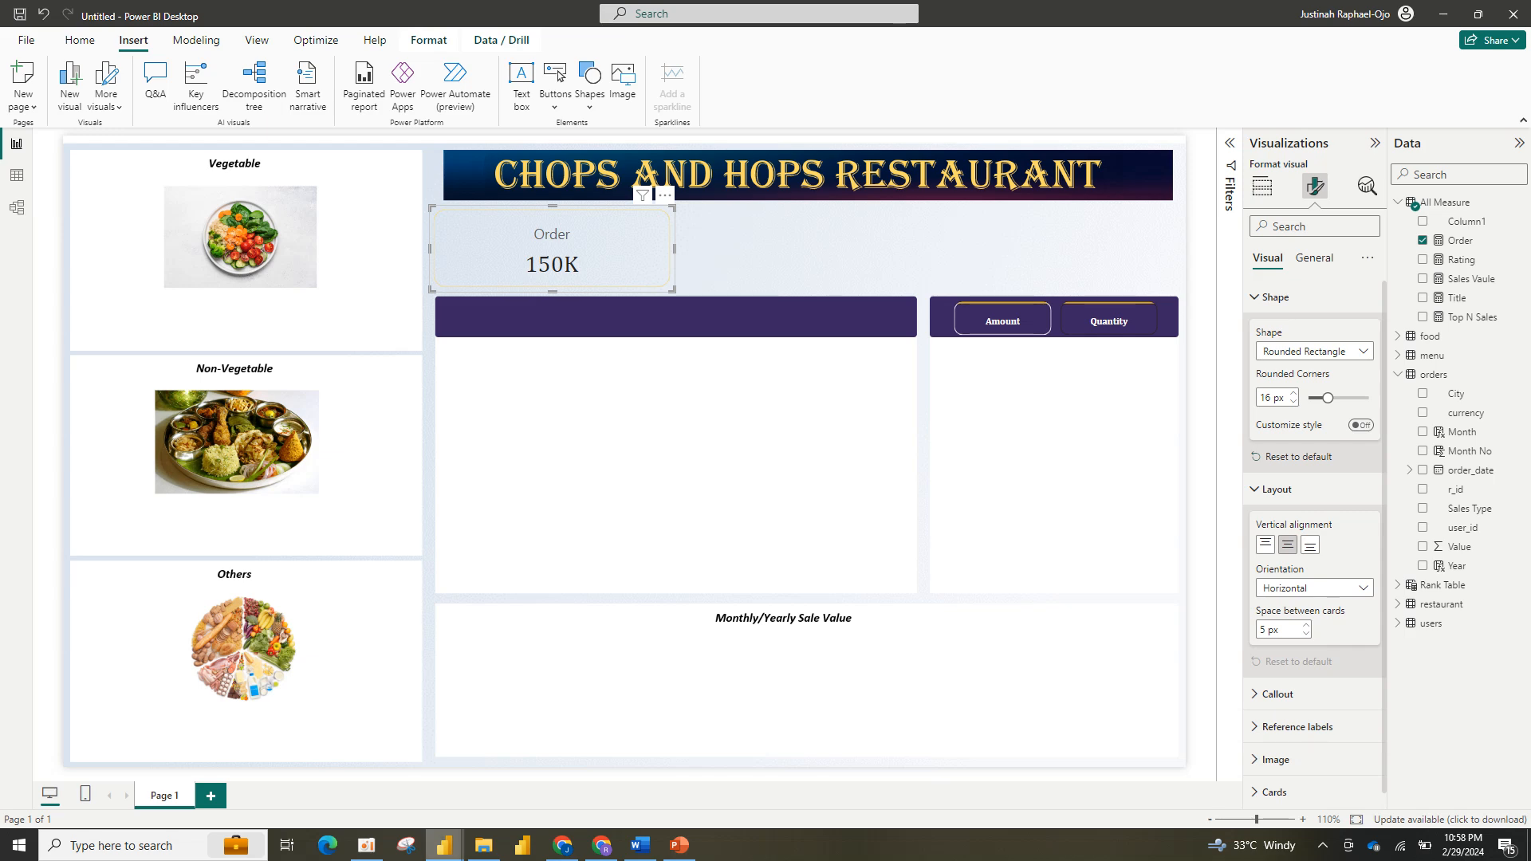
pyautogui.moveTo(444, 845)
pyautogui.moveTo(358, 777)
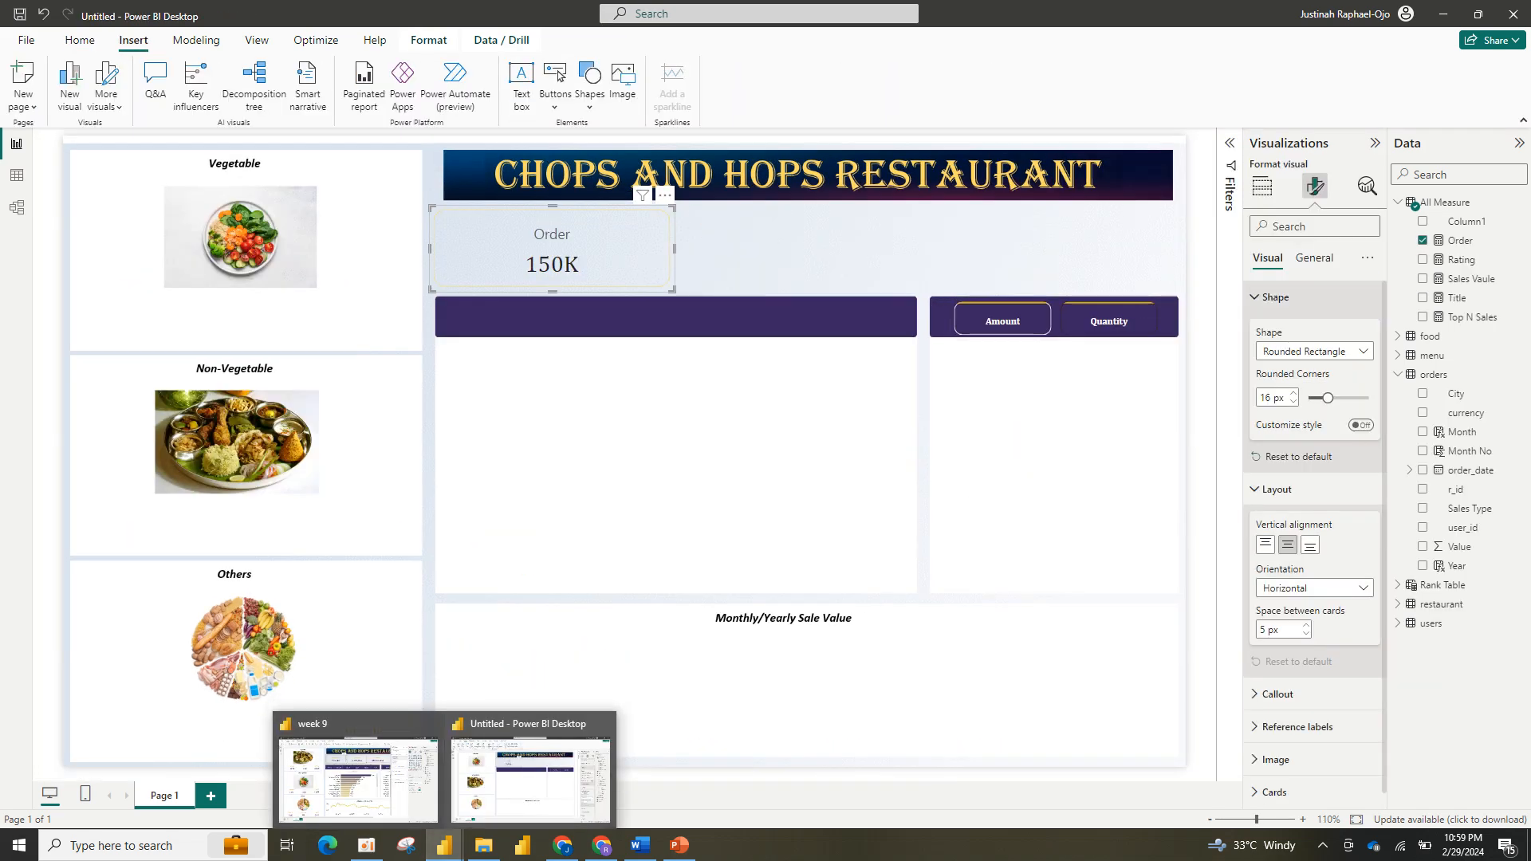
pyautogui.click(1276, 297)
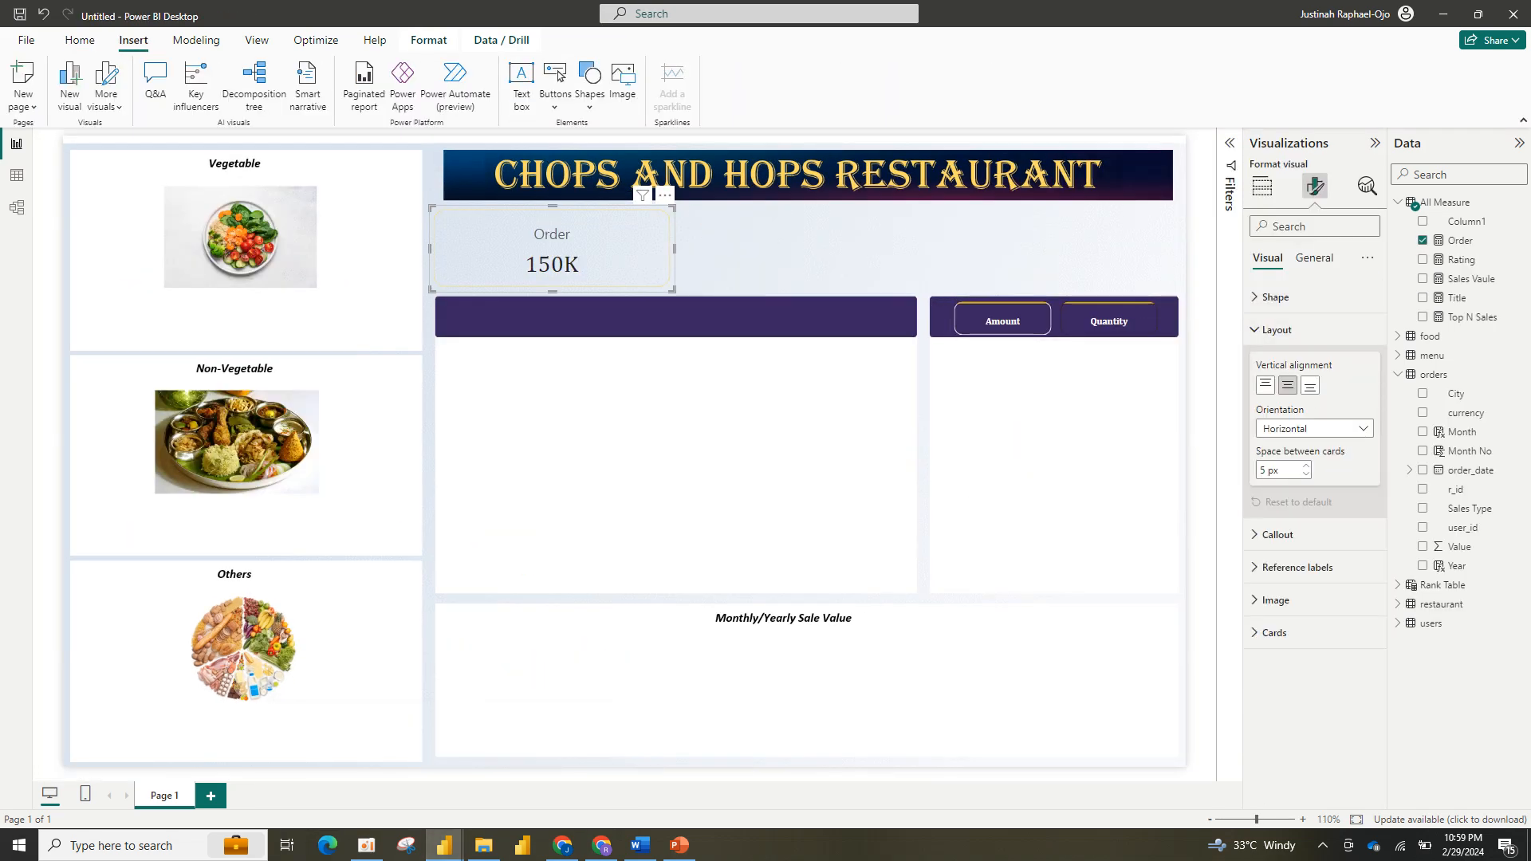
pyautogui.click(1275, 330)
pyautogui.click(1274, 460)
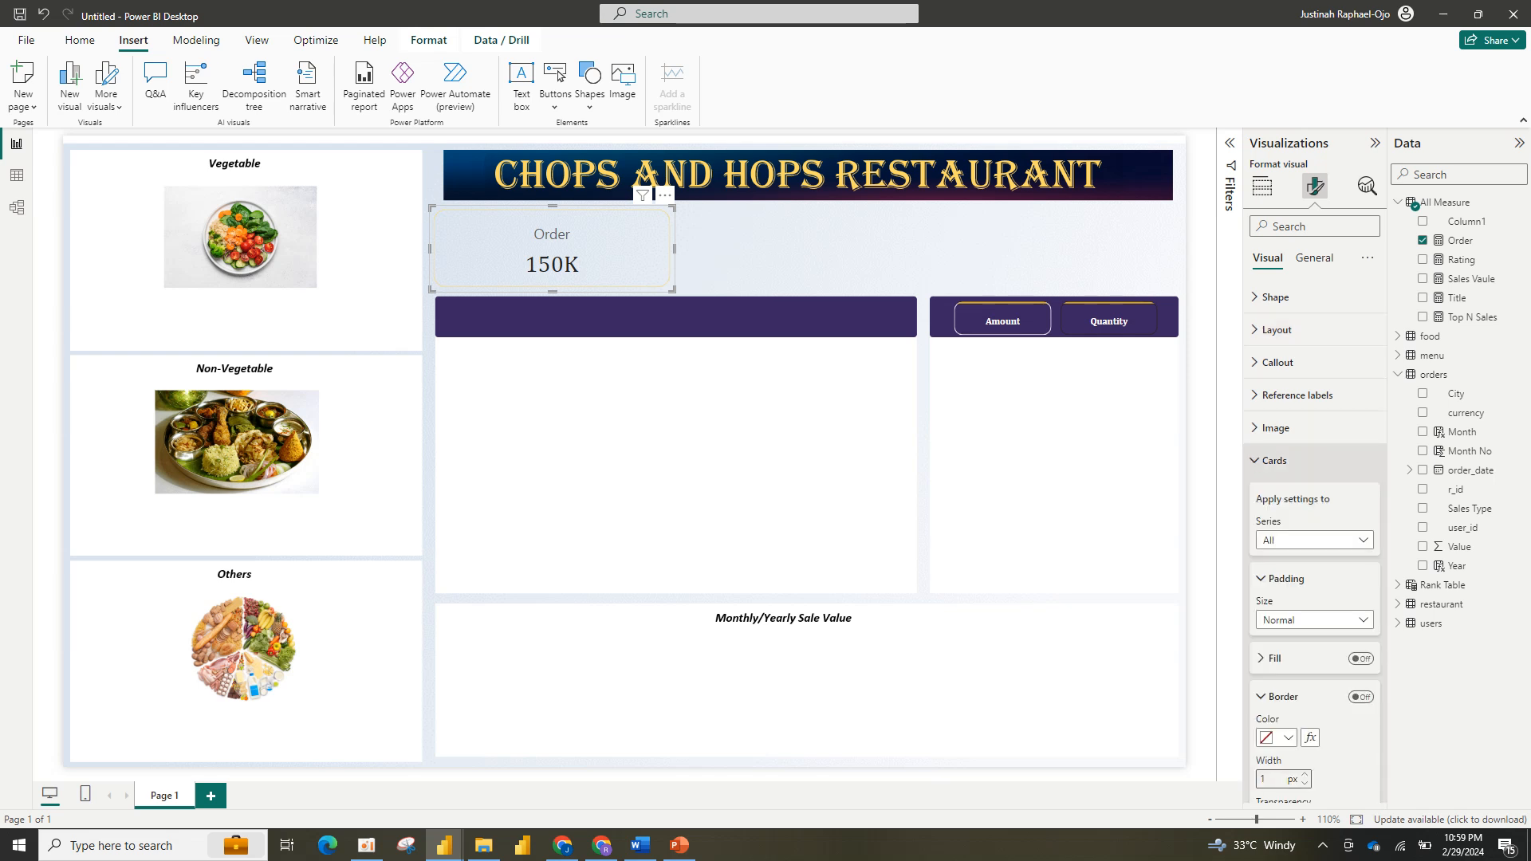
pyautogui.click(1281, 737)
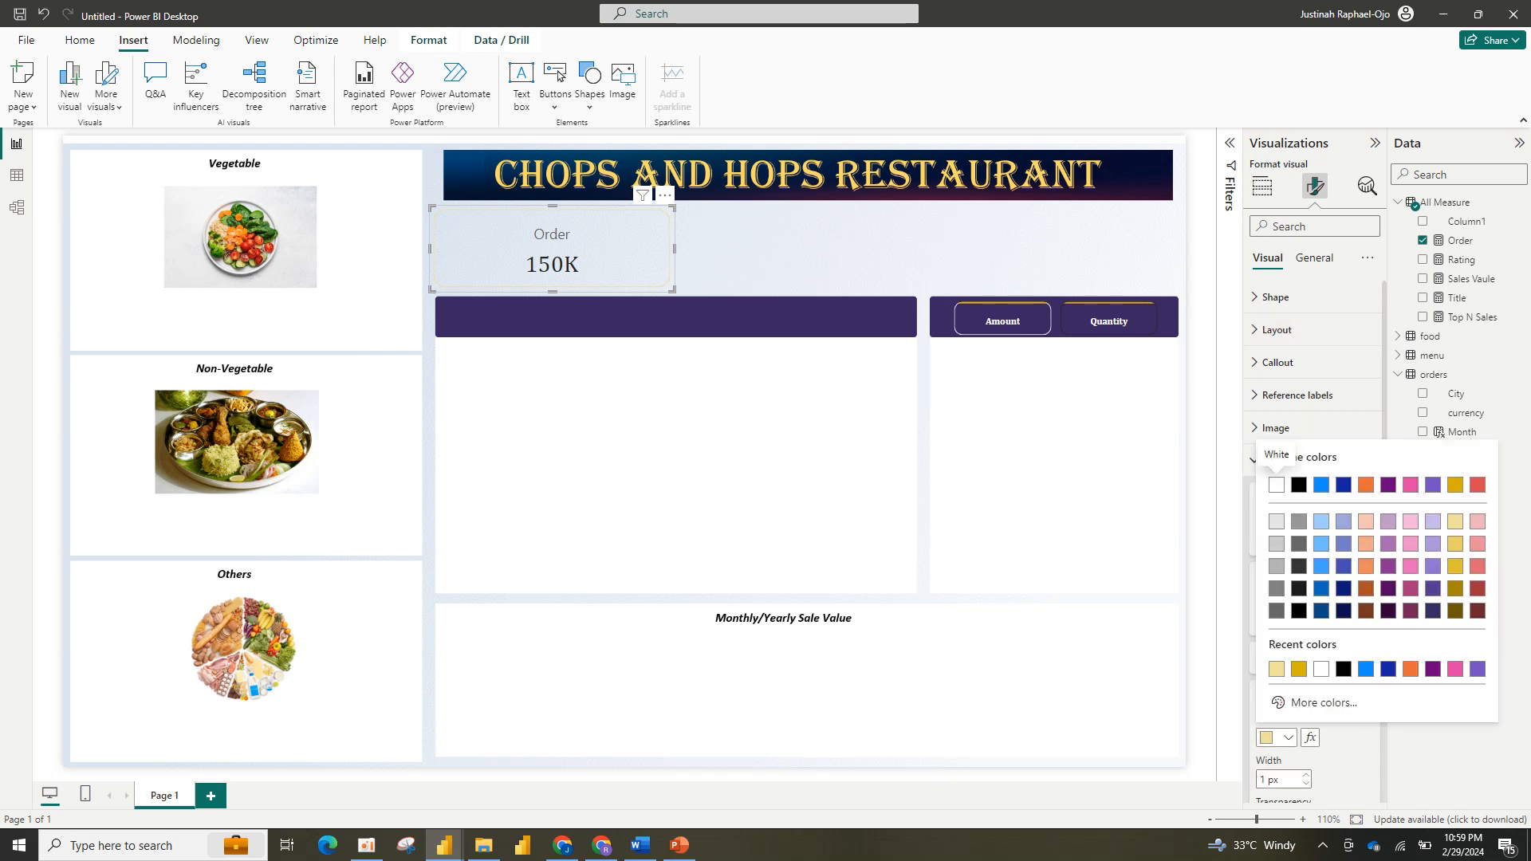
pyautogui.click(1455, 611)
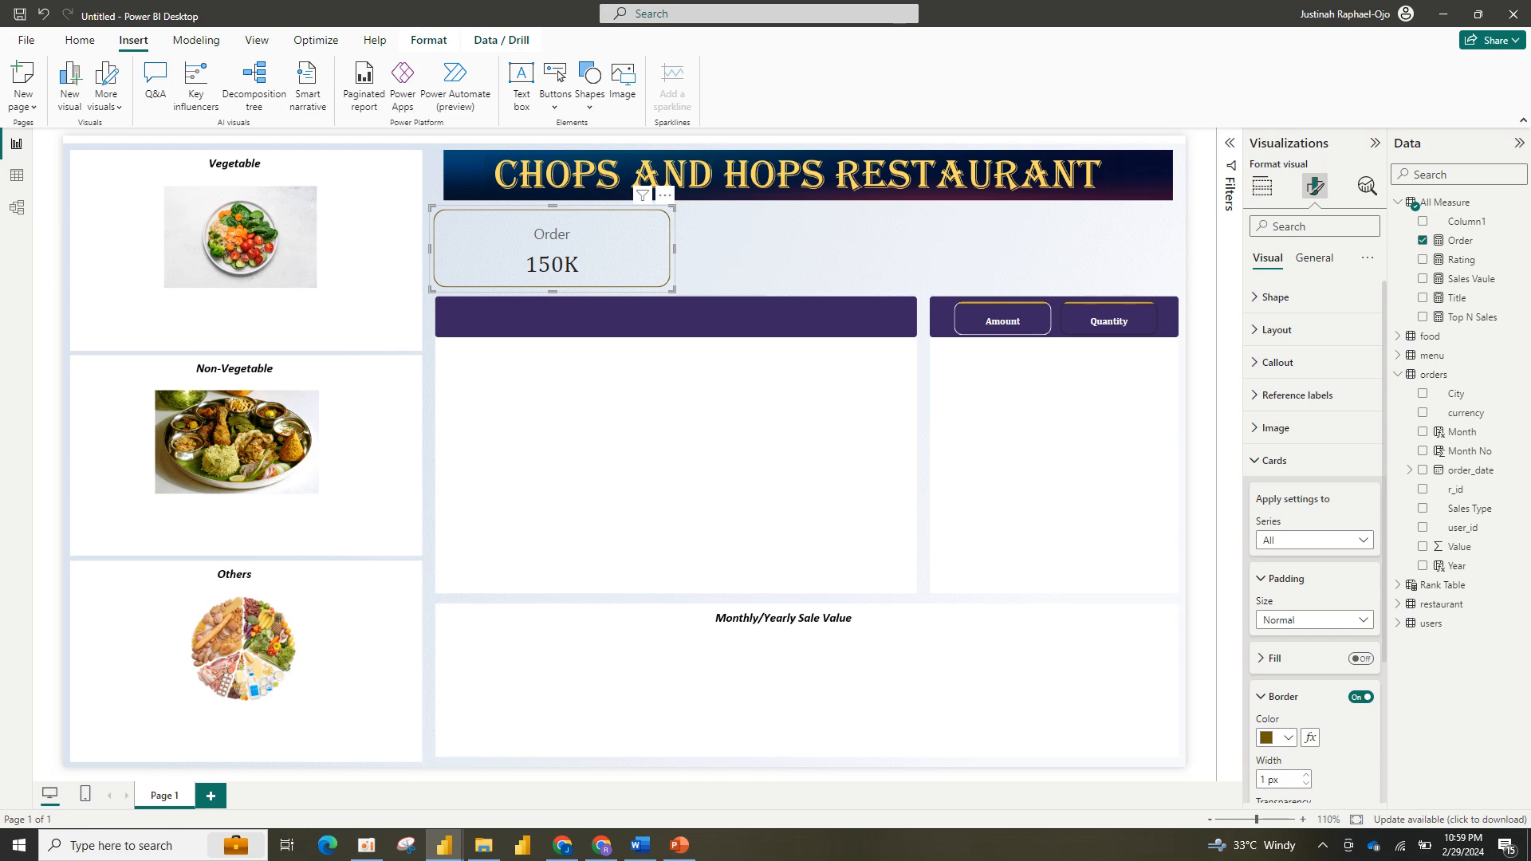
pyautogui.moveTo(444, 845)
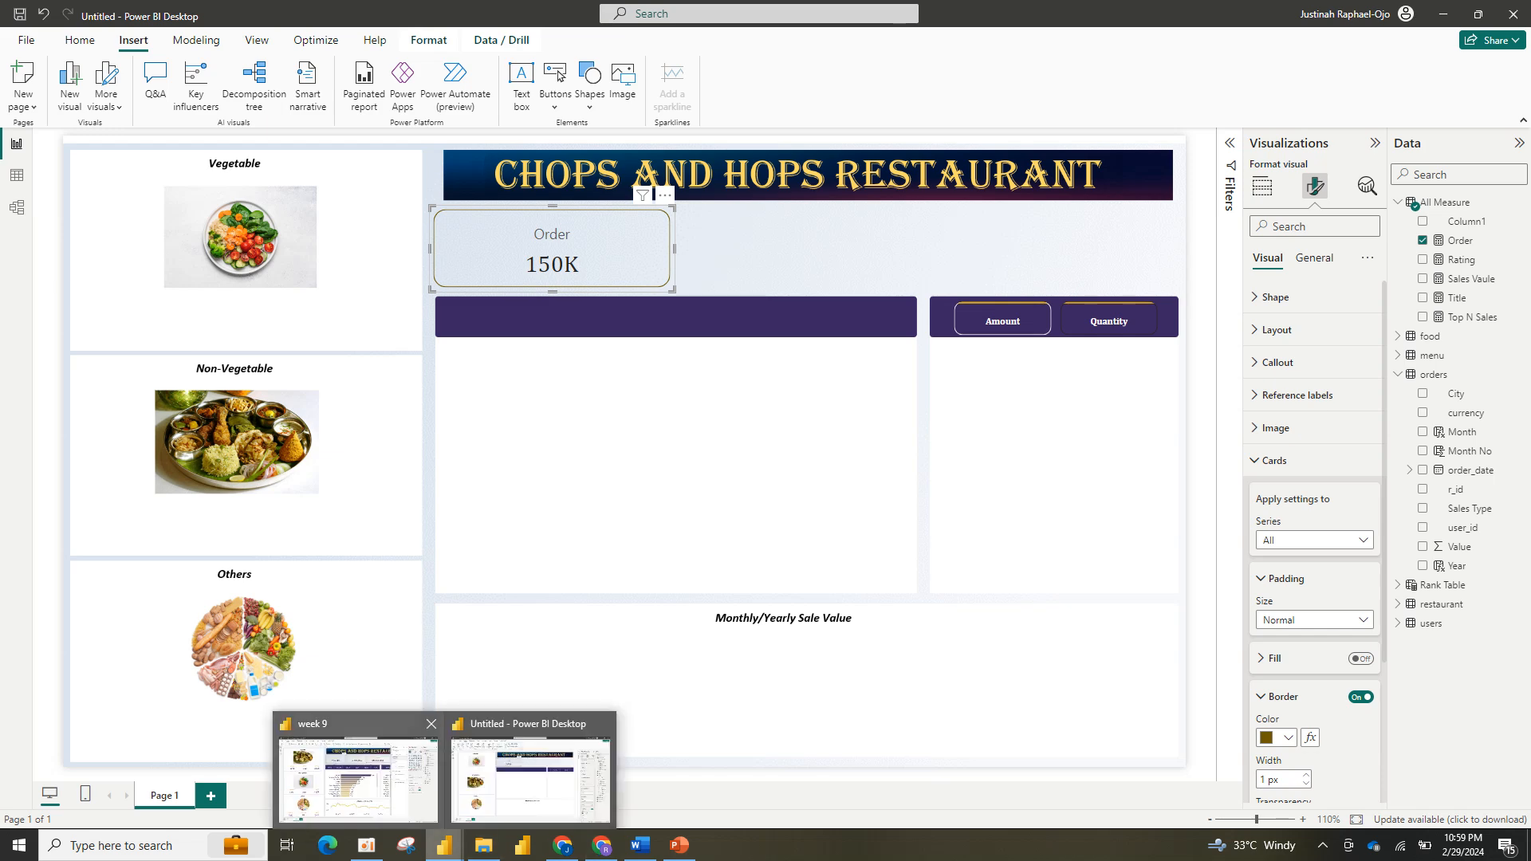
pyautogui.click(358, 778)
pyautogui.click(530, 777)
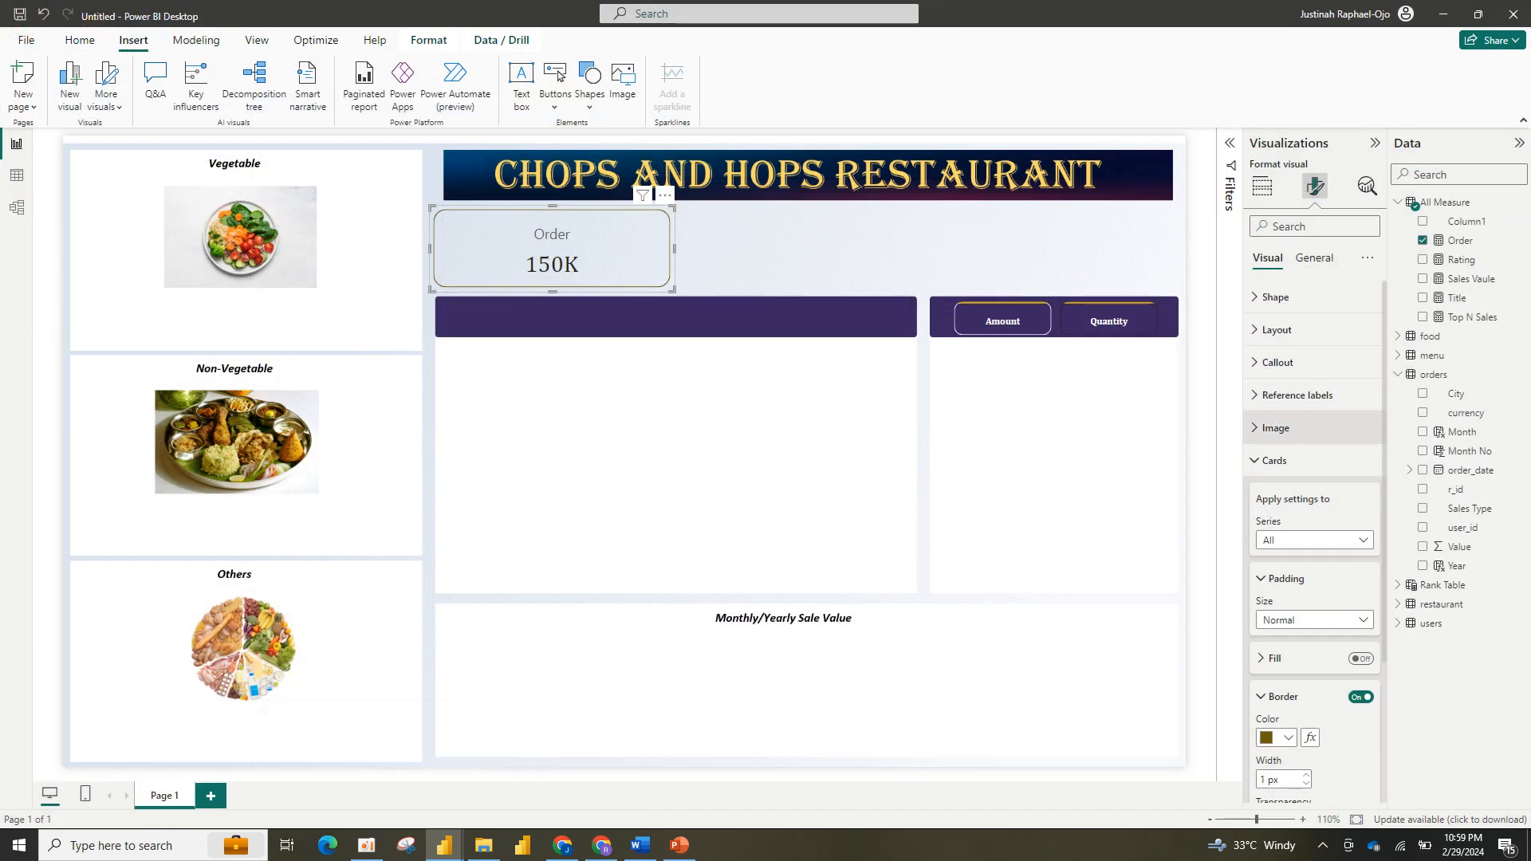
pyautogui.click(1274, 460)
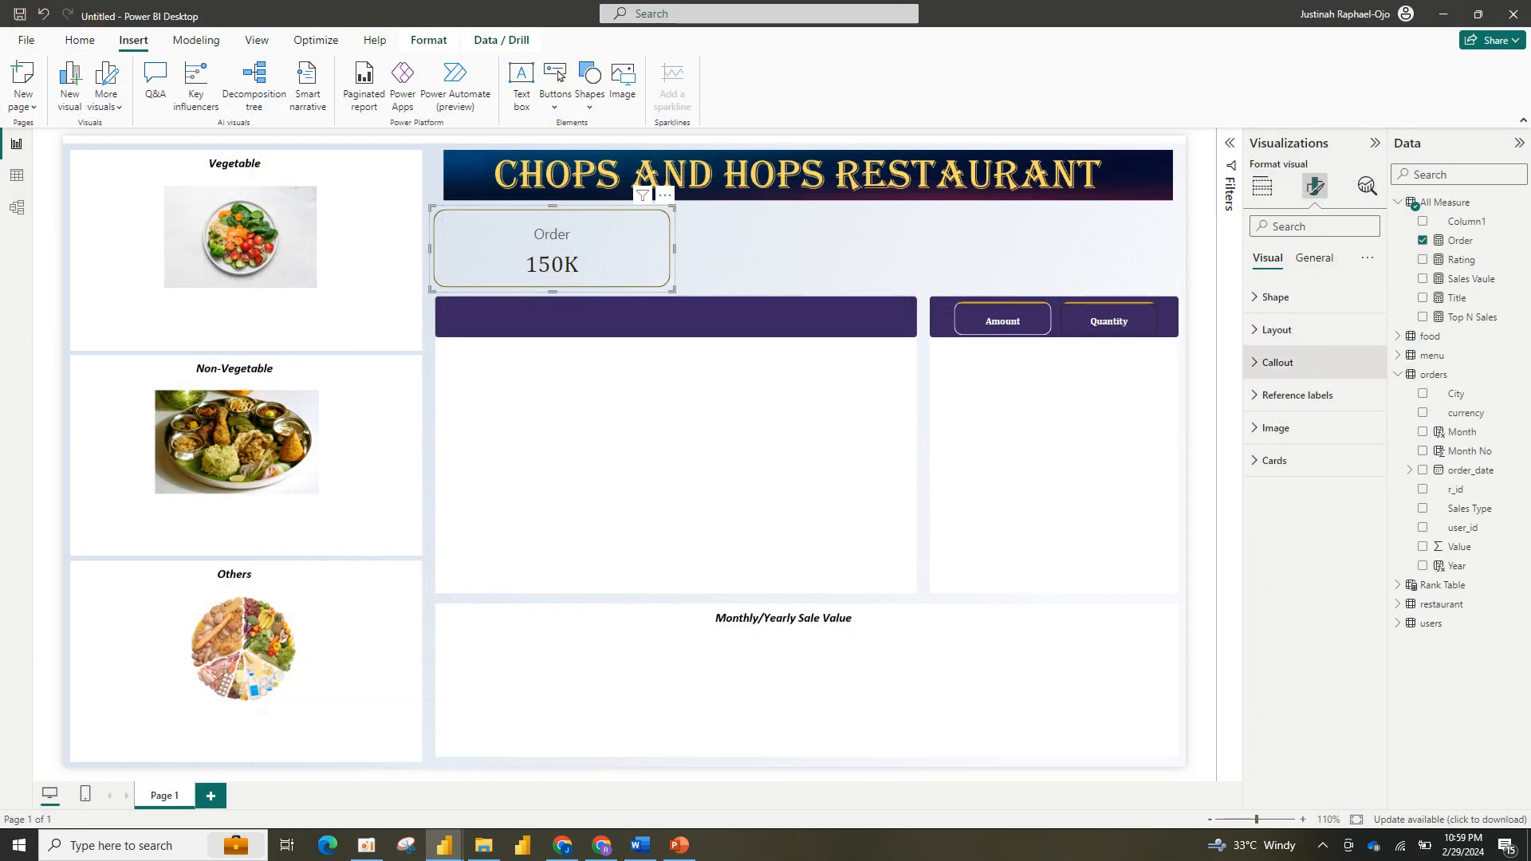
# Step: Set the Order card's callout display units to None and add a thousands separator to the Order measure
pyautogui.click(1277, 361)
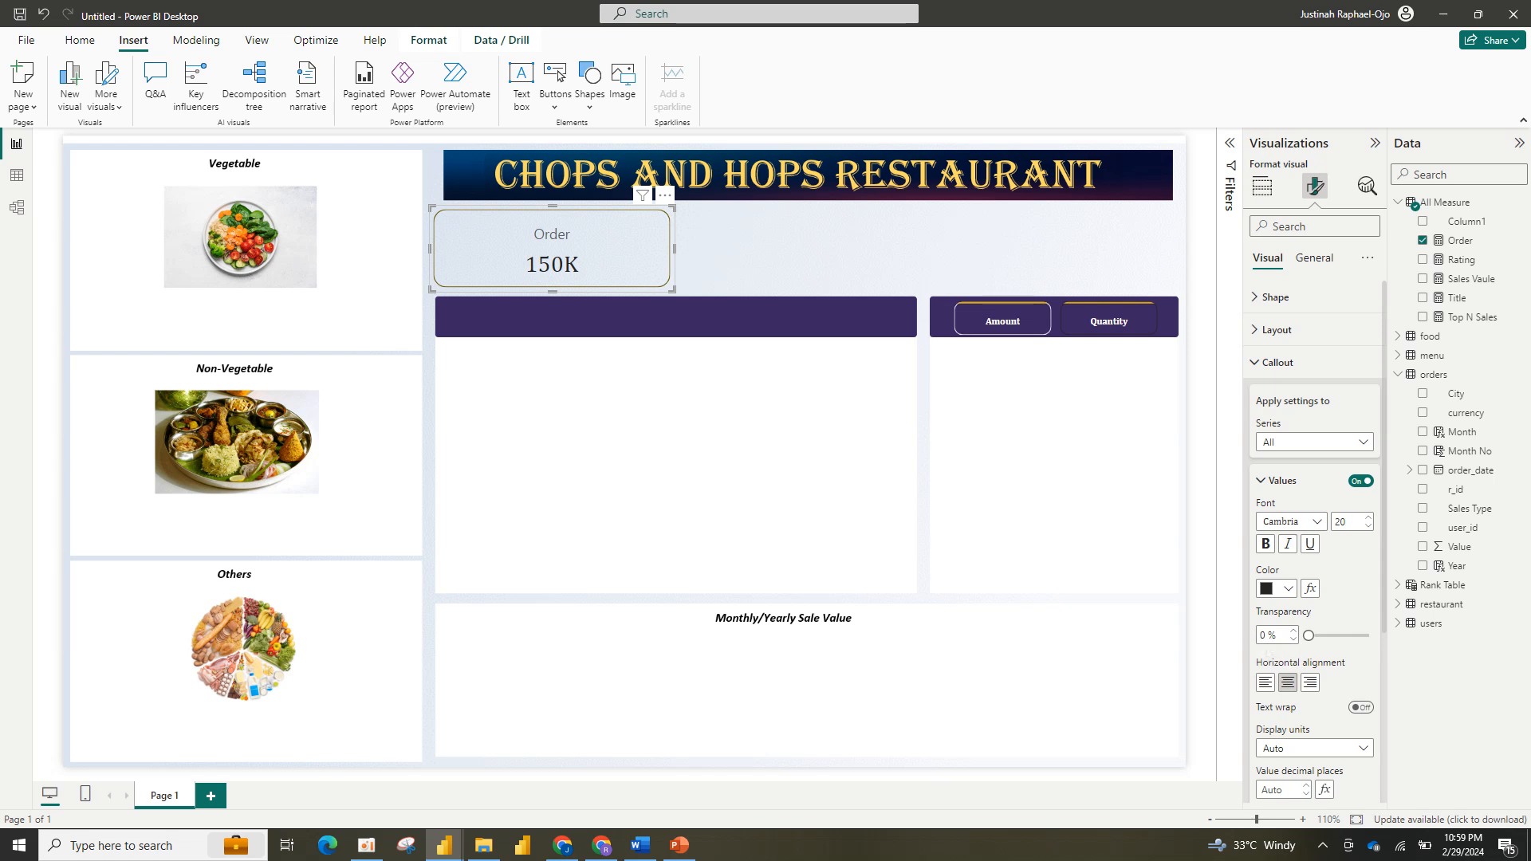
pyautogui.click(1314, 748)
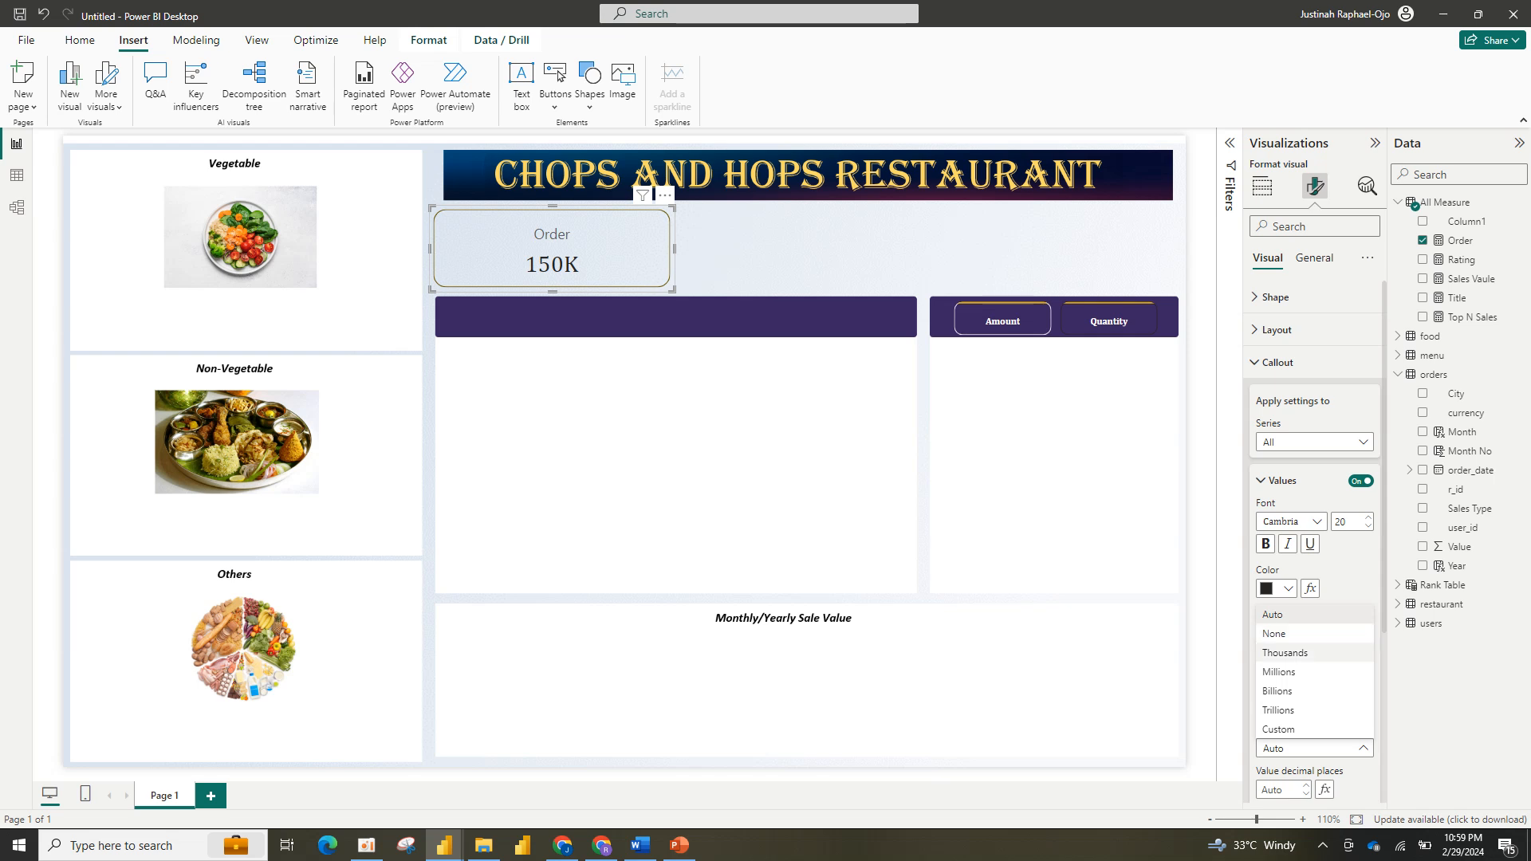
pyautogui.click(1274, 633)
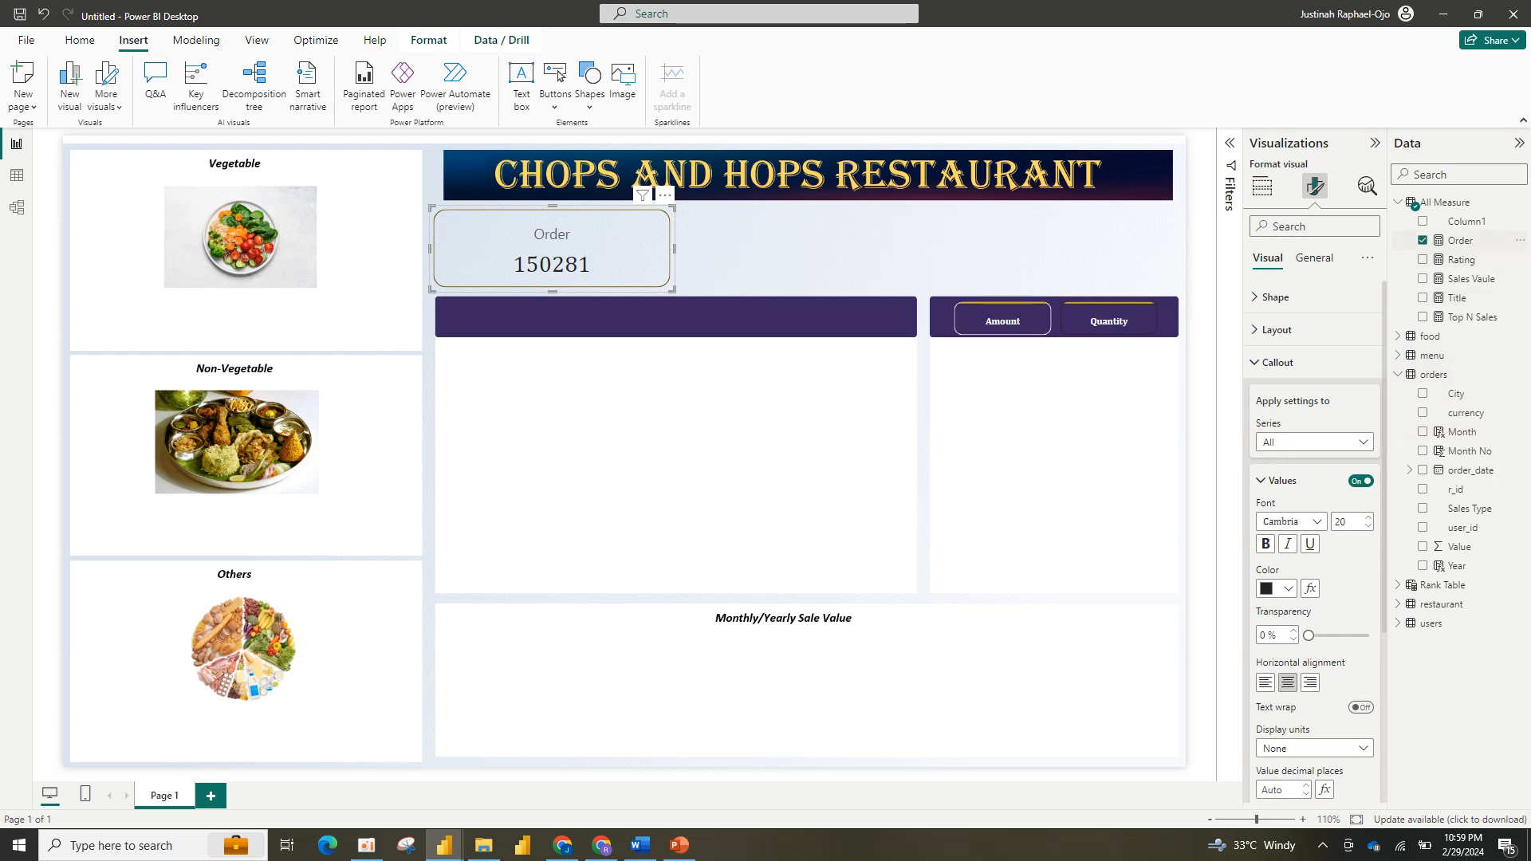
pyautogui.click(1459, 241)
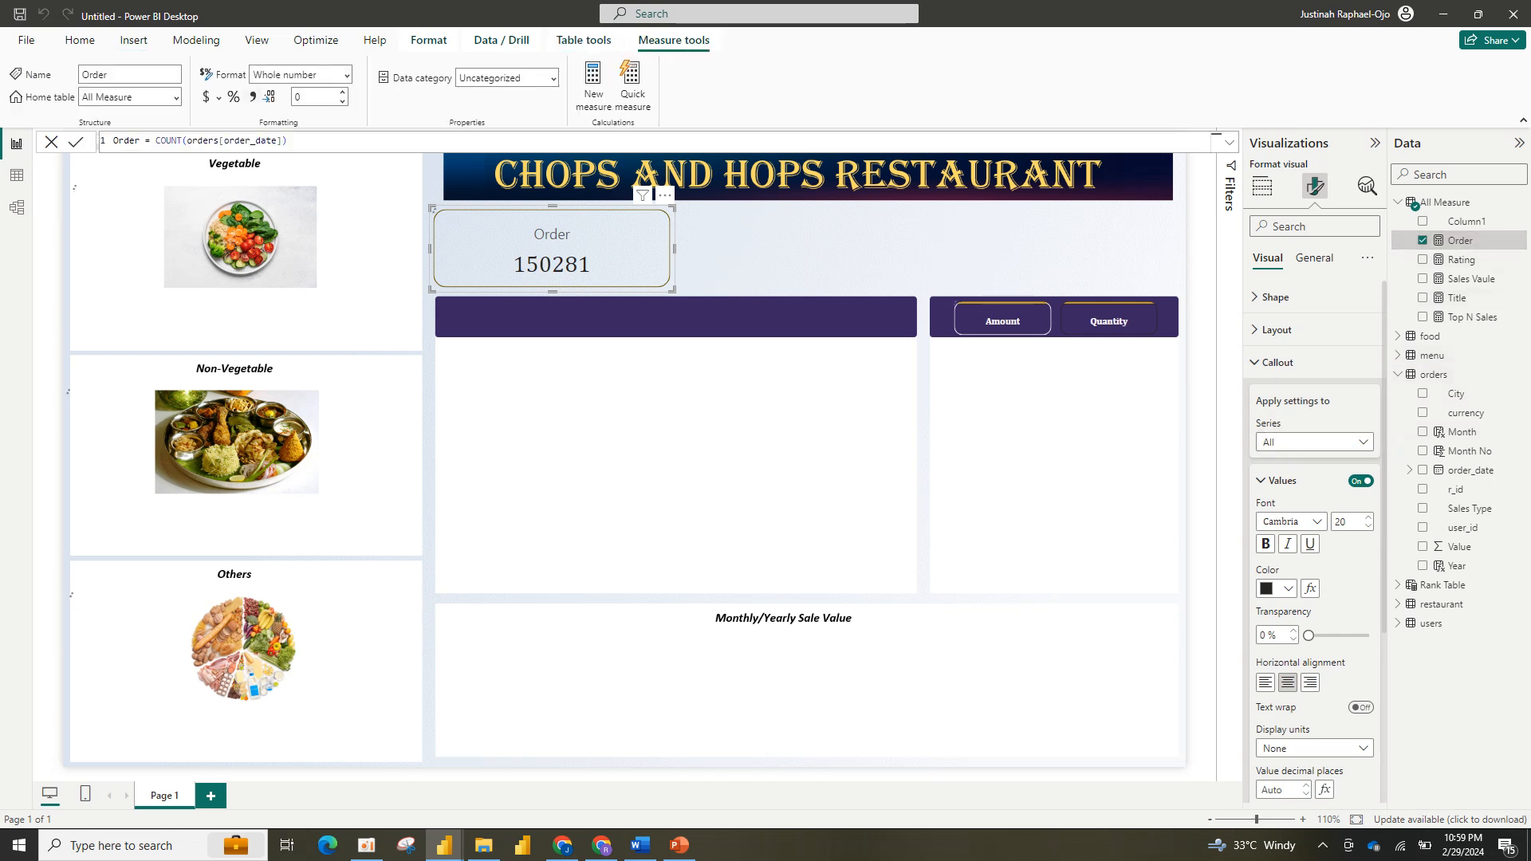
pyautogui.click(252, 96)
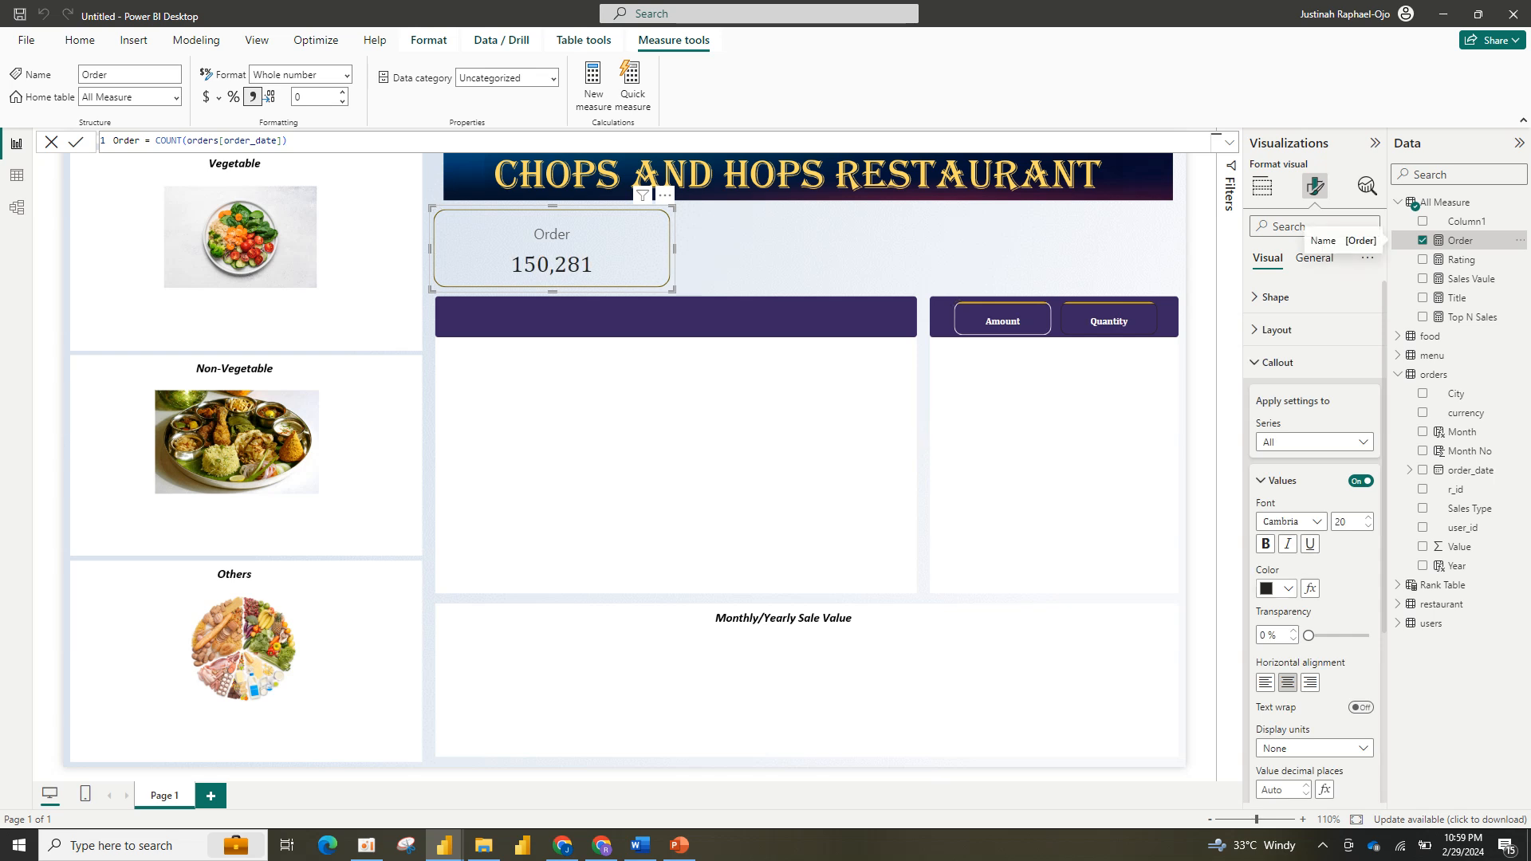
# Step: Format the Order card's callout value in bold dark purple (#36003e, Theme color 4, 50% darker) at size 19
pyautogui.click(1278, 588)
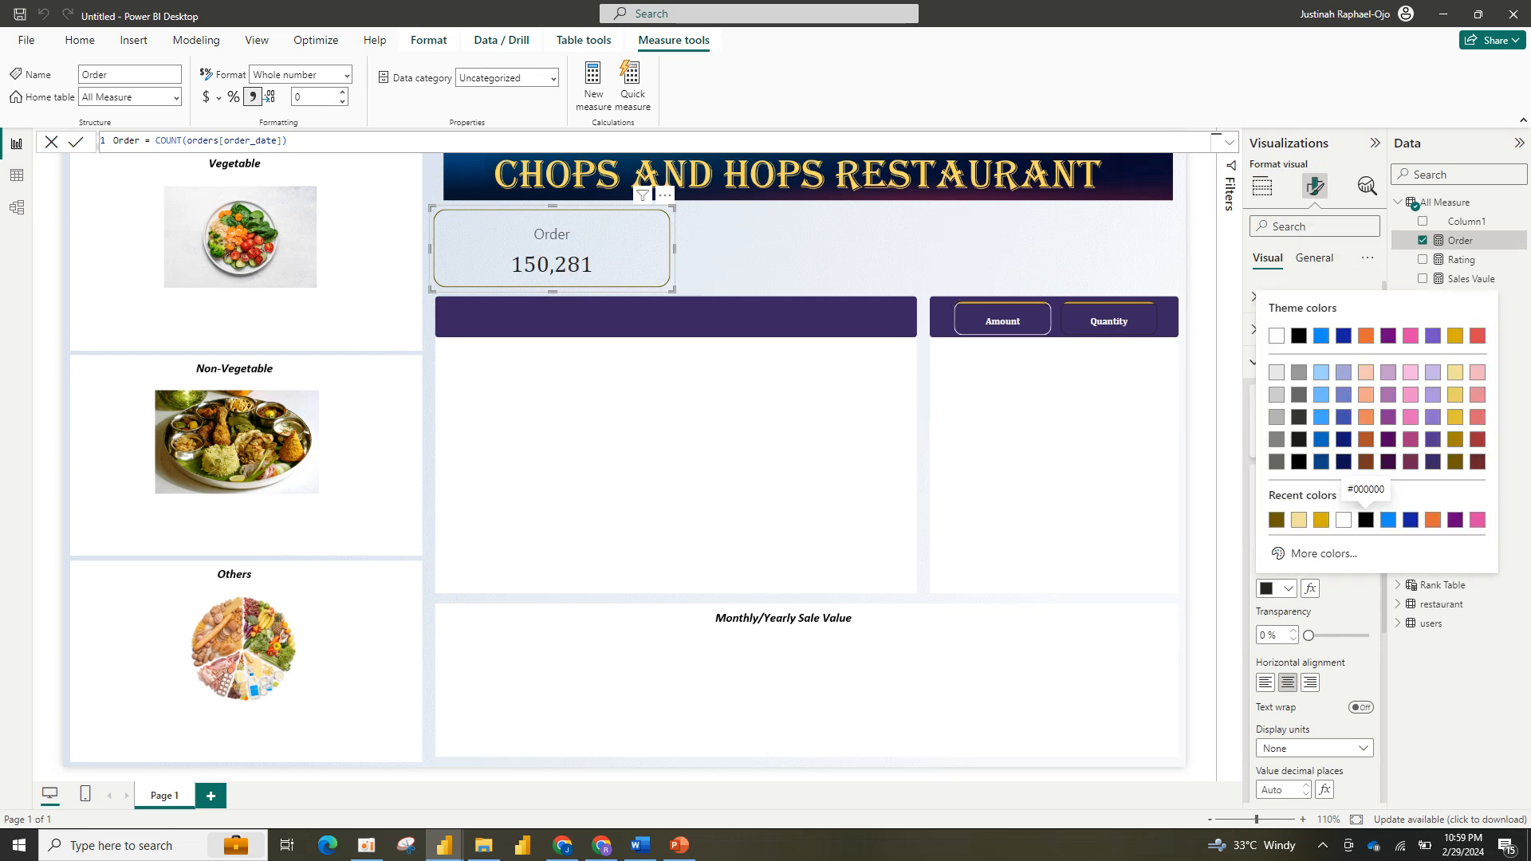
pyautogui.click(1366, 520)
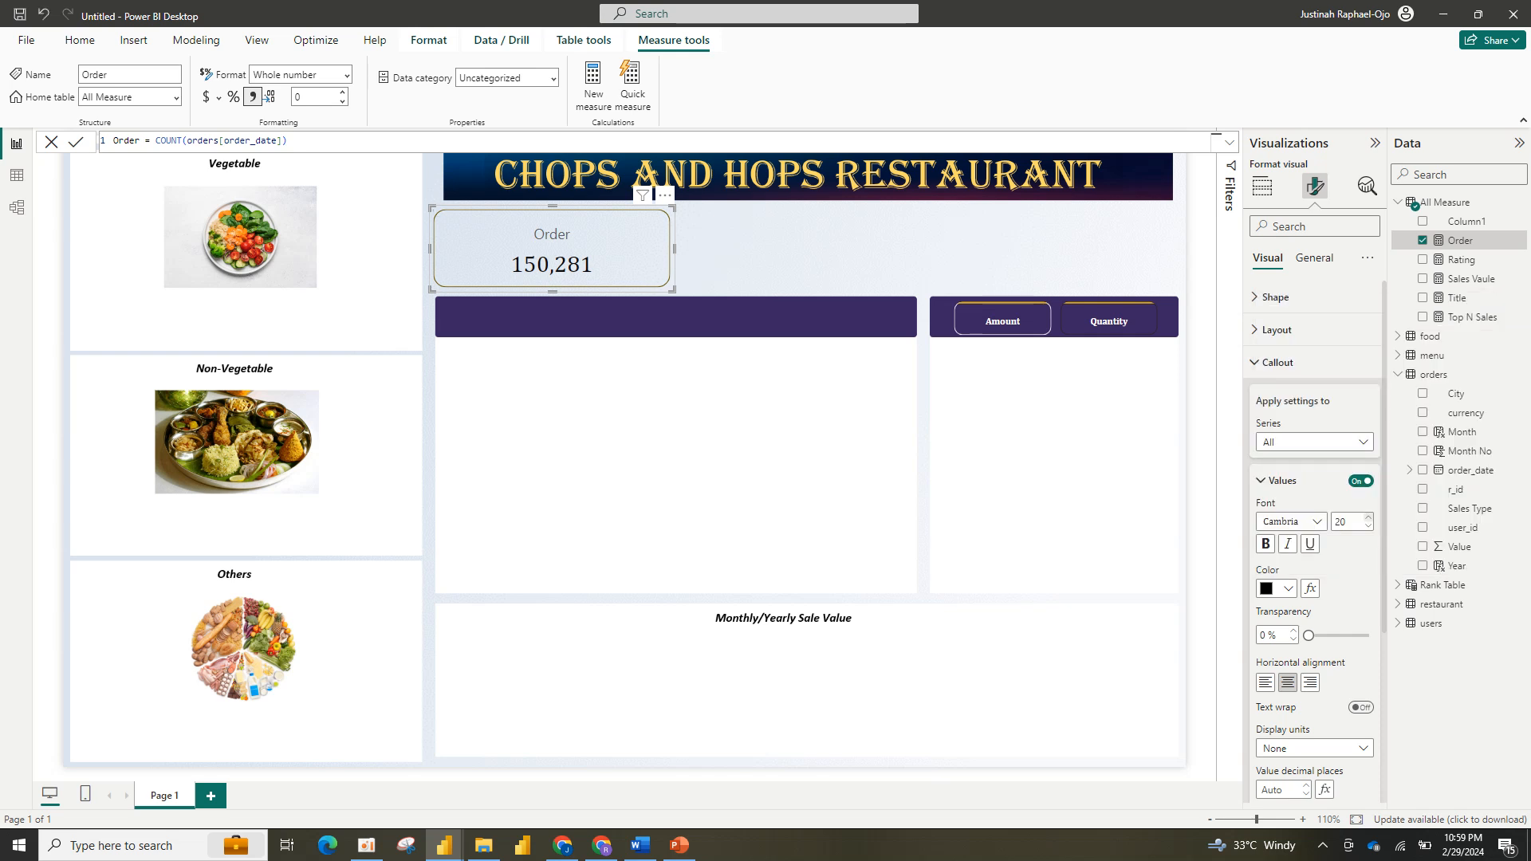
pyautogui.click(1280, 589)
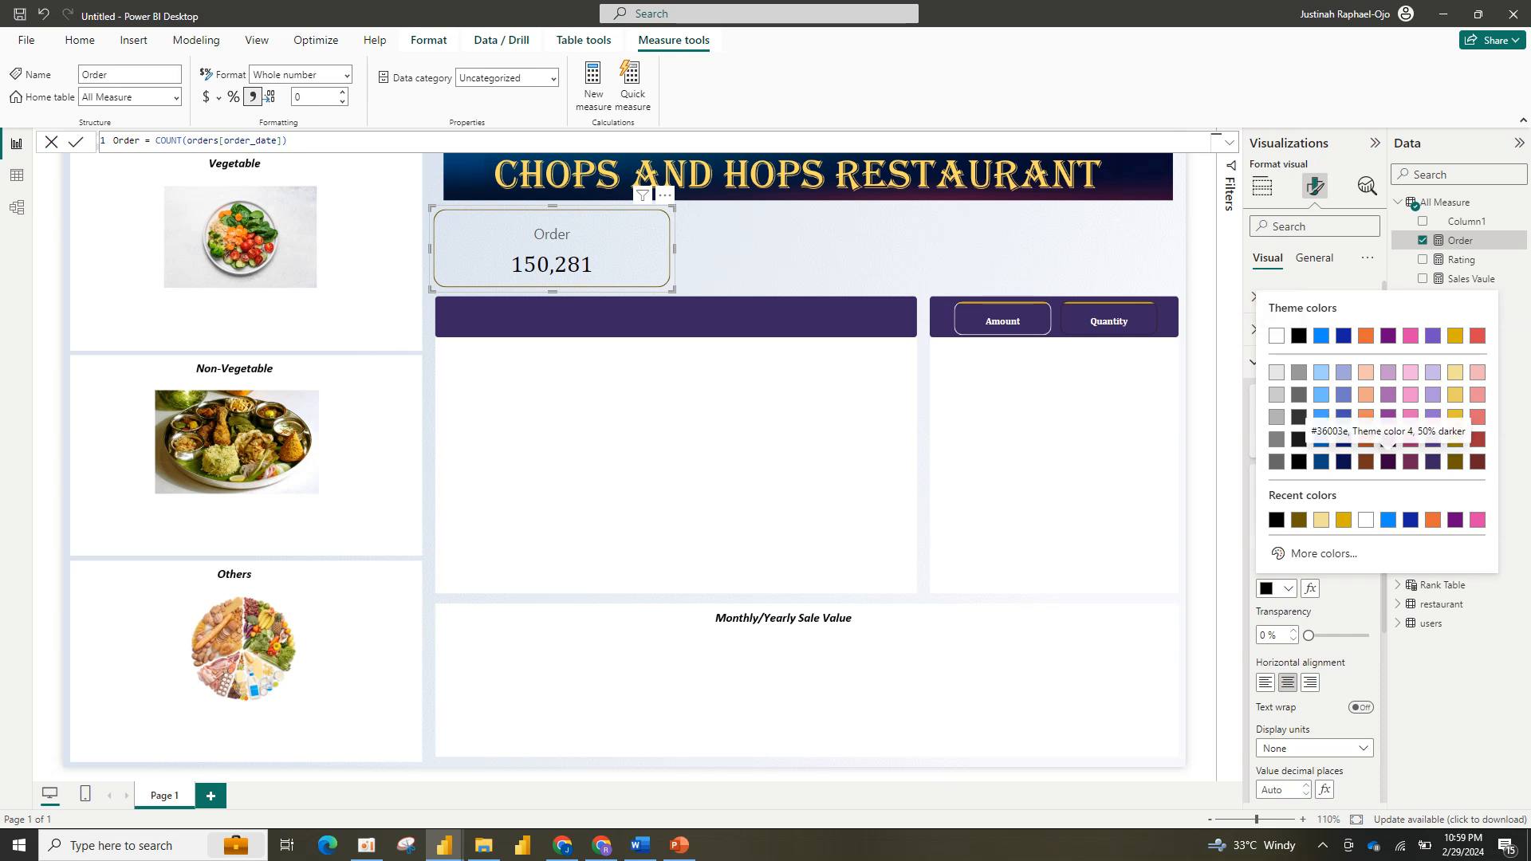
pyautogui.click(1388, 461)
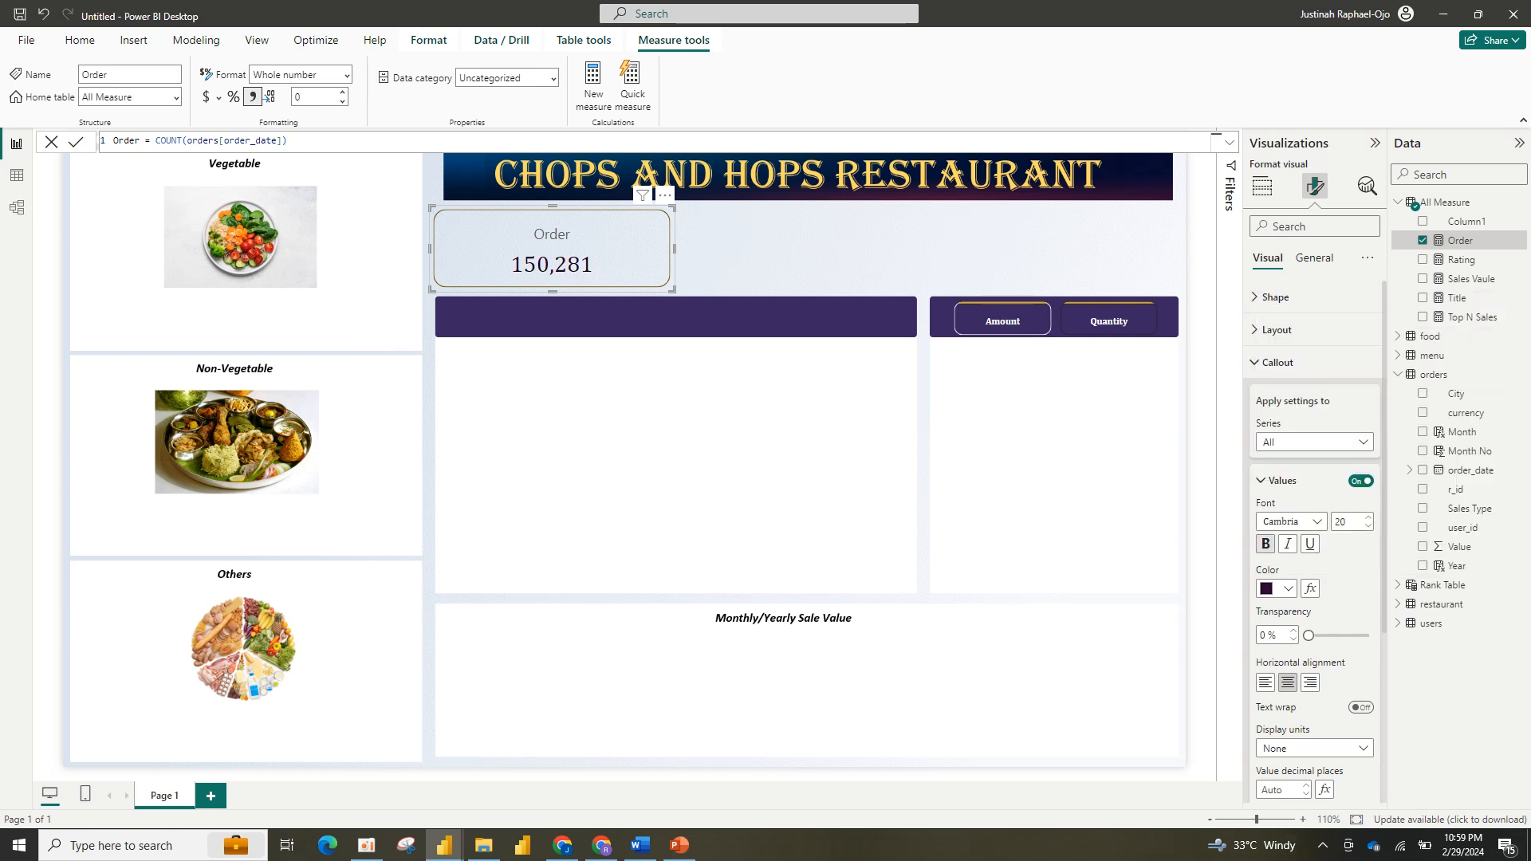
pyautogui.click(1265, 544)
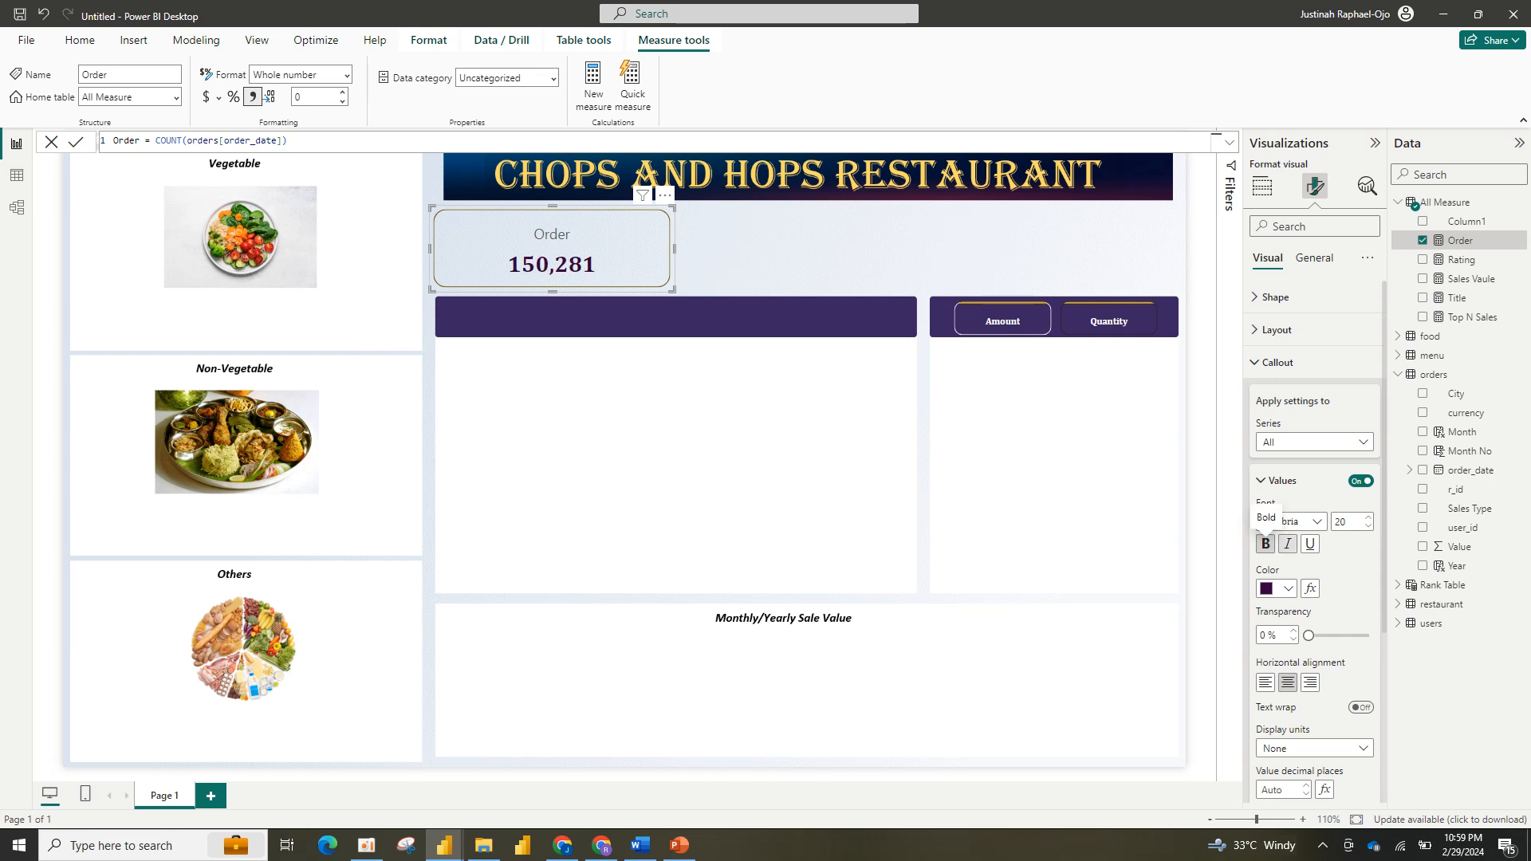
pyautogui.click(1368, 526)
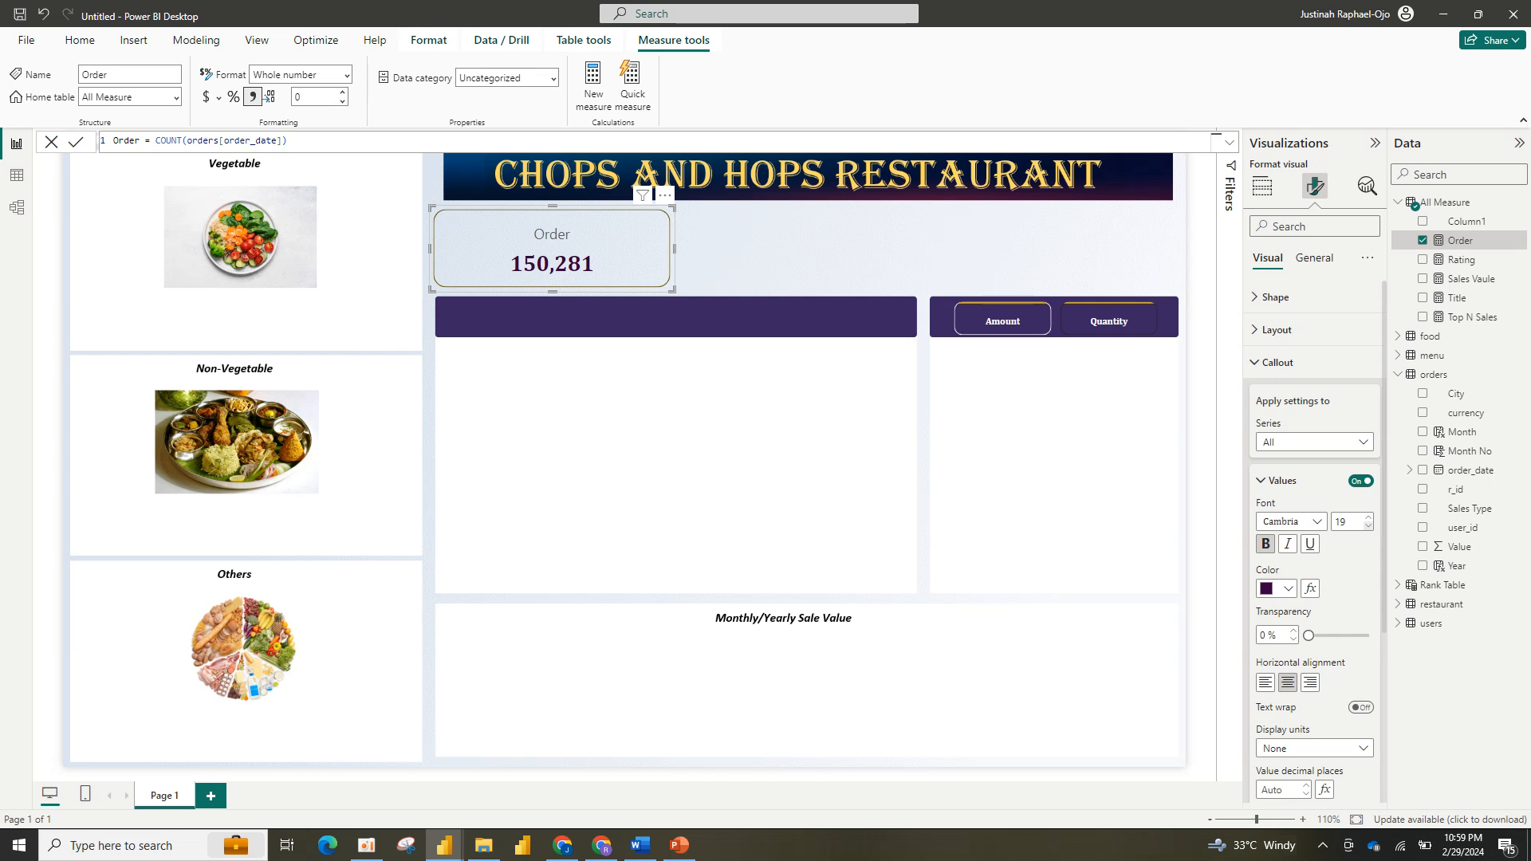
# Step: Format the Order card's callout label in gold, bold Cambria
pyautogui.click(1282, 480)
pyautogui.click(1279, 519)
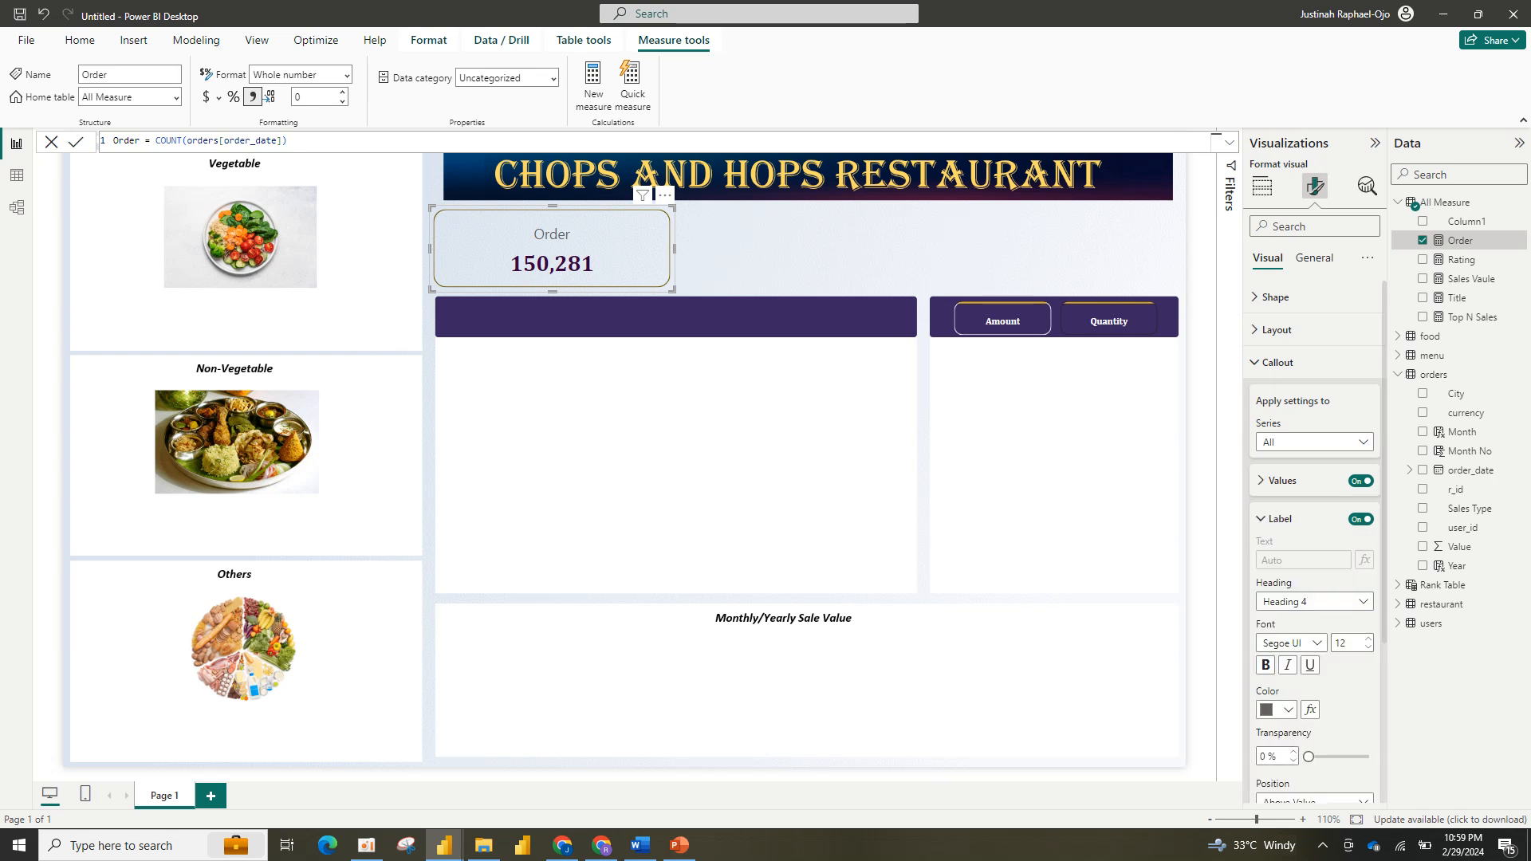
pyautogui.click(1277, 709)
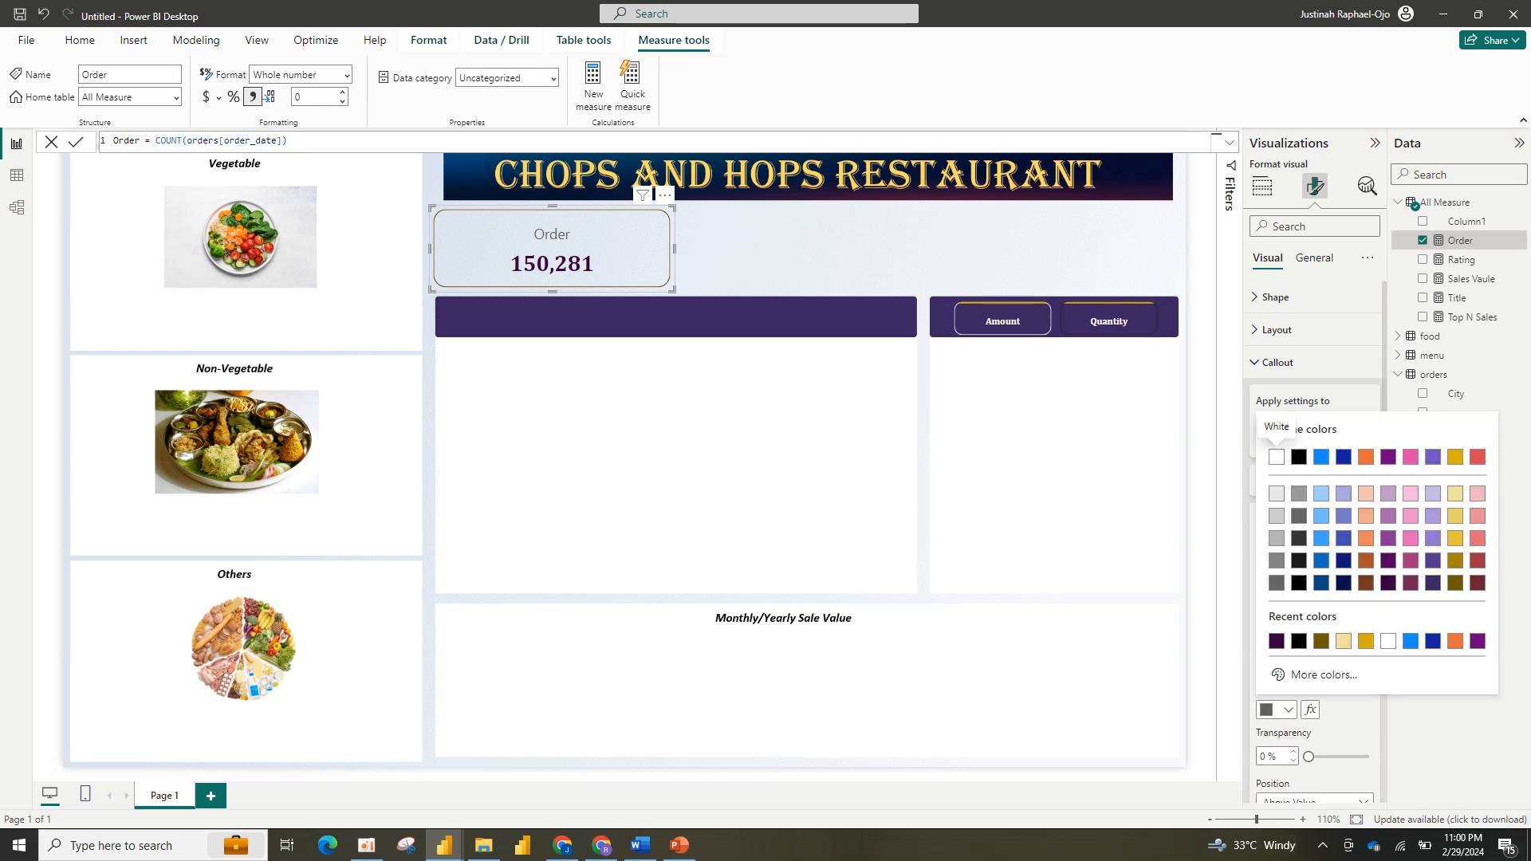
pyautogui.click(1366, 641)
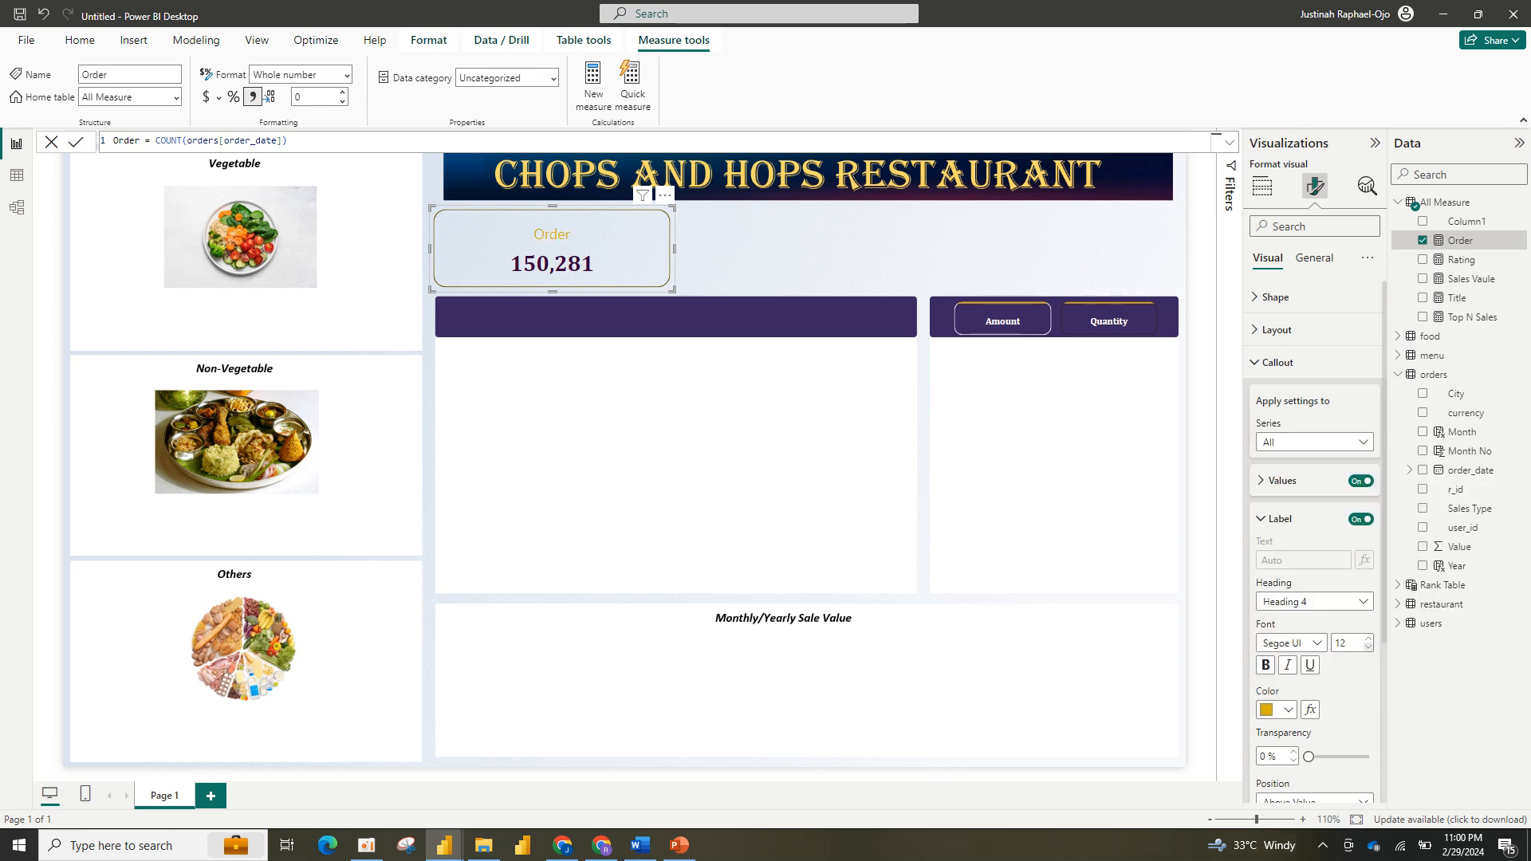
pyautogui.click(1265, 664)
pyautogui.click(1290, 642)
pyautogui.scroll(4, 1311, 502)
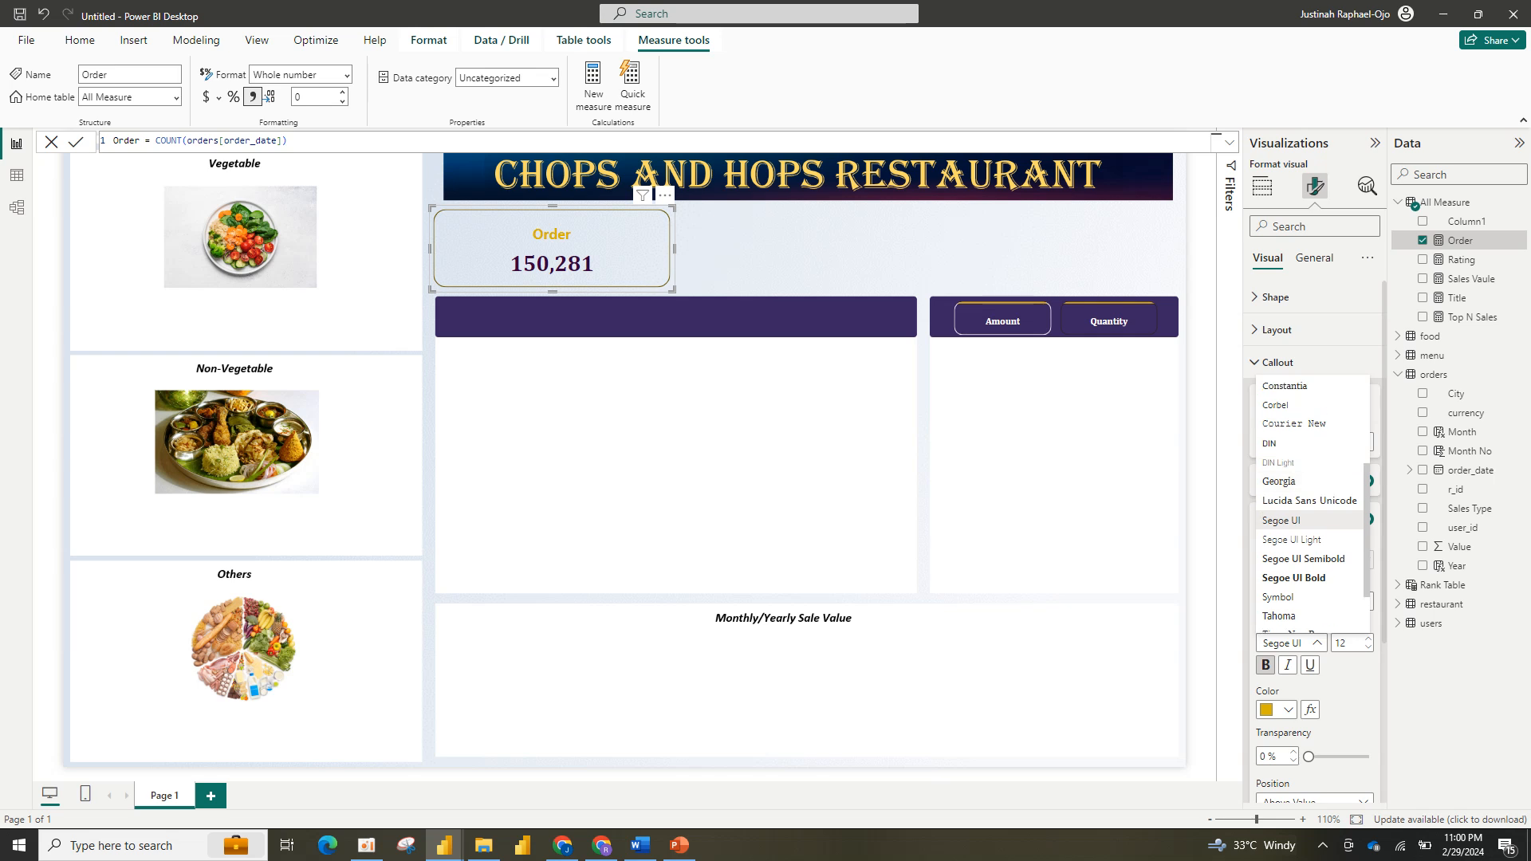
pyautogui.click(1280, 461)
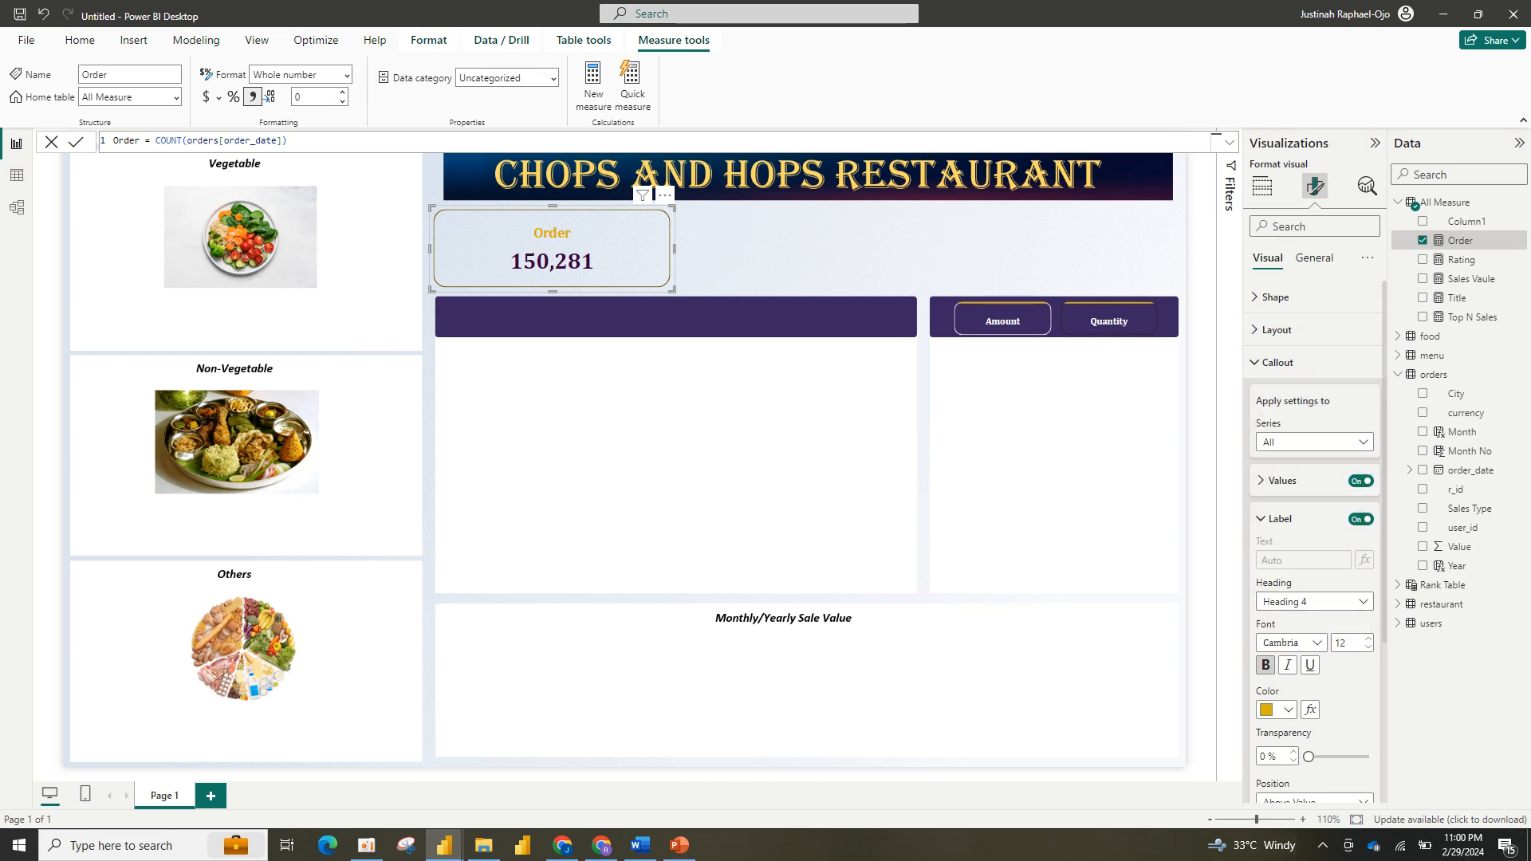
# Step: Set the Order card's callout label font size to 11 and narrow the card to about a quarter of the title banner's width
pyautogui.click(1368, 647)
pyautogui.click(1368, 646)
pyautogui.click(1368, 638)
pyautogui.moveTo(674, 248); pyautogui.dragTo(614, 248)
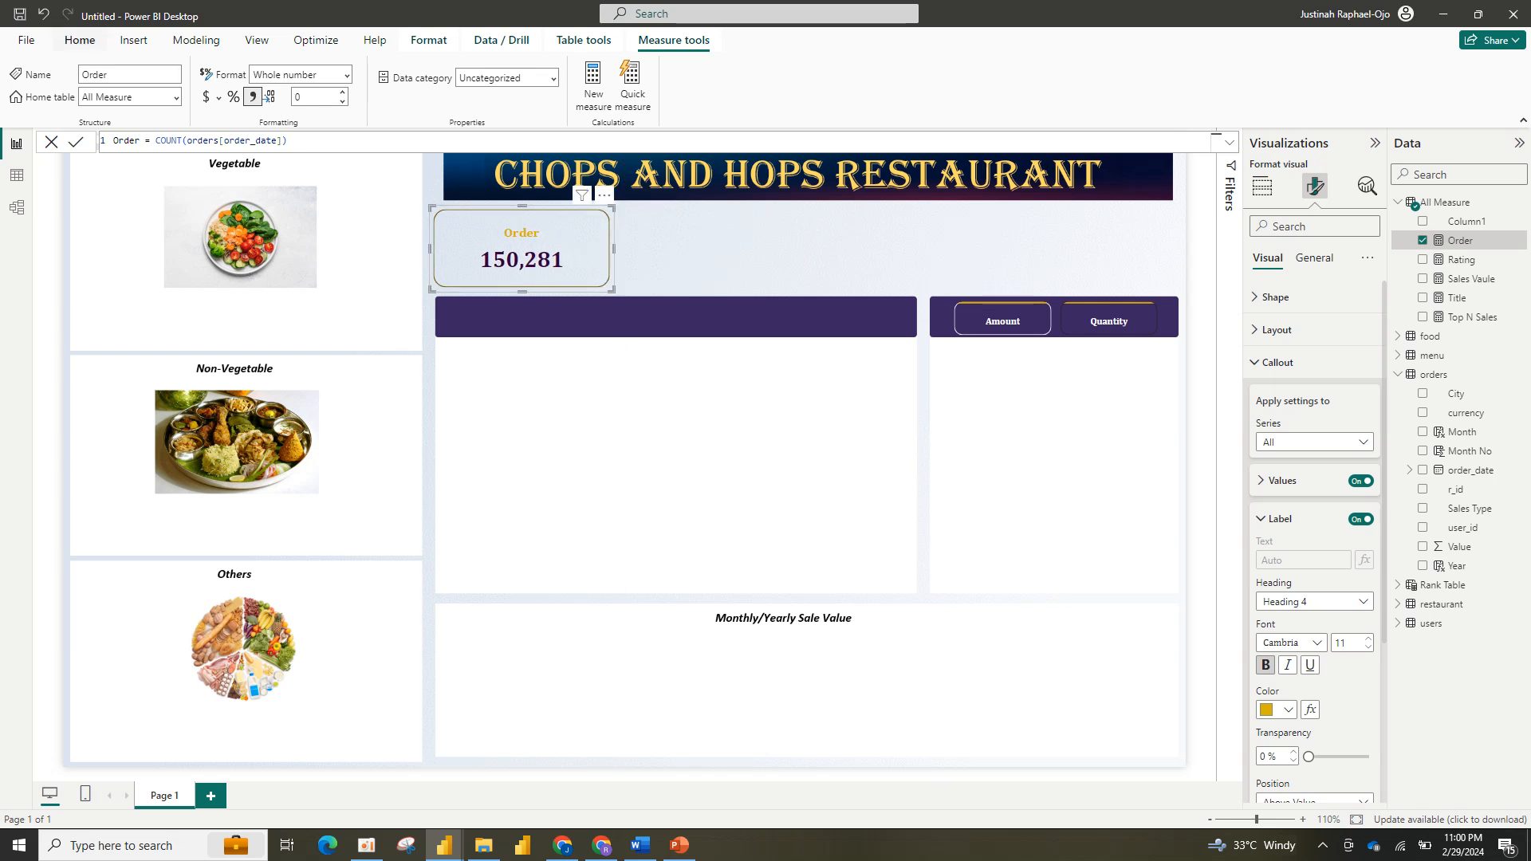
# Step: Duplicate the Order card three times and arrange the copies in a row beneath the title banner
pyautogui.click(79, 40)
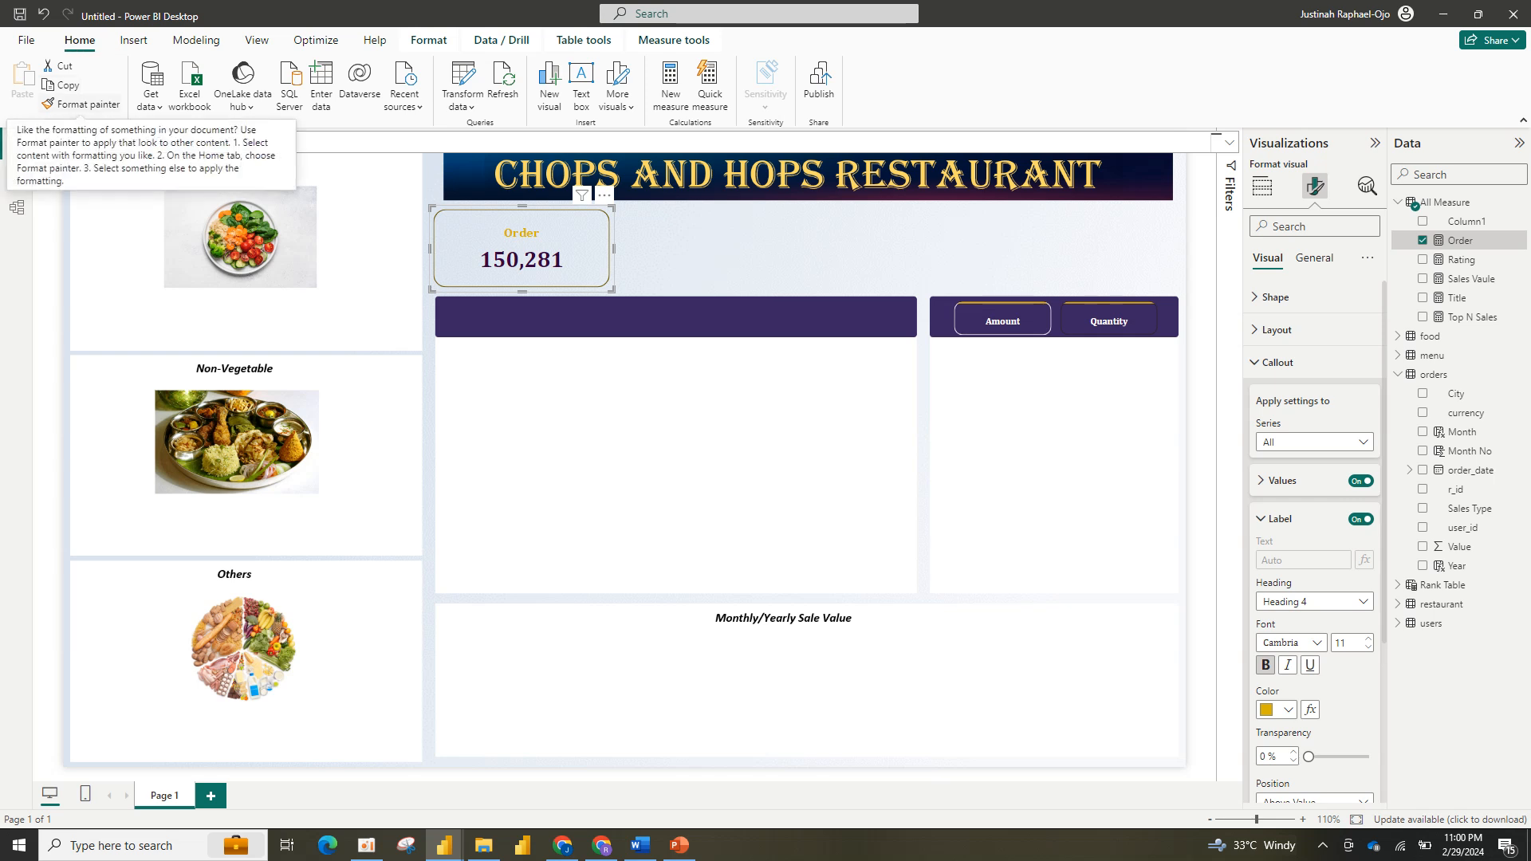
pyautogui.click(81, 104)
pyautogui.click(62, 85)
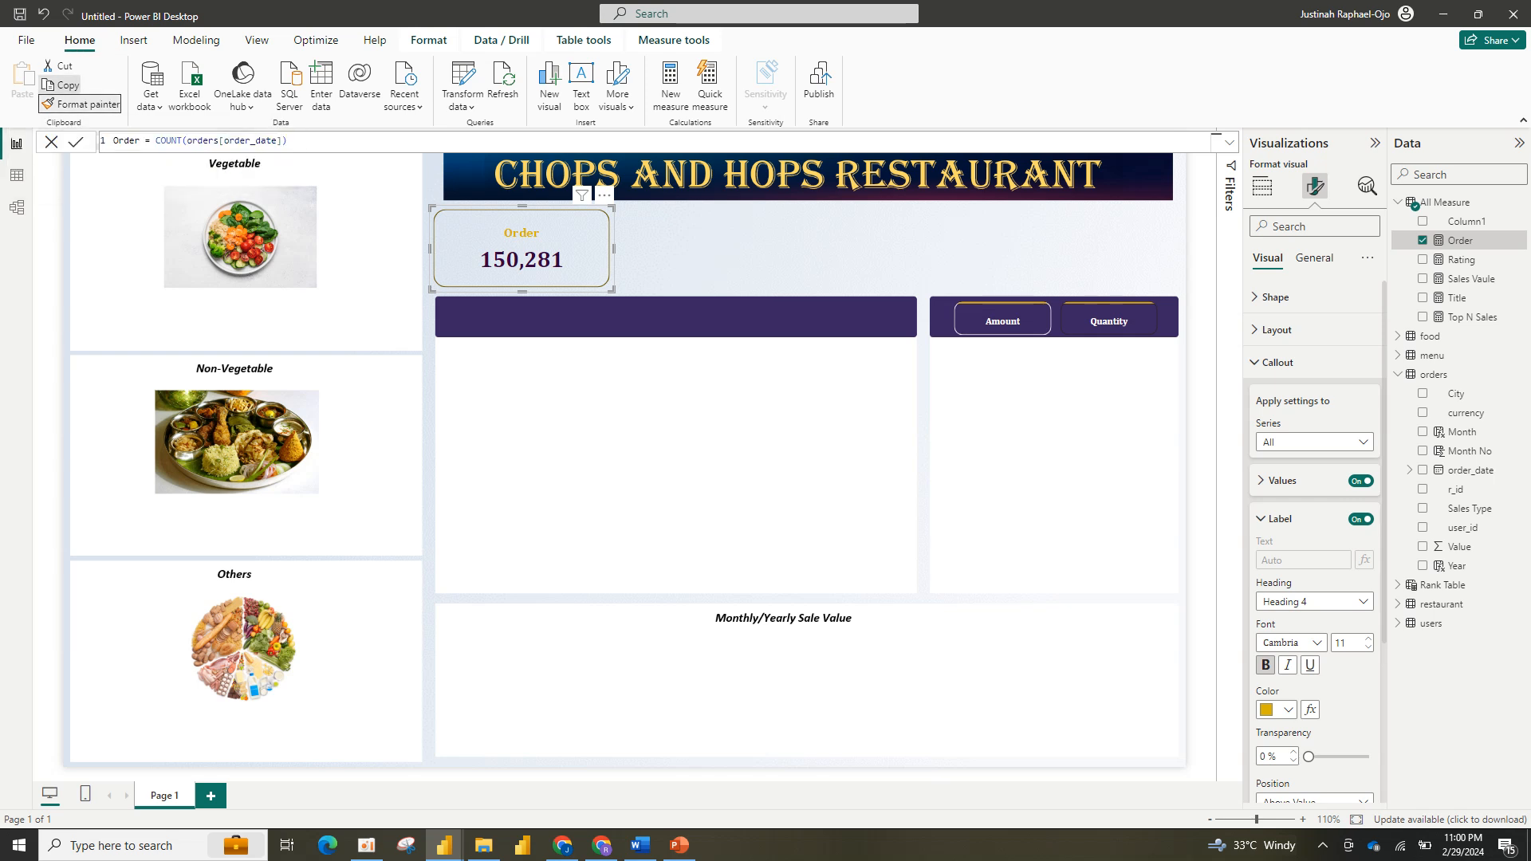
pyautogui.click(22, 80)
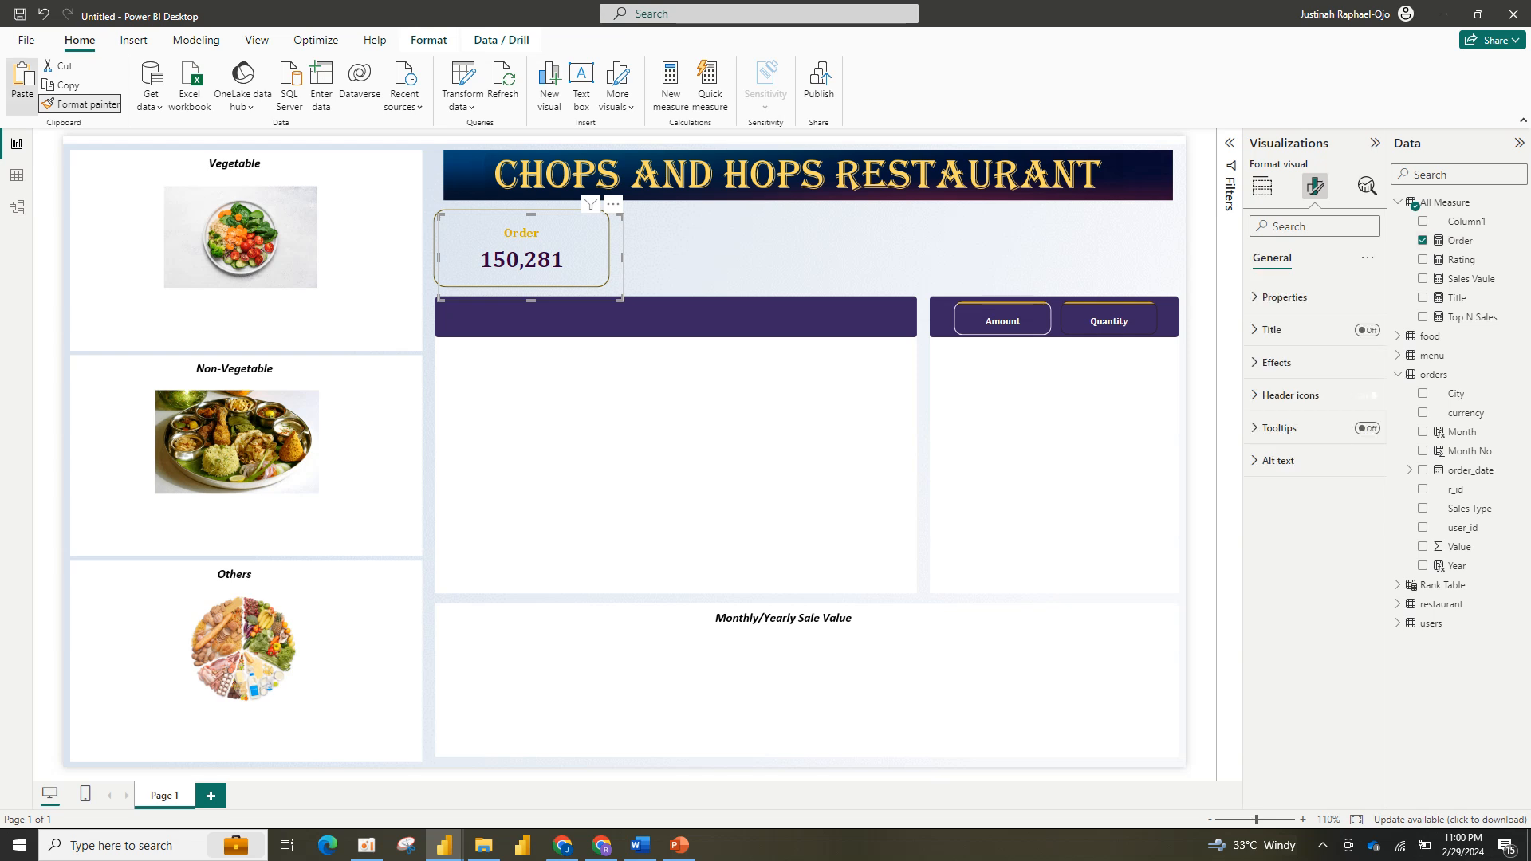
pyautogui.click(22, 80)
pyautogui.click(22, 80)
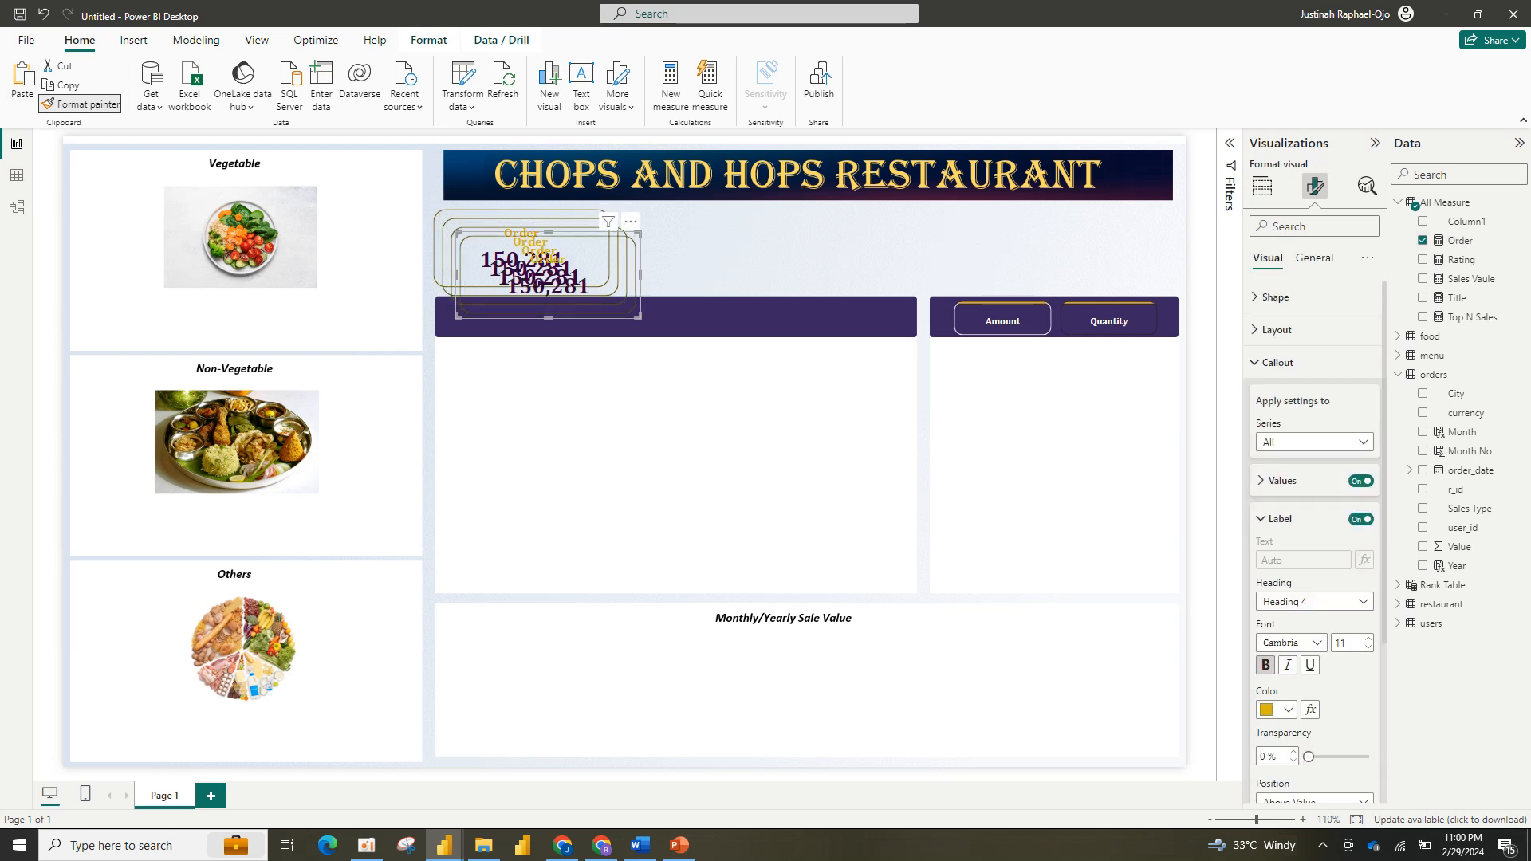
pyautogui.moveTo(548, 275); pyautogui.dragTo(1081, 252)
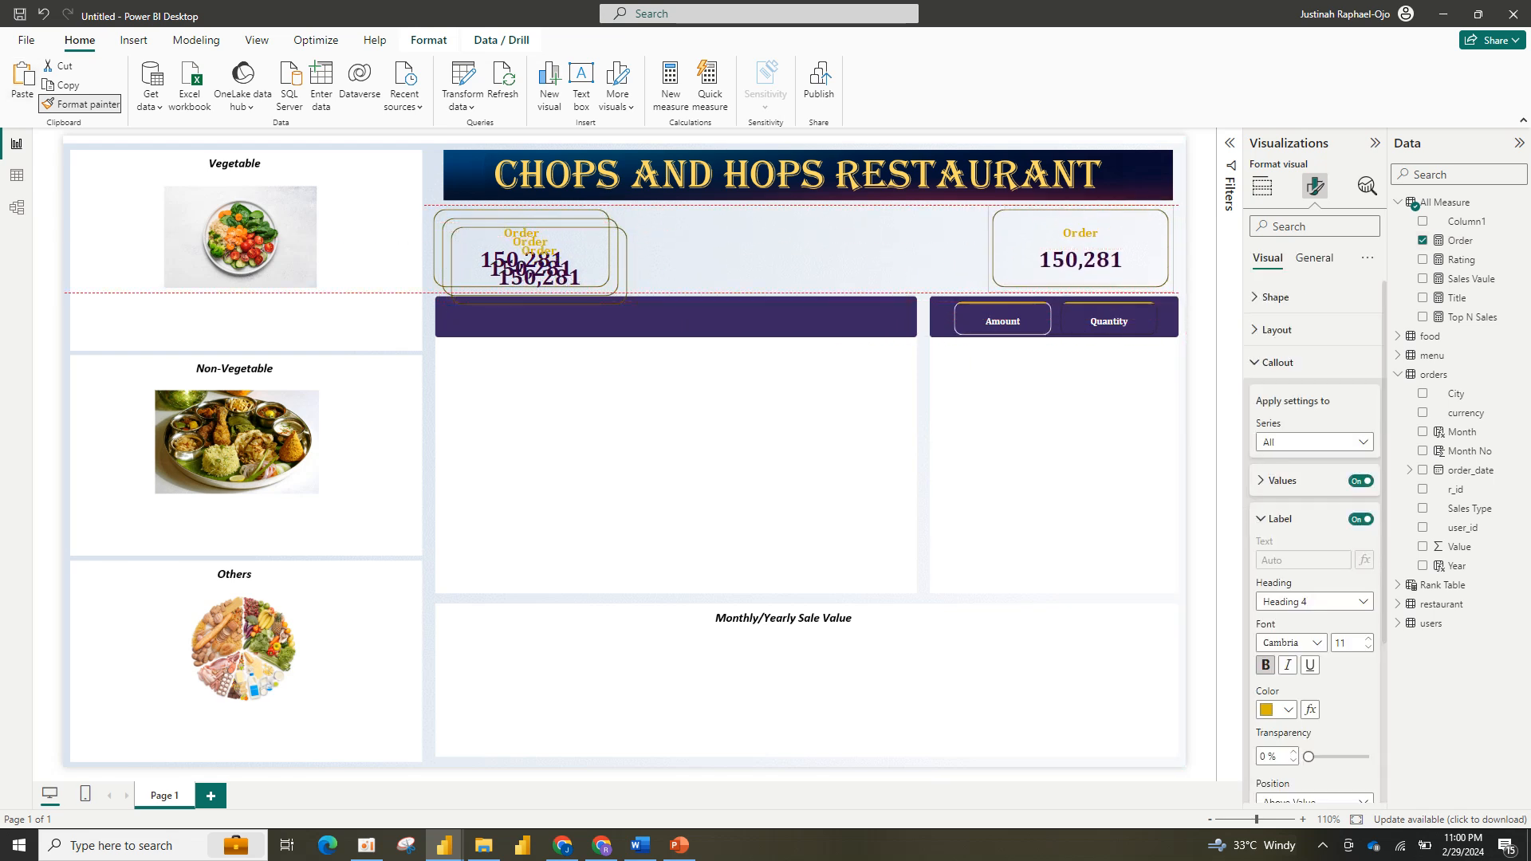
pyautogui.moveTo(539, 275); pyautogui.dragTo(889, 259)
pyautogui.moveTo(539, 263); pyautogui.dragTo(716, 260)
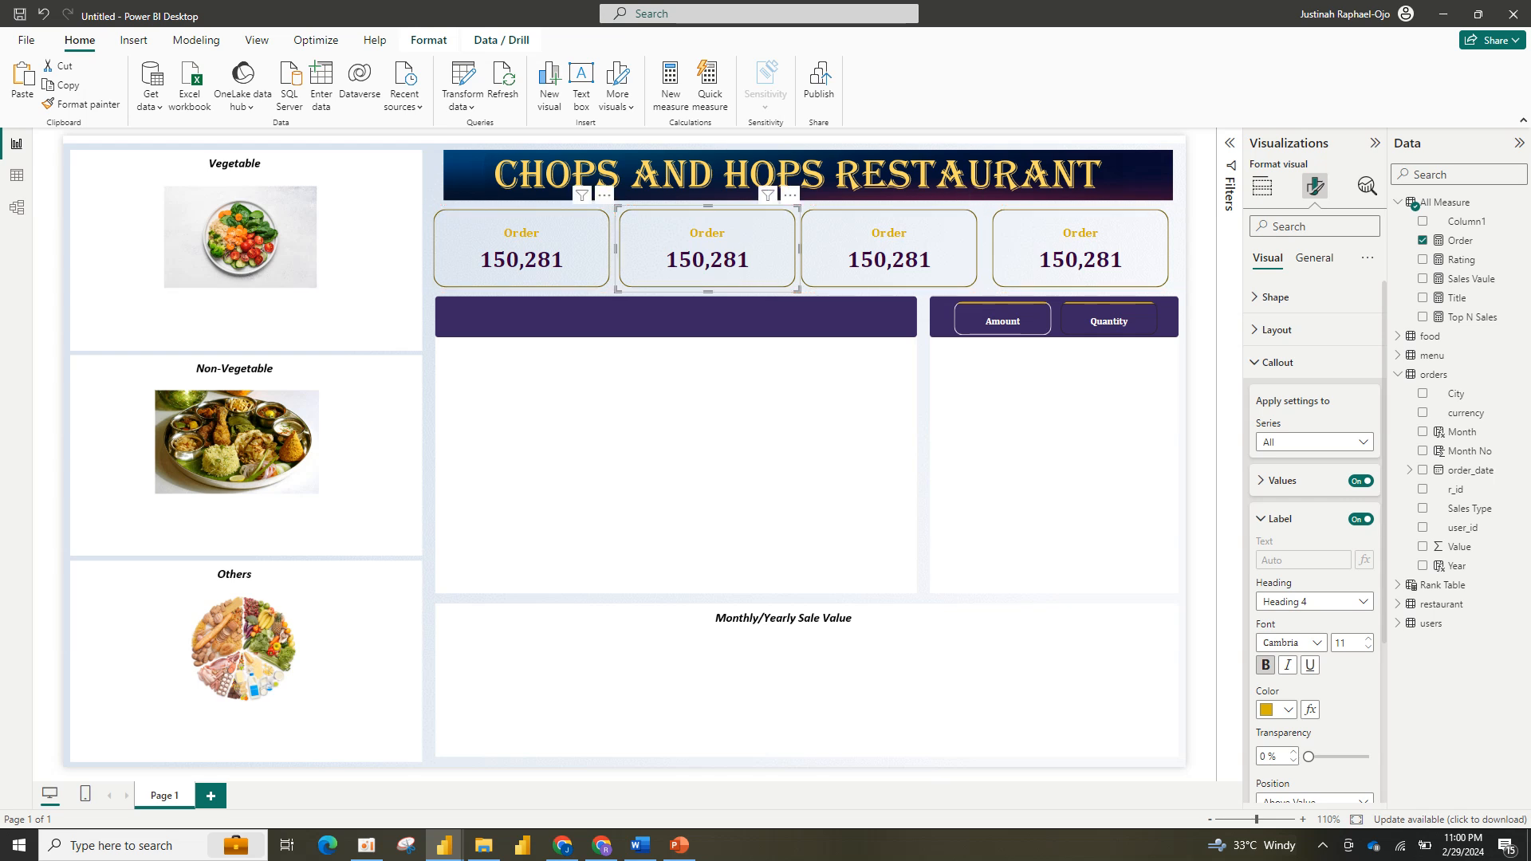
pyautogui.keyDown('ctrl'); pyautogui.click(533, 257); pyautogui.keyUp('ctrl')
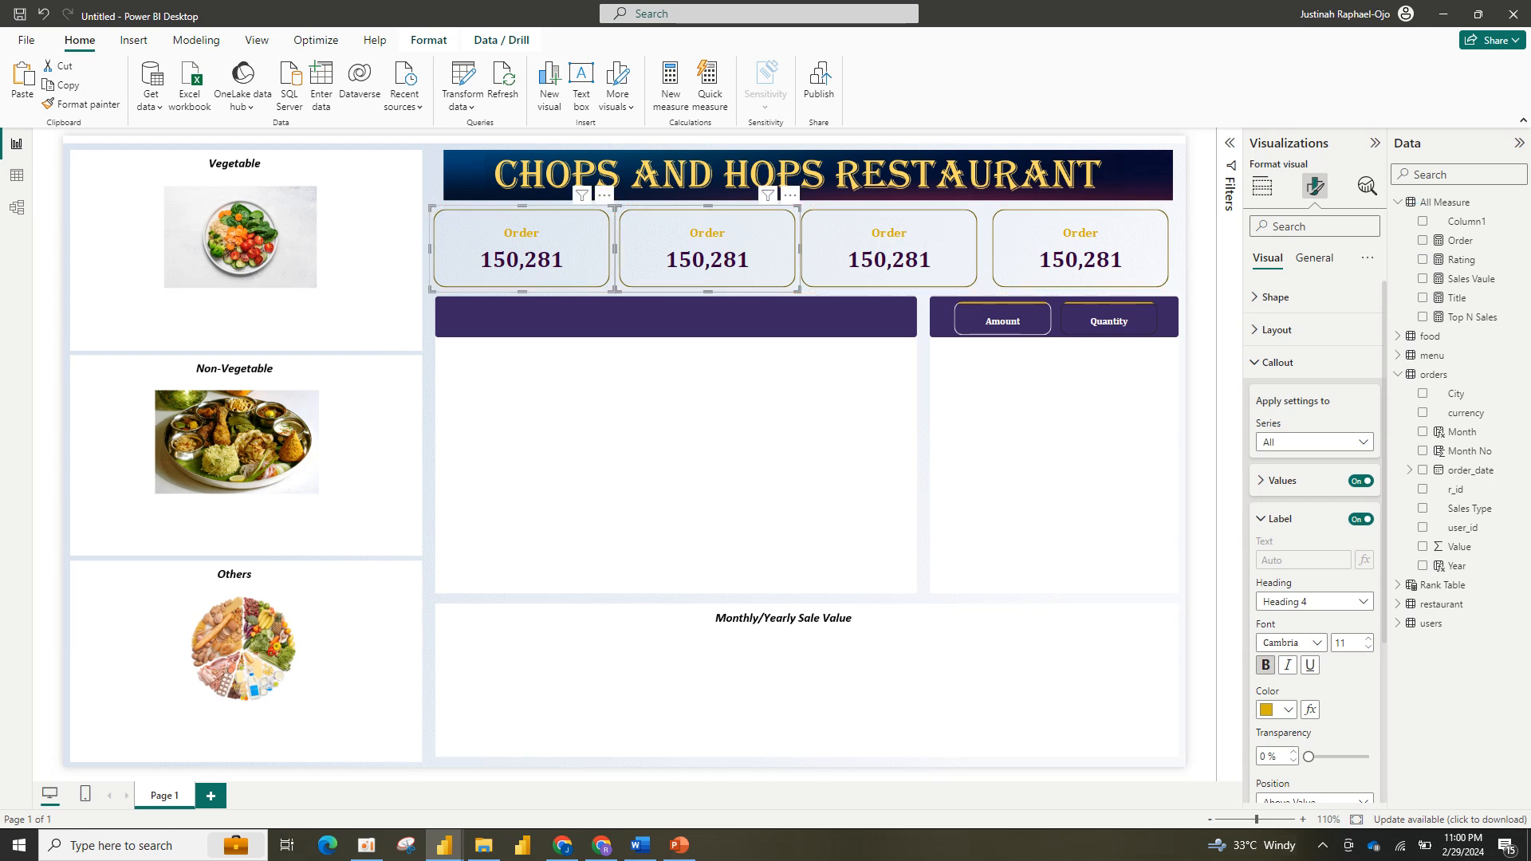
pyautogui.keyDown('ctrl'); pyautogui.click(708, 257); pyautogui.keyUp('ctrl')
pyautogui.keyDown('ctrl'); pyautogui.click(889, 257); pyautogui.keyUp('ctrl')
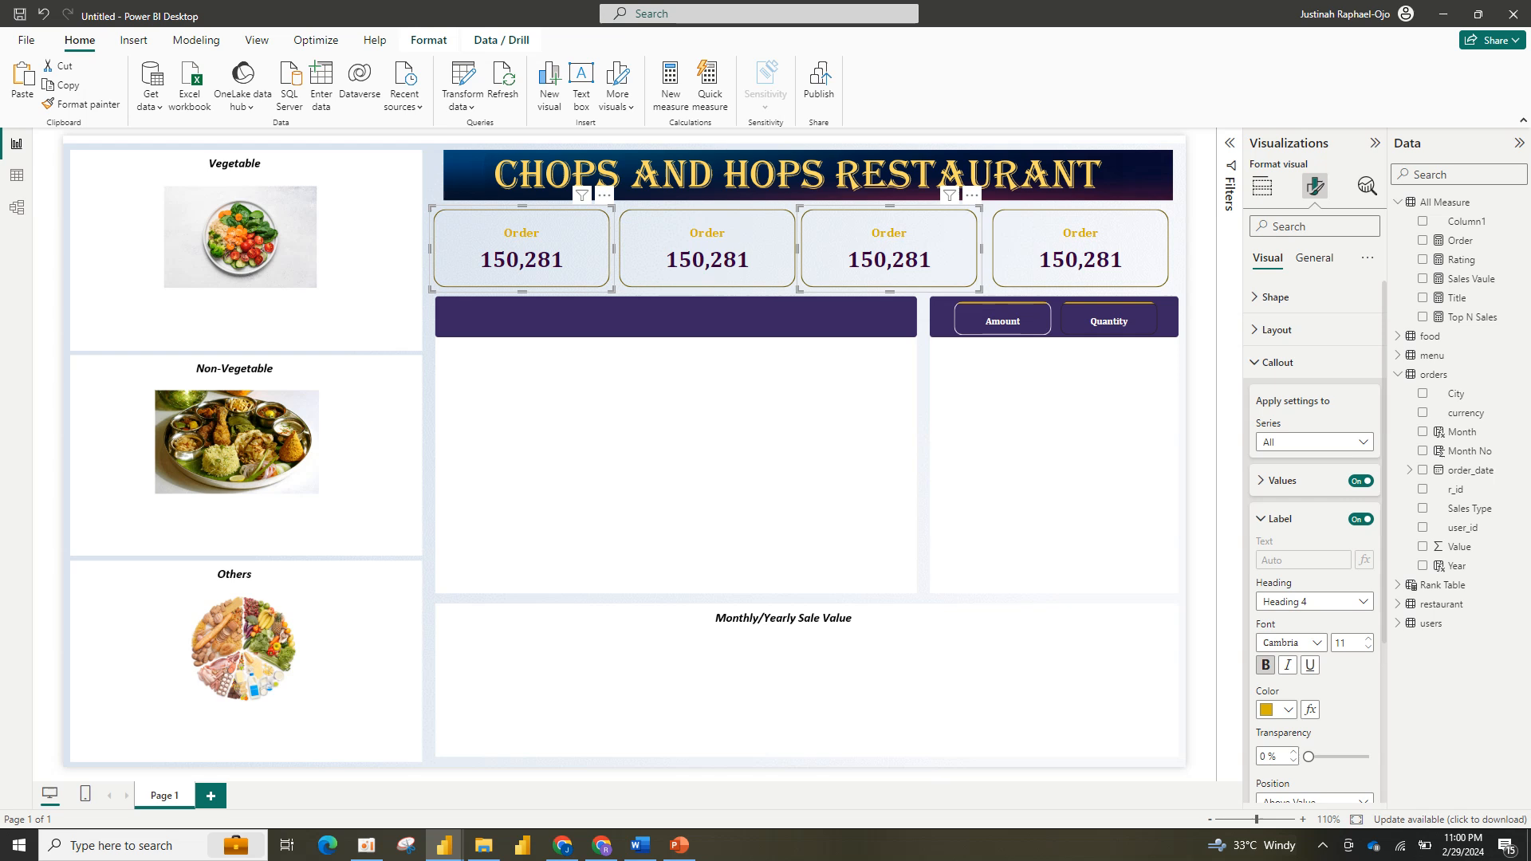
pyautogui.press('Escape')
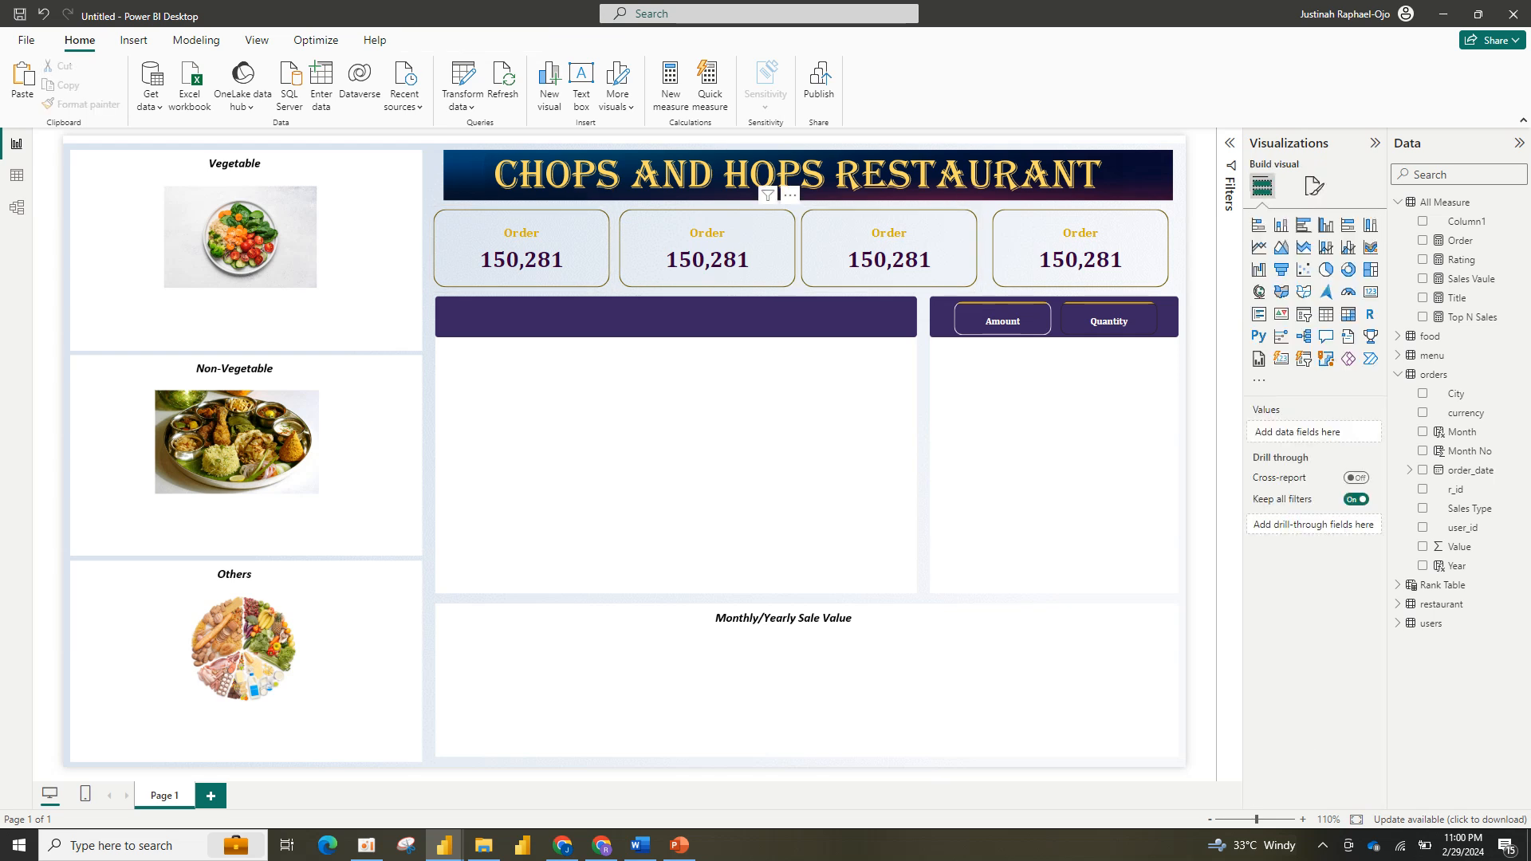
pyautogui.click(707, 256)
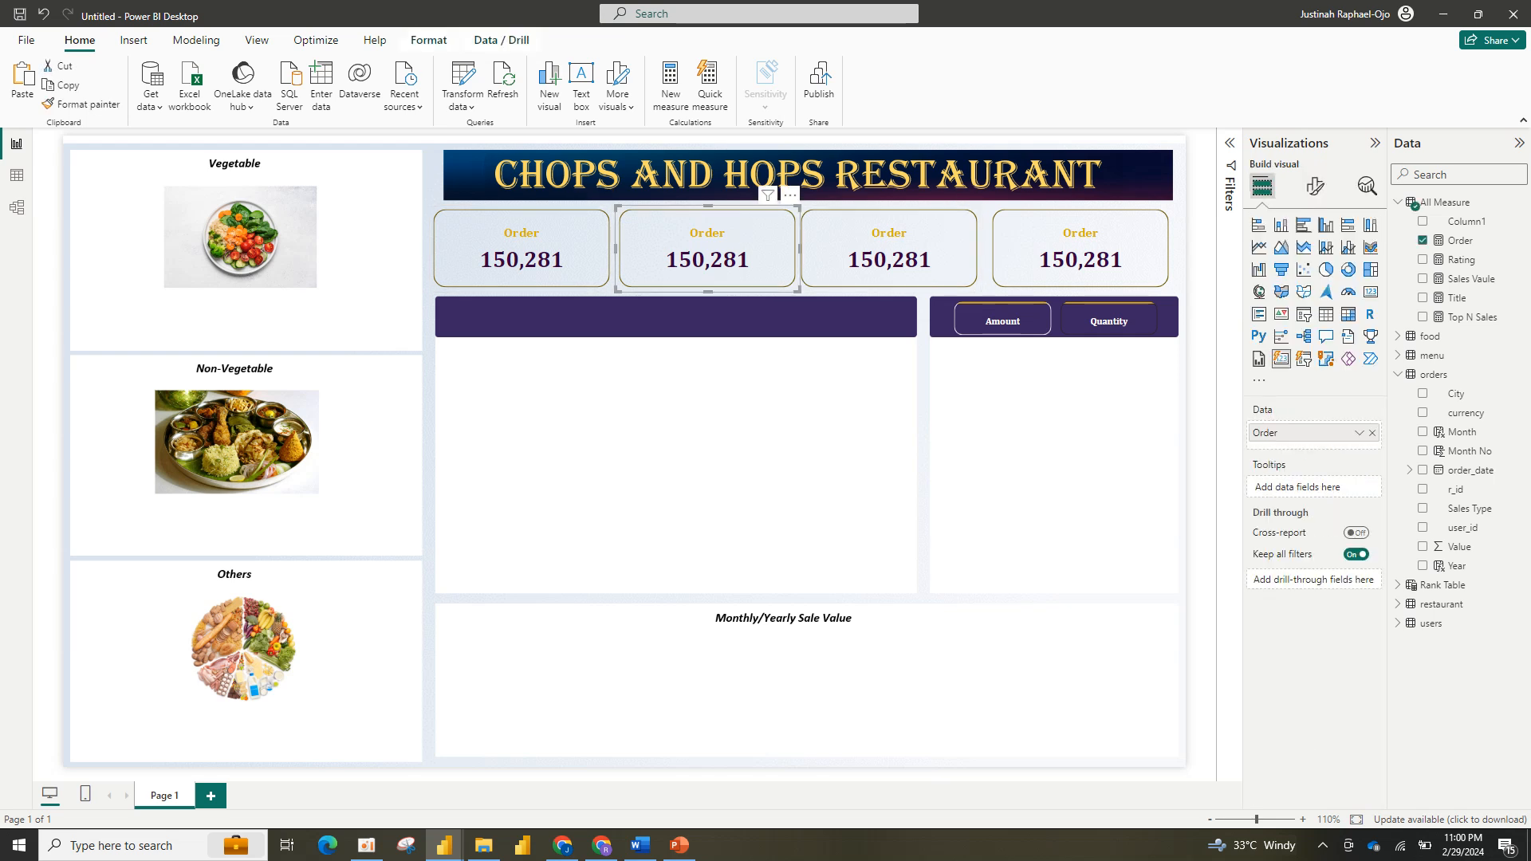
# Step: Switch to the week 9 report and examine the Sales Type filter on the Total order card
pyautogui.moveTo(444, 845)
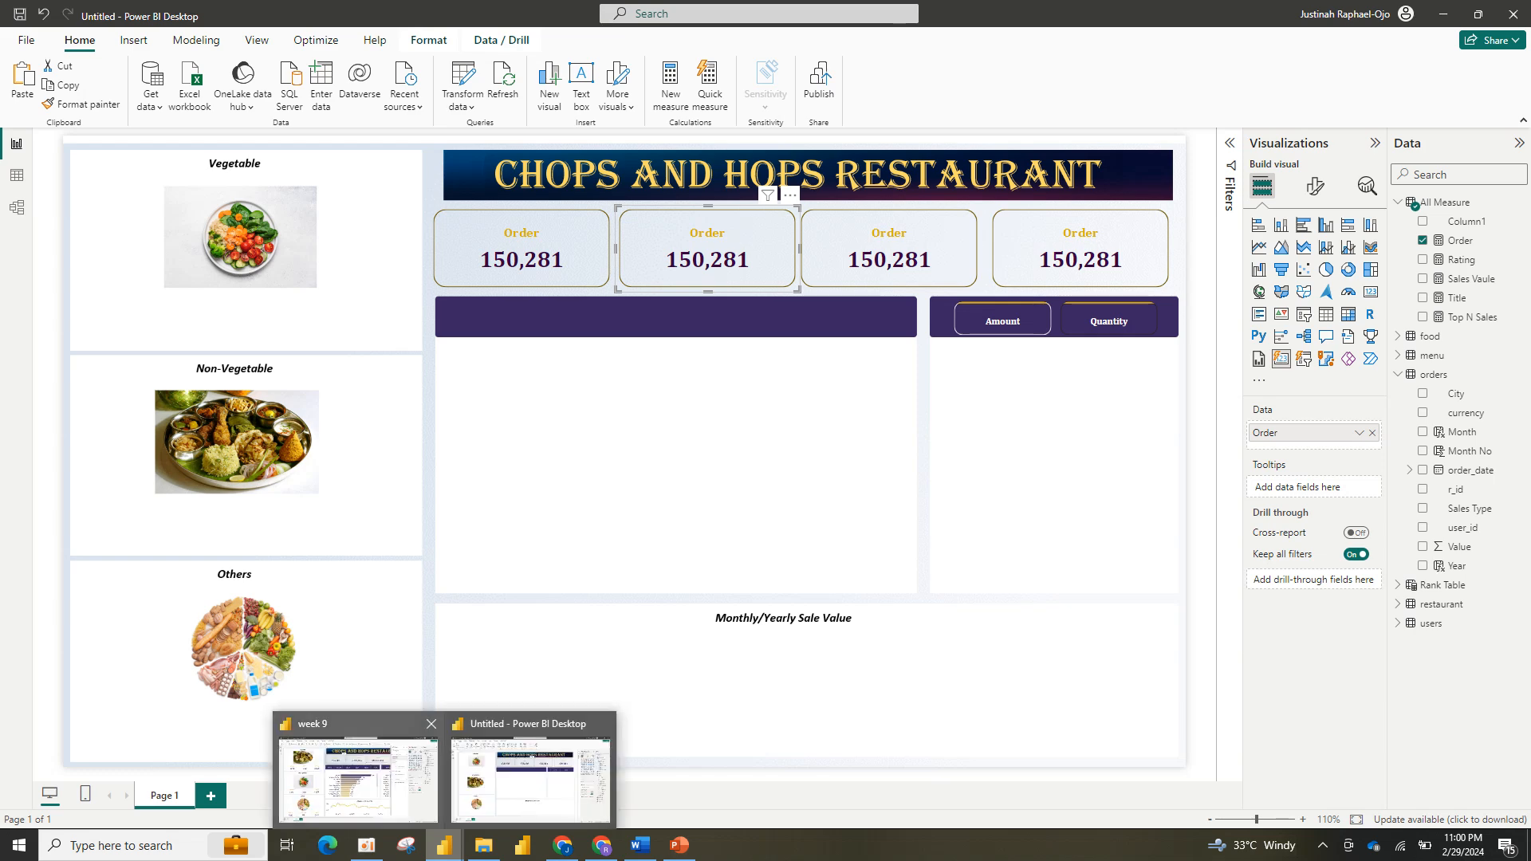
pyautogui.click(358, 778)
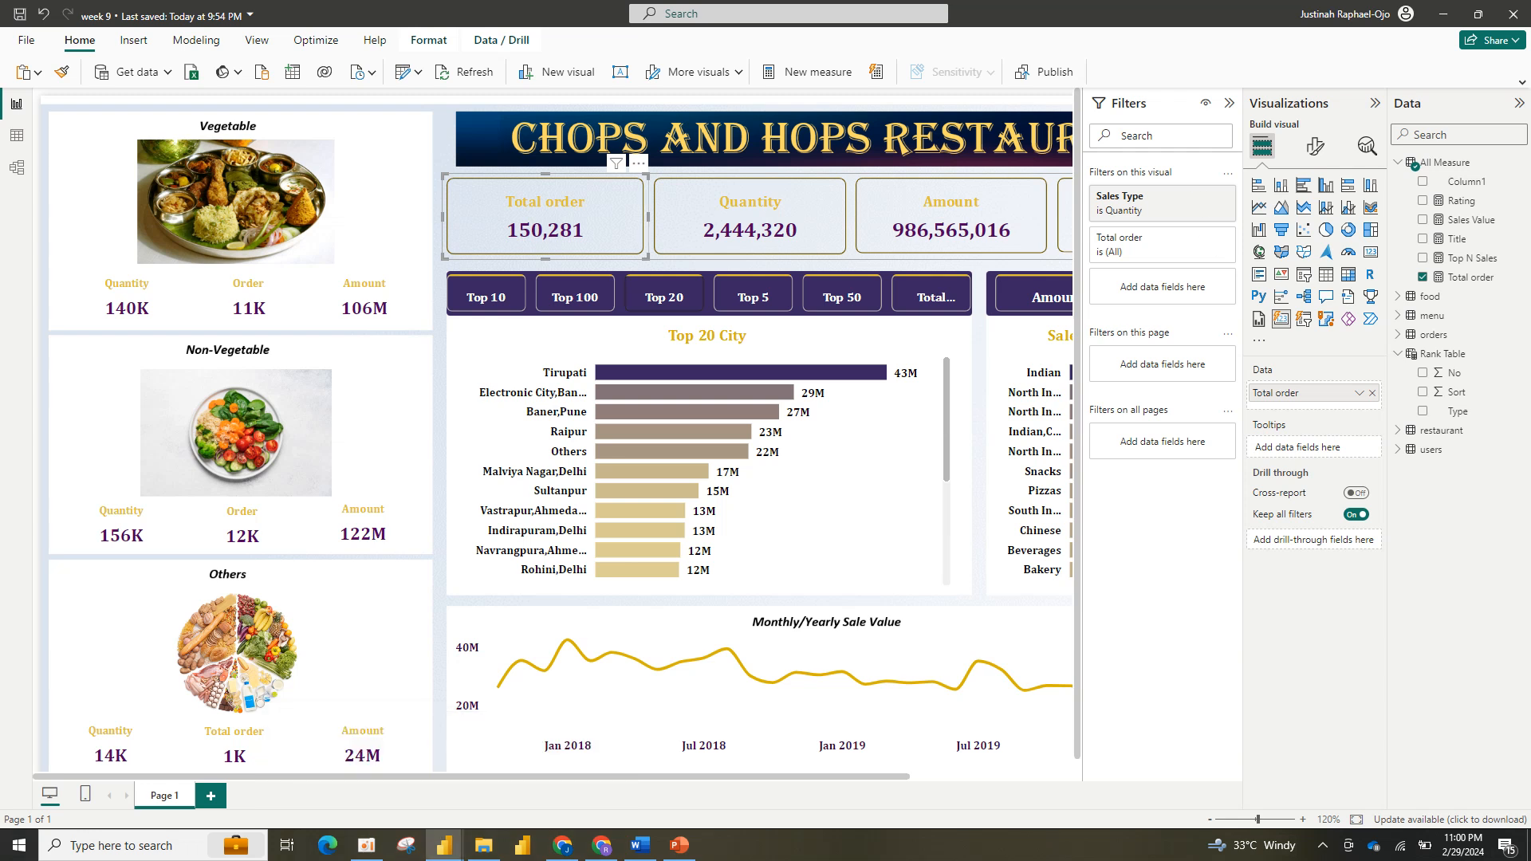
pyautogui.click(1187, 195)
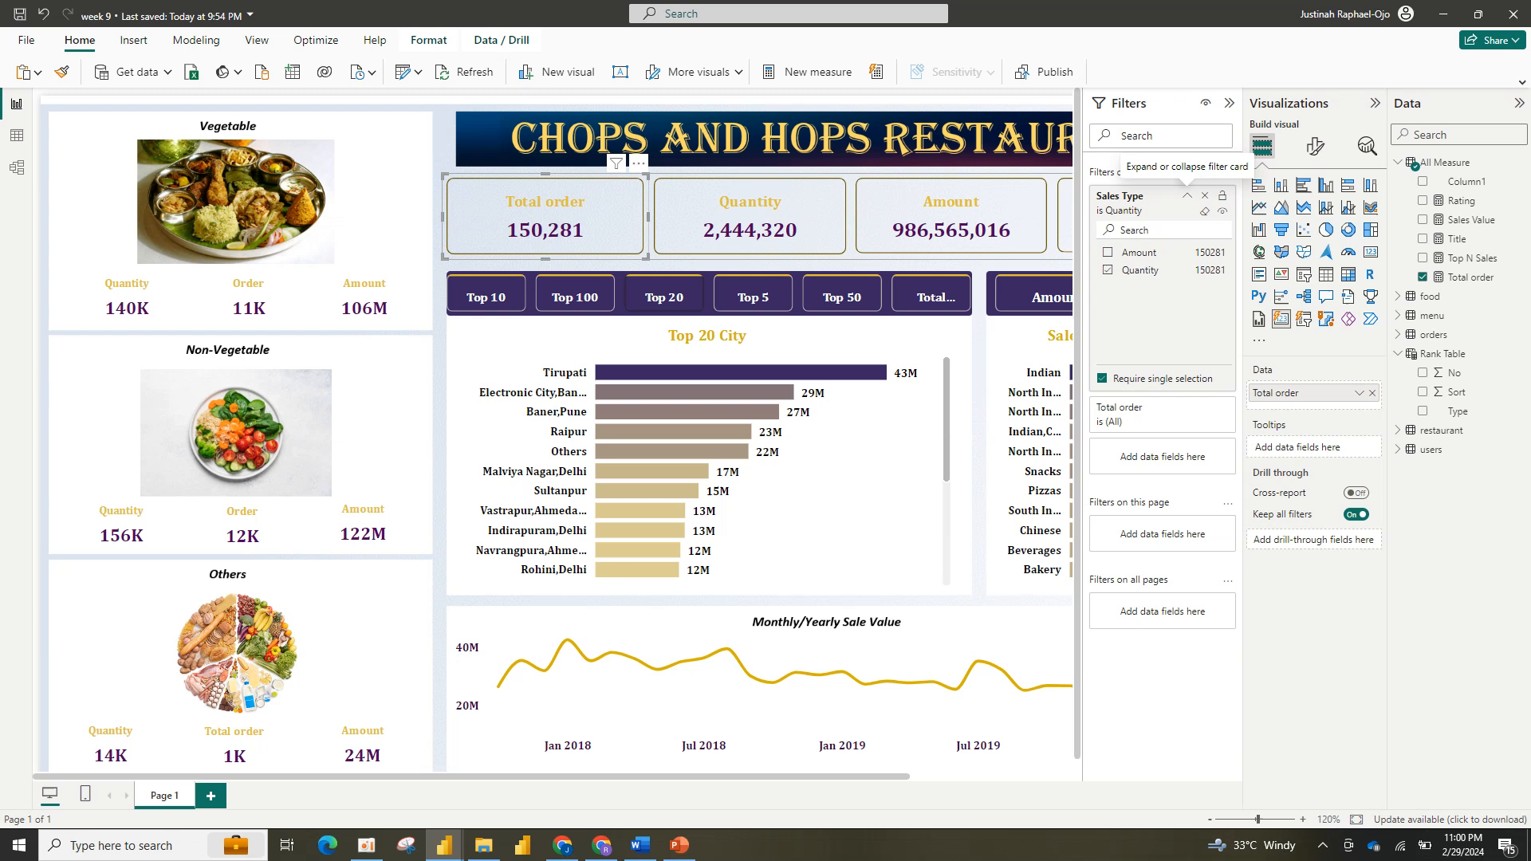
pyautogui.click(1187, 195)
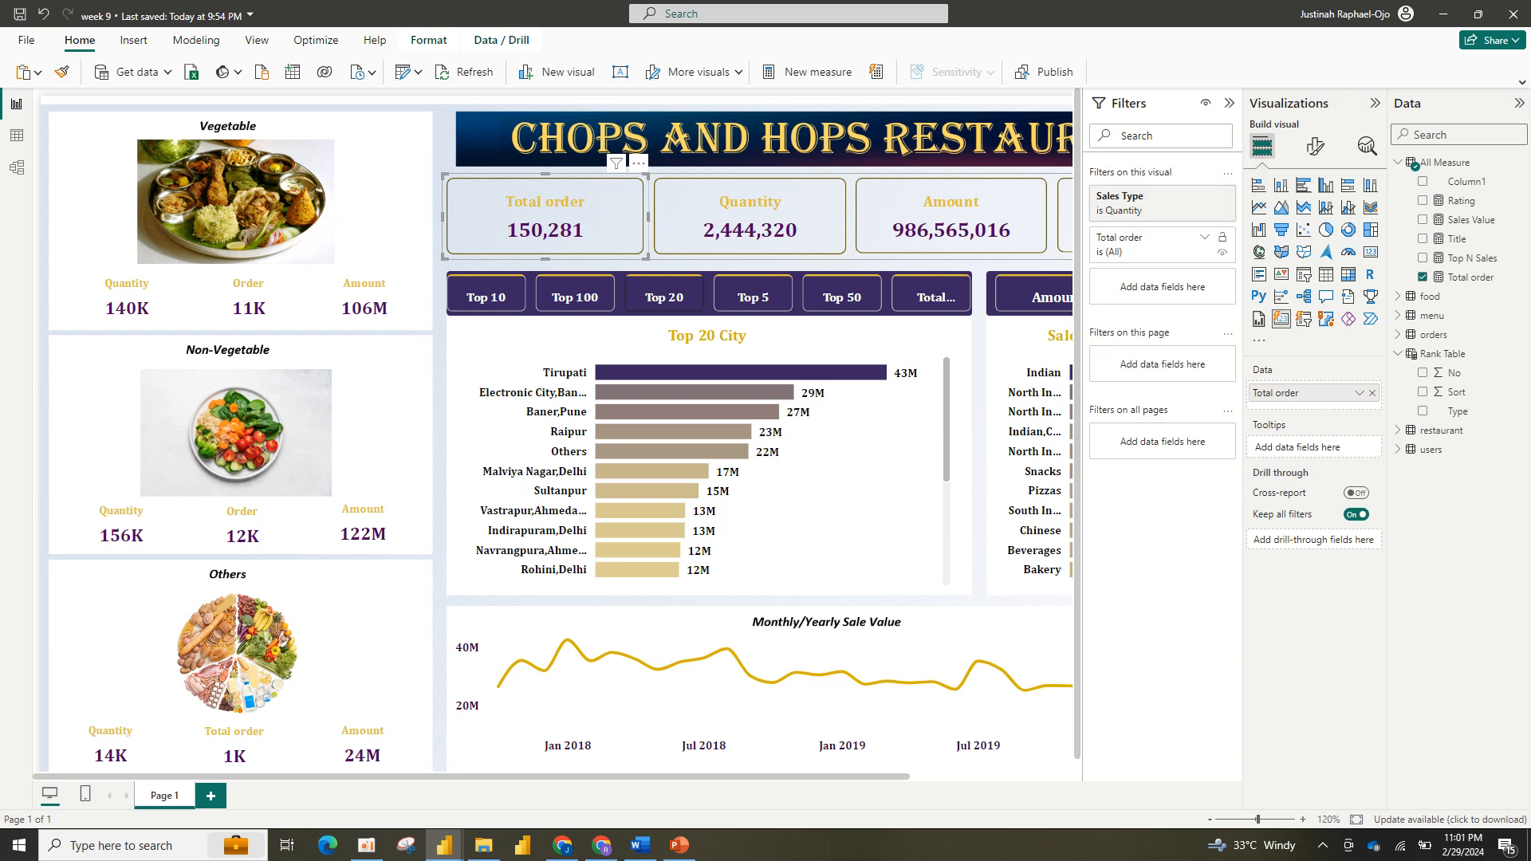
pyautogui.click(1187, 196)
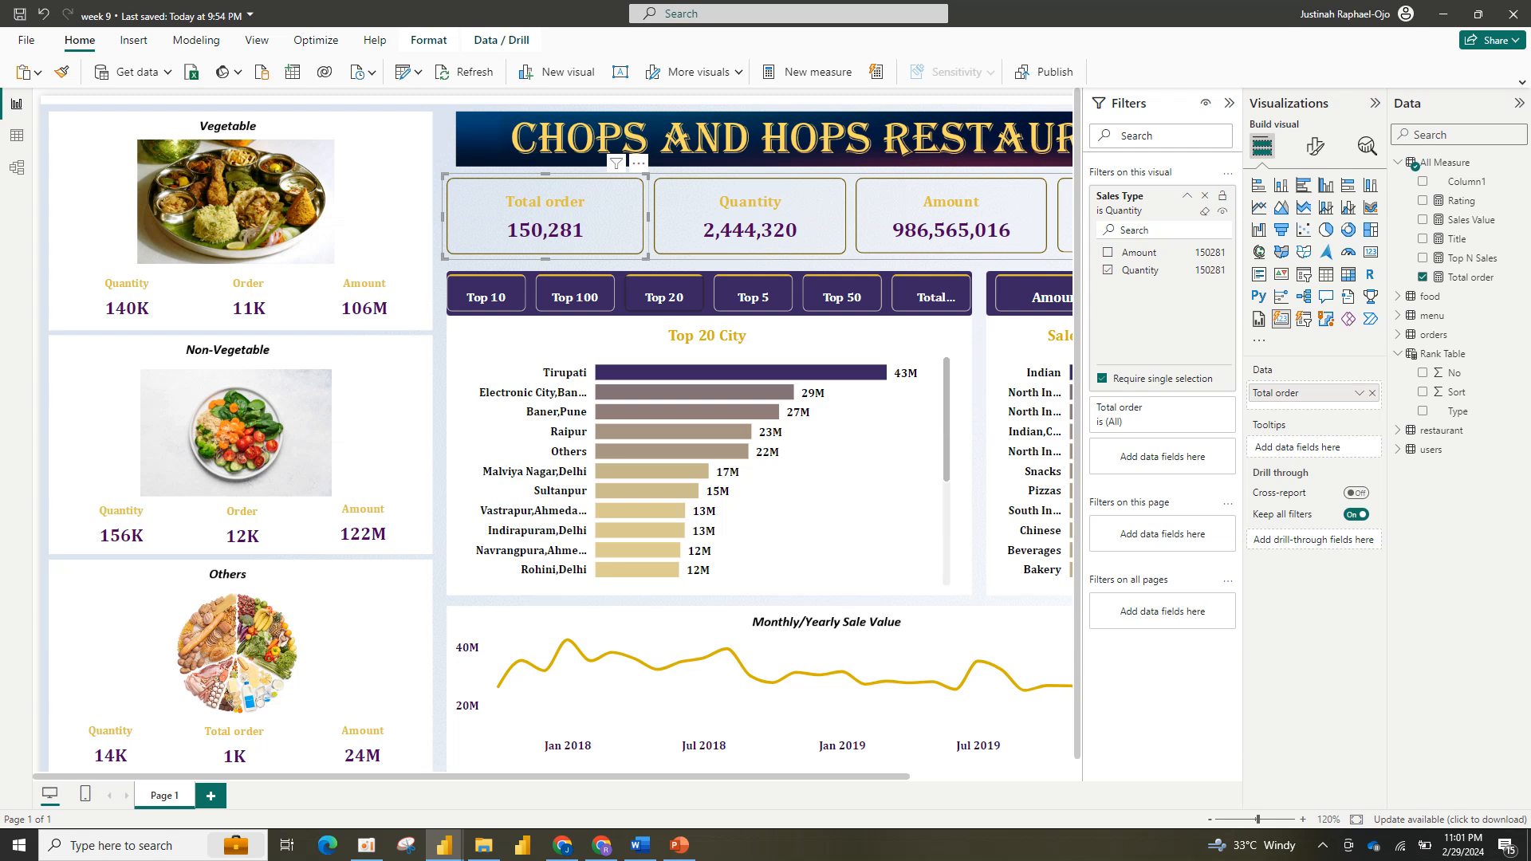
# Step: Try removing the Sales Type filter from the week 9 report's Total order card, and undo the filter changes
pyautogui.click(1107, 253)
pyautogui.click(1108, 270)
pyautogui.click(1204, 195)
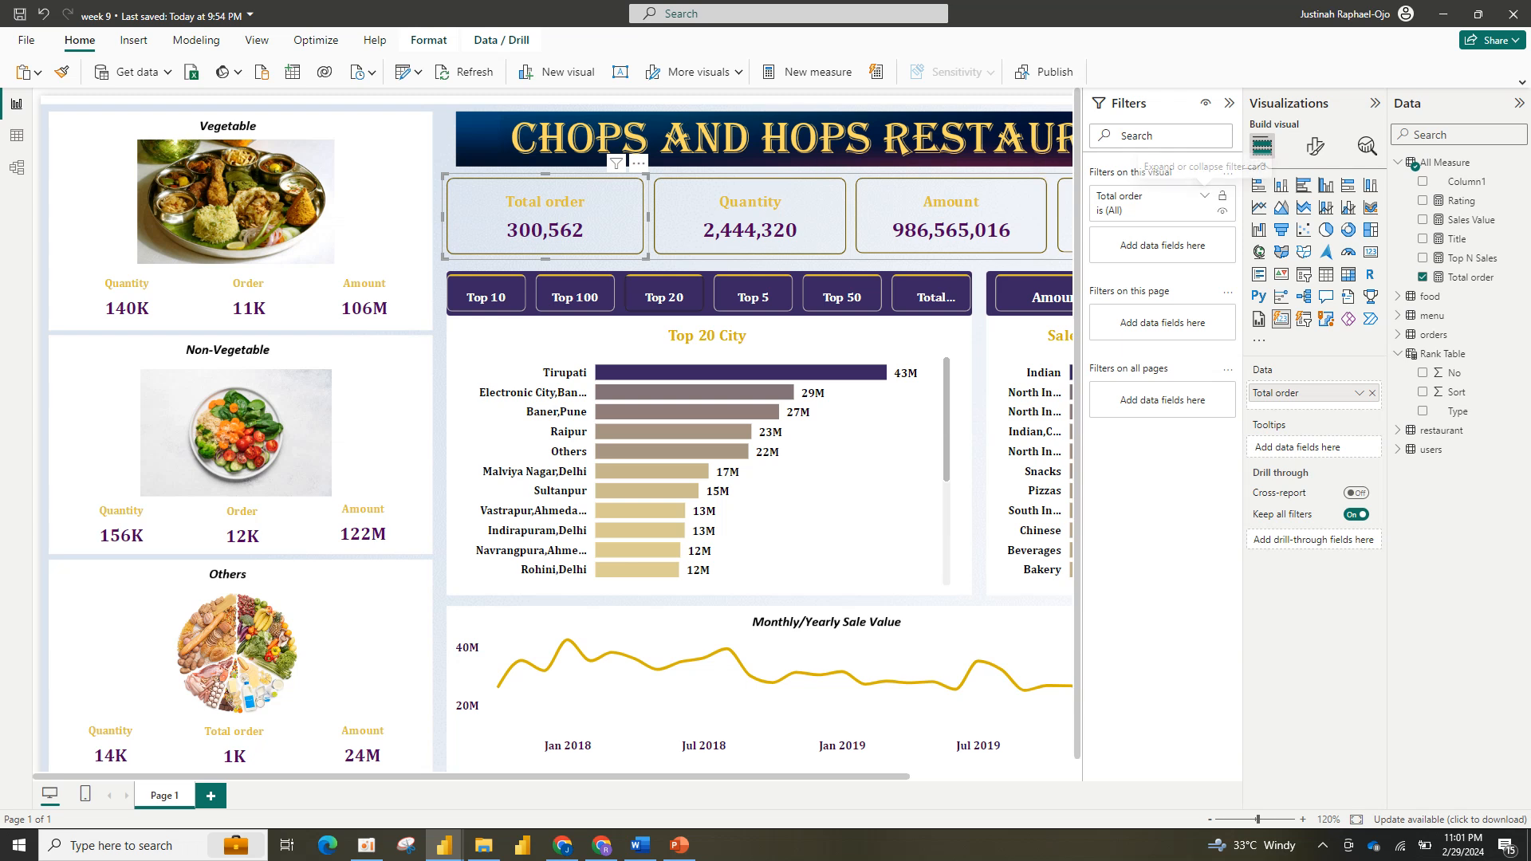
pyautogui.click(1204, 195)
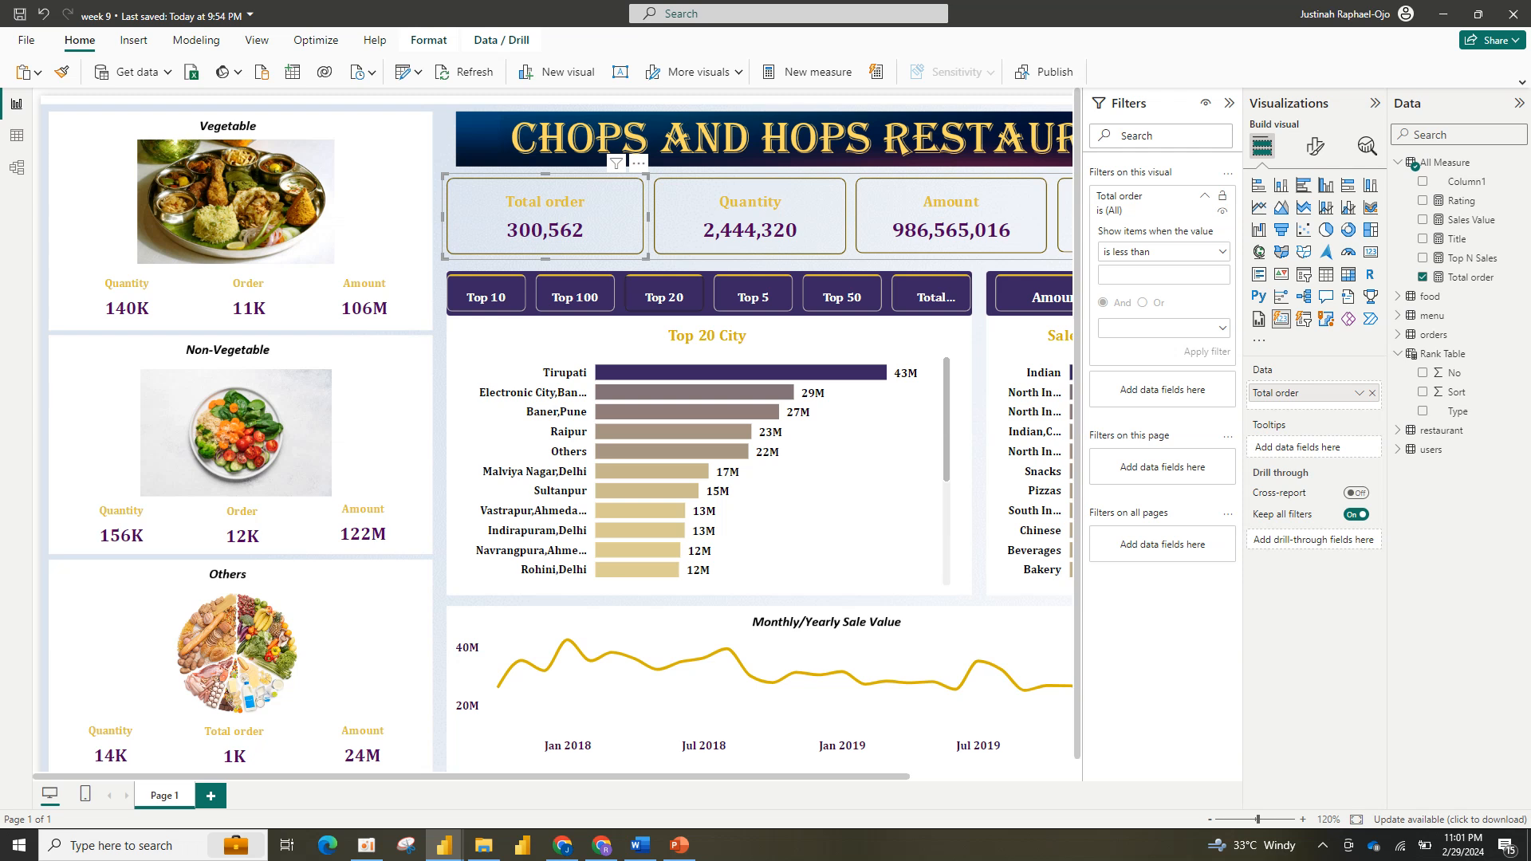
pyautogui.click(1204, 195)
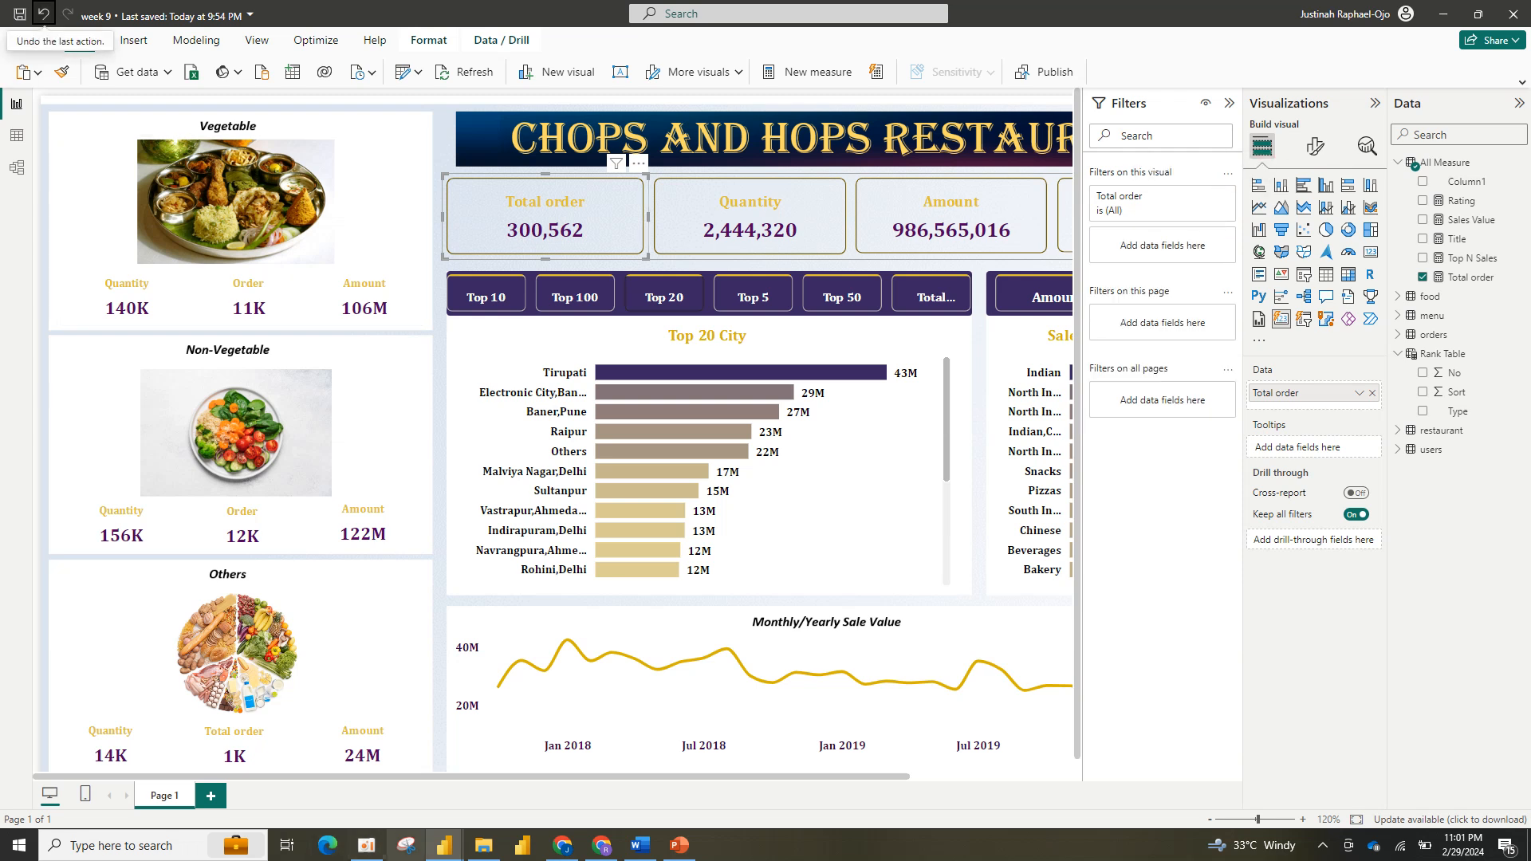
pyautogui.moveTo(444, 845)
pyautogui.click(359, 771)
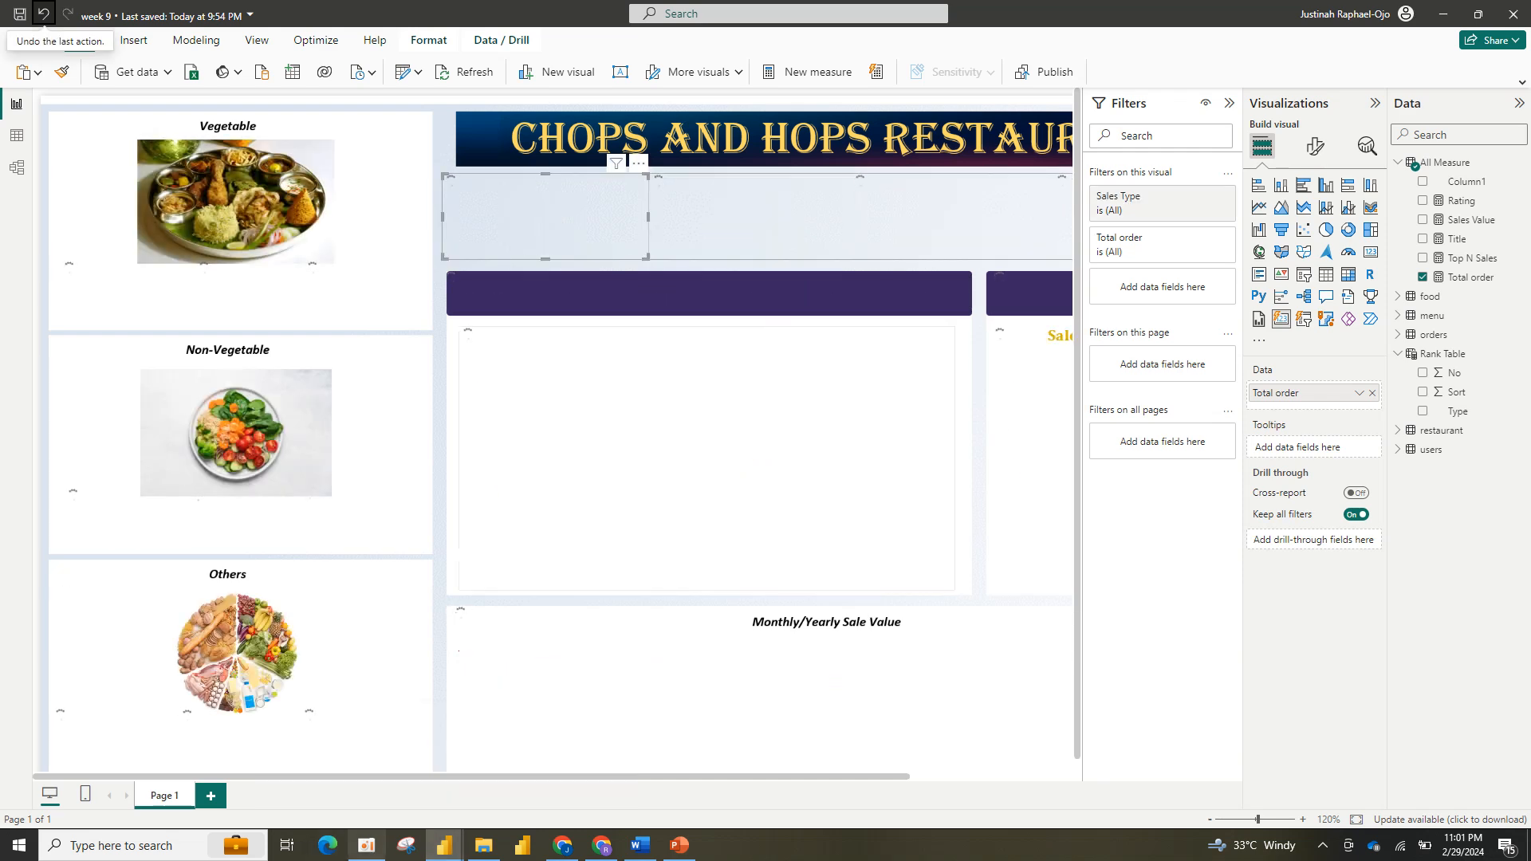
pyautogui.moveTo(366, 845)
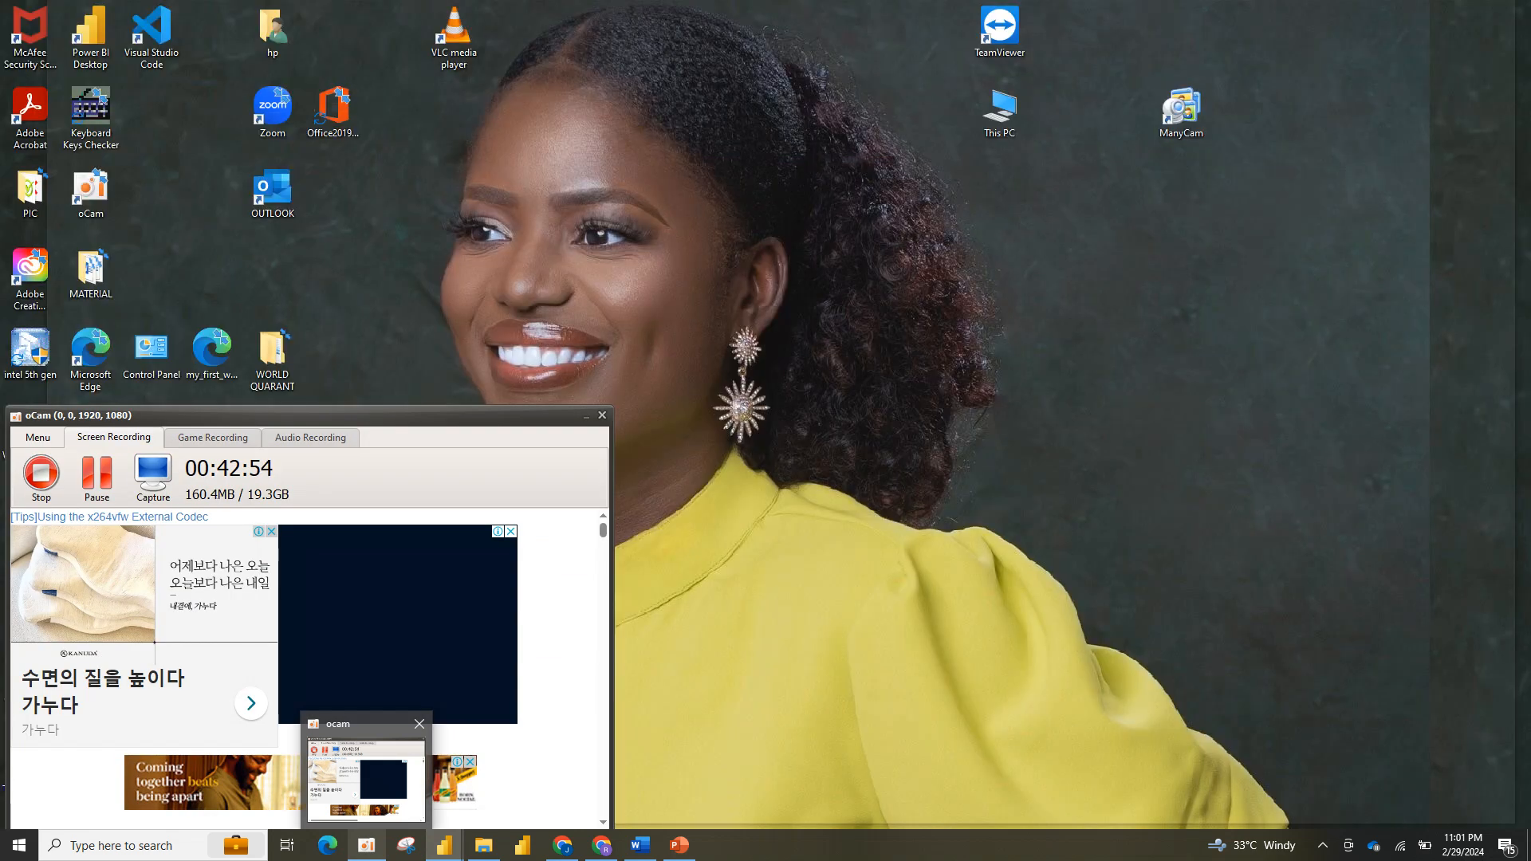
pyautogui.click(367, 765)
pyautogui.click(97, 478)
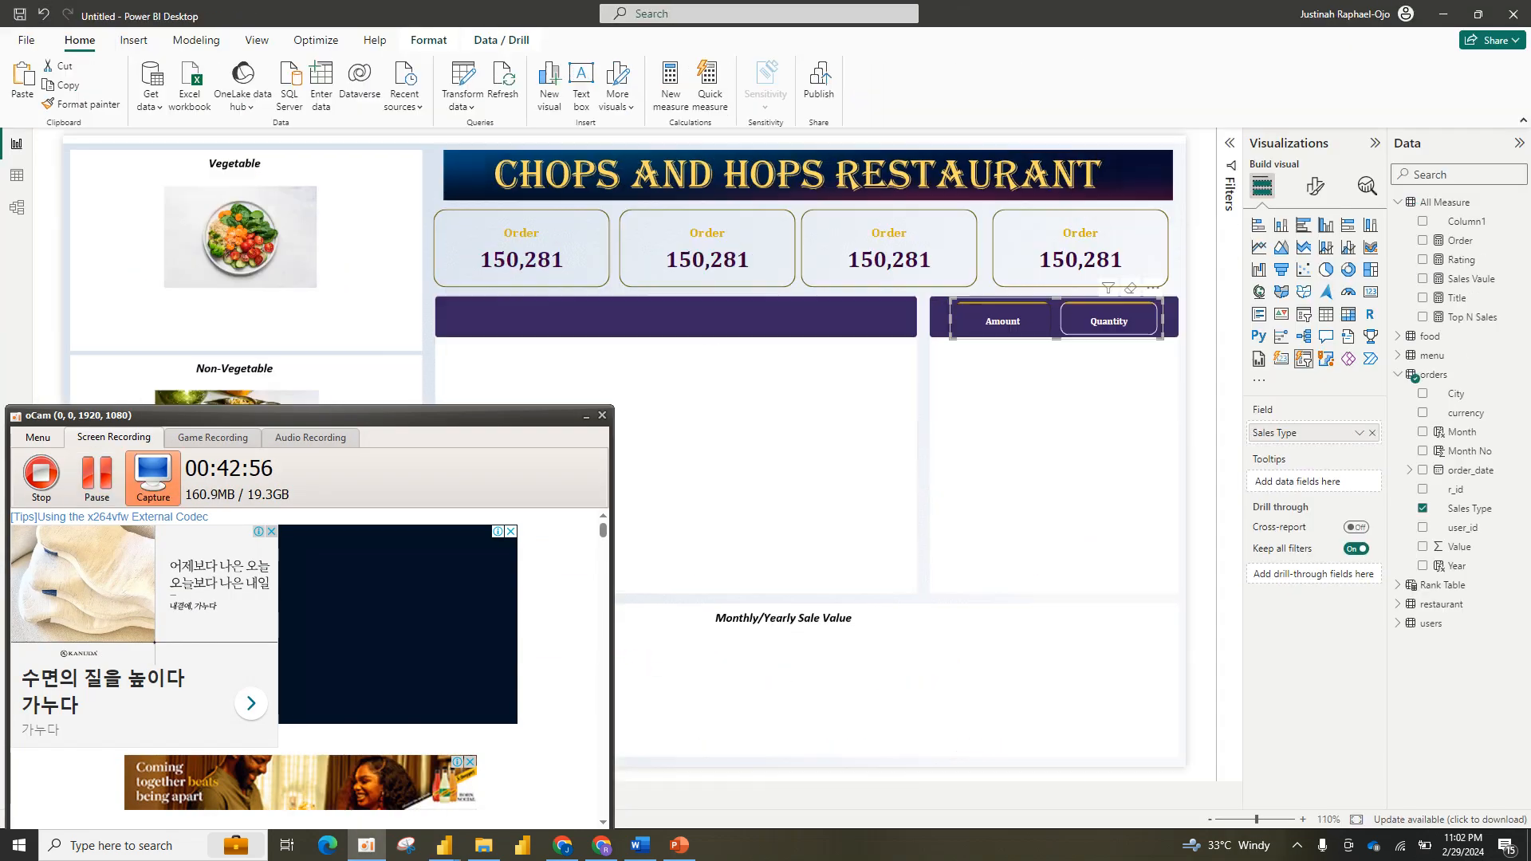
pyautogui.click(586, 416)
pyautogui.press('Escape')
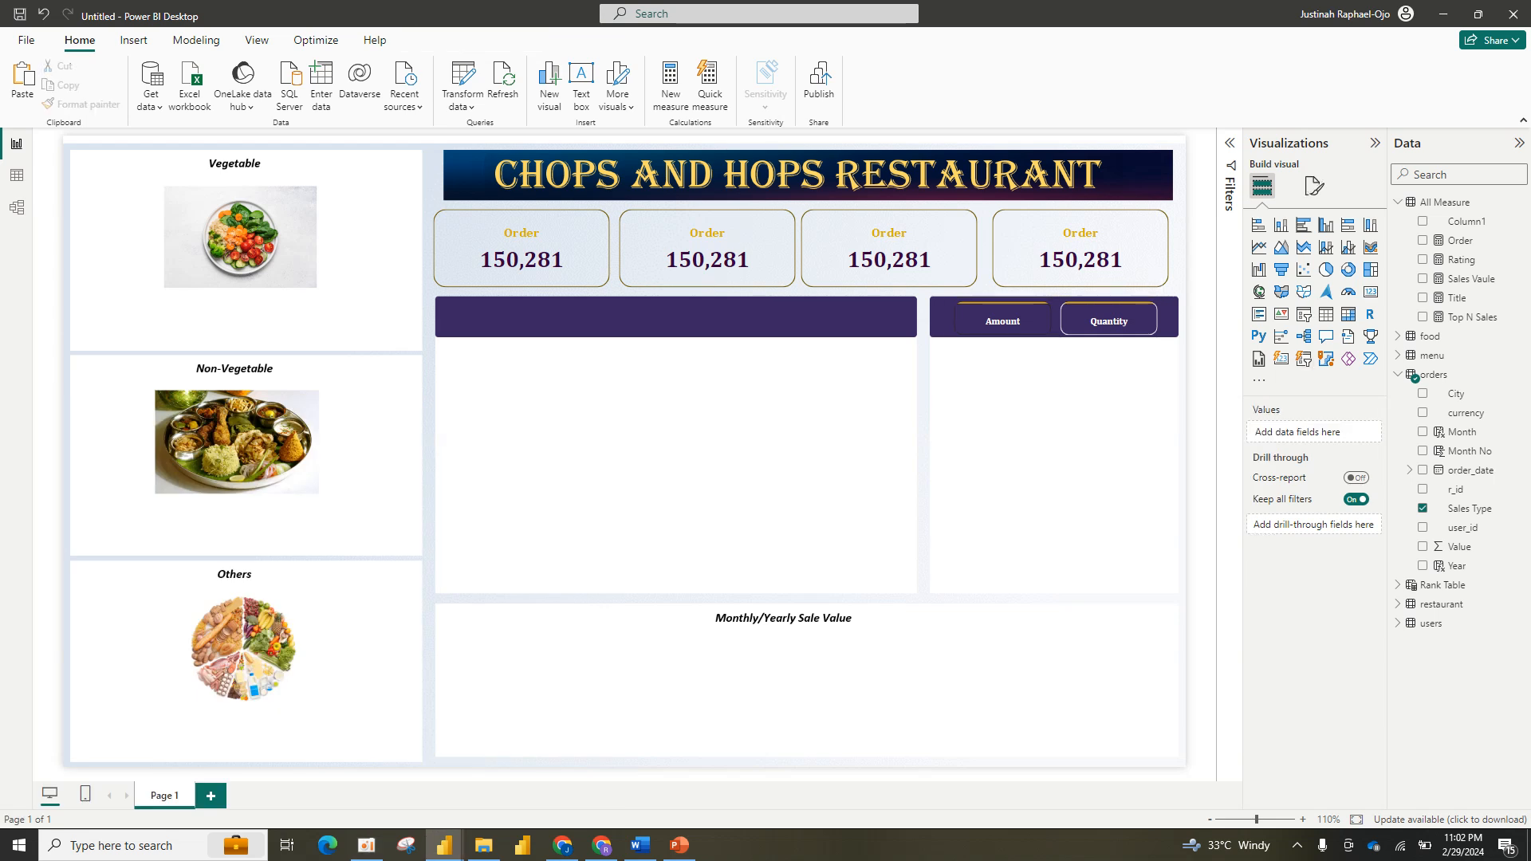
# Step: Try adding Sales Type as a visual-level filter on the first Order card with Amount chosen, and remove the filter
pyautogui.click(521, 254)
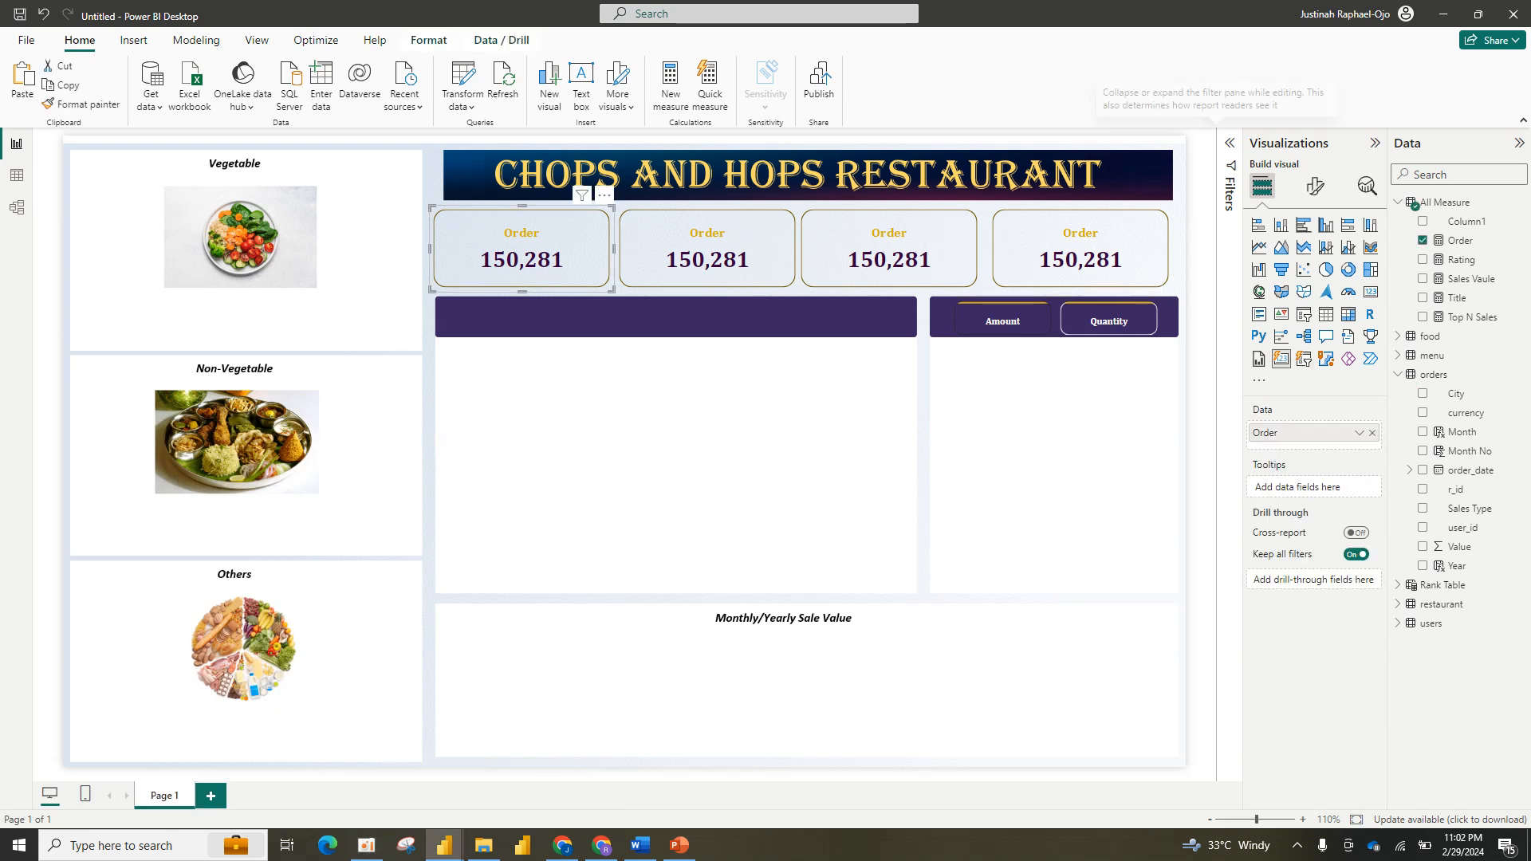
pyautogui.click(1230, 143)
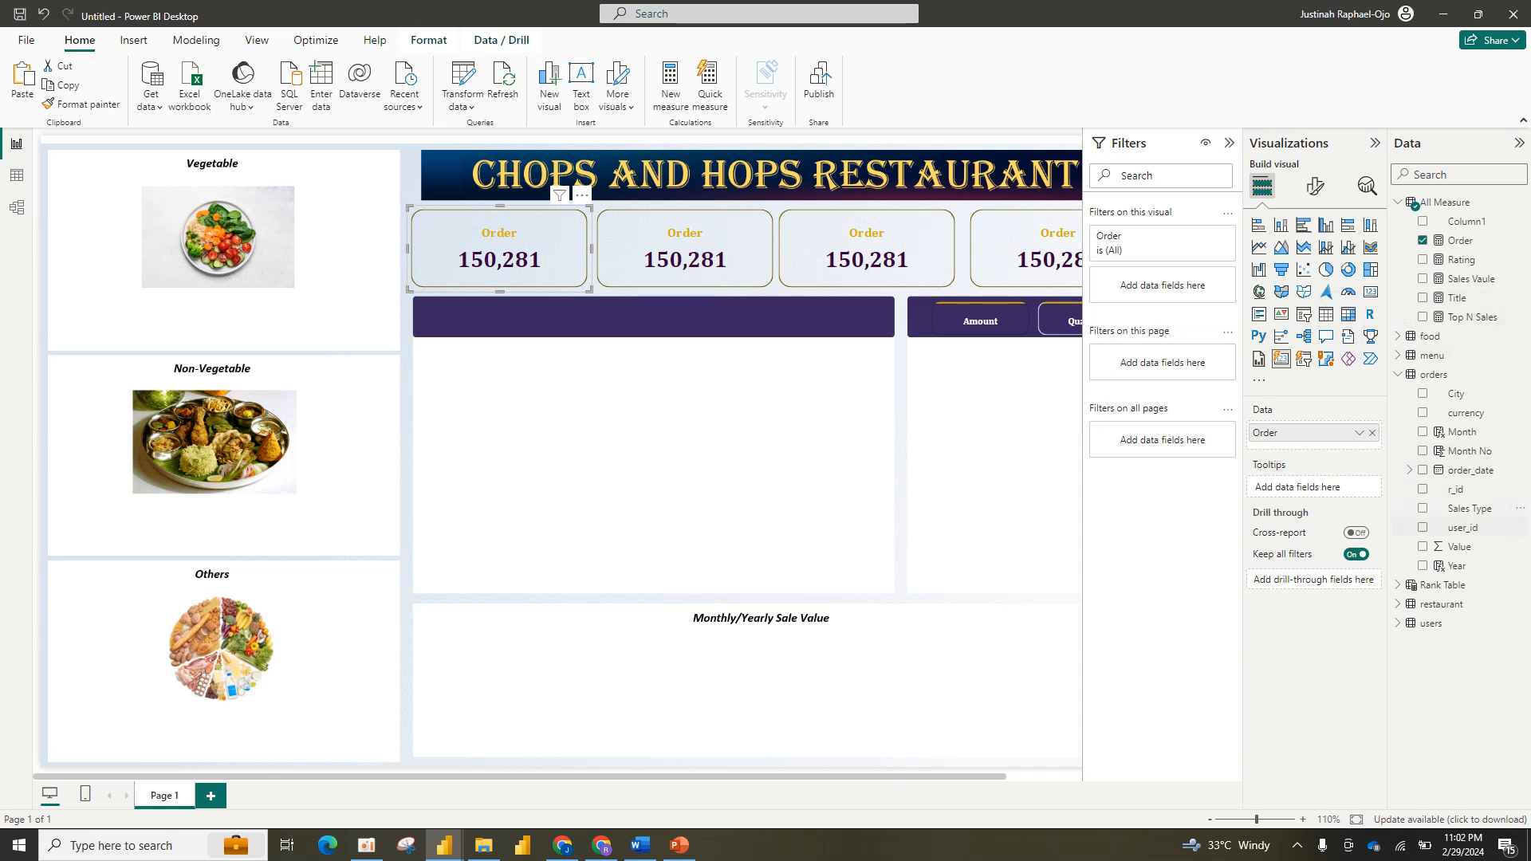
pyautogui.moveTo(1469, 508); pyautogui.dragTo(1162, 284)
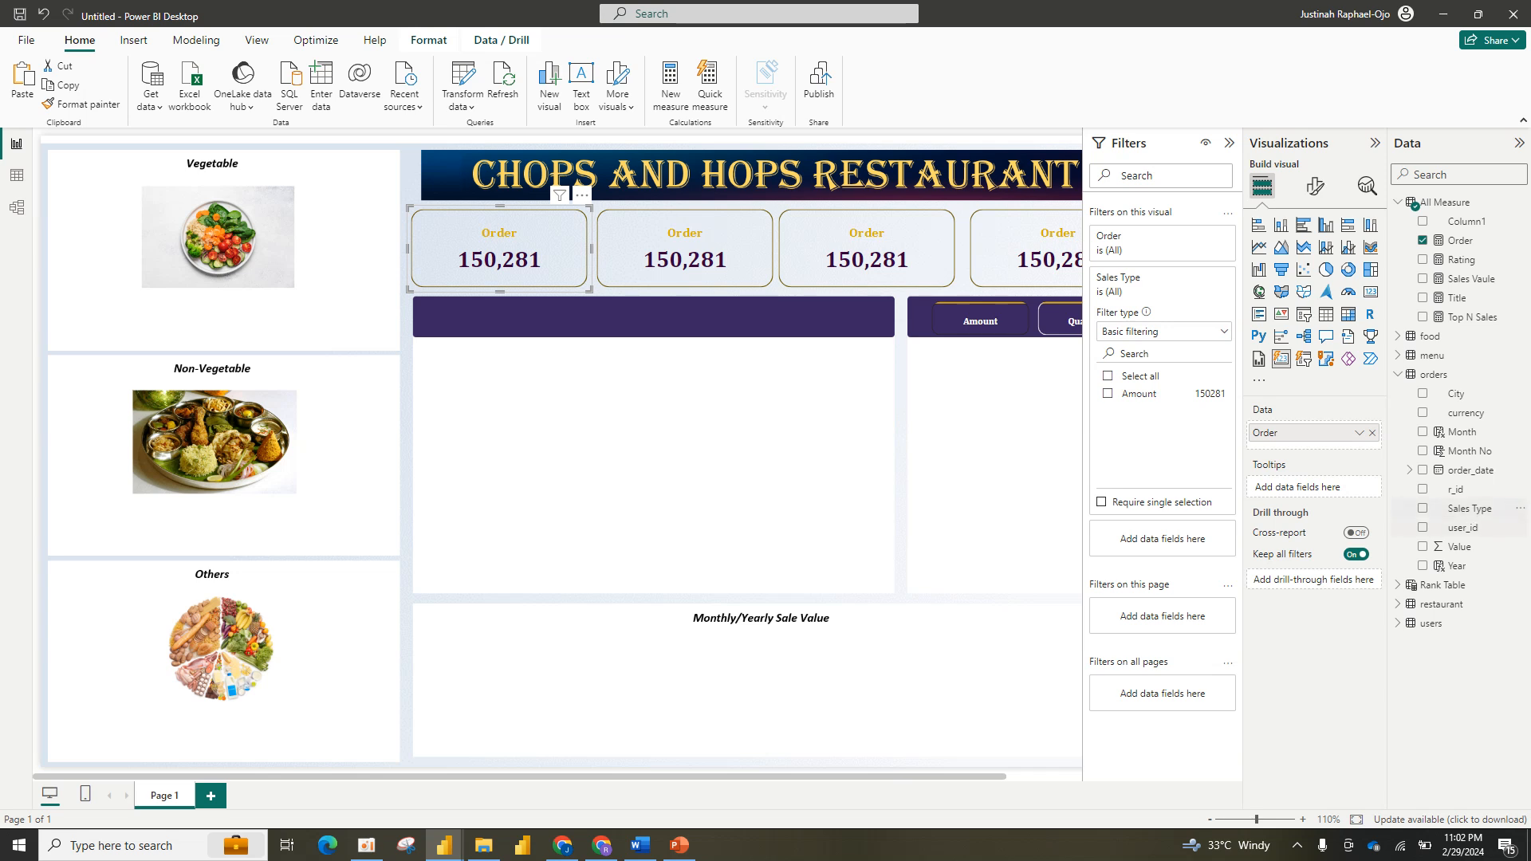
pyautogui.click(1433, 375)
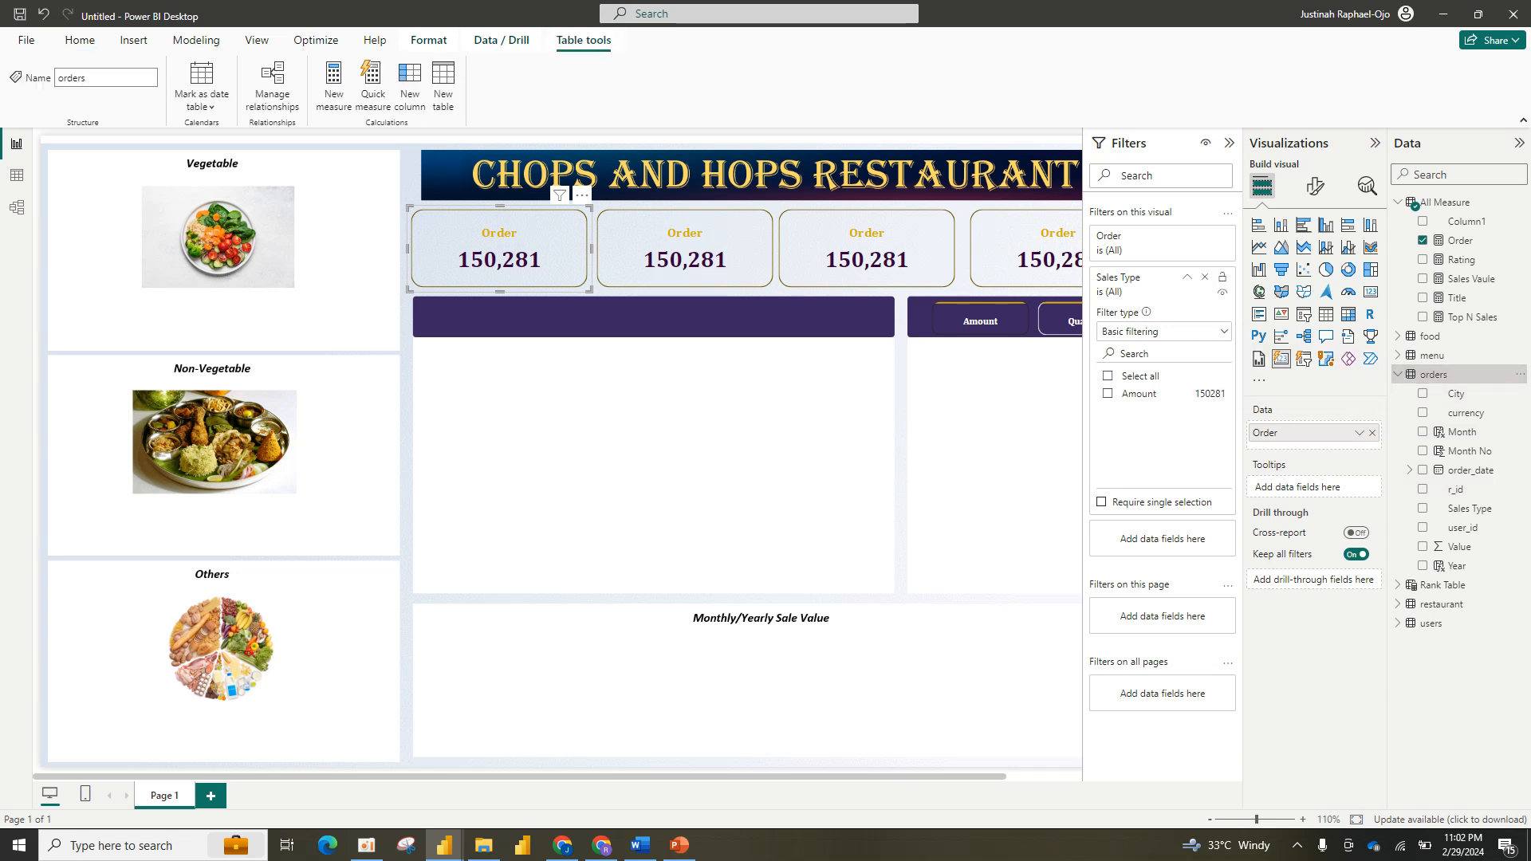
pyautogui.click(1108, 394)
pyautogui.click(1107, 394)
pyautogui.click(1204, 277)
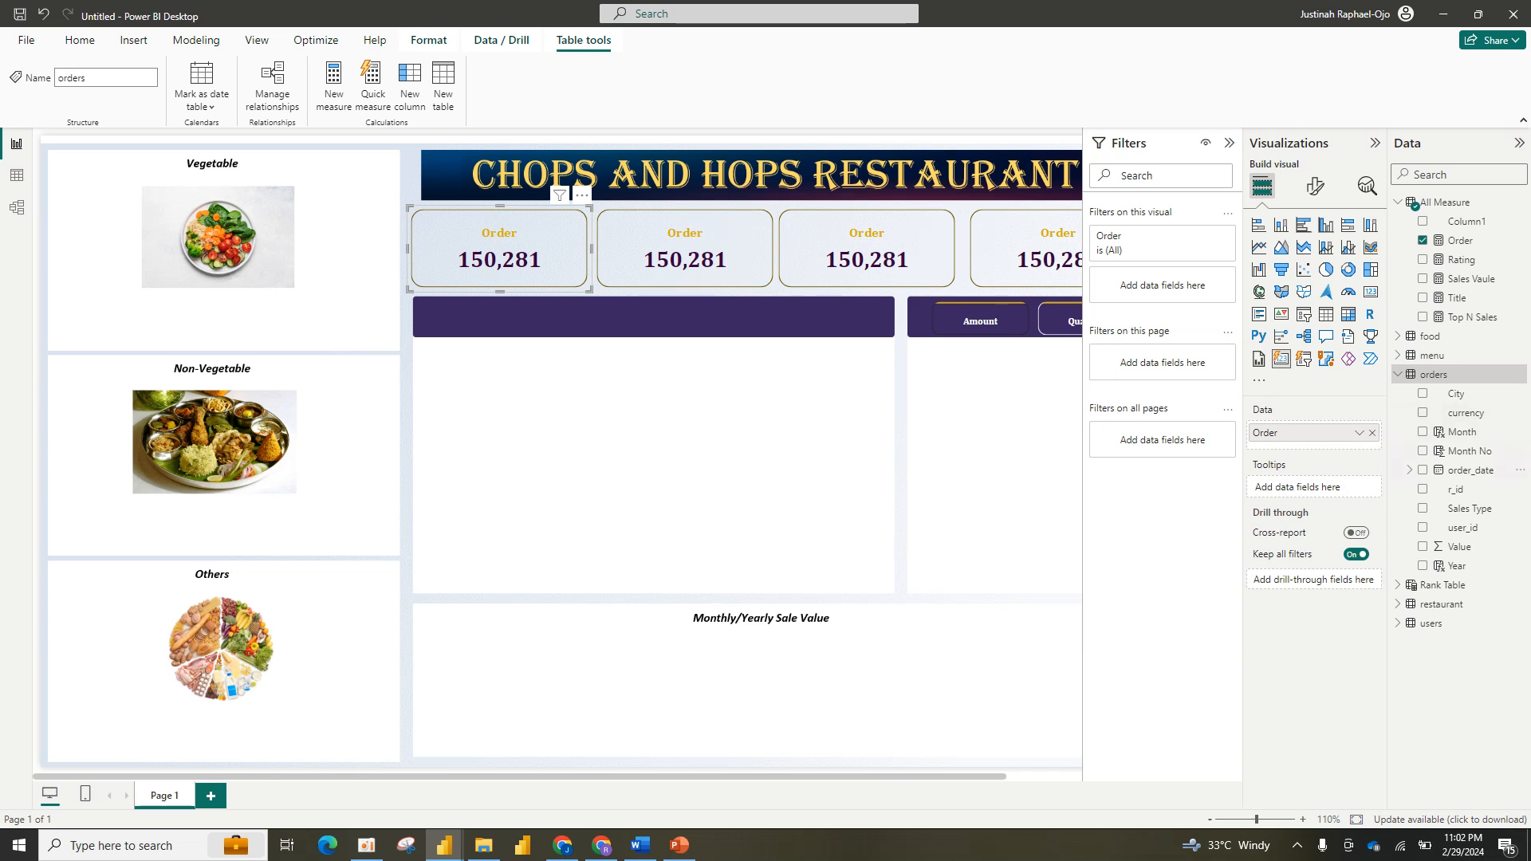
# Step: Check the Total order card's Sales Type filter options in the week 9 report again
pyautogui.moveTo(444, 845)
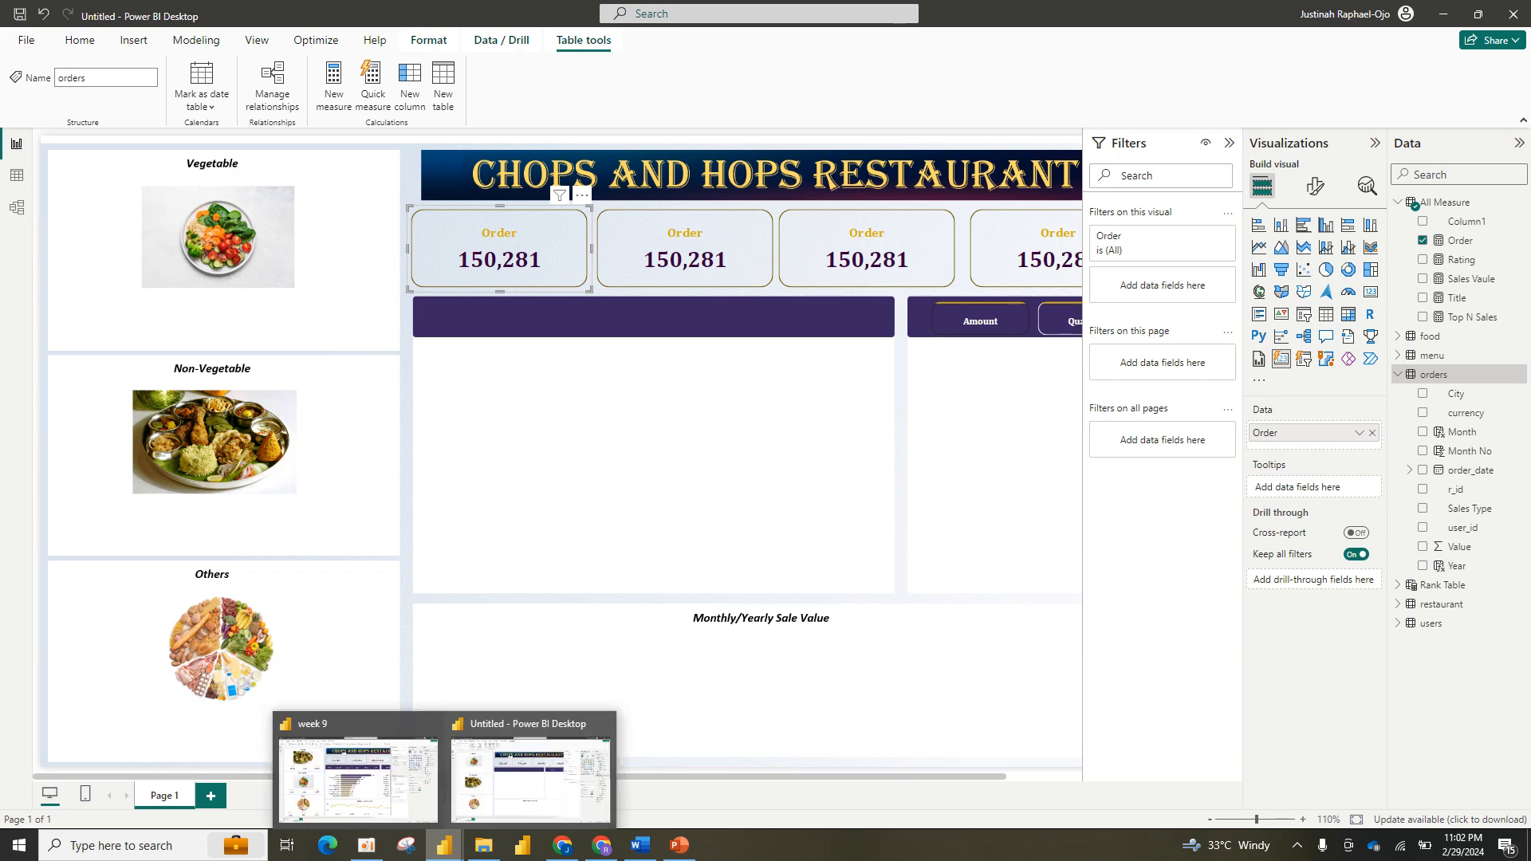
pyautogui.click(358, 773)
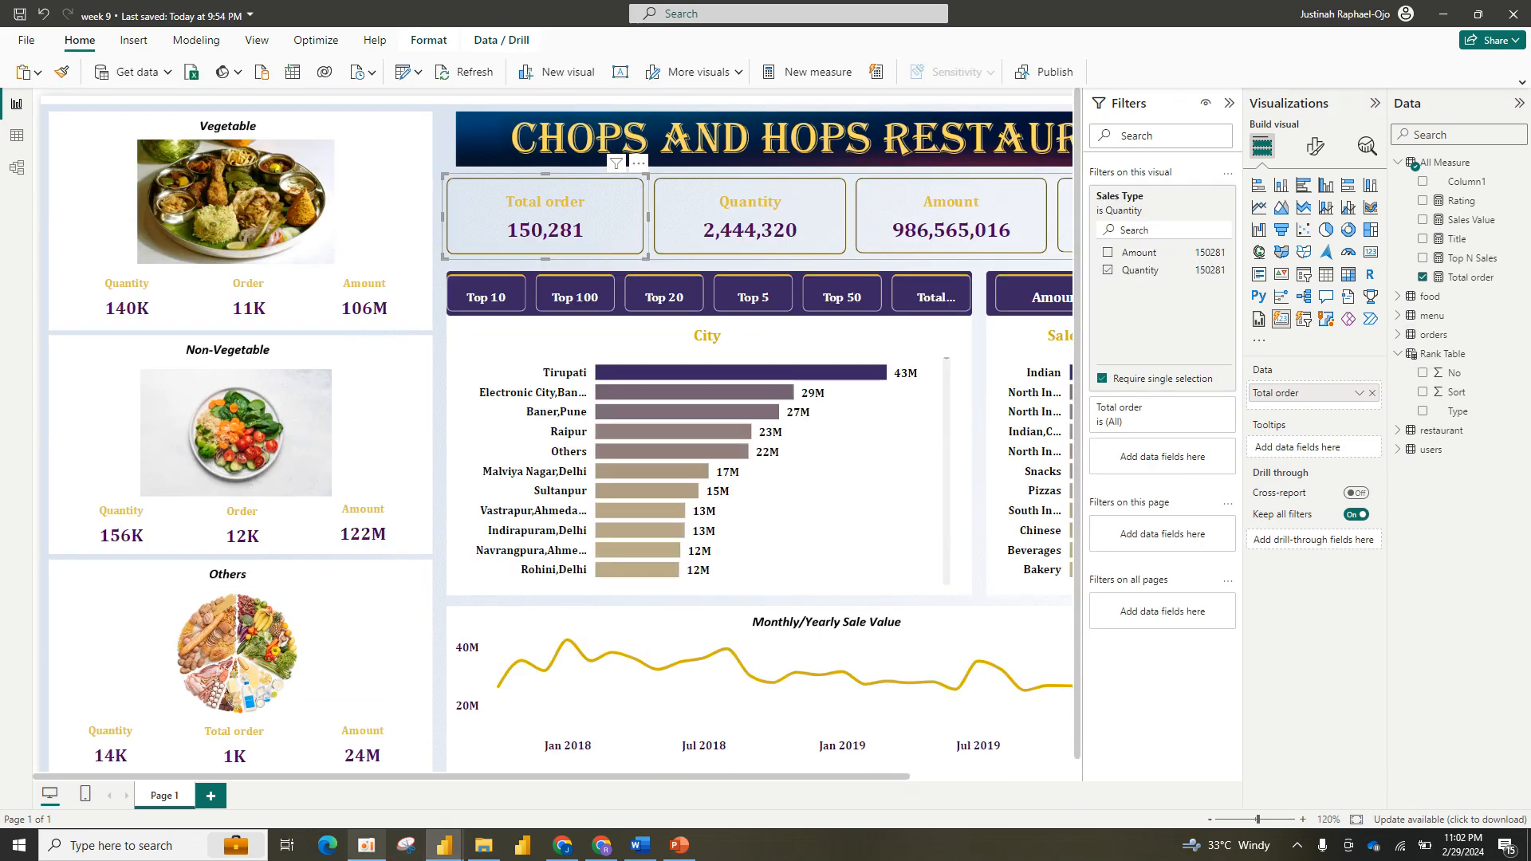
pyautogui.click(366, 845)
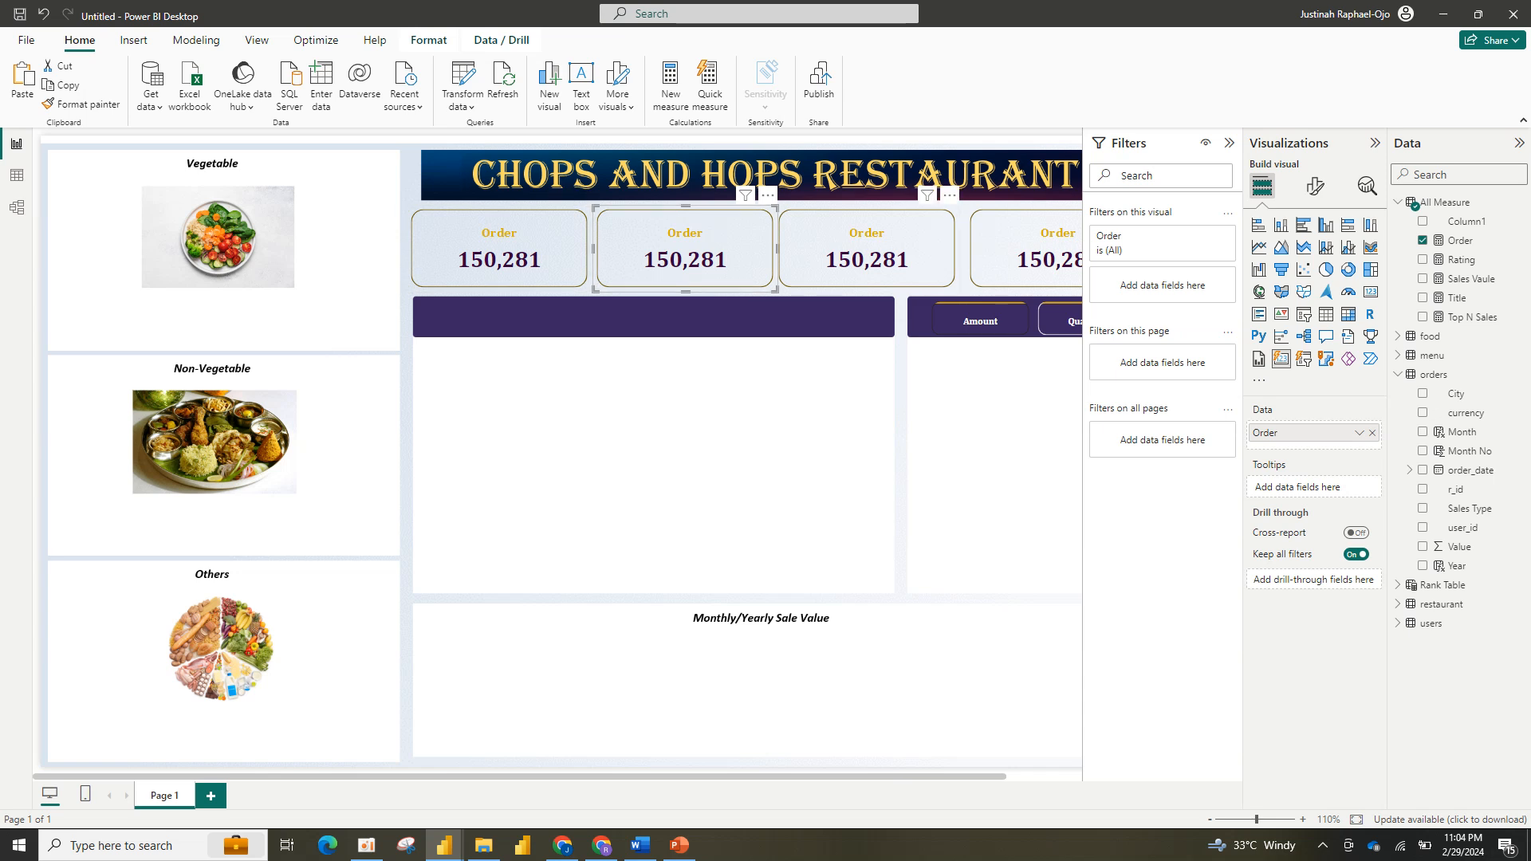
# Step: Delete the three duplicated Order cards, keeping only the original one
pyautogui.keyDown('ctrl'); pyautogui.click(867, 249); pyautogui.keyUp('ctrl')
pyautogui.keyDown('ctrl'); pyautogui.click(1033, 249); pyautogui.keyUp('ctrl')
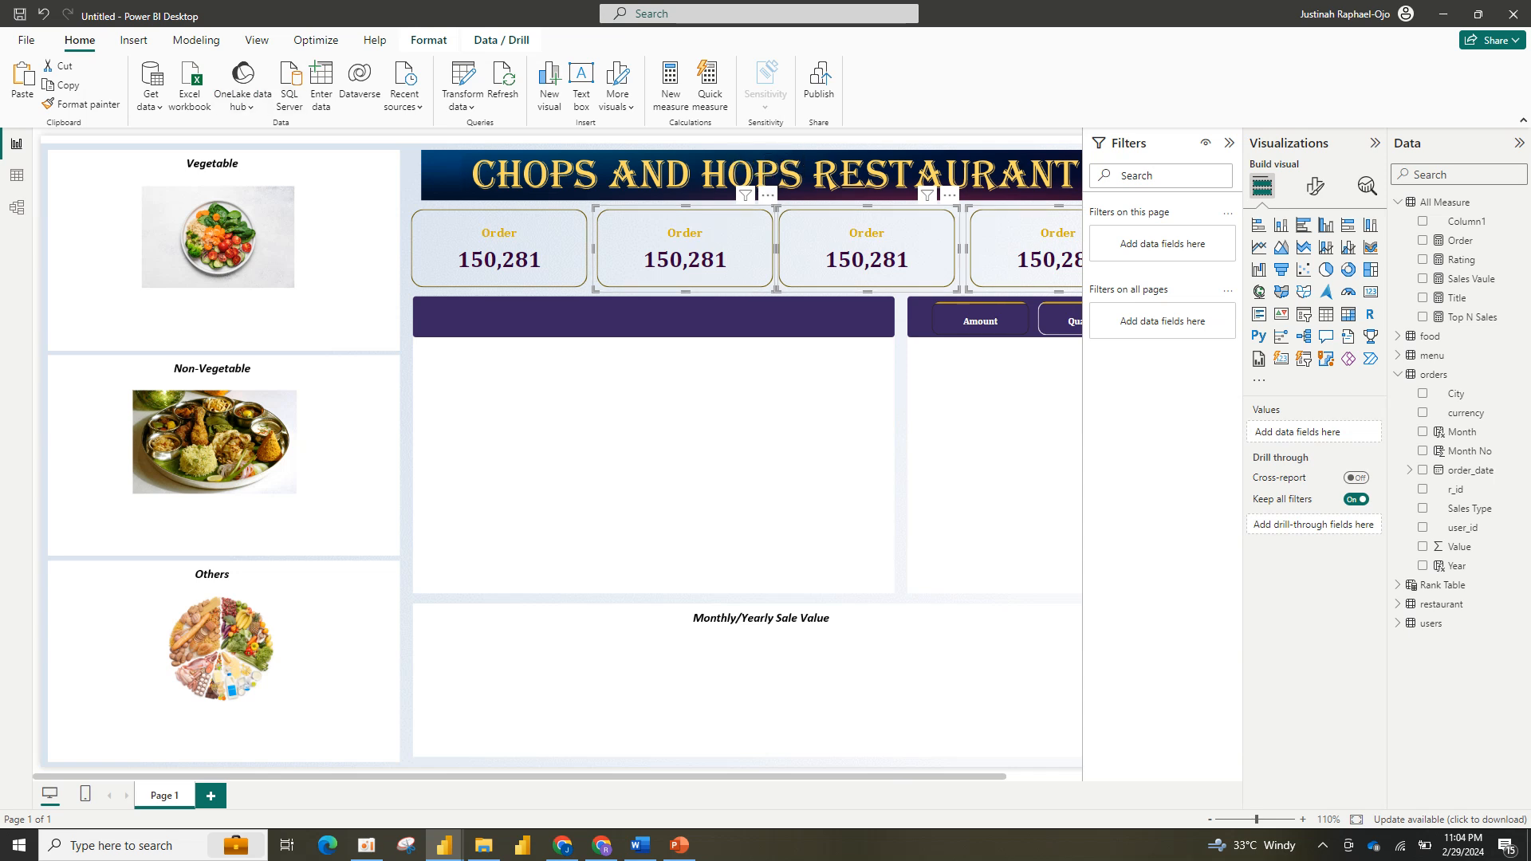
pyautogui.press('Delete')
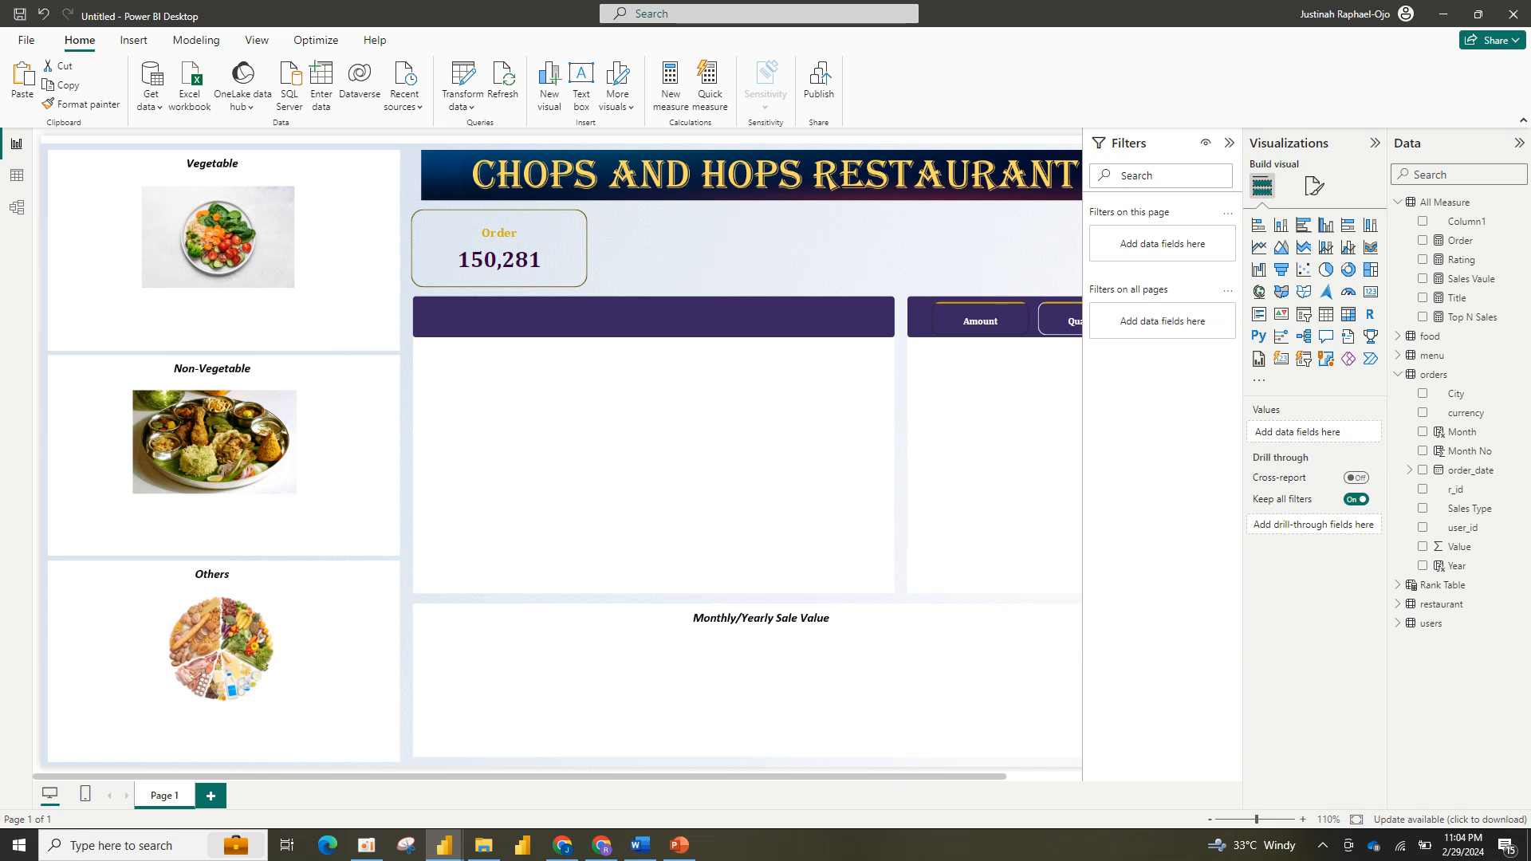
# Step: Add the Sales Vaule measure to the Order card's data beneath Order
pyautogui.click(499, 249)
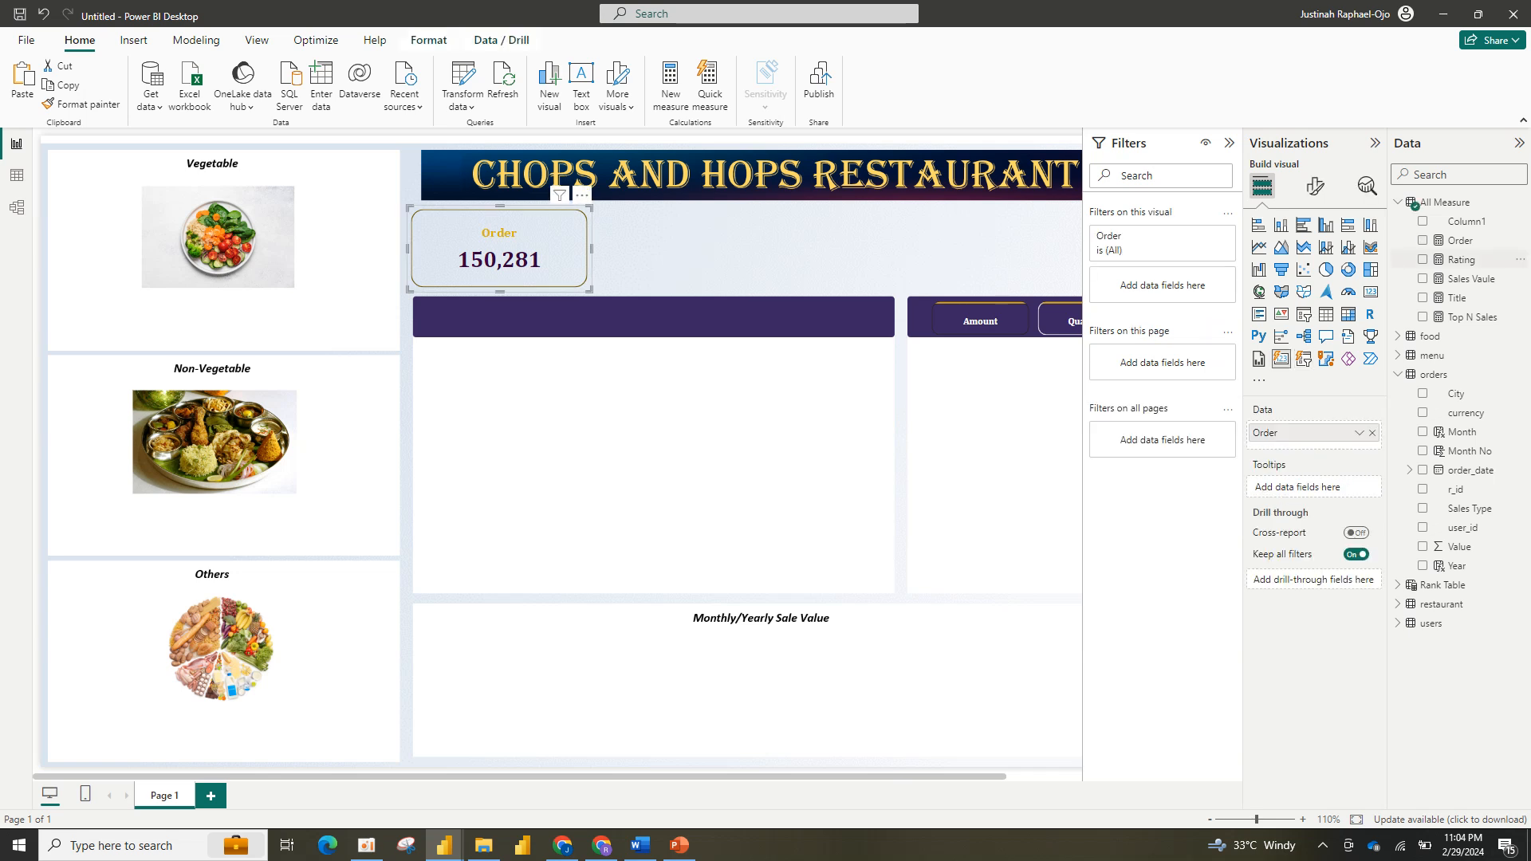
pyautogui.moveTo(1470, 278); pyautogui.dragTo(1316, 452)
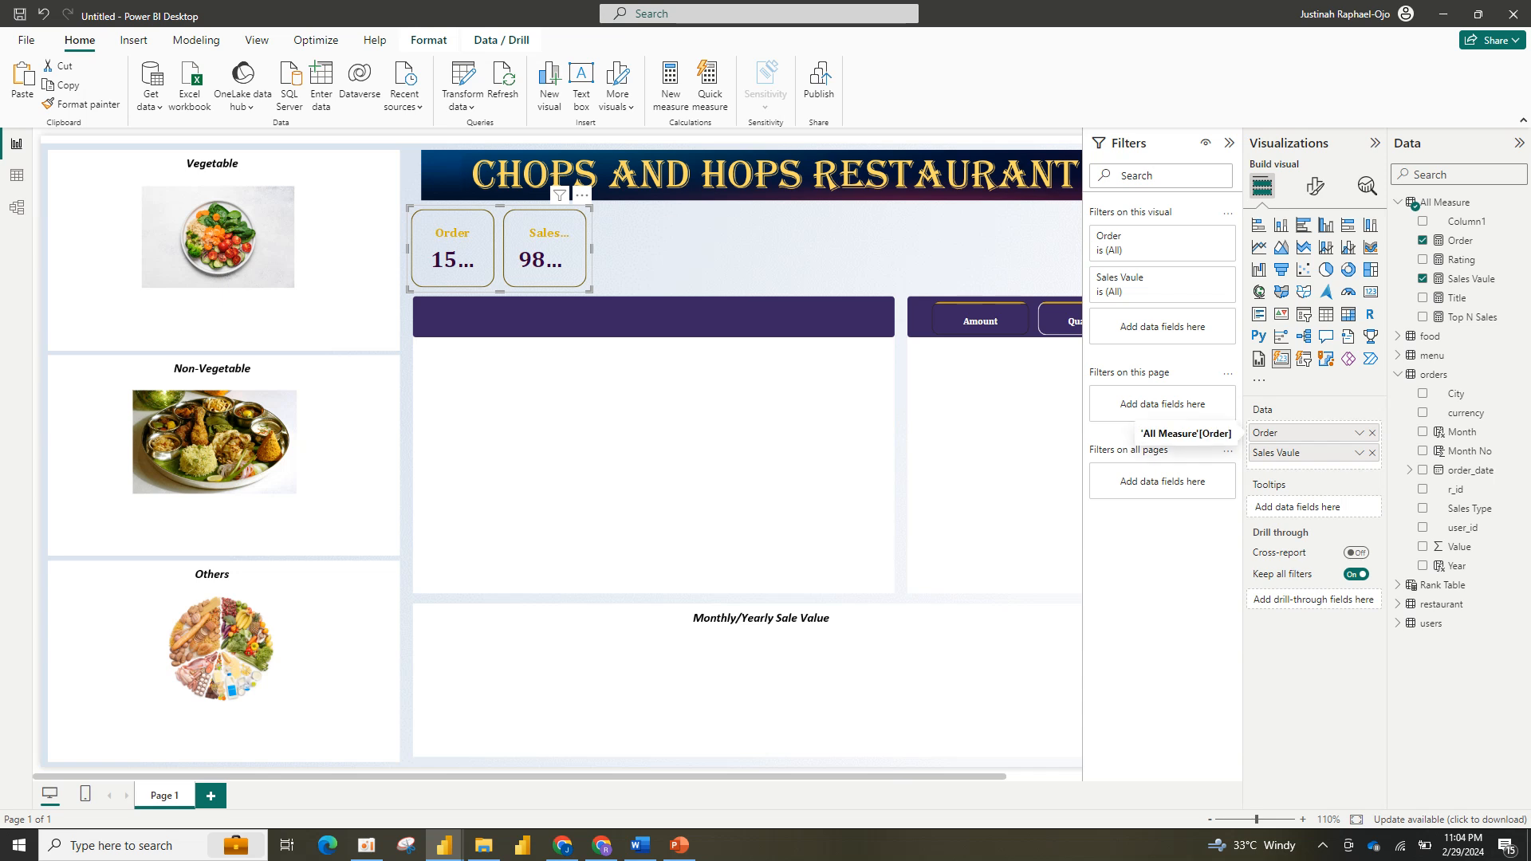
# Step: Remove Order from the KPI card's data and format the Sales Vaule measure with a thousands separator
pyautogui.click(1372, 433)
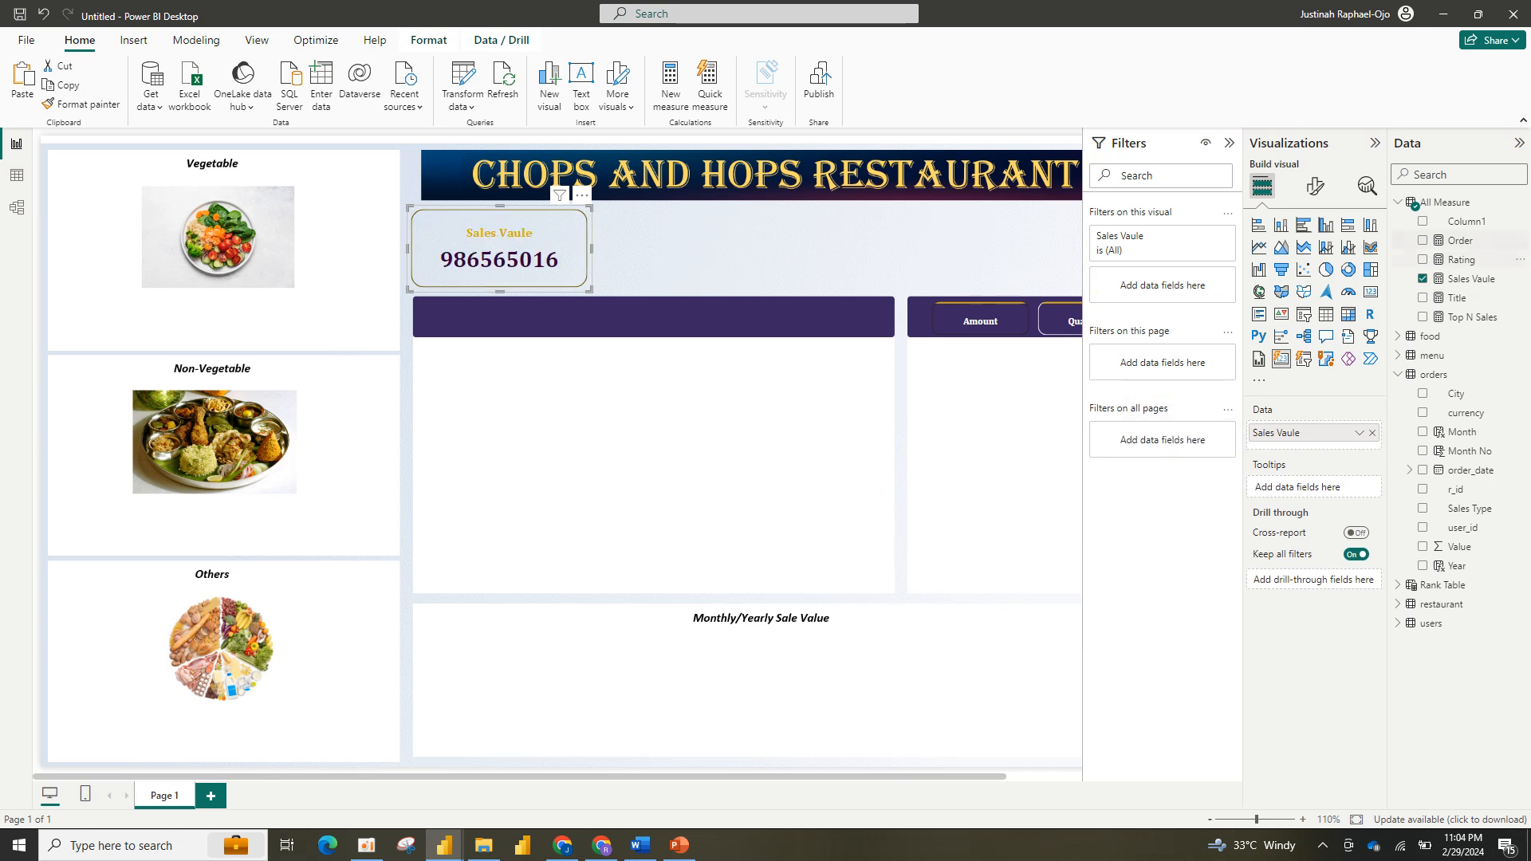
pyautogui.click(1471, 279)
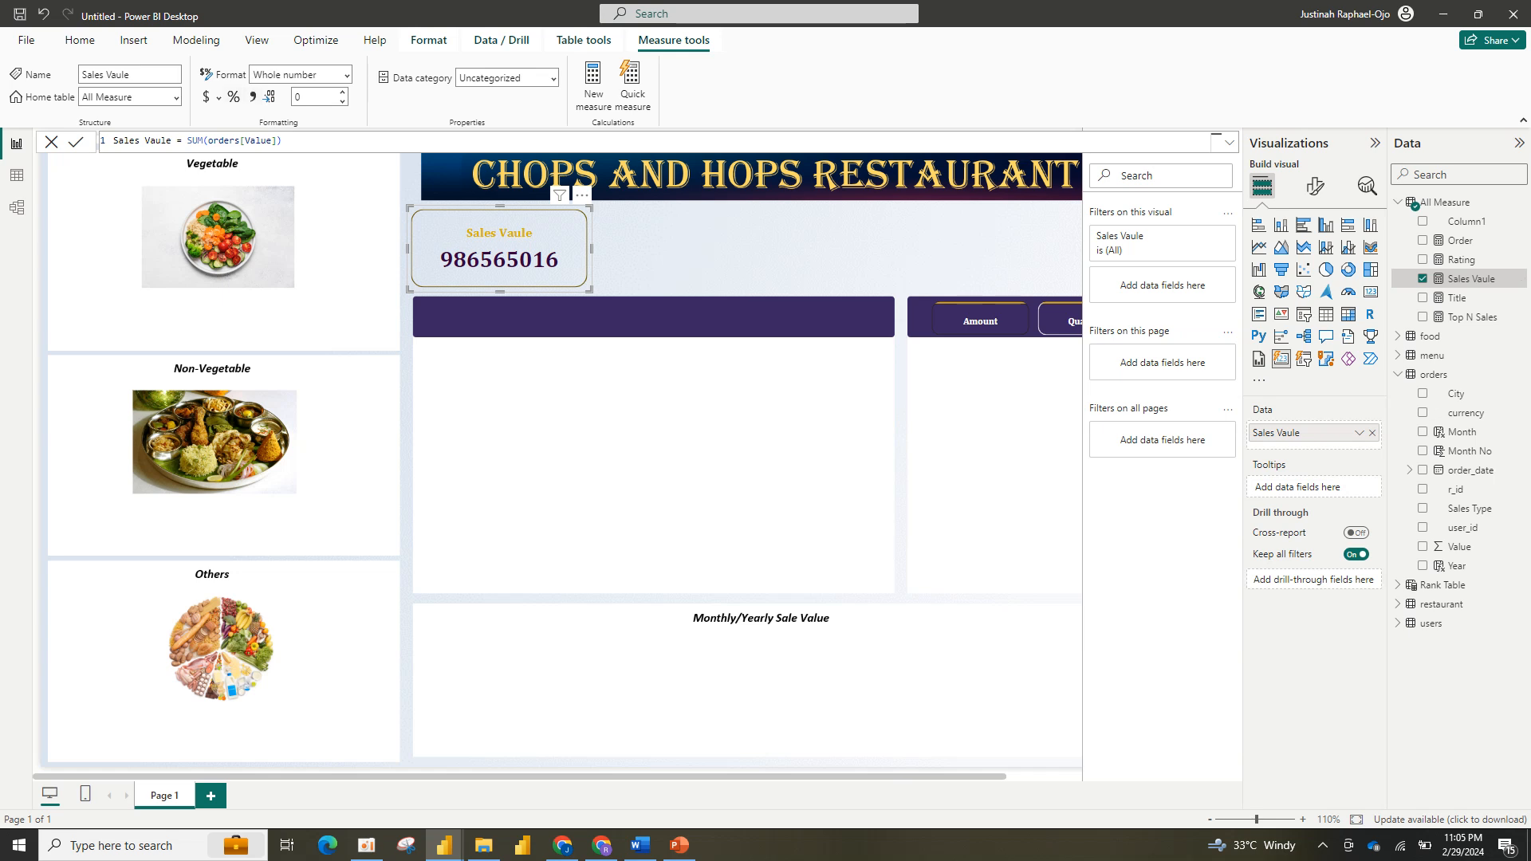
pyautogui.click(252, 96)
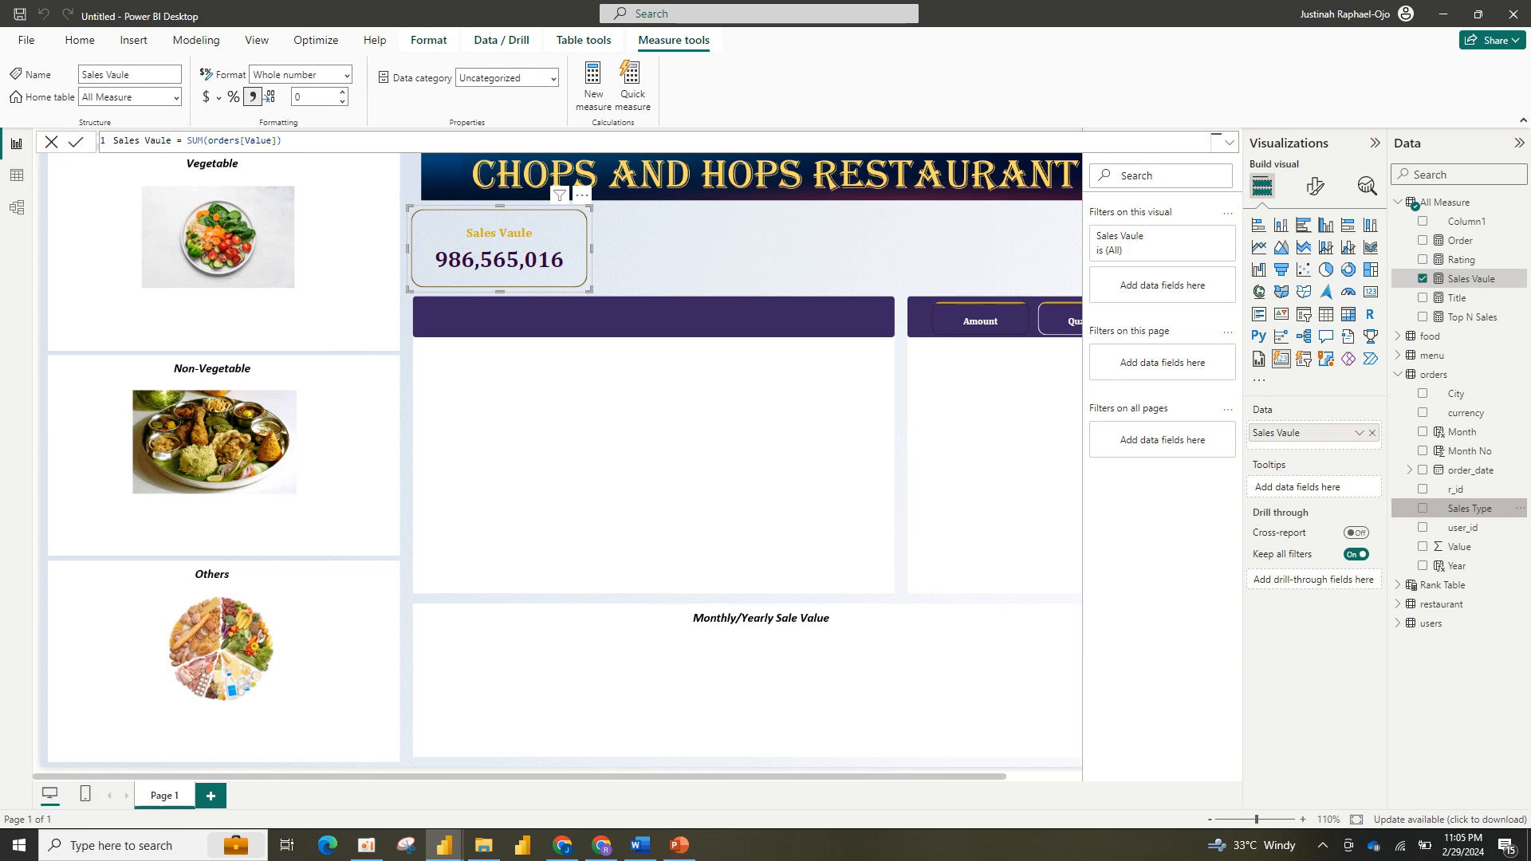
# Step: Add Sales Type from the orders table as a visual-level filter on the Sales Vaule card
pyautogui.moveTo(1470, 508); pyautogui.dragTo(1178, 287)
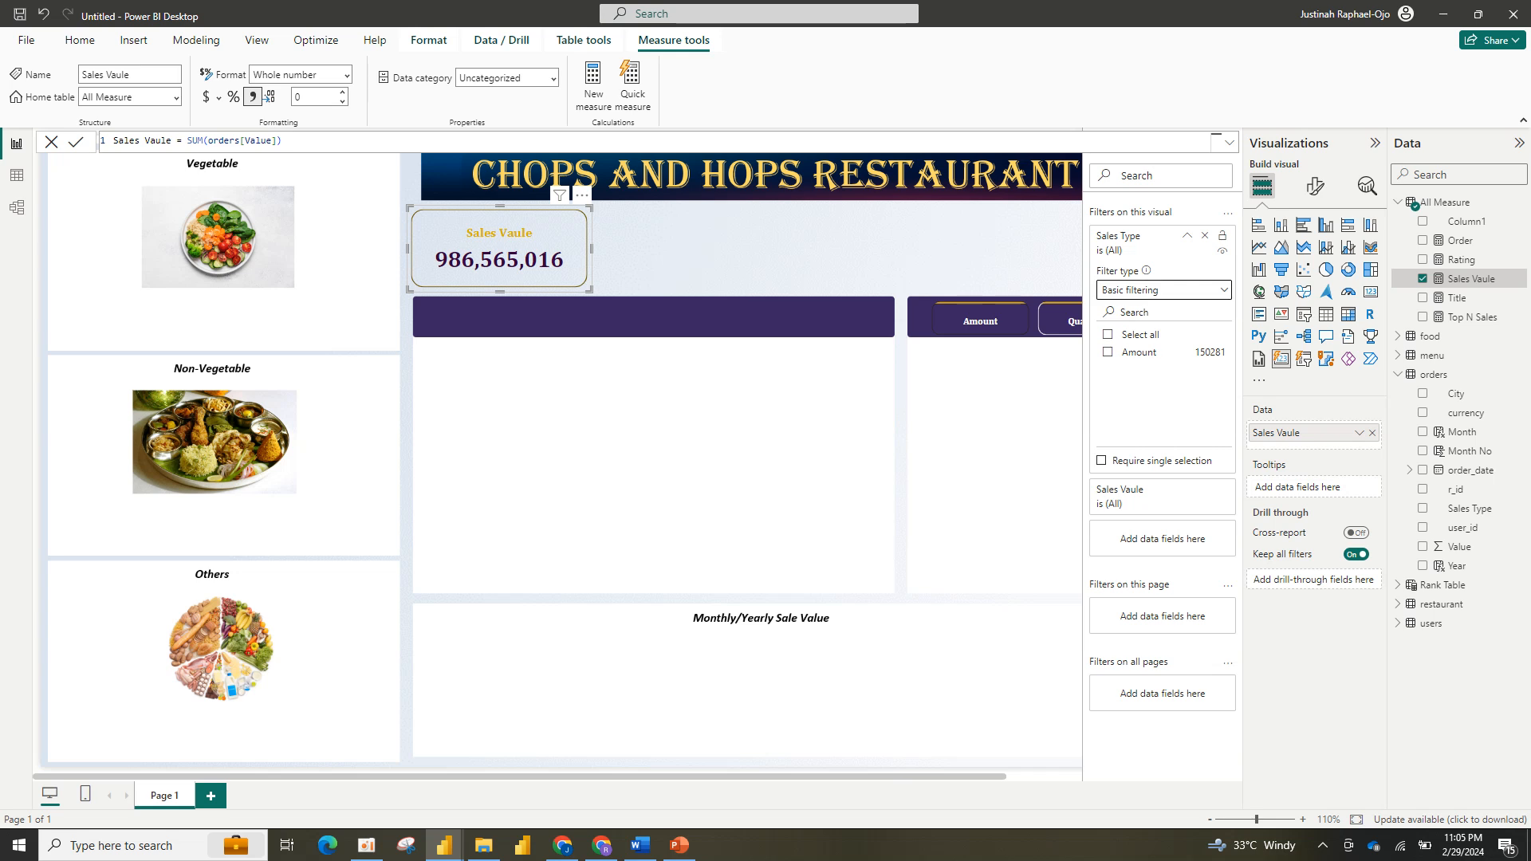
pyautogui.click(1223, 290)
pyautogui.click(1223, 236)
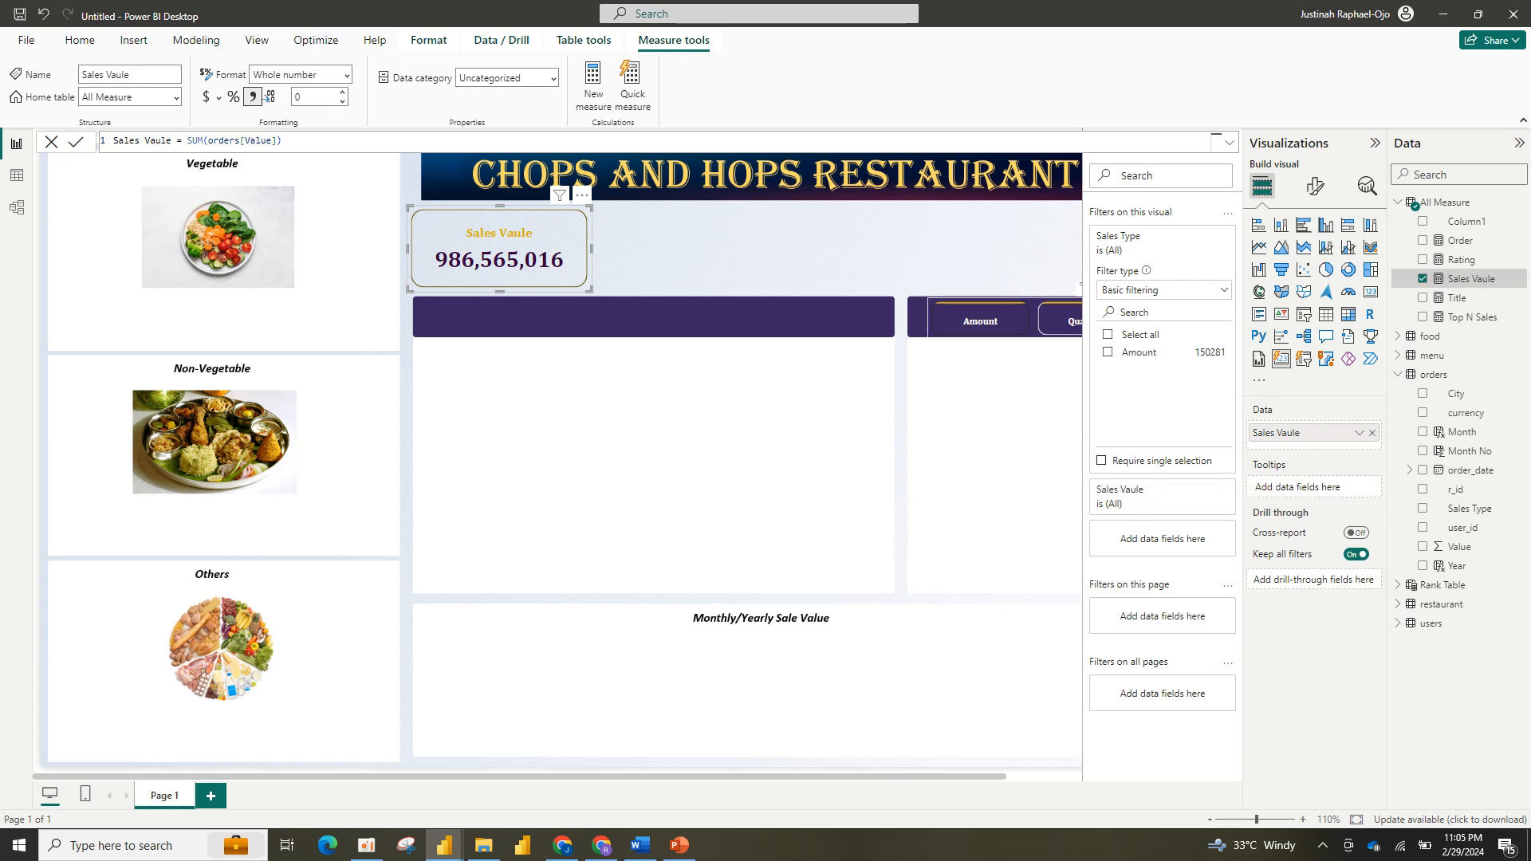
# Step: Clear the Amount selection in the Sales Type slicer and deselect the slicer
pyautogui.click(980, 320)
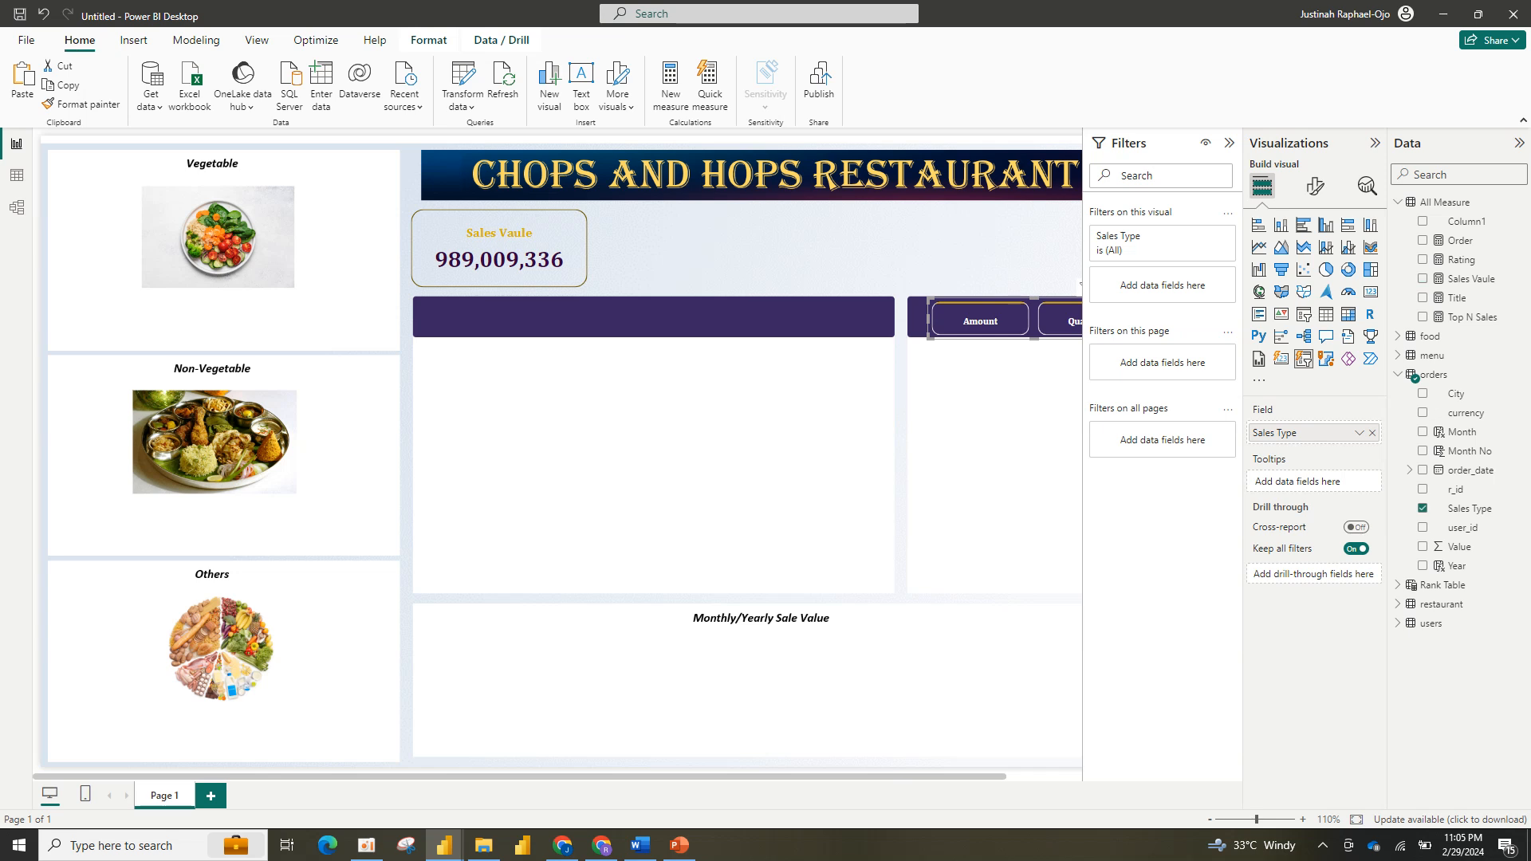
pyautogui.click(979, 320)
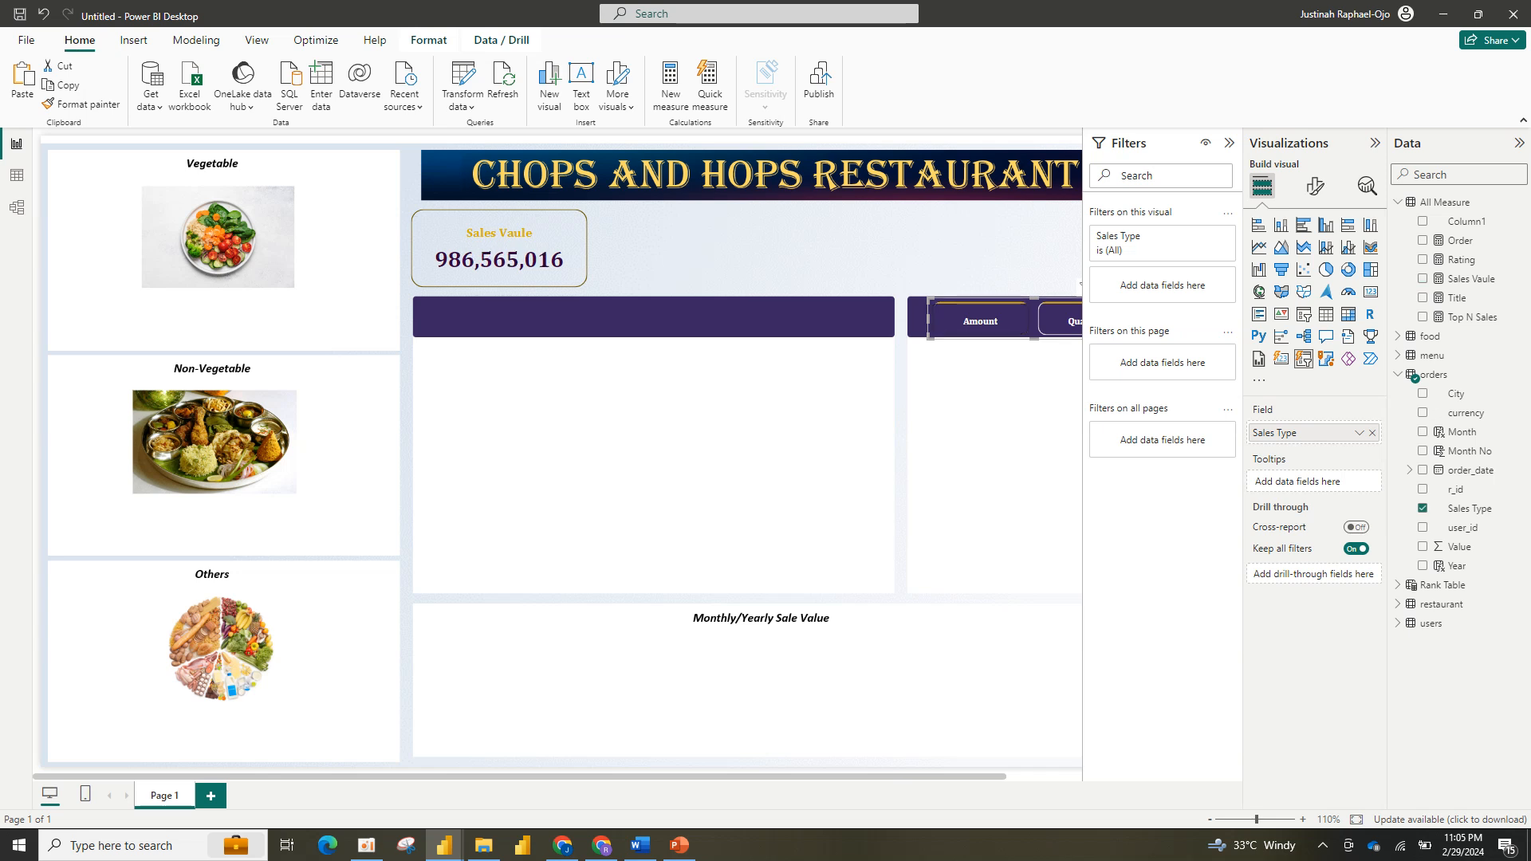
pyautogui.click(1222, 236)
pyautogui.click(499, 247)
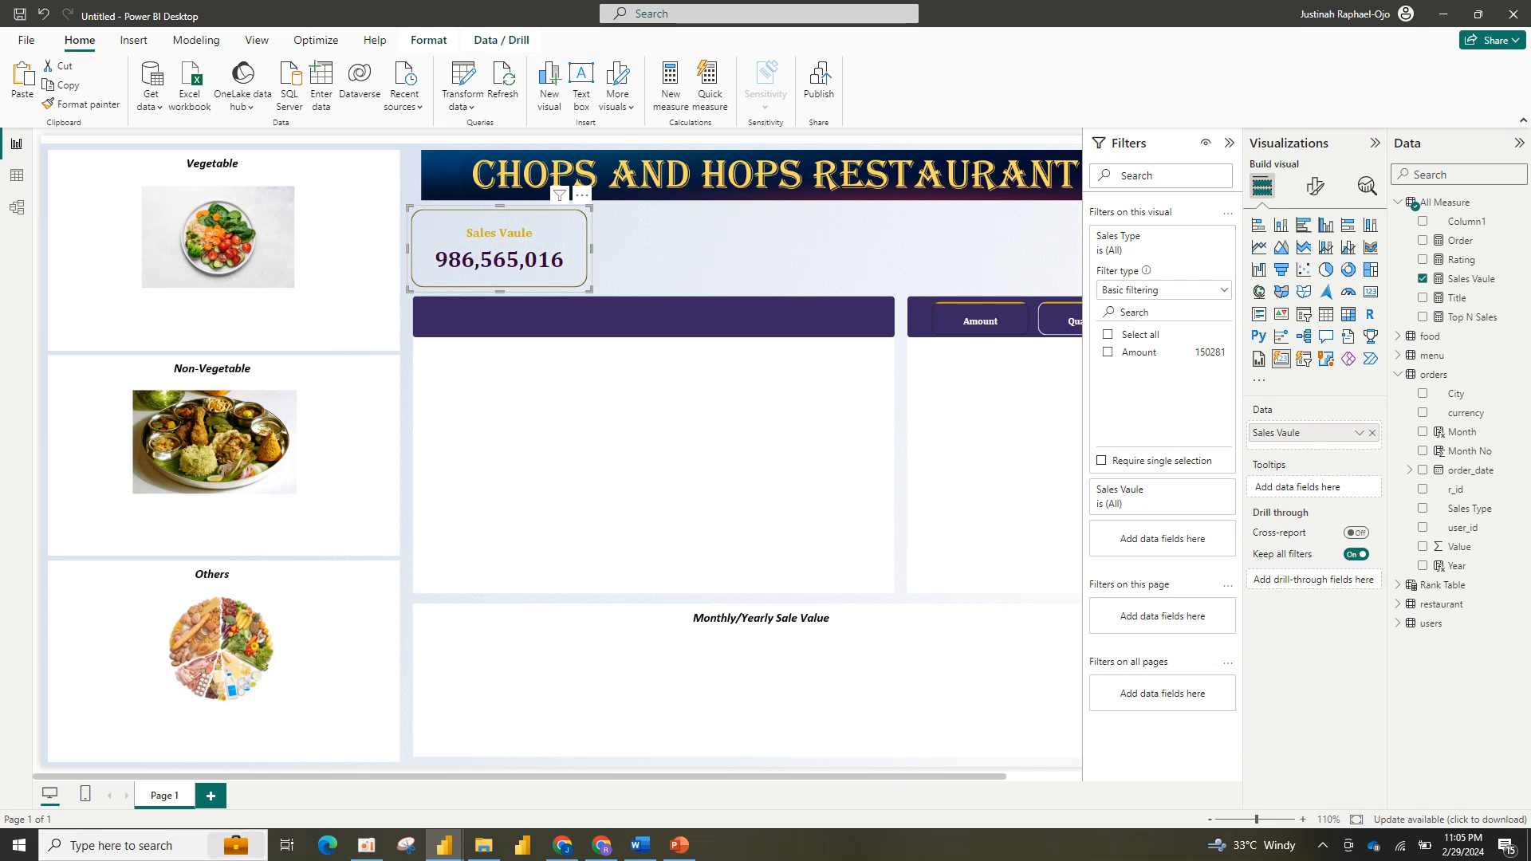
pyautogui.click(366, 844)
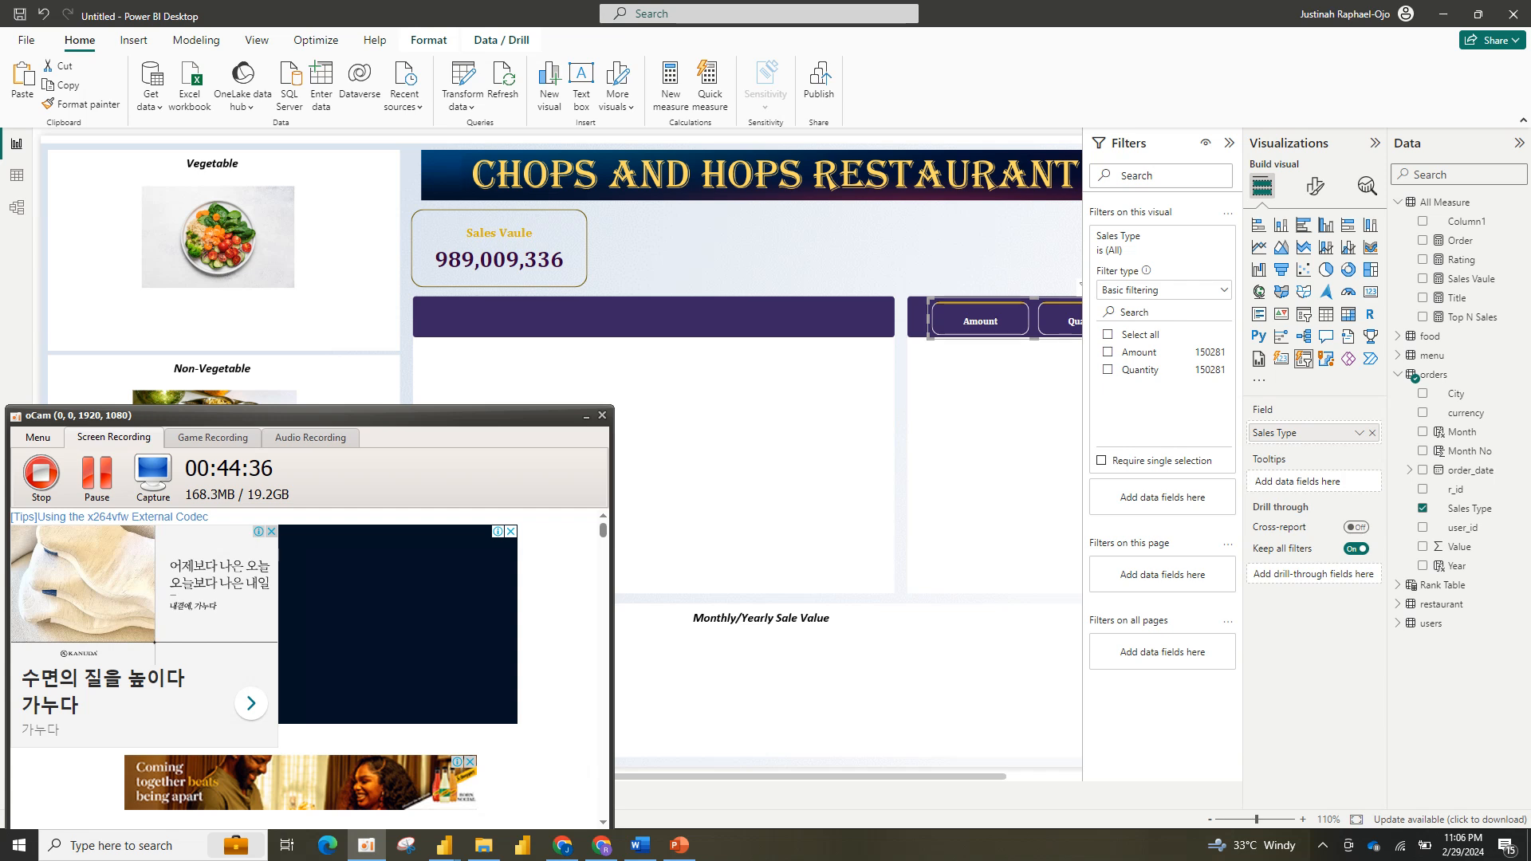
pyautogui.click(586, 416)
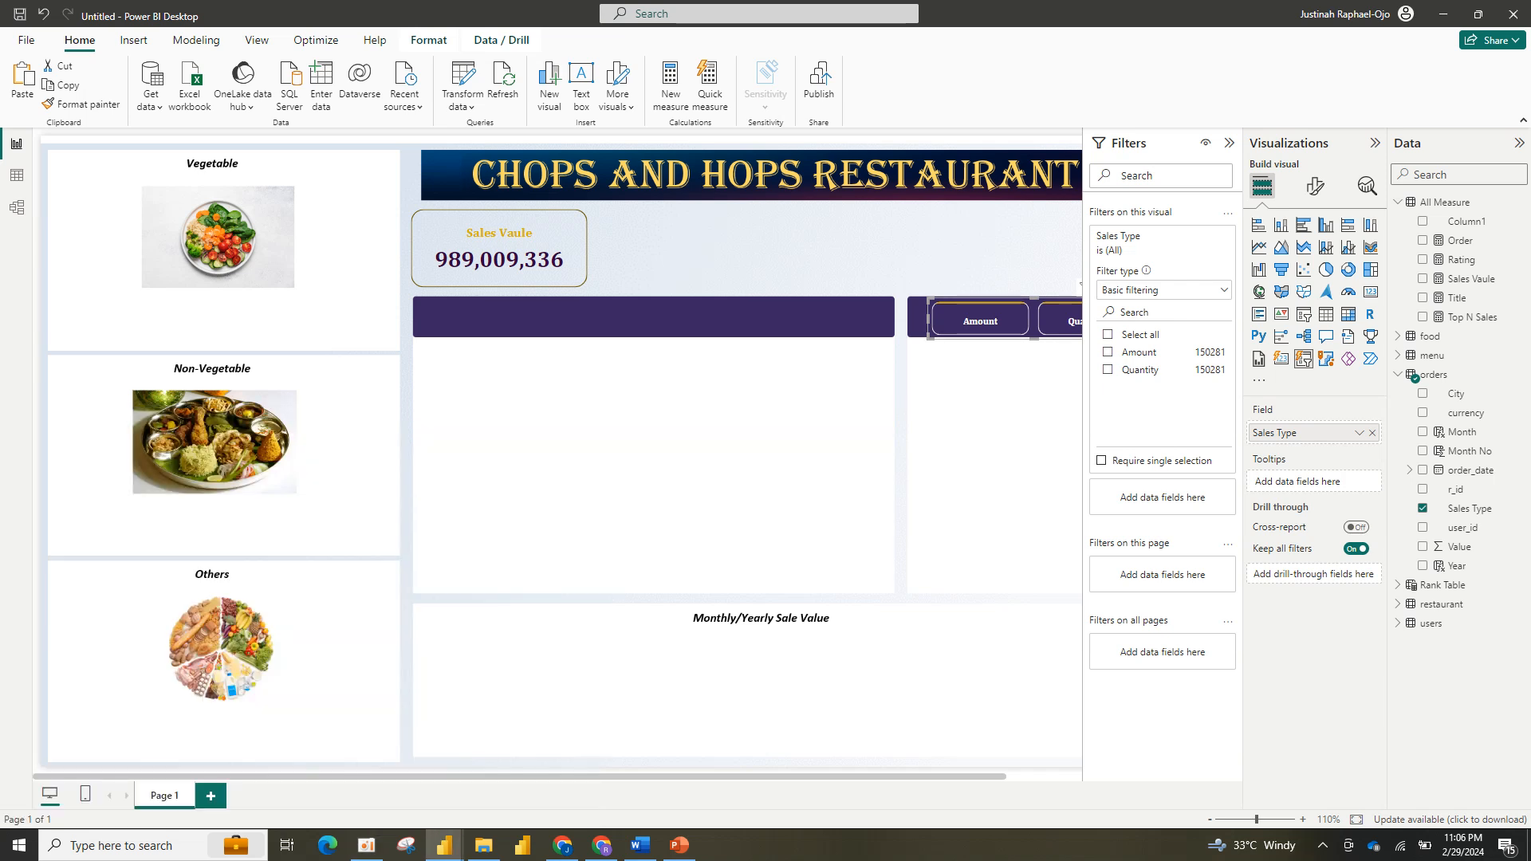
pyautogui.click(980, 320)
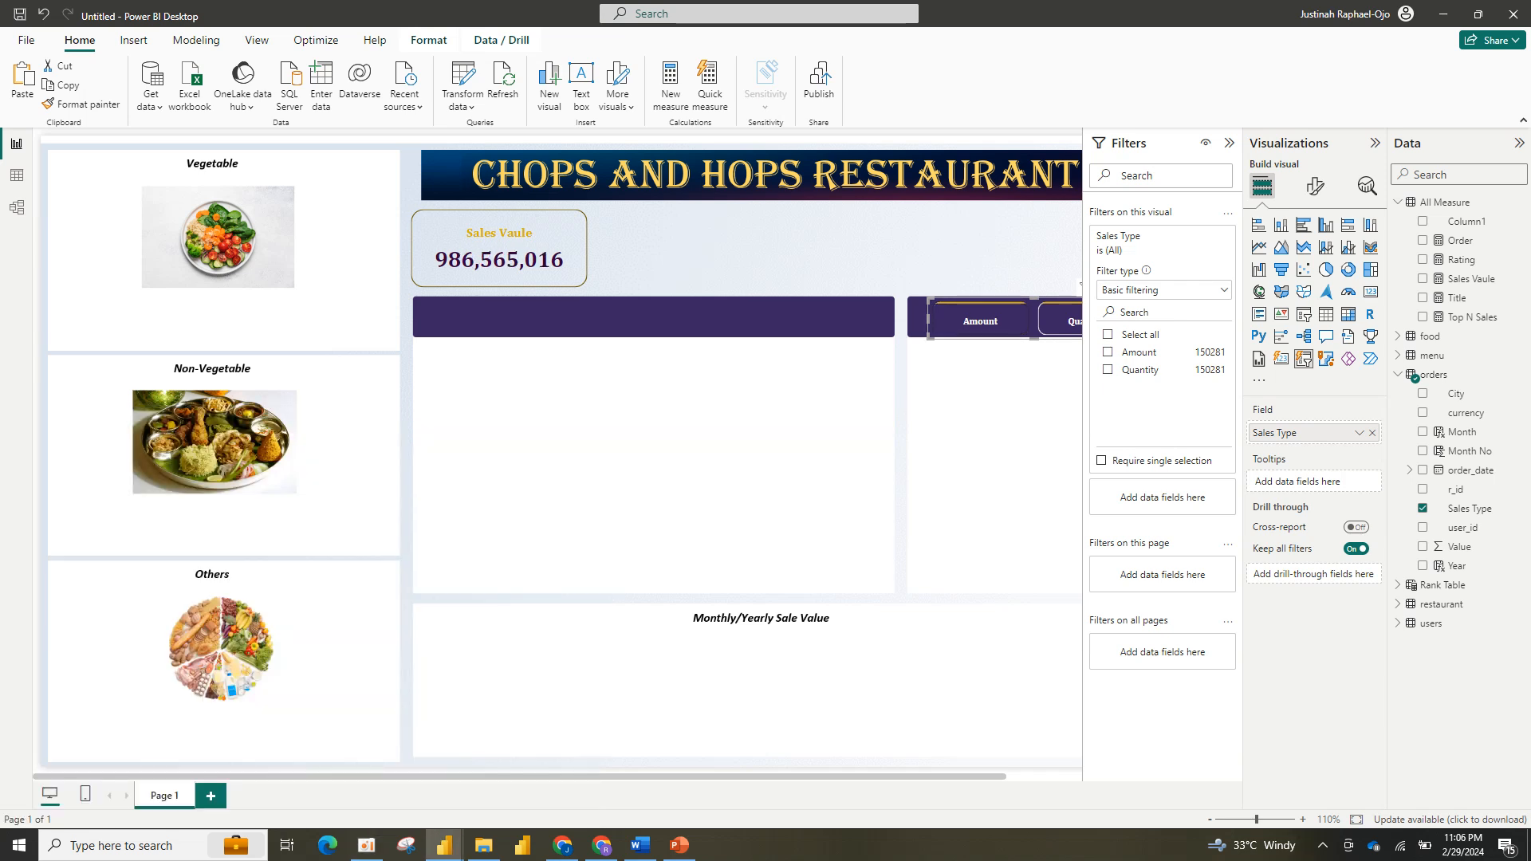
pyautogui.click(980, 321)
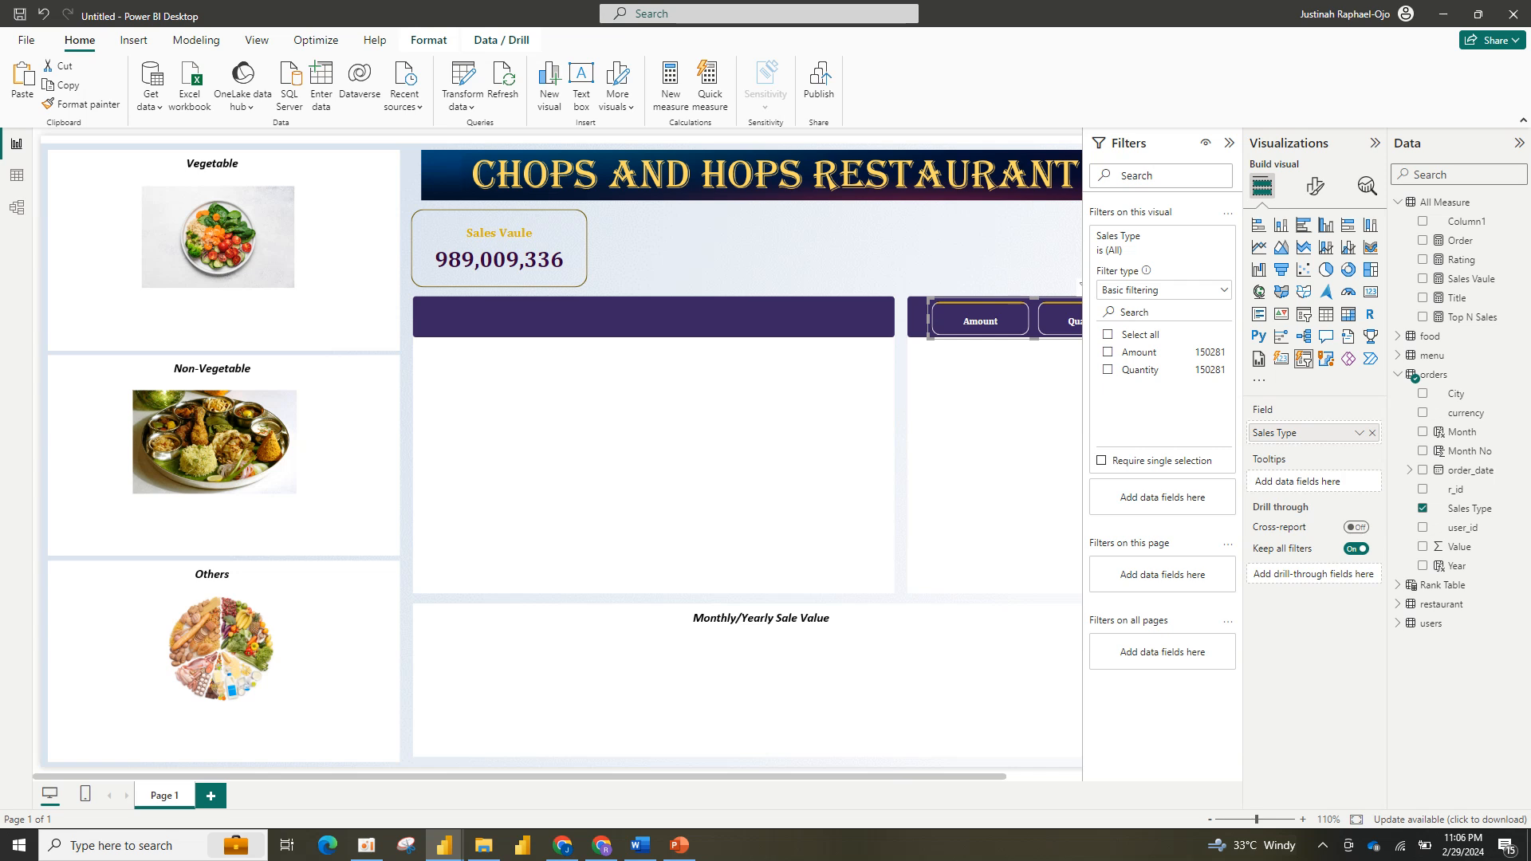
pyautogui.click(980, 321)
pyautogui.click(979, 320)
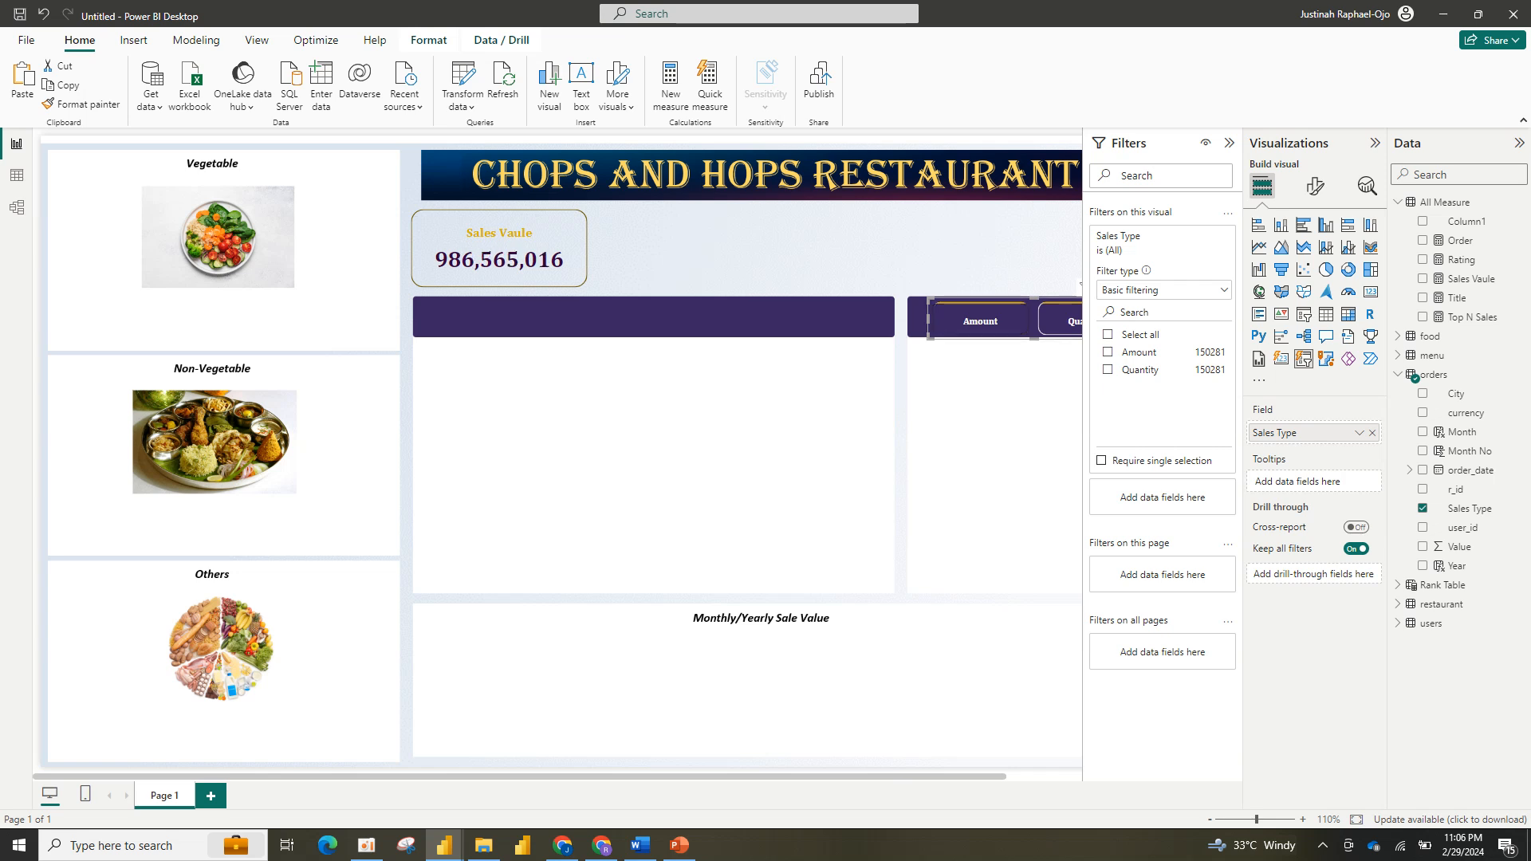
pyautogui.press('Escape')
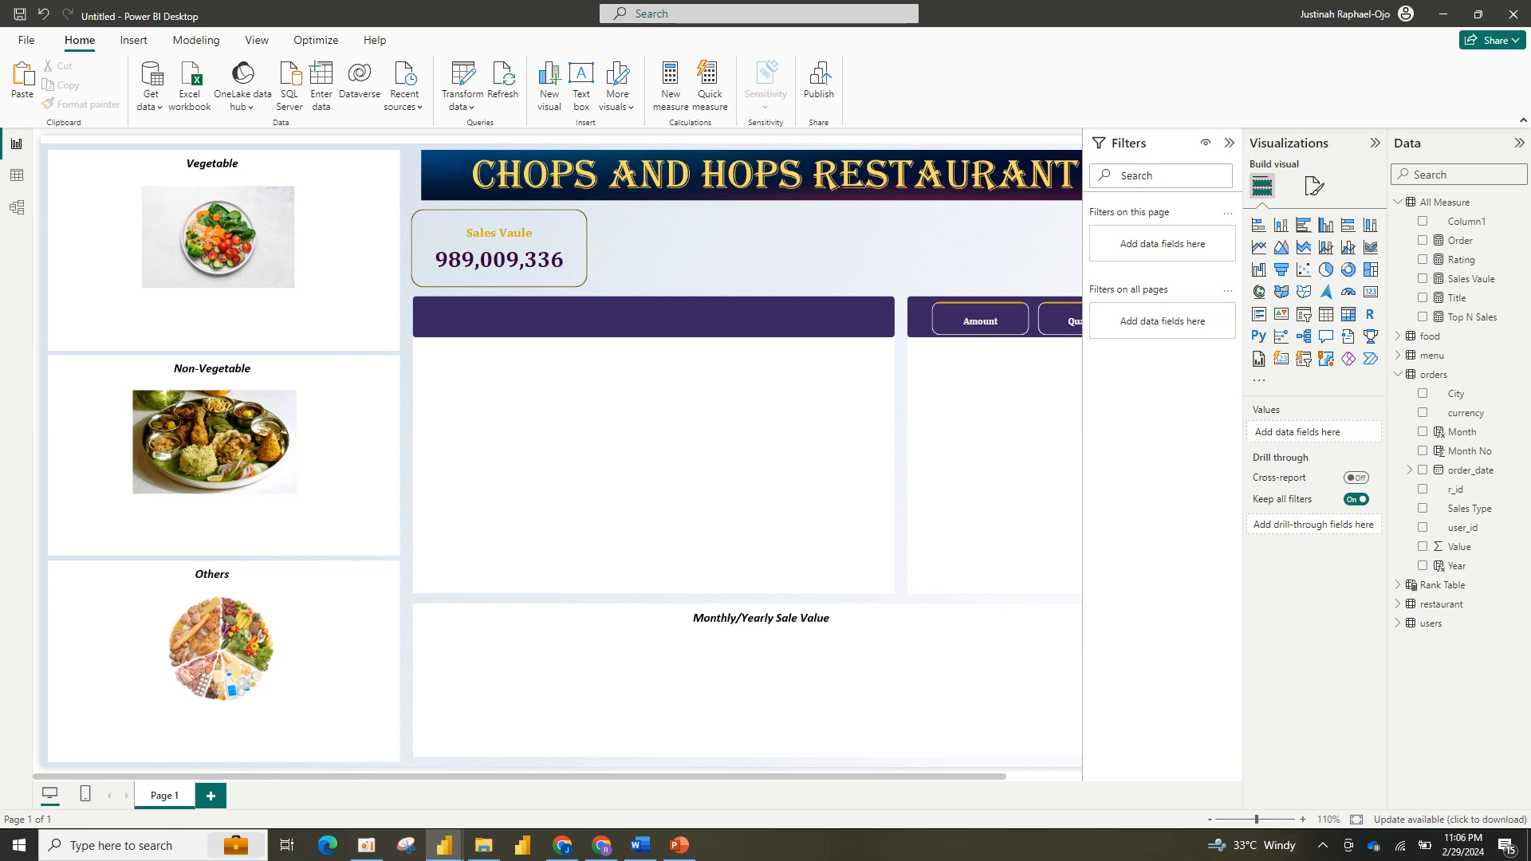
# Step: Restrict the Sales Vaule card's Sales Type filter to Quantity
pyautogui.click(499, 239)
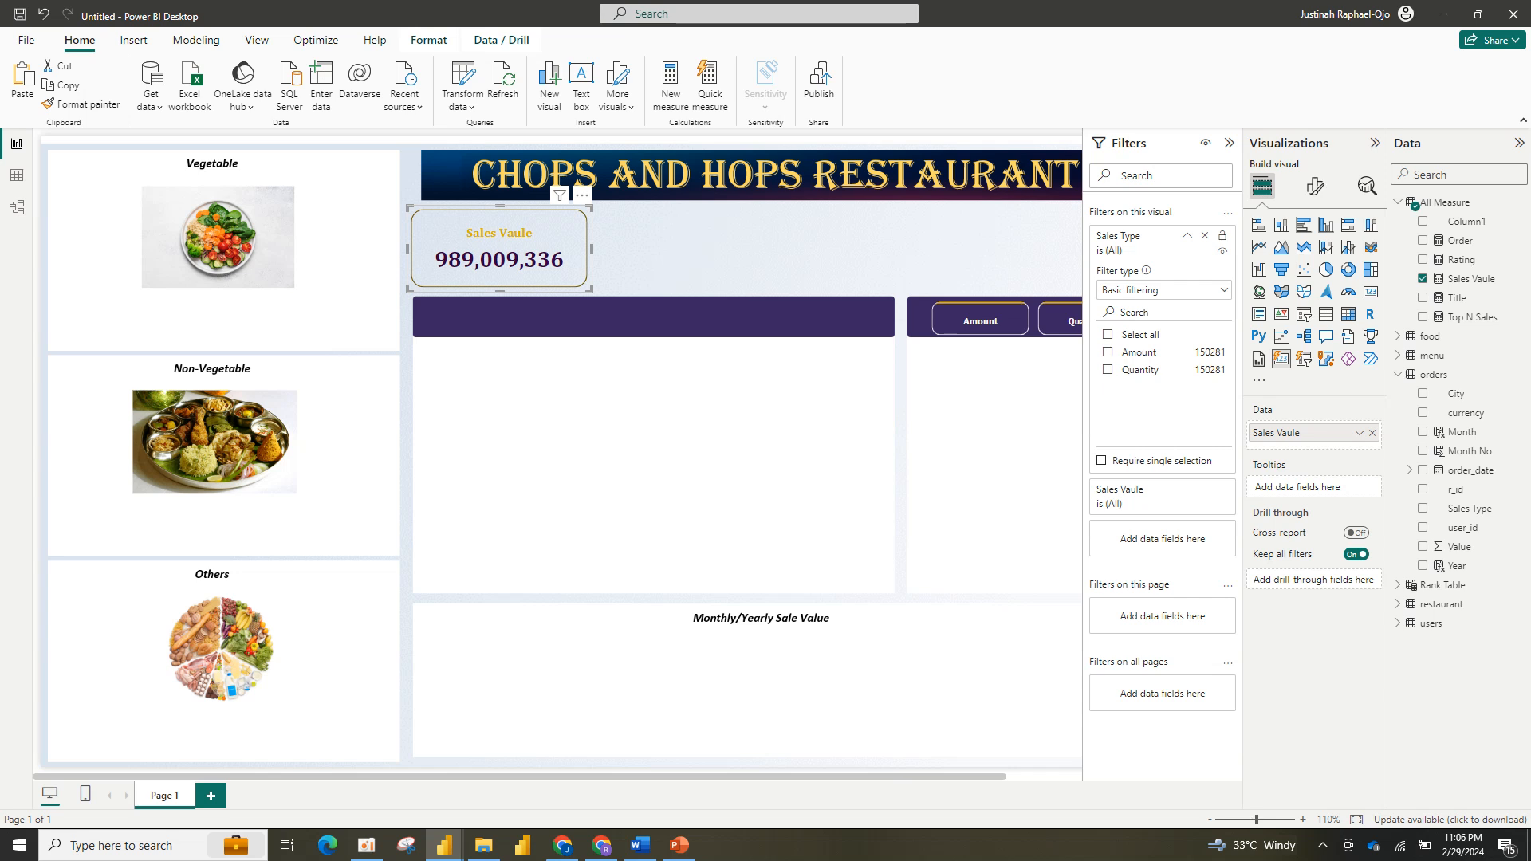
pyautogui.click(1107, 370)
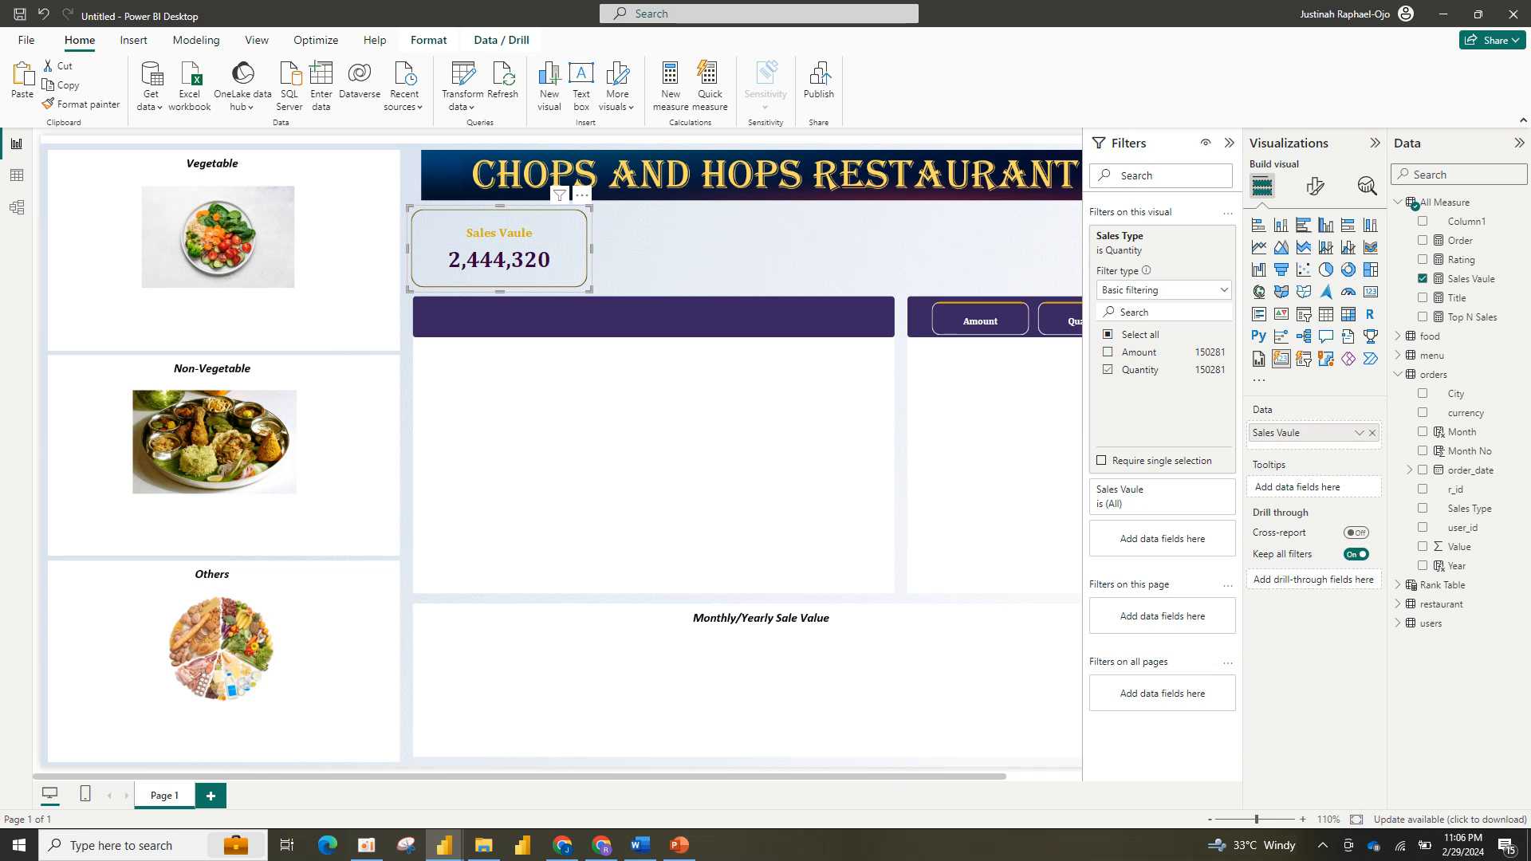
pyautogui.click(829, 248)
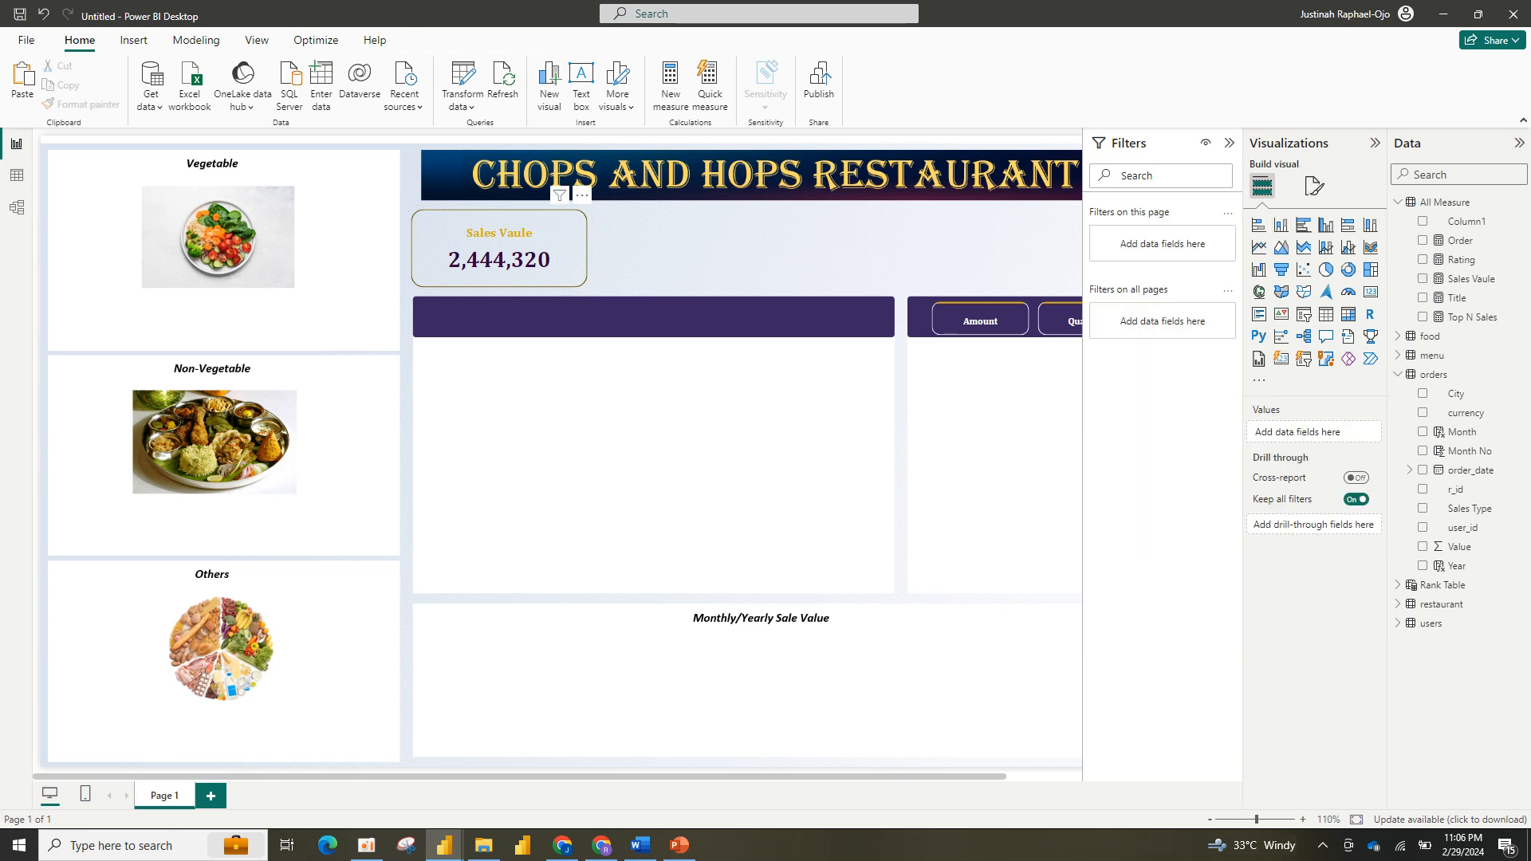
# Step: Duplicate the Sales Vaule card and place the copy directly to the right of the original
pyautogui.click(499, 247)
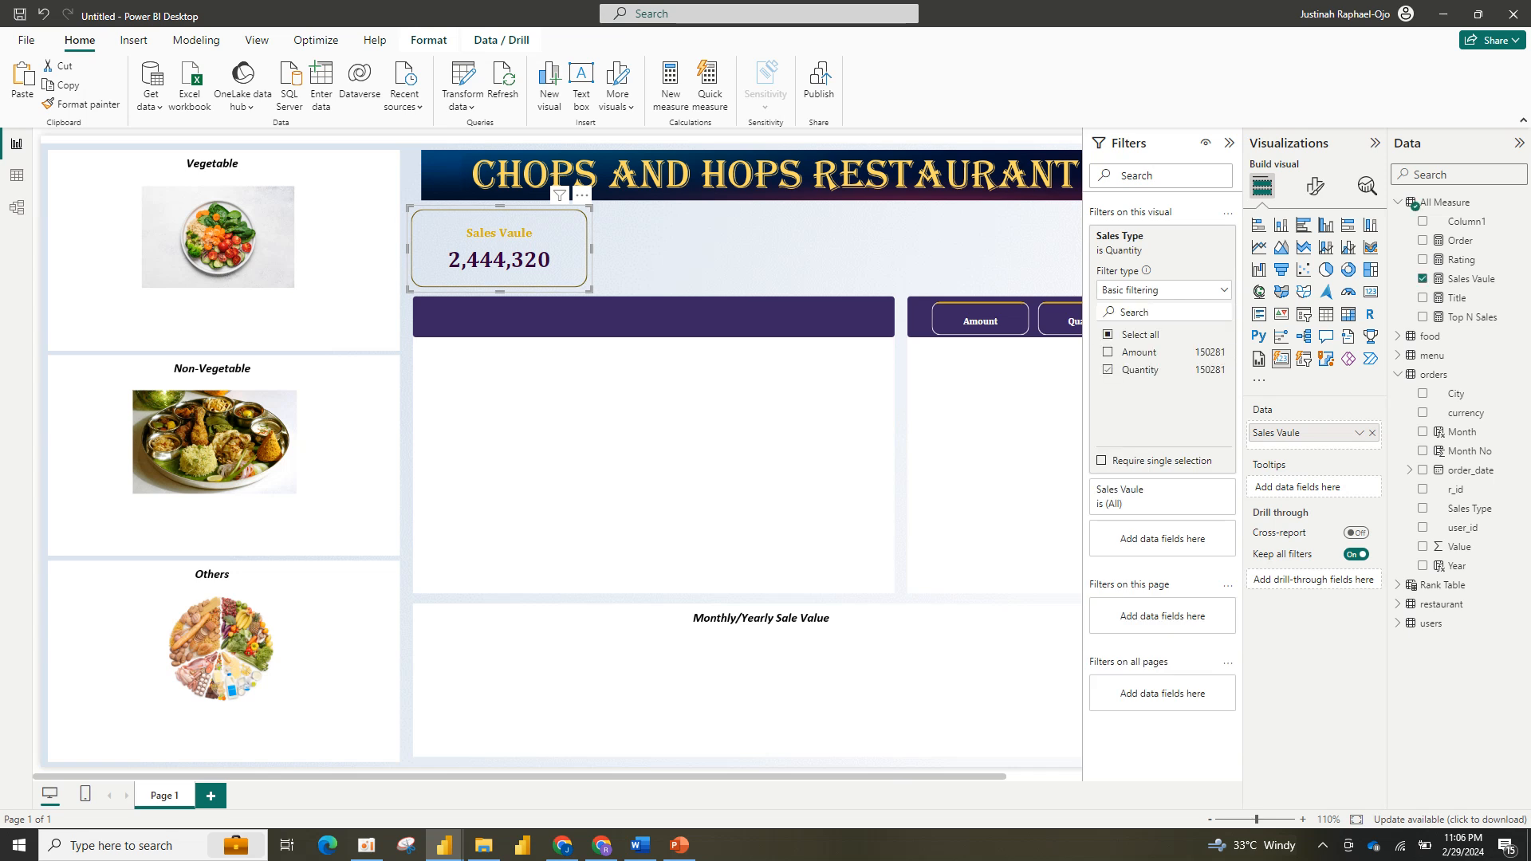
pyautogui.hotkey('ctrl', 'v')
pyautogui.moveTo(502, 255); pyautogui.dragTo(684, 249)
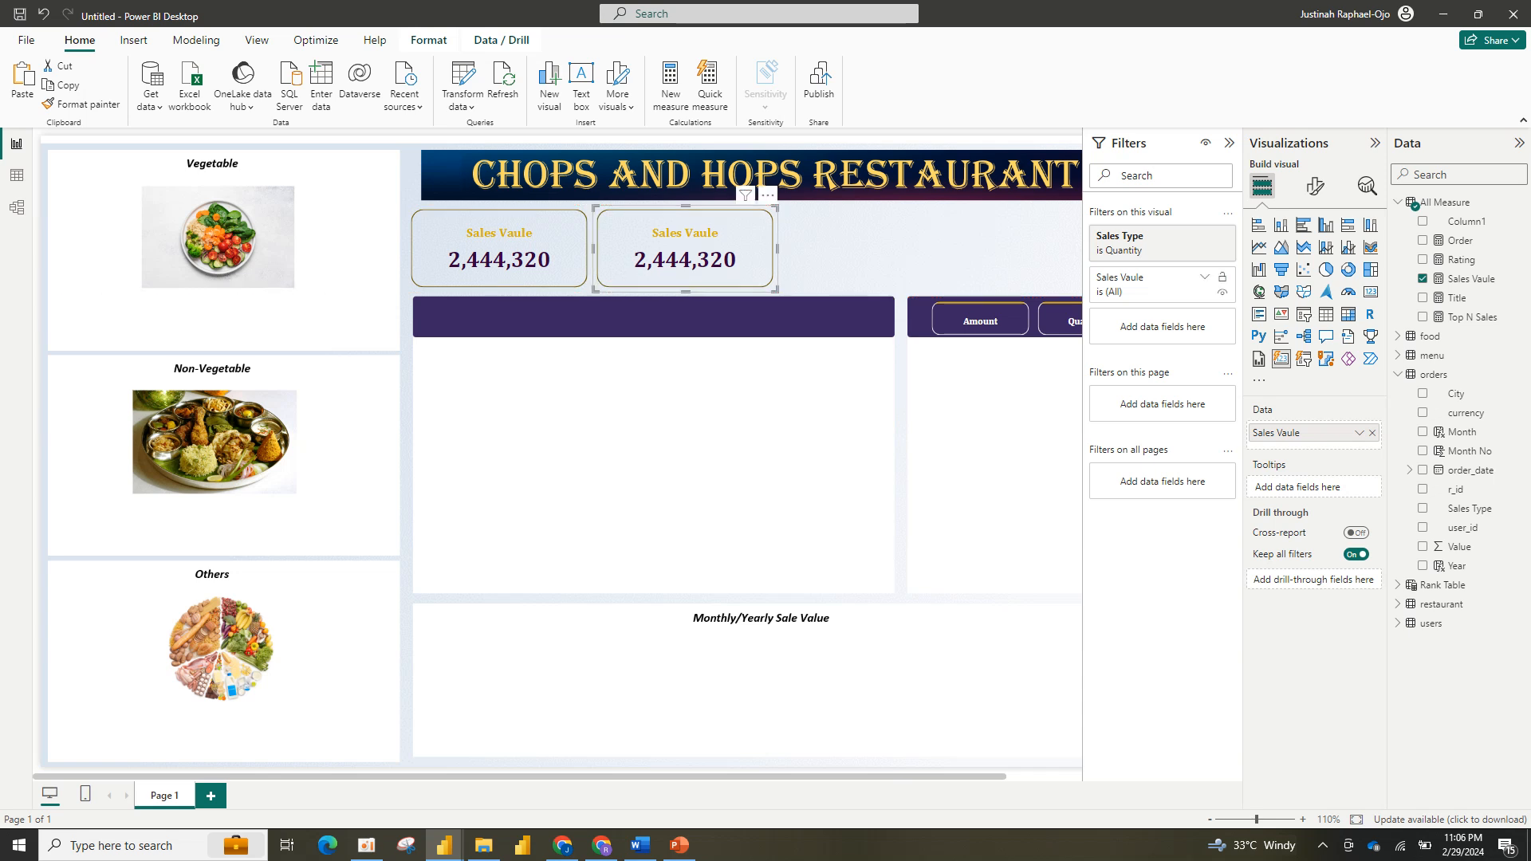
# Step: Switch the second card's Sales Type filter from Quantity to Amount
pyautogui.click(1204, 277)
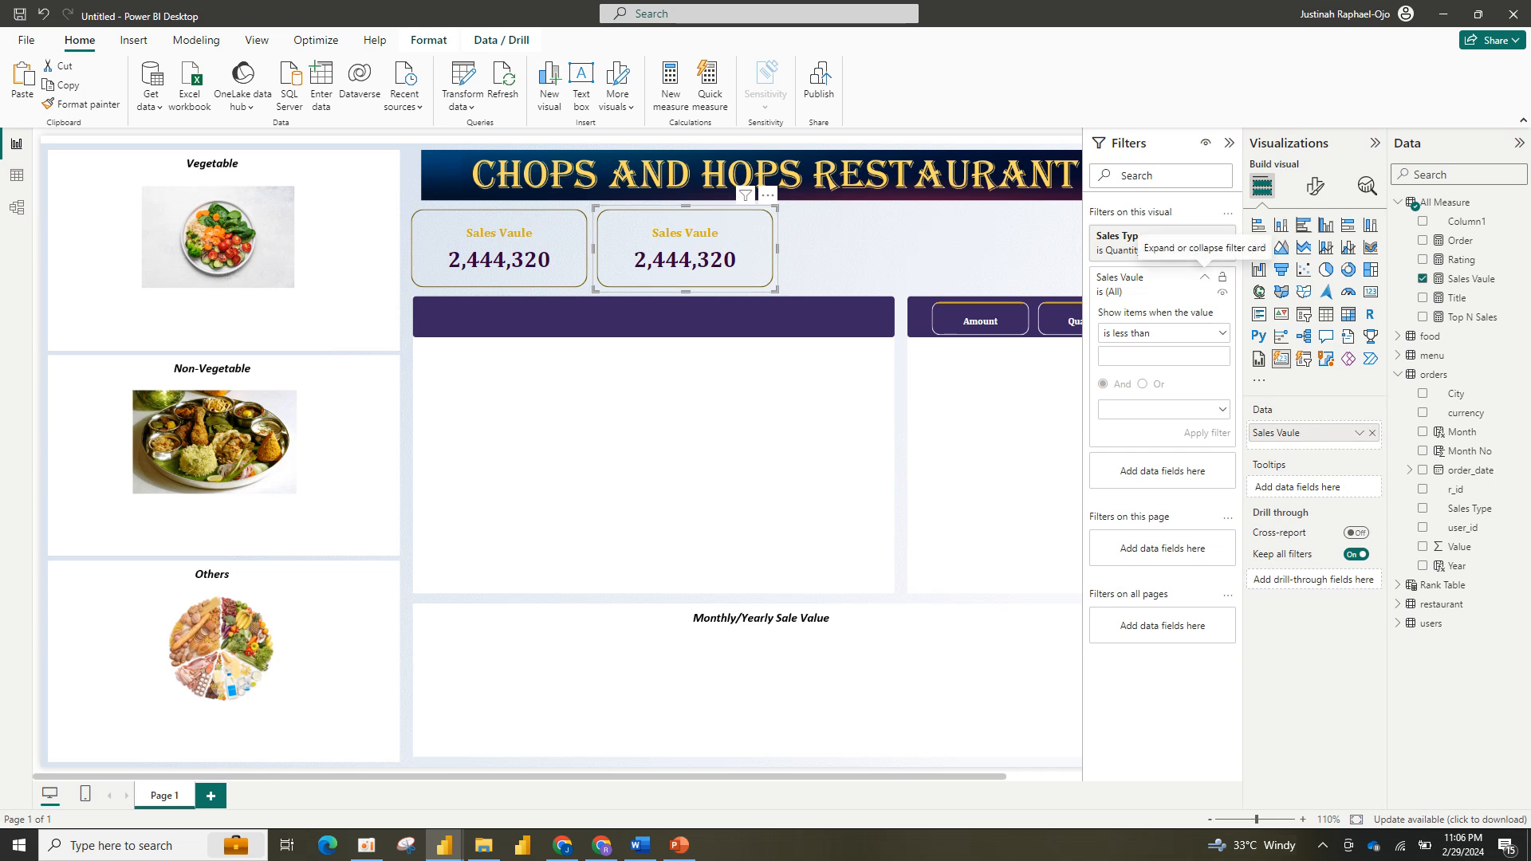
pyautogui.click(1204, 277)
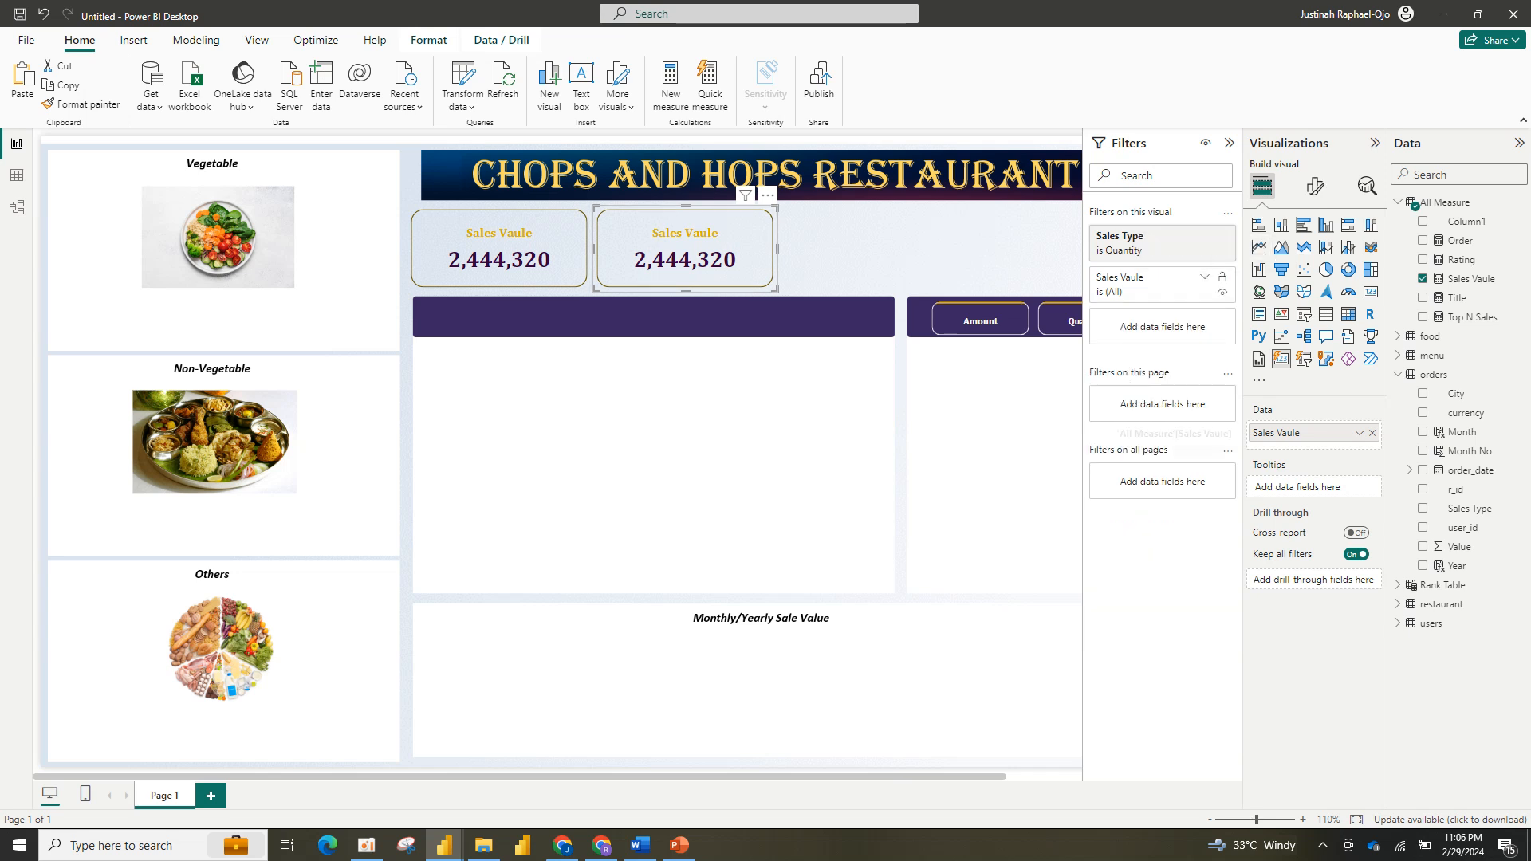
pyautogui.click(1187, 235)
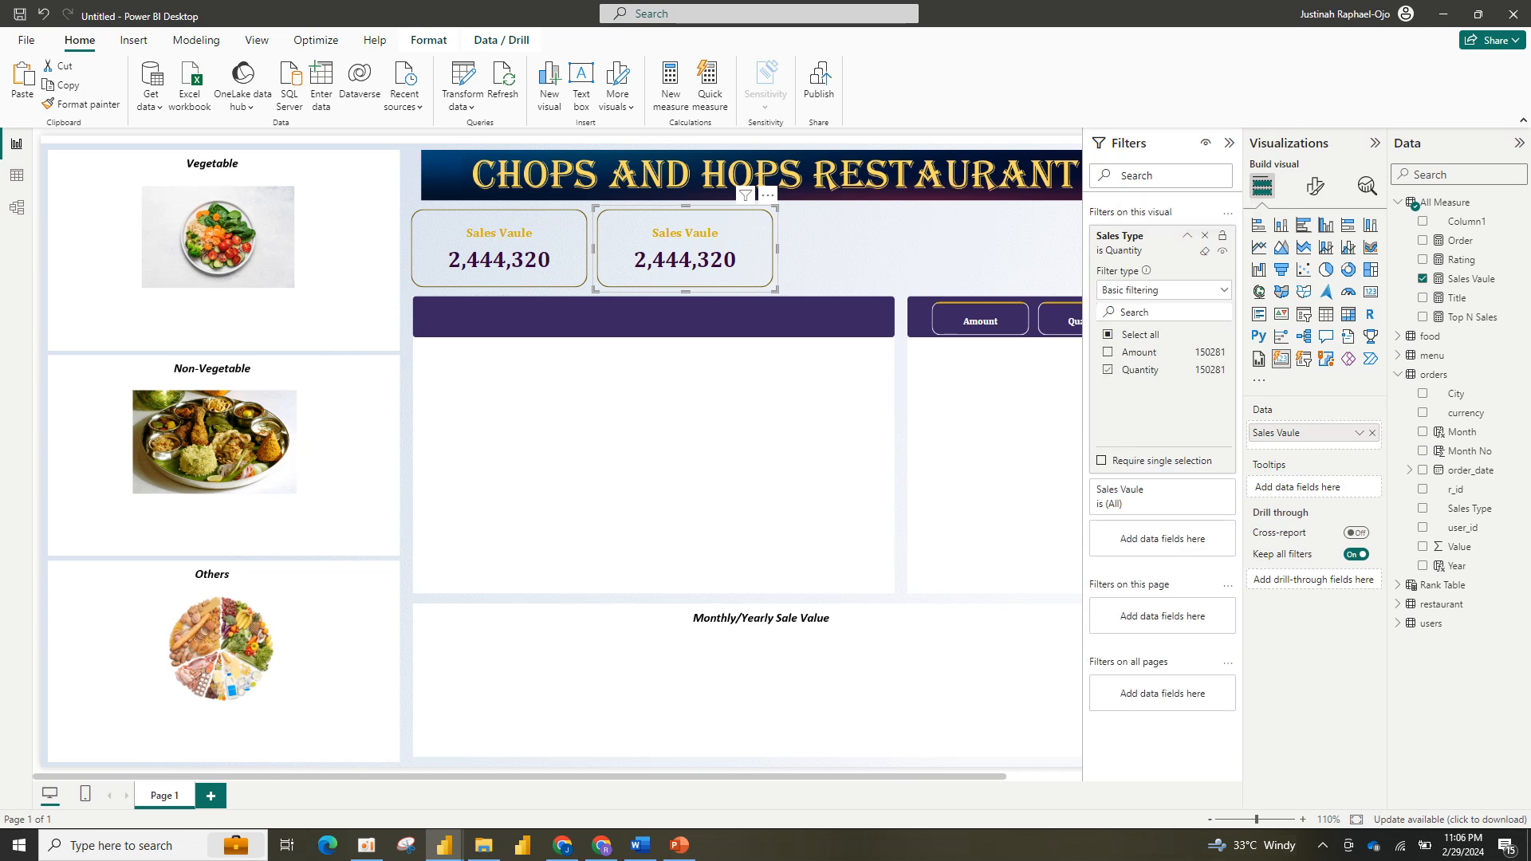
pyautogui.click(1108, 370)
pyautogui.click(1108, 352)
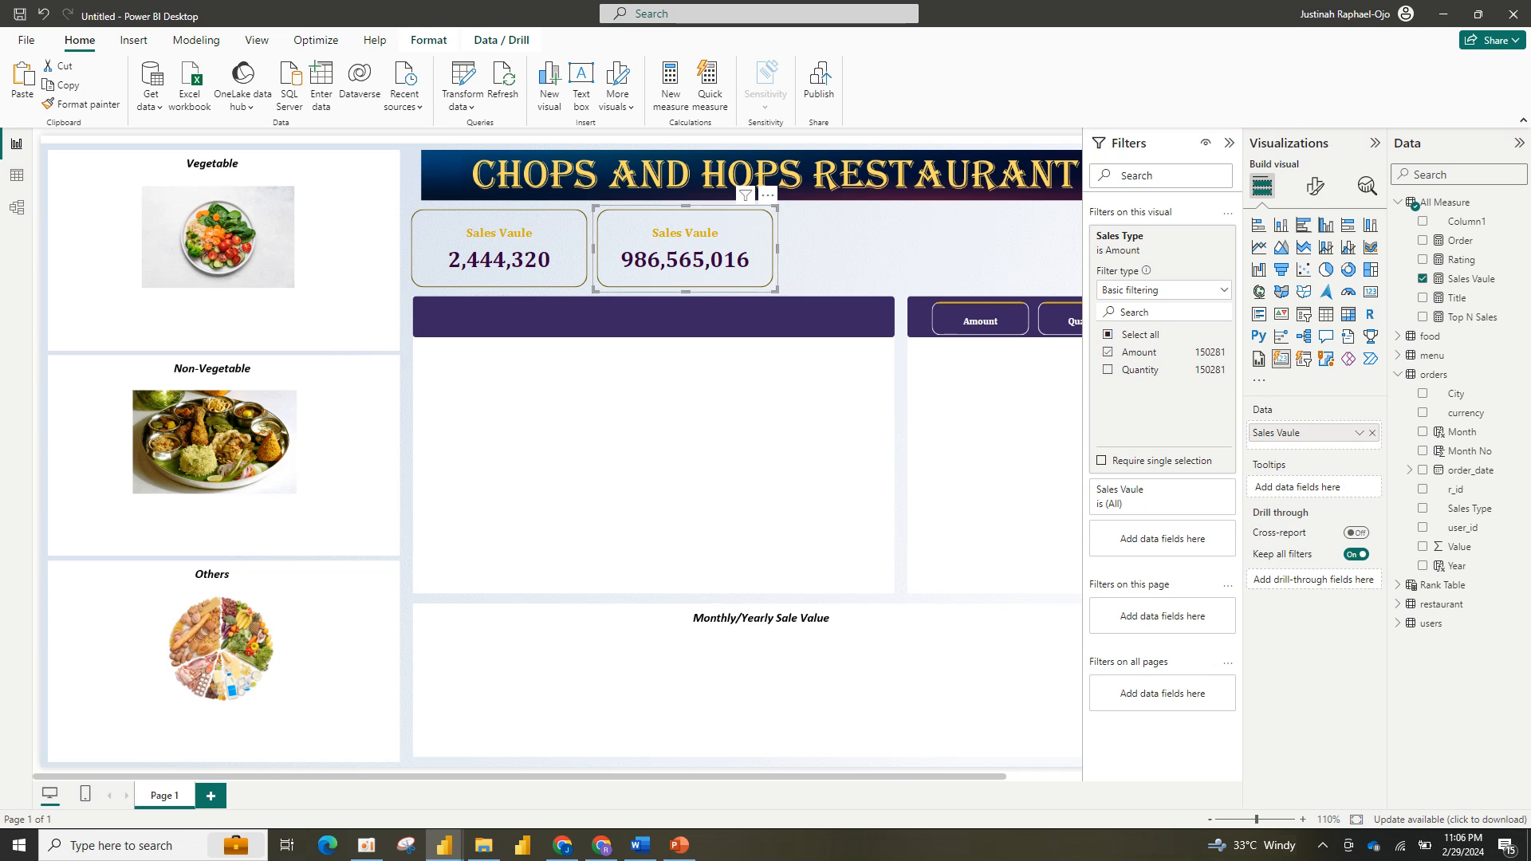
# Step: Rename the first card's Sales Vaule field to Quantity for this visual
pyautogui.click(511, 253)
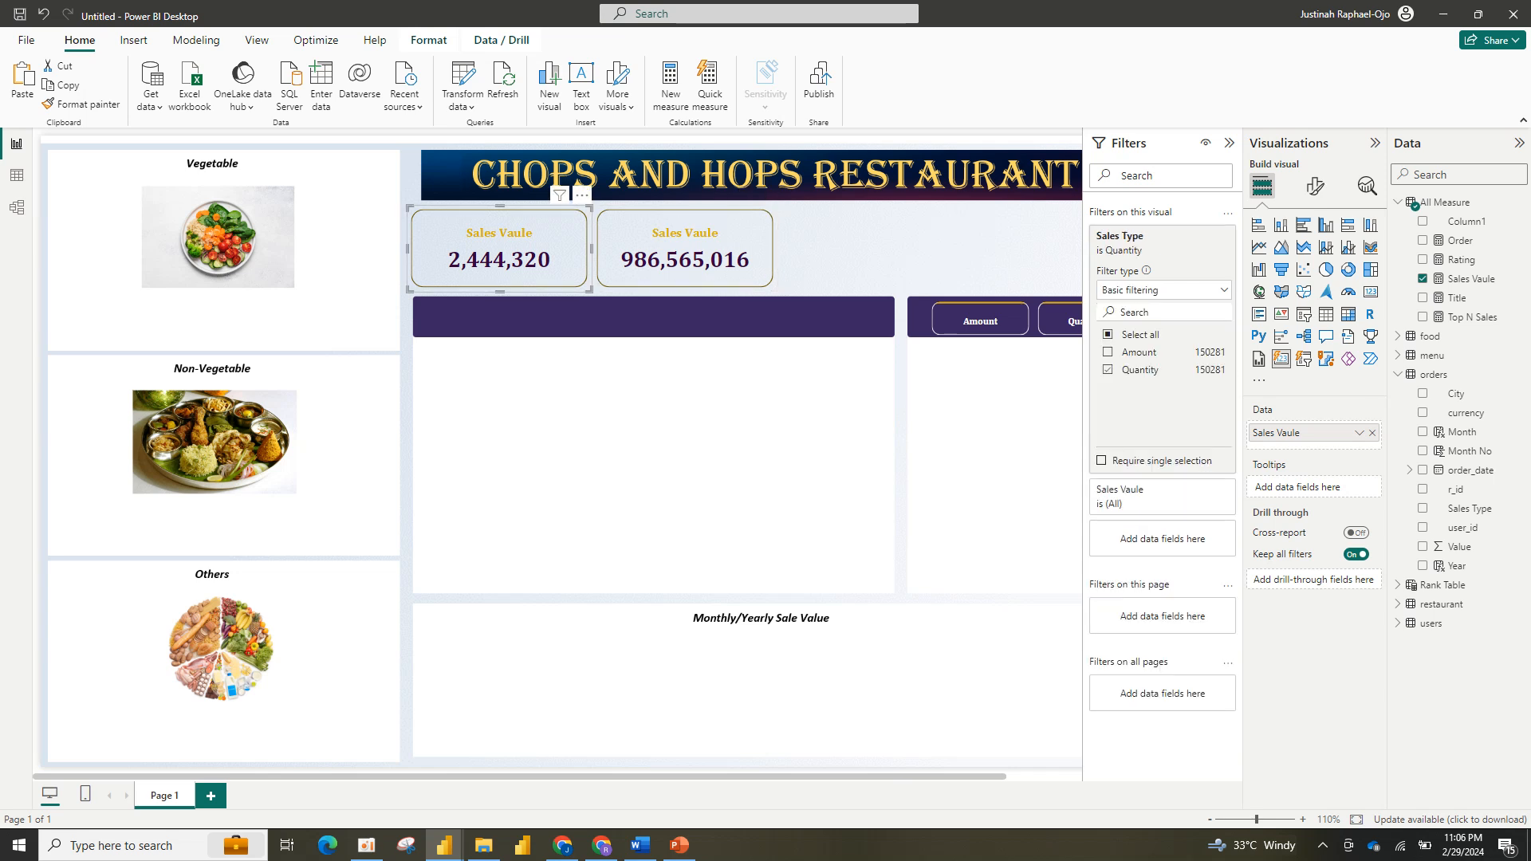
pyautogui.doubleClick(1283, 432)
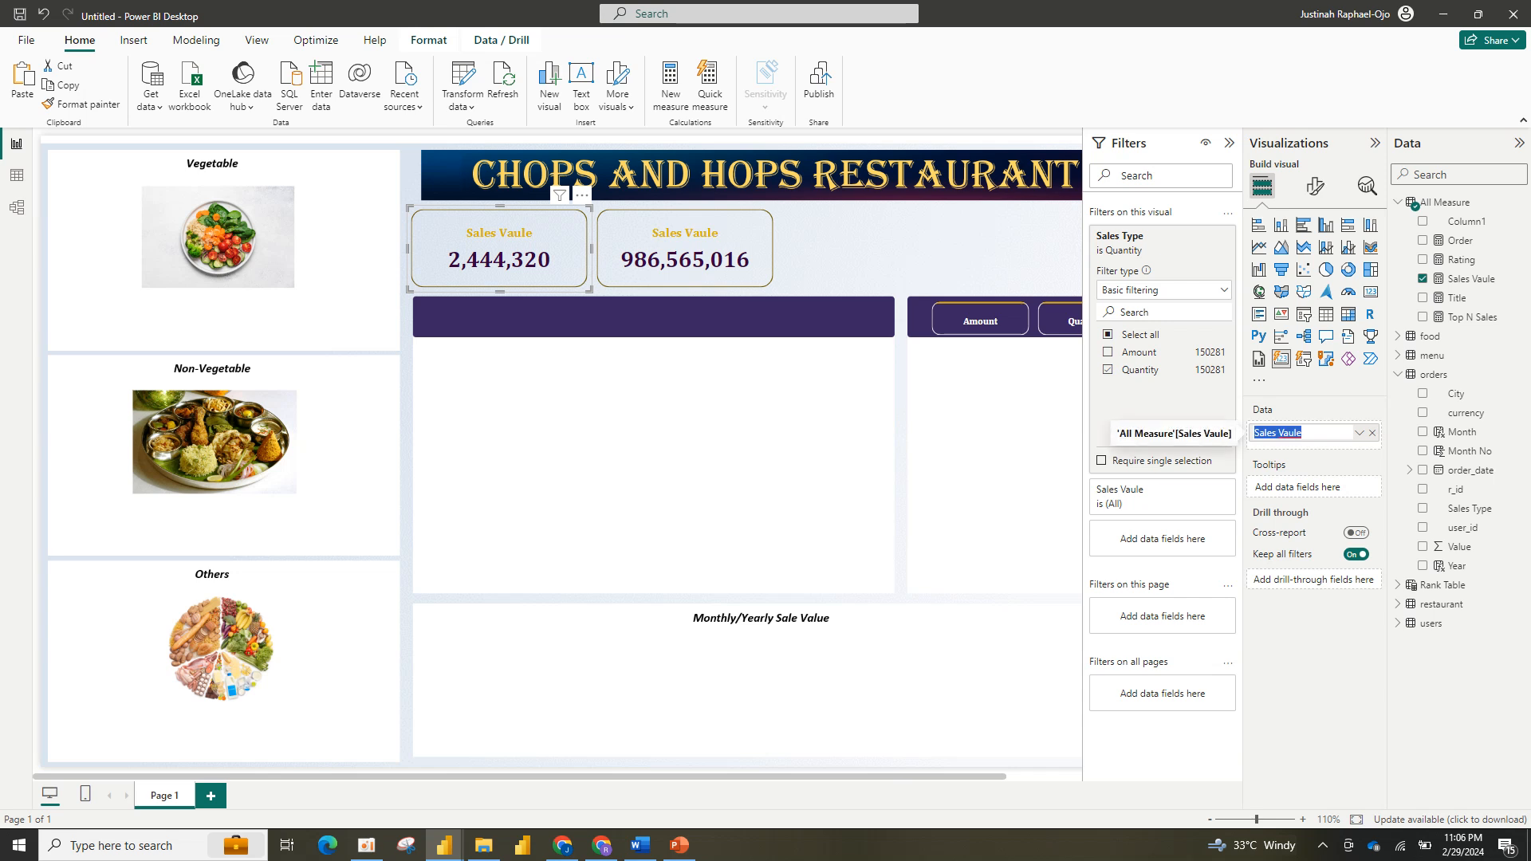
pyautogui.write('Quantity')
pyautogui.press('Return')
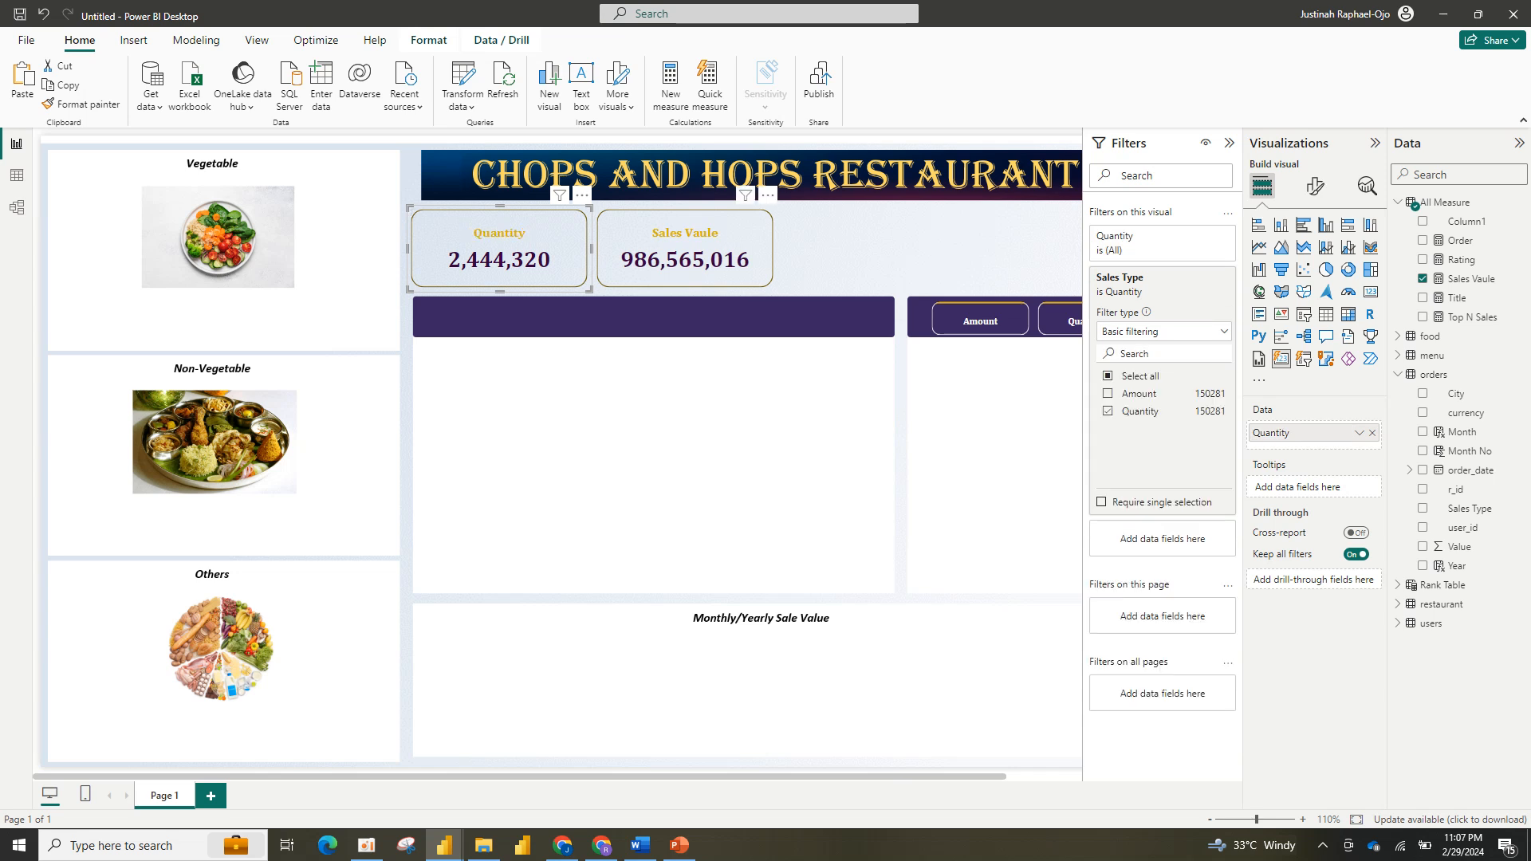
# Step: Rename the second card's Sales Vaule field to Amount for this visual
pyautogui.click(685, 248)
pyautogui.doubleClick(1290, 433)
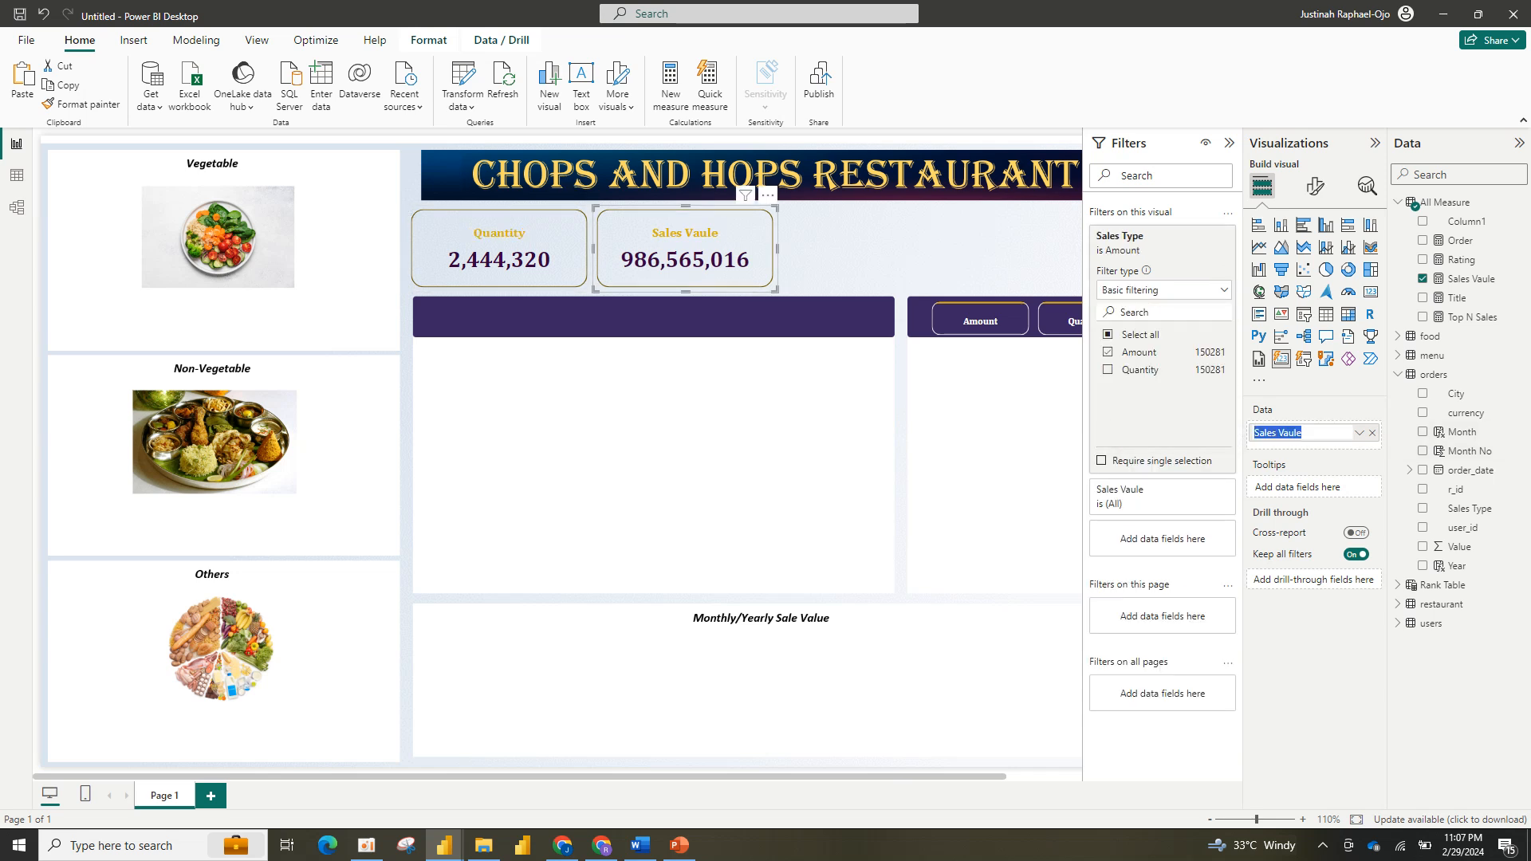
pyautogui.write('Amount')
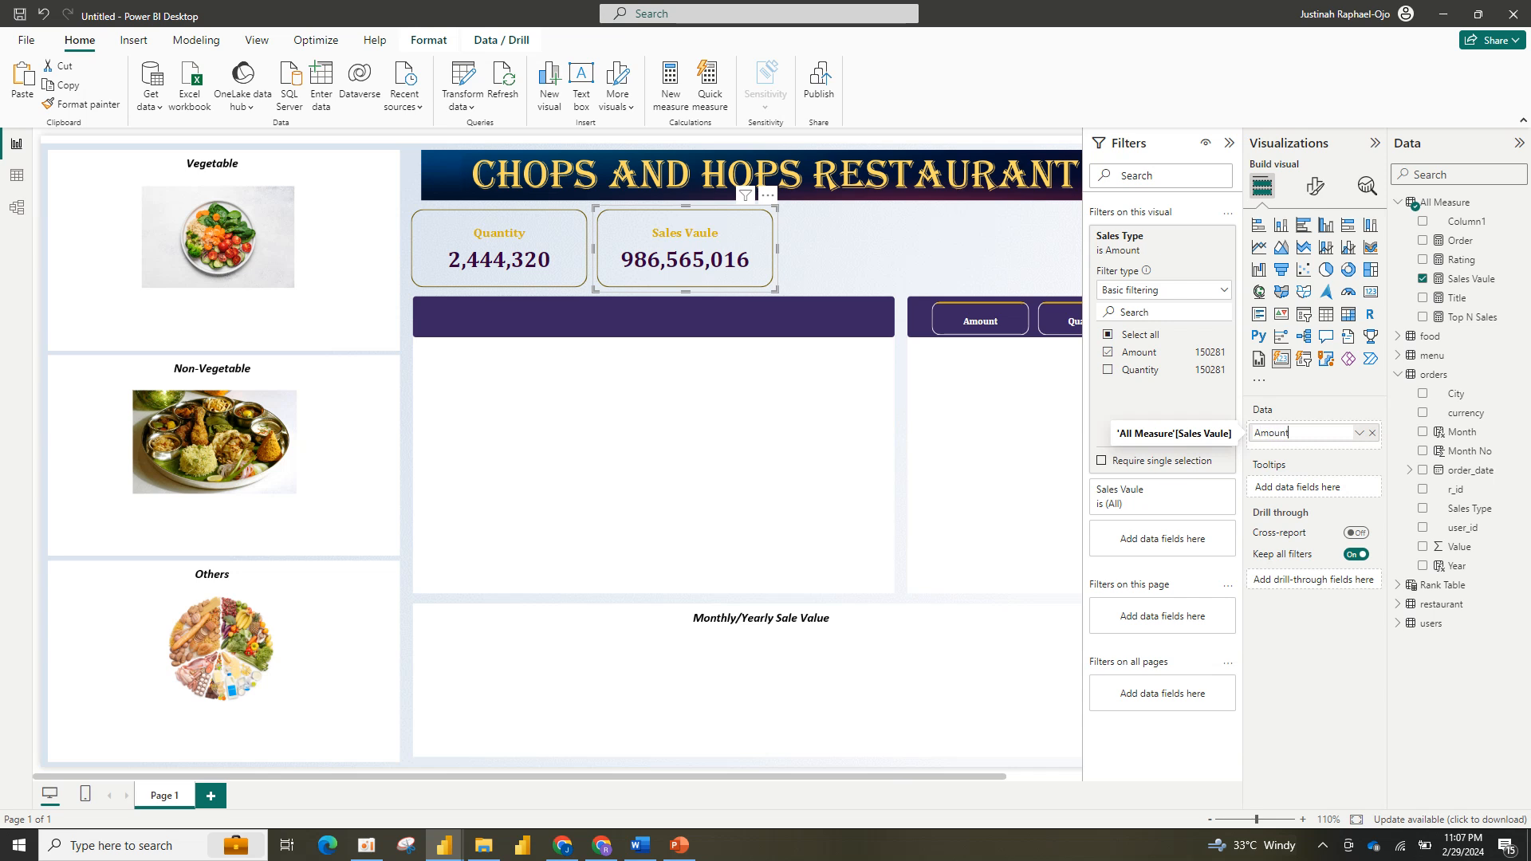
pyautogui.press('Return')
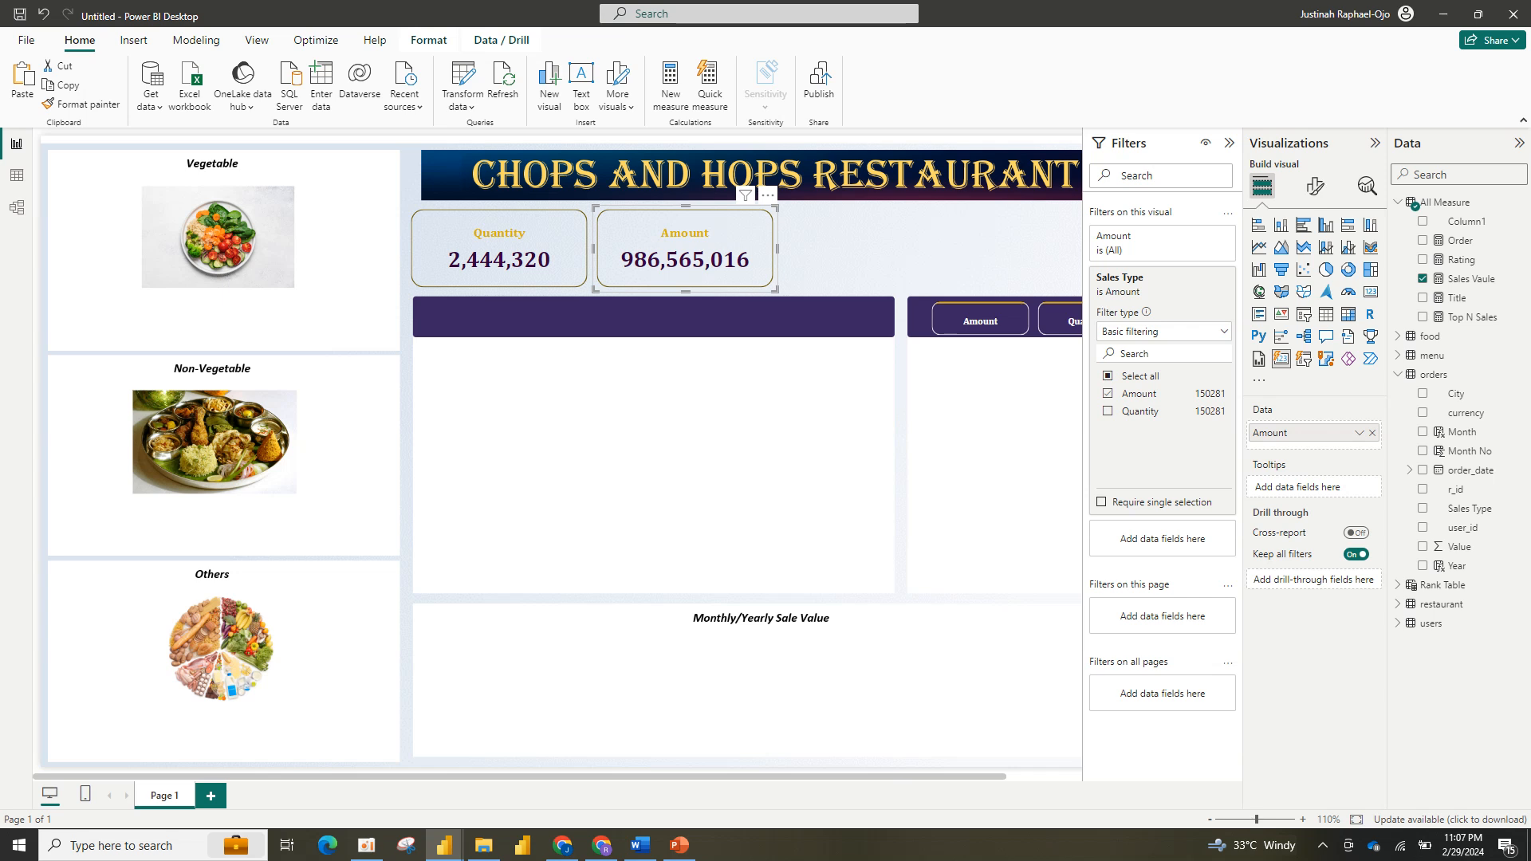
# Step: Duplicate the Amount card to its right, replace the copy's measure with Order, and widen it slightly
pyautogui.hotkey('ctrl', 'v')
pyautogui.moveTo(684, 275); pyautogui.dragTo(871, 275)
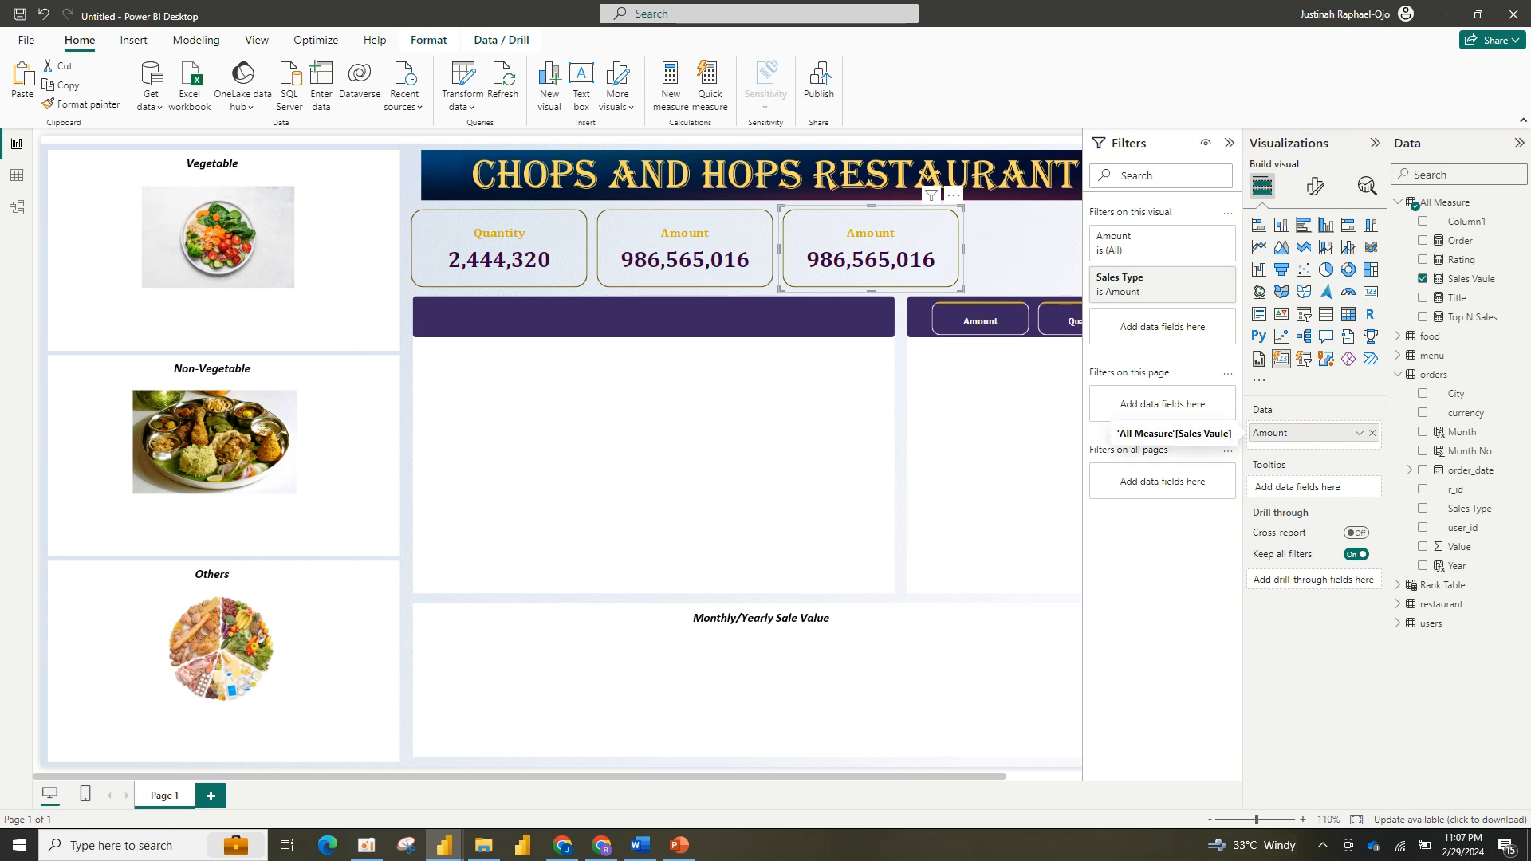
pyautogui.click(1372, 433)
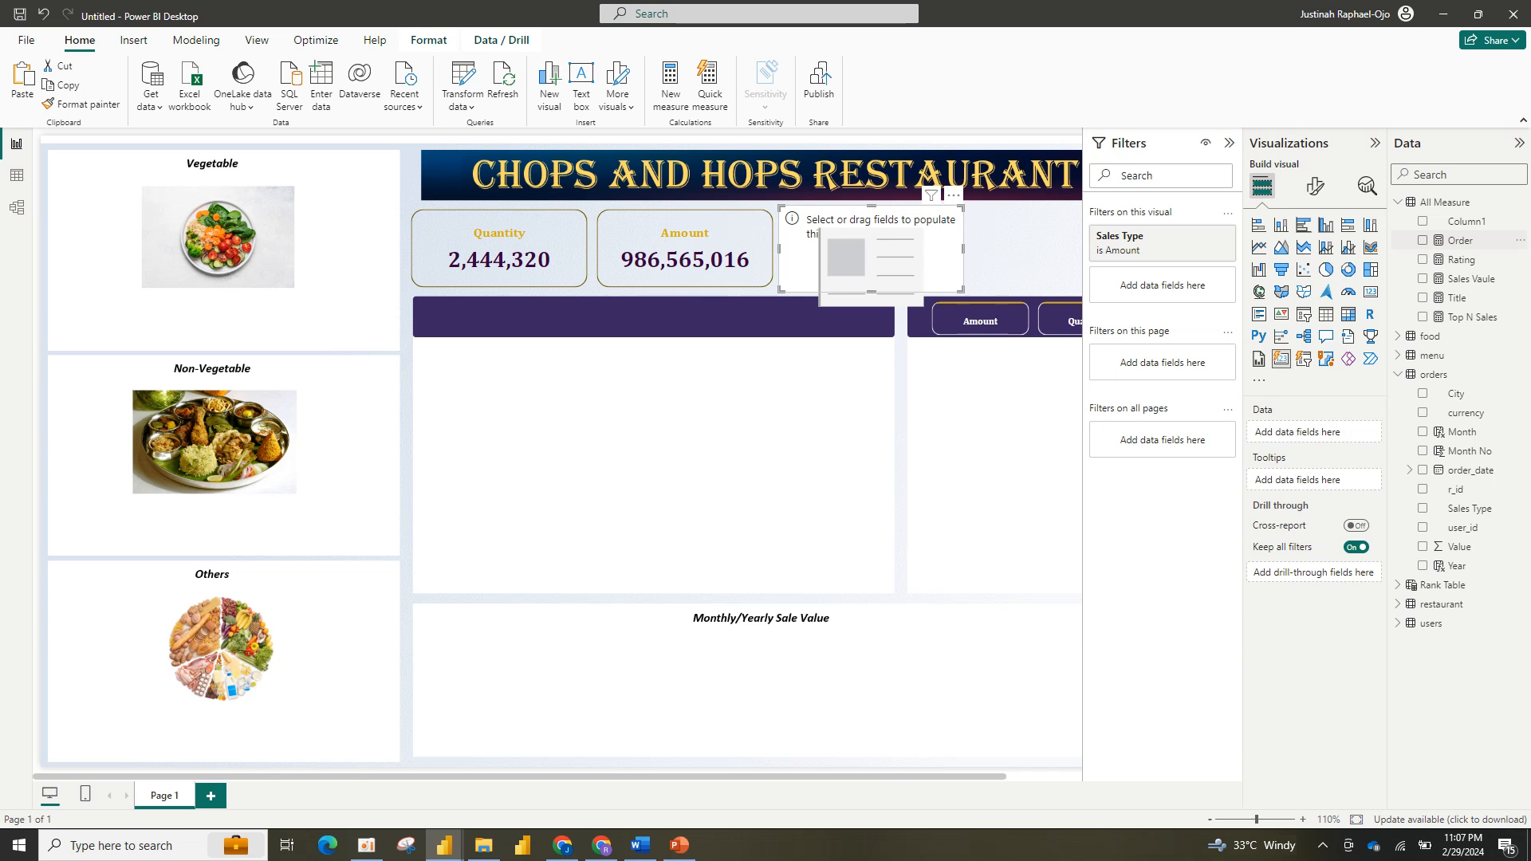
pyautogui.click(1423, 240)
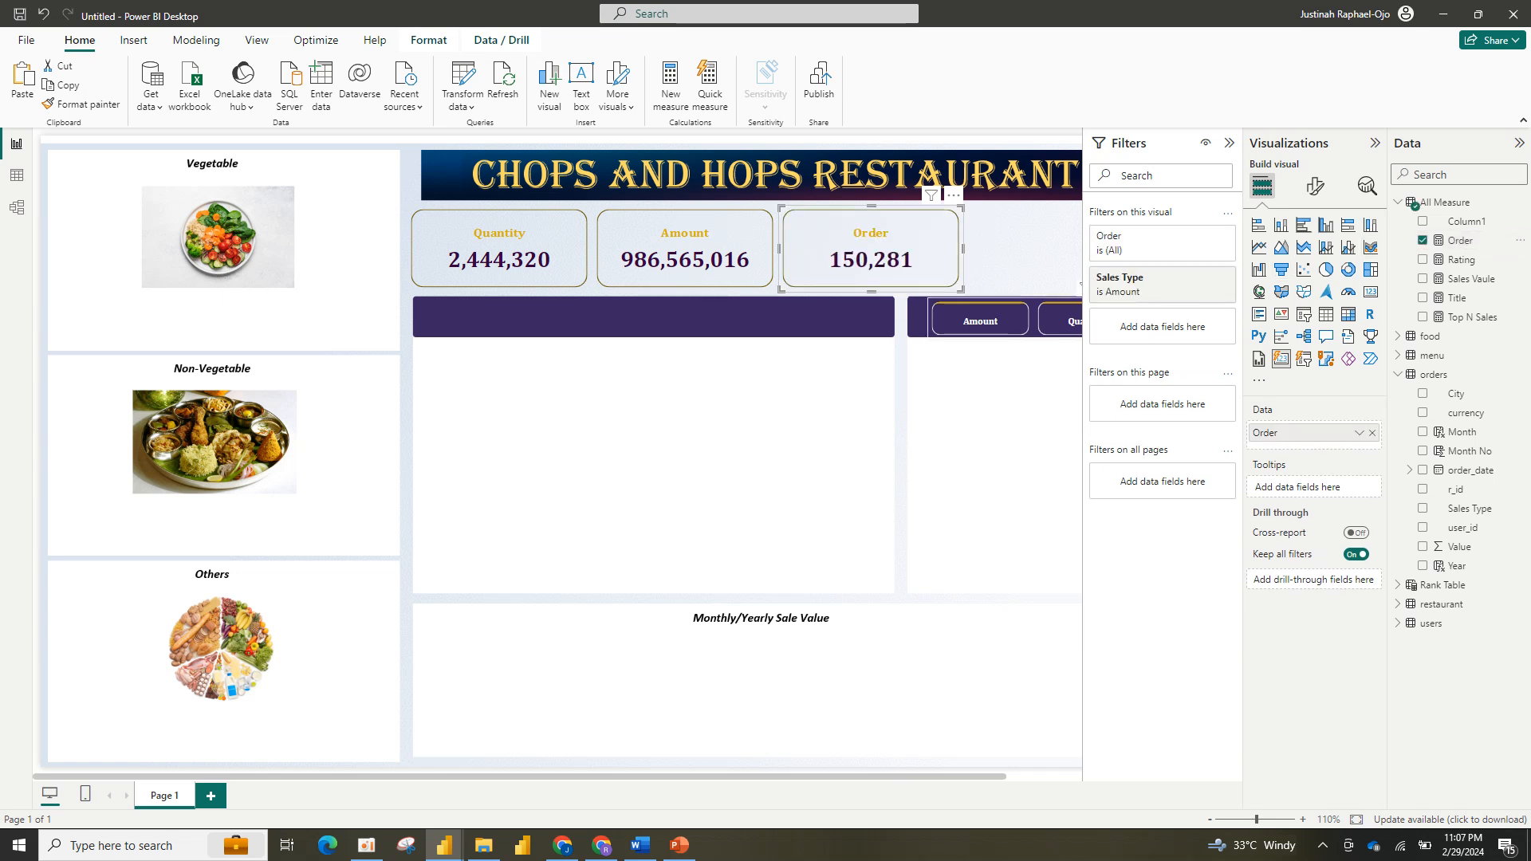
pyautogui.moveTo(963, 248); pyautogui.dragTo(970, 249)
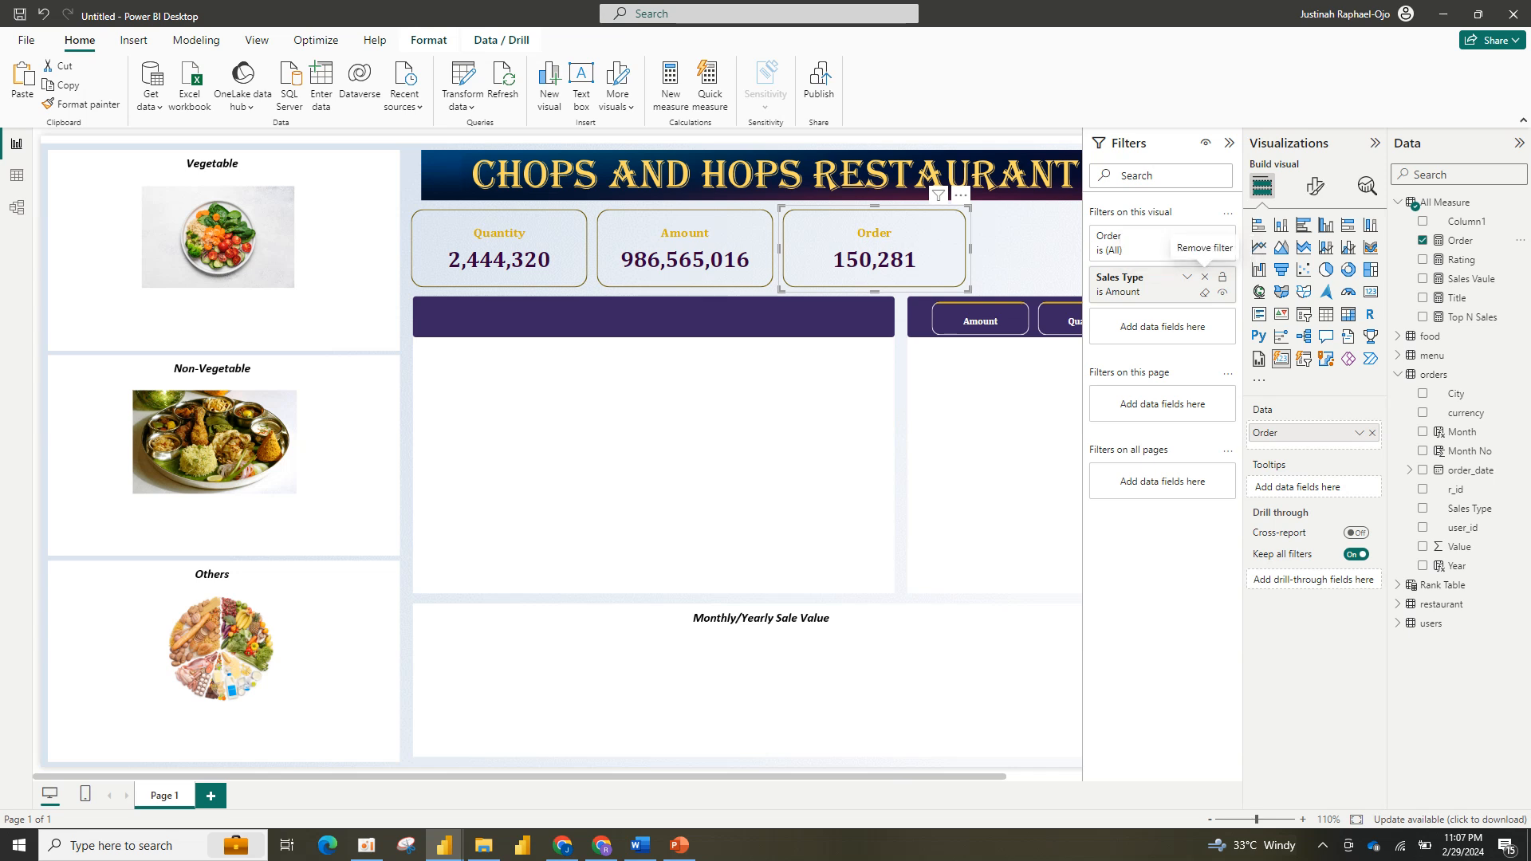
# Step: Remove the Sales Type filter from the Order card, then clear and re-add its Order measure and widen the card slightly
pyautogui.click(1205, 277)
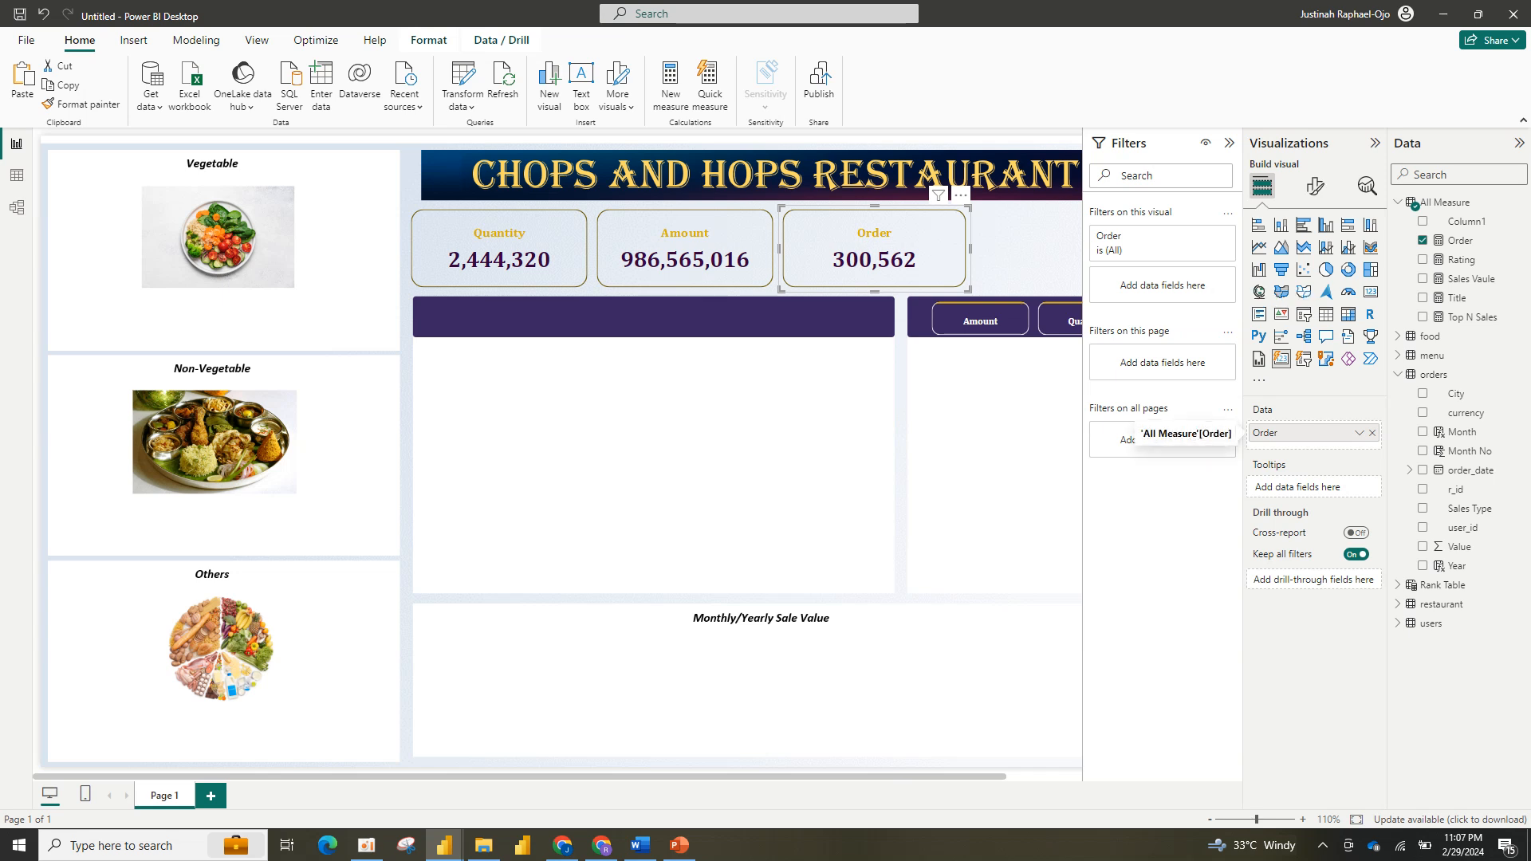
pyautogui.click(1371, 433)
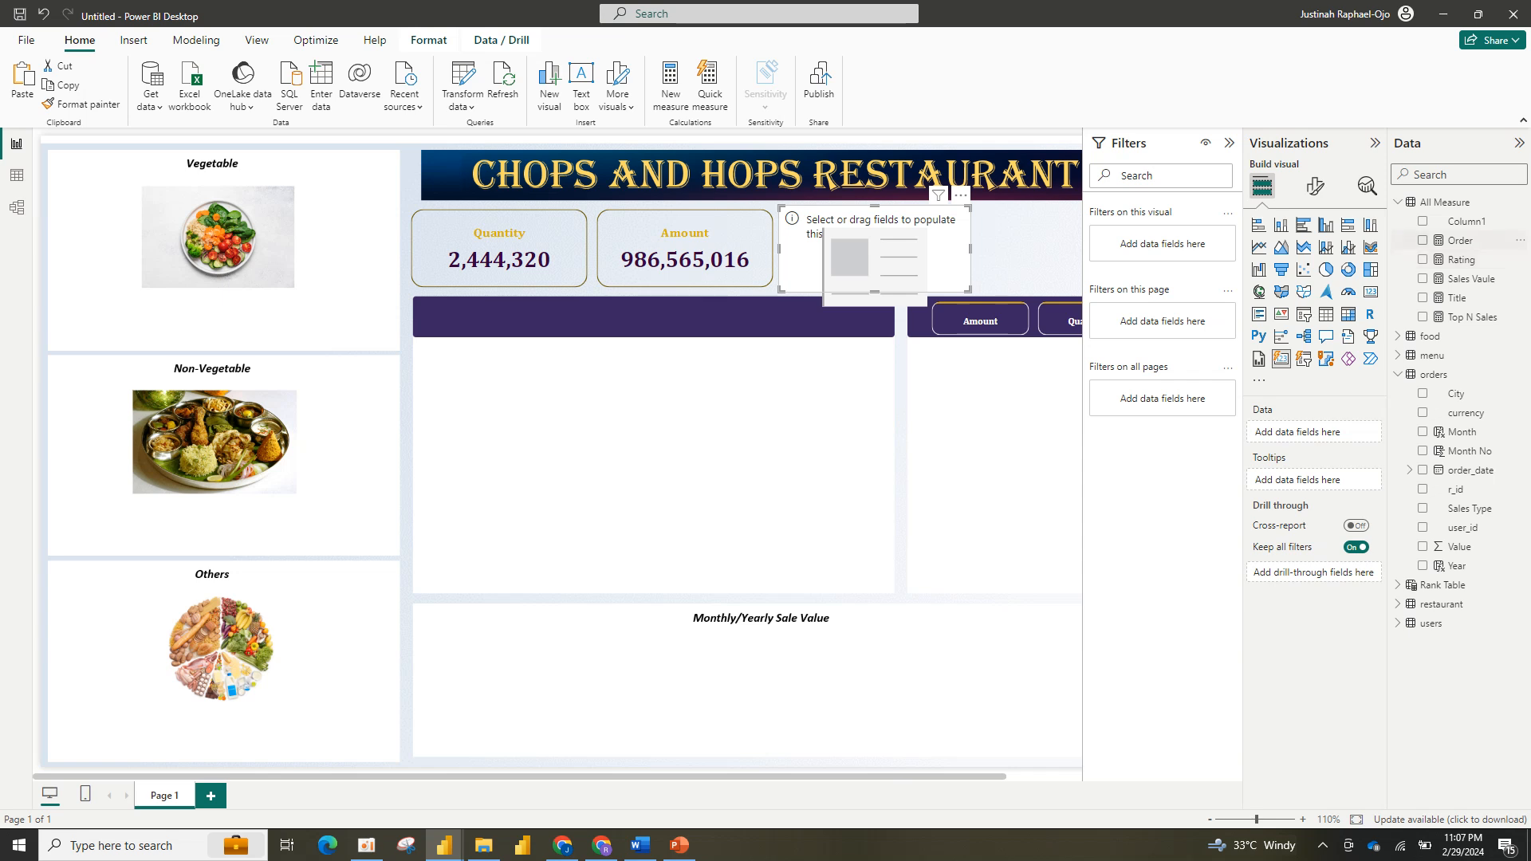
pyautogui.click(1422, 240)
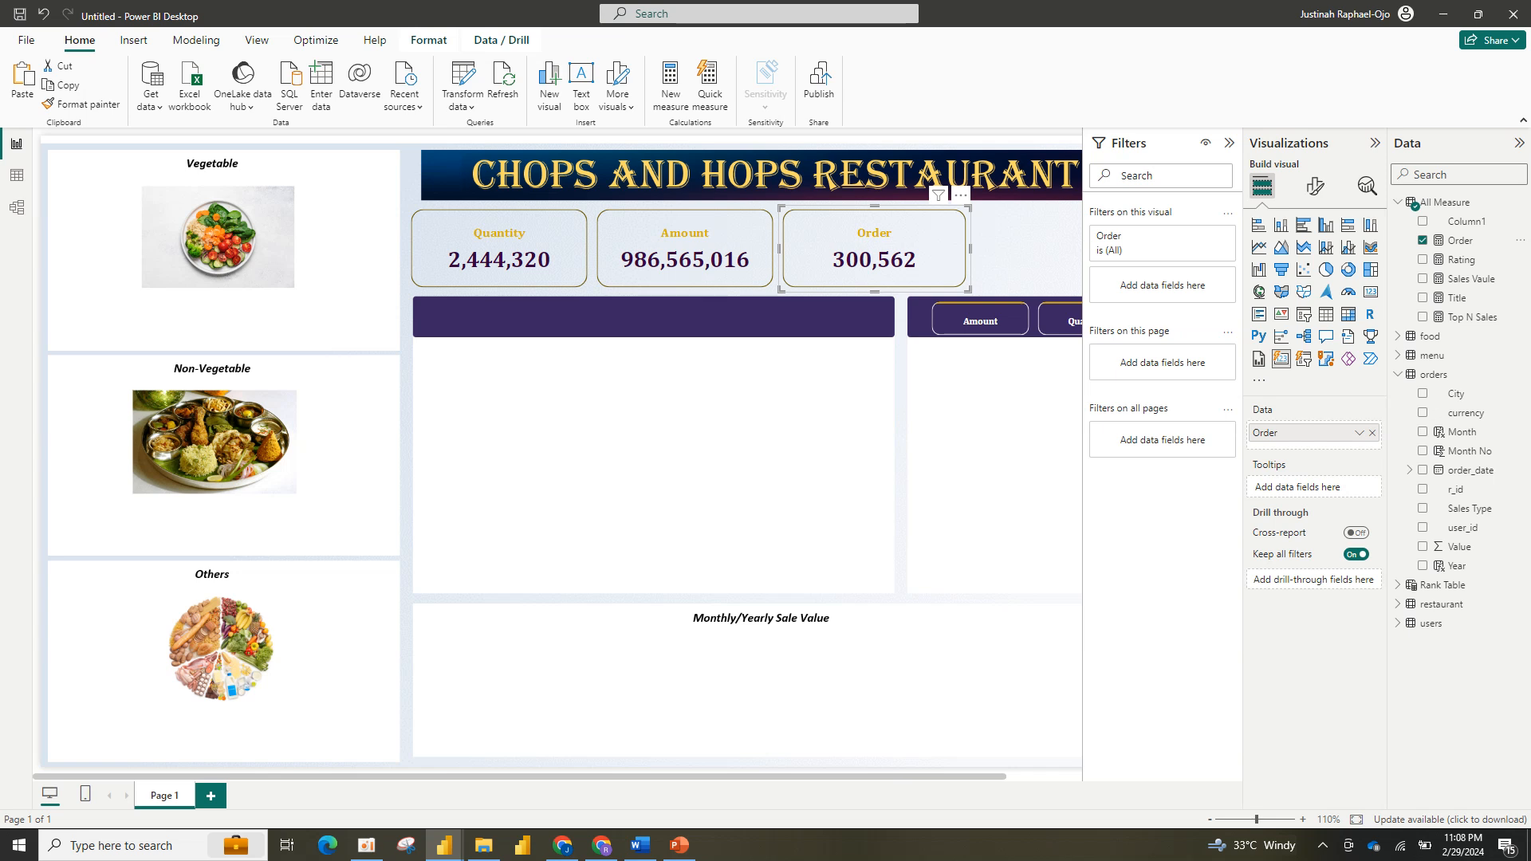
pyautogui.moveTo(969, 290); pyautogui.dragTo(976, 290)
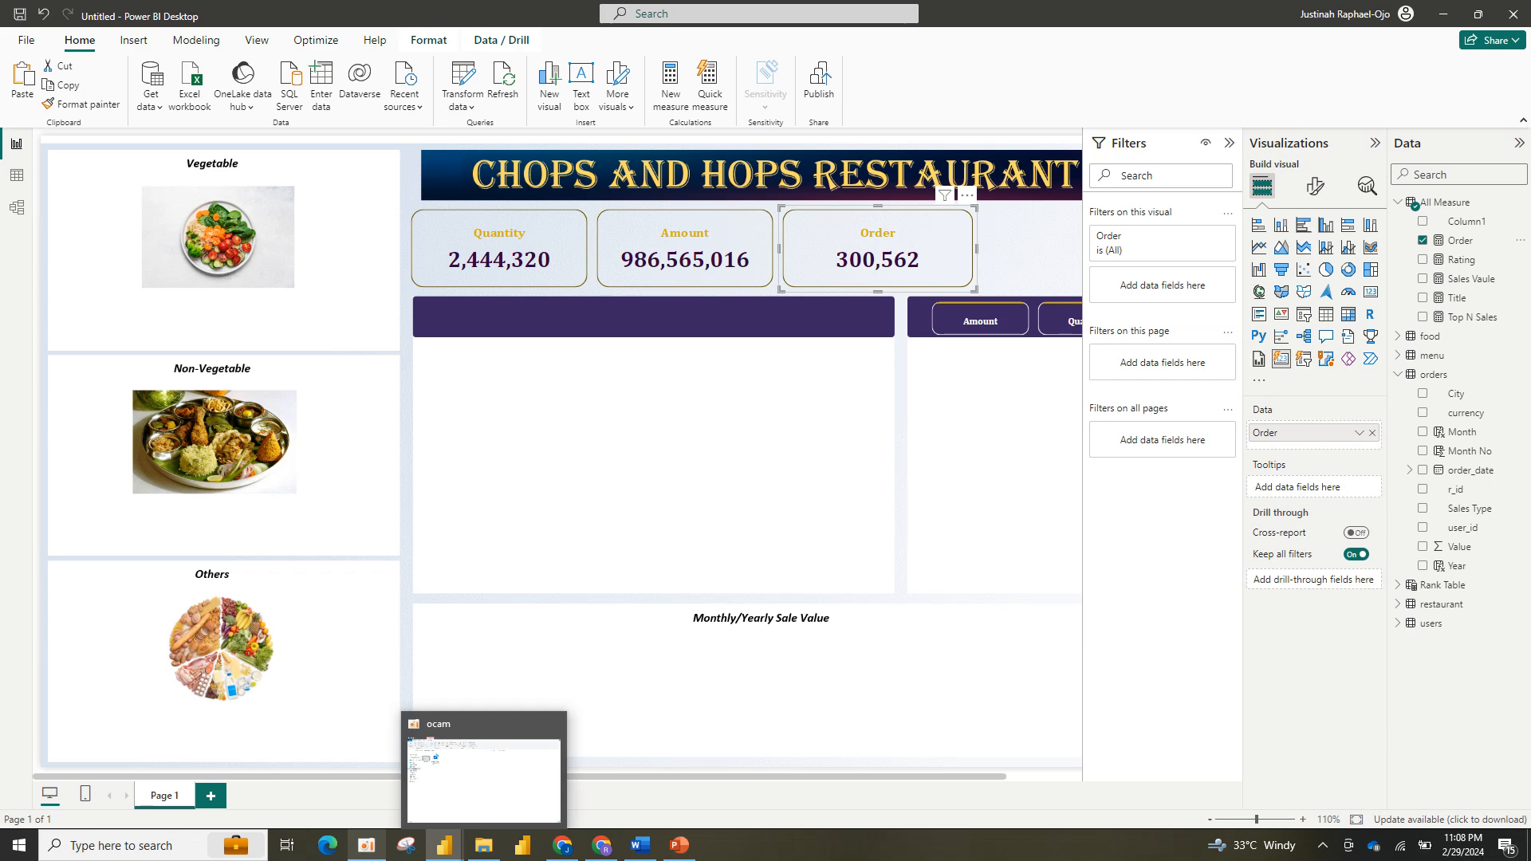
# Step: Check the entry count of the order_date column in the orders workbook in Excel and return to the untitled Power BI report
pyautogui.click(365, 844)
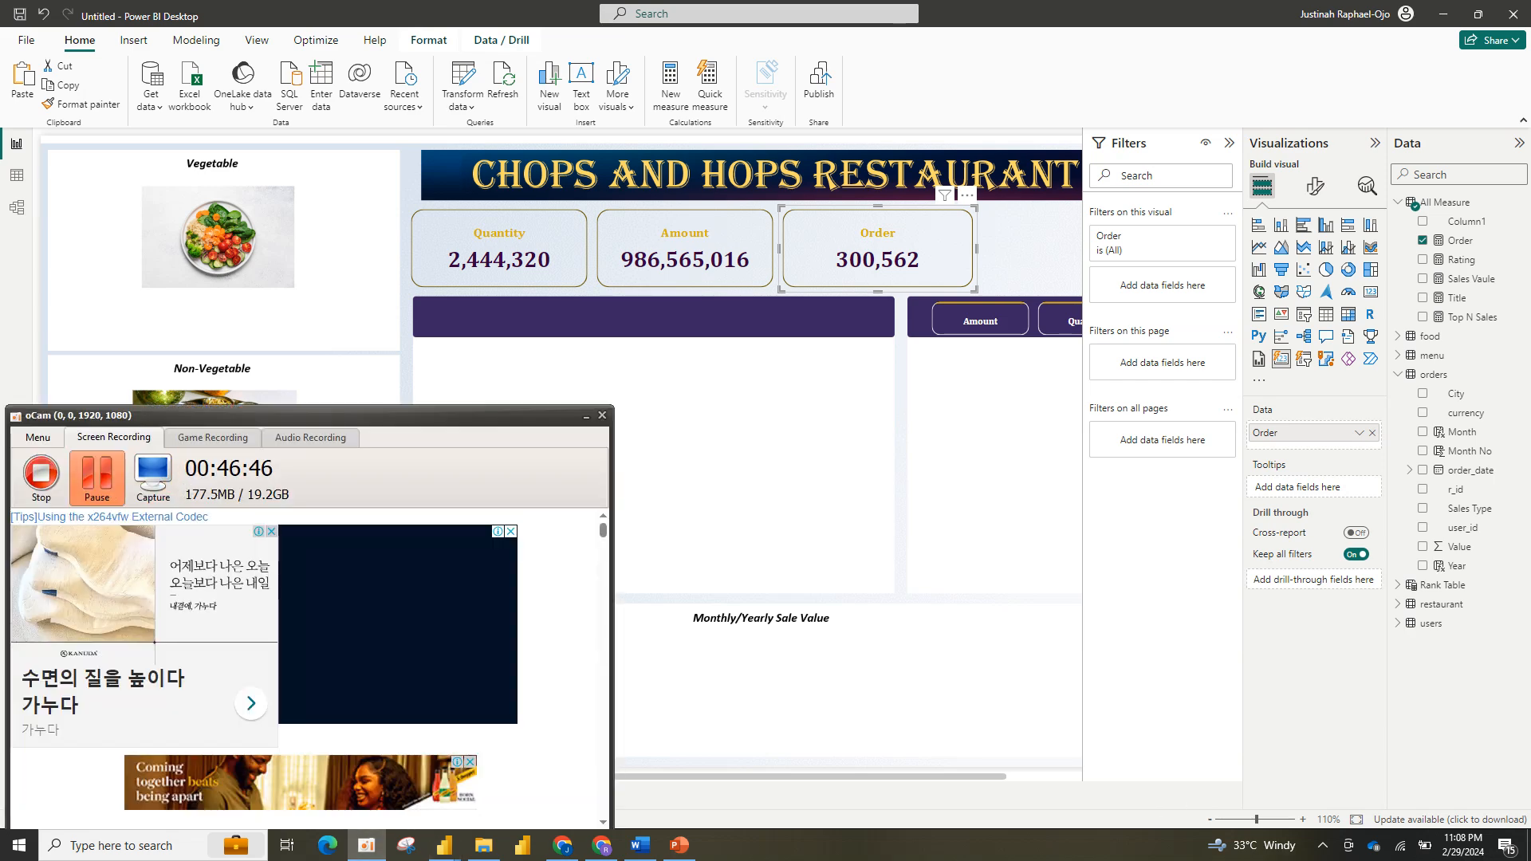
pyautogui.click(96, 478)
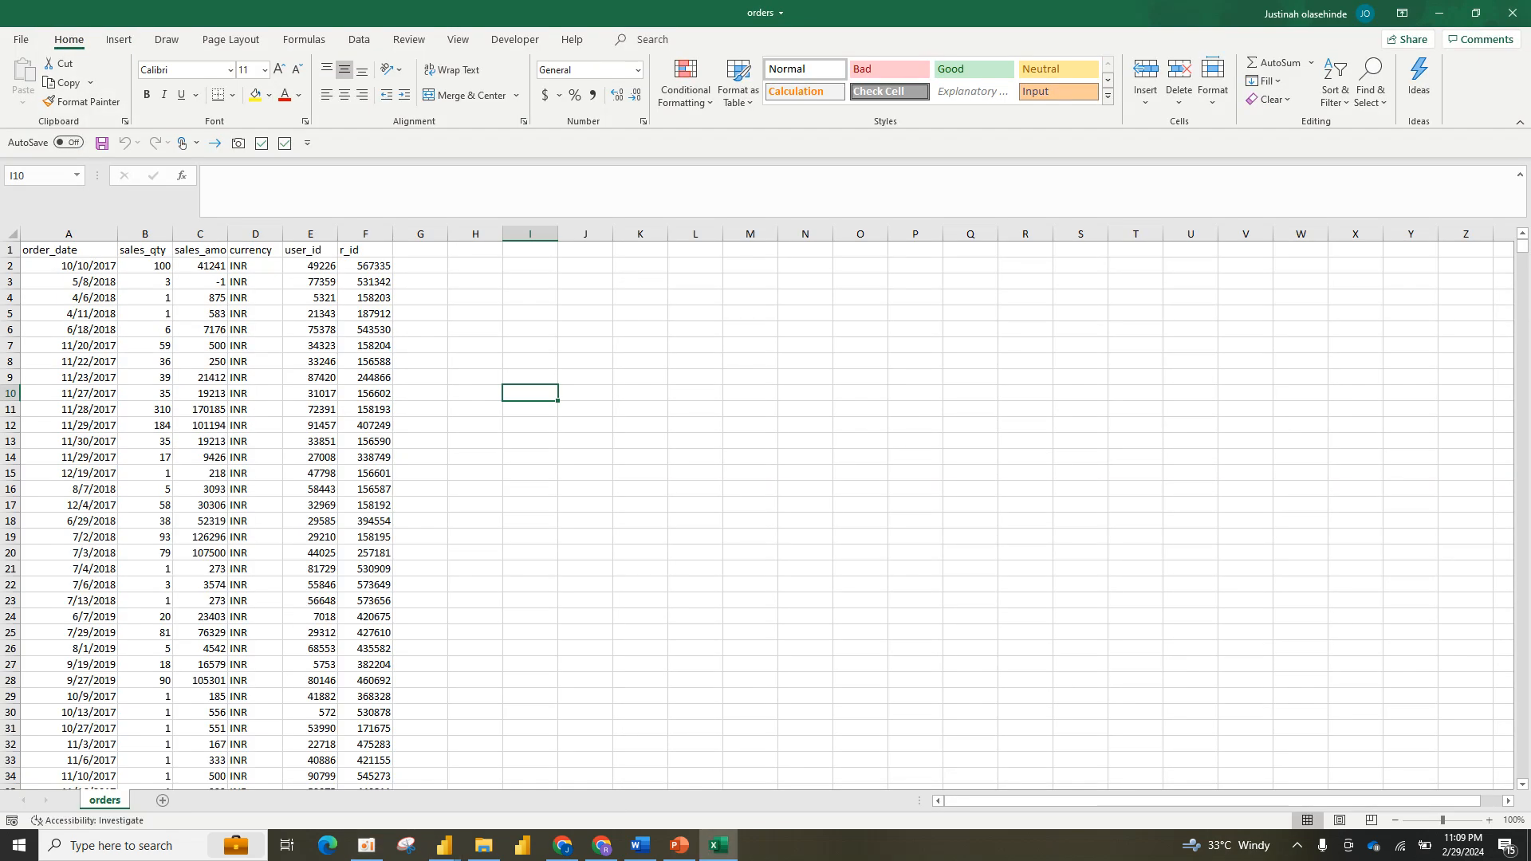
pyautogui.click(69, 234)
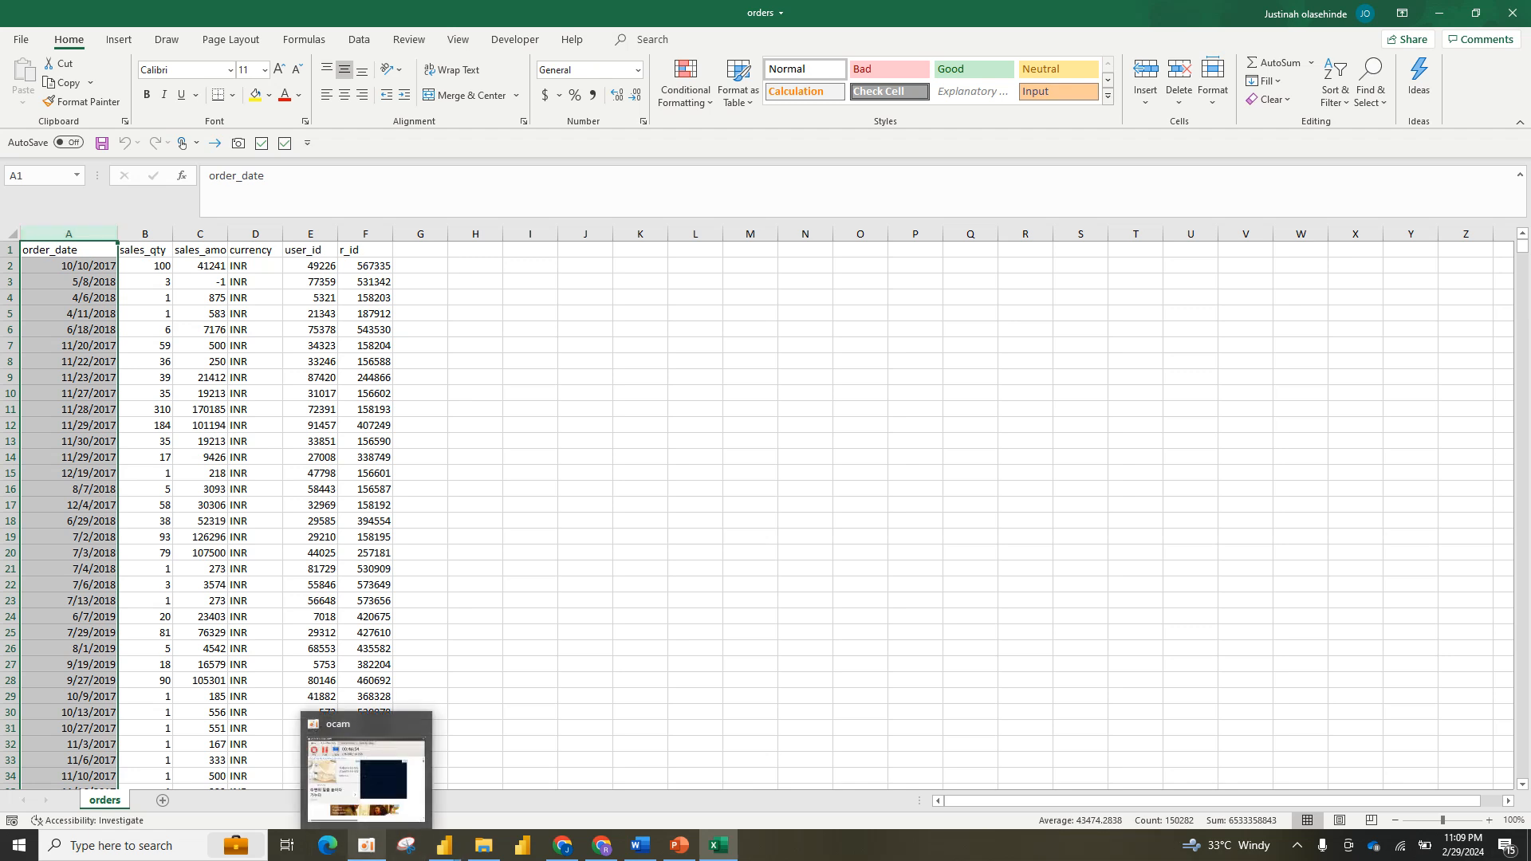
pyautogui.click(366, 845)
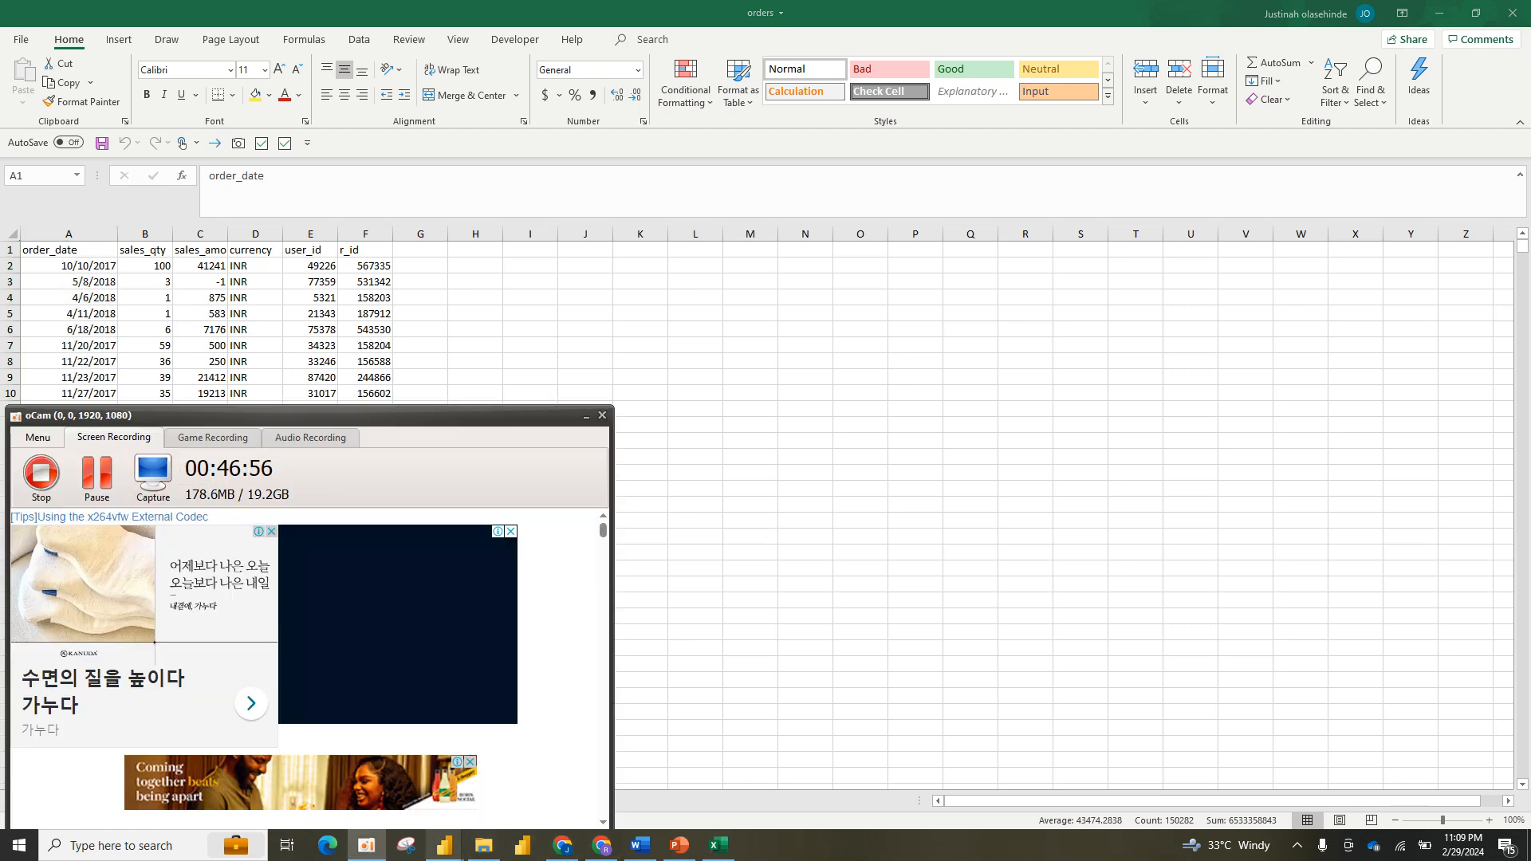
pyautogui.moveTo(445, 845)
pyautogui.click(526, 766)
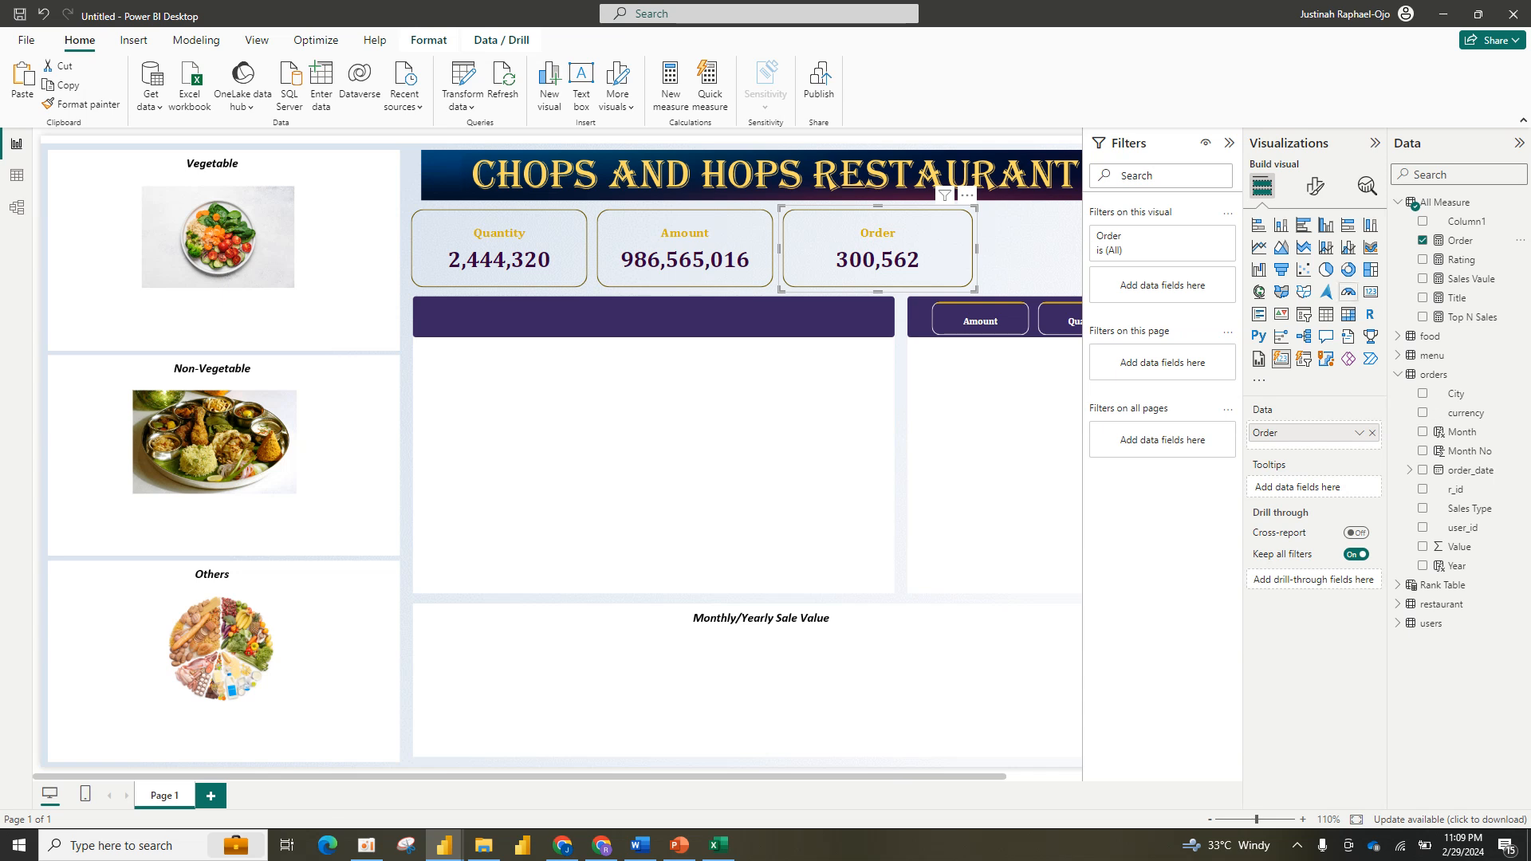
# Step: Undo the Order card's widening, the re-adding of its measure and the removal of its Sales Type filter
pyautogui.click(1204, 235)
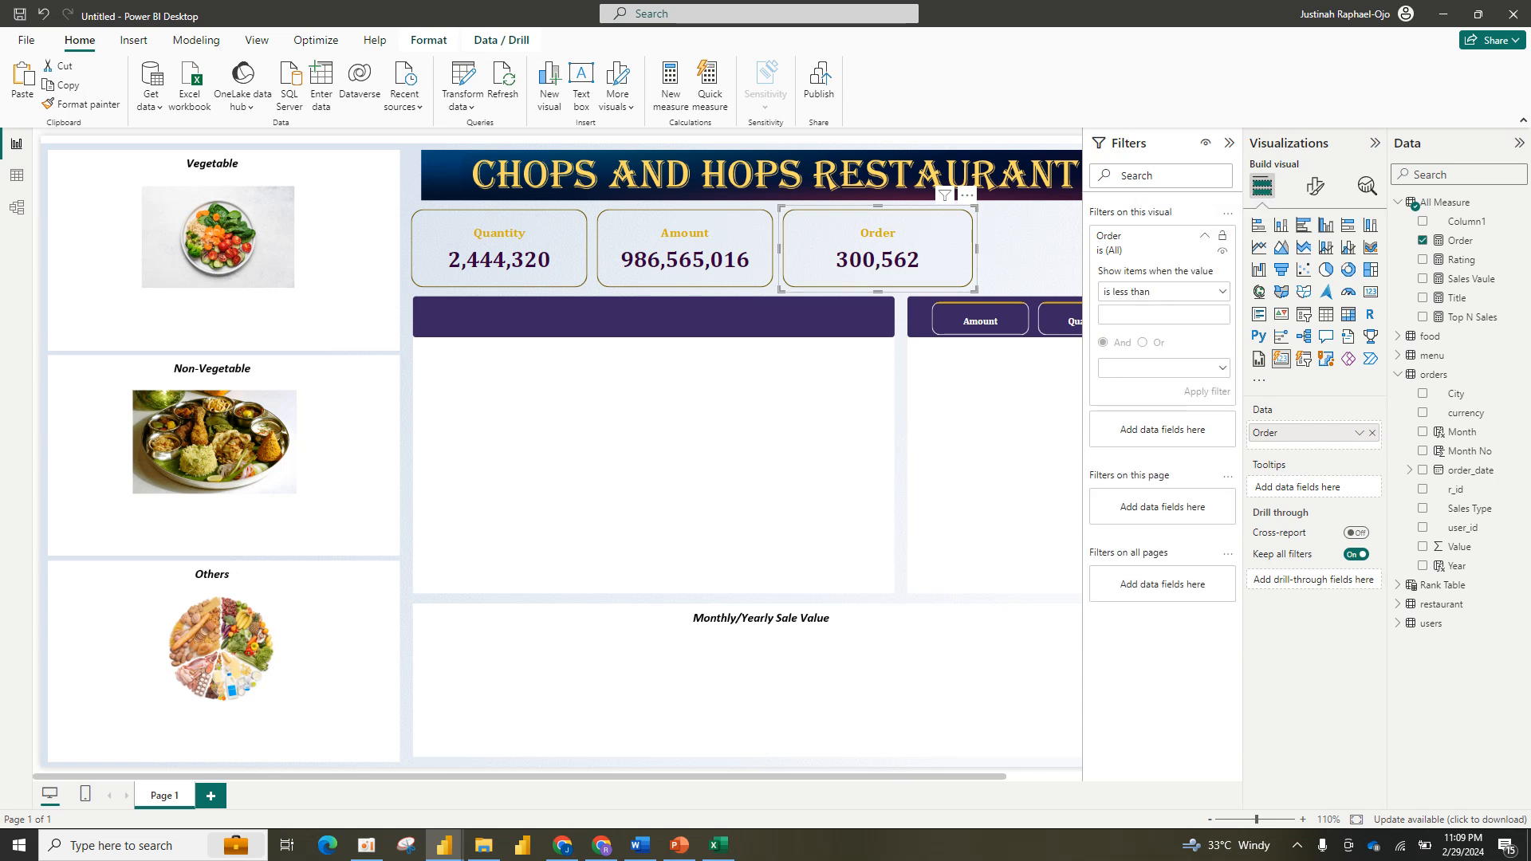
pyautogui.click(43, 14)
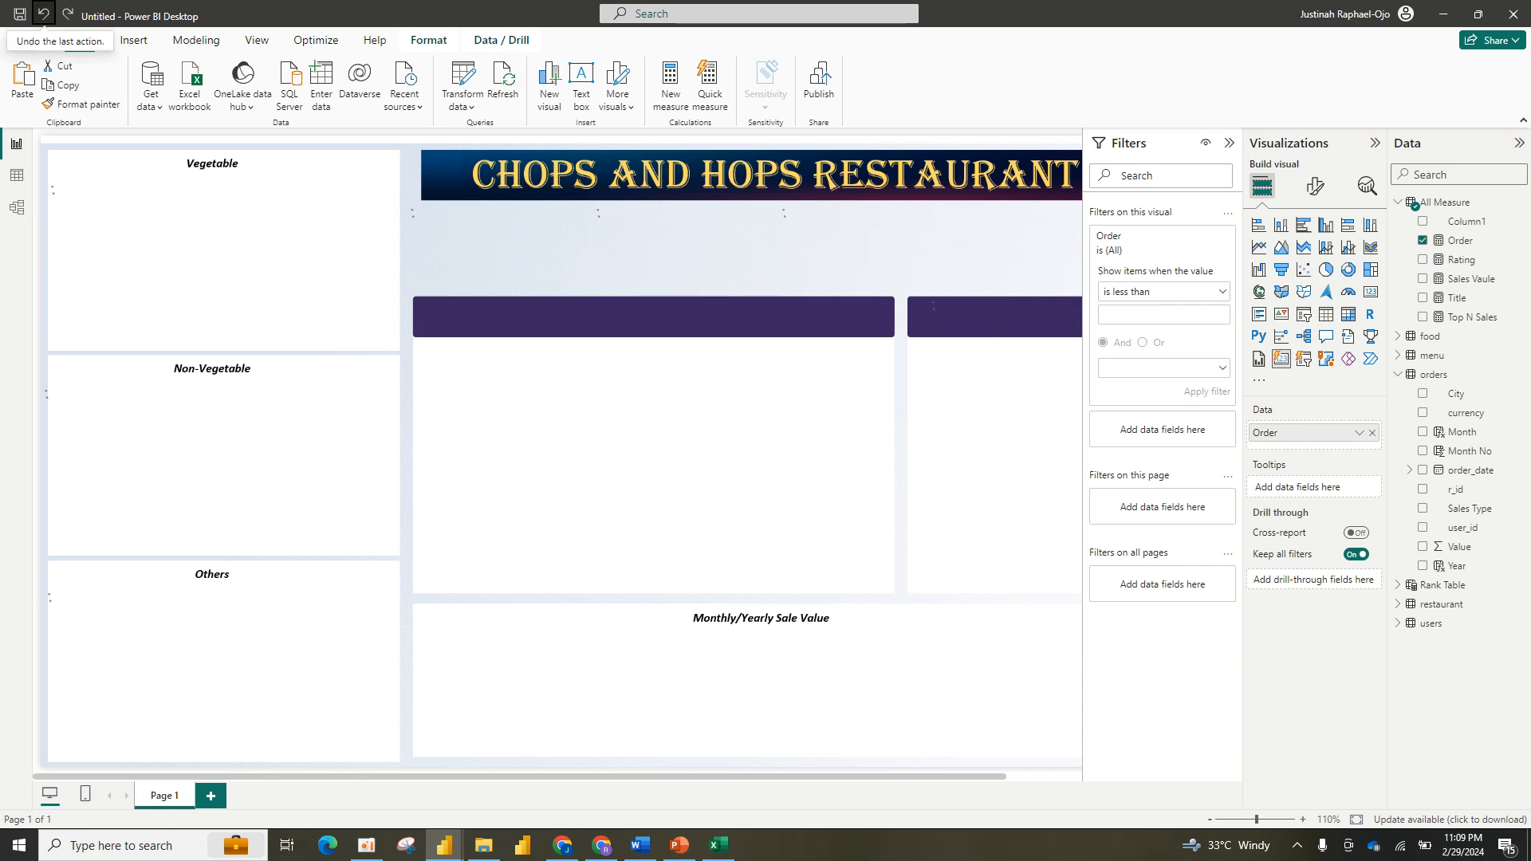
pyautogui.click(43, 13)
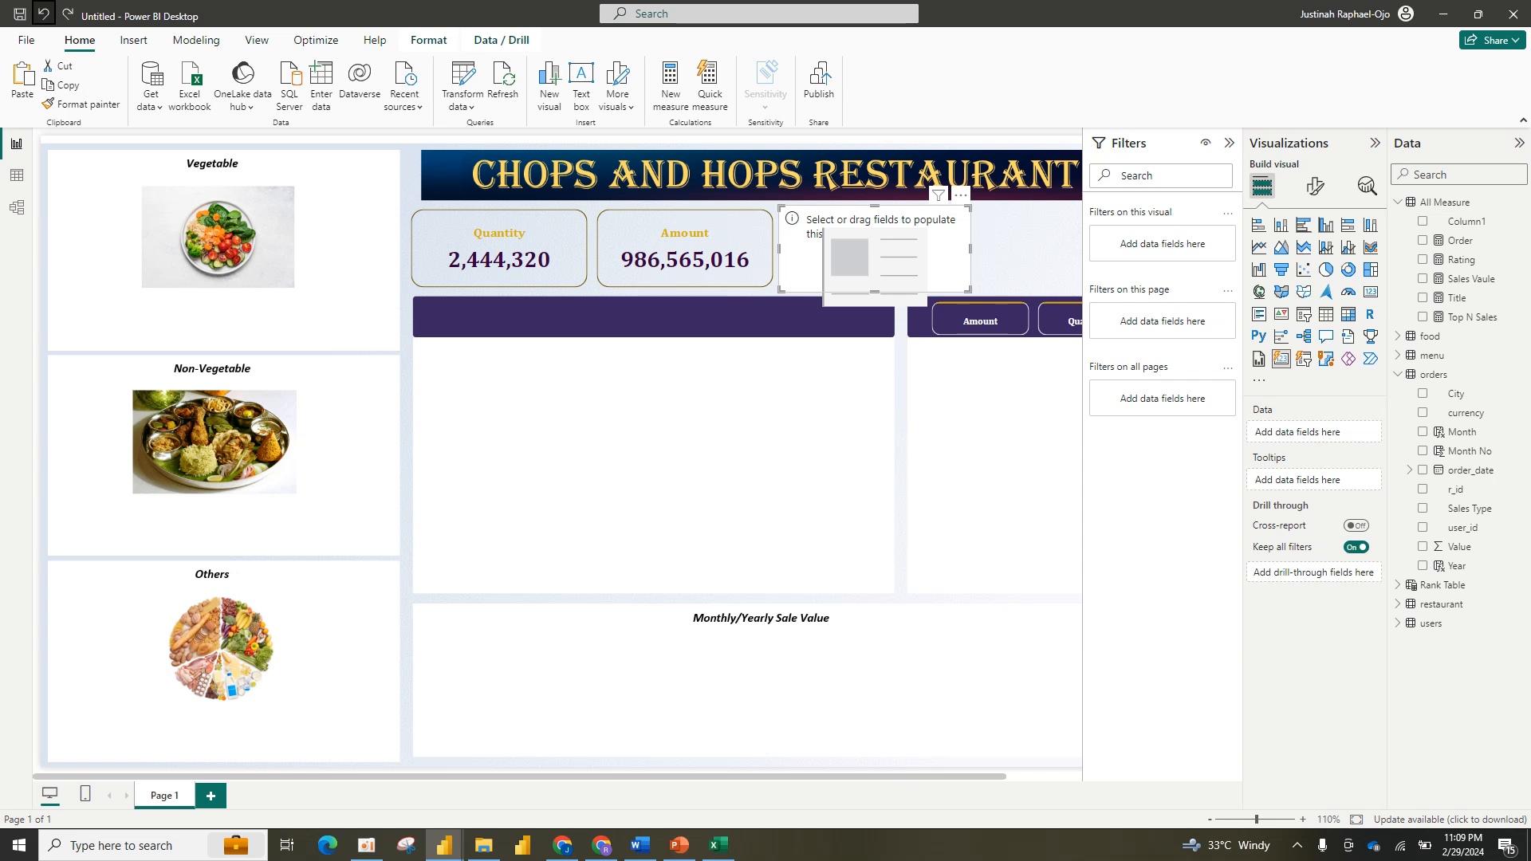
pyautogui.click(43, 13)
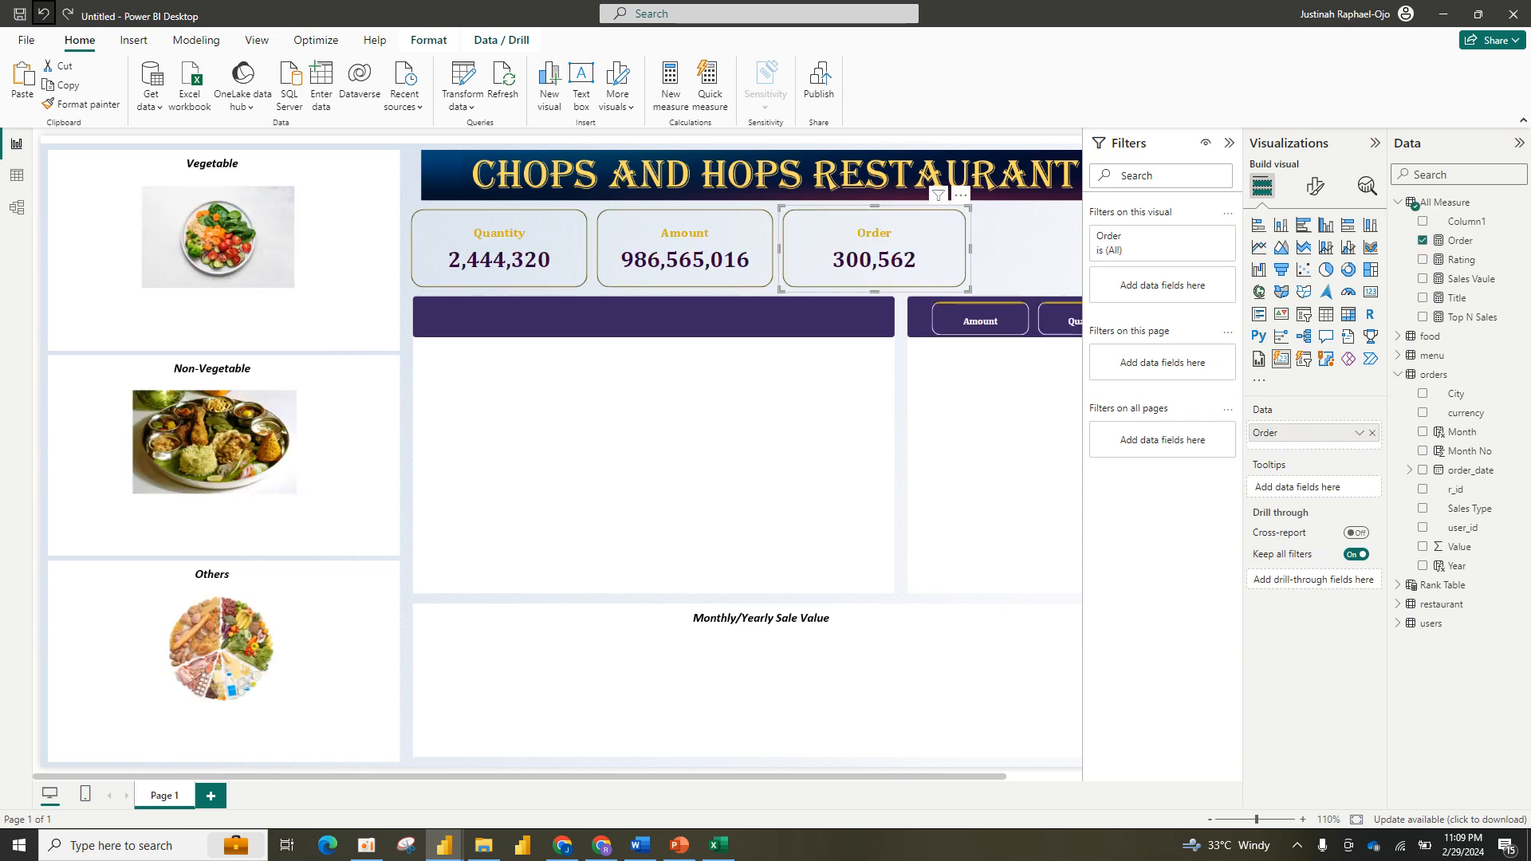
pyautogui.click(43, 14)
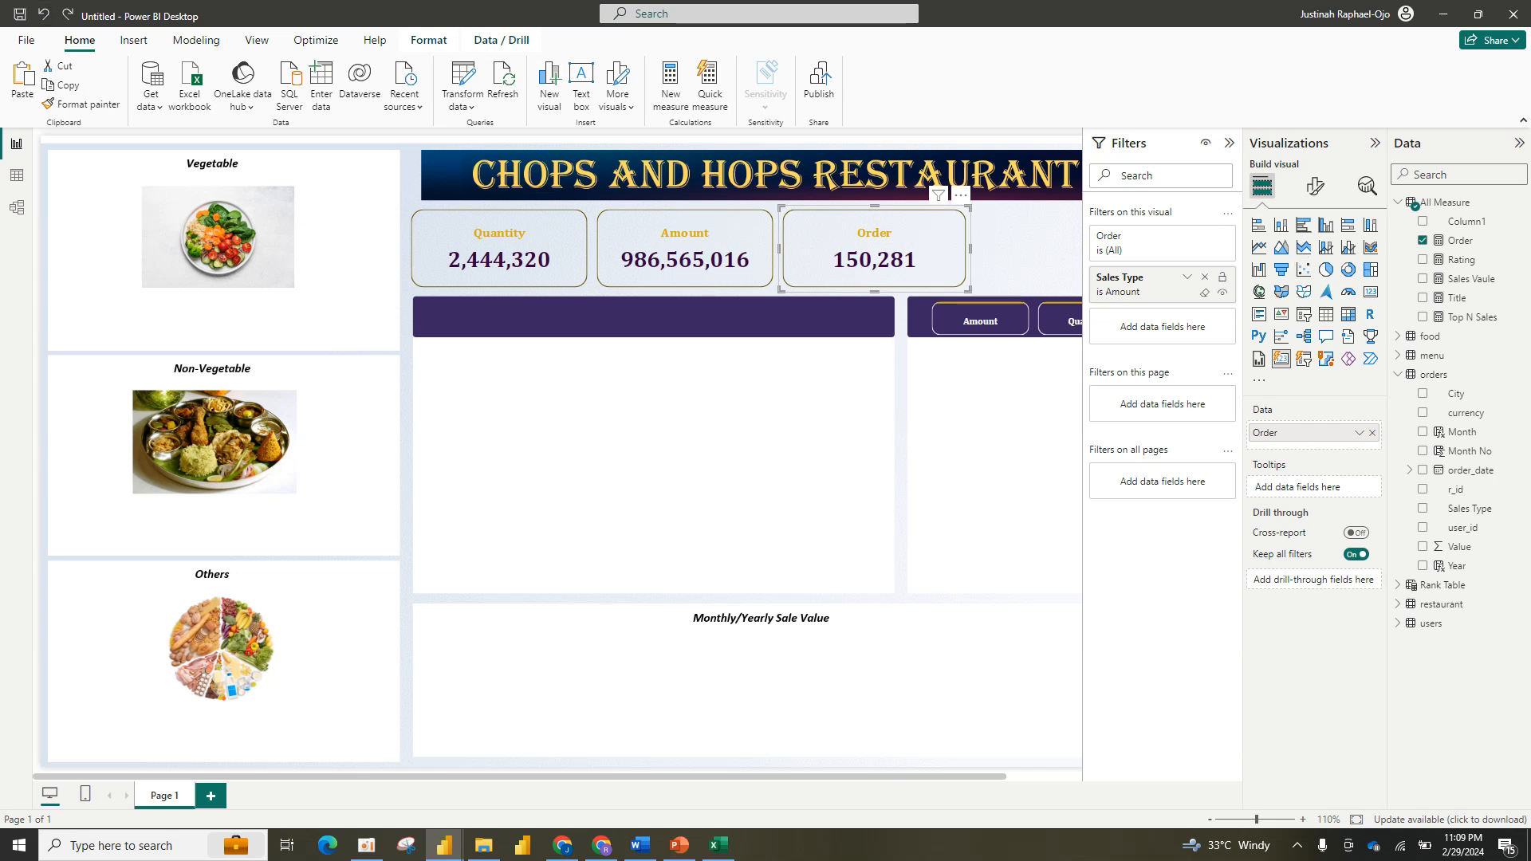
# Step: Switch the Order card's Sales Type filter from Amount to Quantity
pyautogui.click(1187, 277)
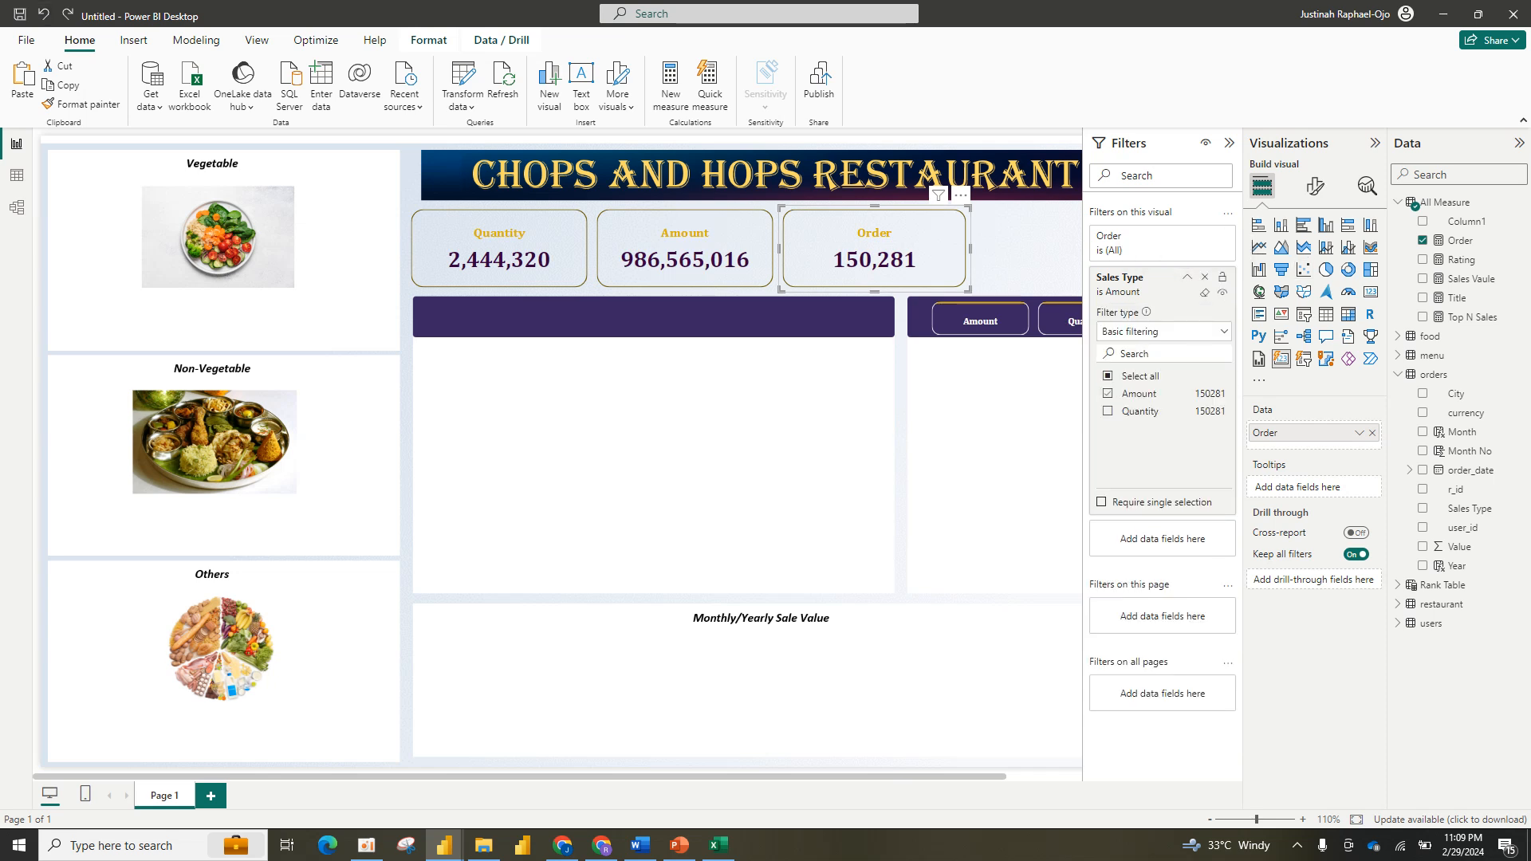
pyautogui.click(1108, 394)
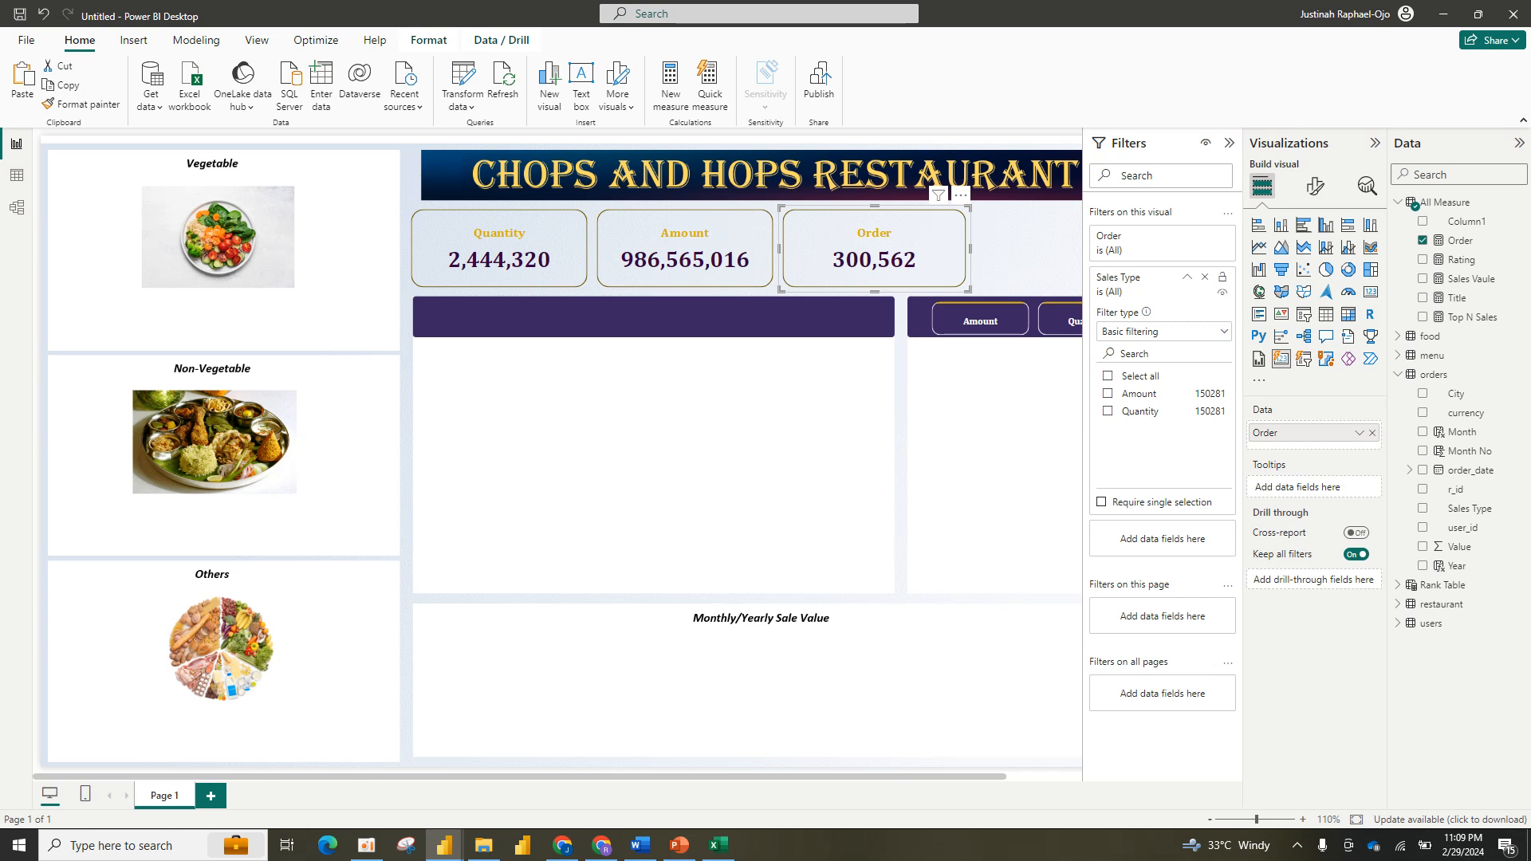
pyautogui.click(1107, 412)
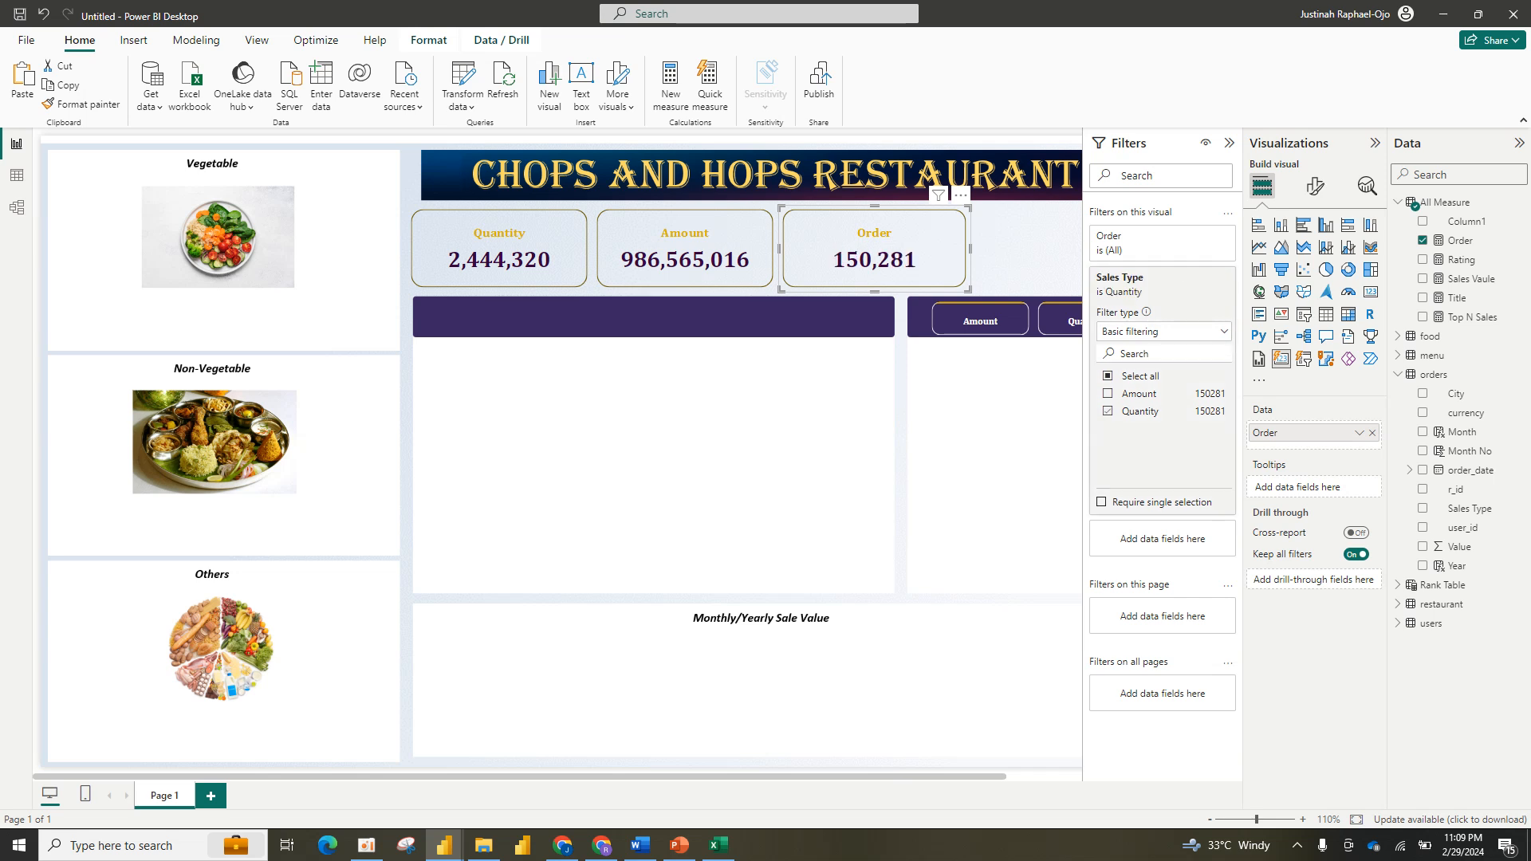
pyautogui.click(1024, 250)
pyautogui.click(917, 254)
pyautogui.click(1228, 143)
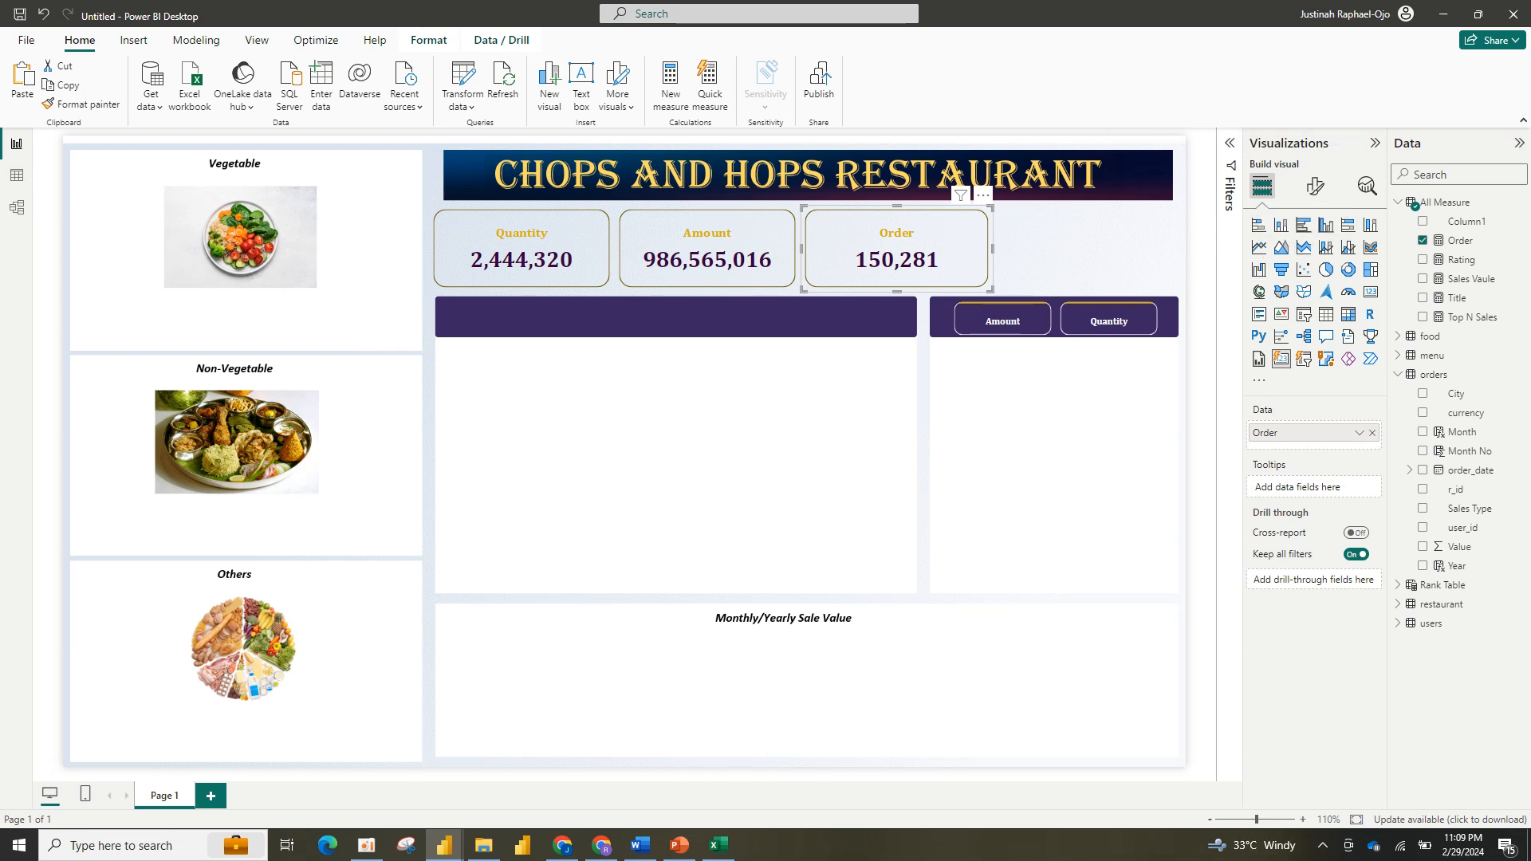
# Step: Duplicate the Order card into the free space at the end of the card row and remove the copy's Sales Type filter
pyautogui.hotkey('ctrl', 'v')
pyautogui.moveTo(907, 258); pyautogui.dragTo(1089, 249)
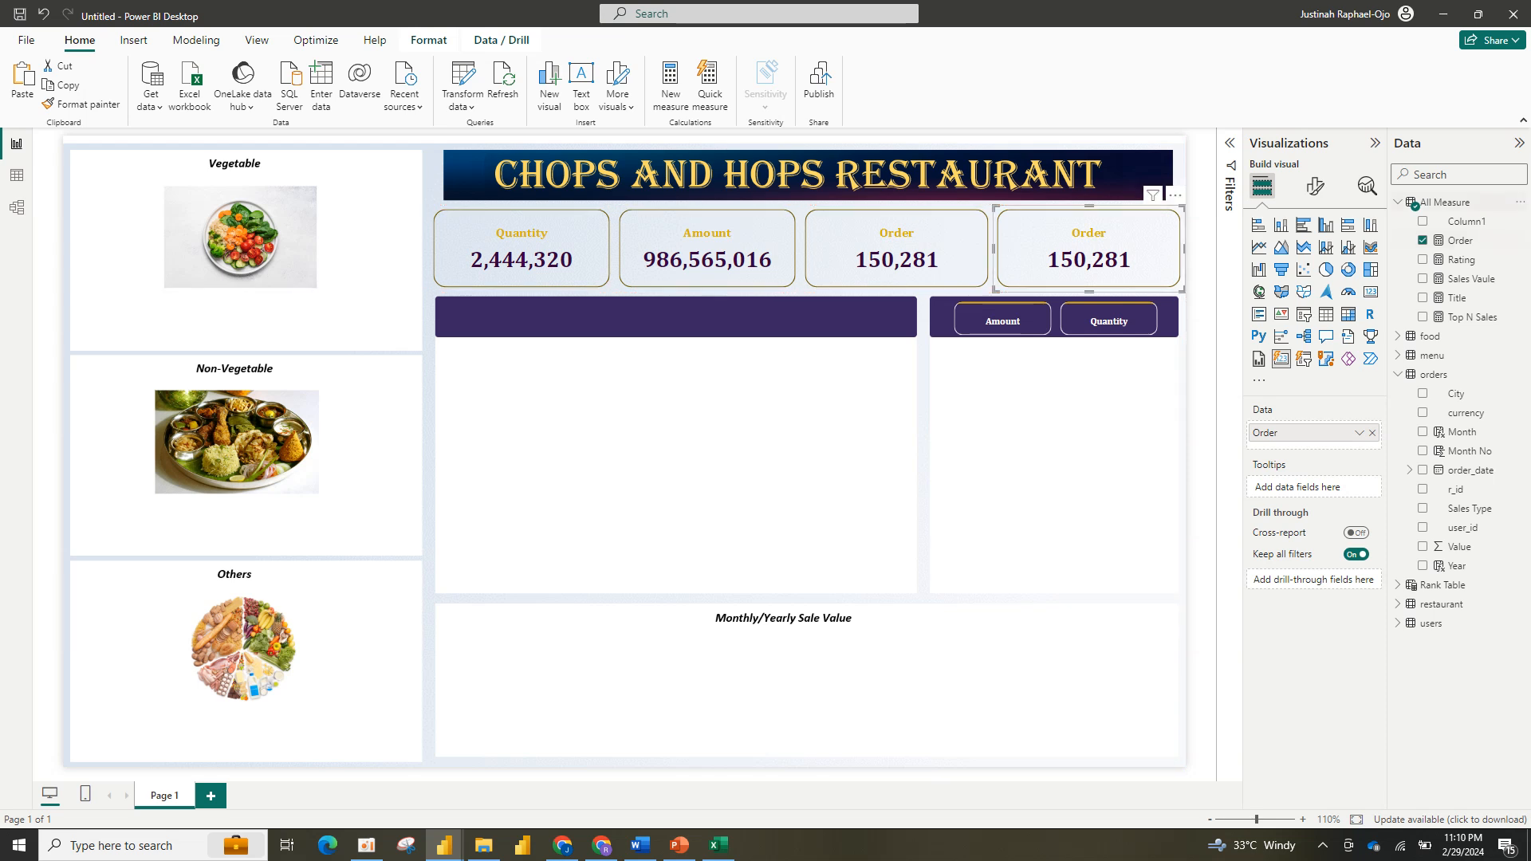
pyautogui.click(1315, 185)
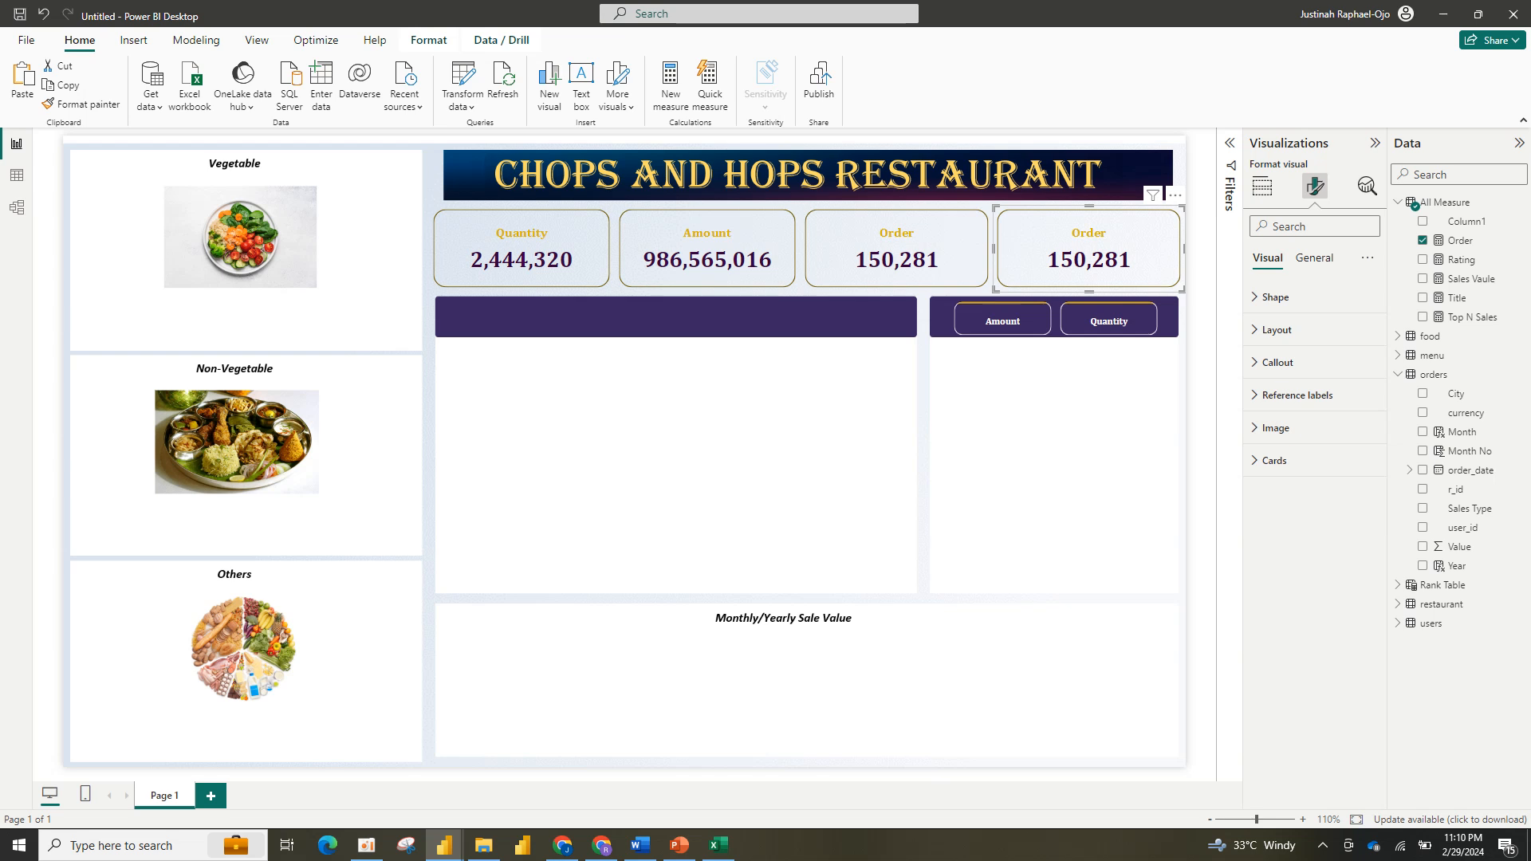
pyautogui.click(1229, 143)
pyautogui.click(1204, 276)
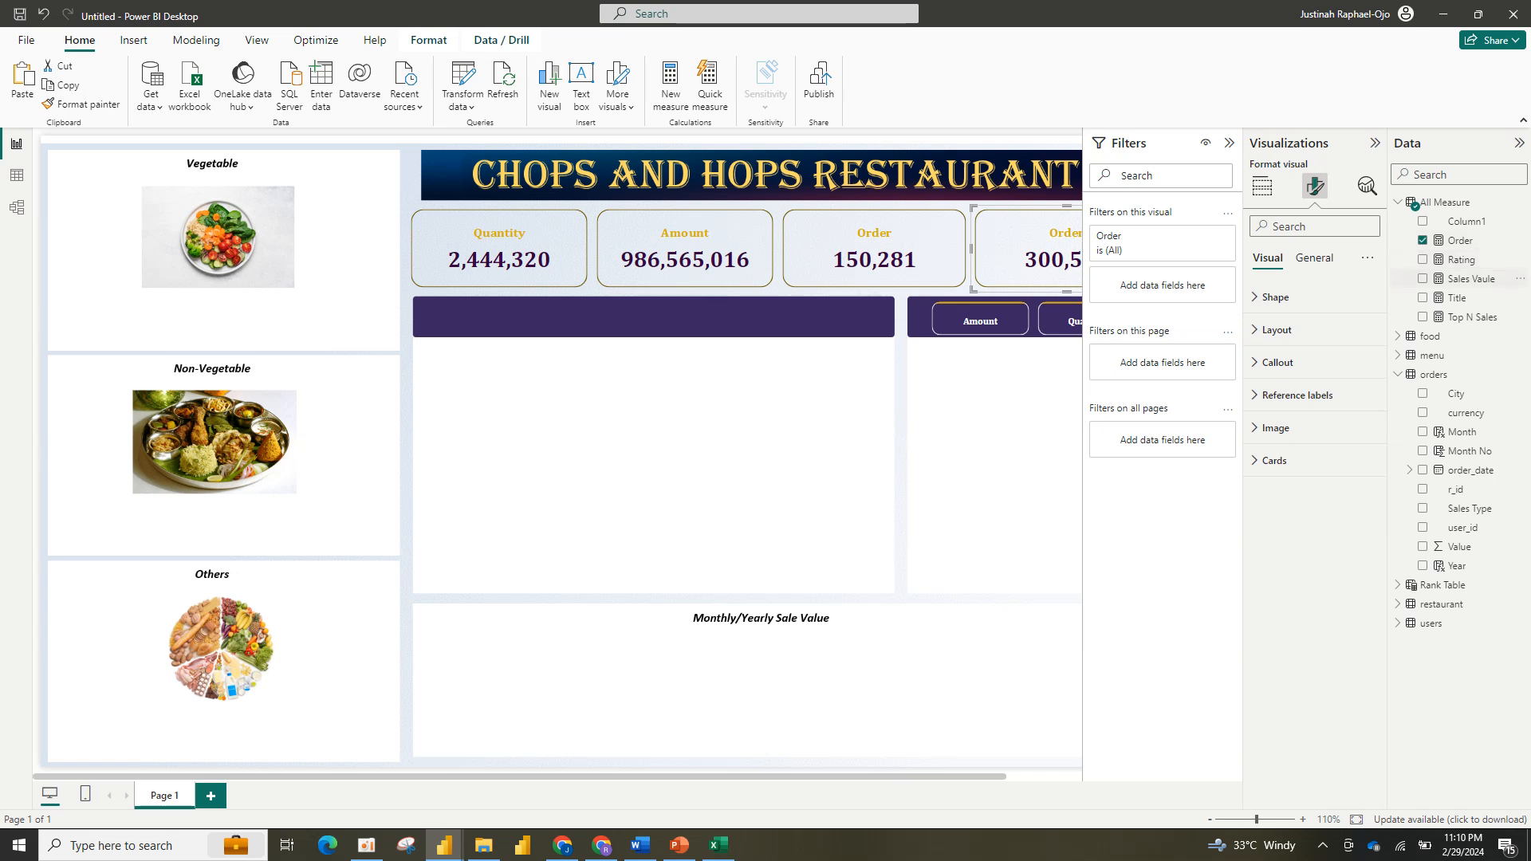
# Step: Replace the fourth card's Order measure with Rating and format the Rating measure with a thousands separator
pyautogui.click(1423, 259)
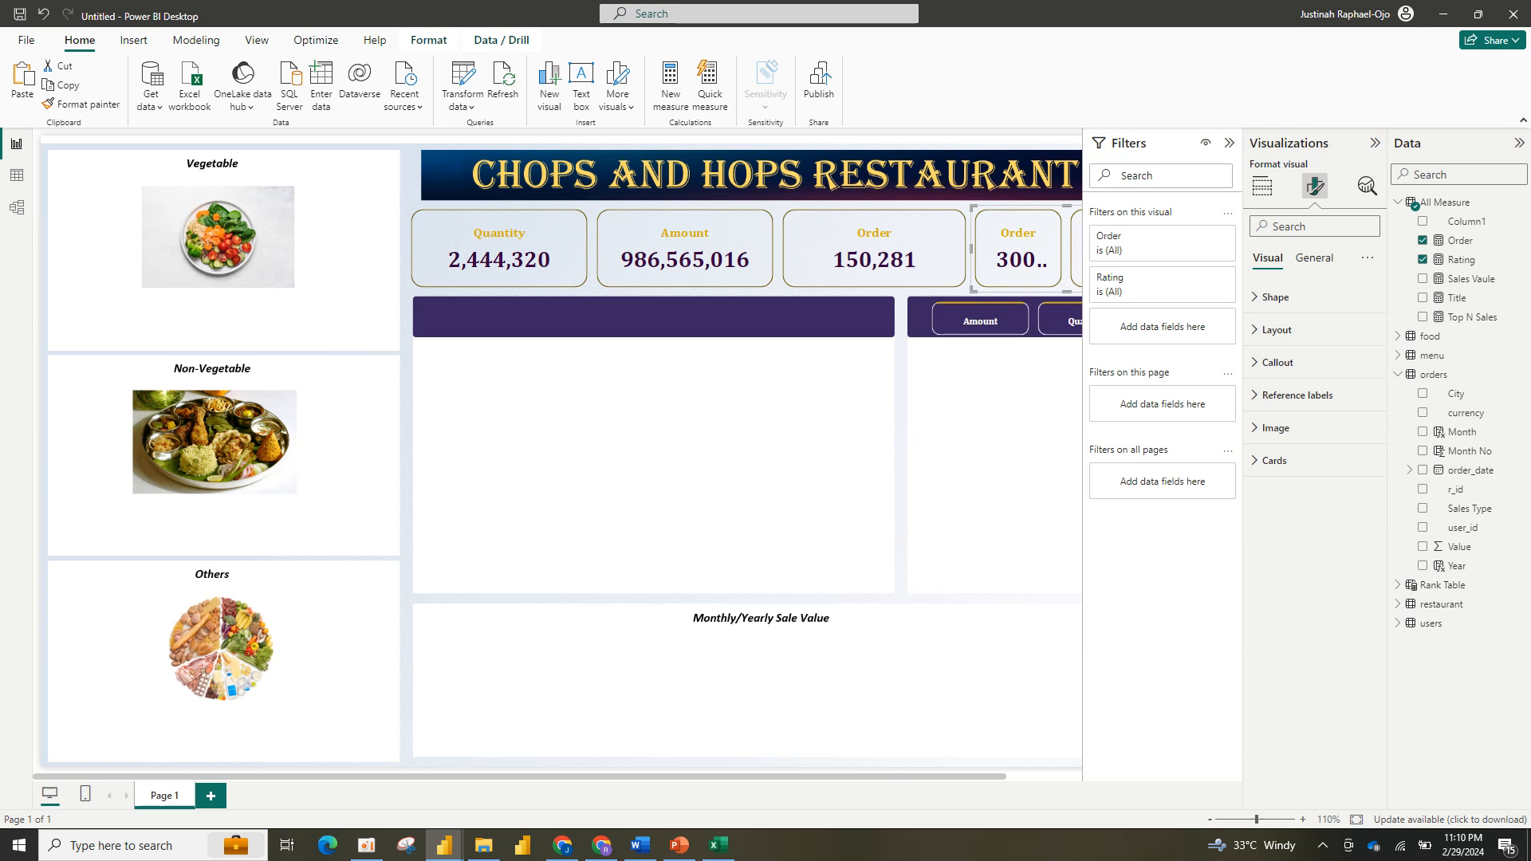
pyautogui.click(1229, 143)
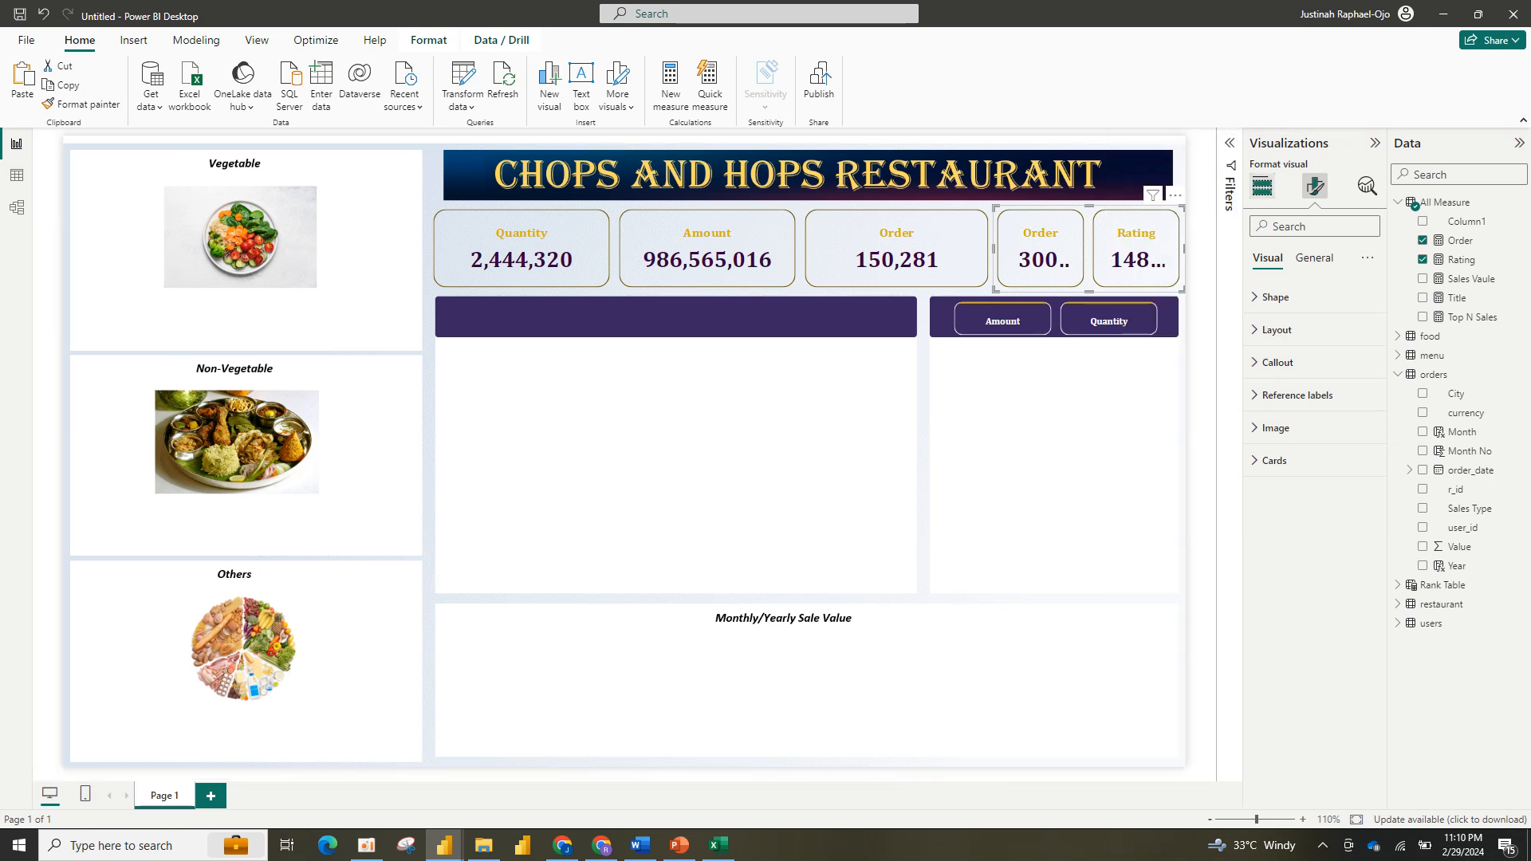
pyautogui.click(1262, 185)
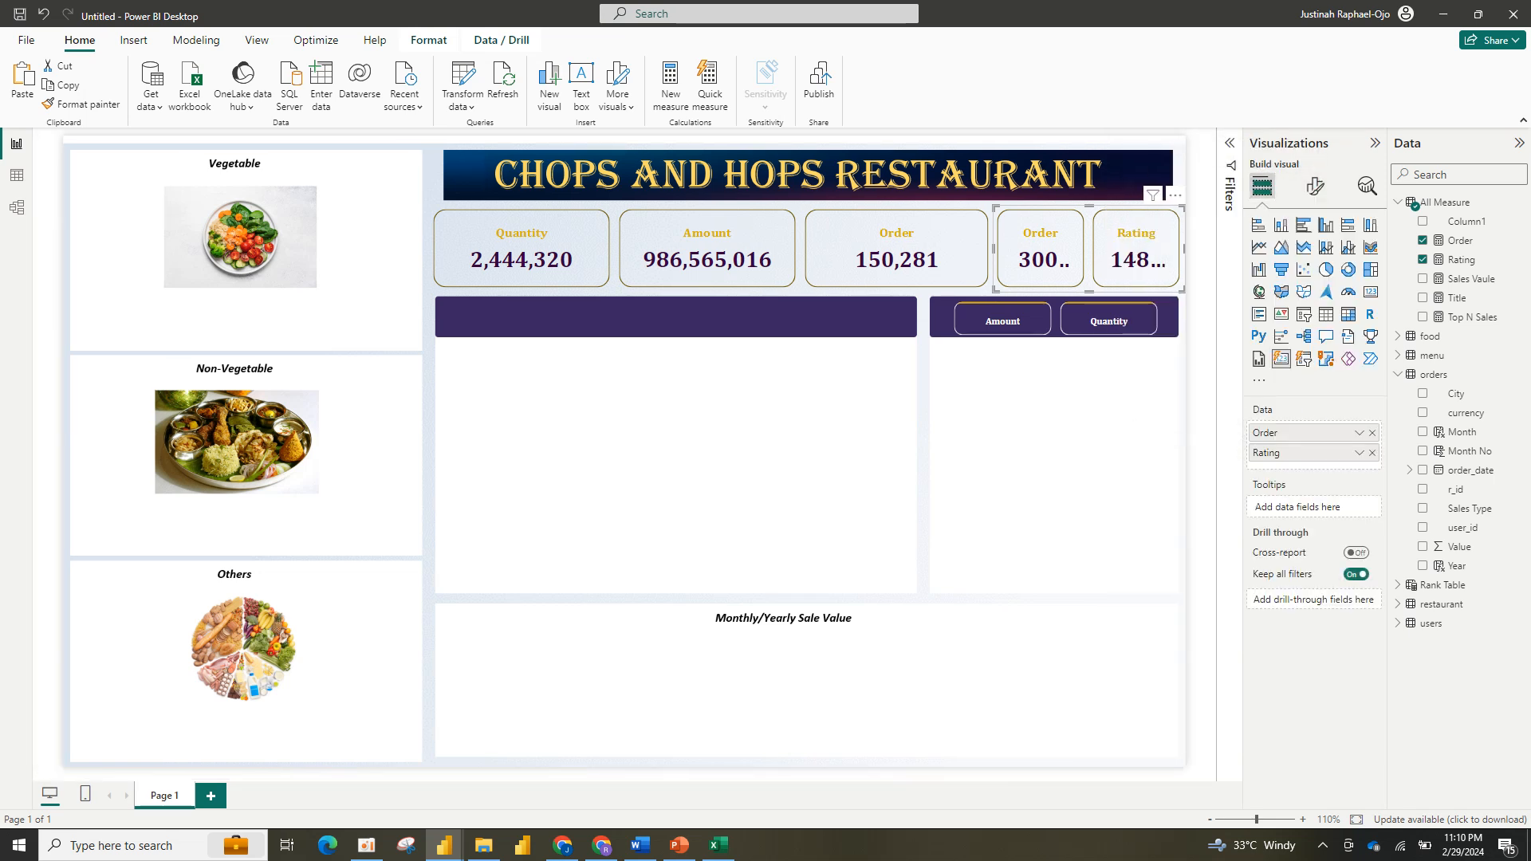
pyautogui.click(1371, 432)
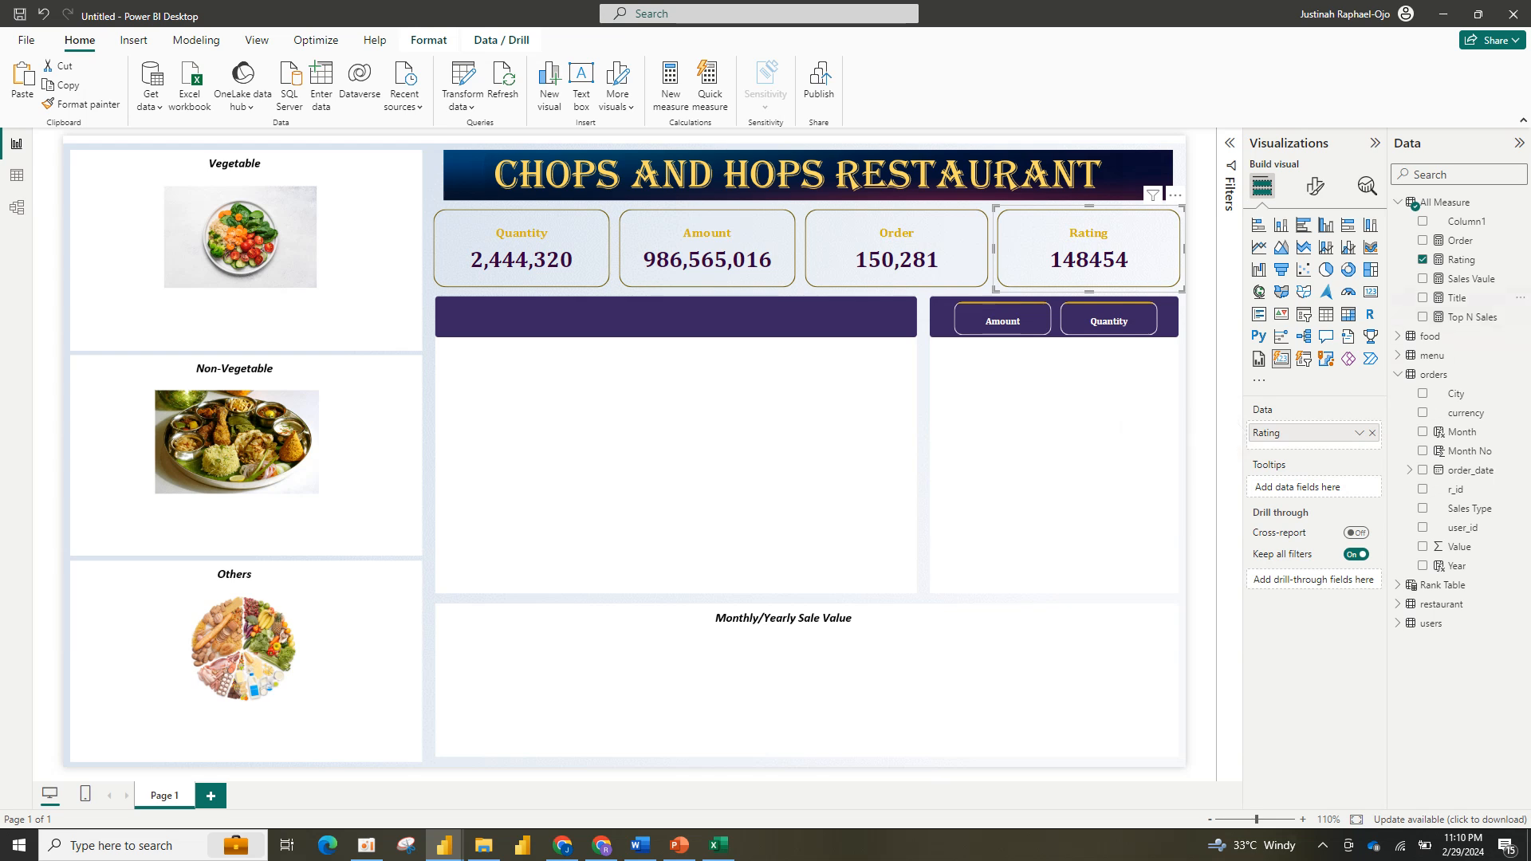
pyautogui.click(1461, 259)
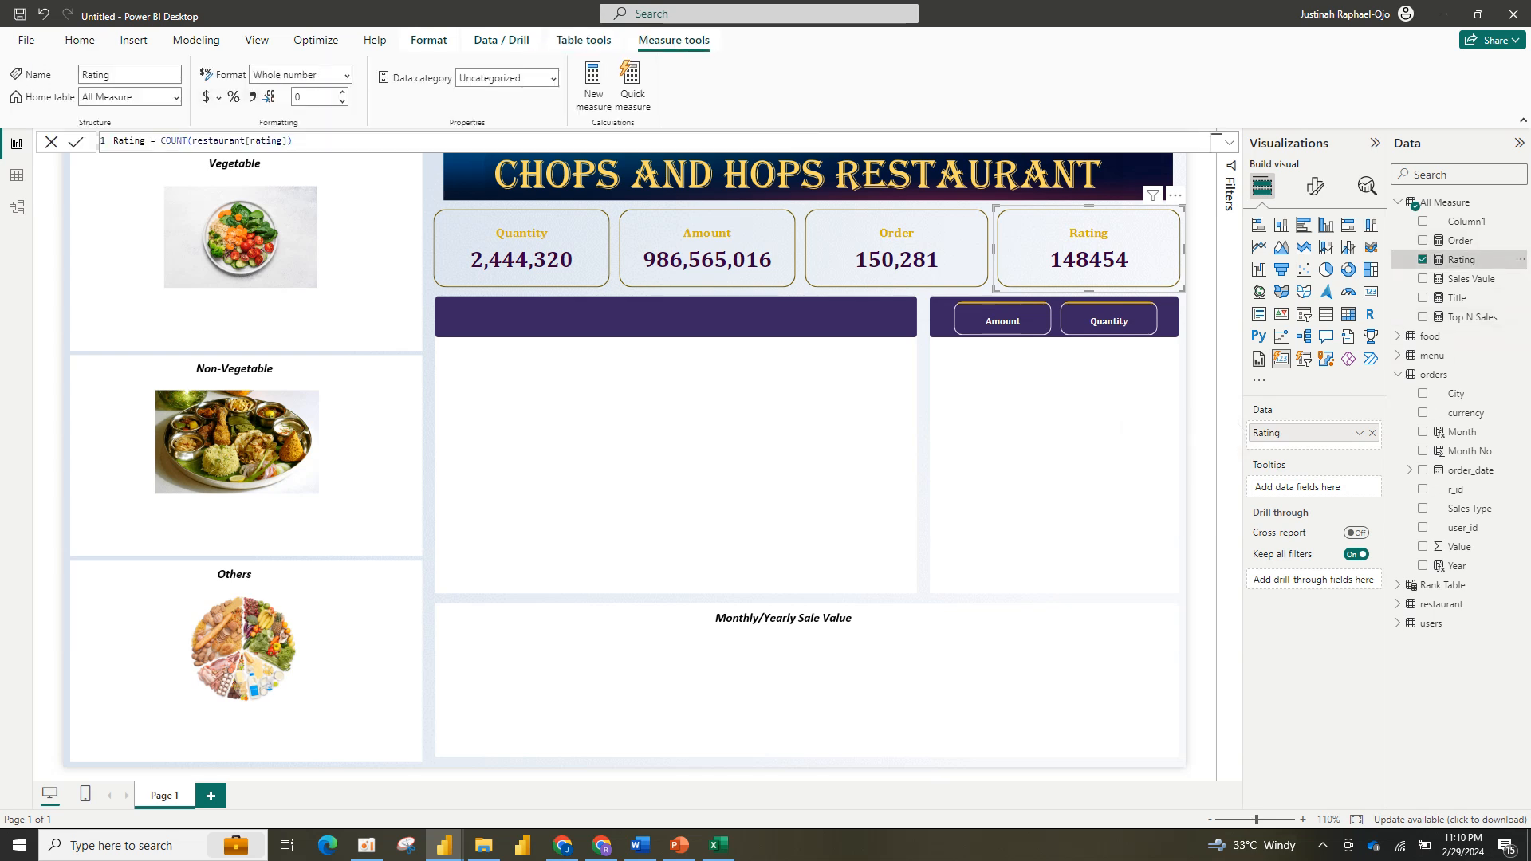
pyautogui.click(251, 97)
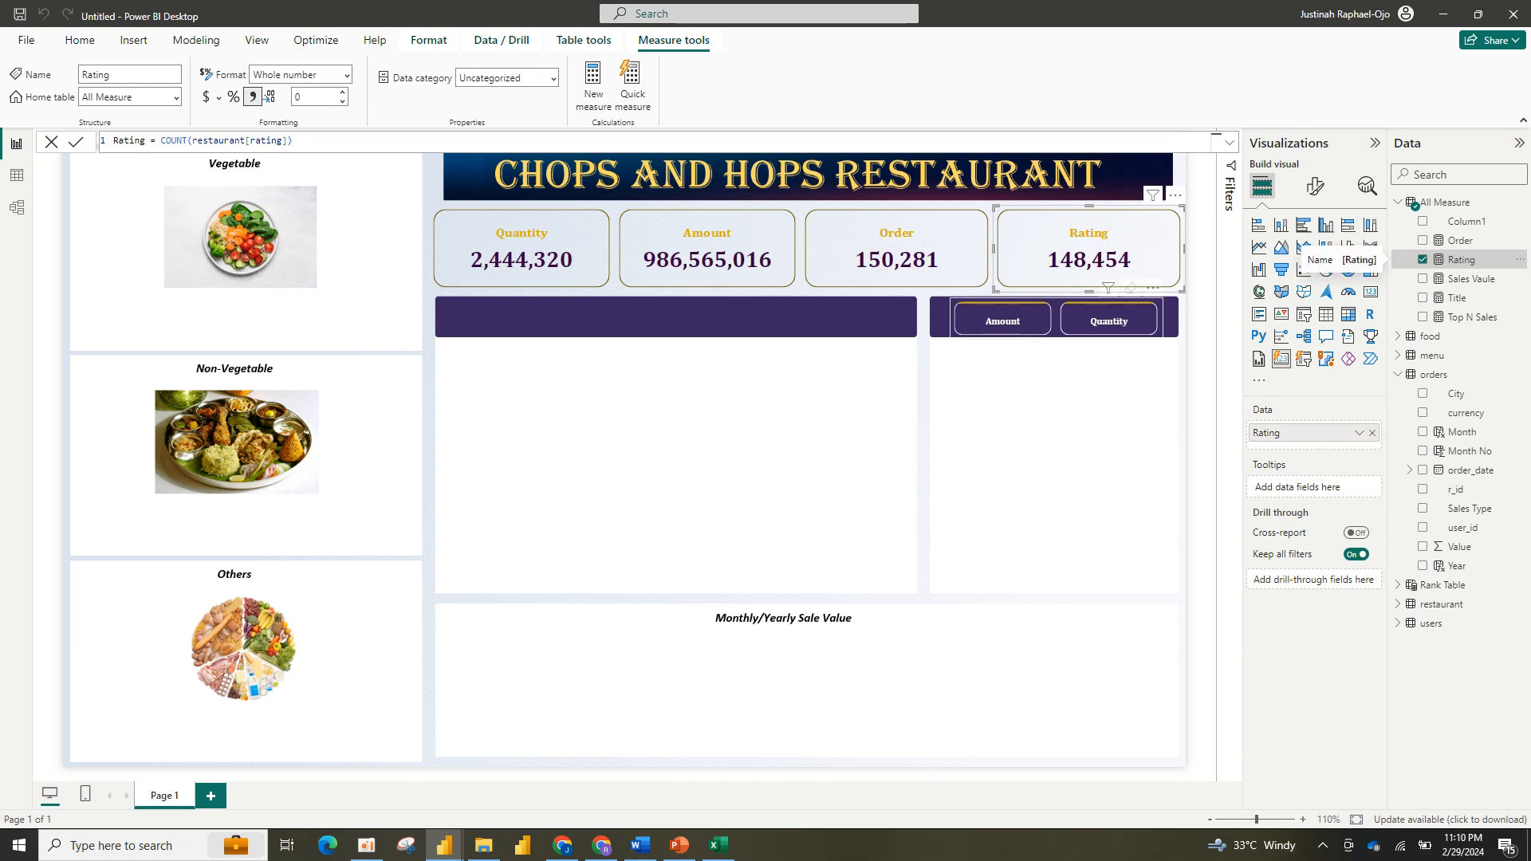
# Step: Test the Sales Type slicer on the cards with Amount and Quantity, then clear its selection
pyautogui.click(1002, 320)
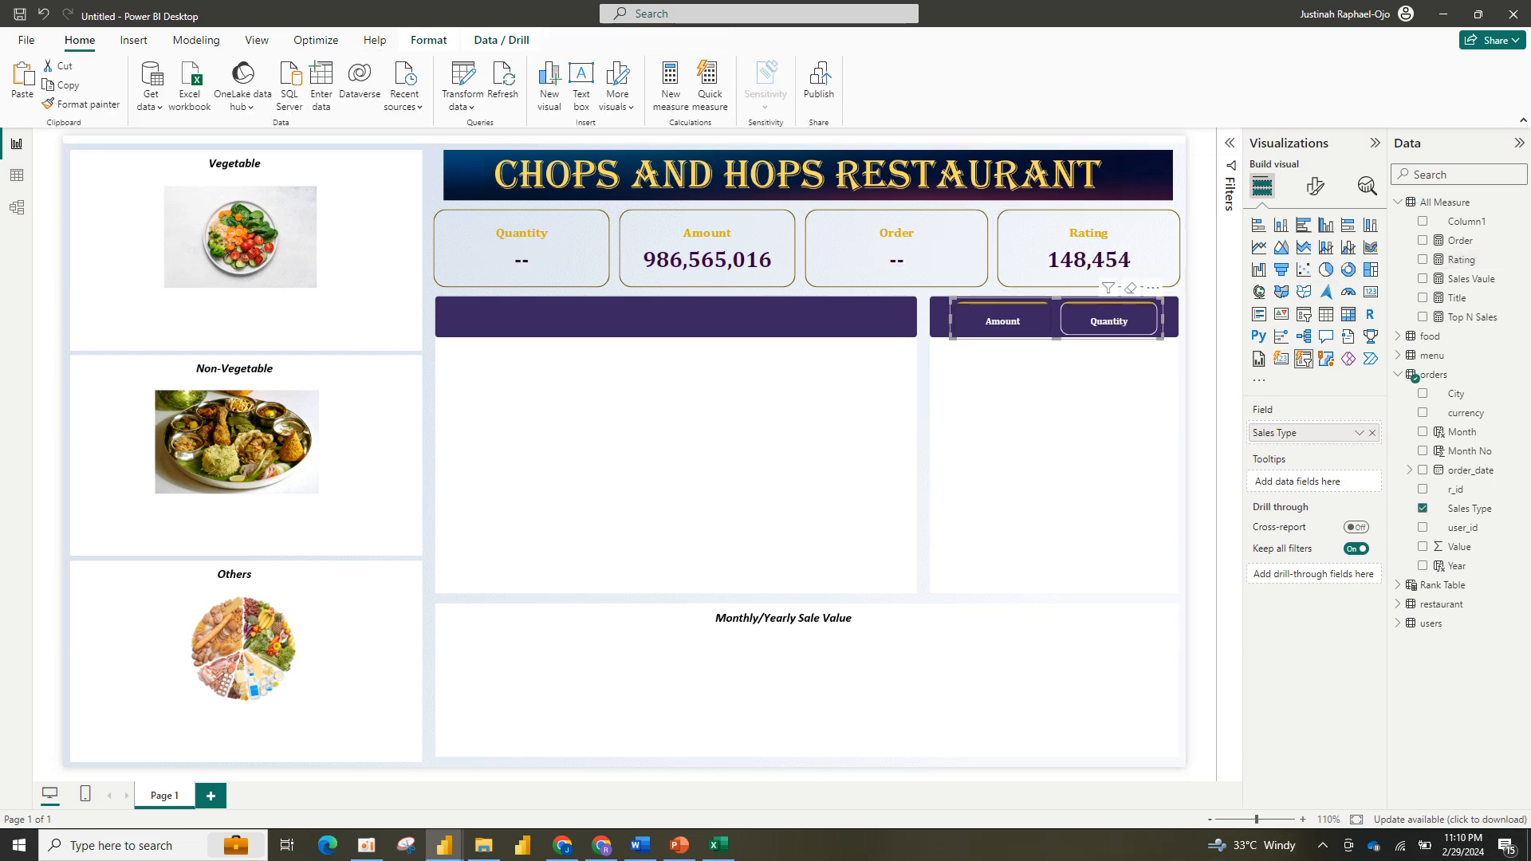
pyautogui.click(1108, 320)
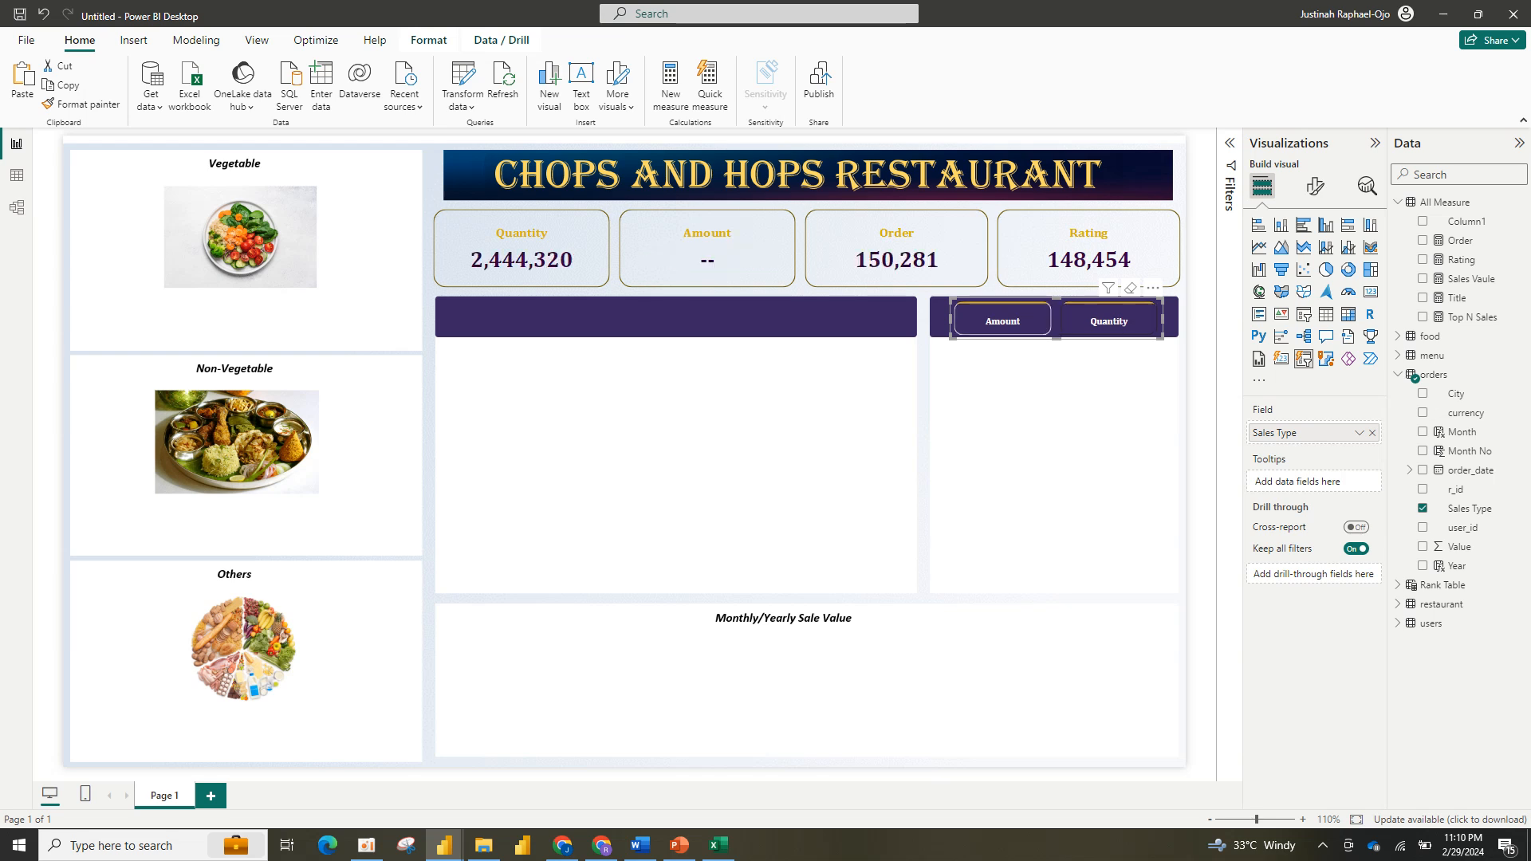
pyautogui.click(1108, 321)
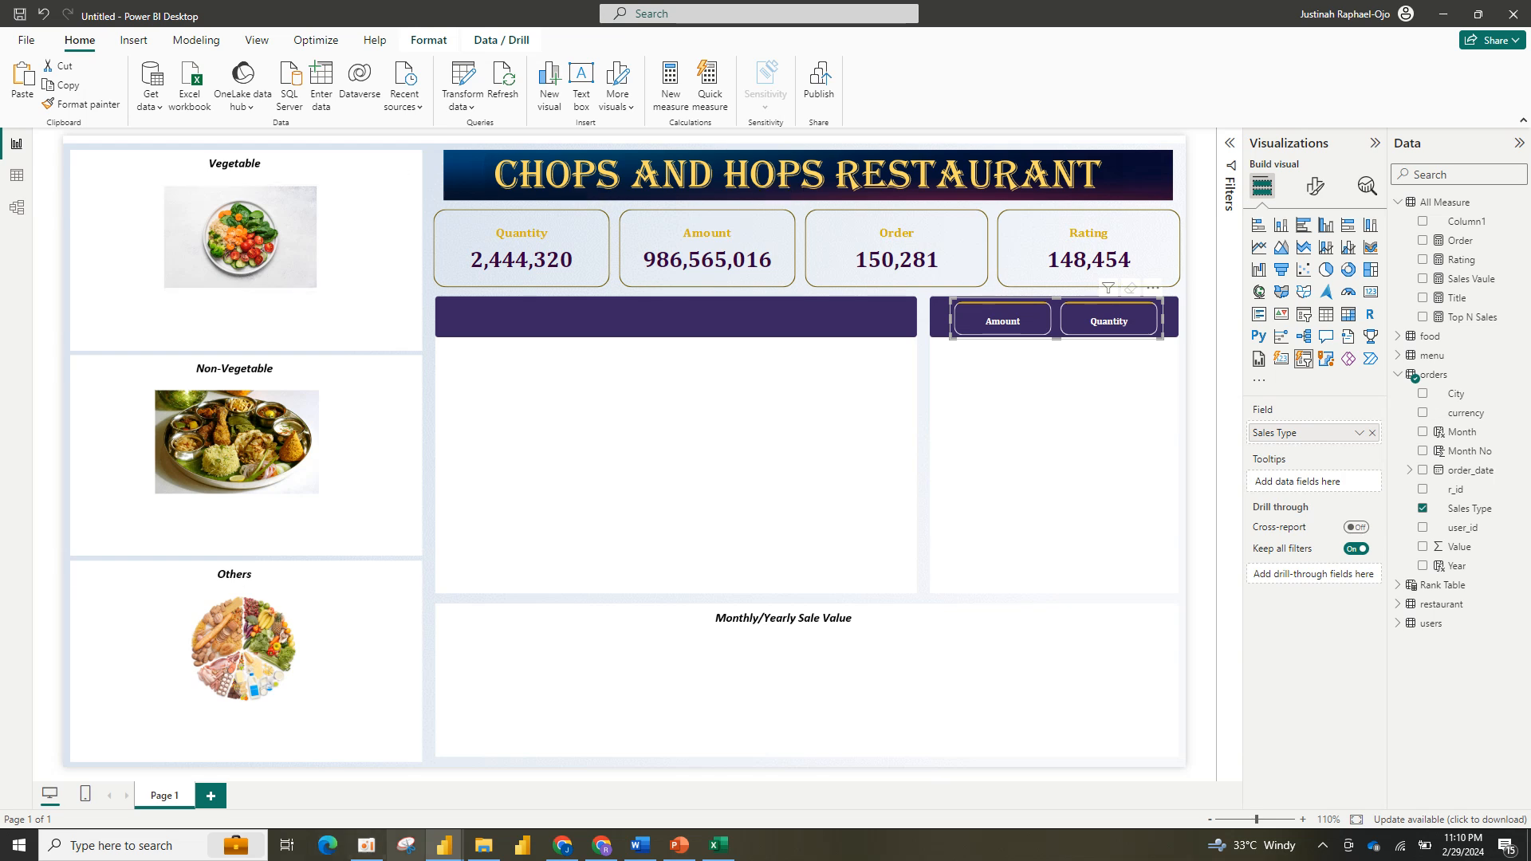
# Step: Review the cards and food category sections in the week 9 report, then return to the untitled report
pyautogui.moveTo(444, 845)
pyautogui.click(369, 790)
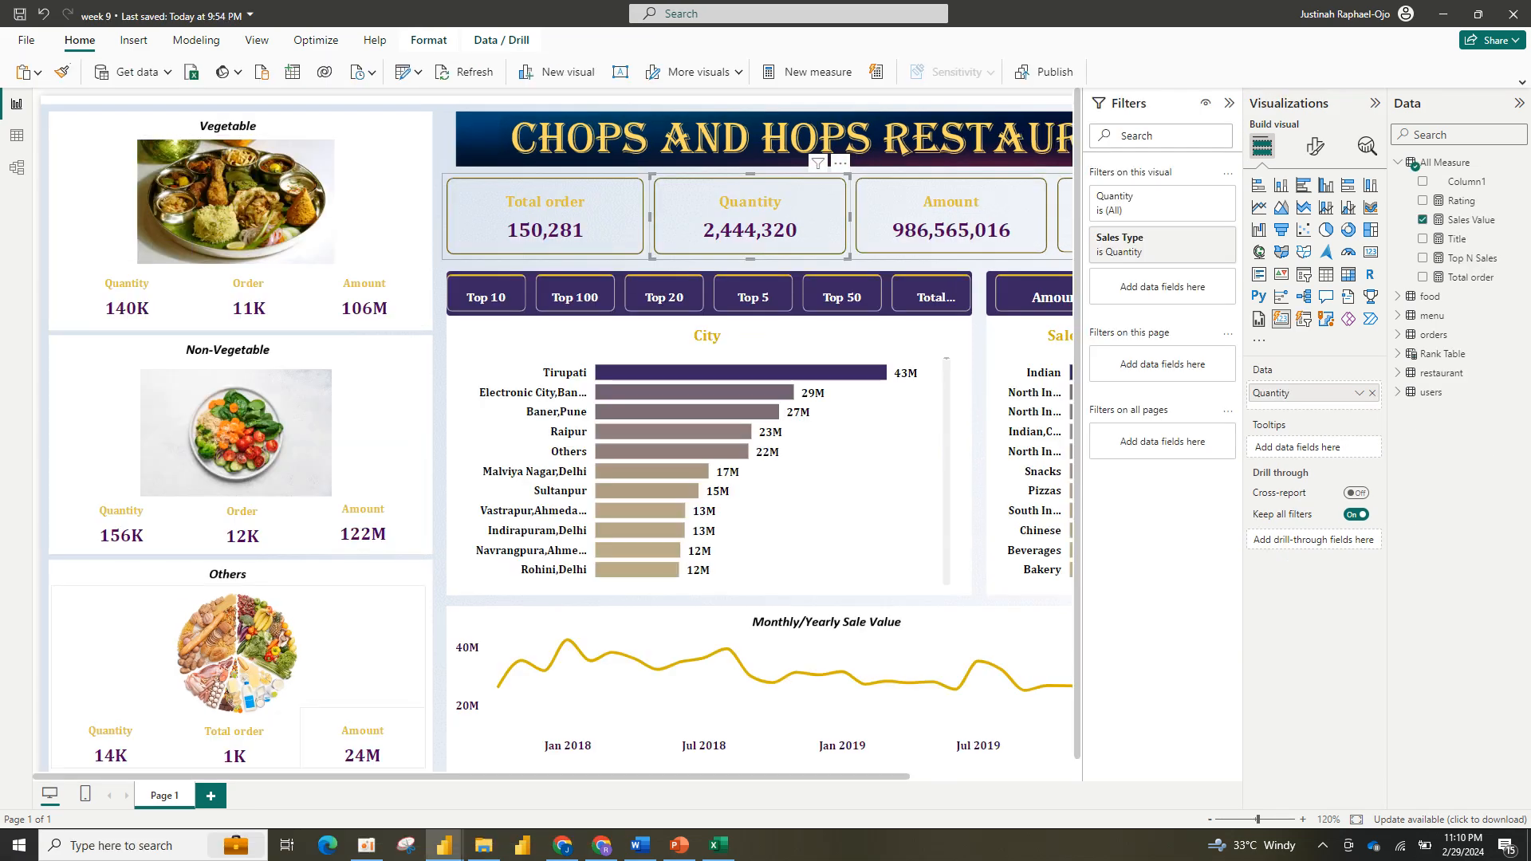
pyautogui.moveTo(444, 845)
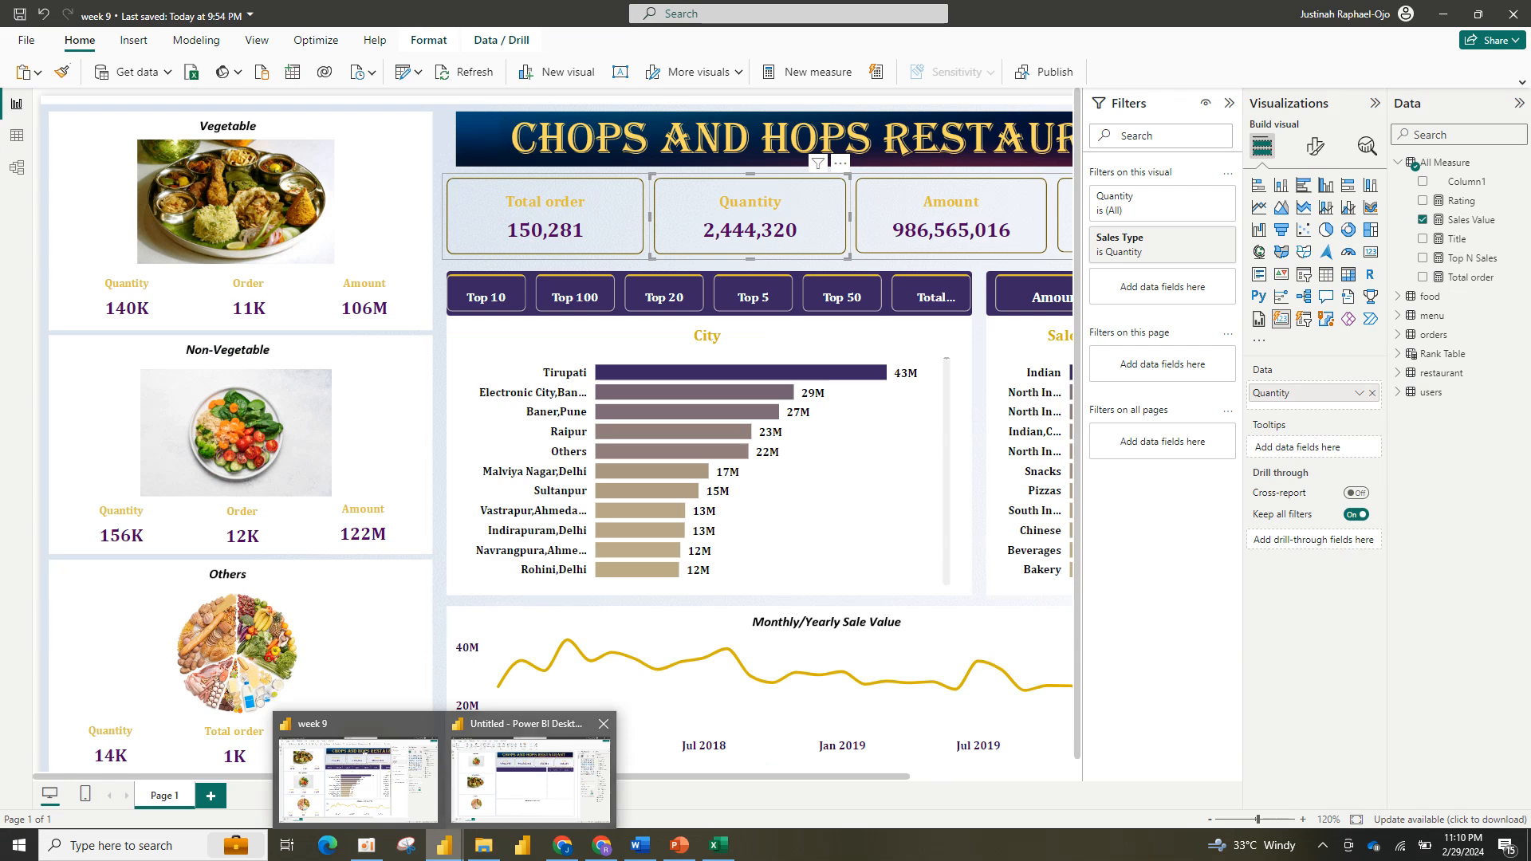
pyautogui.click(530, 777)
pyautogui.click(530, 775)
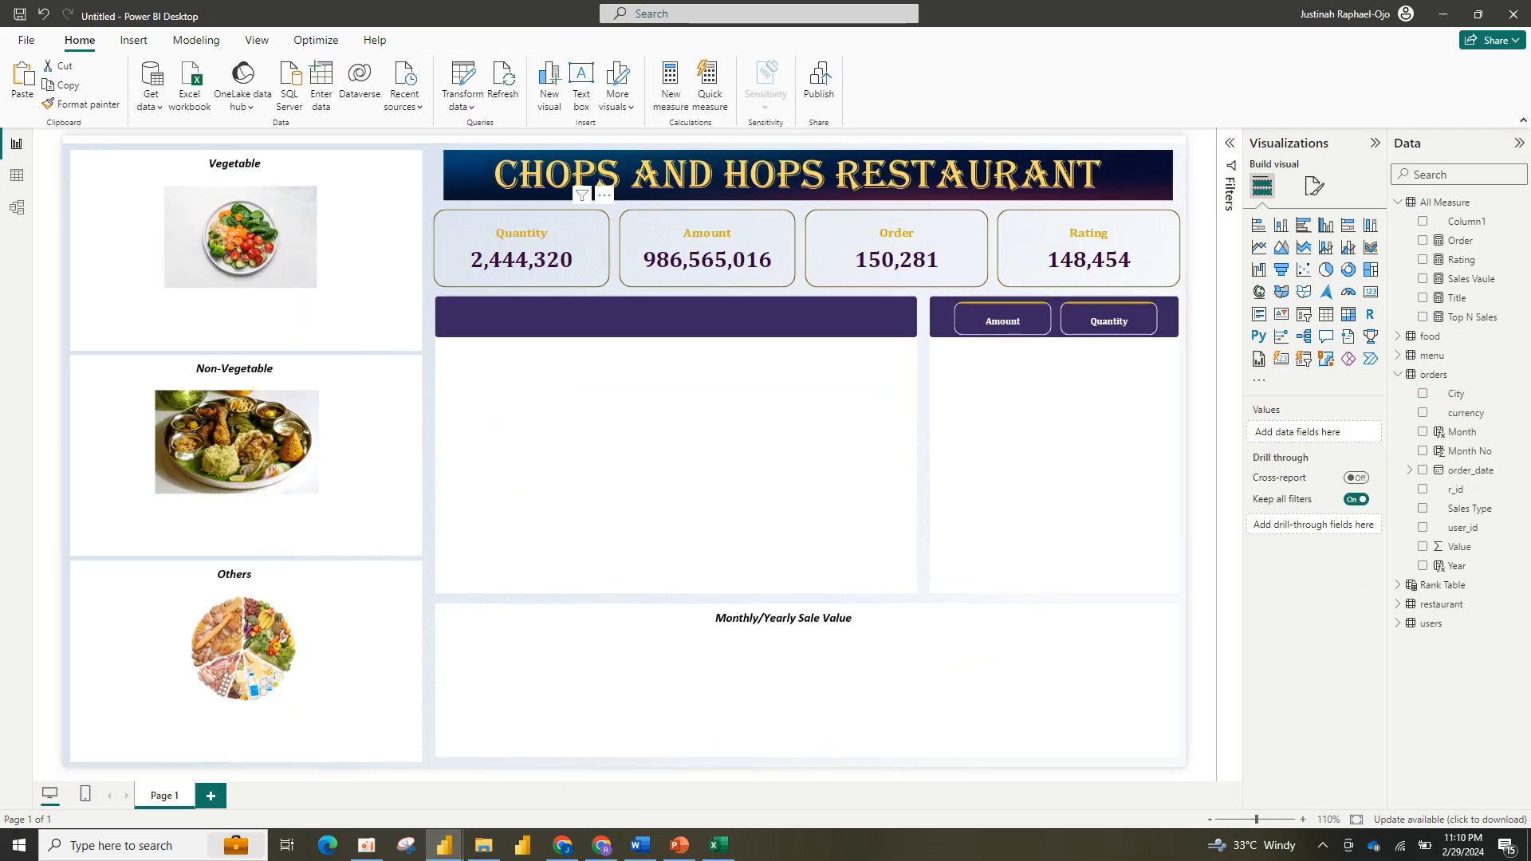
# Step: Duplicate the Quantity card, place the copy in the lower corner of the Vegetable section, and shrink it
pyautogui.click(521, 249)
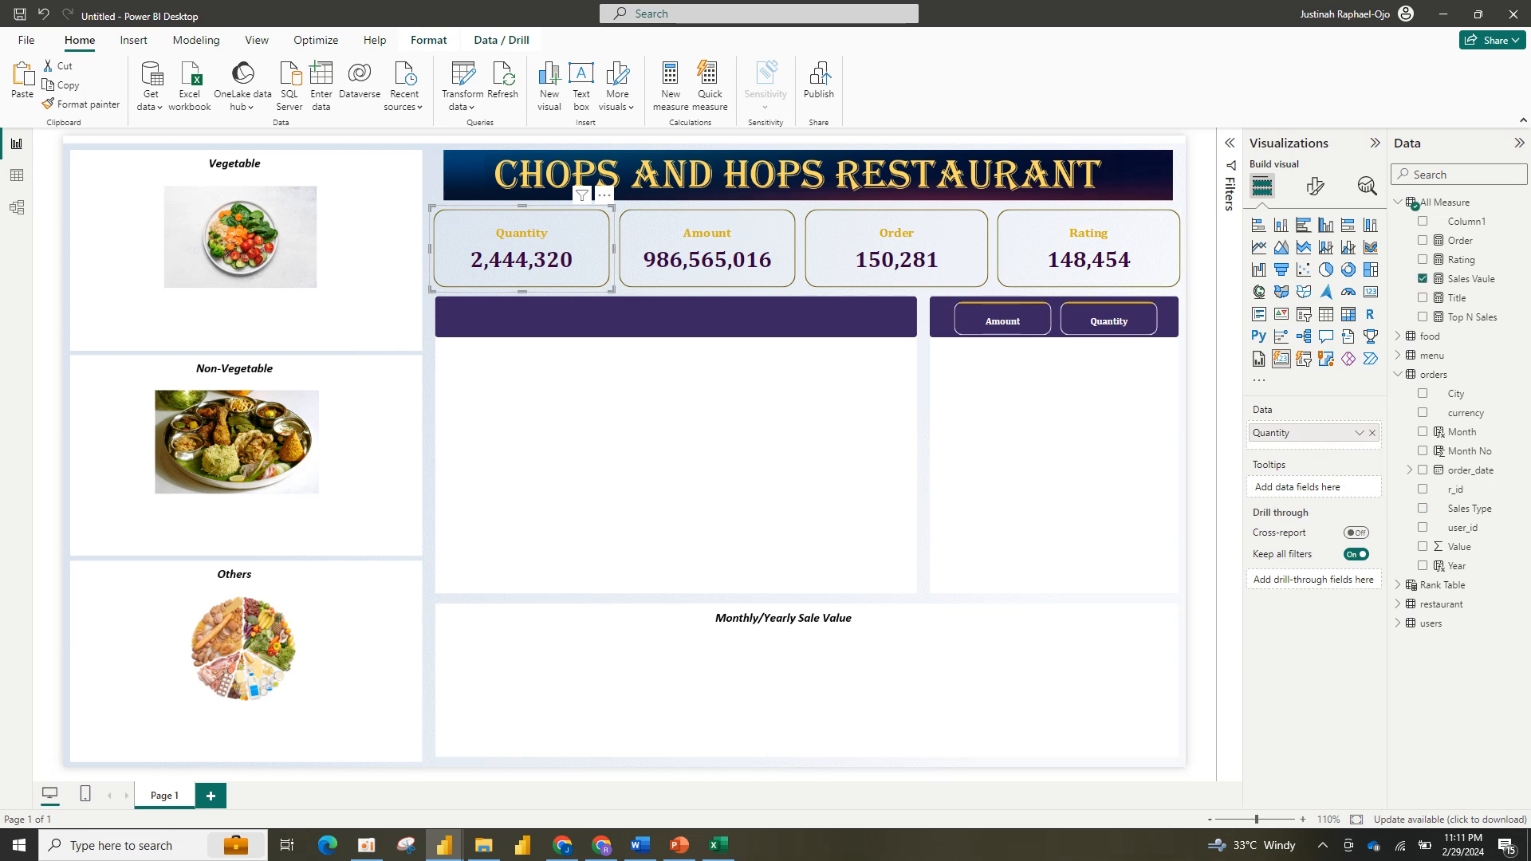
pyautogui.hotkey('ctrl', 'v')
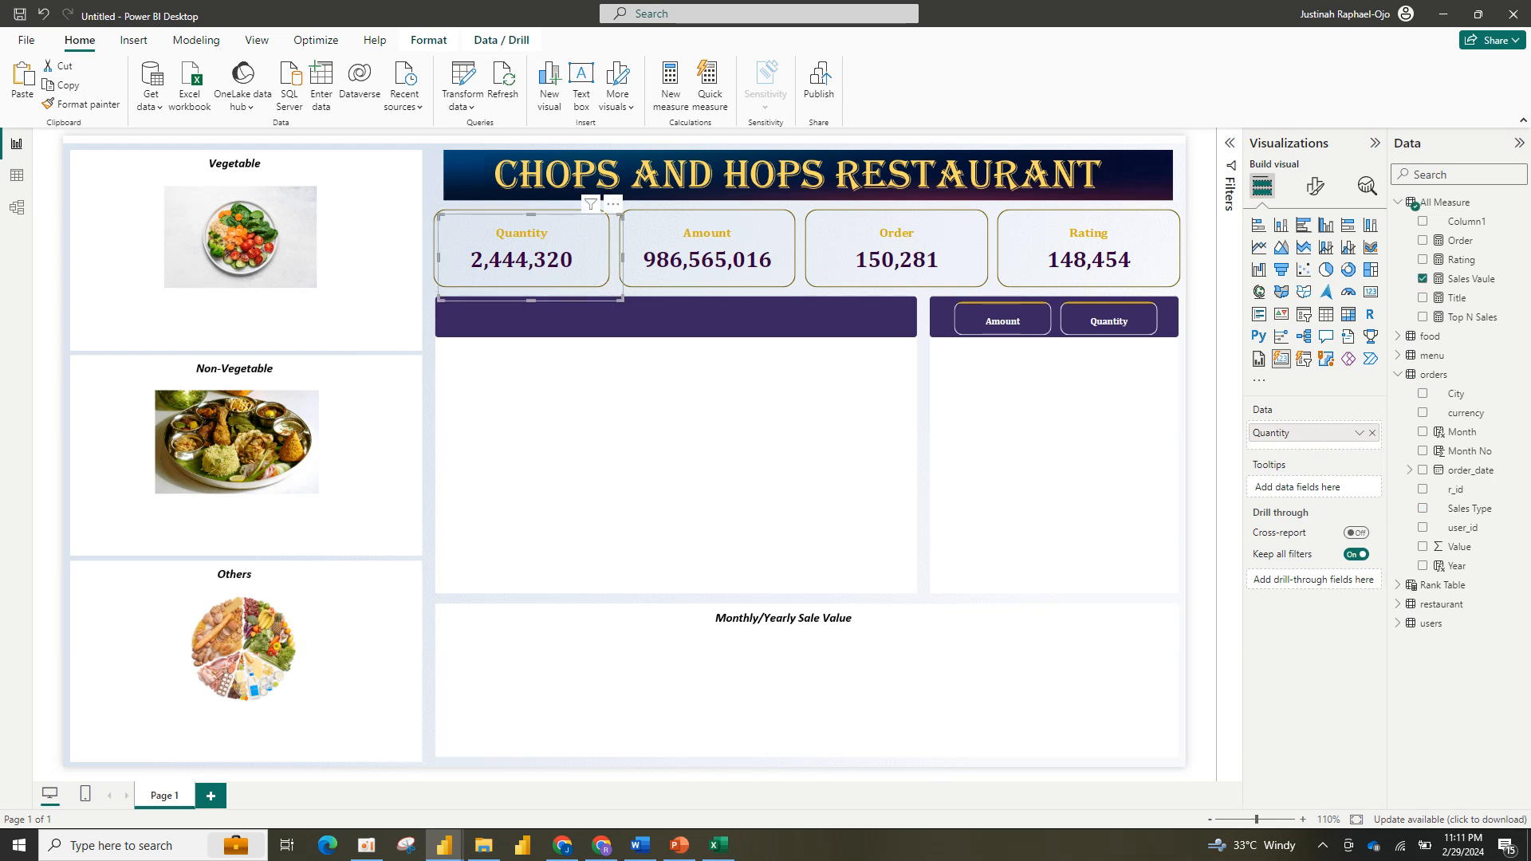
pyautogui.moveTo(530, 257); pyautogui.dragTo(157, 319)
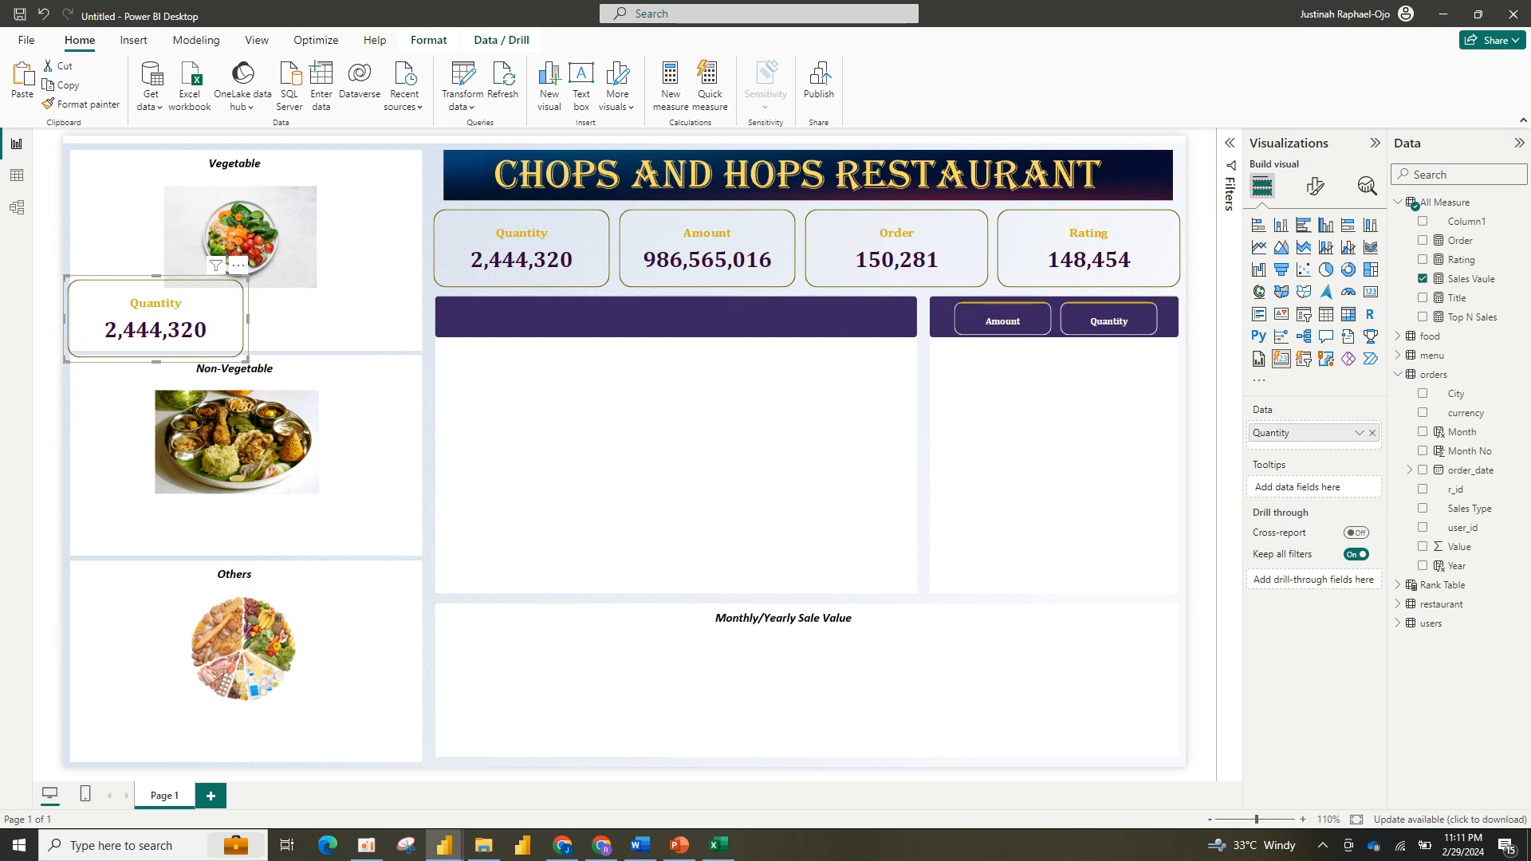
pyautogui.moveTo(247, 277); pyautogui.dragTo(196, 299)
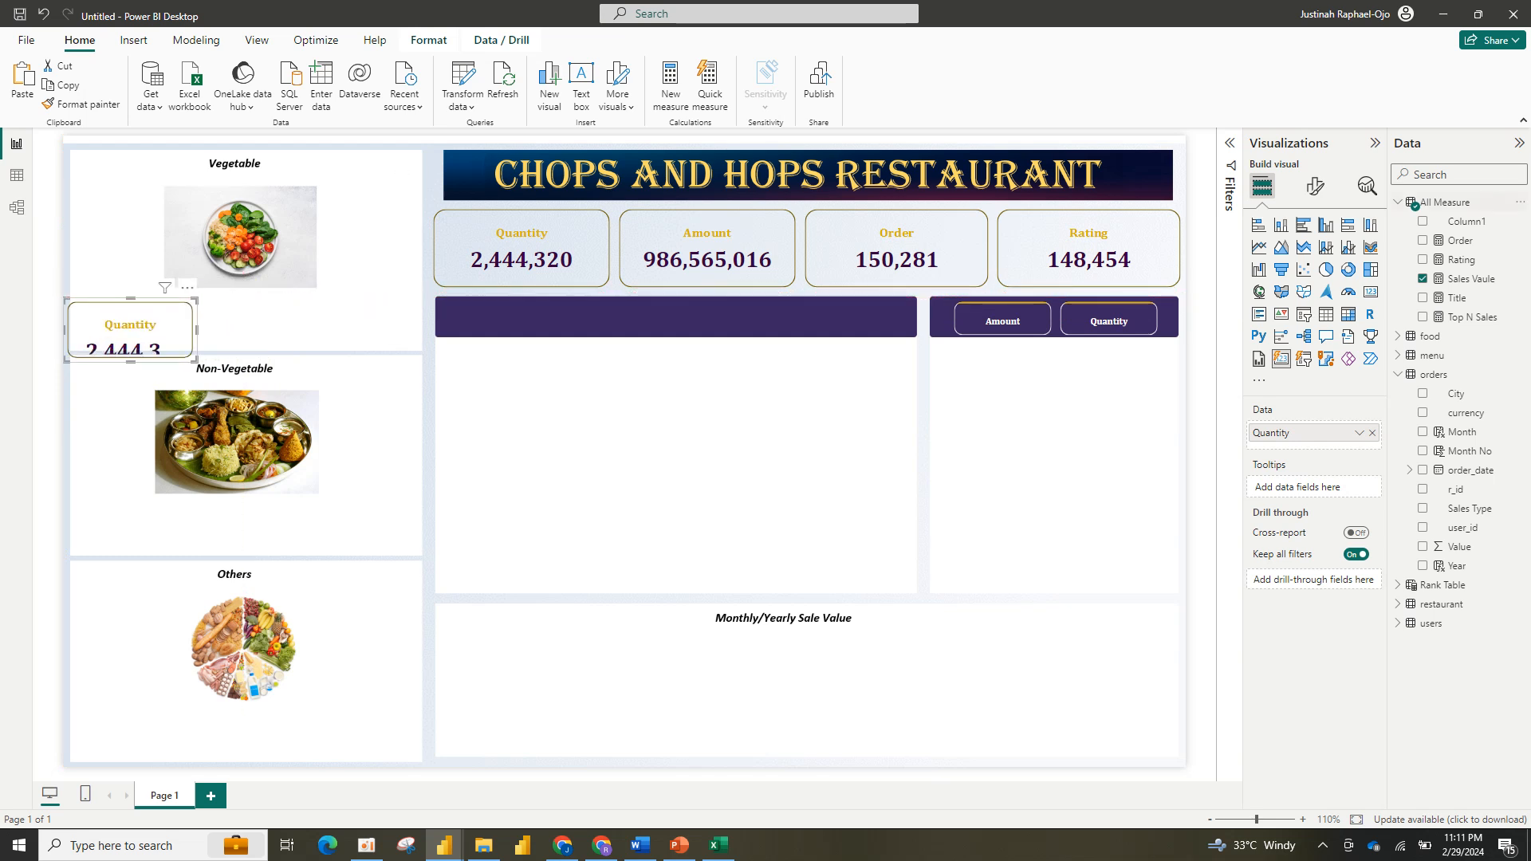
# Step: Set the callout value font size of the small Quantity card in the Vegetable section to 10
pyautogui.click(1315, 185)
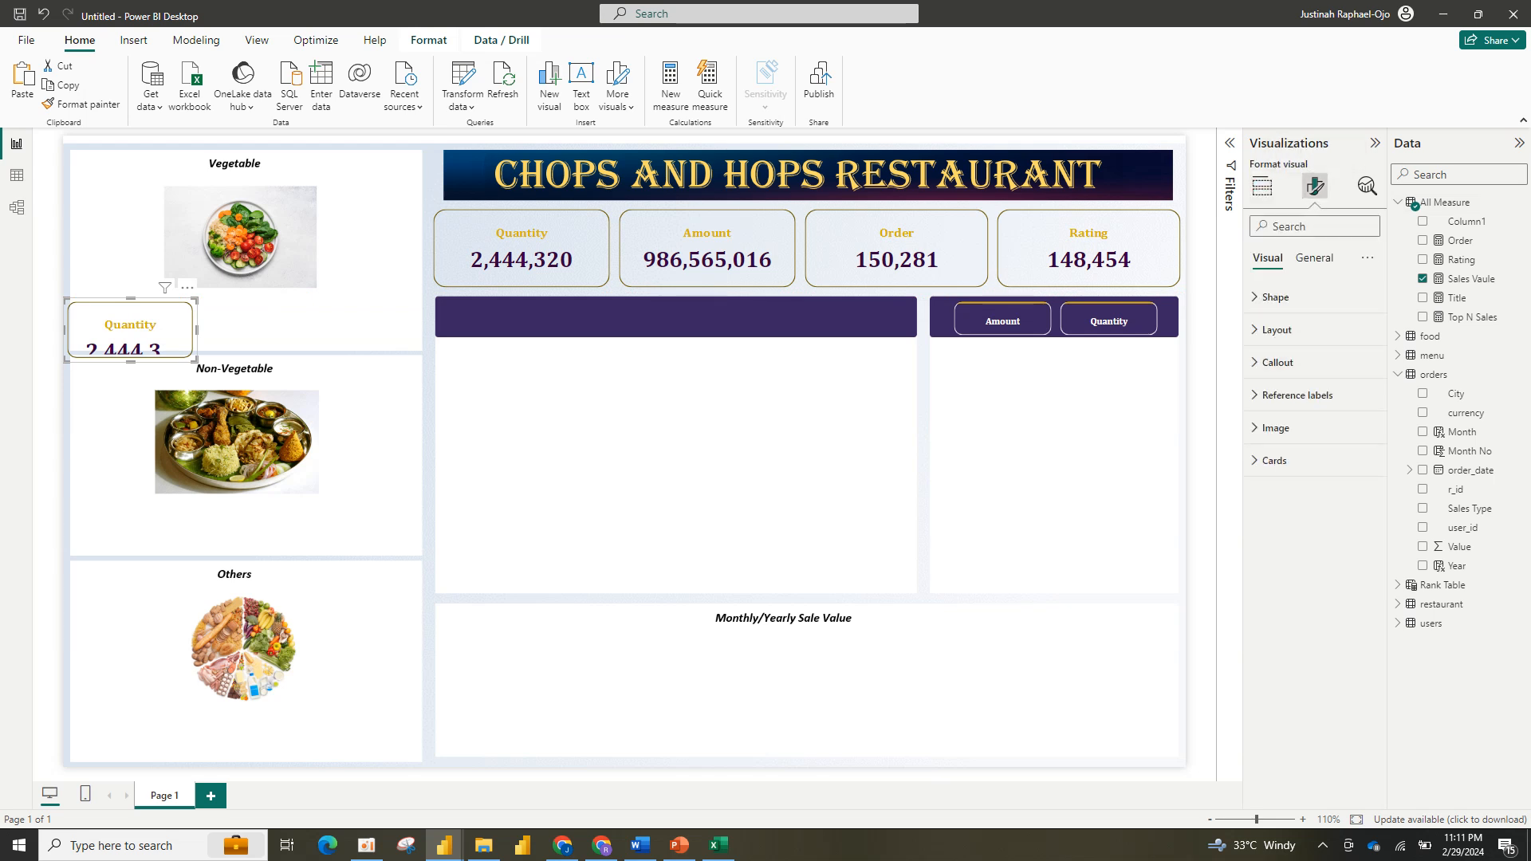
pyautogui.click(1276, 427)
pyautogui.click(1276, 427)
pyautogui.click(1277, 362)
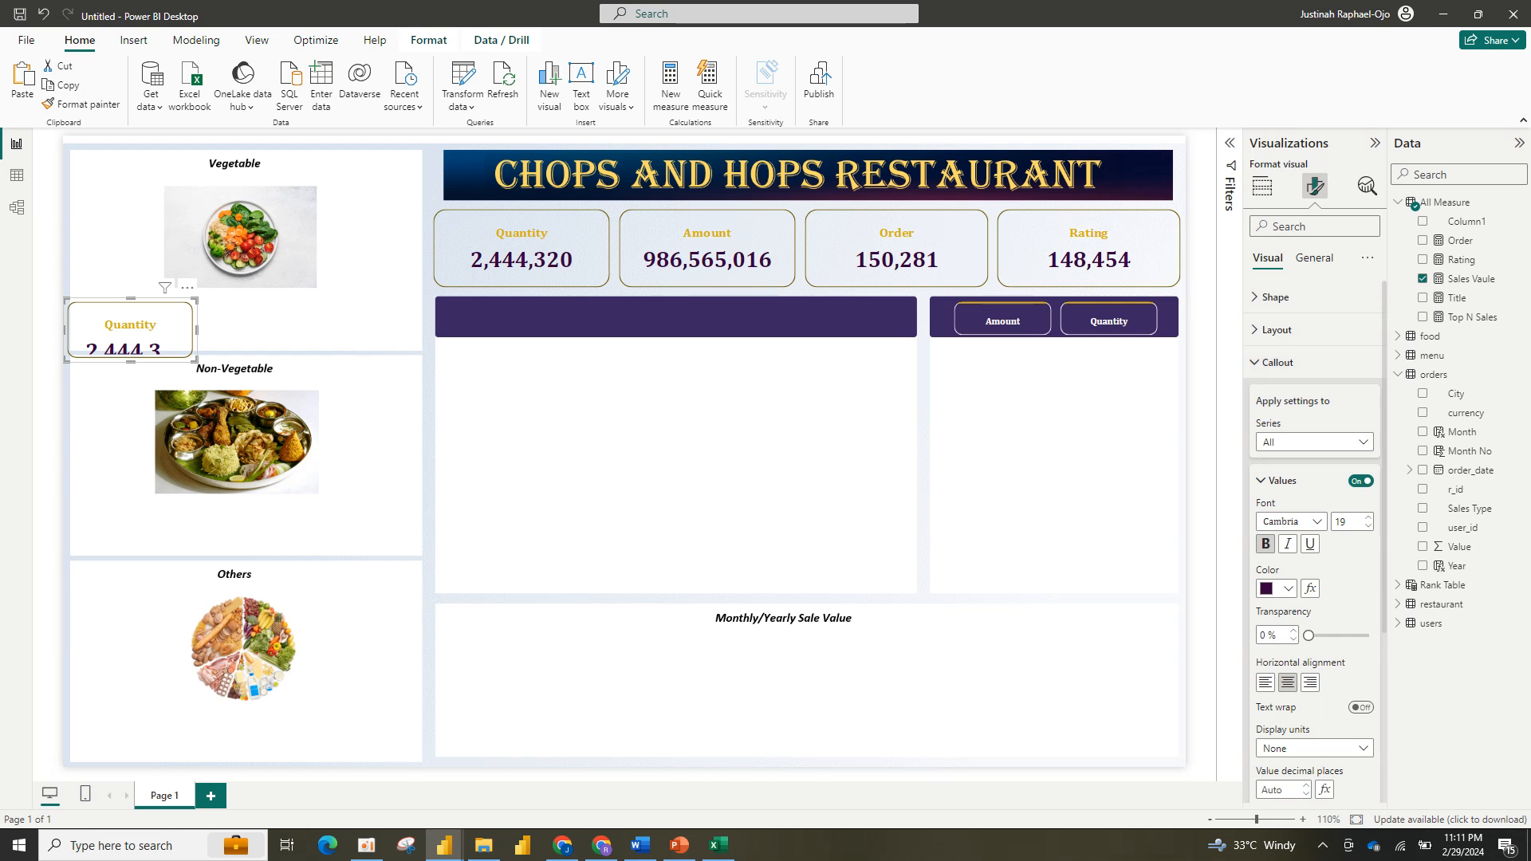
pyautogui.click(1368, 526)
pyautogui.click(1368, 527)
pyautogui.click(1368, 526)
pyautogui.click(1368, 526)
pyautogui.click(1368, 526)
pyautogui.click(1368, 526)
pyautogui.click(1368, 526)
pyautogui.click(1368, 526)
pyautogui.click(1368, 527)
pyautogui.click(1368, 526)
pyautogui.click(1368, 516)
pyautogui.click(1261, 481)
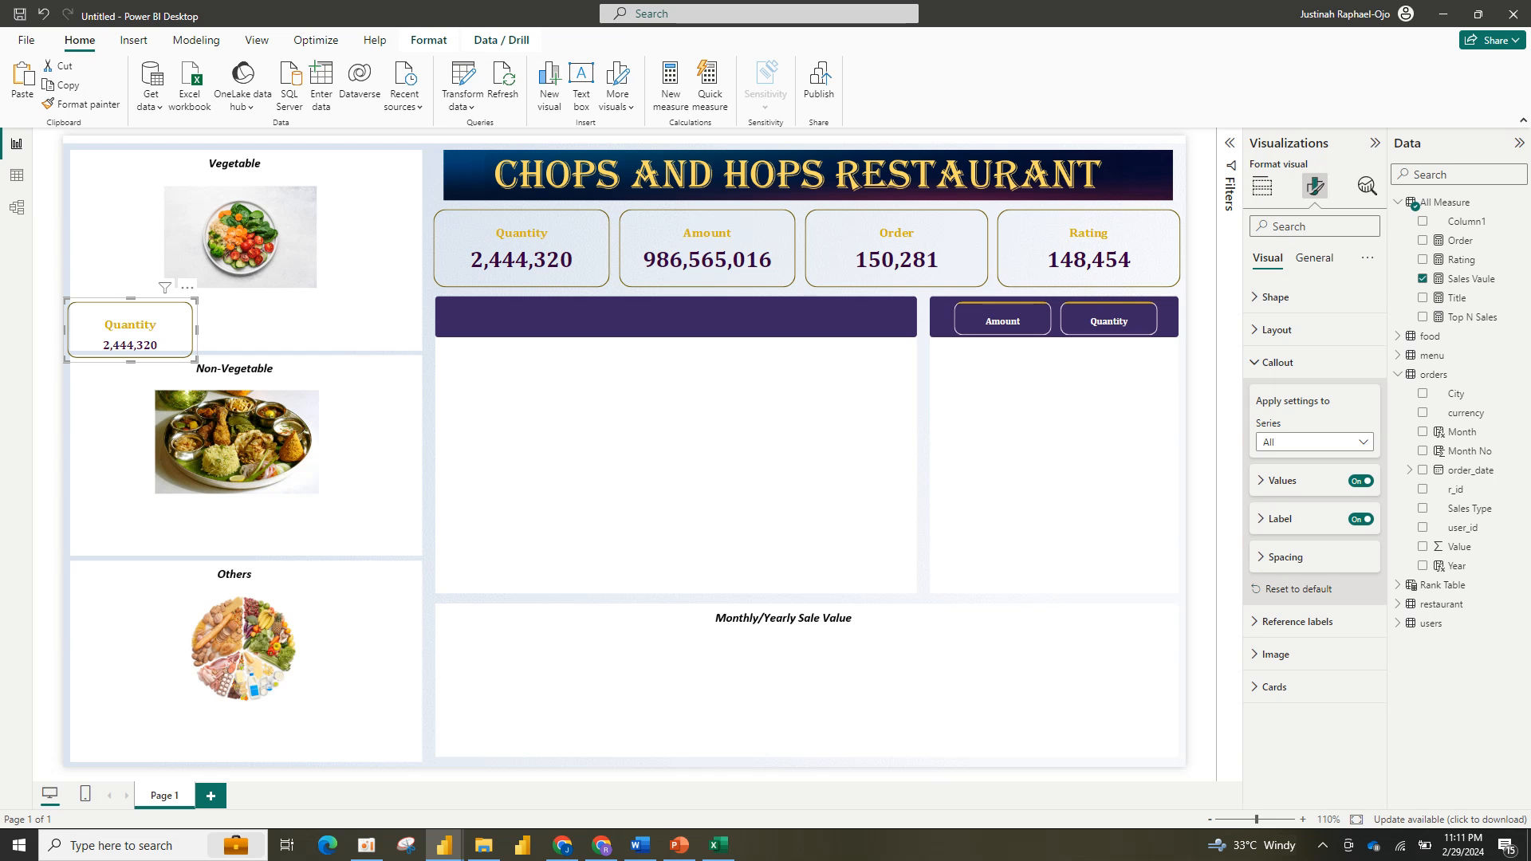
# Step: Set the small Quantity card's label font size to 8 and narrow the card to fit its content
pyautogui.click(1261, 519)
pyautogui.click(1368, 646)
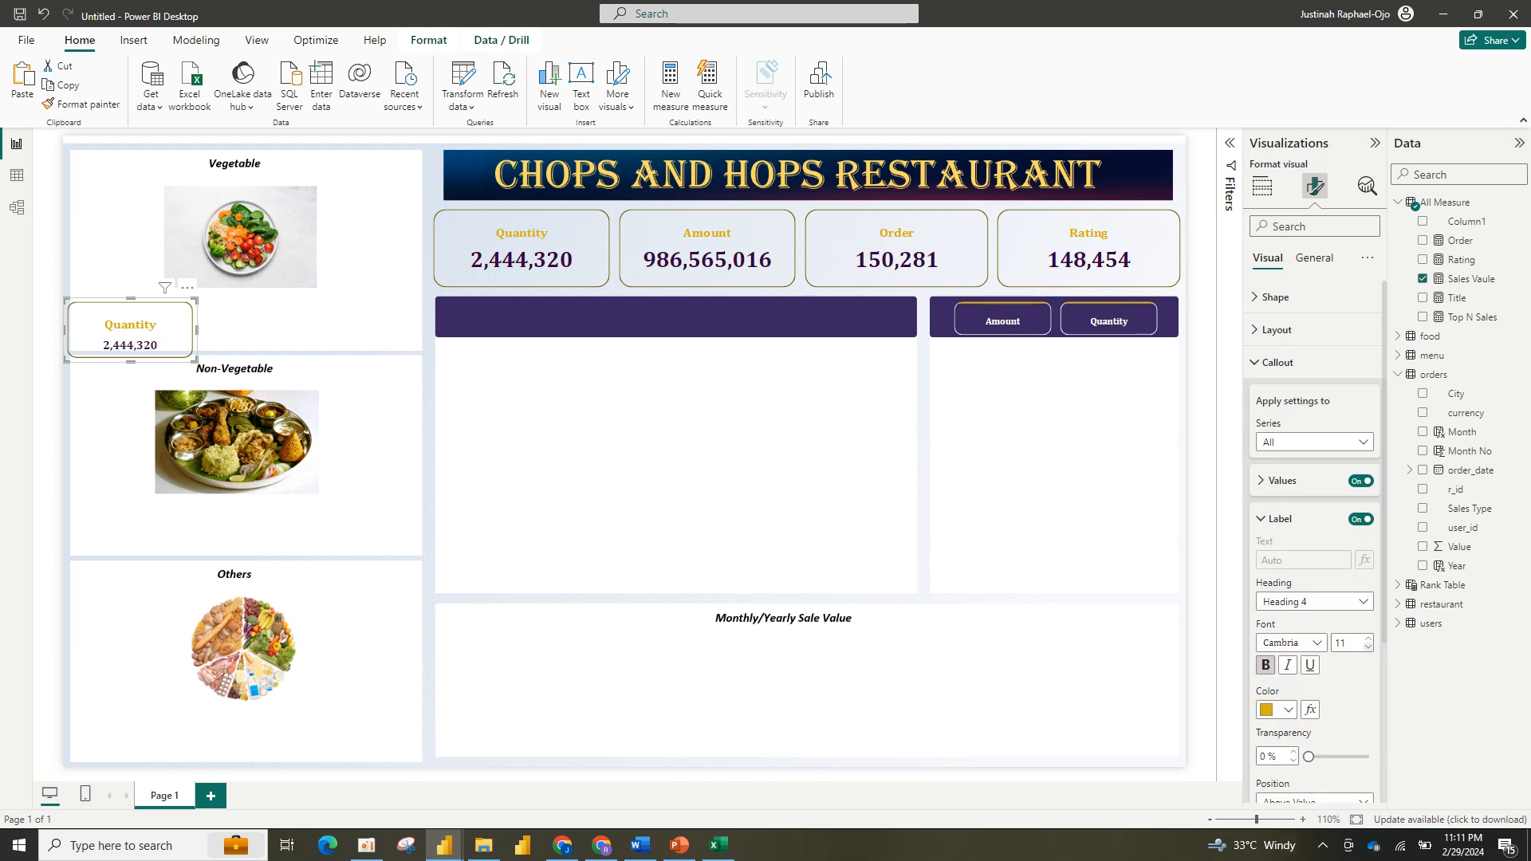
pyautogui.click(1368, 646)
pyautogui.click(1368, 646)
pyautogui.moveTo(196, 329); pyautogui.dragTo(154, 329)
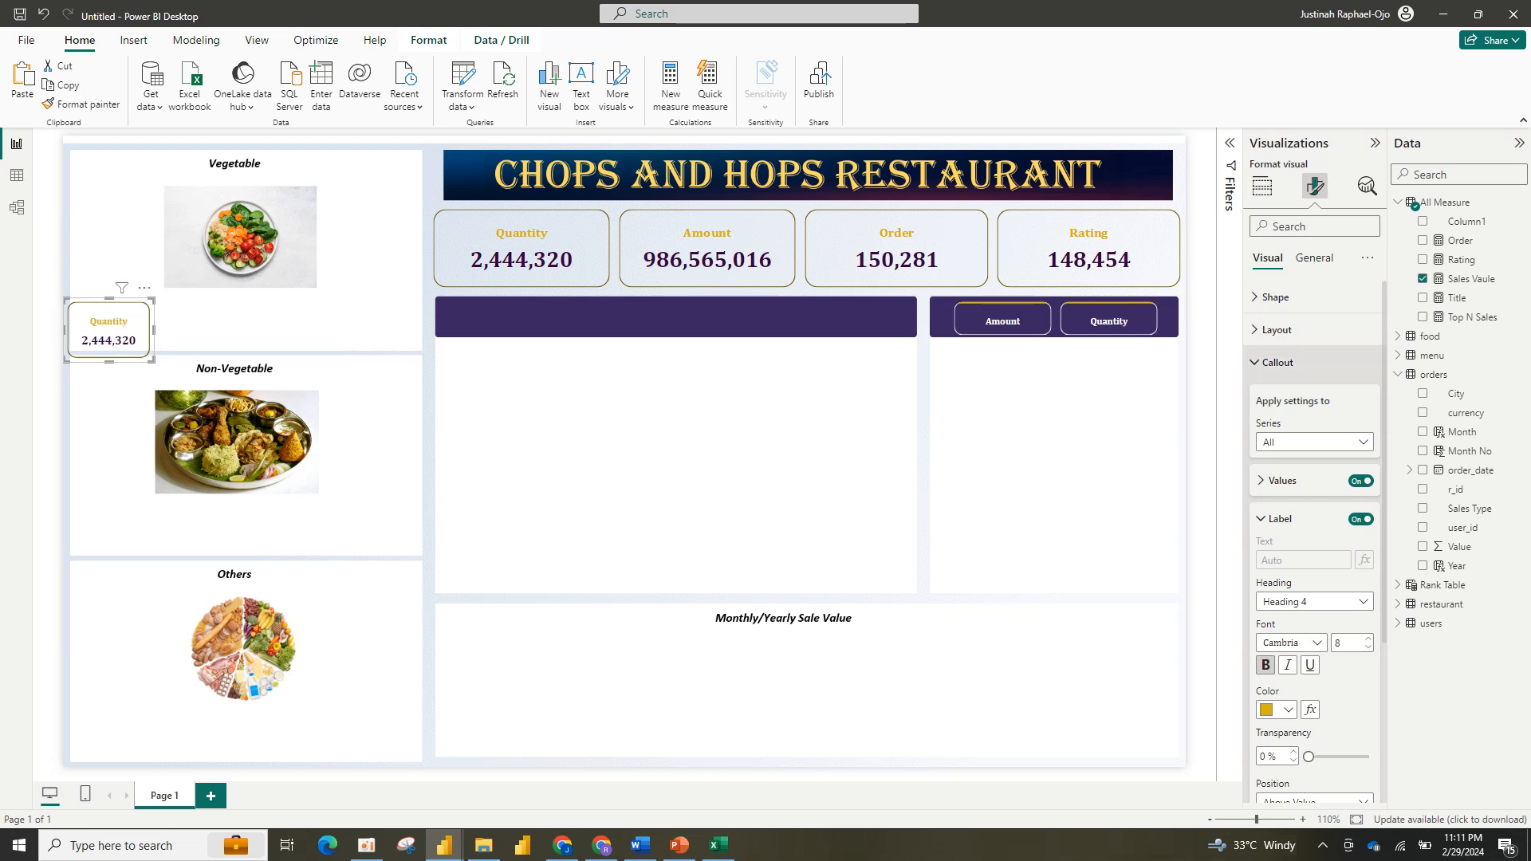
# Step: Turn off the small Quantity card's border and adjust its size and position inside the Vegetable section
pyautogui.click(1275, 362)
pyautogui.click(1274, 460)
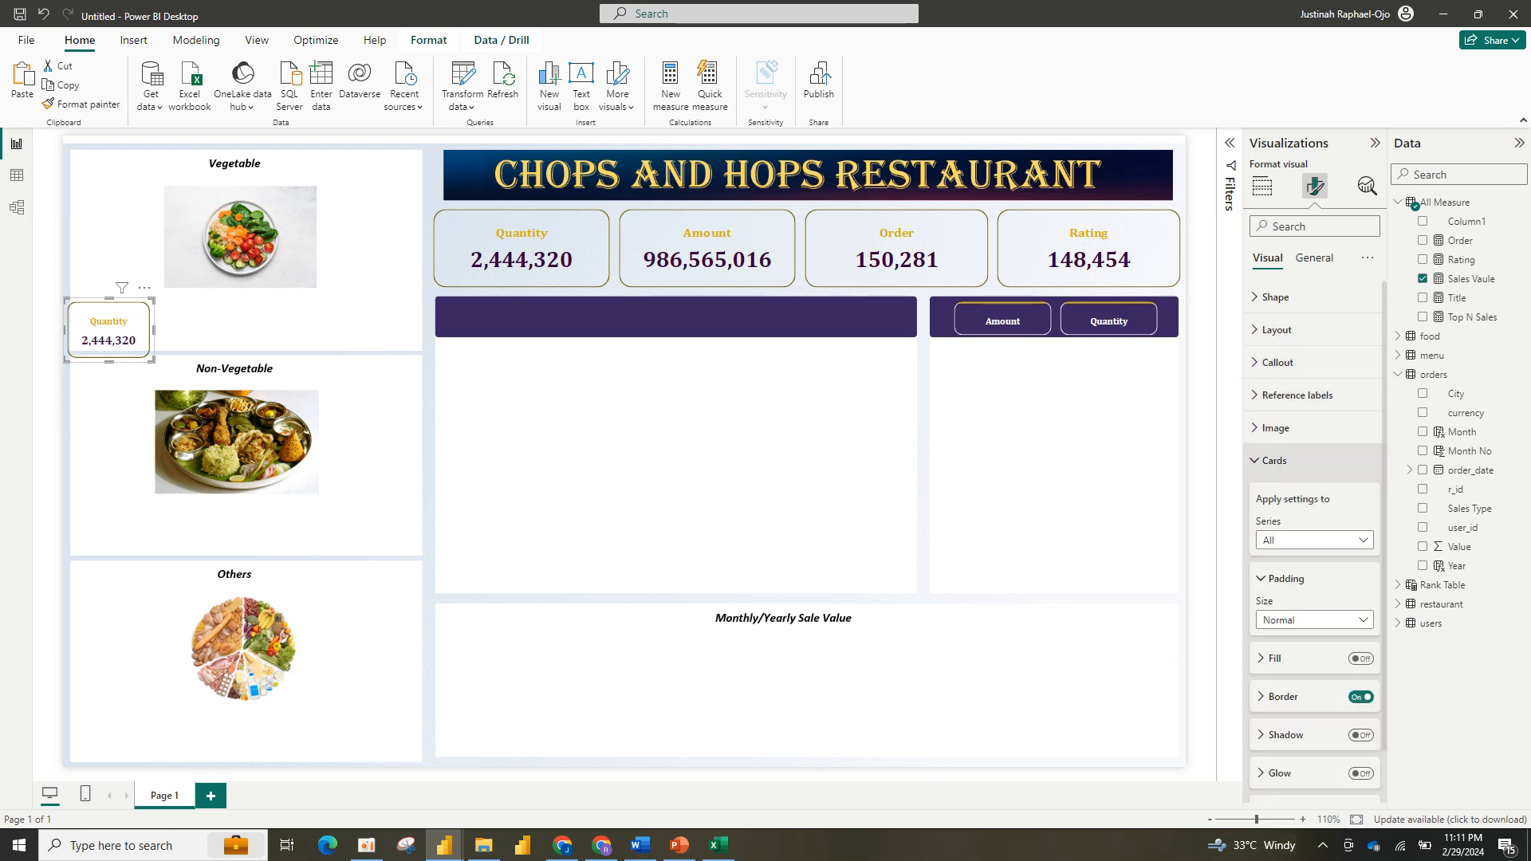
pyautogui.click(1360, 696)
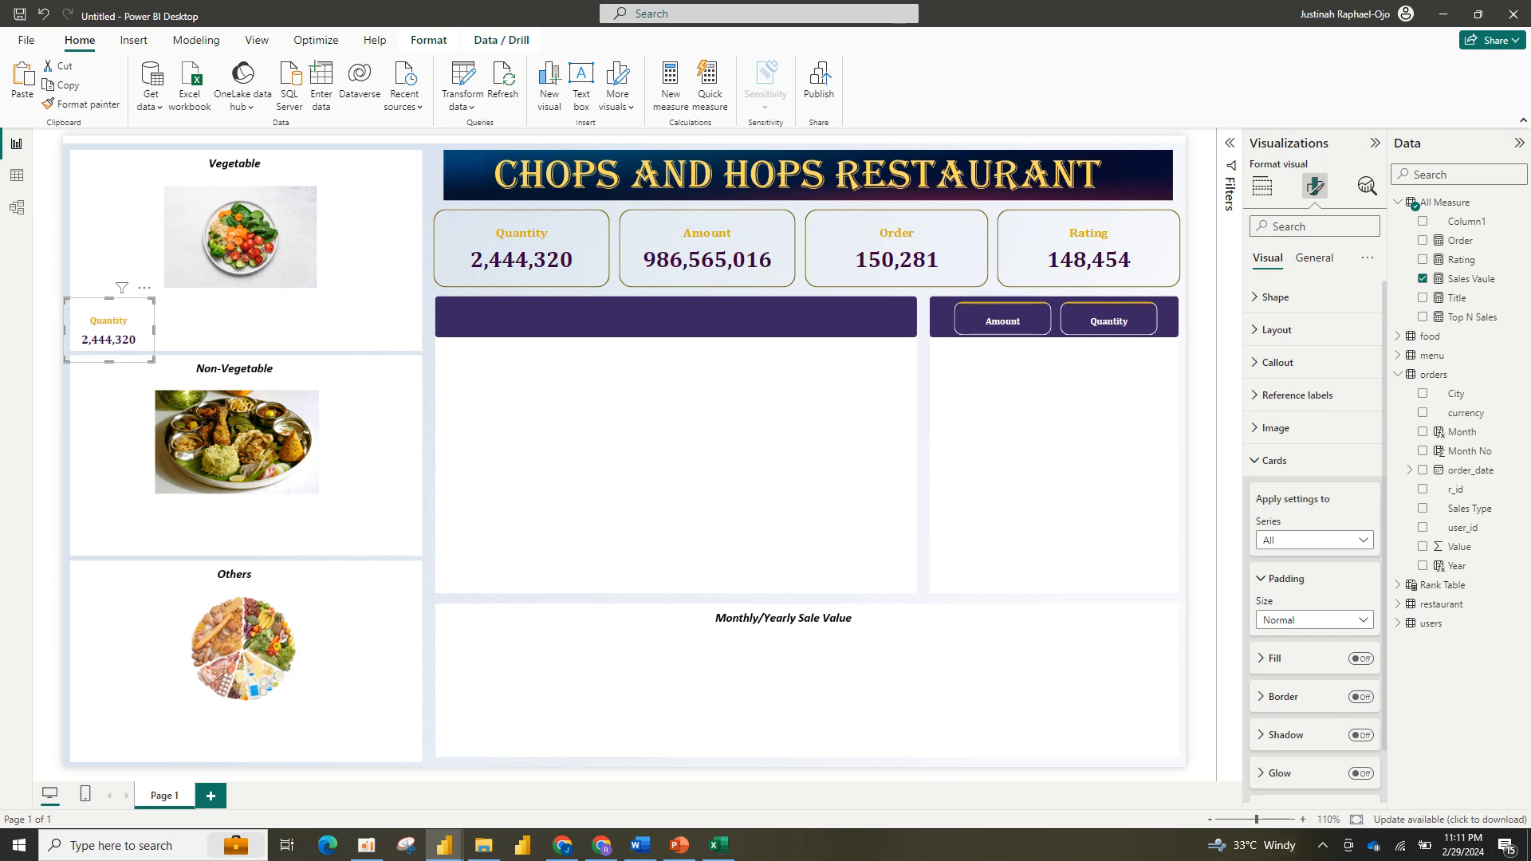
pyautogui.moveTo(153, 361); pyautogui.dragTo(155, 355)
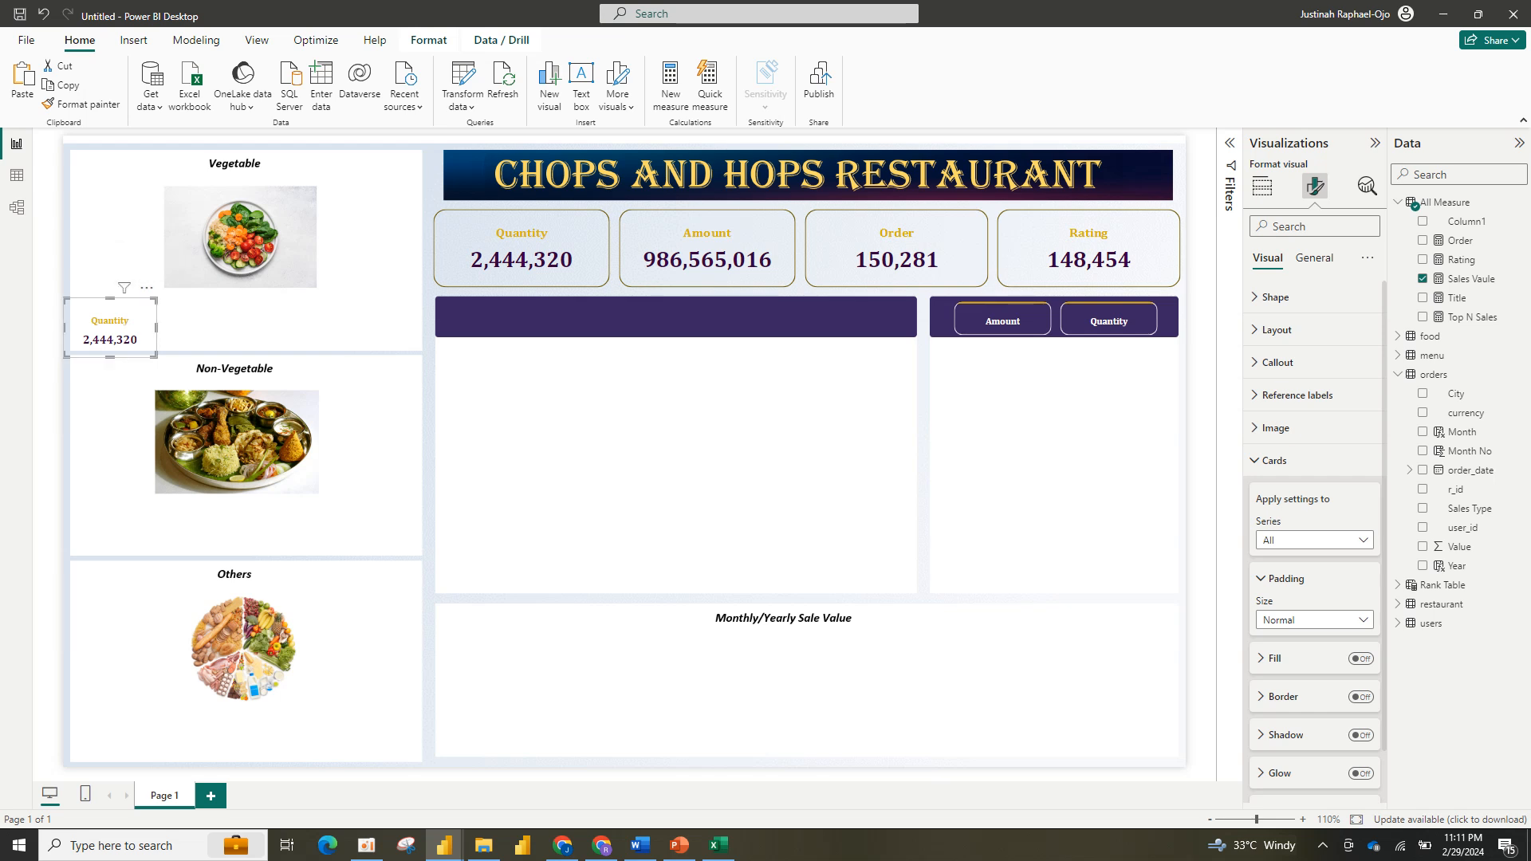
pyautogui.moveTo(155, 300); pyautogui.dragTo(117, 325)
pyautogui.click(1274, 460)
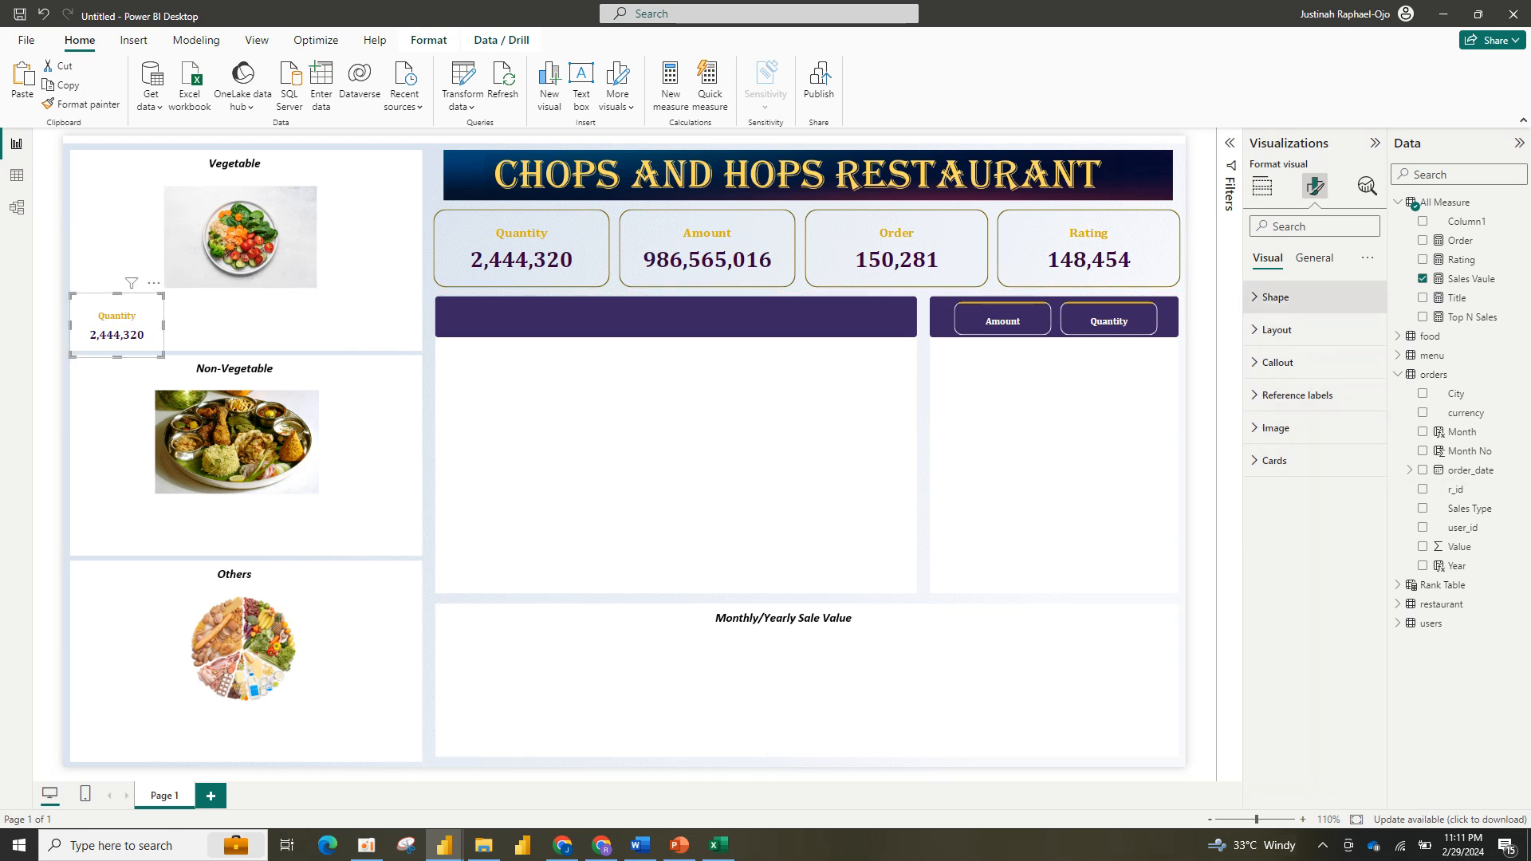
# Step: Increase the small Quantity card's callout value font size to 12 and widen the card slightly
pyautogui.click(1313, 259)
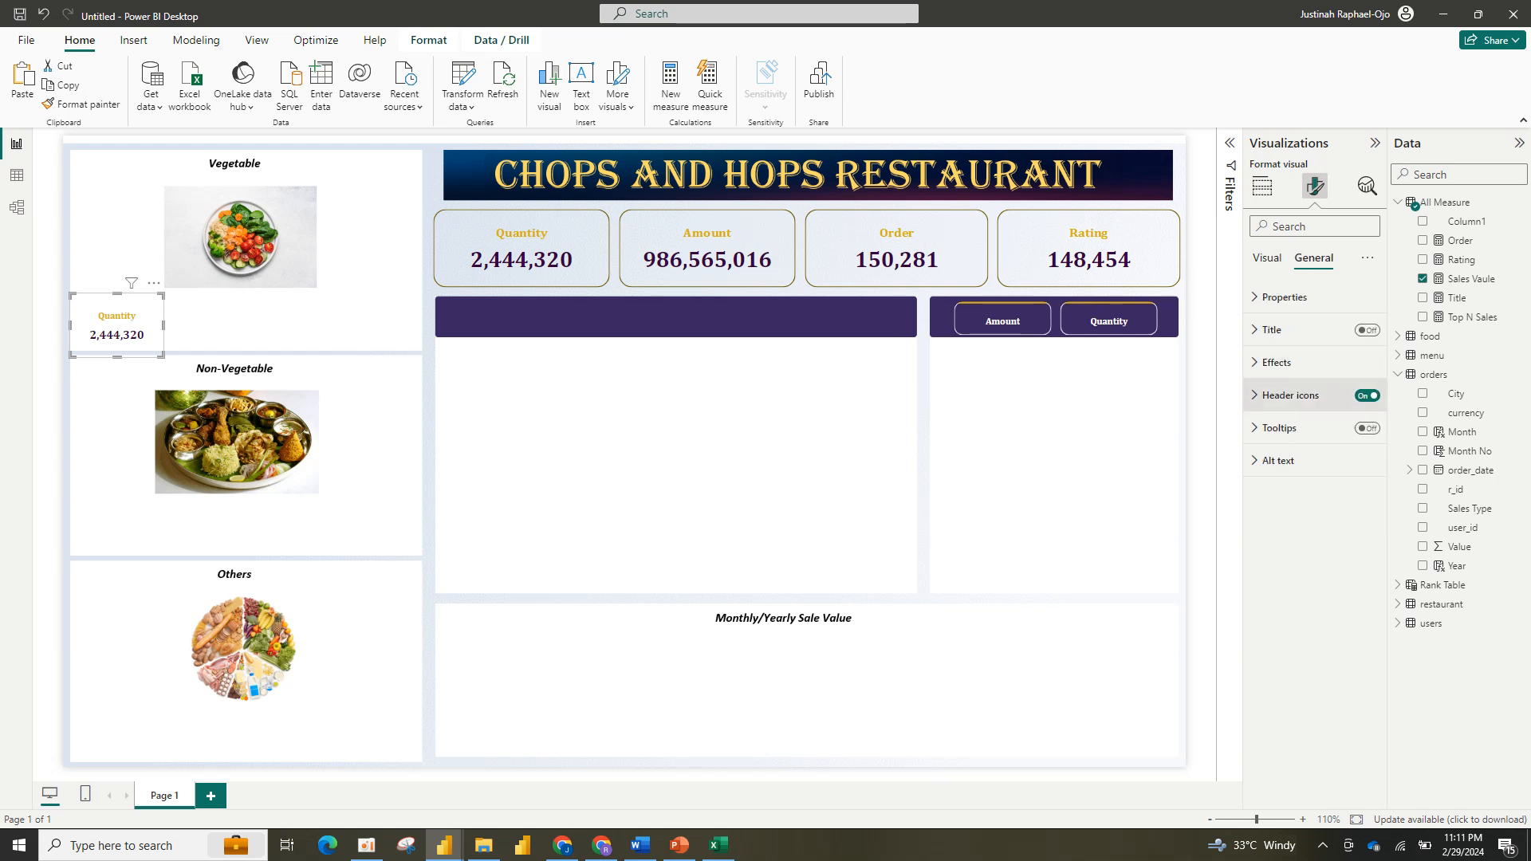
pyautogui.click(1267, 257)
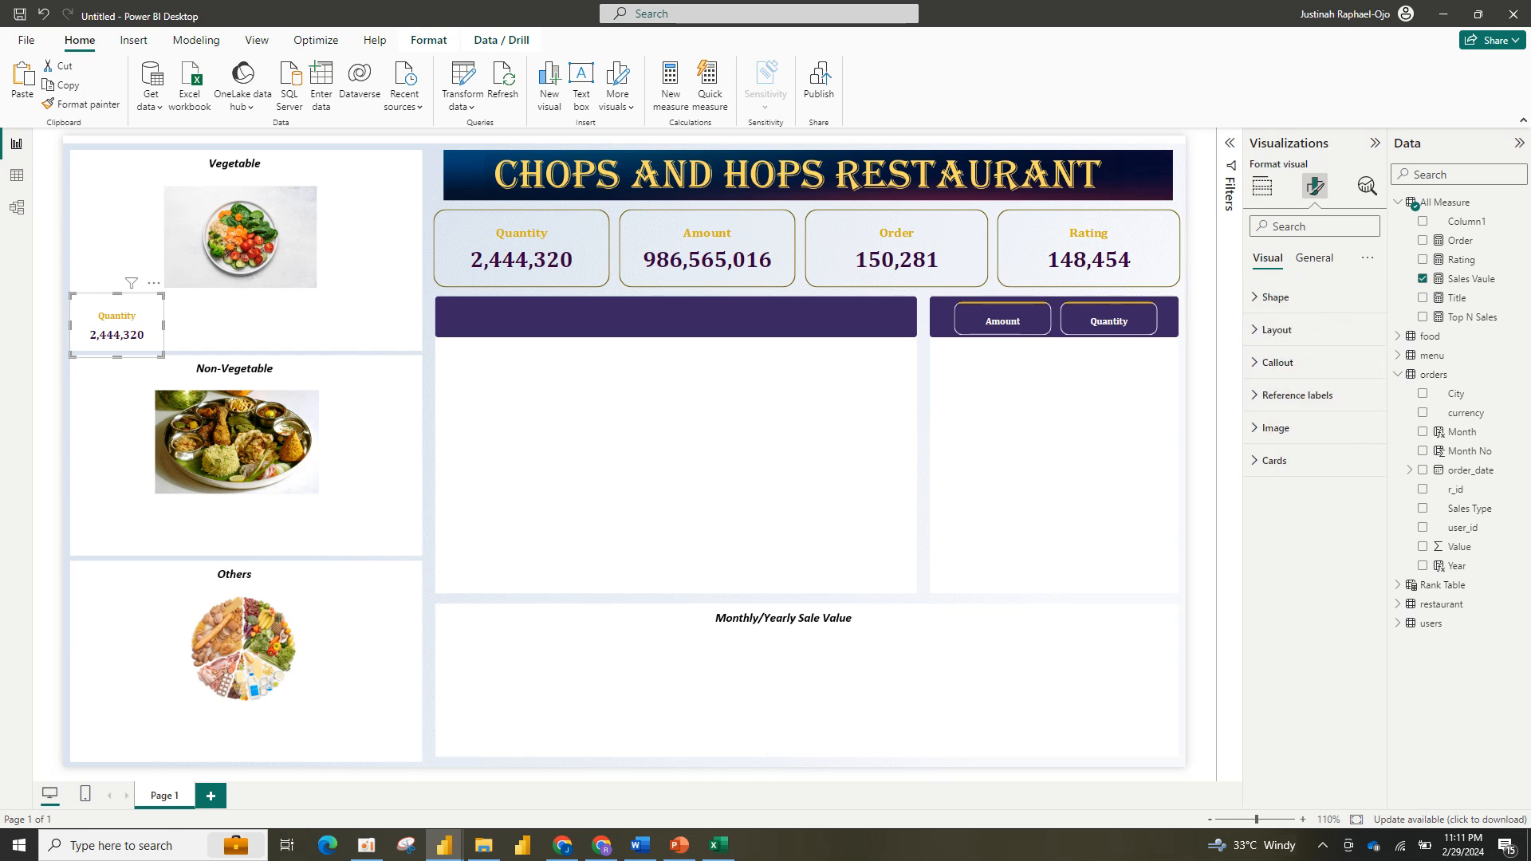
pyautogui.click(1277, 362)
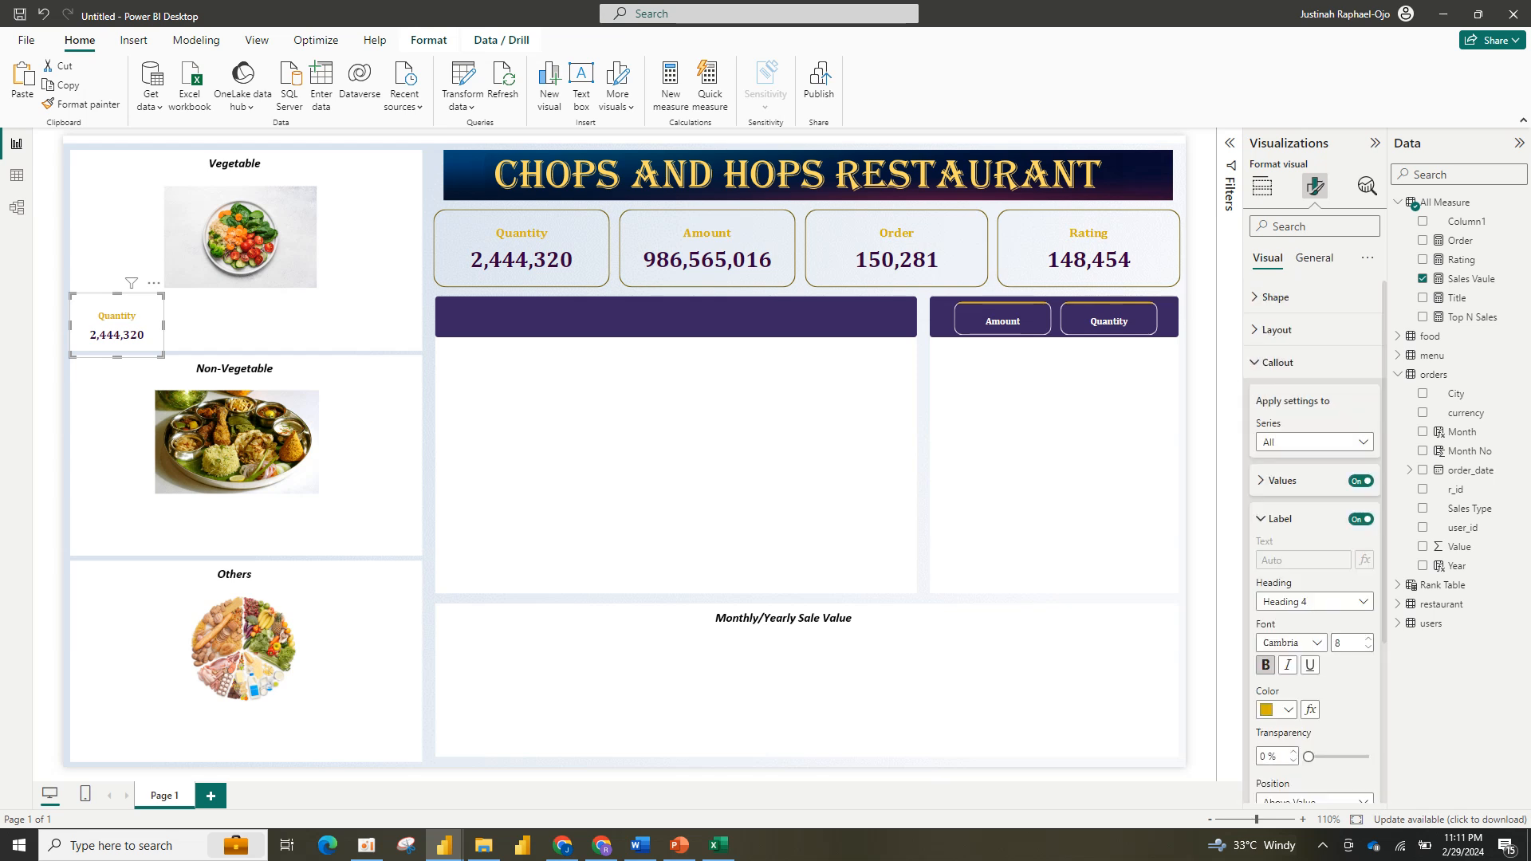
pyautogui.click(1279, 519)
pyautogui.click(1282, 480)
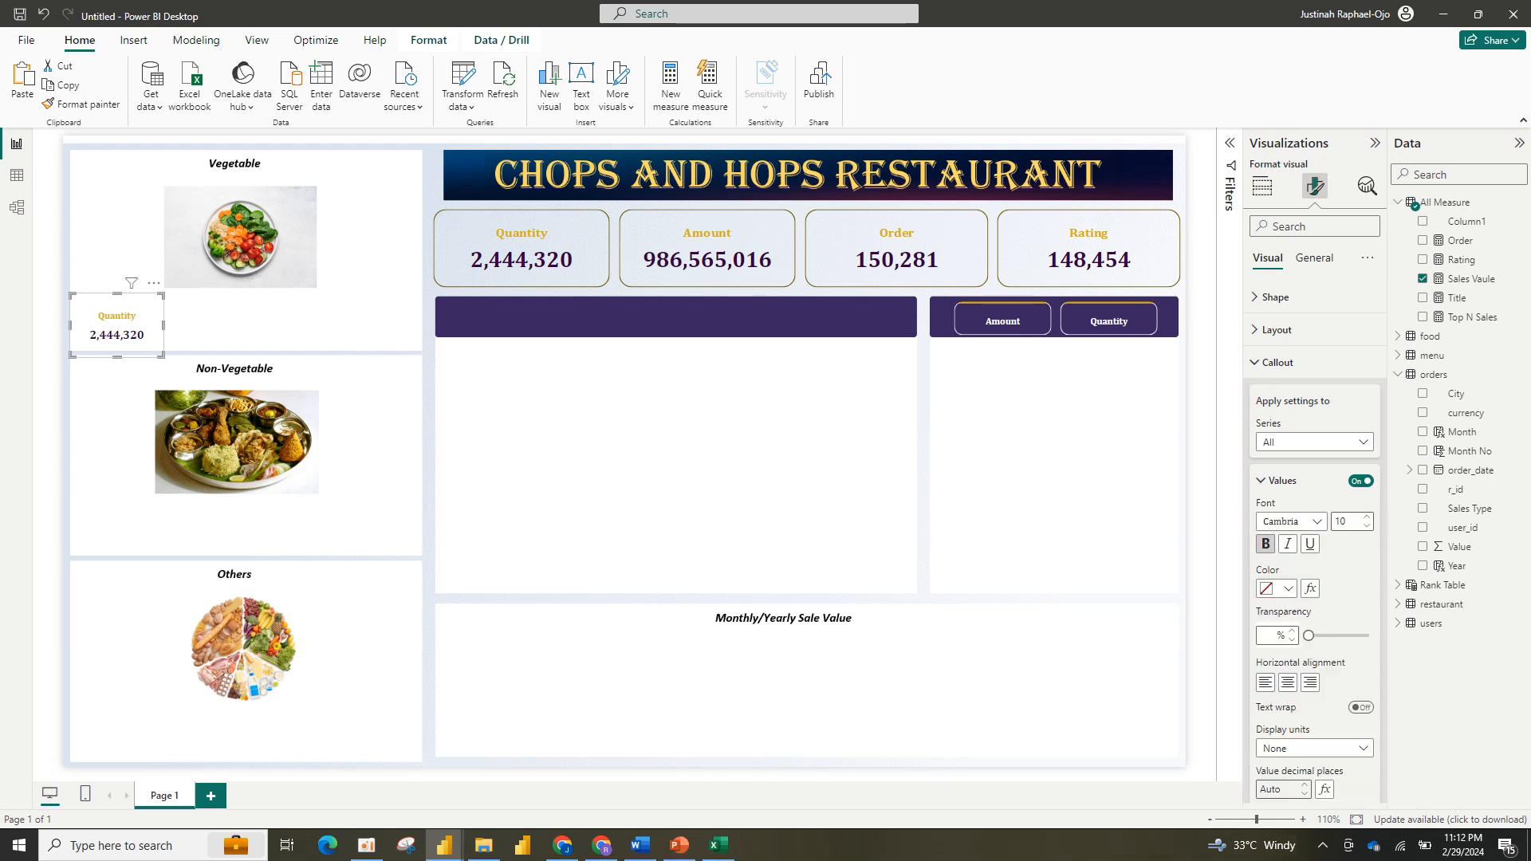
pyautogui.click(1265, 543)
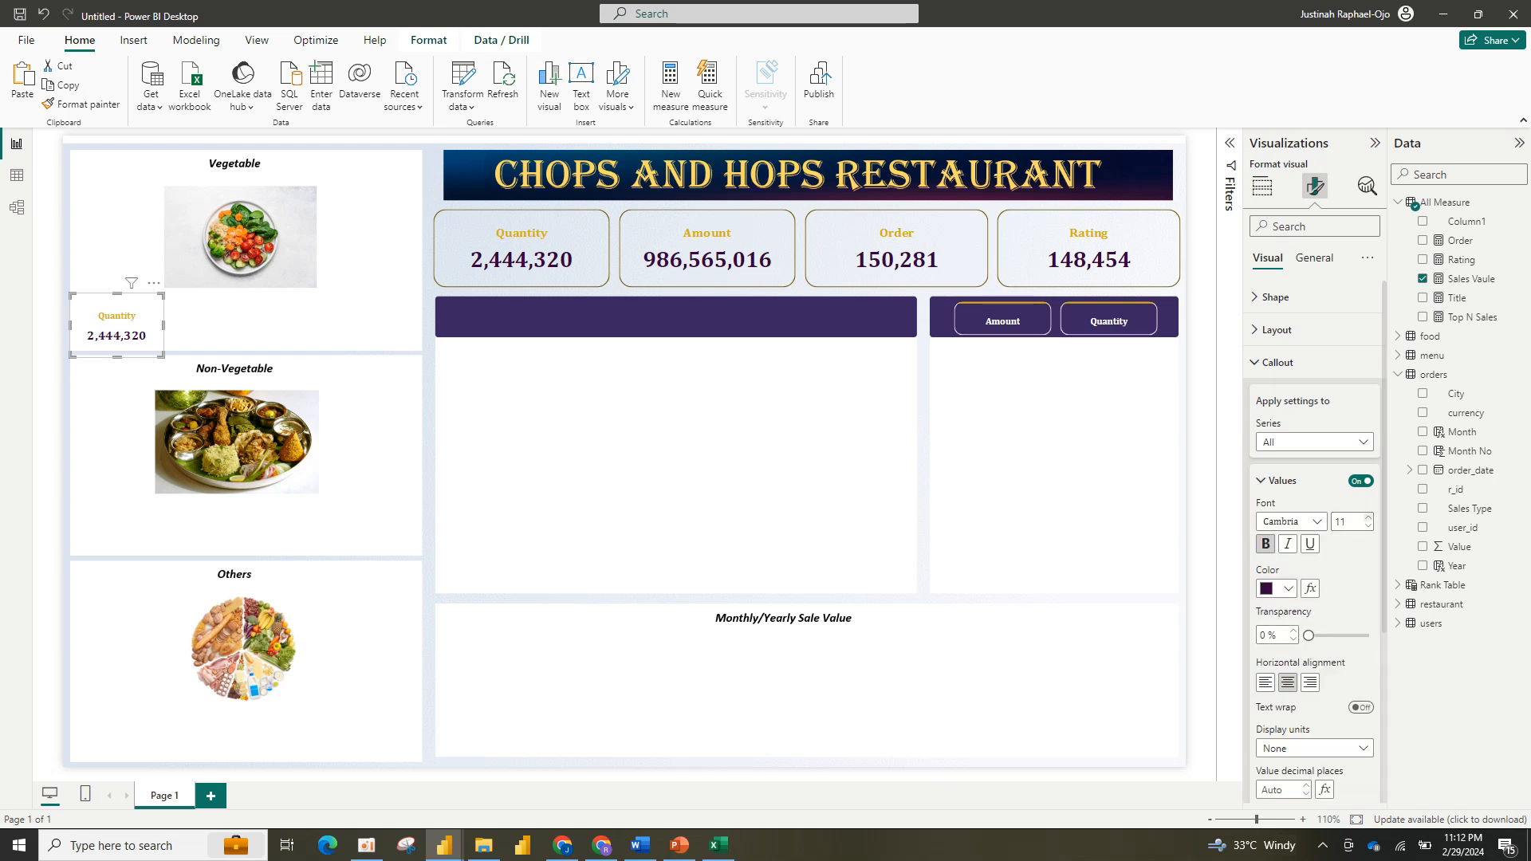
pyautogui.click(1368, 516)
pyautogui.moveTo(163, 325); pyautogui.dragTo(167, 325)
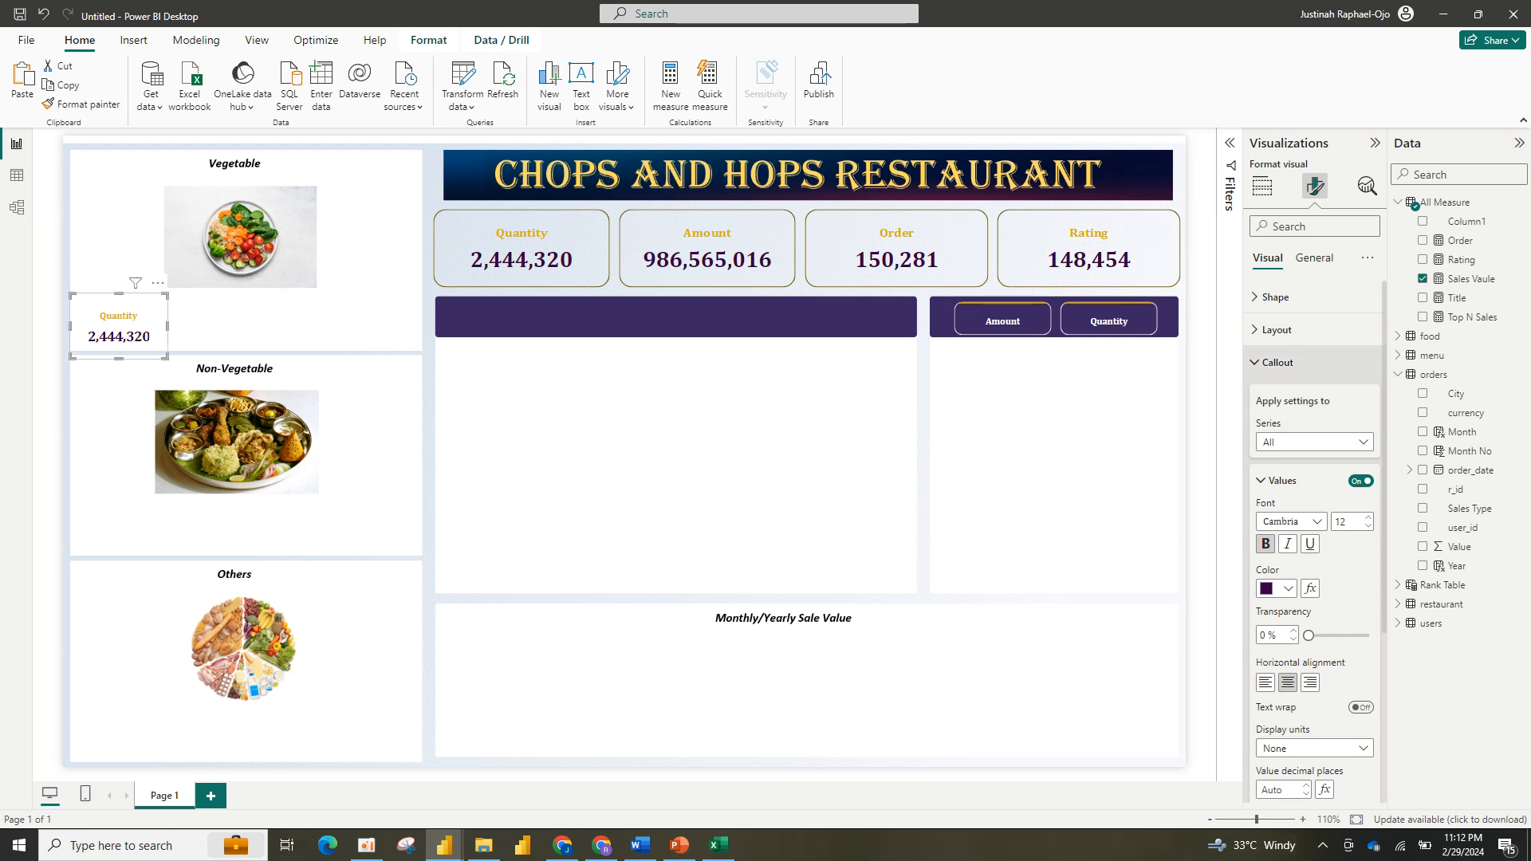
# Step: Set the display units of the small Quantity card's callout value to Thousands
pyautogui.click(1277, 362)
pyautogui.click(1277, 362)
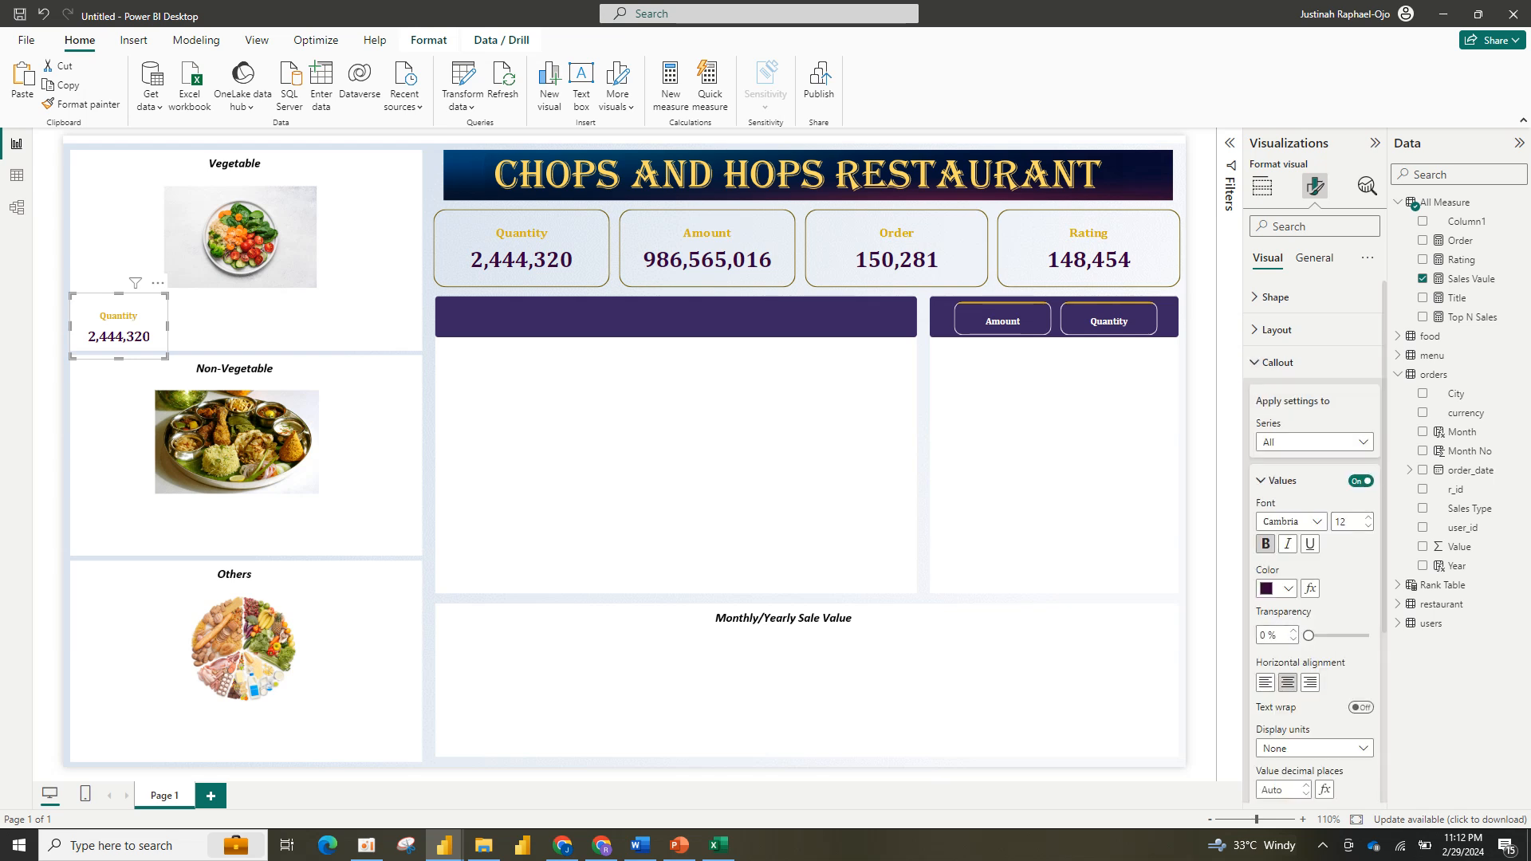
pyautogui.click(1314, 748)
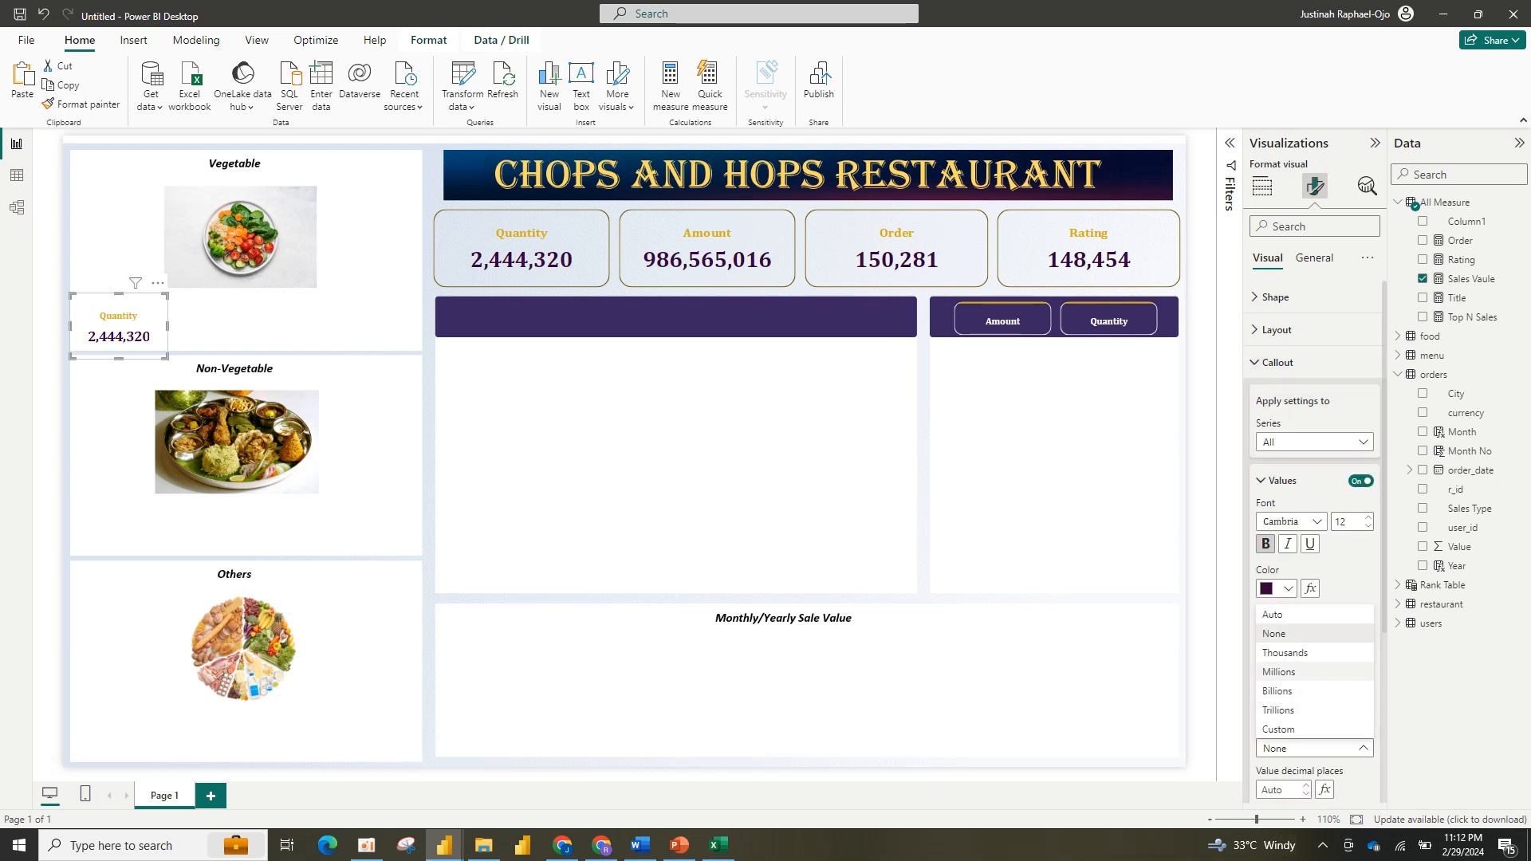
pyautogui.click(1314, 651)
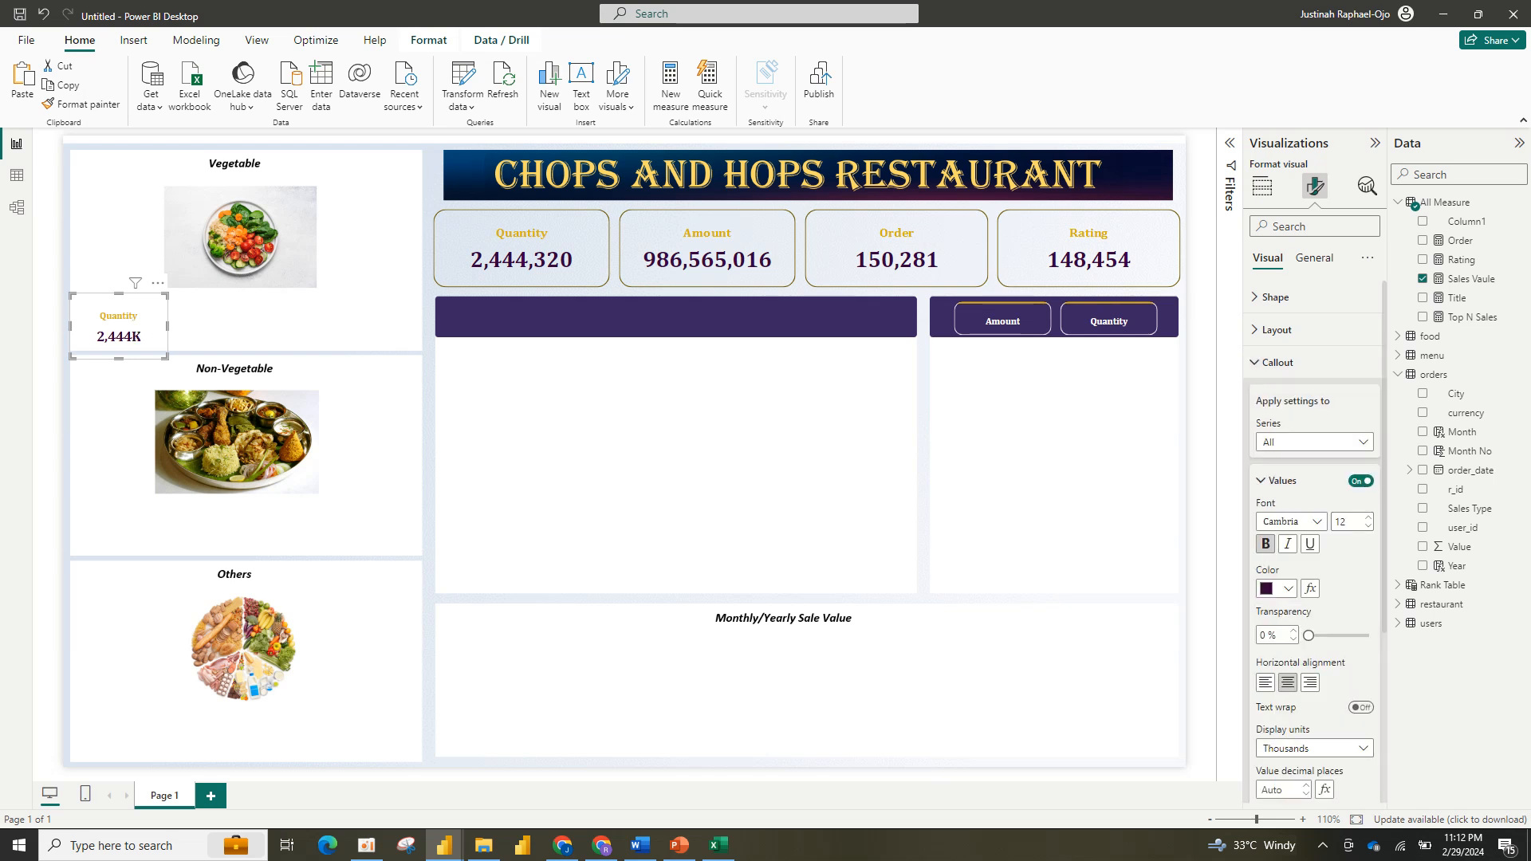
pyautogui.click(1277, 362)
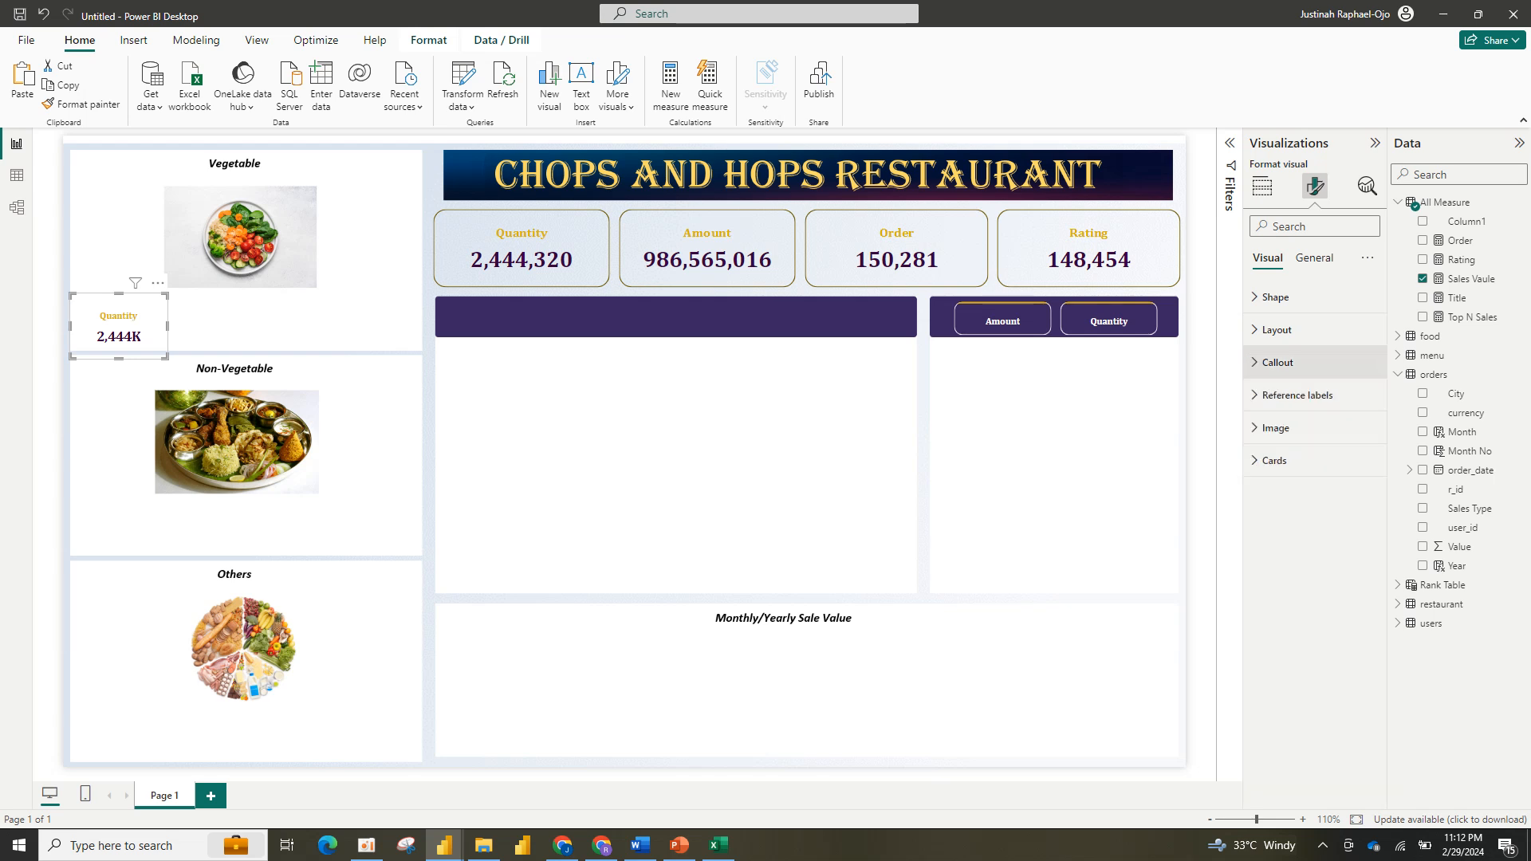
pyautogui.click(1277, 362)
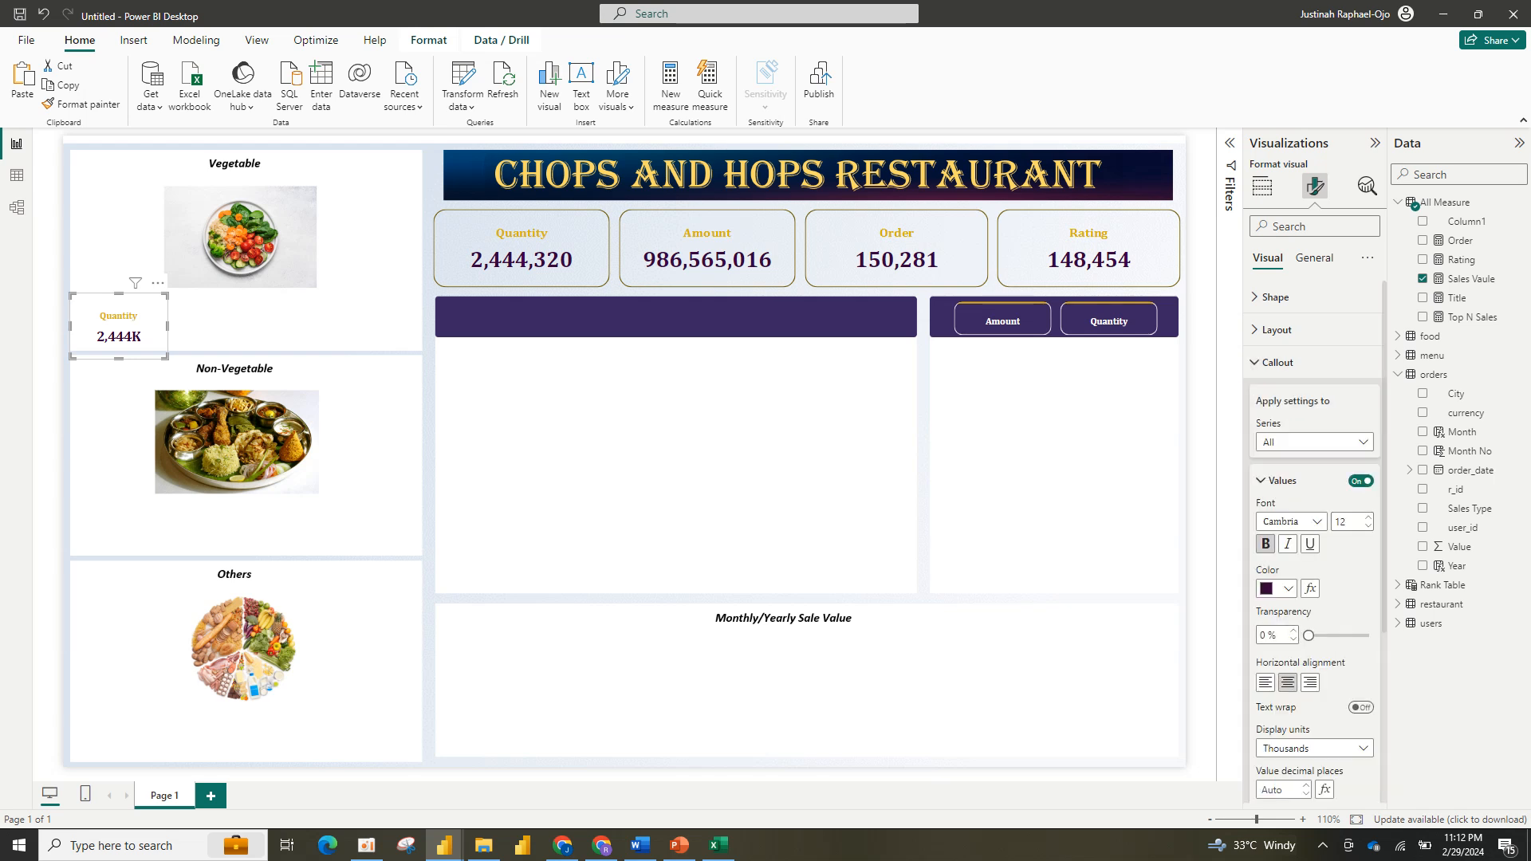
# Step: Replace the Quantity measure in the Vegetable section's card with the Veg_or_non_veg field from the menu table
pyautogui.click(1262, 186)
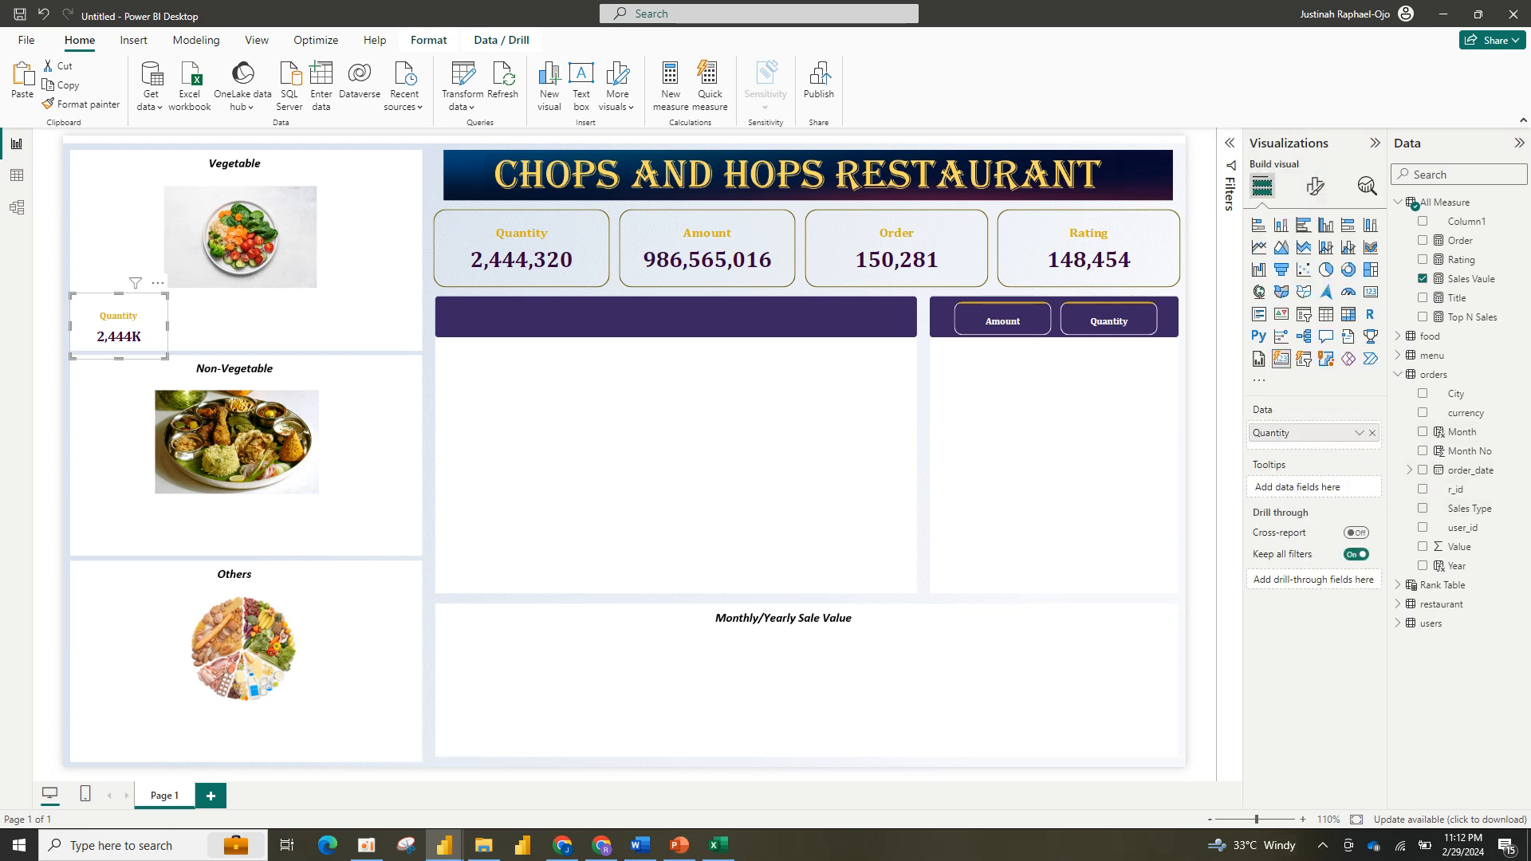
pyautogui.click(1372, 433)
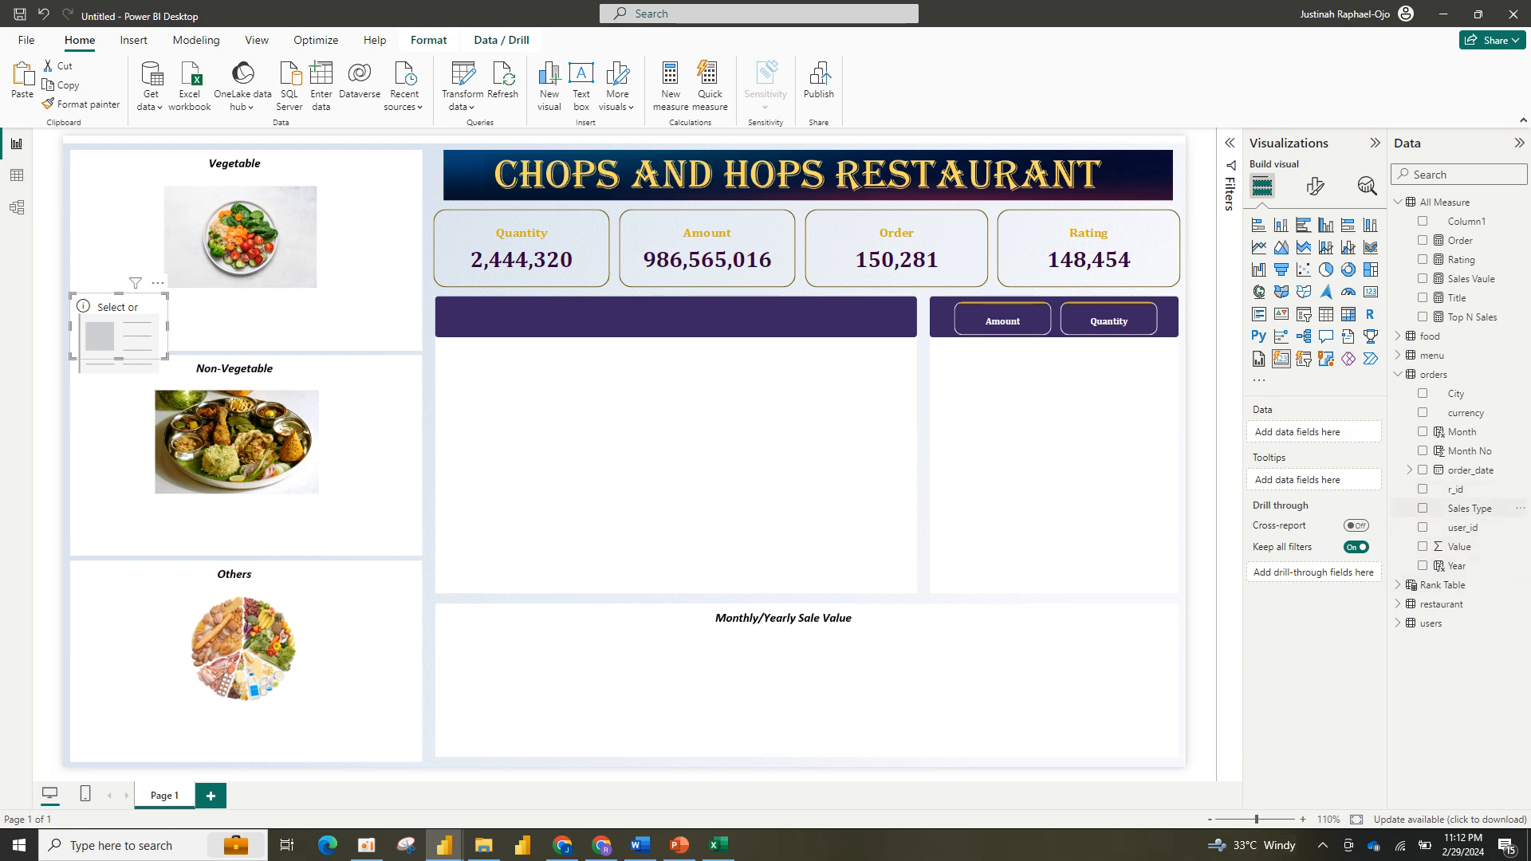
pyautogui.click(1434, 374)
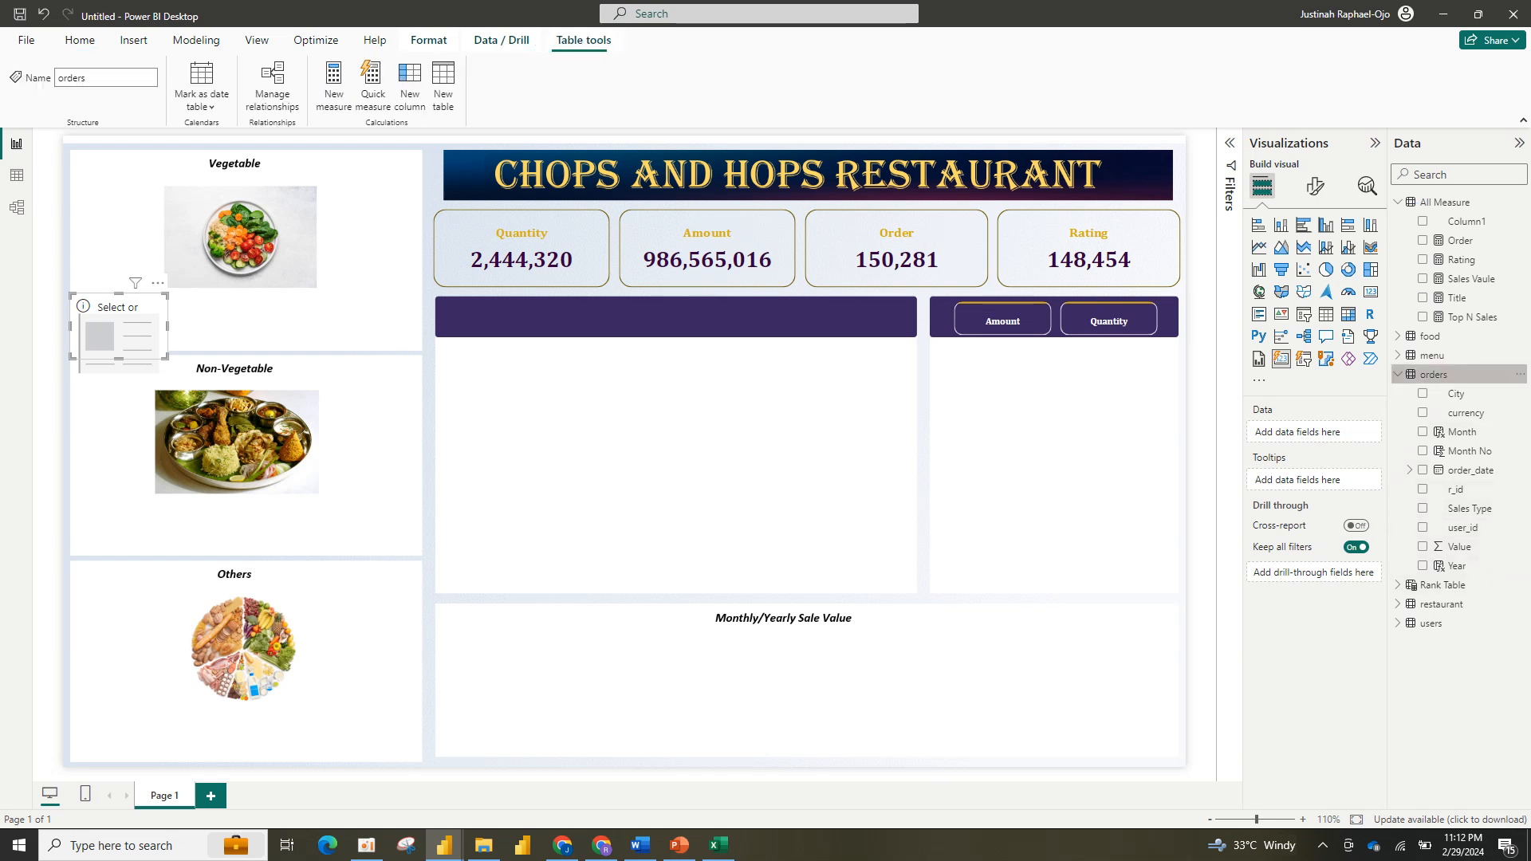
pyautogui.click(1397, 373)
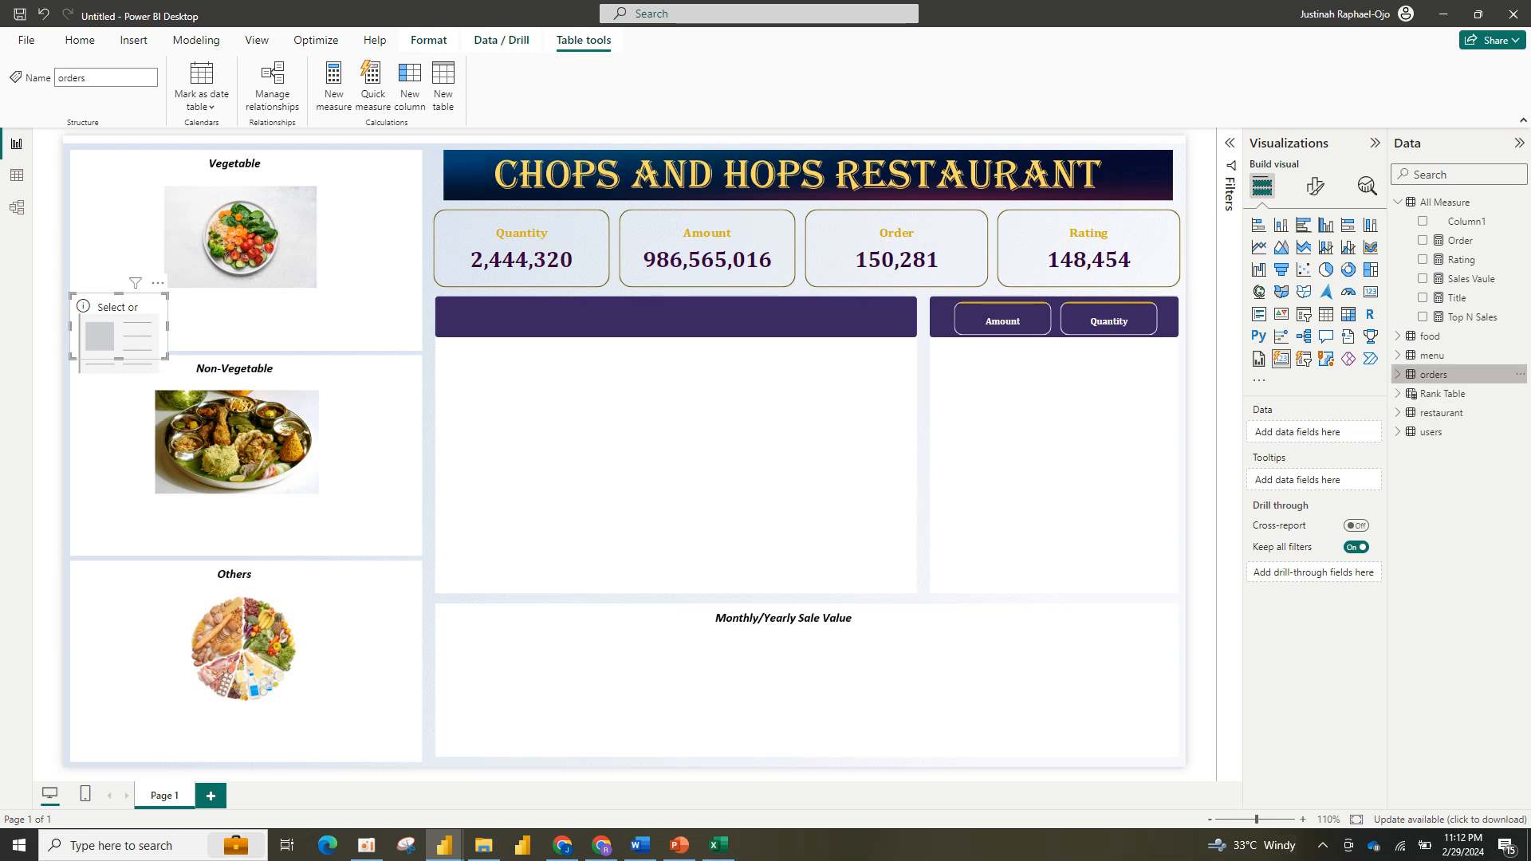
pyautogui.click(1397, 356)
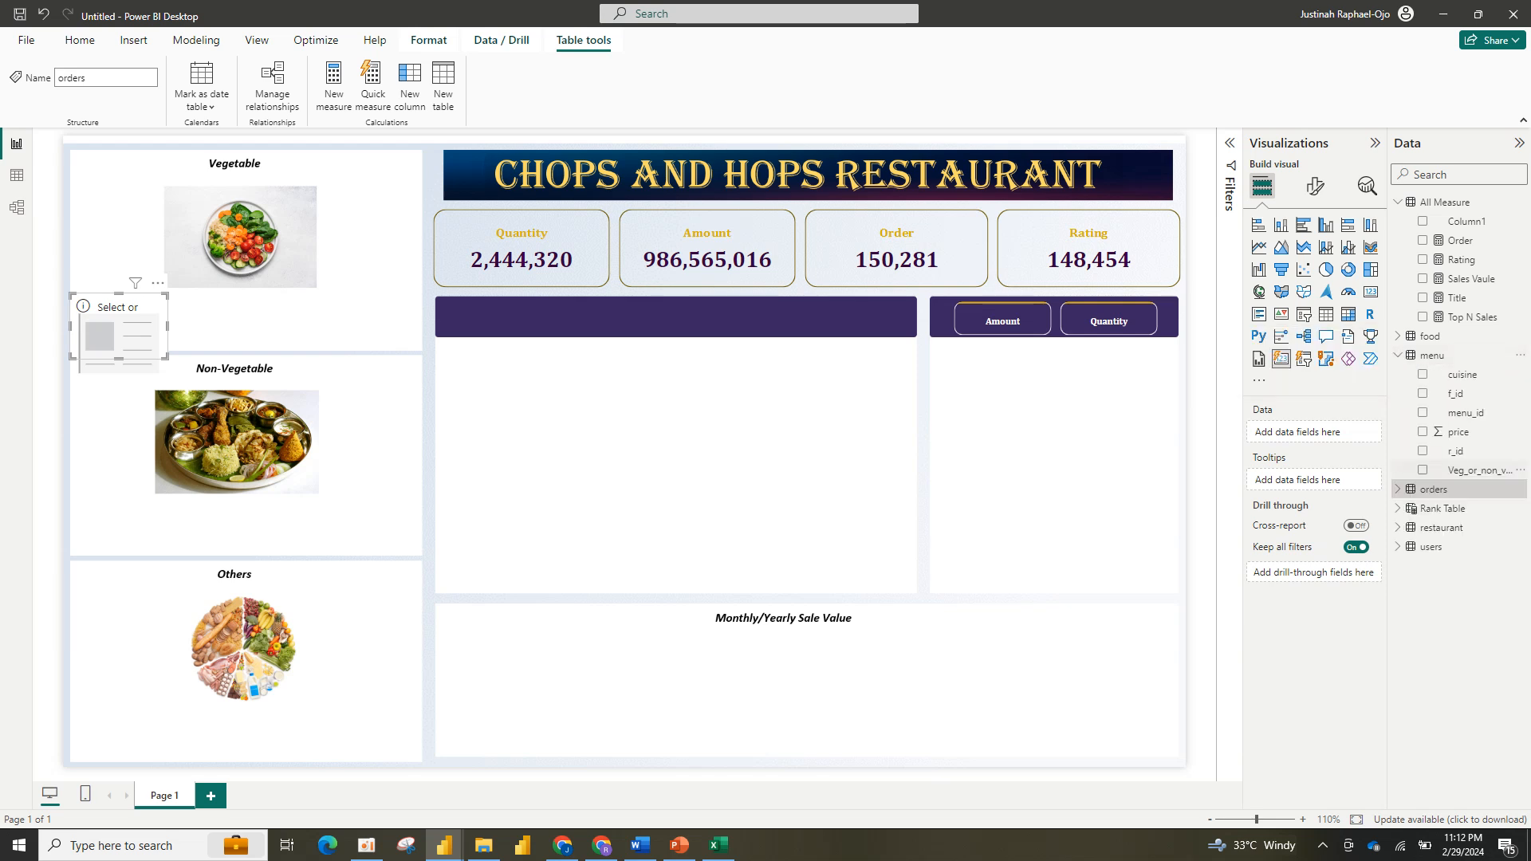
pyautogui.moveTo(1470, 471); pyautogui.dragTo(1351, 433)
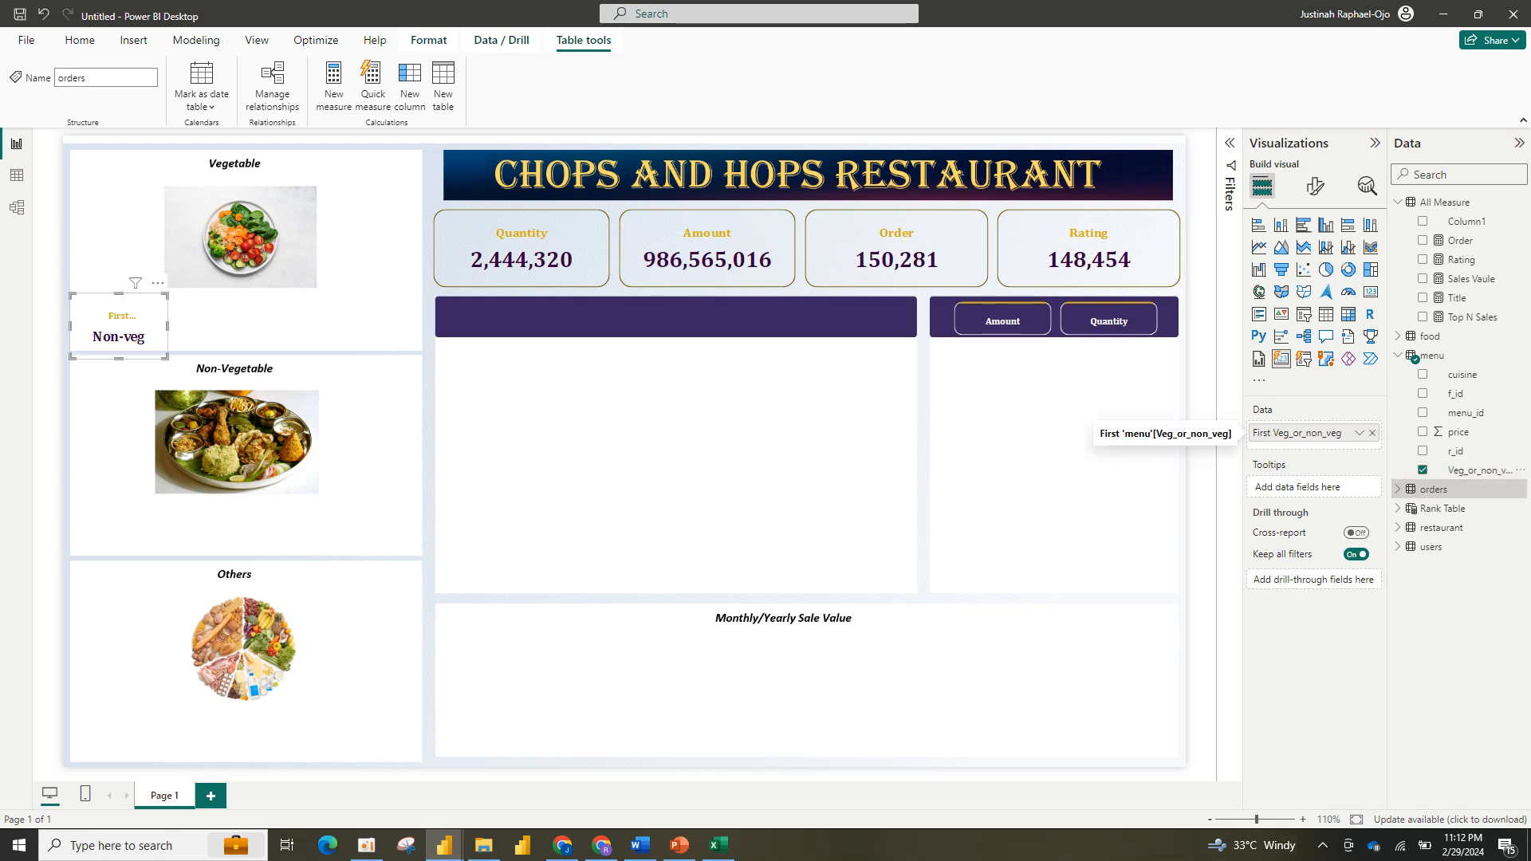
# Step: Try Count (Distinct) on the small card's Veg_or_non_veg field, remove the field, and undo both changes
pyautogui.click(1358, 433)
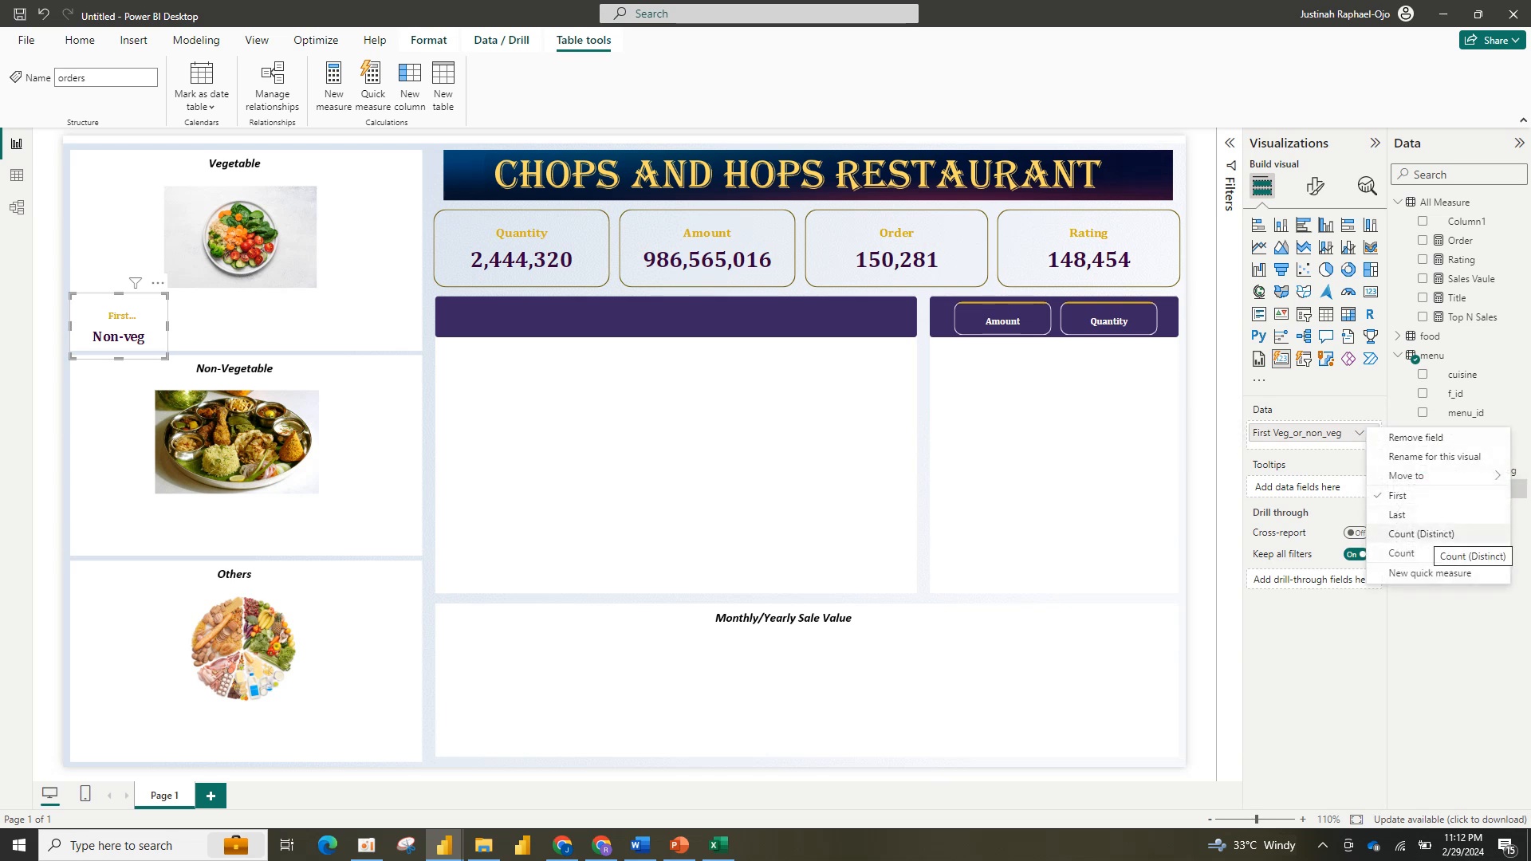
pyautogui.click(1420, 533)
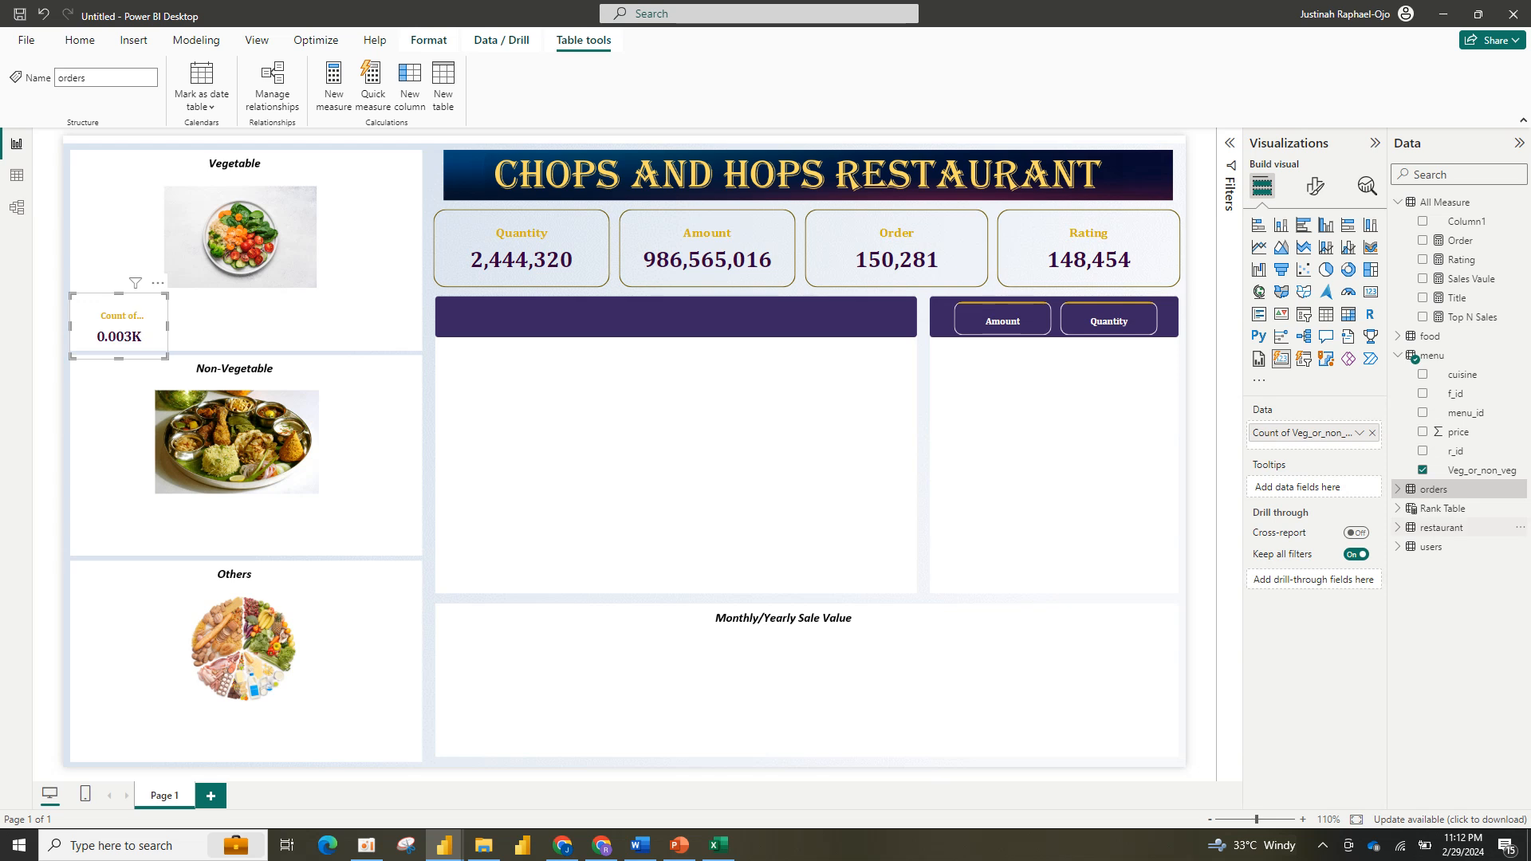
pyautogui.click(1371, 433)
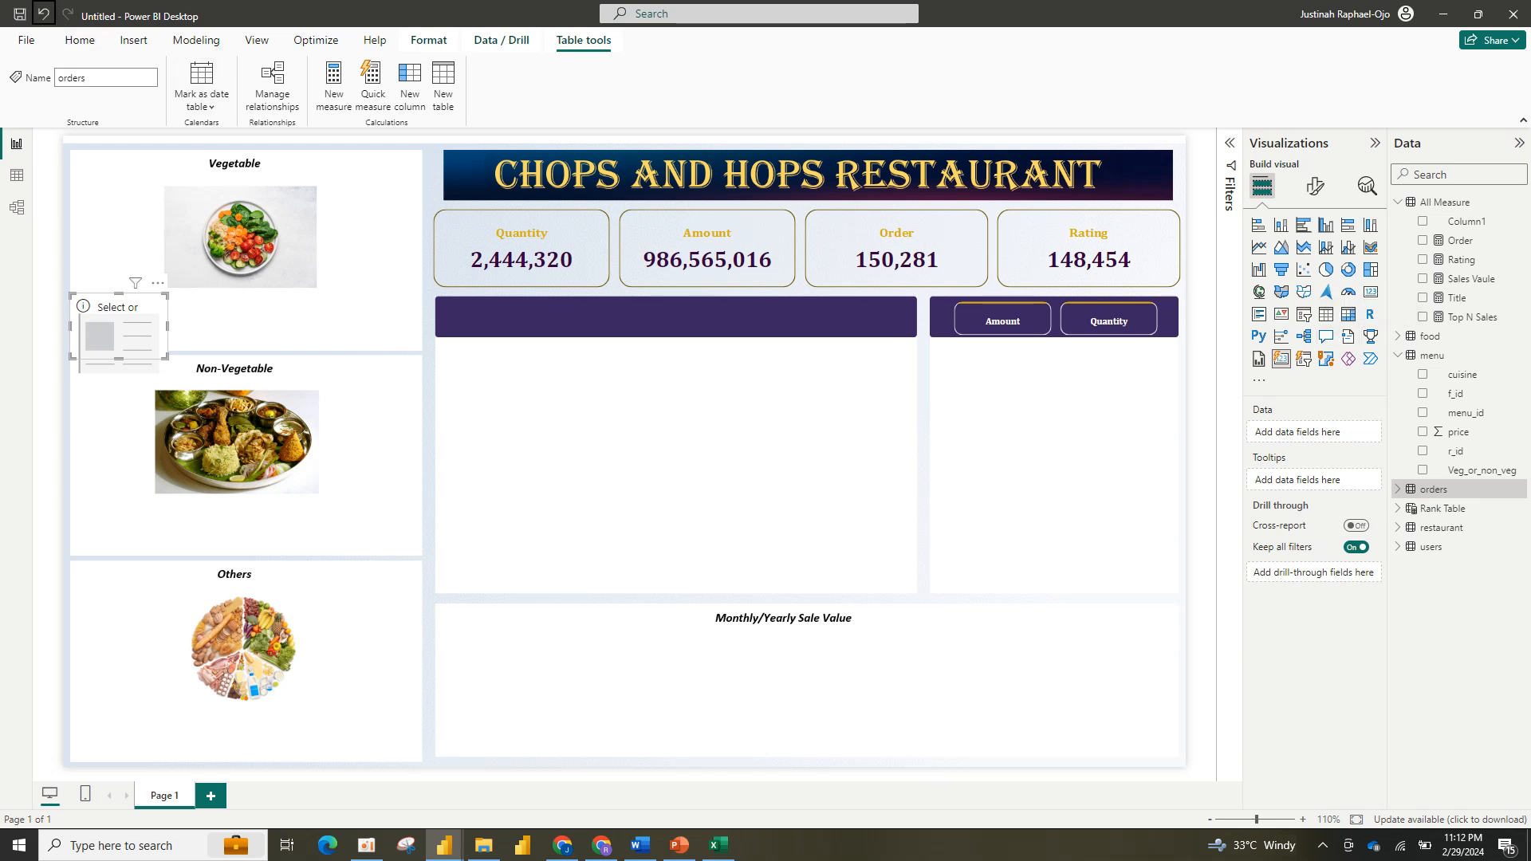
pyautogui.click(43, 14)
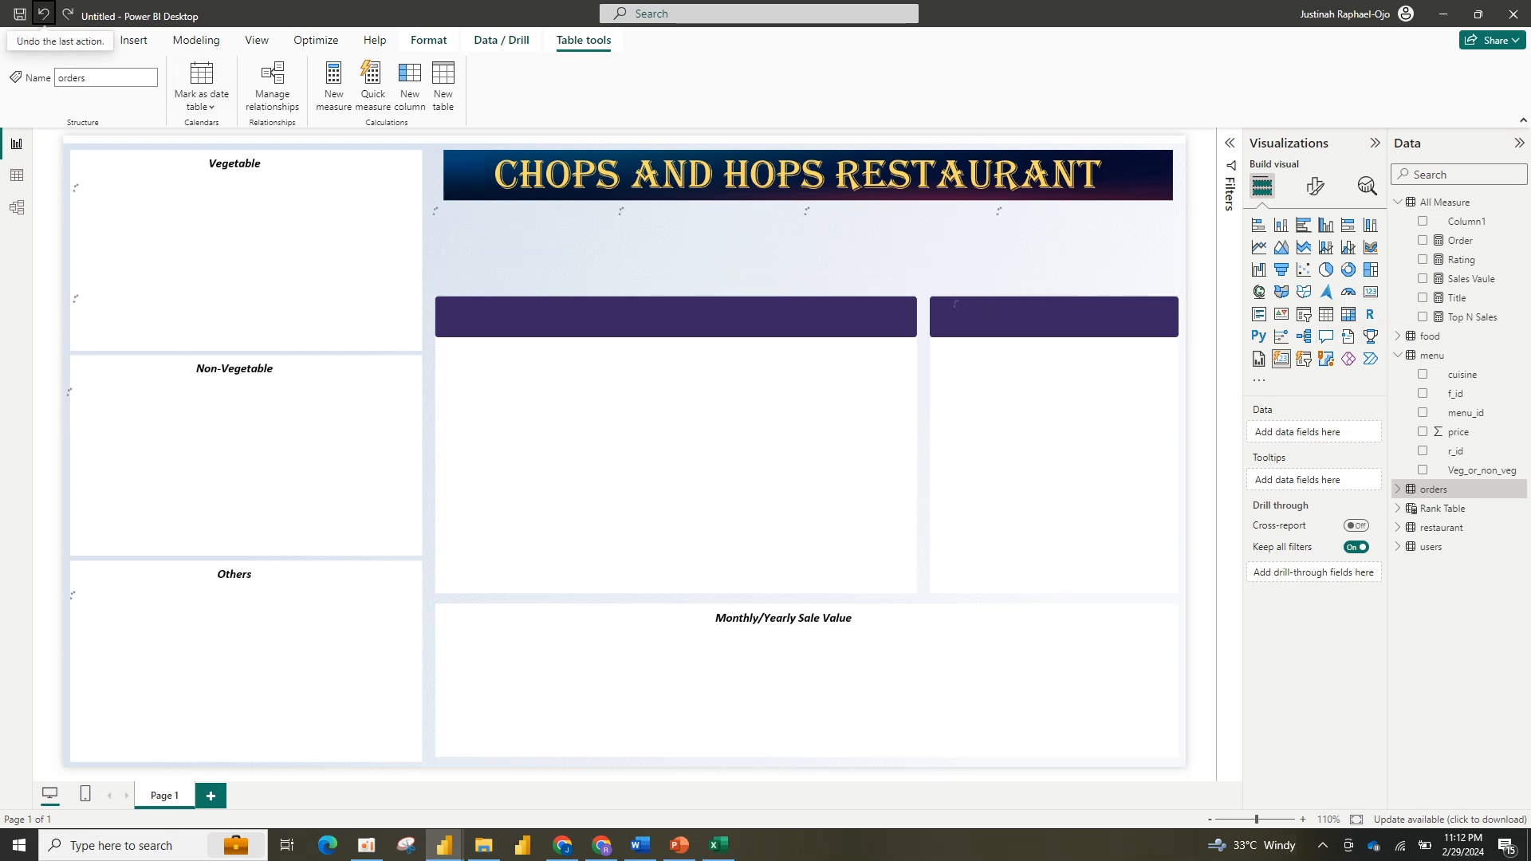
pyautogui.click(43, 13)
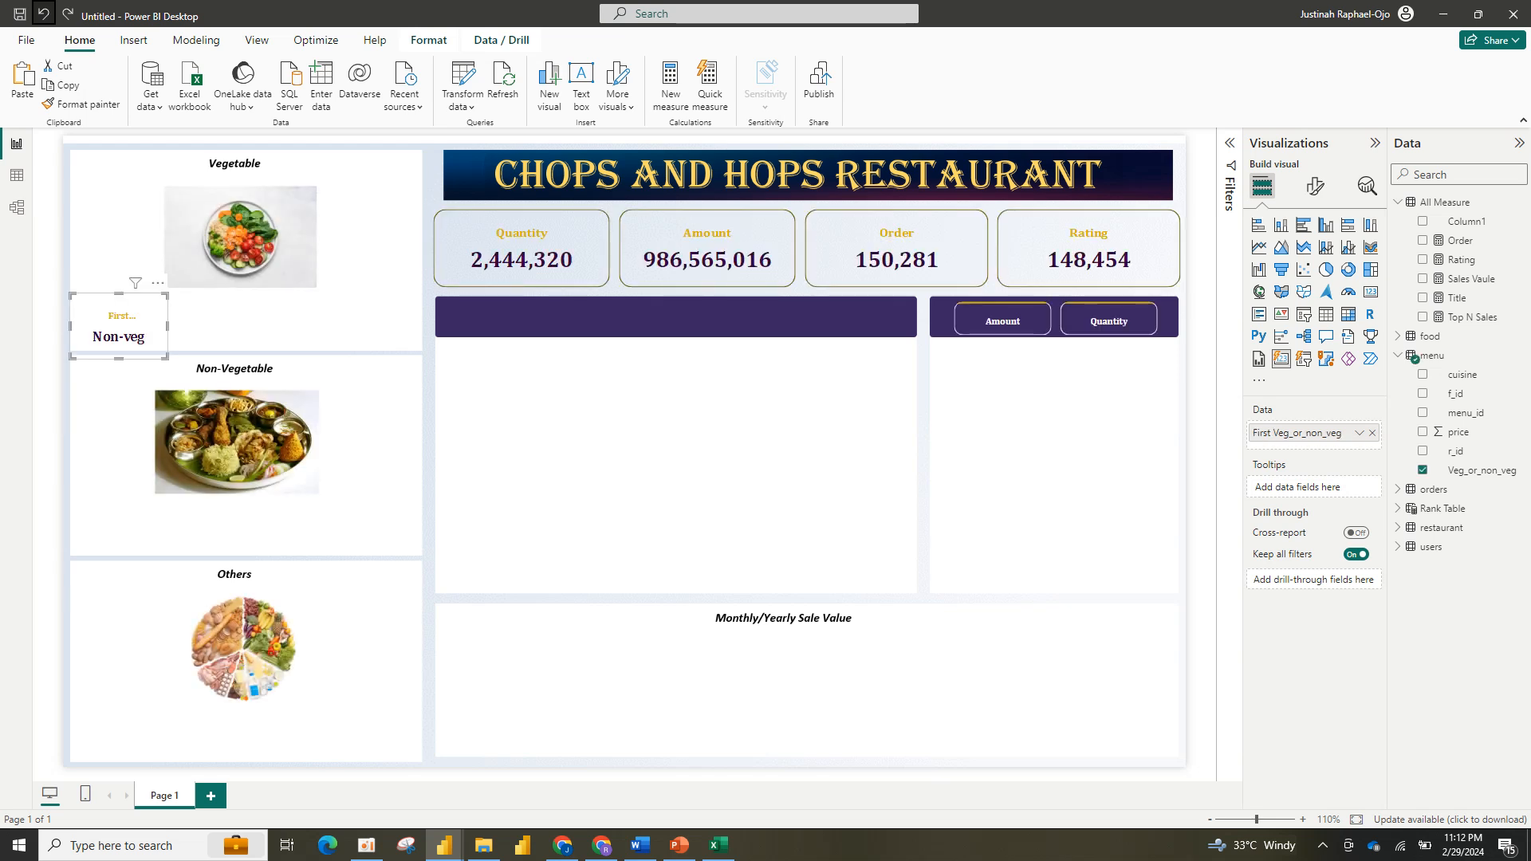
# Step: Undo the field replacement on the Vegetable section's small Quantity card and filter the card by Veg_or_non_veg set to Veg
pyautogui.click(44, 13)
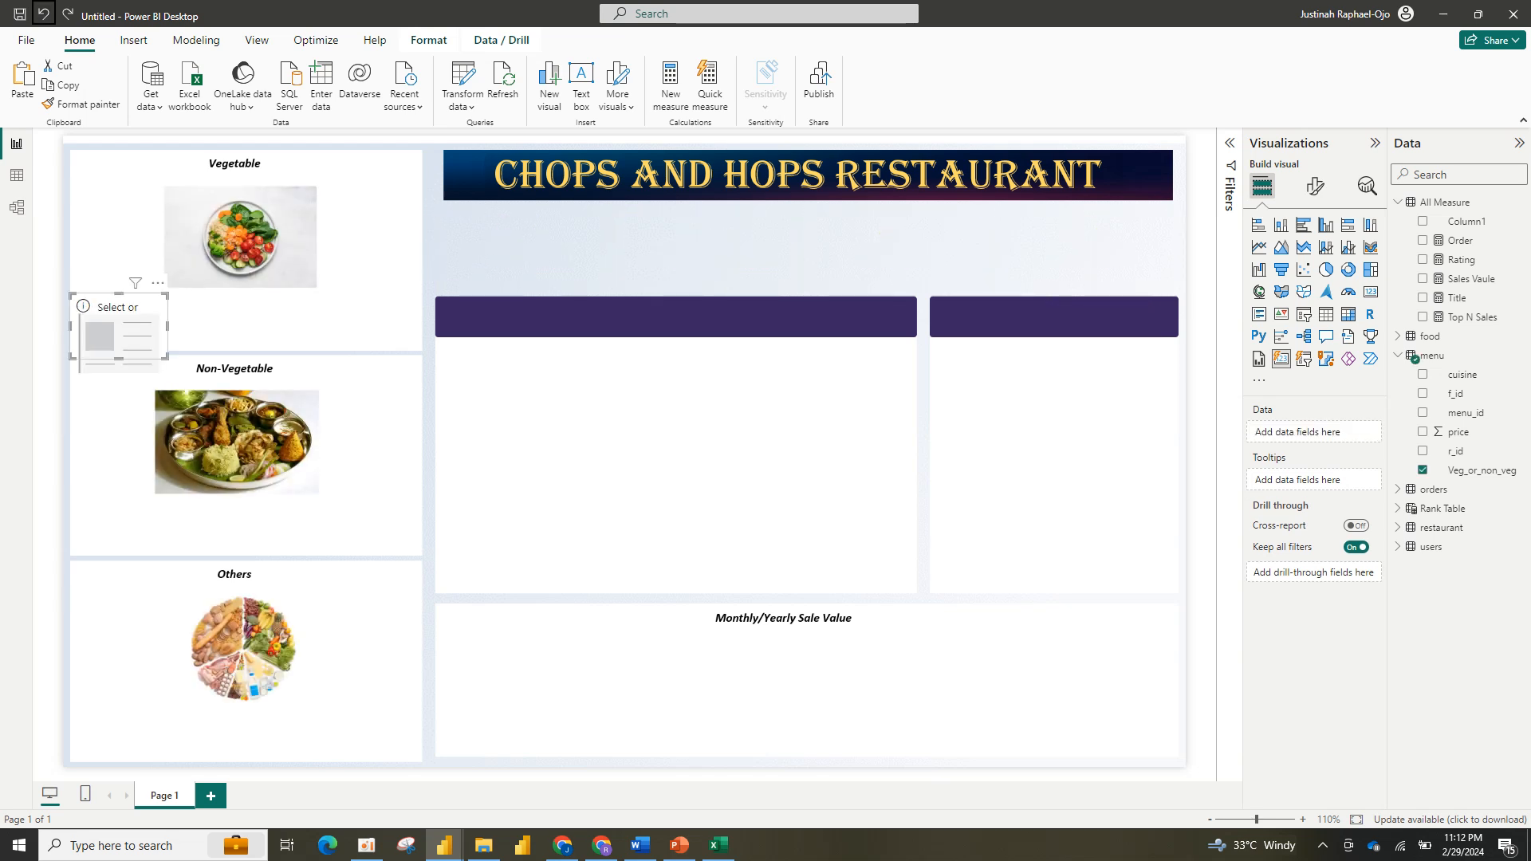
pyautogui.click(43, 14)
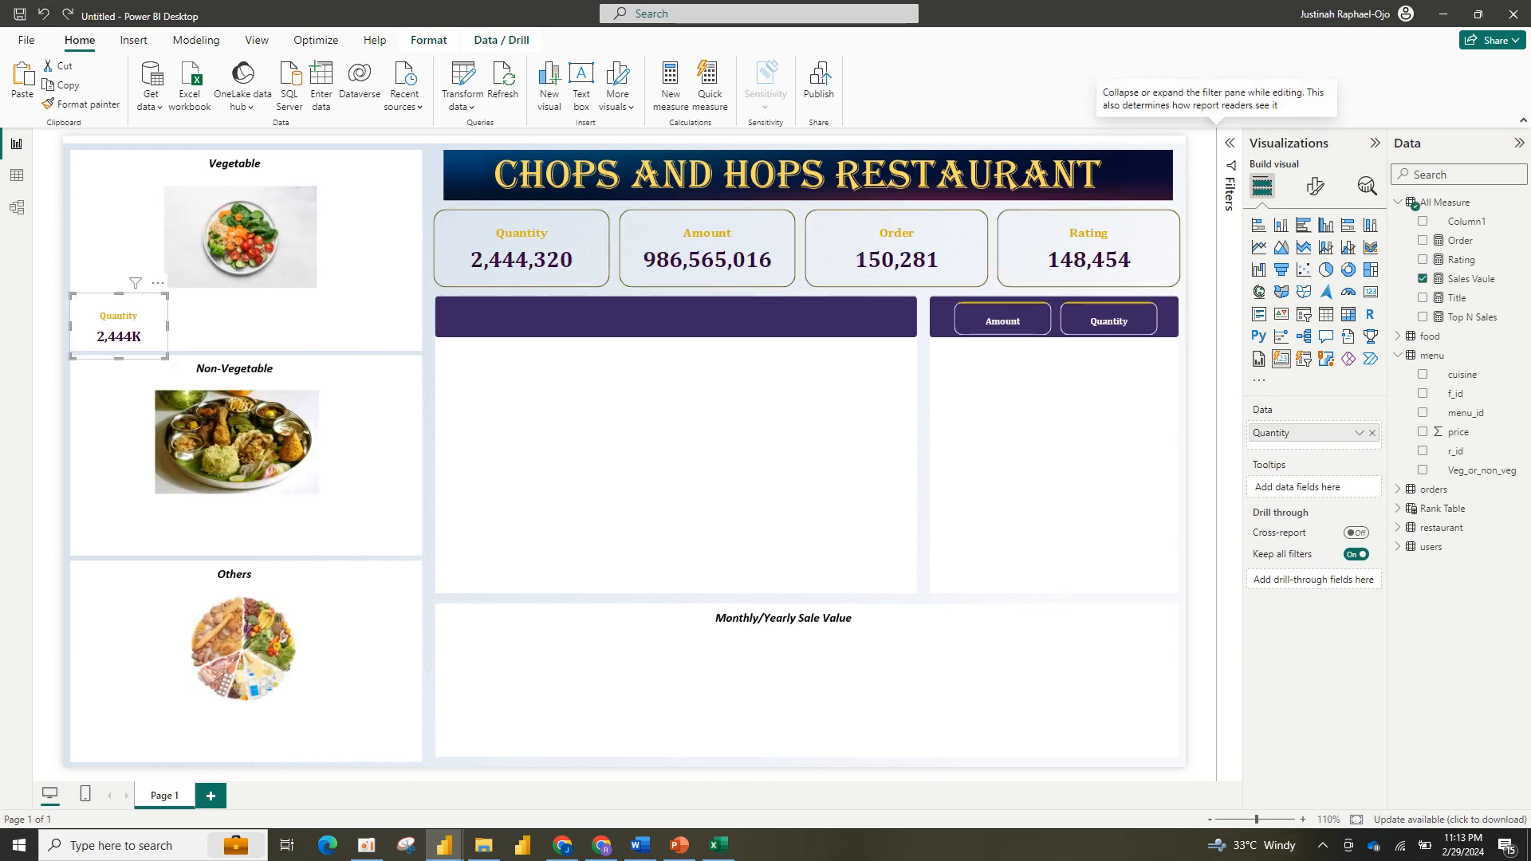
pyautogui.click(1230, 143)
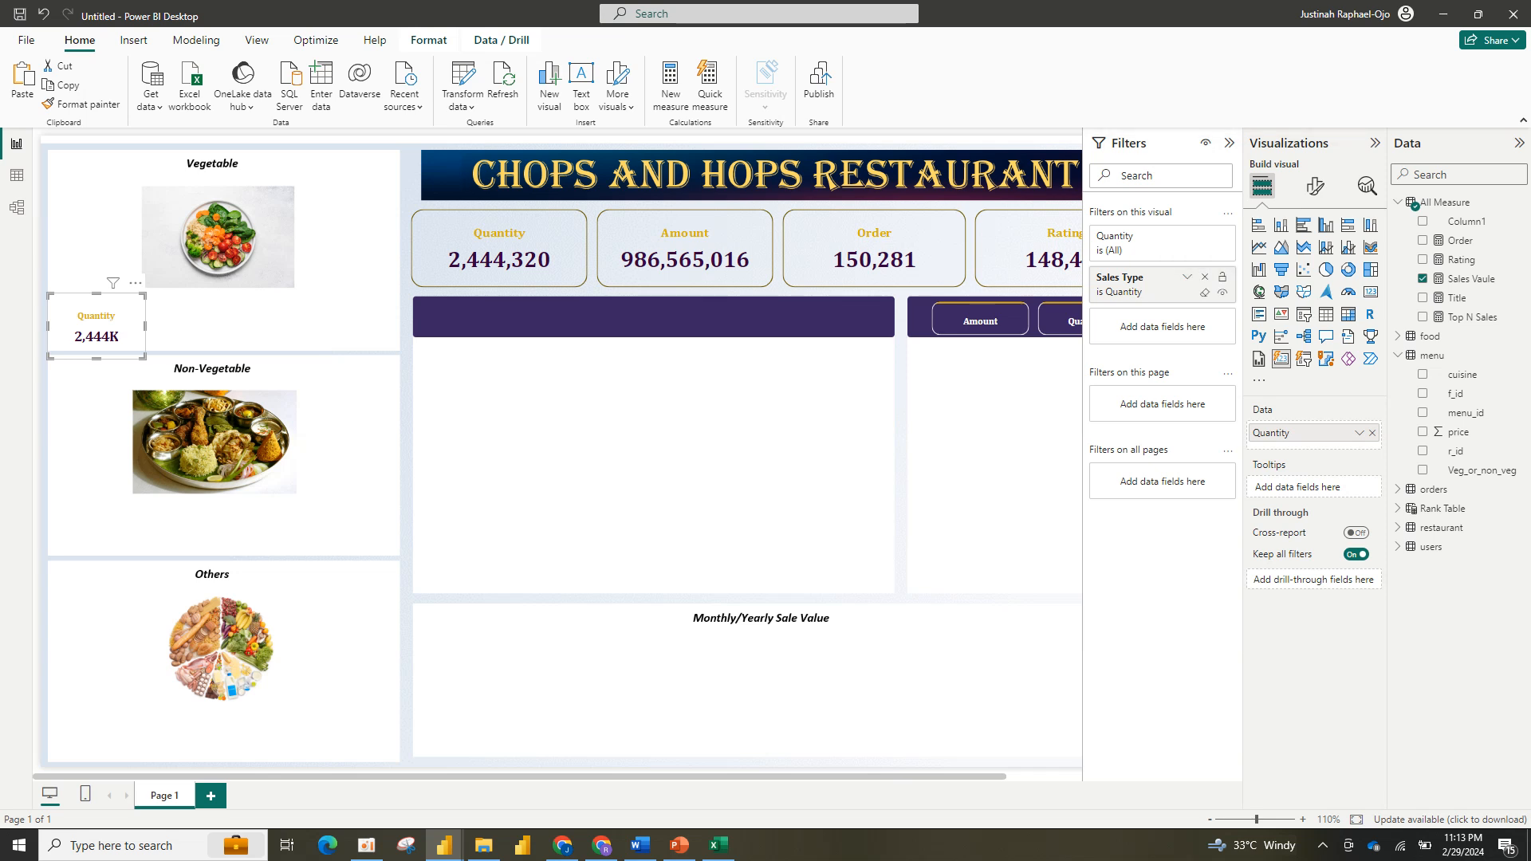
pyautogui.moveTo(1475, 469); pyautogui.dragTo(1148, 323)
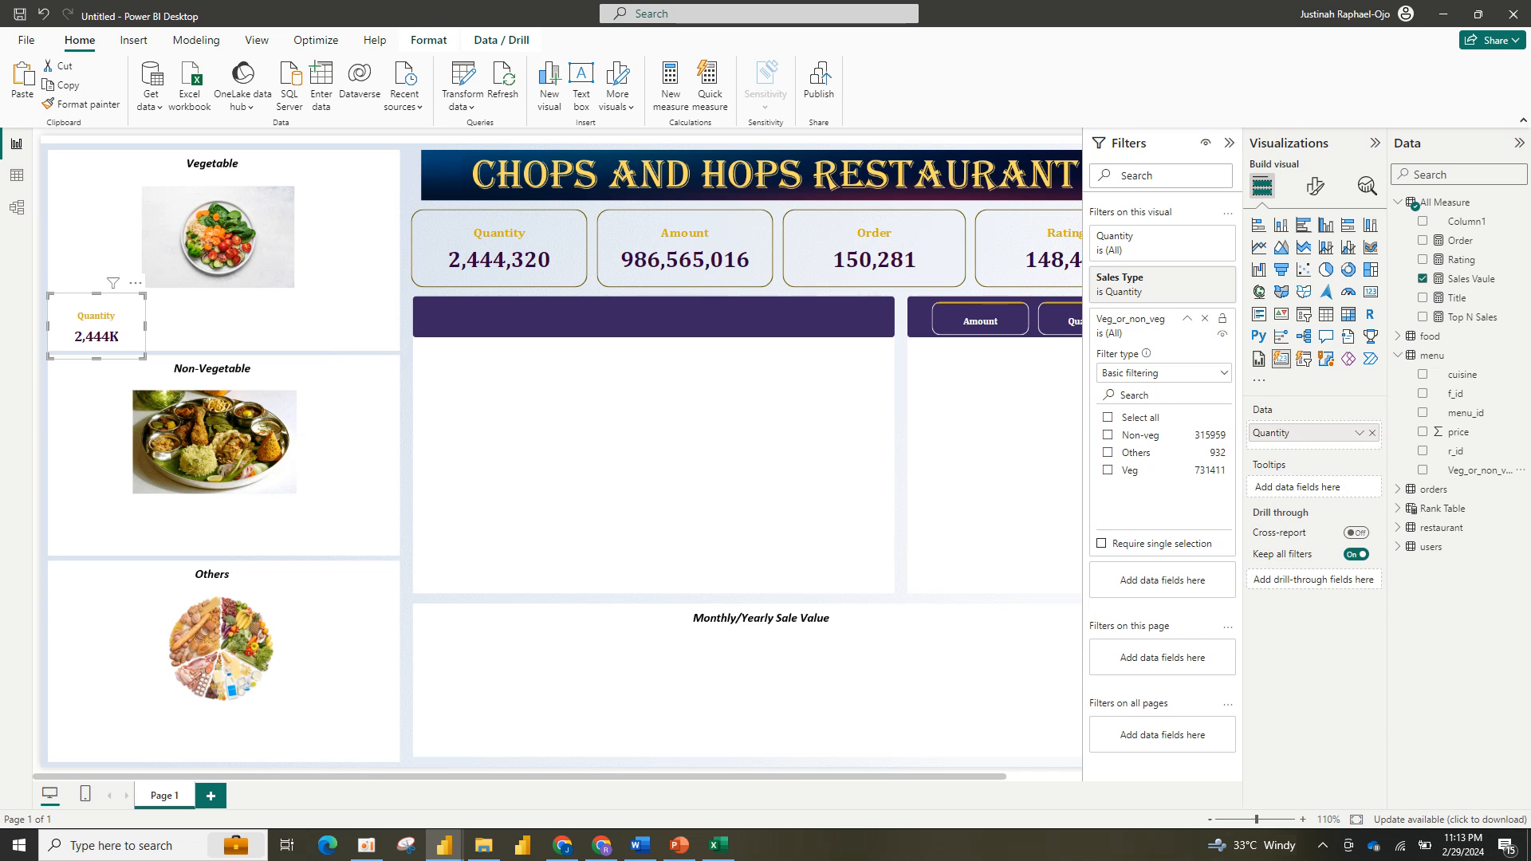
pyautogui.click(1107, 471)
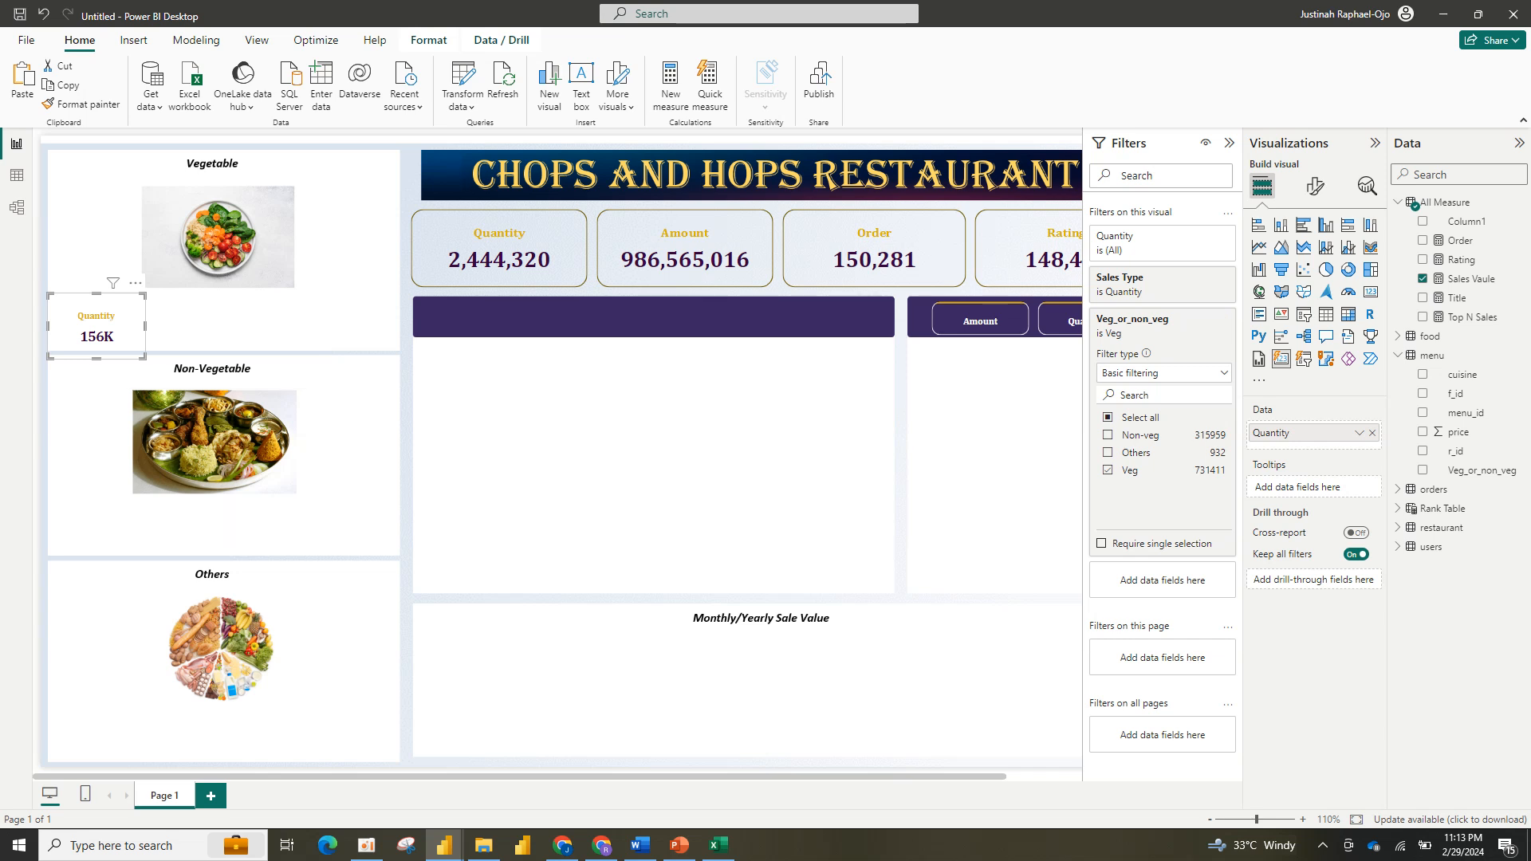
# Step: Duplicate the filtered Quantity card and place the copy directly beside the original in the Vegetable section
pyautogui.hotkey('ctrl', 'v')
pyautogui.moveTo(105, 335); pyautogui.dragTo(186, 326)
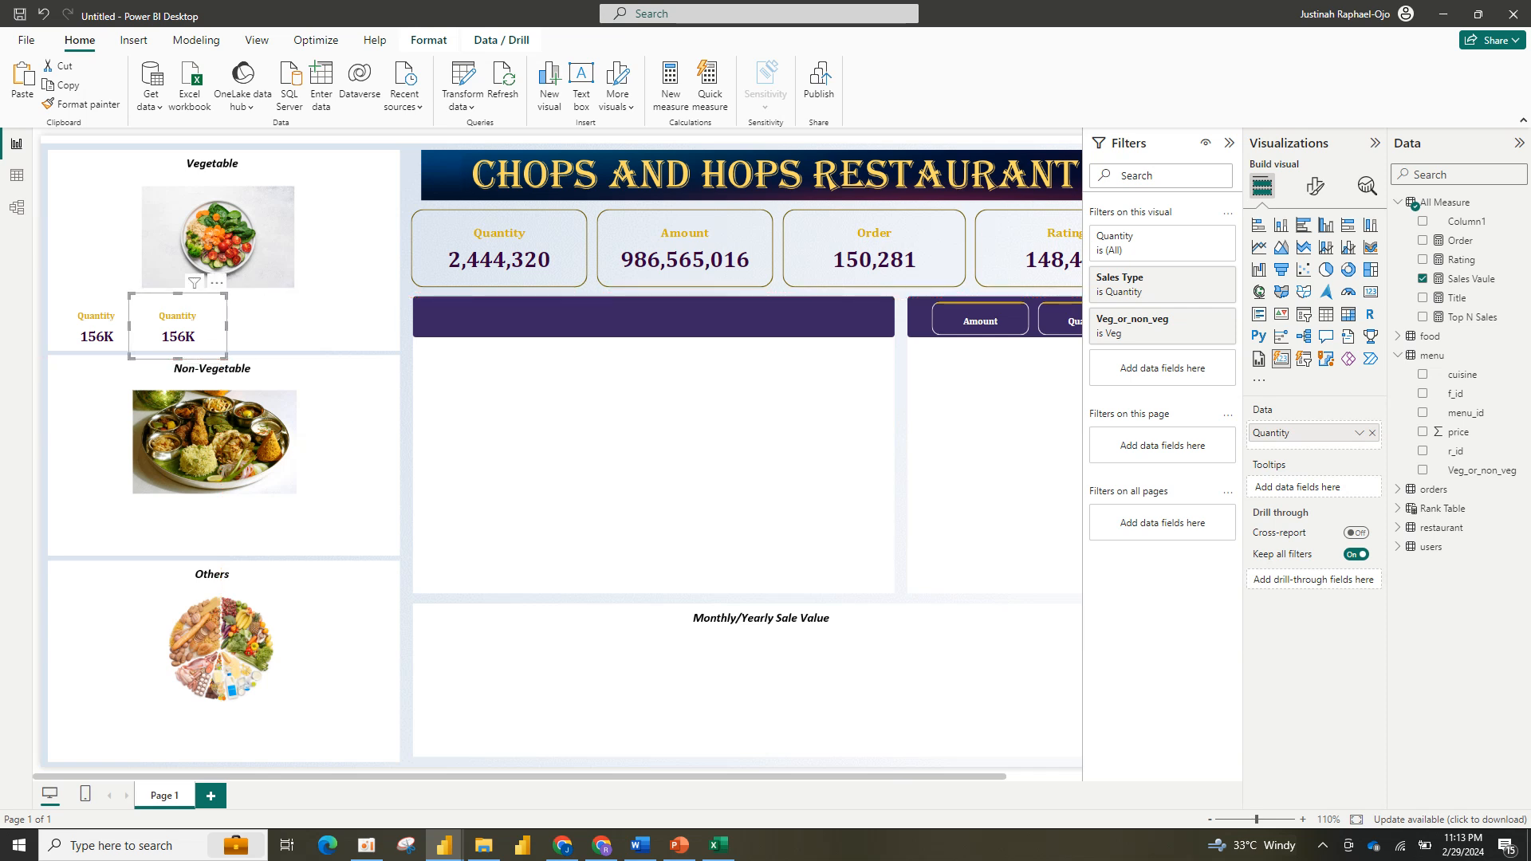
pyautogui.moveTo(177, 326); pyautogui.dragTo(186, 326)
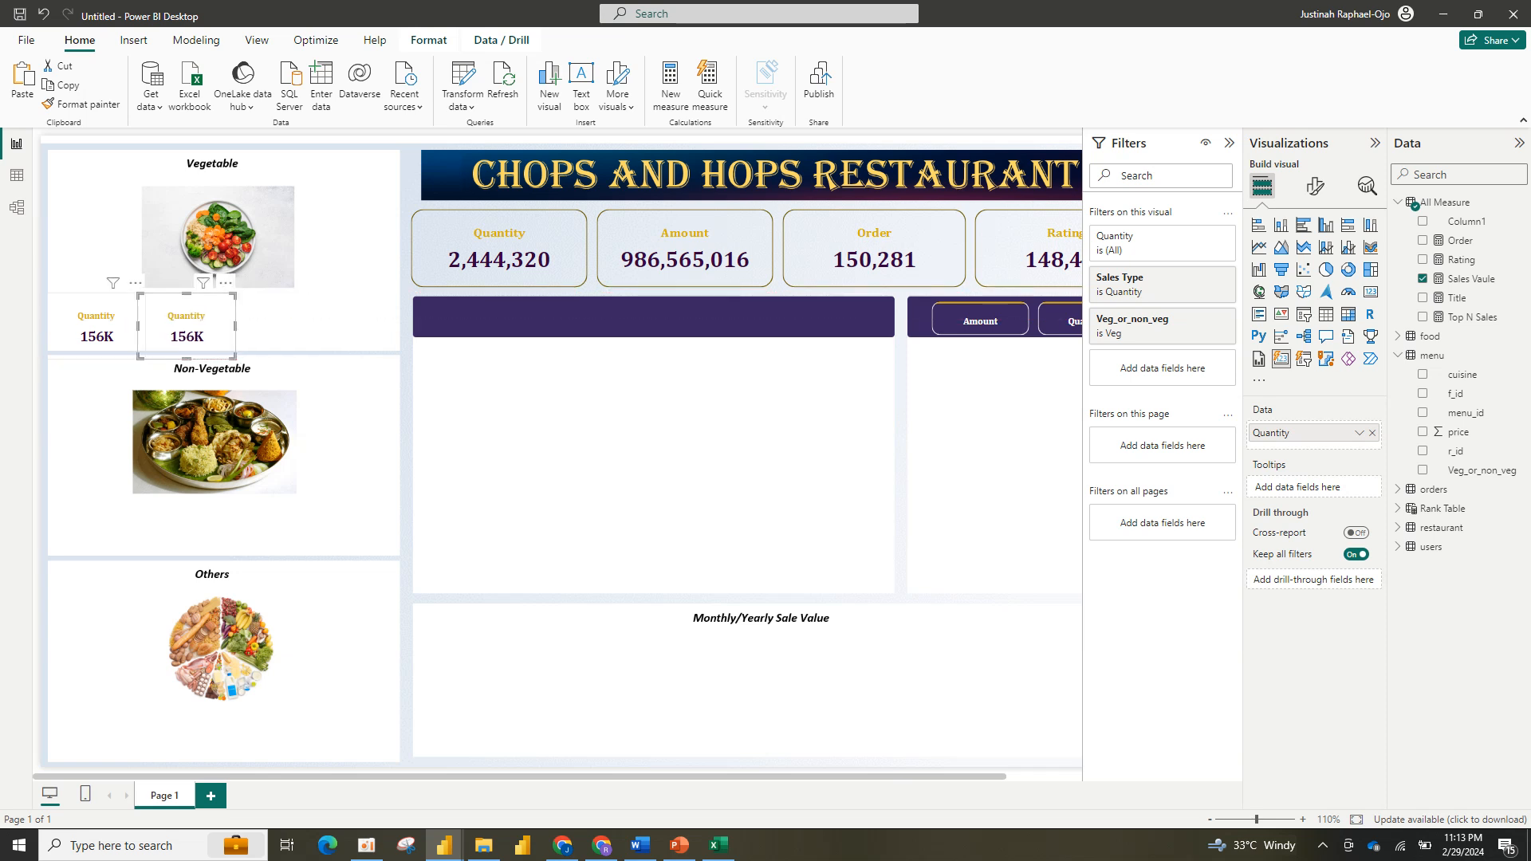
pyautogui.click(96, 326)
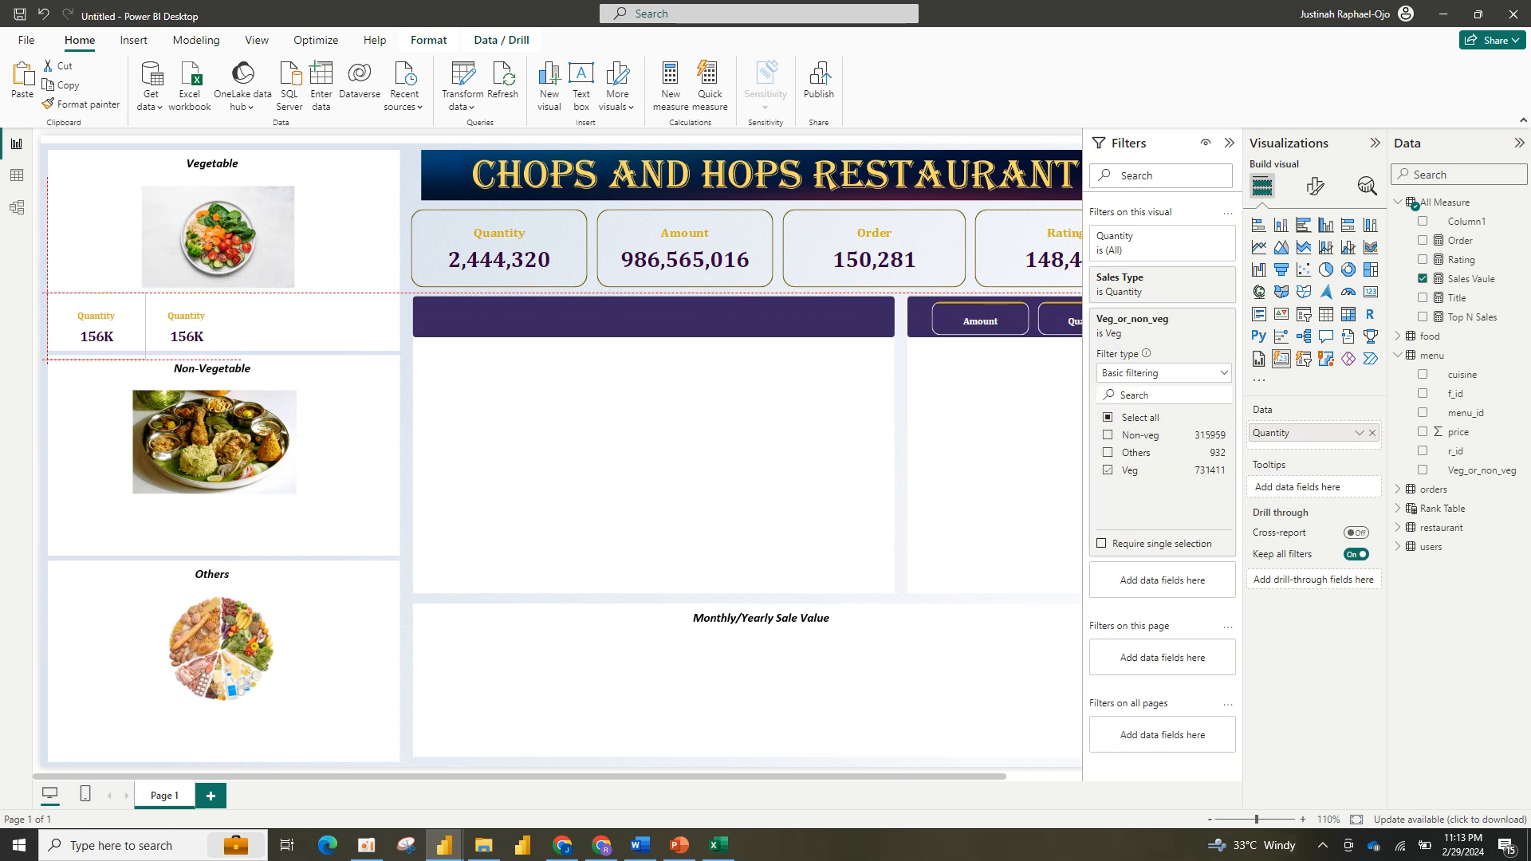
pyautogui.click(187, 326)
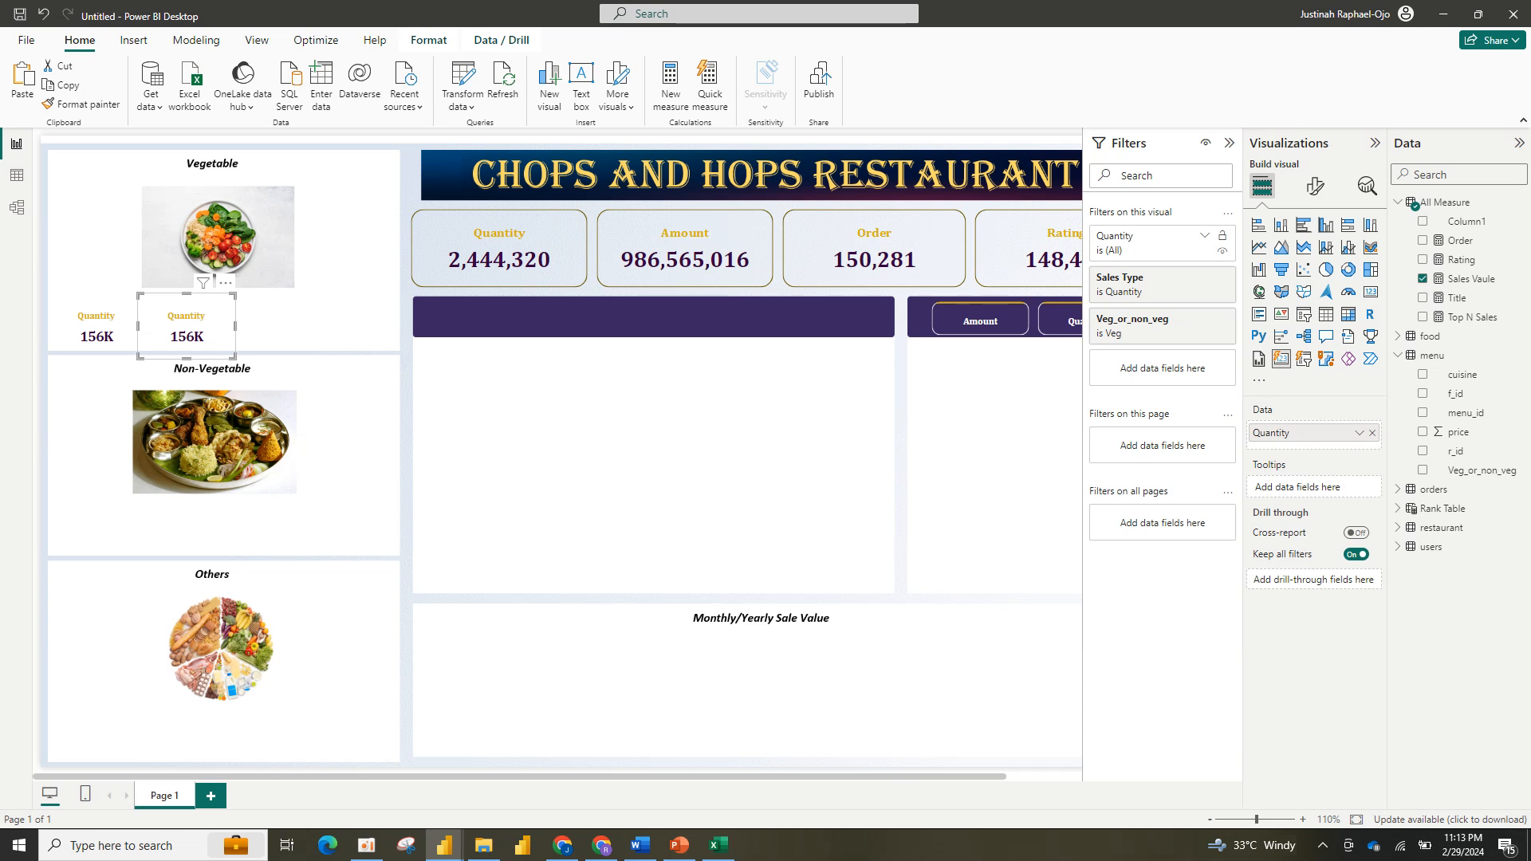
# Step: Remove the Veg_or_non_veg filter from the copied card and change its Sales Type filter from Quantity to Amount
pyautogui.click(1204, 235)
pyautogui.click(1204, 236)
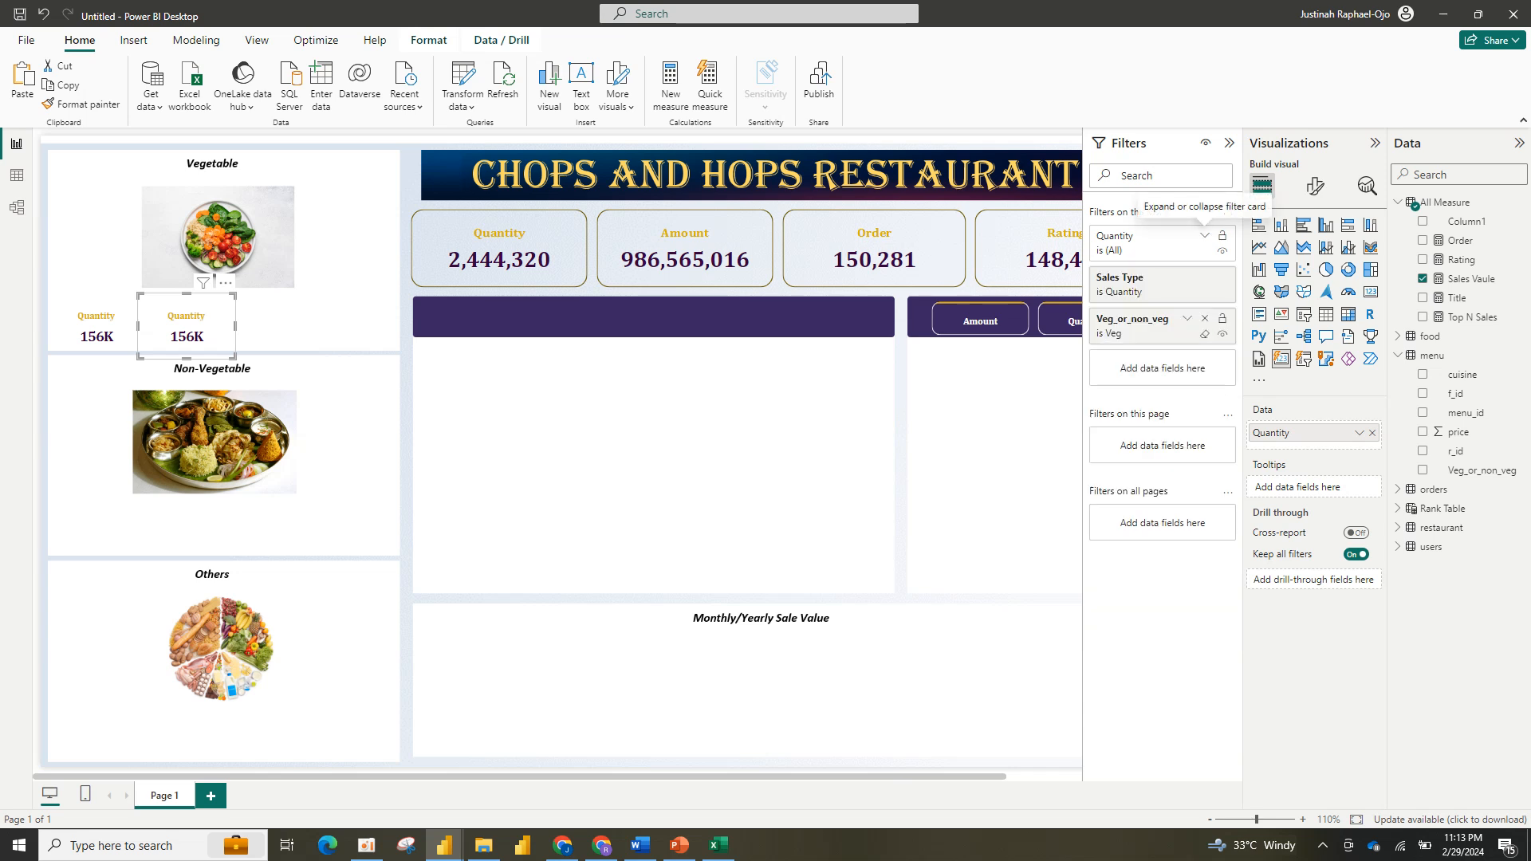
pyautogui.click(1205, 318)
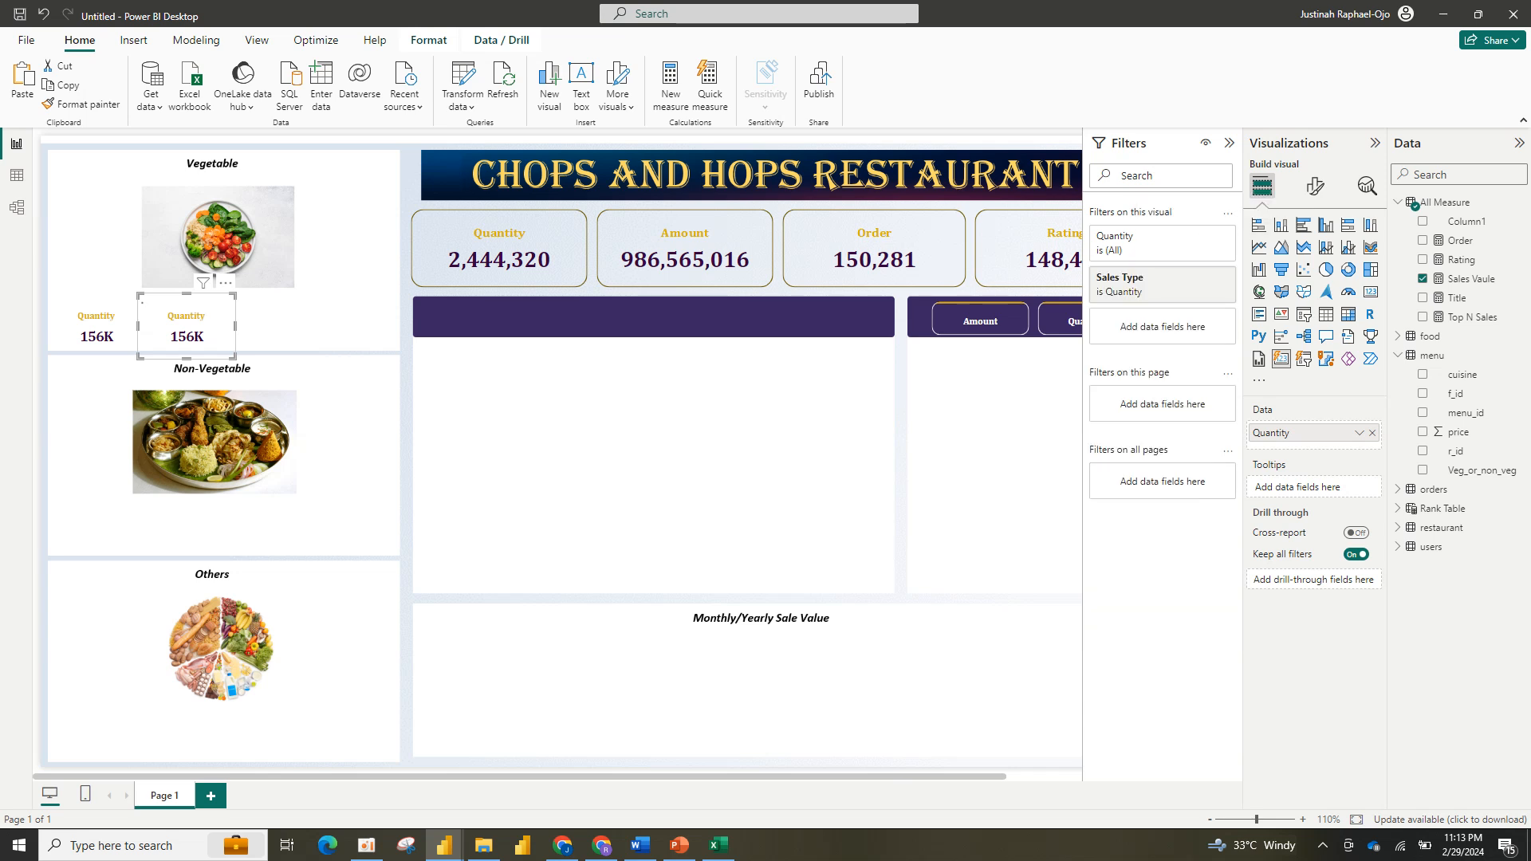
pyautogui.click(1187, 277)
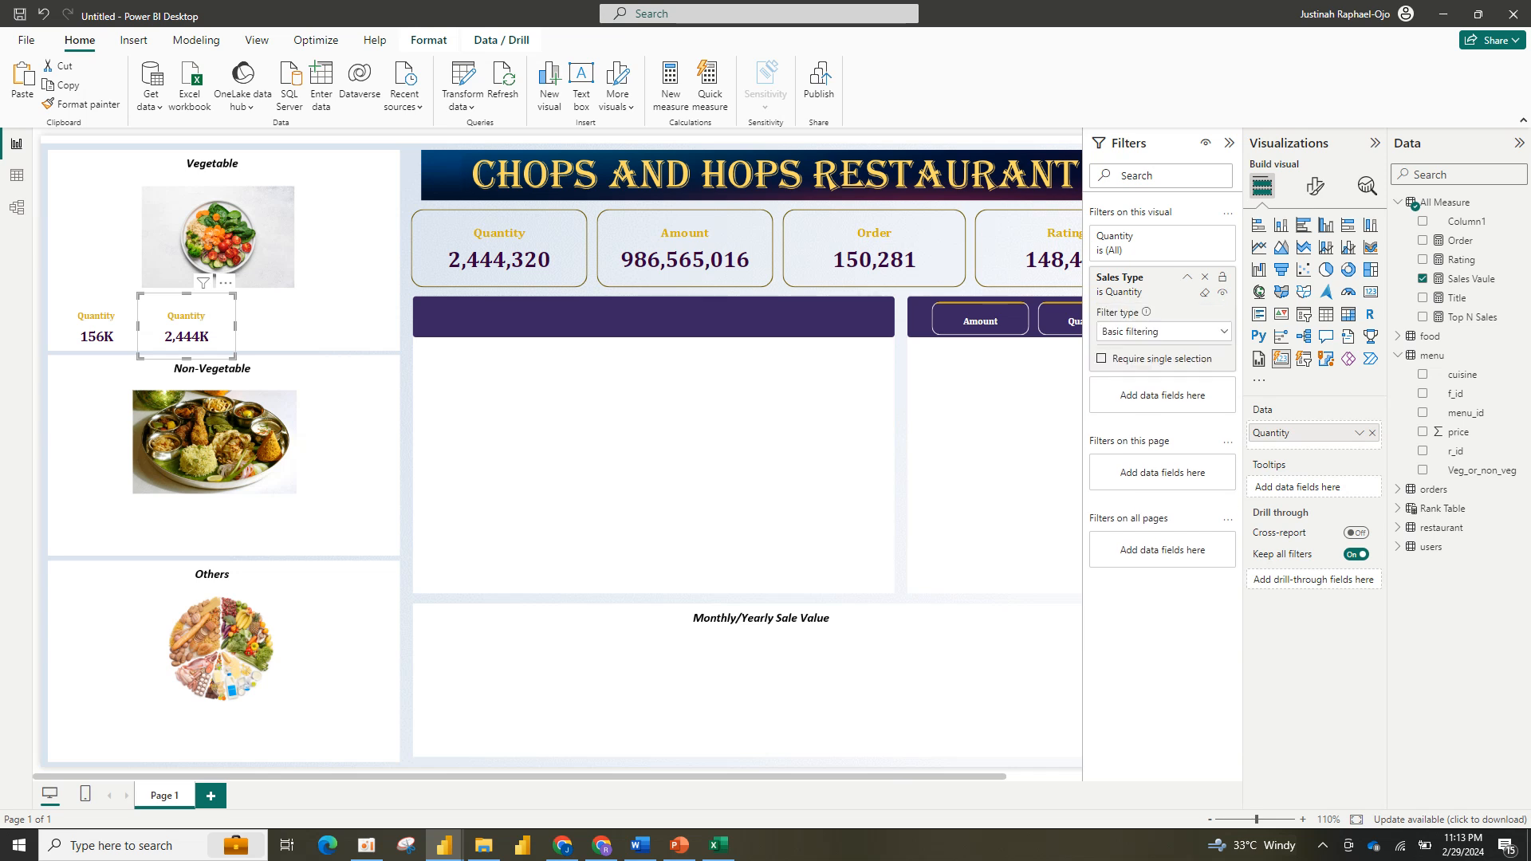
pyautogui.click(1107, 412)
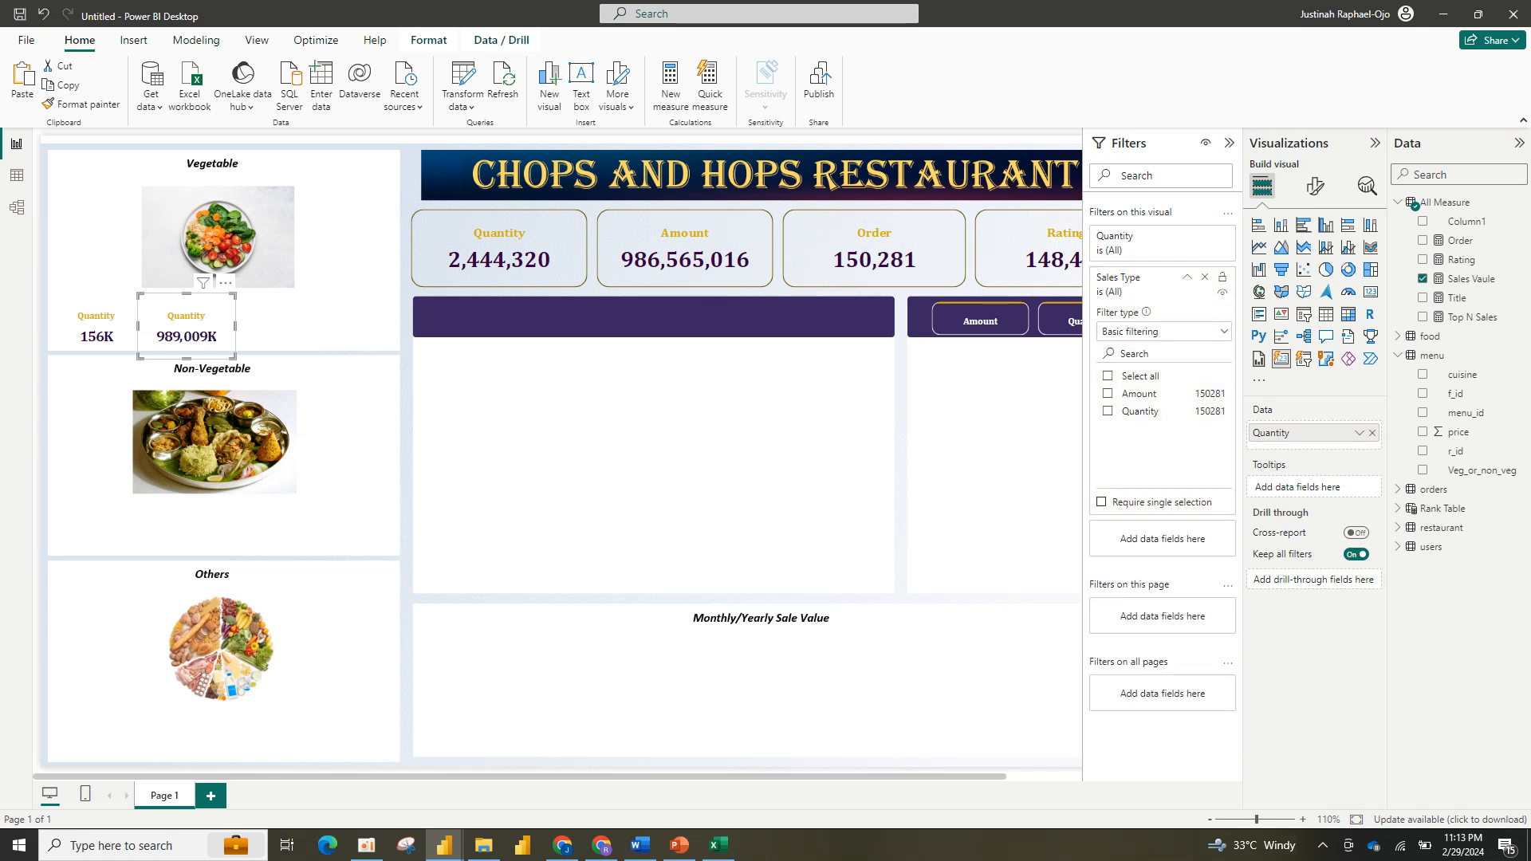
pyautogui.click(1108, 394)
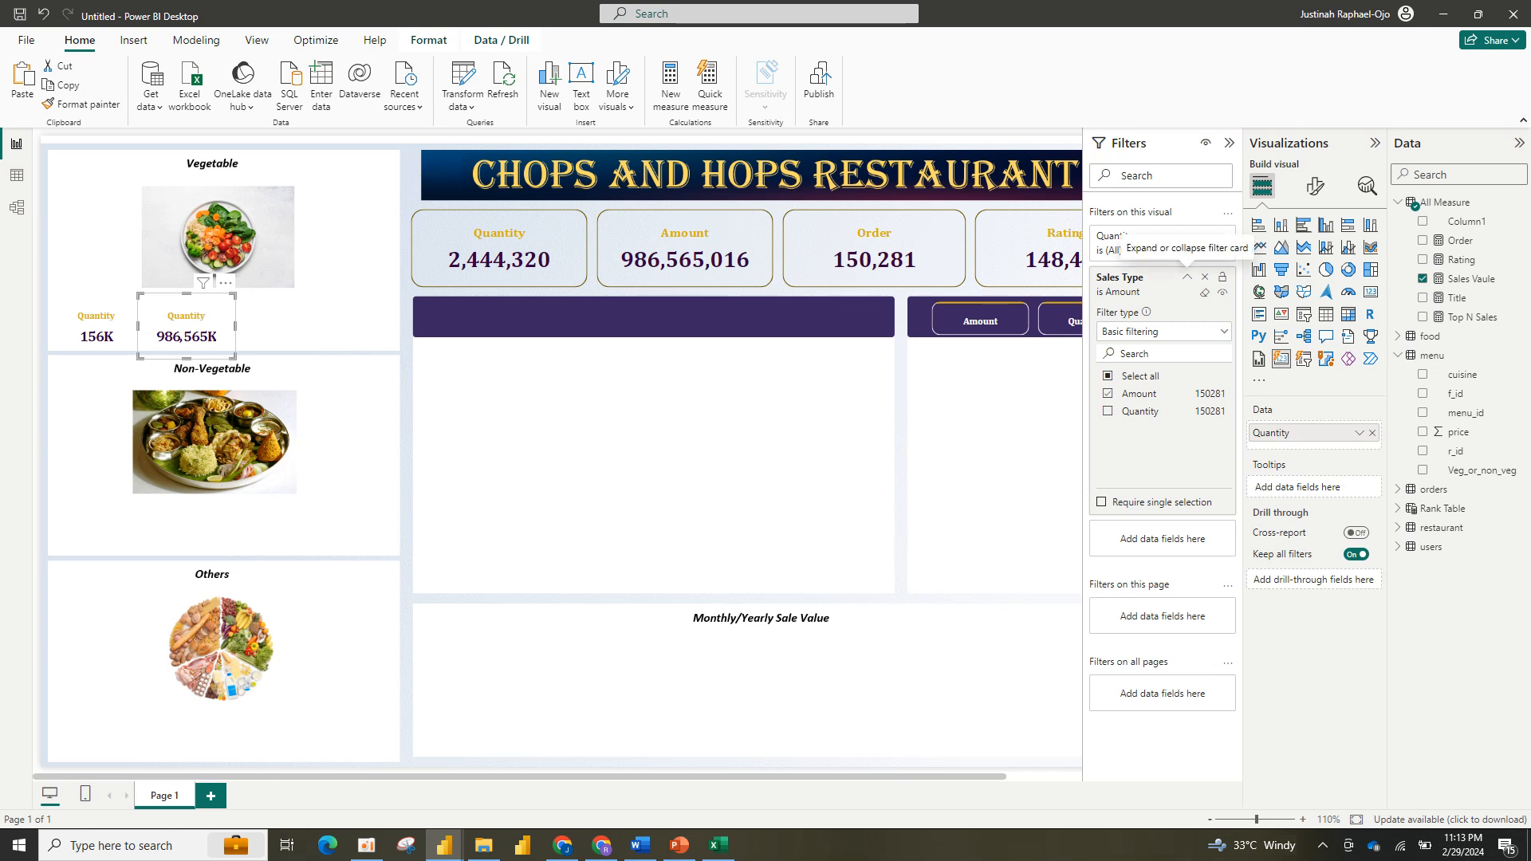
pyautogui.click(1187, 276)
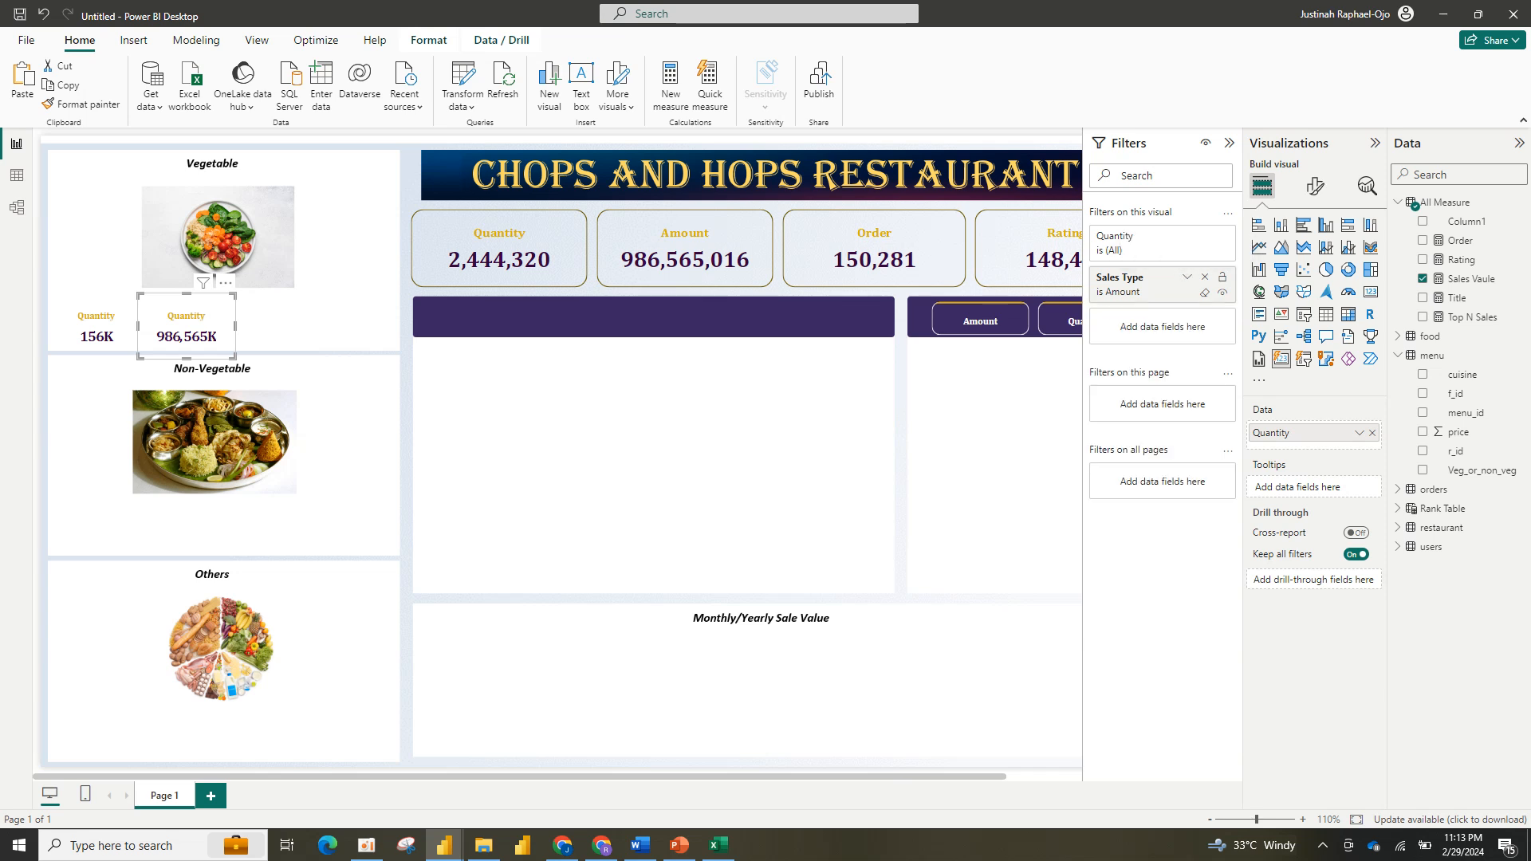
# Step: Filter the copied card by Veg_or_non_veg set to Veg and rename its displayed field as Amount
pyautogui.moveTo(1481, 469); pyautogui.dragTo(1161, 329)
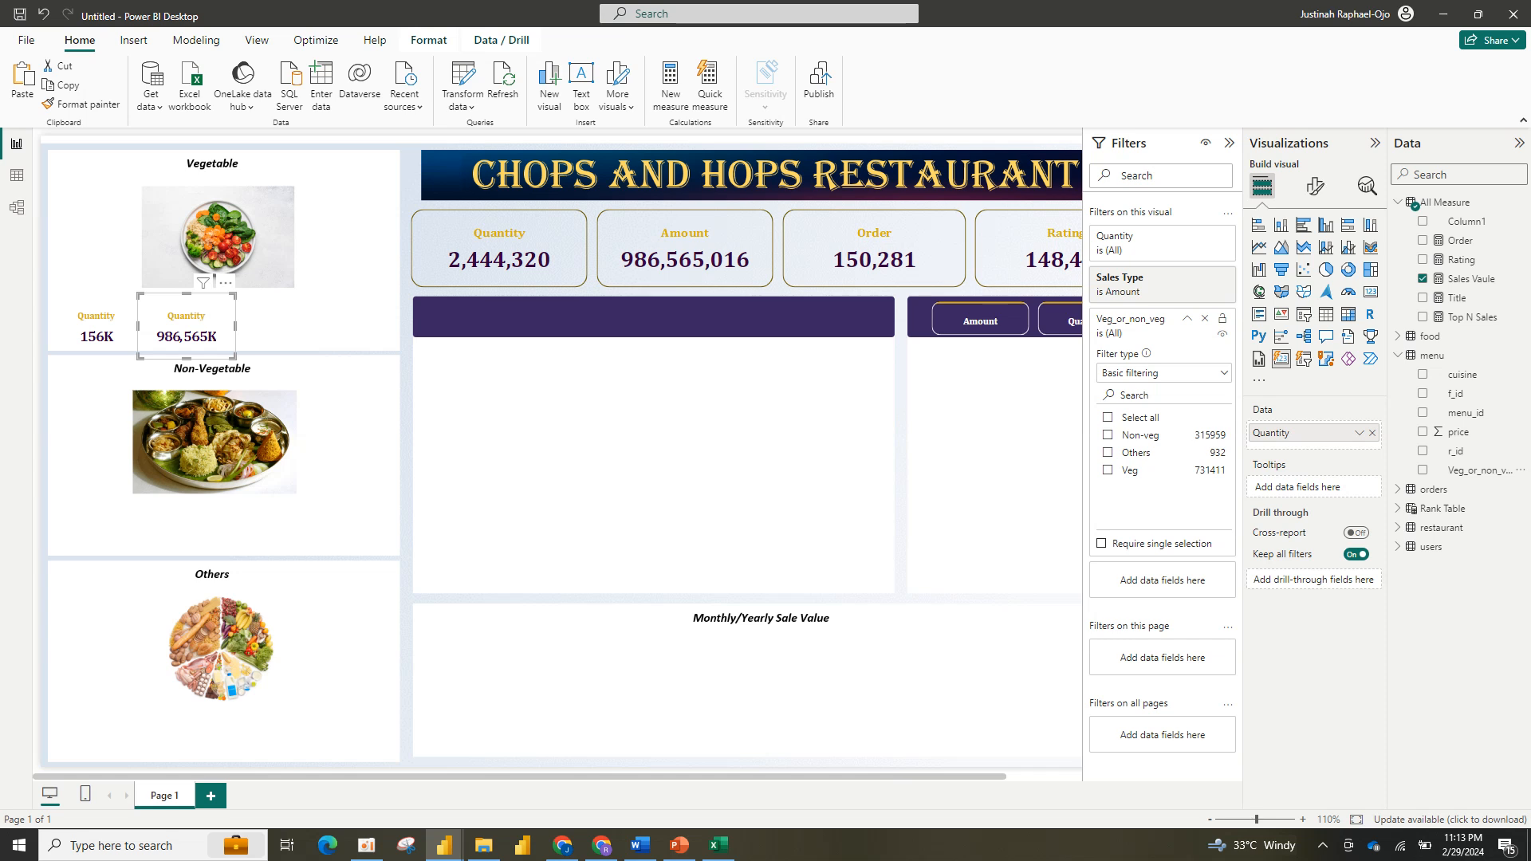
pyautogui.click(1107, 470)
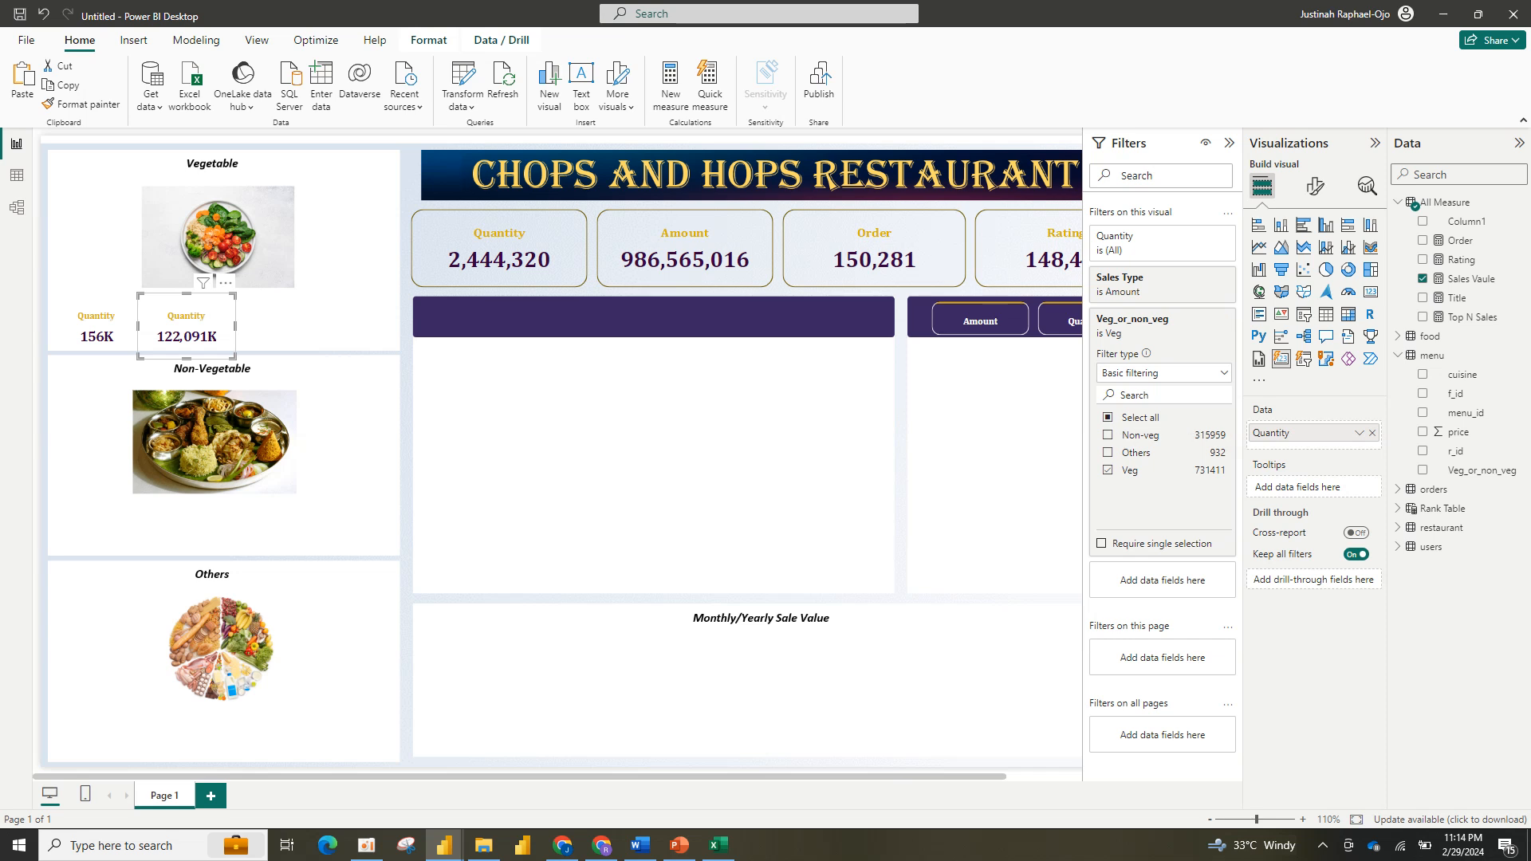
pyautogui.doubleClick(1272, 433)
pyautogui.write('Amount')
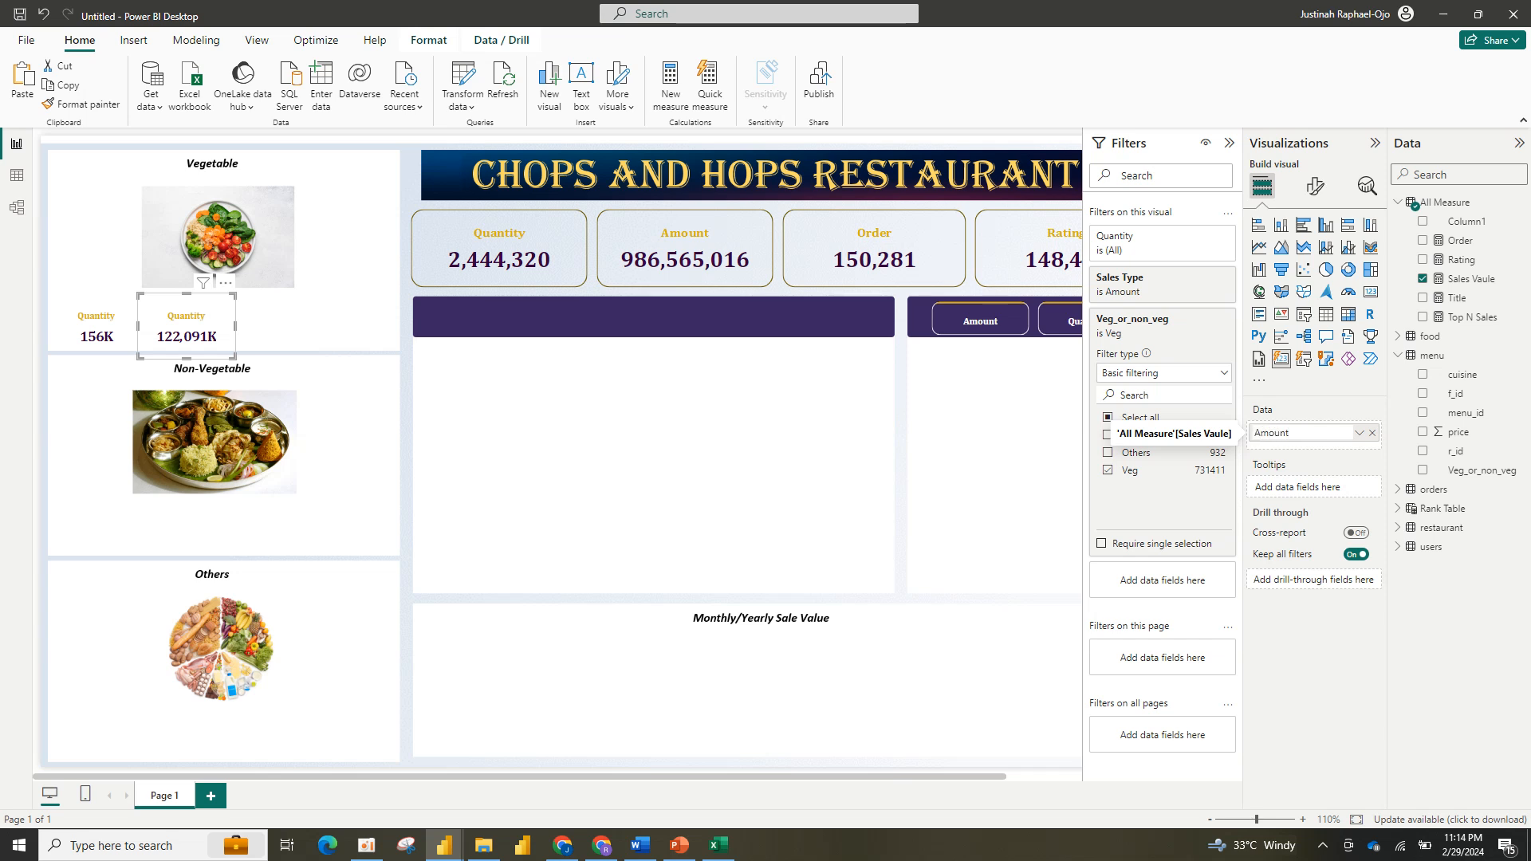
pyautogui.press('Return')
# Step: Set the display units of the small Amount card's callout value to Millions
pyautogui.click(1315, 187)
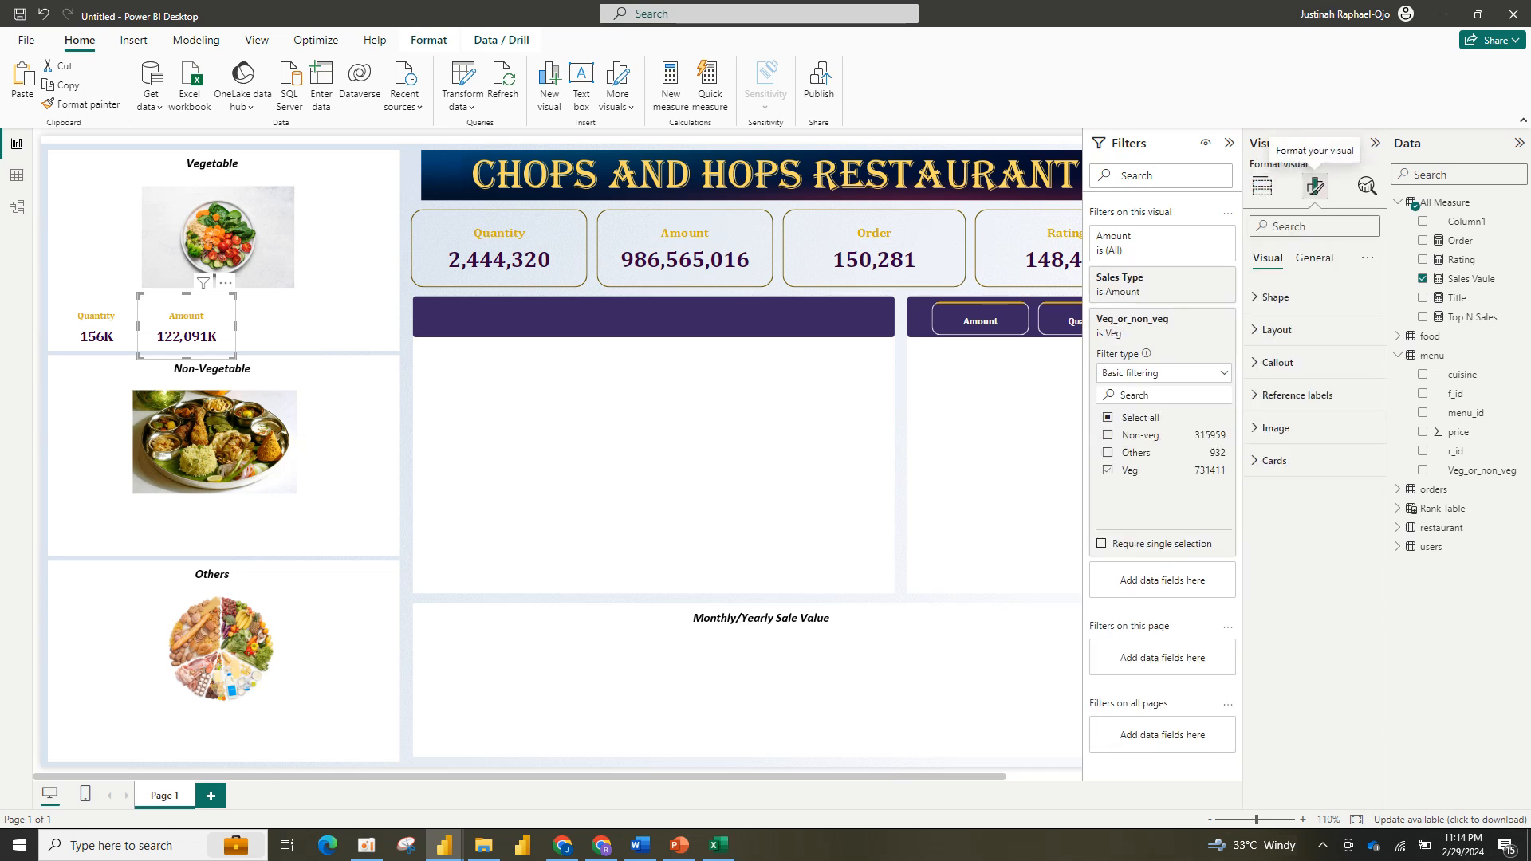
pyautogui.click(1278, 362)
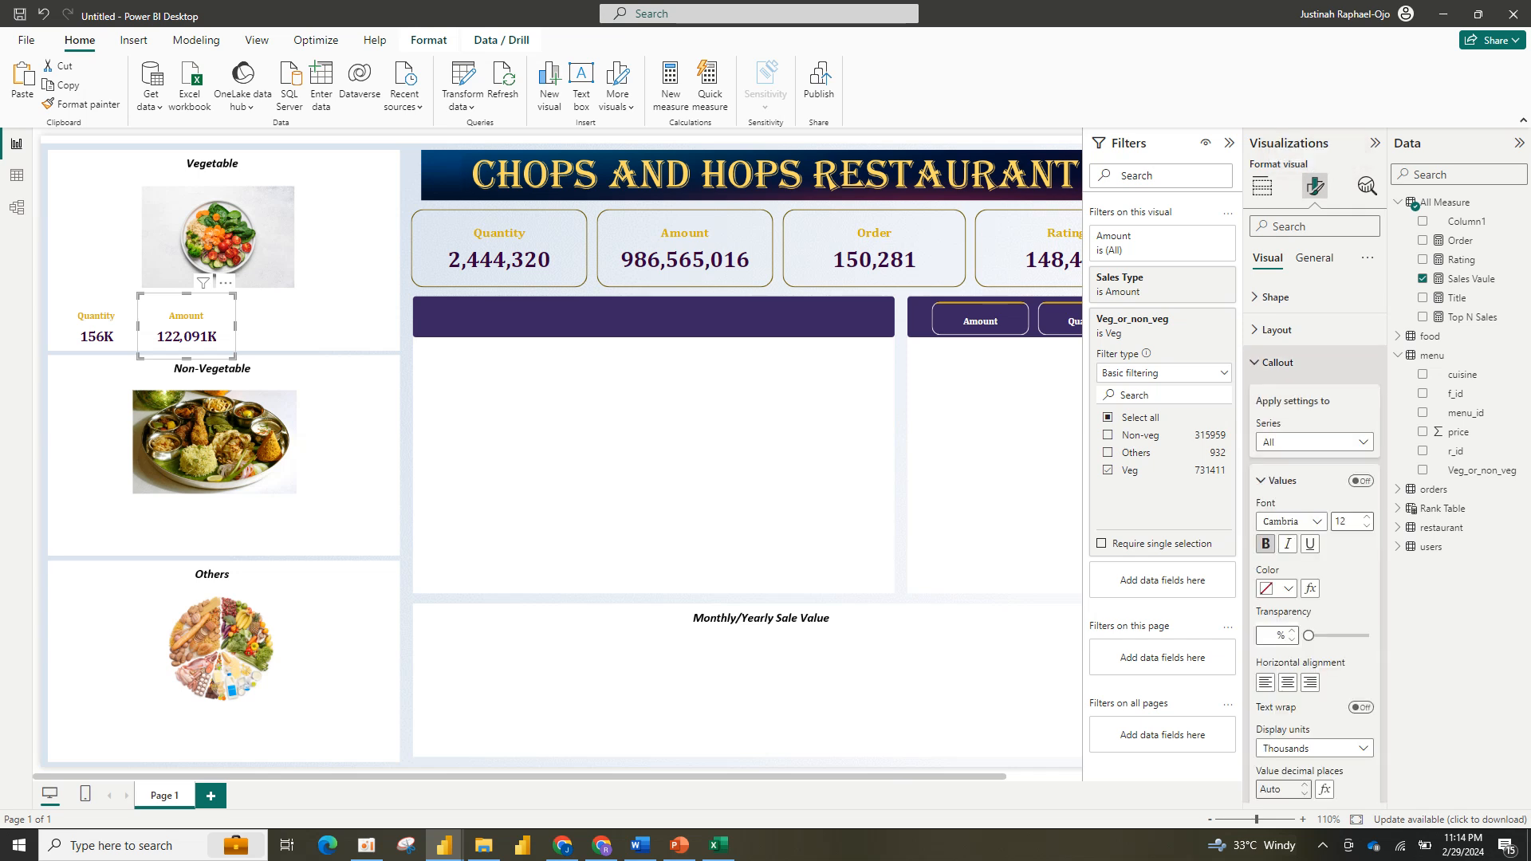
pyautogui.click(1314, 749)
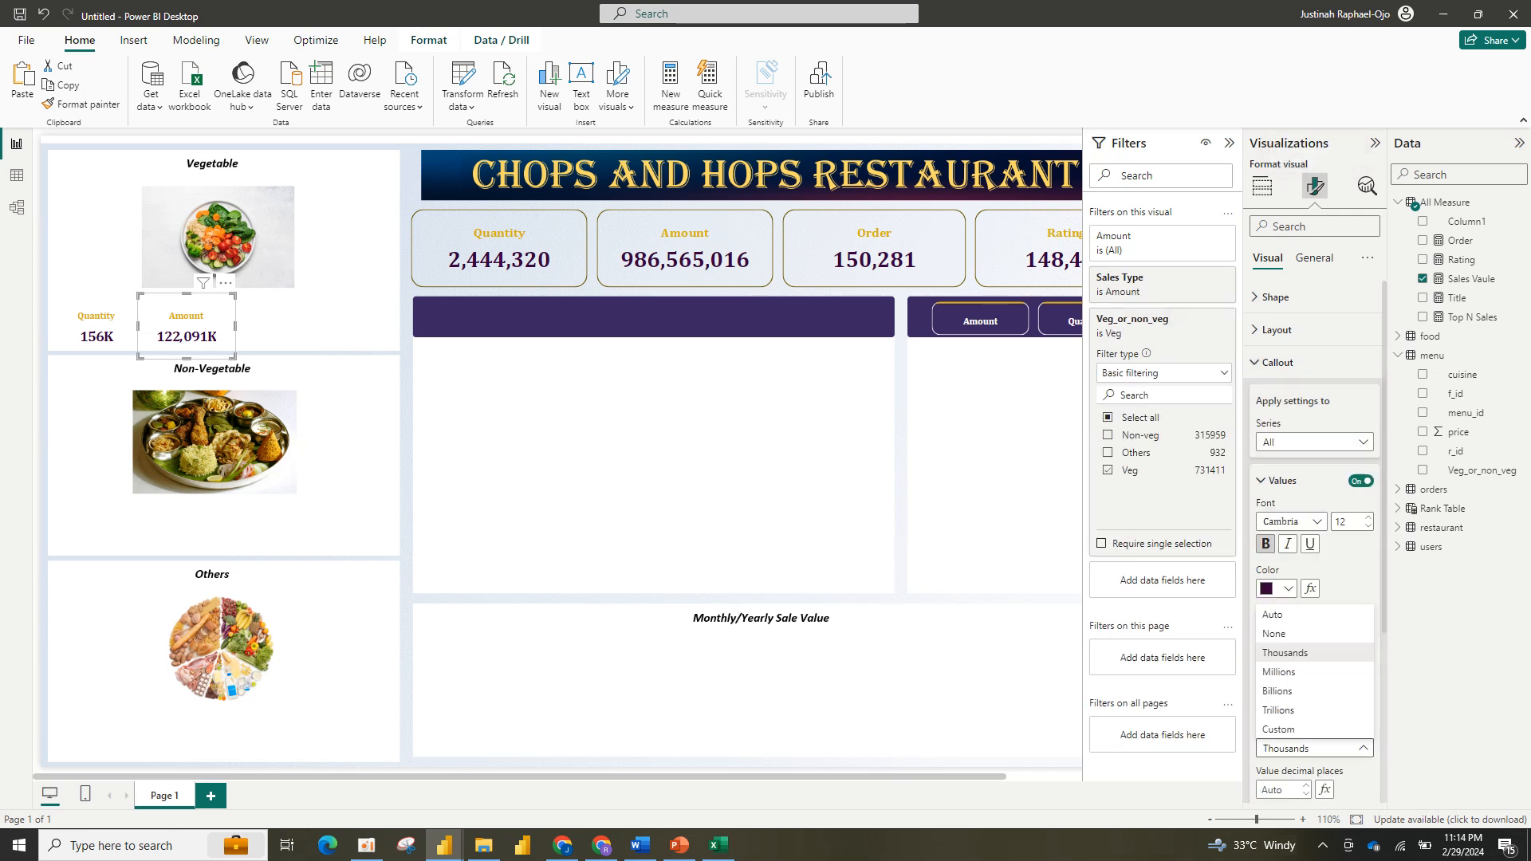
pyautogui.click(1279, 672)
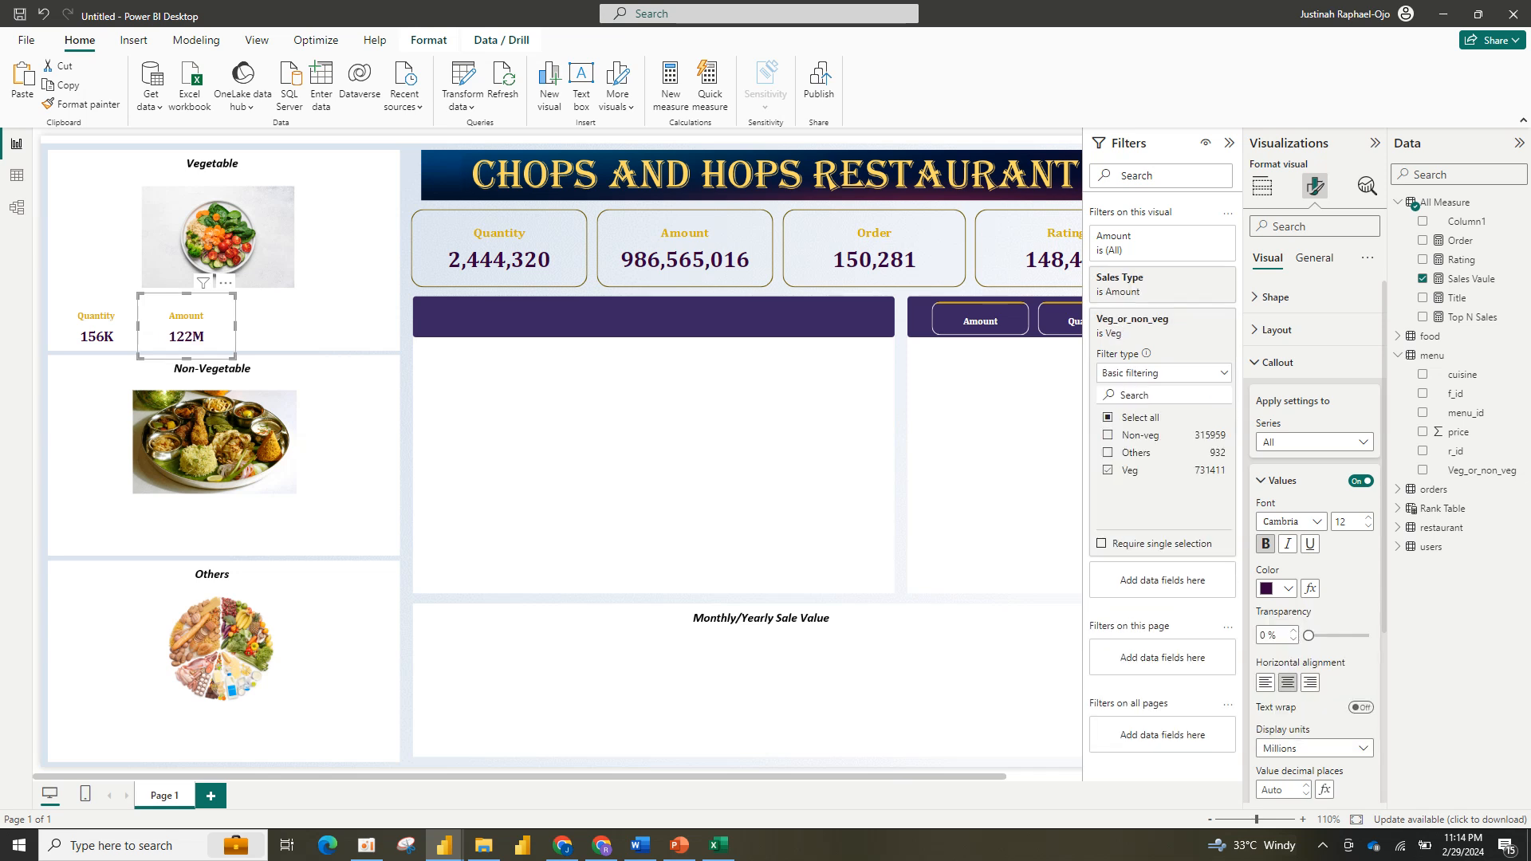
# Step: Duplicate the small Amount card, place the copy beside it, and replace the copy's Amount field with the Order measure
pyautogui.hotkey('ctrl', 'v')
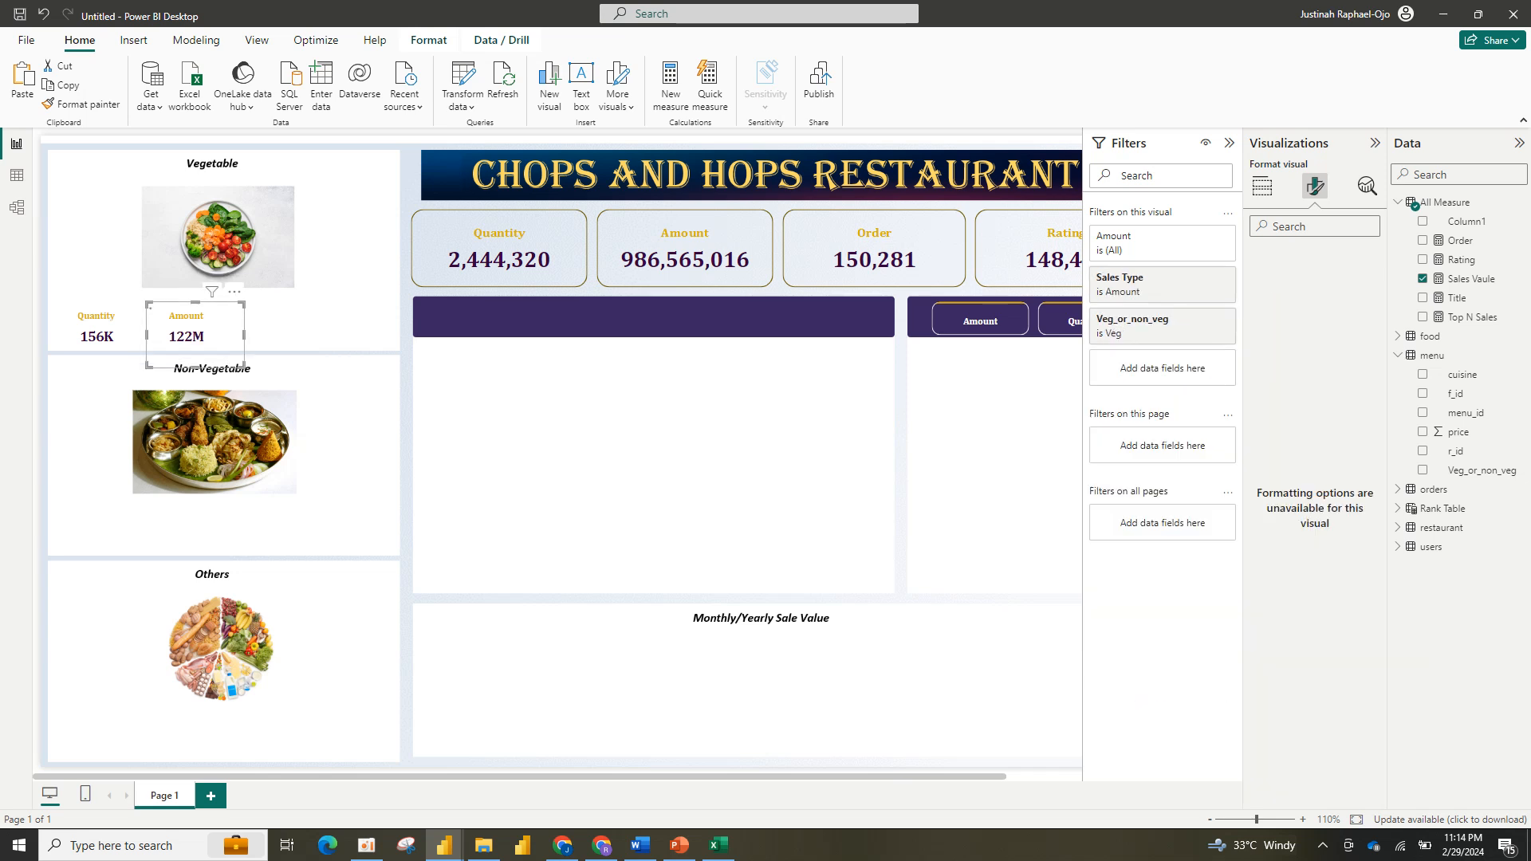
pyautogui.moveTo(187, 326); pyautogui.dragTo(275, 331)
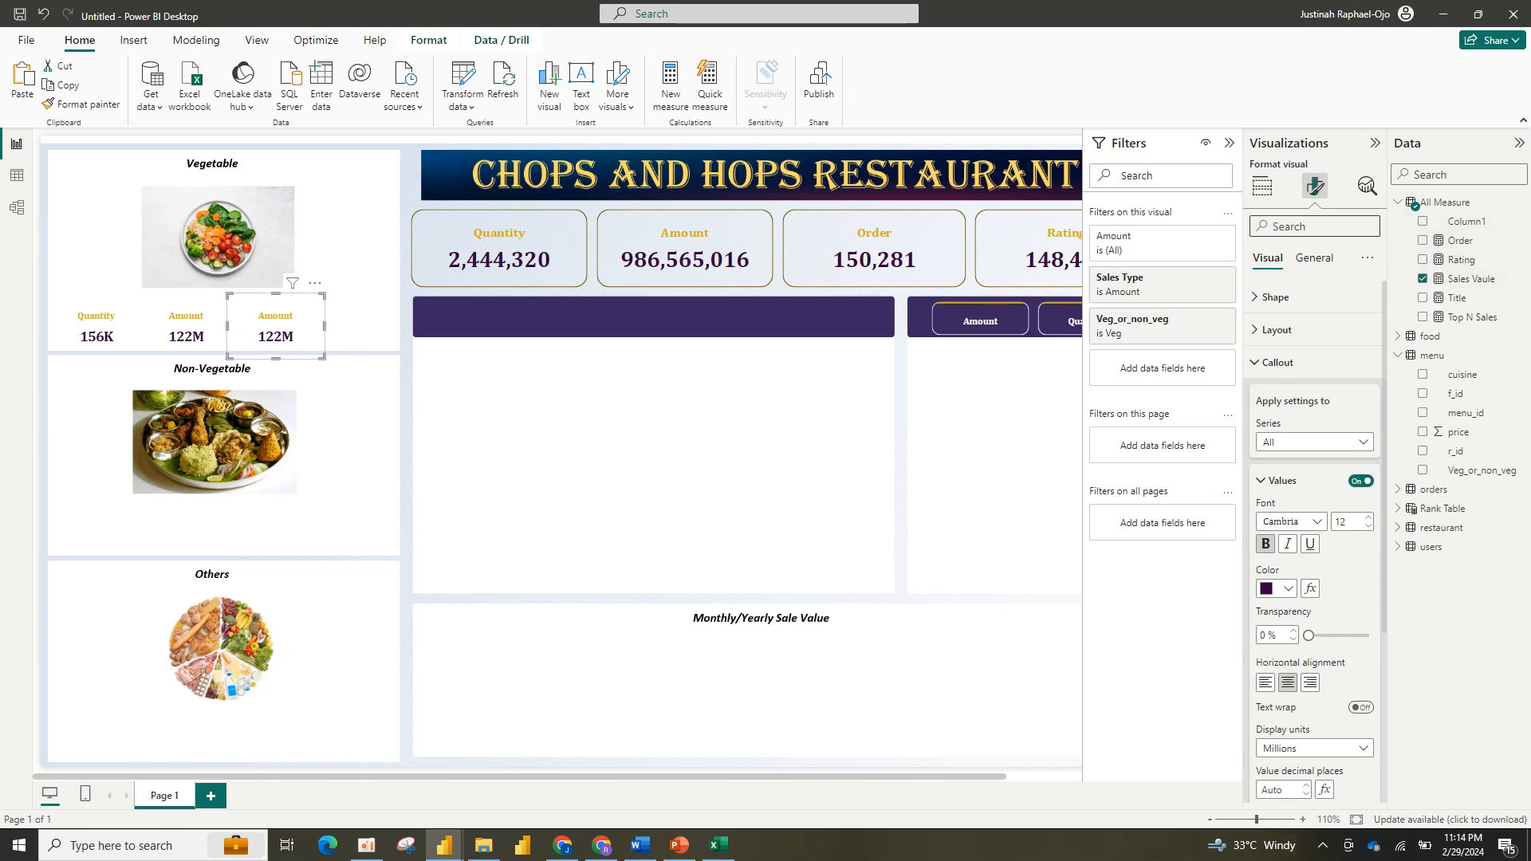
pyautogui.click(1262, 185)
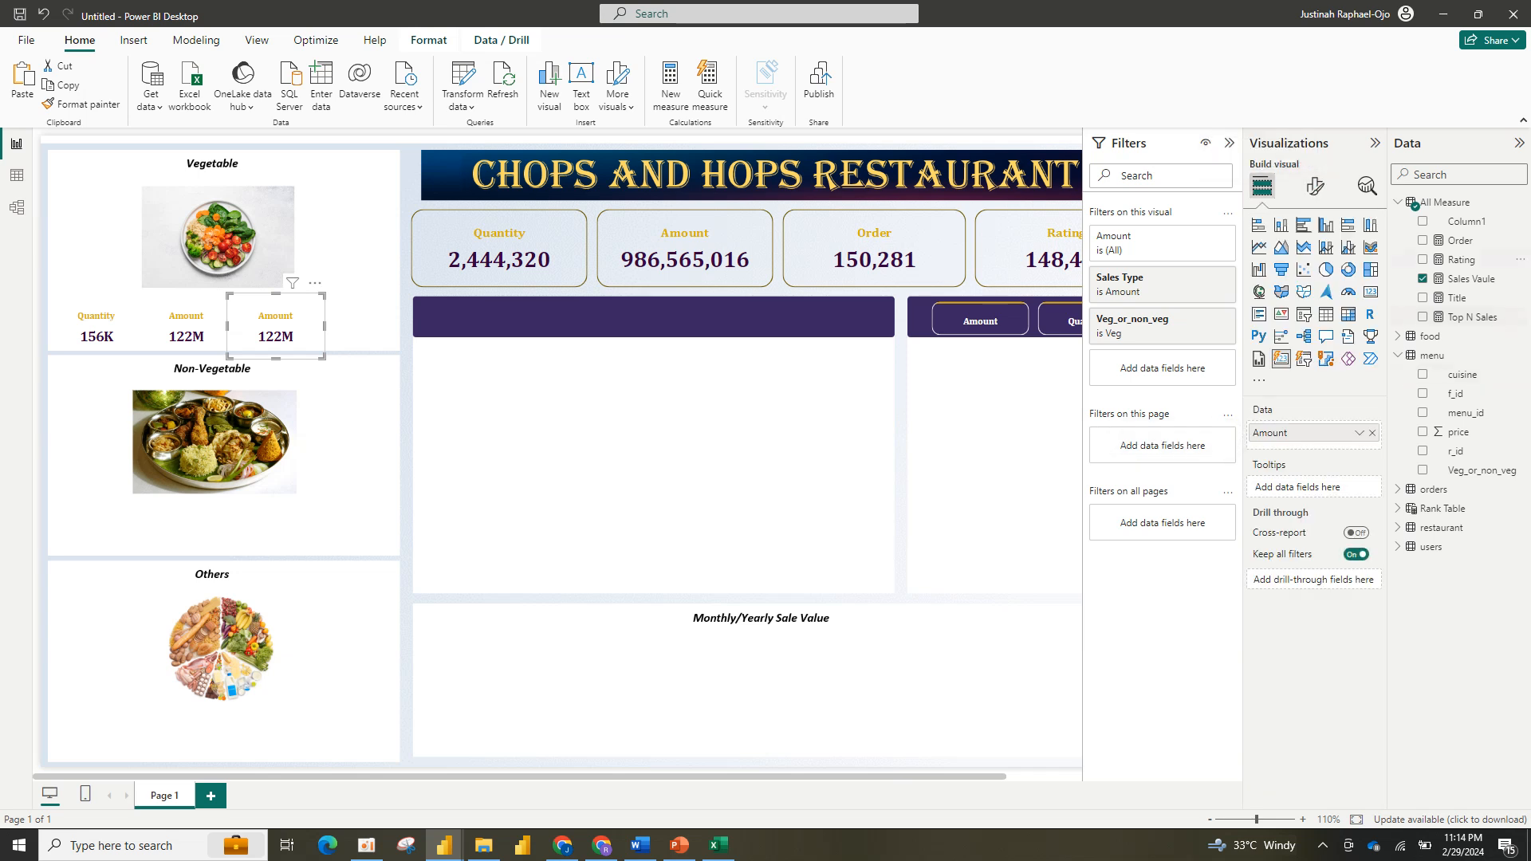
pyautogui.moveTo(1460, 240); pyautogui.dragTo(1308, 452)
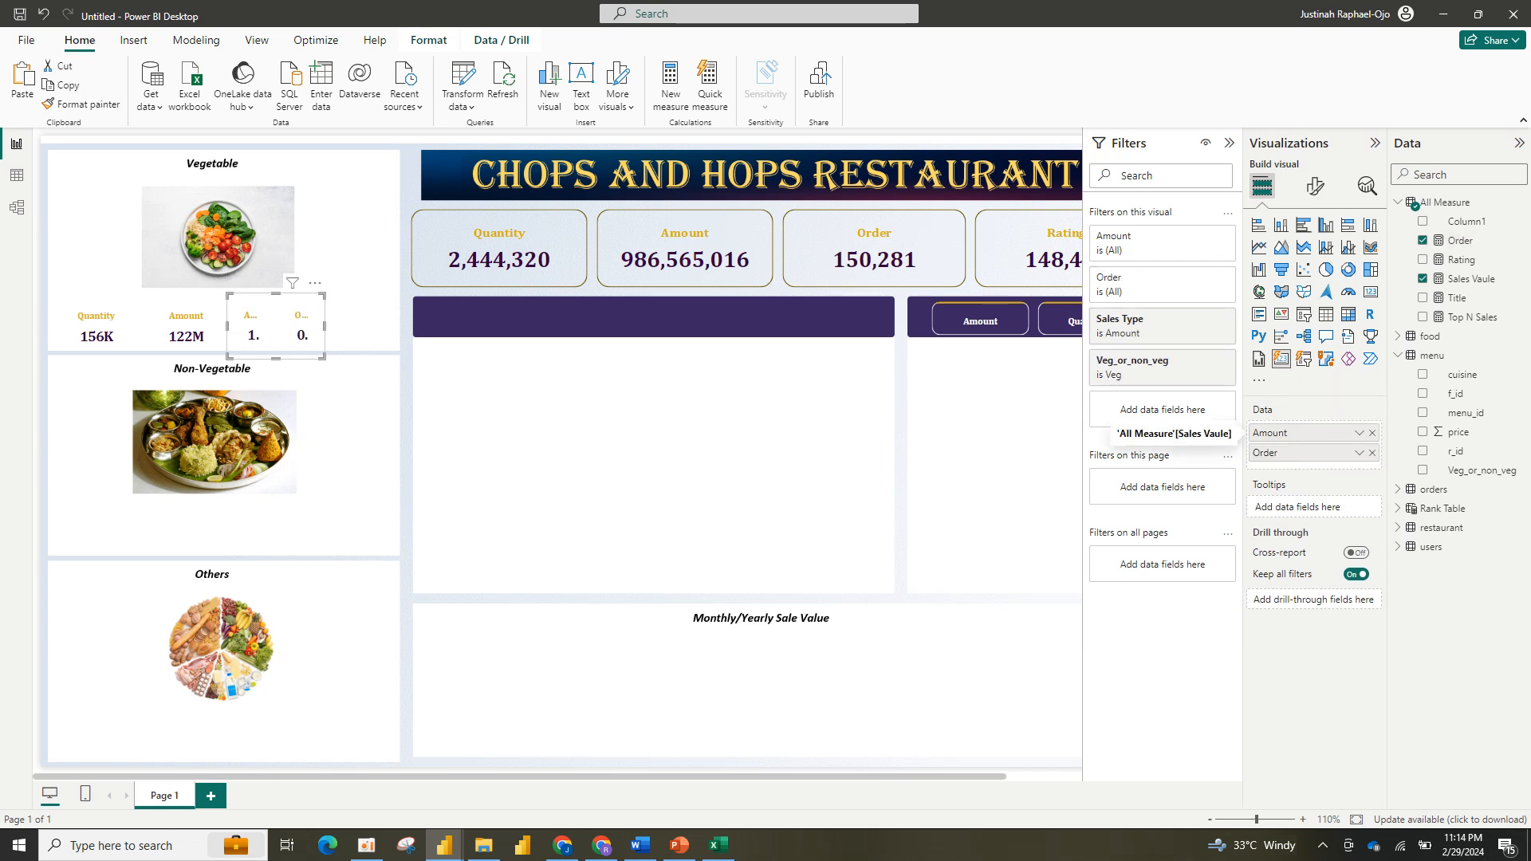
pyautogui.click(1371, 432)
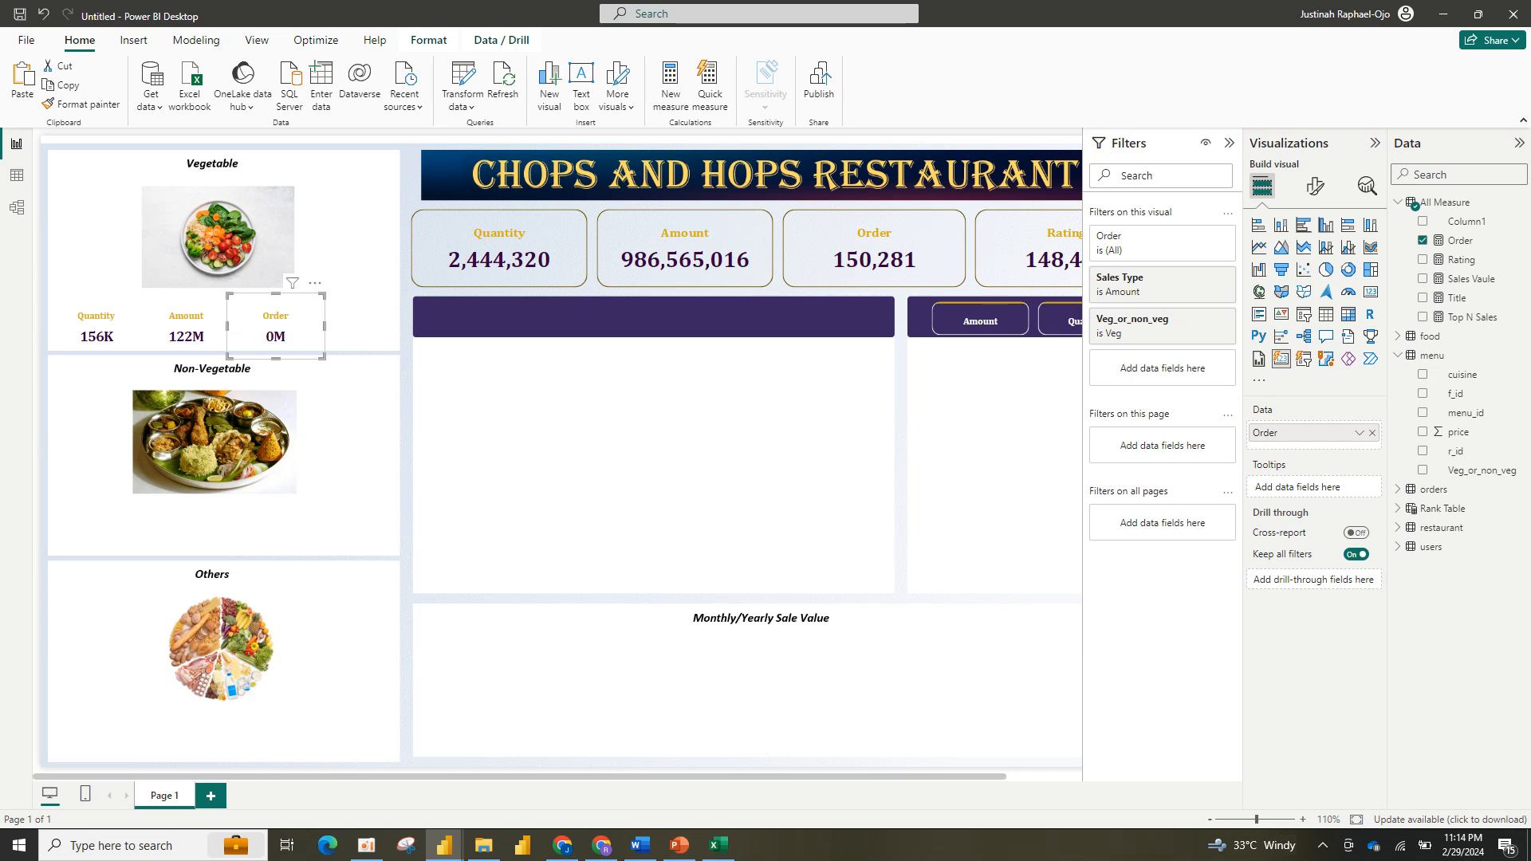
# Step: Set the small Order card's callout display units to Thousands, and clear and reapply its Veg_or_non_veg filter as Veg
pyautogui.click(1187, 318)
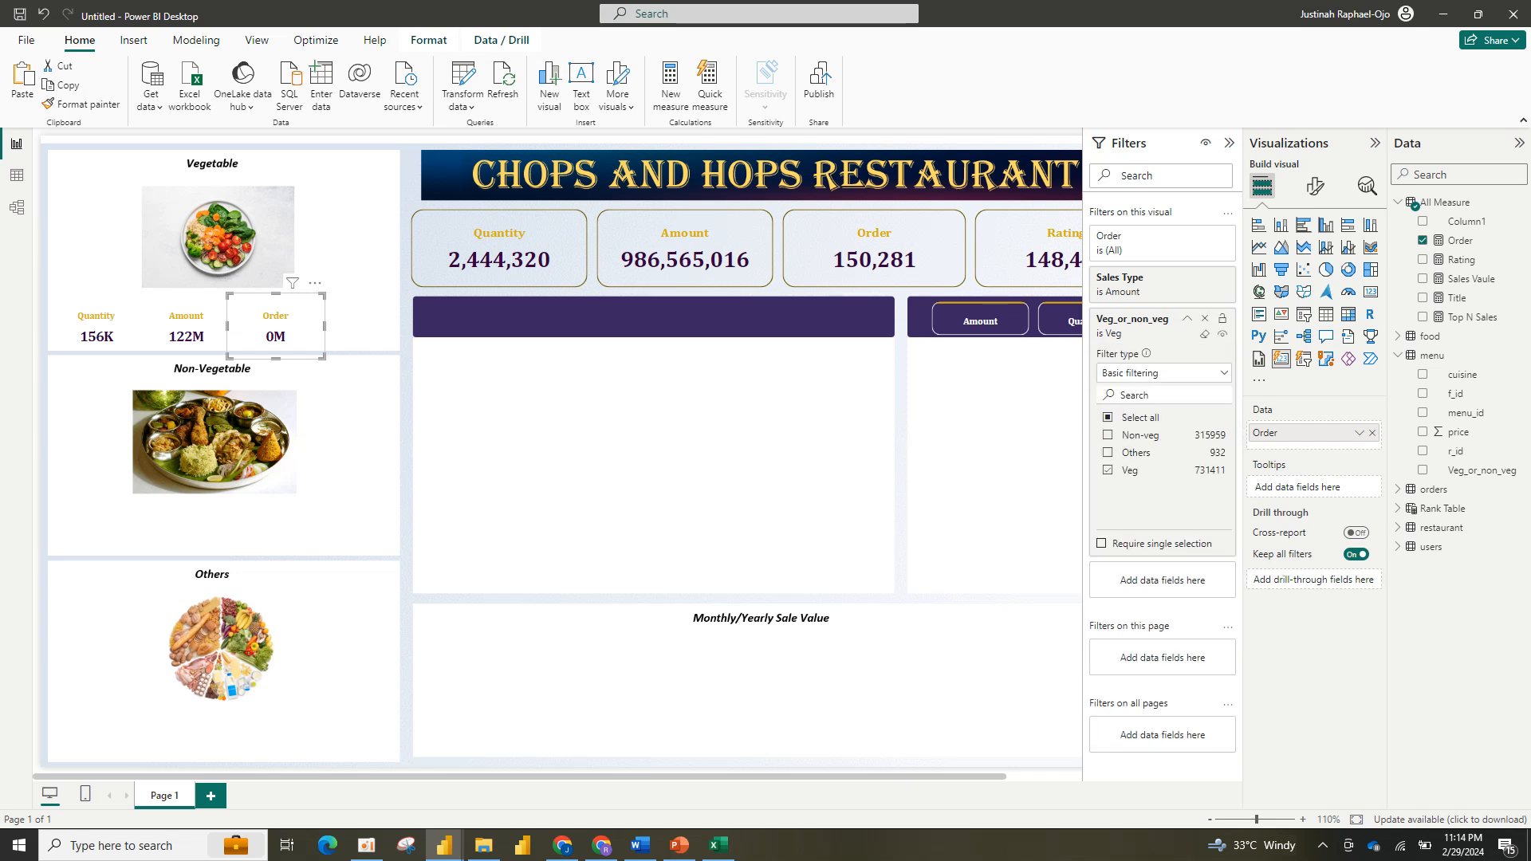
pyautogui.click(1204, 334)
pyautogui.click(1314, 187)
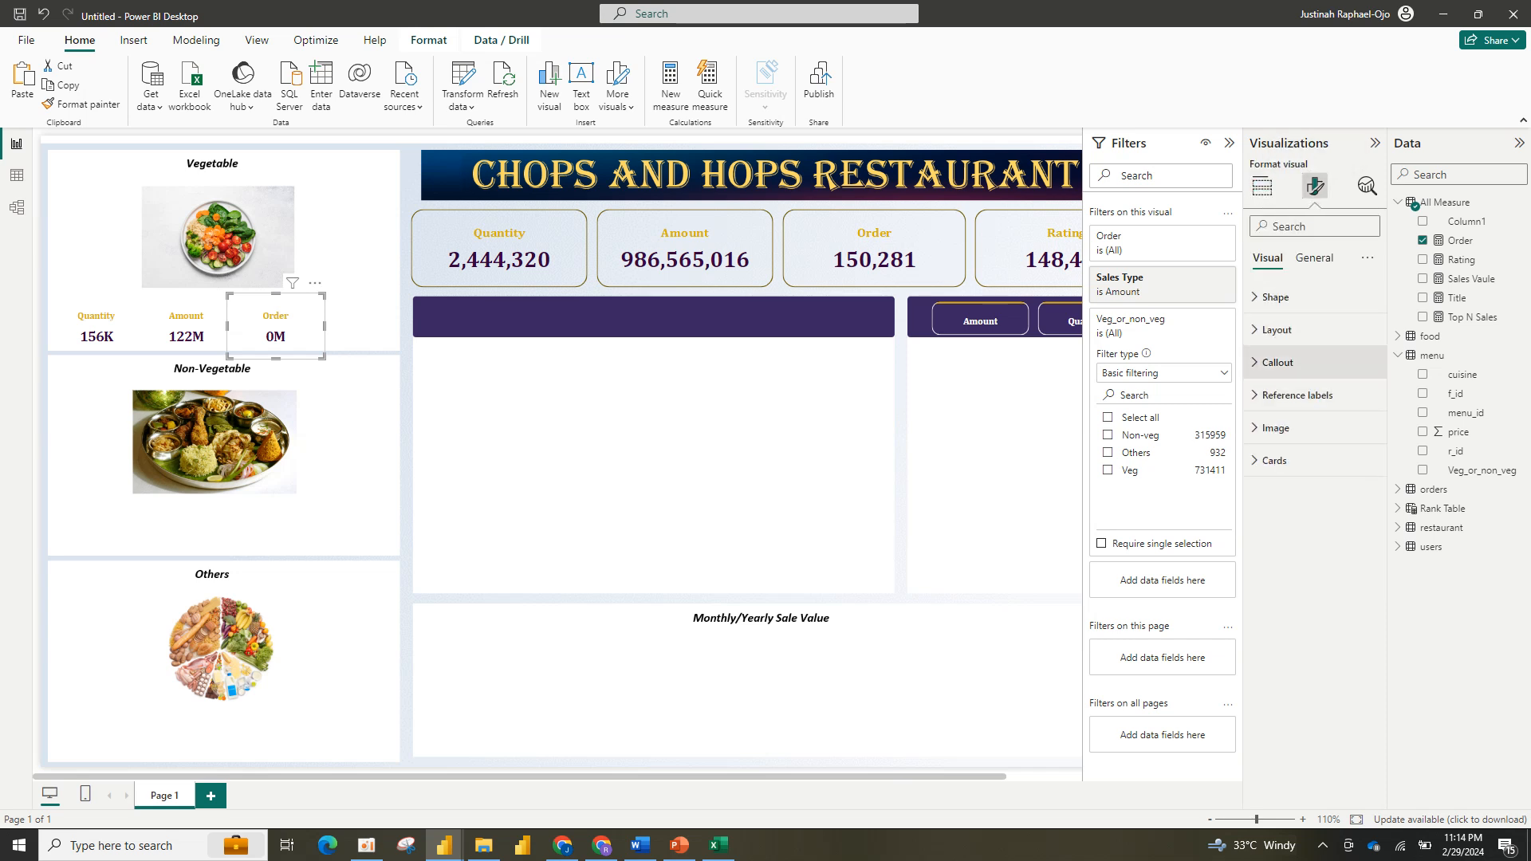
pyautogui.click(1277, 362)
pyautogui.click(1314, 749)
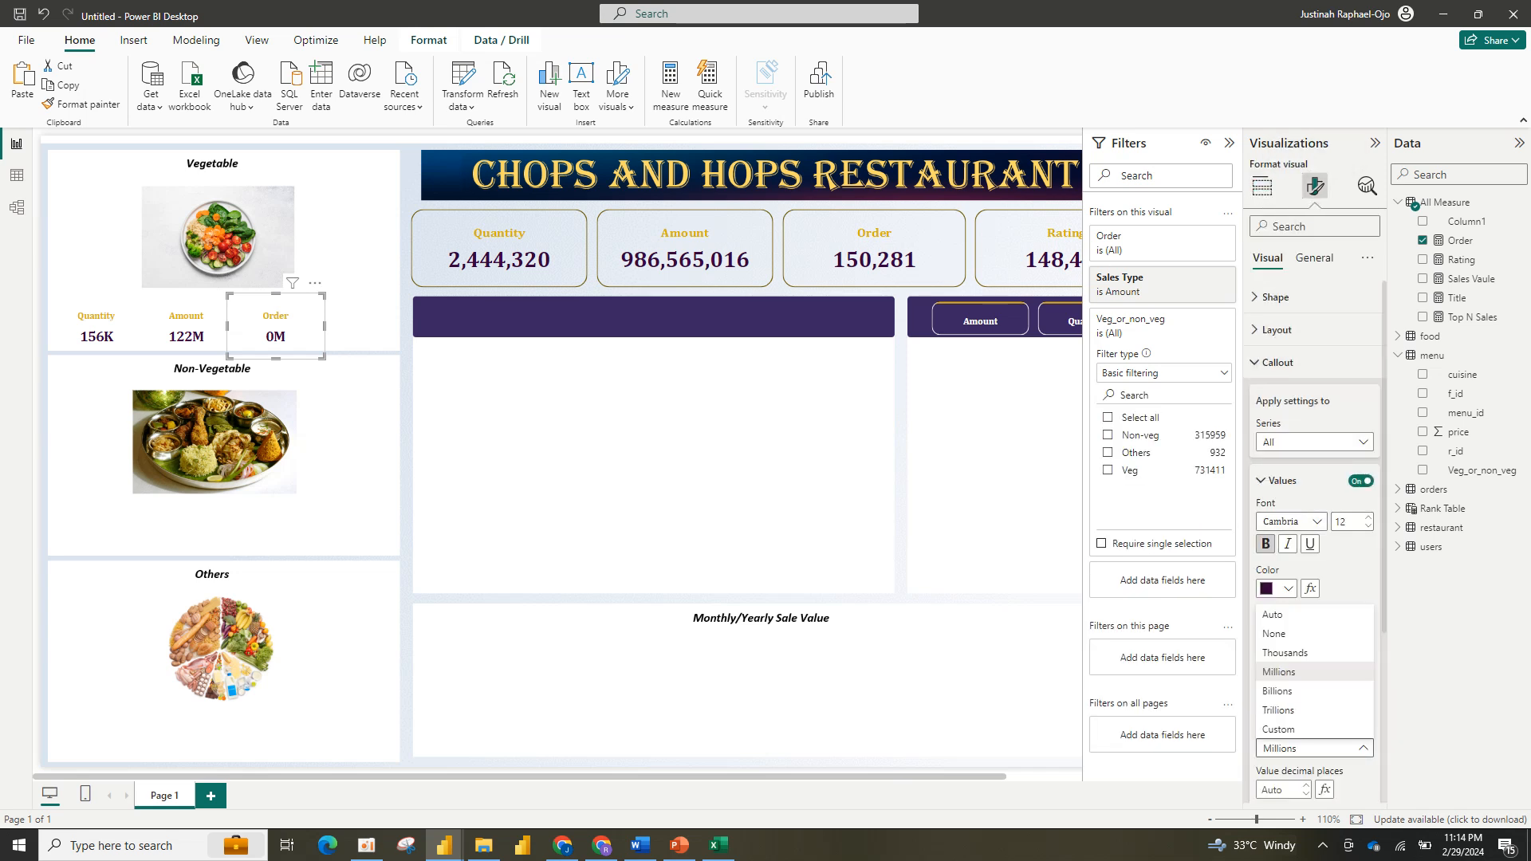
pyautogui.click(1285, 652)
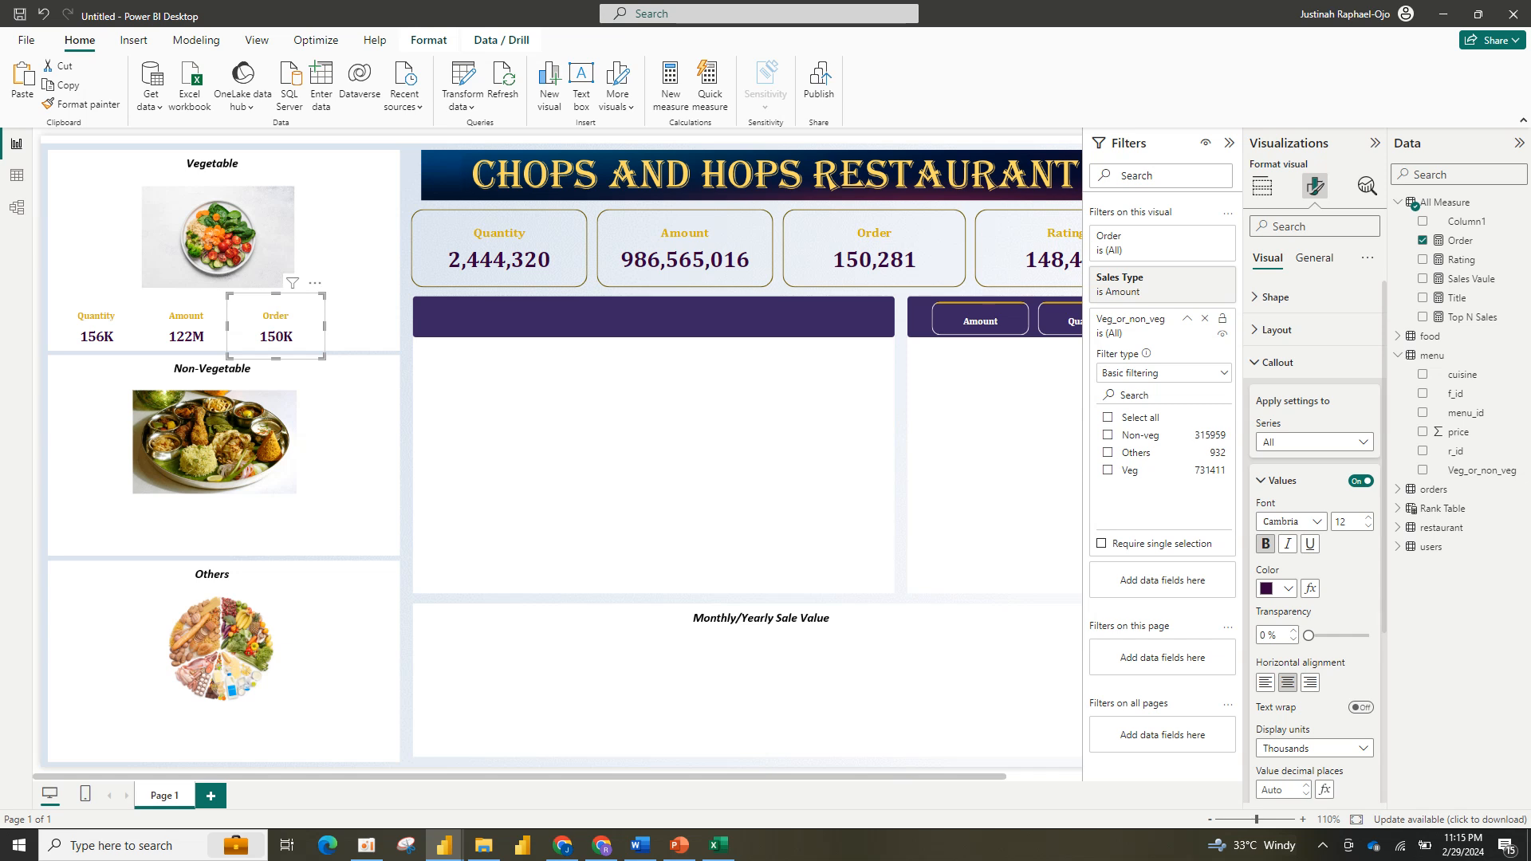
pyautogui.click(1108, 470)
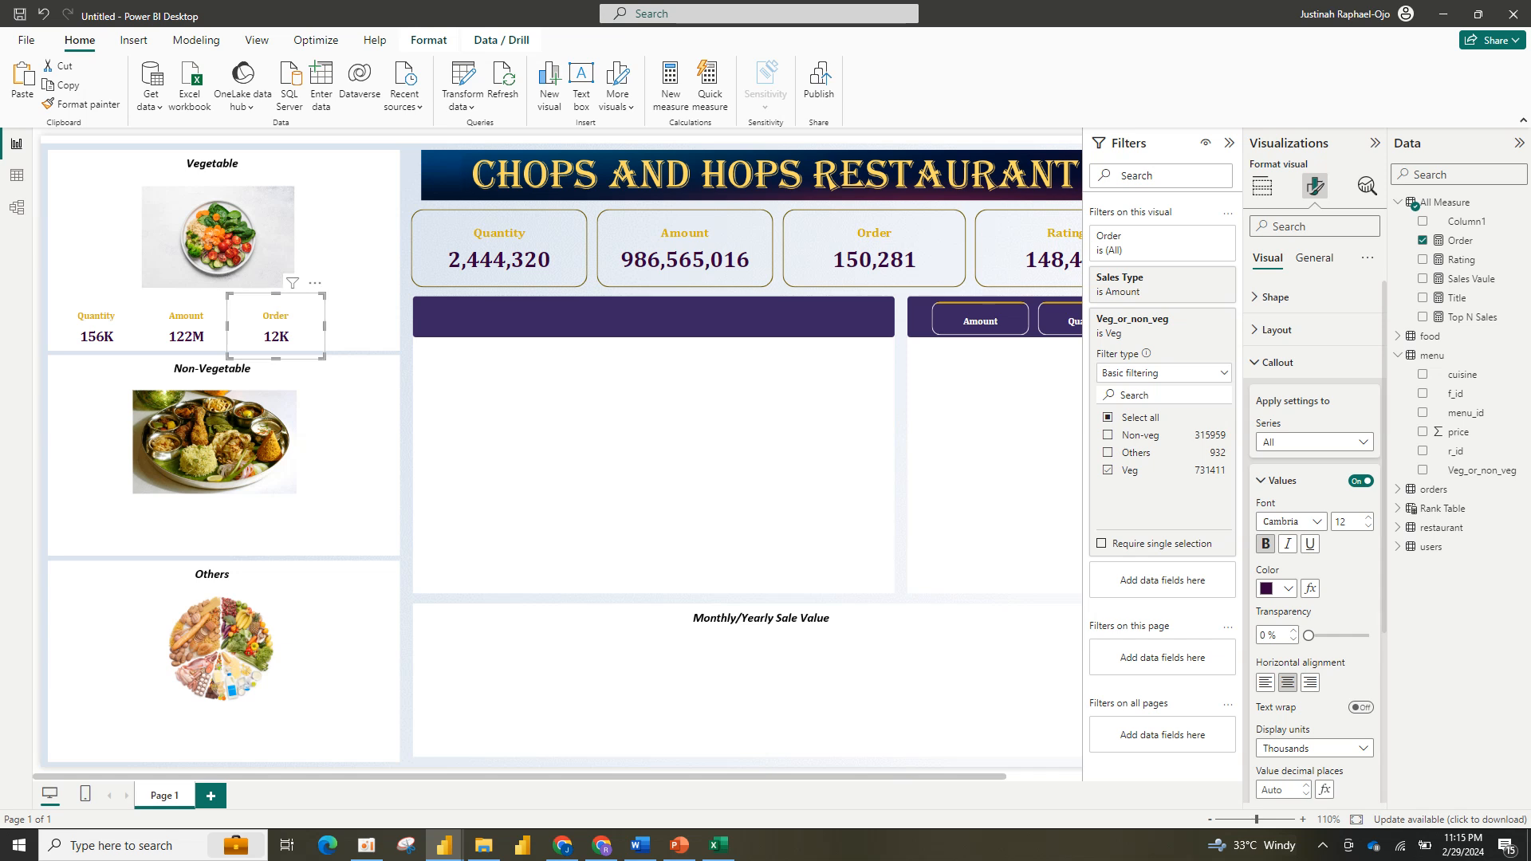
# Step: Duplicate the small Order card, place the copy at the Vegetable section's right end, and replace its Order measure with Rating
pyautogui.hotkey('ctrl', 'v')
pyautogui.moveTo(284, 335); pyautogui.dragTo(348, 327)
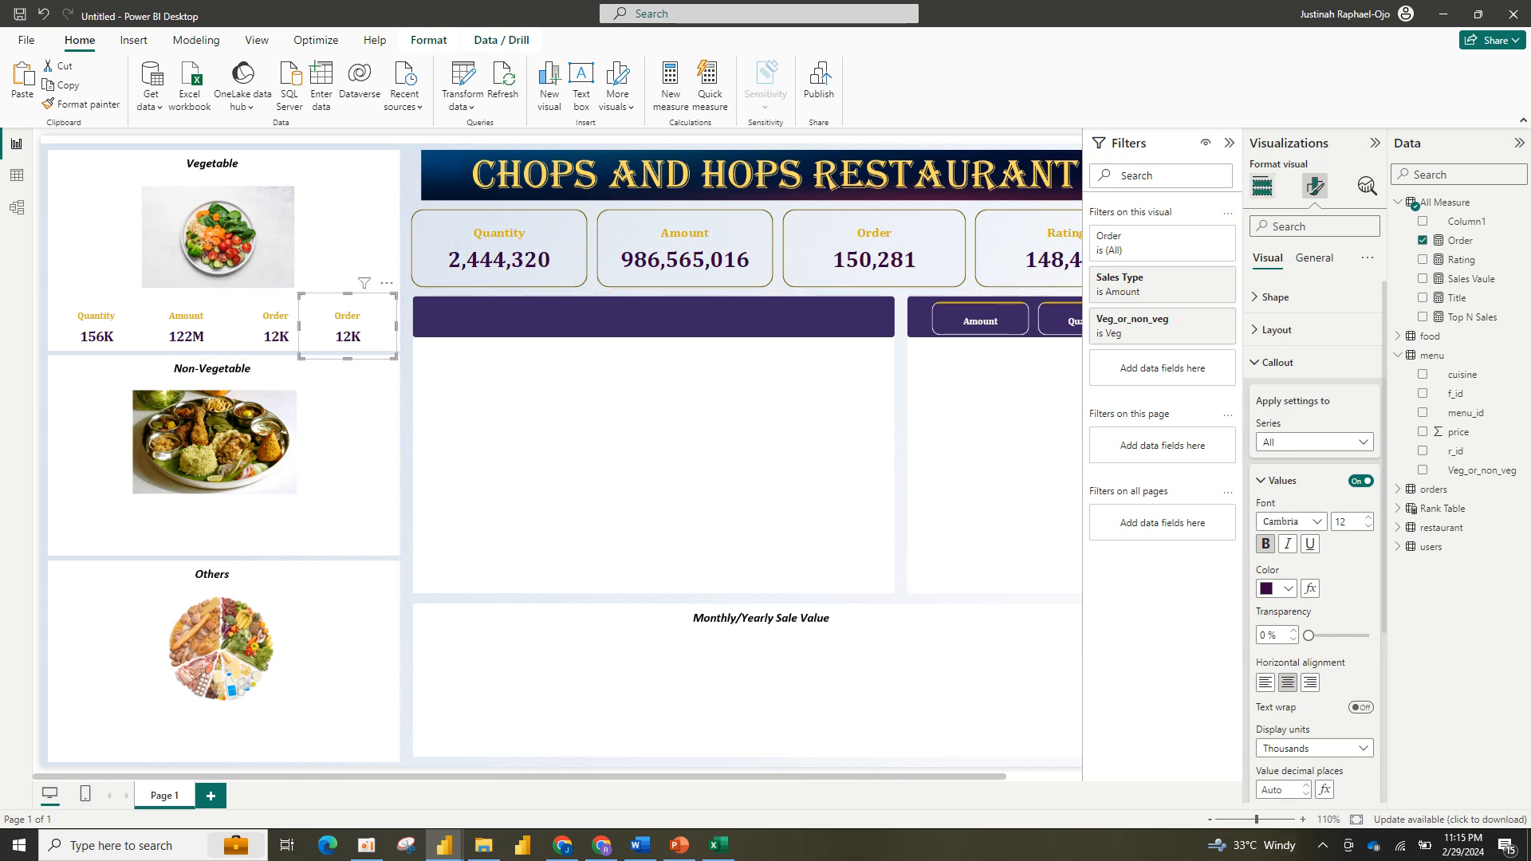
pyautogui.click(1261, 185)
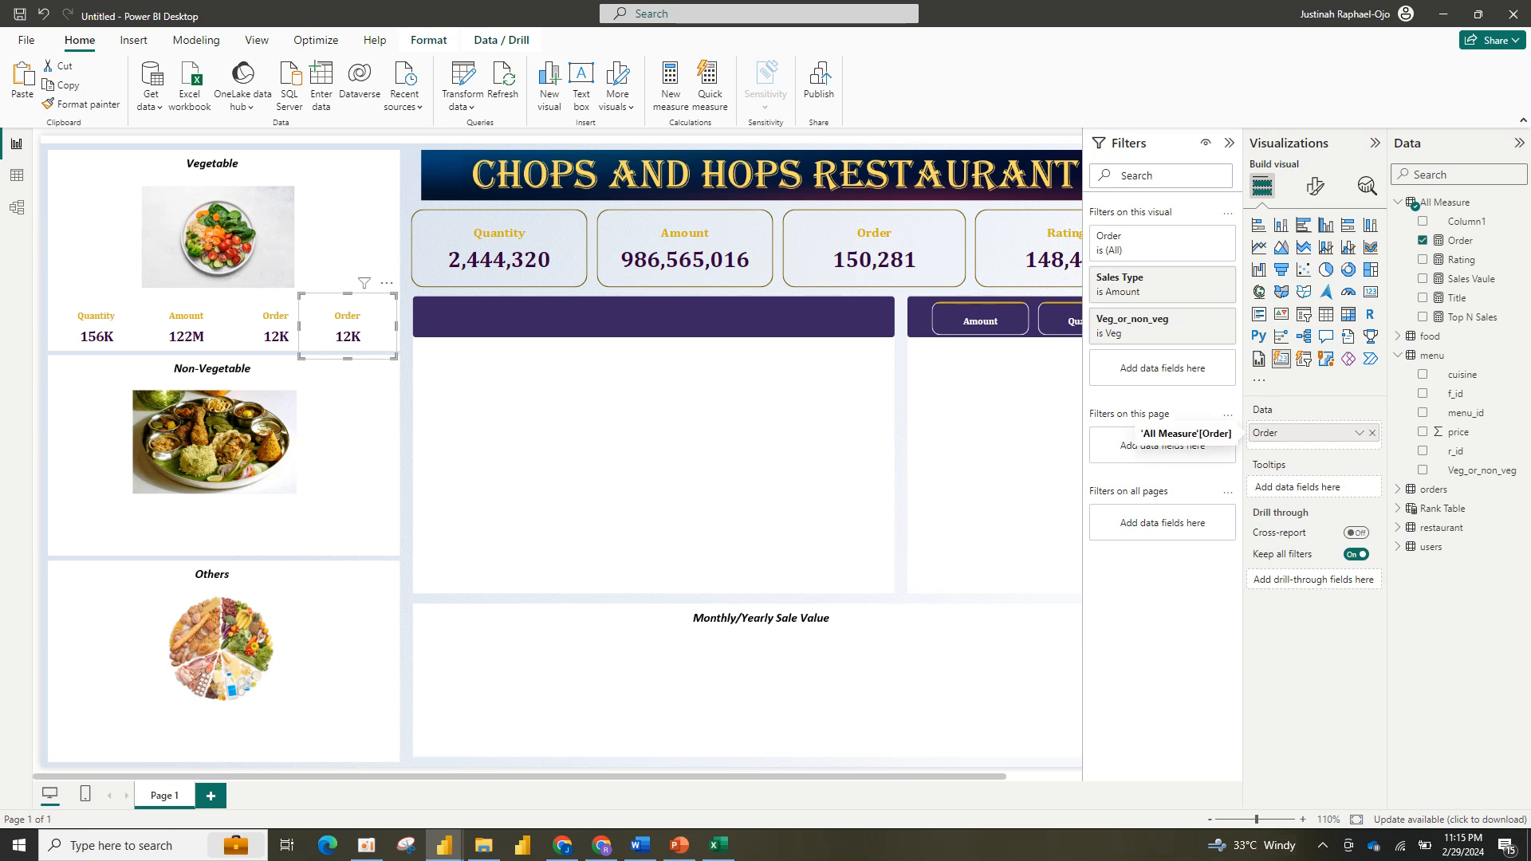
pyautogui.click(1372, 433)
pyautogui.click(1422, 259)
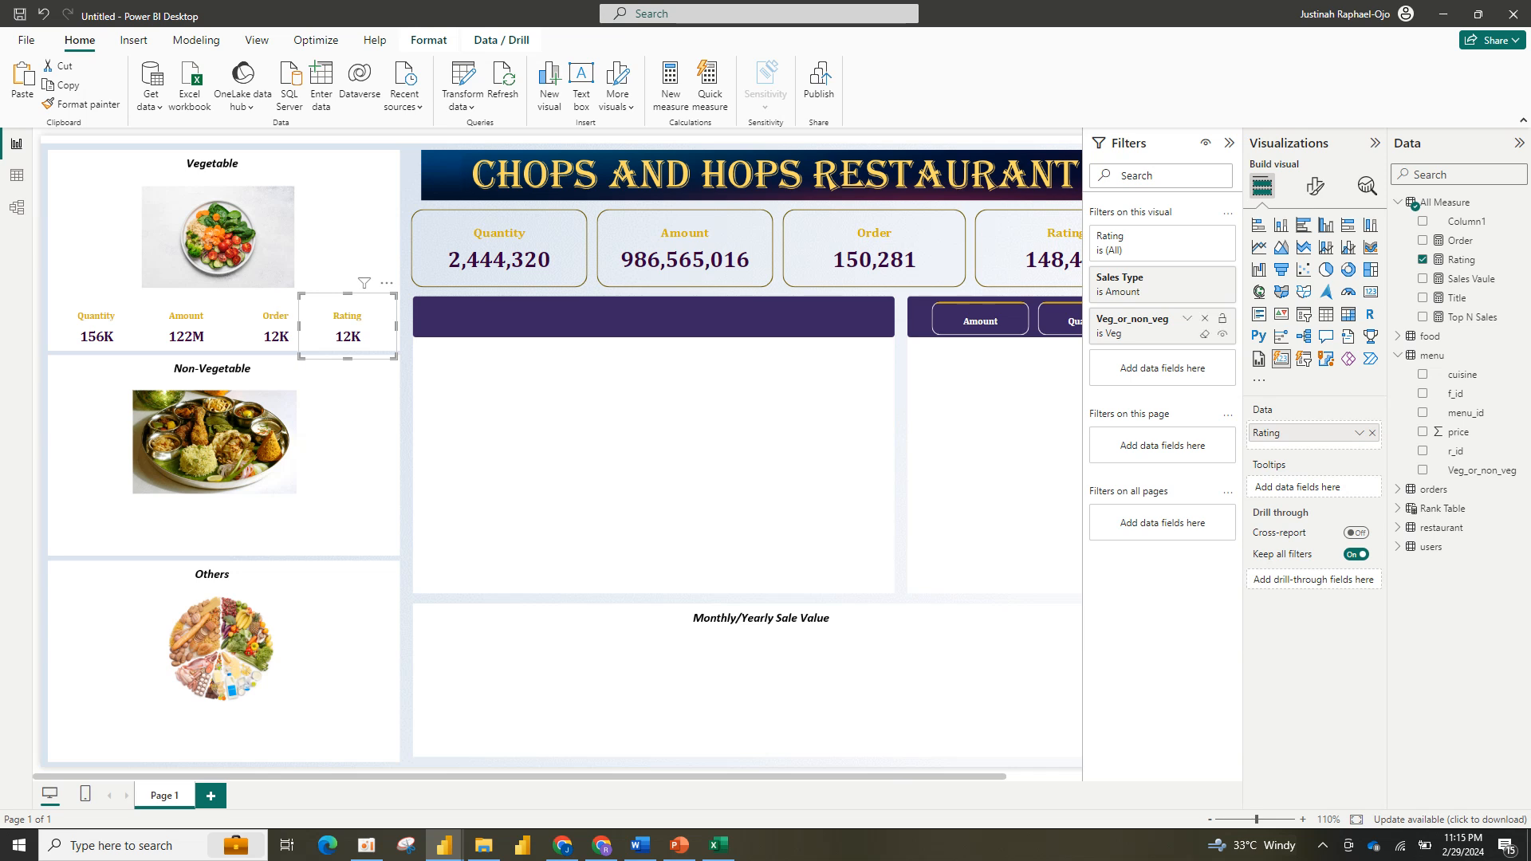
# Step: Remove the Sales Type filter from the small Rating card, and clear and reapply its Veg_or_non_veg filter as Veg
pyautogui.click(1187, 318)
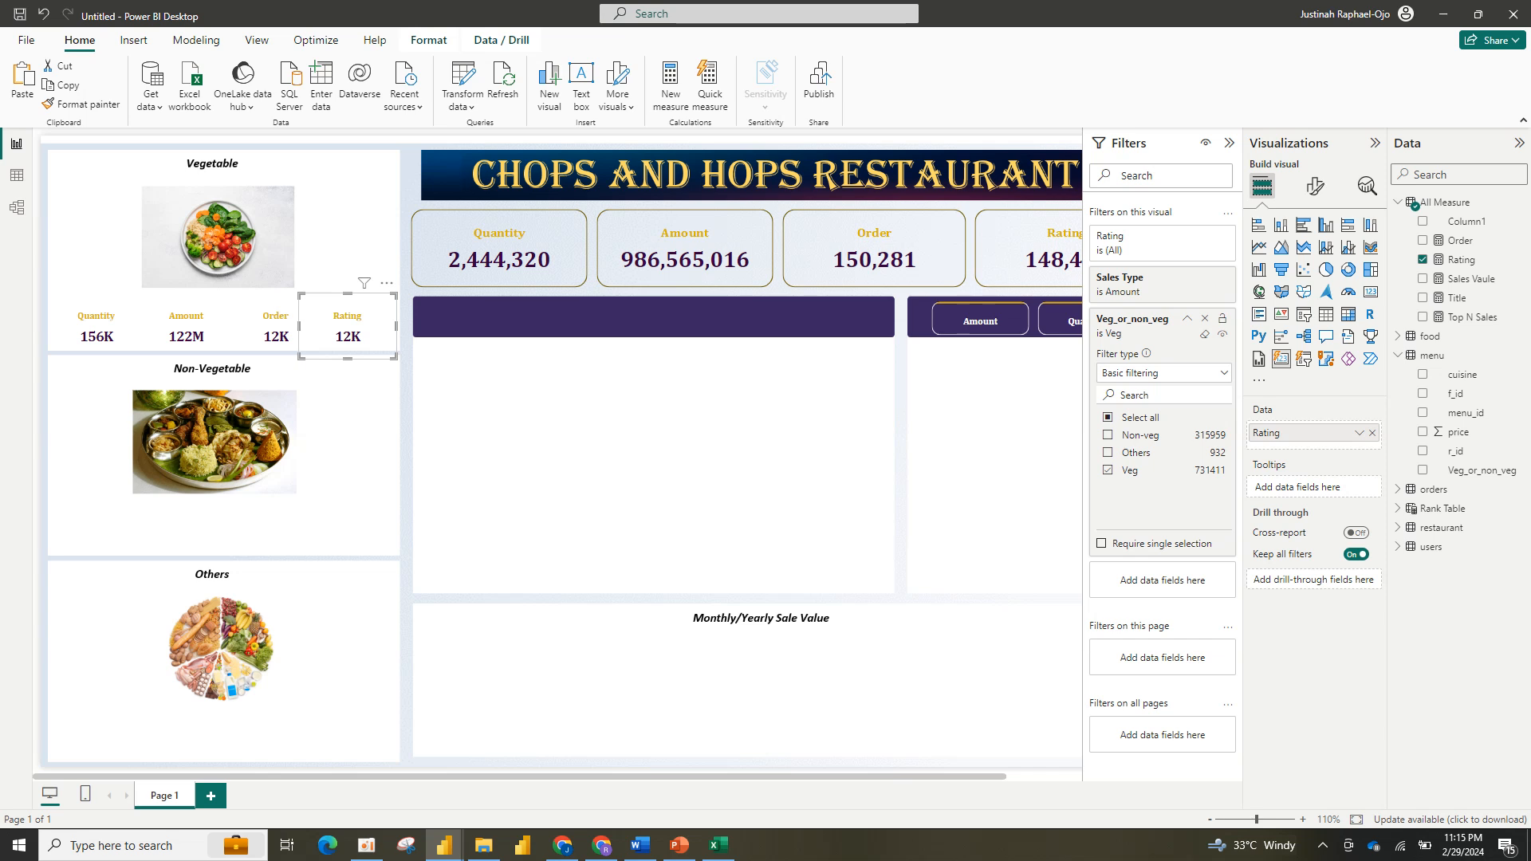
pyautogui.click(1107, 470)
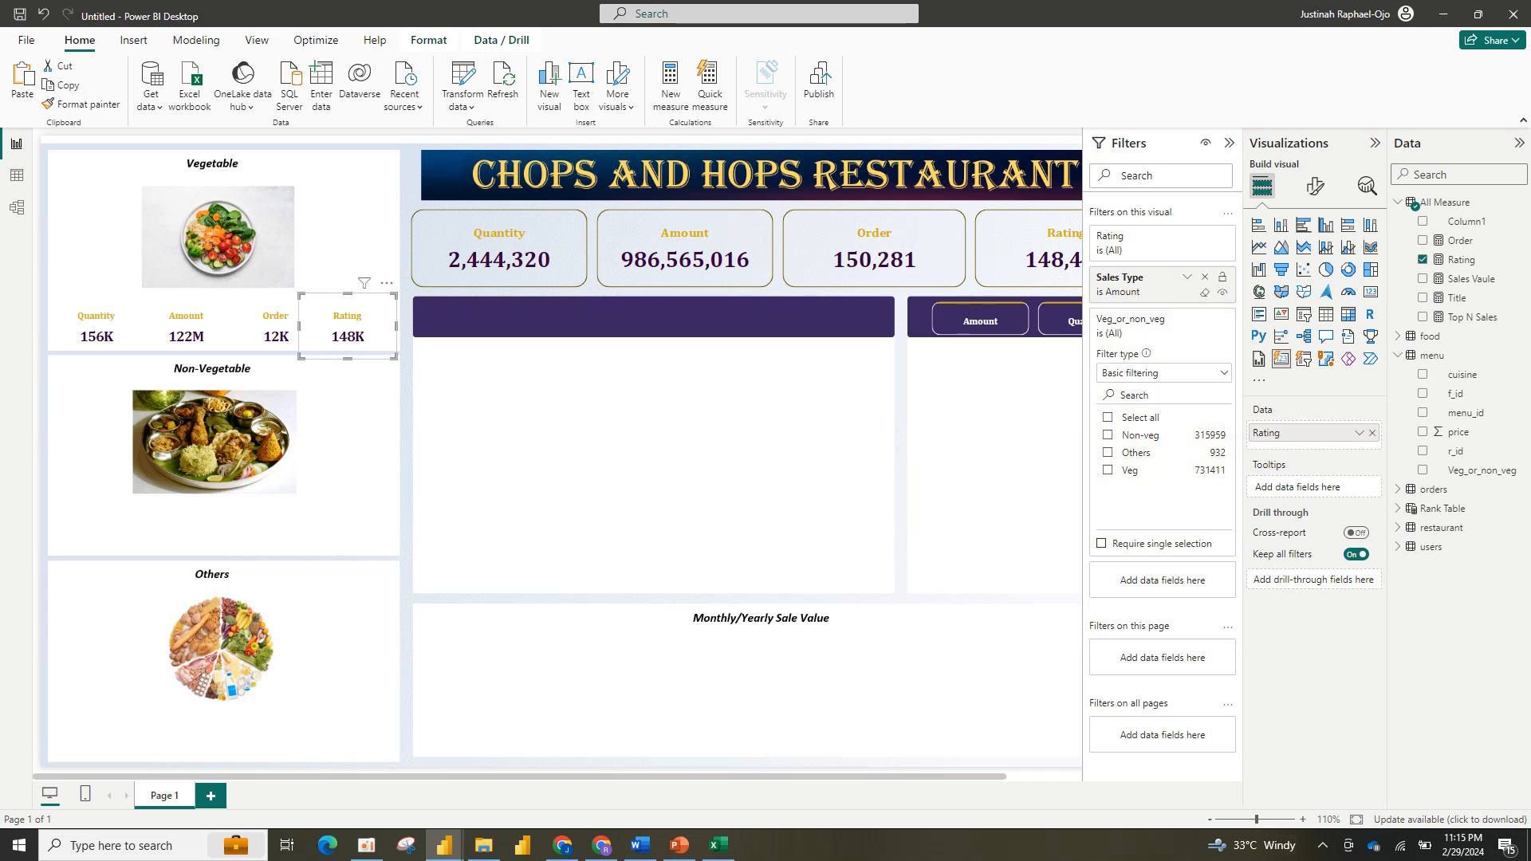
pyautogui.click(1204, 277)
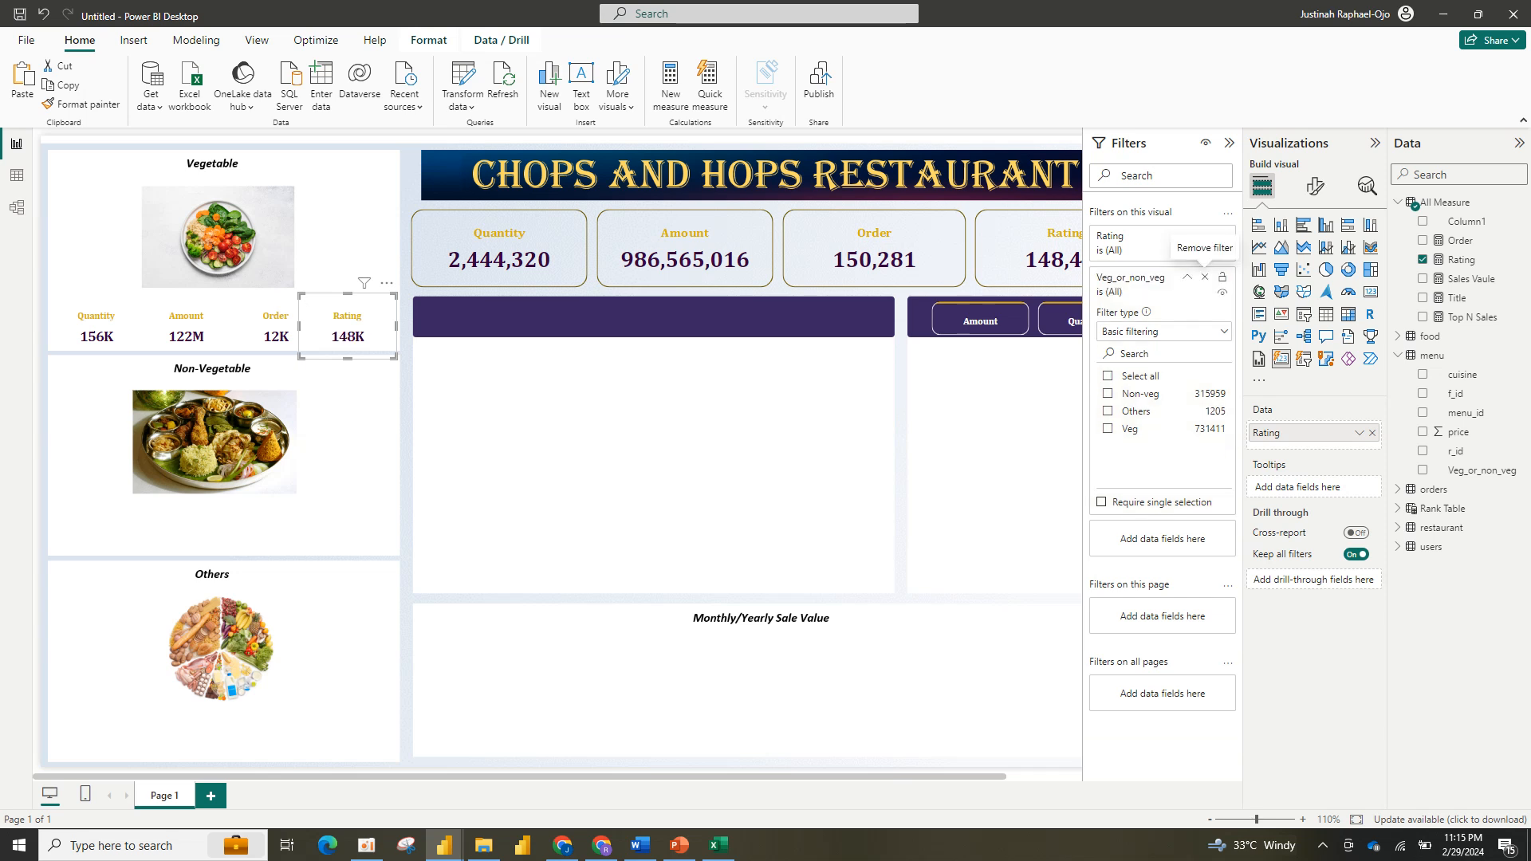
pyautogui.click(1107, 429)
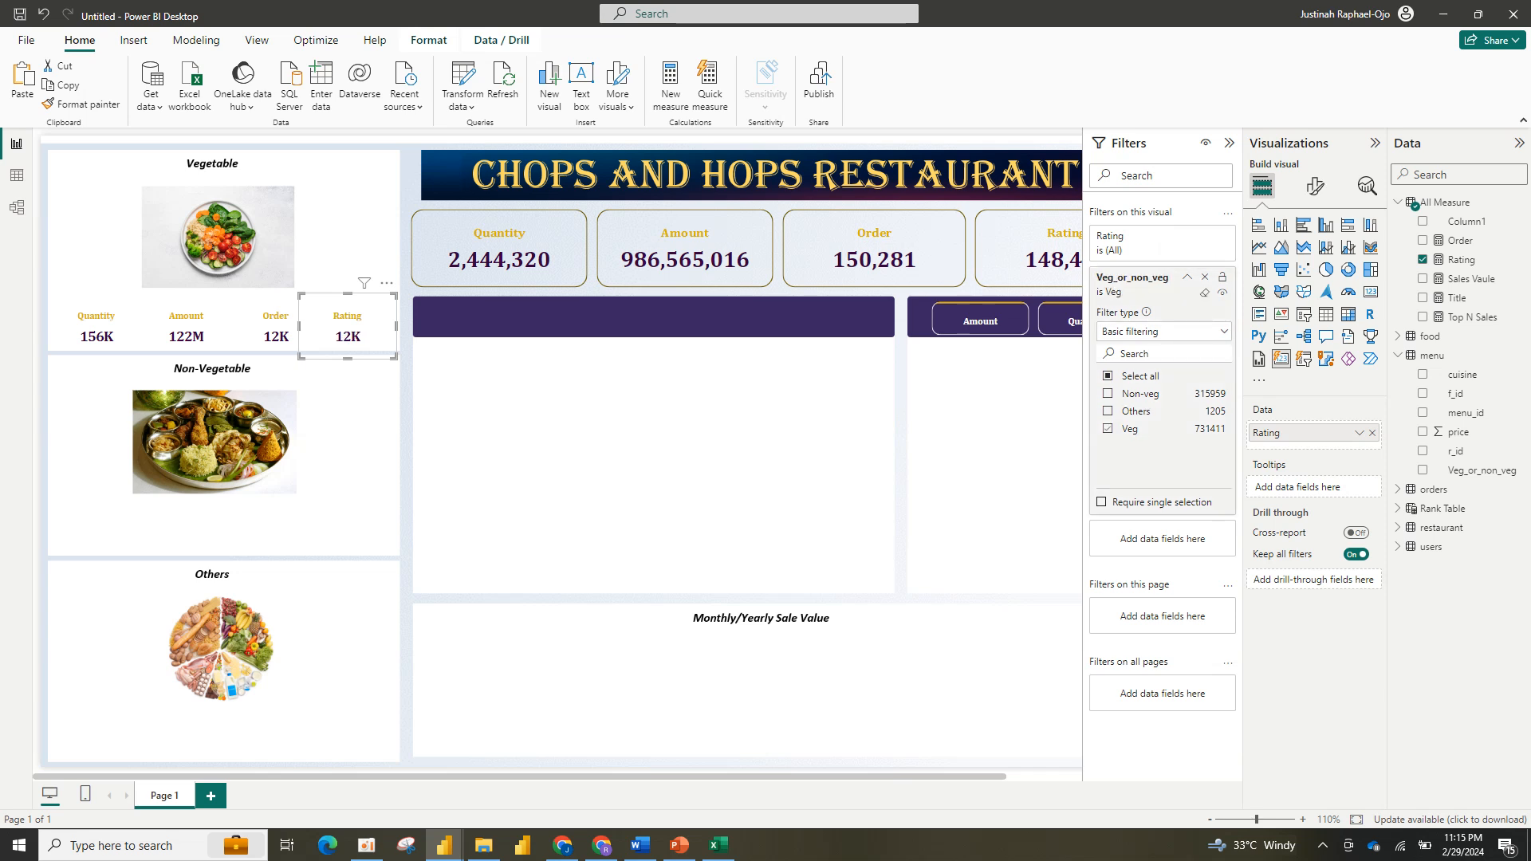
# Step: Clear Veg in the small Rating card's Veg_or_non_veg filter, keep the filter type as Basic filtering, and reselect Veg
pyautogui.click(1108, 428)
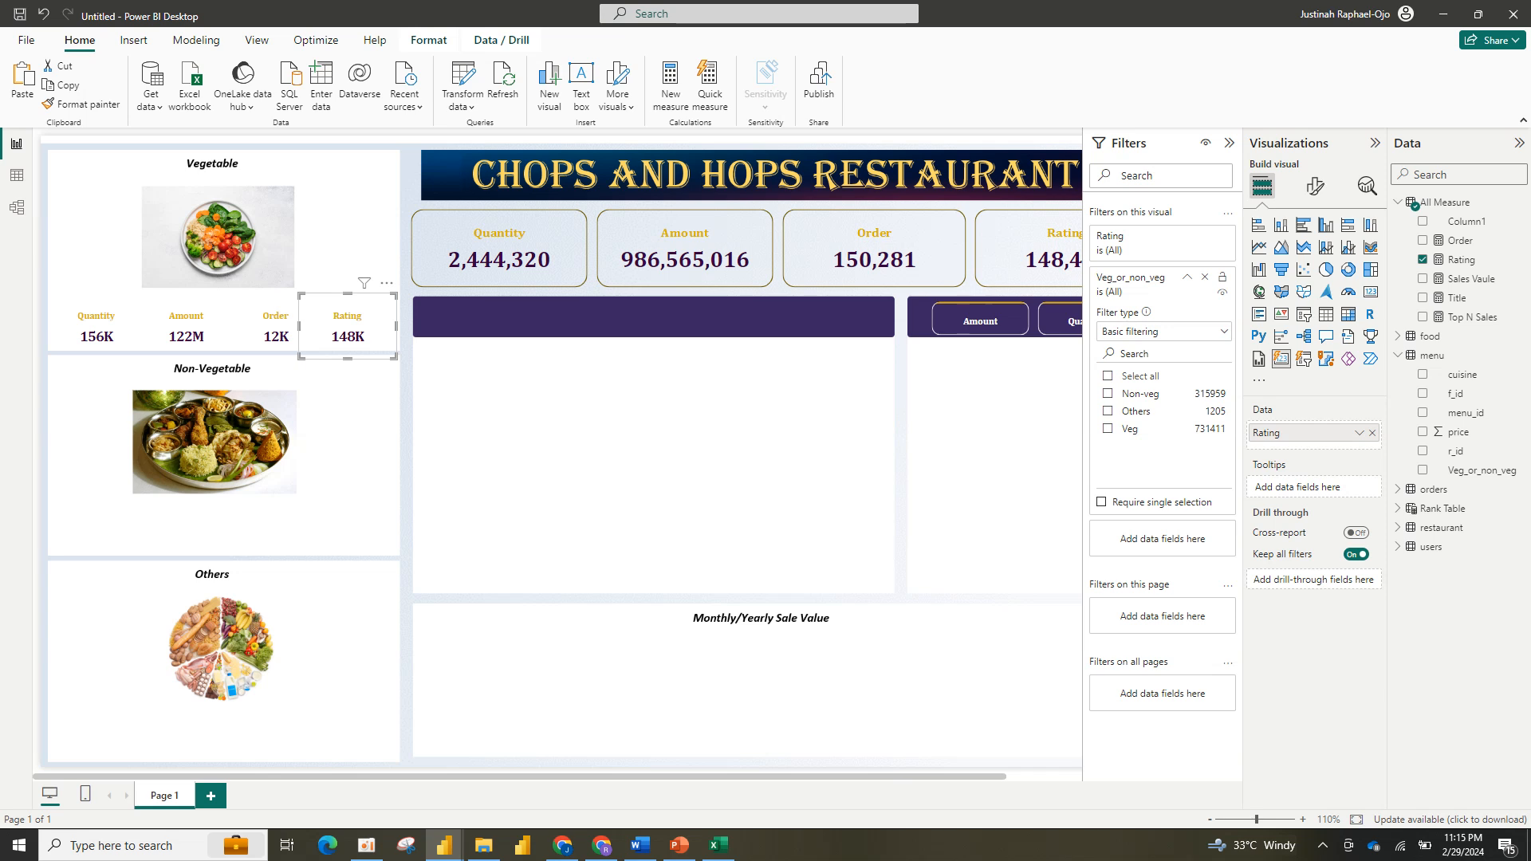
pyautogui.click(1162, 331)
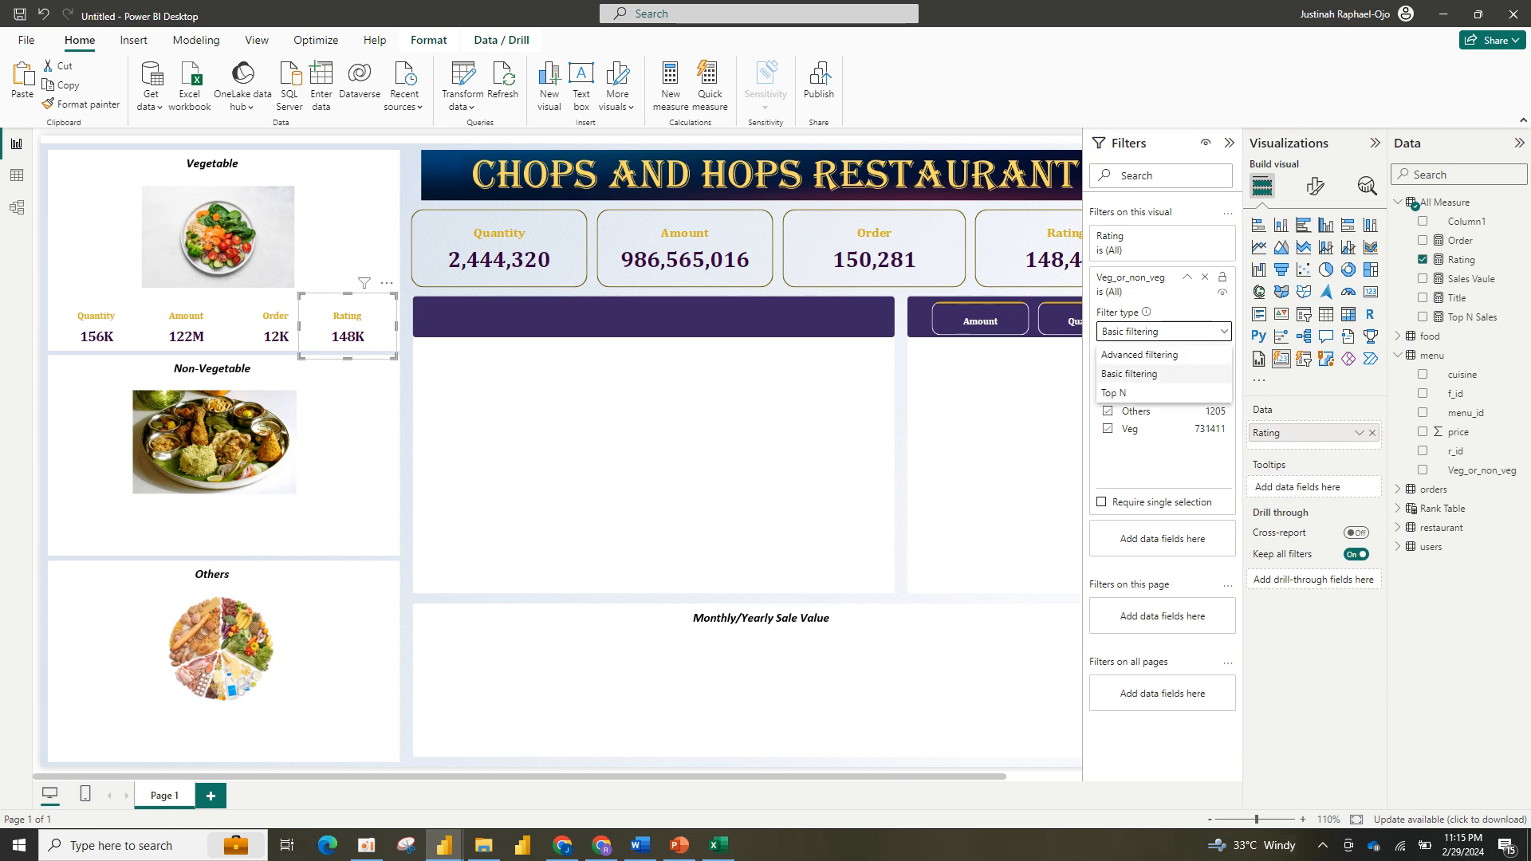
pyautogui.click(1129, 374)
pyautogui.moveTo(718, 776); pyautogui.dragTo(740, 775)
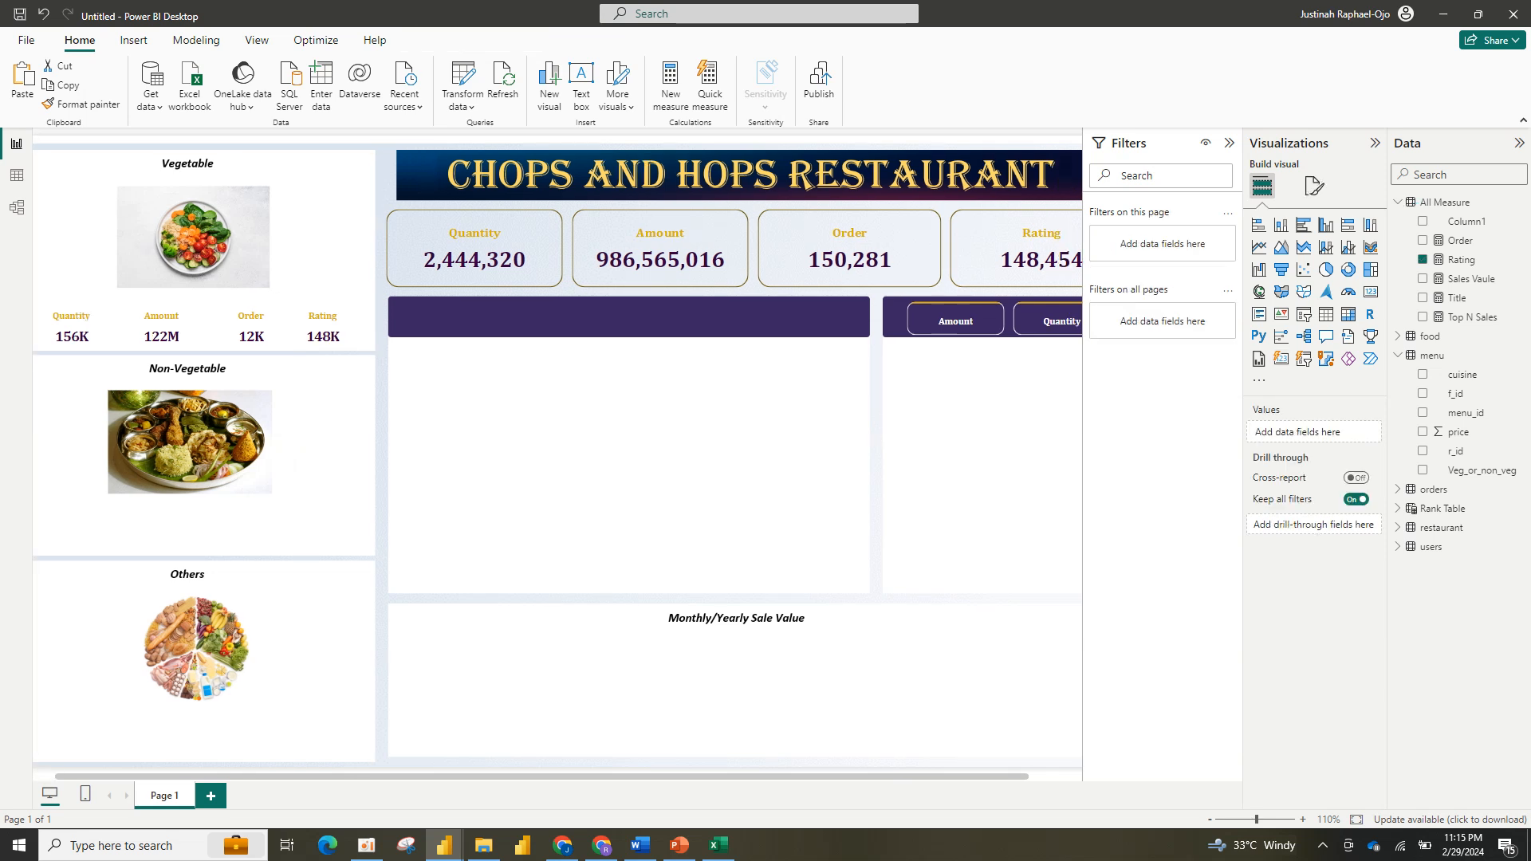
pyautogui.click(323, 327)
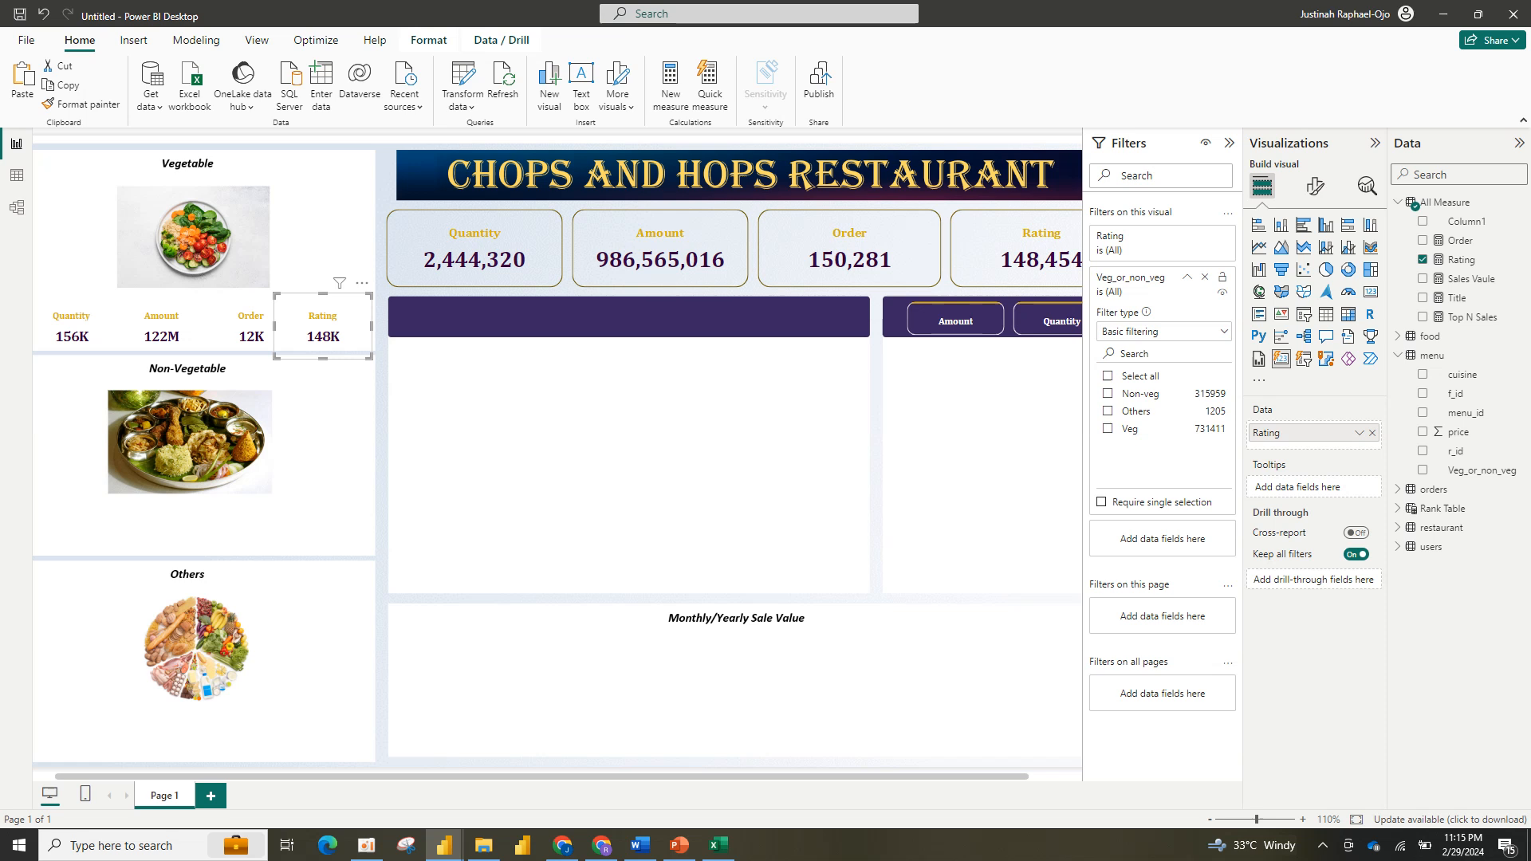
pyautogui.click(1107, 429)
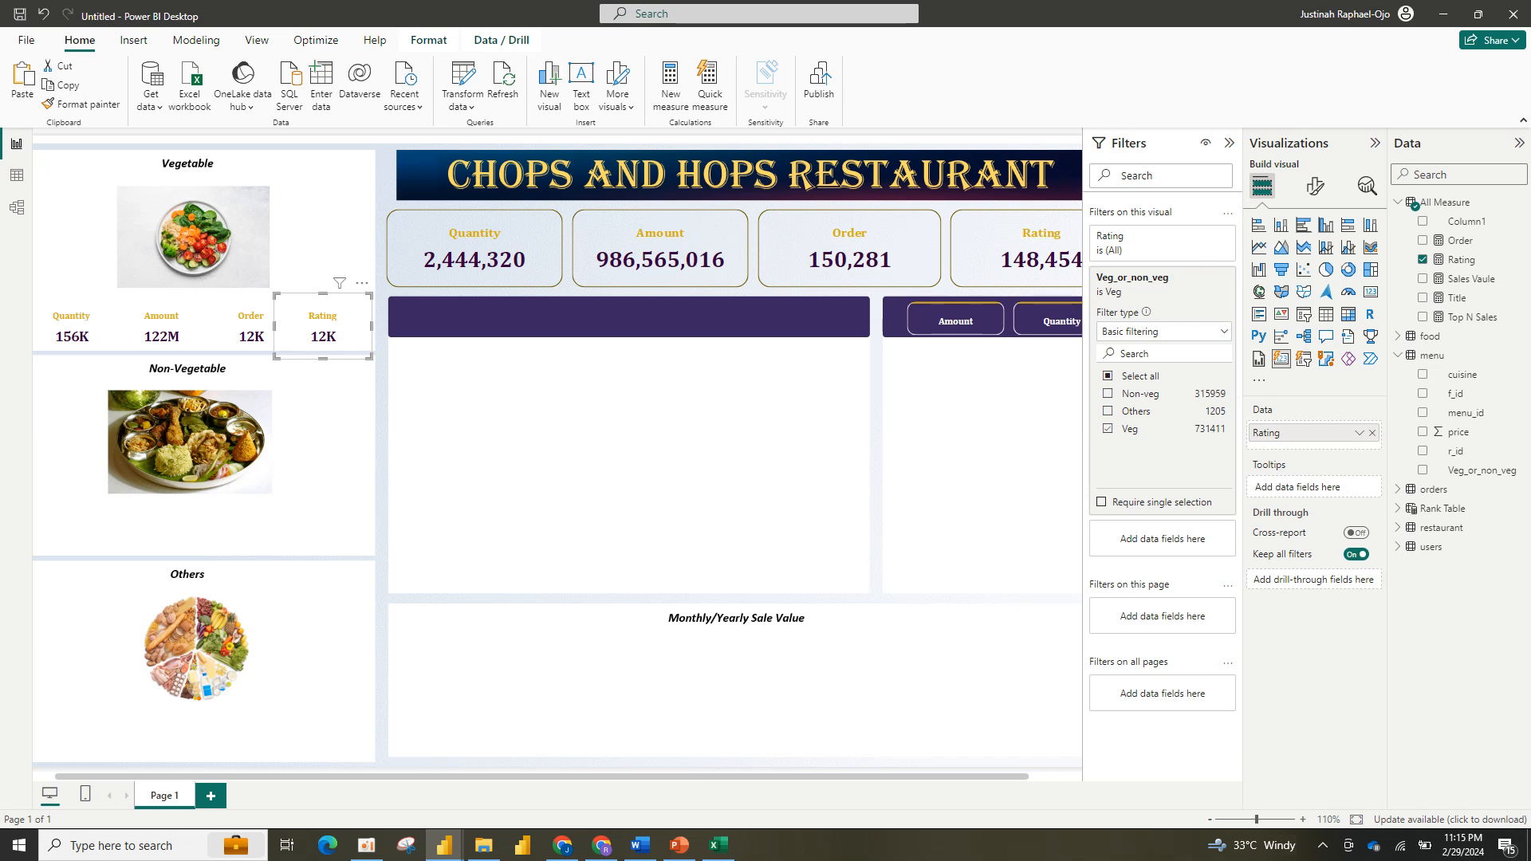
pyautogui.click(981, 462)
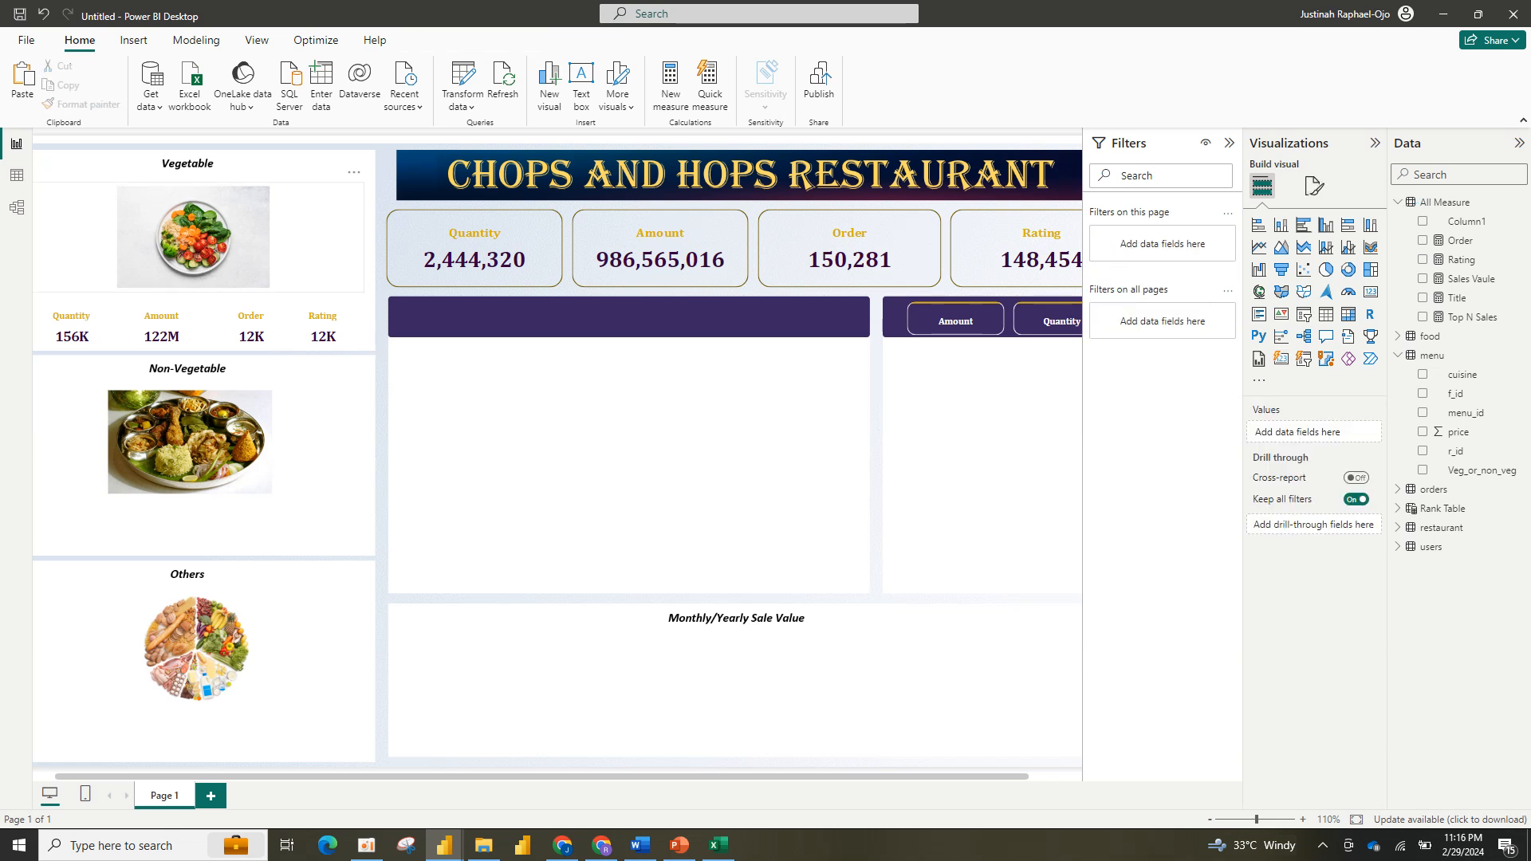
# Step: Replace the small Rating card's Veg_or_non_veg filter with a newly added one set to Veg, and remove that filter again
pyautogui.click(322, 326)
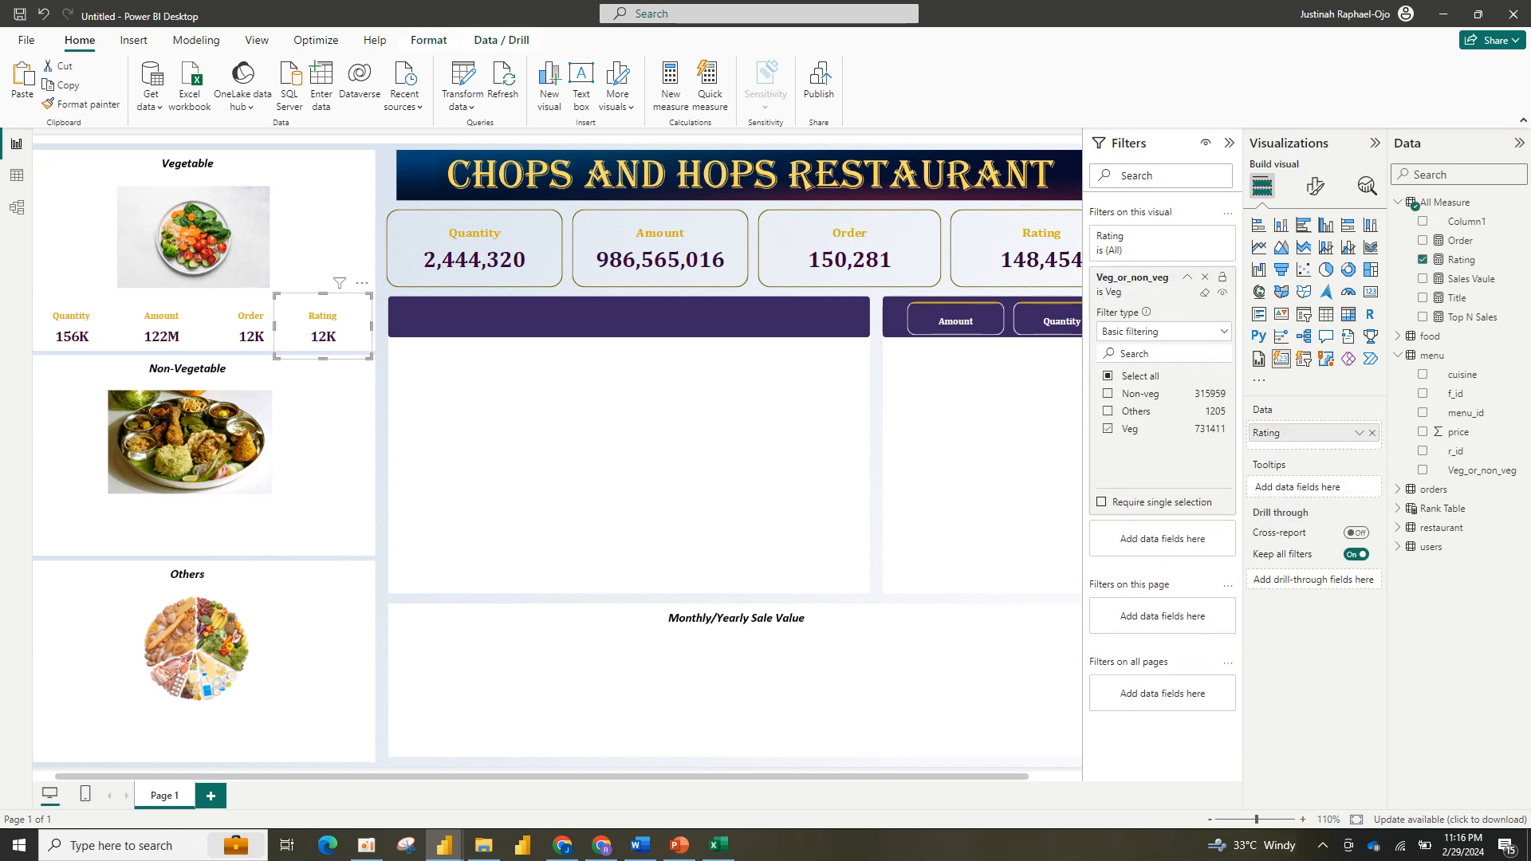
pyautogui.click(1204, 277)
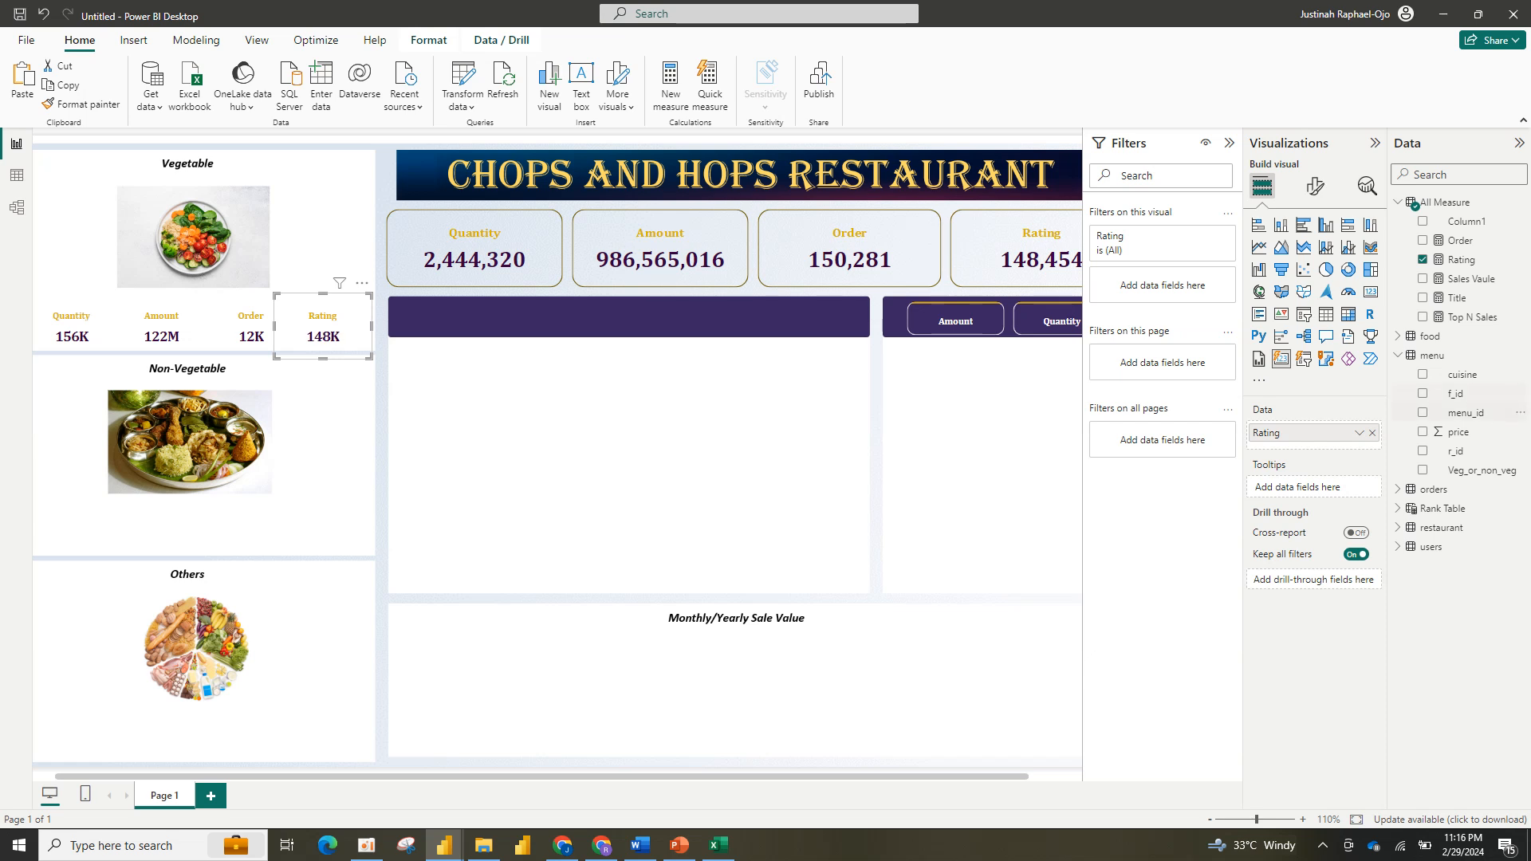
pyautogui.moveTo(1479, 470); pyautogui.dragTo(1164, 283)
pyautogui.click(1108, 429)
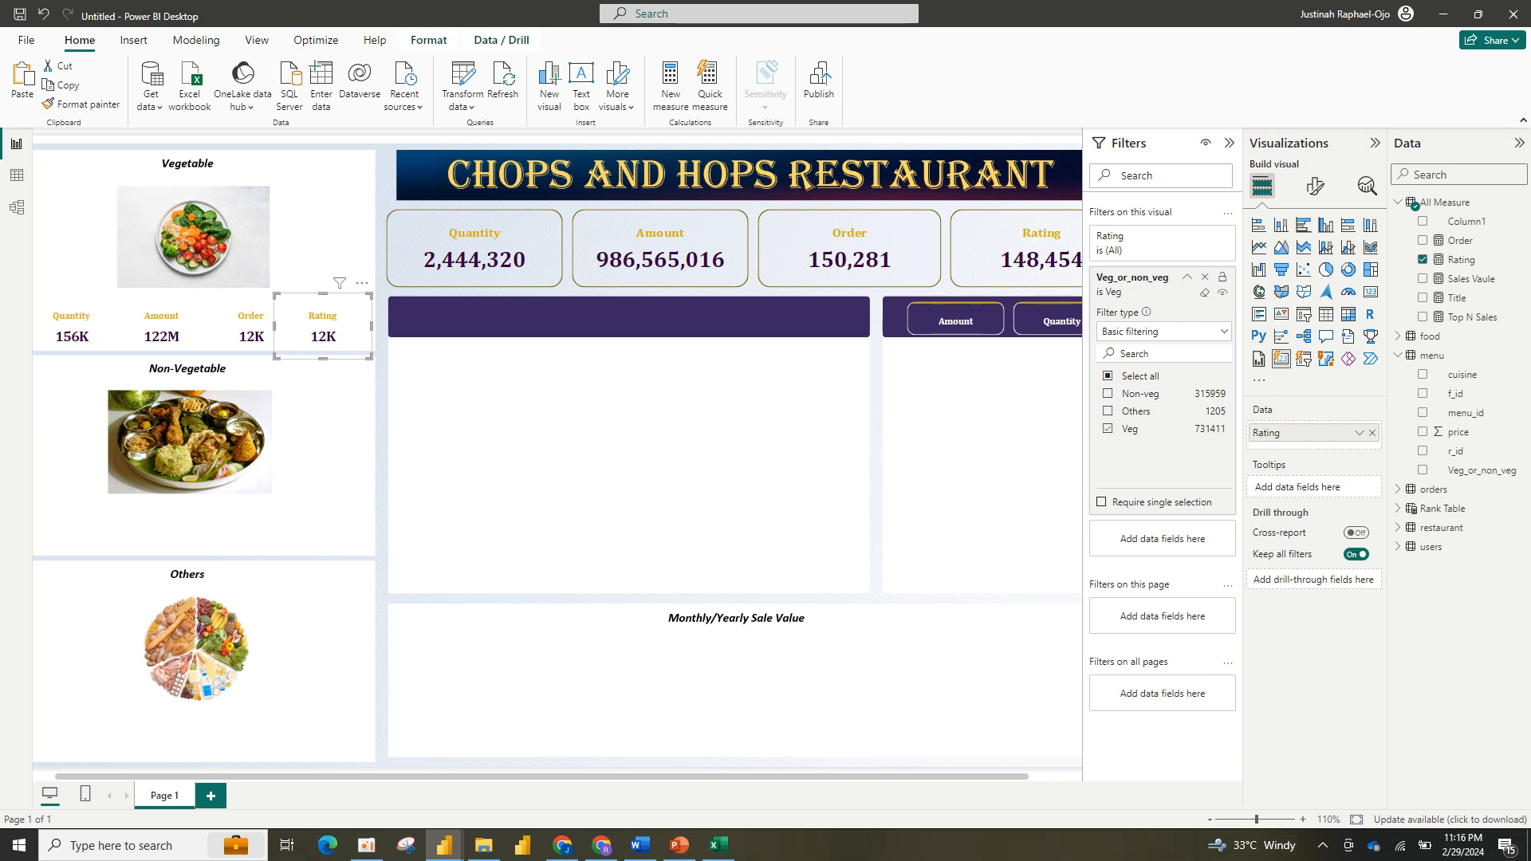
pyautogui.click(1205, 277)
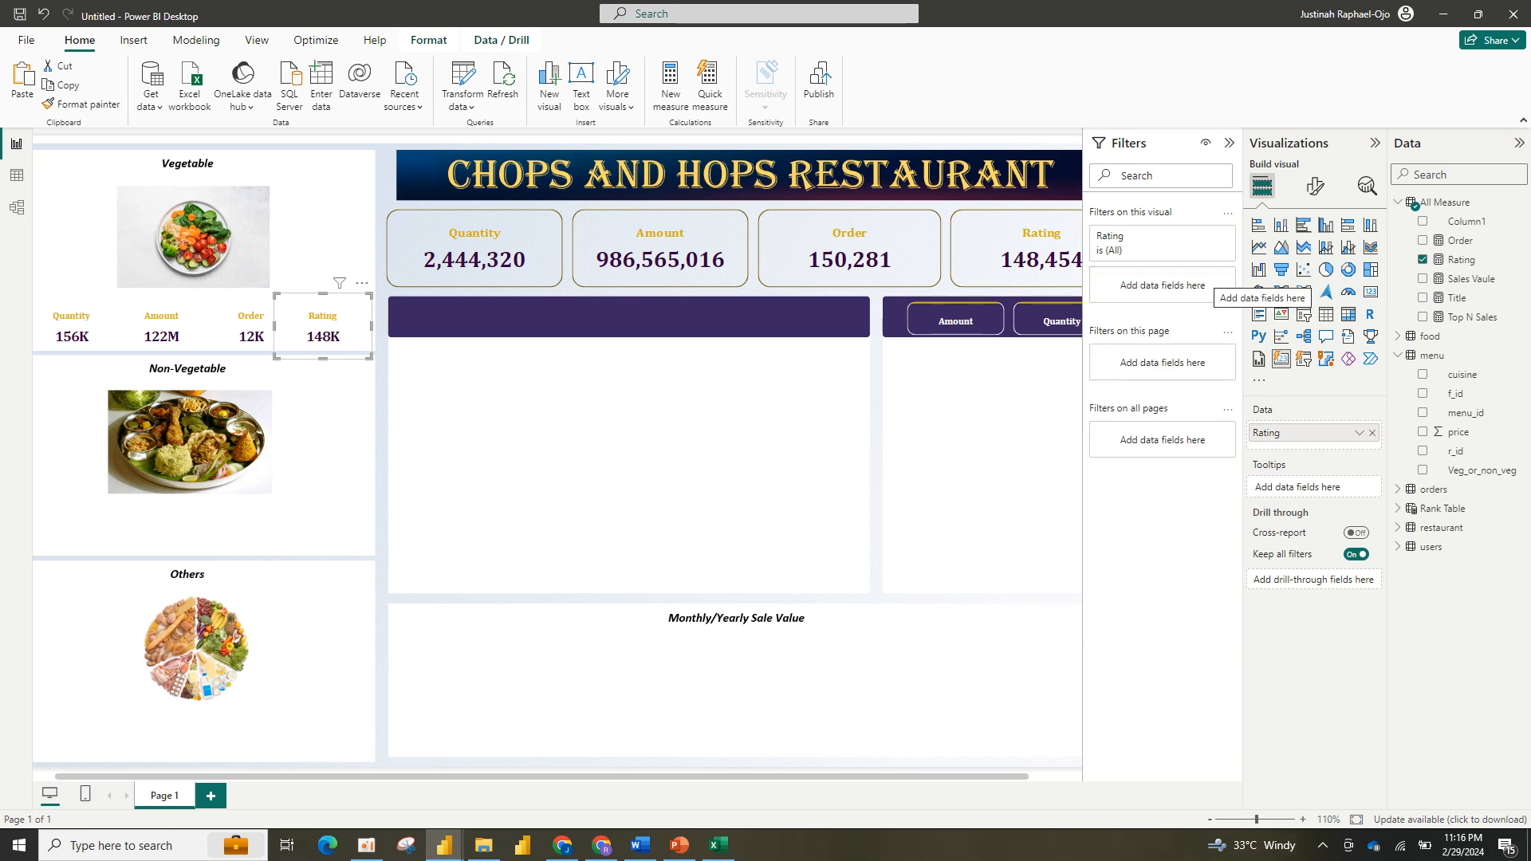
# Step: Delete the small Rating card from the Vegetable section and check the filters on the small Order, Amount and Quantity cards
pyautogui.click(362, 283)
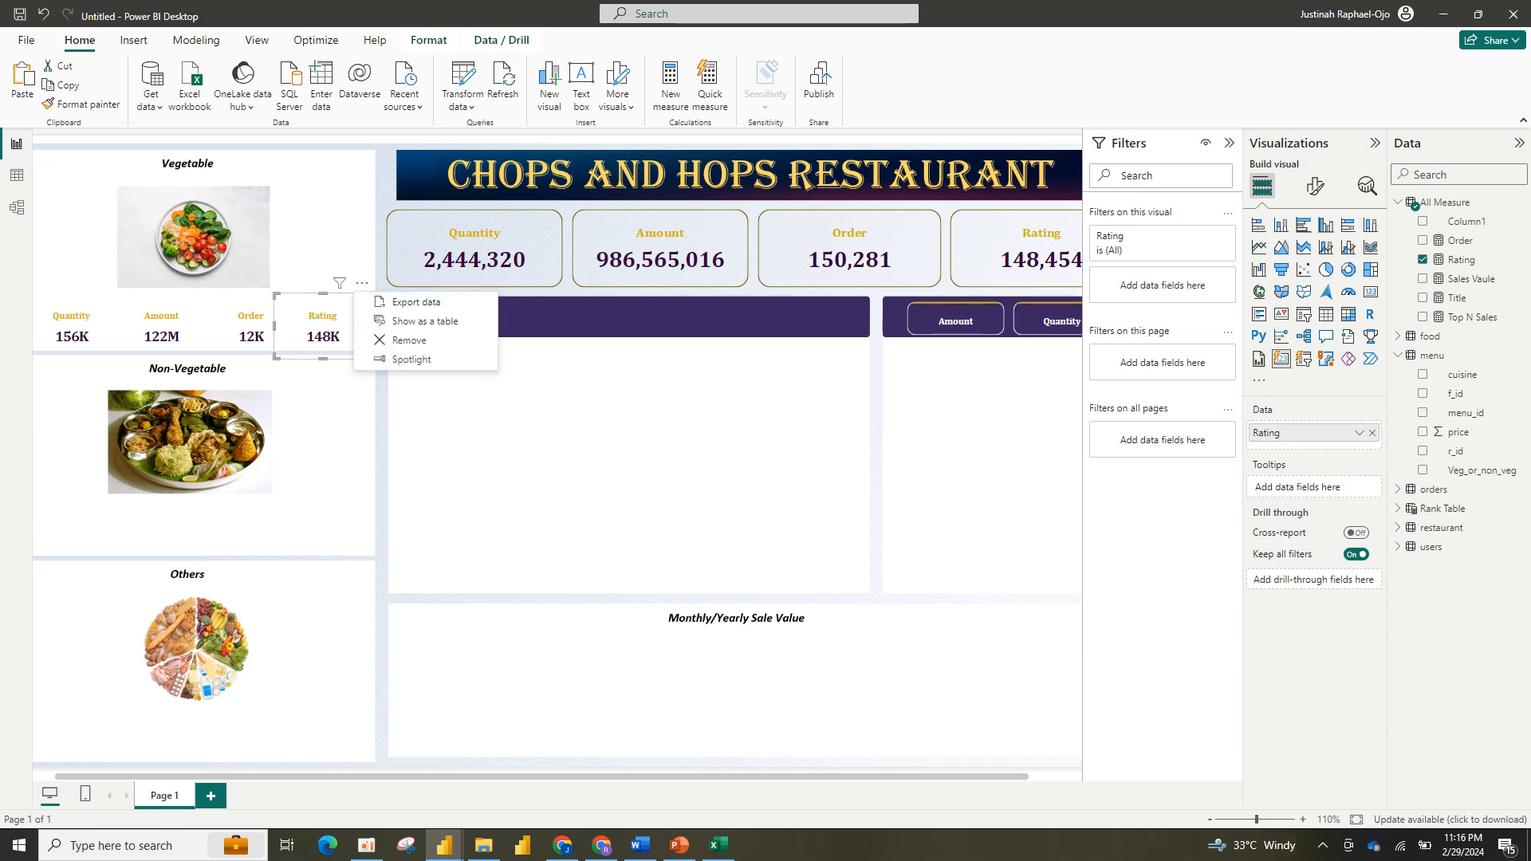
pyautogui.click(406, 340)
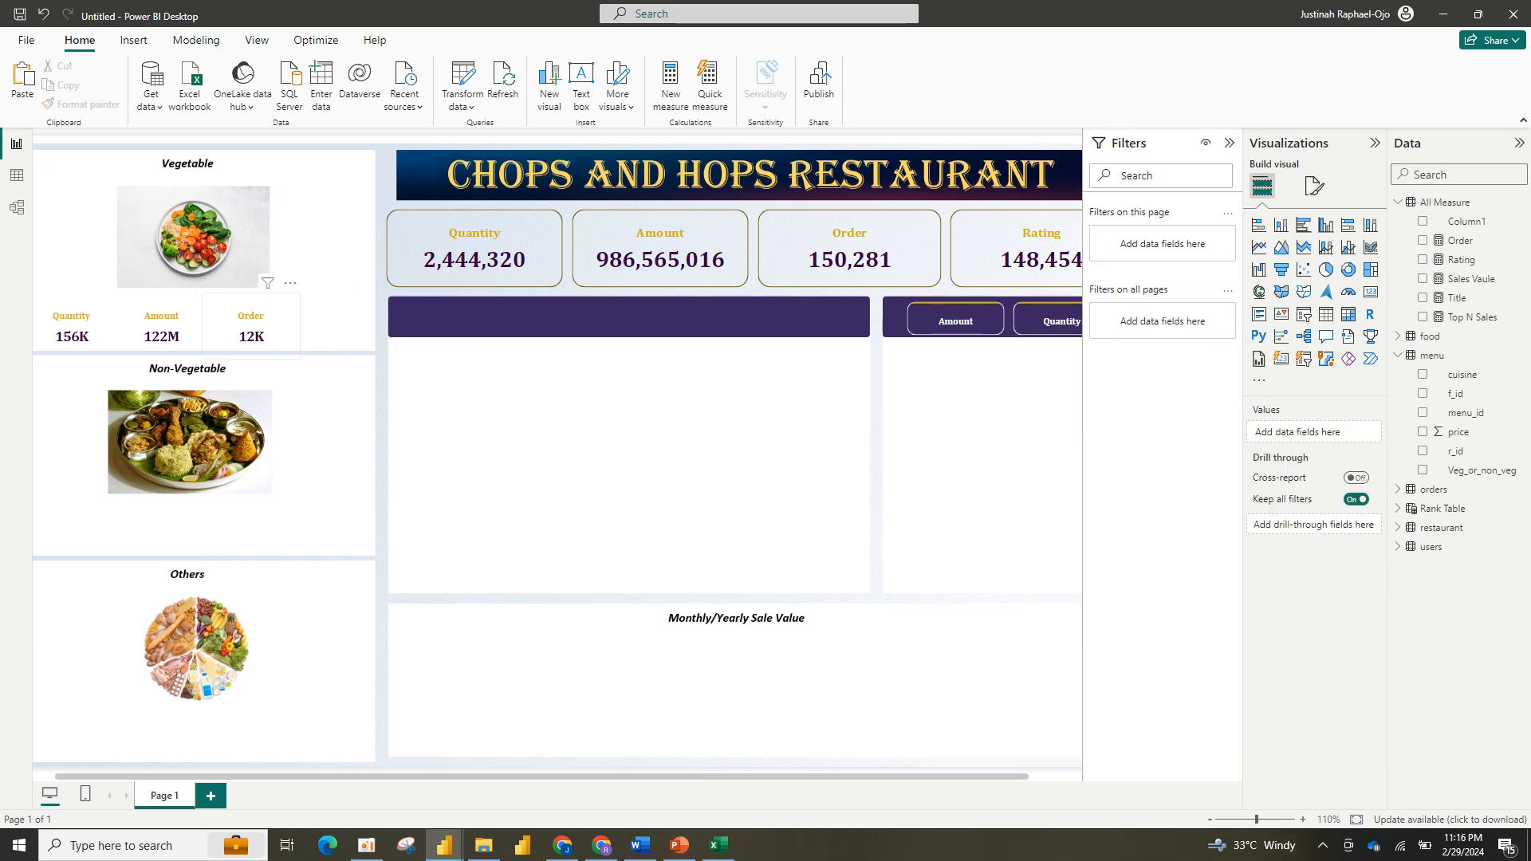
pyautogui.click(251, 327)
pyautogui.click(161, 327)
pyautogui.click(72, 326)
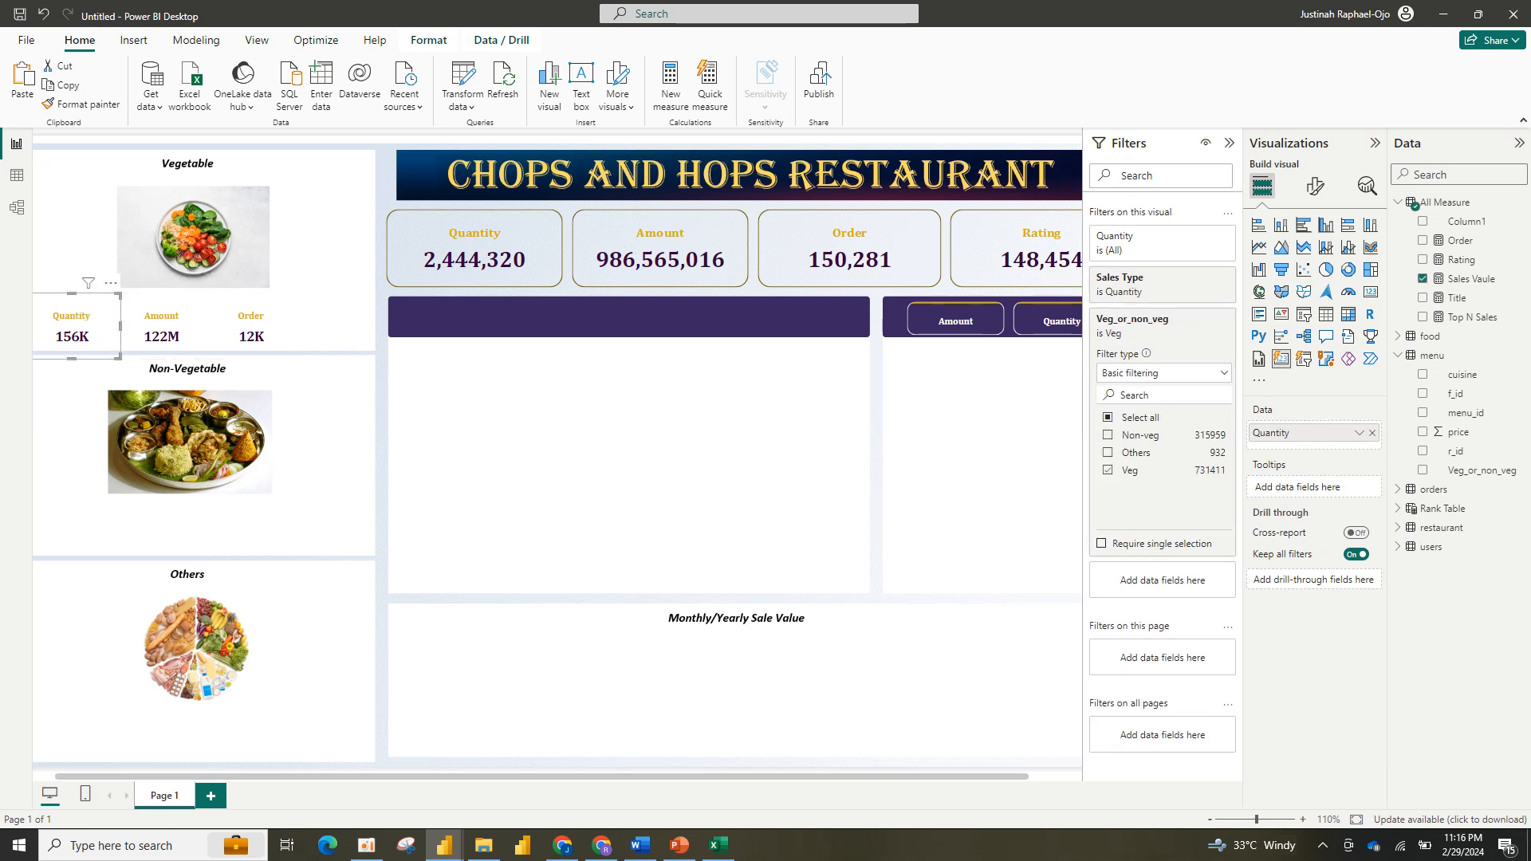
pyautogui.click(1036, 257)
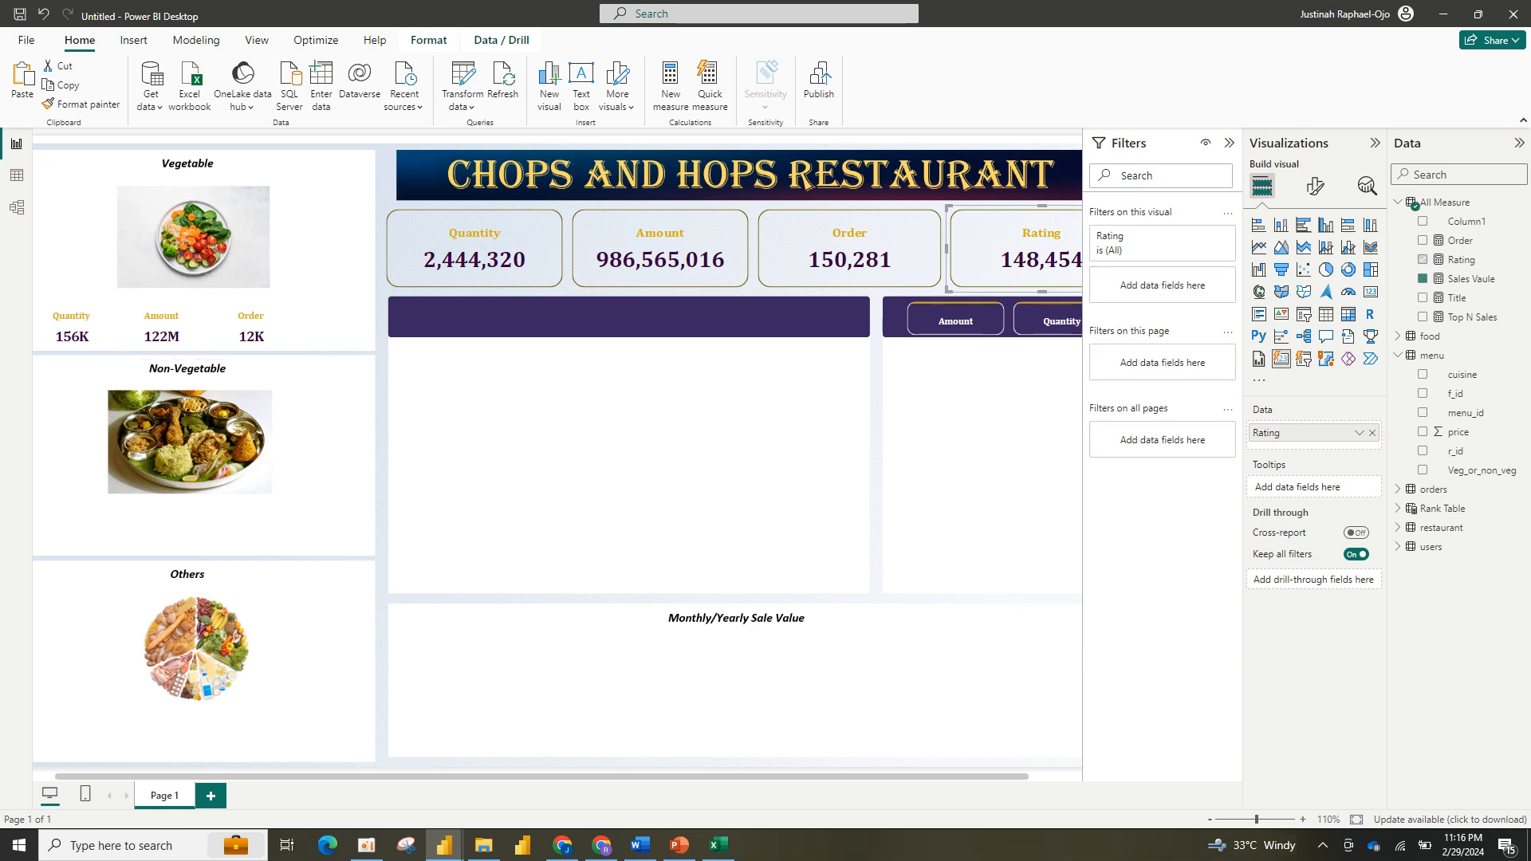
pyautogui.moveTo(1037, 256); pyautogui.dragTo(525, 452)
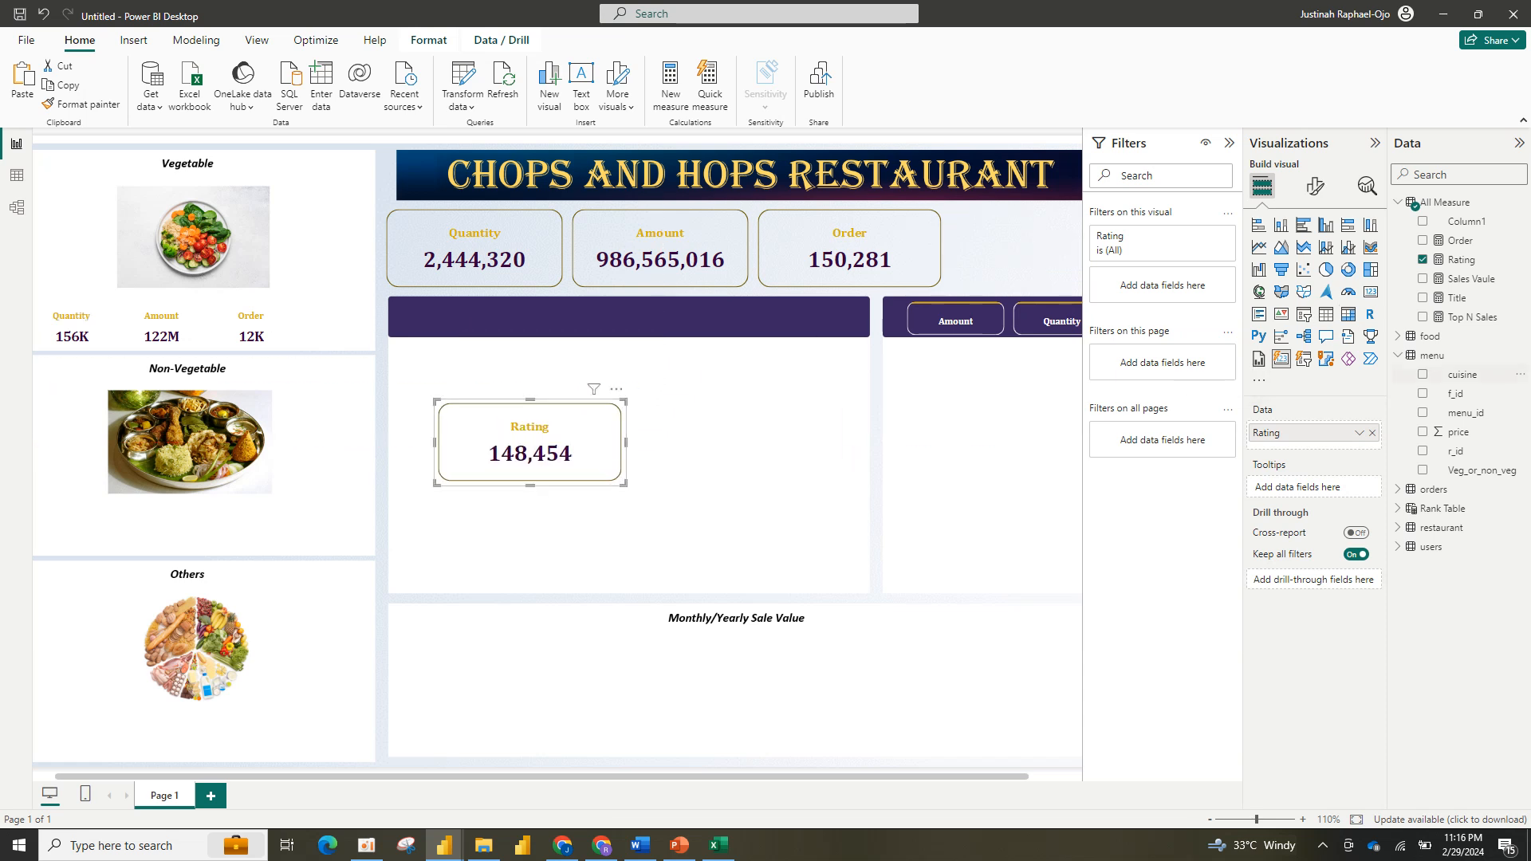
pyautogui.moveTo(1475, 469); pyautogui.dragTo(1475, 358)
pyautogui.click(43, 15)
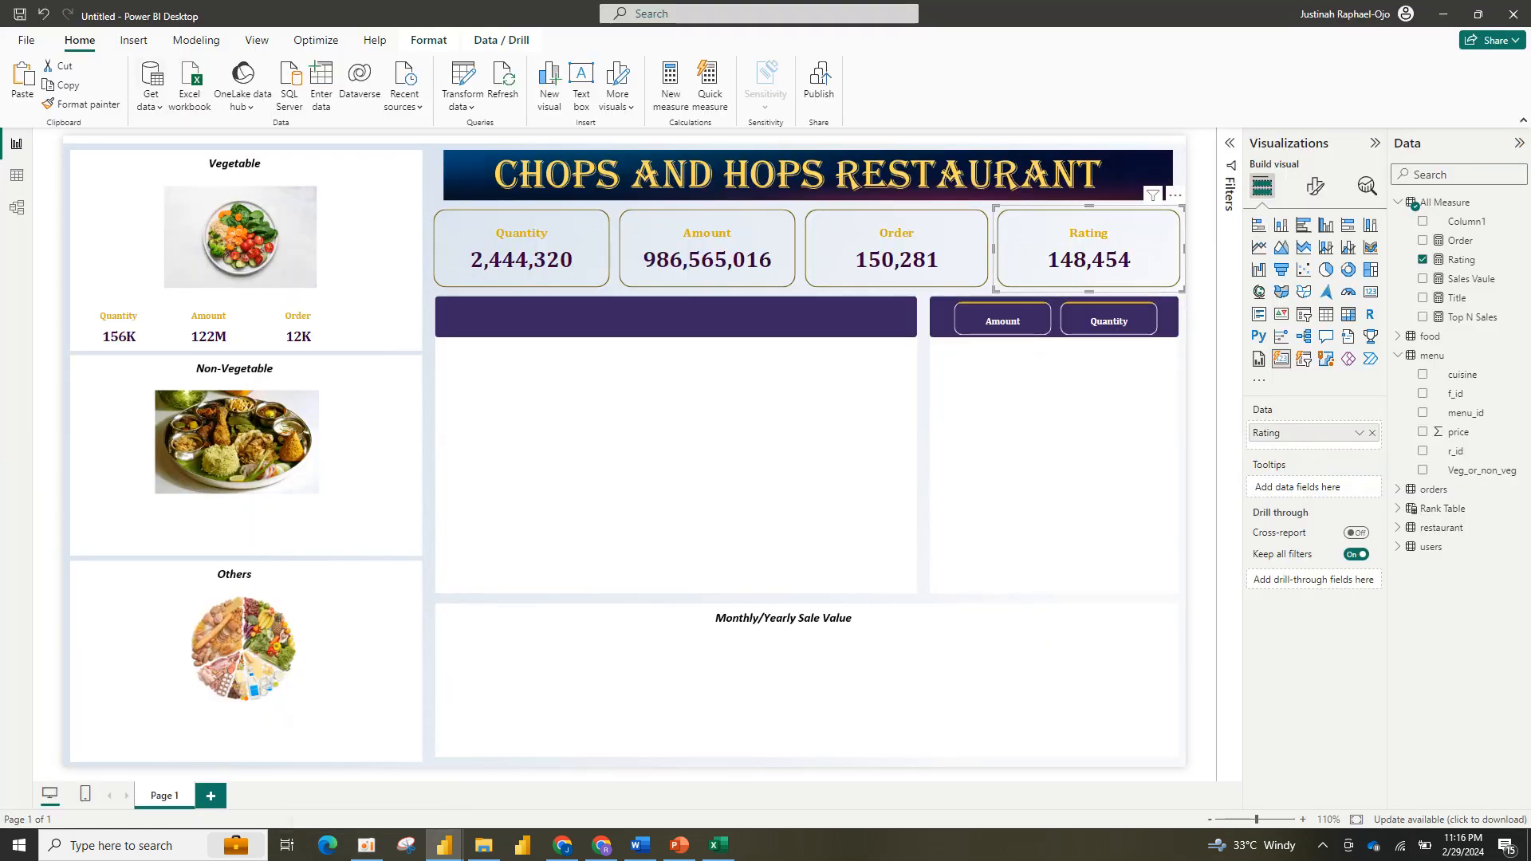
# Step: Duplicate the large Rating card into the empty area under the Quantity and Amount cards, and filter the copy's Veg_or_non_veg to Veg
pyautogui.hotkey('ctrl', 'c')
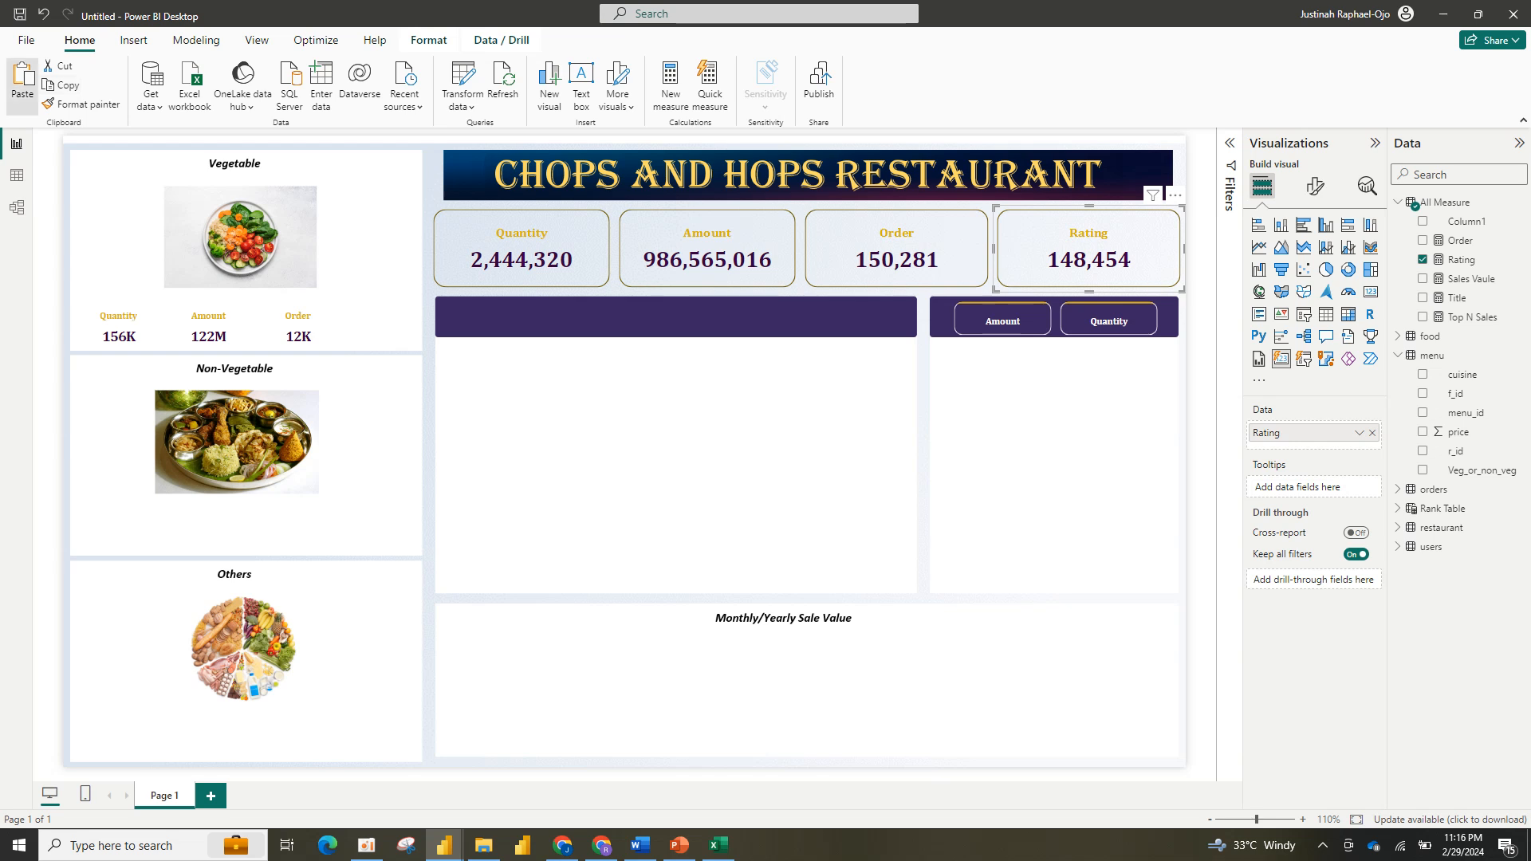
pyautogui.hotkey('ctrl', 'v')
pyautogui.moveTo(1088, 254); pyautogui.dragTo(602, 442)
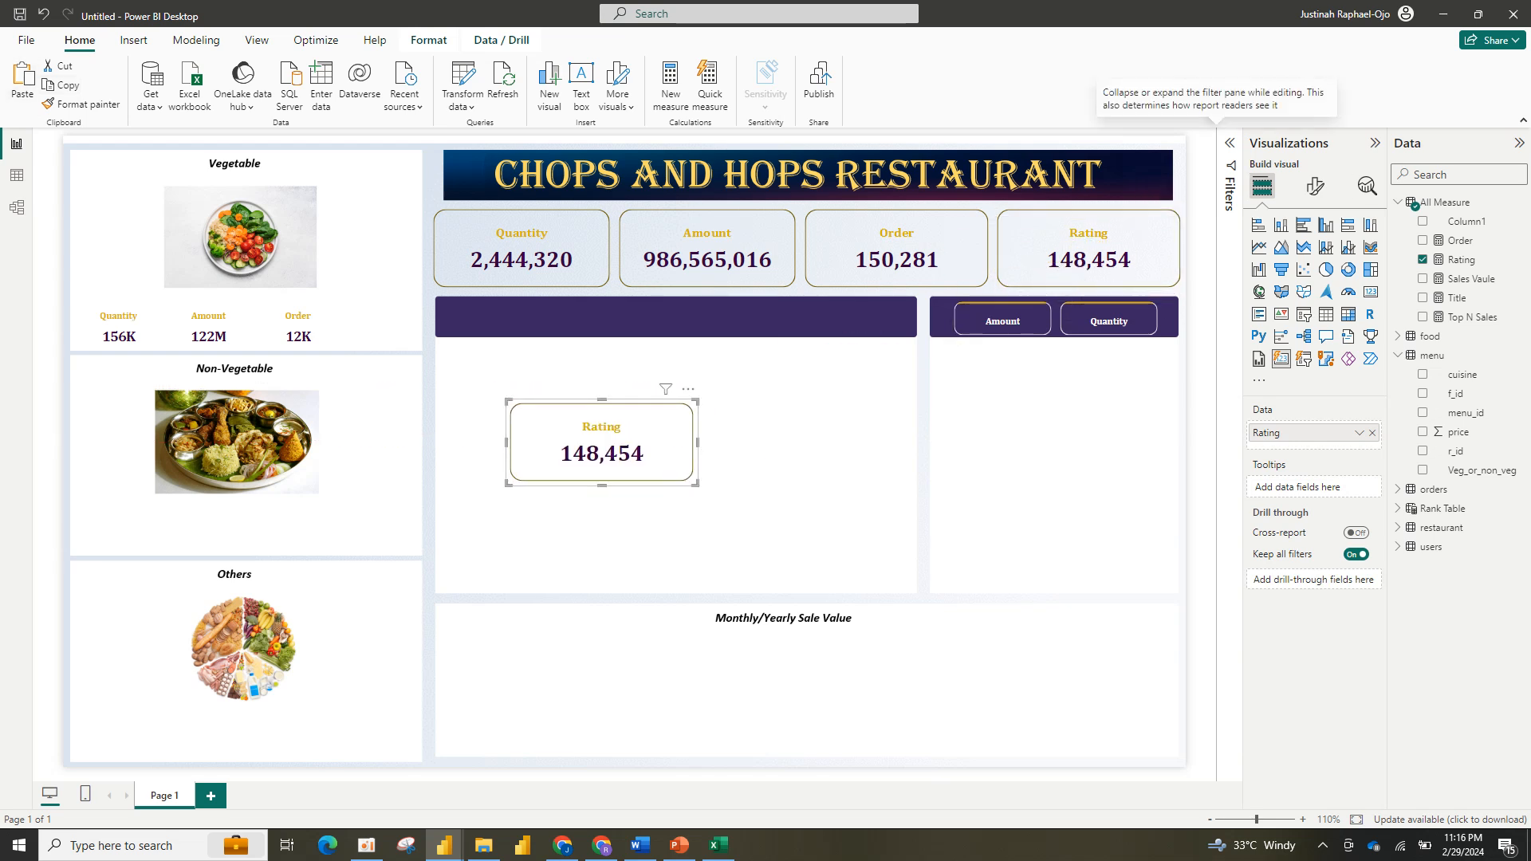
pyautogui.click(1229, 143)
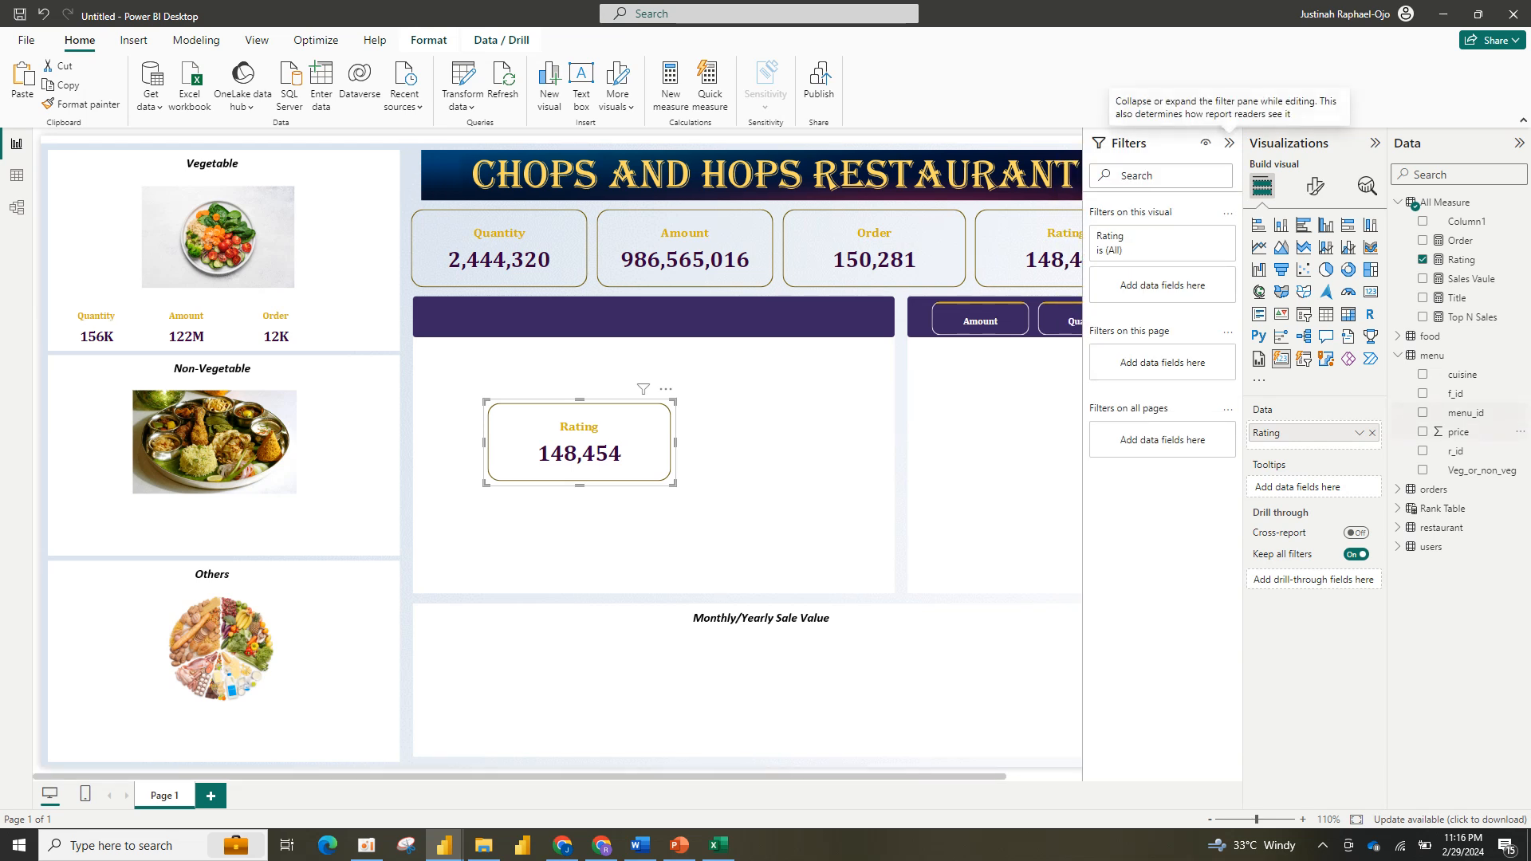
pyautogui.moveTo(1478, 470); pyautogui.dragTo(1140, 284)
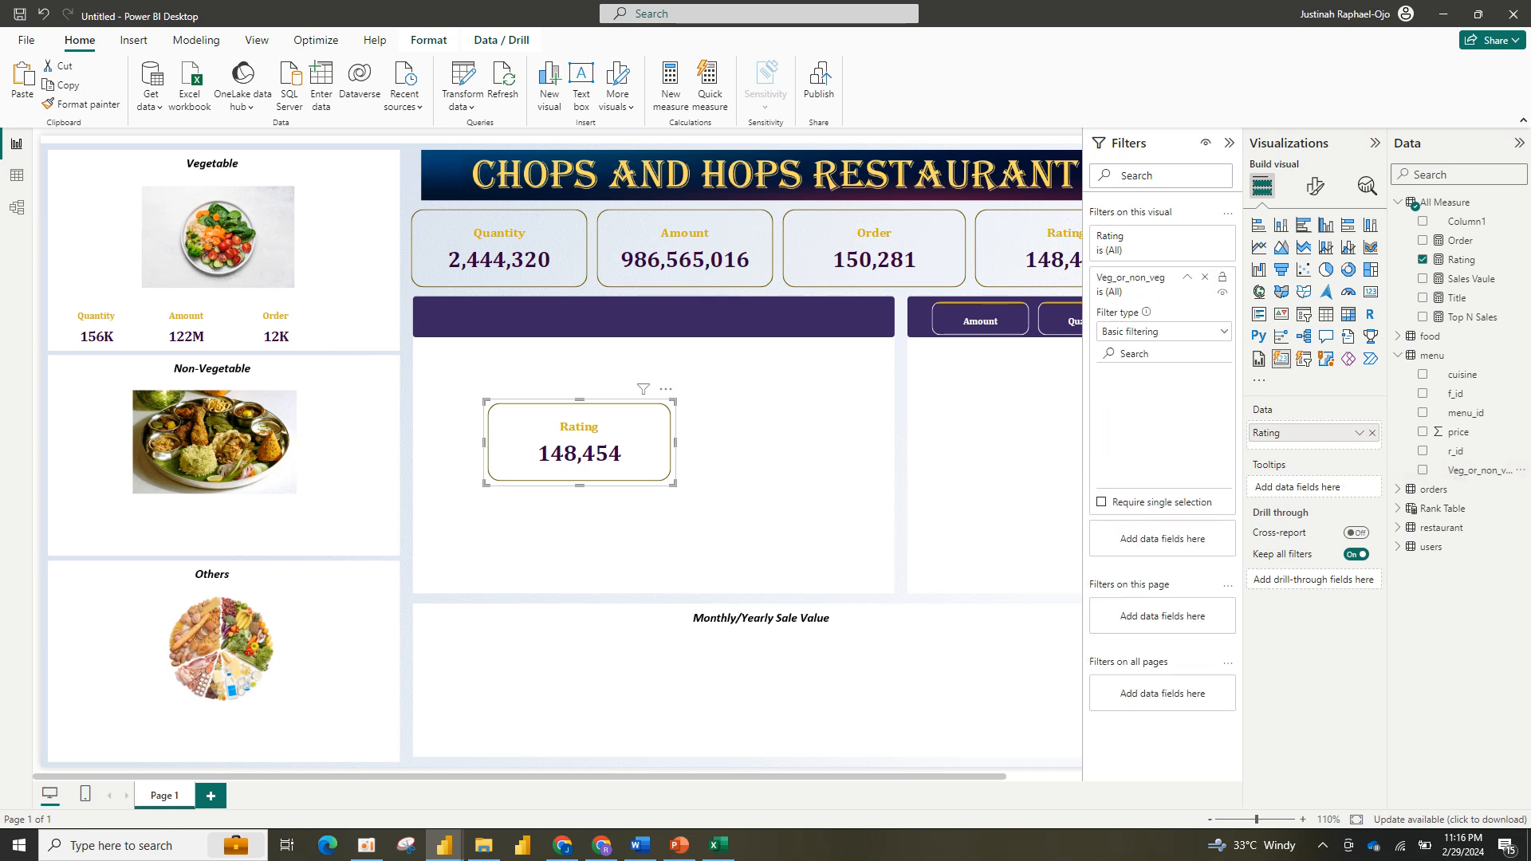
pyautogui.click(1107, 429)
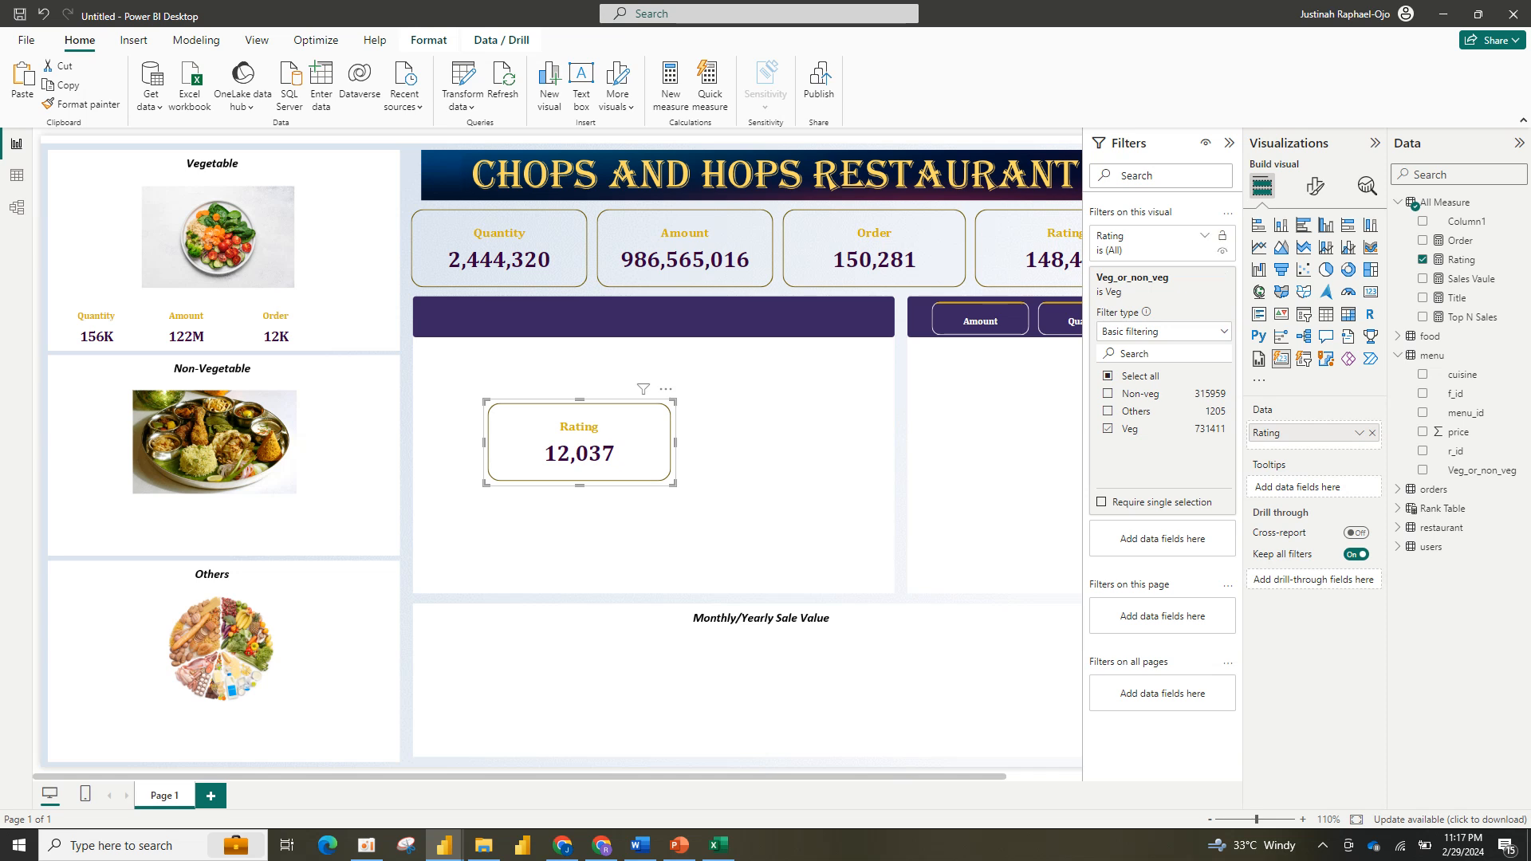
# Step: Look through the large Rating card copy's Rating filter, Image and Layout settings, and delete the copy
pyautogui.click(1205, 235)
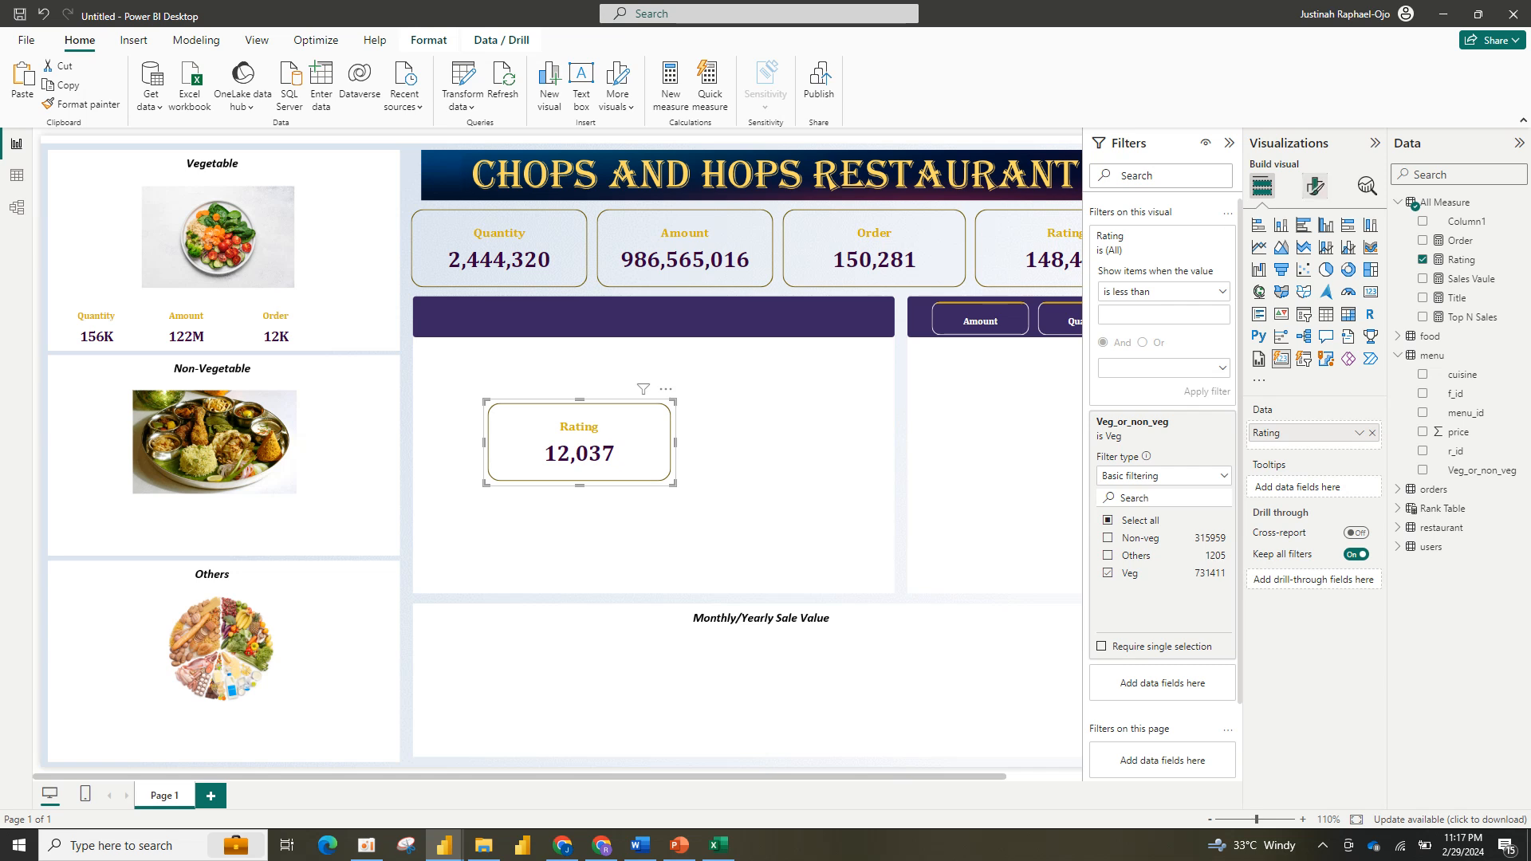
pyautogui.click(1315, 186)
pyautogui.click(1275, 428)
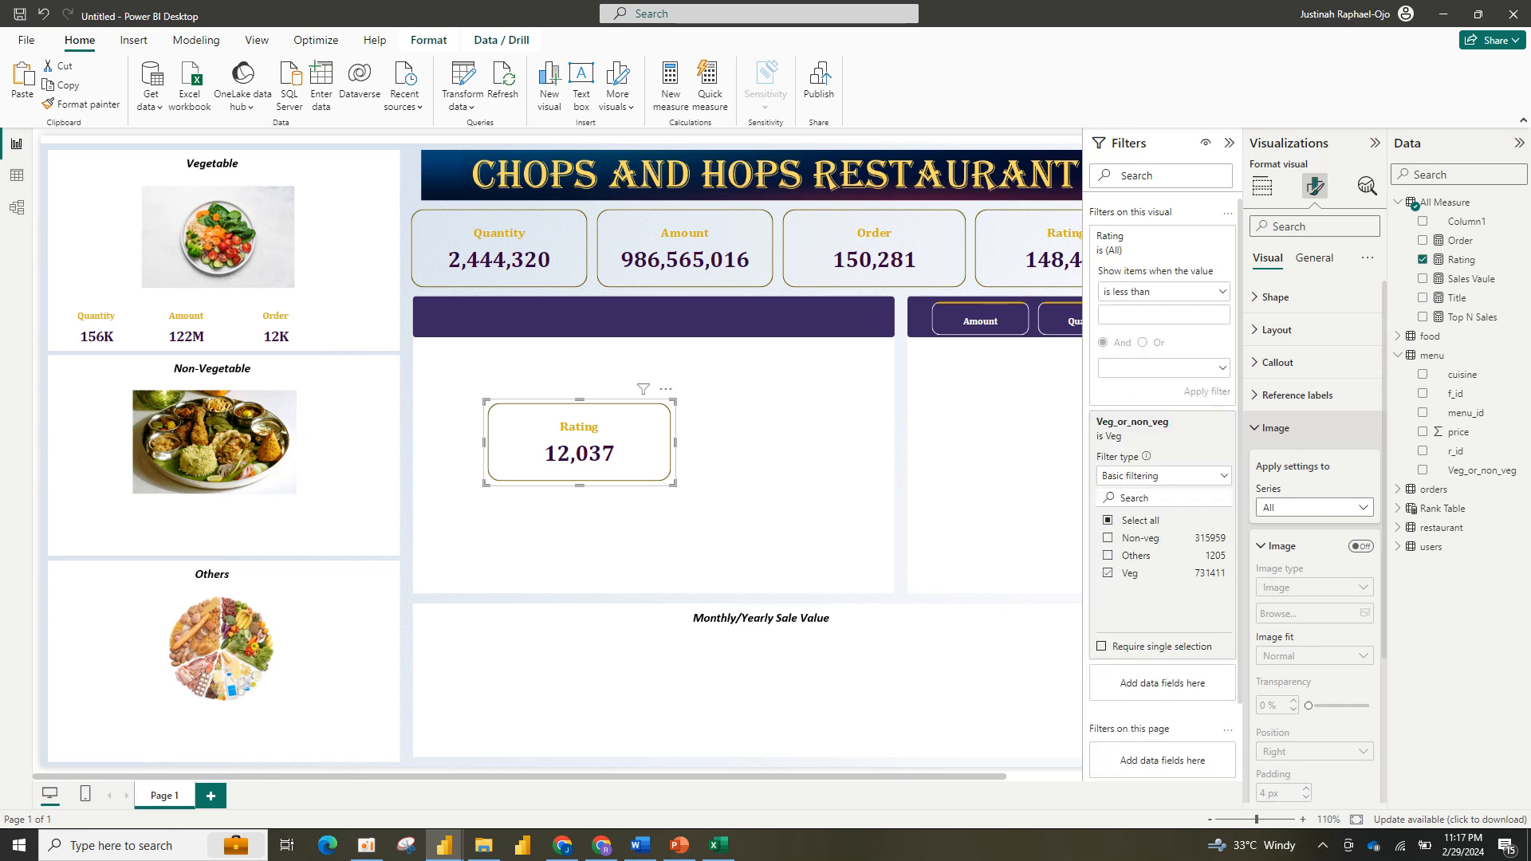
pyautogui.click(1275, 429)
pyautogui.click(1277, 329)
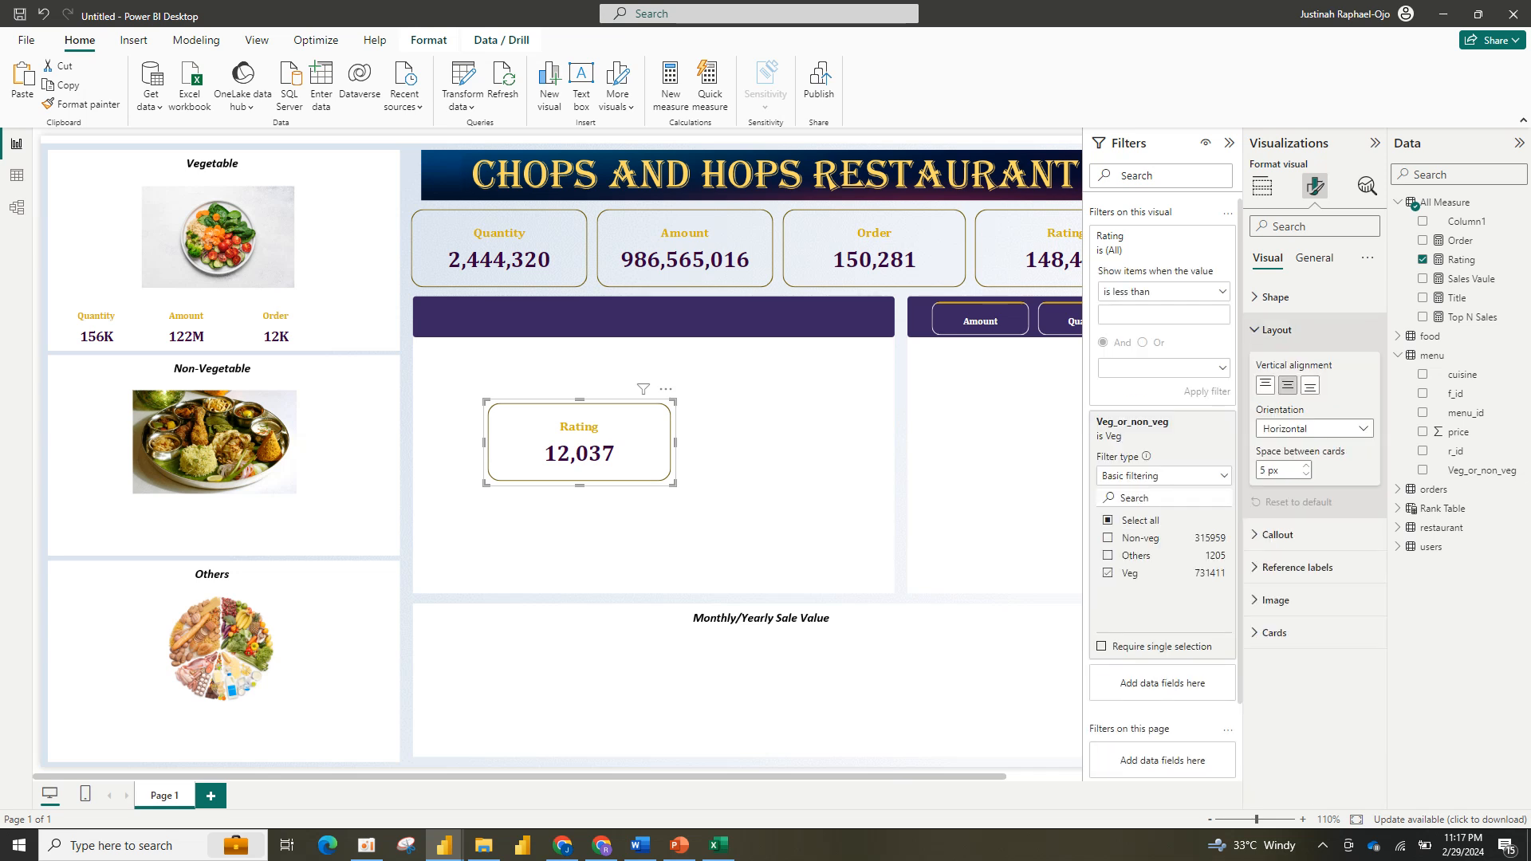
pyautogui.click(1277, 329)
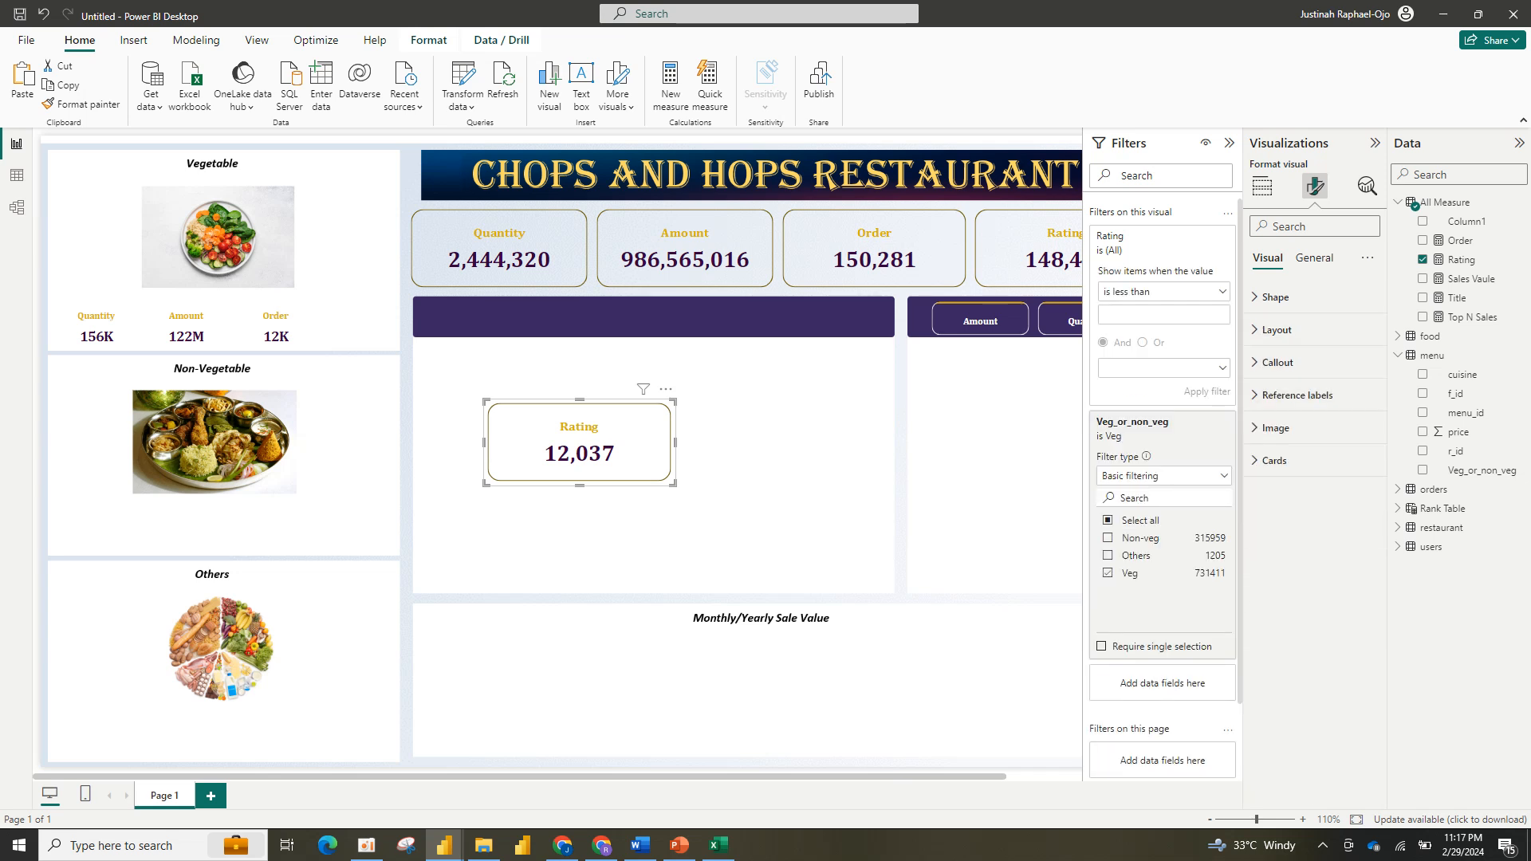
pyautogui.click(666, 389)
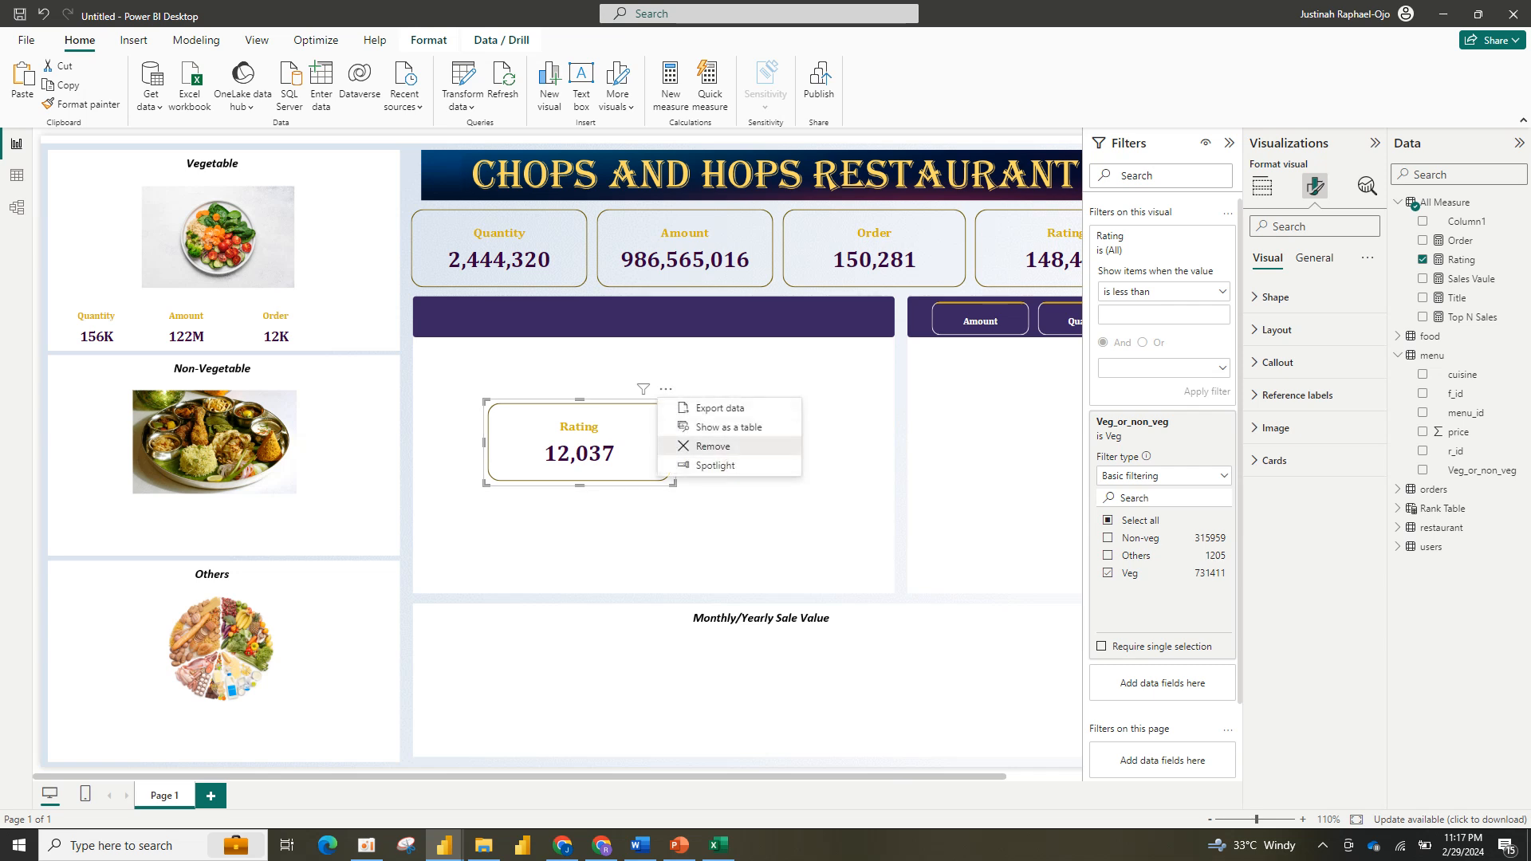
pyautogui.click(712, 446)
# Step: Replace Order with Rating in a duplicate of the small Order card placed beside the original, and expand the duplicate's Veg_or_non_veg filter
pyautogui.click(276, 328)
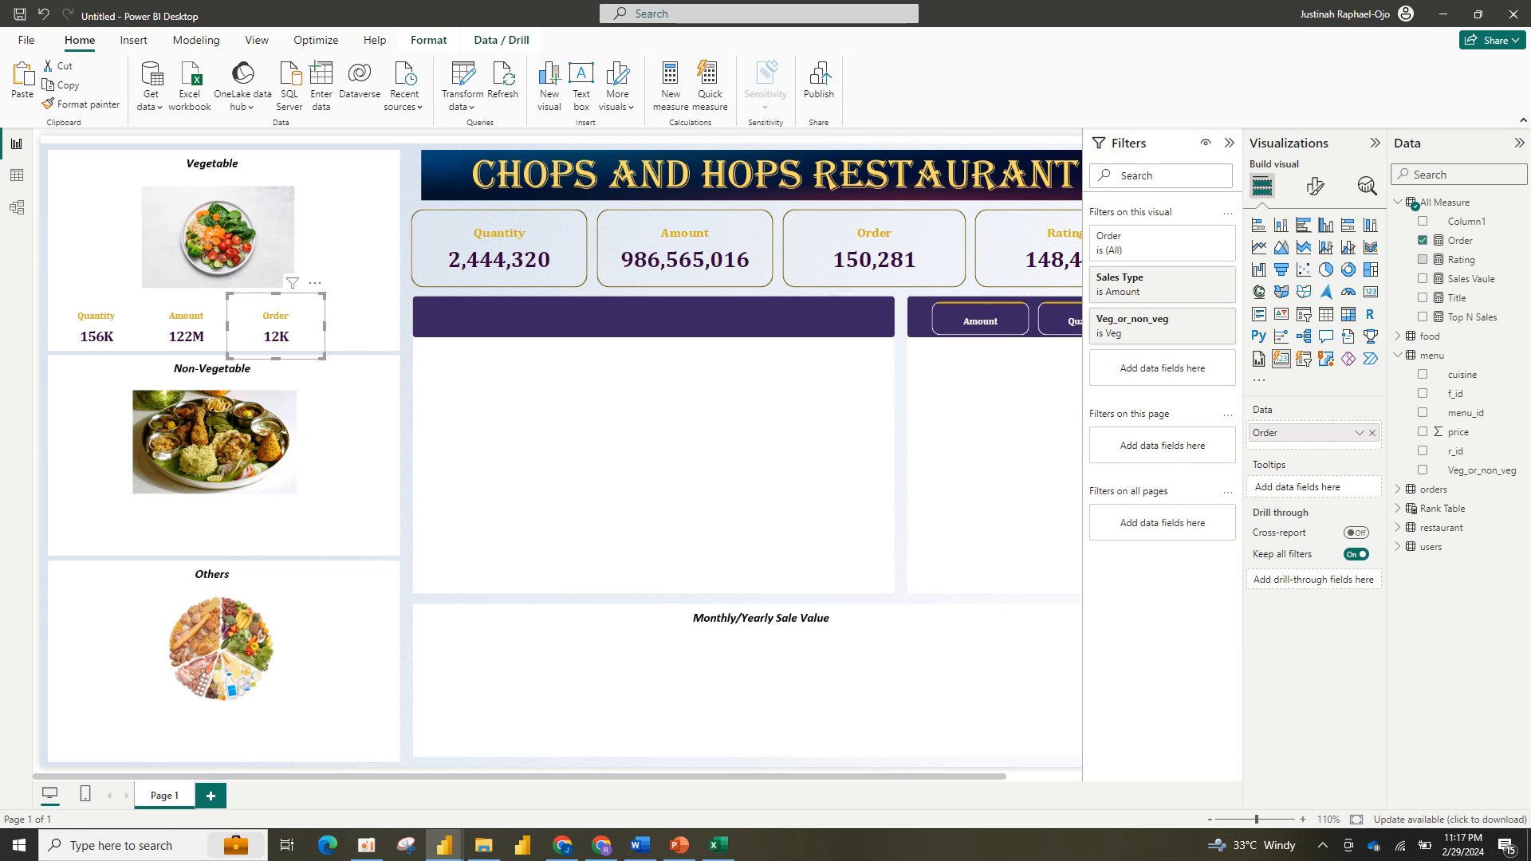
pyautogui.moveTo(276, 328); pyautogui.dragTo(356, 329)
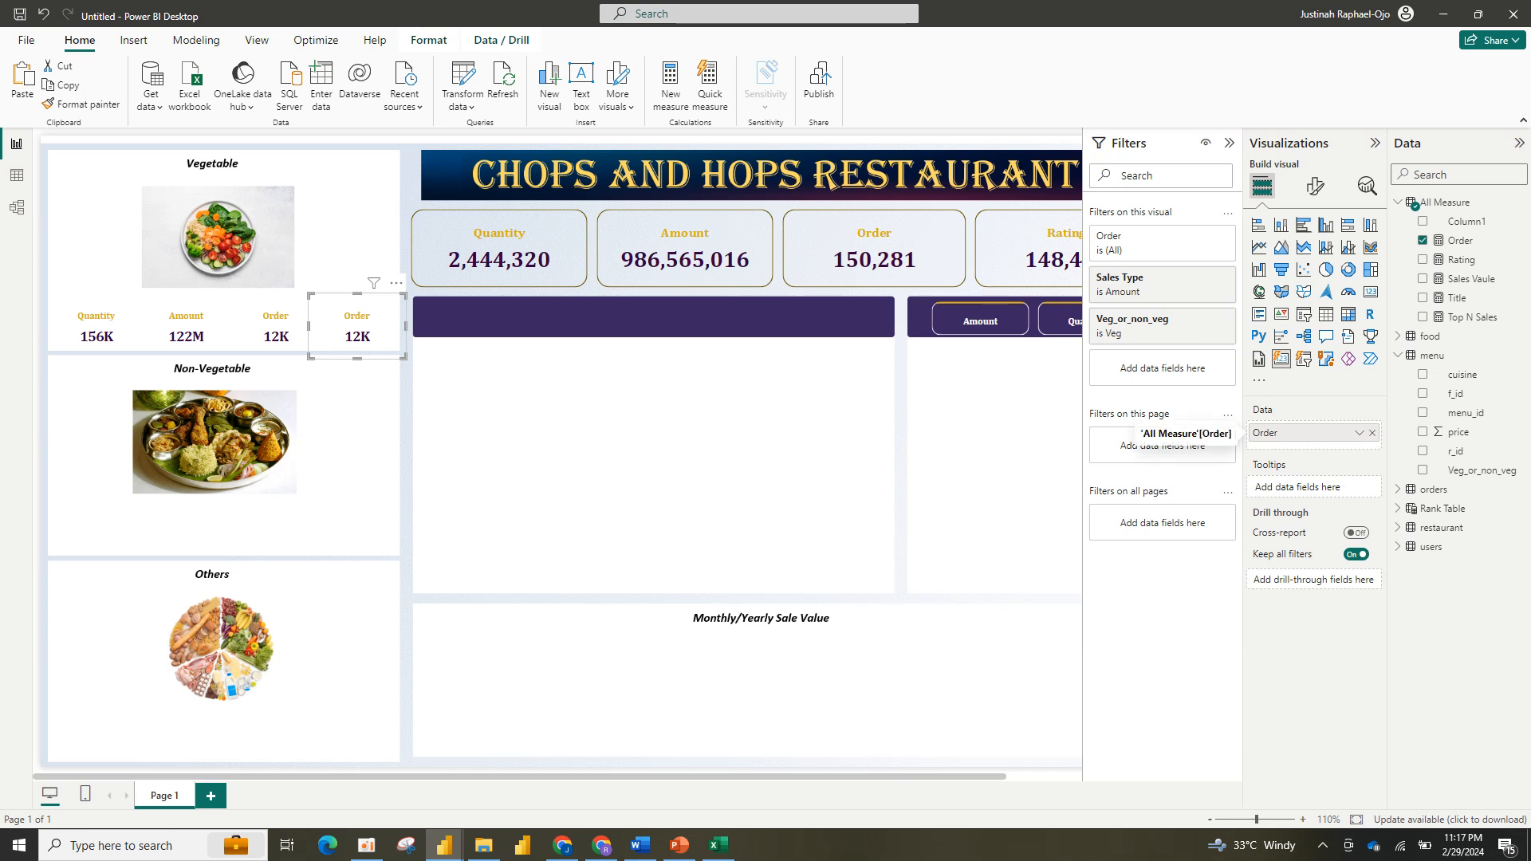
pyautogui.click(1372, 433)
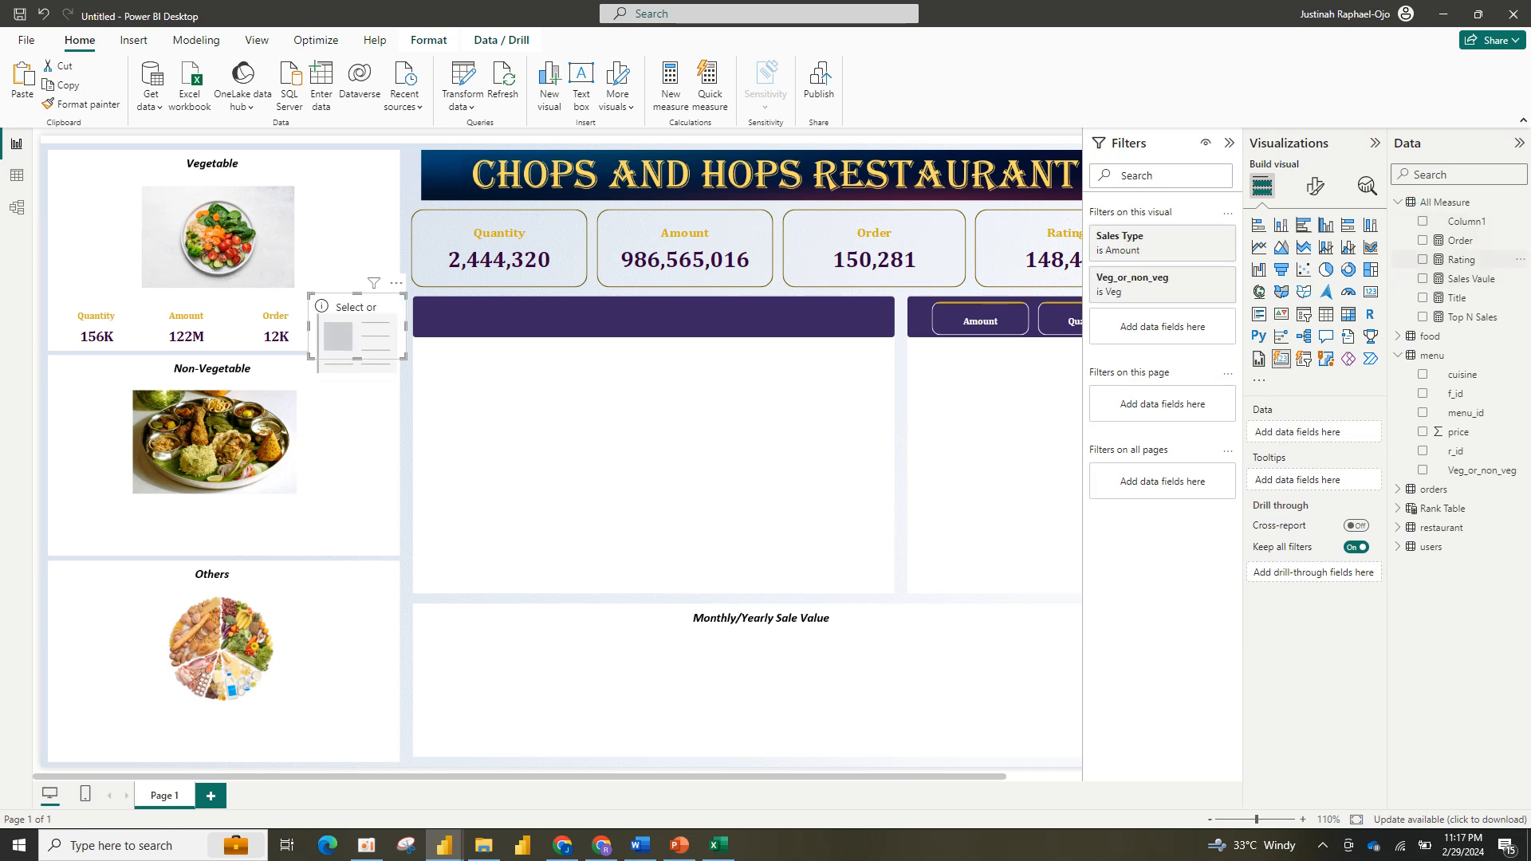
pyautogui.click(1422, 259)
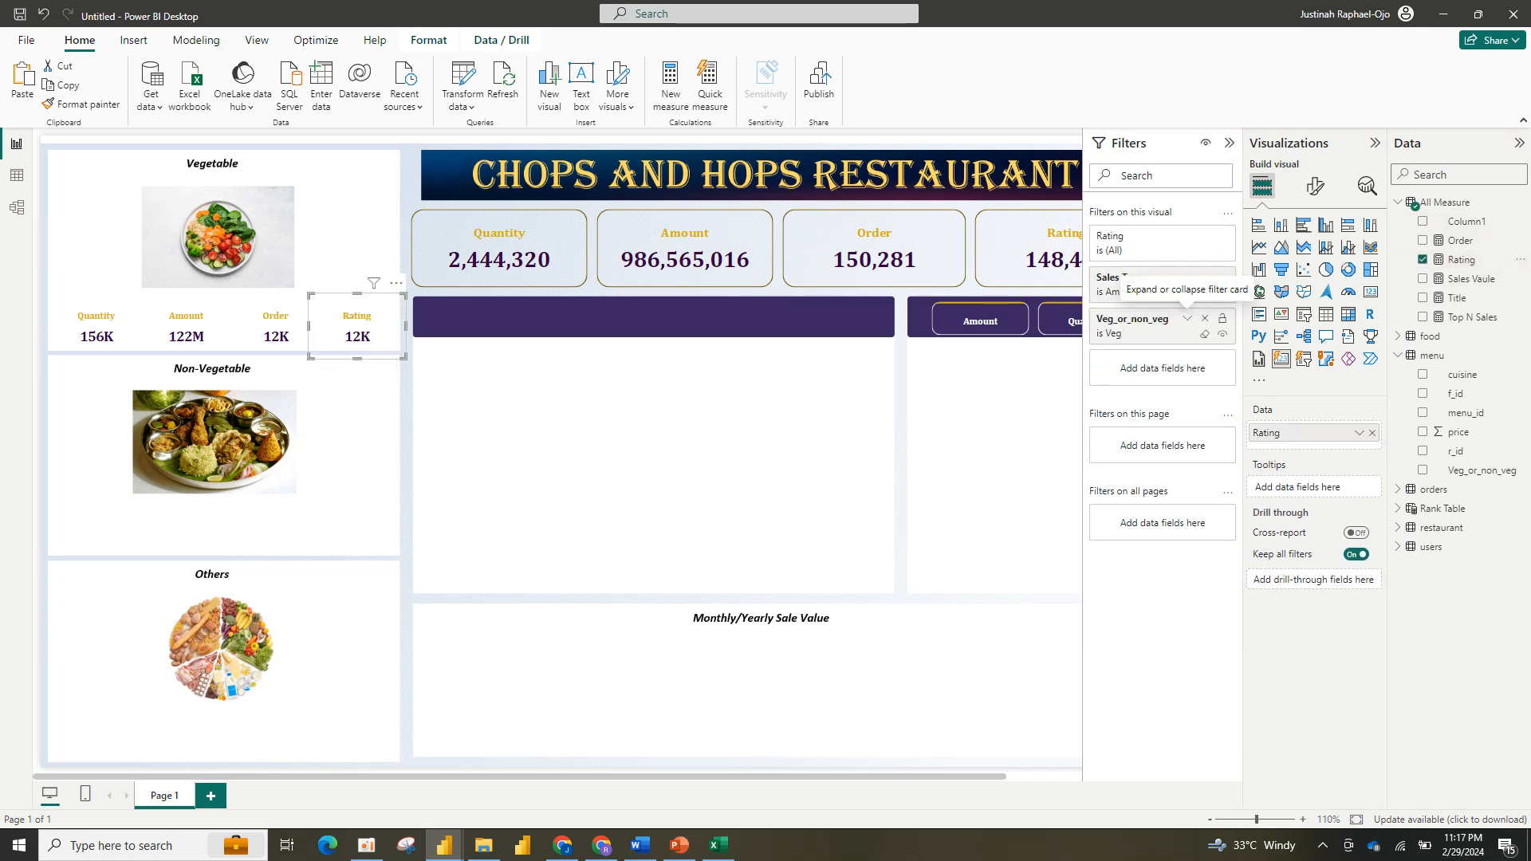
pyautogui.click(1187, 319)
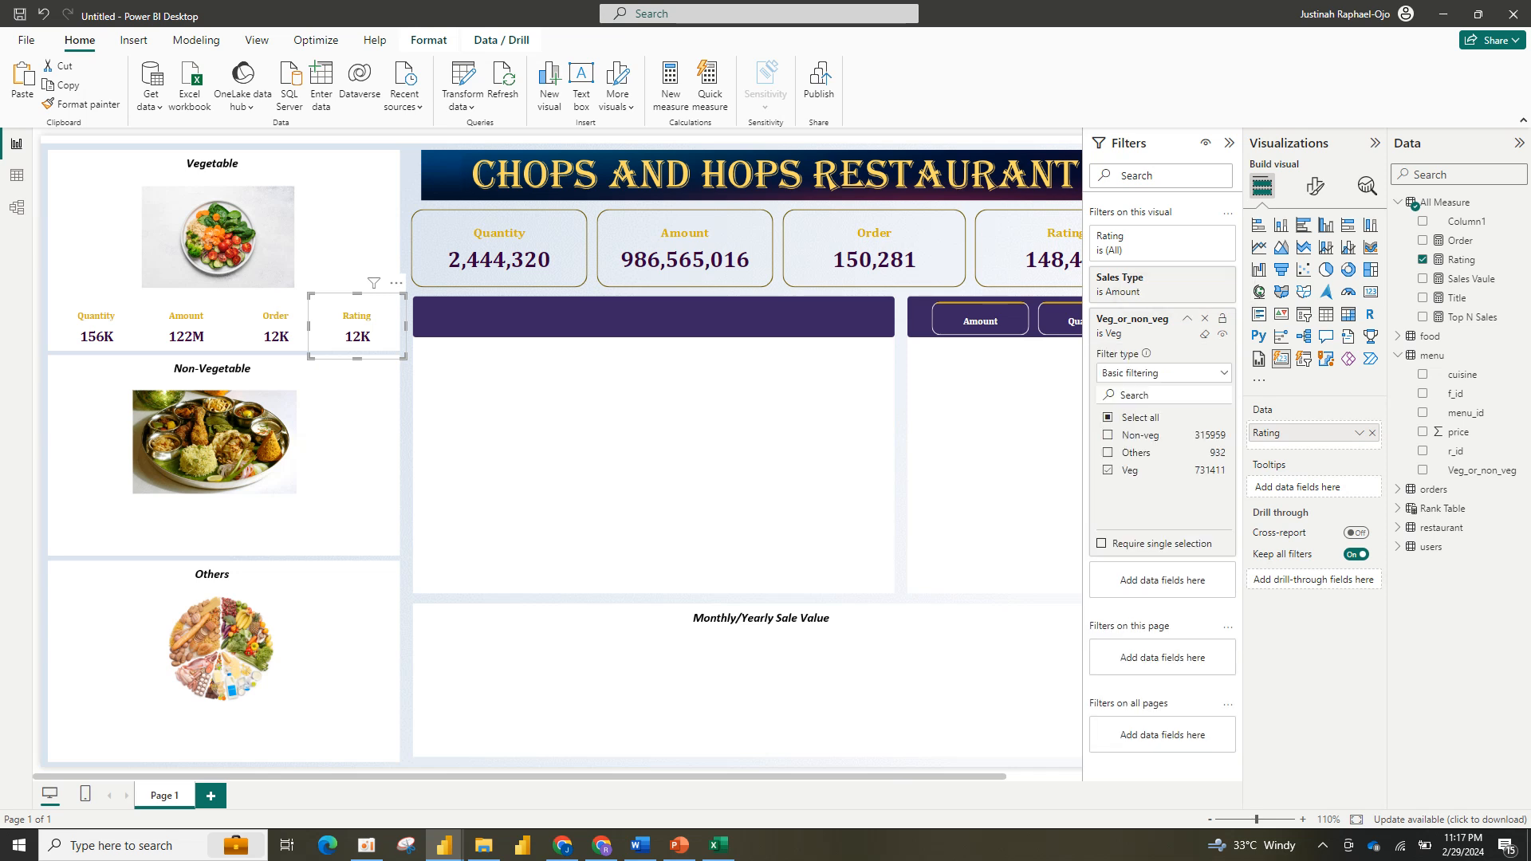
# Step: Try Others in the Vegetable section's small Rating card's Veg_or_non_veg filter, and set it back to Veg
pyautogui.click(1108, 453)
pyautogui.click(1107, 470)
pyautogui.click(1107, 453)
pyautogui.click(1108, 471)
pyautogui.click(606, 431)
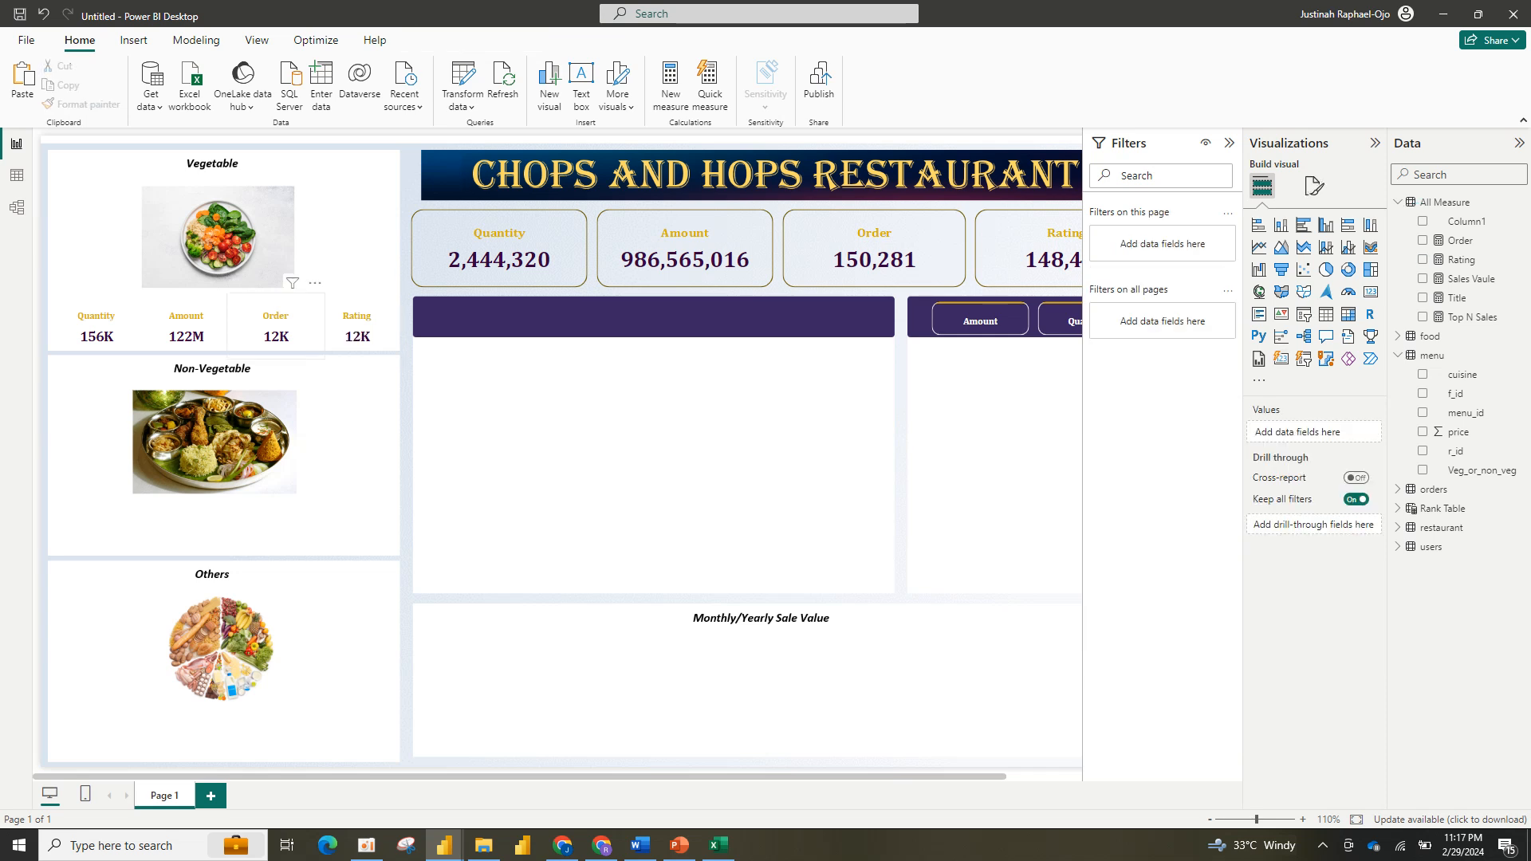
# Step: Duplicate the Vegetable section's Quantity, Amount, Order and Rating cards together, and place the copies under the Non-Vegetable image
pyautogui.click(276, 325)
pyautogui.keyDown('ctrl'); pyautogui.click(186, 325); pyautogui.keyUp('ctrl')
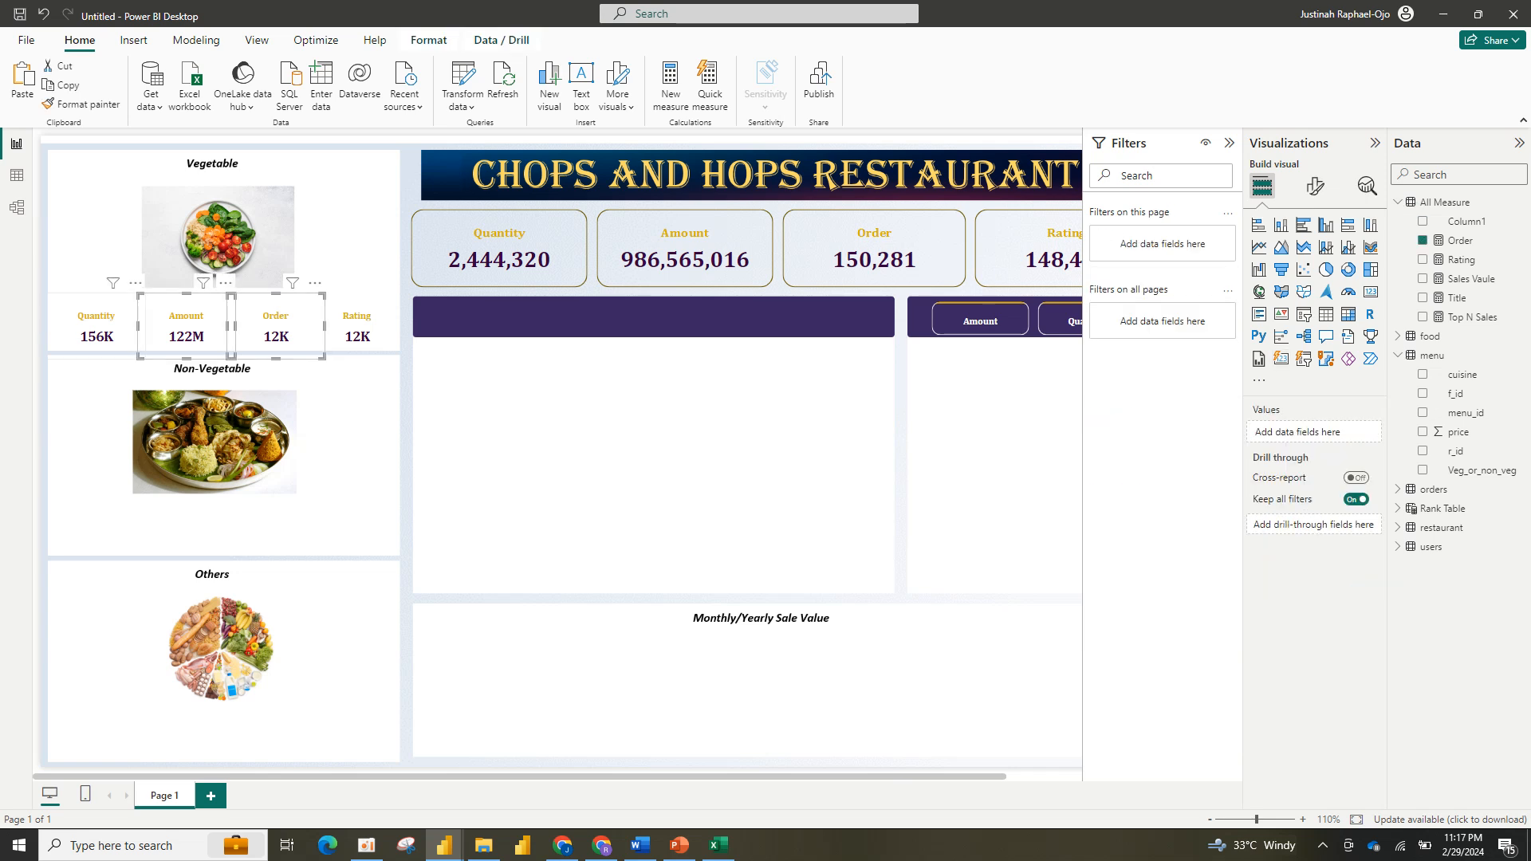
pyautogui.keyDown('ctrl'); pyautogui.click(97, 326); pyautogui.keyUp('ctrl')
pyautogui.keyDown('ctrl'); pyautogui.click(357, 325); pyautogui.keyUp('ctrl')
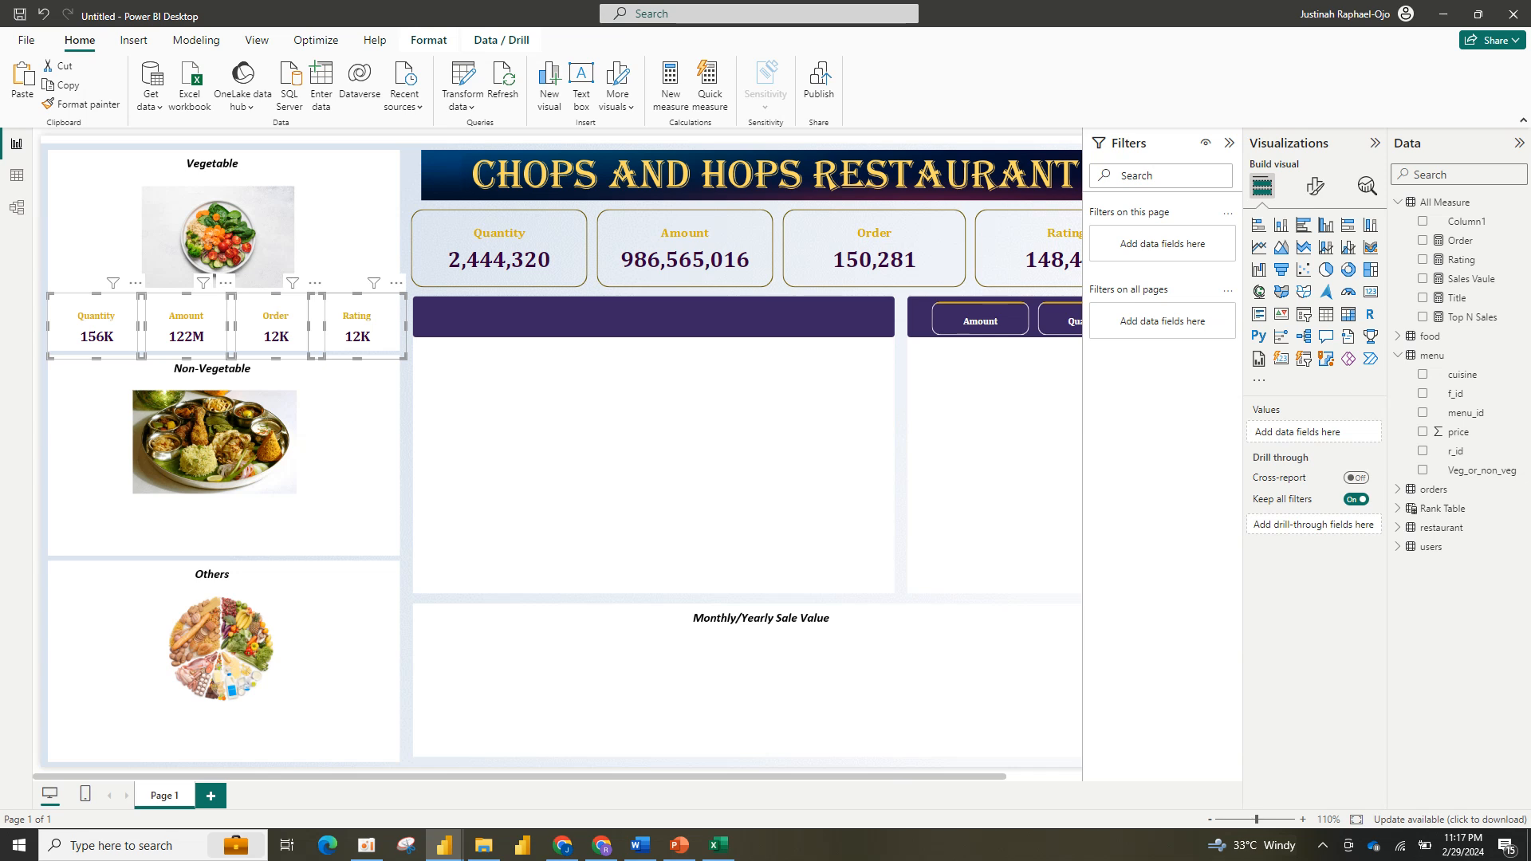
pyautogui.hotkey('ctrl', 'v')
pyautogui.moveTo(357, 326); pyautogui.dragTo(347, 508)
pyautogui.click(347, 508)
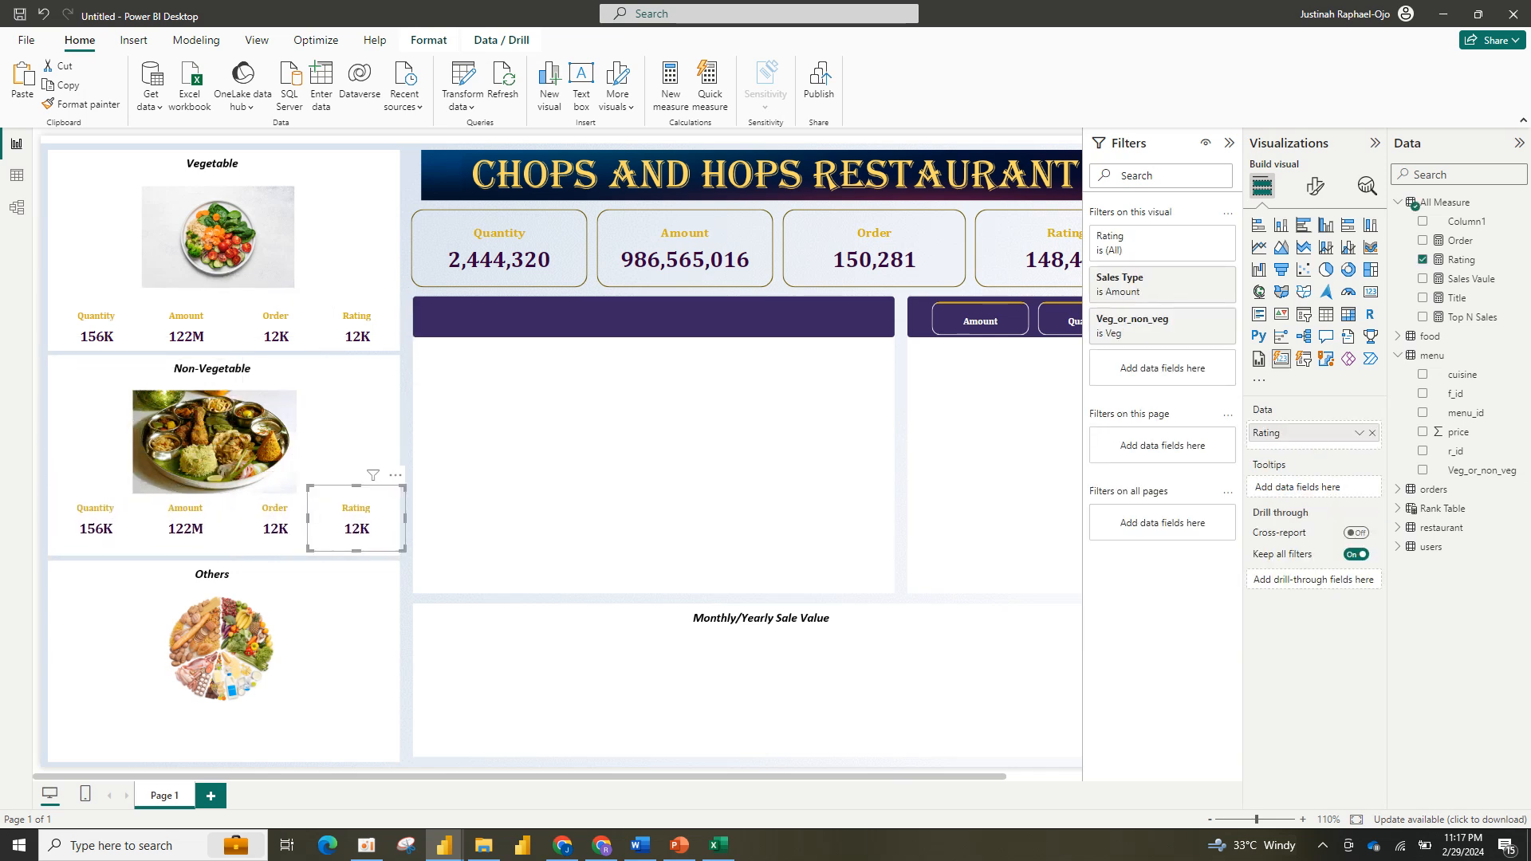
# Step: Duplicate all four small cards of the Non-Vegetable section together, and place the copies under the Others image
pyautogui.hotkey('ctrl', 'v')
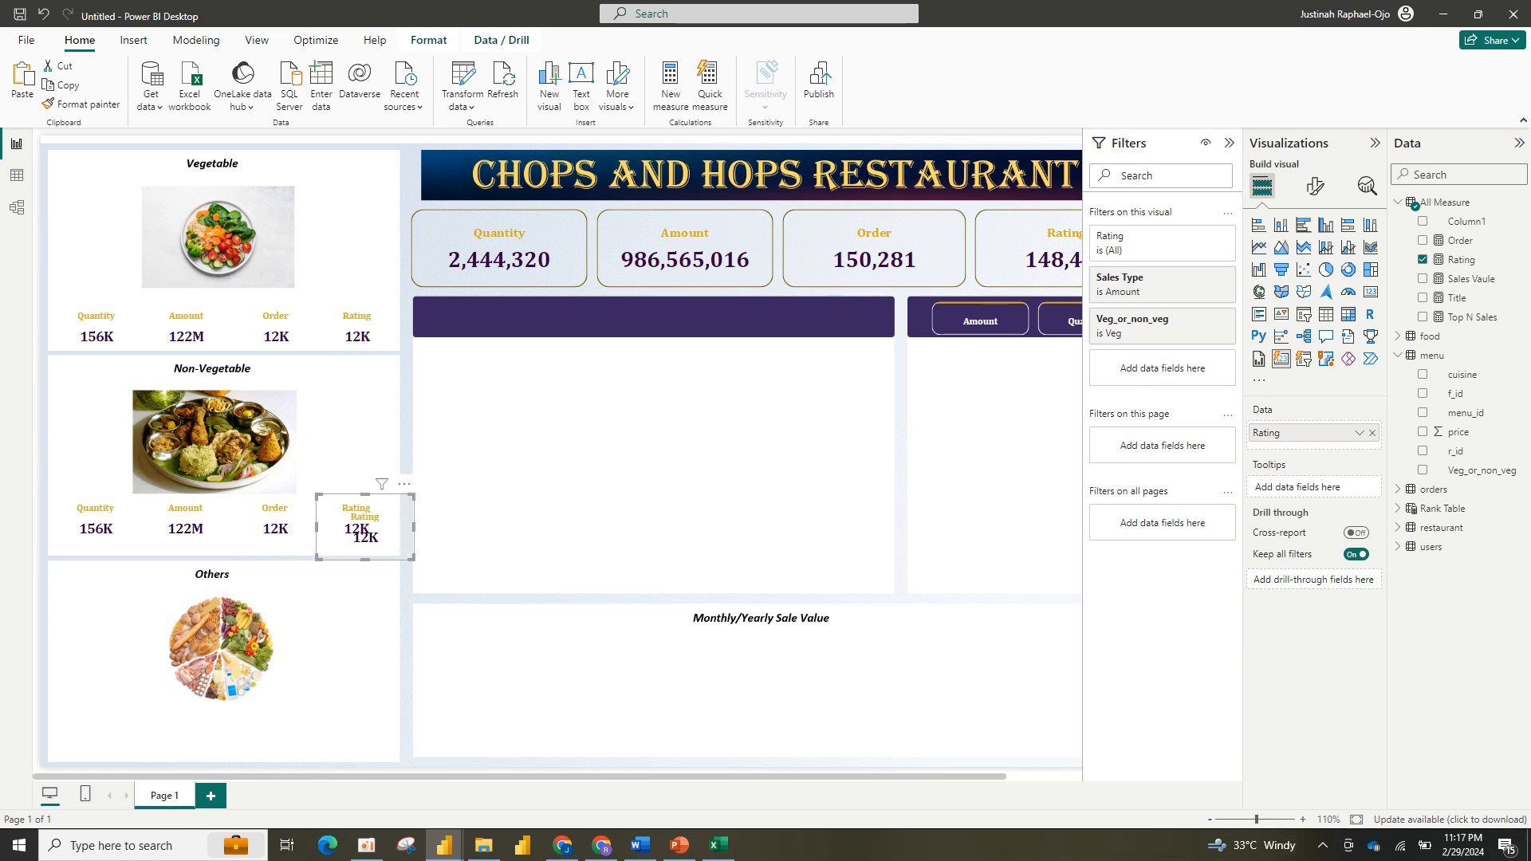
pyautogui.hotkey('ctrl', 'z')
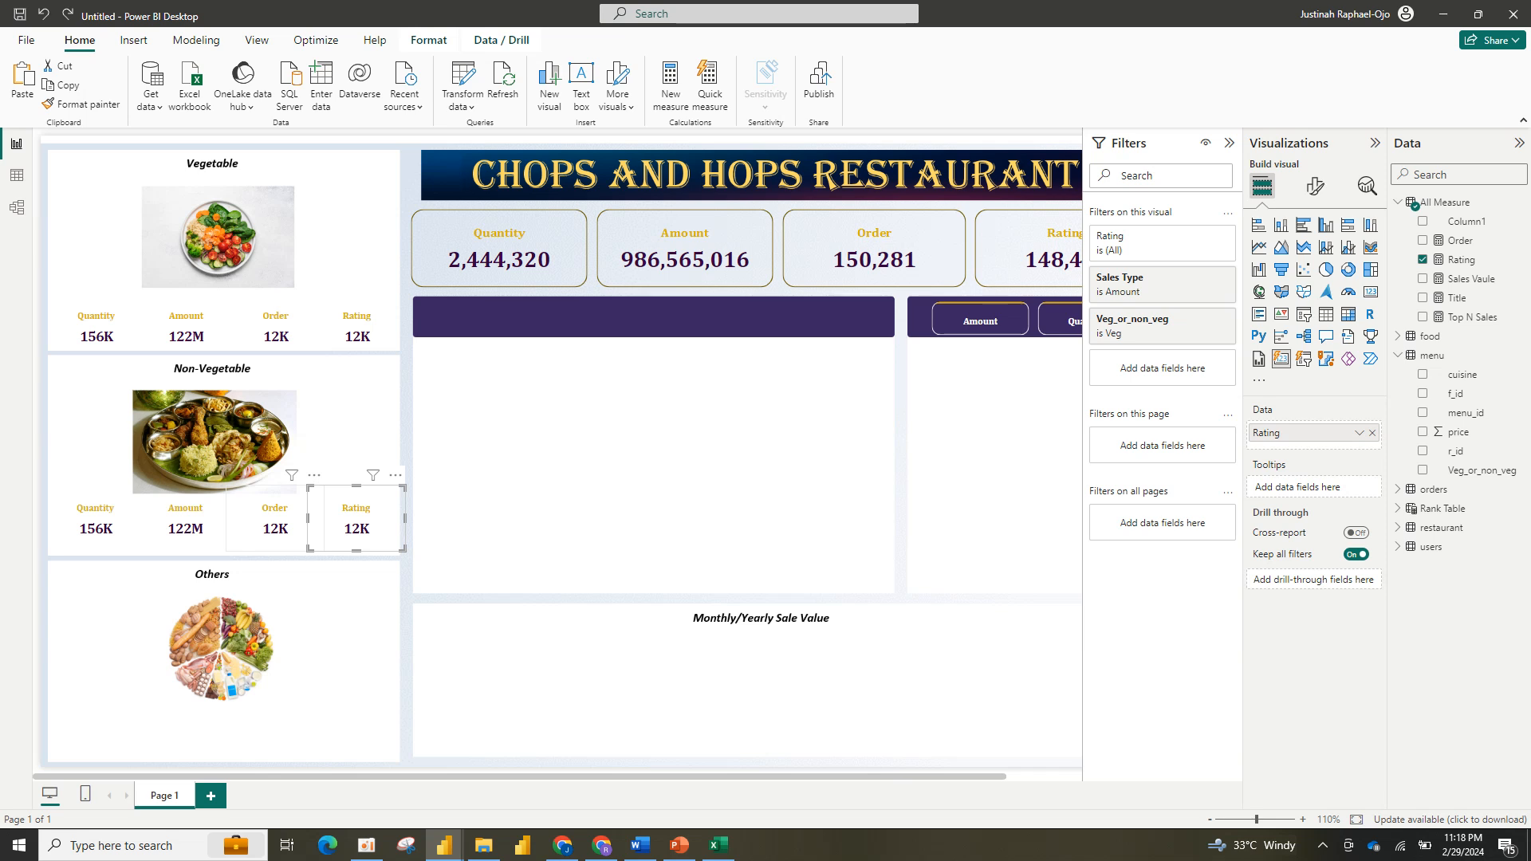
pyautogui.keyDown('ctrl'); pyautogui.click(275, 519); pyautogui.keyUp('ctrl')
pyautogui.keyDown('ctrl'); pyautogui.click(186, 519); pyautogui.keyUp('ctrl')
pyautogui.keyDown('ctrl'); pyautogui.click(96, 520); pyautogui.keyUp('ctrl')
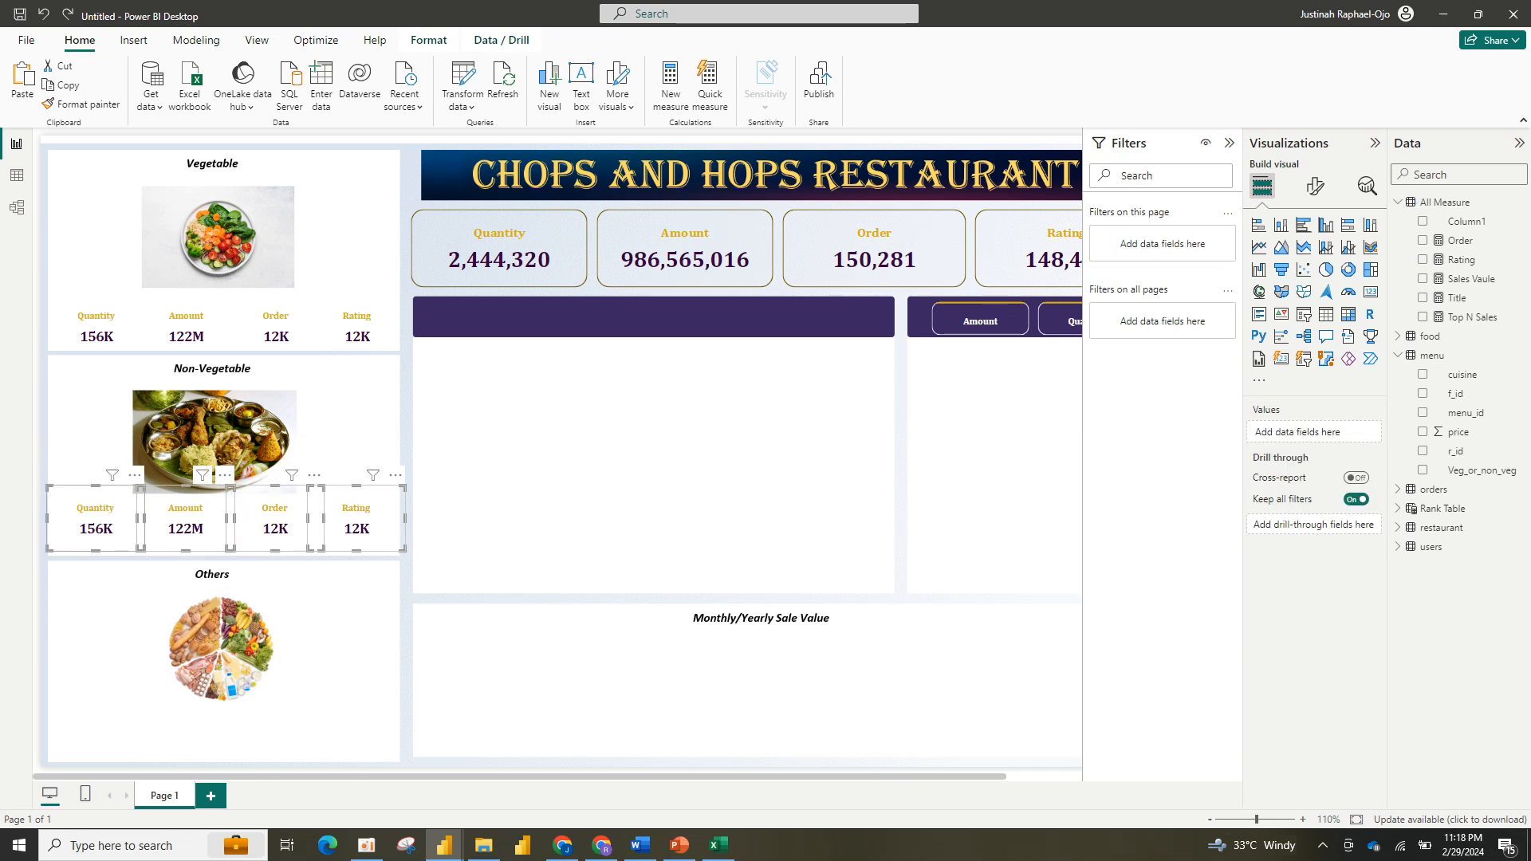
pyautogui.hotkey('ctrl', 'v')
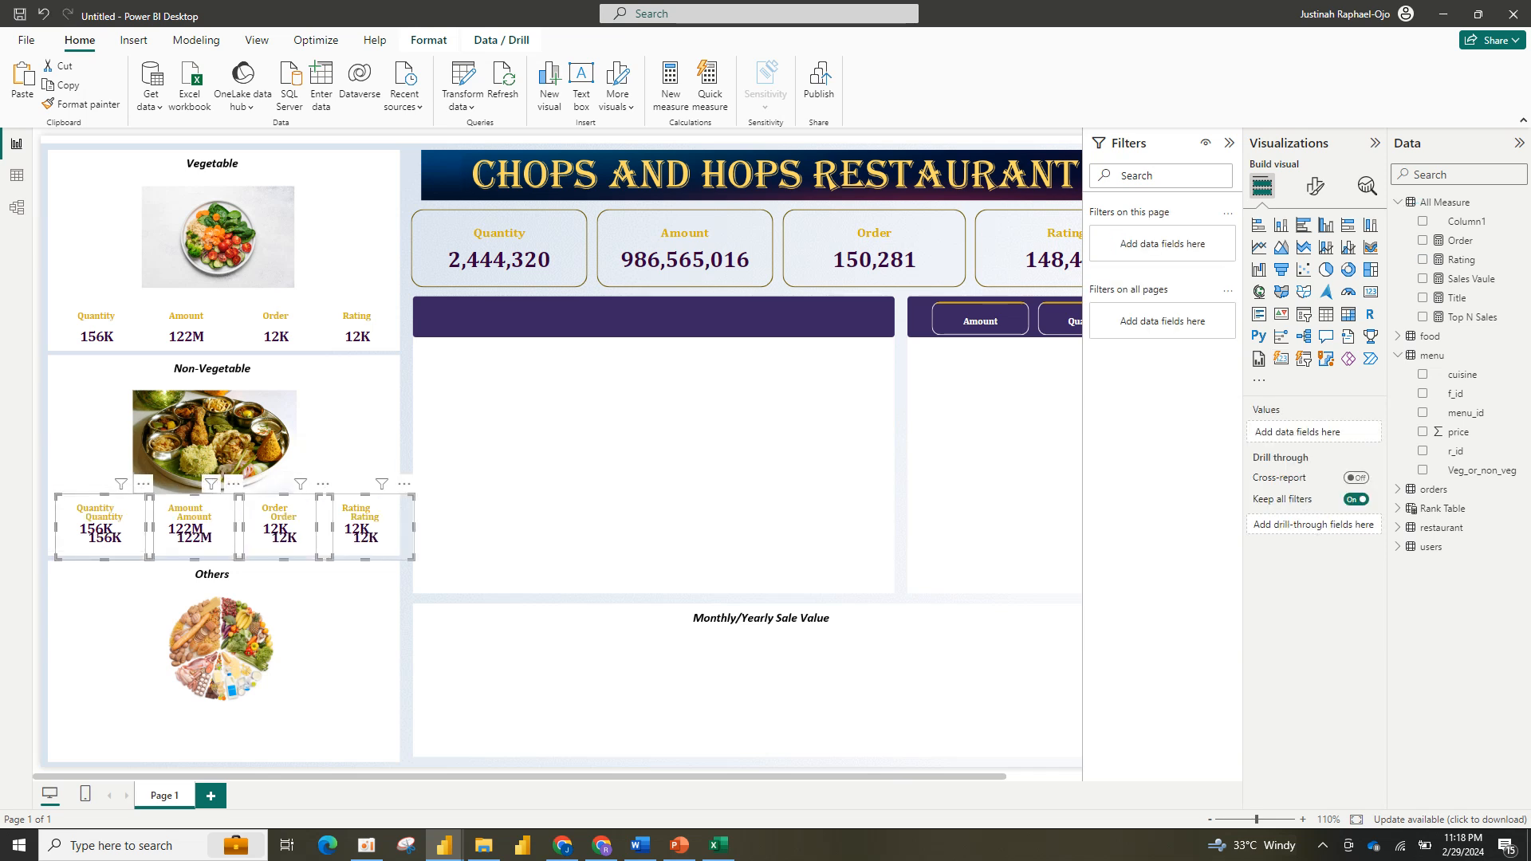
pyautogui.moveTo(106, 532); pyautogui.dragTo(90, 735)
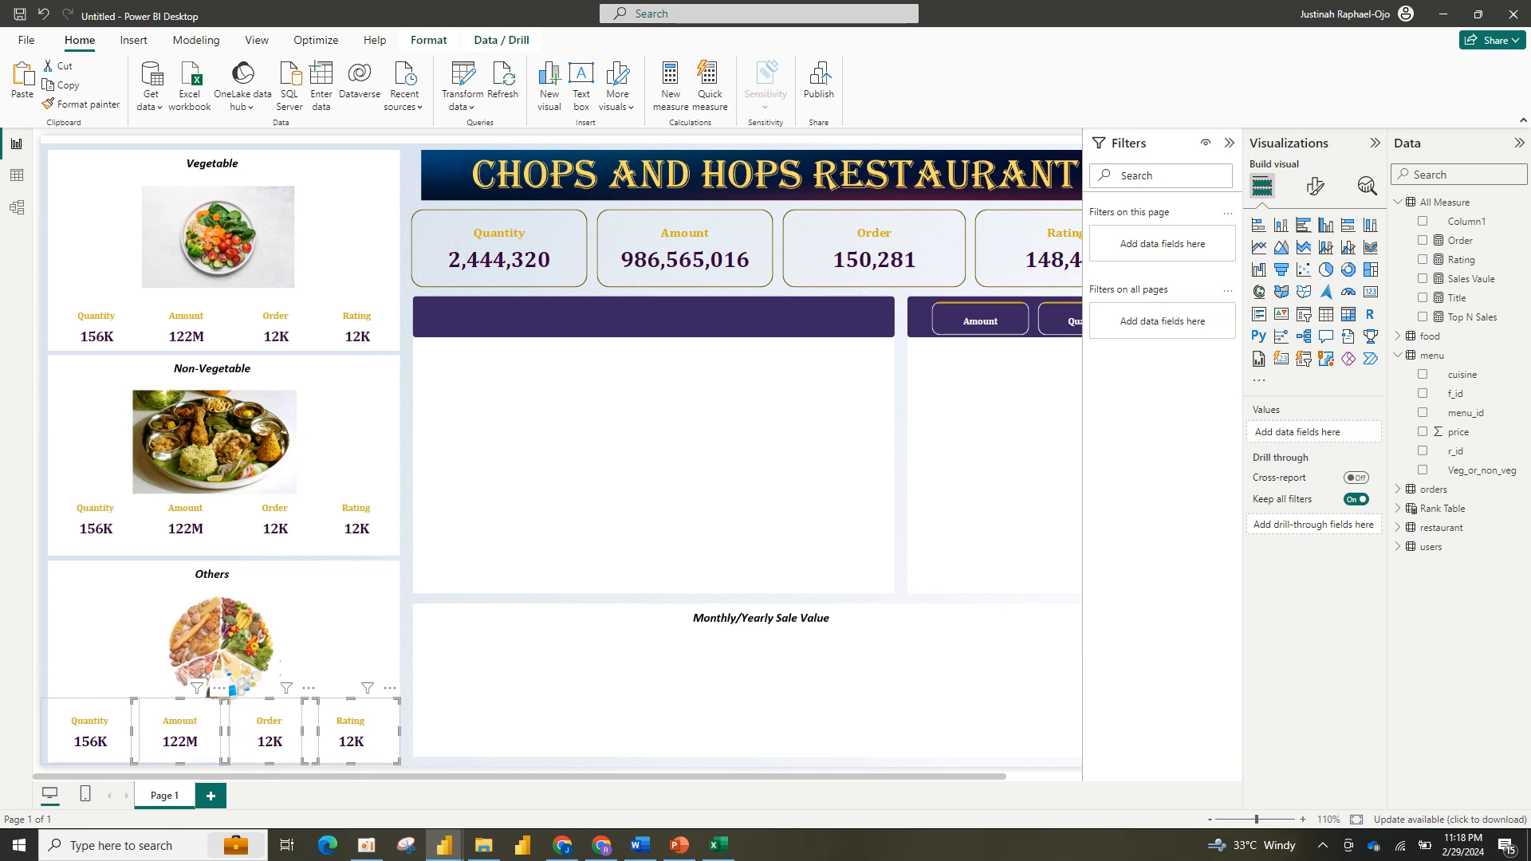
pyautogui.click(90, 733)
# Step: Change the Veg_or_non_veg filter of the Non-Vegetable section's Quantity and Amount cards from Veg to Non-veg
pyautogui.click(95, 520)
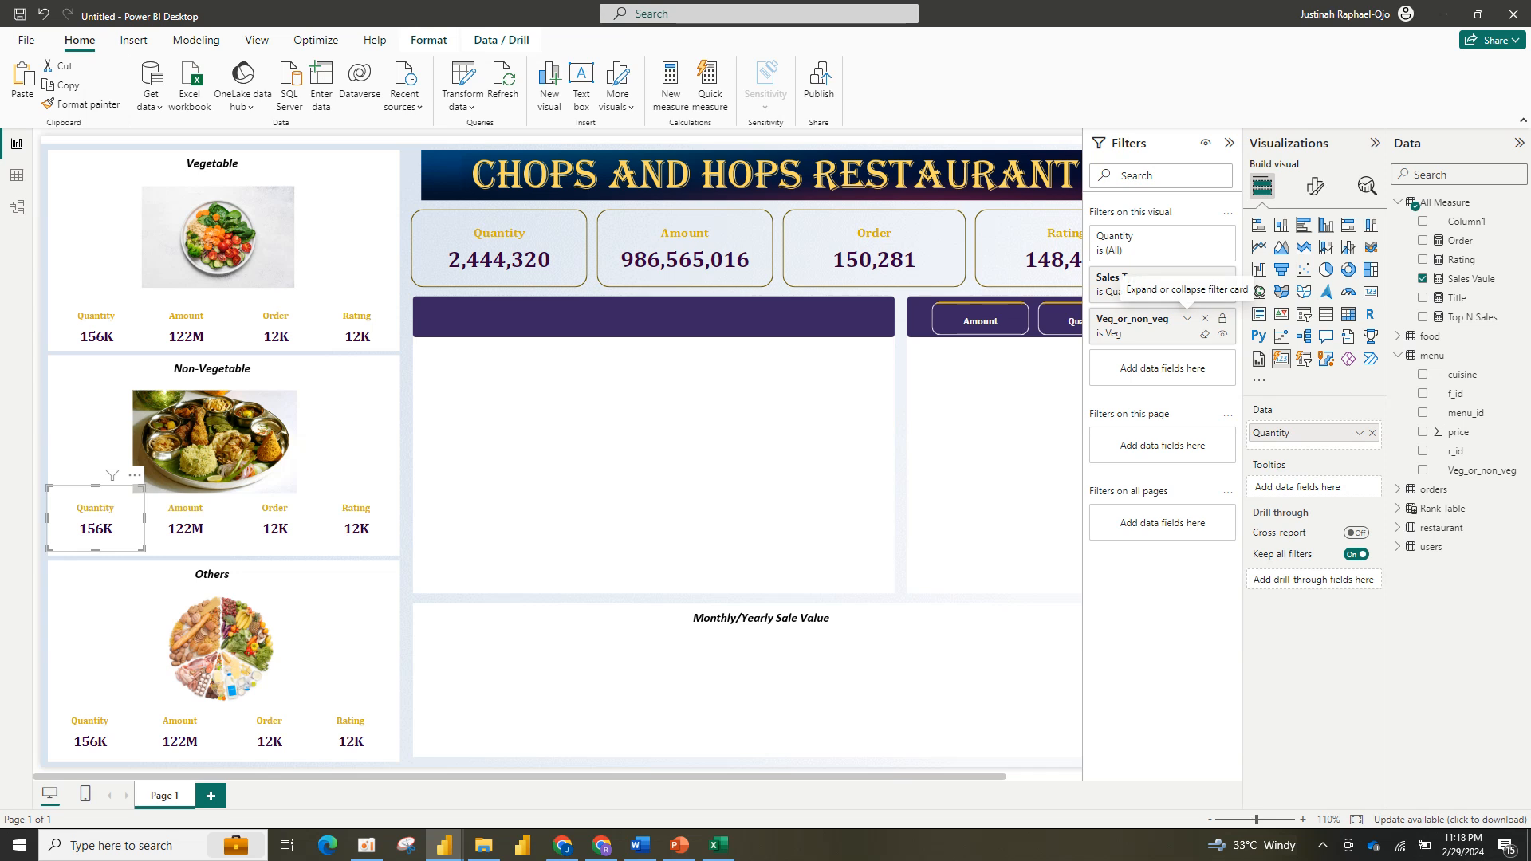
pyautogui.click(1187, 318)
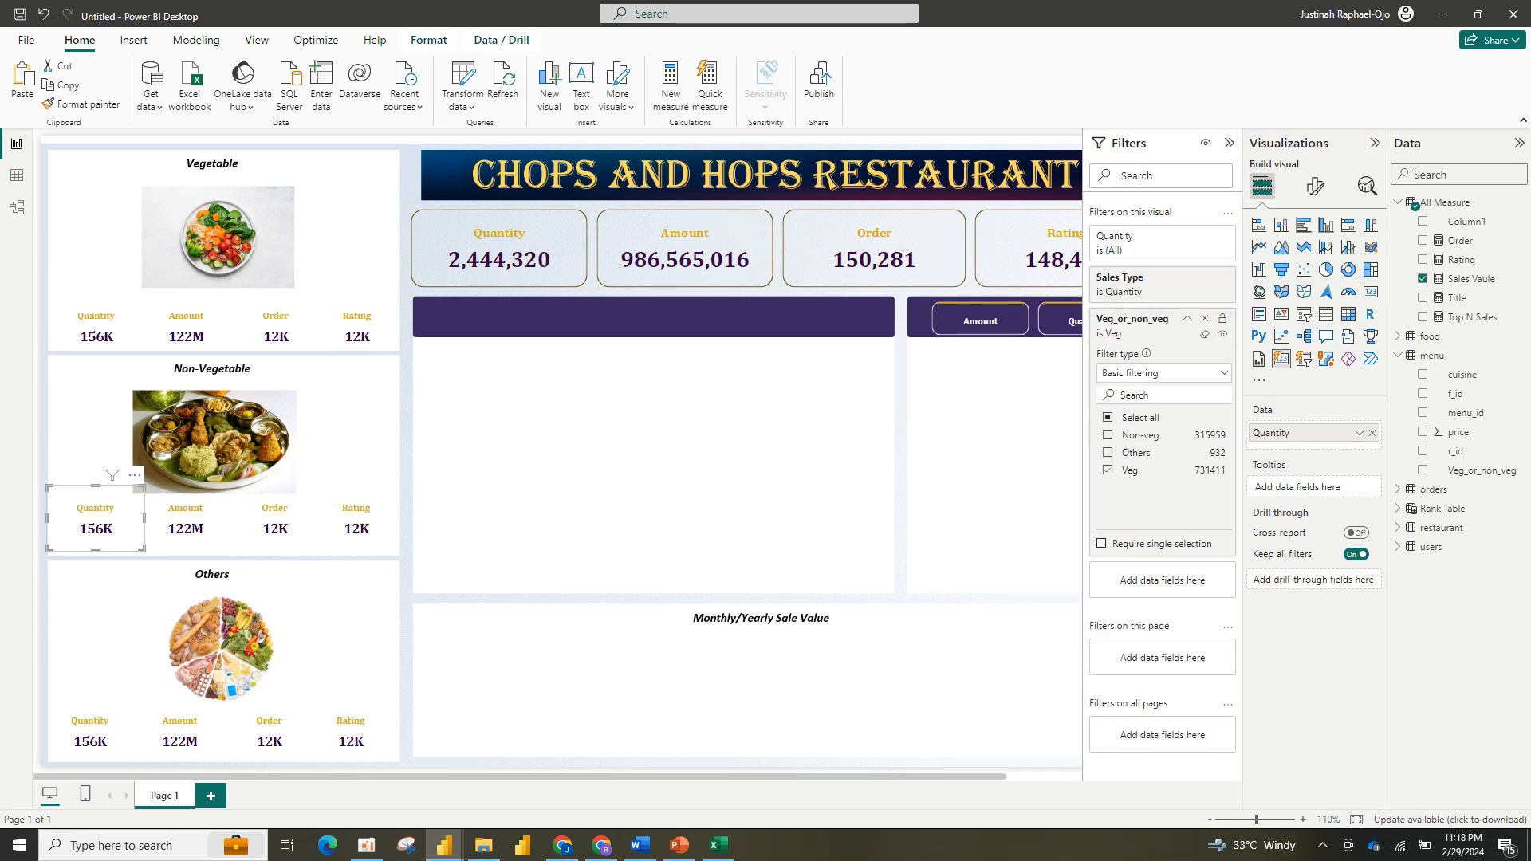
pyautogui.click(1107, 470)
pyautogui.click(1107, 436)
pyautogui.click(185, 519)
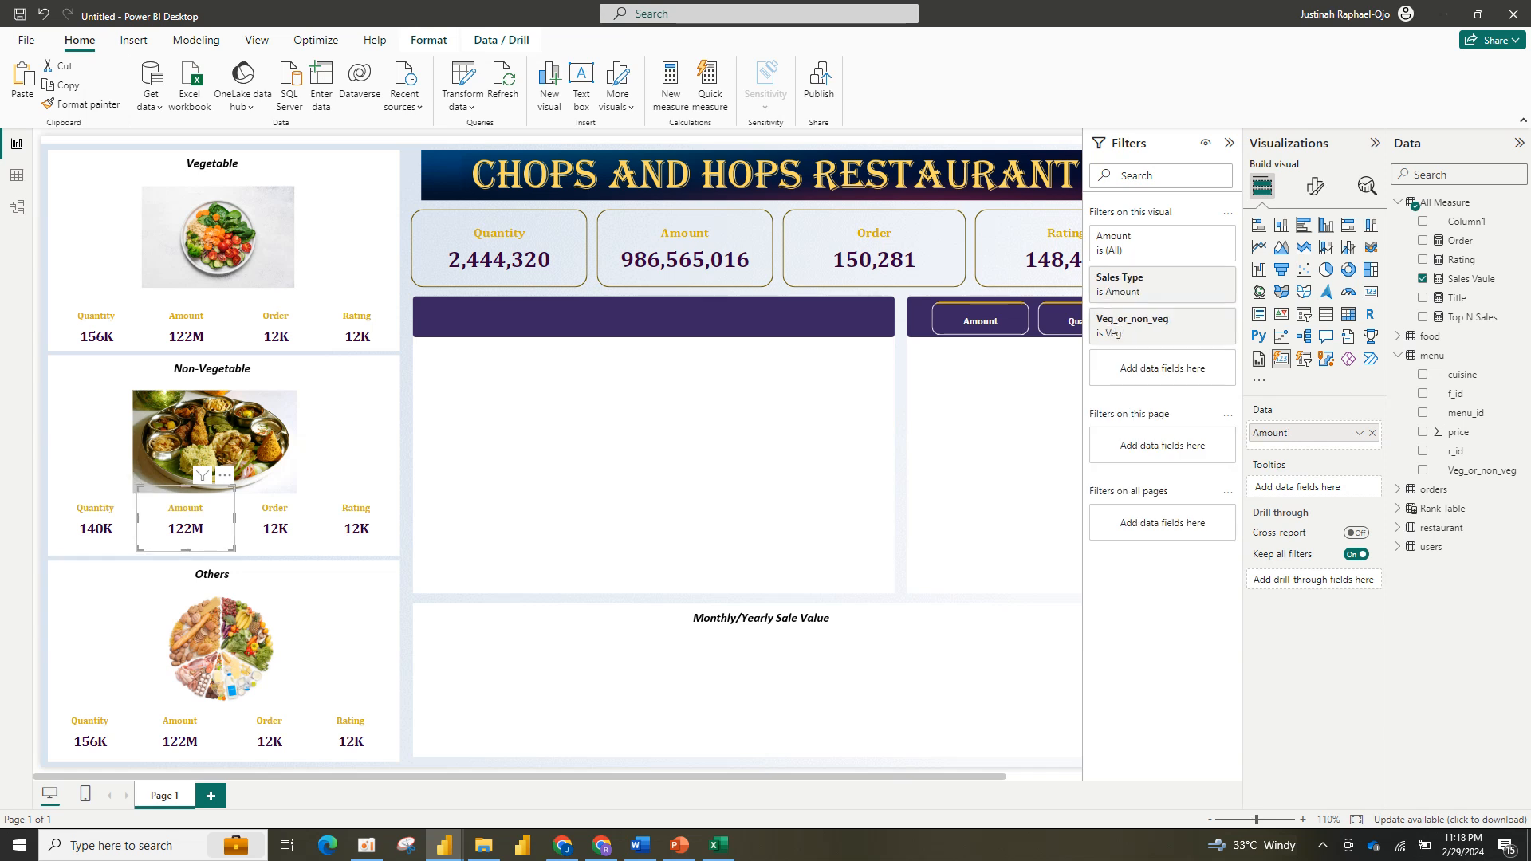
pyautogui.click(1187, 318)
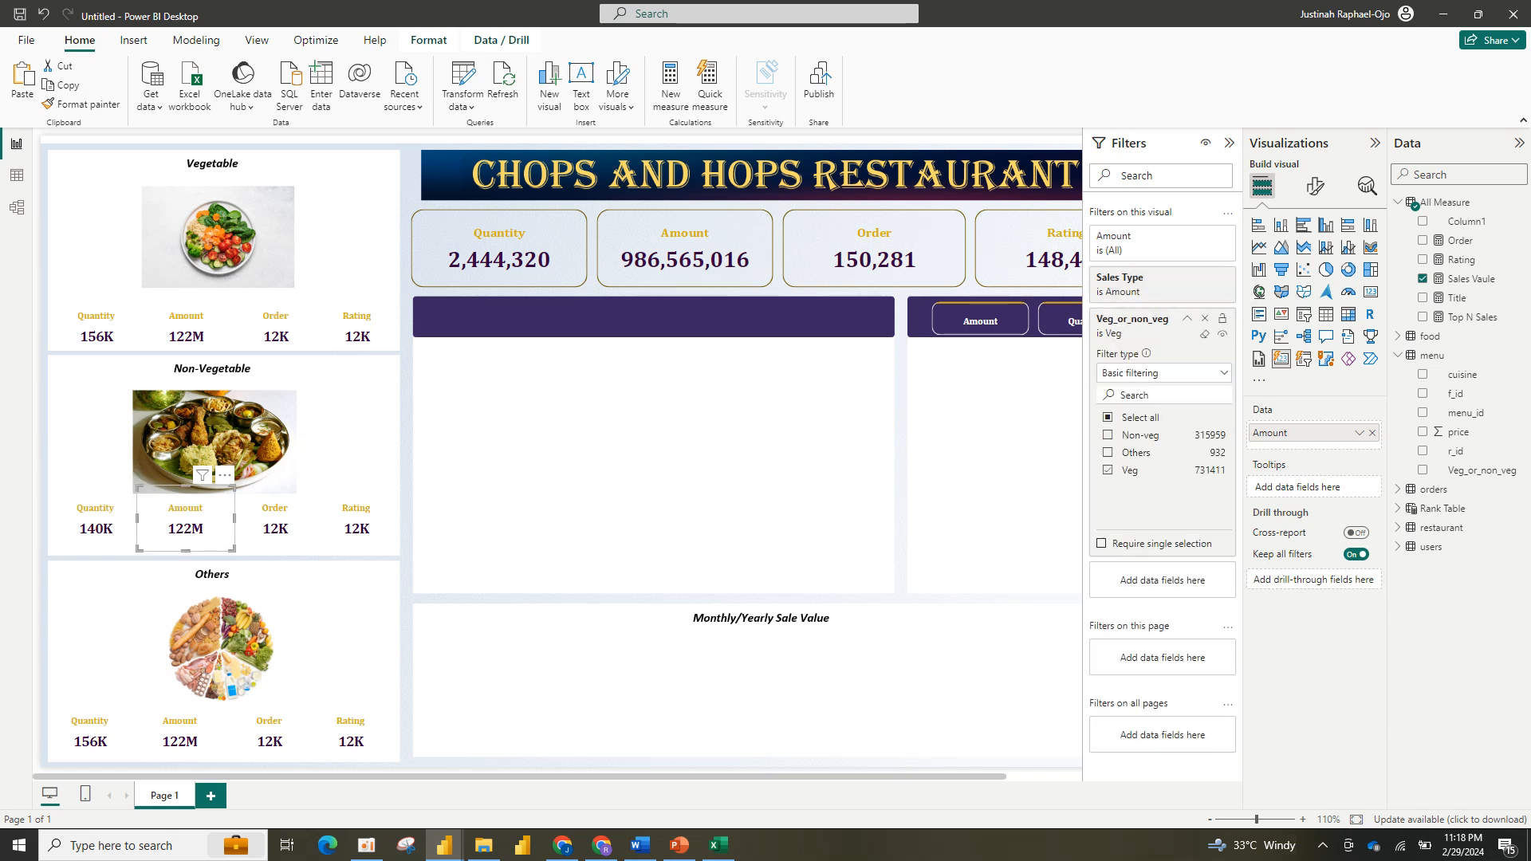
pyautogui.click(1108, 470)
pyautogui.click(1107, 435)
# Step: Filter the Non-Vegetable section's Order and Rating cards to Non-veg only, and narrow the Rating card slightly
pyautogui.click(275, 520)
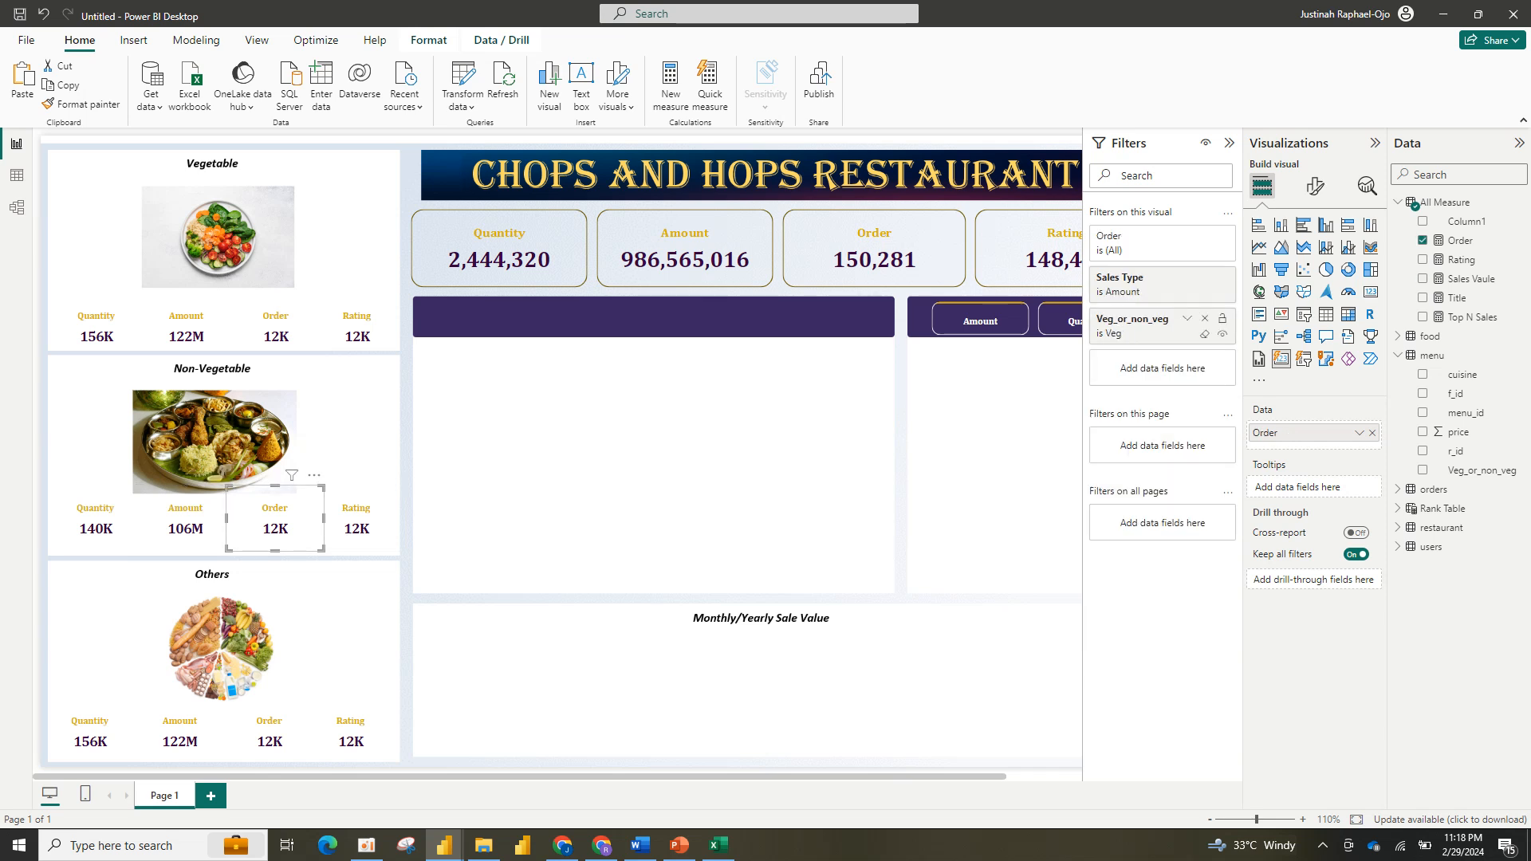
pyautogui.click(1187, 318)
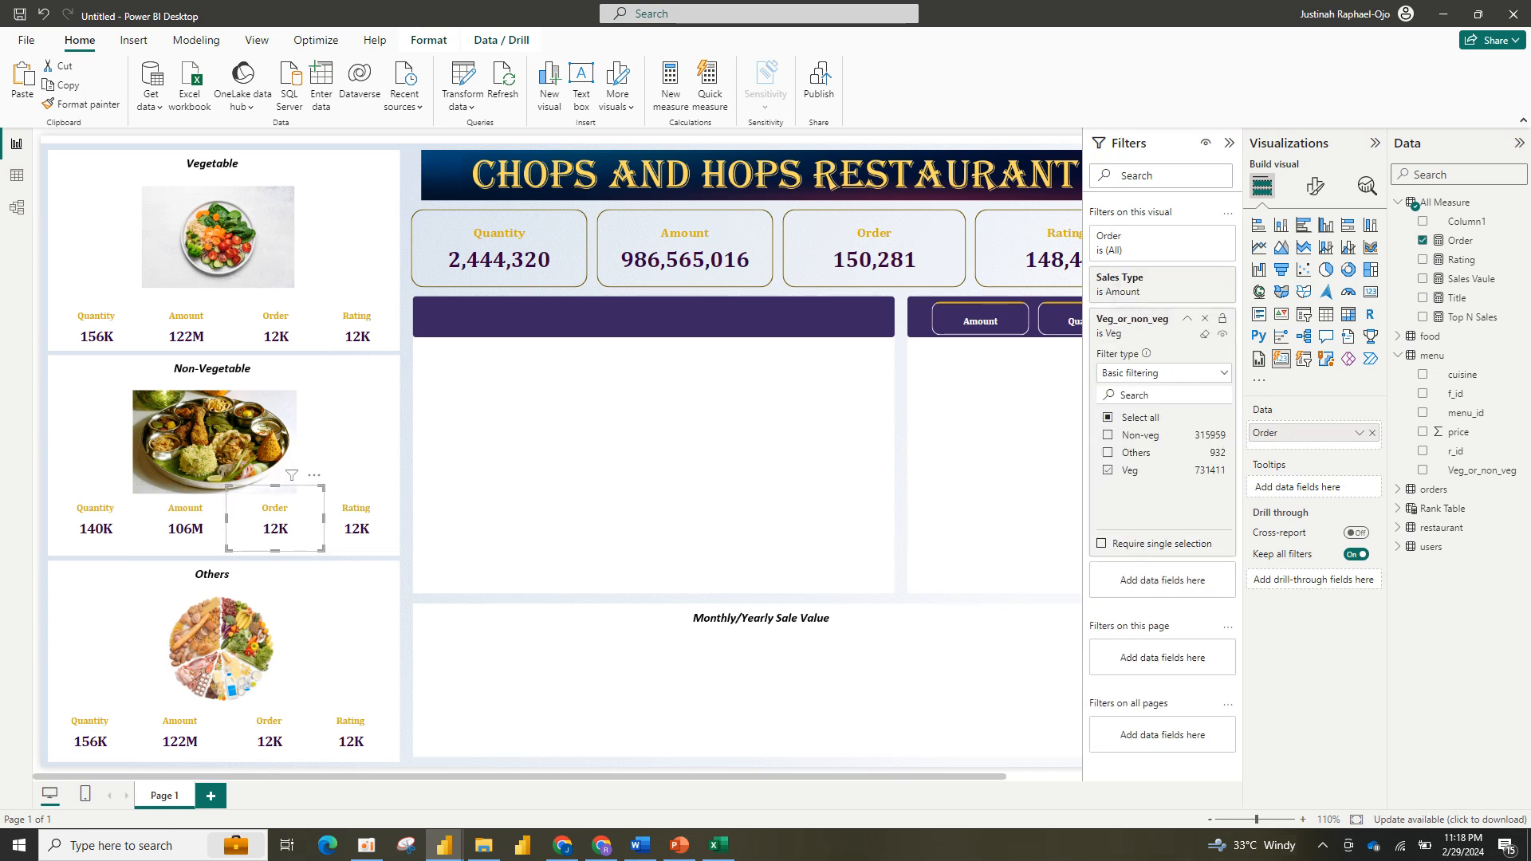
pyautogui.click(1107, 471)
pyautogui.click(1107, 435)
pyautogui.click(356, 522)
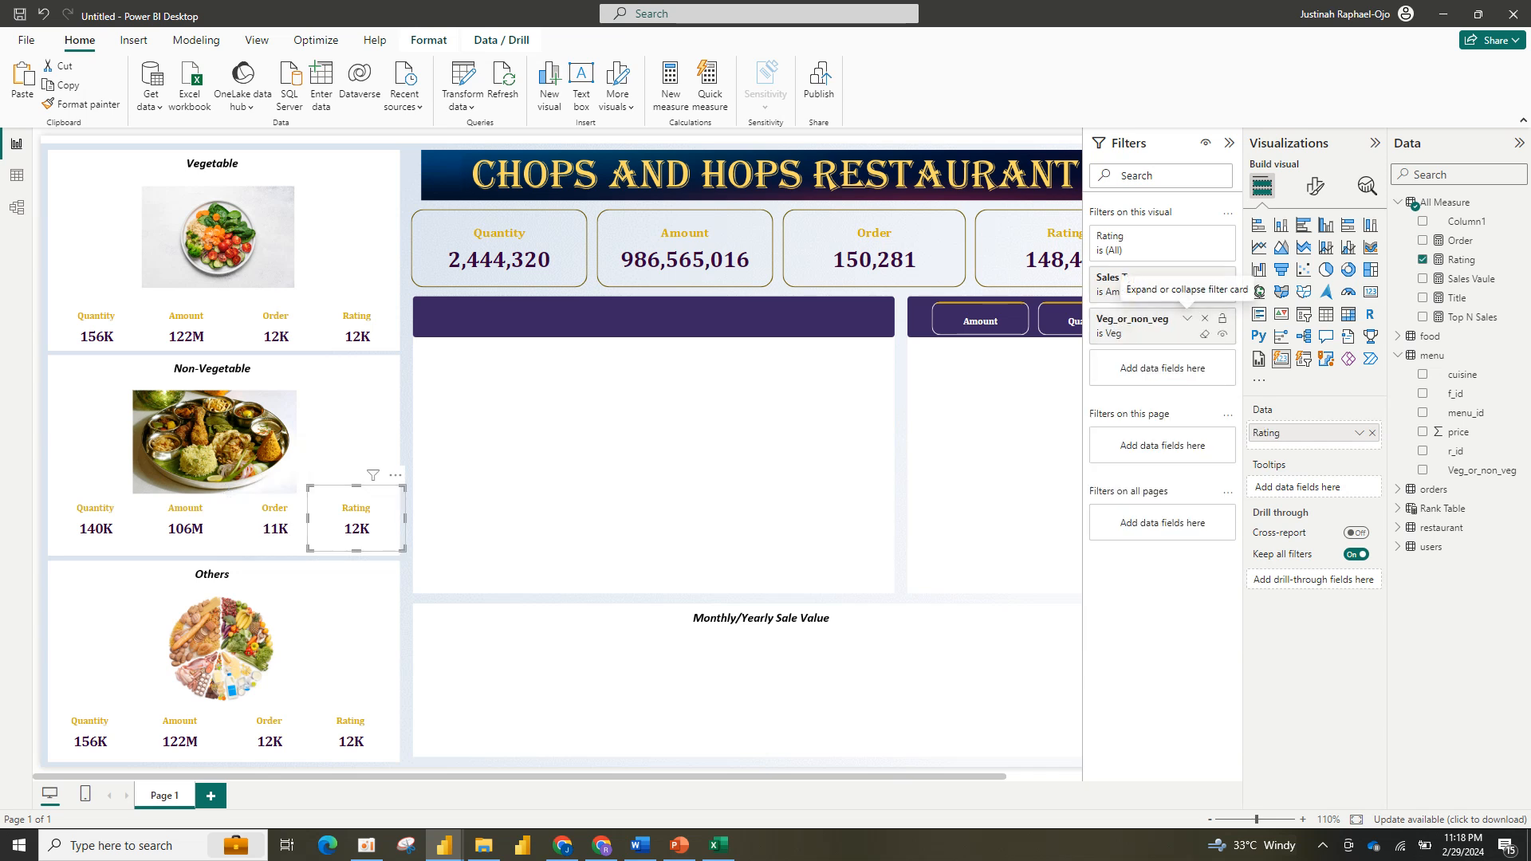
pyautogui.click(1187, 318)
pyautogui.click(1108, 471)
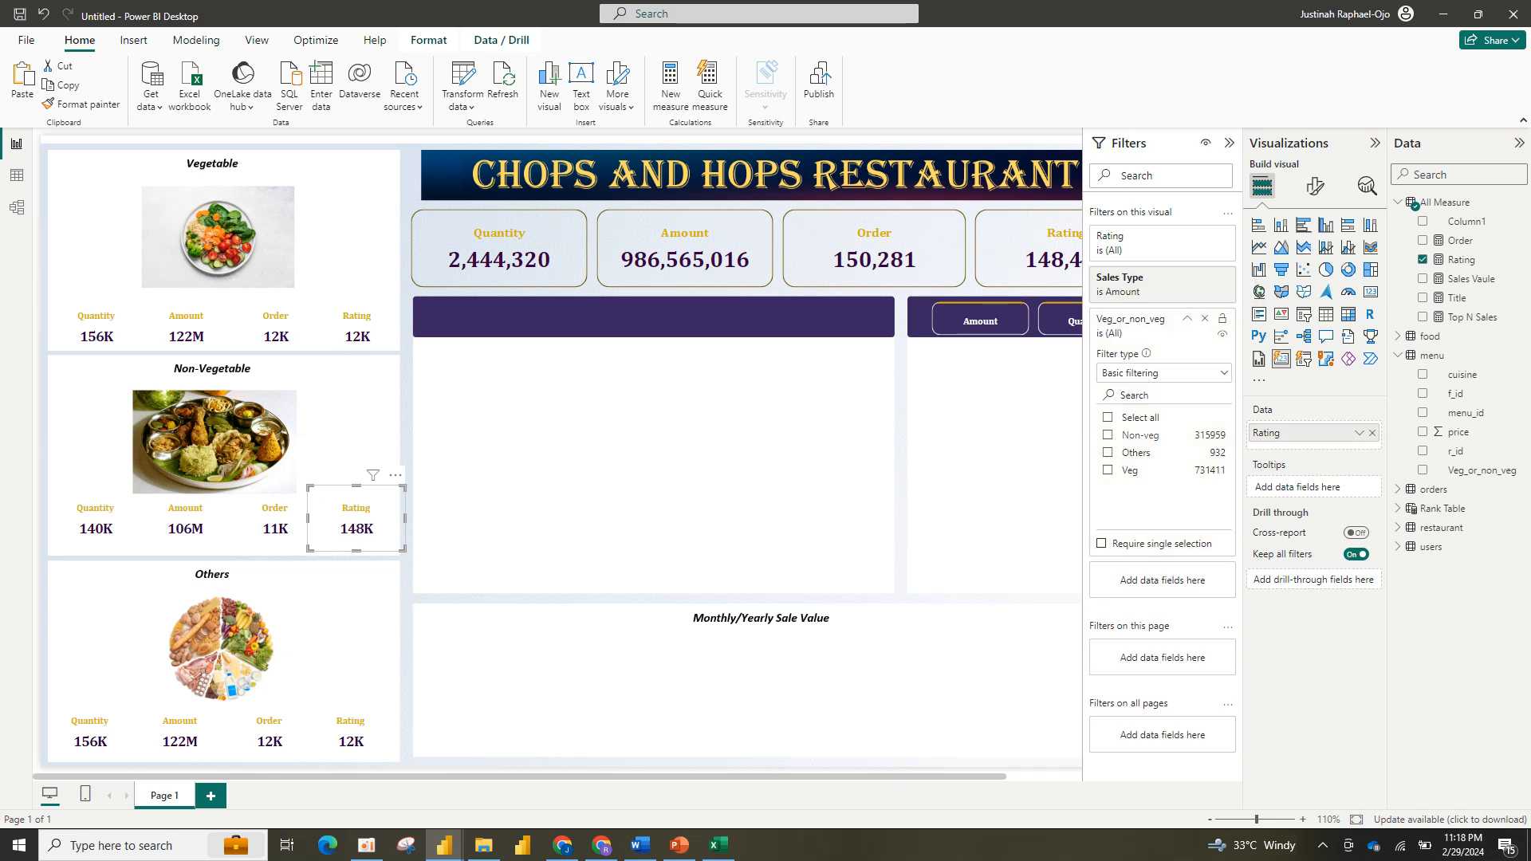
pyautogui.click(1107, 435)
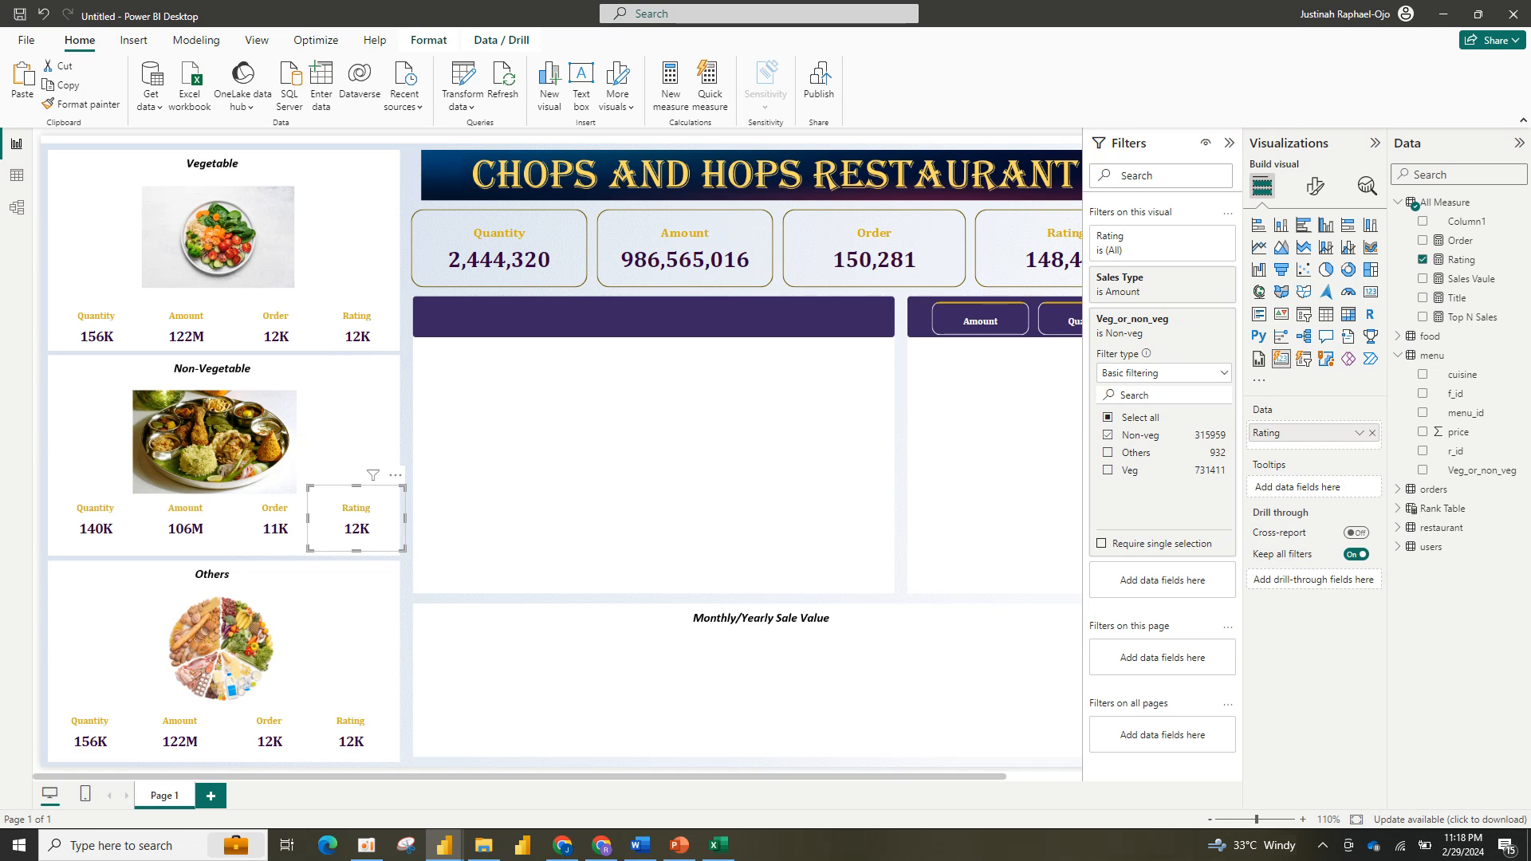
pyautogui.moveTo(405, 517); pyautogui.dragTo(396, 517)
# Step: Set the Veg_or_non_veg filter of the Others section's Quantity card to Others only
pyautogui.click(351, 729)
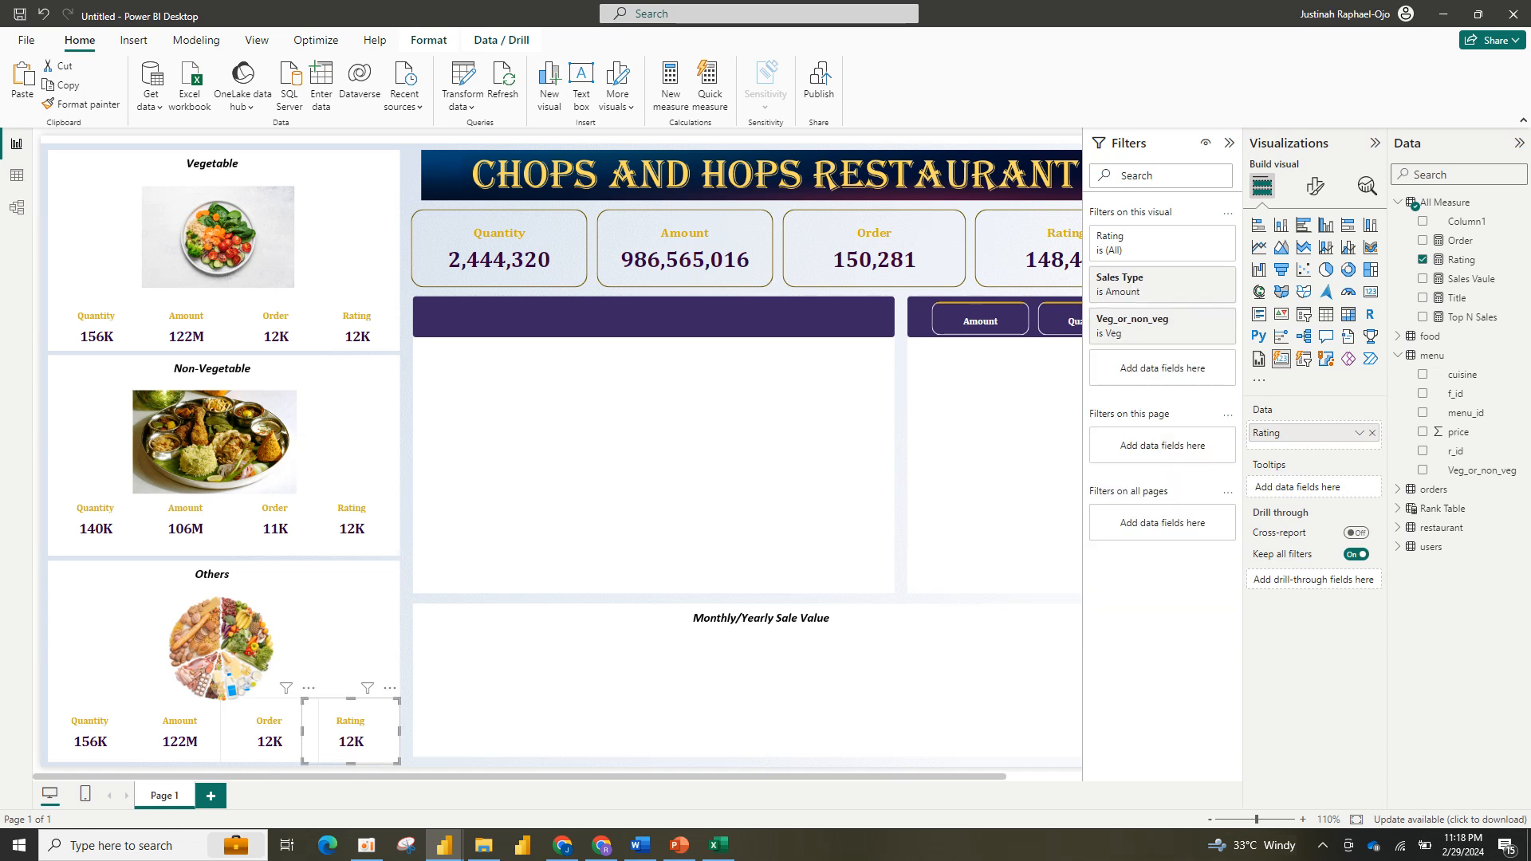
pyautogui.click(269, 731)
pyautogui.click(91, 731)
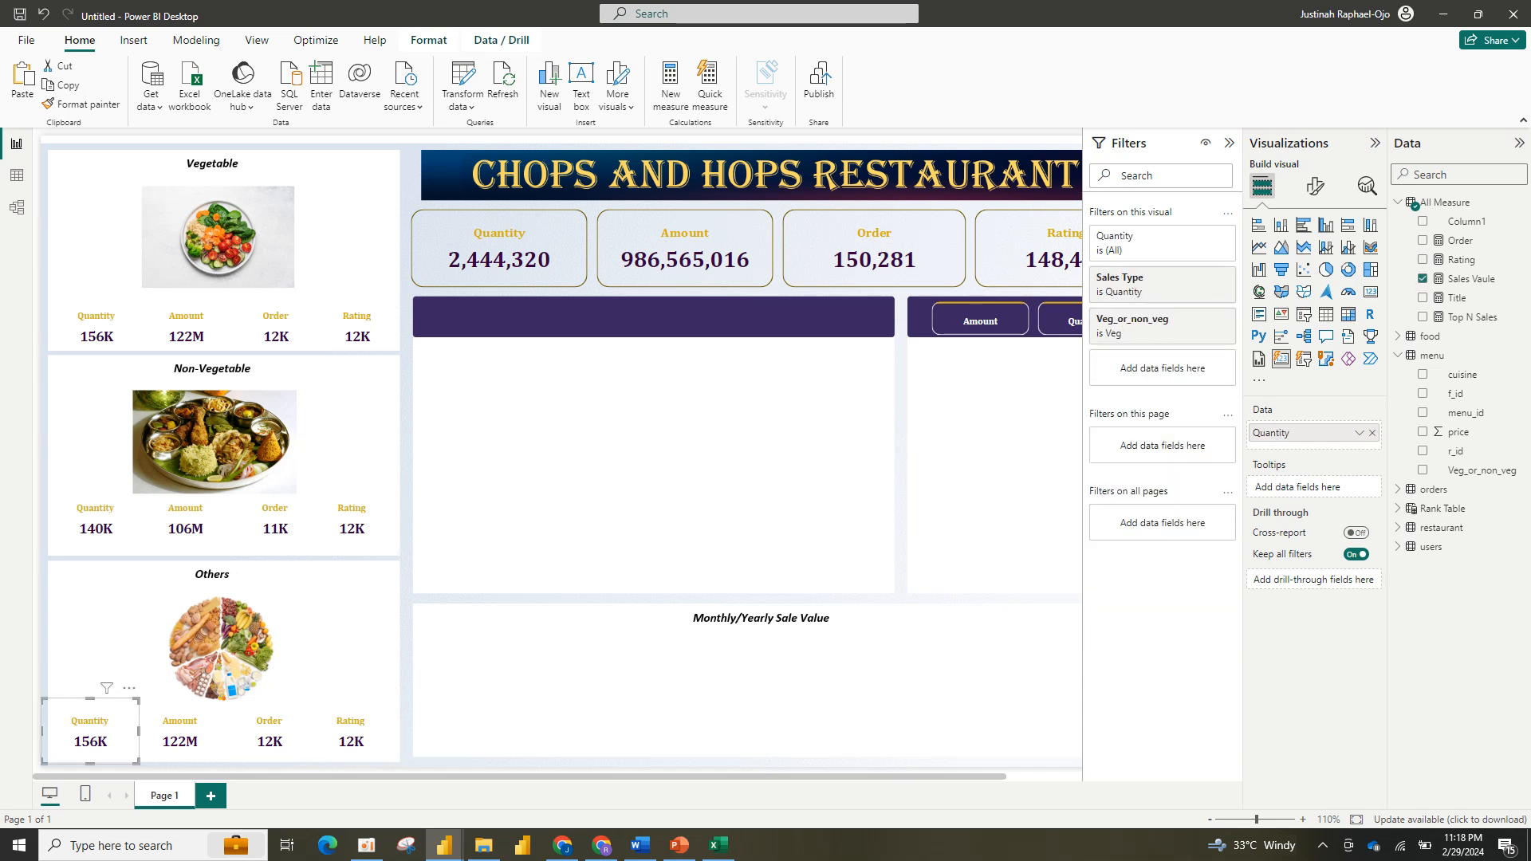
pyautogui.click(1187, 318)
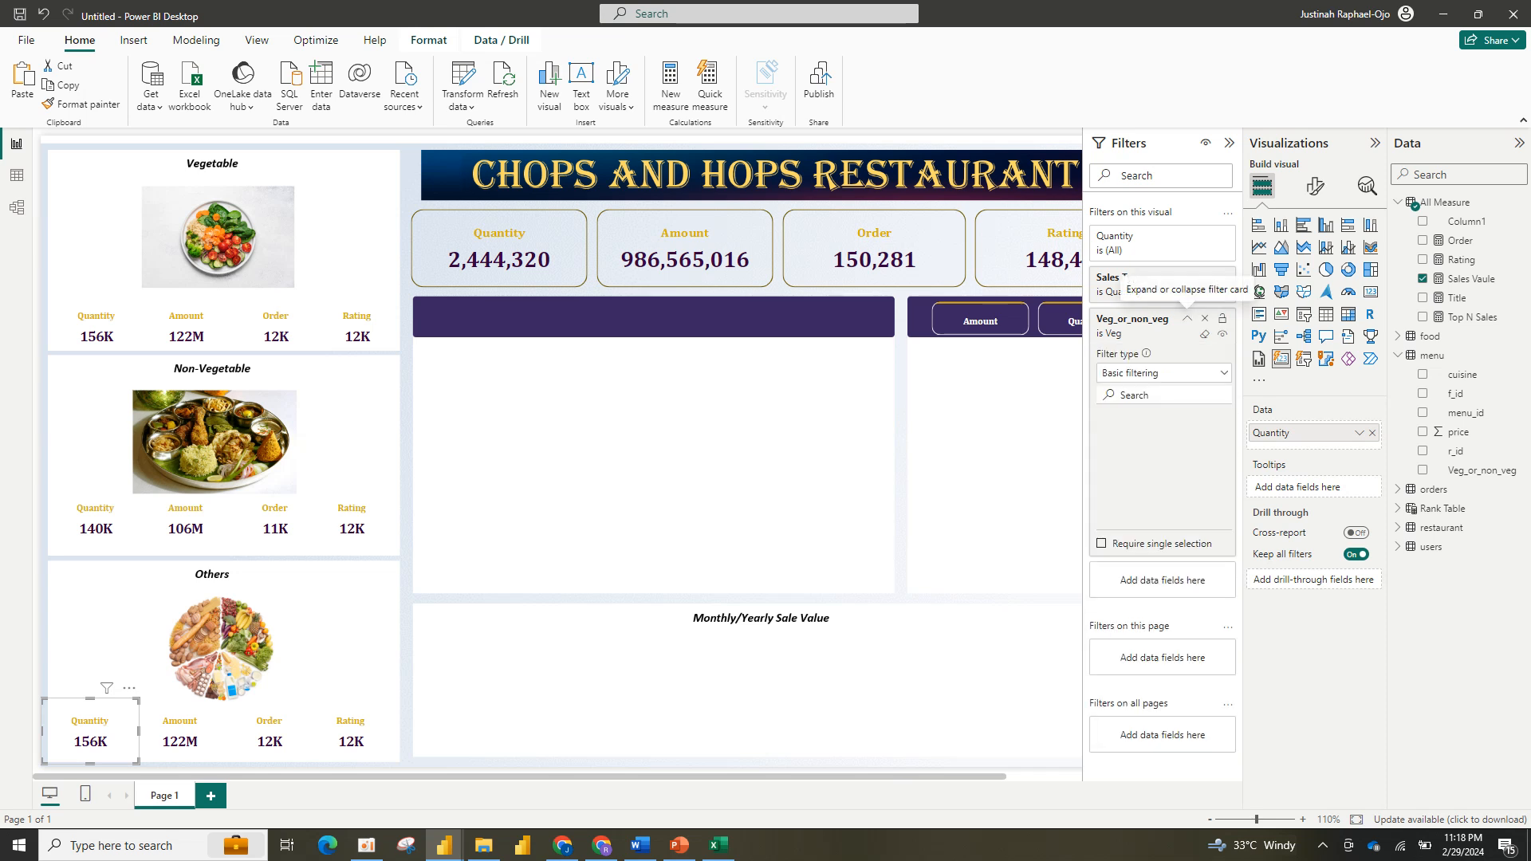
pyautogui.click(1107, 452)
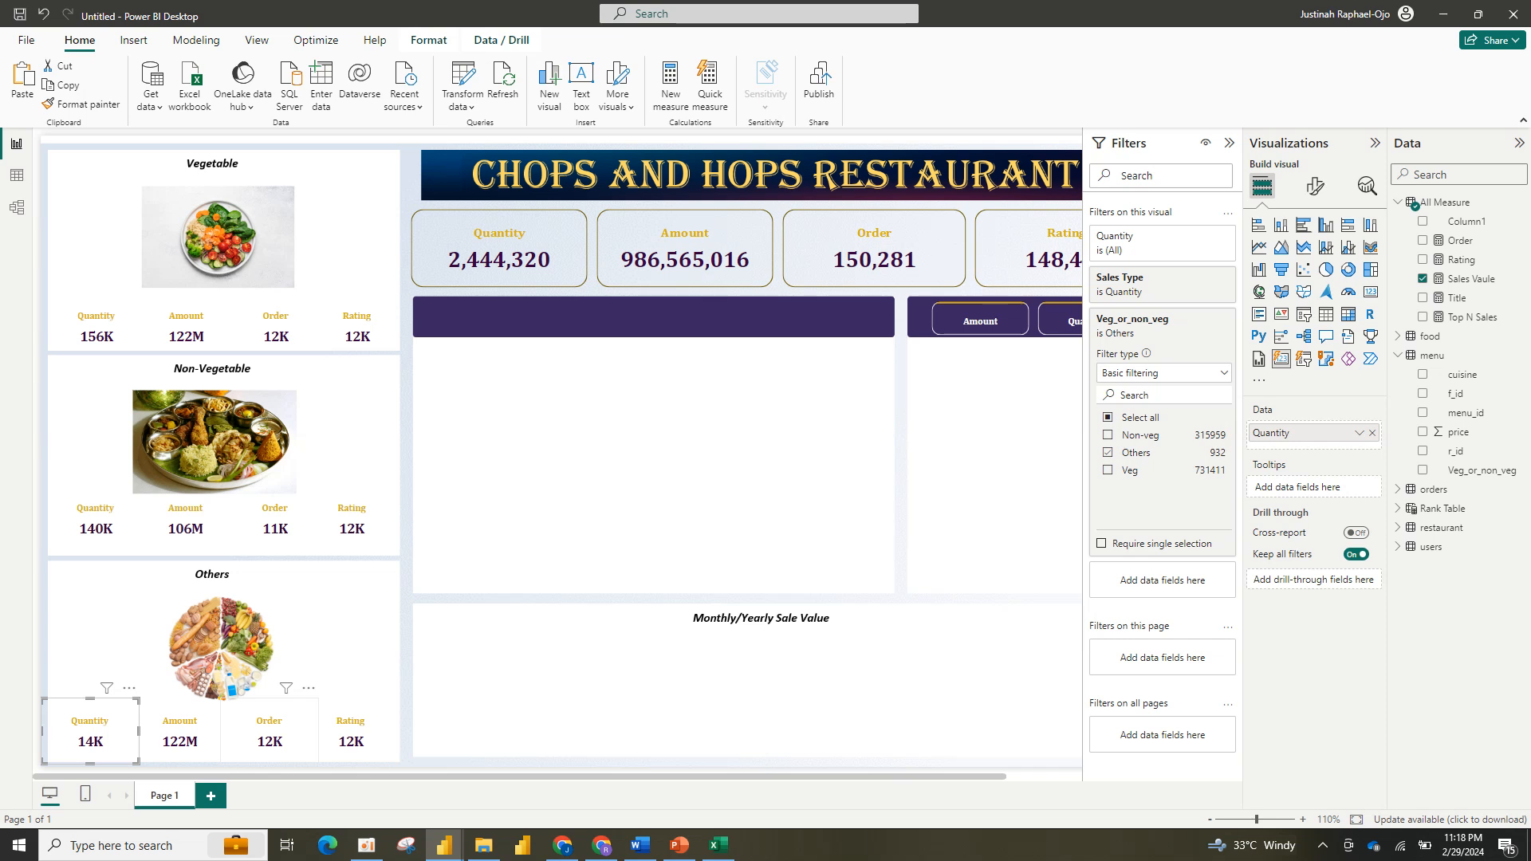
# Step: Set the Veg_or_non_veg filter of the Others section's Amount card to Others only
pyautogui.click(269, 731)
pyautogui.click(180, 731)
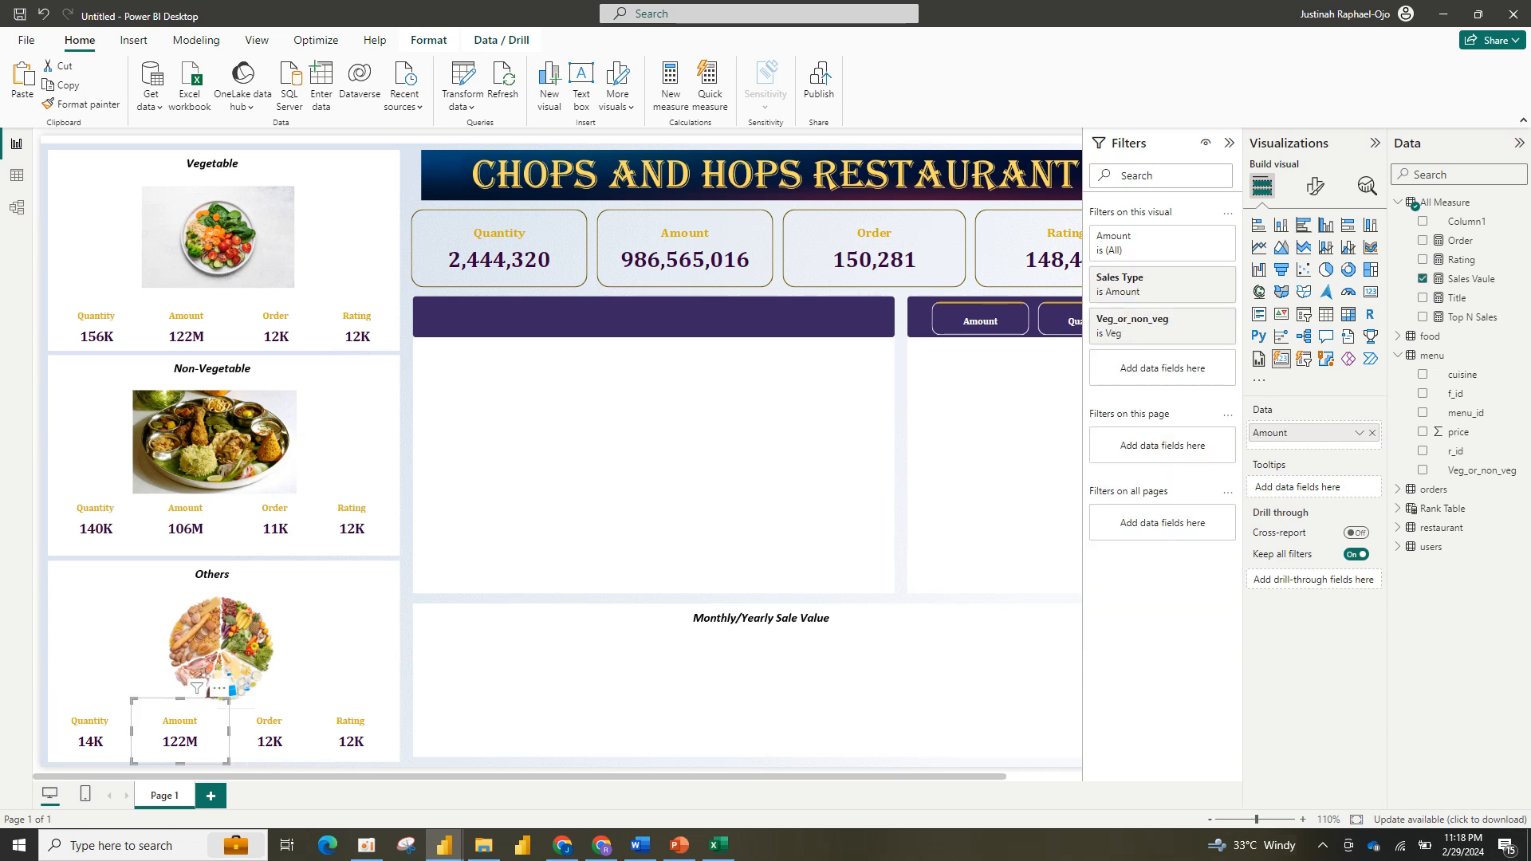
pyautogui.click(1188, 319)
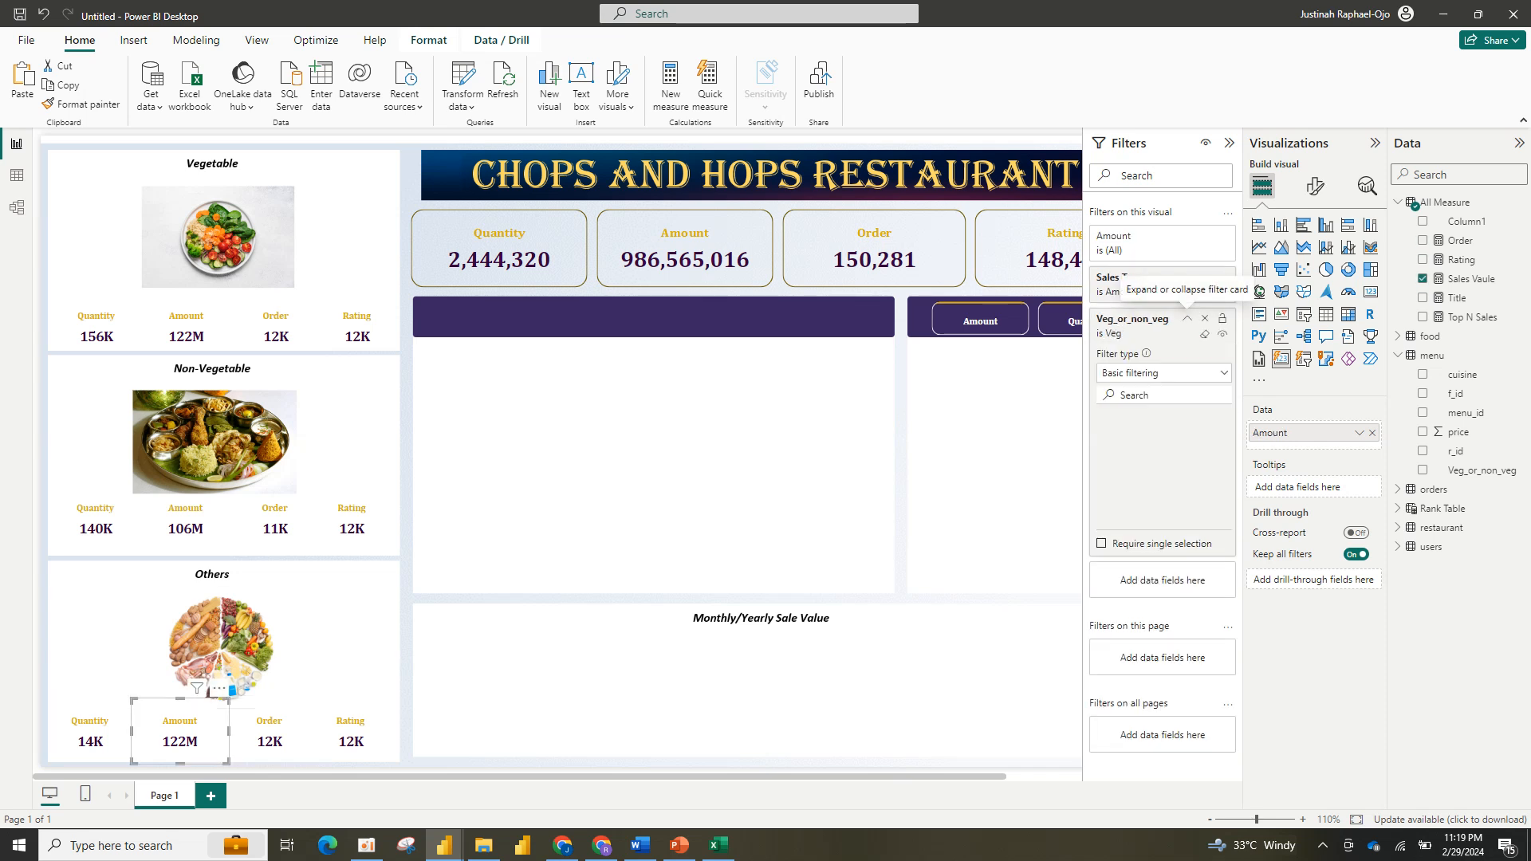
pyautogui.click(1107, 471)
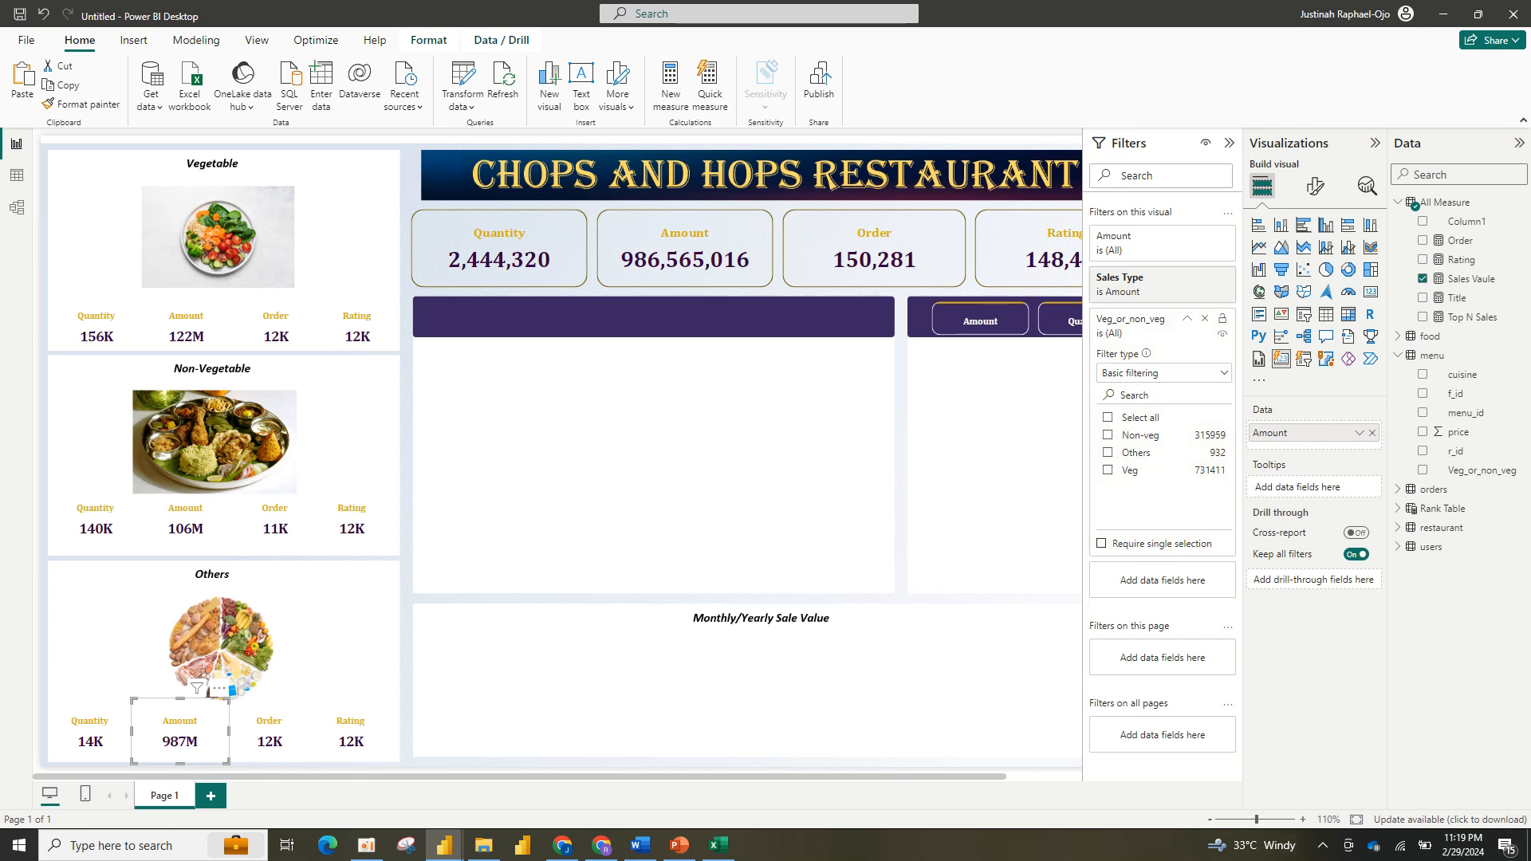
pyautogui.click(1107, 470)
pyautogui.click(1107, 452)
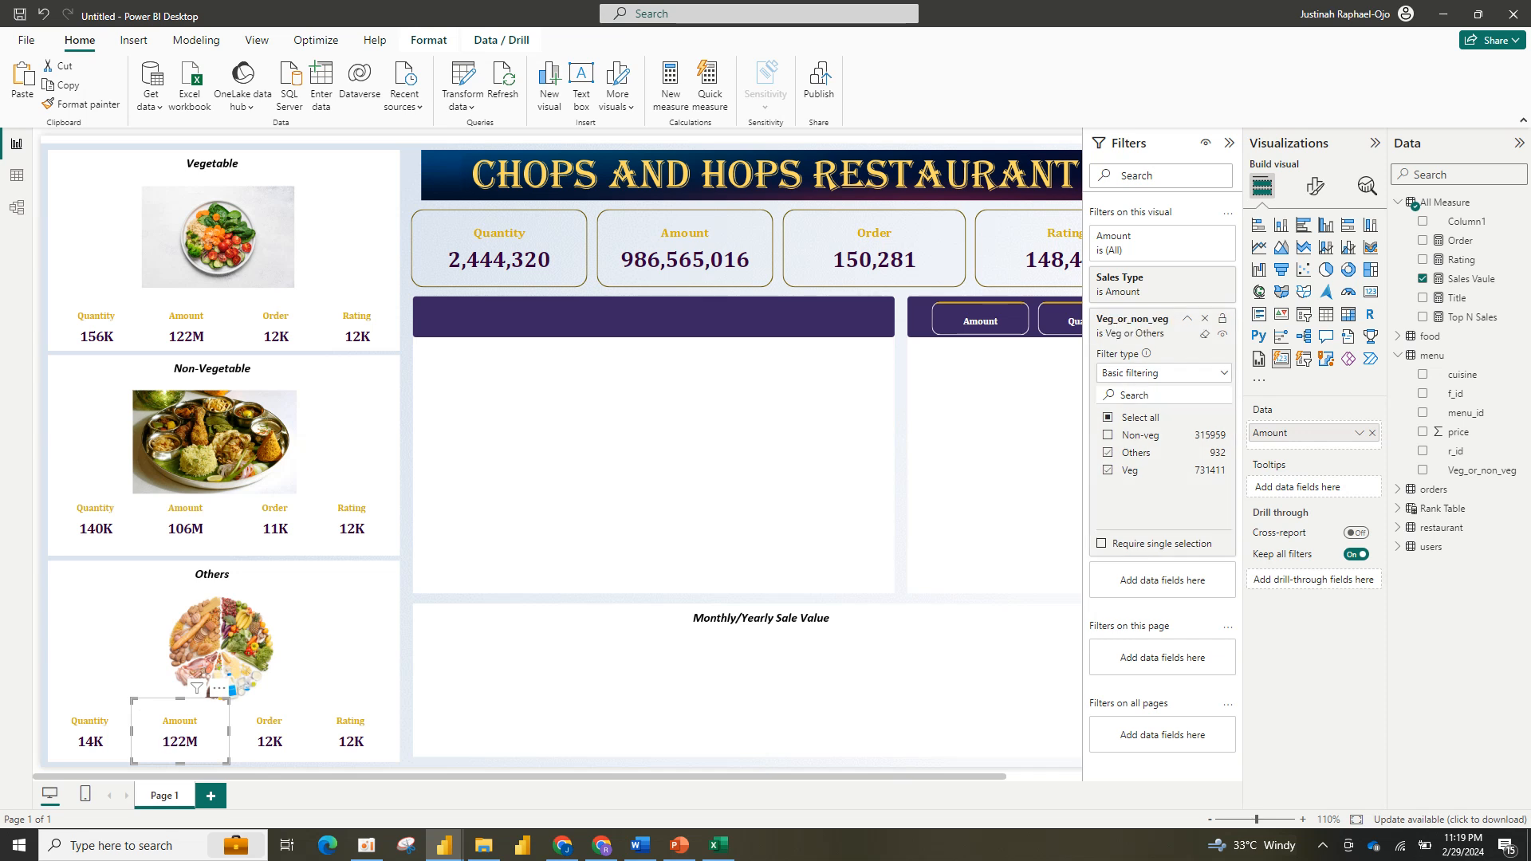
pyautogui.click(1107, 470)
# Step: Filter the Others section's Order and Rating cards by Veg_or_non_veg so that only Others is included
pyautogui.click(269, 732)
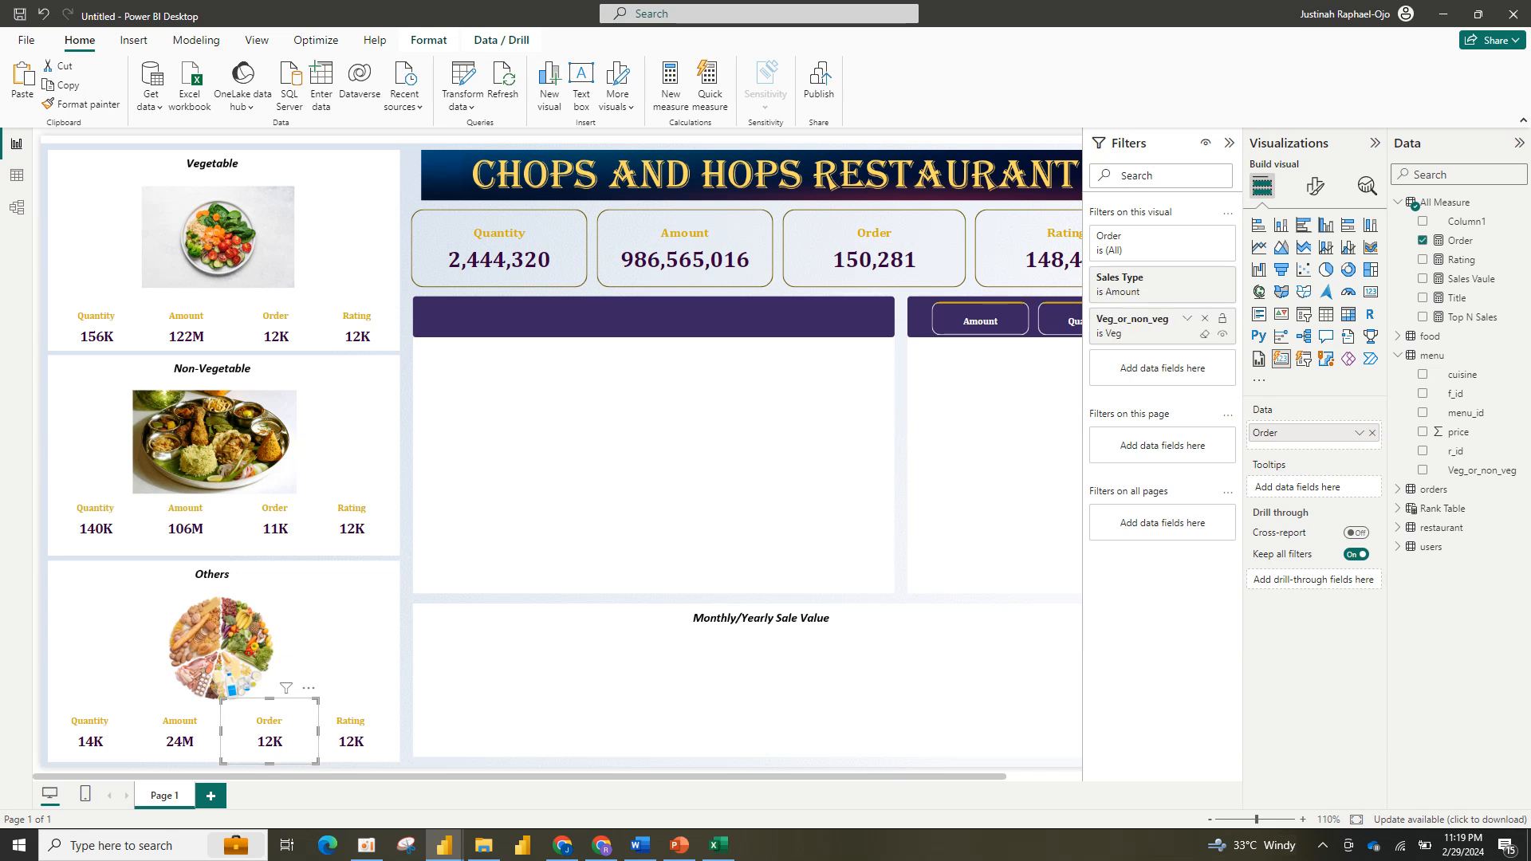
pyautogui.click(1187, 318)
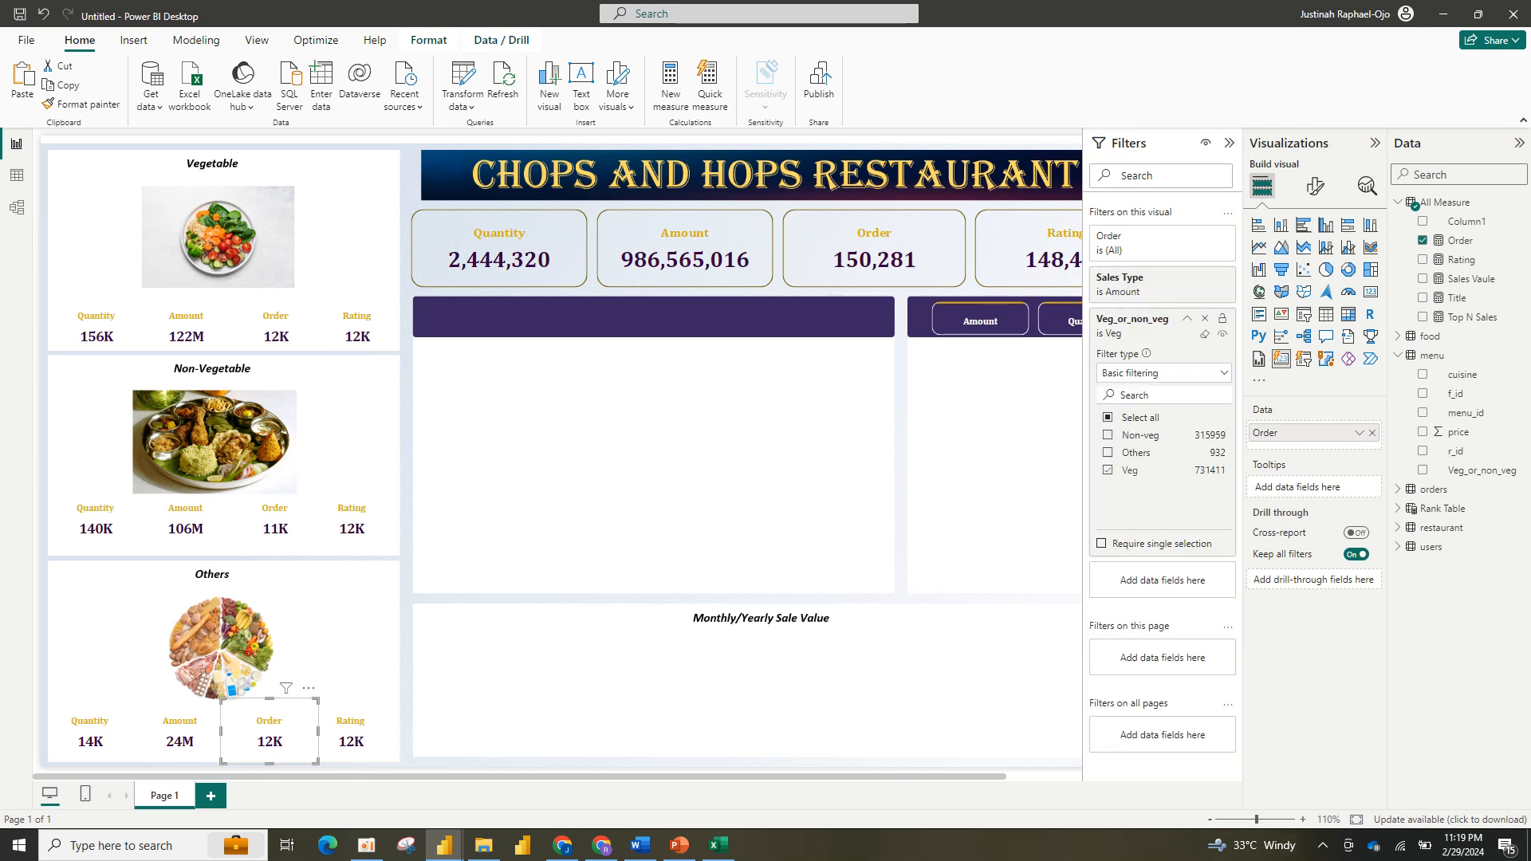
pyautogui.click(1107, 470)
pyautogui.click(1108, 453)
pyautogui.click(350, 731)
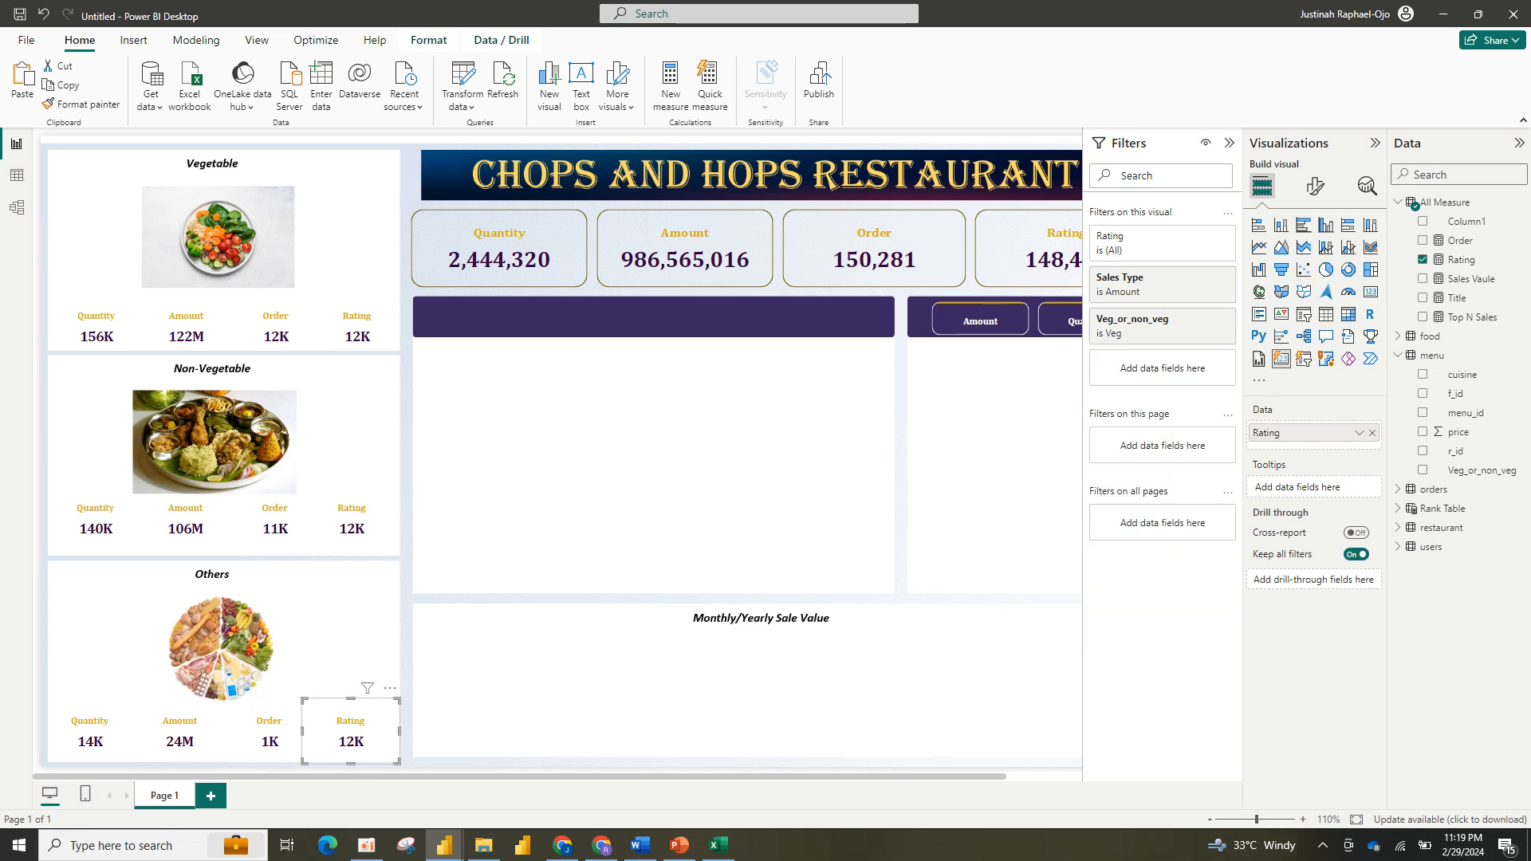
pyautogui.click(1187, 318)
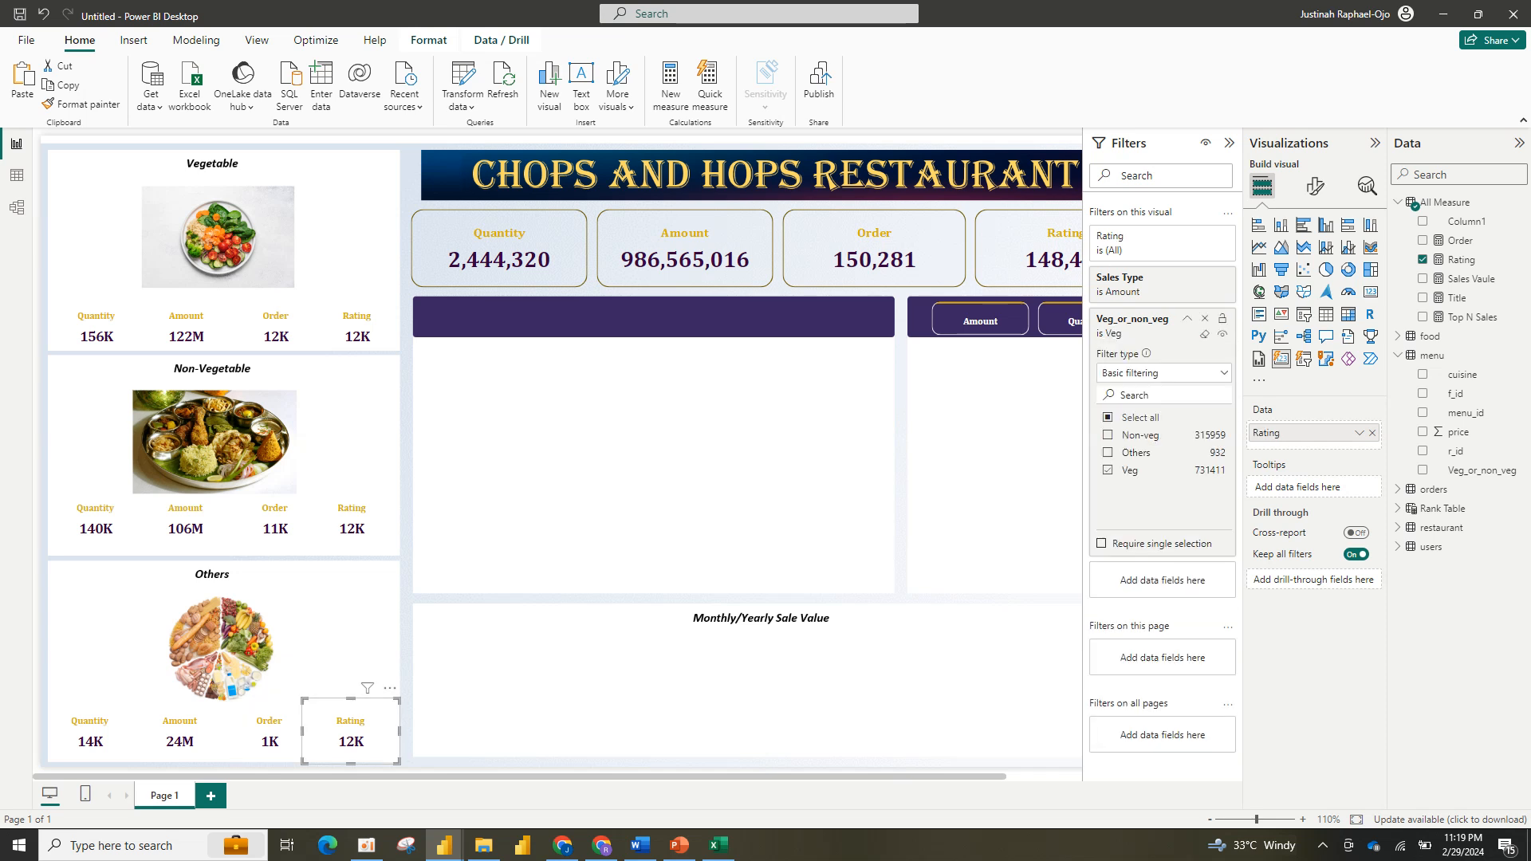
pyautogui.click(1107, 470)
pyautogui.click(1107, 452)
# Step: Collapse the filter settings to show the full width of the dashboard page, and clear the selection
pyautogui.click(653, 478)
pyautogui.click(221, 649)
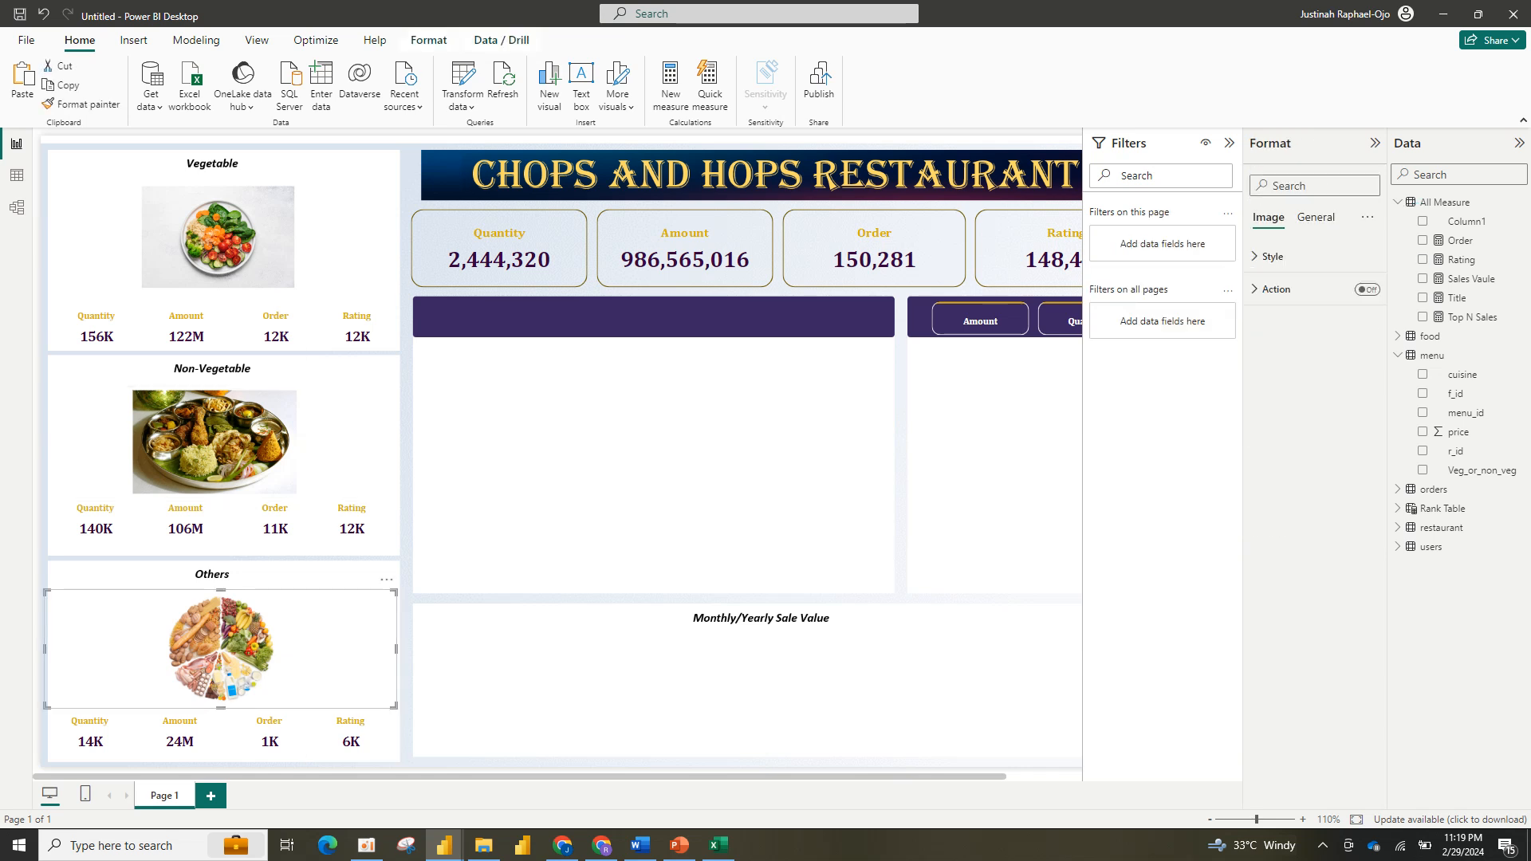
pyautogui.click(1228, 144)
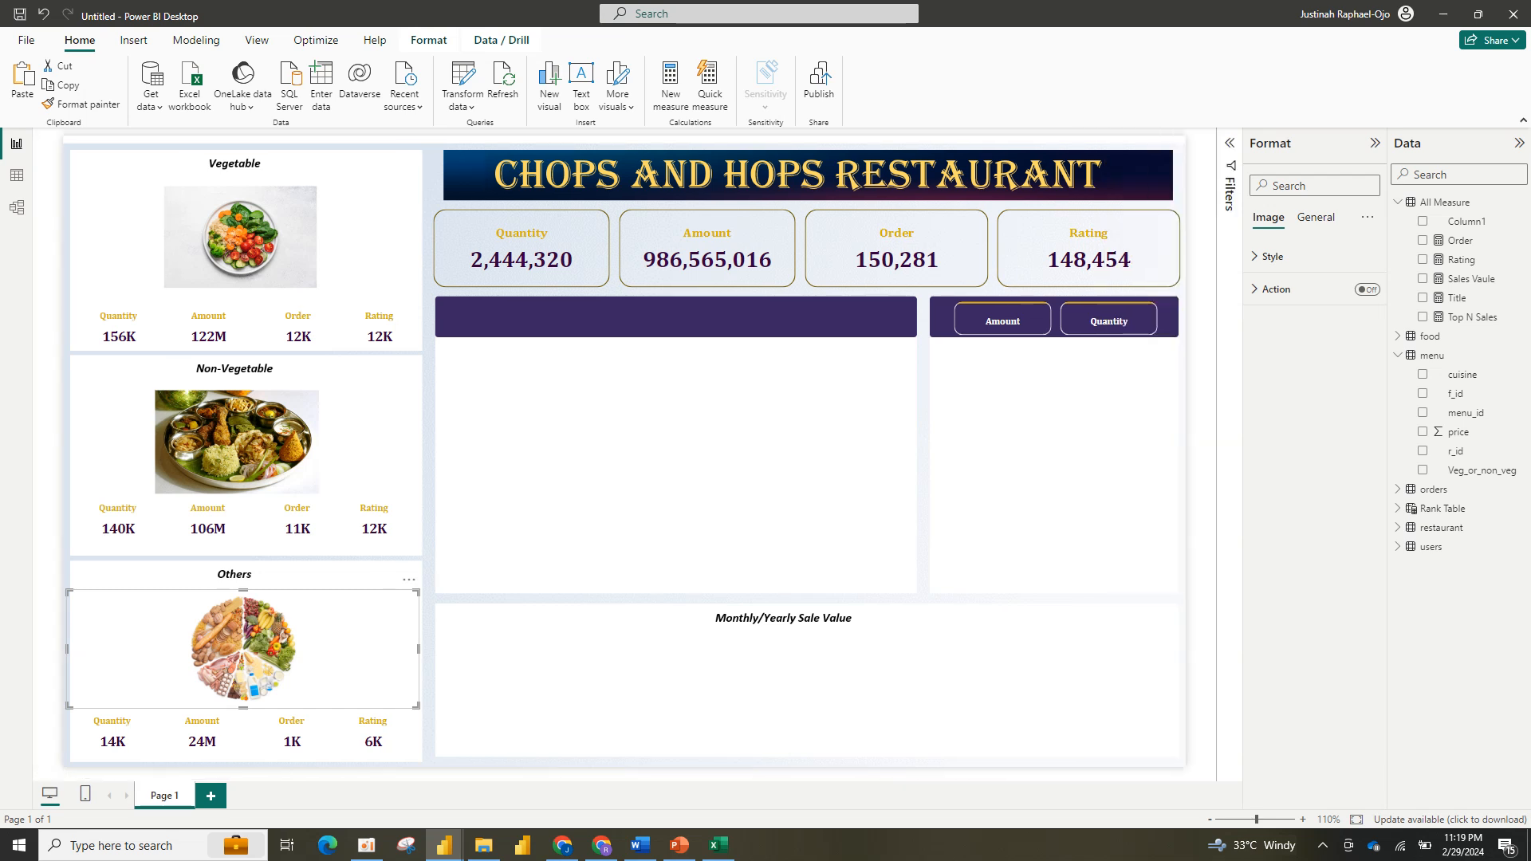
pyautogui.click(677, 470)
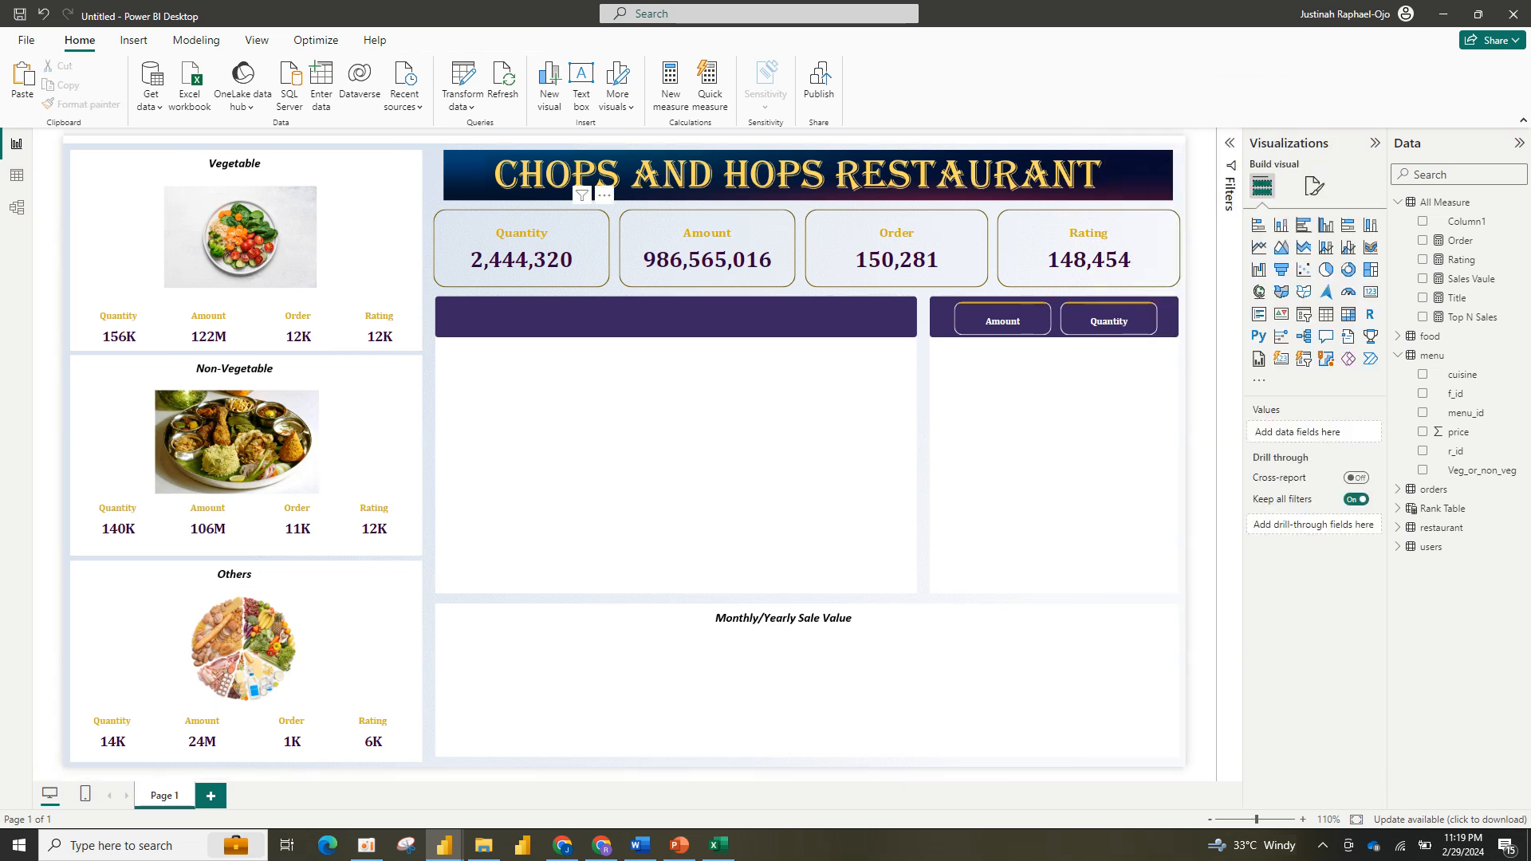
pyautogui.click(522, 239)
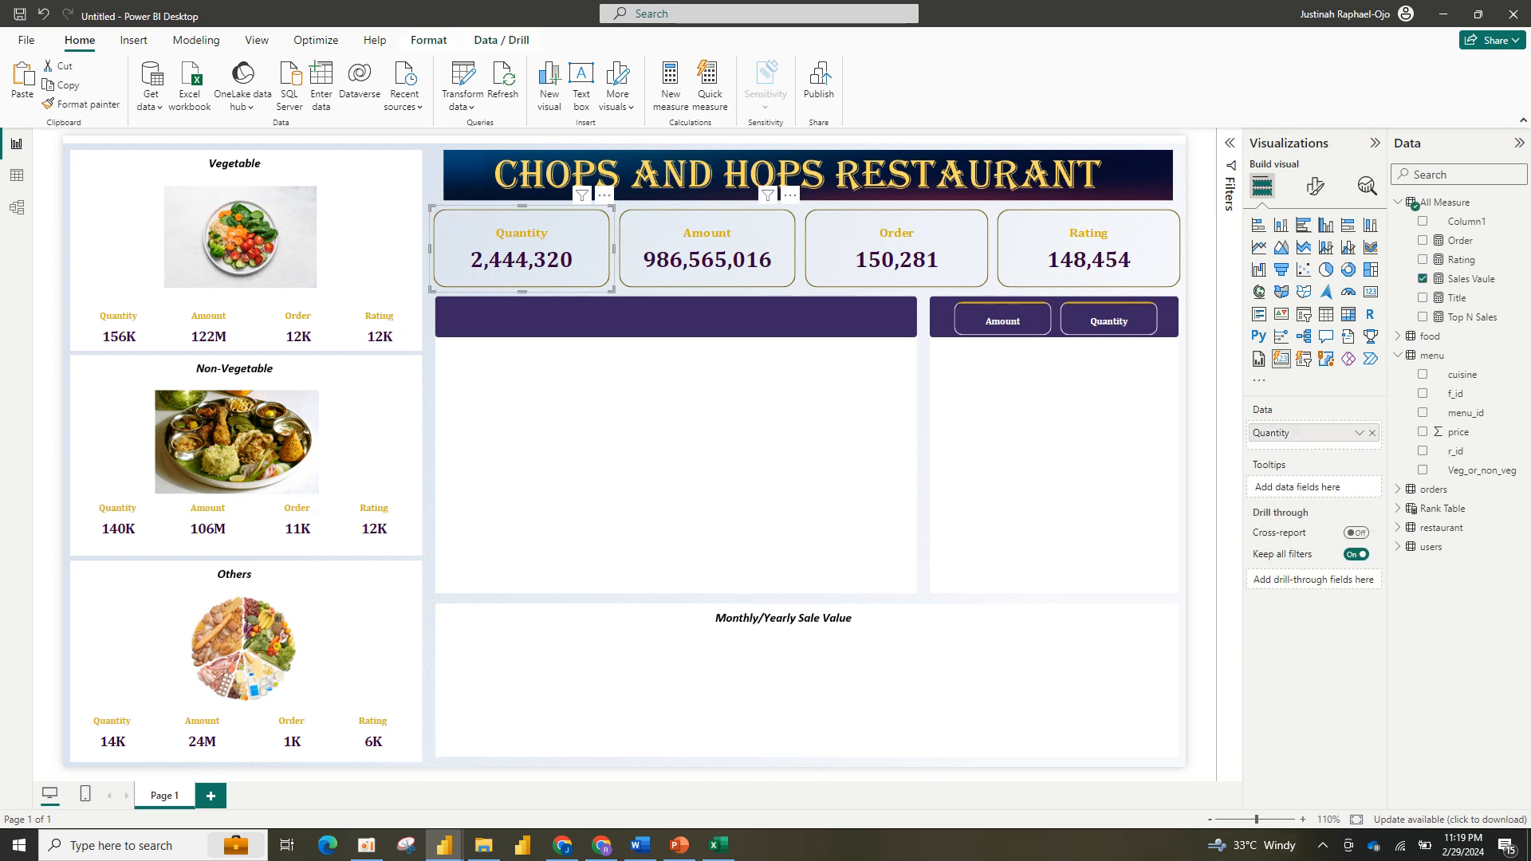
pyautogui.keyDown('ctrl'); pyautogui.click(707, 245); pyautogui.keyUp('ctrl')
pyautogui.keyDown('ctrl'); pyautogui.click(896, 245); pyautogui.keyUp('ctrl')
pyautogui.keyDown('ctrl'); pyautogui.click(1088, 245); pyautogui.keyUp('ctrl')
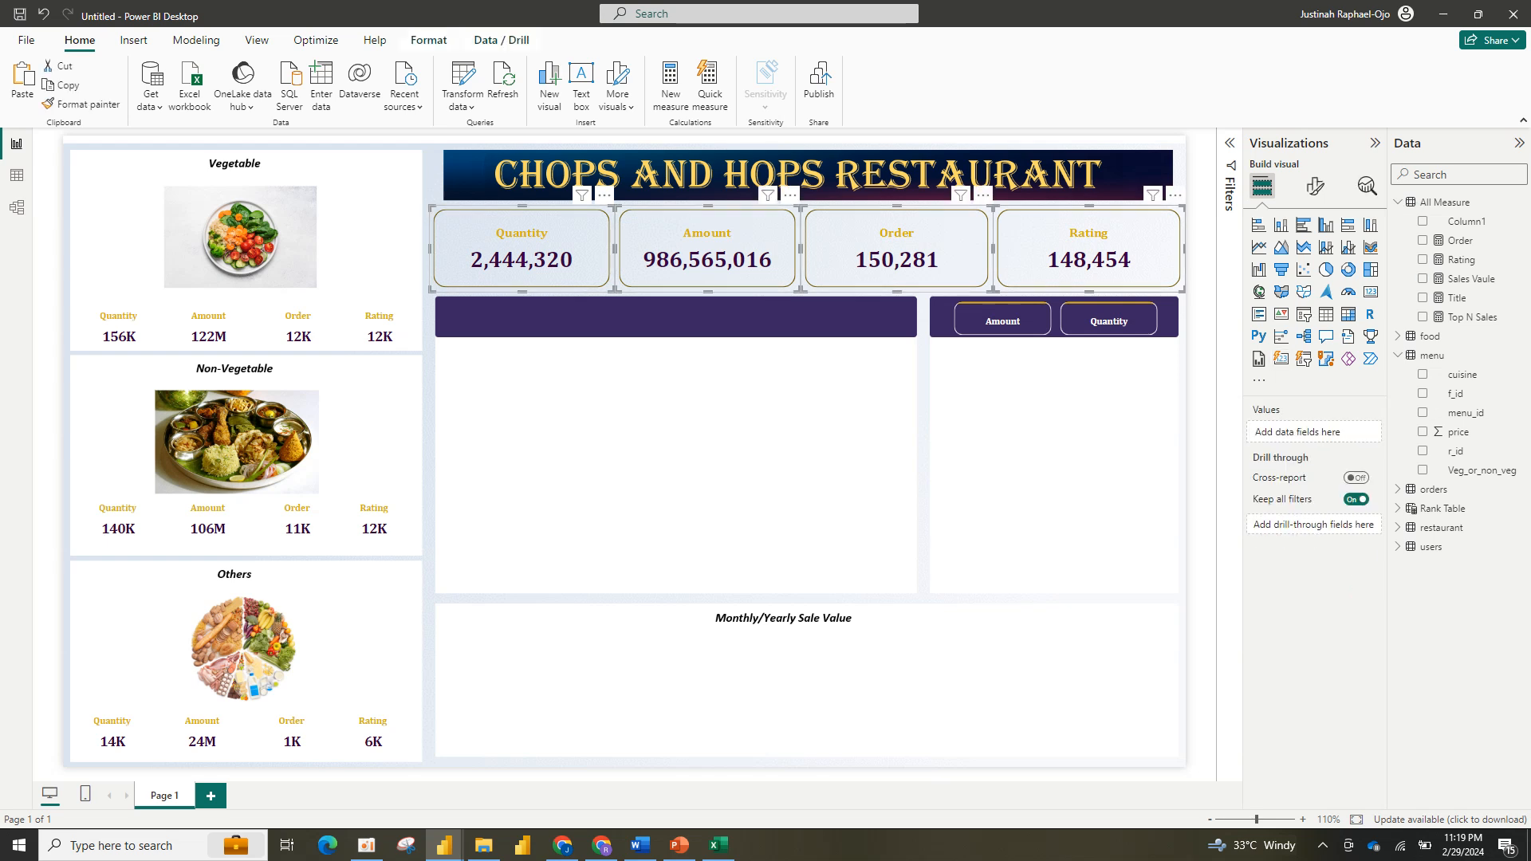
pyautogui.keyDown('ctrl'); pyautogui.click(379, 326); pyautogui.keyUp('ctrl')
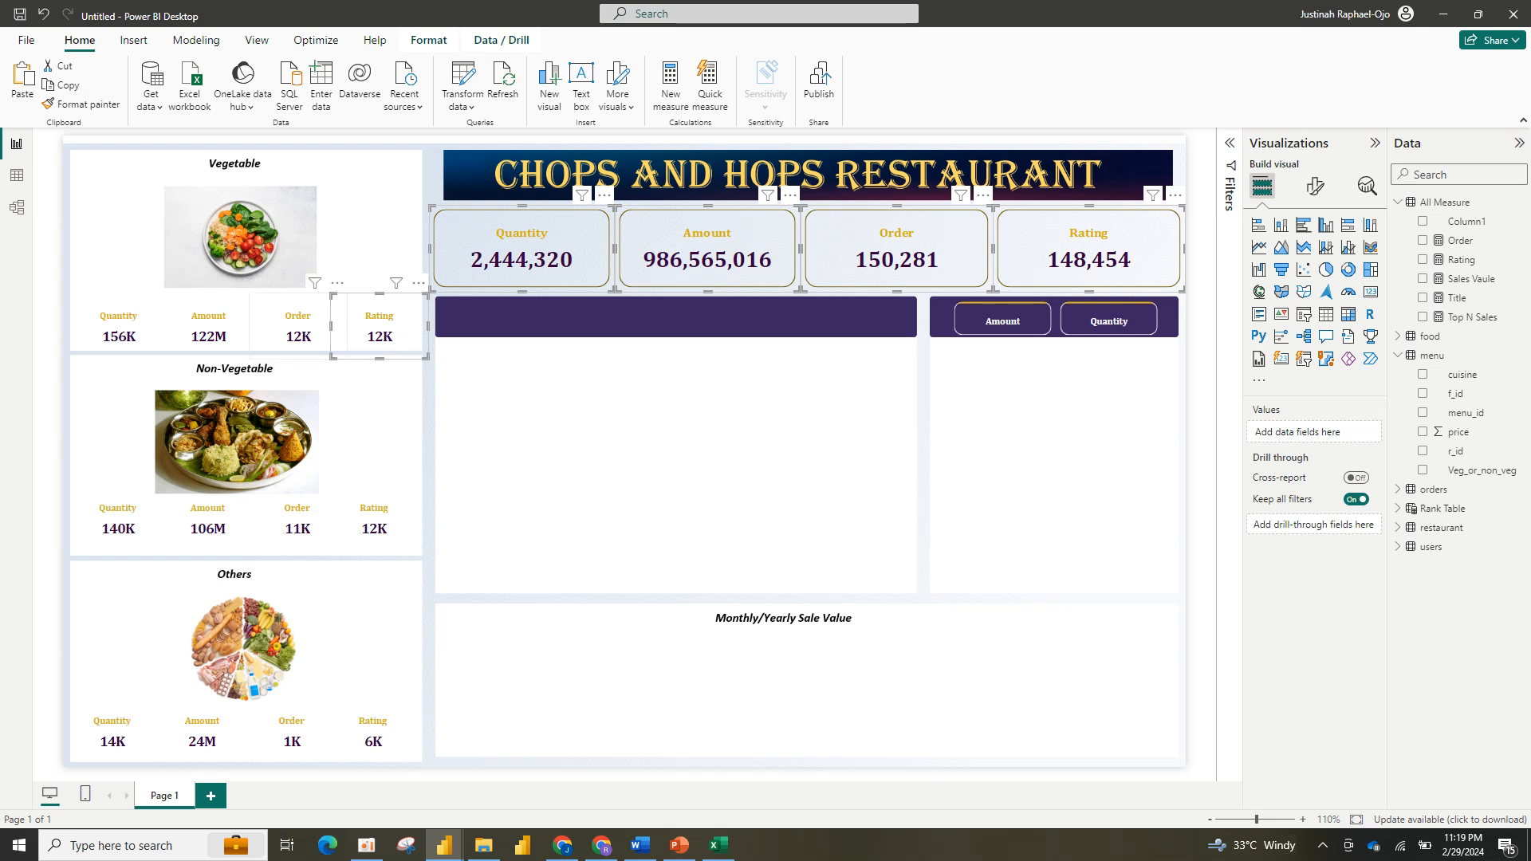
pyautogui.keyDown('ctrl'); pyautogui.click(299, 326); pyautogui.keyUp('ctrl')
pyautogui.keyDown('ctrl'); pyautogui.click(209, 326); pyautogui.keyUp('ctrl')
pyautogui.keyDown('ctrl'); pyautogui.click(119, 326); pyautogui.keyUp('ctrl')
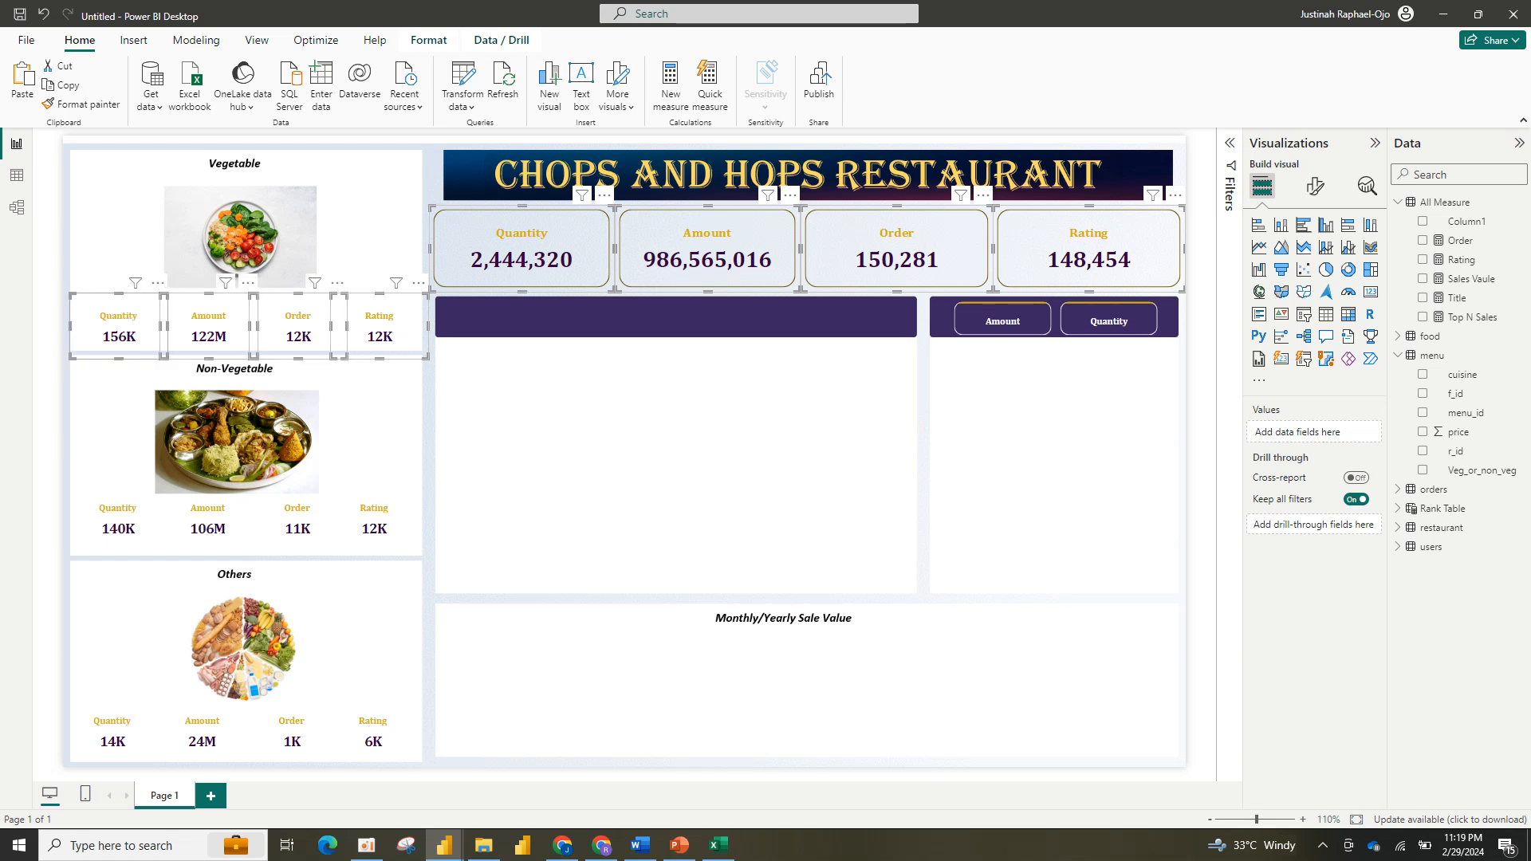
pyautogui.keyDown('ctrl'); pyautogui.click(118, 518); pyautogui.keyUp('ctrl')
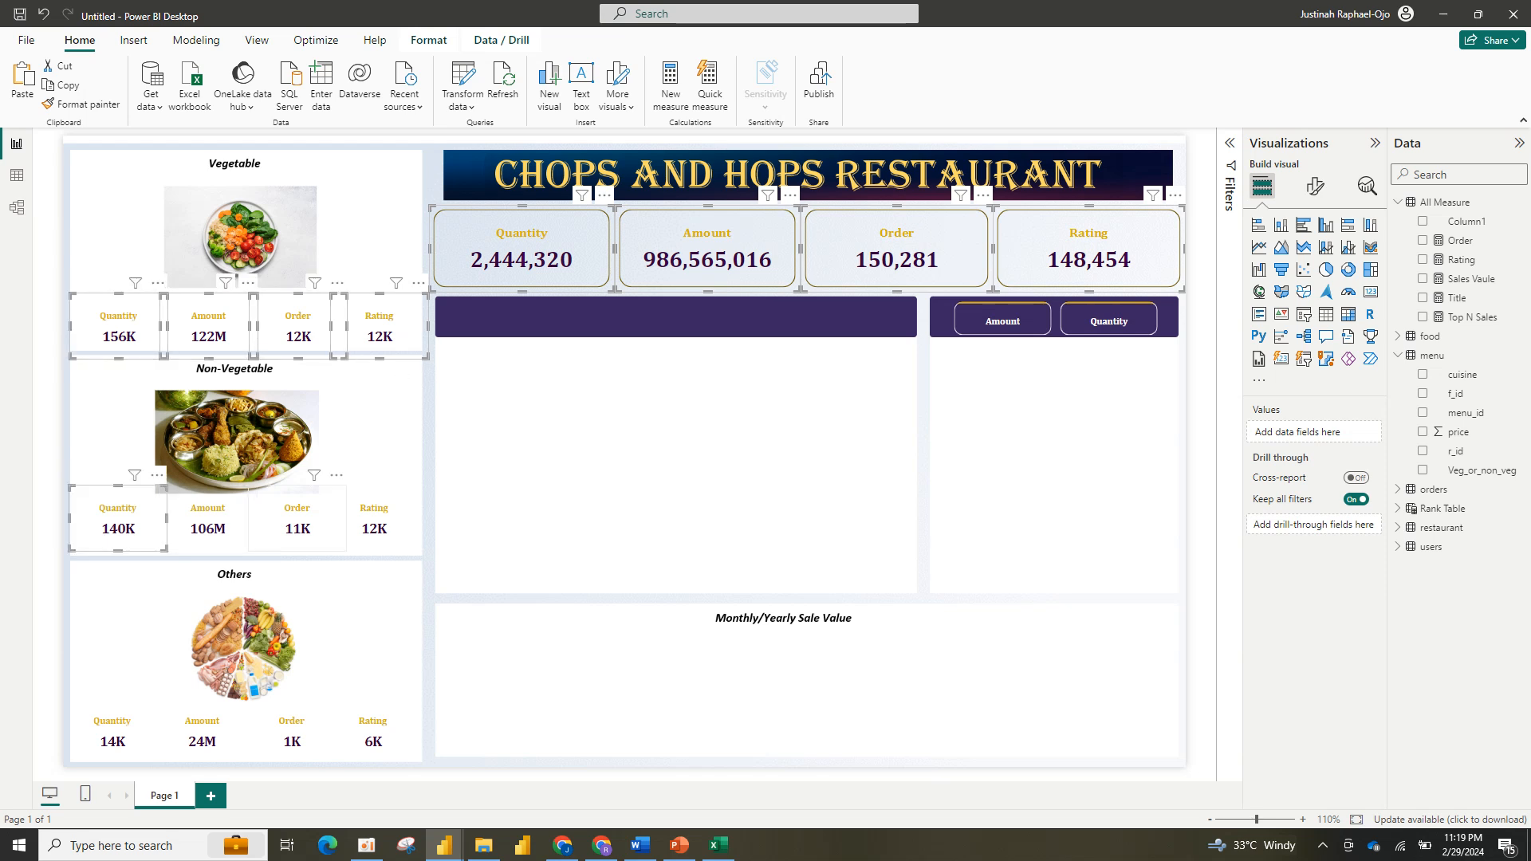
pyautogui.keyDown('ctrl'); pyautogui.click(297, 518); pyautogui.keyUp('ctrl')
pyautogui.keyDown('ctrl'); pyautogui.click(208, 519); pyautogui.keyUp('ctrl')
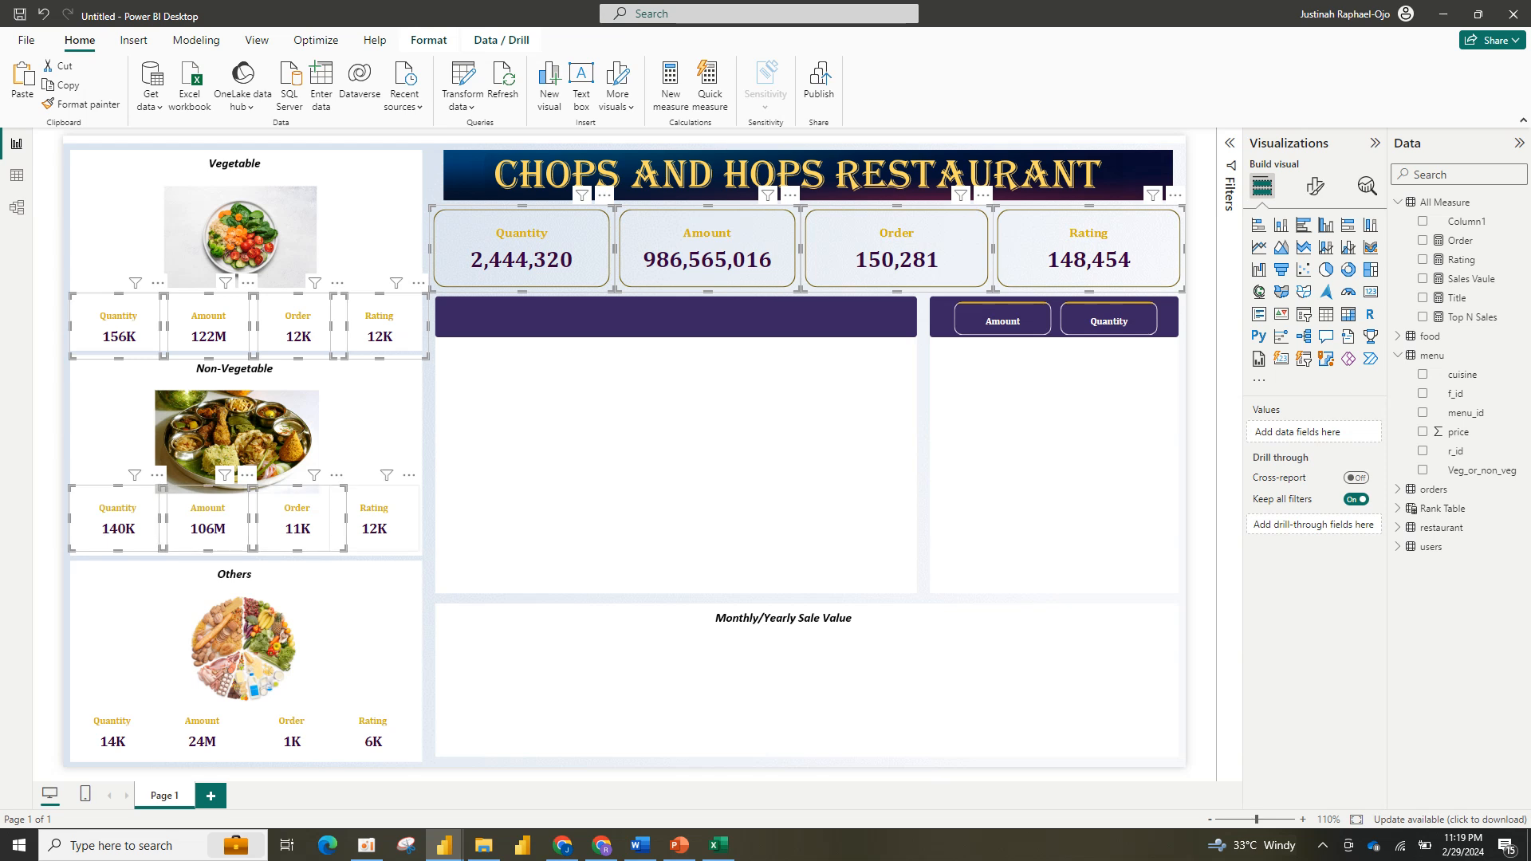
pyautogui.keyDown('ctrl'); pyautogui.click(374, 518); pyautogui.keyUp('ctrl')
pyautogui.keyDown('ctrl'); pyautogui.click(372, 730); pyautogui.keyUp('ctrl')
pyautogui.keyDown('ctrl'); pyautogui.click(292, 730); pyautogui.keyUp('ctrl')
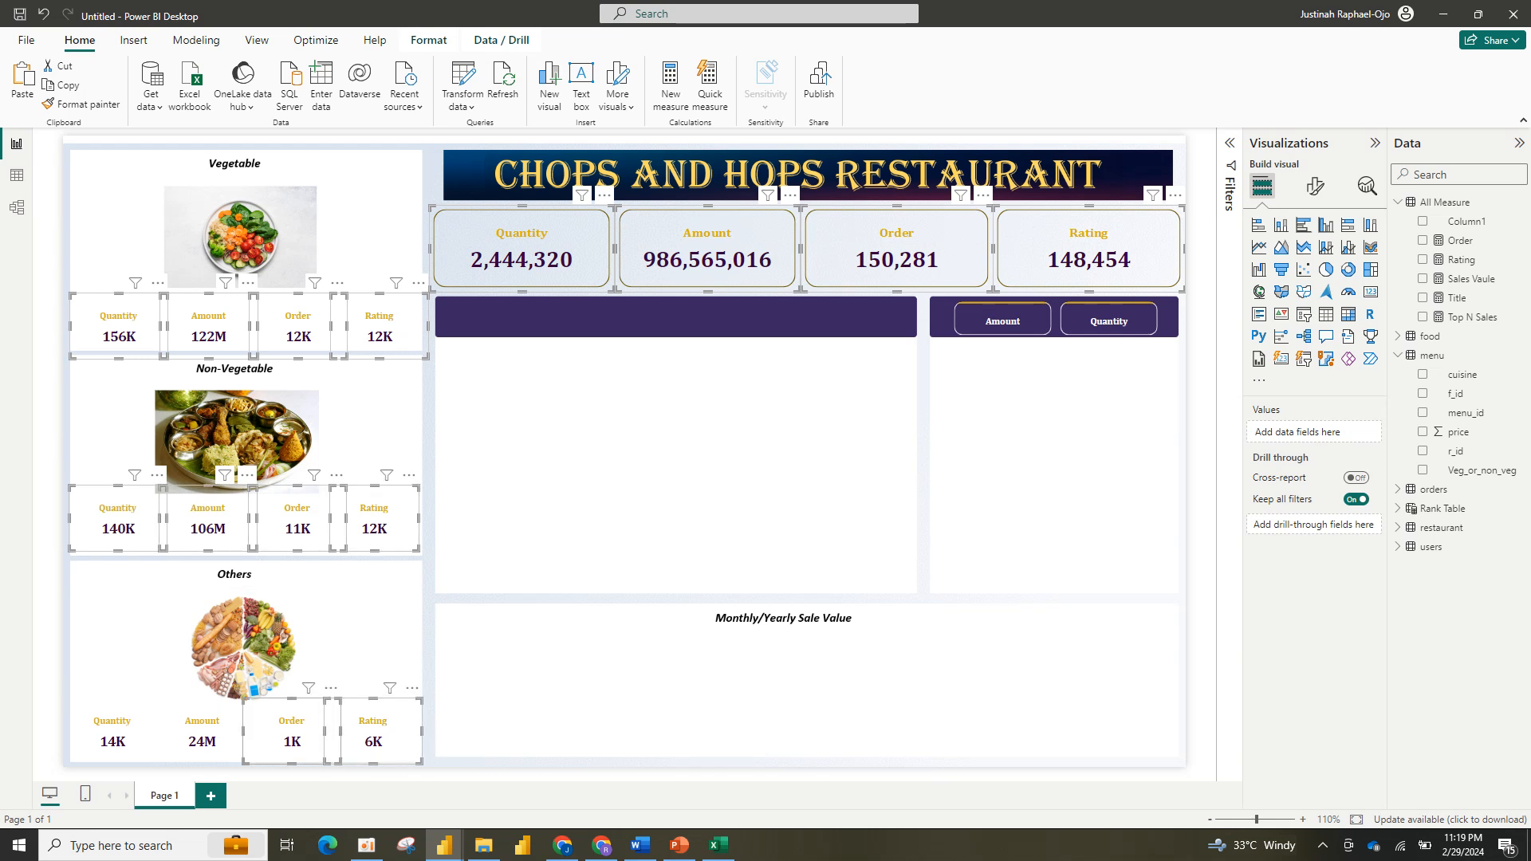
pyautogui.keyDown('ctrl'); pyautogui.click(202, 730); pyautogui.keyUp('ctrl')
pyautogui.keyDown('ctrl'); pyautogui.click(112, 731); pyautogui.keyUp('ctrl')
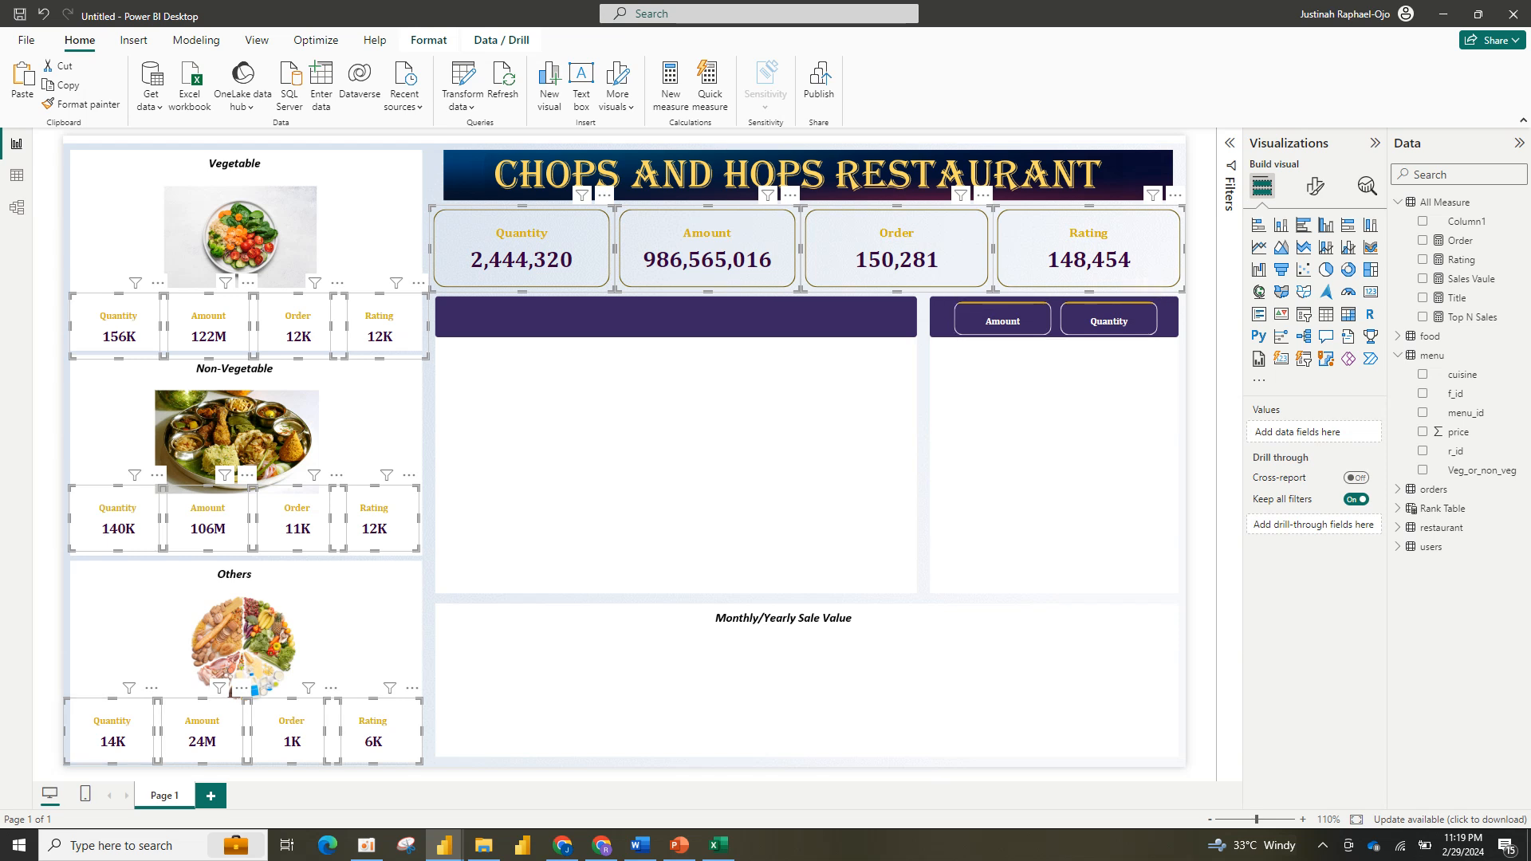
pyautogui.click(1054, 447)
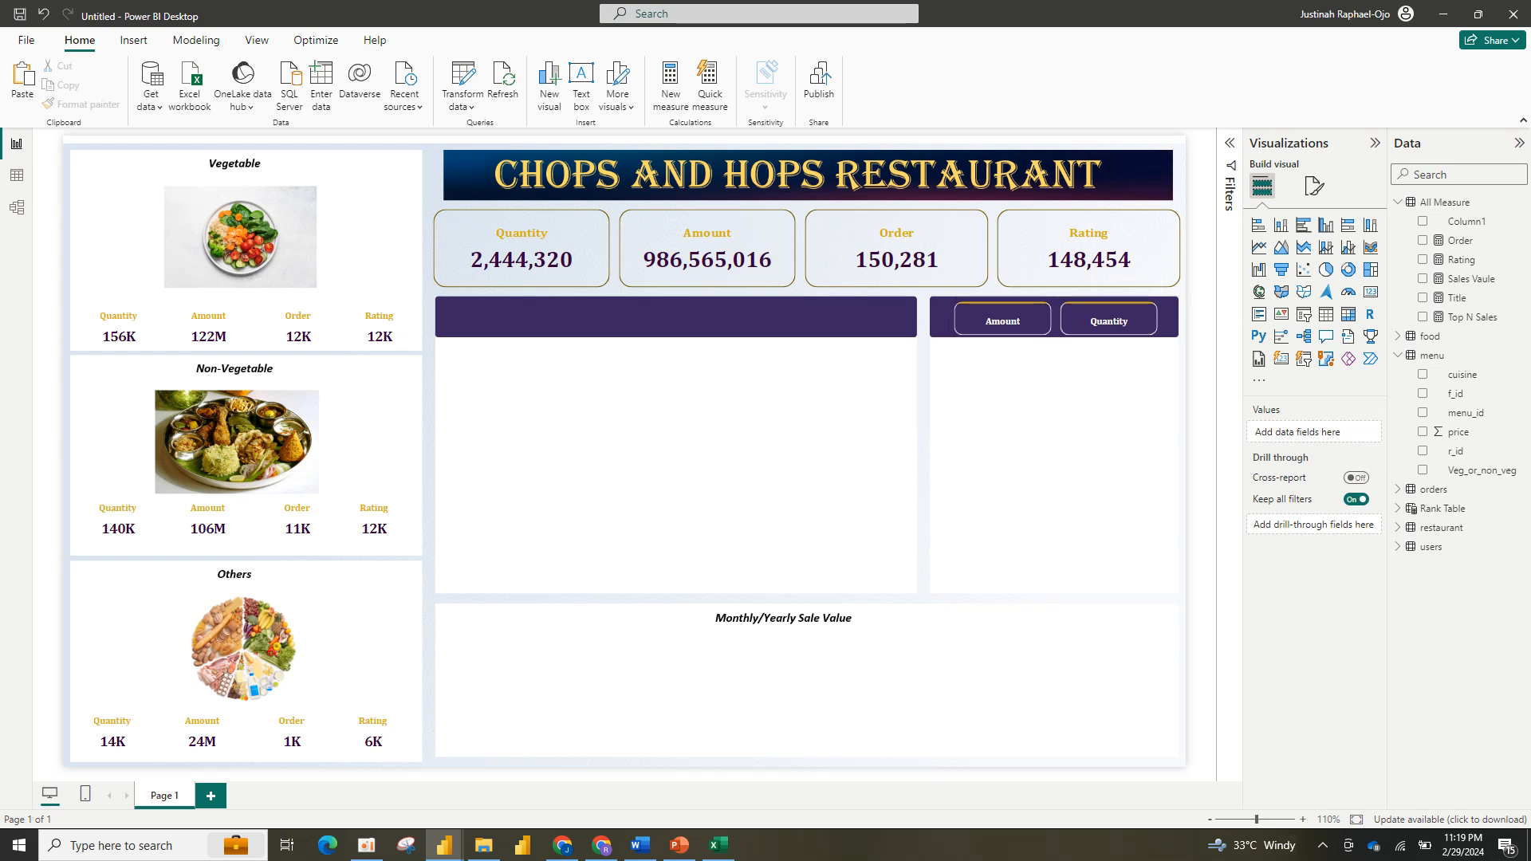
# Step: Widen the Amount/Quantity slicer on both sides so it nearly fills its purple header bar
pyautogui.click(1056, 322)
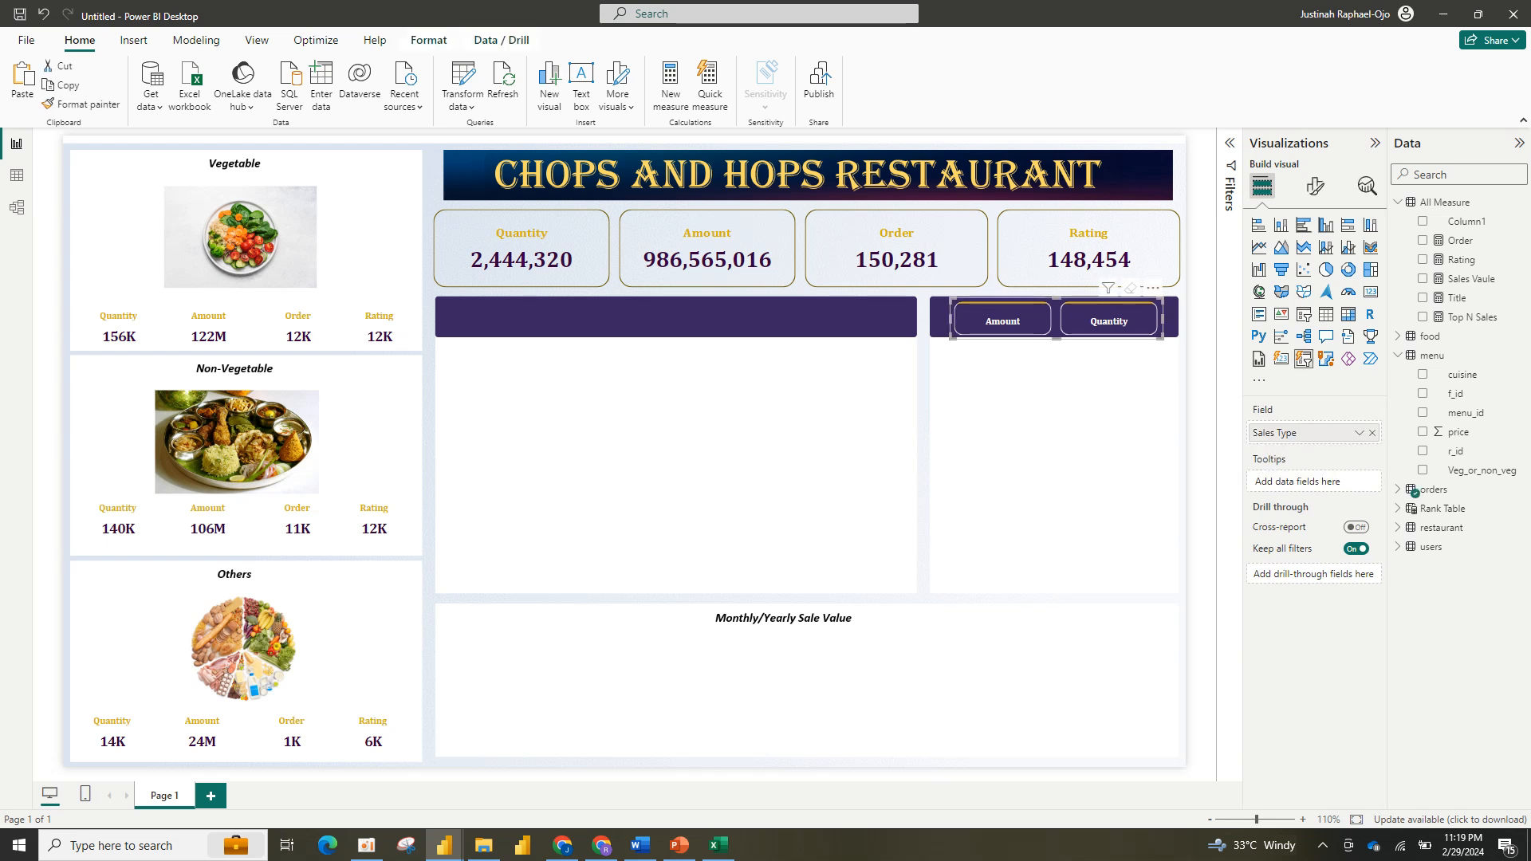
pyautogui.moveTo(952, 317); pyautogui.dragTo(933, 318)
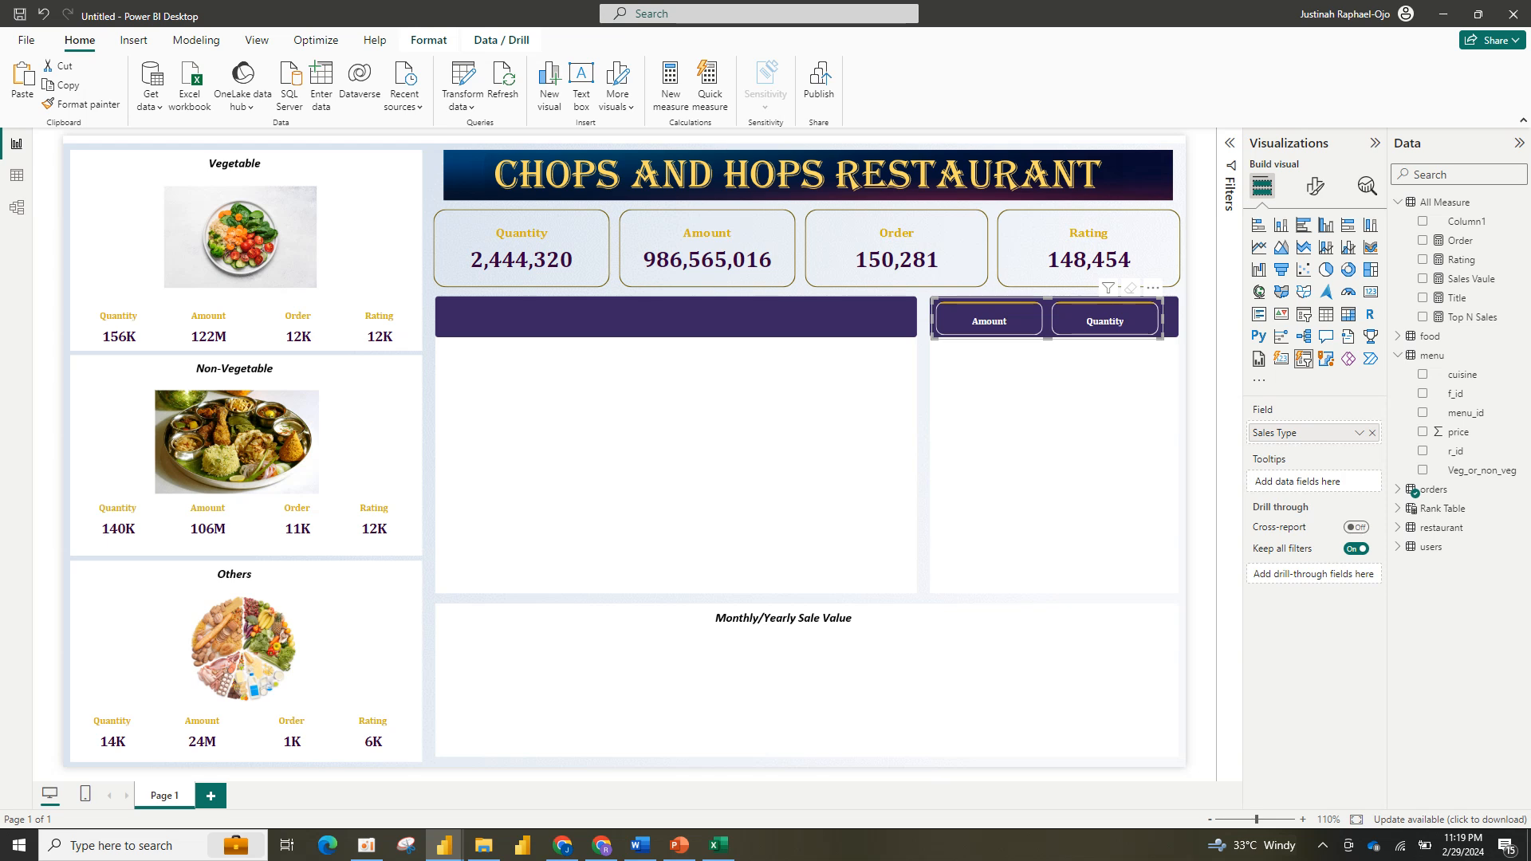
pyautogui.moveTo(1162, 319); pyautogui.dragTo(1168, 318)
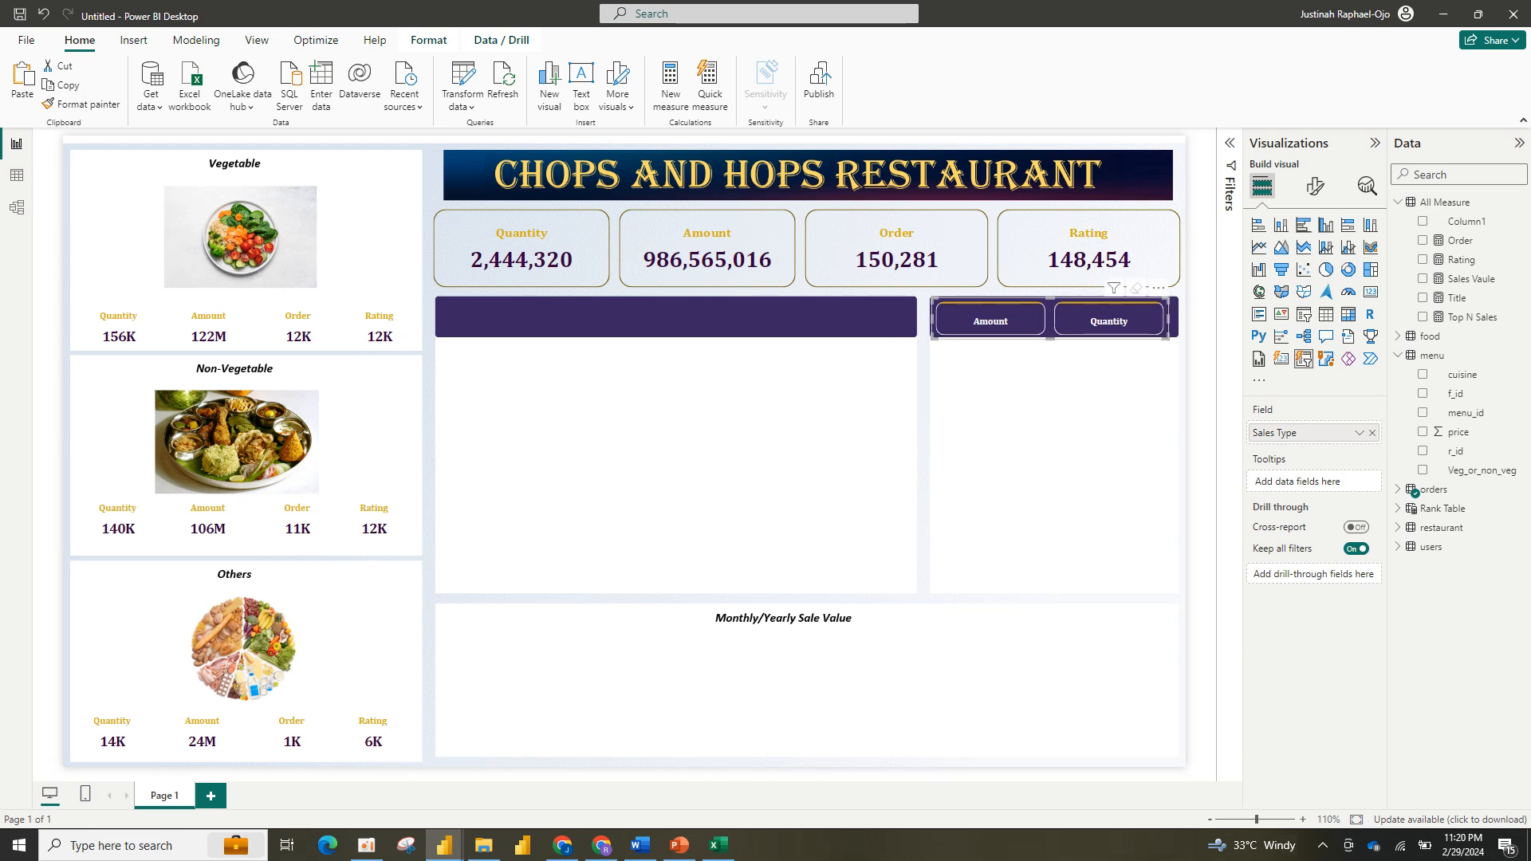
# Step: Edit the slicer's interactions and set them to None for the four Vegetable cards
pyautogui.click(428, 40)
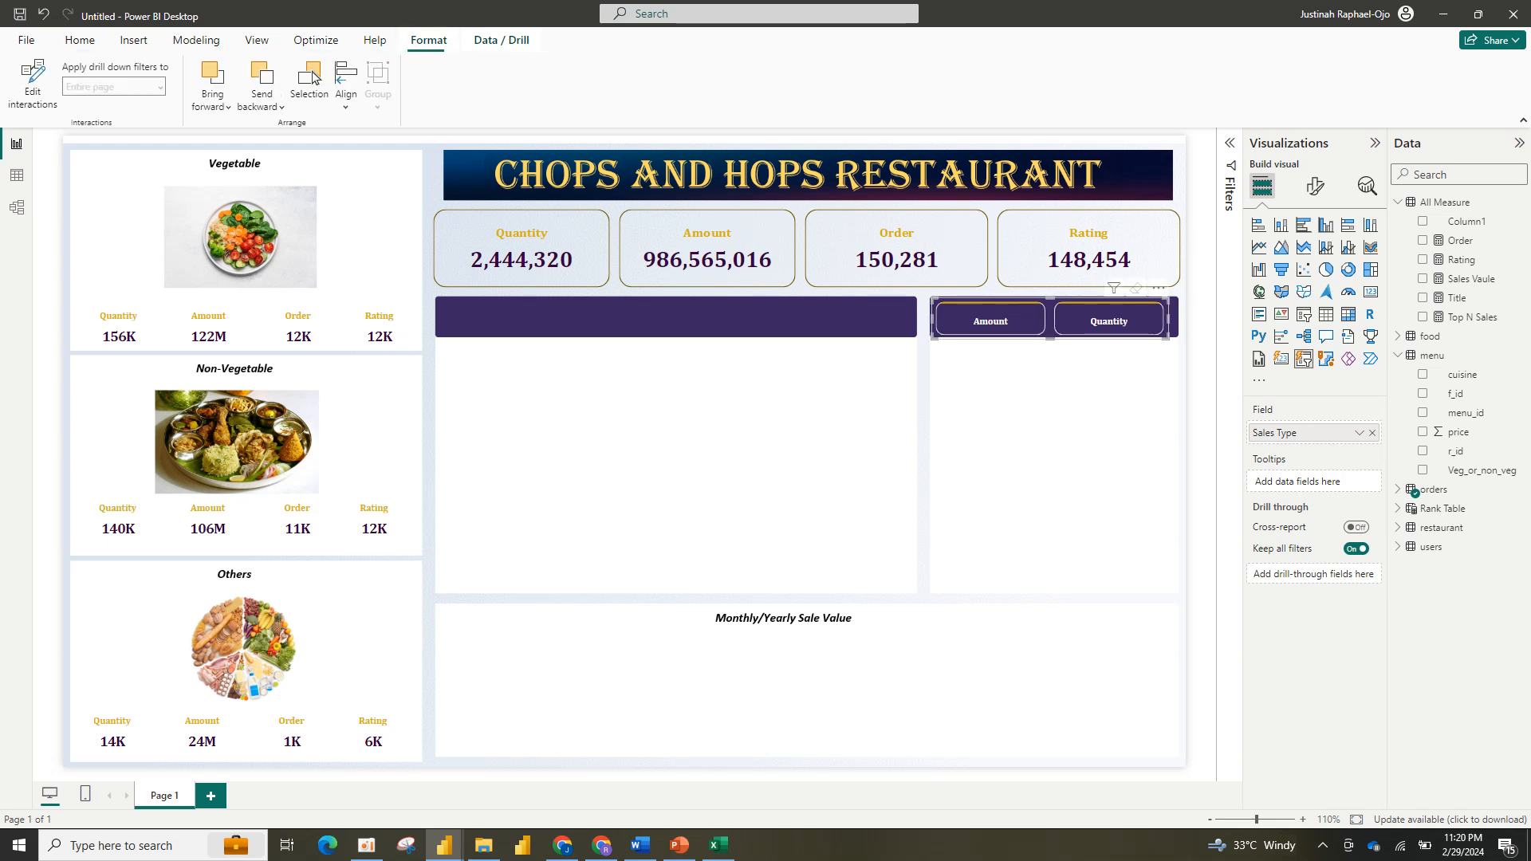
pyautogui.click(32, 84)
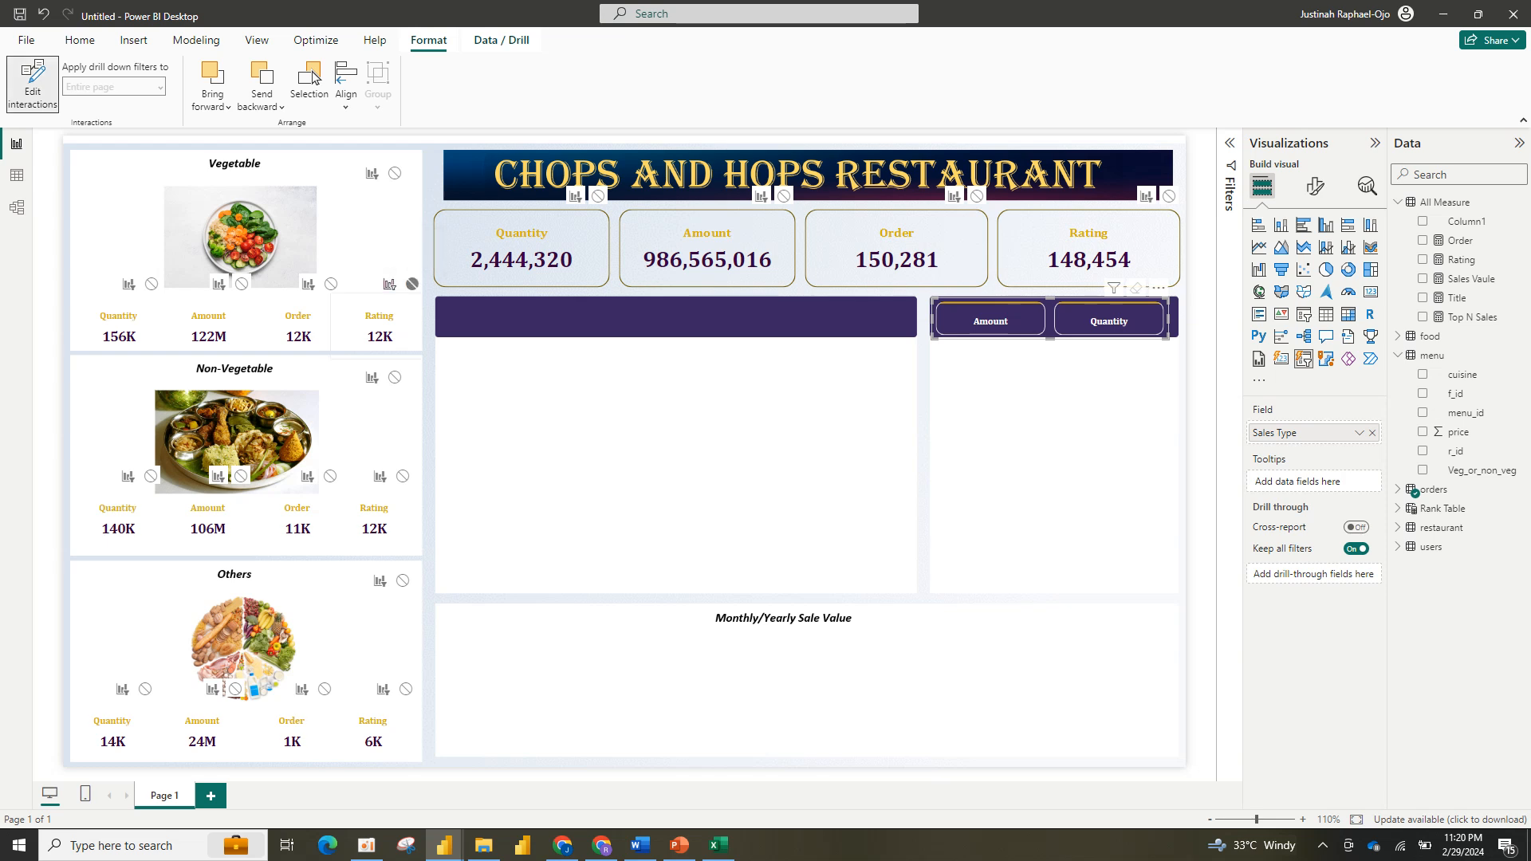
pyautogui.click(411, 284)
pyautogui.click(331, 284)
pyautogui.click(242, 283)
pyautogui.click(151, 284)
# Step: Set the slicer's interaction to None for the four Non-Vegetable cards and the four Others cards
pyautogui.click(150, 476)
pyautogui.click(241, 476)
pyautogui.click(330, 476)
pyautogui.click(402, 476)
pyautogui.click(406, 689)
pyautogui.click(324, 689)
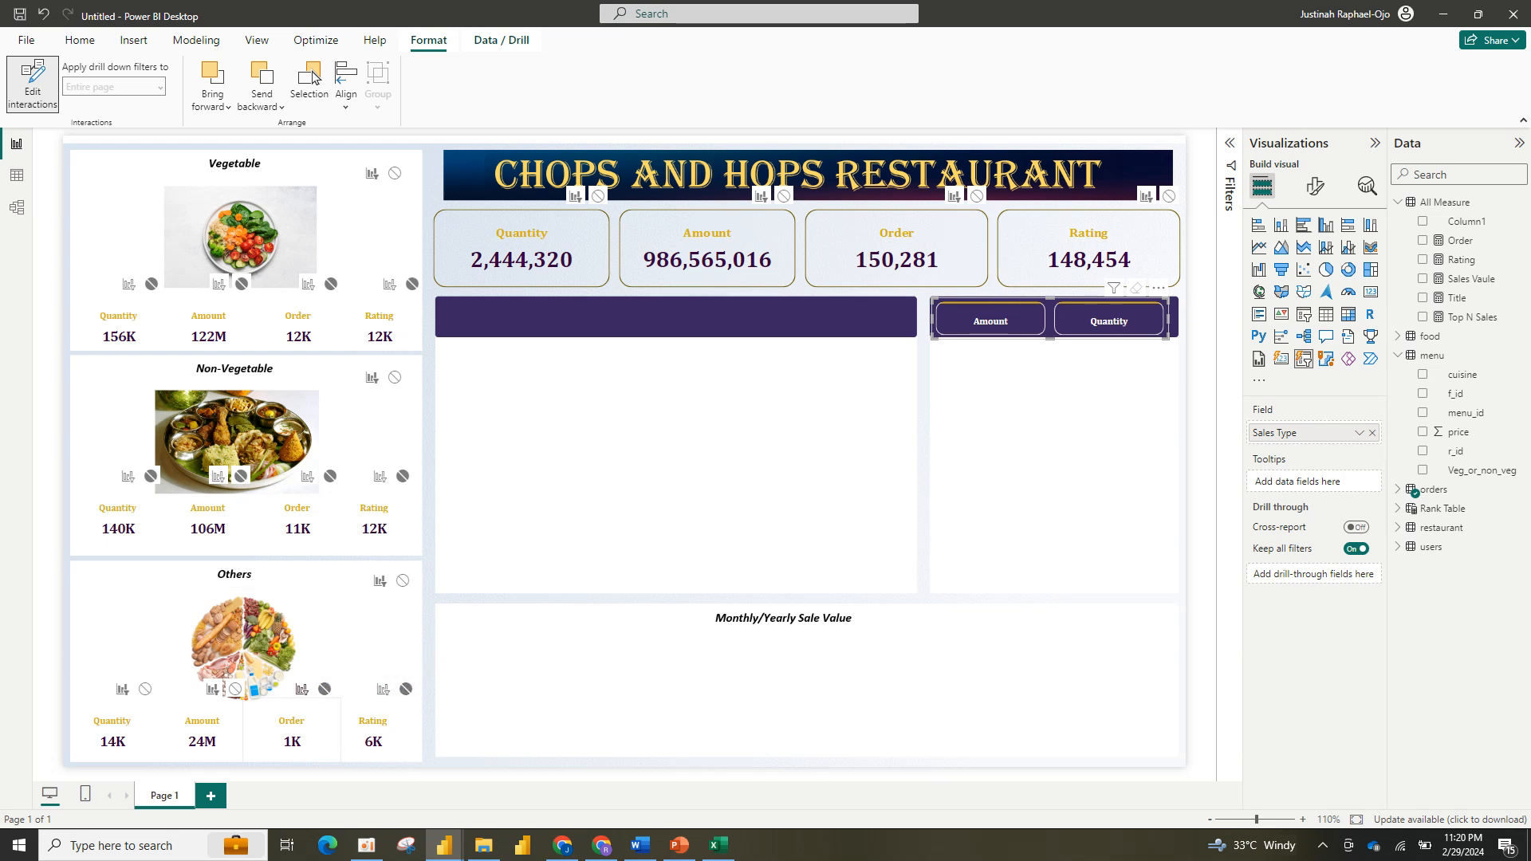
pyautogui.click(235, 689)
pyautogui.click(145, 688)
# Step: Set the slicer's interaction to None for the four summary cards under the title and finish editing interactions
pyautogui.click(598, 195)
pyautogui.click(784, 195)
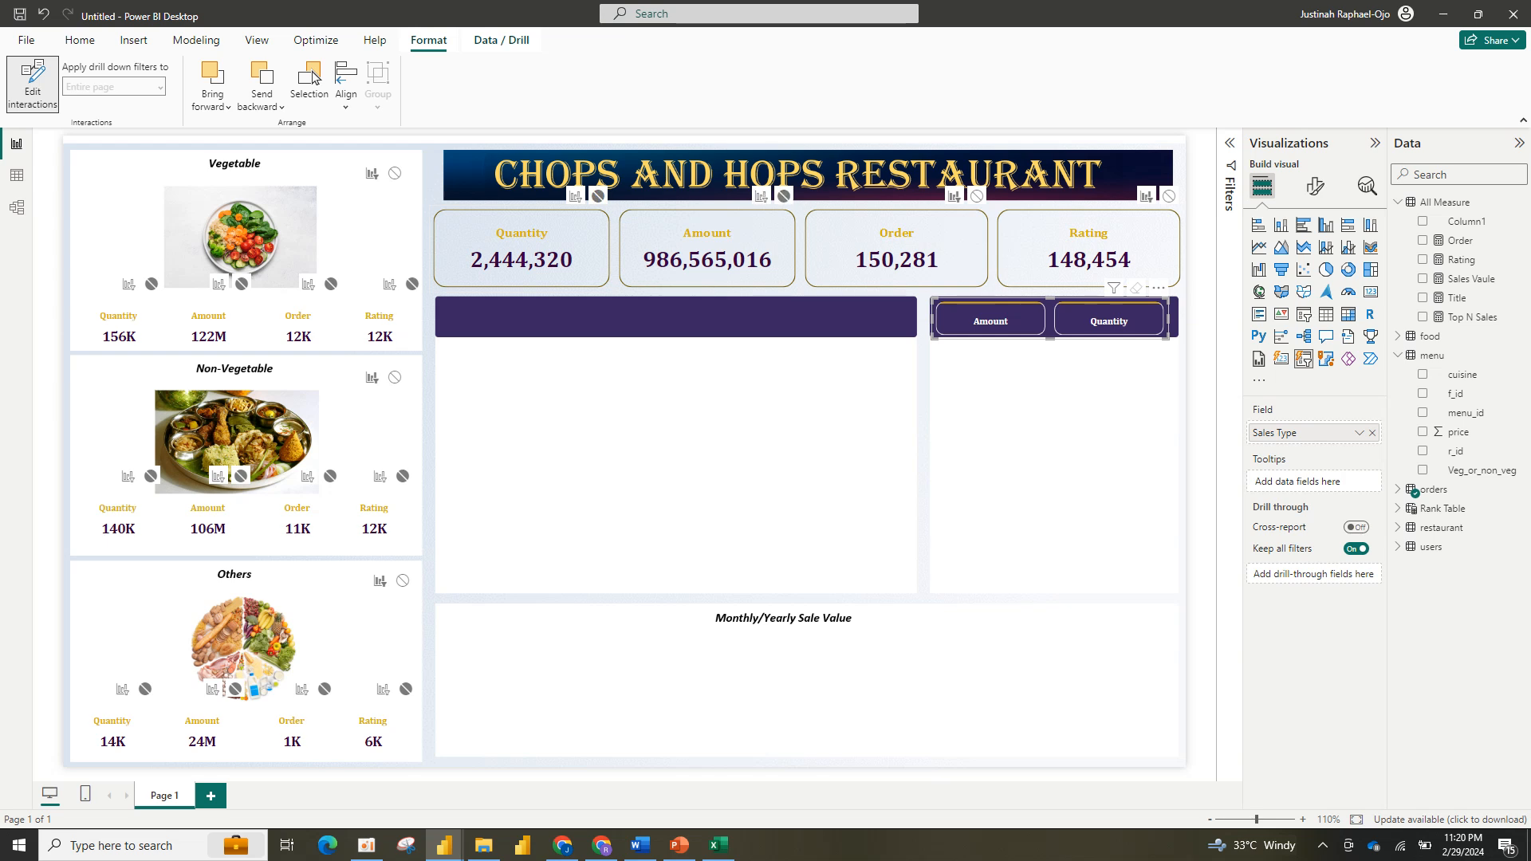
pyautogui.click(977, 196)
pyautogui.click(1169, 195)
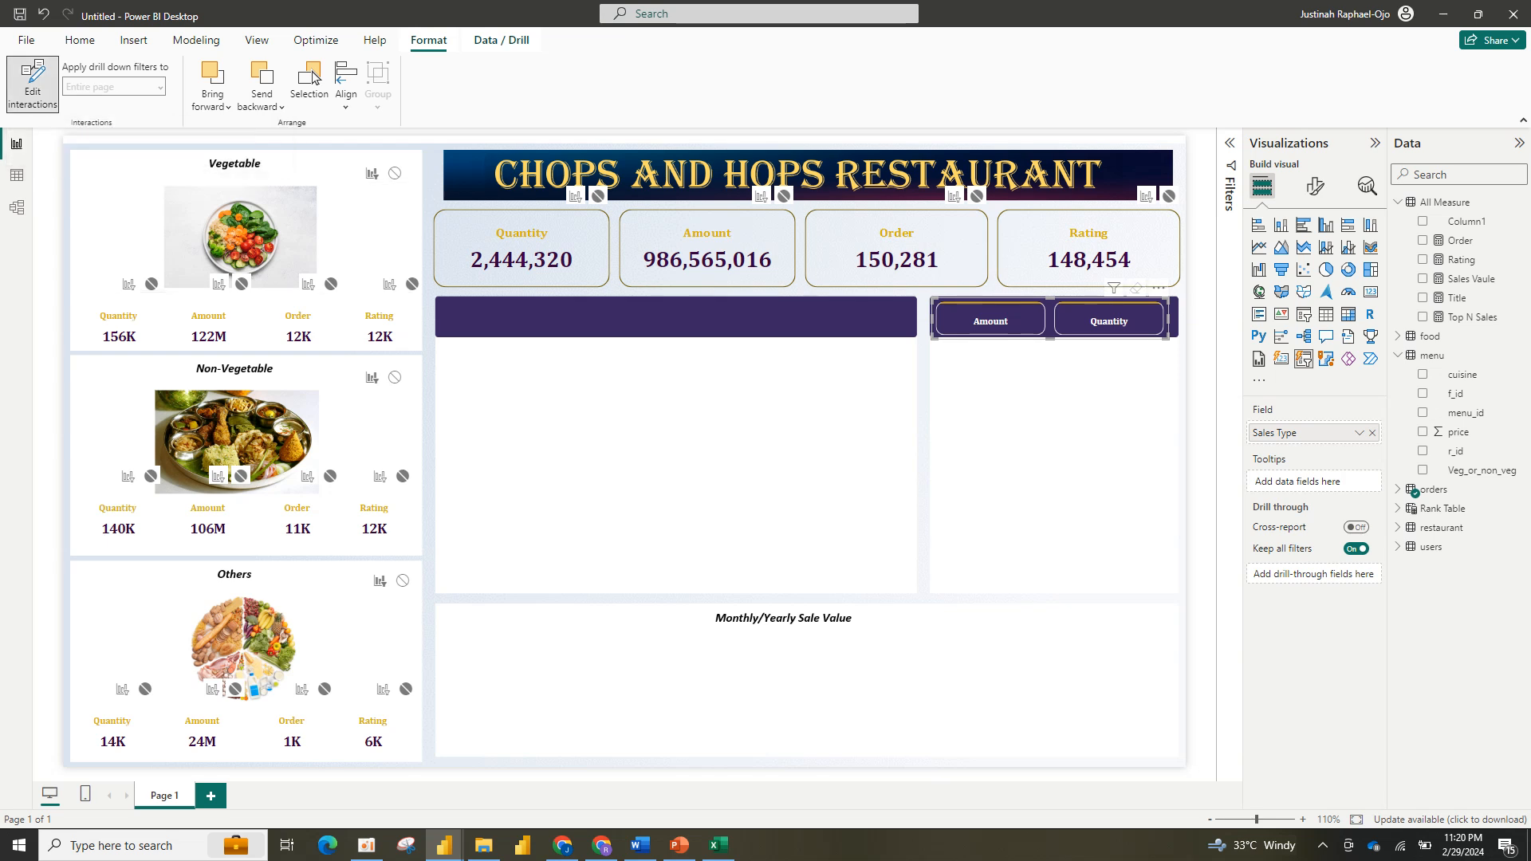
pyautogui.click(32, 84)
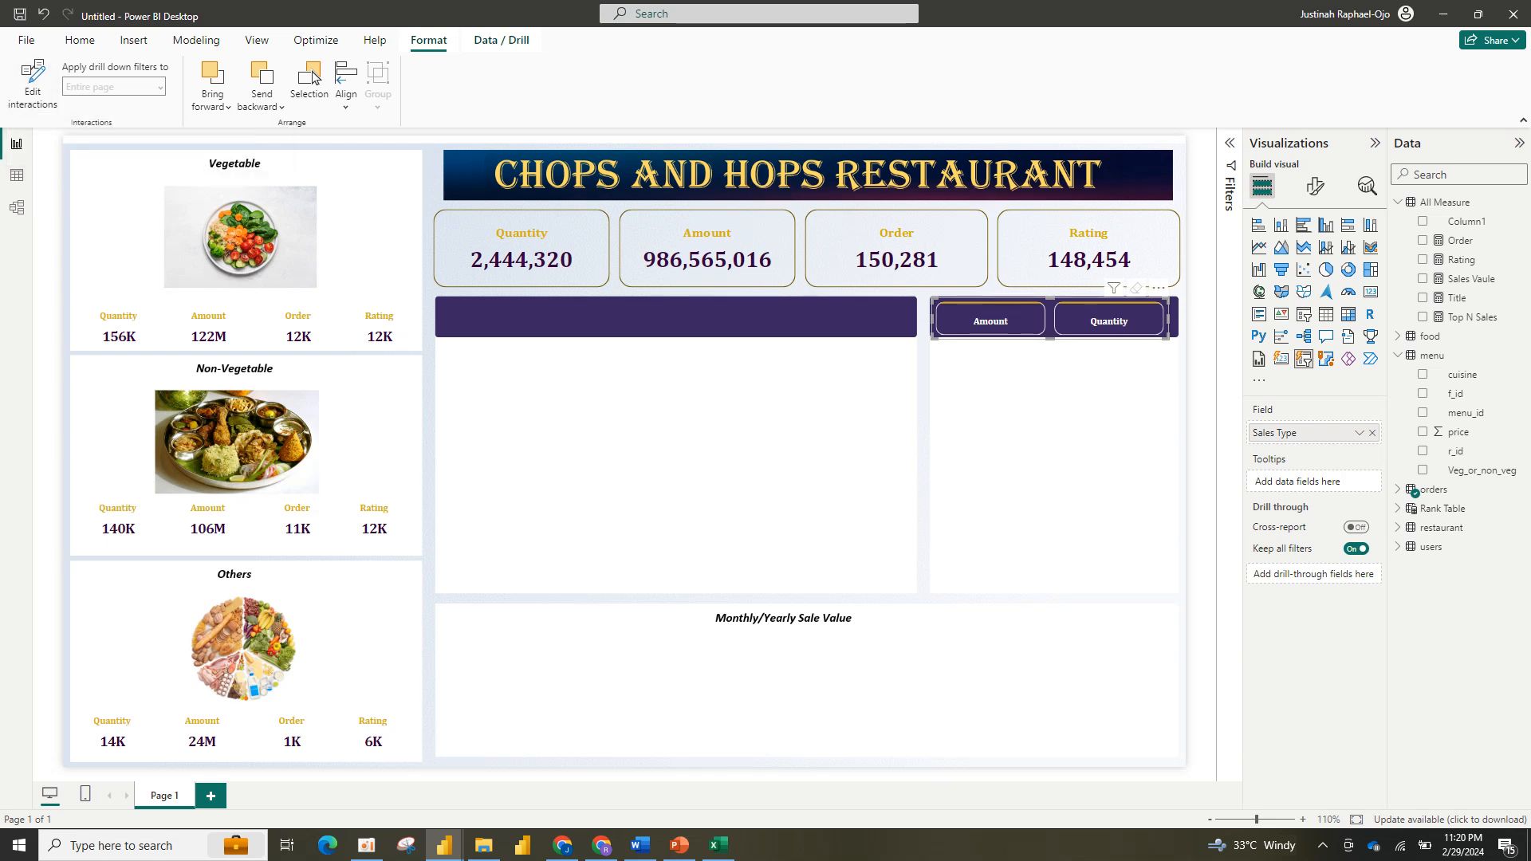
# Step: Test the slicer's Amount option to check whether the cards respond, and clear the selection again
pyautogui.click(990, 321)
pyautogui.click(1052, 455)
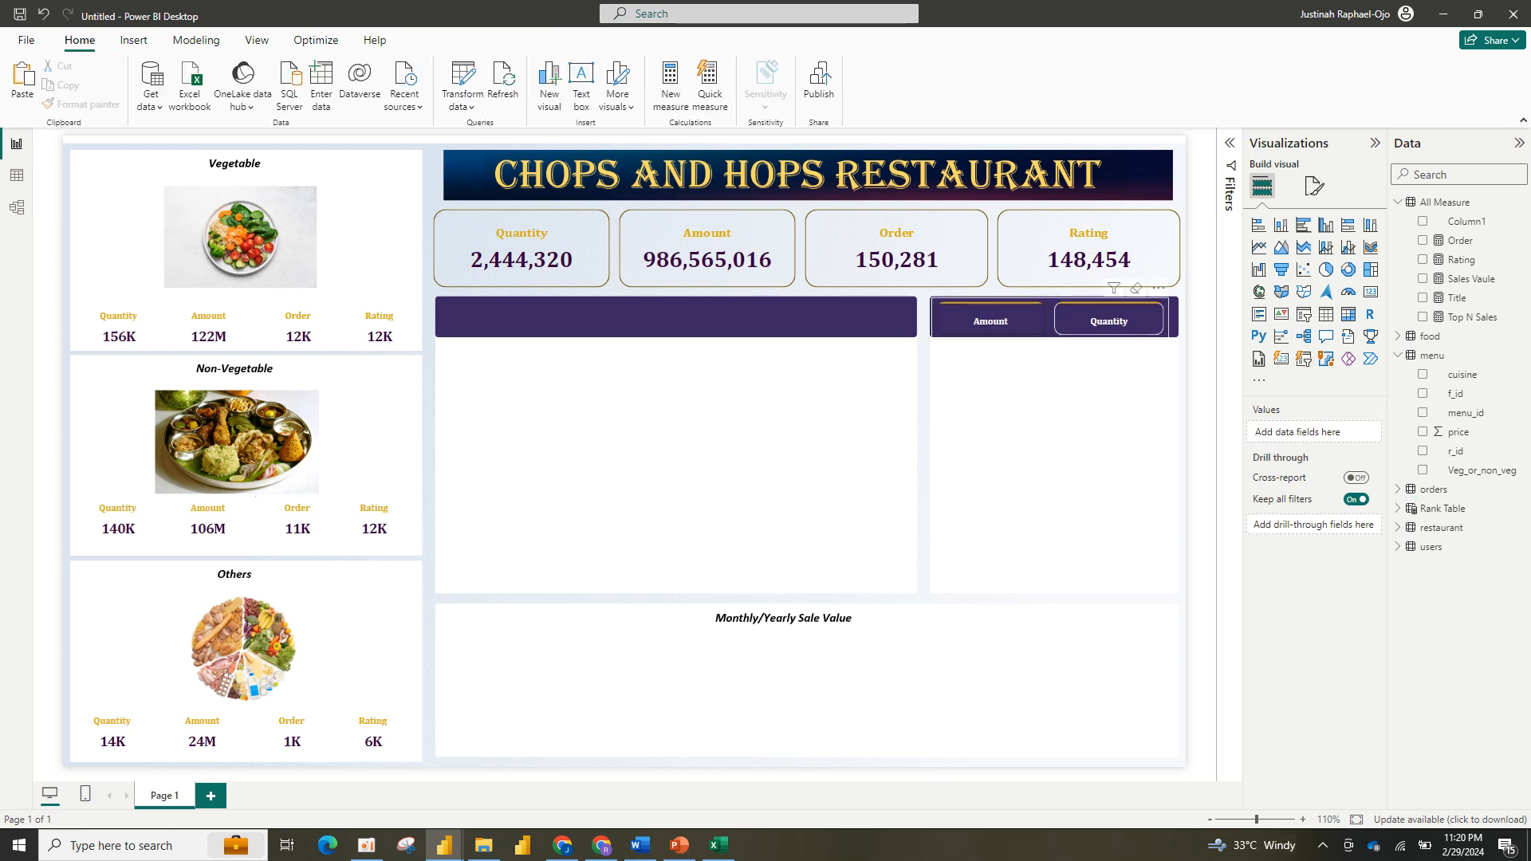
pyautogui.click(990, 320)
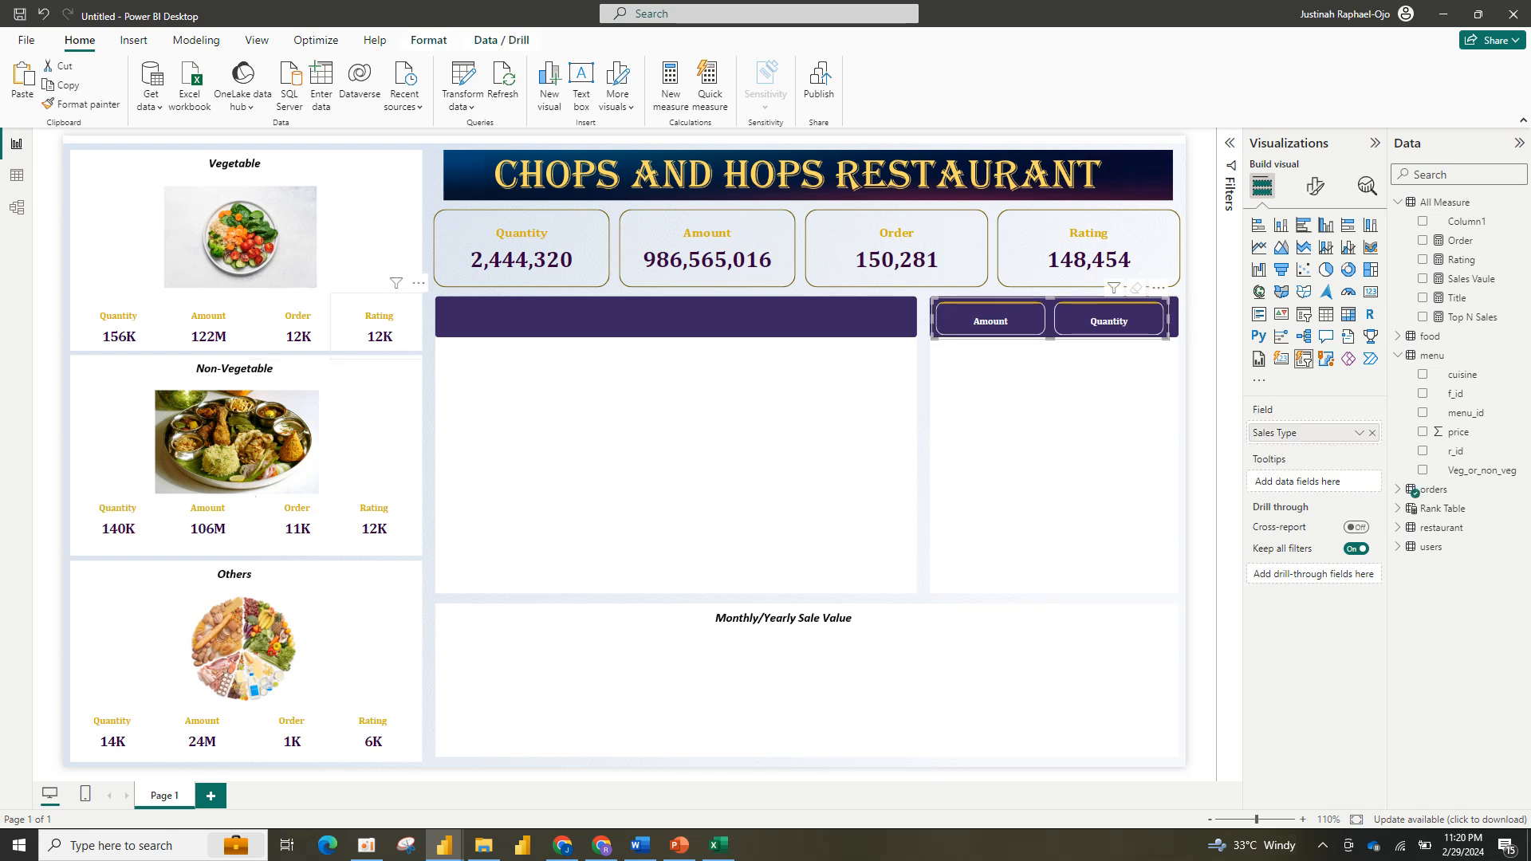
# Step: Align the Quantity, Amount, Order and Rating summary cards under the title to the middle and distribute them horizontally
pyautogui.click(586, 211)
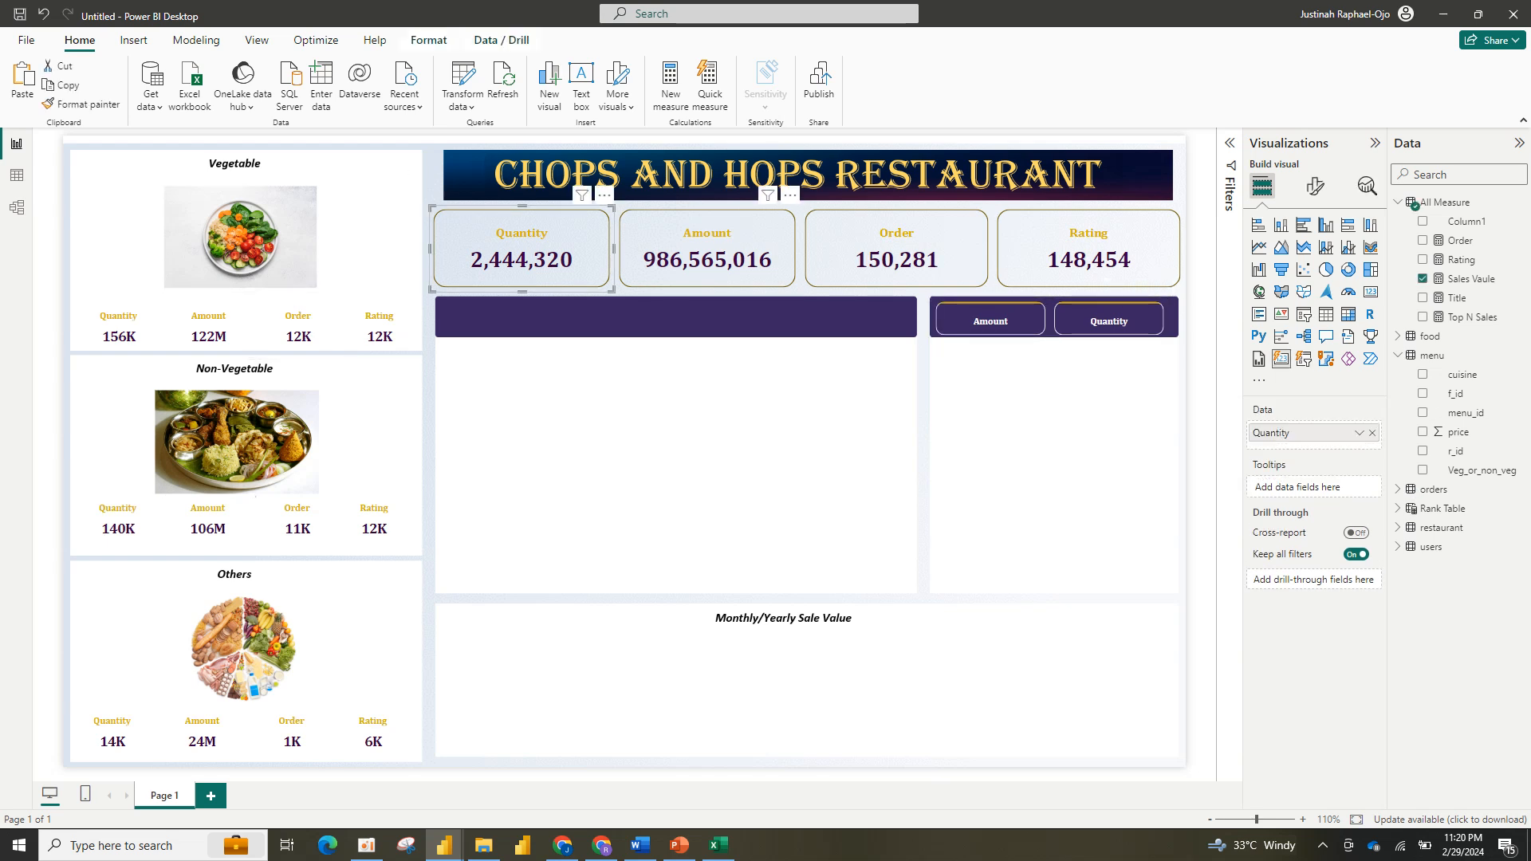
pyautogui.keyDown('ctrl'); pyautogui.click(708, 249); pyautogui.keyUp('ctrl')
pyautogui.keyDown('ctrl'); pyautogui.click(896, 249); pyautogui.keyUp('ctrl')
pyautogui.keyDown('ctrl'); pyautogui.click(1088, 249); pyautogui.keyUp('ctrl')
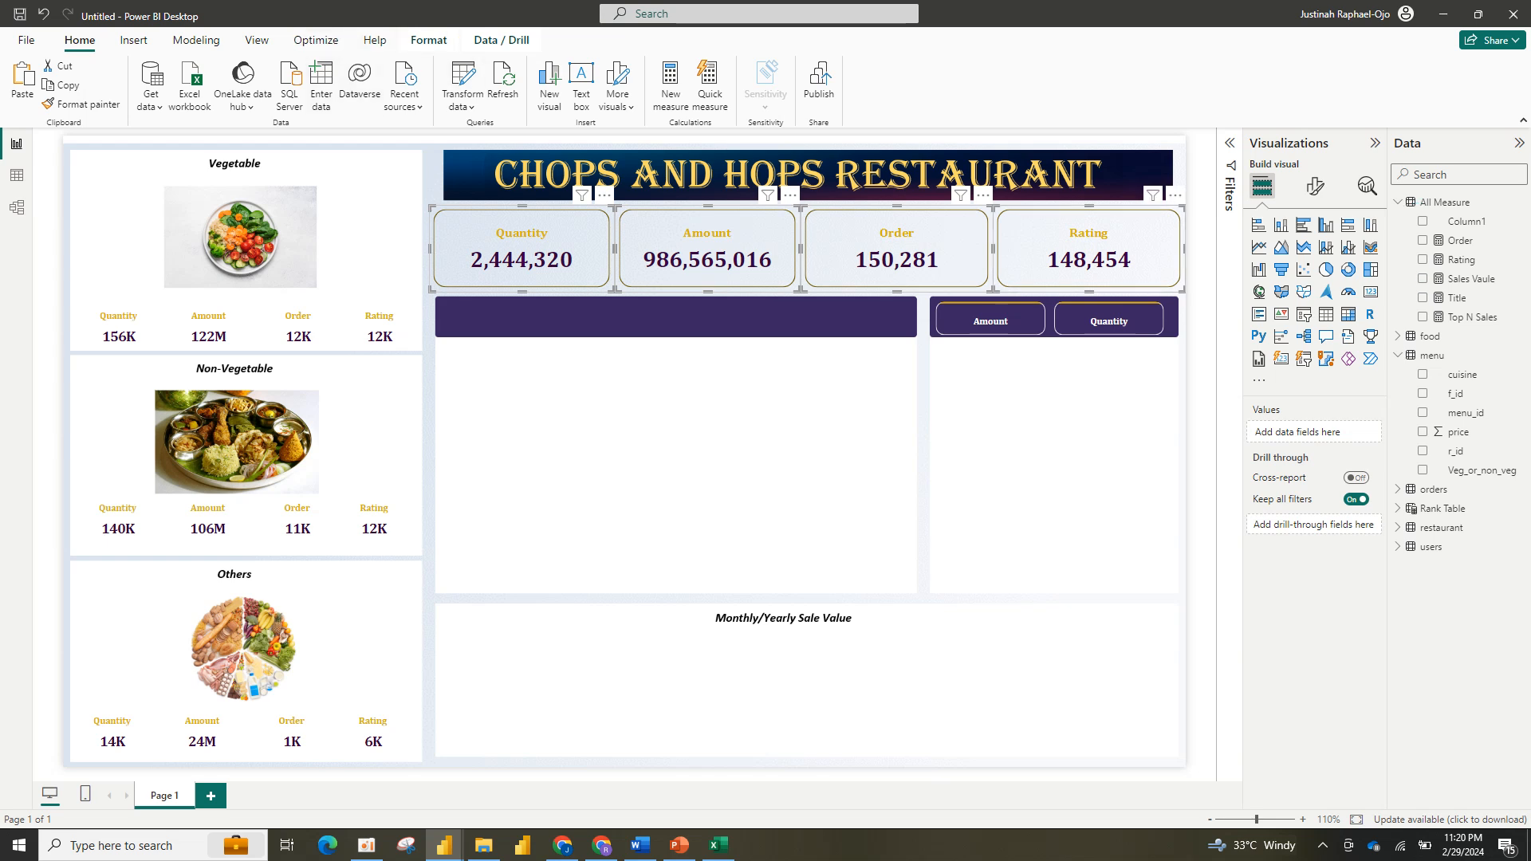
pyautogui.click(428, 40)
pyautogui.click(345, 84)
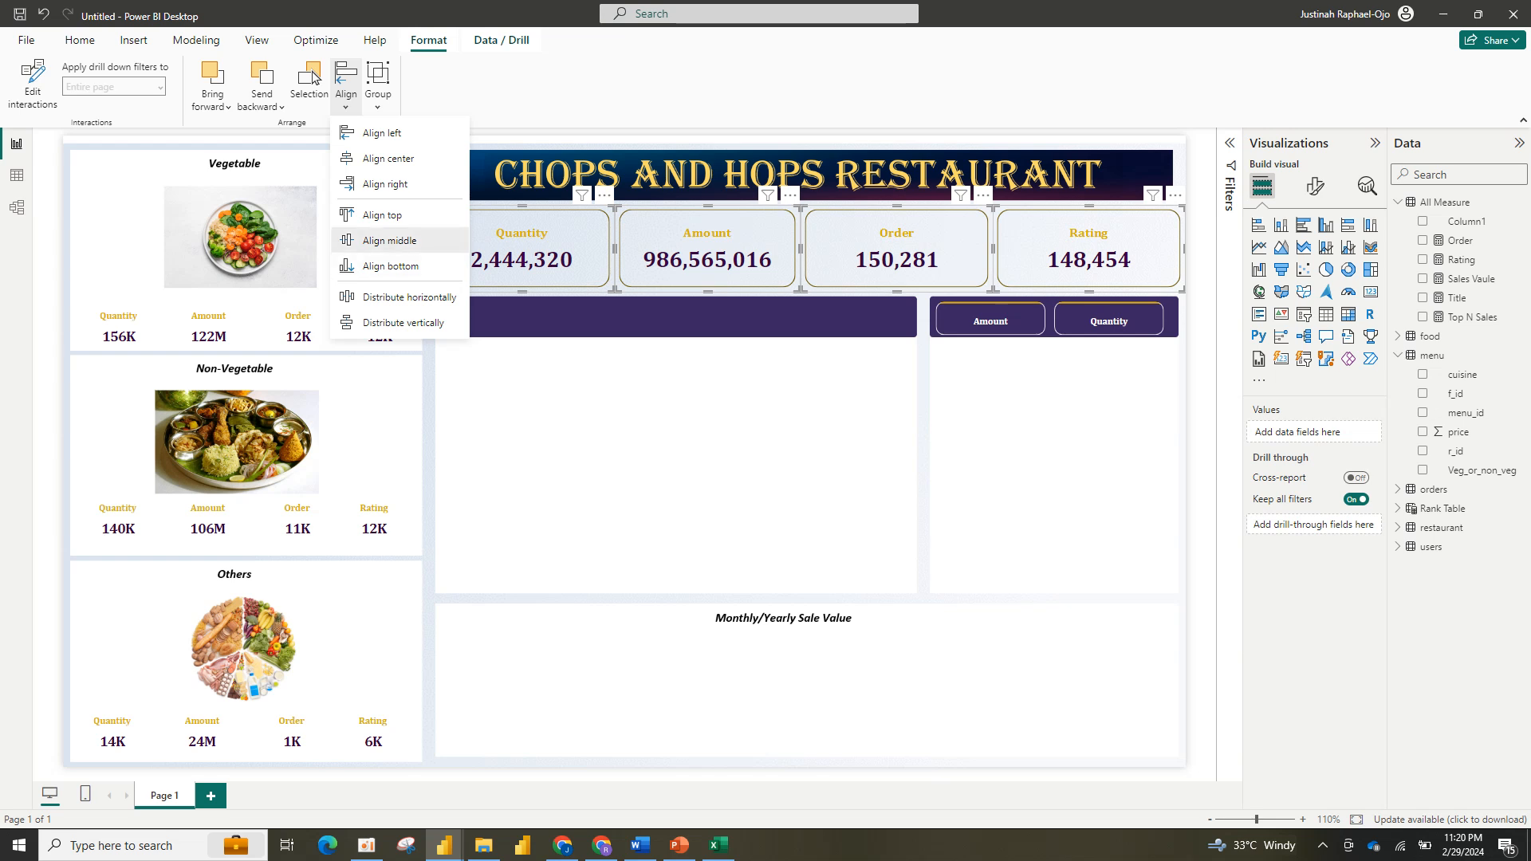
pyautogui.click(389, 235)
pyautogui.press('Return')
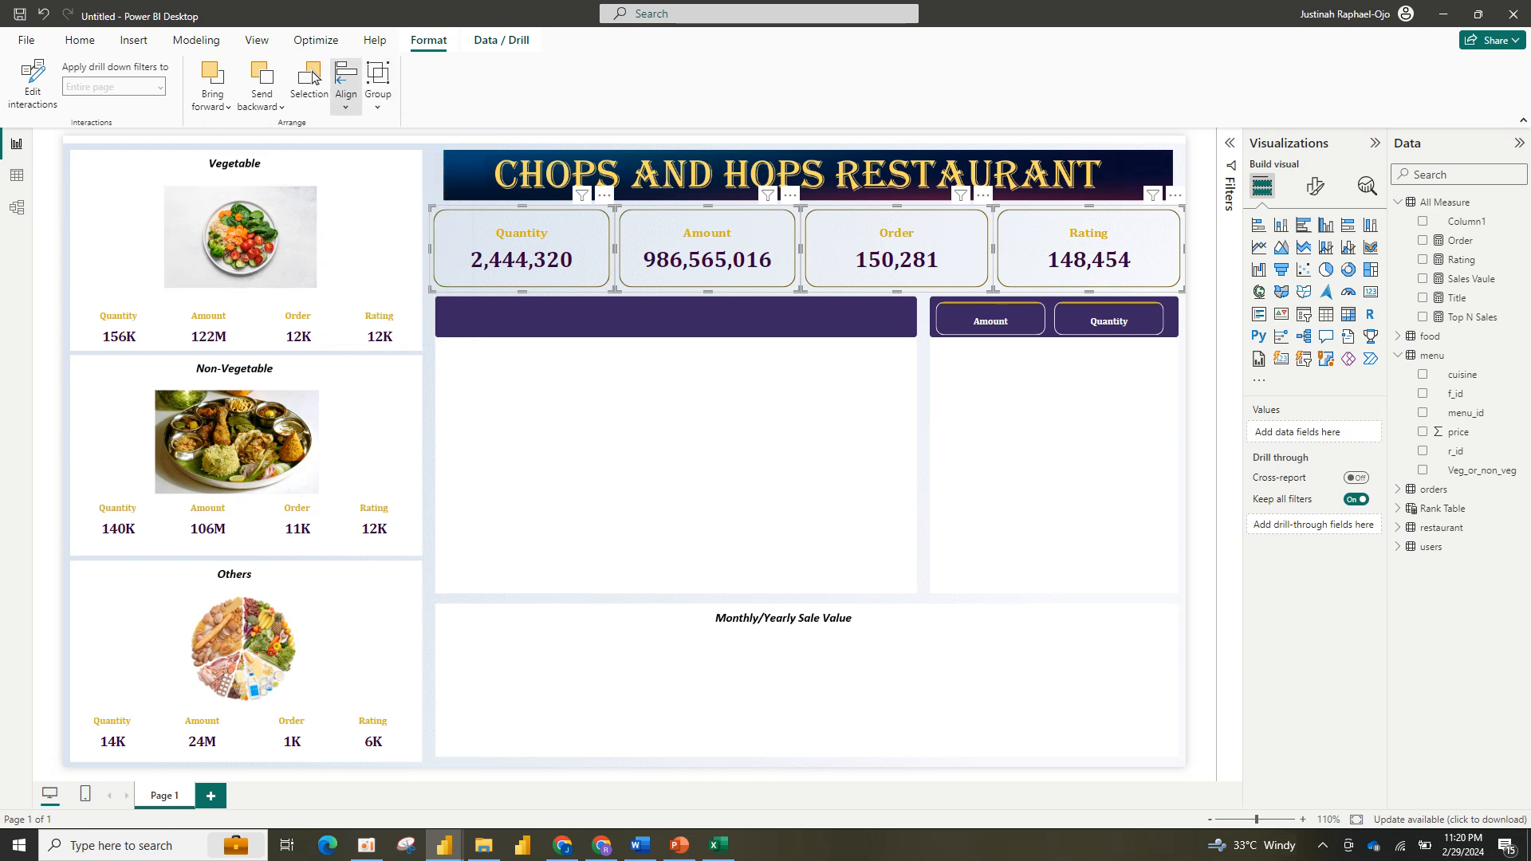
pyautogui.click(409, 292)
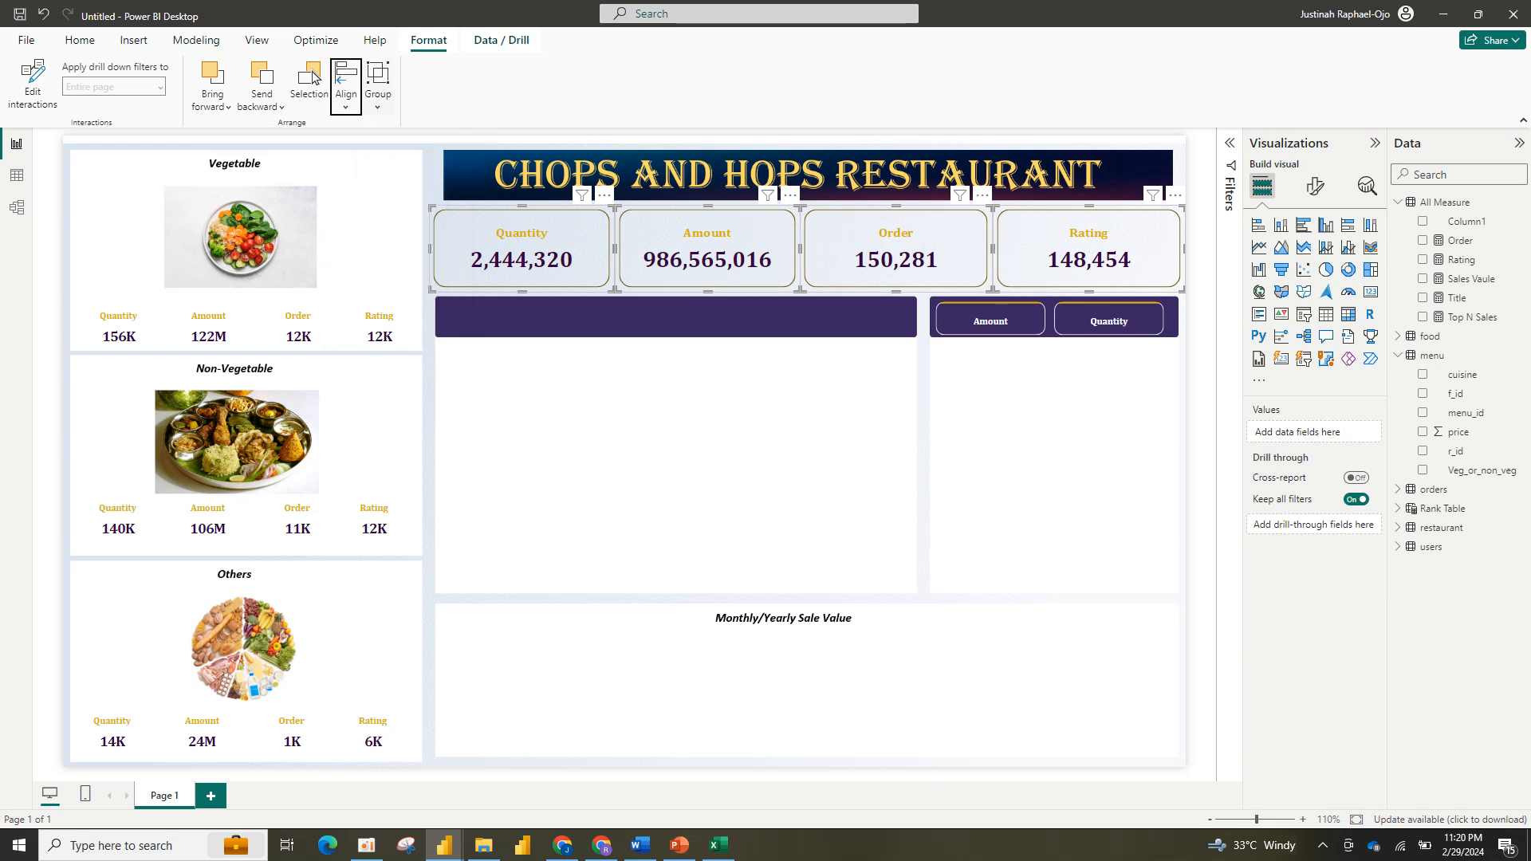
# Step: Distribute the four summary cards vertically and group them
pyautogui.click(346, 86)
pyautogui.click(403, 319)
pyautogui.press('Right')
pyautogui.press('Return')
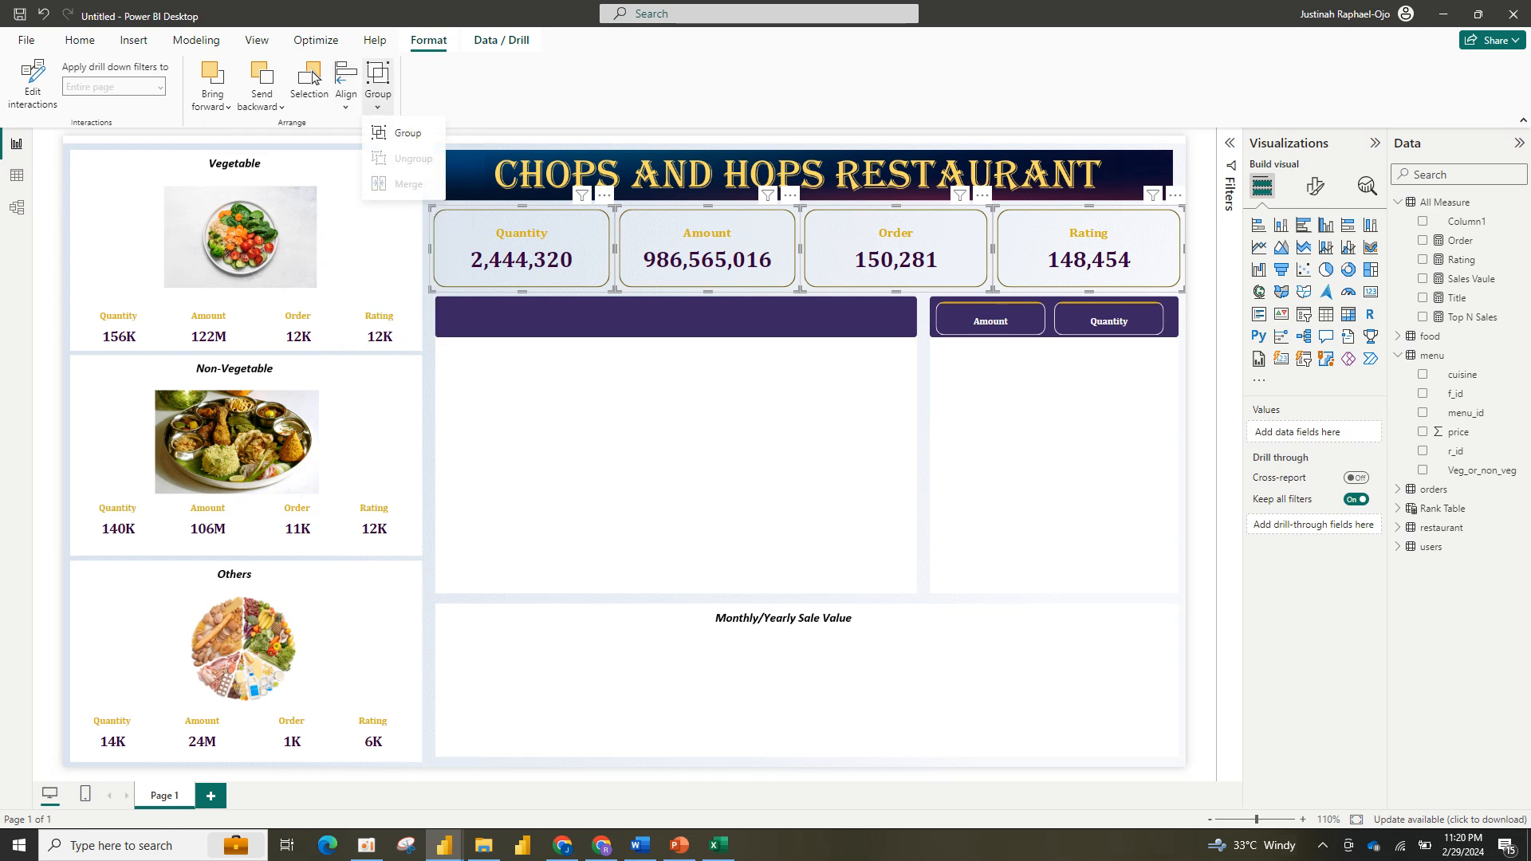
pyautogui.press('Return')
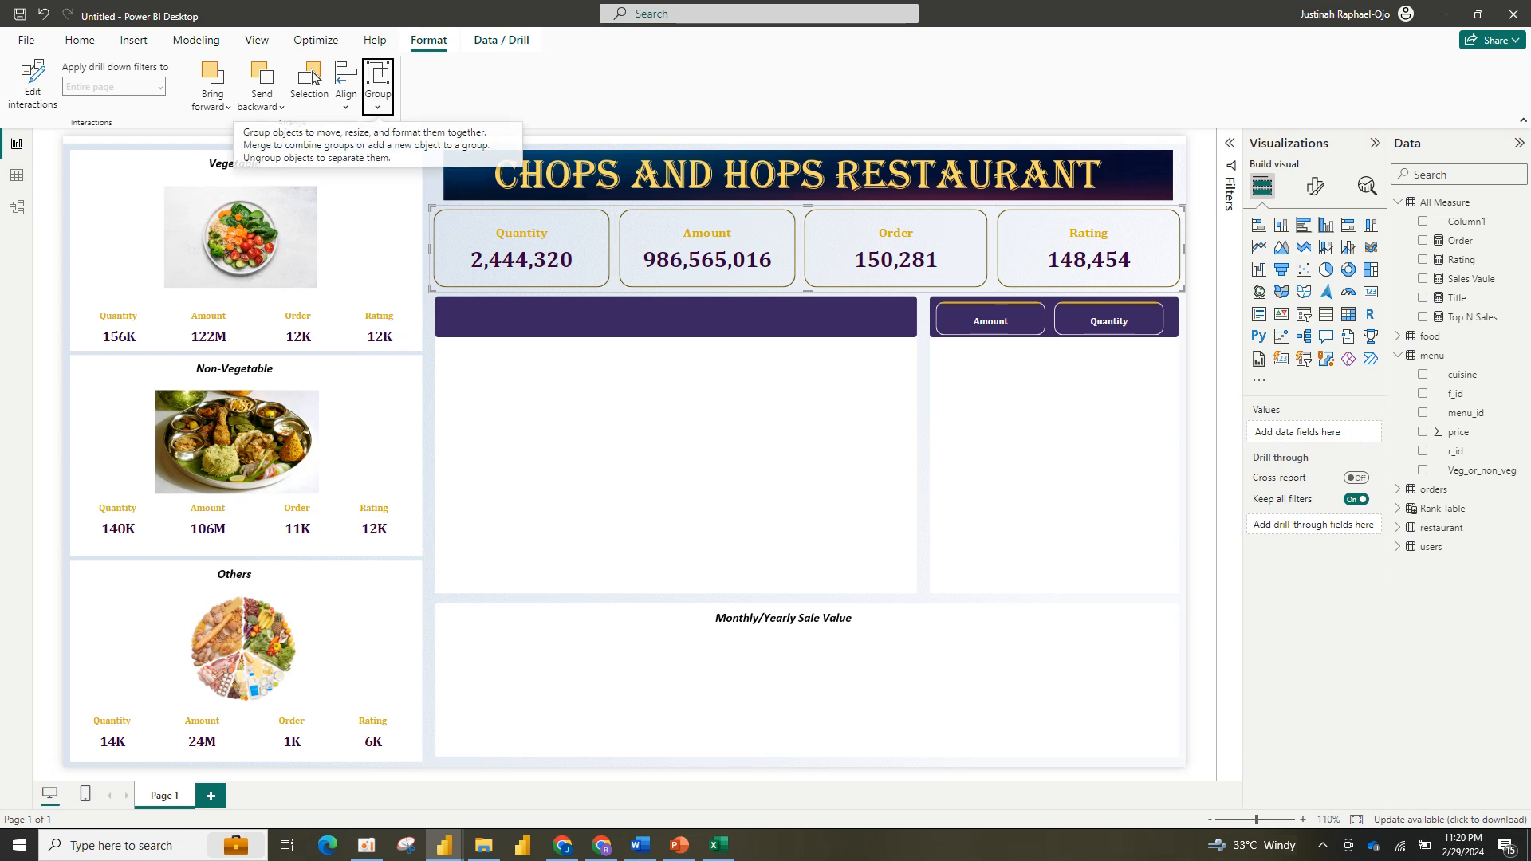
# Step: Add the four Vegetable cards to the selection with the summary card group and align them all to the middle
pyautogui.keyDown('ctrl'); pyautogui.click(118, 327); pyautogui.keyUp('ctrl')
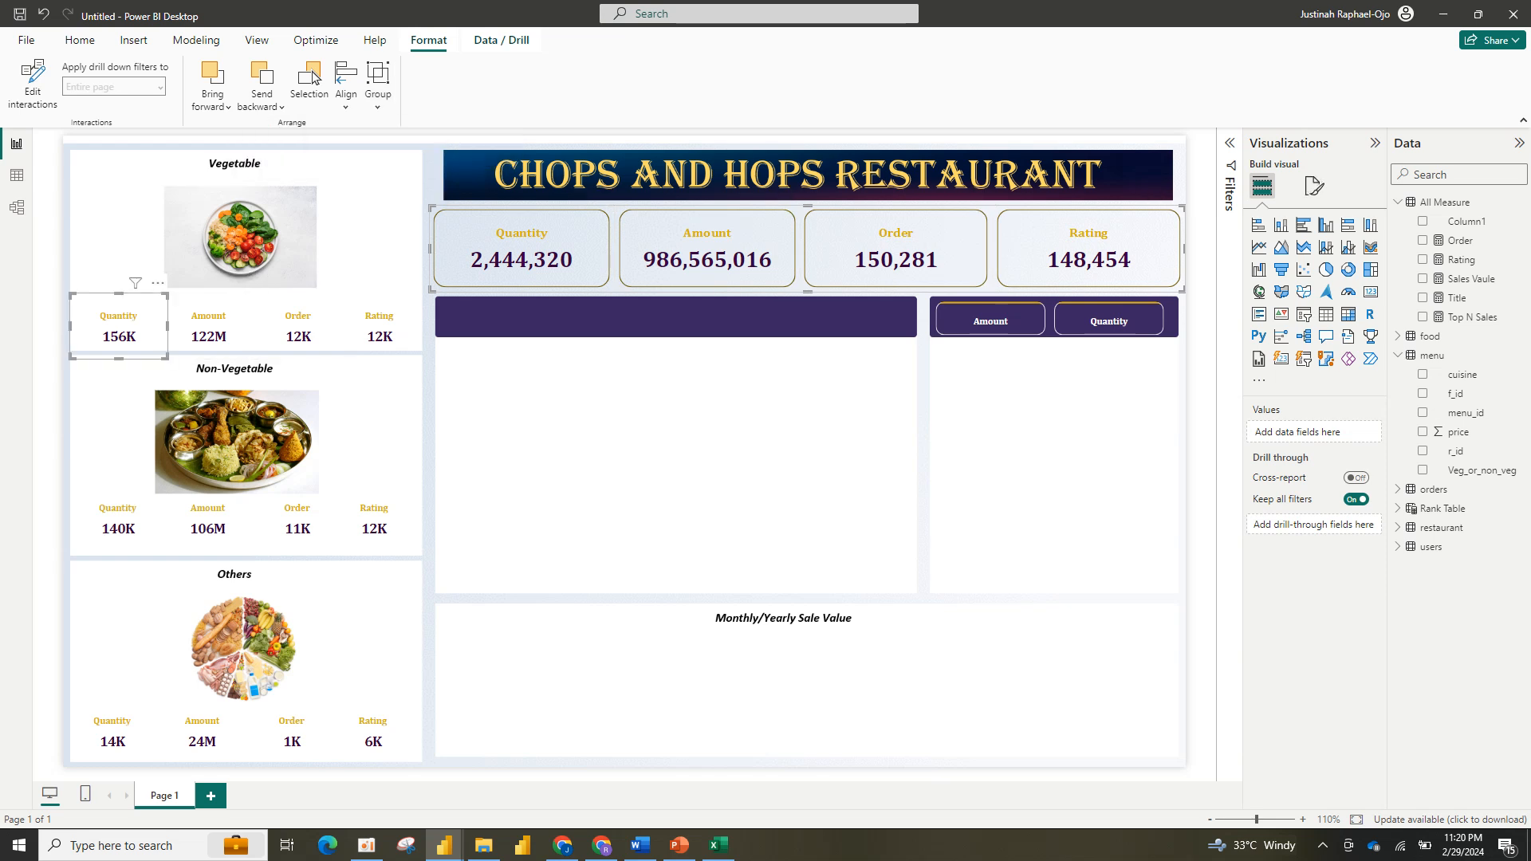
pyautogui.keyDown('ctrl'); pyautogui.click(118, 327); pyautogui.keyUp('ctrl')
pyautogui.keyDown('ctrl'); pyautogui.click(209, 327); pyautogui.keyUp('ctrl')
pyautogui.keyDown('ctrl'); pyautogui.click(118, 327); pyautogui.keyUp('ctrl')
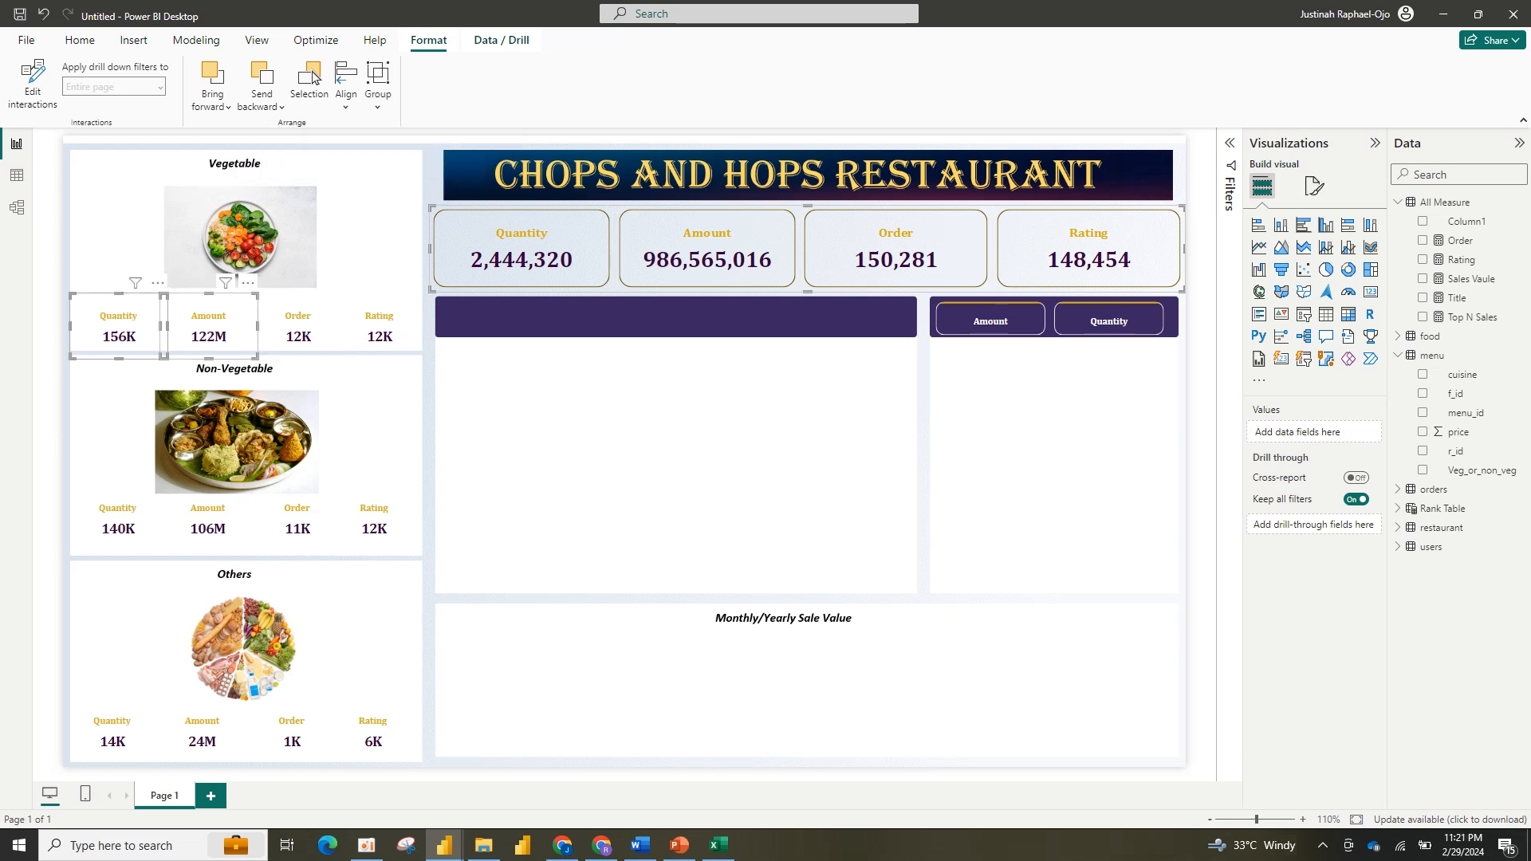
pyautogui.keyDown('ctrl'); pyautogui.click(298, 326); pyautogui.keyUp('ctrl')
pyautogui.keyDown('ctrl'); pyautogui.click(379, 327); pyautogui.keyUp('ctrl')
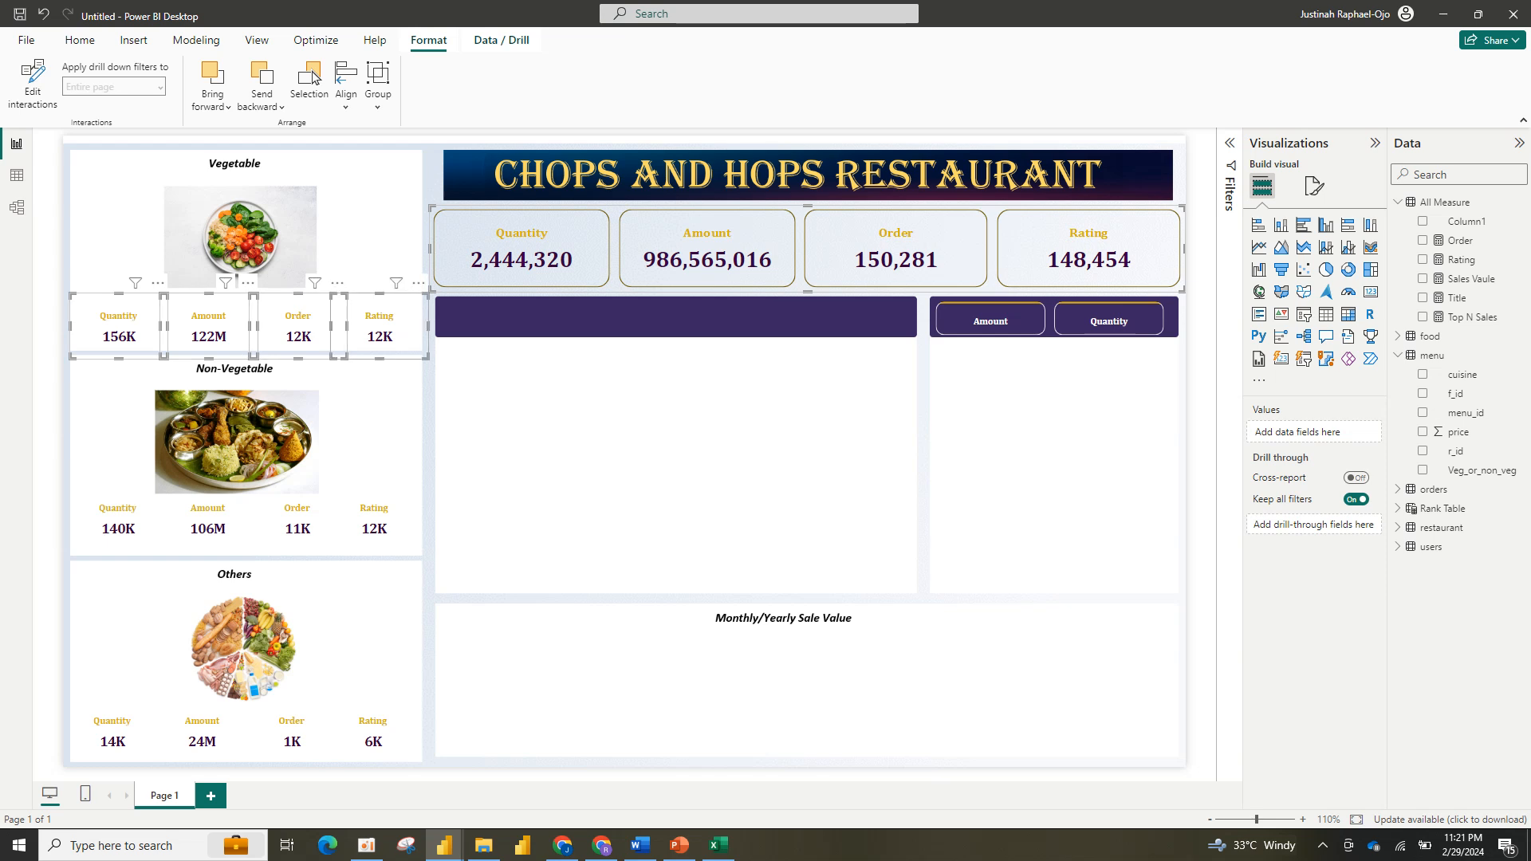
pyautogui.click(346, 83)
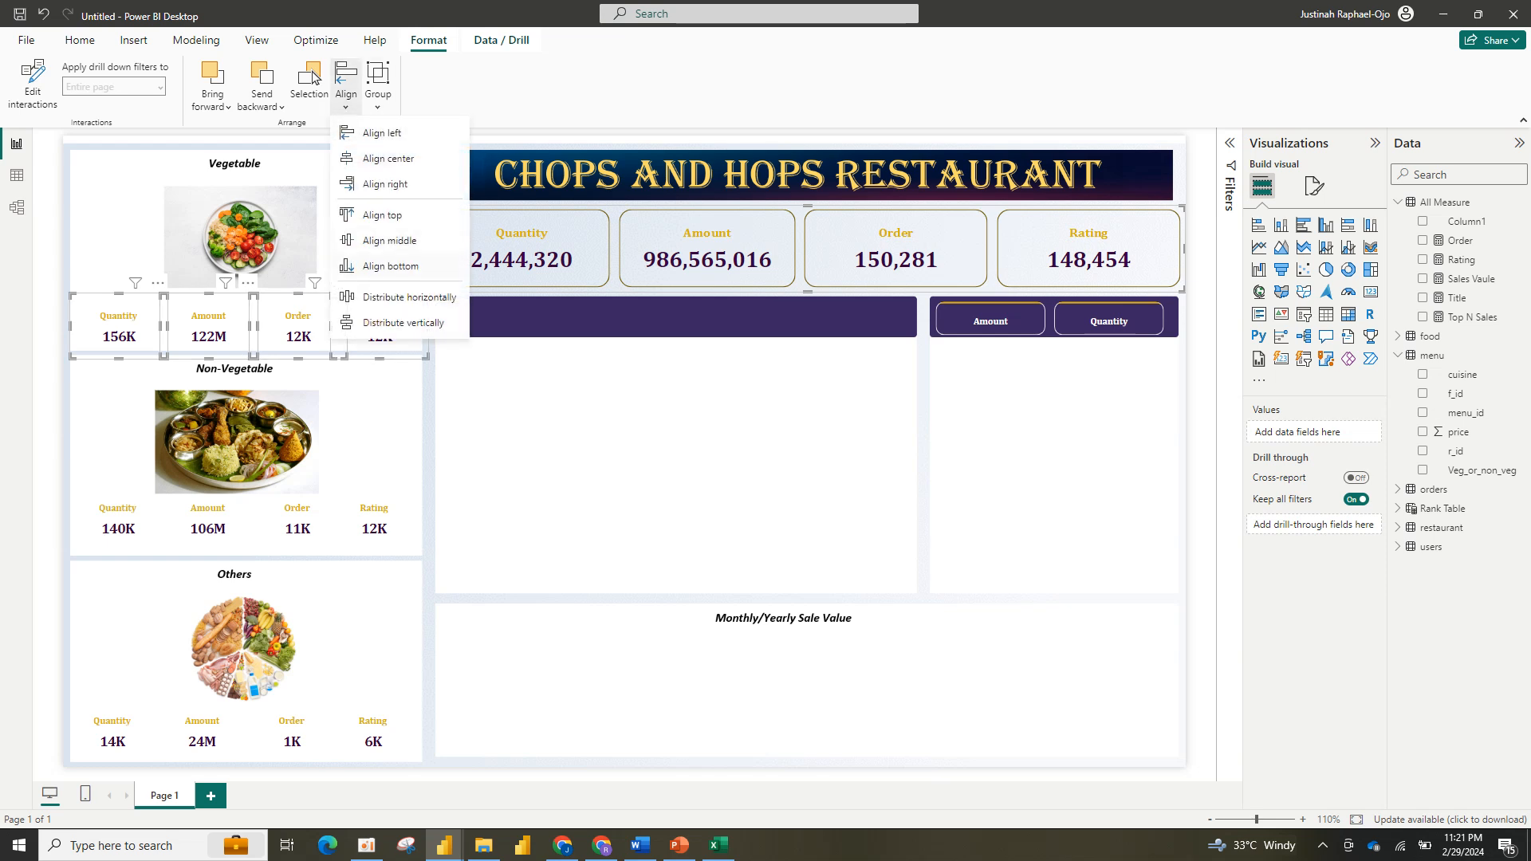
pyautogui.press('Return')
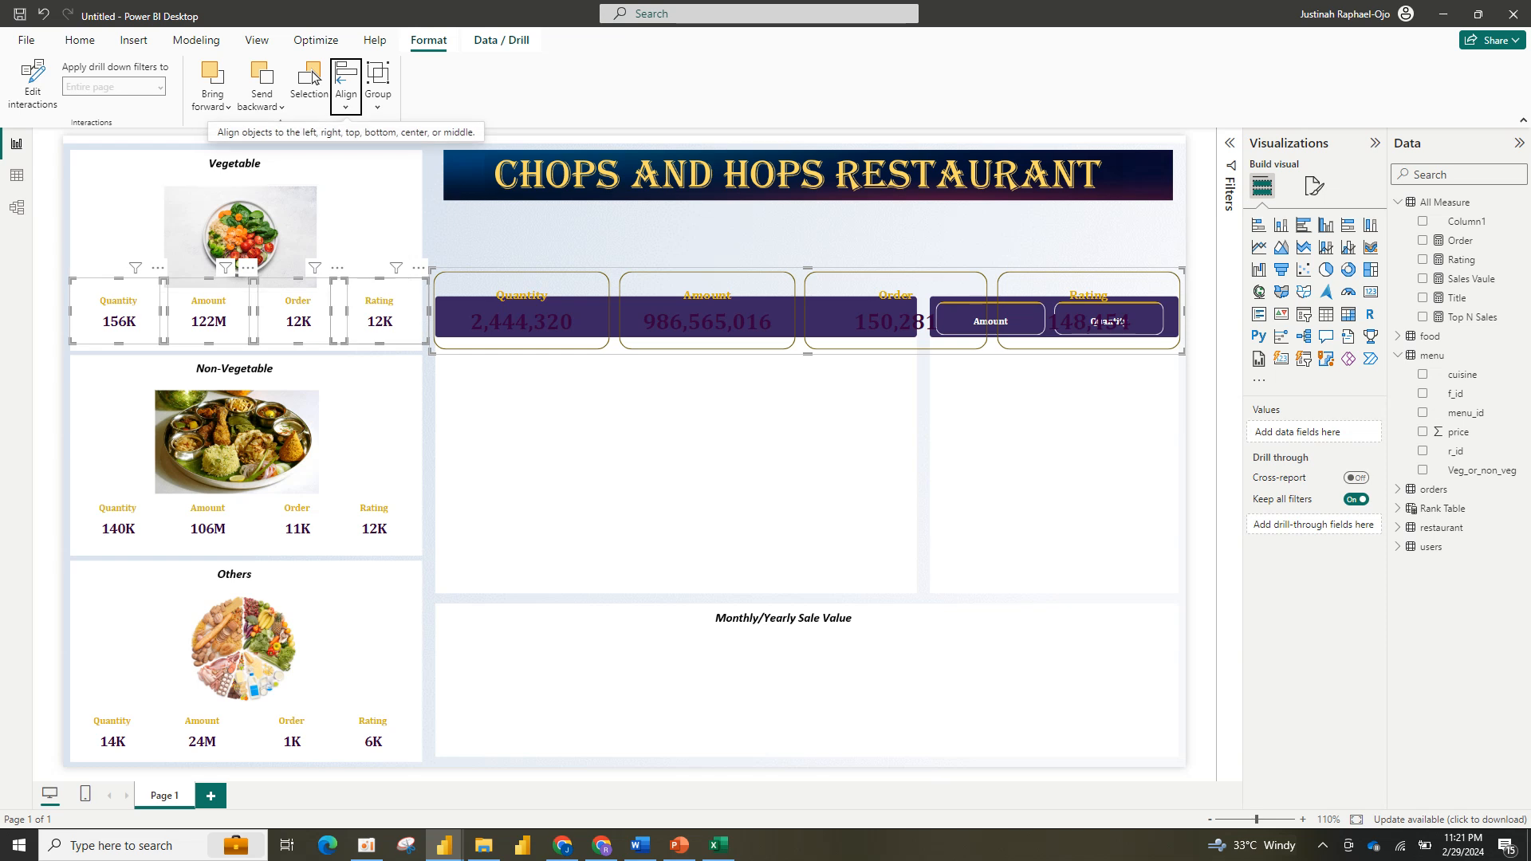
# Step: Distribute the selected Vegetable cards and summary card group horizontally, and also vertically
pyautogui.press('Return')
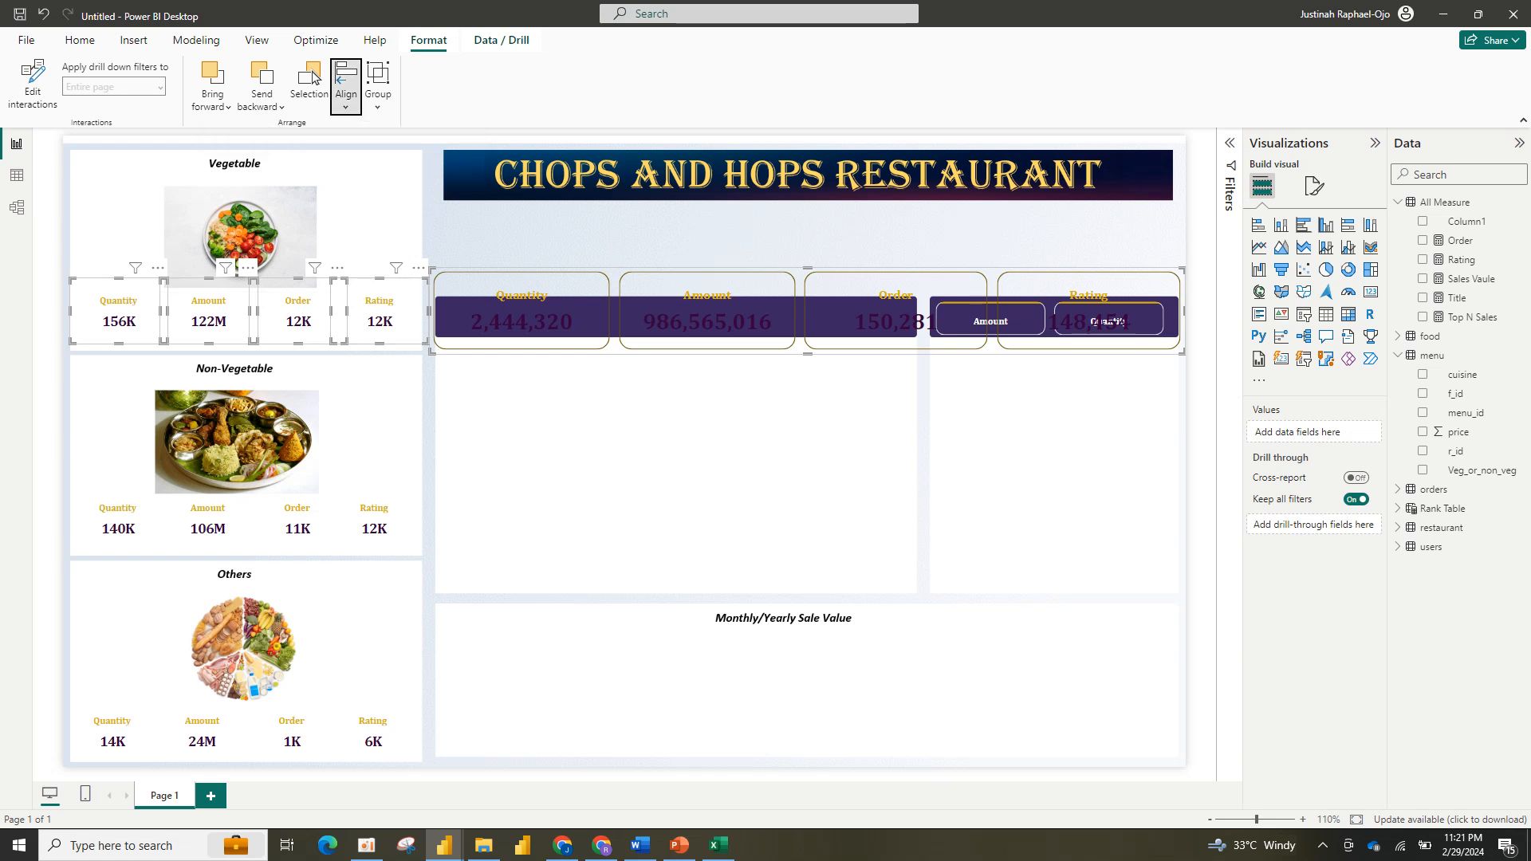
pyautogui.click(409, 298)
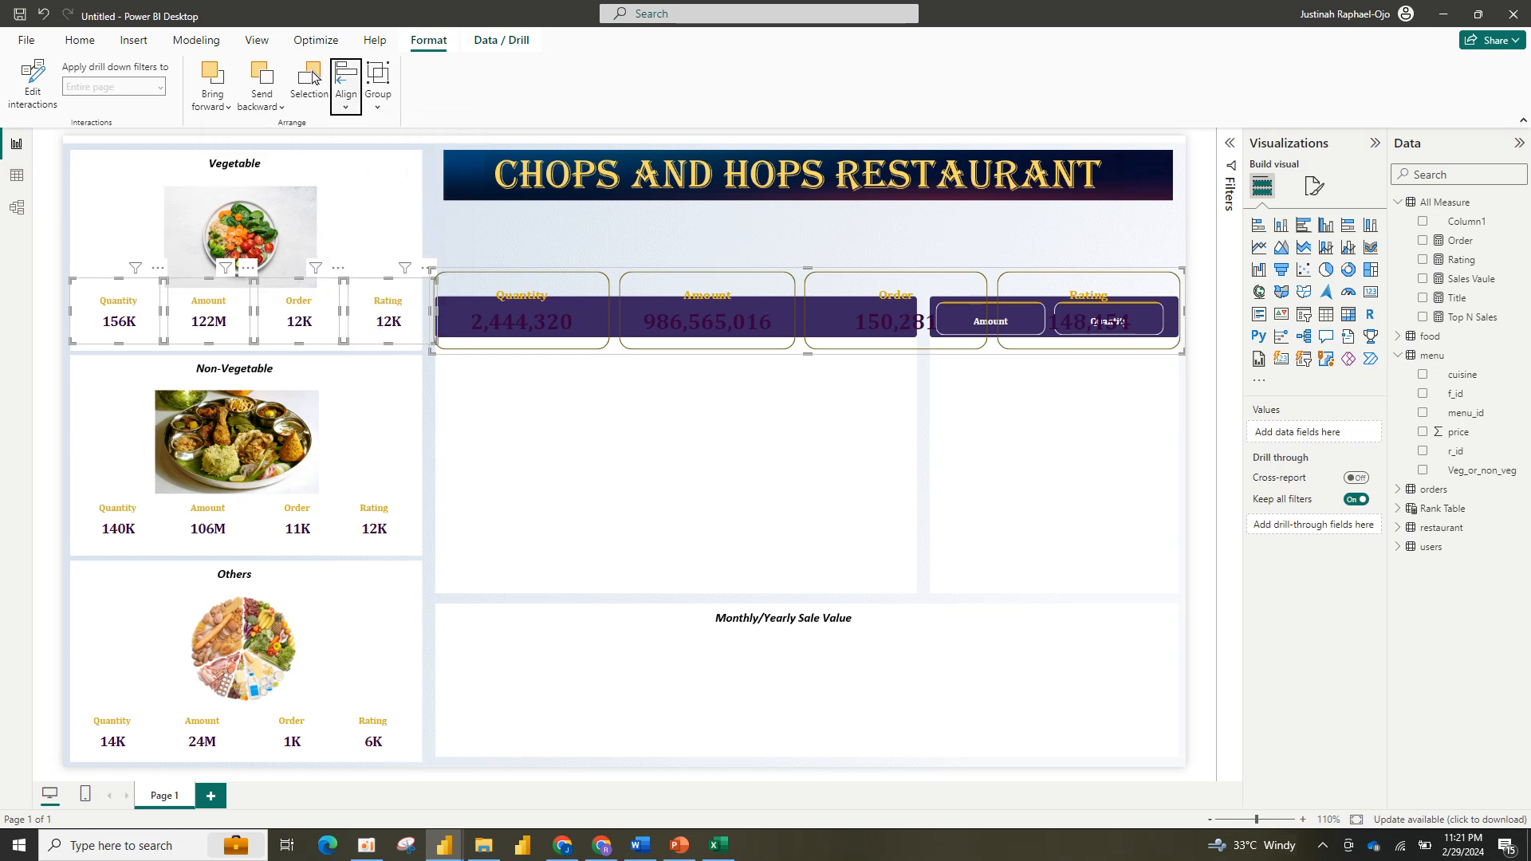
pyautogui.click(345, 86)
pyautogui.press('Up')
pyautogui.press('Return')
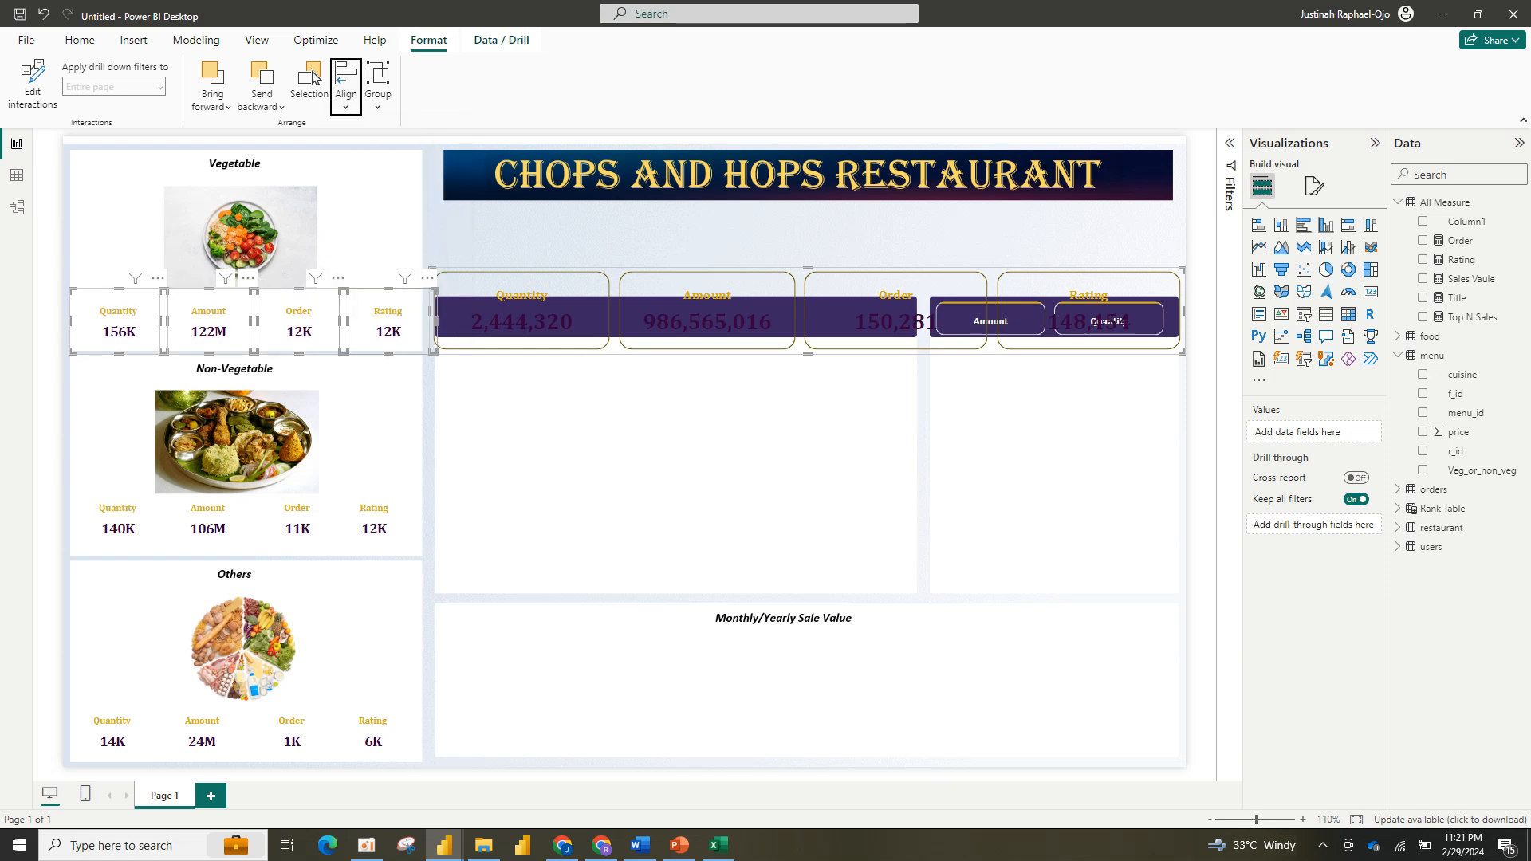
# Step: Try to group the four Vegetable cards with the summary card group and add the Vegetable image to the selection
pyautogui.press('Right')
pyautogui.press('Return')
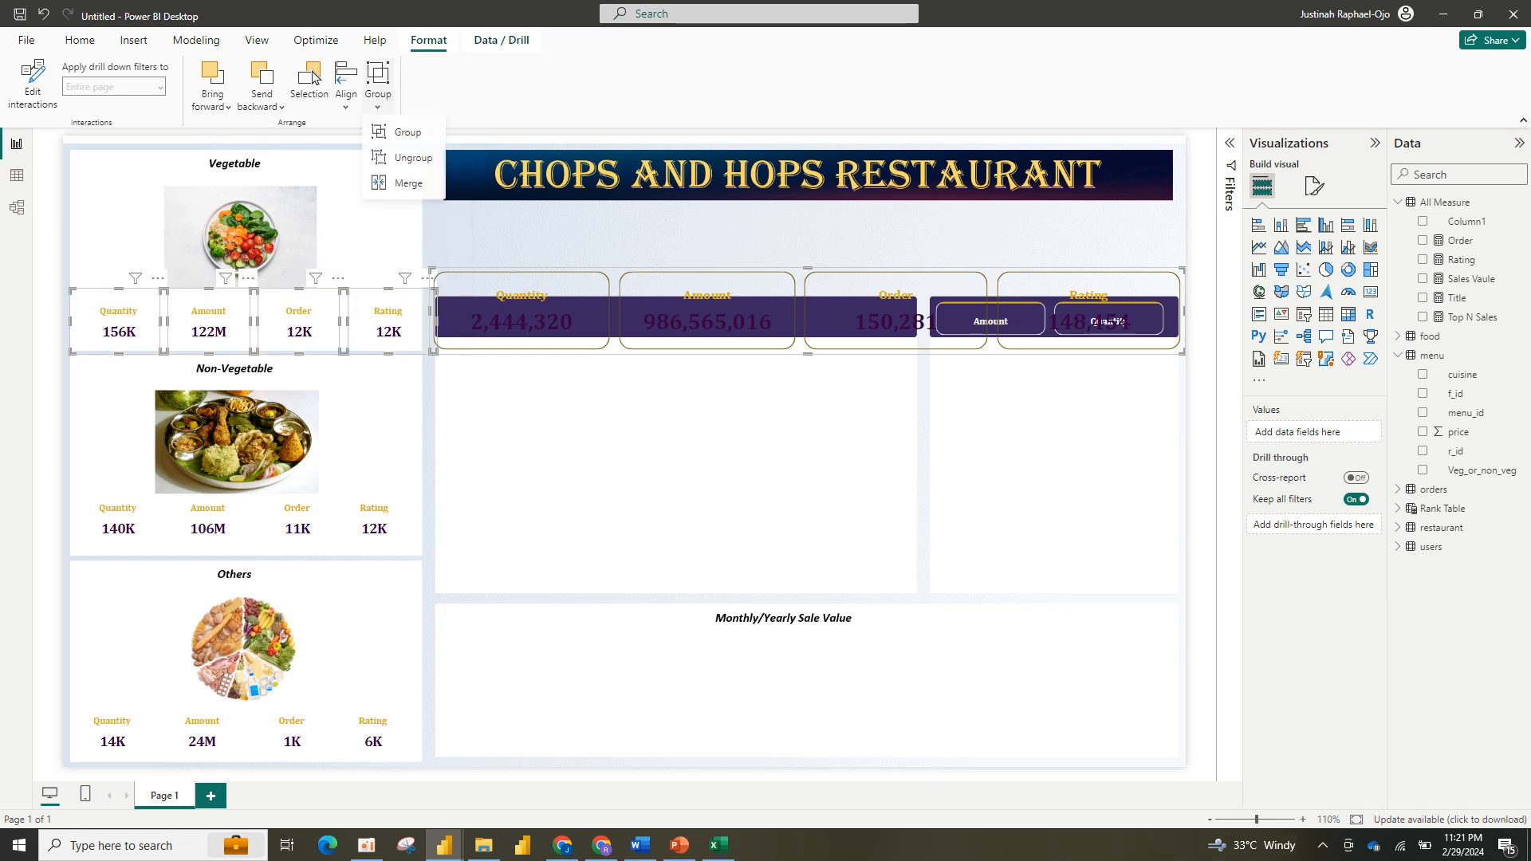
pyautogui.press('Down')
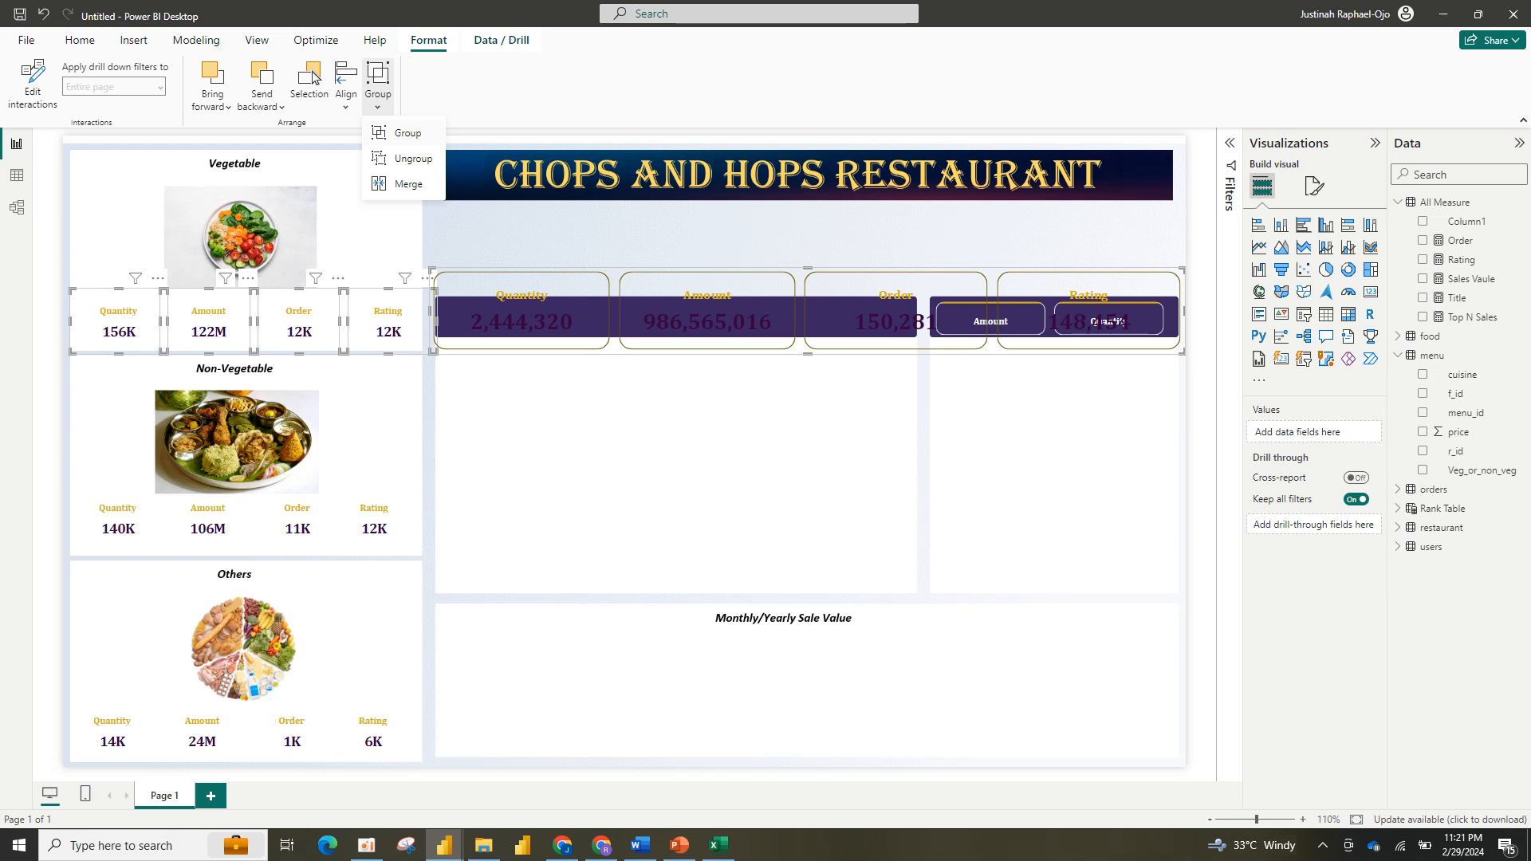
pyautogui.press('Return')
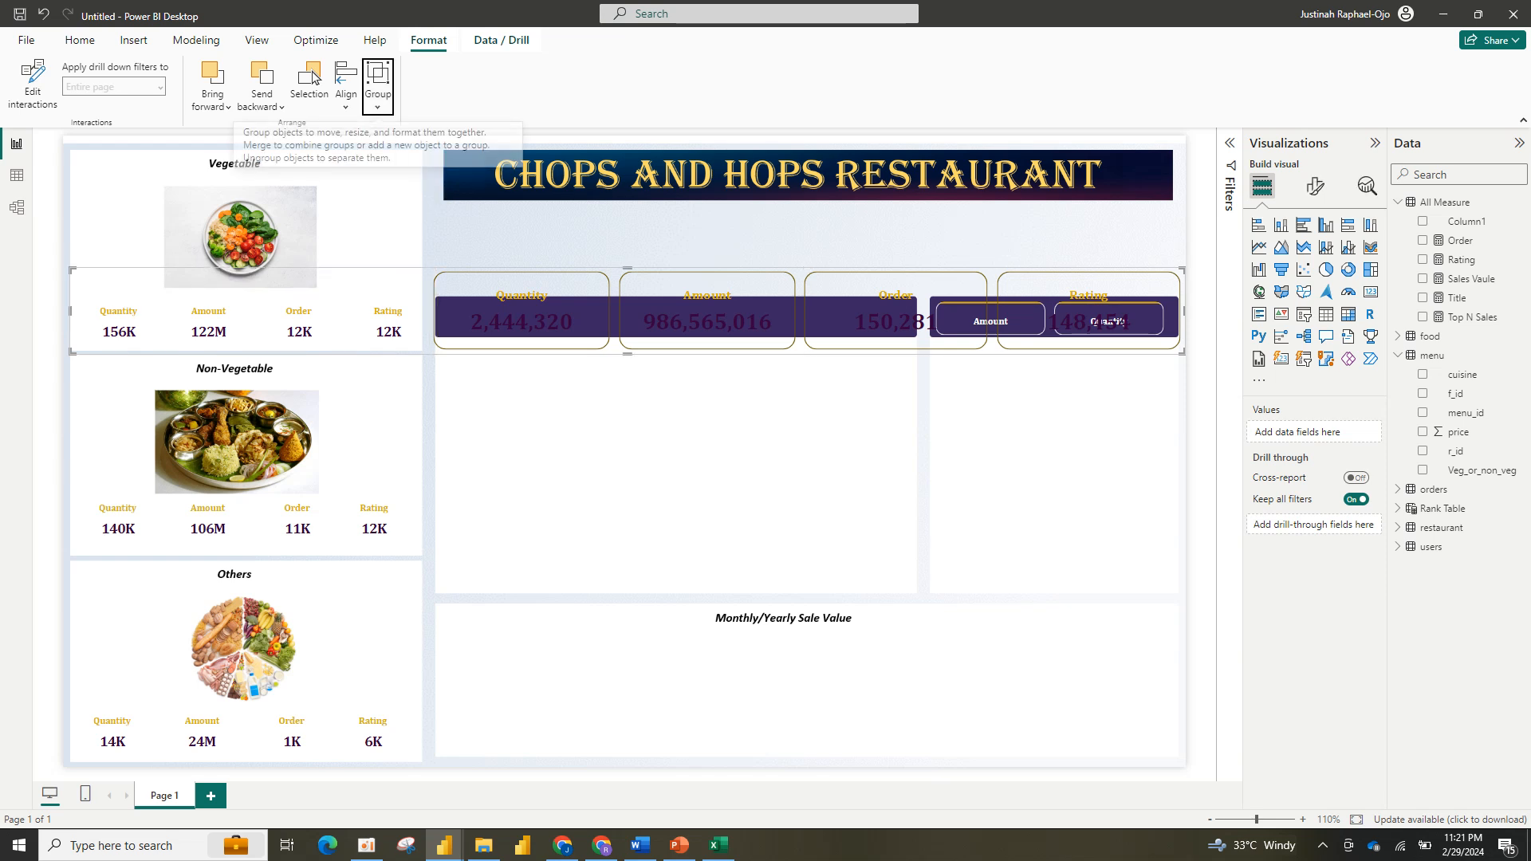
pyautogui.keyDown('ctrl'); pyautogui.click(240, 237); pyautogui.keyUp('ctrl')
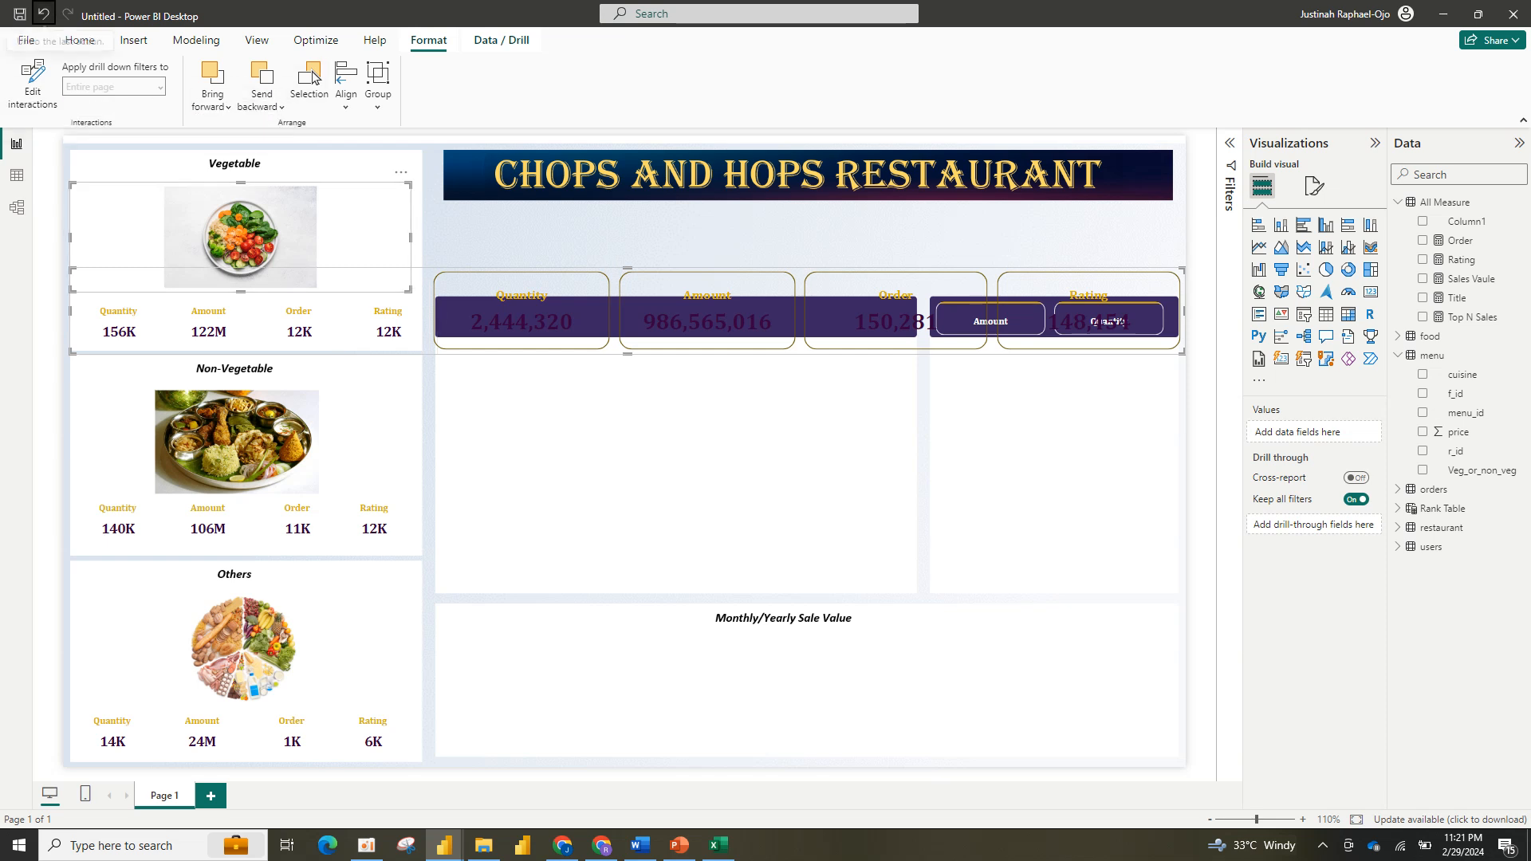
# Step: Undo the grouping and alignment that combined the Vegetable cards with the summary card group, and remove the summary group from the selection
pyautogui.click(43, 14)
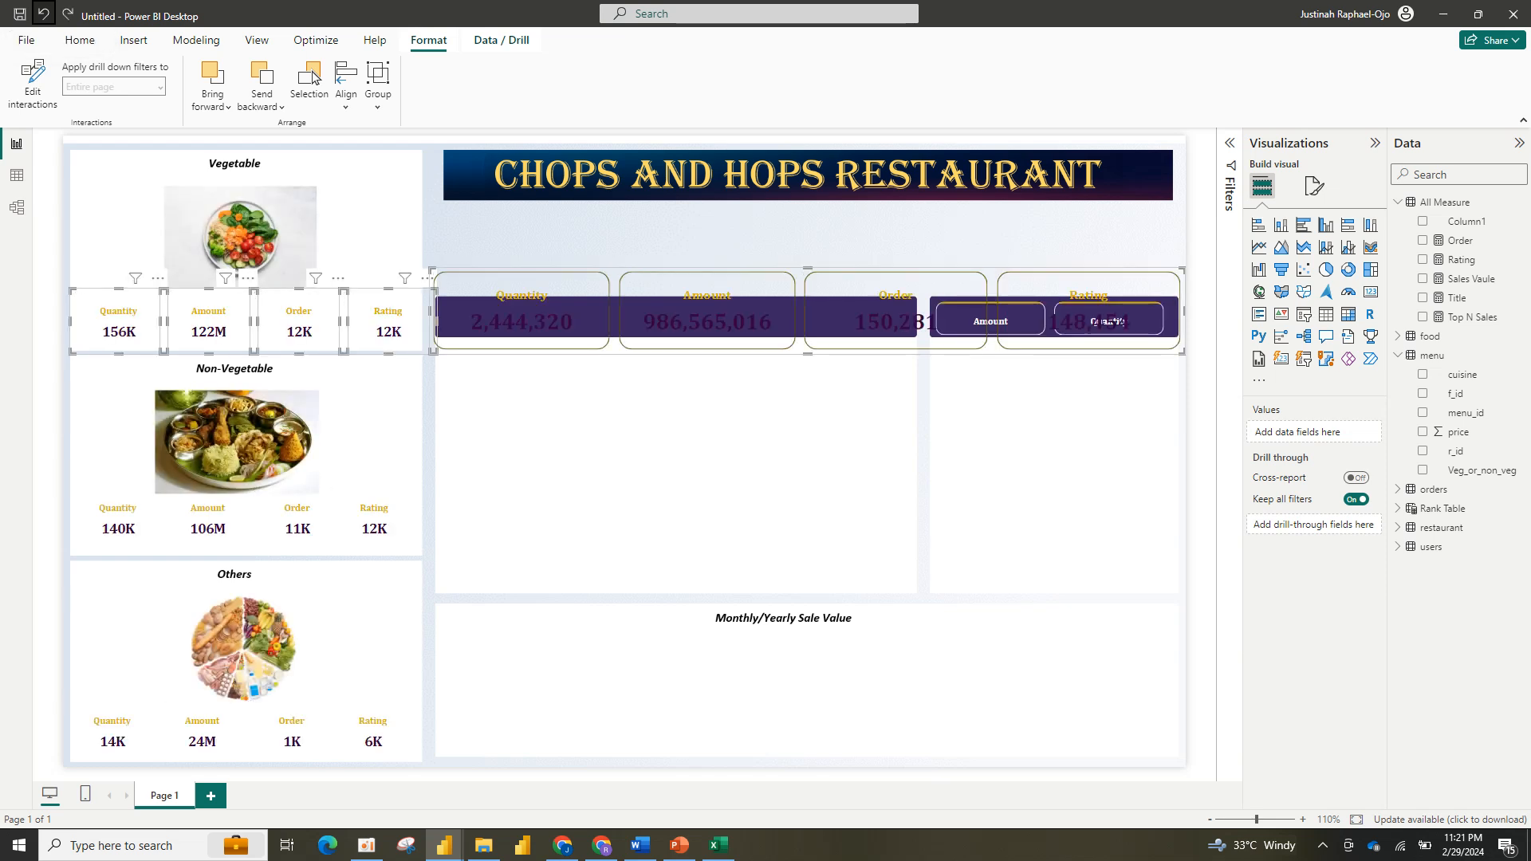
pyautogui.click(43, 14)
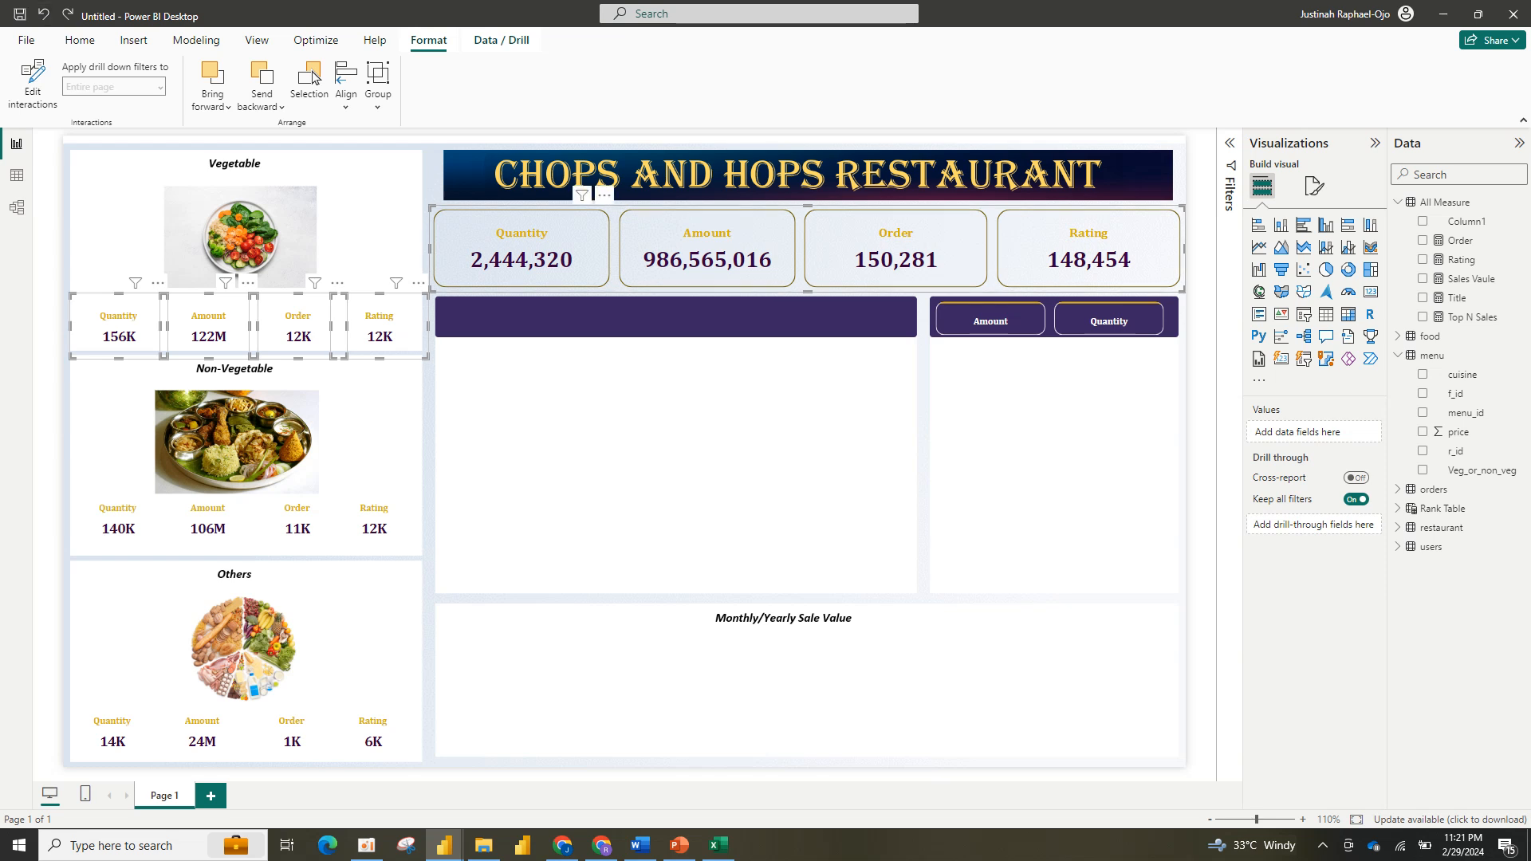
pyautogui.keyDown('ctrl'); pyautogui.click(521, 249); pyautogui.keyUp('ctrl')
# Step: Select only the Quantity, Amount, Order and Rating cards under Vegetable and align them to the middle
pyautogui.click(377, 243)
pyautogui.click(378, 327)
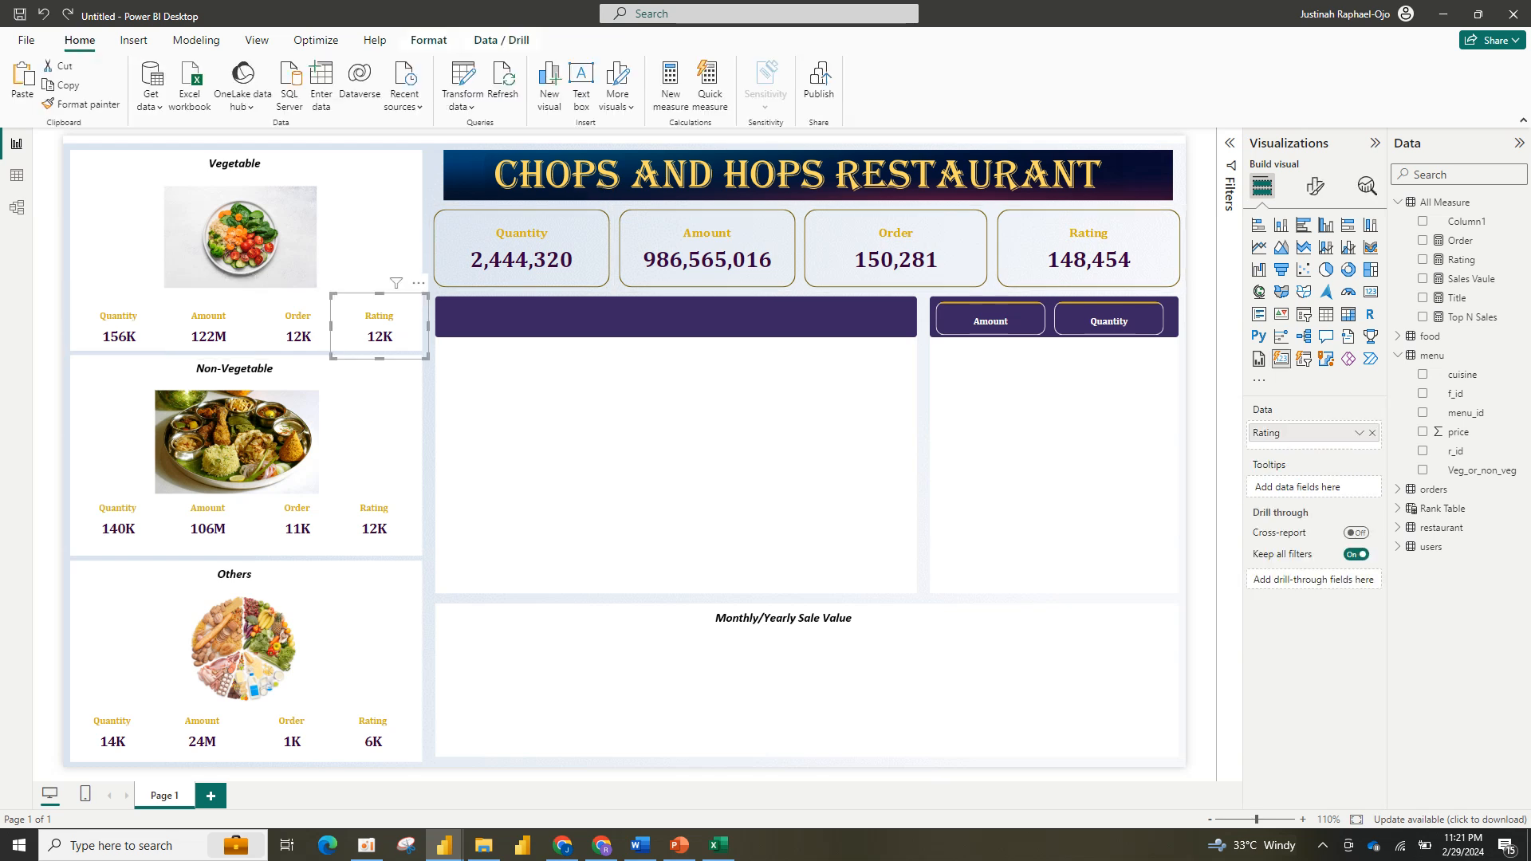
pyautogui.keyDown('ctrl'); pyautogui.click(298, 327); pyautogui.keyUp('ctrl')
pyautogui.keyDown('ctrl'); pyautogui.click(208, 327); pyautogui.keyUp('ctrl')
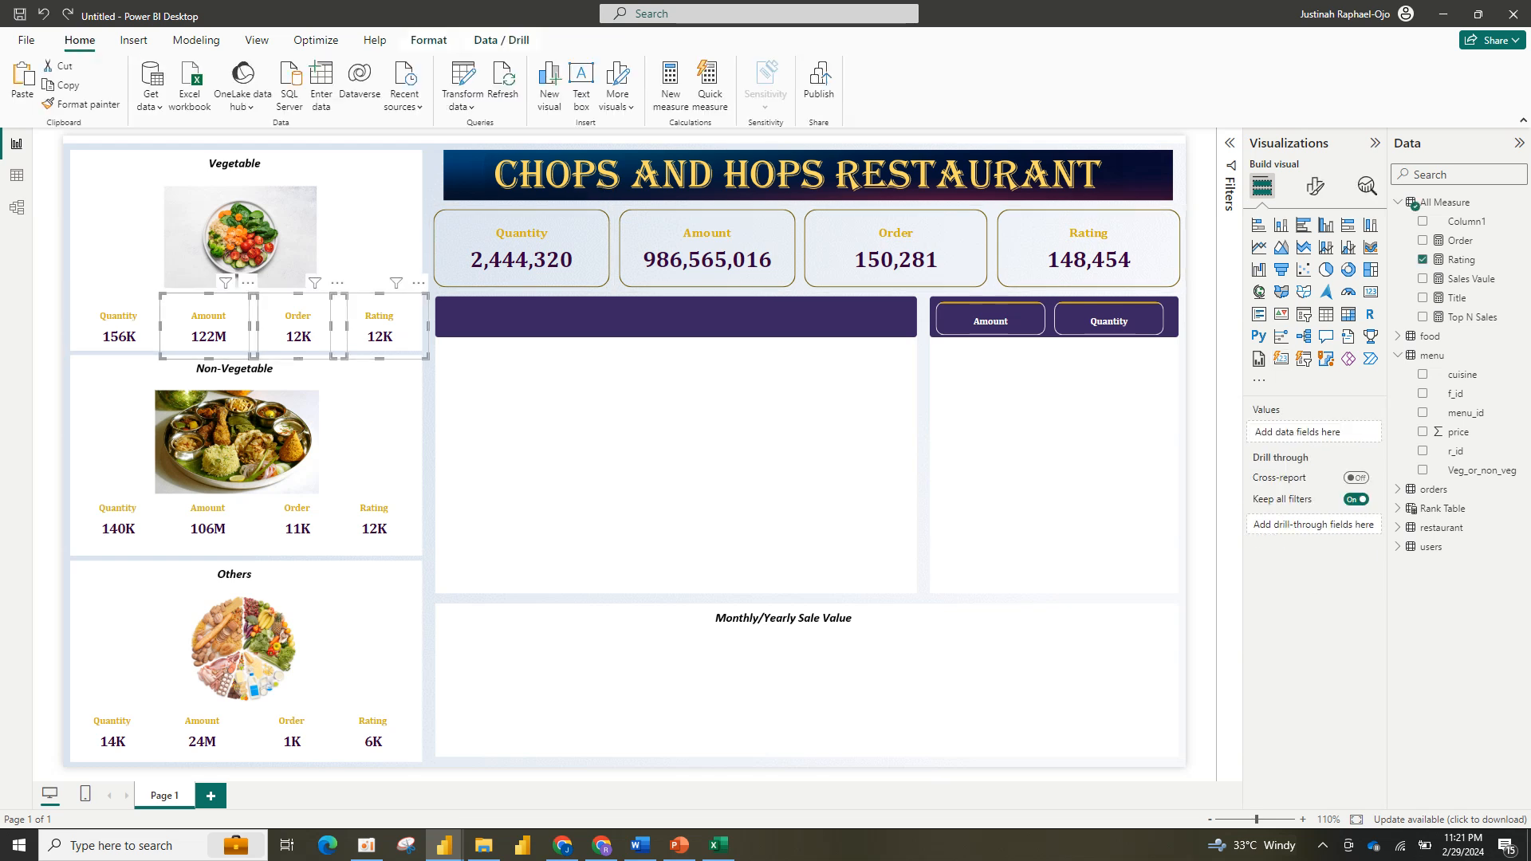
pyautogui.keyDown('ctrl'); pyautogui.click(119, 327); pyautogui.keyUp('ctrl')
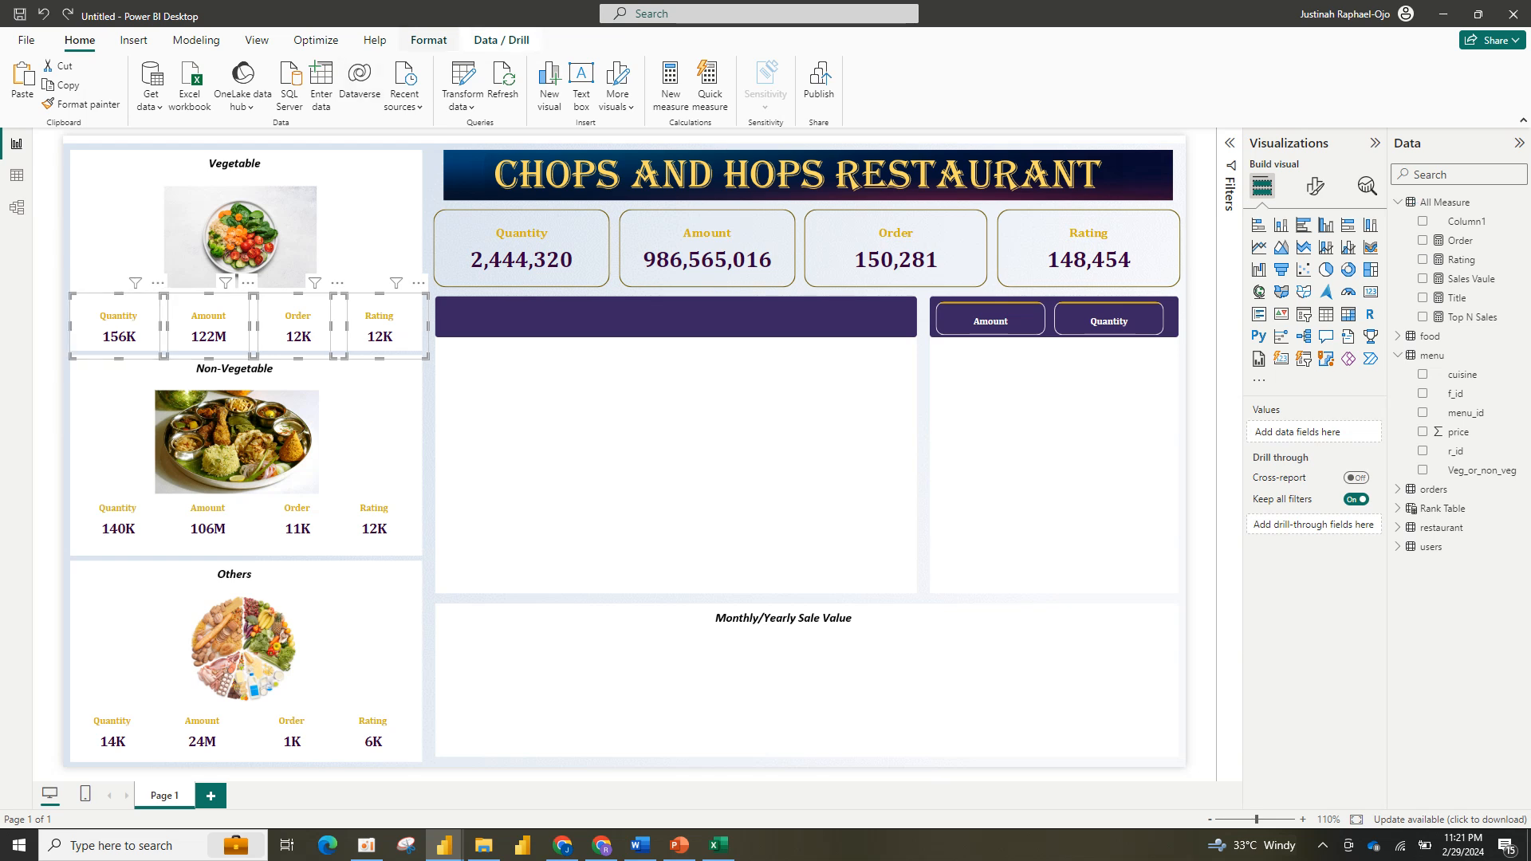
pyautogui.click(501, 40)
pyautogui.click(428, 40)
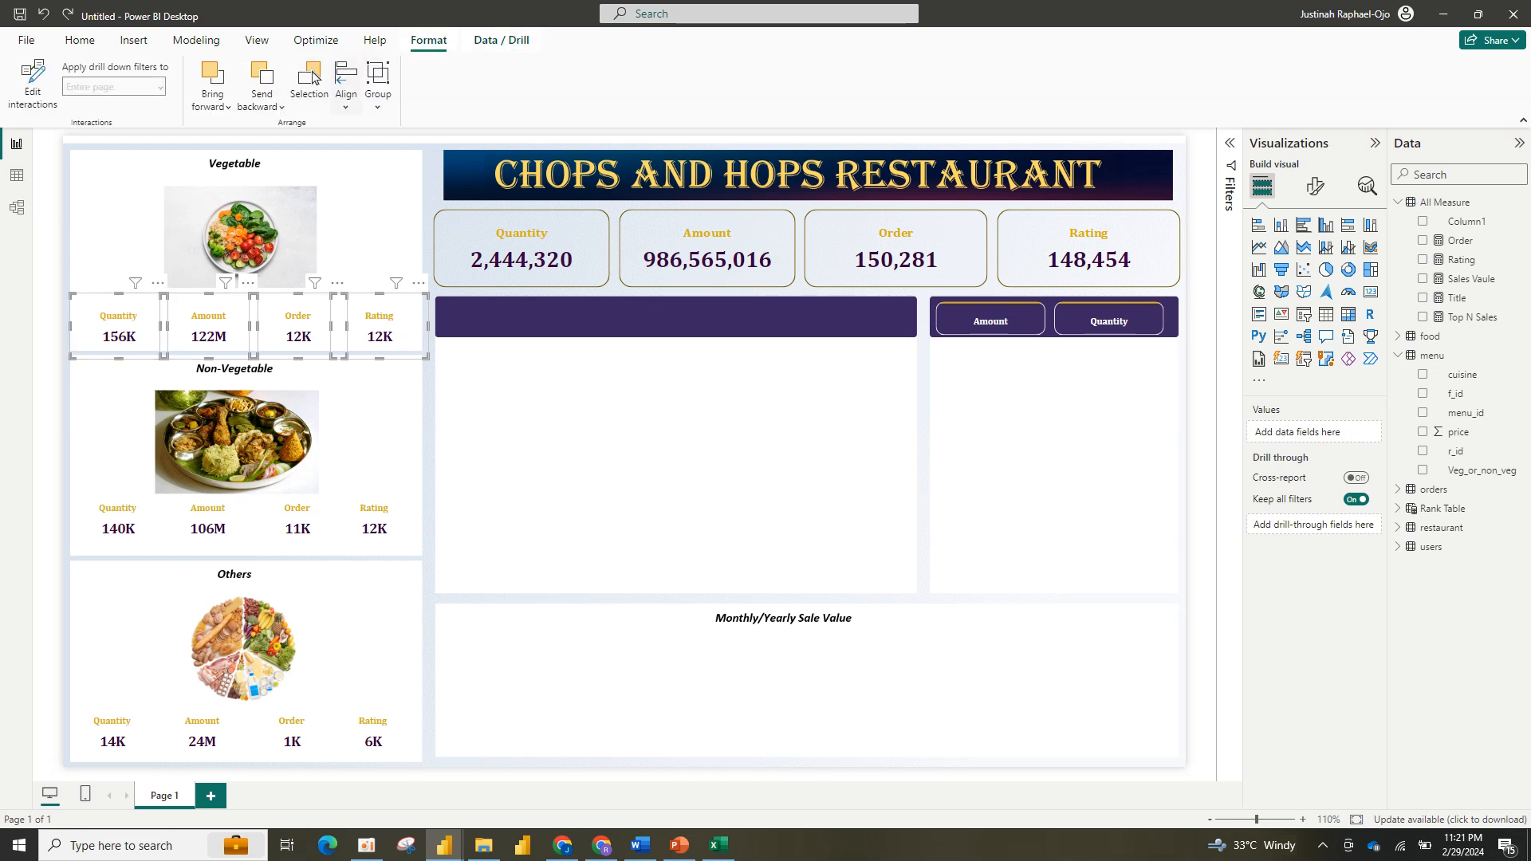
pyautogui.click(346, 86)
pyautogui.click(390, 240)
pyautogui.press('Return')
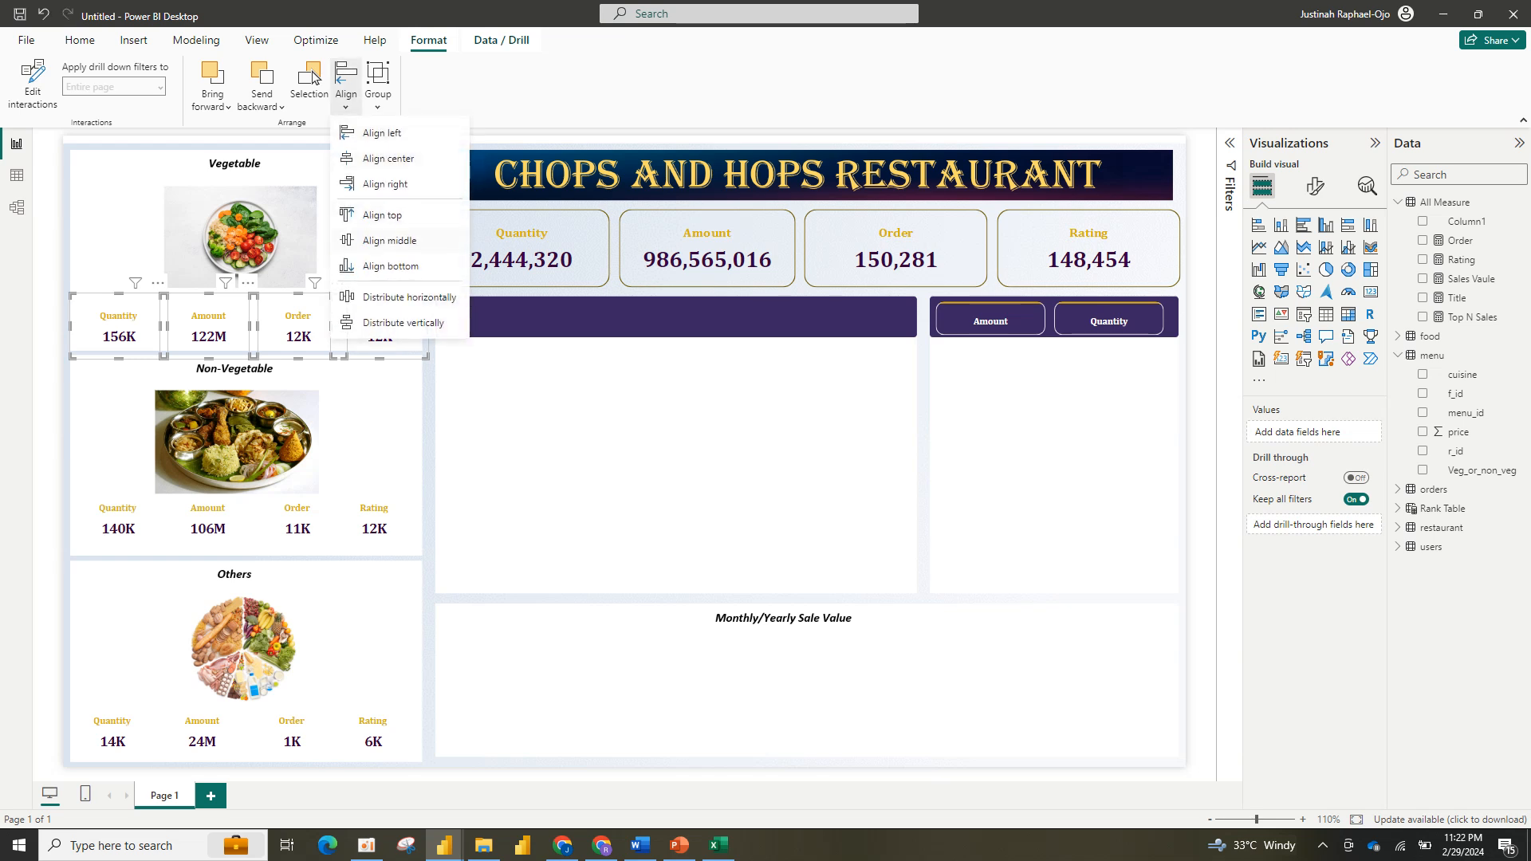
pyautogui.click(390, 240)
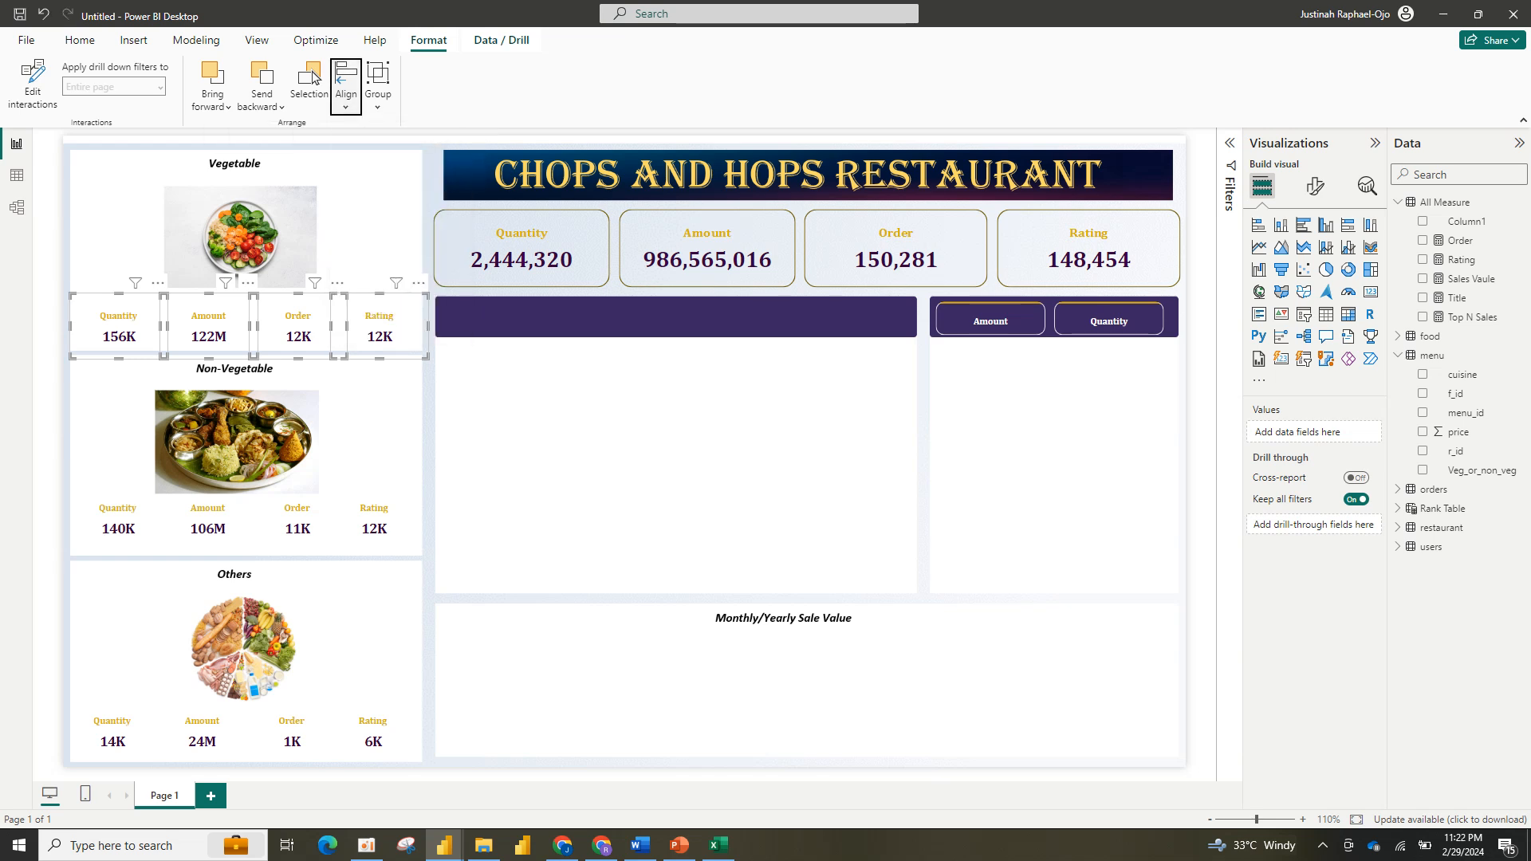
# Step: Distribute the four Vegetable cards horizontally, and also vertically
pyautogui.click(346, 86)
pyautogui.click(409, 298)
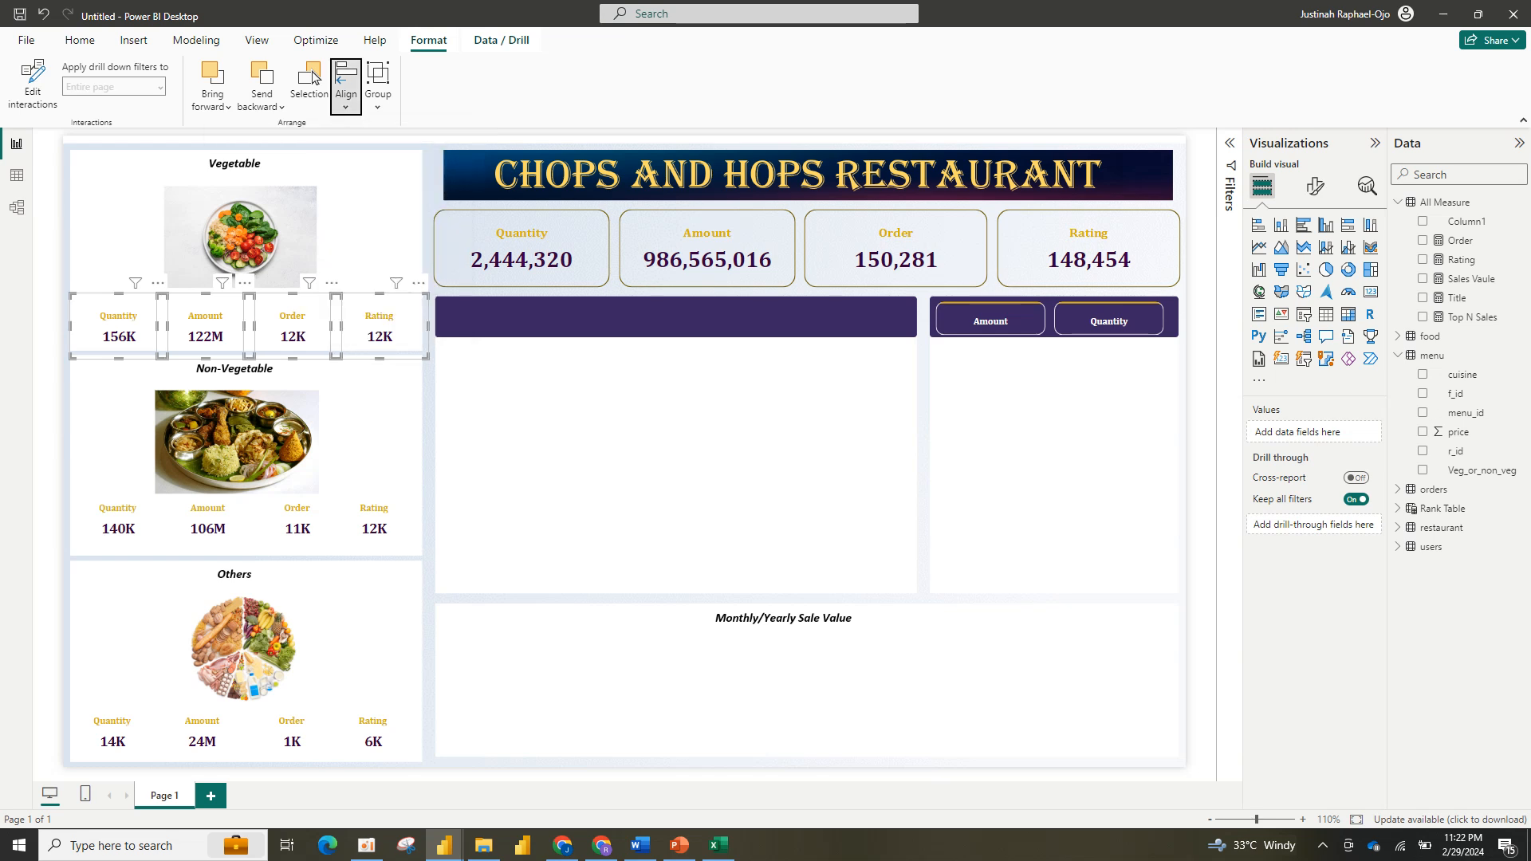
pyautogui.click(346, 86)
pyautogui.press('Up')
pyautogui.press('Return')
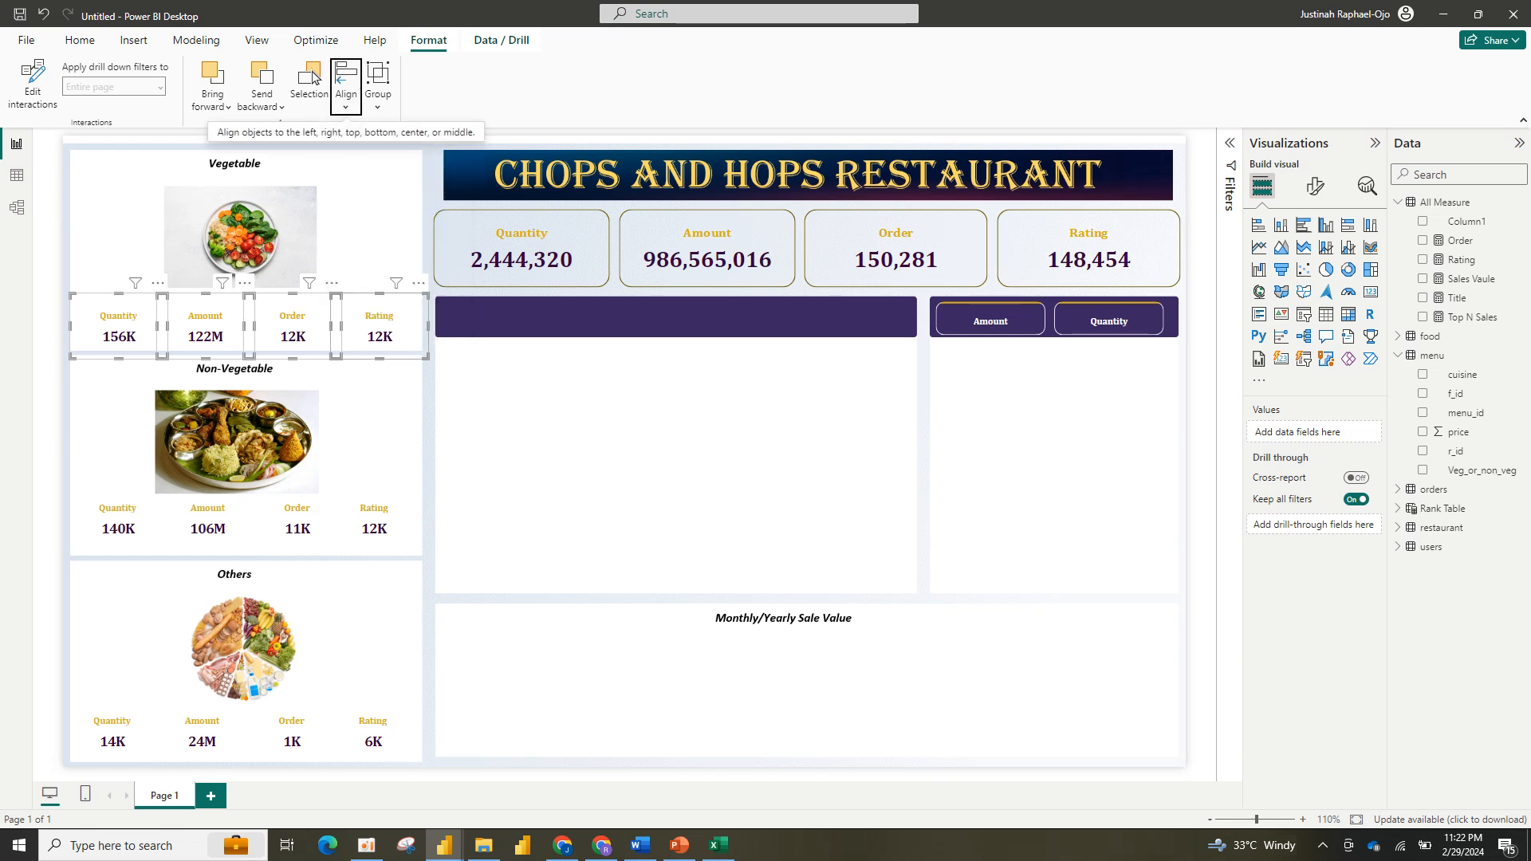
# Step: Group the four Vegetable cards and group the result with the Vegetable food image
pyautogui.press('Right')
pyautogui.press('Return')
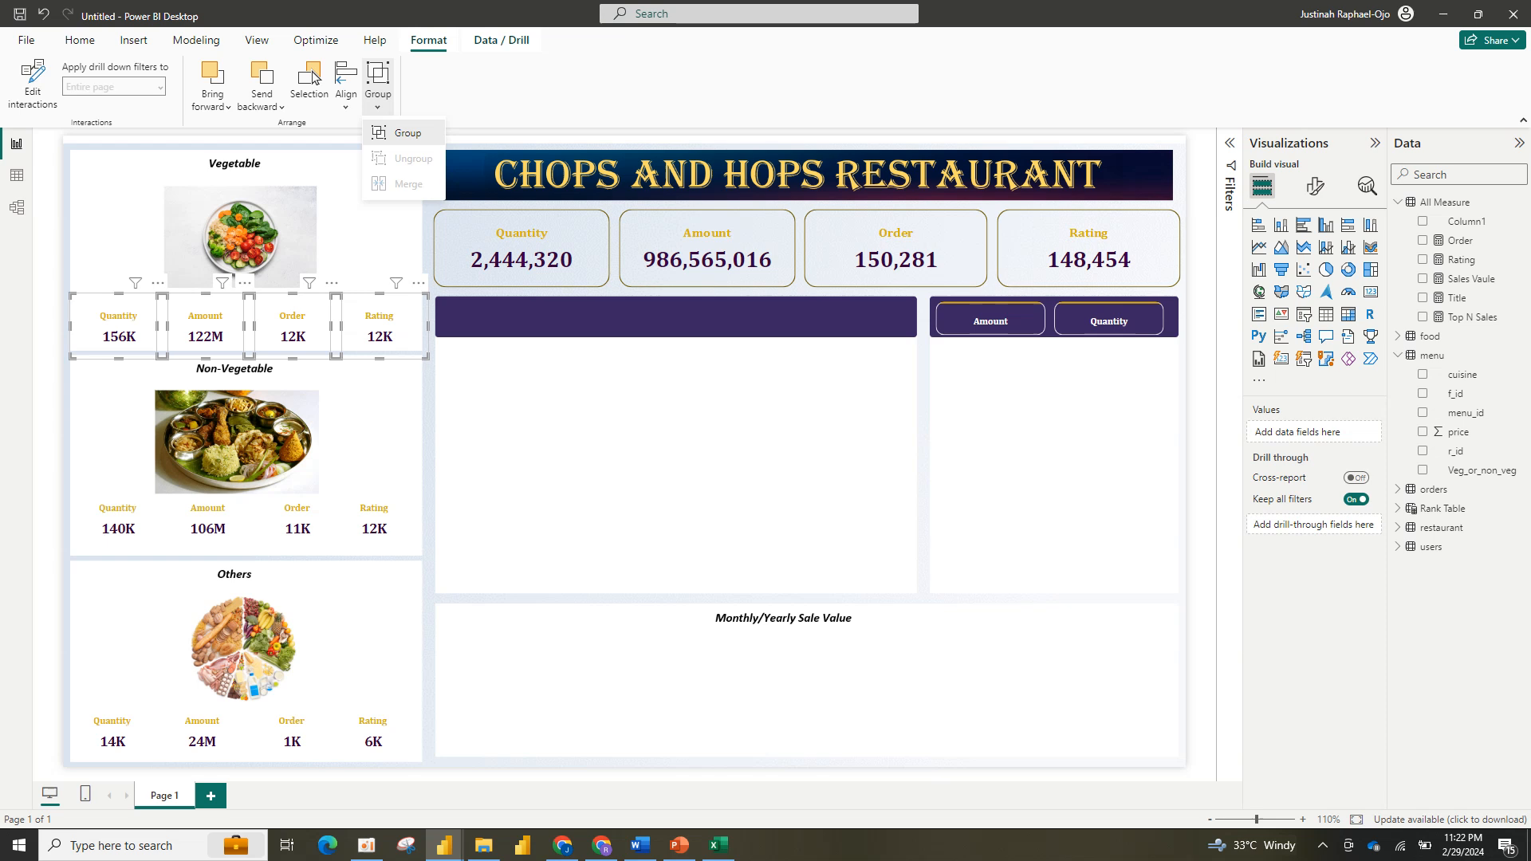
pyautogui.press('Return')
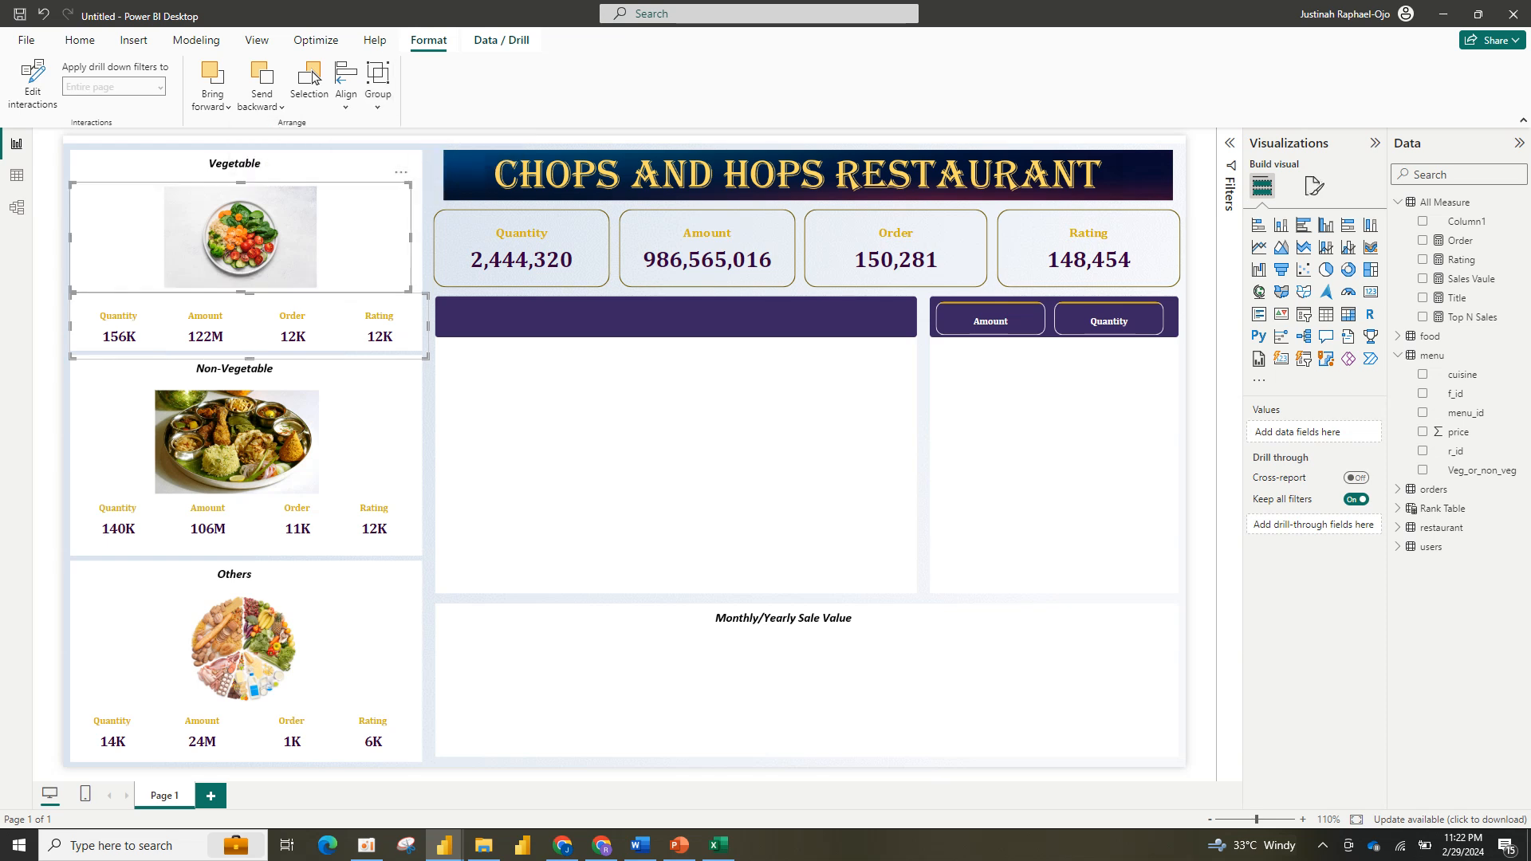
pyautogui.press('Return')
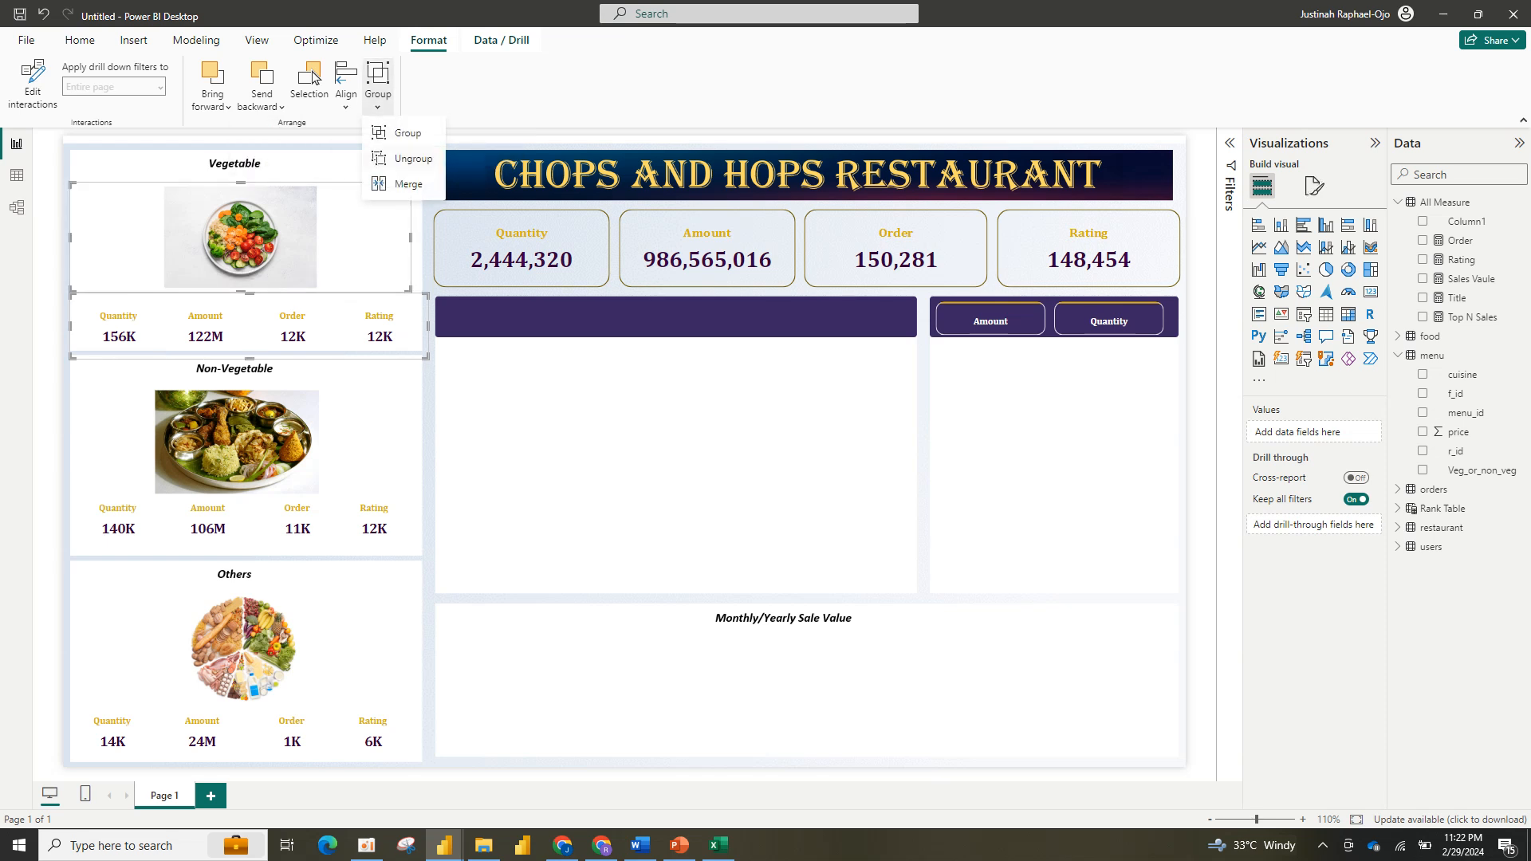
pyautogui.press('Return')
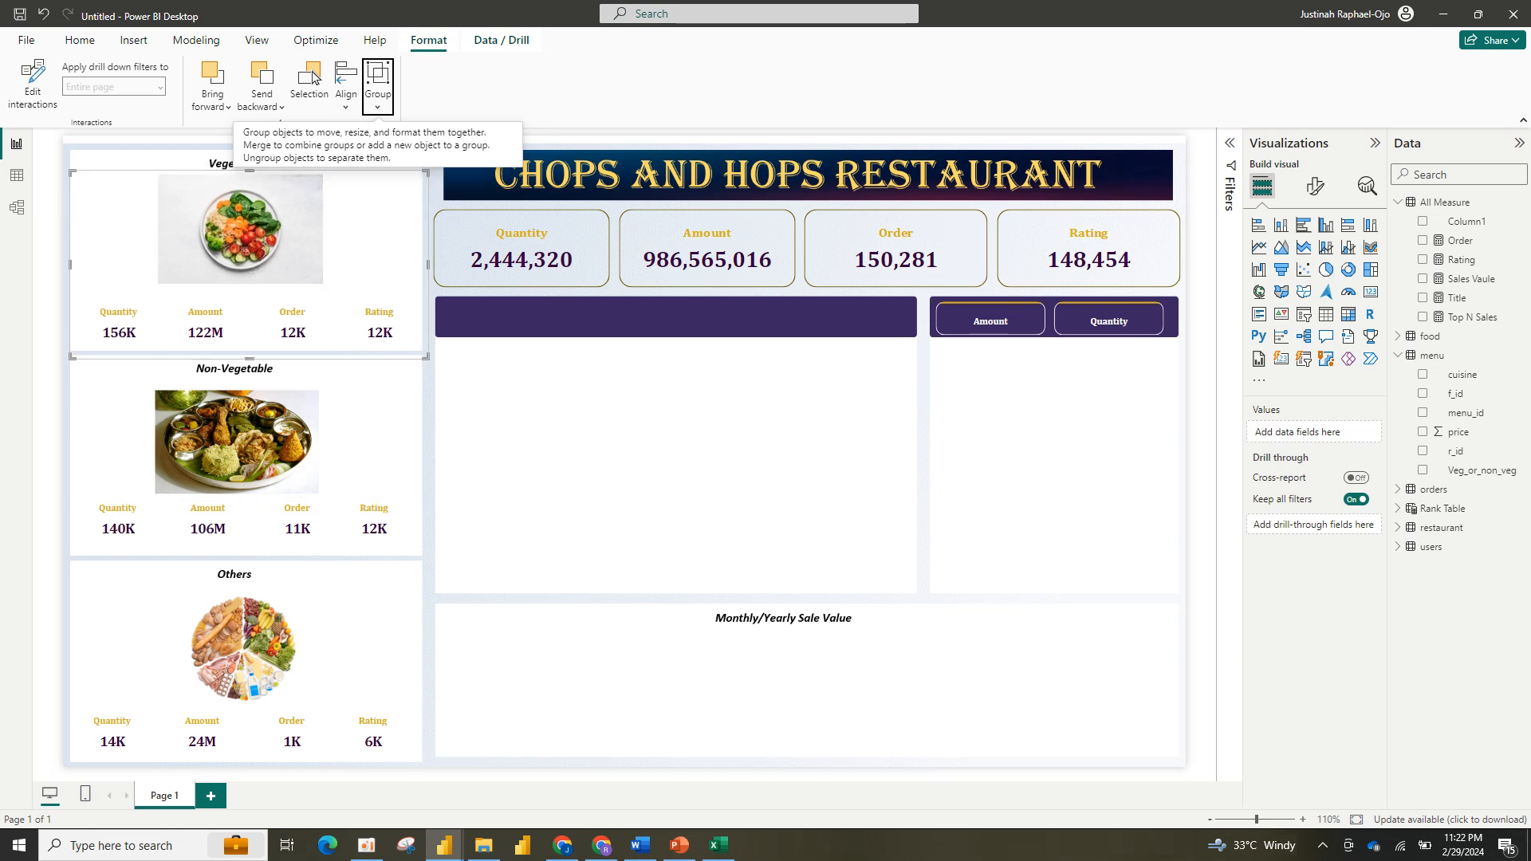
pyautogui.click(606, 463)
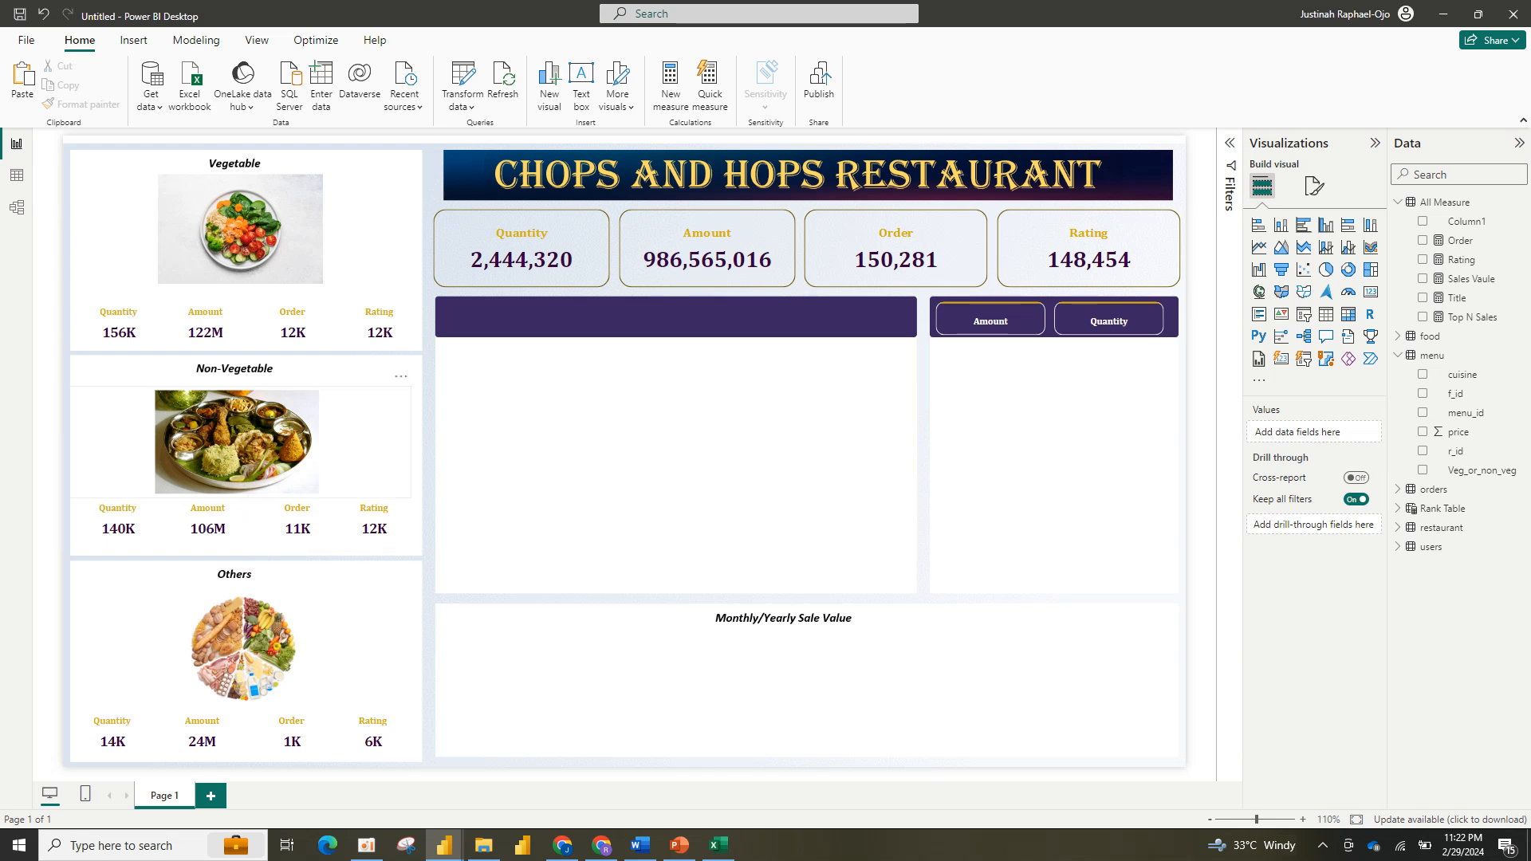
# Step: Select the Quantity, Amount, Order and Rating cards under Non-Vegetable and distribute them horizontally and vertically
pyautogui.click(236, 443)
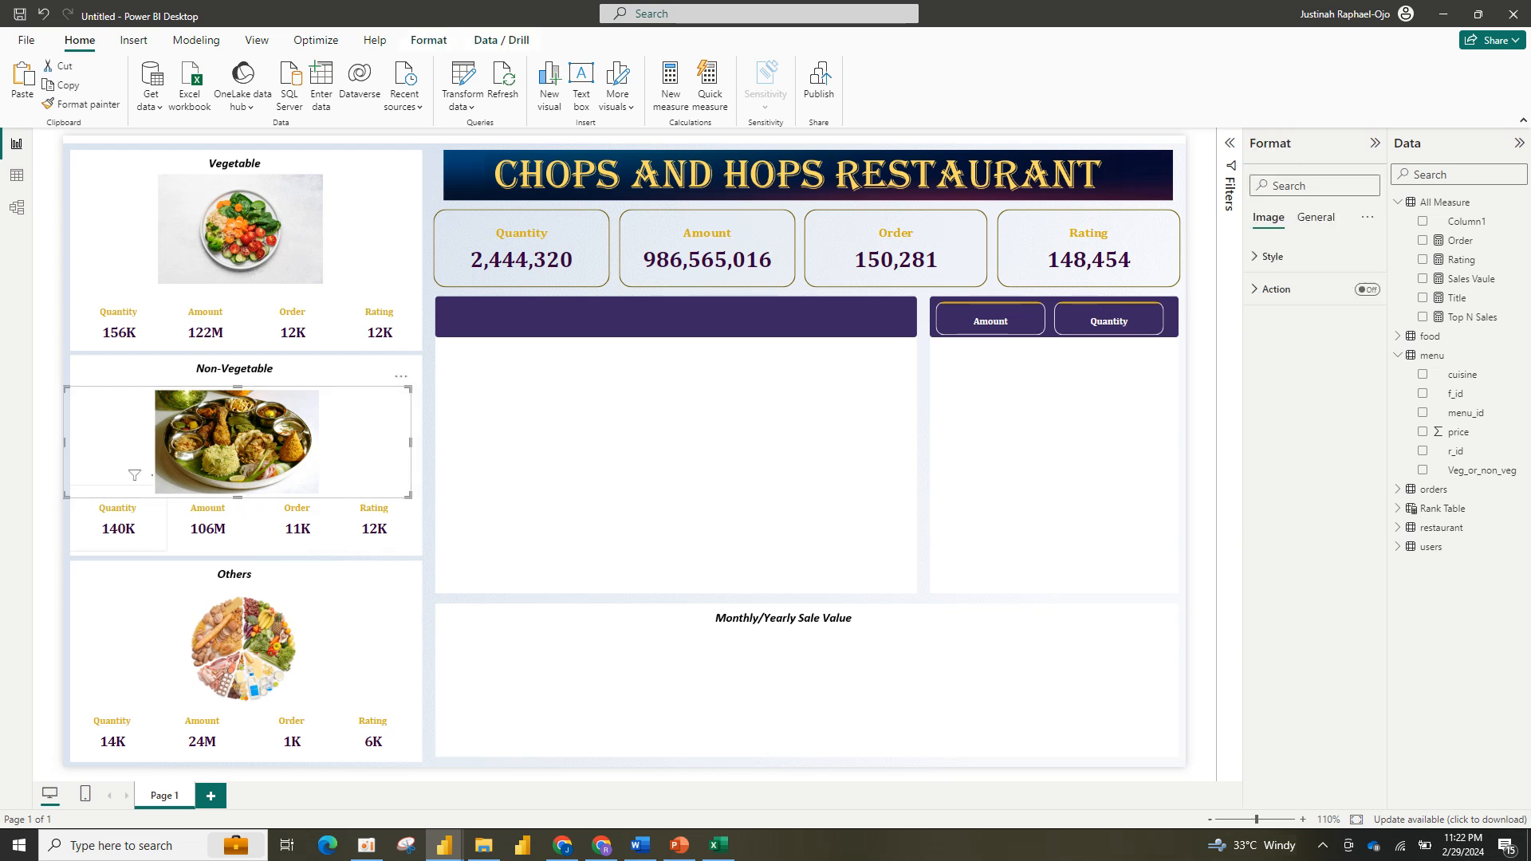
pyautogui.click(119, 522)
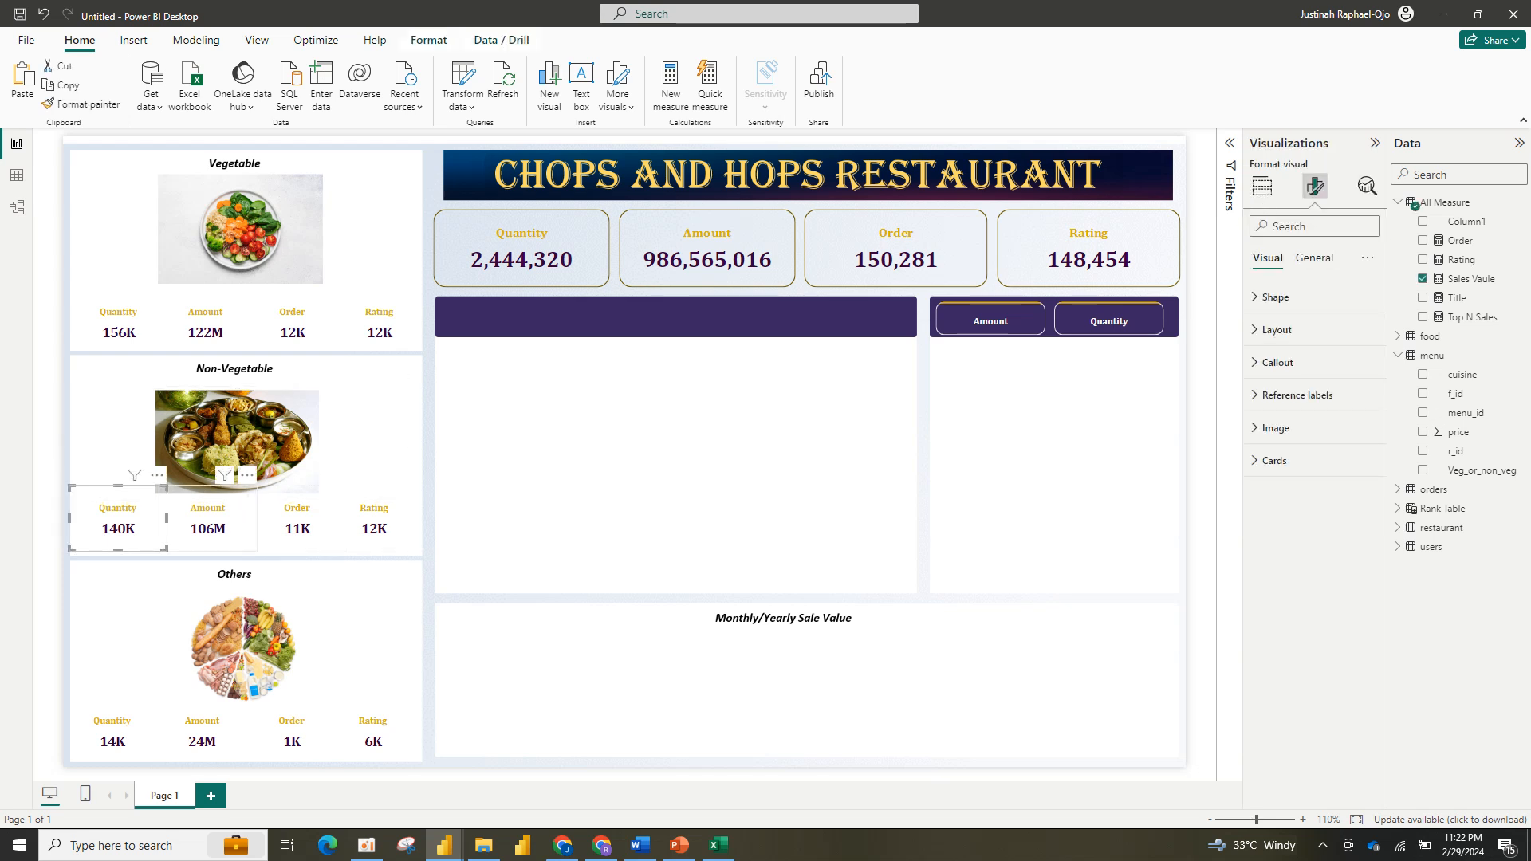
pyautogui.keyDown('ctrl'); pyautogui.click(208, 522); pyautogui.keyUp('ctrl')
pyautogui.keyDown('ctrl'); pyautogui.click(298, 522); pyautogui.keyUp('ctrl')
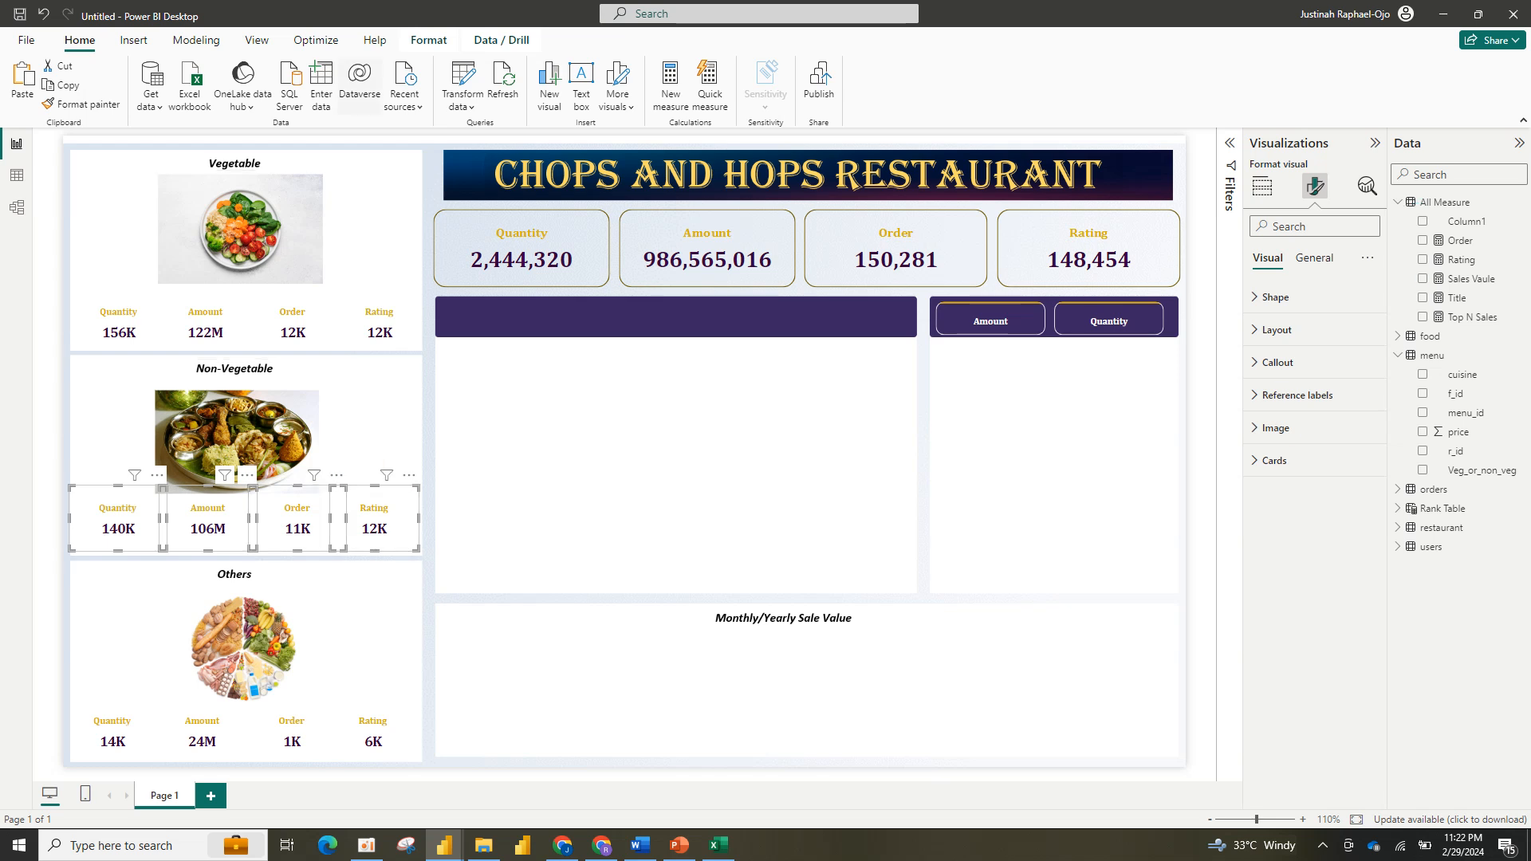
pyautogui.click(428, 40)
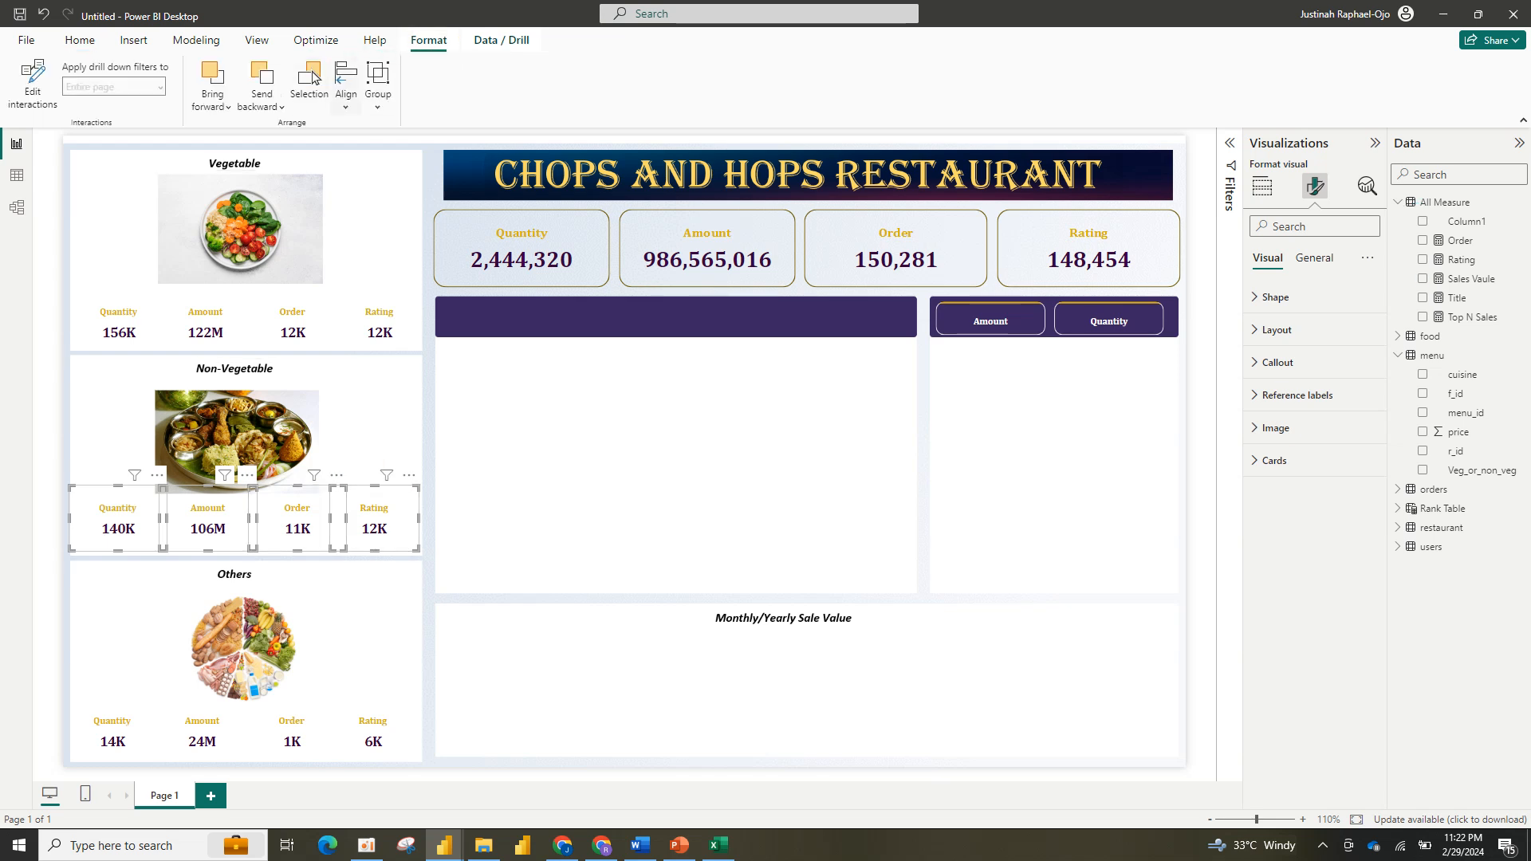
pyautogui.click(345, 80)
pyautogui.click(408, 298)
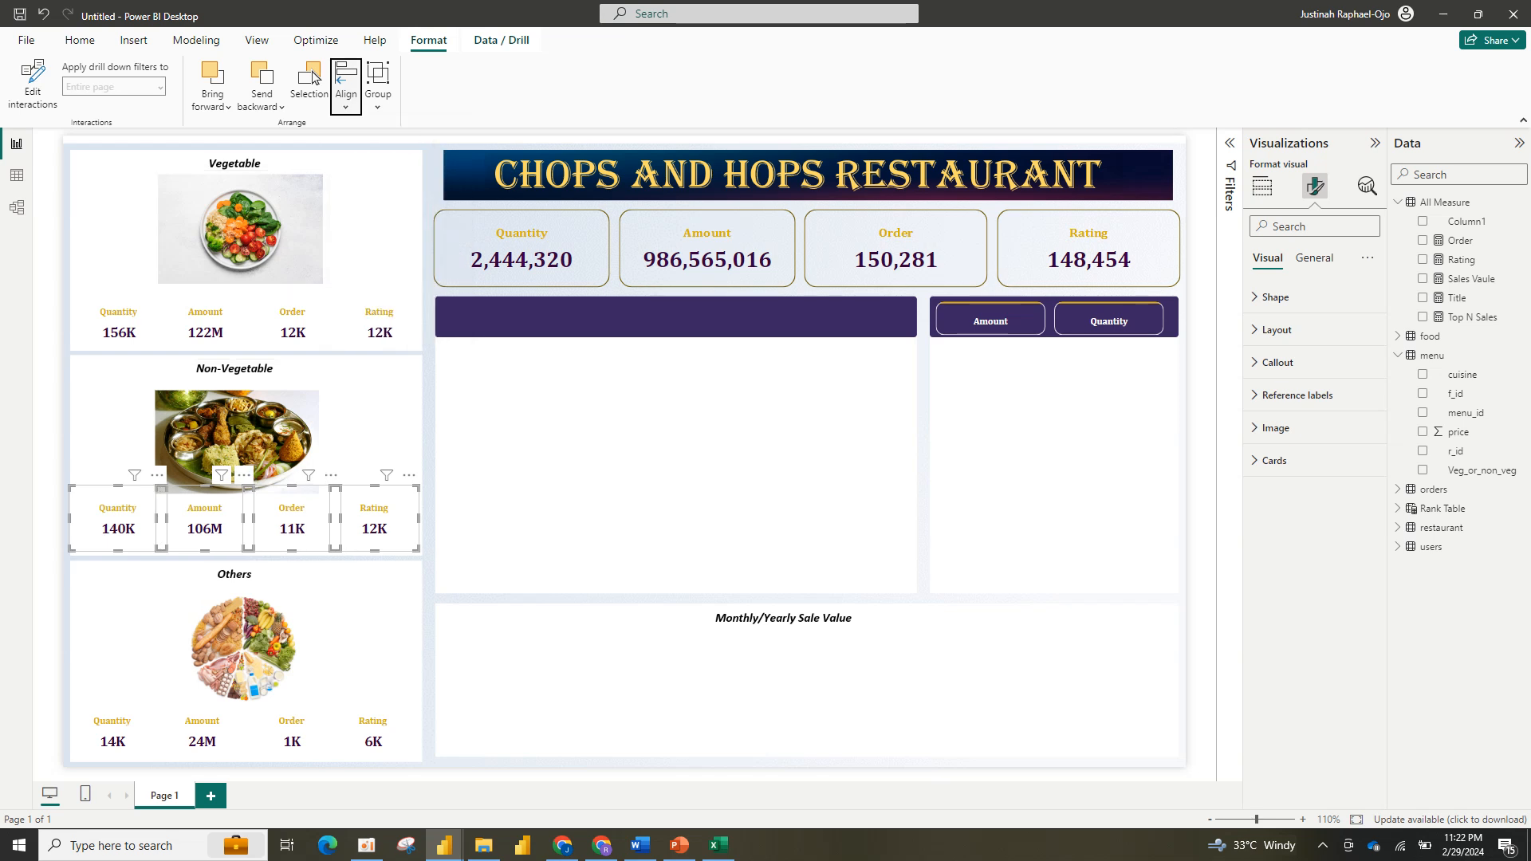
pyautogui.click(345, 88)
pyautogui.click(402, 322)
pyautogui.press('Return')
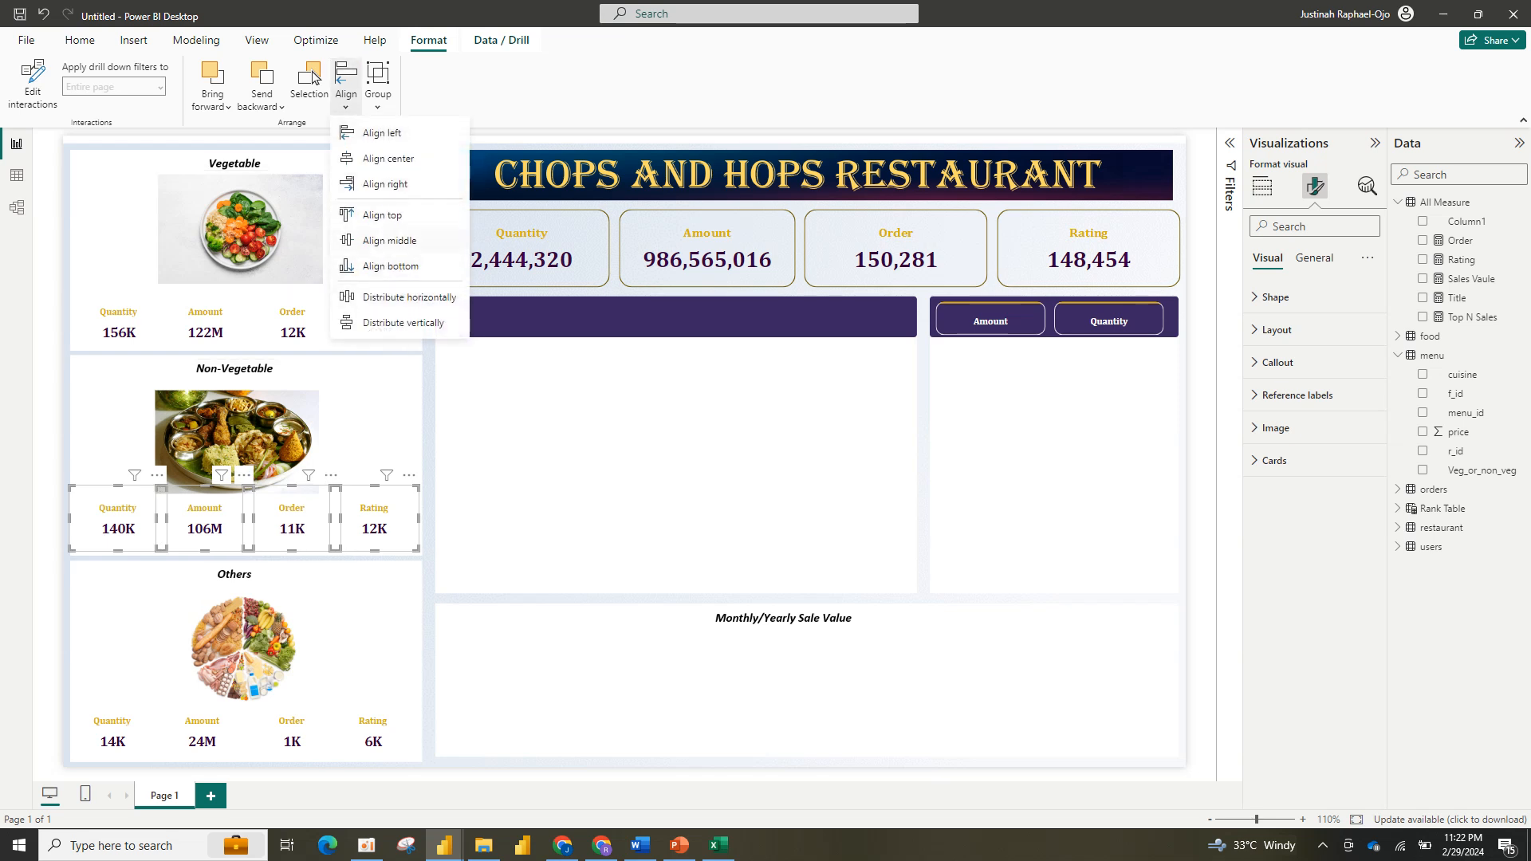
pyautogui.press('Escape')
# Step: Group the four Non-Vegetable cards and group the result with the Non-Vegetable food image
pyautogui.press('Right')
pyautogui.press('Return')
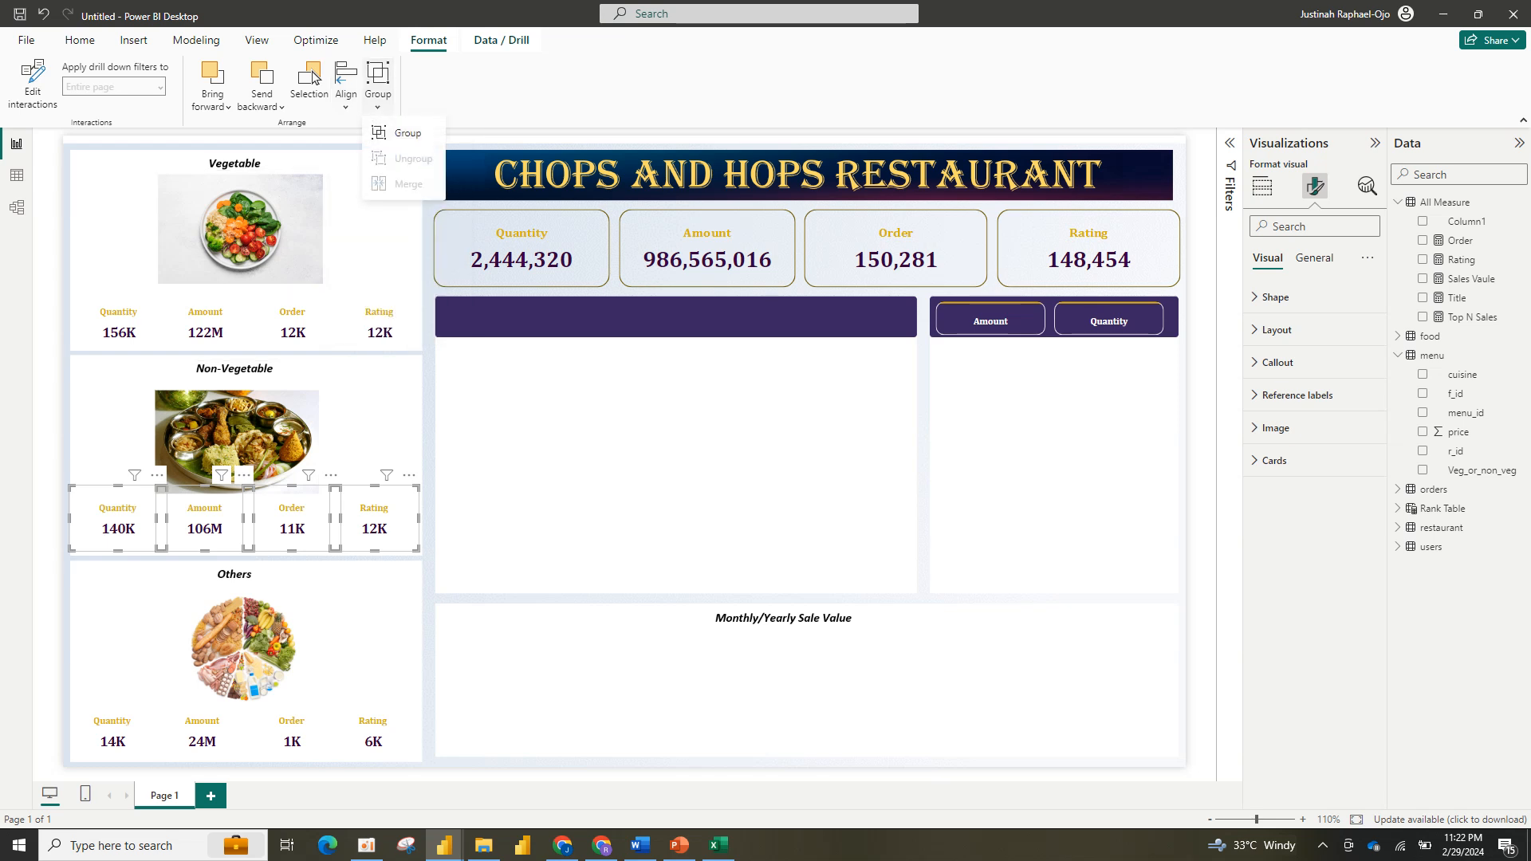
pyautogui.press('Down')
pyautogui.press('Return')
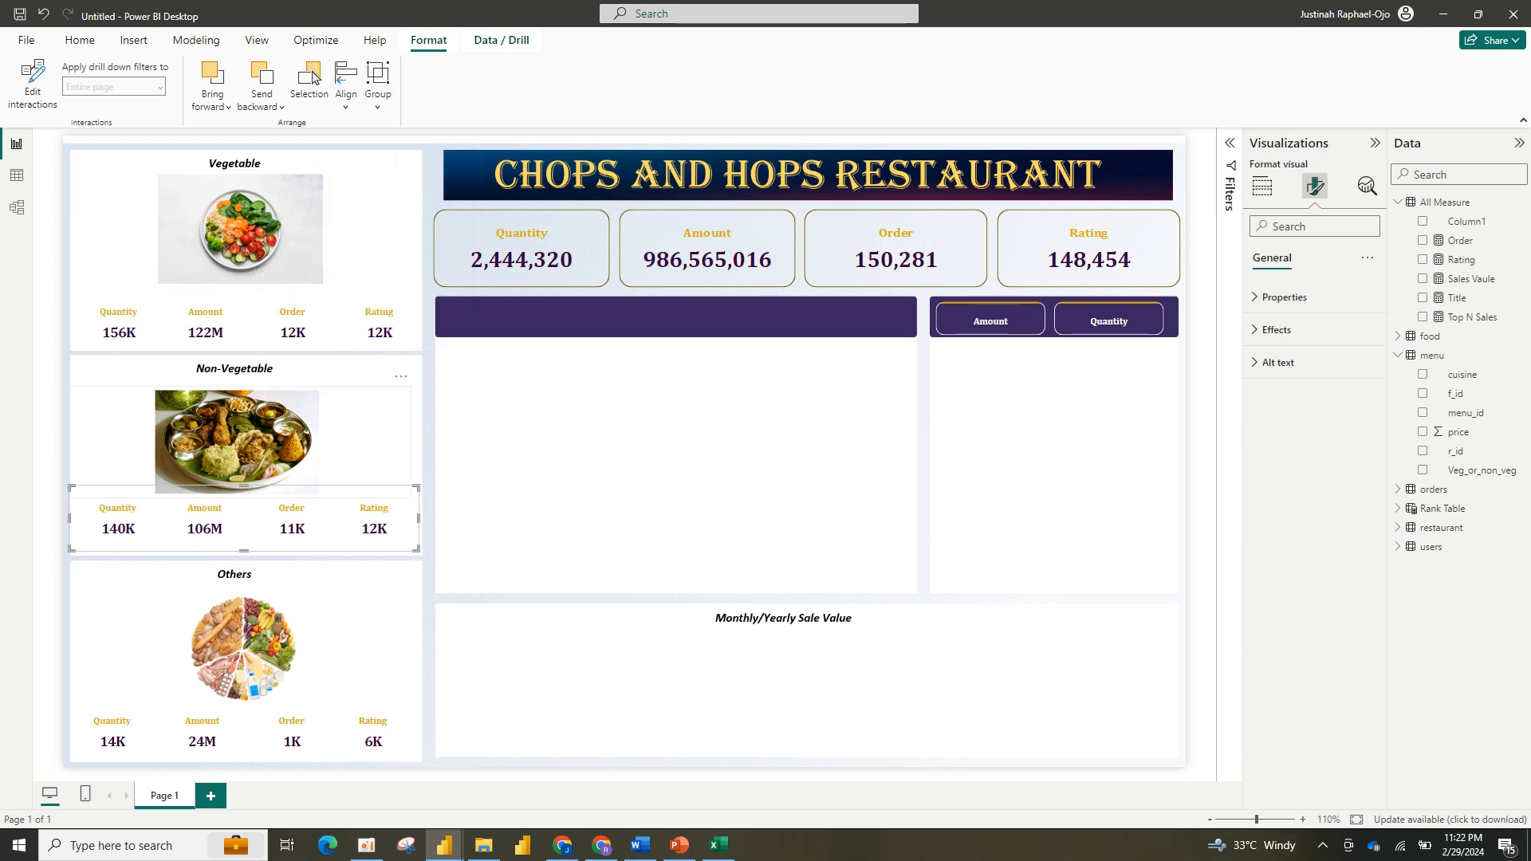
pyautogui.press('Return')
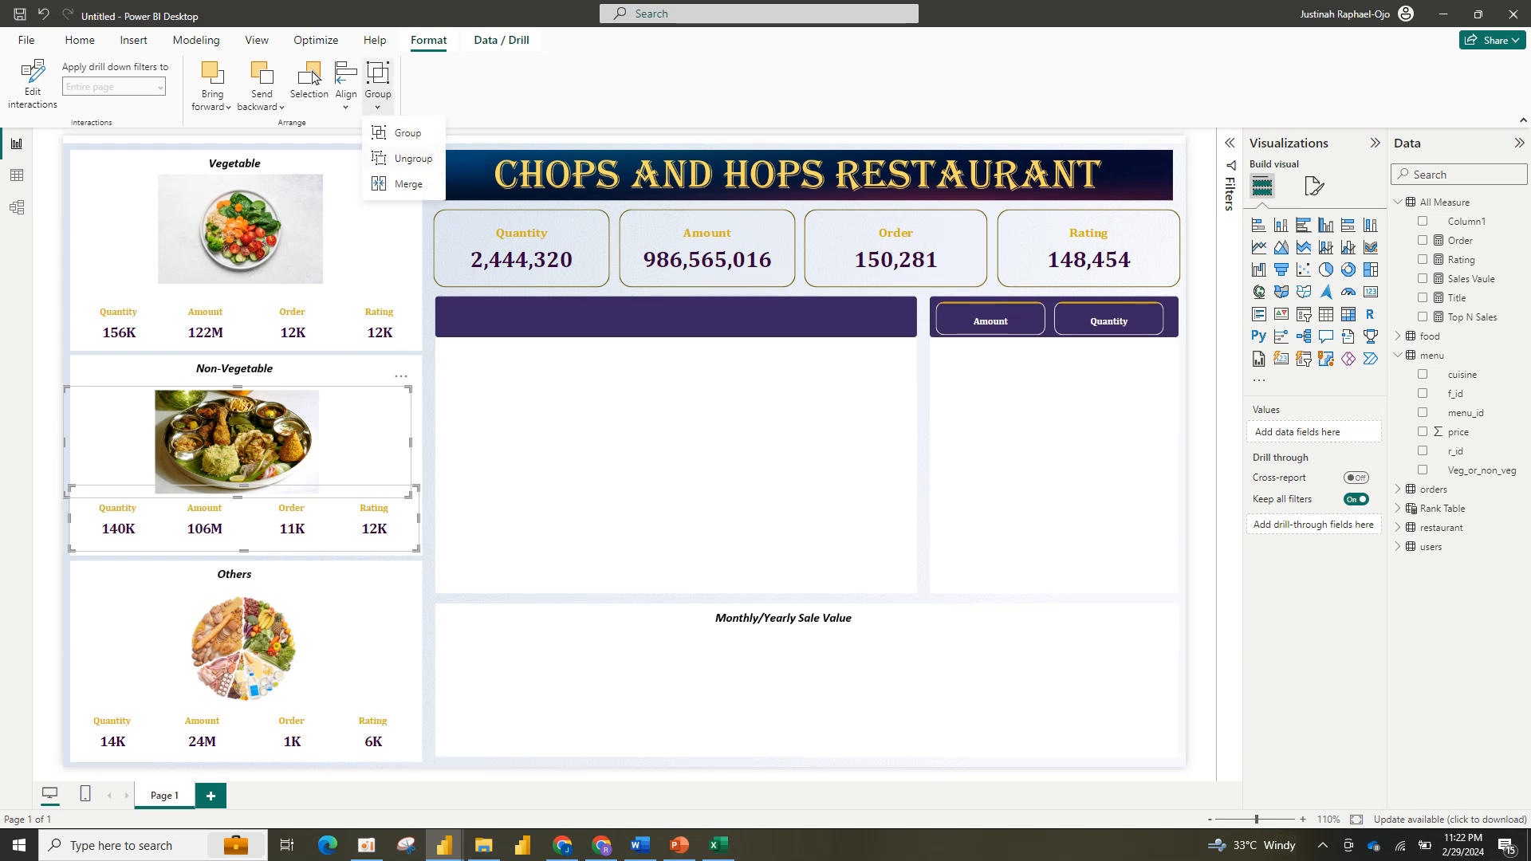
pyautogui.click(408, 133)
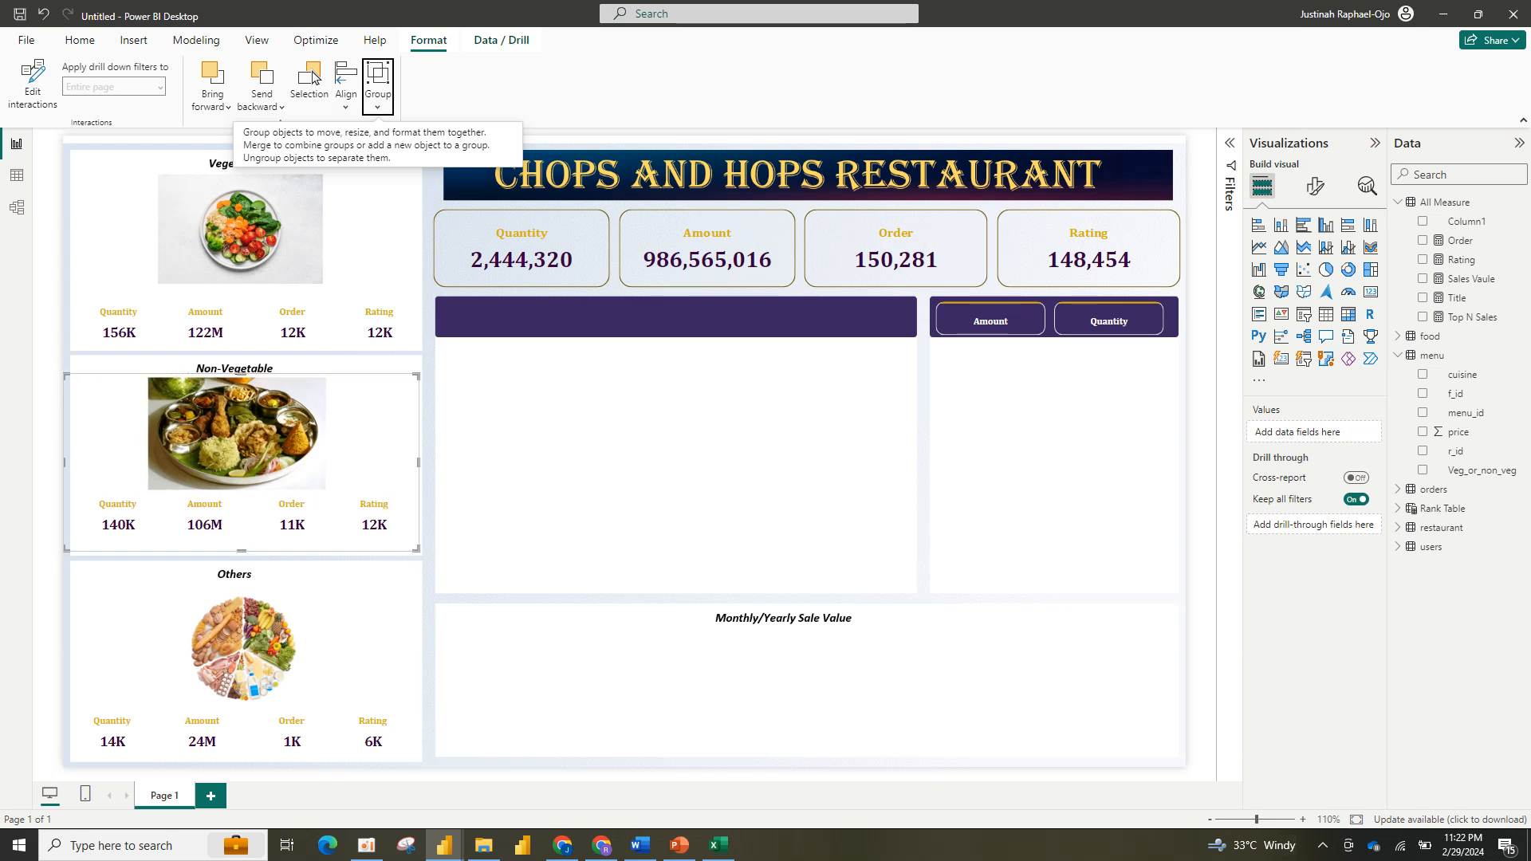
pyautogui.press('Escape')
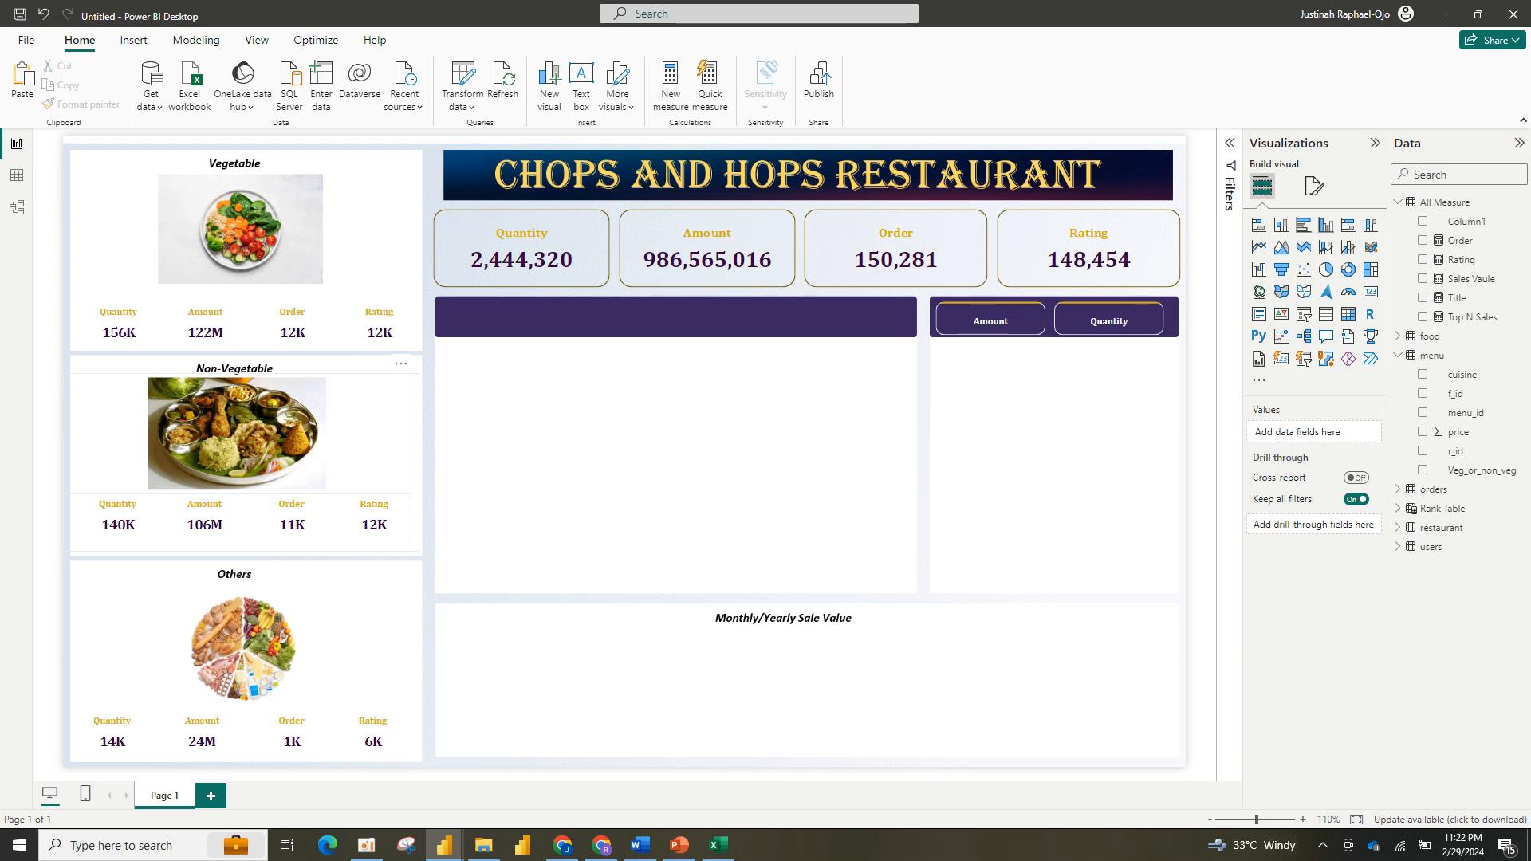
# Step: Move the Non-Vegetable food image slightly down within its group, clear of the section title
pyautogui.click(240, 434)
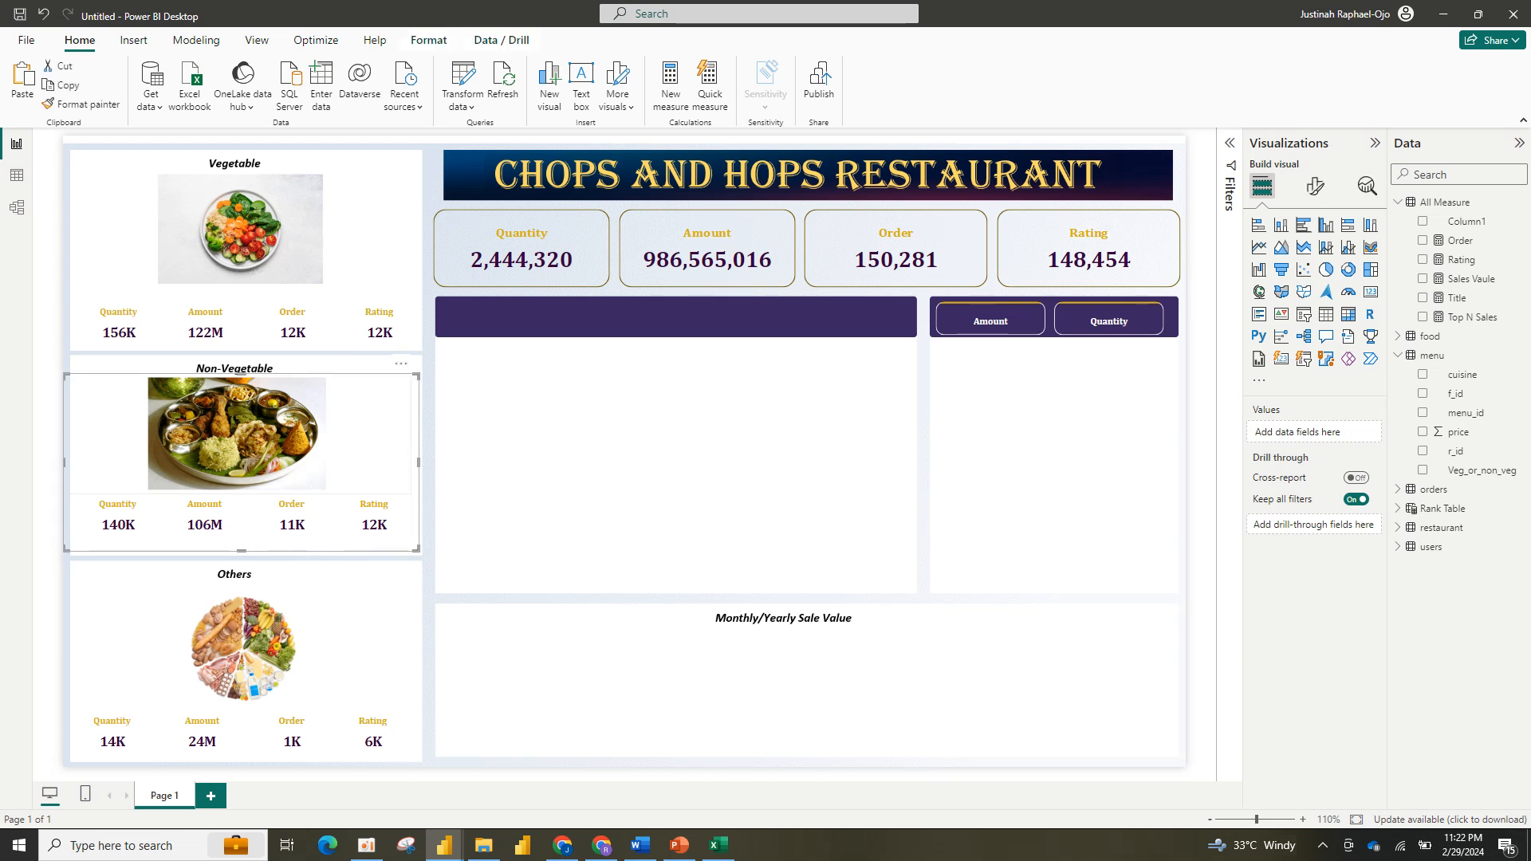
pyautogui.click(237, 435)
pyautogui.moveTo(238, 434); pyautogui.dragTo(237, 442)
pyautogui.click(606, 486)
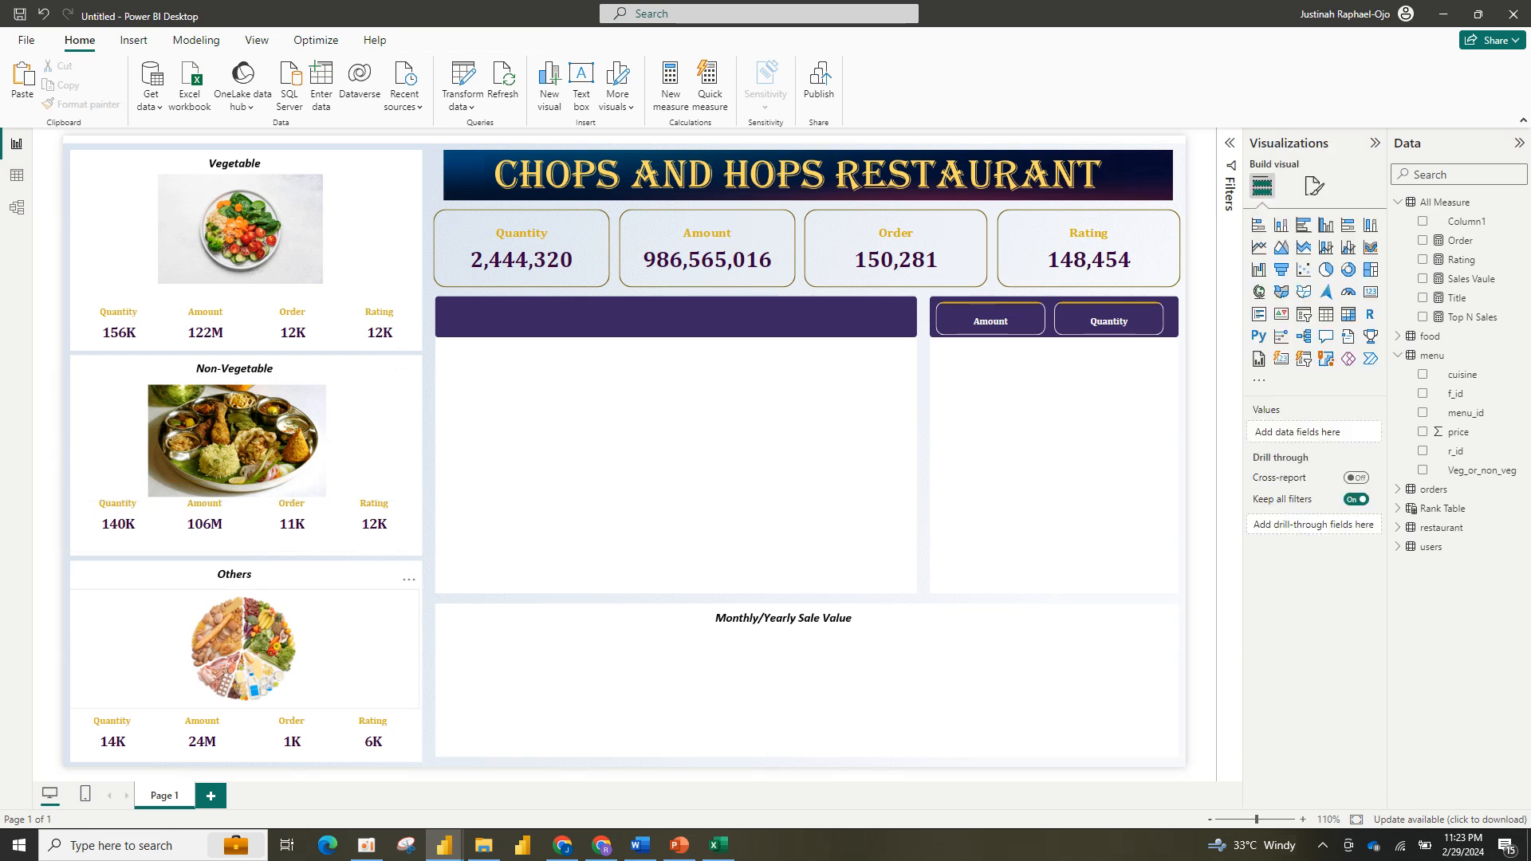
# Step: Nudge the Non-Vegetable food image back up a little so it clears the card labels beneath it
pyautogui.click(306, 519)
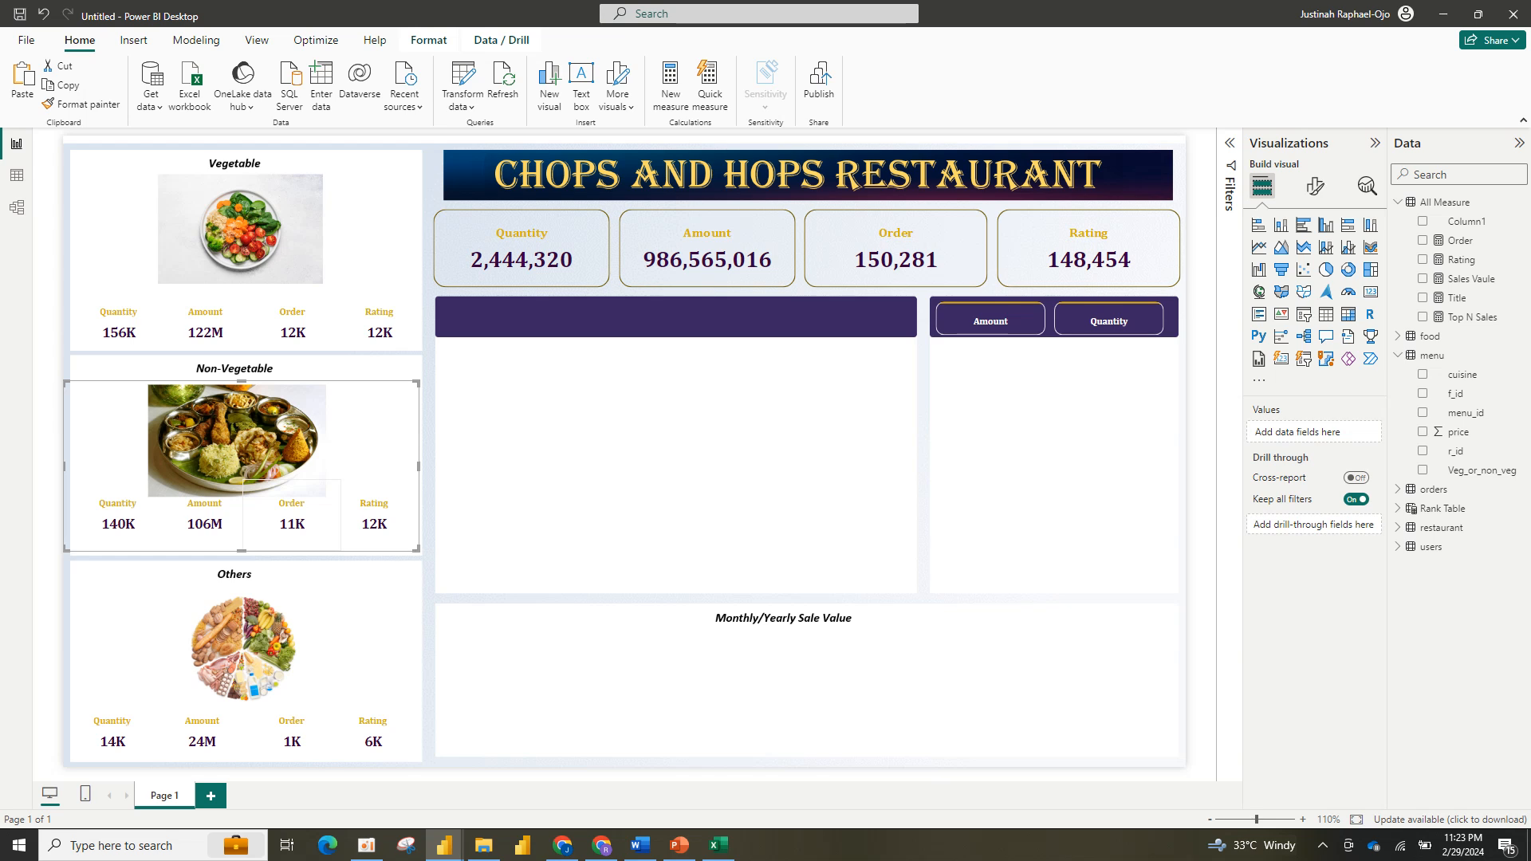
pyautogui.click(307, 519)
pyautogui.click(299, 455)
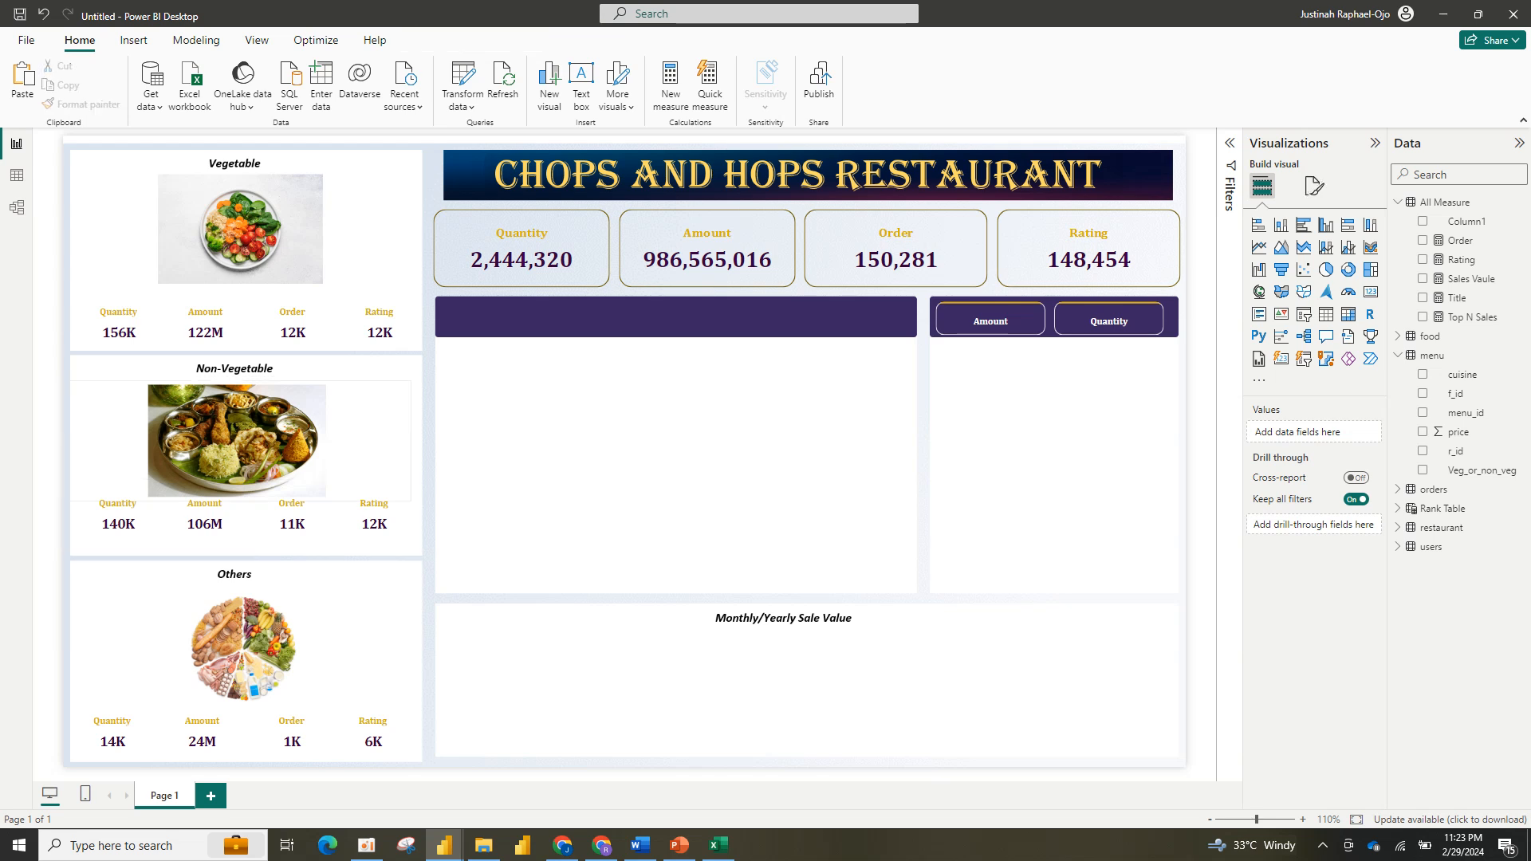
pyautogui.click(299, 455)
pyautogui.moveTo(299, 454); pyautogui.dragTo(299, 449)
pyautogui.click(299, 455)
pyautogui.click(622, 463)
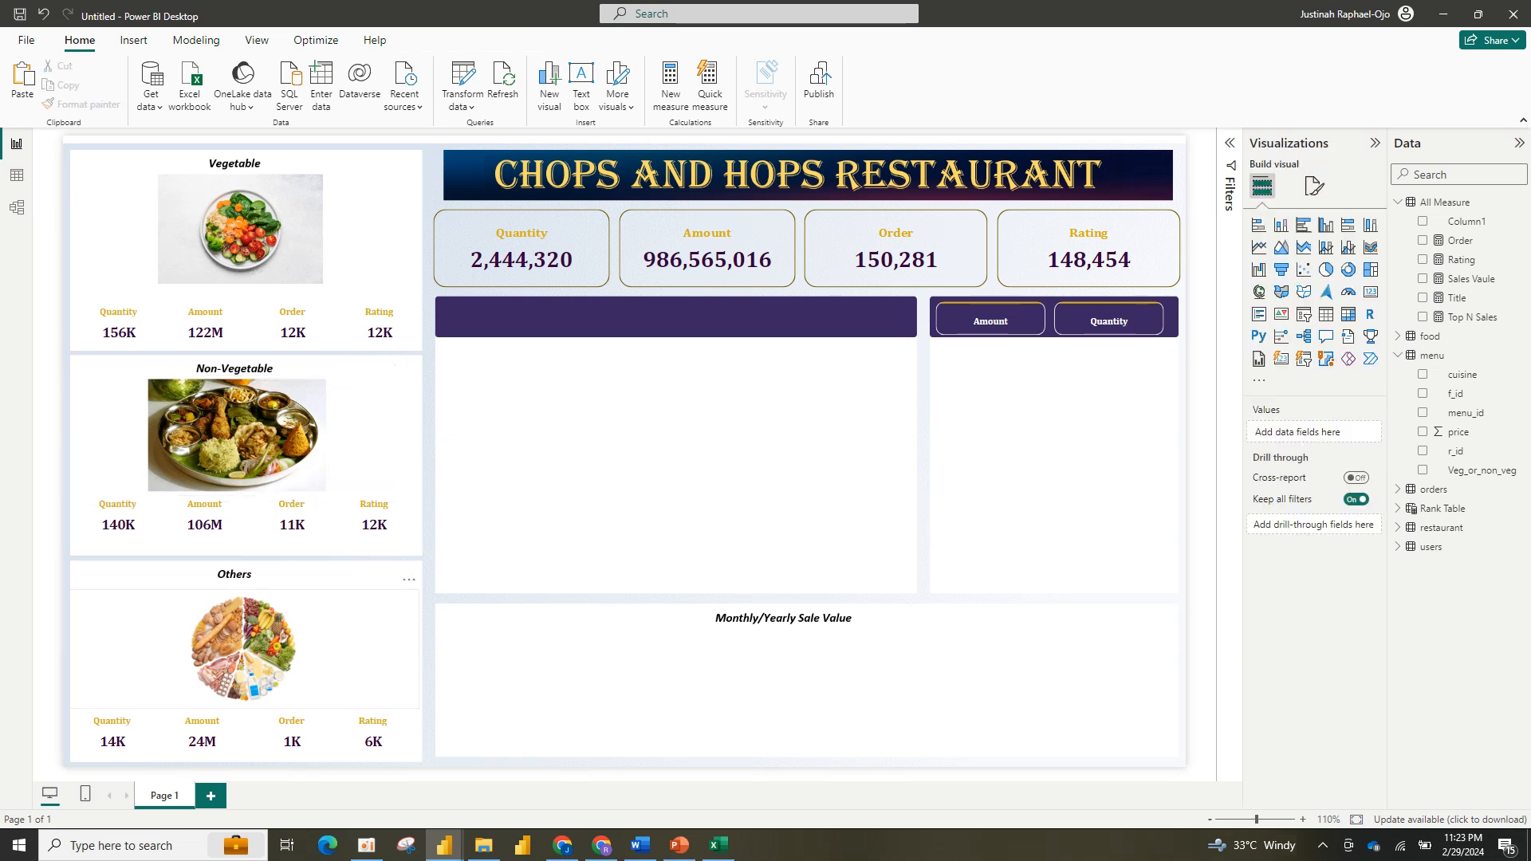
# Step: Select the Quantity, Amount, Order and Rating cards under Others and distribute them horizontally and vertically
pyautogui.click(244, 650)
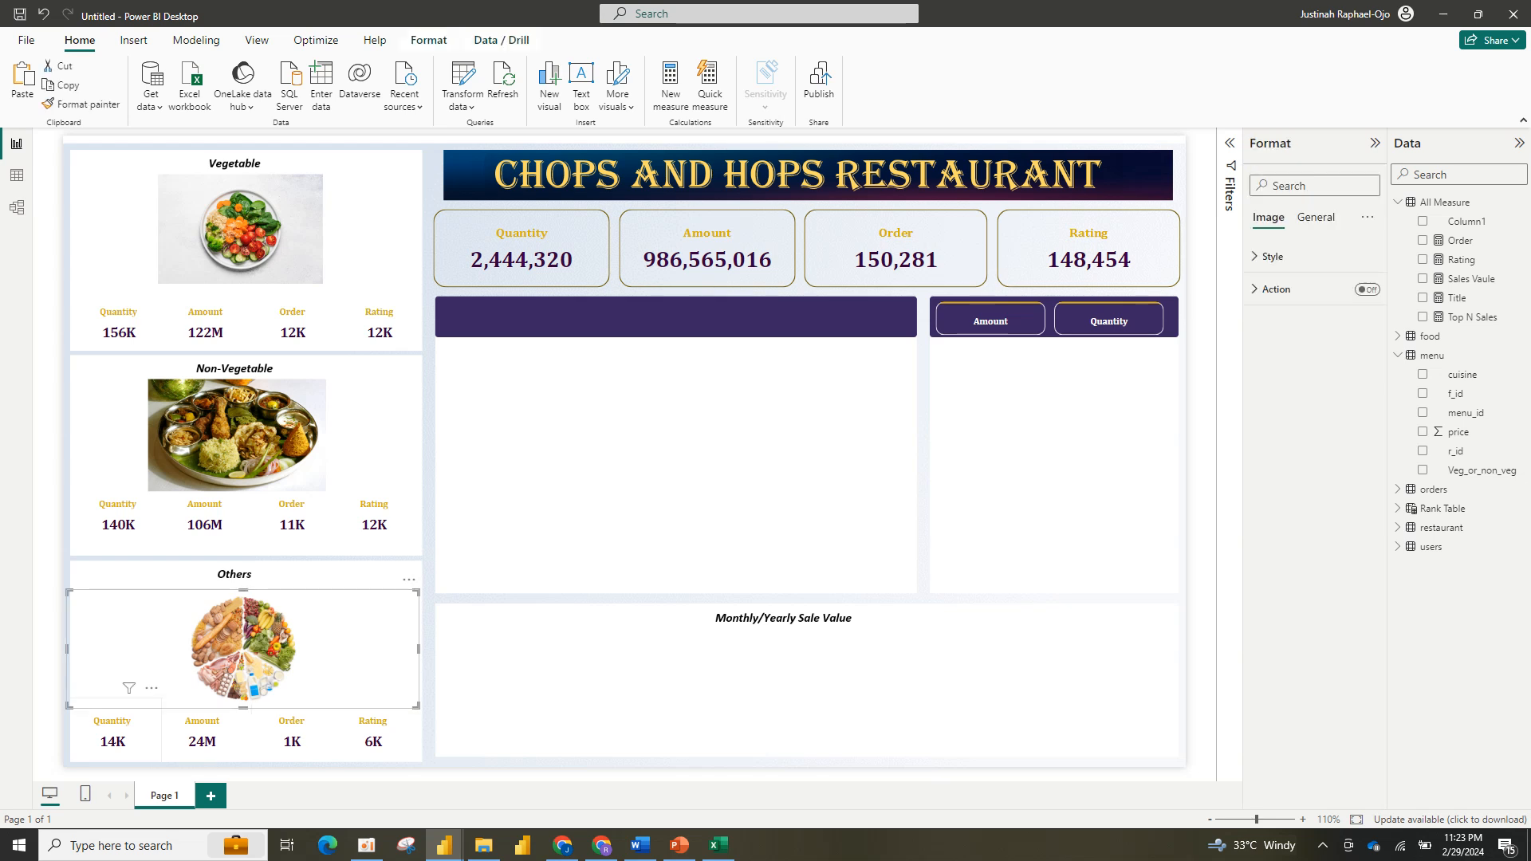
pyautogui.click(112, 730)
pyautogui.keyDown('ctrl'); pyautogui.click(202, 729); pyautogui.keyUp('ctrl')
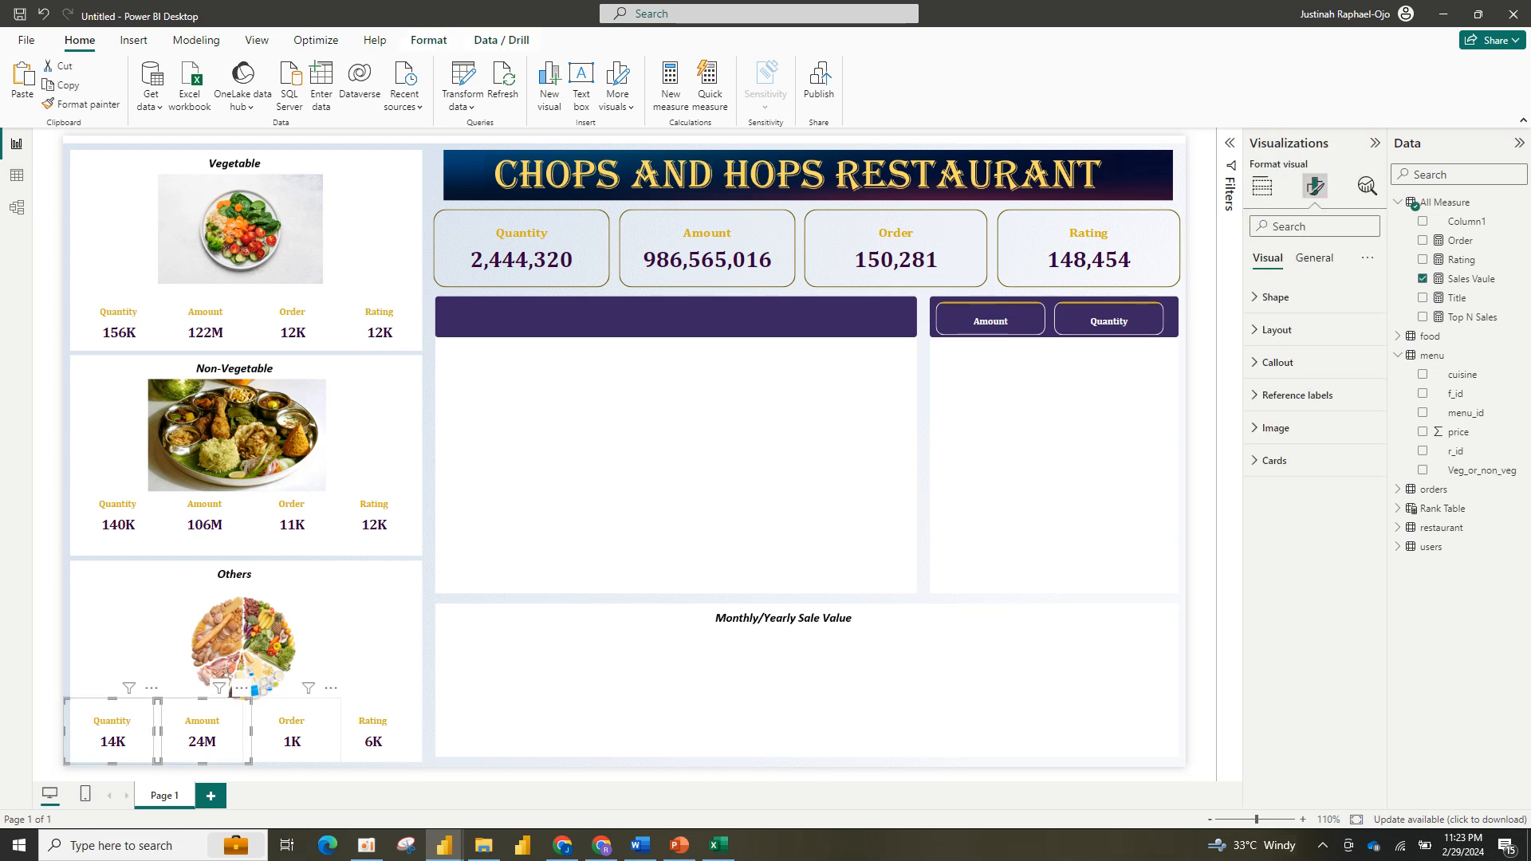
pyautogui.keyDown('ctrl'); pyautogui.click(292, 730); pyautogui.keyUp('ctrl')
pyautogui.keyDown('ctrl'); pyautogui.click(372, 730); pyautogui.keyUp('ctrl')
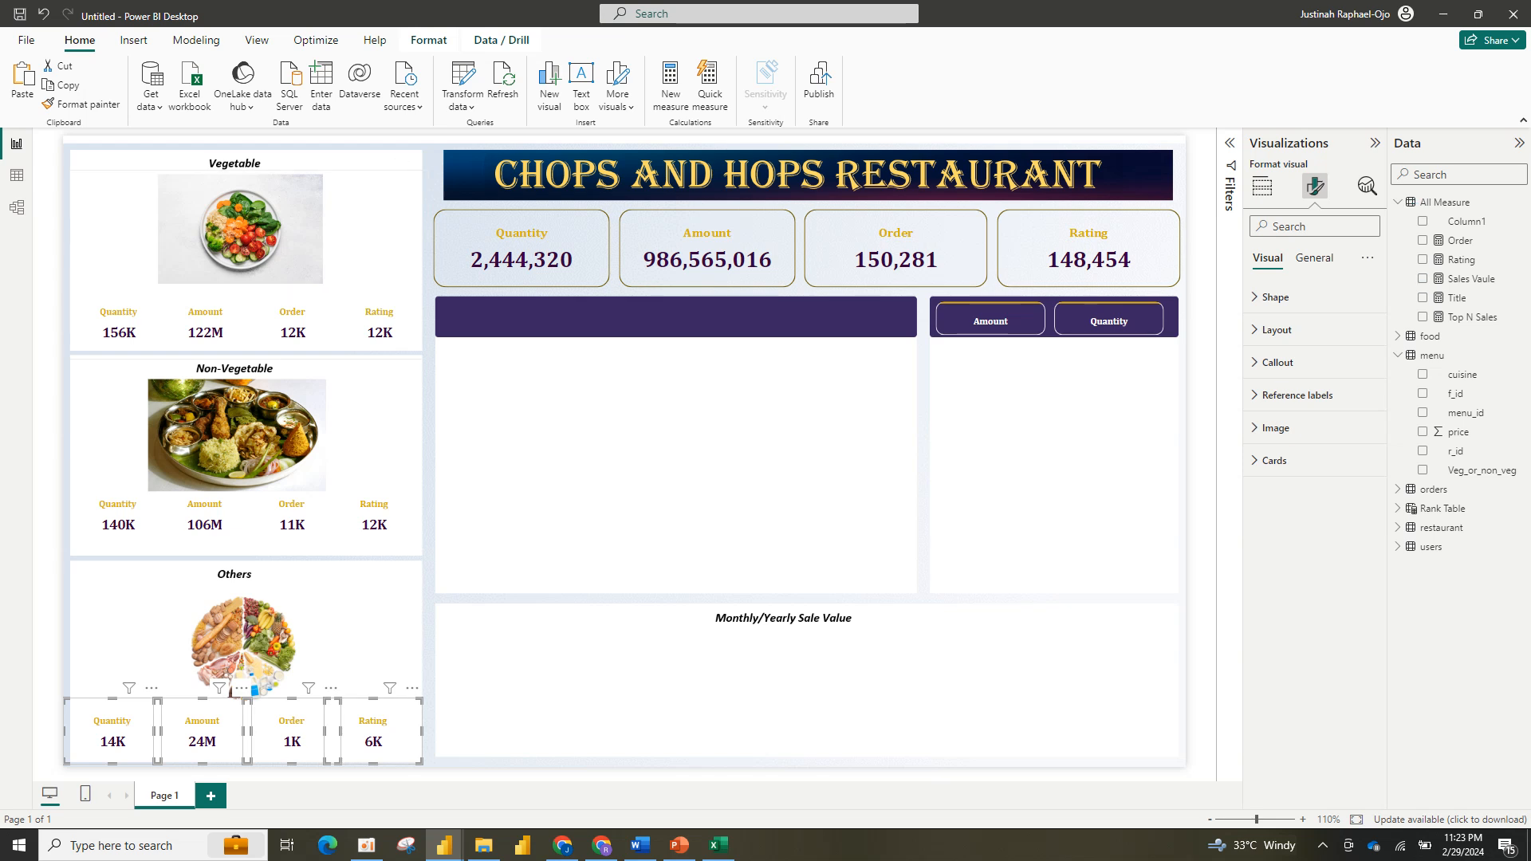
pyautogui.click(428, 39)
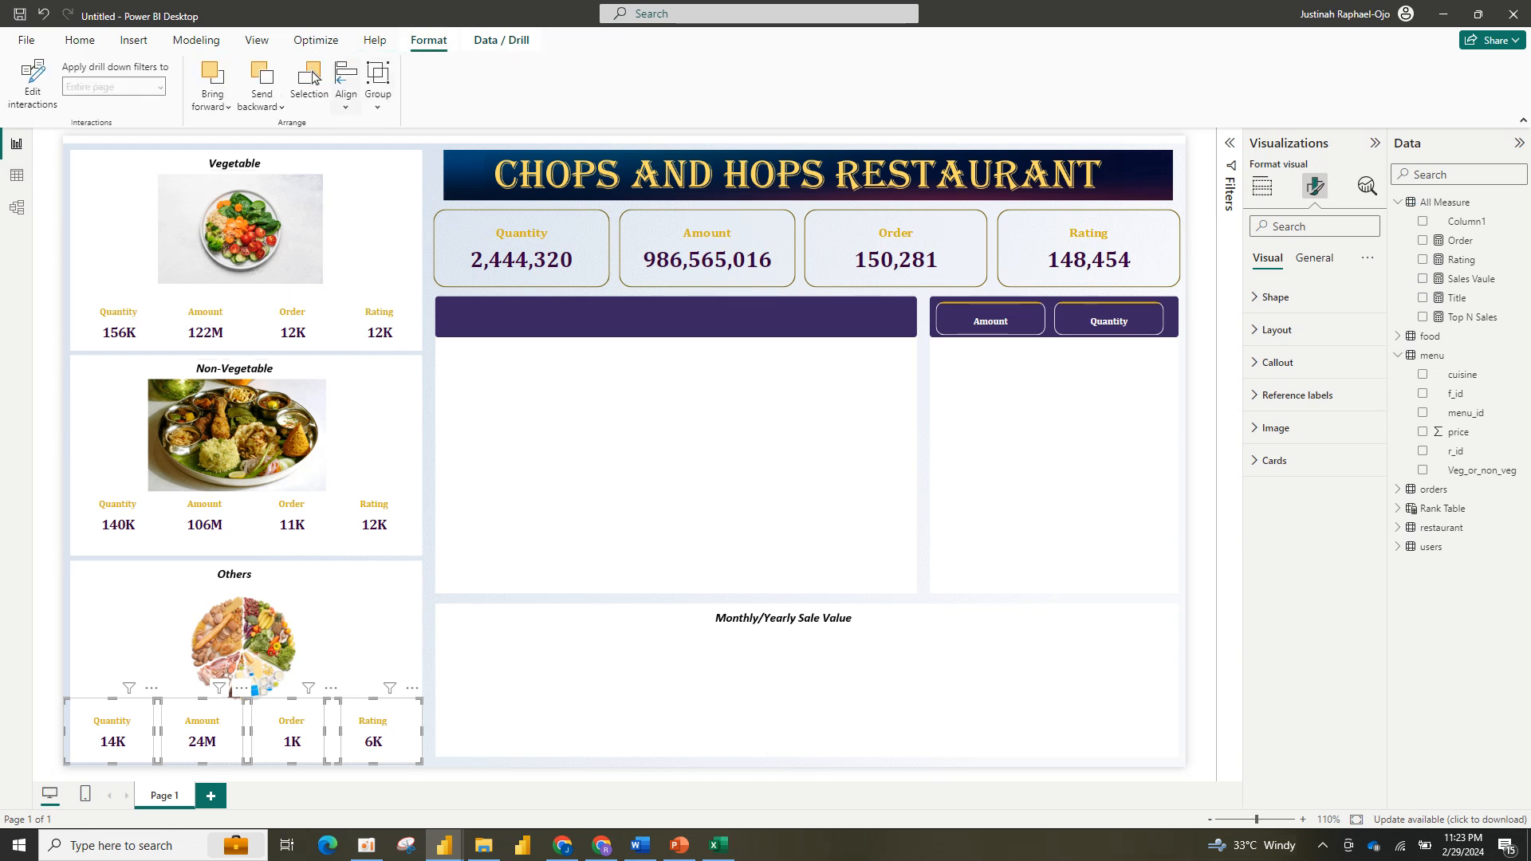
pyautogui.click(346, 84)
pyautogui.click(397, 295)
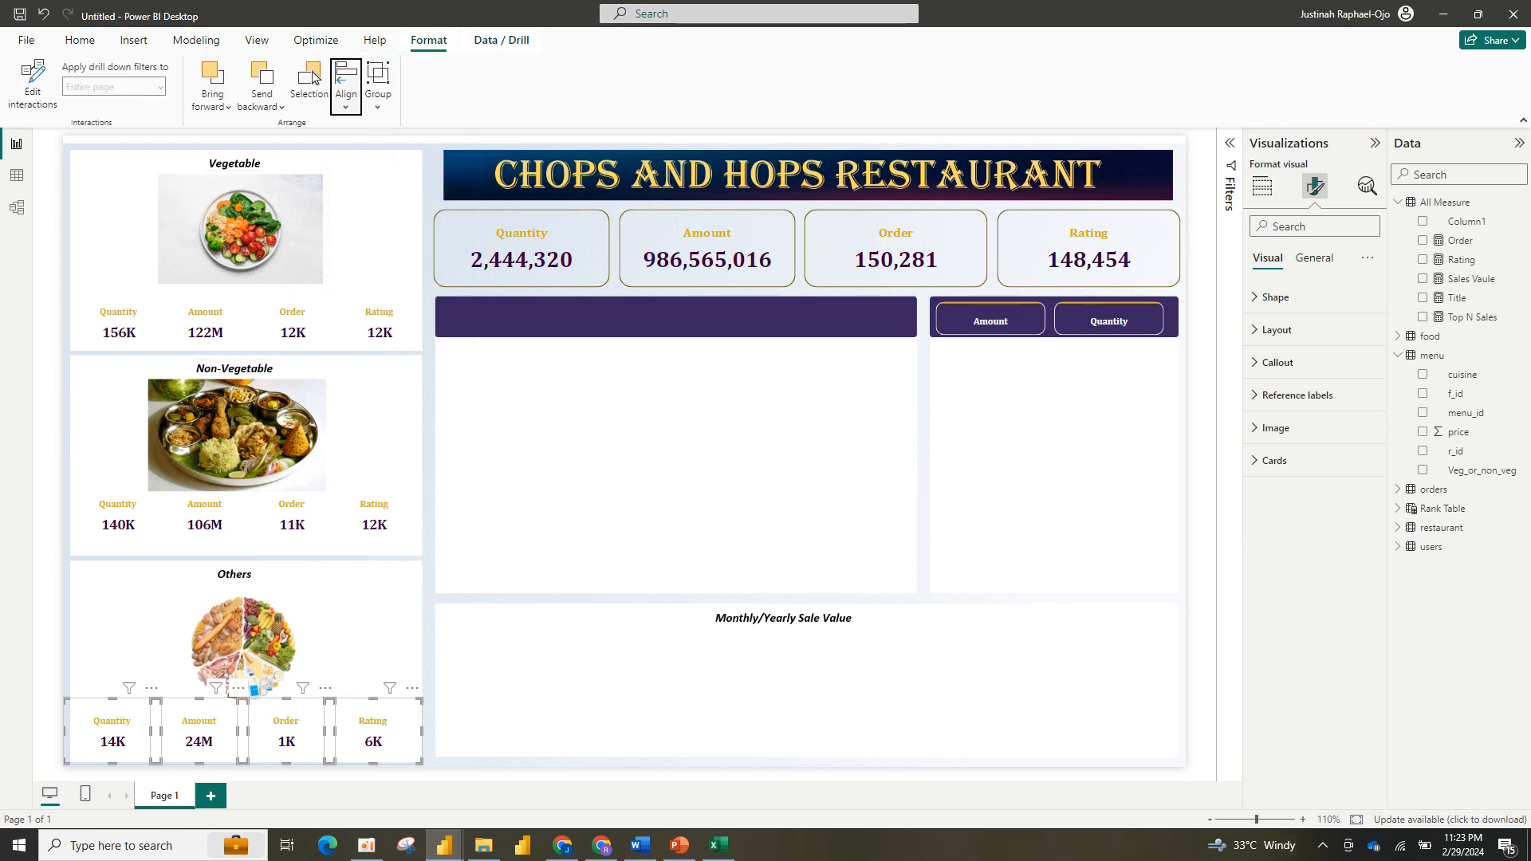
pyautogui.click(346, 87)
pyautogui.click(402, 323)
# Step: Group the four Others cards together with the Others food image and deselect the group
pyautogui.click(378, 86)
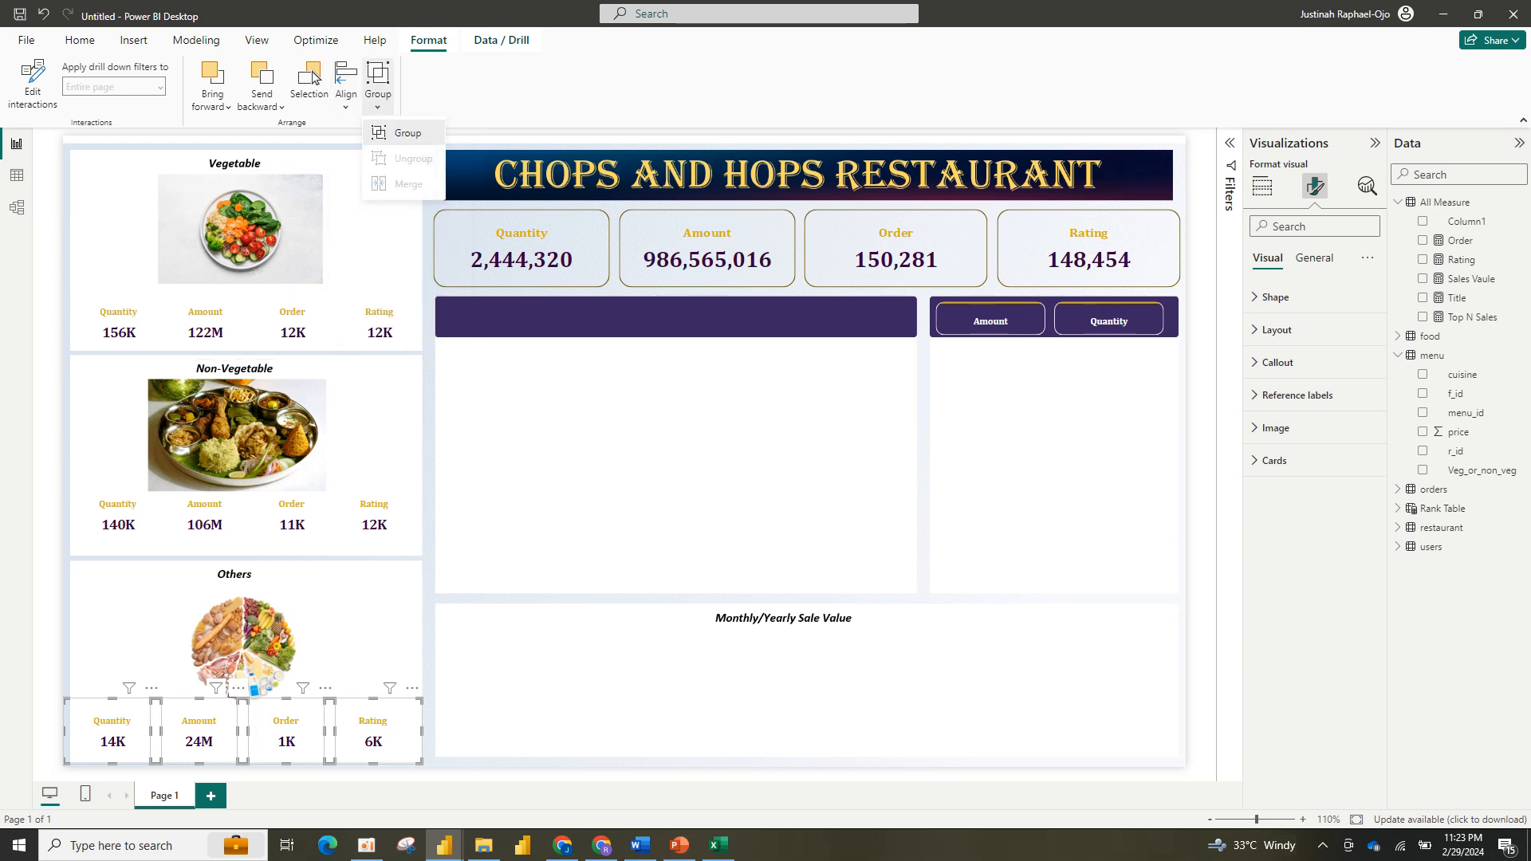
pyautogui.click(402, 133)
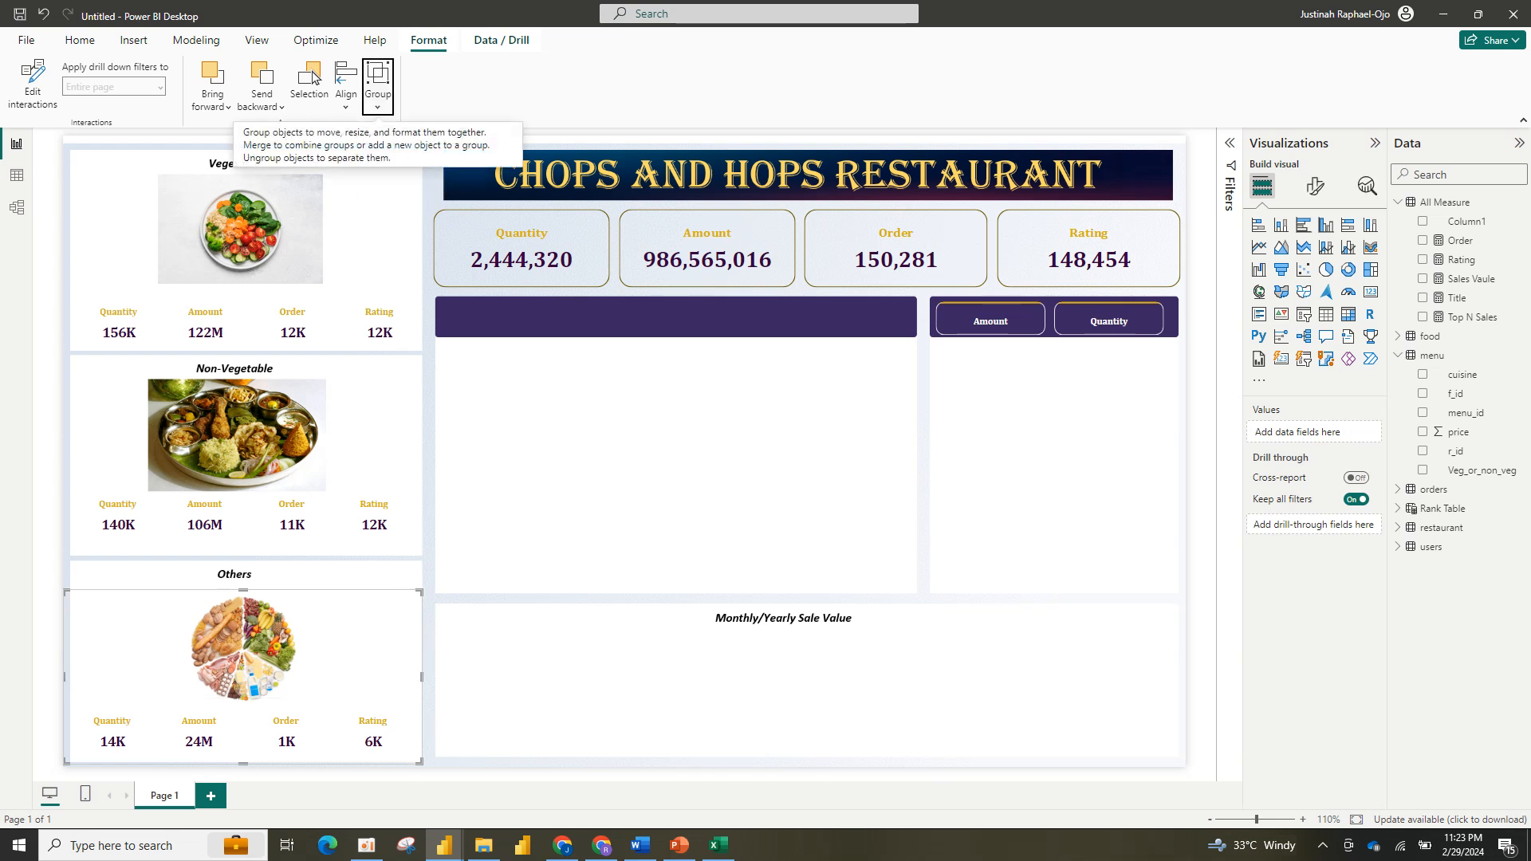
pyautogui.press('Escape')
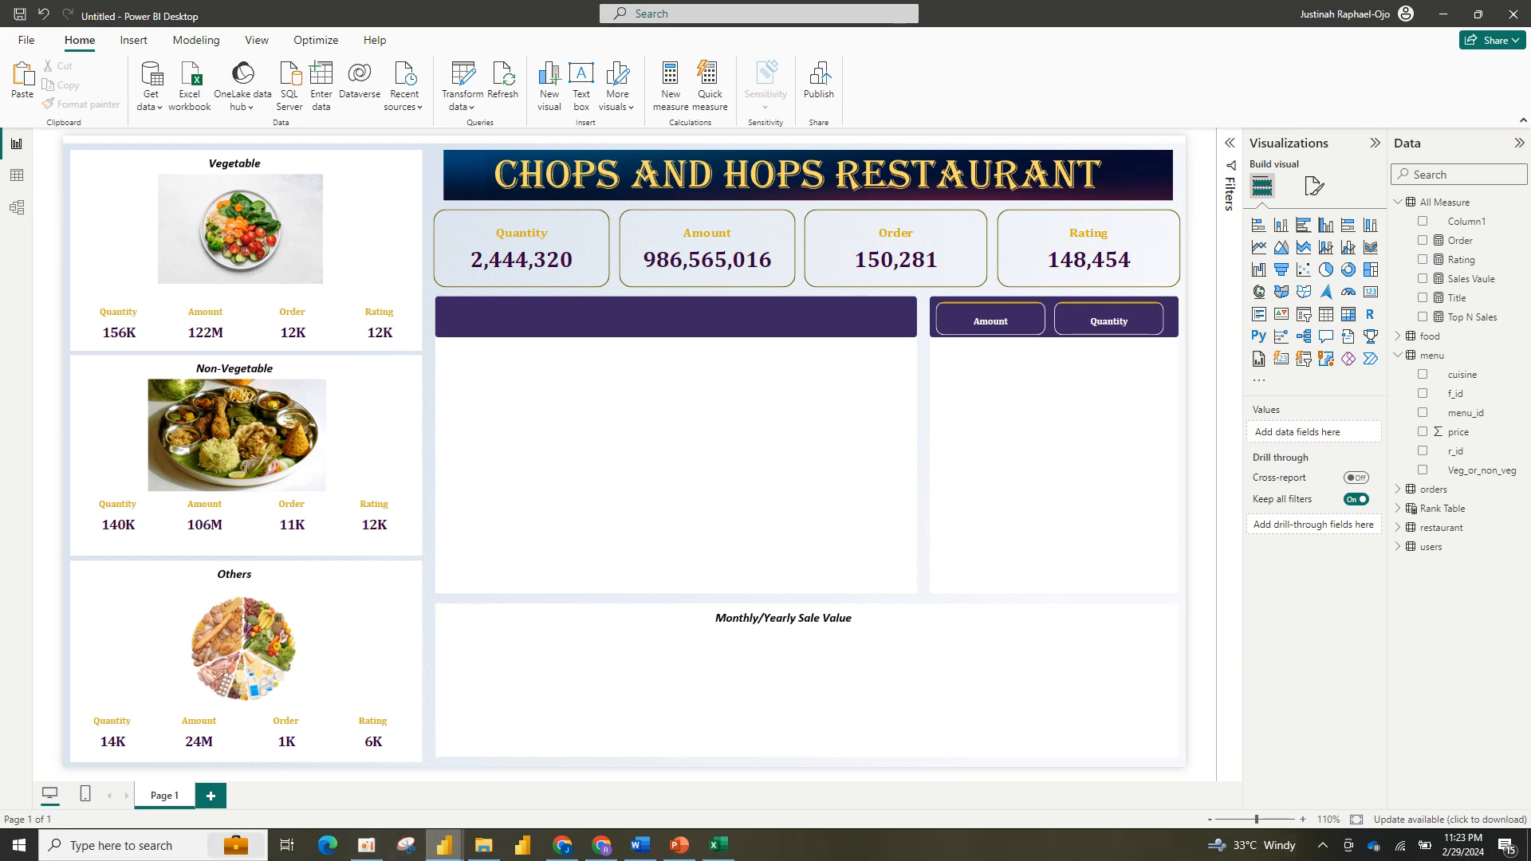
# Step: Switch to the finished week 9 report, collapse its filter area and zoom out to view the whole dashboard page
pyautogui.moveTo(444, 844)
pyautogui.click(364, 751)
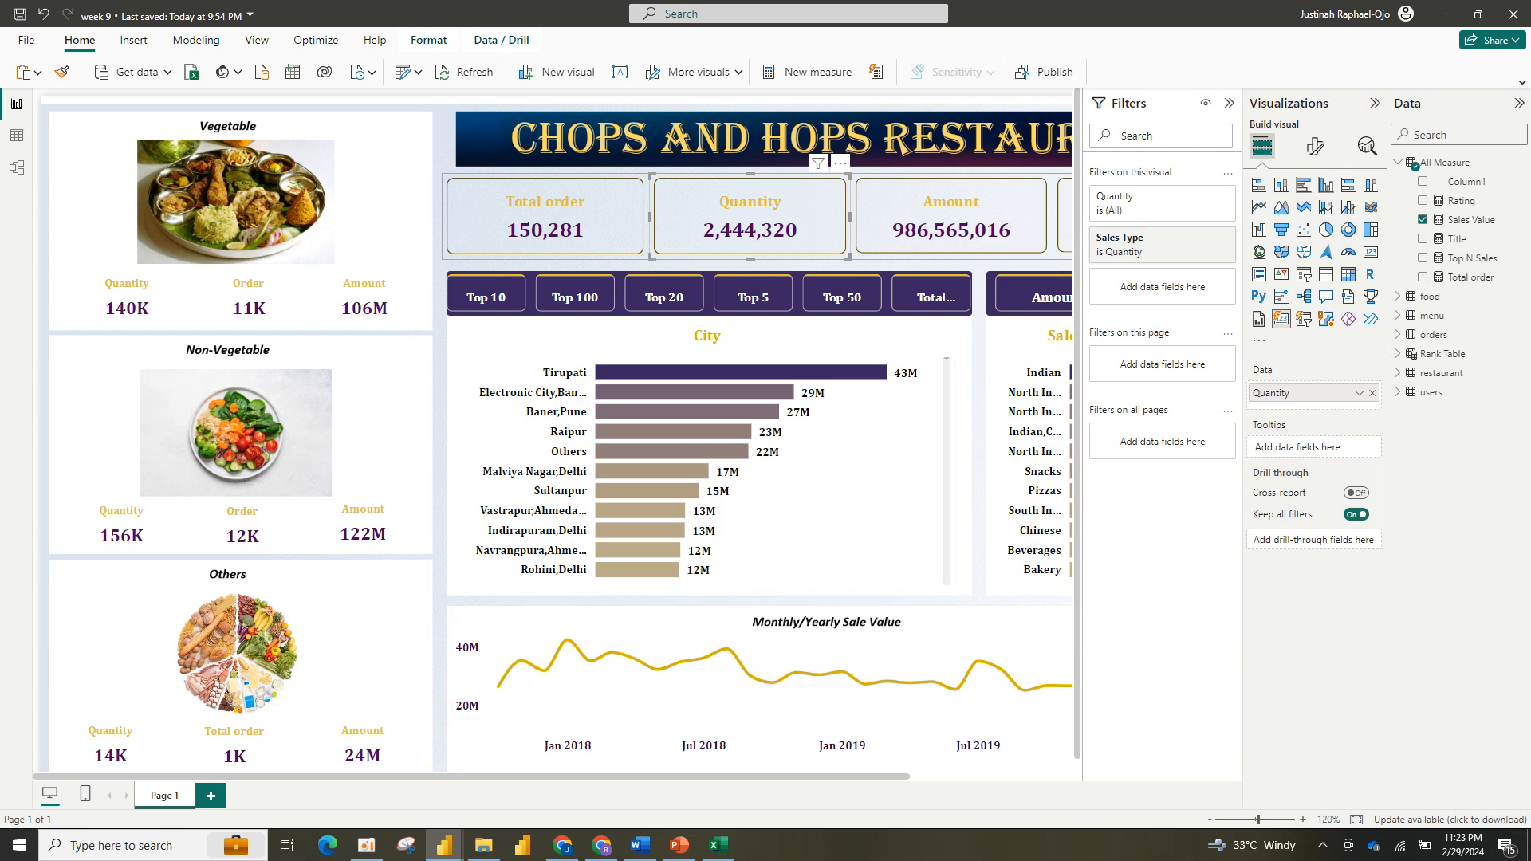
pyautogui.click(1229, 103)
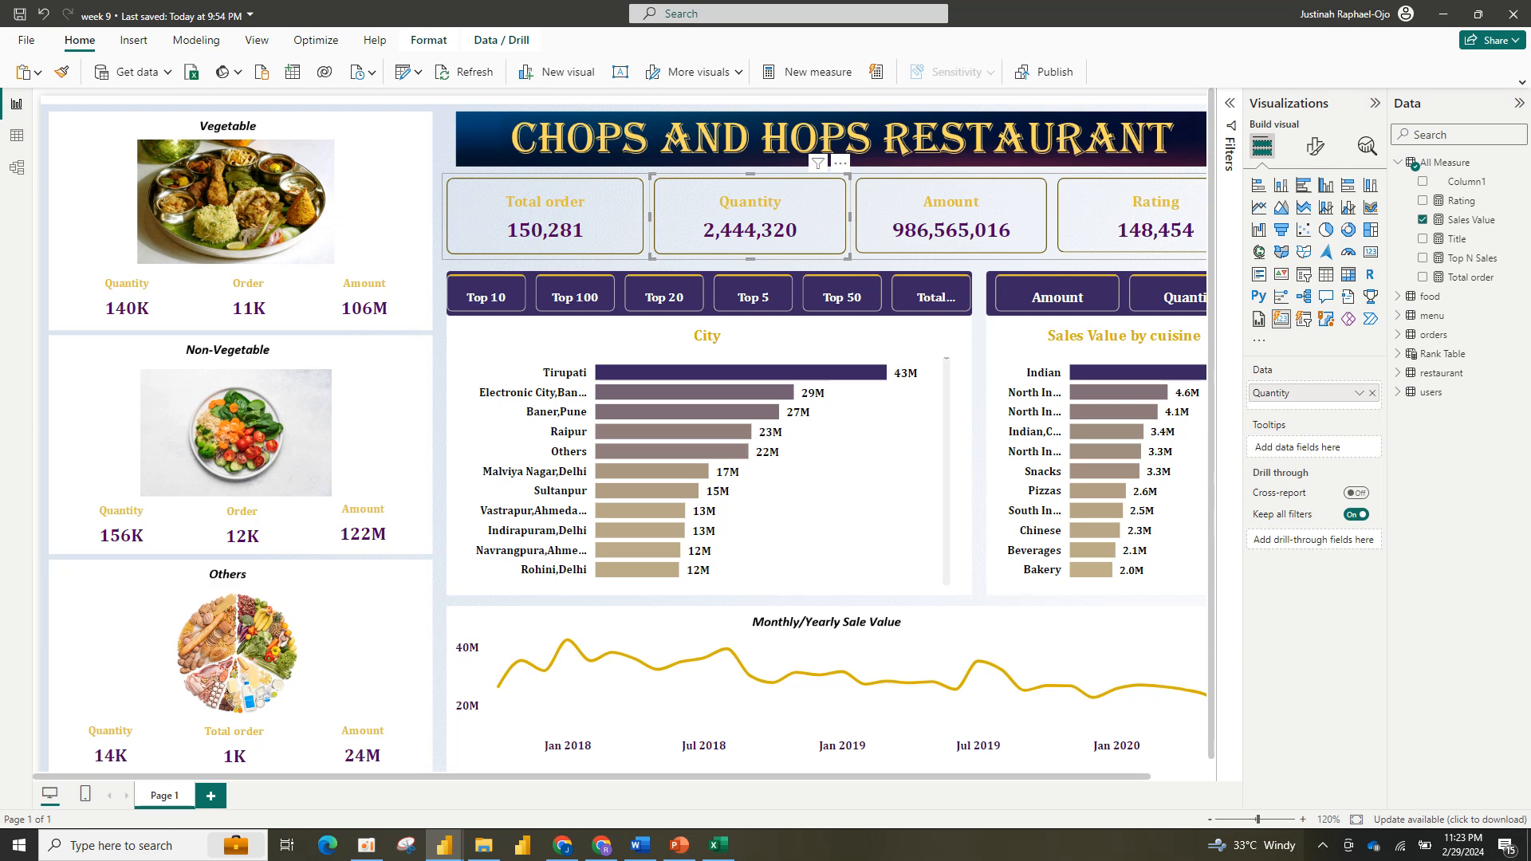
pyautogui.click(1251, 820)
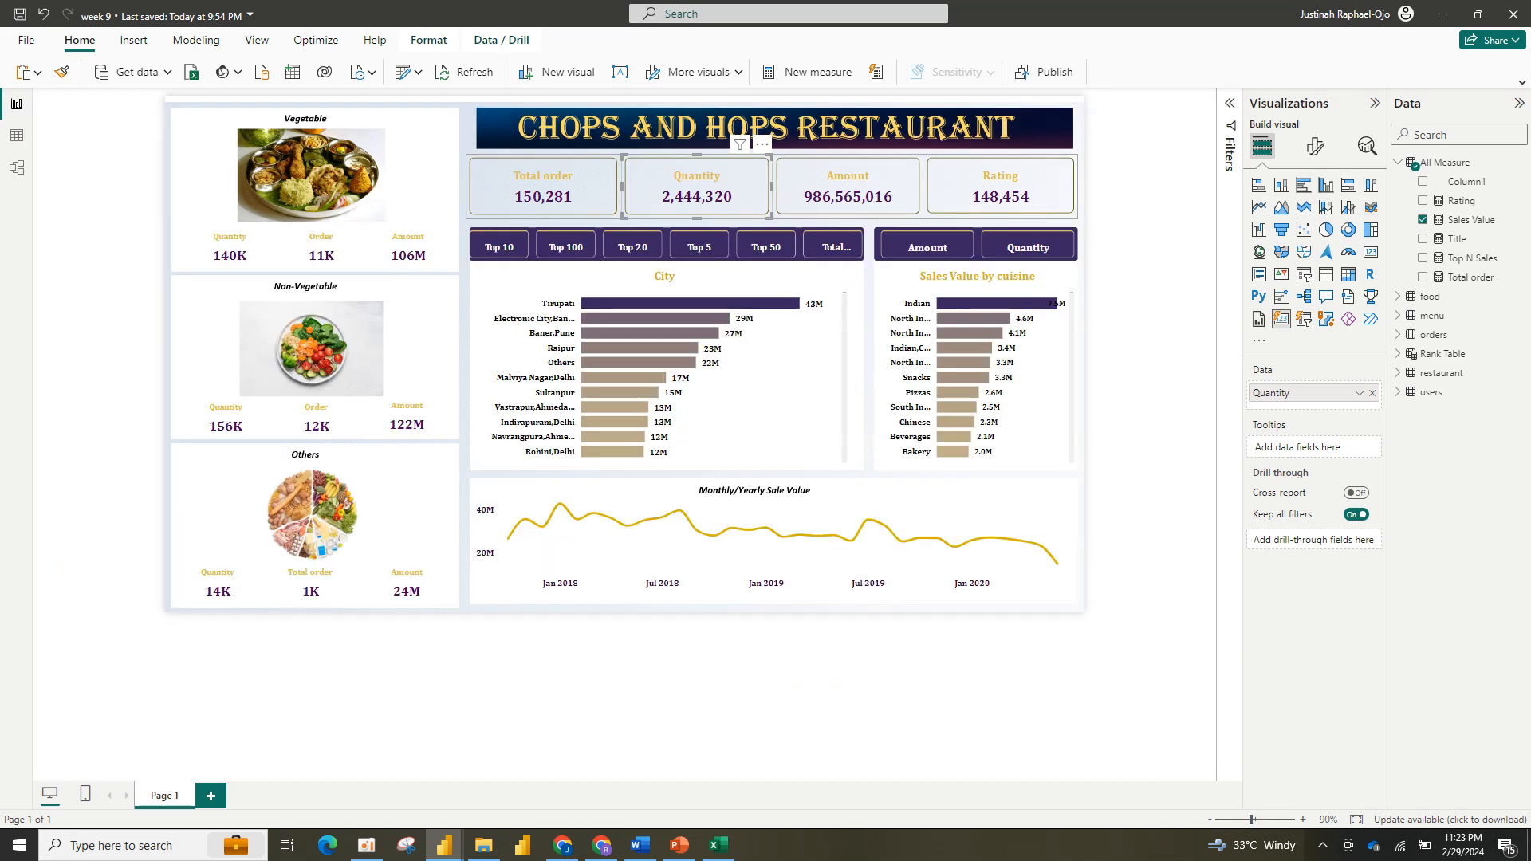
pyautogui.click(1255, 820)
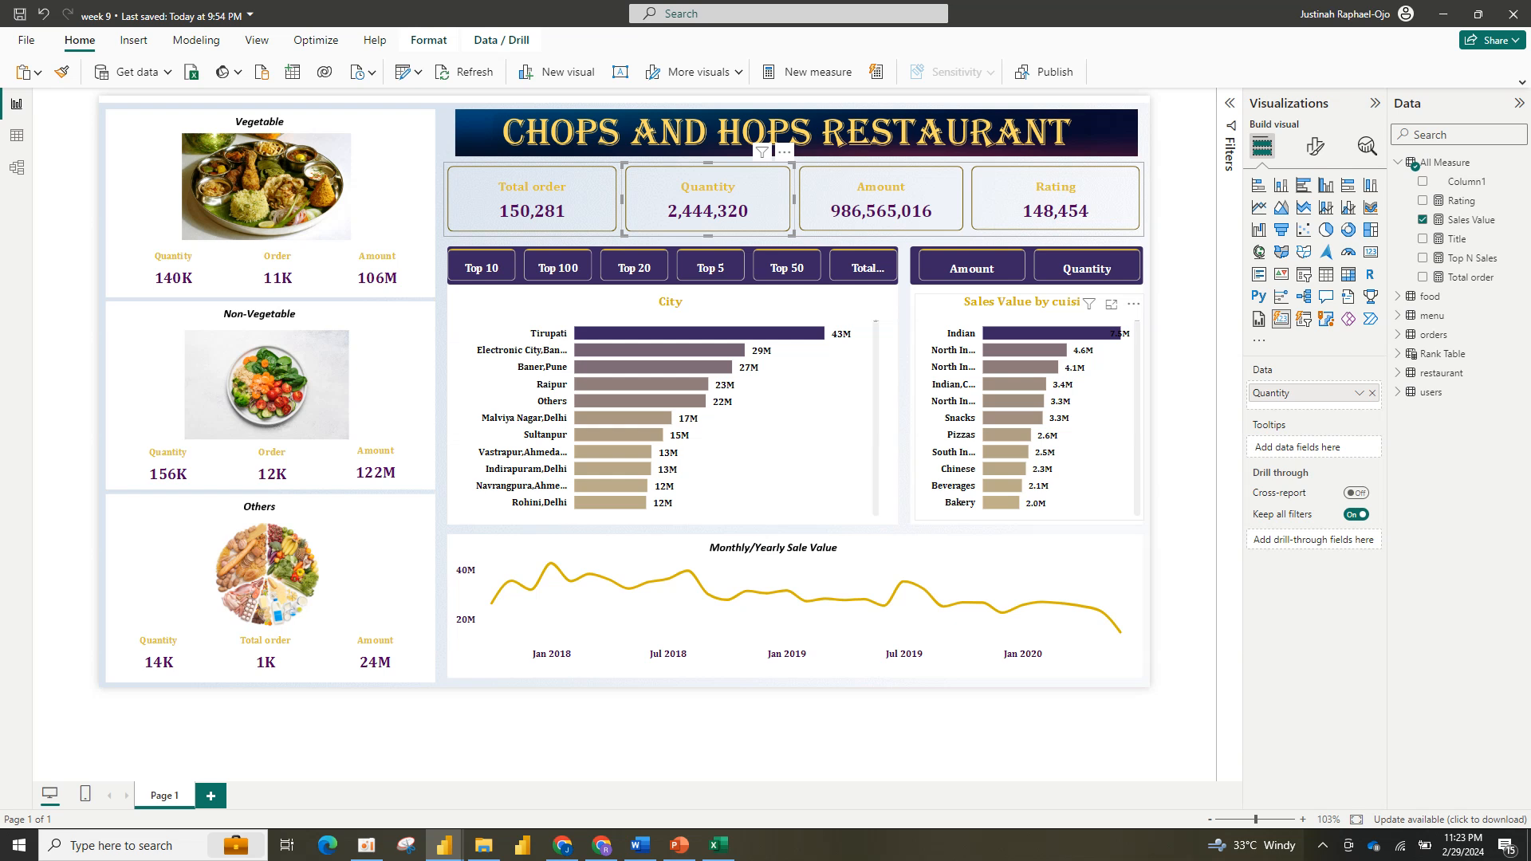
# Step: Examine the city bar chart in the week 9 report and try its Top 10 slicer option
pyautogui.scroll(-1, 670, 414)
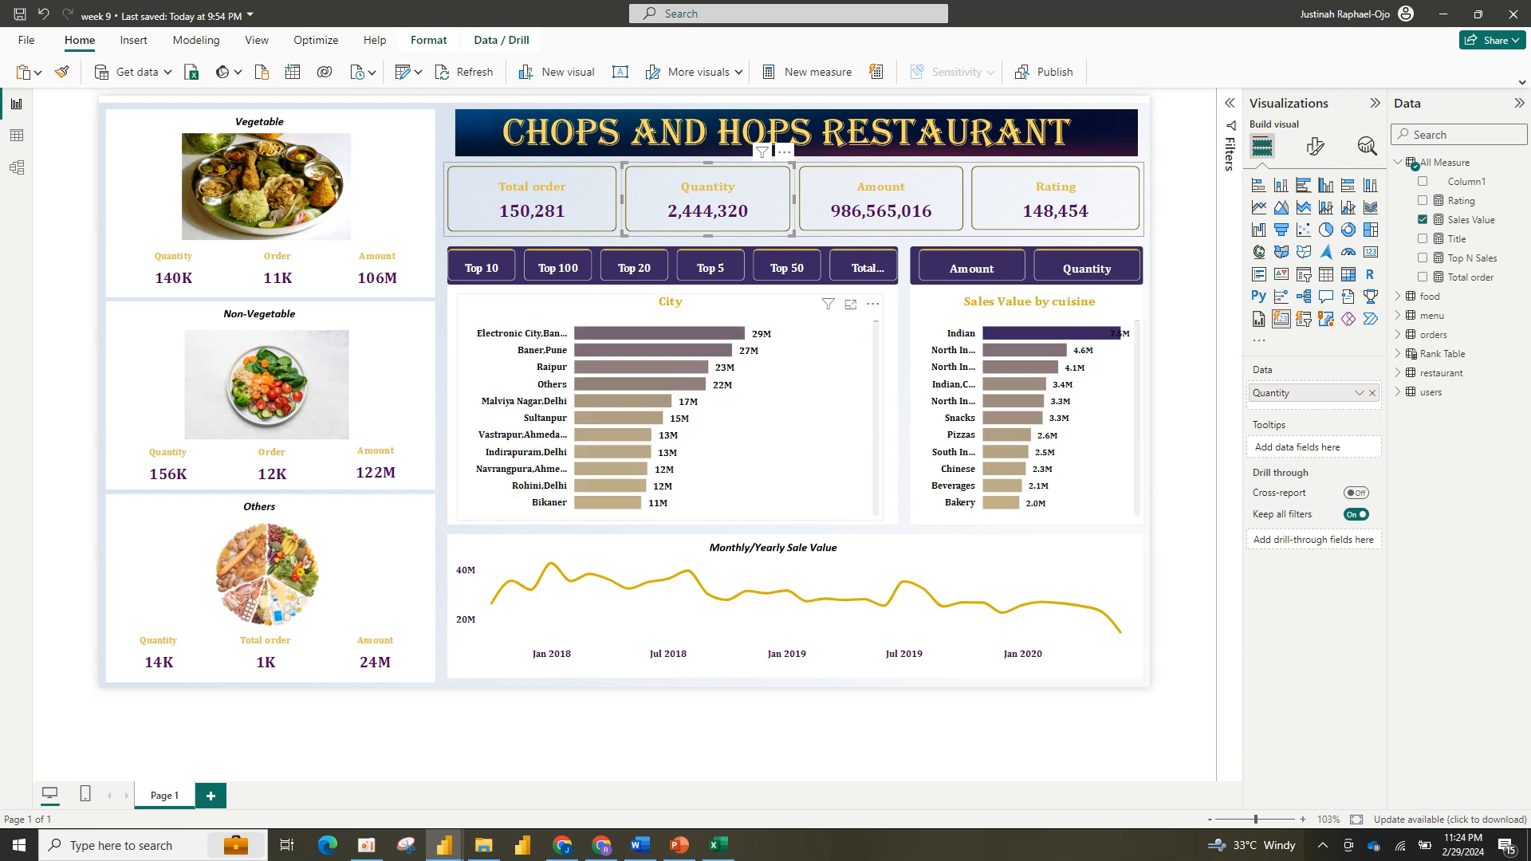
pyautogui.scroll(-5, 669, 414)
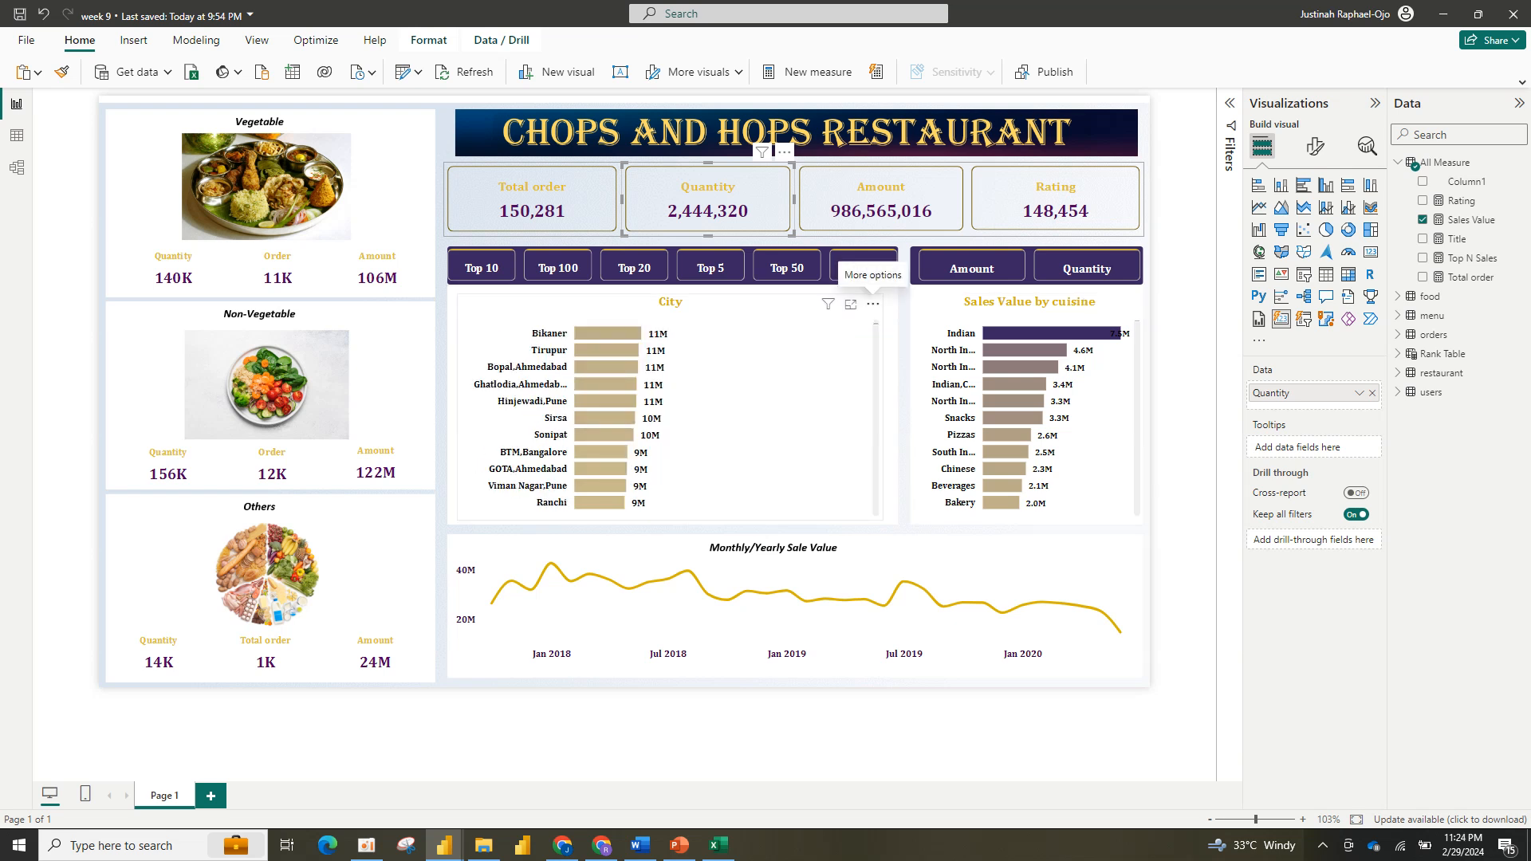
pyautogui.scroll(-5, 670, 414)
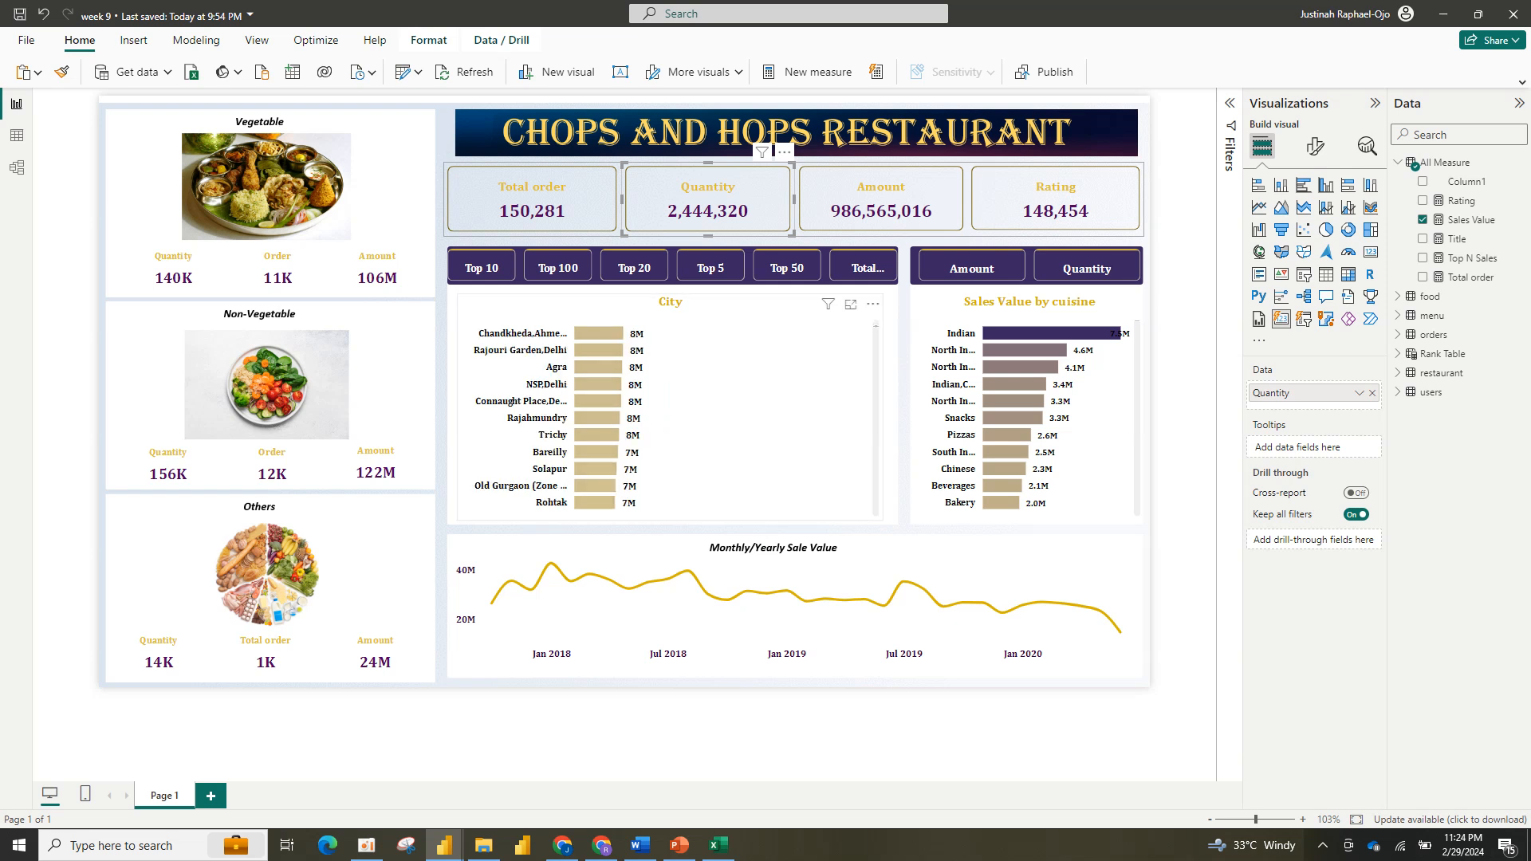
pyautogui.click(670, 414)
pyautogui.scroll(-10, 670, 414)
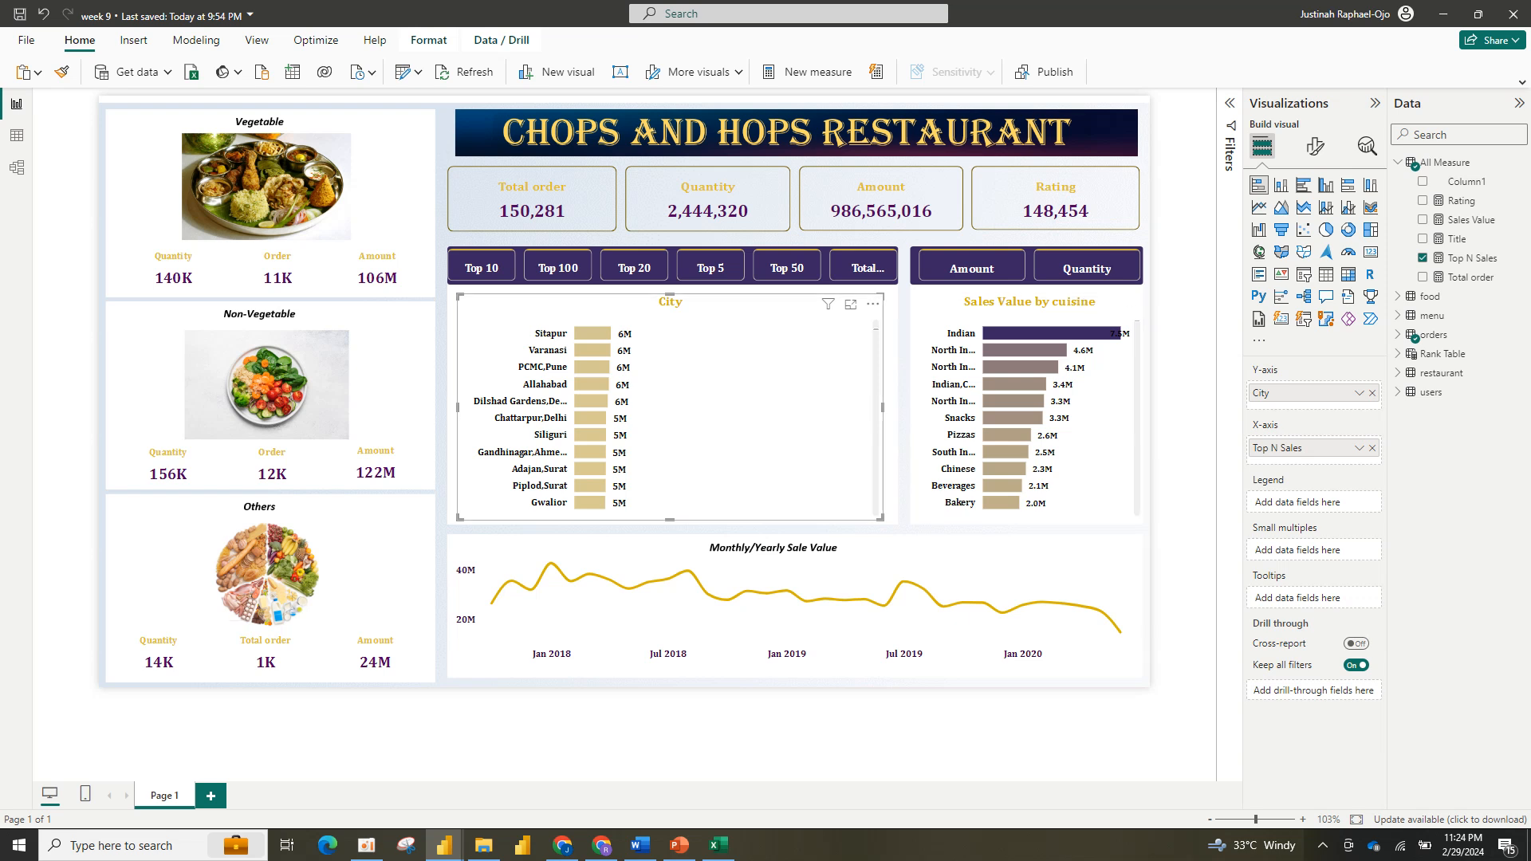
pyautogui.scroll(9, 670, 415)
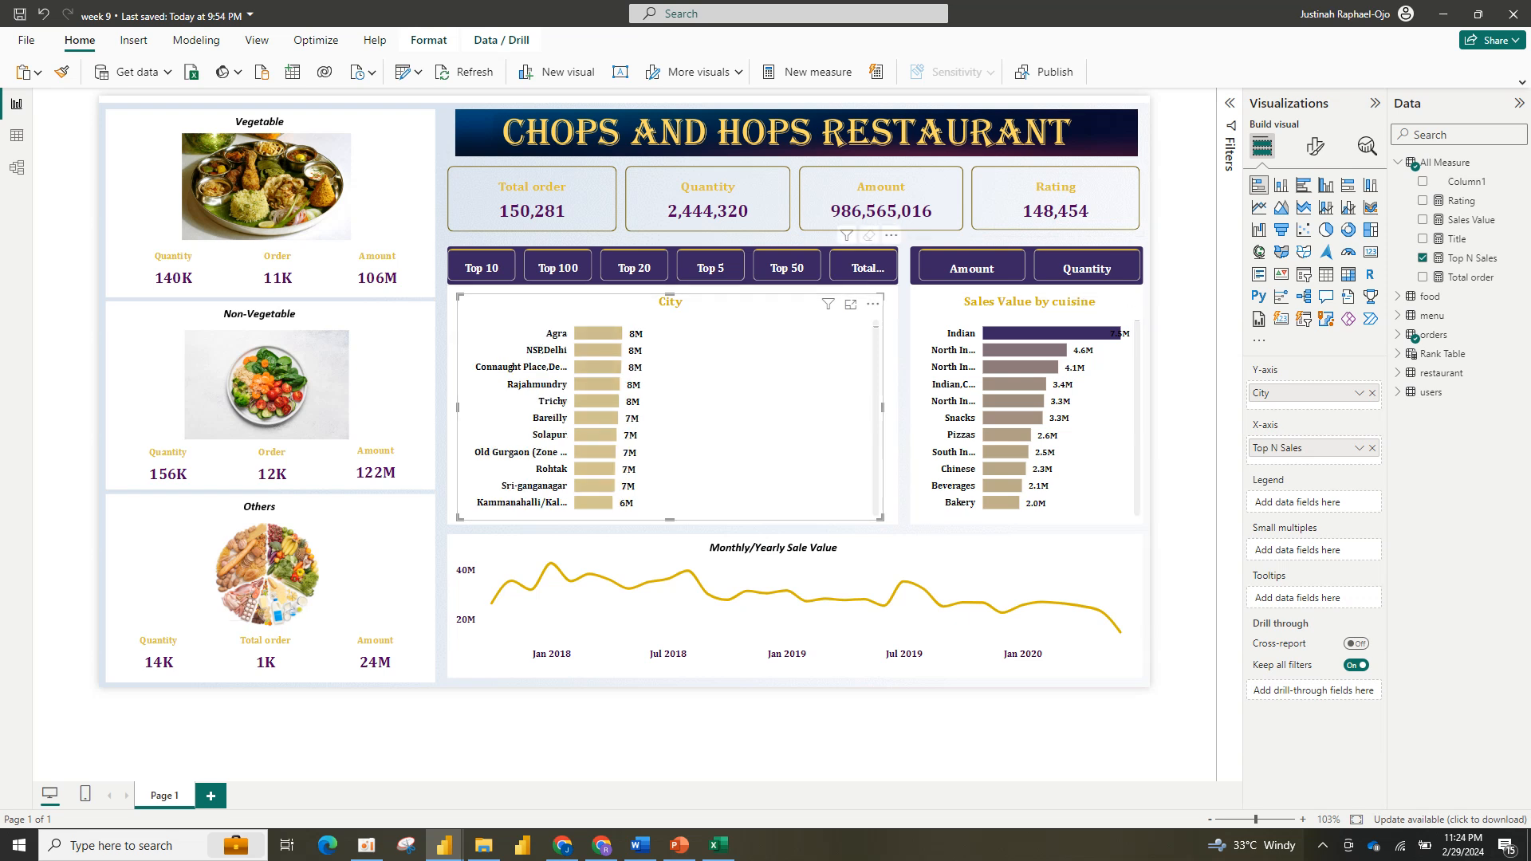
pyautogui.click(481, 268)
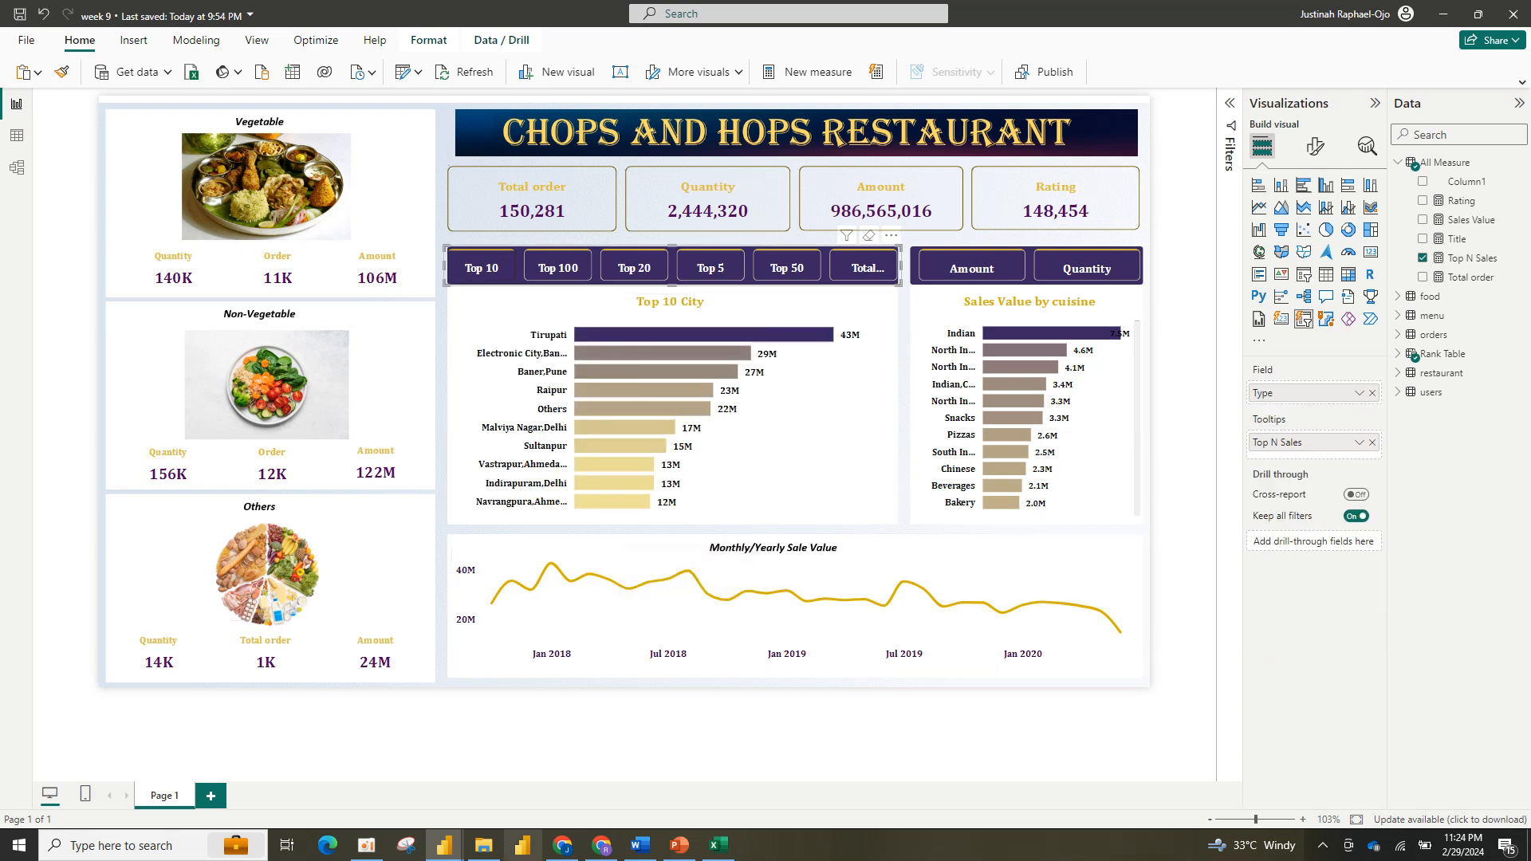
# Step: Return to the Untitled report, insert a stacked bar chart and fit it to the blank area beneath the empty purple bar
pyautogui.moveTo(522, 845)
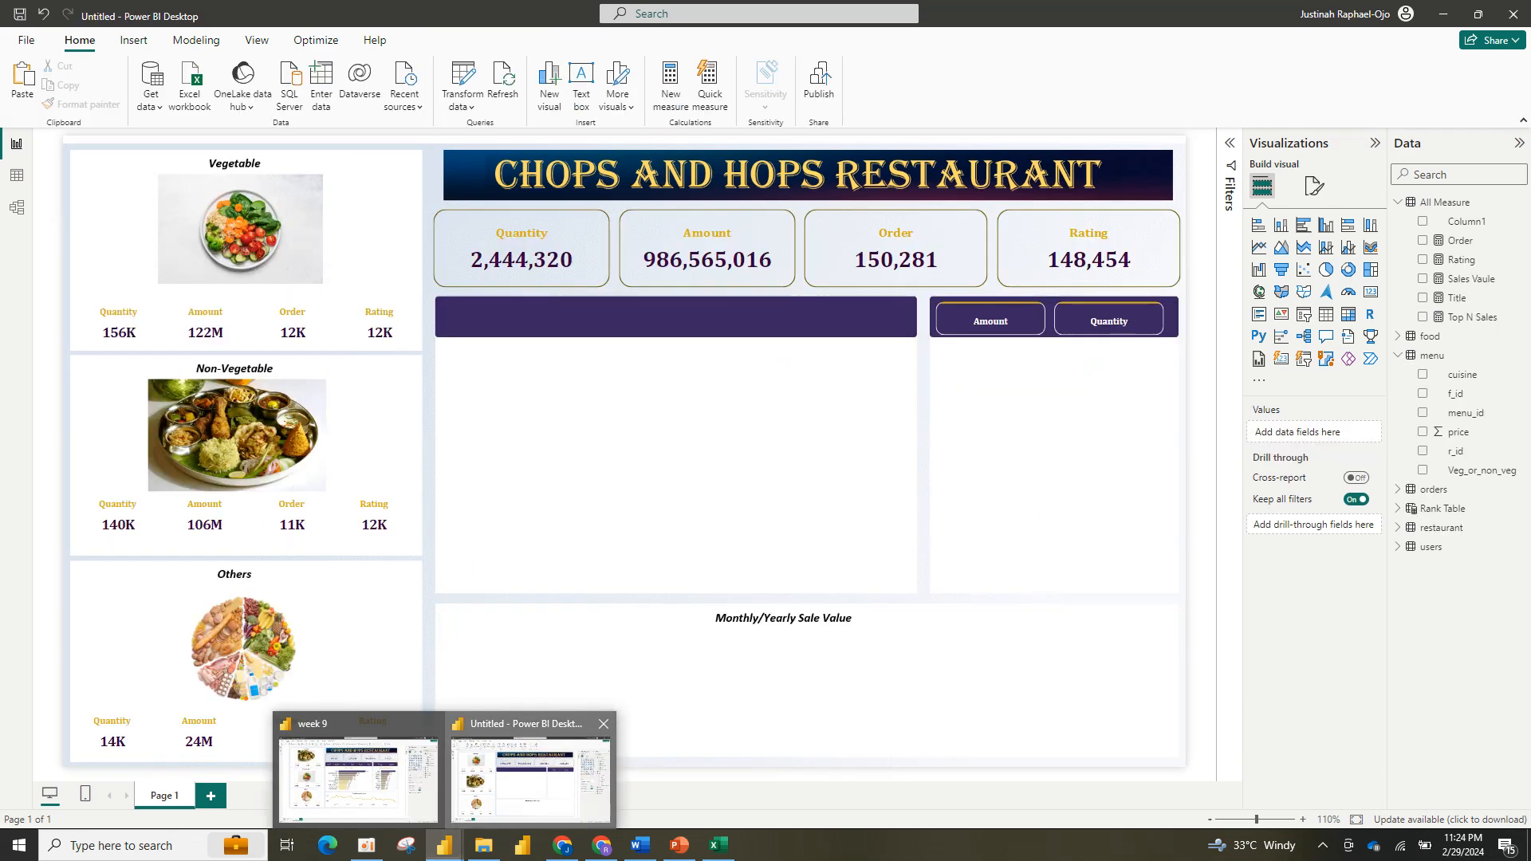
pyautogui.click(530, 777)
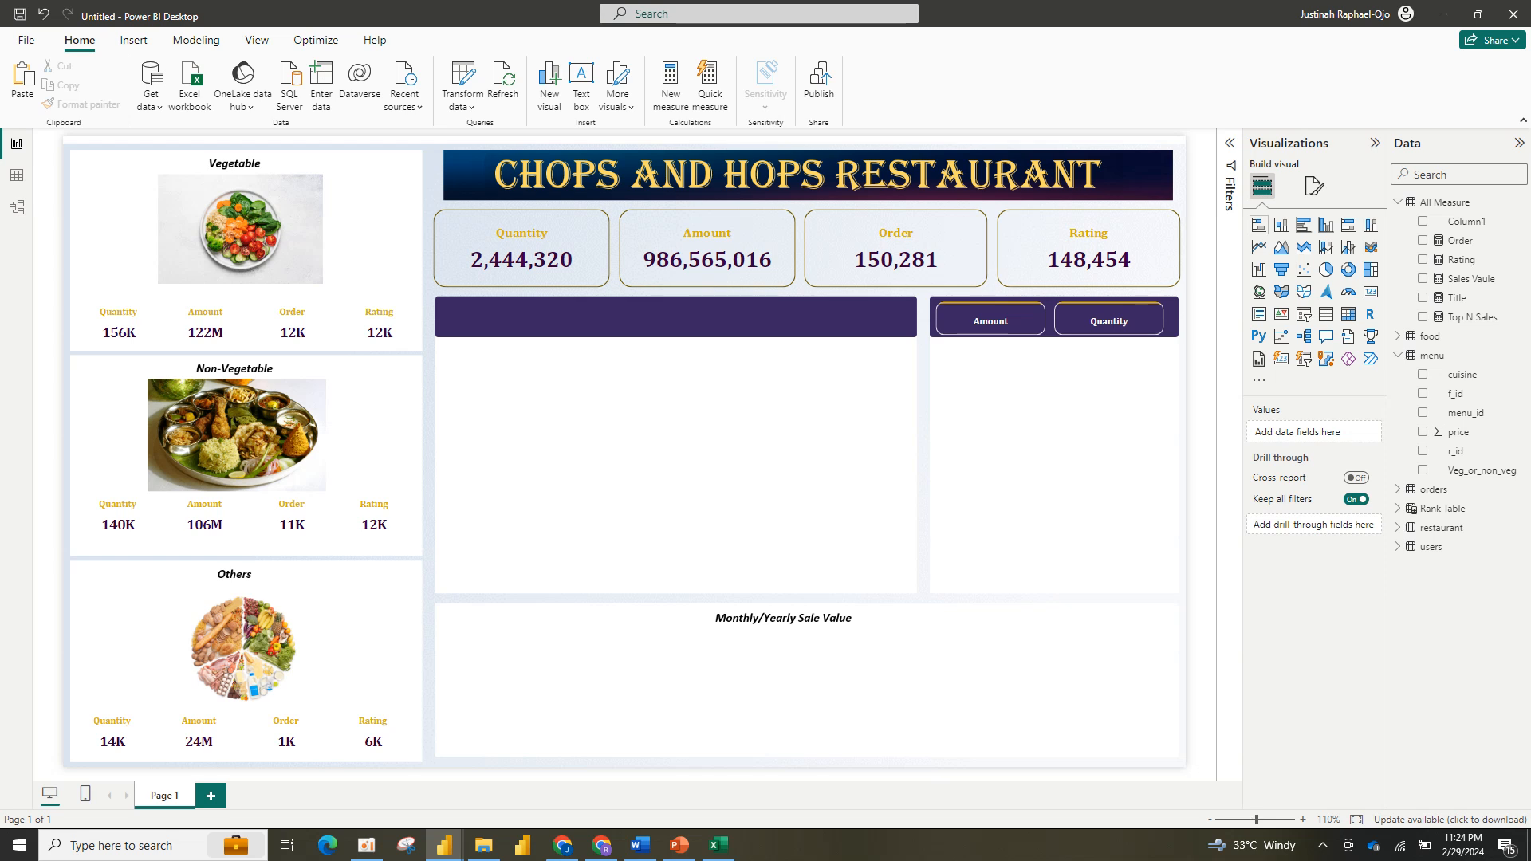
pyautogui.click(1258, 225)
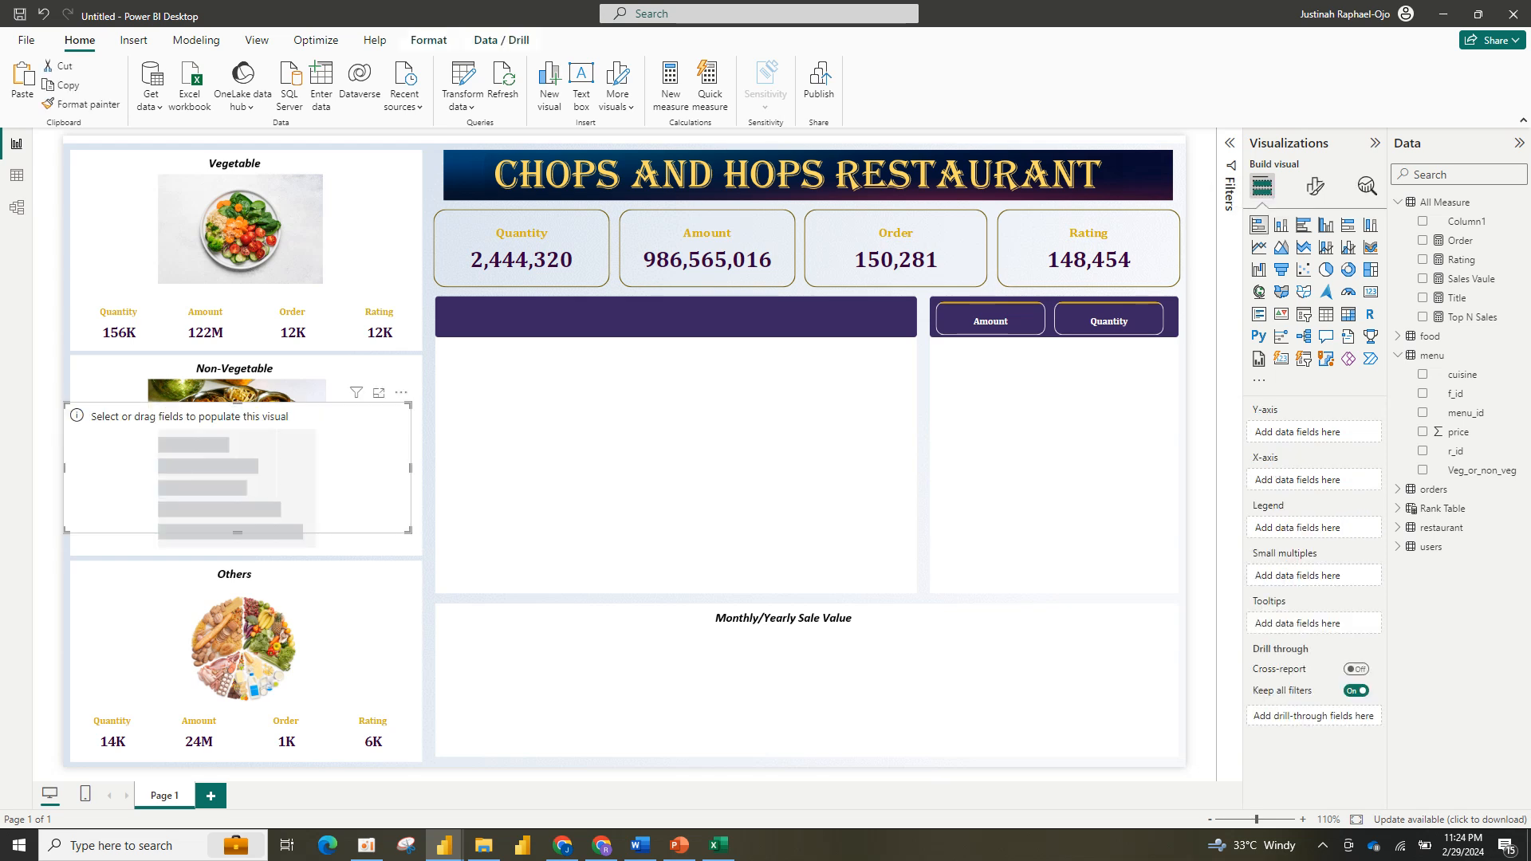
pyautogui.moveTo(237, 415); pyautogui.dragTo(615, 352)
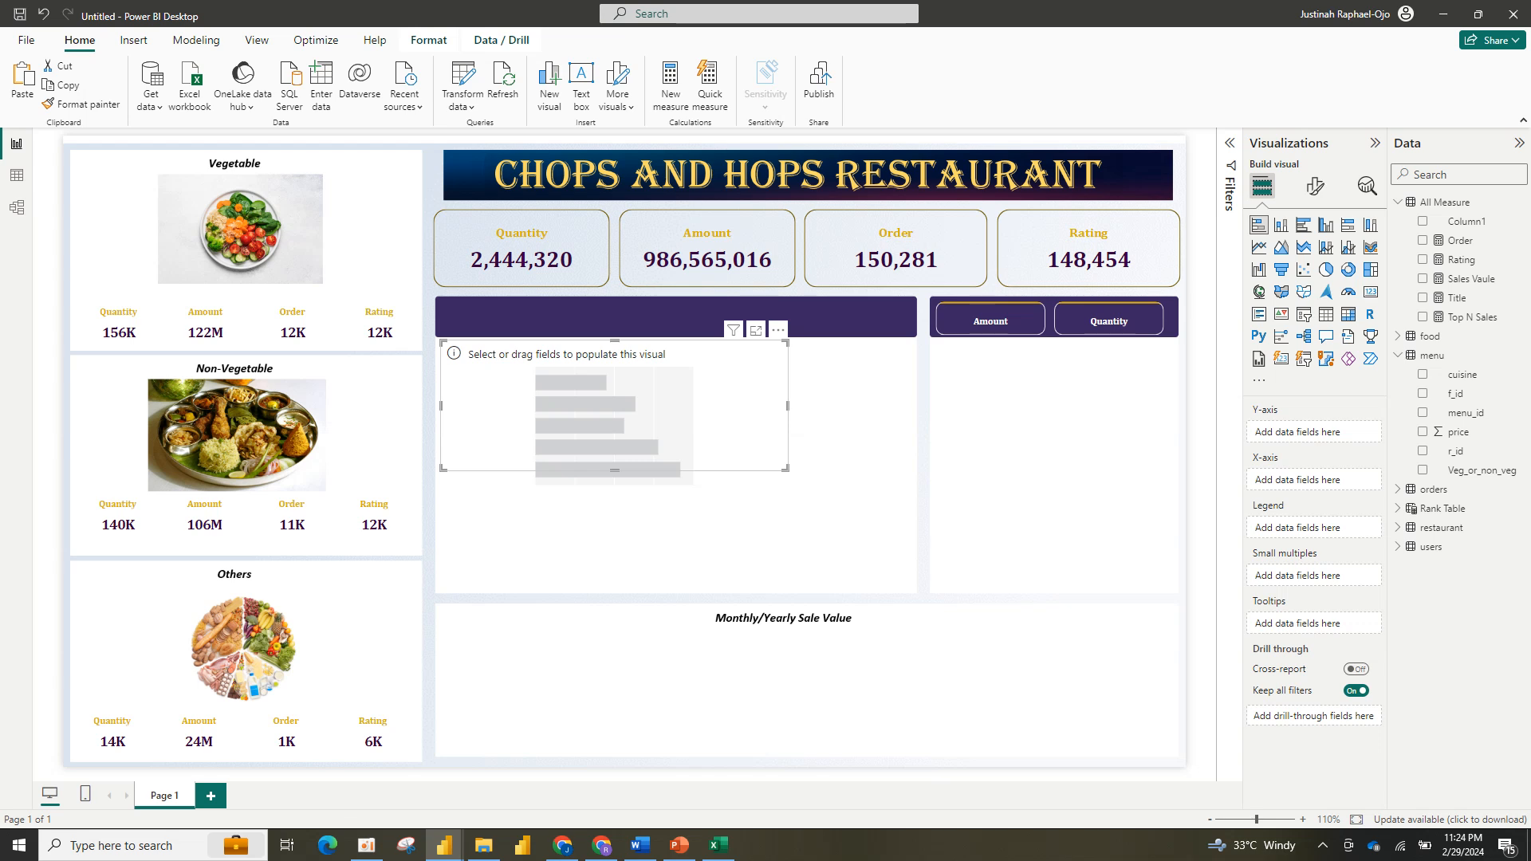
pyautogui.moveTo(785, 468); pyautogui.dragTo(902, 588)
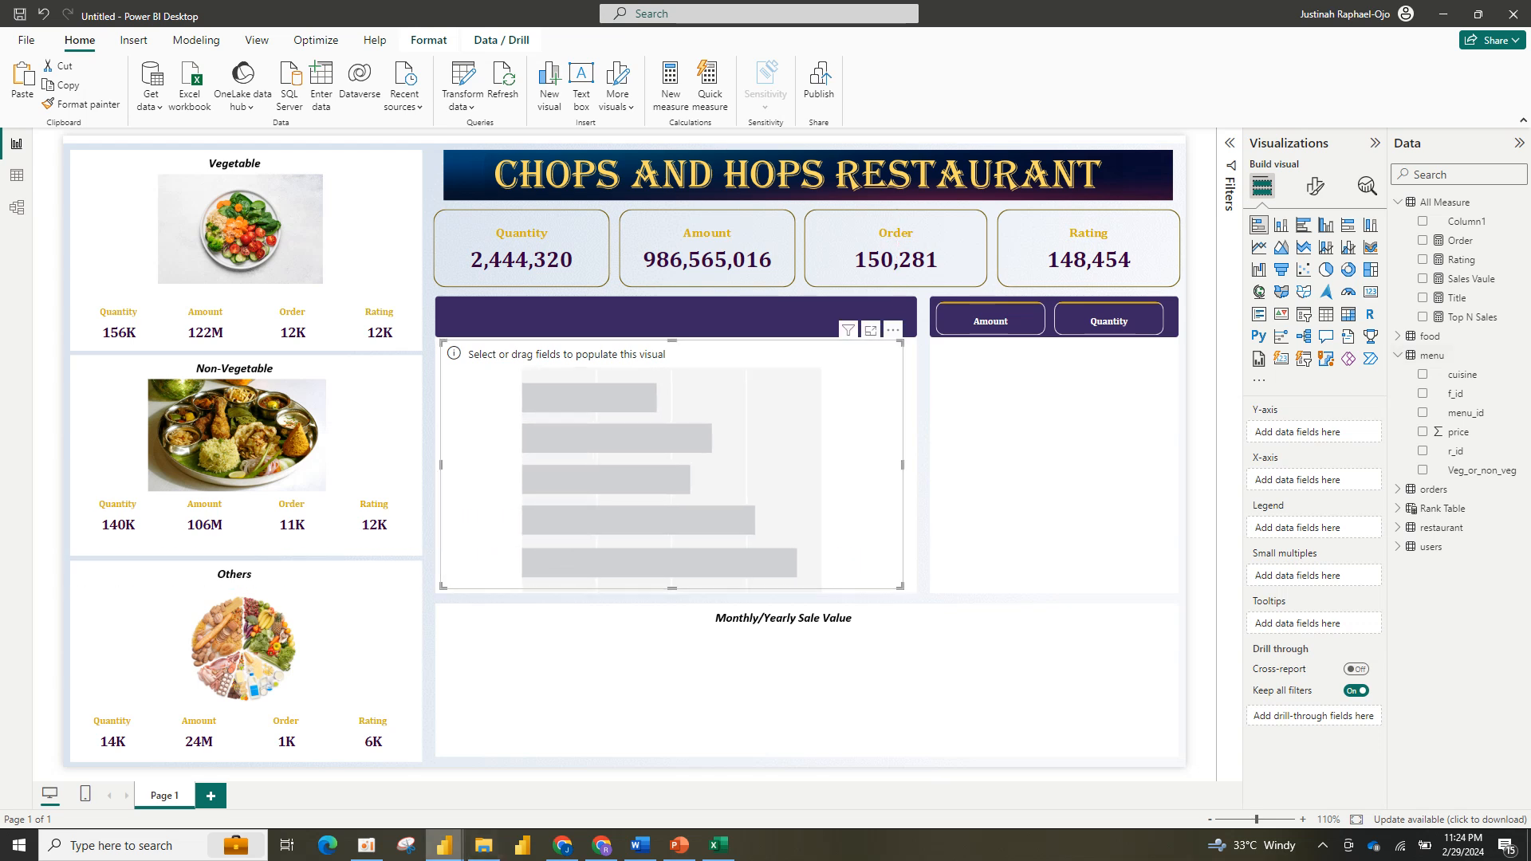
# Step: Switch to the week 9 report and check which fields its Top 10 City chart uses
pyautogui.moveTo(444, 845)
pyautogui.click(361, 777)
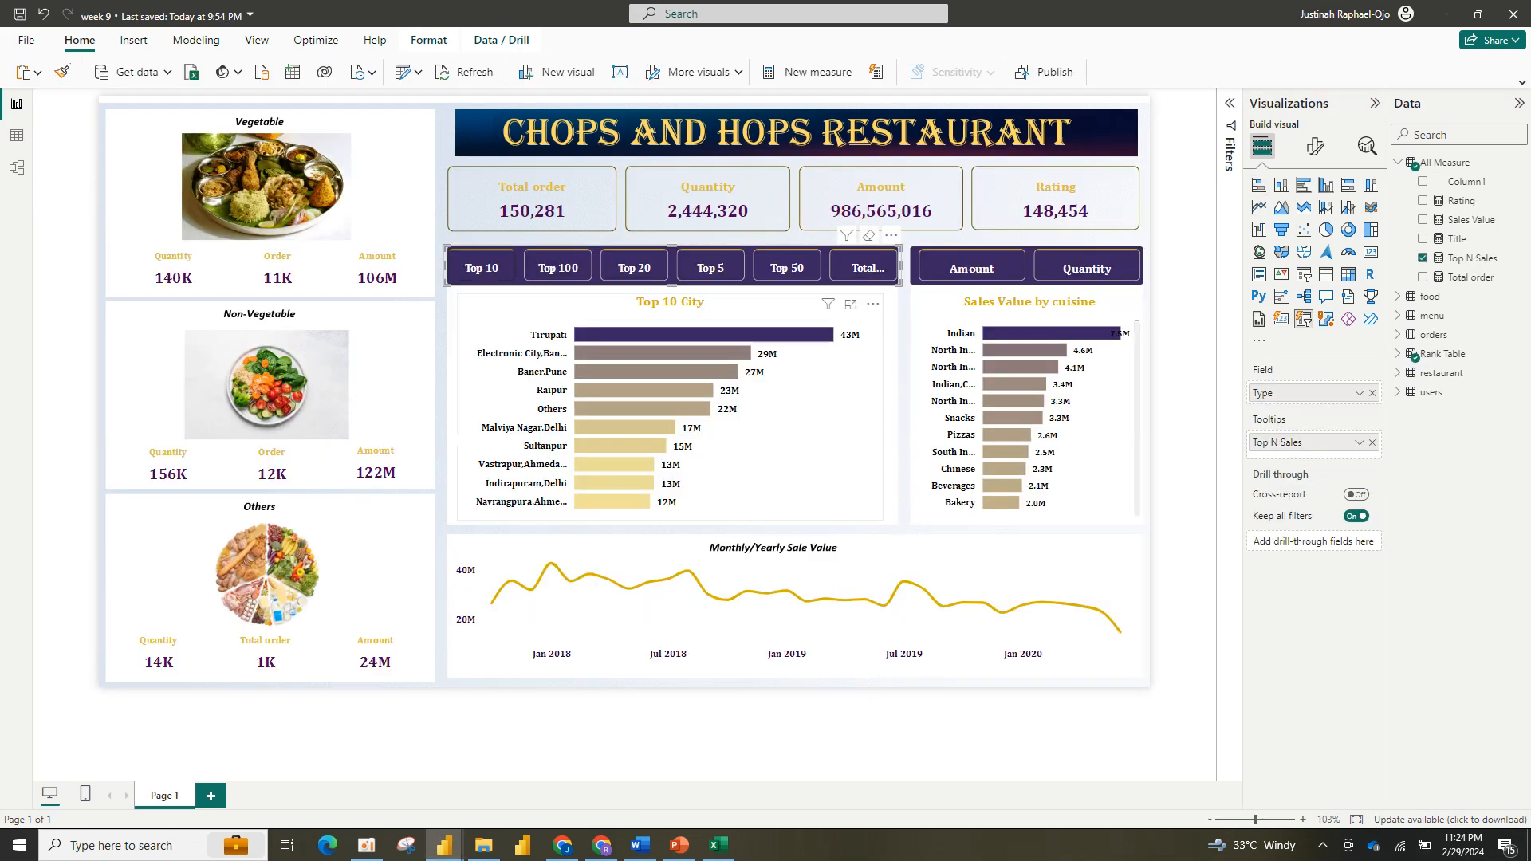
pyautogui.click(772, 447)
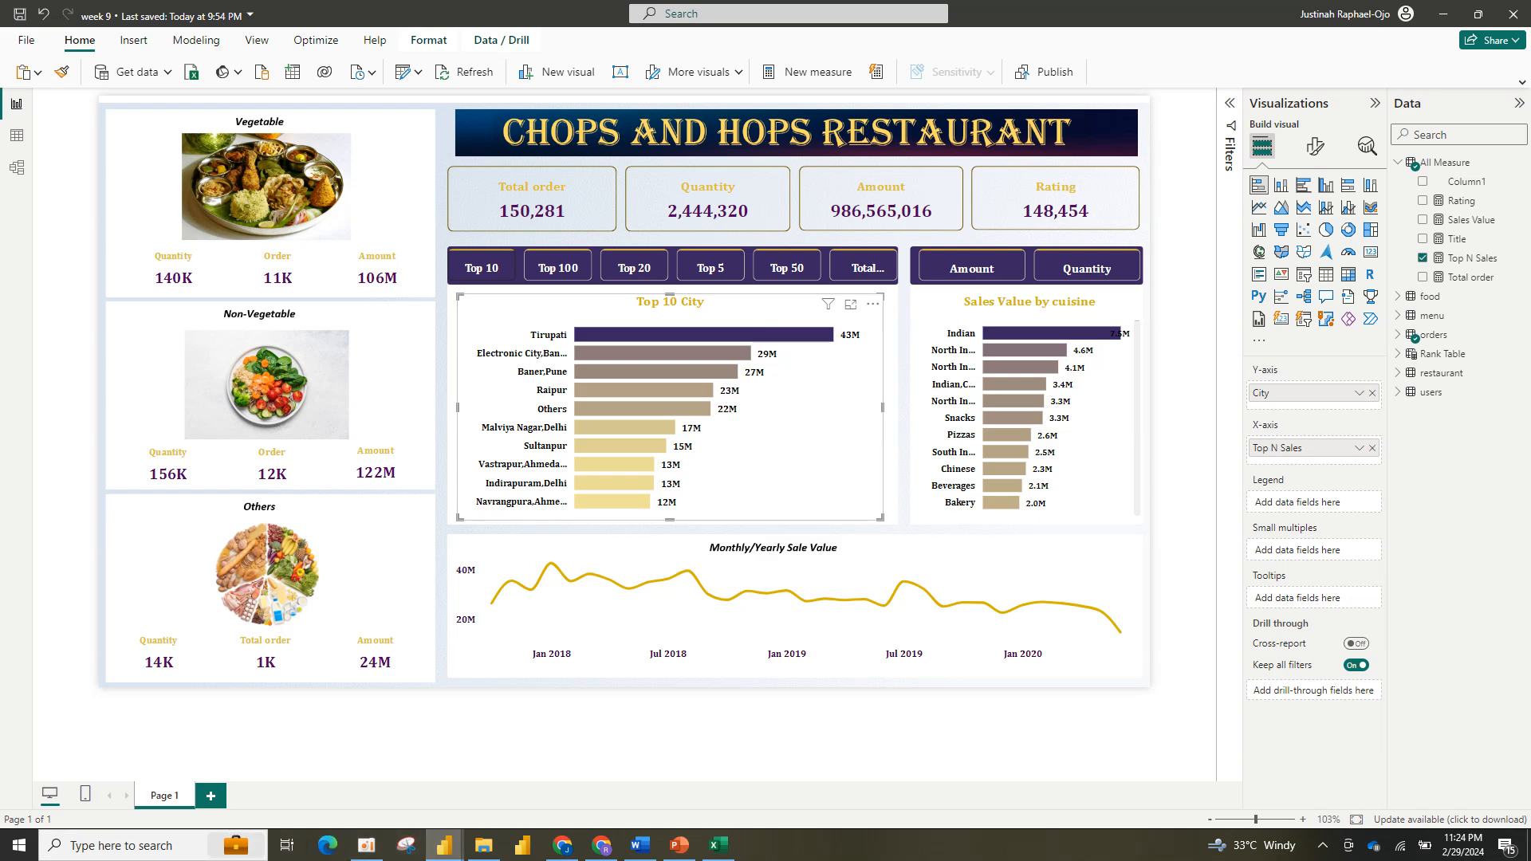
# Step: Back in the Untitled report, fill the new bar chart with Top N Sales on the X-axis and the orders table's City on the Y-axis
pyautogui.moveTo(444, 845)
pyautogui.click(531, 770)
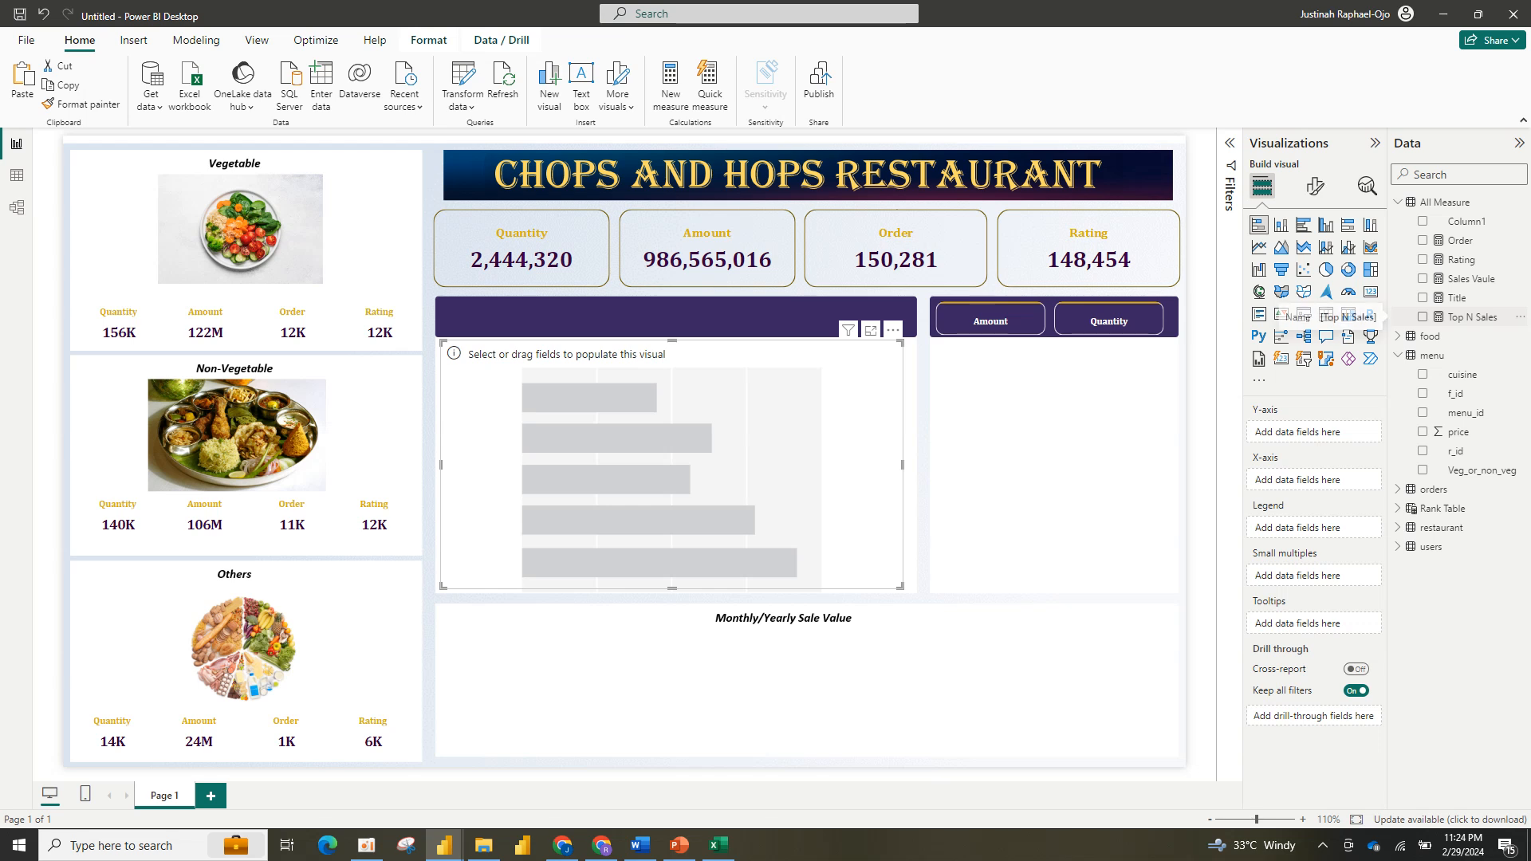
pyautogui.click(1422, 317)
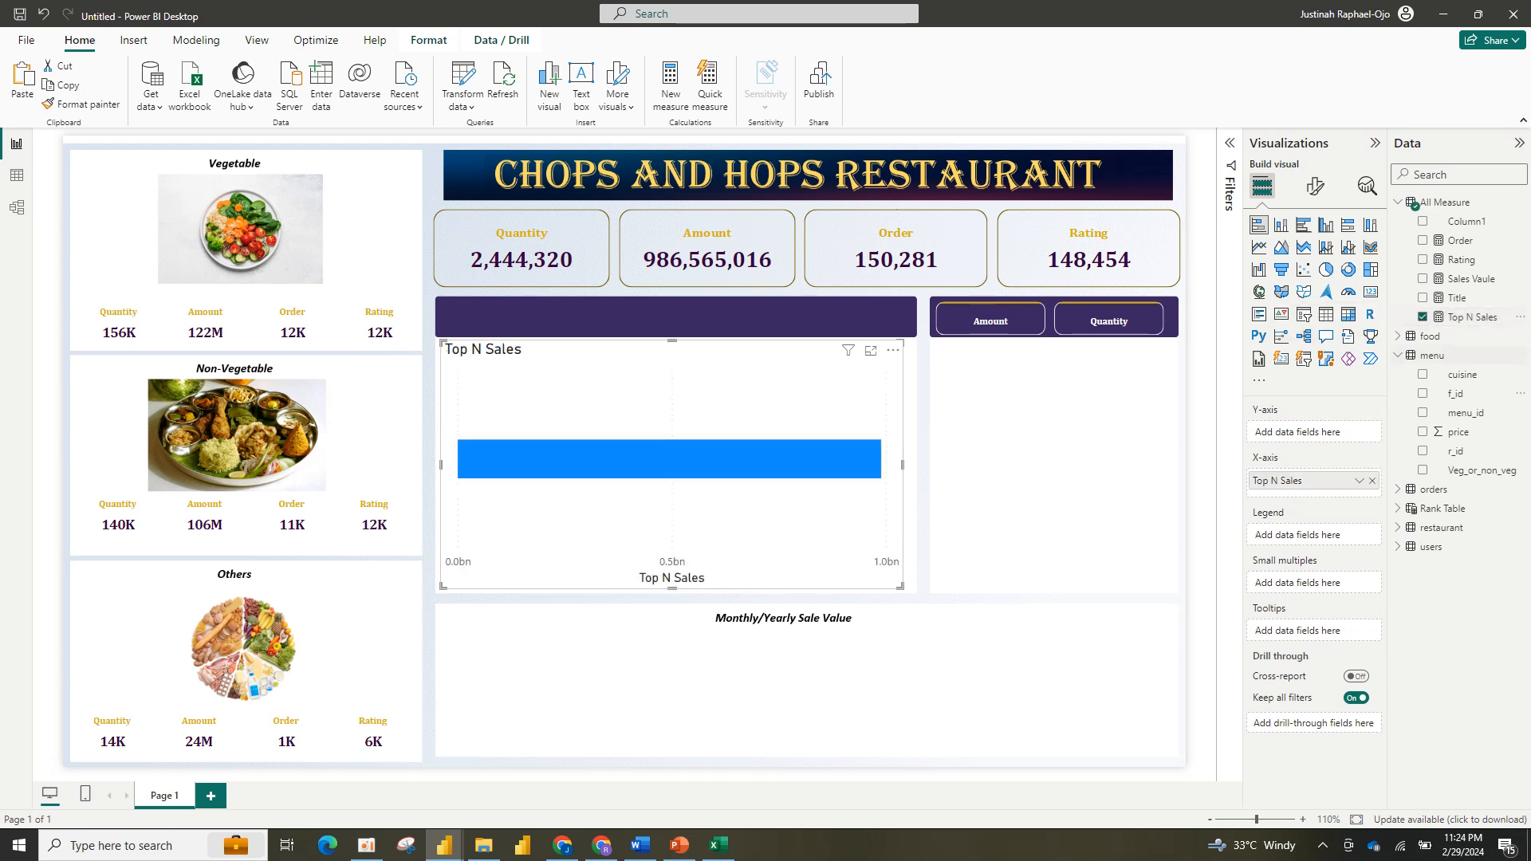
pyautogui.click(1398, 489)
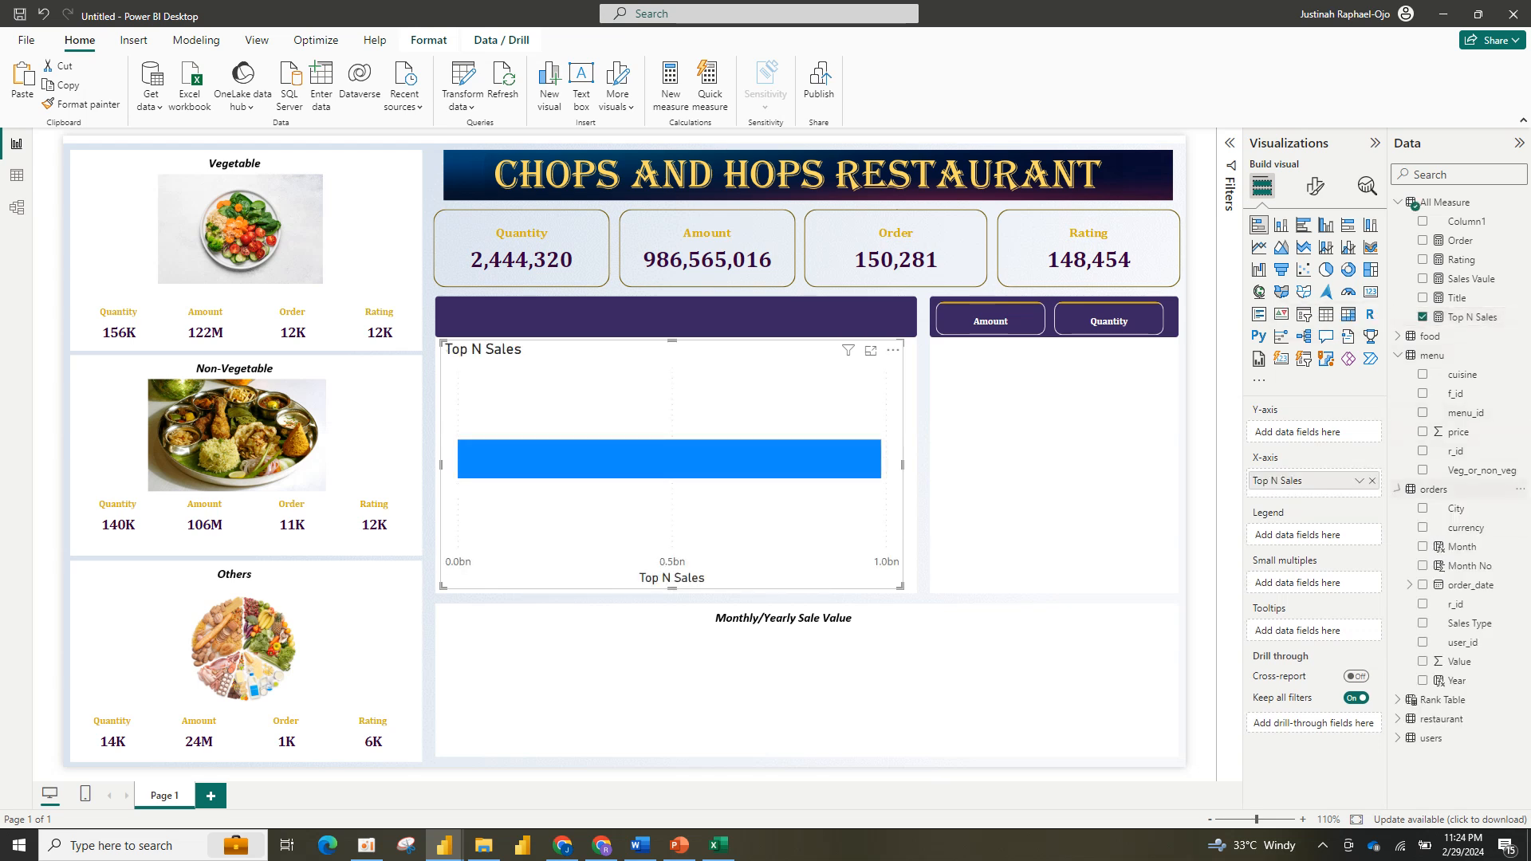
pyautogui.click(1422, 508)
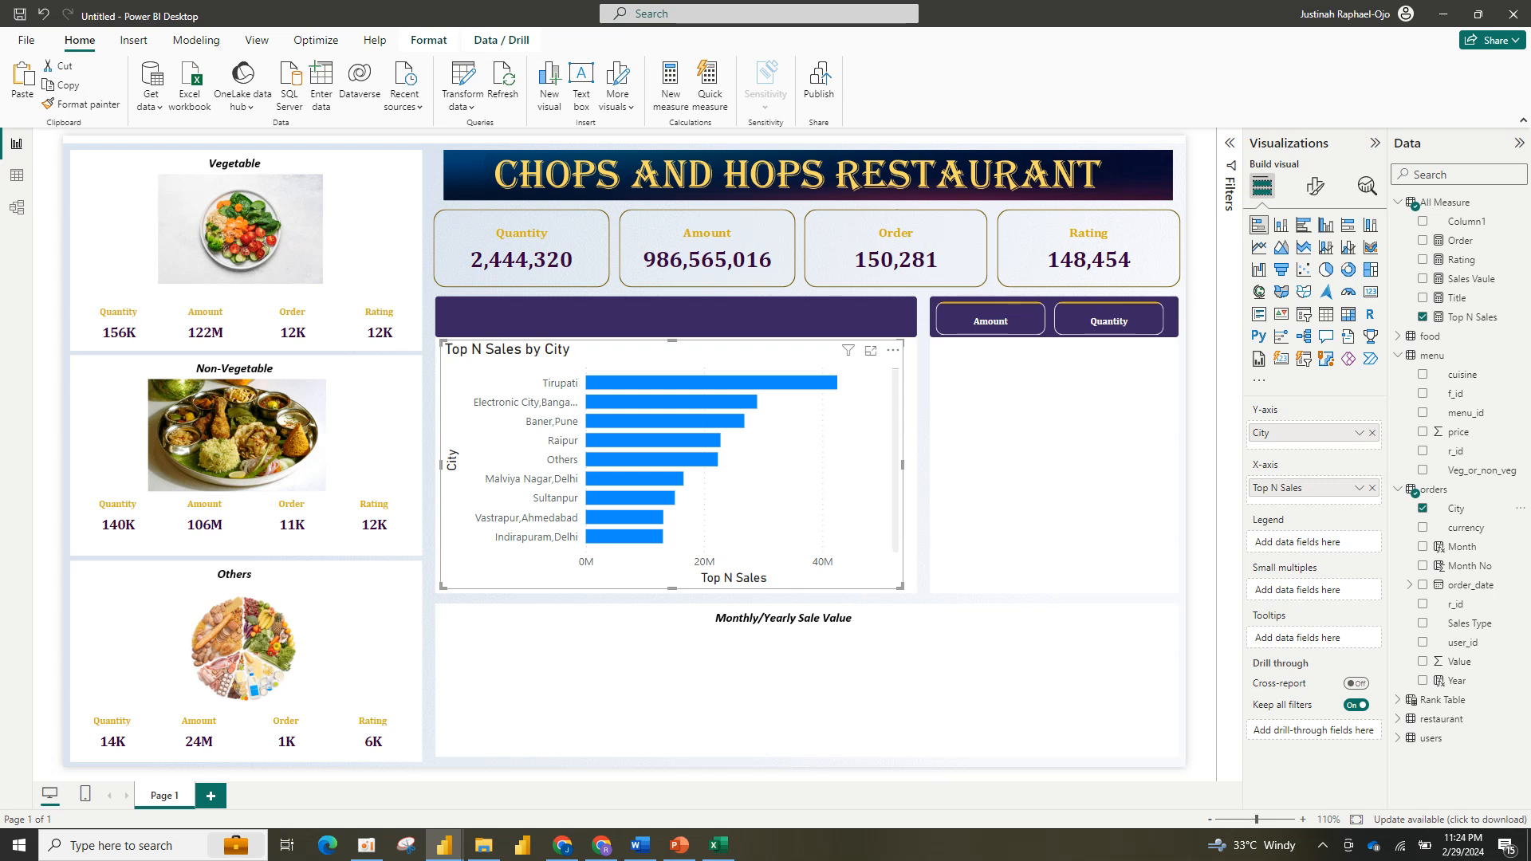
# Step: Duplicate the Amount/Quantity slicer and place the copy on the empty purple bar above the city chart
pyautogui.click(1051, 422)
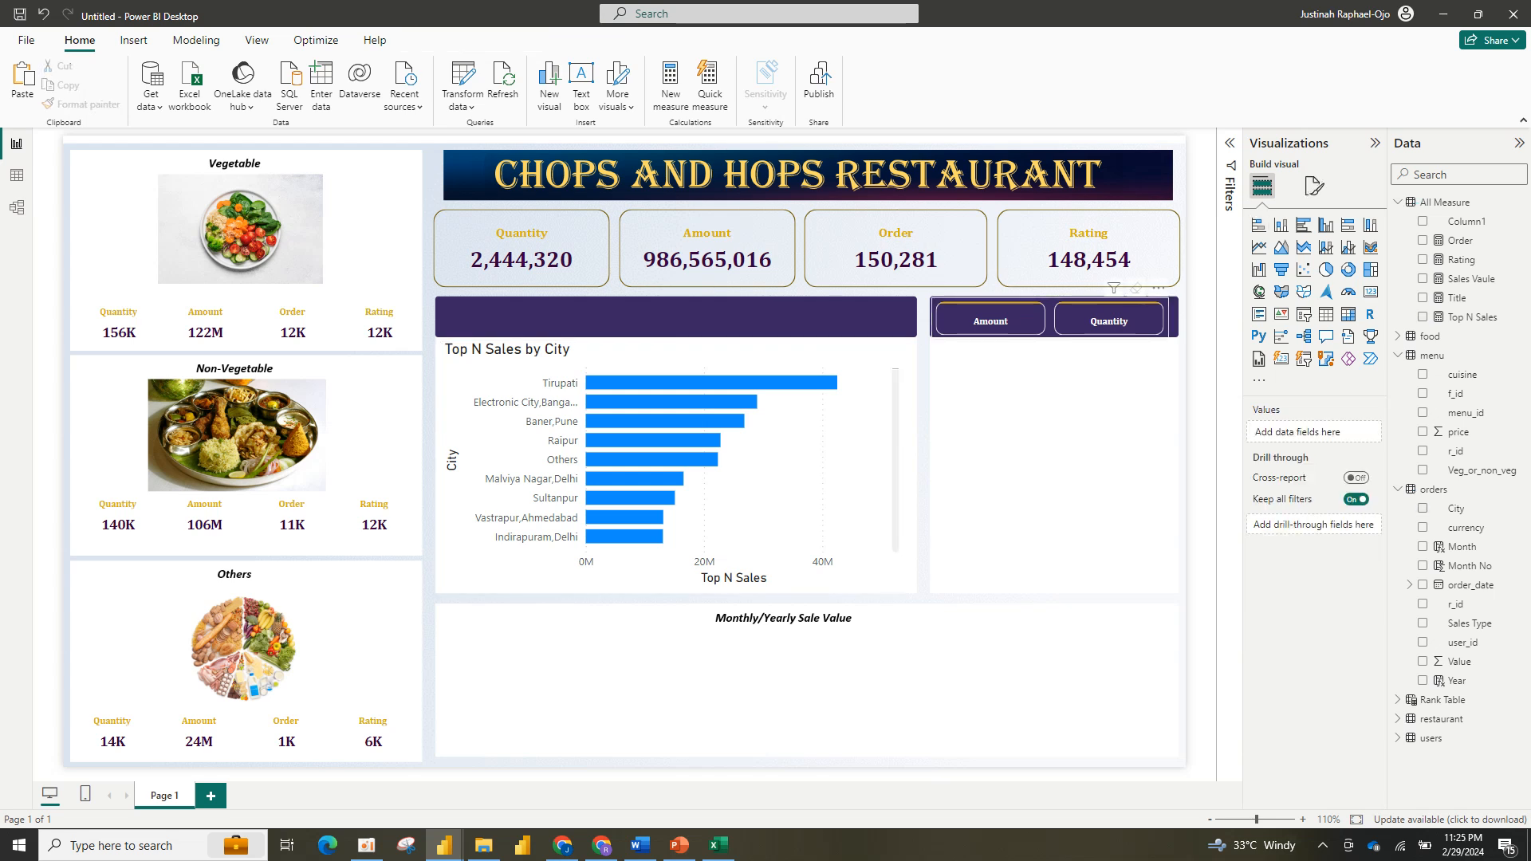
pyautogui.click(1050, 322)
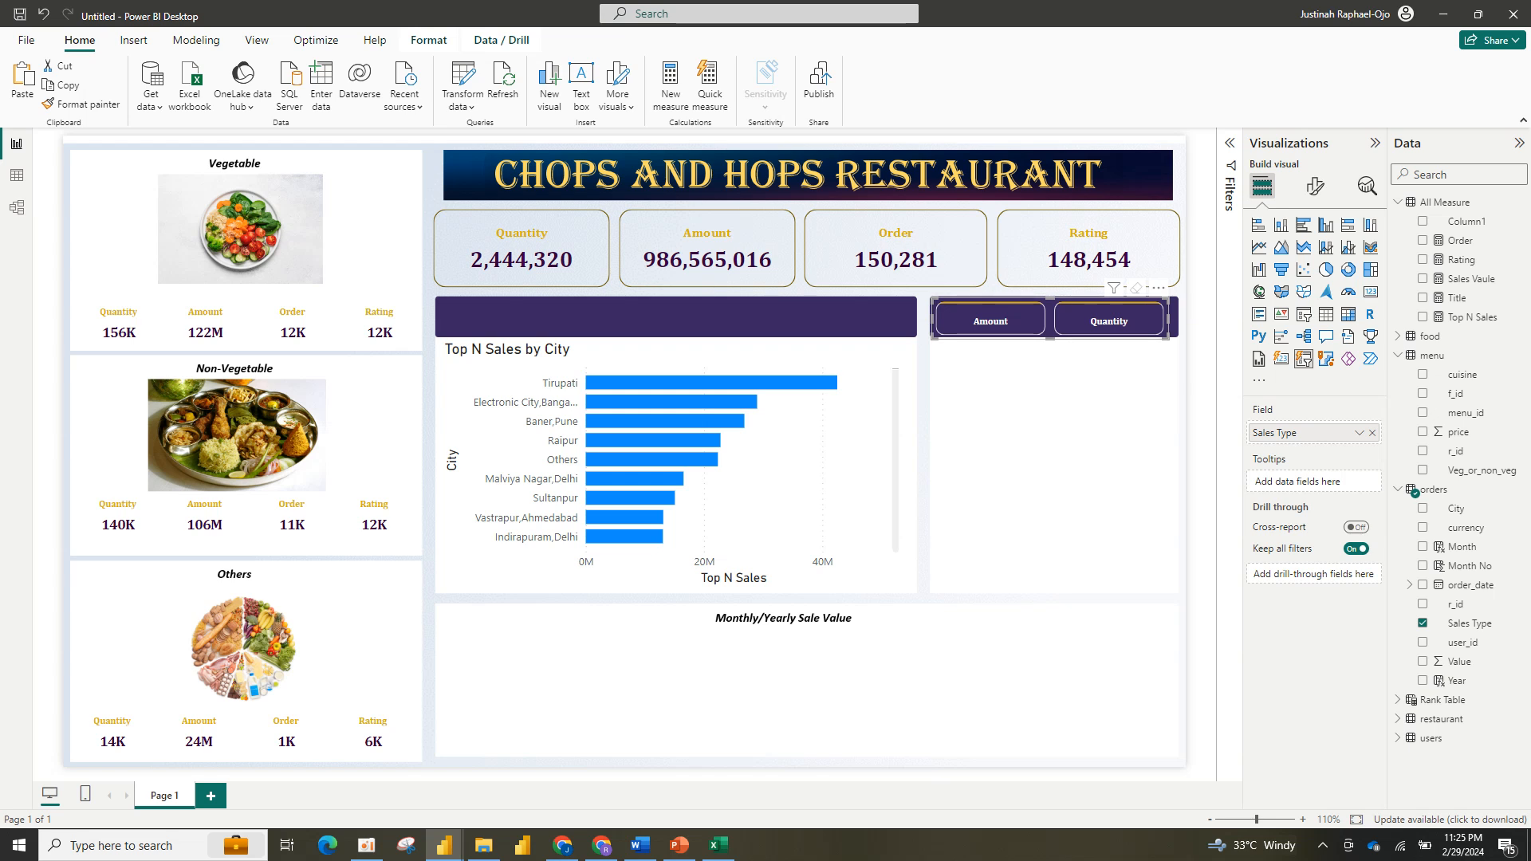
pyautogui.hotkey('ctrl', 'v')
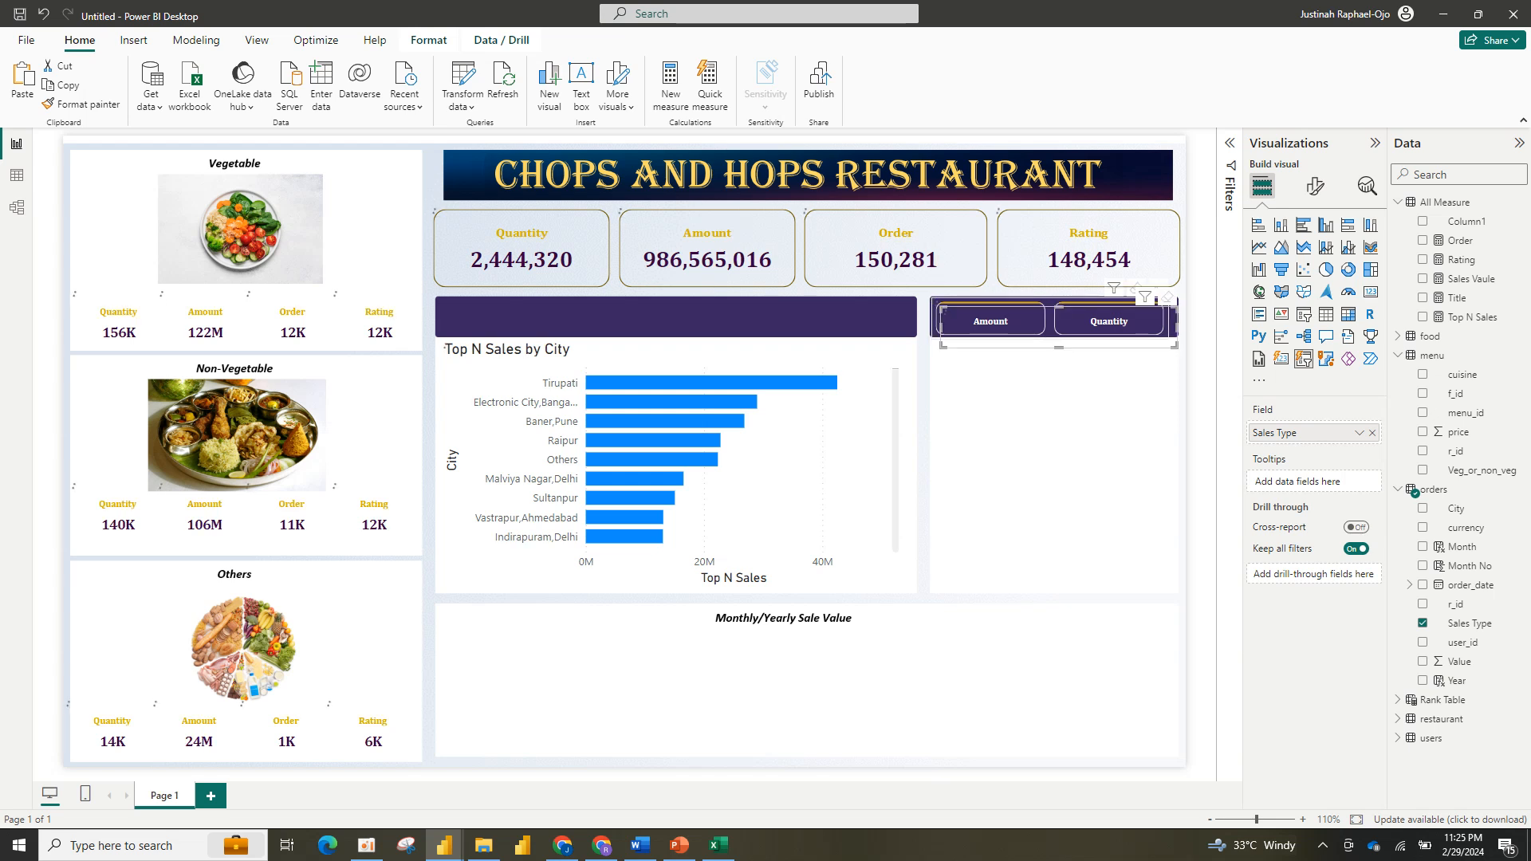
pyautogui.moveTo(1057, 328); pyautogui.dragTo(615, 316)
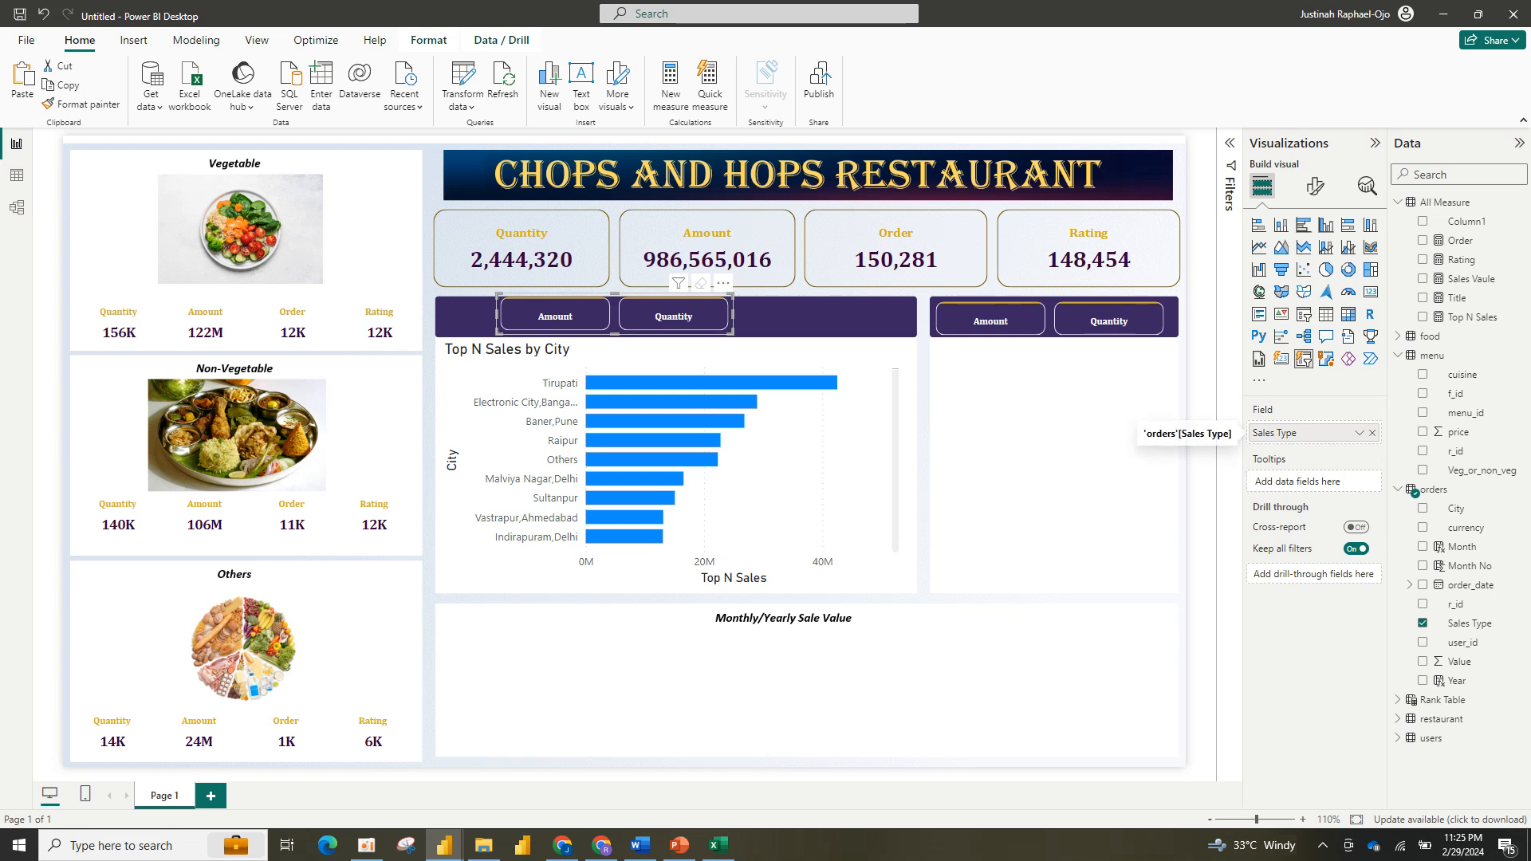
# Step: Replace the Sales Type field in the copied slicer above the city chart with Type from the Rank Table
pyautogui.click(1372, 432)
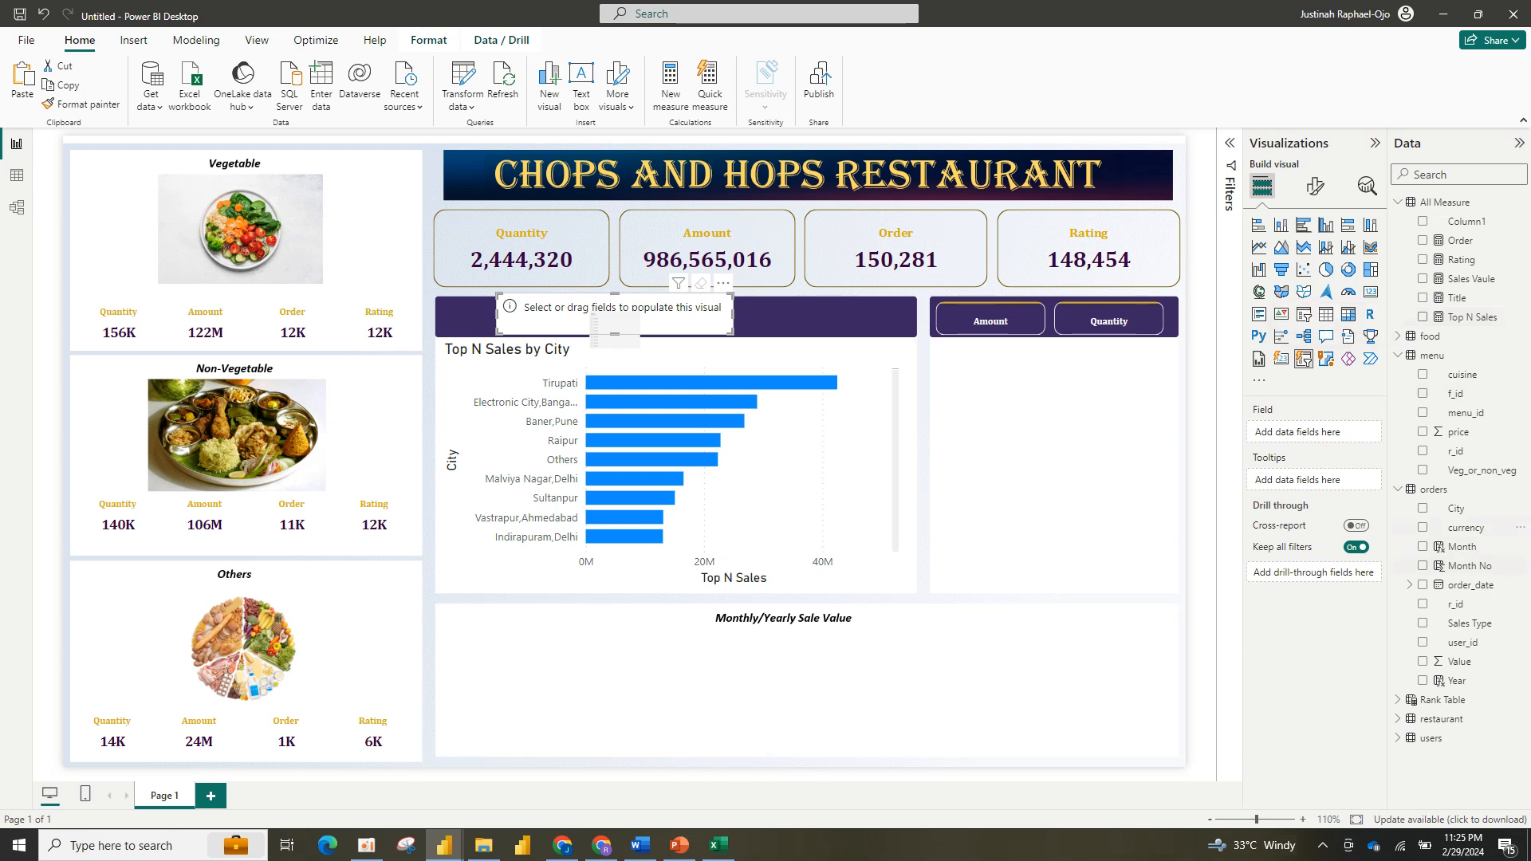
pyautogui.click(1433, 488)
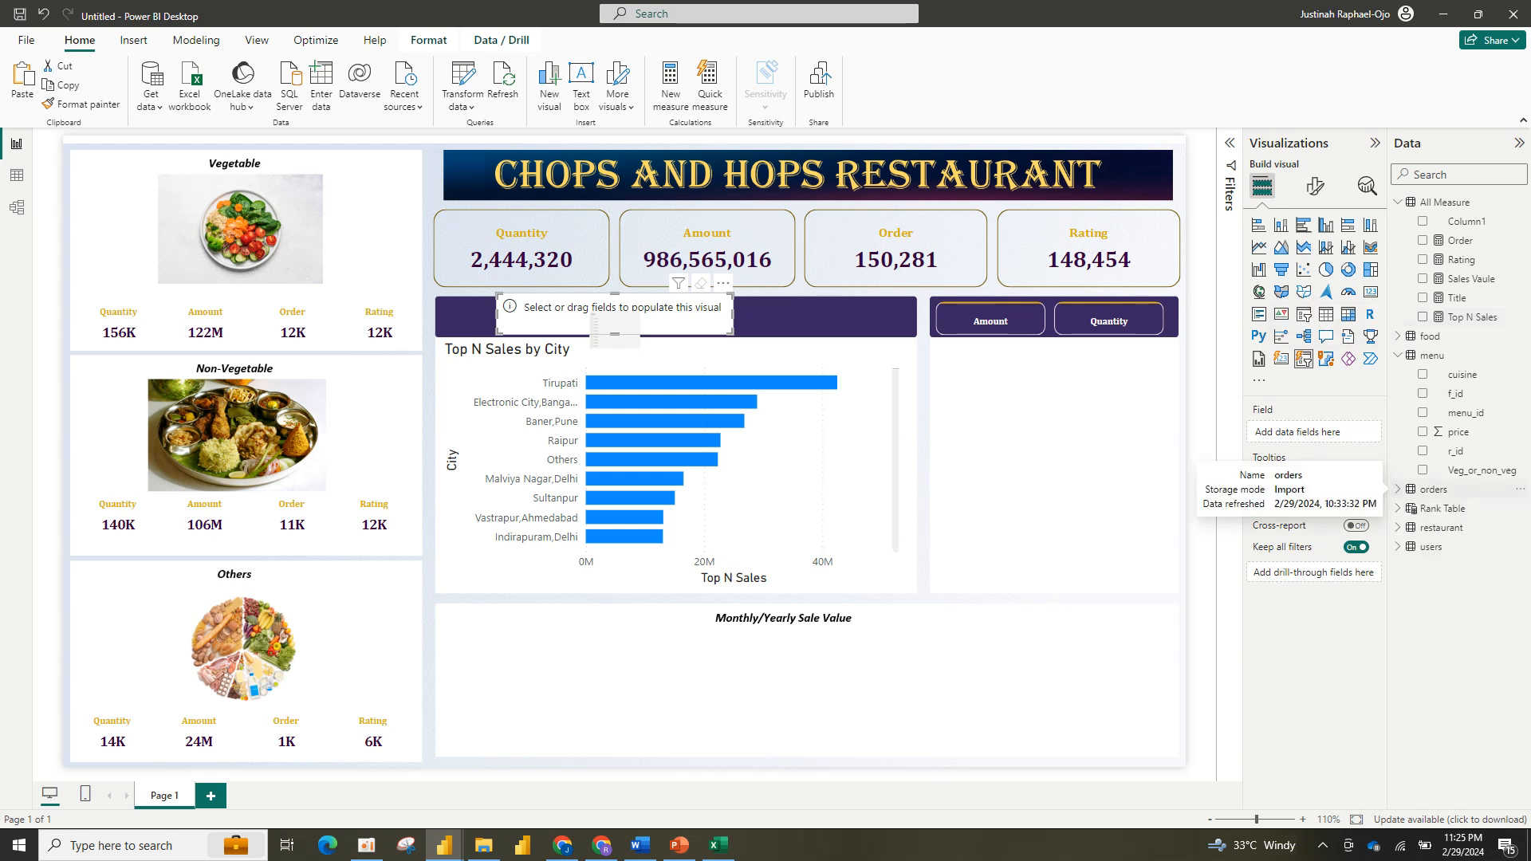
pyautogui.click(1441, 509)
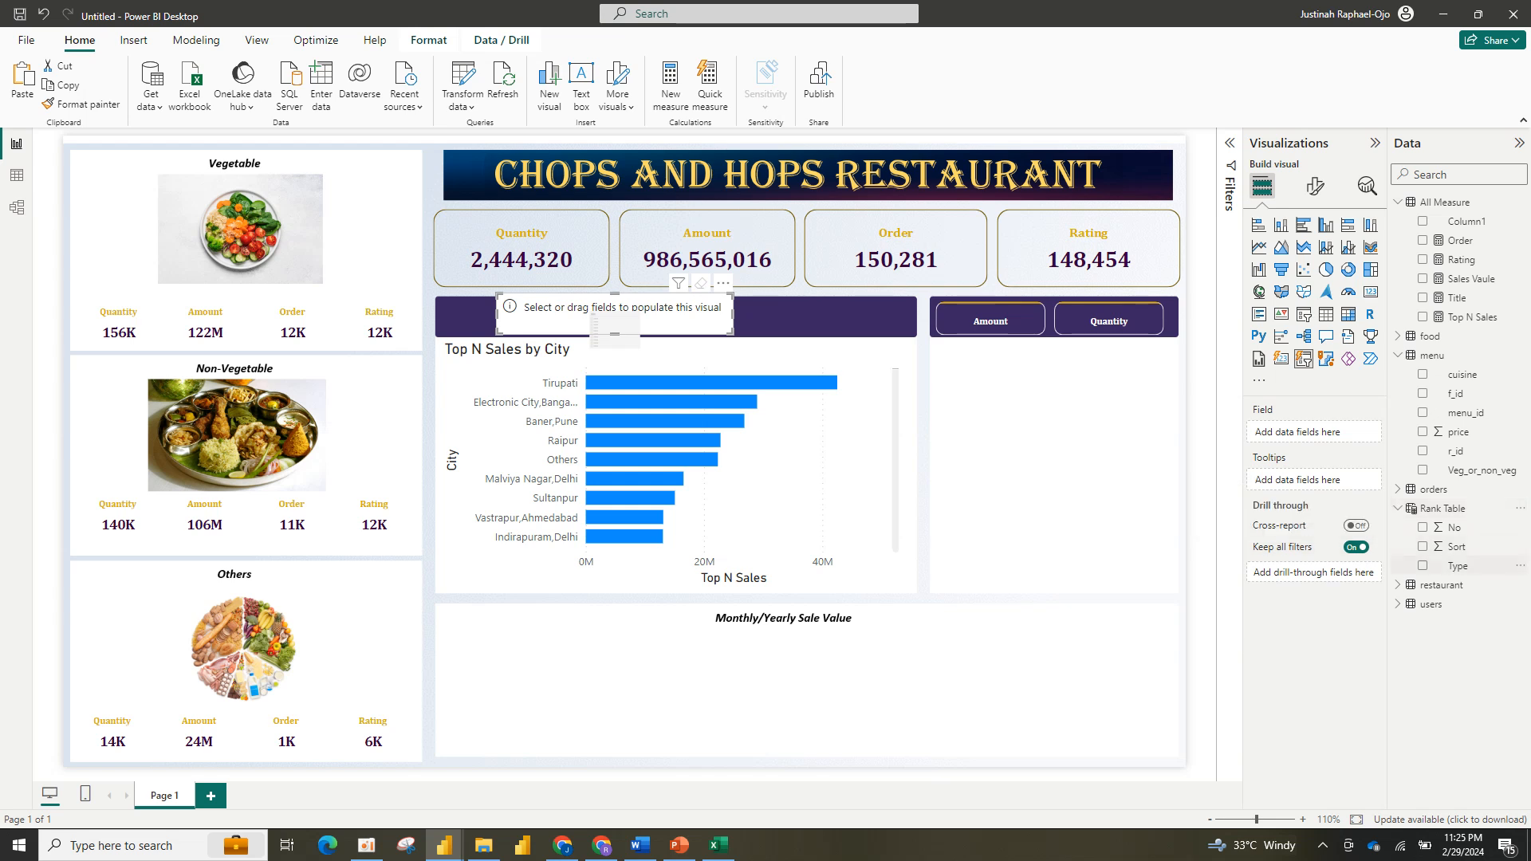
pyautogui.click(1422, 565)
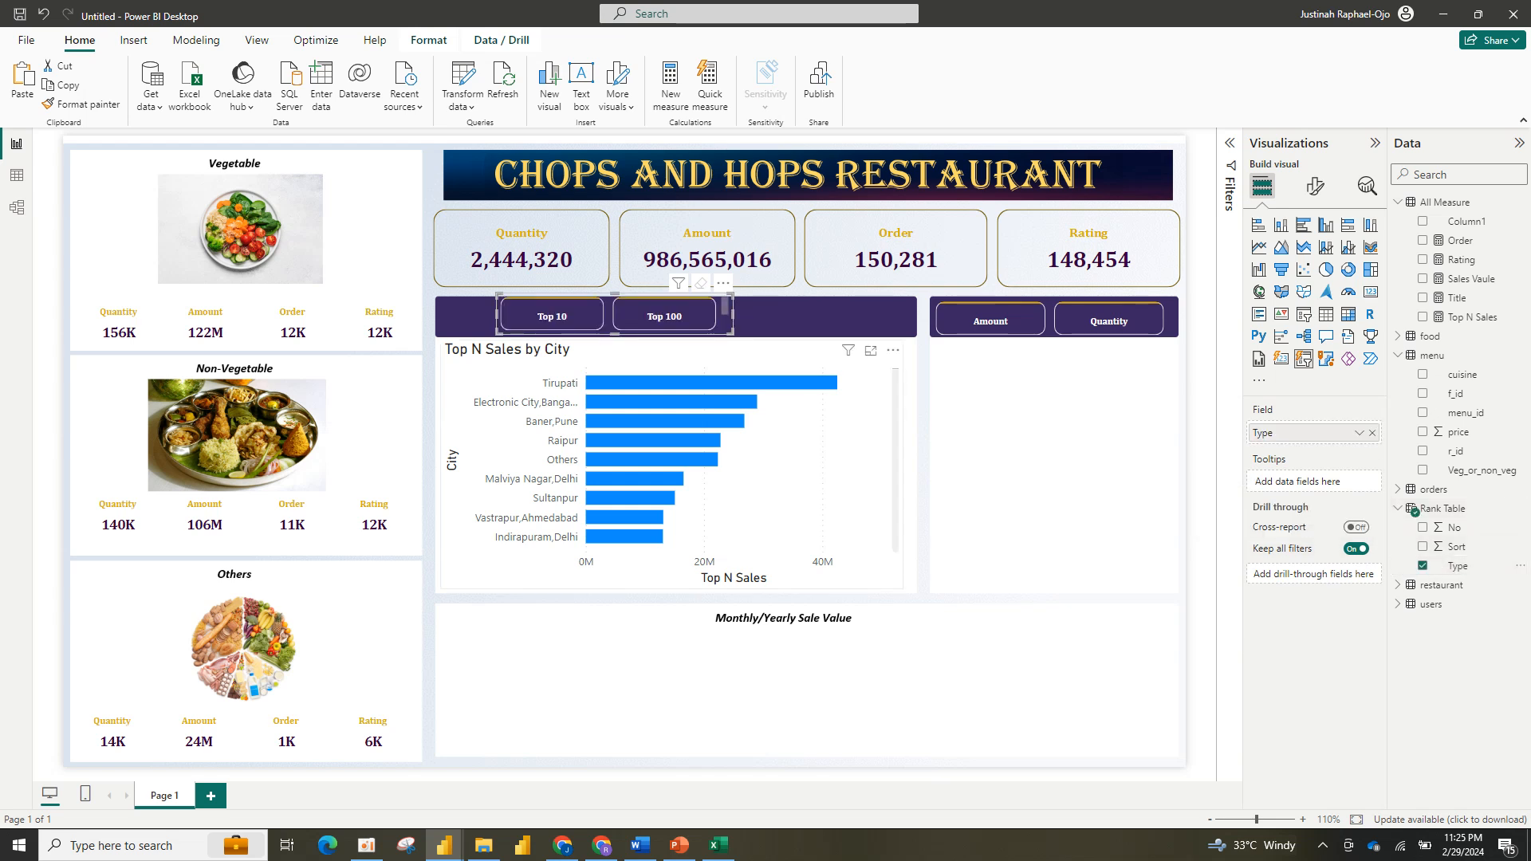
# Step: Widen the rank Type slicer and set its layout to 6 columns
pyautogui.moveTo(733, 314); pyautogui.dragTo(859, 314)
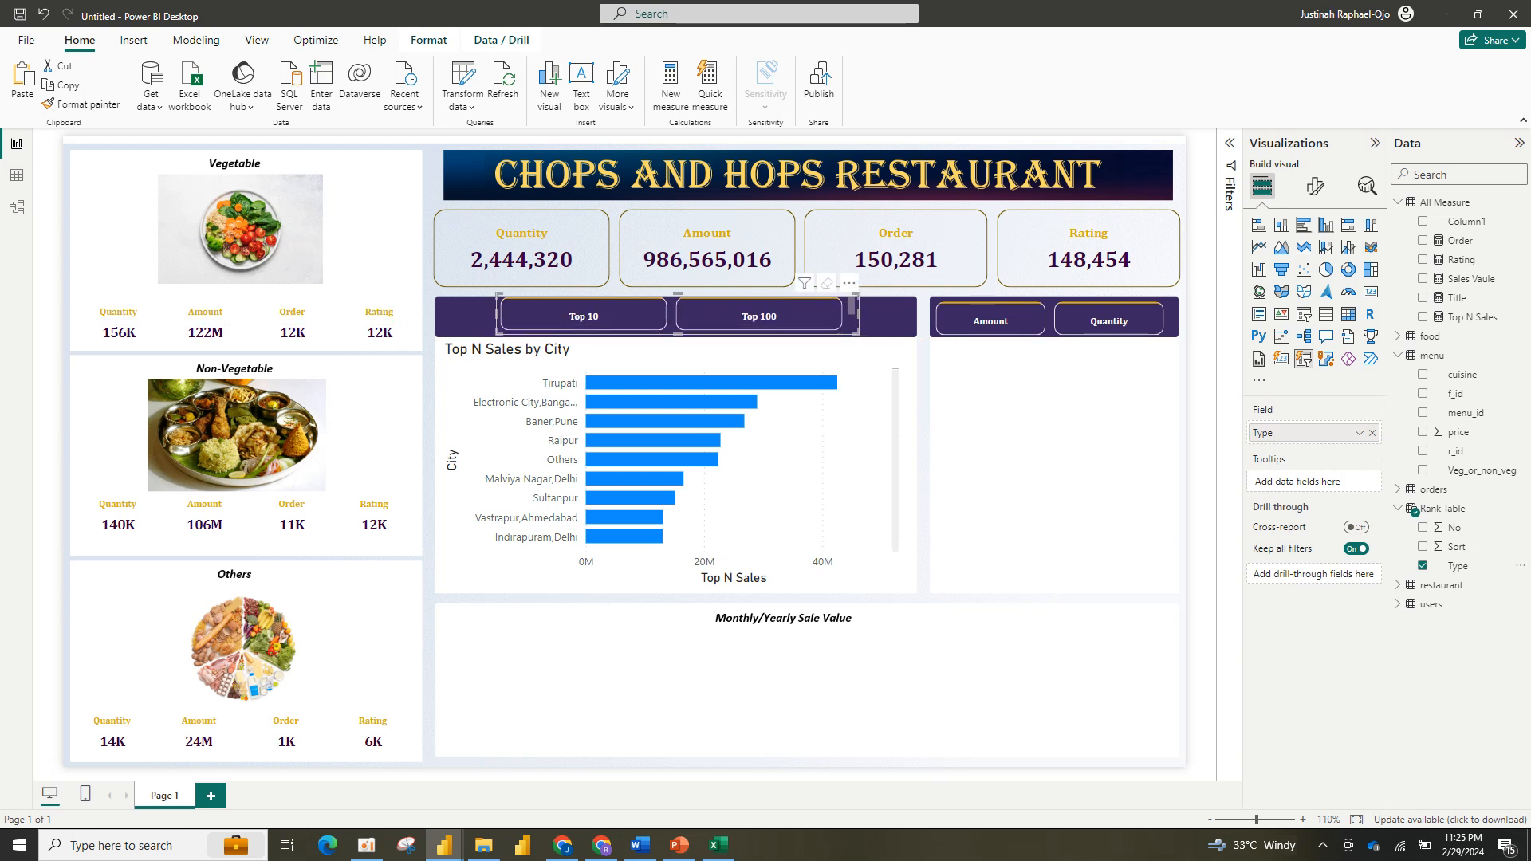
pyautogui.click(1314, 185)
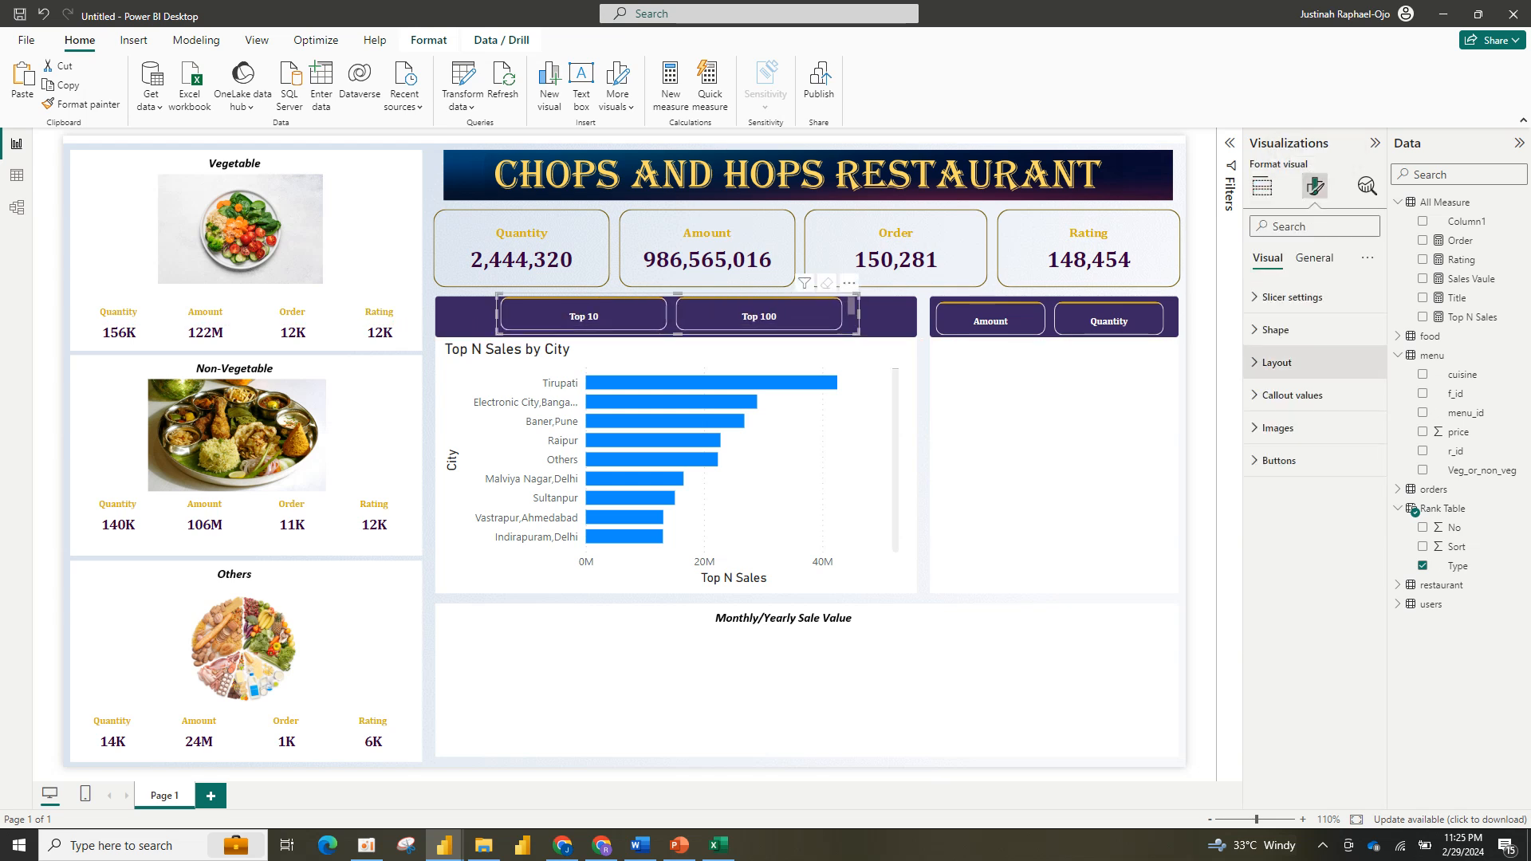
pyautogui.click(1276, 362)
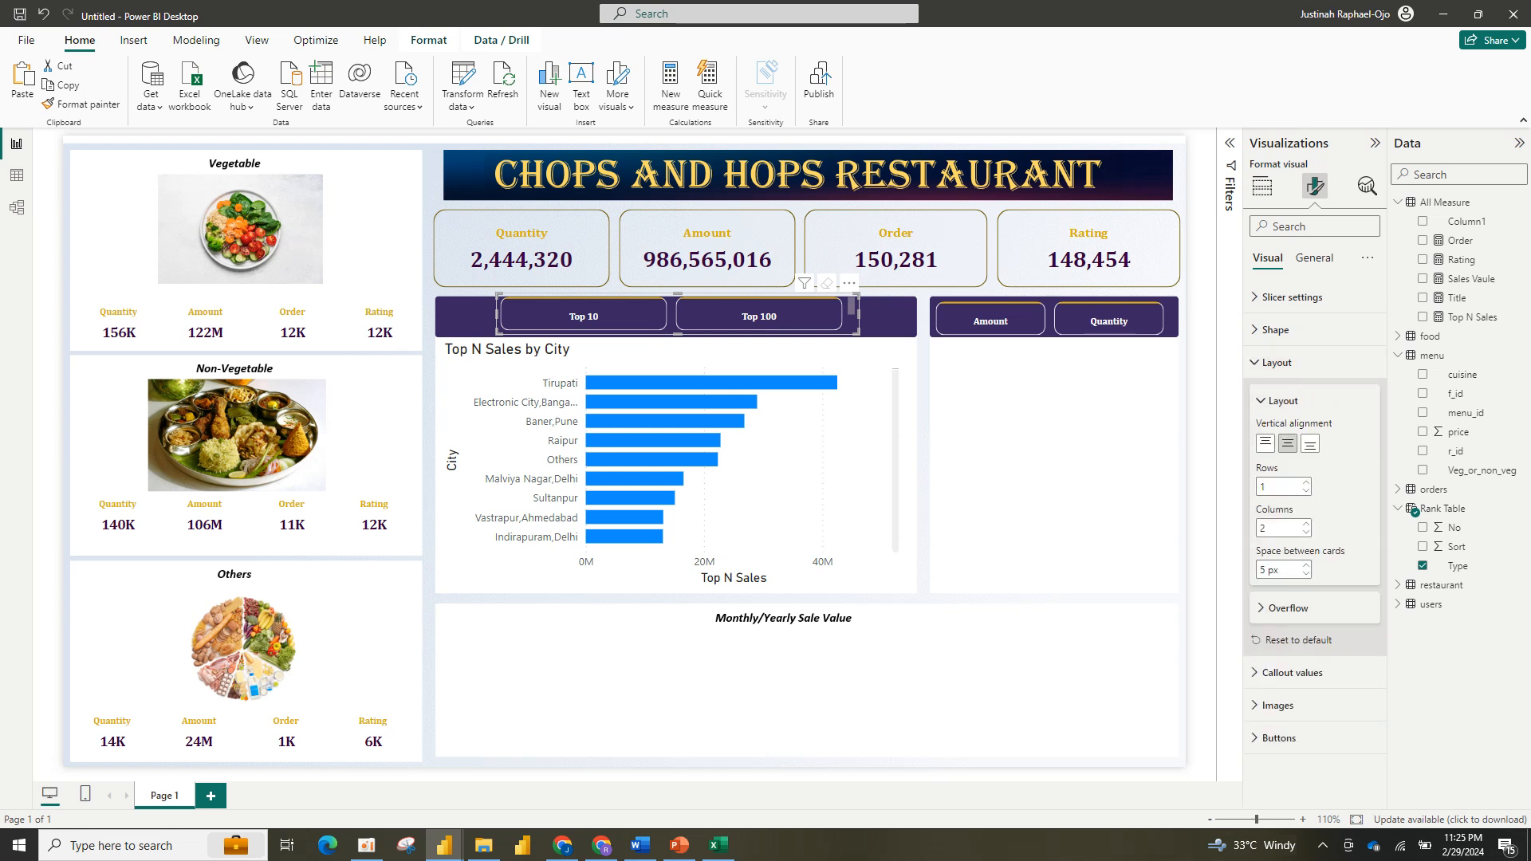
pyautogui.click(1305, 524)
pyautogui.click(1306, 524)
pyautogui.click(1306, 524)
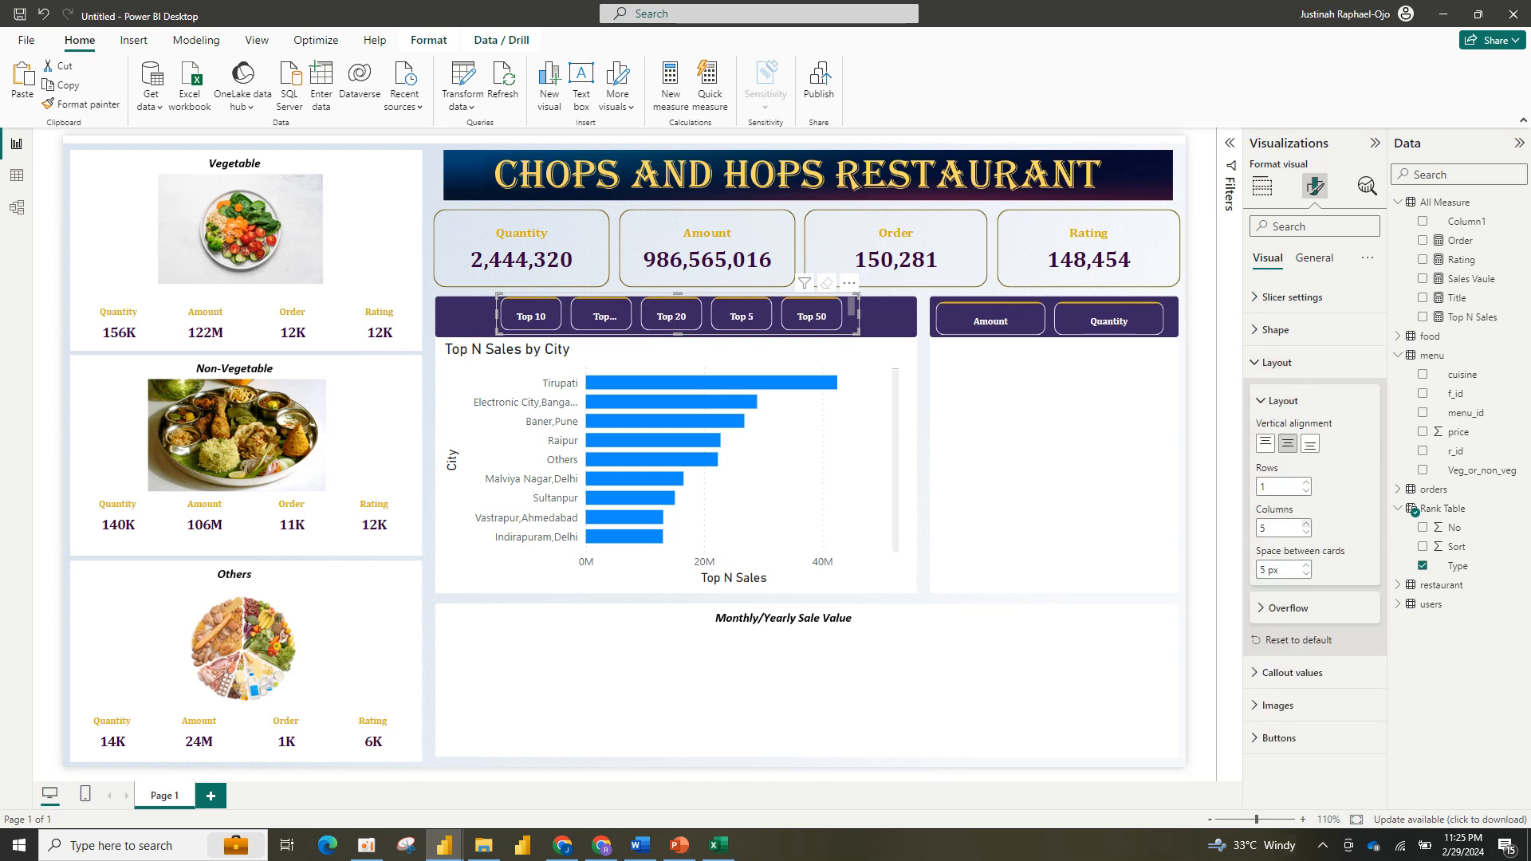
pyautogui.click(1306, 524)
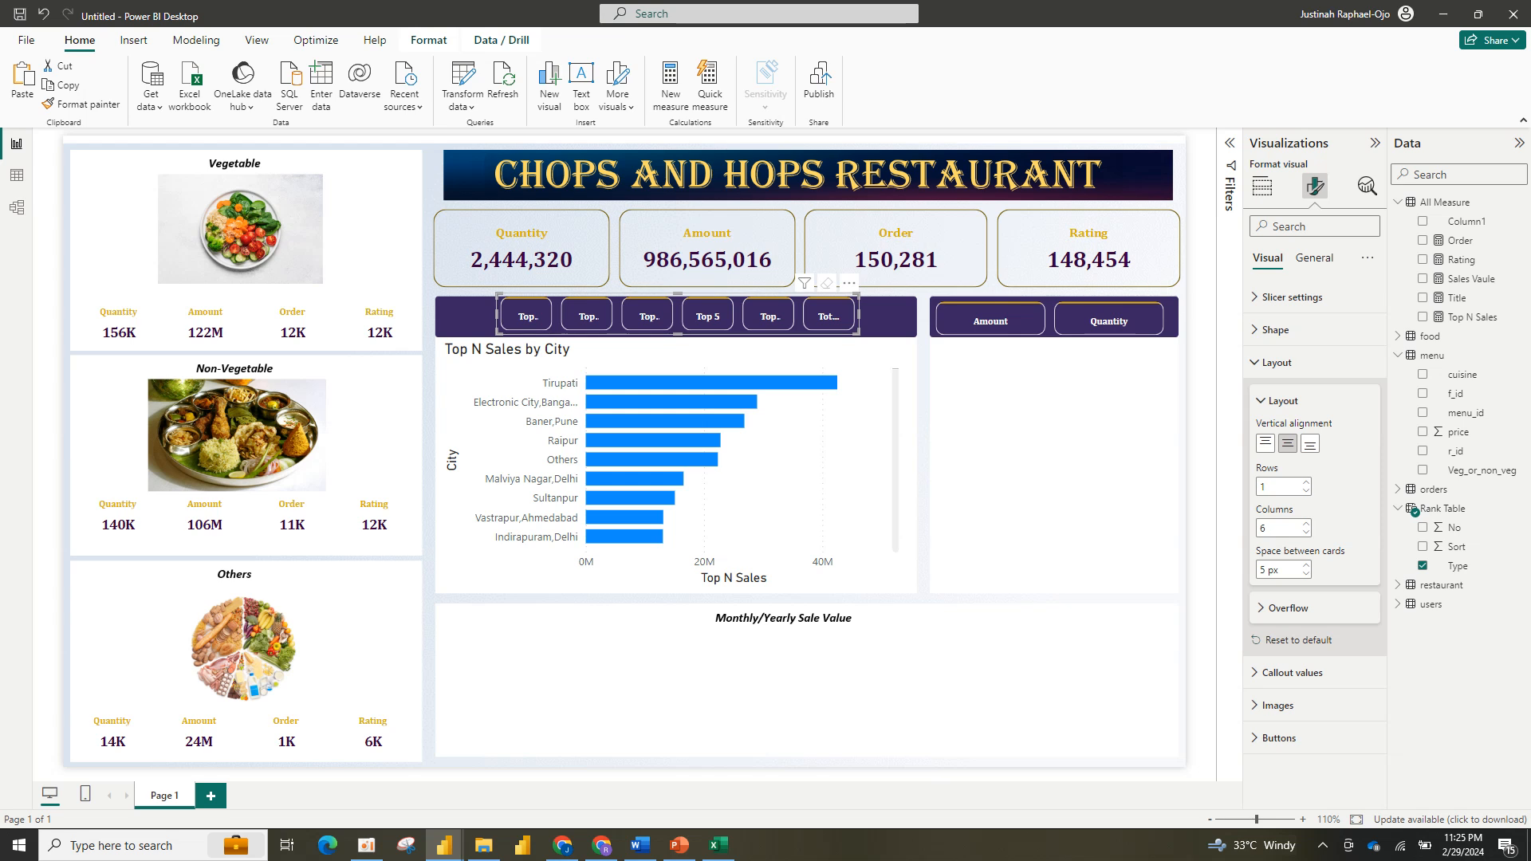
# Step: Stretch the rank Type slicer across the full width and height of the purple bar above the city chart
pyautogui.moveTo(496, 314); pyautogui.dragTo(441, 314)
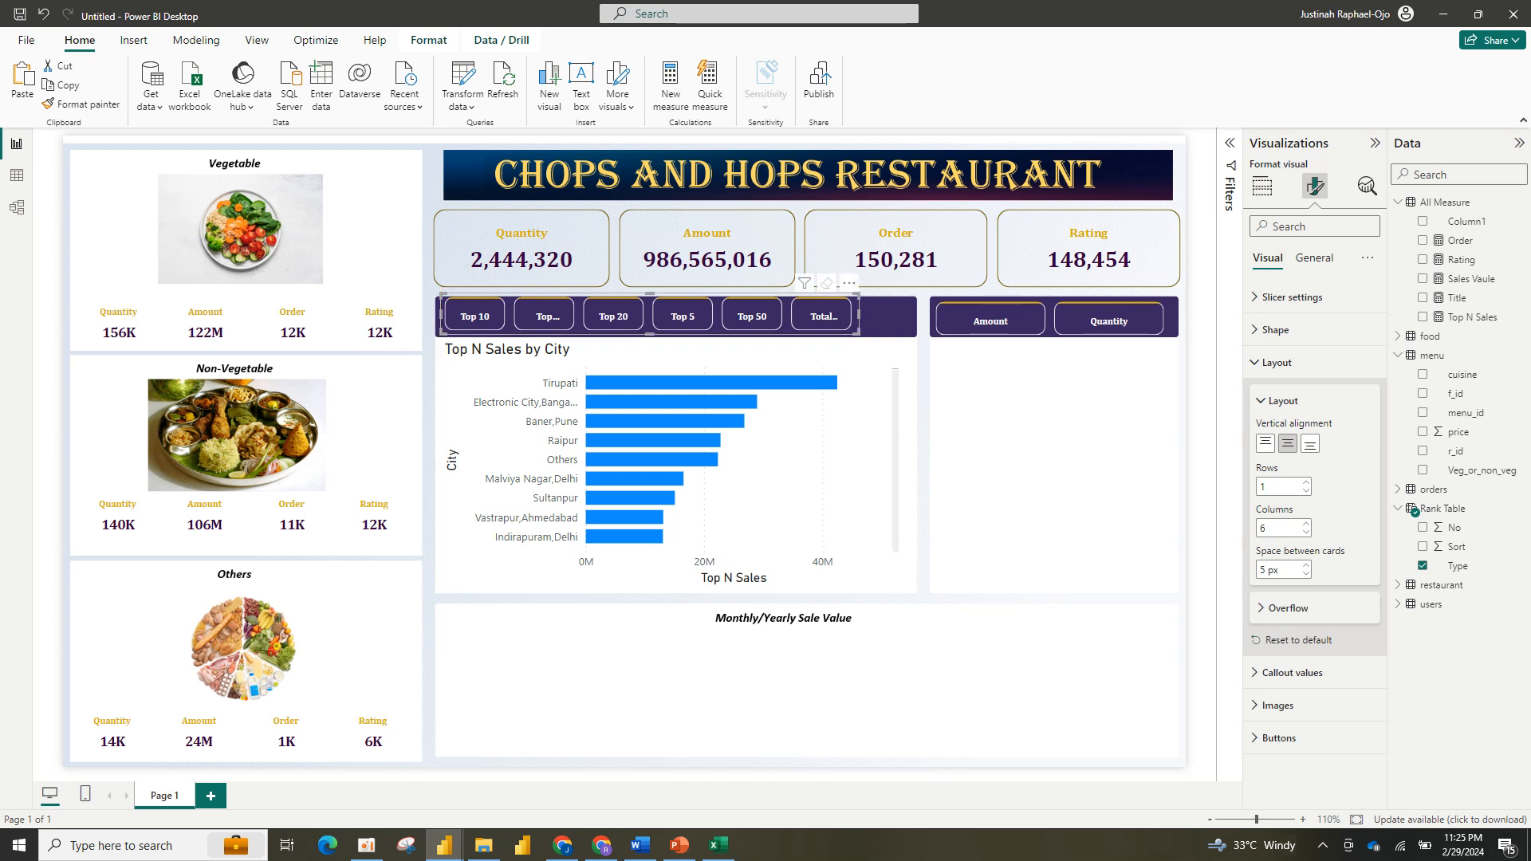
pyautogui.moveTo(859, 314); pyautogui.dragTo(912, 314)
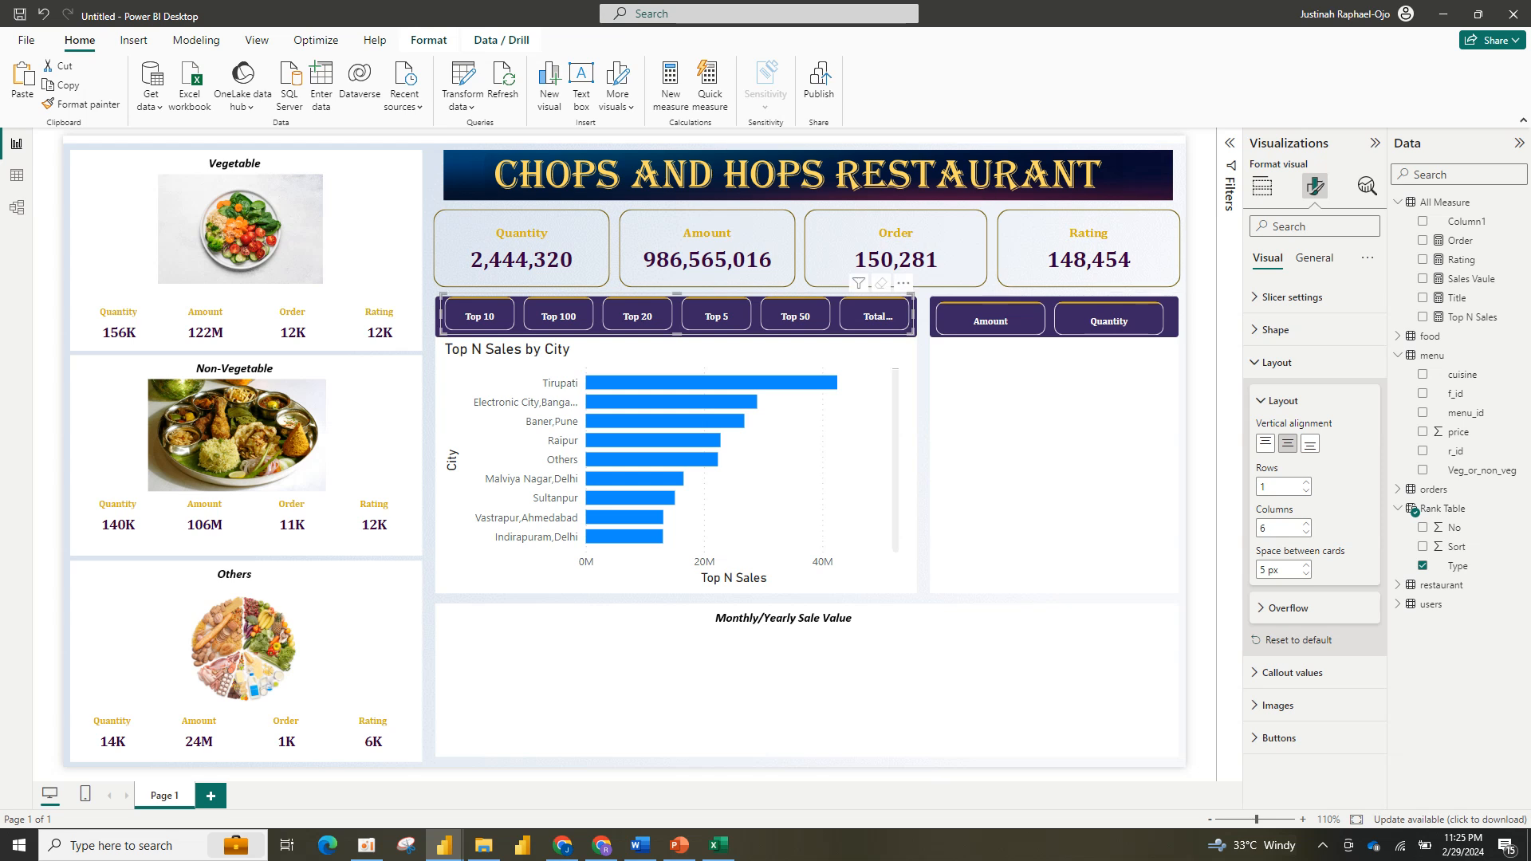
pyautogui.moveTo(913, 333); pyautogui.dragTo(917, 296)
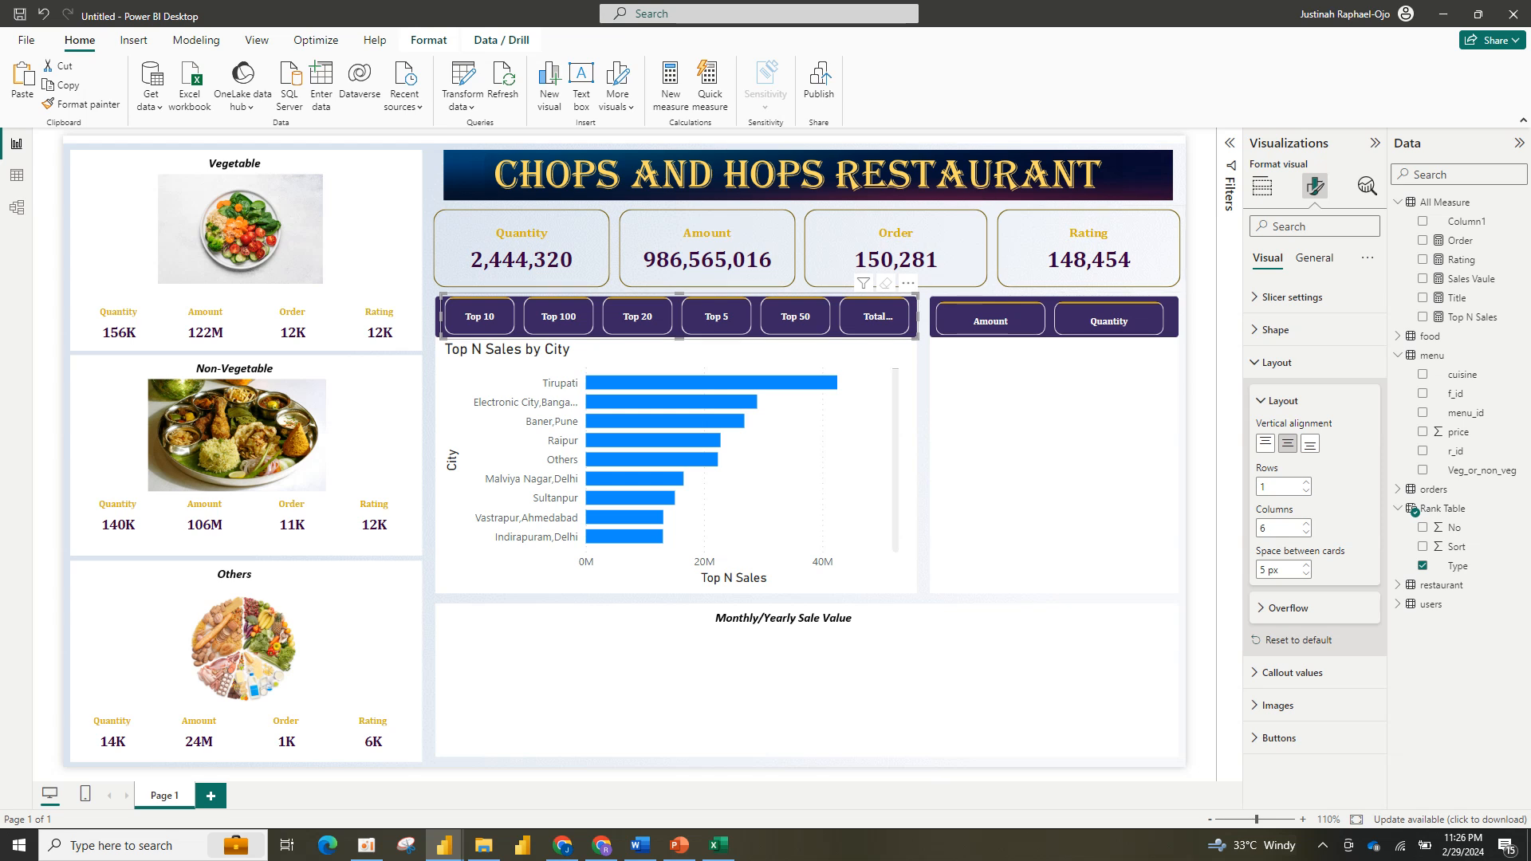
pyautogui.click(1276, 362)
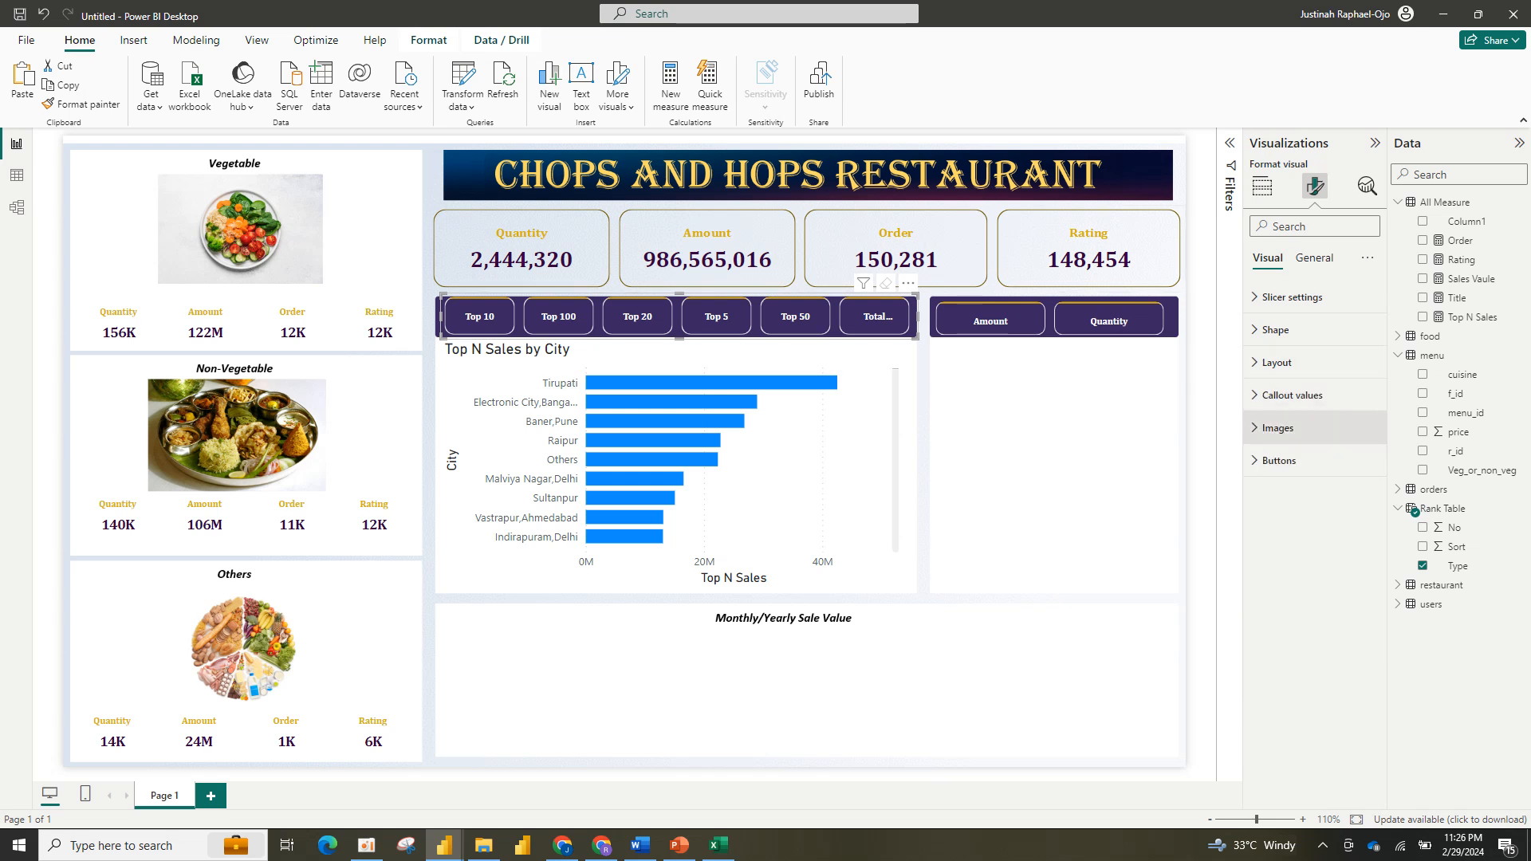
pyautogui.click(1291, 395)
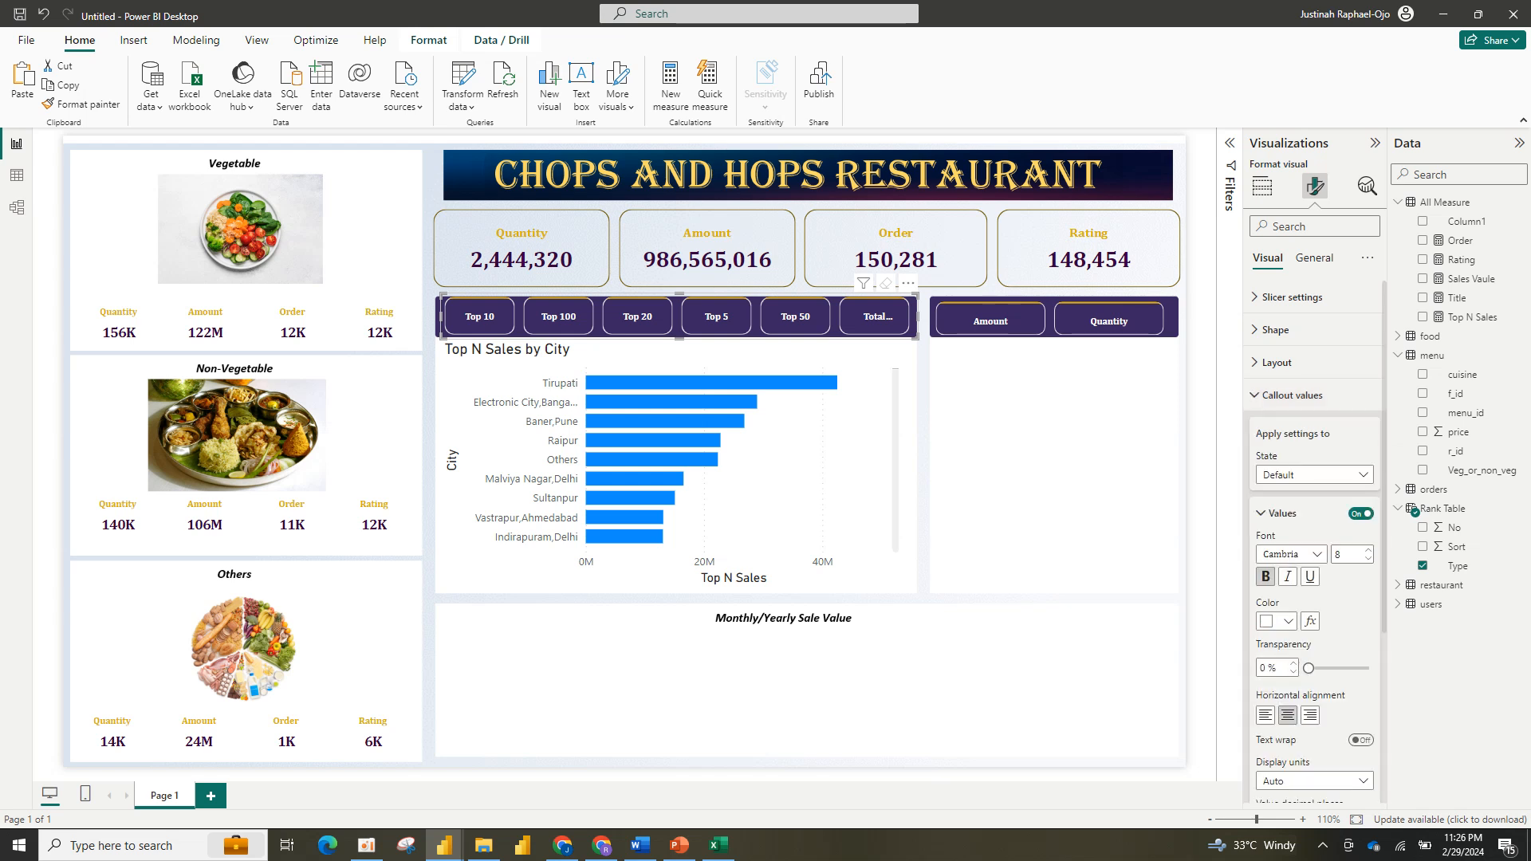
pyautogui.click(1310, 622)
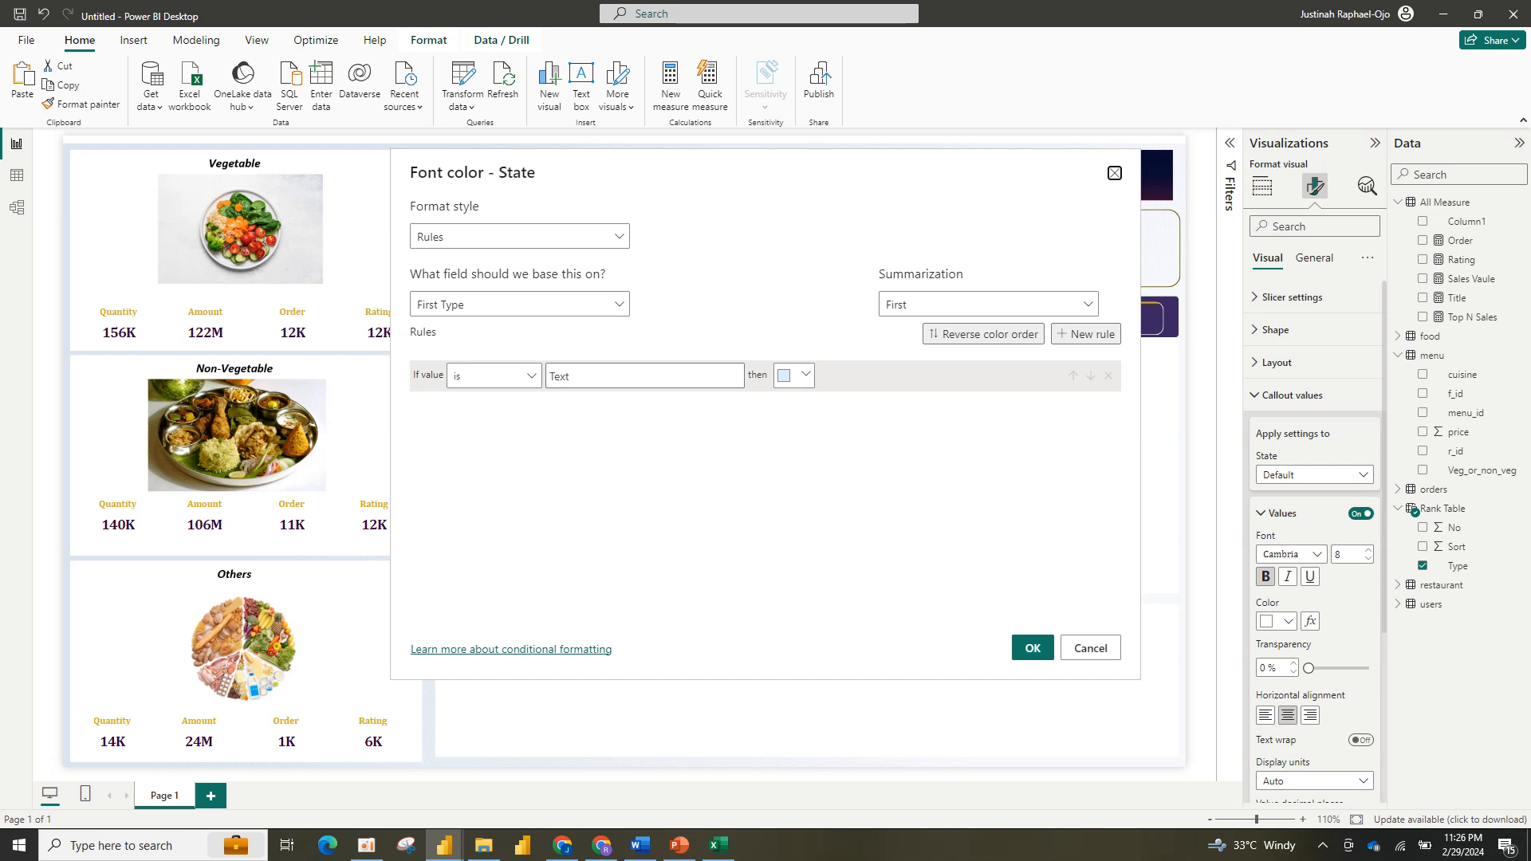
pyautogui.click(520, 303)
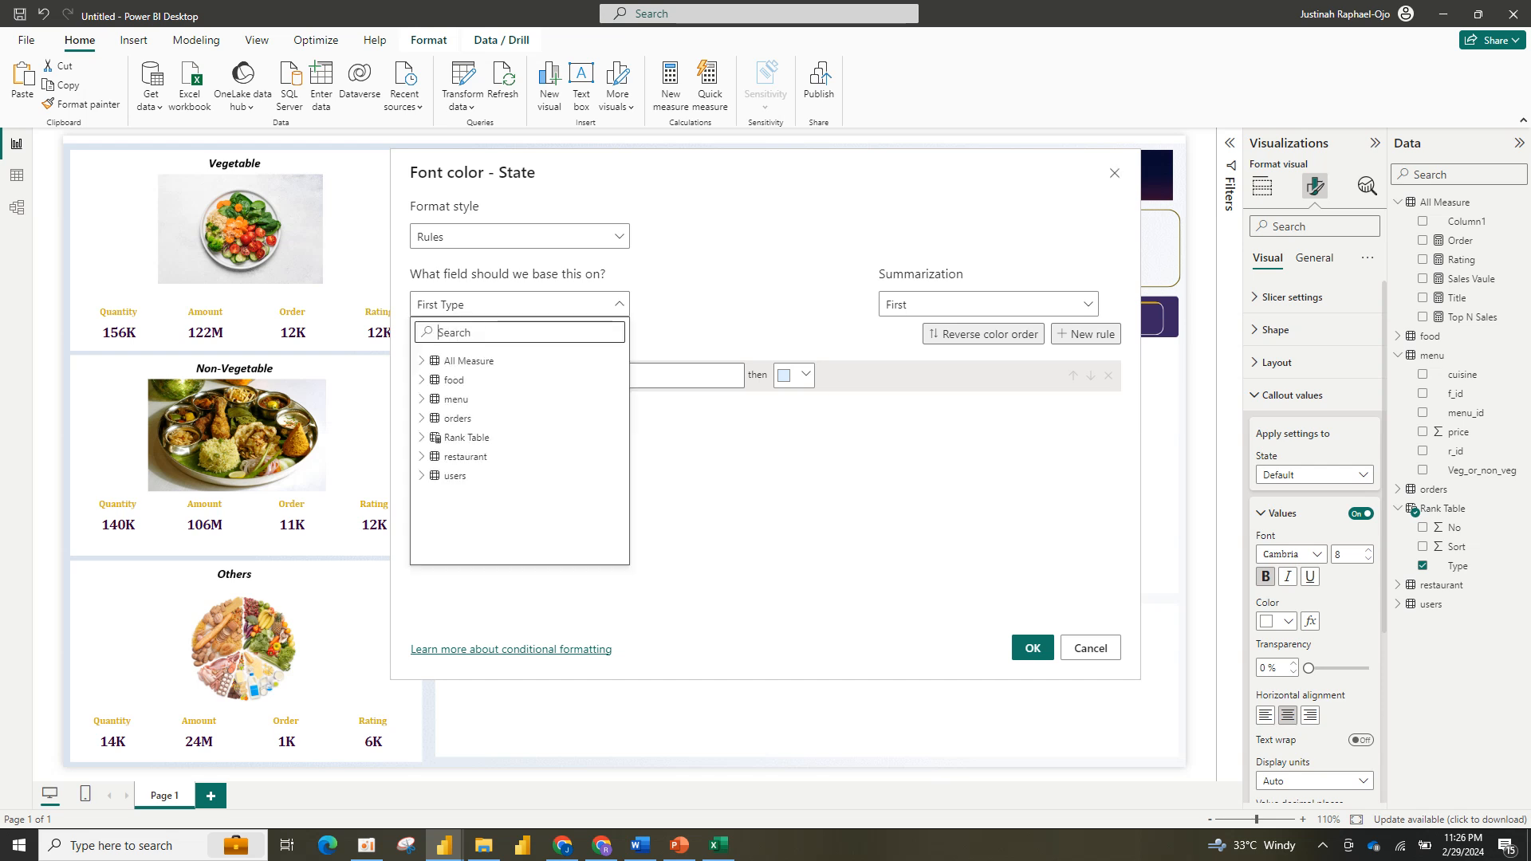
pyautogui.click(1090, 648)
pyautogui.click(1090, 648)
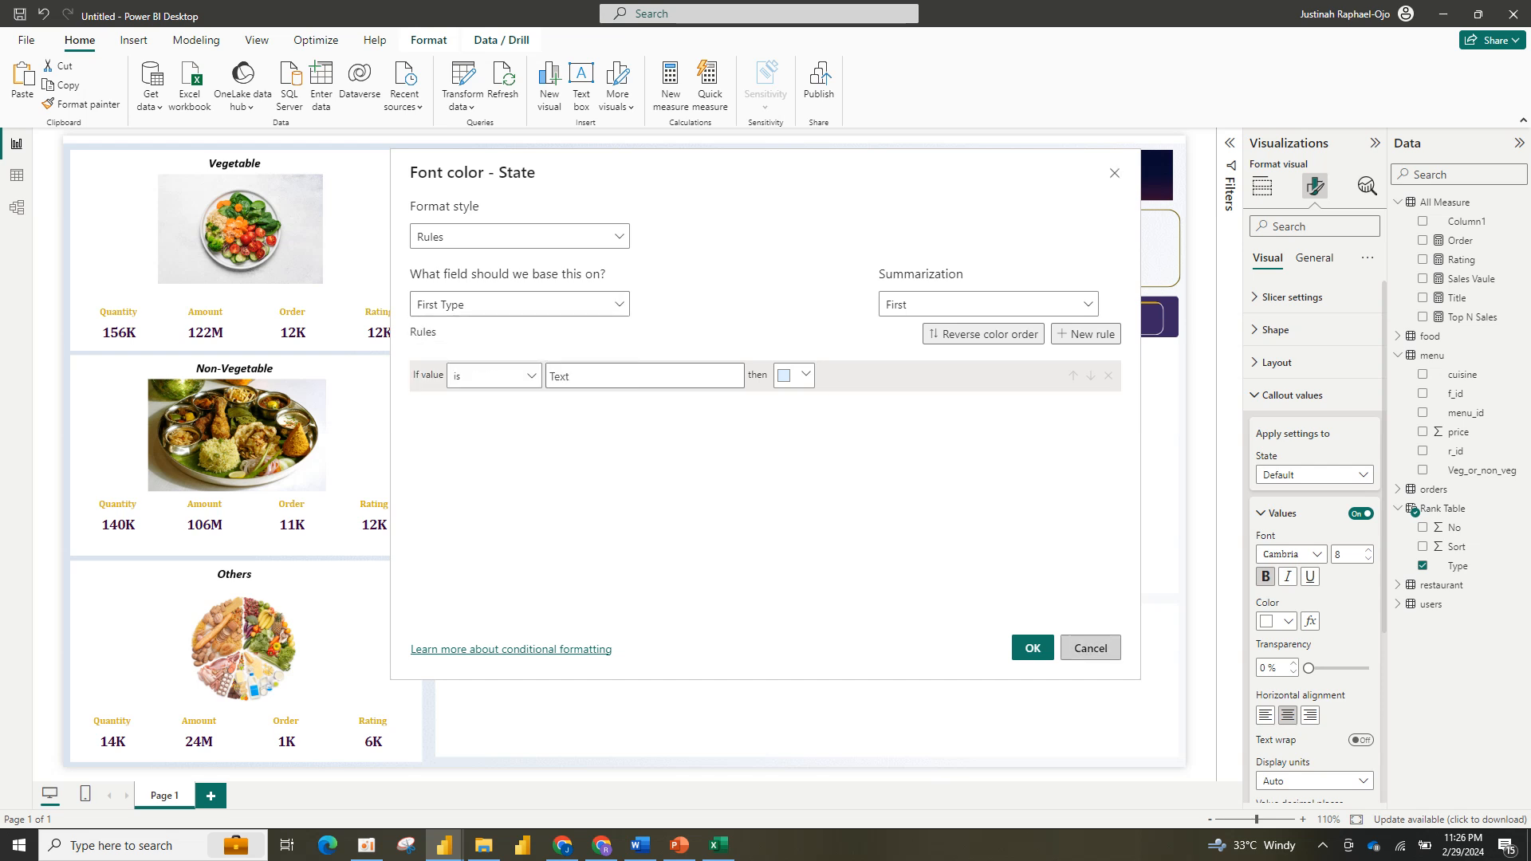
pyautogui.click(366, 845)
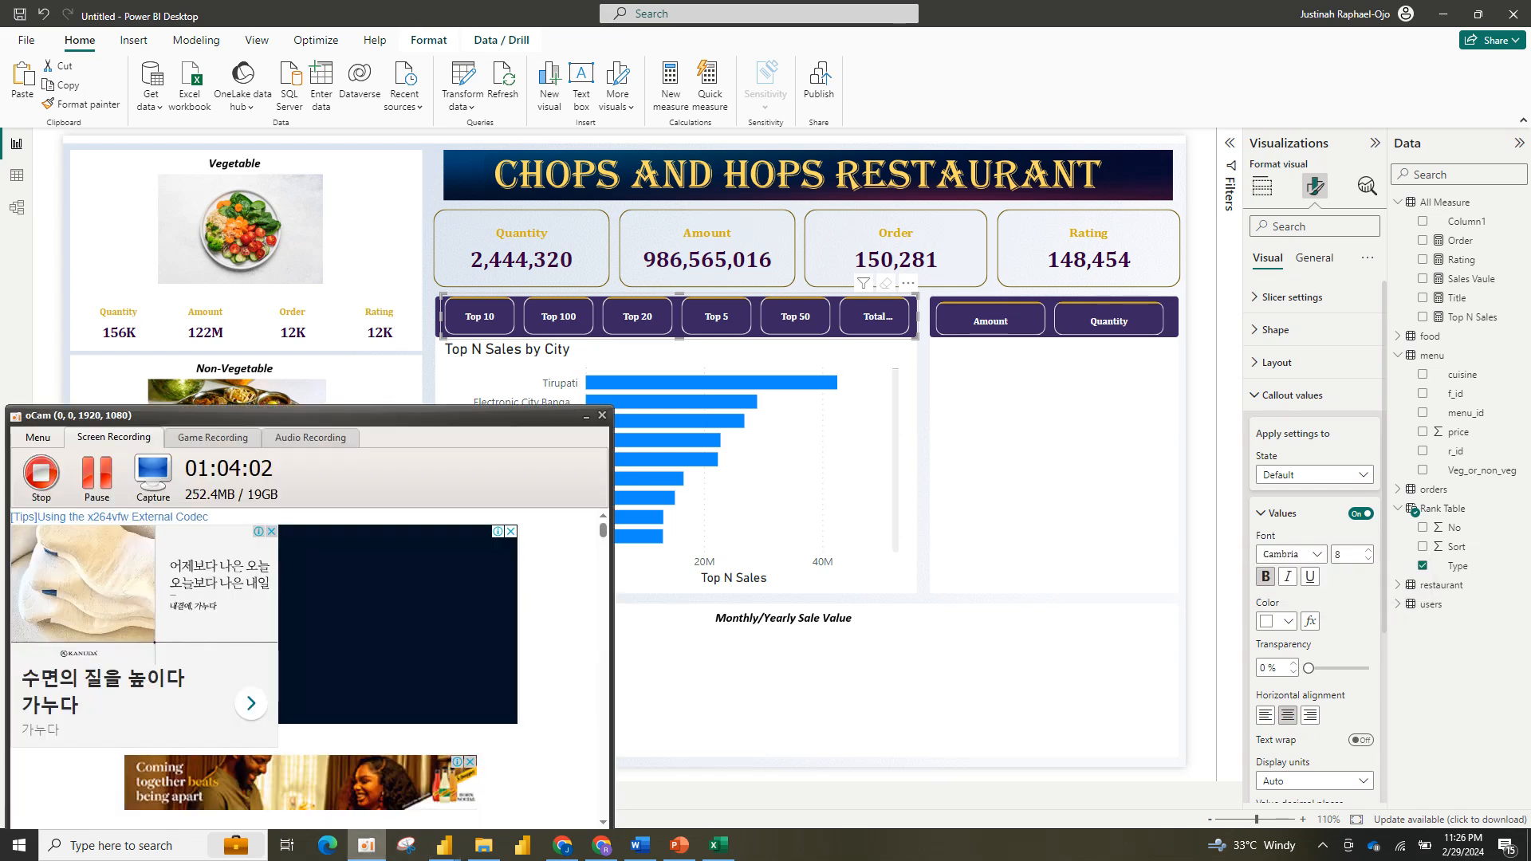
pyautogui.click(96, 477)
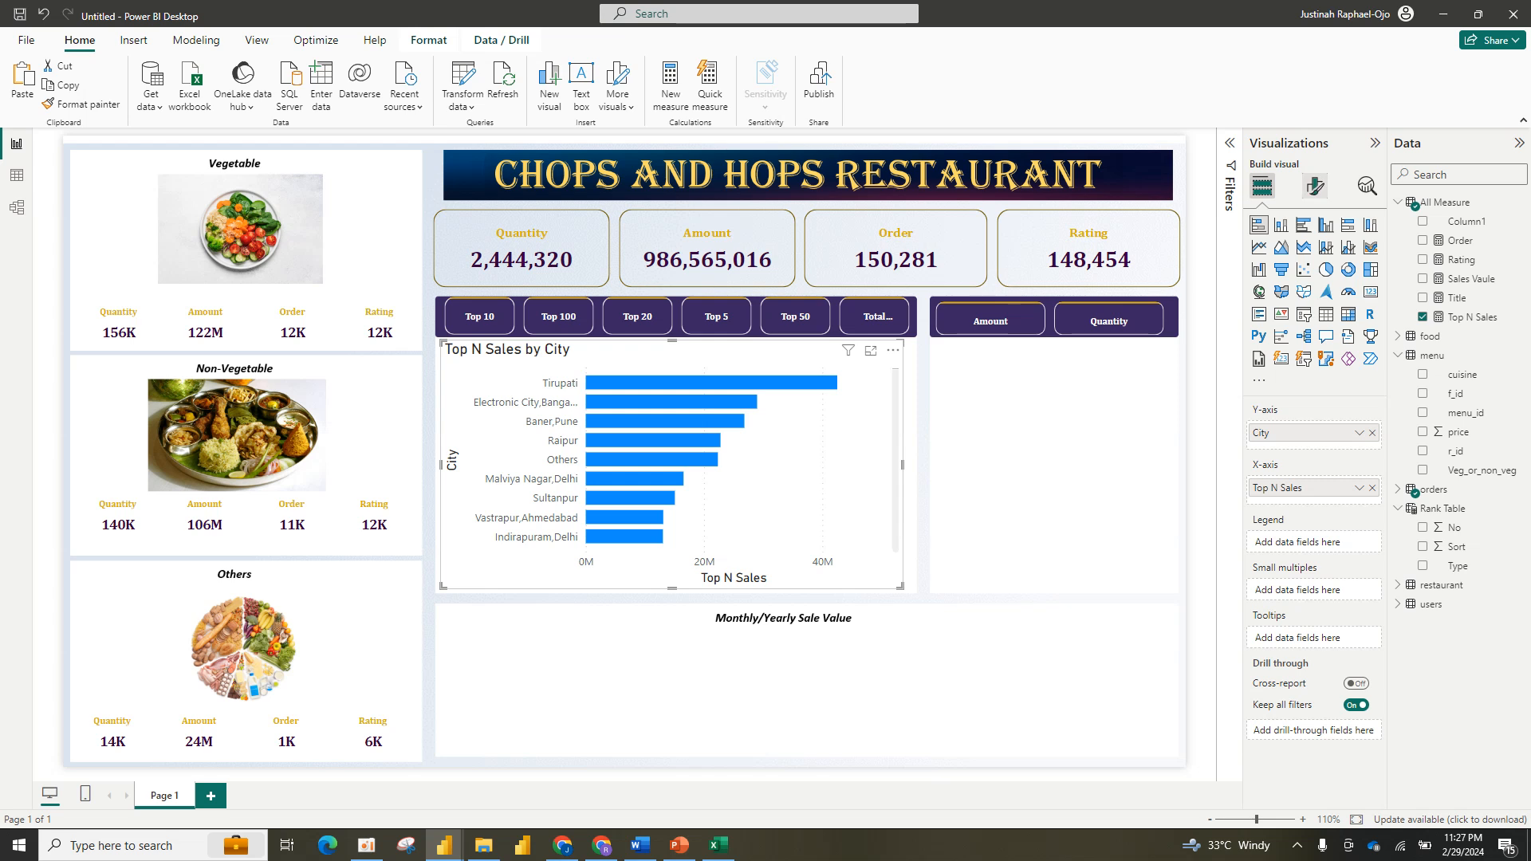
# Step: Colour the city chart's bars with a gradient based on Top N Sales, light yellow #f0e199 for the lowest value and dark purple for the highest
pyautogui.click(1315, 186)
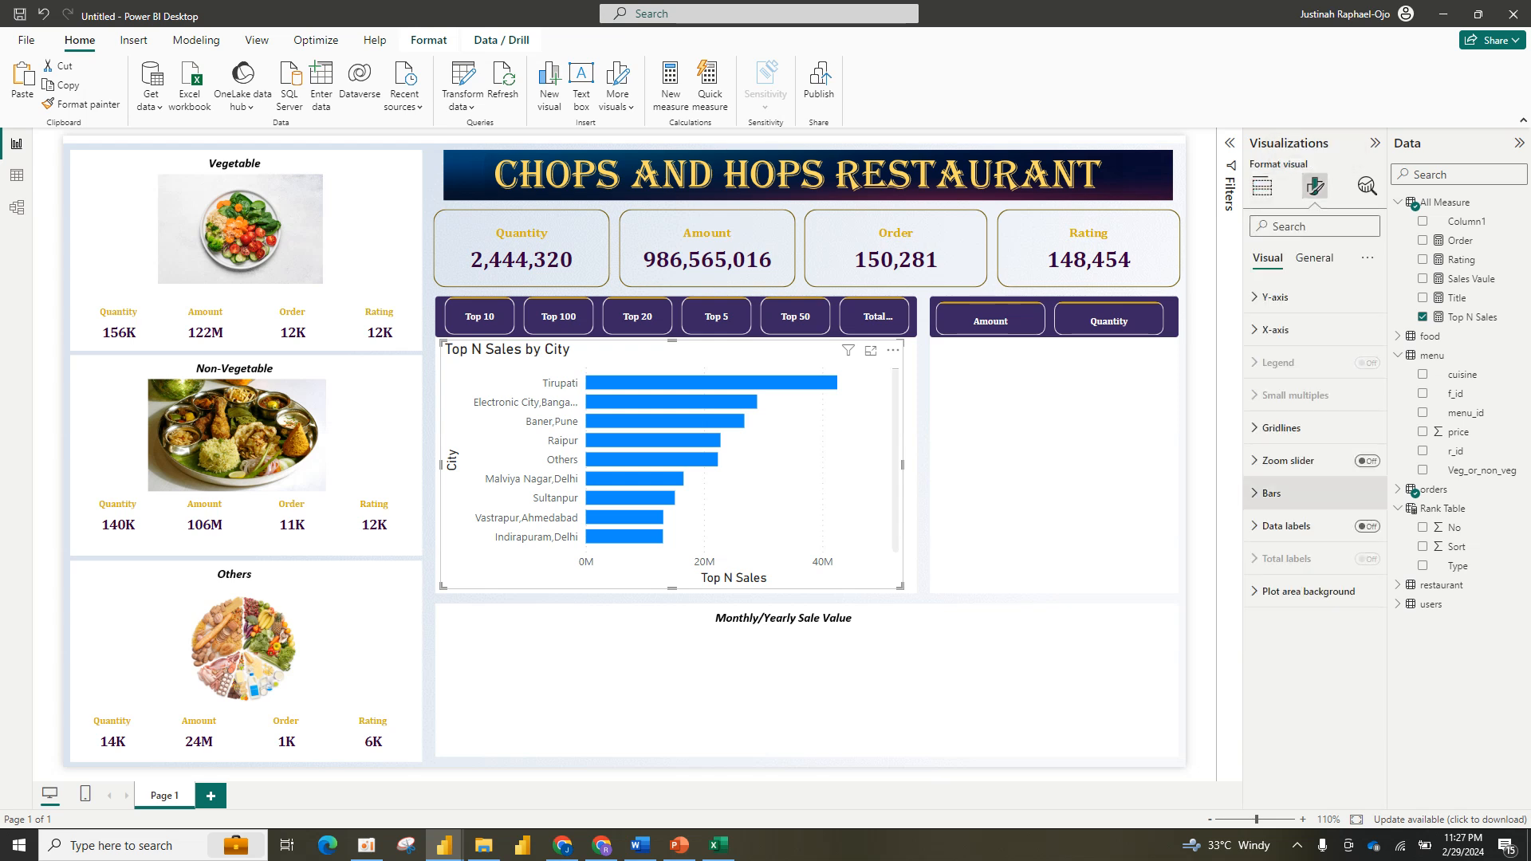
pyautogui.click(1273, 493)
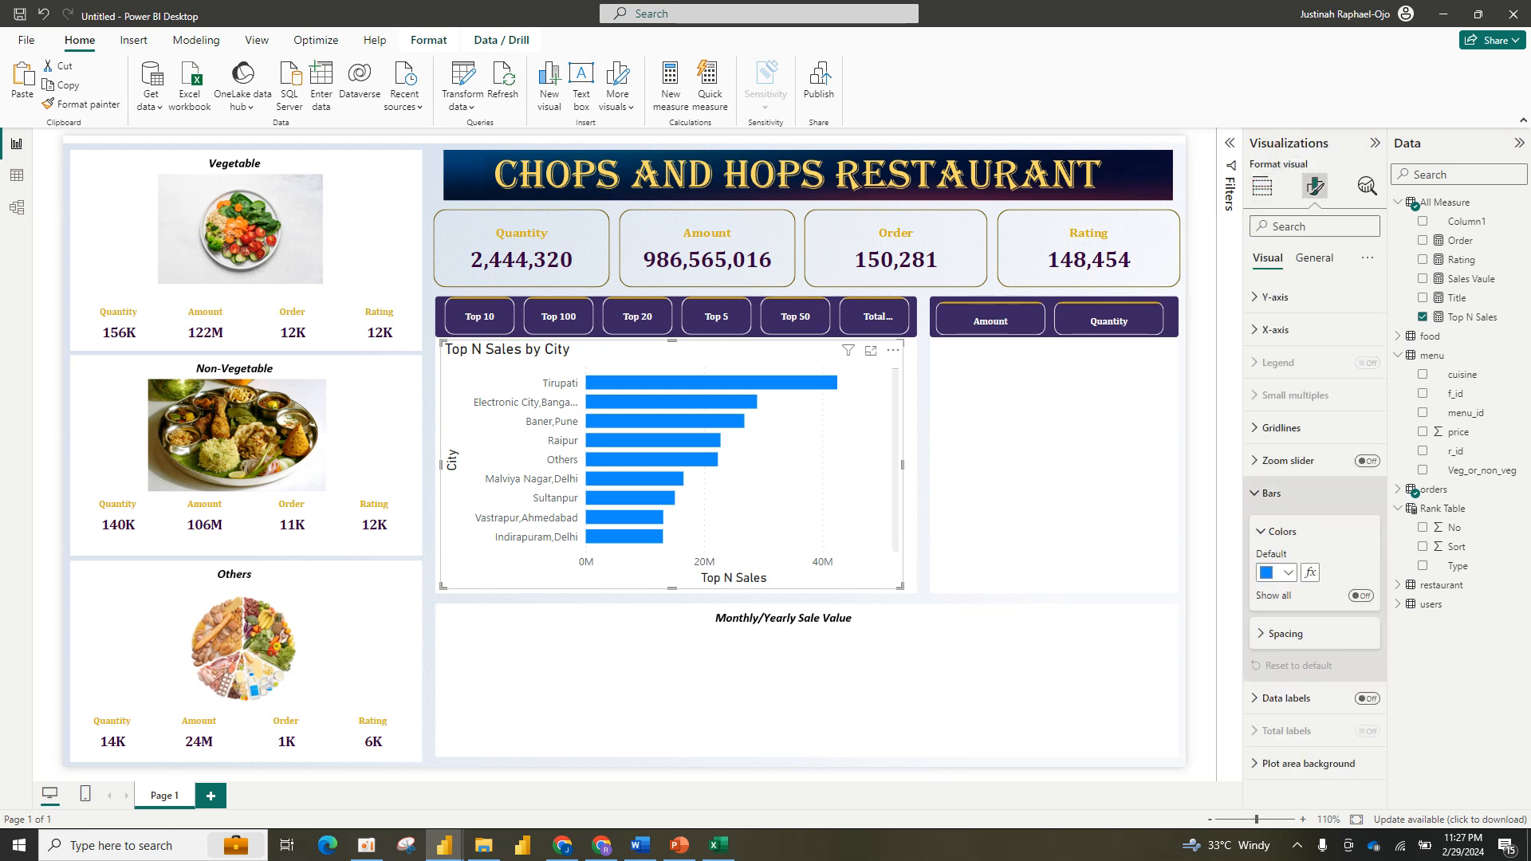
pyautogui.click(1310, 572)
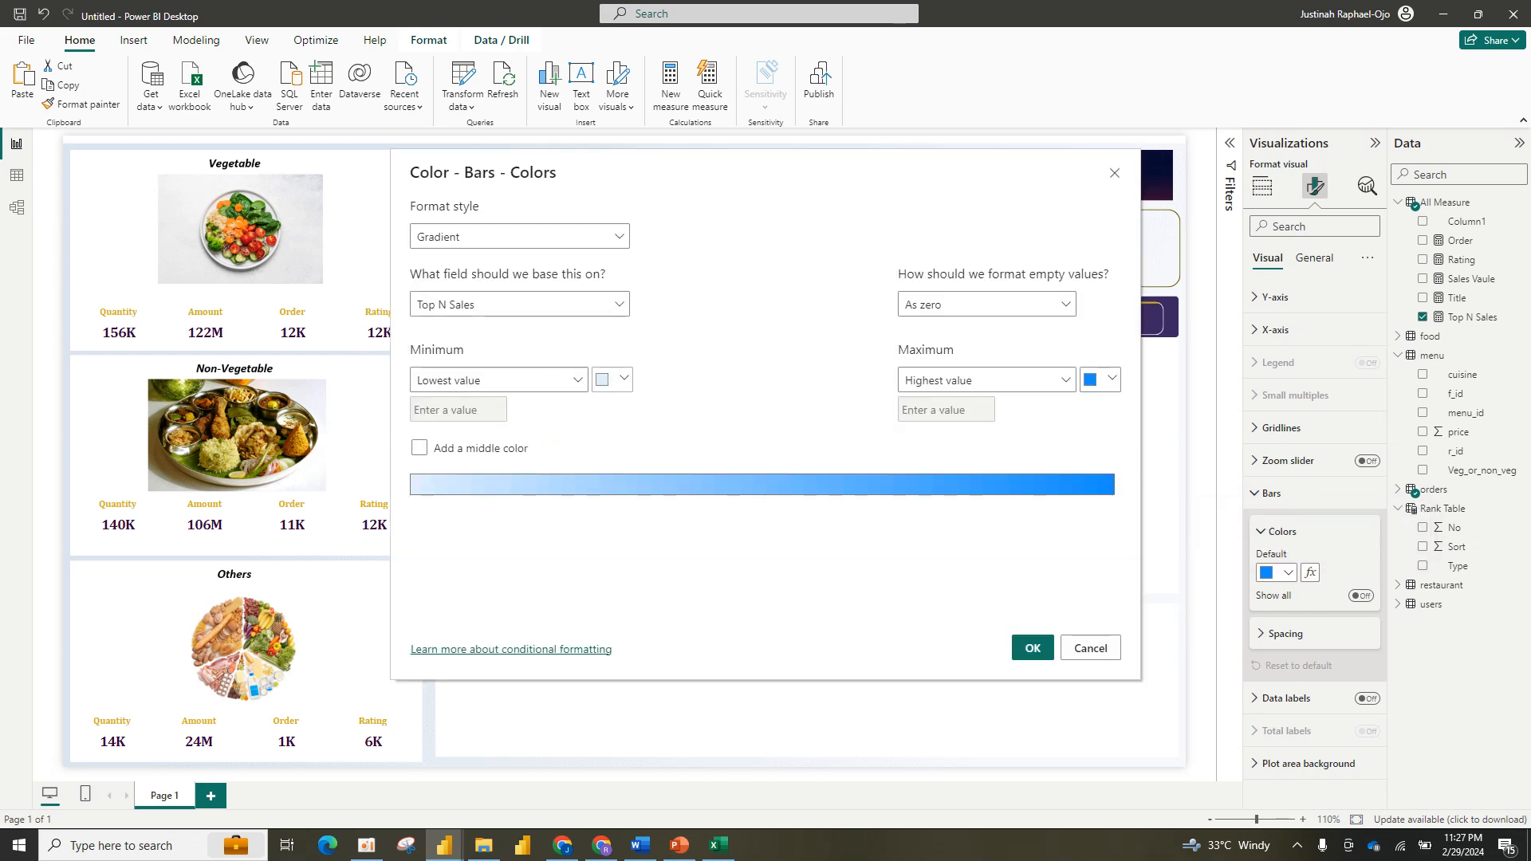
pyautogui.click(612, 380)
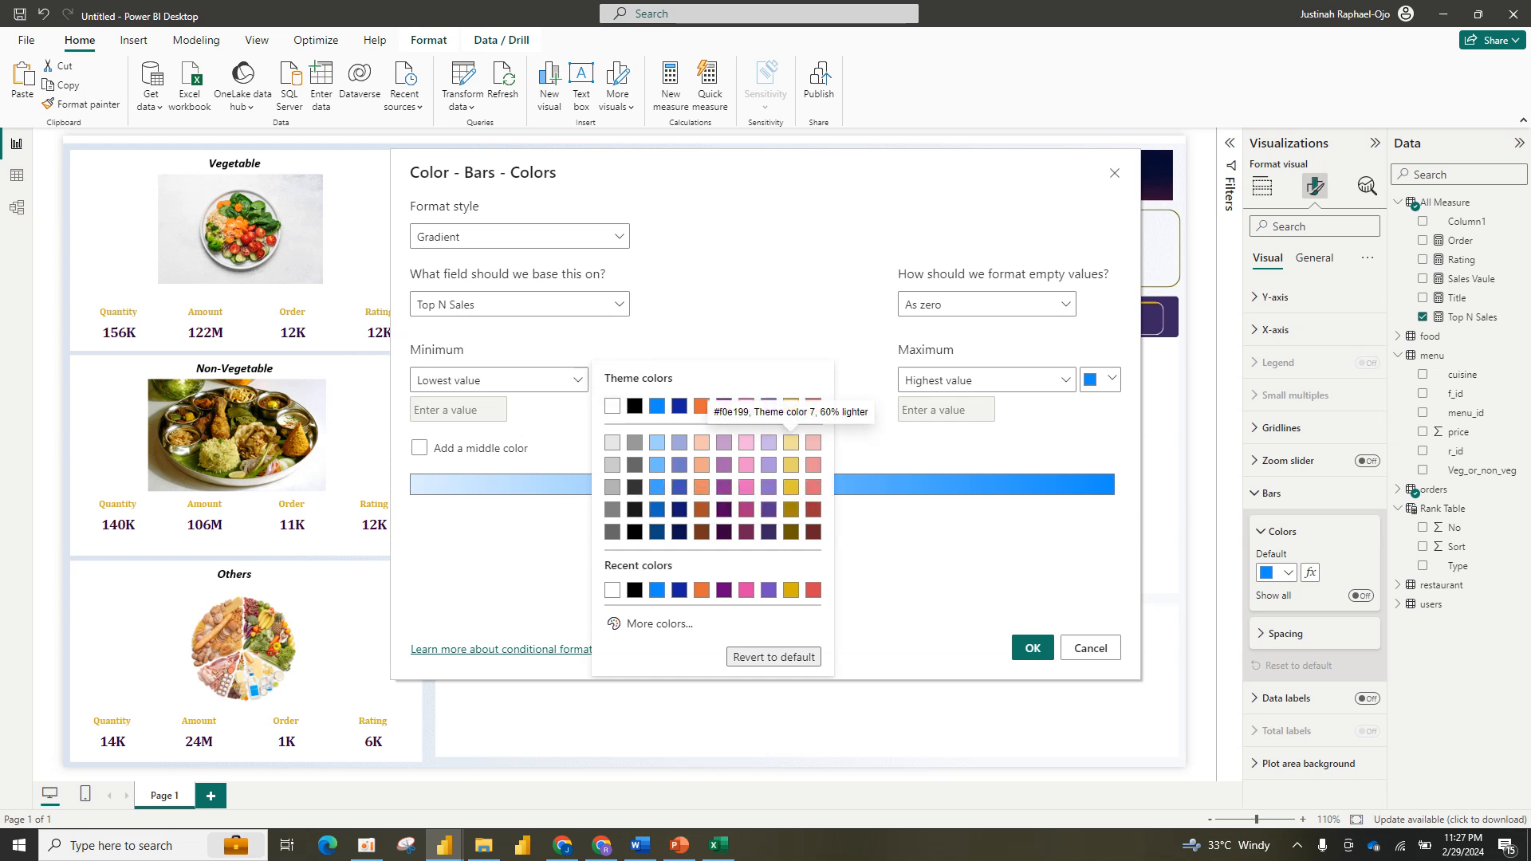
pyautogui.click(790, 441)
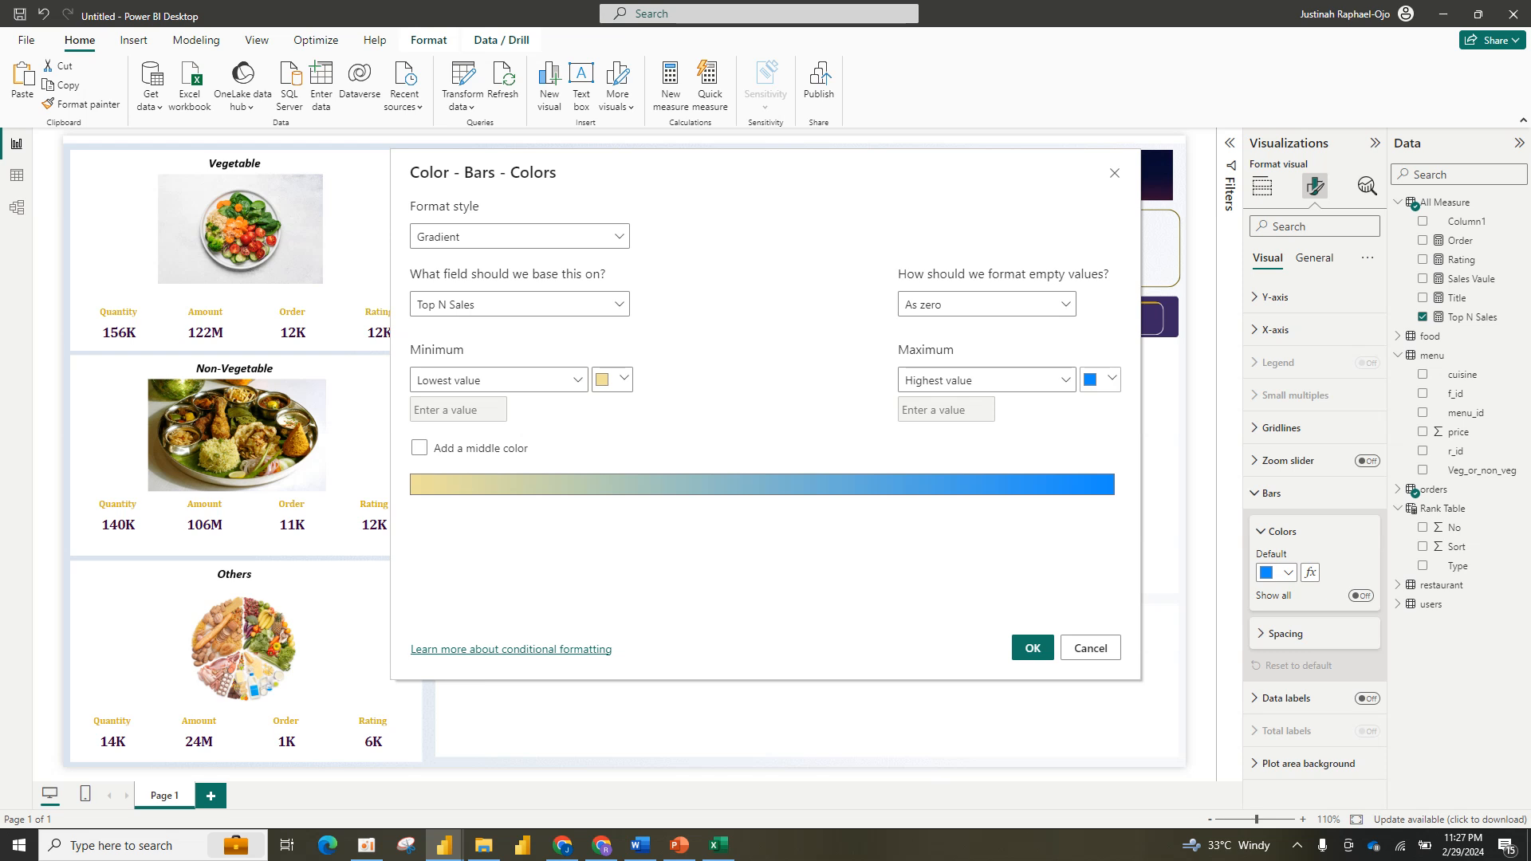
pyautogui.click(1100, 380)
pyautogui.click(1006, 531)
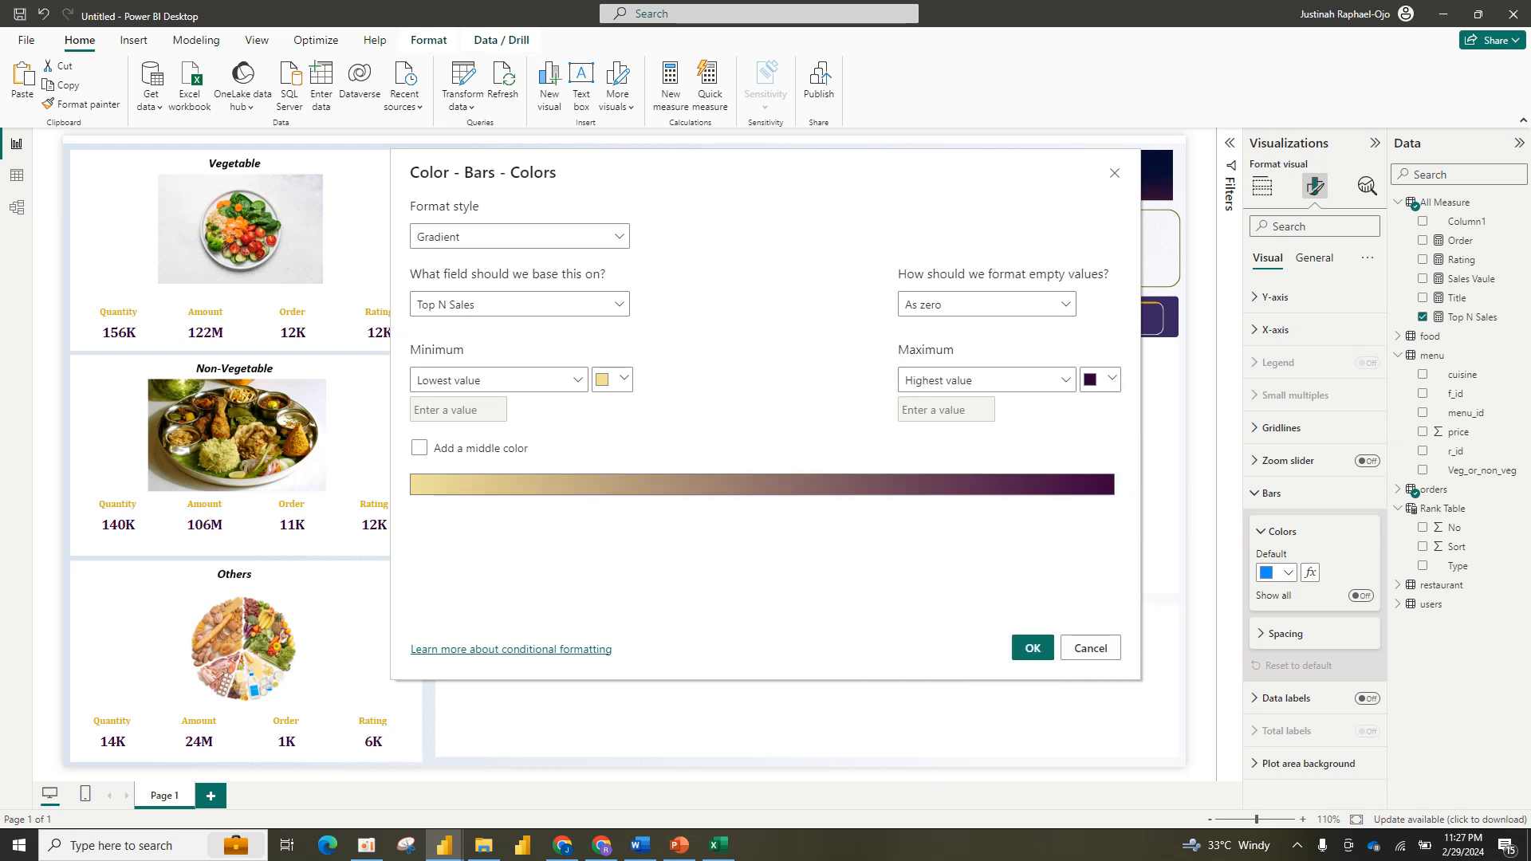
pyautogui.click(1033, 647)
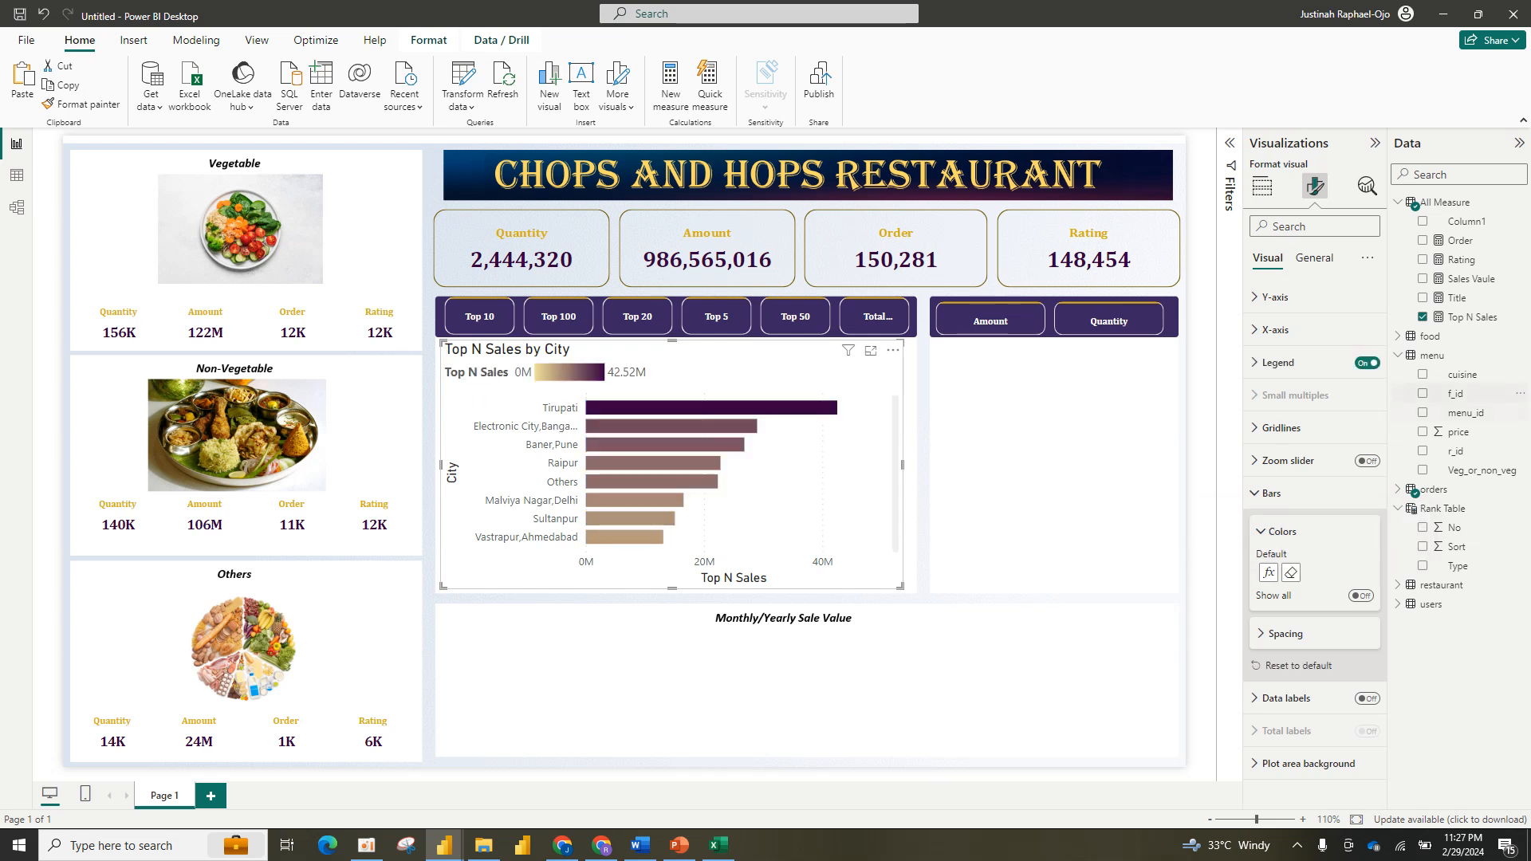
# Step: Turn off the city chart's legend and turn on its data labels
pyautogui.click(1366, 363)
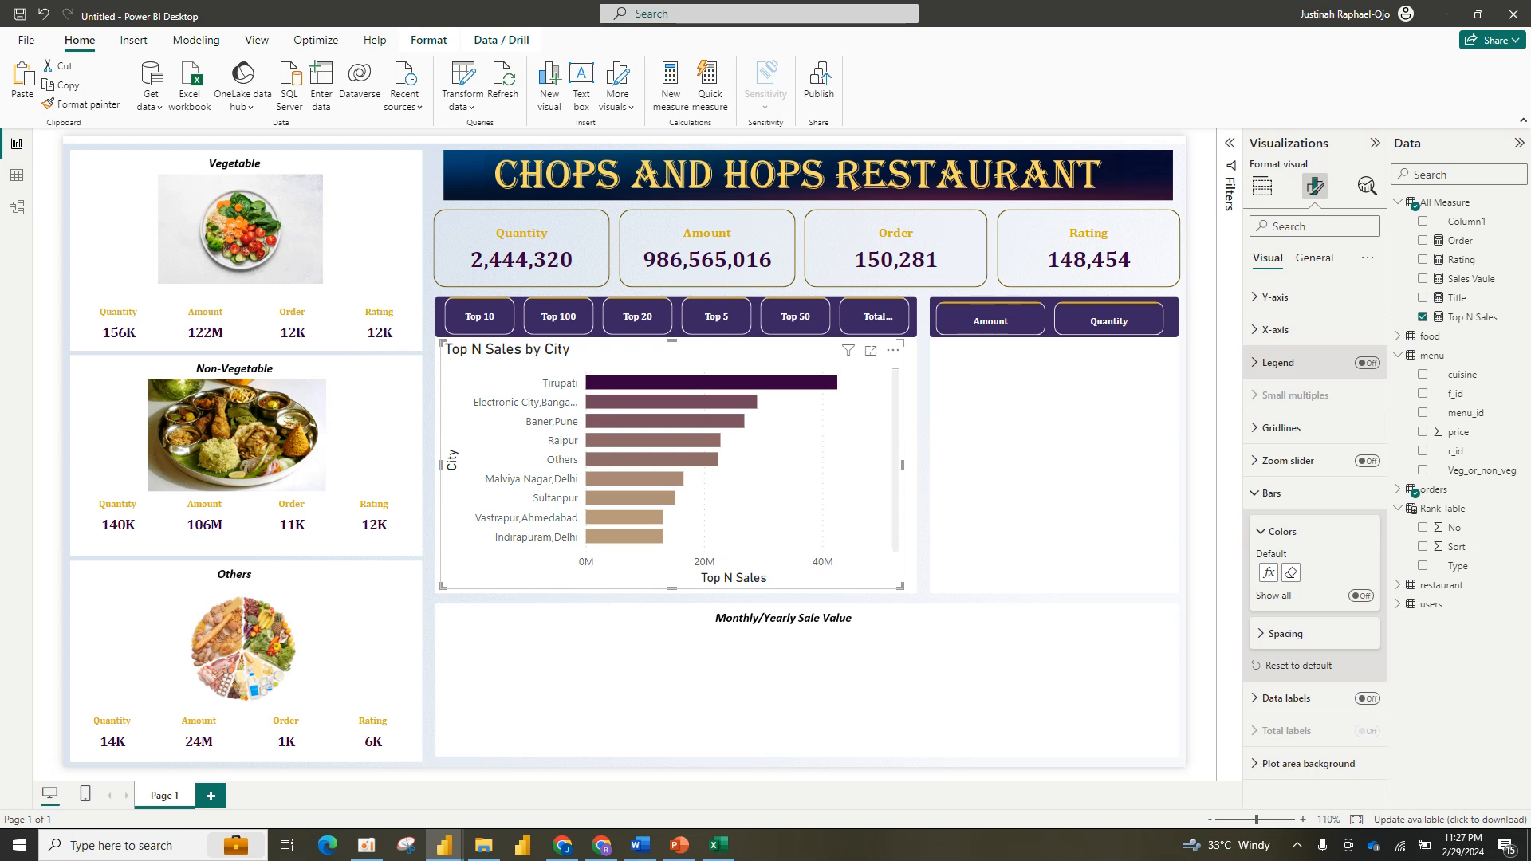
pyautogui.click(1308, 503)
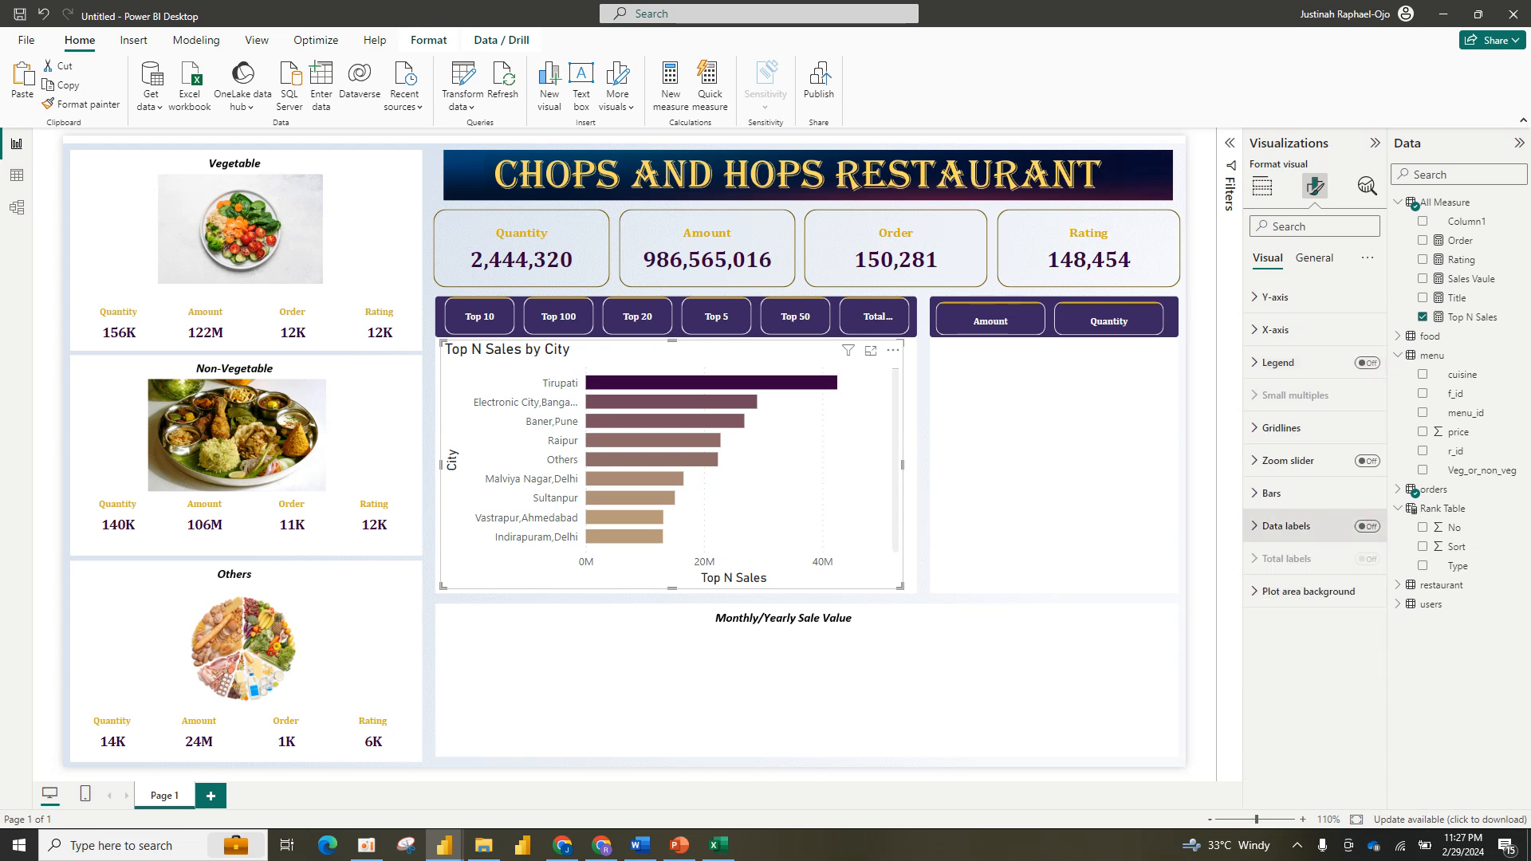
pyautogui.click(1367, 527)
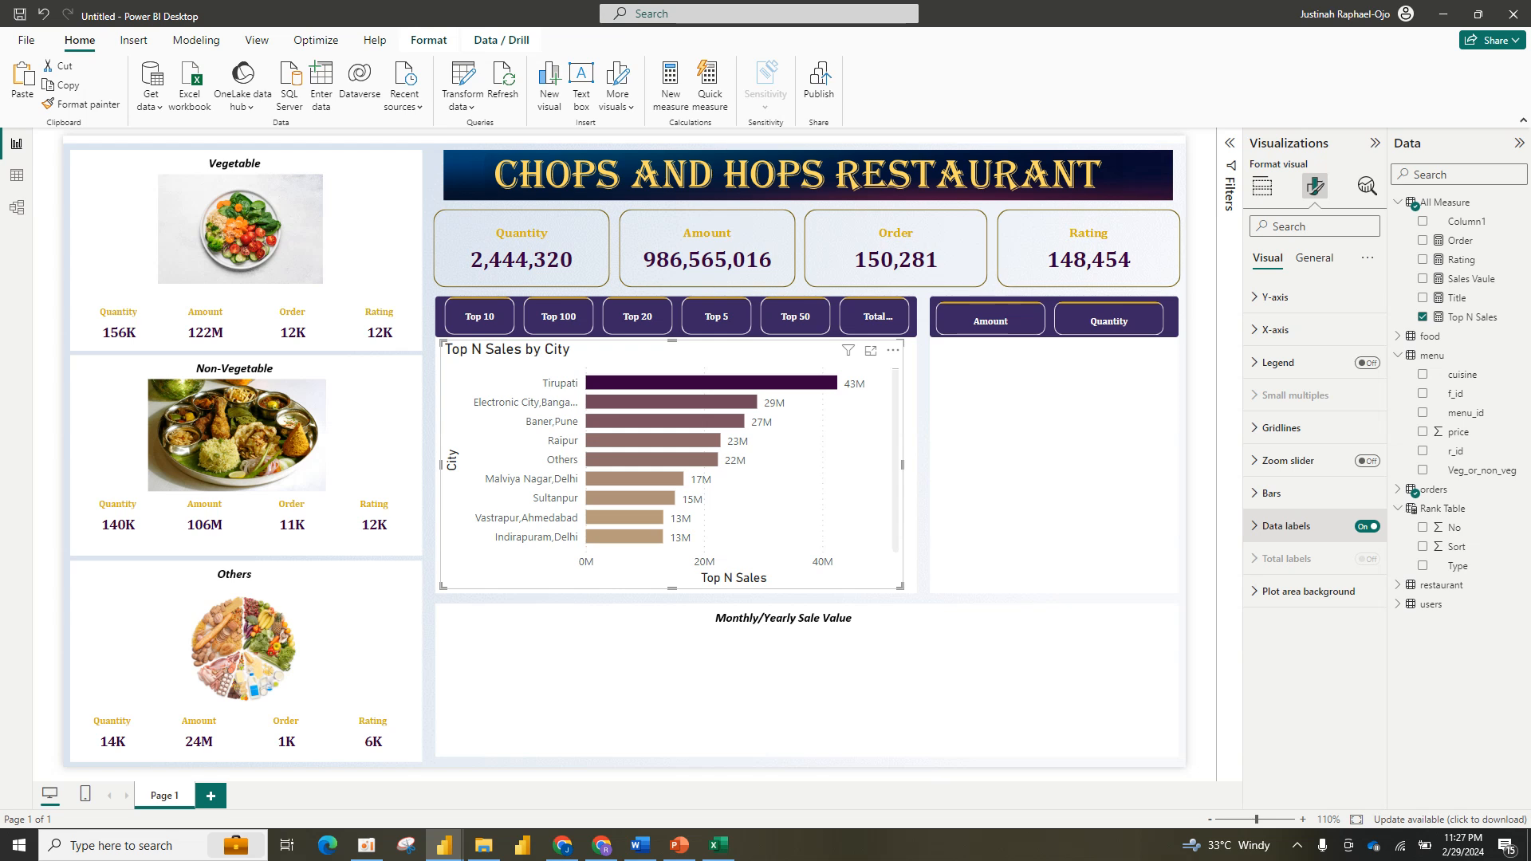
pyautogui.click(1285, 526)
pyautogui.click(1314, 606)
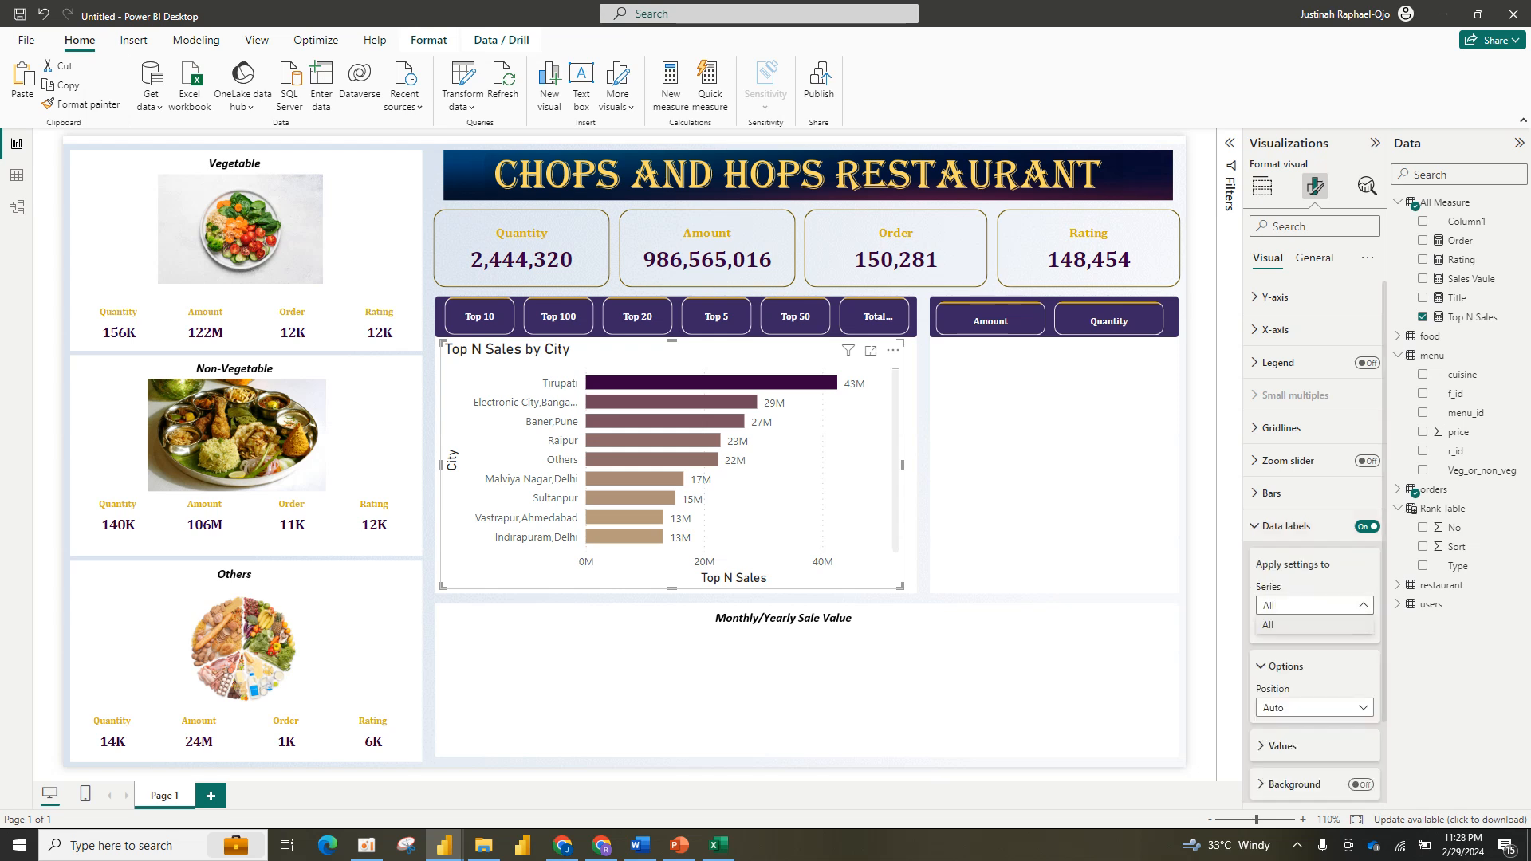
pyautogui.click(1314, 606)
pyautogui.click(1285, 526)
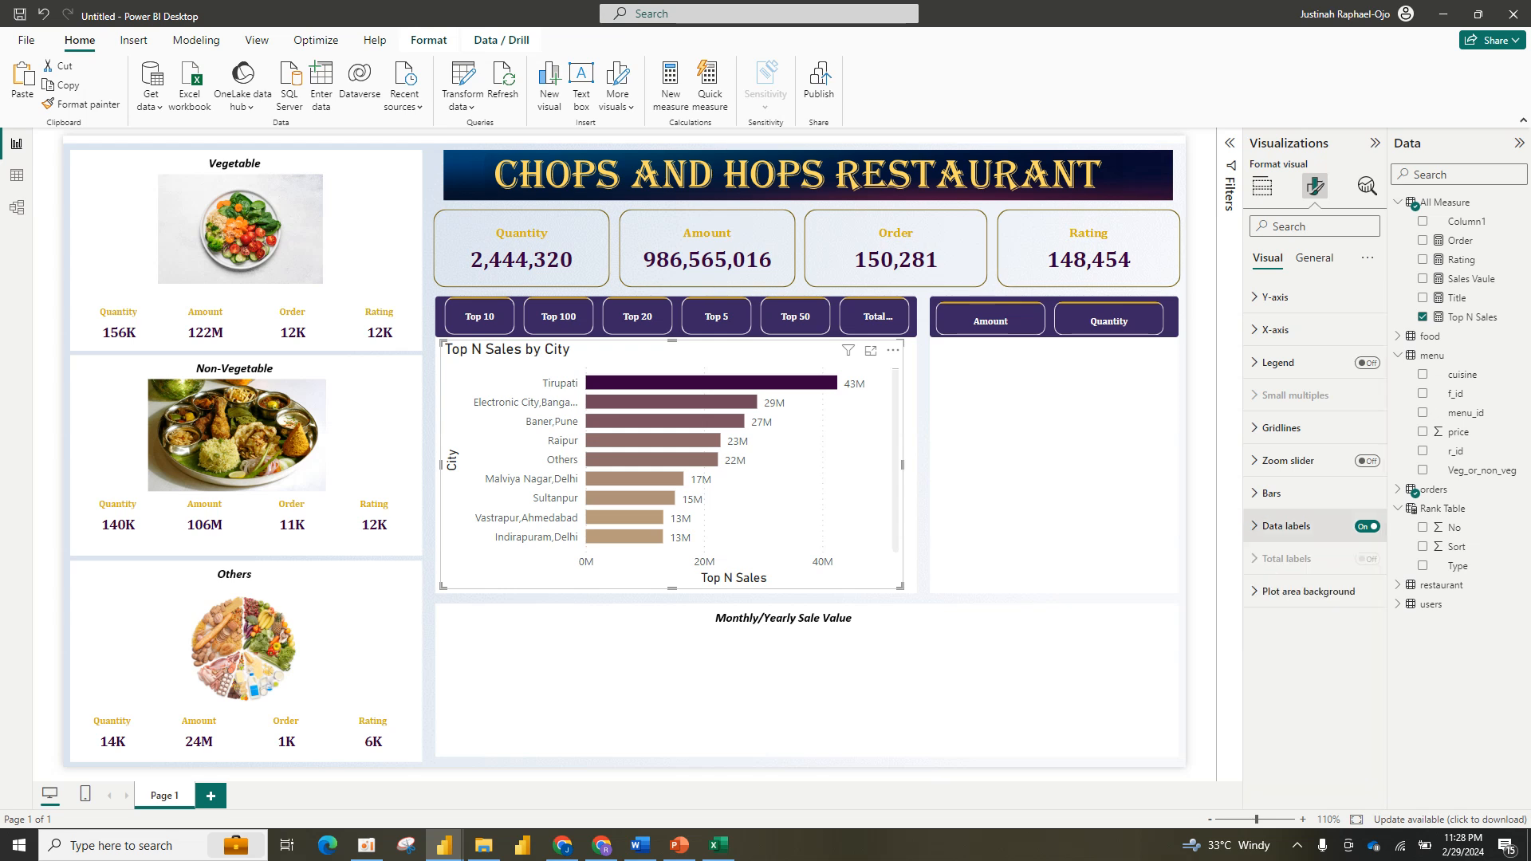
# Step: Format the city chart's data label values in black, bold Cambria
pyautogui.click(1285, 526)
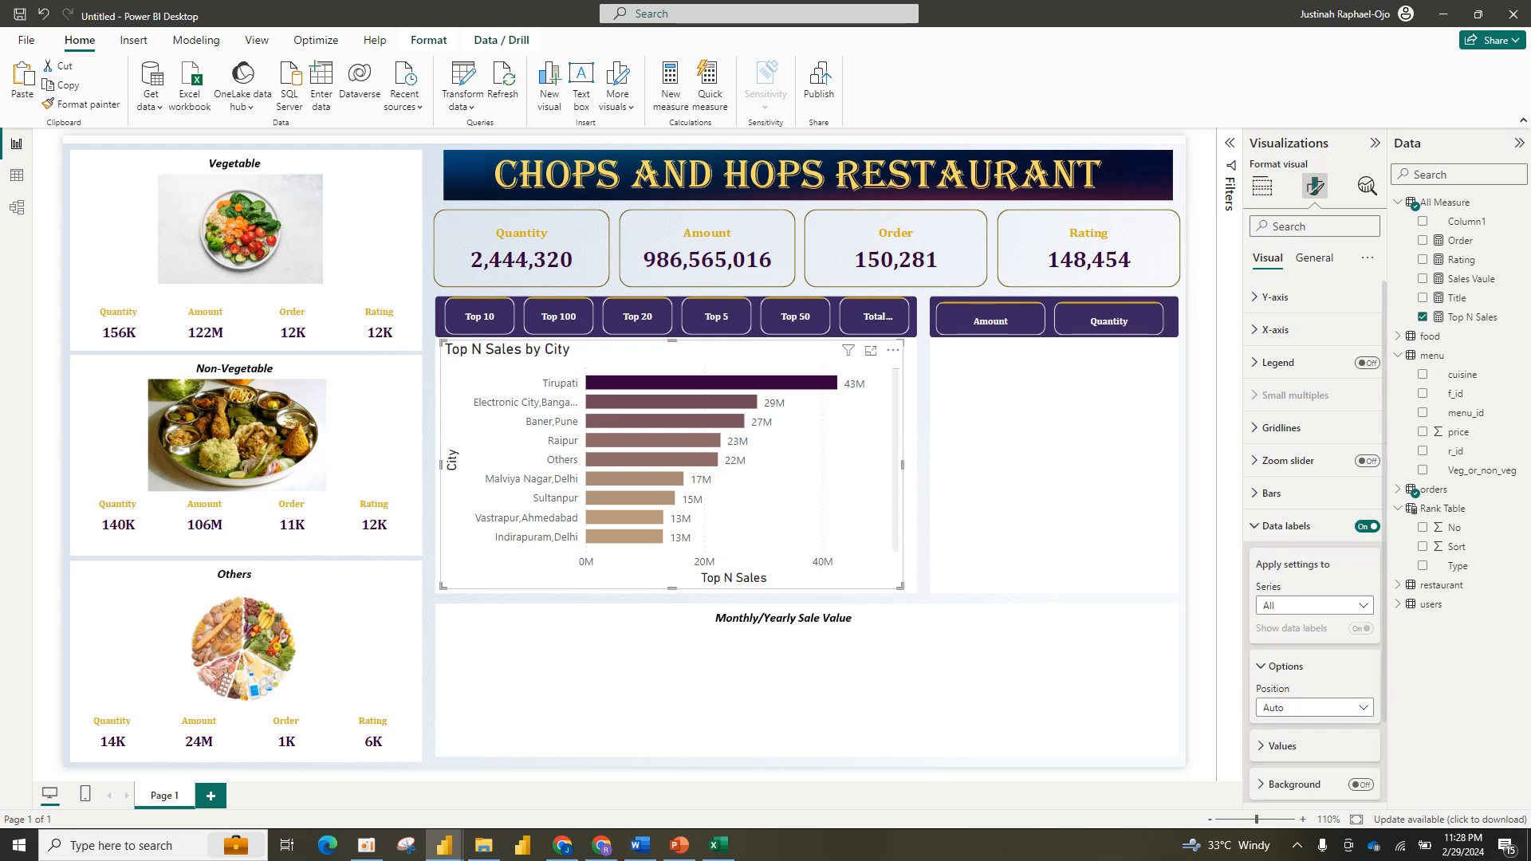
pyautogui.click(1285, 666)
pyautogui.click(1281, 705)
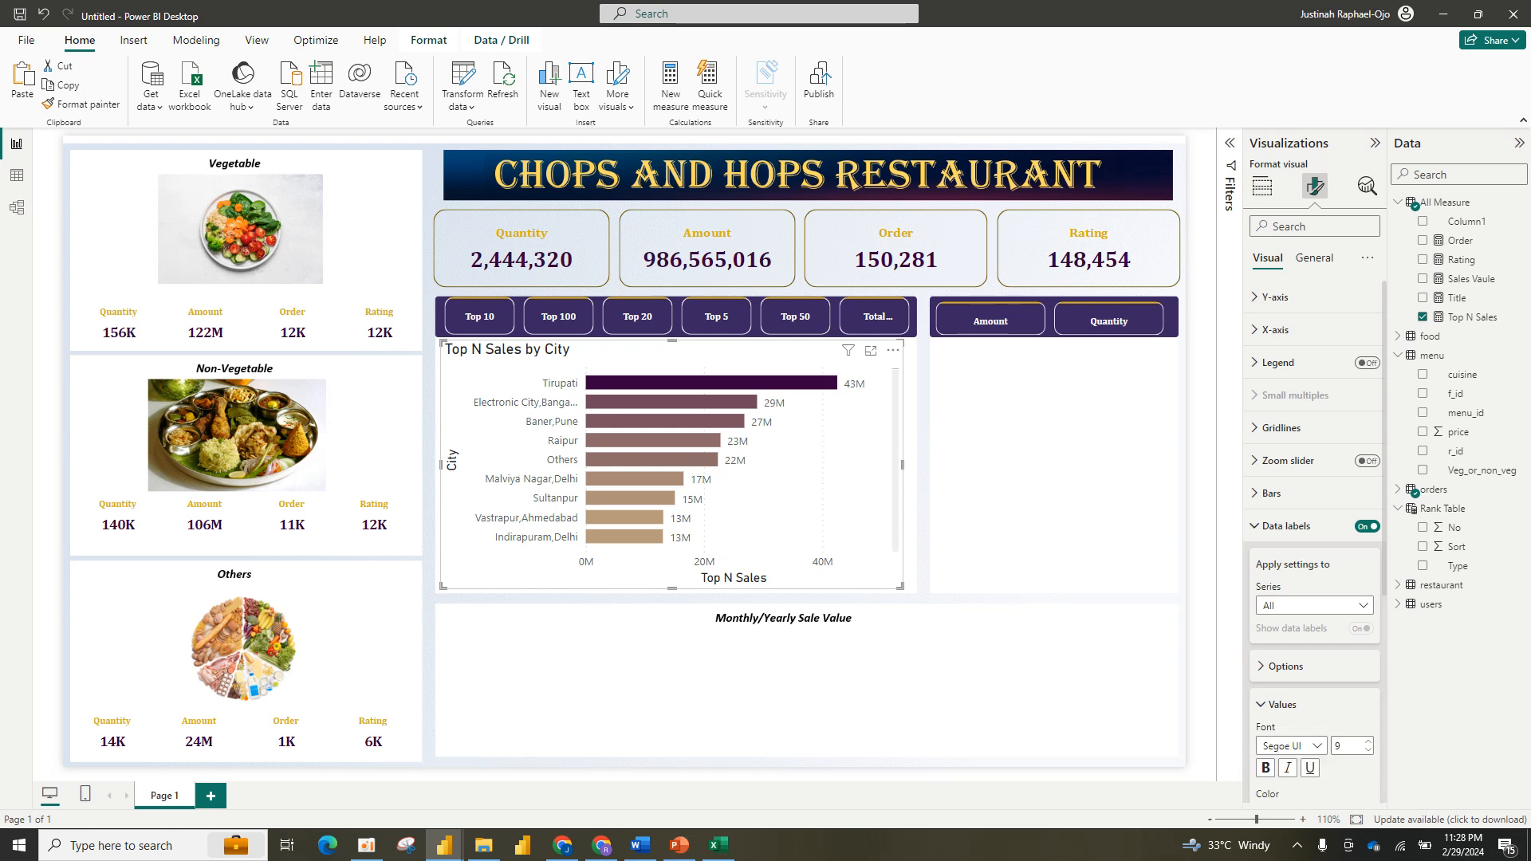
pyautogui.scroll(-5, 1313, 558)
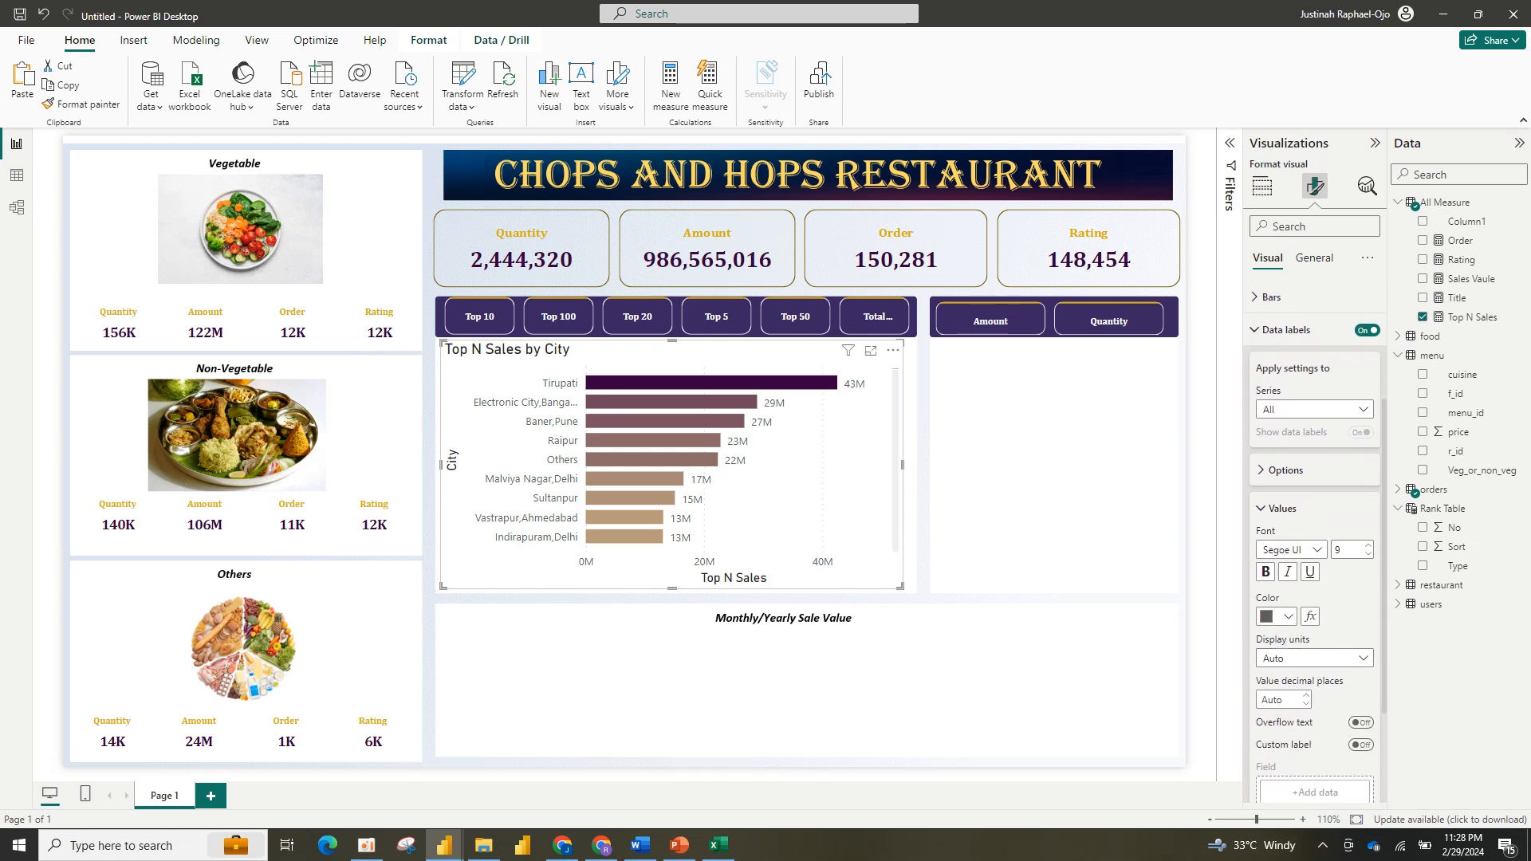
pyautogui.click(1280, 617)
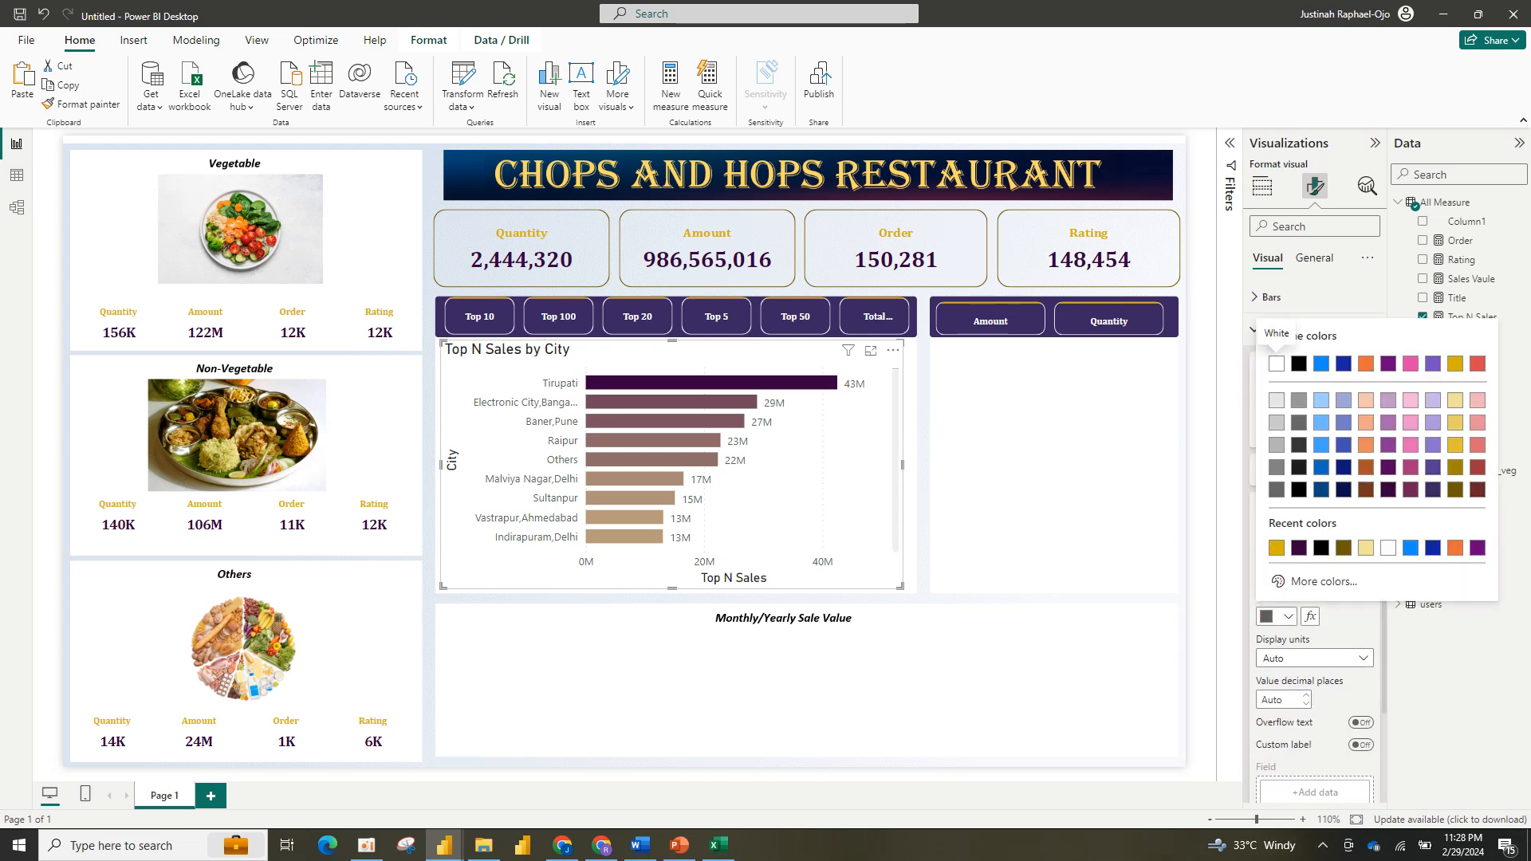
pyautogui.click(1299, 363)
pyautogui.click(1315, 549)
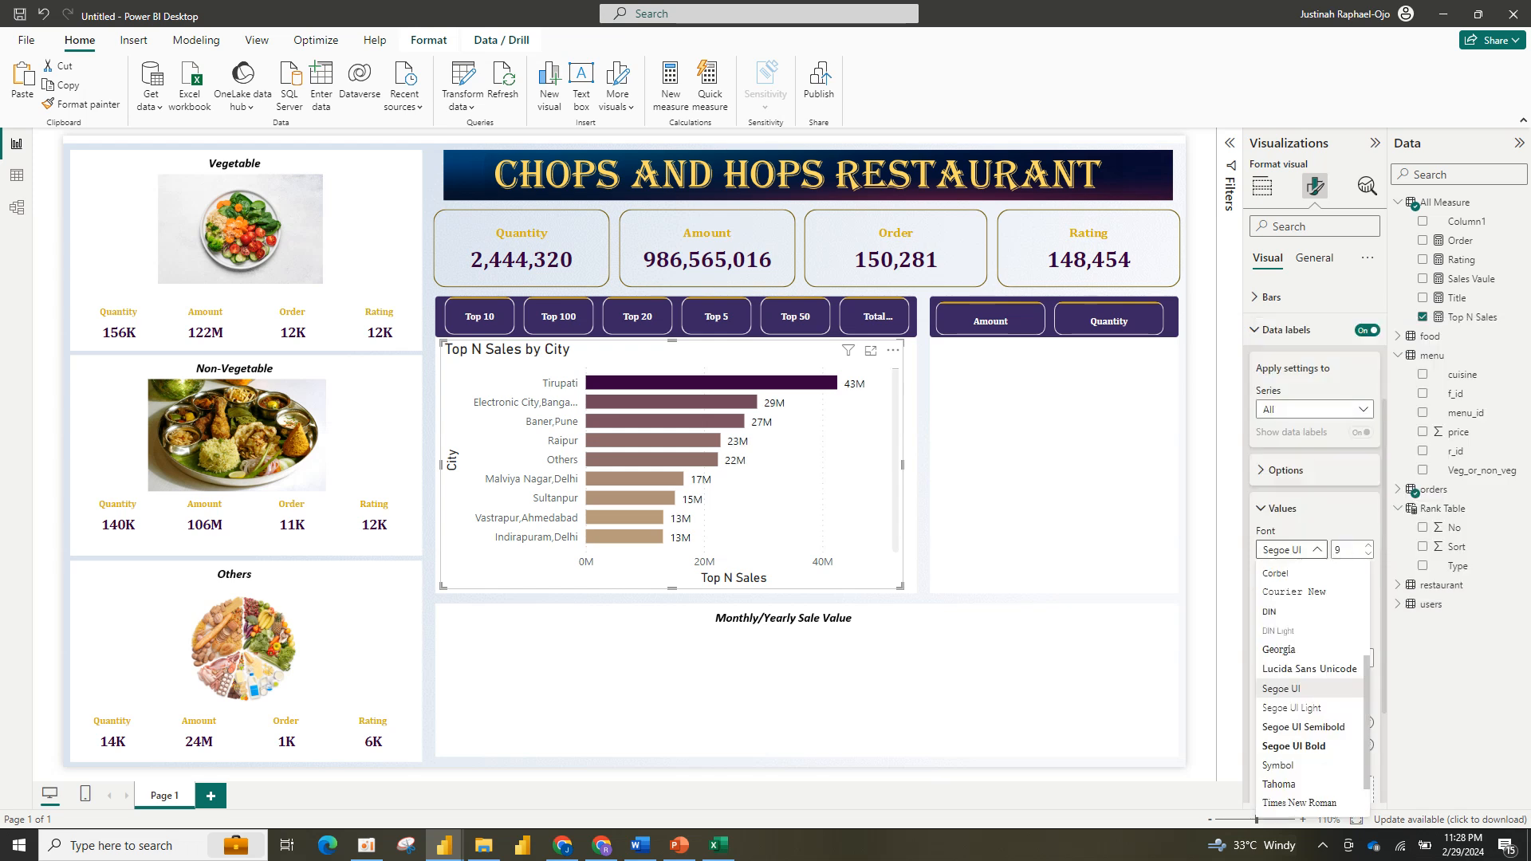
pyautogui.scroll(3, 1309, 647)
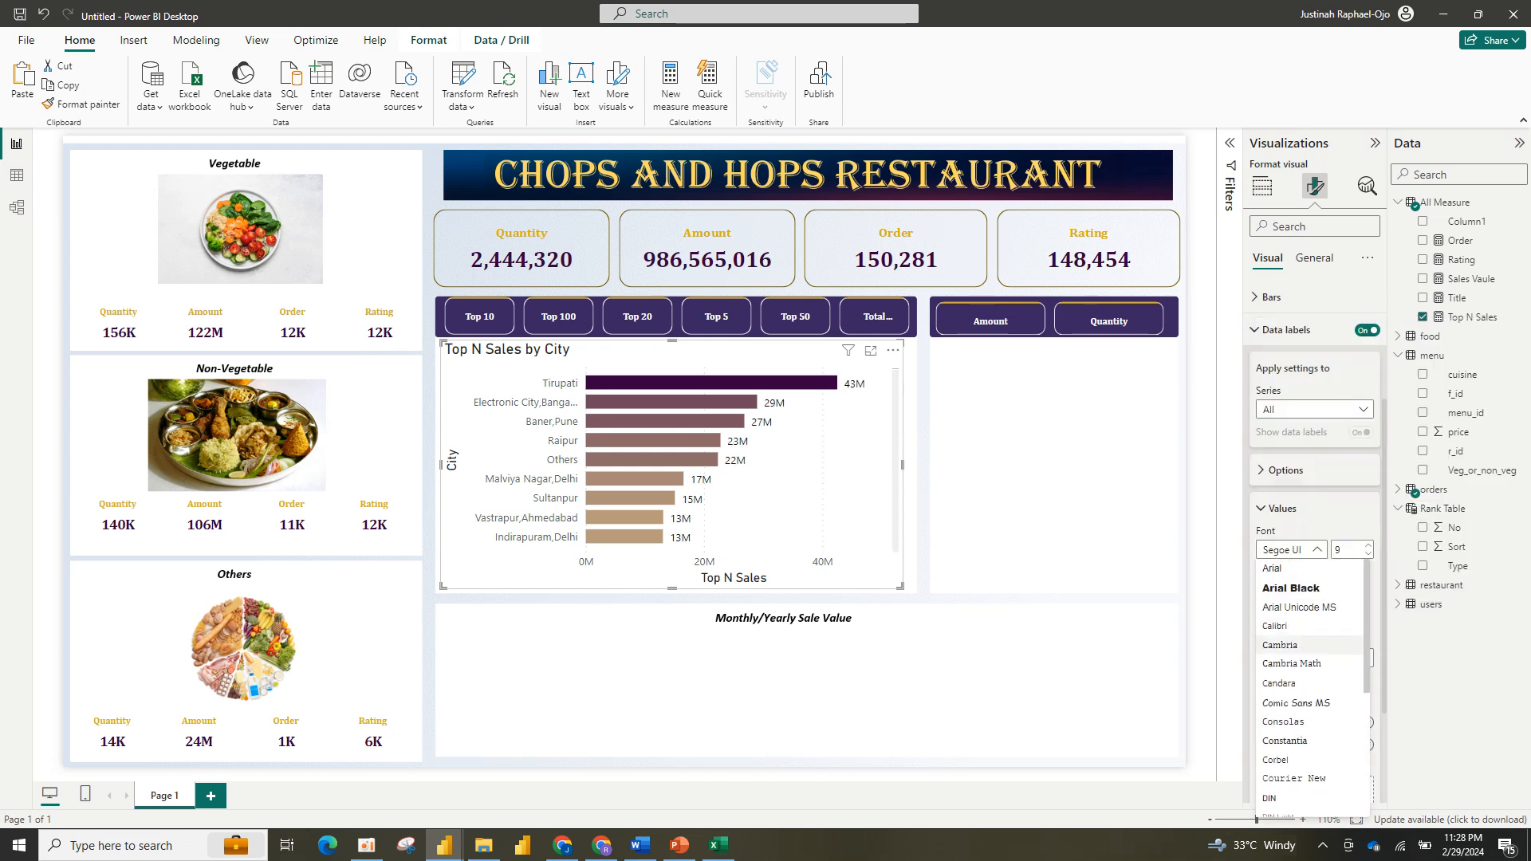
pyautogui.click(1280, 644)
pyautogui.click(1265, 571)
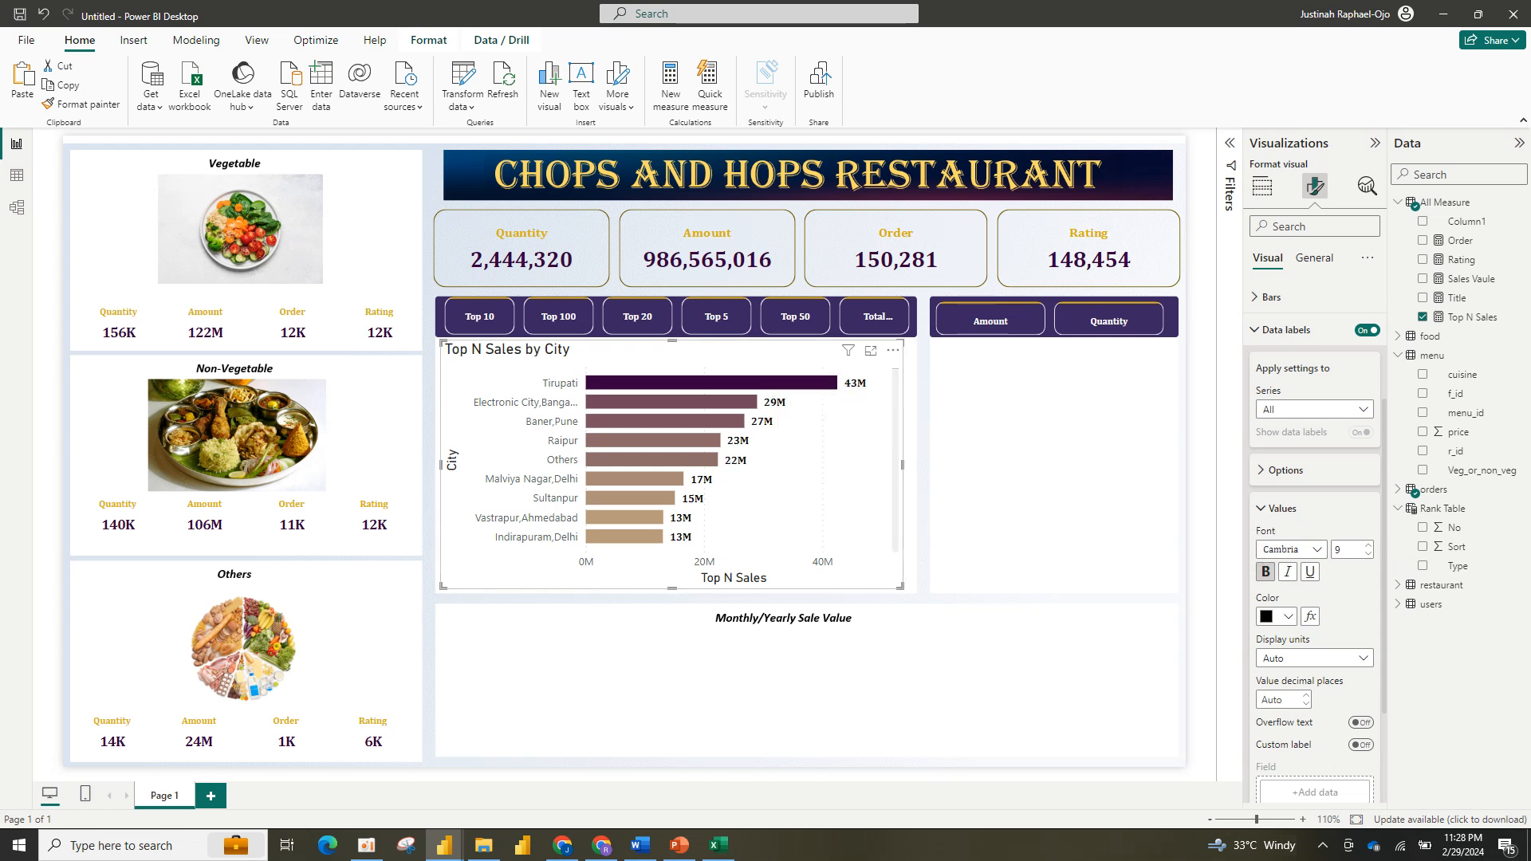
pyautogui.click(1280, 329)
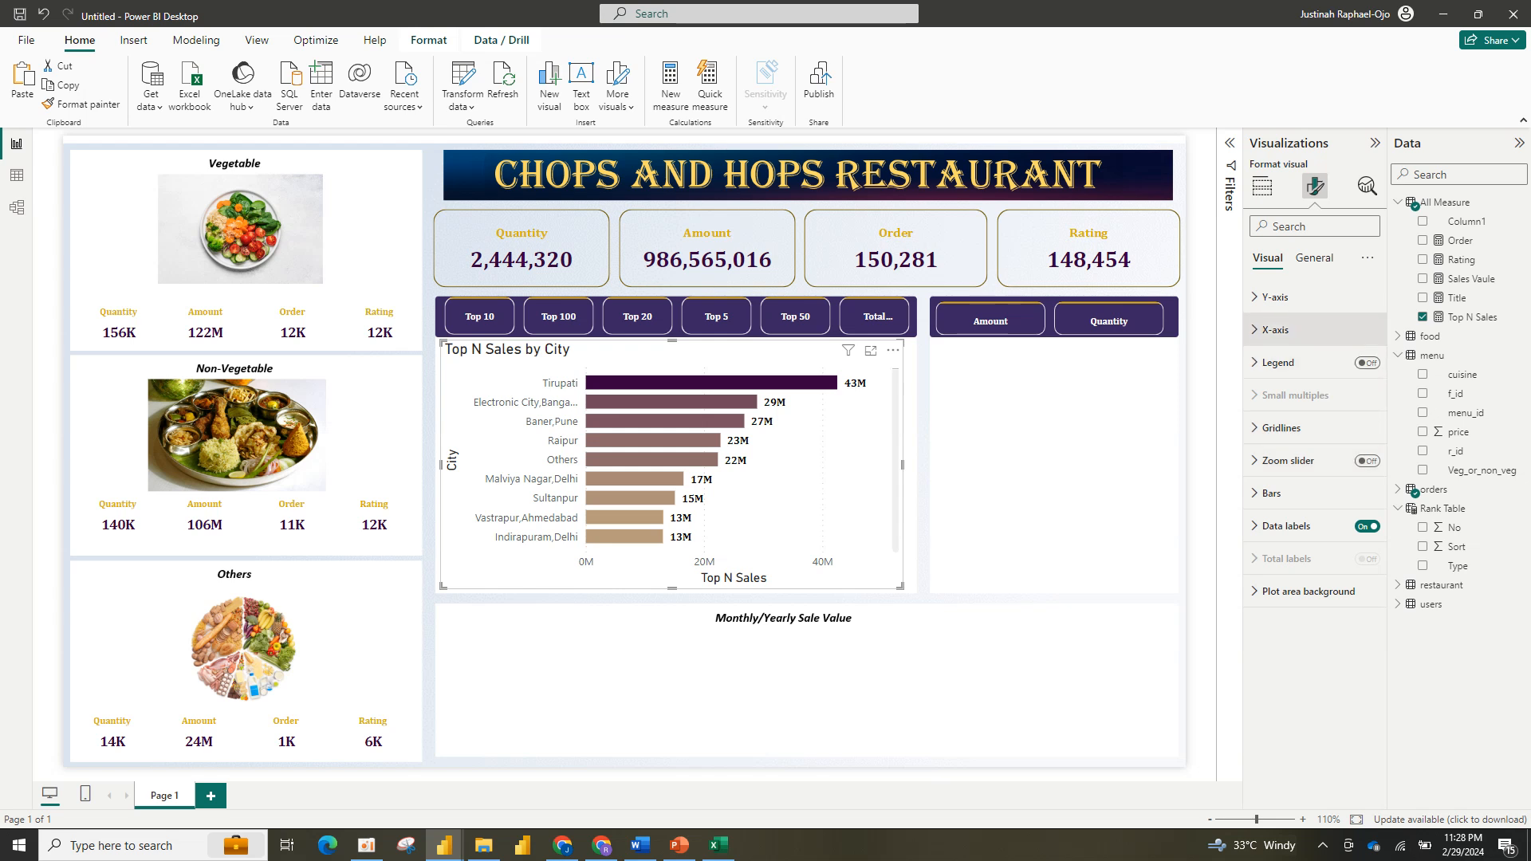
# Step: Turn off the city chart's X-axis title and values and its Y-axis title
pyautogui.click(1275, 329)
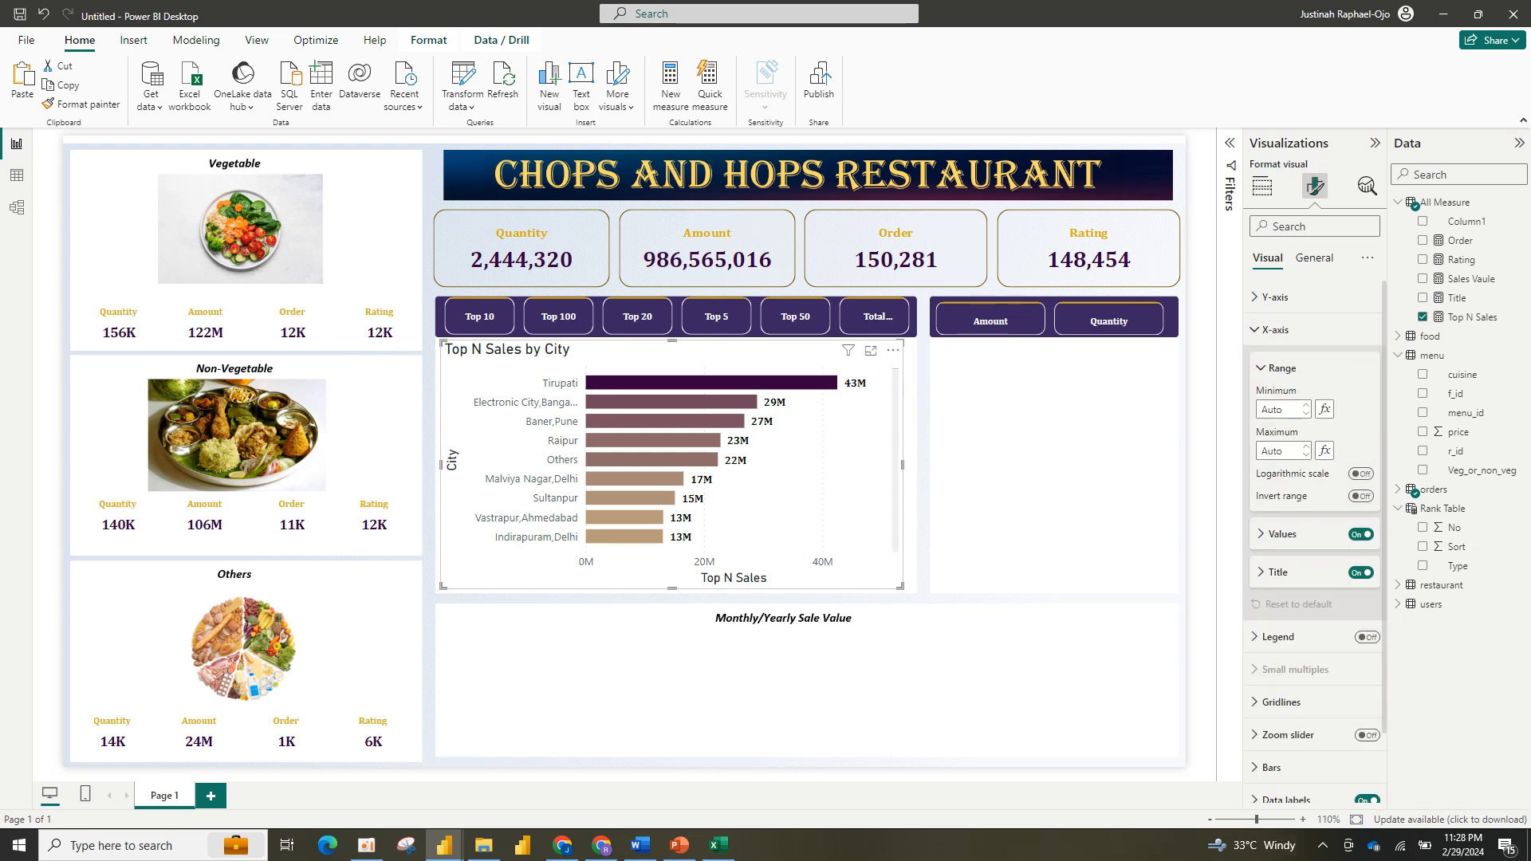
pyautogui.click(1361, 572)
pyautogui.click(1361, 534)
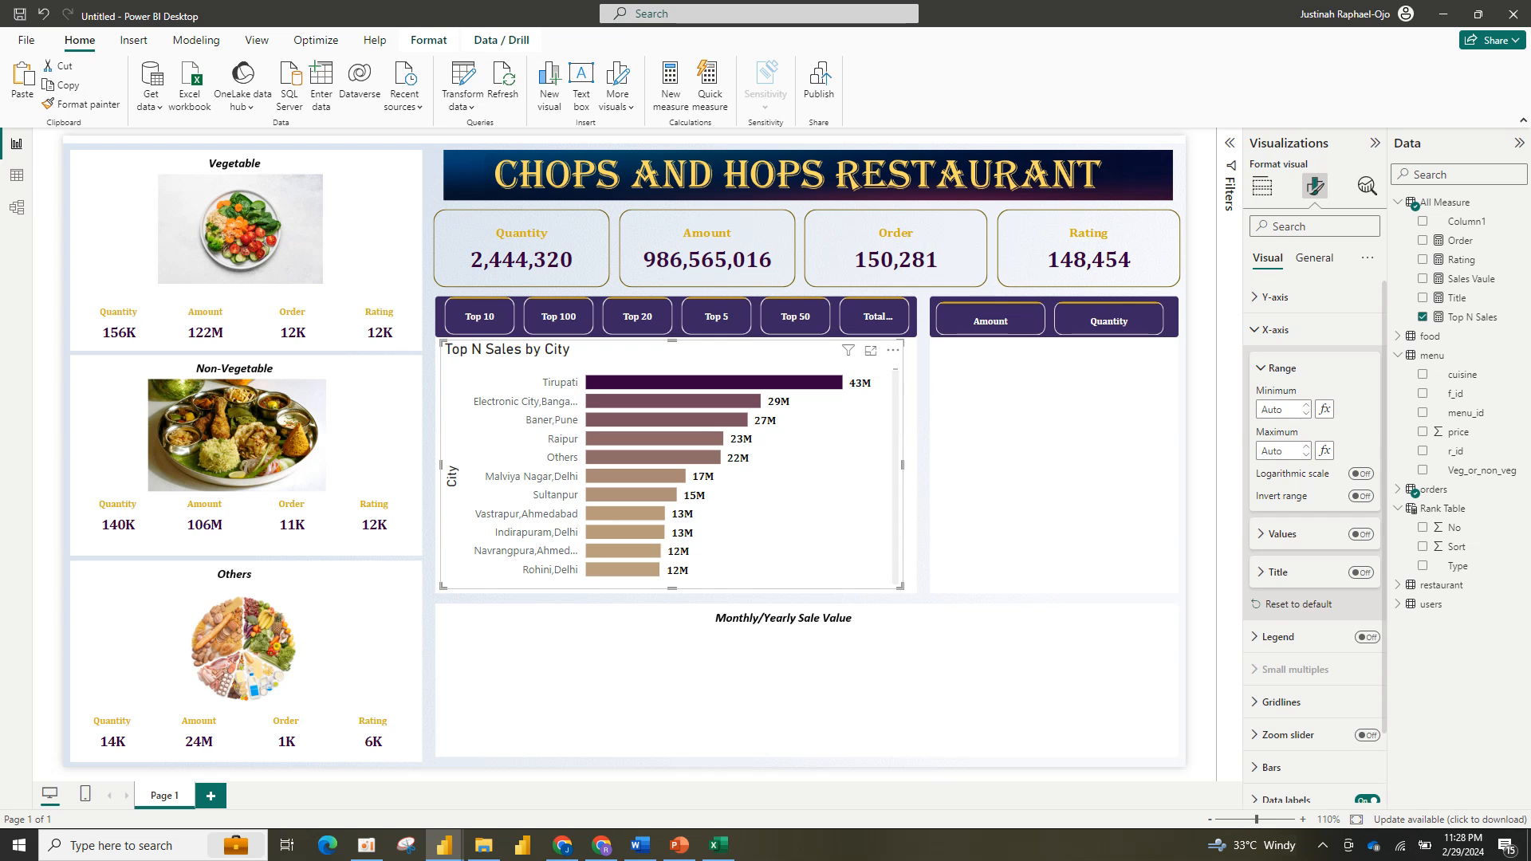
pyautogui.click(1275, 297)
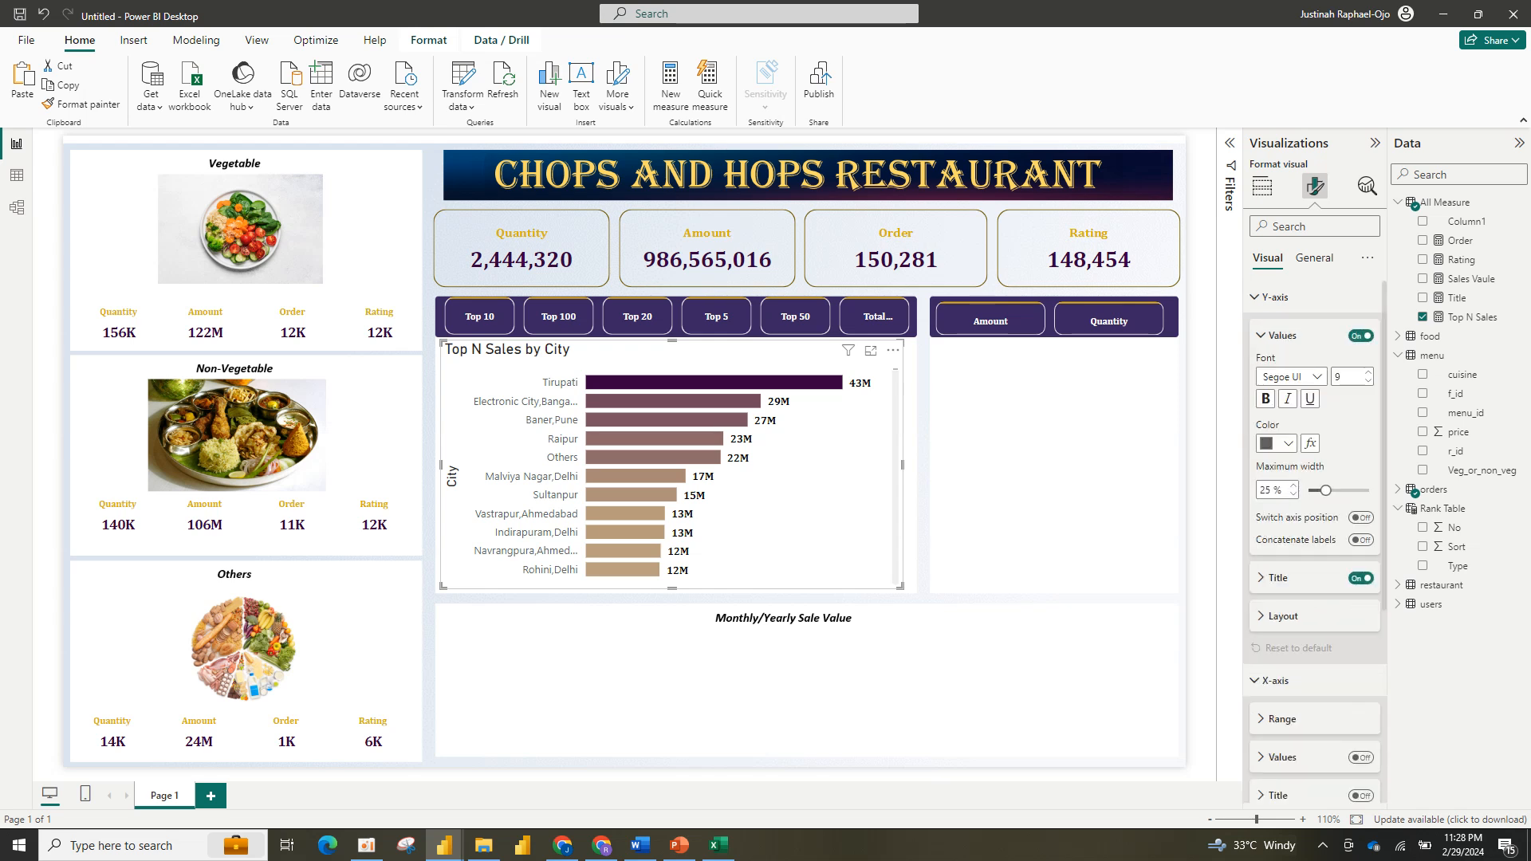
pyautogui.click(1361, 578)
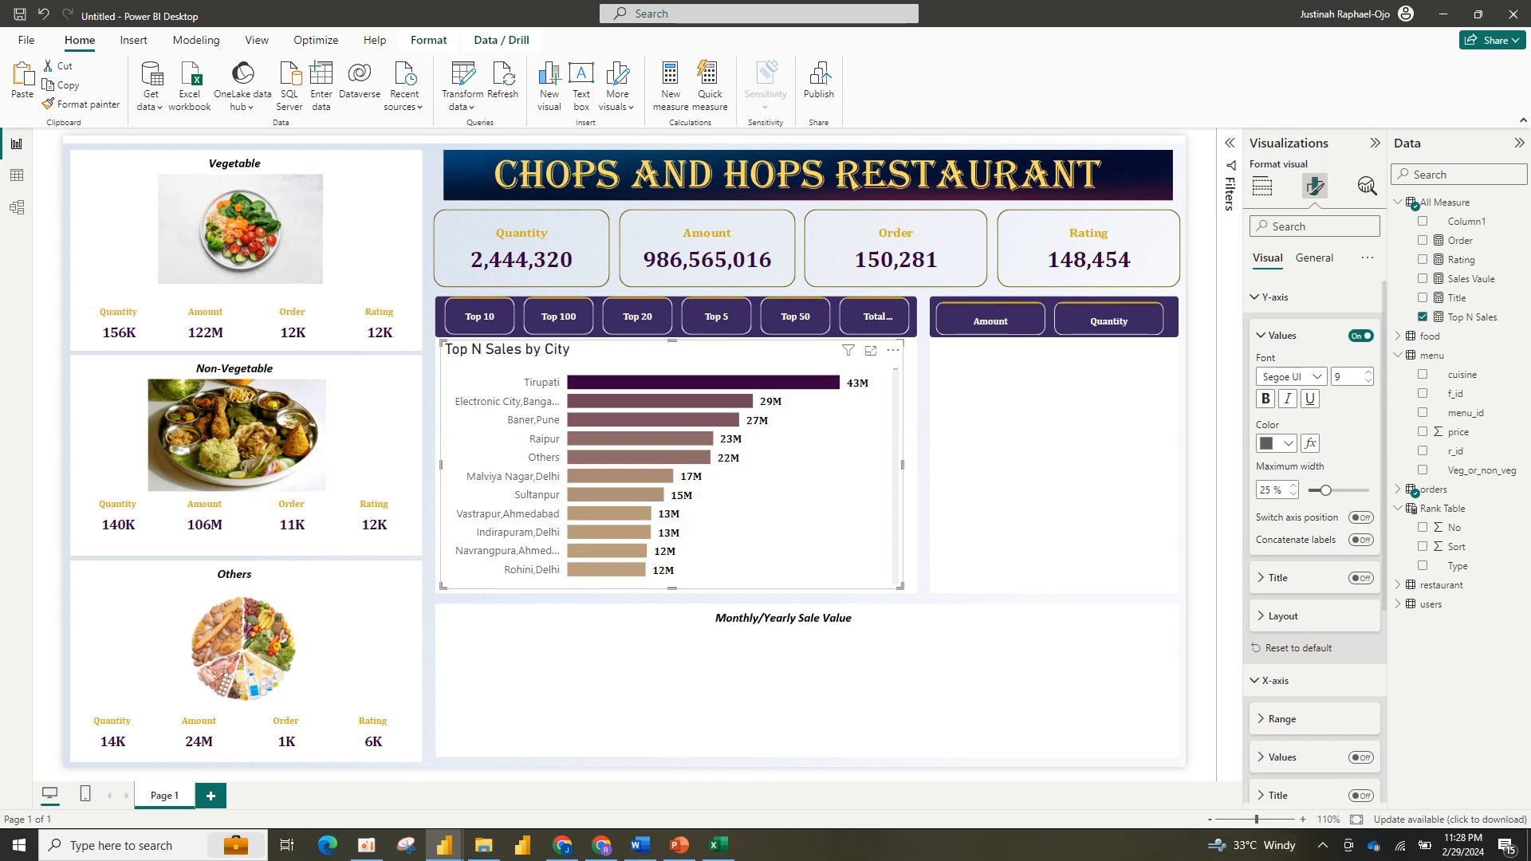
# Step: Format the city names on the chart's Y-axis in black, bold Cambria
pyautogui.click(1276, 443)
pyautogui.click(1285, 481)
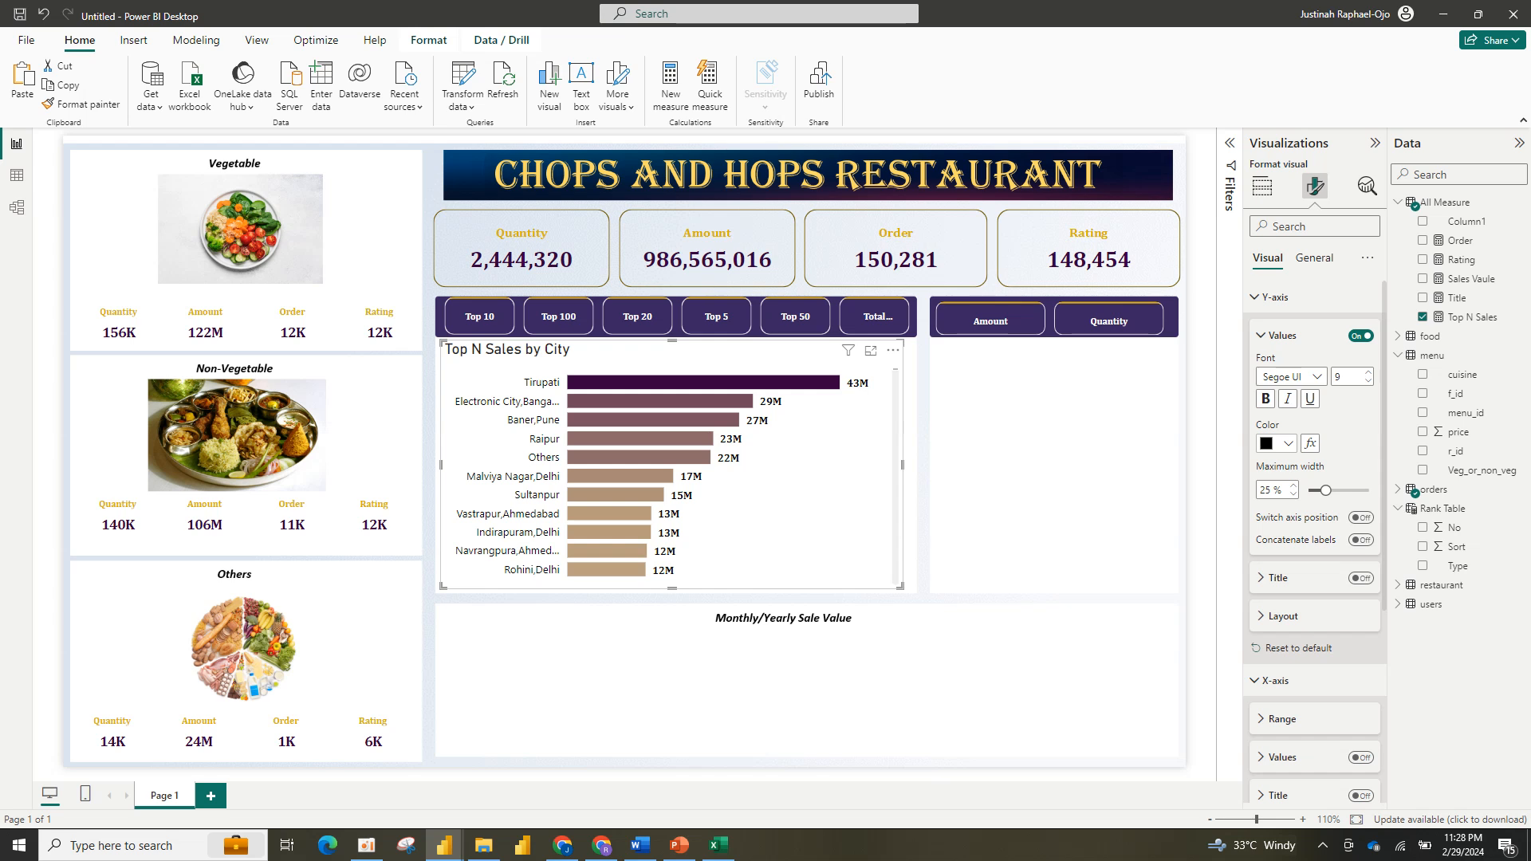
pyautogui.click(1289, 377)
pyautogui.scroll(10, 1308, 510)
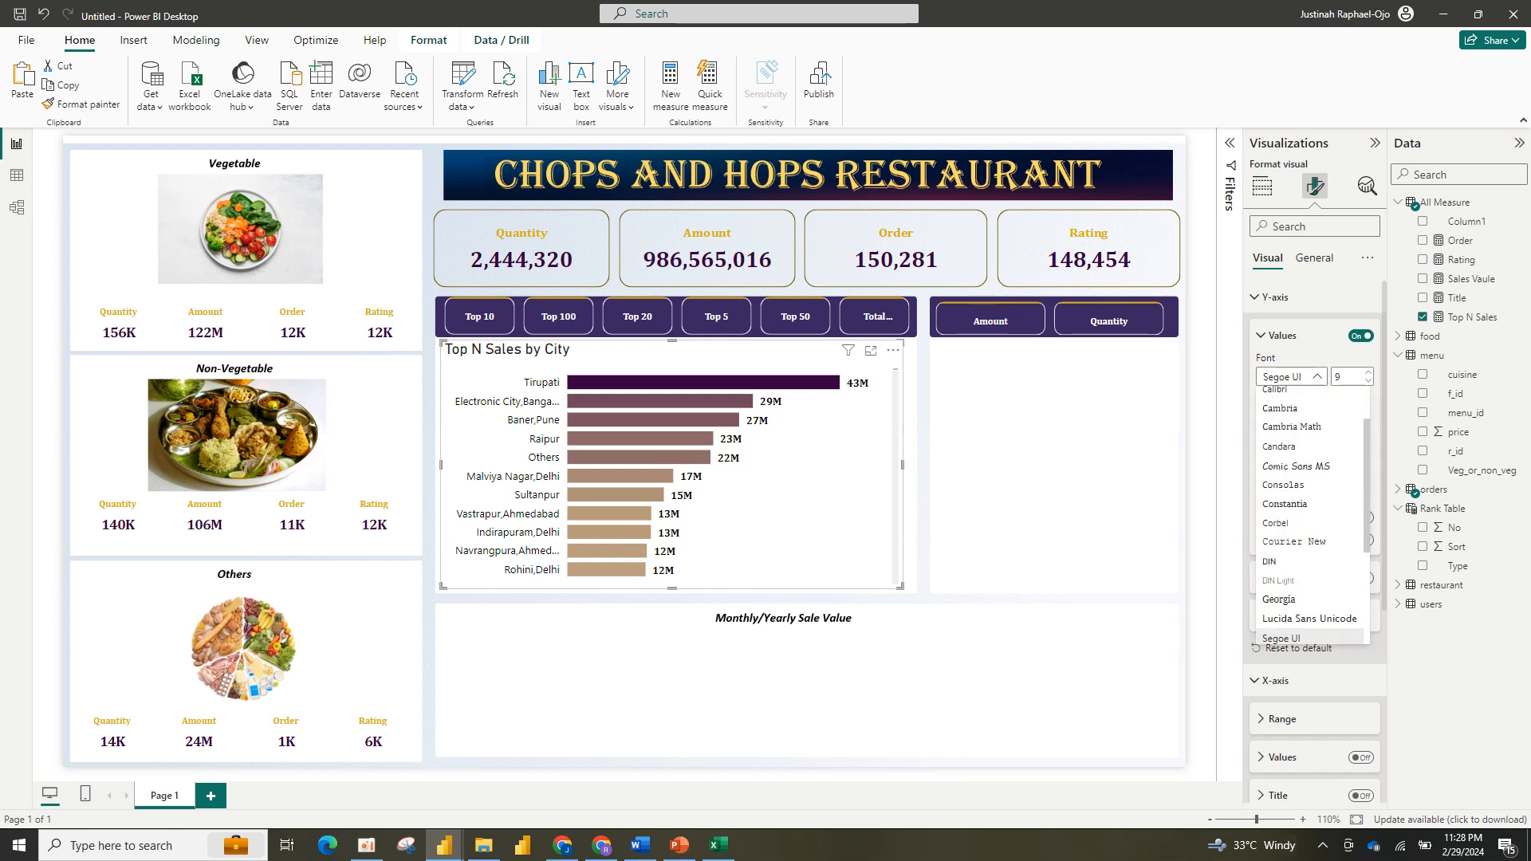
pyautogui.click(1280, 471)
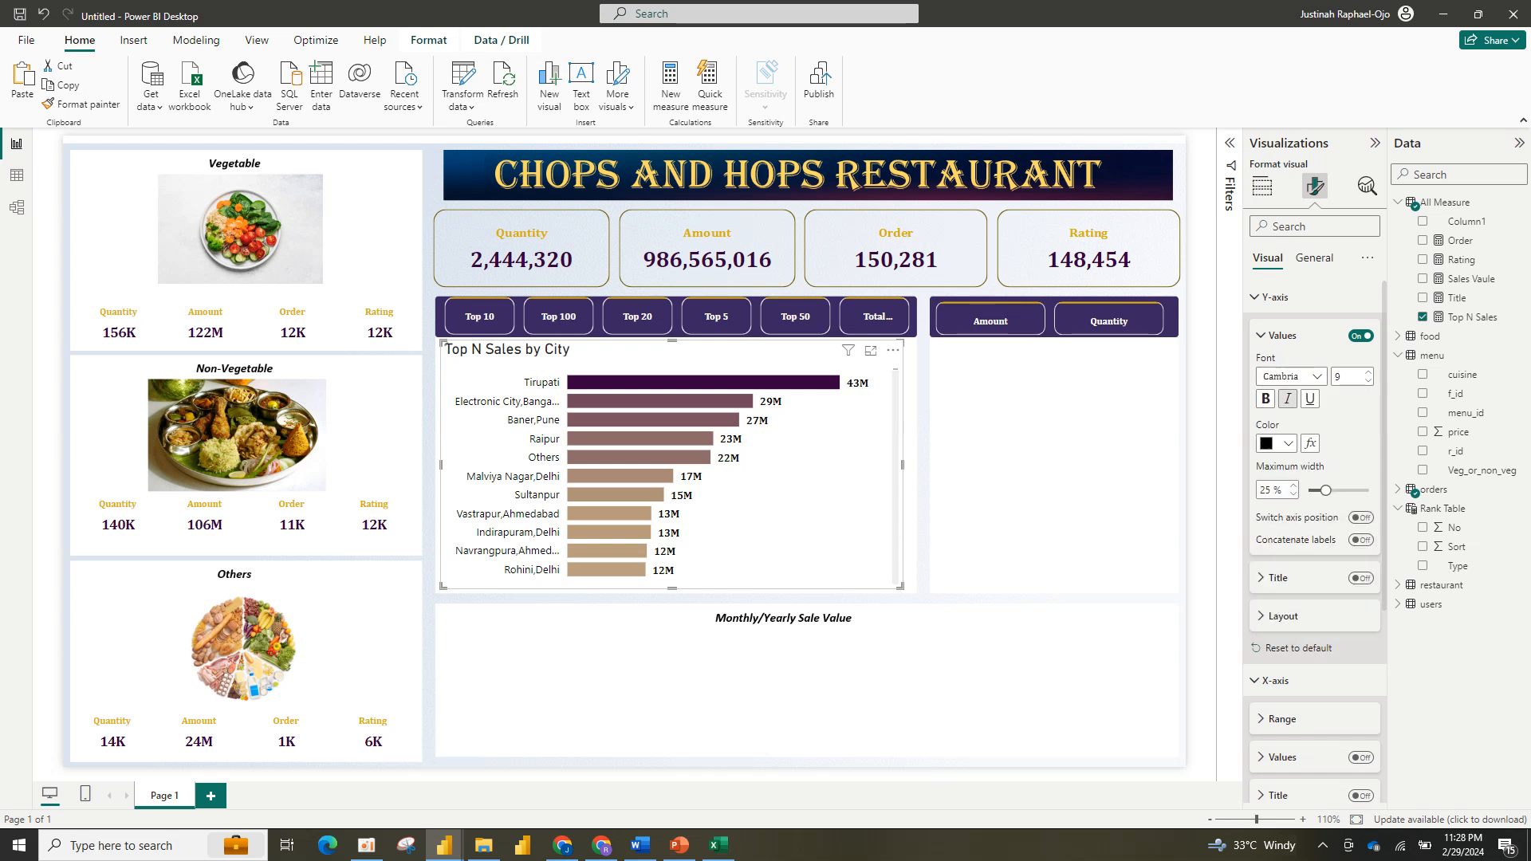
pyautogui.click(1265, 398)
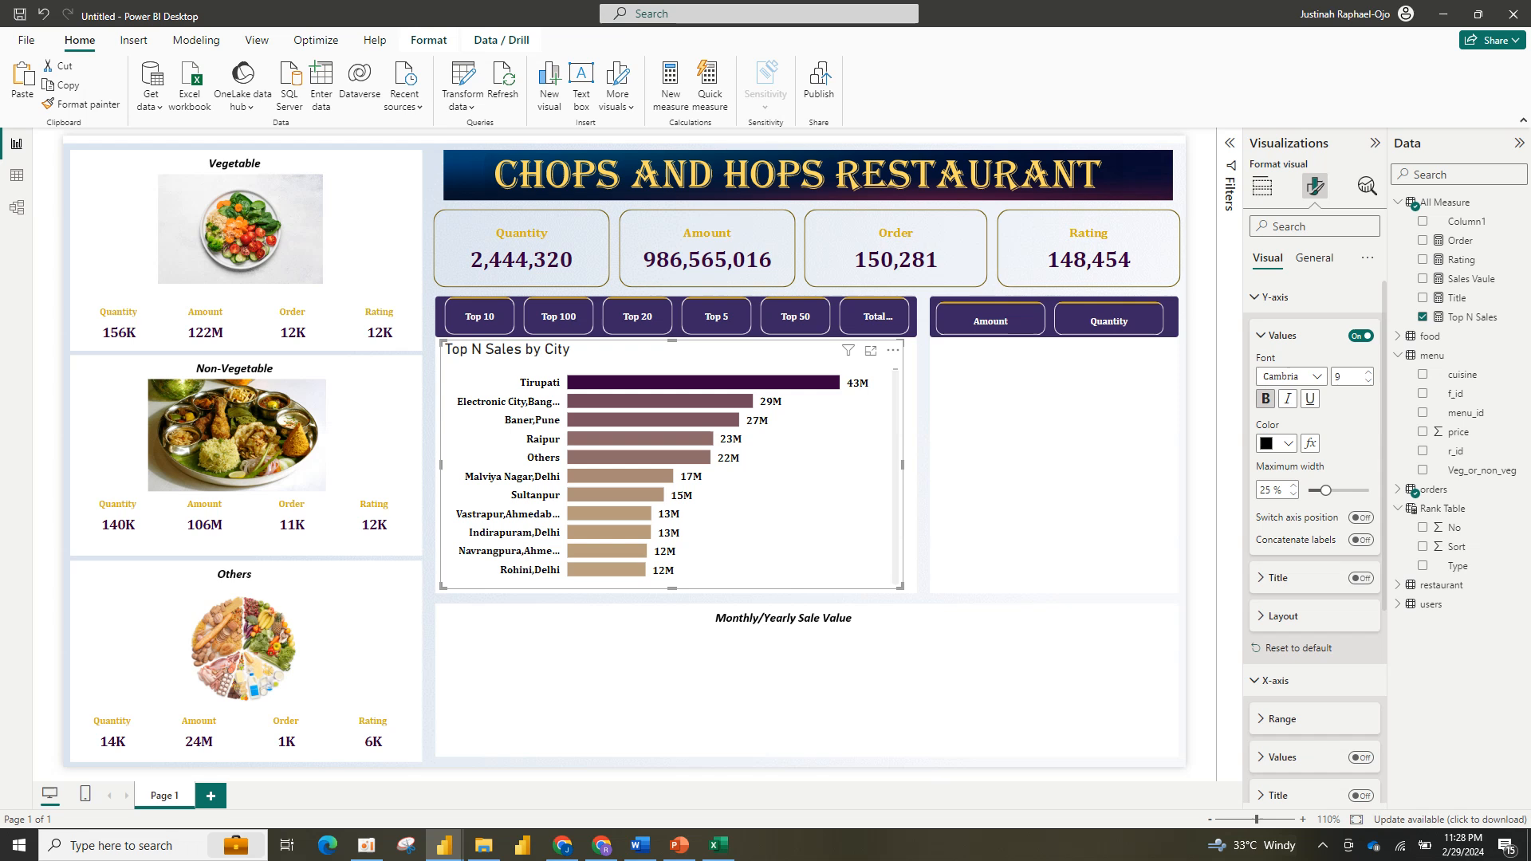
# Step: Widen the city chart to match the width of the rank Type slicer above it
pyautogui.moveTo(903, 464); pyautogui.dragTo(919, 464)
pyautogui.click(559, 317)
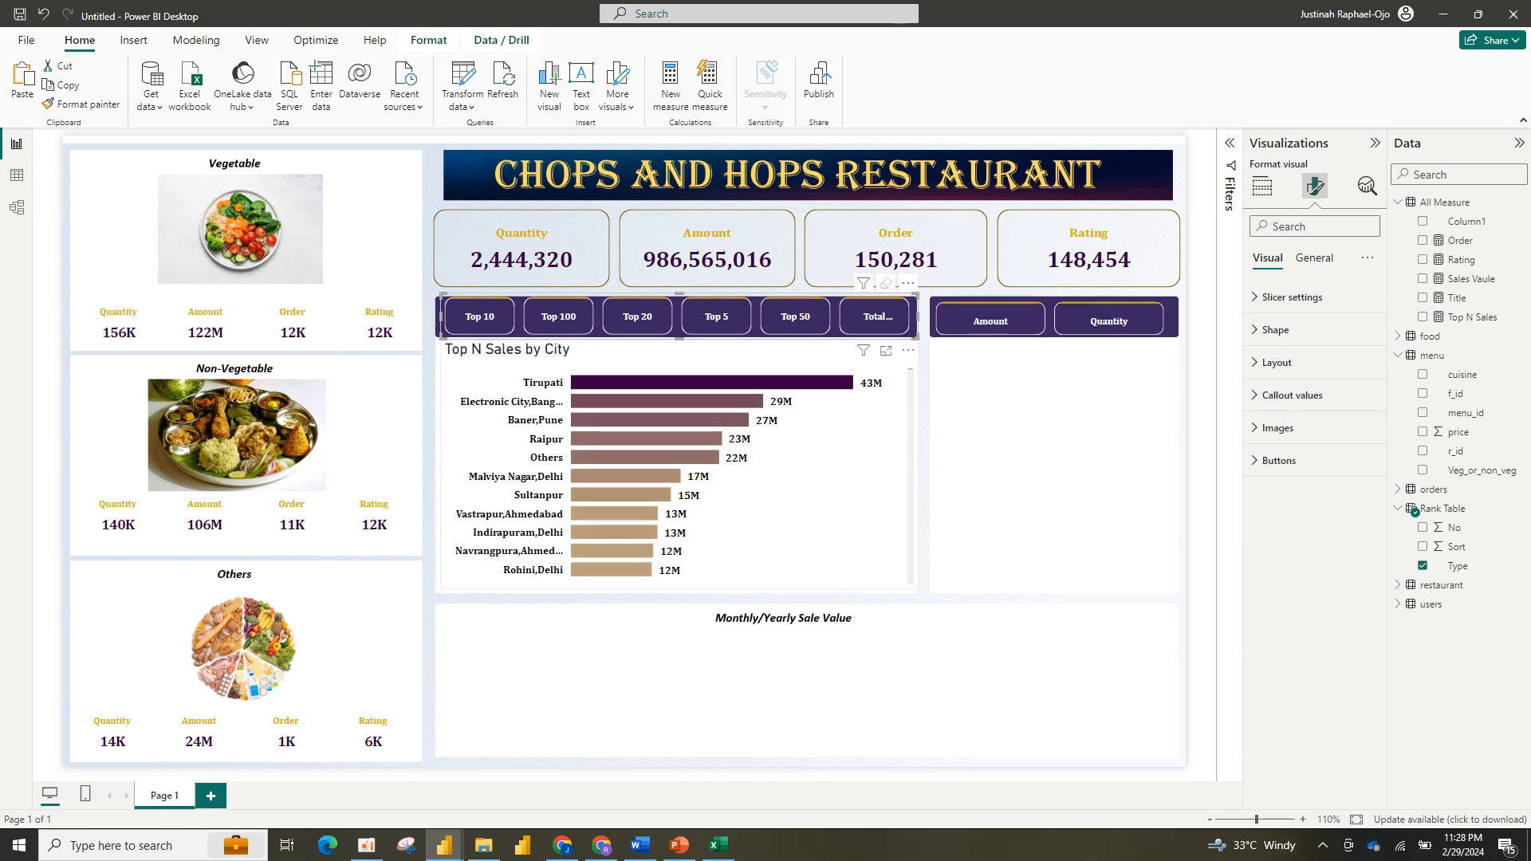
pyautogui.click(766, 510)
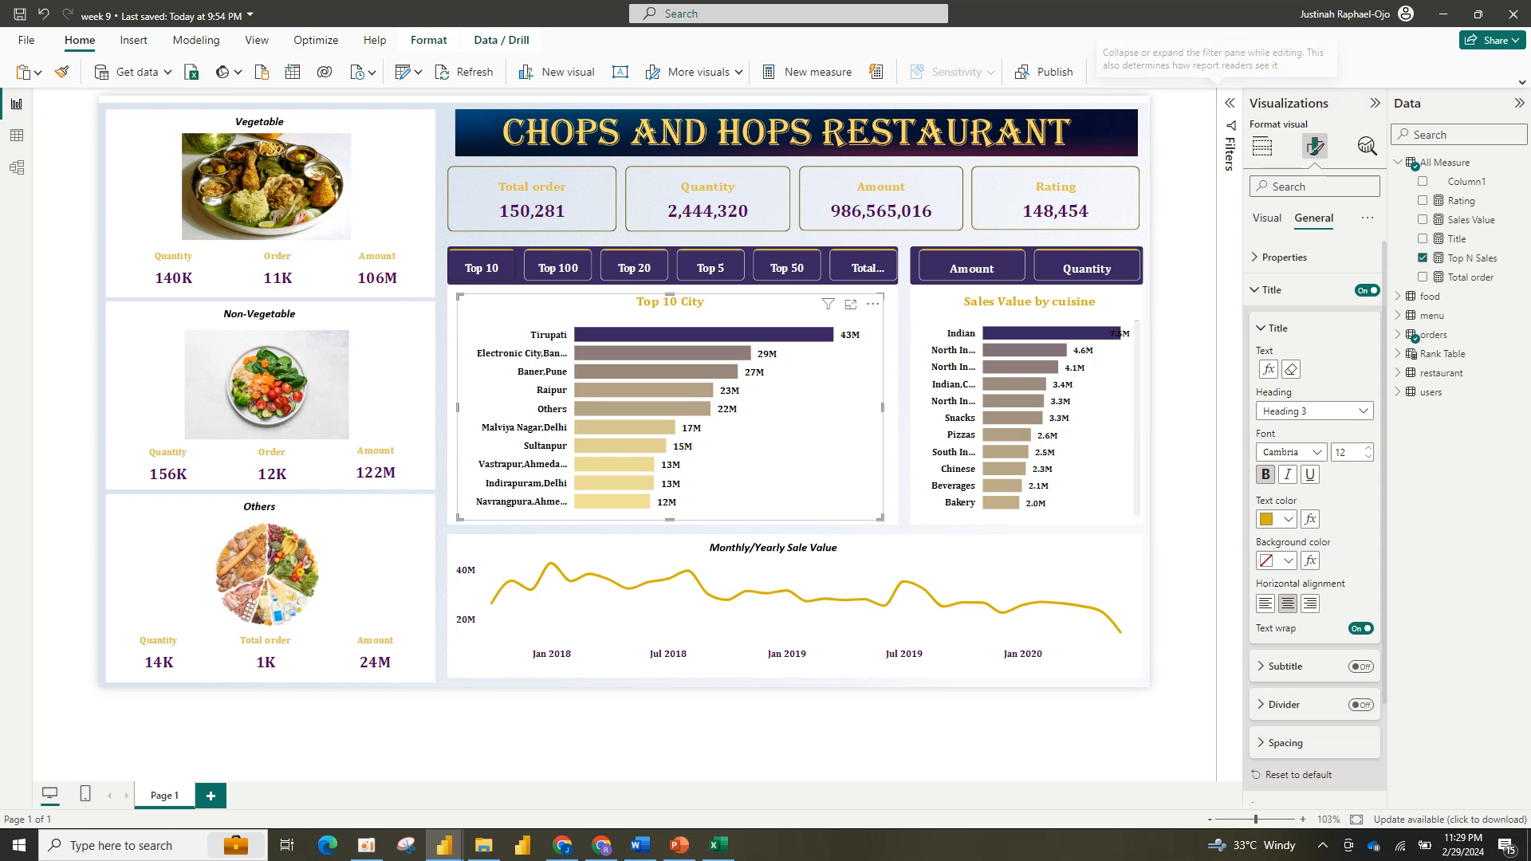
# Step: Examine the City and Top N Sales filters on the week 9 report's city chart and those on the untitled report's city chart
pyautogui.click(1229, 103)
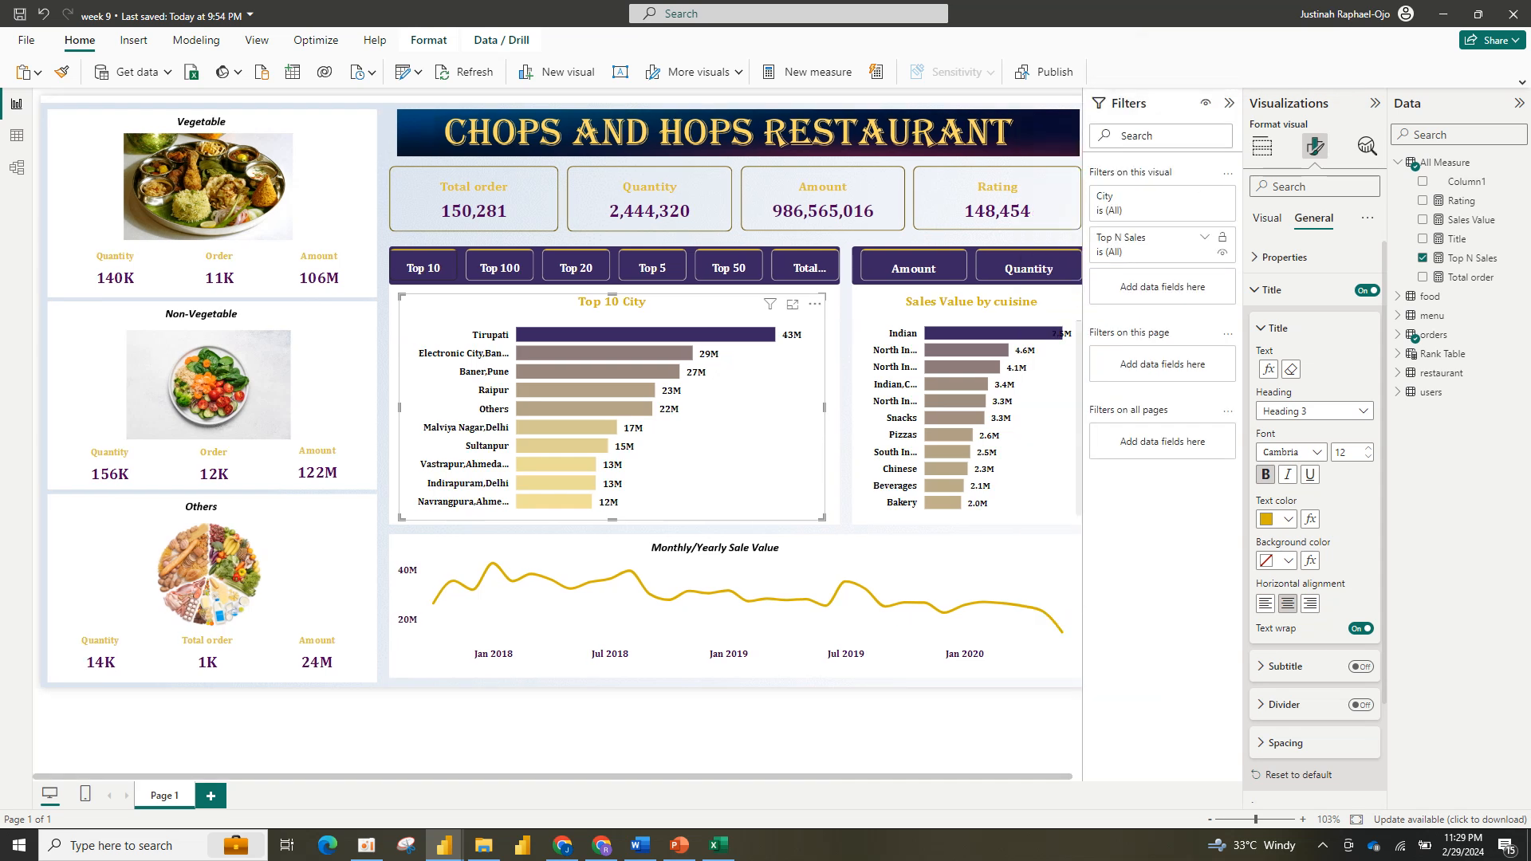
pyautogui.click(1205, 237)
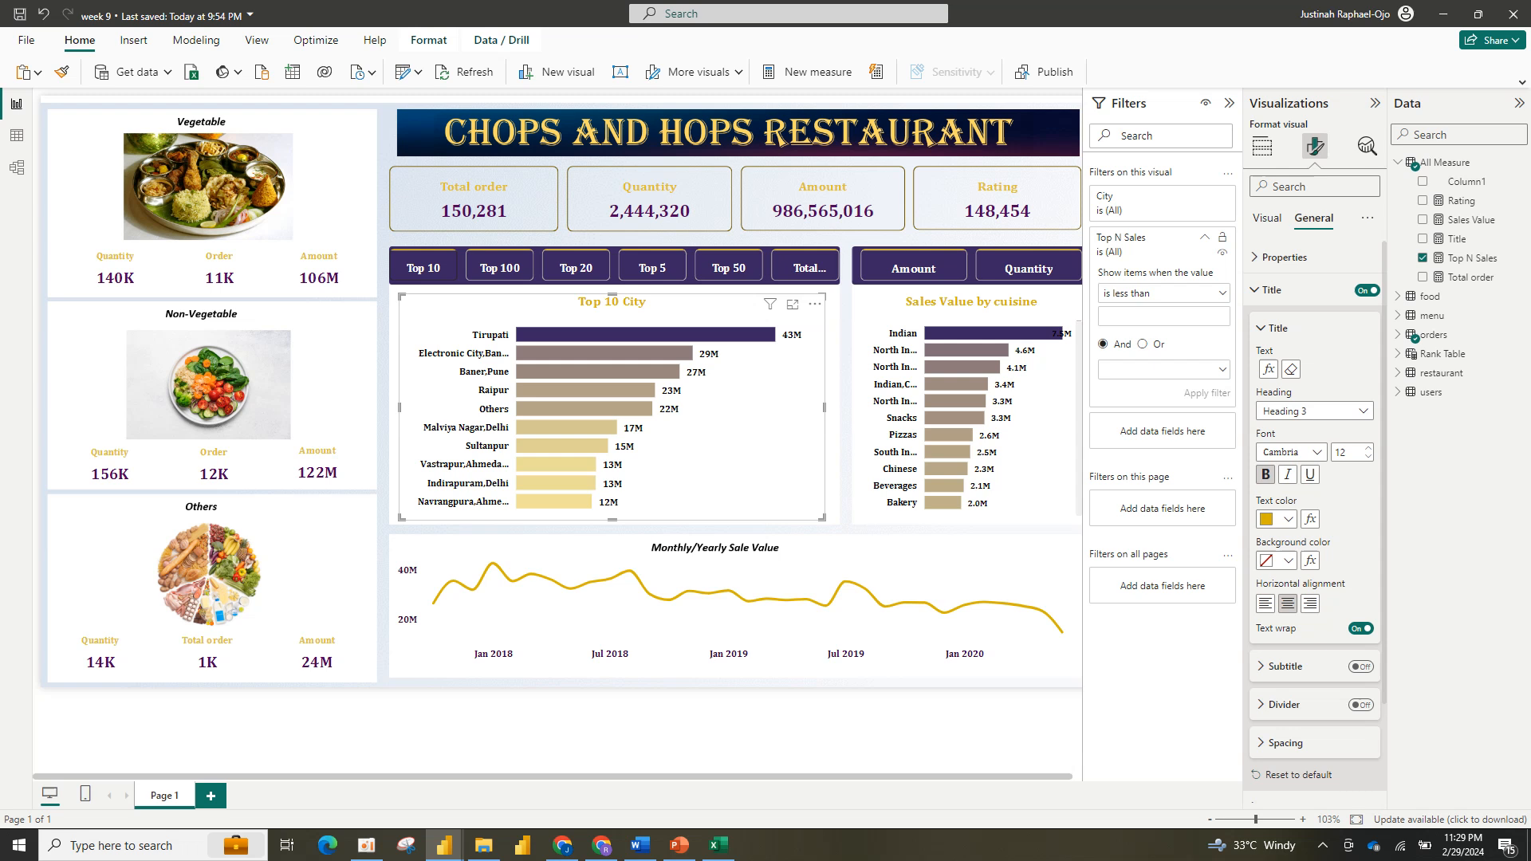
pyautogui.click(1205, 237)
pyautogui.click(1204, 196)
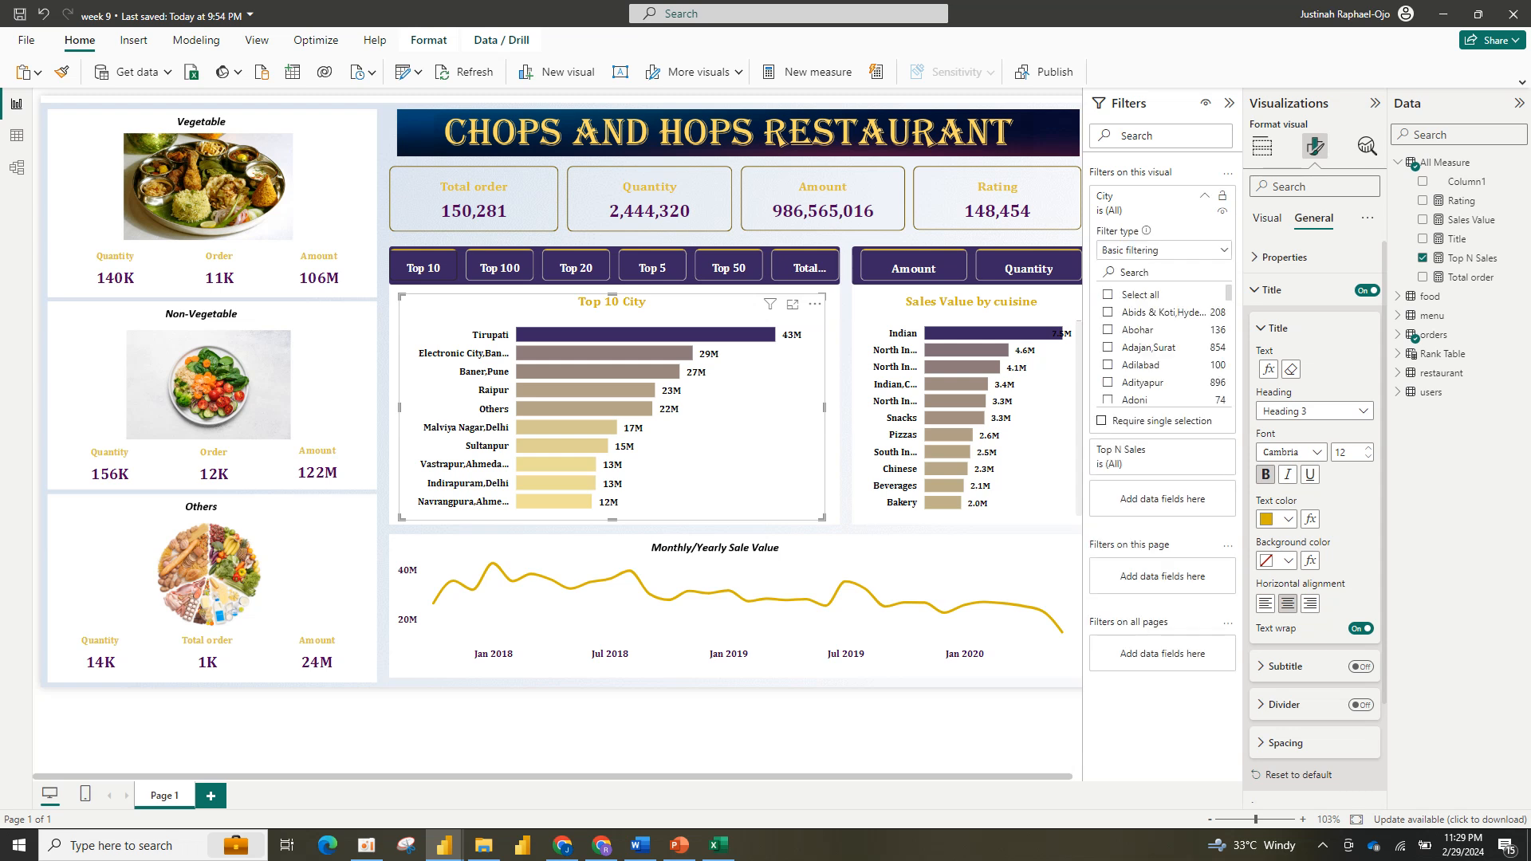
pyautogui.click(1204, 195)
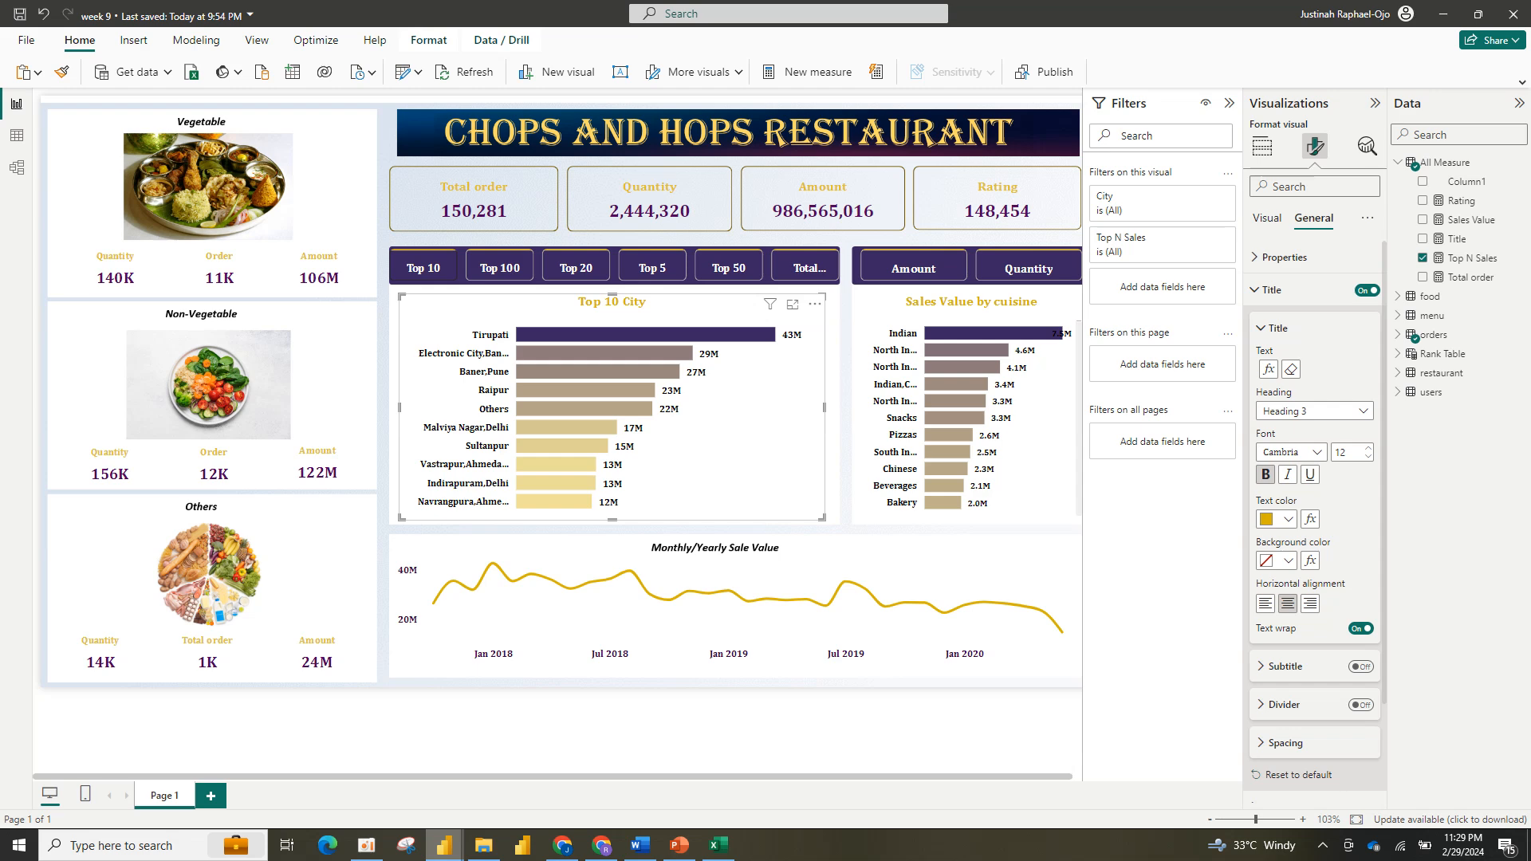
pyautogui.moveTo(444, 845)
pyautogui.click(530, 777)
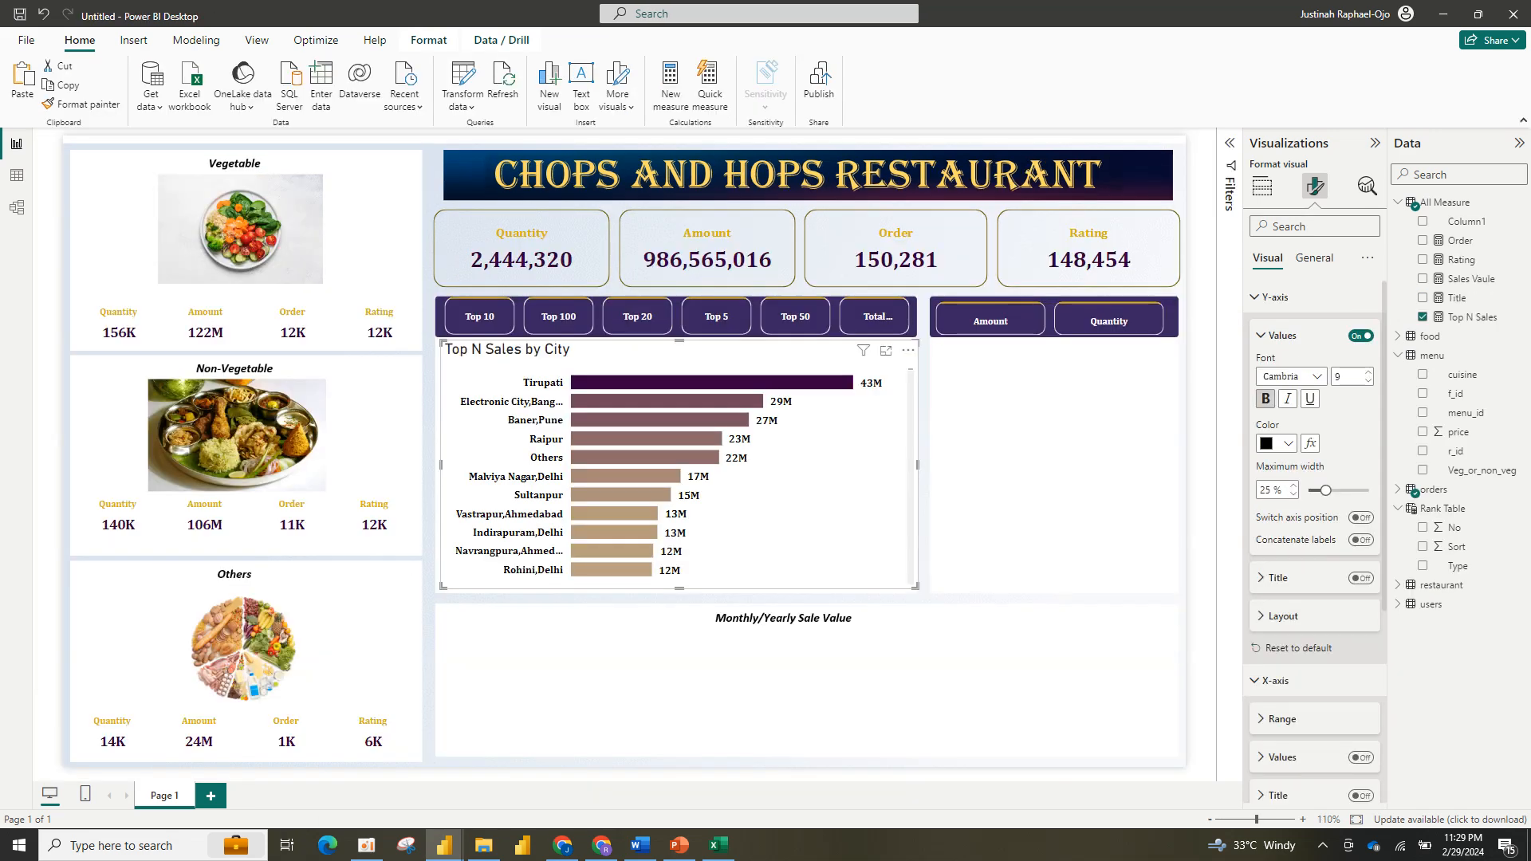
pyautogui.click(1230, 143)
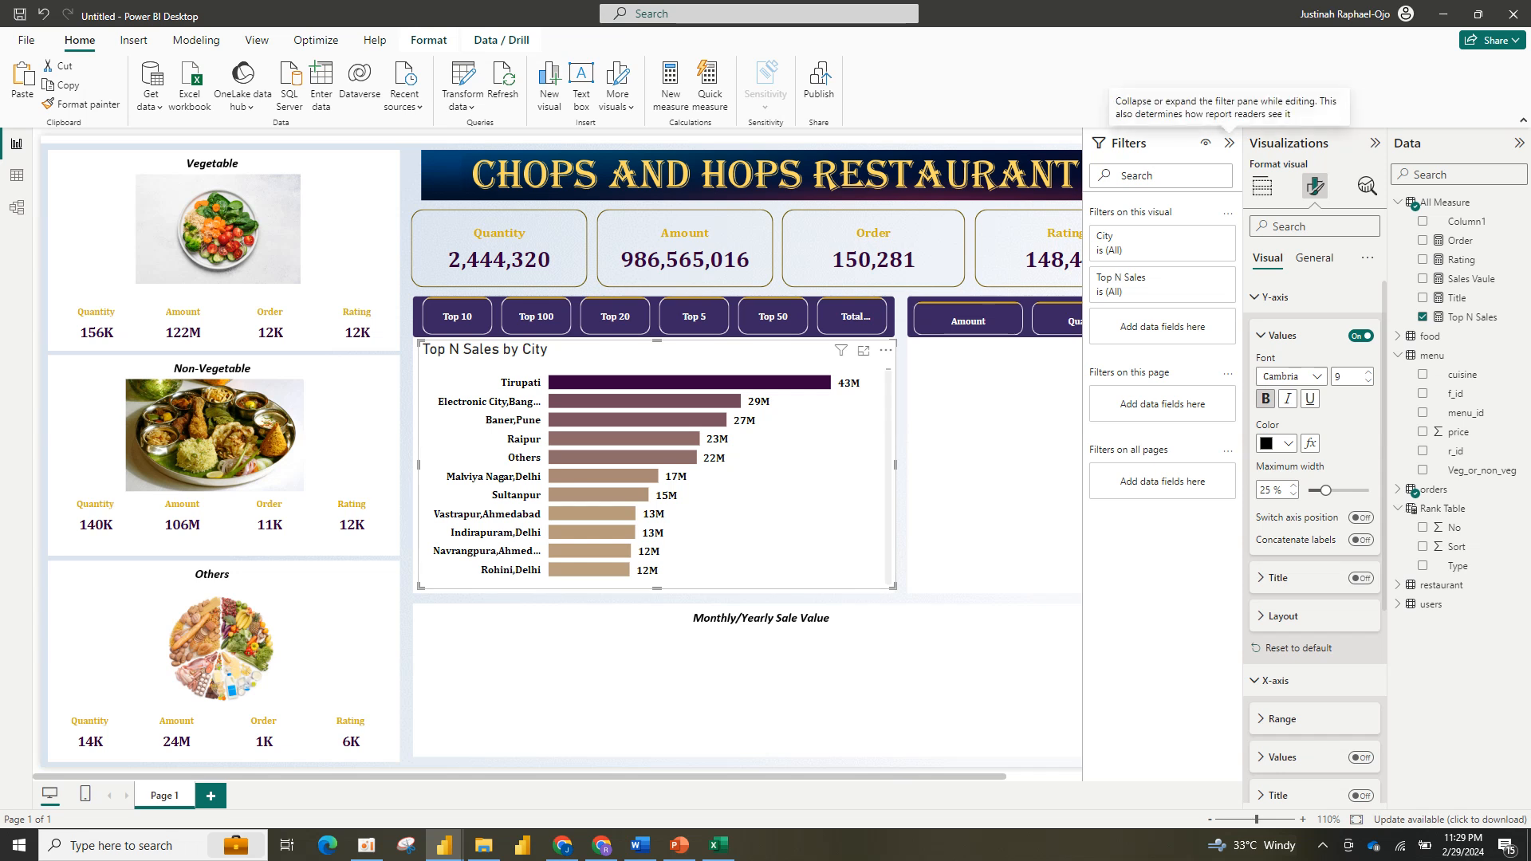
pyautogui.click(1228, 143)
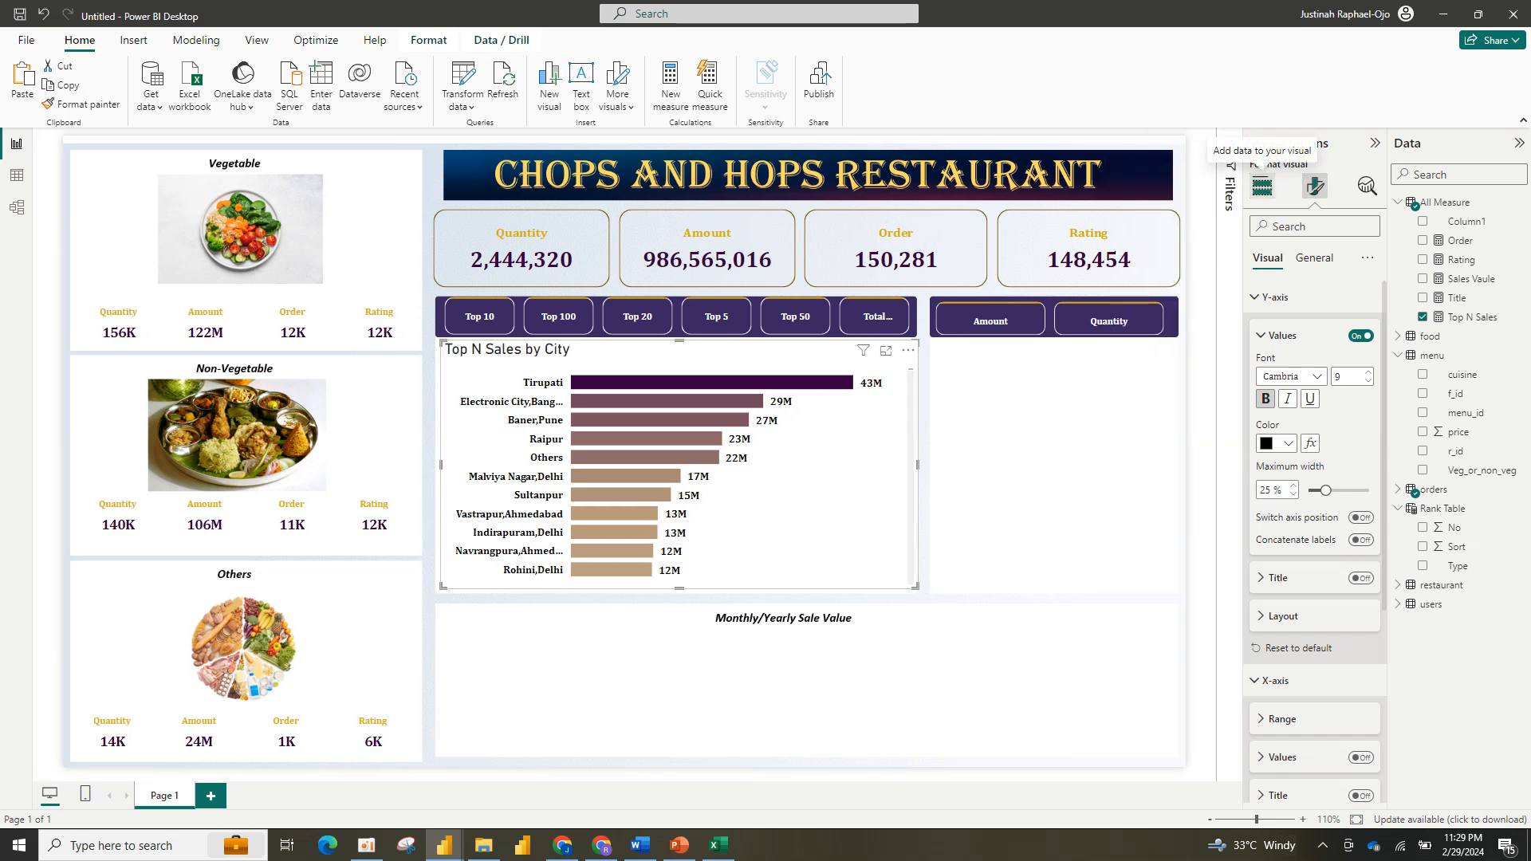
pyautogui.click(1261, 186)
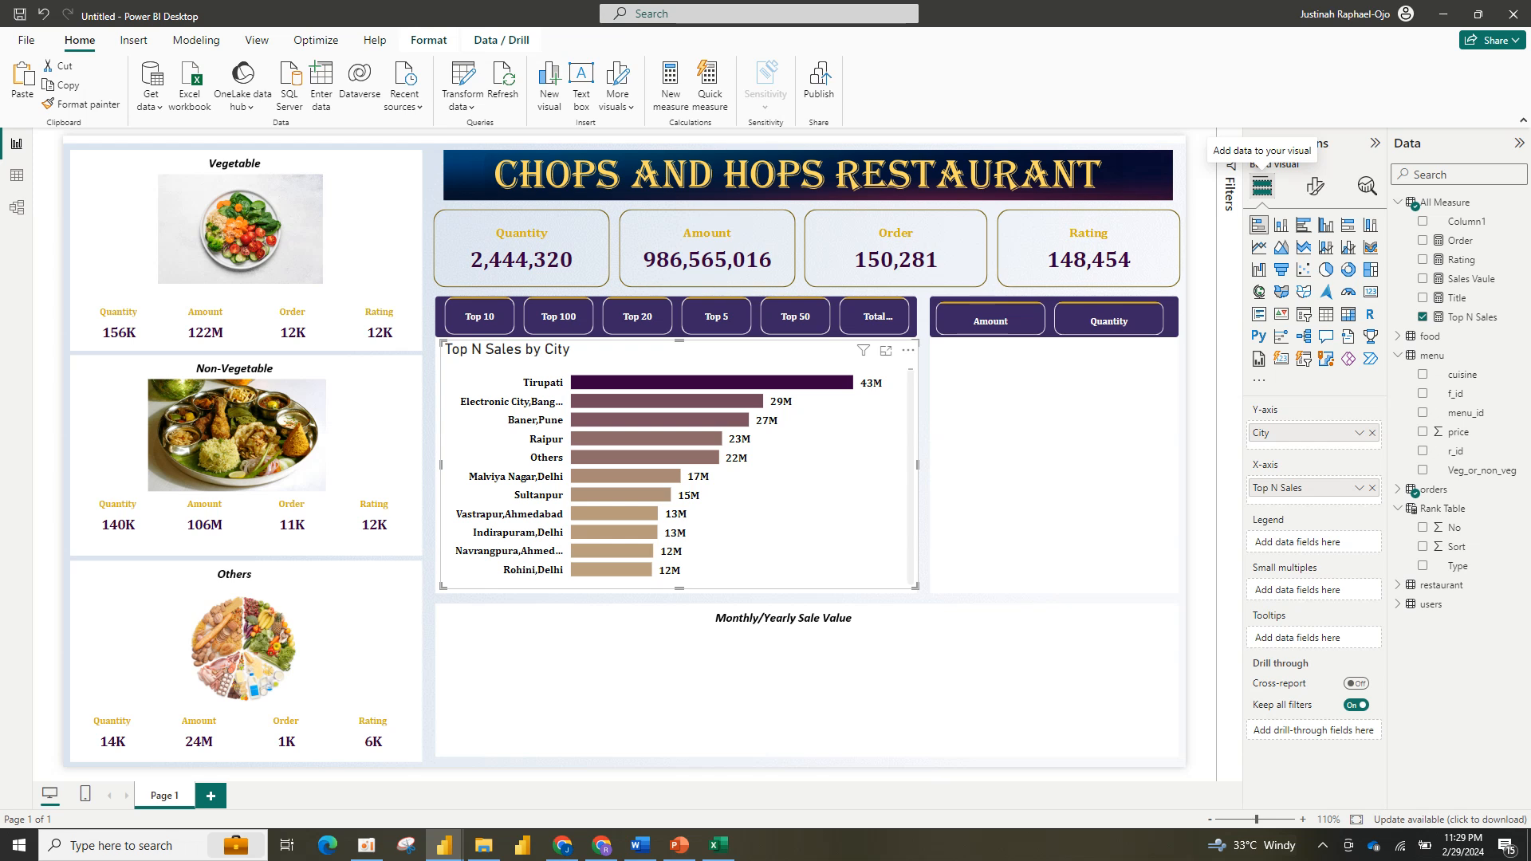
pyautogui.click(1315, 187)
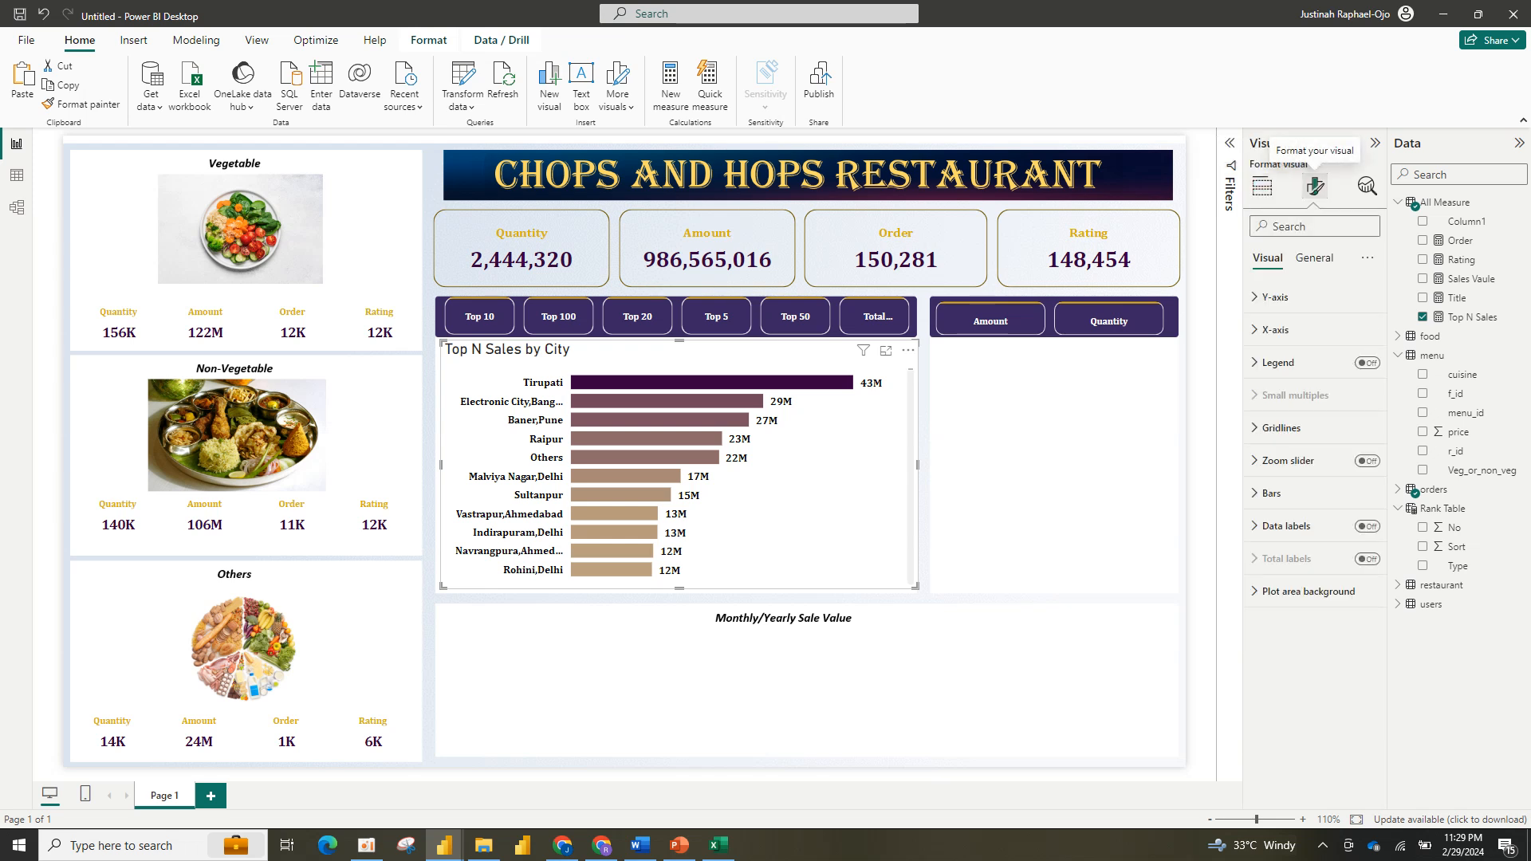
pyautogui.click(1274, 329)
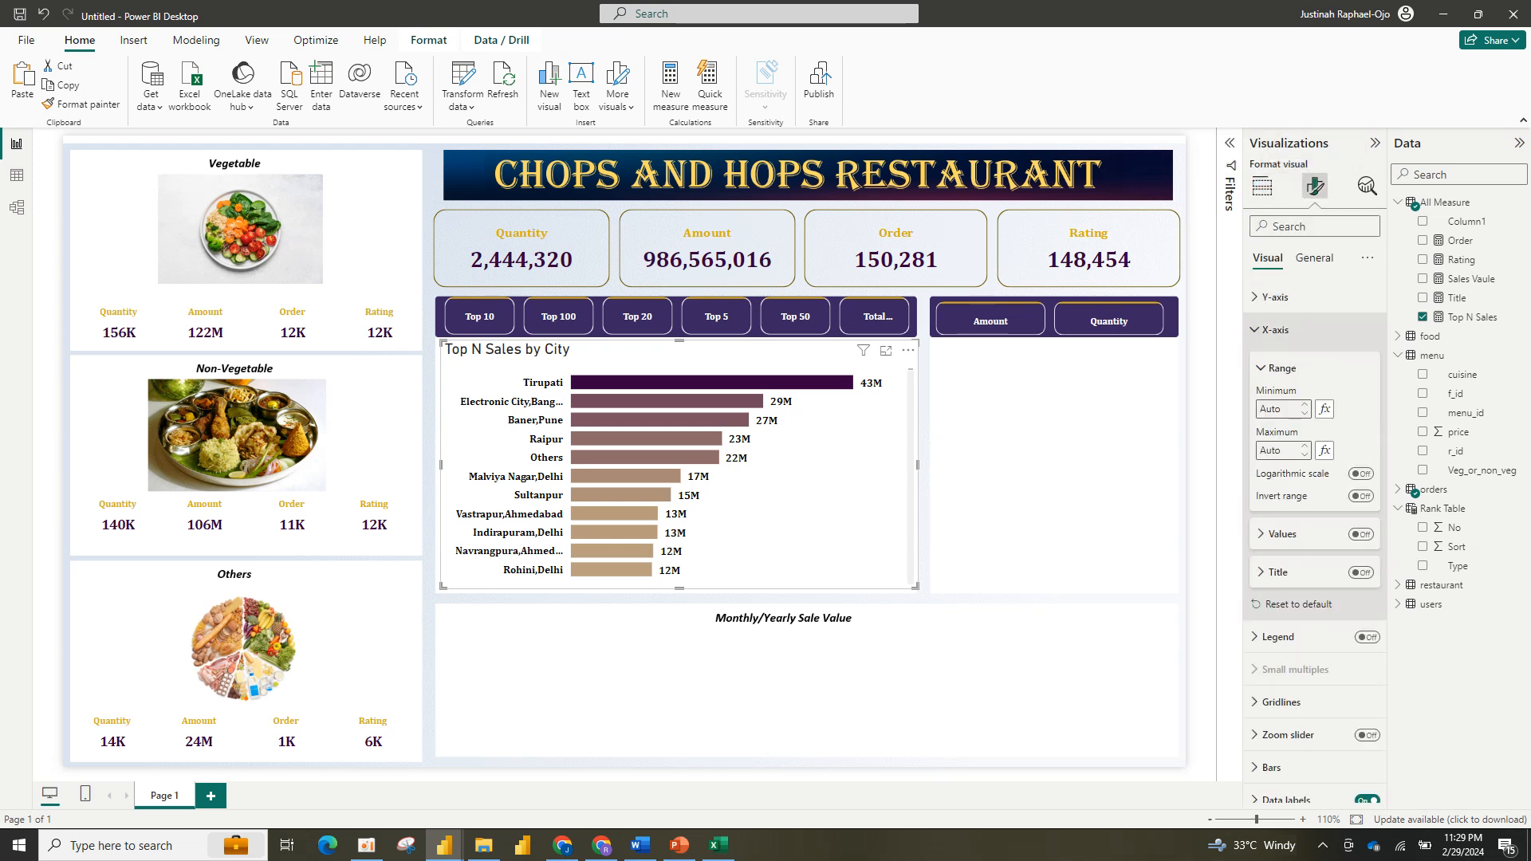
pyautogui.click(1275, 329)
# Step: Base the city chart's title text on the field value of the Title measure
pyautogui.click(1314, 258)
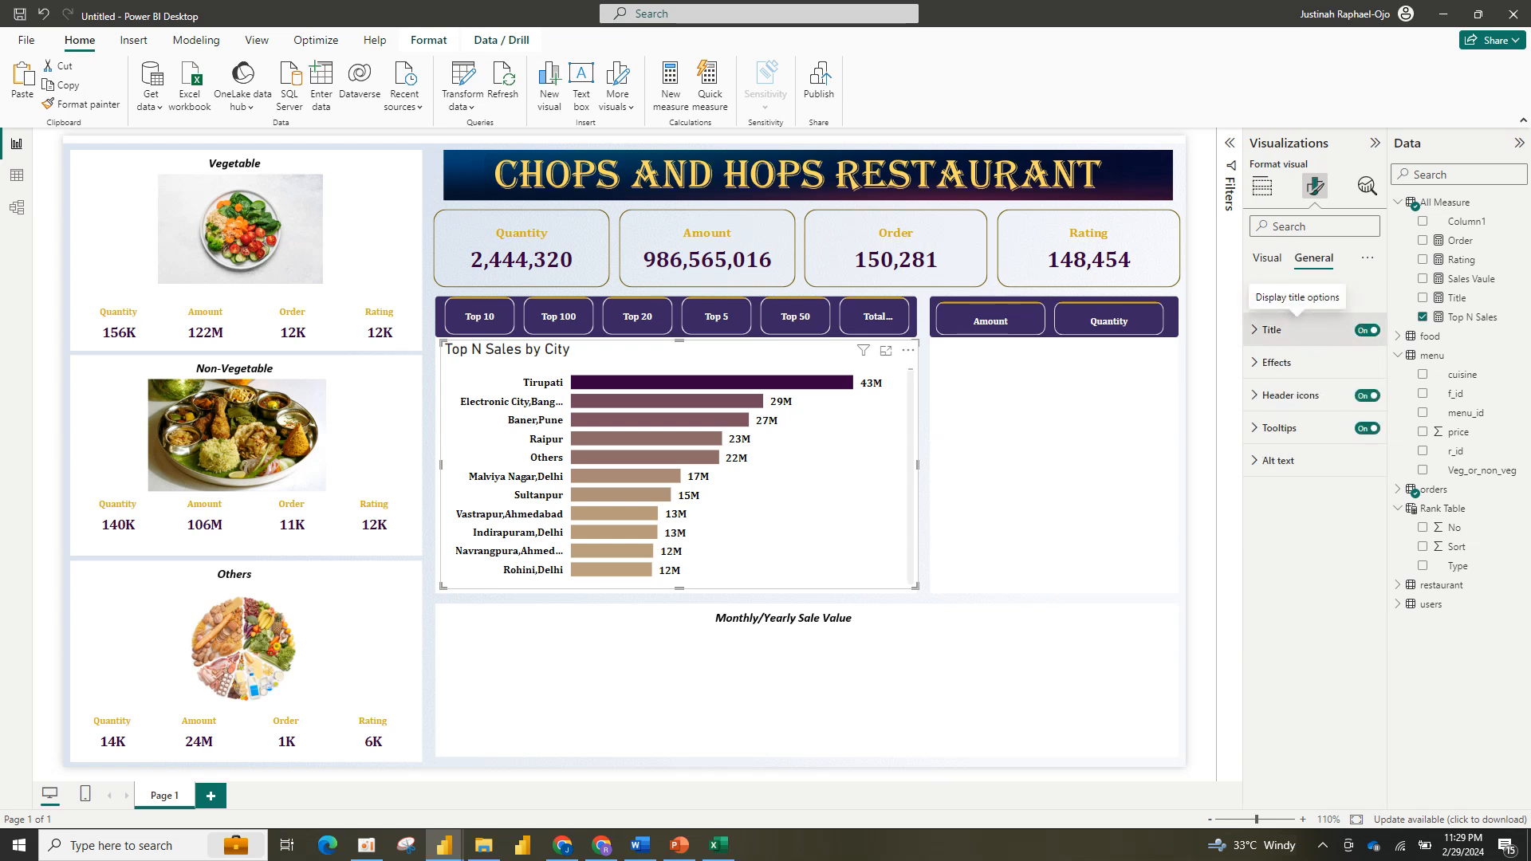
pyautogui.click(1277, 362)
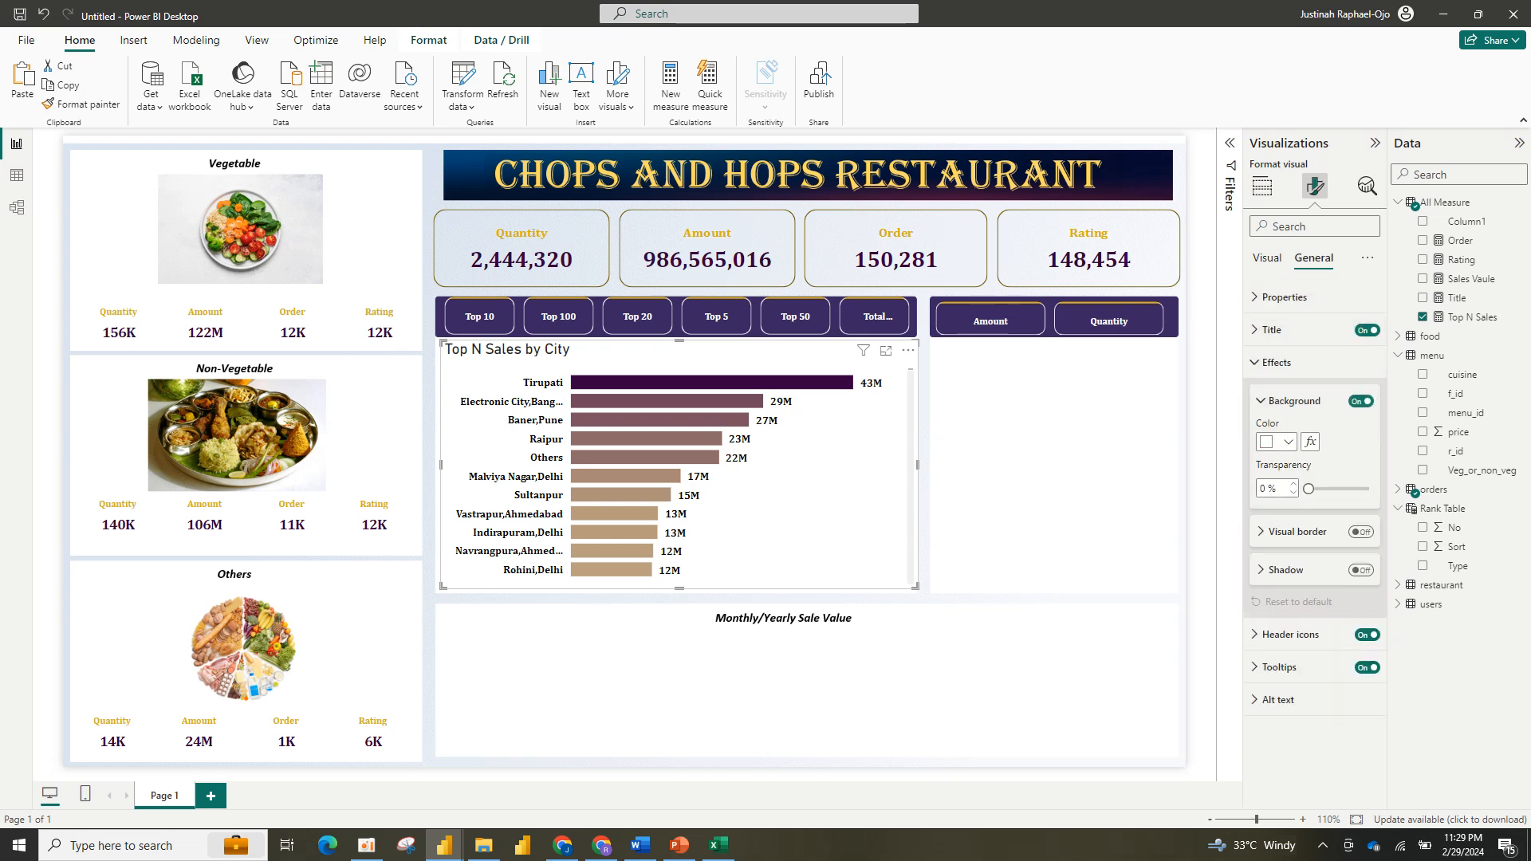
pyautogui.click(1276, 362)
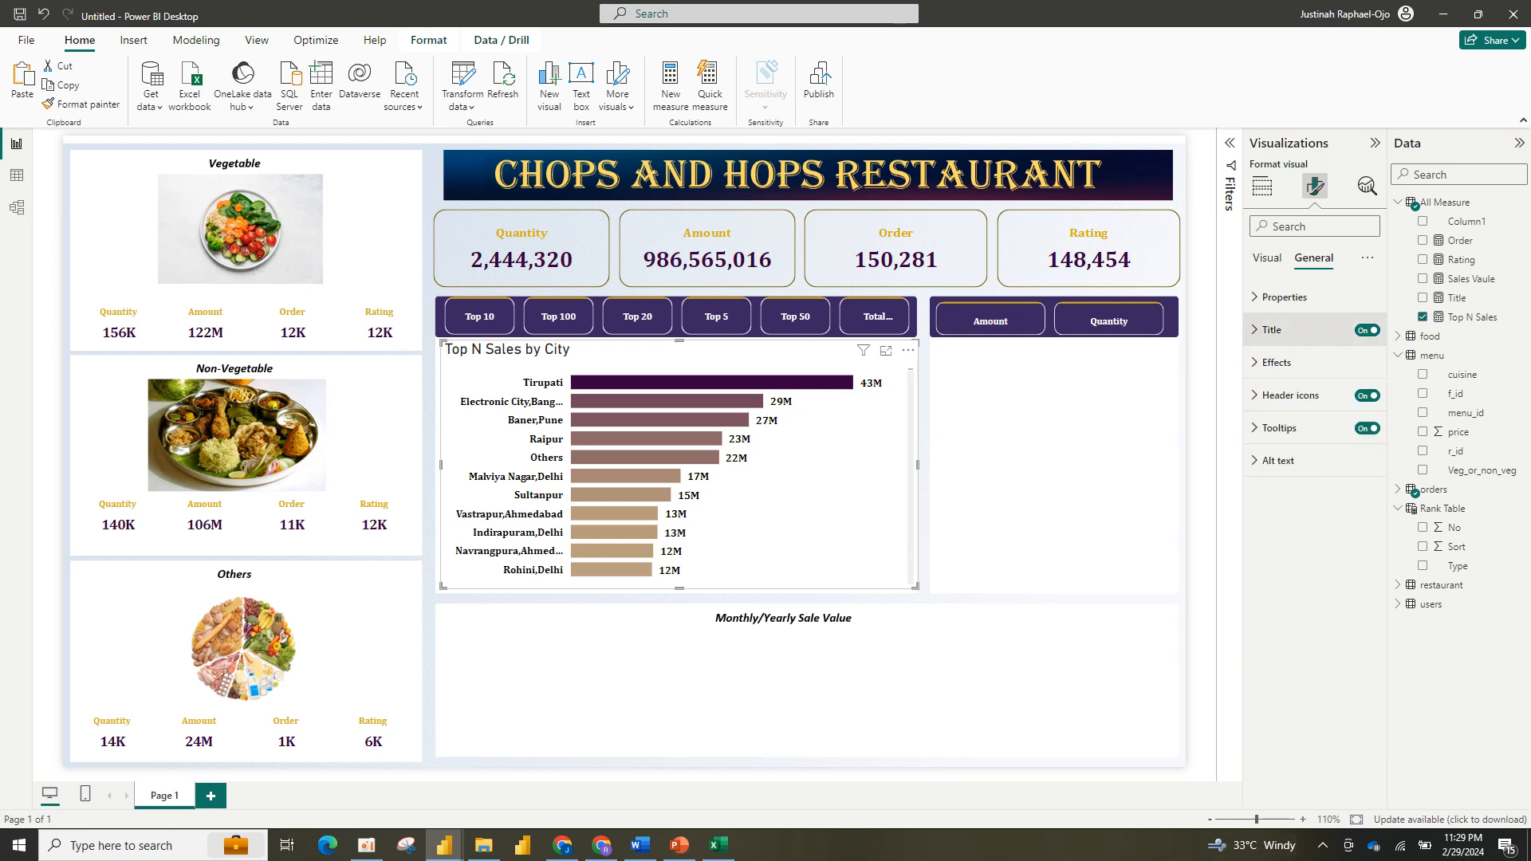
pyautogui.click(1275, 329)
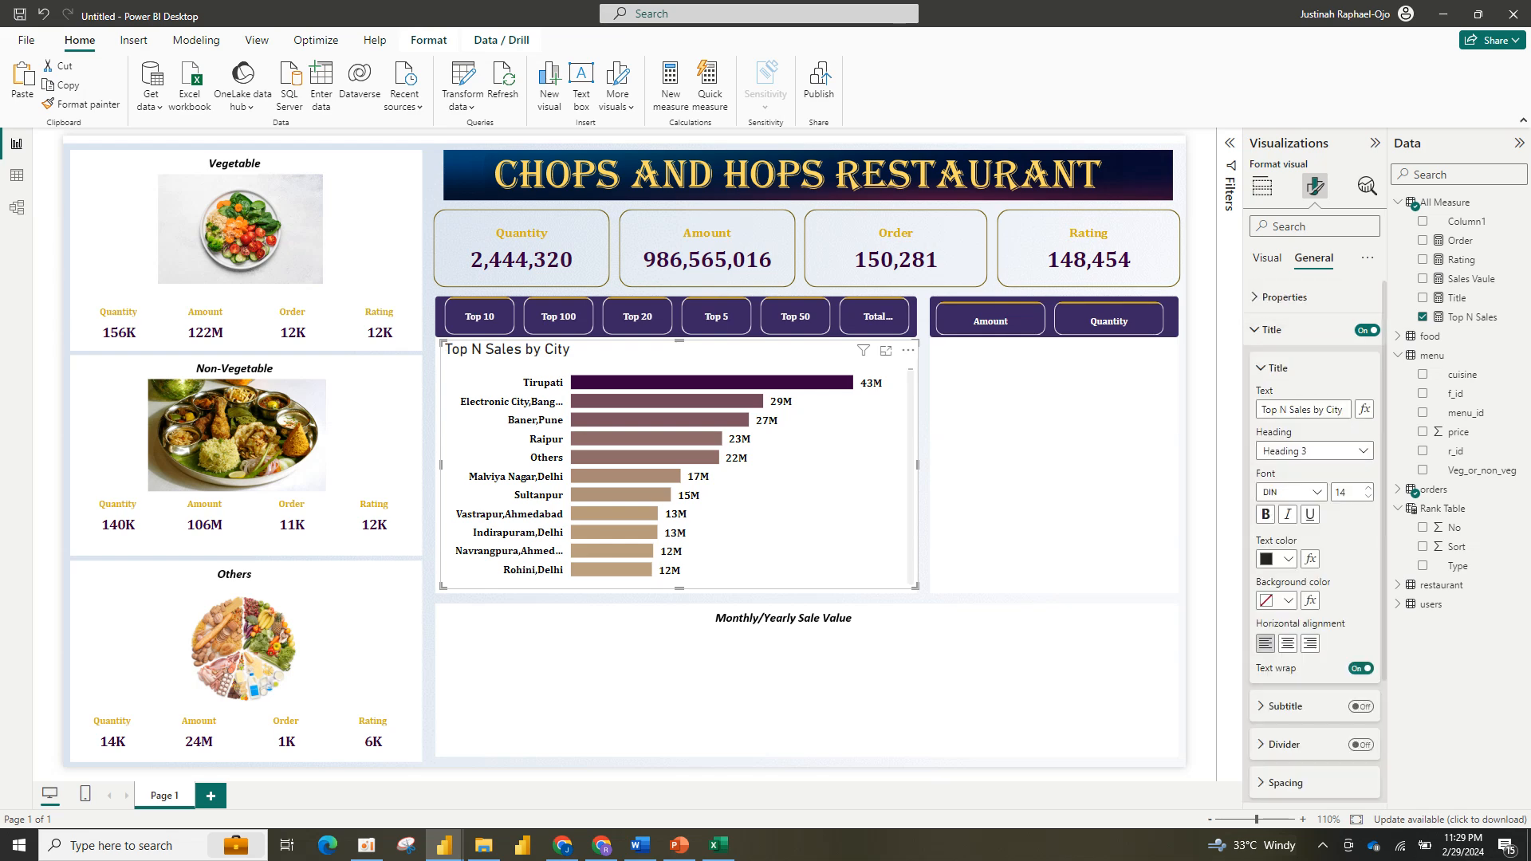
pyautogui.click(1364, 409)
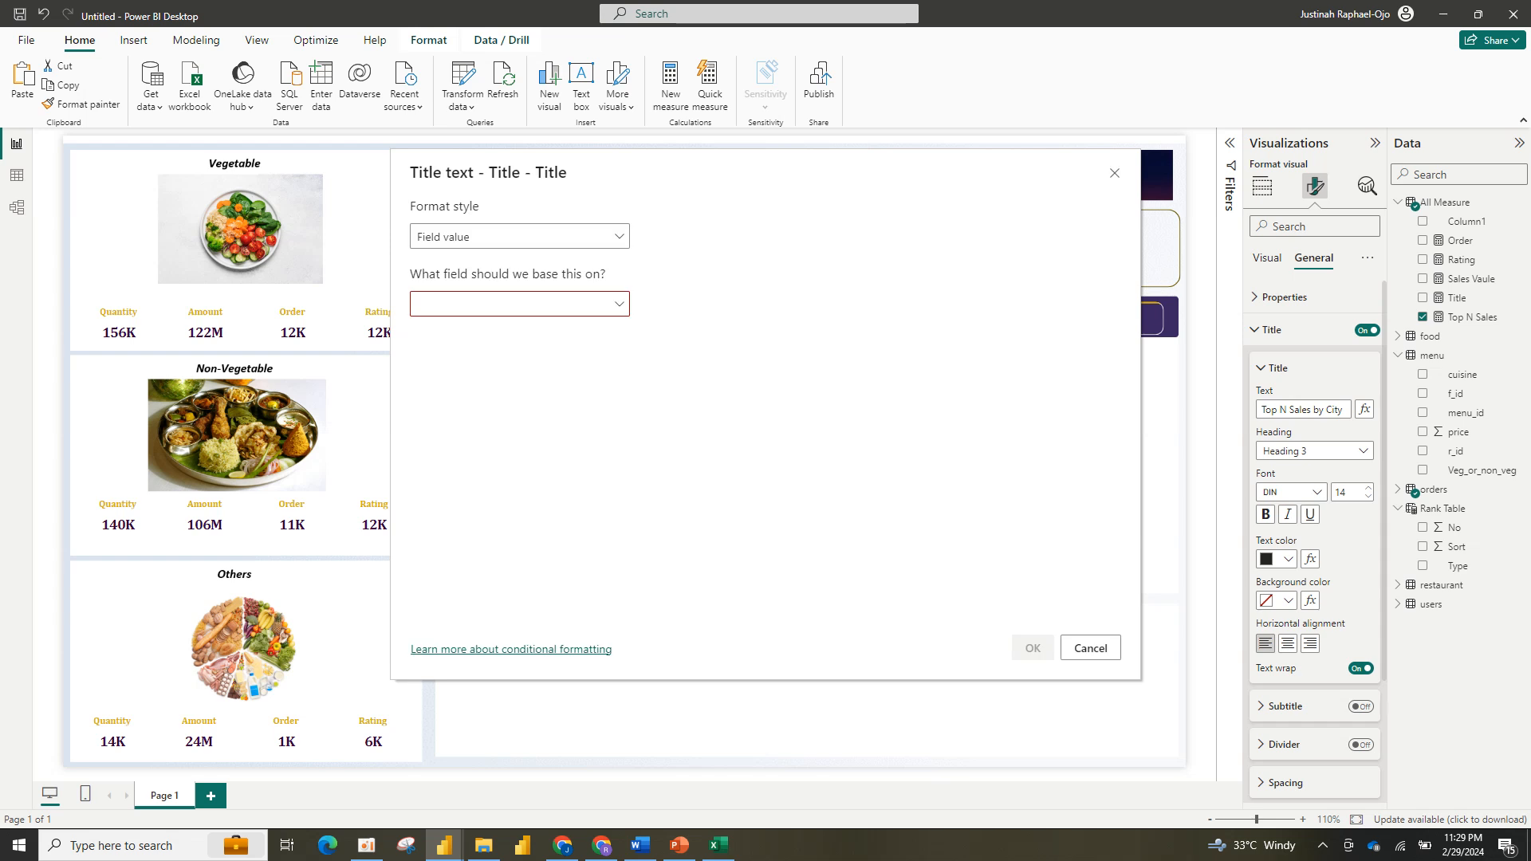
pyautogui.click(519, 303)
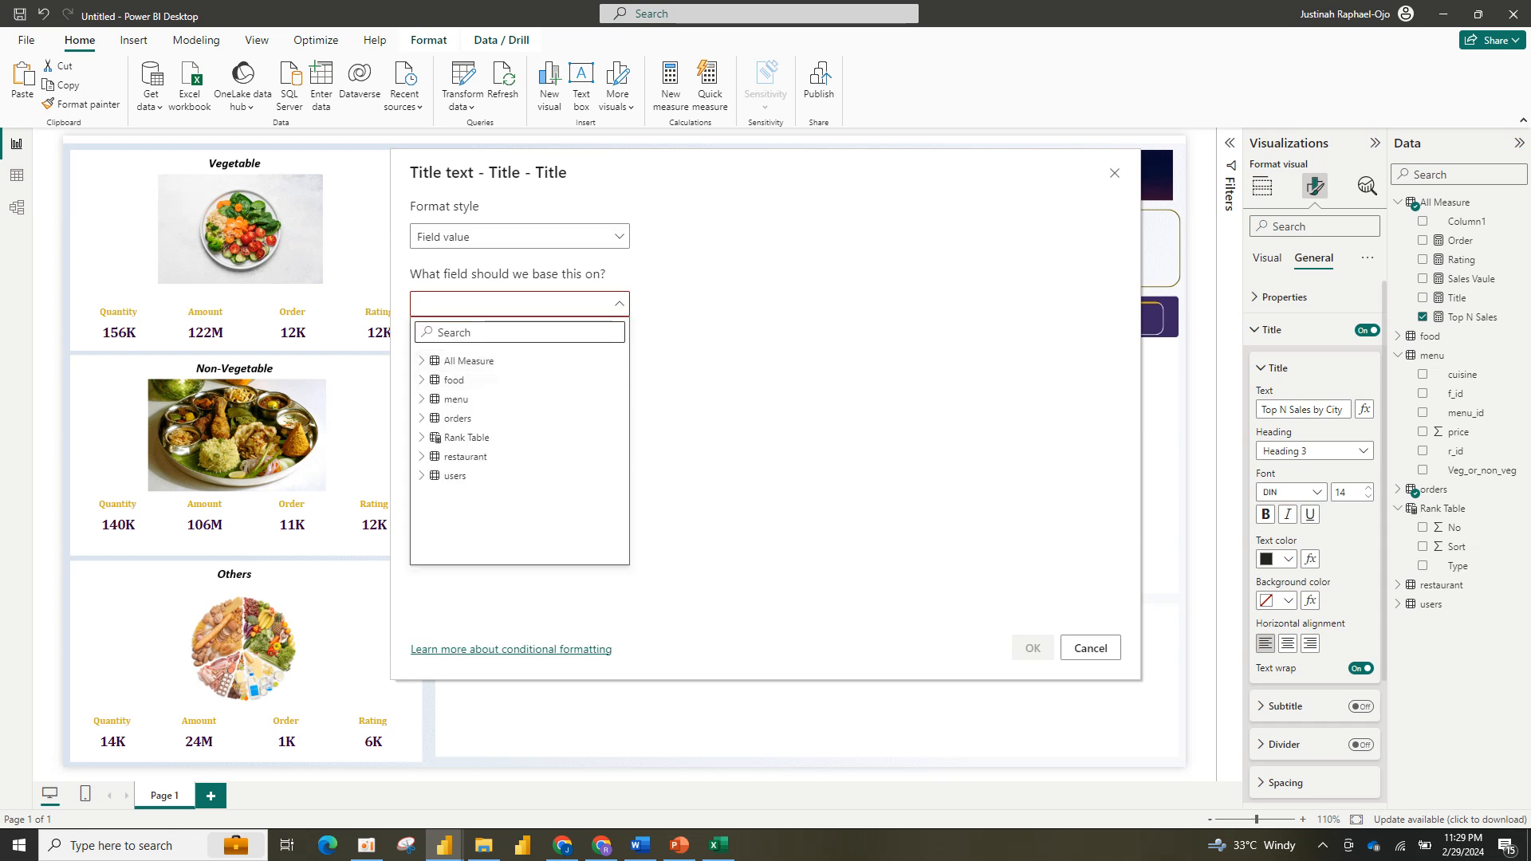
pyautogui.write('tiy')
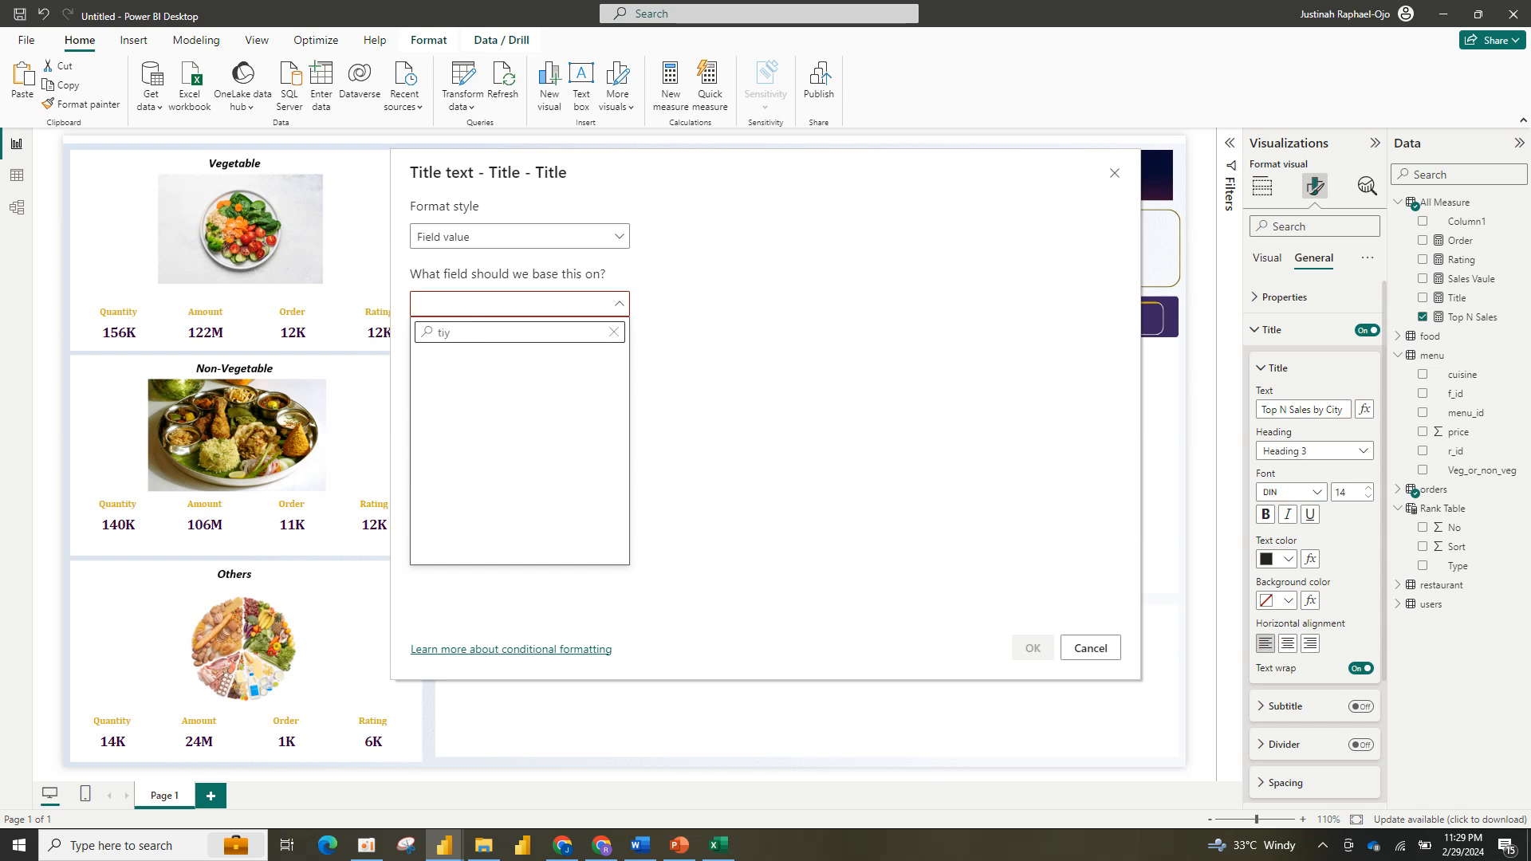
pyautogui.press('BackSpace')
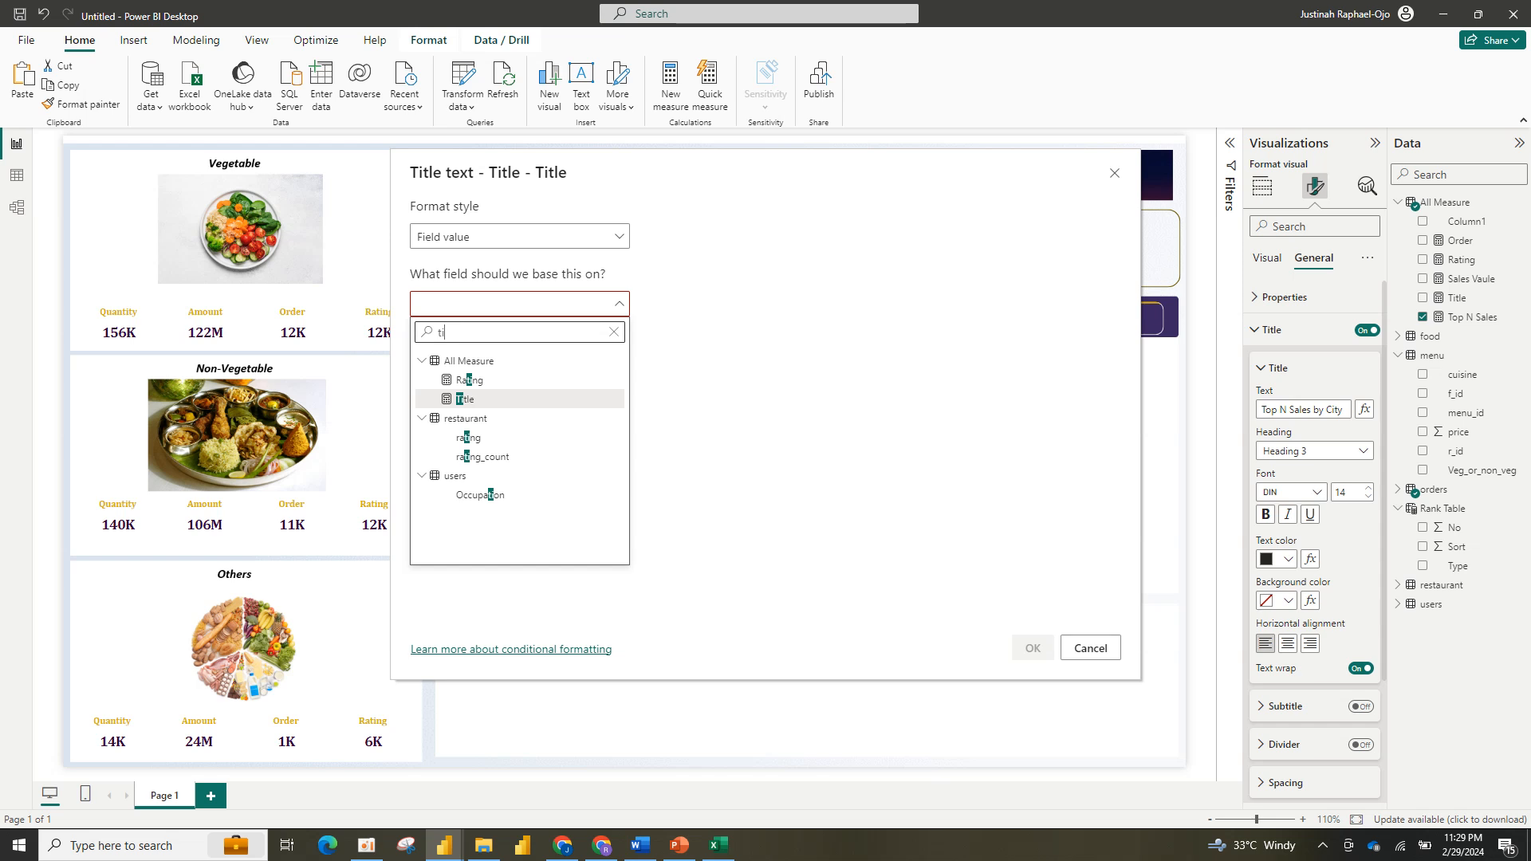
pyautogui.click(465, 399)
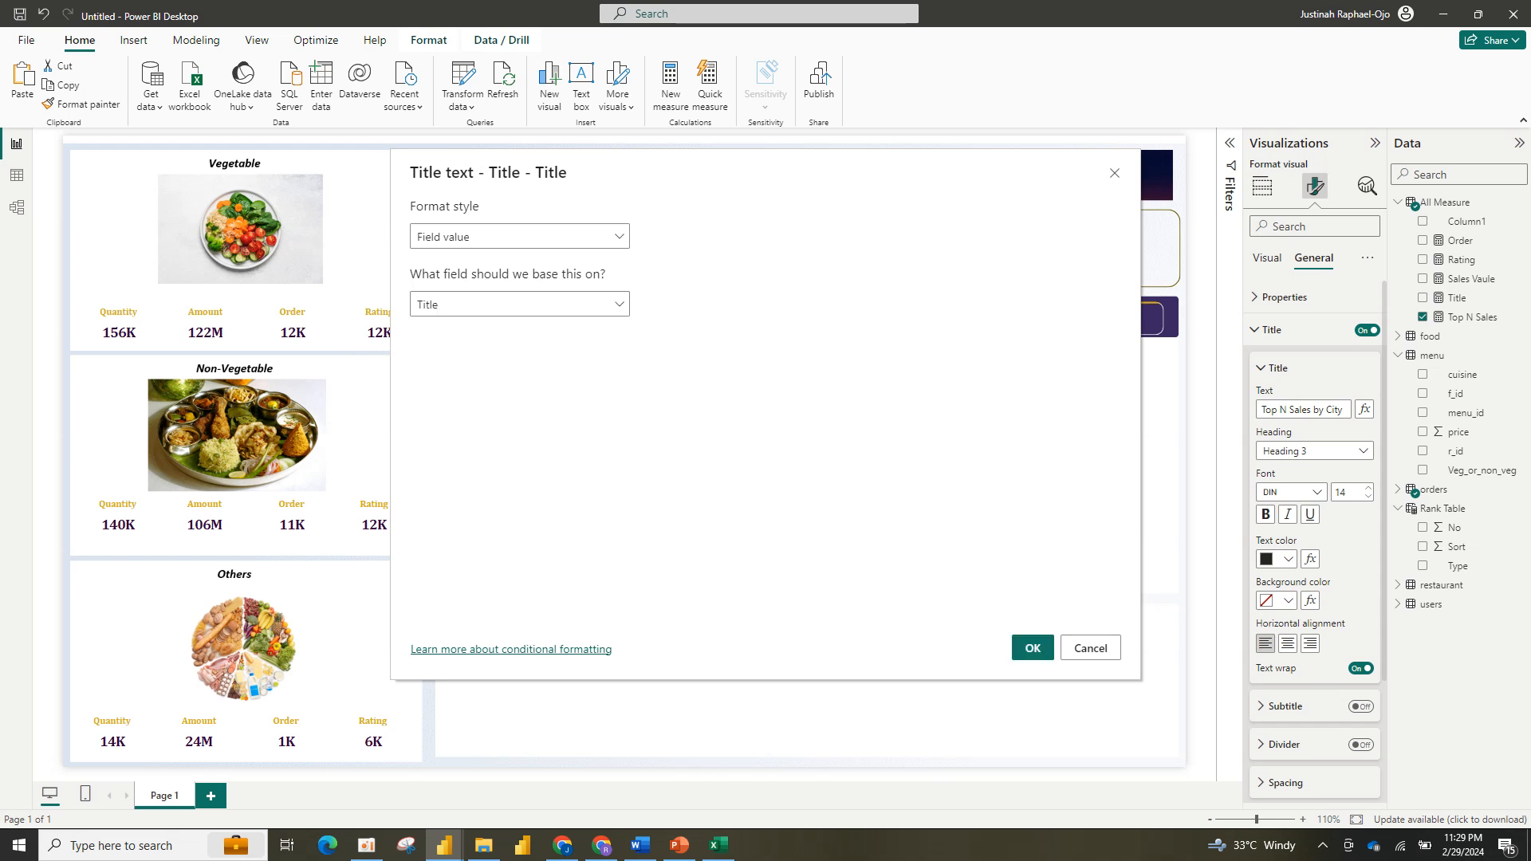
pyautogui.click(1032, 648)
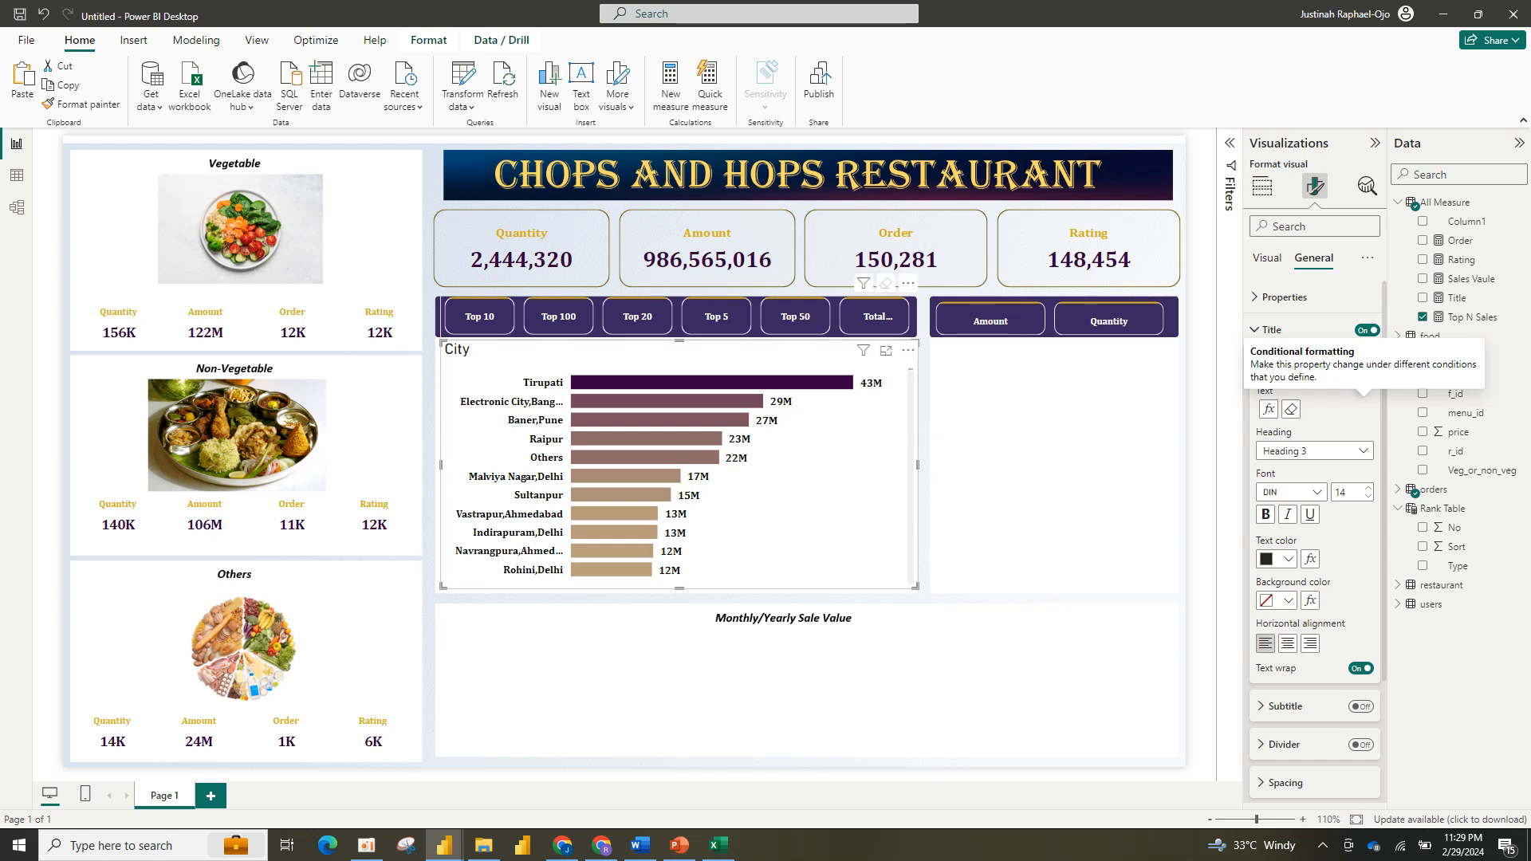
# Step: Test the city chart's dynamic title with the Top 100, Top 20, Top 5 and Total rank options, clearing the selection at the end
pyautogui.click(558, 316)
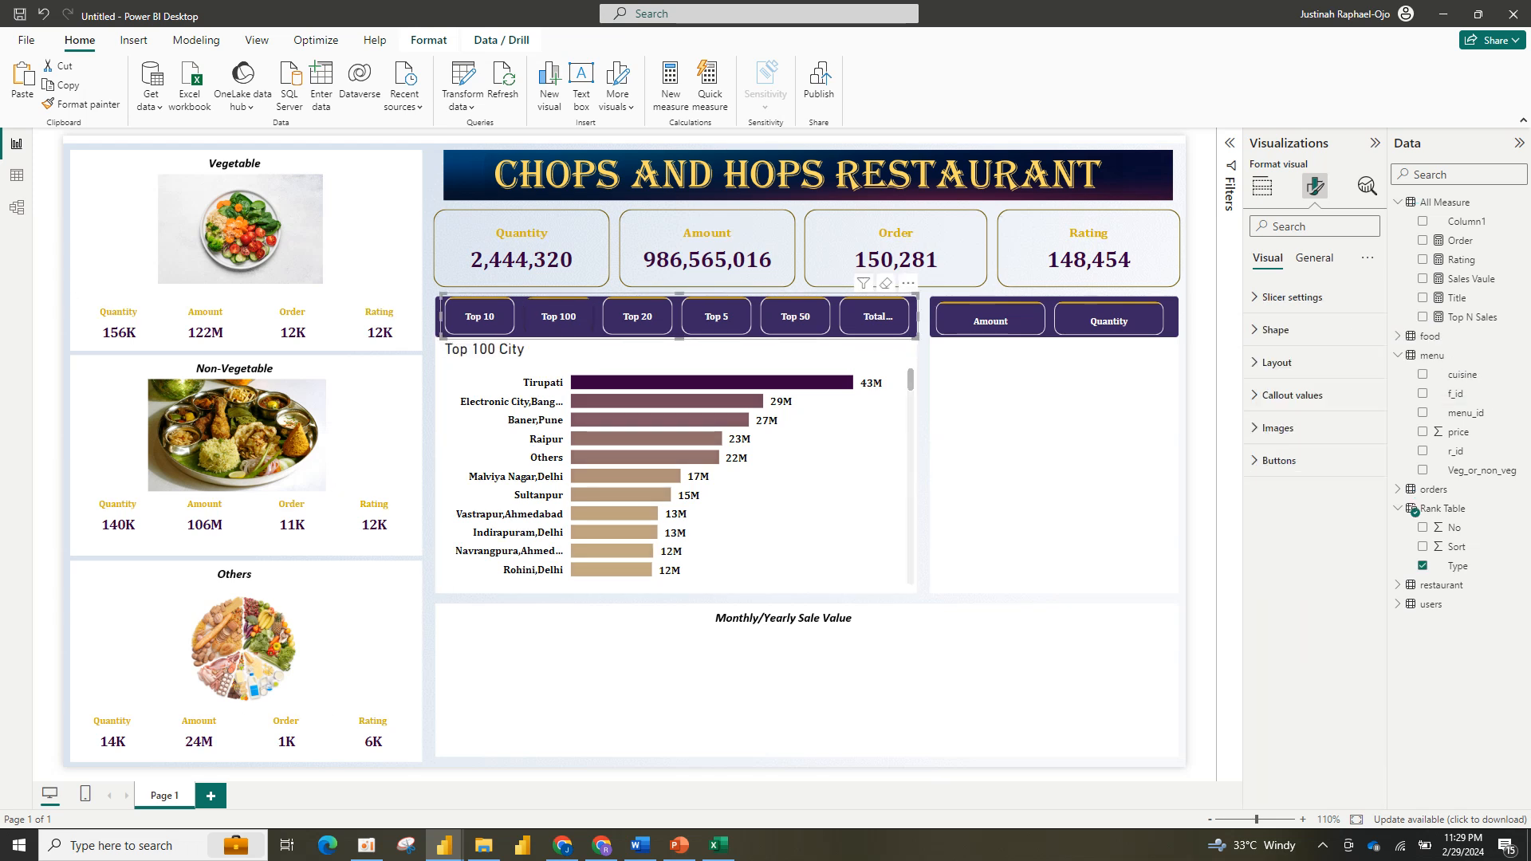
pyautogui.click(637, 316)
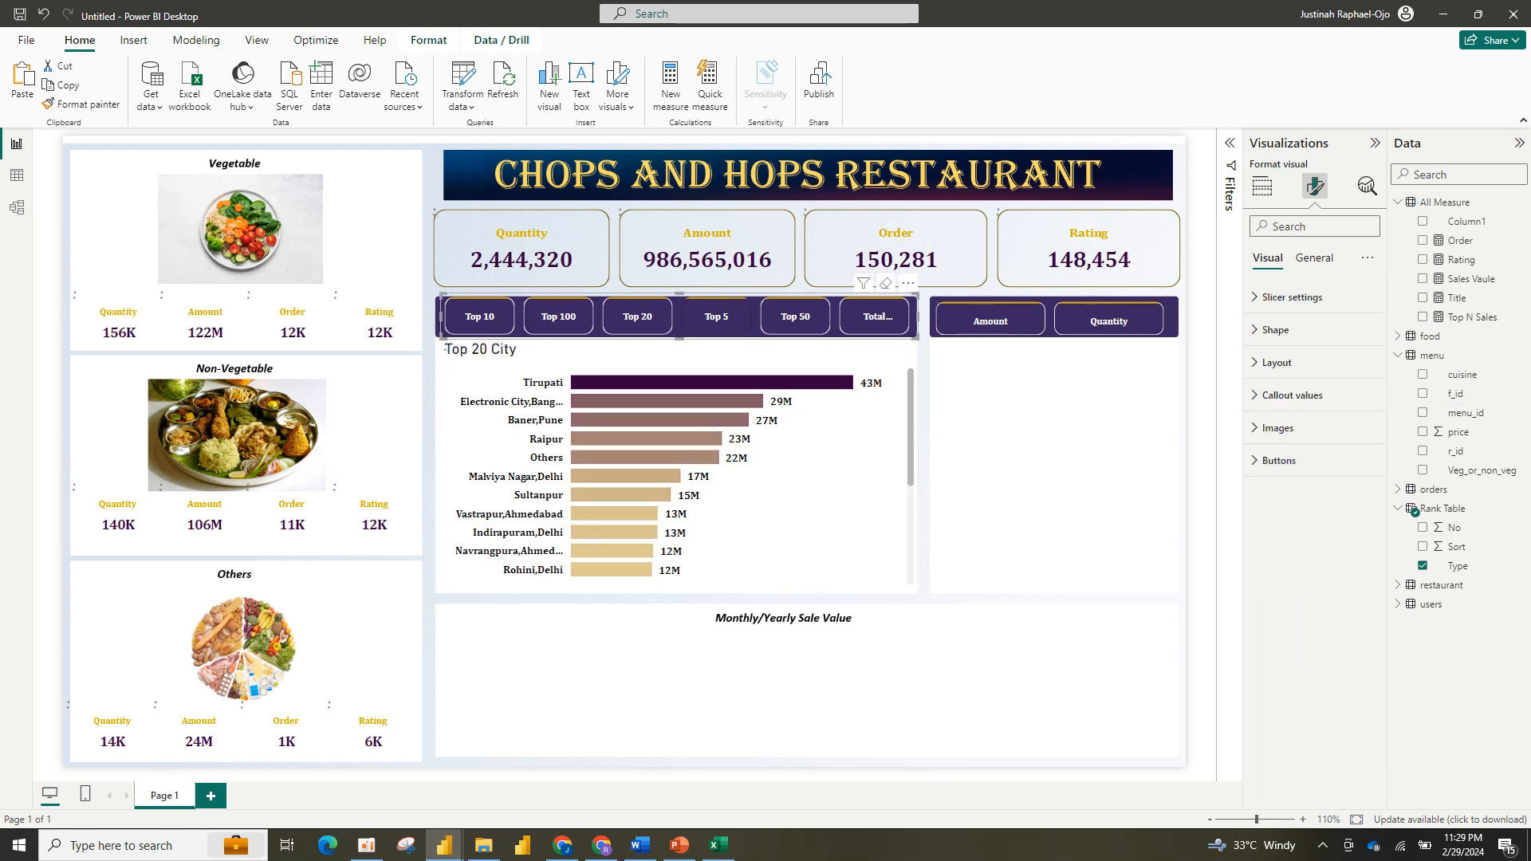
pyautogui.click(716, 317)
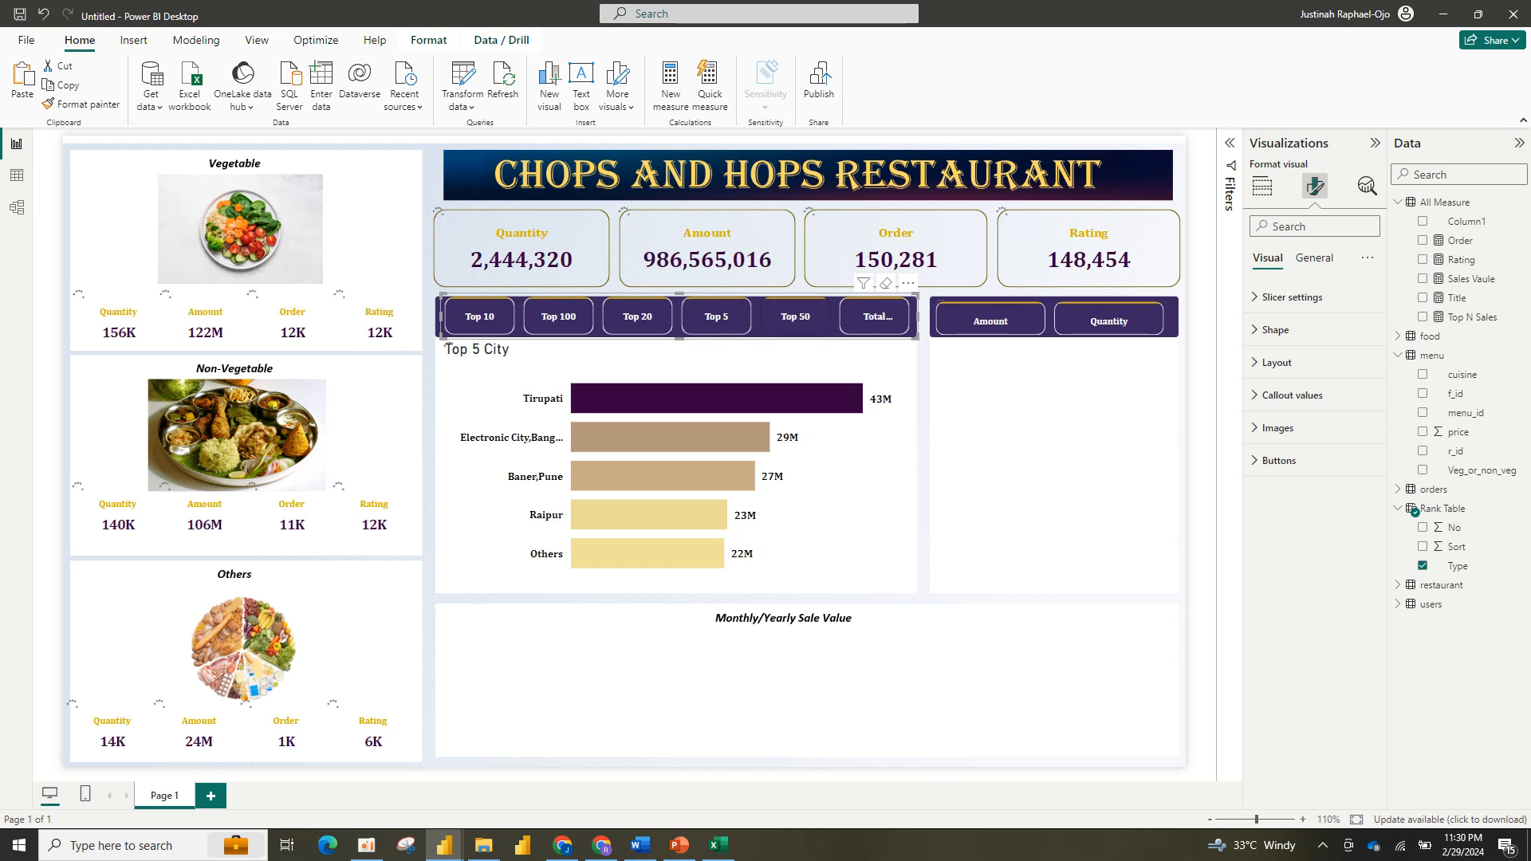
pyautogui.click(878, 316)
pyautogui.click(805, 510)
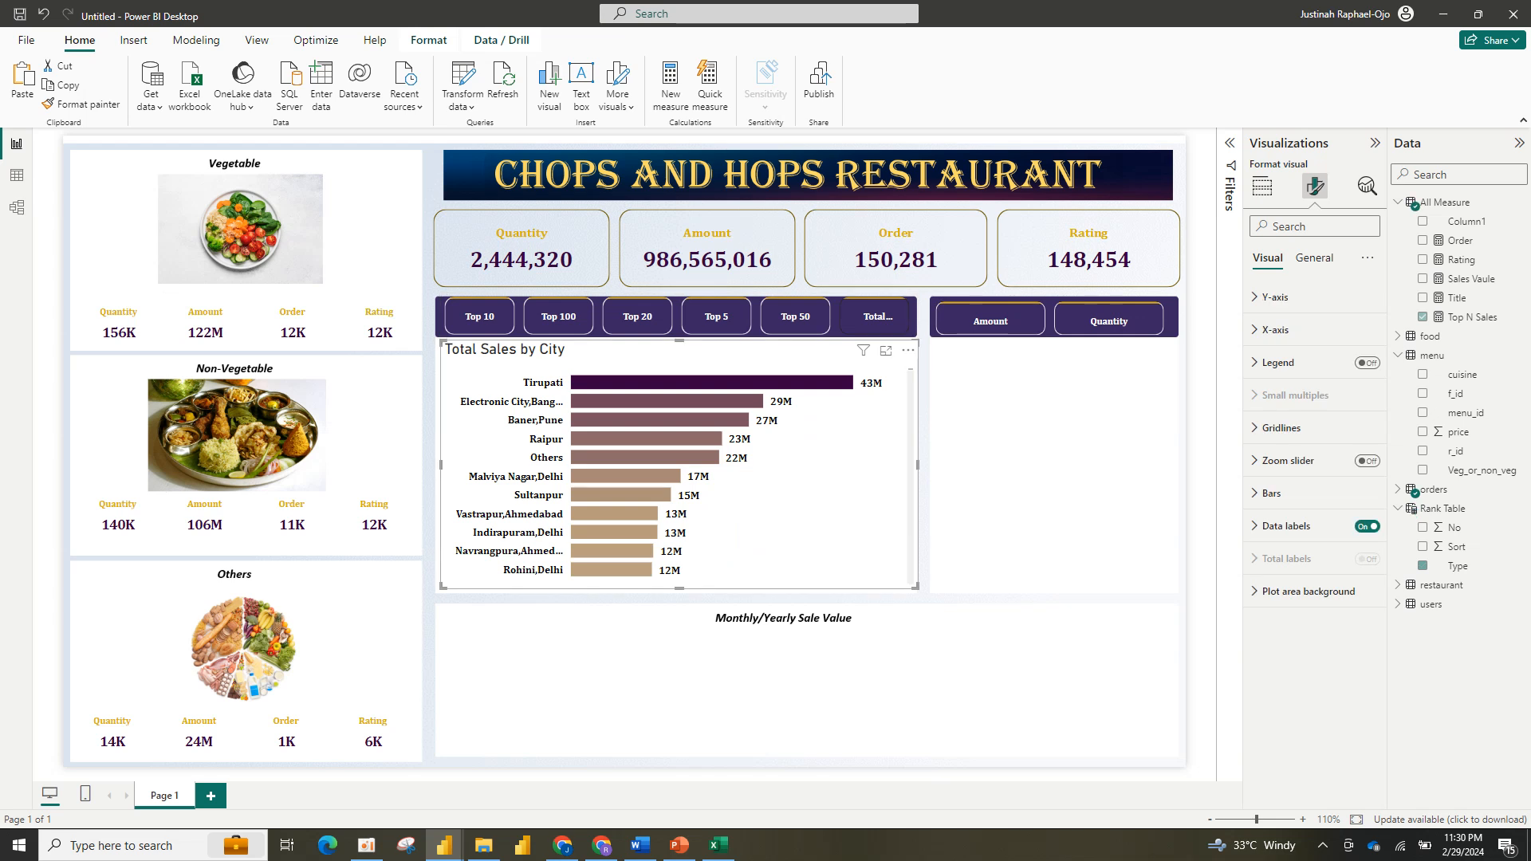
pyautogui.click(1262, 187)
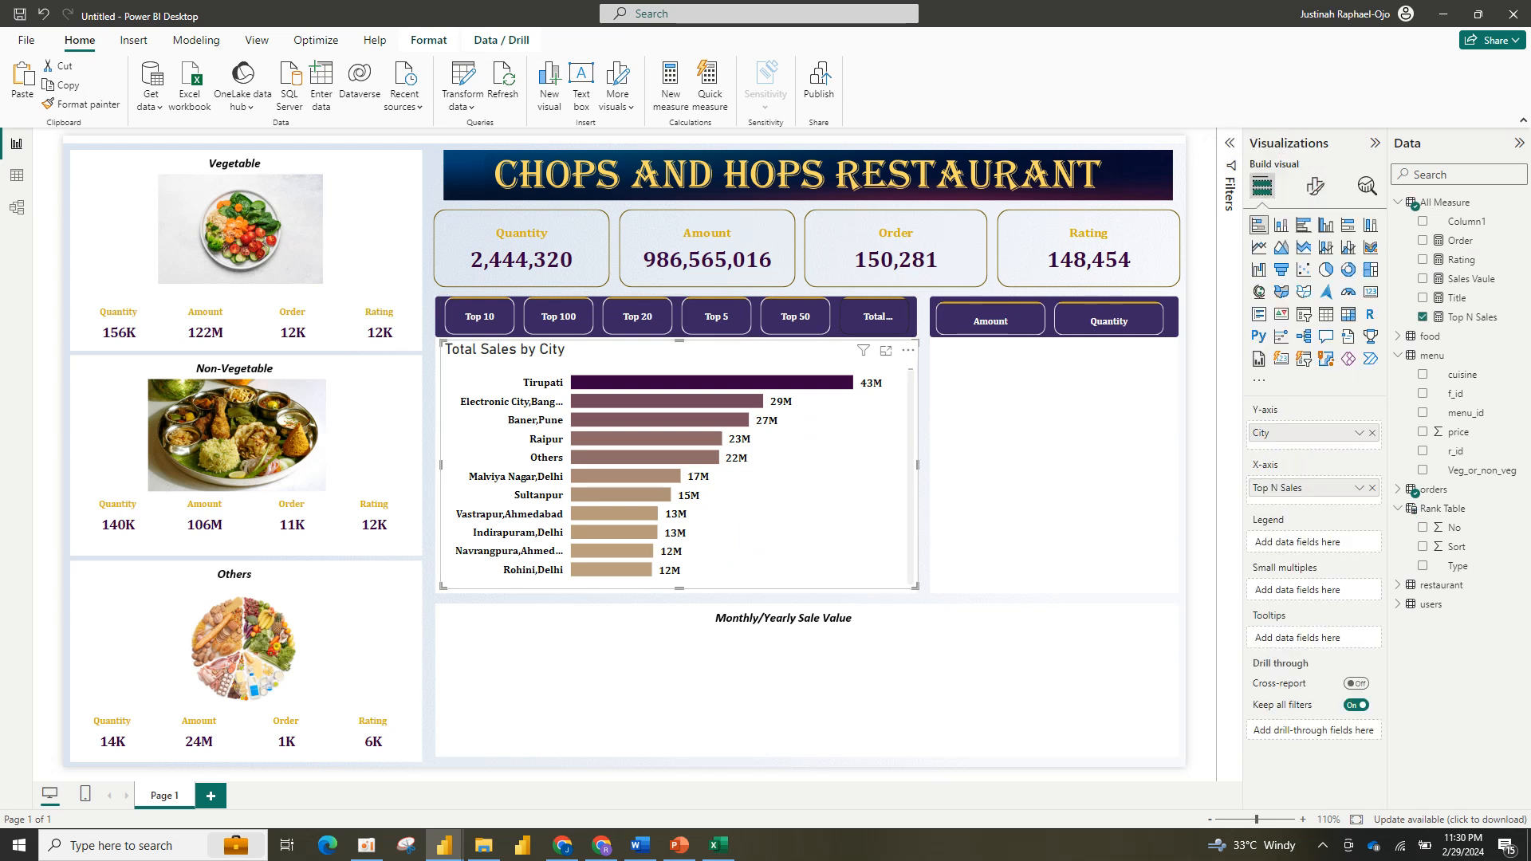
pyautogui.click(1315, 187)
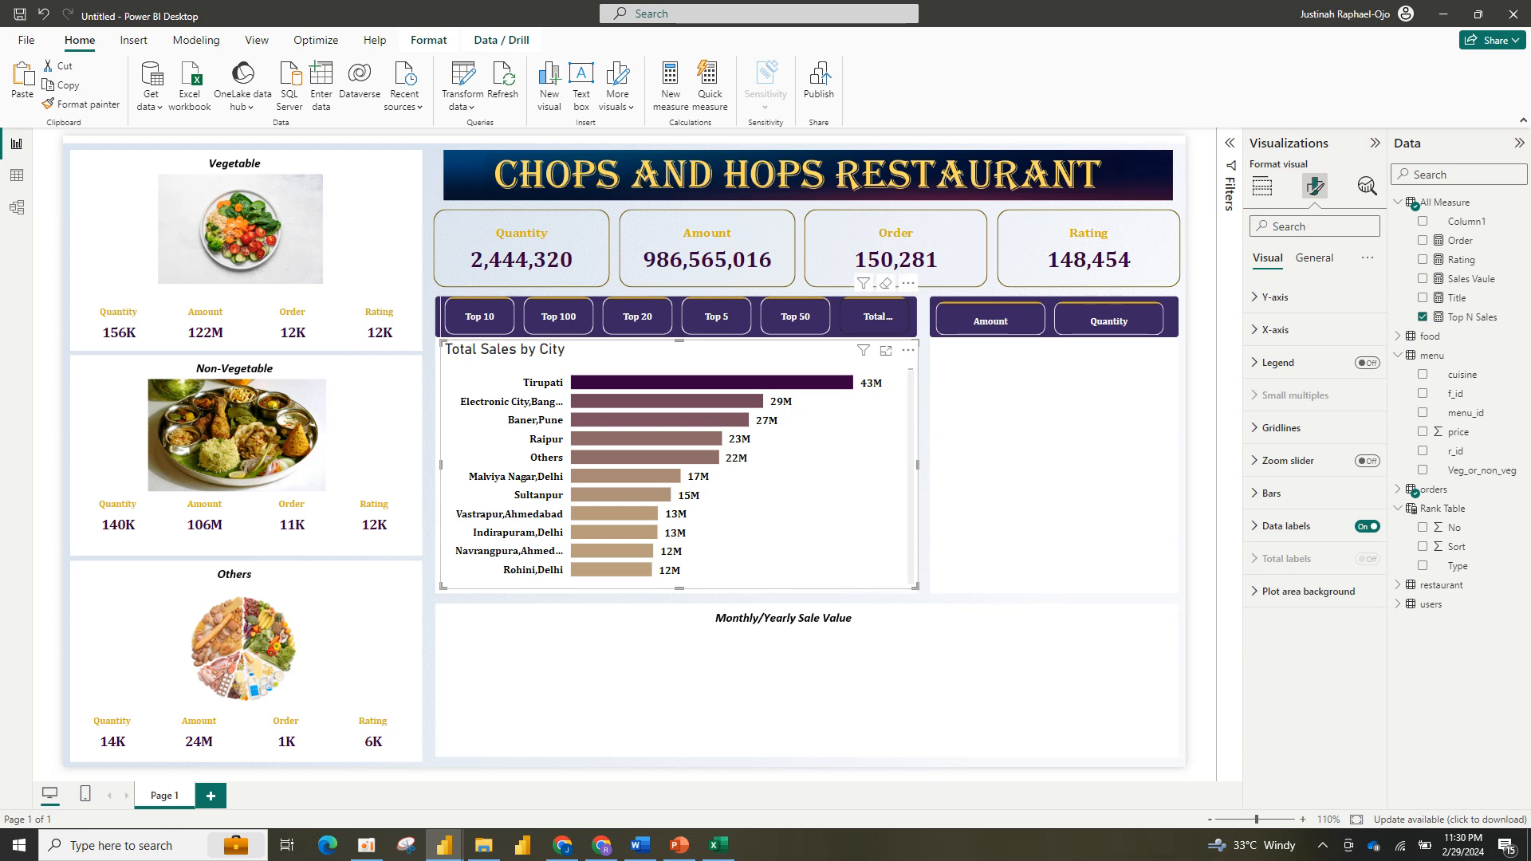
pyautogui.click(878, 316)
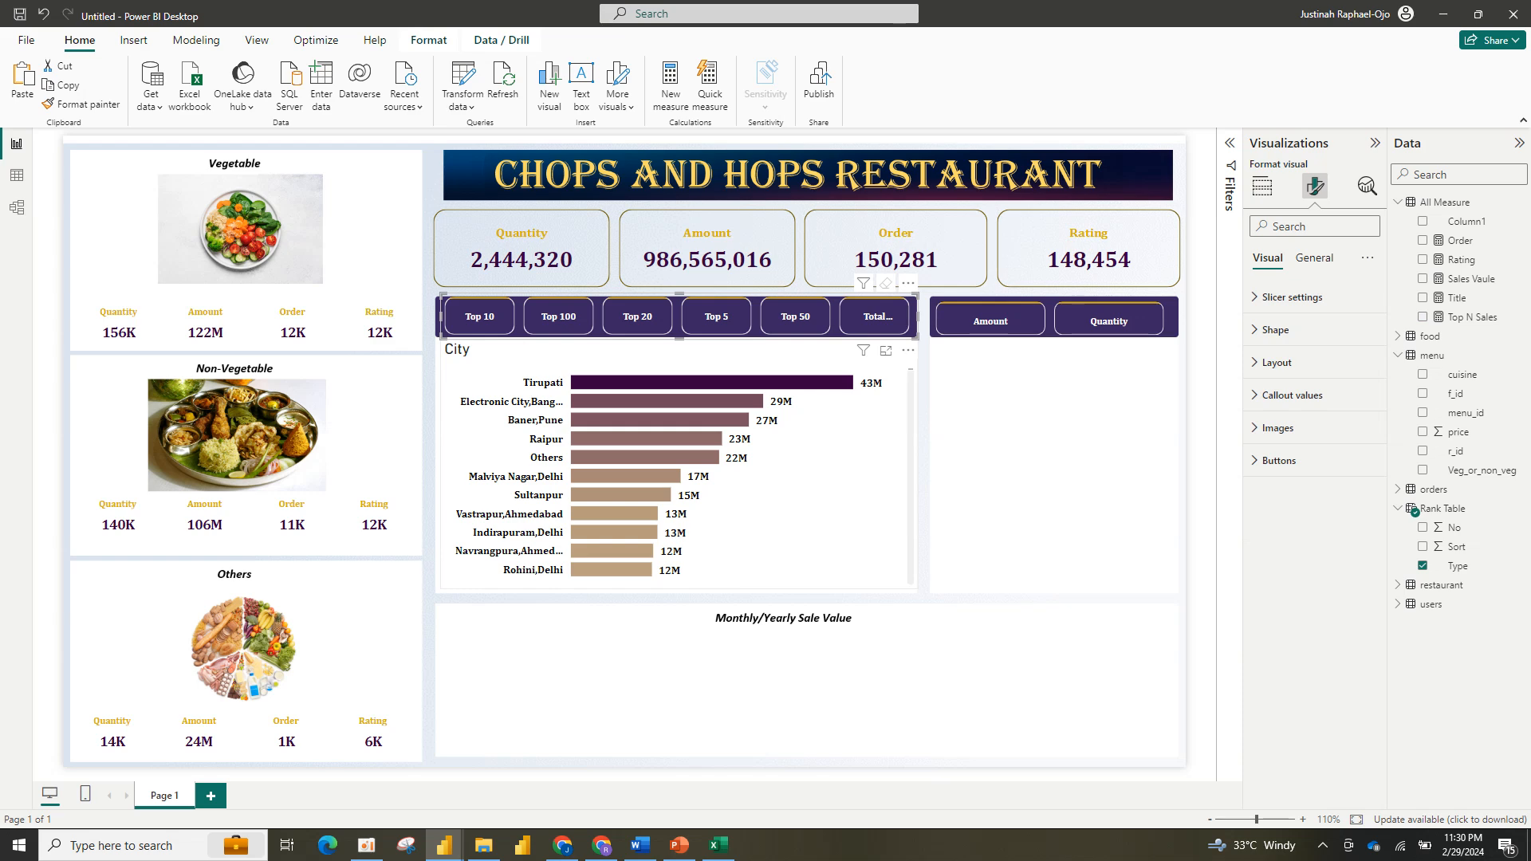
# Step: Reselect the Title measure as the field behind the city chart's title text
pyautogui.click(798, 489)
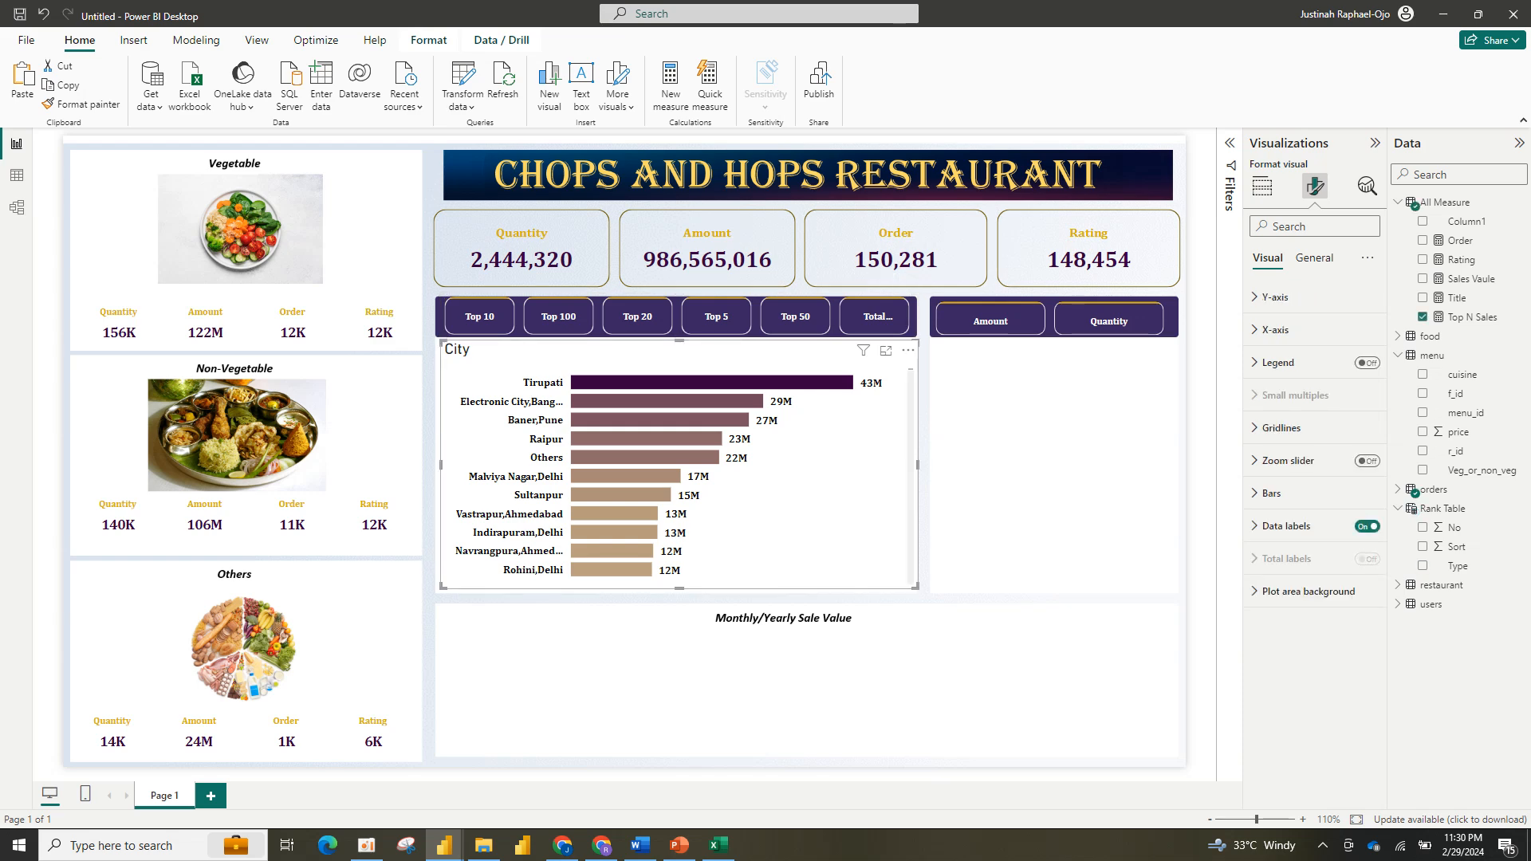
pyautogui.click(1313, 258)
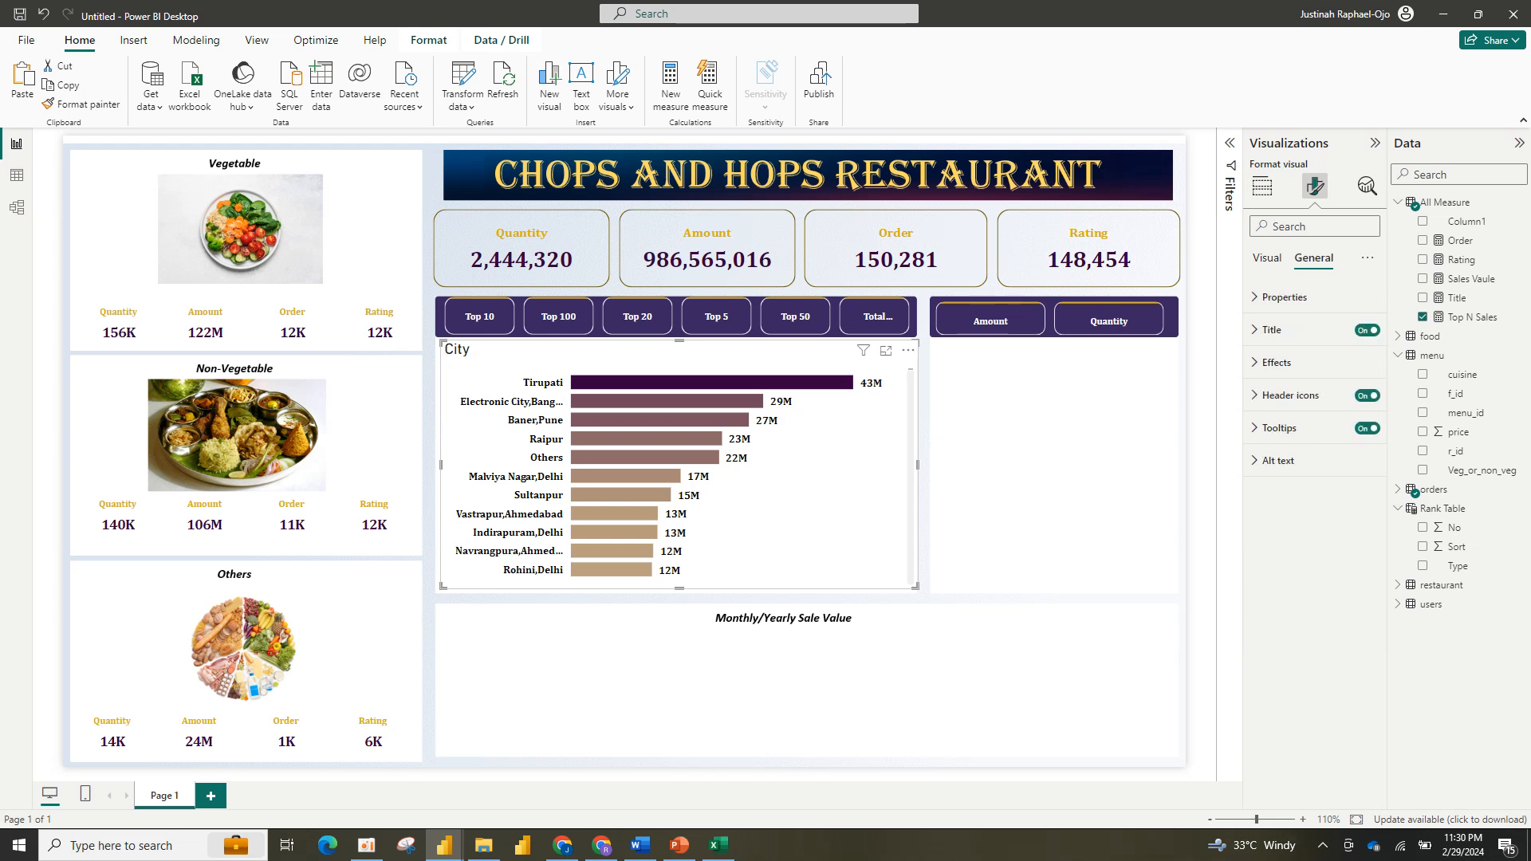
pyautogui.click(1272, 329)
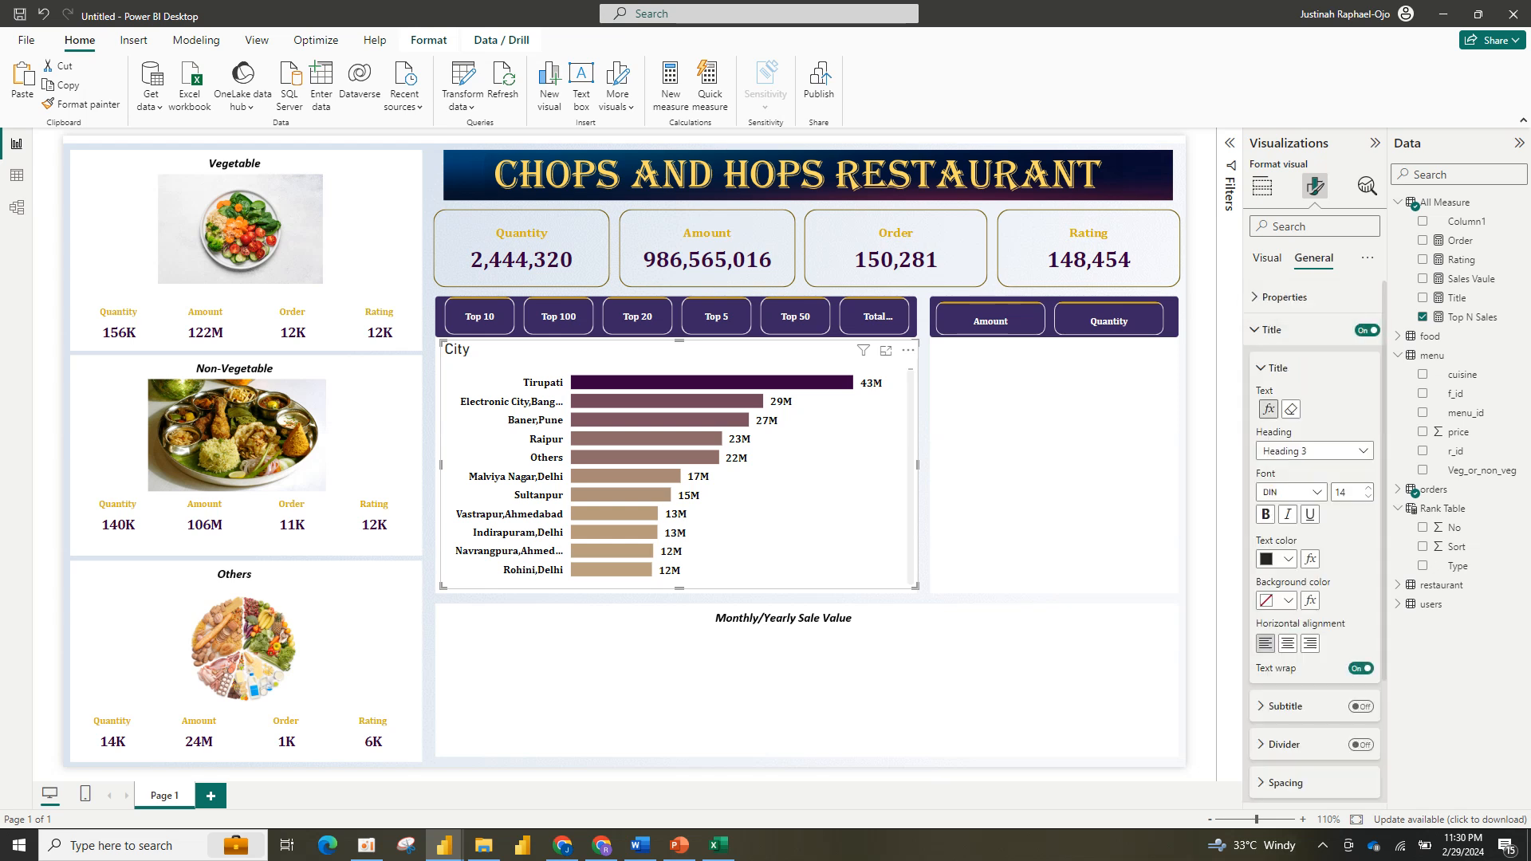
pyautogui.click(1268, 408)
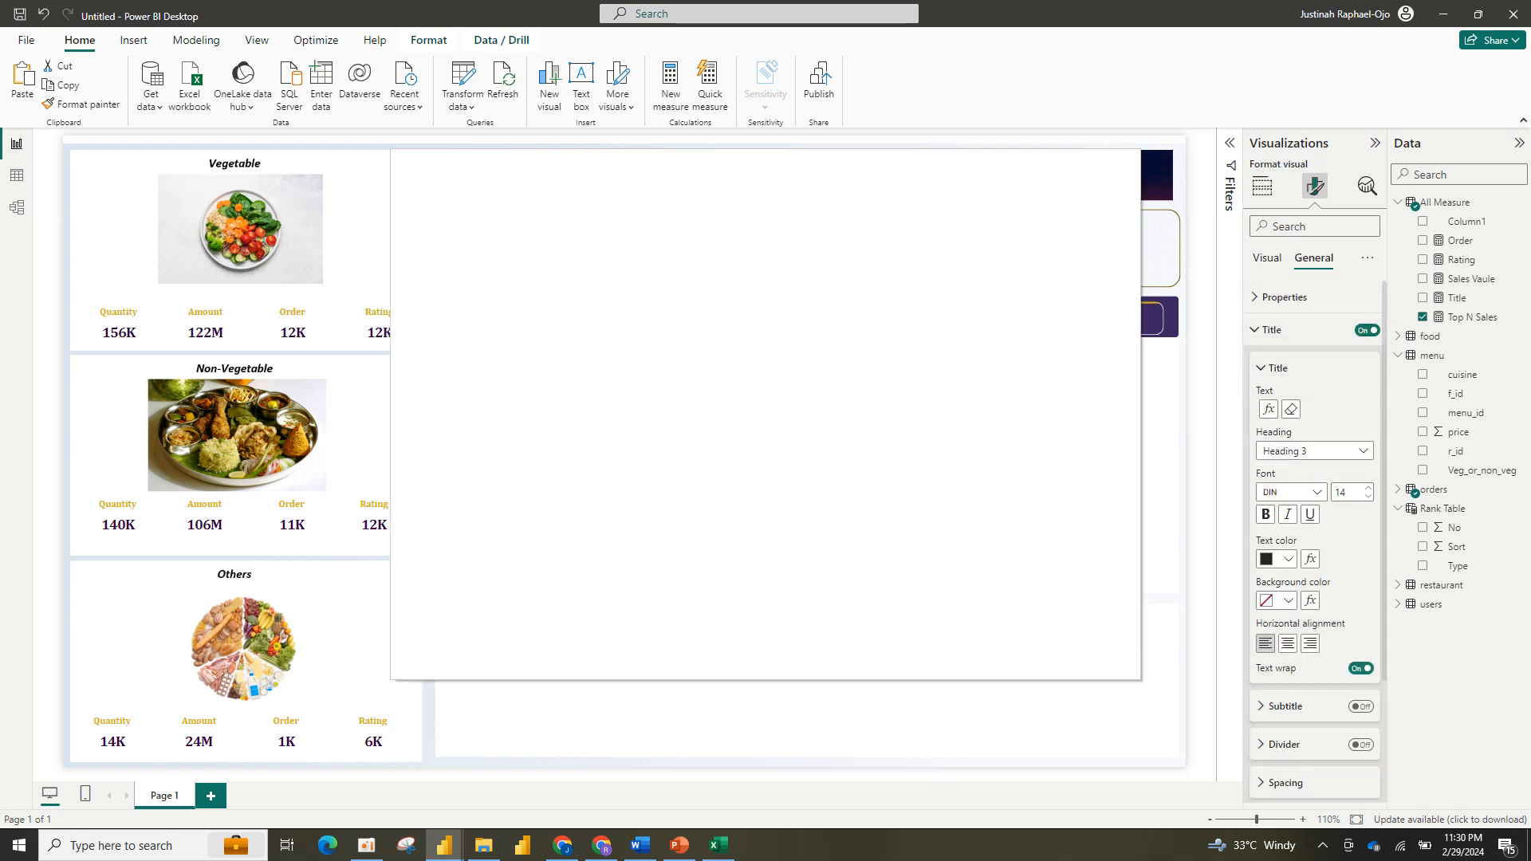
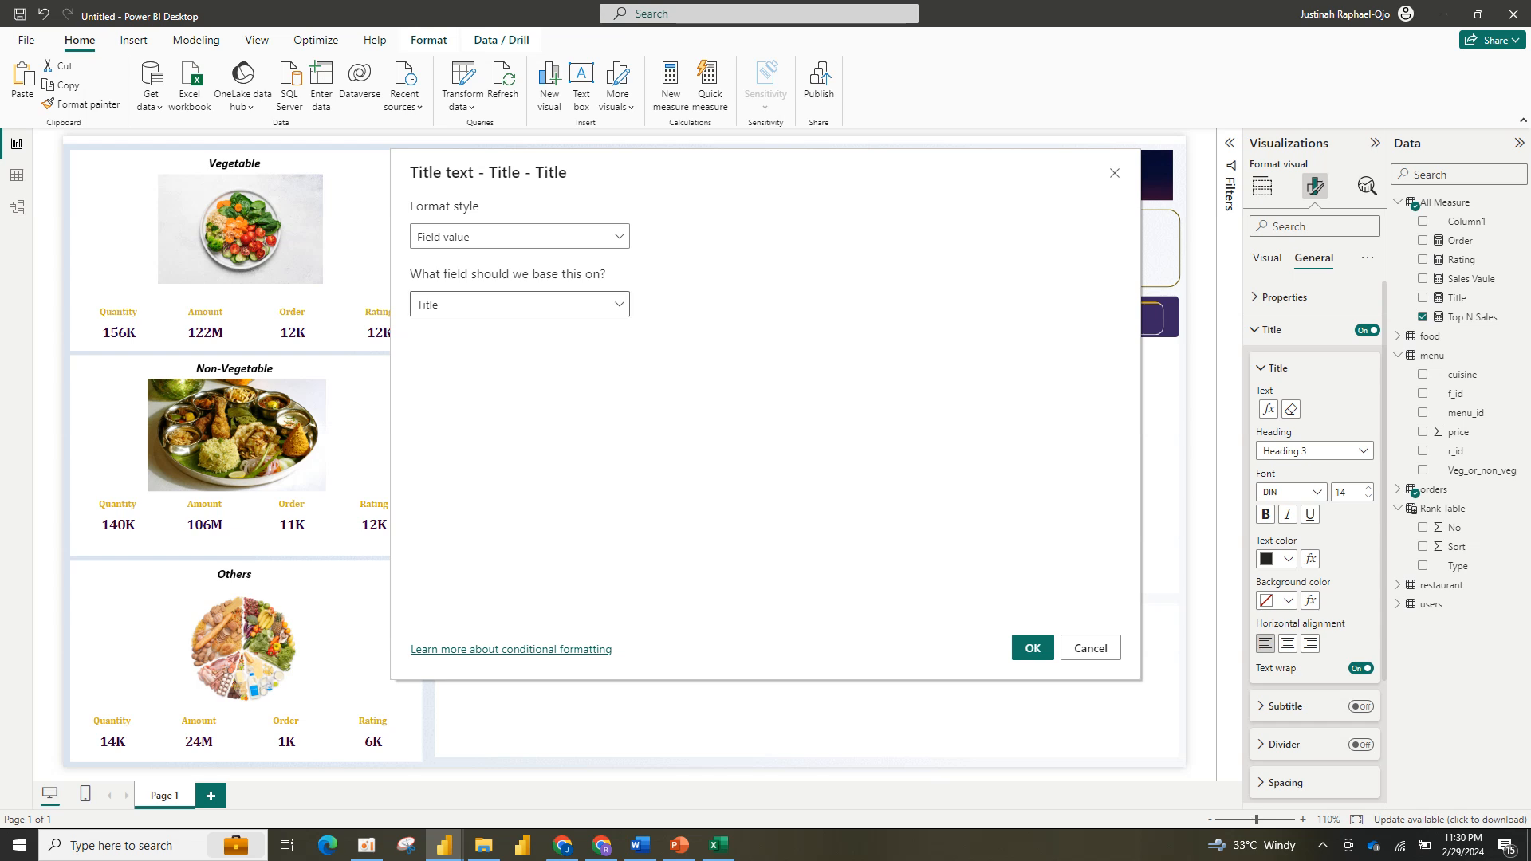
pyautogui.click(618, 305)
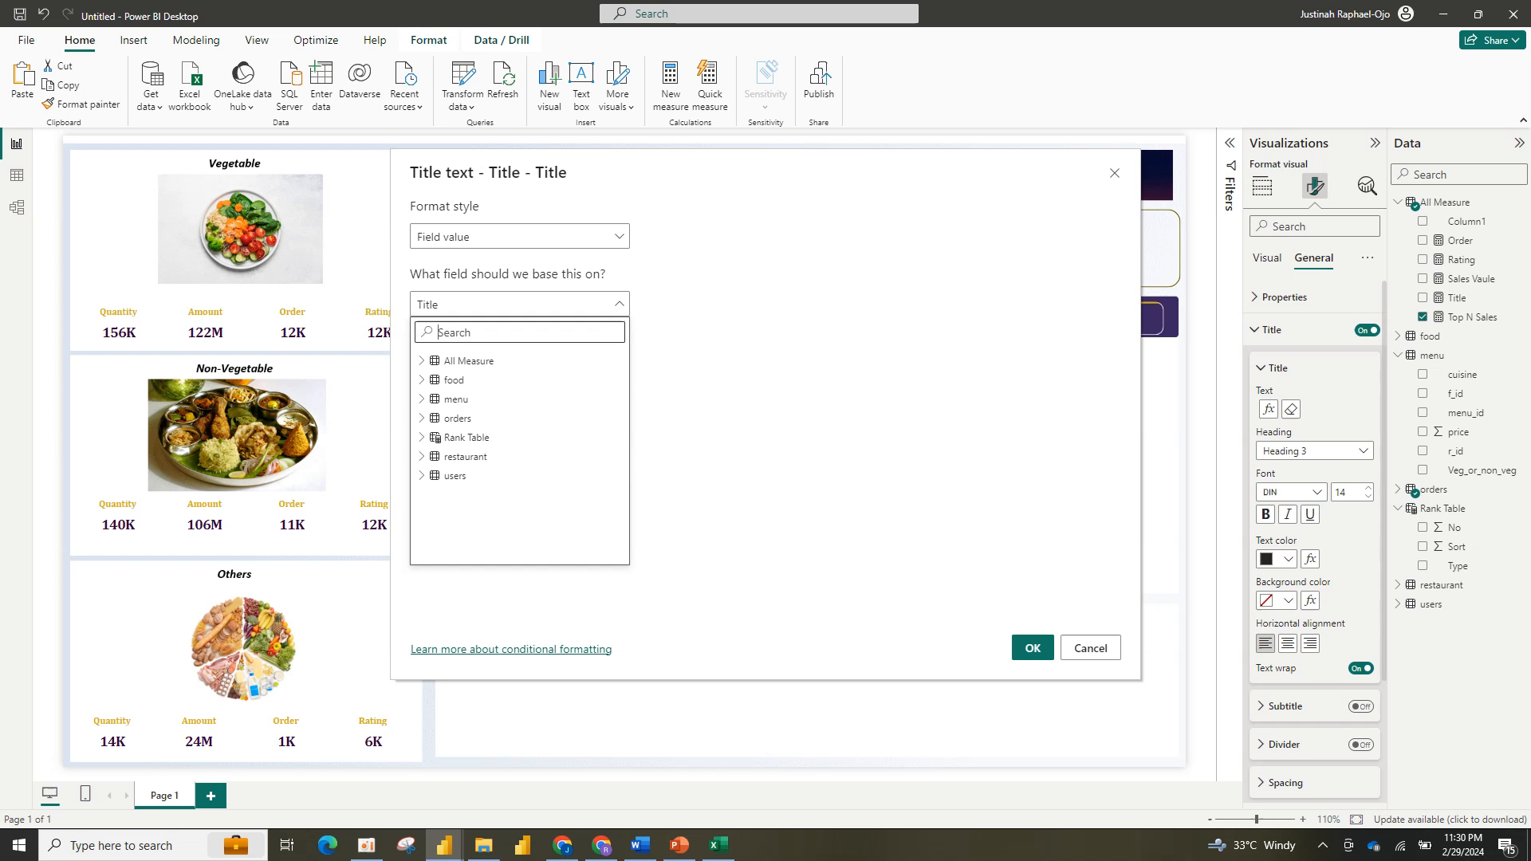
pyautogui.write('t')
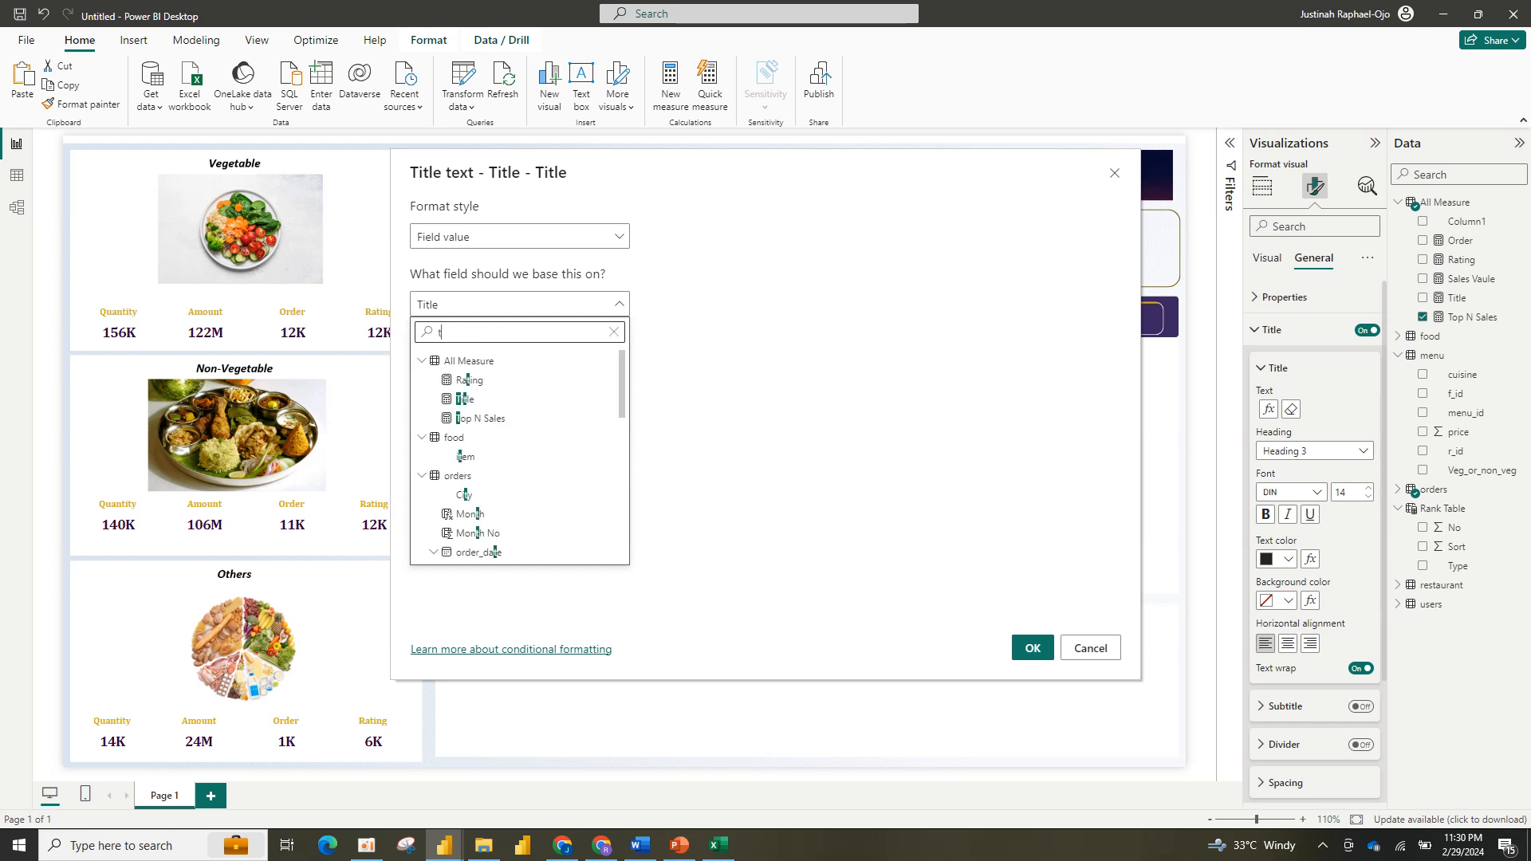
pyautogui.click(465, 399)
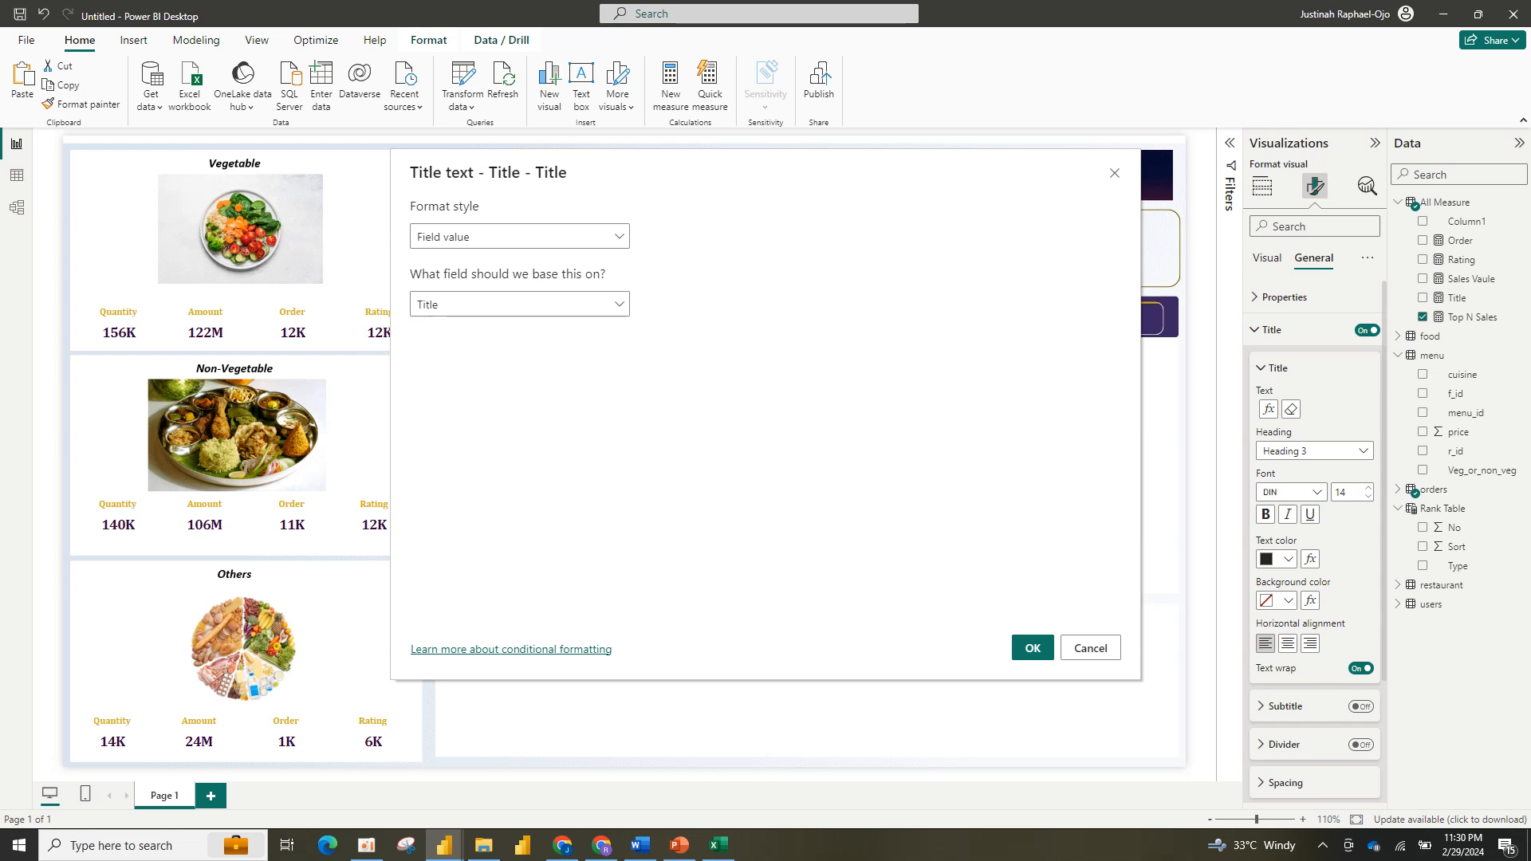
pyautogui.click(1032, 647)
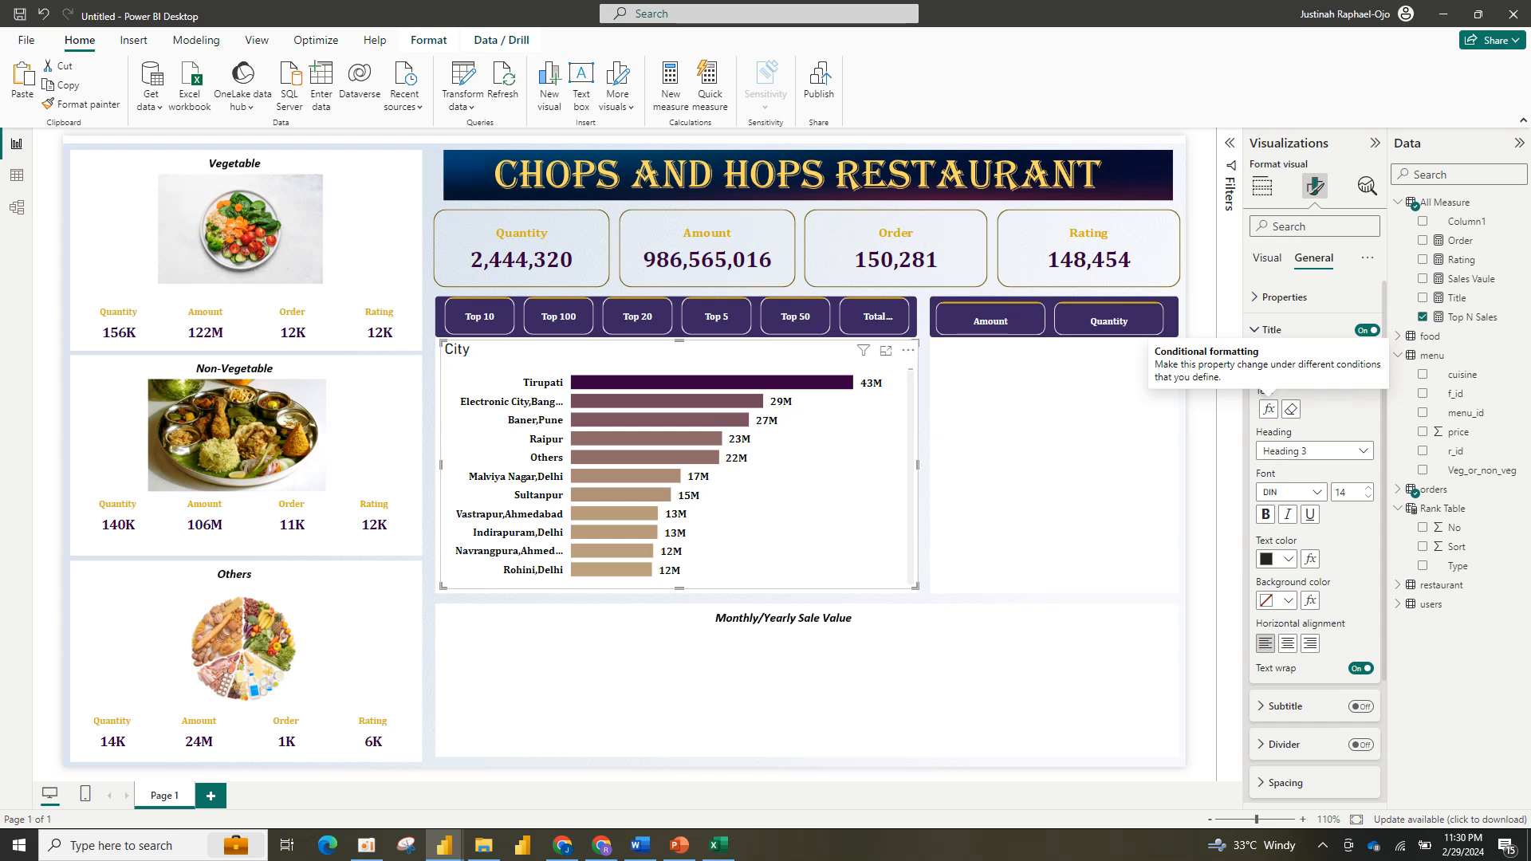
# Step: Center the city chart's title and format it in bold Cambria with gold text
pyautogui.click(1287, 643)
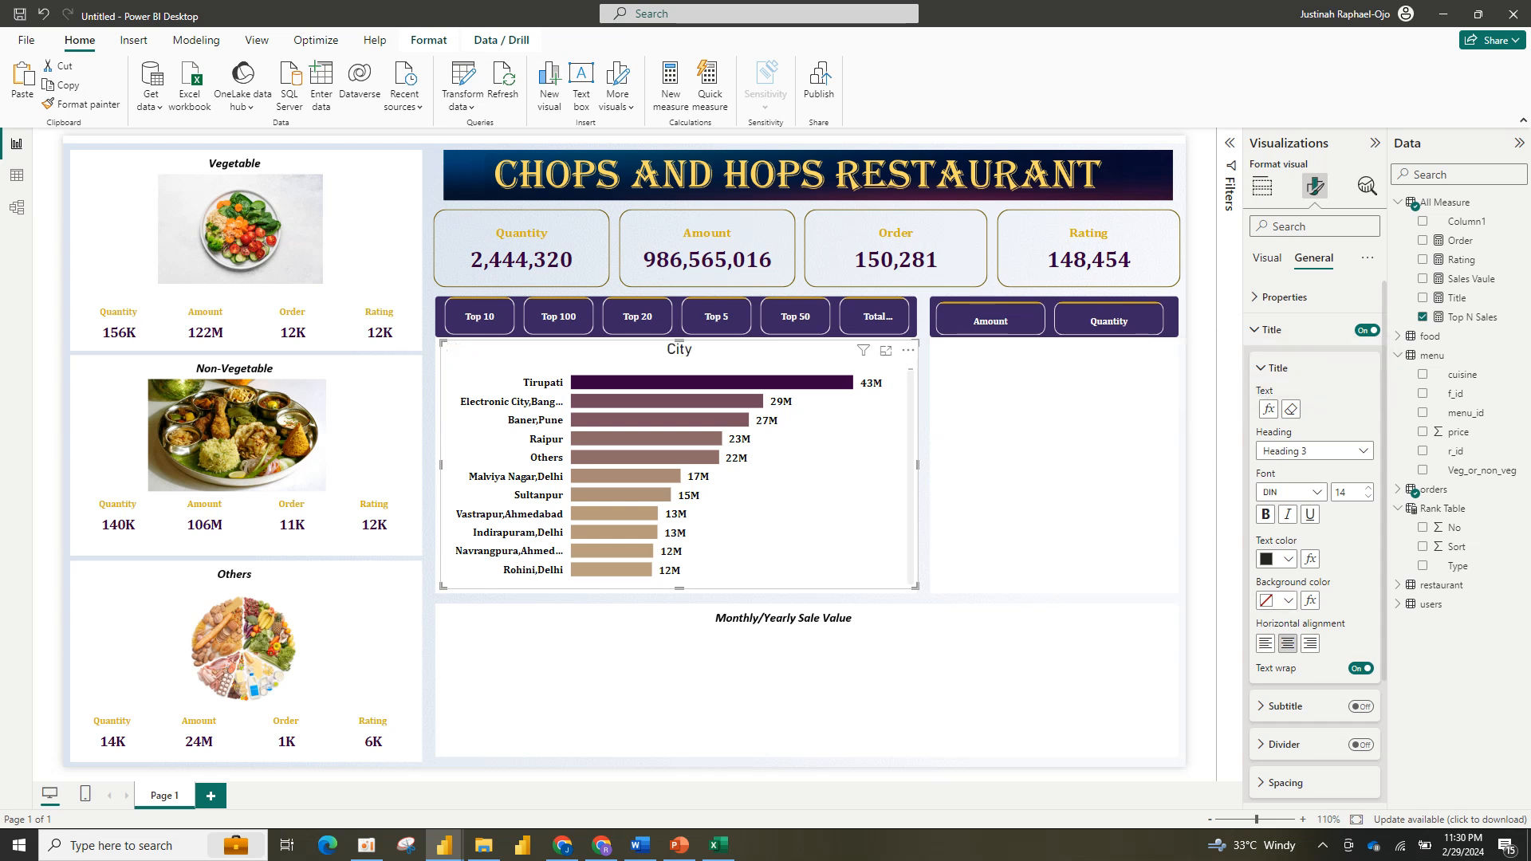
pyautogui.click(1291, 492)
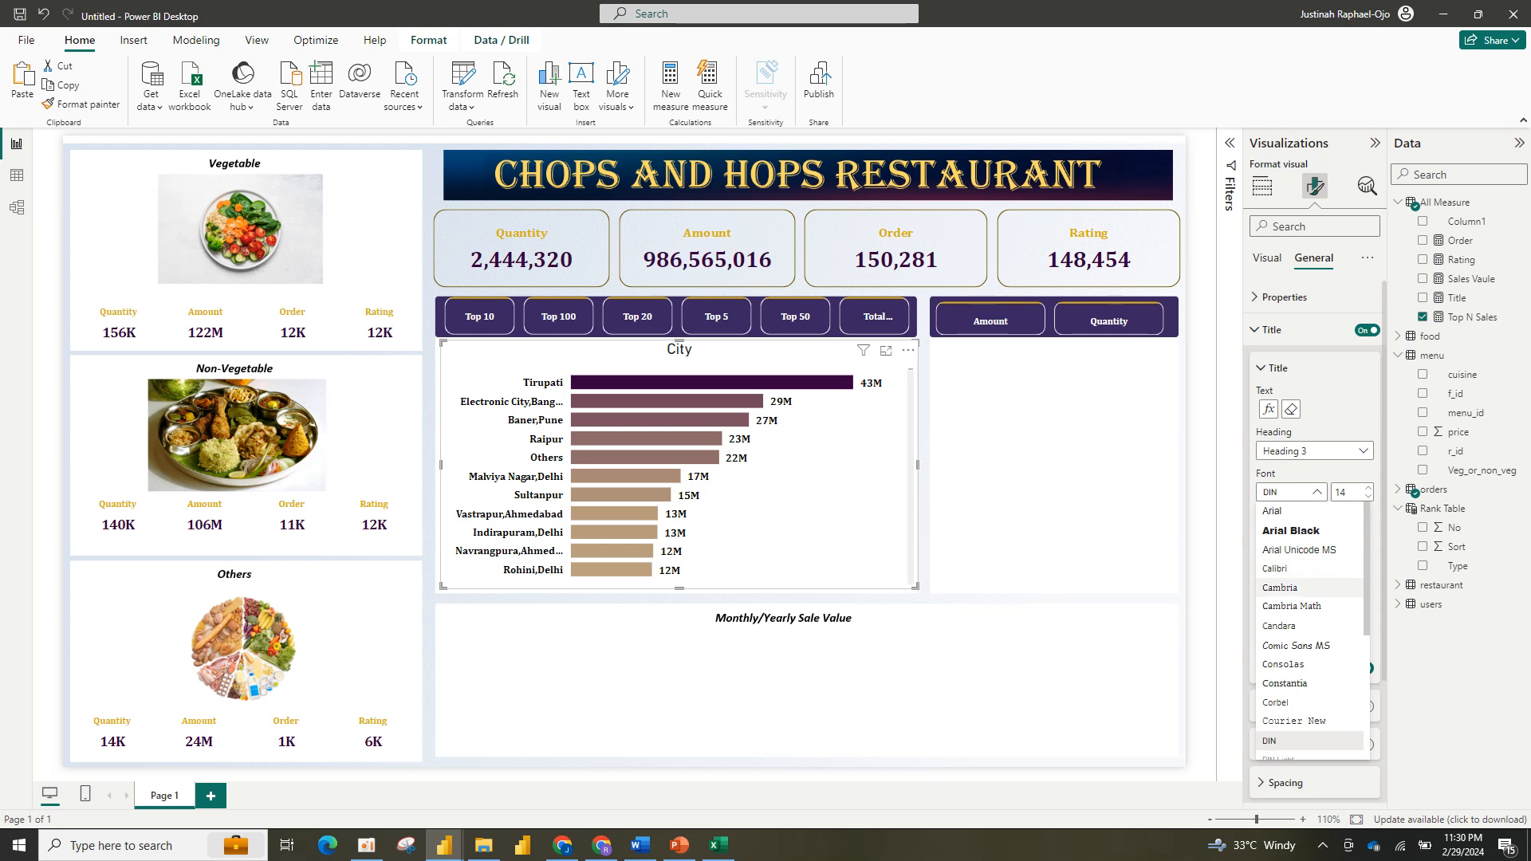
pyautogui.click(1279, 587)
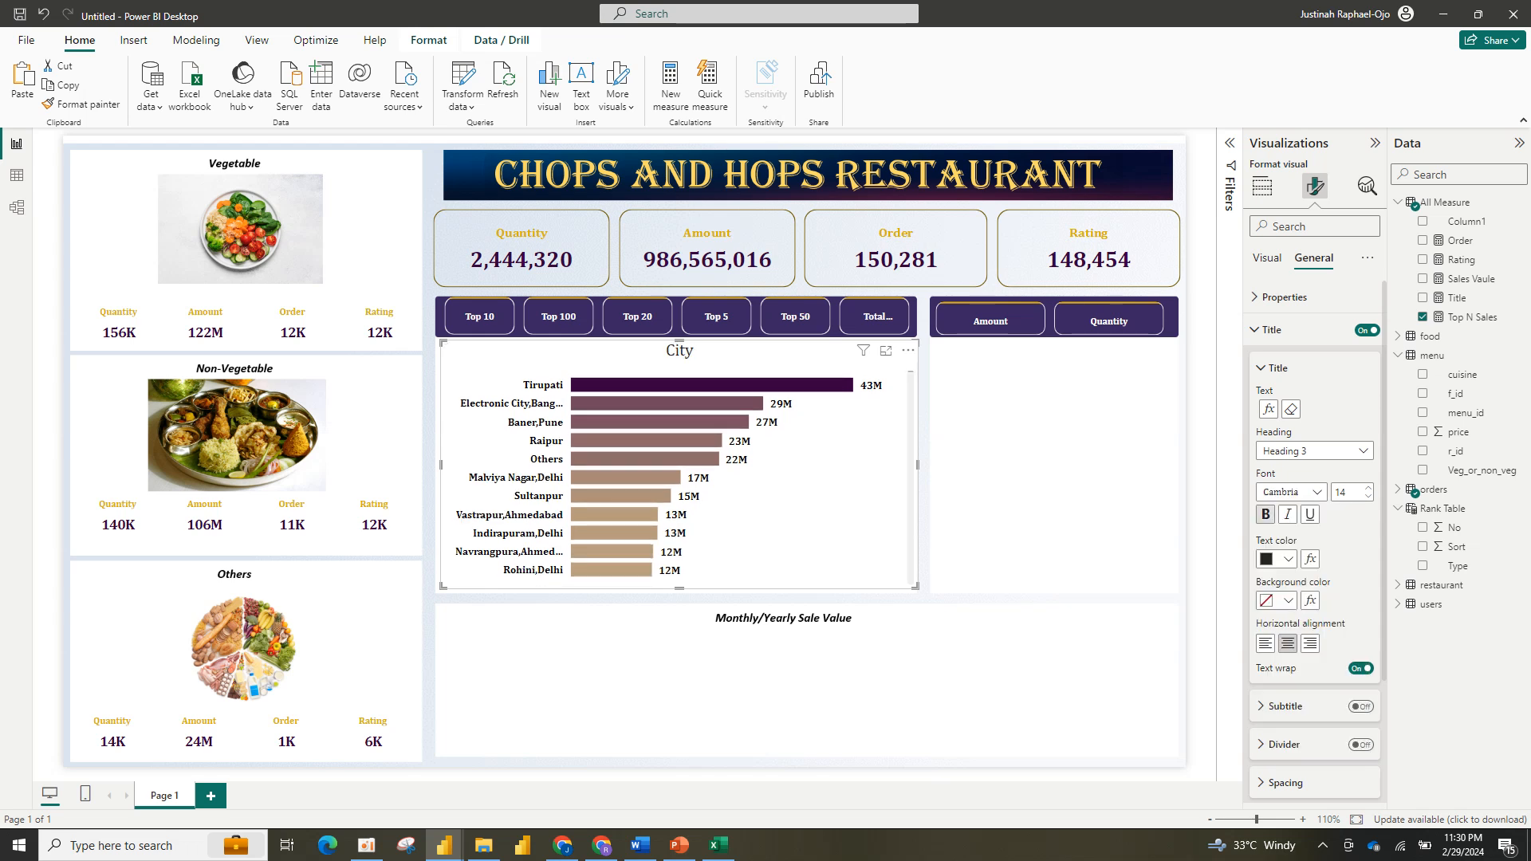
pyautogui.click(1289, 492)
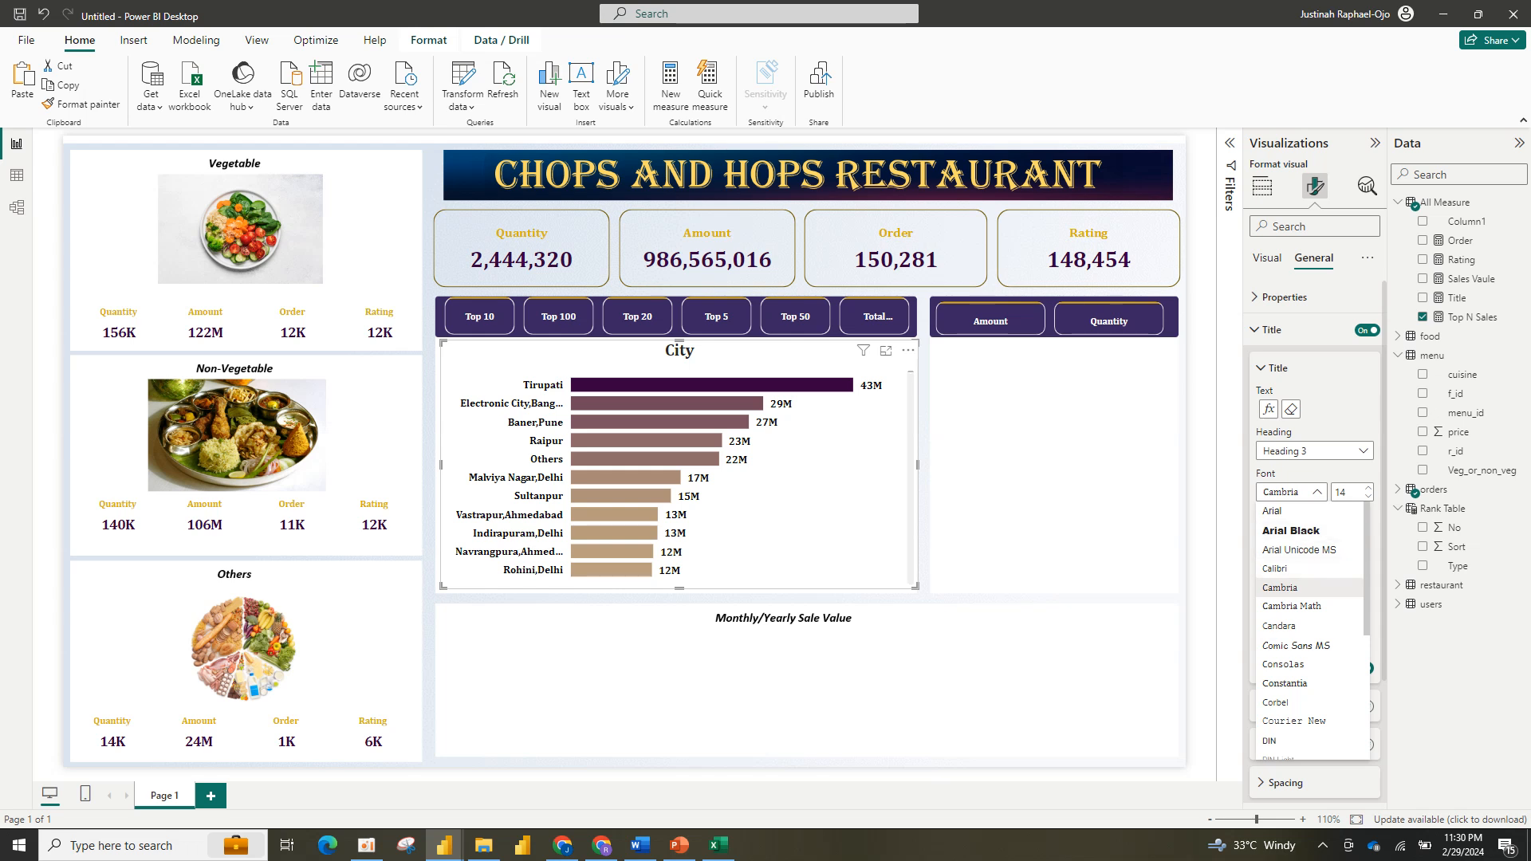
pyautogui.click(1280, 588)
pyautogui.click(1279, 559)
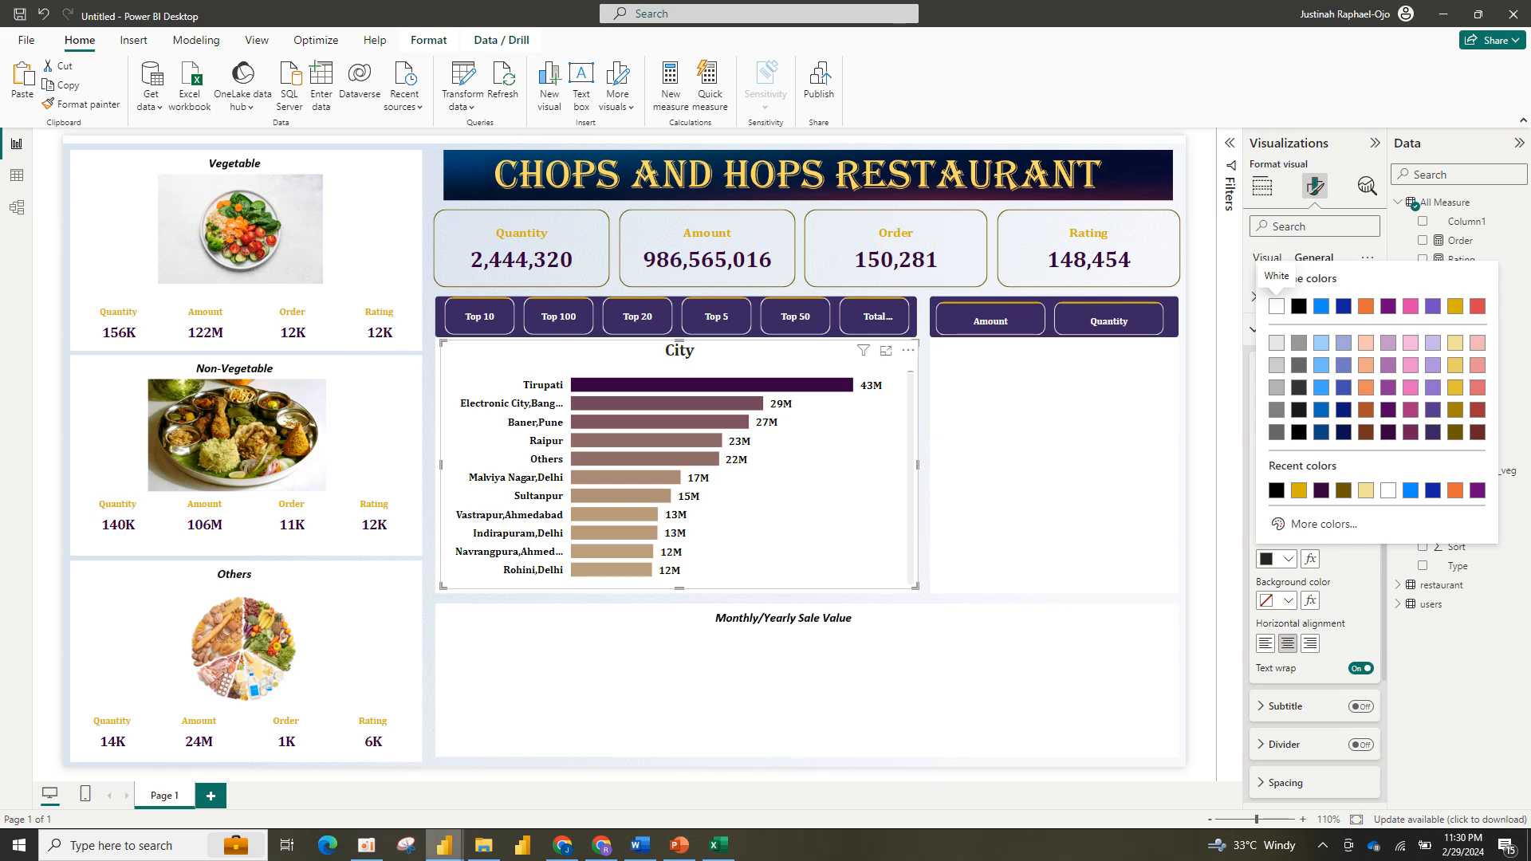
pyautogui.moveTo(444, 845)
pyautogui.click(358, 769)
pyautogui.click(530, 777)
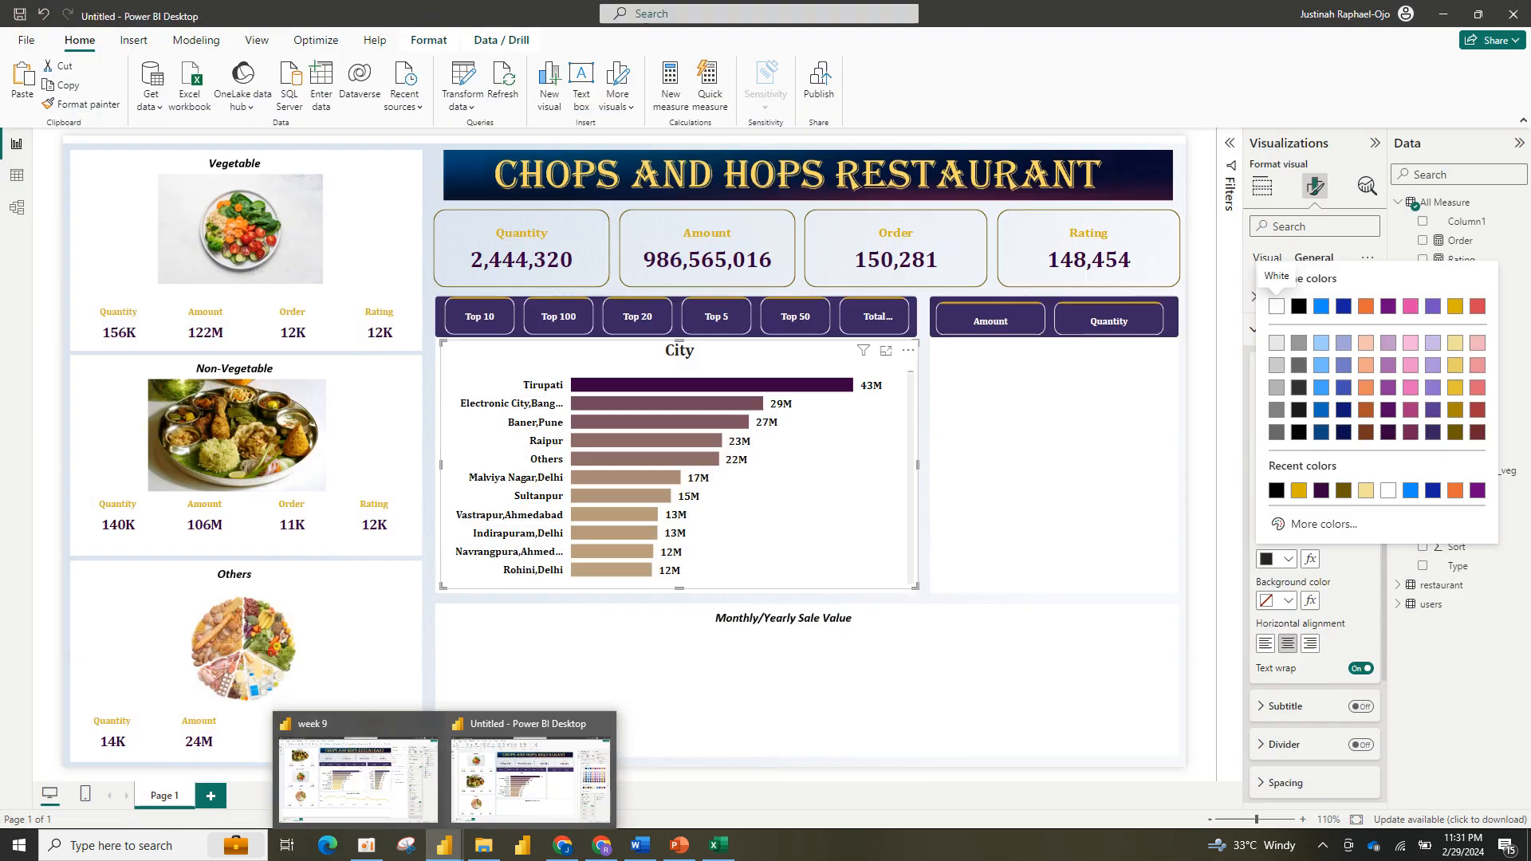
pyautogui.click(1299, 490)
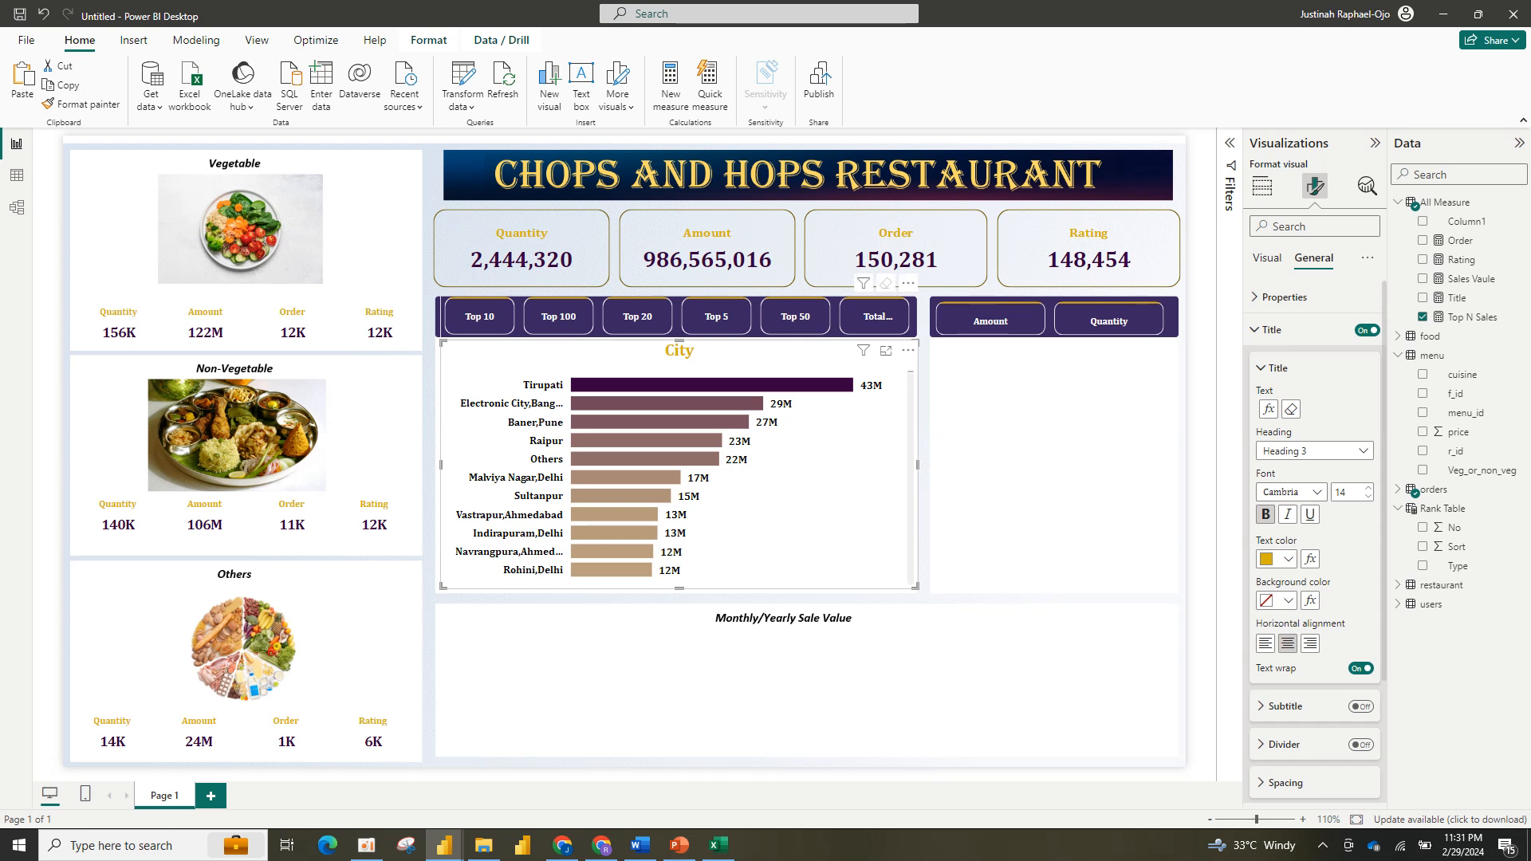
# Step: Check the formatted dynamic title with the Top 50 and Top 5 rank options
pyautogui.click(795, 317)
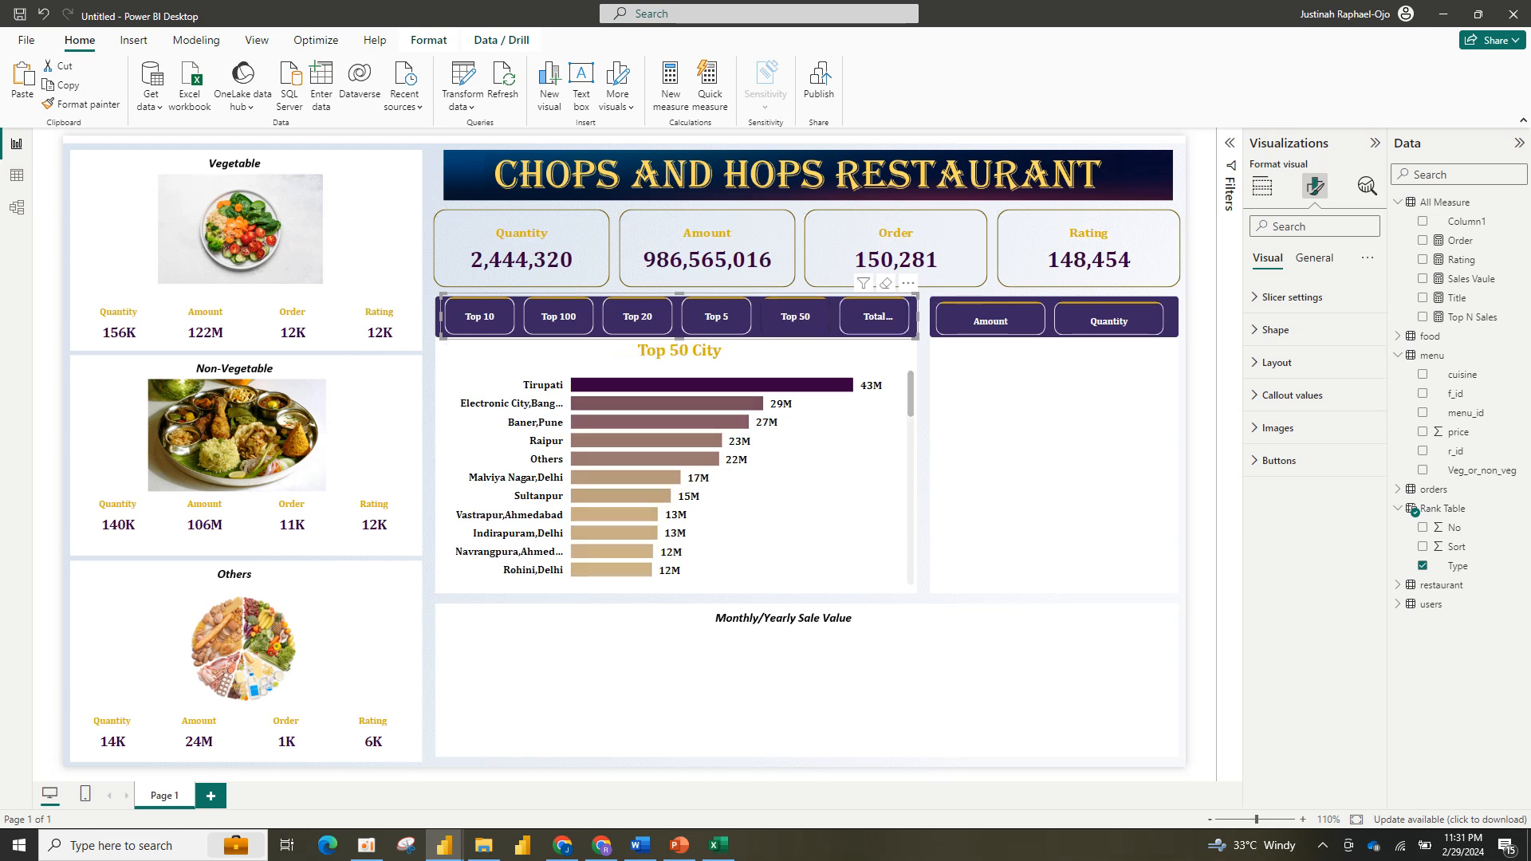
pyautogui.click(716, 317)
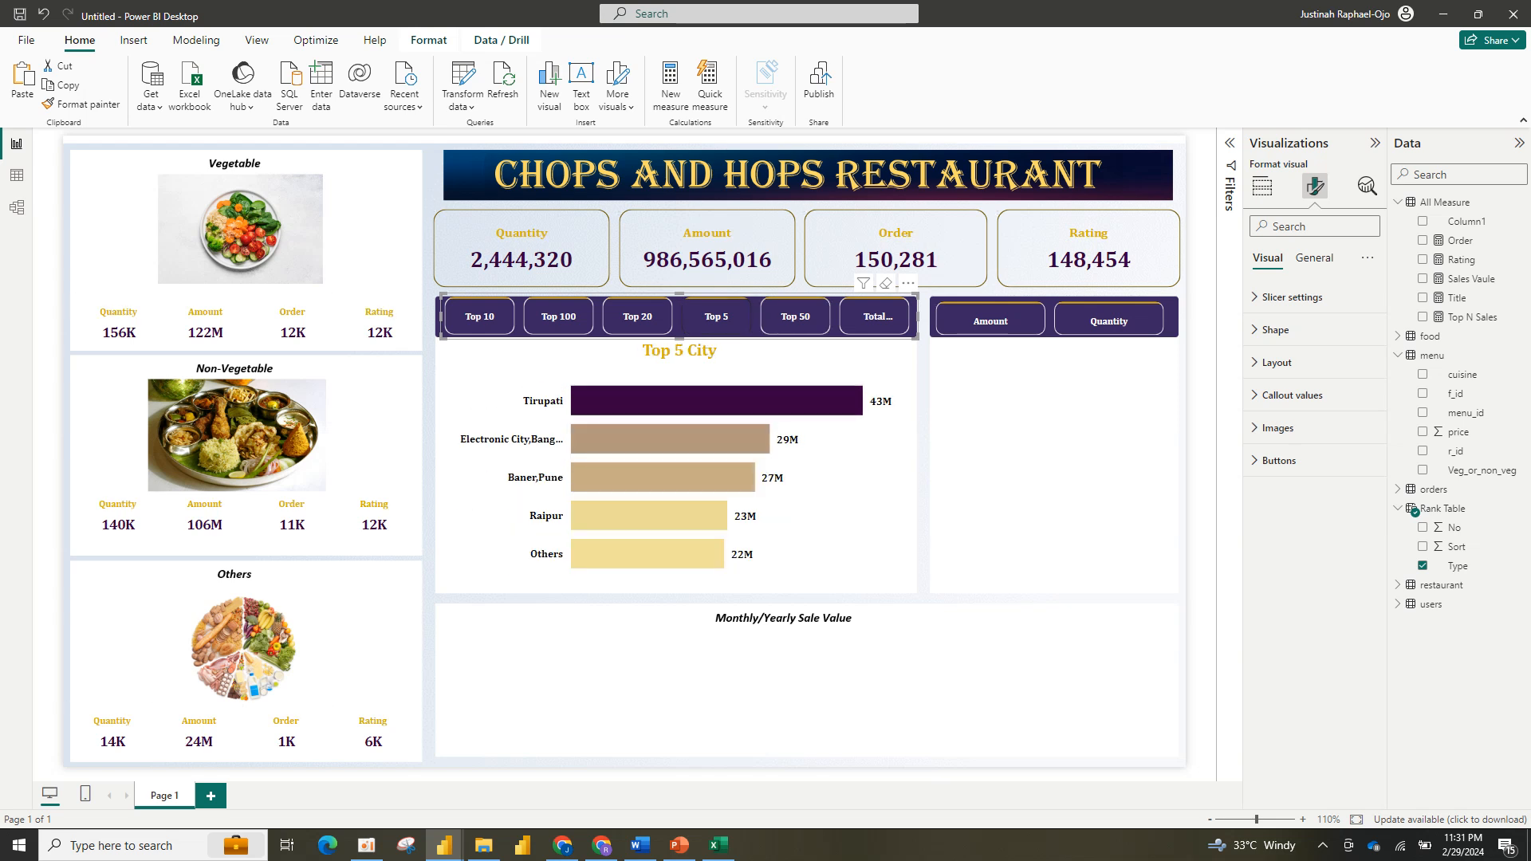
# Step: Check the city chart's title with the Top 20, Top 100 and Total ranks and the Amount and Quantity options, and select the chart
pyautogui.click(637, 316)
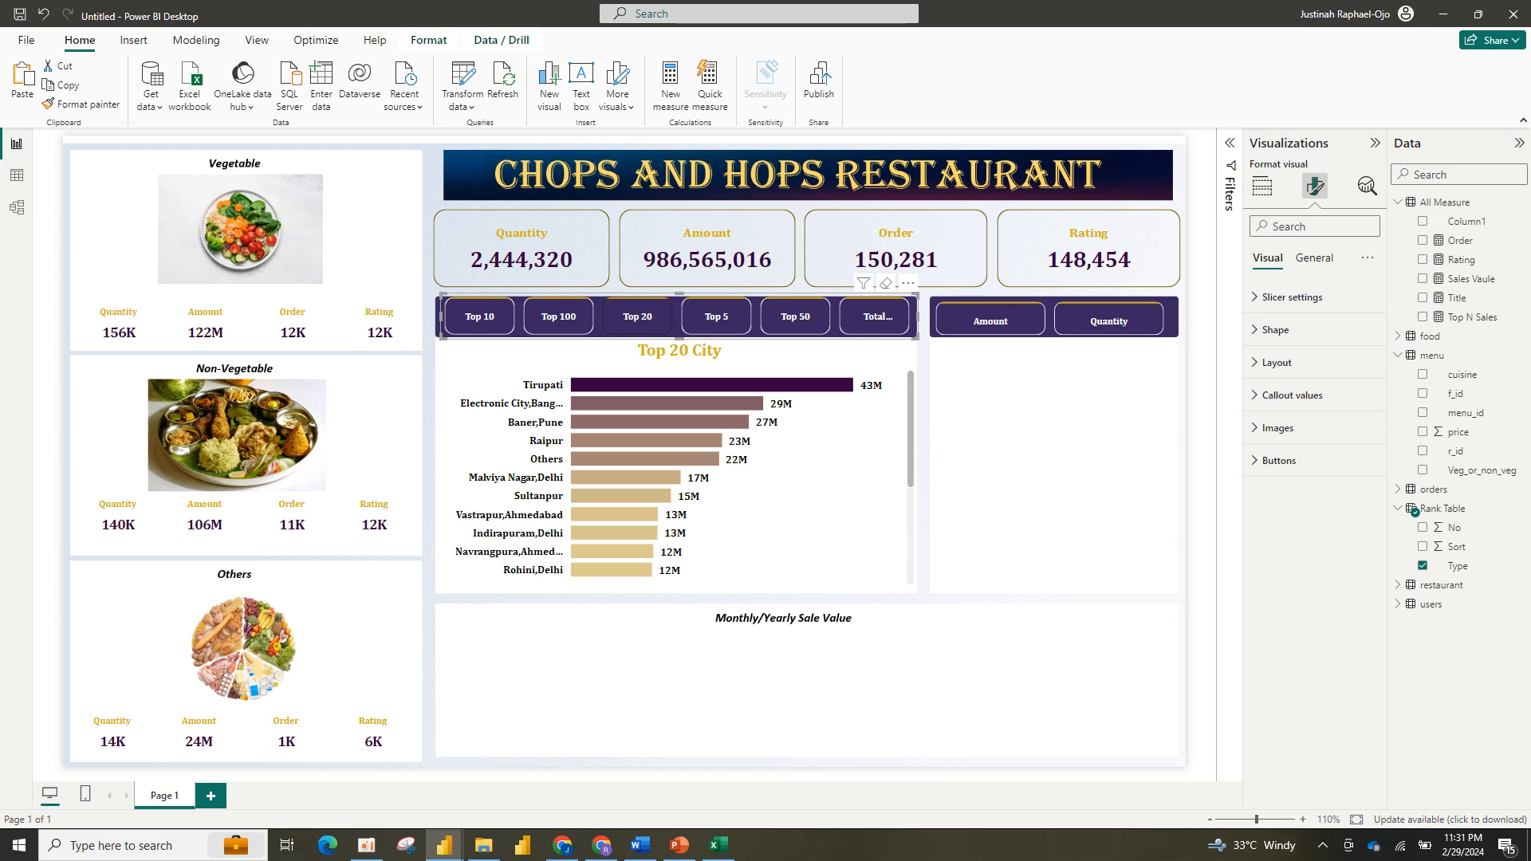
pyautogui.click(558, 317)
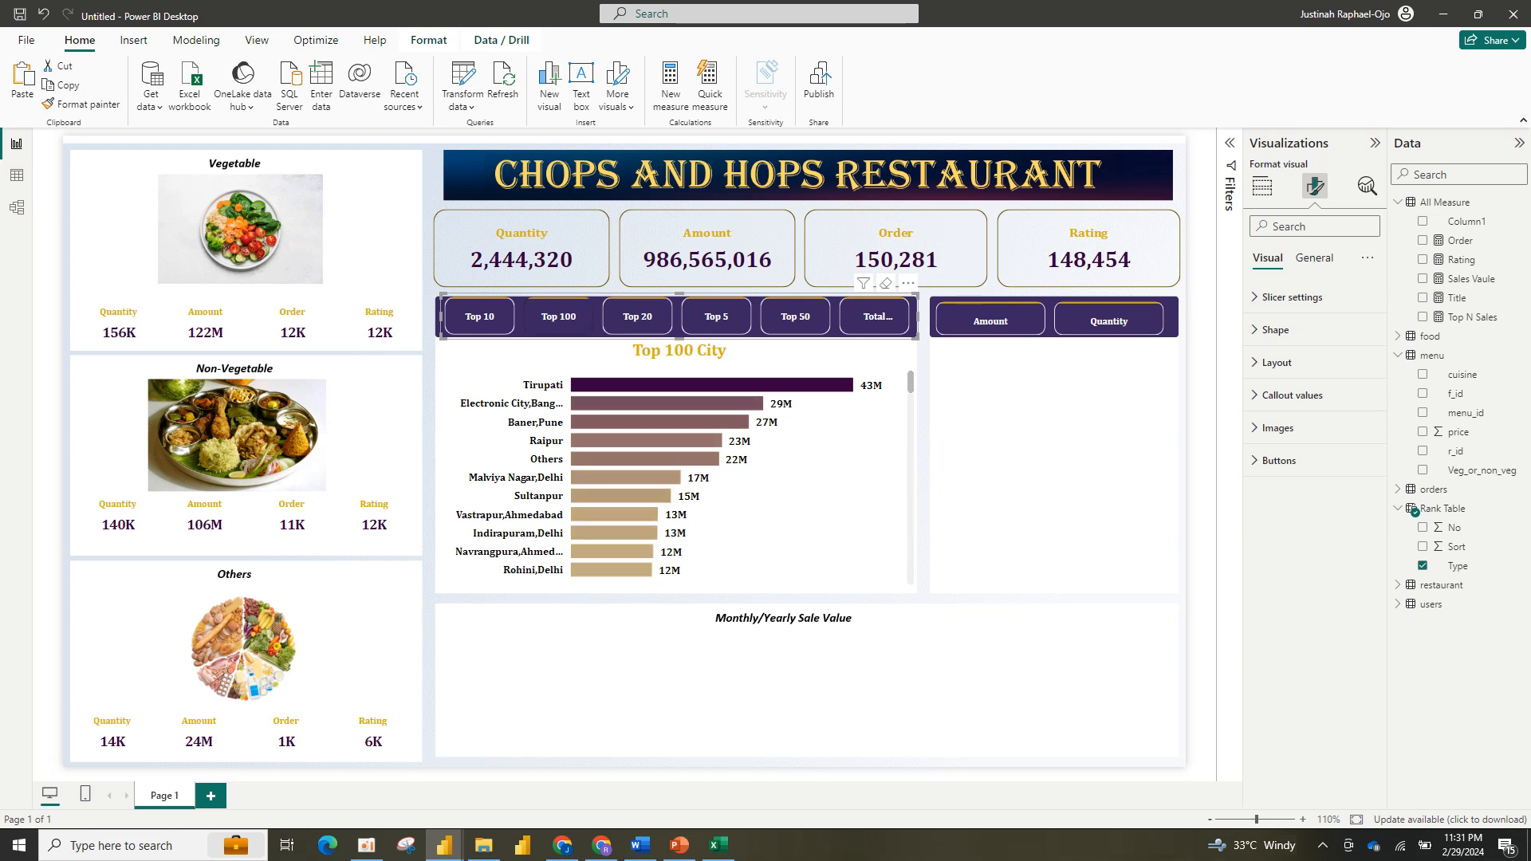
pyautogui.click(877, 317)
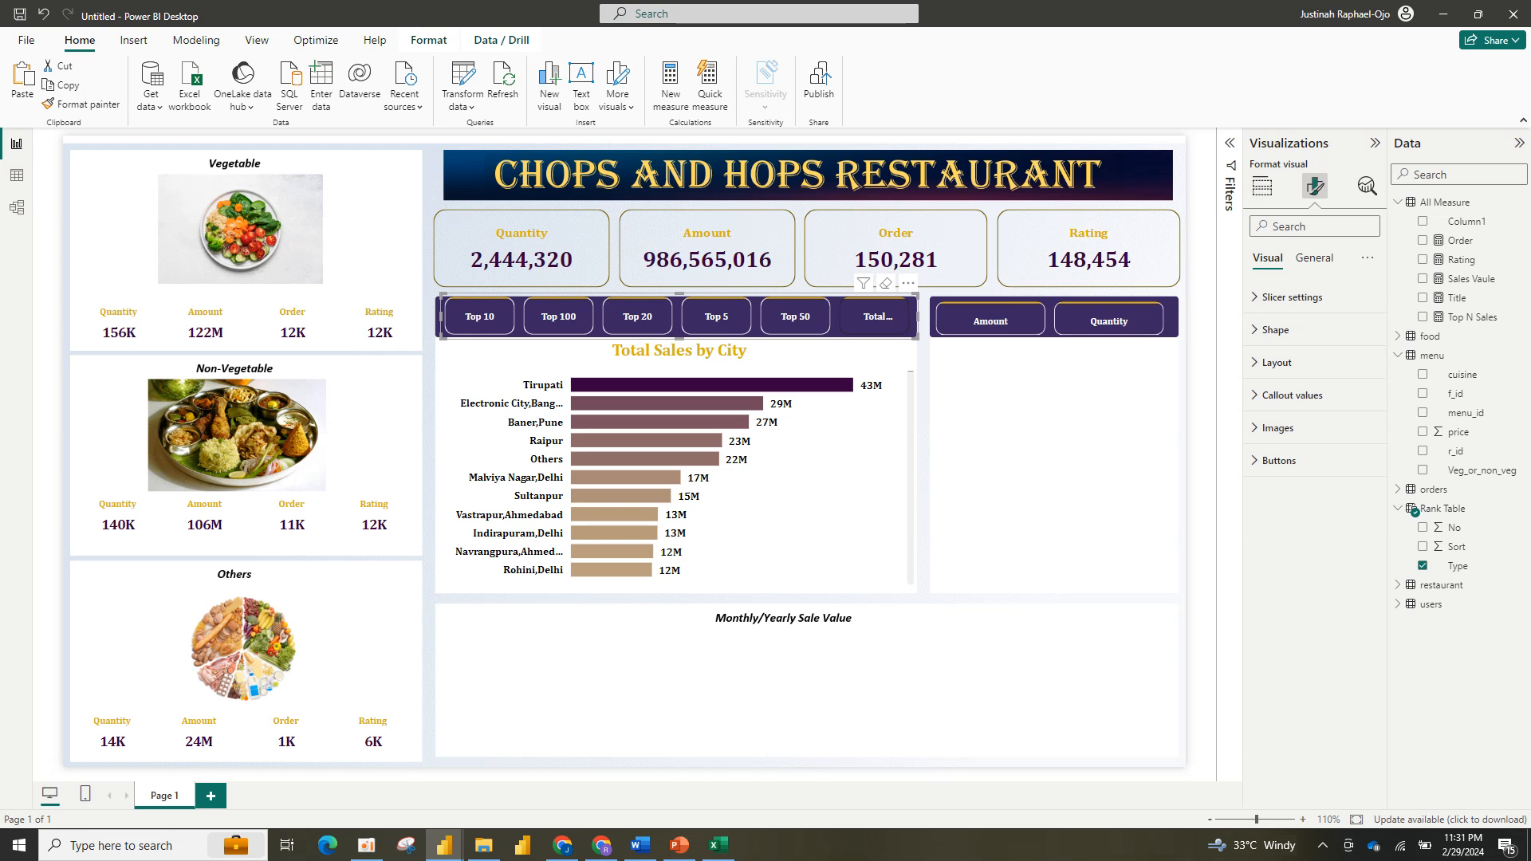
pyautogui.click(990, 320)
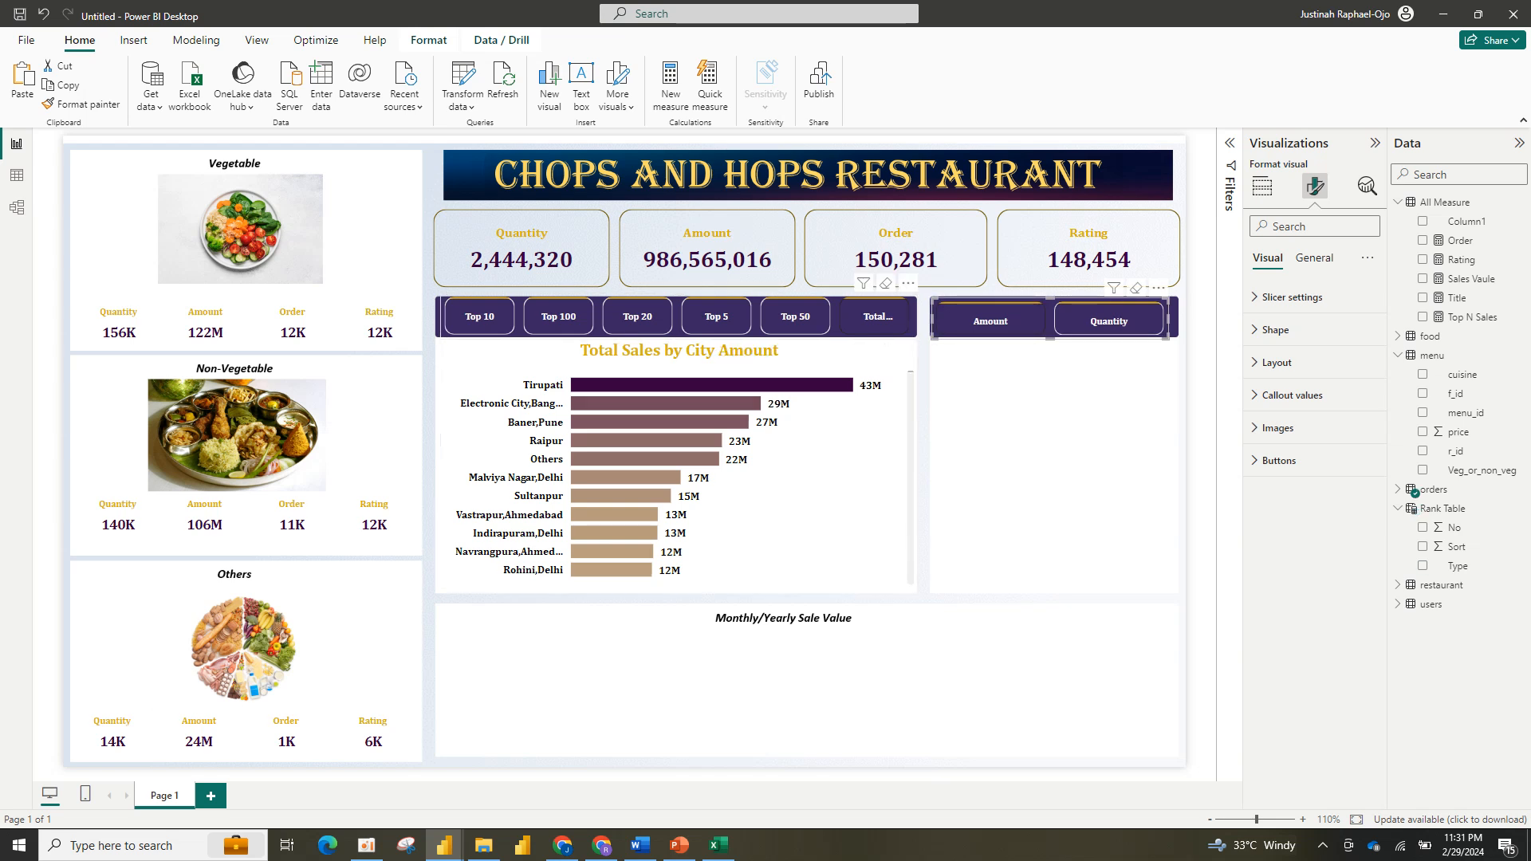
pyautogui.click(1108, 320)
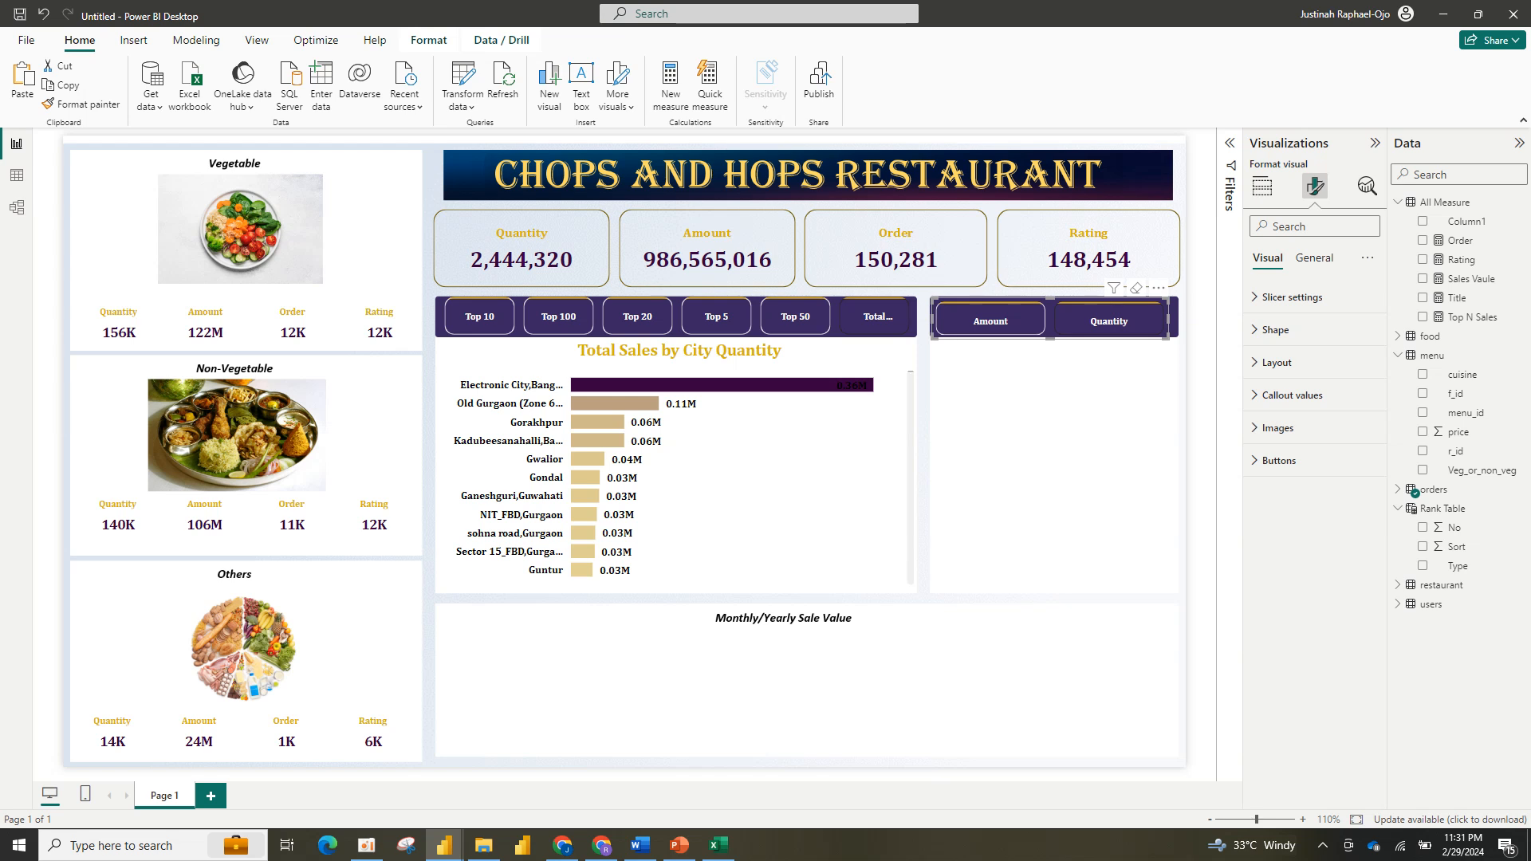
pyautogui.click(782, 488)
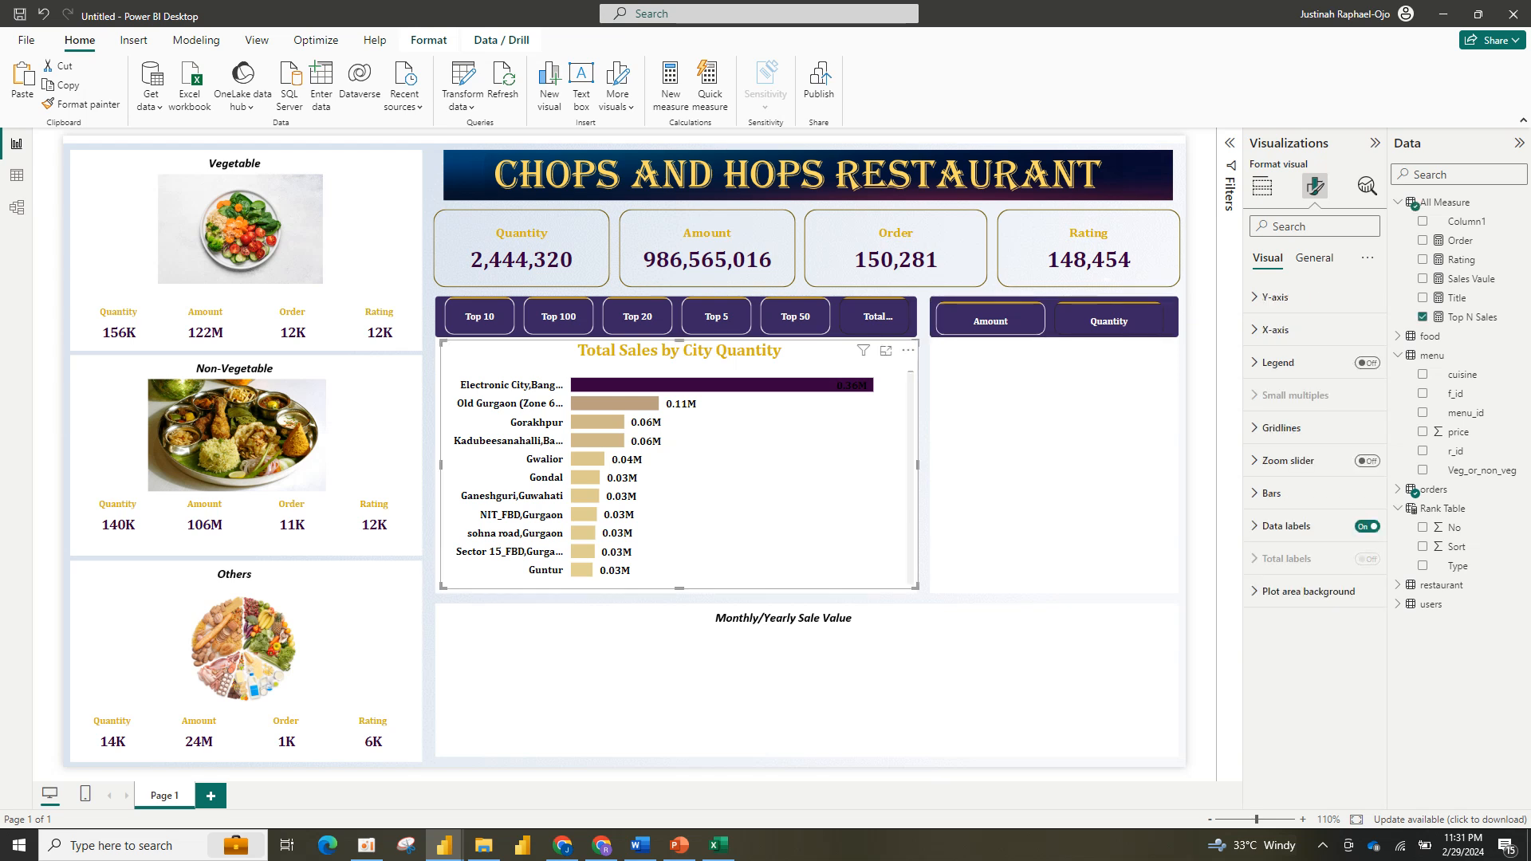
pyautogui.click(1313, 257)
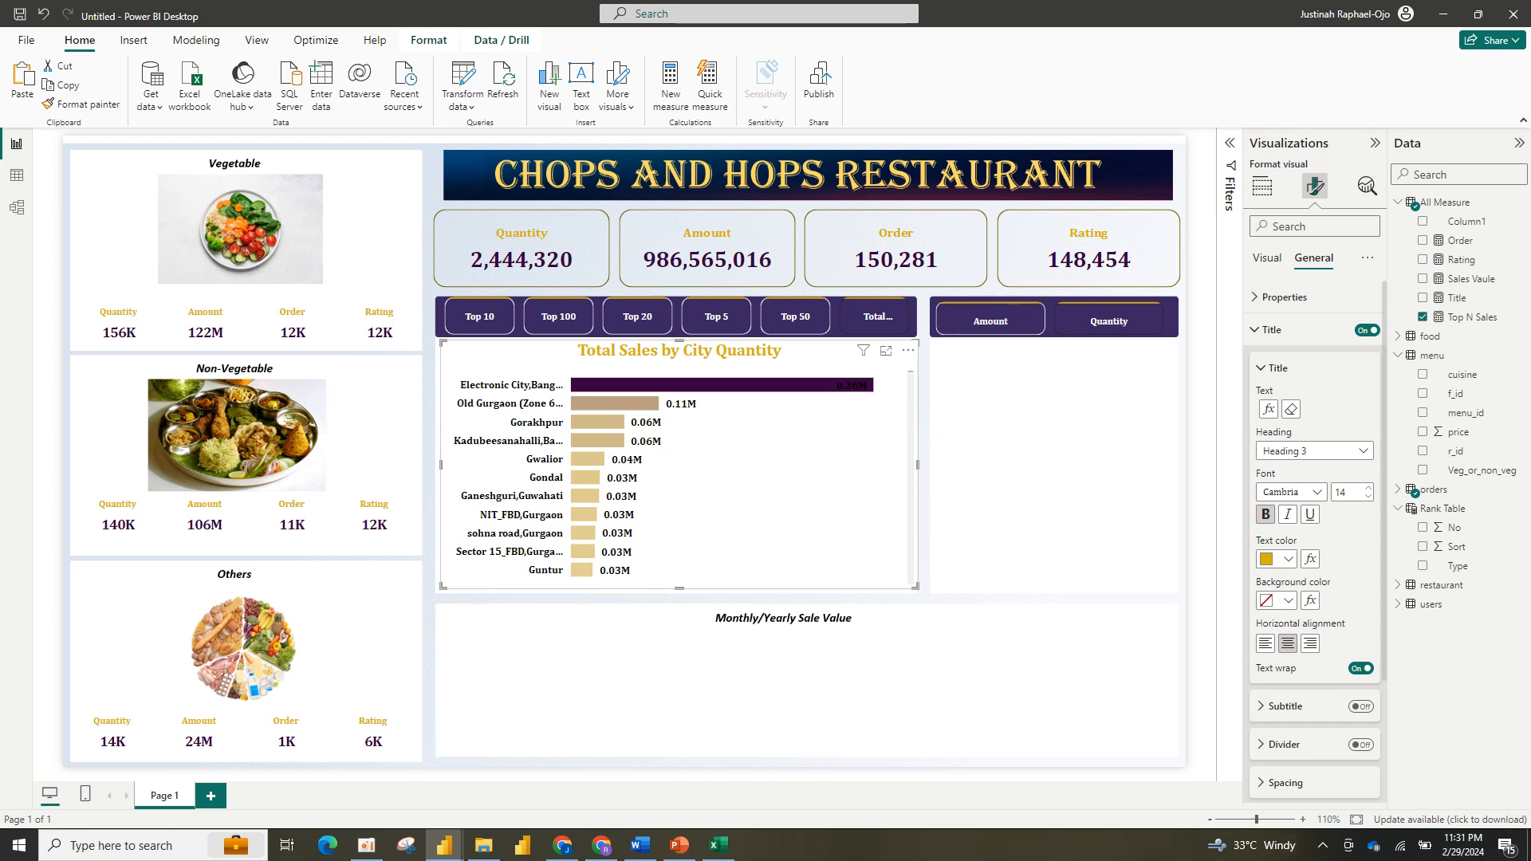
pyautogui.click(1284, 745)
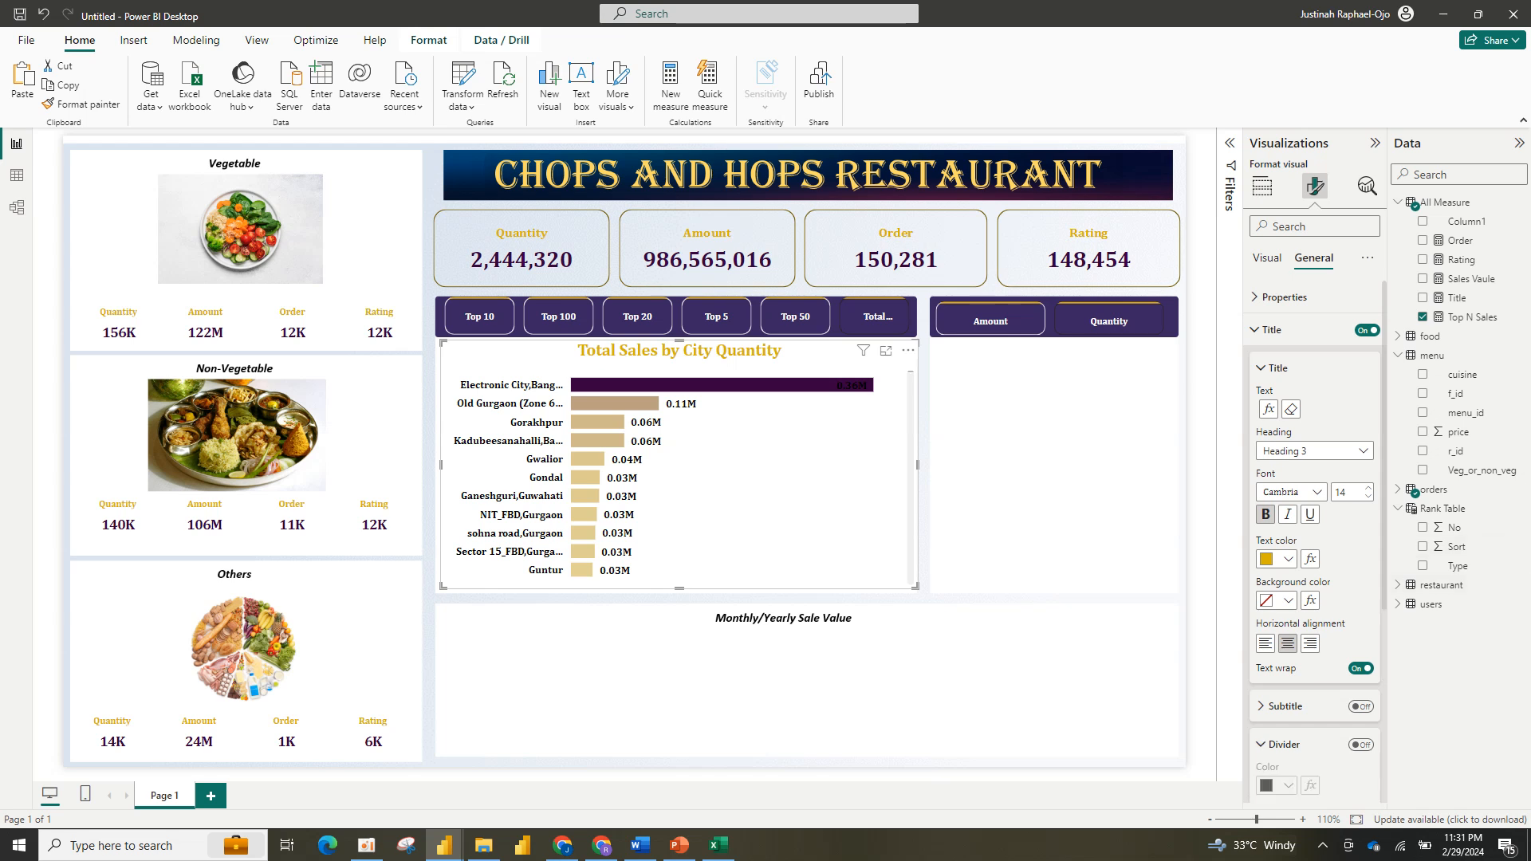
pyautogui.scroll(-5, 1313, 538)
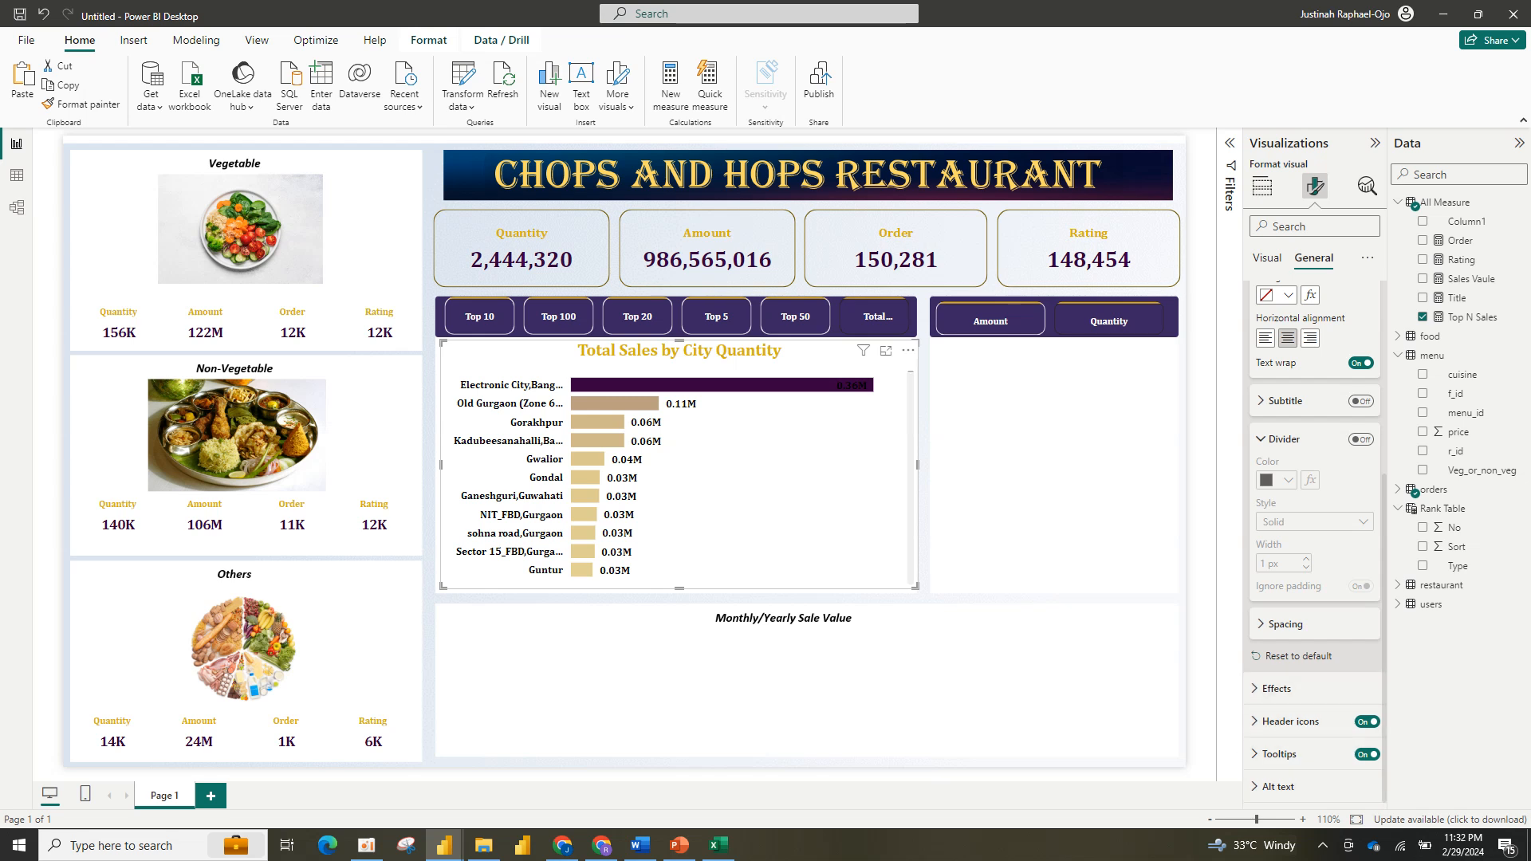
# Step: Set the display units of the city chart's data label values to Thousands
pyautogui.click(1267, 258)
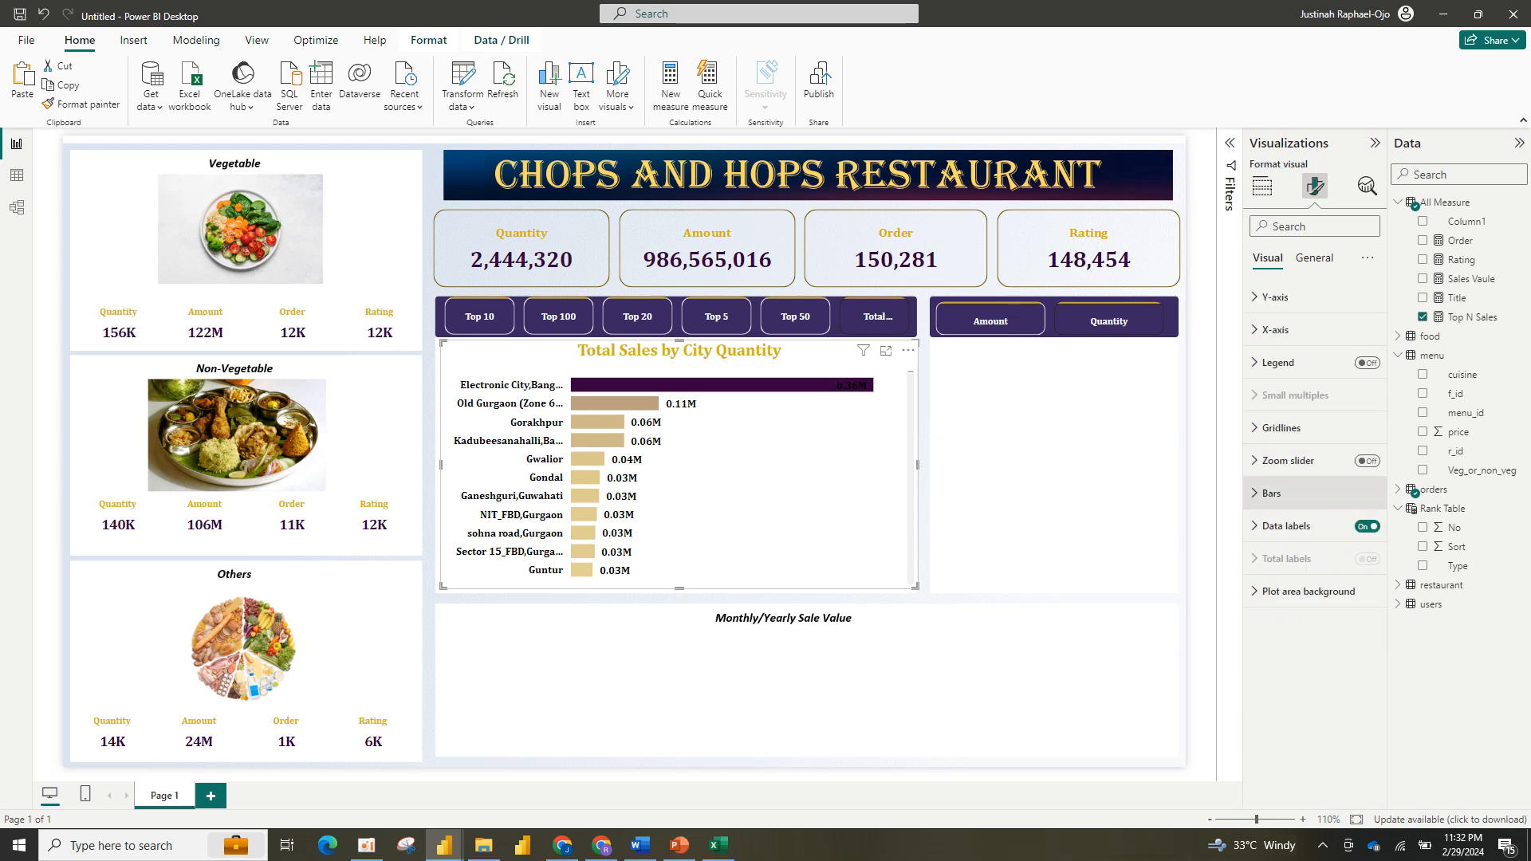
pyautogui.click(1284, 525)
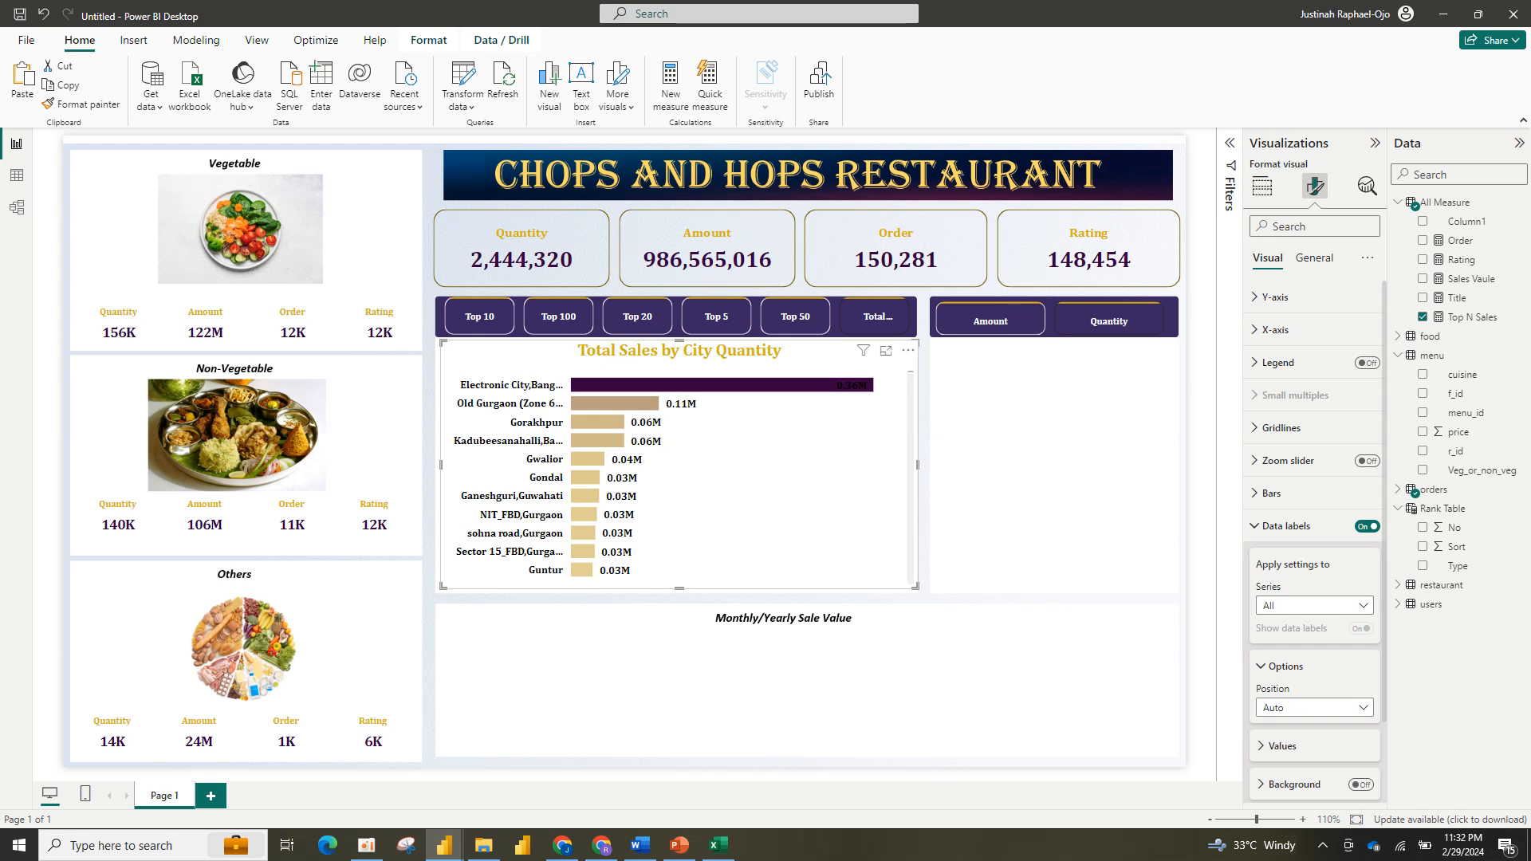
pyautogui.click(1314, 707)
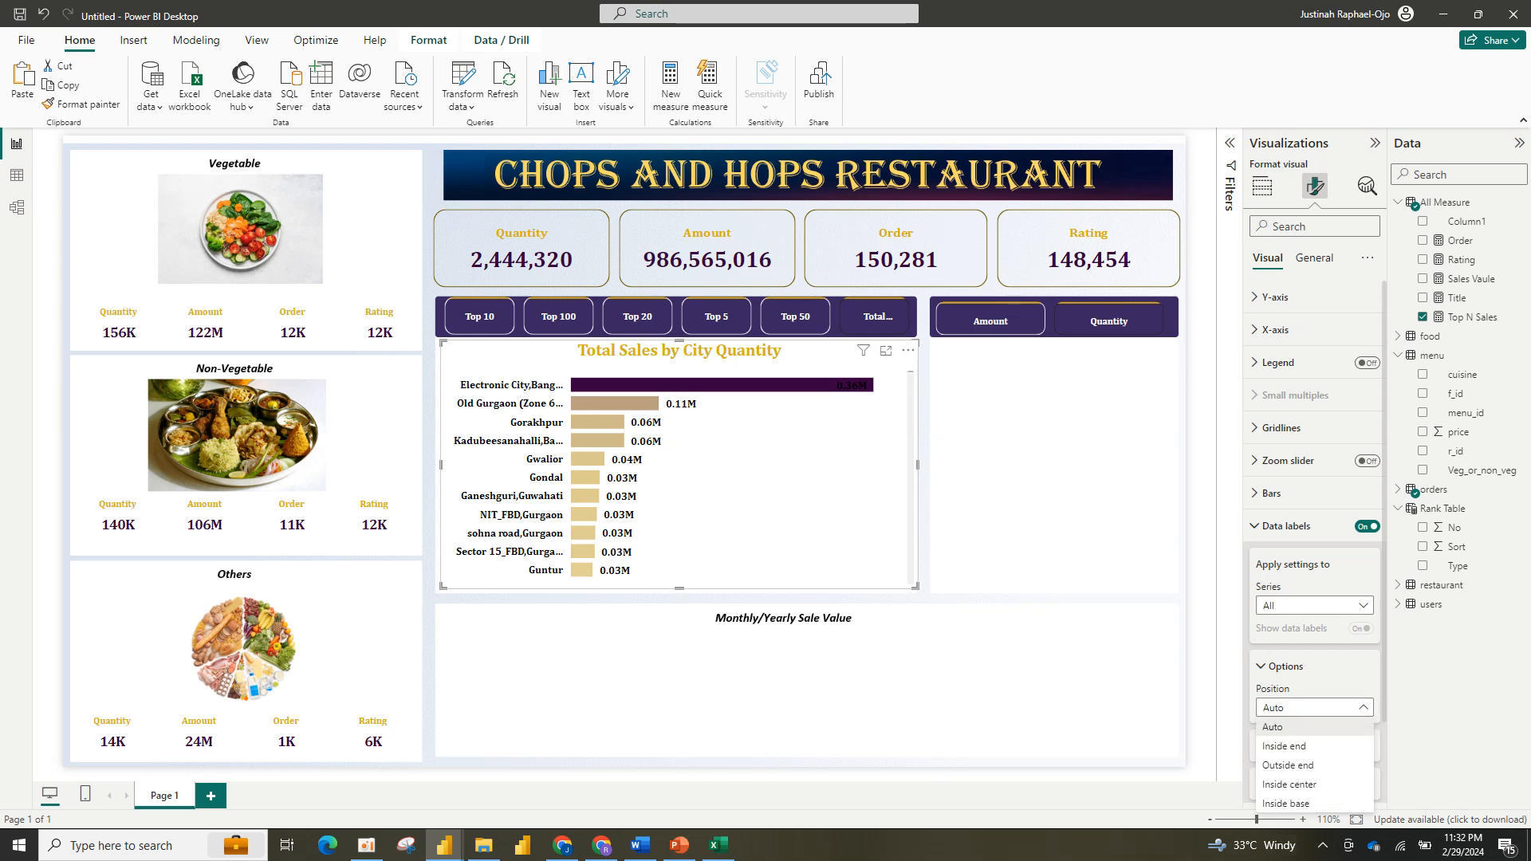
pyautogui.click(1314, 707)
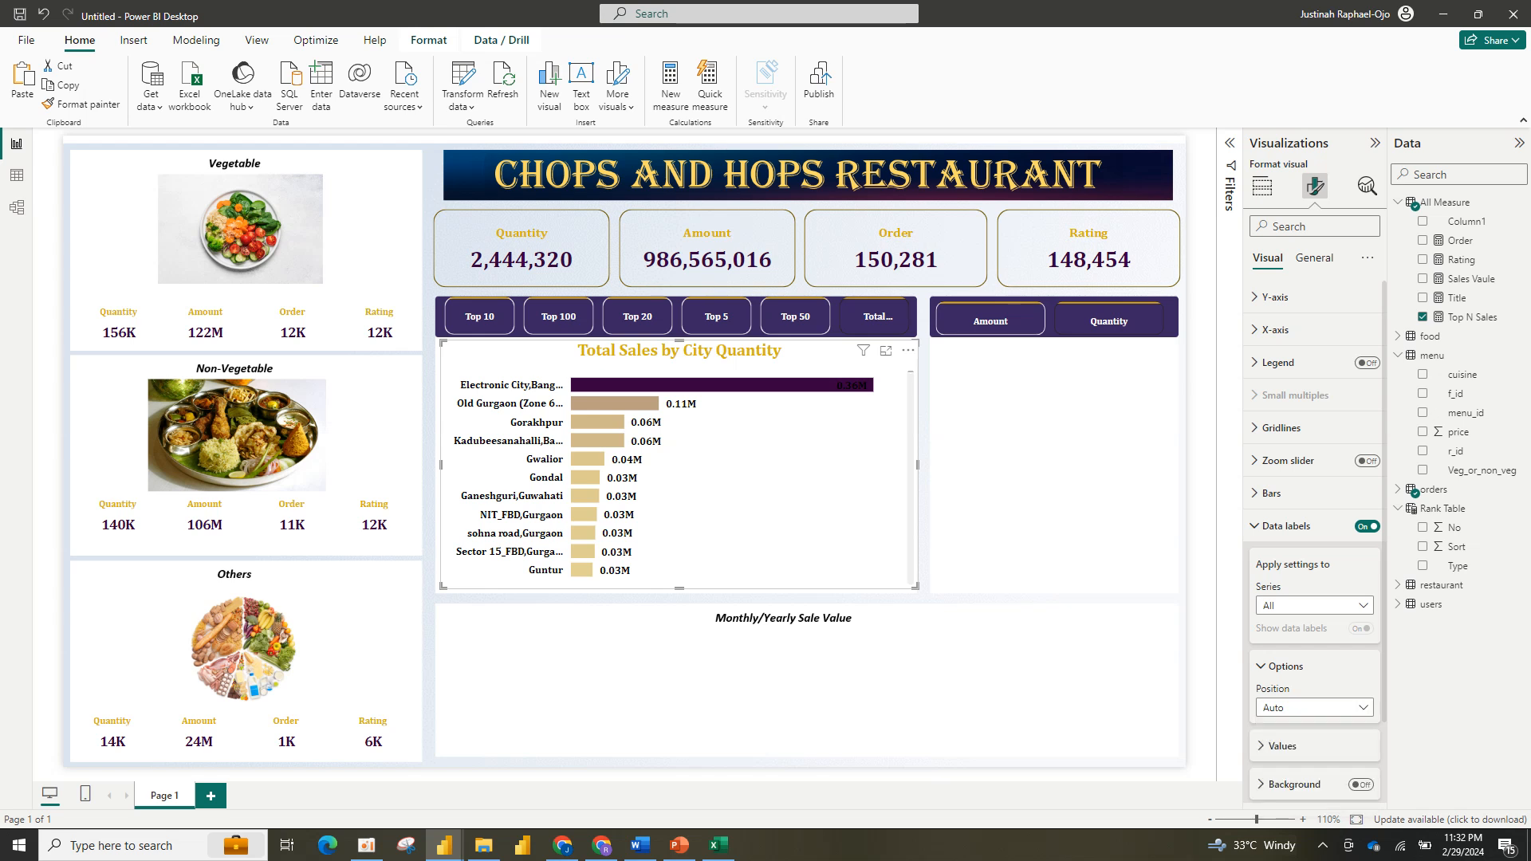
pyautogui.scroll(-3, 1314, 542)
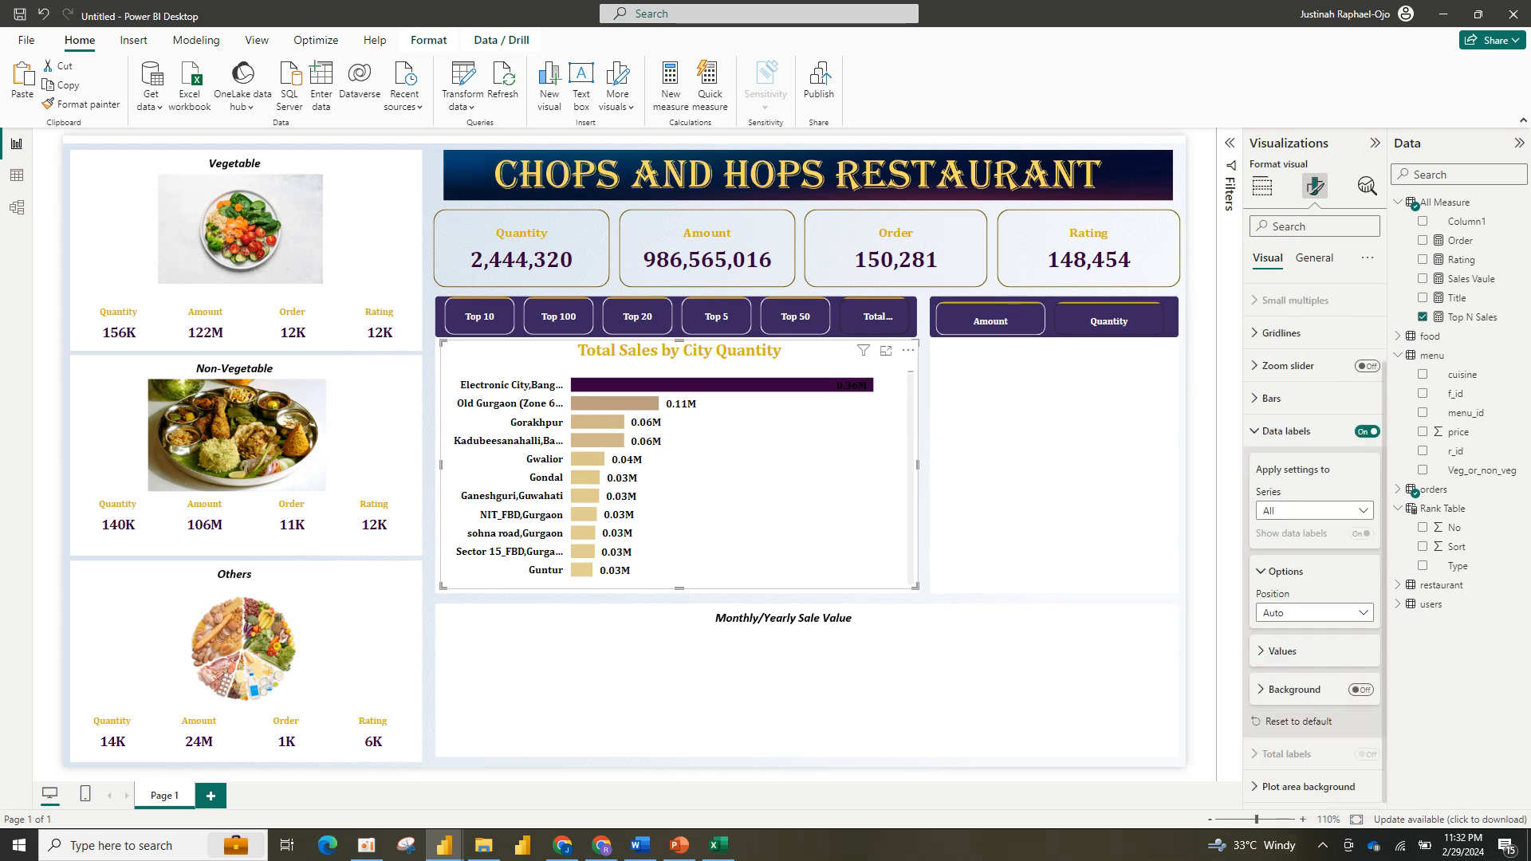
pyautogui.click(1282, 652)
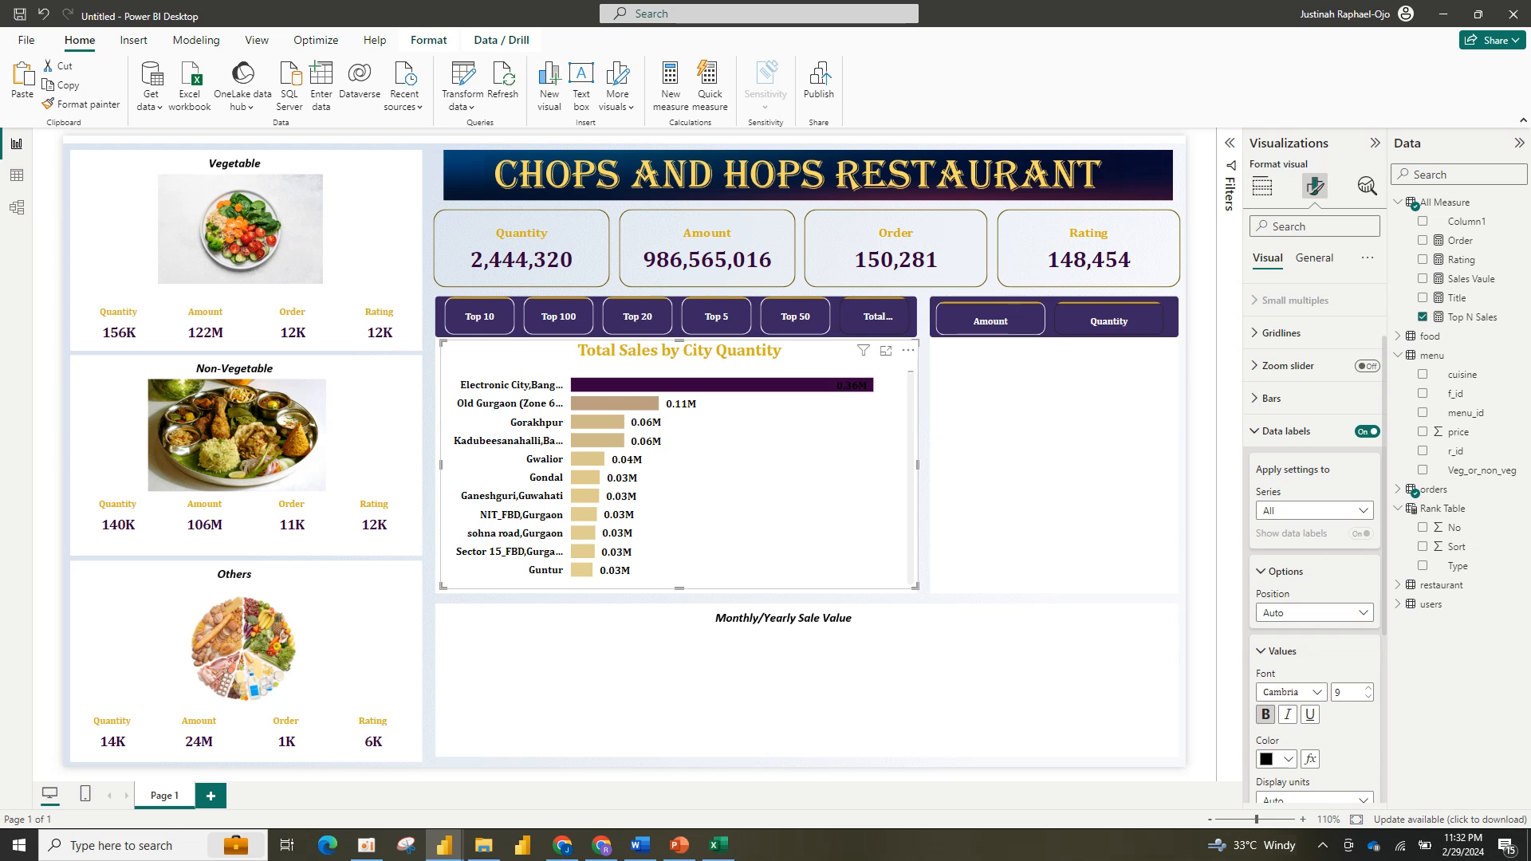
pyautogui.scroll(-6, 1314, 543)
pyautogui.click(1314, 534)
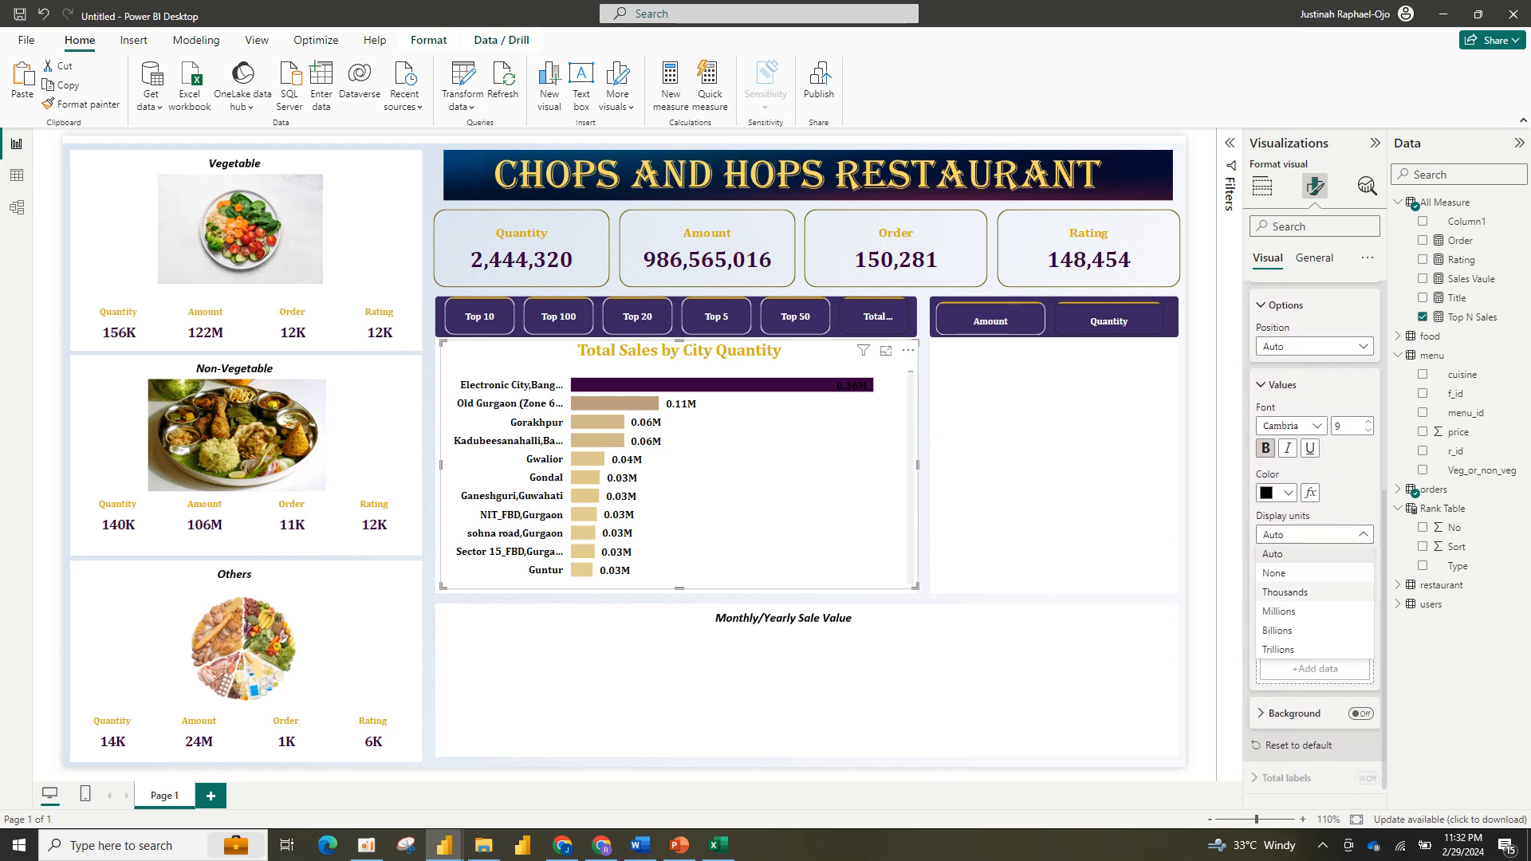
pyautogui.click(1285, 592)
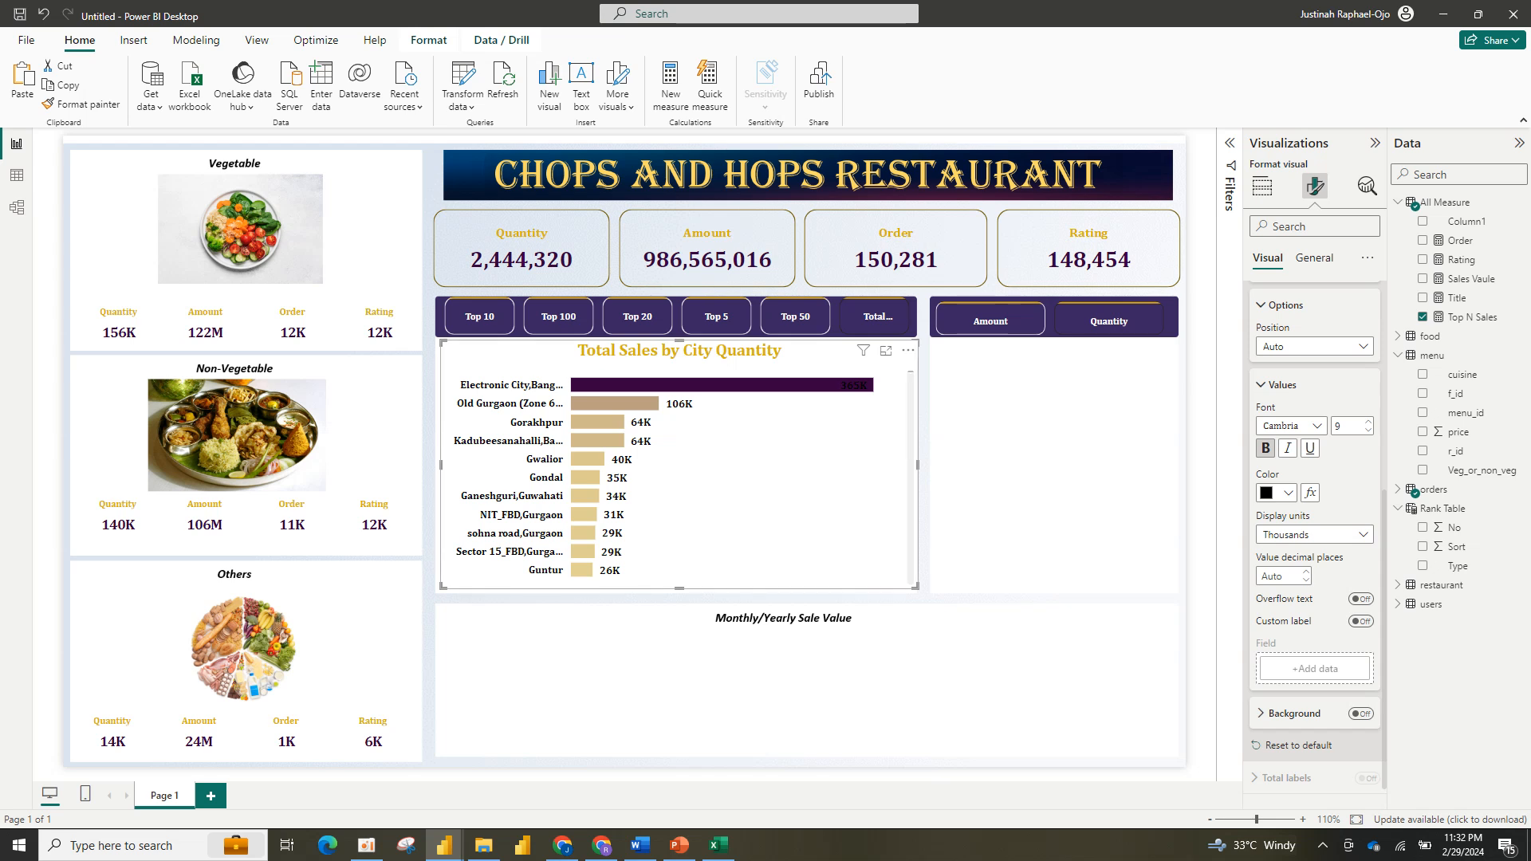
# Step: Test the city chart with Amount and Quantity and the Top 50, Top 20, Top 100 and Top 10 ranks, leaving Amount selected without a rank
pyautogui.click(990, 321)
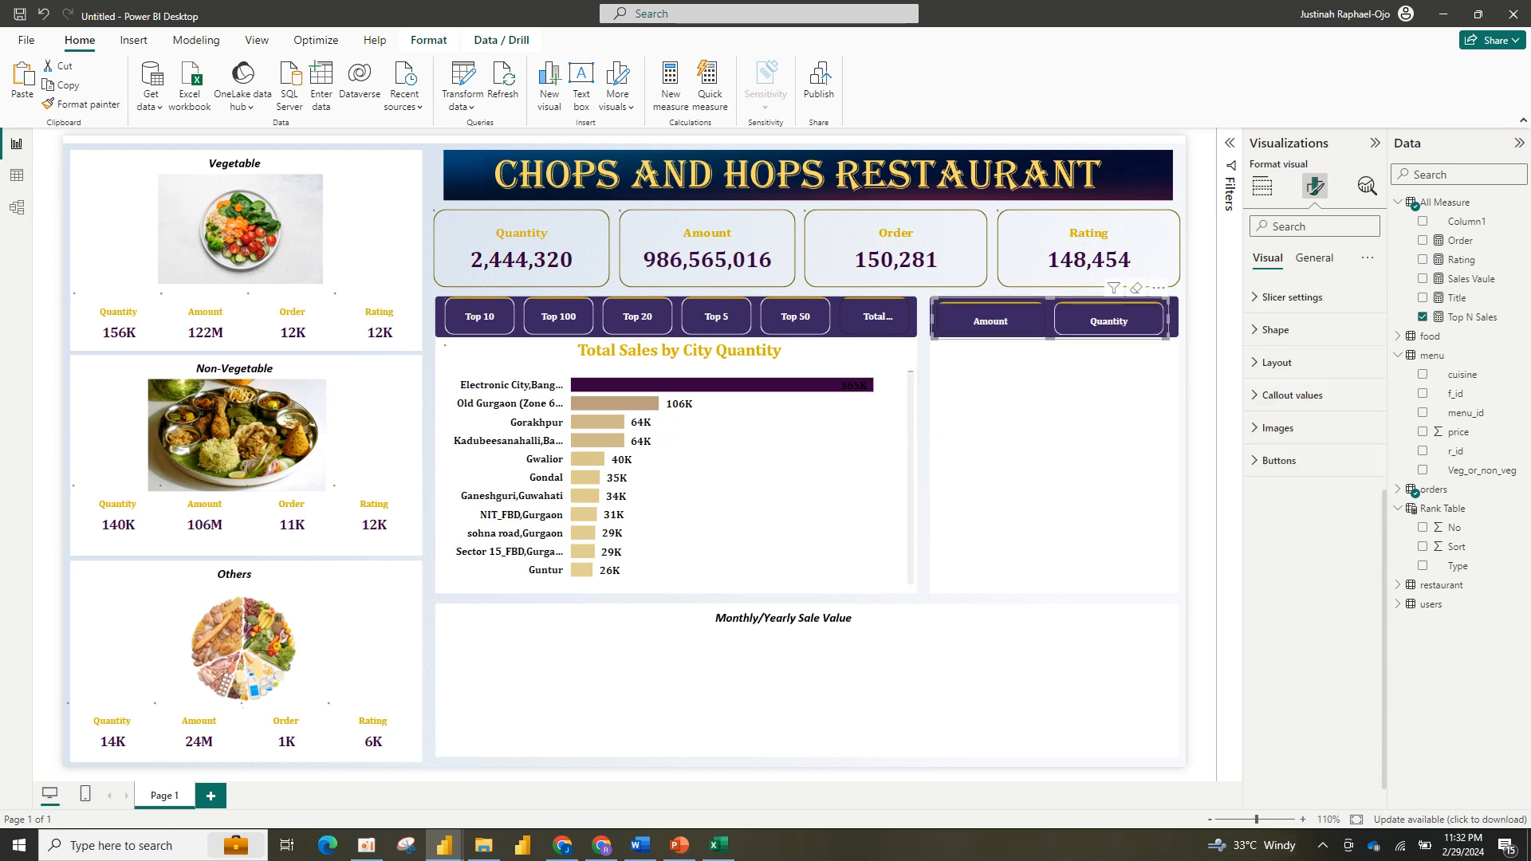
pyautogui.click(1109, 321)
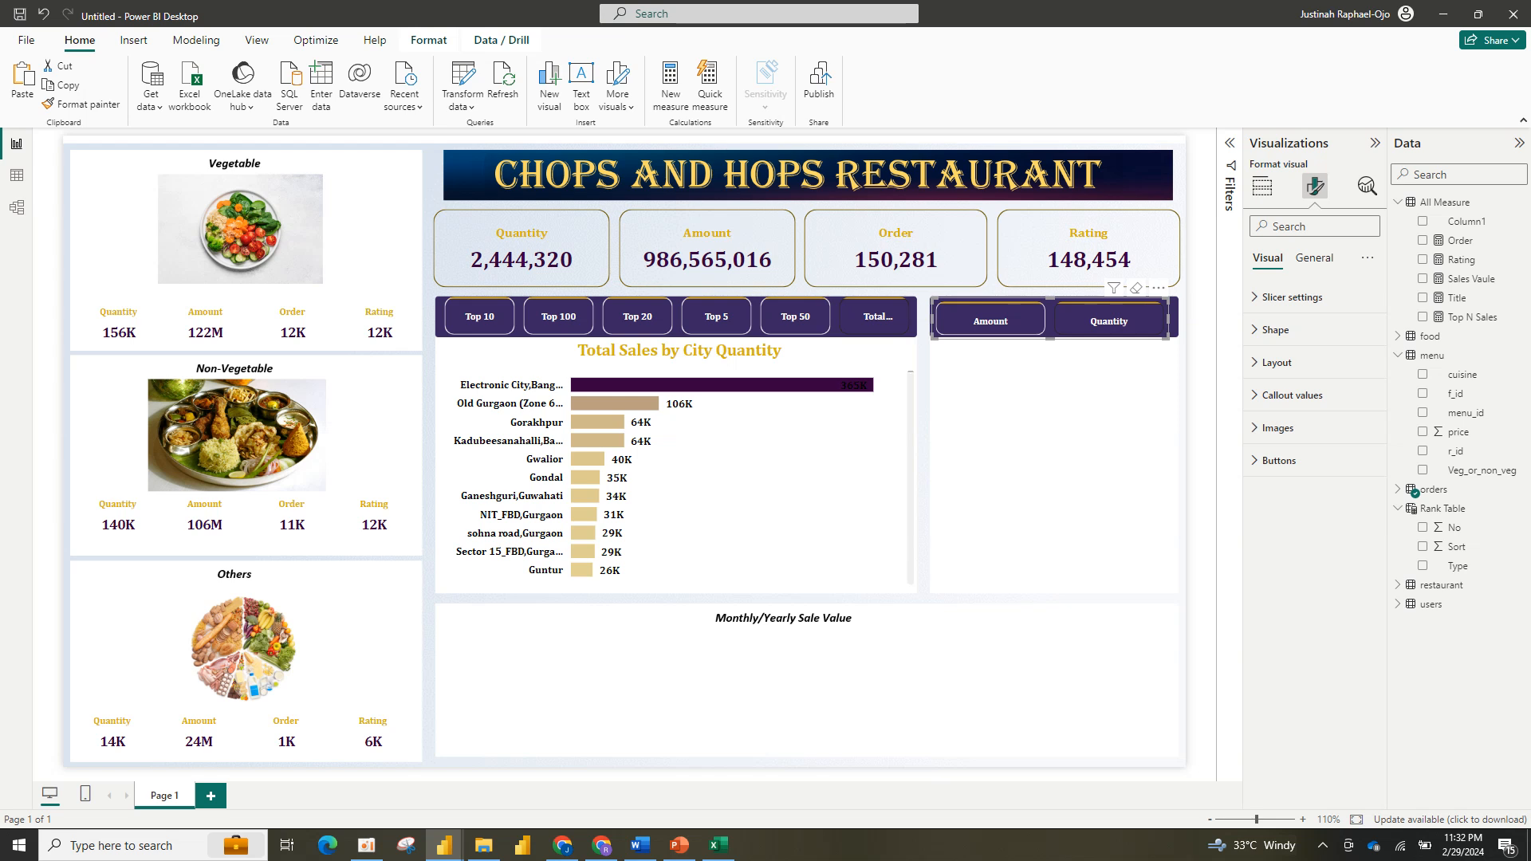
pyautogui.click(990, 321)
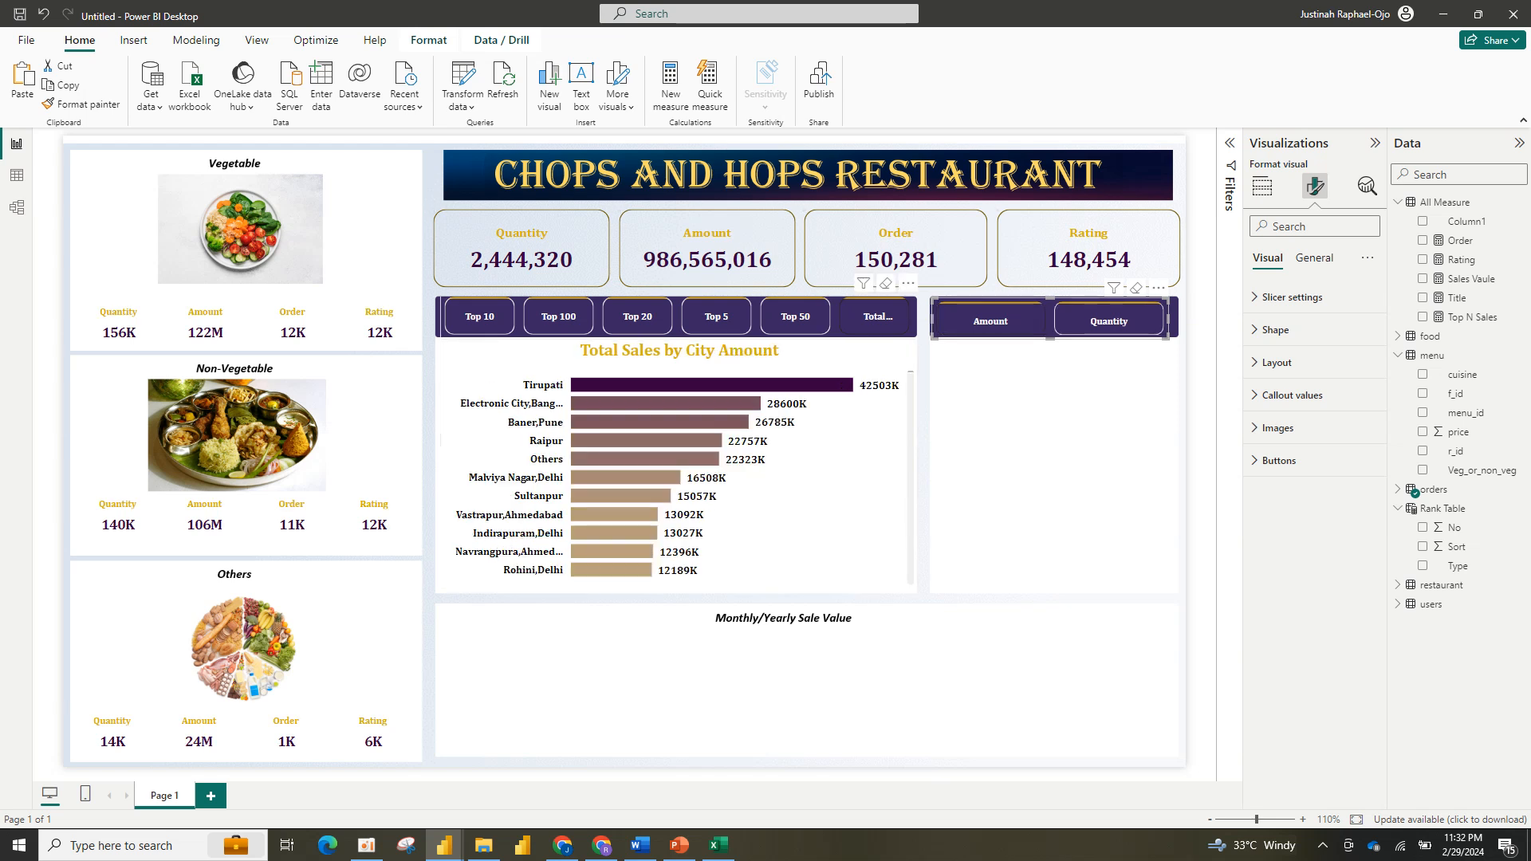
pyautogui.click(795, 317)
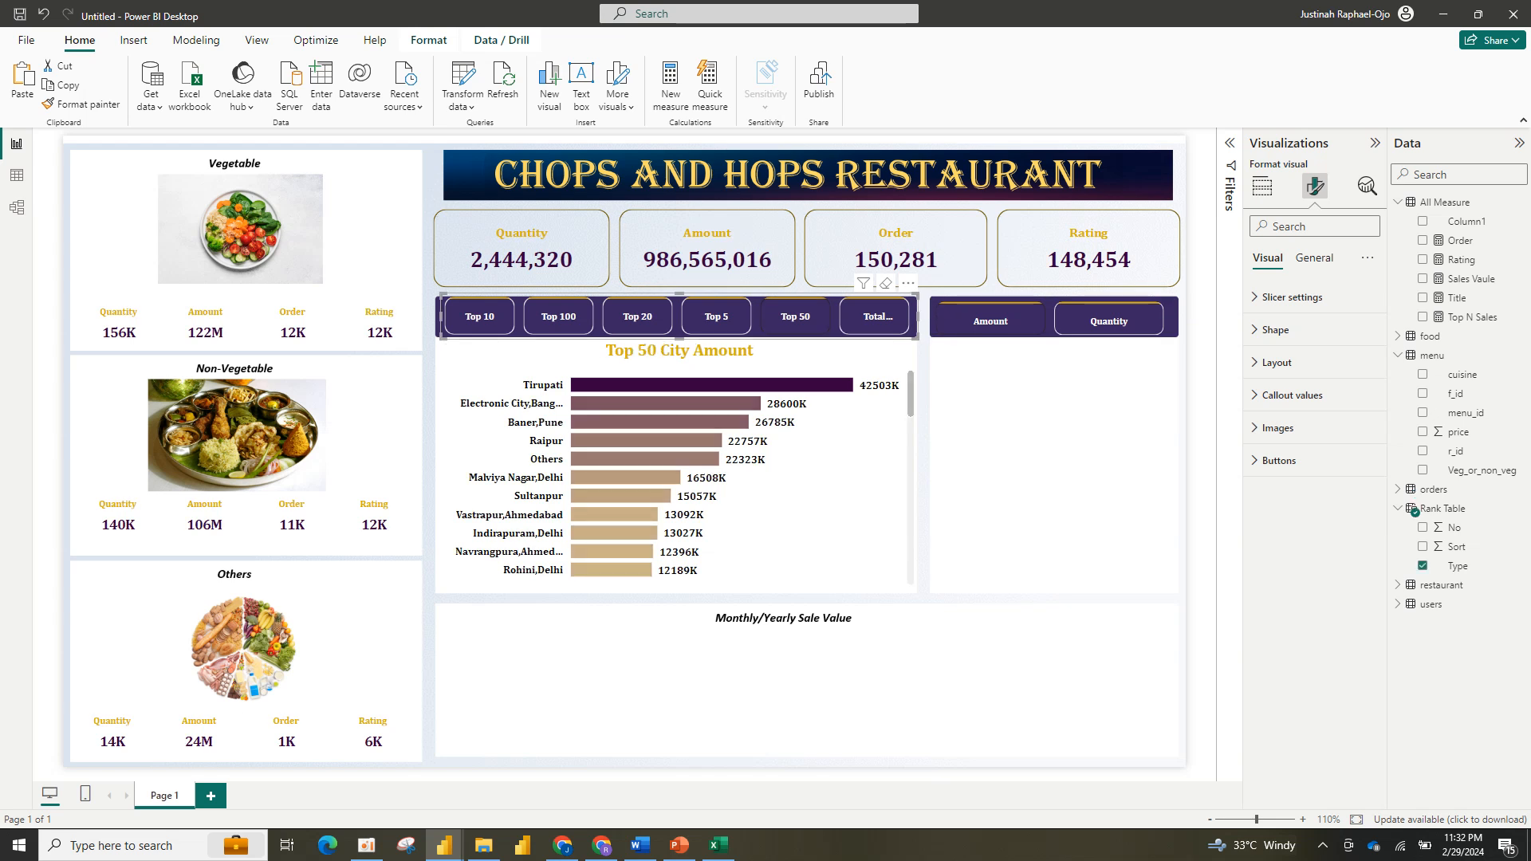
pyautogui.click(637, 316)
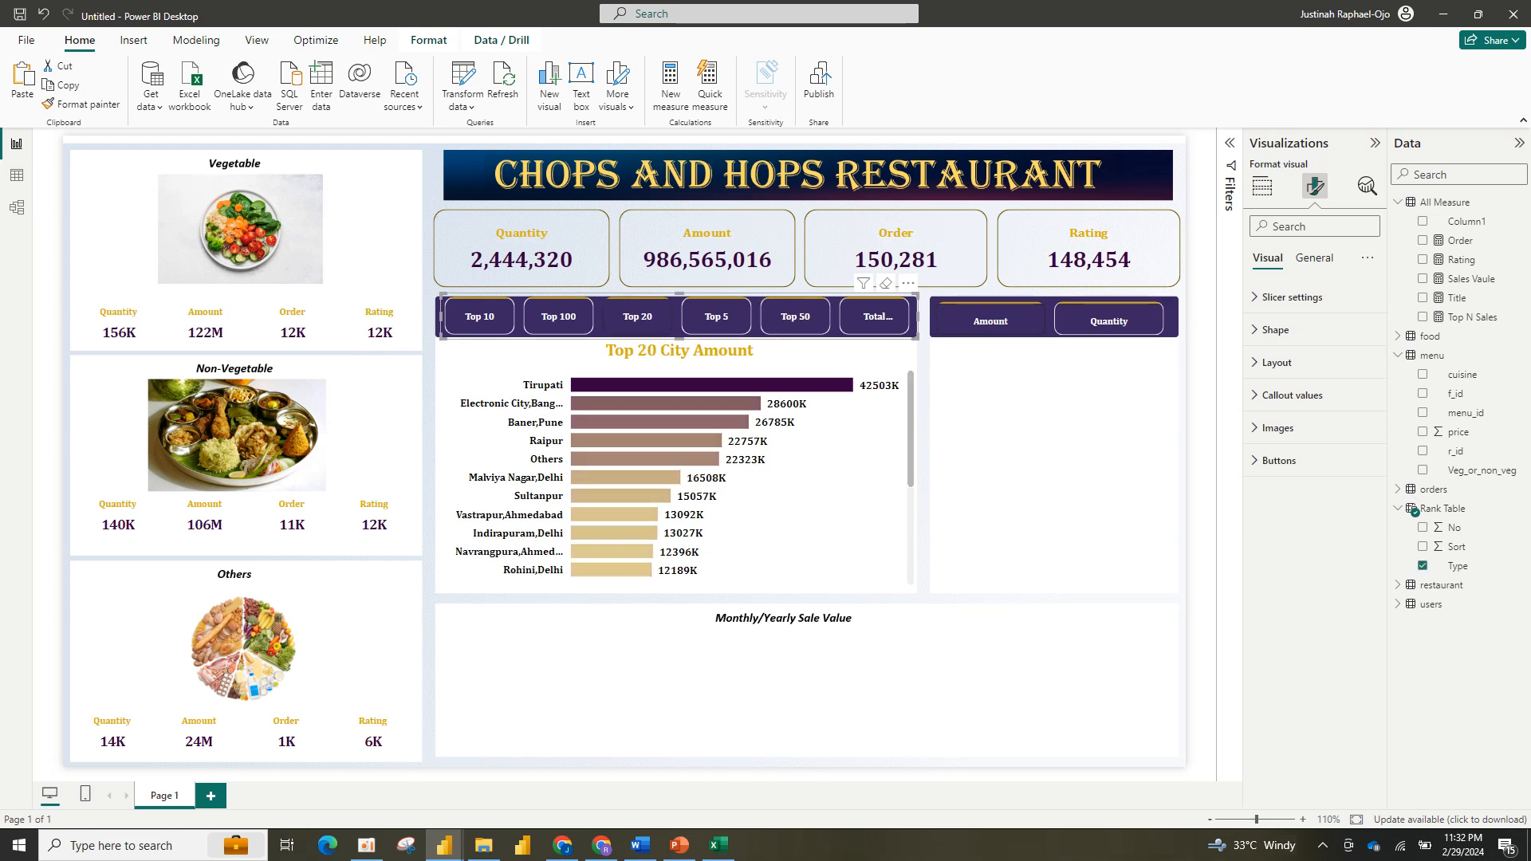
pyautogui.click(558, 316)
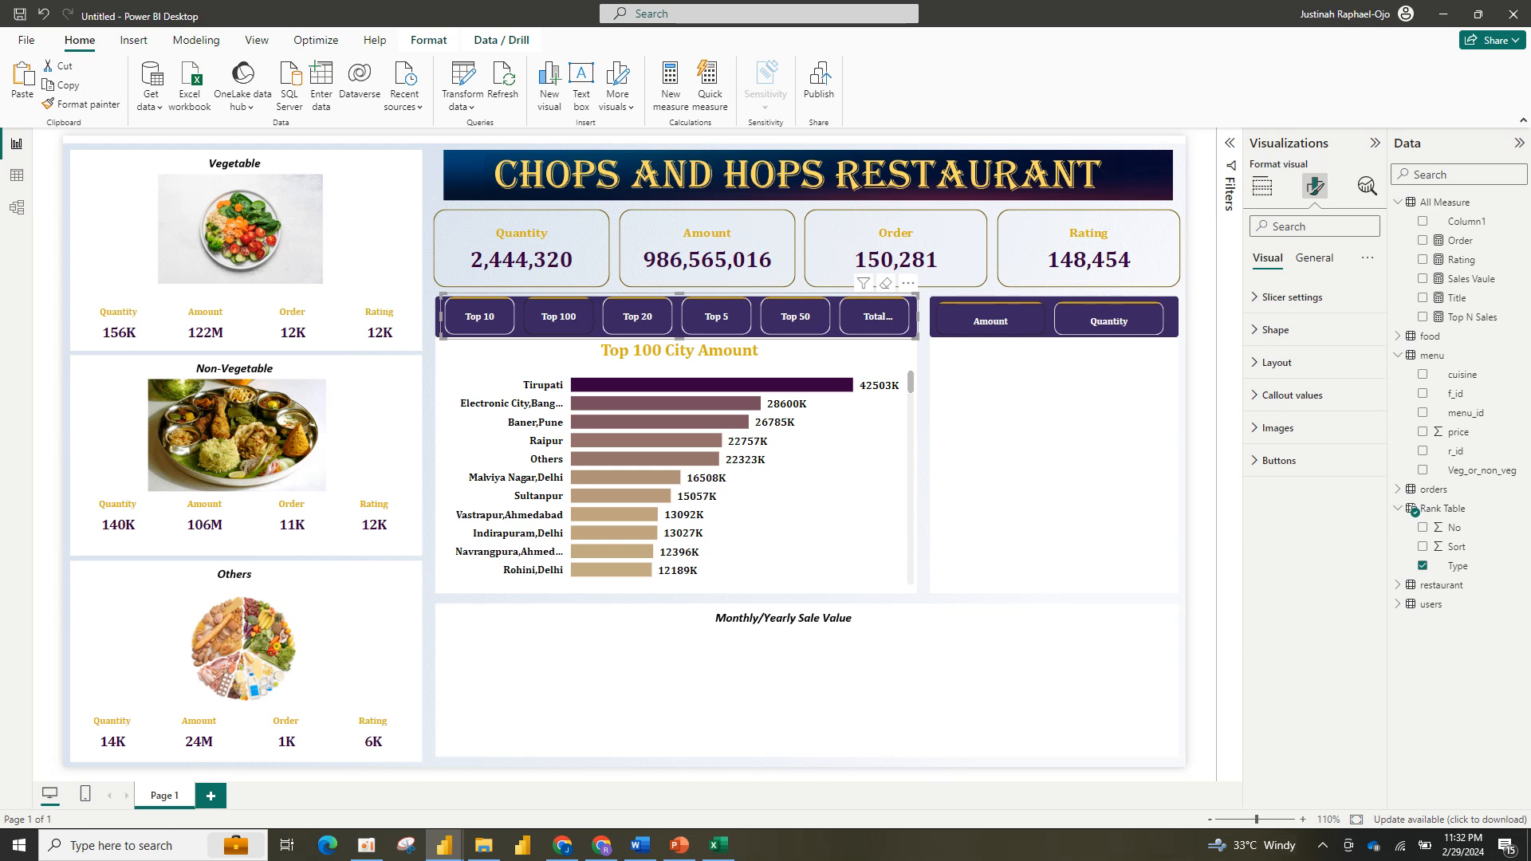
pyautogui.click(479, 316)
pyautogui.click(479, 316)
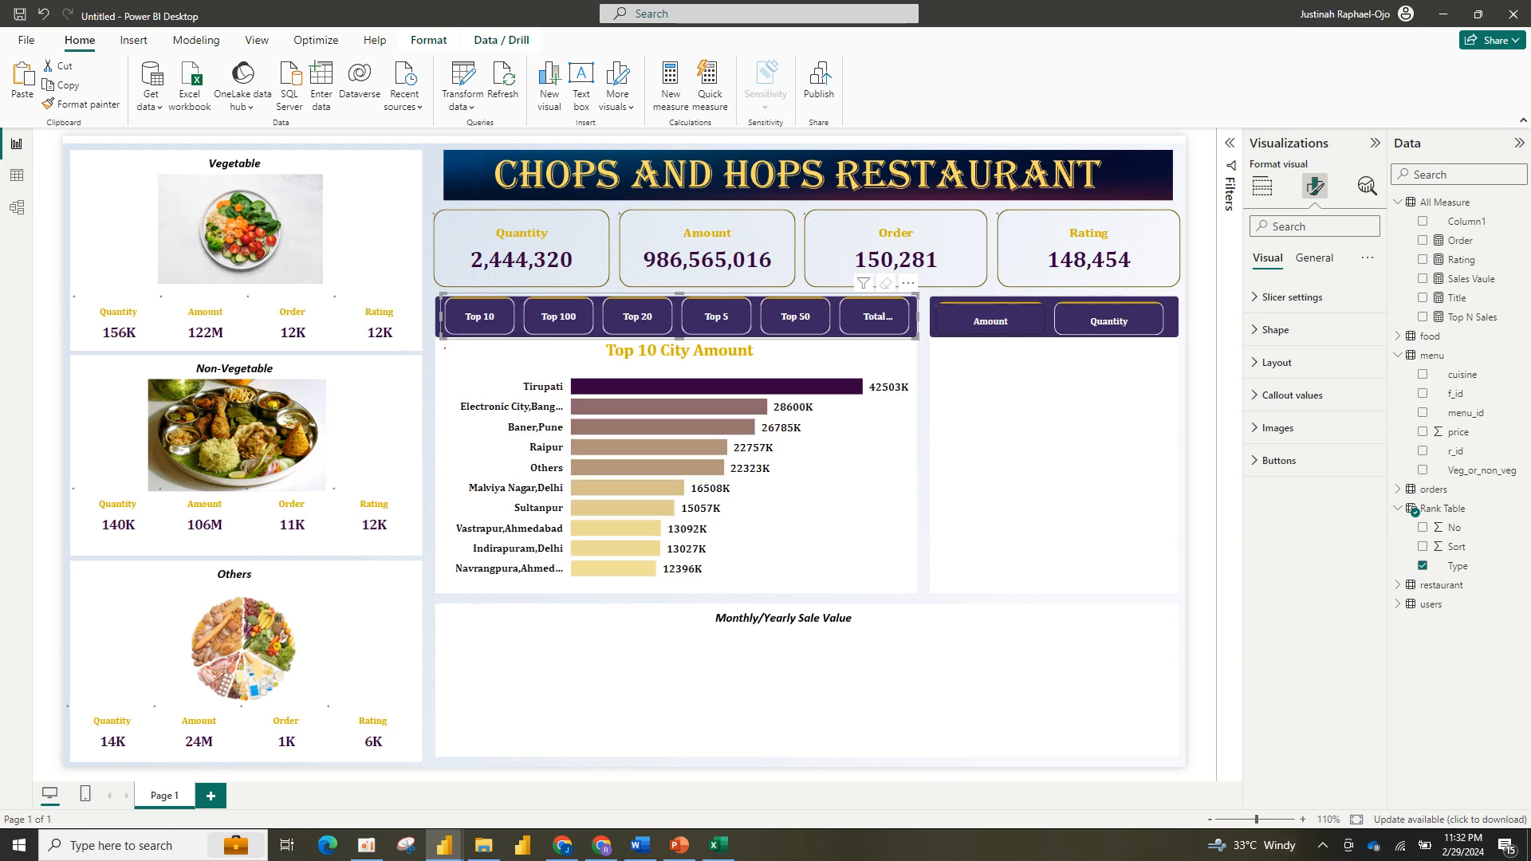
# Step: Duplicate the city chart and fit one copy into the empty panel beneath the Amount and Quantity slicer
pyautogui.click(806, 495)
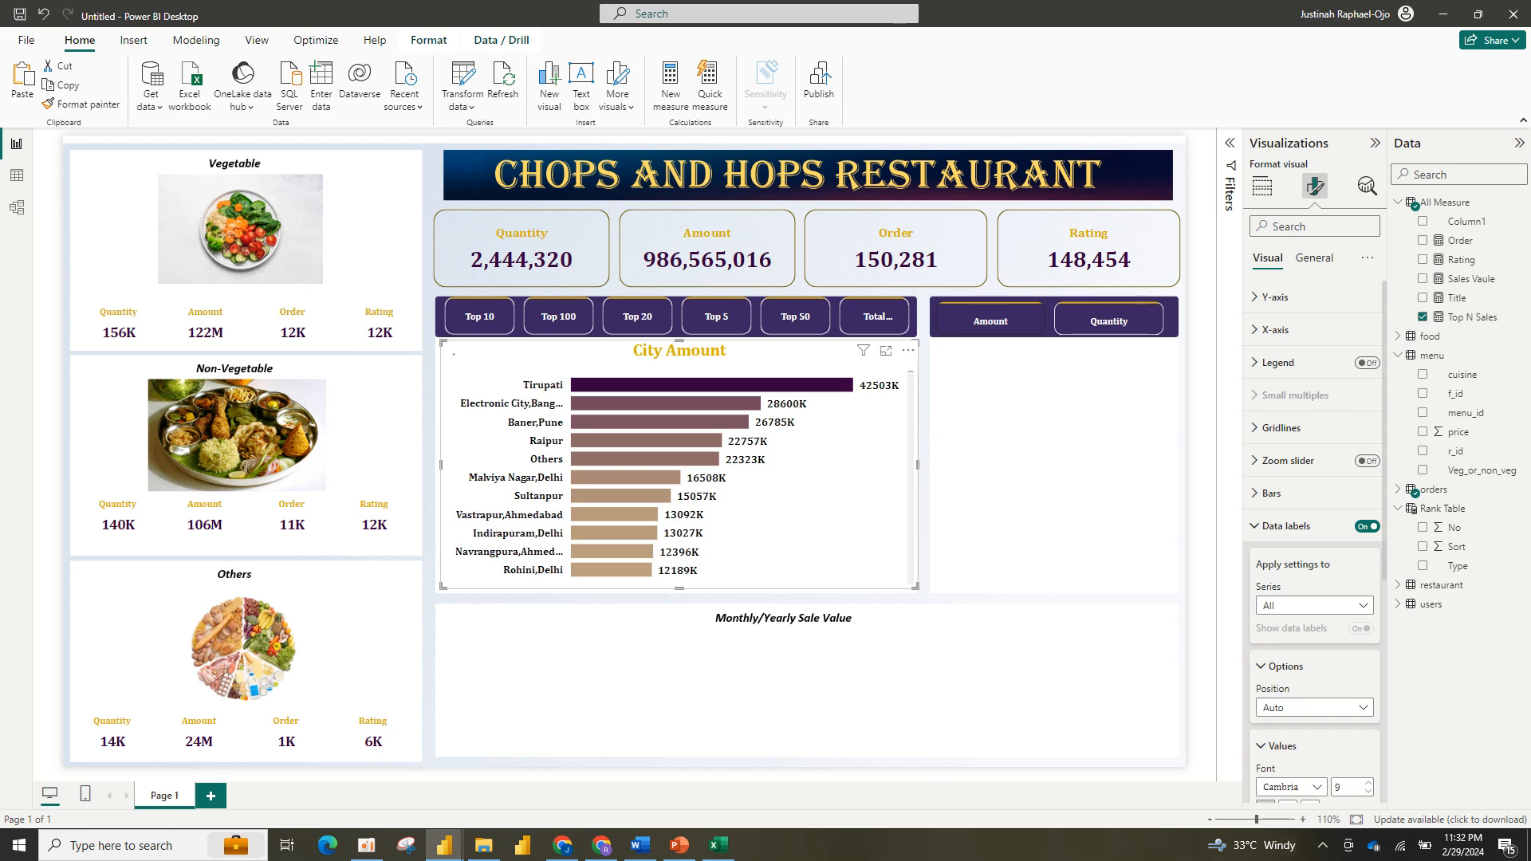
pyautogui.hotkey('ctrl', 'c')
pyautogui.hotkey('ctrl', 'v')
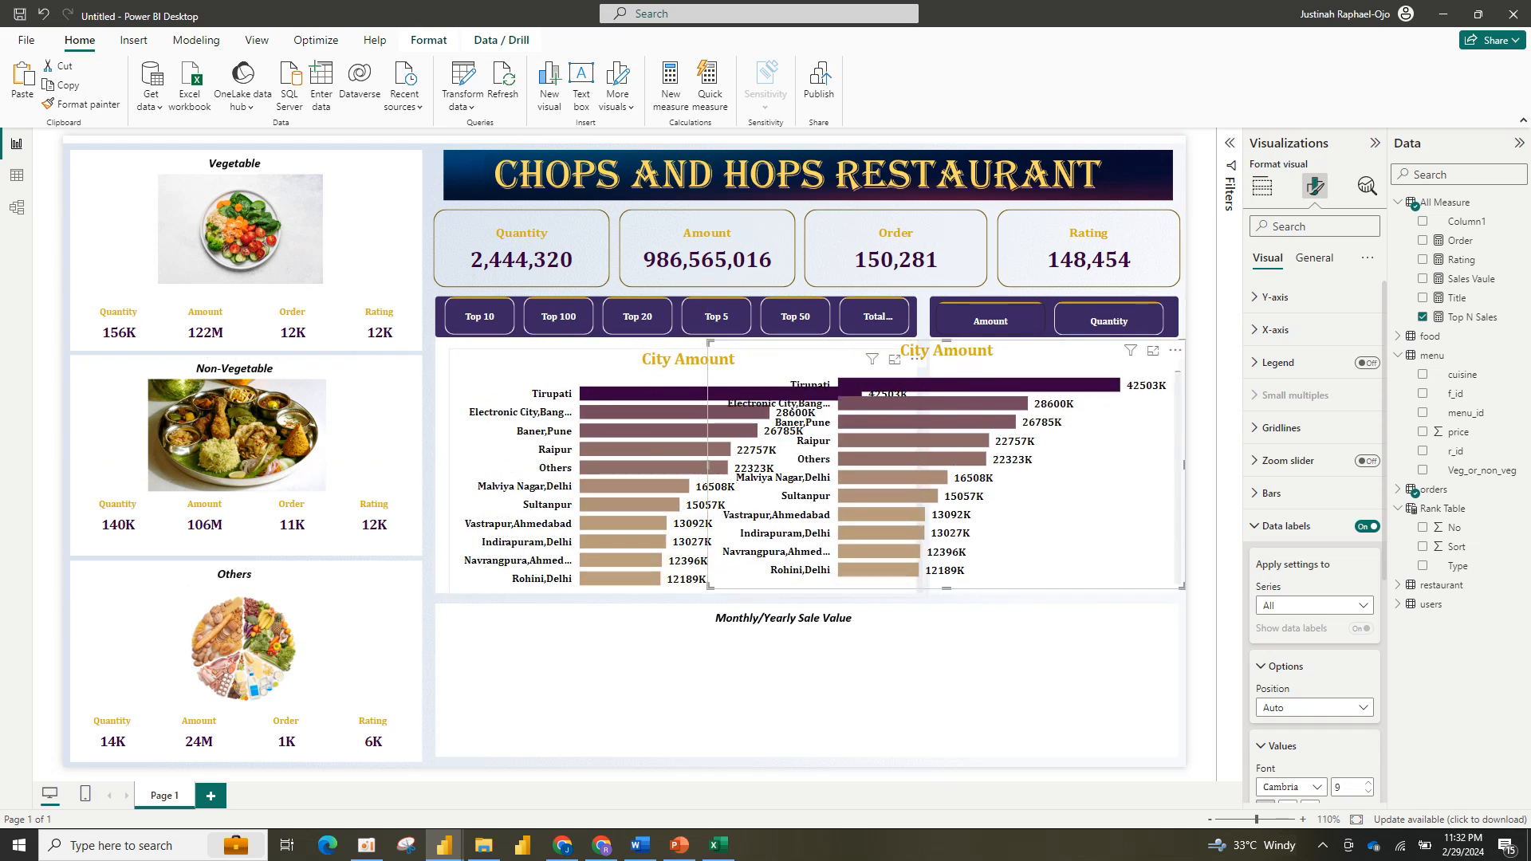
pyautogui.moveTo(708, 465); pyautogui.dragTo(928, 465)
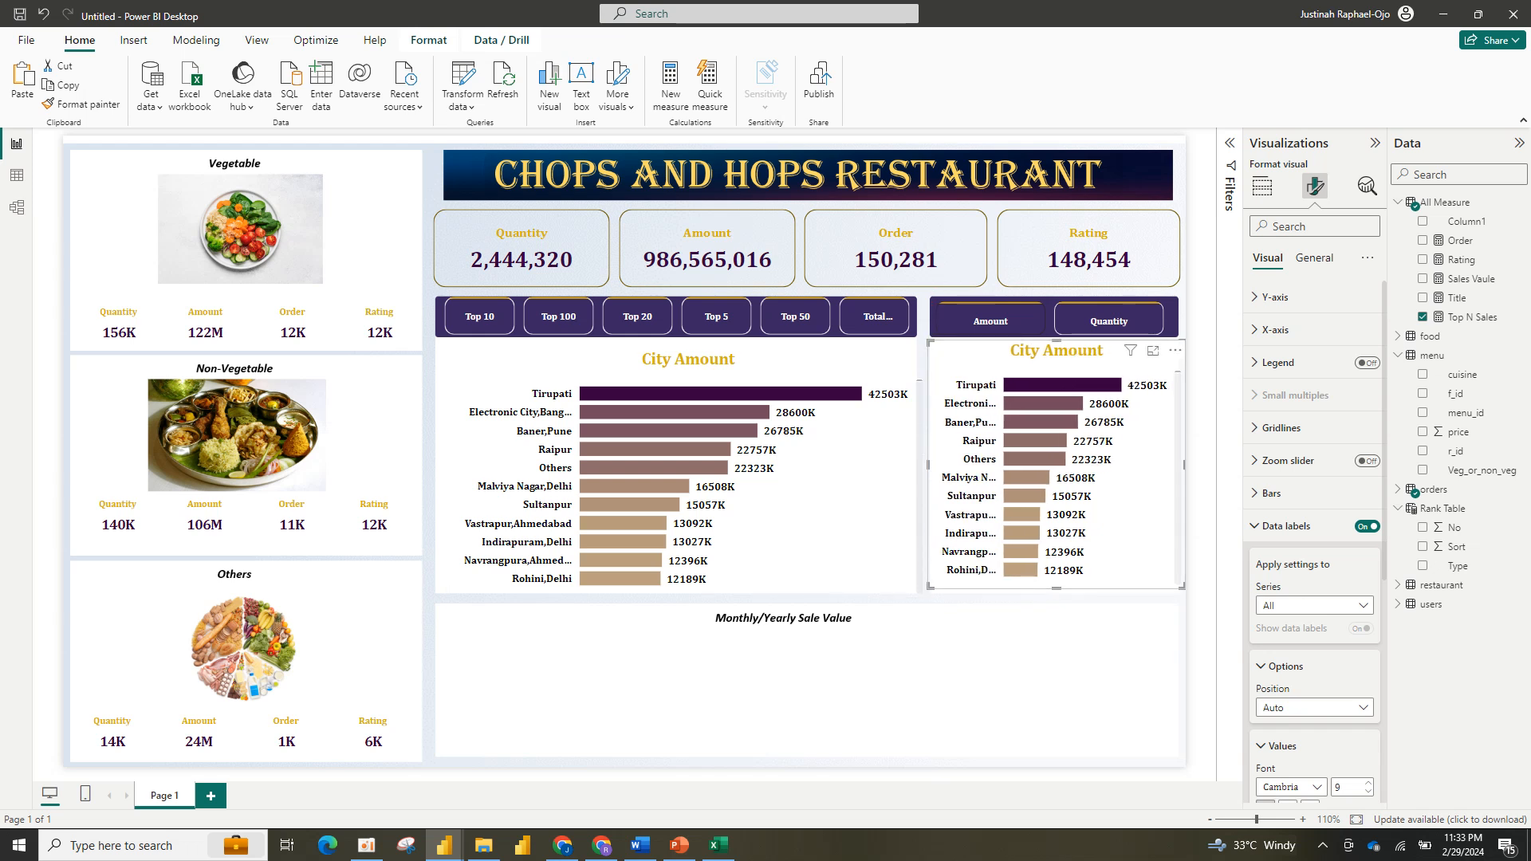
# Step: Replace City with the restaurant table's cuisine field on the y-axis of the narrow chart beneath the Amount and Quantity slicer
pyautogui.click(1262, 186)
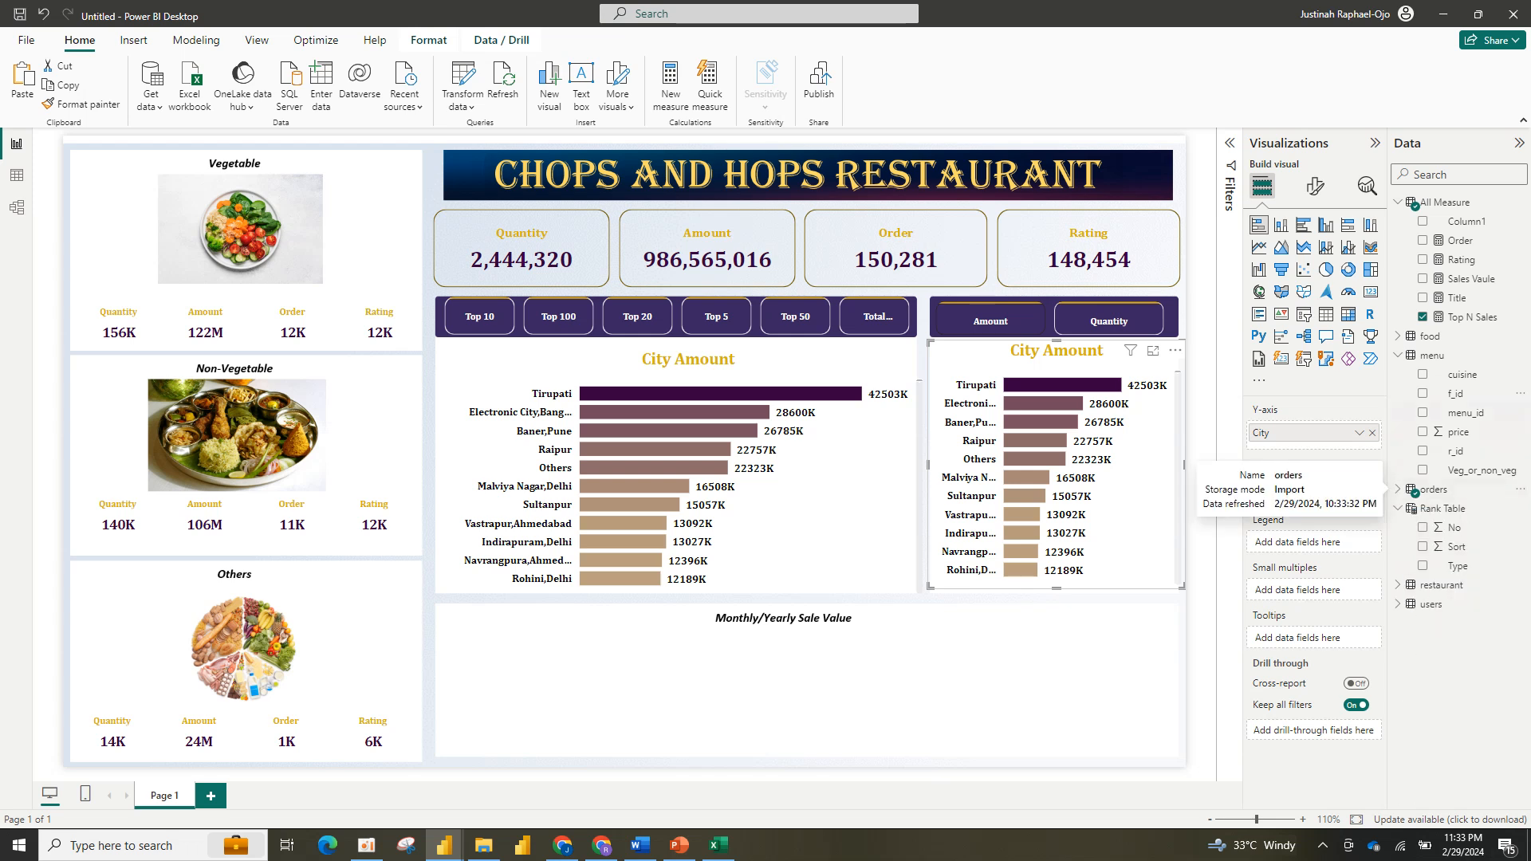
pyautogui.click(1398, 355)
pyautogui.click(1397, 336)
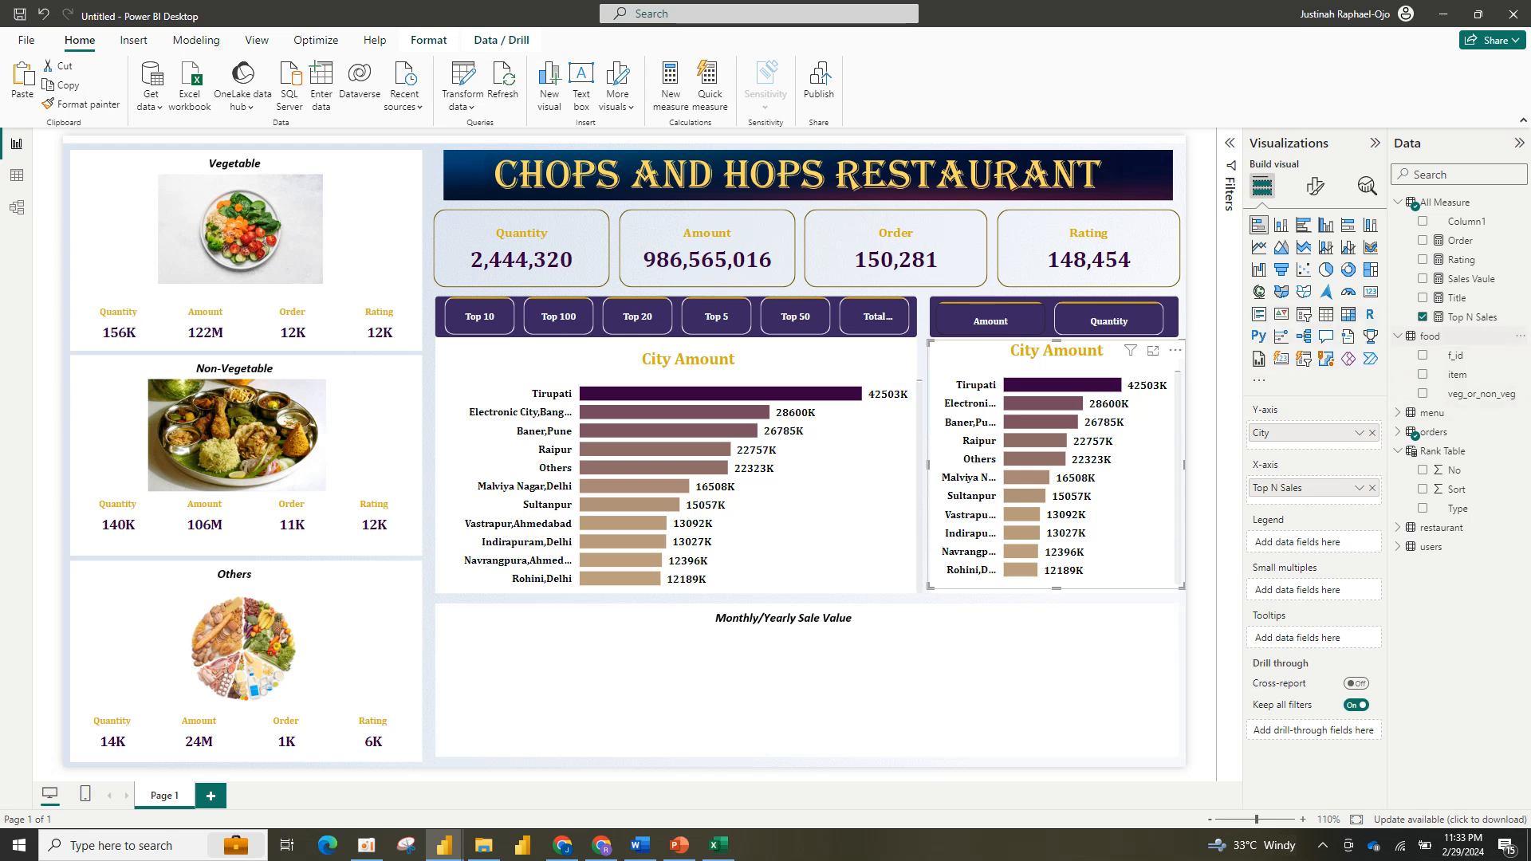
pyautogui.click(1398, 337)
pyautogui.click(1397, 489)
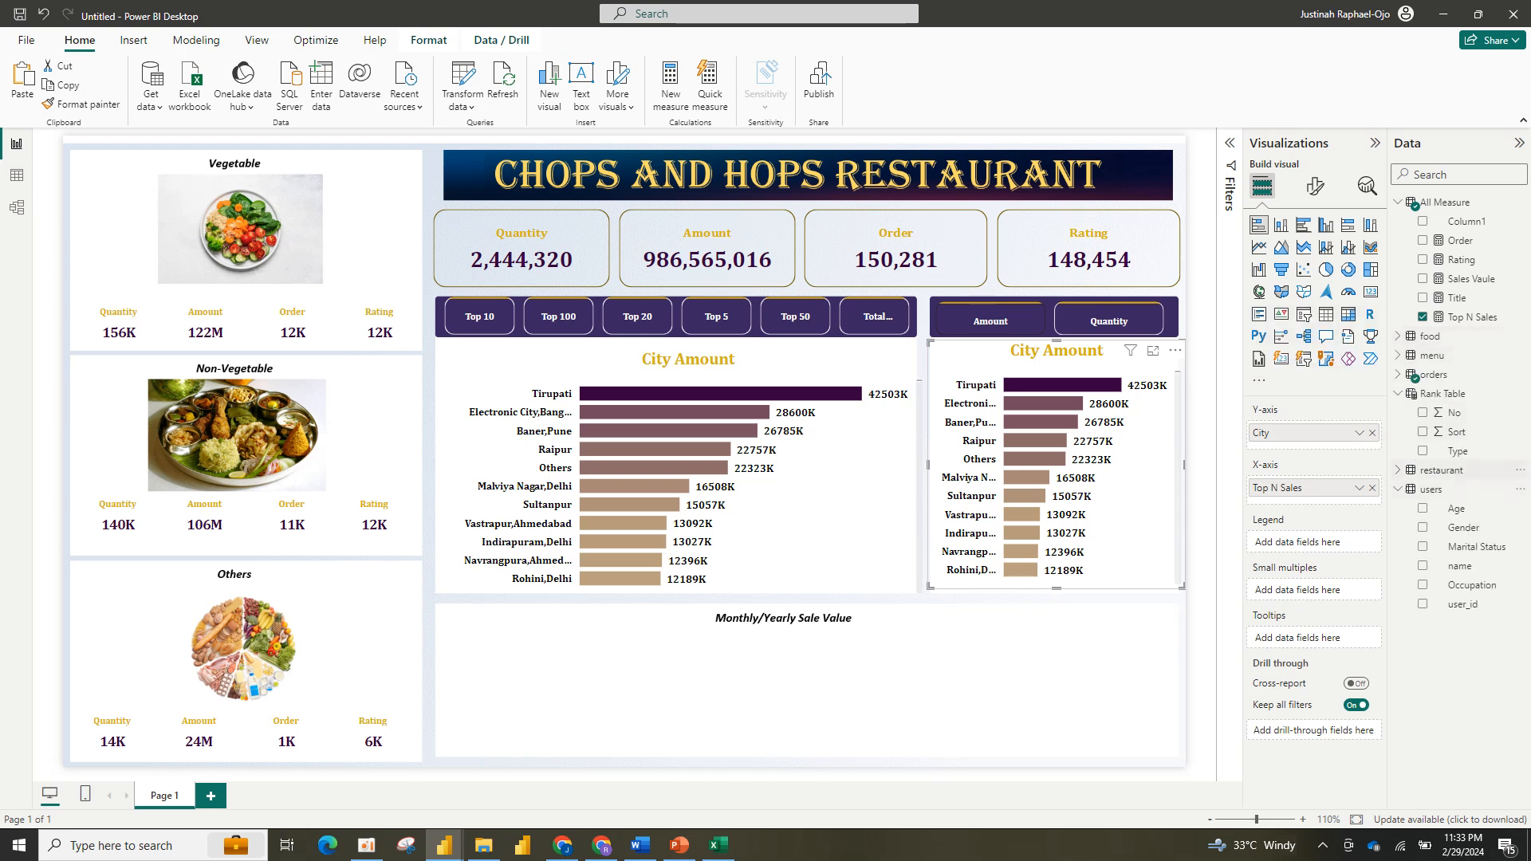
pyautogui.click(1398, 471)
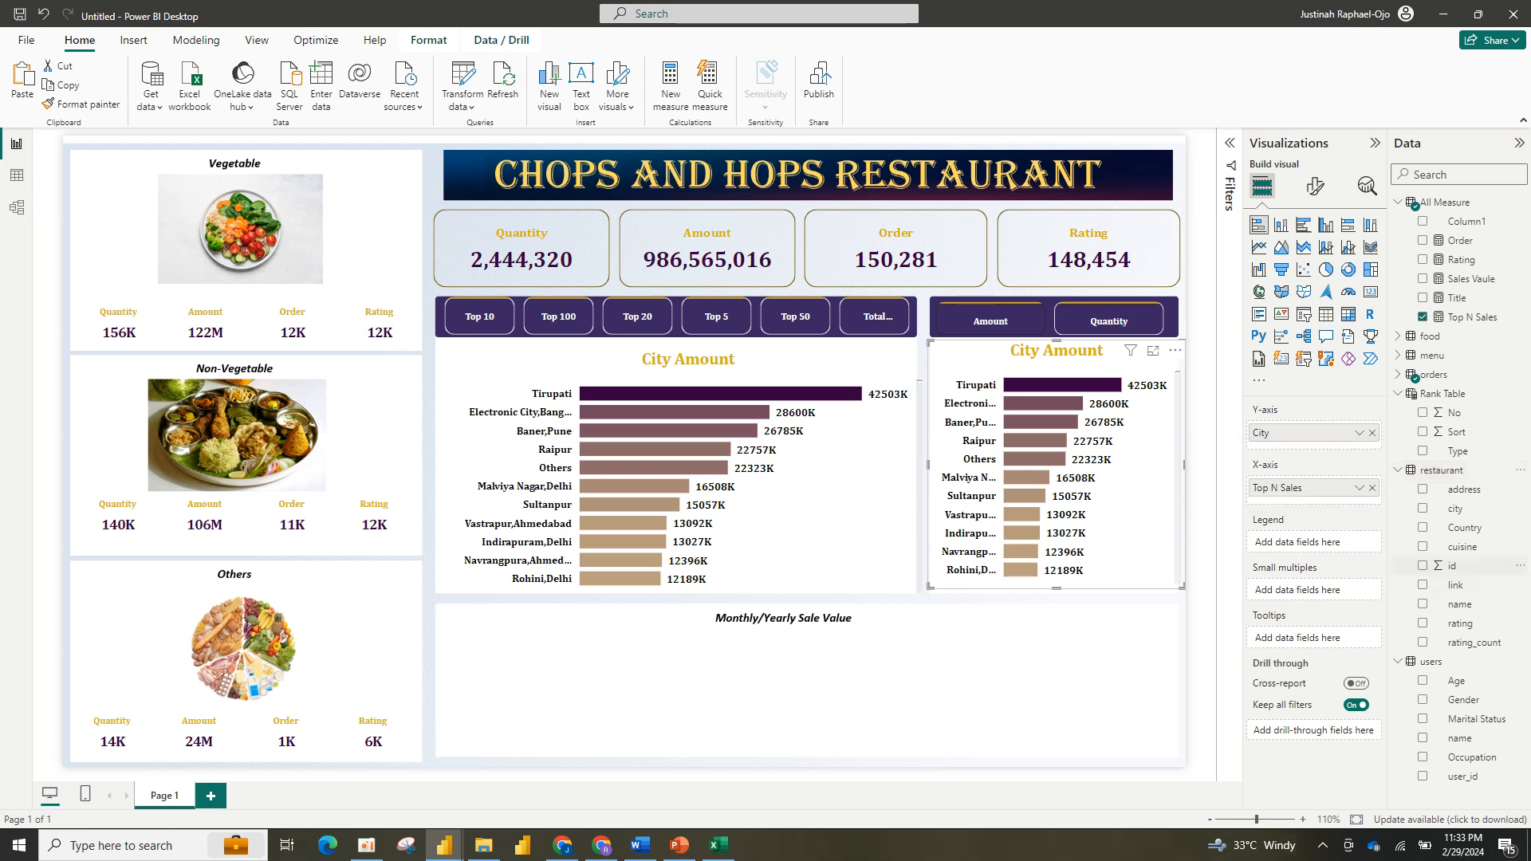
pyautogui.click(1422, 547)
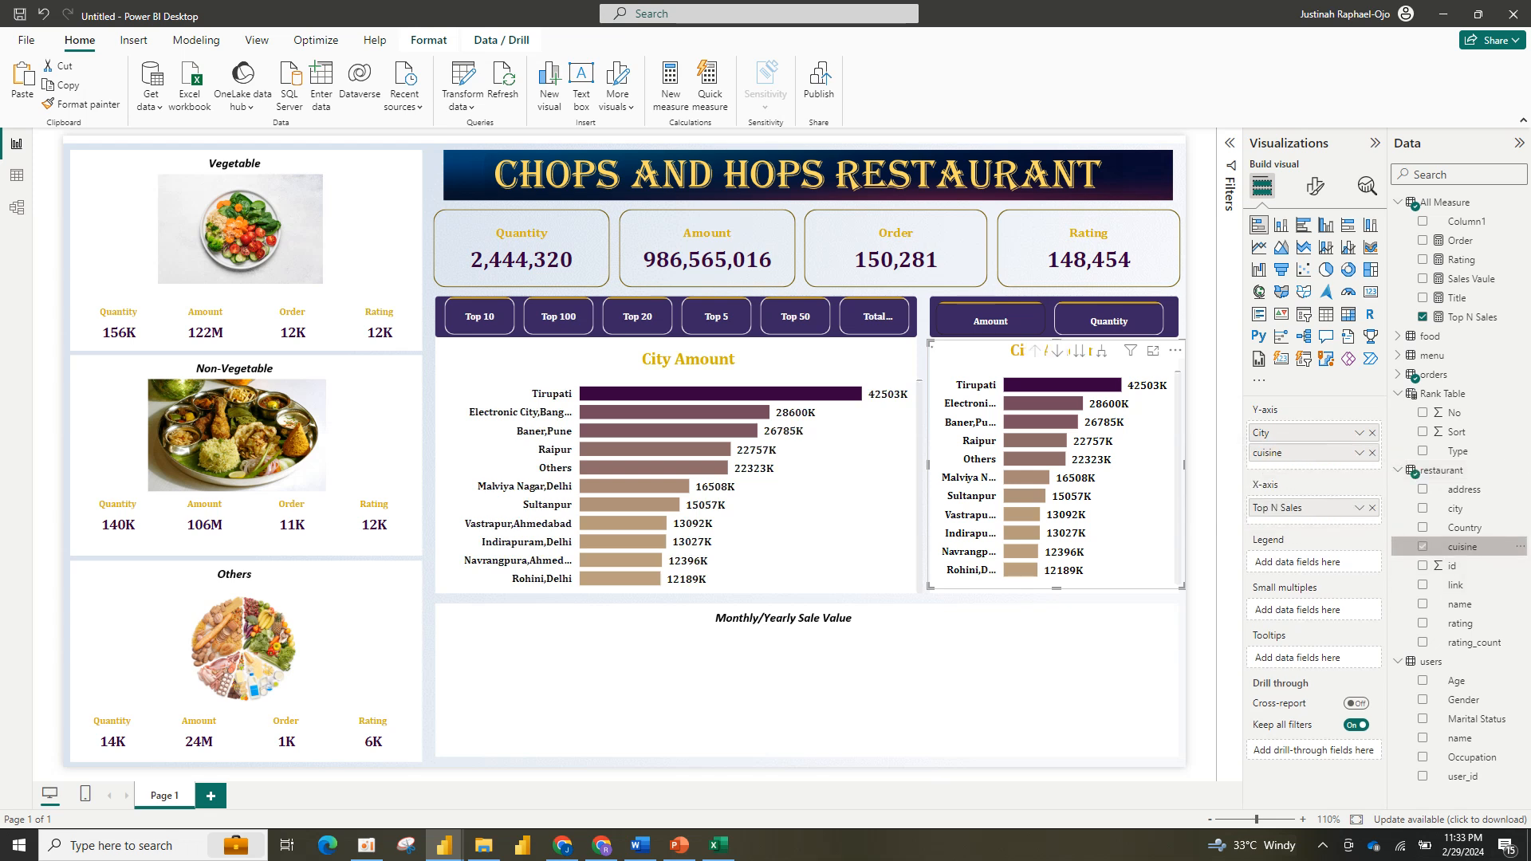
pyautogui.click(1371, 433)
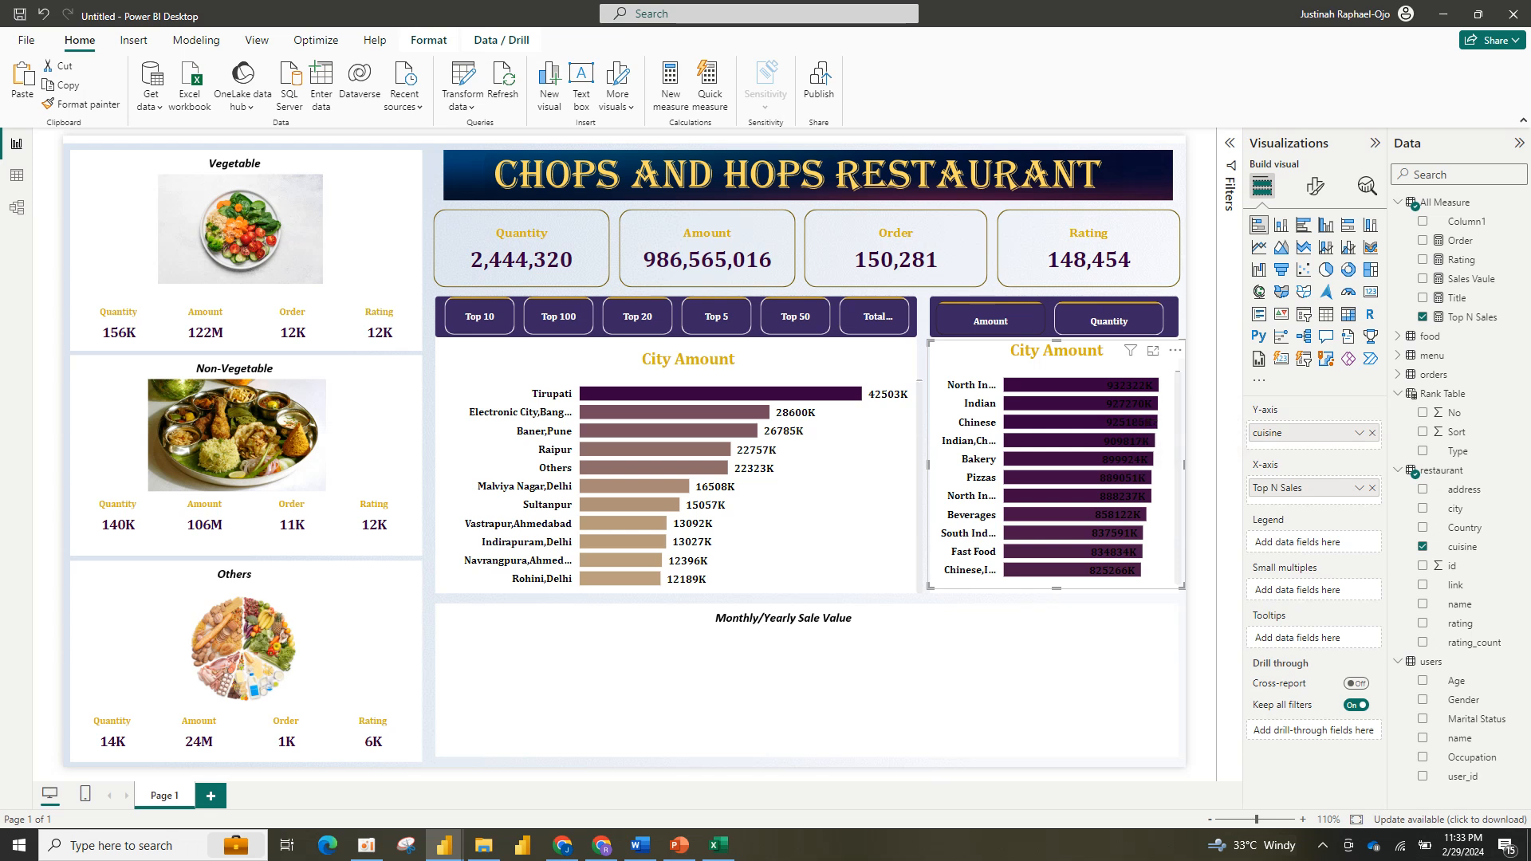
# Step: Replace Top N Sales with the Sales Vaule measure on the narrow cuisine chart's x-axis, trying Rating in between
pyautogui.click(1371, 488)
pyautogui.click(1422, 278)
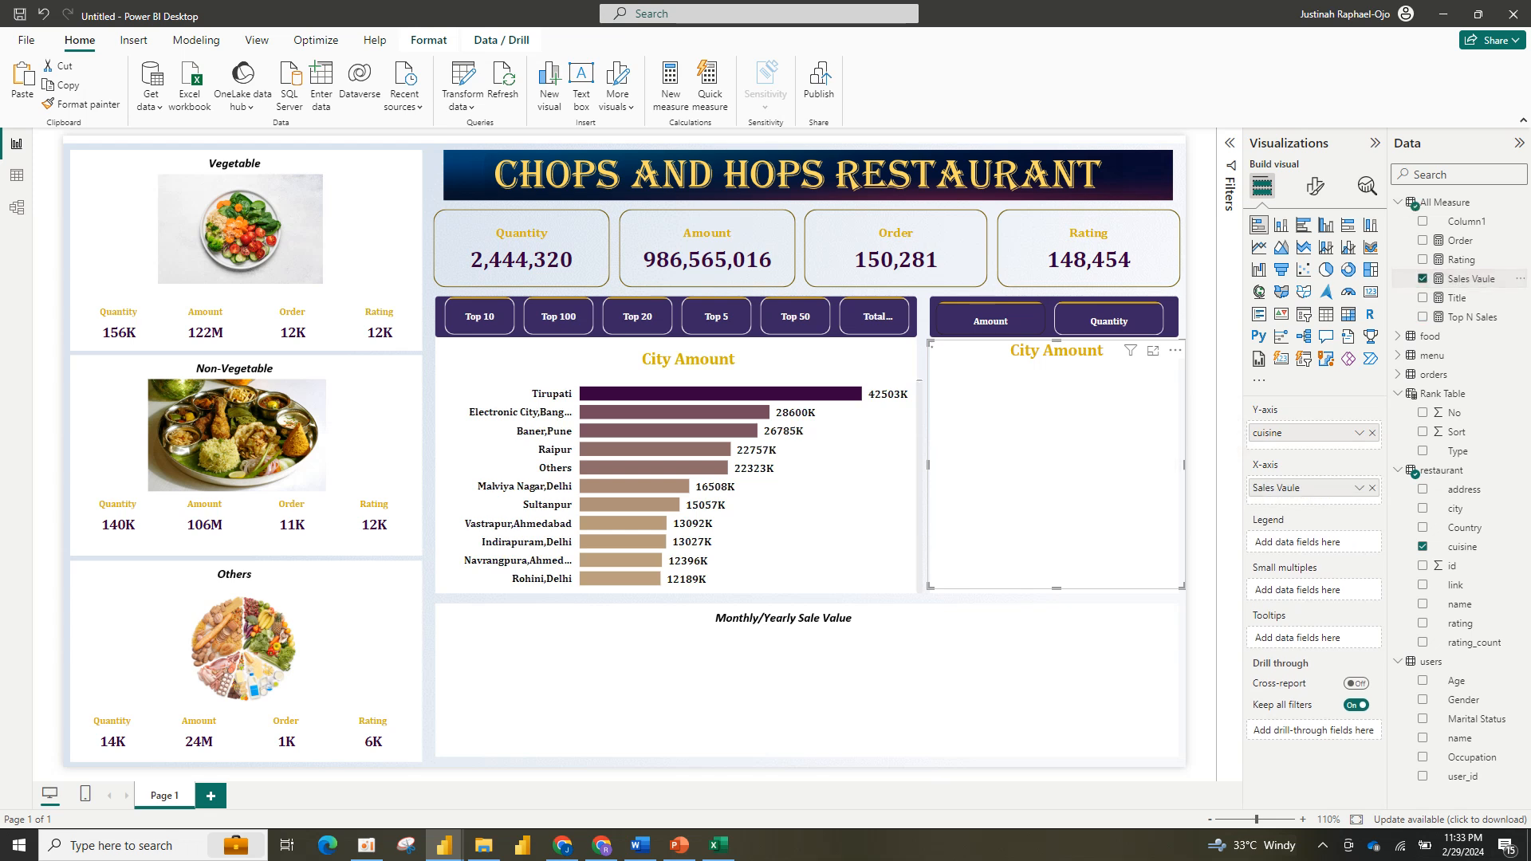
pyautogui.click(1422, 278)
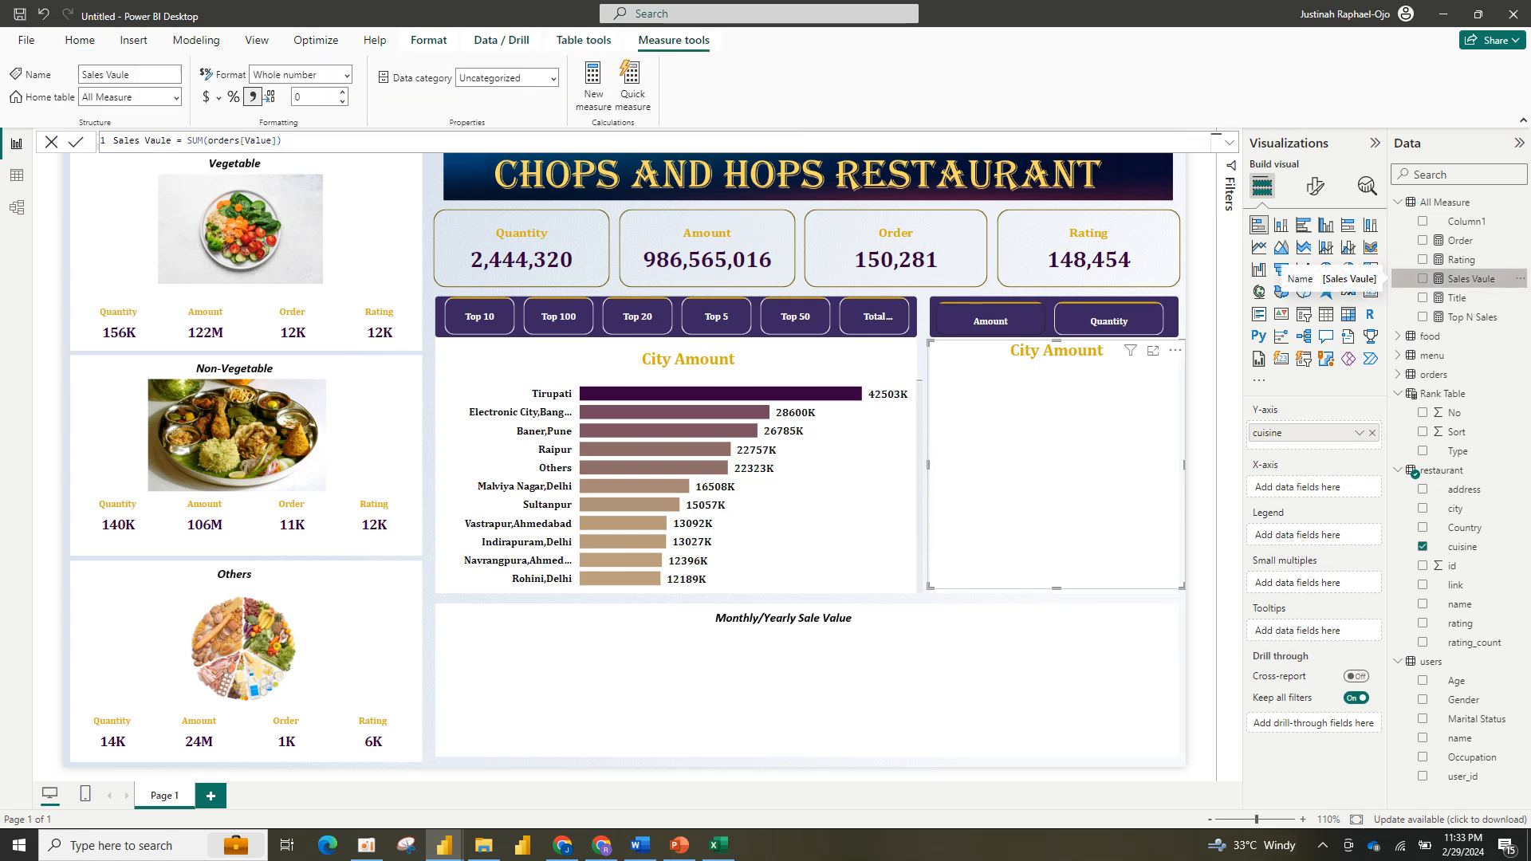
pyautogui.click(1422, 259)
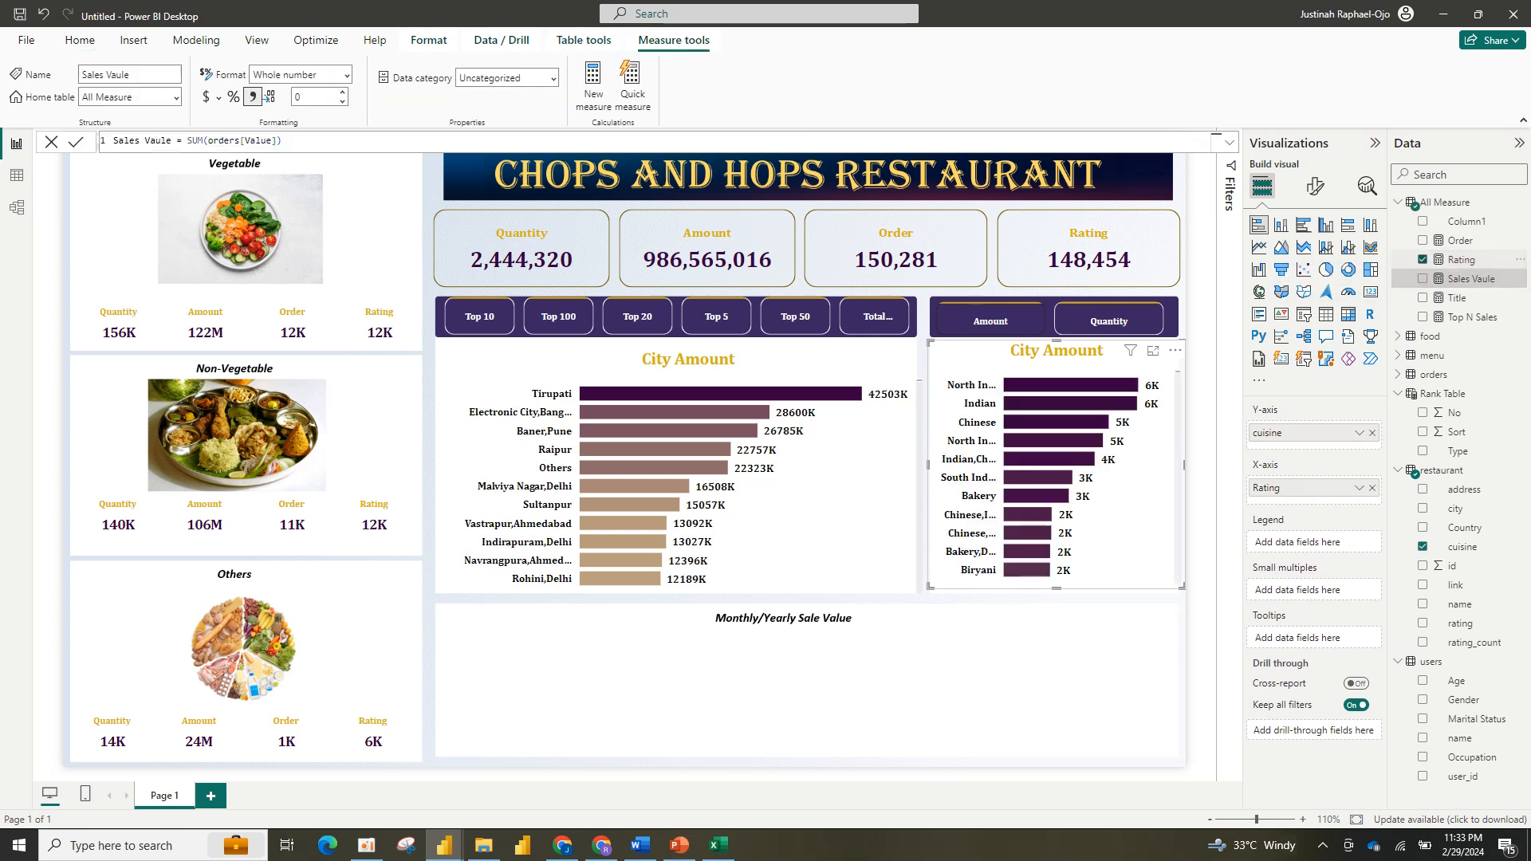
pyautogui.click(1422, 259)
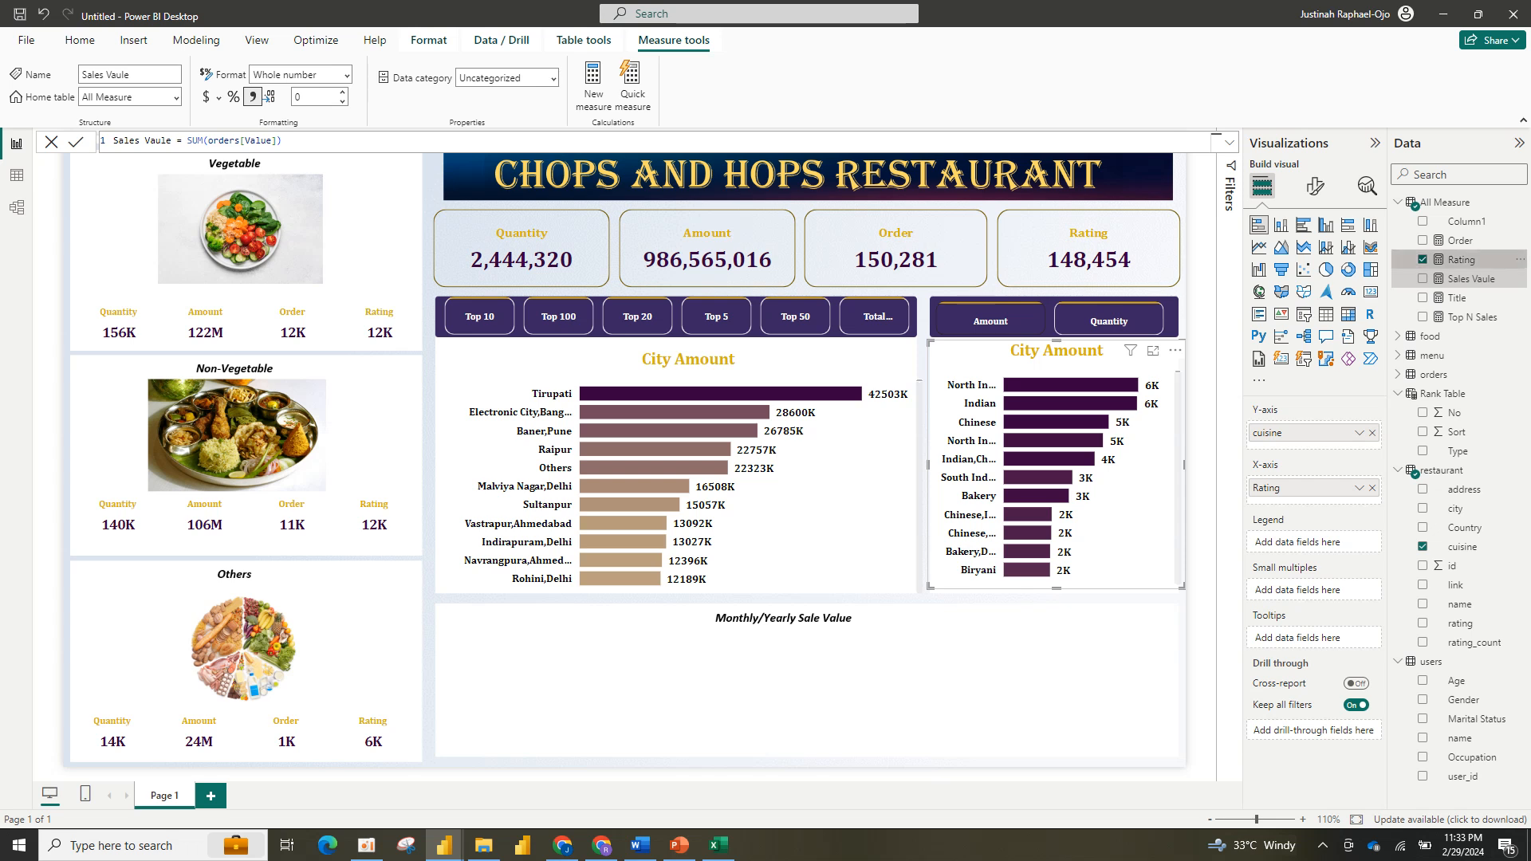
pyautogui.click(1423, 278)
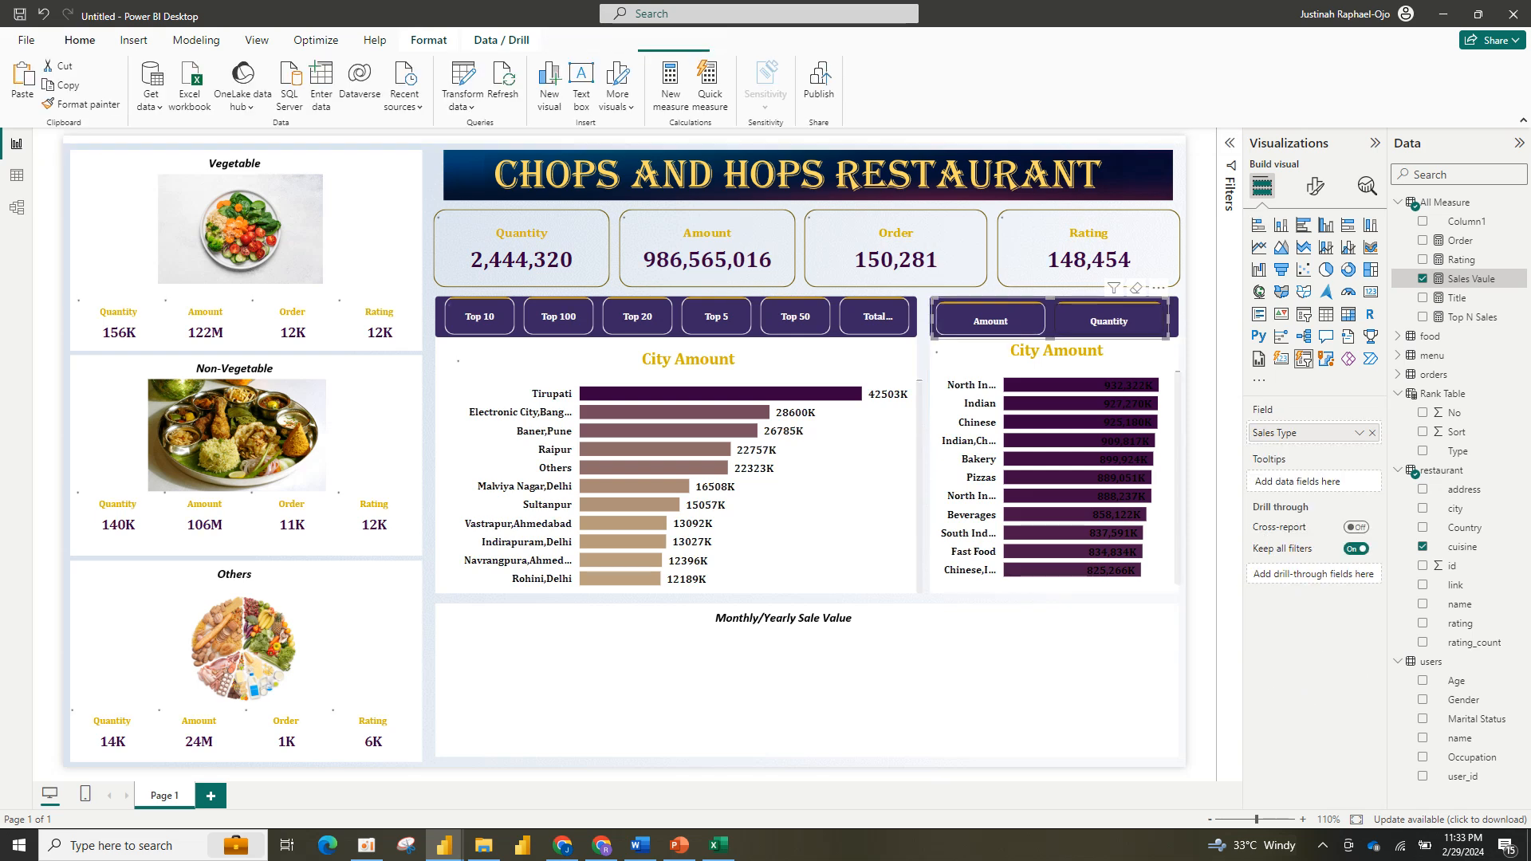
# Step: Try Quantity and clear the selection in the Amount and Quantity slicer, and remove the copied chart beneath it
pyautogui.click(1108, 320)
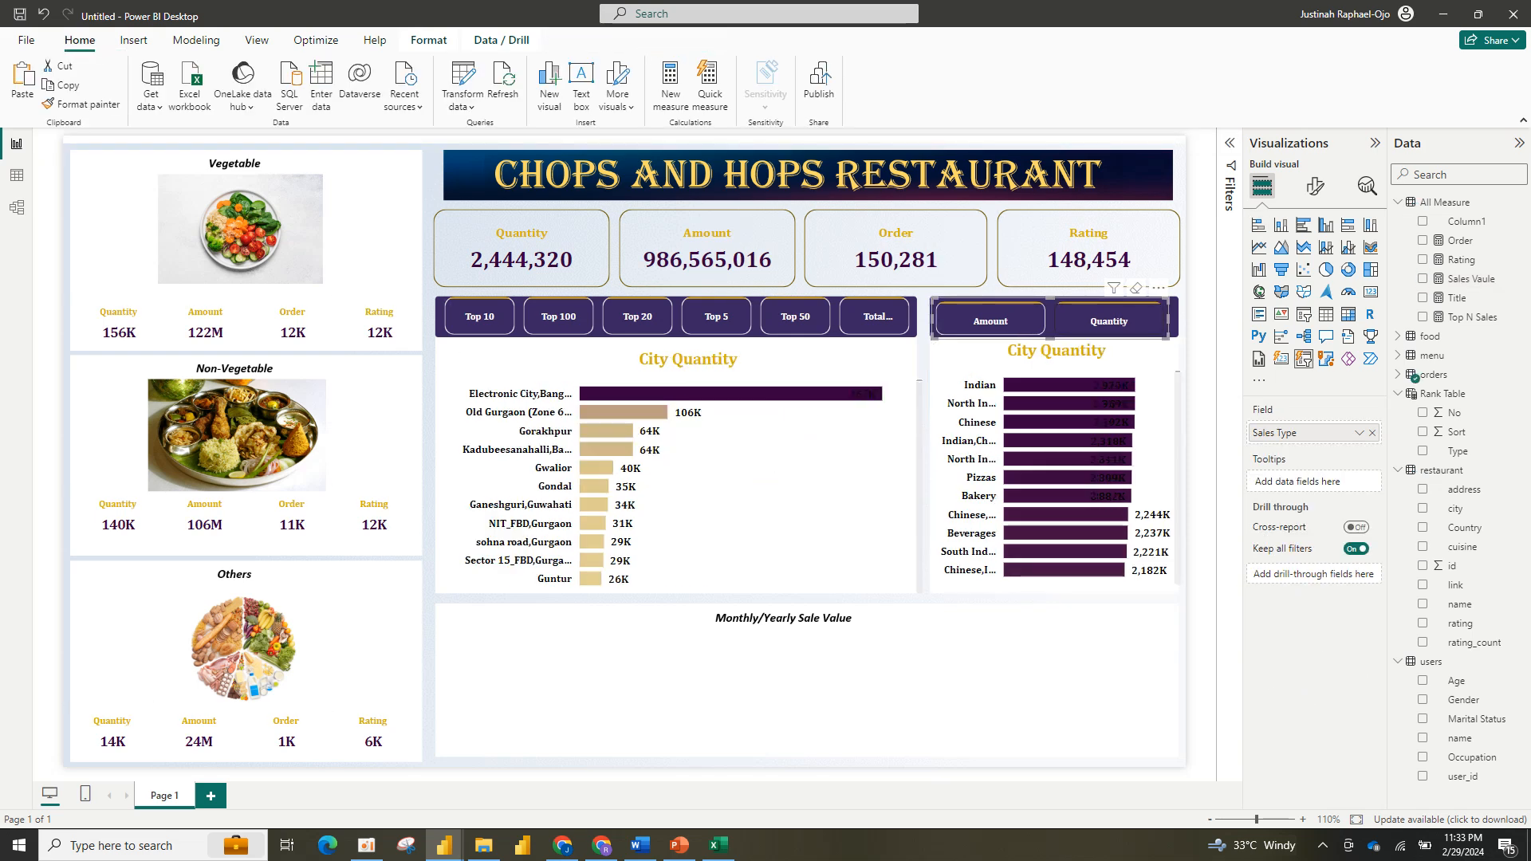
pyautogui.click(1108, 321)
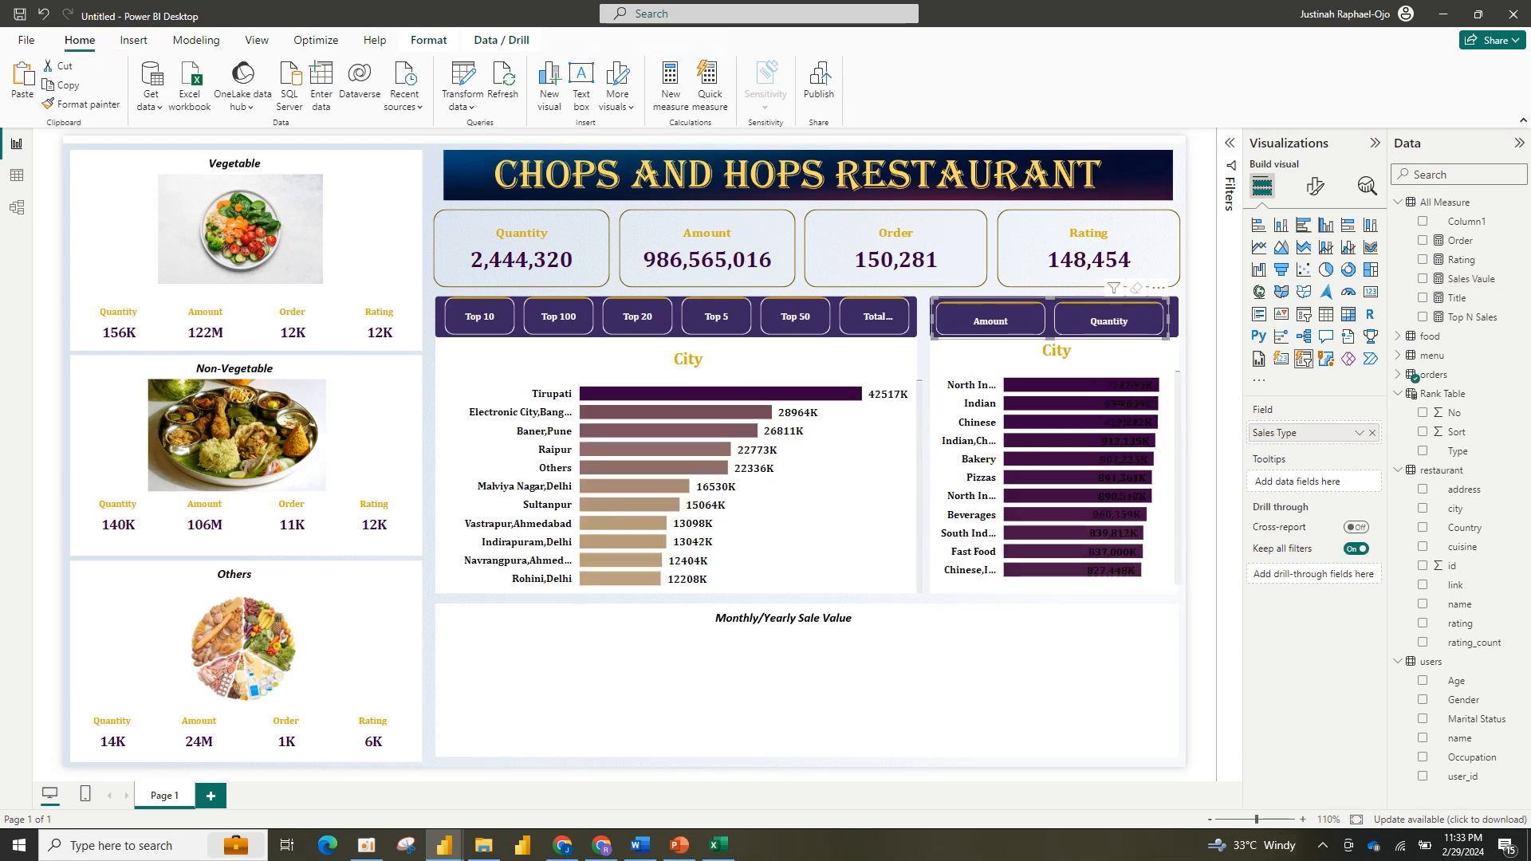
pyautogui.click(1094, 362)
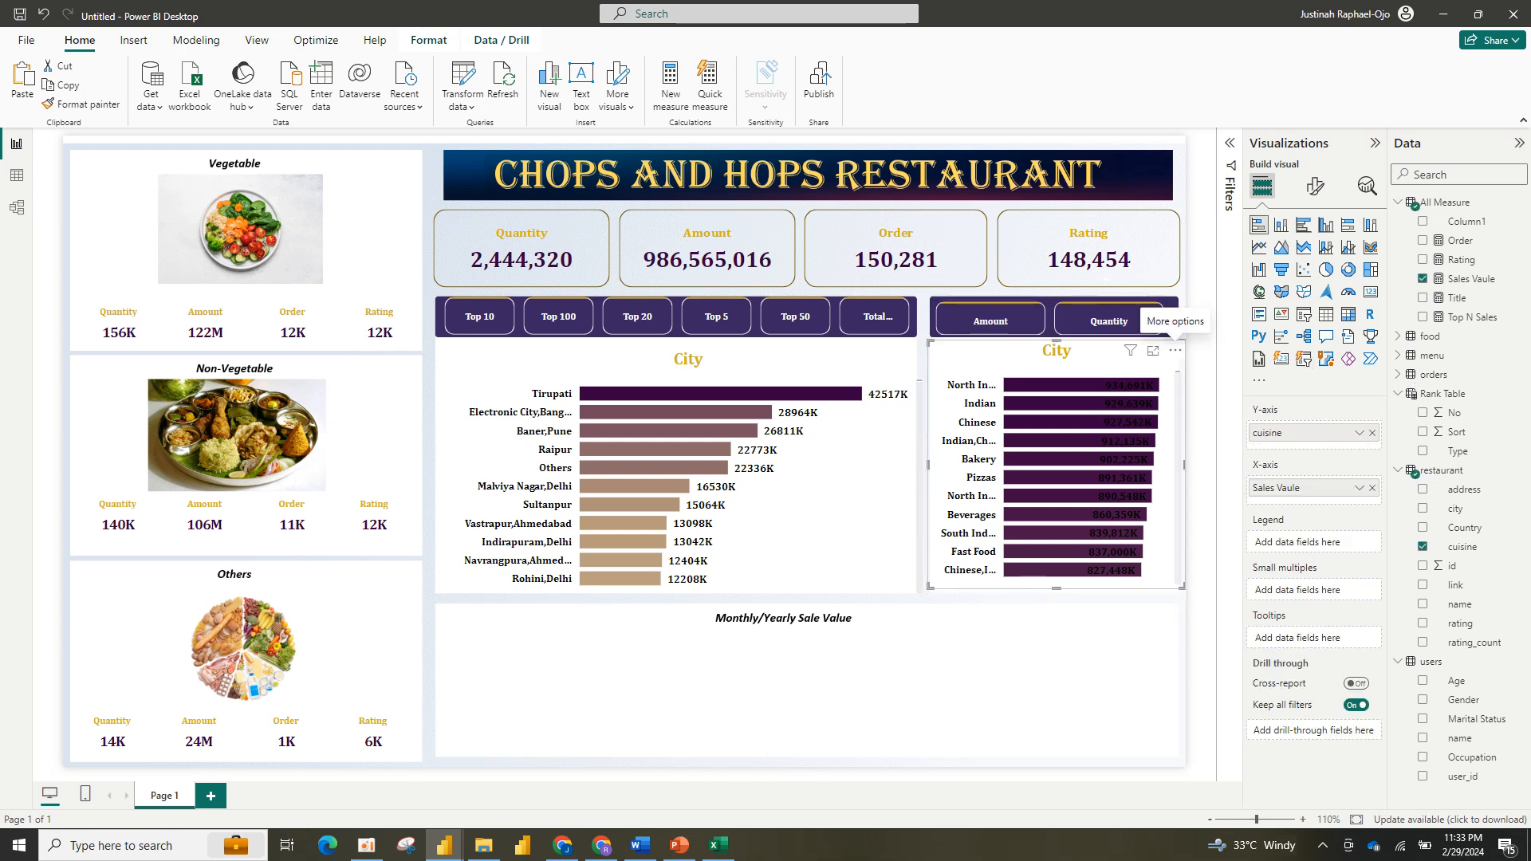
pyautogui.click(1175, 350)
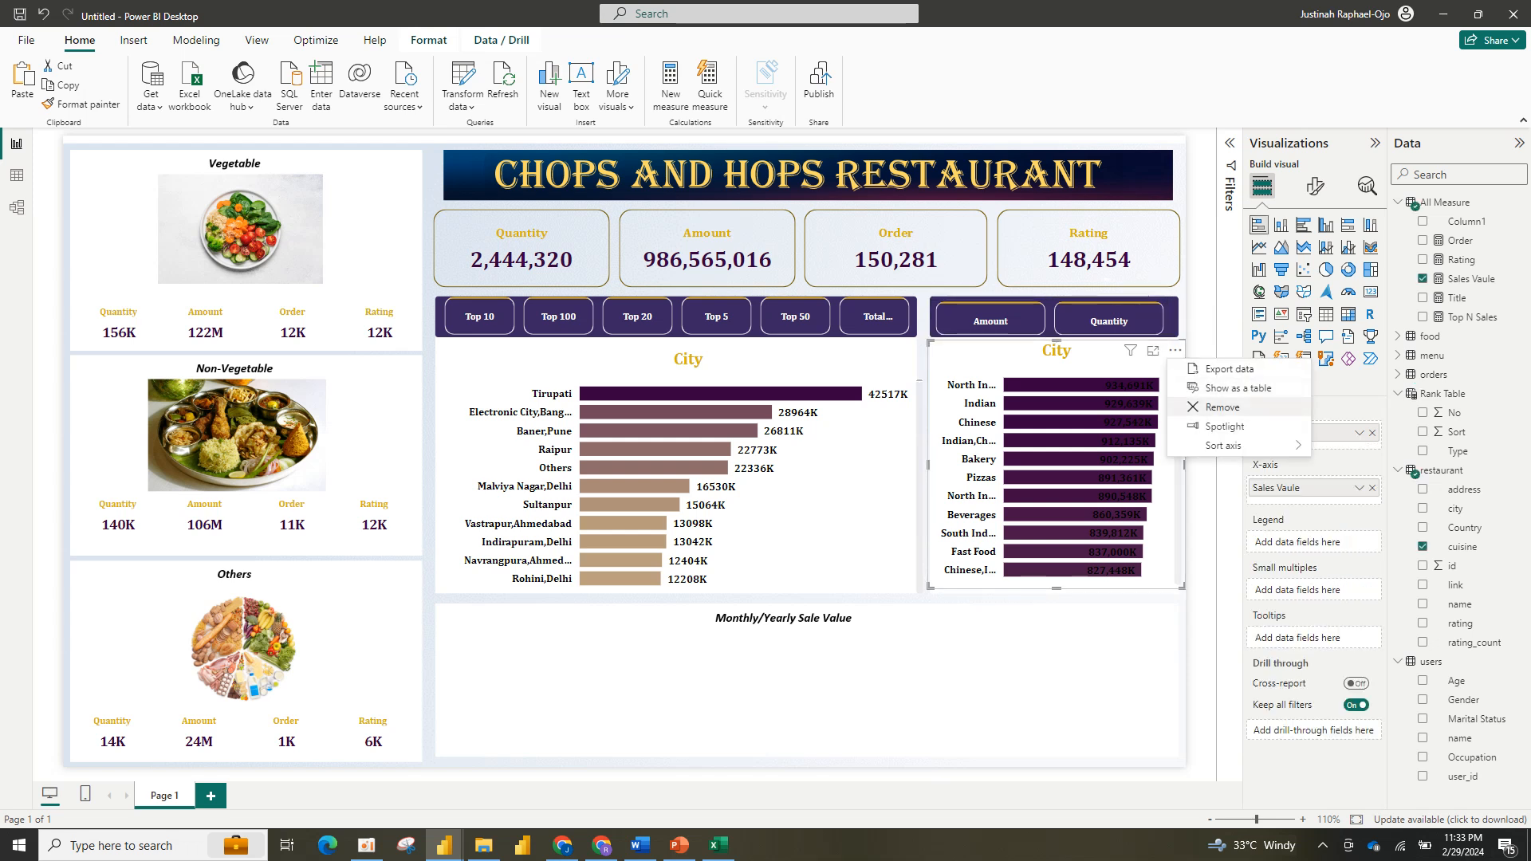
pyautogui.click(1221, 406)
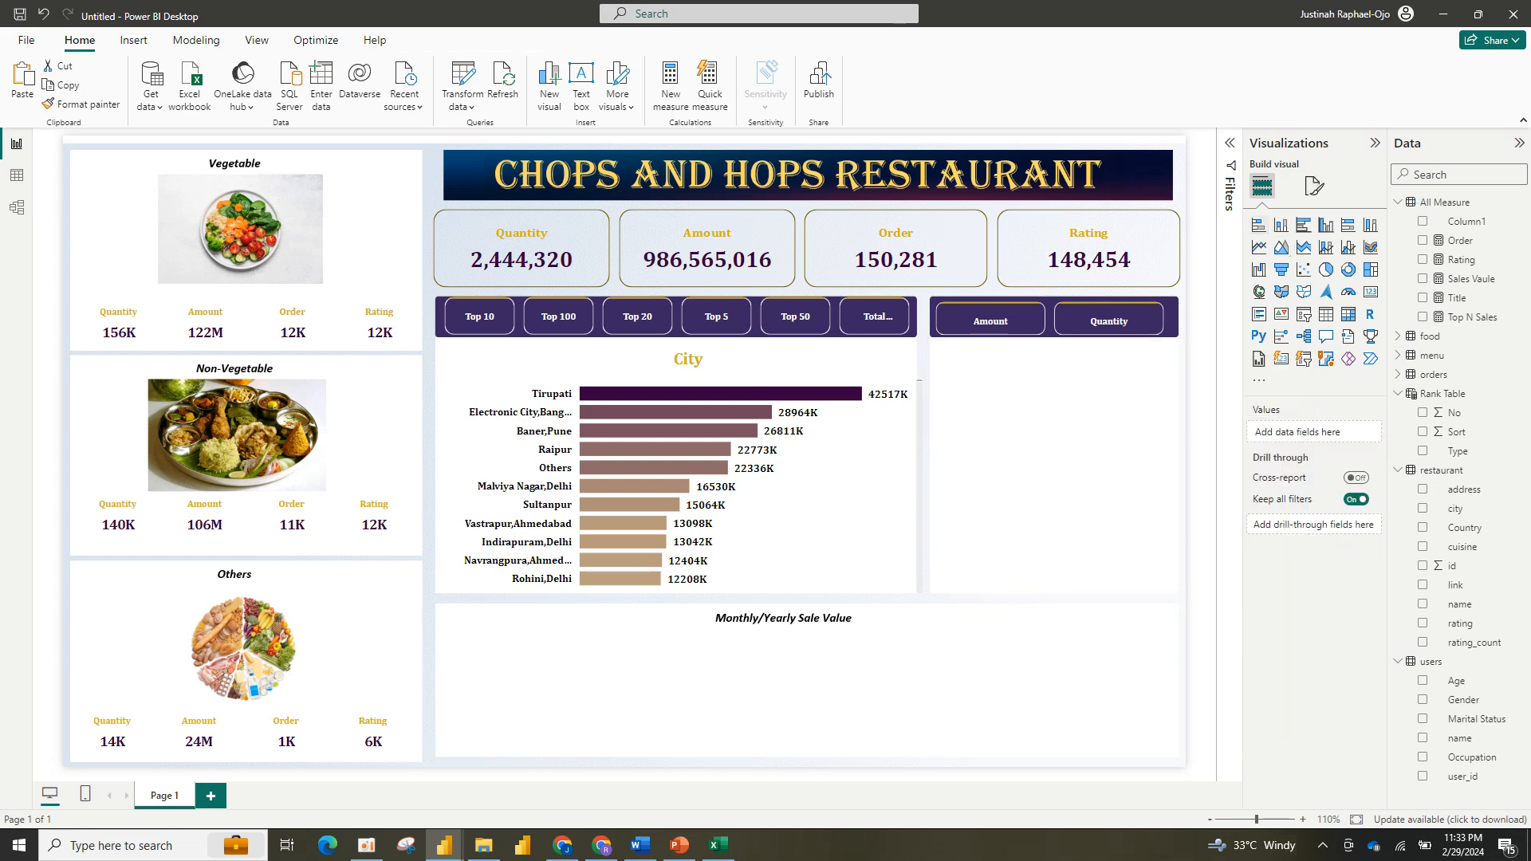
# Step: Insert a stacked bar chart fitted beneath the Amount and Quantity slicer, with the restaurant table's cuisine field on its y-axis
pyautogui.click(1258, 225)
pyautogui.moveTo(240, 450); pyautogui.dragTo(1013, 438)
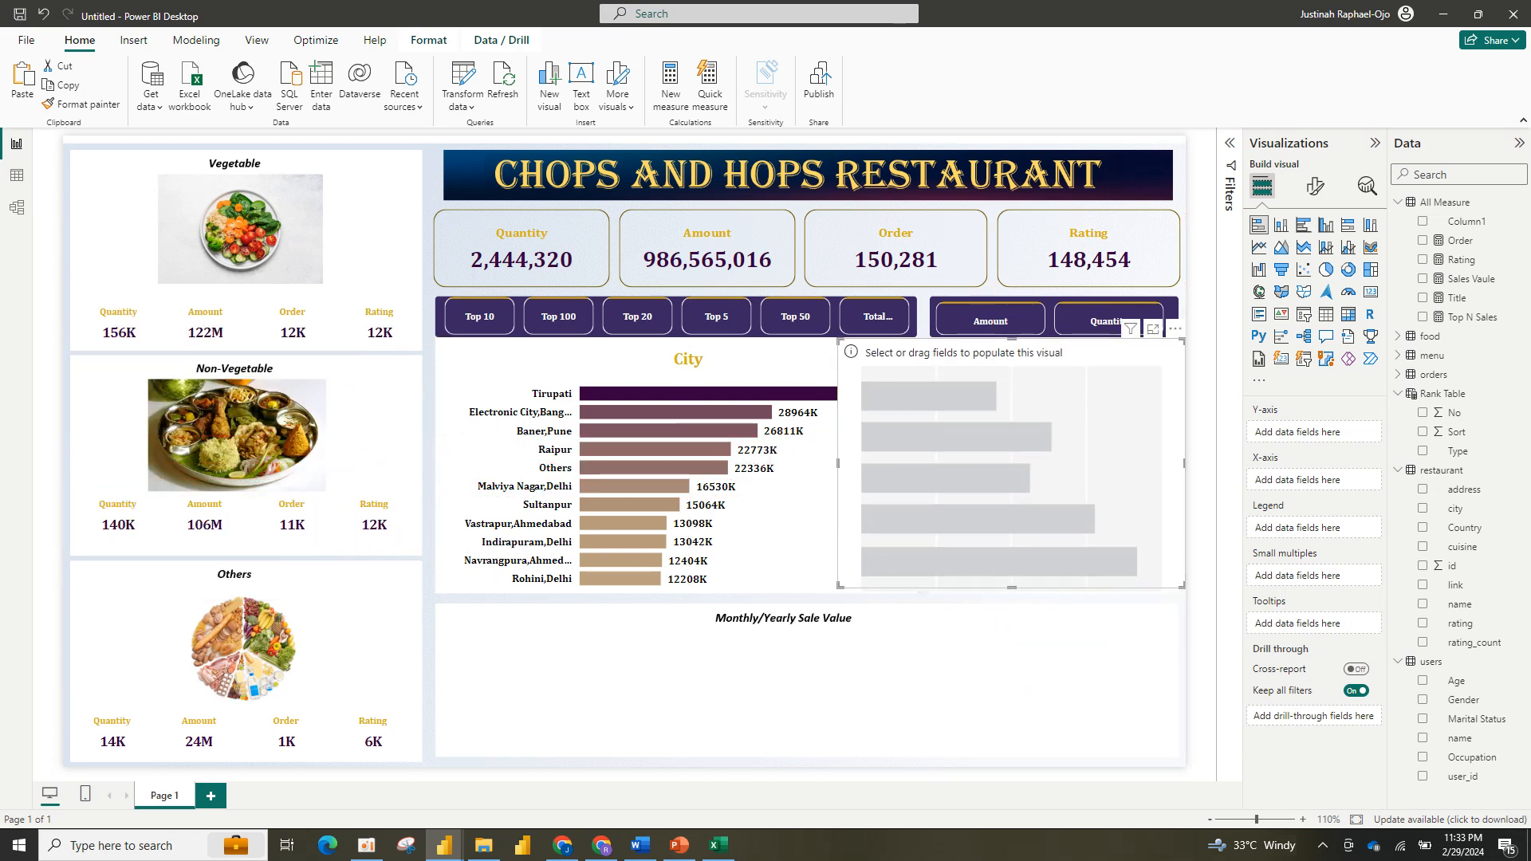
pyautogui.moveTo(839, 462); pyautogui.dragTo(943, 462)
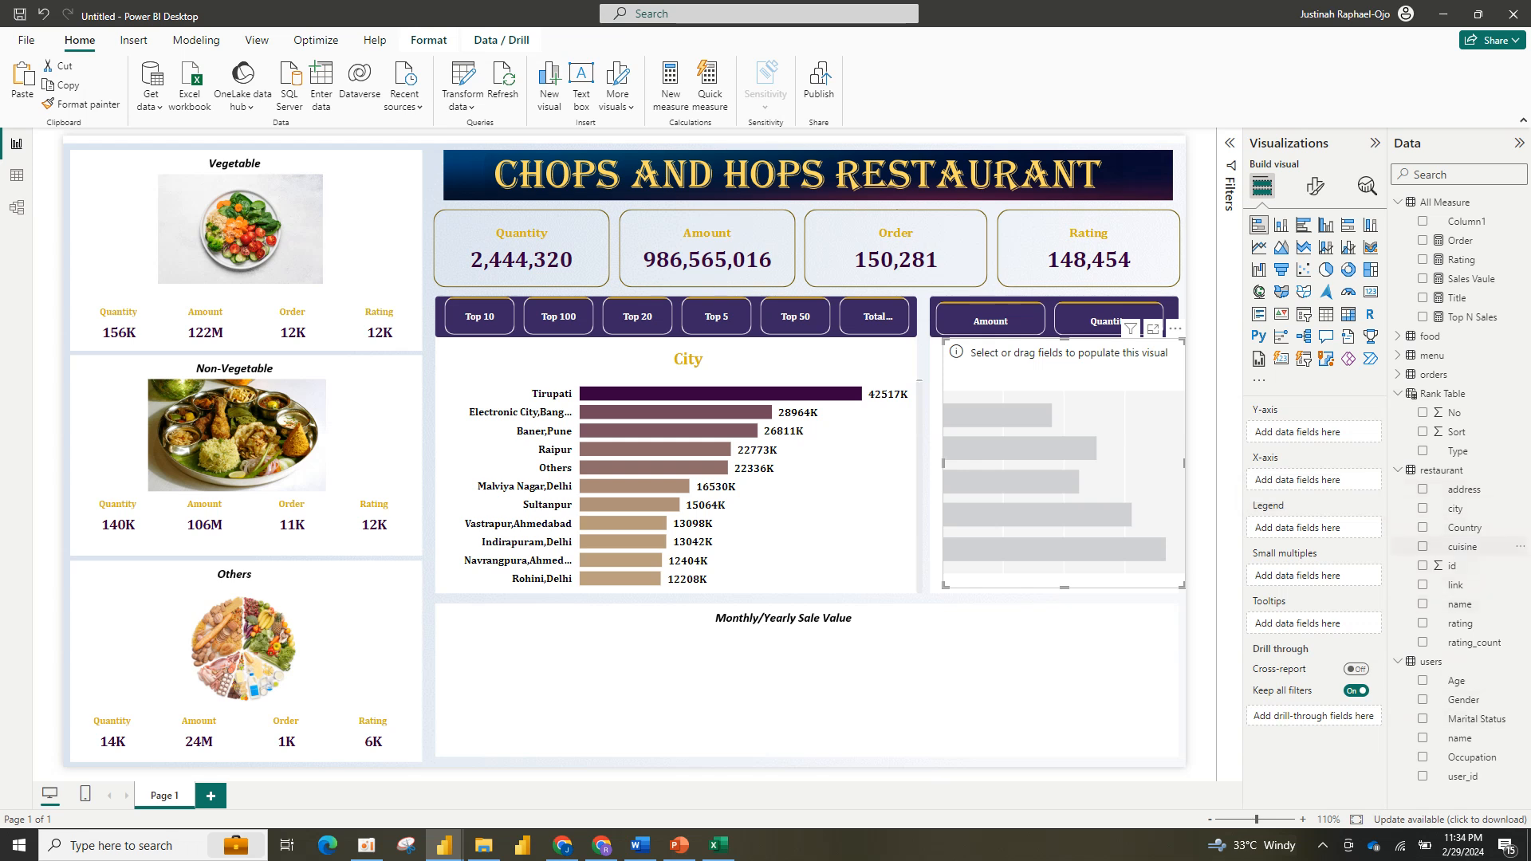
pyautogui.click(1422, 546)
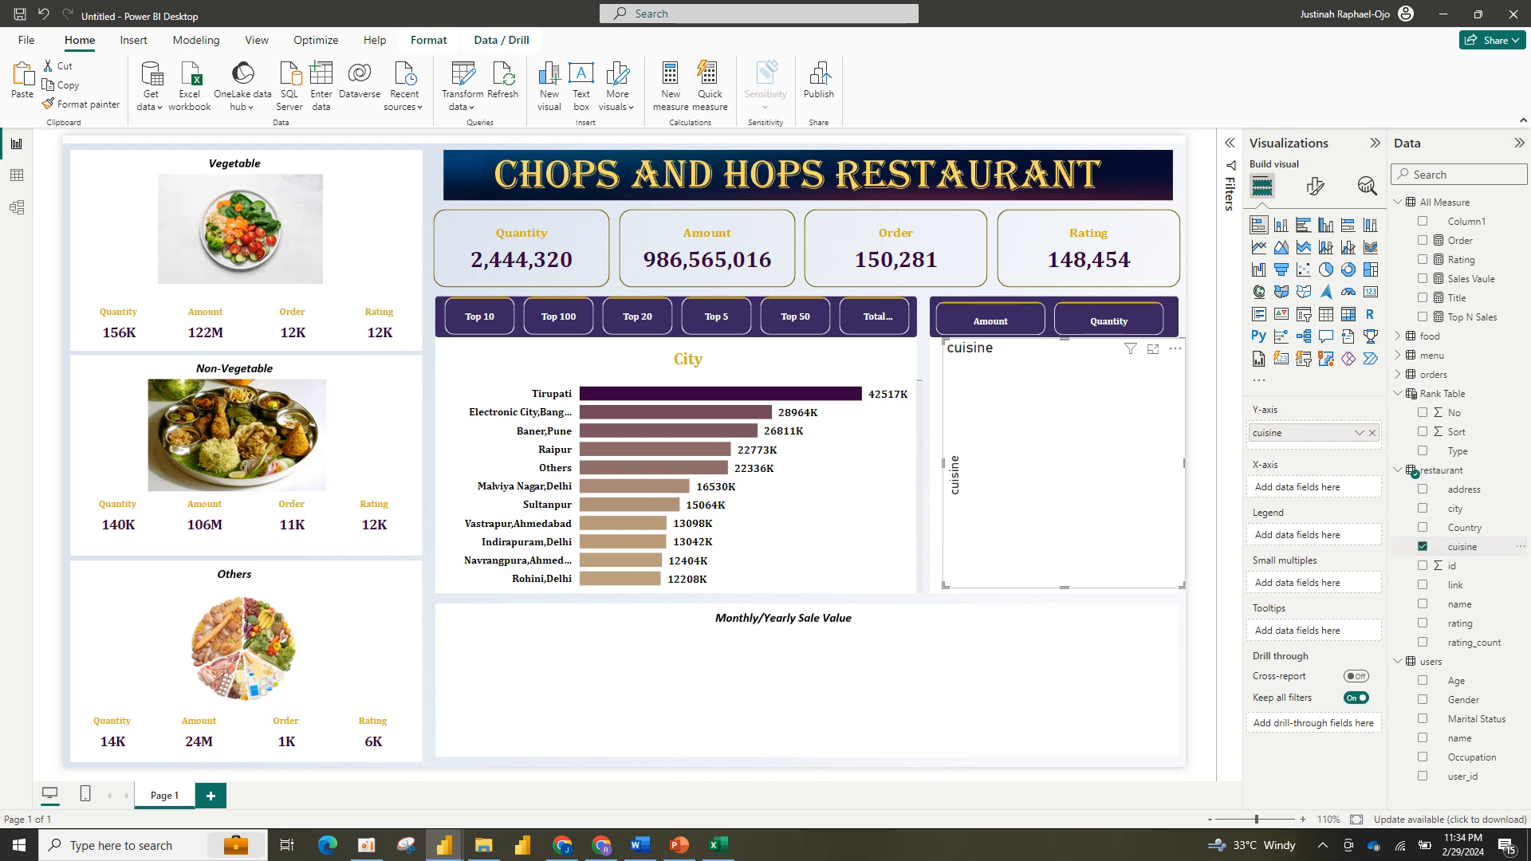
pyautogui.click(1422, 279)
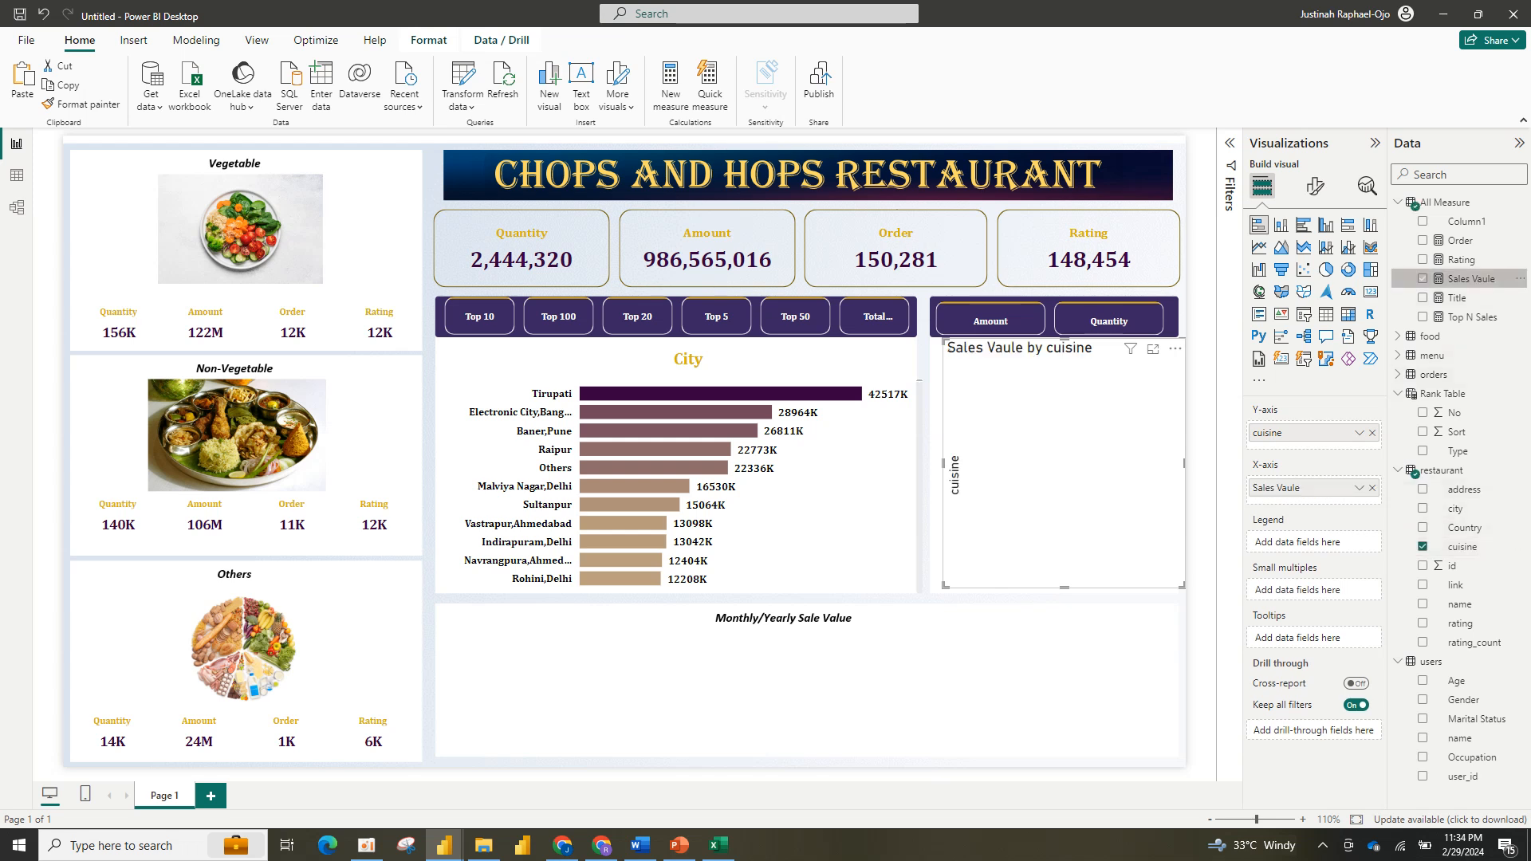
pyautogui.click(1422, 278)
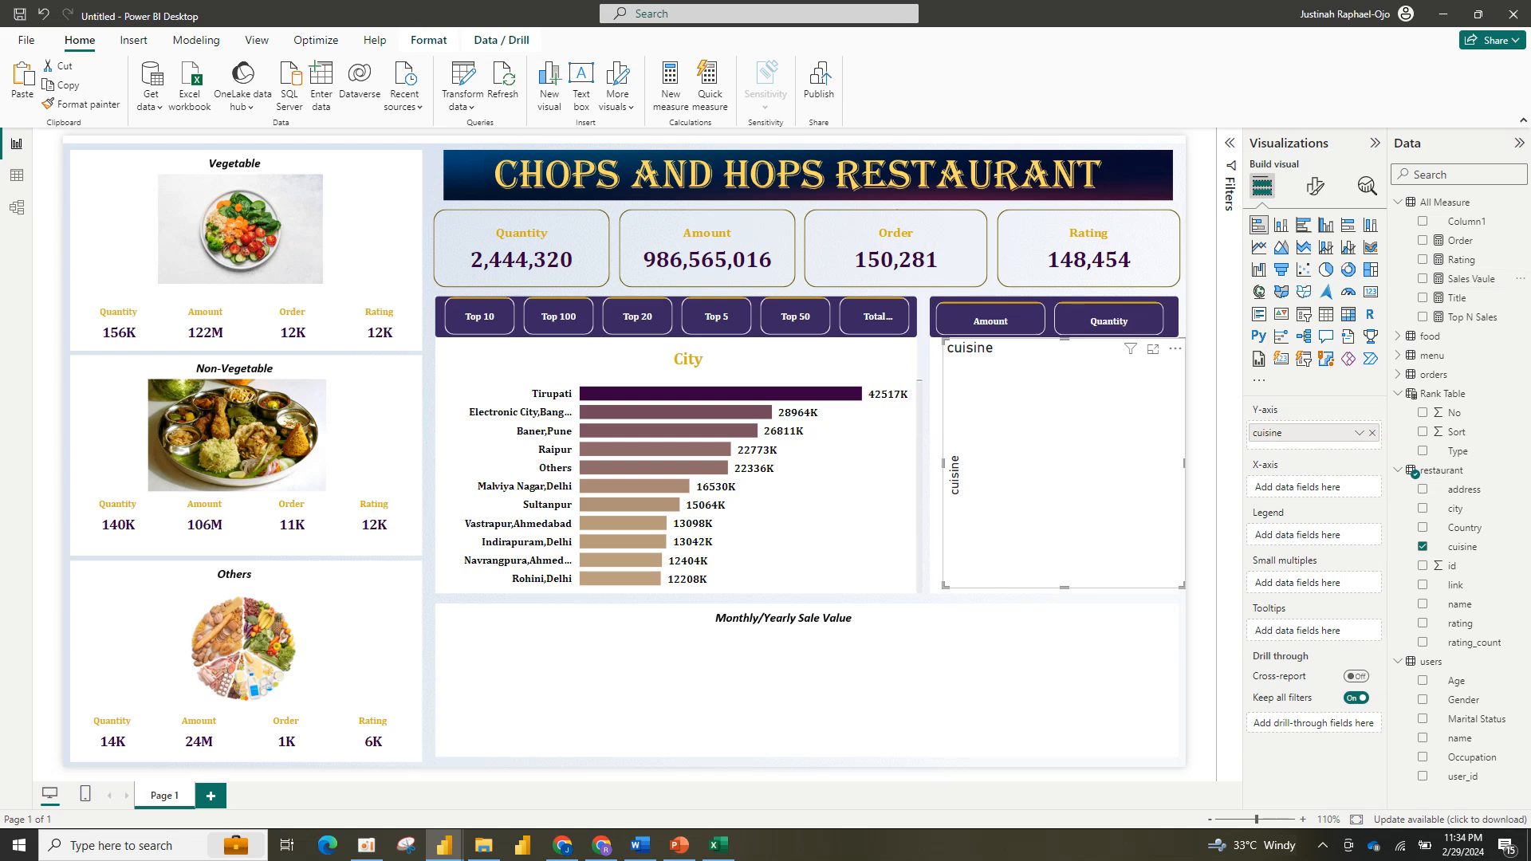
# Step: Switch to the week 9 report, examine which fields its cuisine chart uses, and return to the untitled report
pyautogui.moveTo(444, 844)
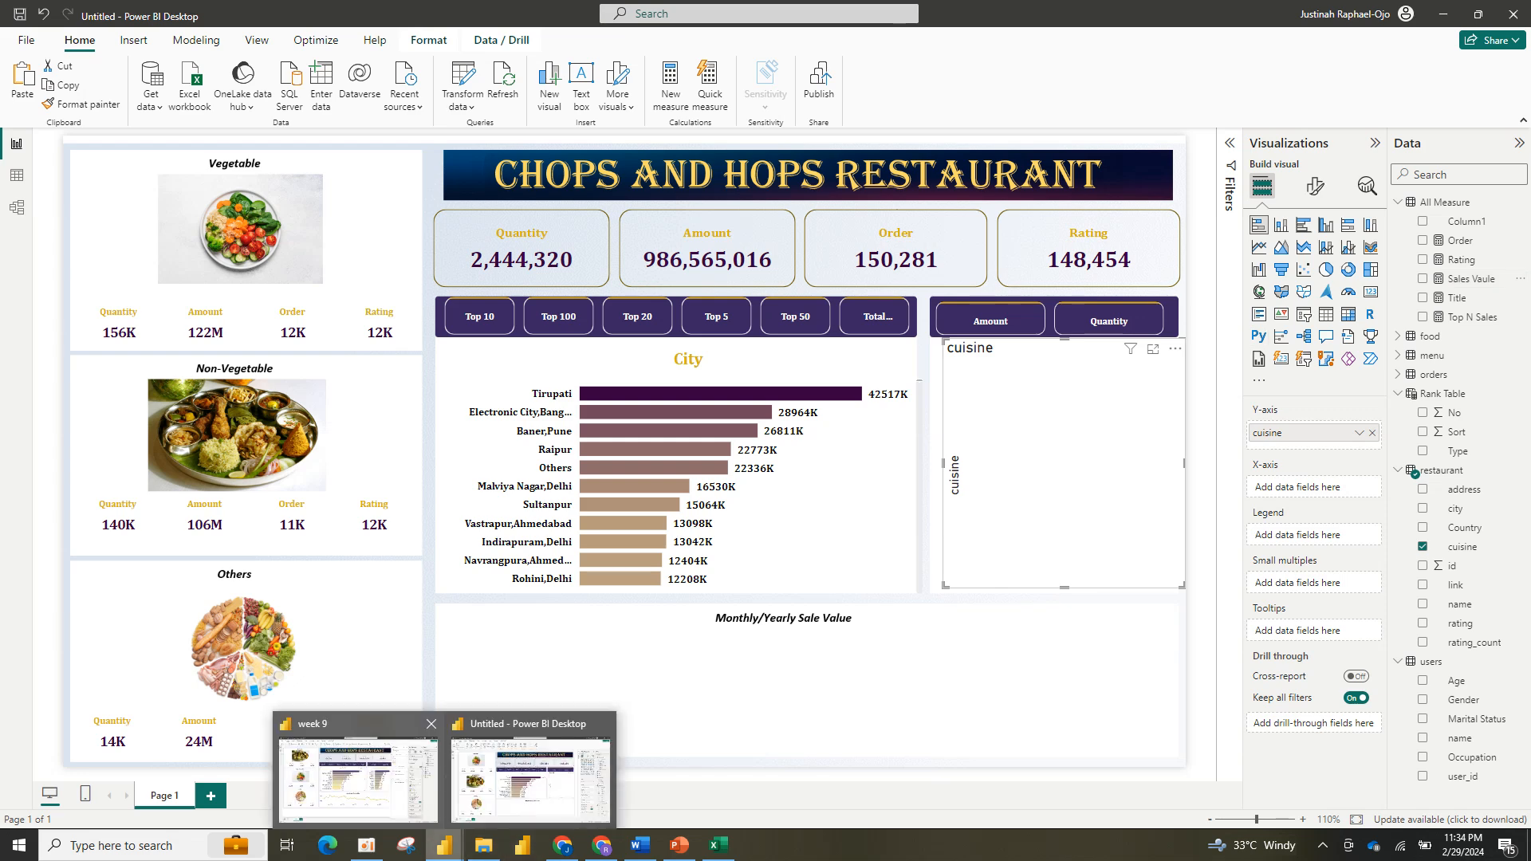
pyautogui.click(355, 770)
pyautogui.click(1028, 454)
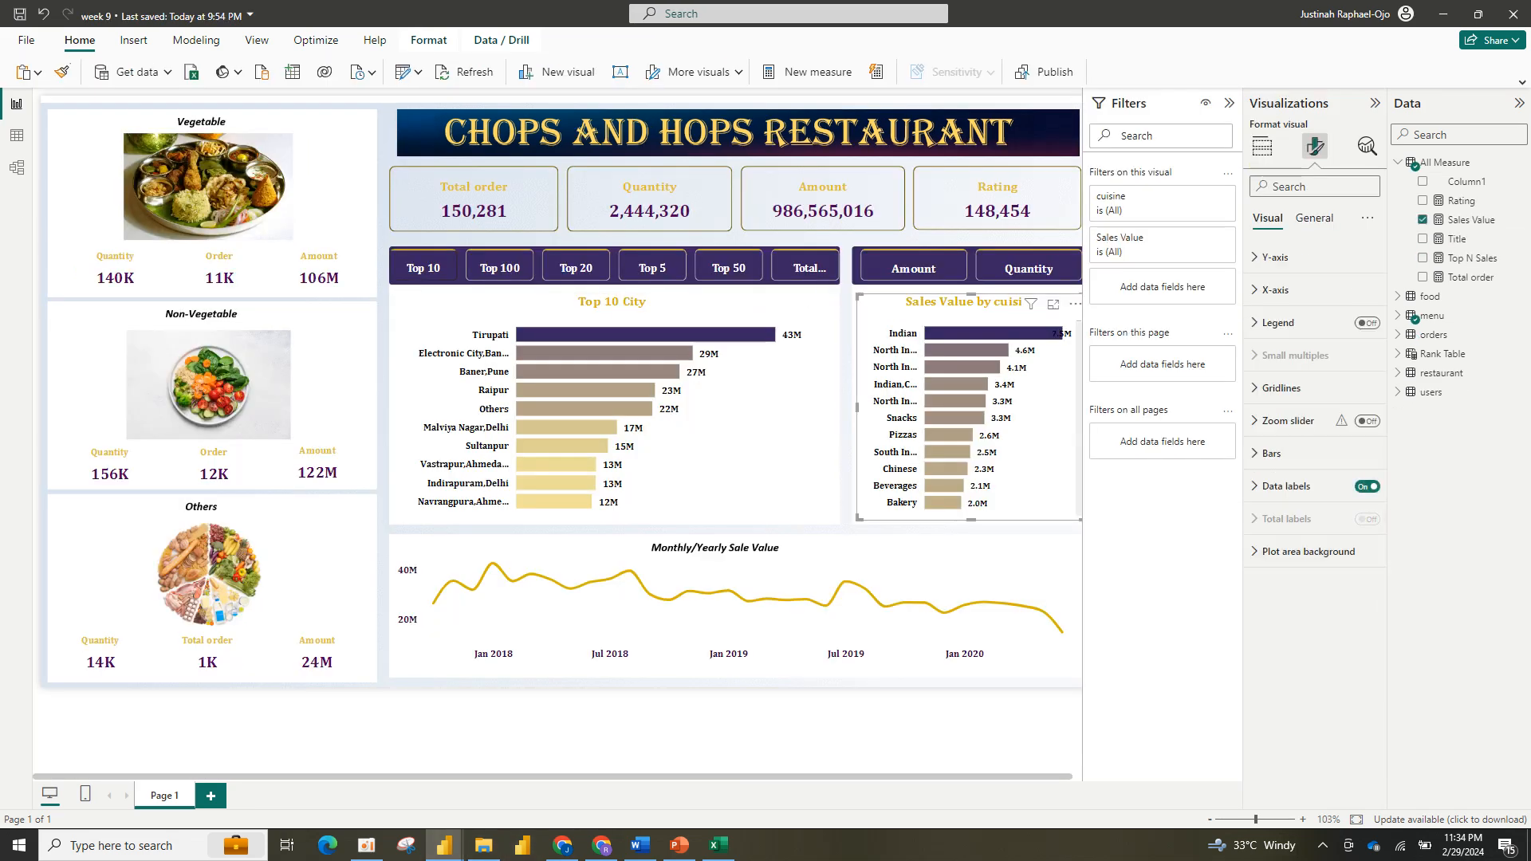
pyautogui.click(1262, 146)
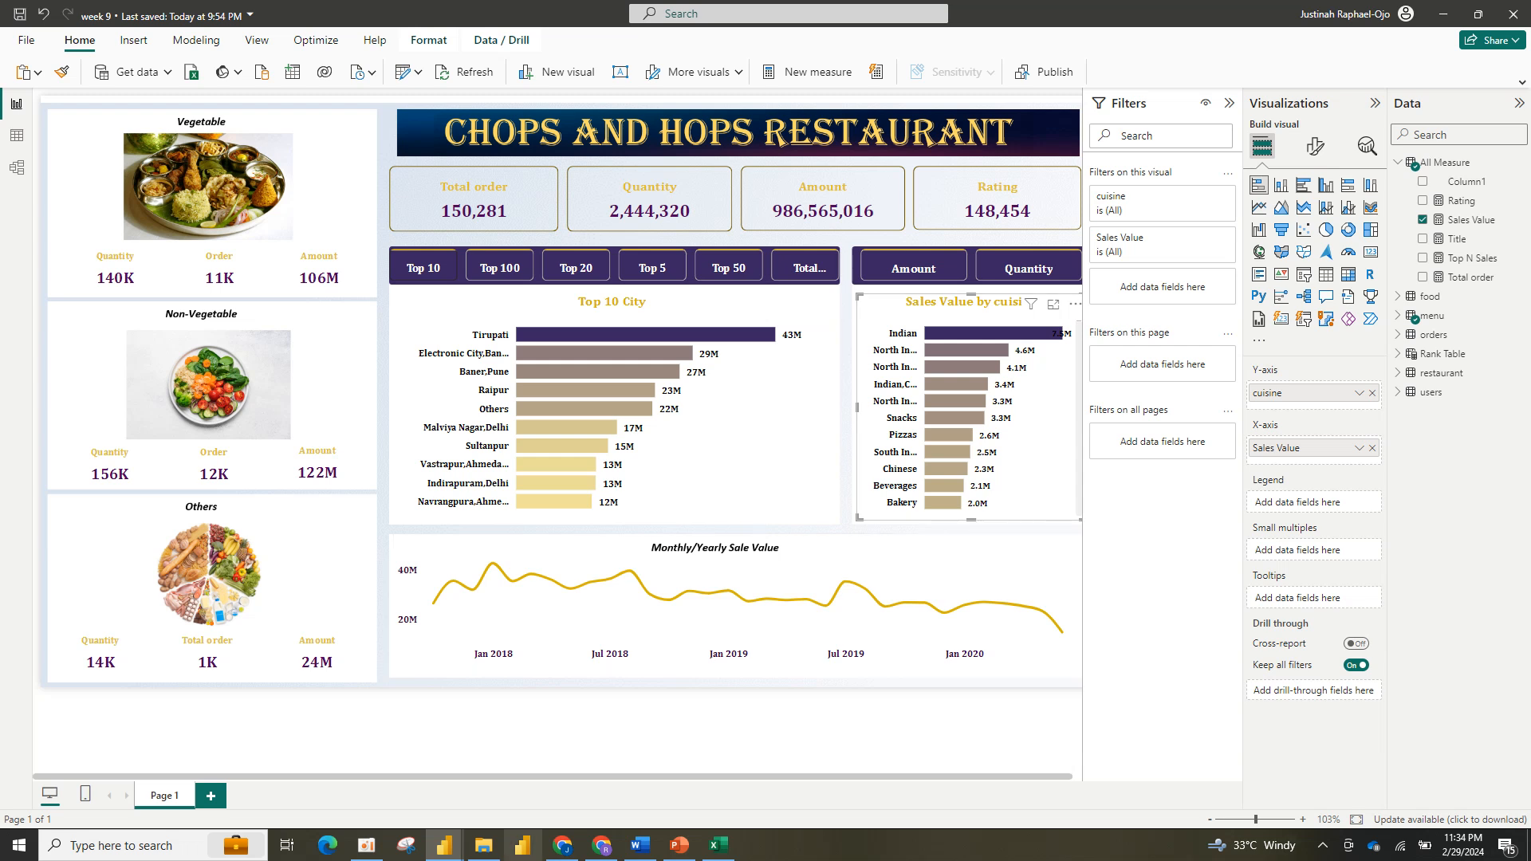
pyautogui.moveTo(444, 844)
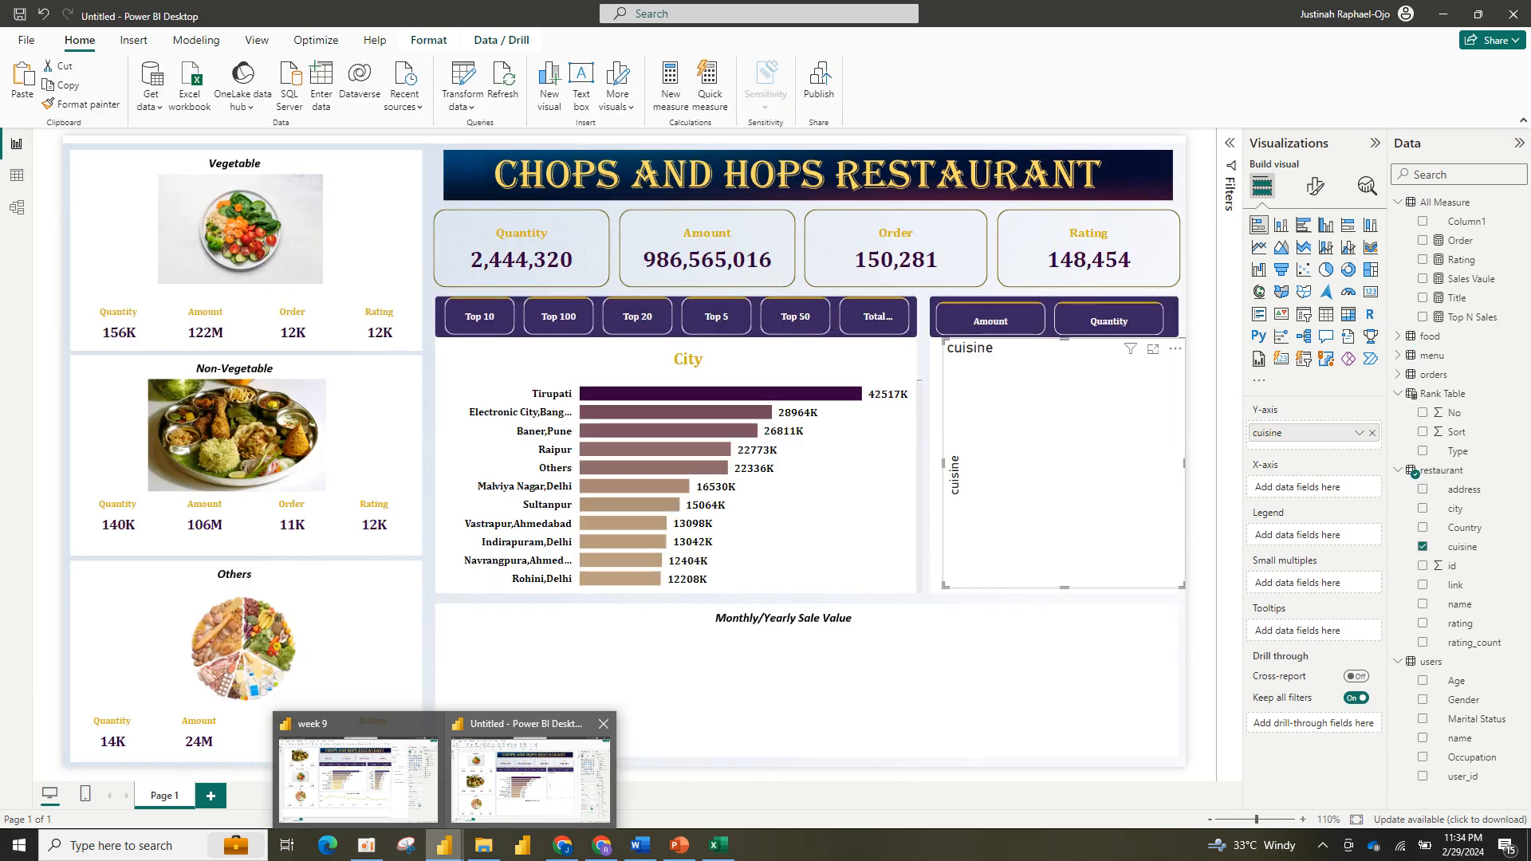
pyautogui.click(530, 779)
# Step: Put the Sales Vaule measure on the new cuisine chart's x-axis and widen the chart to fill its panel
pyautogui.moveTo(1471, 278); pyautogui.dragTo(1277, 485)
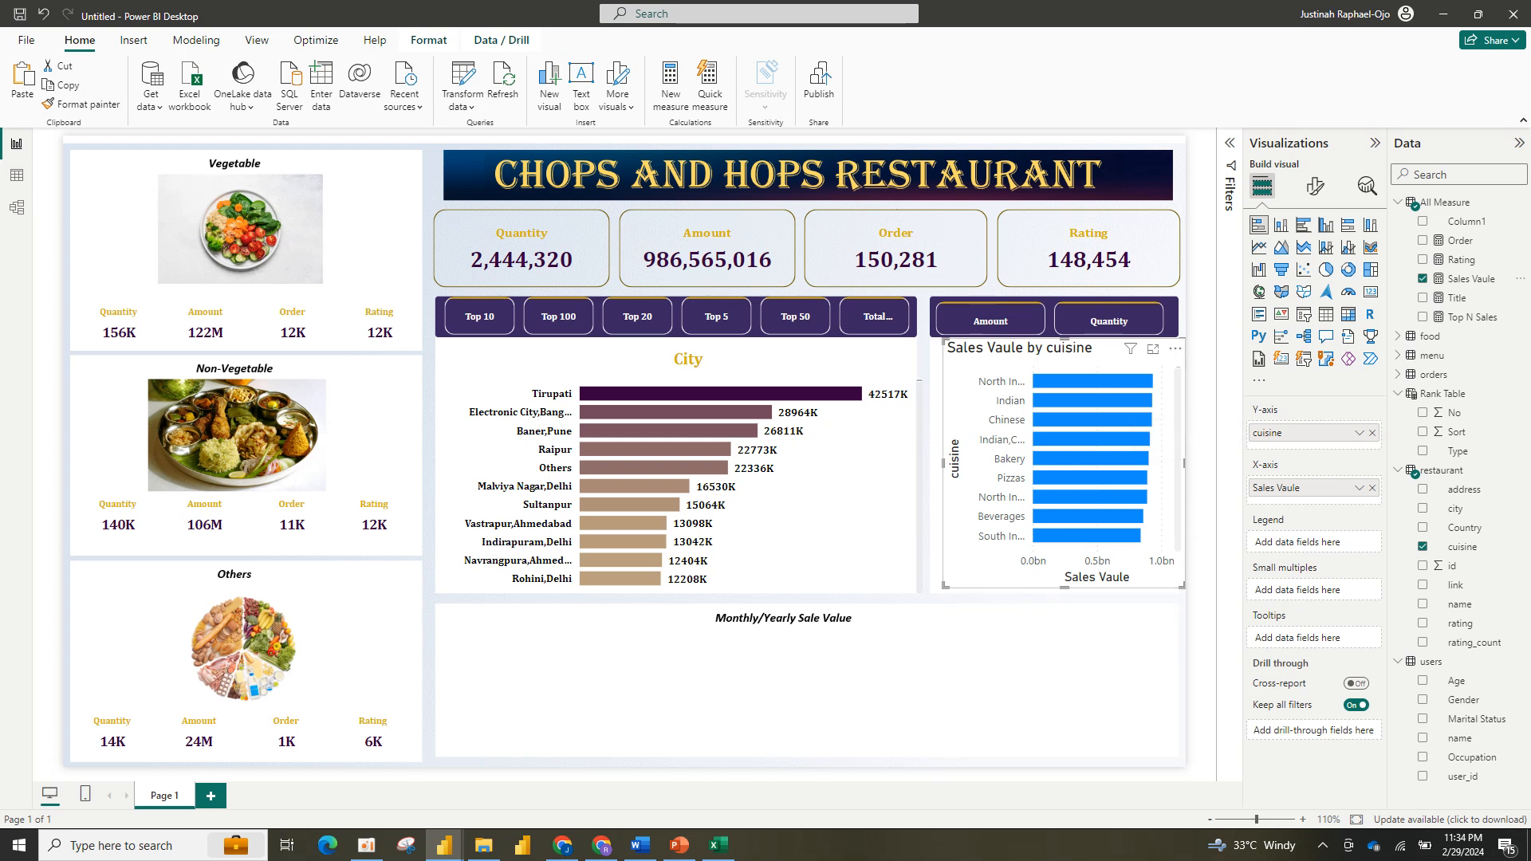
pyautogui.moveTo(943, 463)
pyautogui.mouseDown()
pyautogui.moveTo(898, 463)
pyautogui.moveTo(932, 463)
pyautogui.mouseUp()
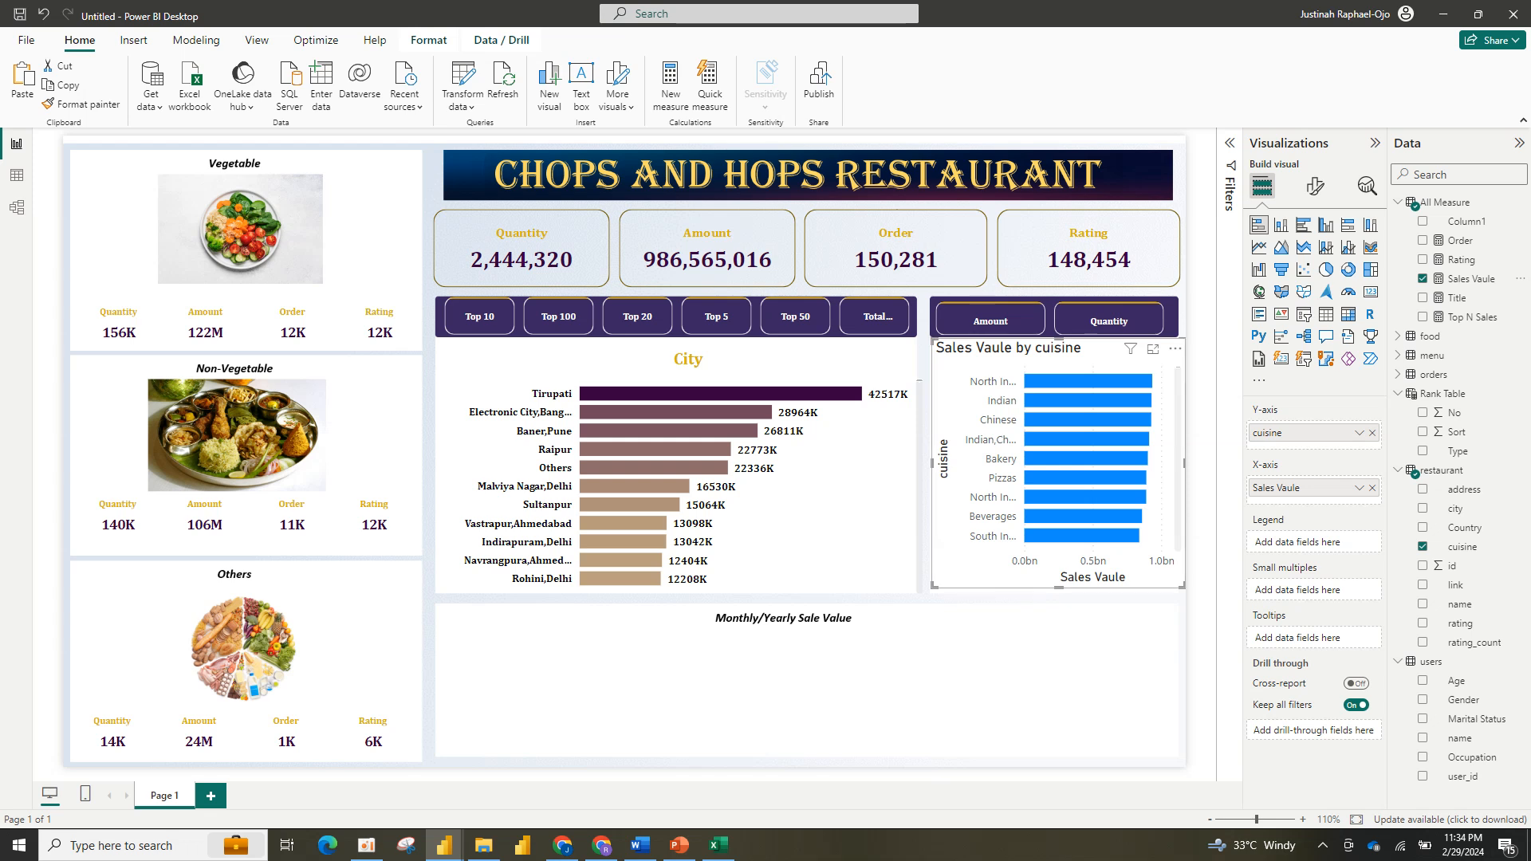
# Step: Copy the city chart's formatting onto the cuisine chart with the Format painter
pyautogui.click(785, 511)
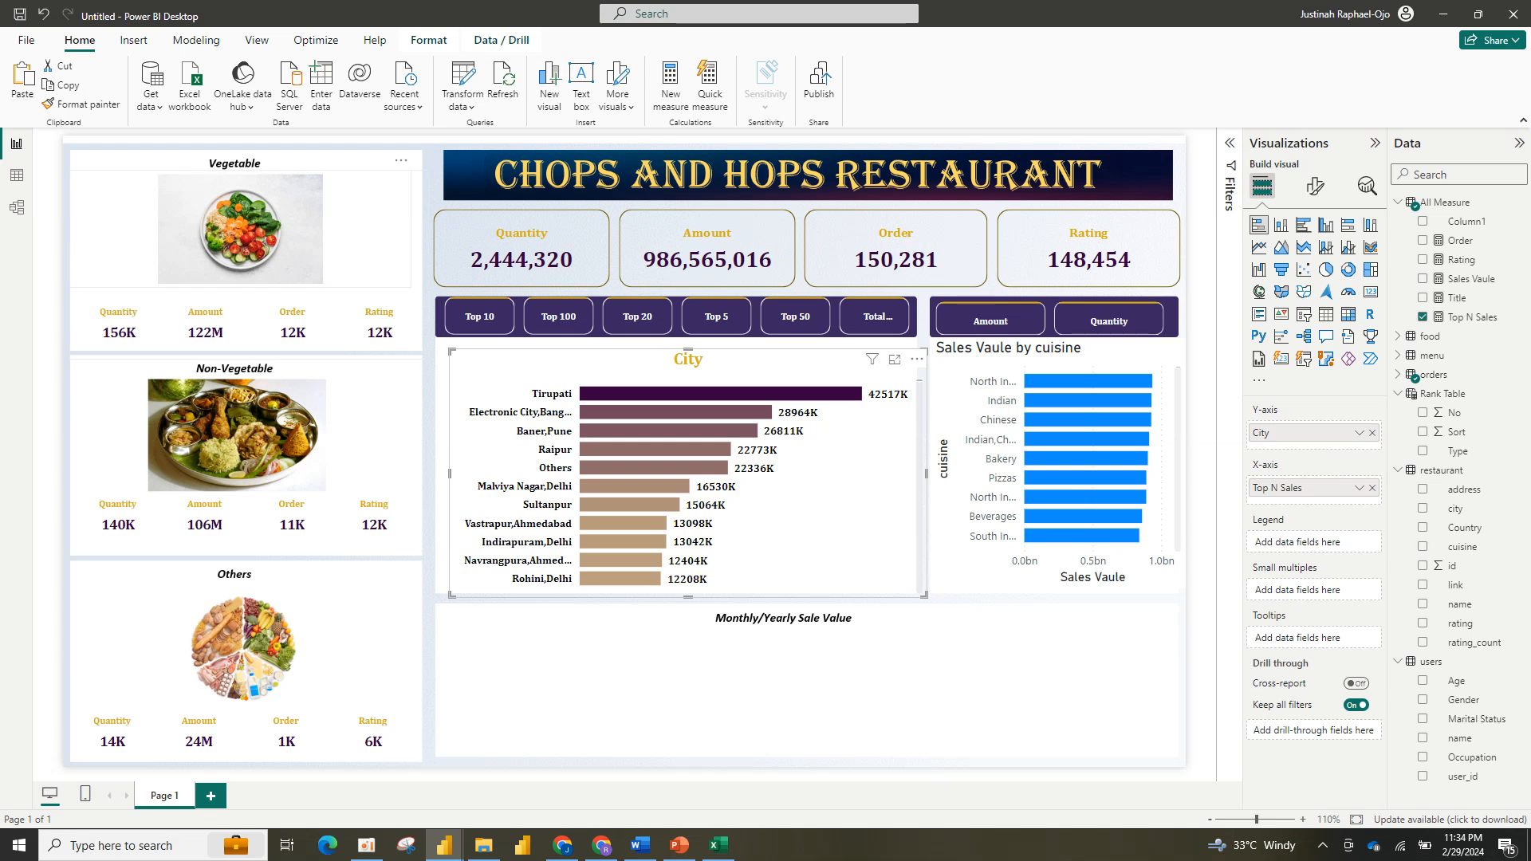
pyautogui.click(81, 105)
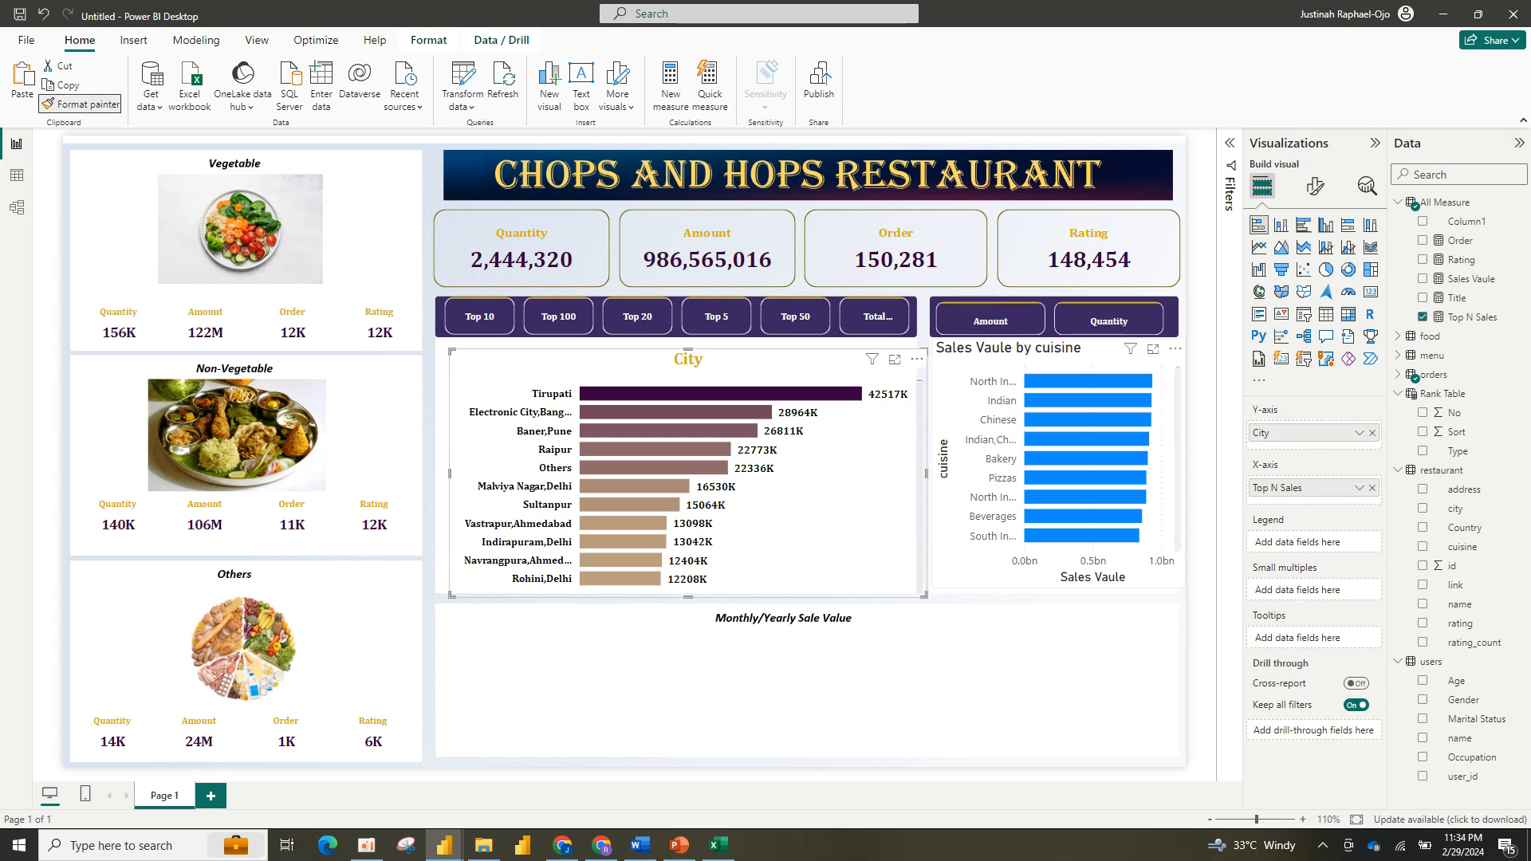
pyautogui.click(1060, 462)
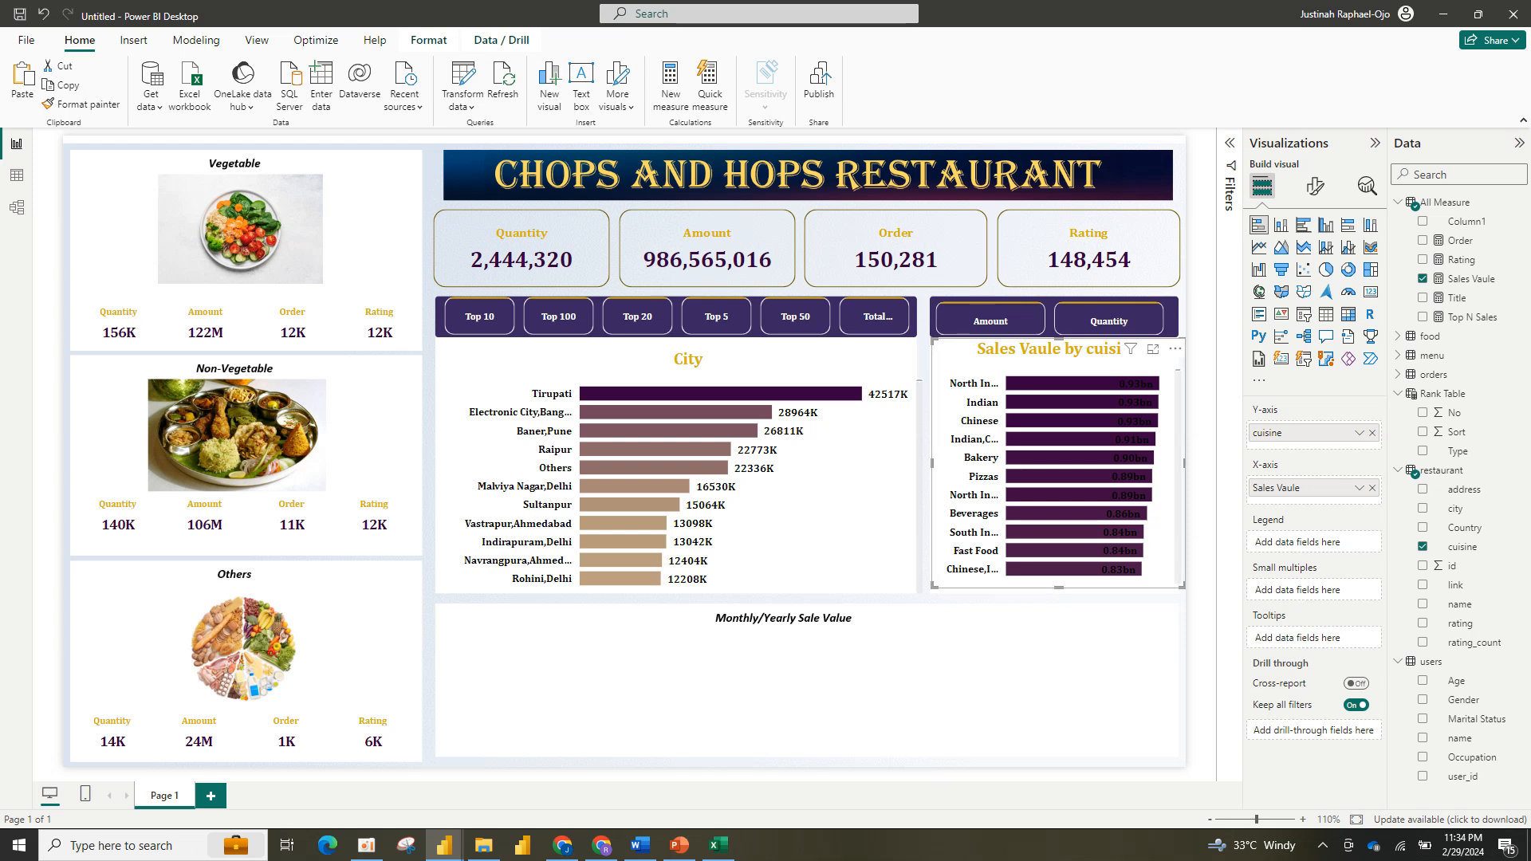
# Step: Set the cuisine chart's data label values to display in Millions with 0 decimal places
pyautogui.click(1314, 186)
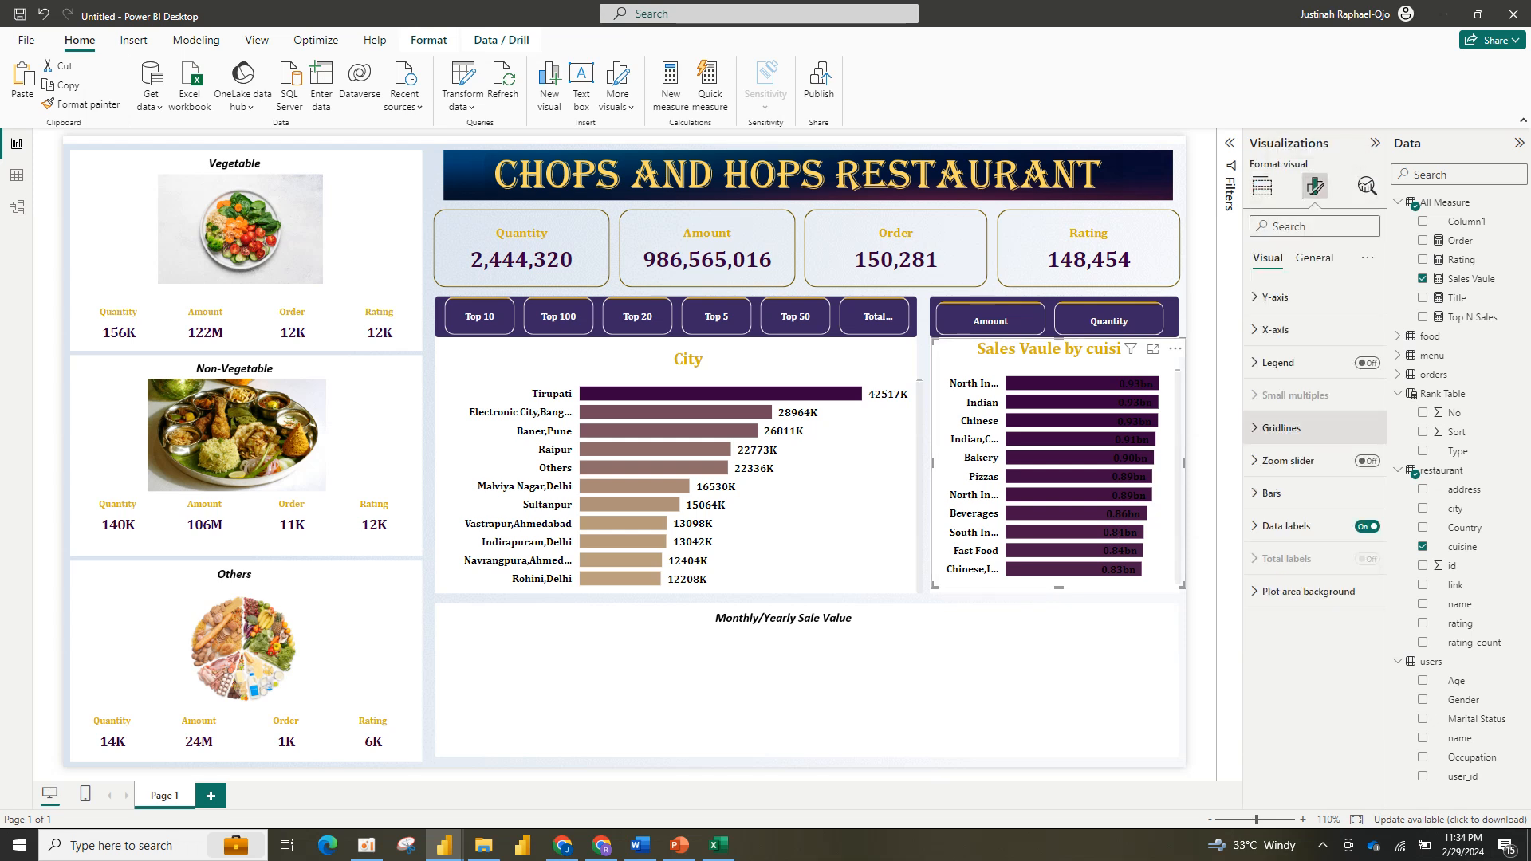
pyautogui.click(1275, 493)
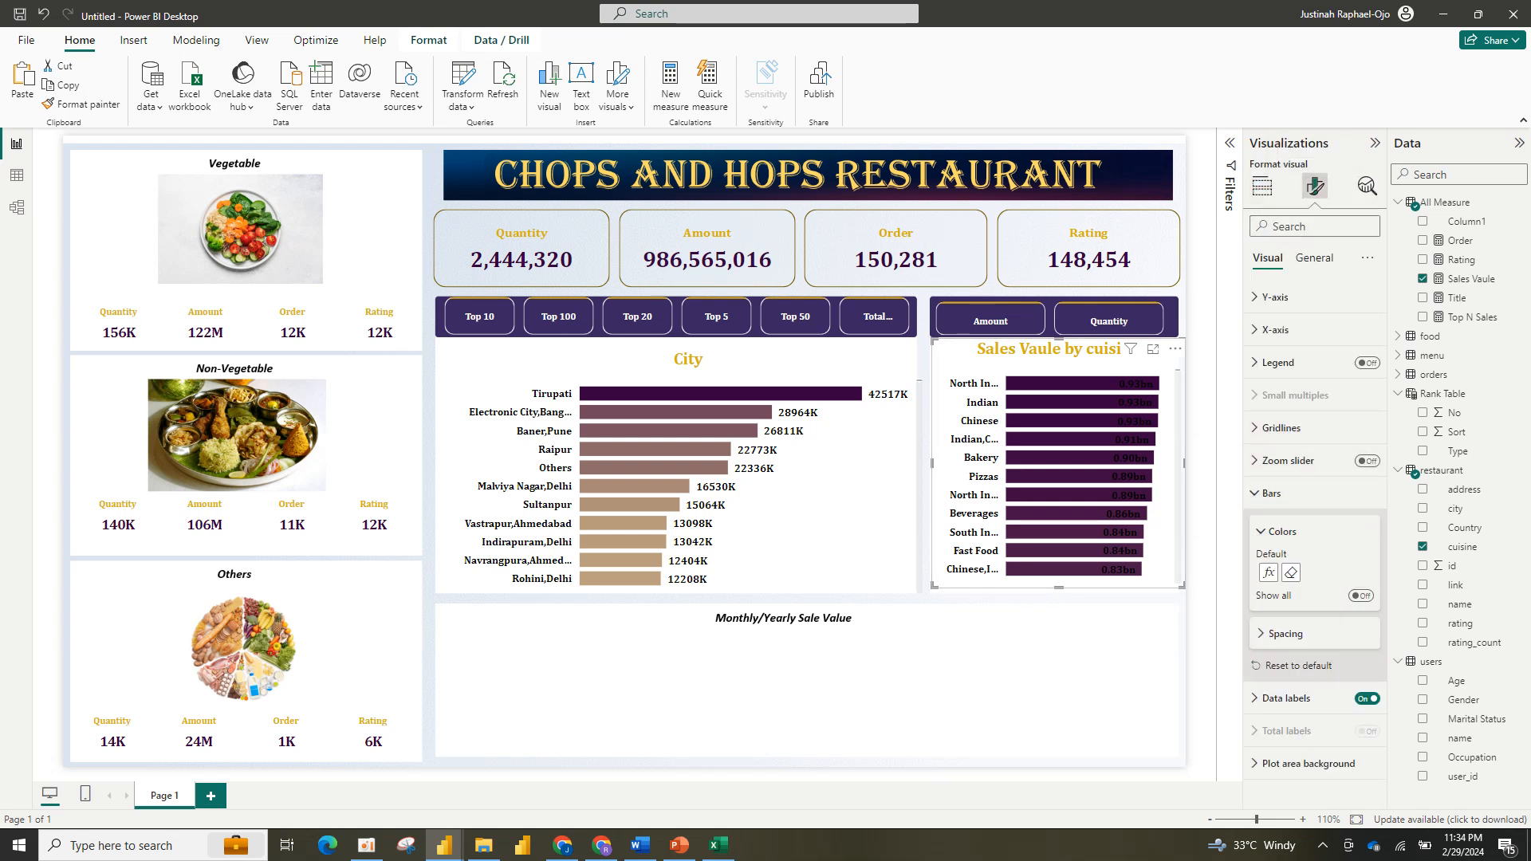
pyautogui.click(1272, 492)
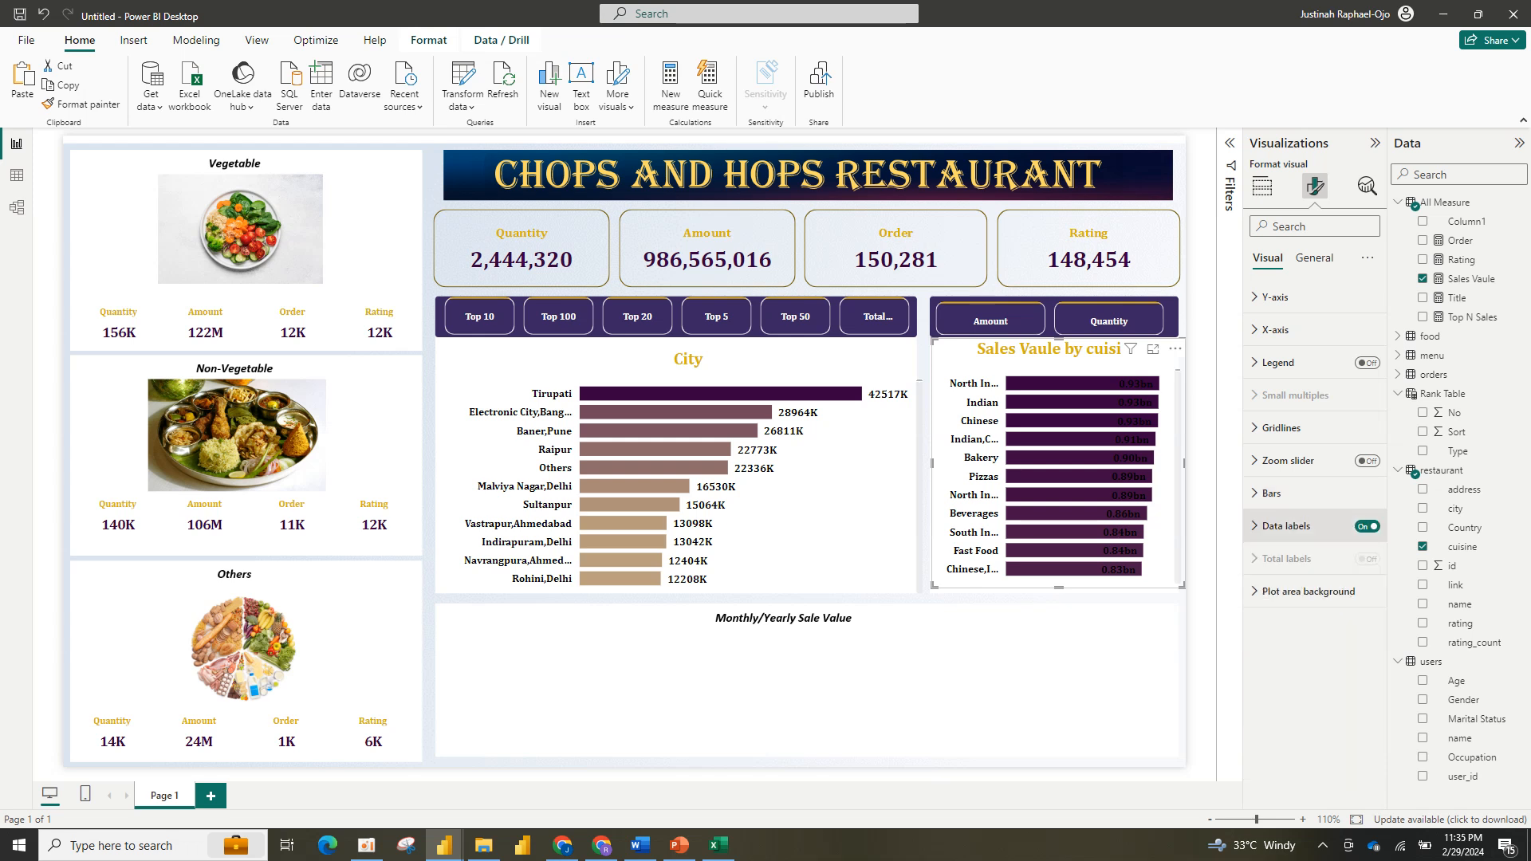
pyautogui.click(1286, 525)
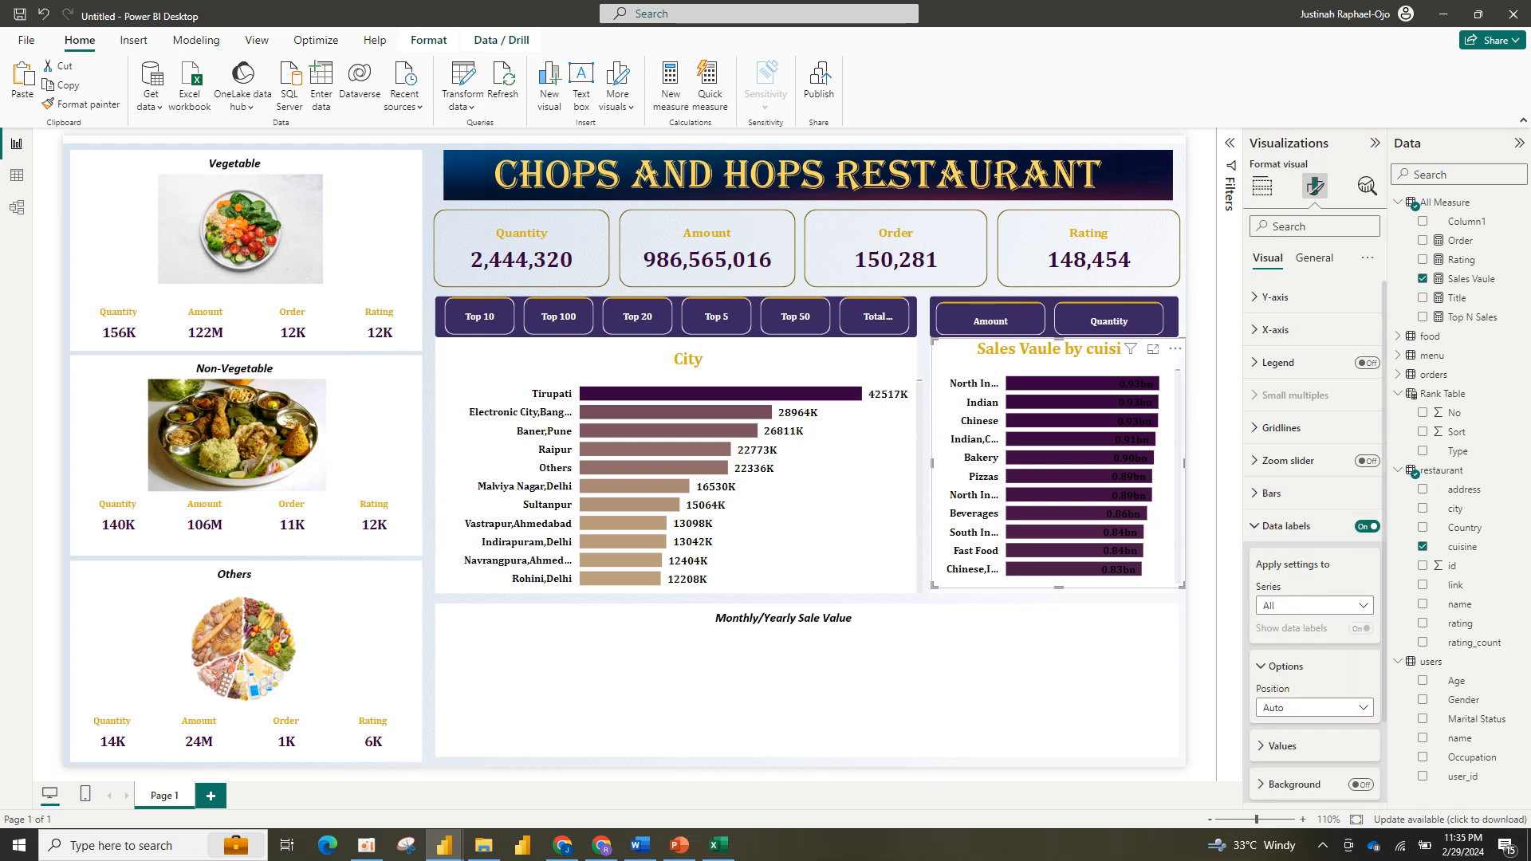
pyautogui.scroll(-2, 1314, 542)
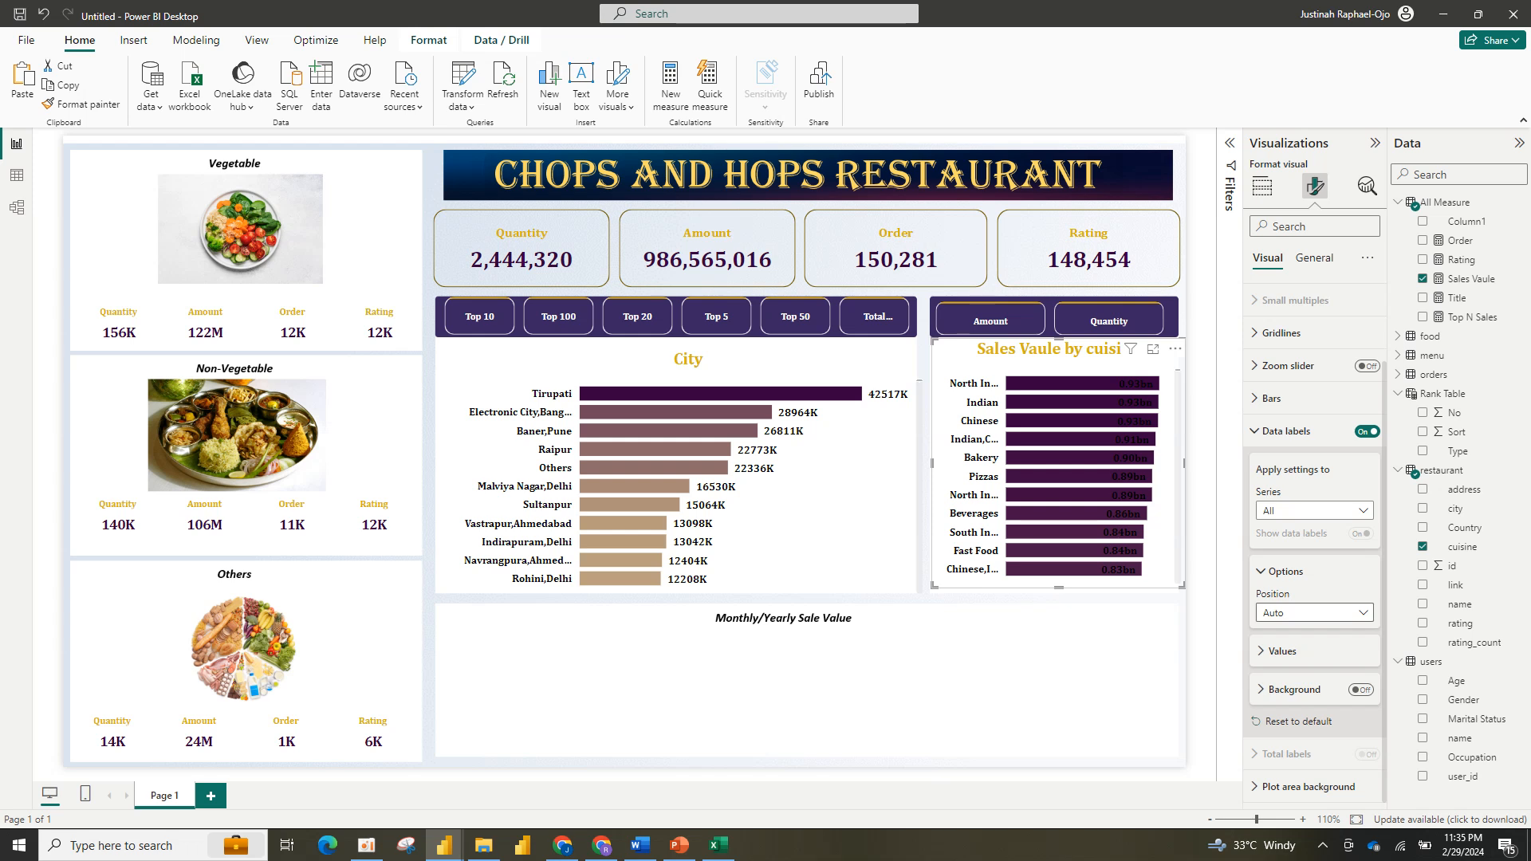
pyautogui.click(1313, 612)
pyautogui.click(1314, 669)
pyautogui.click(1282, 651)
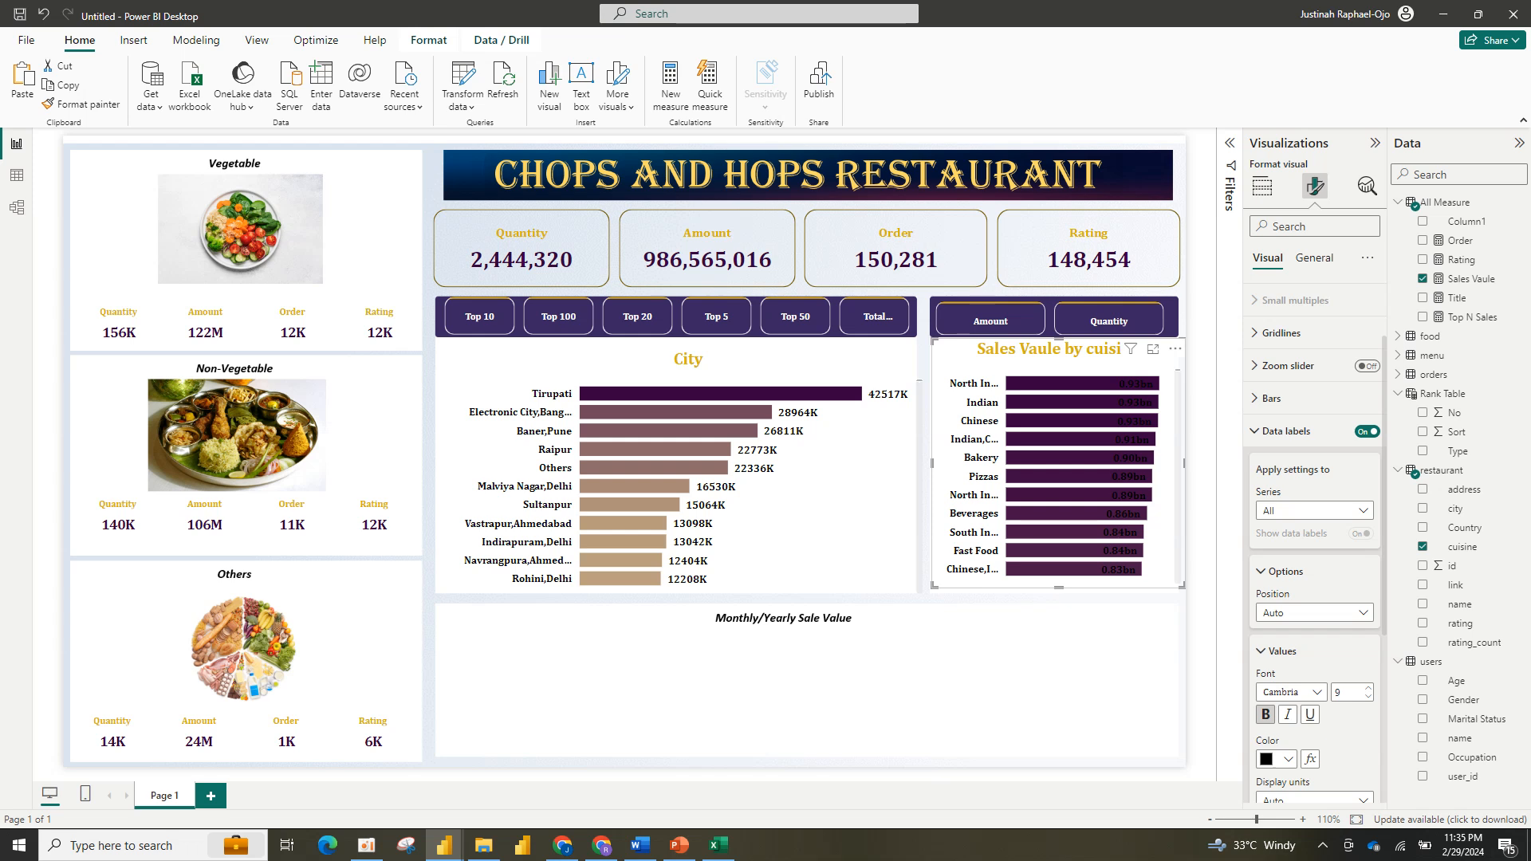
pyautogui.scroll(-5, 1314, 542)
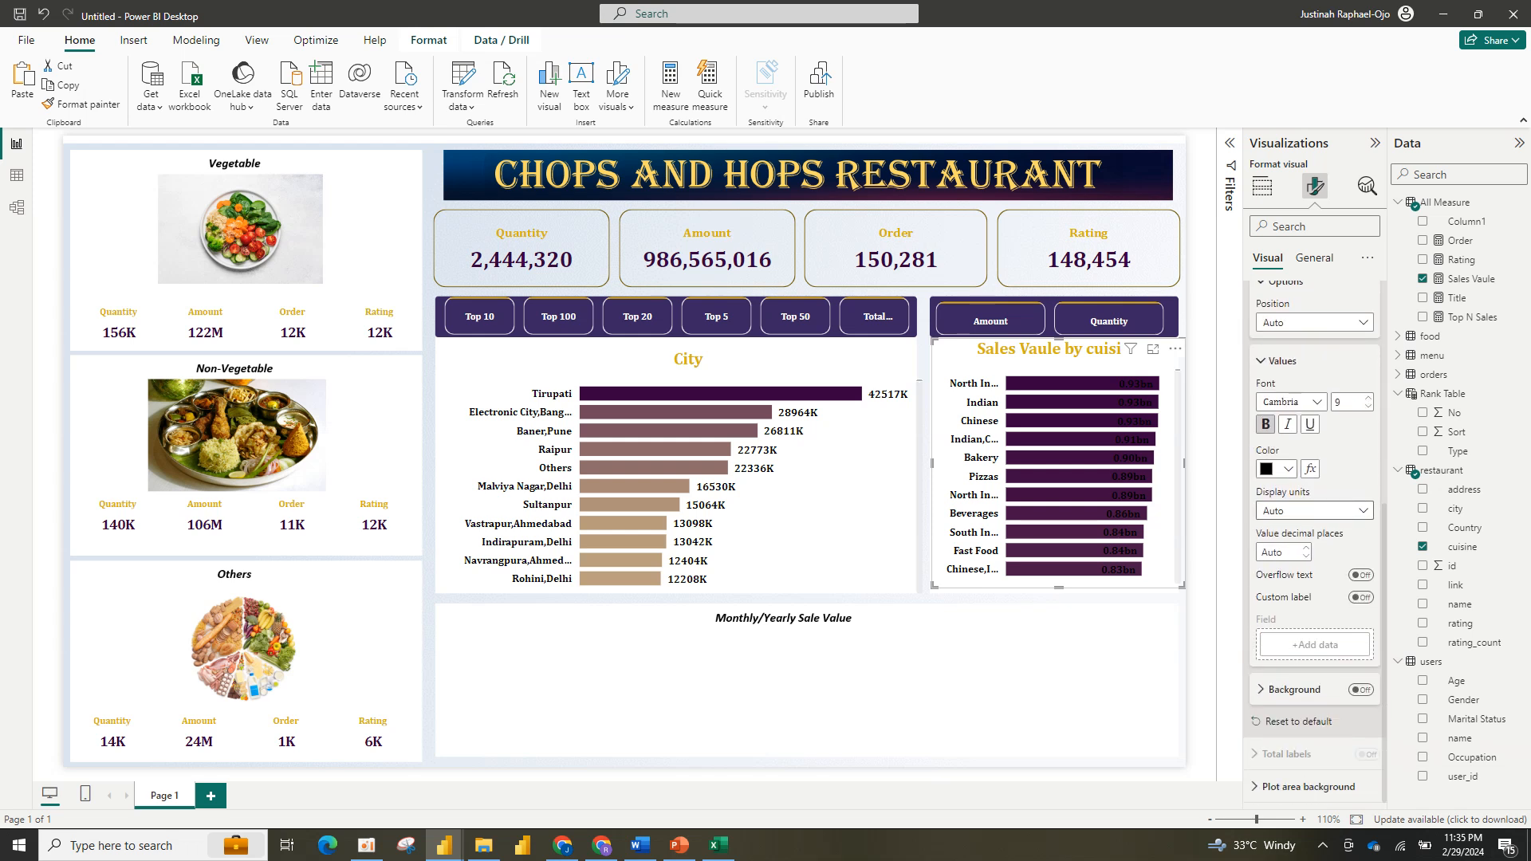
pyautogui.click(1313, 511)
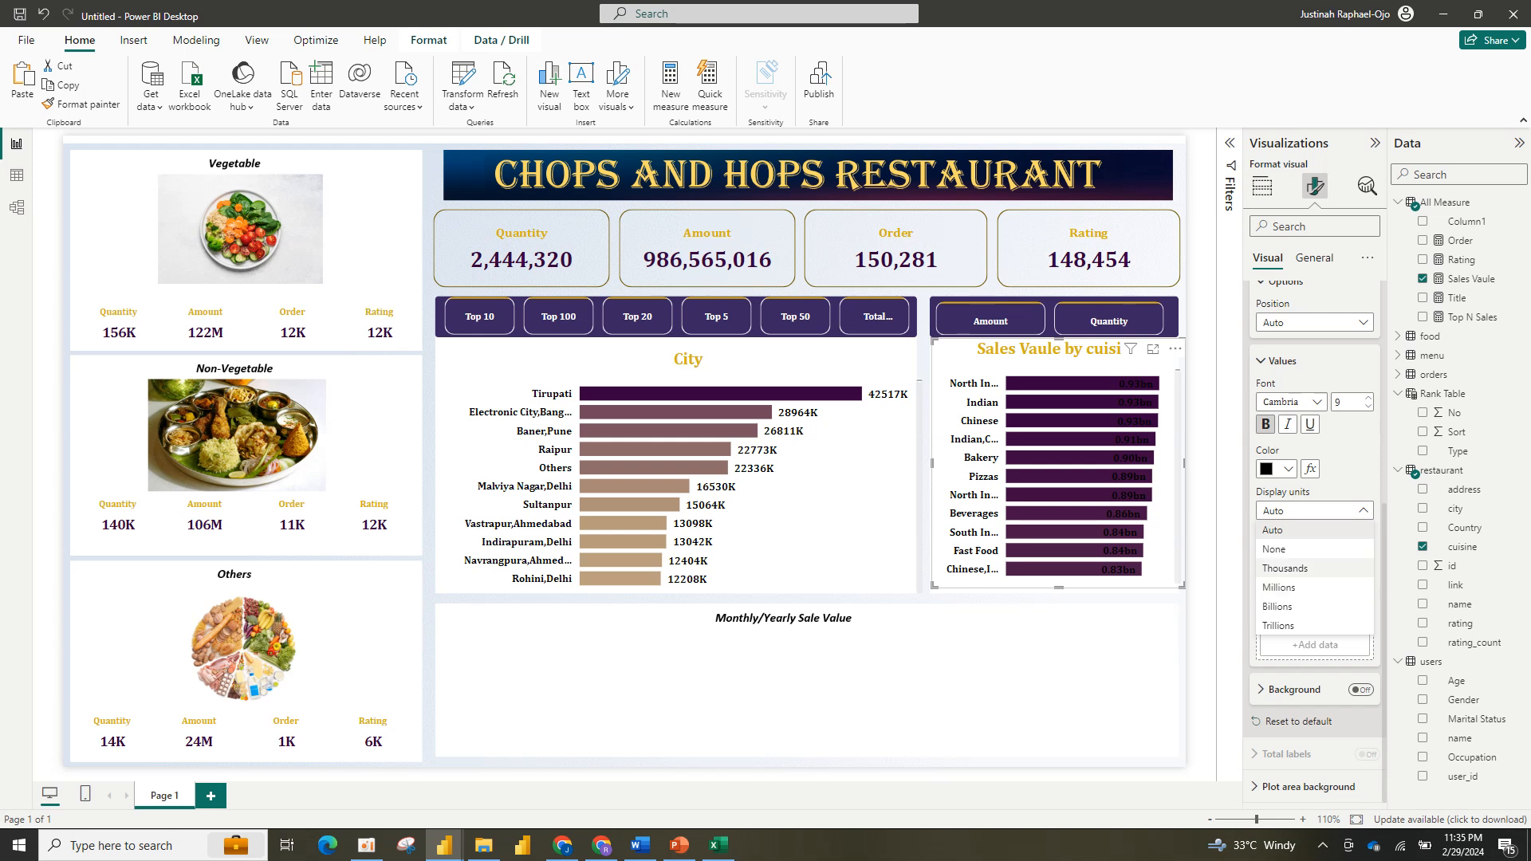
pyautogui.click(1279, 588)
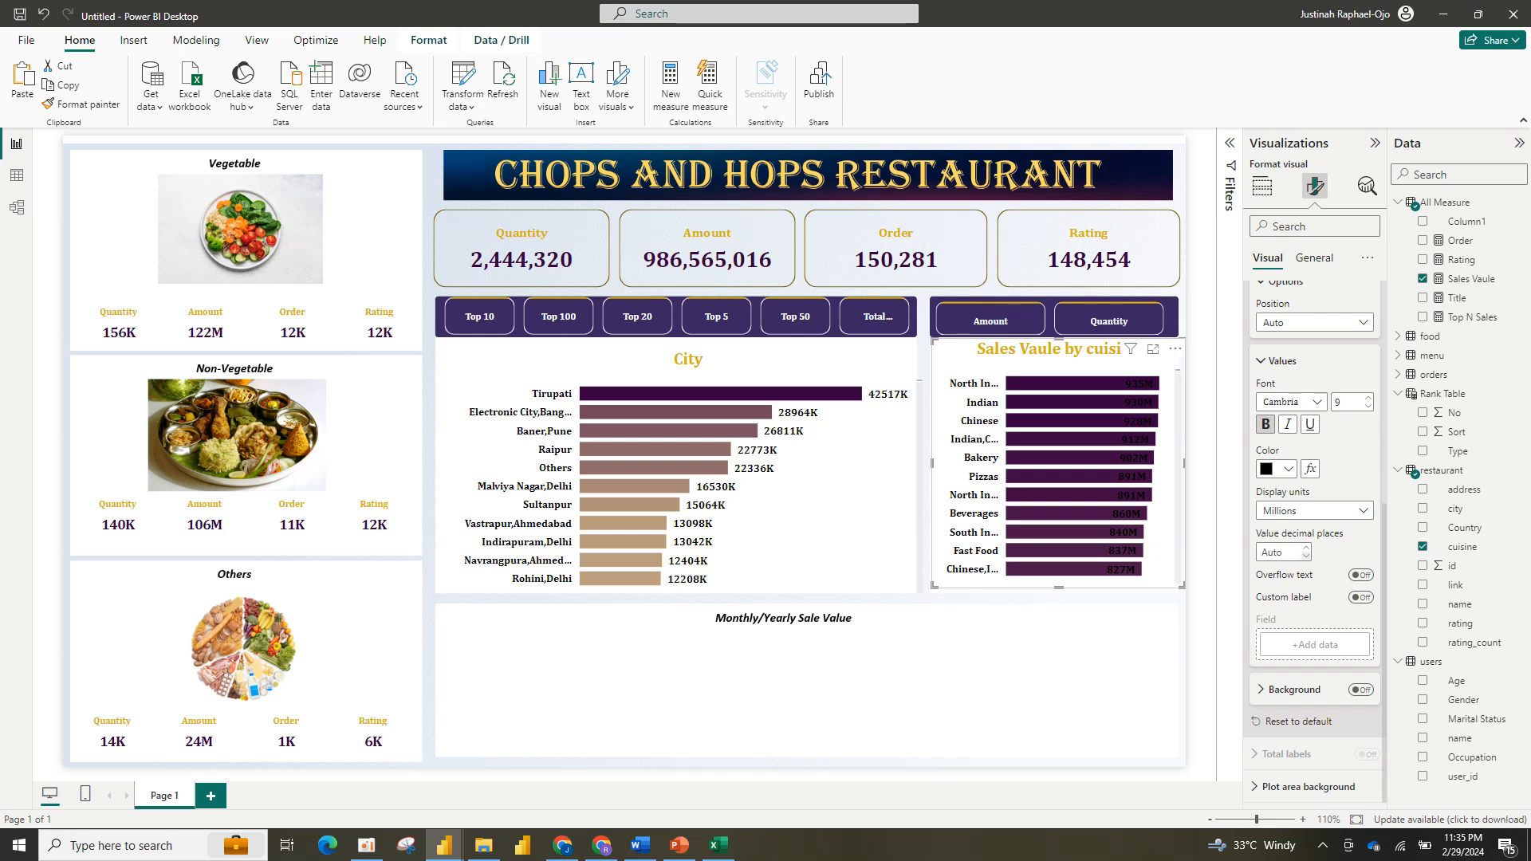
pyautogui.write('0')
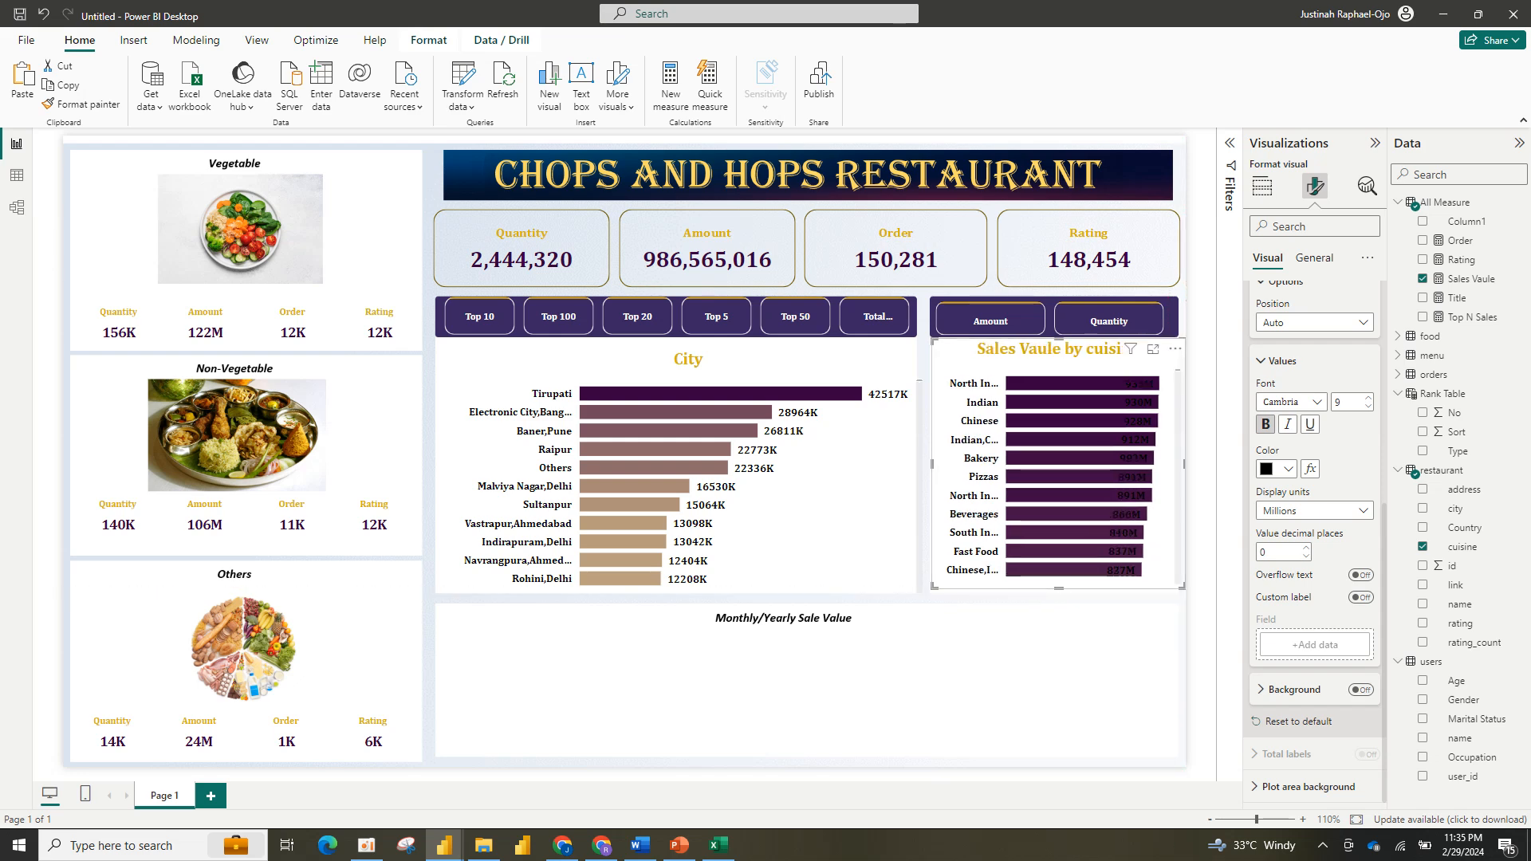
pyautogui.click(1262, 186)
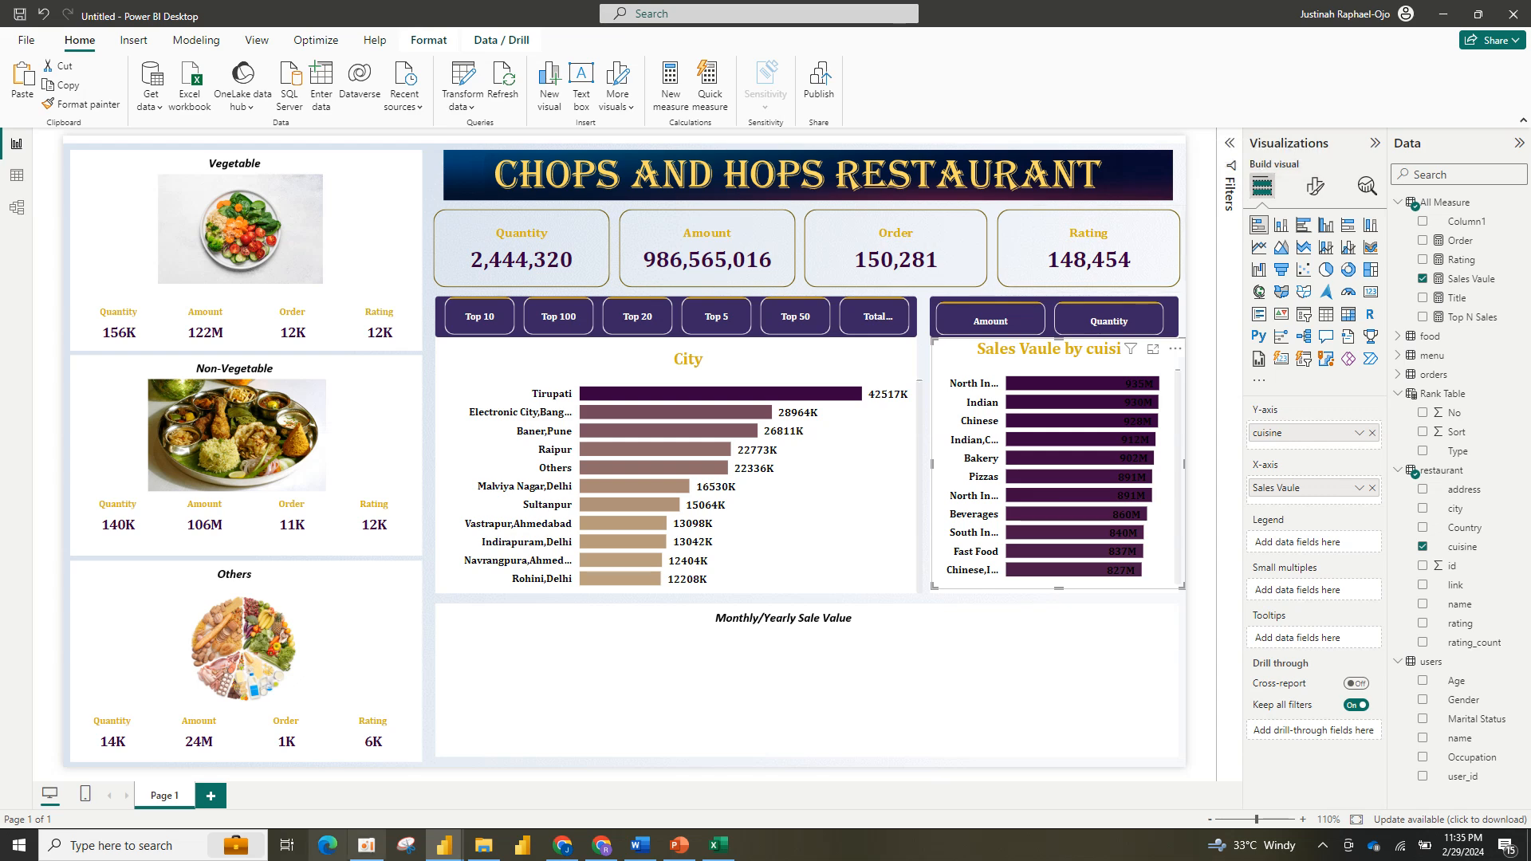
# Step: Remove the unformatted Rating by cuisine chart from the panel beside the city chart
pyautogui.click(366, 844)
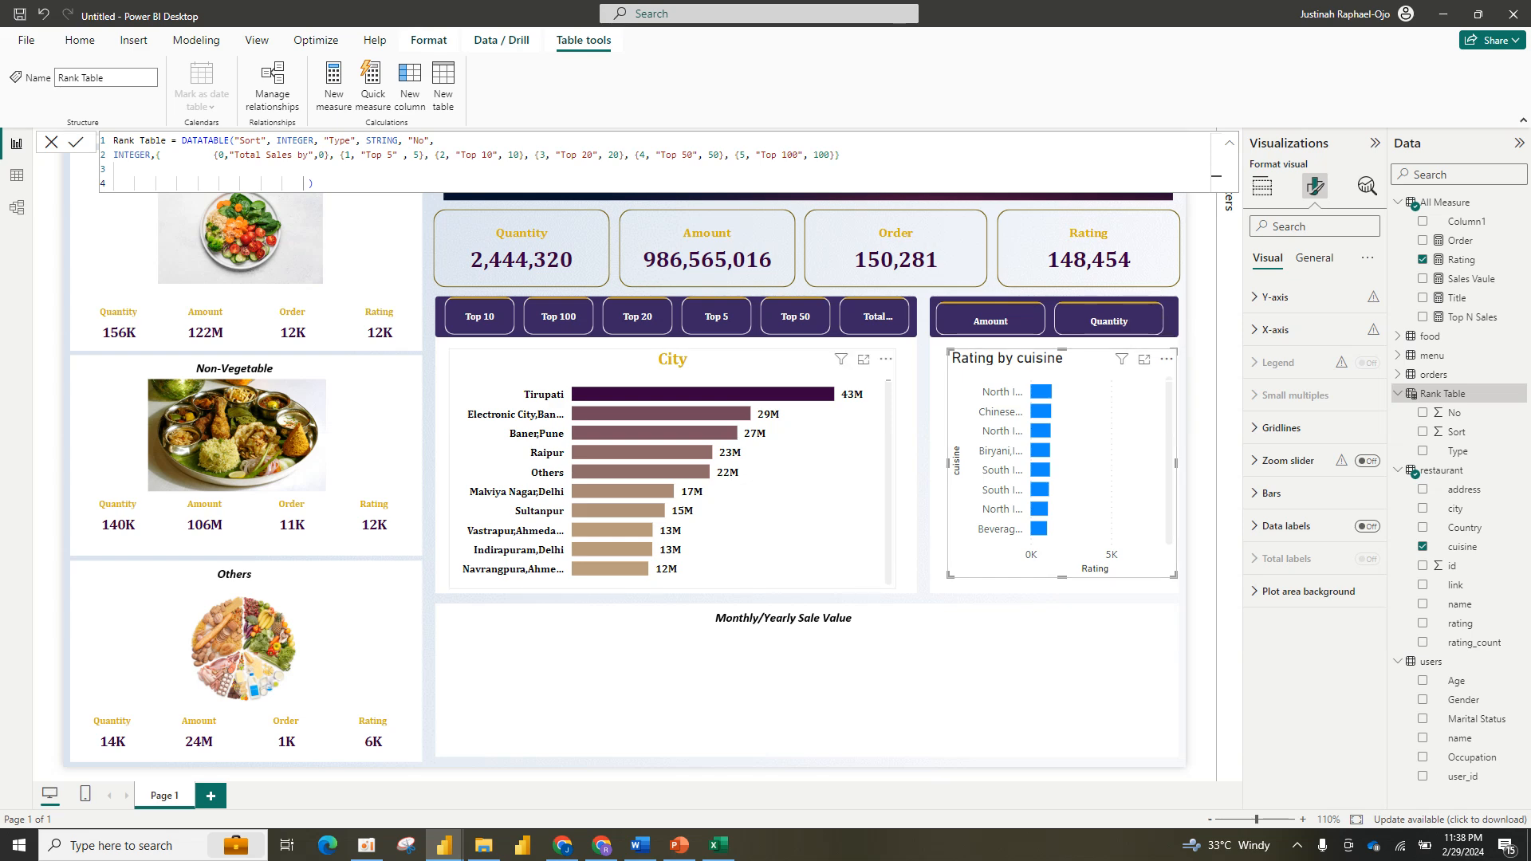
pyautogui.click(785, 479)
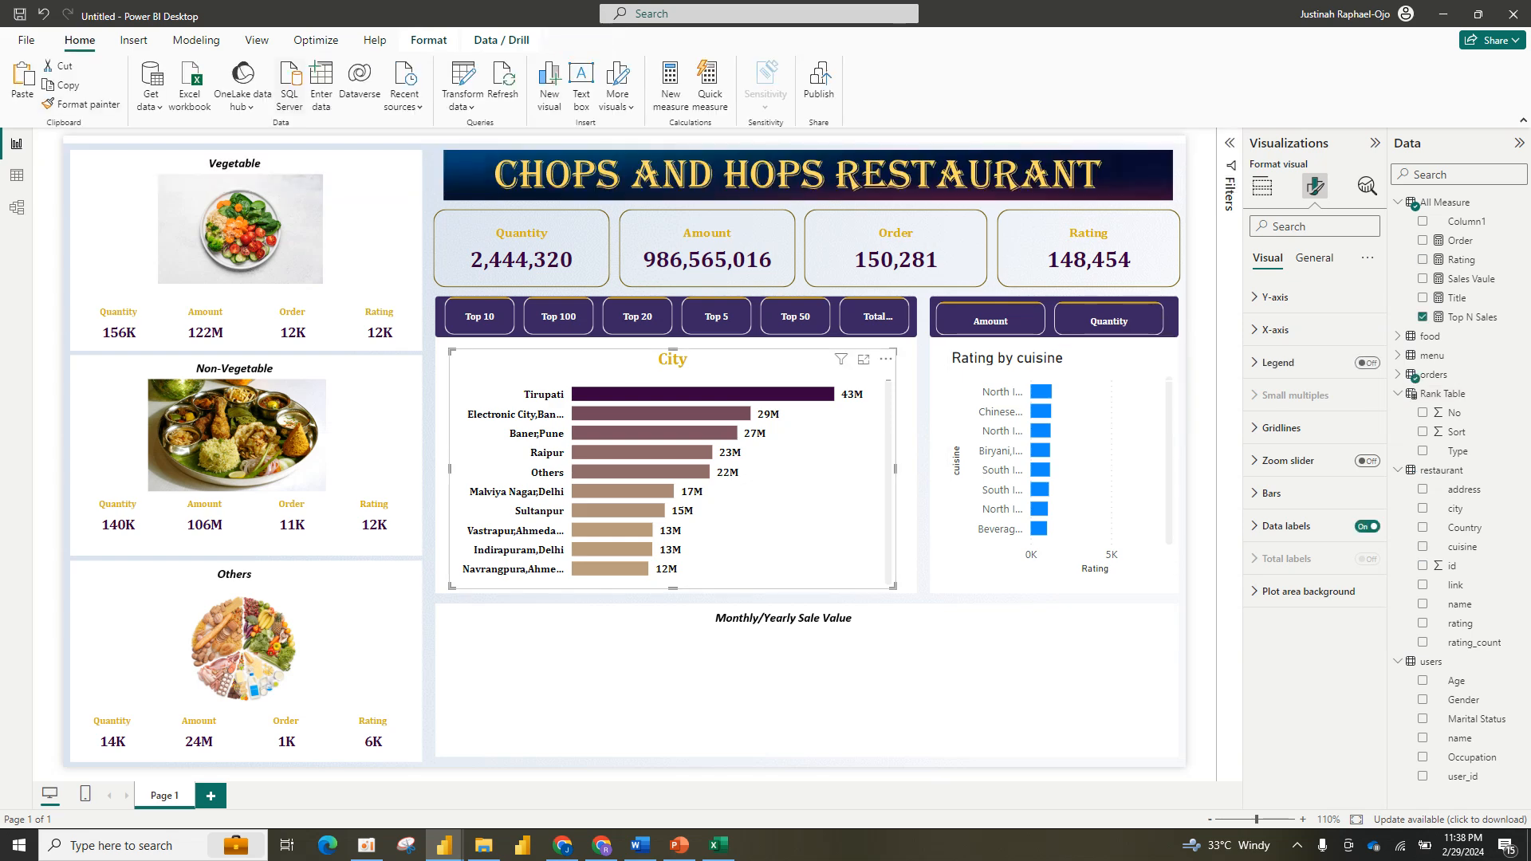
pyautogui.click(1164, 358)
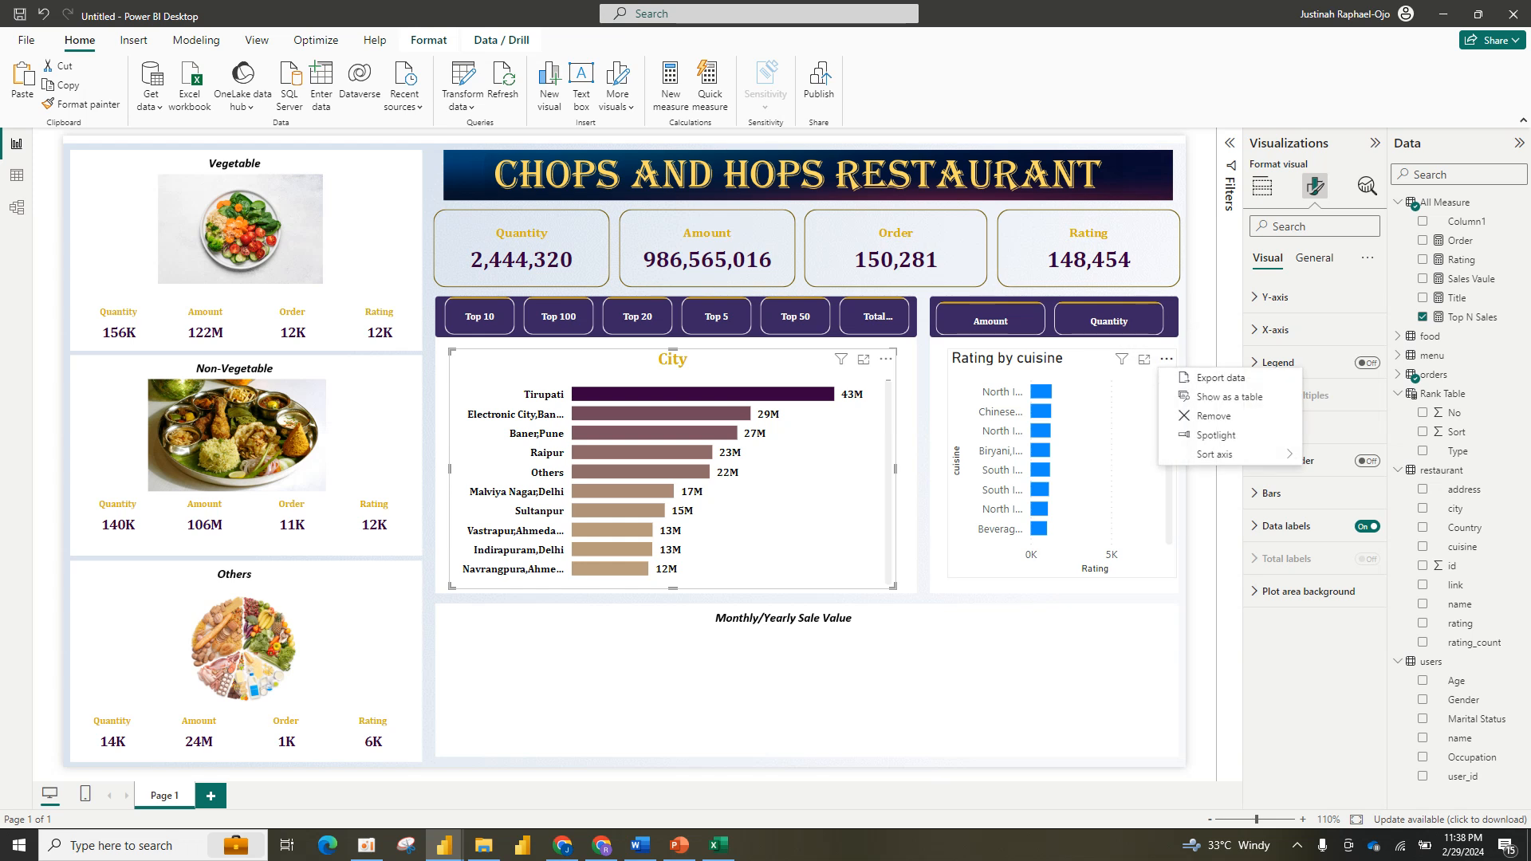
pyautogui.click(1213, 415)
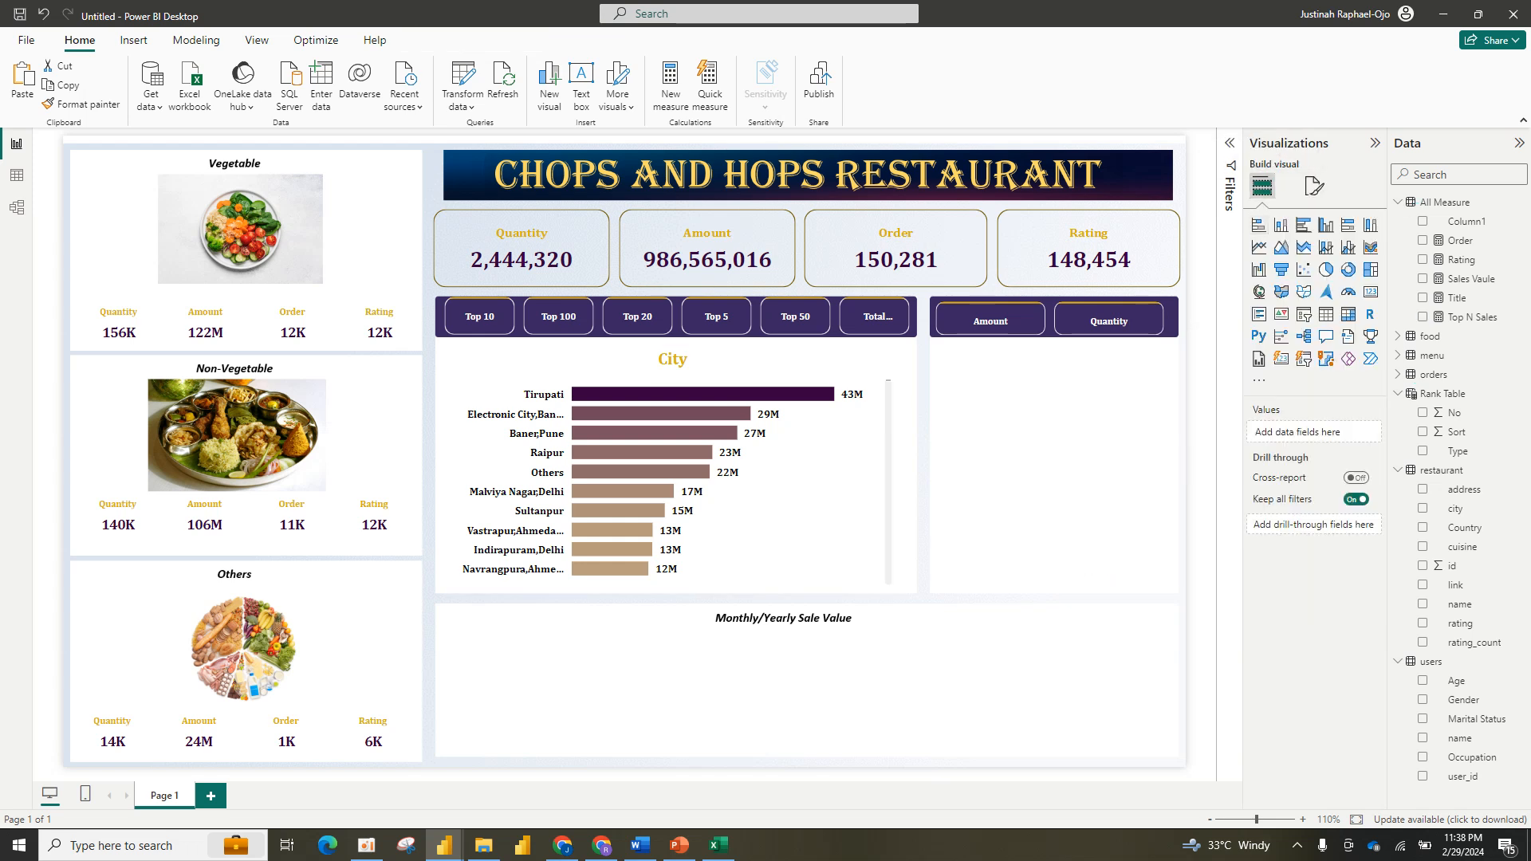
# Step: Insert a narrowed stacked bar chart beside the city chart, with cuisine on the y-axis and the Rating measure on the x-axis
pyautogui.click(1258, 225)
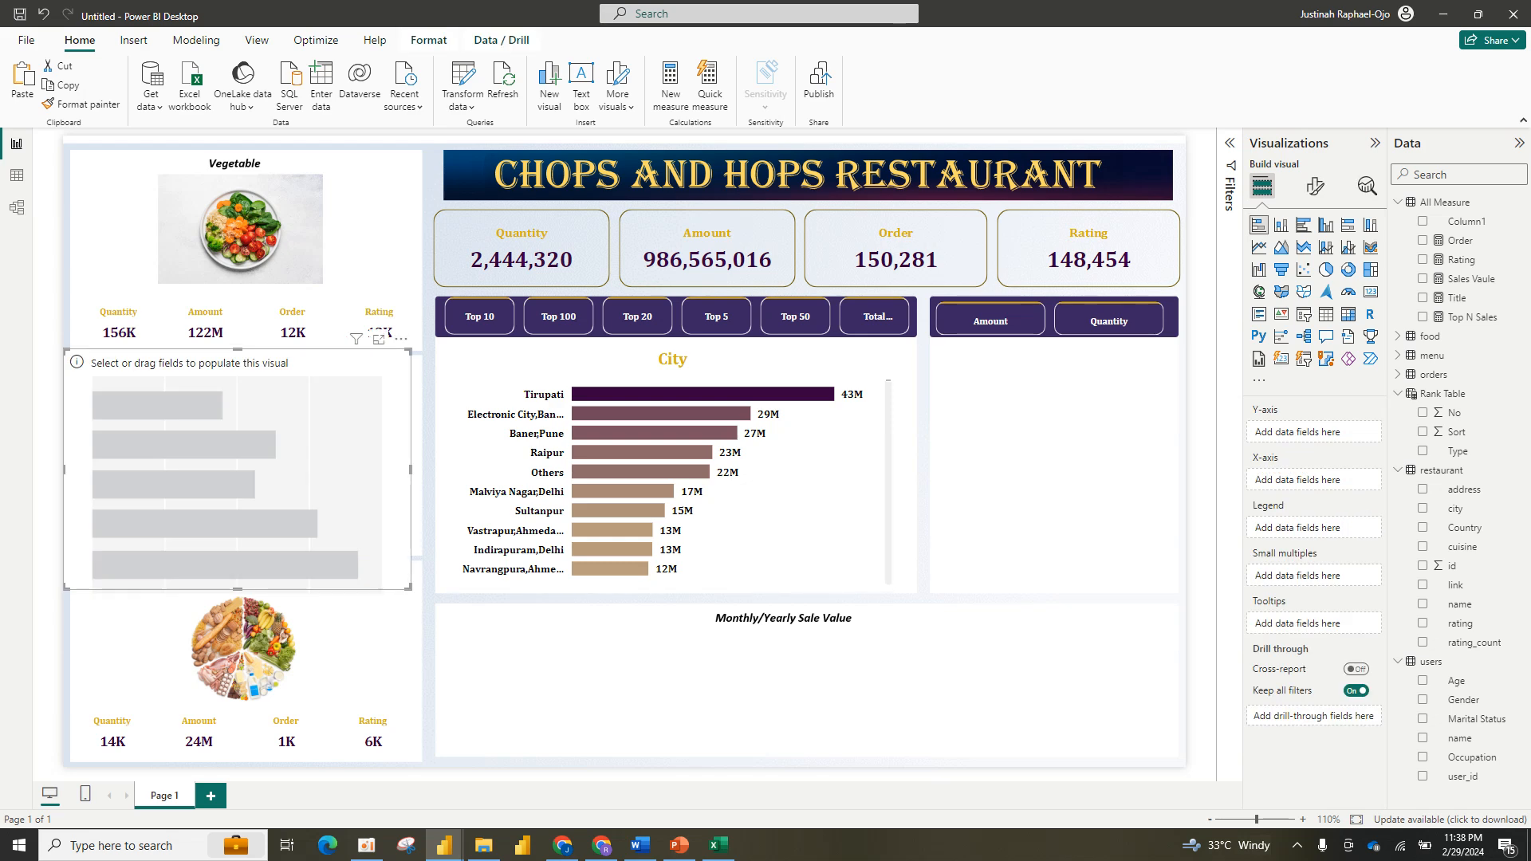
pyautogui.moveTo(239, 354); pyautogui.dragTo(1013, 318)
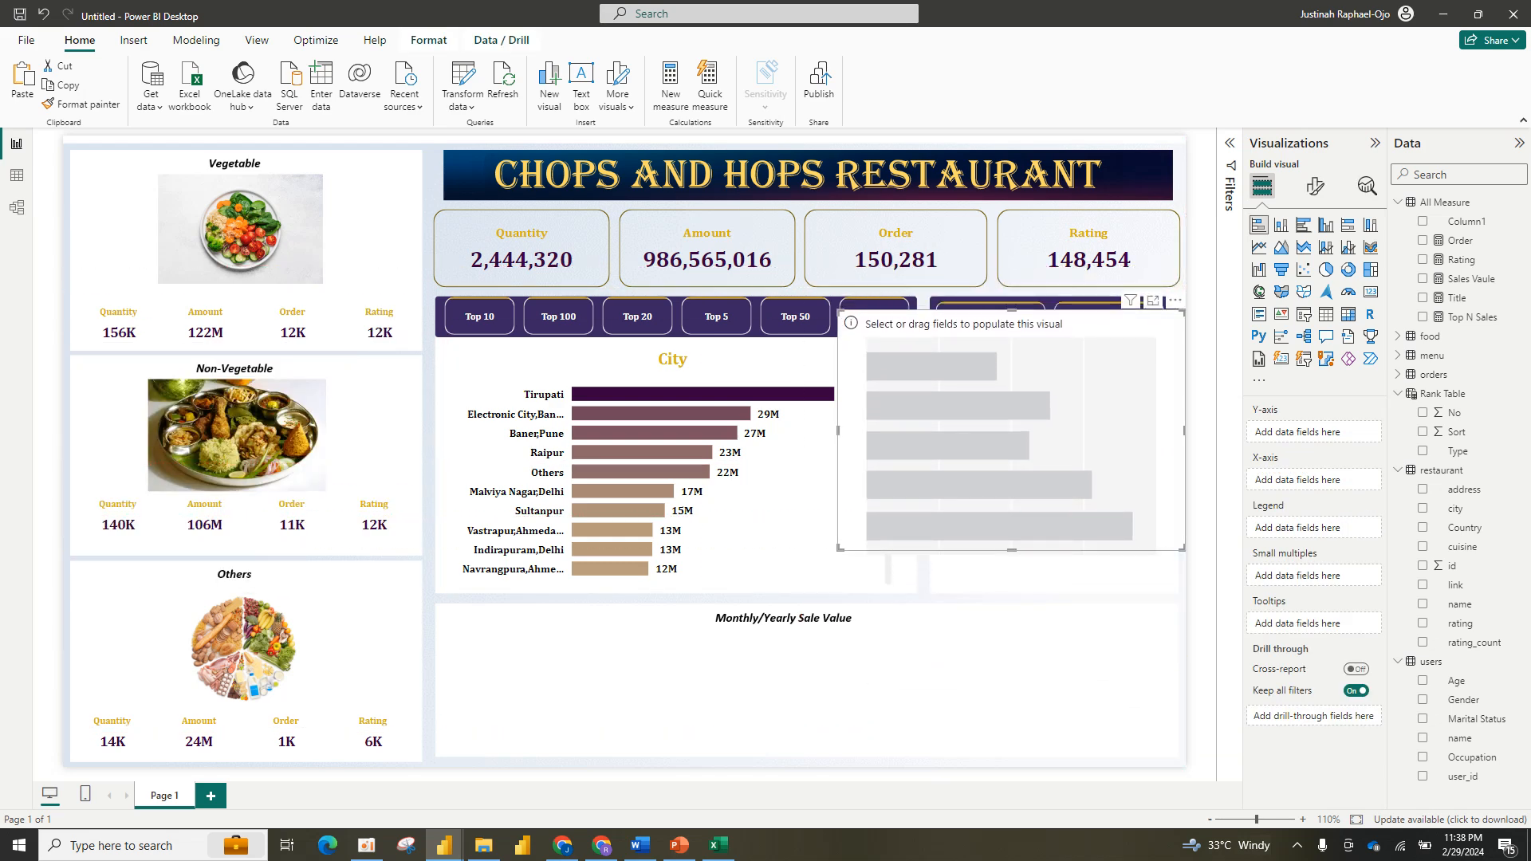
pyautogui.moveTo(837, 431); pyautogui.dragTo(944, 430)
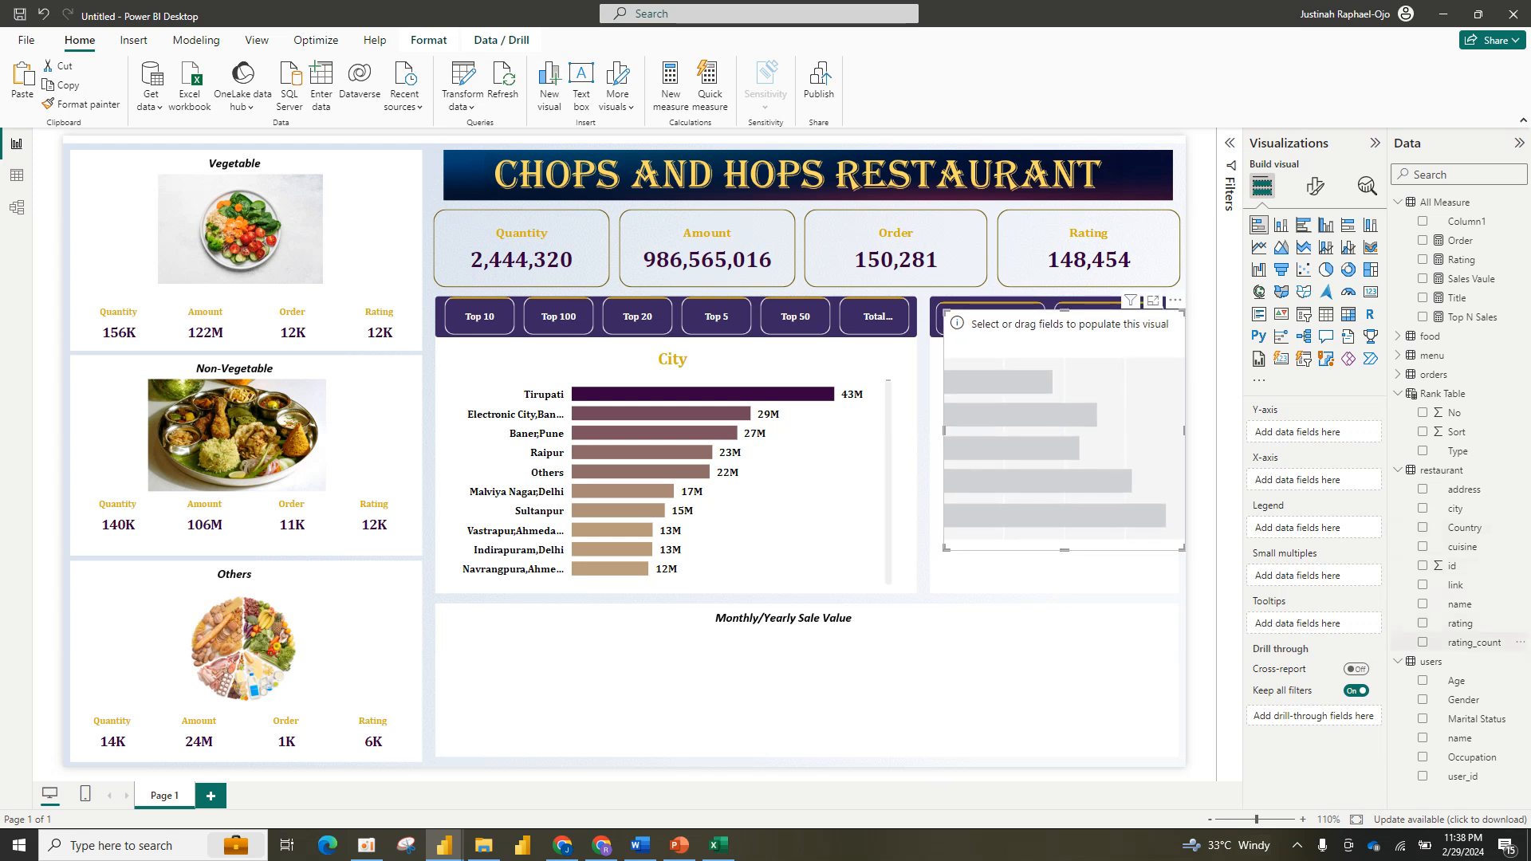
pyautogui.click(1423, 546)
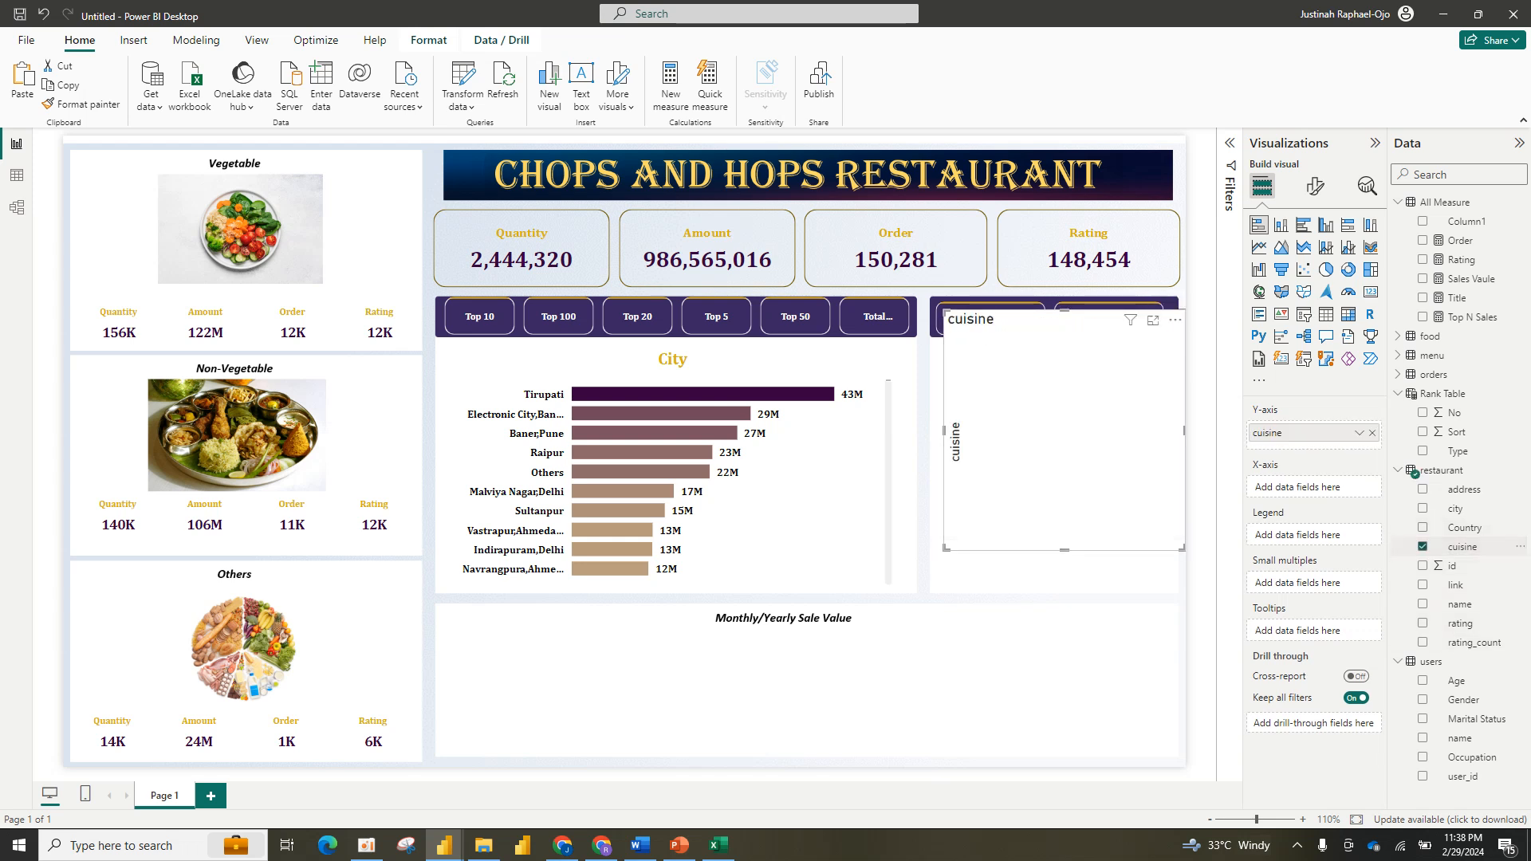
pyautogui.click(1422, 259)
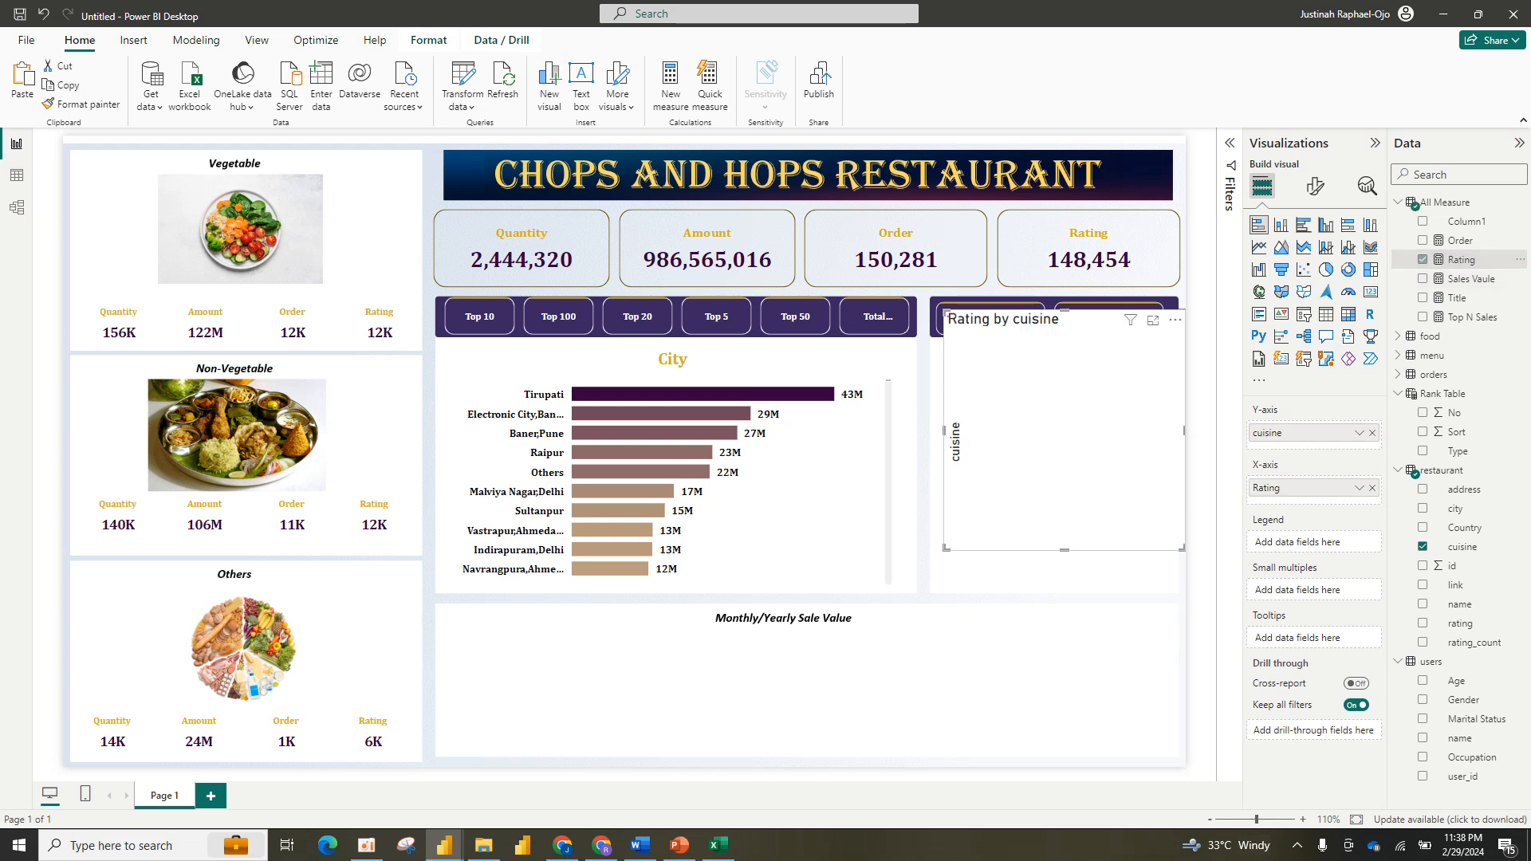
# Step: Copy the city chart's formatting onto the new rating by cuisine chart with the Format painter
pyautogui.click(797, 499)
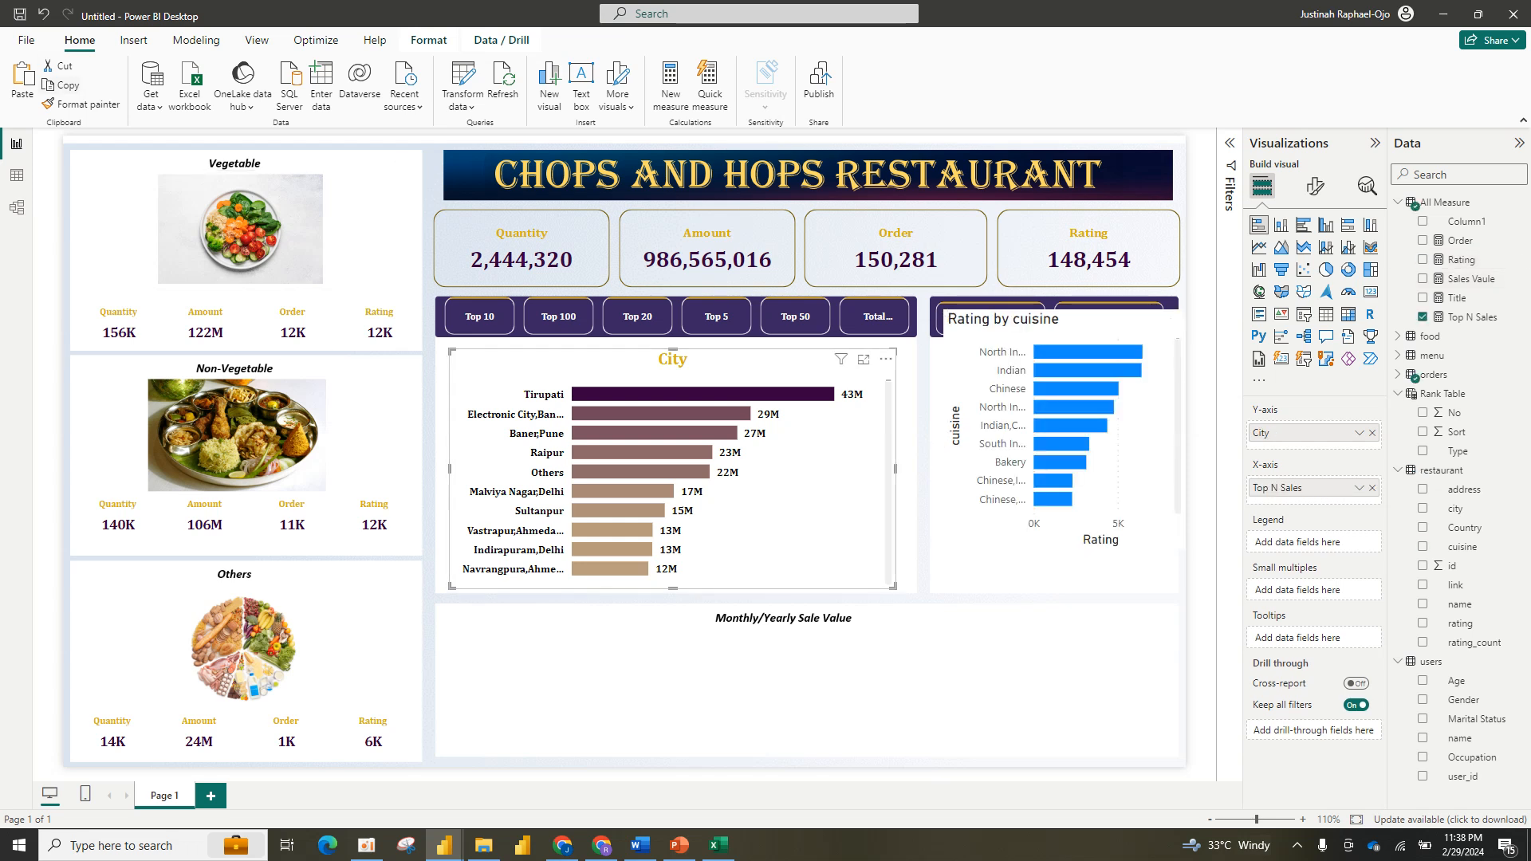
pyautogui.click(81, 104)
pyautogui.click(1116, 478)
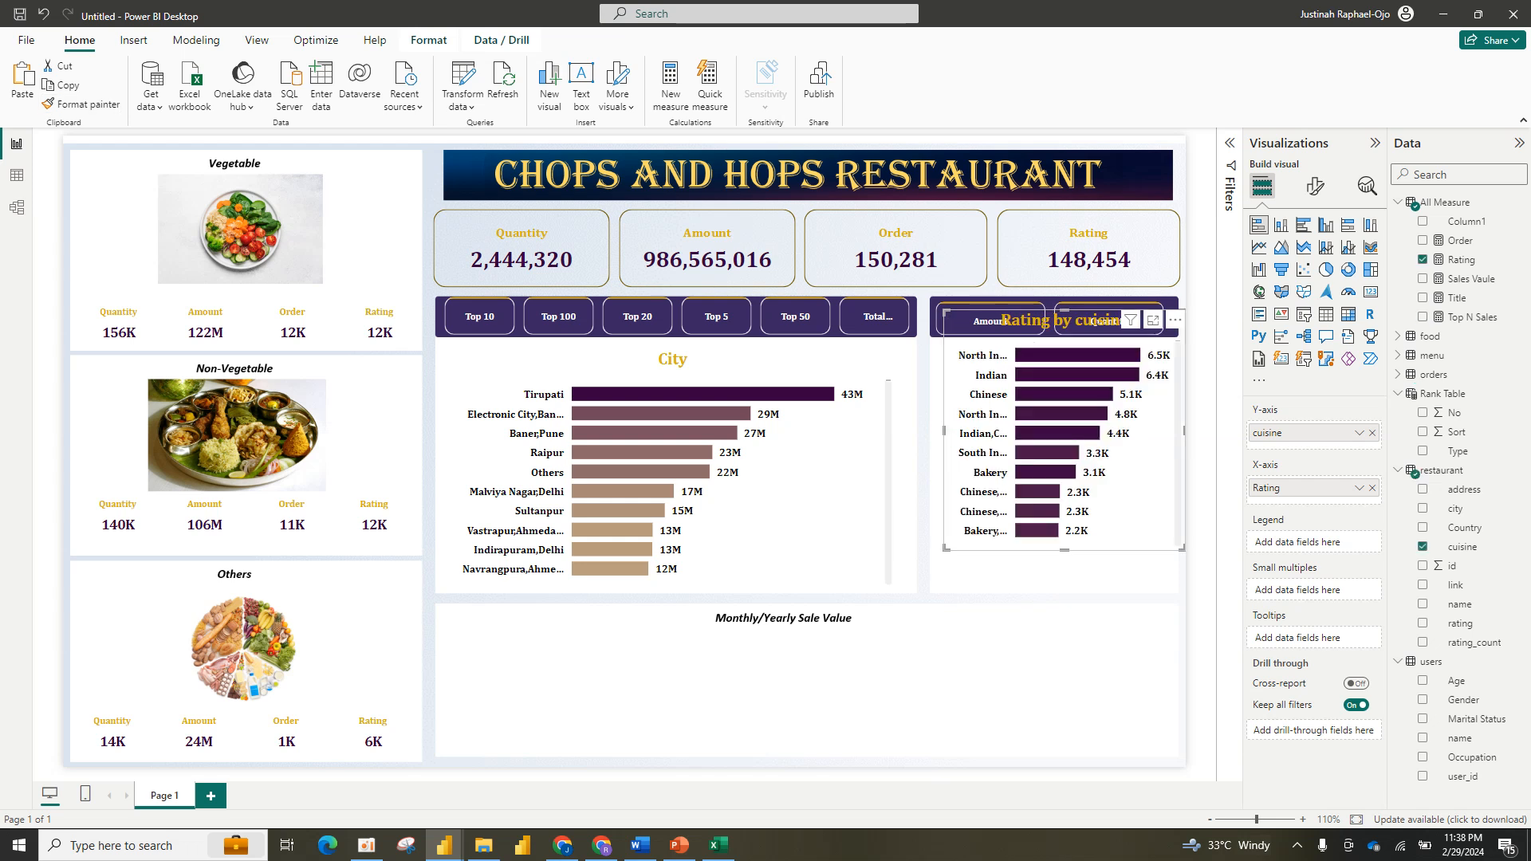
# Step: Move and resize the rating by cuisine chart to fit its panel beneath the Amount and Quantity buttons
pyautogui.moveTo(1116, 478); pyautogui.dragTo(1104, 517)
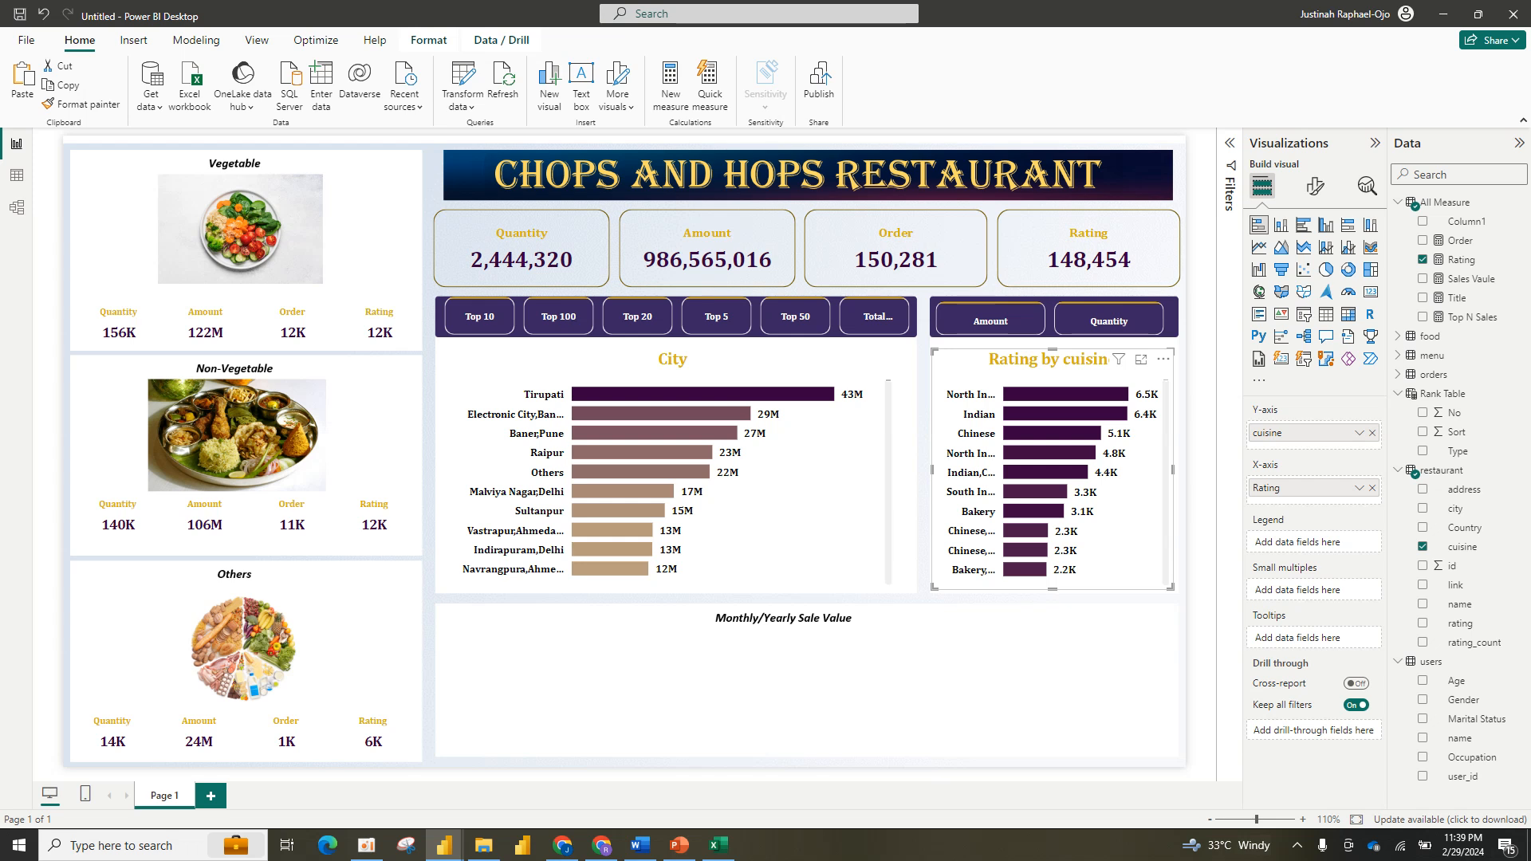
pyautogui.moveTo(1171, 588); pyautogui.dragTo(1173, 577)
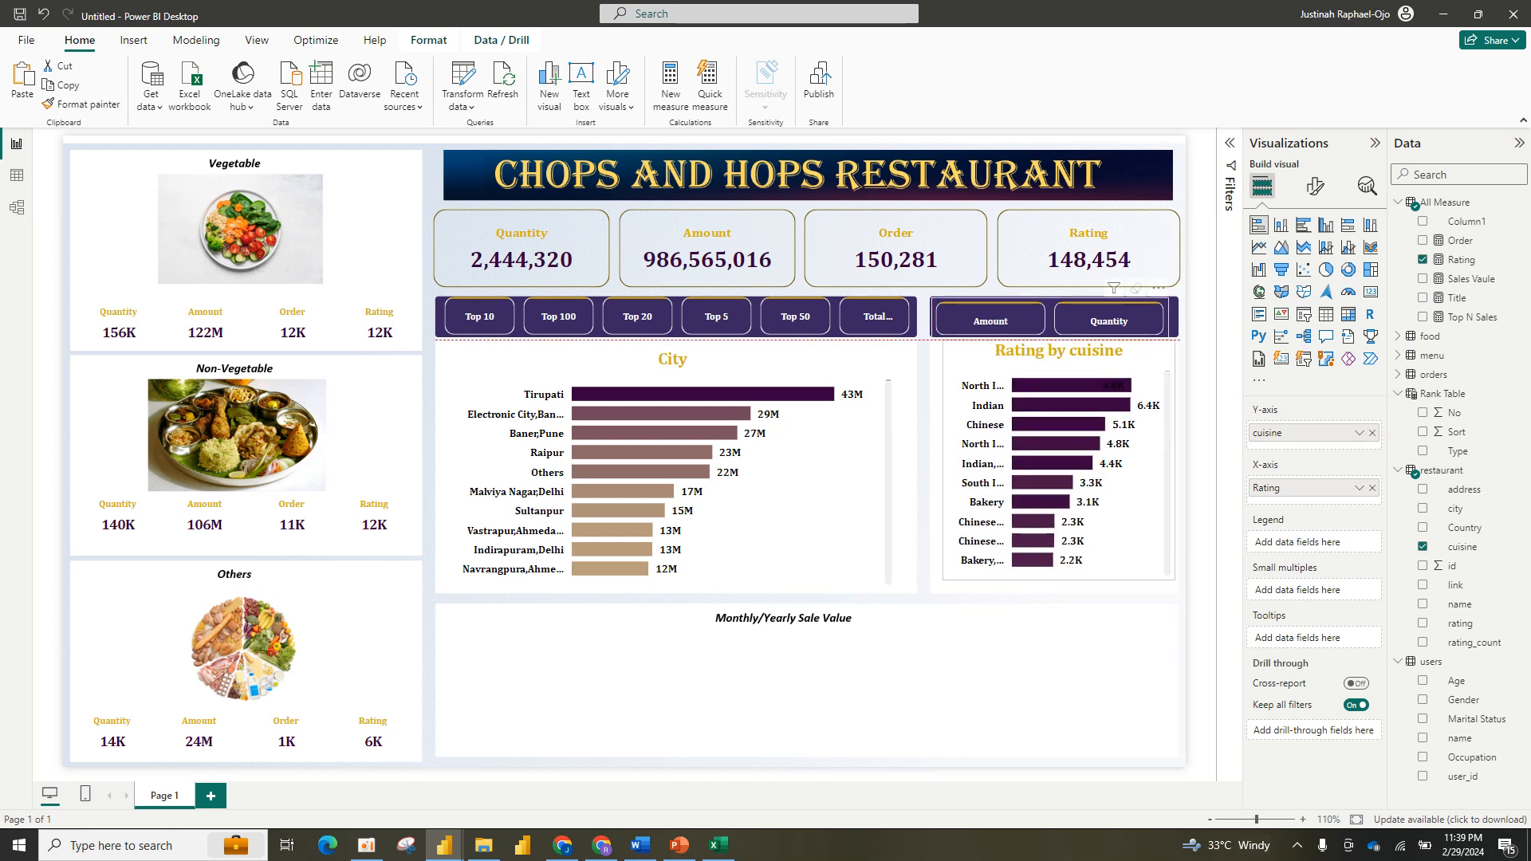
pyautogui.moveTo(934, 349); pyautogui.dragTo(921, 341)
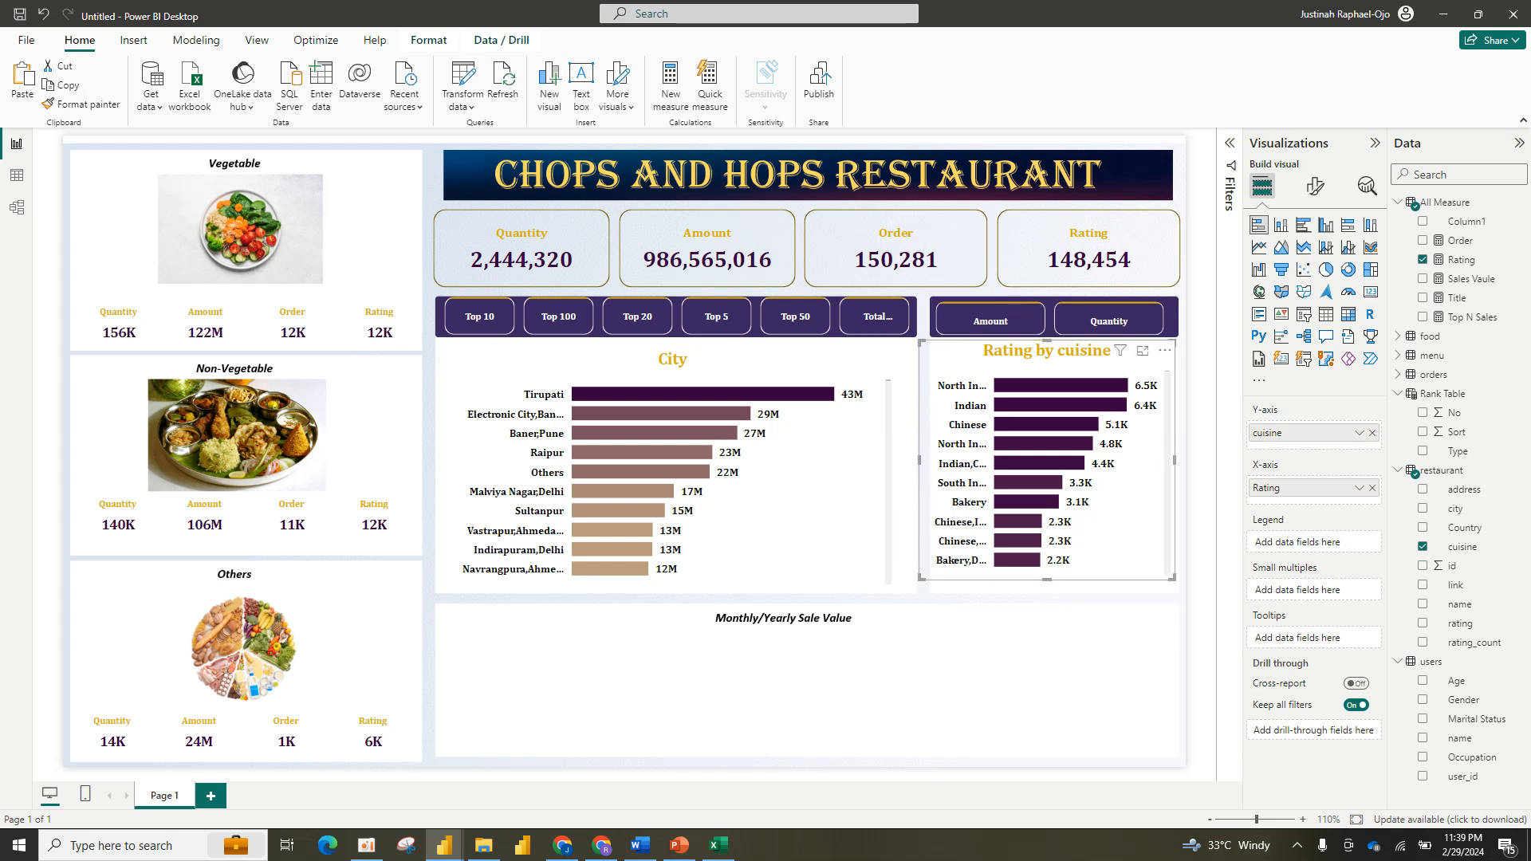
pyautogui.moveTo(1172, 577); pyautogui.dragTo(1176, 579)
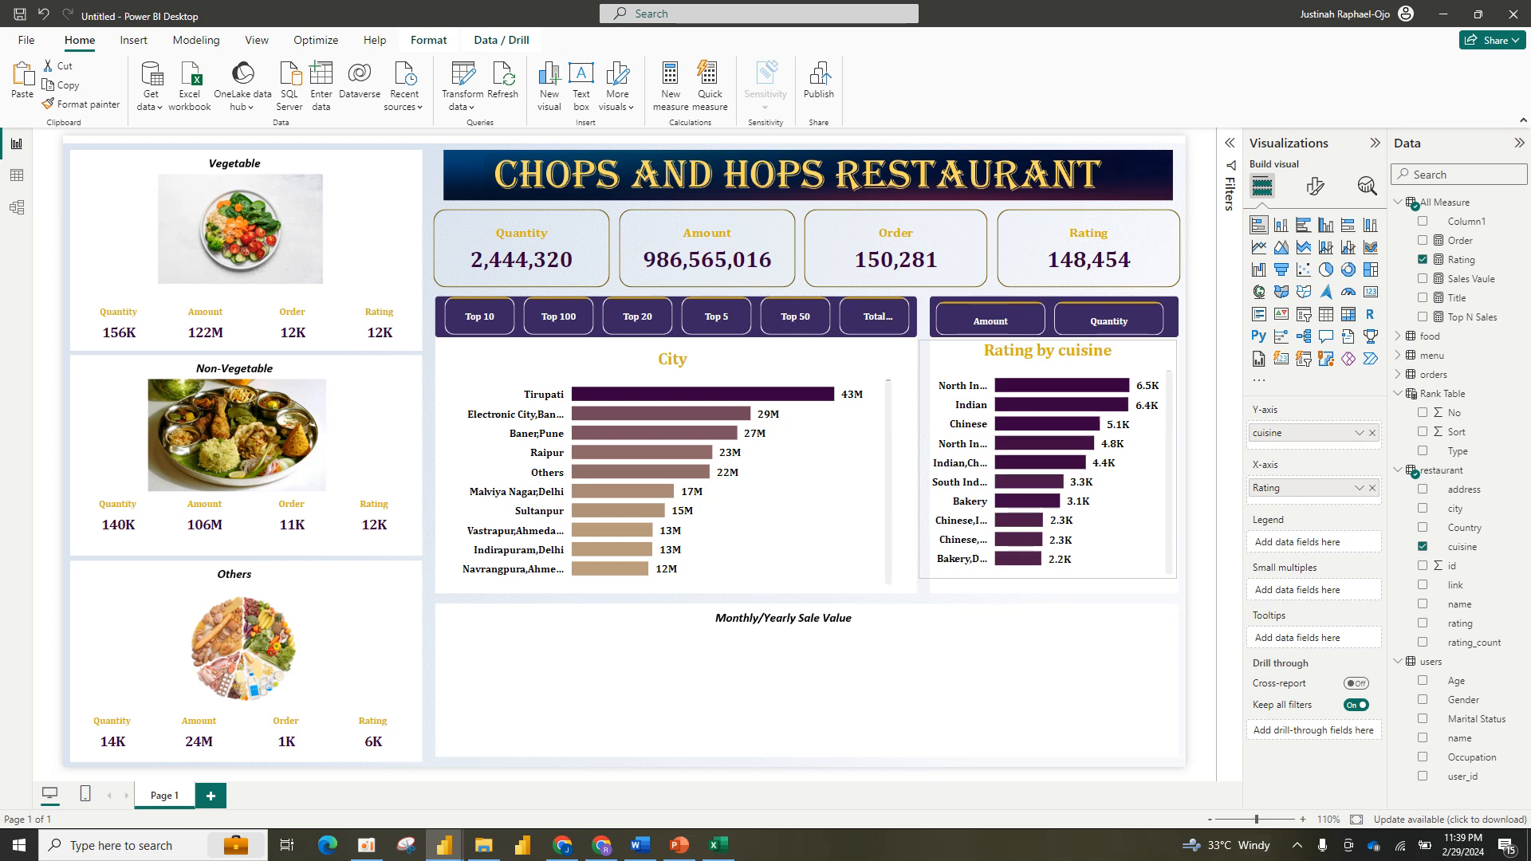
pyautogui.moveTo(919, 459); pyautogui.dragTo(931, 459)
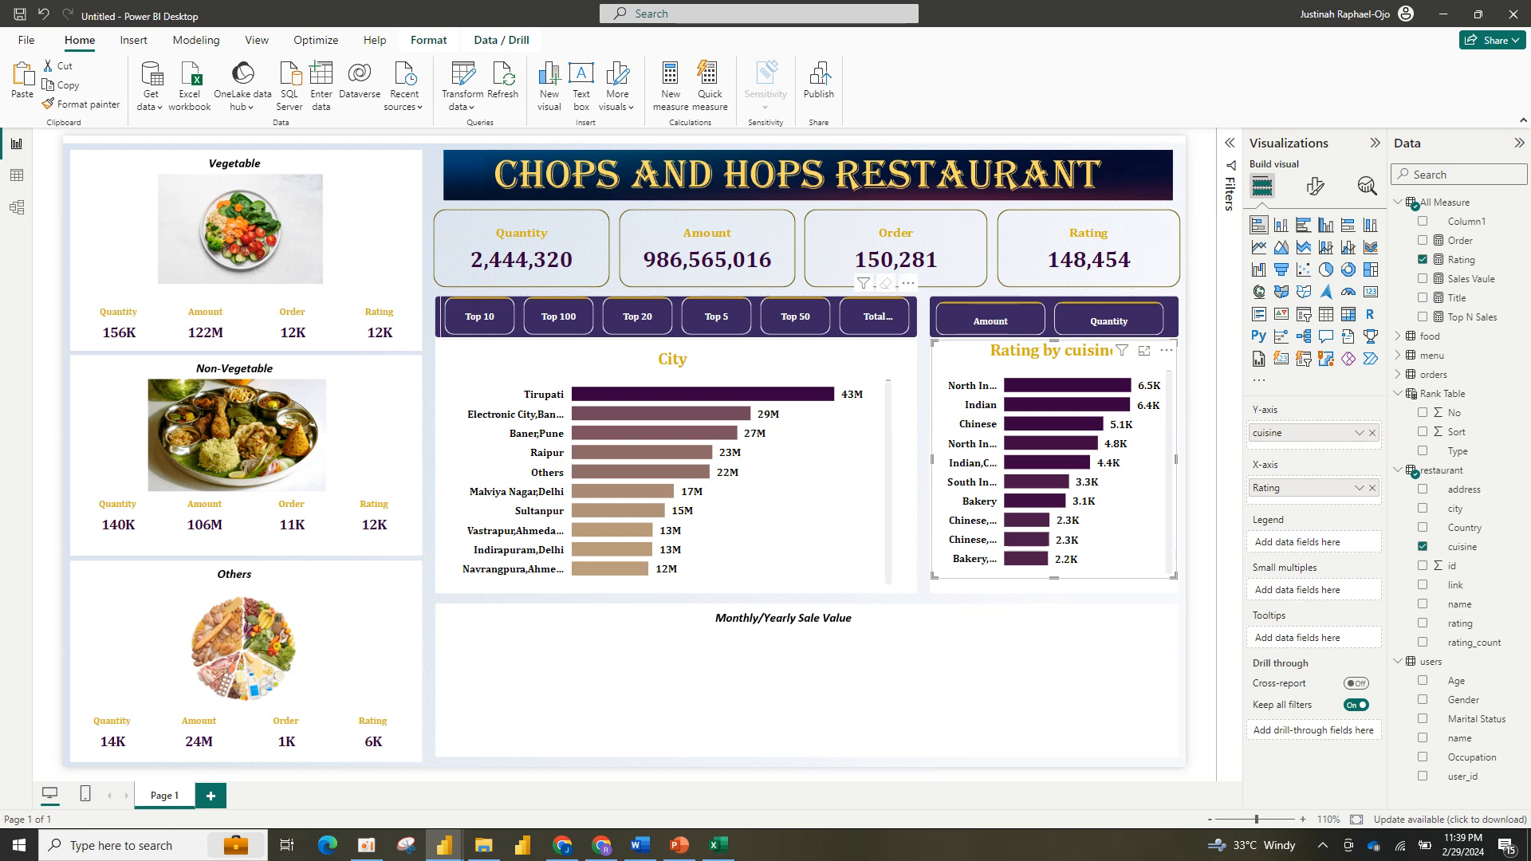
pyautogui.click(917, 339)
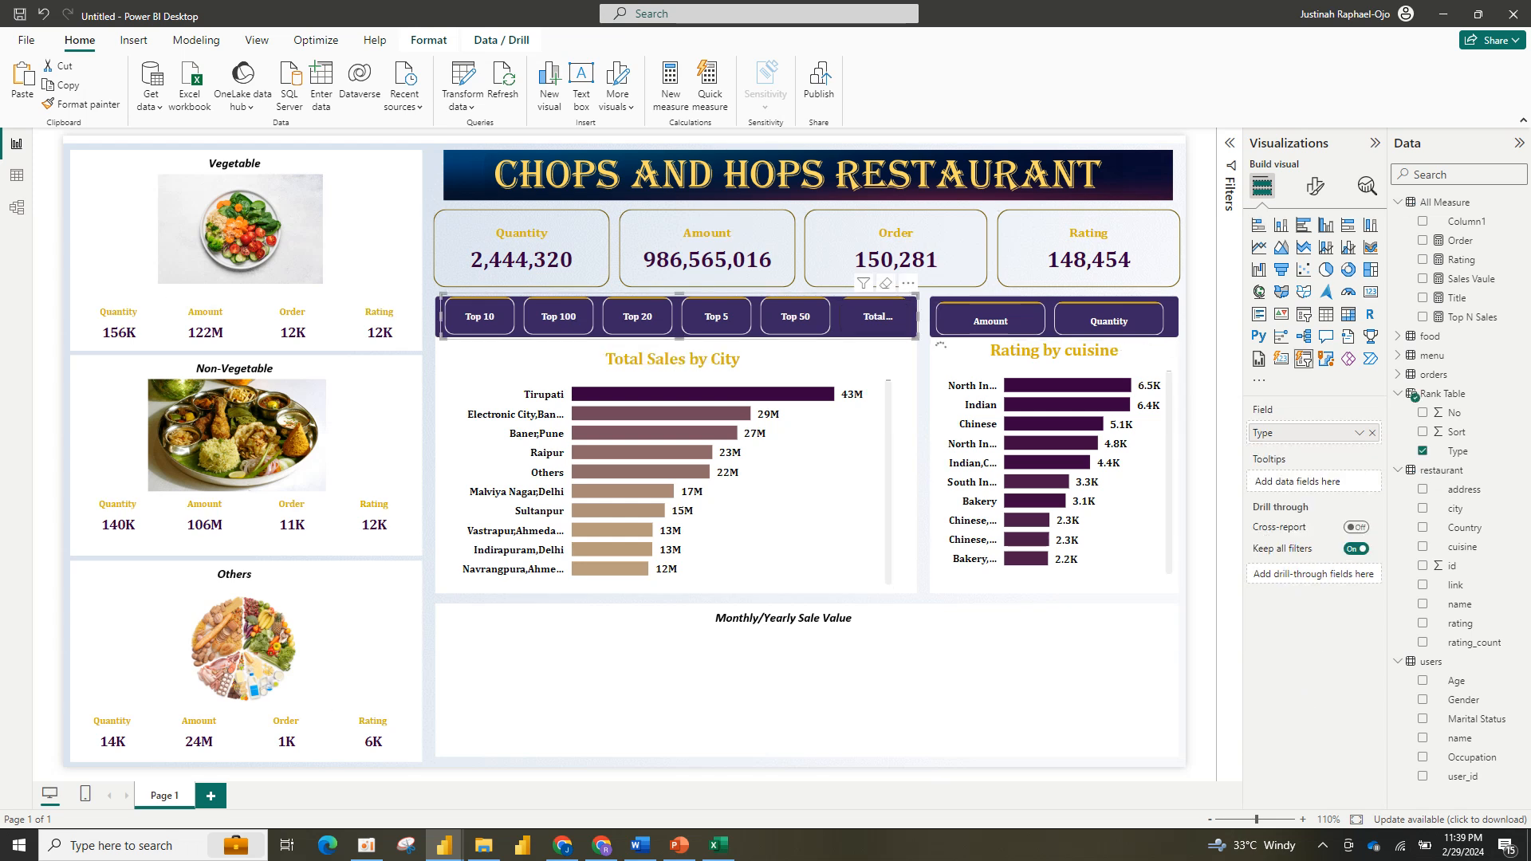
# Step: Insert a line chart and fit it across the panel beneath the Monthly/Yearly Sale Value heading
pyautogui.click(805, 686)
pyautogui.click(1259, 247)
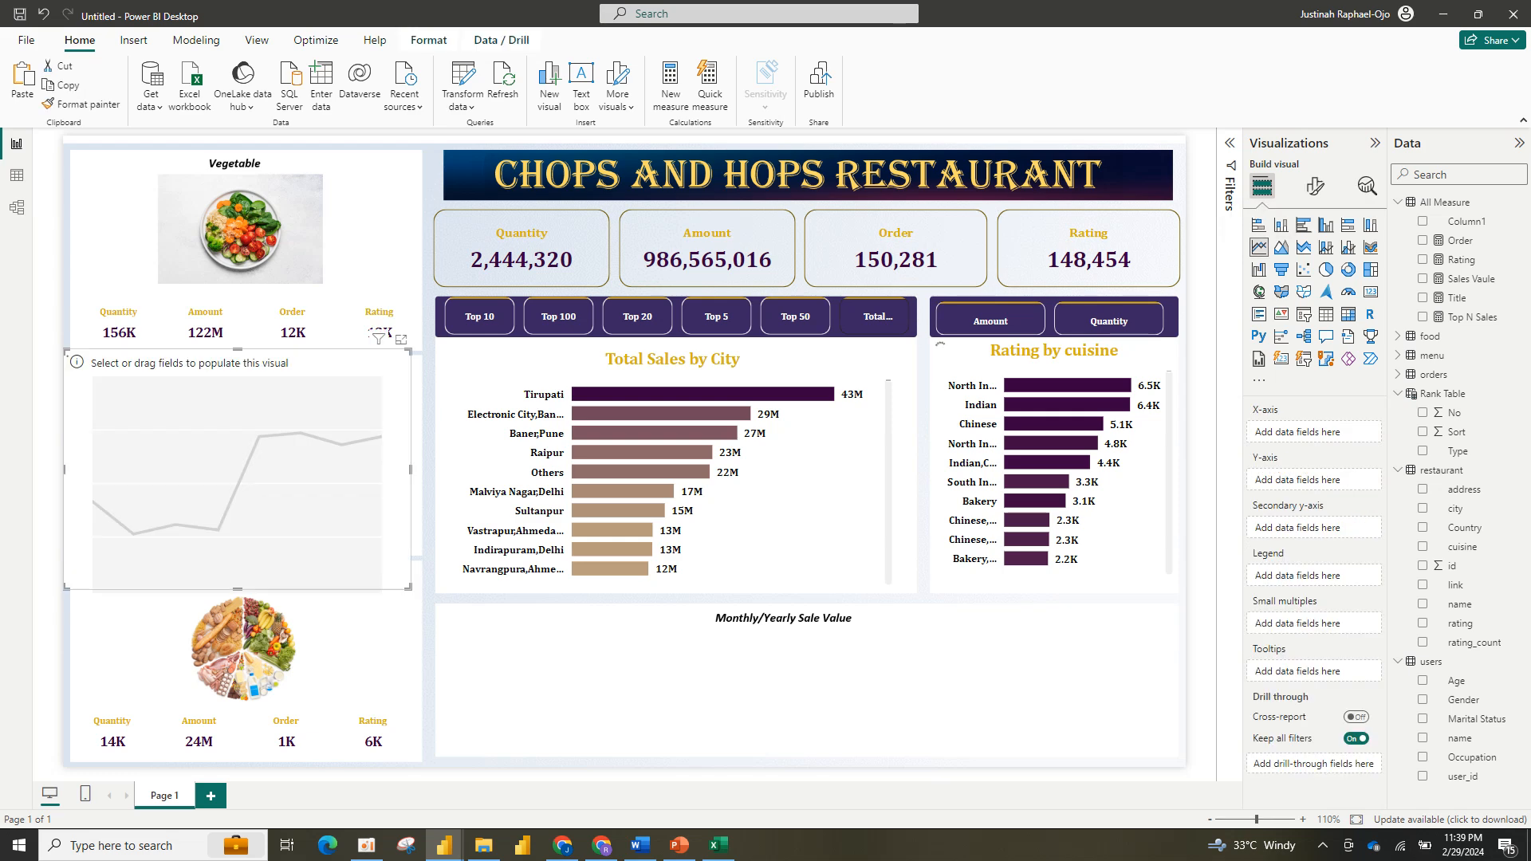
pyautogui.moveTo(239, 470); pyautogui.dragTo(753, 653)
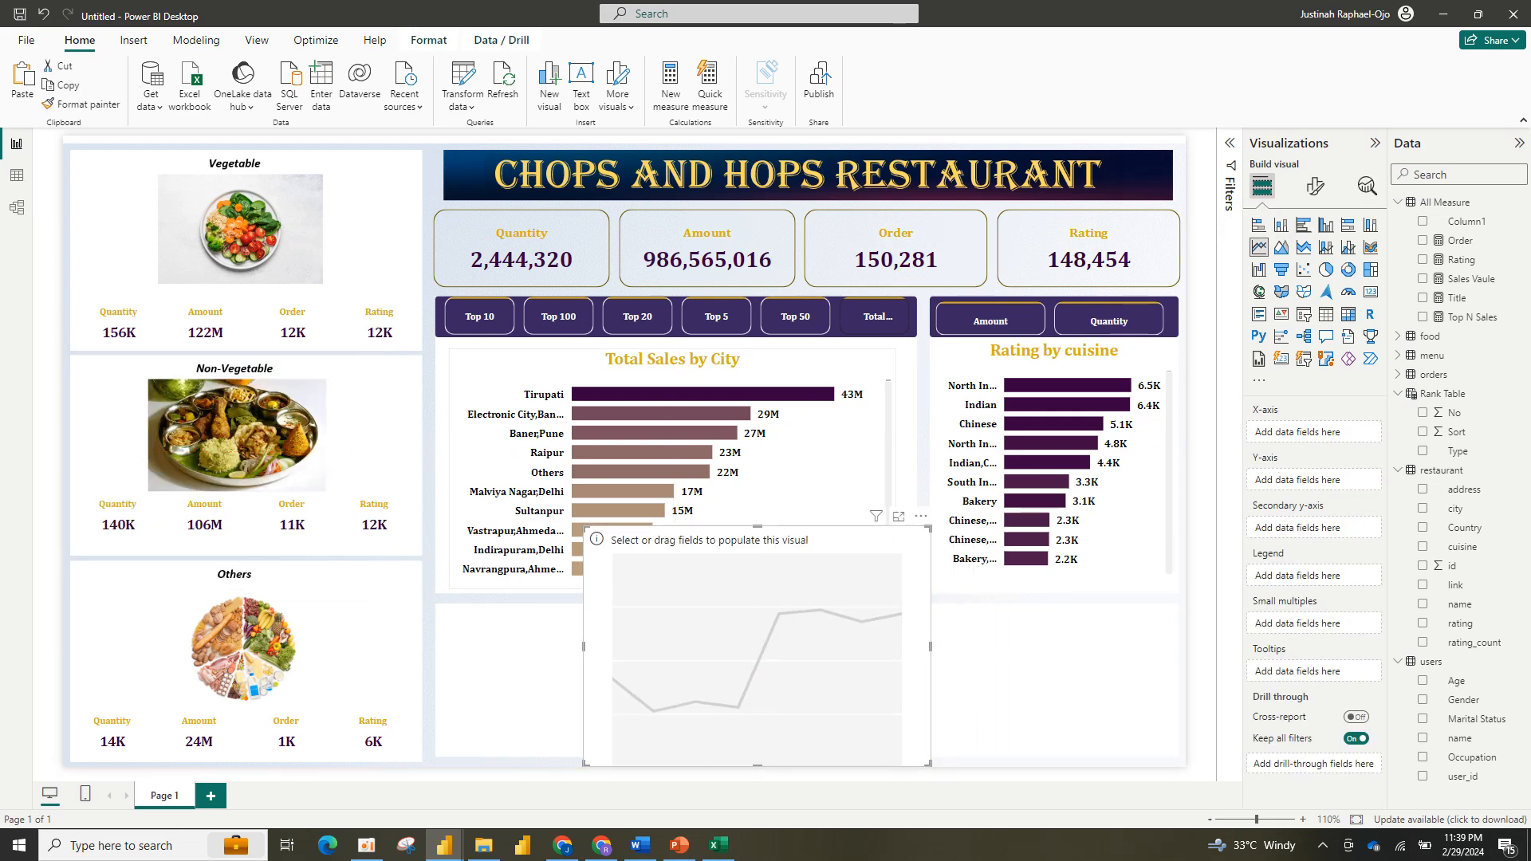
pyautogui.moveTo(586, 528); pyautogui.dragTo(451, 621)
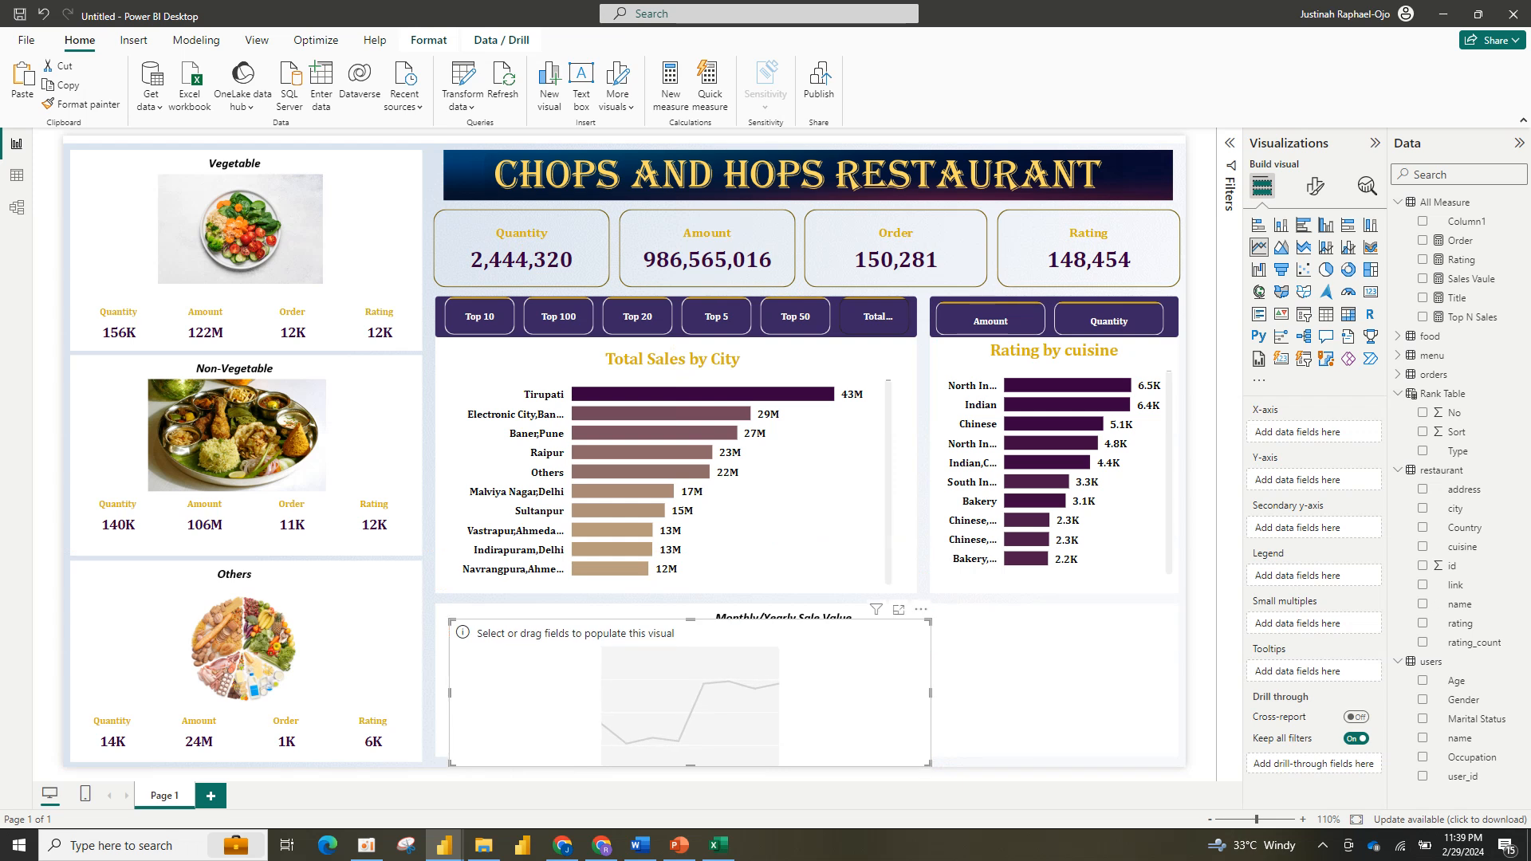
pyautogui.moveTo(929, 692); pyautogui.dragTo(1183, 692)
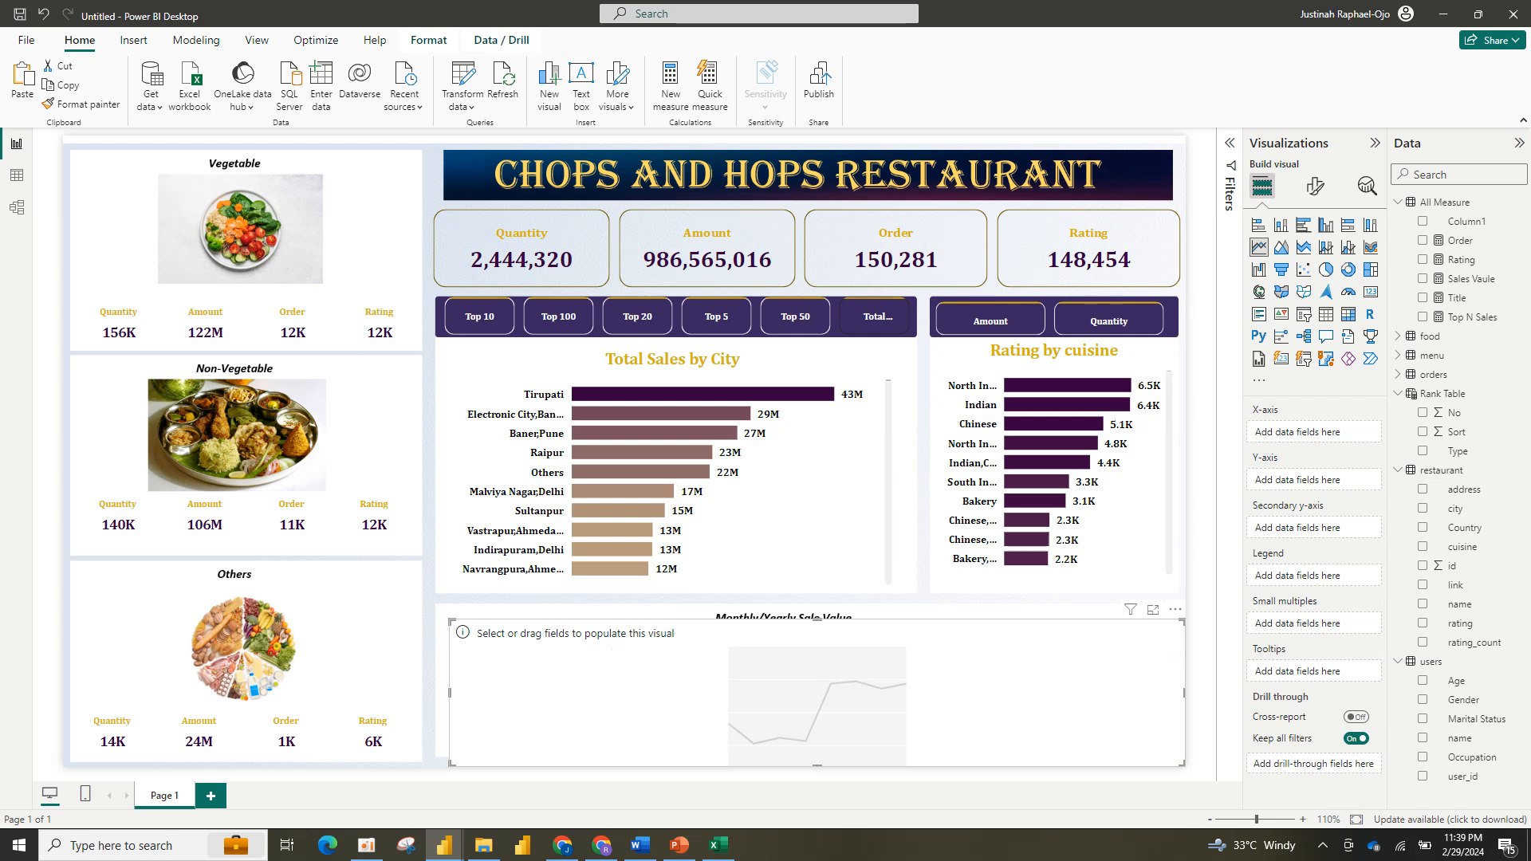
pyautogui.moveTo(817, 766); pyautogui.dragTo(817, 748)
pyautogui.moveTo(818, 683); pyautogui.dragTo(817, 698)
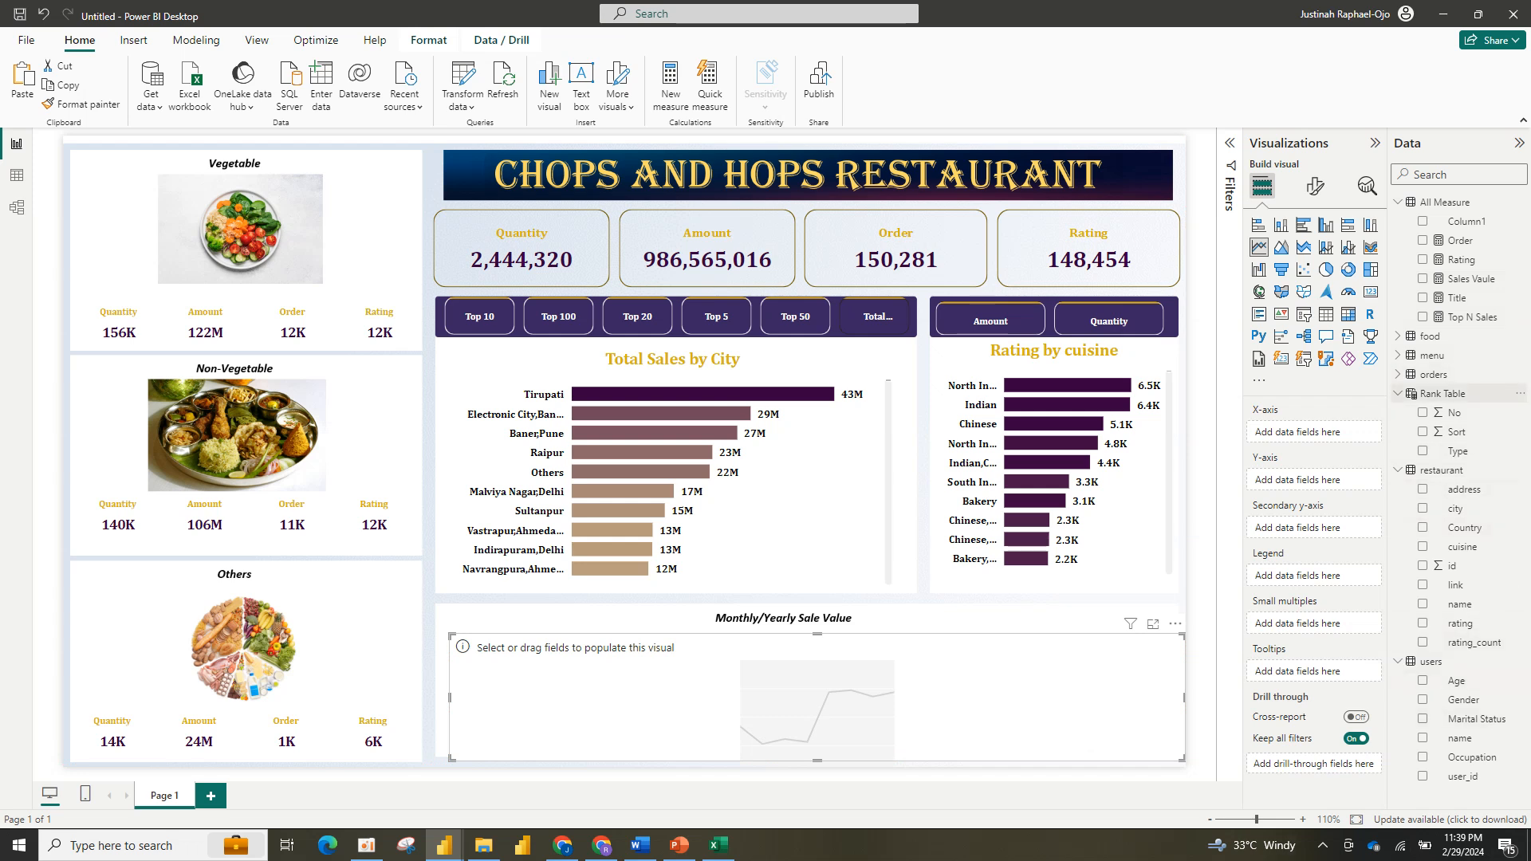
# Step: Put order_date on the line chart's x-axis with only the Year and Month levels, and Sales Vaule on the y-axis
pyautogui.click(1442, 393)
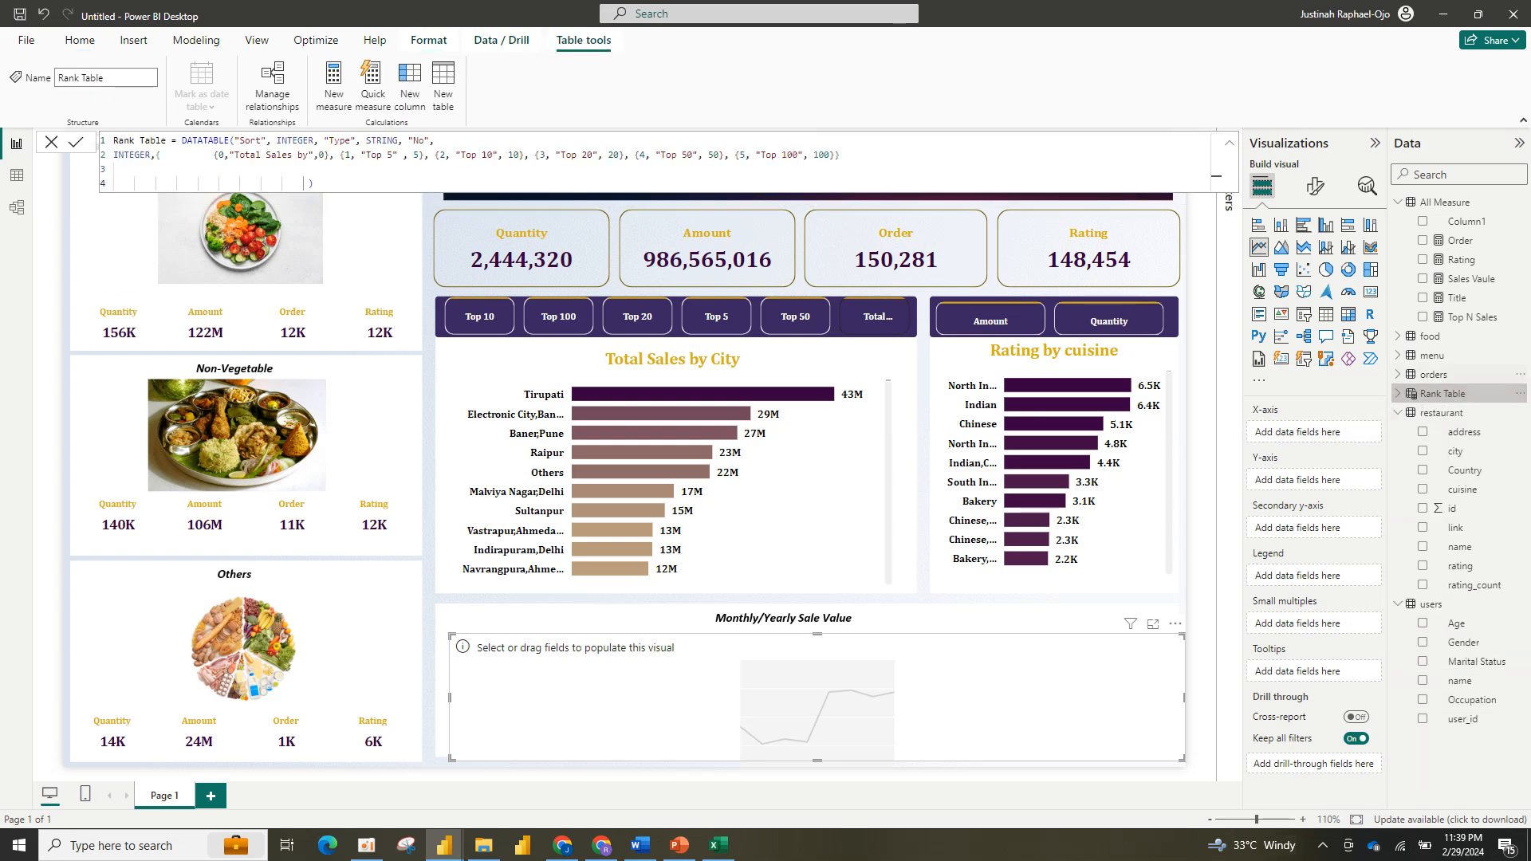
pyautogui.click(1399, 374)
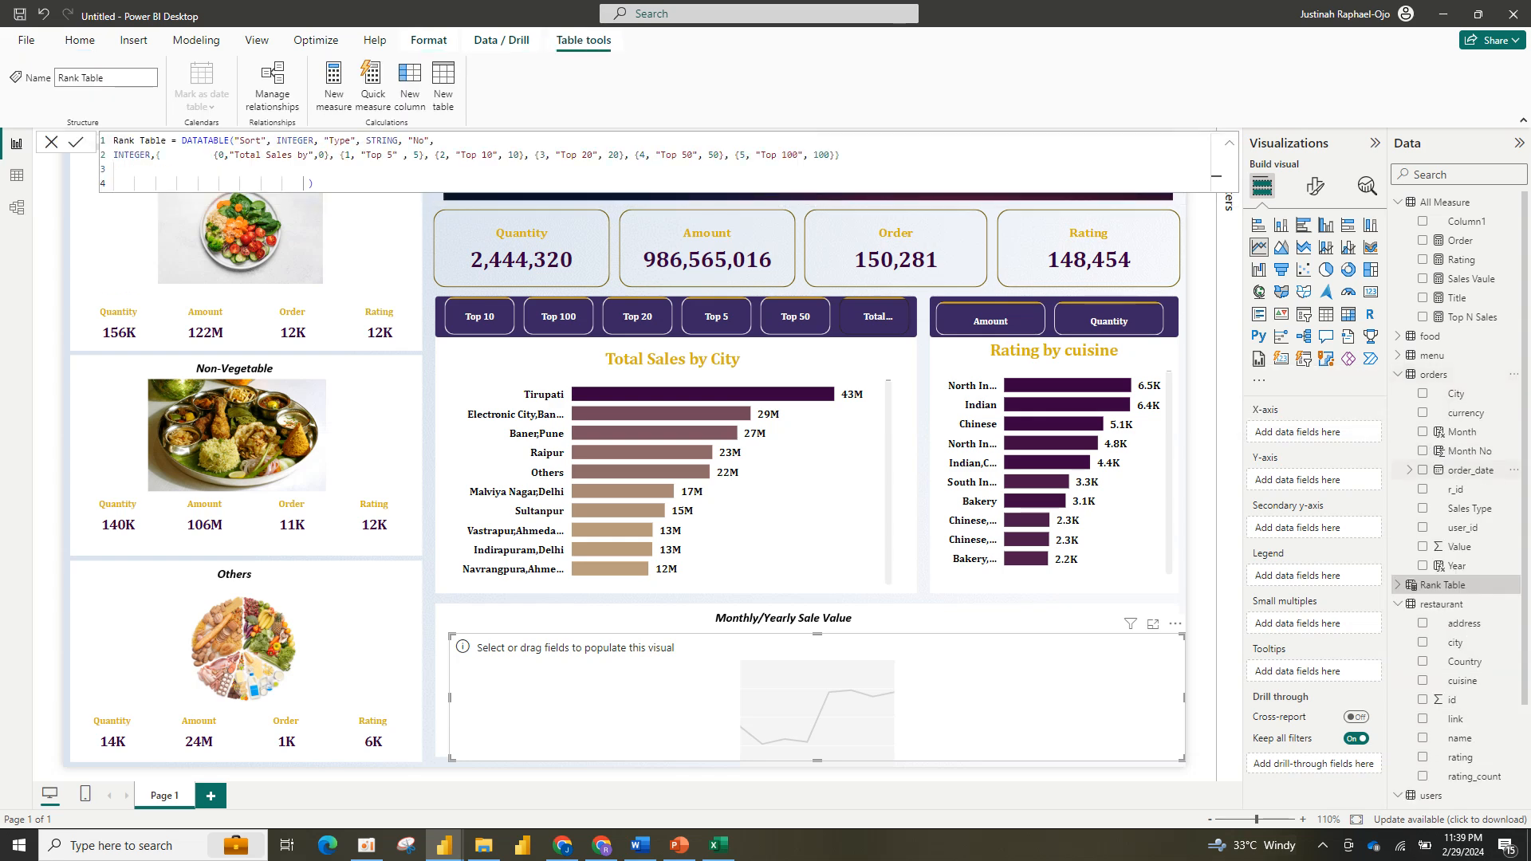
pyautogui.click(1422, 471)
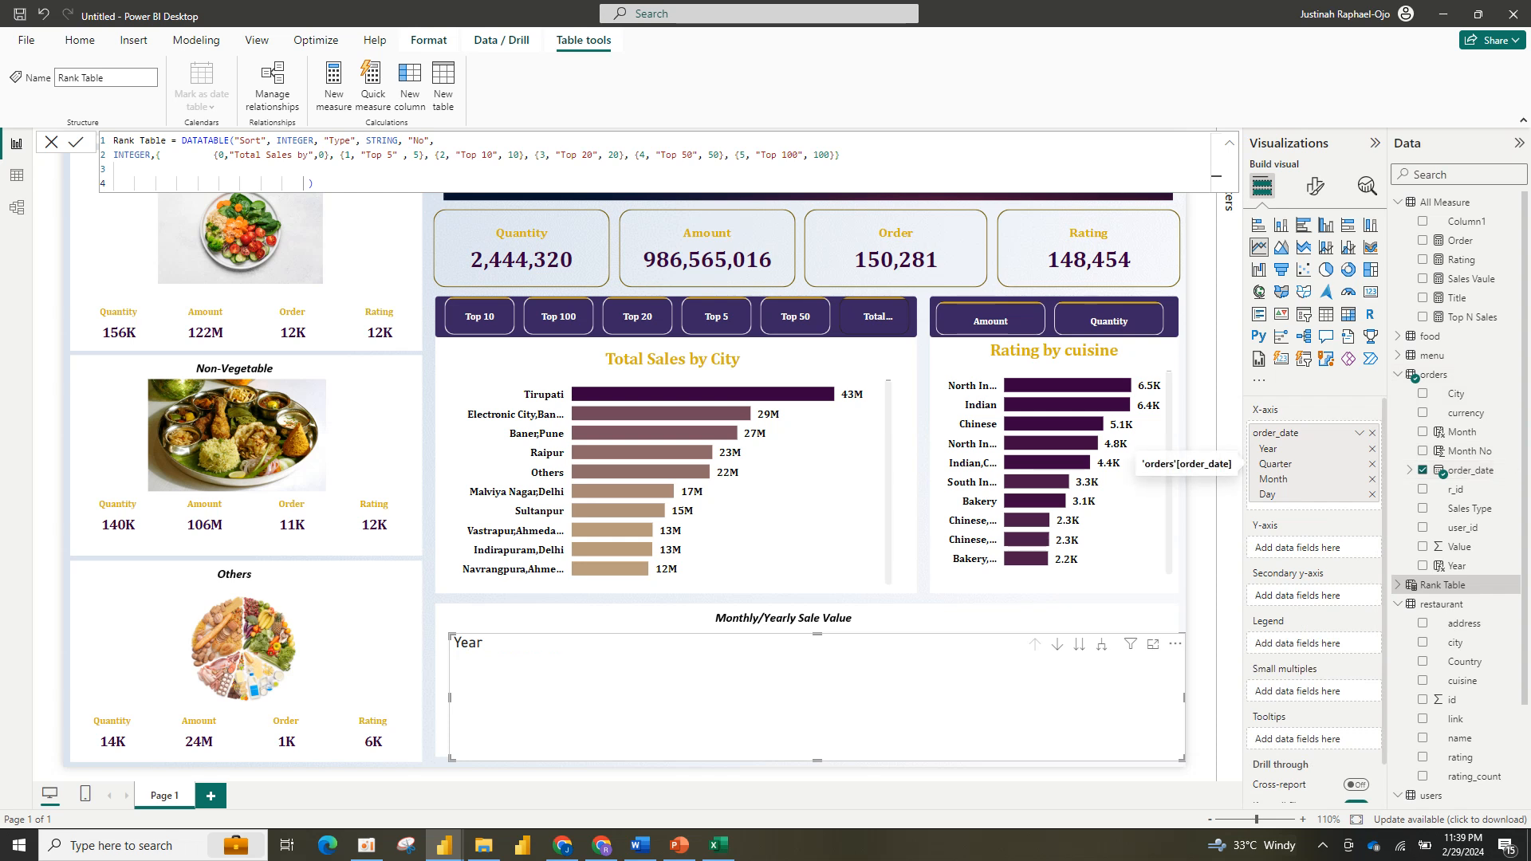
pyautogui.click(1372, 494)
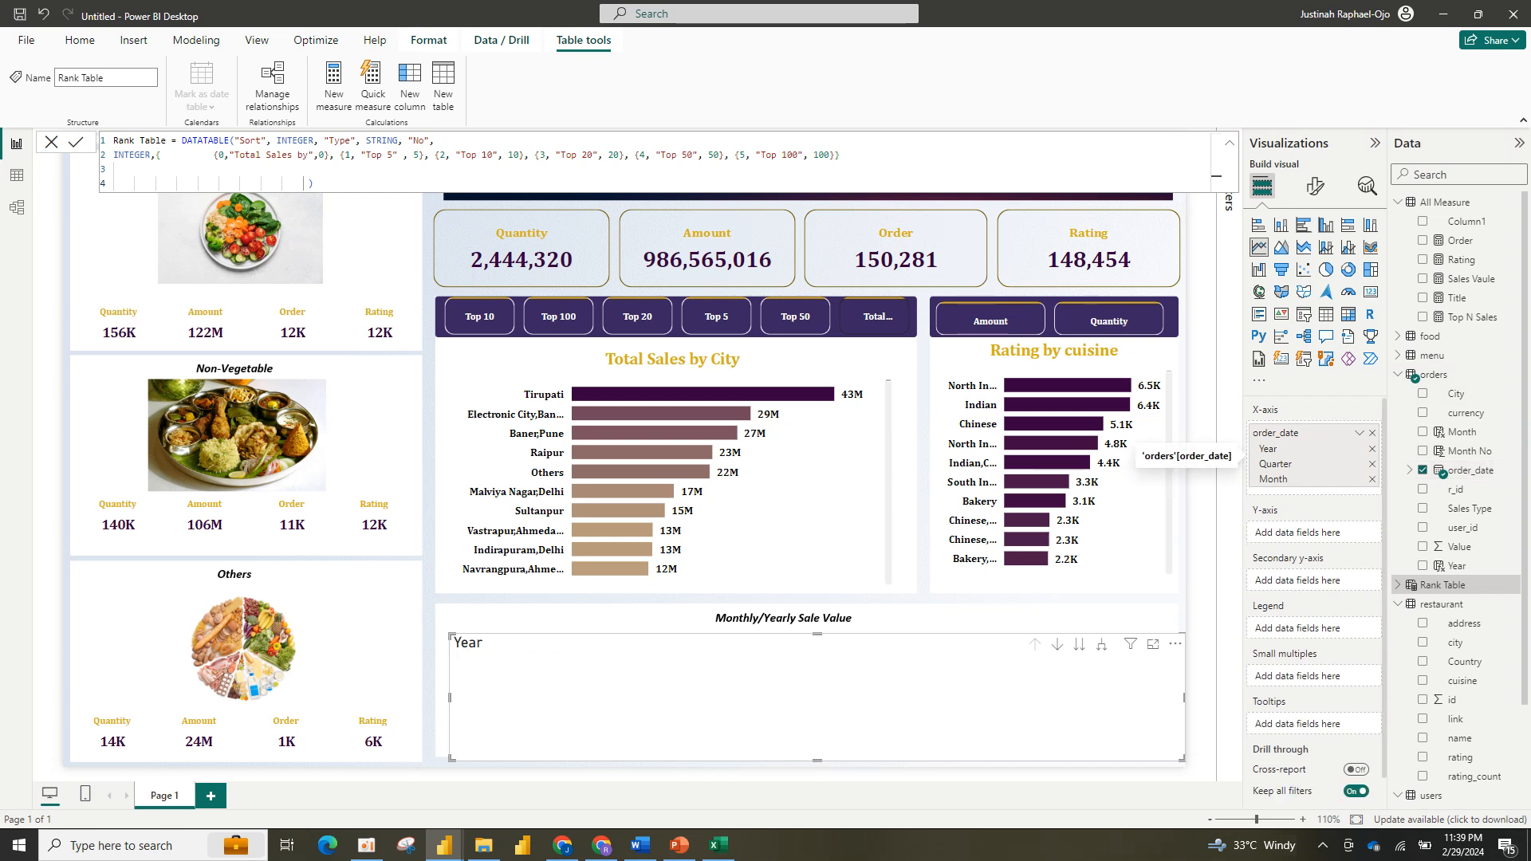
pyautogui.click(1372, 464)
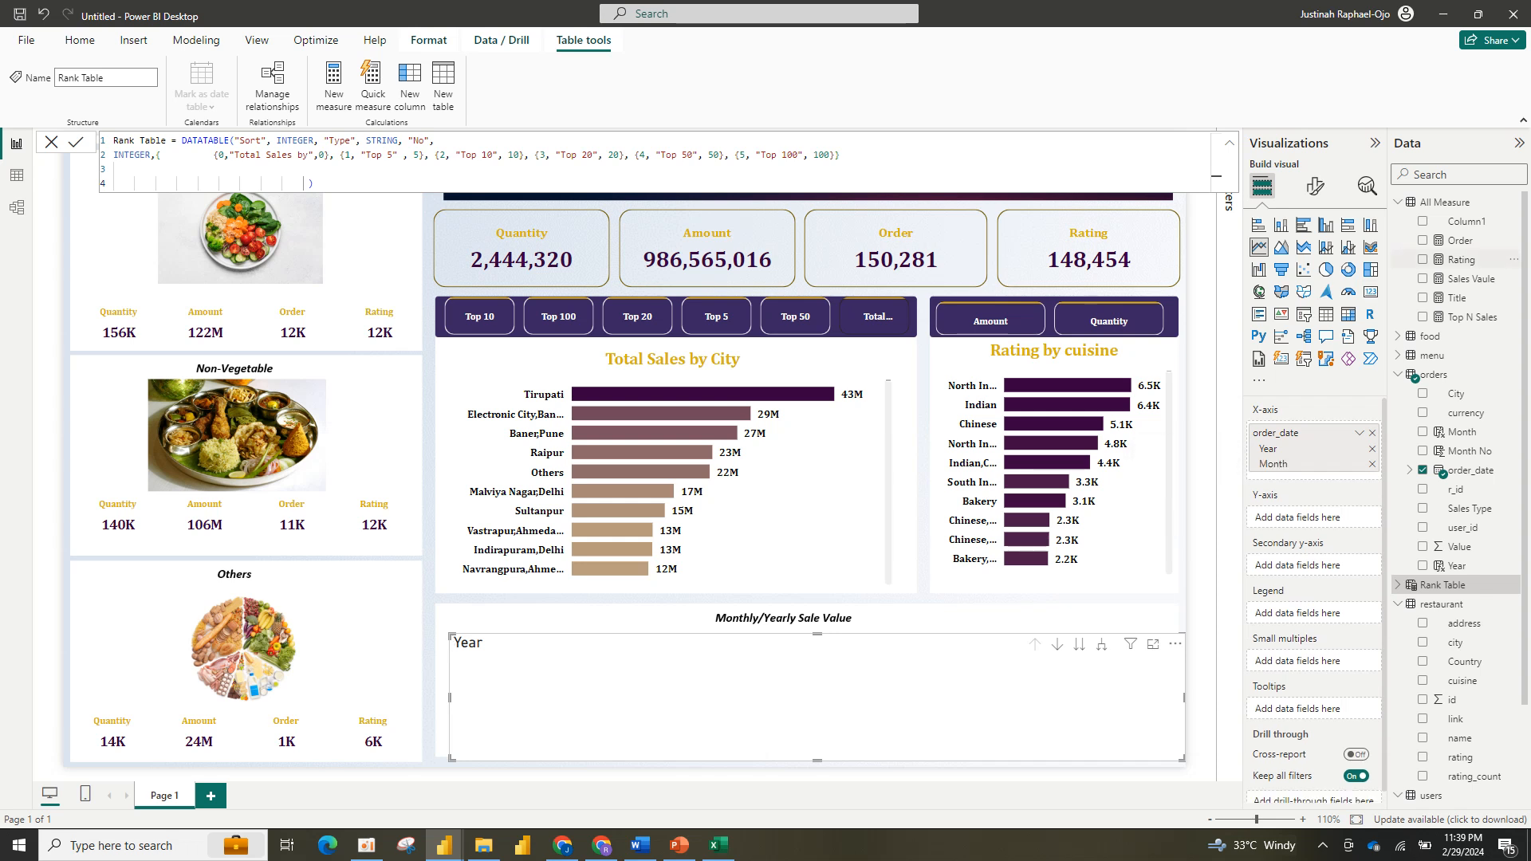
pyautogui.click(1423, 279)
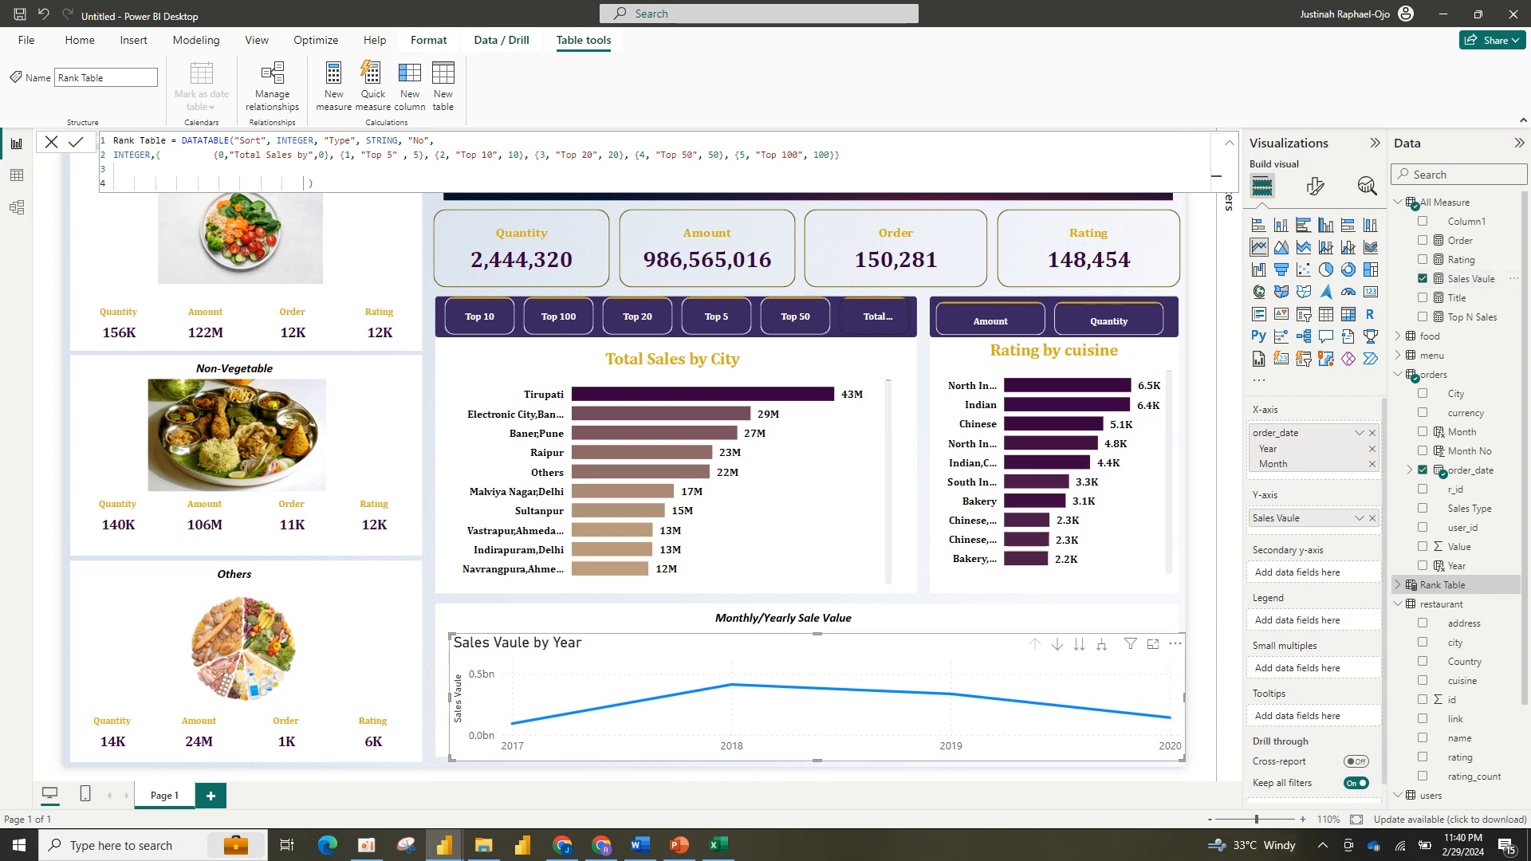
# Step: Examine the line chart at its month and year levels, trying drill-down mode on and off
pyautogui.click(1079, 645)
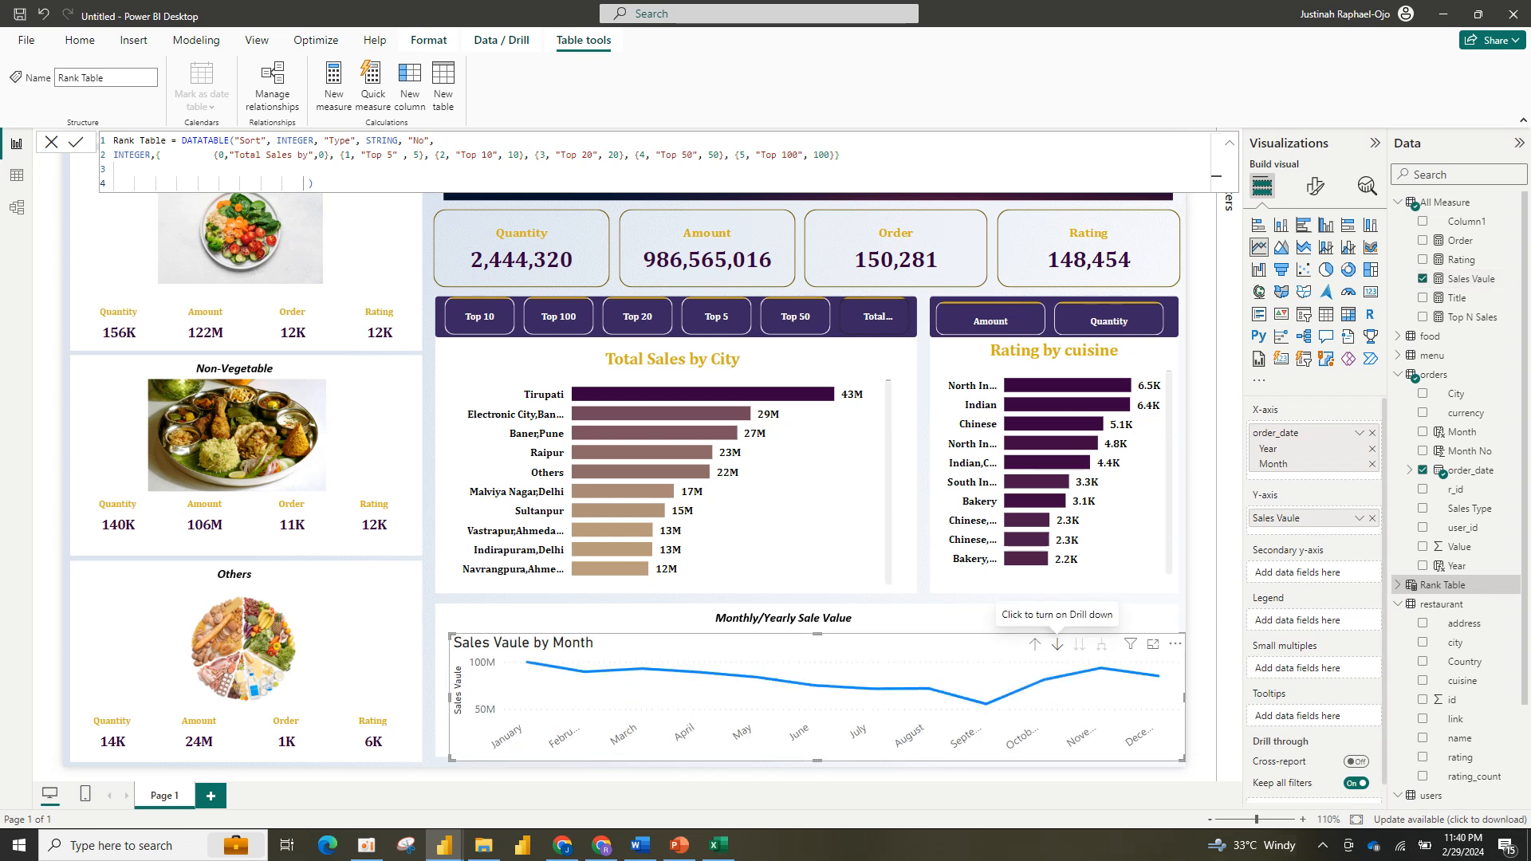
pyautogui.click(1056, 644)
pyautogui.click(1035, 644)
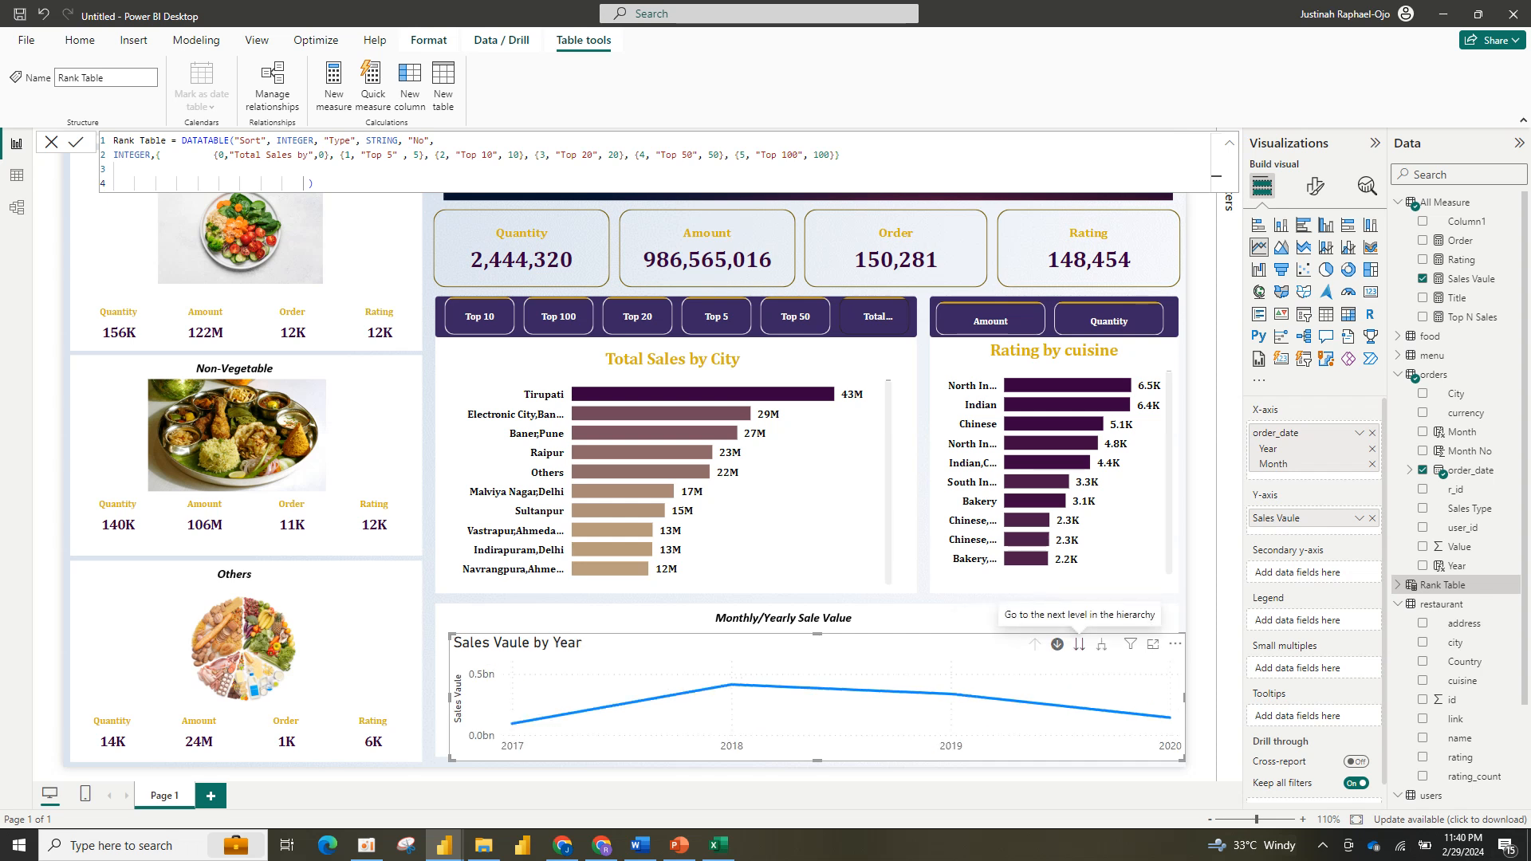
pyautogui.click(1079, 644)
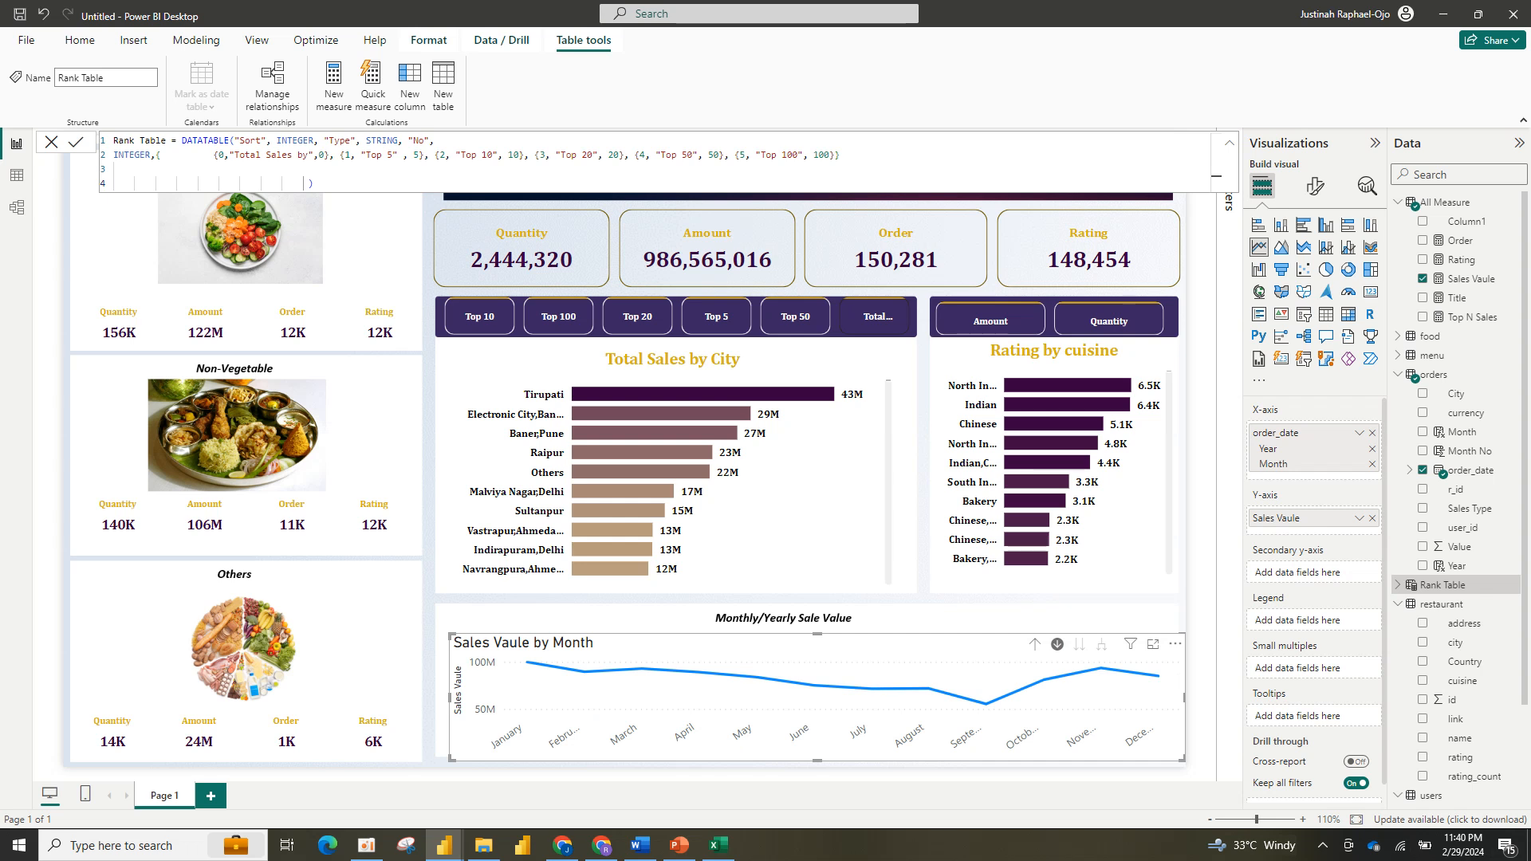
pyautogui.click(1056, 644)
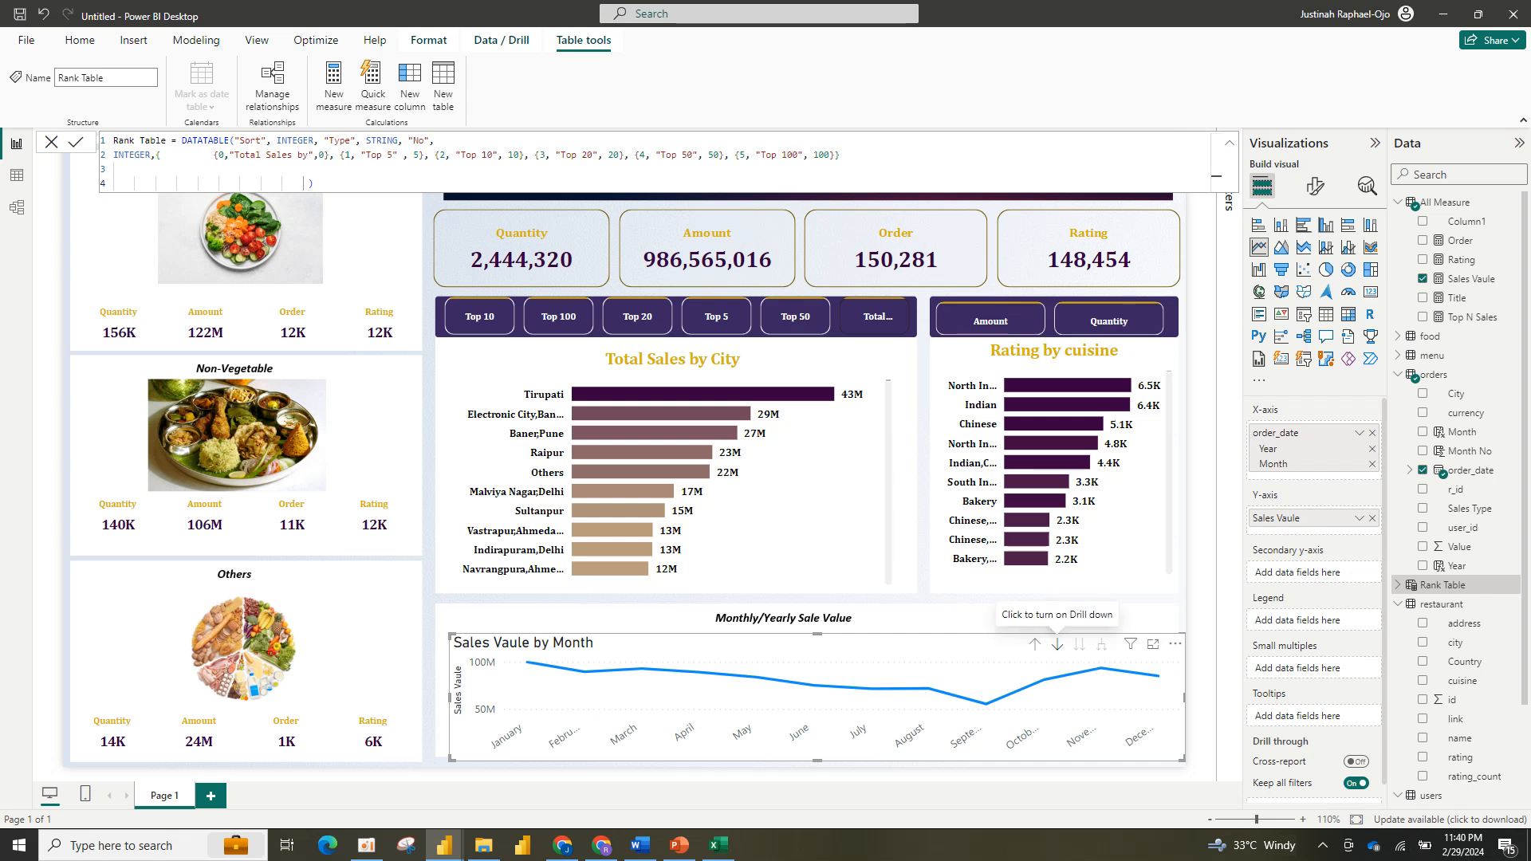
pyautogui.click(1034, 645)
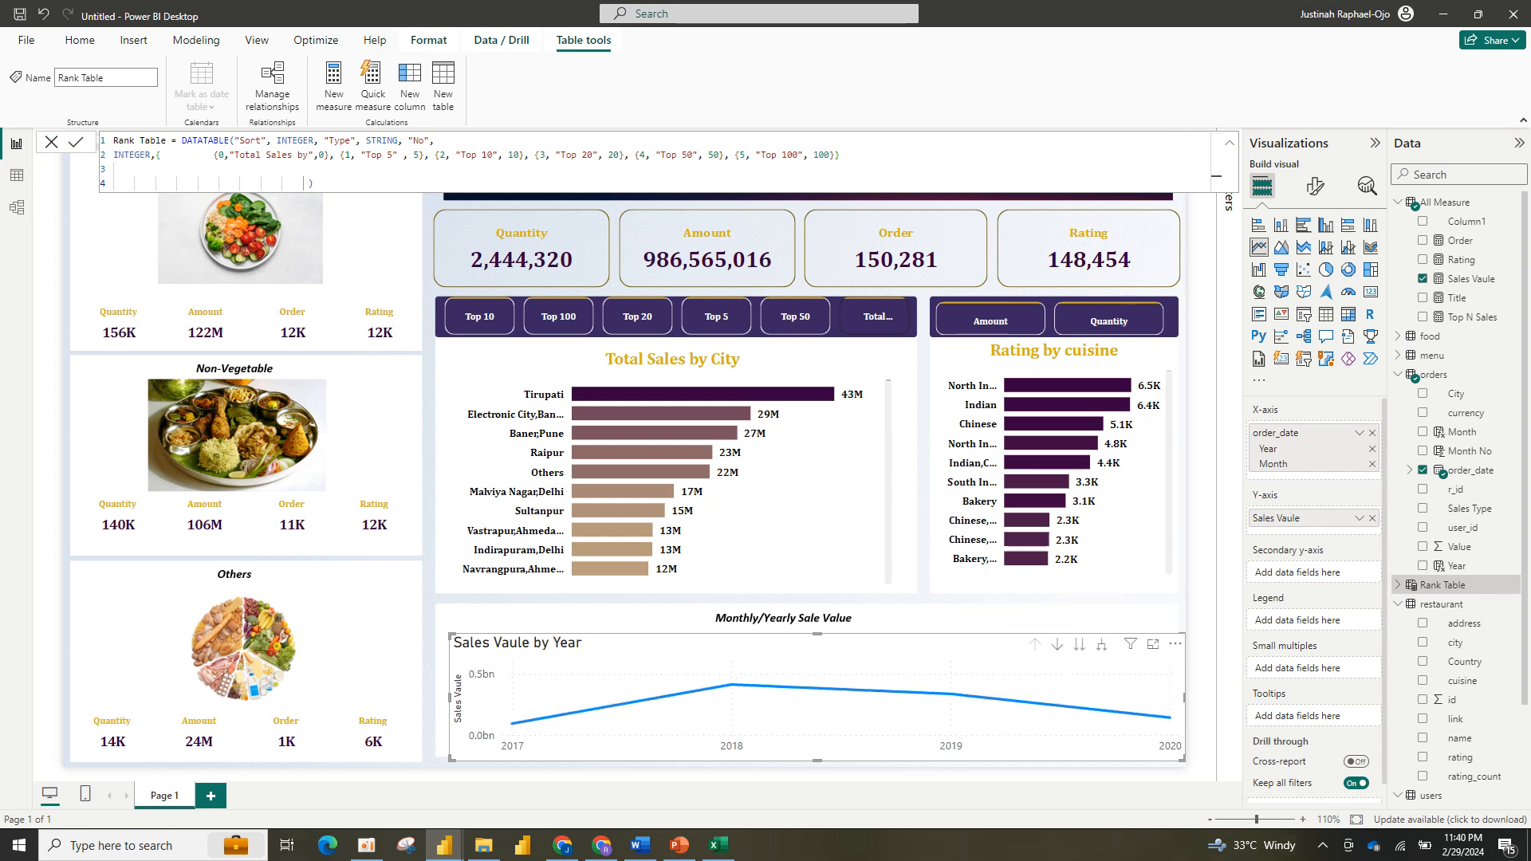
pyautogui.click(1056, 644)
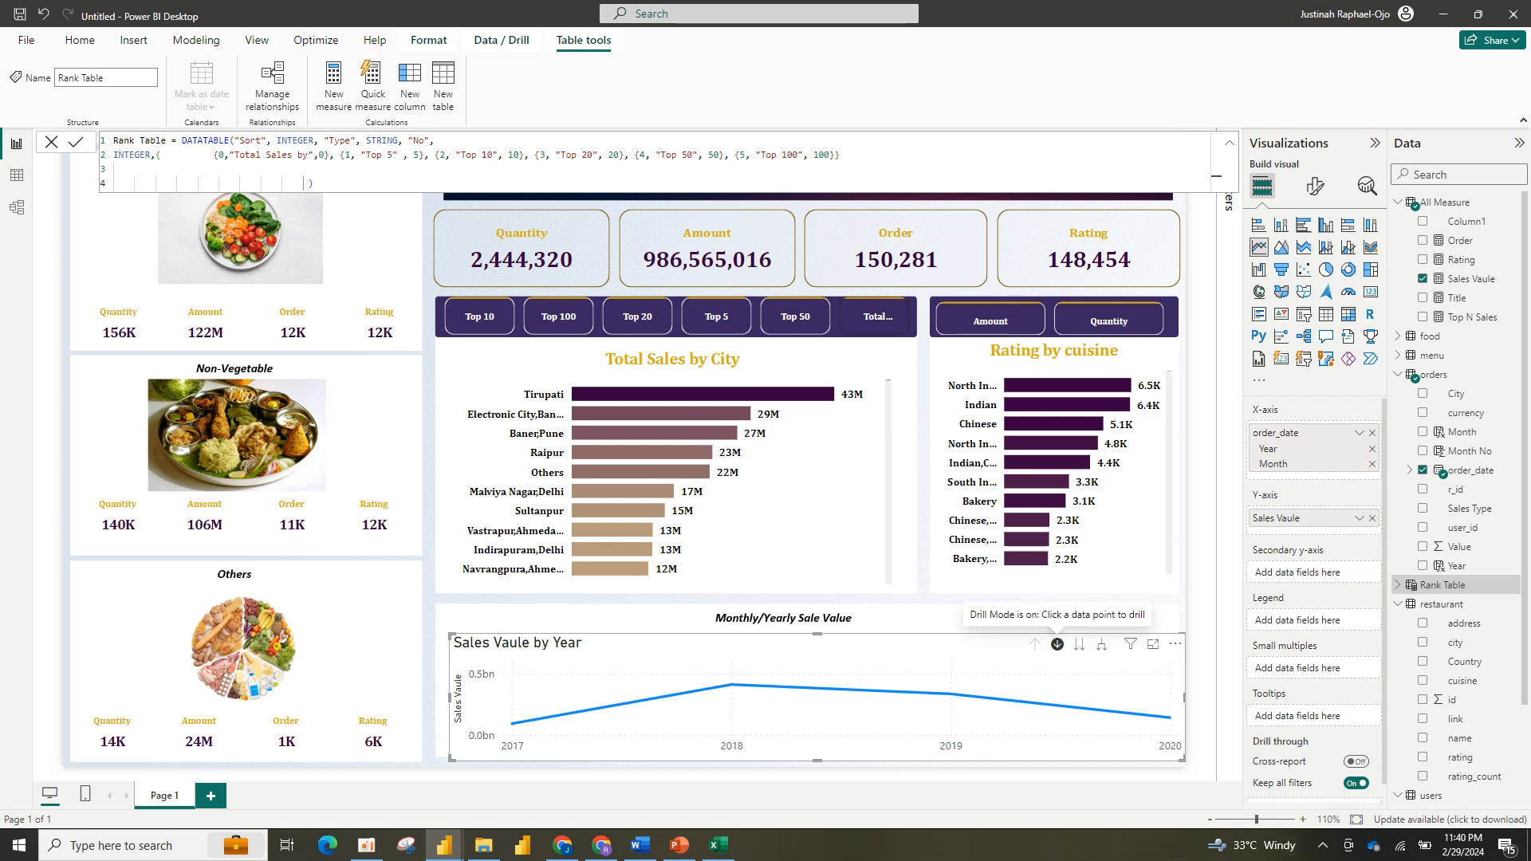
pyautogui.click(1056, 644)
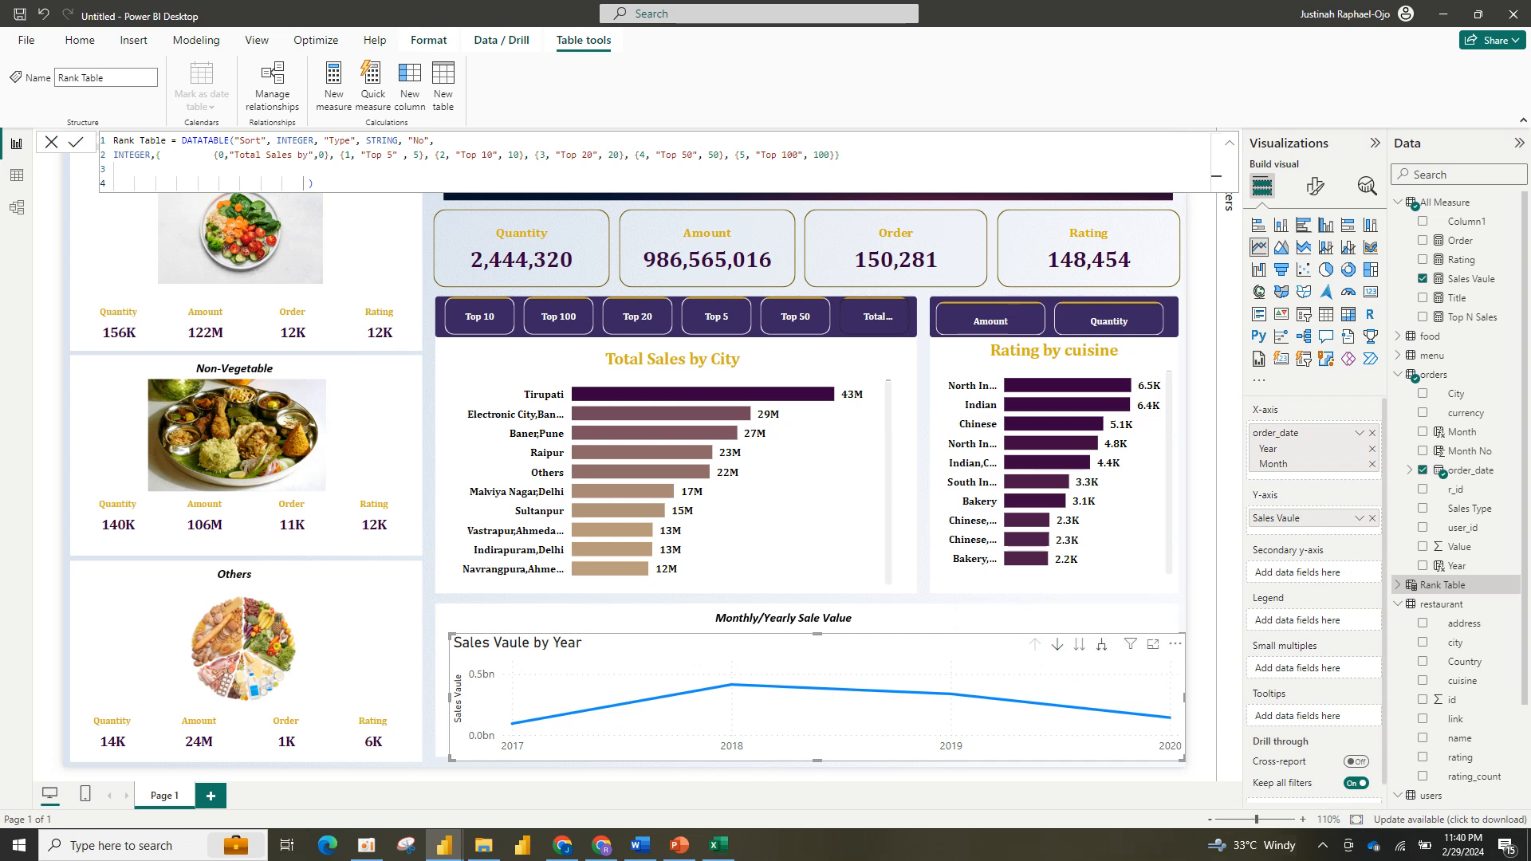
# Step: Expand the sales line chart down to the Year and Month level and turn off its title
pyautogui.click(1100, 644)
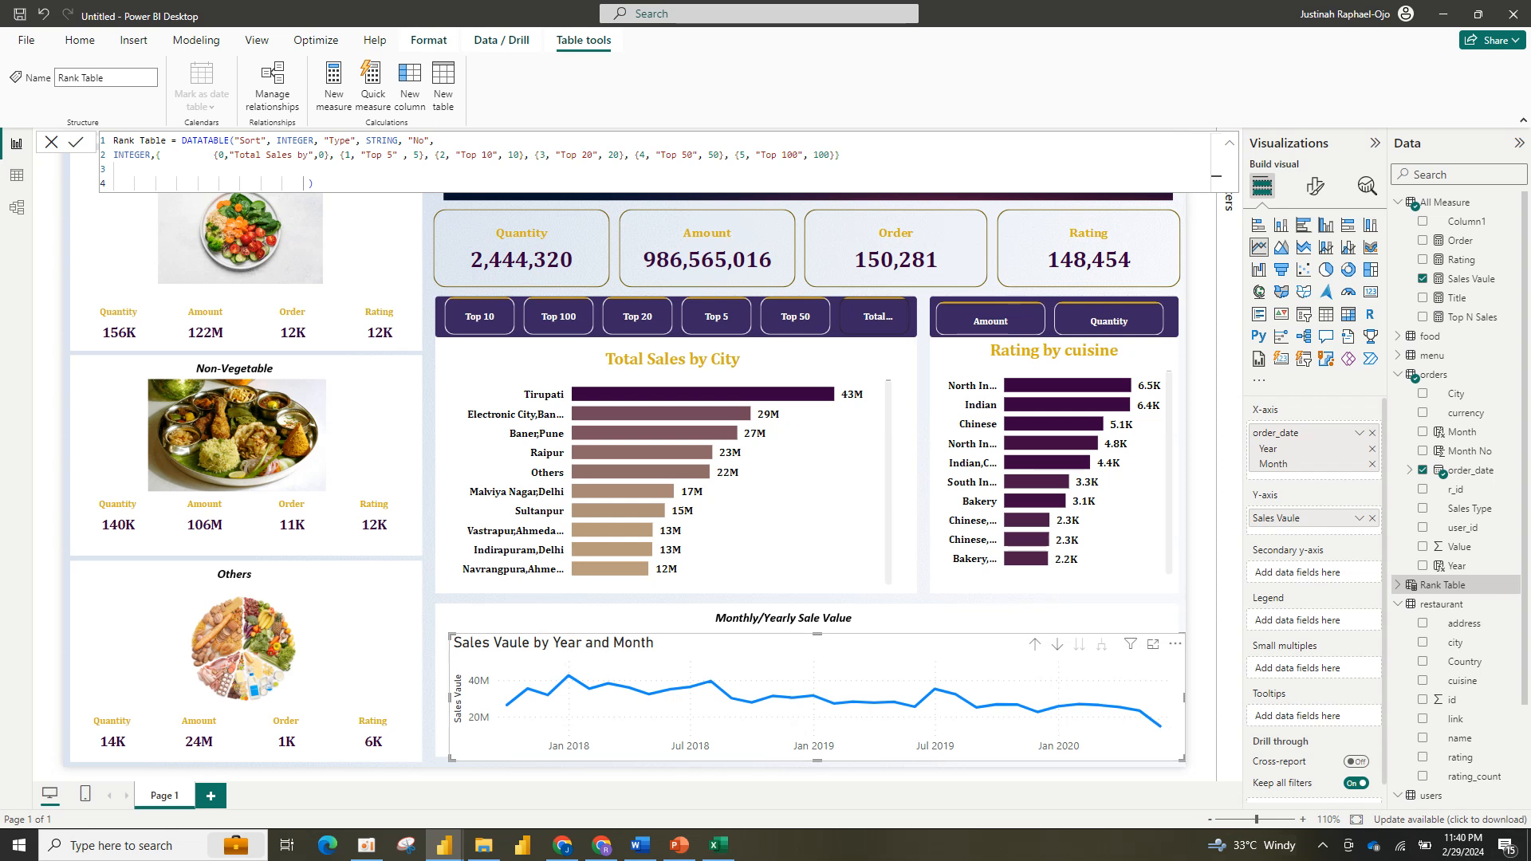
pyautogui.click(1314, 185)
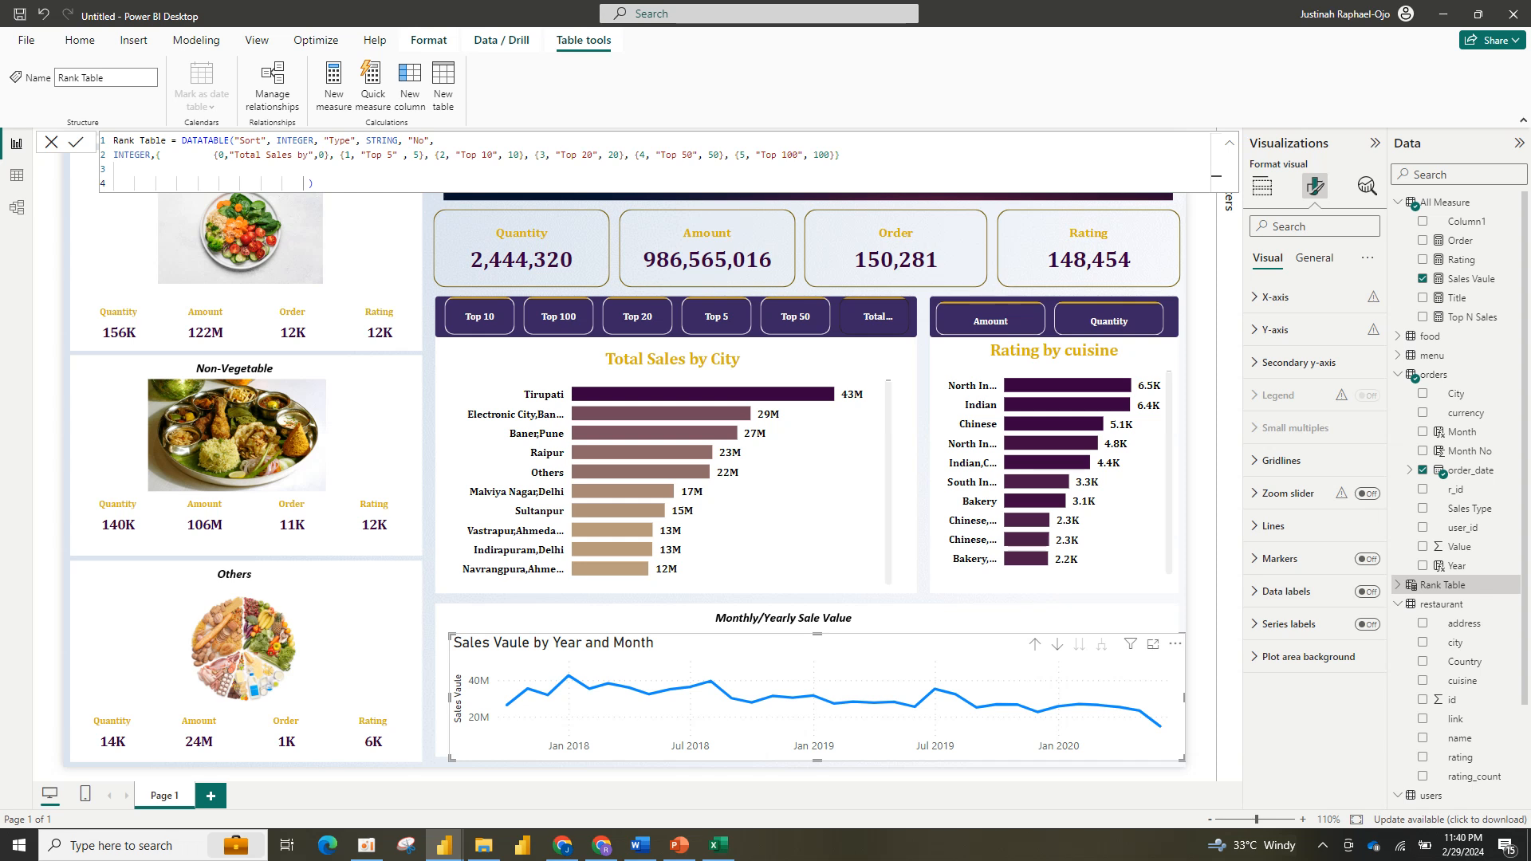
pyautogui.click(1313, 258)
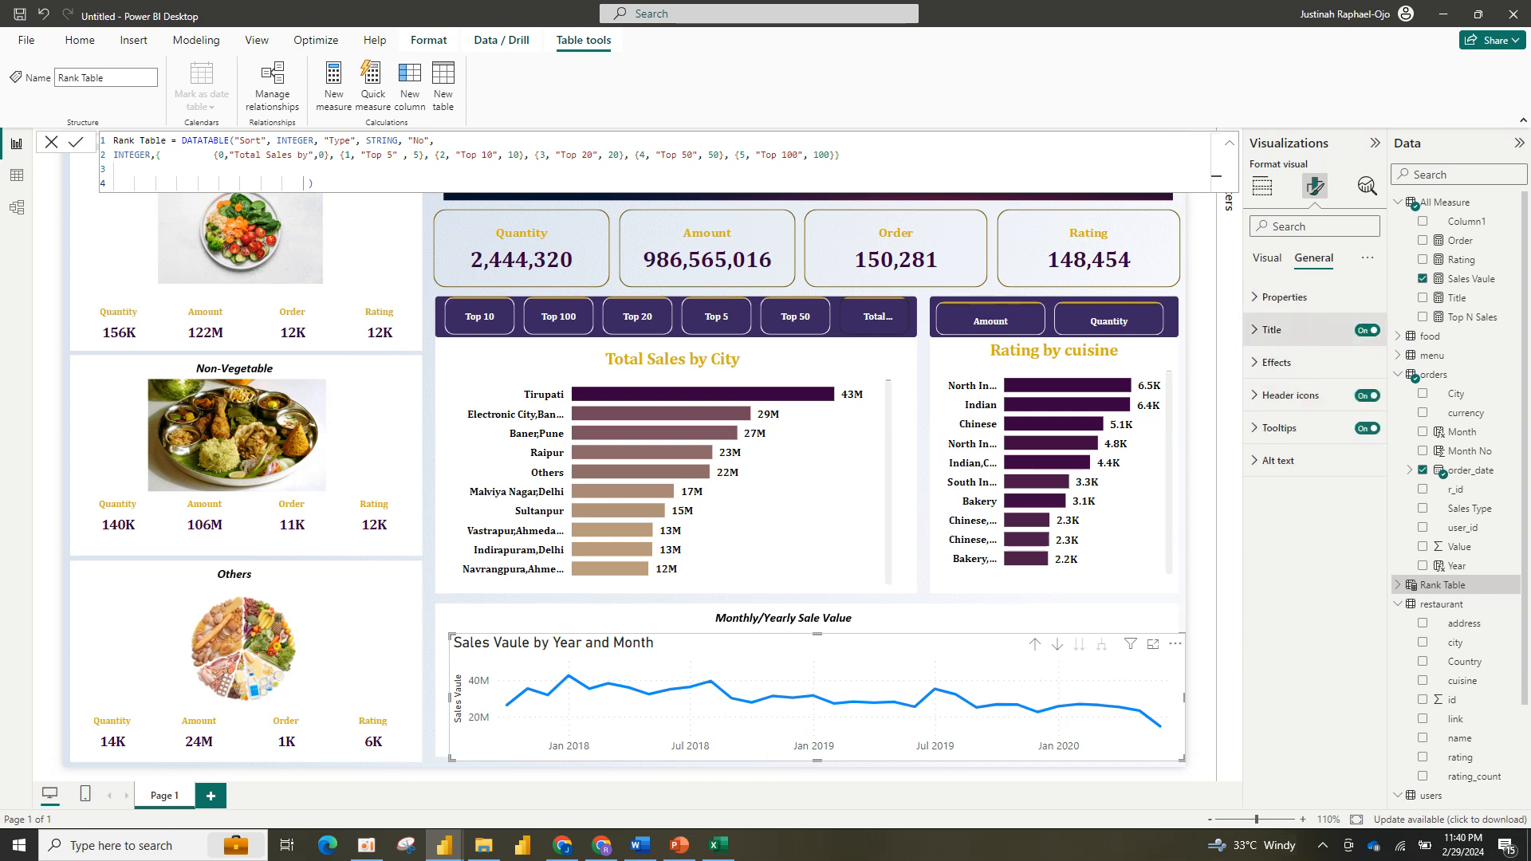
pyautogui.click(1366, 329)
pyautogui.click(1277, 361)
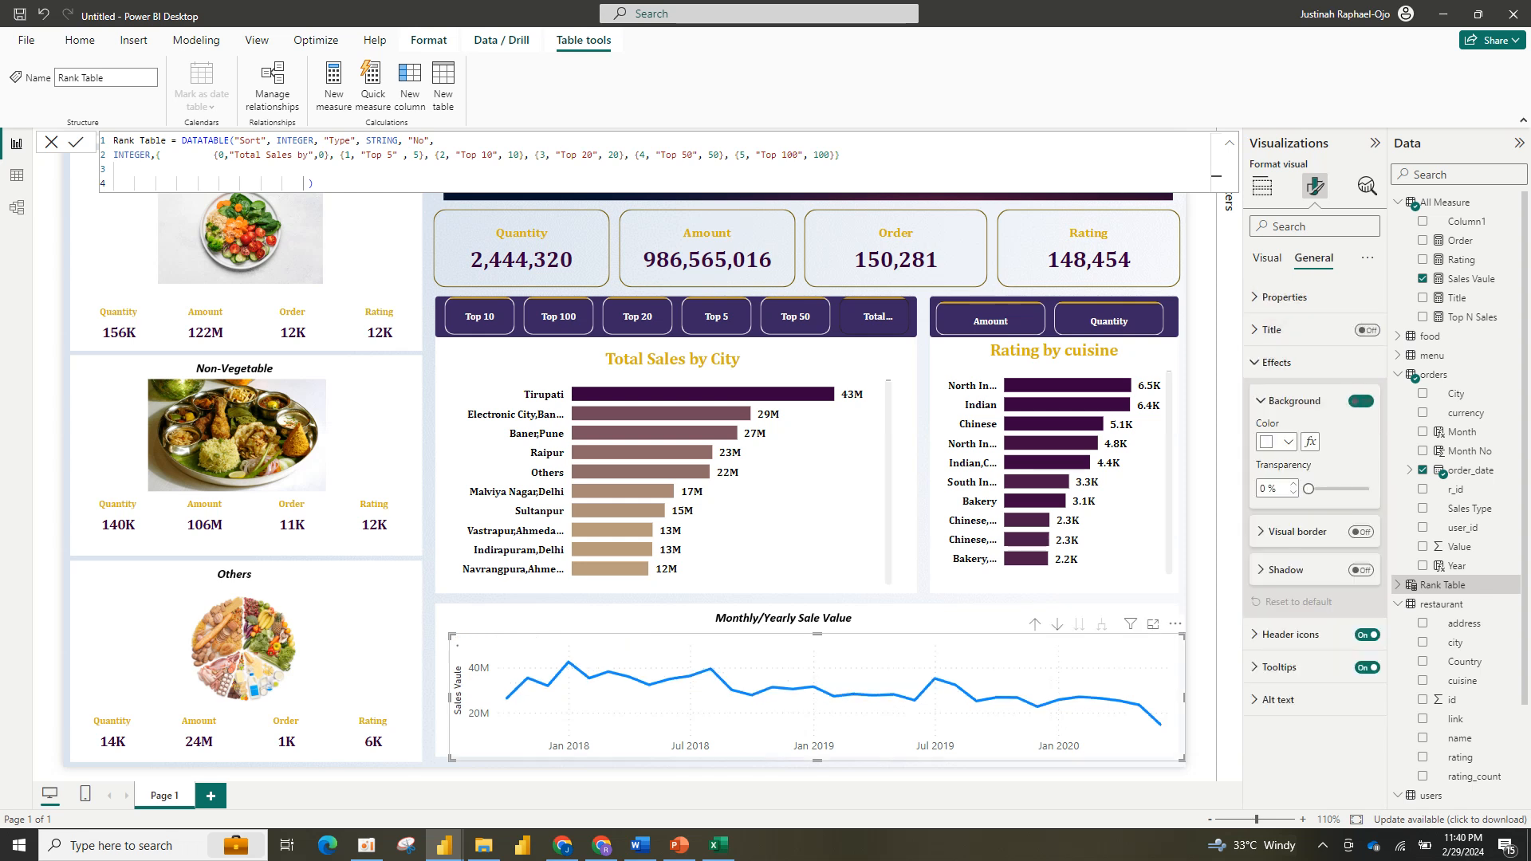
# Step: Set the line chart's line type to Smooth and colour the Sales Vaule line gold
pyautogui.click(1267, 257)
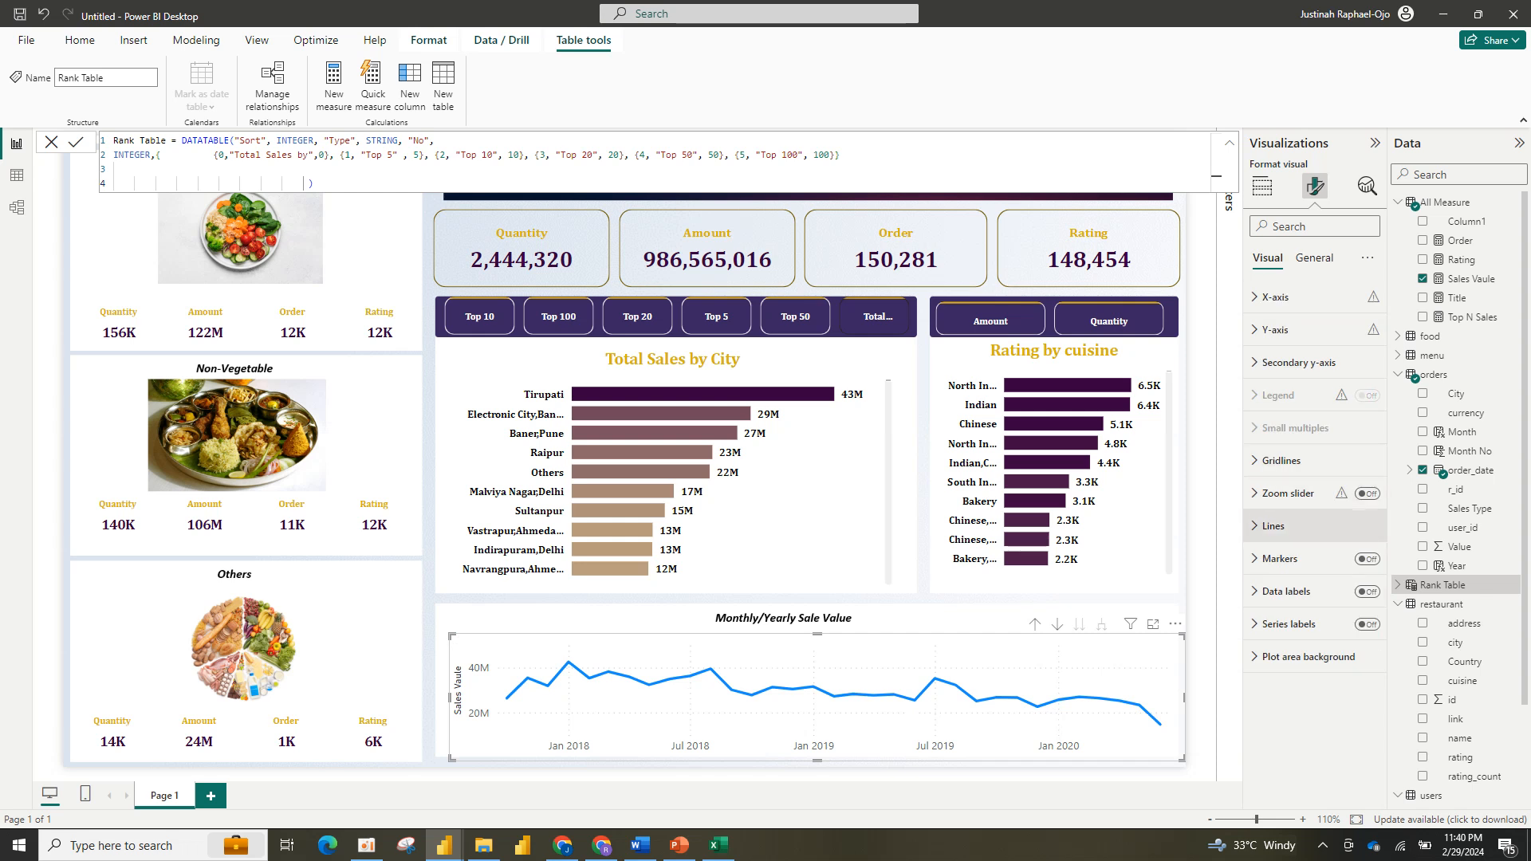
pyautogui.click(1273, 525)
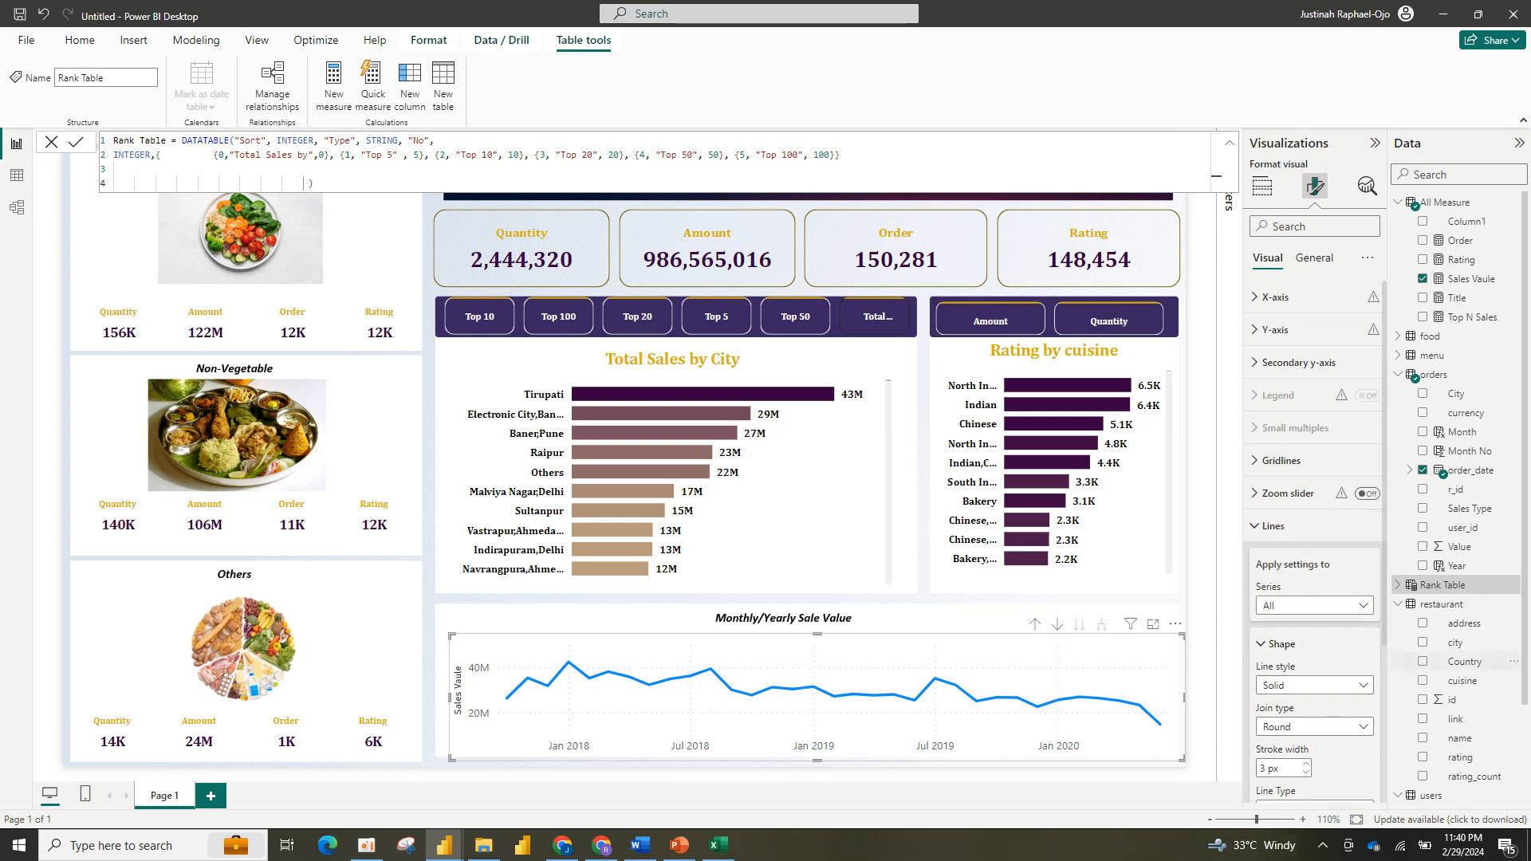
pyautogui.scroll(-3, 1314, 558)
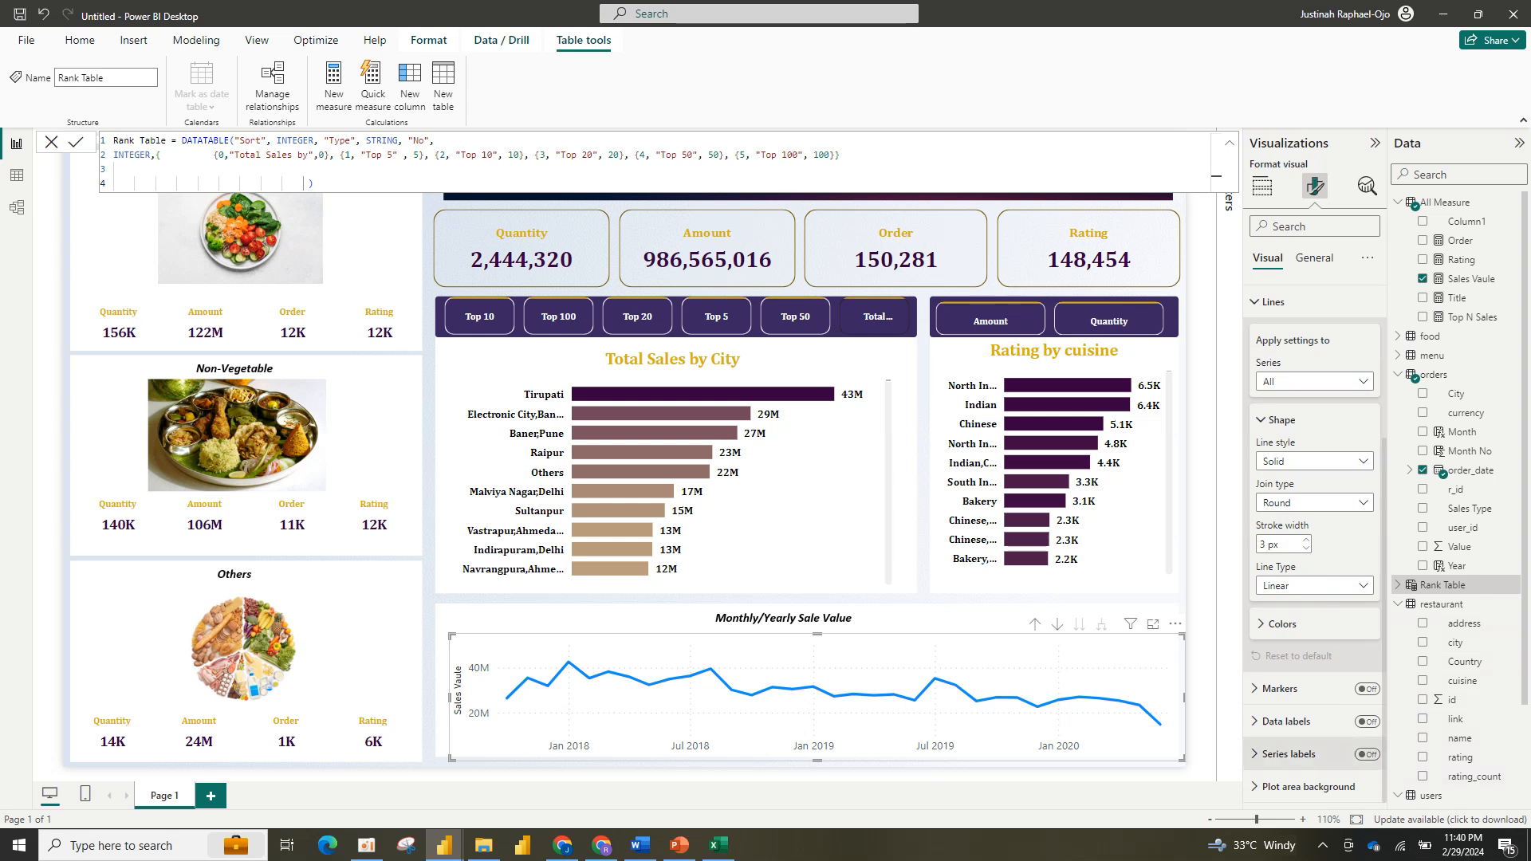
pyautogui.click(1314, 586)
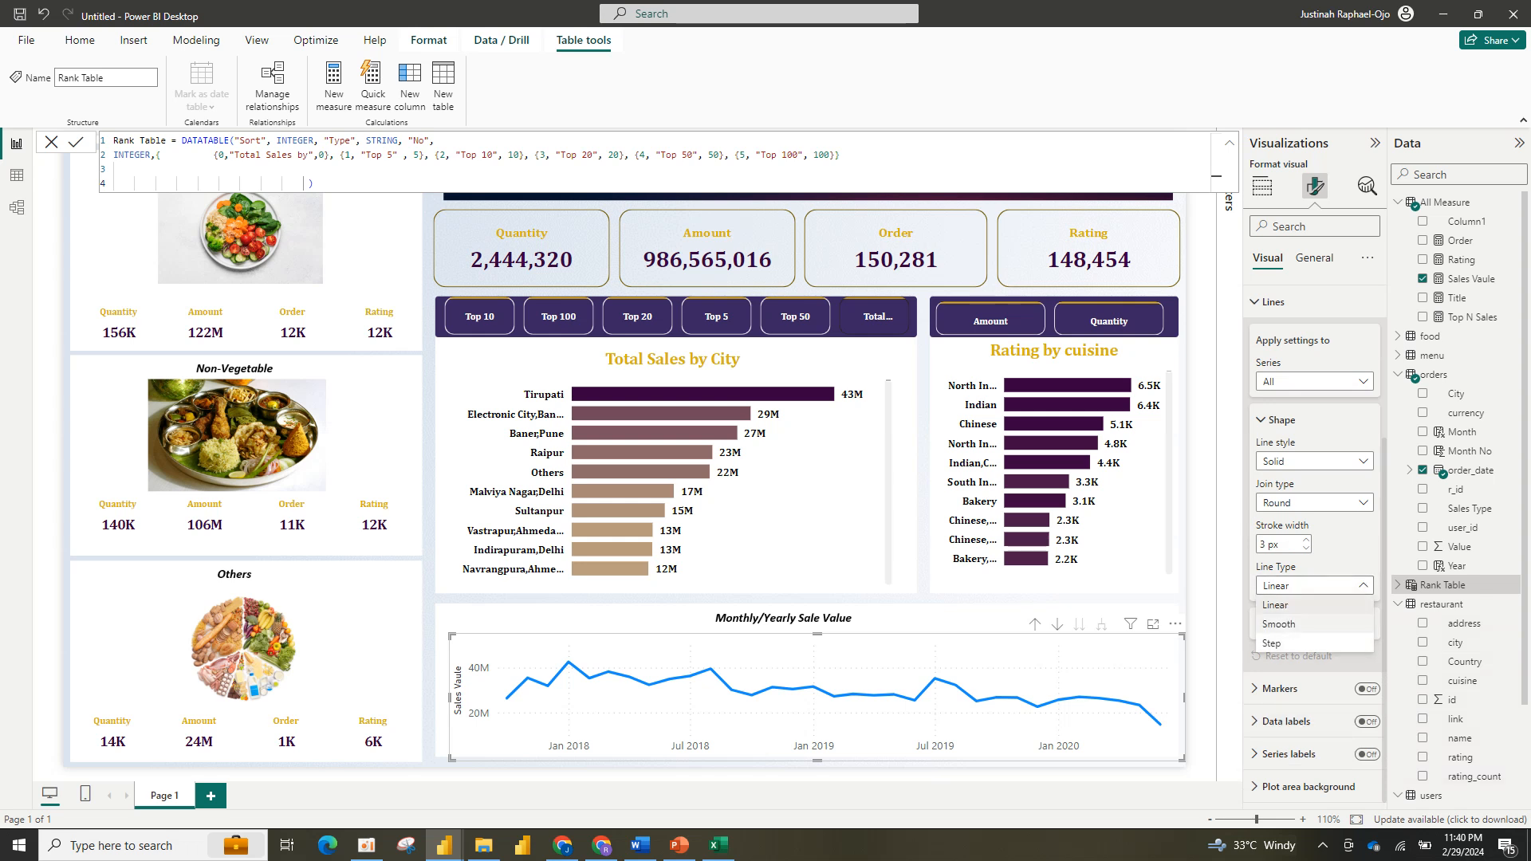
pyautogui.click(1278, 624)
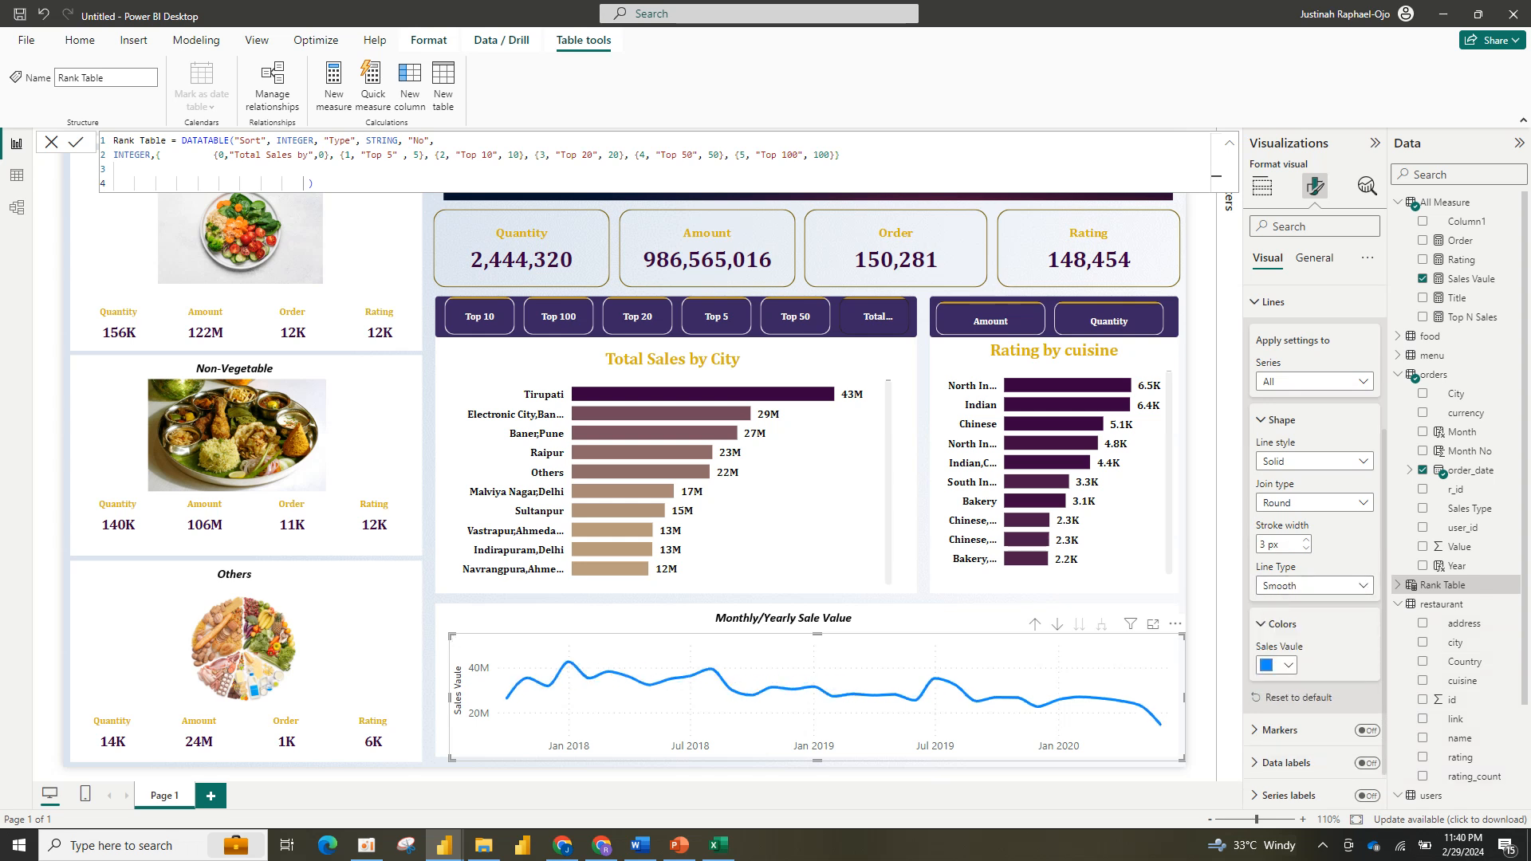
pyautogui.click(1280, 665)
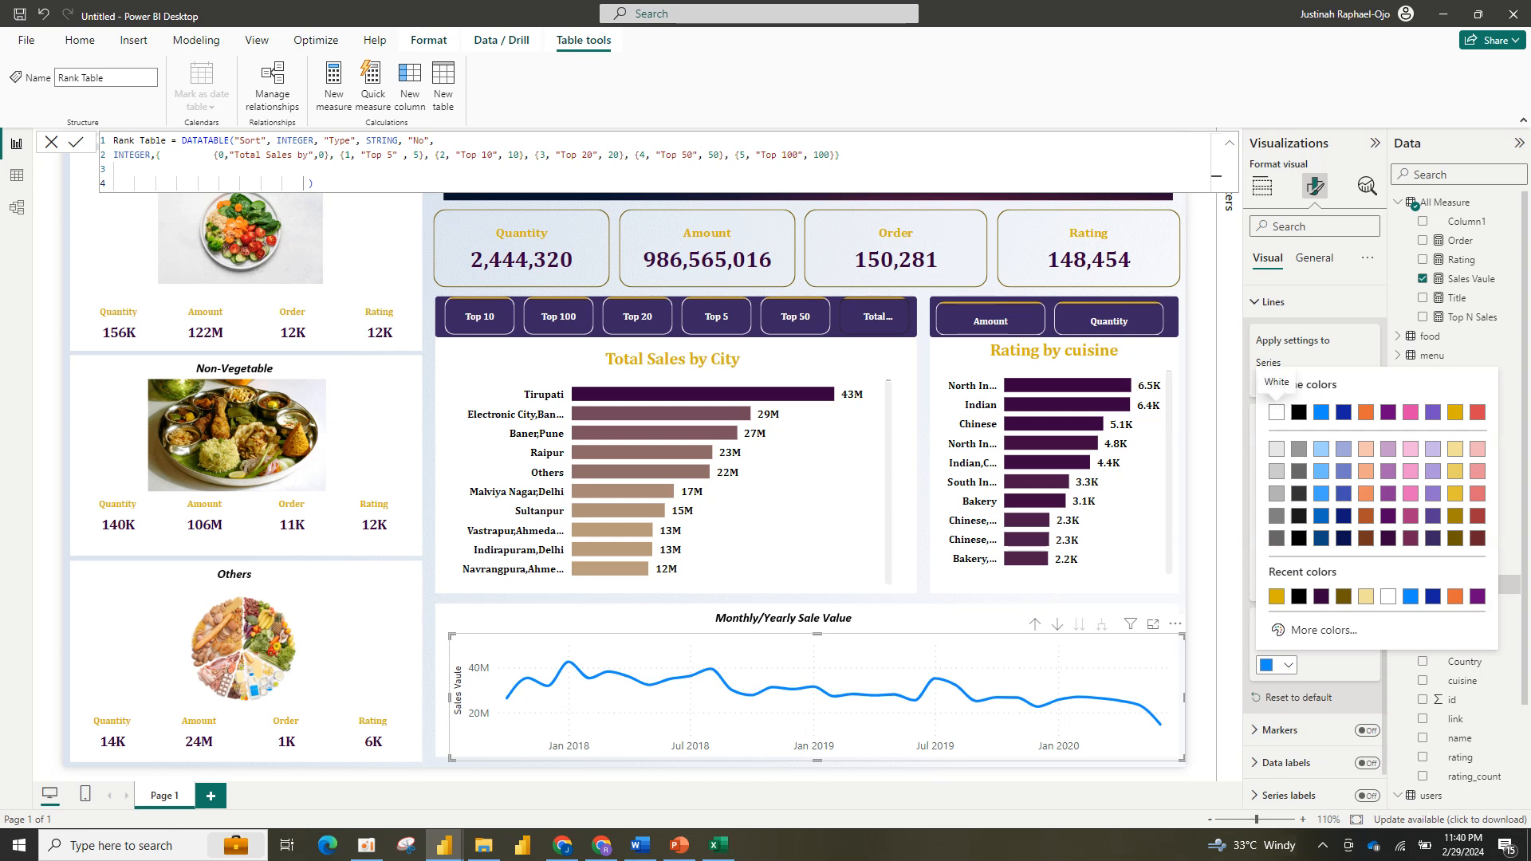
pyautogui.click(1276, 596)
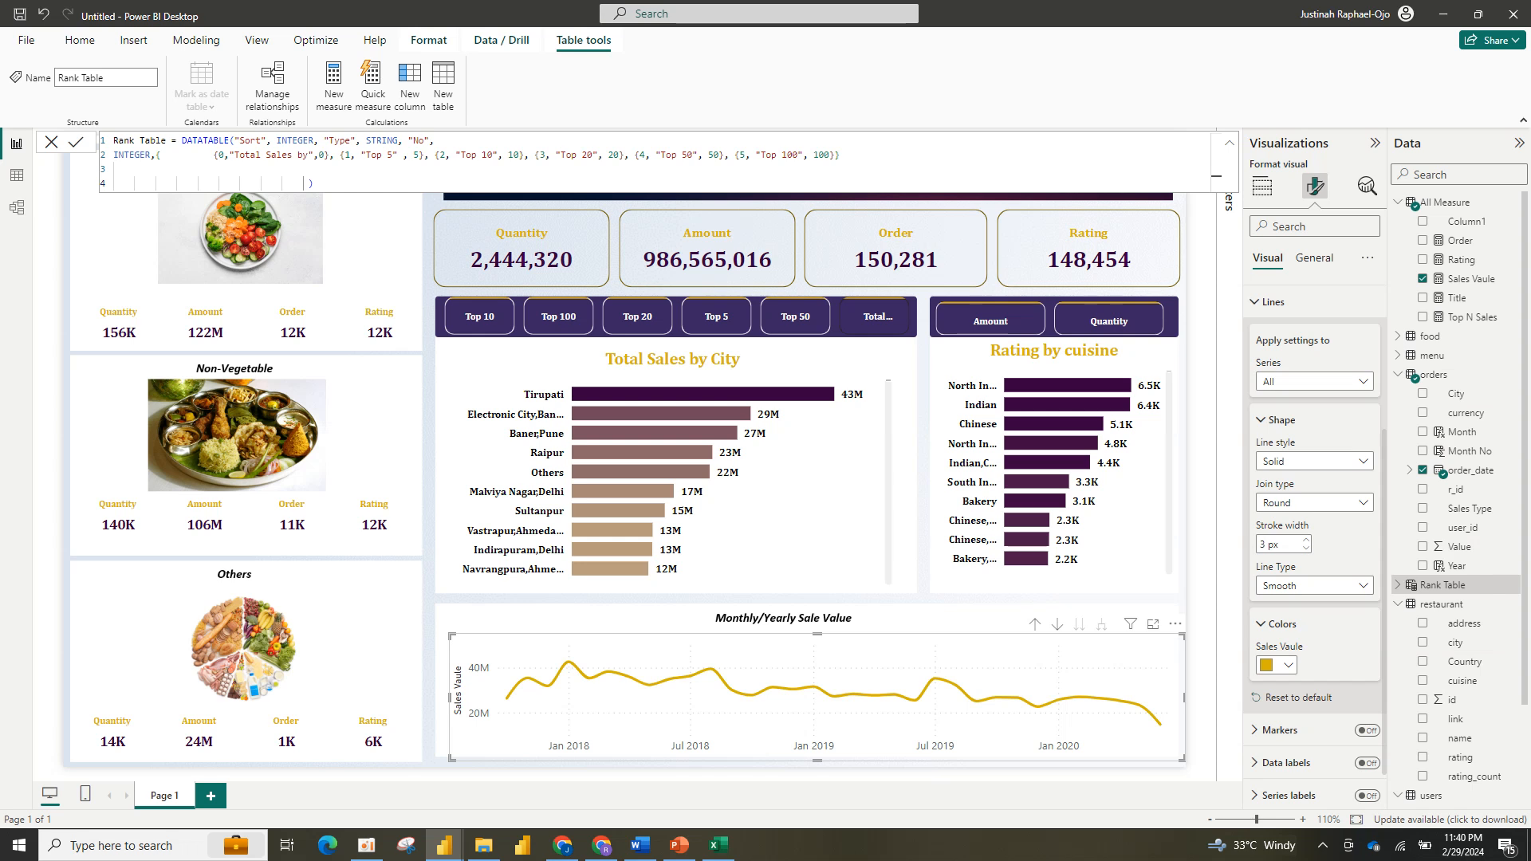
pyautogui.click(1281, 420)
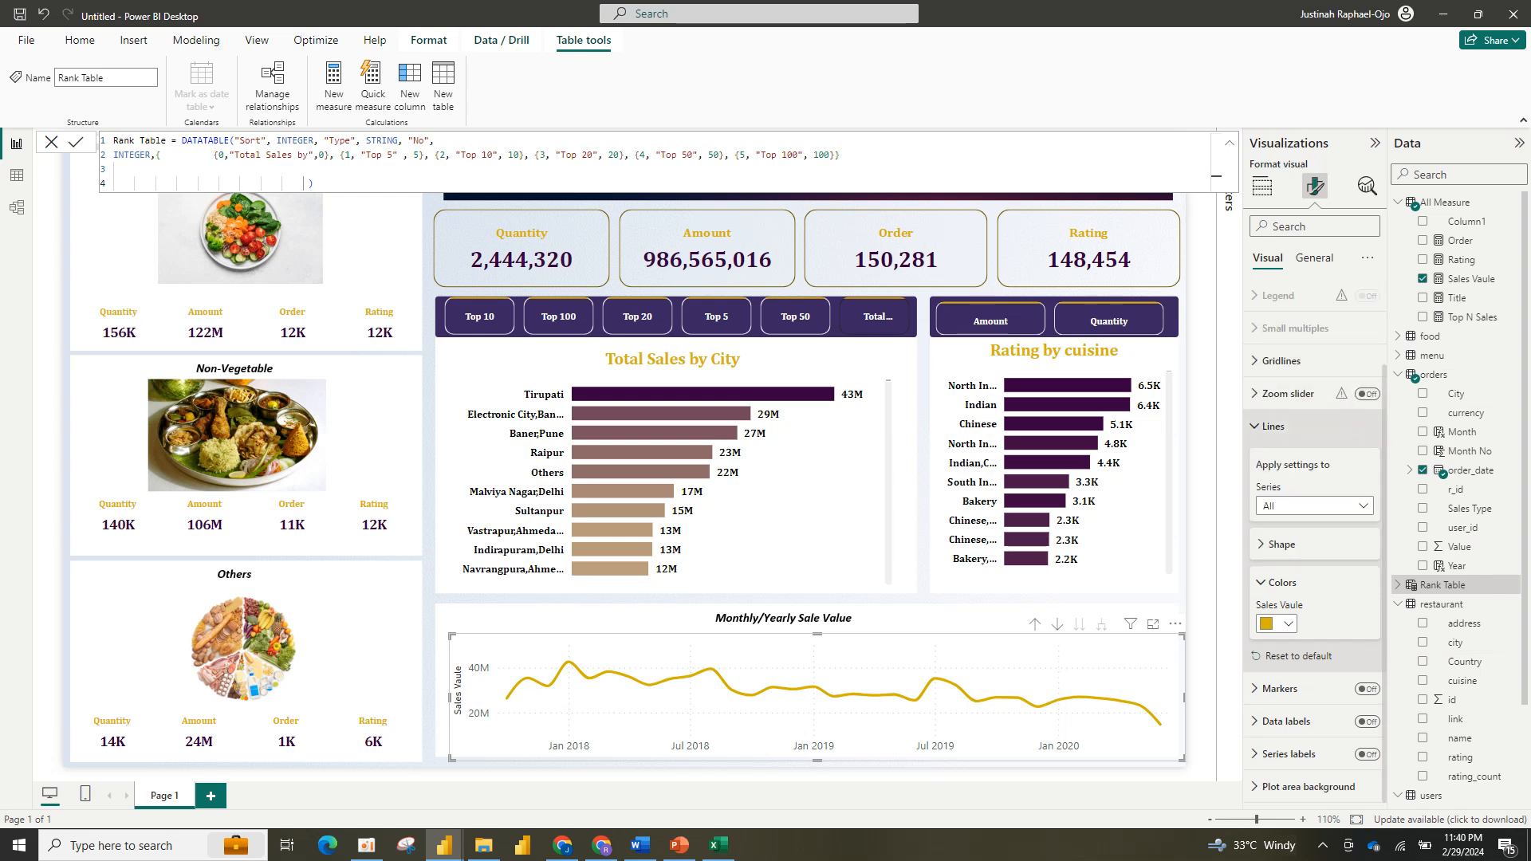
pyautogui.click(1273, 426)
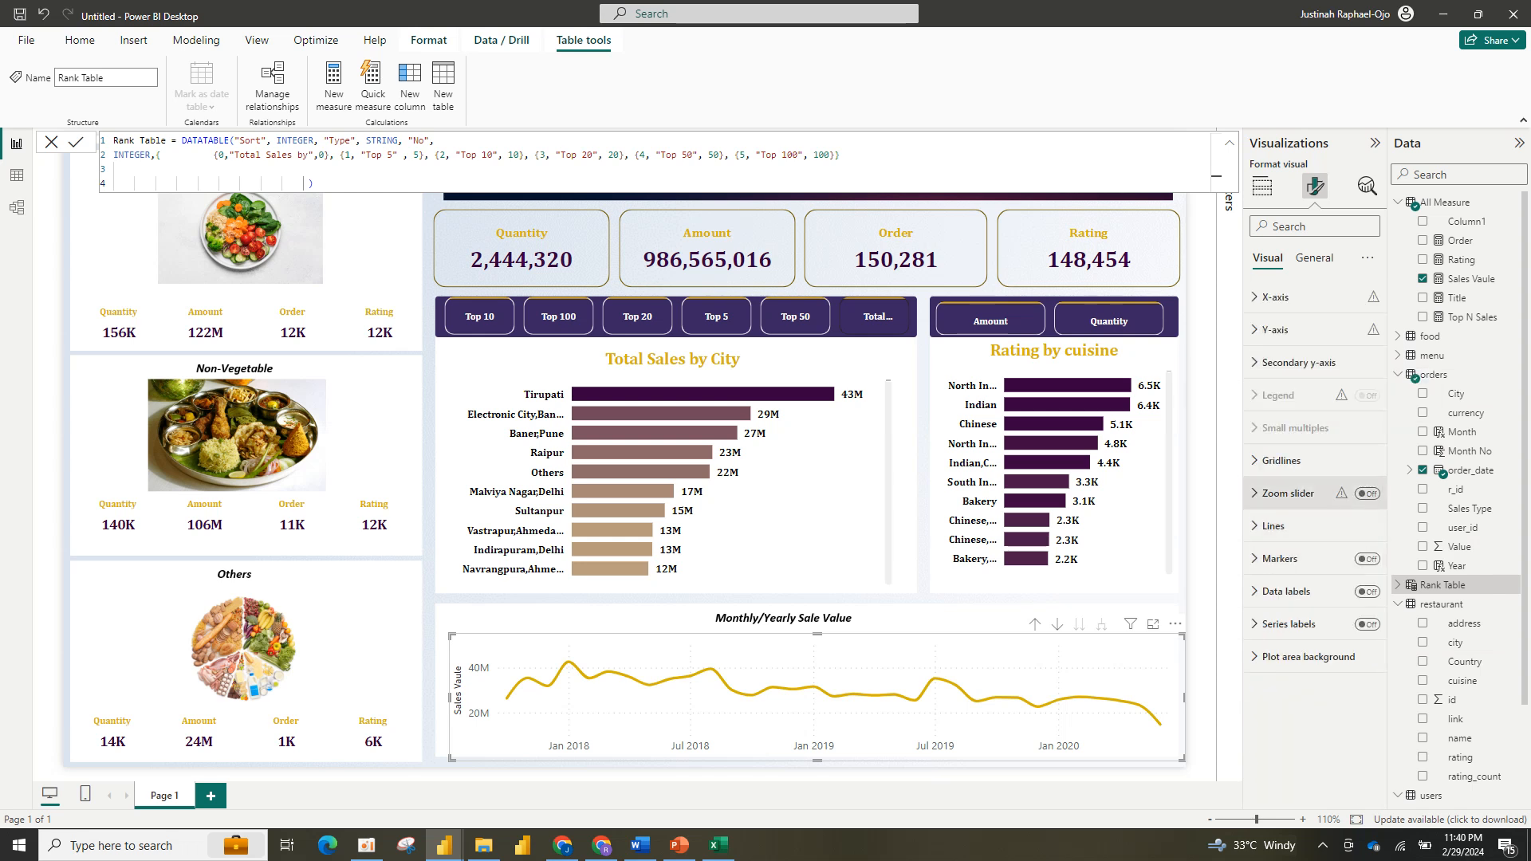
# Step: Turn off the line chart's gridlines and its secondary y-axis values
pyautogui.click(1281, 461)
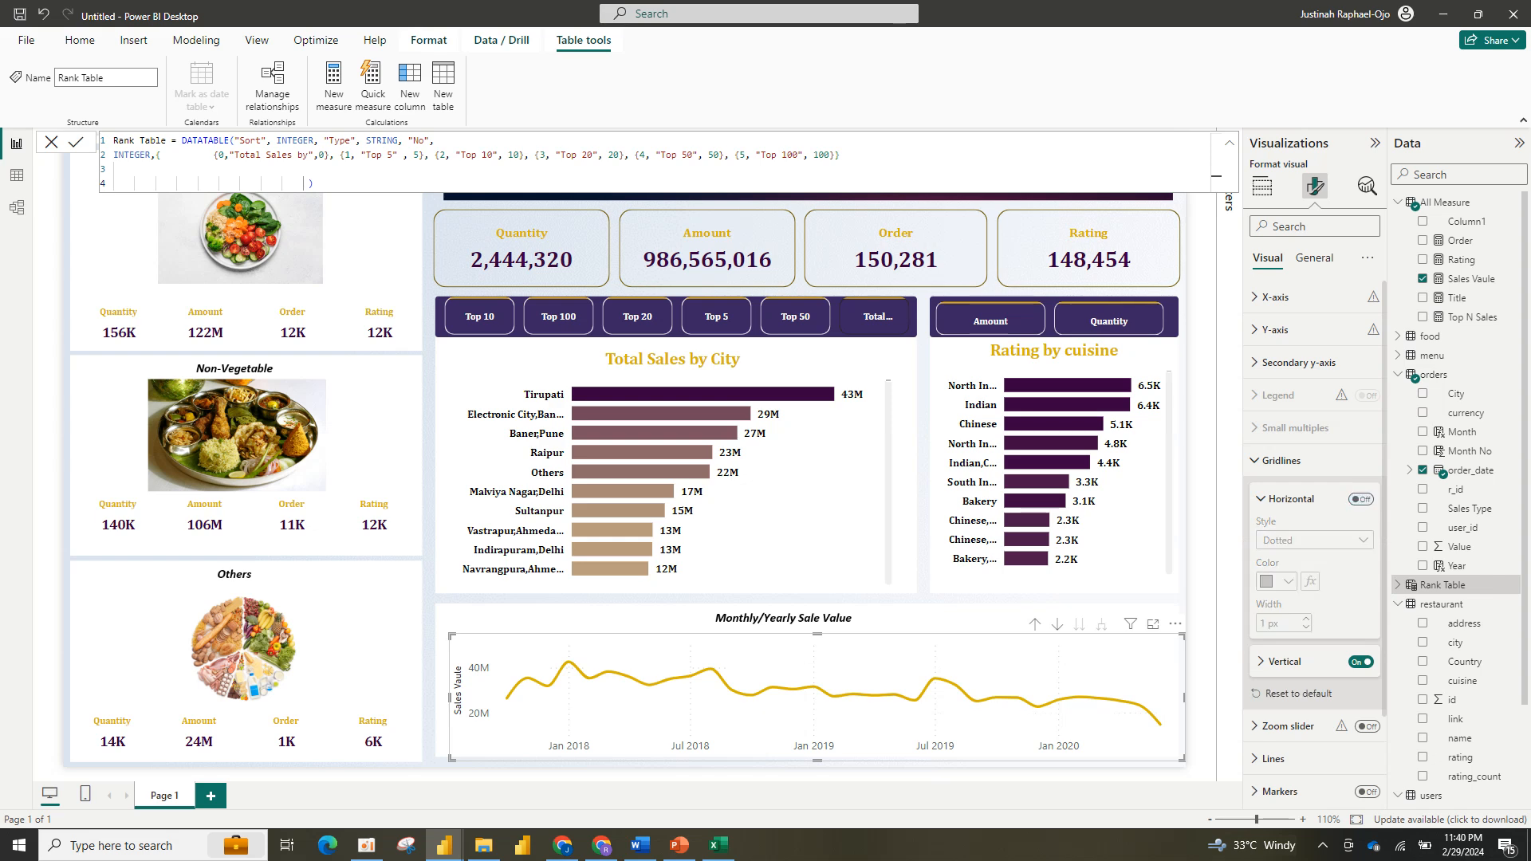
pyautogui.click(1281, 461)
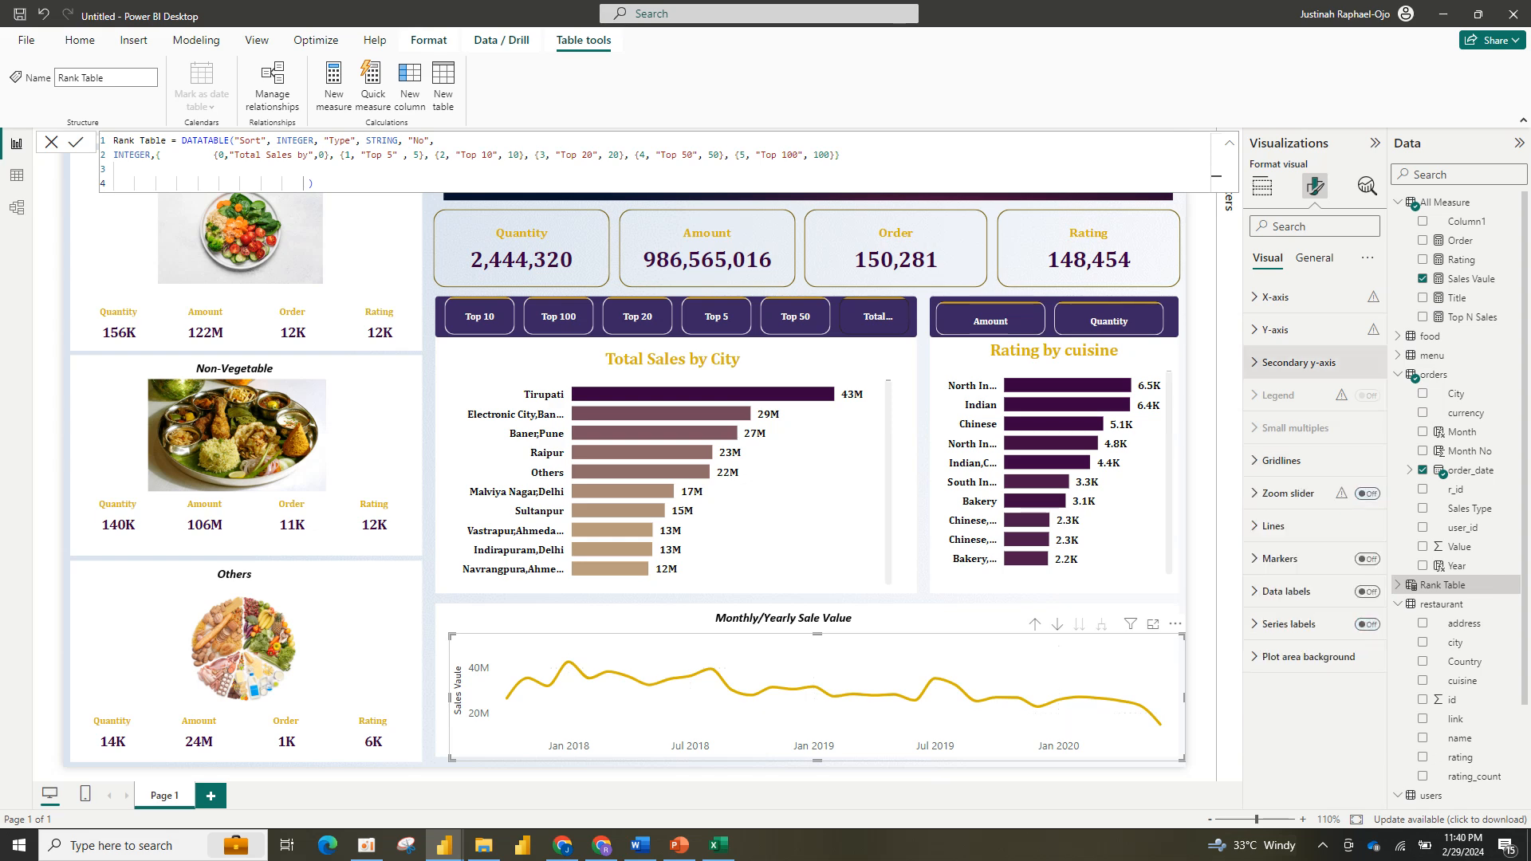
pyautogui.click(1299, 363)
pyautogui.click(1299, 362)
pyautogui.click(1299, 362)
pyautogui.click(1360, 545)
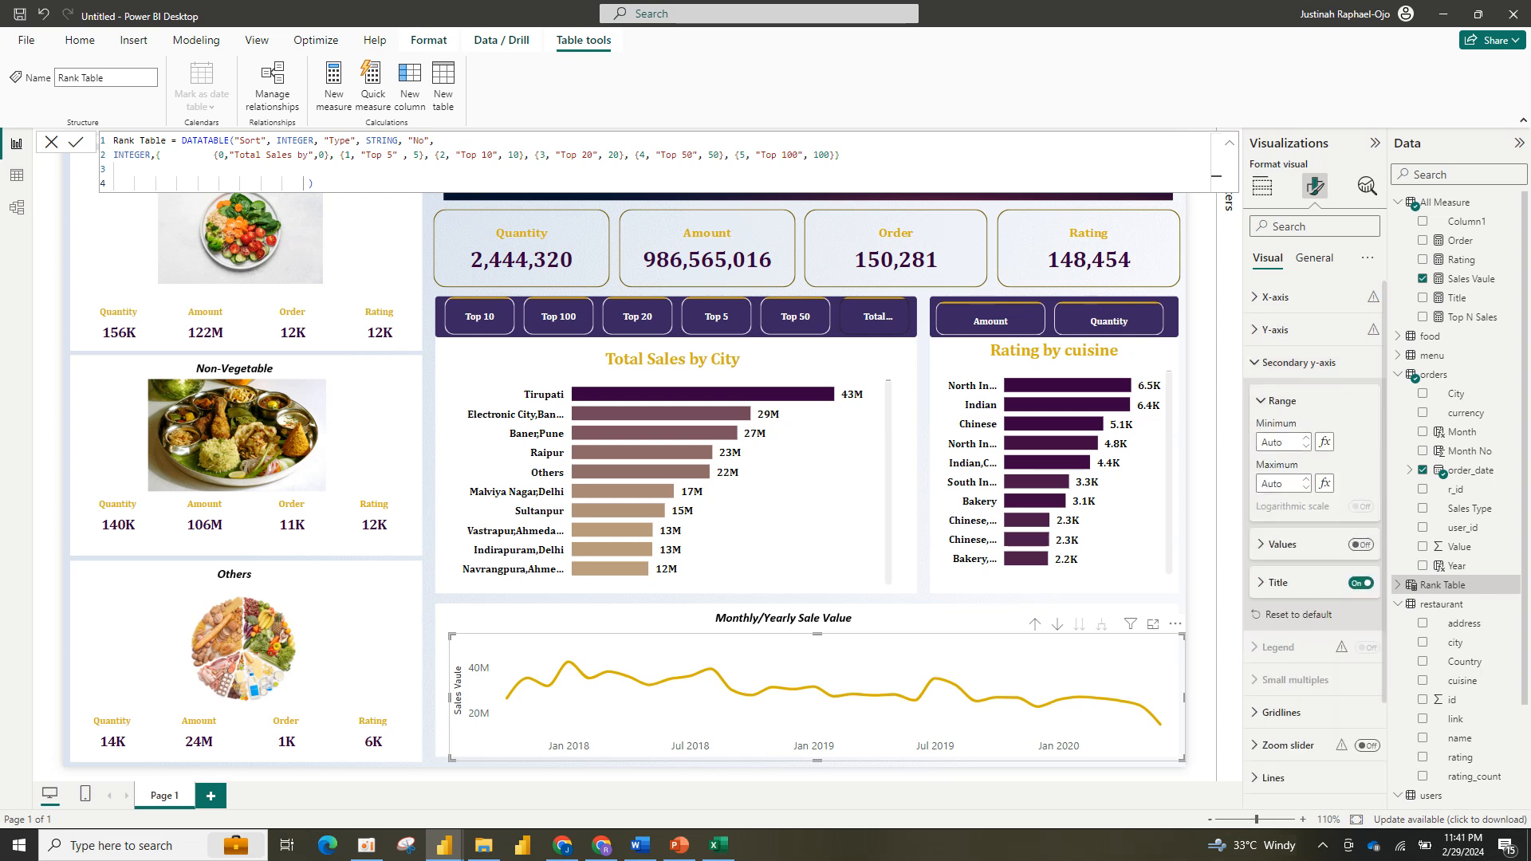
pyautogui.click(1278, 583)
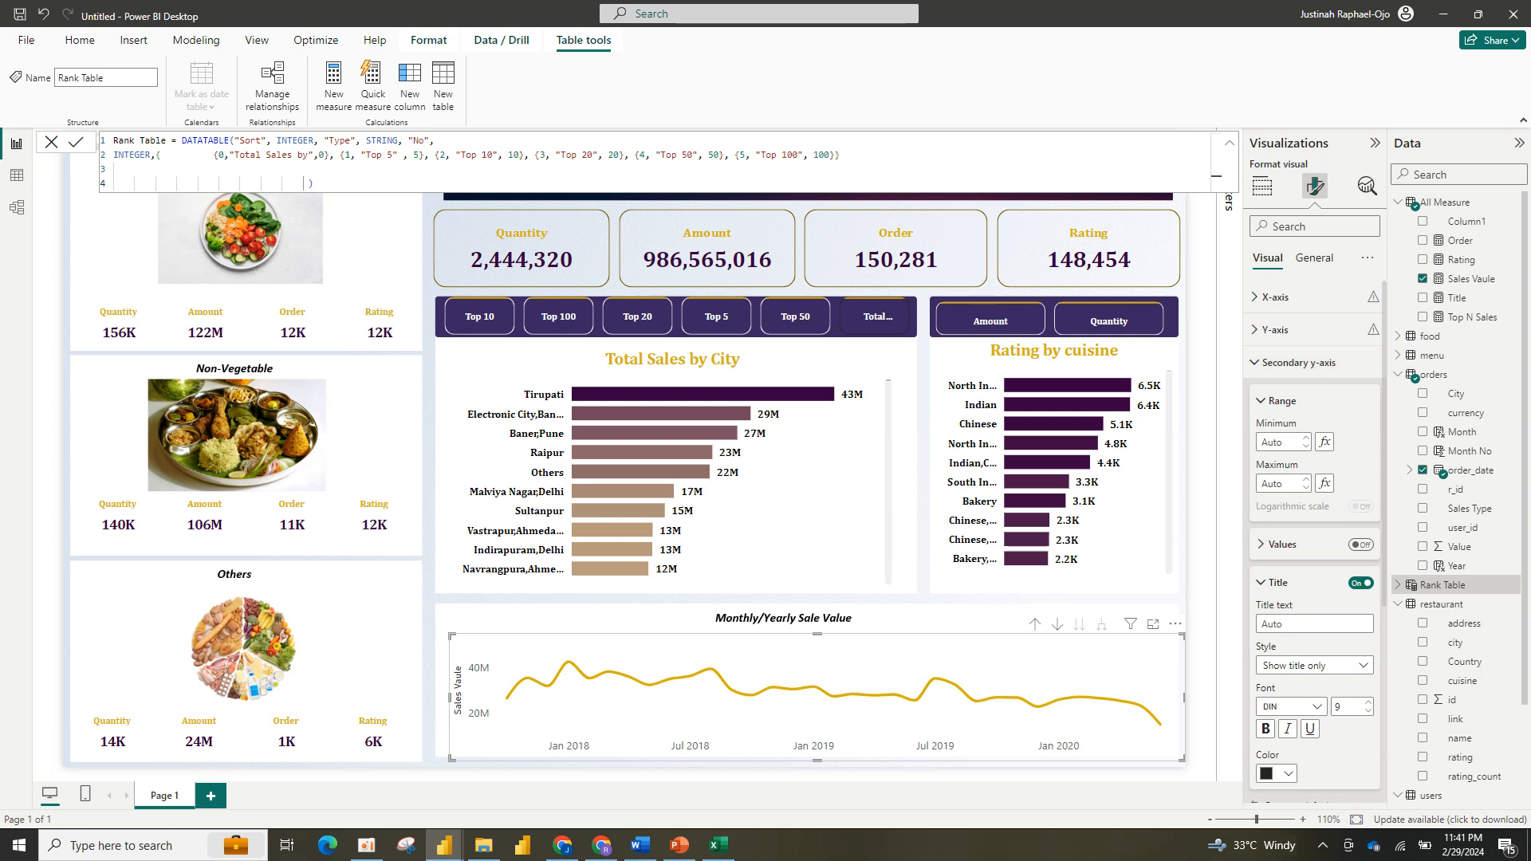
pyautogui.click(1298, 363)
# Step: Turn off the line chart's y-axis title and format the y-axis values in bold black Cambria
pyautogui.click(1275, 329)
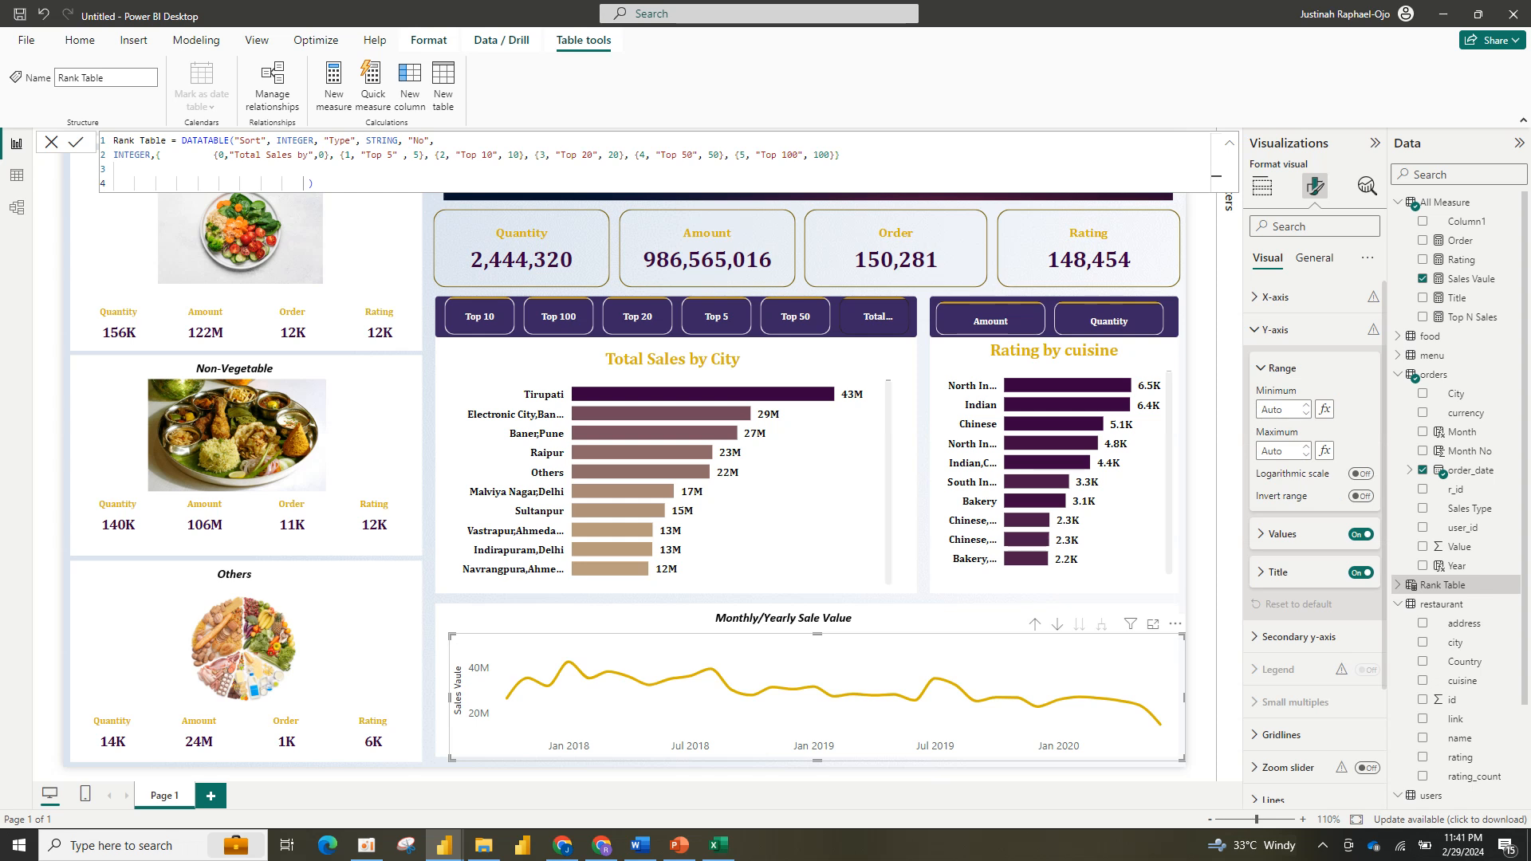
pyautogui.click(1361, 572)
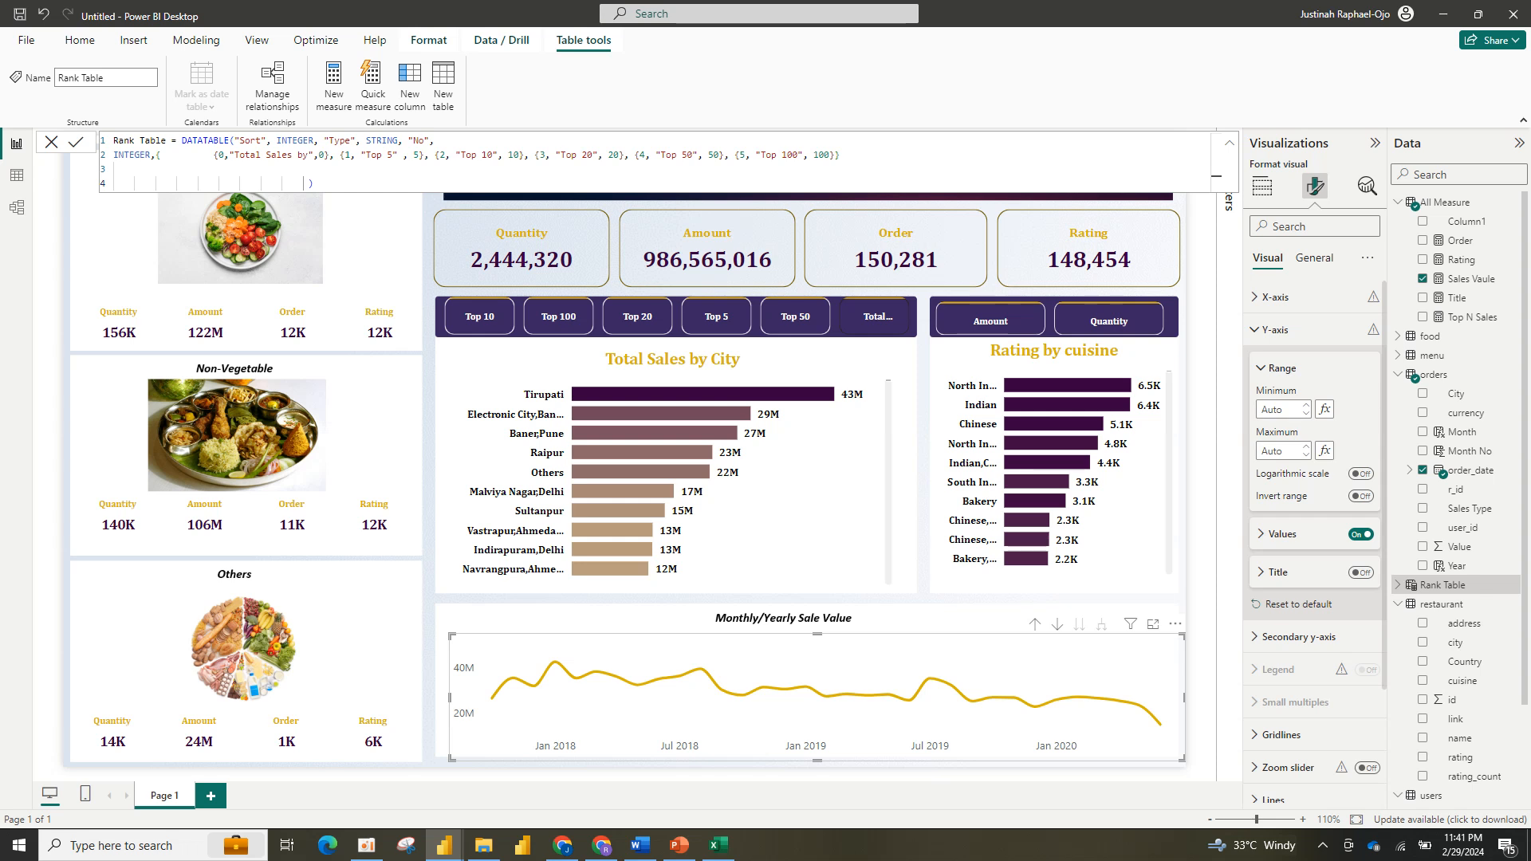
pyautogui.click(1280, 533)
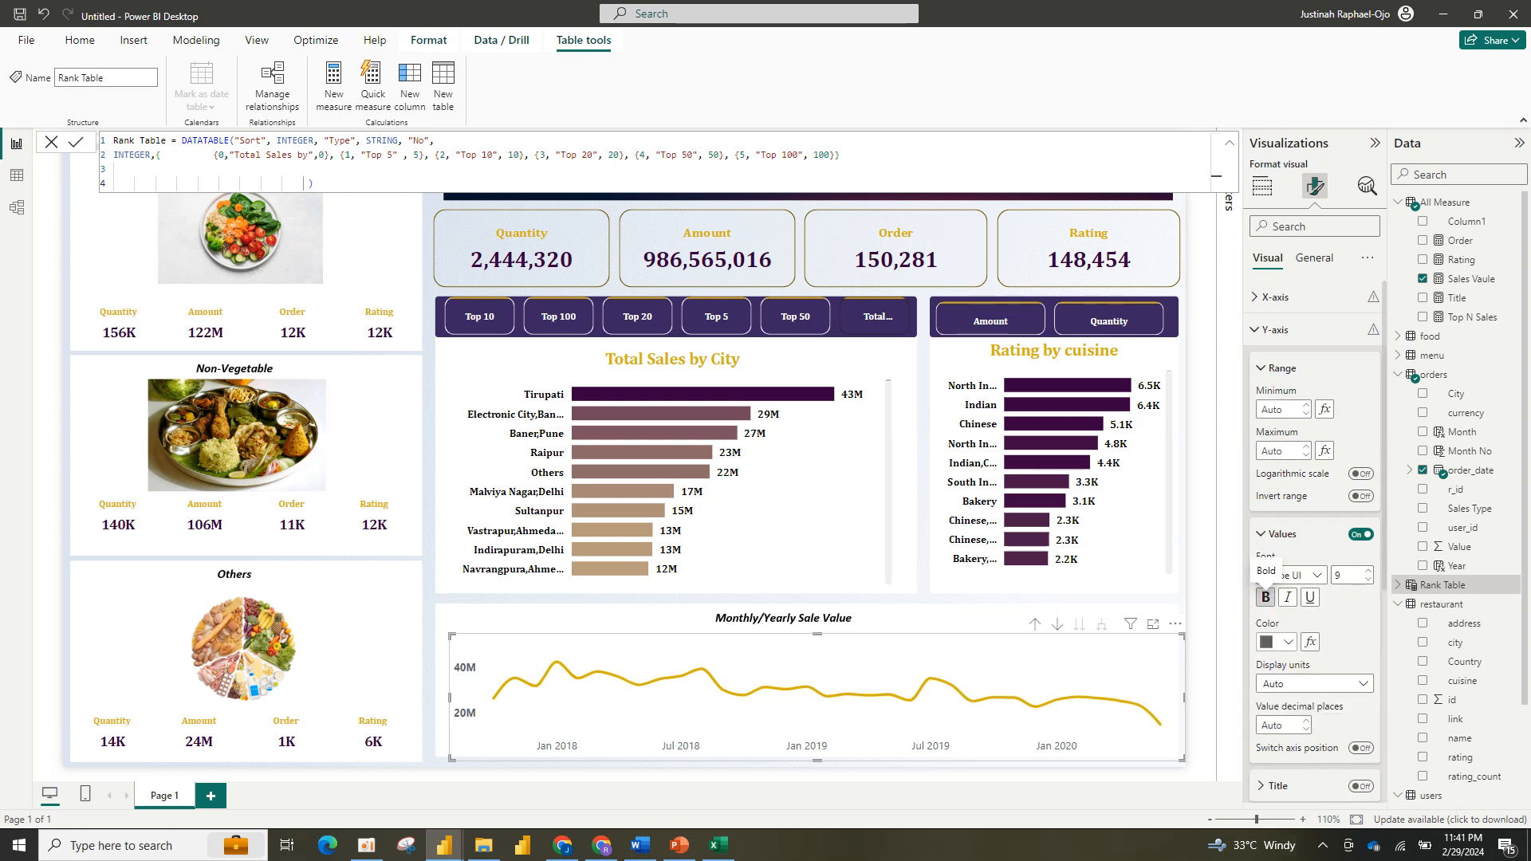
pyautogui.click(1275, 642)
pyautogui.click(1298, 572)
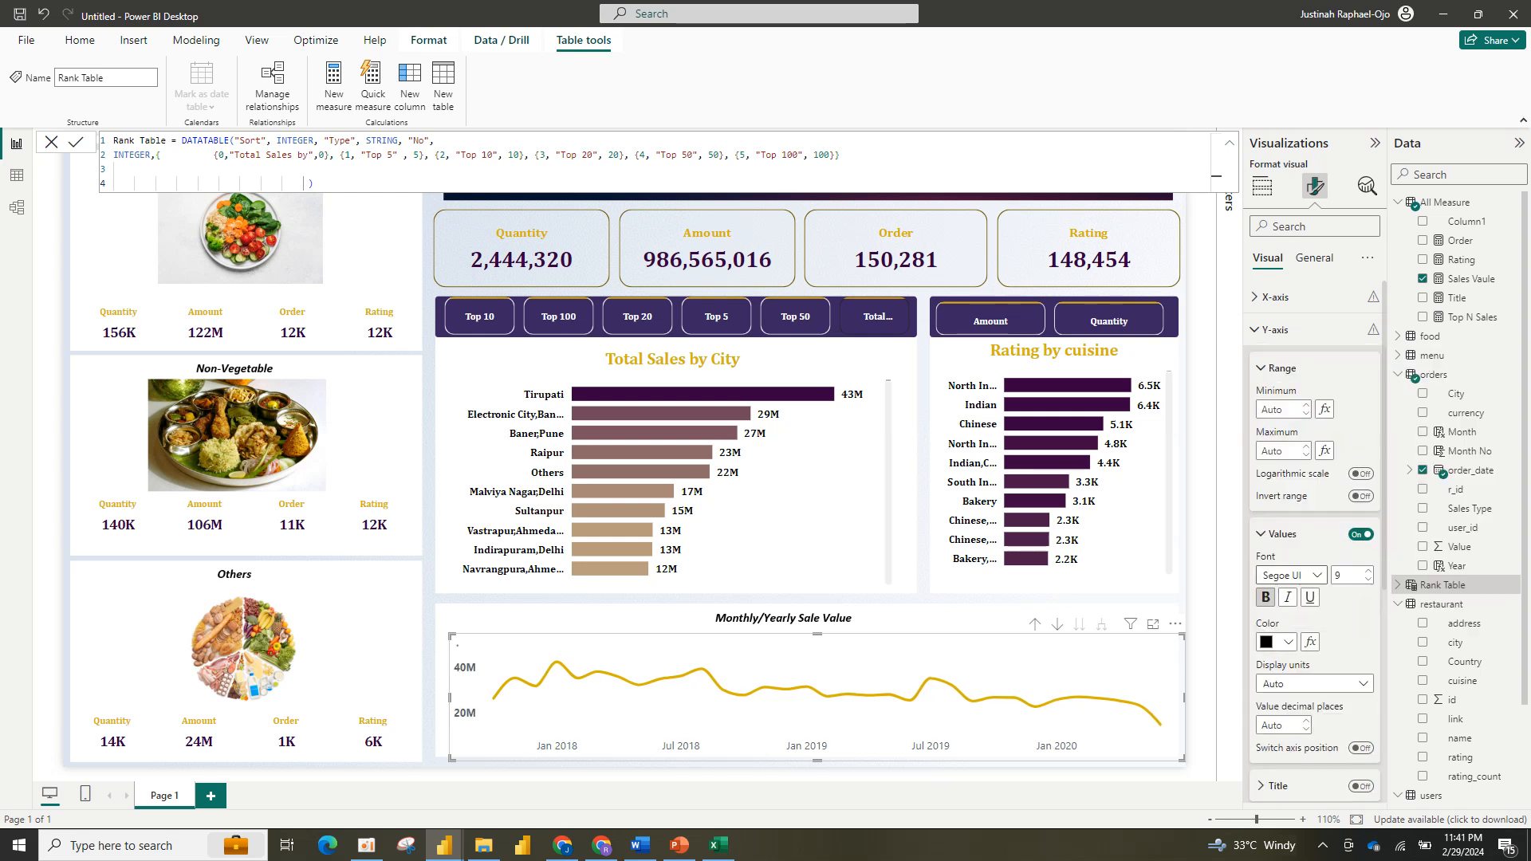
pyautogui.click(1290, 575)
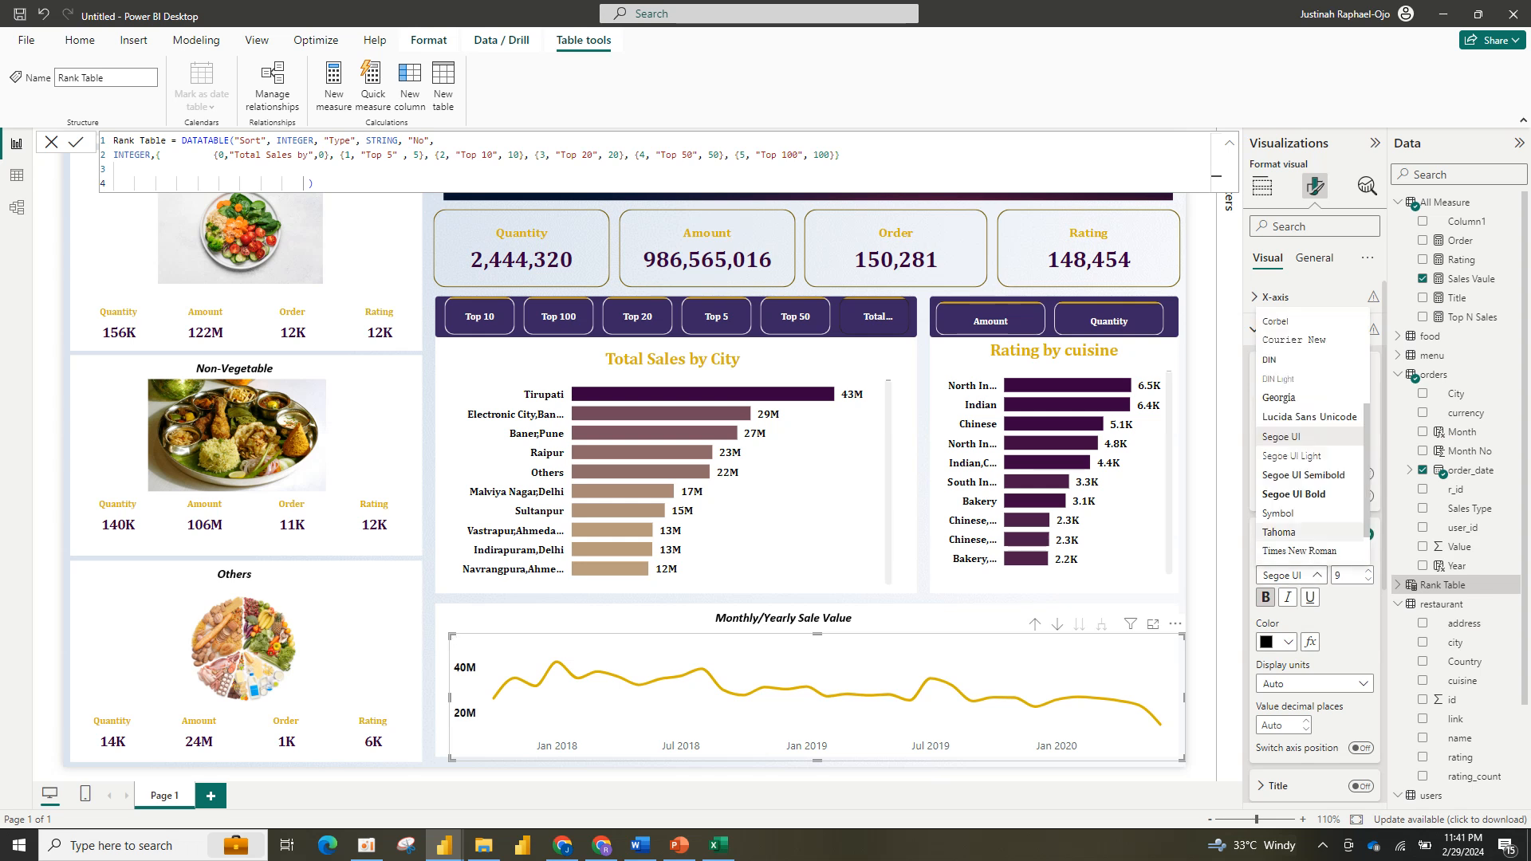
pyautogui.scroll(3, 1307, 436)
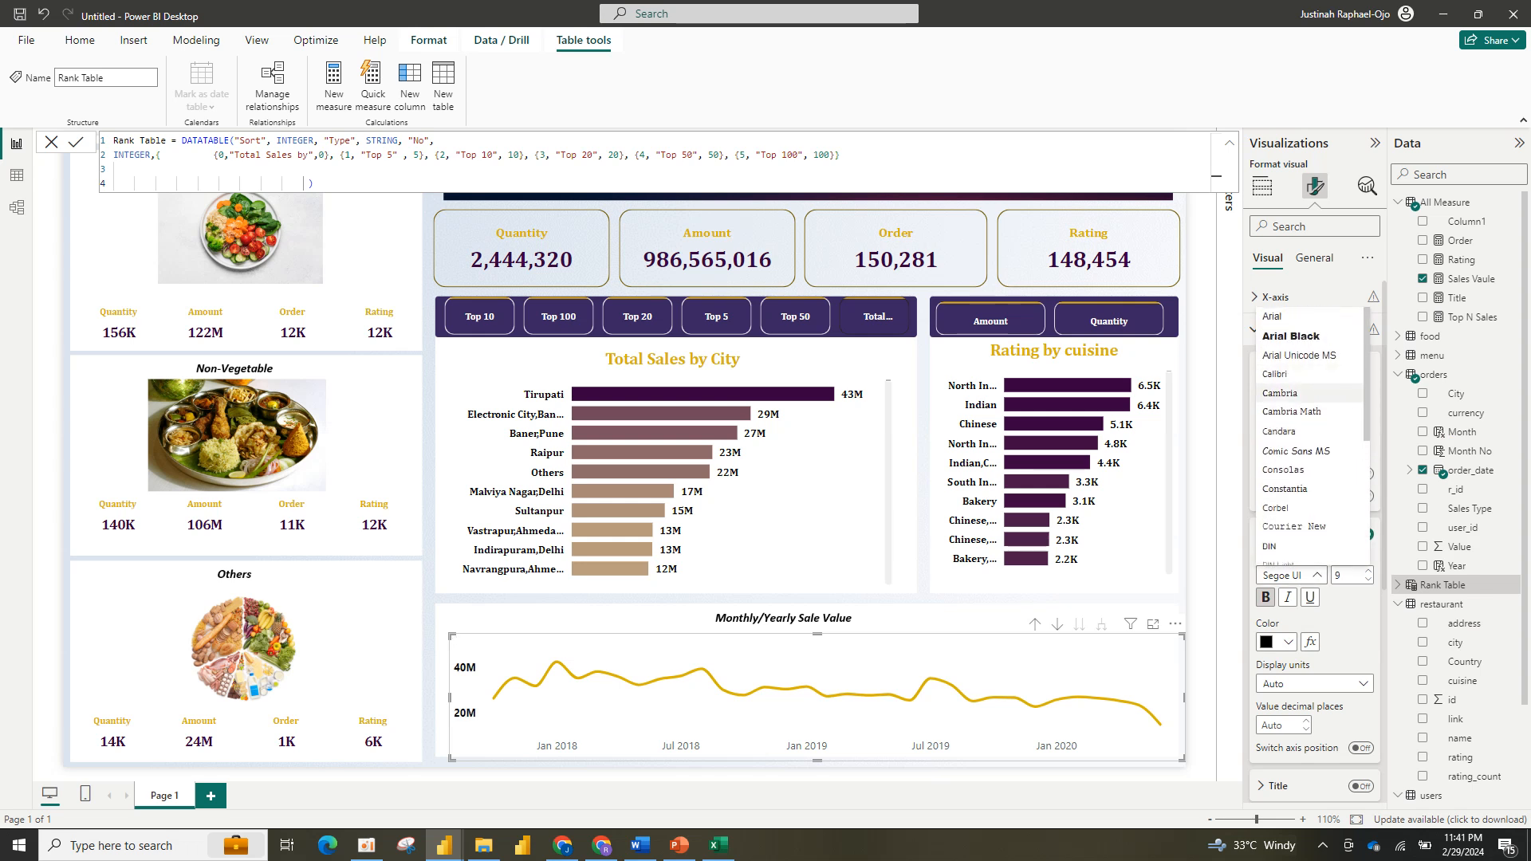
pyautogui.click(1279, 393)
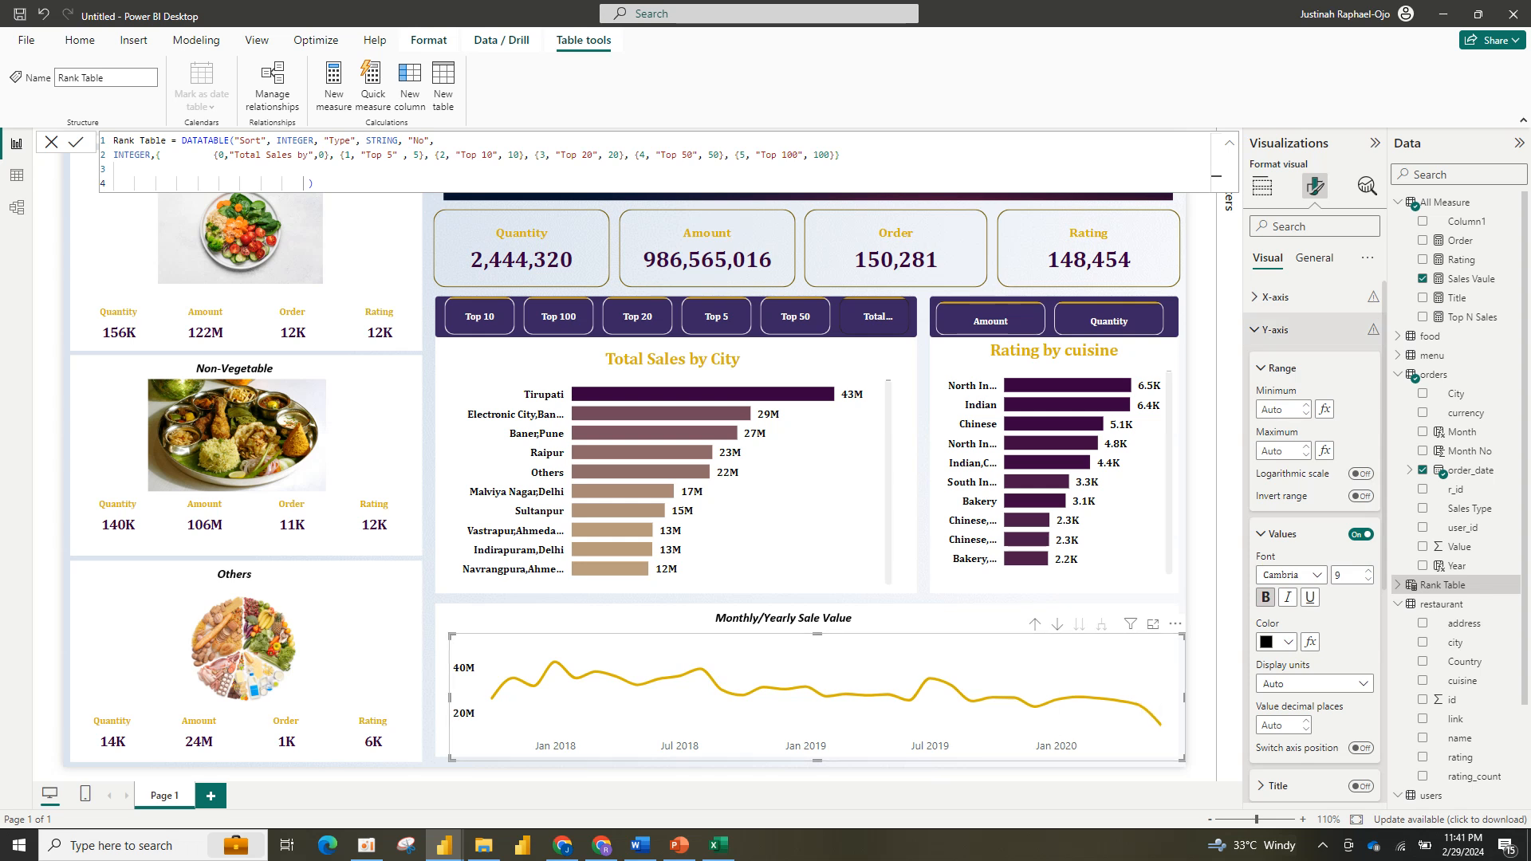
# Step: Format the line chart's x-axis values in bold black Cambria
pyautogui.click(1275, 297)
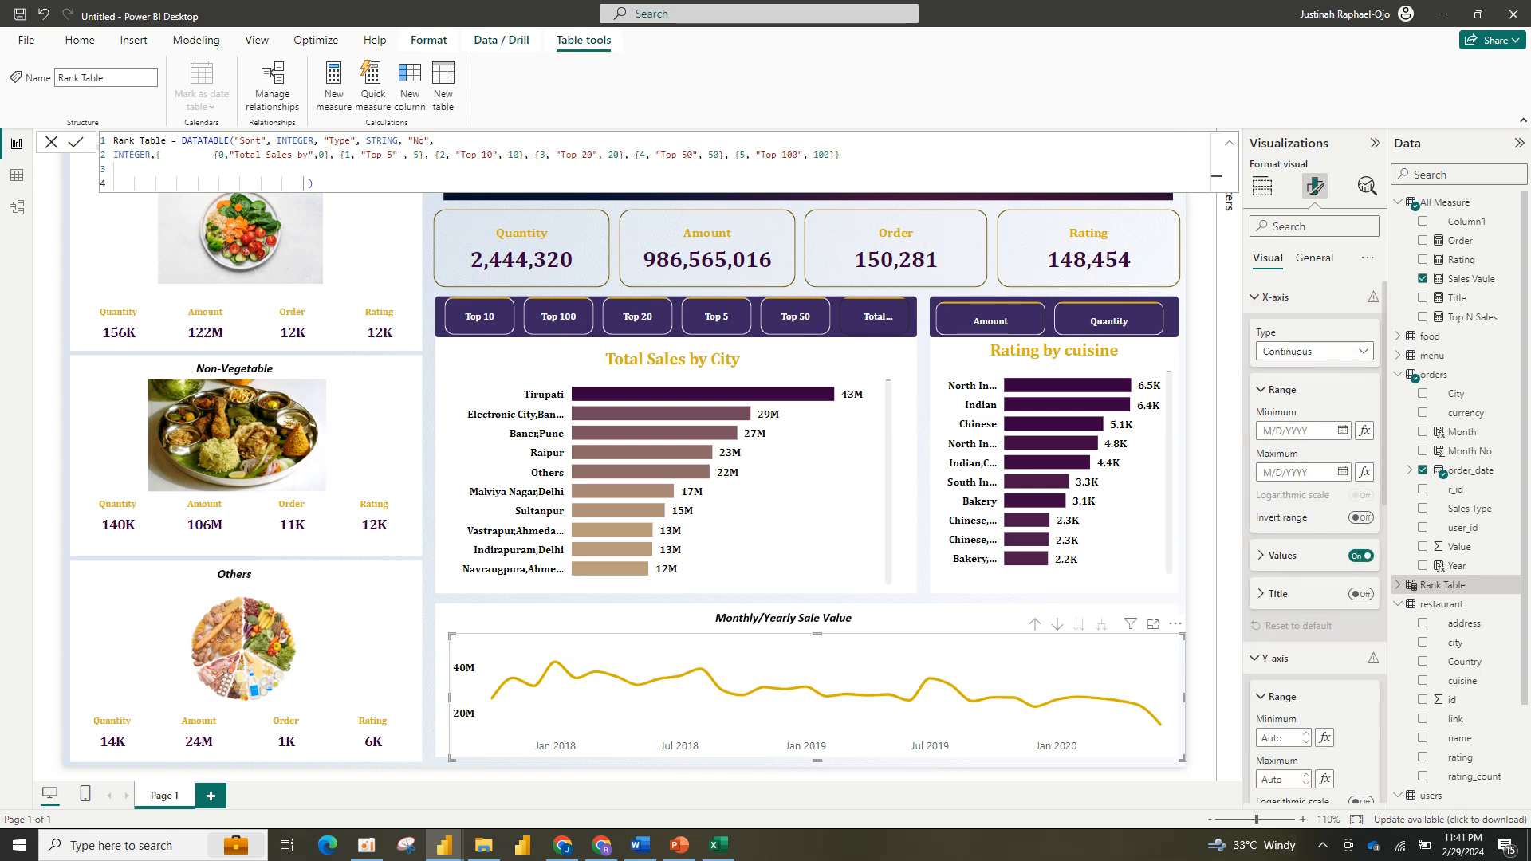
pyautogui.click(1281, 556)
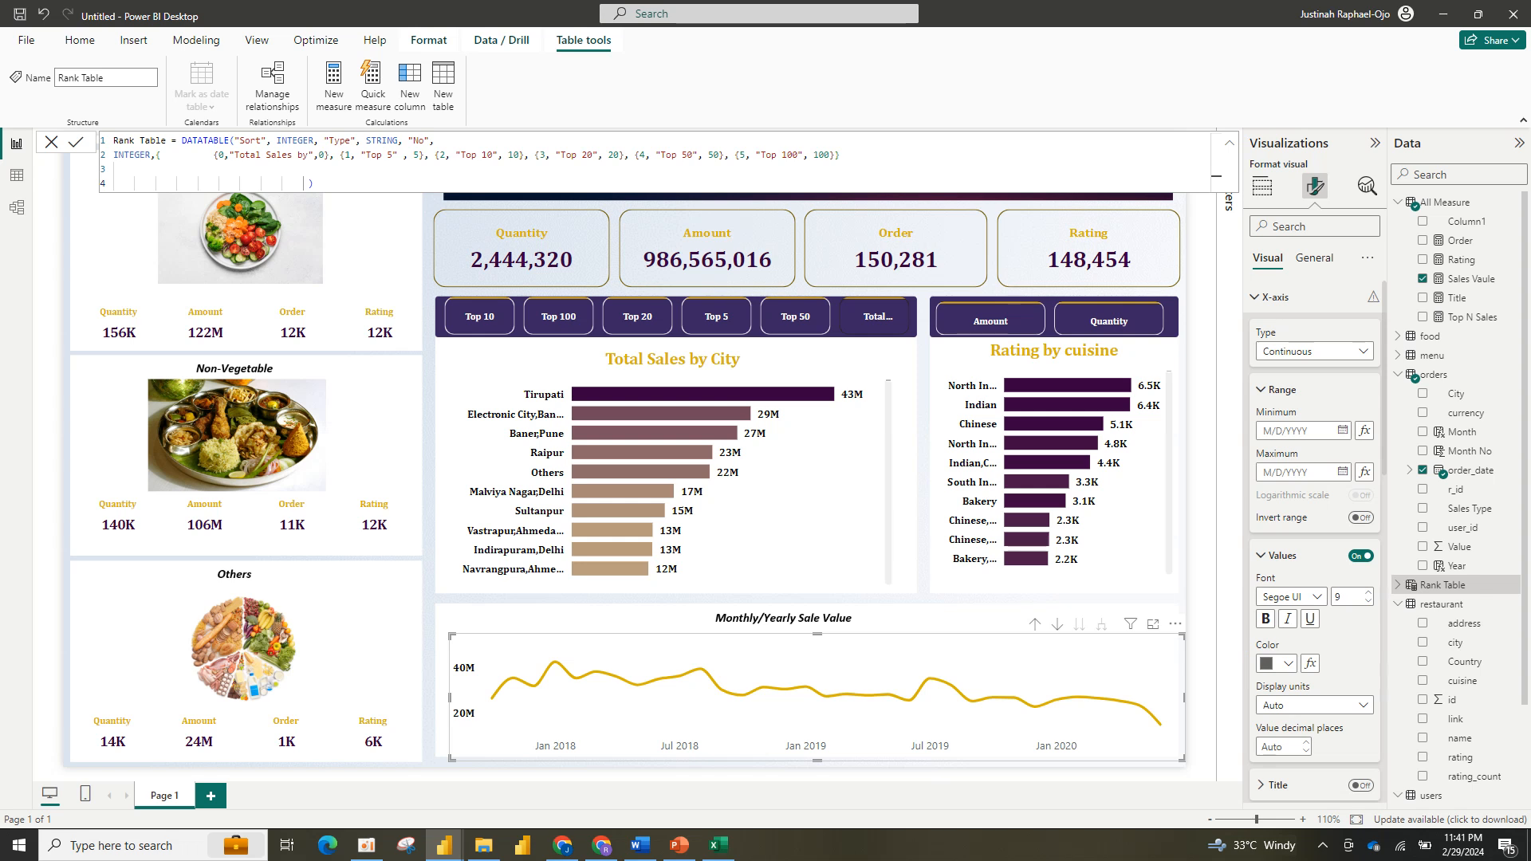
pyautogui.click(1276, 663)
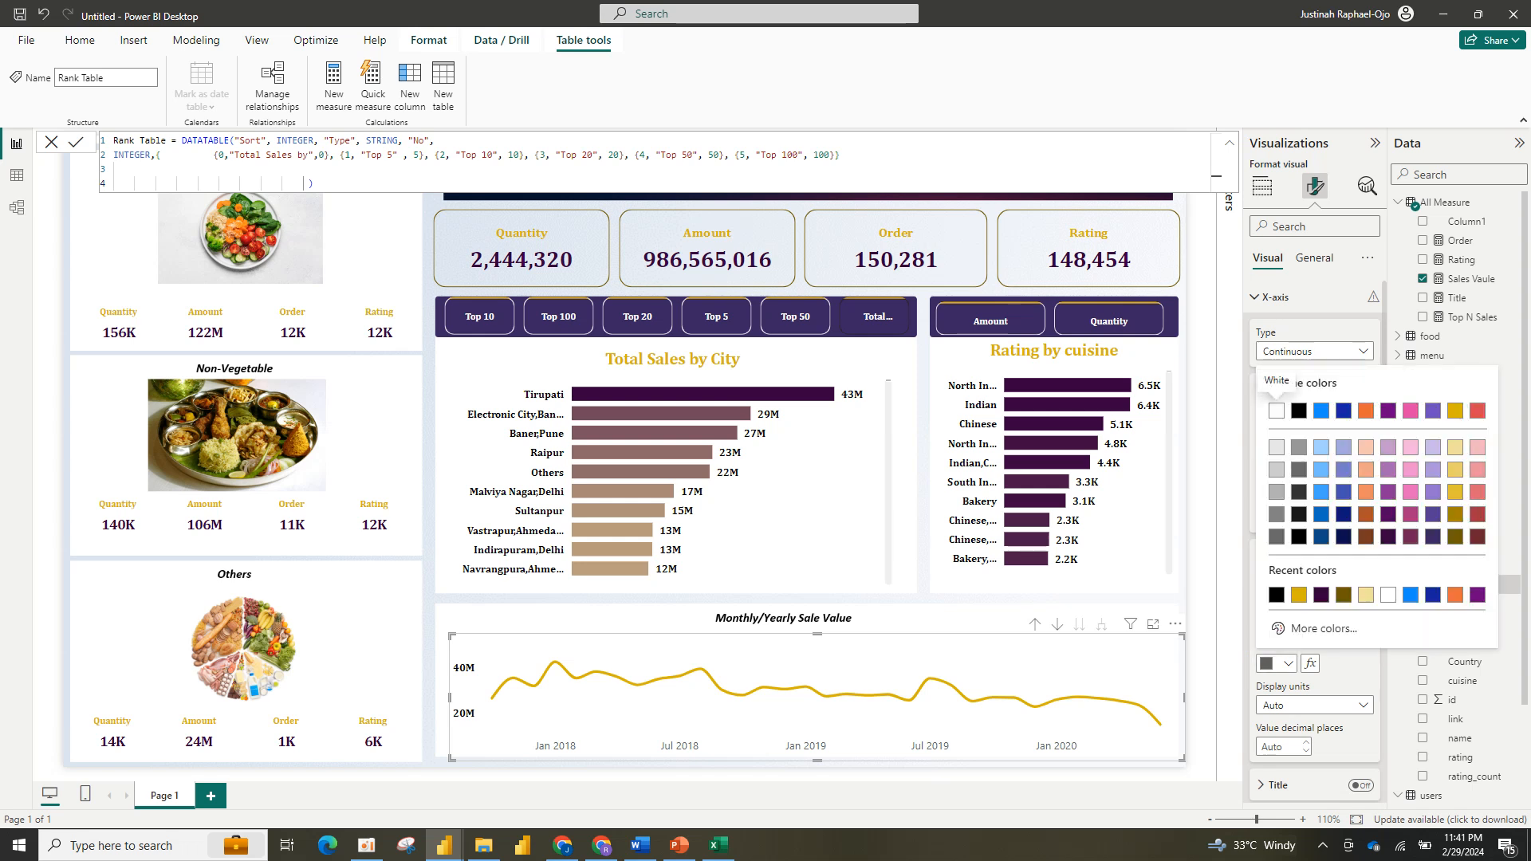
pyautogui.click(1299, 411)
pyautogui.click(1265, 619)
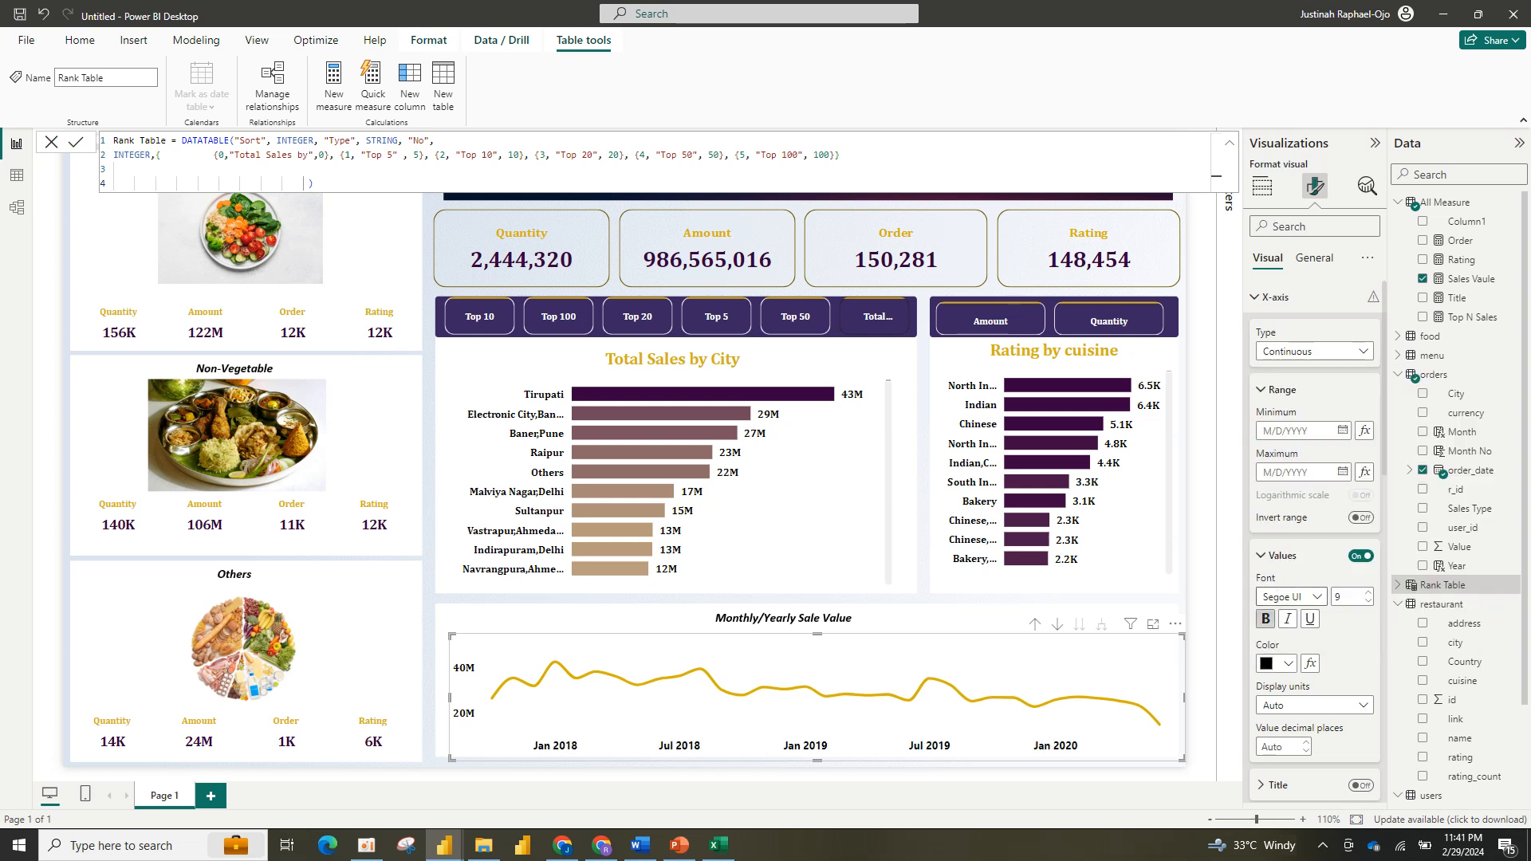
pyautogui.click(1287, 597)
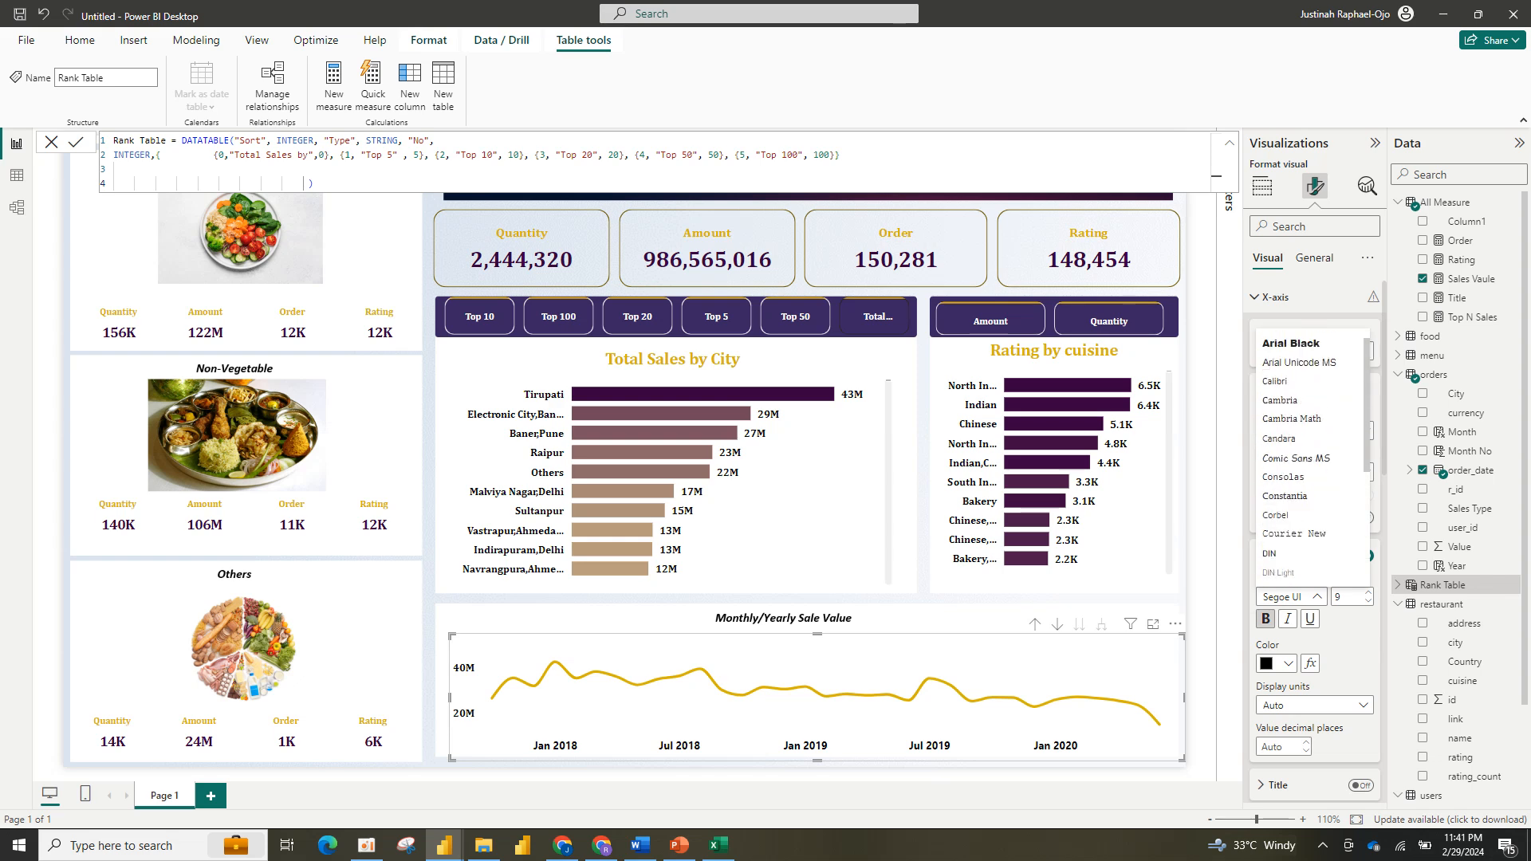
pyautogui.click(1280, 401)
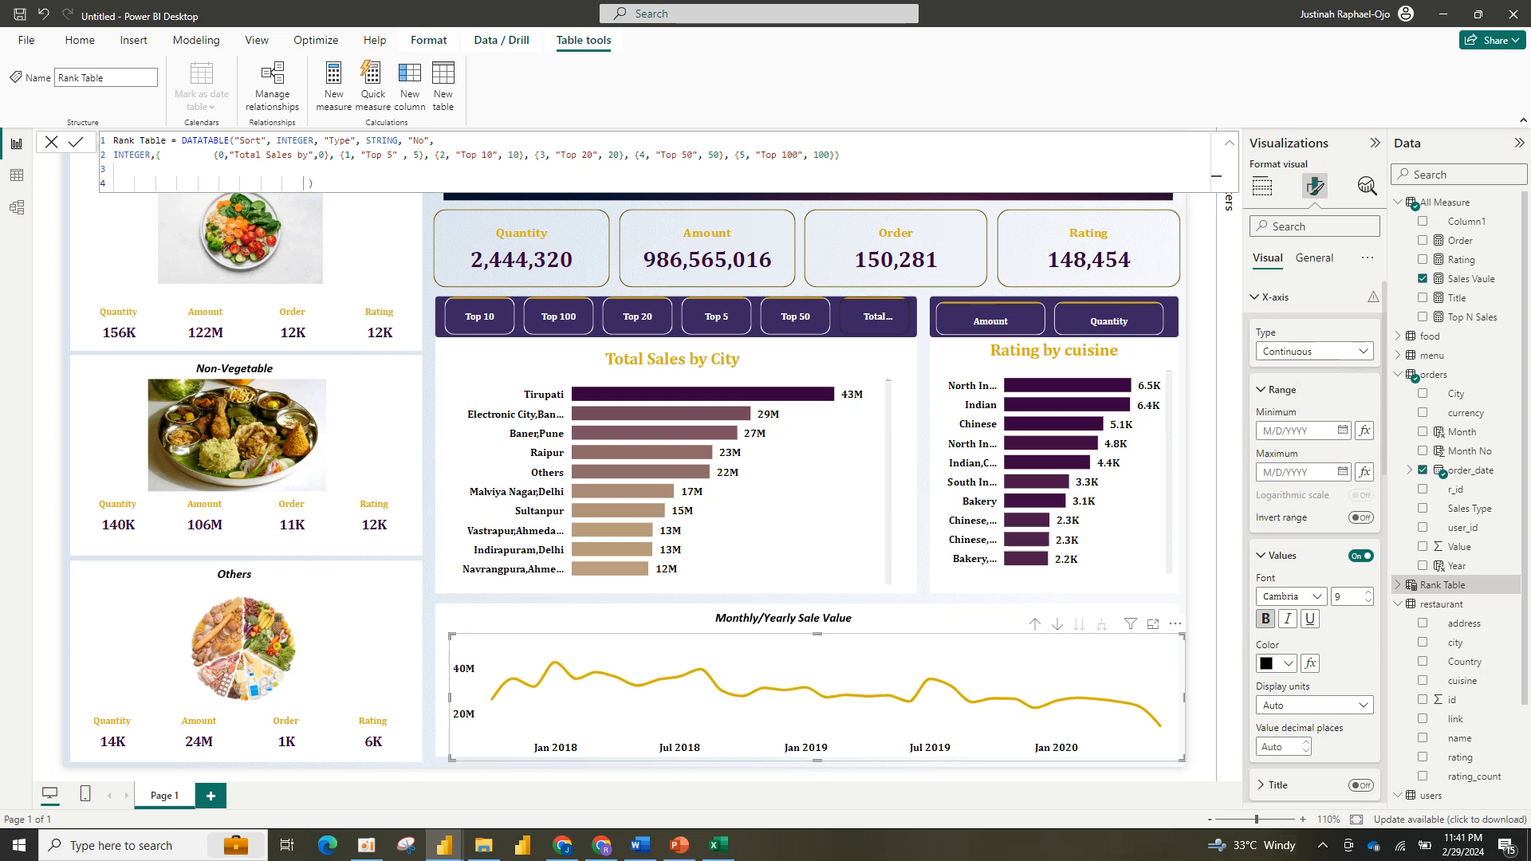
# Step: Enlarge the line chart upward to fill its panel, and clear the formula bar and Visualizations pane from view
pyautogui.moveTo(1183, 636)
pyautogui.mouseDown()
pyautogui.moveTo(1140, 590)
pyautogui.moveTo(1174, 611)
pyautogui.mouseUp()
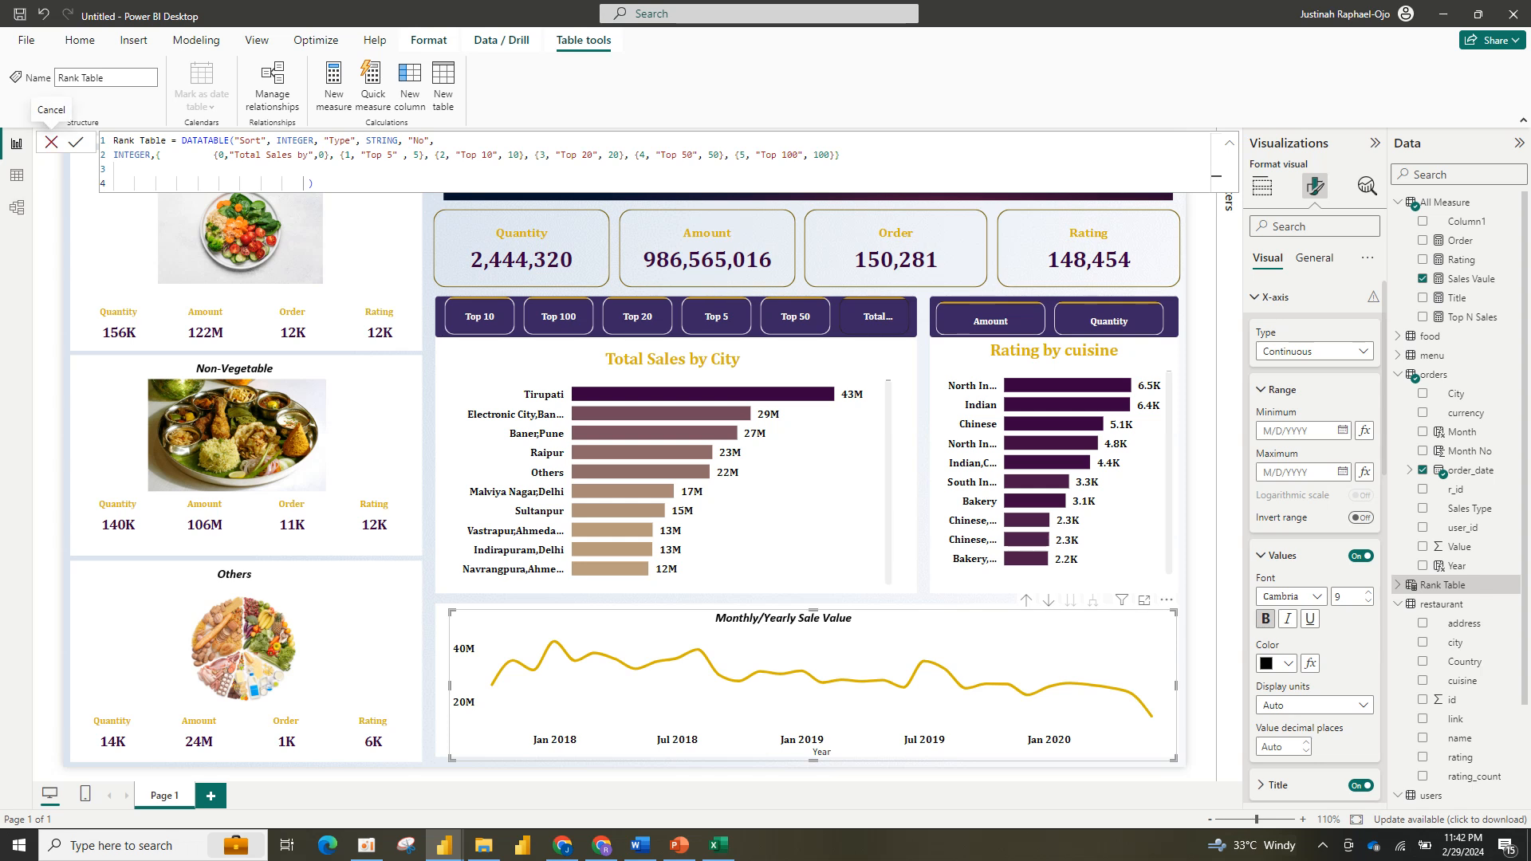
pyautogui.click(51, 142)
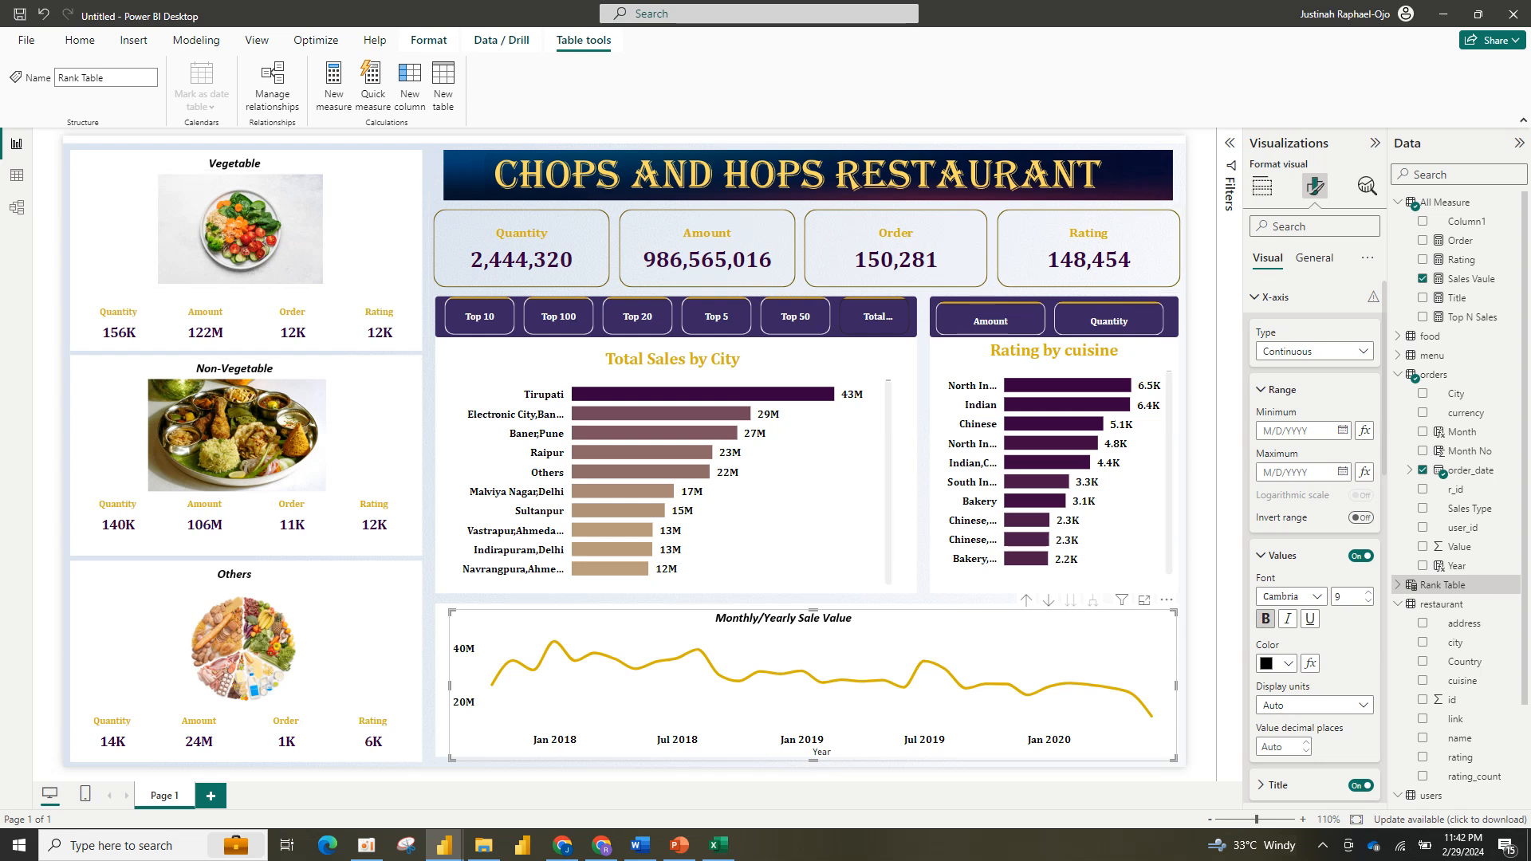
pyautogui.click(1375, 143)
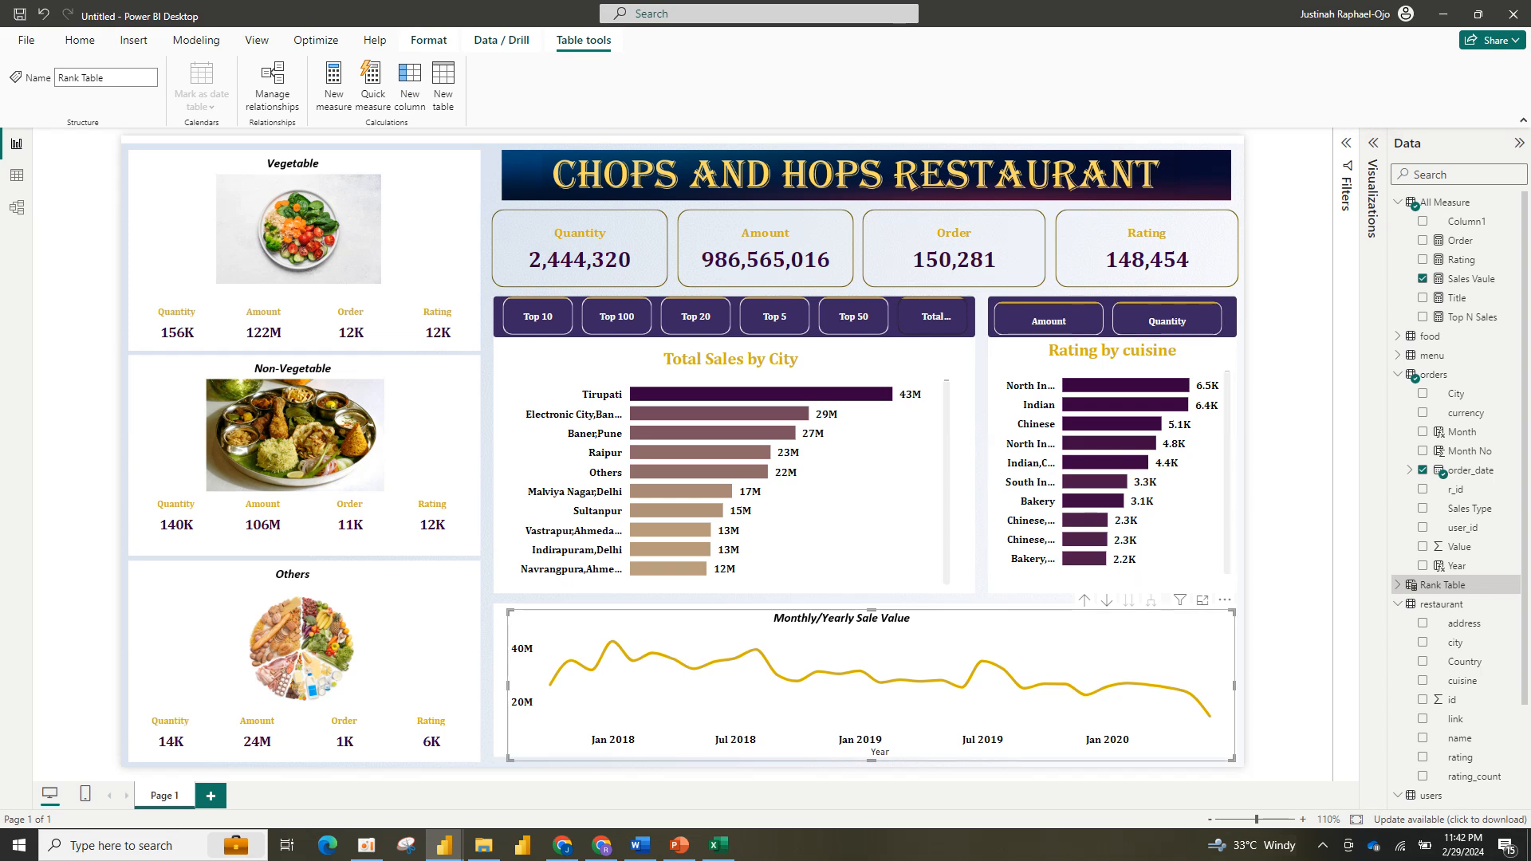
# Step: Switch to PowerPoint and examine the food category panels and background shape on the Chops and Hops Restaurant slide
pyautogui.click(679, 844)
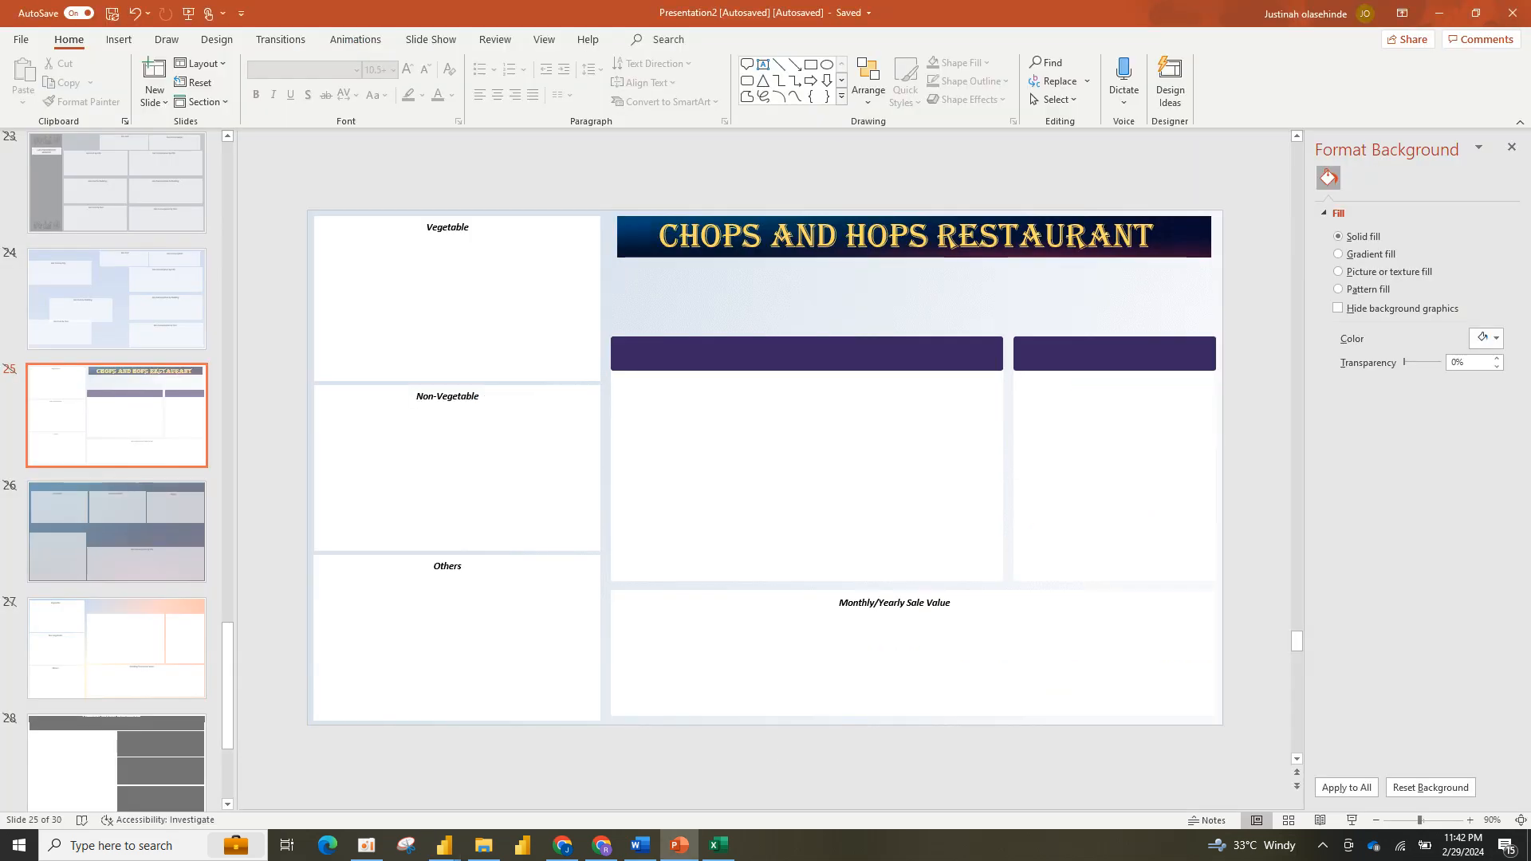
pyautogui.scroll(6, 116, 470)
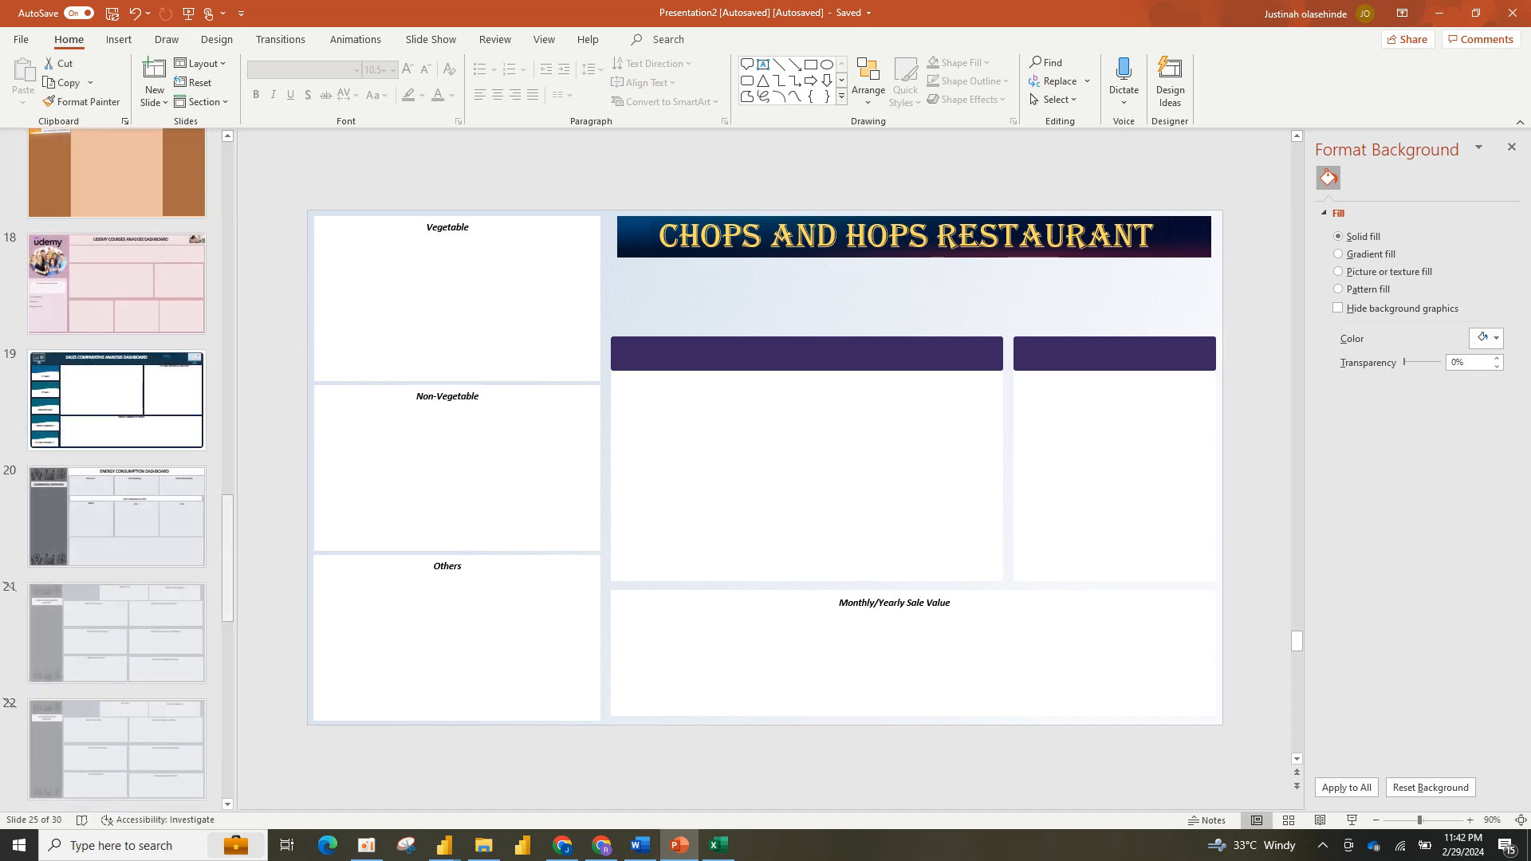
pyautogui.moveTo(228, 558); pyautogui.dragTo(228, 652)
pyautogui.click(457, 303)
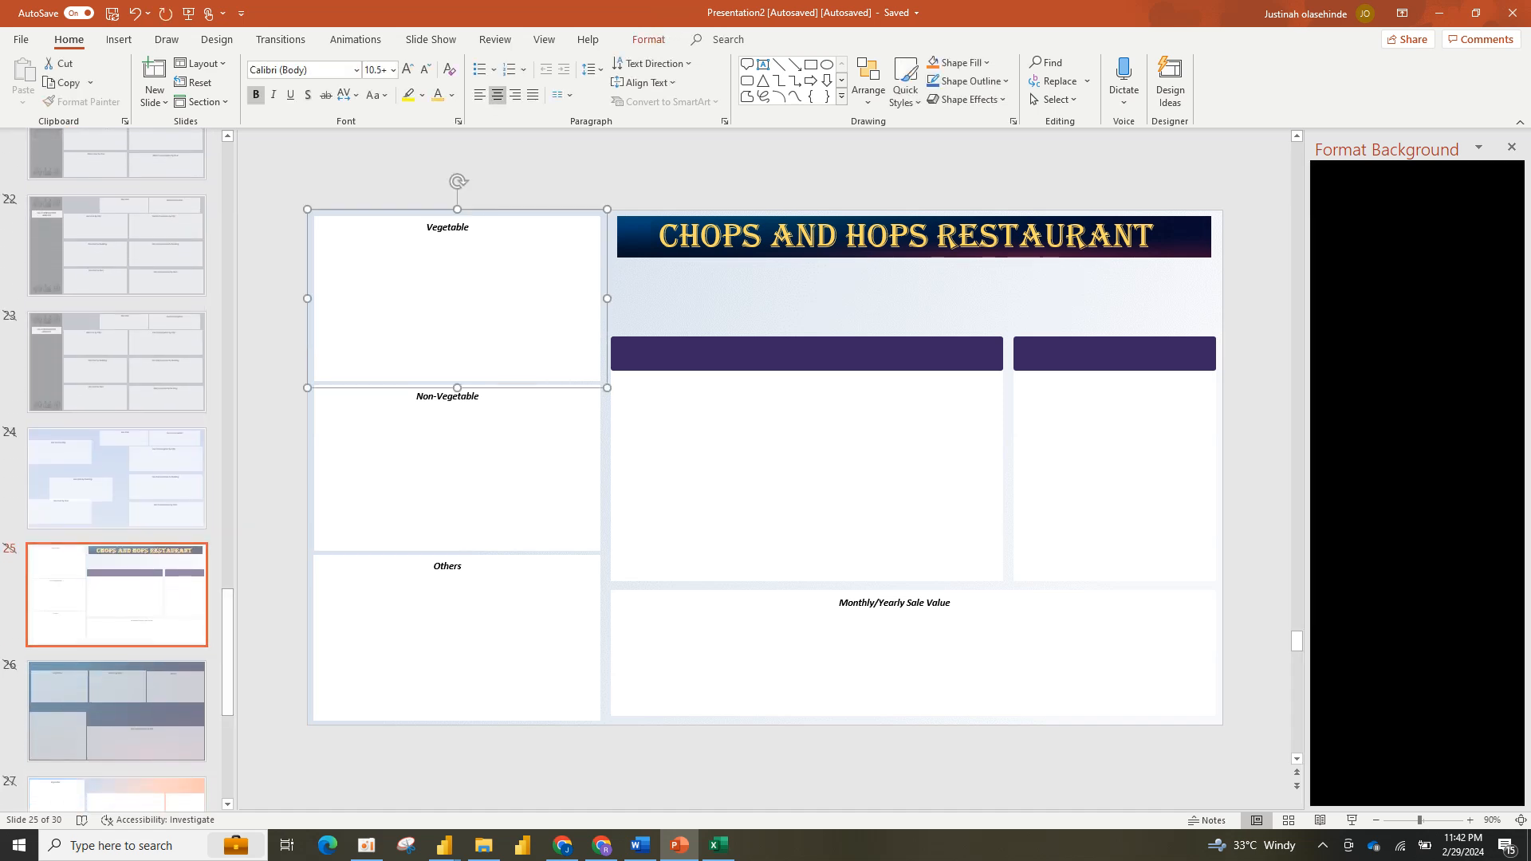
pyautogui.click(457, 462)
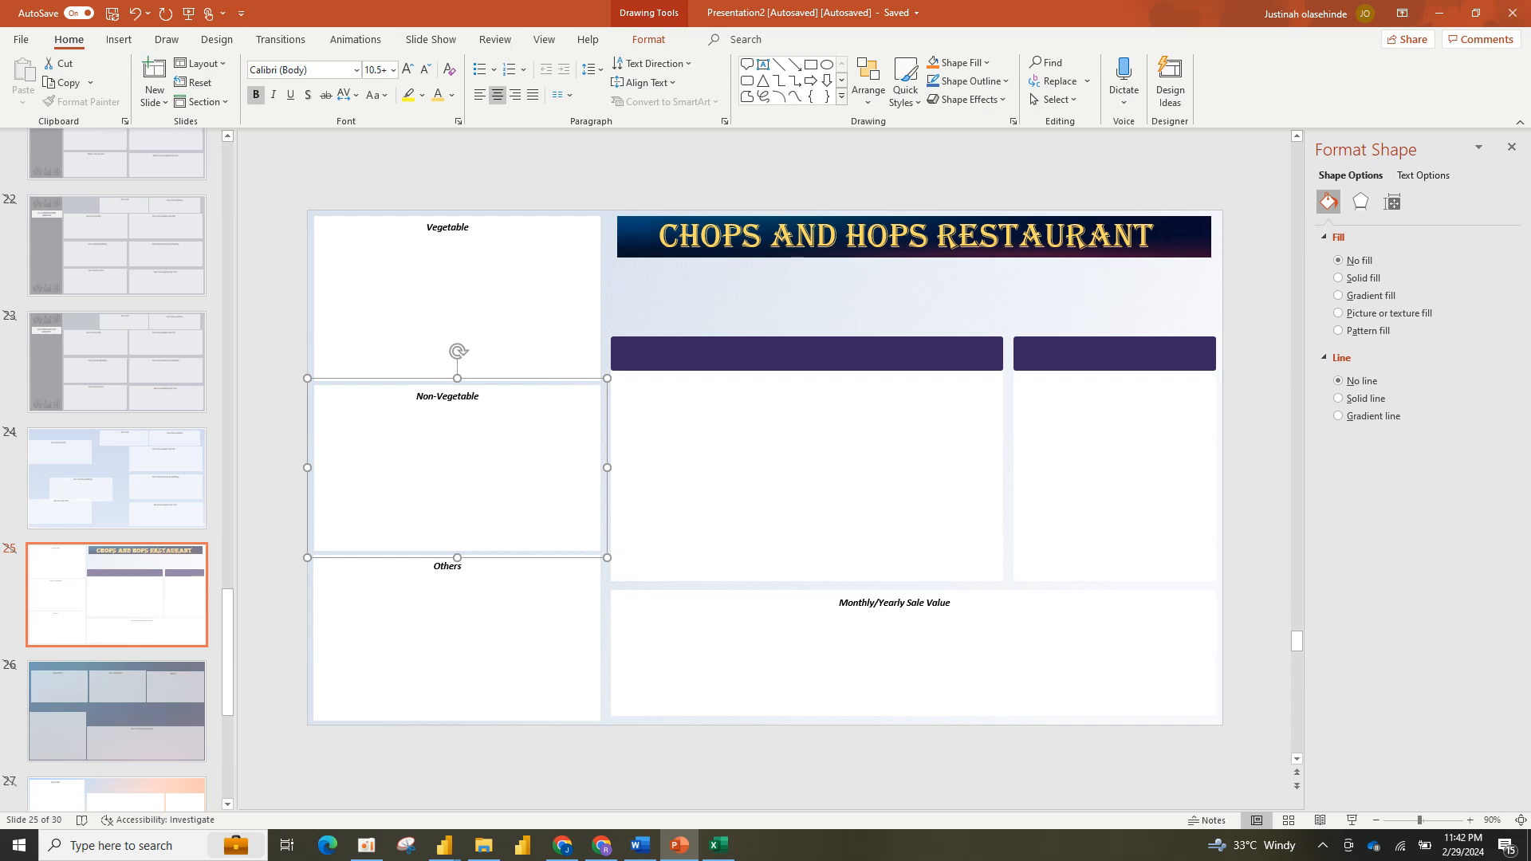
pyautogui.press('Escape')
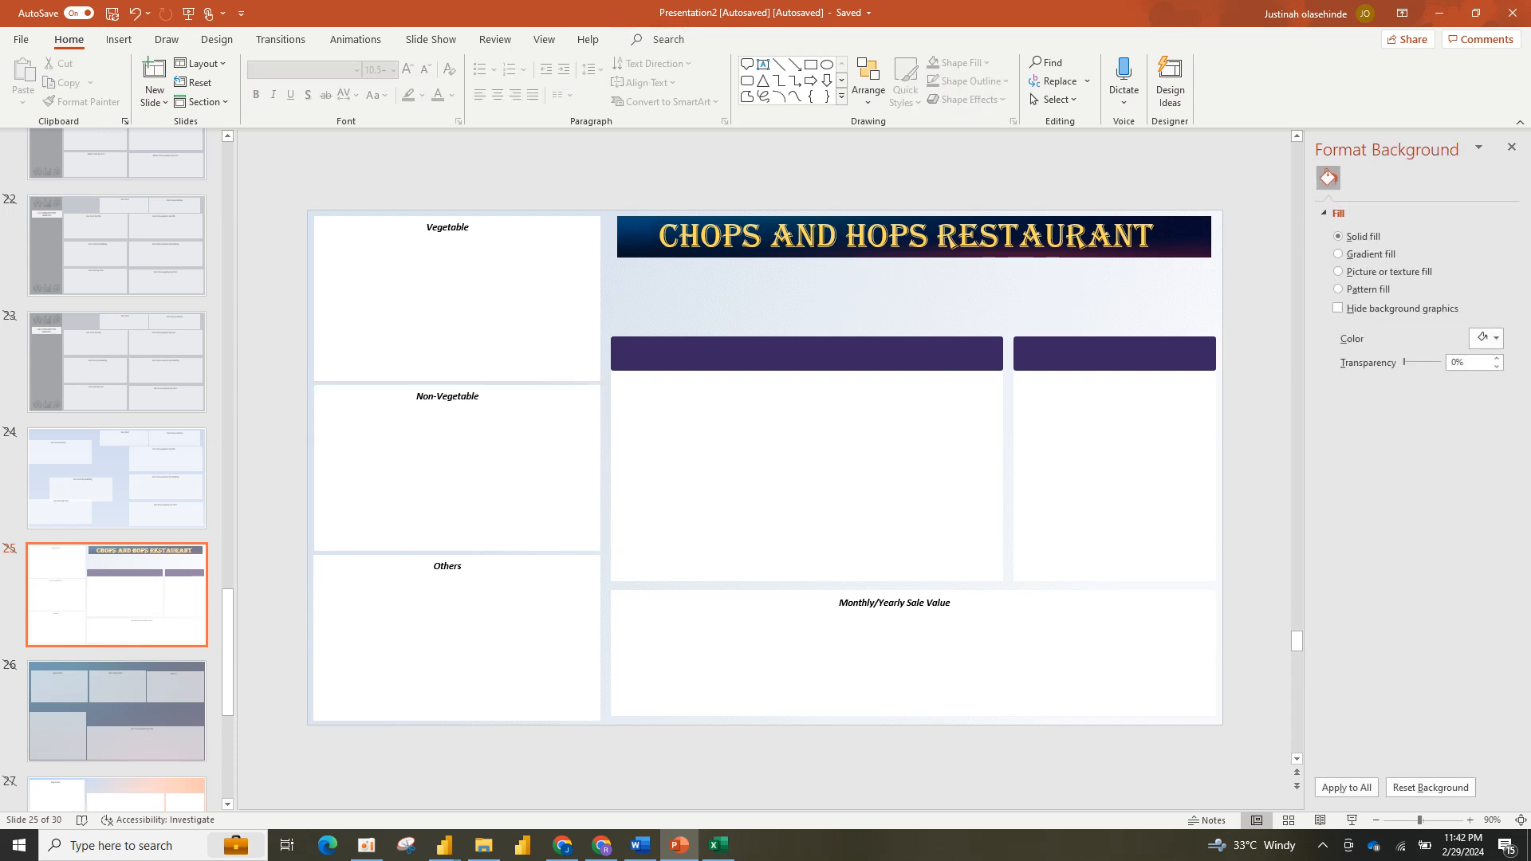
pyautogui.click(914, 296)
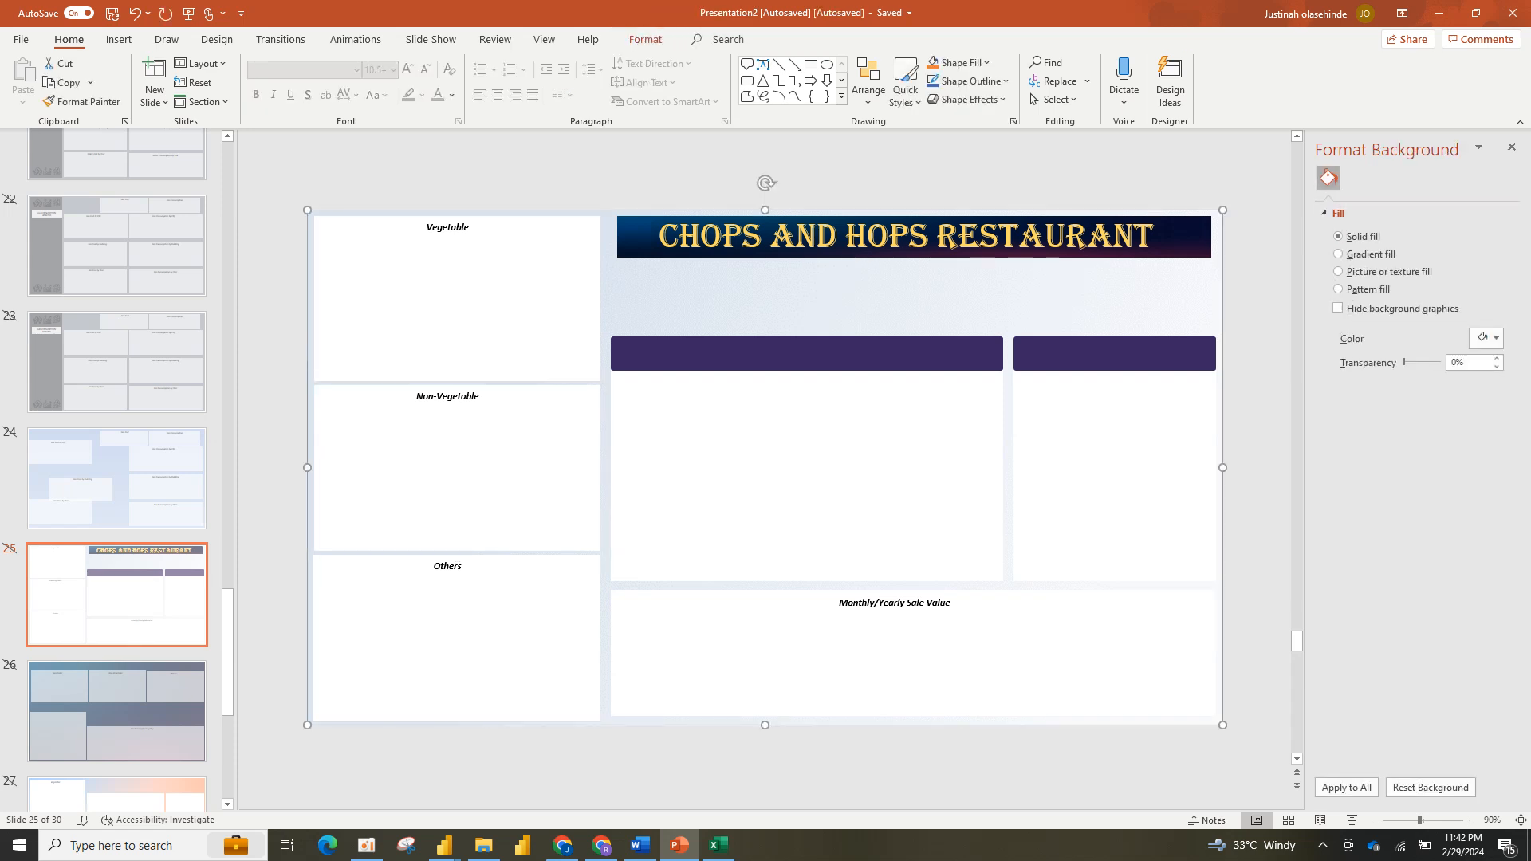
# Step: Insert a new slide directly after the Chops and Hops Restaurant slide and select its title placeholder
pyautogui.click(117, 595)
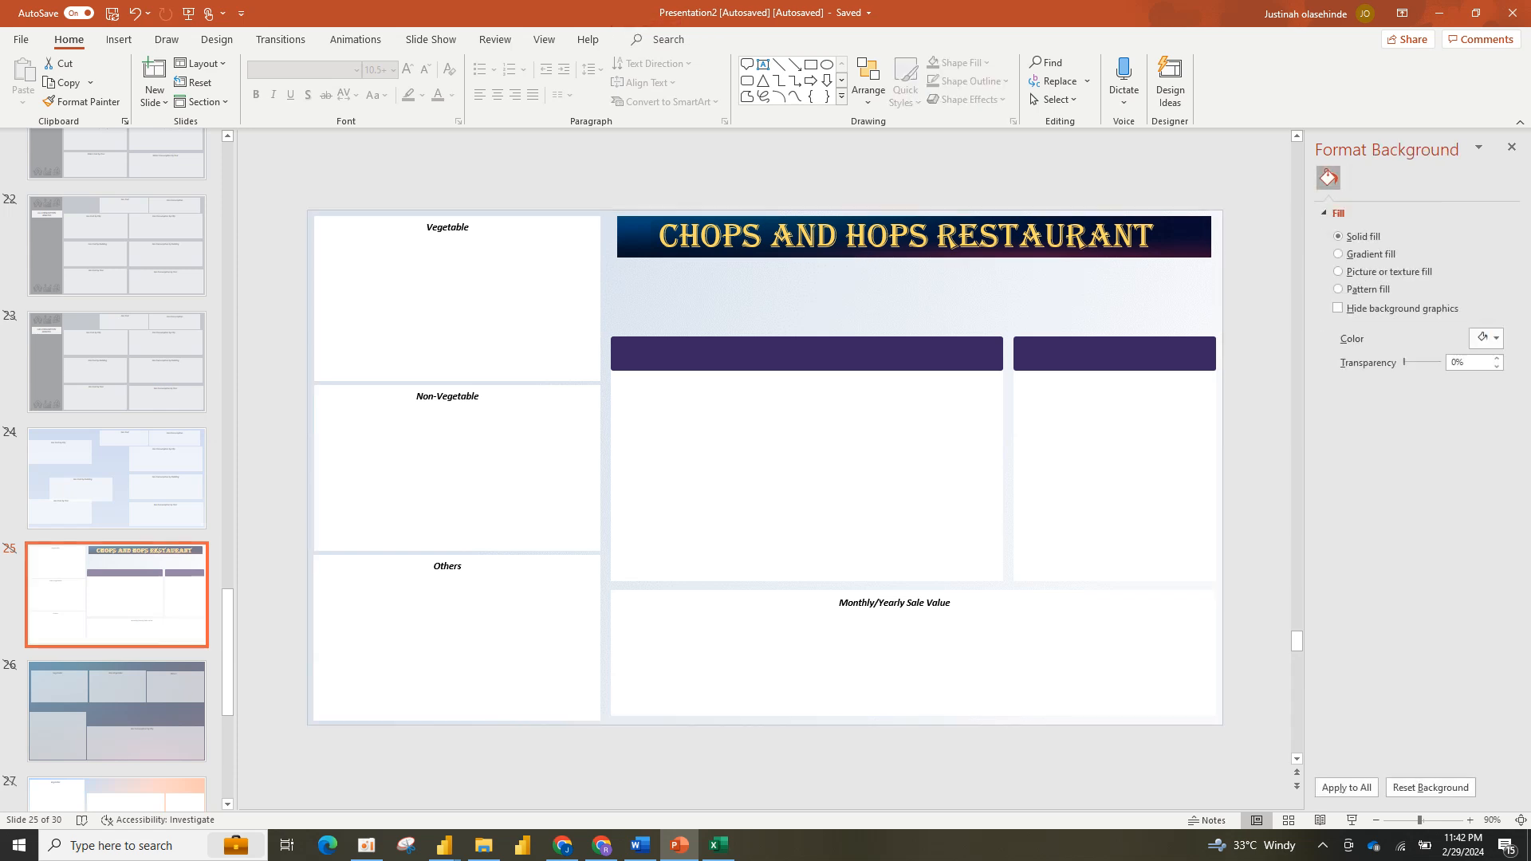
pyautogui.rightClick(154, 570)
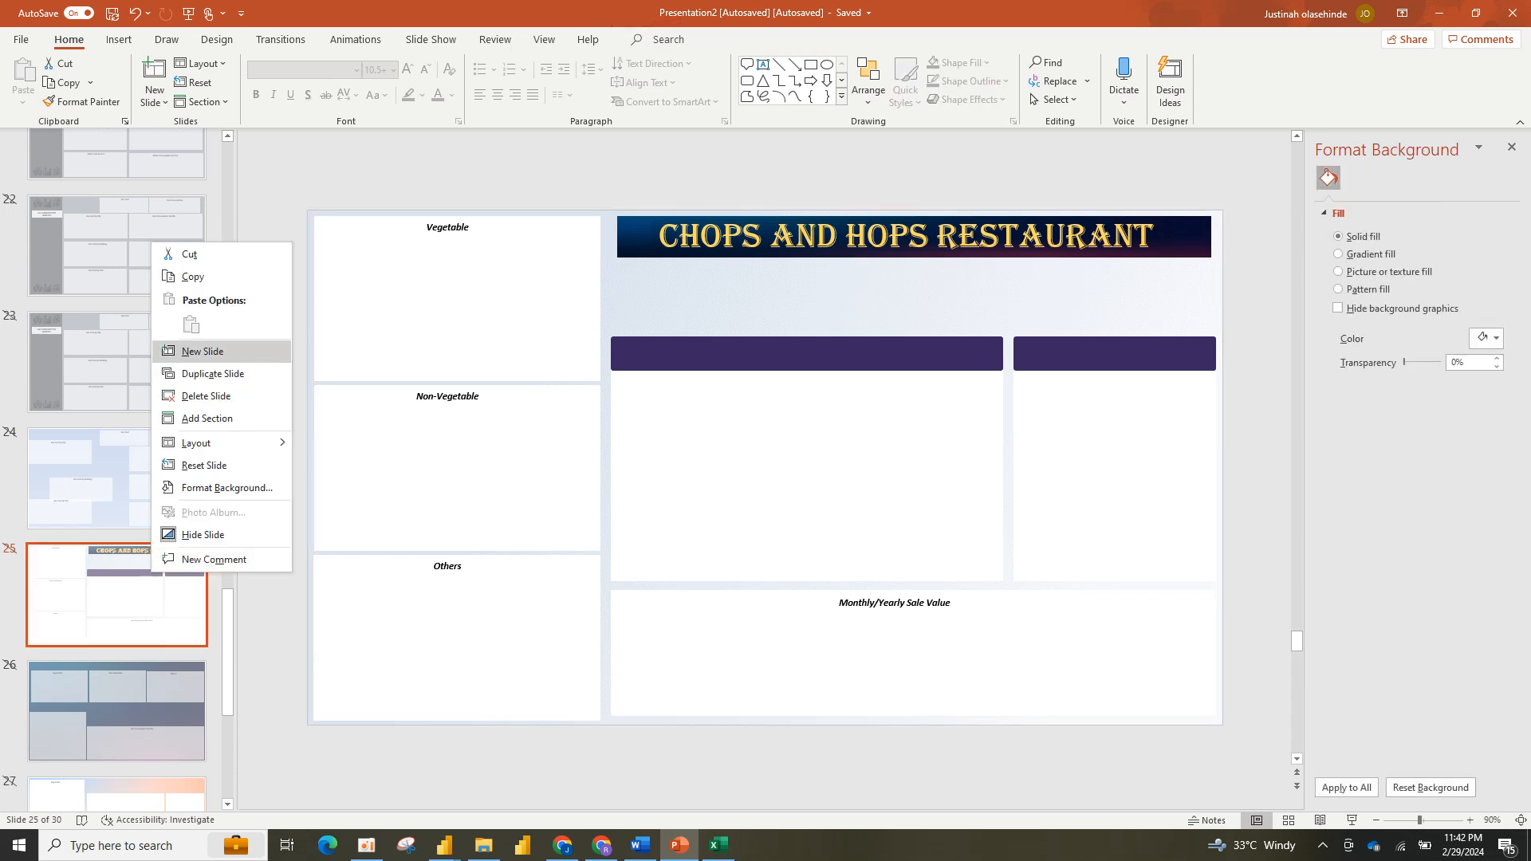
pyautogui.click(202, 351)
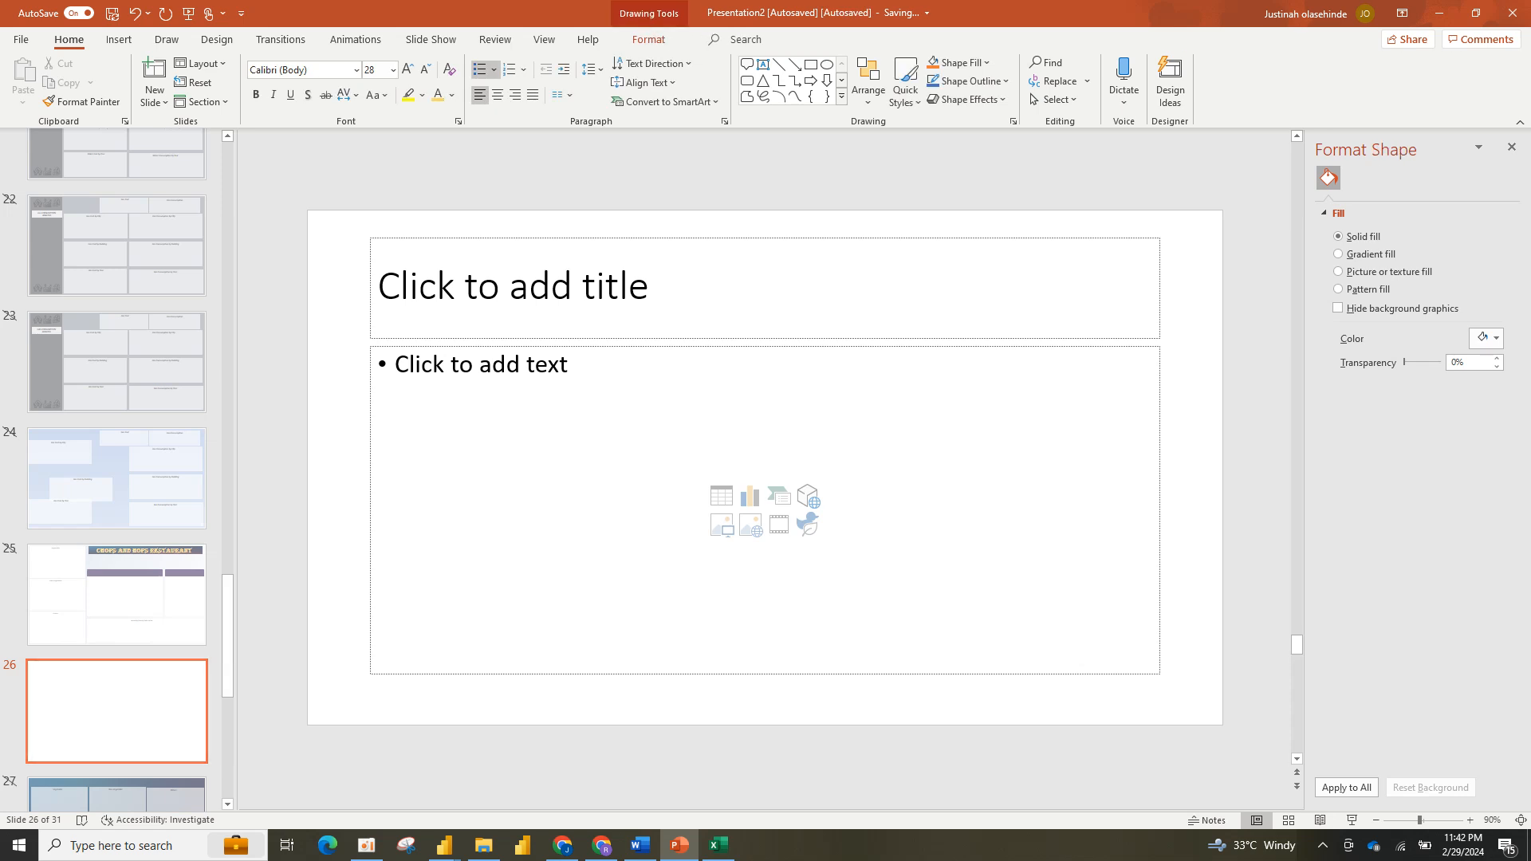
pyautogui.click(513, 286)
pyautogui.press('Escape')
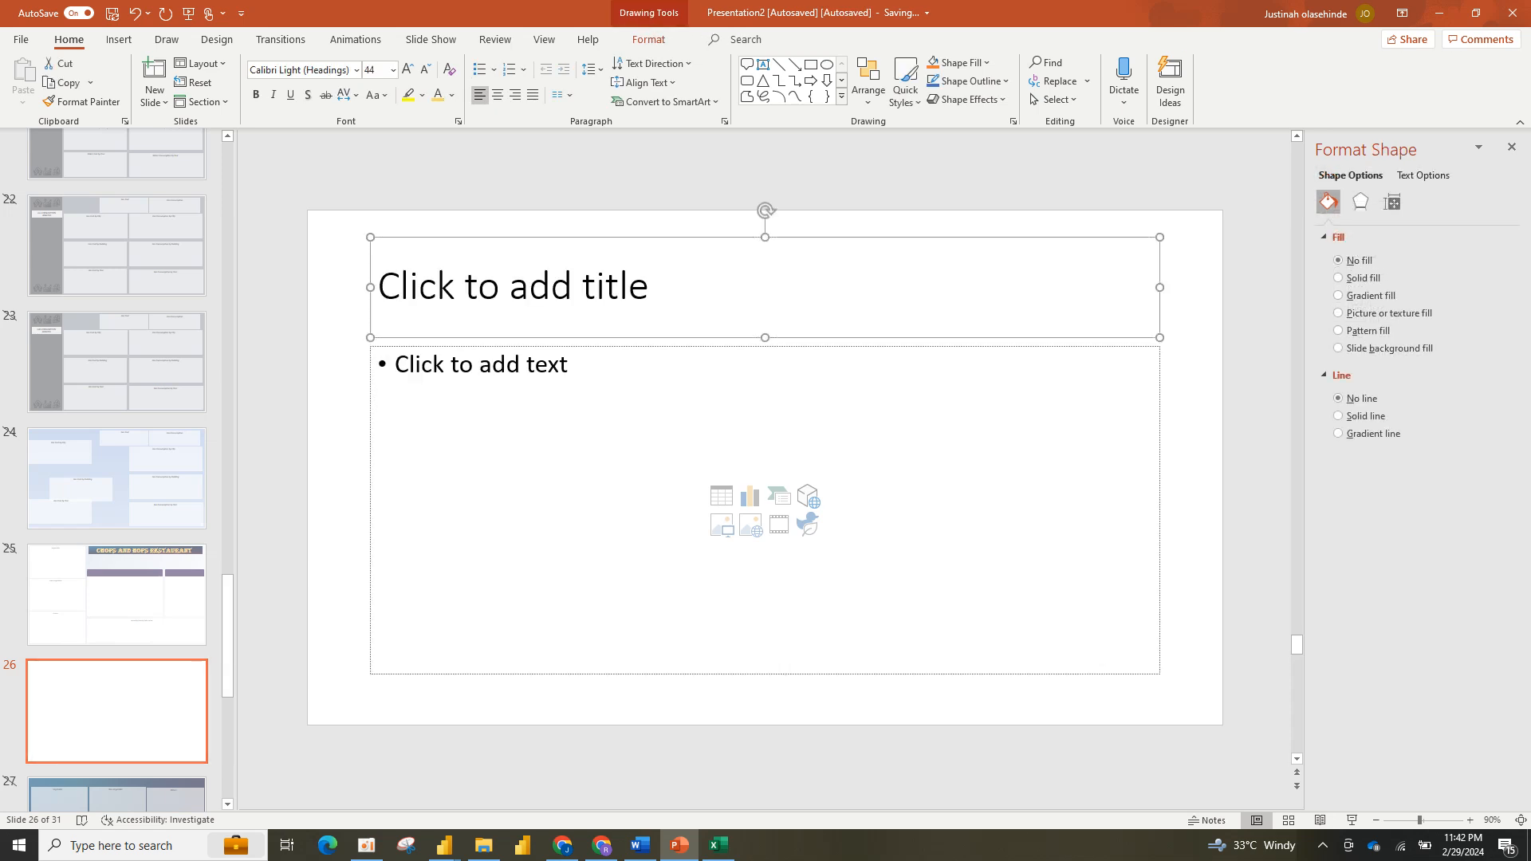